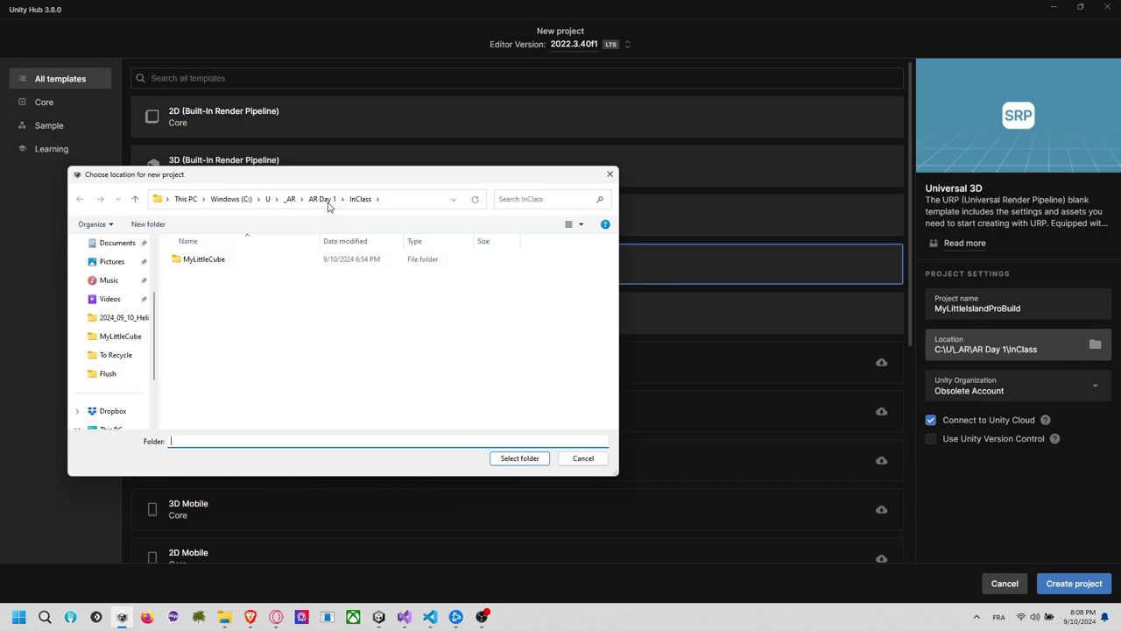
Browse the new project's location to the AR Day 3 folder inside _AR
click(324, 199)
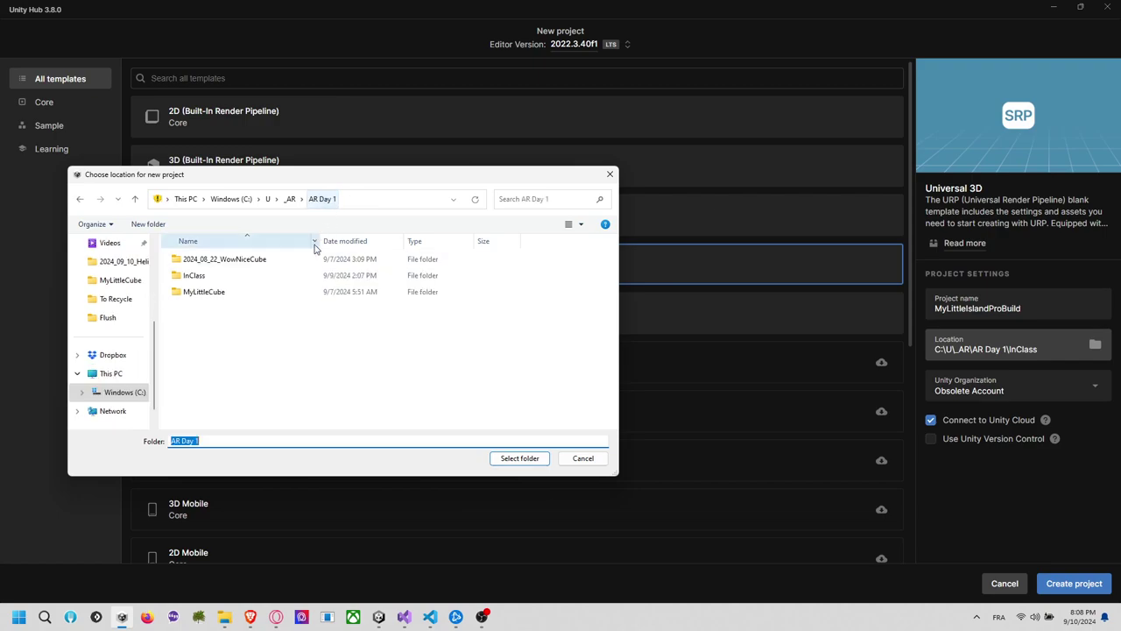
double_click(237, 279)
click(321, 199)
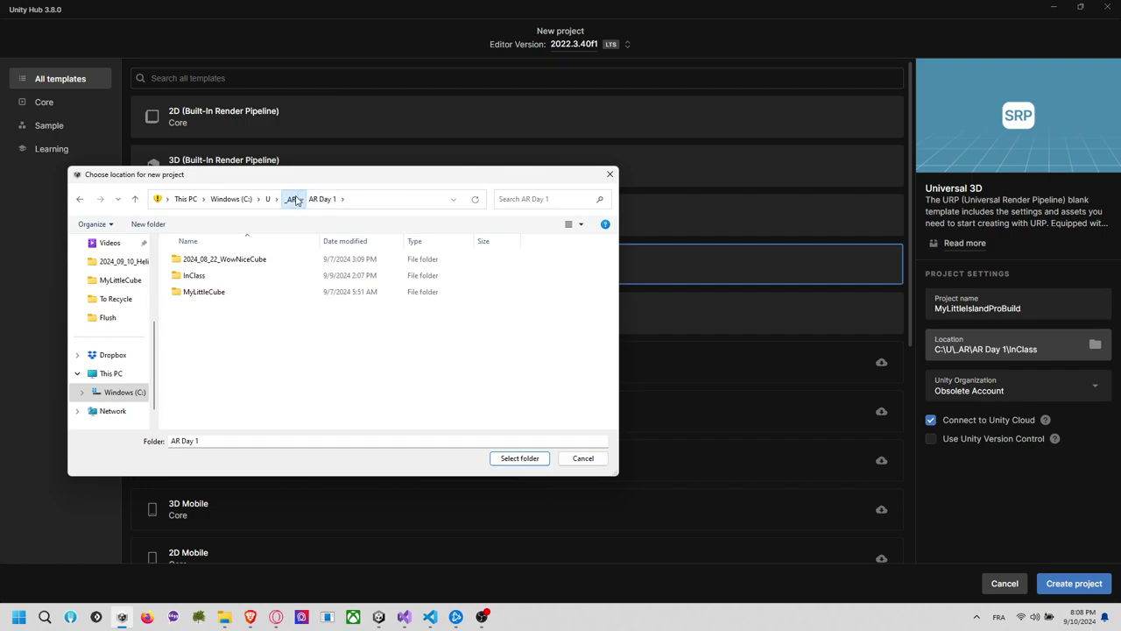
click(297, 200)
double_click(237, 307)
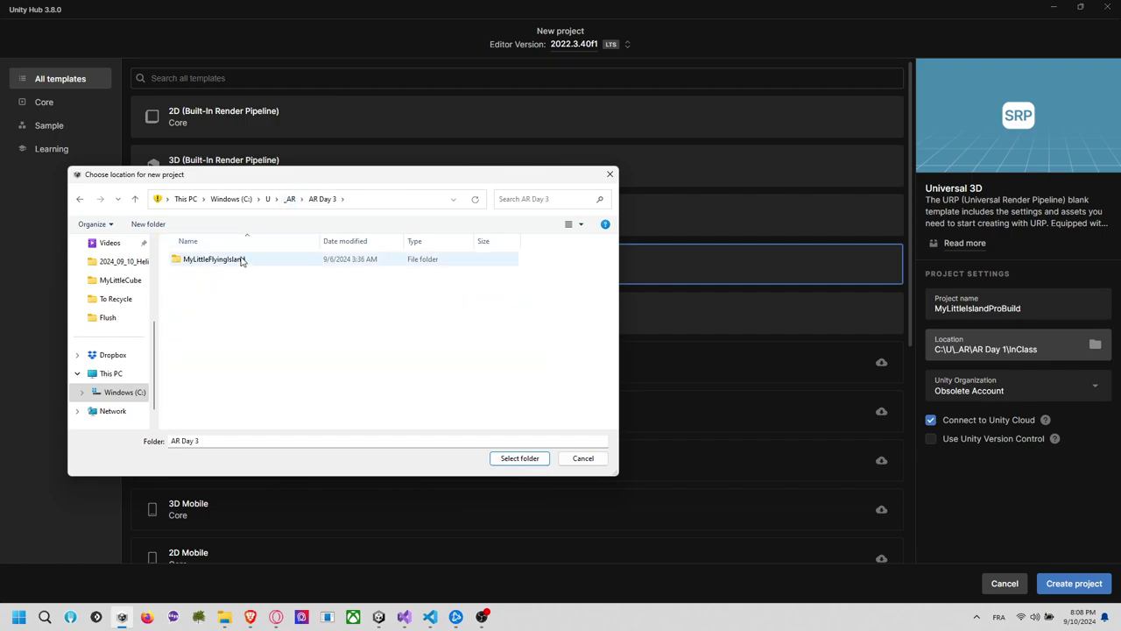
Create a folder named MyLittleIslandProBuild in AR Day 3 and choose it as the project location
click(148, 223)
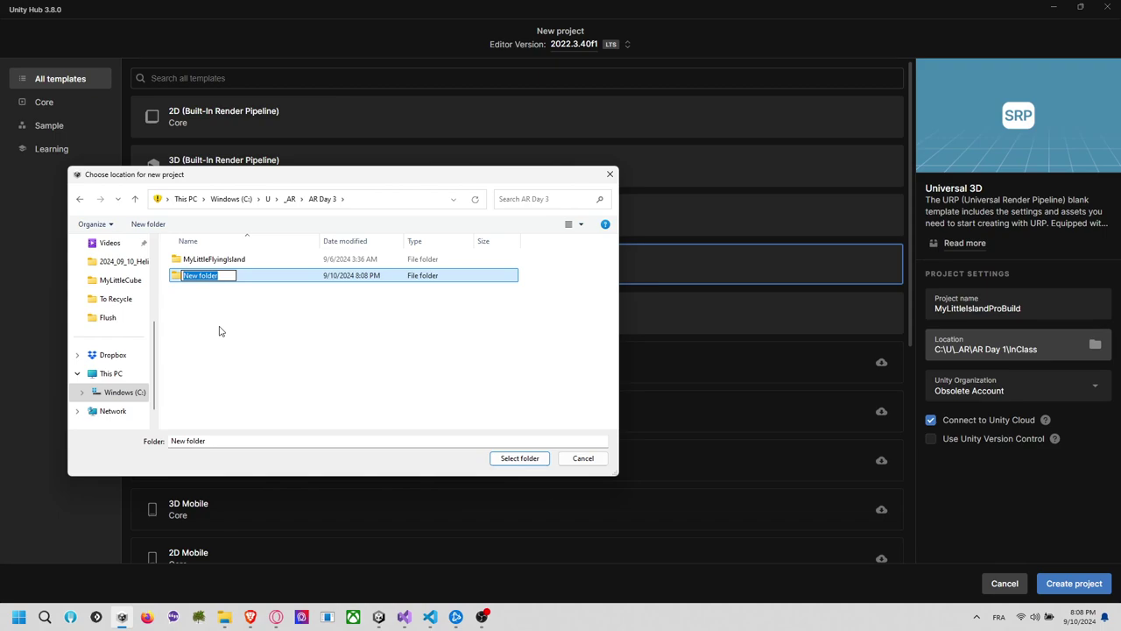
text(MyLittleIslandProBuild)
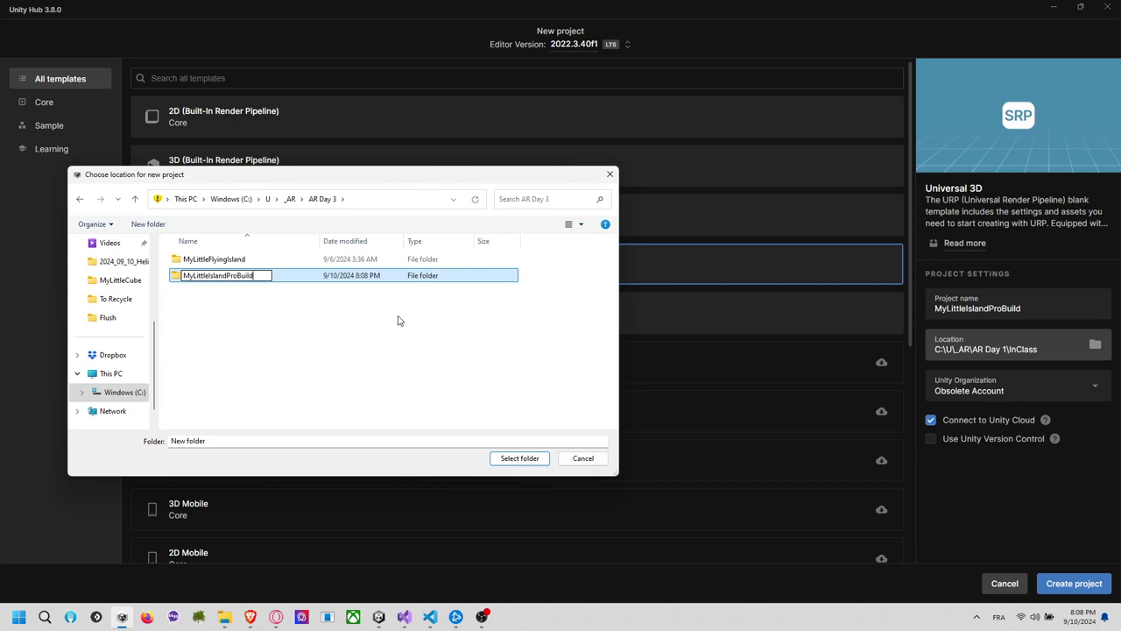
key(Return)
click(522, 458)
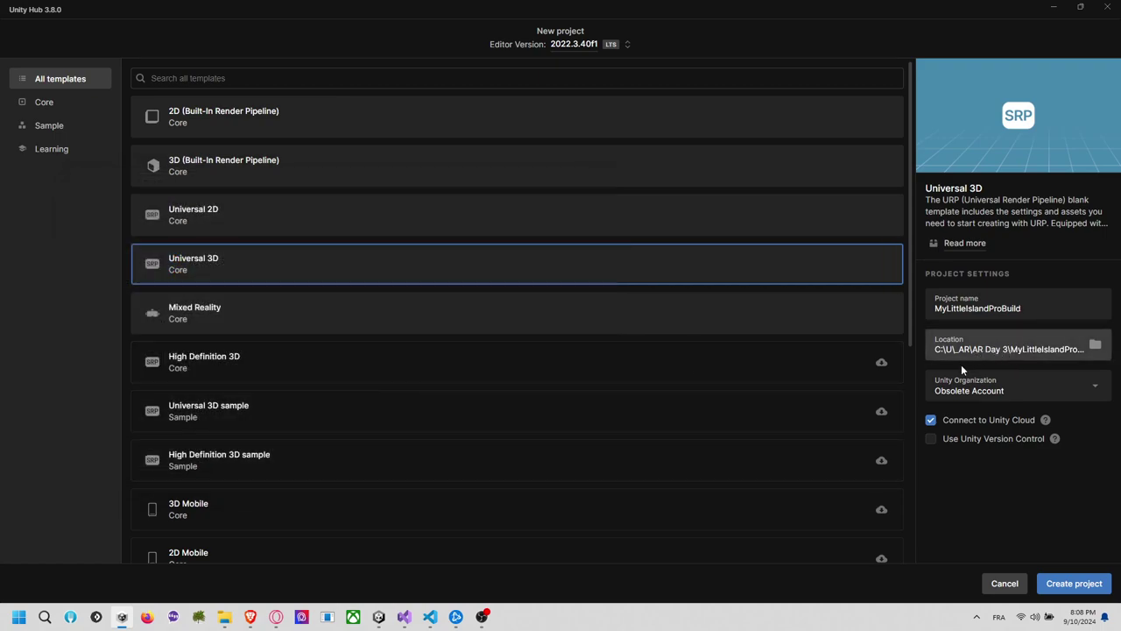
Turn off the Unity Cloud connection and create the MyLittleIslandProBuild project with the Universal 3D template
click(930, 420)
click(965, 391)
click(1019, 399)
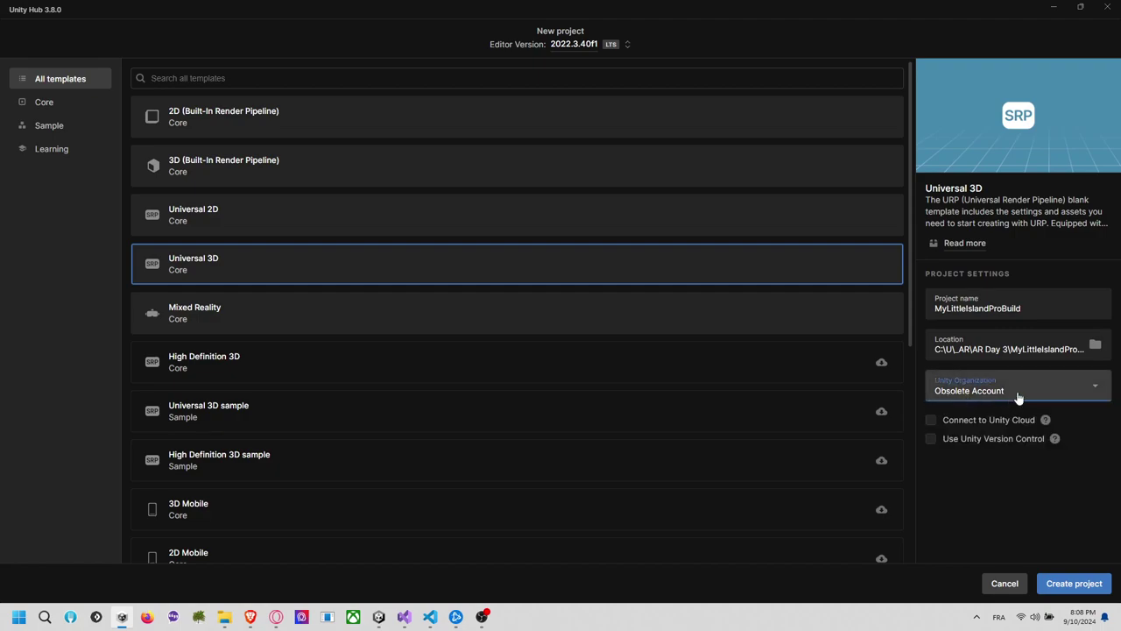
click(1079, 583)
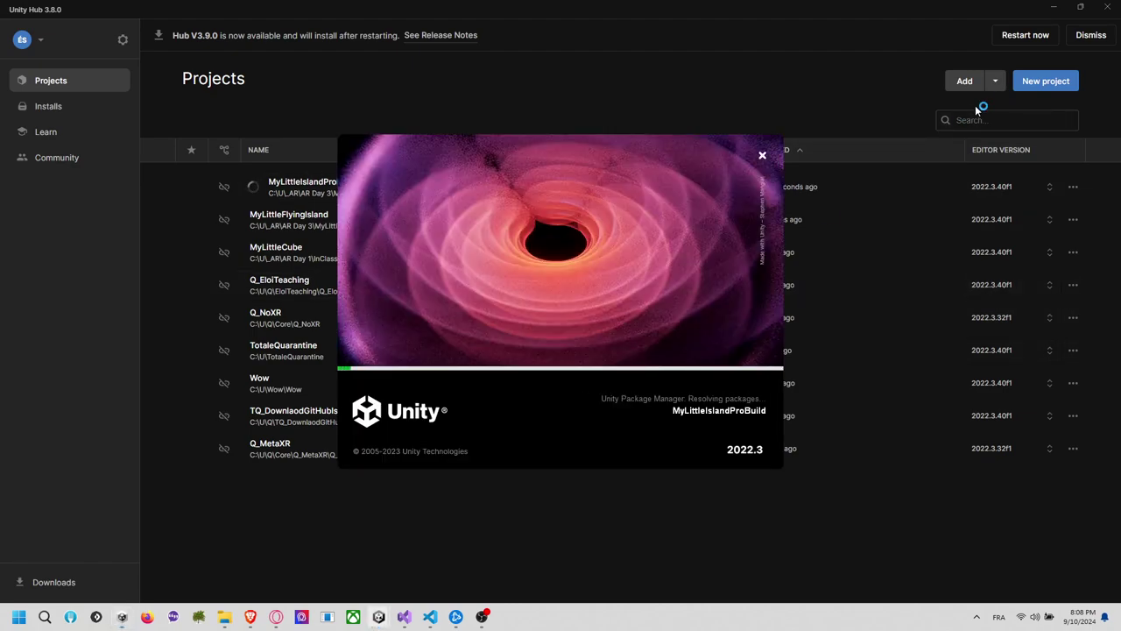
Minimize the open window, switch to the MyLittleCube editor and run the Demo Helicopter scene
click(1051, 7)
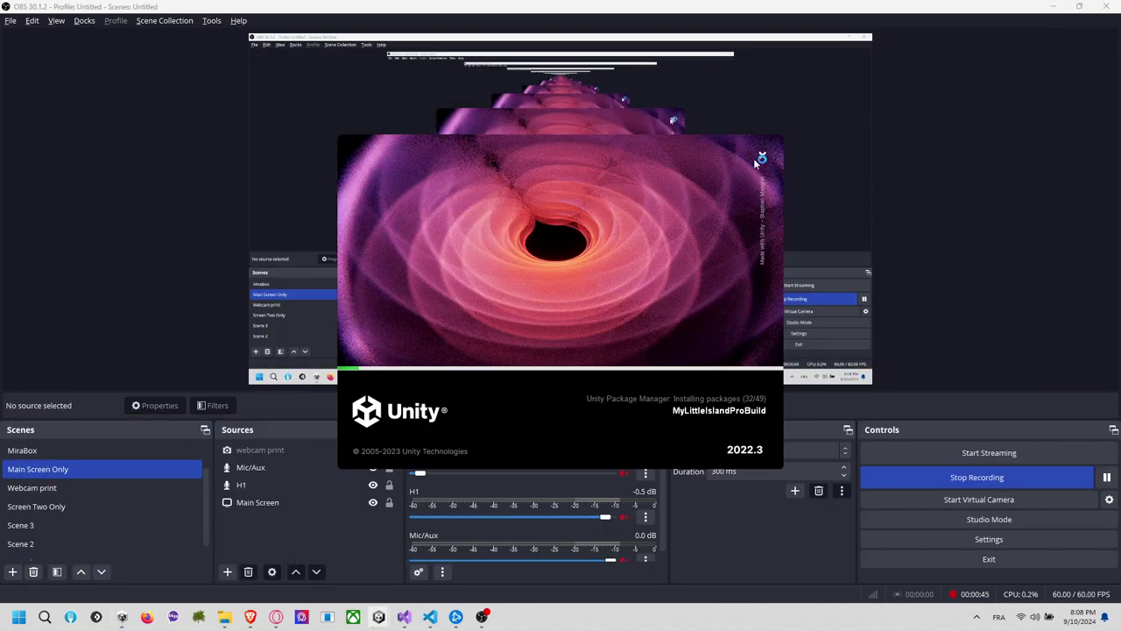
mouse_move(378, 617)
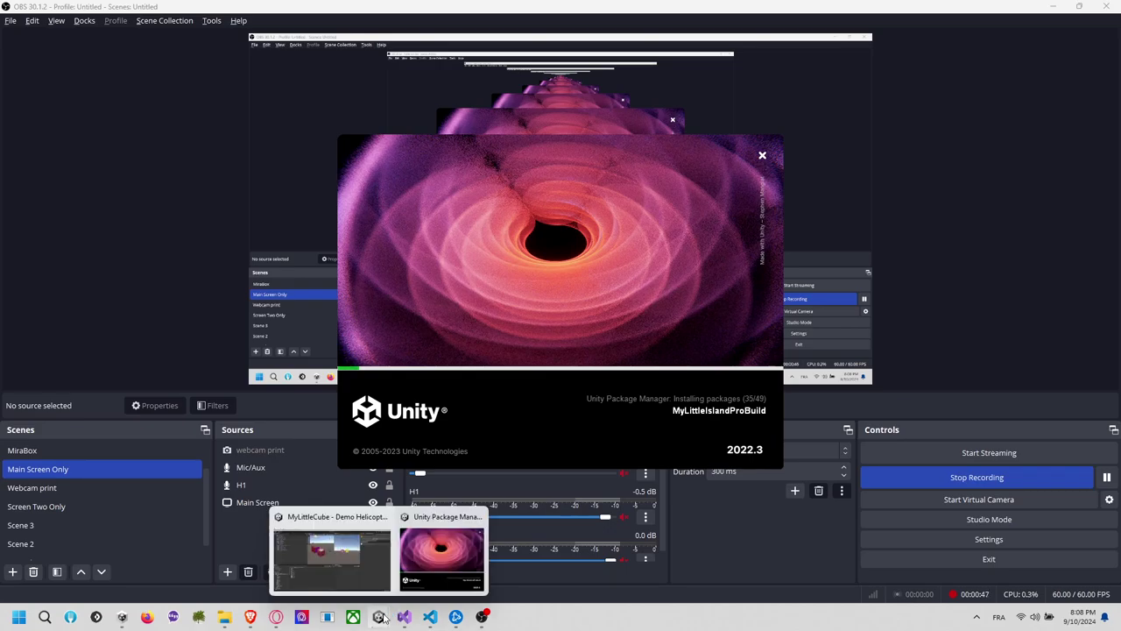
click(380, 574)
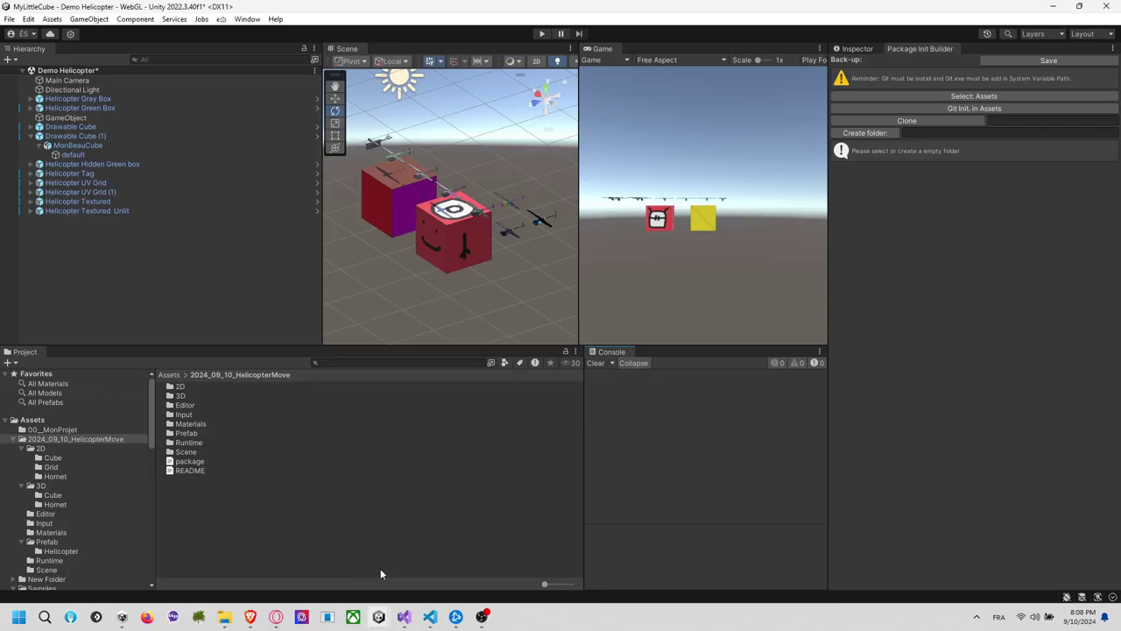
click(390, 159)
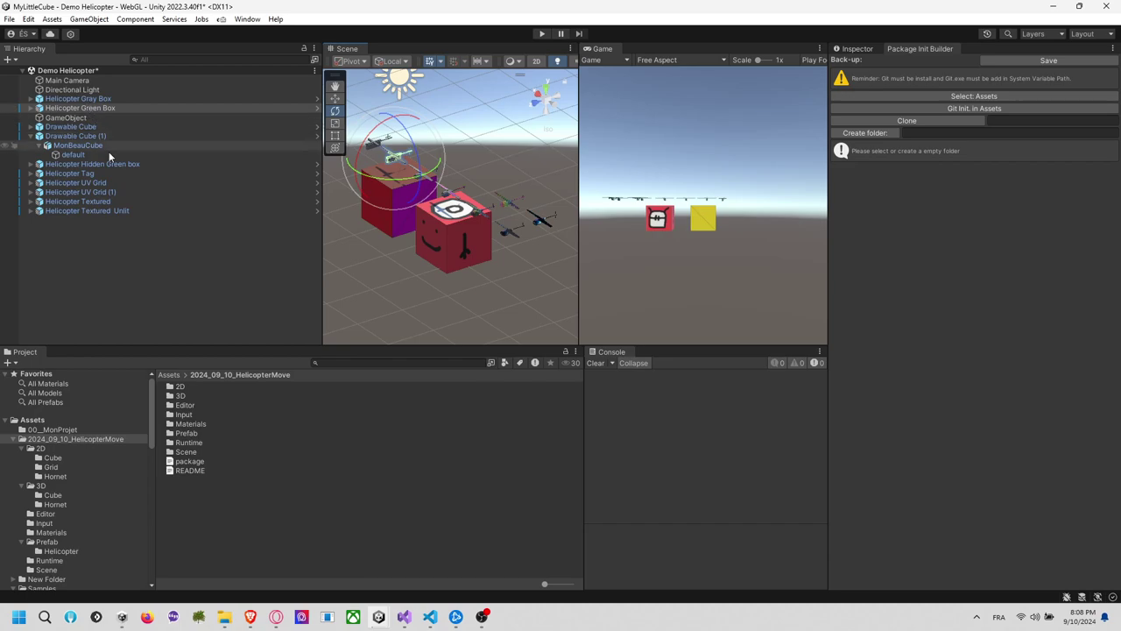
scroll(464, 219, up, 1)
click(541, 33)
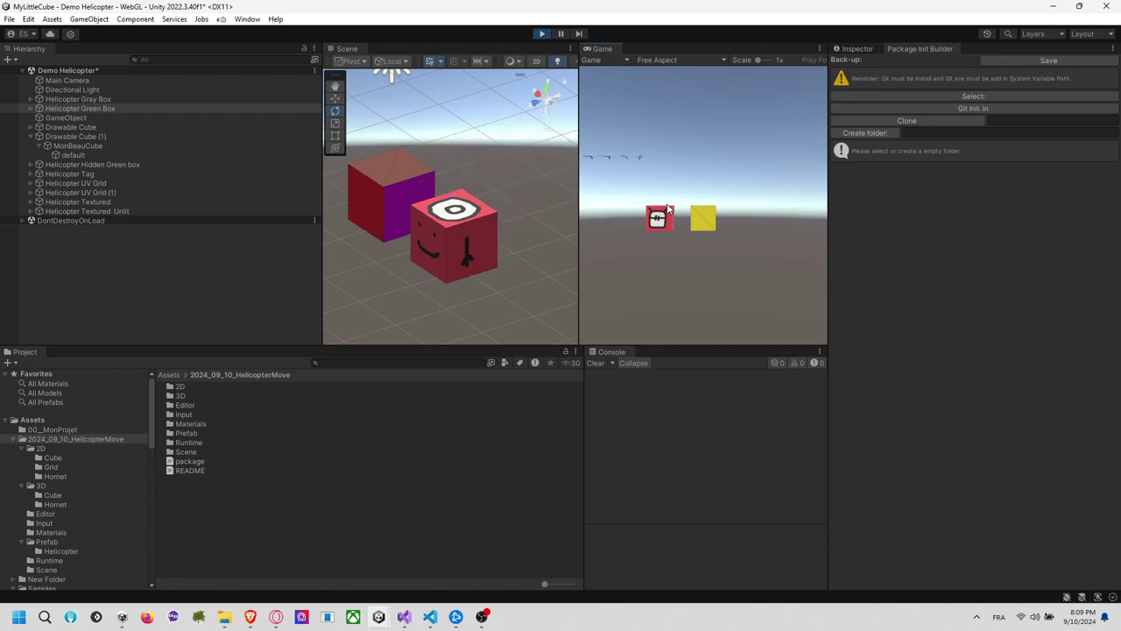
Examine Helicopter Tag's top blade and Helicopter Textured Unlit's body up close while the scene runs, and stop play mode
scroll(510, 219, down, 2)
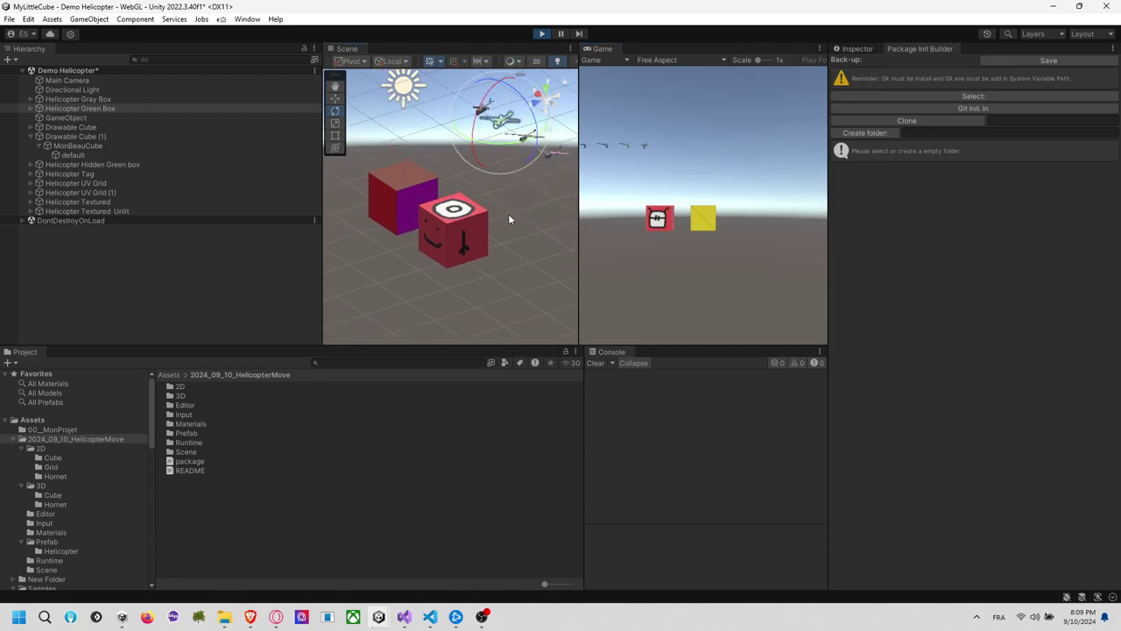
middle_drag(509, 219, 432, 242)
click(444, 200)
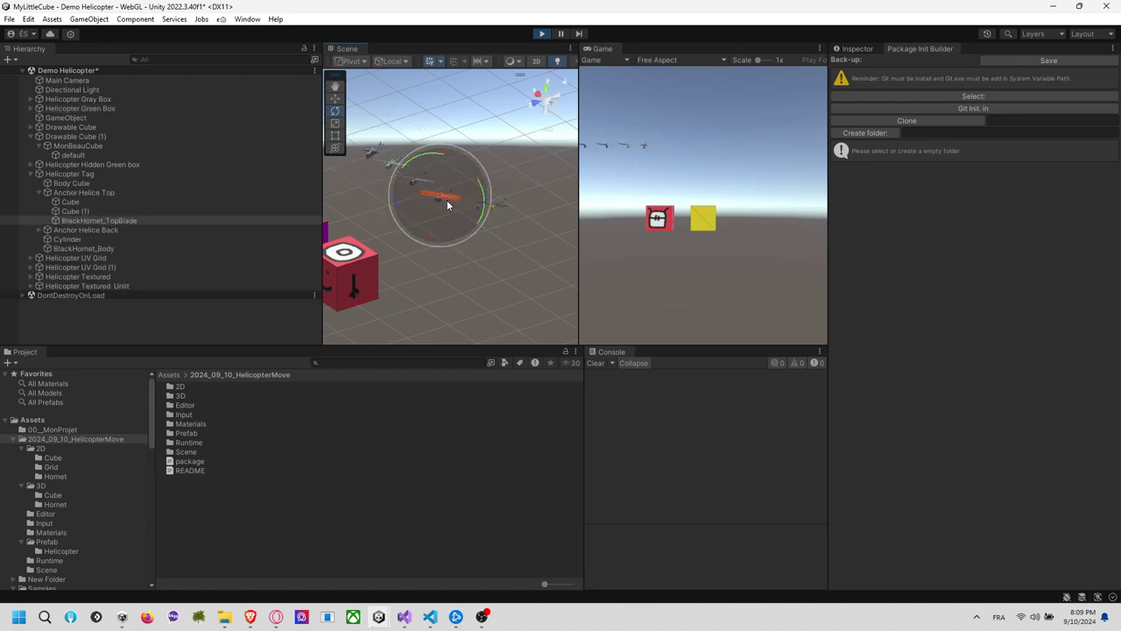
key(f)
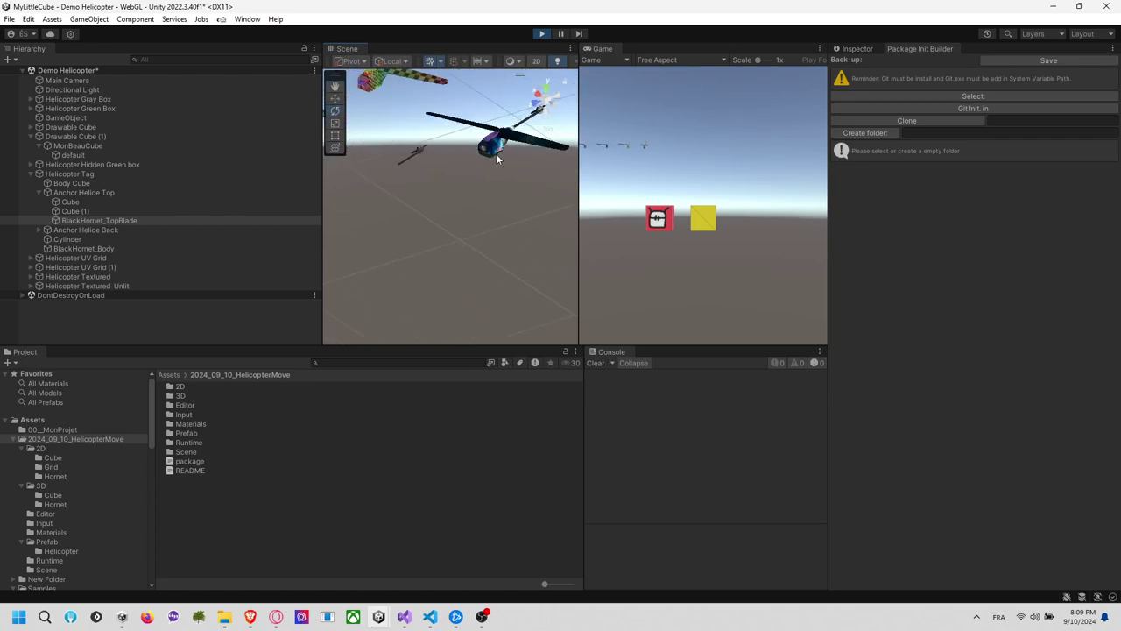
click(496, 154)
key(f)
right_drag(524, 263, 325, 204)
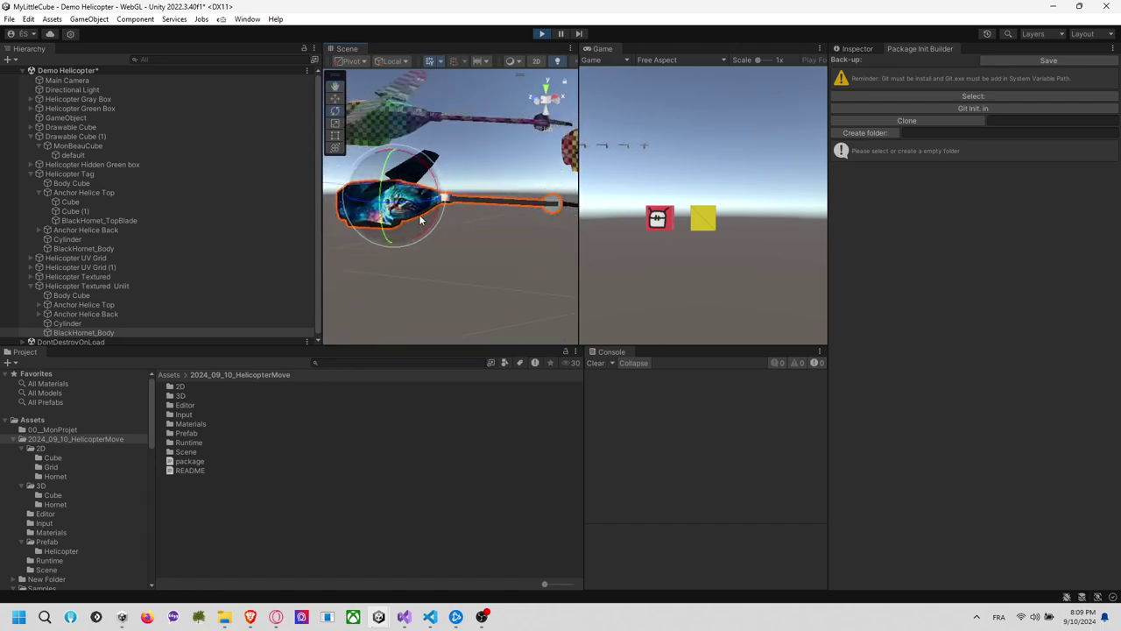
scroll(464, 221, down, 20)
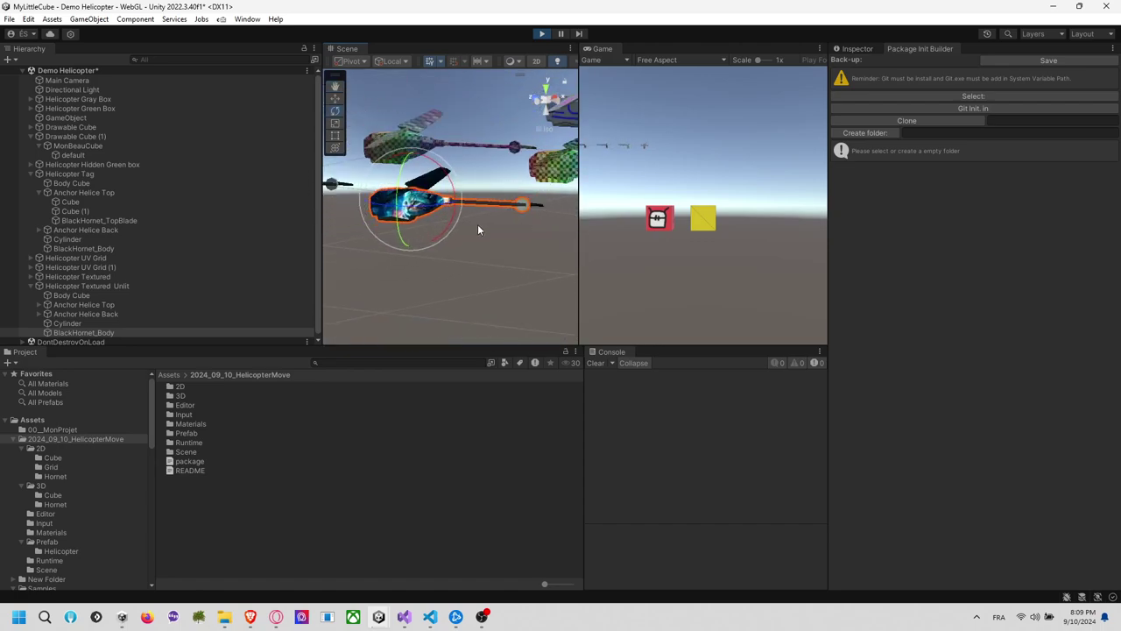
click(541, 33)
Open the 2024_09_10_HelicopterMove package's GitHub repository from its README asset and copy the HTTPS clone URL
click(103, 449)
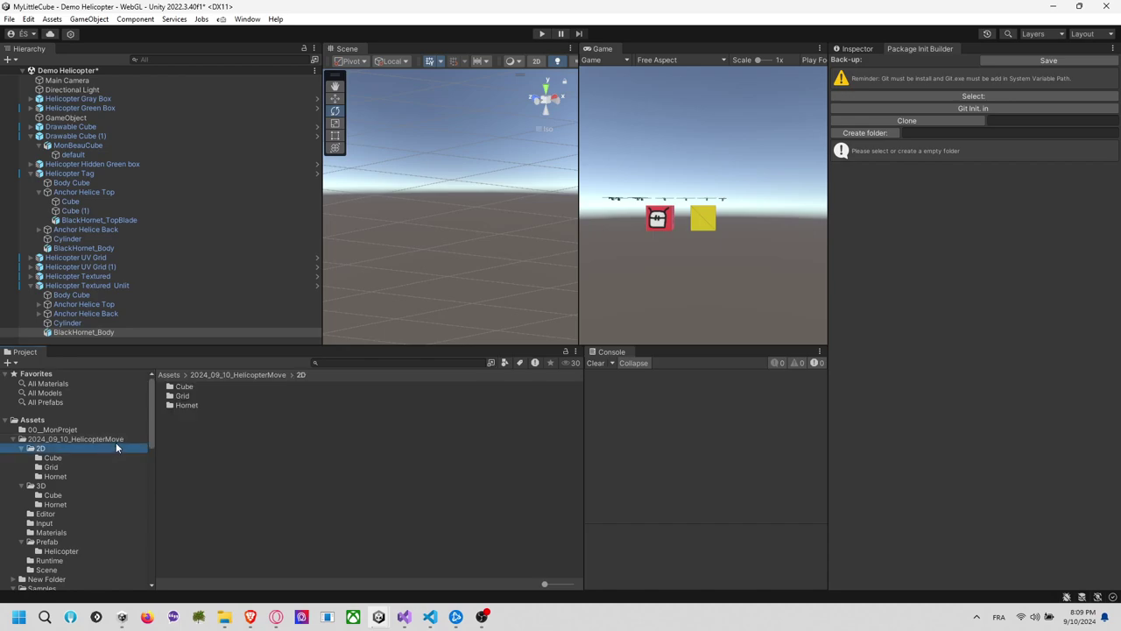
click(115, 440)
click(197, 470)
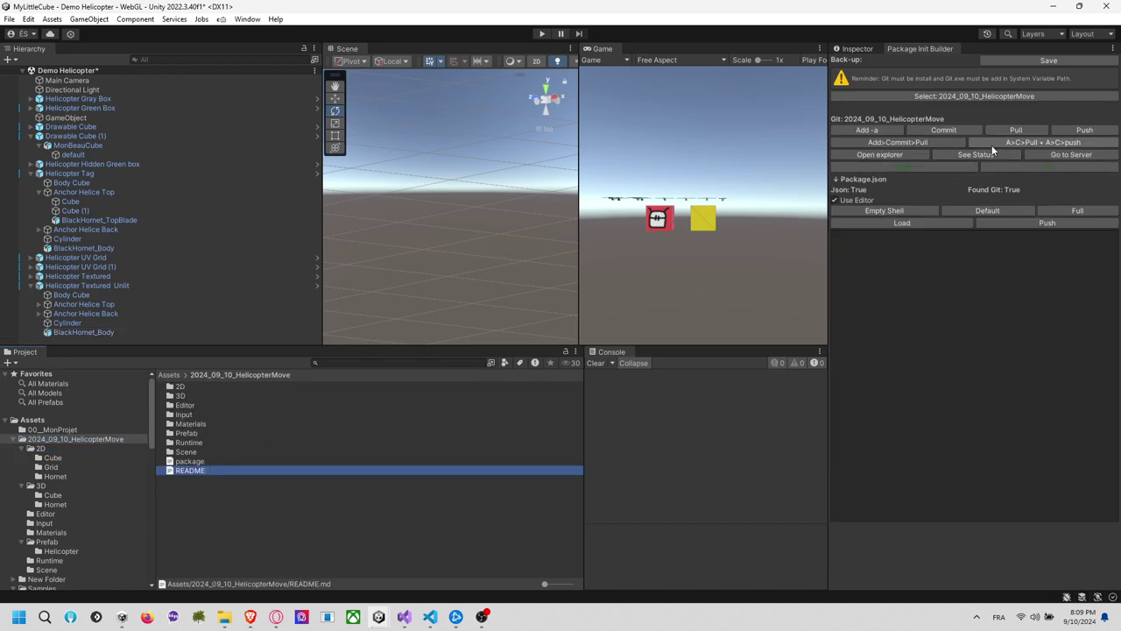
click(1038, 154)
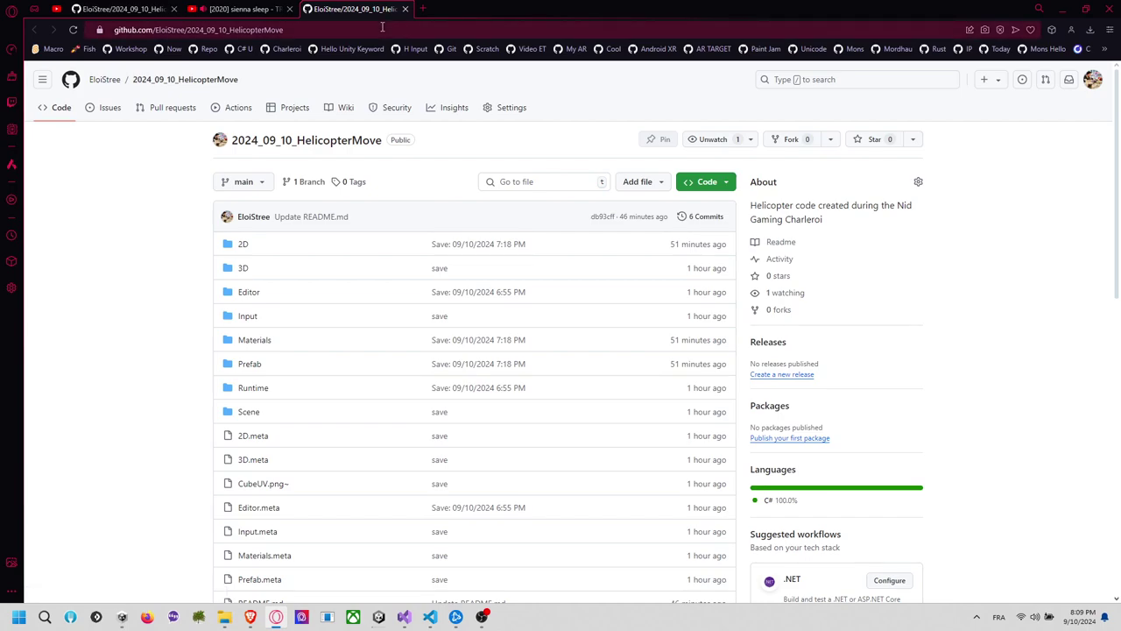
click(707, 182)
click(717, 289)
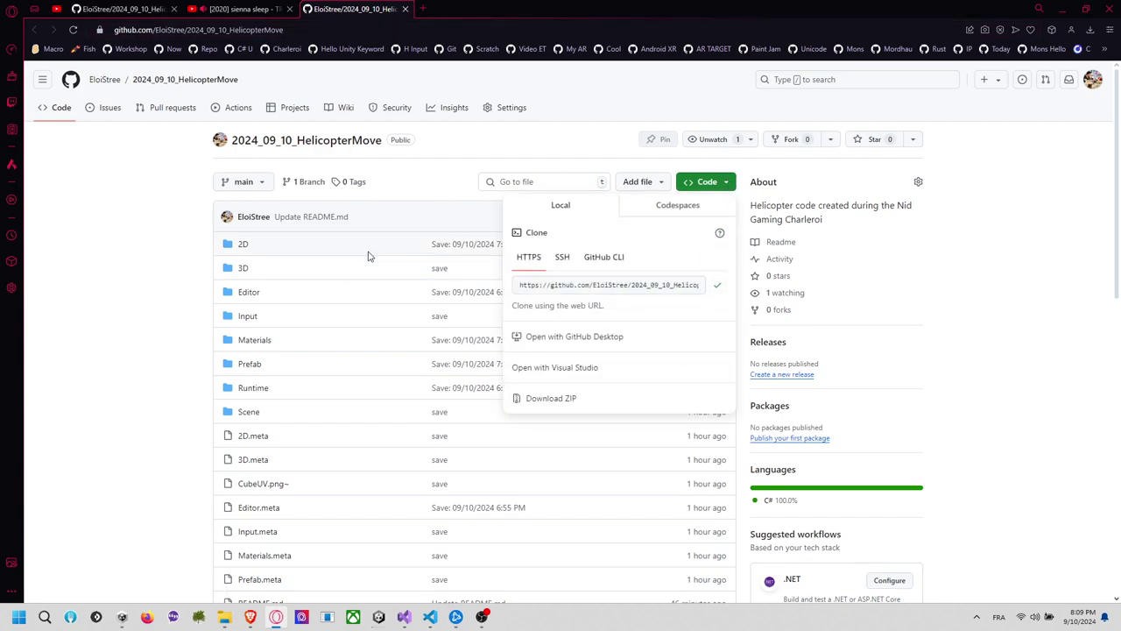
Return to the MyLittleCube editor and close it, answering the prompt about the modified Demo Helicopter scene
key(alt+Tab)
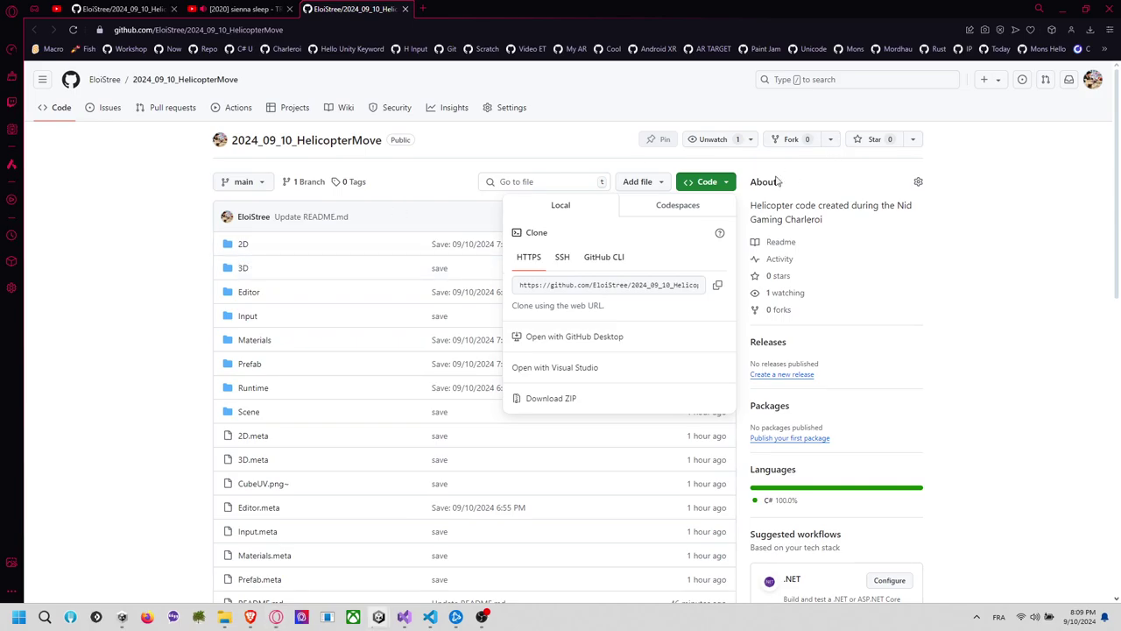
key(alt+Tab)
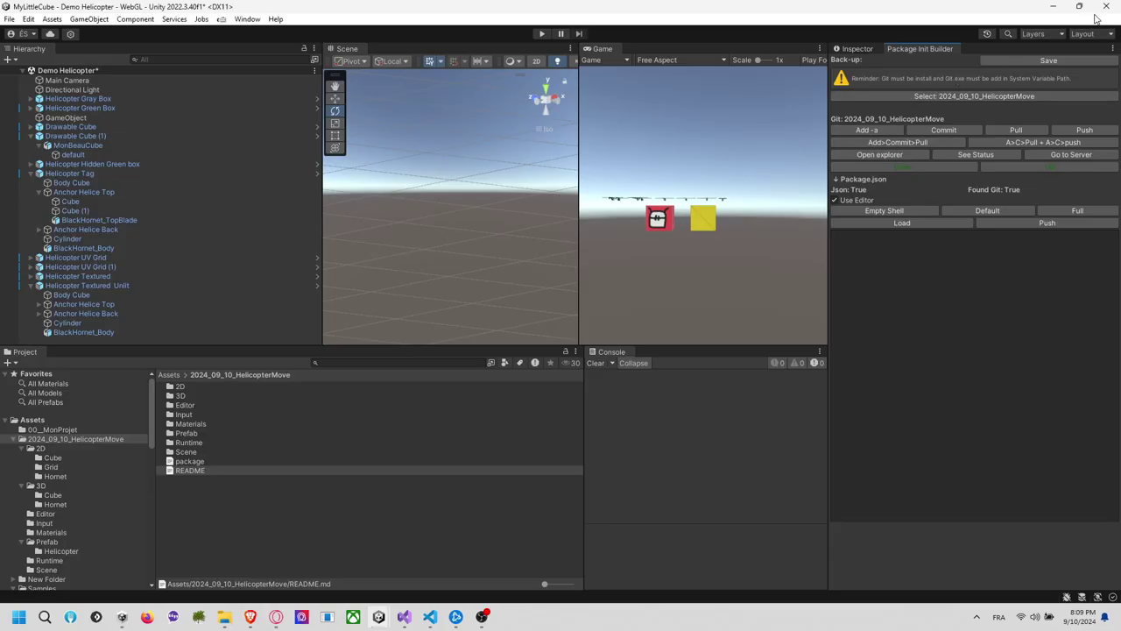
click(1105, 7)
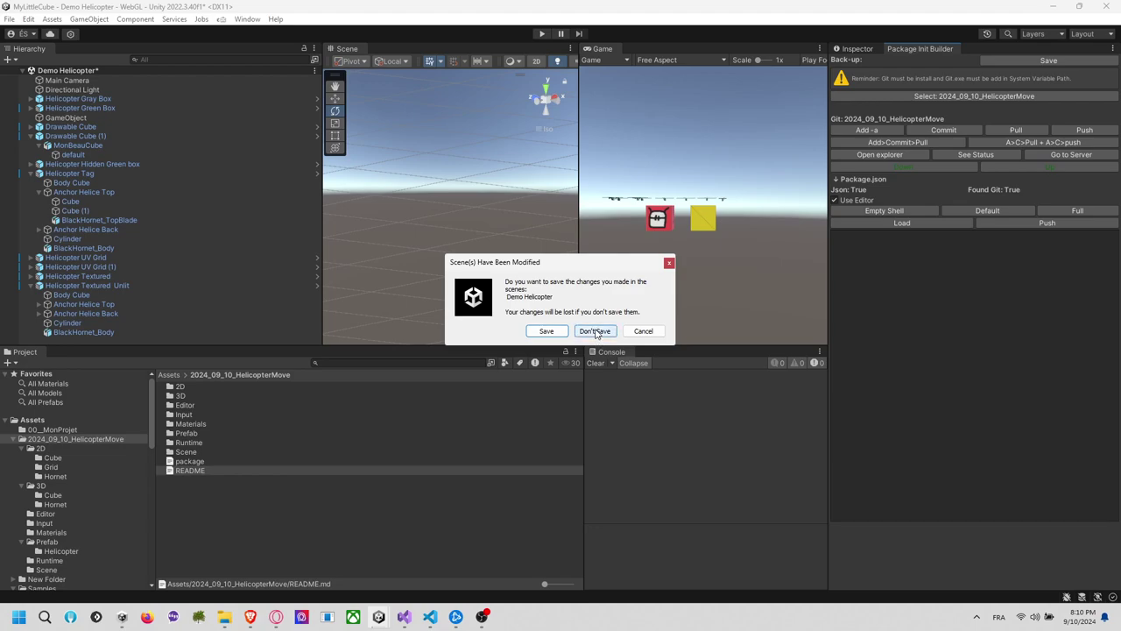
click(565, 334)
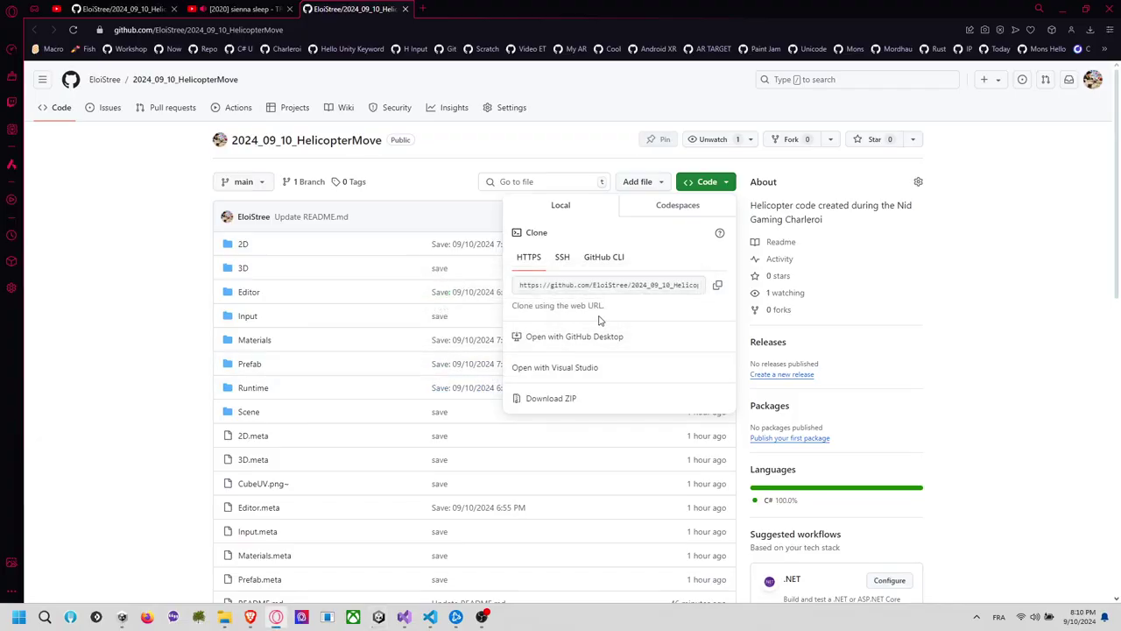
mouse_move(378, 618)
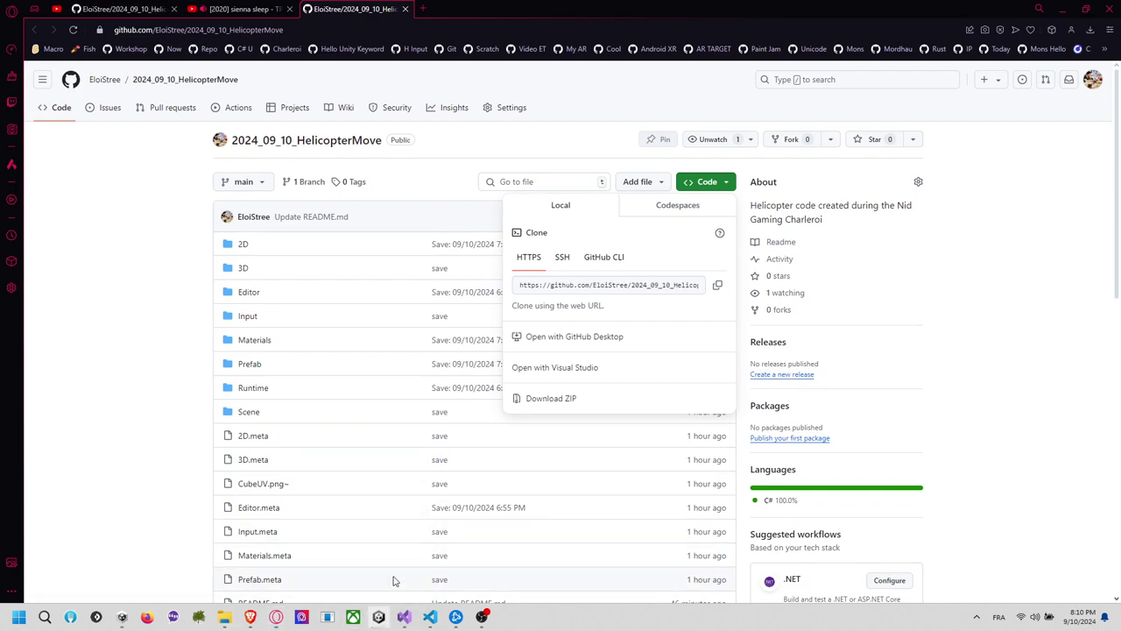
click(183, 327)
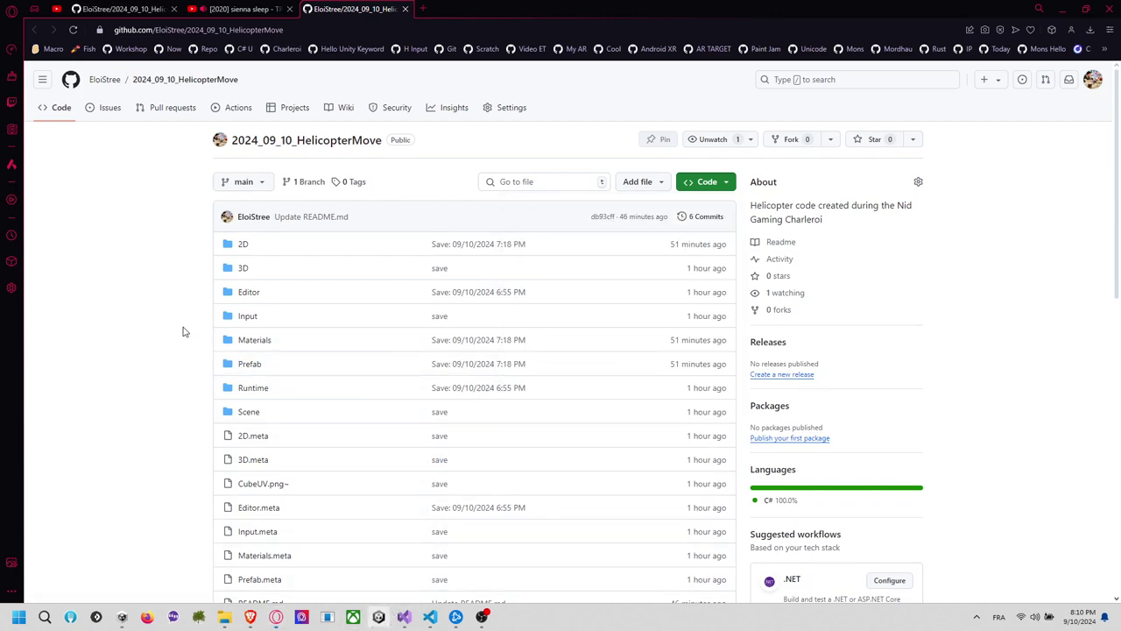
key(alt+Tab)
key(Escape)
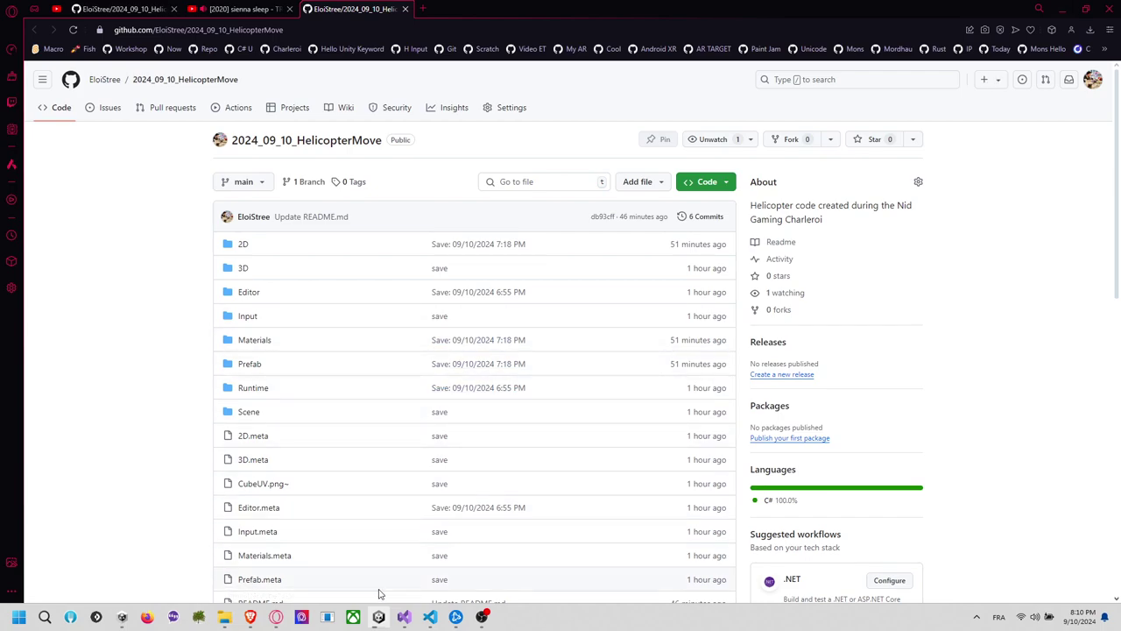
mouse_move(379, 616)
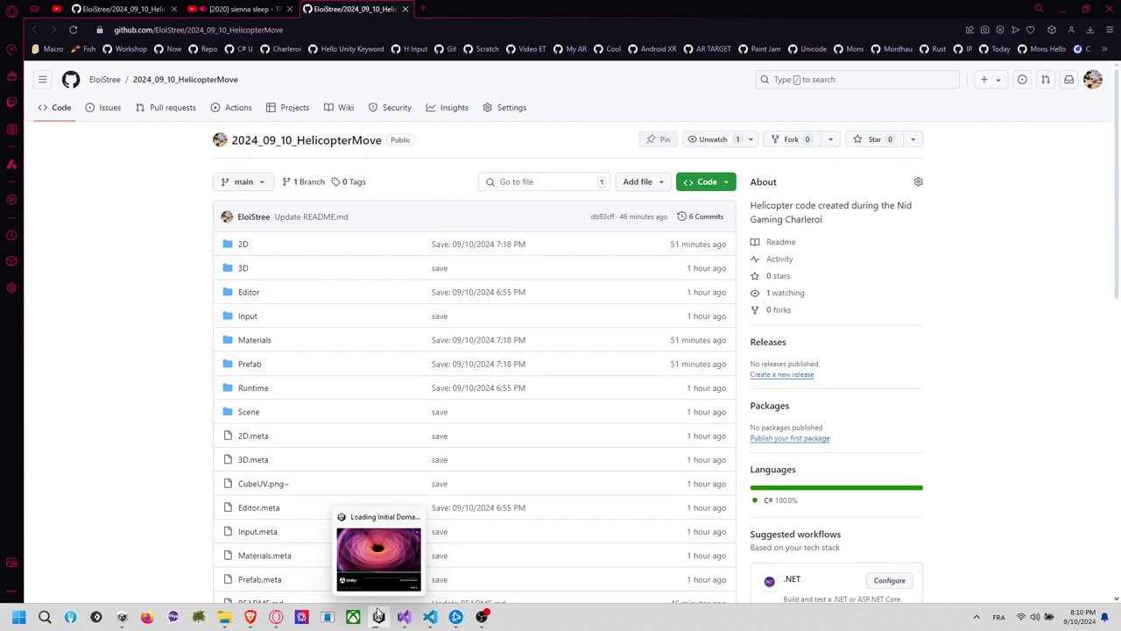
Open the bookmarked 2024_07_19_CharleroiStreetAR repository in a new tab and go to this week's workshop issue #164 from its README
click(140, 10)
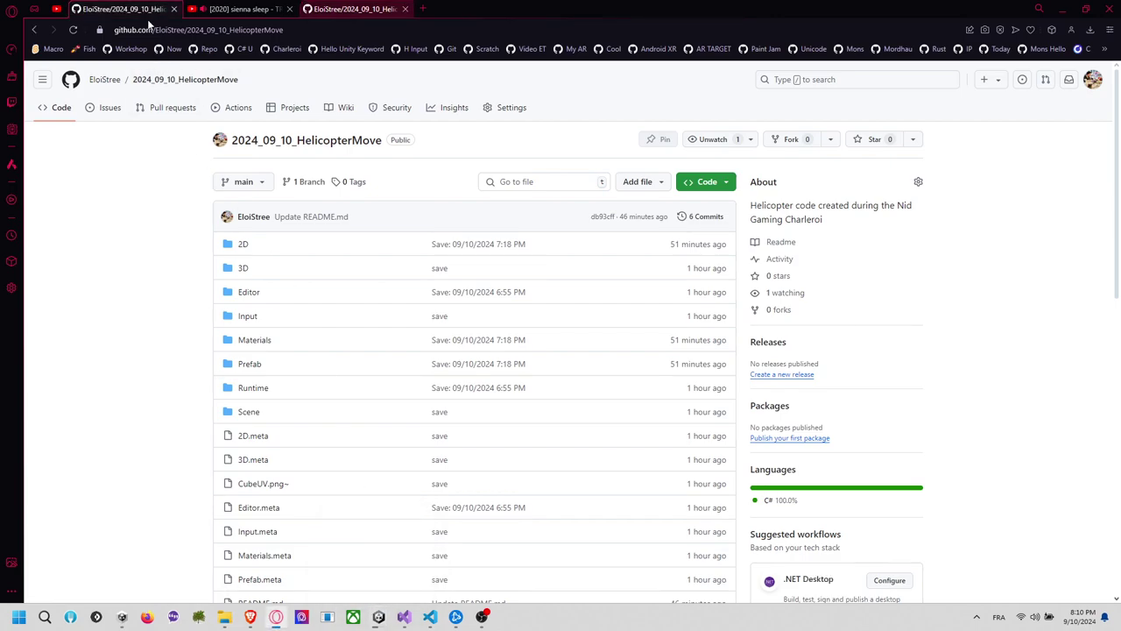
middle_click(286, 49)
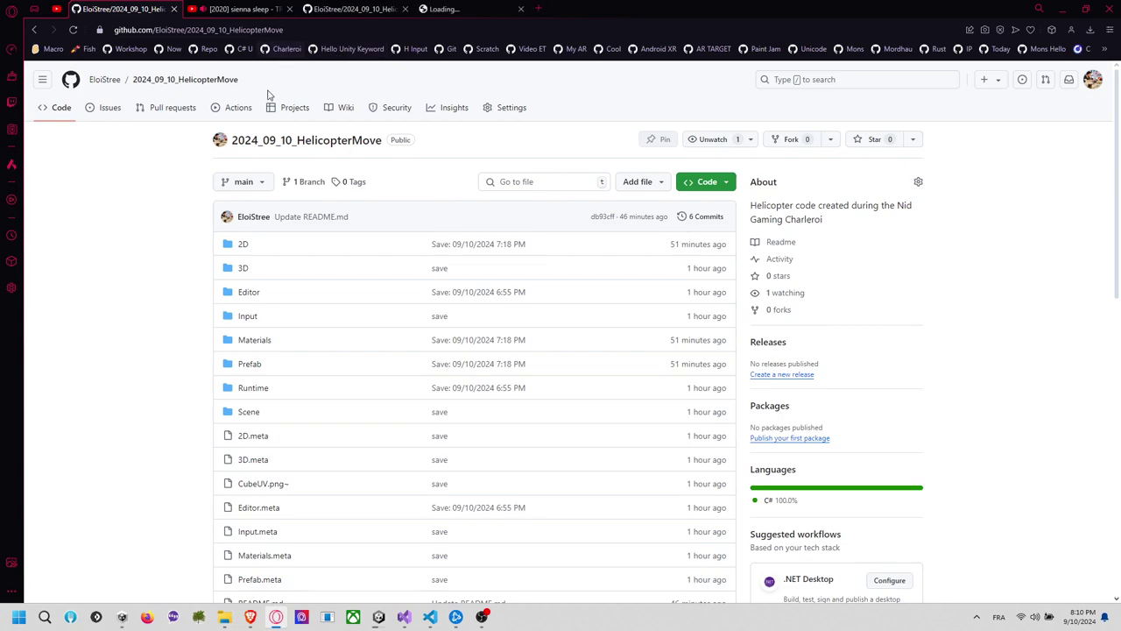
click(471, 10)
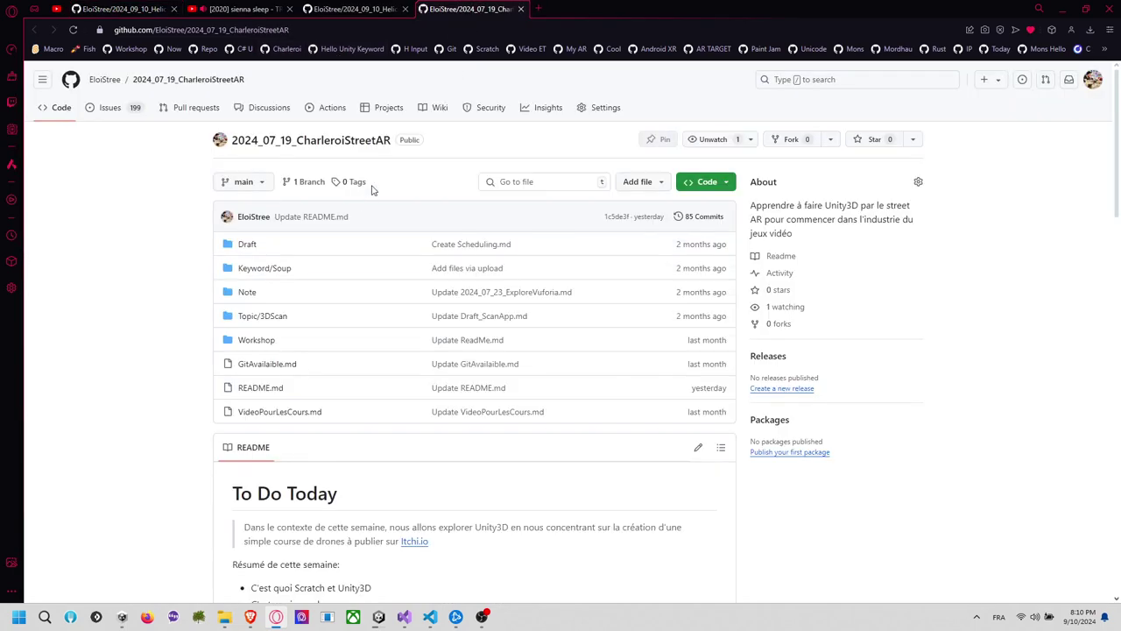
scroll(258, 350, down, 3)
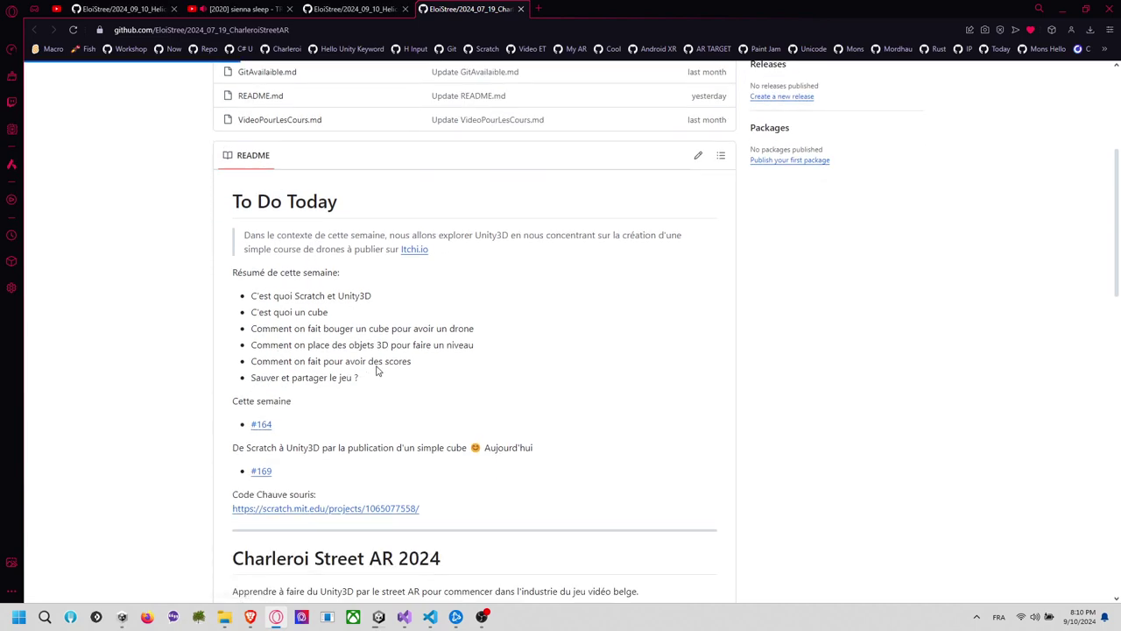
scroll(395, 349, down, 1)
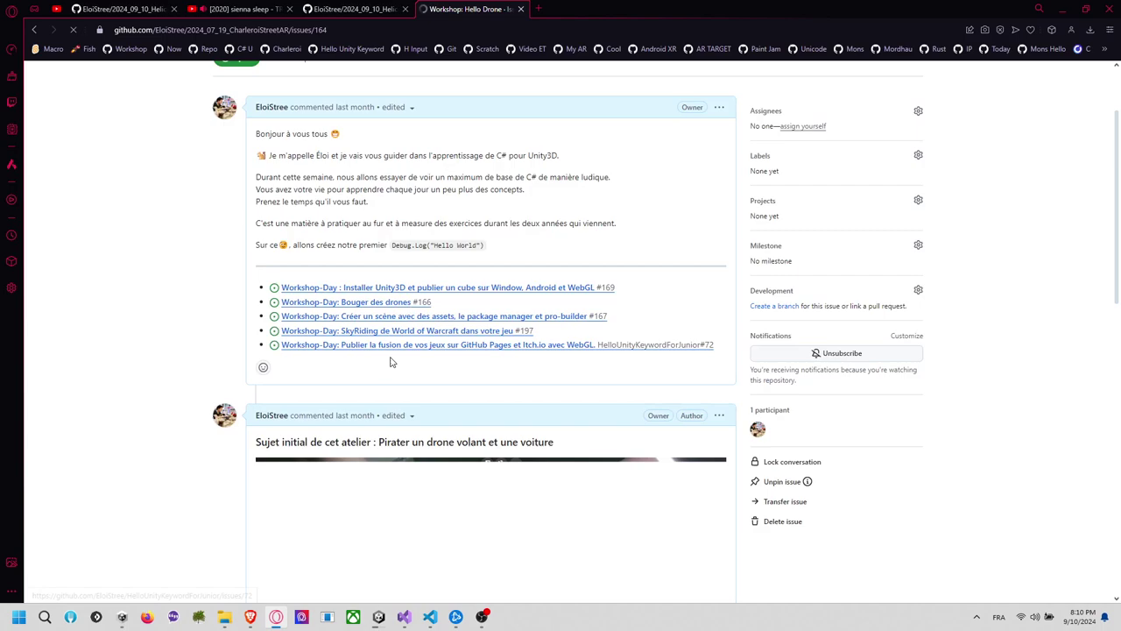
Open the workshop-day issue #167 on building a scene with assets and ProBuilder, and read through to its last comment about the helicopter exercise
click(470, 316)
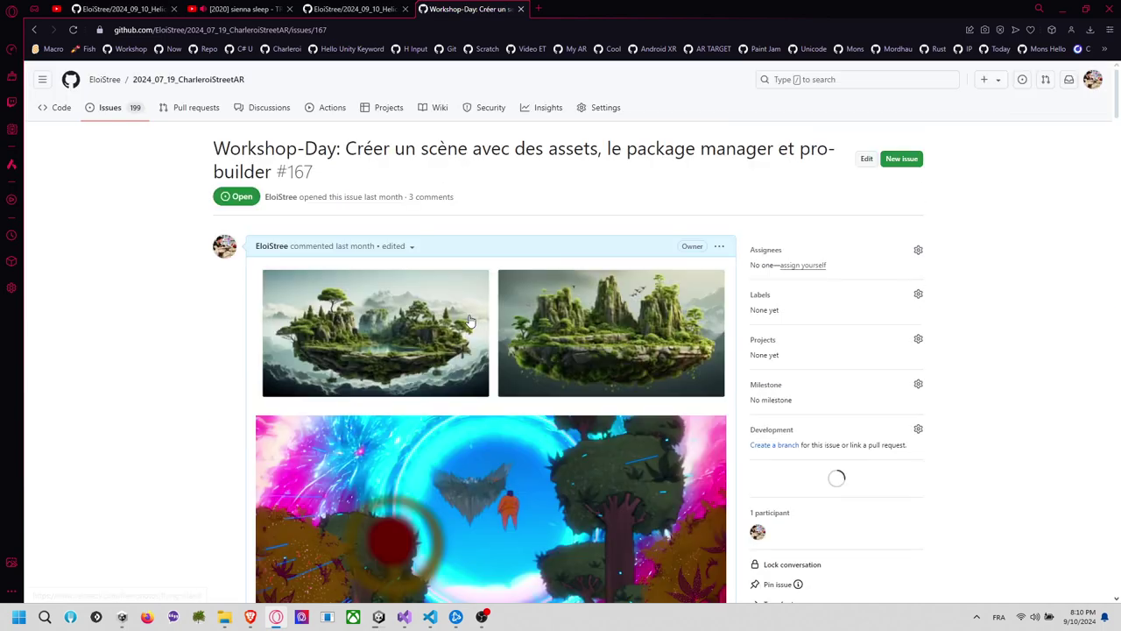
scroll(442, 323, down, 3)
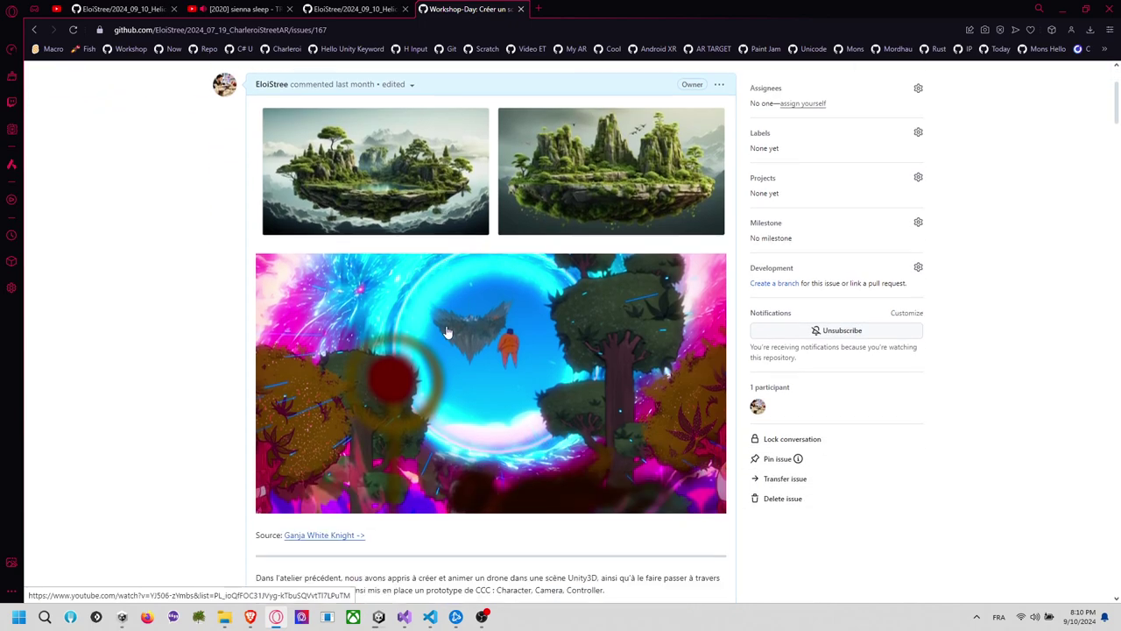
scroll(546, 224, down, 4)
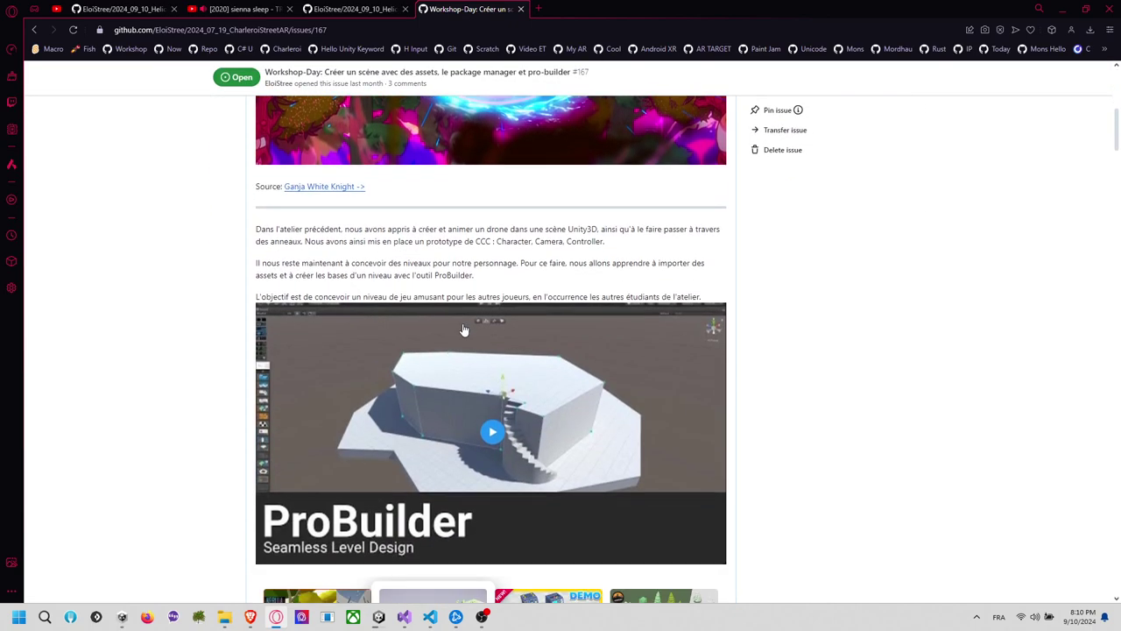
scroll(418, 427, down, 3)
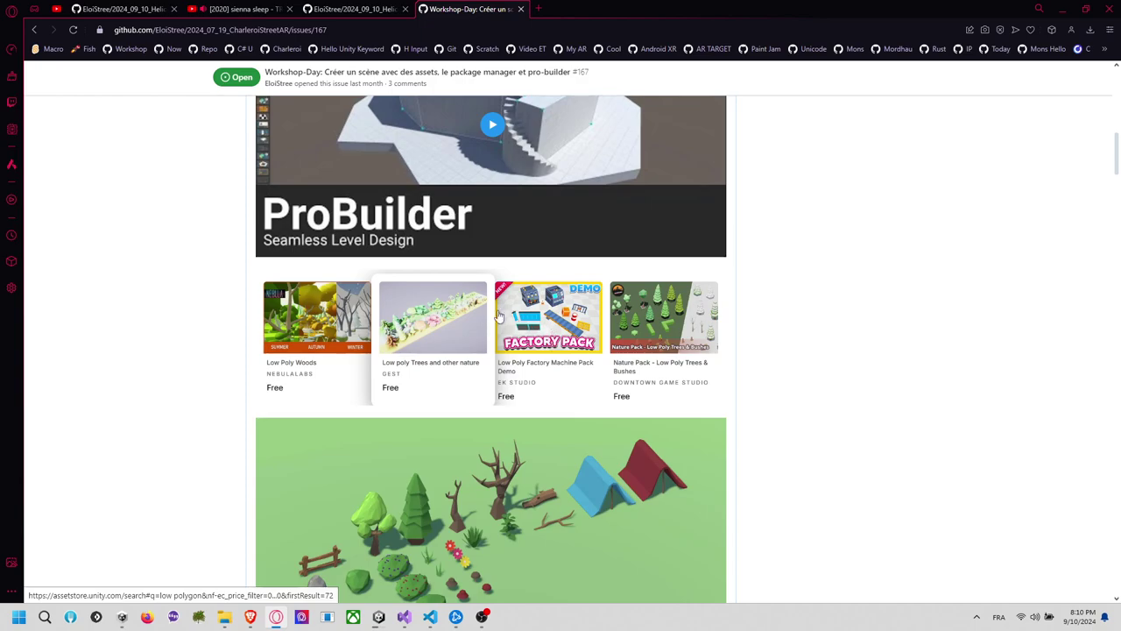
scroll(457, 392, down, 2)
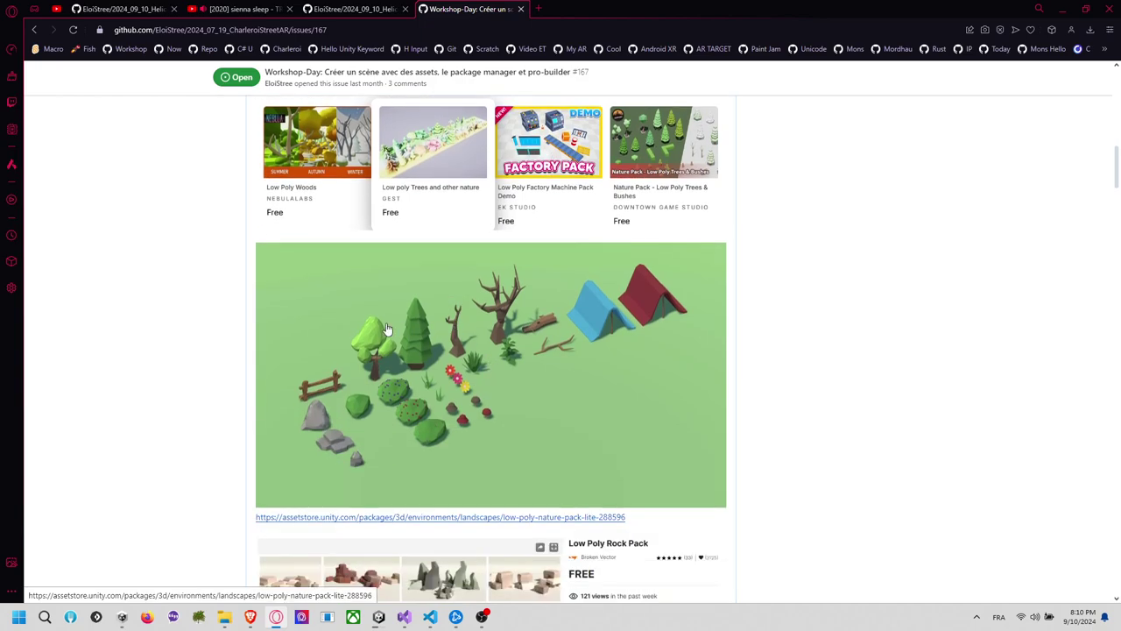
scroll(488, 410, down, 7)
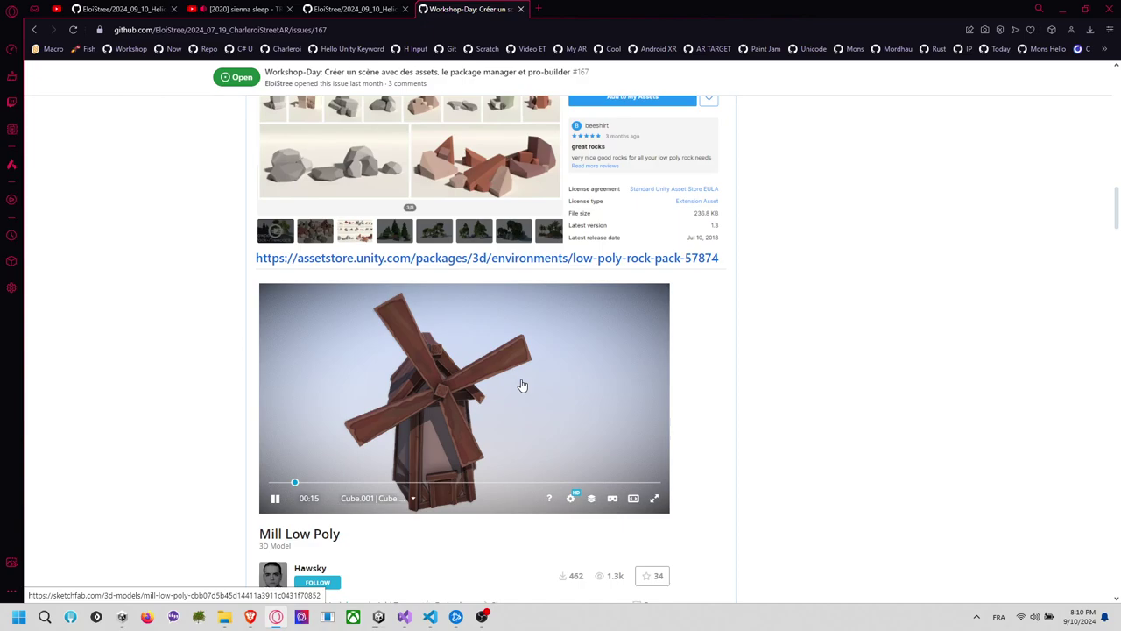
scroll(421, 357, down, 4)
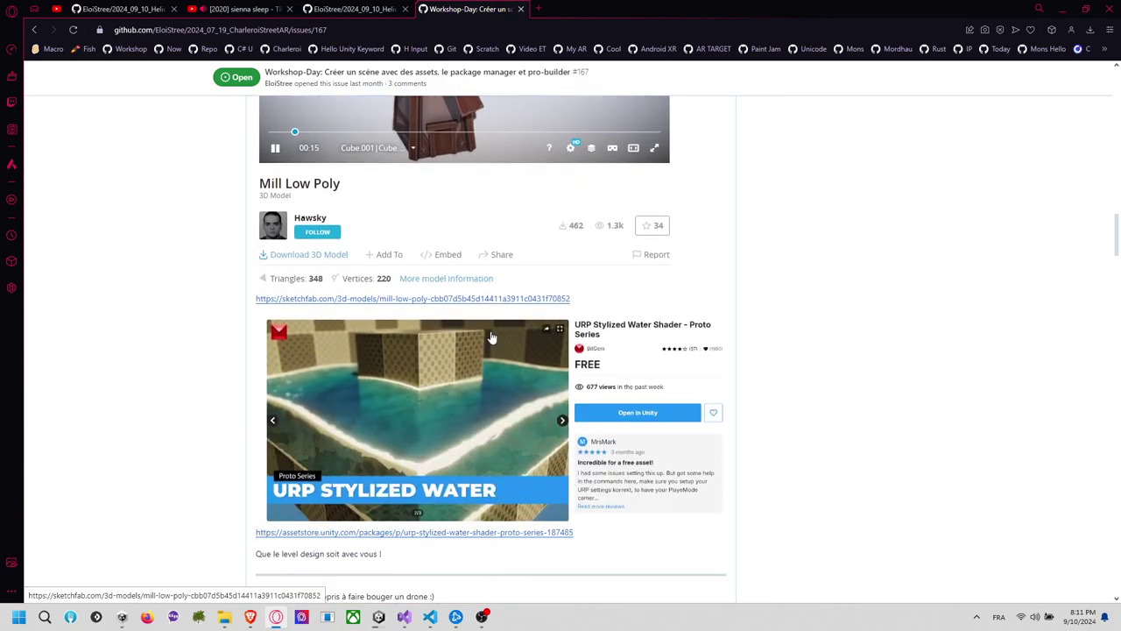
scroll(385, 336, down, 14)
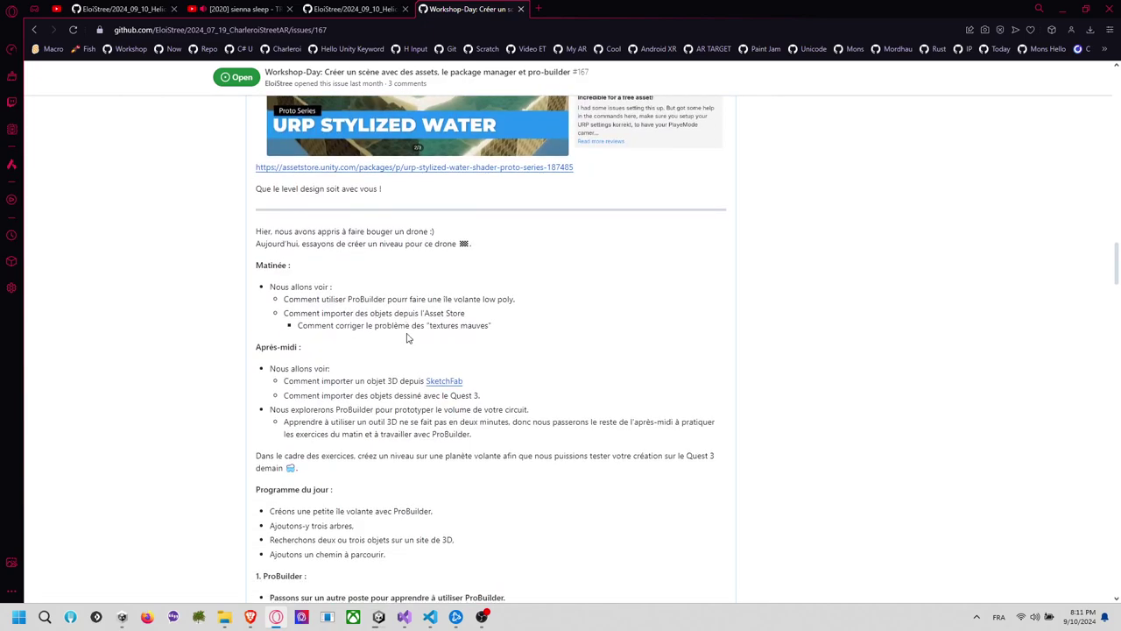
scroll(413, 332, down, 12)
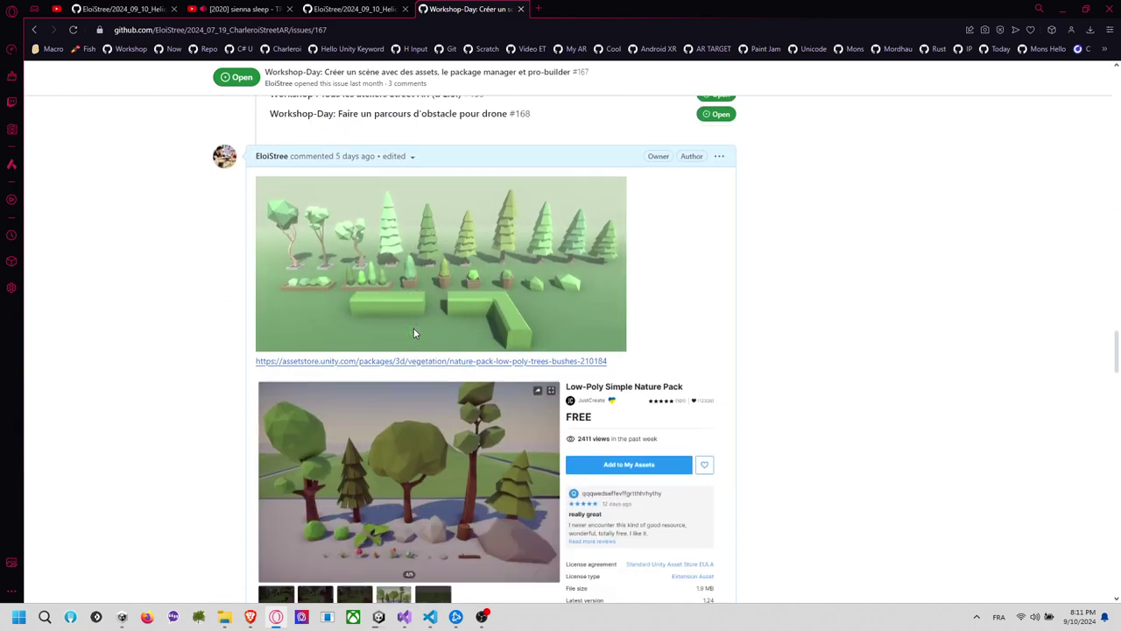
scroll(413, 332, down, 10)
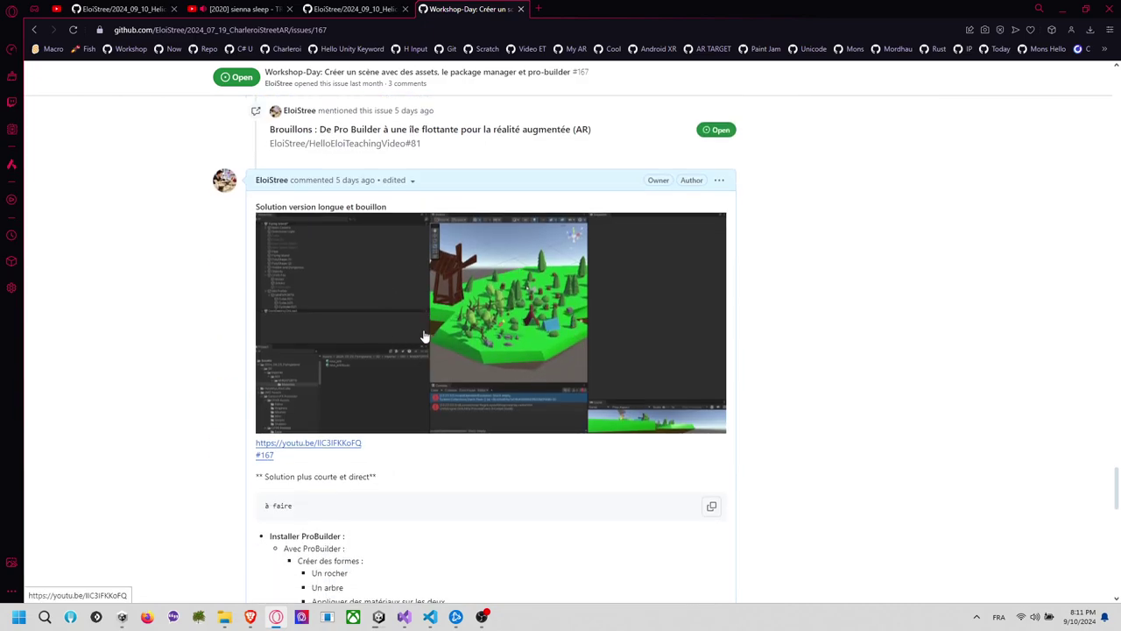
scroll(418, 289, down, 10)
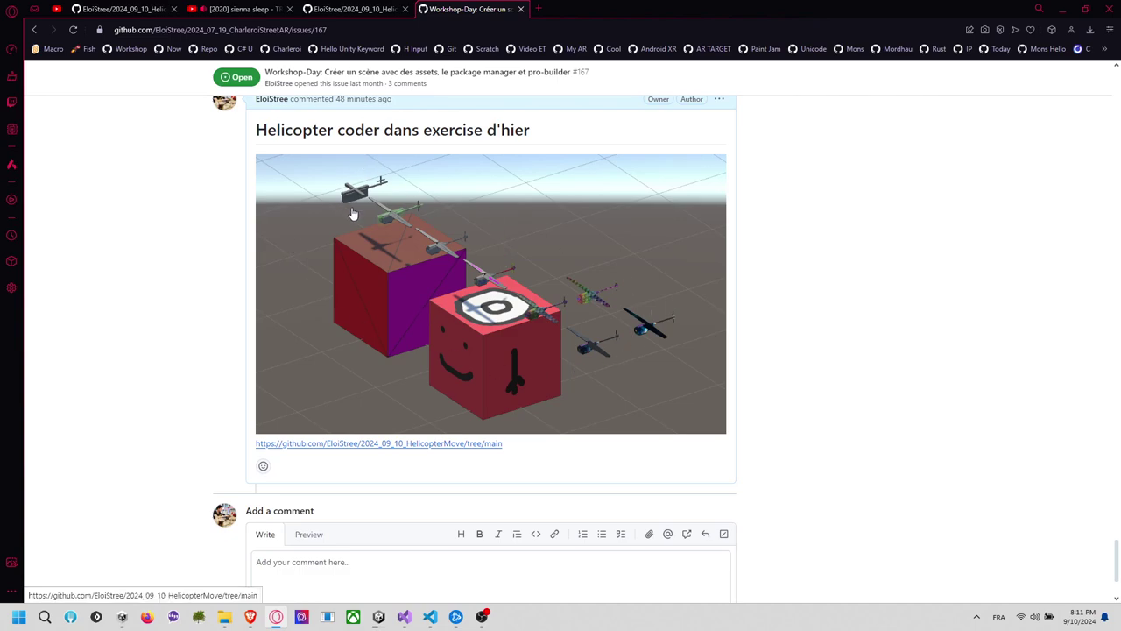
Review the long-version solution comment, the day's programme and the suggested asset packs in issue #167, back to its beginning
scroll(351, 213, up, 15)
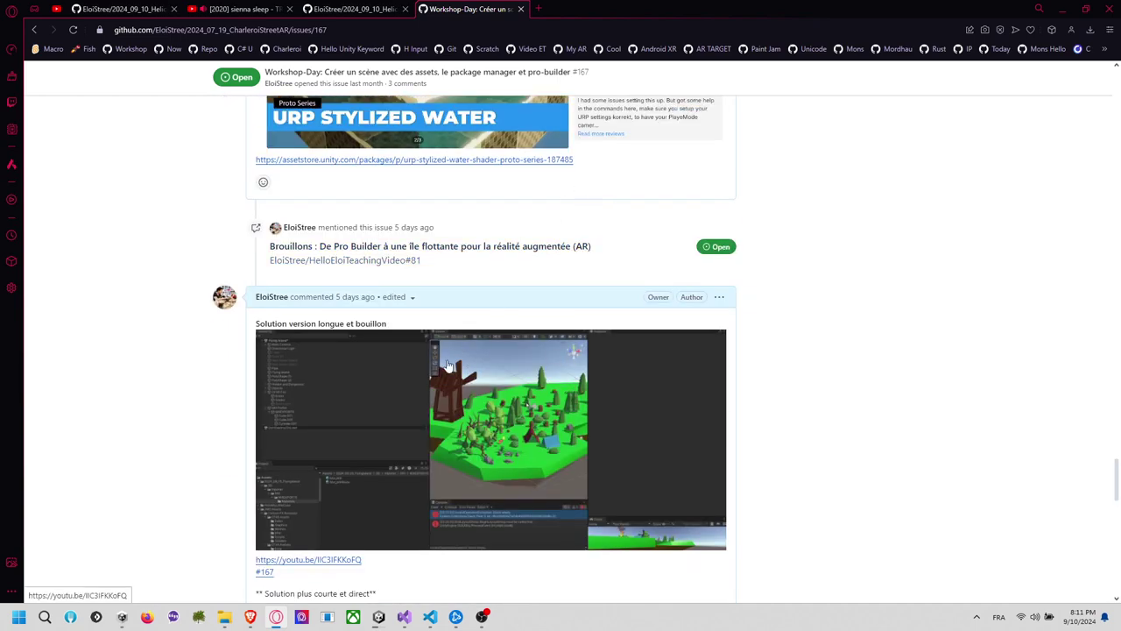
scroll(841, 386, down, 2)
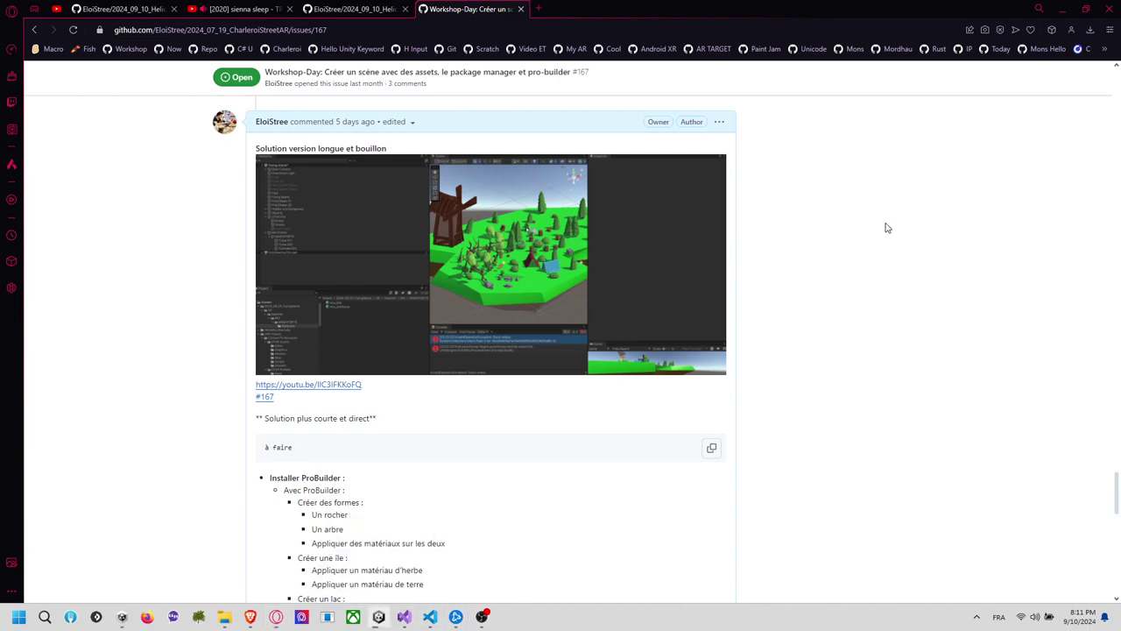
scroll(706, 400, up, 20)
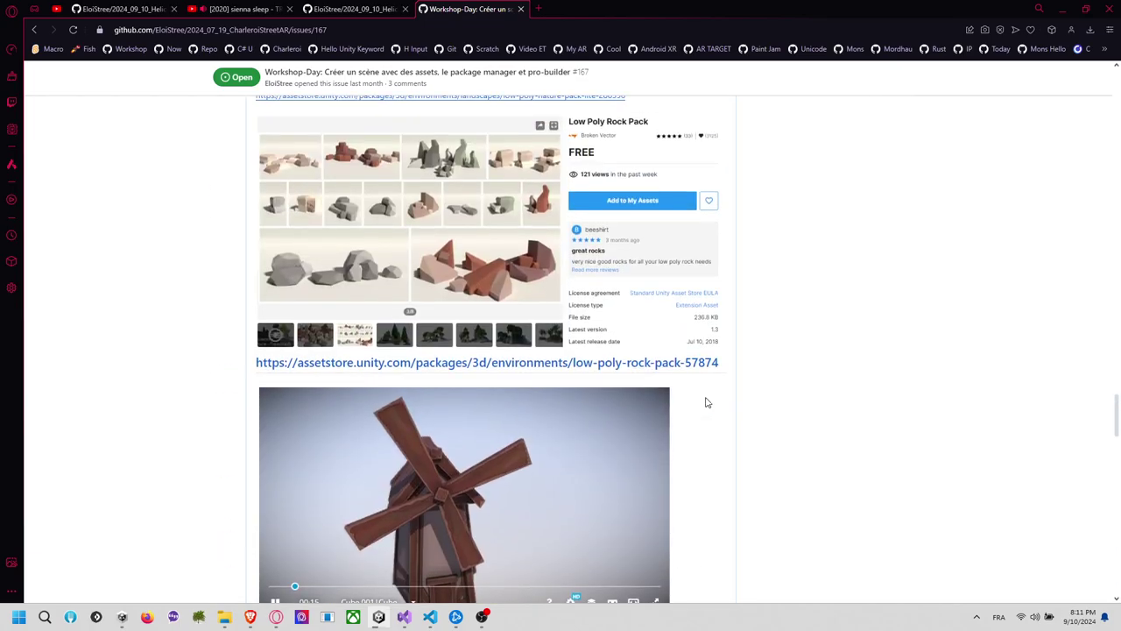
scroll(706, 401, down, 20)
scroll(706, 400, up, 10)
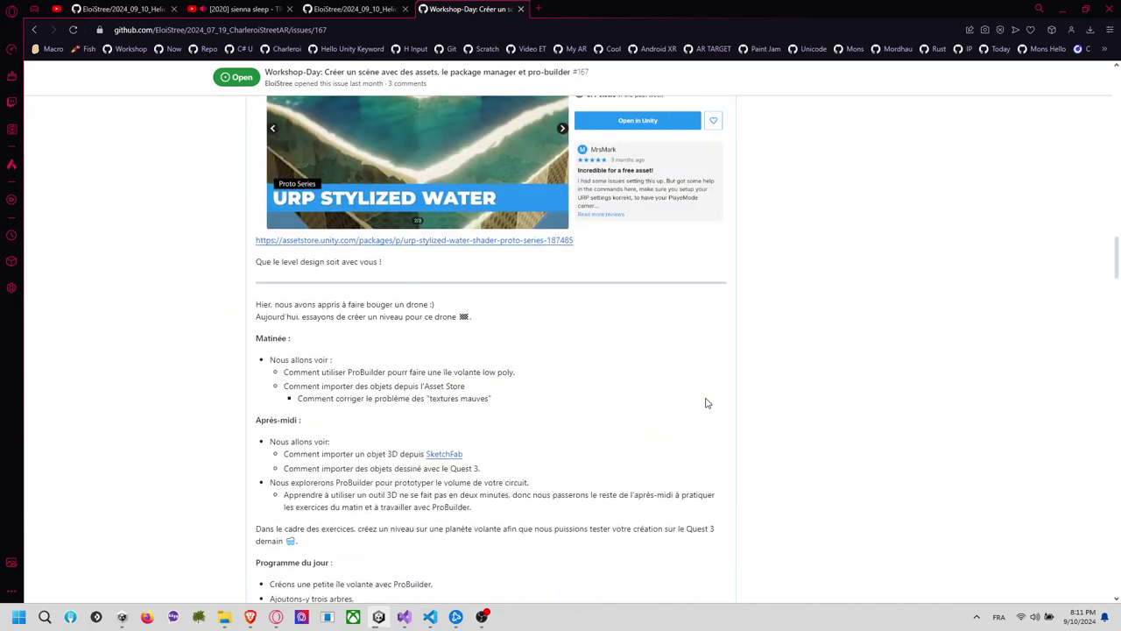
scroll(708, 403, up, 15)
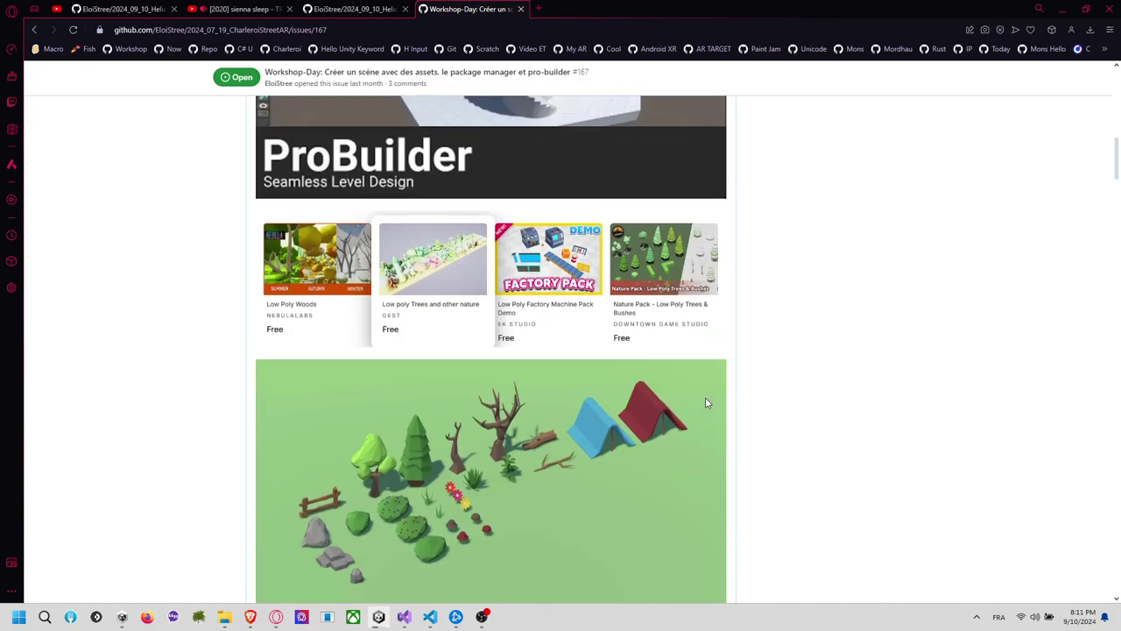
scroll(706, 403, up, 10)
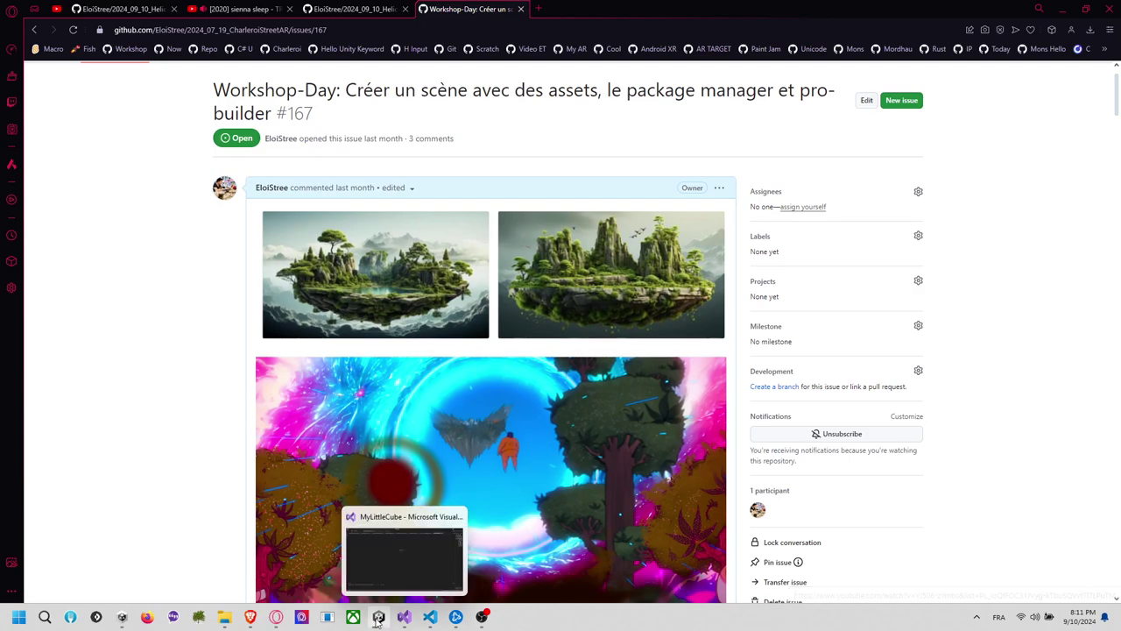
Switch to the MyLittleIslandProBuild Unity editor, clear its console messages and select the project's Assets folder
mouse_move(379, 619)
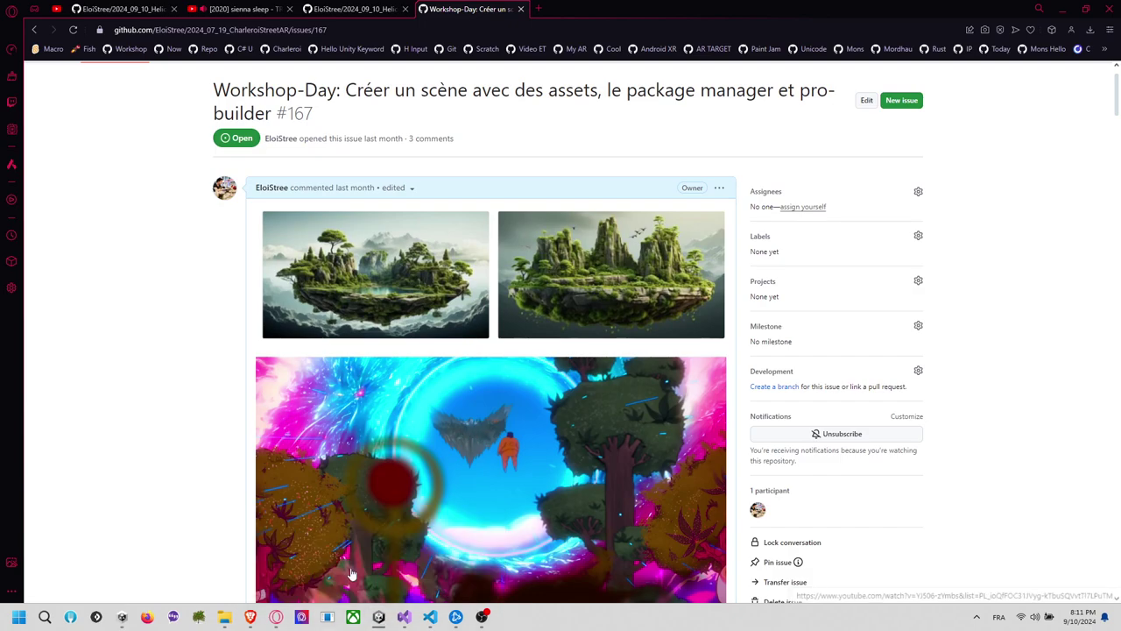
mouse_move(382, 613)
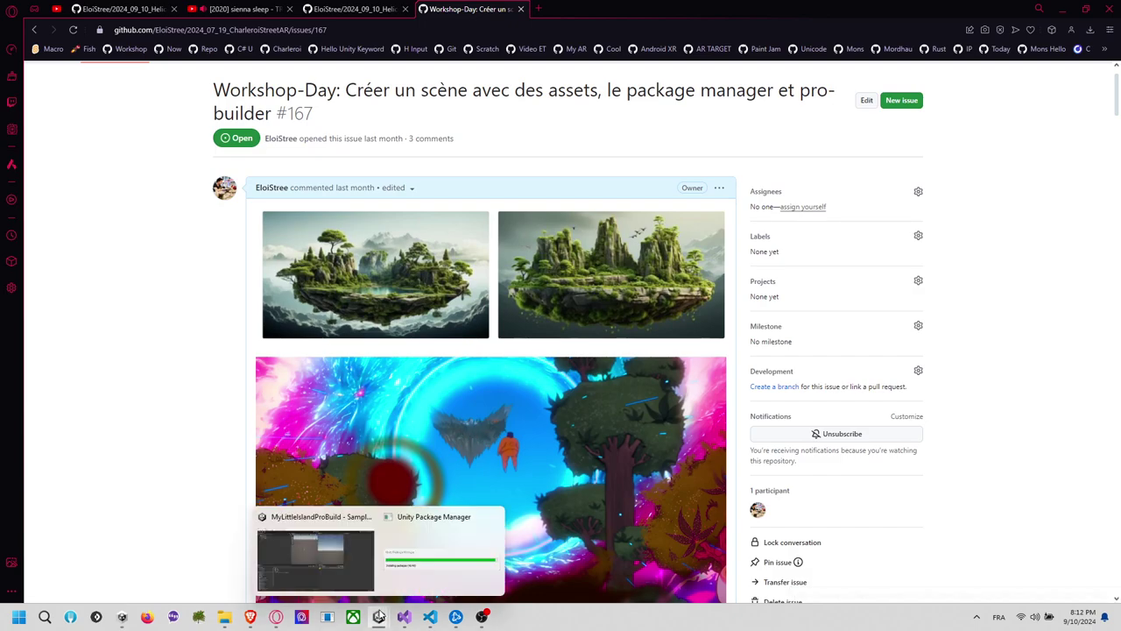
mouse_move(416, 571)
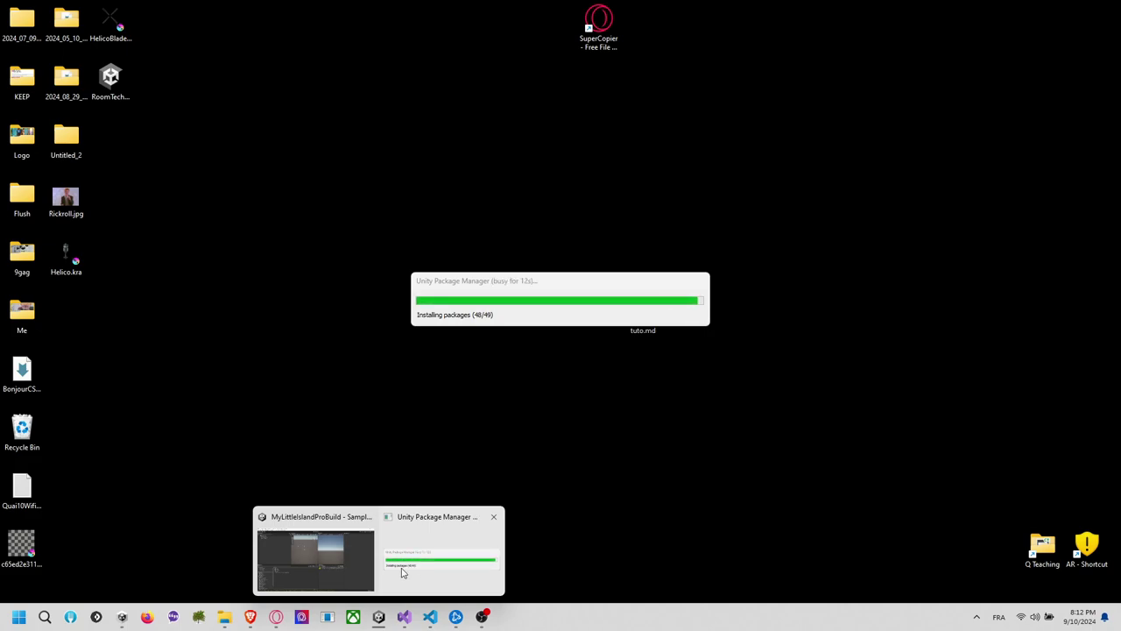
mouse_move(348, 574)
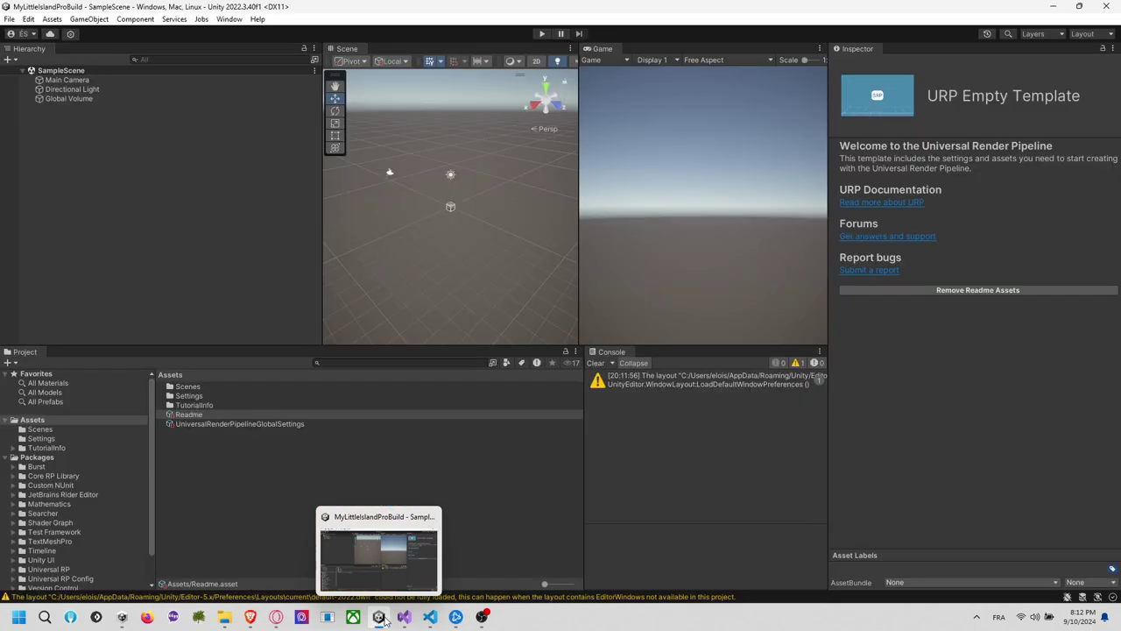
click(595, 363)
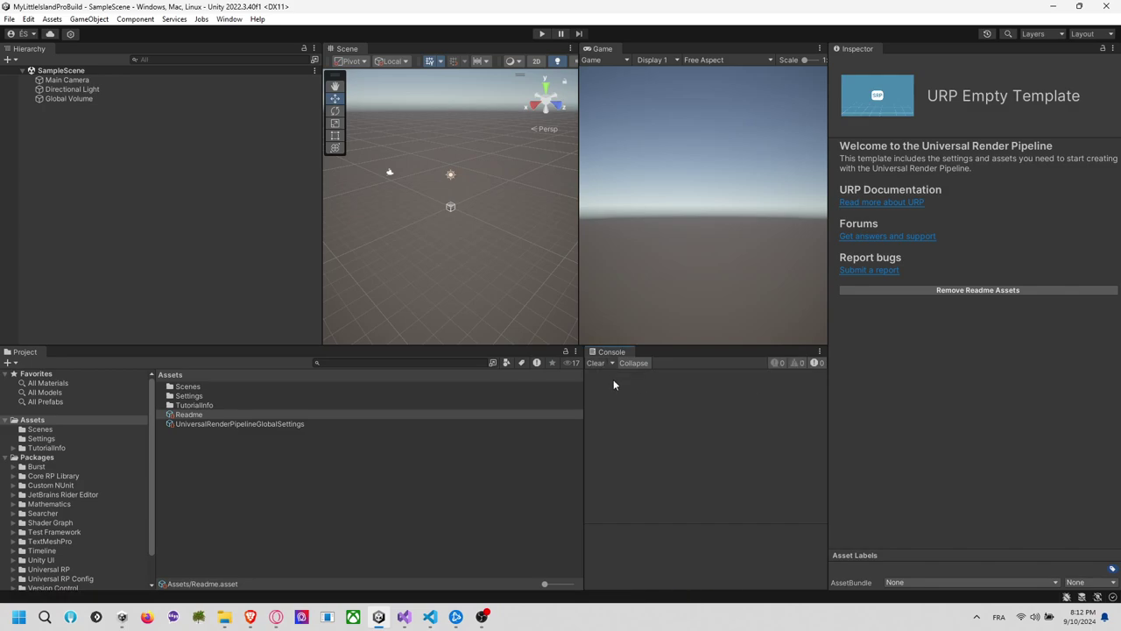
click(123, 422)
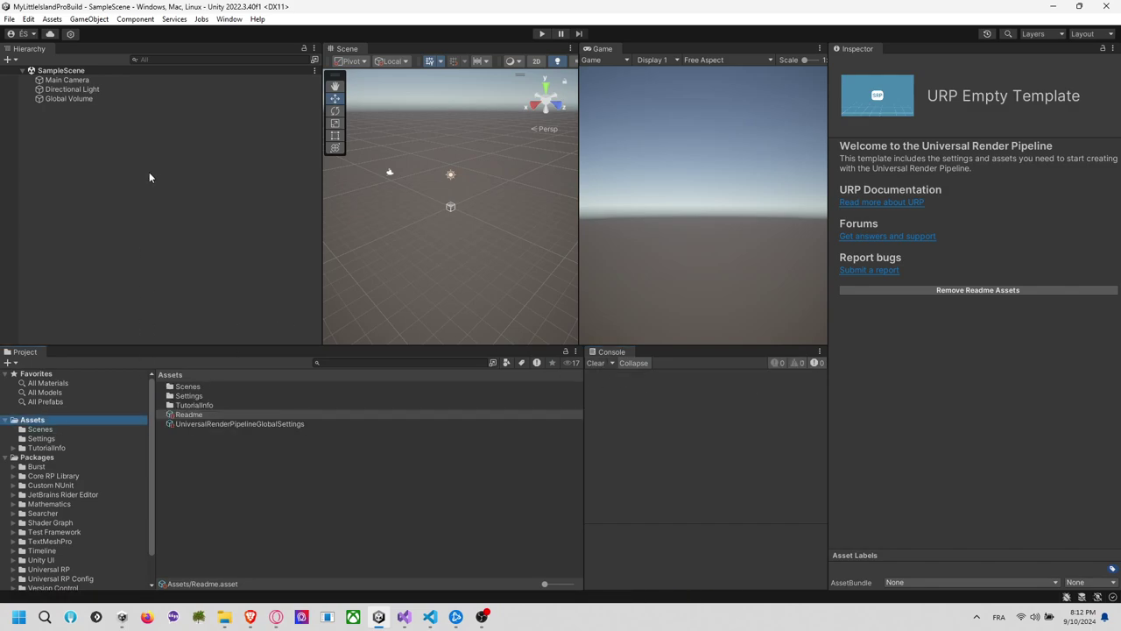
Add the helicopter package to the project through the Package Manager from the 2024_09_10_HelicopterMove.git repository URL
click(229, 19)
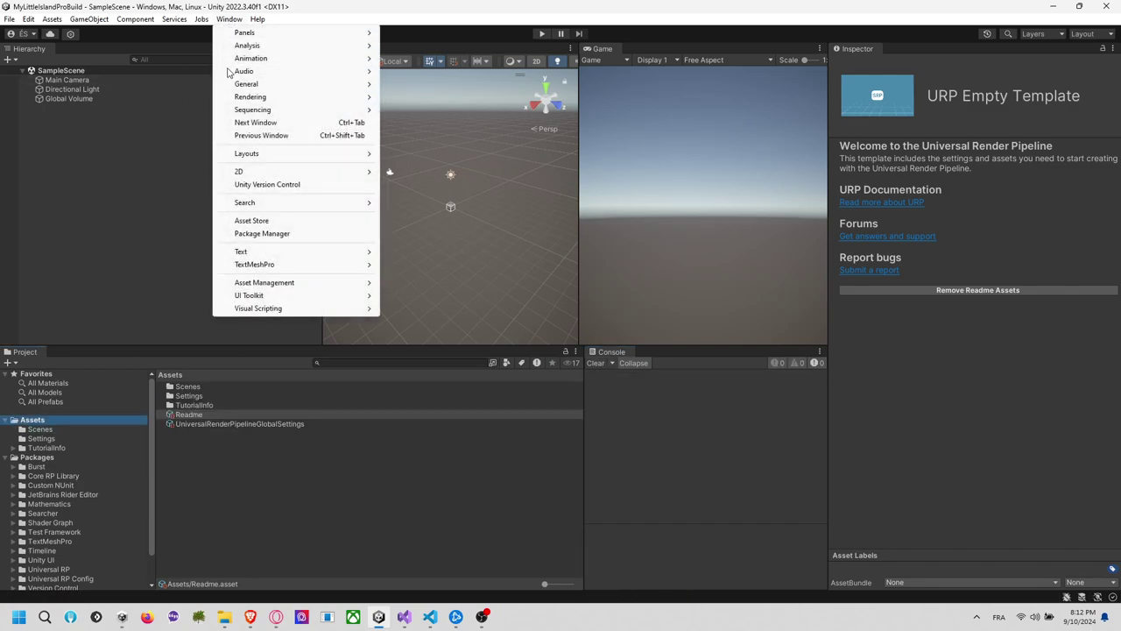
click(278, 234)
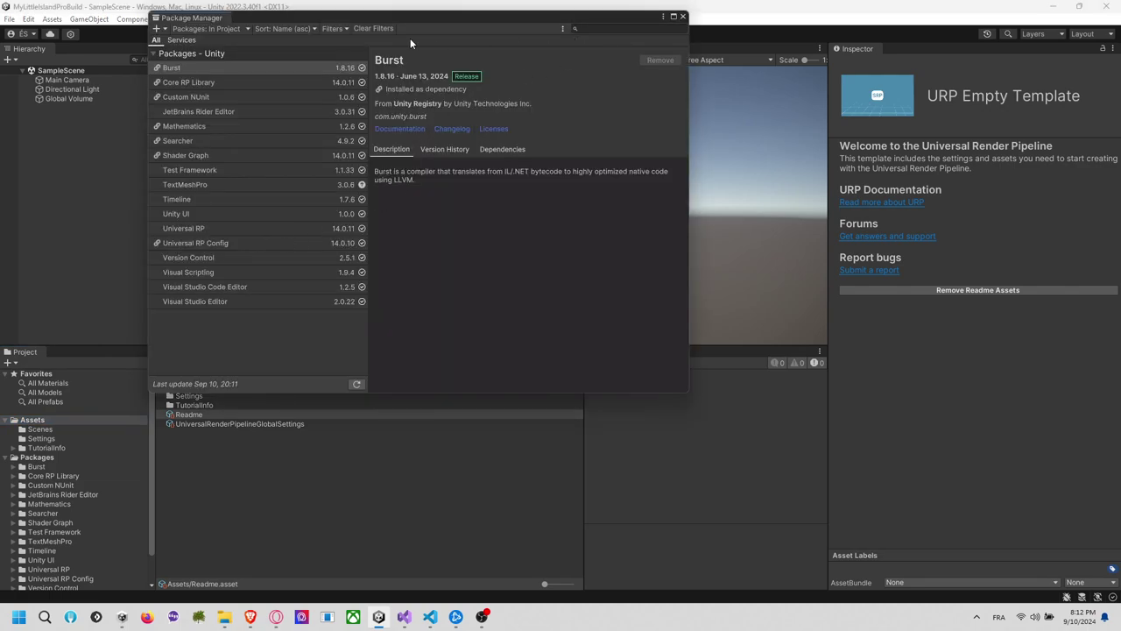
click(157, 28)
click(220, 68)
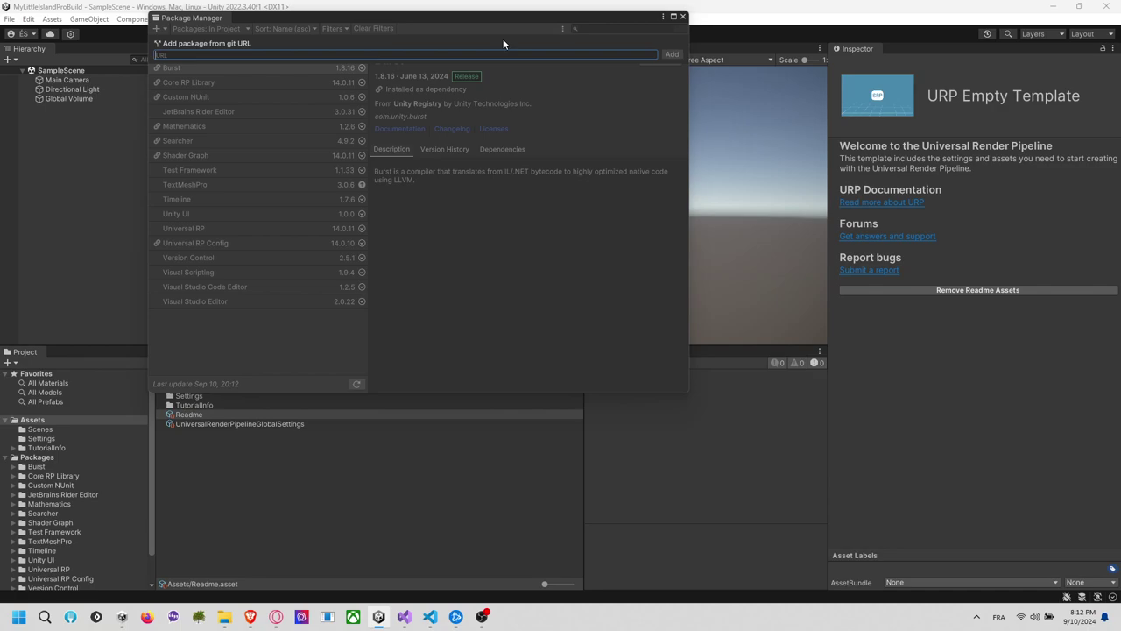
text(https://github.com/EloiStree/2024_09_10_HelicopterMove.git)
key(Return)
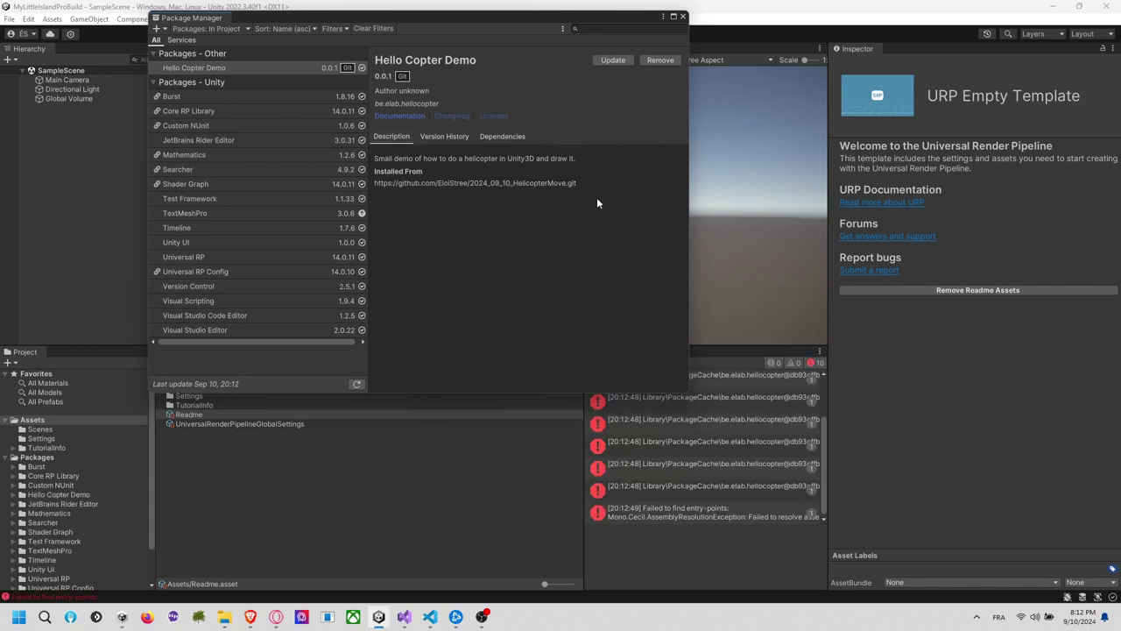
Search the Unity Registry packages for "input" and install Input System 1.7.0
click(208, 28)
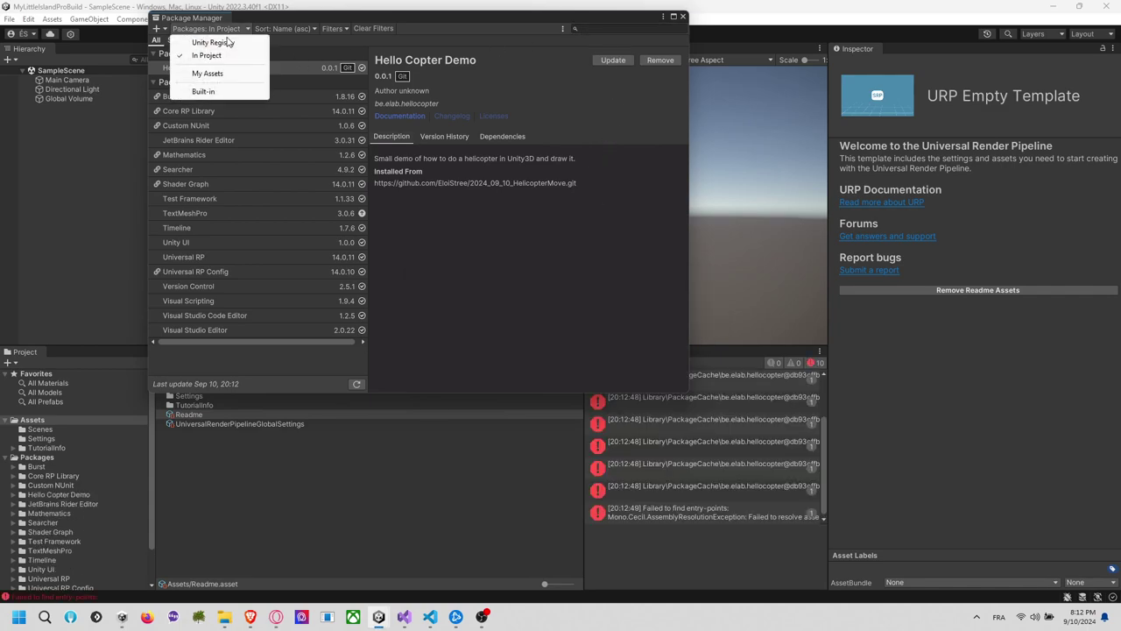
click(210, 41)
click(600, 29)
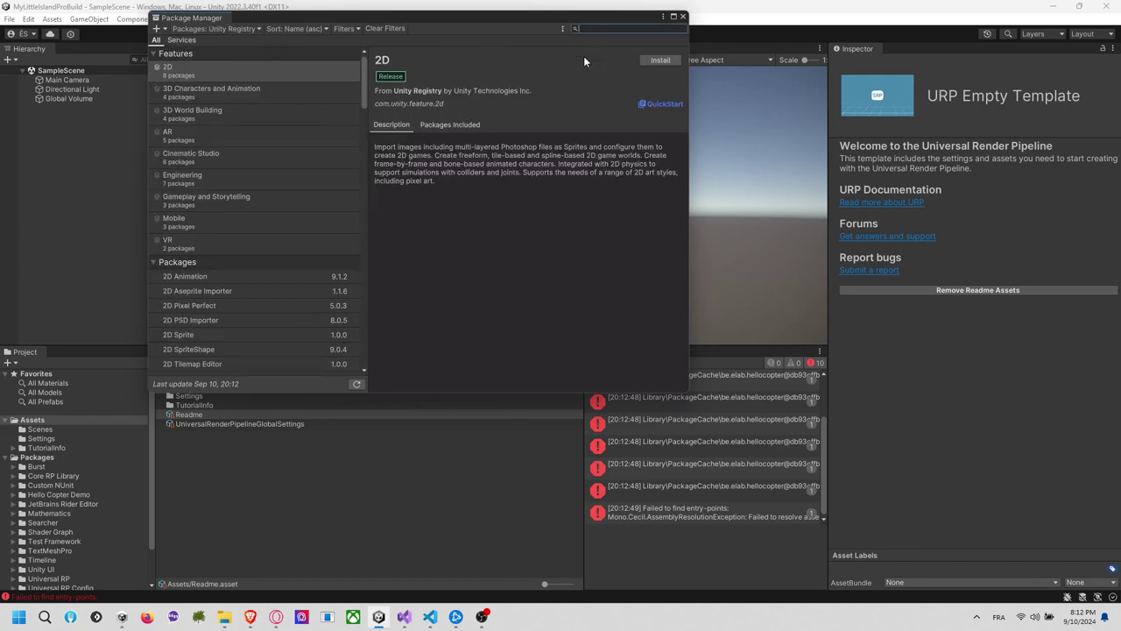
text(input)
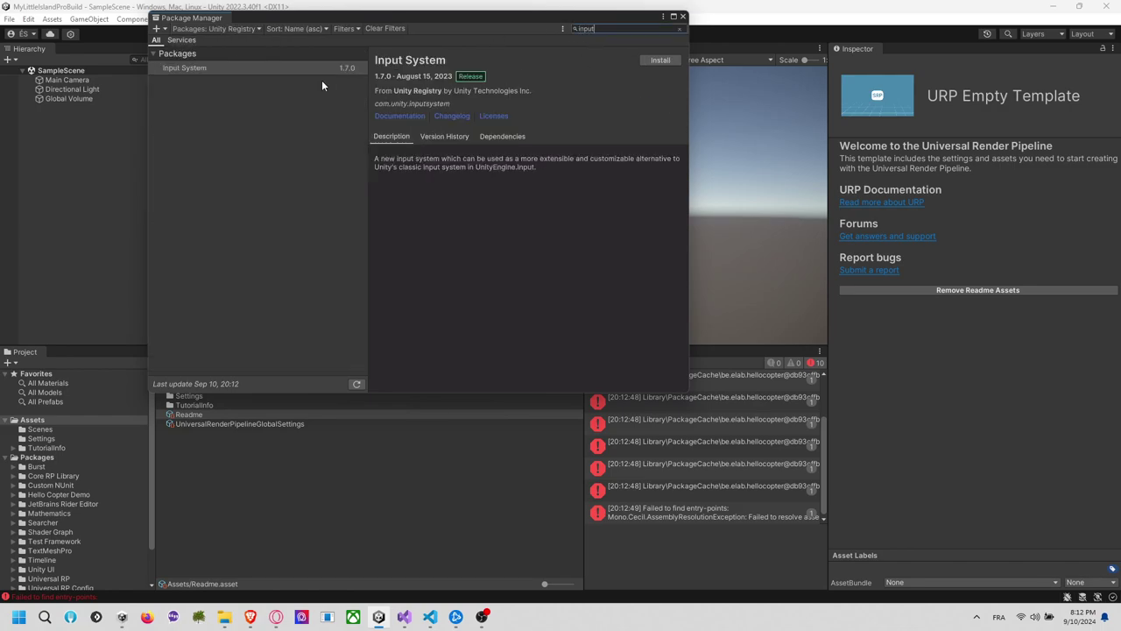
click(661, 60)
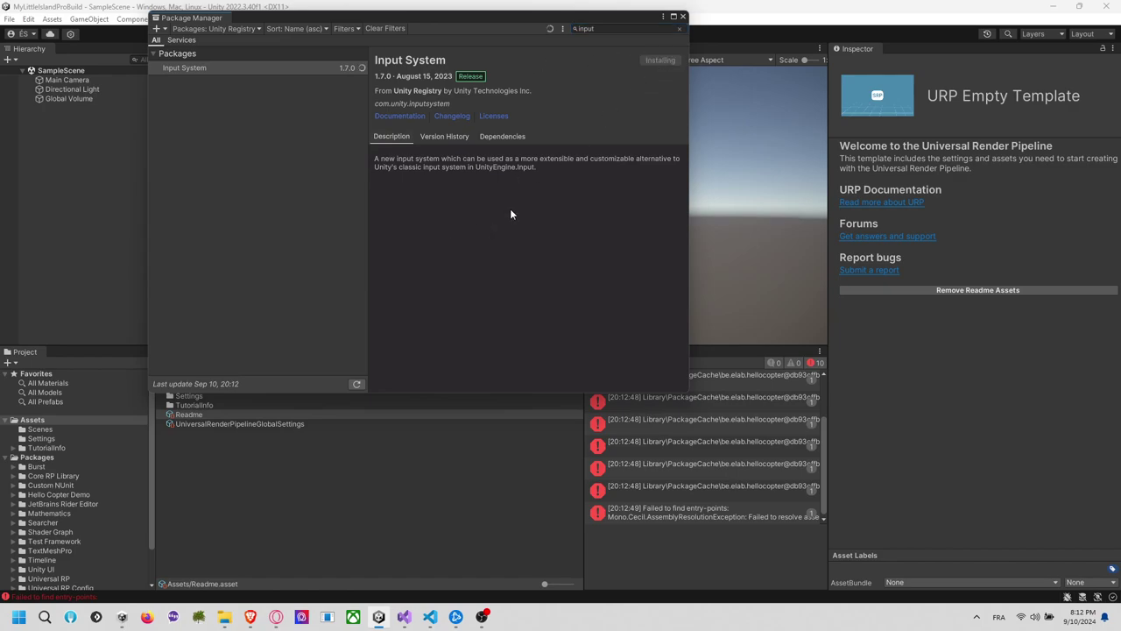
Clear the package search and agree to enable the new input system backends, restarting the editor
click(618, 27)
key(BackSpace)
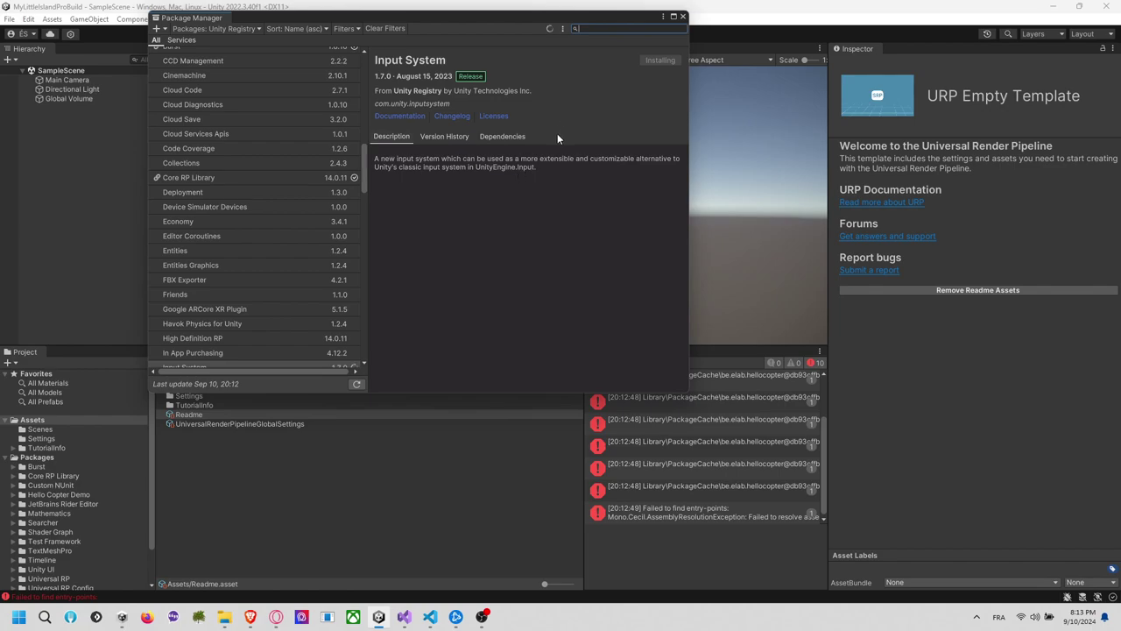
scroll(358, 222, down, 3)
scroll(350, 235, down, 2)
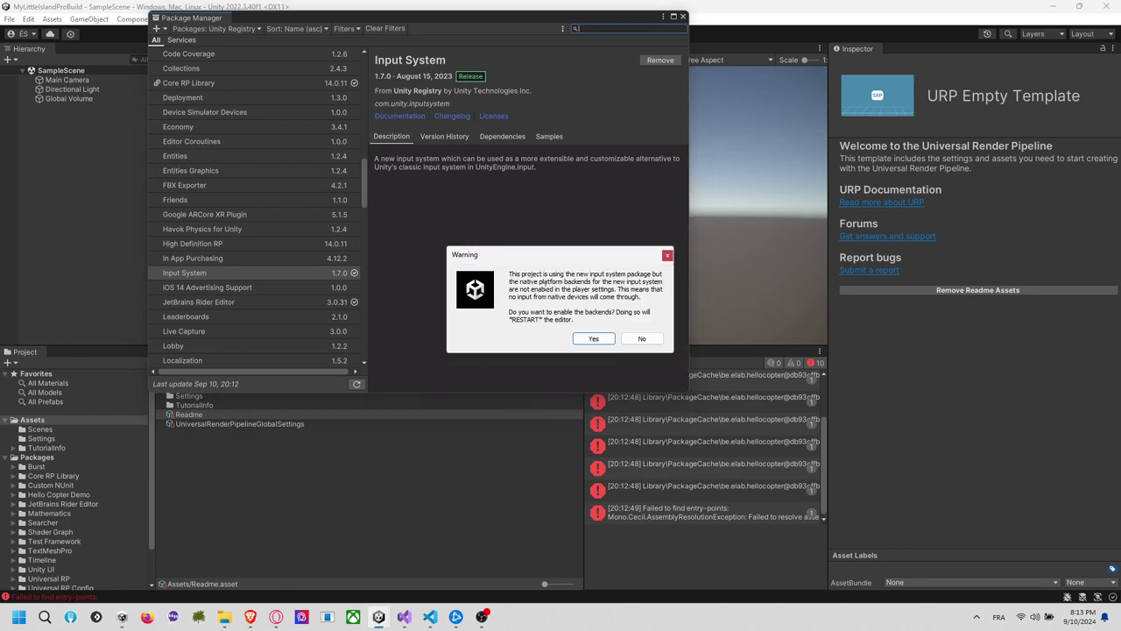
click(594, 339)
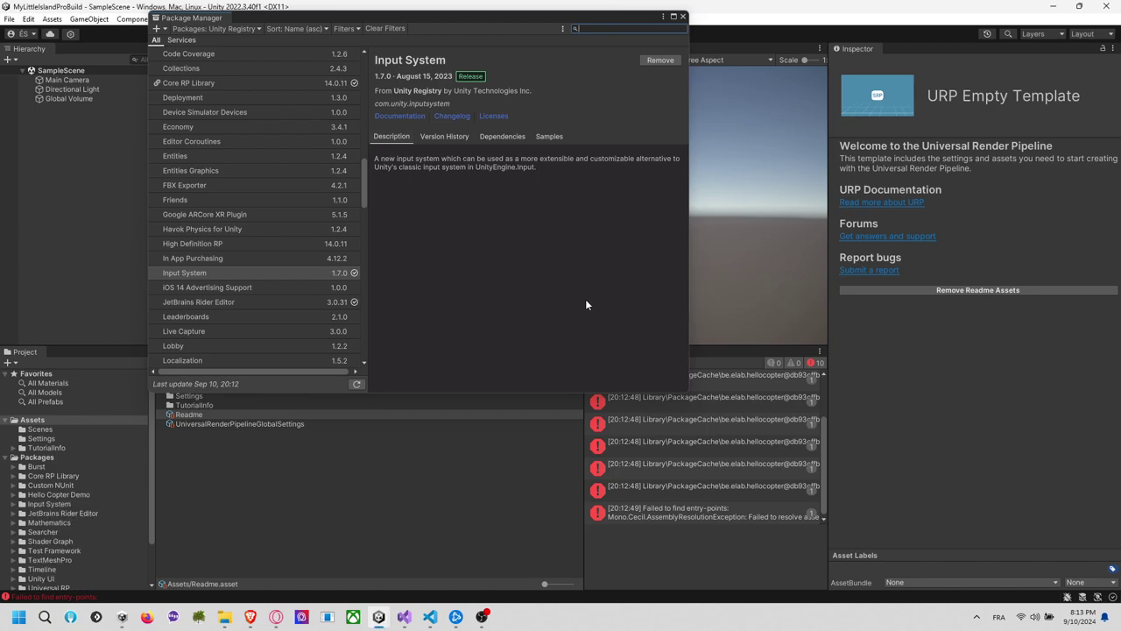
key(alt+Tab)
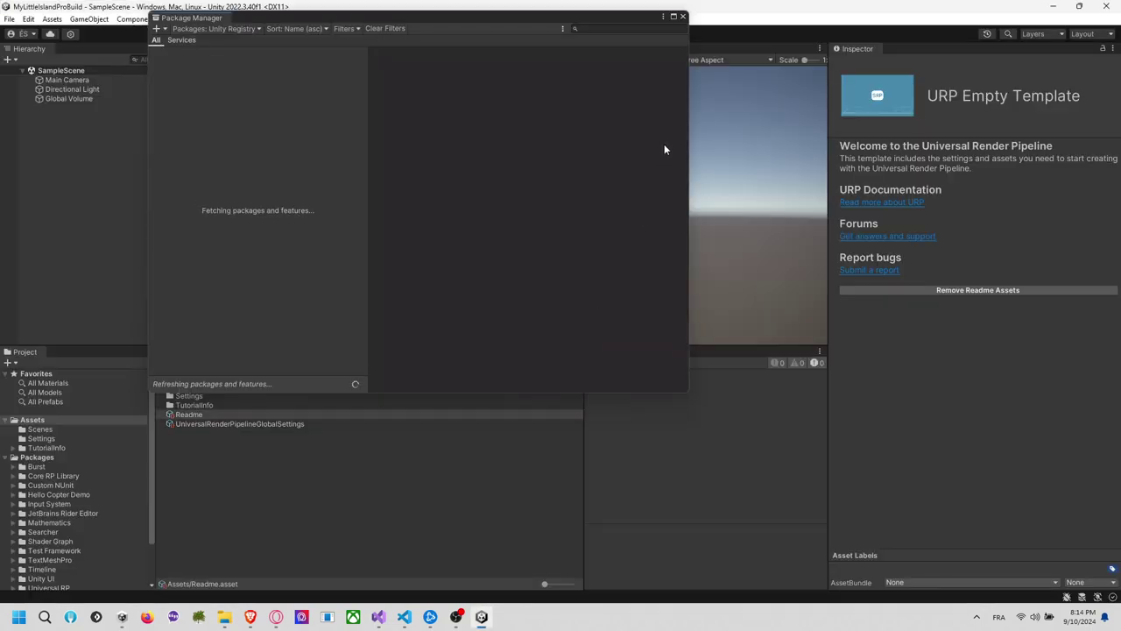
Close the Package Manager, clear the Readme asset selection and reopen the Package Manager on the Unity Registry packages
click(684, 16)
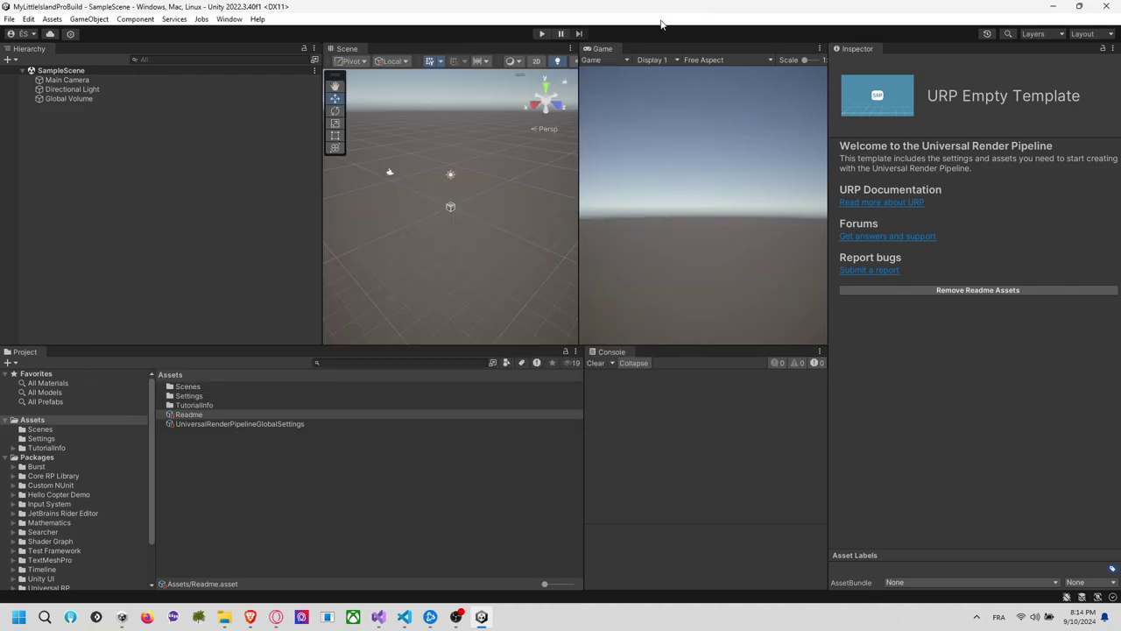
click(302, 450)
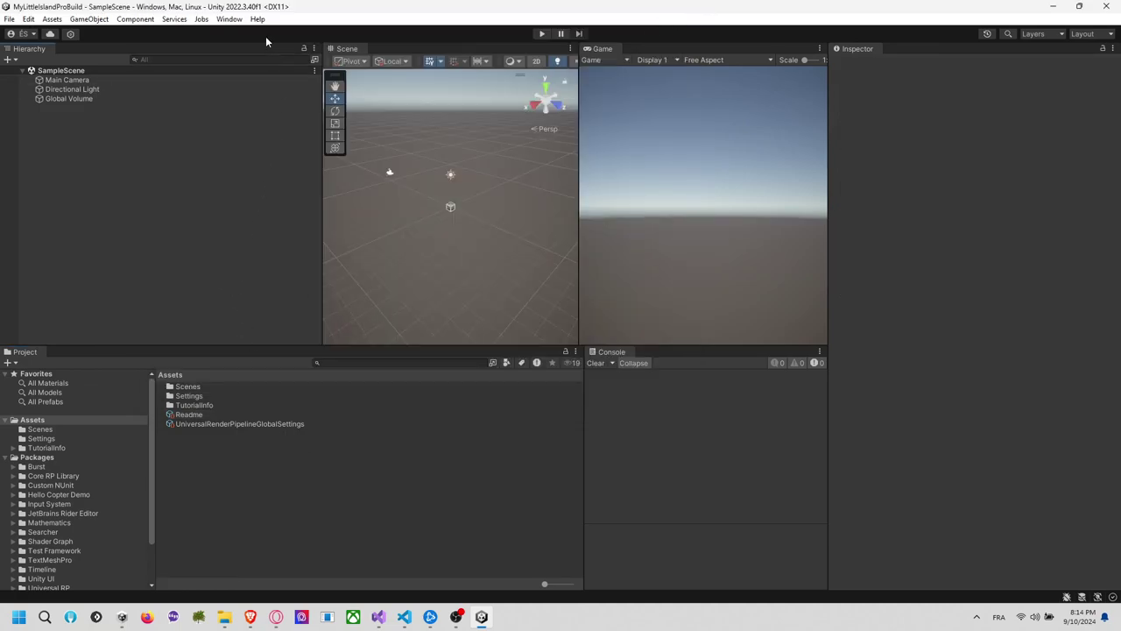
click(230, 18)
click(278, 233)
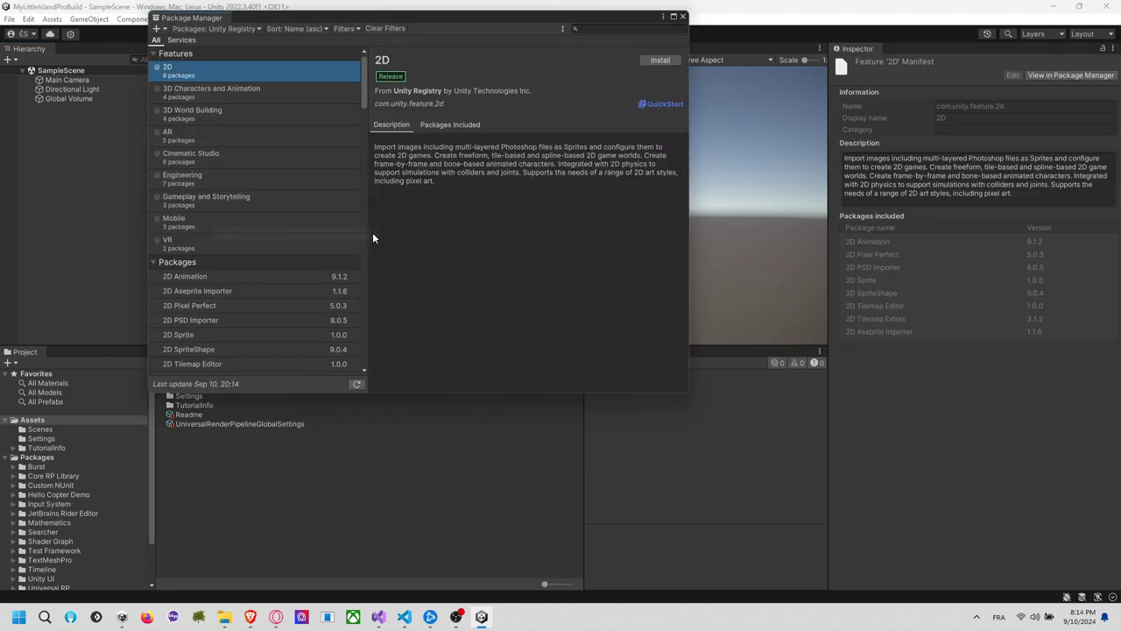
Search the registry packages for "build", install ProBuilder 5.2.3 and close the Package Manager
click(605, 27)
text(pro build)
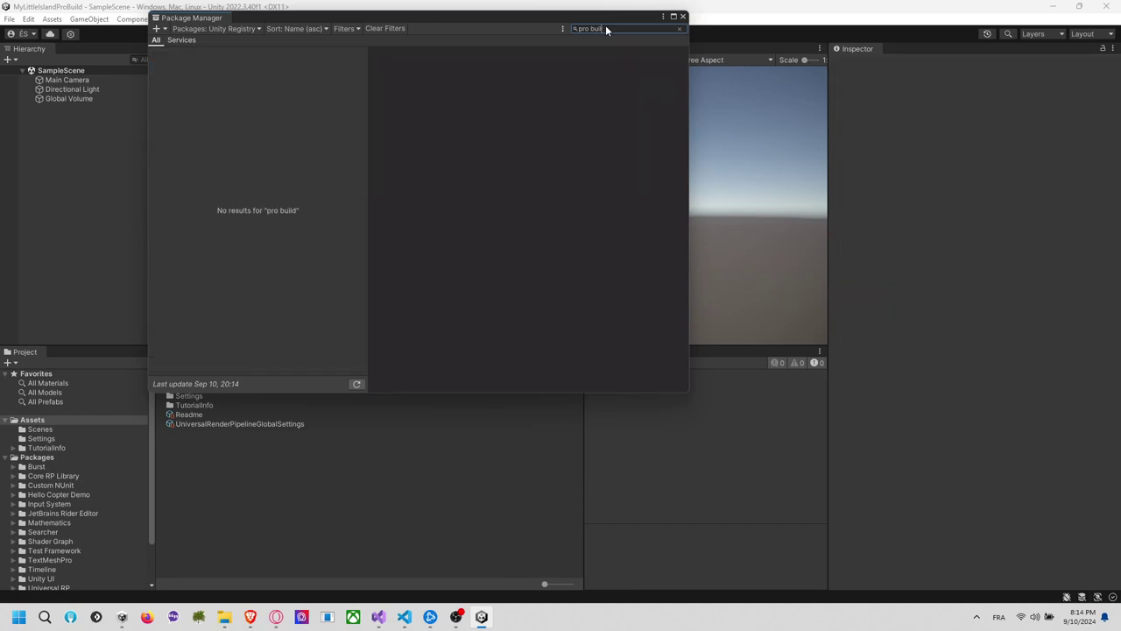
key(BackSpace)
key(BackSpace)
text(b)
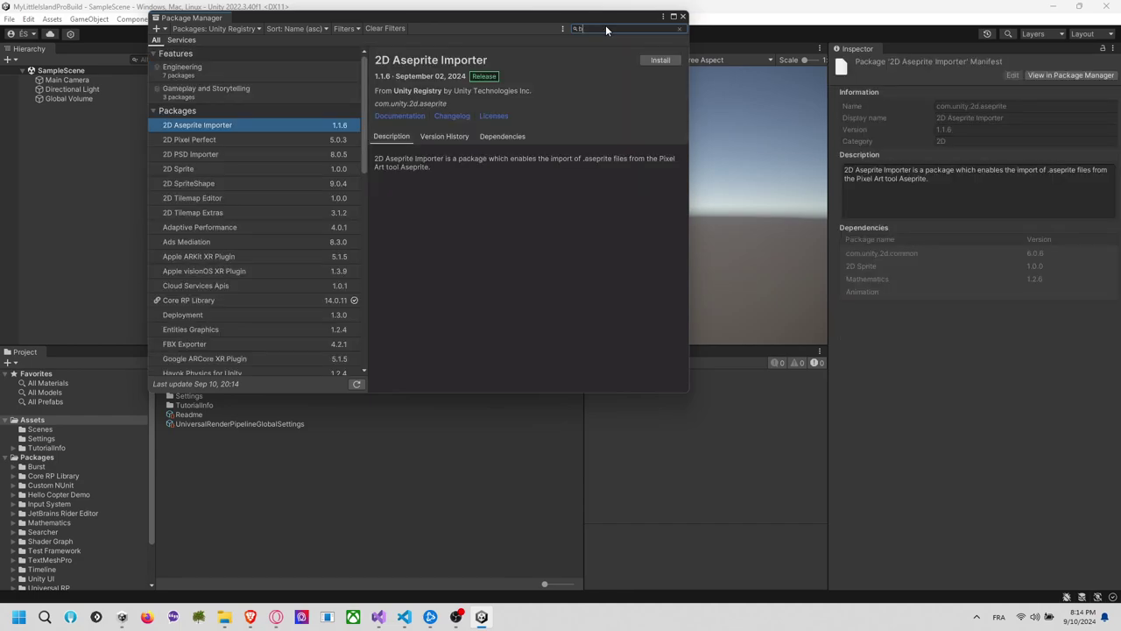
text(uilldder)
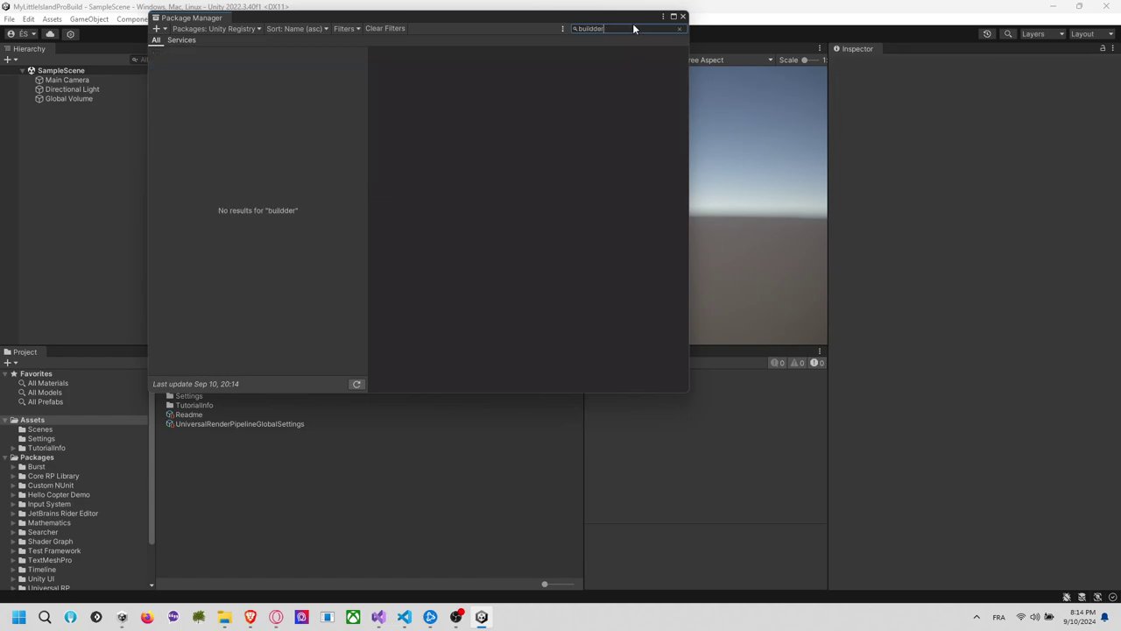
key(BackSpace)
key(BackSpace)
key(BackSpace)
key(BackSpace)
key(BackSpace)
text(d)
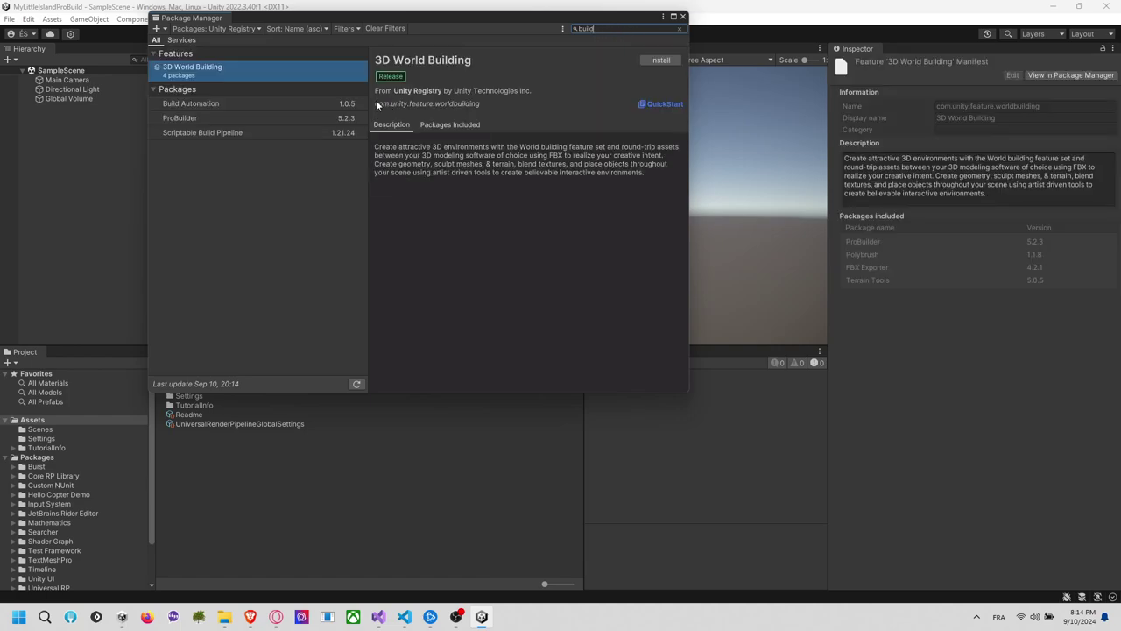
click(266, 118)
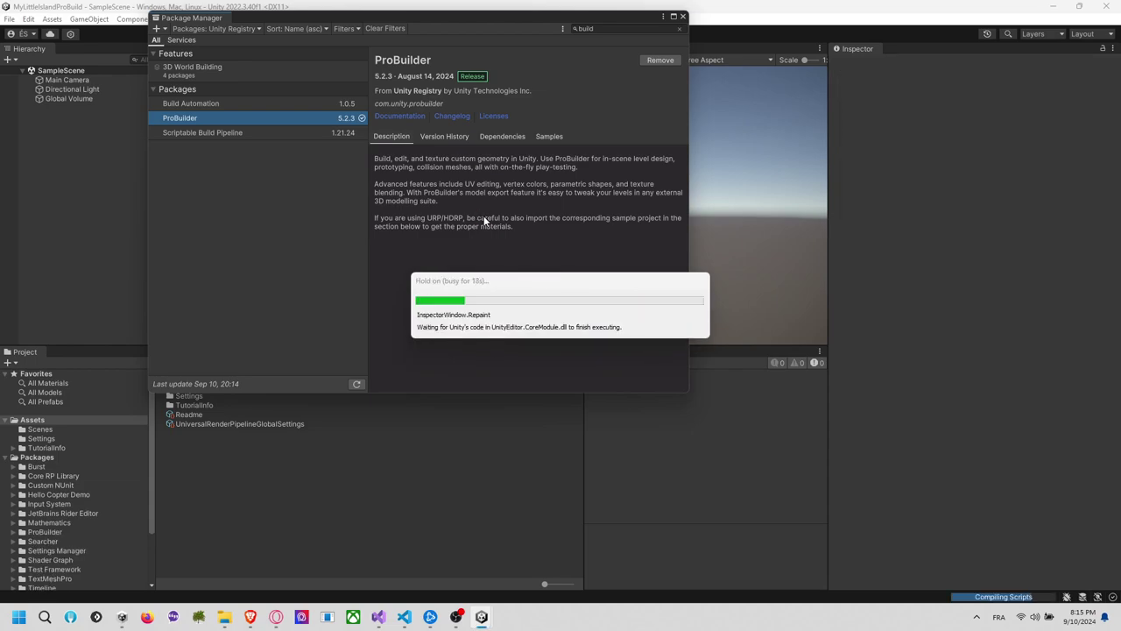
click(682, 16)
click(105, 187)
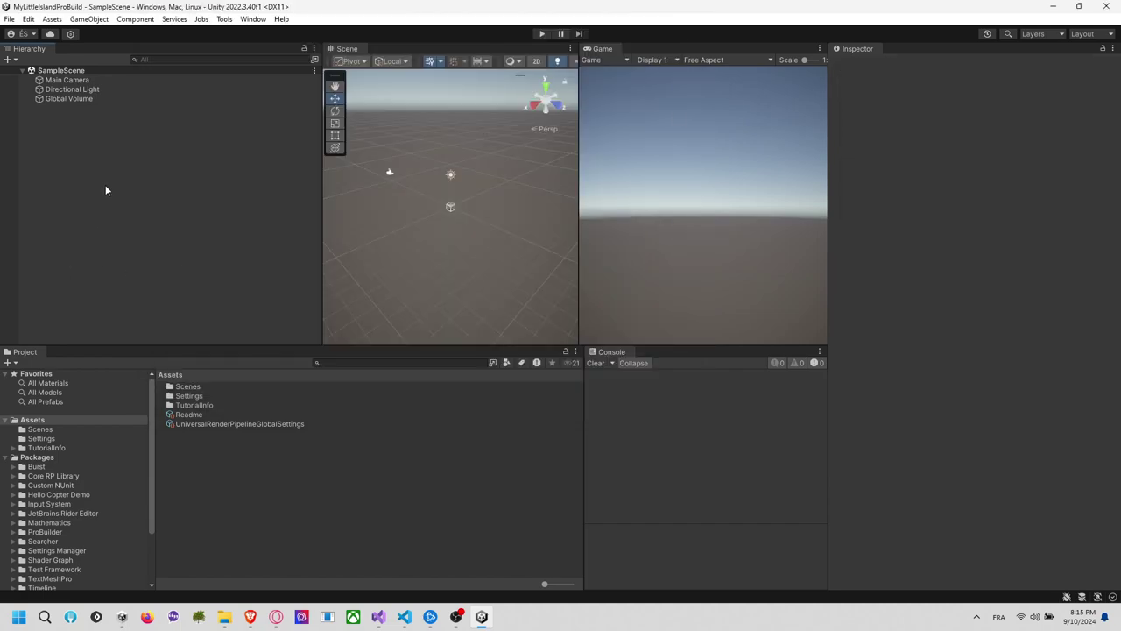
Look at the Player page of the Project Settings and close the settings window
click(12, 18)
mouse_move(28, 18)
click(249, 165)
click(224, 19)
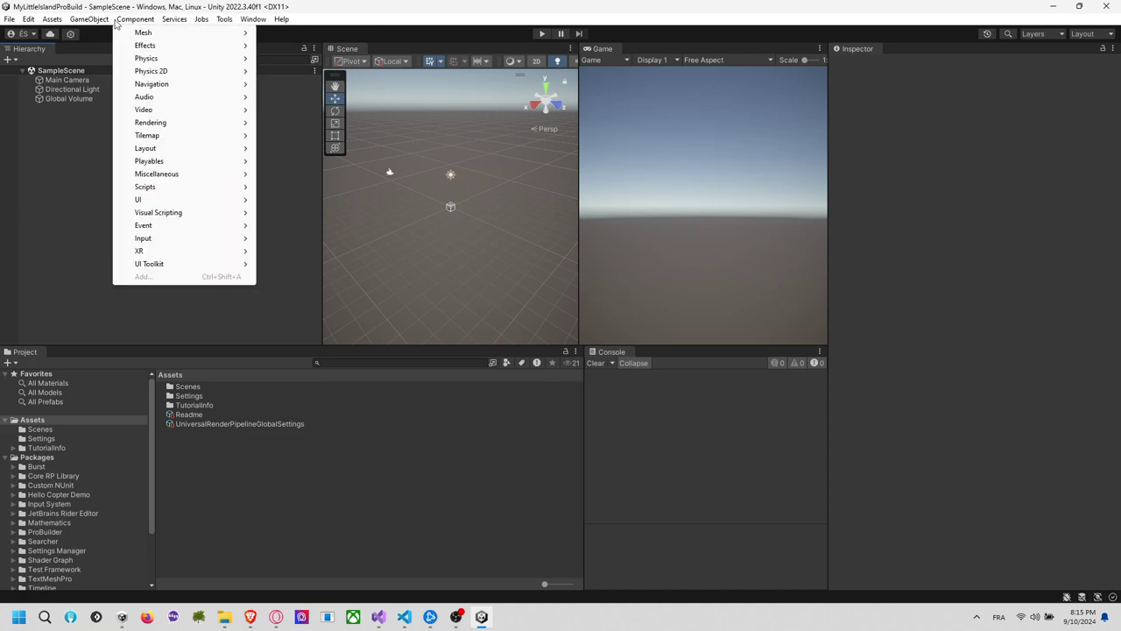
mouse_move(30, 19)
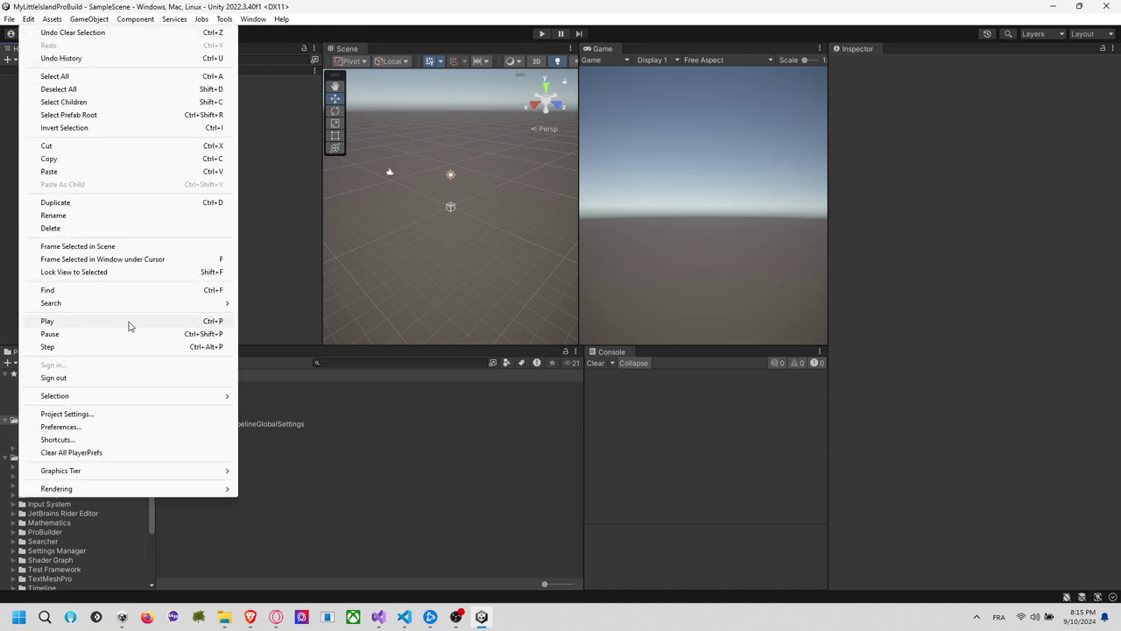
click(108, 415)
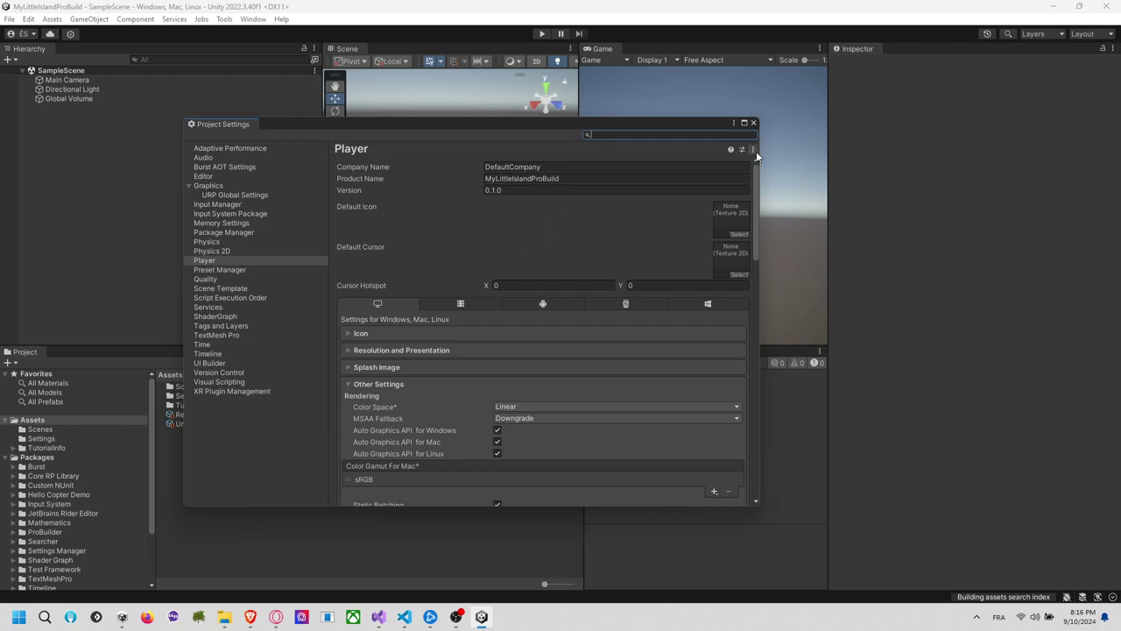
click(754, 123)
Enable the experimental features in the ProBuilder preferences and close the Preferences window
click(28, 18)
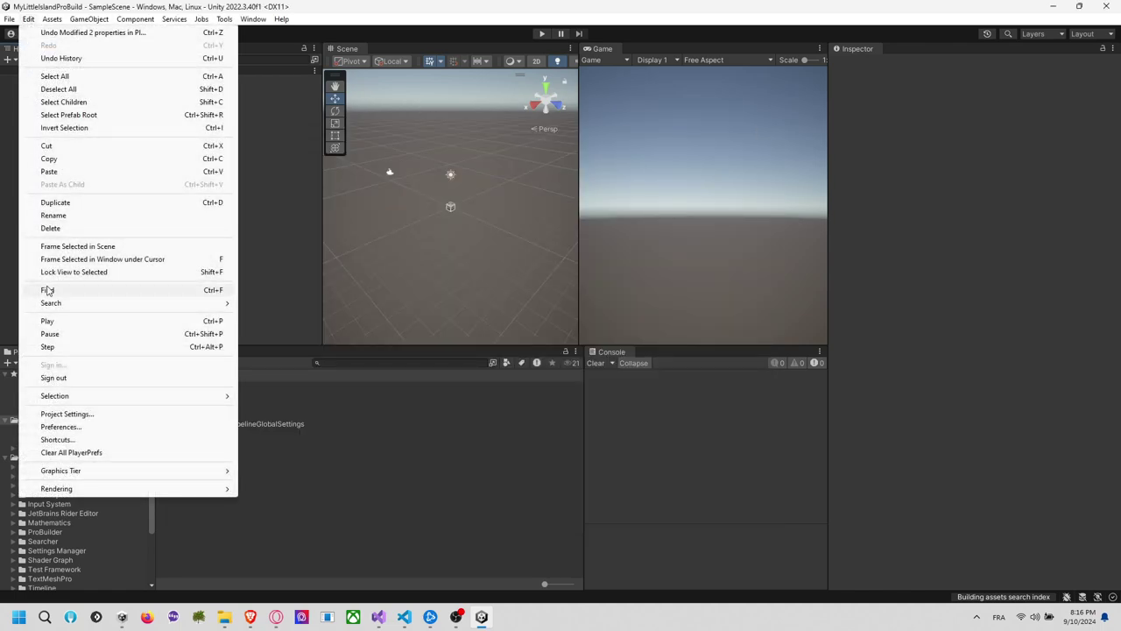
click(61, 427)
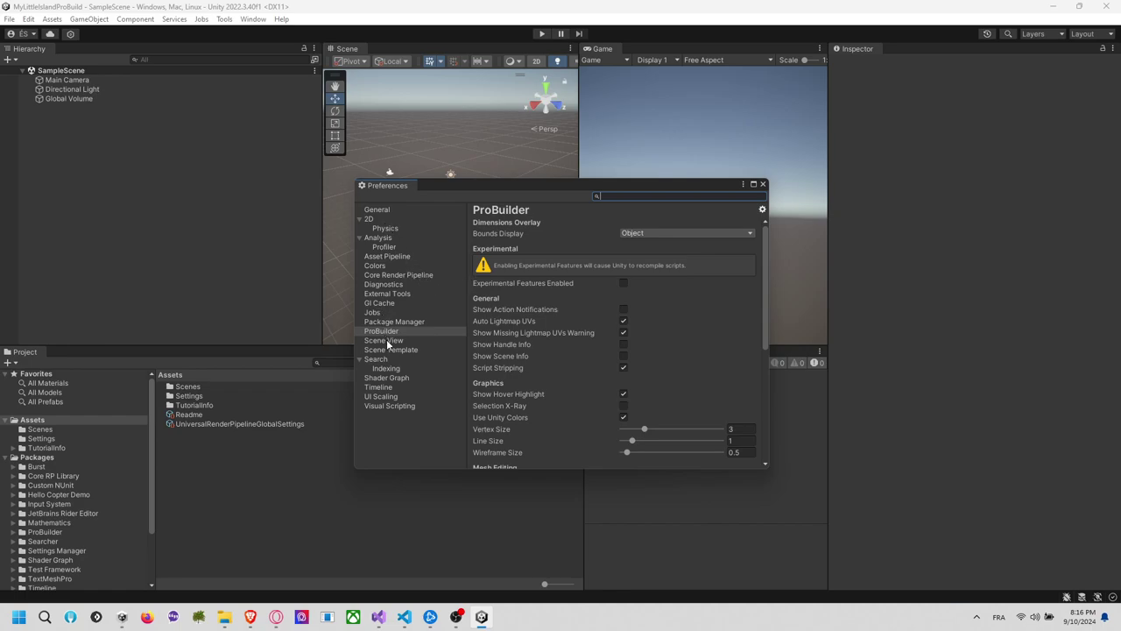
click(395, 332)
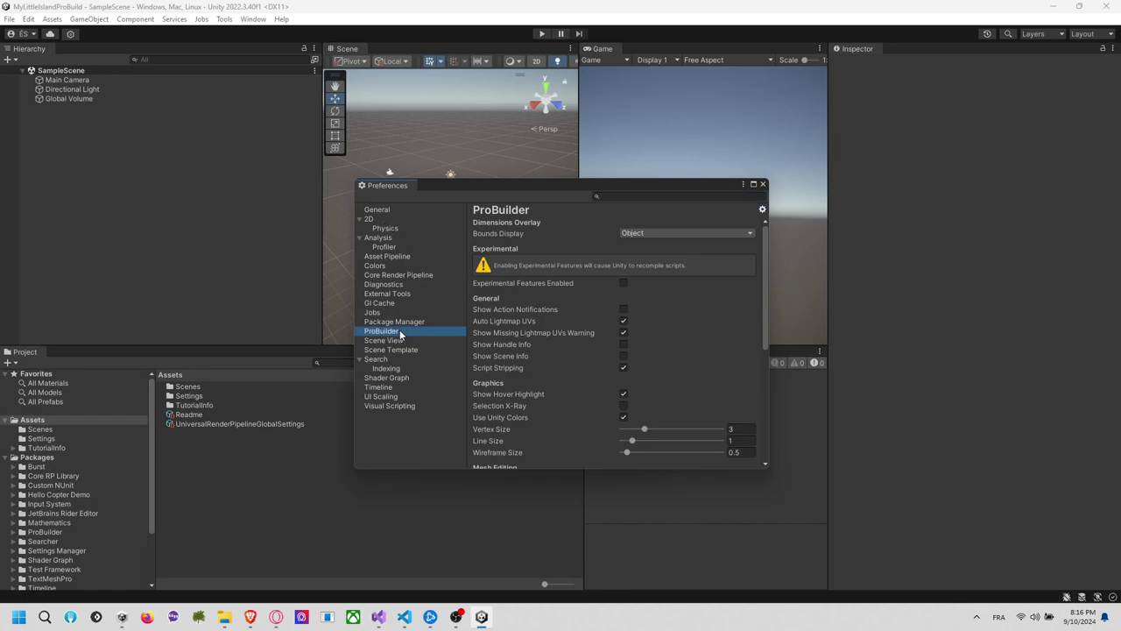
click(622, 284)
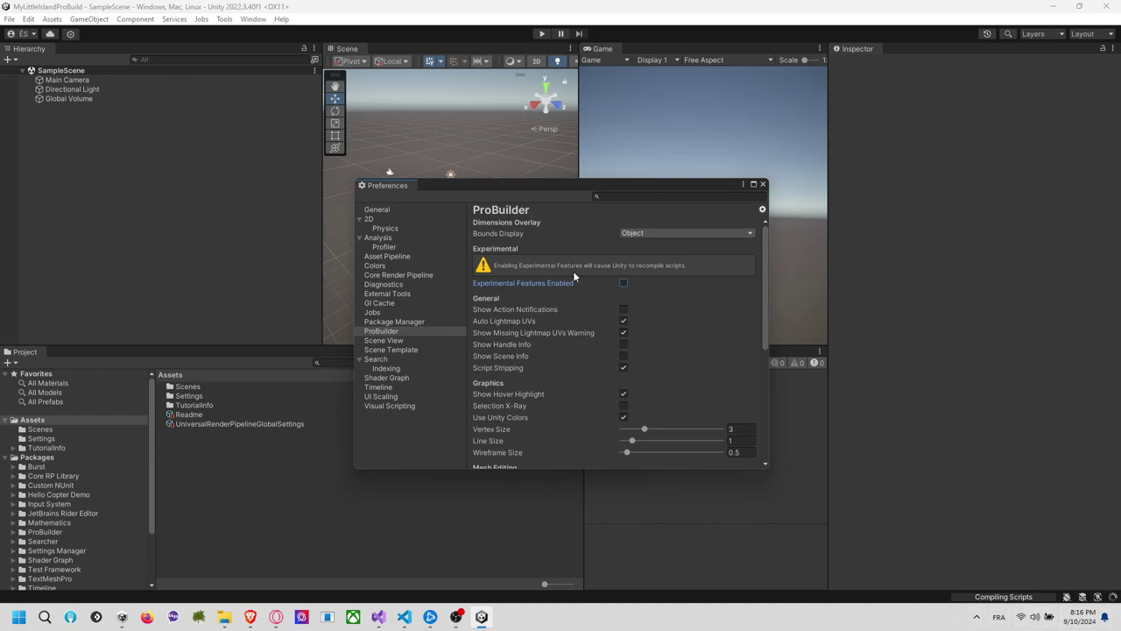
drag(564, 193, 432, 157)
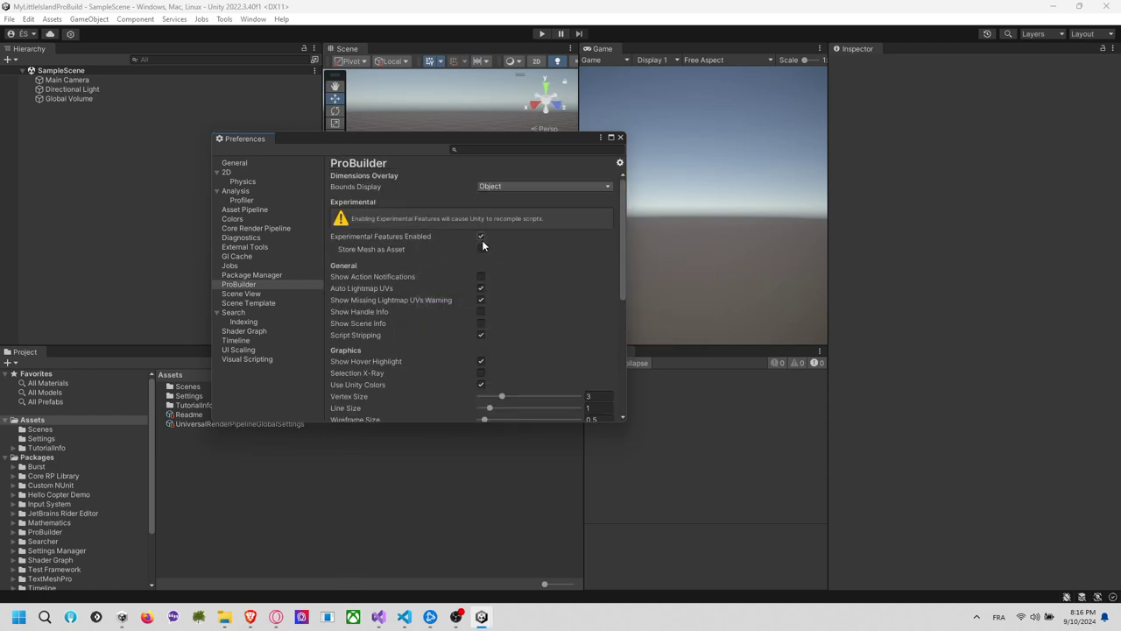
click(621, 137)
Narrow the Hierarchy panel to give the Scene view more width
middle_drag(429, 197, 433, 243)
click(198, 165)
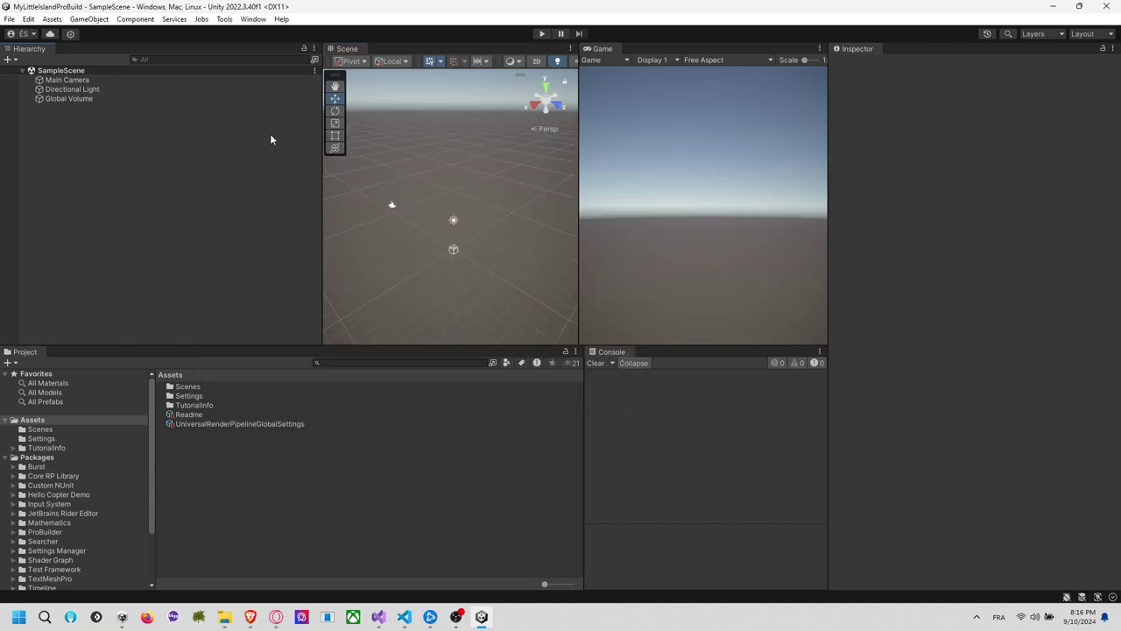
drag(318, 167, 253, 172)
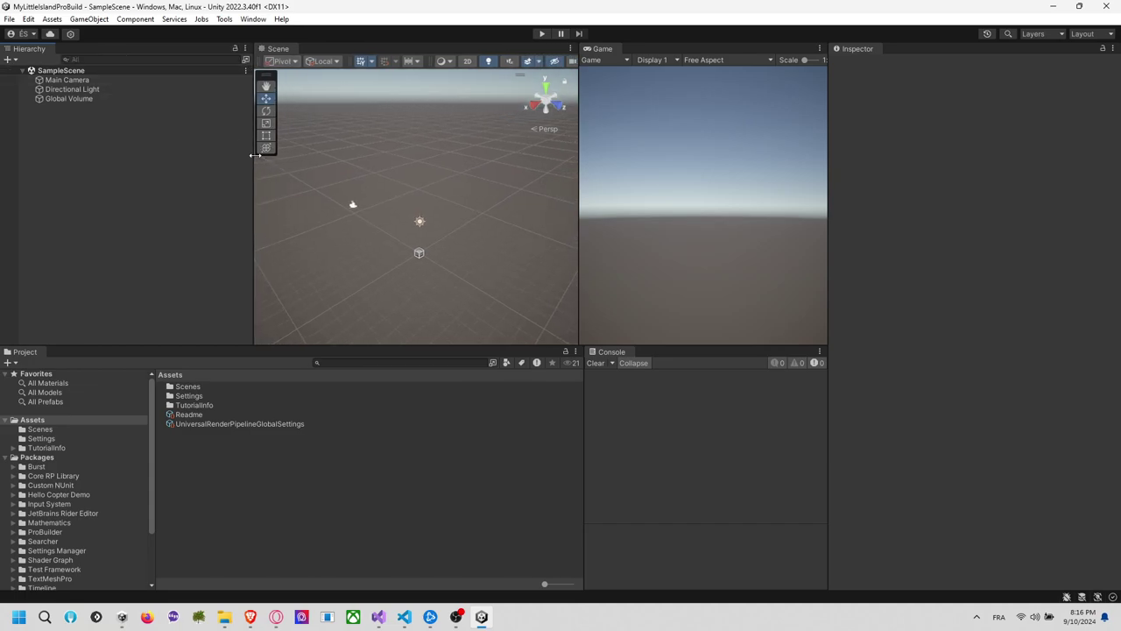
Open the ProBuilder window docked between the Hierarchy and the Scene view, and widen the Scene view over the Game view
click(224, 19)
mouse_move(230, 35)
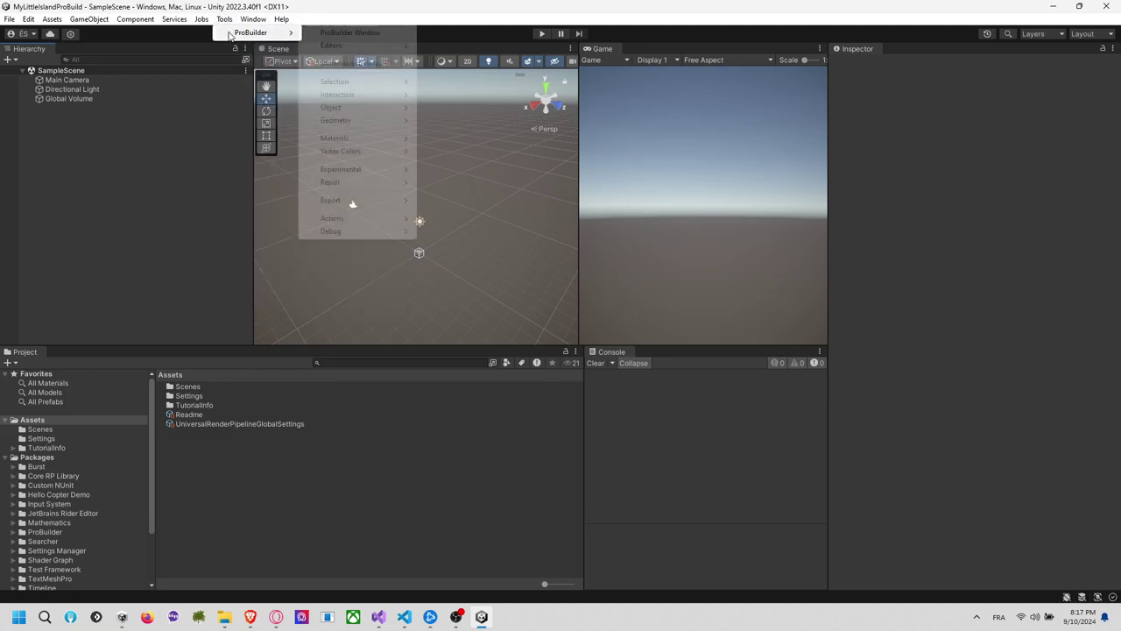
click(350, 33)
drag(371, 119, 279, 155)
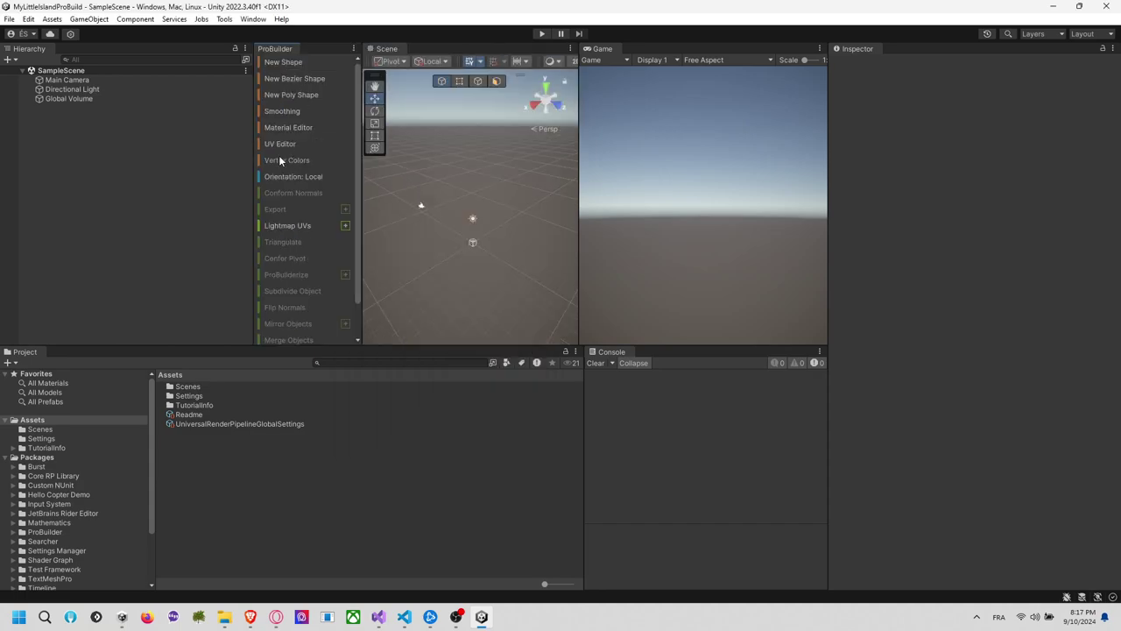
drag(580, 187, 754, 176)
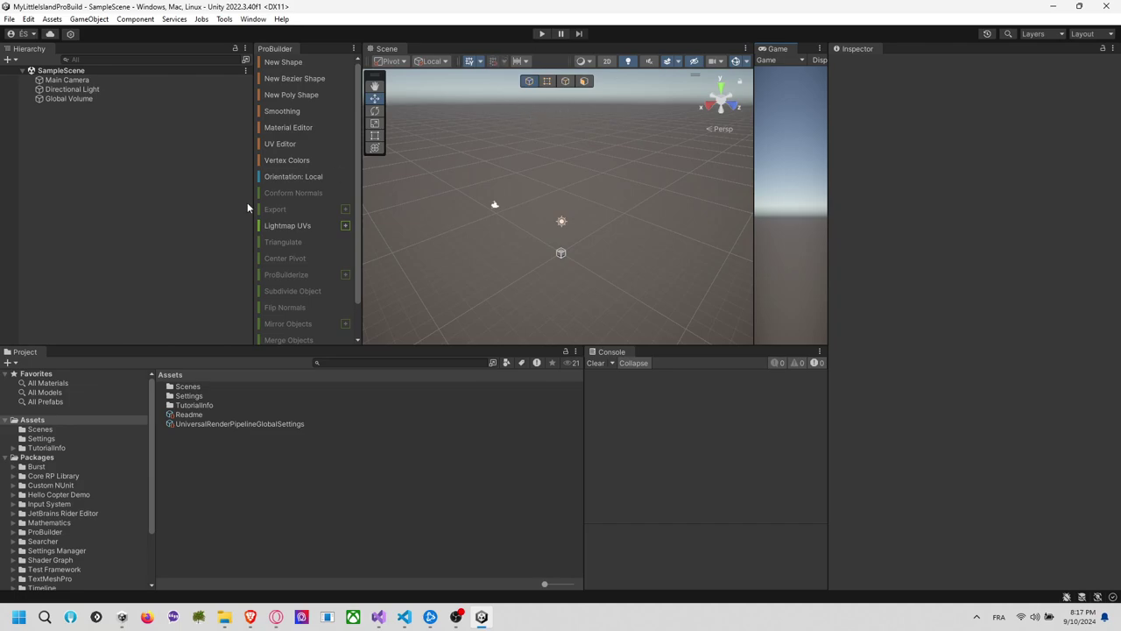
Draw a ProBuilder cube on the scene grid, about 6.0 × 4.8 × 6.9 units, and leave shape creation
click(284, 62)
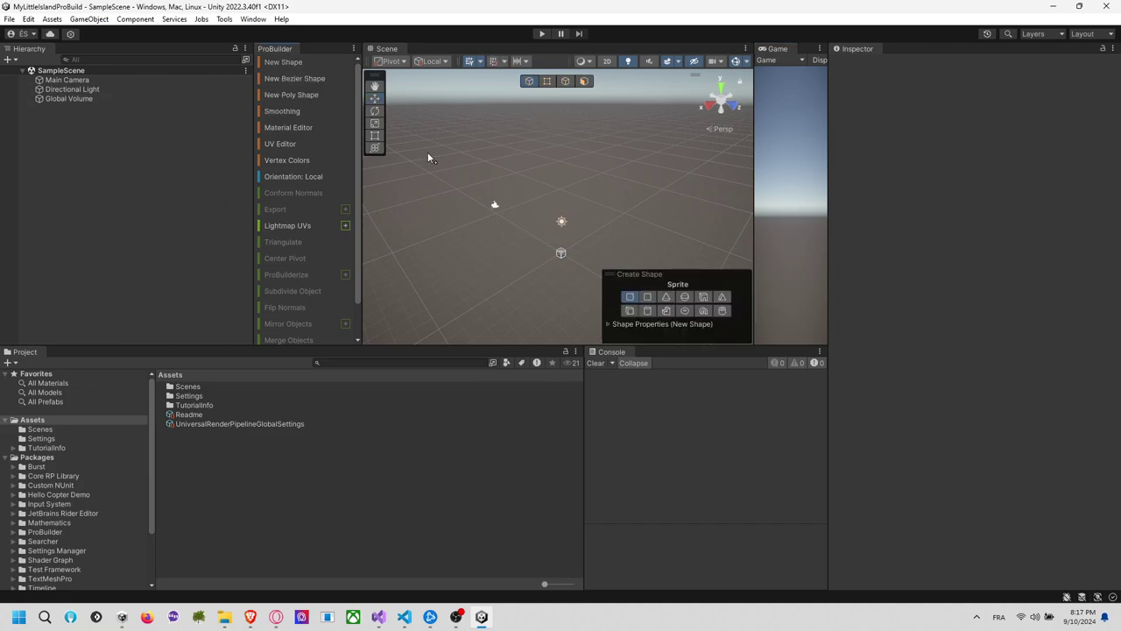
click(634, 313)
drag(579, 228, 676, 232)
click(679, 186)
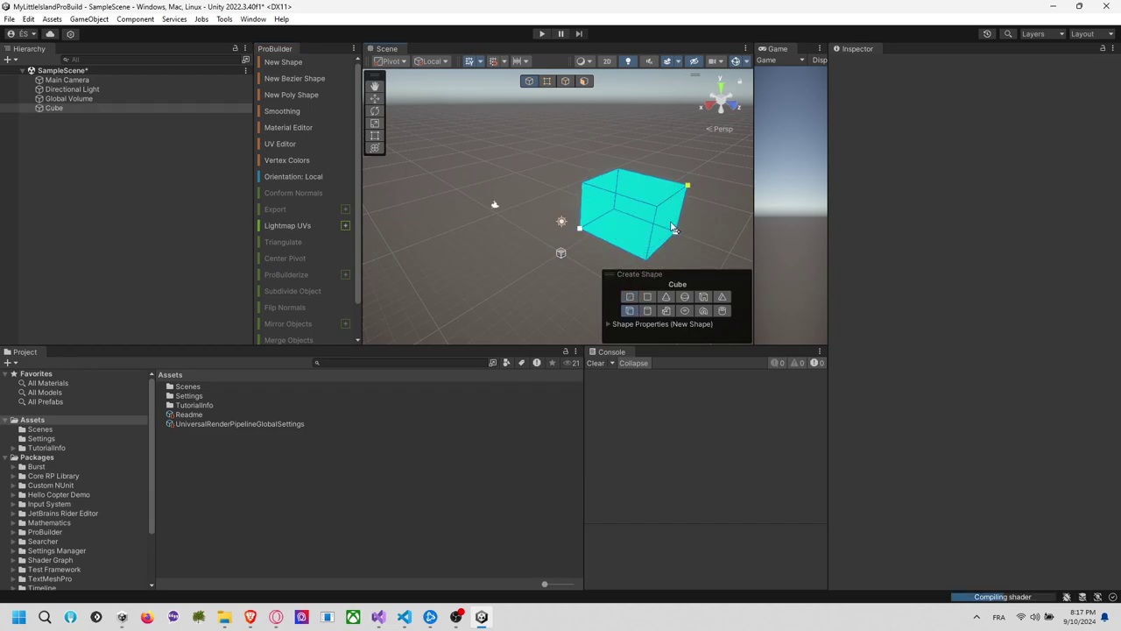
key(Escape)
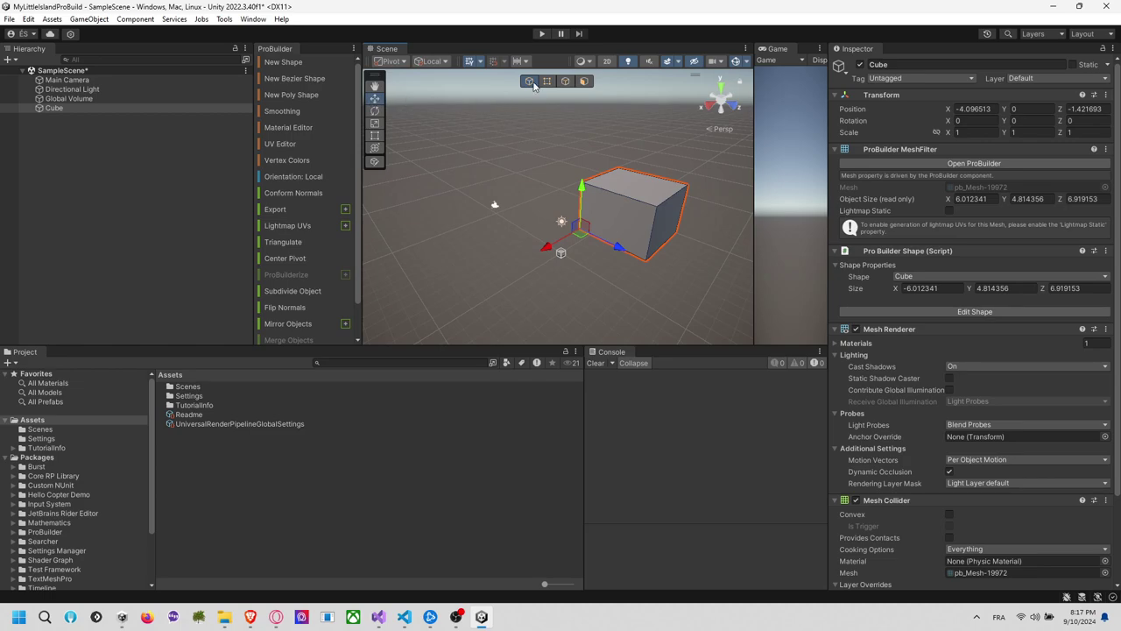
Draw a 6-sided ProBuilder cone about 4.3 units high on the cube's top face
click(302, 63)
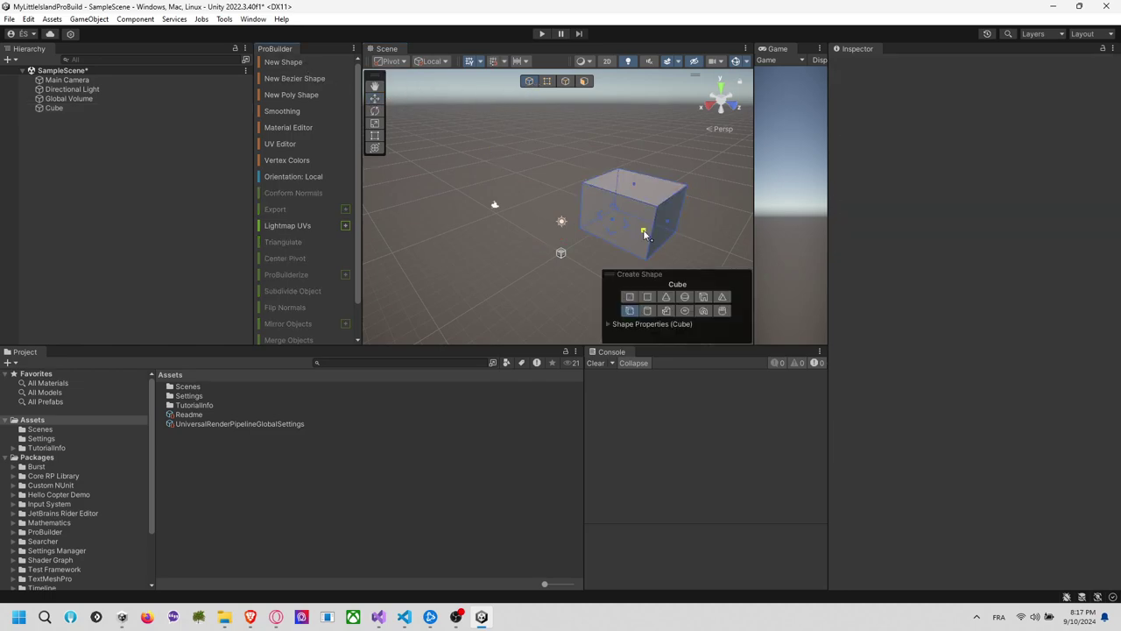
click(667, 297)
drag(614, 194, 669, 188)
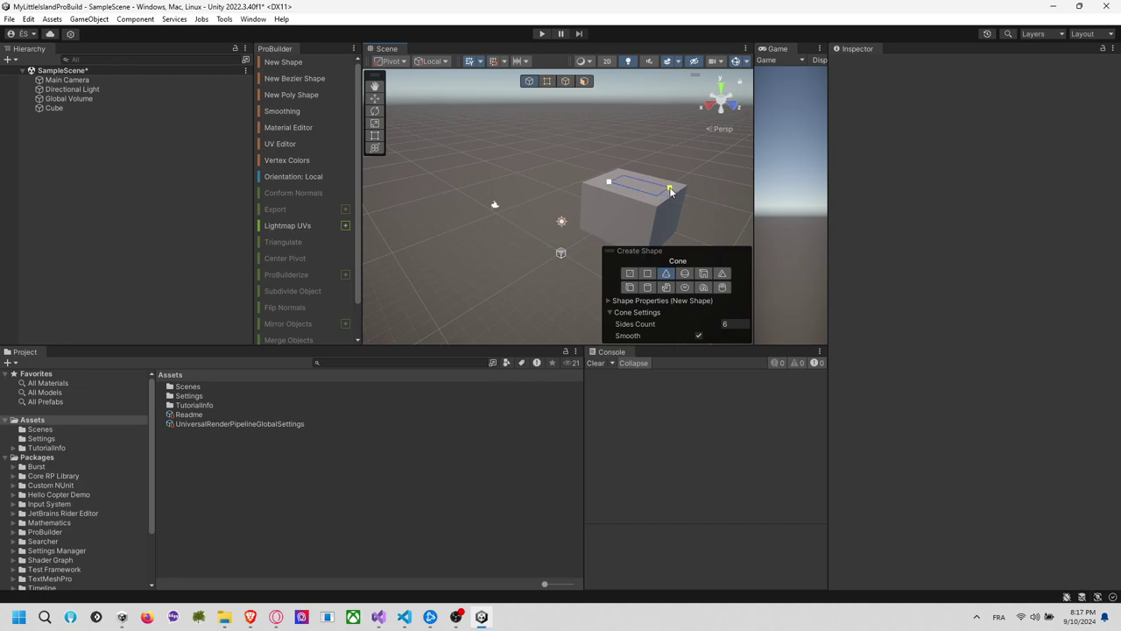
click(675, 135)
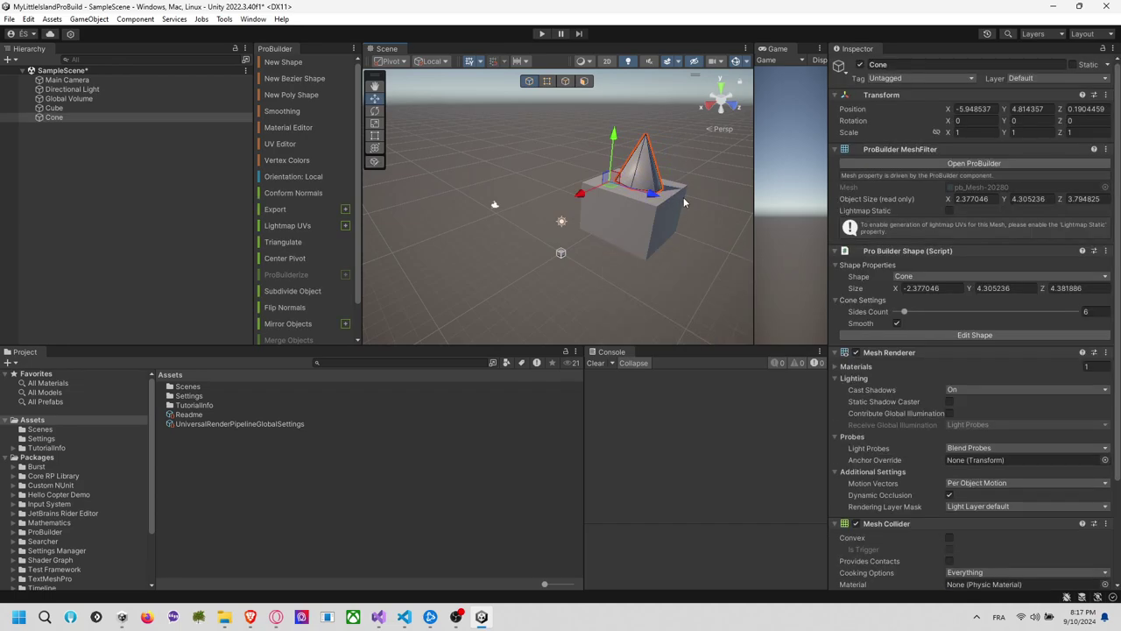
Set the cone's sides count to 11 and deselect it
key(f)
scroll(588, 281, up, 2)
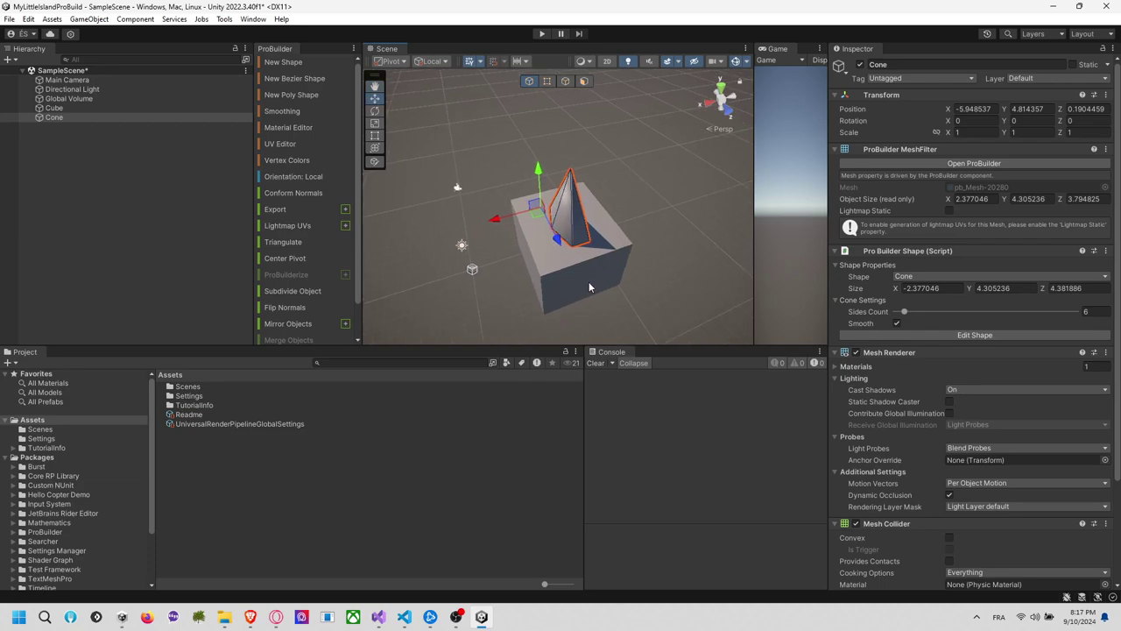
mouse_move(904, 311)
mouse_down()
mouse_move(942, 312)
mouse_move(905, 314)
mouse_move(918, 311)
mouse_up()
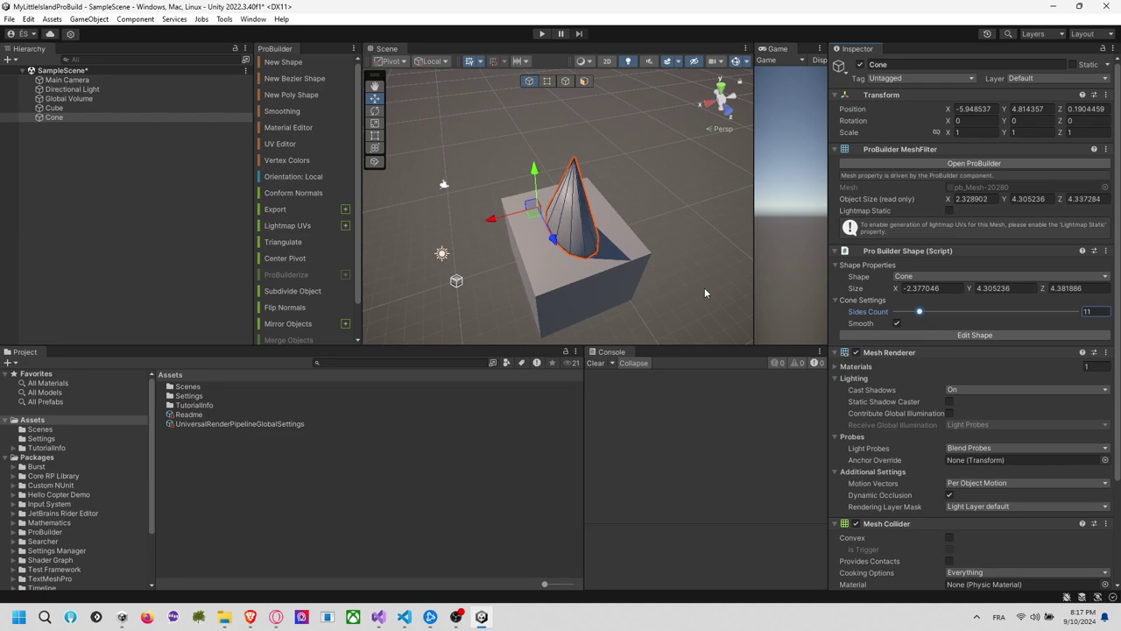
click(613, 277)
click(640, 180)
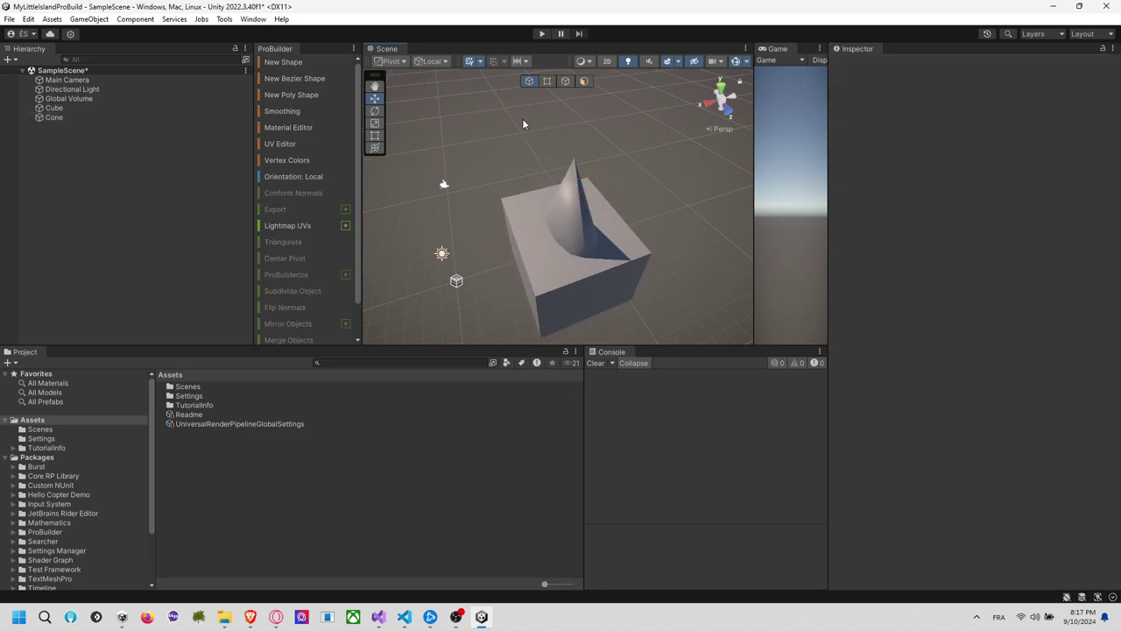
Draw a 10-step ProBuilder Stairs shape beside the cube, about 5.0 × 4.9 × 2.7 units, and delete it
click(290, 63)
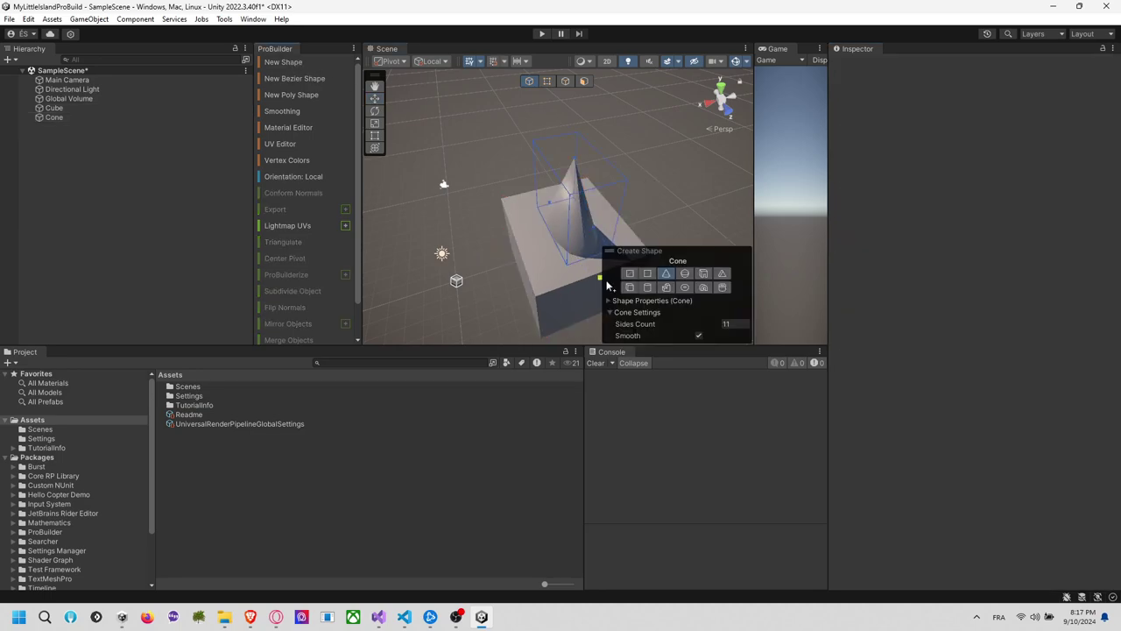
click(666, 287)
middle_drag(569, 311, 527, 230)
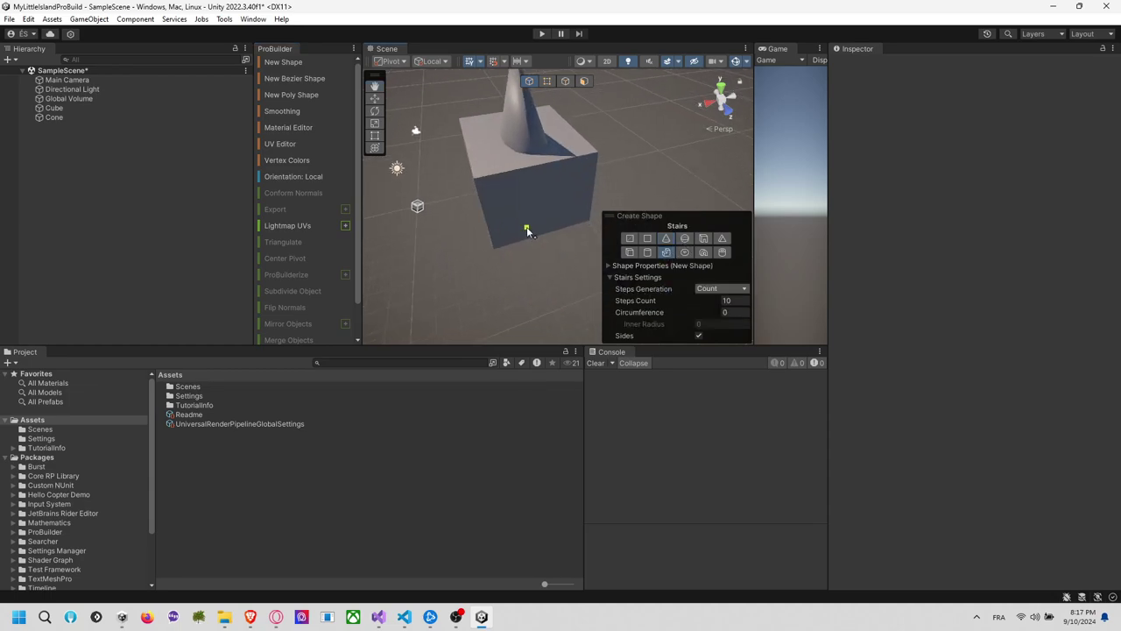
drag(498, 248, 601, 257)
click(580, 184)
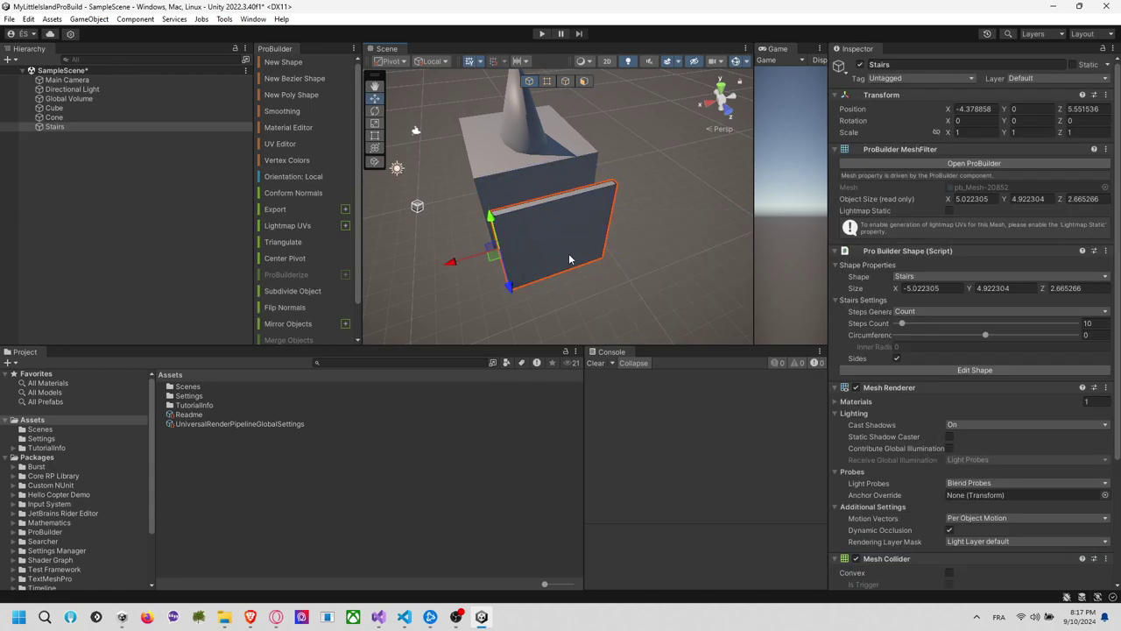
middle_drag(554, 253, 575, 247)
key(Delete)
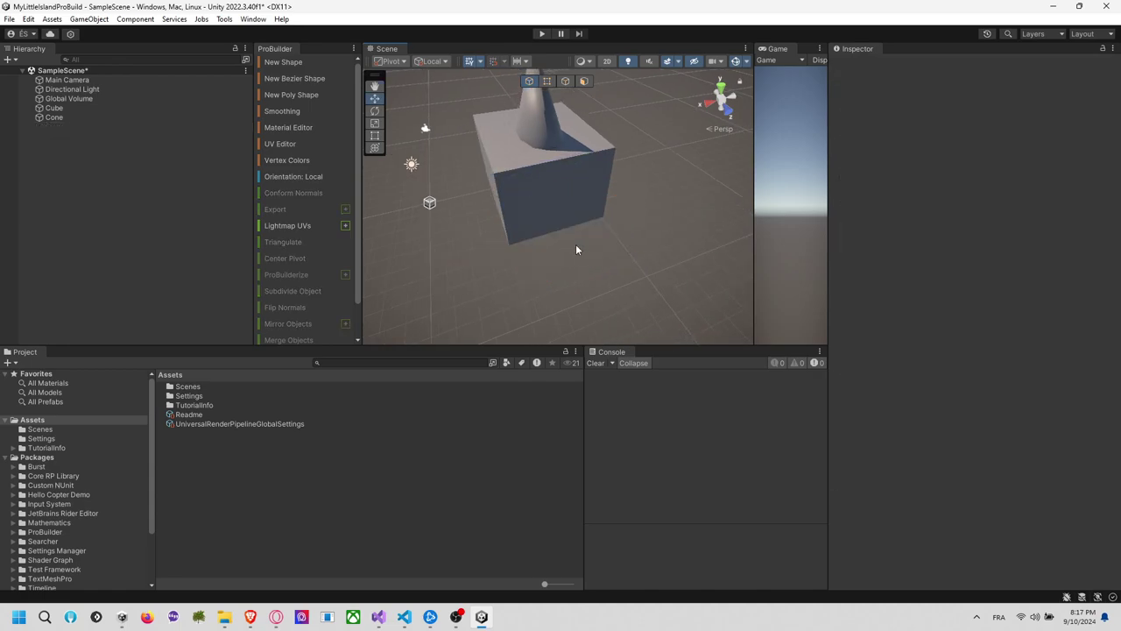
Draw a 10-step ProBuilder Stairs shape in front of the cube, about 5.8 × 5.0 × 2.5 units
click(284, 62)
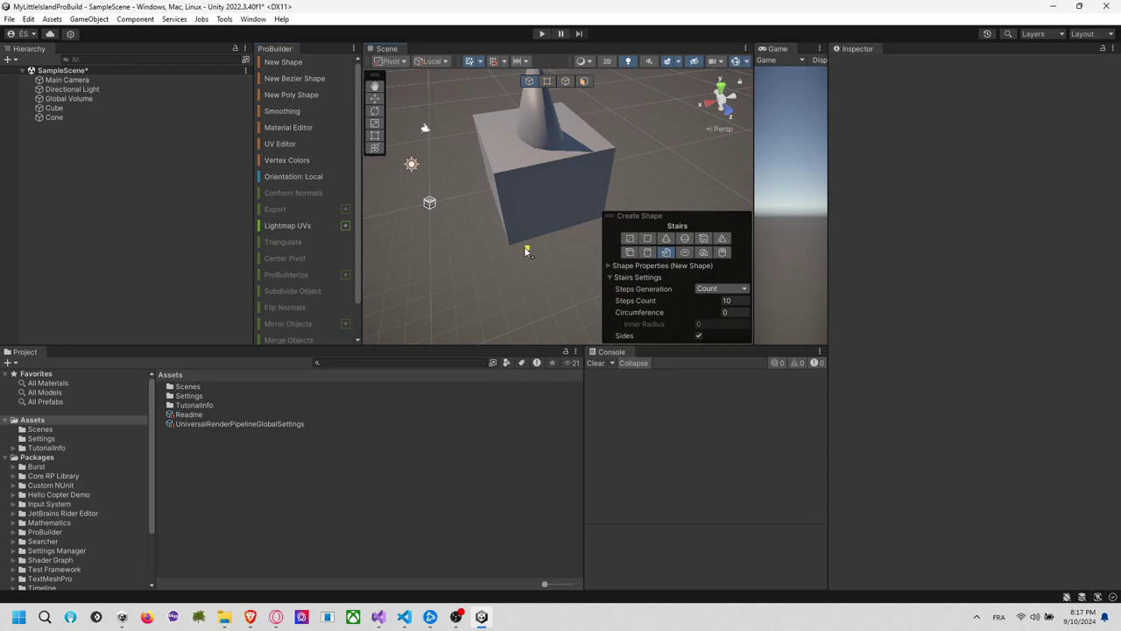
drag(513, 241, 602, 241)
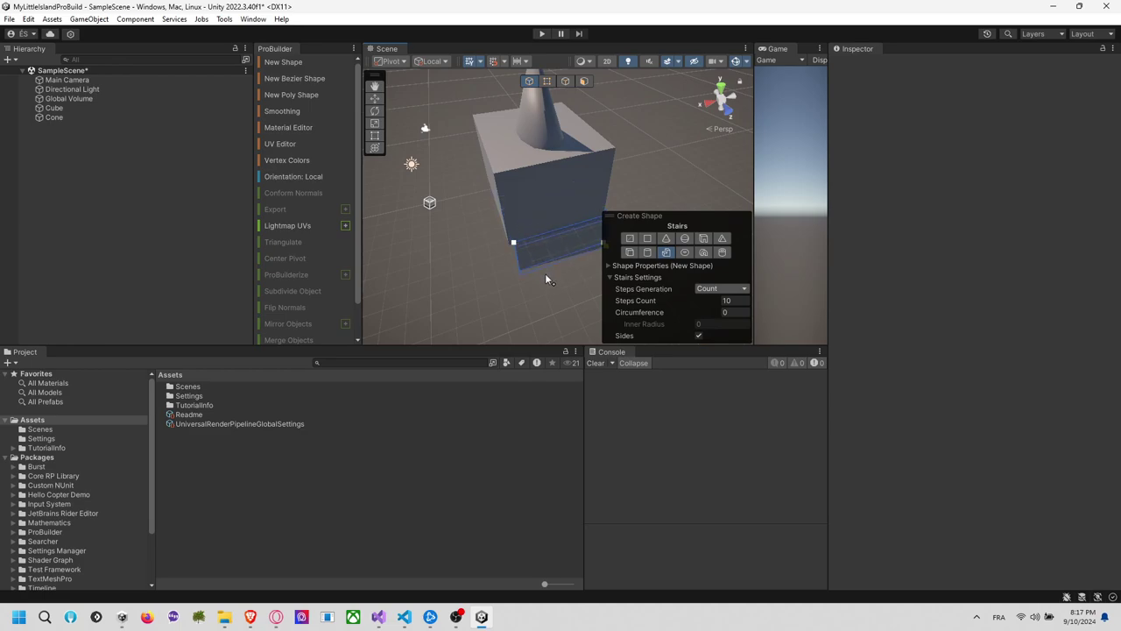
middle_drag(546, 273, 477, 242)
key(Escape)
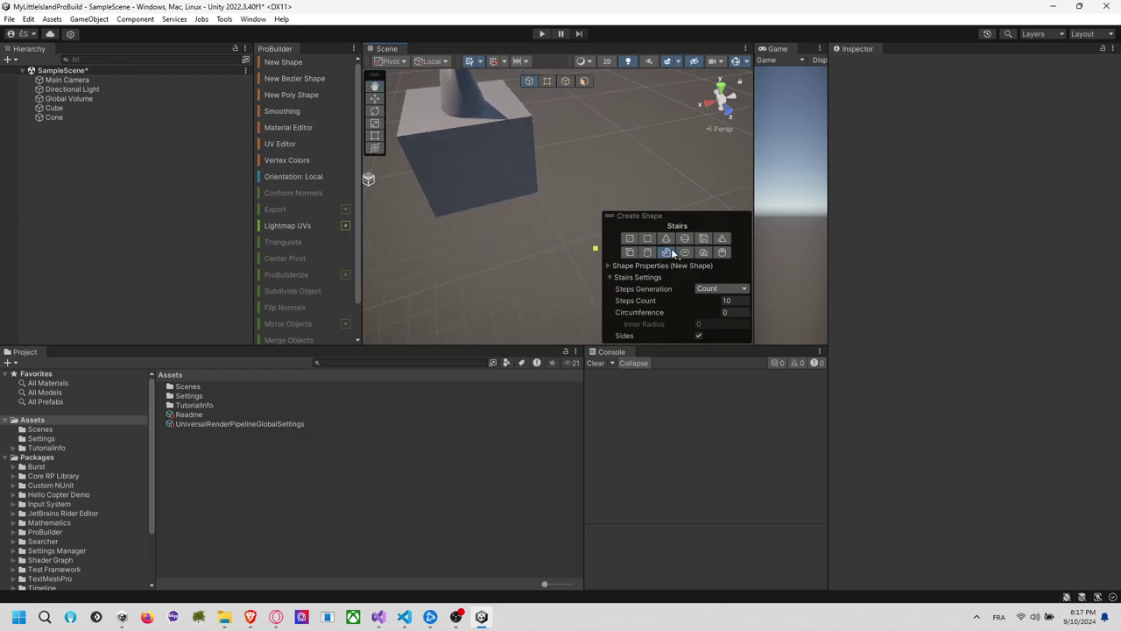
drag(435, 220, 550, 226)
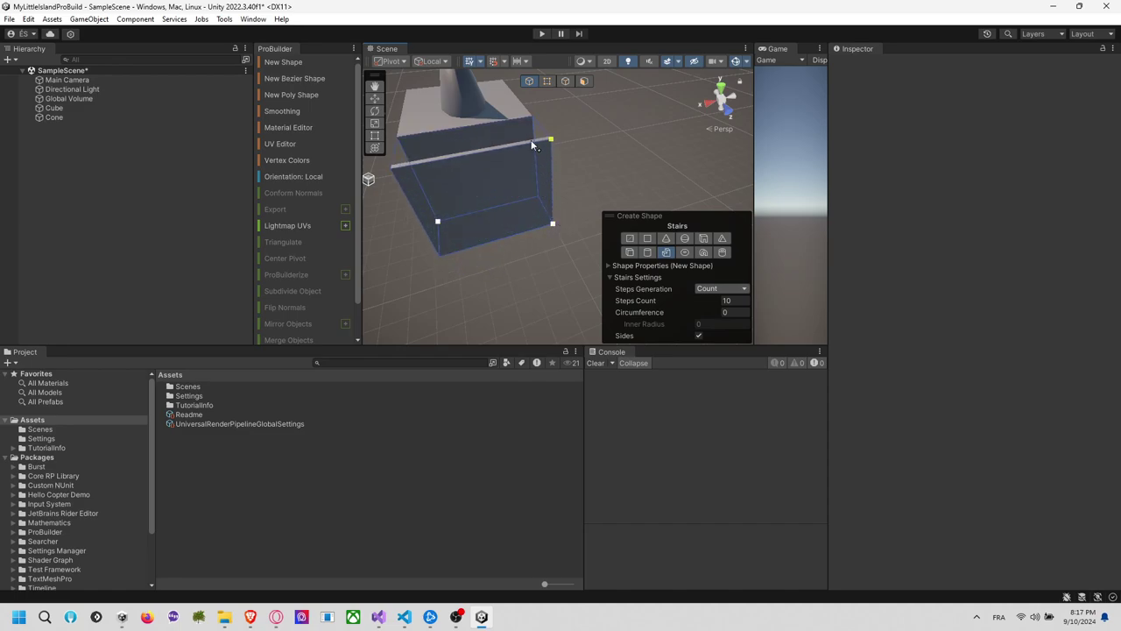
click(511, 154)
middle_drag(512, 154, 695, 220)
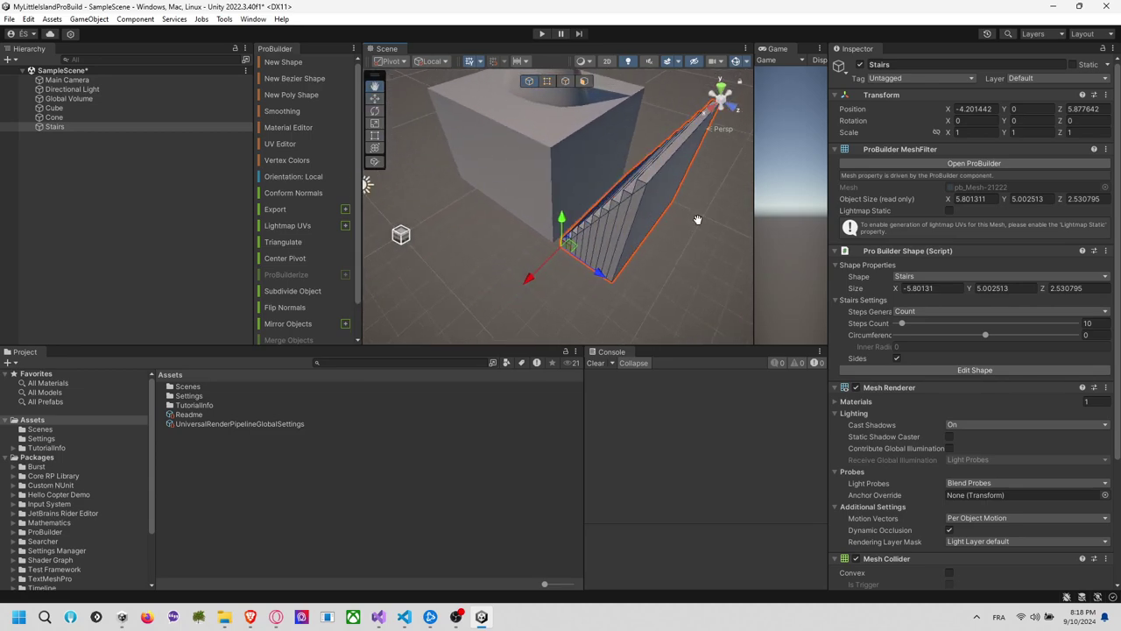
Rotate the stairs to -90° around Y and move them to Z position 9.98, in front of the cube
key(e)
ctrl+drag(581, 288, 694, 190)
click(374, 99)
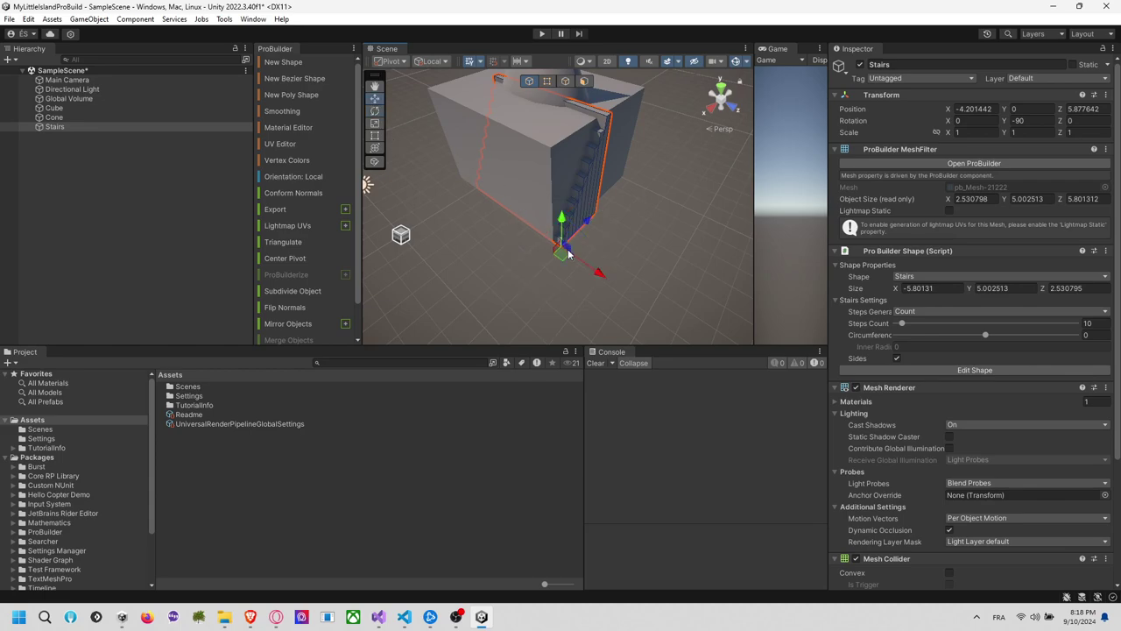
drag(568, 251, 704, 322)
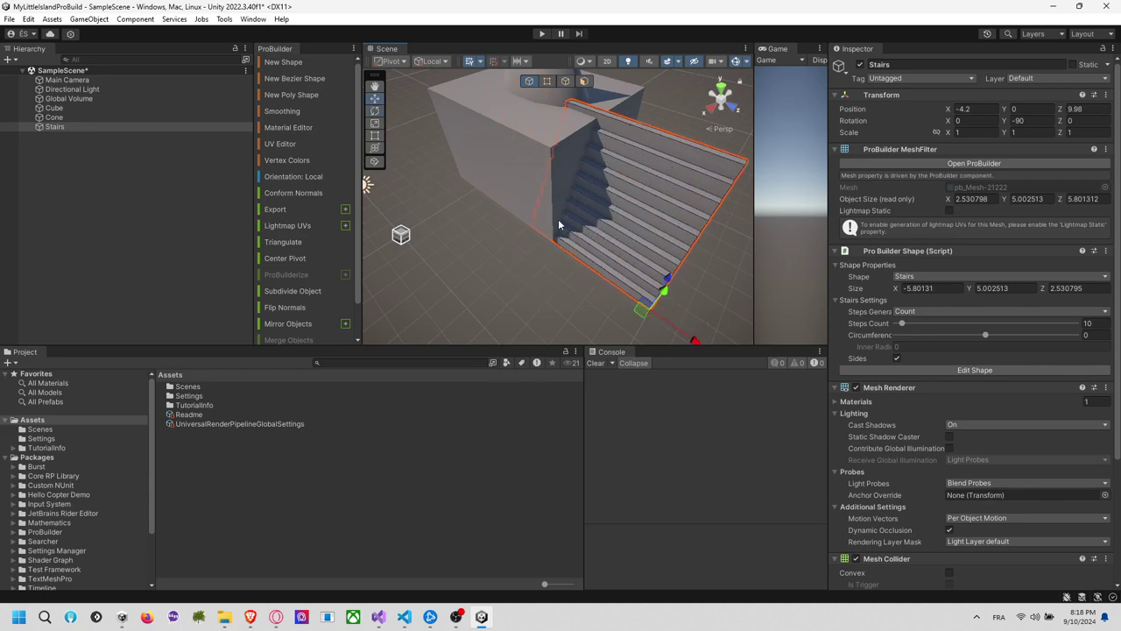
Narrow the stairs with the Rect tool to about 1.6 units wide and set their steps count to 7
key(t)
drag(532, 190, 551, 211)
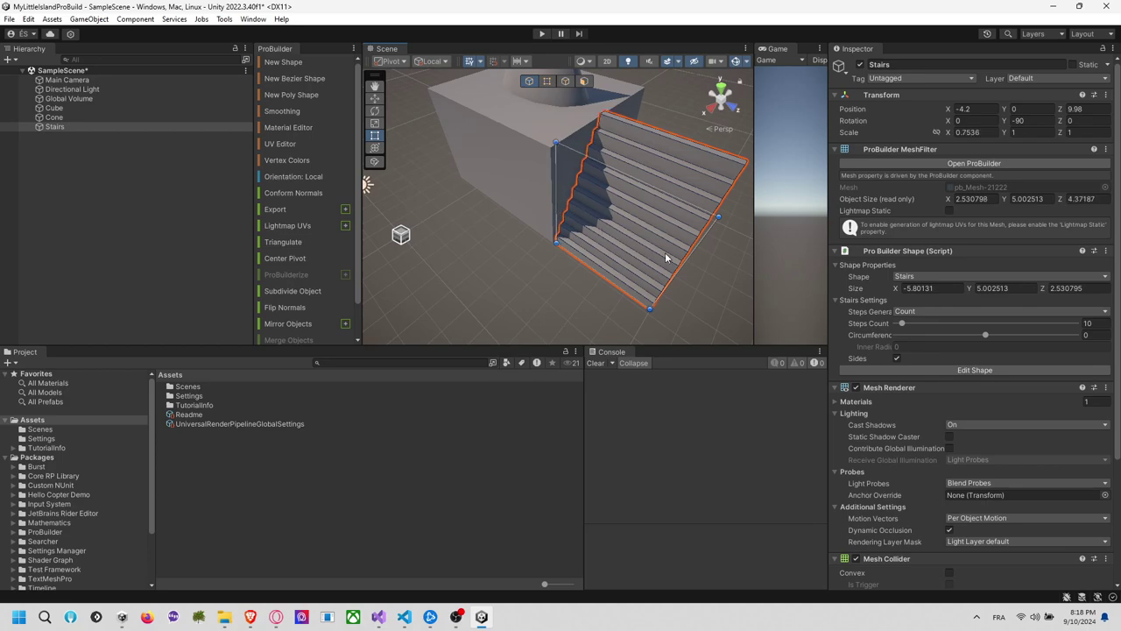
click(683, 266)
click(643, 248)
drag(684, 268, 545, 222)
drag(904, 324, 899, 324)
Try a circumference of 210 on the stairs, reset it to 0 and undo the last changes
drag(984, 340, 1041, 342)
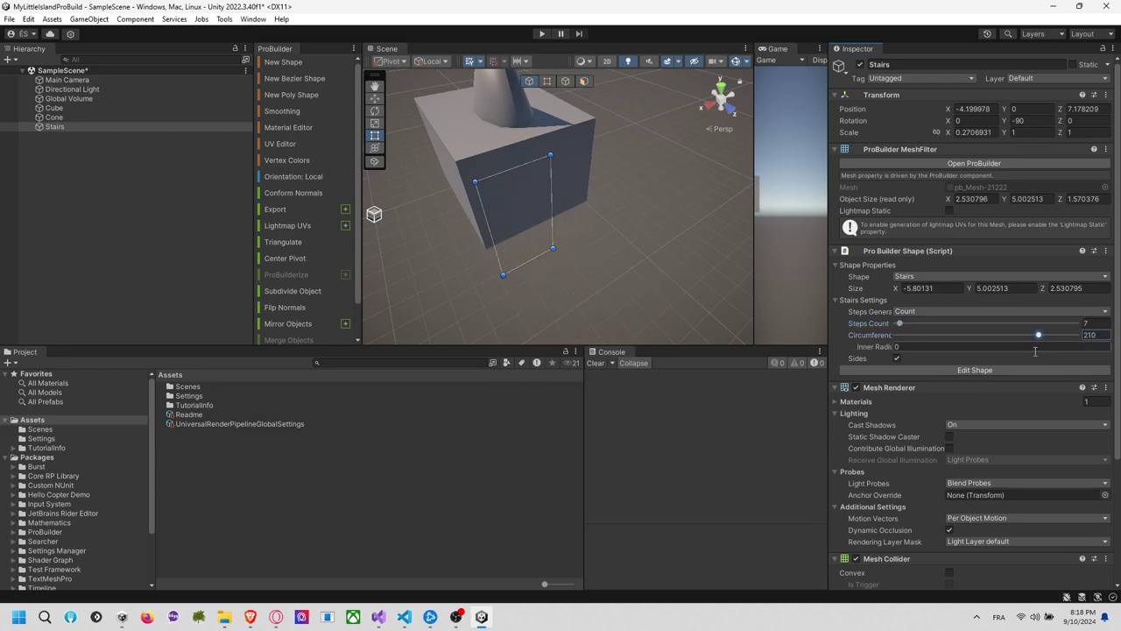
text(0)
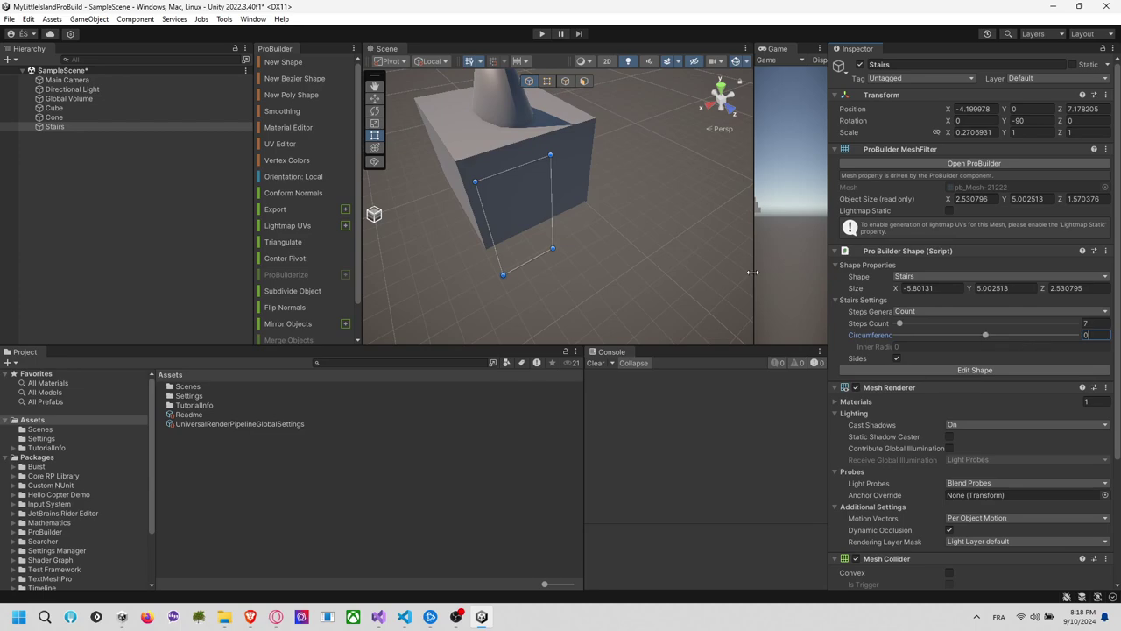
scroll(718, 261, down, 2)
key(ctrl+z)
key(ctrl+z)
scroll(595, 223, down, 2)
mouse_move(606, 217)
middle_down()
mouse_move(635, 239)
mouse_move(590, 225)
middle_up()
click(629, 241)
scroll(607, 253, up, 4)
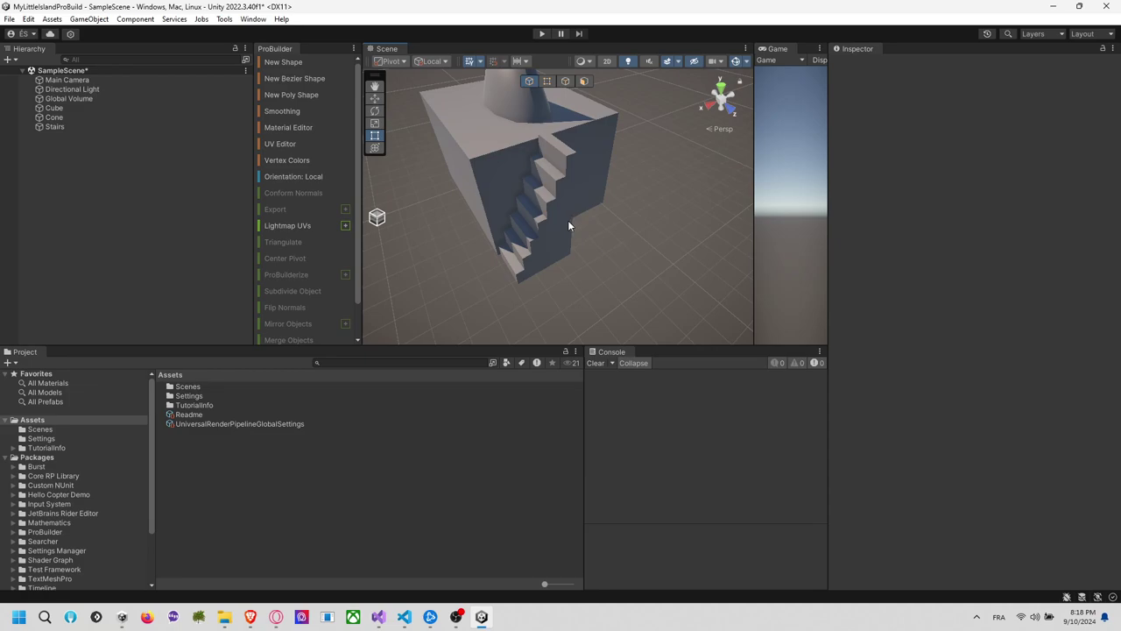
Stretch the stairs with the Rect tool to about 5.5 units long and 4.6 units high, and deselect them
click(568, 225)
drag(576, 176, 638, 162)
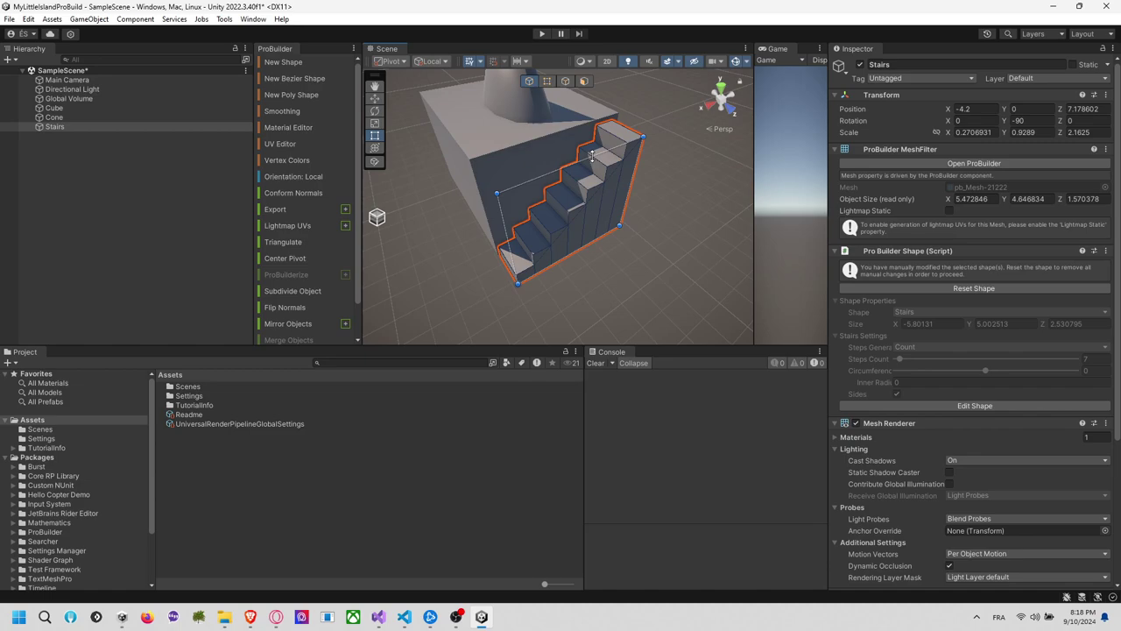
click(664, 172)
Draw a ProBuilder Torus on the ground beside the stairs, about 5.9 × 3.7 × 4.4 units
alt+drag(625, 193, 667, 265)
click(291, 62)
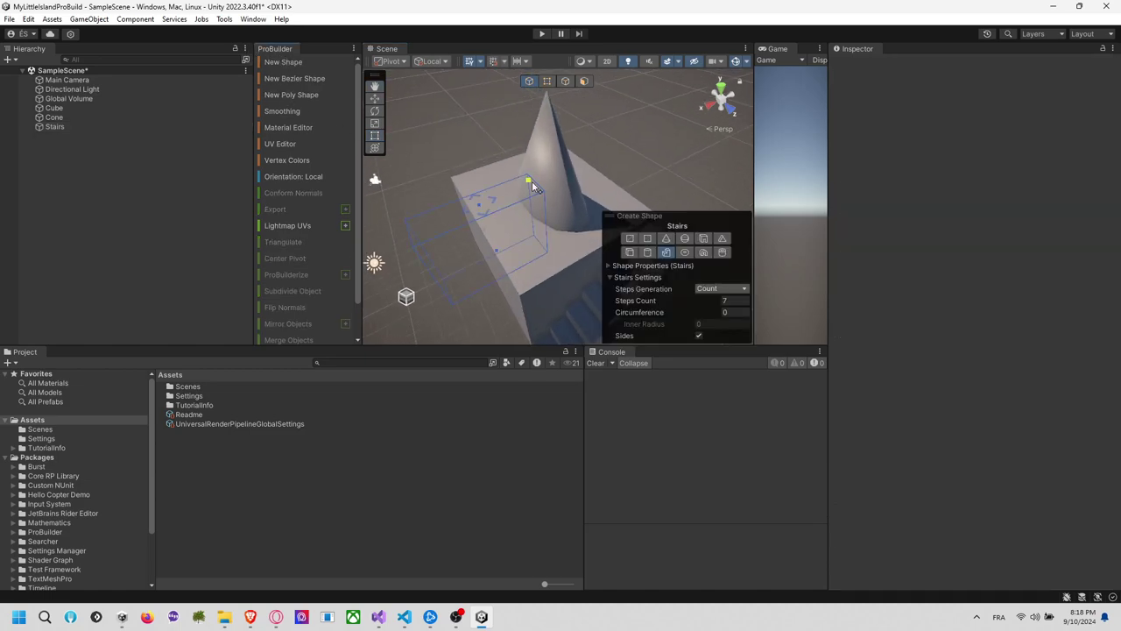
click(685, 252)
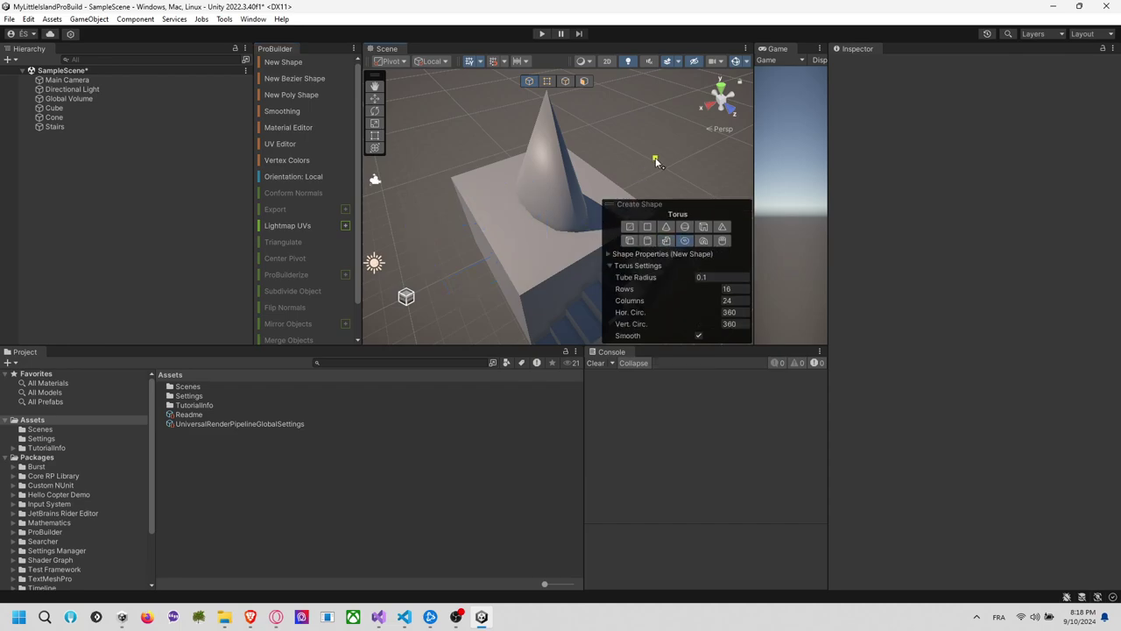
scroll(456, 120, up, 5)
drag(494, 200, 603, 189)
click(600, 124)
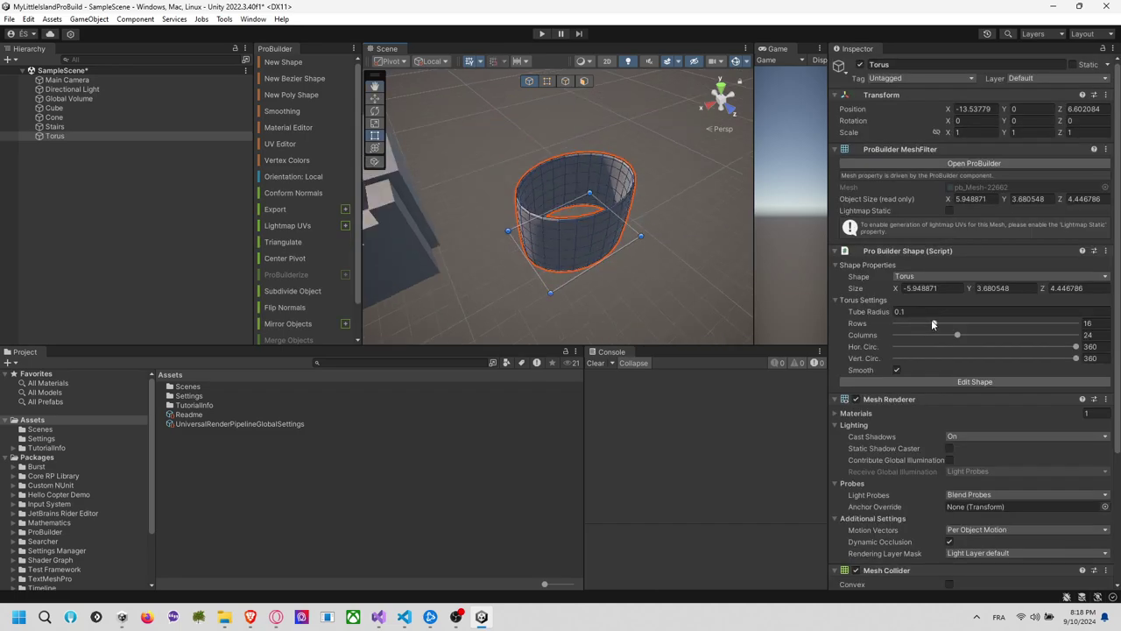
Set the torus to 17 rows and 8 columns, and undo trial horizontal and vertical circumferences of 38 and 151
drag(933, 324, 972, 359)
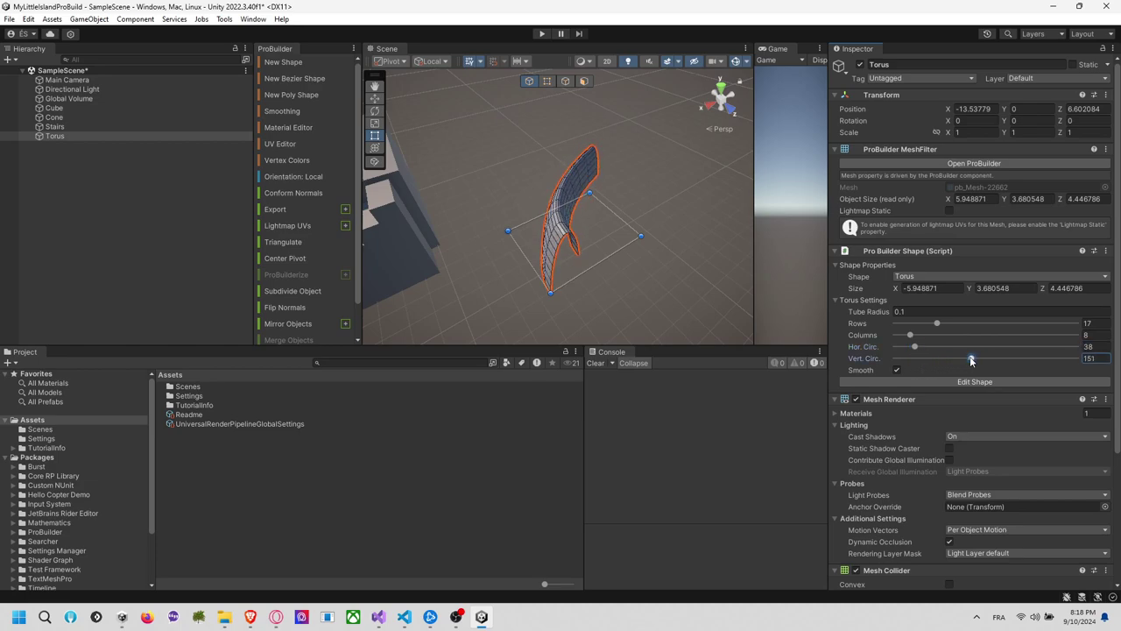
key(ctrl+z)
key(ctrl+z)
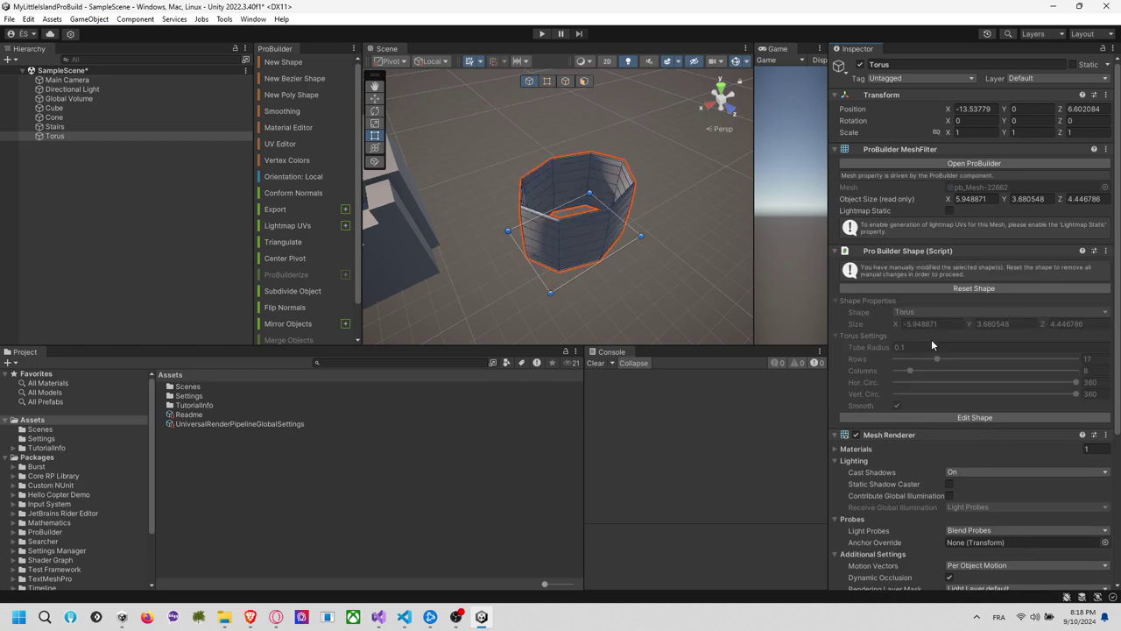
click(665, 256)
scroll(655, 269, down, 2)
middle_drag(655, 269, 701, 195)
scroll(613, 248, down, 2)
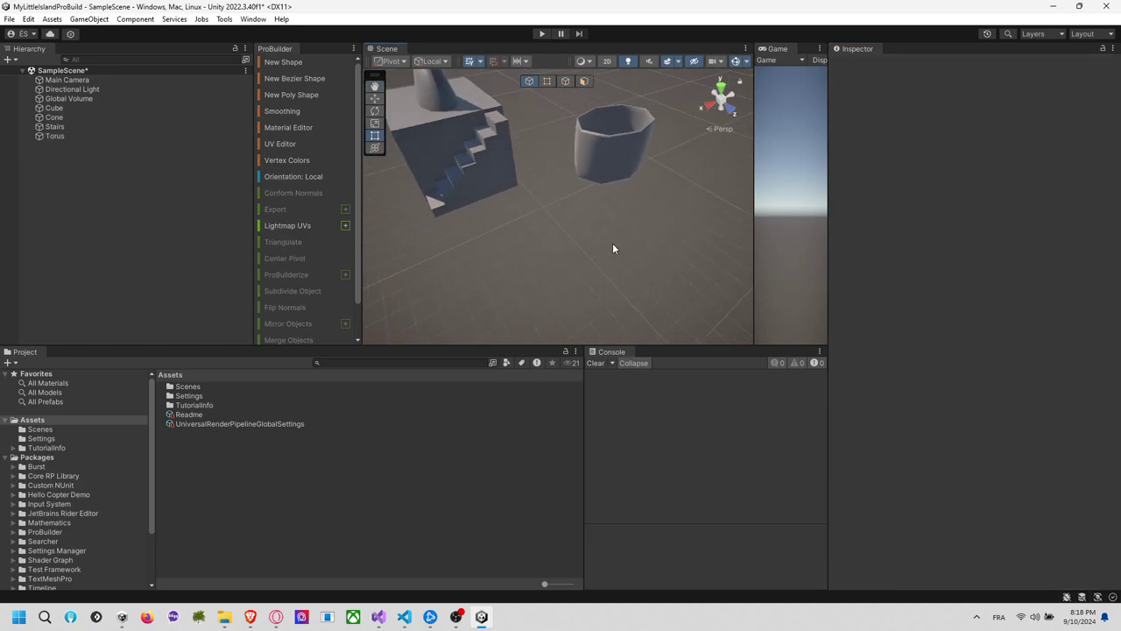
Draw a 5-sided ProBuilder Arch on the ground near the stairs, about 4.4 × 4.8 × 3.9 units
click(289, 66)
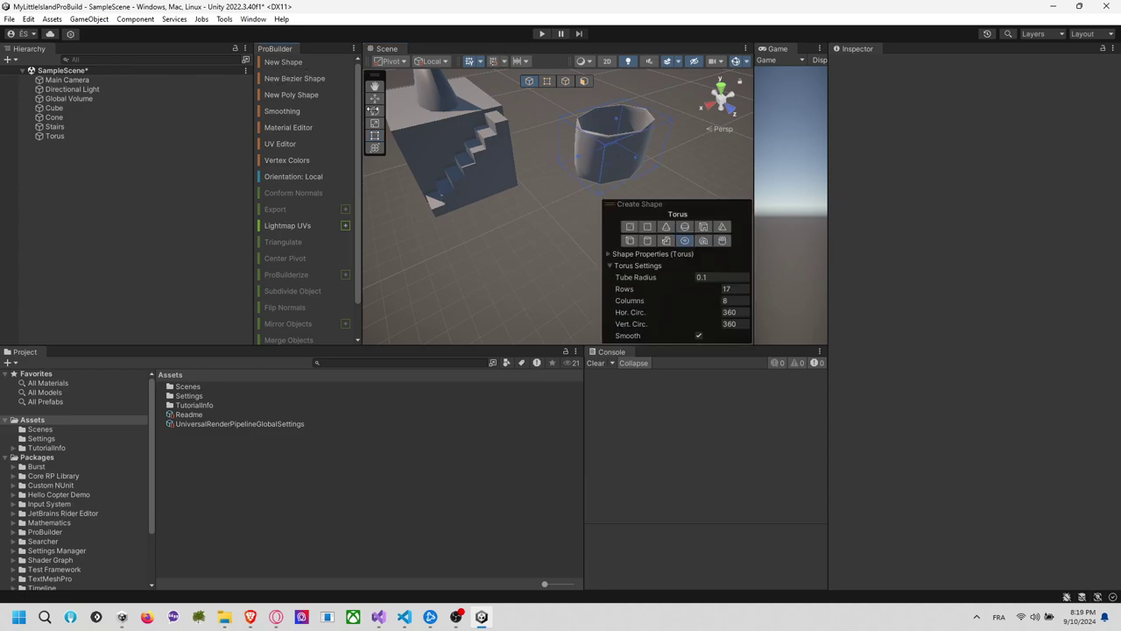
click(704, 241)
drag(493, 219, 577, 249)
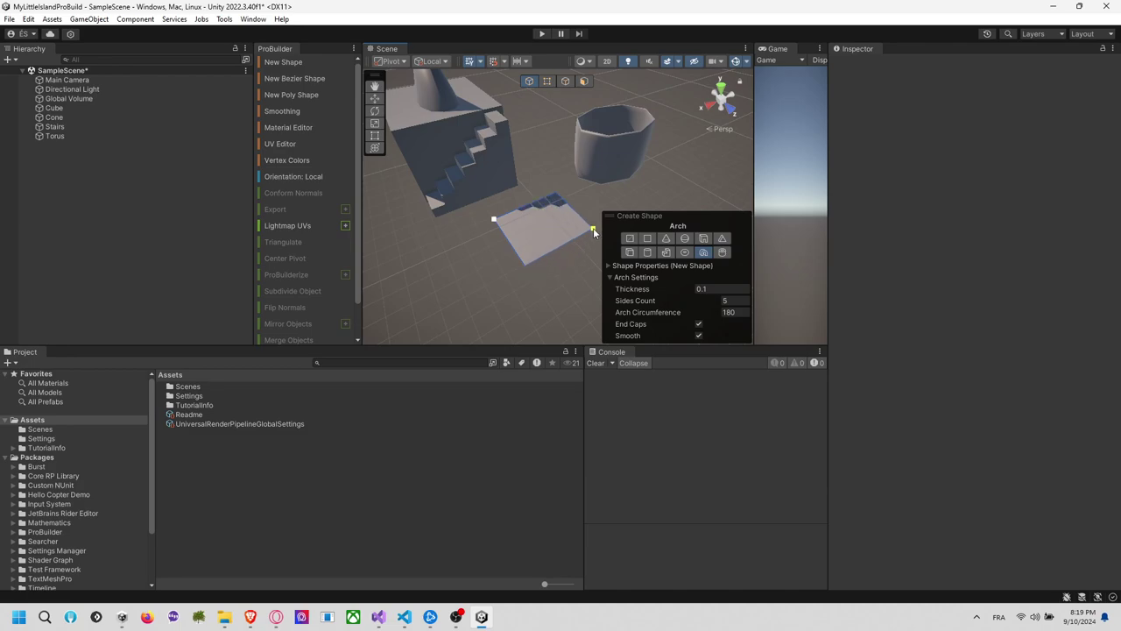
click(559, 211)
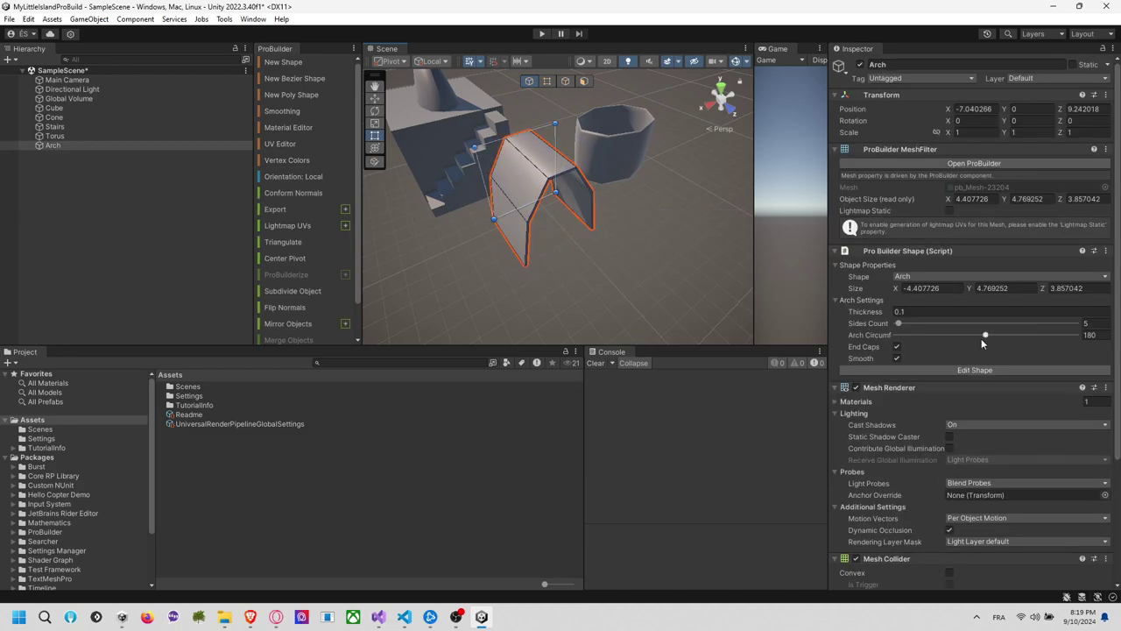
Turn the arch into a closed tube with a 360 arch circumference and 10 sides, and deselect it
drag(896, 324, 1110, 351)
drag(918, 323, 904, 325)
scroll(600, 277, down, 2)
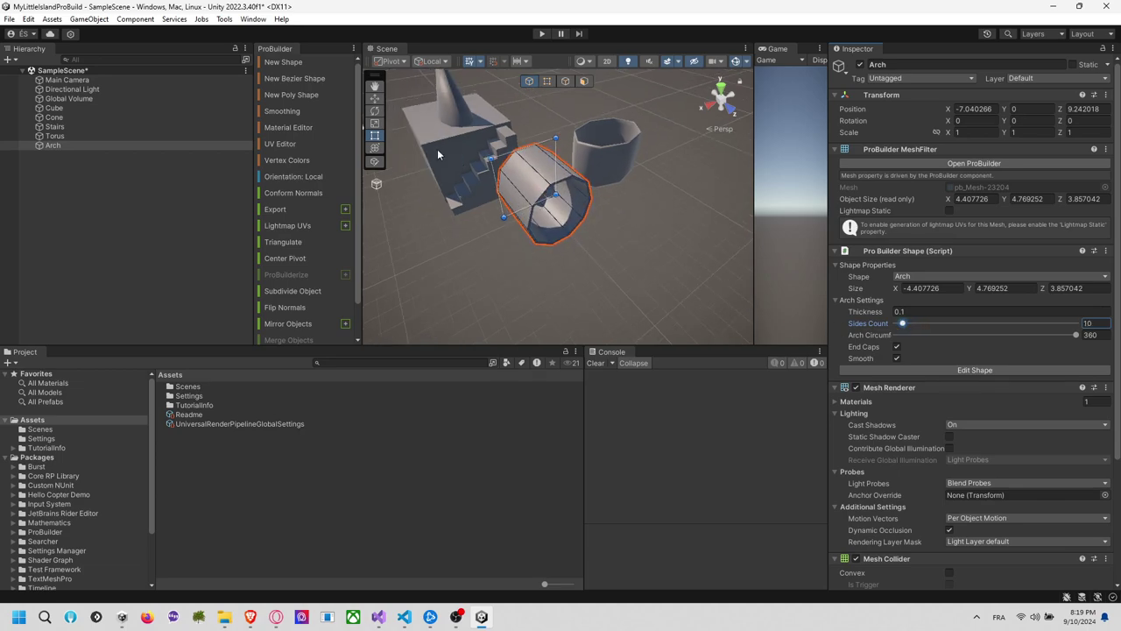
click(405, 211)
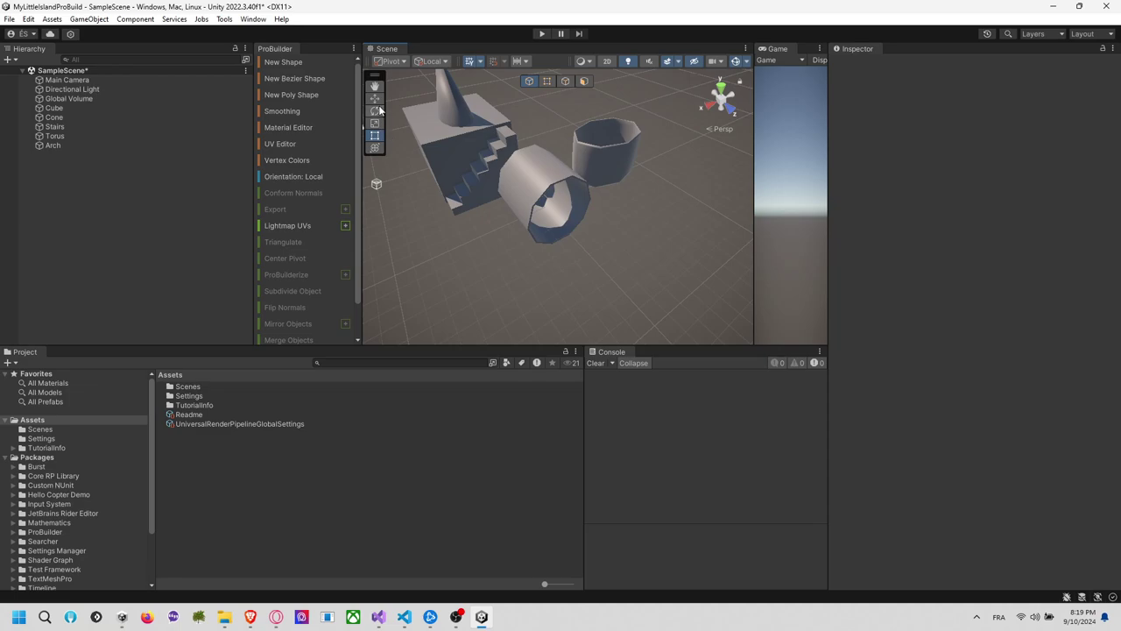
Move the arch along Z to 14.77, away from the stairs, and frame it in the scene view
click(545, 188)
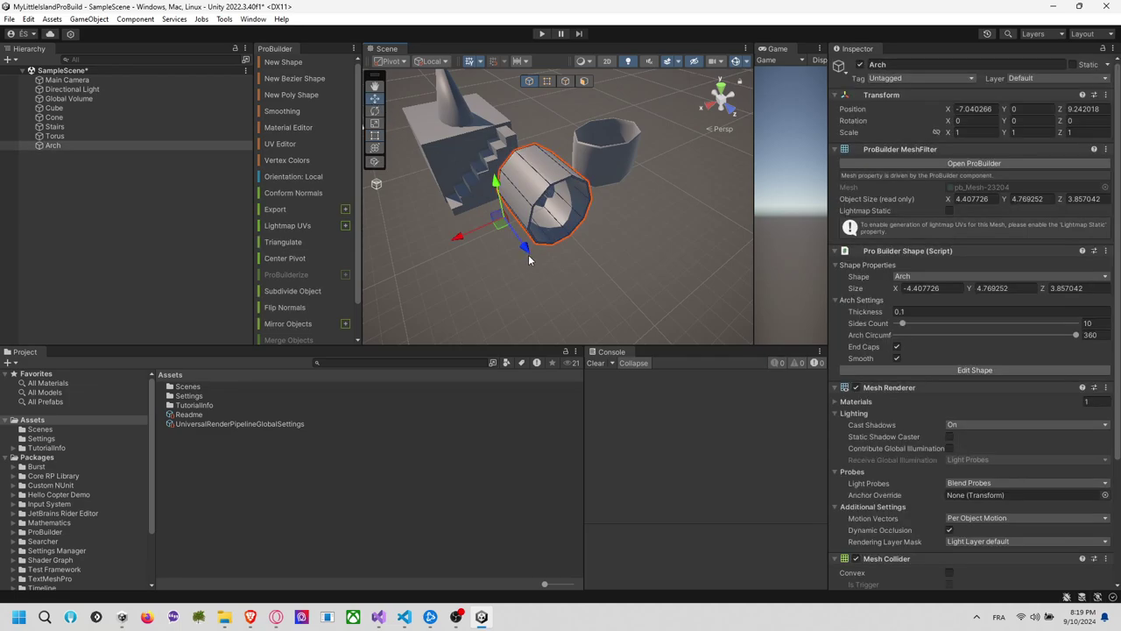
drag(528, 259, 644, 297)
key(f)
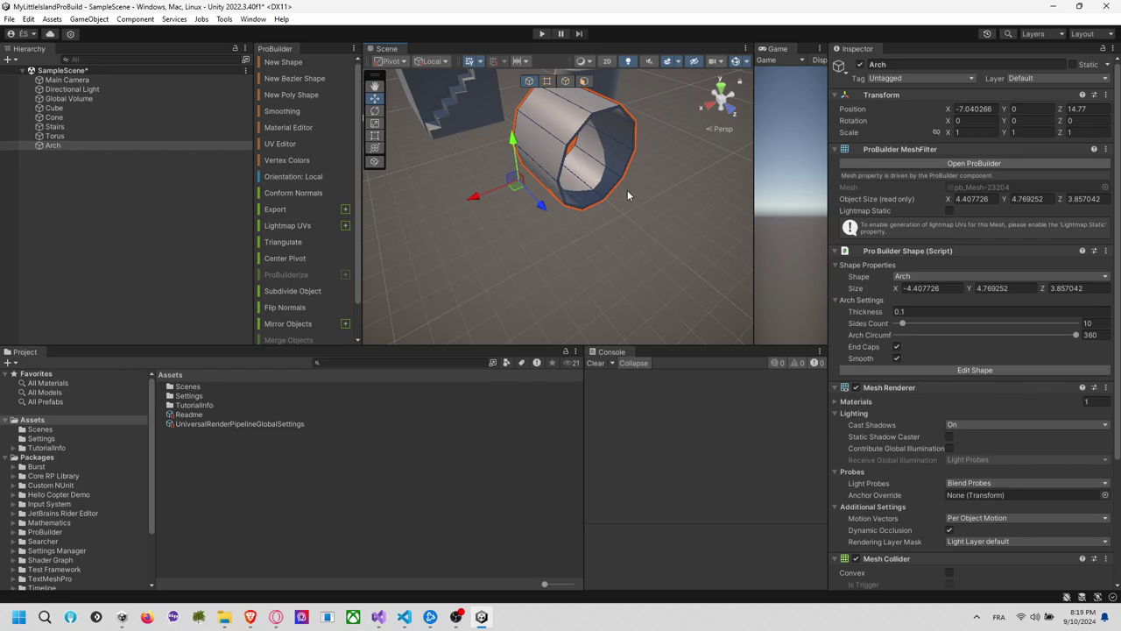
middle_drag(627, 190, 618, 227)
Try ProBuilder's Set Collider on the arch, undo it and clear the selection
scroll(302, 271, down, 2)
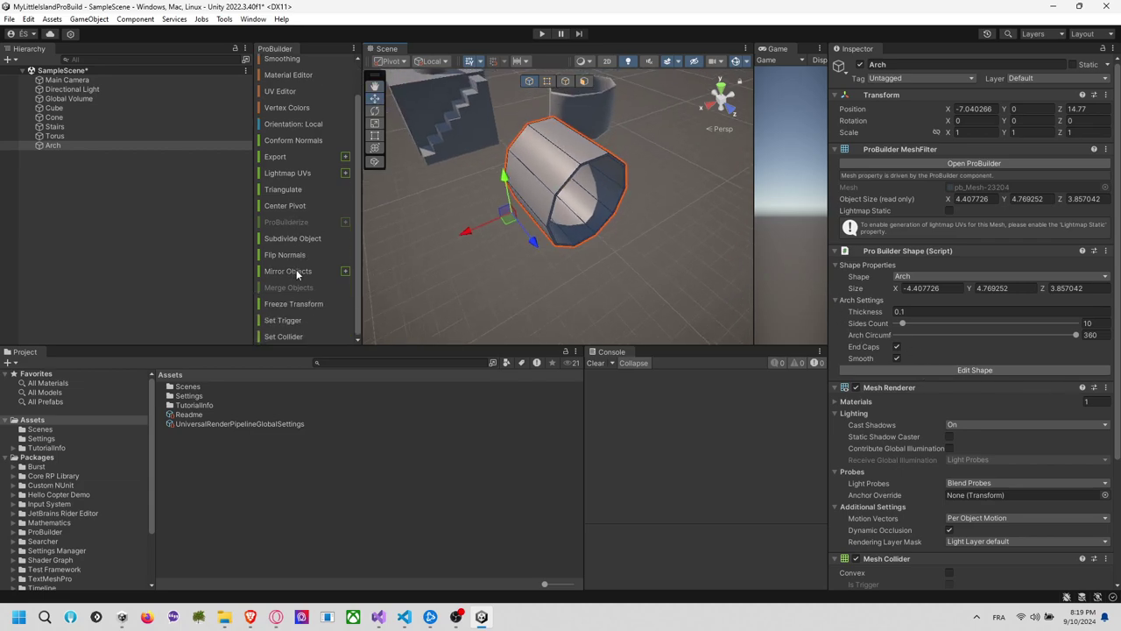
click(298, 337)
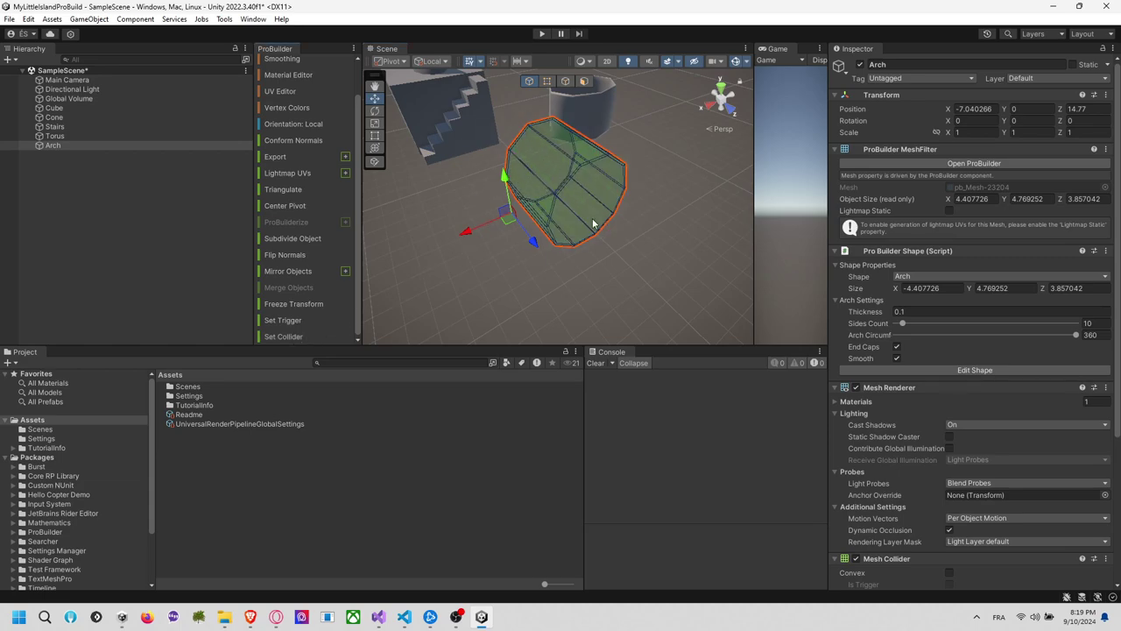
key(ctrl+z)
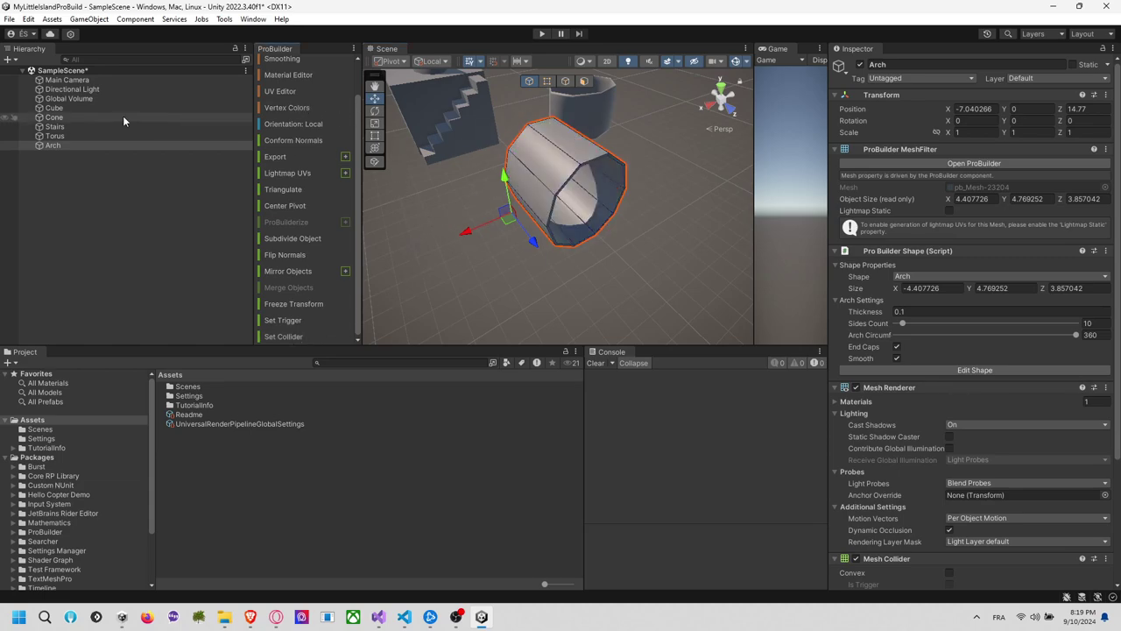
click(80, 153)
key(ctrl+z)
Create an empty game object in the scene and name it Pipe
right_click(78, 182)
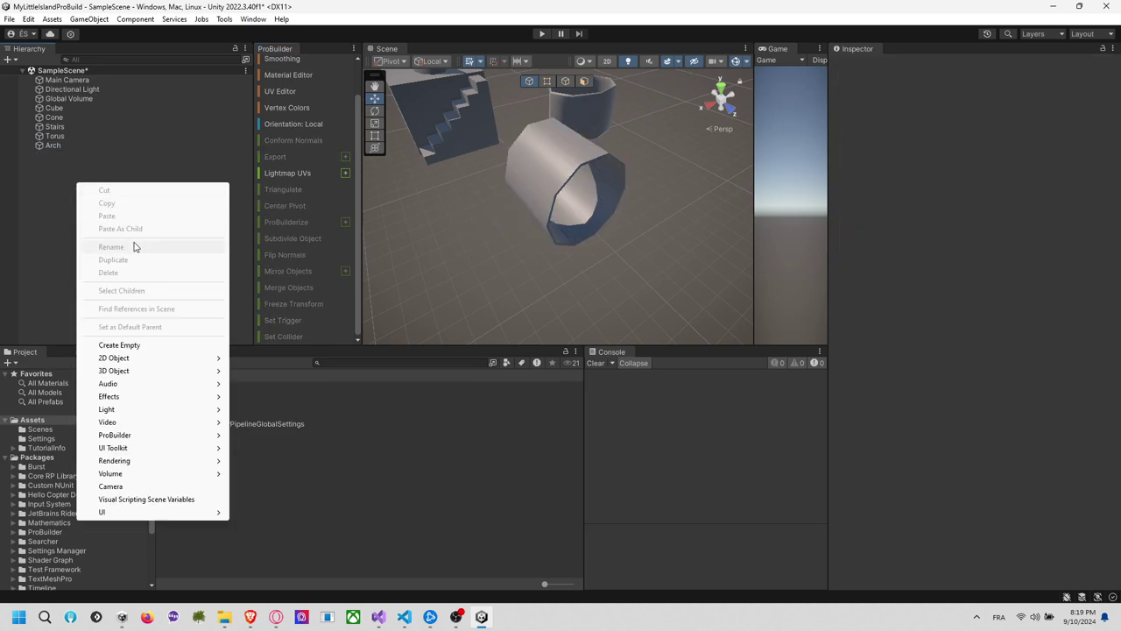
click(119, 345)
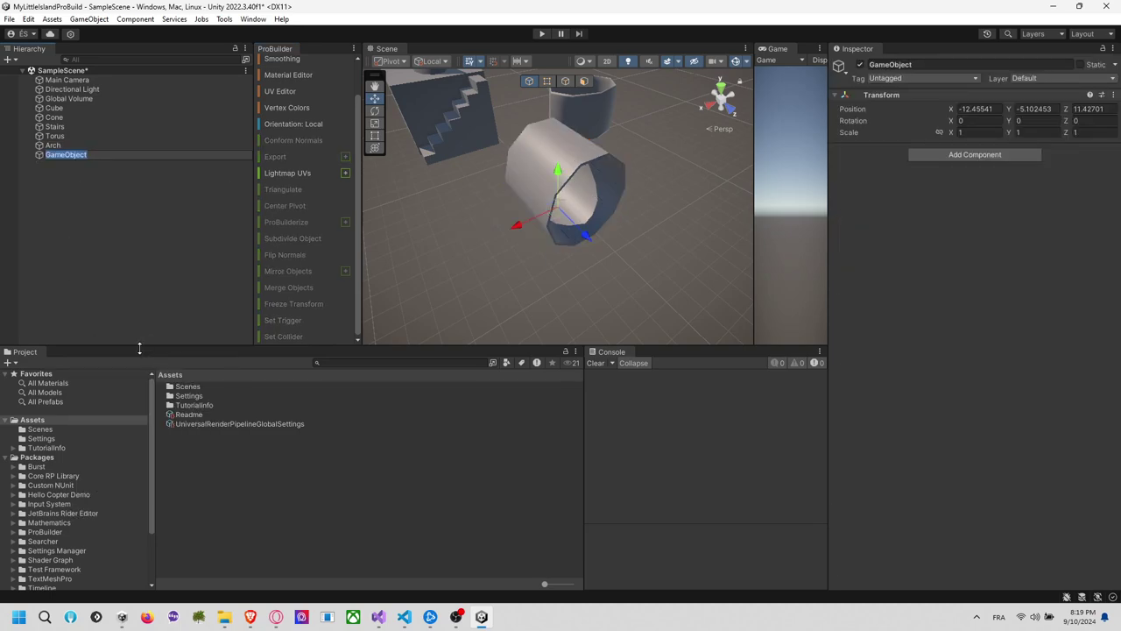
text(Pipe)
key(Return)
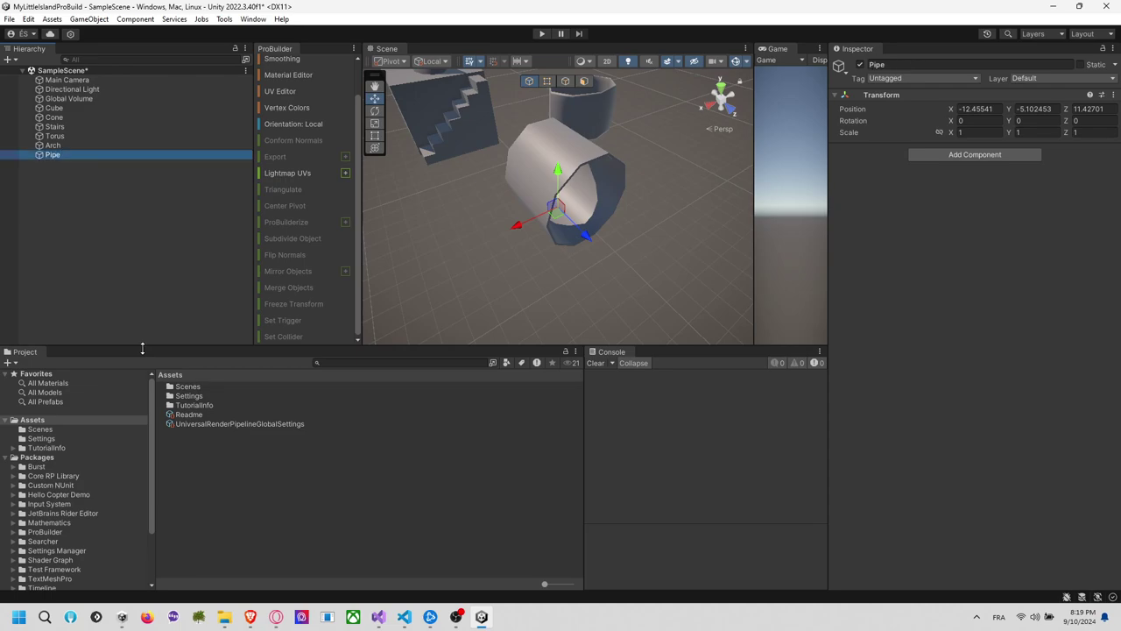
Make Pipe a child of Arch and set its local position to X 0, Y 0, Z 0
click(67, 144)
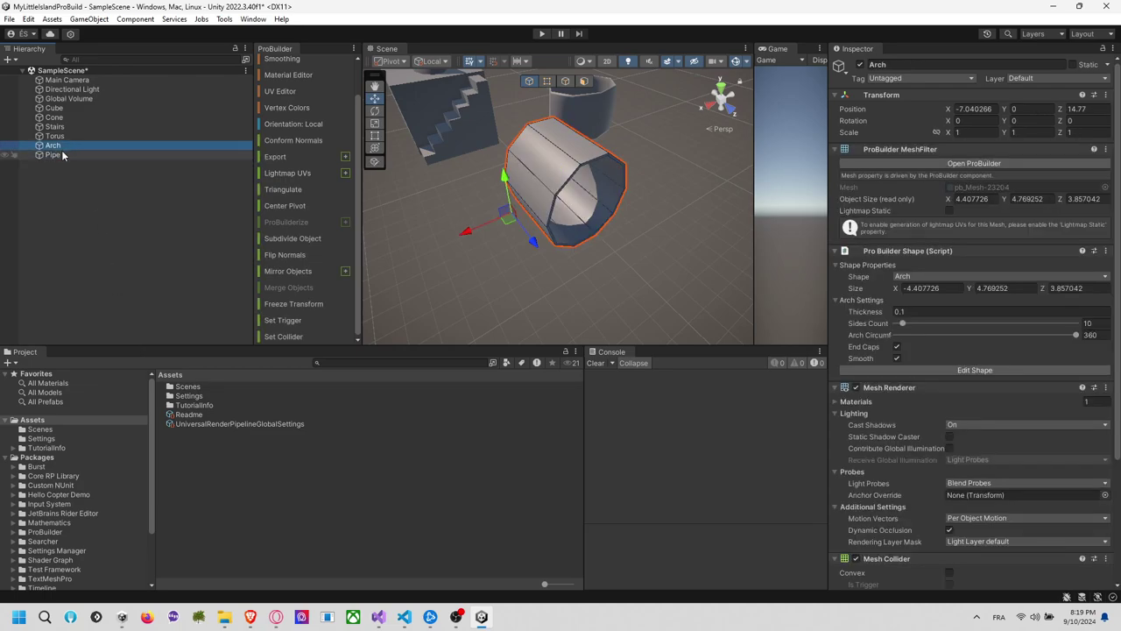
drag(56, 157, 73, 146)
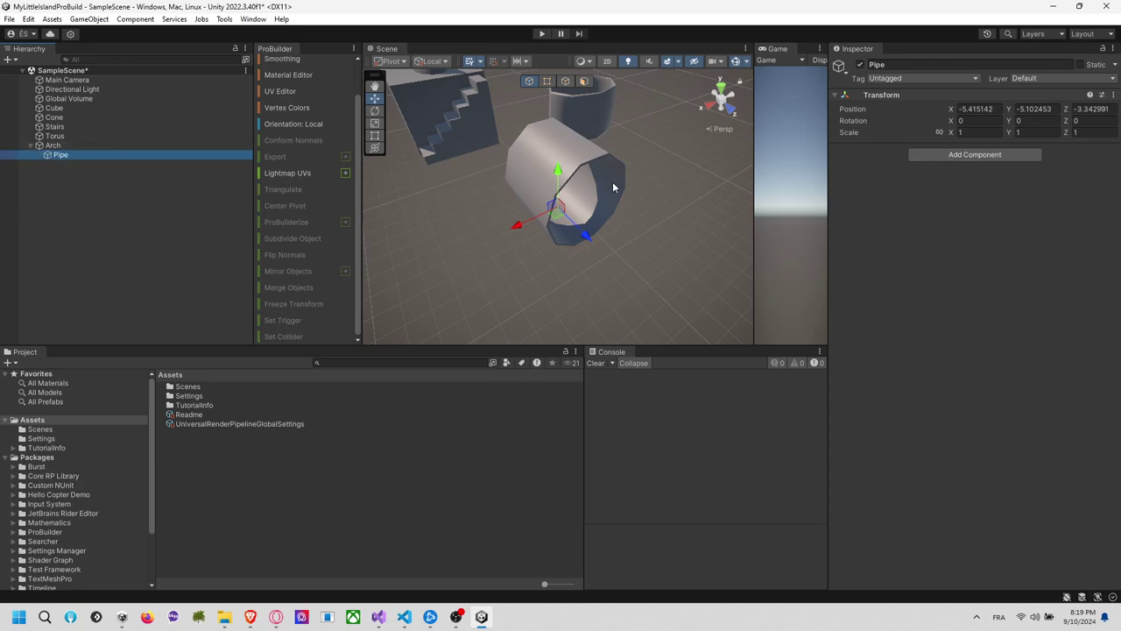
click(983, 110)
text(0)
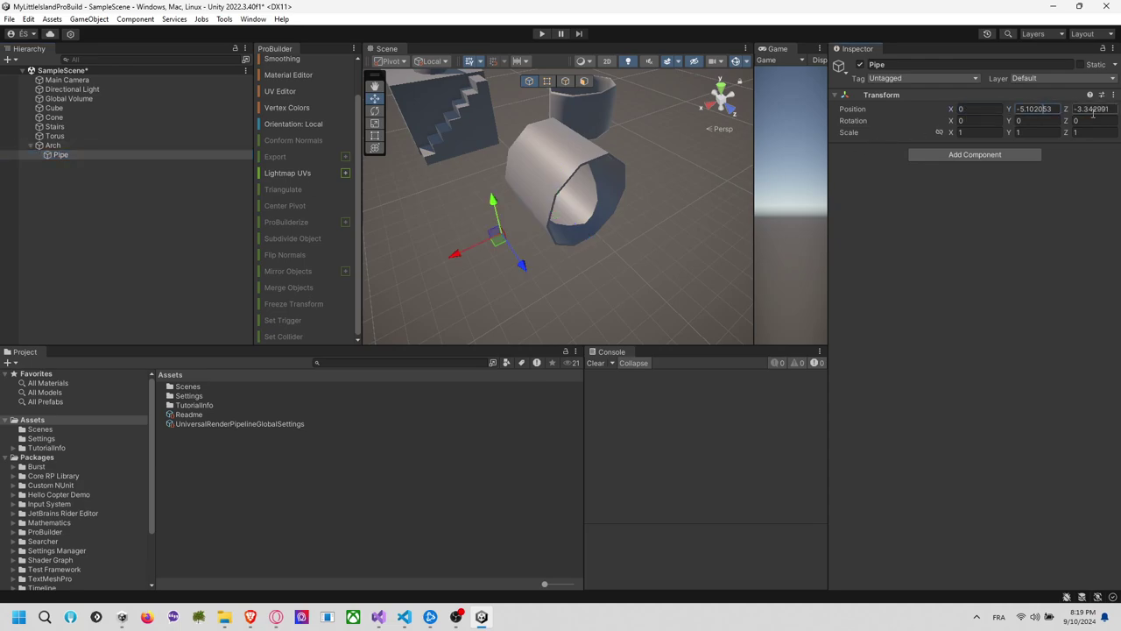
text(0)
key(Tab)
text(0)
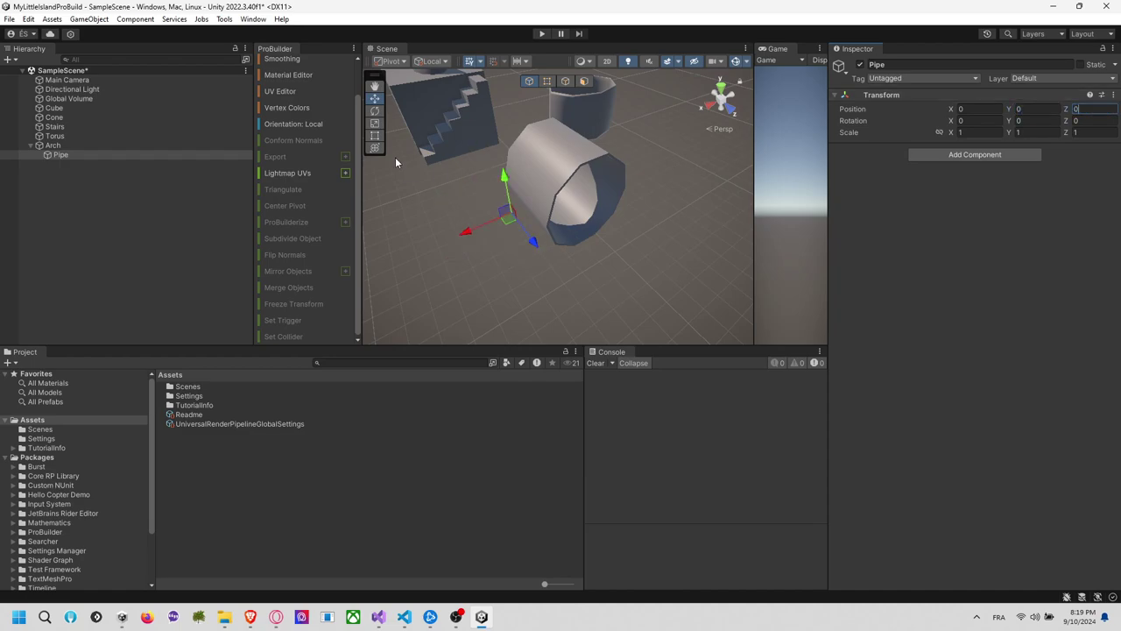
Compare the pivot positions of Arch and its child Pipe from the side and front views
click(105, 147)
click(100, 154)
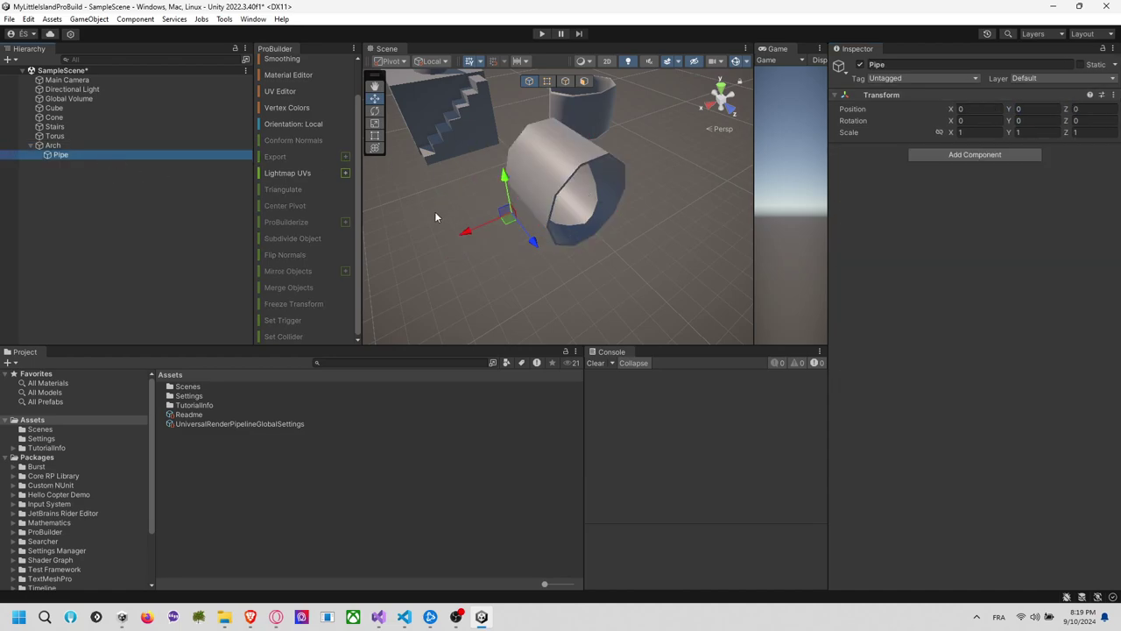
click(88, 144)
click(712, 107)
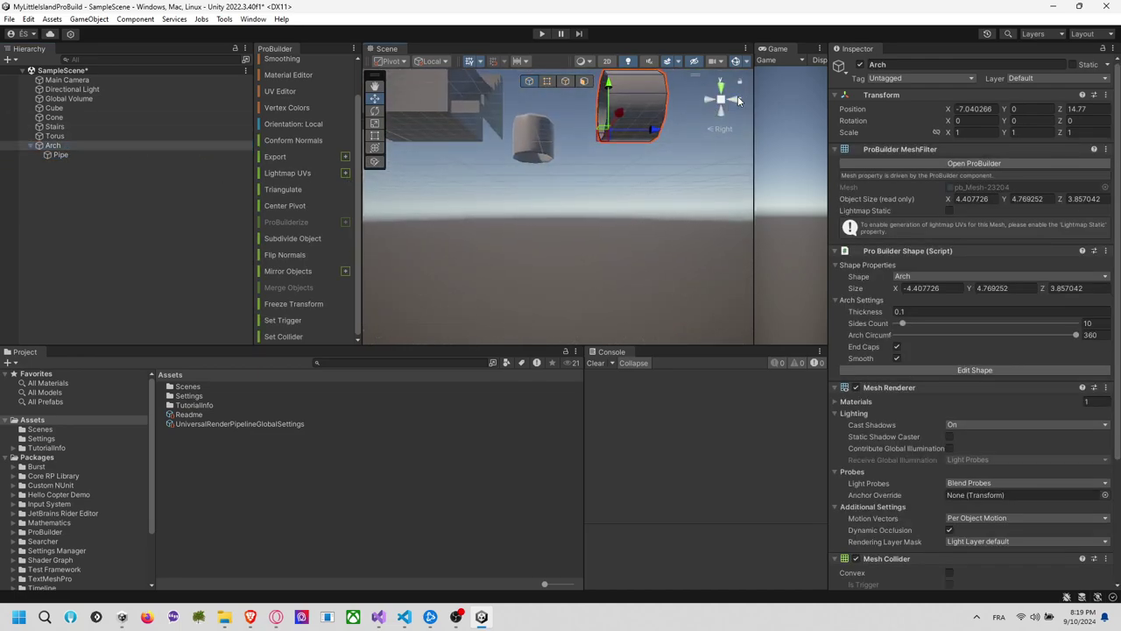
click(738, 100)
middle_drag(608, 120, 662, 187)
click(721, 103)
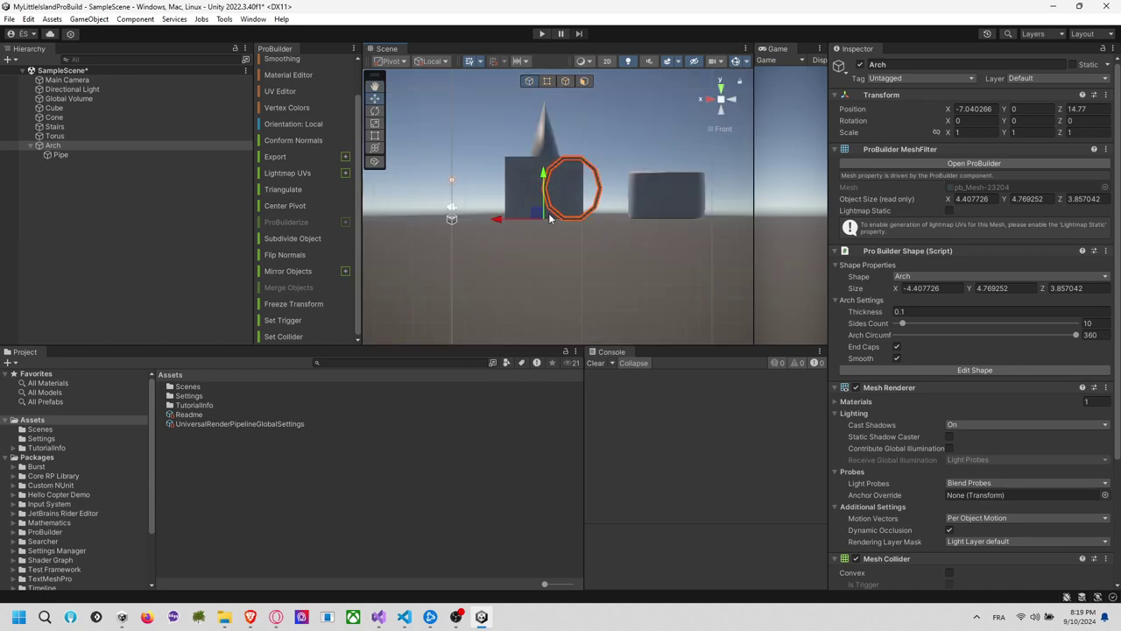
click(70, 154)
click(598, 184)
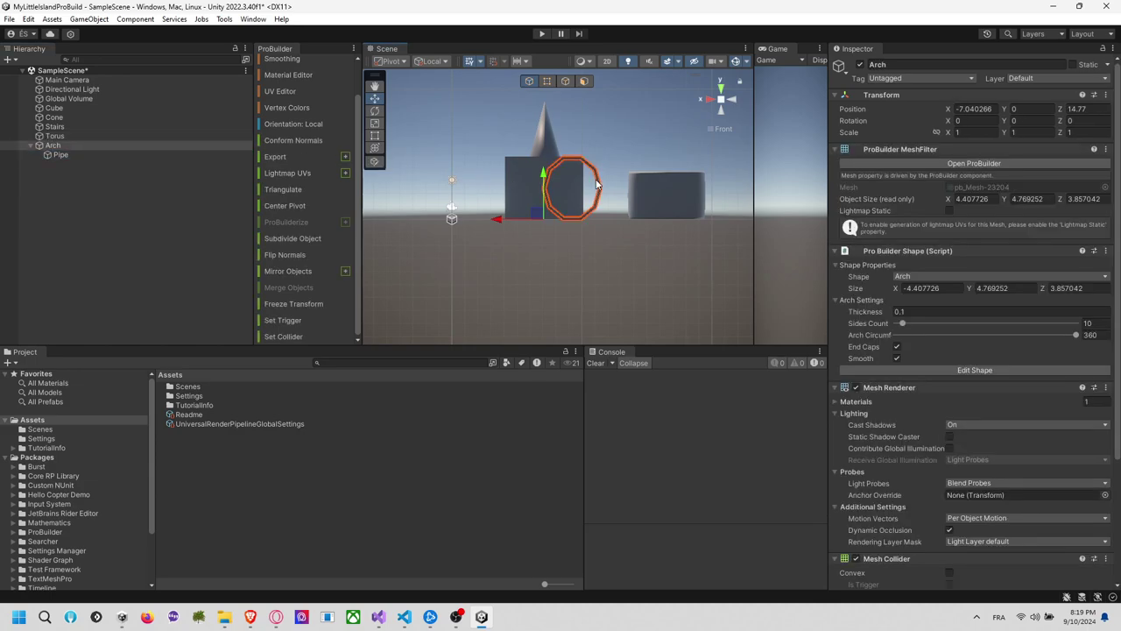
Move Pipe out of Arch to the scene root and shift the arch to X -4.89, Y -2.02 using global orientation
drag(92, 155, 78, 147)
click(65, 155)
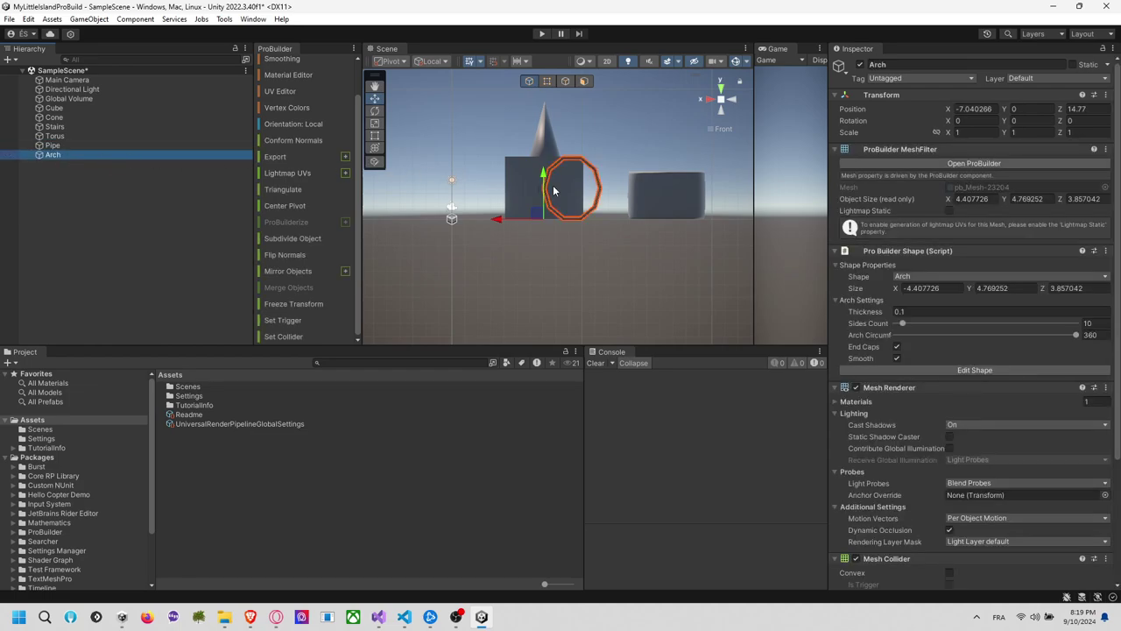
key(e)
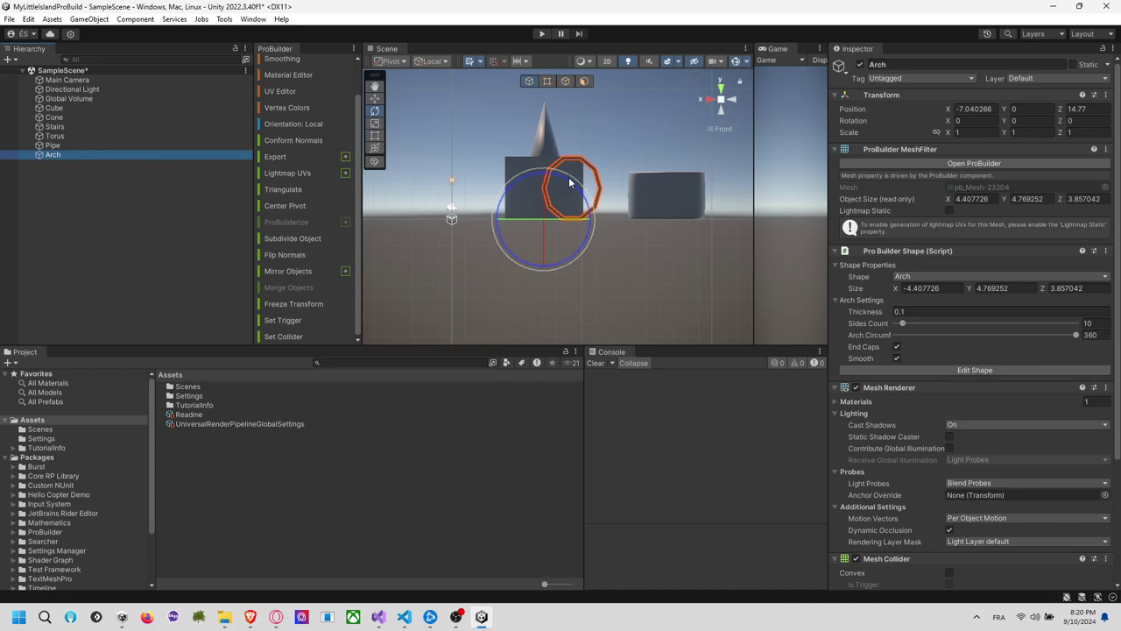
key(x)
key(w)
drag(546, 214, 521, 242)
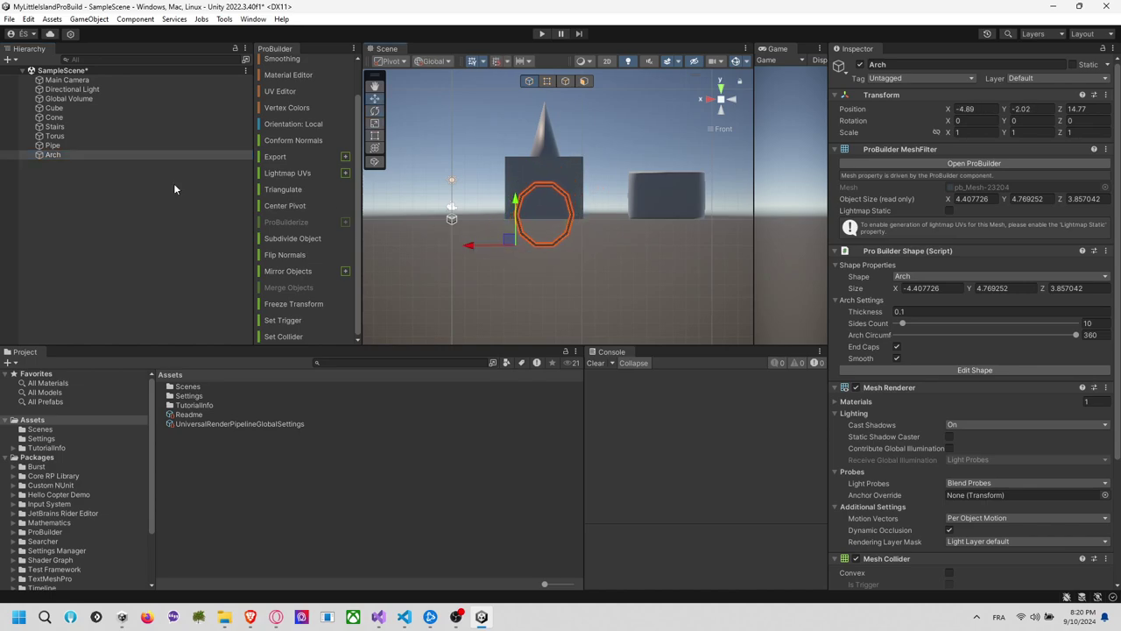
Make Arch a child of Pipe and duplicate it inside that parent
click(92, 146)
drag(66, 153, 78, 145)
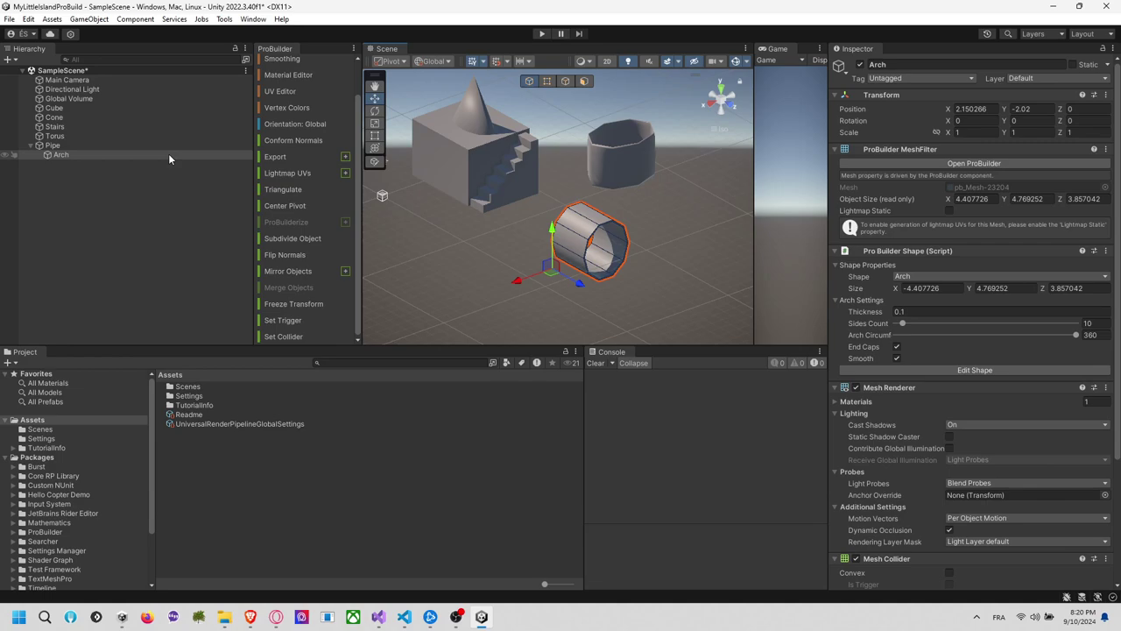
click(126, 162)
click(125, 155)
key(ctrl+d)
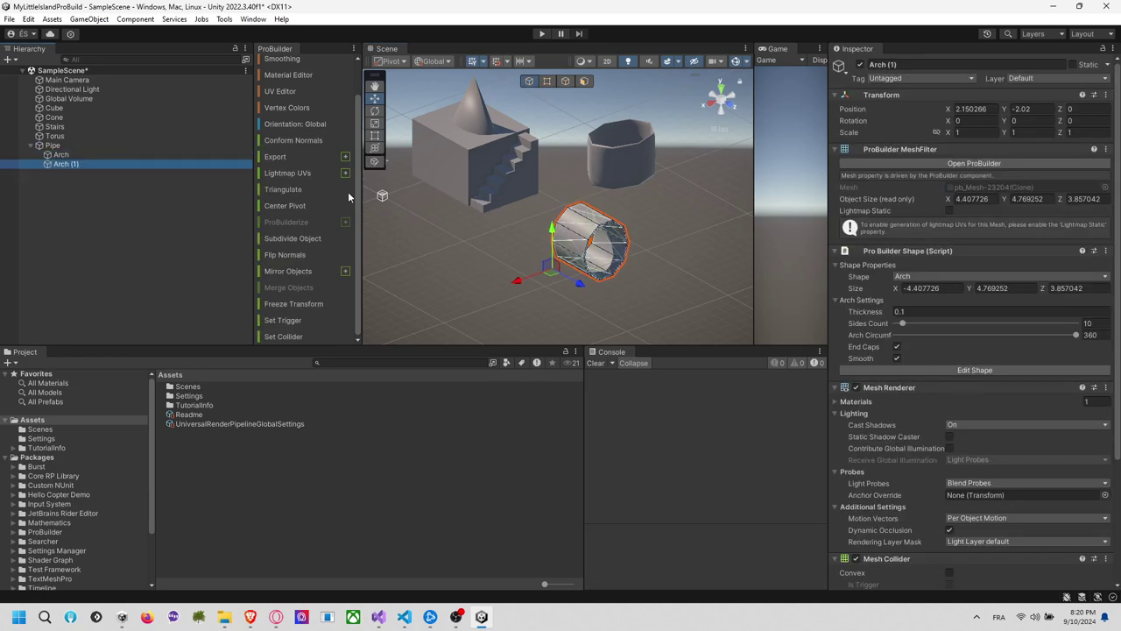
Apply ProBuilder's Set Collider to the duplicated arch under Pipe
click(128, 197)
click(94, 162)
click(294, 336)
Remove the Mesh Collider component from the original Arch
click(141, 153)
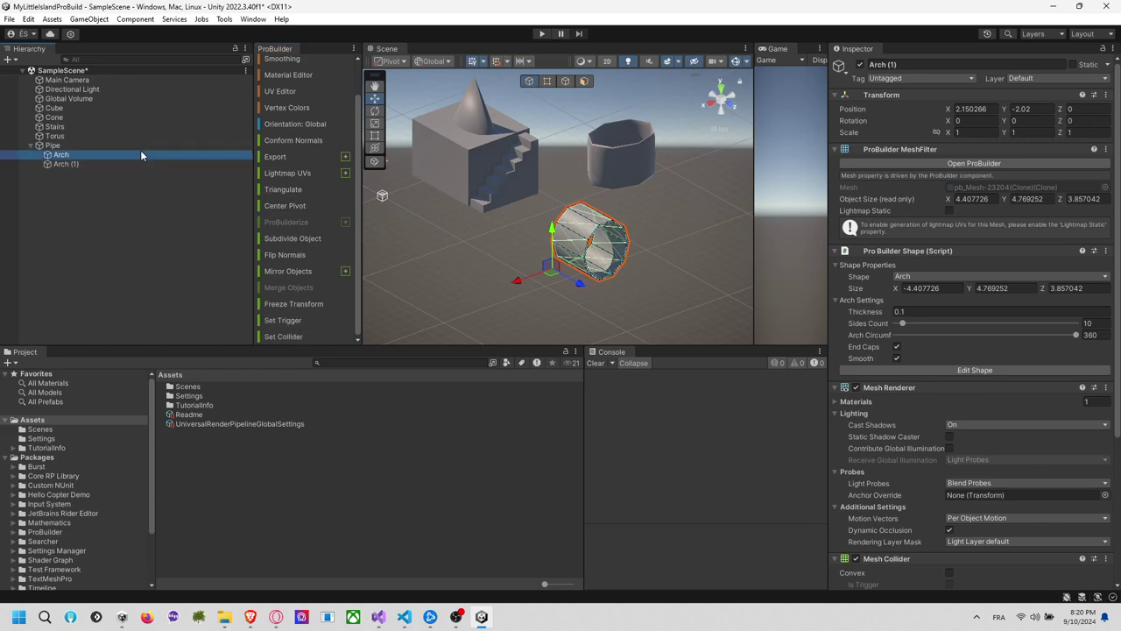
scroll(876, 368, down, 3)
right_click(889, 400)
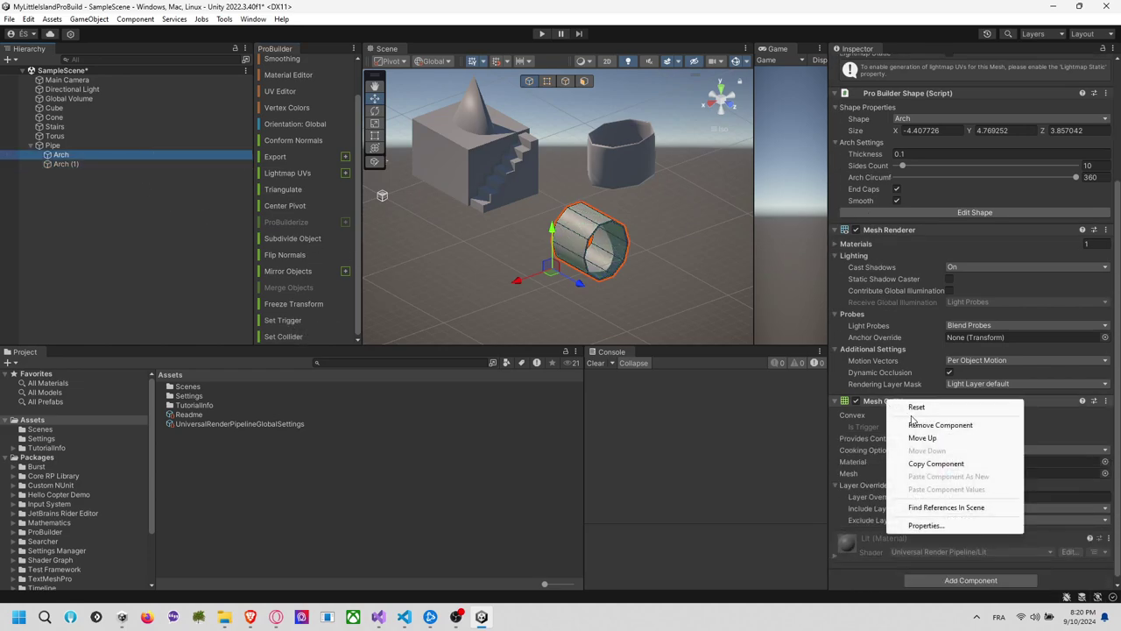
click(937, 425)
scroll(681, 275, up, 2)
key(f)
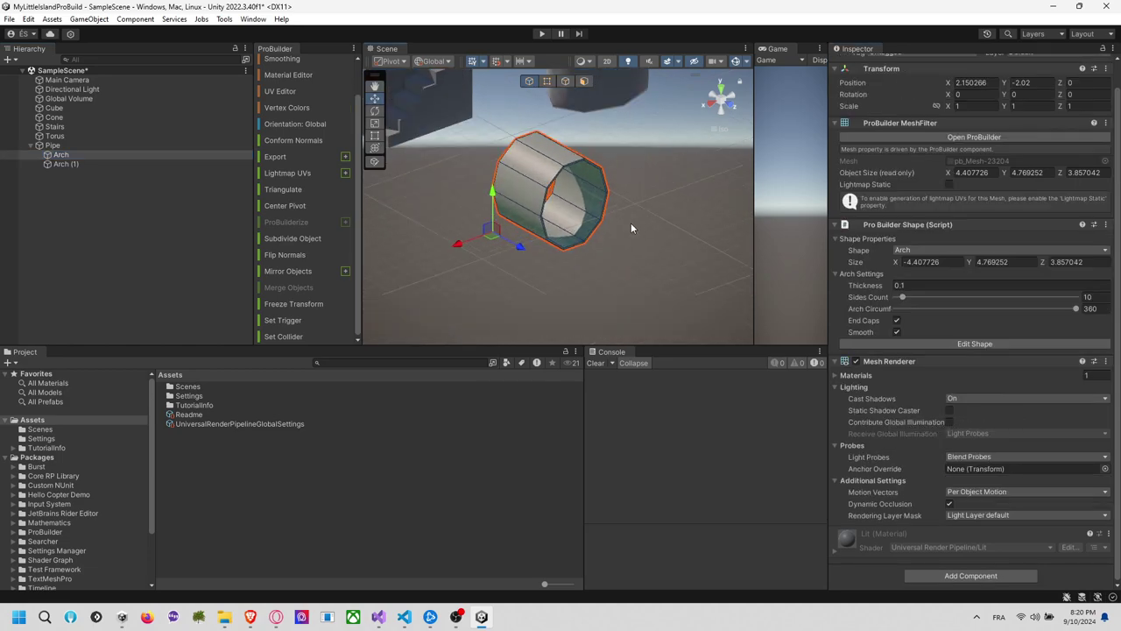
Rename the original arch Arch View and its duplicate Arch Colider
click(120, 155)
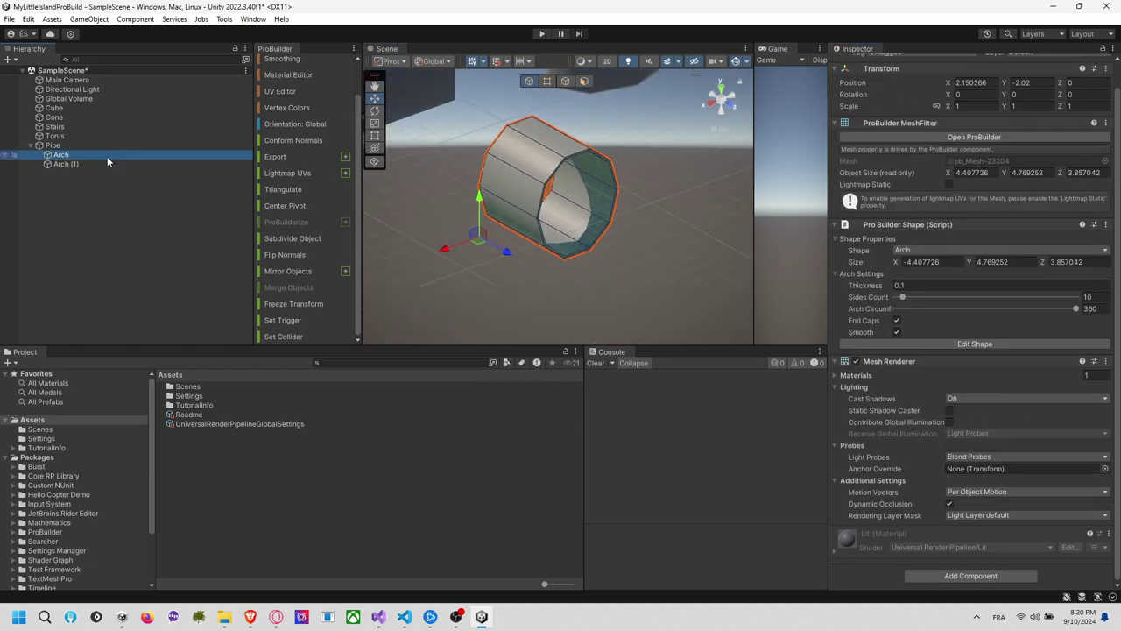
text(View)
key(Return)
click(70, 165)
click(70, 164)
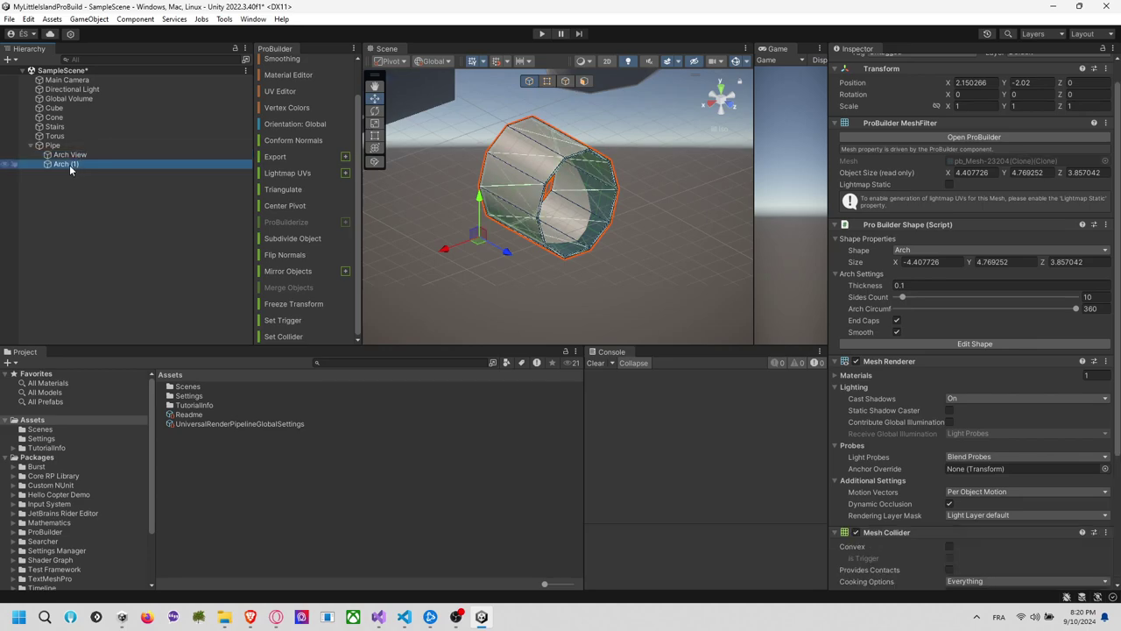
drag(70, 164, 110, 168)
text(Colider)
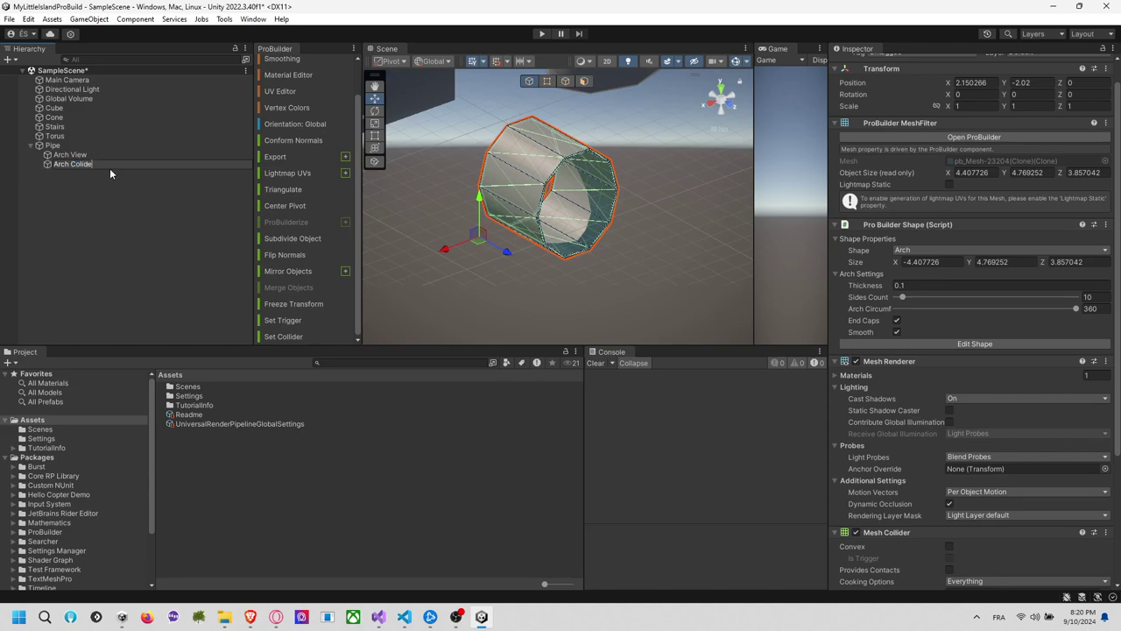
key(Return)
Clear the selection, save the scene and look at the pipe from its open end
click(648, 147)
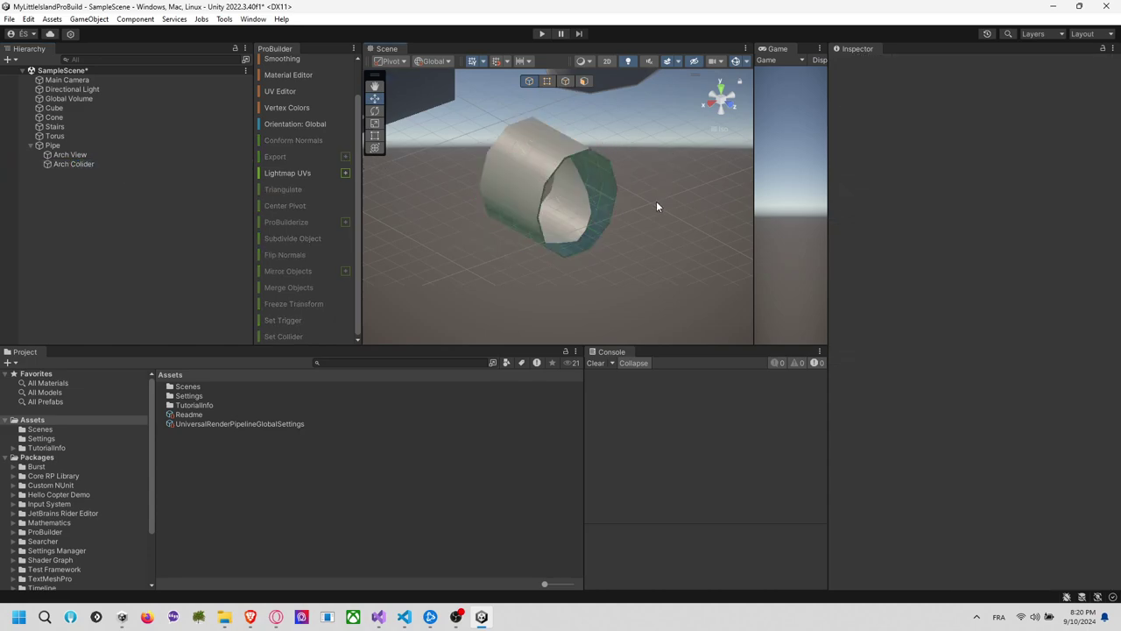
key(ctrl+s)
alt+drag(680, 203, 578, 208)
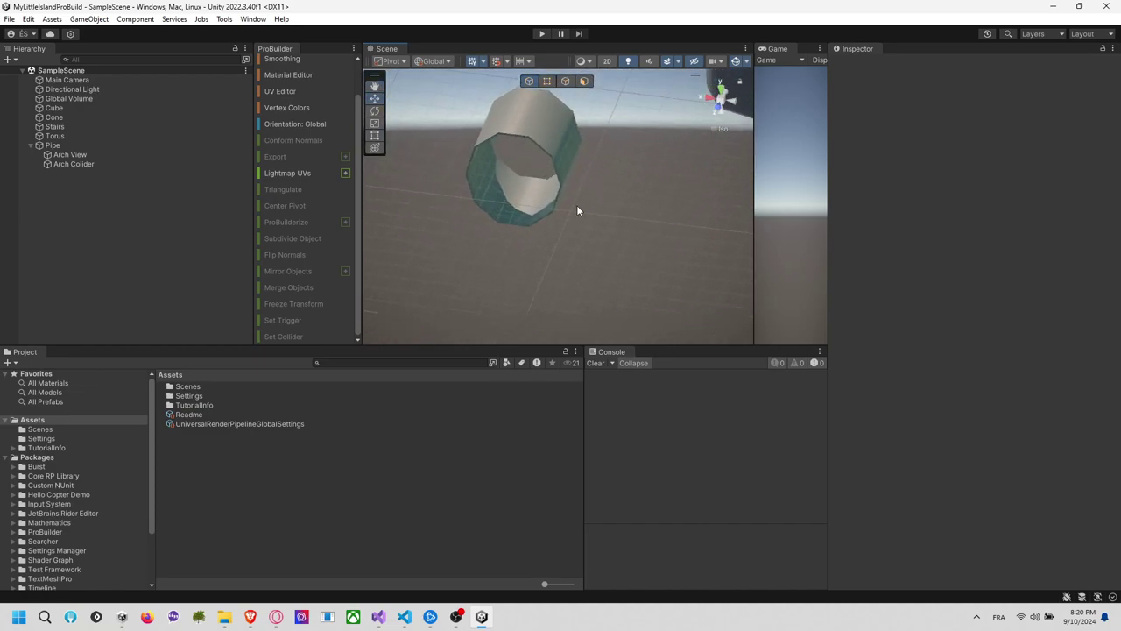
Add a 3D Sphere as a child of Pipe and lower it to a local Y position of -0.45
click(72, 146)
right_click(74, 149)
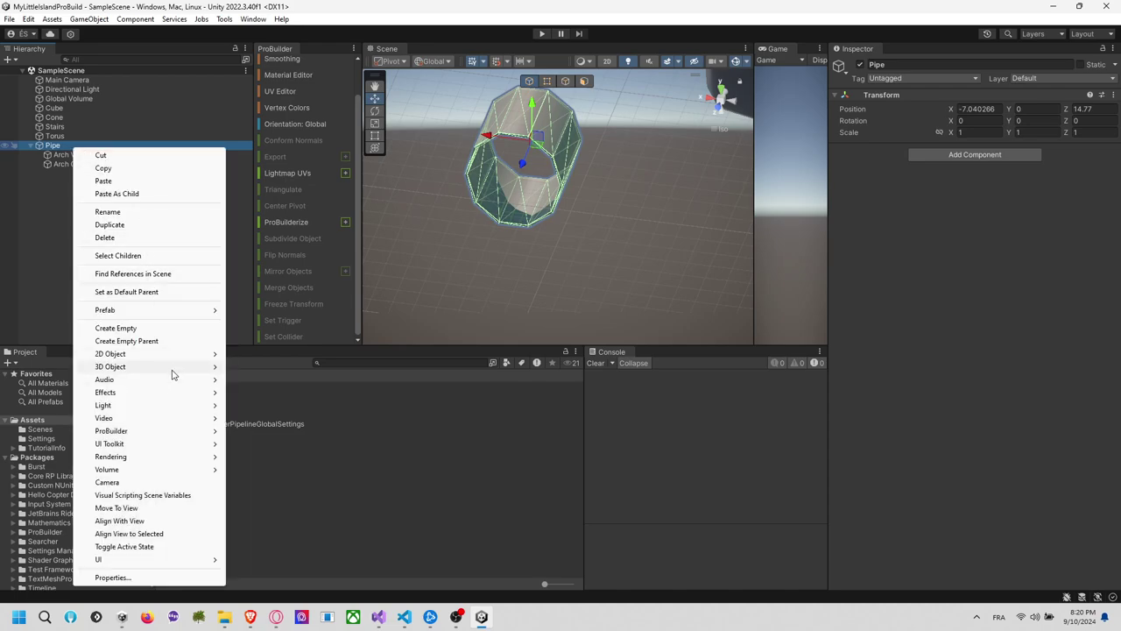
mouse_move(172, 368)
click(277, 379)
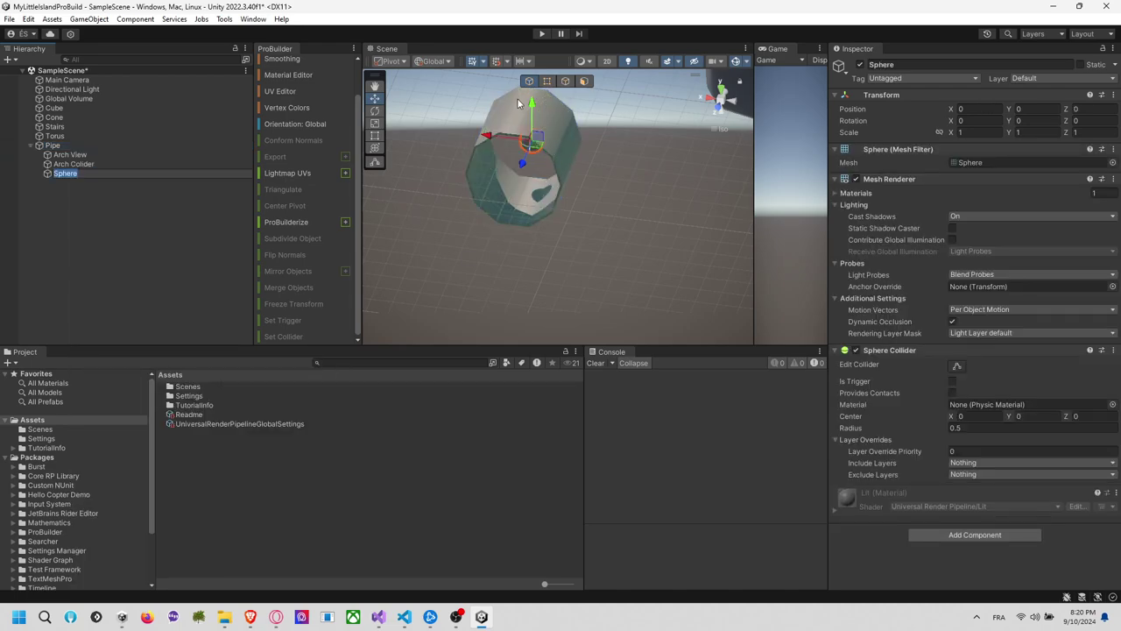
drag(534, 109, 514, 123)
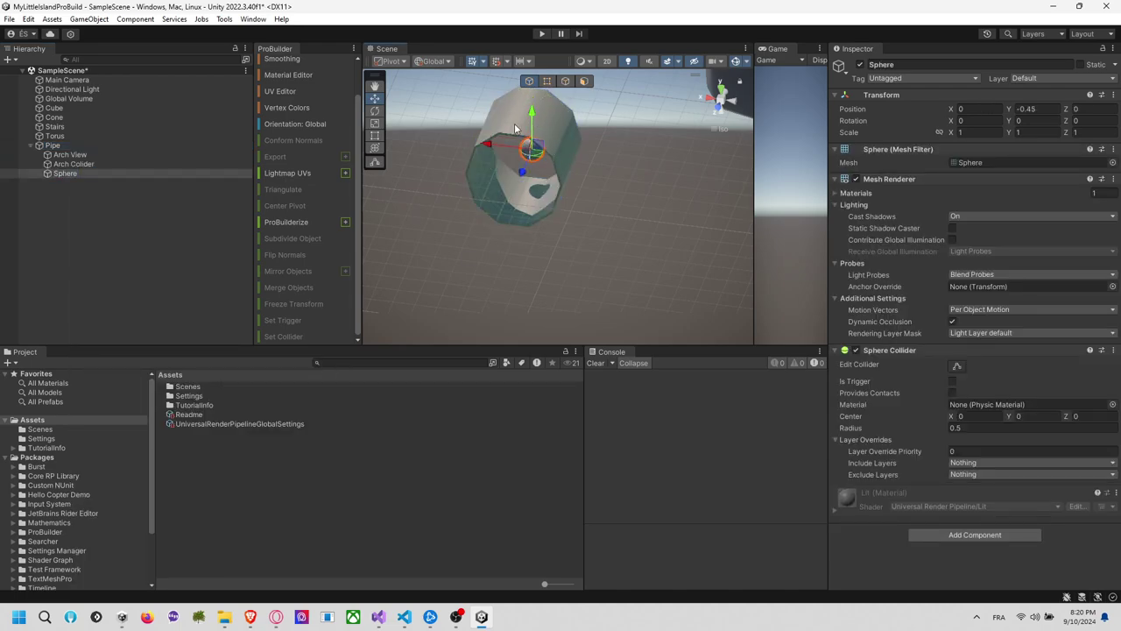
Tilt Pipe to an X rotation of 12.33 and select the sphere inside it
click(53, 145)
key(e)
drag(493, 153, 583, 226)
middle_drag(582, 250, 580, 229)
right_drag(579, 228, 608, 173)
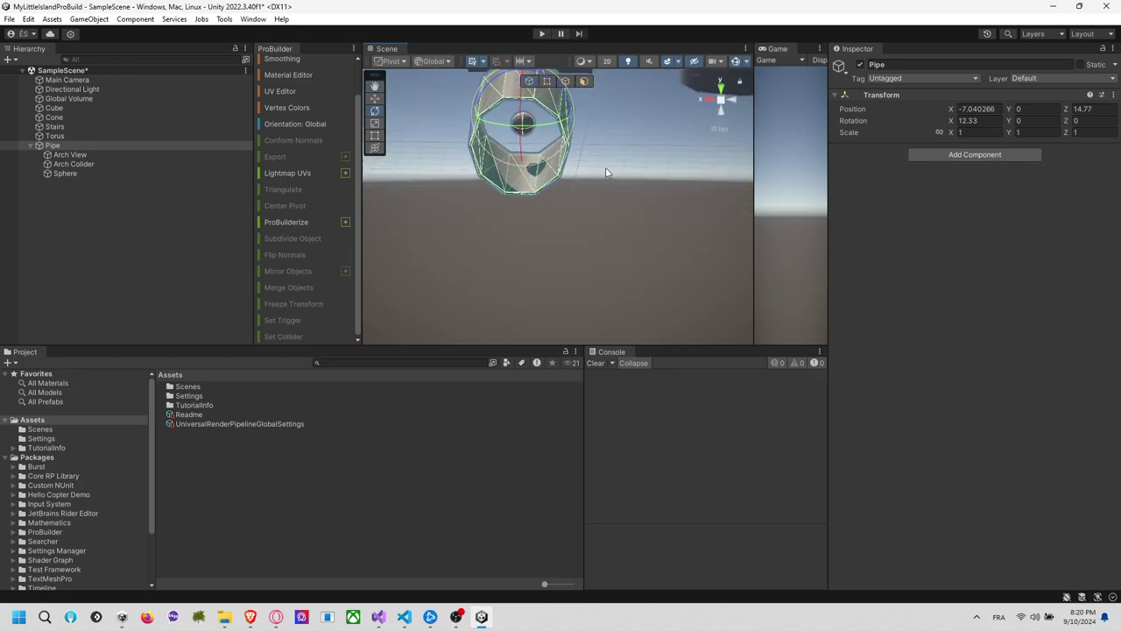
click(603, 175)
click(519, 125)
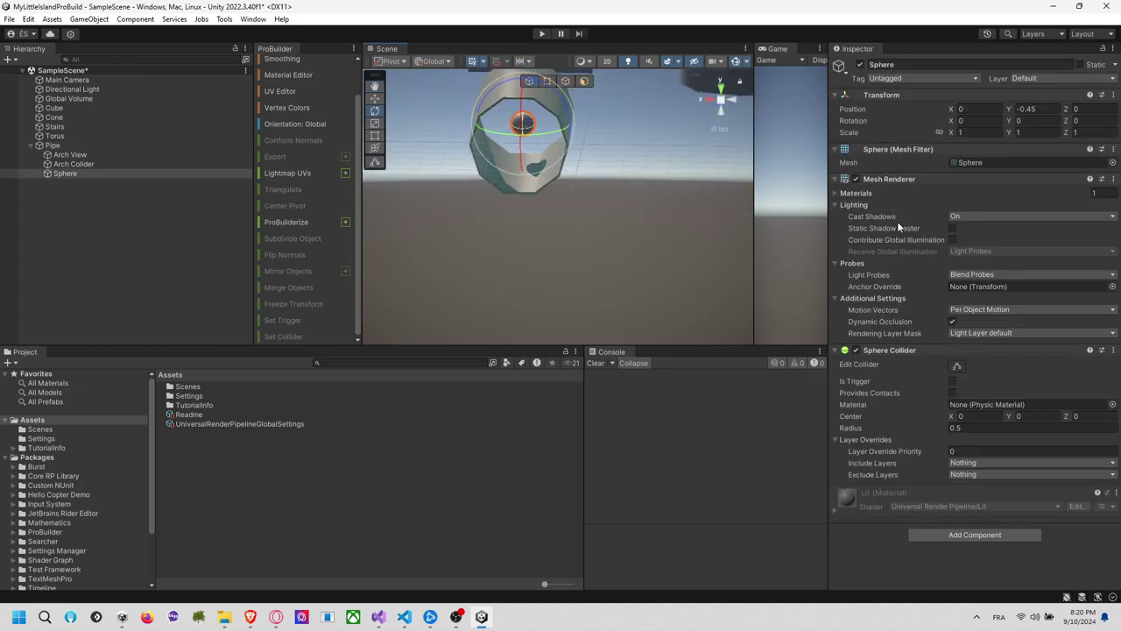
click(928, 532)
text(ri)
key(Return)
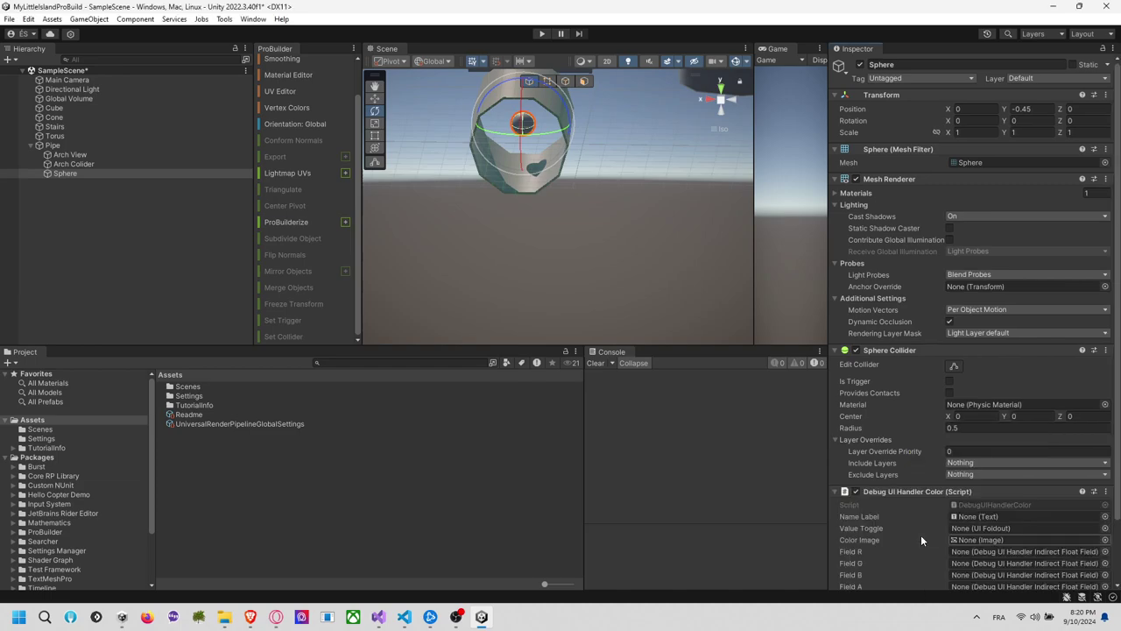
key(ctrl+z)
Add a Rigidbody to the sphere, run the scene to test it rolling through the pipe, and stop play mode
click(947, 531)
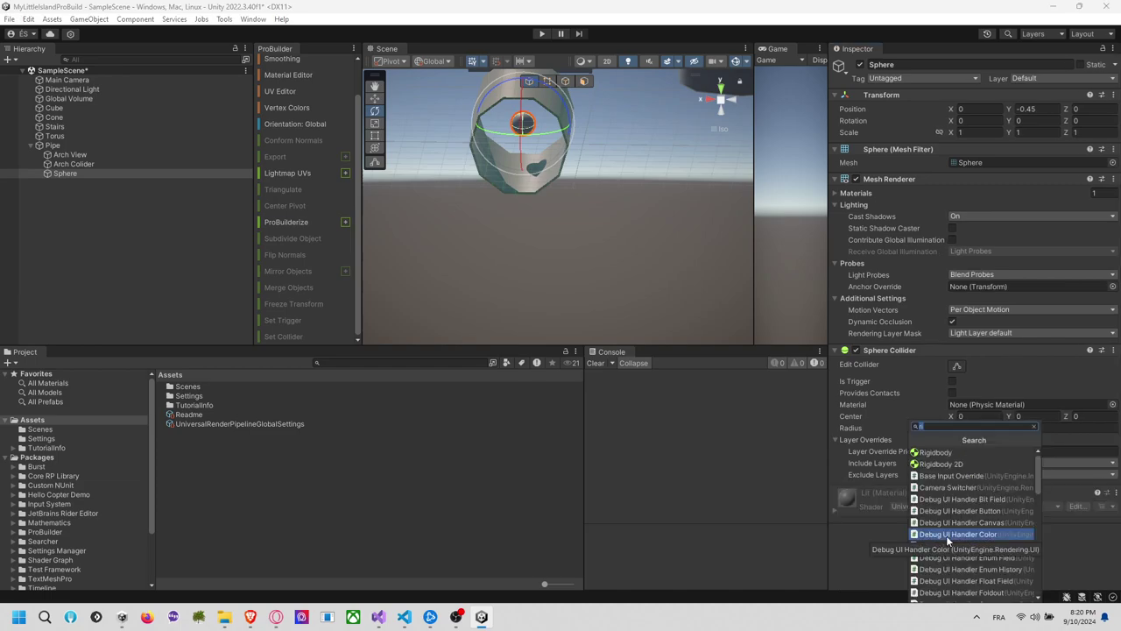
click(936, 452)
click(550, 33)
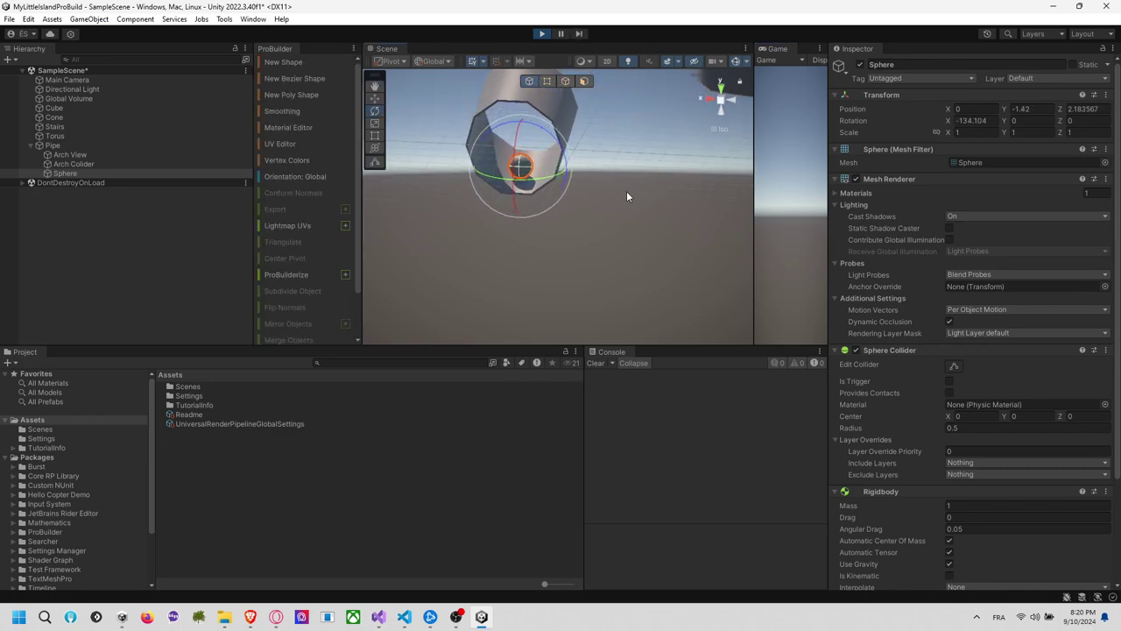
click(541, 33)
key(f)
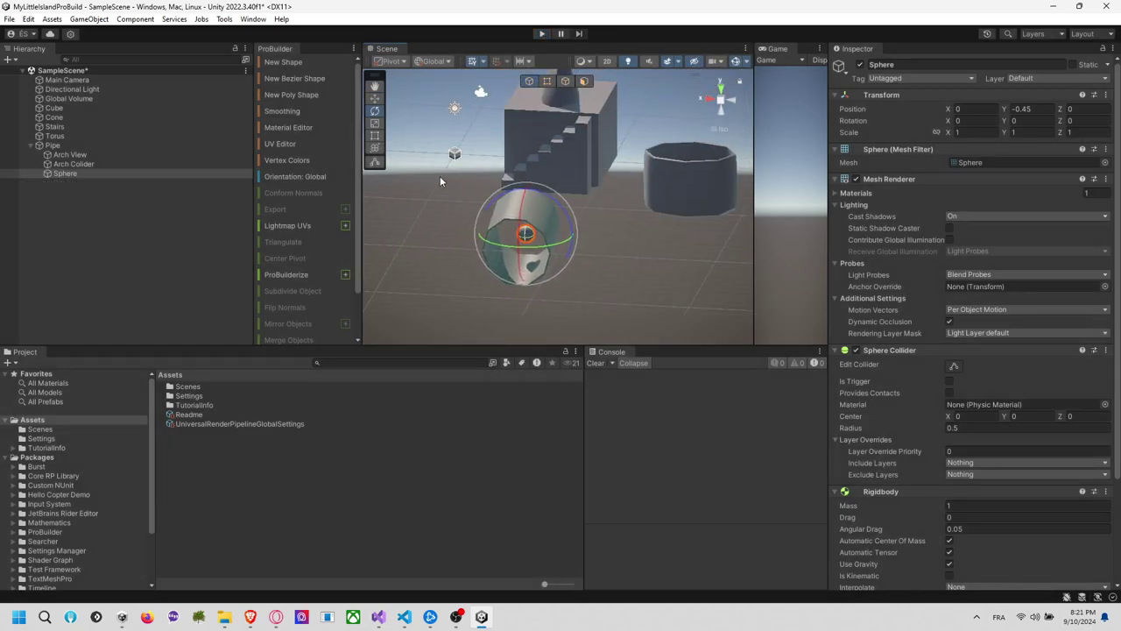
Create a ProBuilder sphere about 3.27 x 3.37 x 5.04 in size on the ground beside the pipe
click(300, 62)
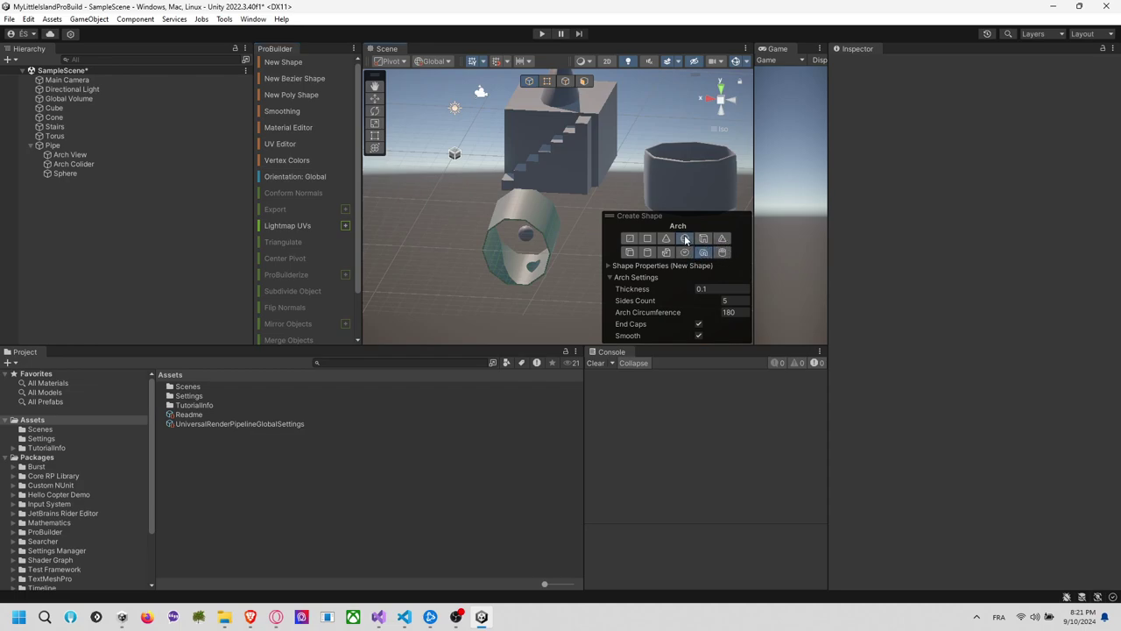
click(686, 239)
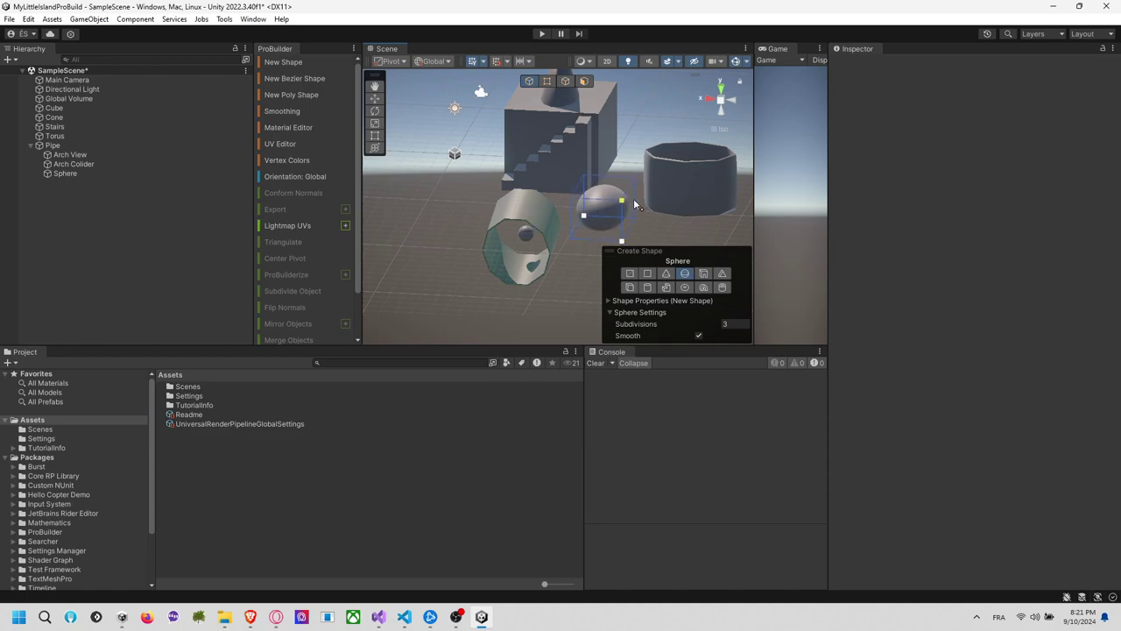
click(634, 193)
key(f)
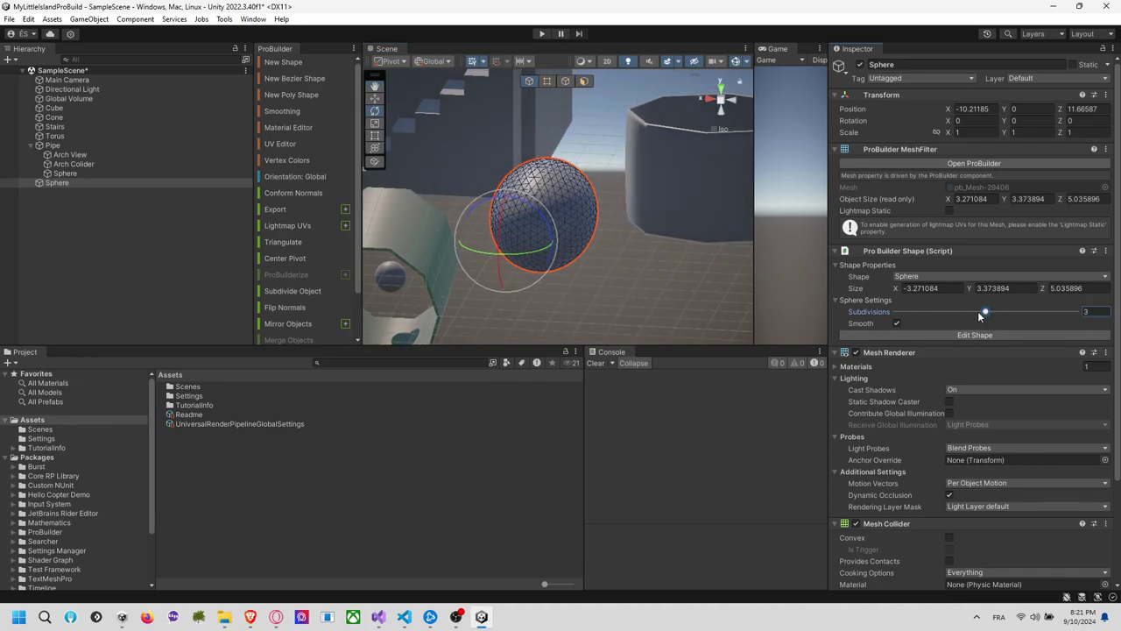
Set the ProBuilder sphere's Subdivisions to 1 and turn off Smooth for a faceted look
drag(979, 315, 902, 320)
click(642, 281)
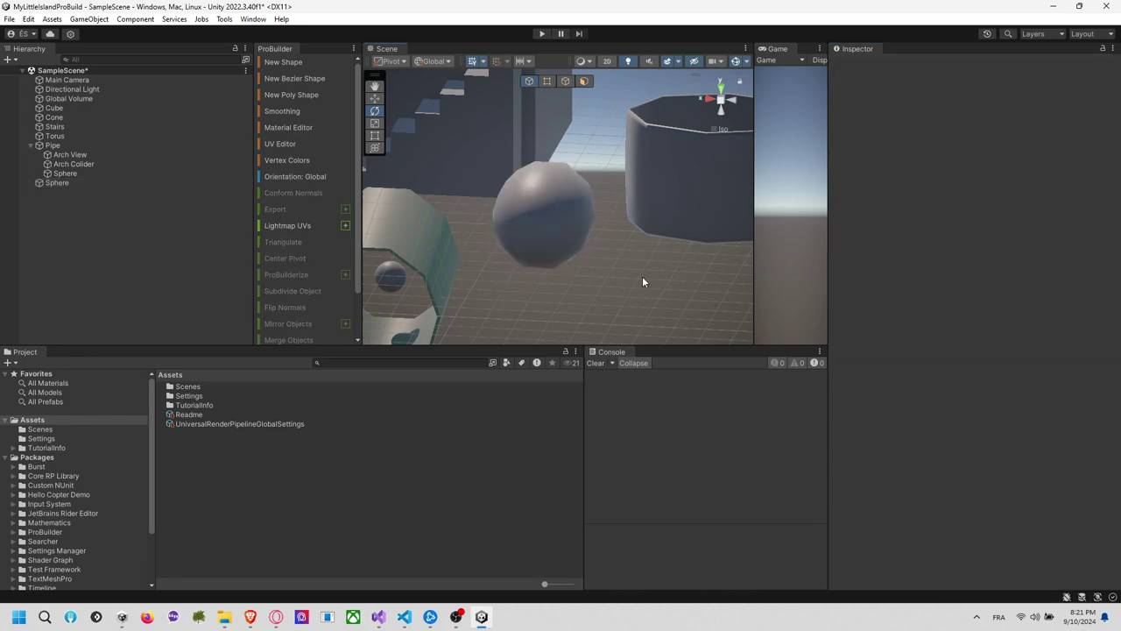
click(548, 206)
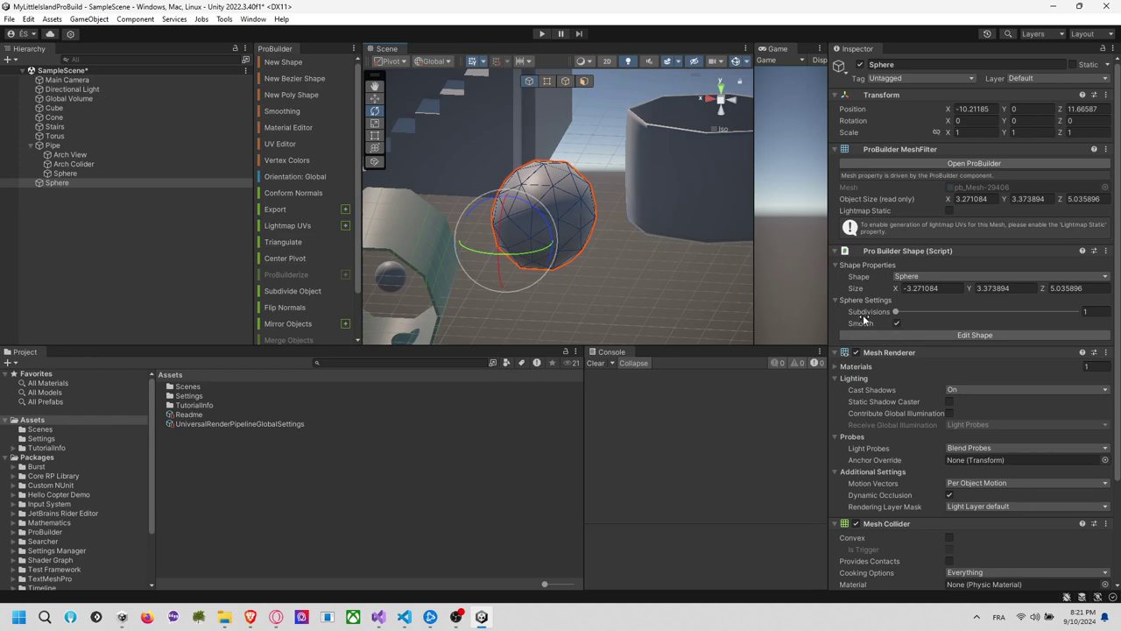
click(899, 323)
click(588, 263)
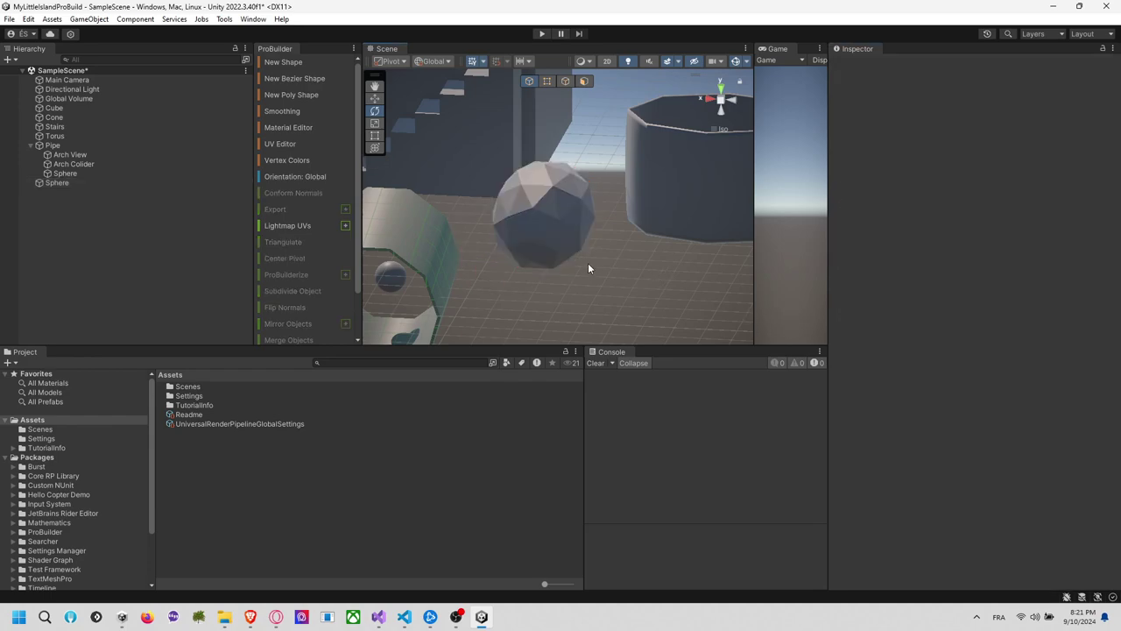
mouse_move(587, 263)
alt+mouse_down()
mouse_move(759, 323)
mouse_move(974, 266)
mouse_move(868, 162)
mouse_move(713, 122)
alt+mouse_up()
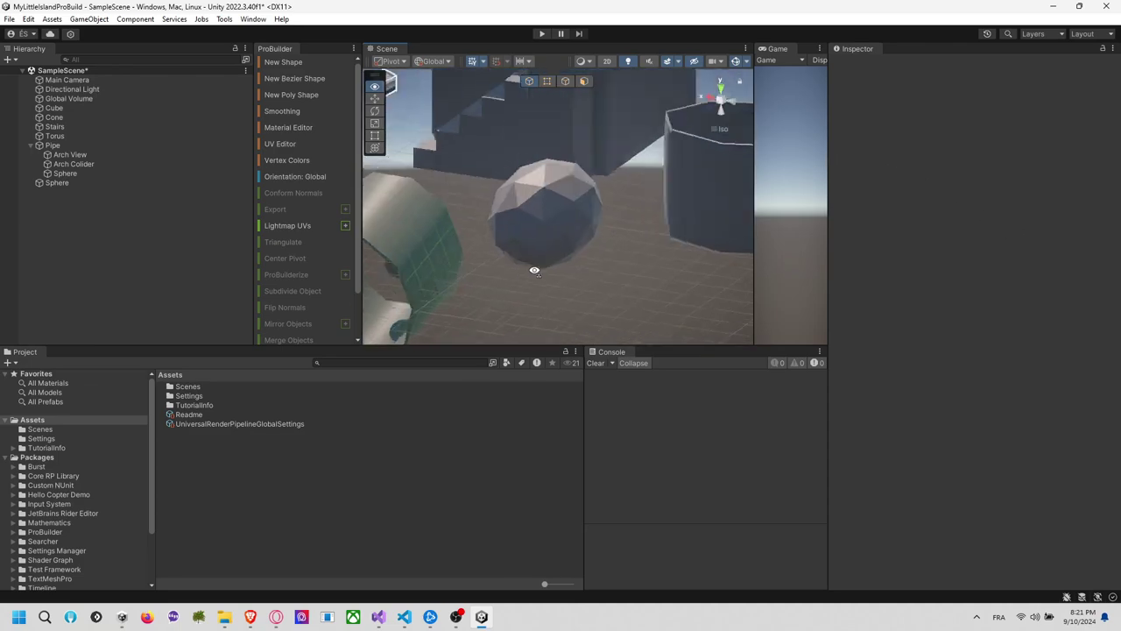
Shorten the ProBuilder sphere along Z with the Rect tool to a scale of about 0.72
click(543, 243)
alt+drag(543, 242, 530, 238)
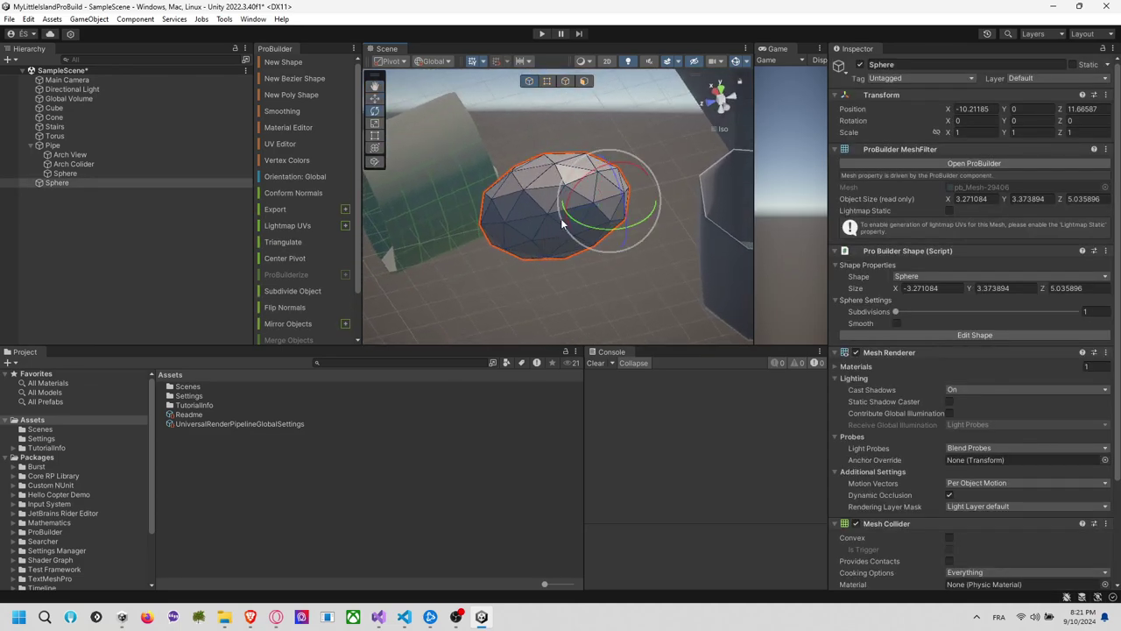
key(t)
drag(463, 201, 503, 187)
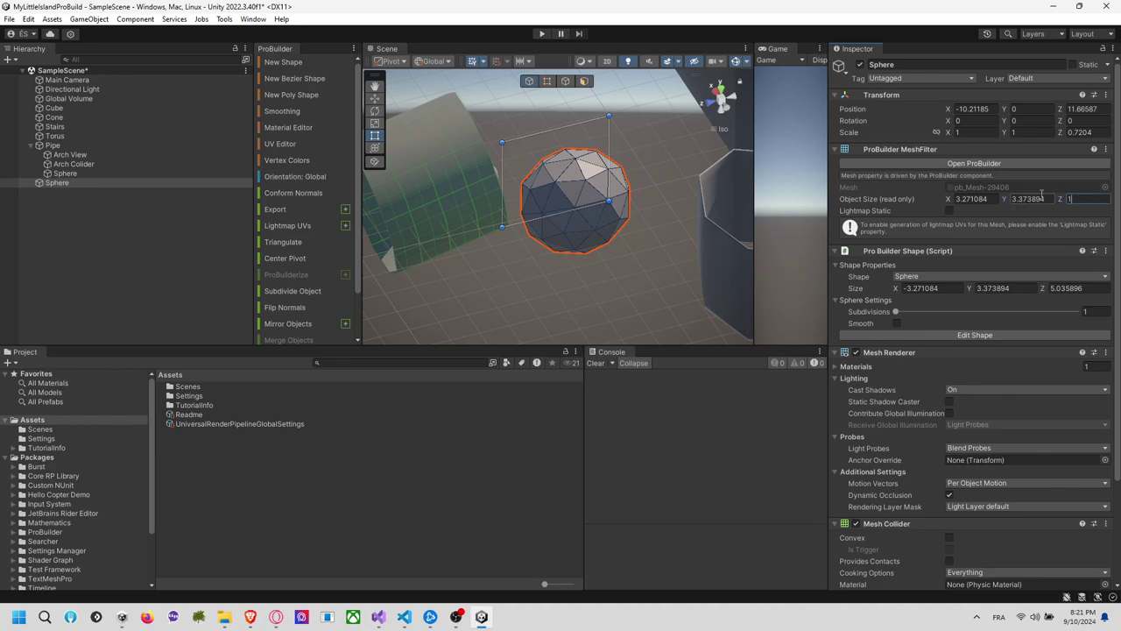
Set the ProBuilder sphere's Z scale back to 1
click(1091, 134)
text(1)
click(695, 250)
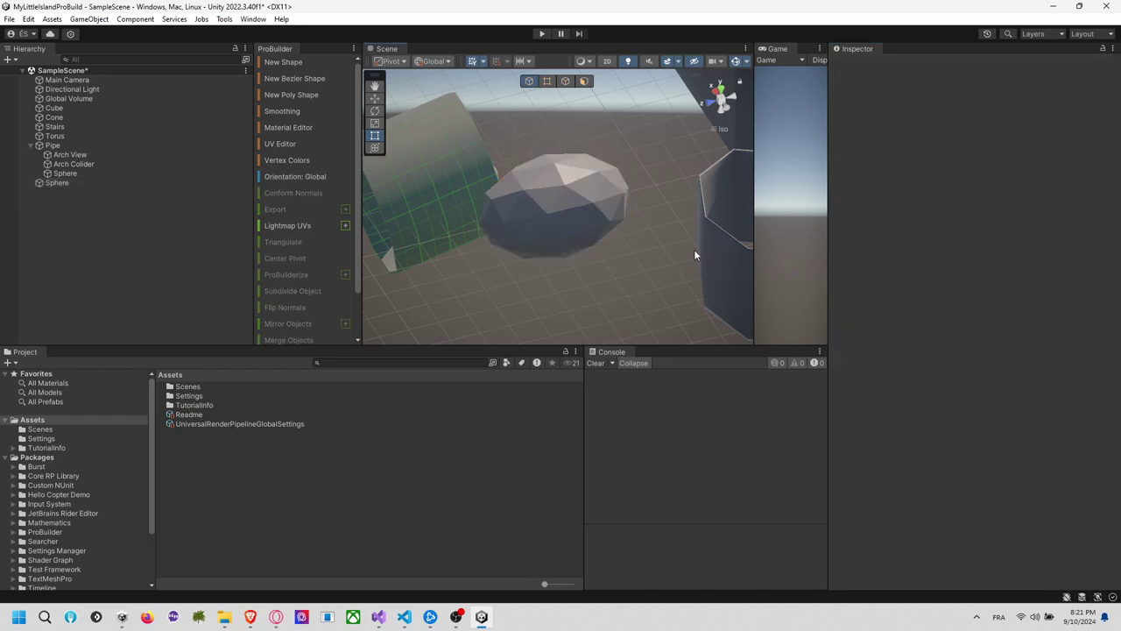
Set the ProBuilder sphere's shape size to 1 on X, Y and Z
click(613, 221)
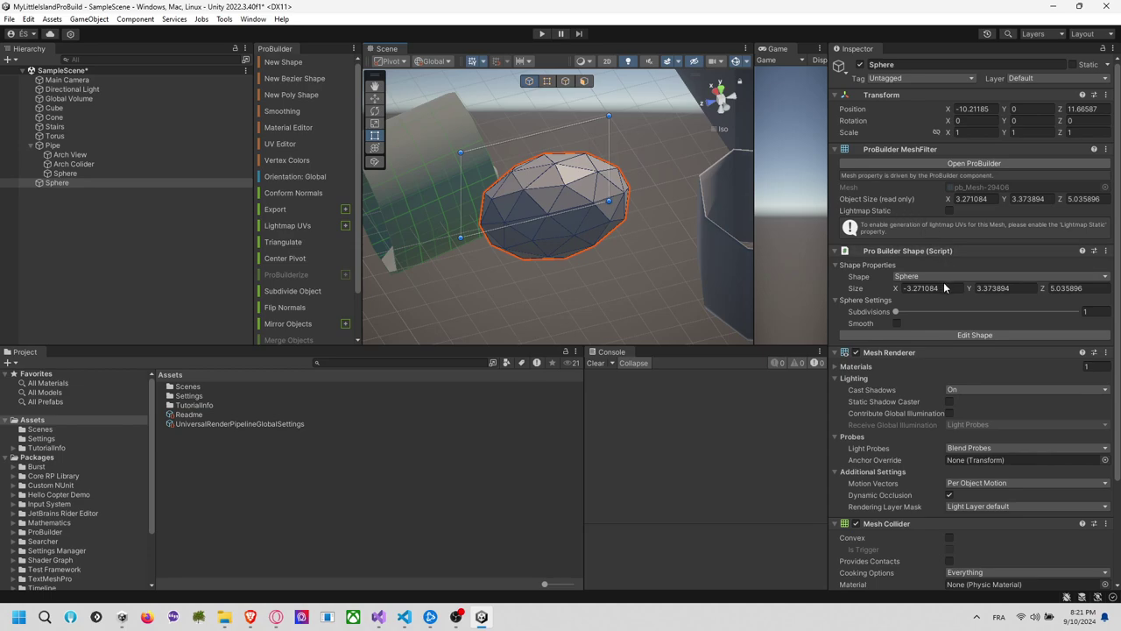
text(1)
key(Return)
click(1003, 289)
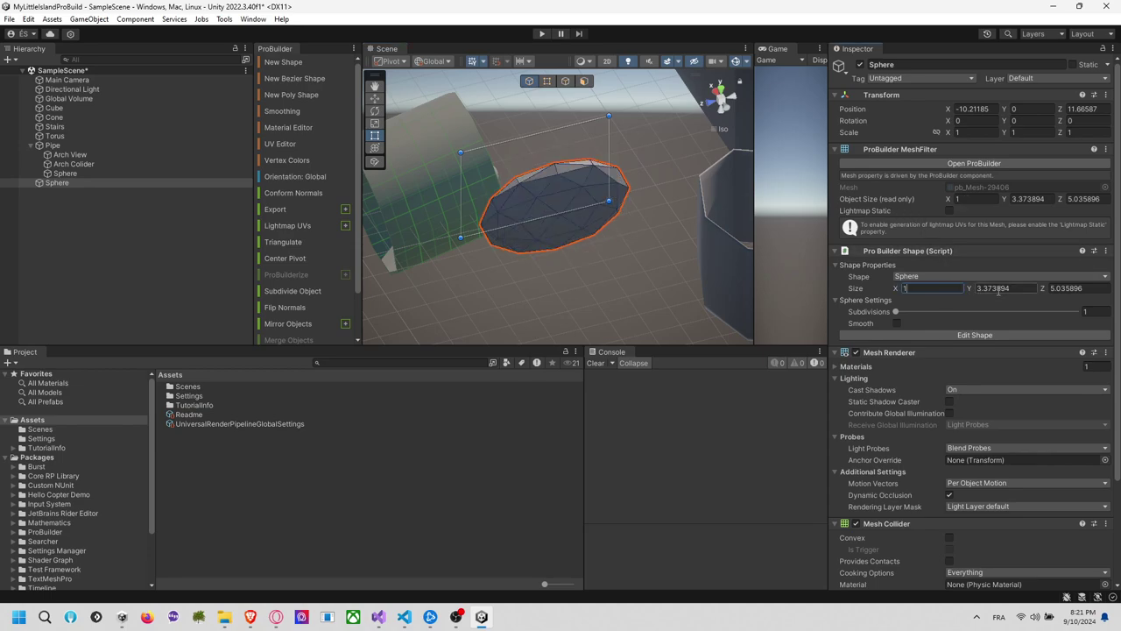
click(1076, 290)
text(16)
click(996, 289)
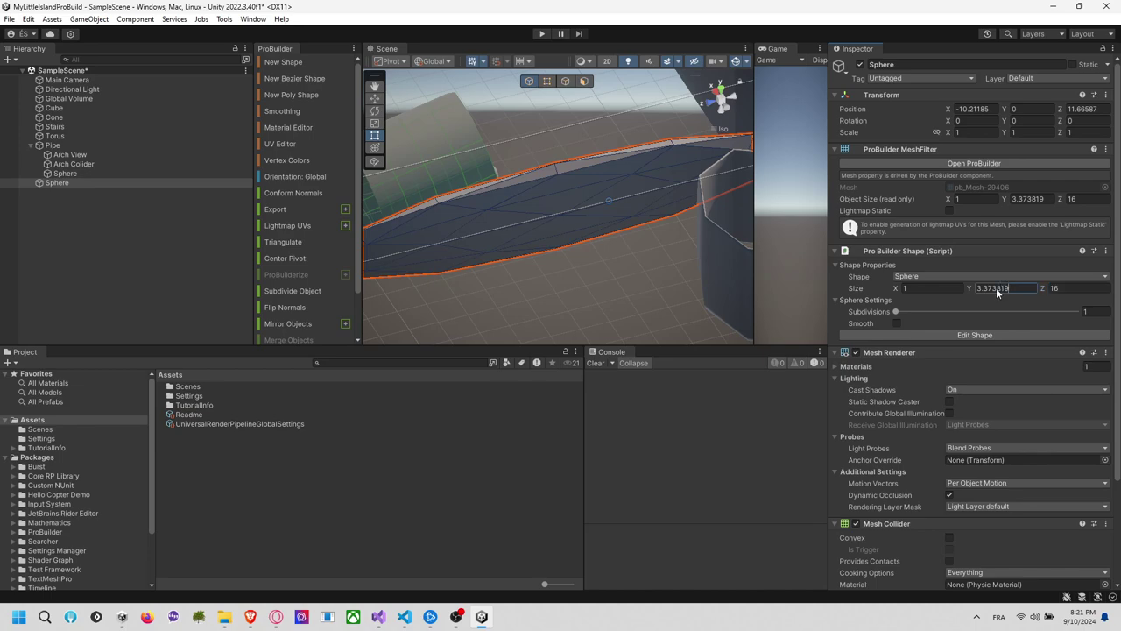
text(1)
key(Tab)
text(1)
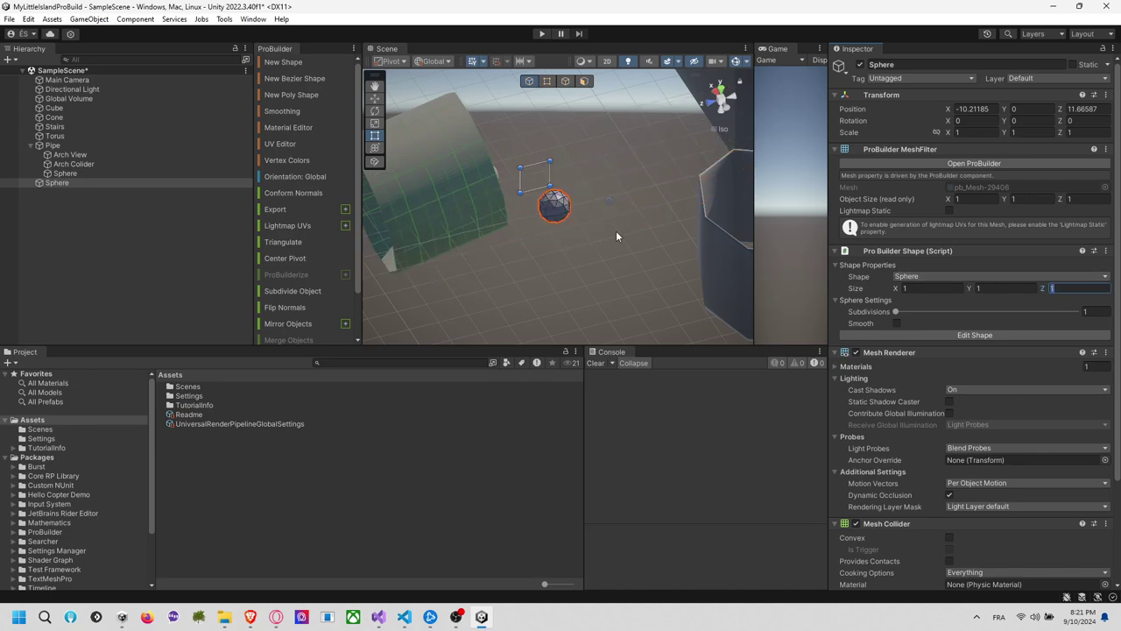
click(921, 276)
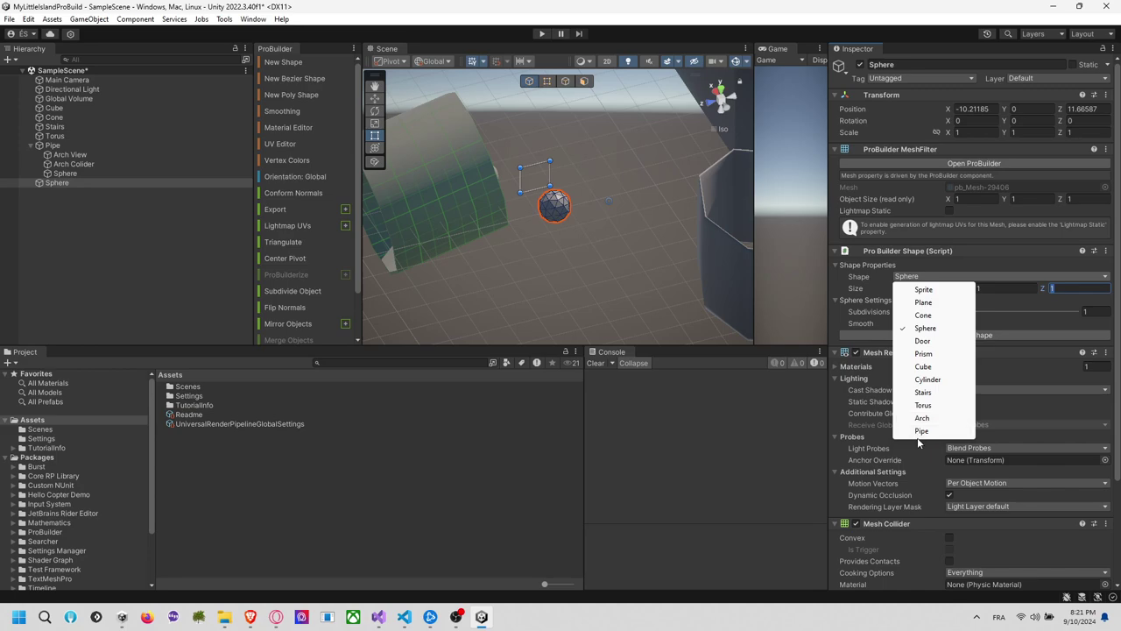
click(925, 328)
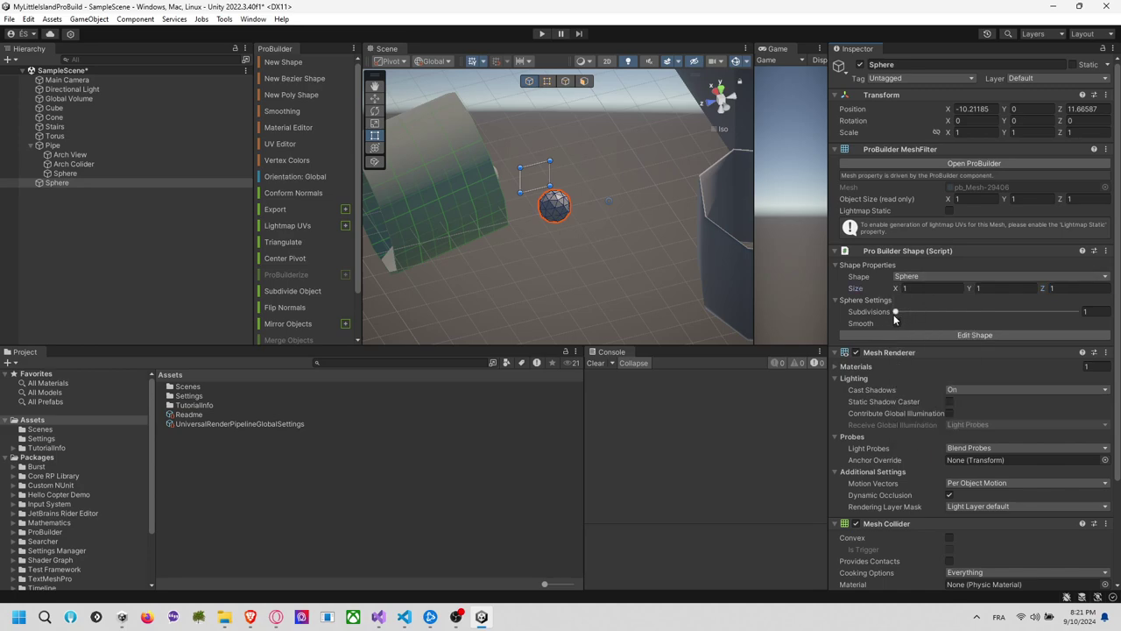
click(894, 312)
click(622, 259)
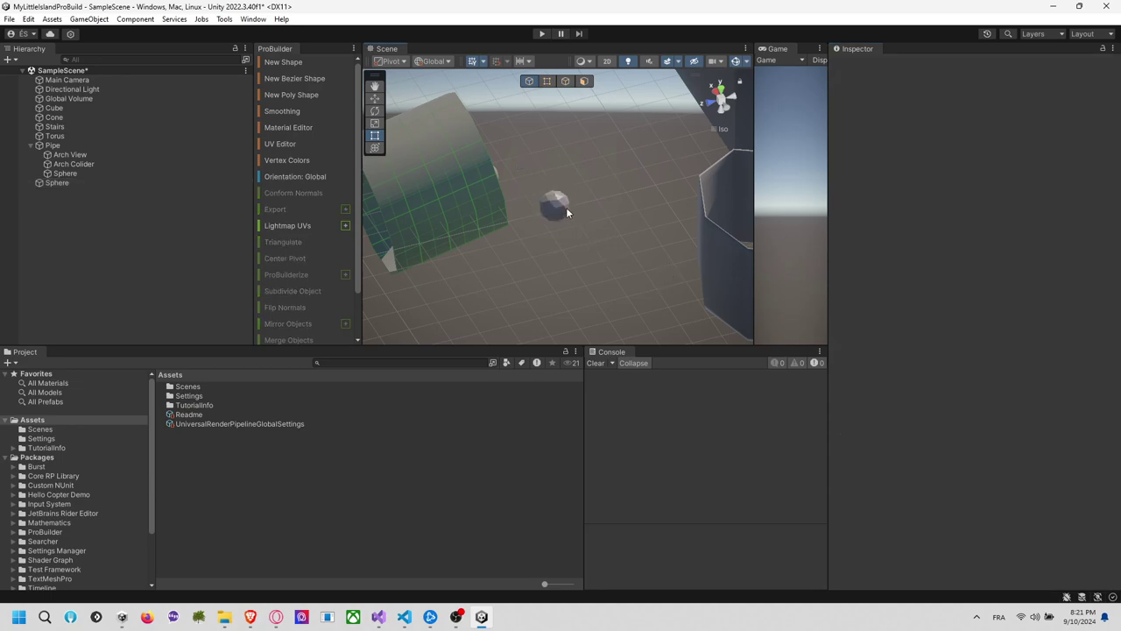
click(565, 207)
click(624, 233)
Try to delete all the practice shapes with an area selection plus the cone, and undo both deletions
scroll(624, 233, down, 6)
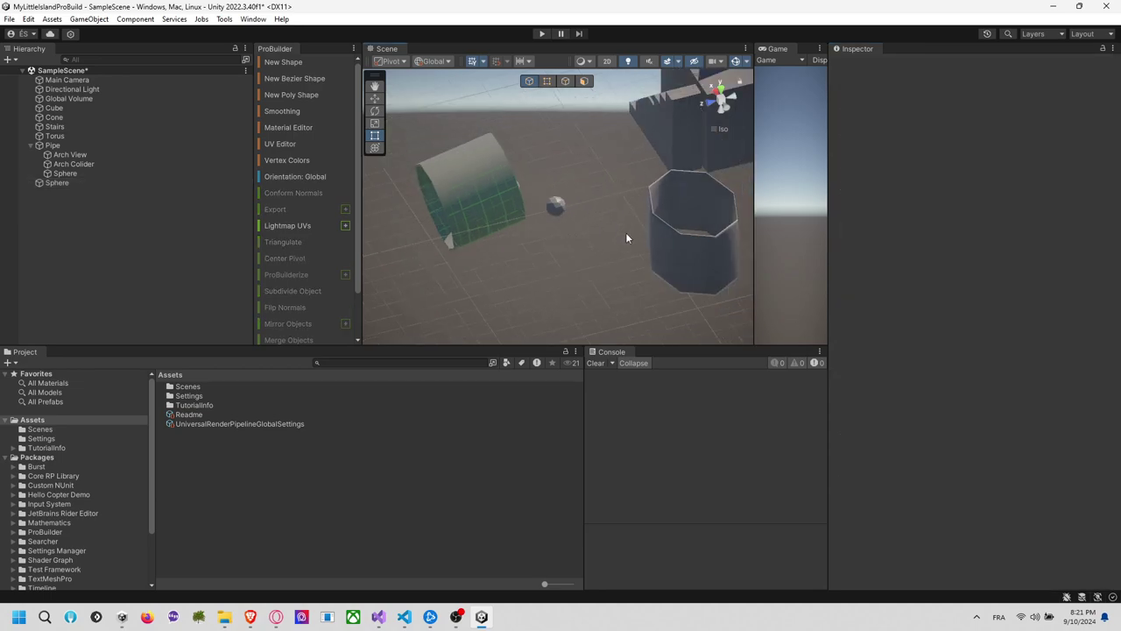
middle_drag(623, 212, 535, 276)
right_drag(535, 282, 561, 202)
drag(459, 129, 682, 311)
key(Delete)
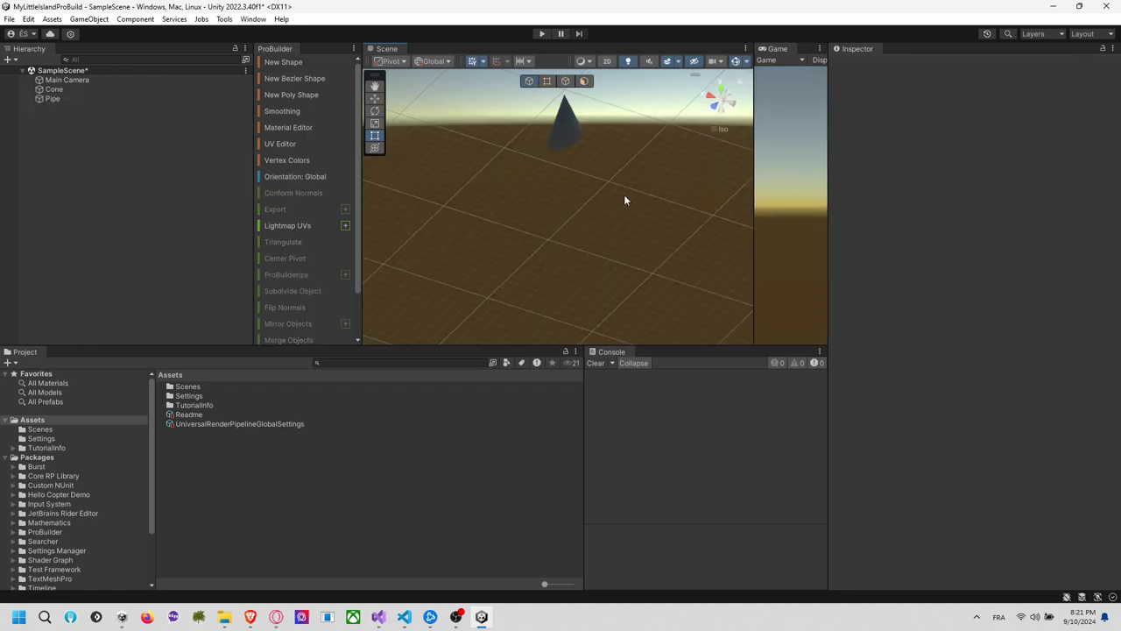
click(563, 139)
key(Delete)
key(ctrl+z)
key(ctrl+z)
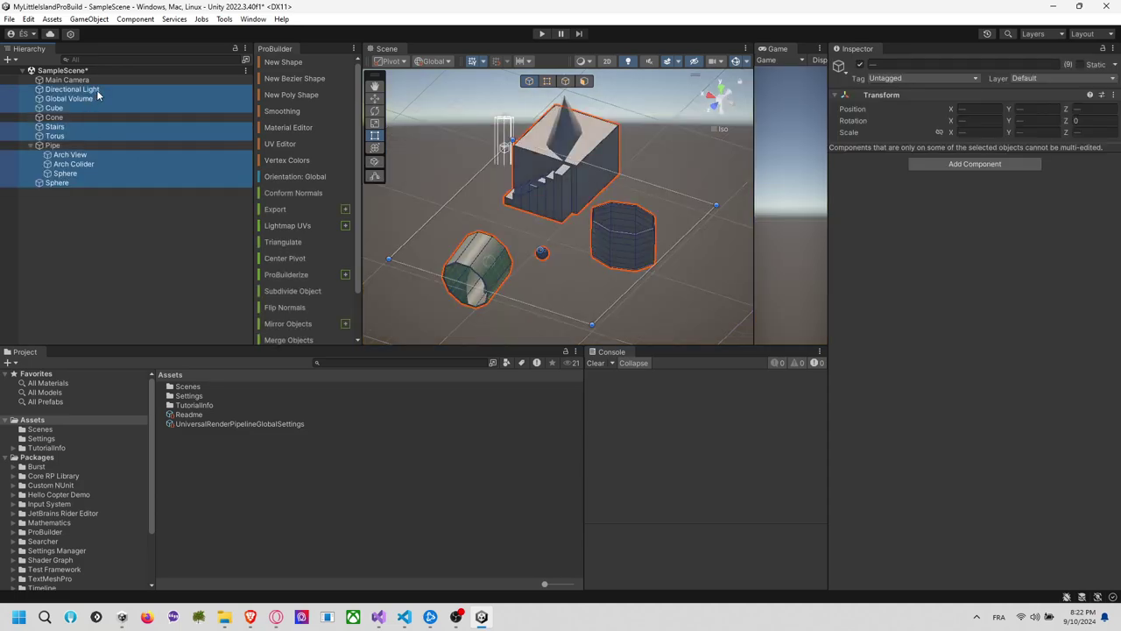
Exclude the Directional Light from the current selection, delete the other selected objects, and delete the cone
ctrl+click(87, 91)
key(Delete)
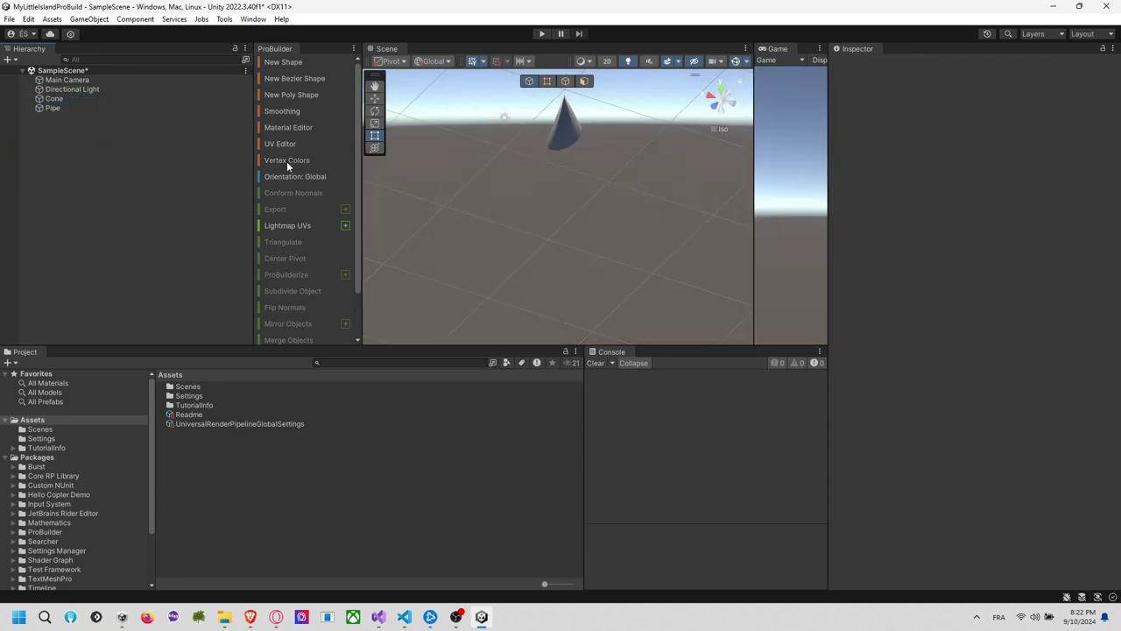
click(571, 139)
key(Delete)
Add a standard 3D cube at the root of the scene, seen from a top view
click(718, 89)
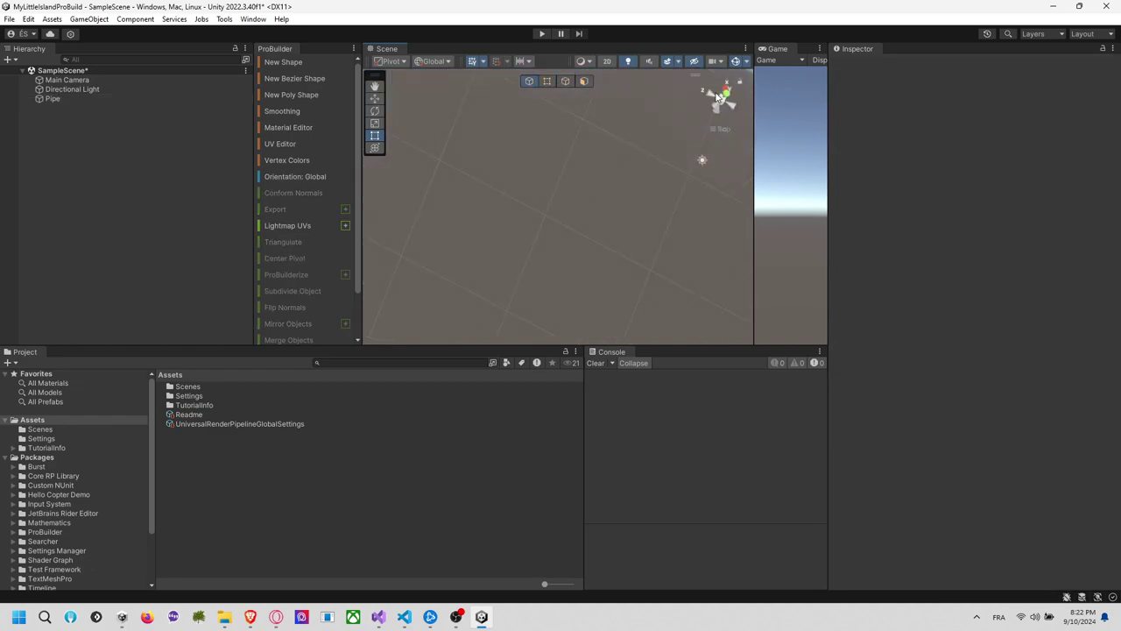
right_click(77, 154)
mouse_move(168, 343)
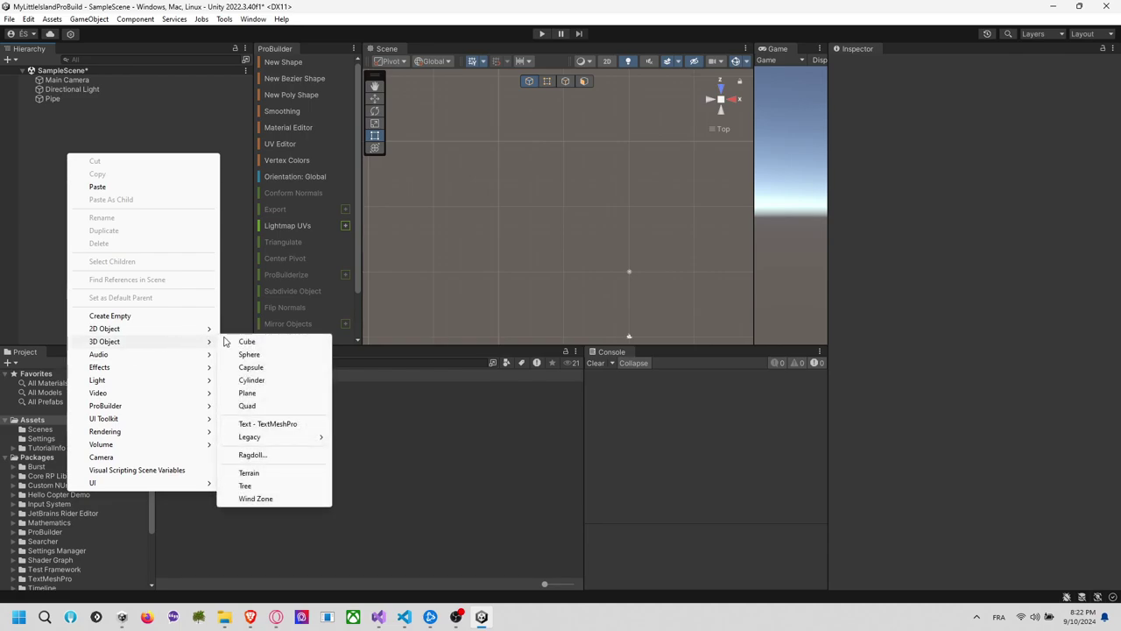
click(258, 343)
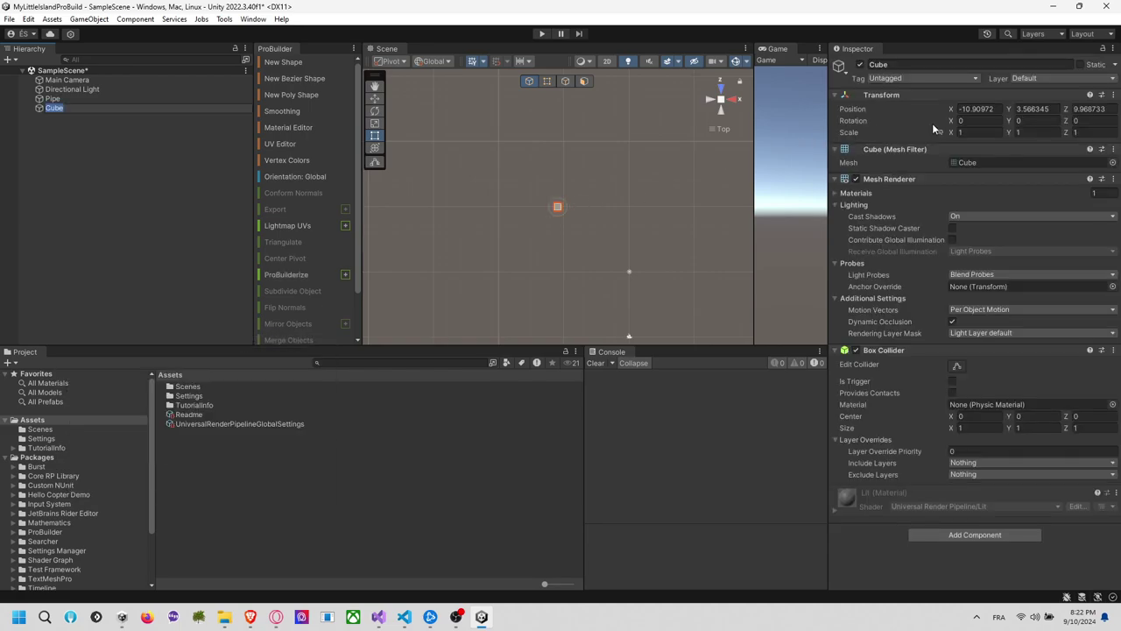
Set the new cube's position to 0, 0, 0
click(976, 108)
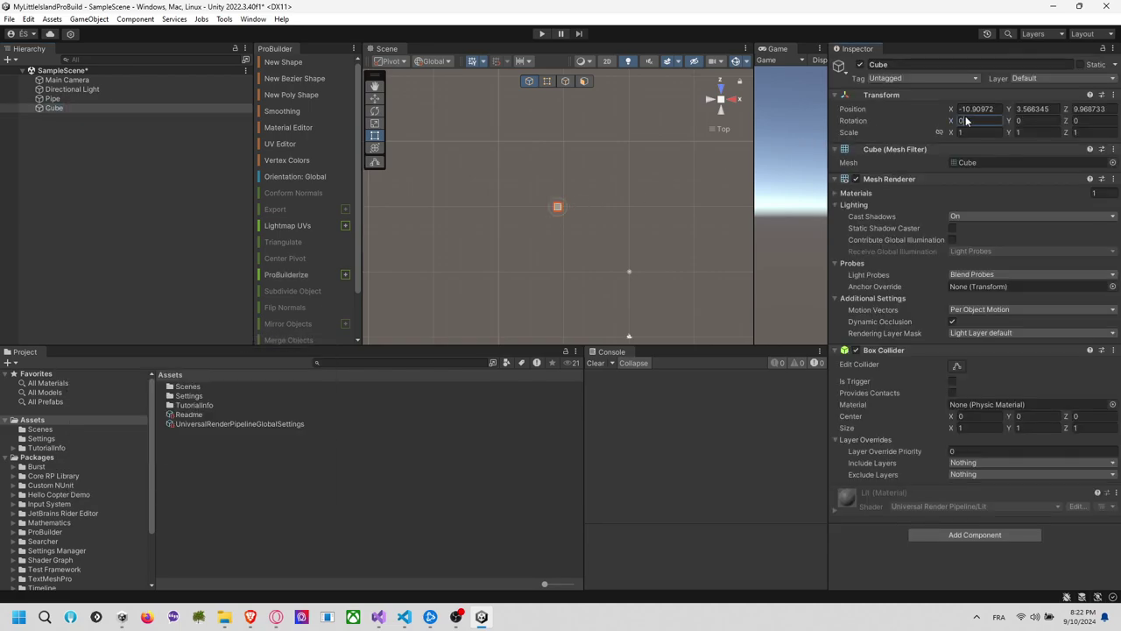
text(0)
click(1030, 109)
click(1104, 110)
text(0)
click(1039, 110)
text(0)
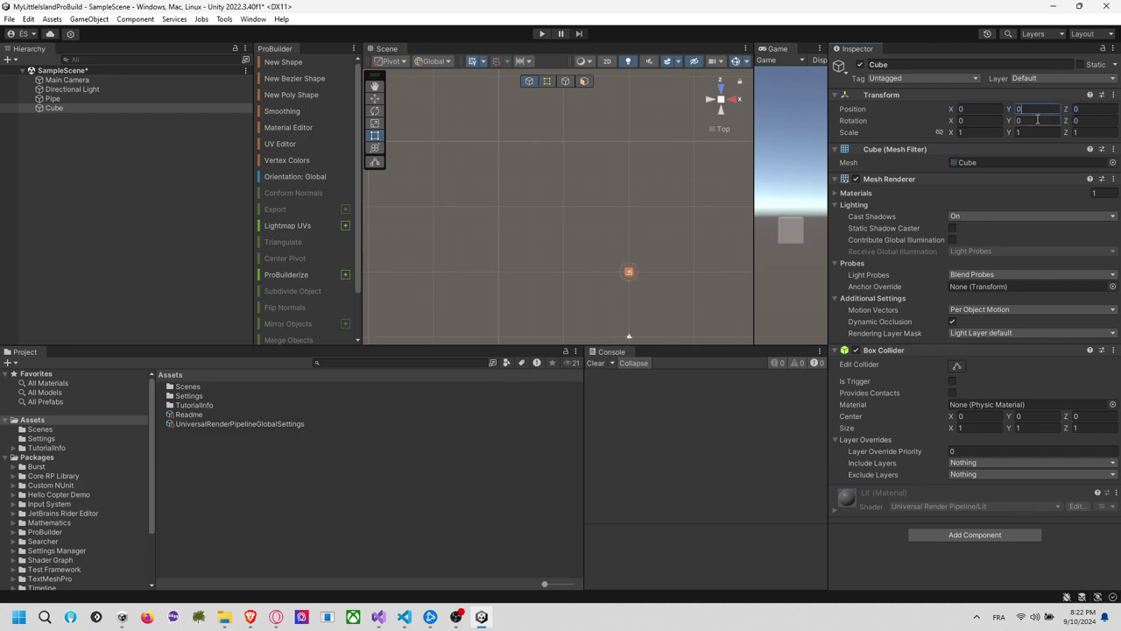
Raise the cube to a Y position of 0.5 while viewing it from the back
middle_drag(711, 252, 675, 179)
click(721, 110)
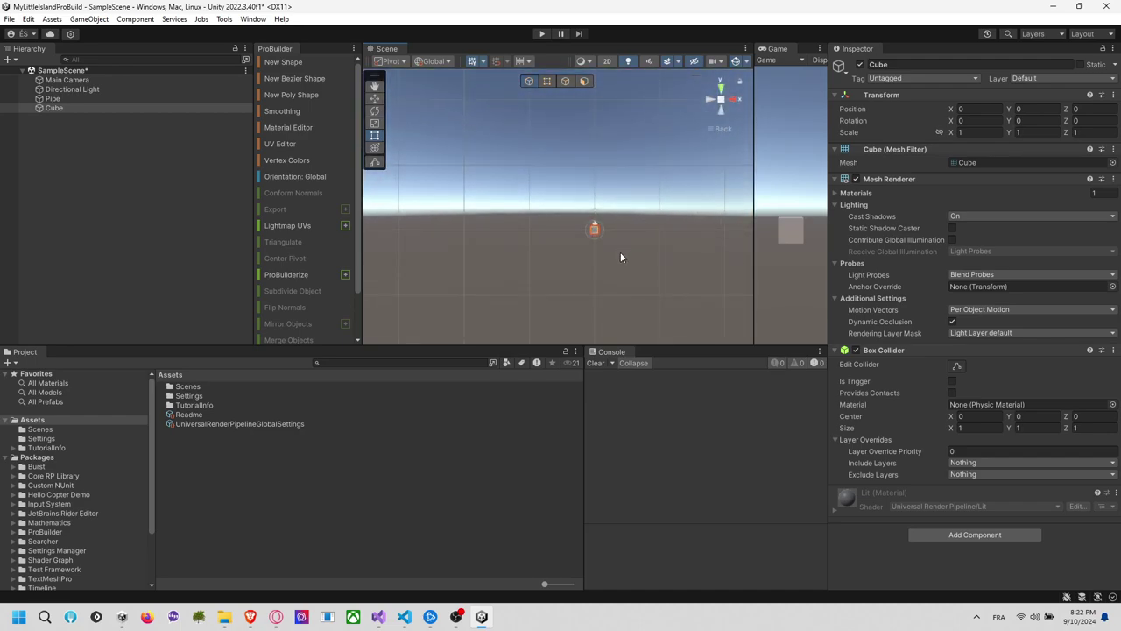
scroll(620, 257, up, 5)
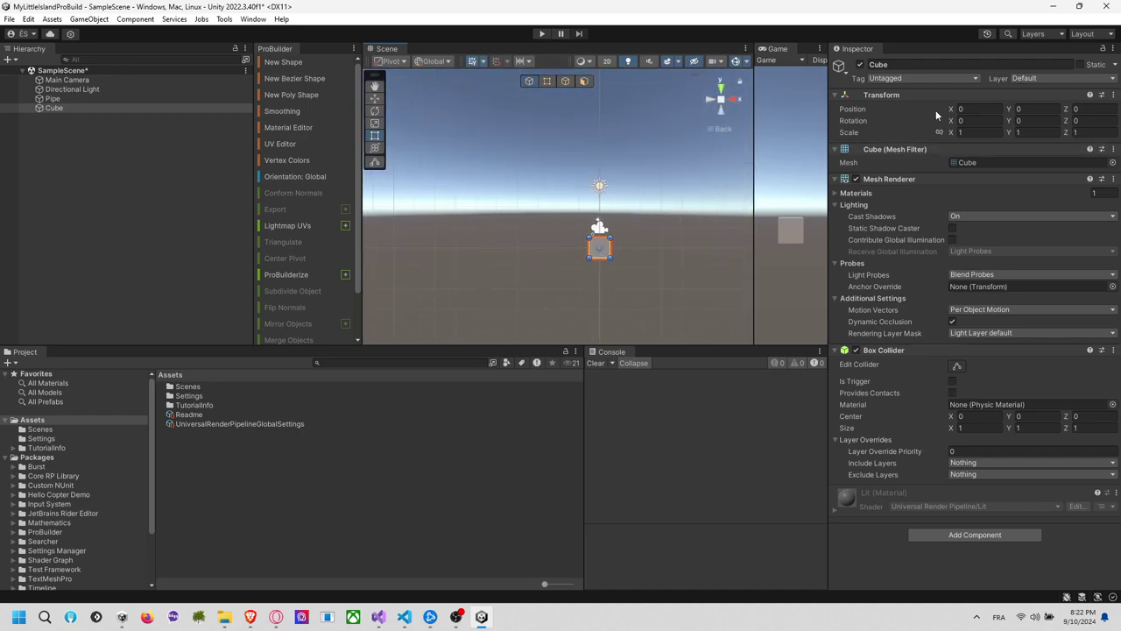
click(1043, 110)
text(0.5)
key(Return)
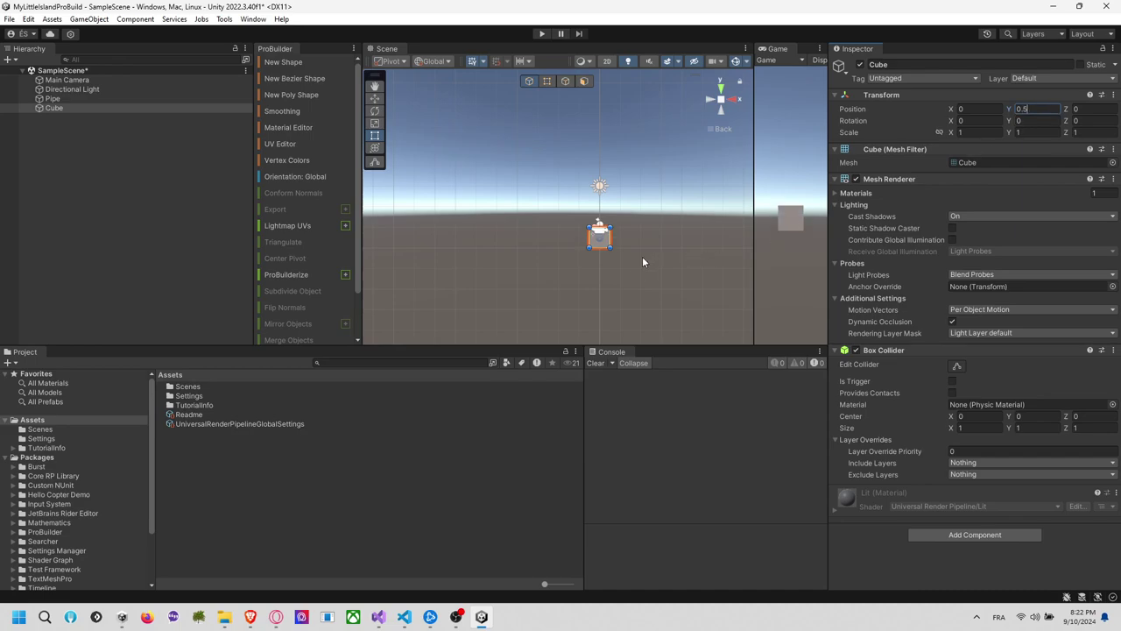
Flatten the cube with the Rect tool by raising its bottom edge to a Y scale of about 0.27
scroll(642, 256, up, 2)
middle_drag(660, 258, 599, 190)
scroll(586, 189, up, 3)
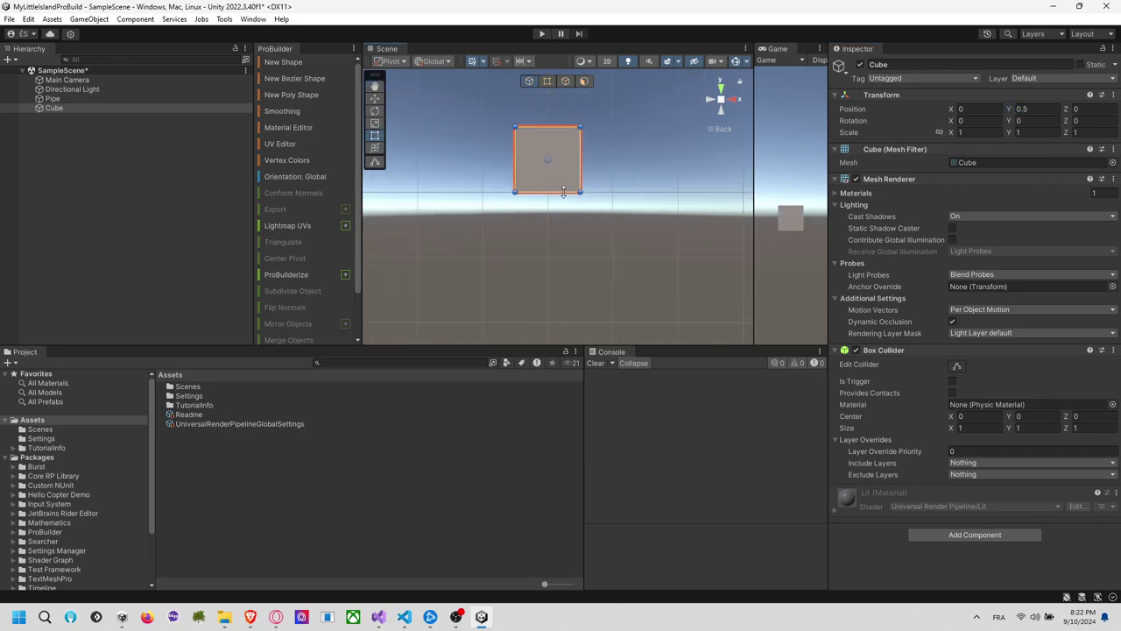
key(t)
drag(564, 187, 640, 149)
click(632, 117)
middle_drag(640, 150, 574, 228)
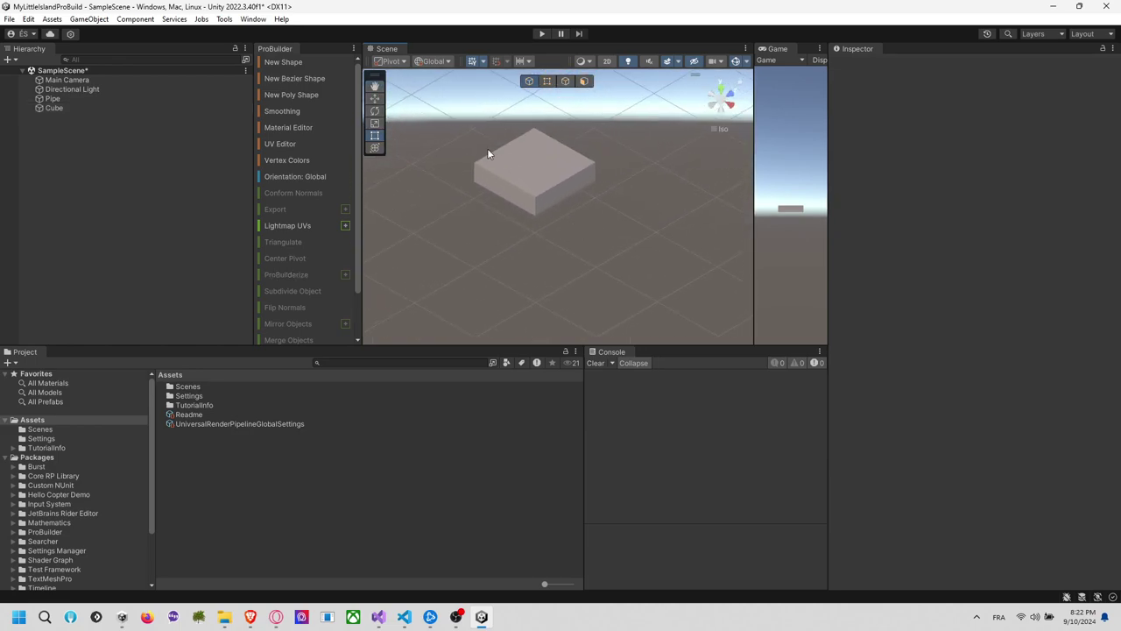
Rename the flattened cube to "Cube Island Space"
click(61, 108)
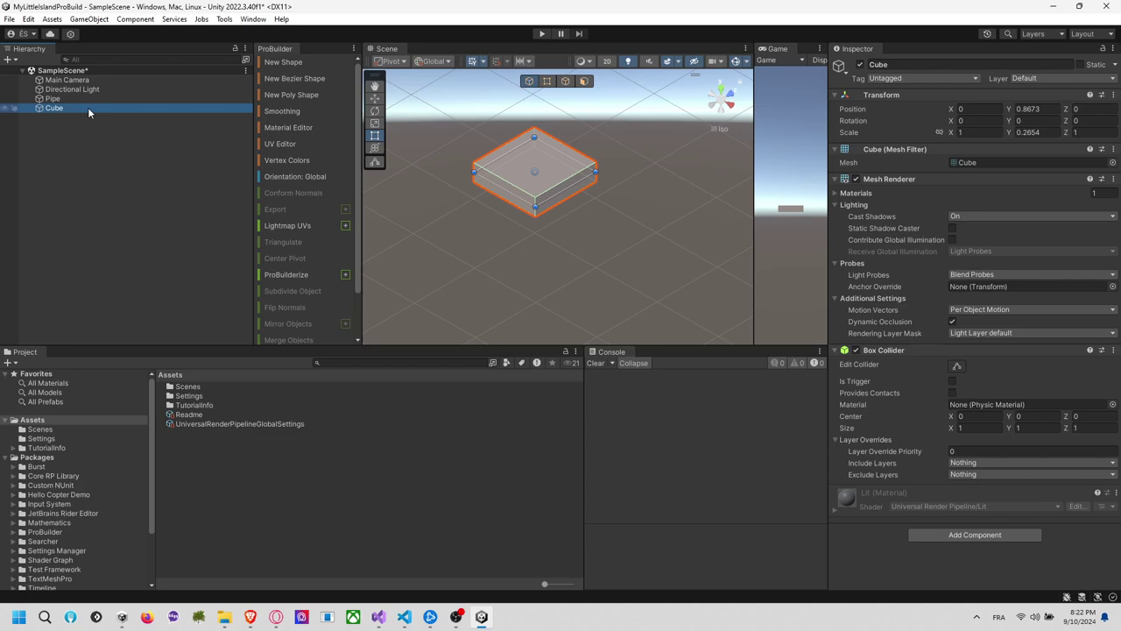
click(87, 107)
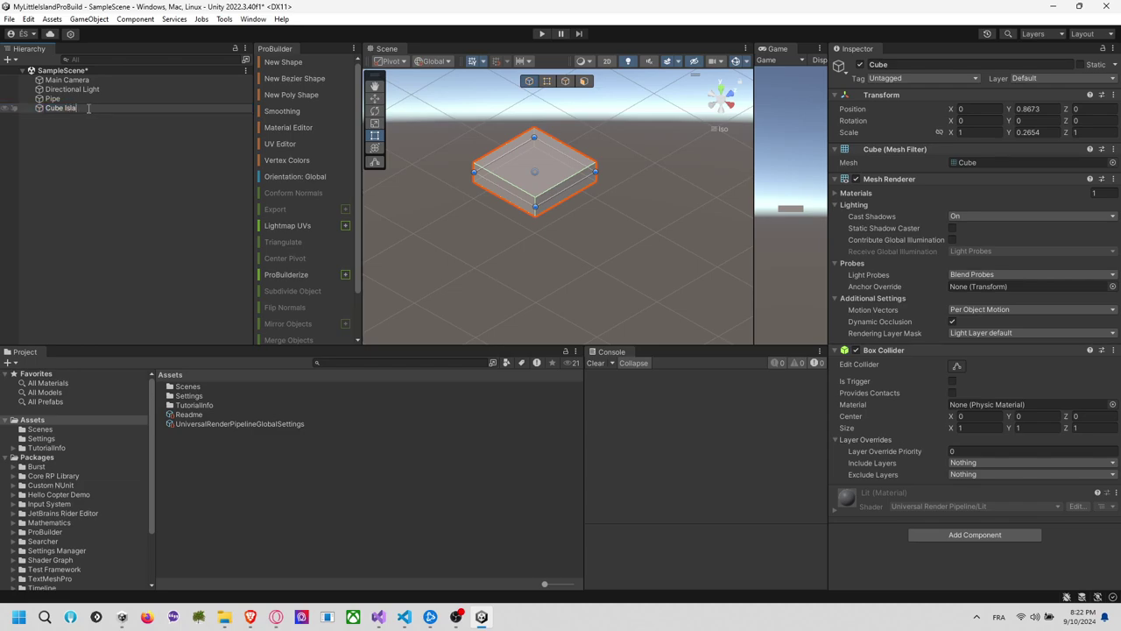
text(Island Space)
key(Return)
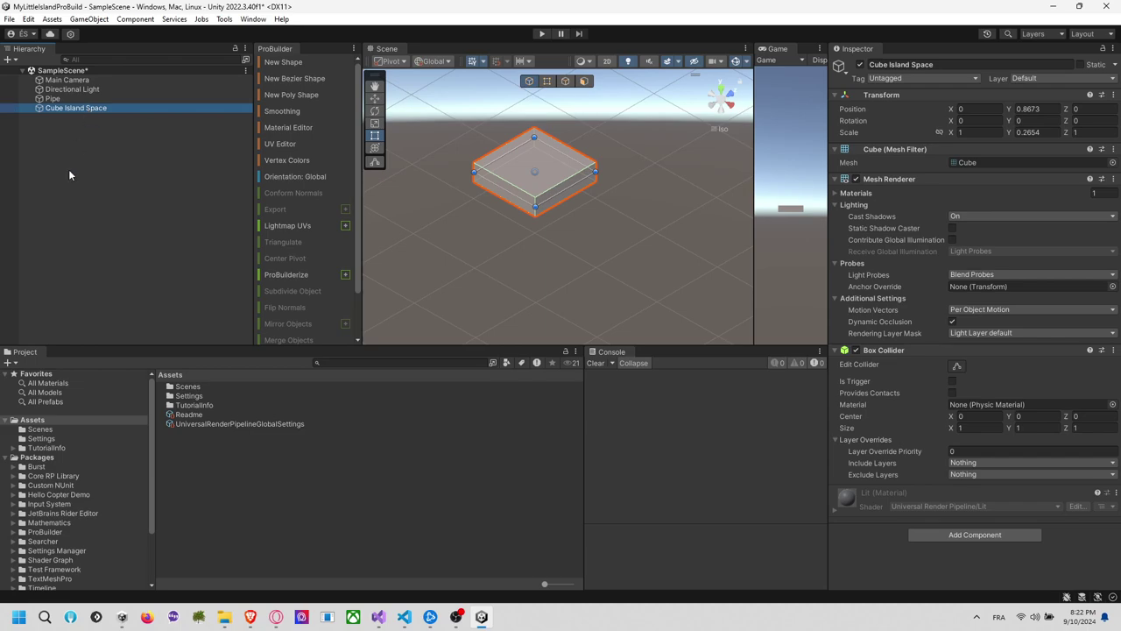
Extend the flattened cube's name to "Cube Island Space 1x1x1 meter at VR height" and save the scene
click(78, 154)
click(123, 108)
click(125, 108)
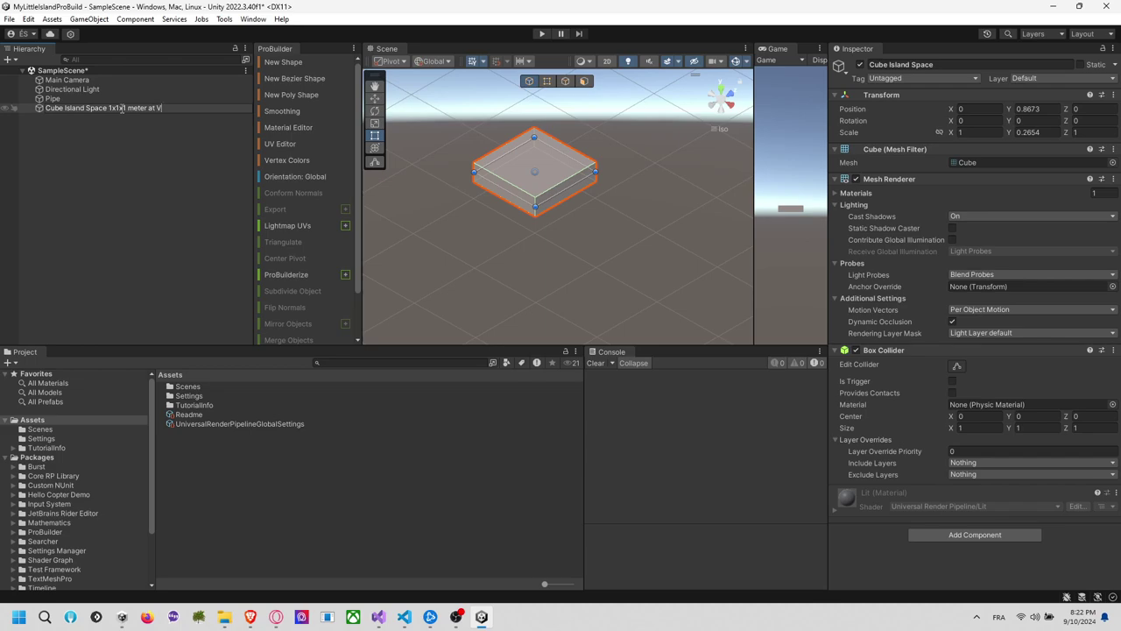
text(t)
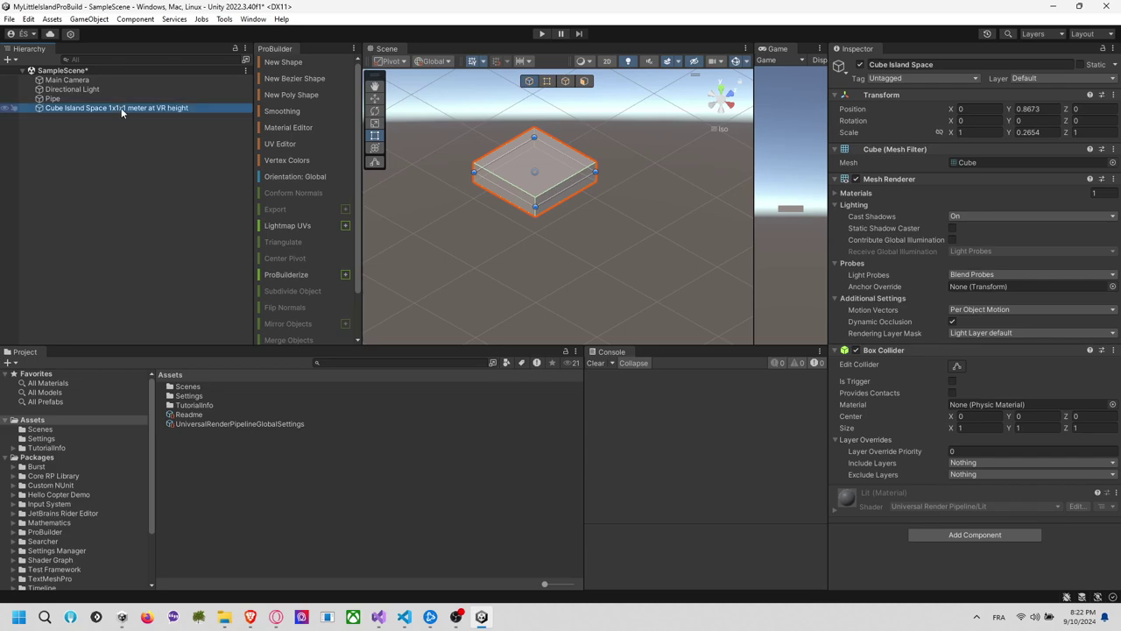
key(Return)
click(105, 131)
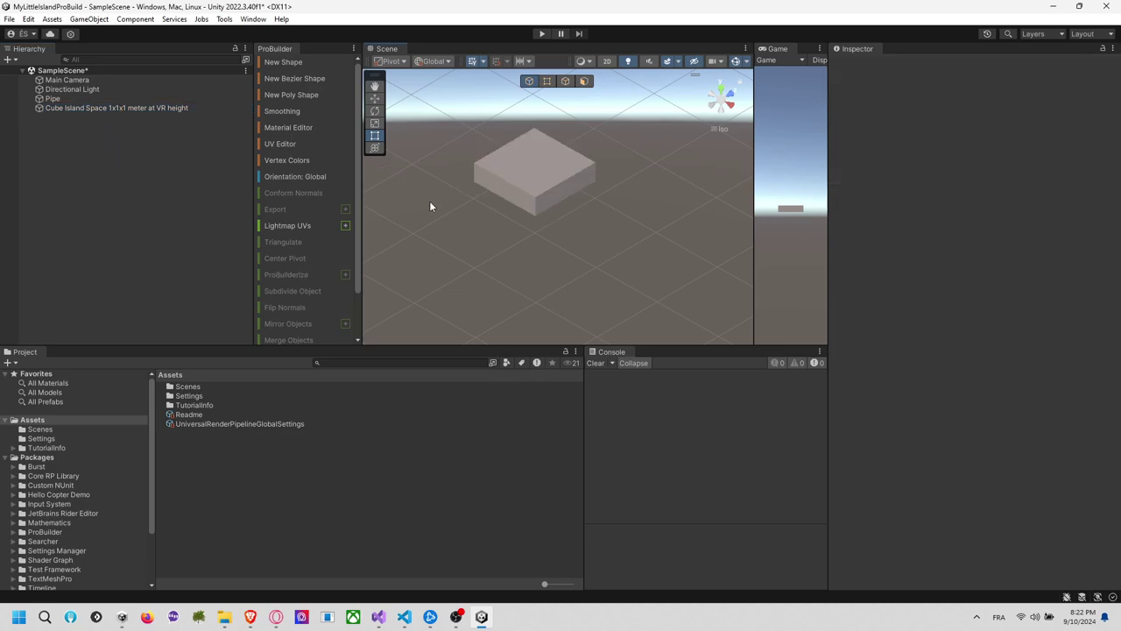
key(ctrl+s)
Add another standard 3D cube to the scene and name it "Ground"
click(502, 193)
click(77, 158)
right_click(88, 177)
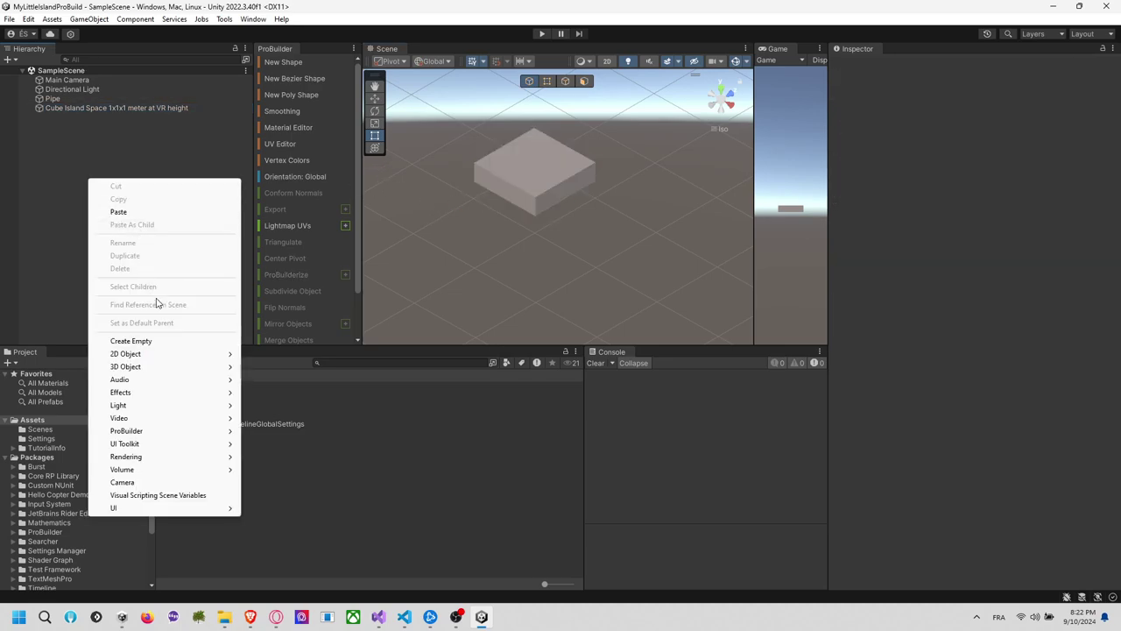
mouse_move(166, 366)
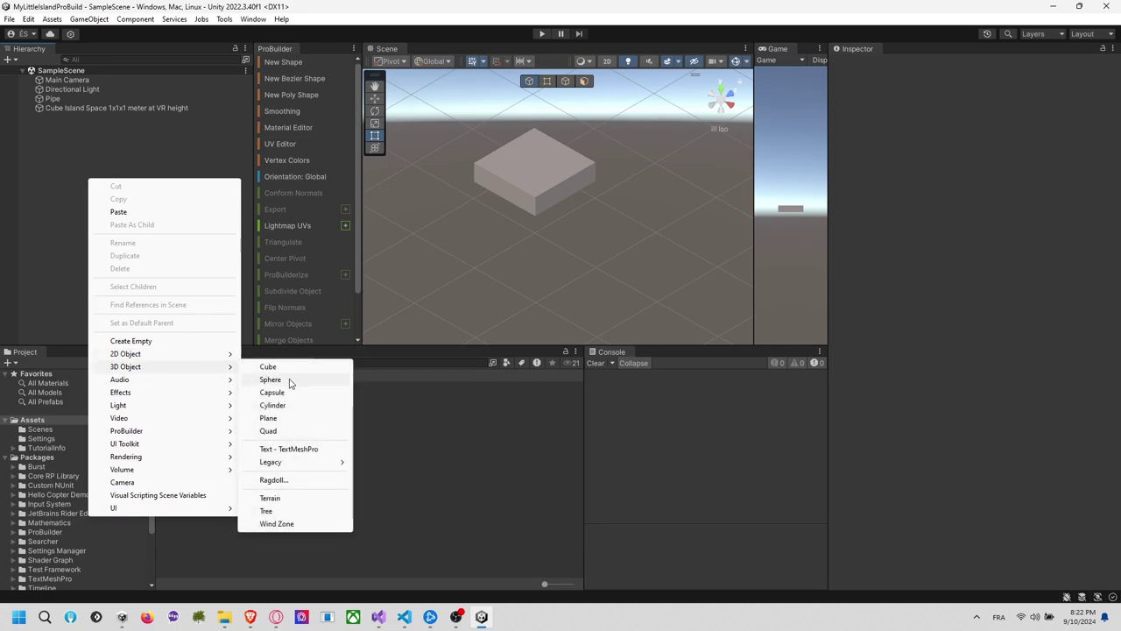
click(280, 368)
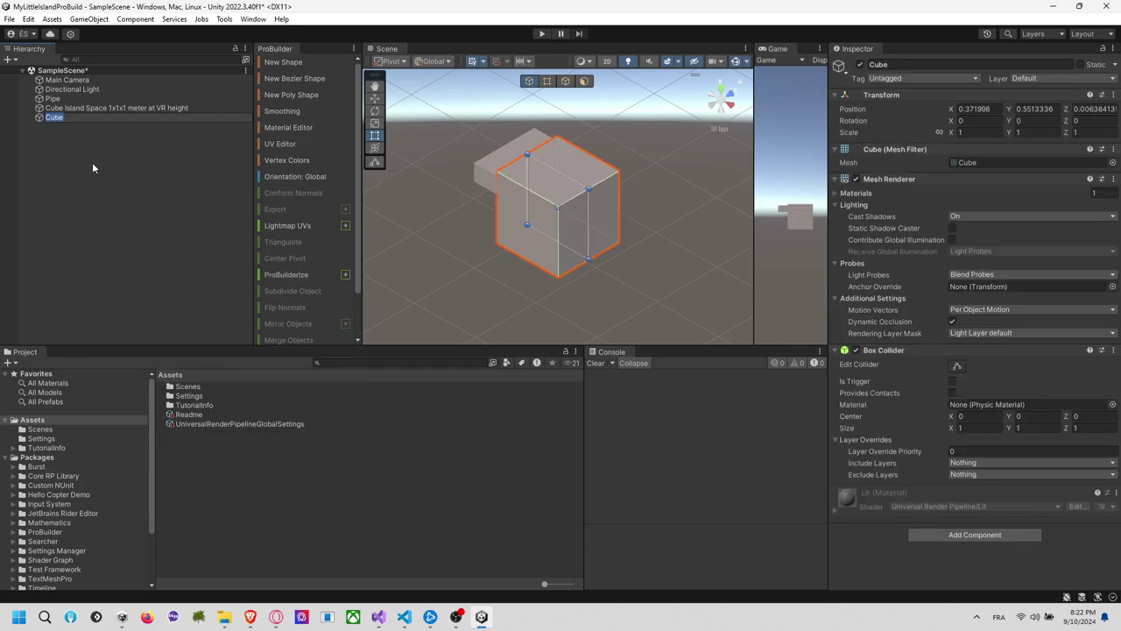
text(Ground)
key(Return)
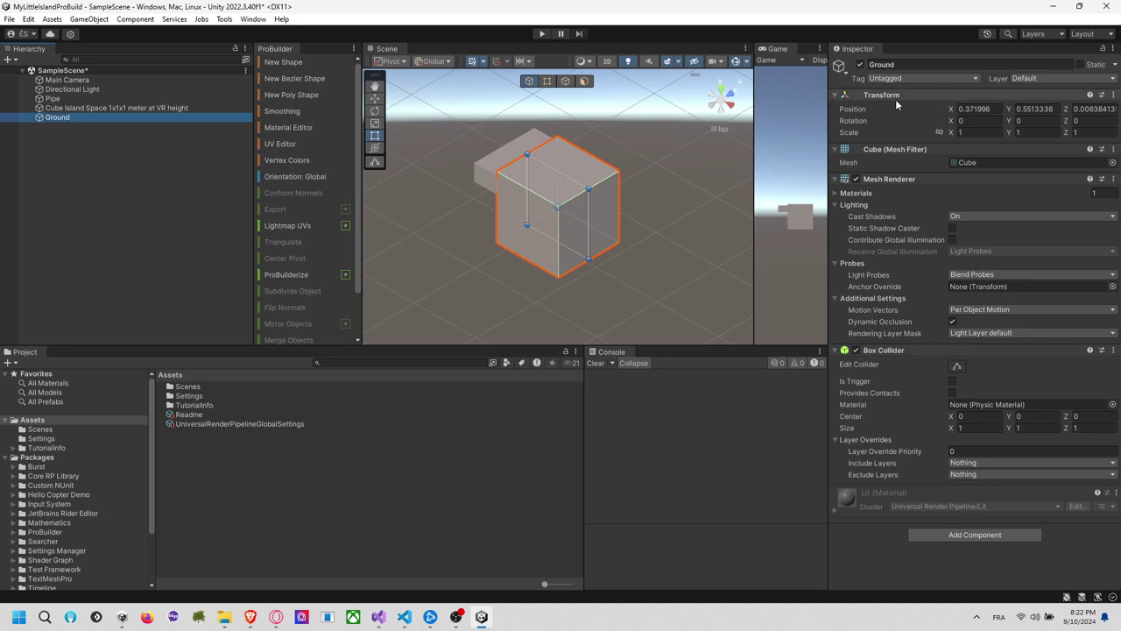
Set the Ground cube's scale to 3 on X and 3 on Z
click(997, 133)
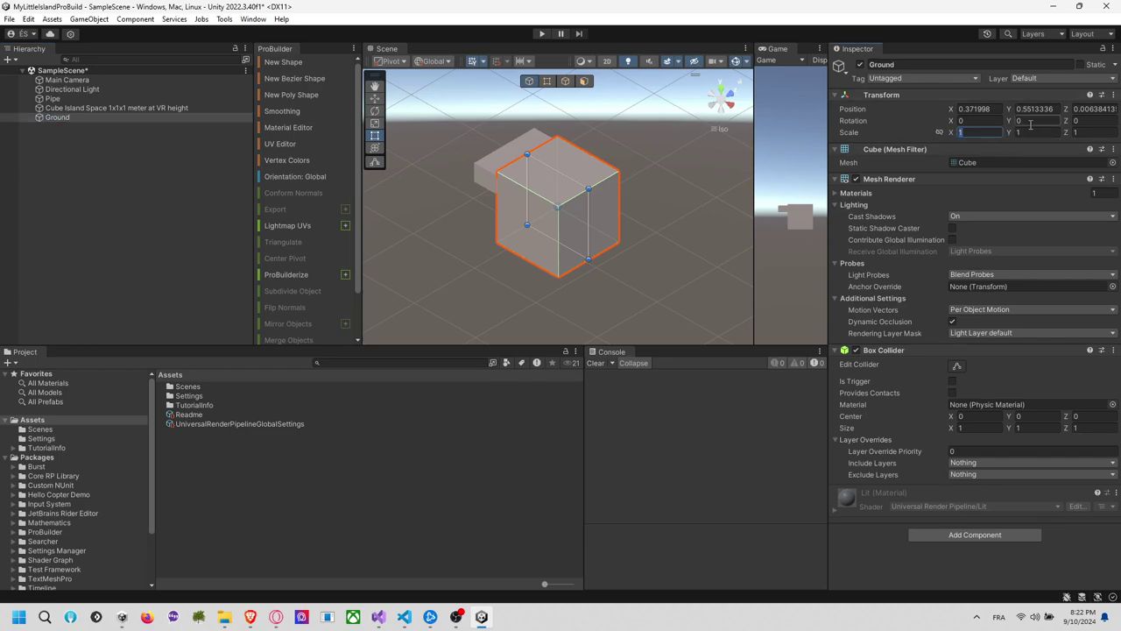
text(3)
click(1083, 132)
text(3)
Set the Ground cube's position to 0, 0, 0
click(1035, 109)
text(0)
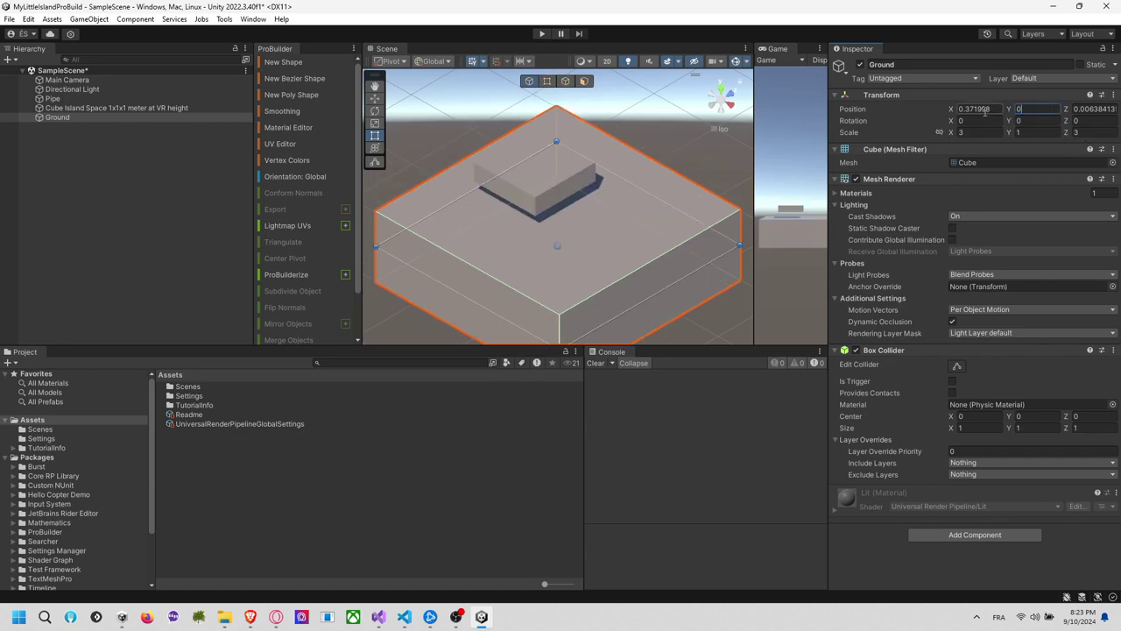
click(984, 110)
text(0)
click(1091, 109)
text(0)
click(1031, 121)
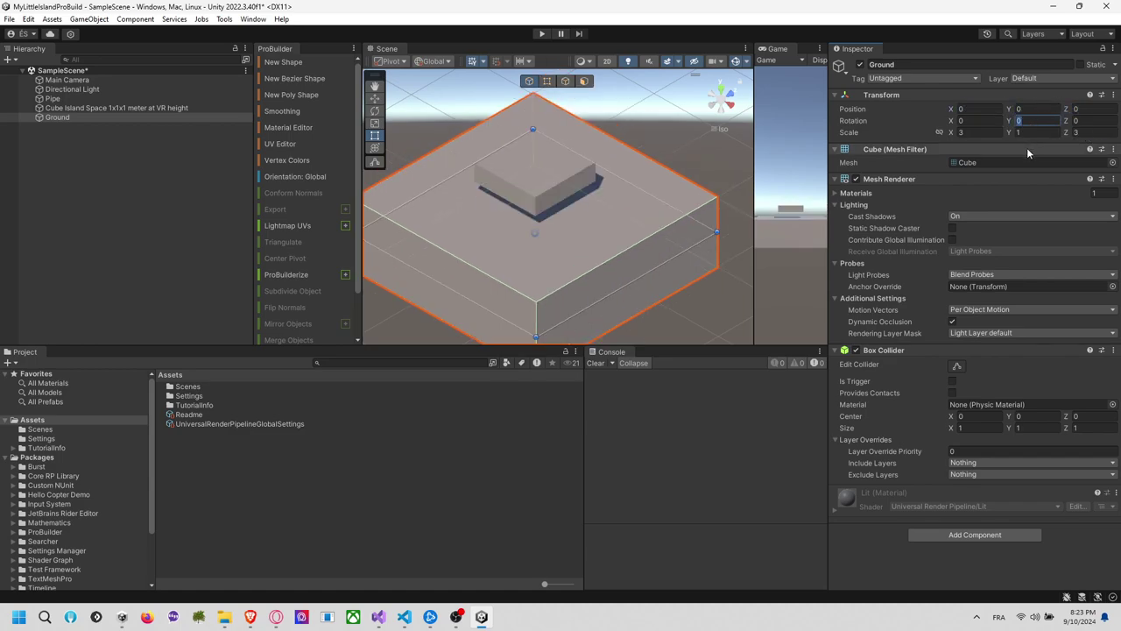
Set the Ground cube's Y position to -0.5
click(1034, 109)
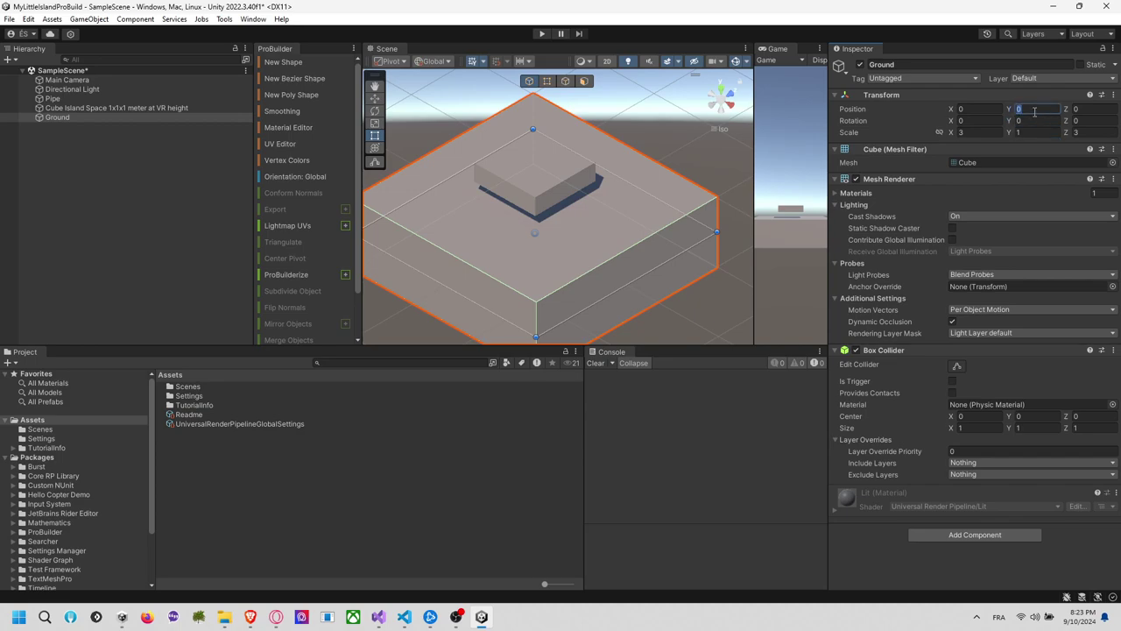
text(-0.5)
click(57, 145)
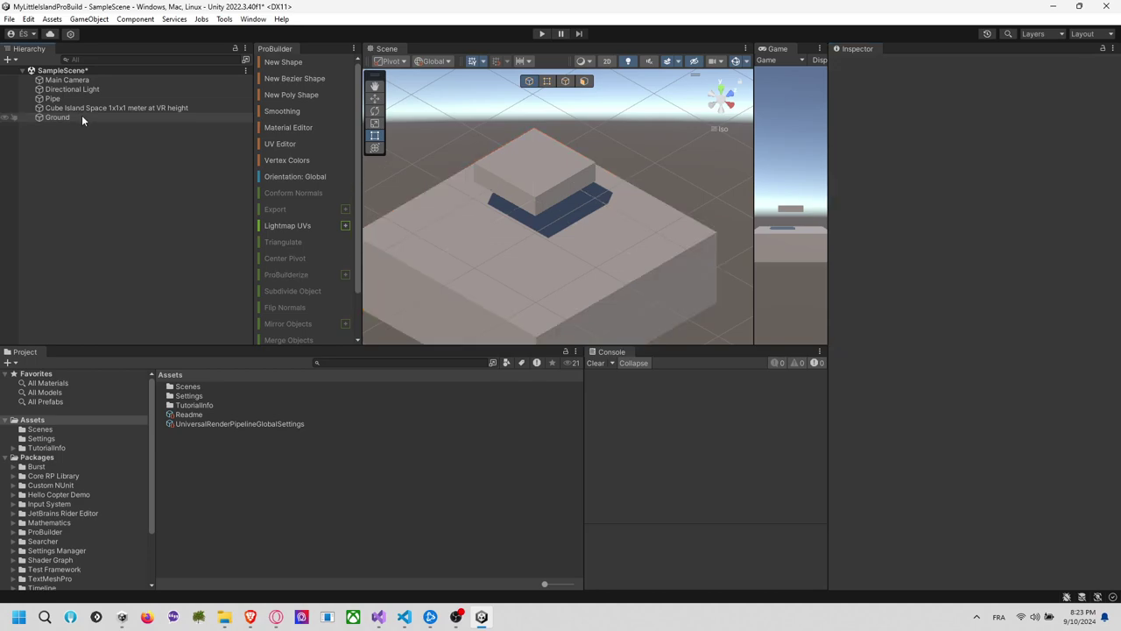
Rename the Ground object as "Ground XR 3x3x3 Meter"
click(82, 117)
click(82, 116)
text(X)
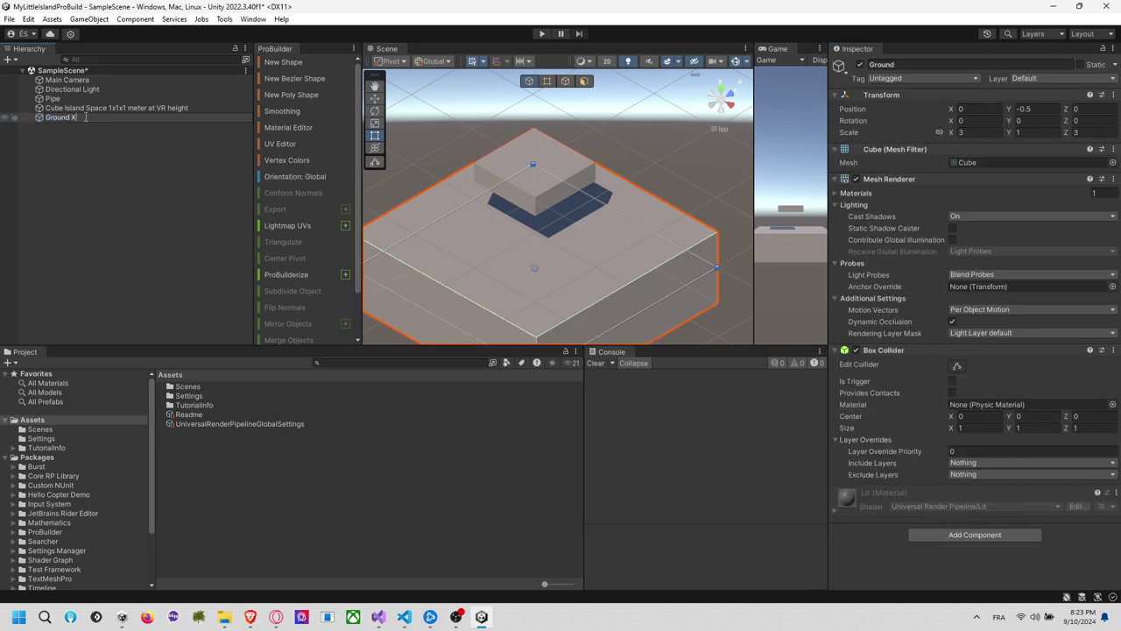
text(R 3x3x3 Meter)
key(Return)
click(92, 148)
Add another standard 3D cube to the scene
right_click(87, 151)
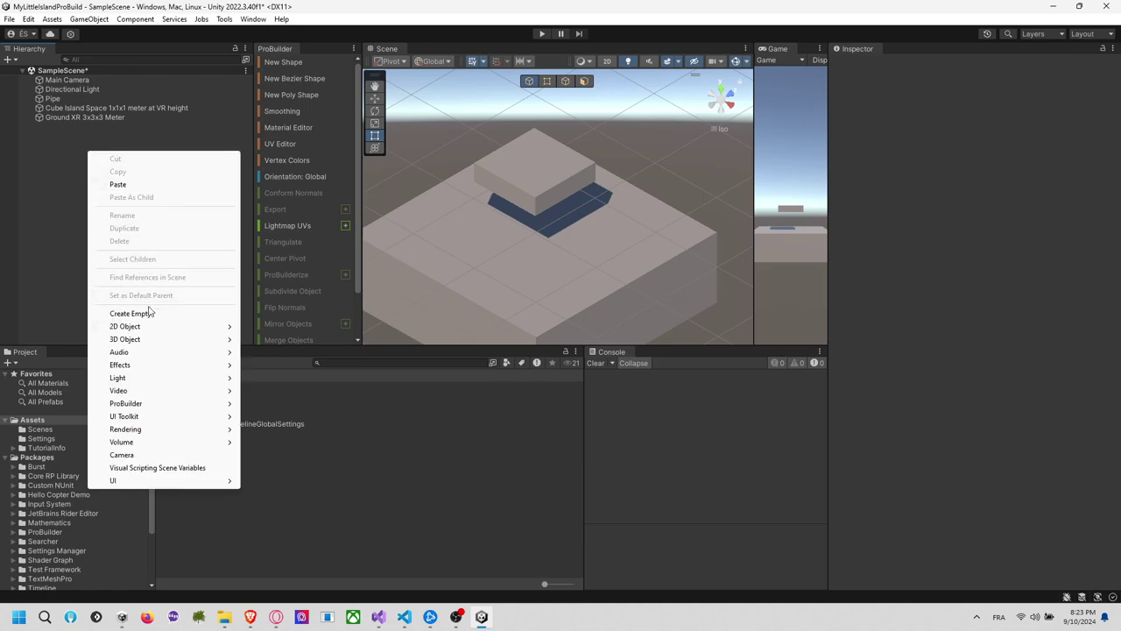
mouse_move(173, 342)
click(268, 341)
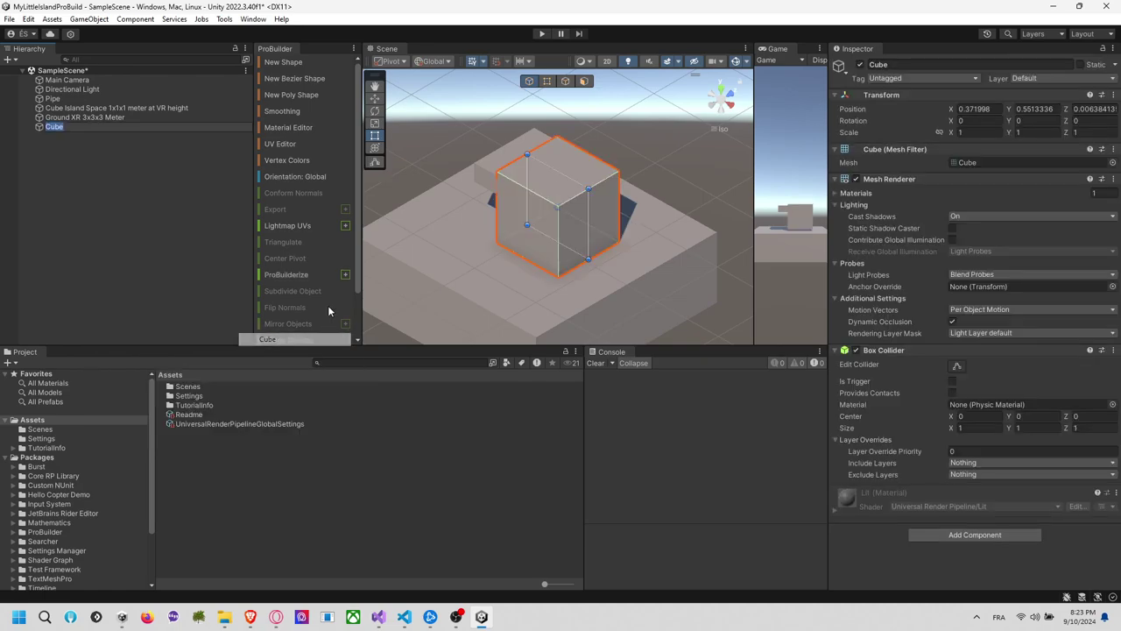
Set the new cube's scale to 0.4 on X, 1.6 on Y and 0.2 on Z
click(985, 133)
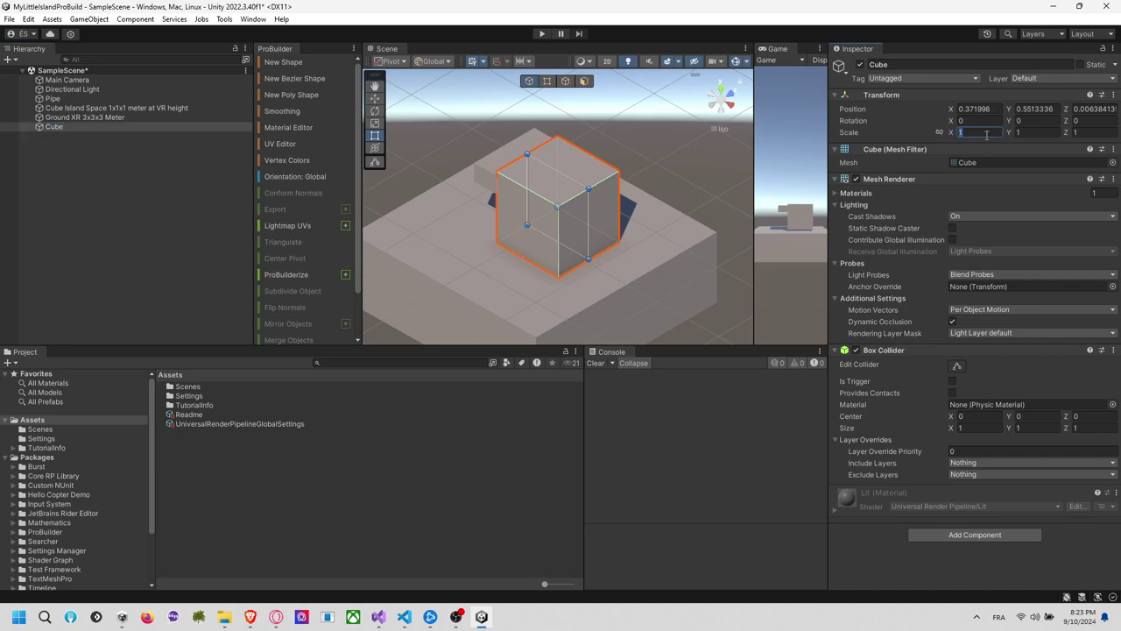
text(1.6)
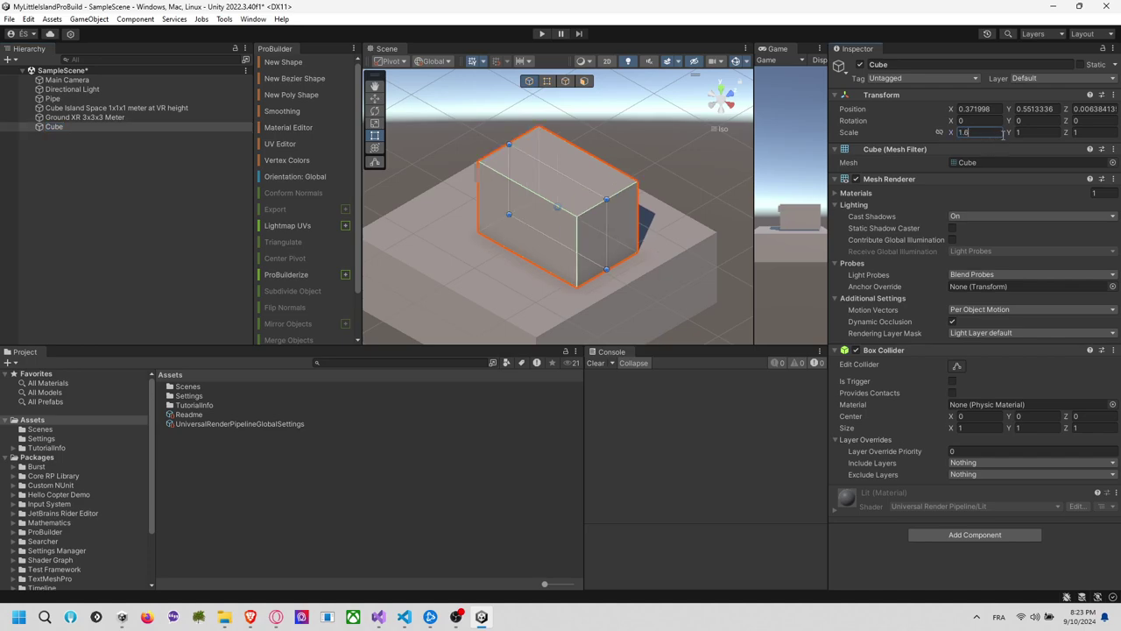
key(Tab)
text(1.6)
key(shift+Tab)
text(0.2)
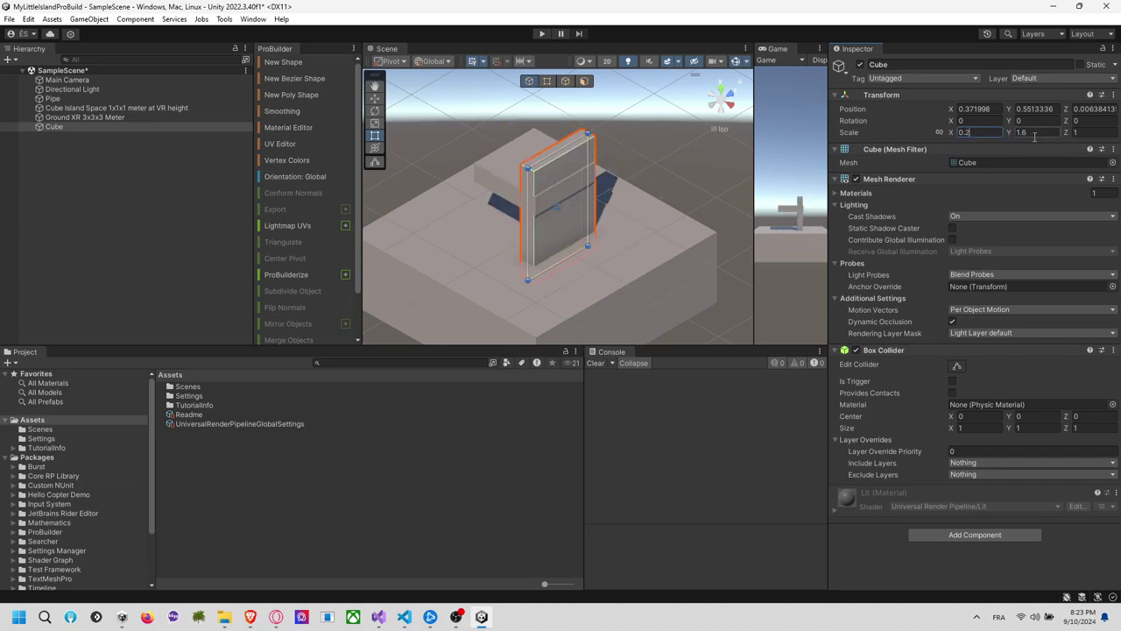
key(BackSpace)
text(4)
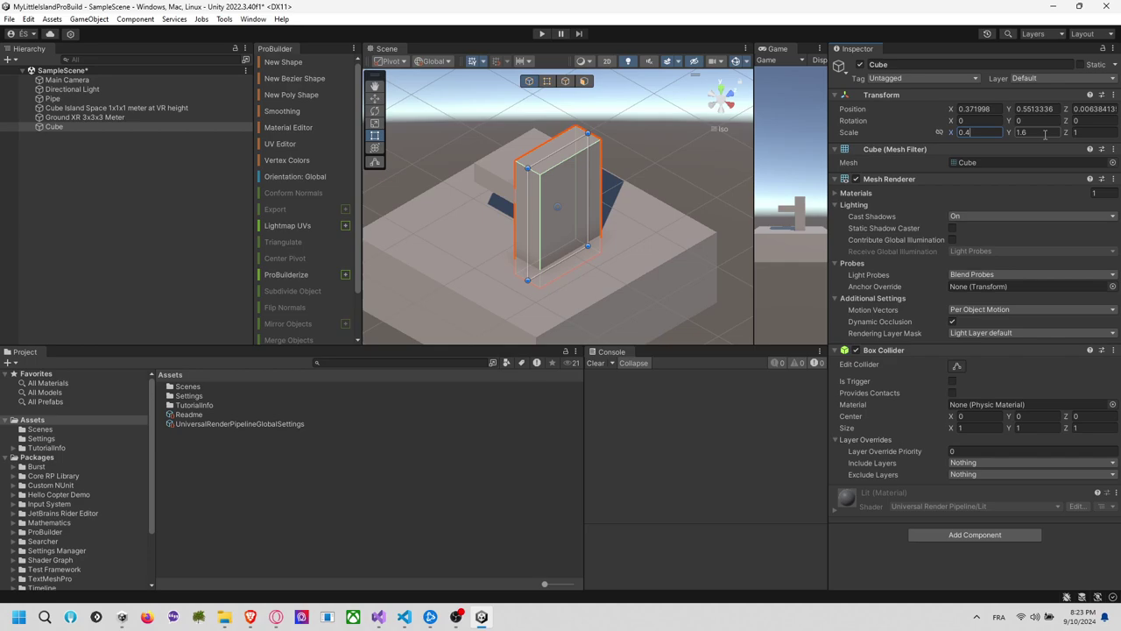
click(1081, 135)
text(.2)
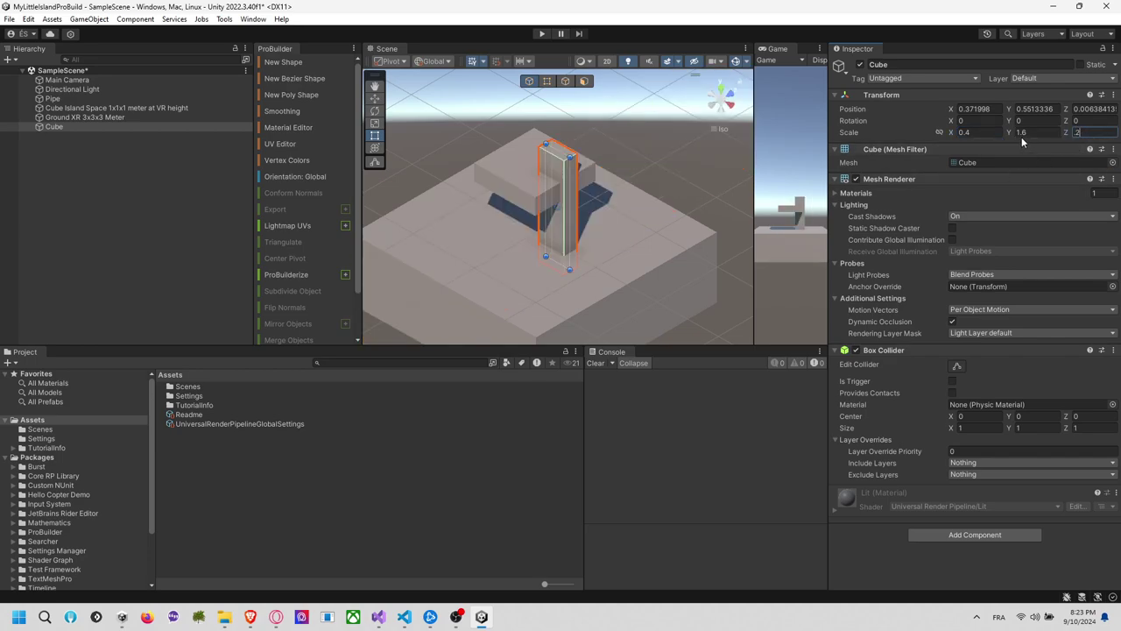
Set the tall cube's position to 0, 0, 0
click(978, 109)
text(0)
key(Tab)
text(0)
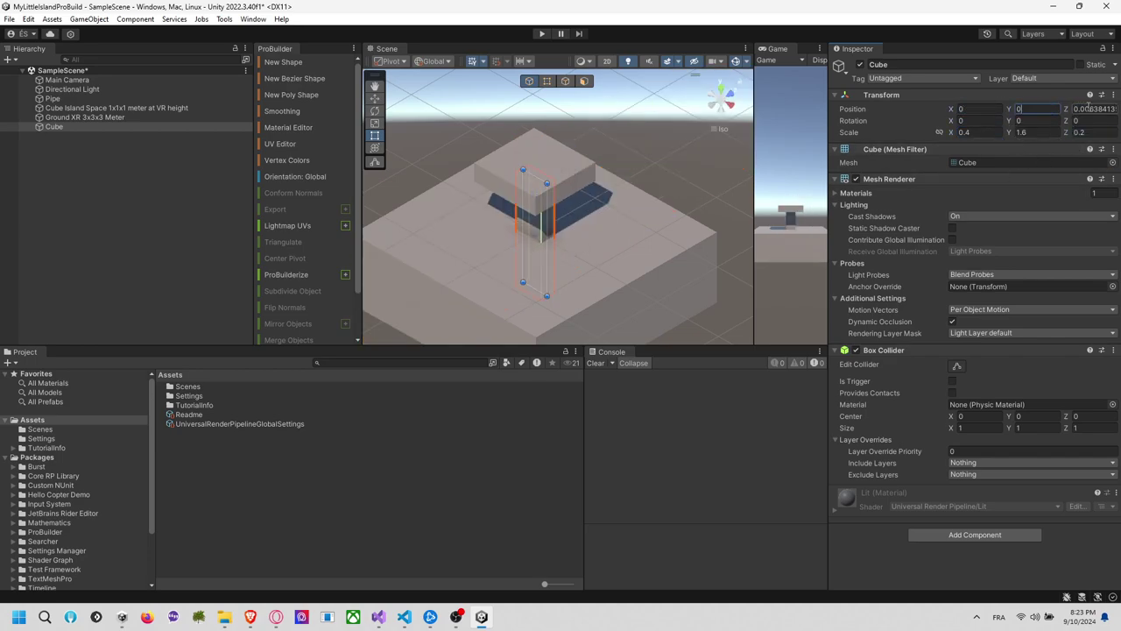
key(Tab)
text(0)
Move the tall cube to Z -1.25 near the ground's edge and set its Y position to 0.8
click(378, 99)
alt+drag(578, 225, 484, 182)
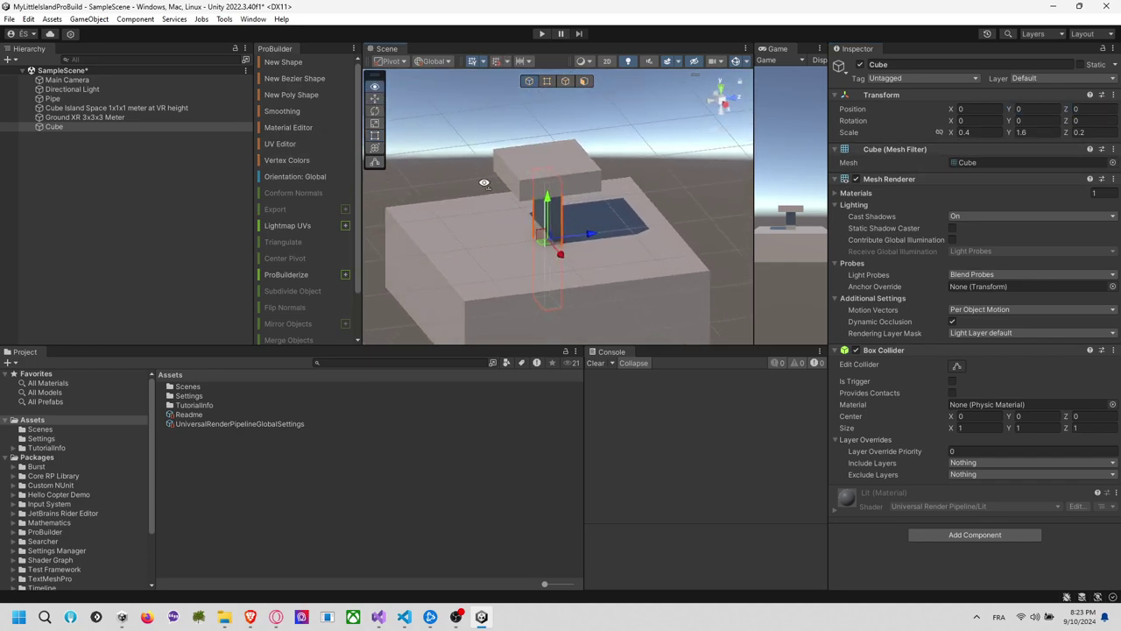
drag(553, 206, 490, 190)
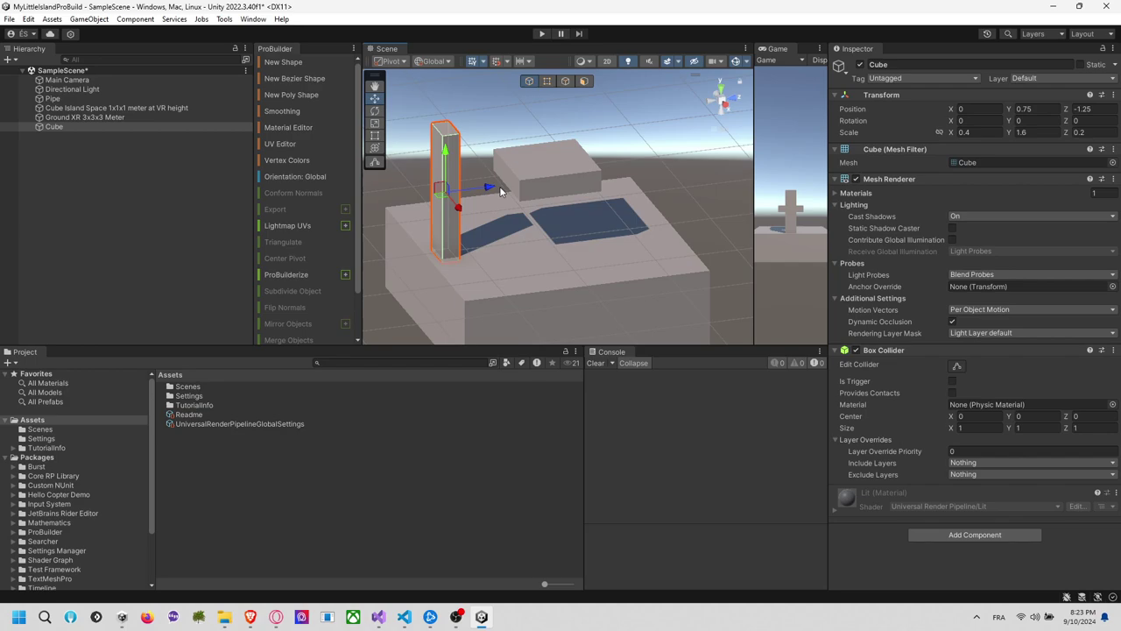
click(1041, 108)
text(0.8)
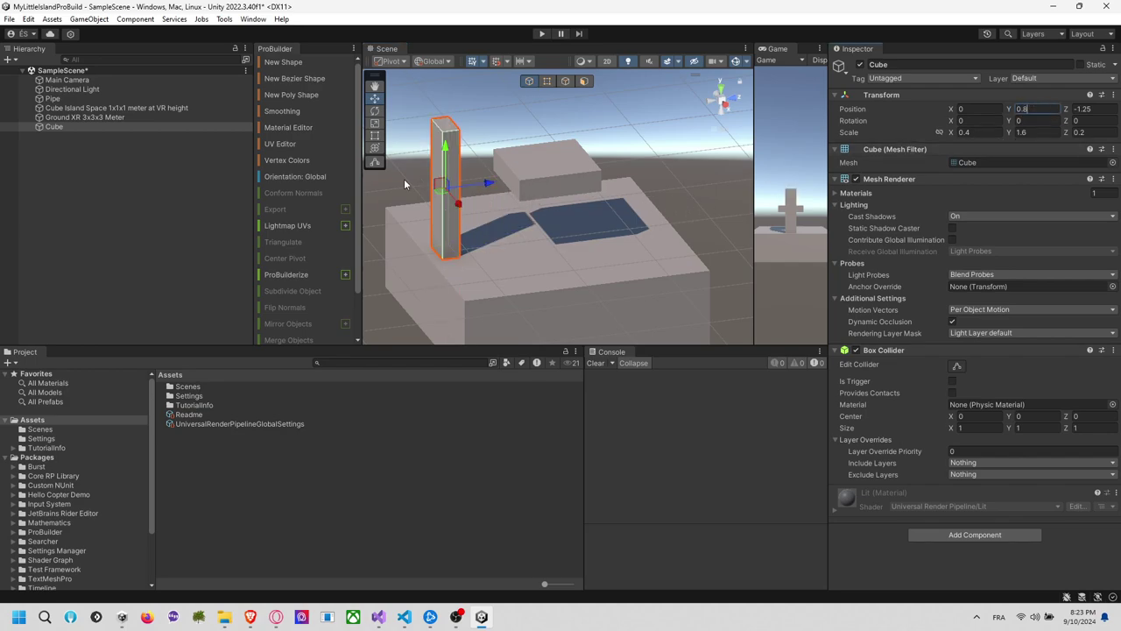
Rename the tall cube as "Player Kid Size"
click(63, 128)
click(68, 126)
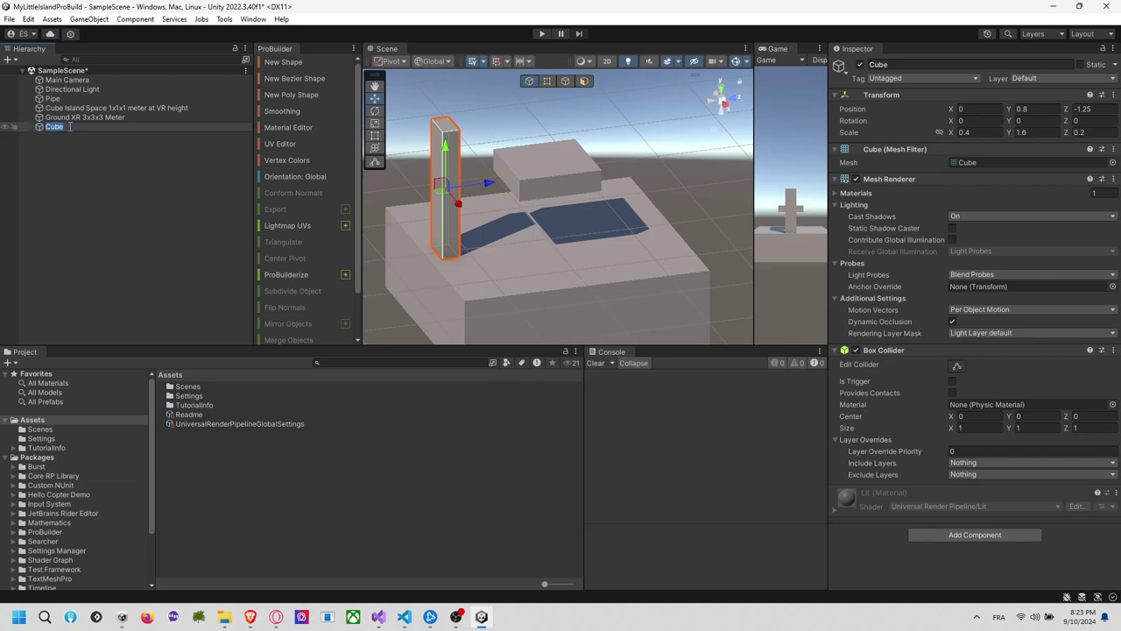
text(Player Kid Heigh)
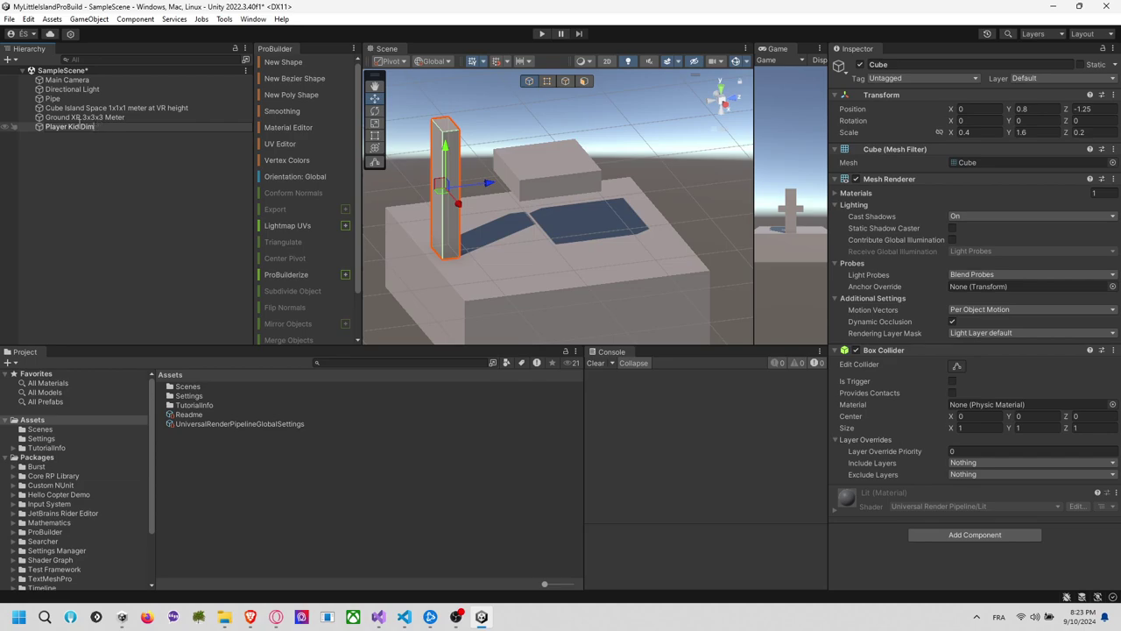
text(ize)
key(Return)
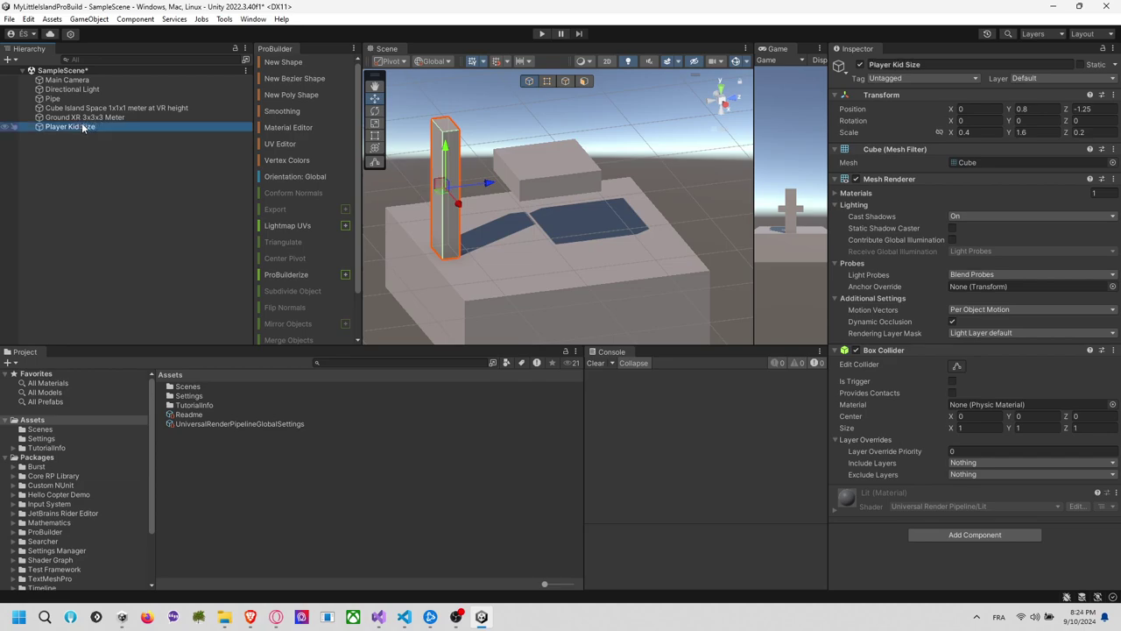
click(663, 130)
middle_drag(666, 125, 585, 159)
alt+drag(585, 160, 557, 184)
click(720, 91)
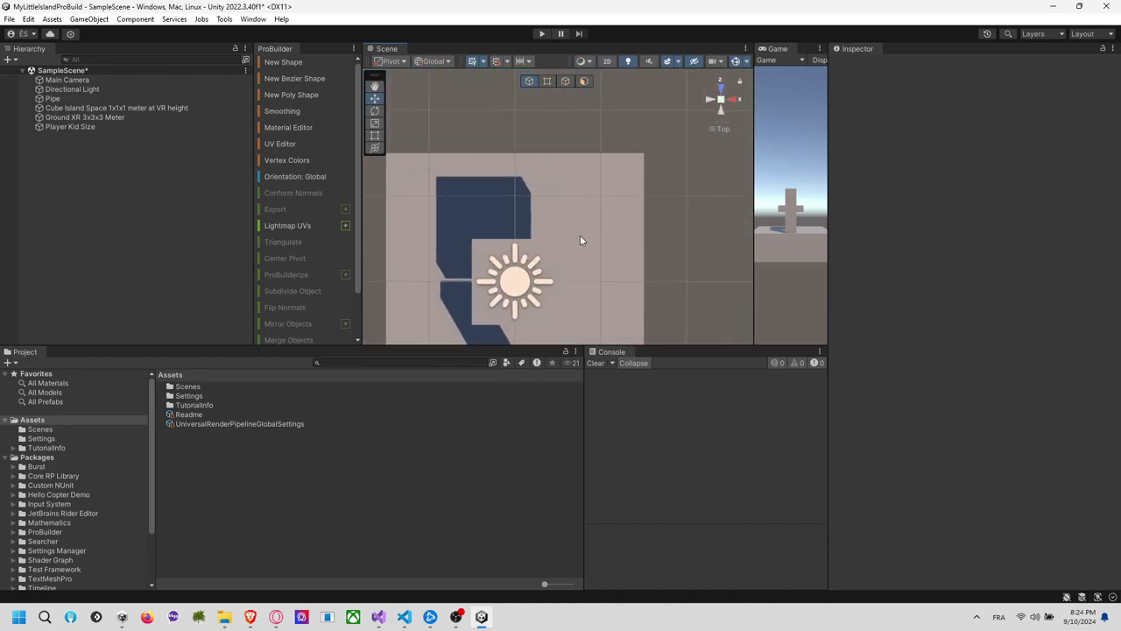
alt+drag(664, 170, 404, 4)
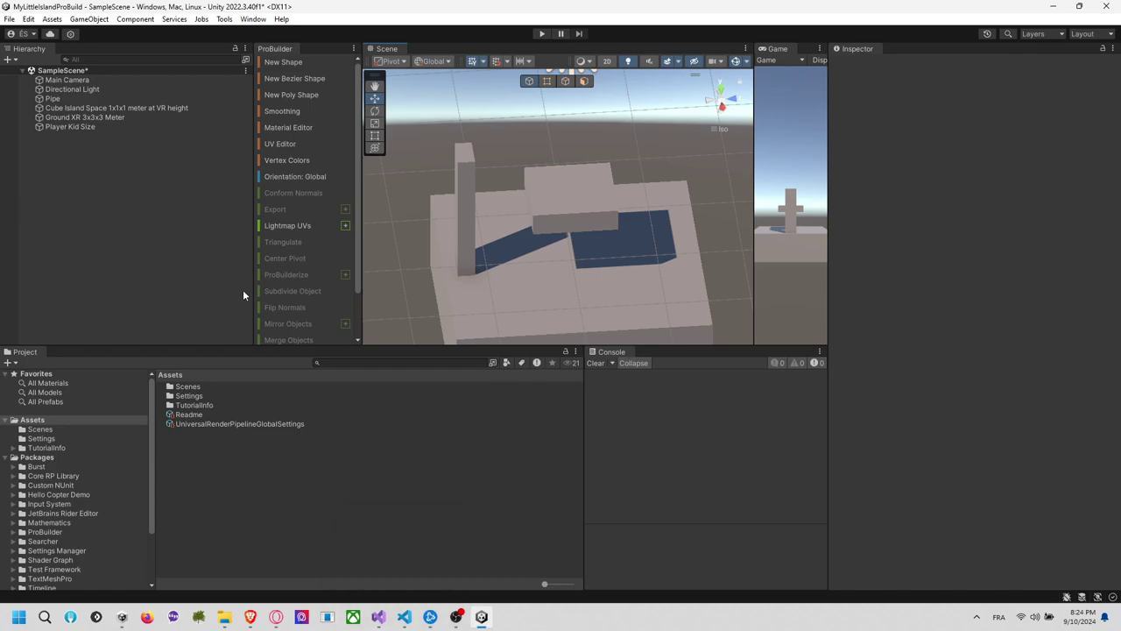
Add another standard 3D cube and name it "Drone Size"
right_click(96, 197)
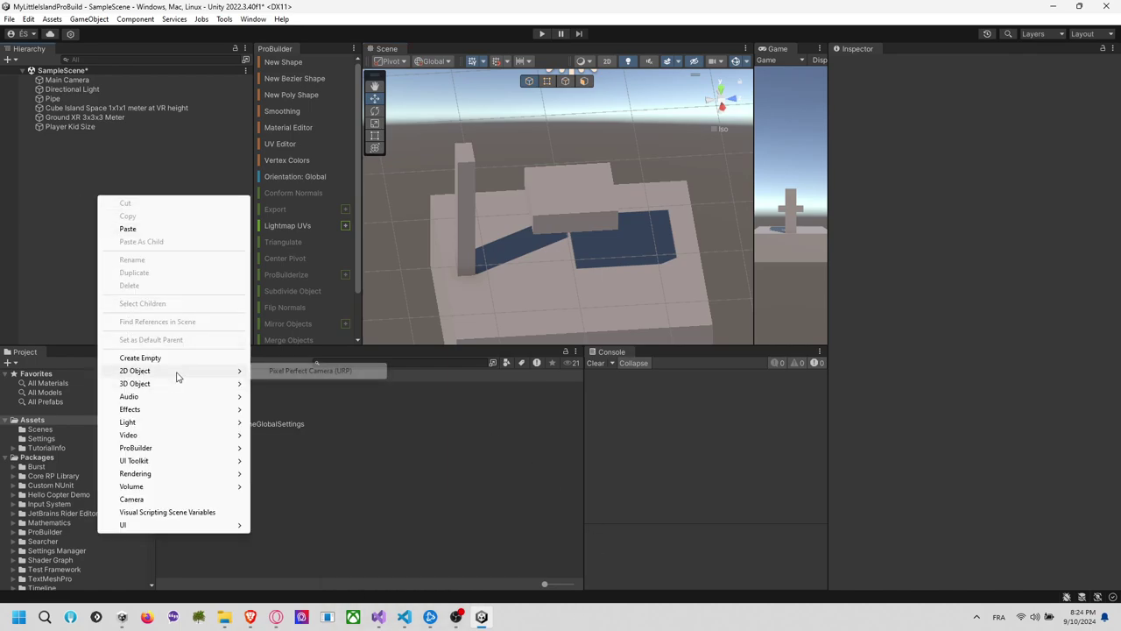
mouse_move(174, 387)
click(278, 381)
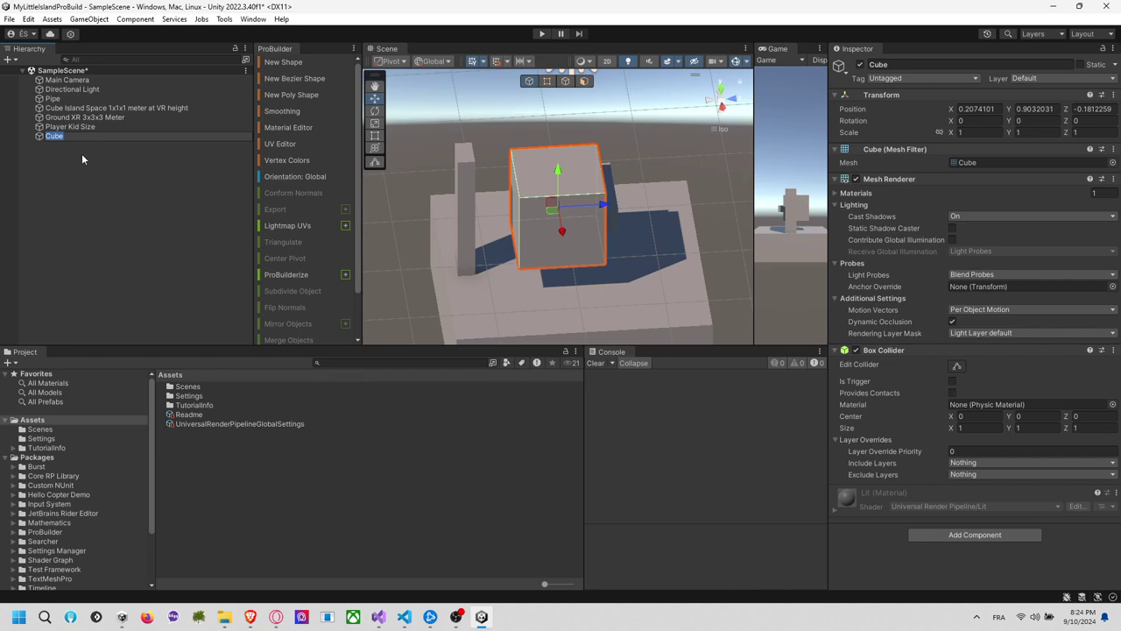
text(Dronze Size)
key(Return)
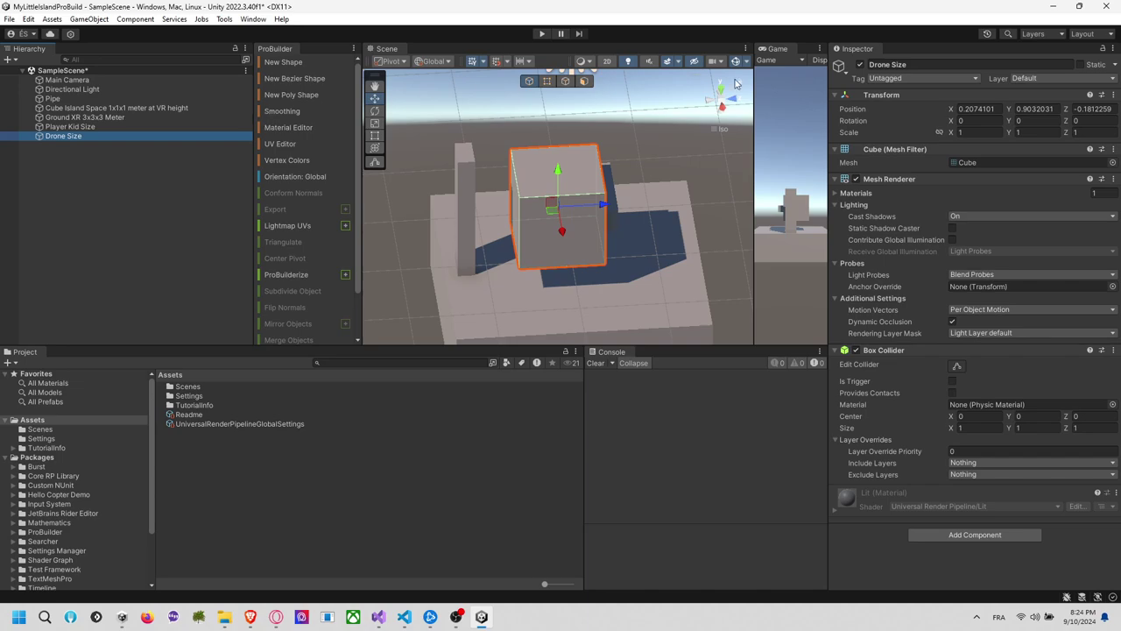
Set the Drone Size cube's scale to 0.05 on X, 0.1 on Y and 0.2 on Z
click(979, 131)
text(0)
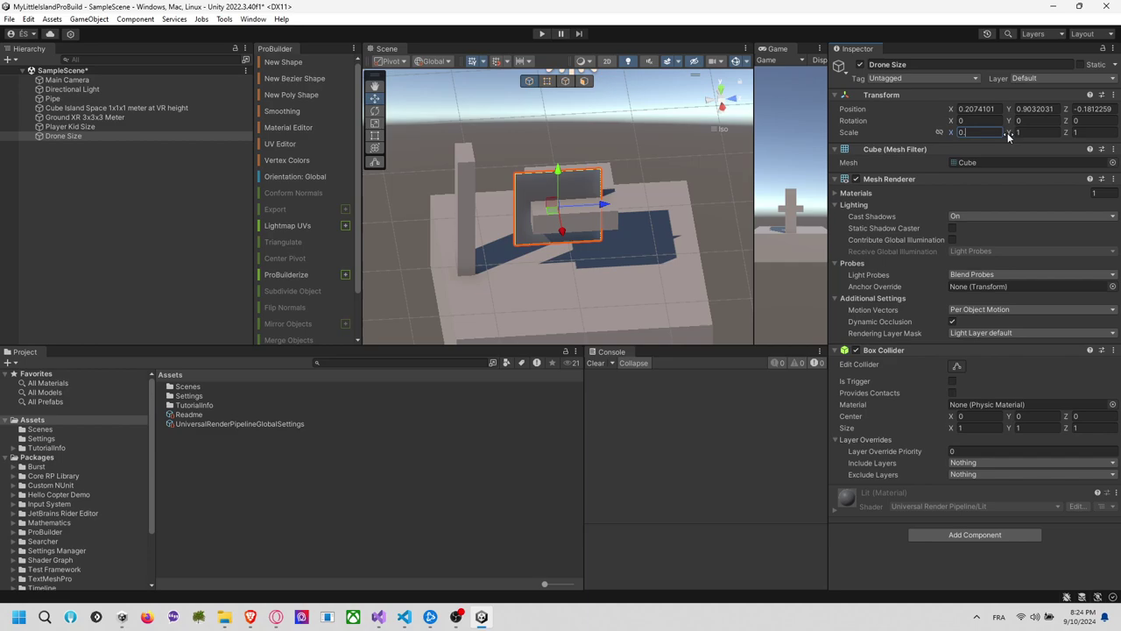
text(.05)
click(1040, 132)
text(0)
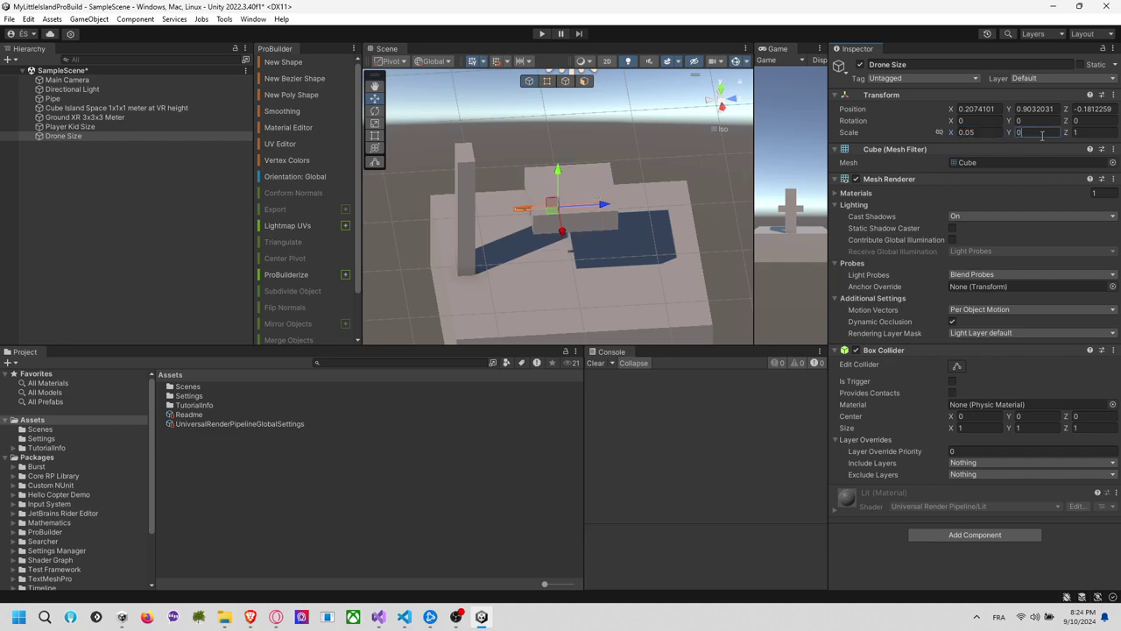
text(.1)
click(1096, 133)
text(0.2)
Raise the Drone Size cube and move it along Z to between the player block and the island space, and save the scene
drag(558, 172, 561, 139)
drag(601, 180, 549, 185)
click(551, 246)
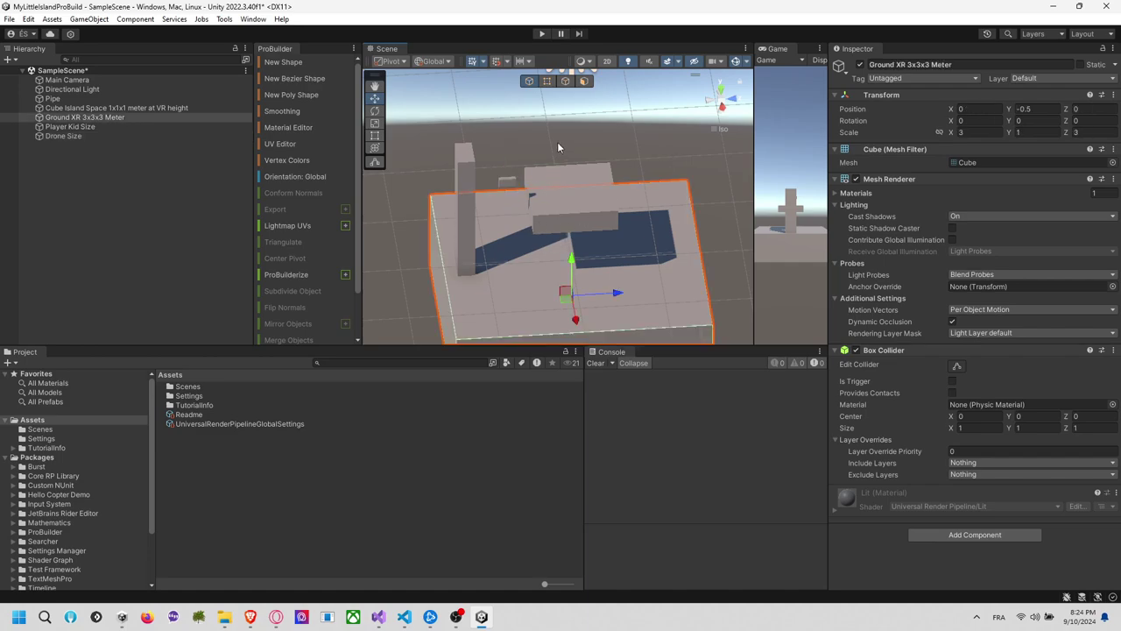
middle_drag(557, 147, 550, 179)
right_drag(550, 179, 550, 137)
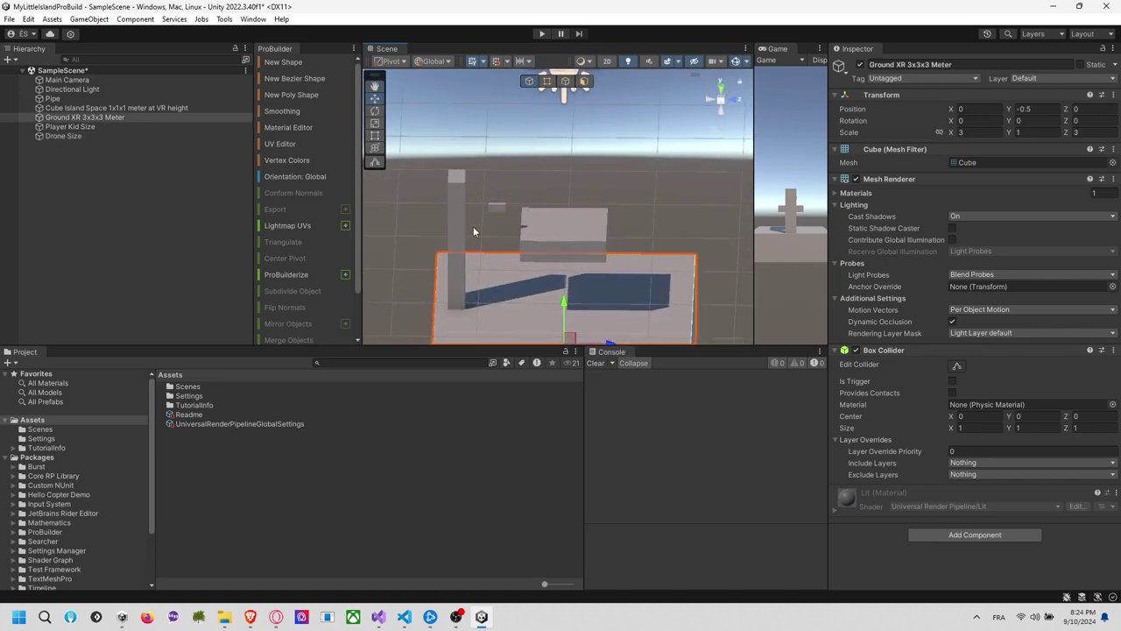
click(147, 228)
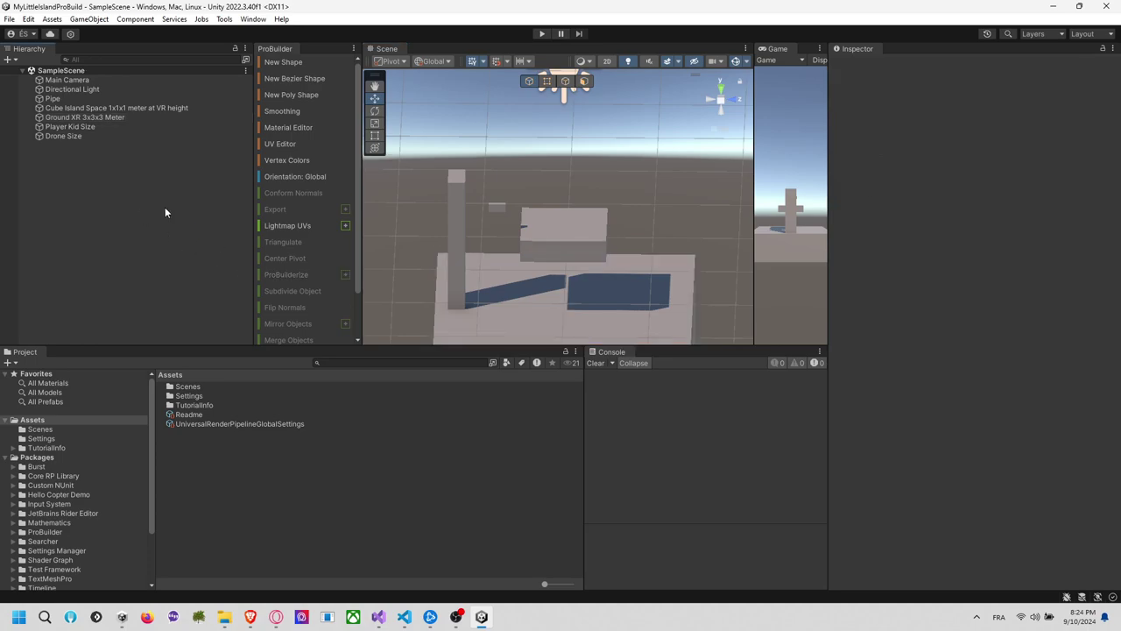
Move the Directional Light along X to about 2.95, clear of the ground block
click(574, 221)
click(721, 88)
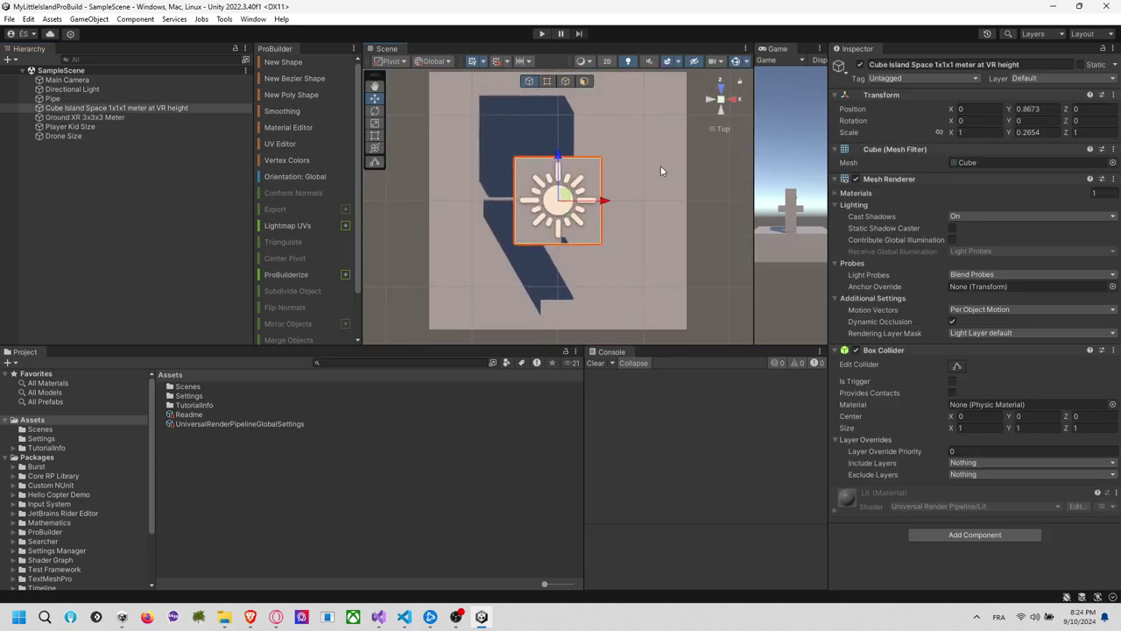
click(548, 208)
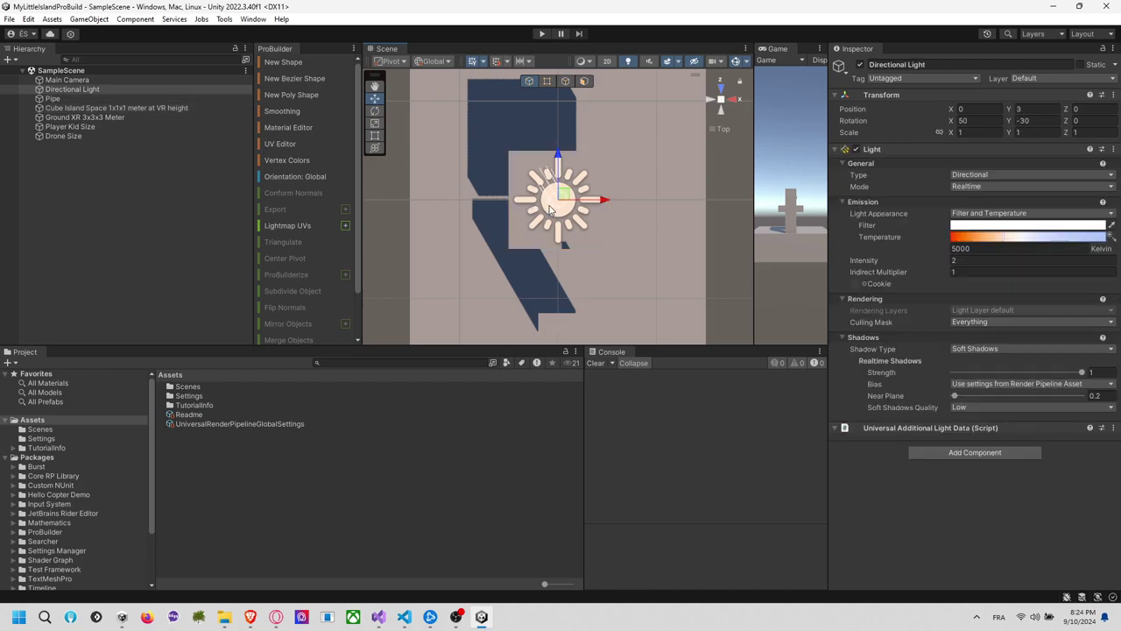
click(550, 209)
click(550, 208)
scroll(473, 179, down, 2)
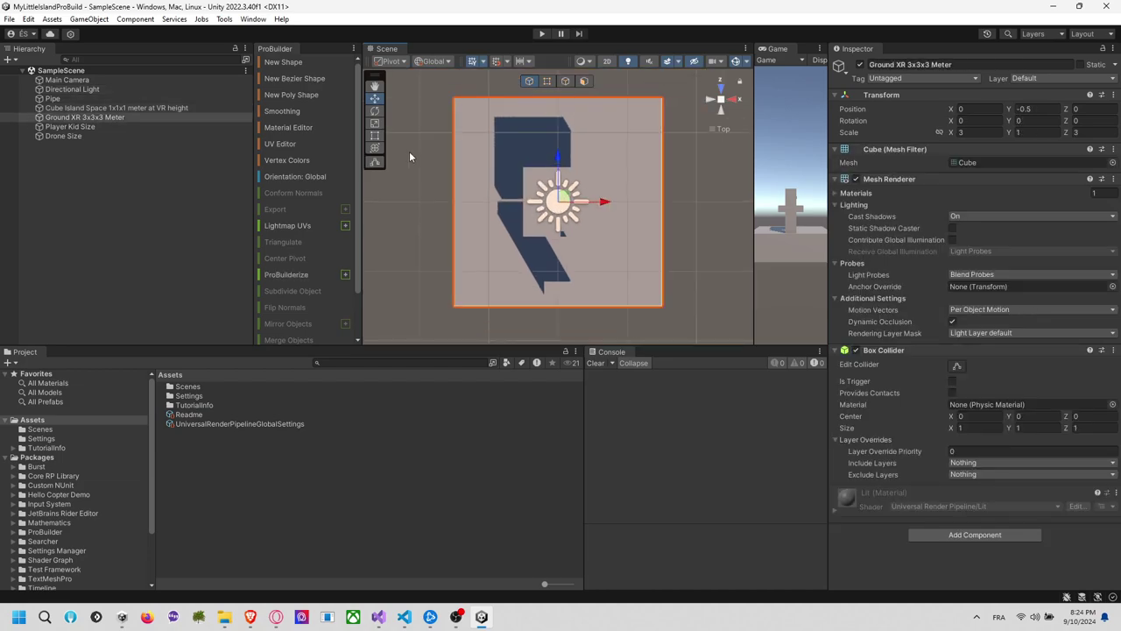
click(92, 90)
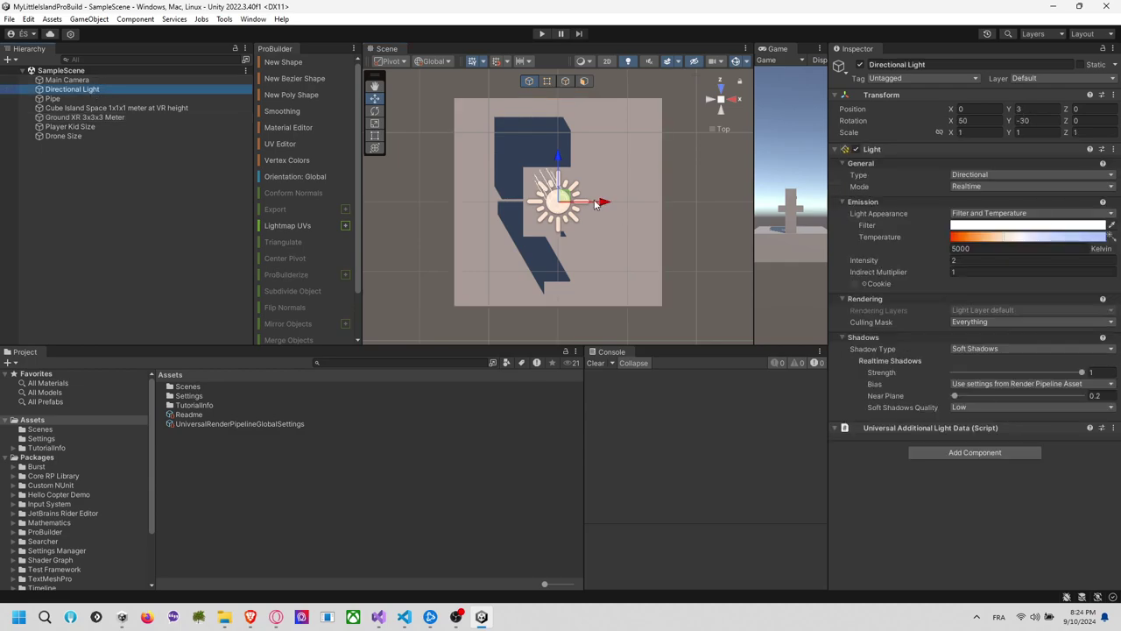
drag(603, 203, 791, 203)
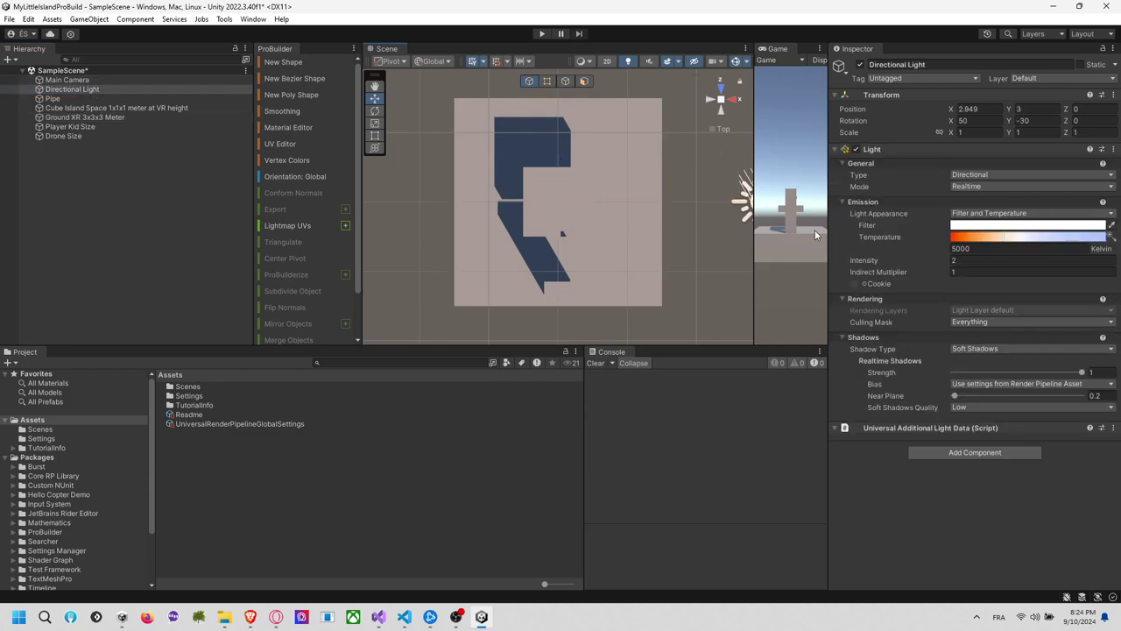
Hide the Directional Light in the scene view and disable picking for it
click(4, 89)
click(14, 90)
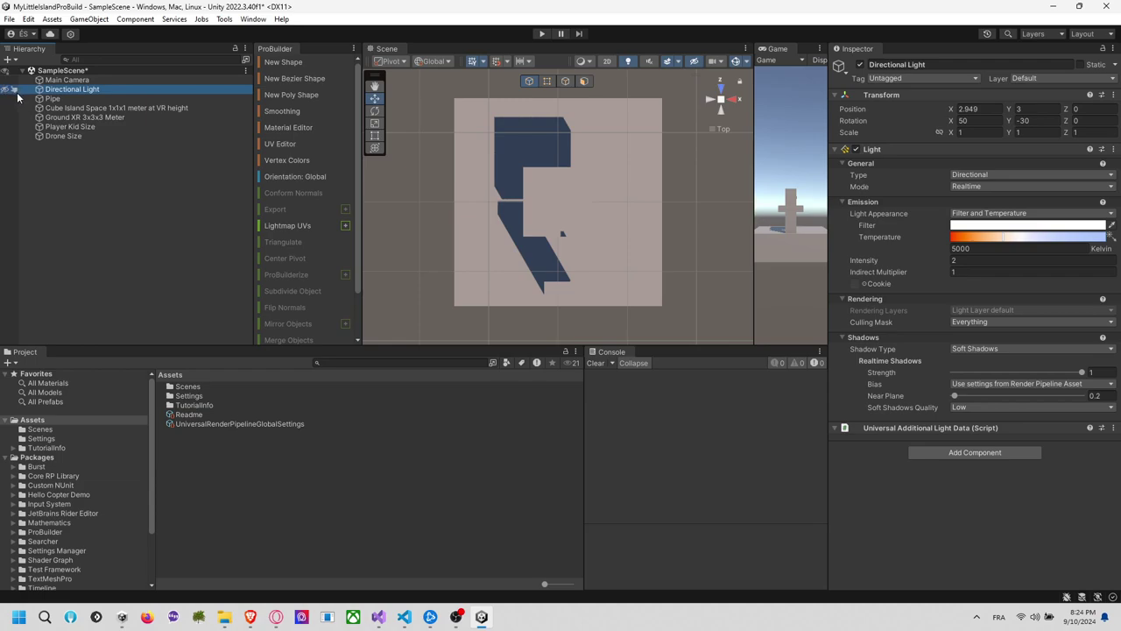
click(452, 194)
scroll(572, 209, down, 1)
scroll(613, 226, up, 5)
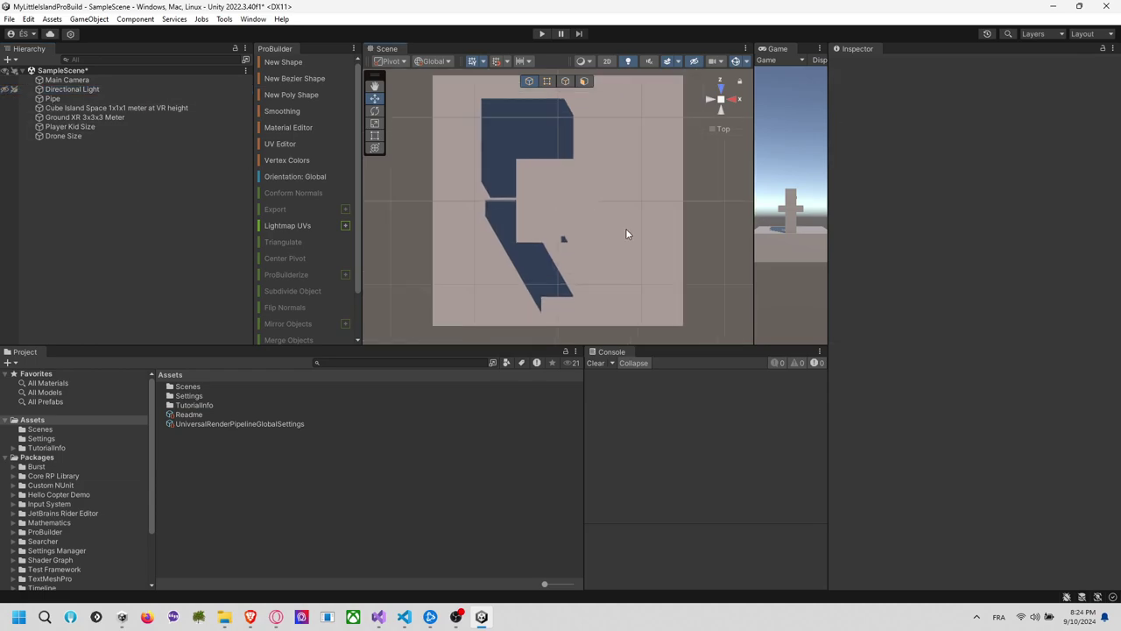
right_drag(627, 232, 667, 249)
alt+drag(665, 249, 573, 232)
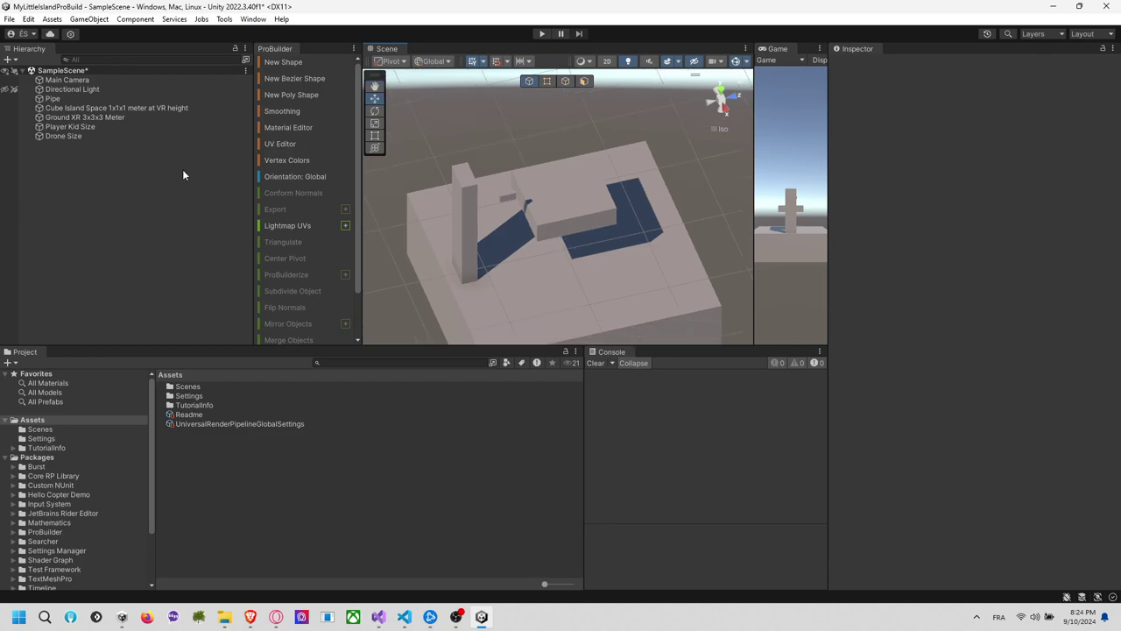
Disable scene picking for the island space cube and the ground, player and drone size reference blocks
click(80, 137)
ctrl+click(90, 128)
ctrl+click(99, 123)
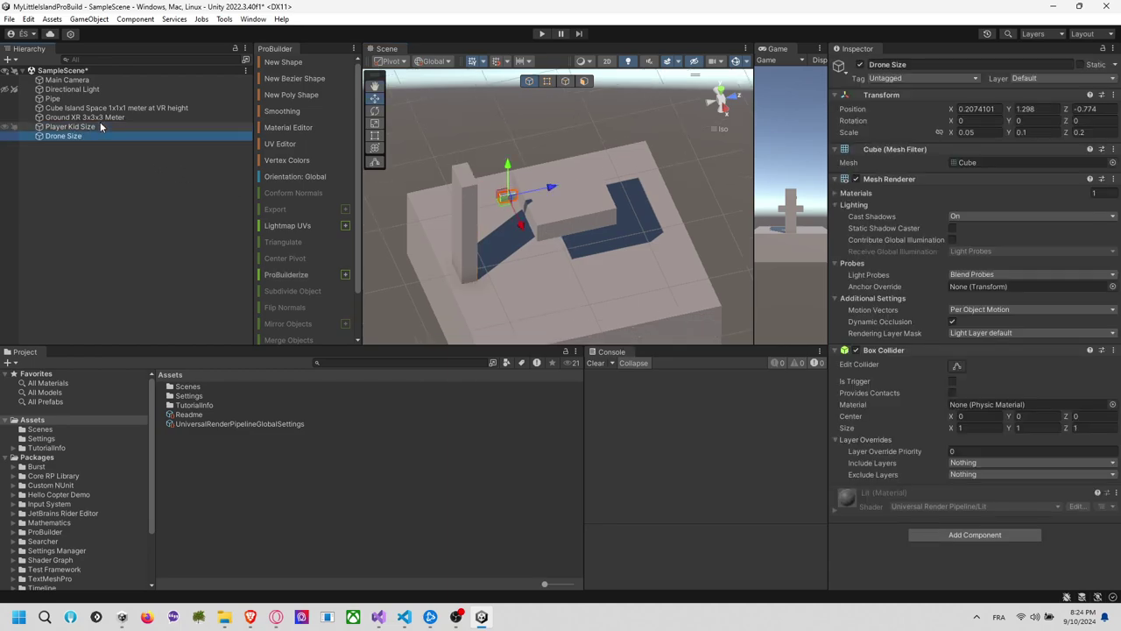
click(84, 110)
click(83, 118)
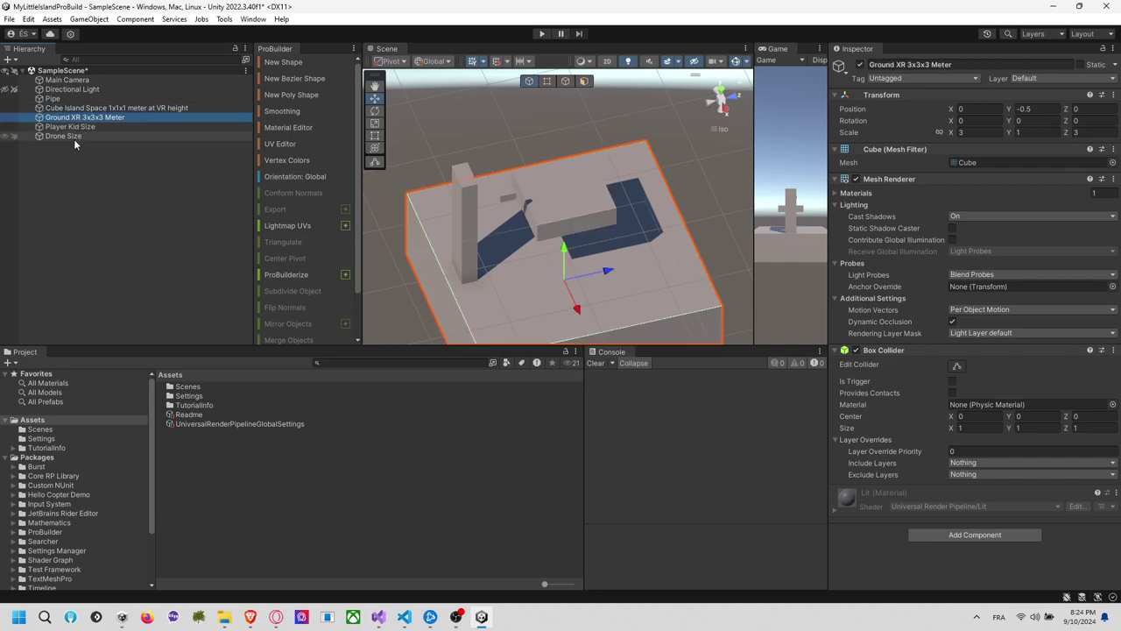
shift+click(76, 137)
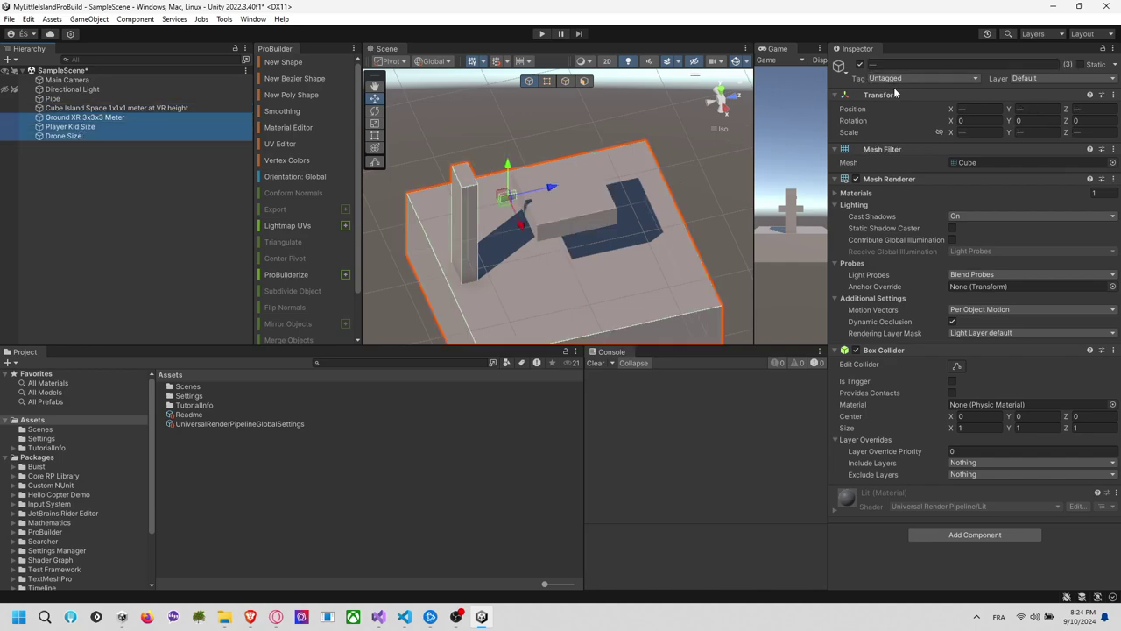
click(15, 100)
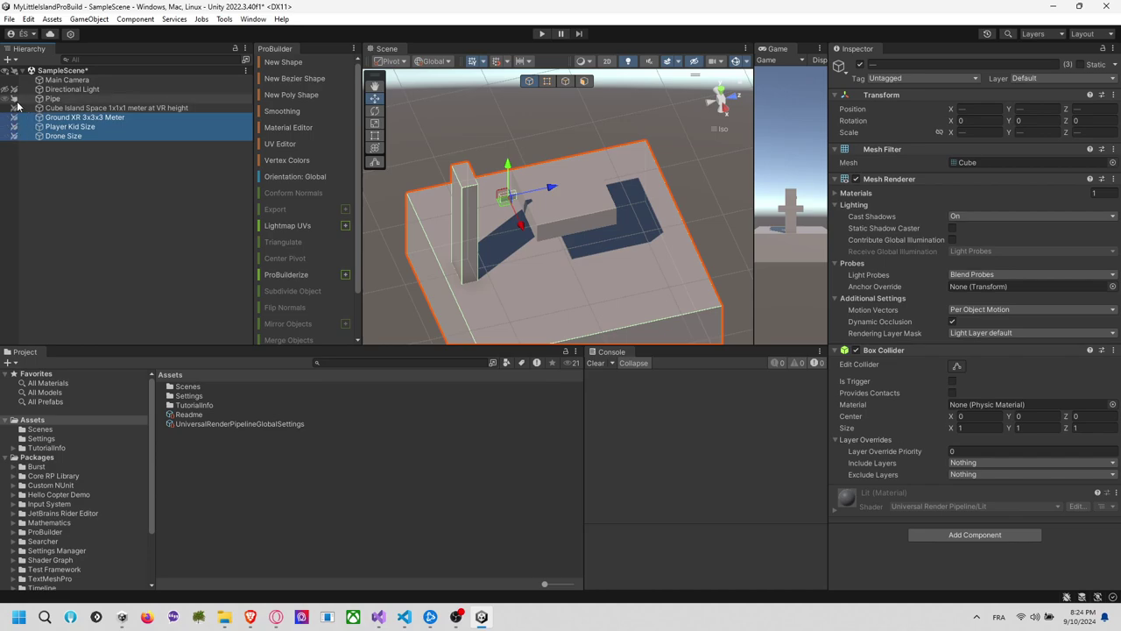
click(615, 214)
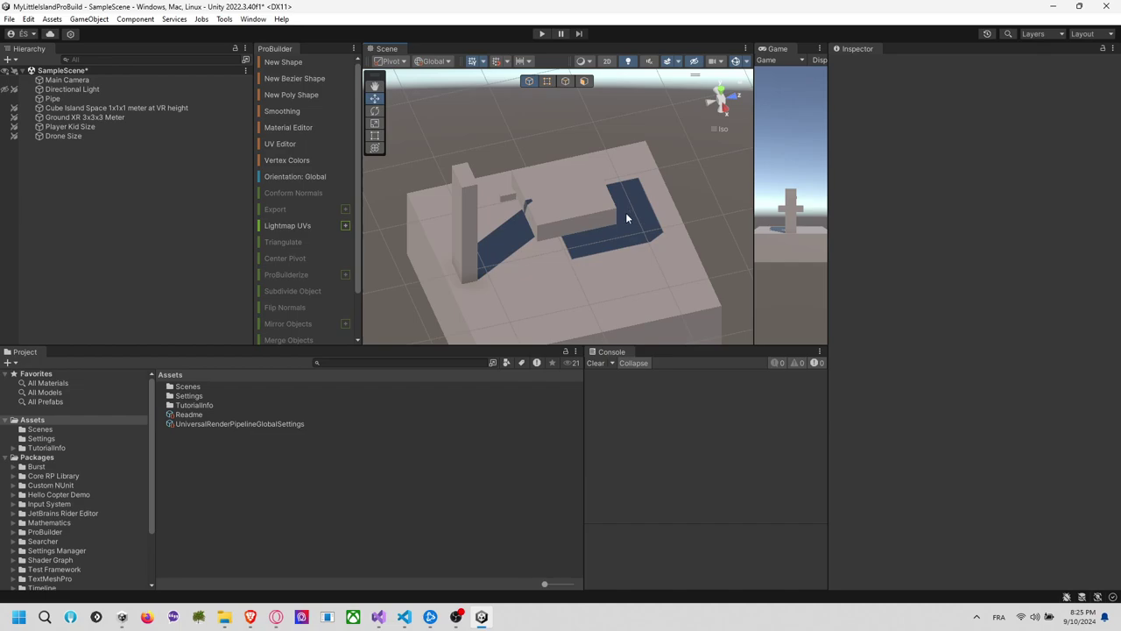
Draw a closed irregular island outline as a new poly shape, about 0.91 by 0.90 m, within the island space footprint in top view
click(78, 116)
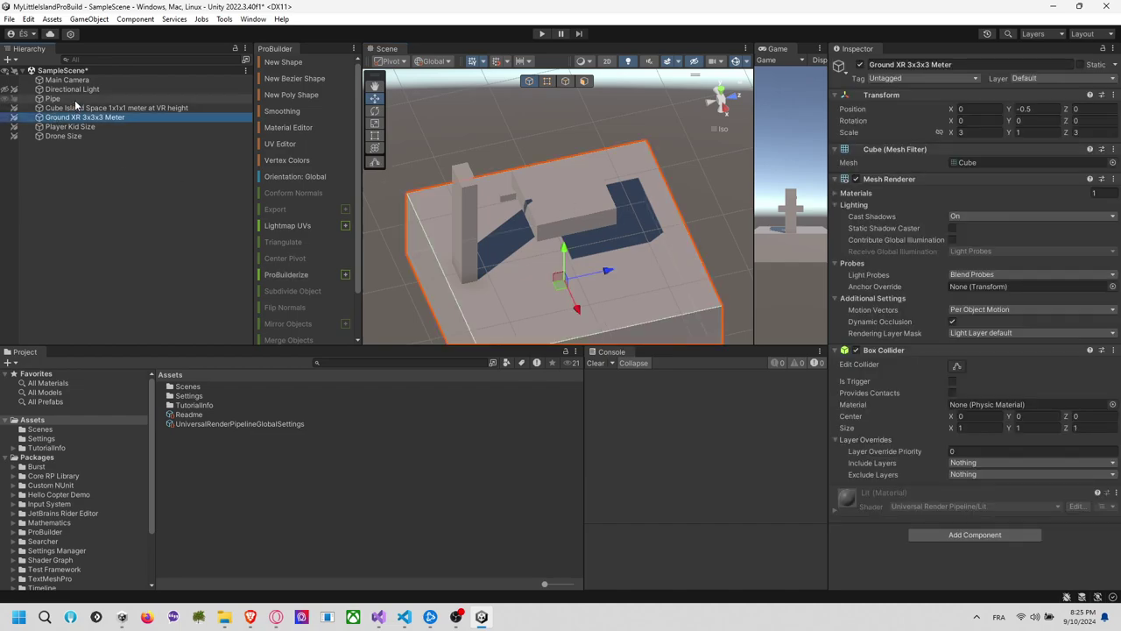
click(52, 99)
click(721, 89)
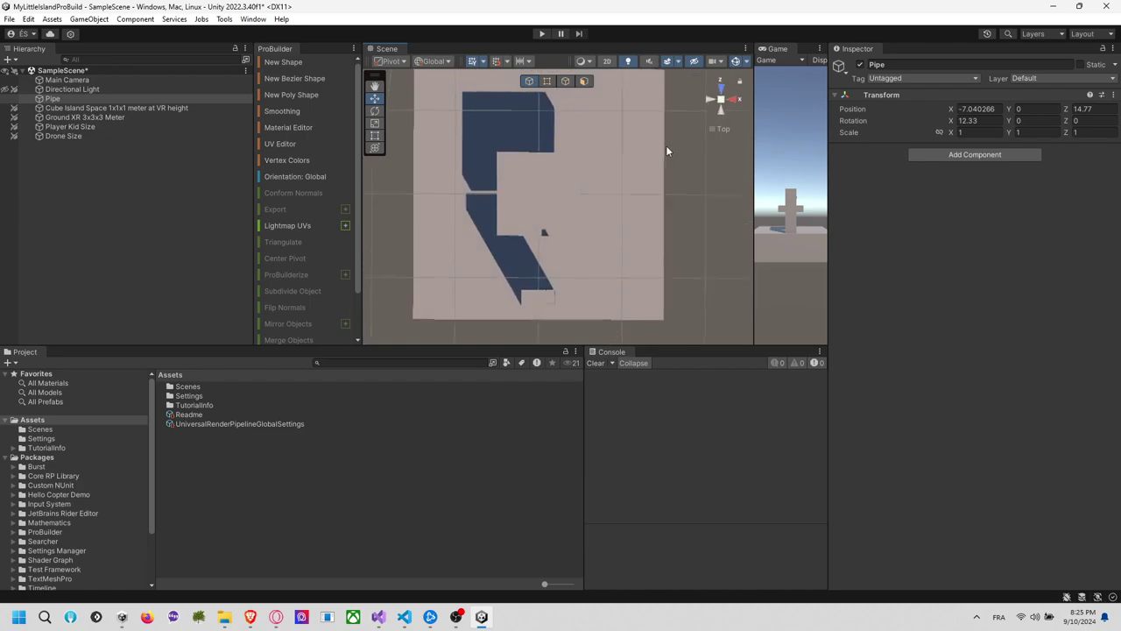
click(299, 99)
scroll(548, 188, up, 2)
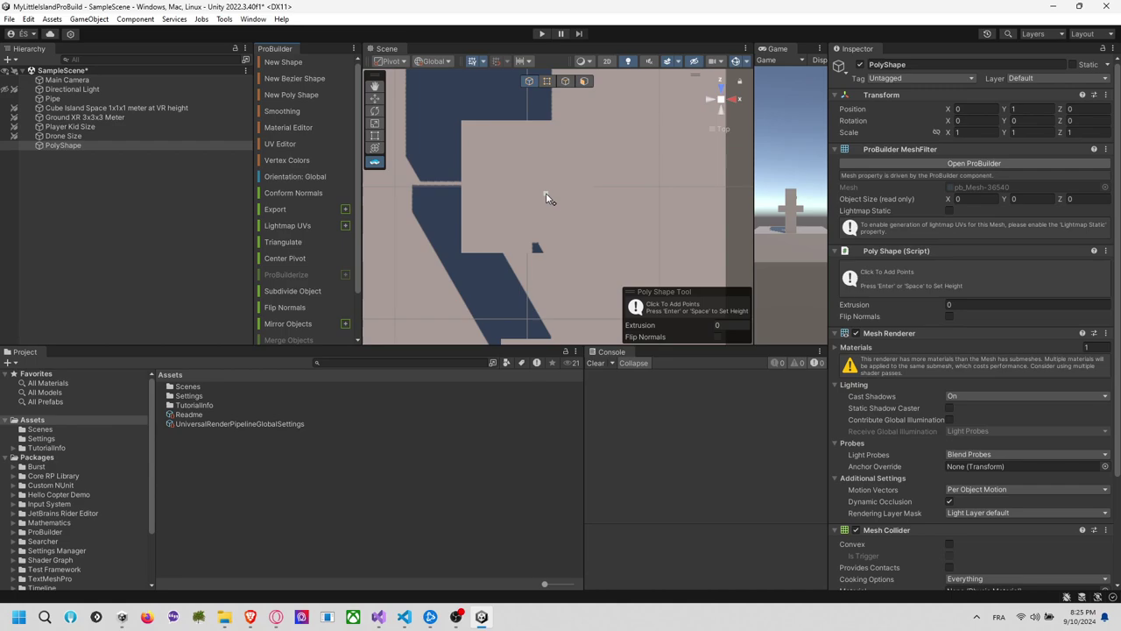
click(478, 157)
click(492, 134)
click(580, 154)
click(555, 163)
click(575, 184)
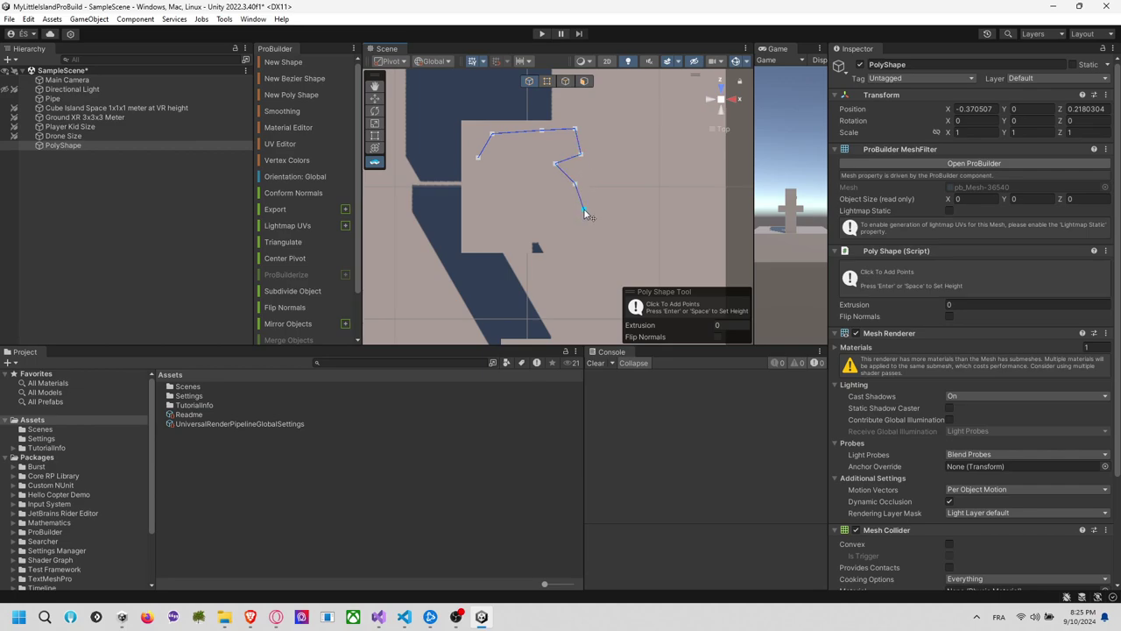
click(584, 210)
click(570, 237)
click(532, 233)
click(489, 201)
click(479, 162)
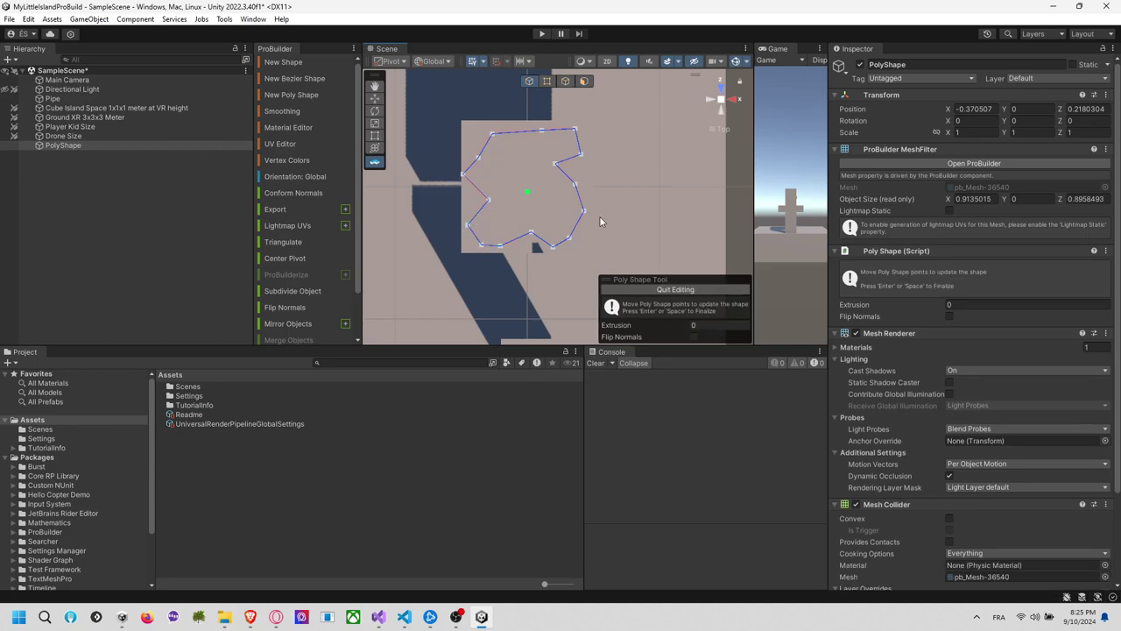
Finish the poly shape outline and extrude its face upward by about 0.17 m
mouse_move(607, 220)
middle_down()
mouse_move(560, 227)
mouse_move(540, 194)
mouse_move(604, 223)
middle_up()
alt+drag(604, 222, 565, 189)
key(BackSpace)
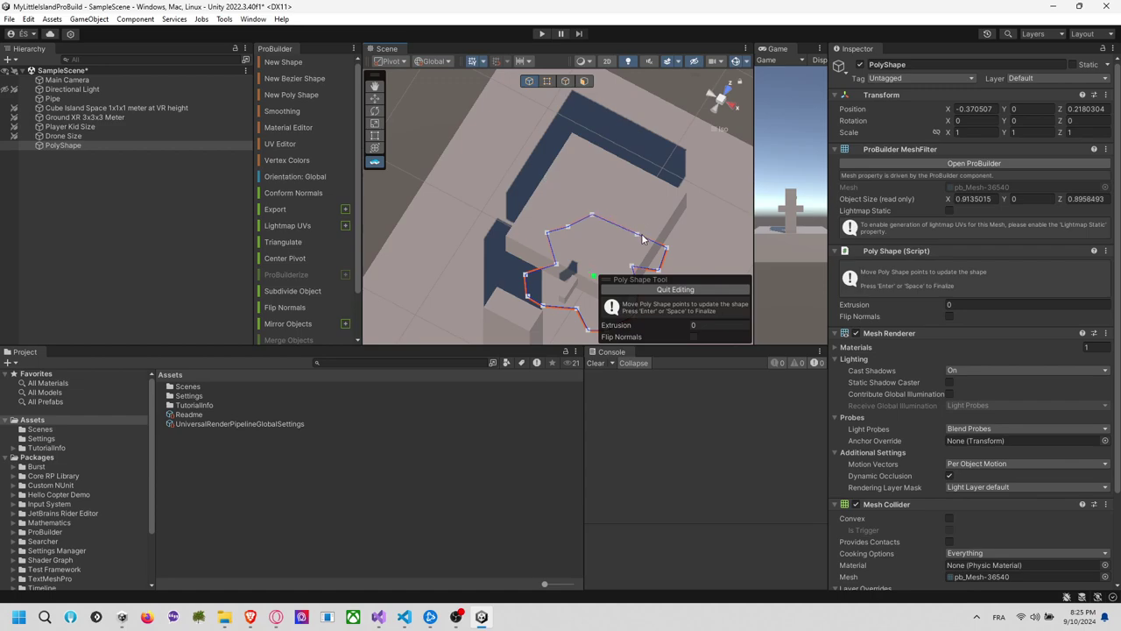
shift+middle_drag(641, 234, 618, 207)
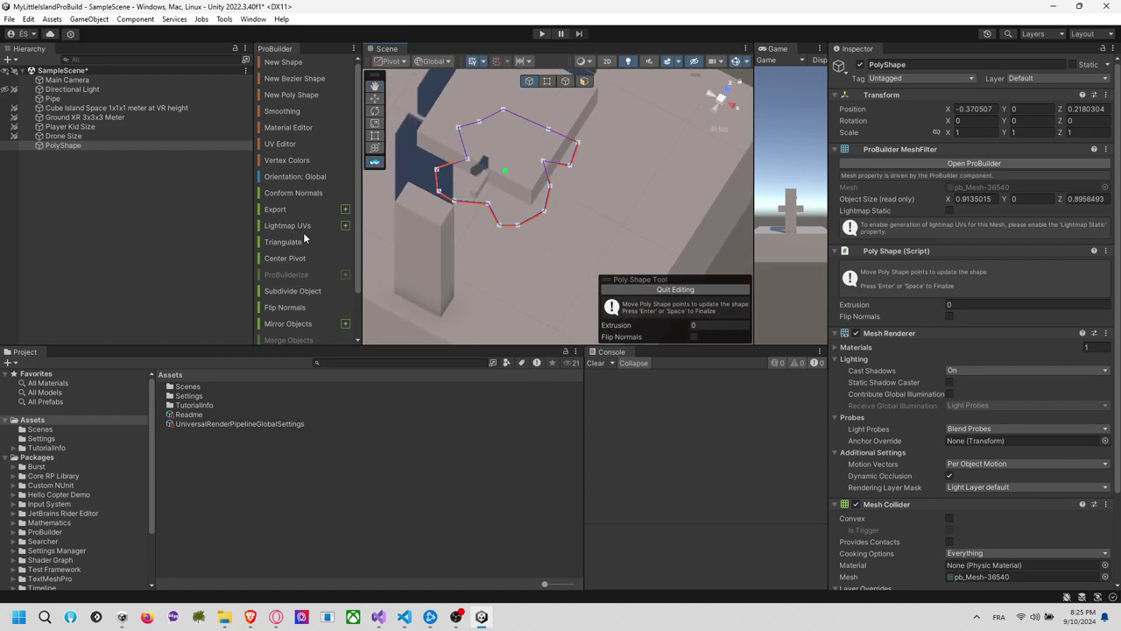
scroll(296, 263, down, 3)
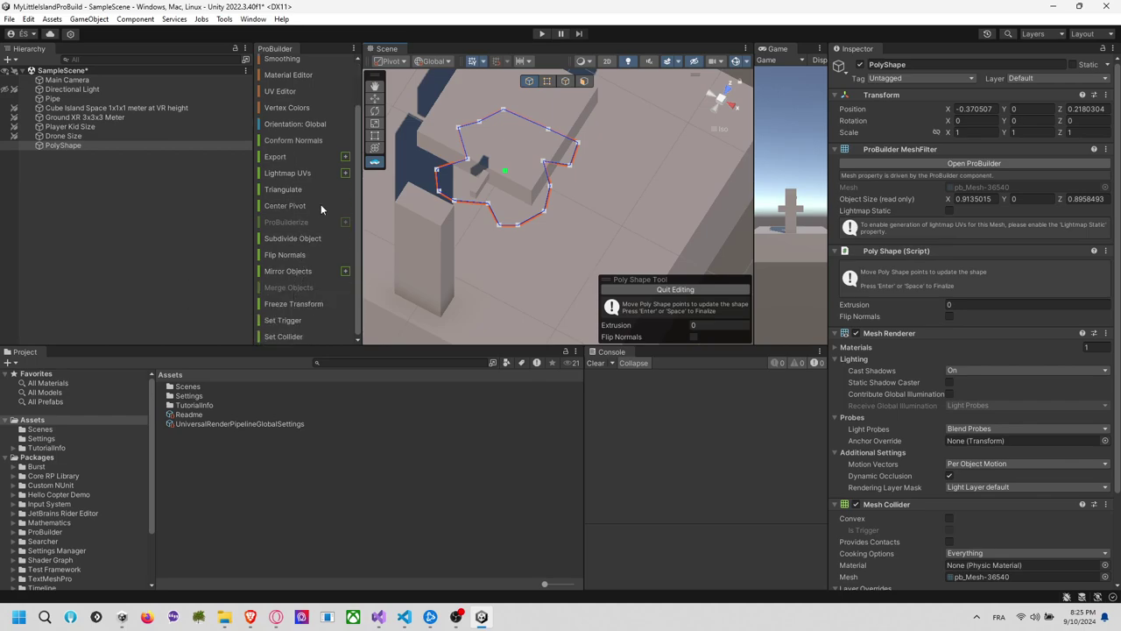
click(583, 81)
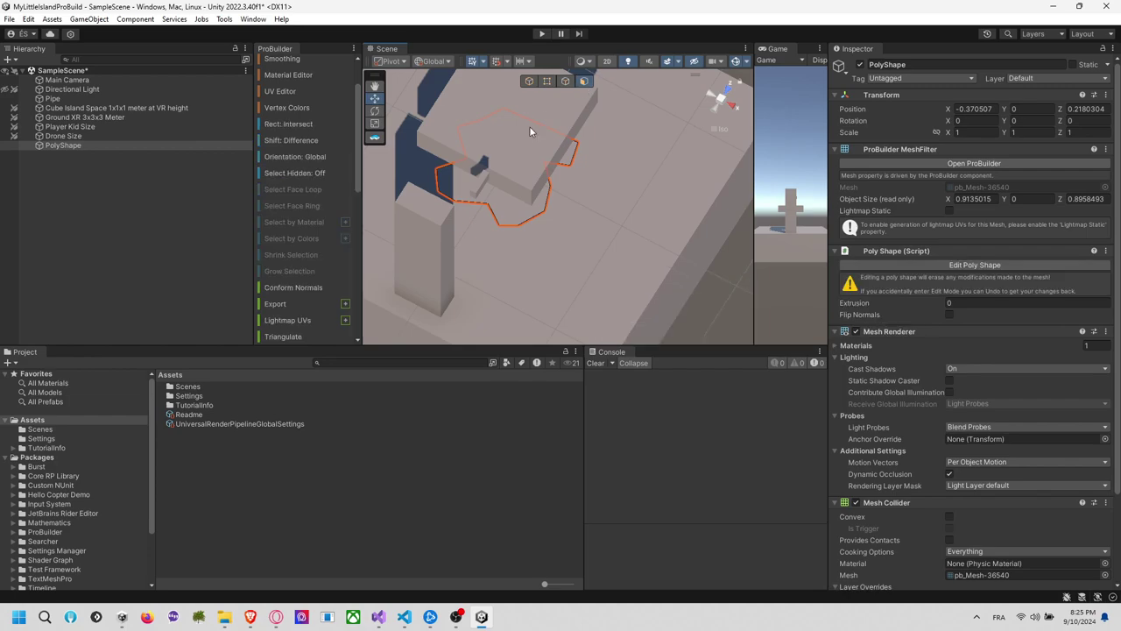
click(499, 211)
scroll(321, 271, down, 6)
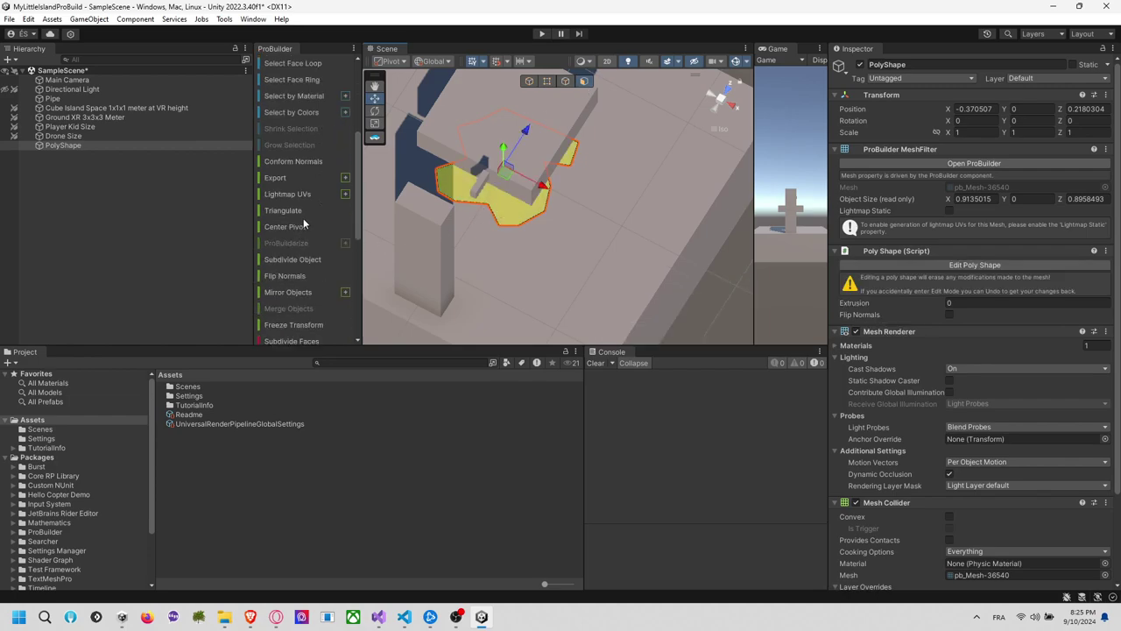
scroll(303, 245, down, 3)
scroll(303, 241, down, 9)
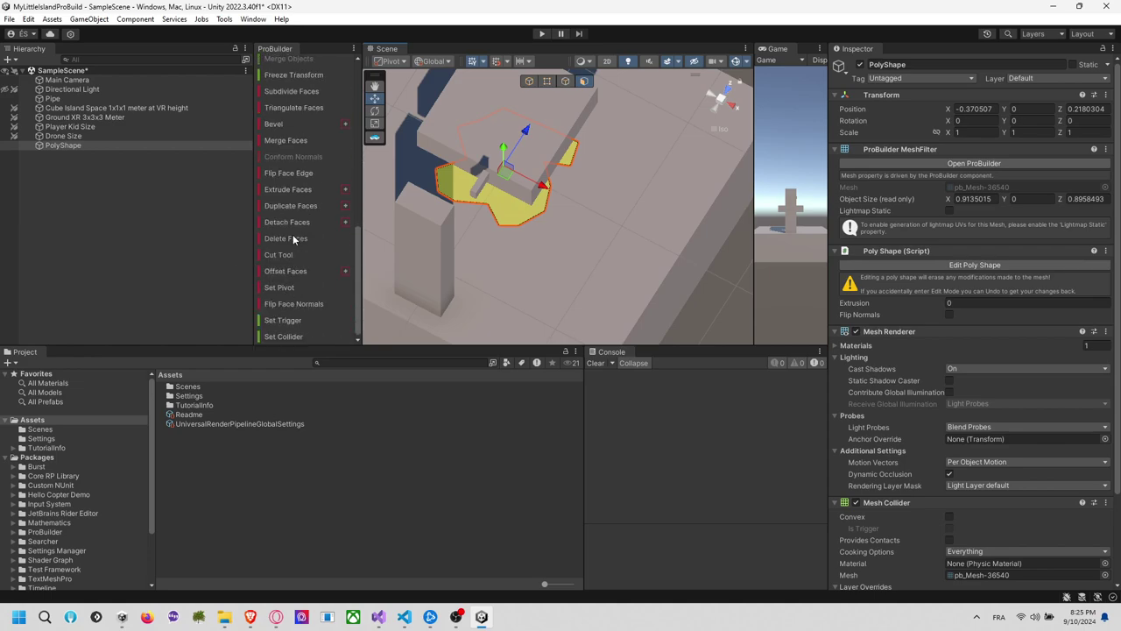
scroll(290, 128, up, 7)
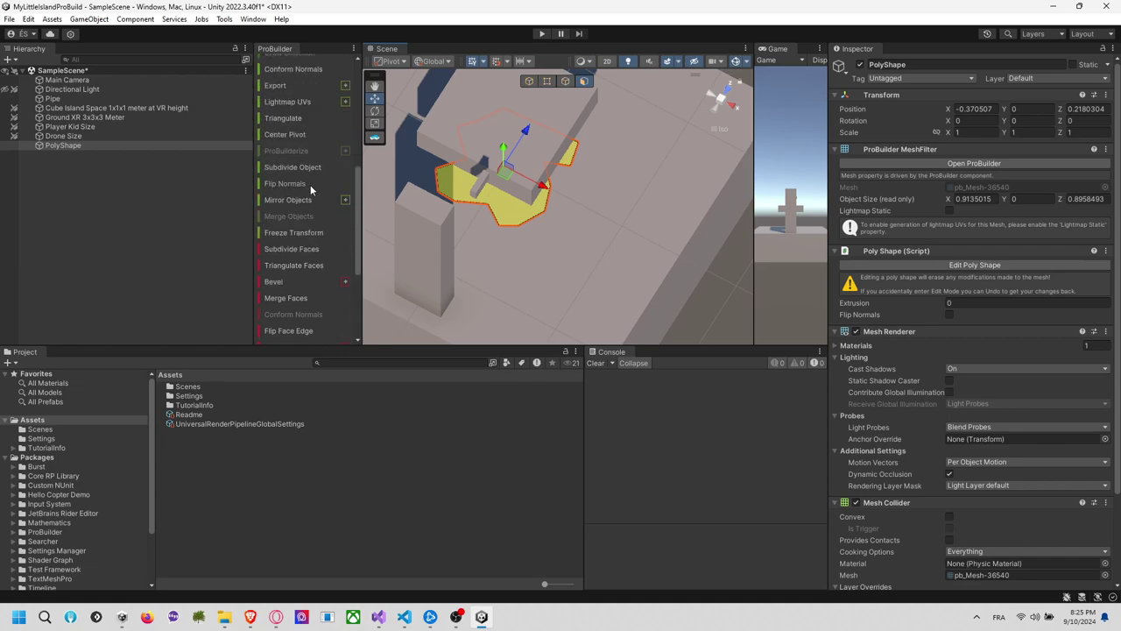
scroll(310, 185, up, 4)
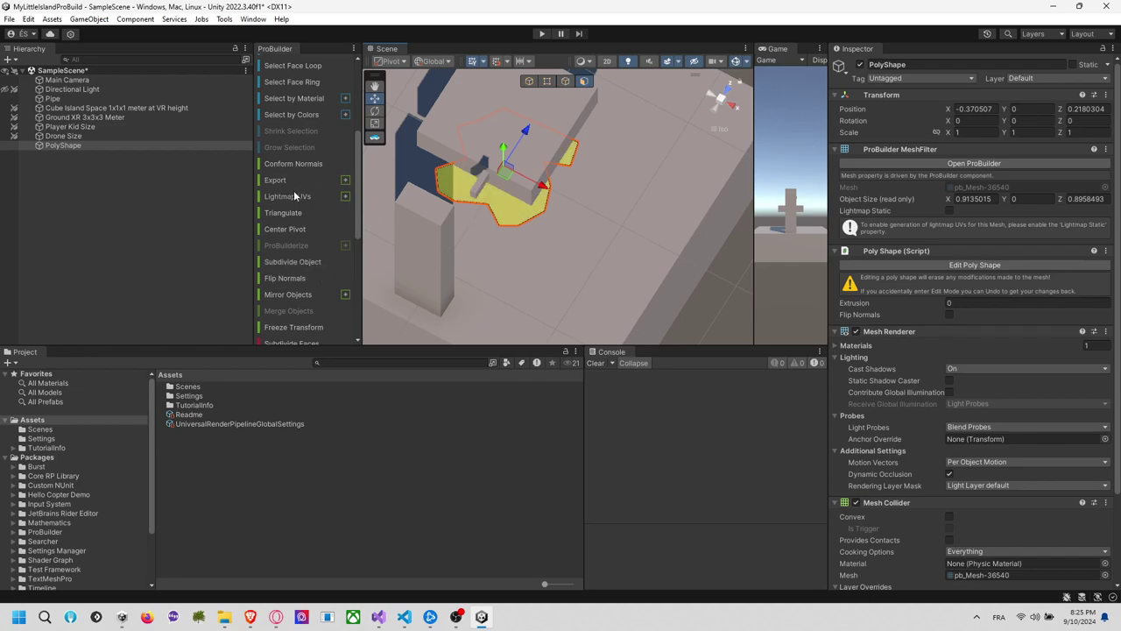
scroll(309, 254, down, 6)
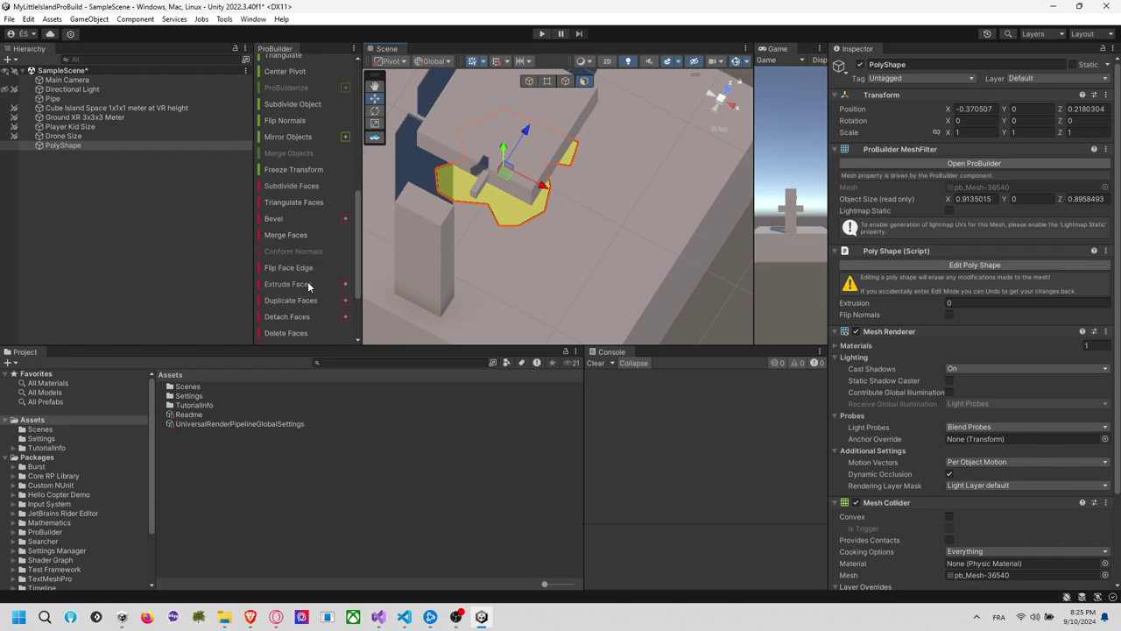
click(308, 283)
drag(503, 121, 504, 140)
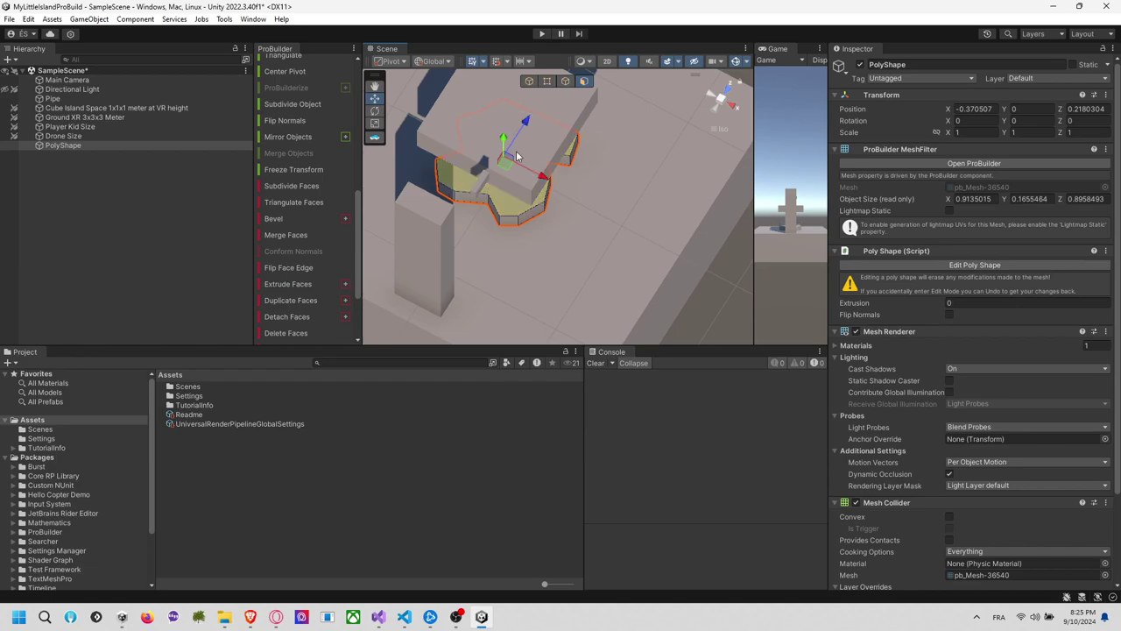
Raise the extruded island shape to about 0.834 on Y, into the island space cube
click(168, 165)
click(165, 140)
click(163, 145)
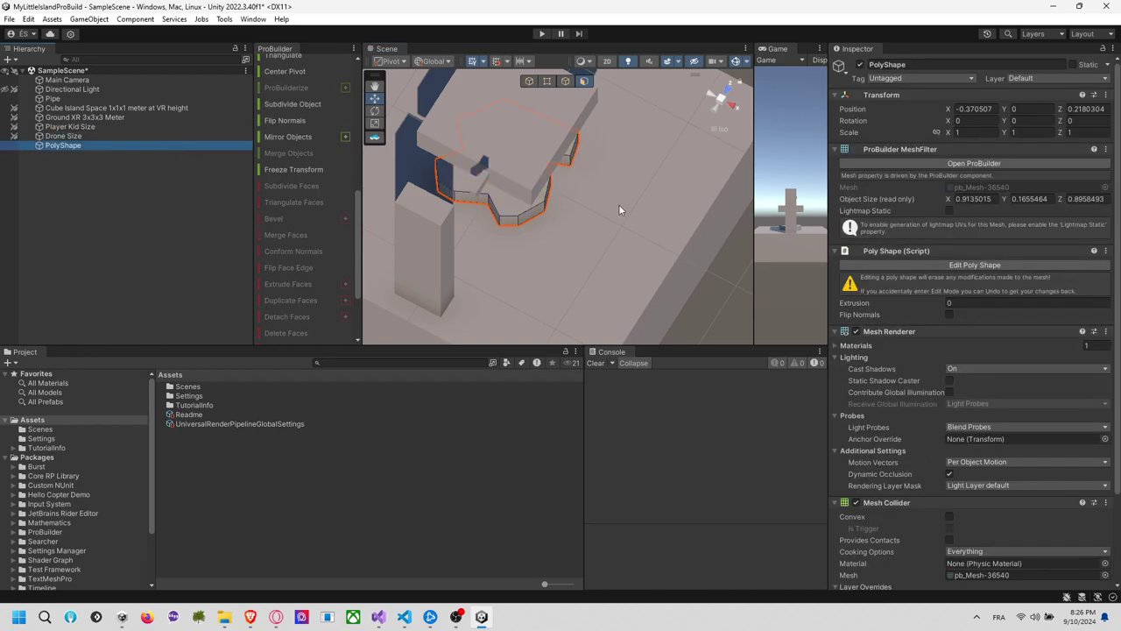
alt+drag(619, 206, 531, 86)
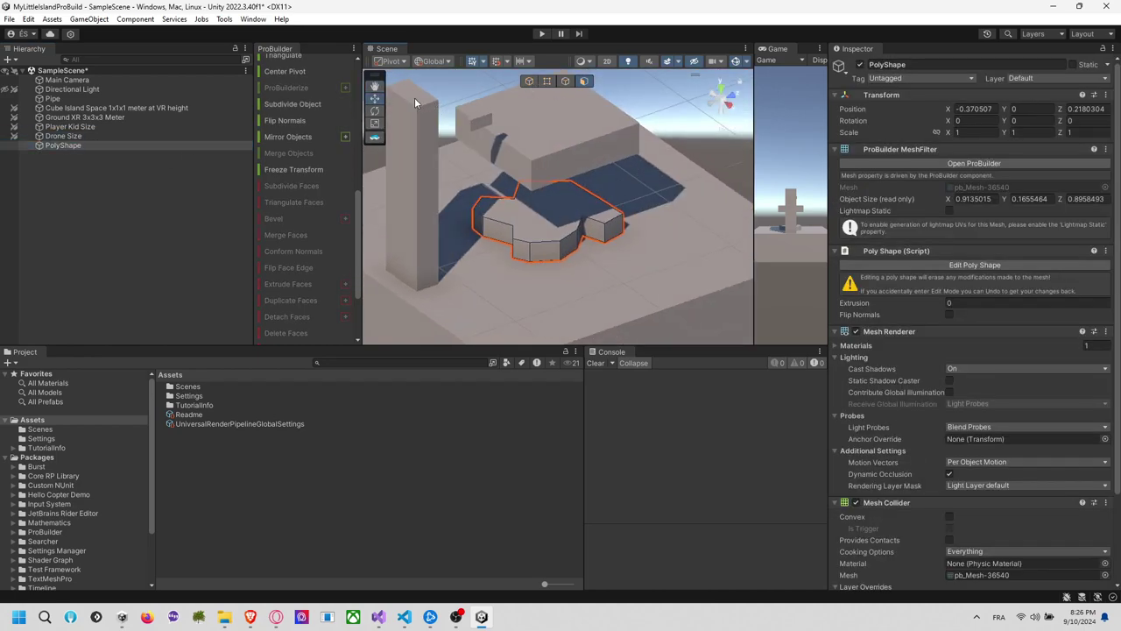
click(532, 218)
shift+drag(543, 179, 565, 77)
key(ctrl+z)
key(ctrl+z)
key(ctrl+z)
key(ctrl+z)
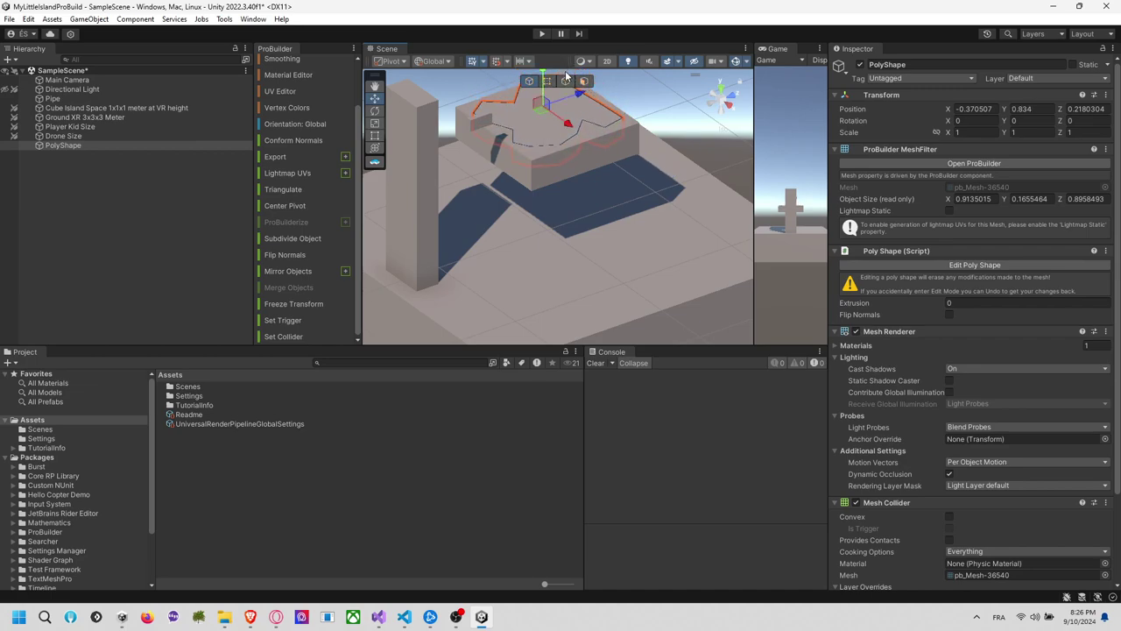
Deactivate the Cube Island Space 1x1x1 object so it no longer covers the island shape
click(660, 136)
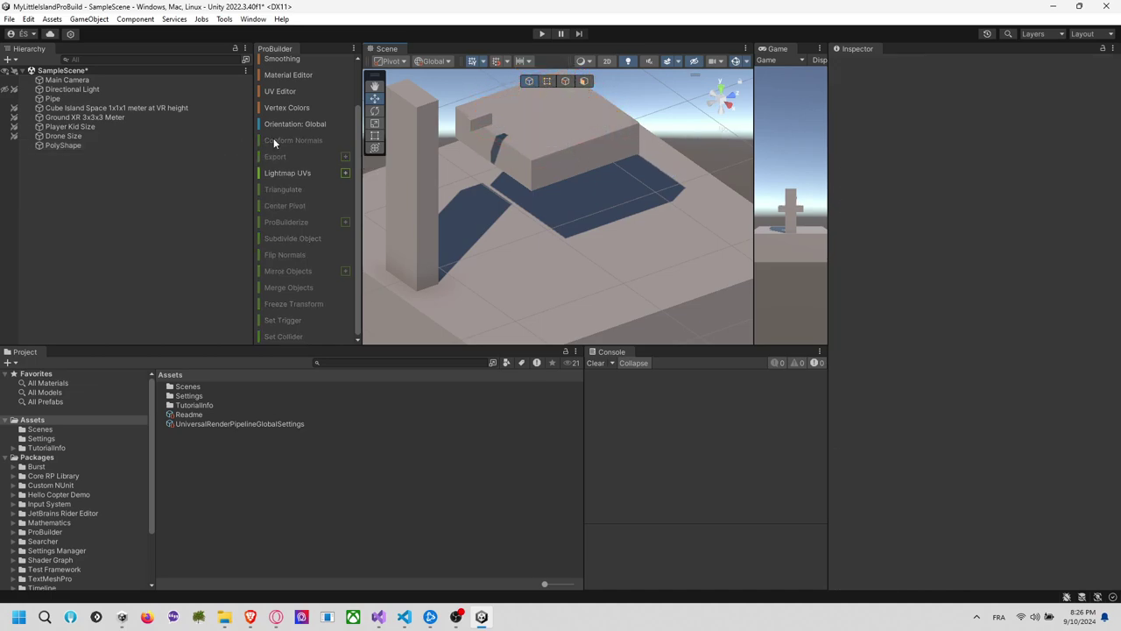
click(64, 136)
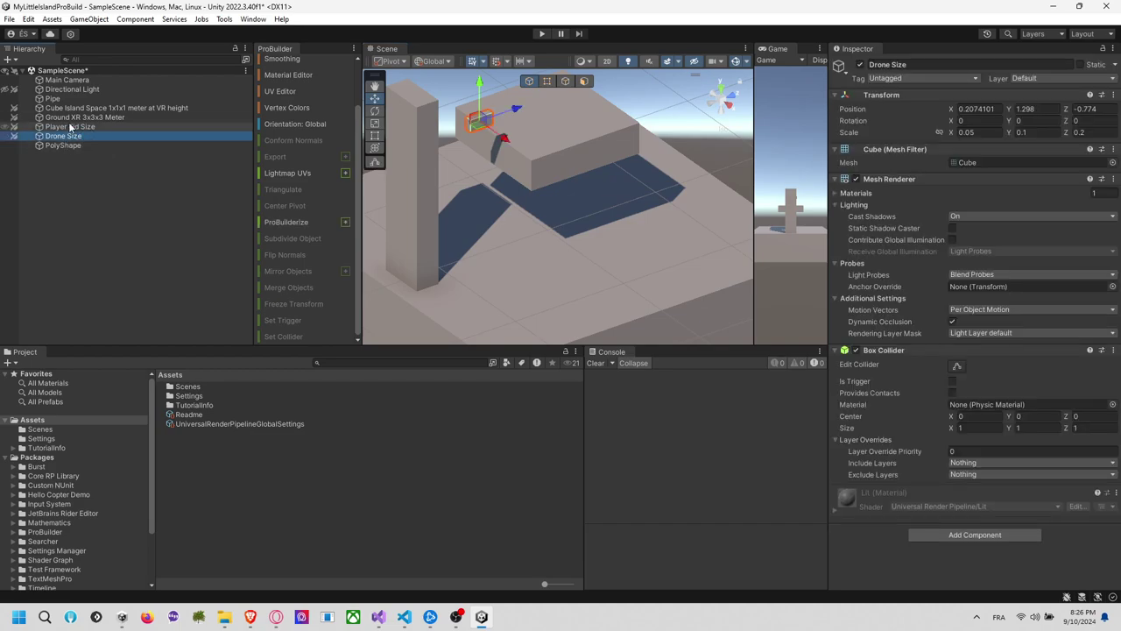
click(70, 108)
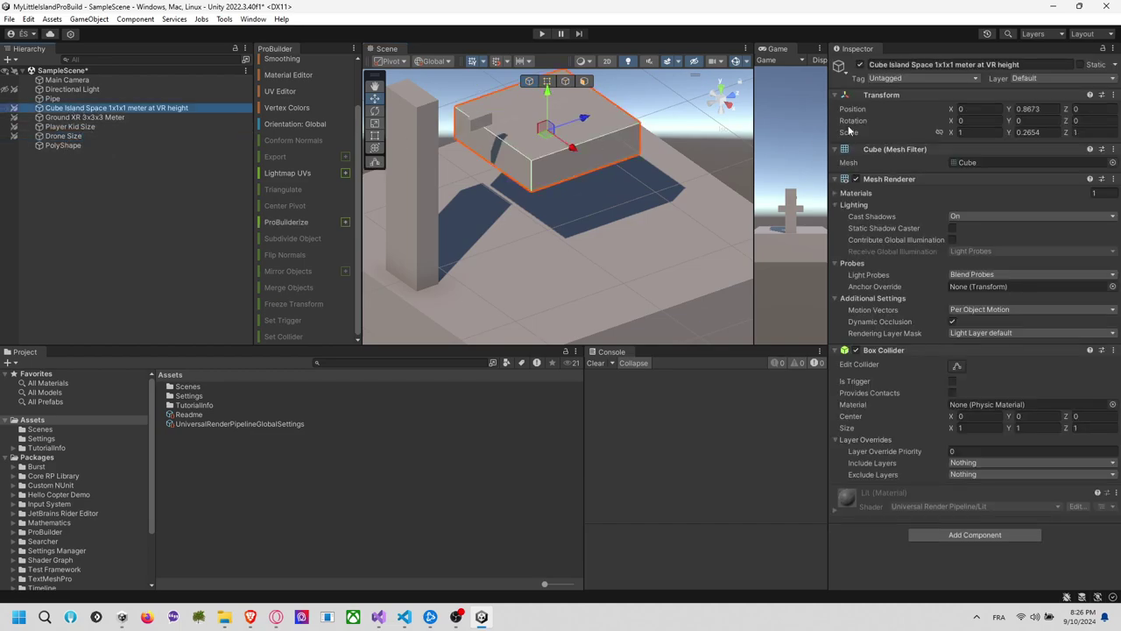
click(859, 65)
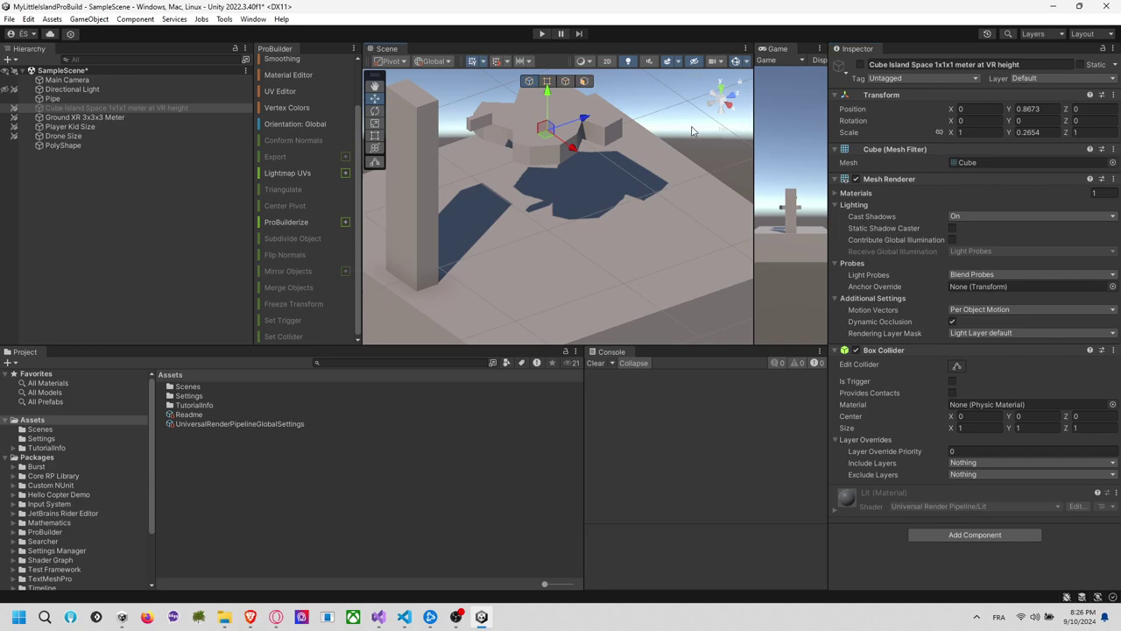
Frame the island shape and examine it from underneath
click(614, 137)
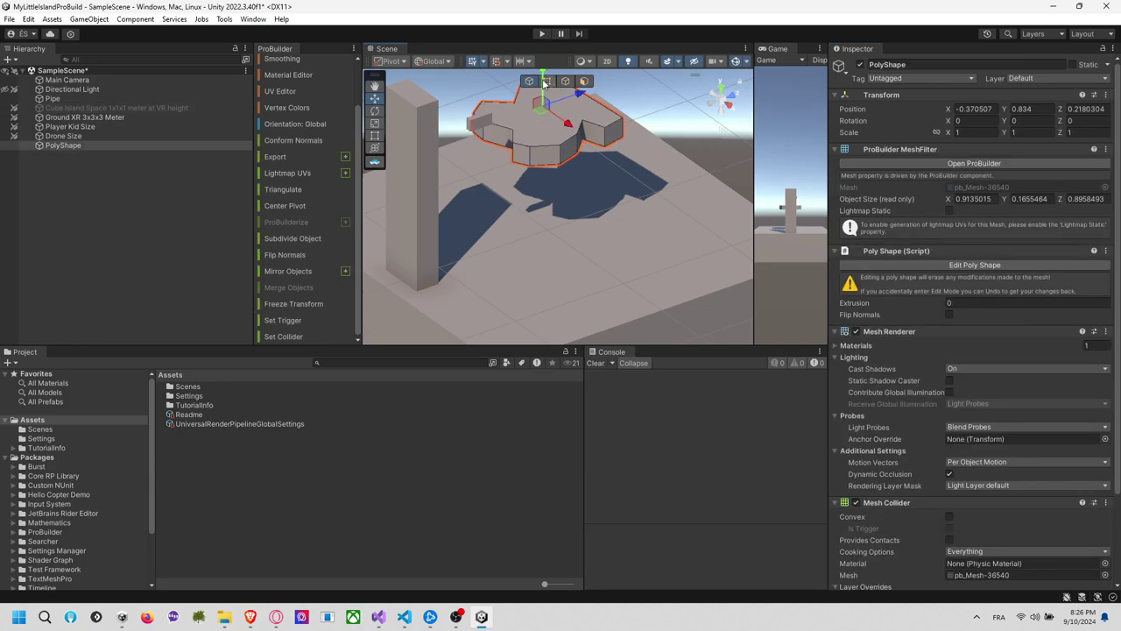
key(f)
middle_drag(624, 156, 633, 178)
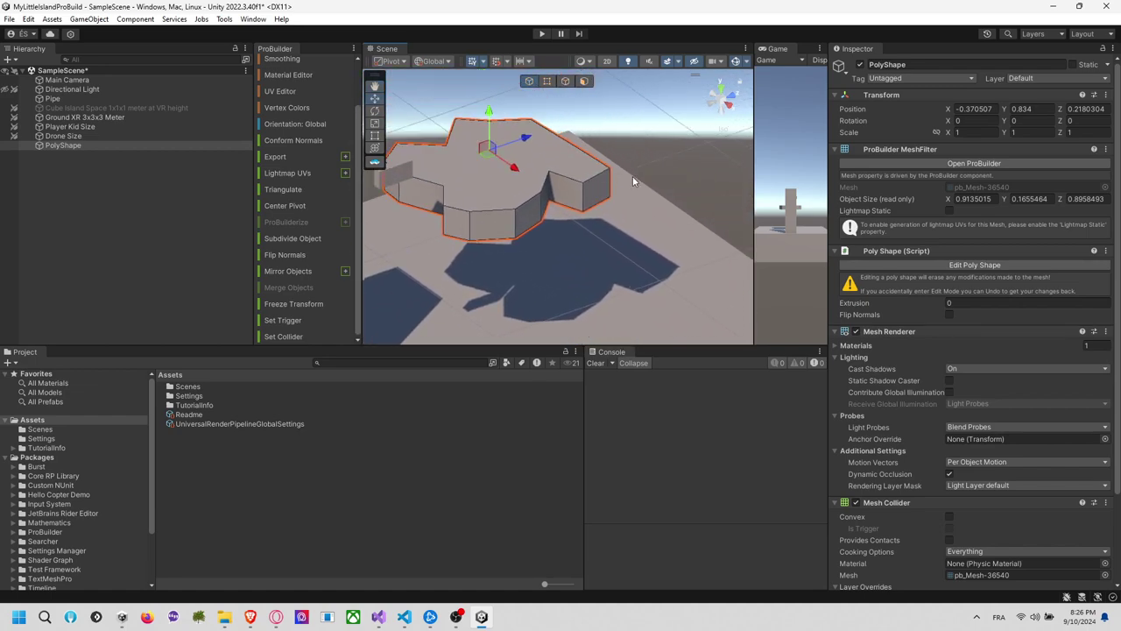
right_drag(632, 177, 594, 610)
alt+drag(594, 610, 540, 627)
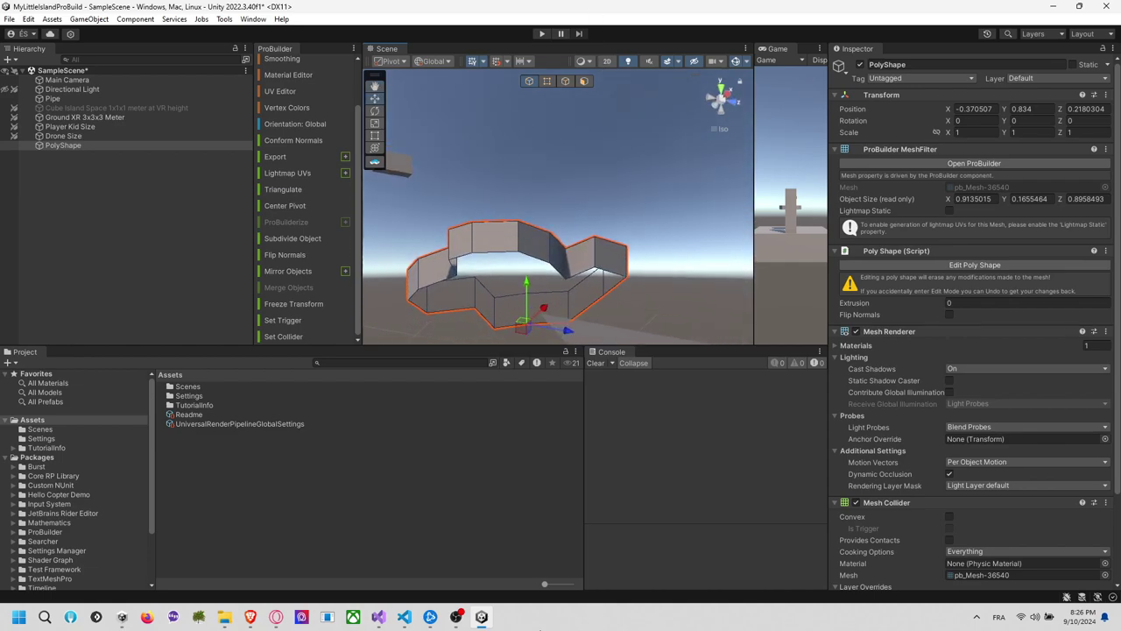
alt+drag(564, 308, 587, 223)
click(597, 140)
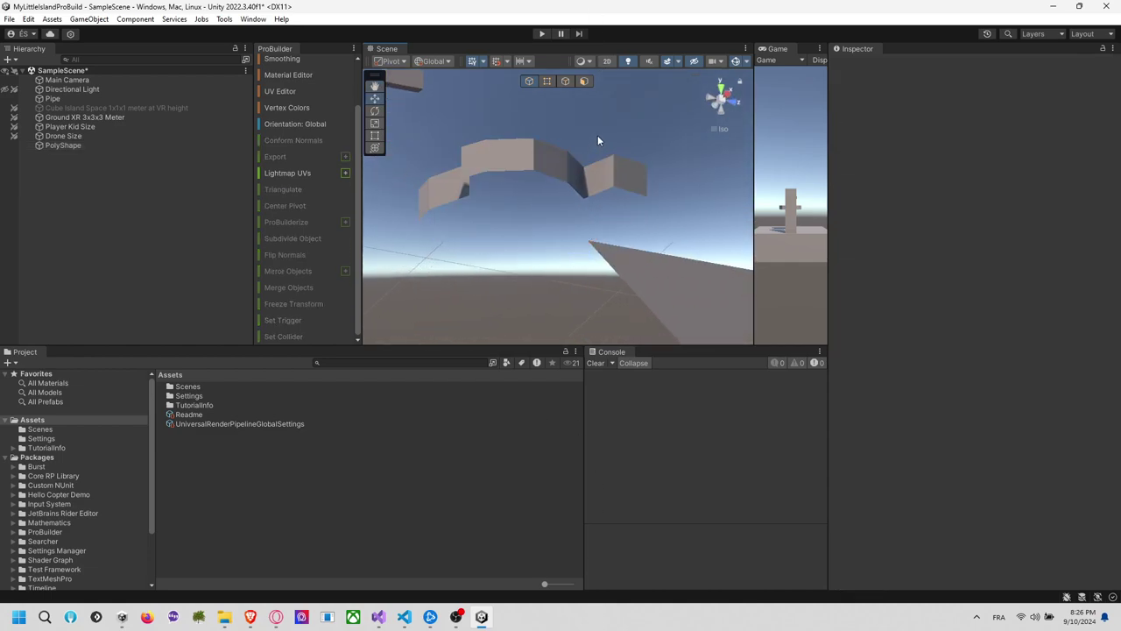
click(512, 176)
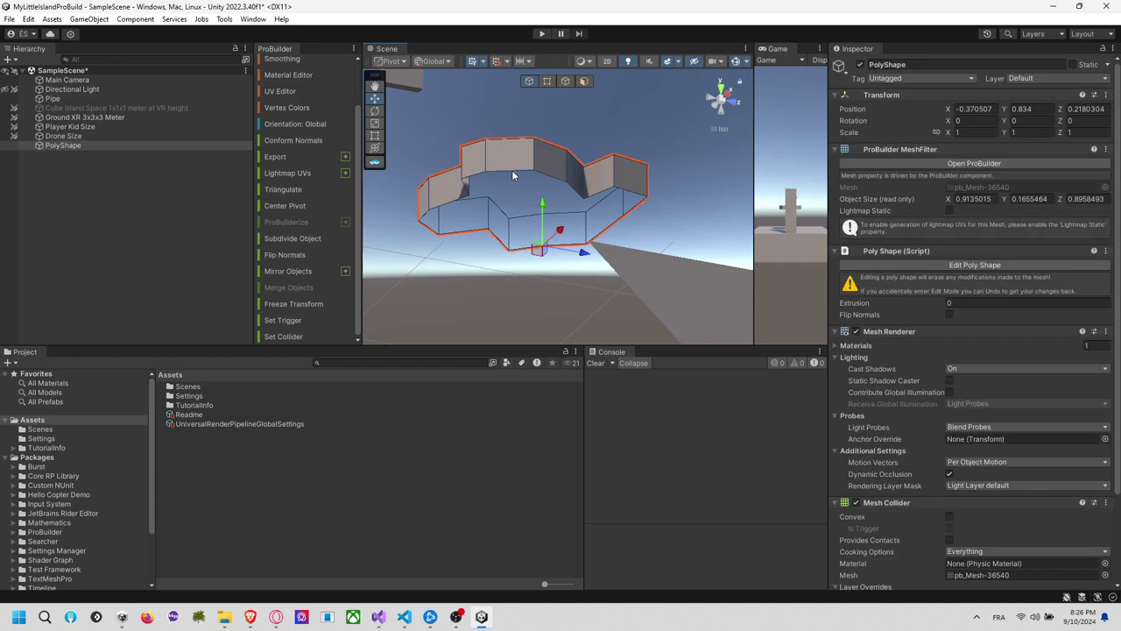
click(548, 81)
scroll(529, 172, up, 2)
click(374, 232)
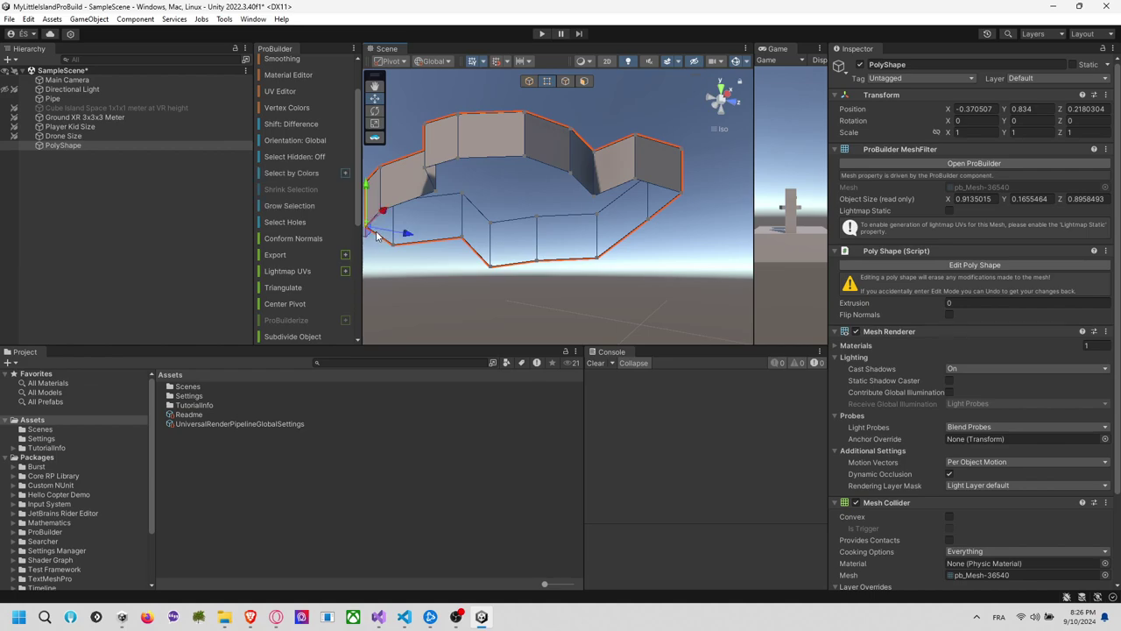
Select the bottom edges of the island wall along its near side, using edge selection
click(566, 80)
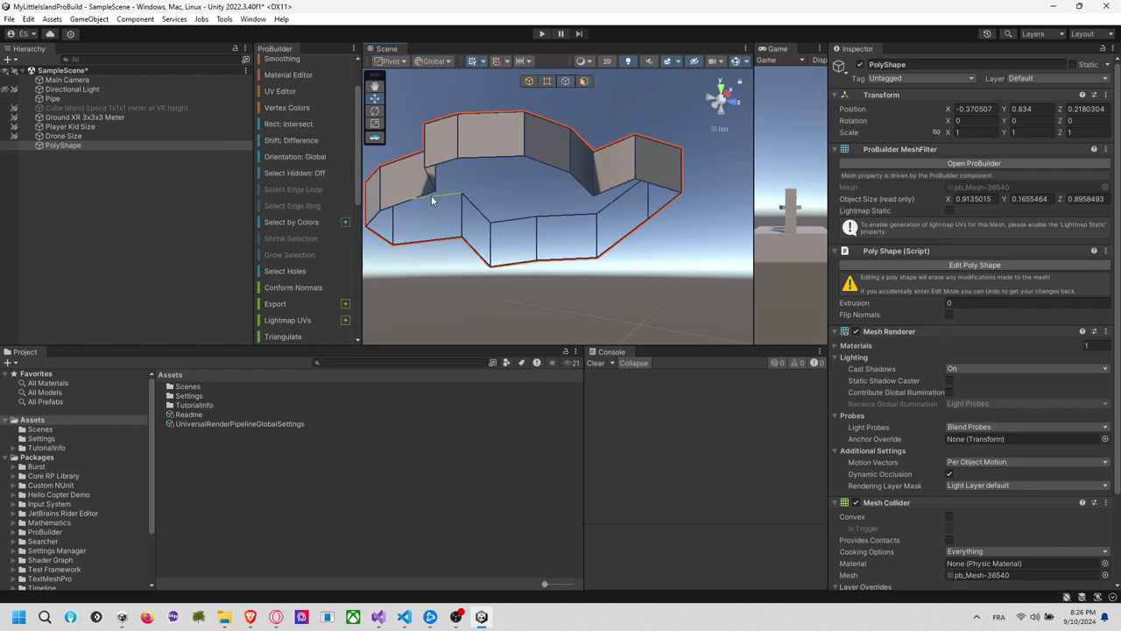
click(382, 239)
shift+click(374, 224)
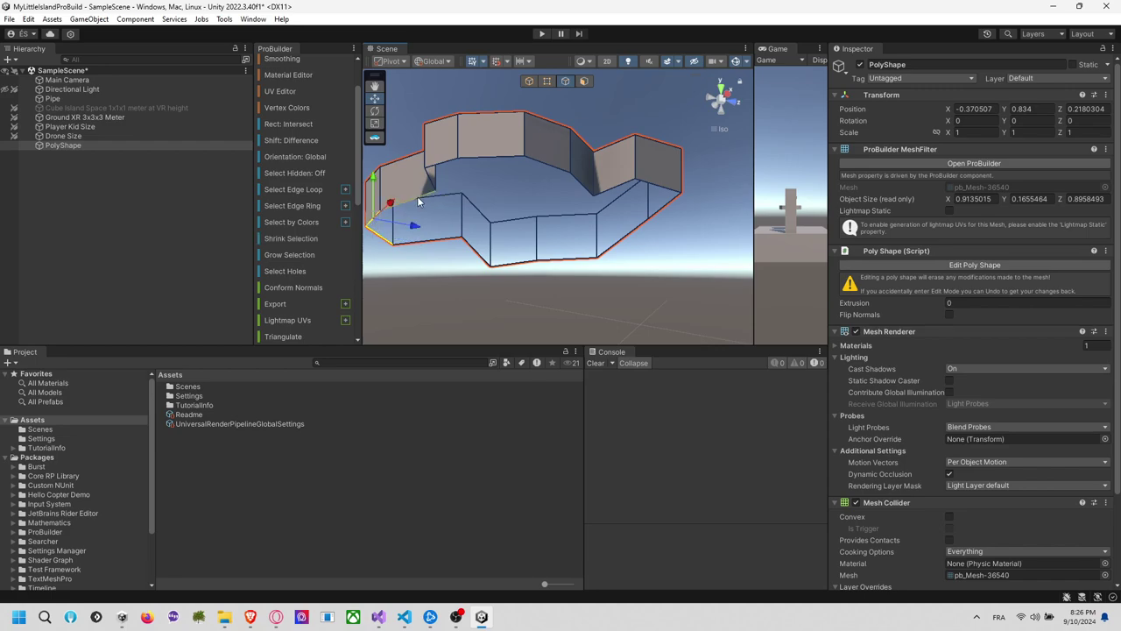
shift+click(419, 199)
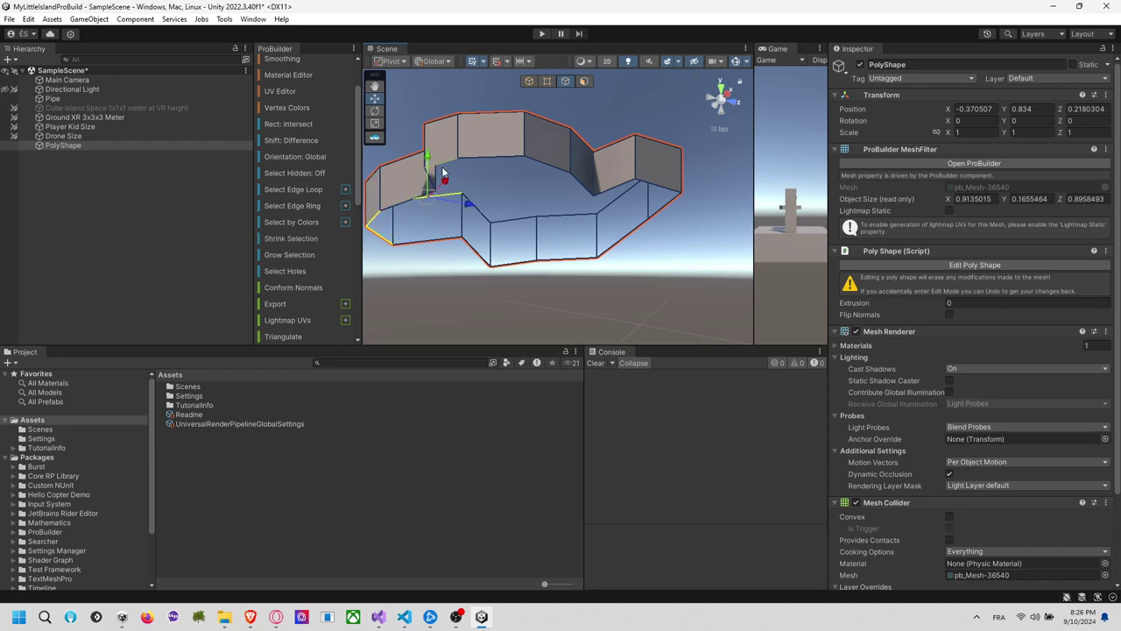
click(402, 201)
shift+click(380, 242)
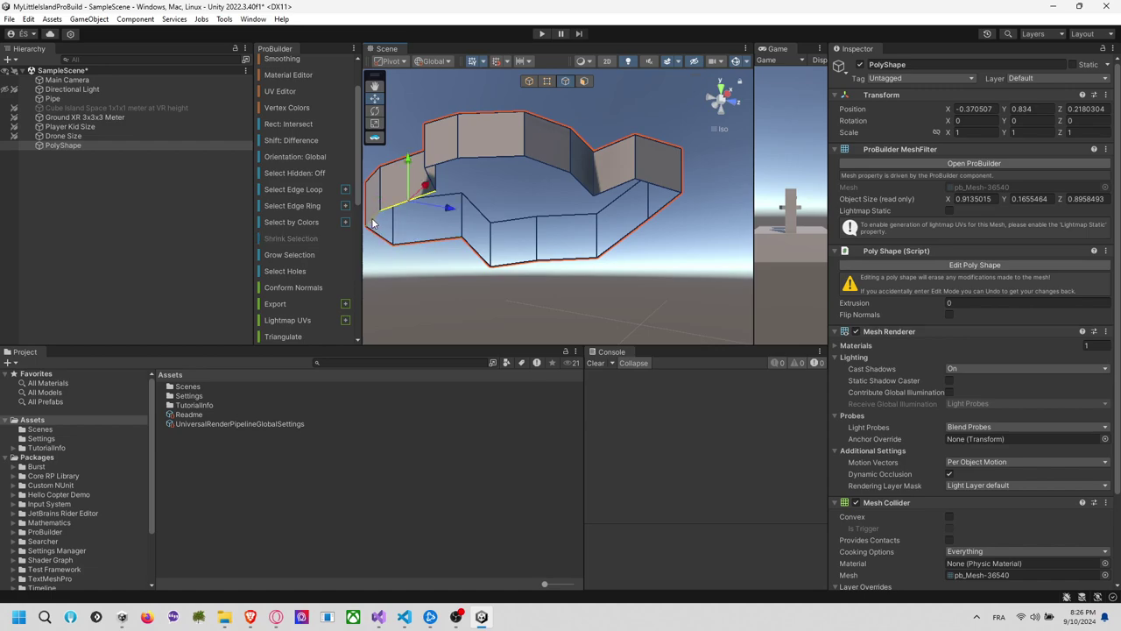
shift+click(442, 241)
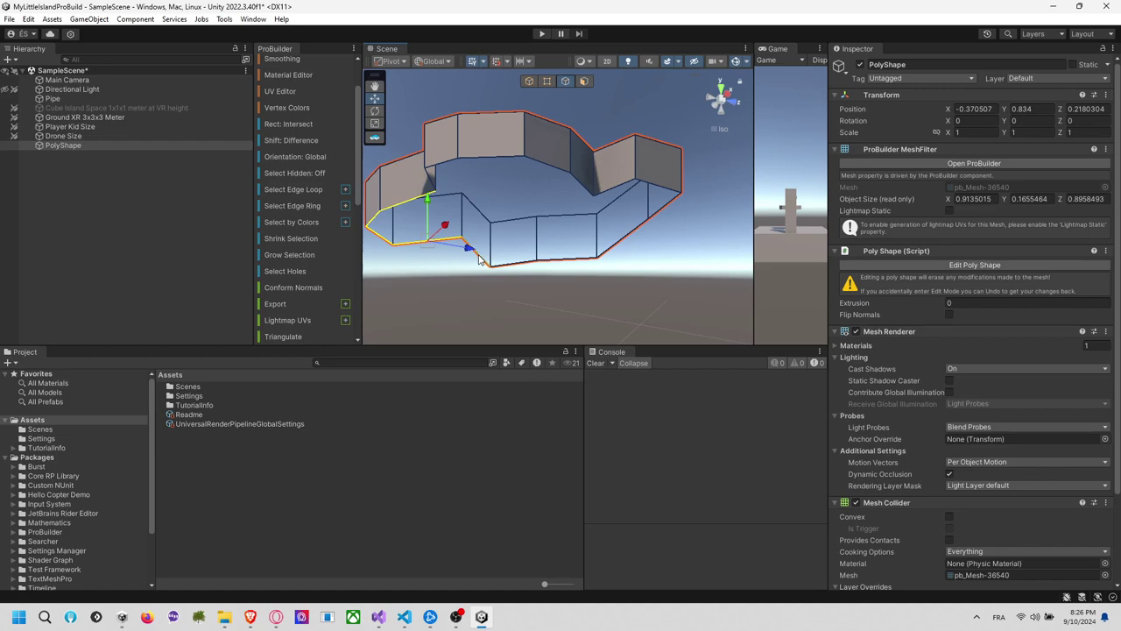
shift+click(478, 254)
shift+click(514, 264)
shift+click(568, 261)
shift+click(617, 245)
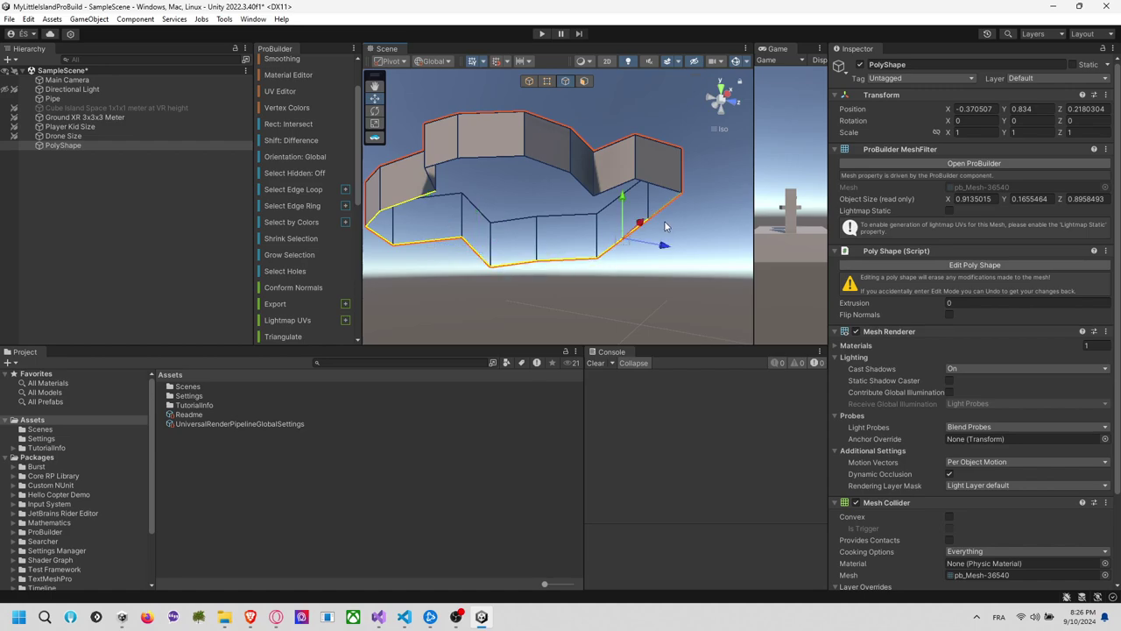
Add the remaining bottom edges around the island's far side to the selection, completing the underside outline
shift+click(665, 207)
shift+click(657, 186)
shift+click(620, 193)
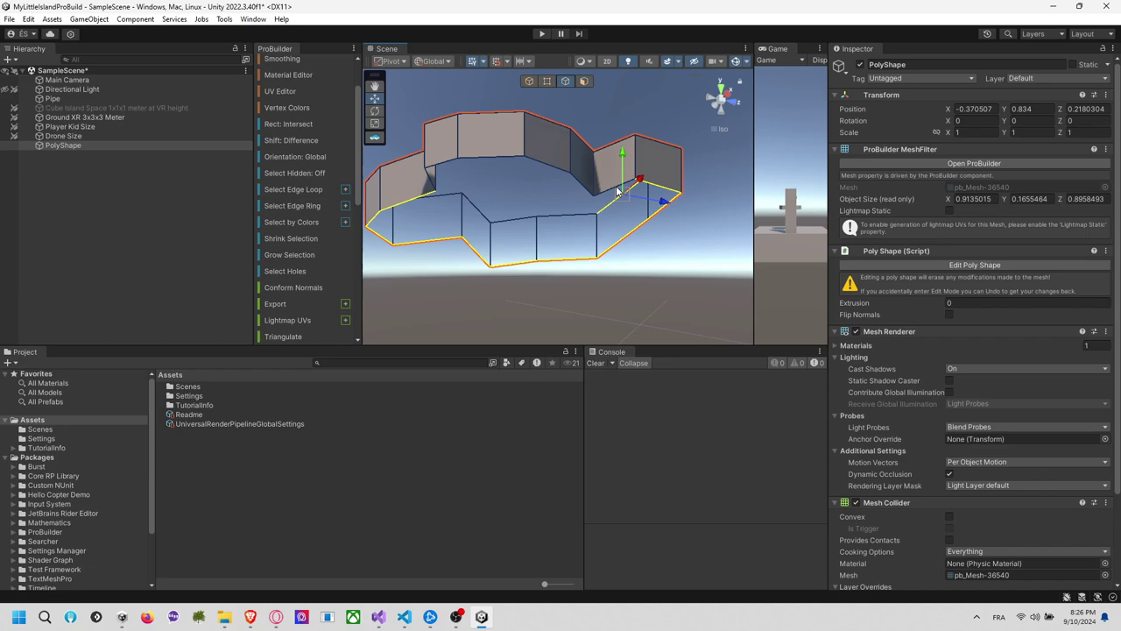
shift+click(616, 192)
shift+click(616, 191)
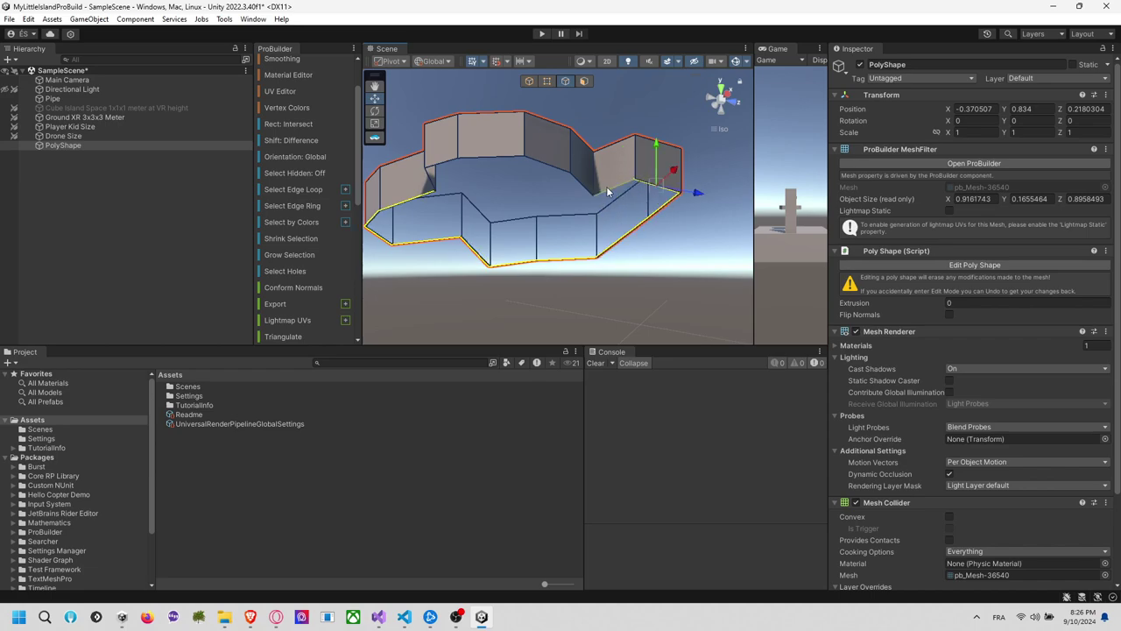
shift+click(607, 188)
click(578, 180)
key(ctrl+z)
shift+click(578, 181)
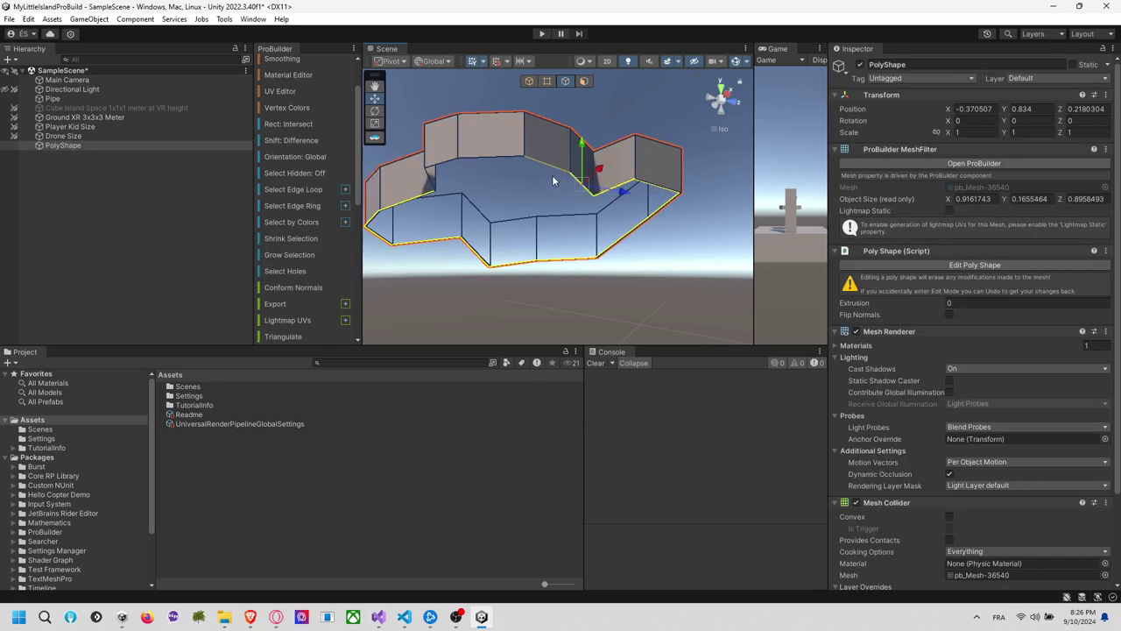
shift+click(494, 155)
shift+click(445, 169)
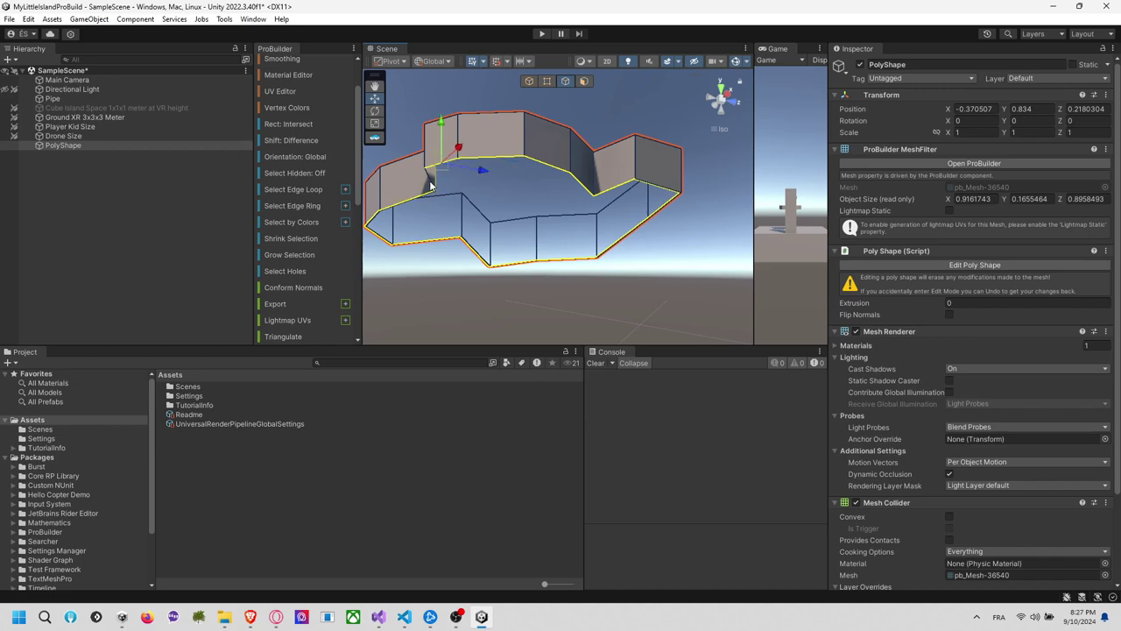
Close the open underside of the island with Fill Hole
scroll(429, 184, up, 2)
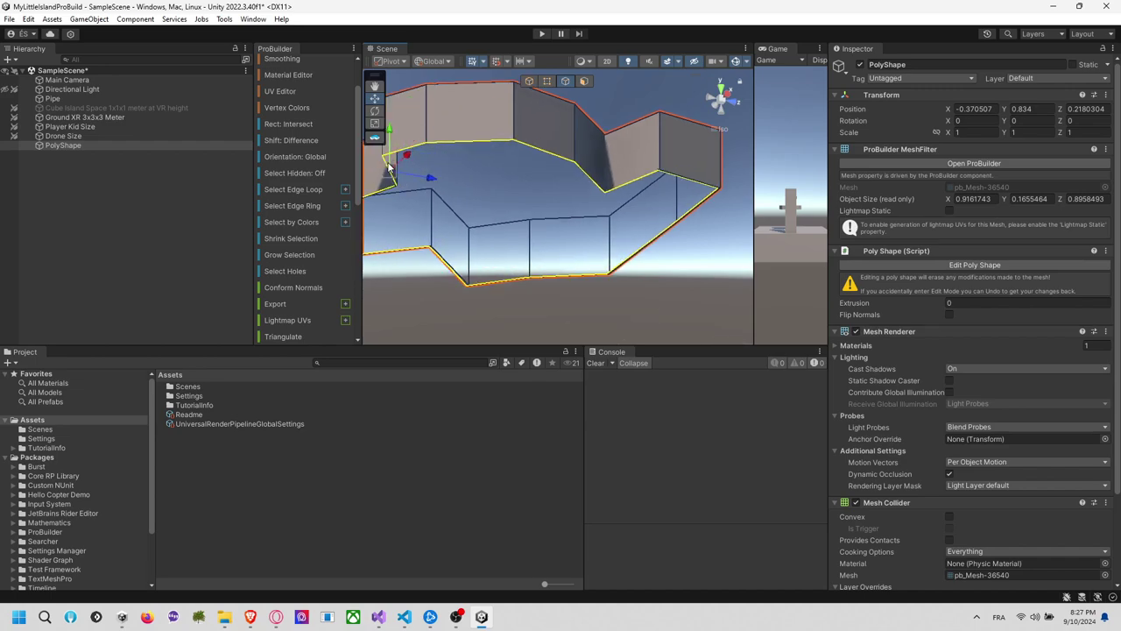
scroll(385, 184, down, 1)
scroll(299, 237, down, 3)
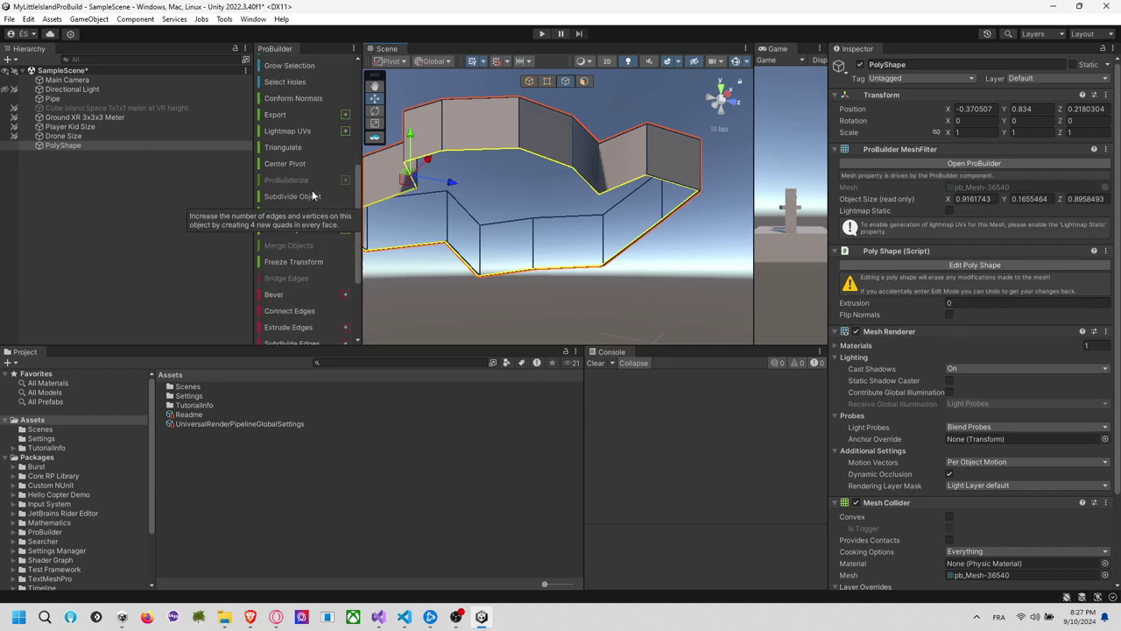
scroll(303, 232, down, 4)
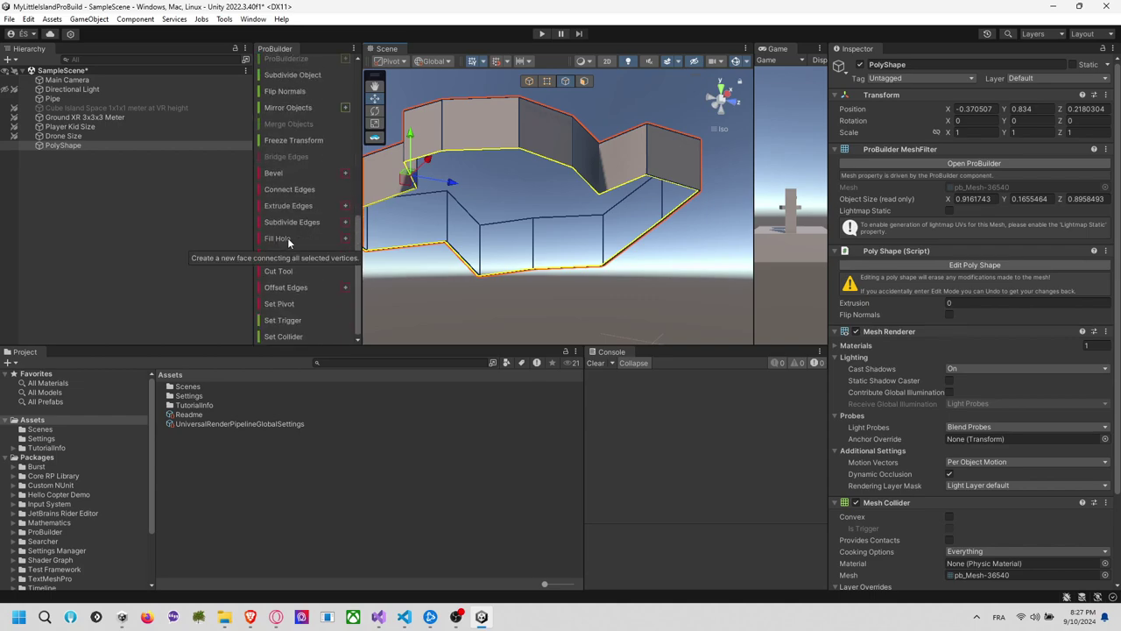
click(287, 238)
scroll(522, 245, down, 1)
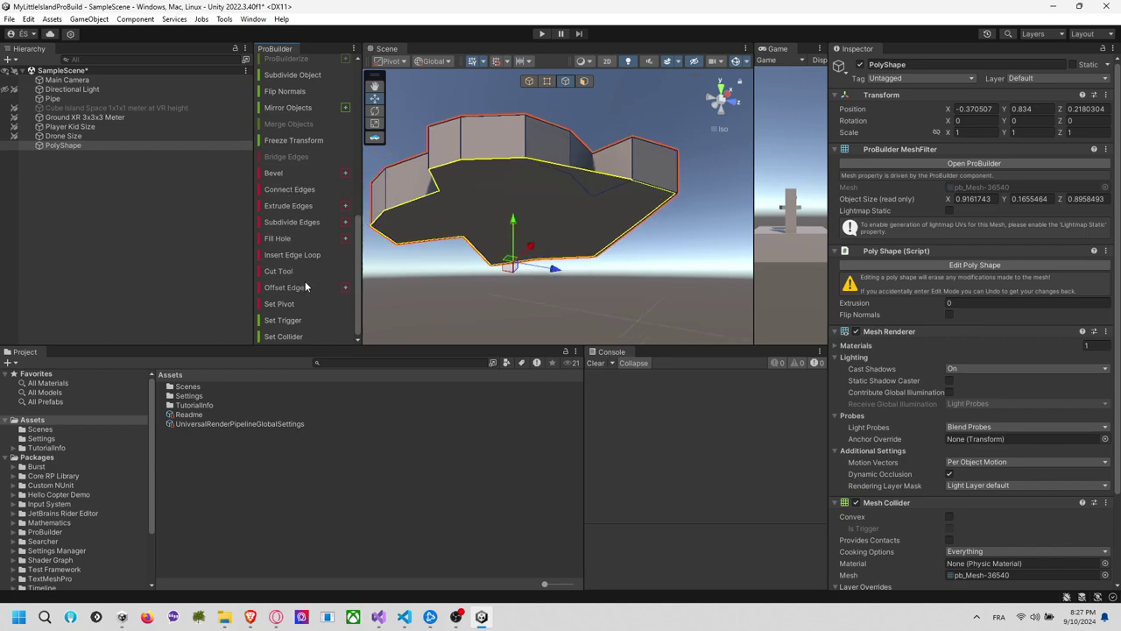
Try extruding the underside edges and the bottom face of the island, undoing each extrusion
click(296, 206)
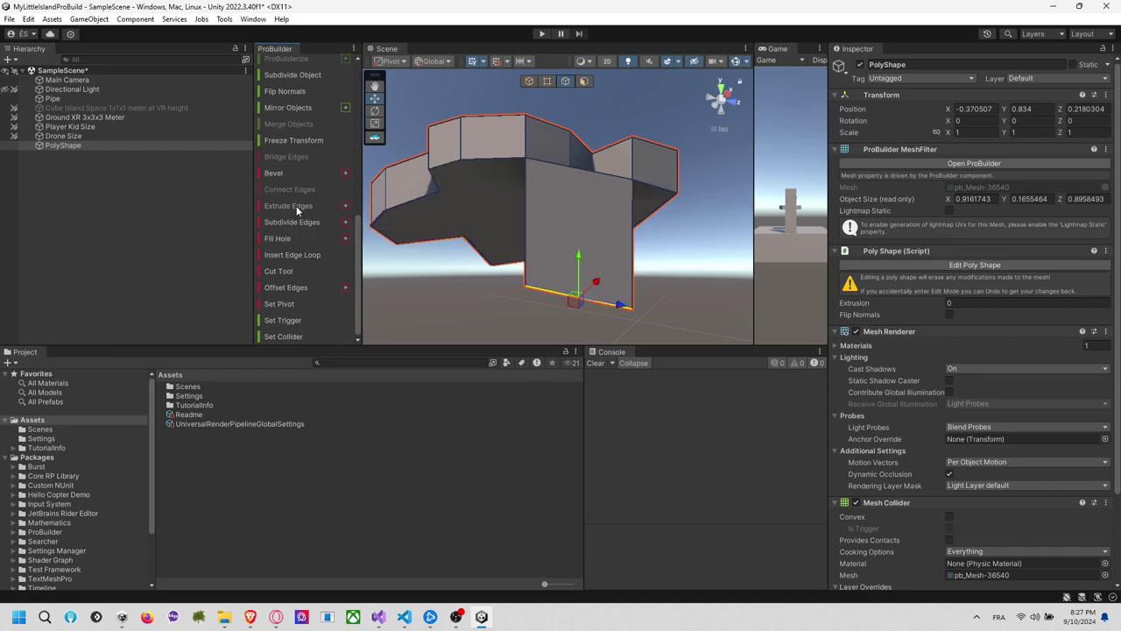
key(ctrl+z)
click(584, 81)
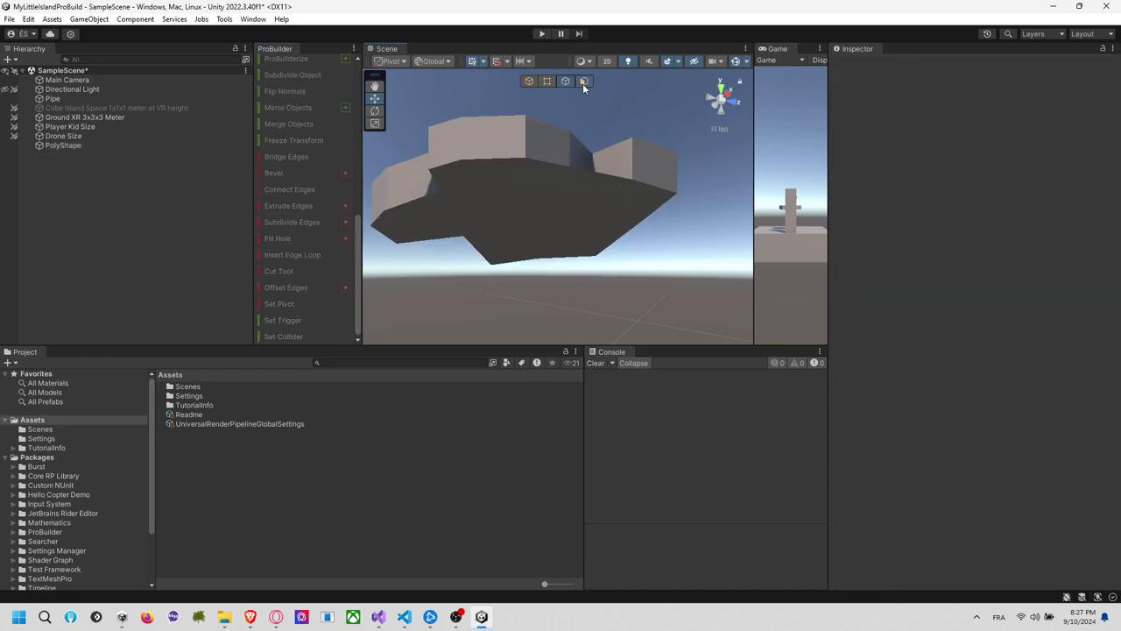
click(546, 199)
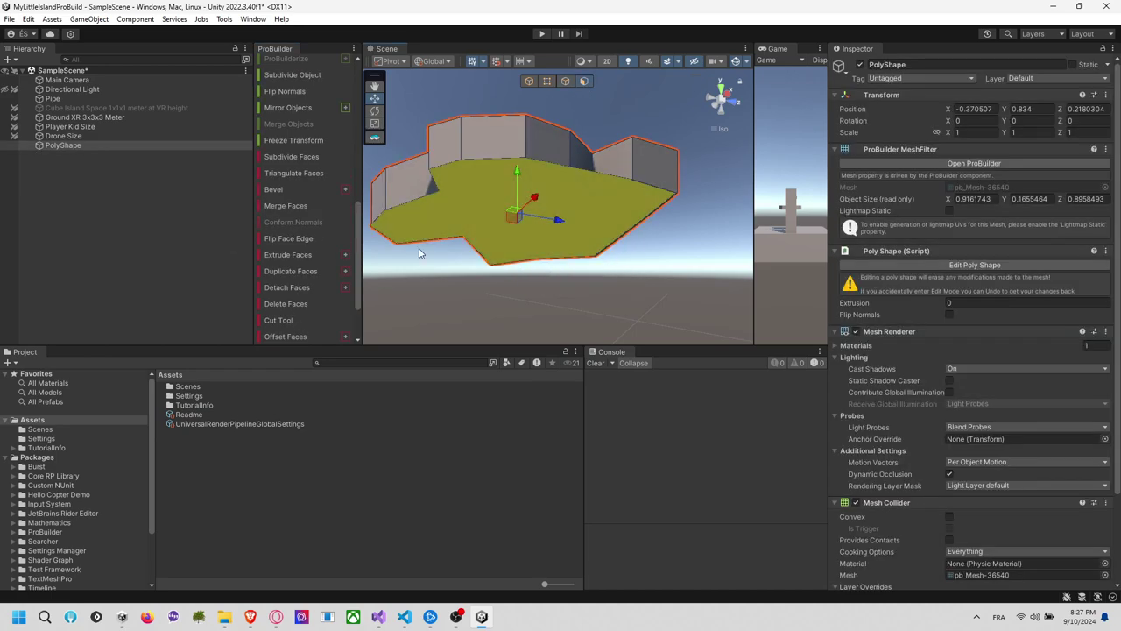
click(292, 254)
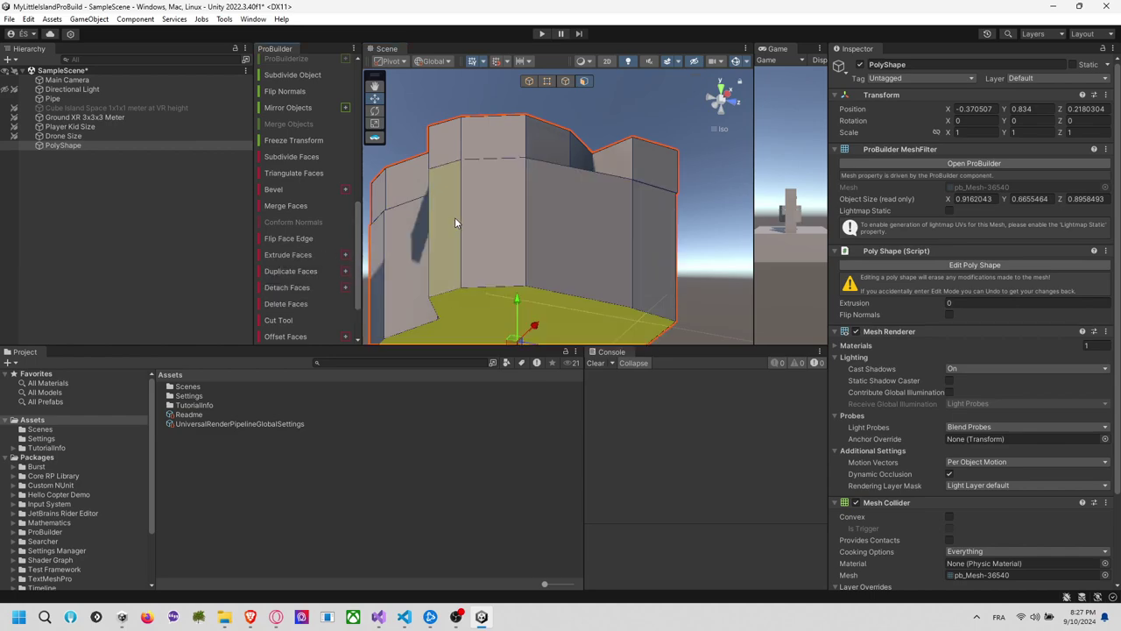
drag(518, 282, 532, 226)
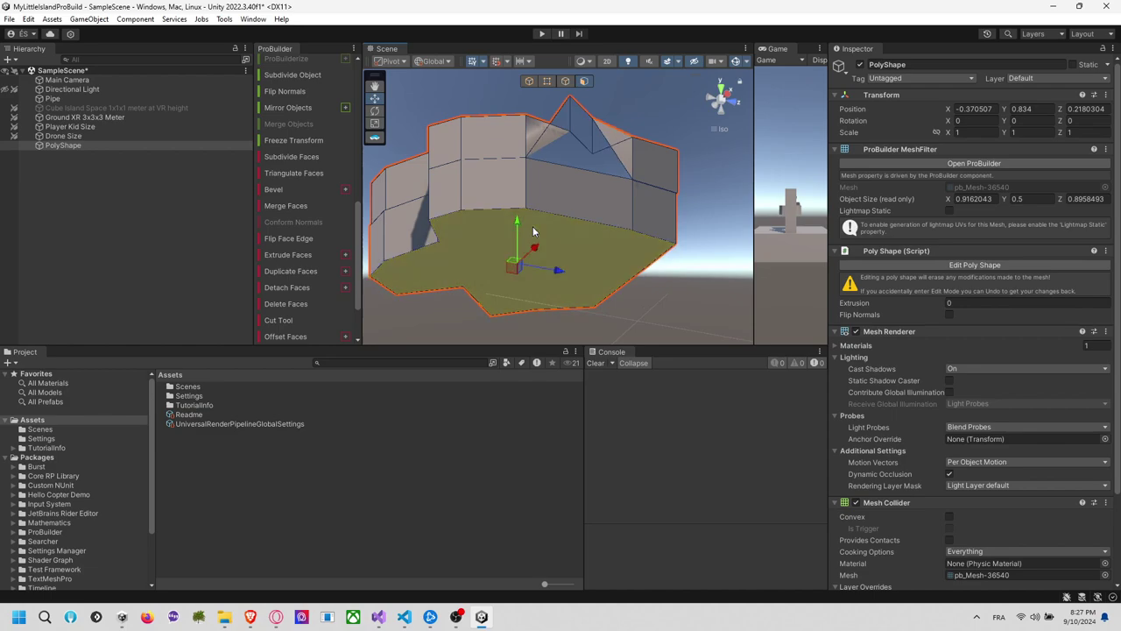
key(ctrl+z)
key(ctrl+z)
key(ctrl+z)
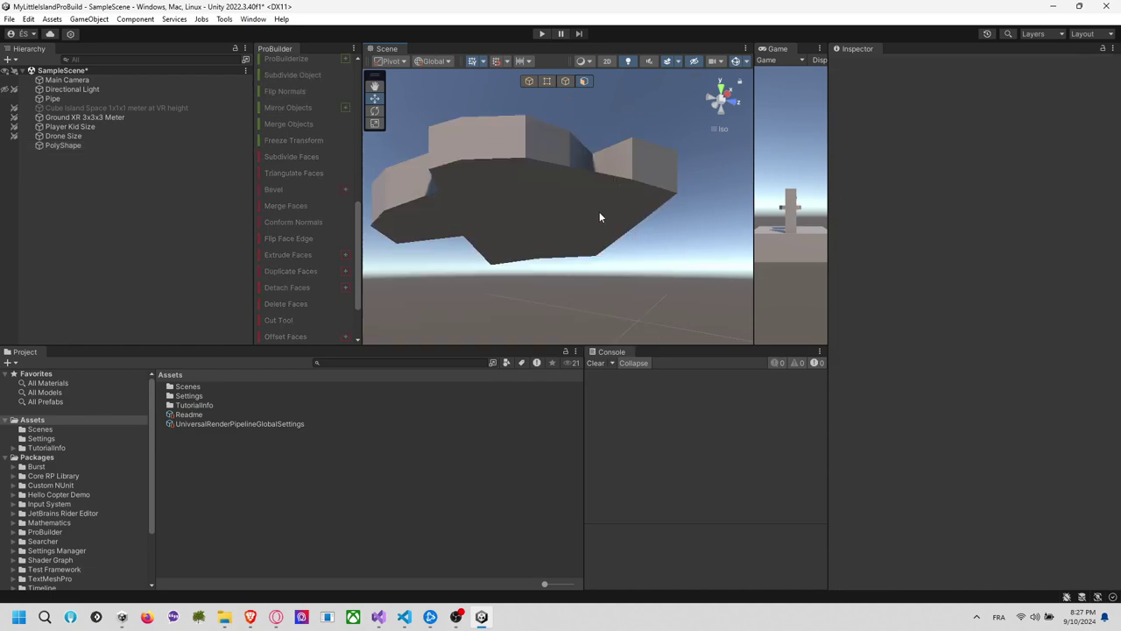
Delete the underside face as a trial and restore it
key(ctrl+y)
alt+drag(598, 218, 609, 190)
middle_drag(597, 200, 611, 175)
click(611, 175)
click(610, 177)
click(620, 180)
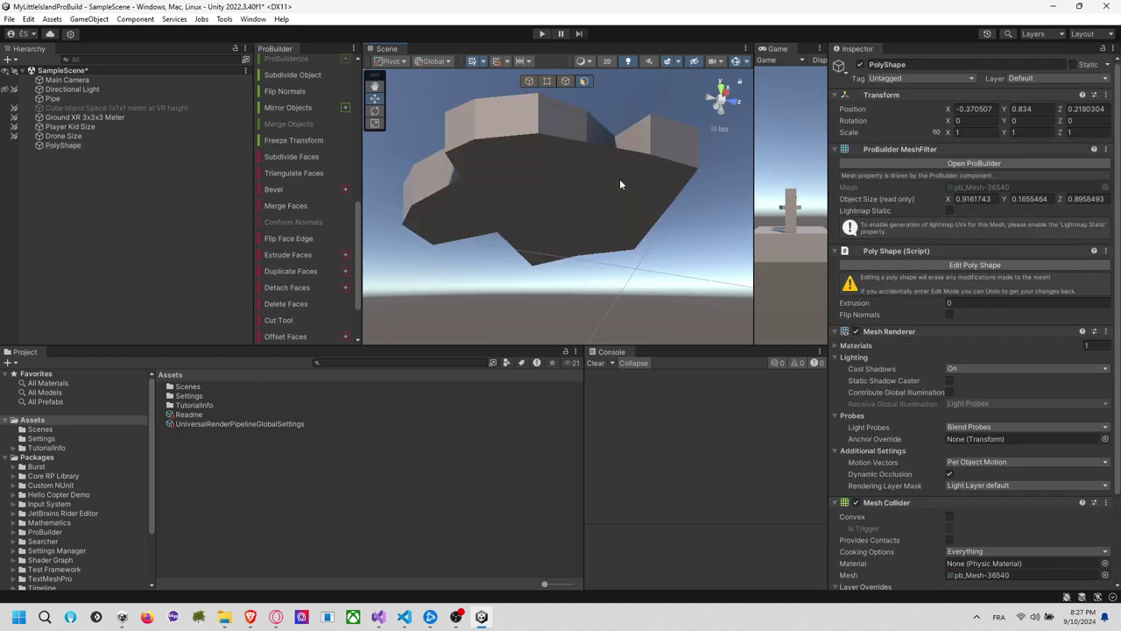
click(621, 180)
key(Delete)
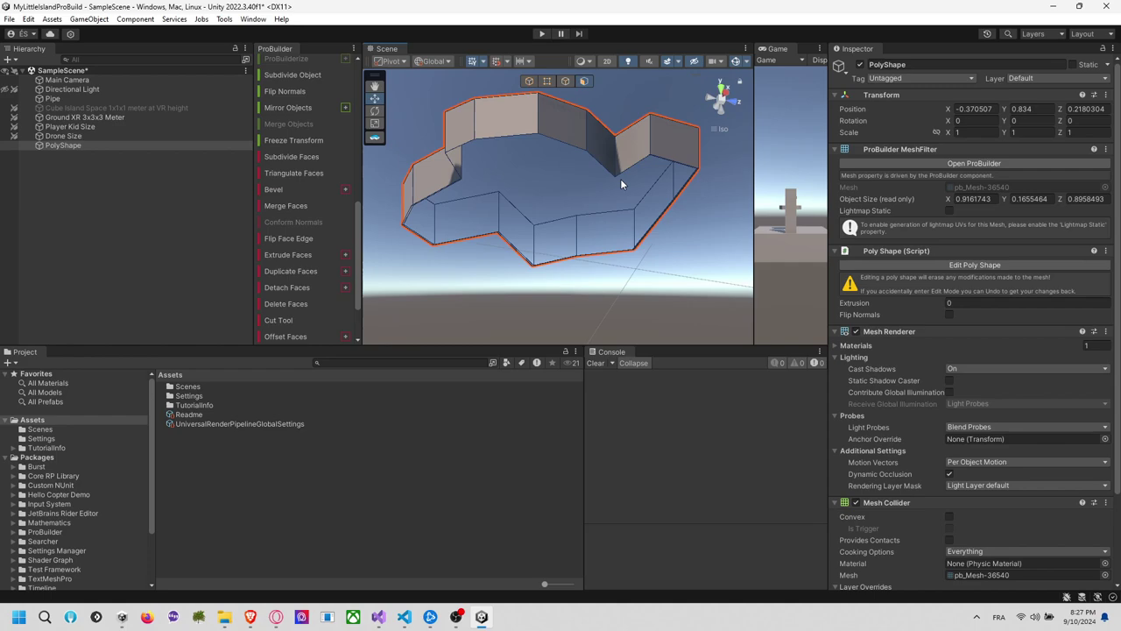
key(ctrl+z)
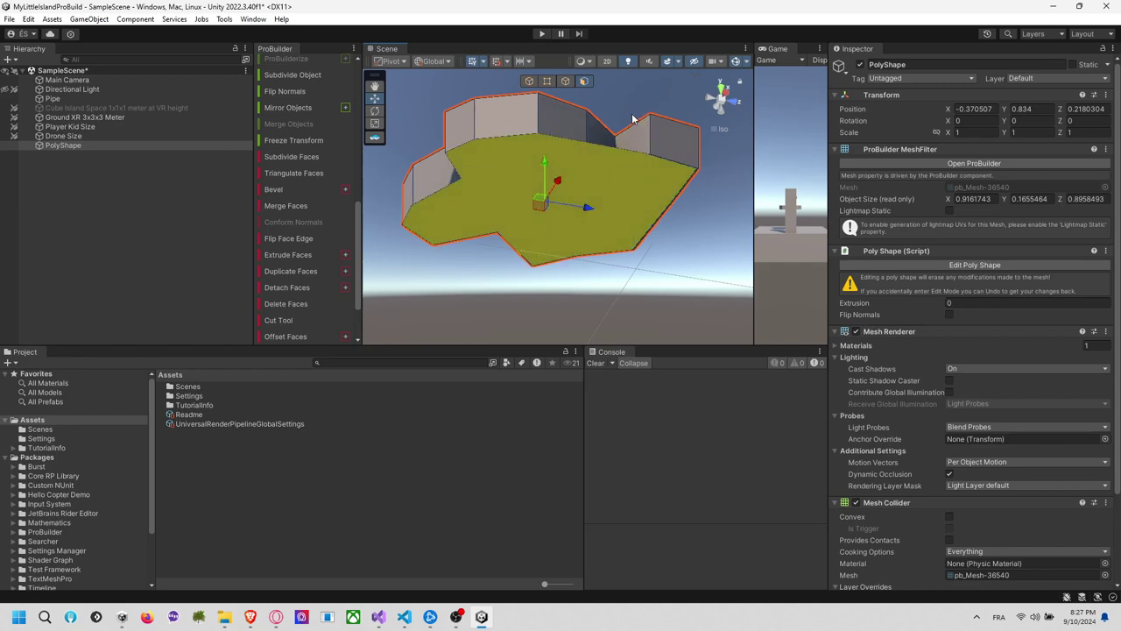
Select the face closing the island's underside and delete it to reopen the bottom
middle_drag(635, 119, 628, 147)
alt+drag(627, 135, 632, 405)
right_drag(631, 399, 588, 170)
click(615, 161)
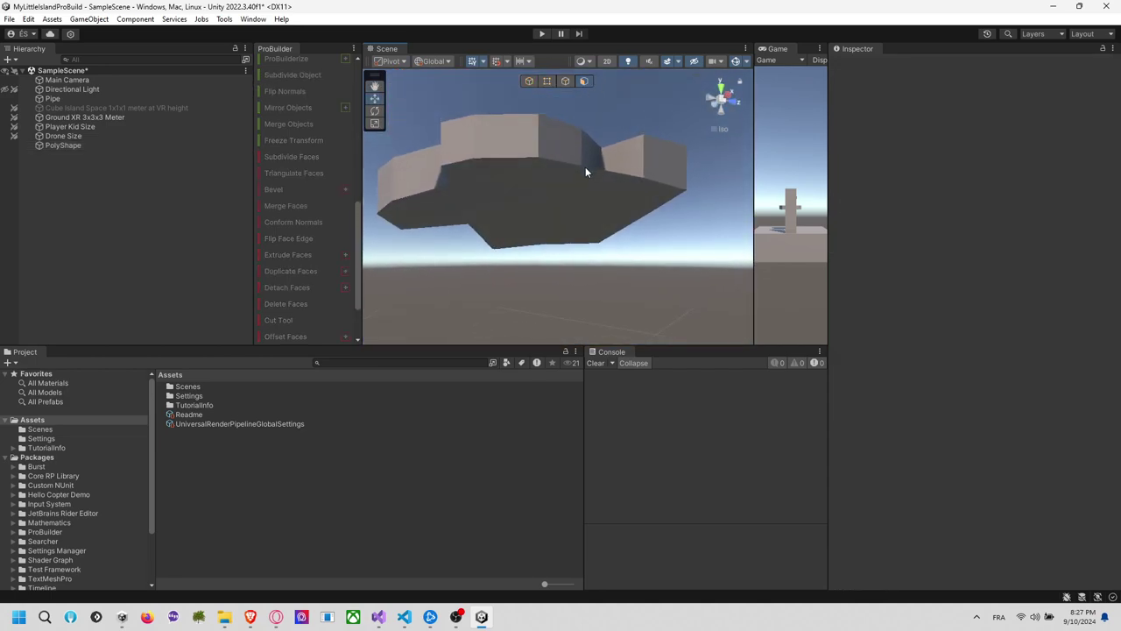
click(578, 224)
right_drag(578, 225, 592, 185)
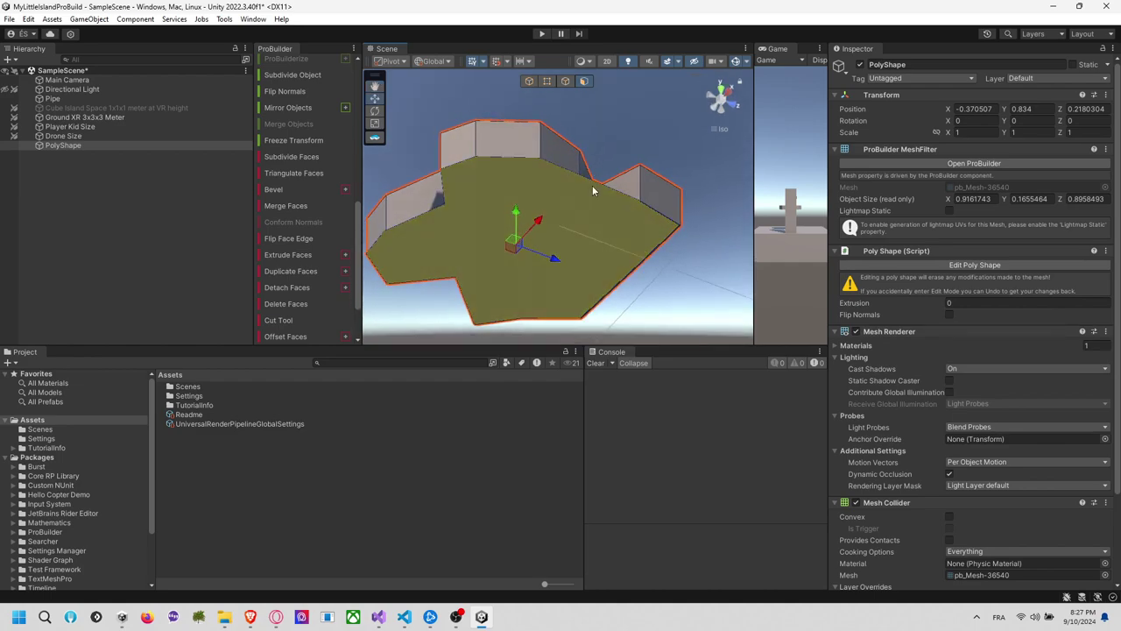
scroll(590, 188, up, 3)
middle_drag(590, 192, 637, 137)
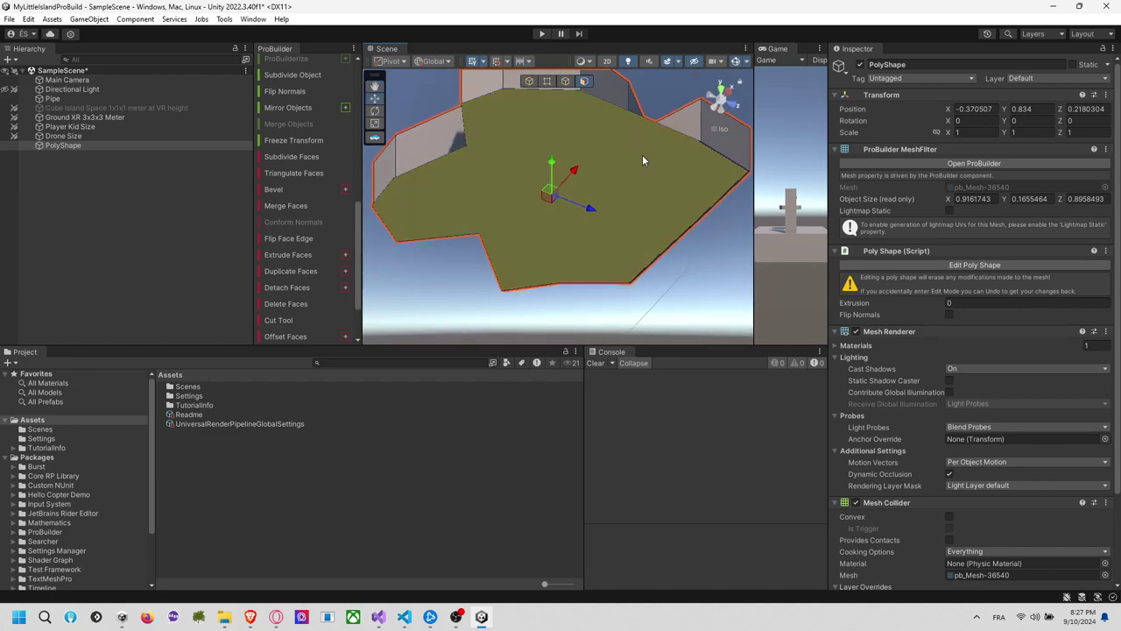
click(644, 161)
click(643, 161)
key(BackSpace)
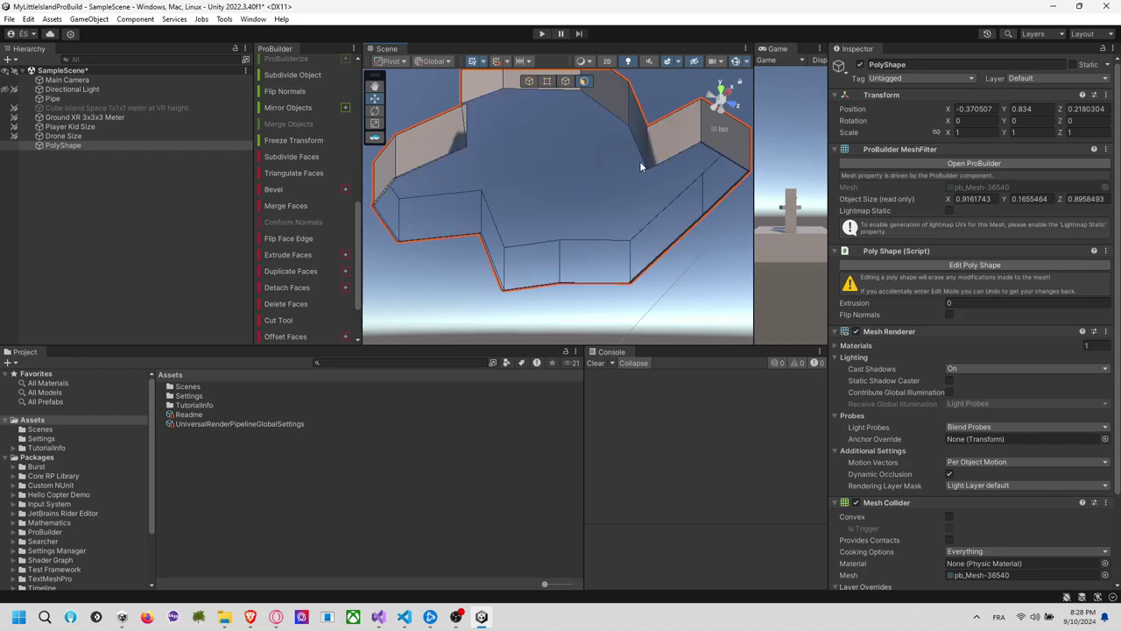
Try Fill Hole with only some of the far-side bottom edges selected, and undo it
click(640, 148)
middle_drag(622, 170, 643, 195)
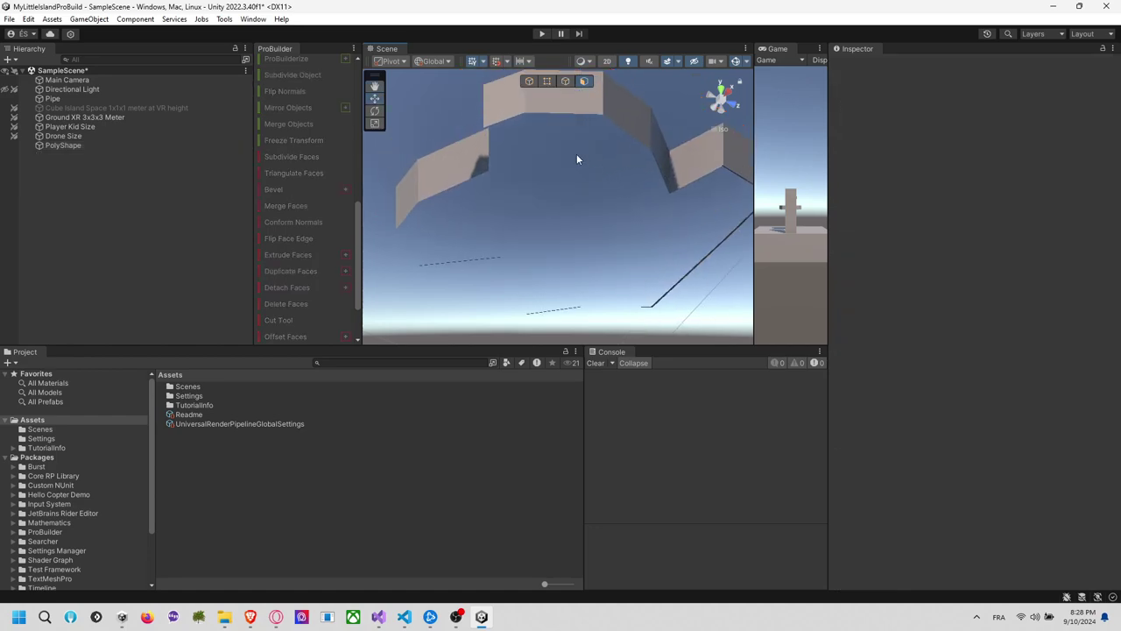
click(547, 81)
right_drag(597, 176, 562, 157)
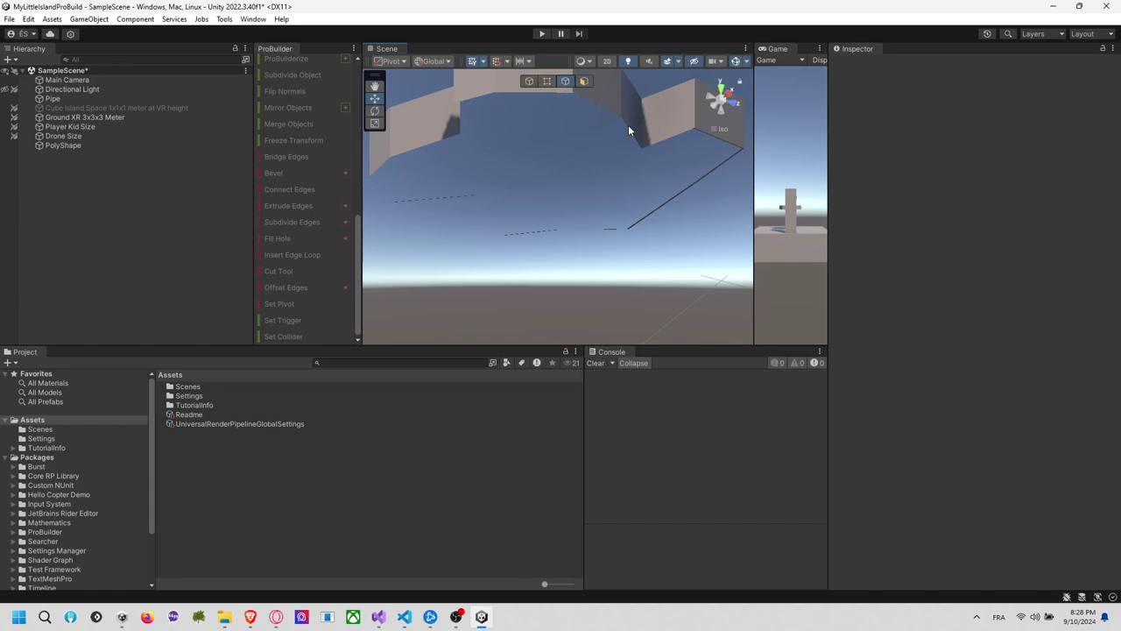
click(628, 127)
click(628, 128)
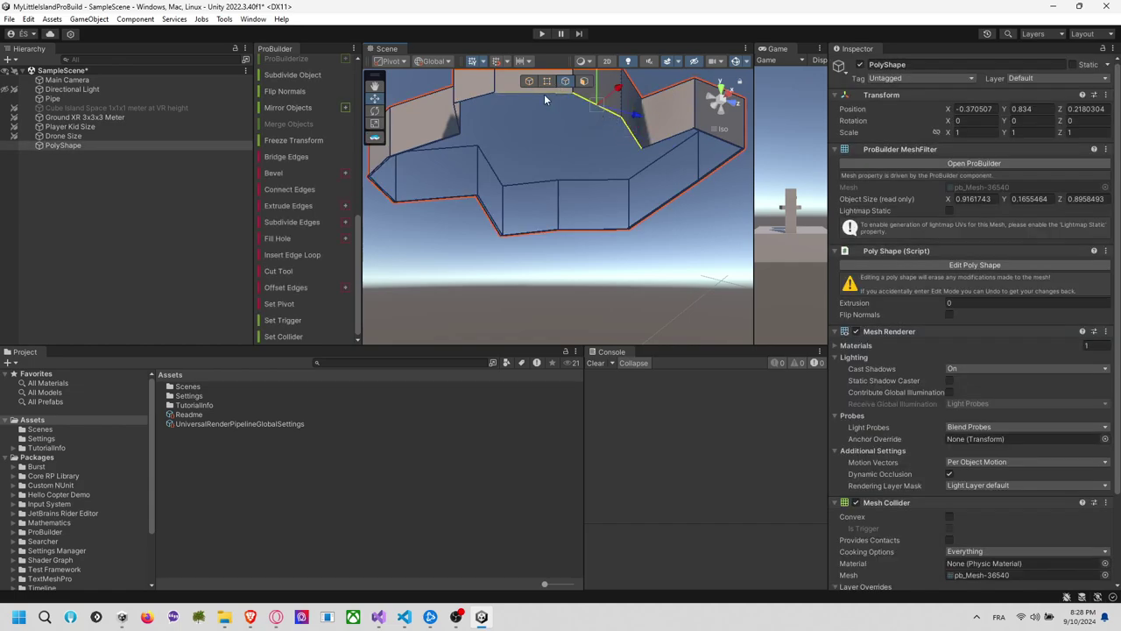
shift+click(479, 95)
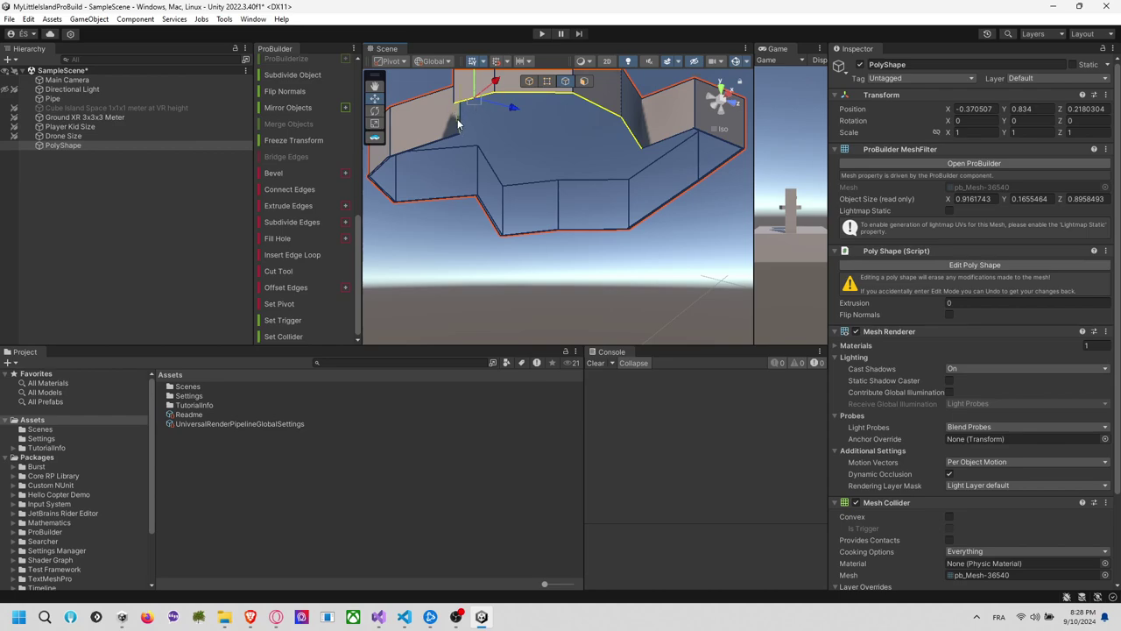
shift+click(459, 117)
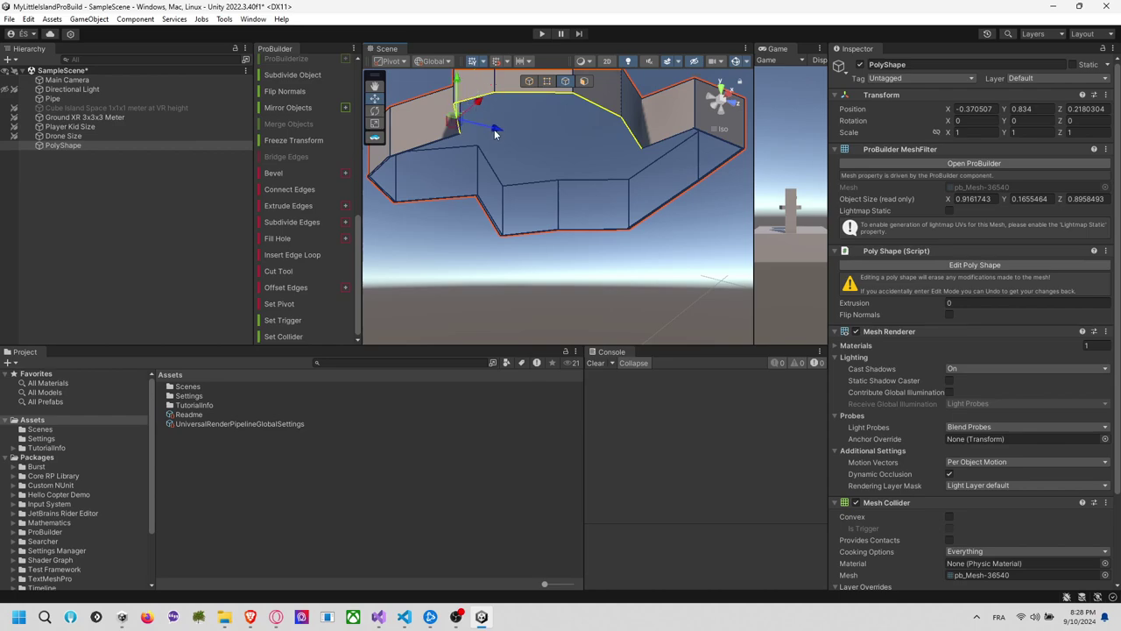
click(281, 238)
key(ctrl+z)
Move the vertical edge at the inward notch of the island wall outward along X to widen the outline
click(643, 129)
right_drag(659, 104, 673, 282)
middle_drag(668, 165, 666, 212)
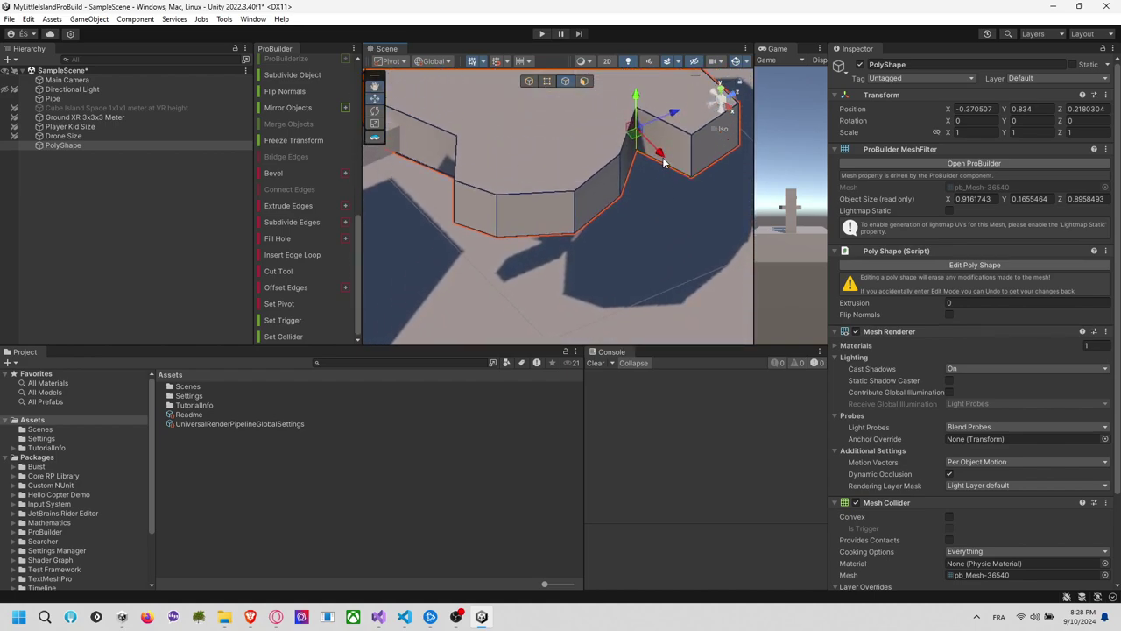
drag(658, 156, 672, 231)
right_drag(674, 232, 641, 114)
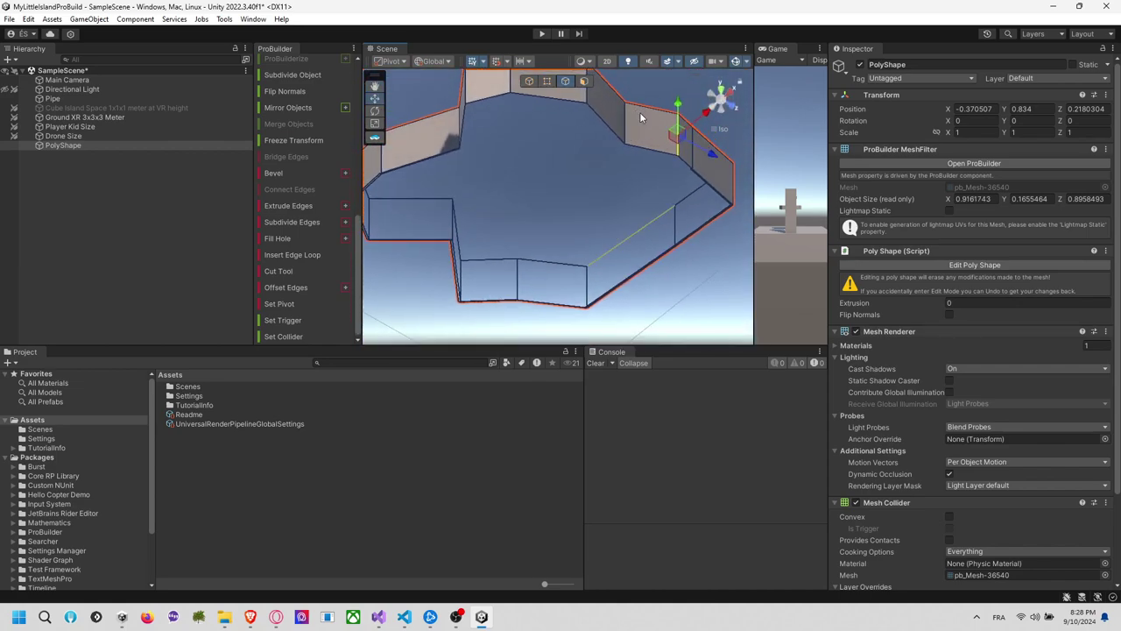
Close the island's open underside with Fill Hole, starting from a single far-side bottom rim edge
click(614, 134)
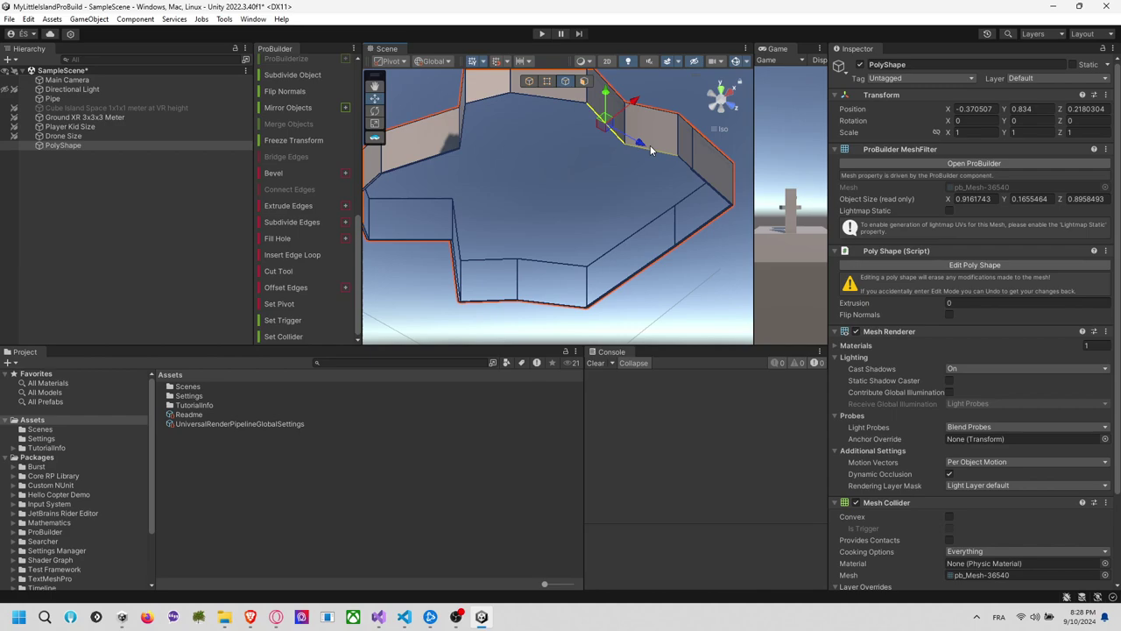
click(650, 149)
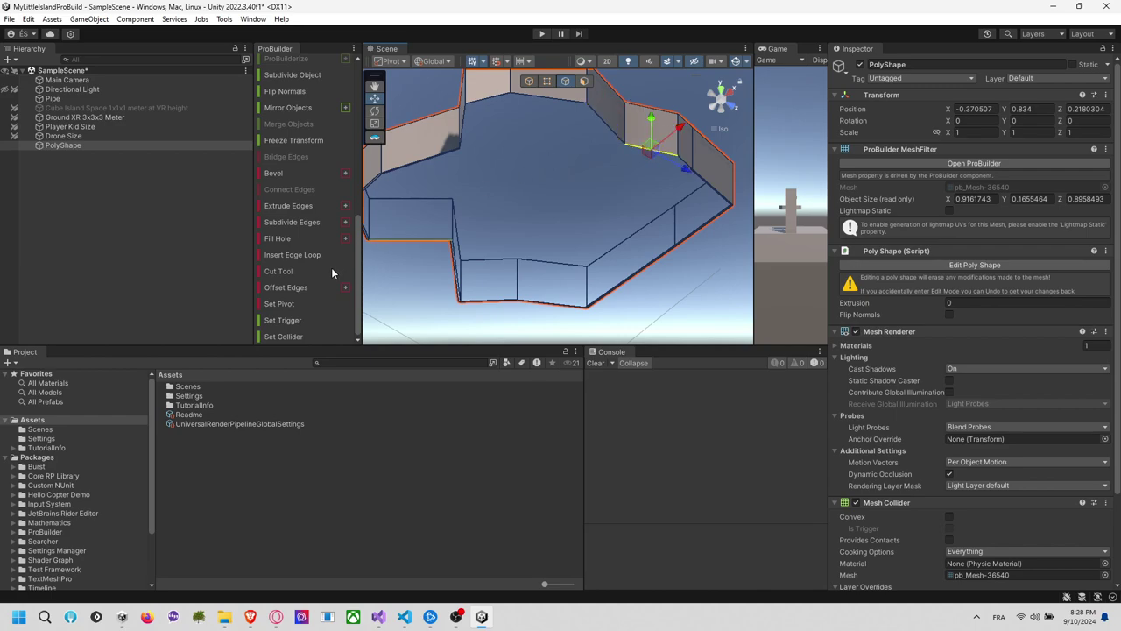
click(298, 236)
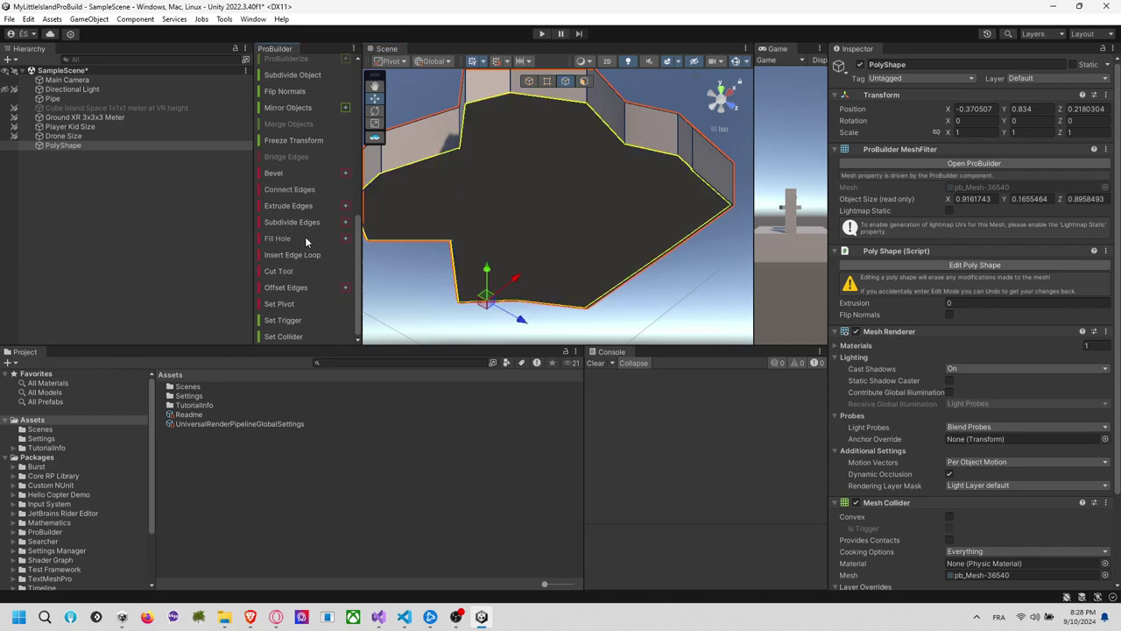
click(675, 114)
alt+drag(675, 120, 680, 286)
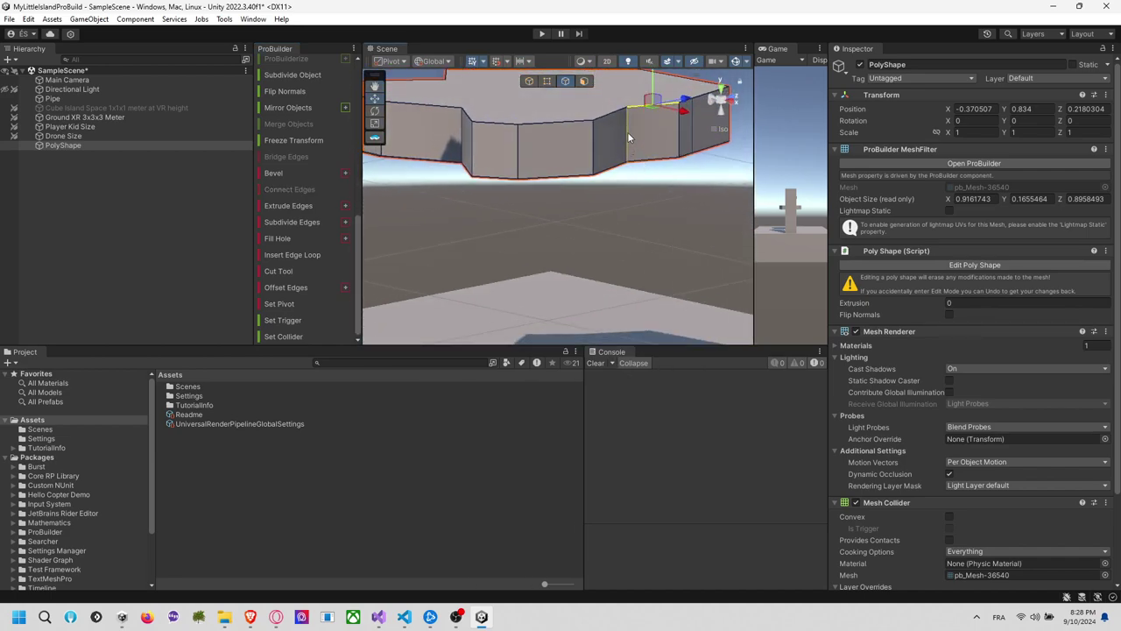
alt+drag(627, 135, 648, 266)
Move the vertical edge at the island's outer corner outward along X until the mesh is about 0.99 m wide in X
mouse_move(662, 192)
mouse_down()
mouse_move(633, 174)
mouse_move(684, 159)
mouse_move(646, 201)
mouse_up()
click(687, 190)
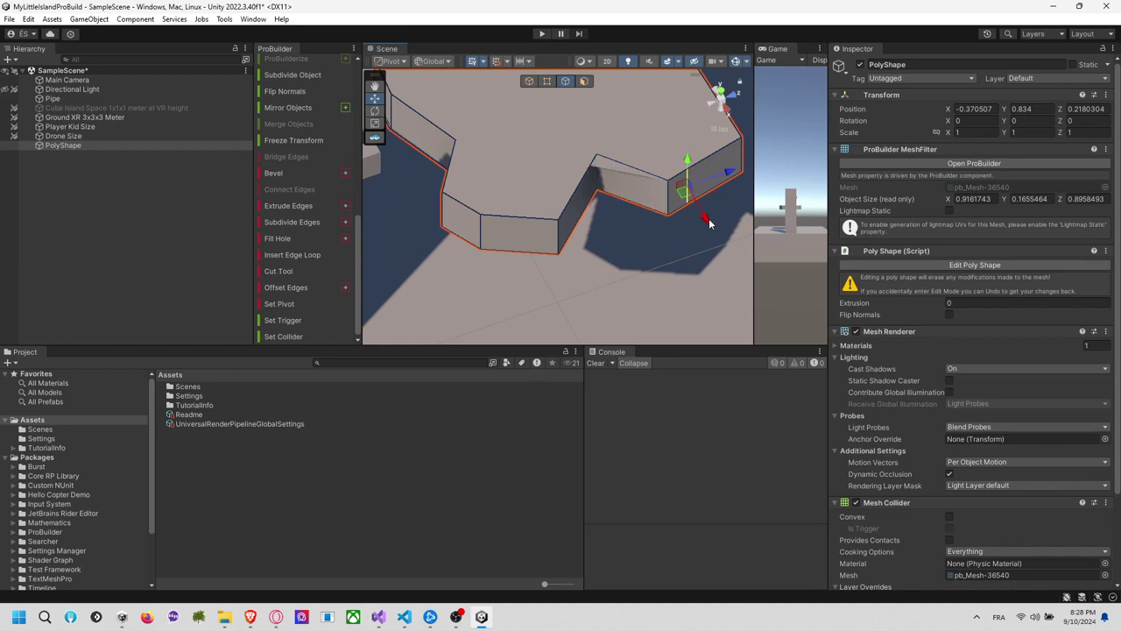
drag(709, 223, 724, 246)
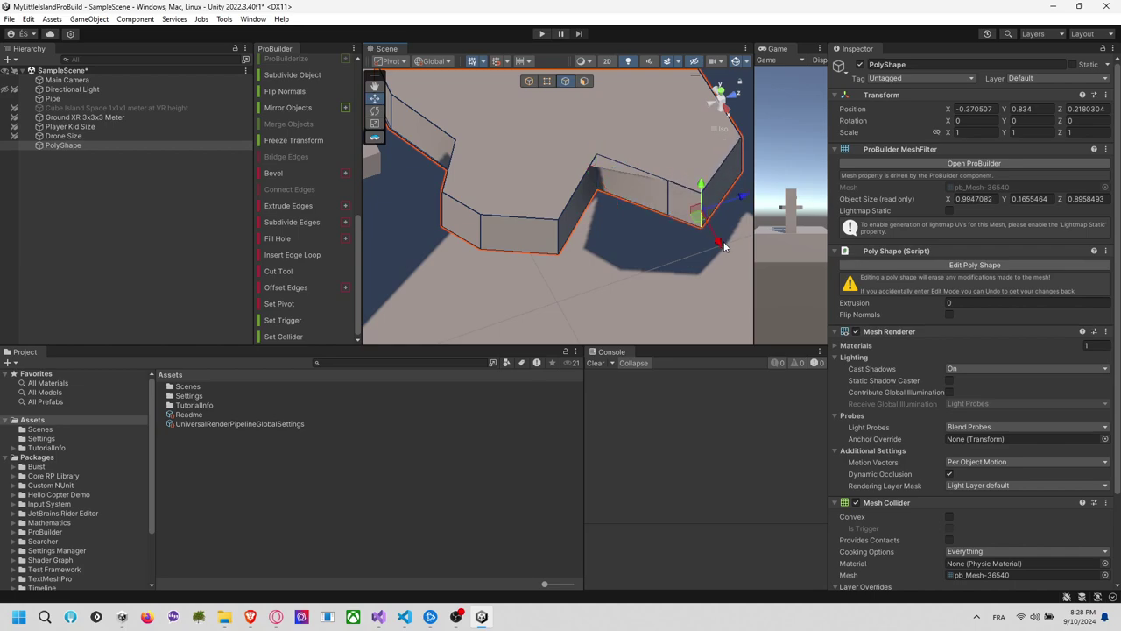
Shift the neighbouring vertical wall edge beside that corner along Z and X to reshape the notch
click(667, 204)
drag(711, 188, 690, 194)
drag(670, 238, 641, 180)
Try to delete the island's top face from the underside view and undo the deletions
alt+drag(683, 214, 672, 67)
right_drag(671, 67, 671, 103)
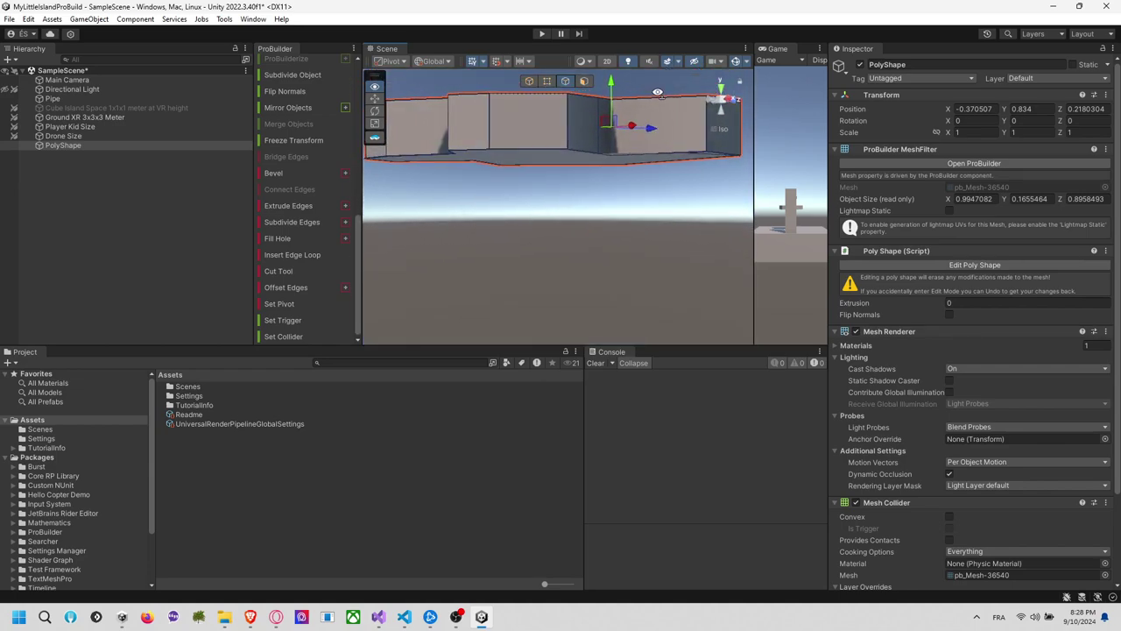
right_drag(671, 205, 650, 107)
alt+drag(652, 106, 603, 96)
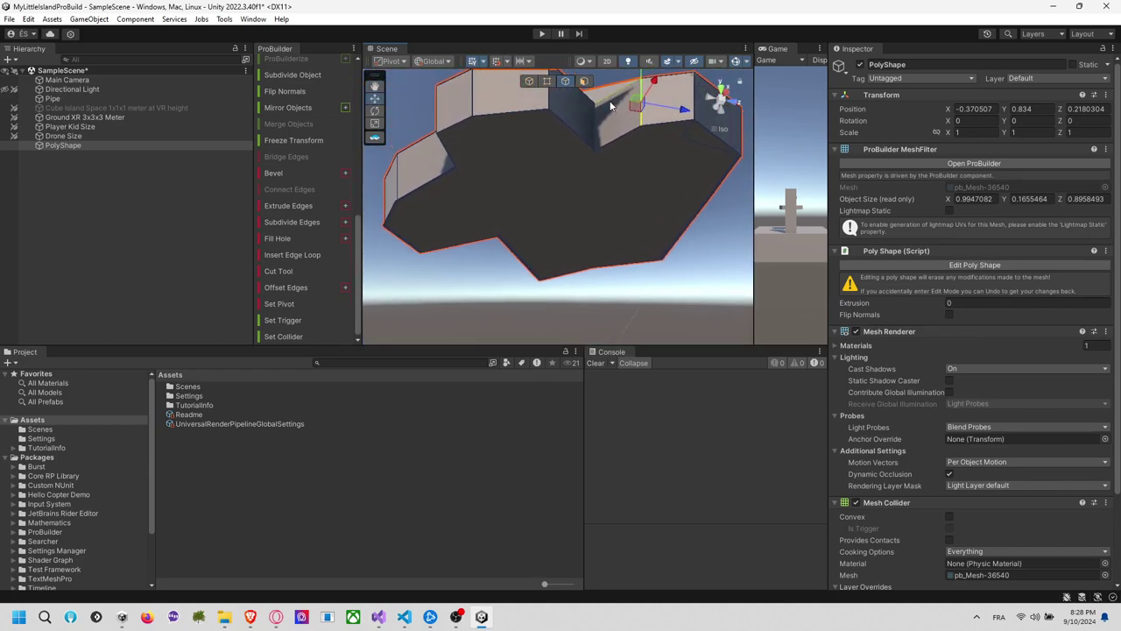
click(583, 81)
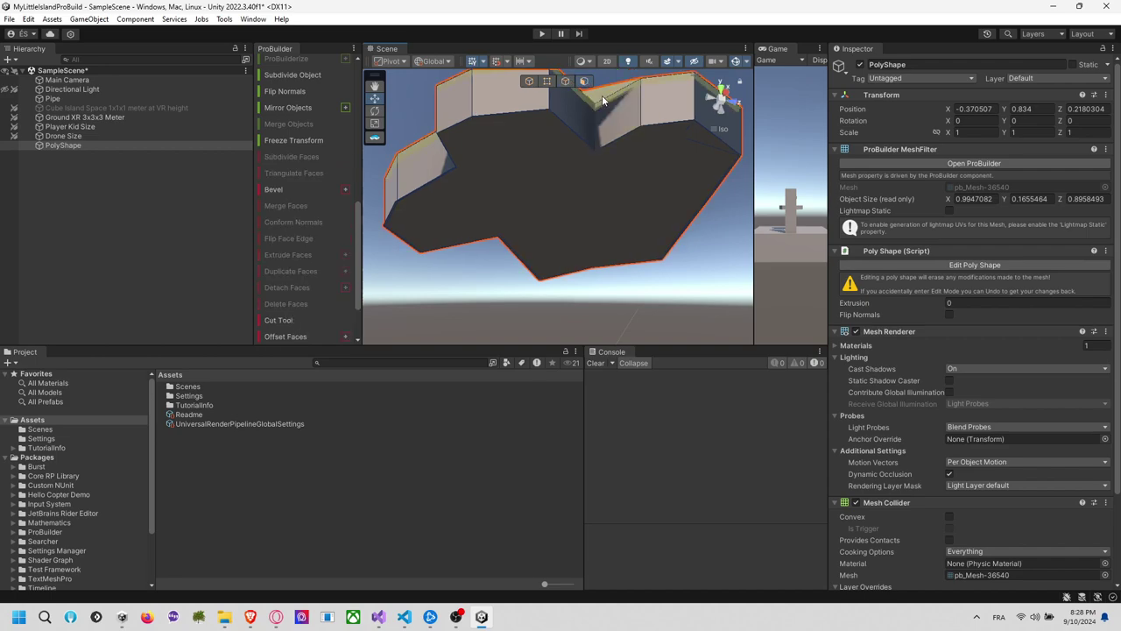
click(601, 92)
key(Delete)
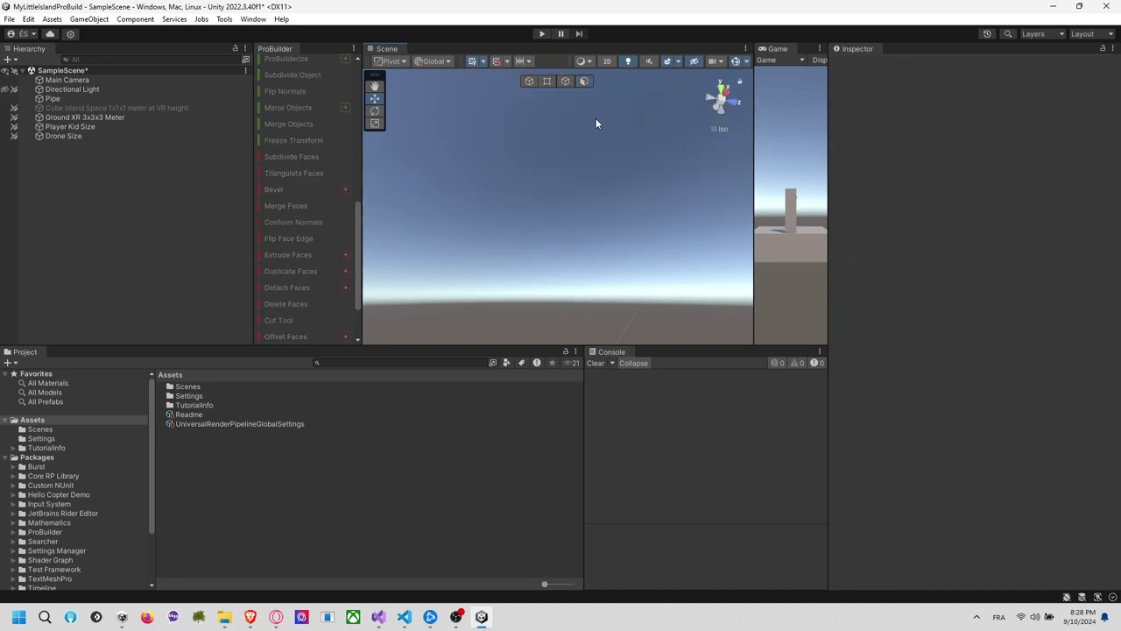
key(ctrl+z)
click(565, 81)
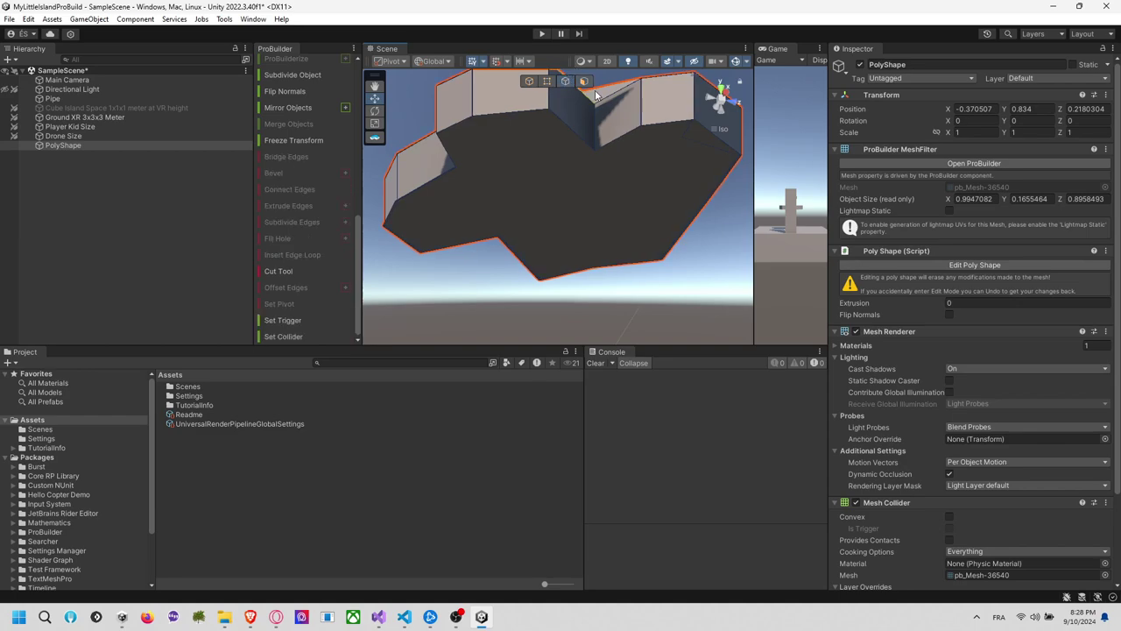
click(583, 82)
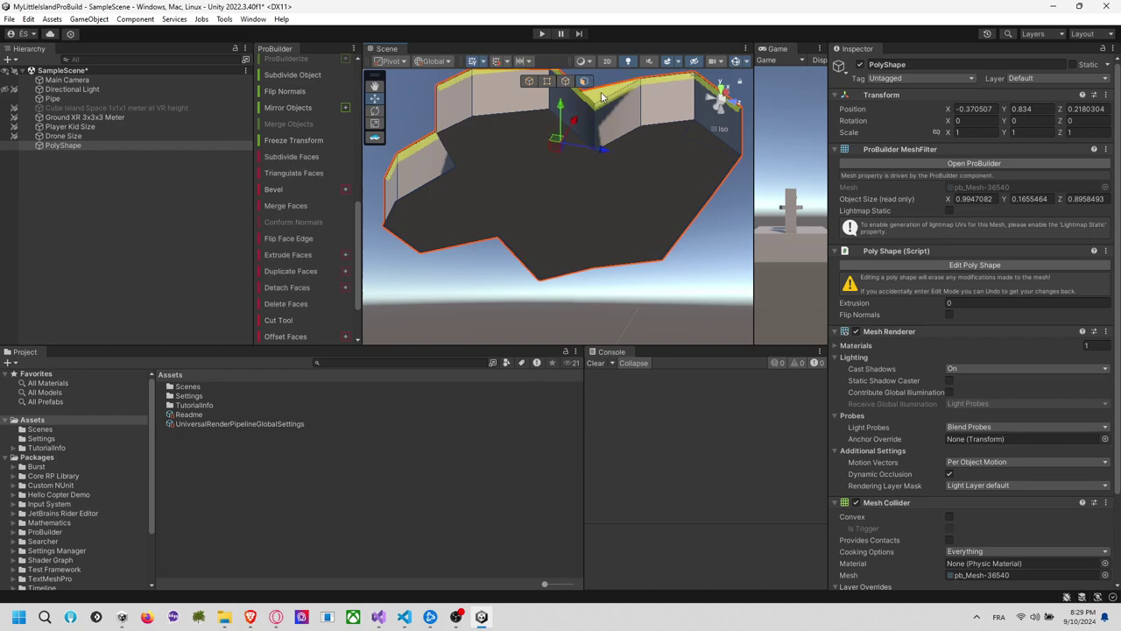
key(Delete)
key(ctrl+z)
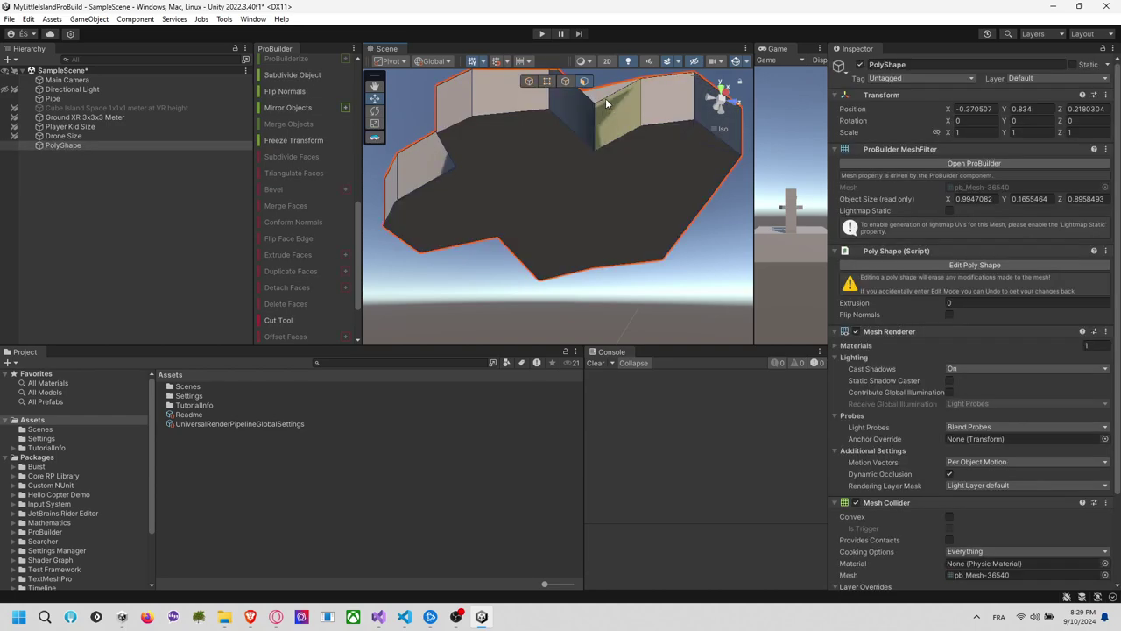
Delete the face covering the island's top with Delete Faces, leaving the side walls in place
middle_drag(599, 195, 614, 226)
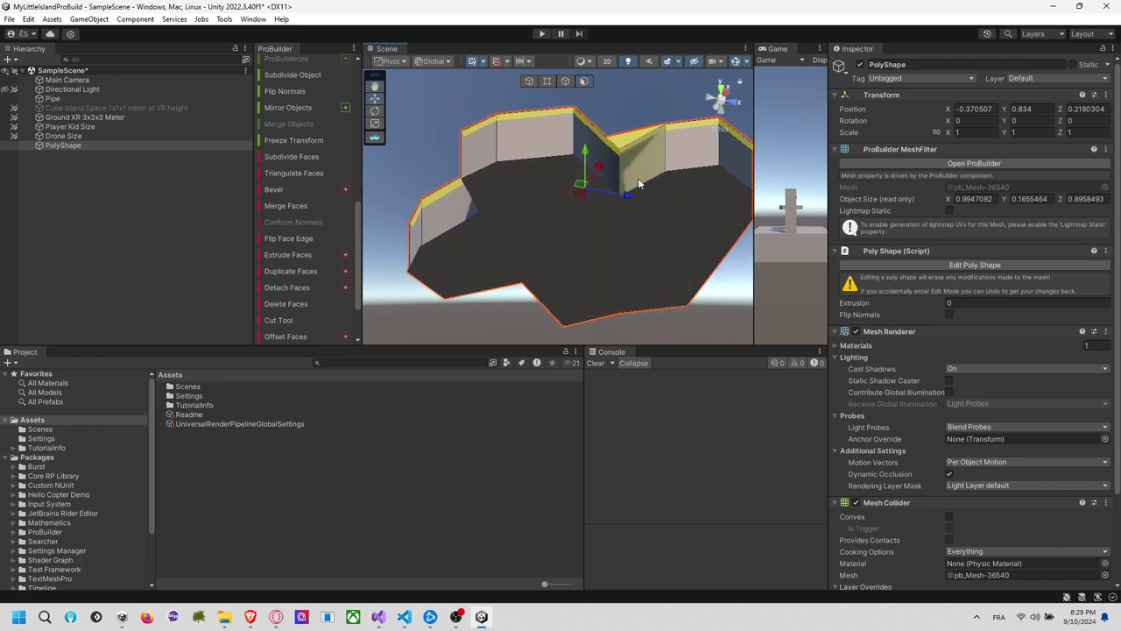
alt+drag(638, 178, 632, 322)
alt+drag(658, 184, 480, 250)
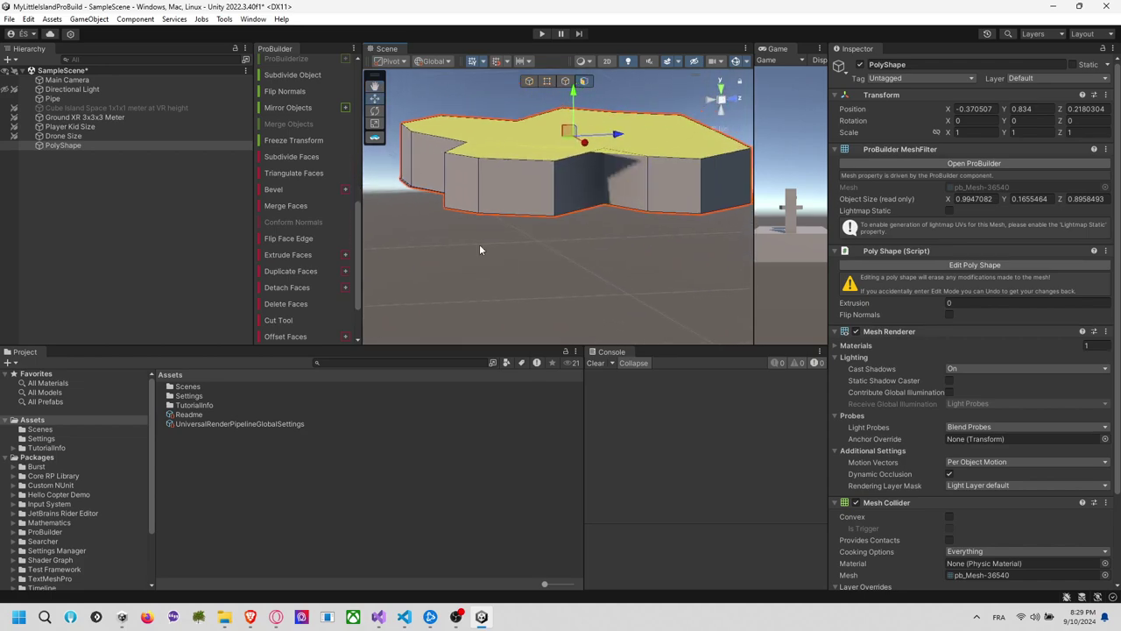
click(307, 303)
Reselect the island mesh and rebuild its top with Fill Hole from an edge of the upper rim
alt+drag(601, 126, 580, 201)
click(580, 201)
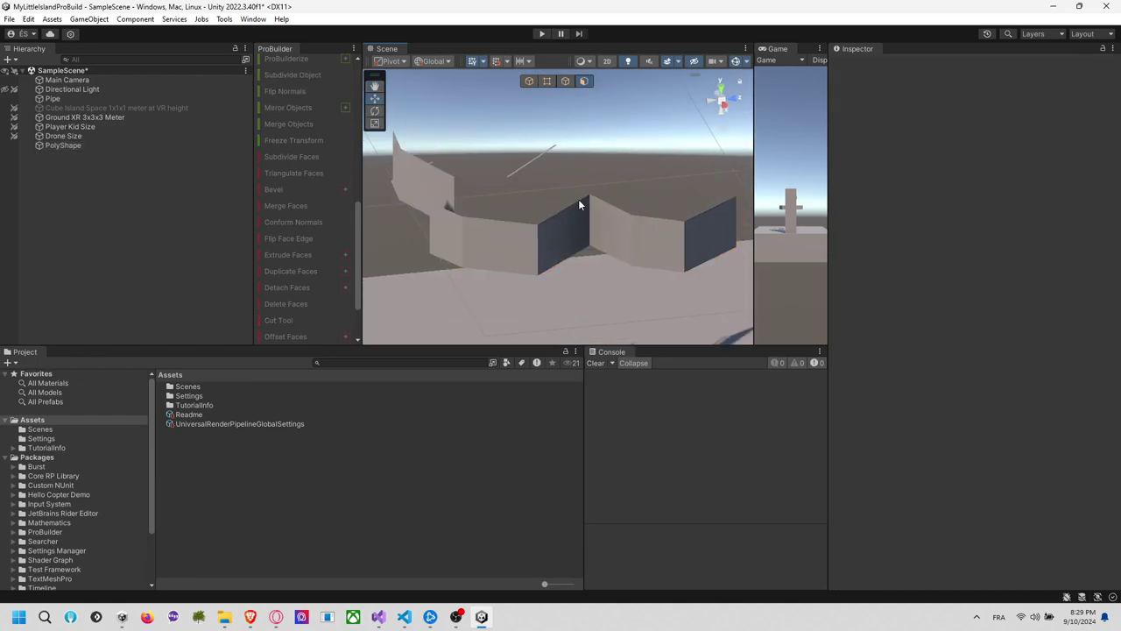
click(576, 201)
scroll(310, 242, down, 2)
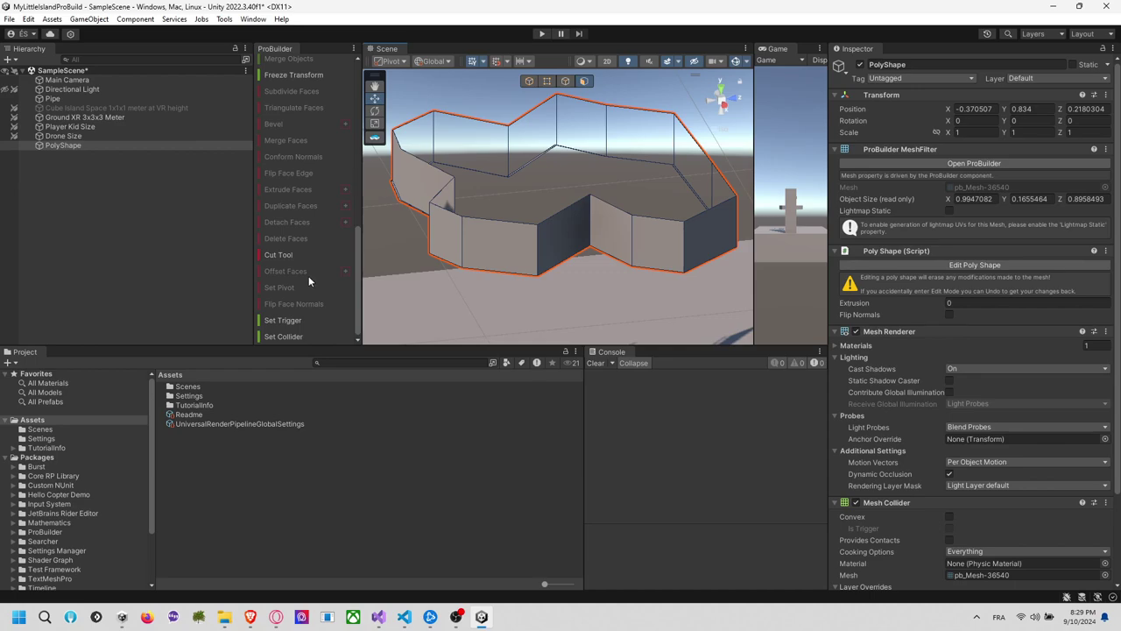
click(565, 82)
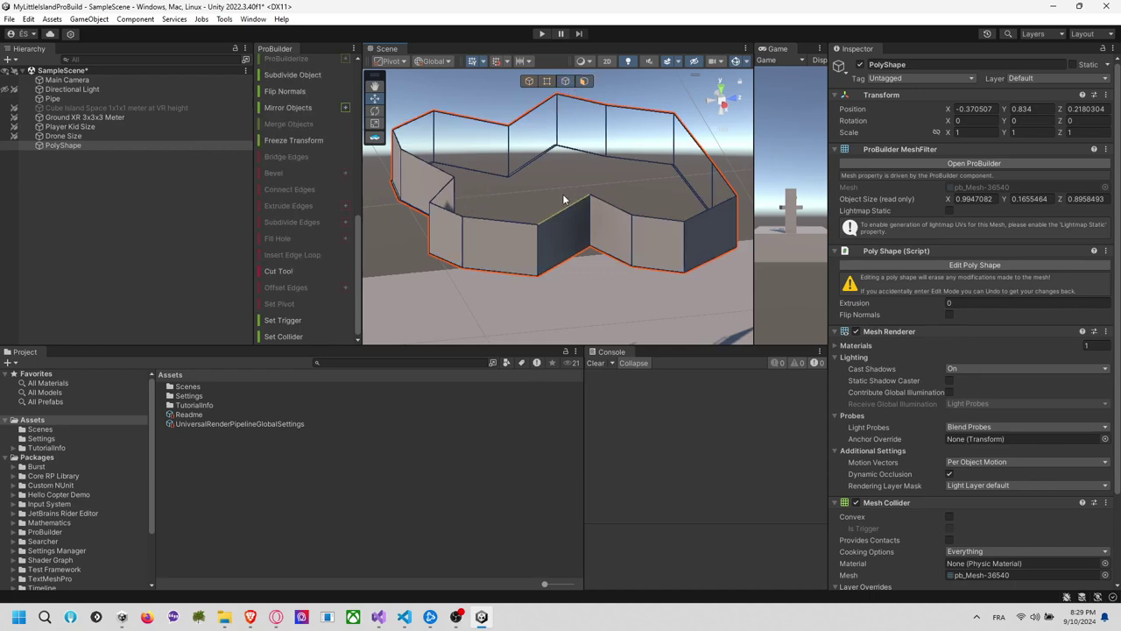
click(567, 207)
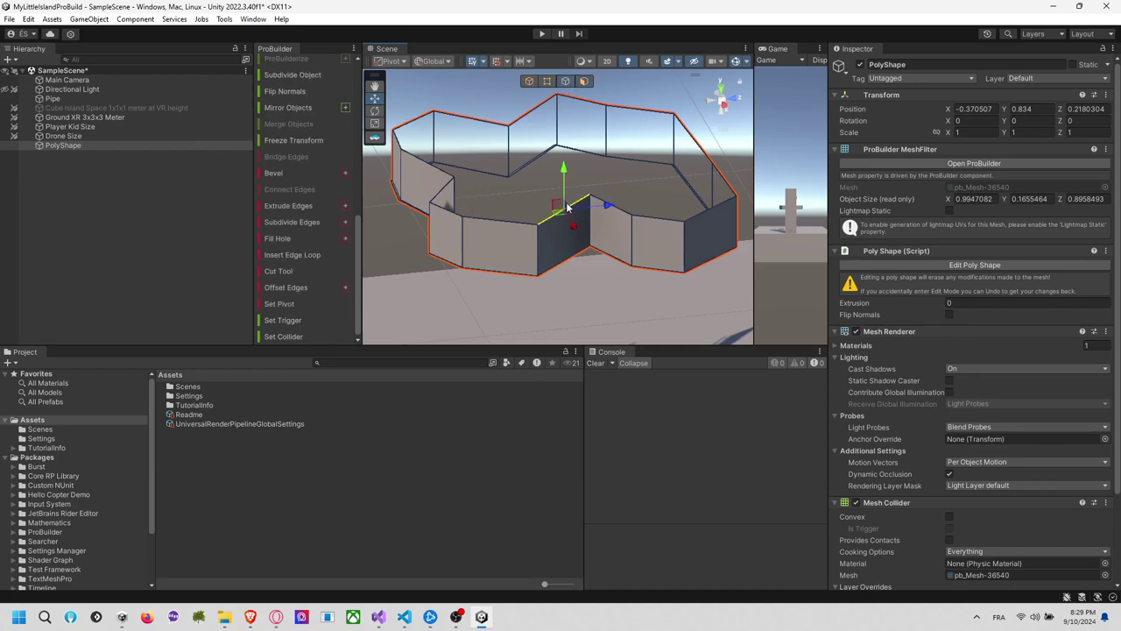
click(292, 243)
alt+drag(536, 249, 656, 248)
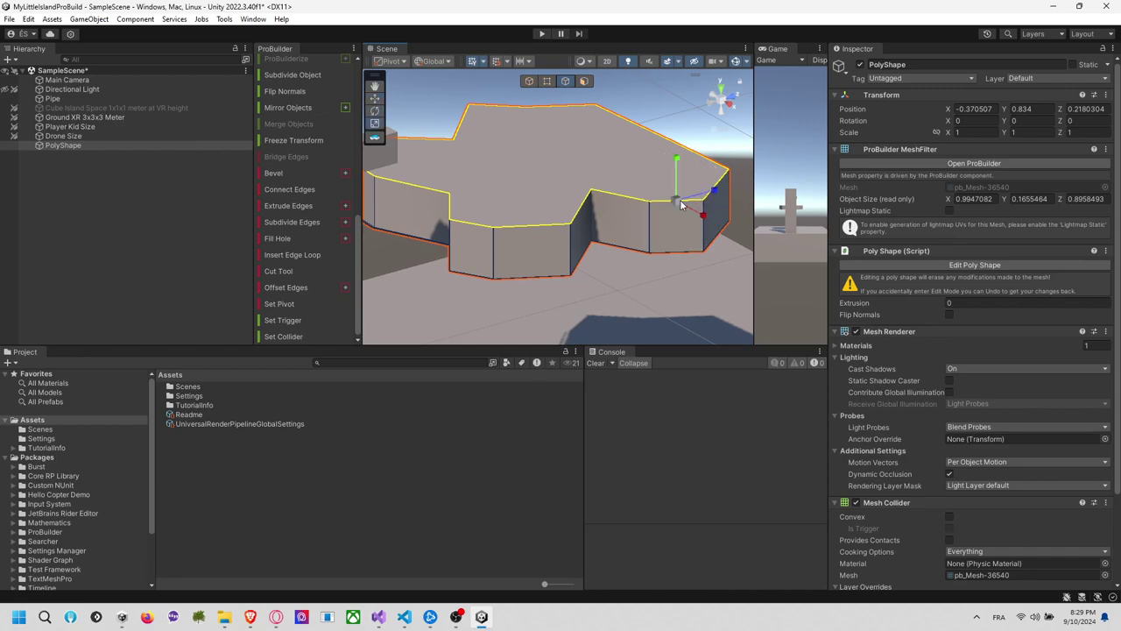
alt+drag(676, 216, 604, 163)
click(561, 240)
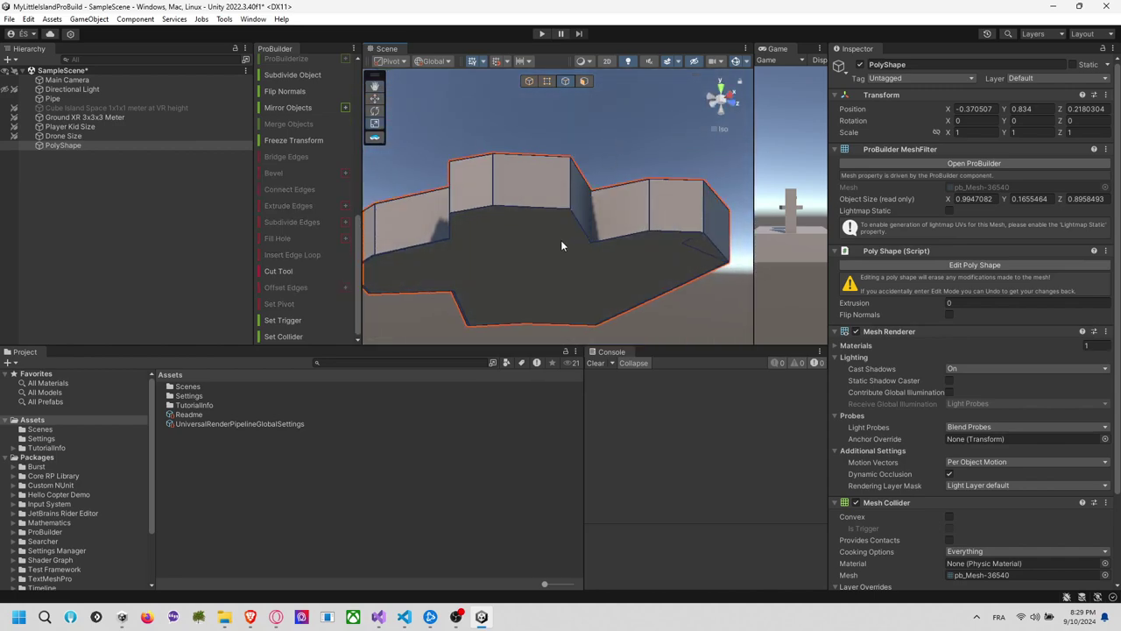
click(690, 247)
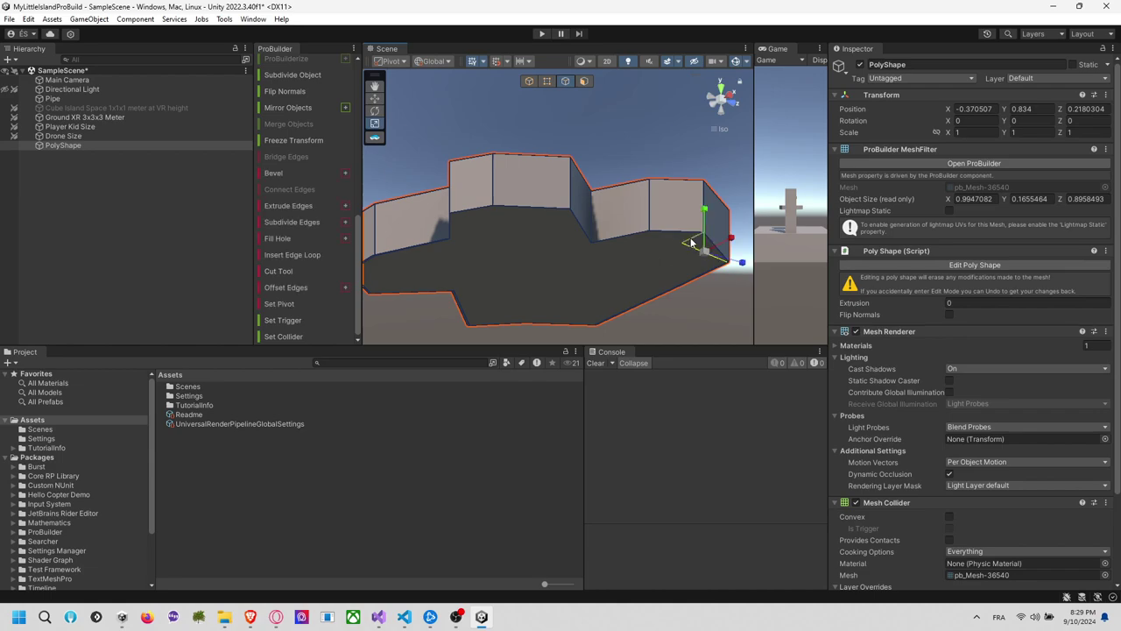
shift+click(692, 243)
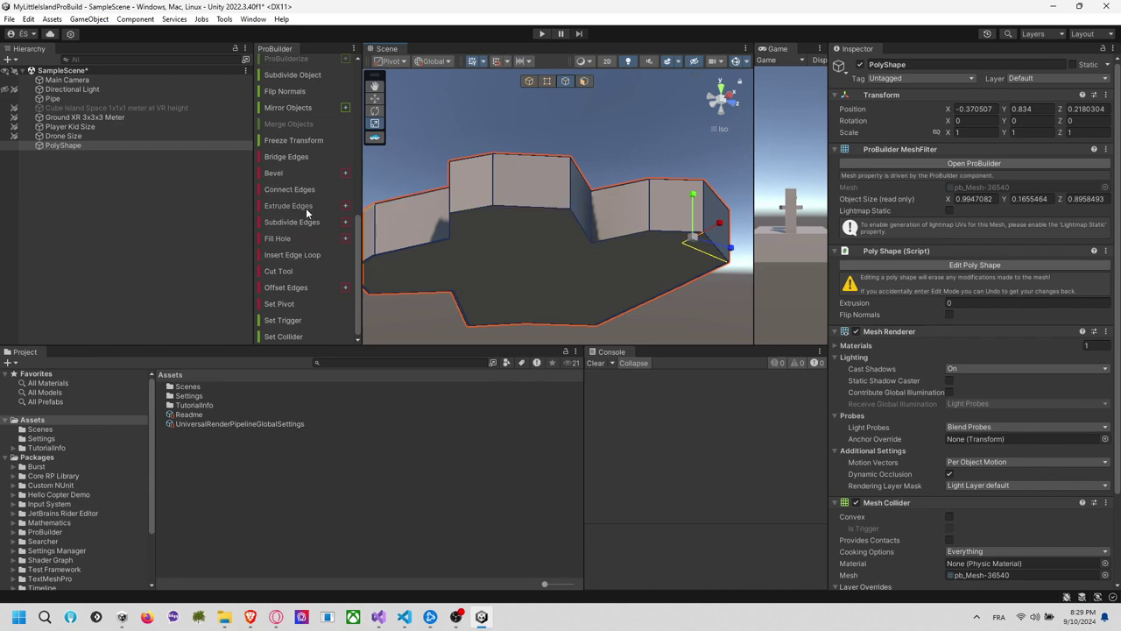
click(526, 260)
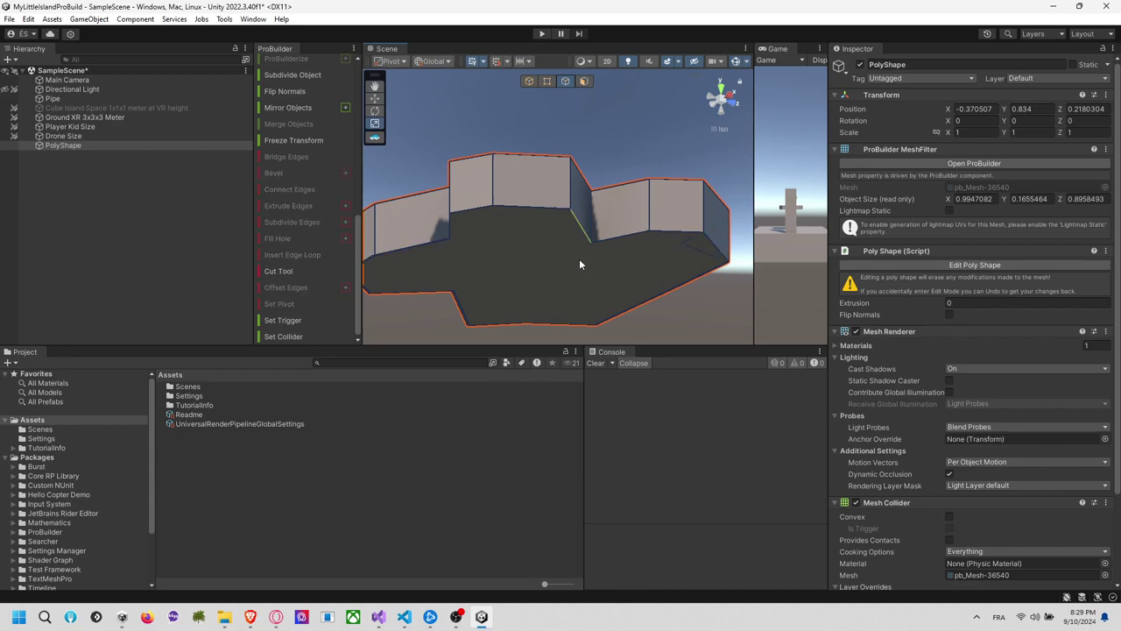
Extrude the island's underside face downward and raise it until the mesh is about 0.35 m tall
mouse_move(579, 258)
middle_down()
mouse_move(598, 225)
mouse_move(585, 241)
middle_up()
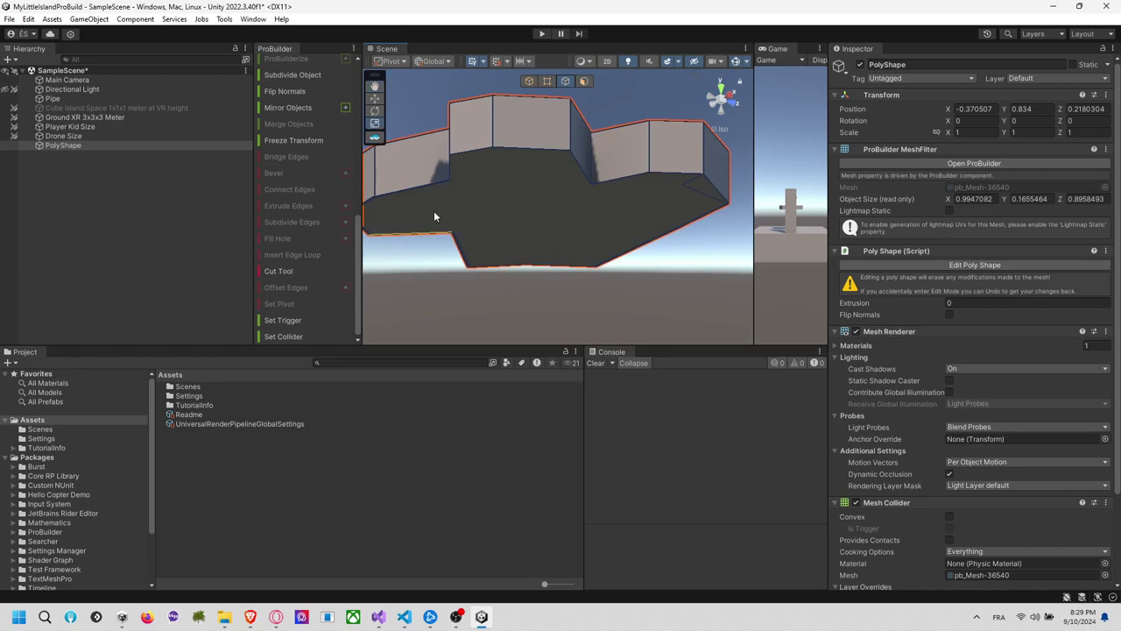
click(583, 81)
click(548, 180)
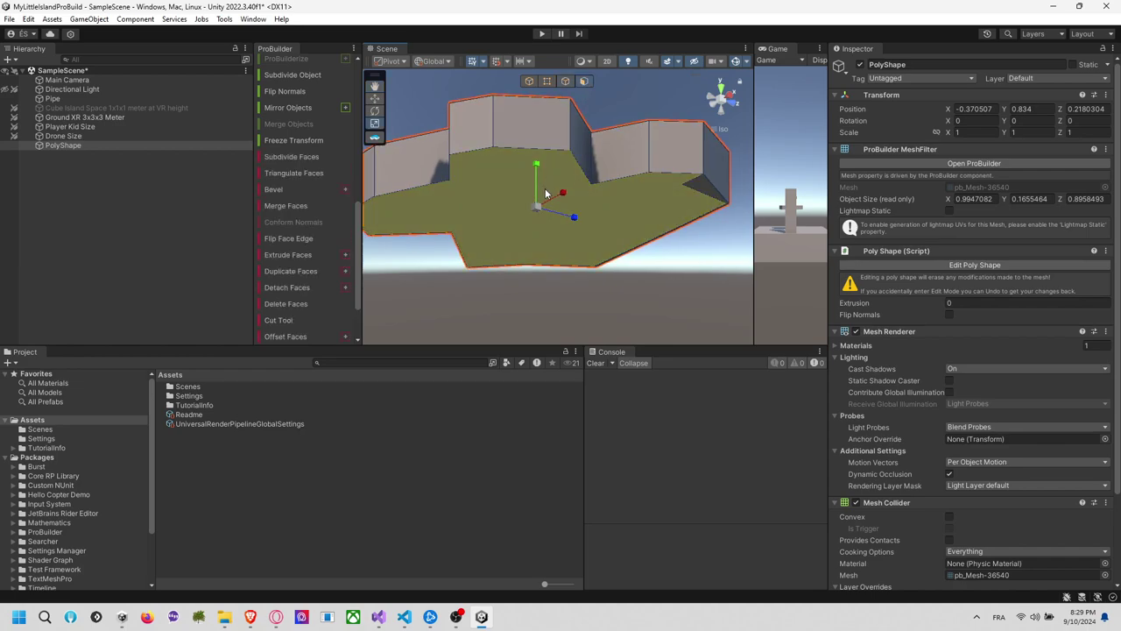
click(298, 256)
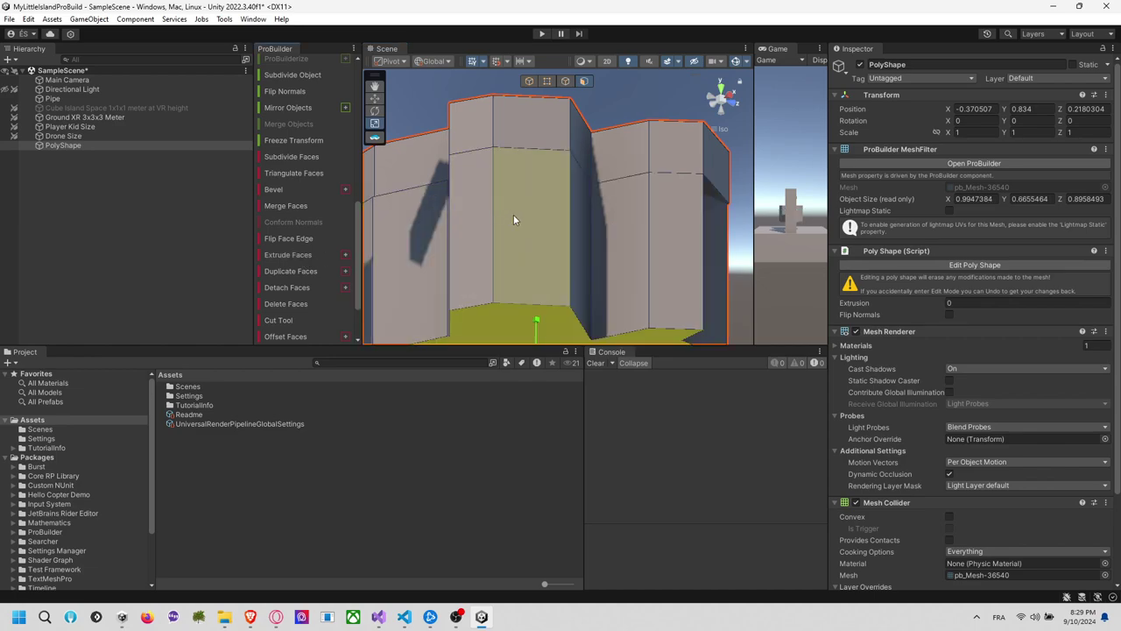
right_drag(540, 280, 539, 215)
alt+drag(539, 215, 433, 132)
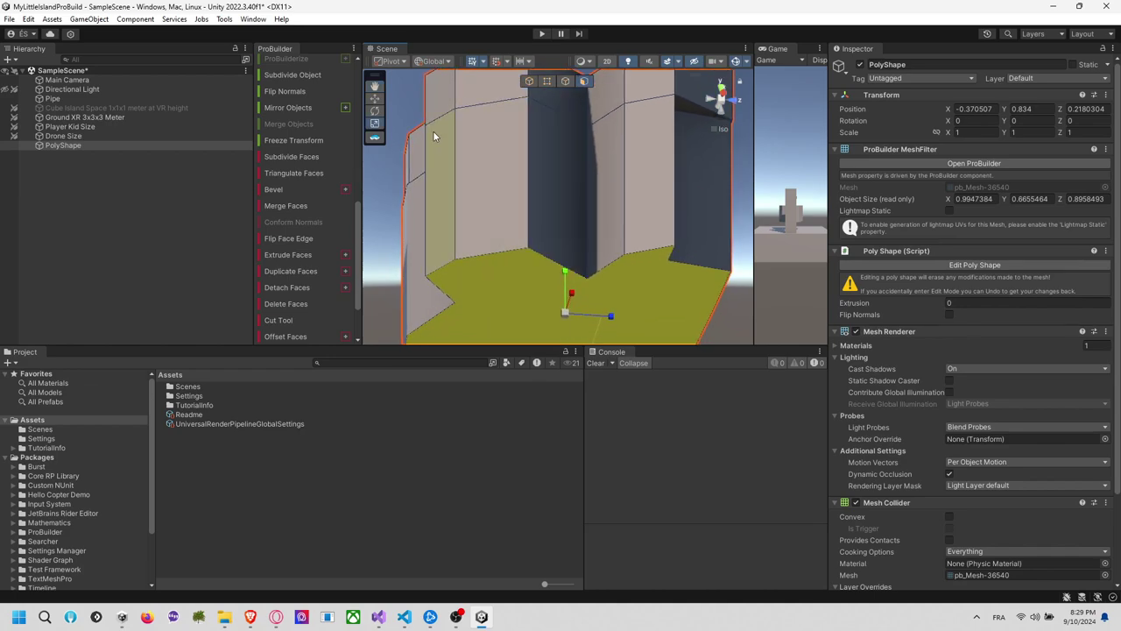
drag(564, 273, 580, 182)
Scale the extruded bottom face down uniformly to taper the rock, and tilt it slightly
key(e)
key(w)
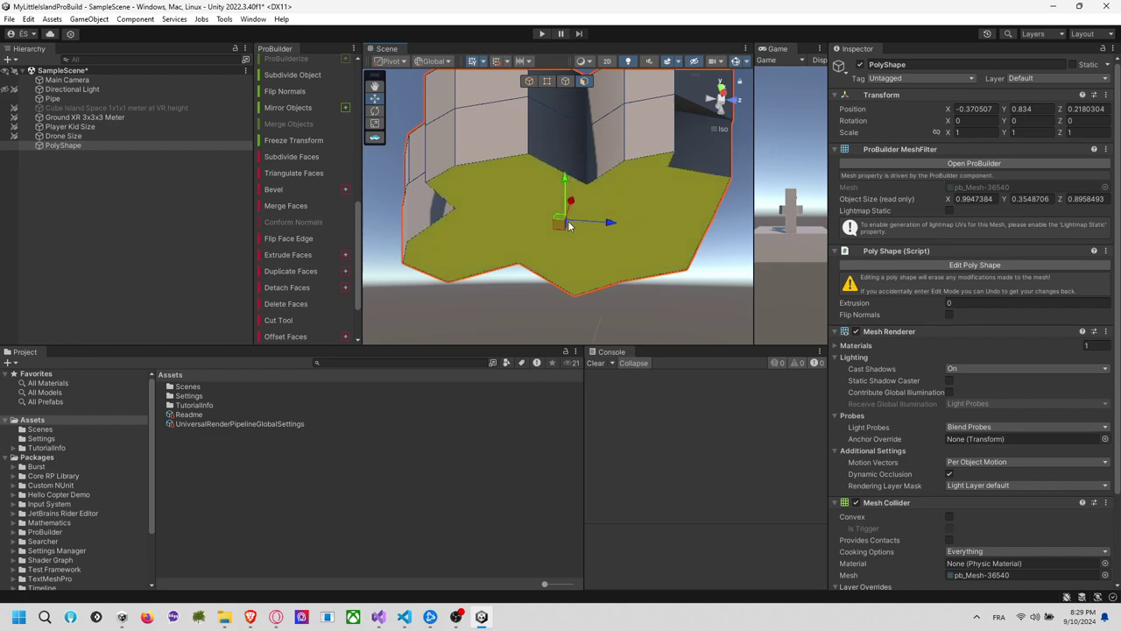
key(r)
drag(568, 226, 611, 252)
key(e)
Extrude the tilted bottom face again to add a second section beneath the taper
click(314, 259)
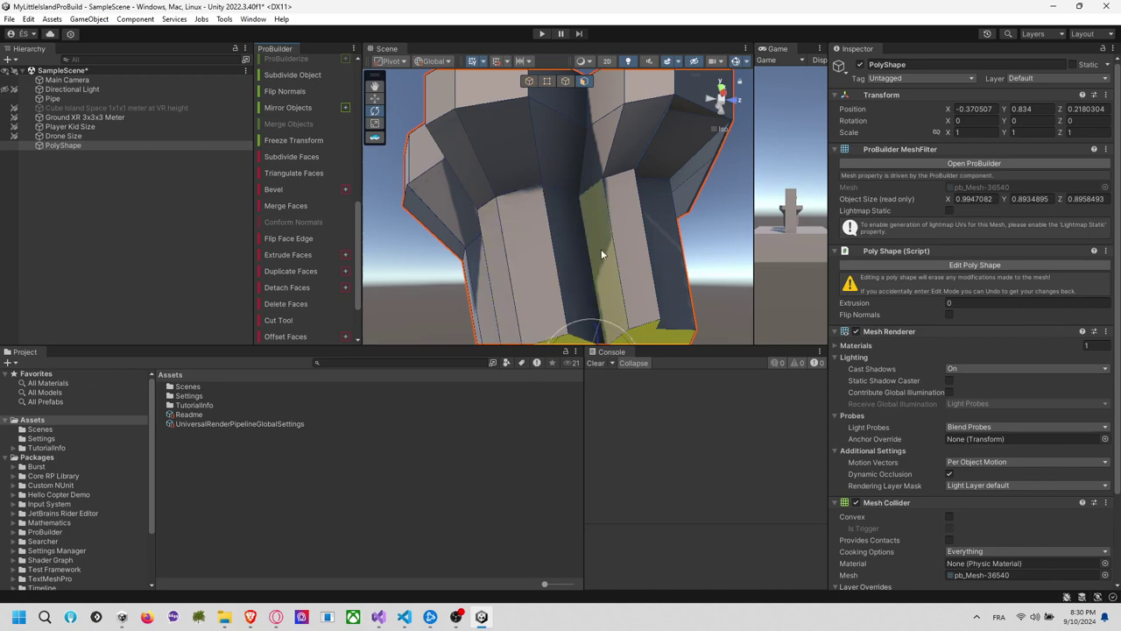
scroll(601, 254, down, 3)
middle_drag(599, 276, 662, 226)
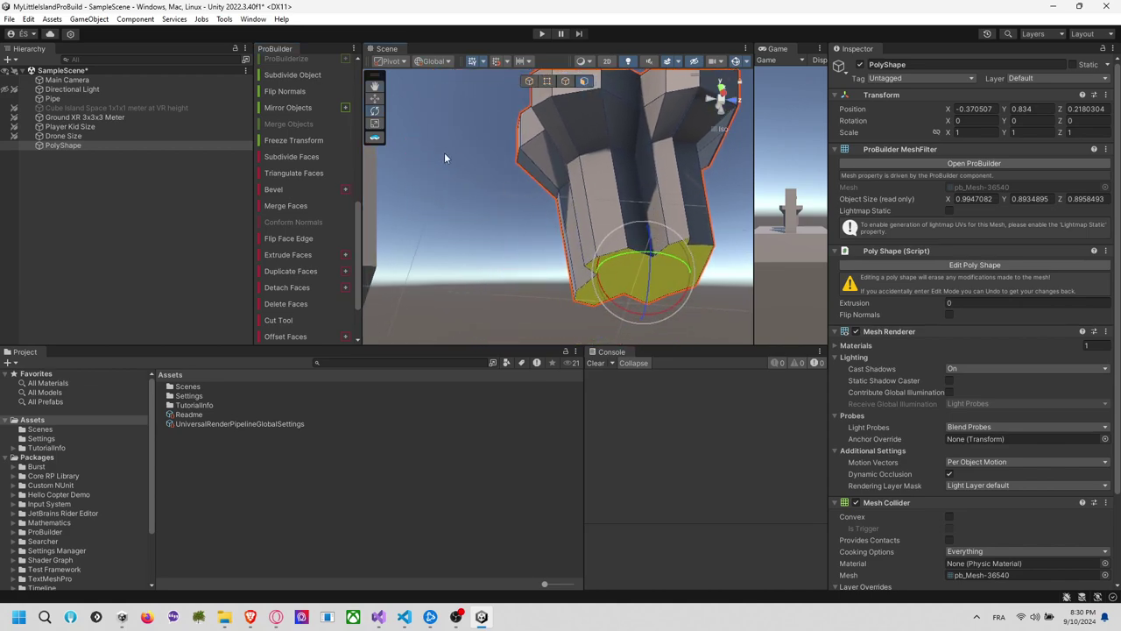
Switch the handle orientation to Local and raise the bottom face until the mesh is about 0.53 m tall
click(375, 98)
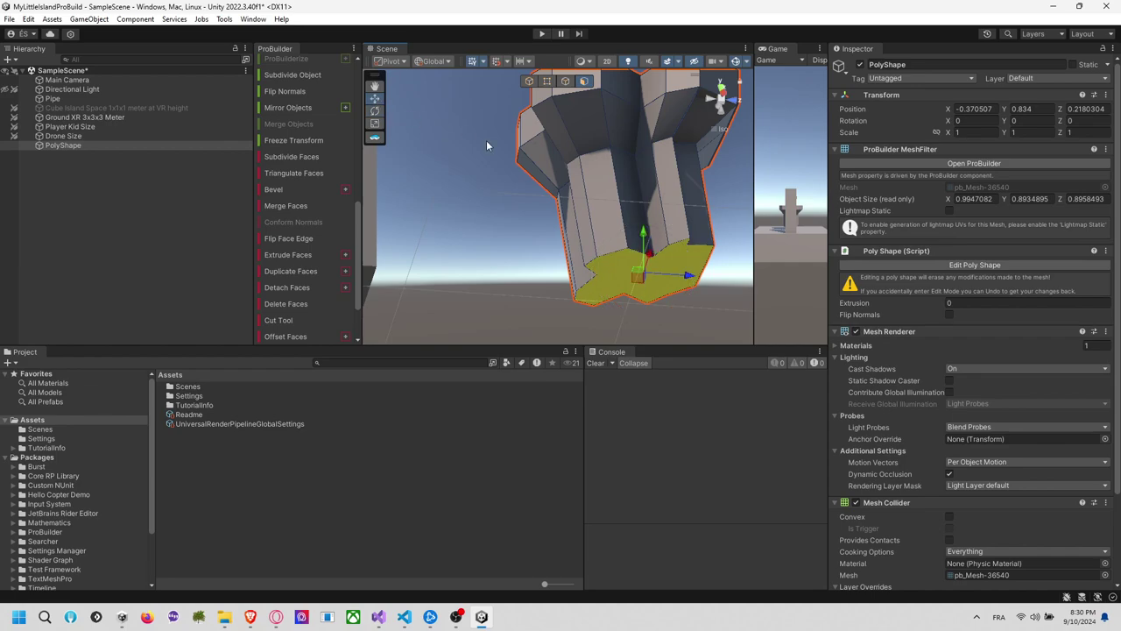
right_drag(486, 142, 367, 255)
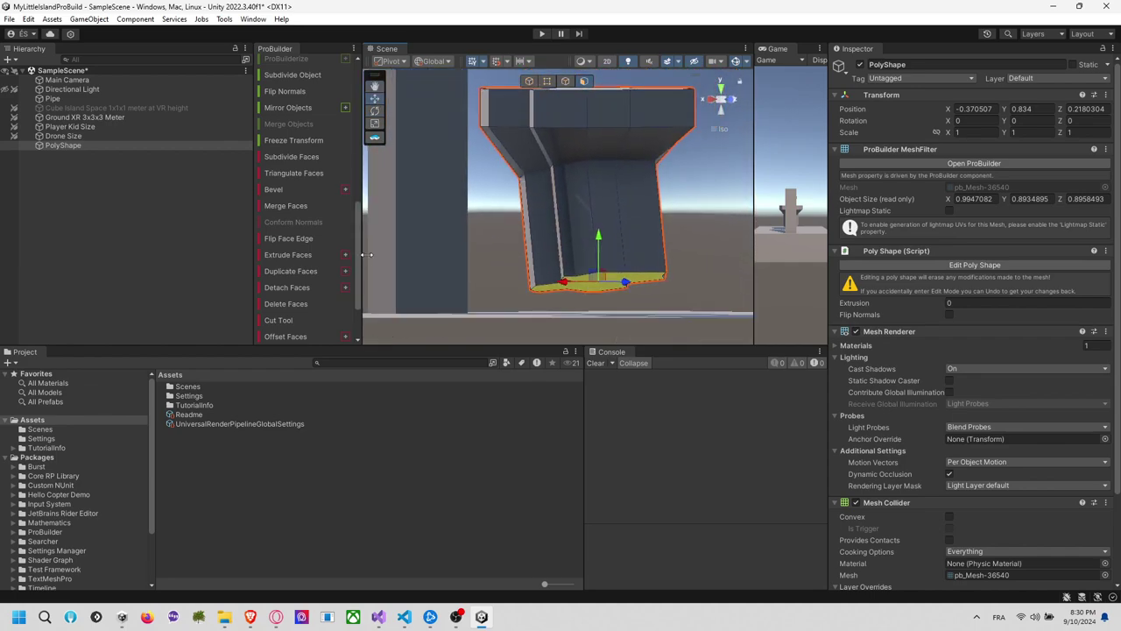
click(434, 61)
click(438, 87)
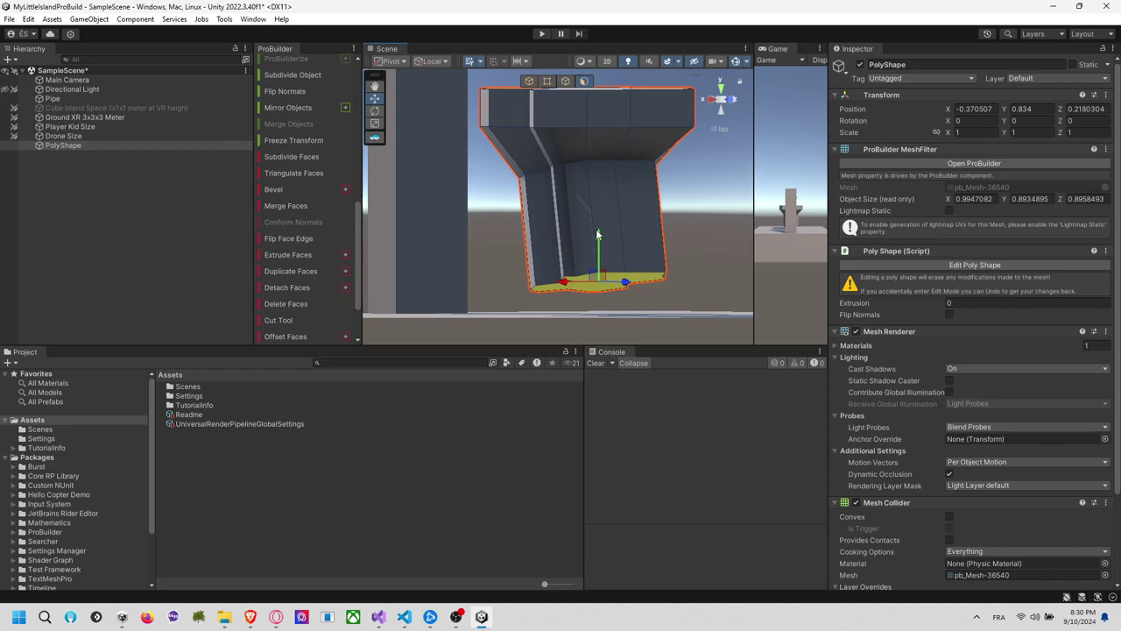
drag(600, 252, 720, 197)
drag(625, 168, 625, 153)
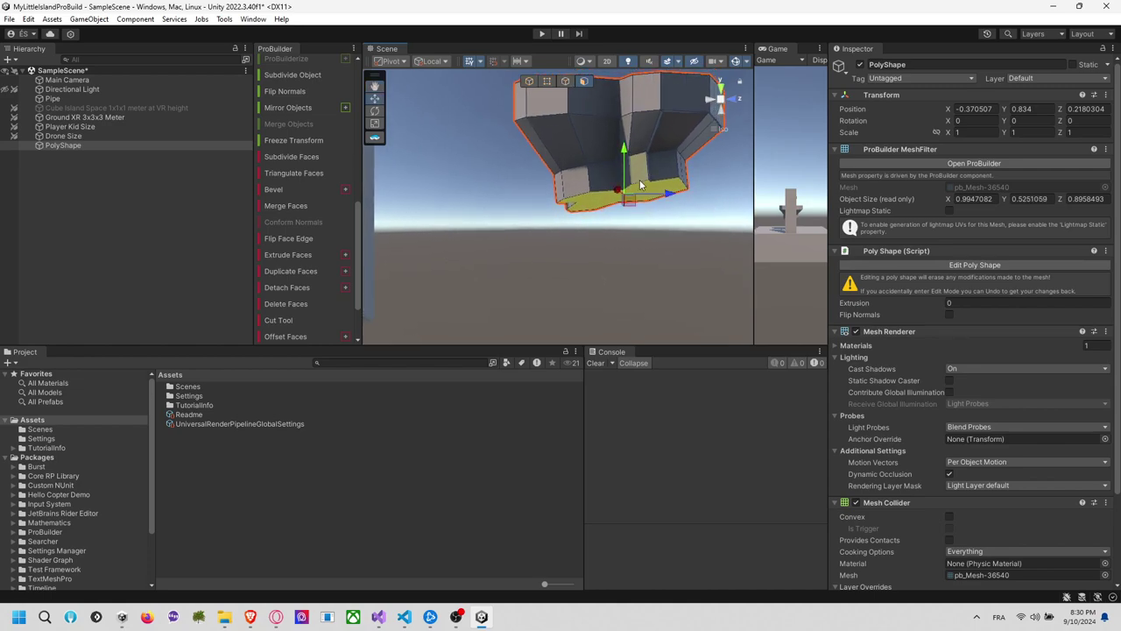
Scale the bottom face down uniformly to a small tip and tilt it until the mesh is about 0.49 m tall
key(e)
key(r)
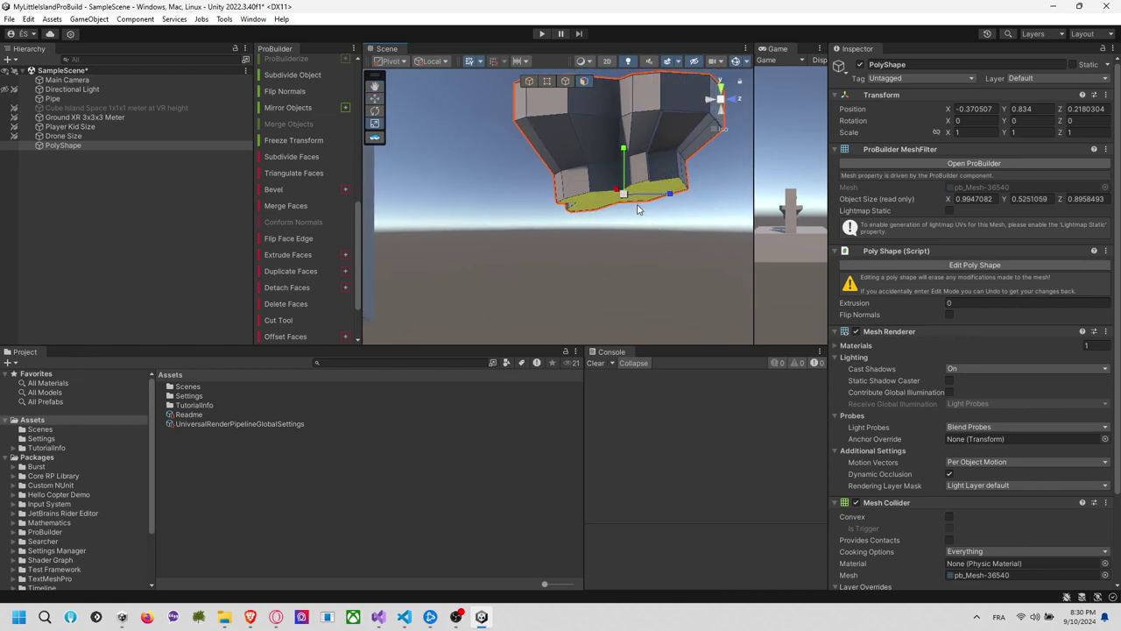
mouse_move(637, 209)
mouse_down()
mouse_move(608, 215)
mouse_move(628, 220)
mouse_up()
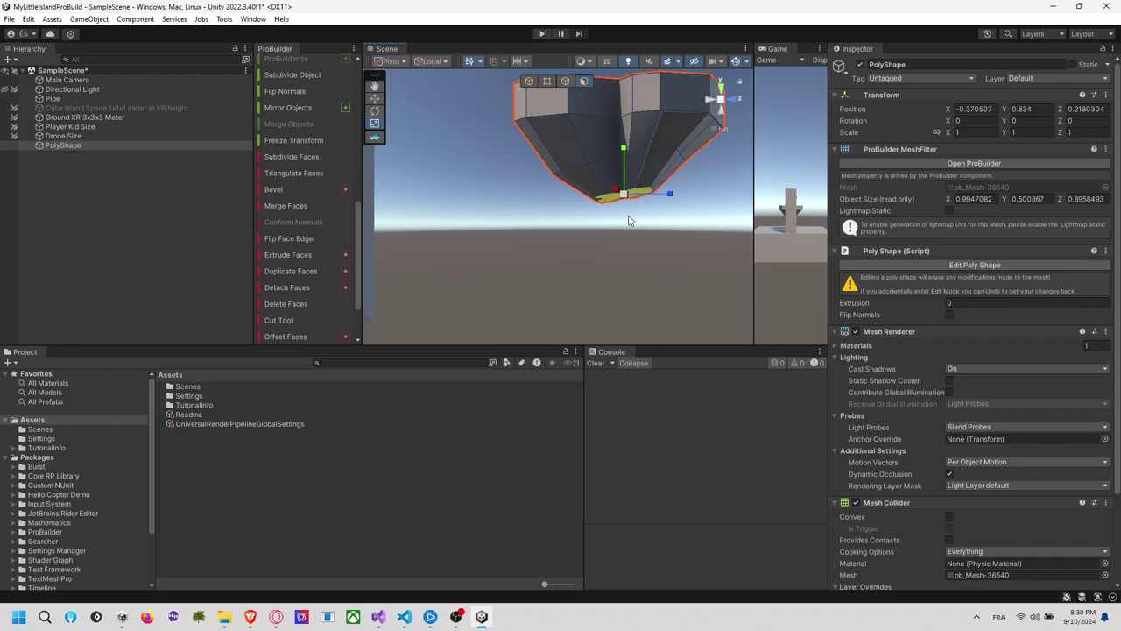
scroll(626, 220, up, 2)
key(e)
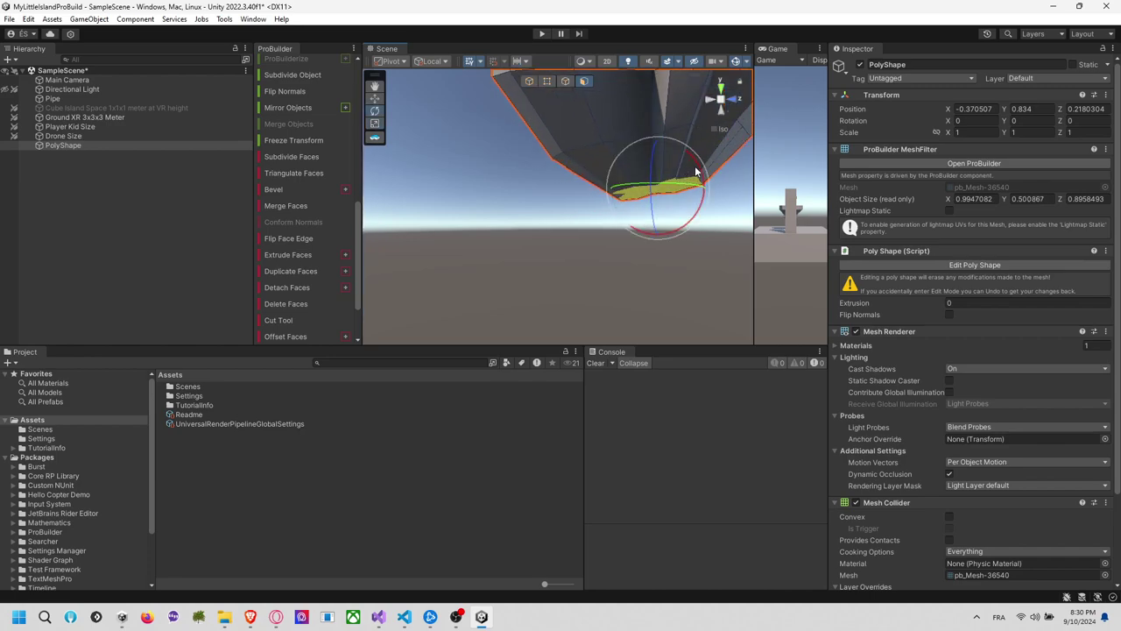
drag(688, 169, 698, 196)
Scale the island's top face inward to slope the rim, lower it slightly, and deselect the mesh
alt+drag(679, 235, 612, 234)
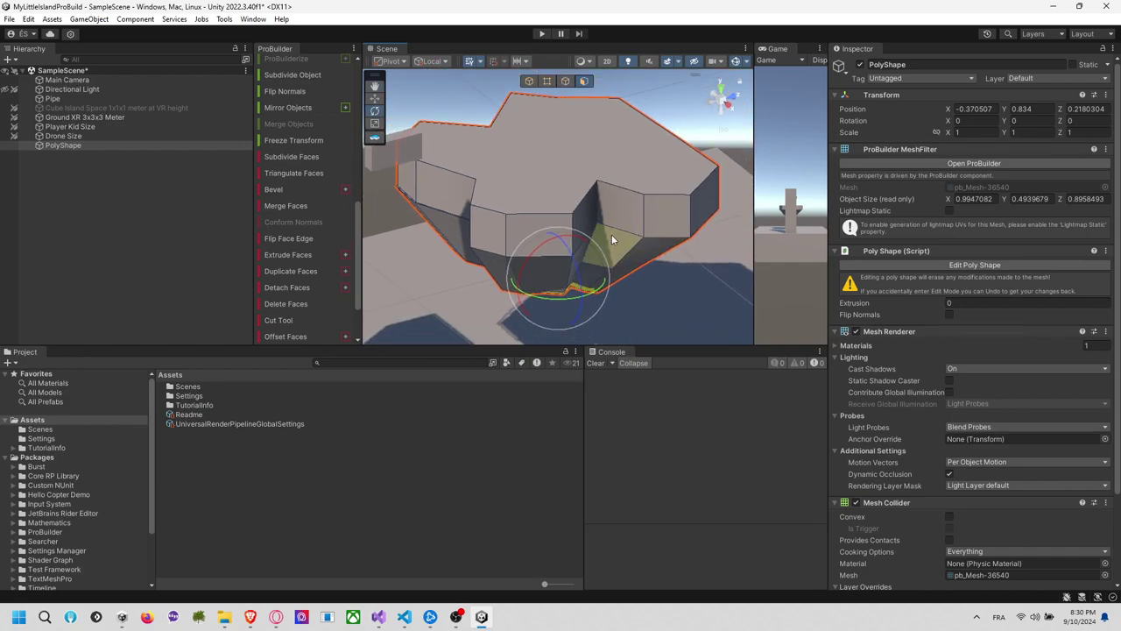
click(597, 176)
key(w)
key(e)
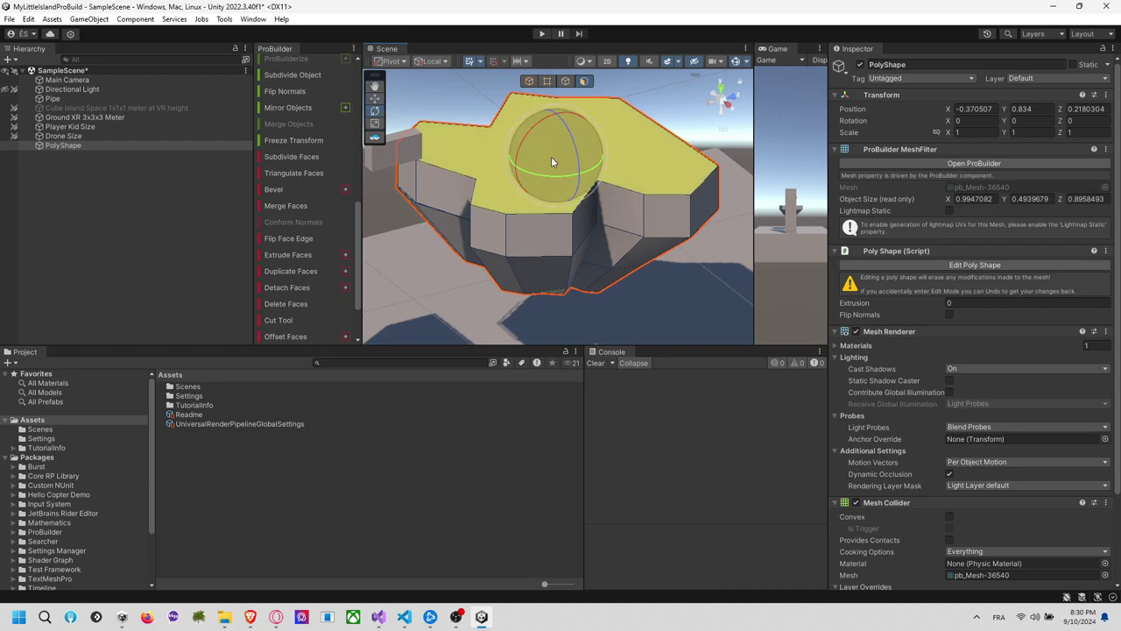
key(r)
drag(557, 159, 553, 163)
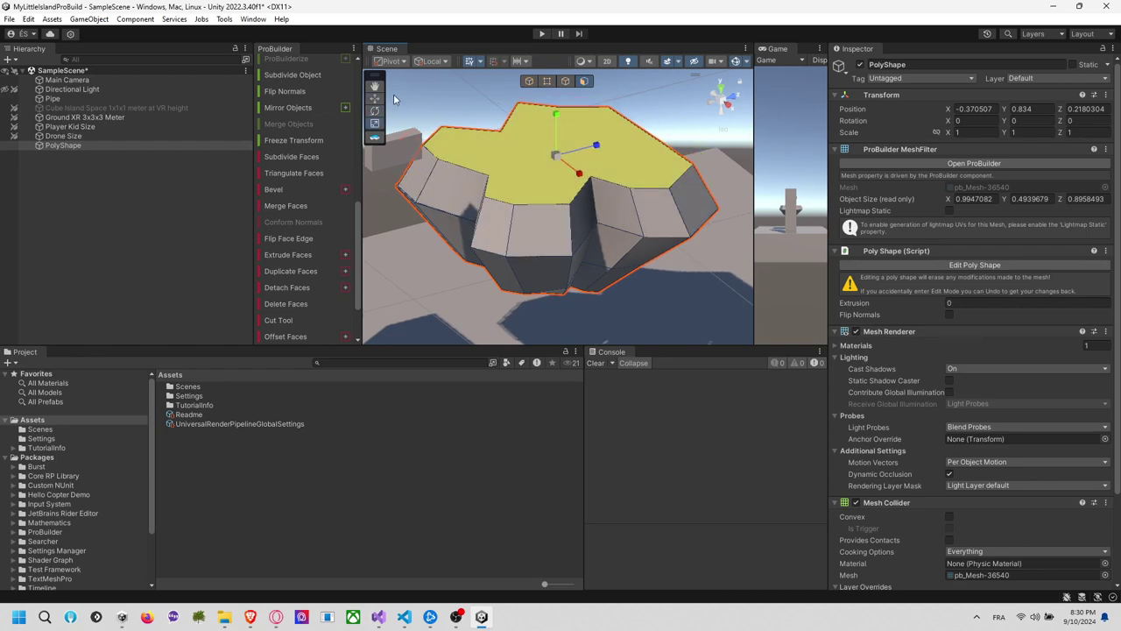
drag(556, 117, 554, 145)
alt+drag(575, 198, 511, 208)
click(647, 132)
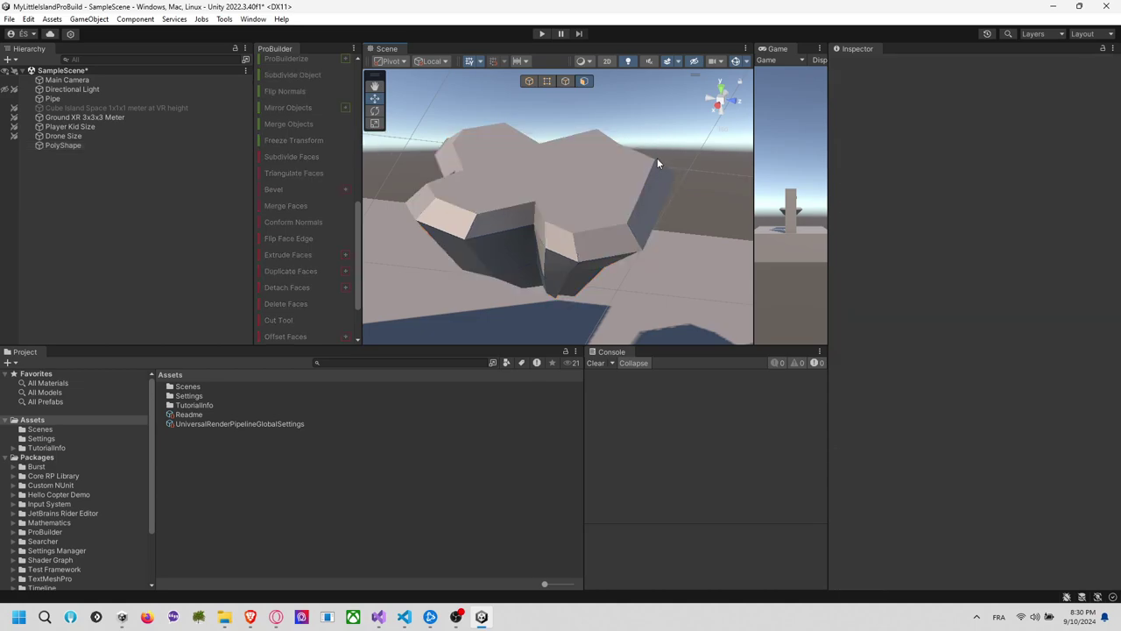
Draw a closed poly shape outline on the island's top surface from the top view, about 0.32 by 0.30 m
middle_drag(657, 157, 641, 217)
click(722, 89)
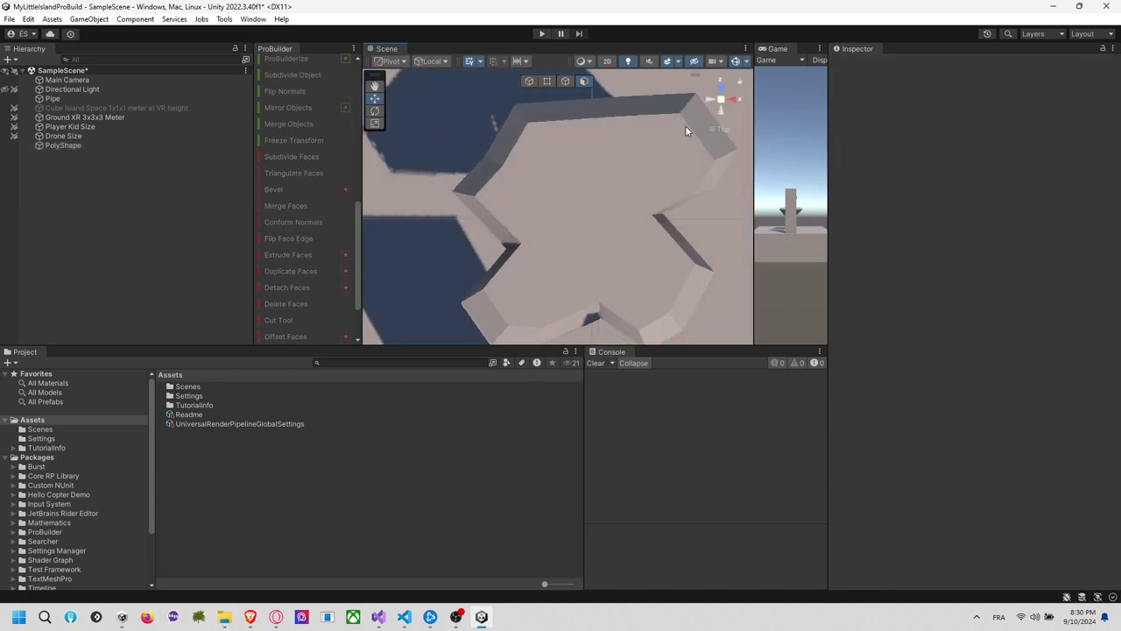
scroll(319, 105, up, 5)
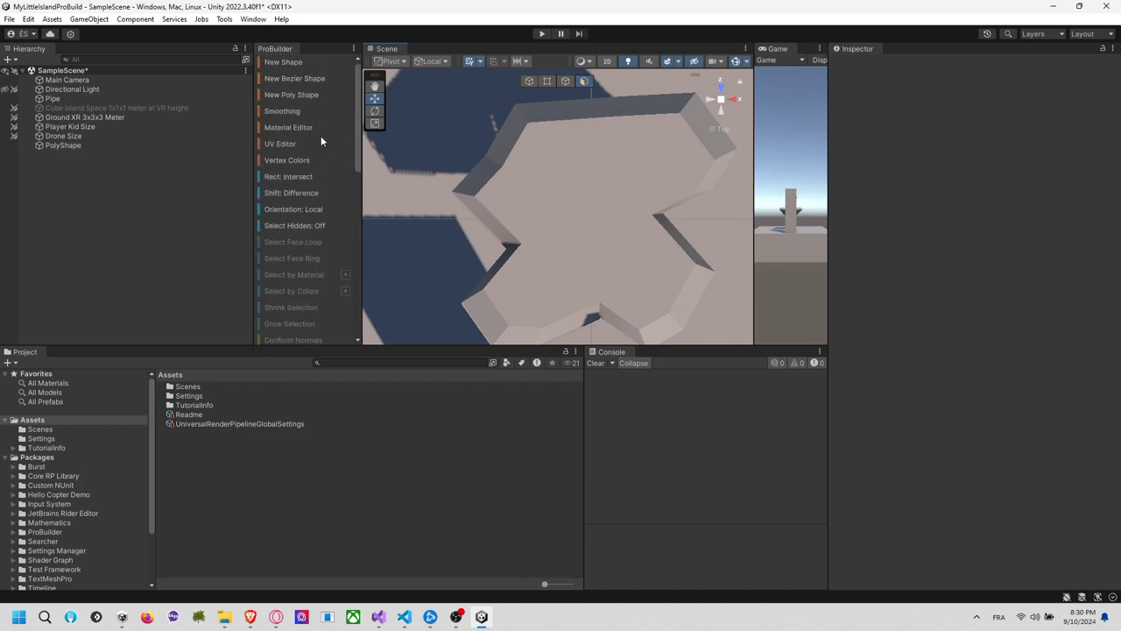
click(294, 95)
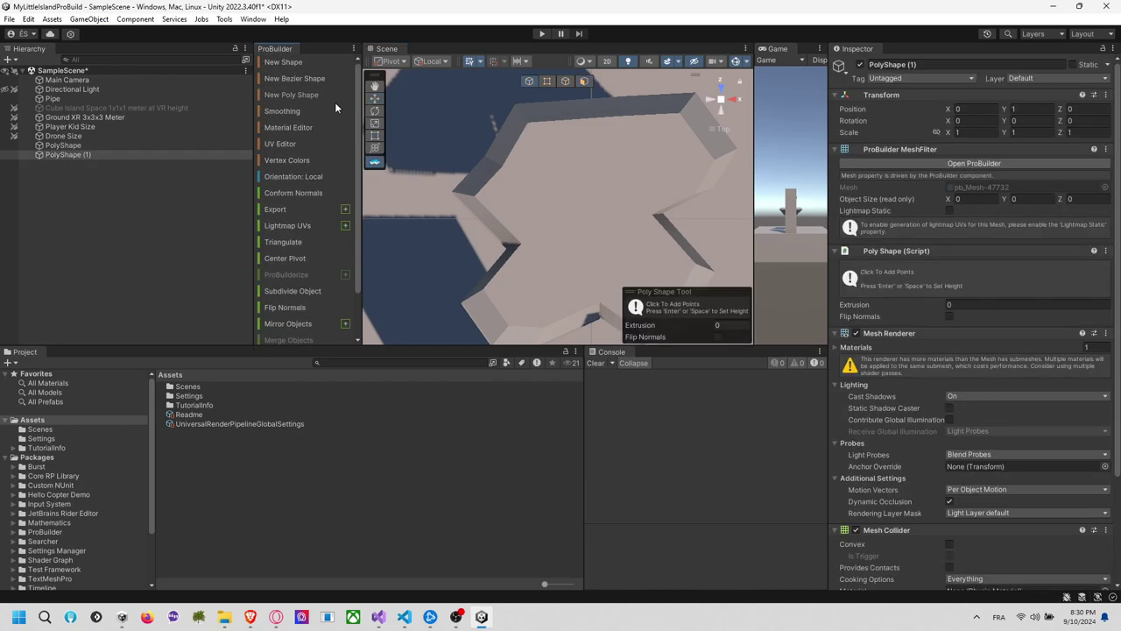
click(523, 175)
click(538, 221)
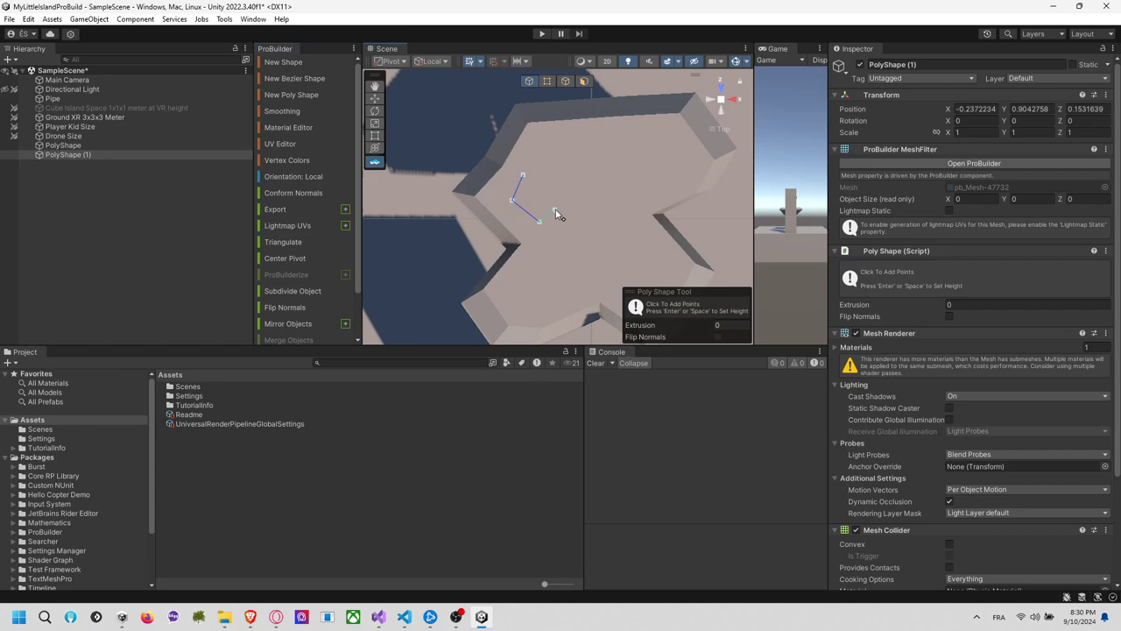
click(569, 173)
click(523, 176)
middle_drag(627, 235, 584, 216)
middle_drag(666, 272, 611, 215)
alt+drag(611, 215, 459, 25)
middle_drag(611, 217, 592, 186)
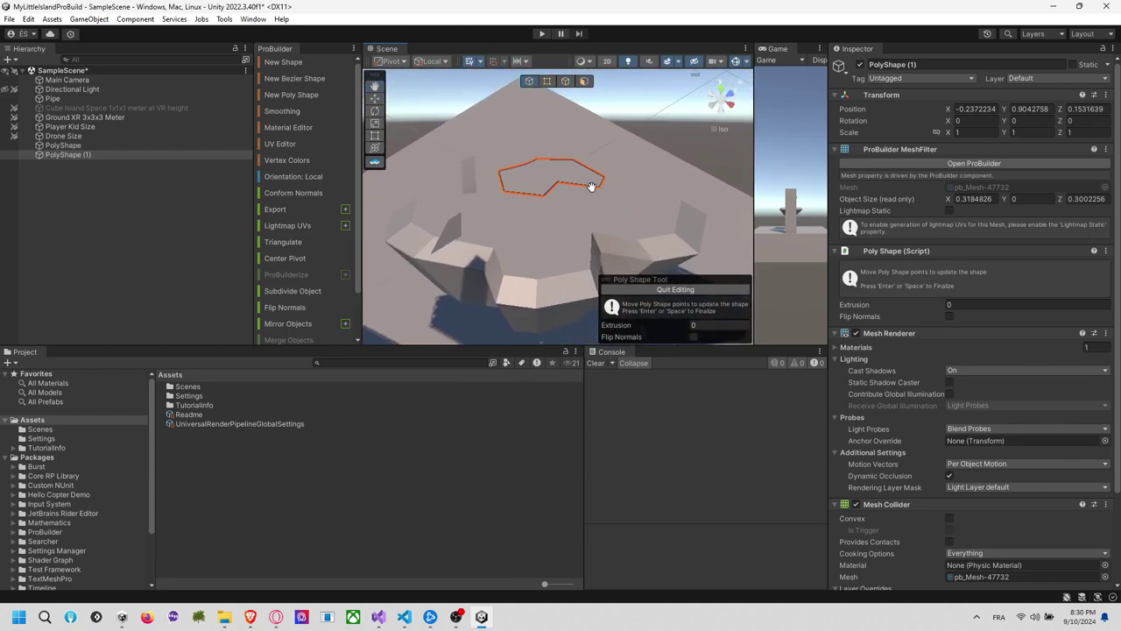
scroll(298, 298, down, 2)
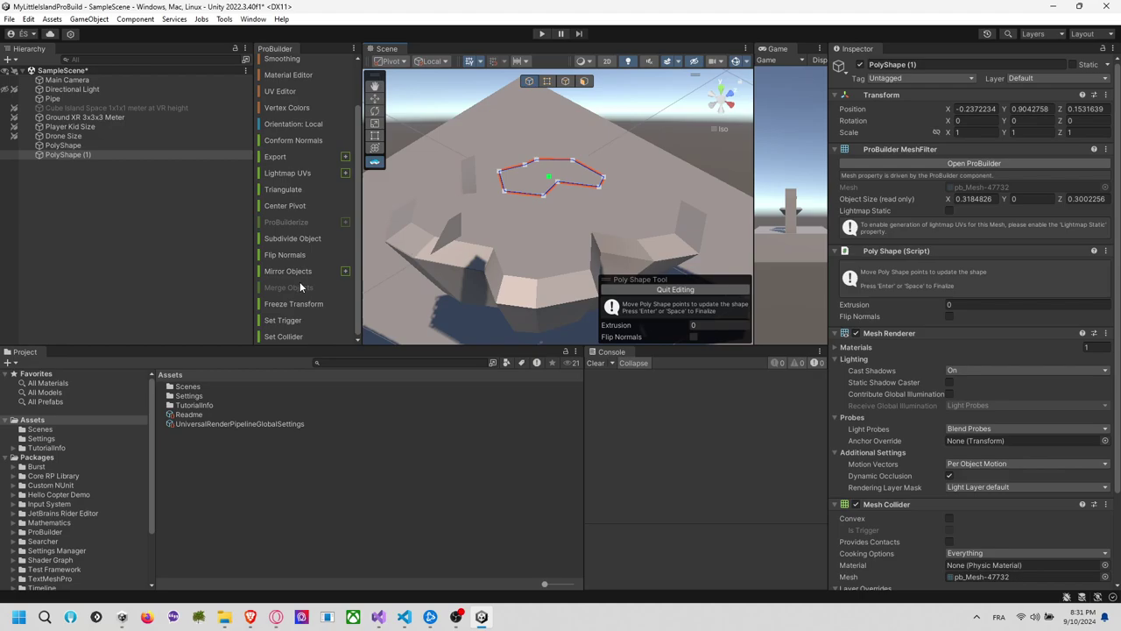
click(289, 155)
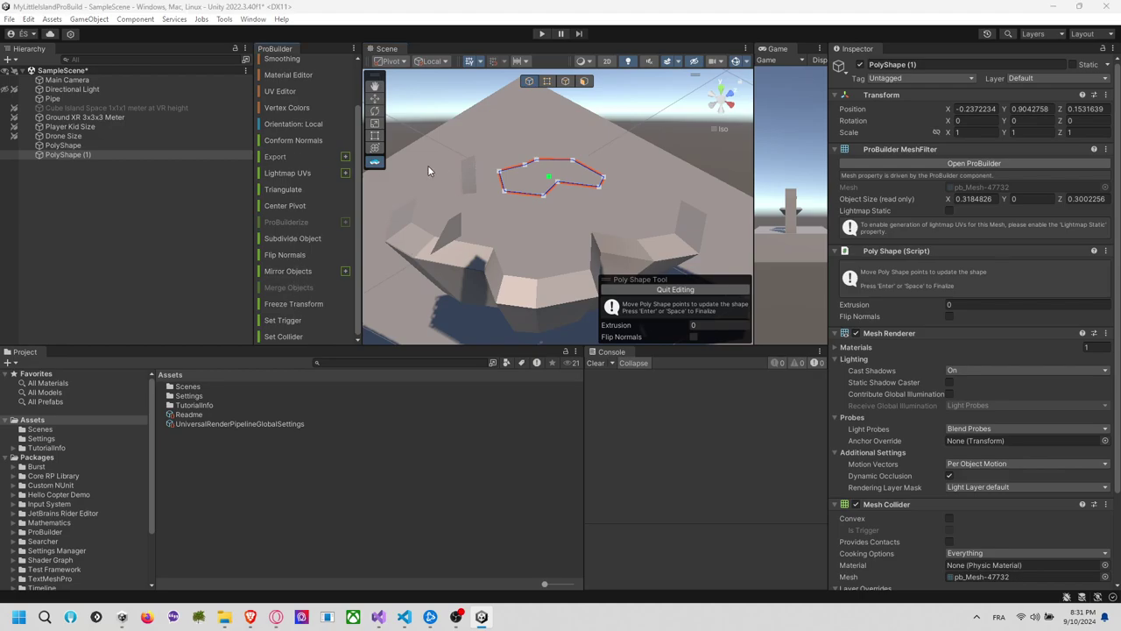
click(520, 318)
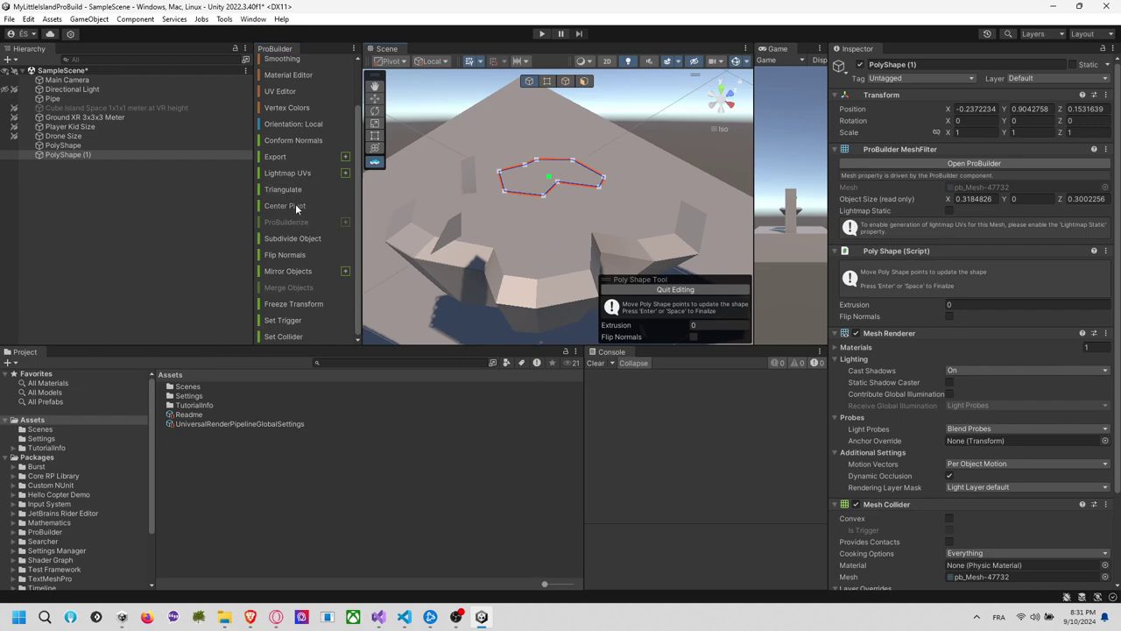
Select the new poly shape's face and extrude it upward by 0.5 m
click(585, 80)
click(536, 172)
click(536, 173)
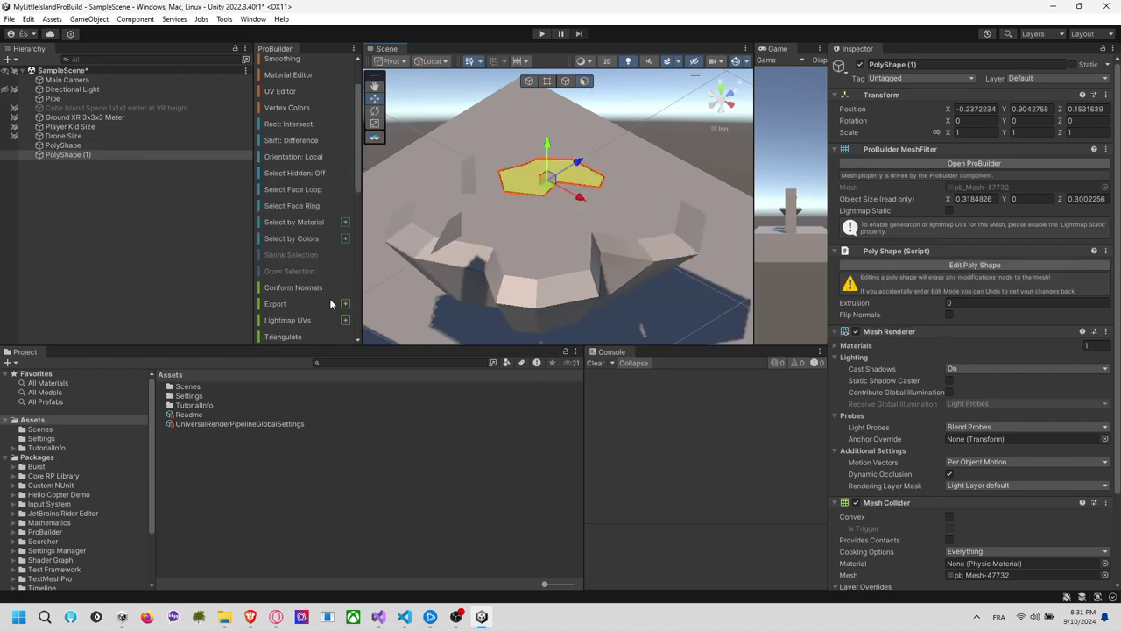
scroll(319, 288, down, 5)
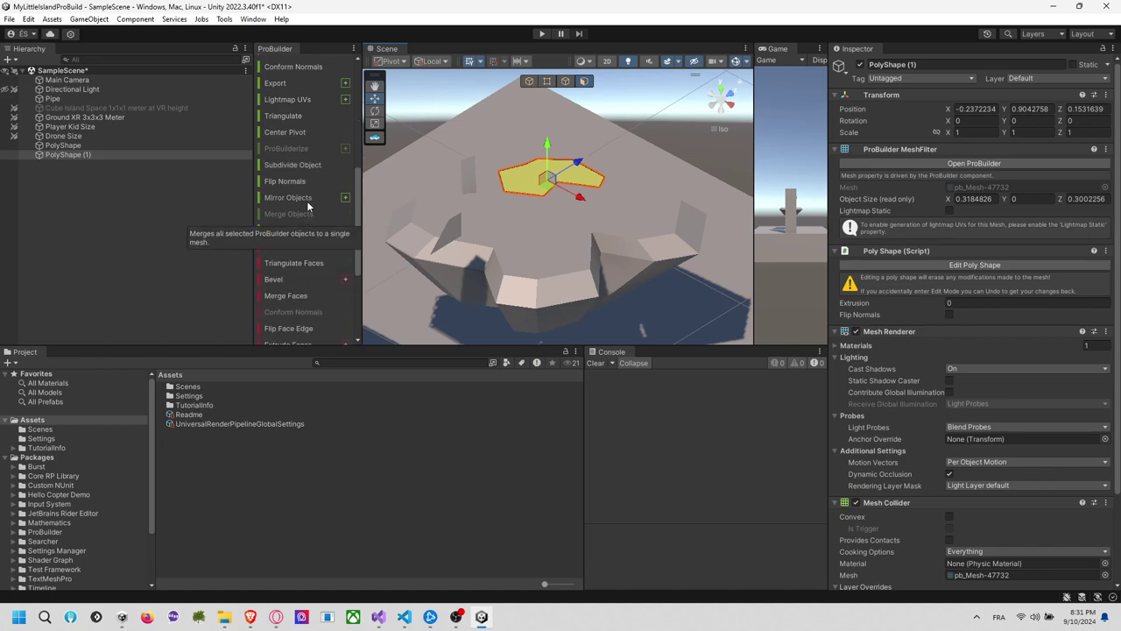
scroll(308, 210, up, 2)
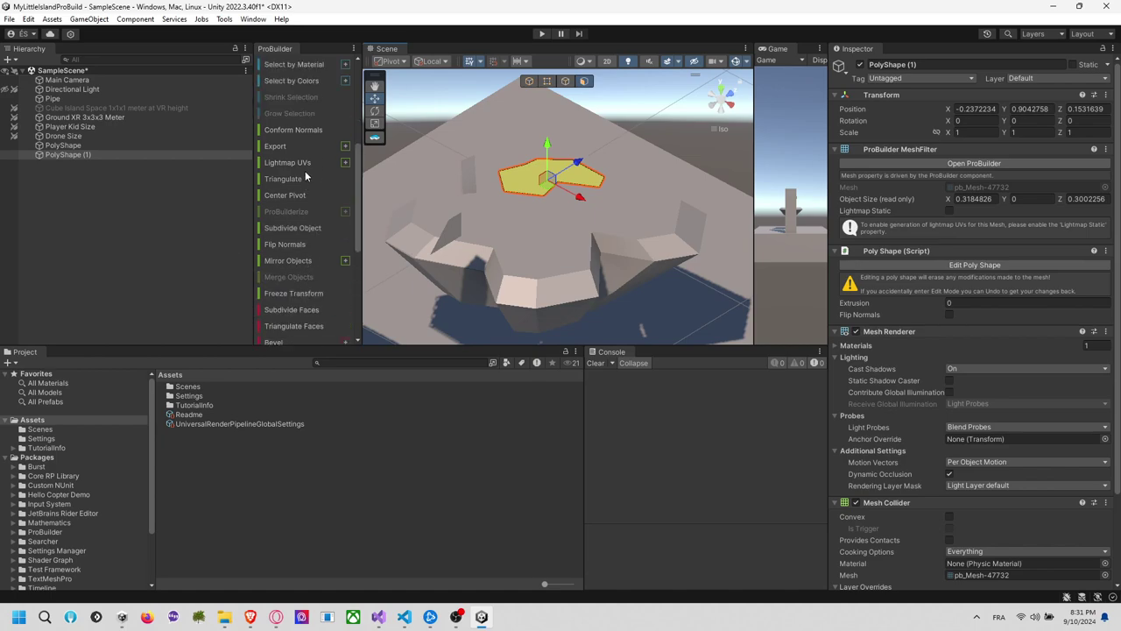
scroll(302, 172, down, 3)
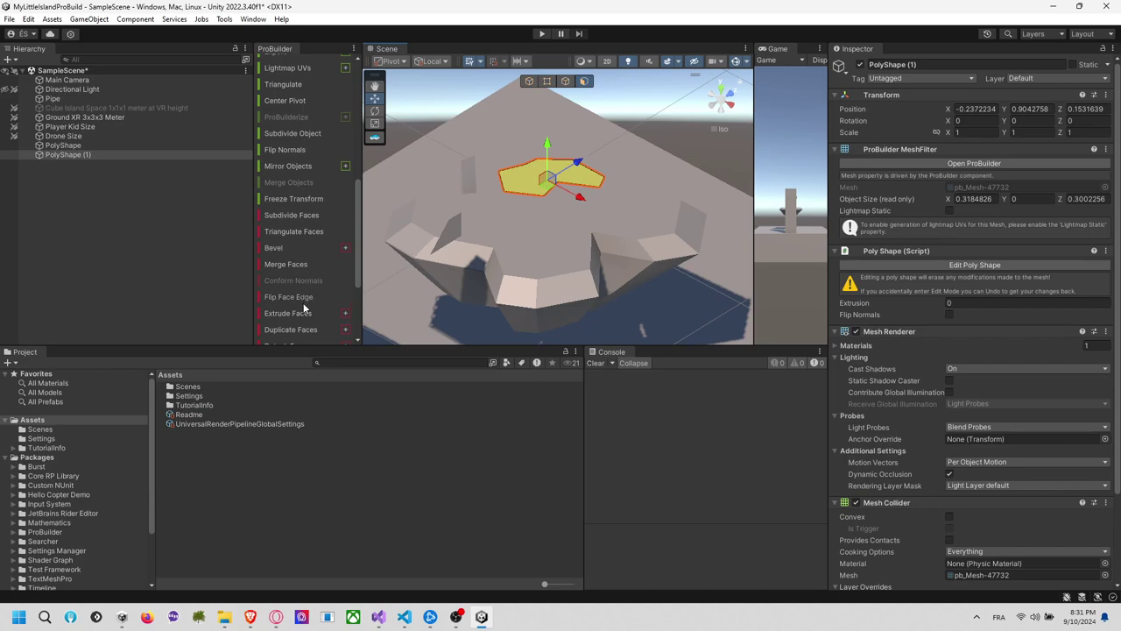
scroll(305, 298, down, 3)
click(301, 218)
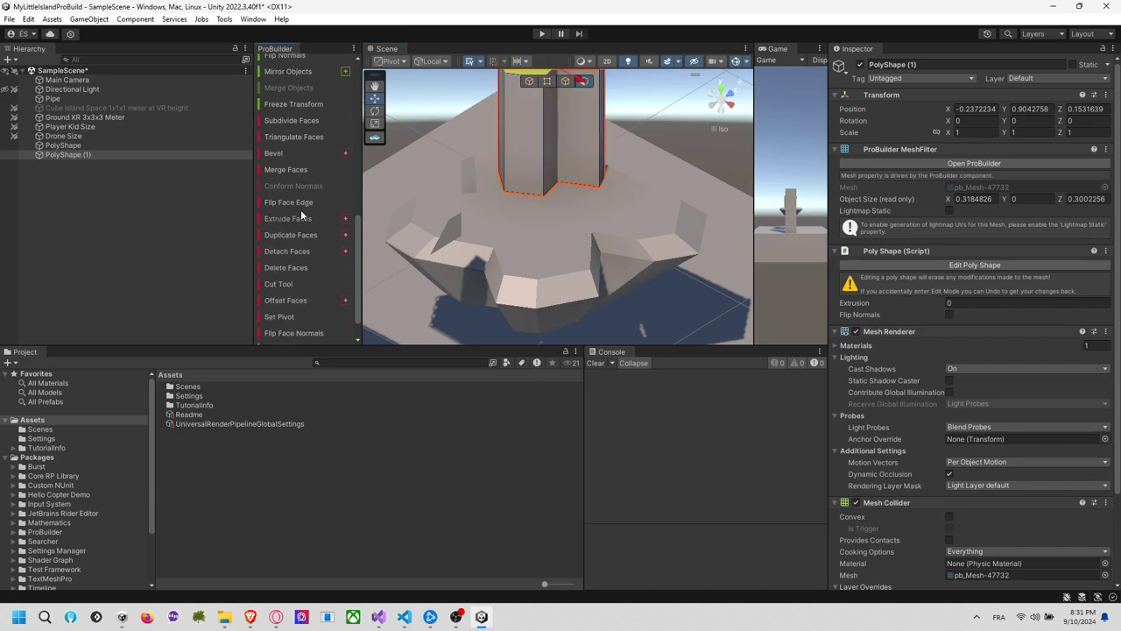
Lower the extruded block's top face until the block is about 0.15 m tall
key(f)
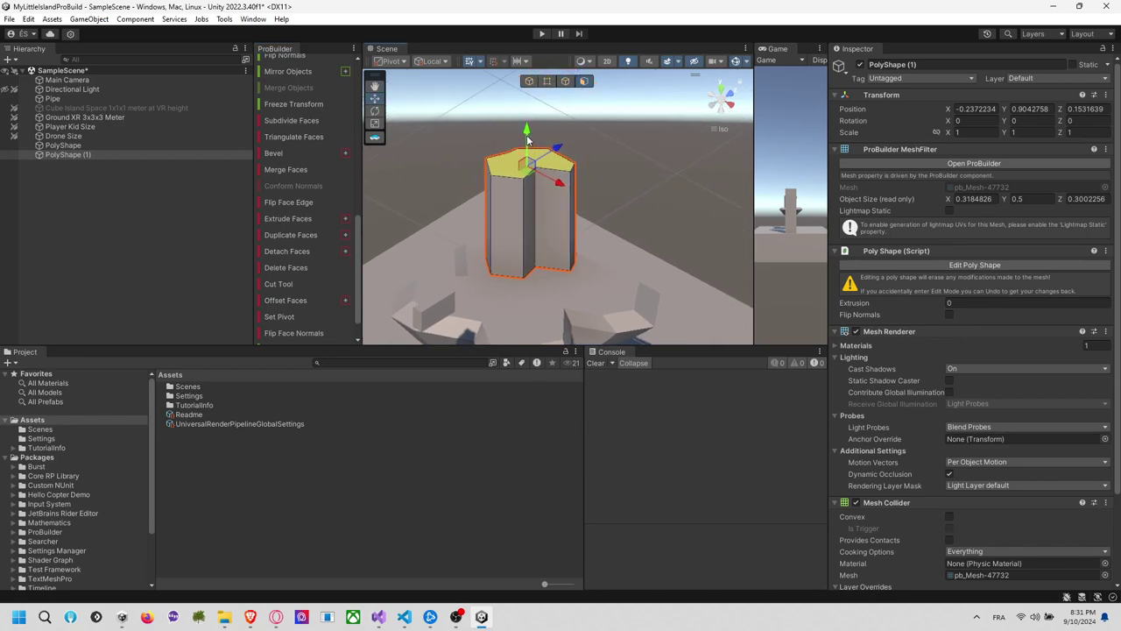
drag(527, 141, 516, 206)
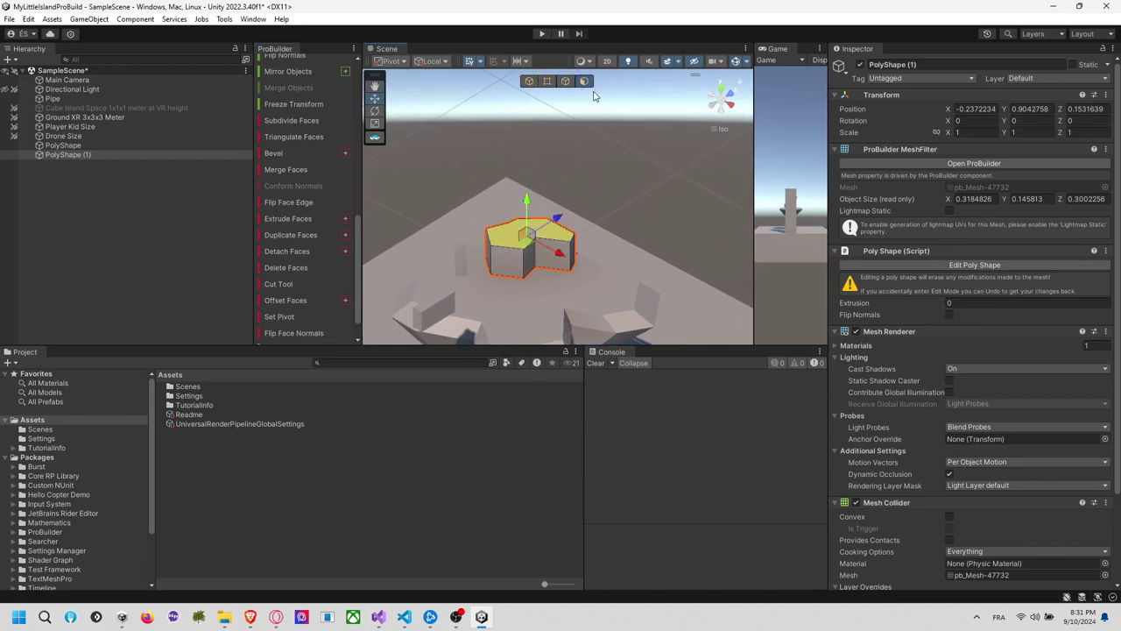
scroll(531, 259, up, 1)
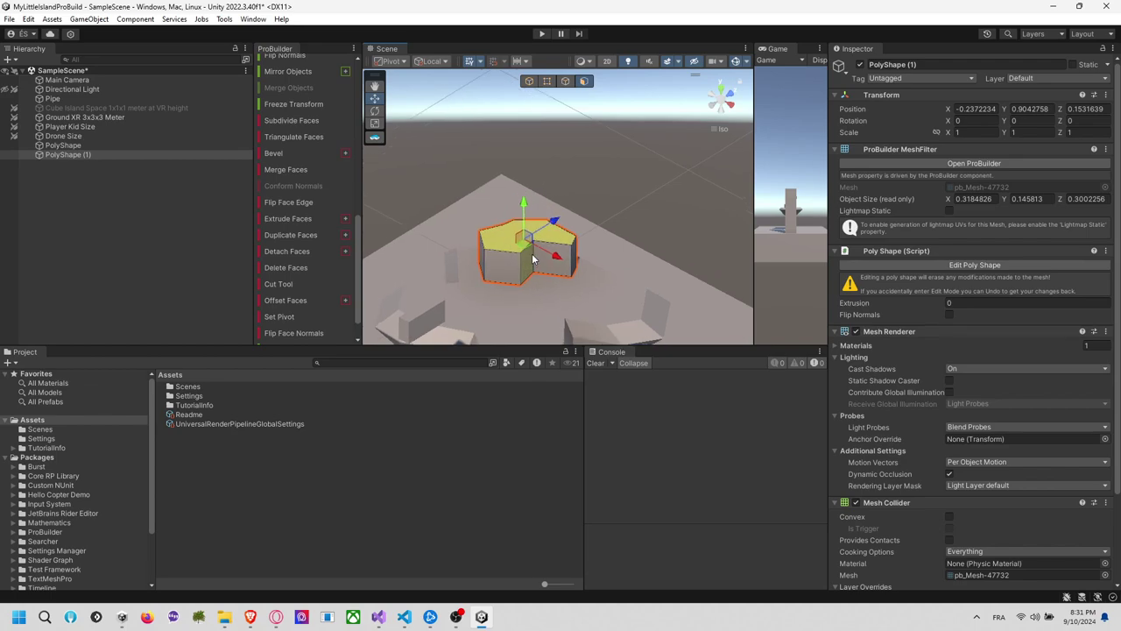
Scale the block's top face down and lower it until the block is about 0.06 m tall
middle_drag(533, 258, 541, 236)
key(e)
key(r)
drag(538, 224, 533, 192)
click(374, 99)
alt+drag(623, 180, 590, 202)
drag(532, 171, 530, 181)
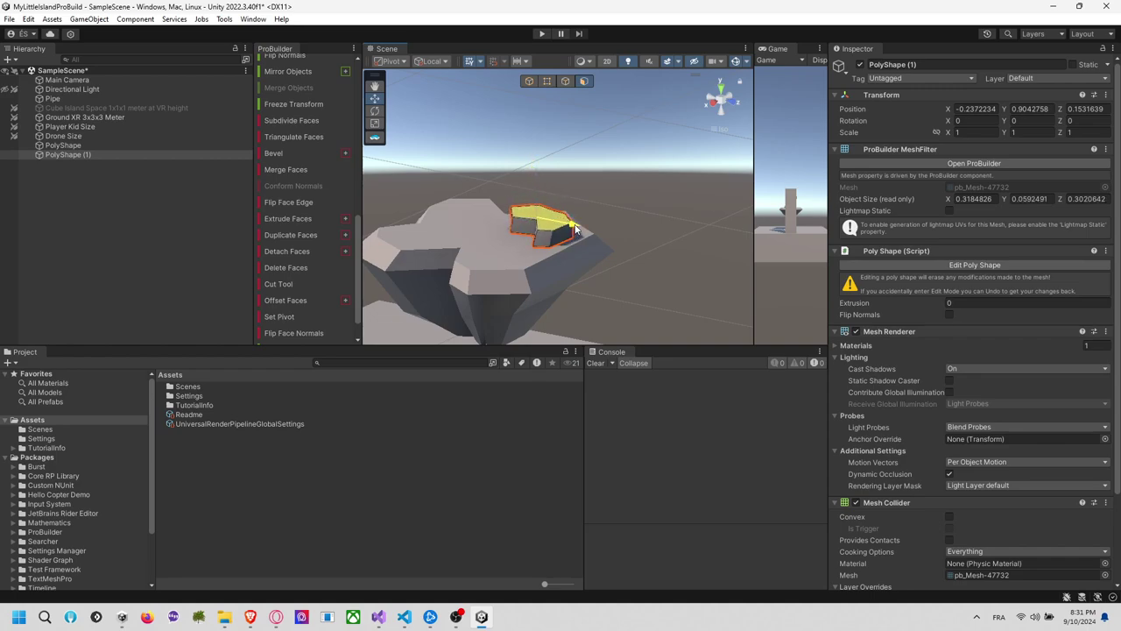
Tilt the top face of the small raised block and deselect it
key(e)
drag(557, 234, 537, 226)
key(w)
click(574, 190)
alt+drag(443, 214, 513, 285)
middle_drag(513, 285, 536, 255)
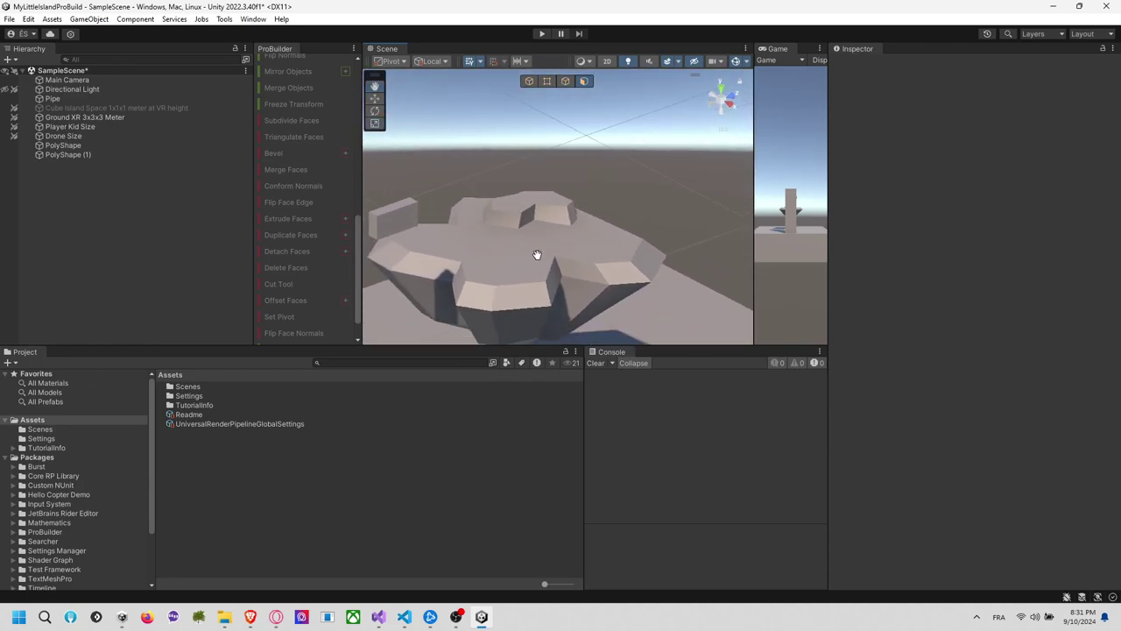
alt+drag(537, 255, 576, 140)
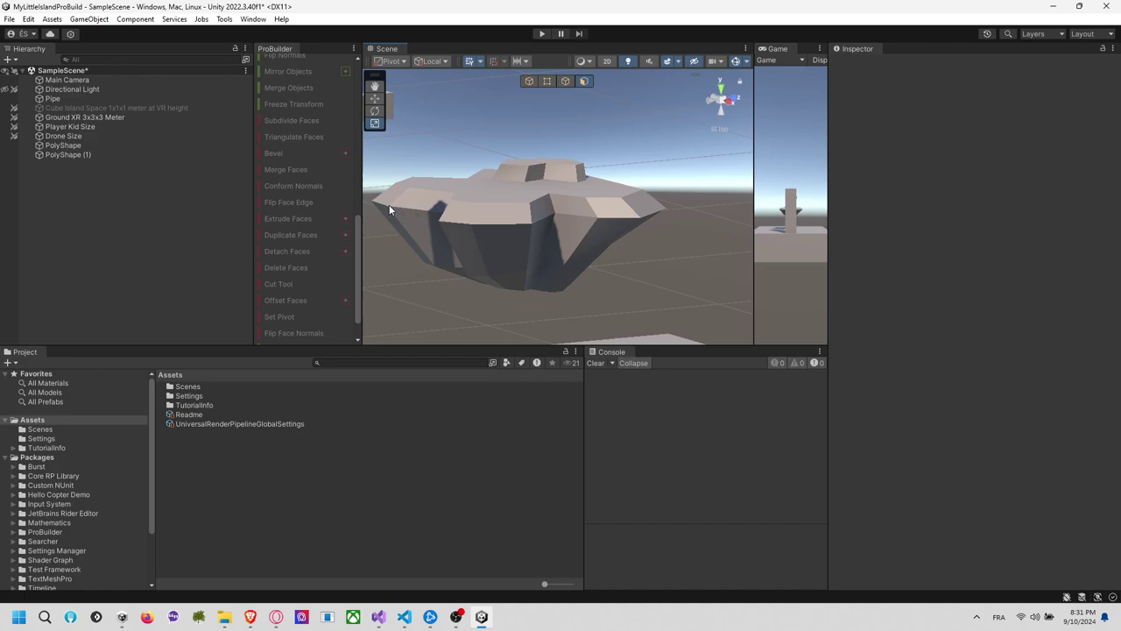
Return to object selection mode and create a new Bezier shape
scroll(309, 145, up, 10)
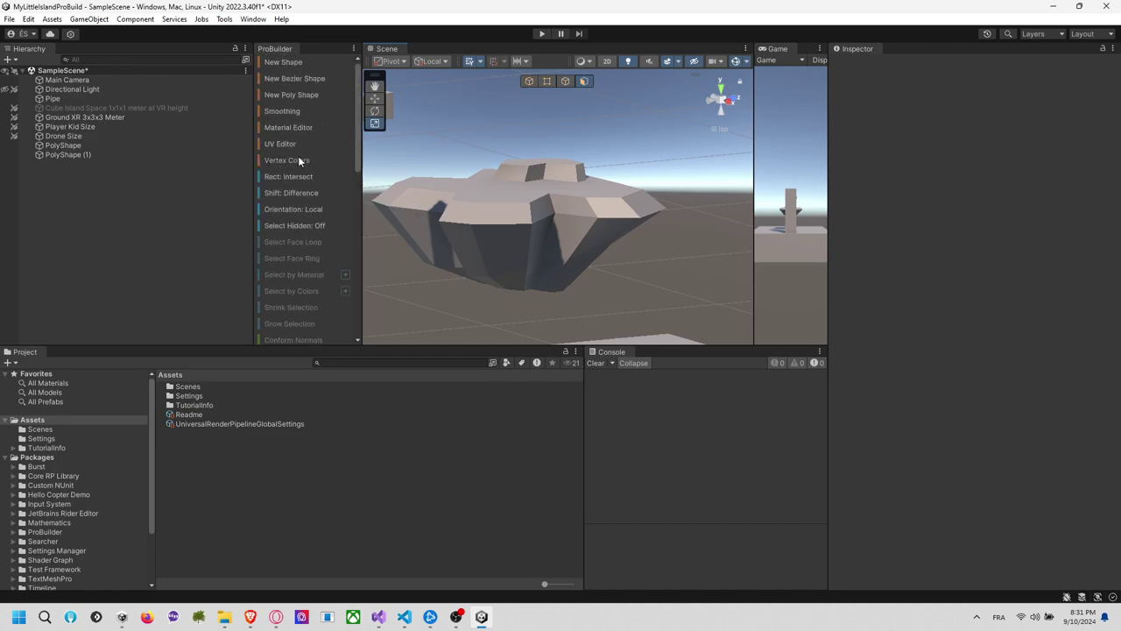
click(529, 81)
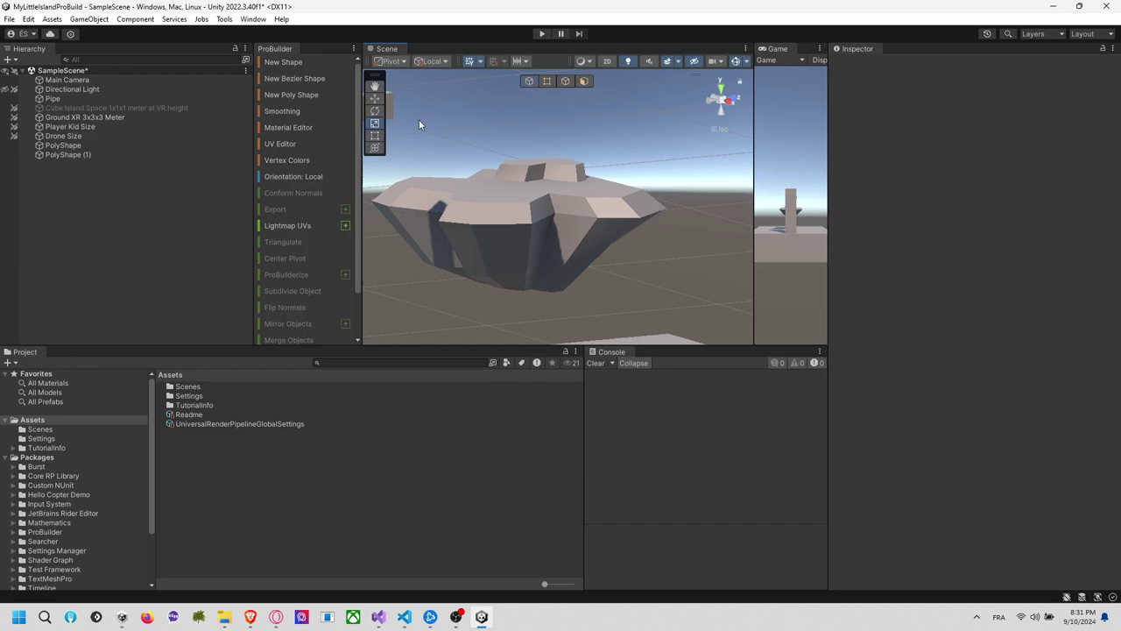
click(285, 78)
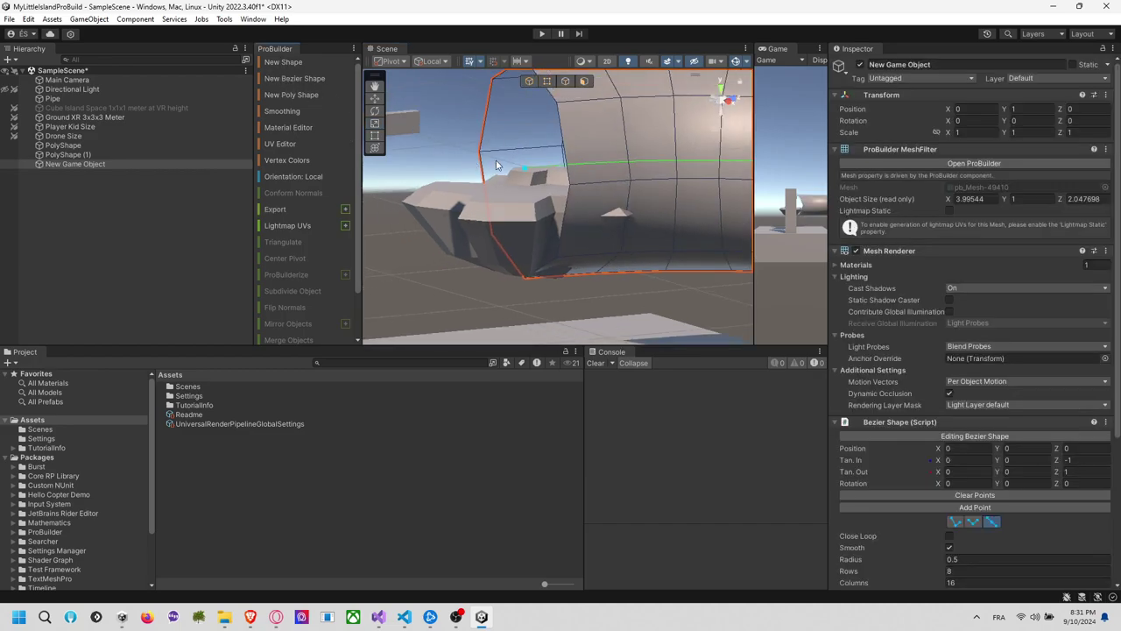
Move the Bezier shape's far end point upward to reshape the curved tube
middle_drag(735, 204, 529, 185)
scroll(517, 188, down, 5)
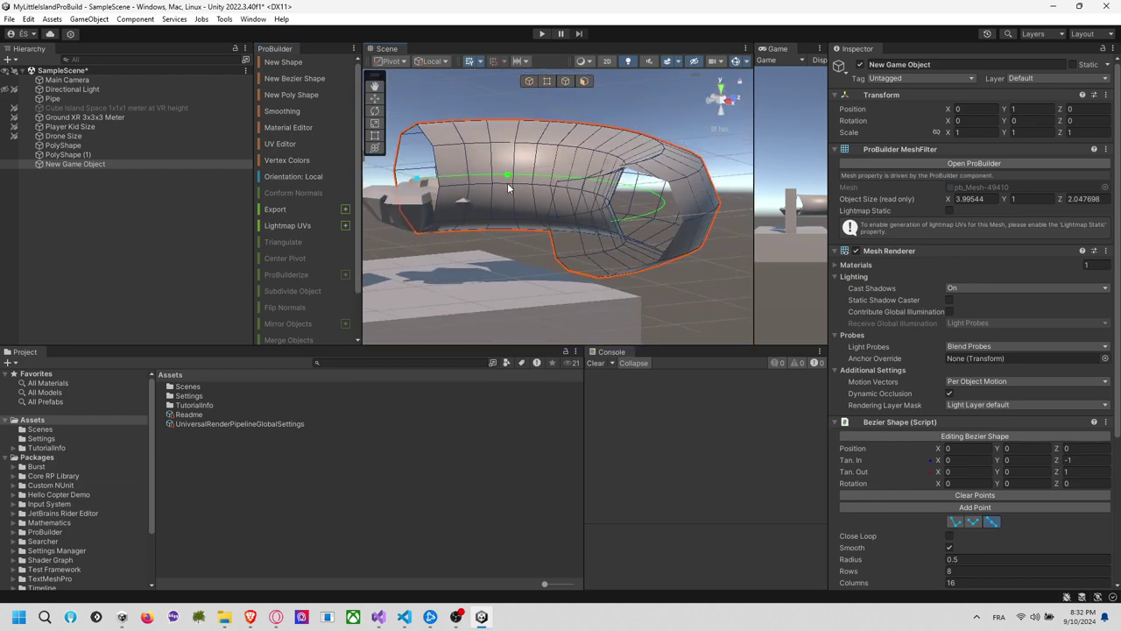
alt+drag(495, 188, 547, 278)
drag(592, 324, 544, 252)
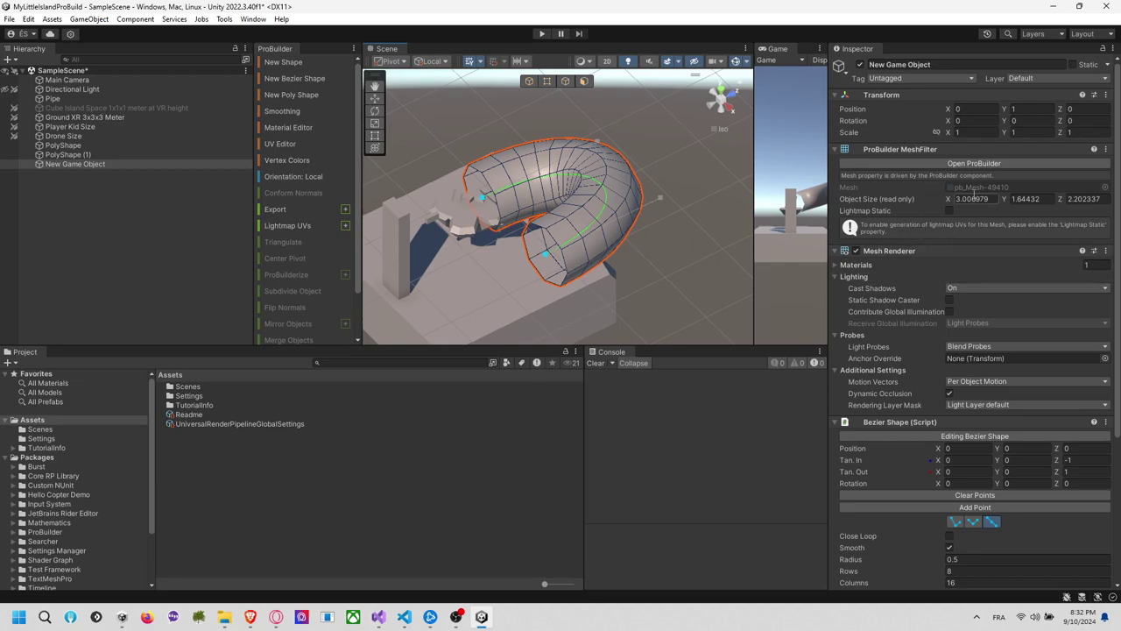
Set the Bezier shape's radius to 0.05 to thin the tube
scroll(913, 345, down, 3)
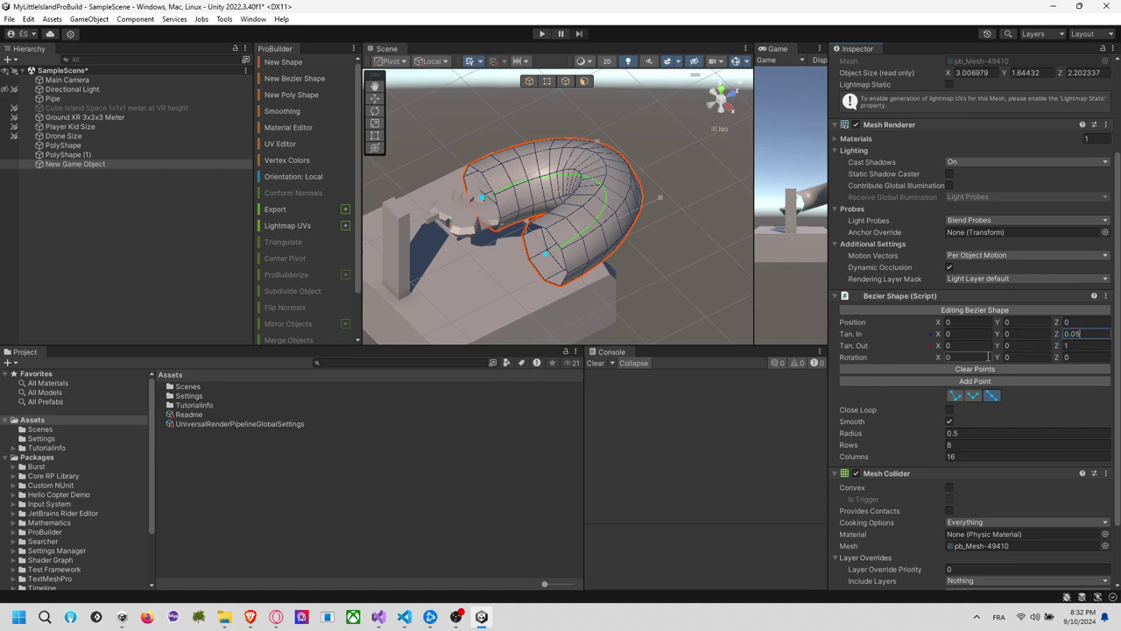
click(974, 433)
text(0.05)
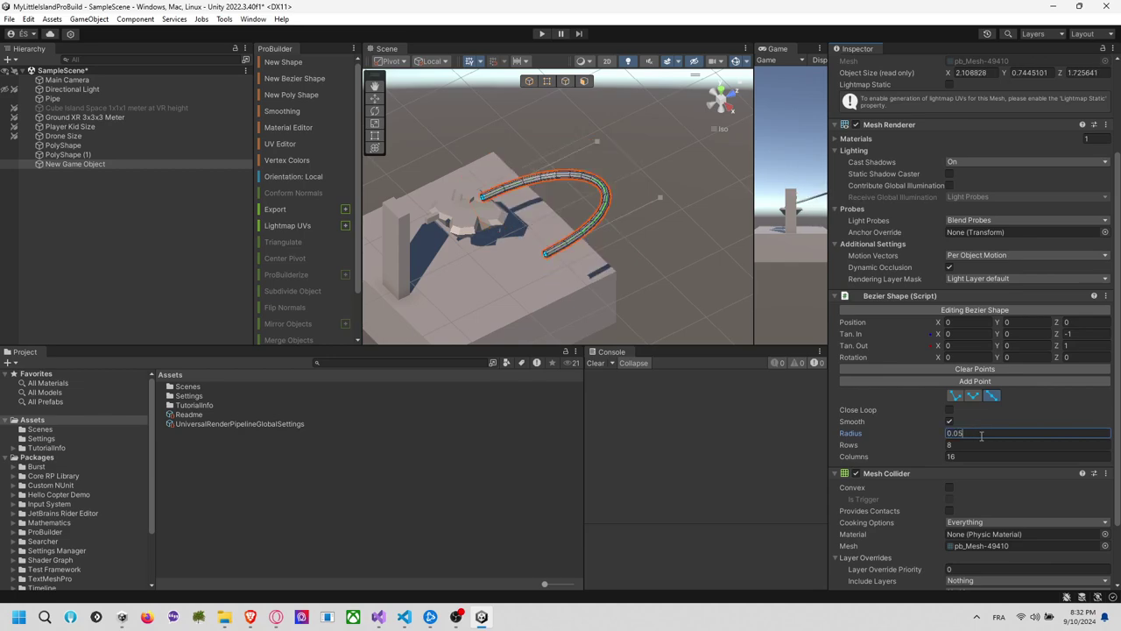
scroll(508, 242, up, 8)
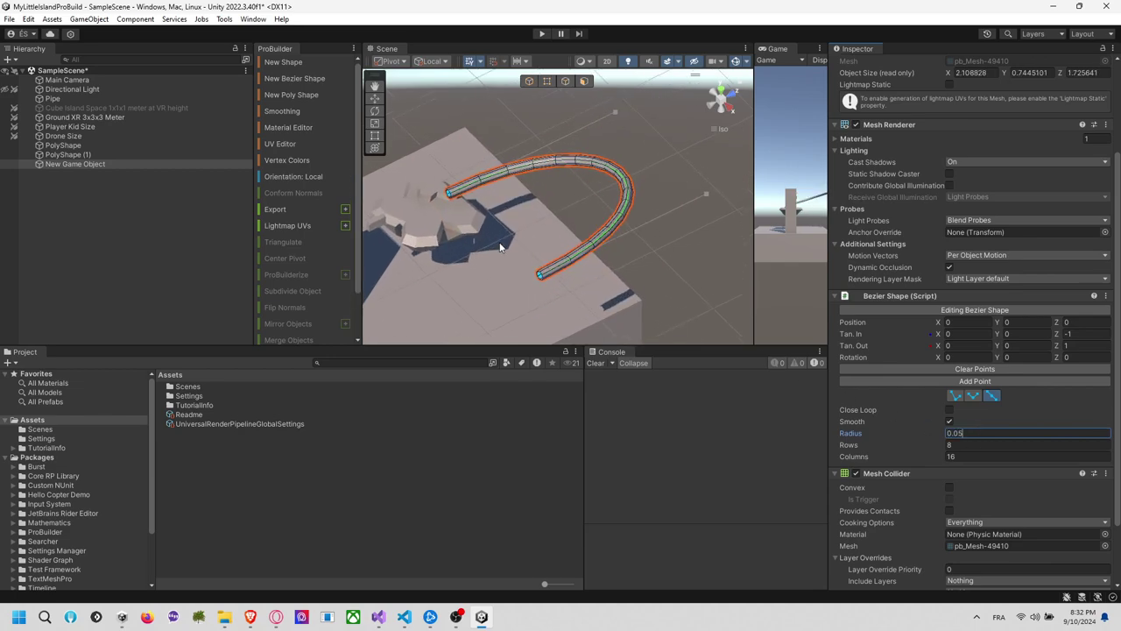
middle_drag(612, 284, 503, 158)
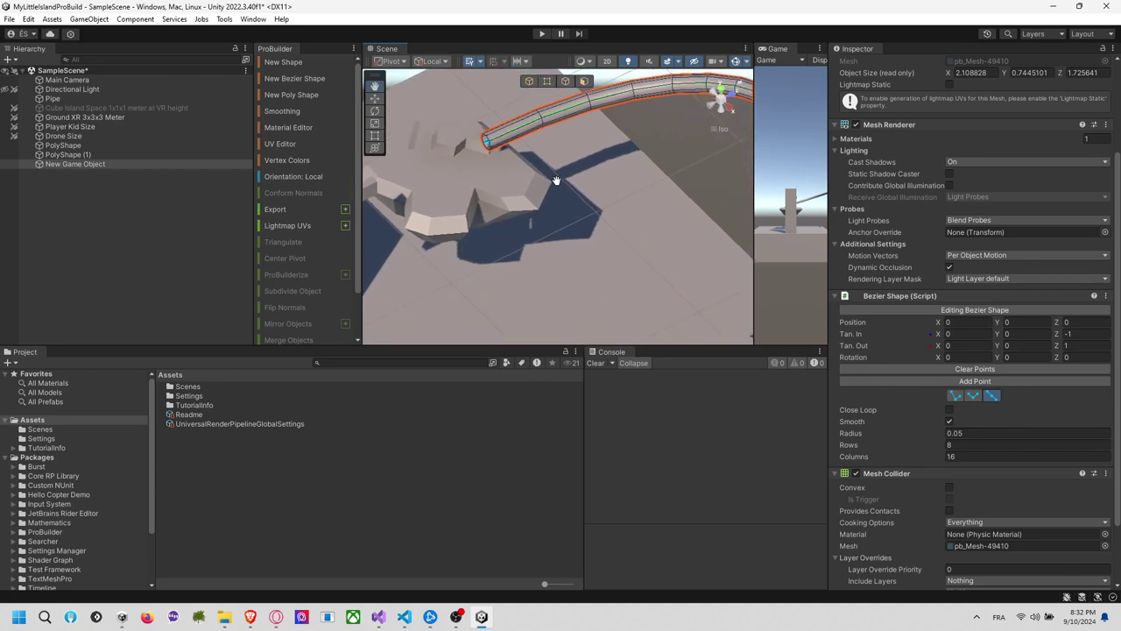
Reposition the Bezier tube's starting end, and lower the whole tube so that end sits beside the island's raised block
drag(468, 127, 473, 119)
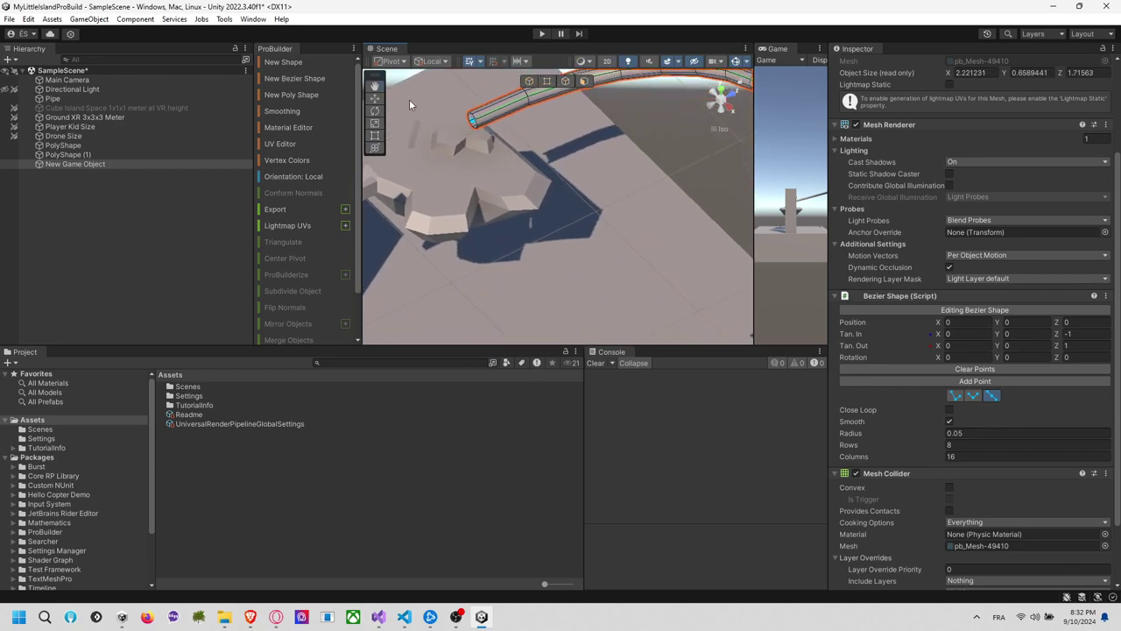
click(378, 100)
right_drag(473, 165, 465, 207)
drag(441, 196, 468, 191)
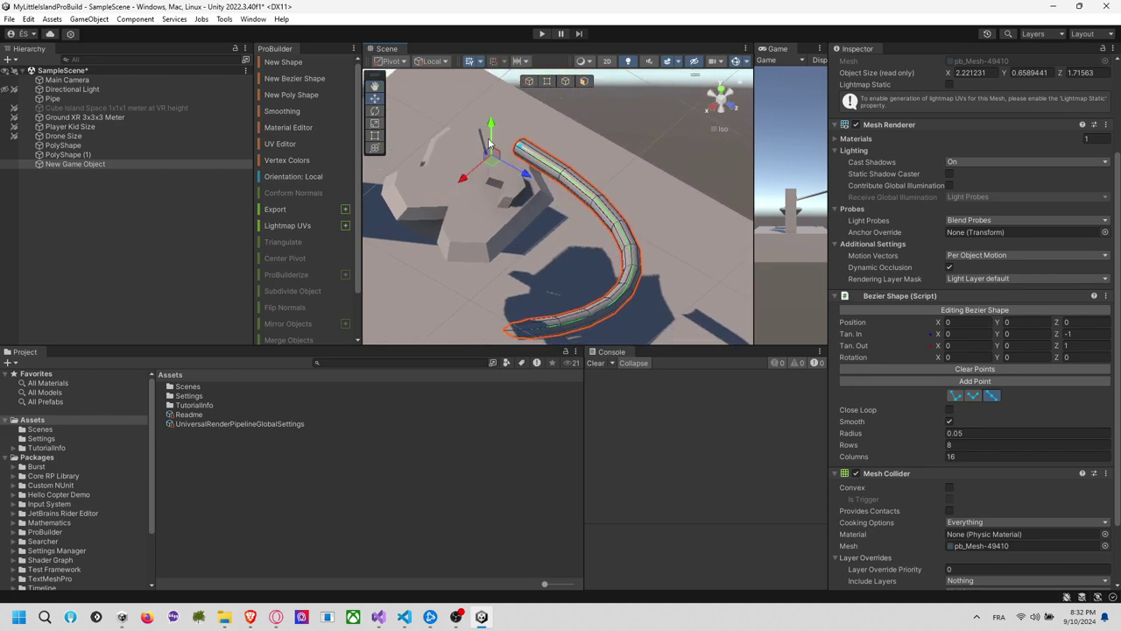
drag(489, 143, 495, 163)
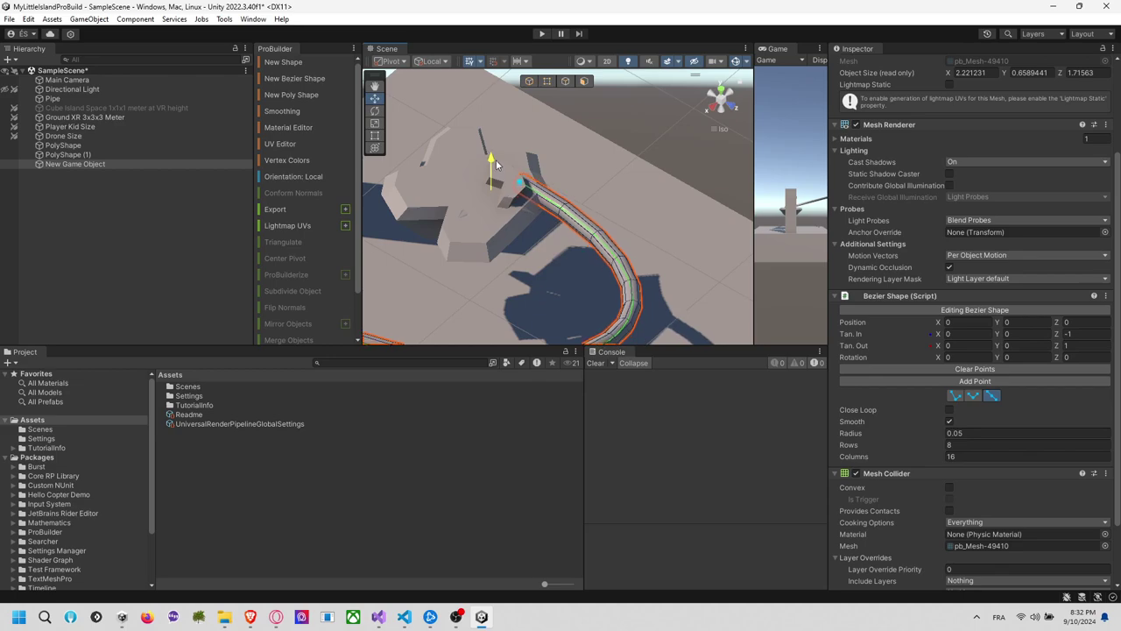
Move the Bezier tube's far end point back to the island and lower it, to about X 0.44, Y 0.10
middle_drag(562, 260, 683, 229)
click(396, 265)
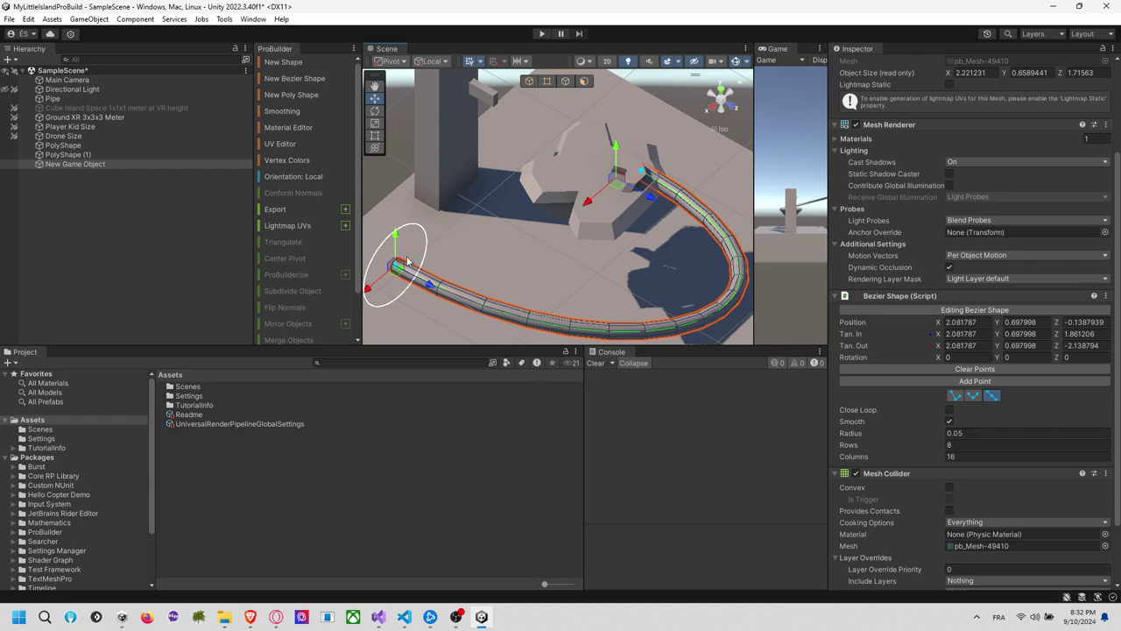
drag(396, 265, 557, 161)
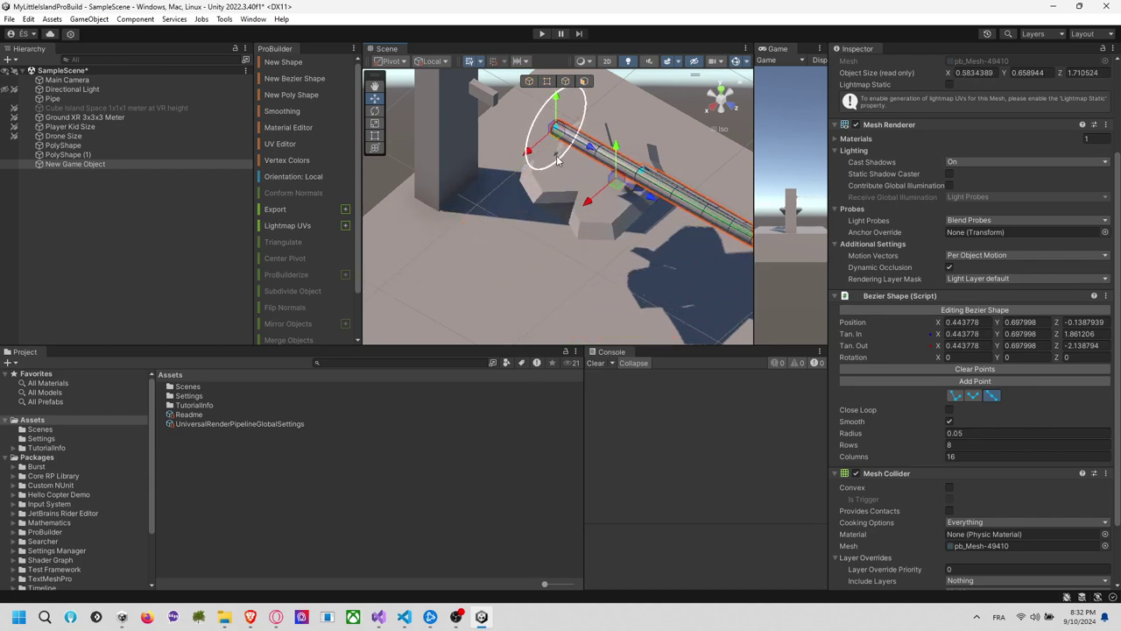
drag(557, 103, 557, 169)
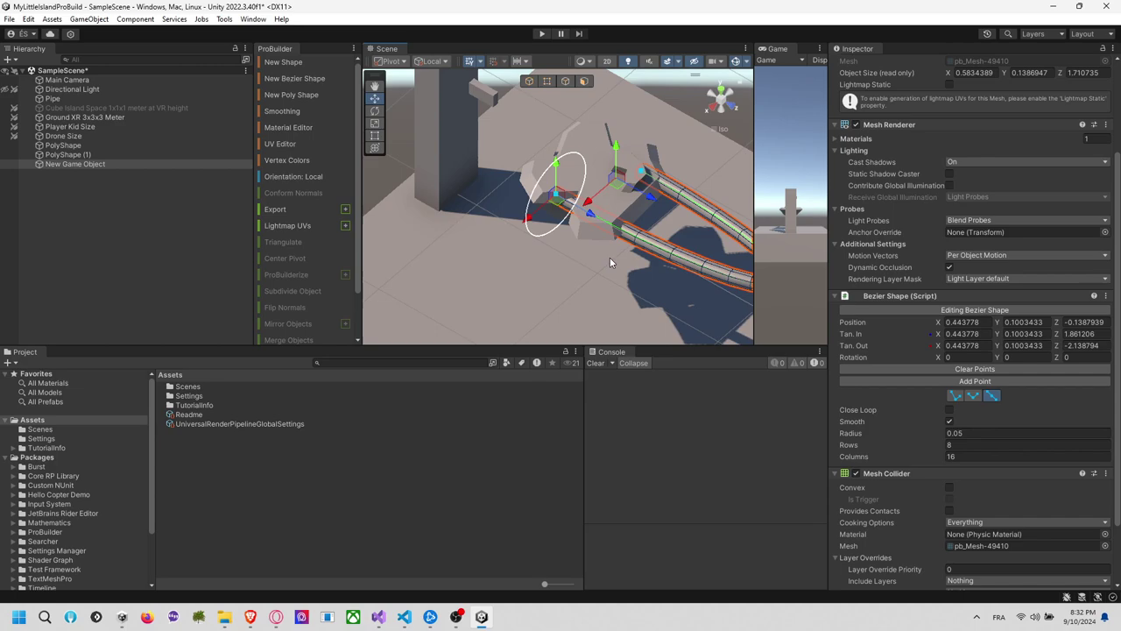
middle_drag(610, 257, 588, 251)
click(574, 216)
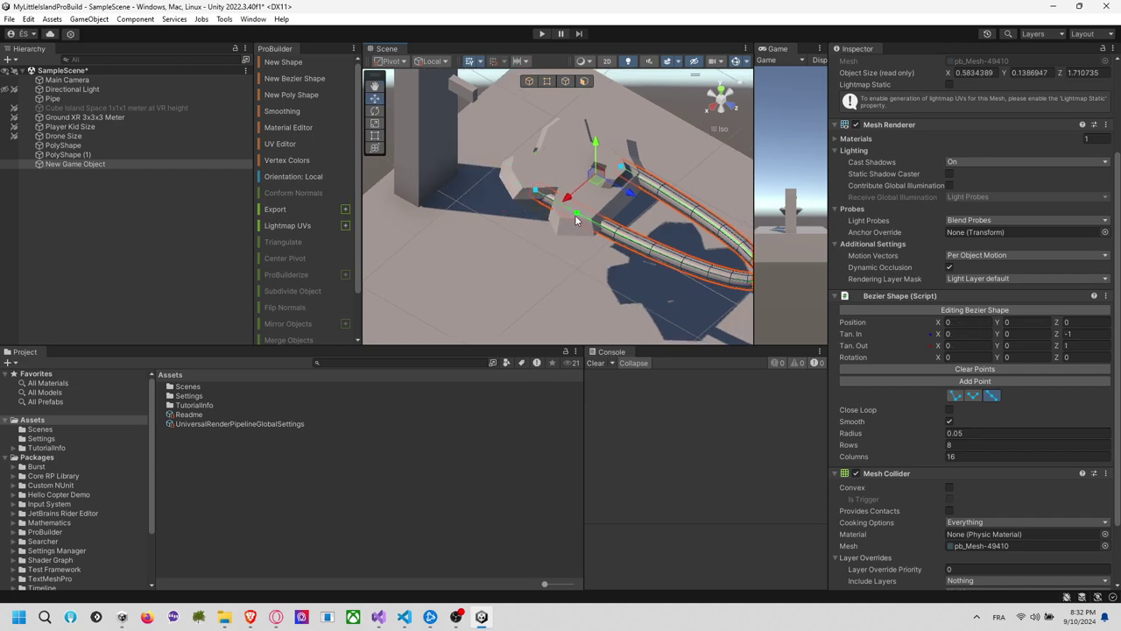
click(537, 191)
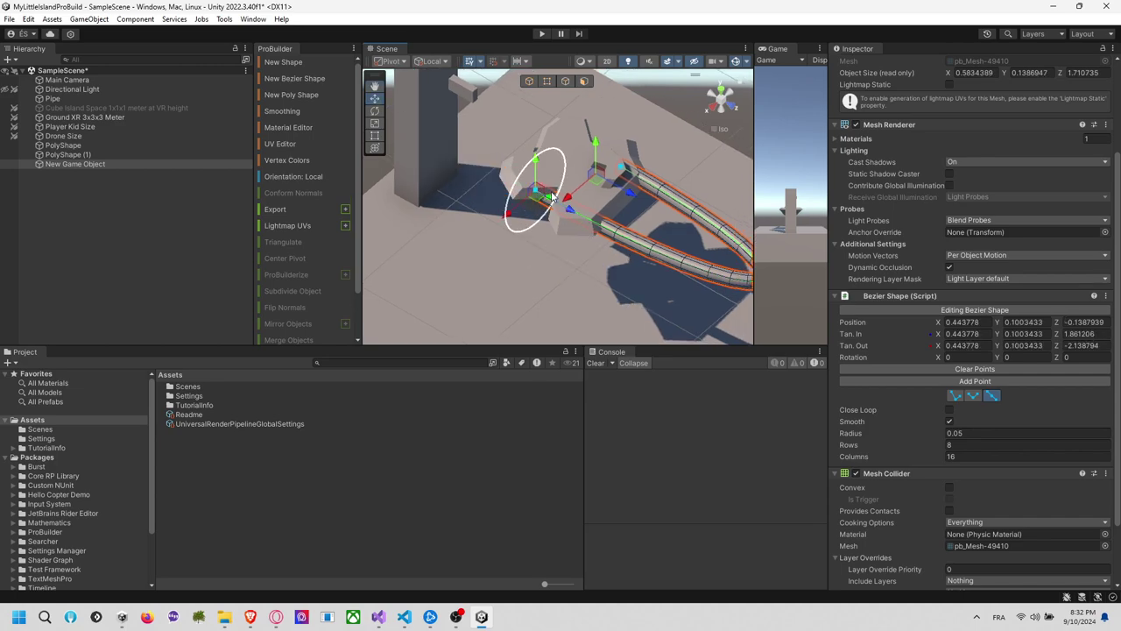
click(571, 209)
key(ctrl+z)
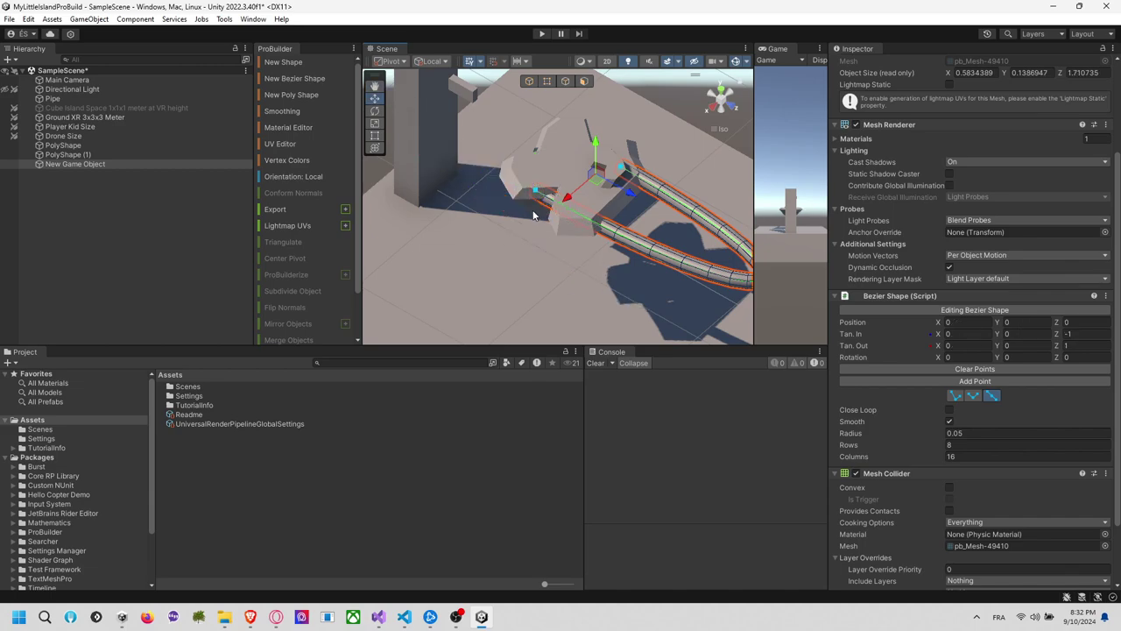
click(375, 111)
click(376, 99)
Select the lowered end point of the Bezier tube at the island's edge again for editing
right_drag(515, 191, 678, 143)
alt+drag(678, 142, 540, 205)
click(523, 210)
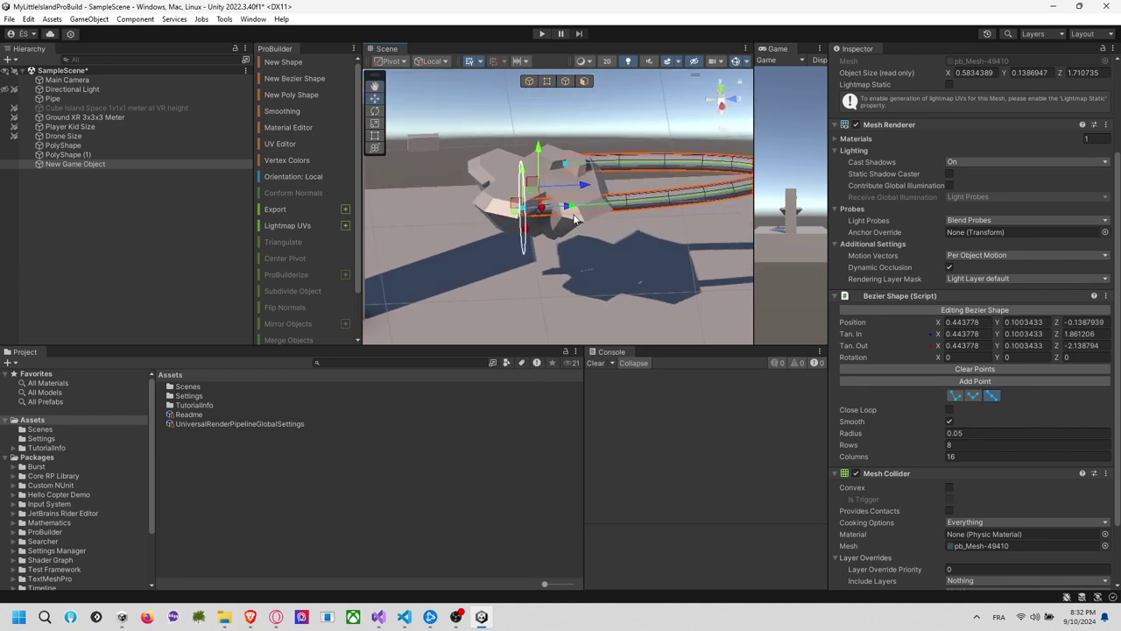
alt+drag(602, 268, 510, 261)
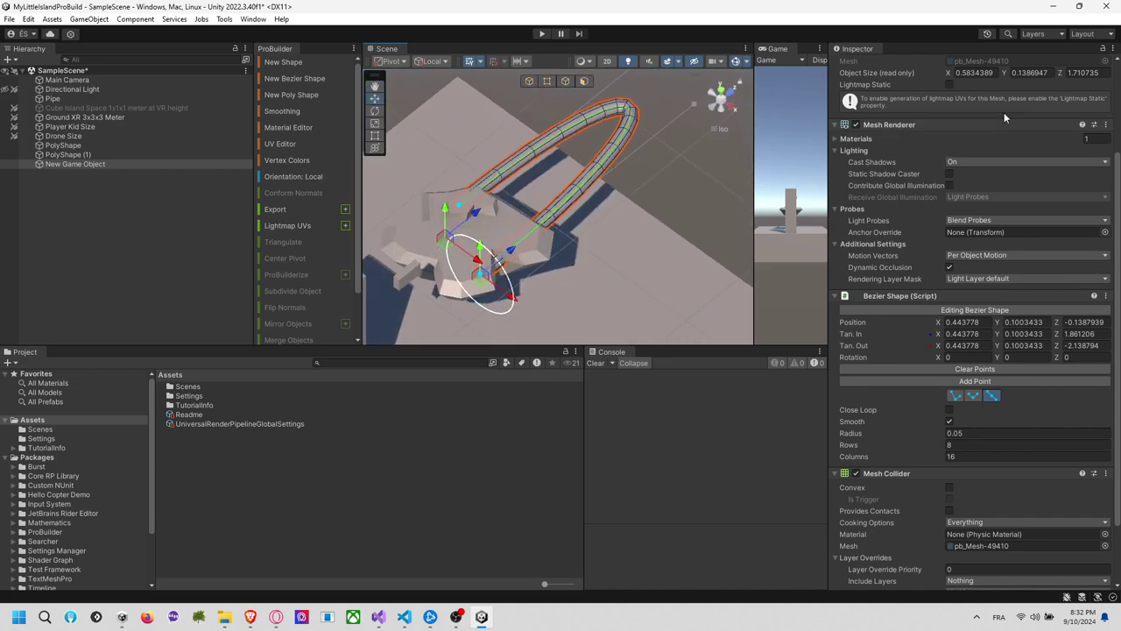
Try shifting the whole Bezier tube object along Z, and reset its Z position to 0
scroll(1008, 113, up, 3)
drag(1058, 108, 1068, 111)
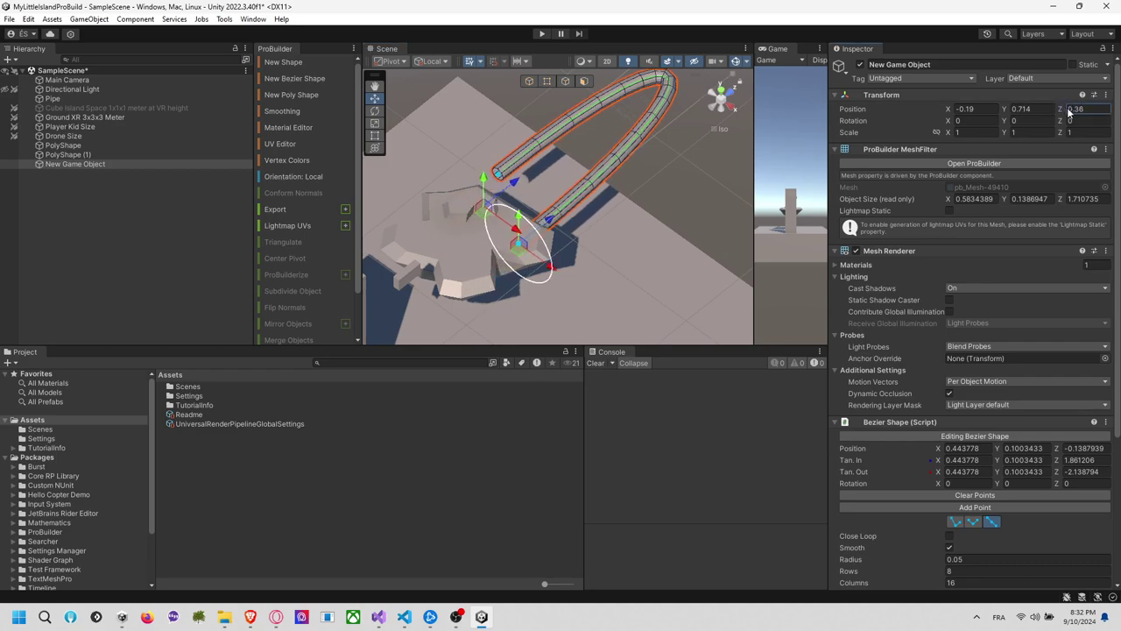
text(0)
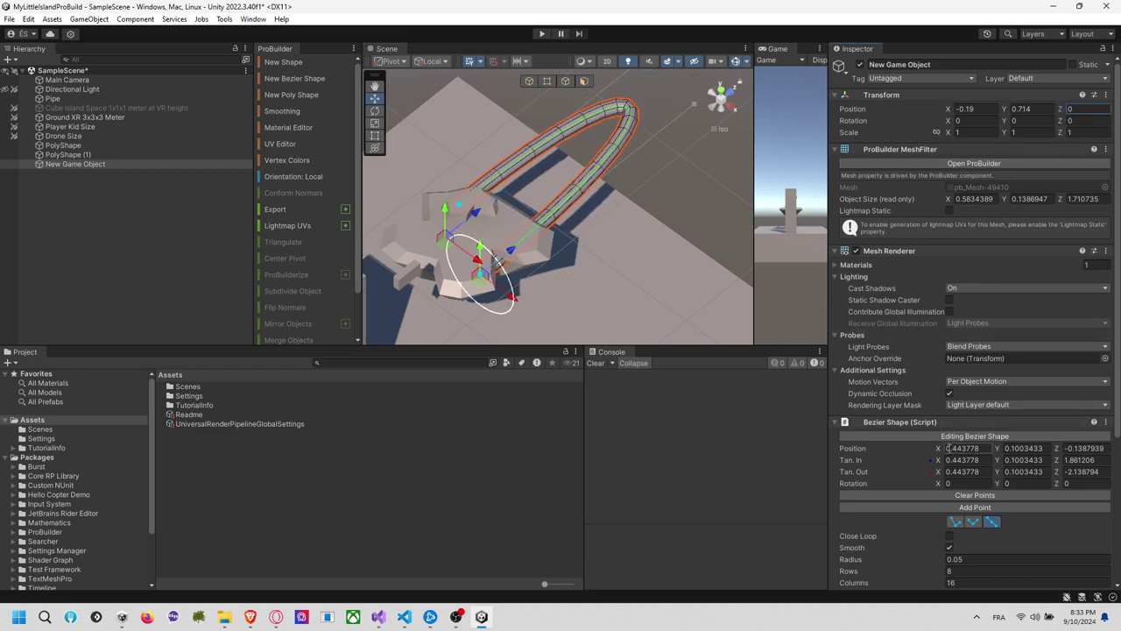
Move the second Bezier point of the pipe along Z to about 0.23
scroll(522, 286, up, 6)
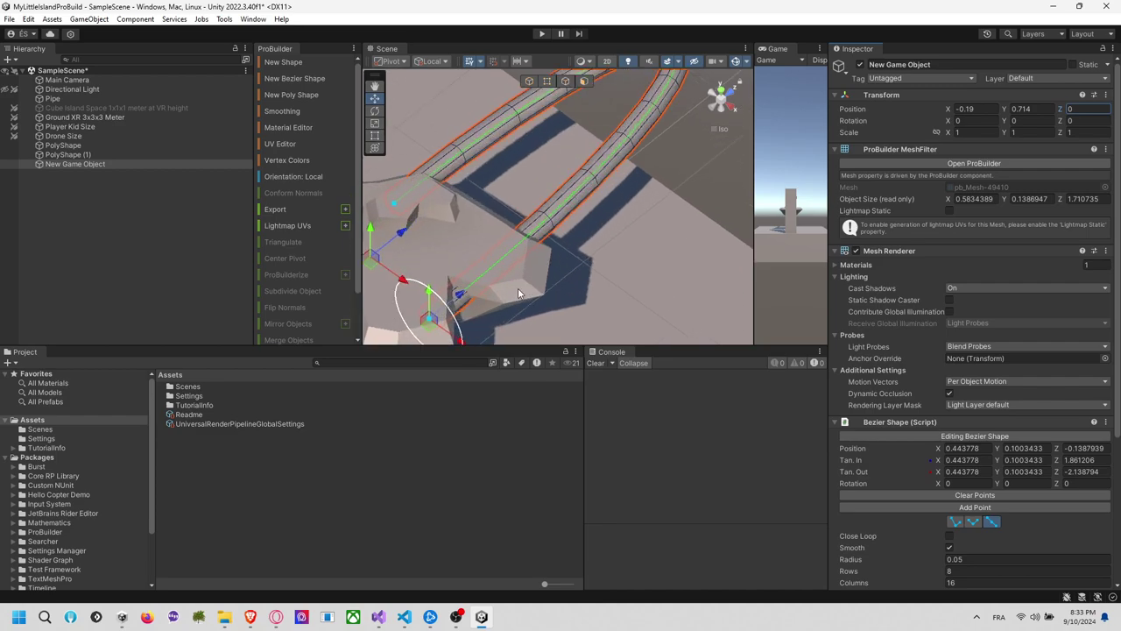
middle_drag(517, 288, 575, 213)
scroll(529, 212, up, 6)
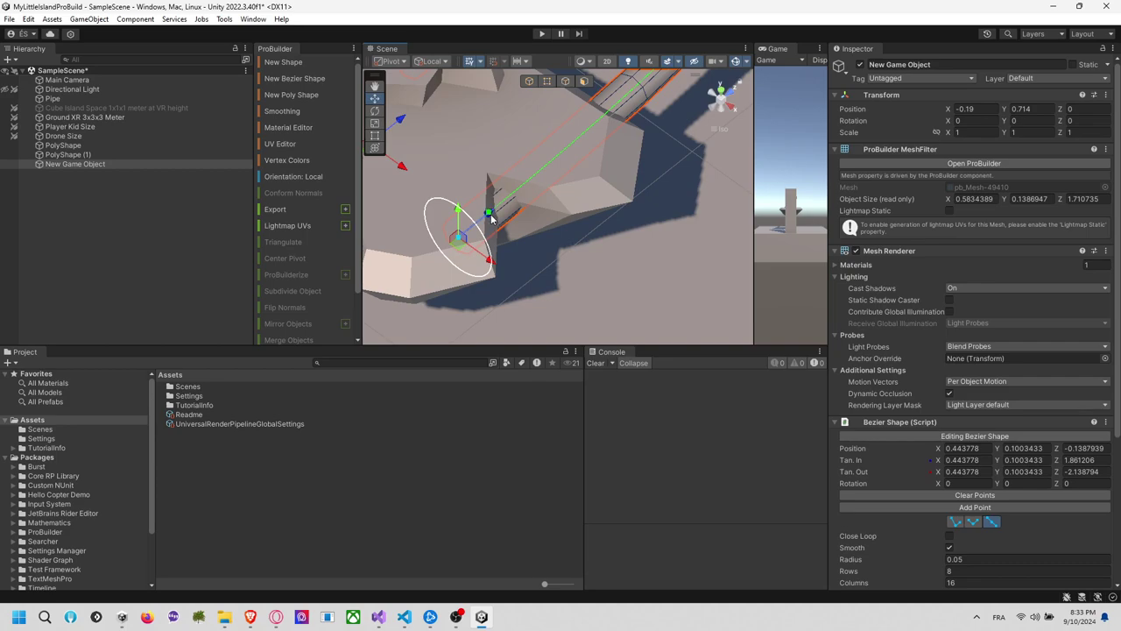
drag(492, 219, 577, 248)
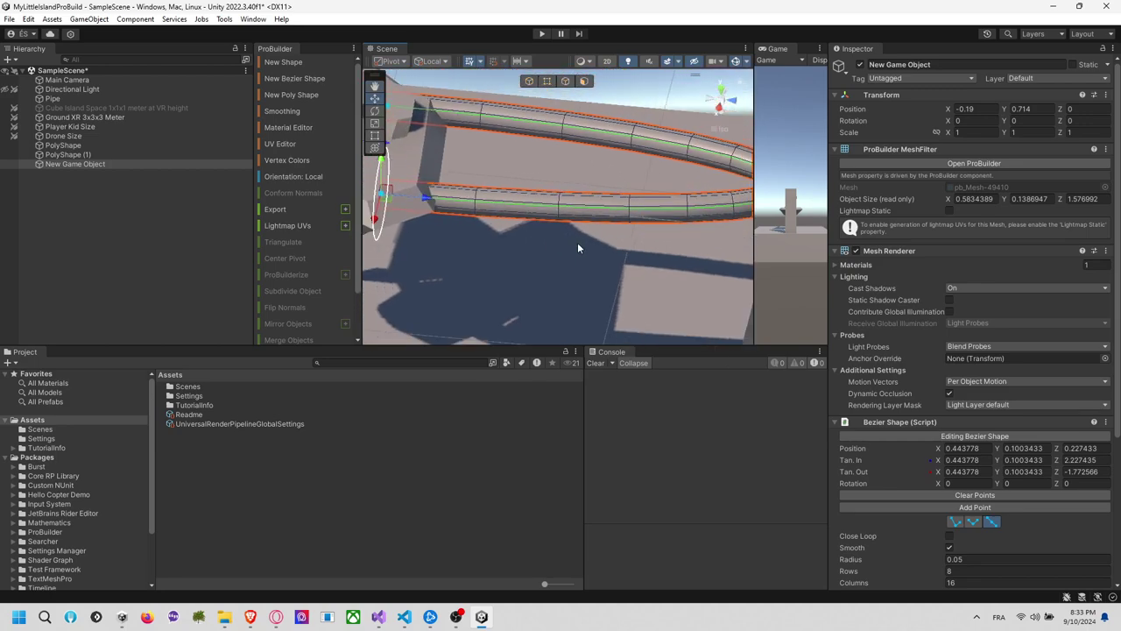
scroll(570, 226, down, 6)
drag(740, 202, 738, 196)
key(ctrl+z)
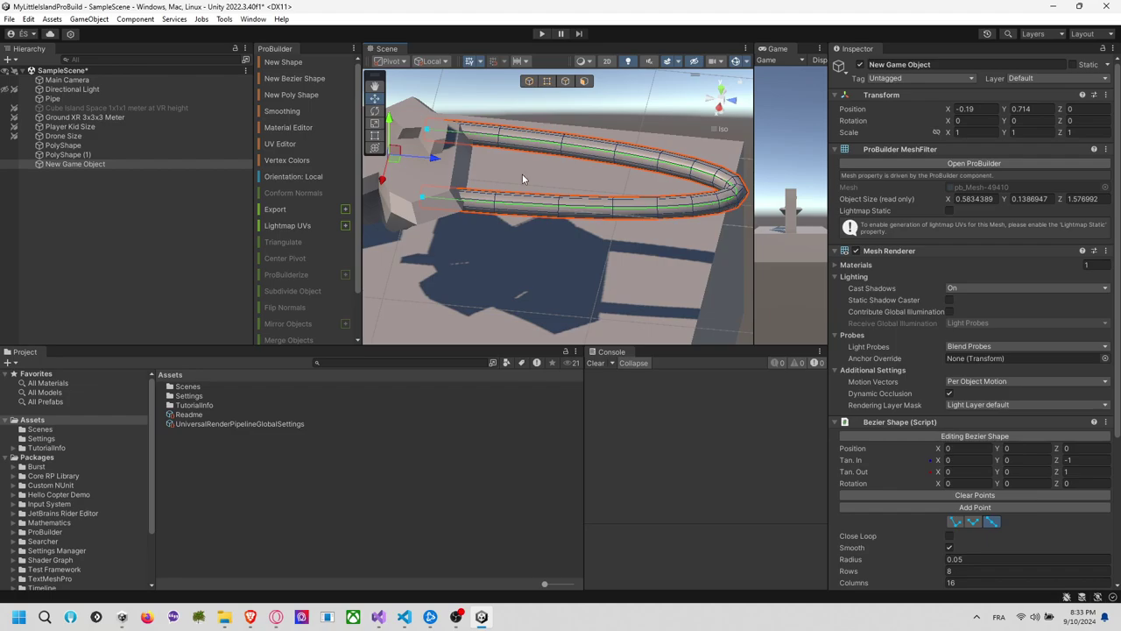
Rotate the pipe's second Bezier point to about 345.6 degrees
click(423, 199)
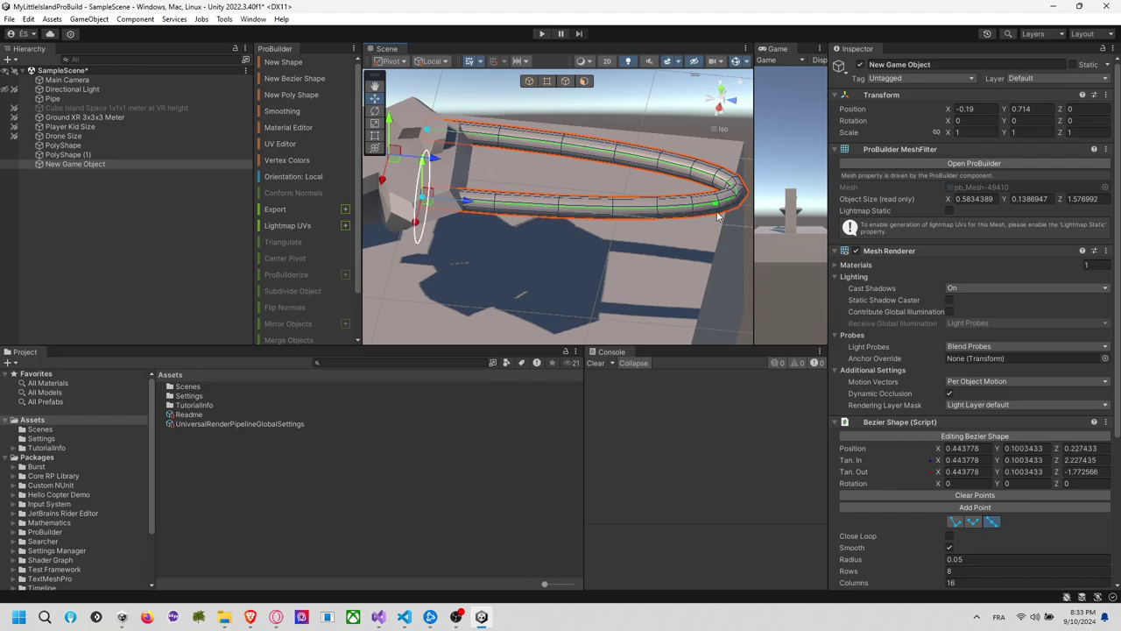
alt+drag(535, 218, 526, 275)
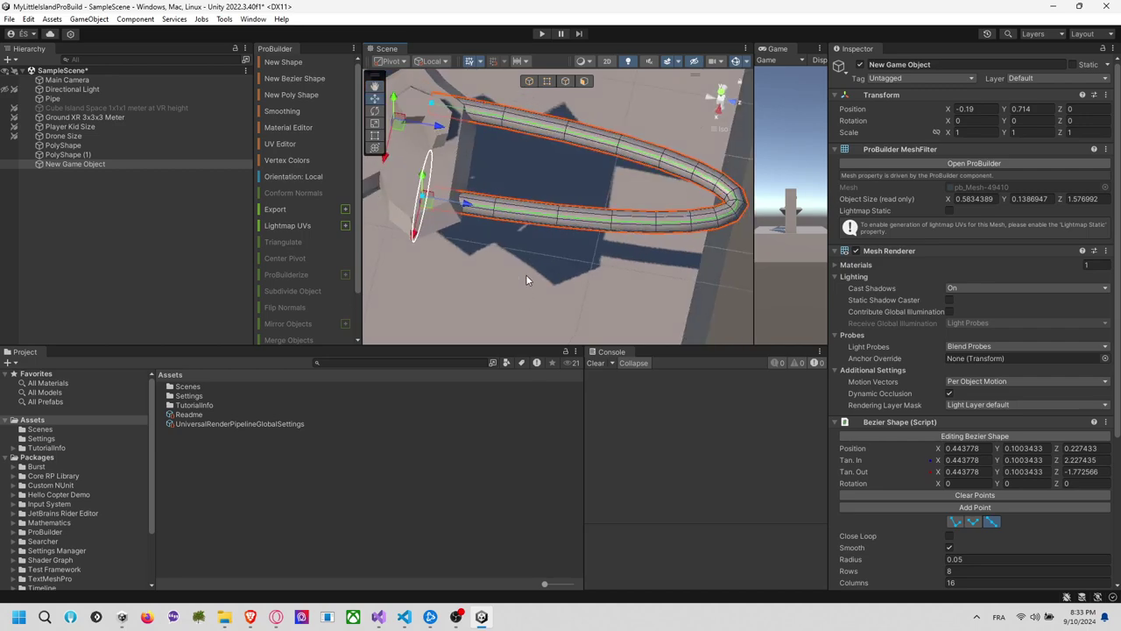
scroll(525, 275, down, 2)
drag(430, 233, 414, 95)
Pull the second Bezier point's tangent handle inwards to shorten the pipe's loop, with Tan. In at about 0.75, 0.26, 0.35
middle_drag(711, 241, 681, 251)
drag(699, 241, 529, 170)
alt+drag(585, 266, 663, 278)
drag(745, 263, 438, 232)
scroll(511, 261, up, 4)
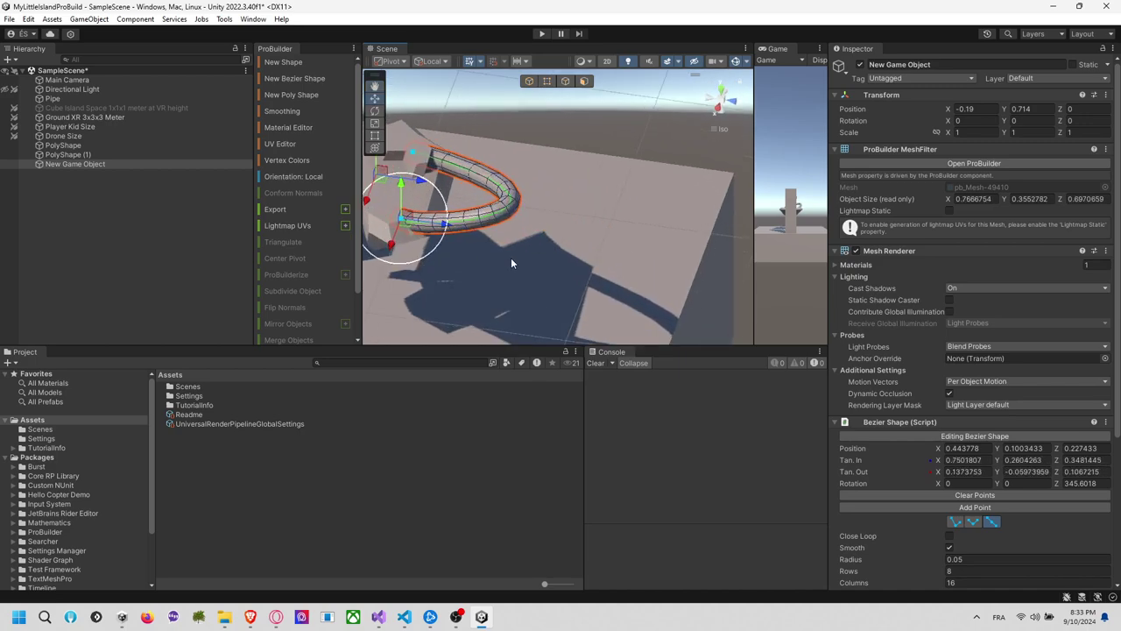
Lower the pipe's second Bezier point along Y to about -0.04
middle_drag(501, 265, 600, 309)
alt+drag(600, 308, 514, 239)
drag(456, 212, 630, 256)
key(e)
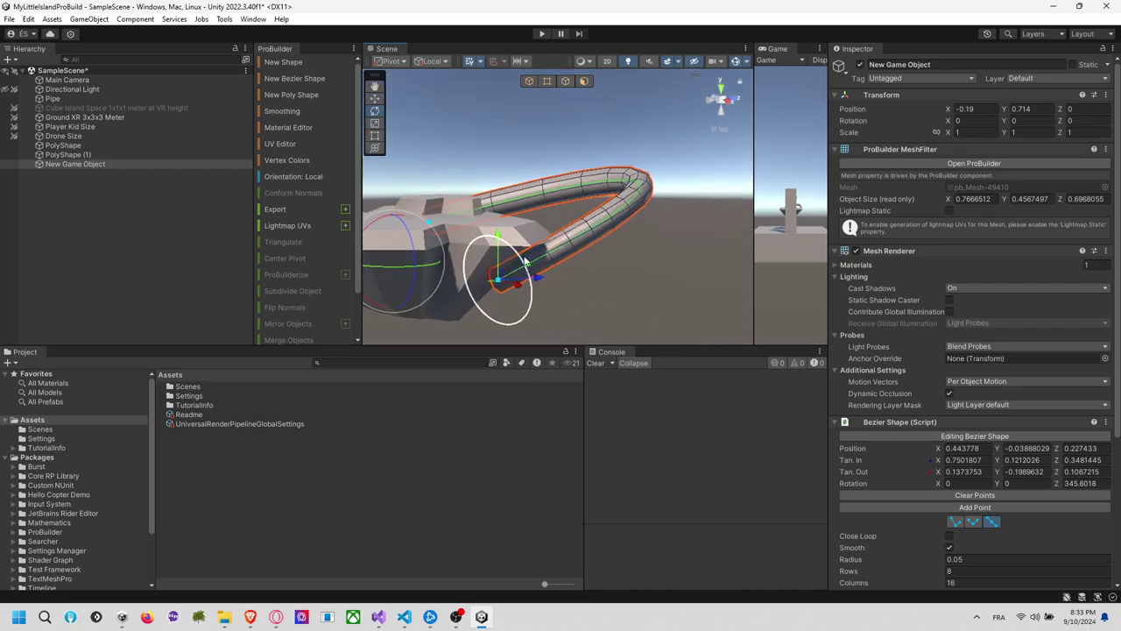
drag(405, 221, 439, 219)
key(ctrl+z)
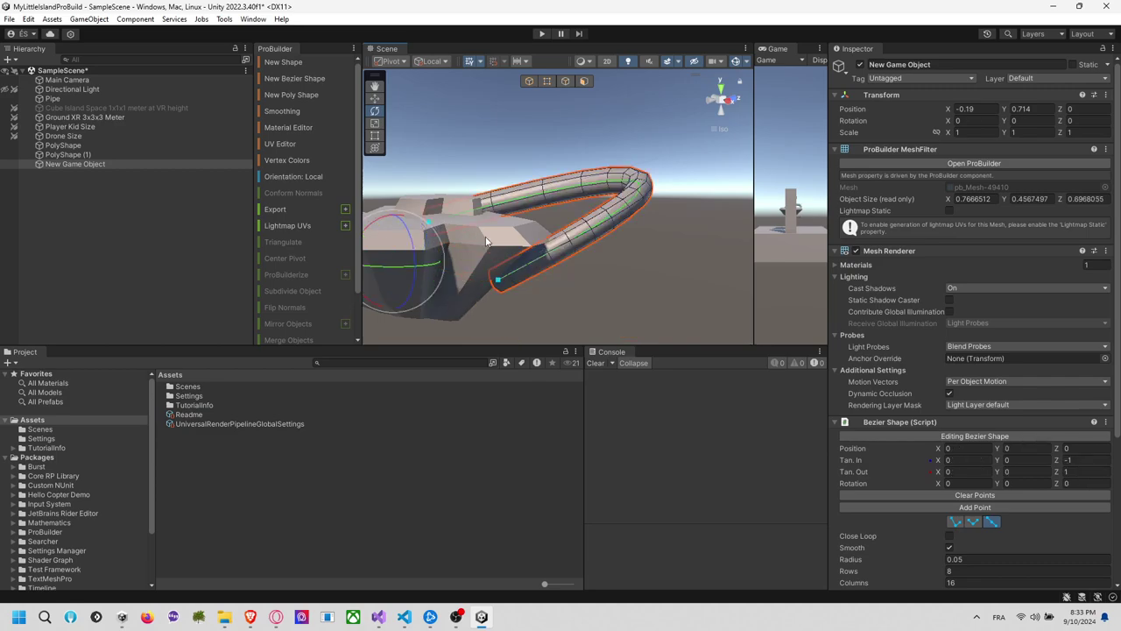
Move the second Bezier point to about 0.47, -0.03, 0.29 and lower its Tan. In handle to about 0.78, -0.27, 0.46
mouse_move(498, 285)
mouse_down()
mouse_move(491, 268)
mouse_move(514, 279)
mouse_up()
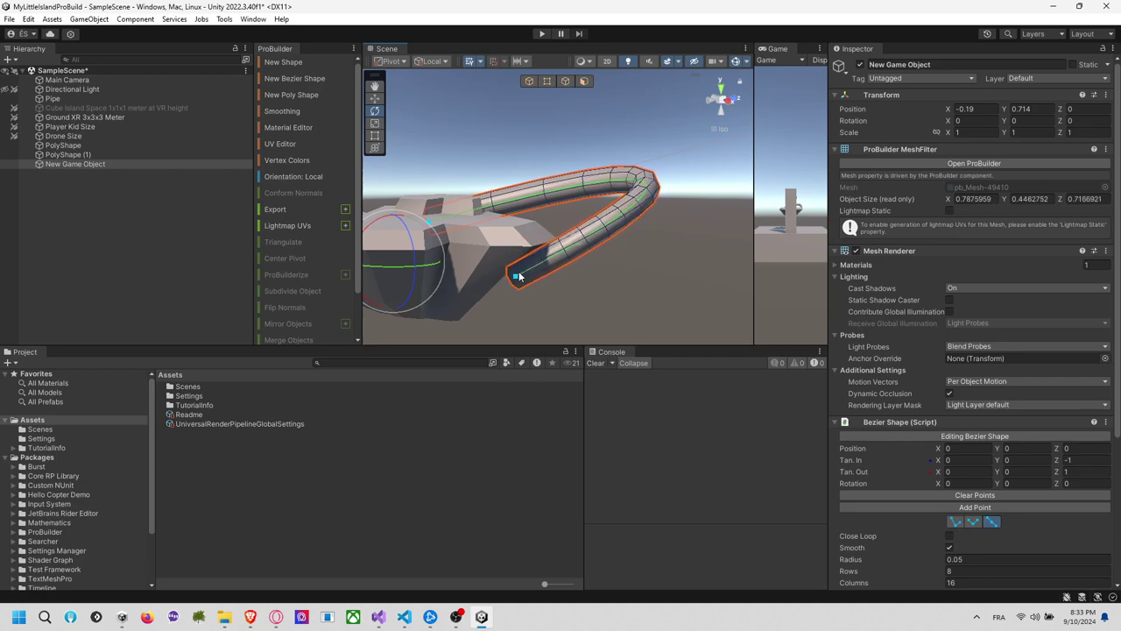
drag(637, 208, 613, 333)
middle_drag(613, 318, 583, 254)
alt+drag(583, 253, 553, 266)
click(508, 214)
alt+drag(471, 261, 587, 255)
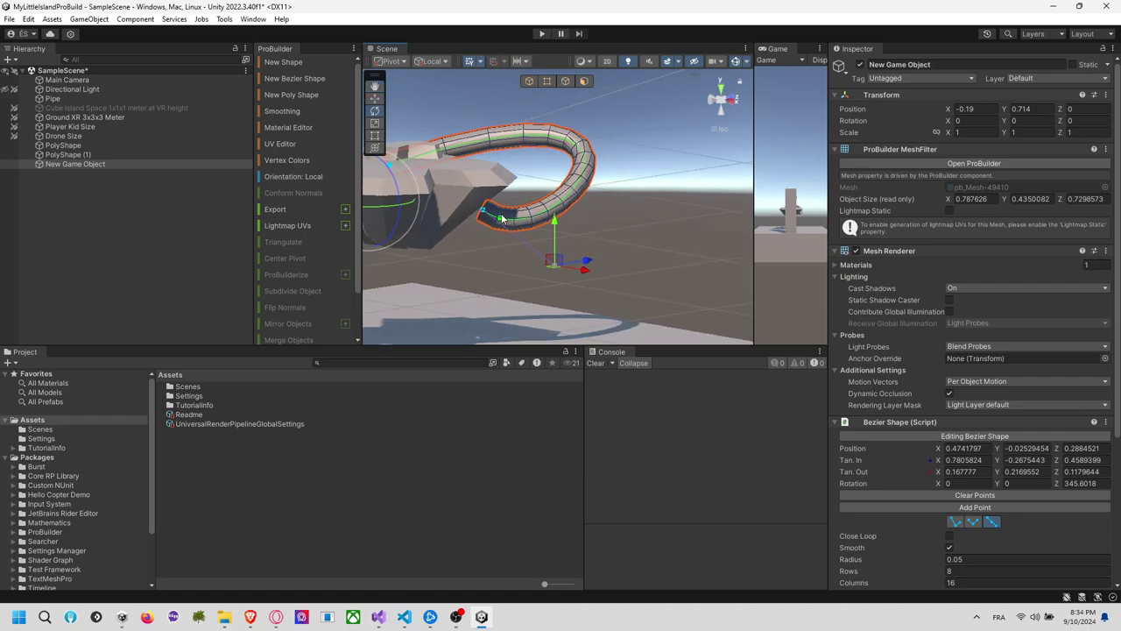
Move the pipe's second Bezier point along X to about 0.37, towards the floating island
click(486, 218)
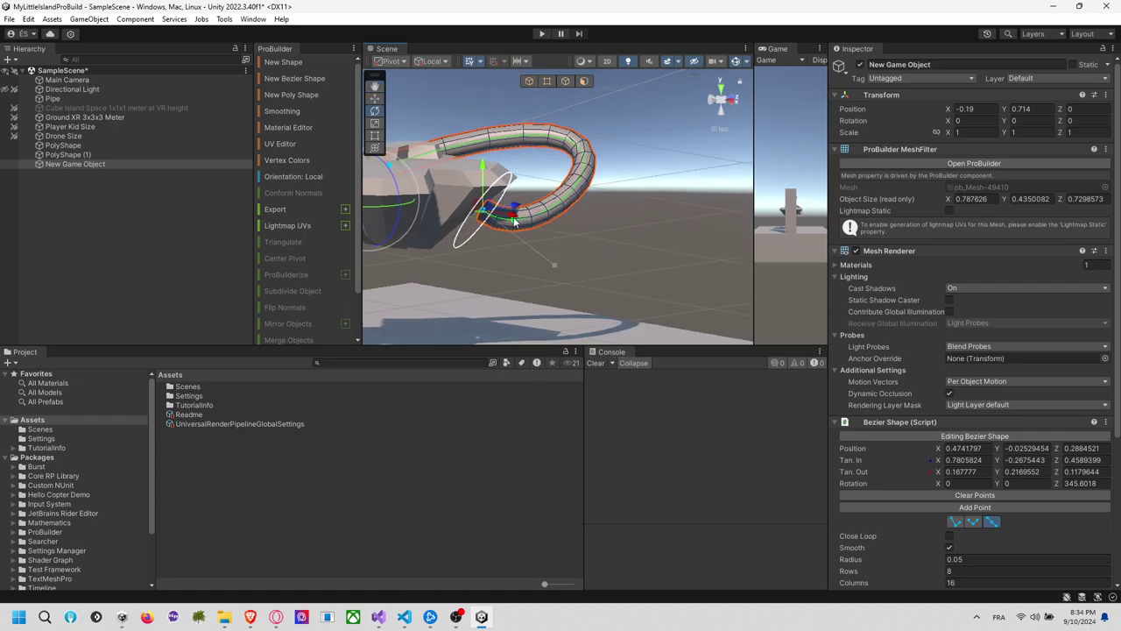
click(512, 223)
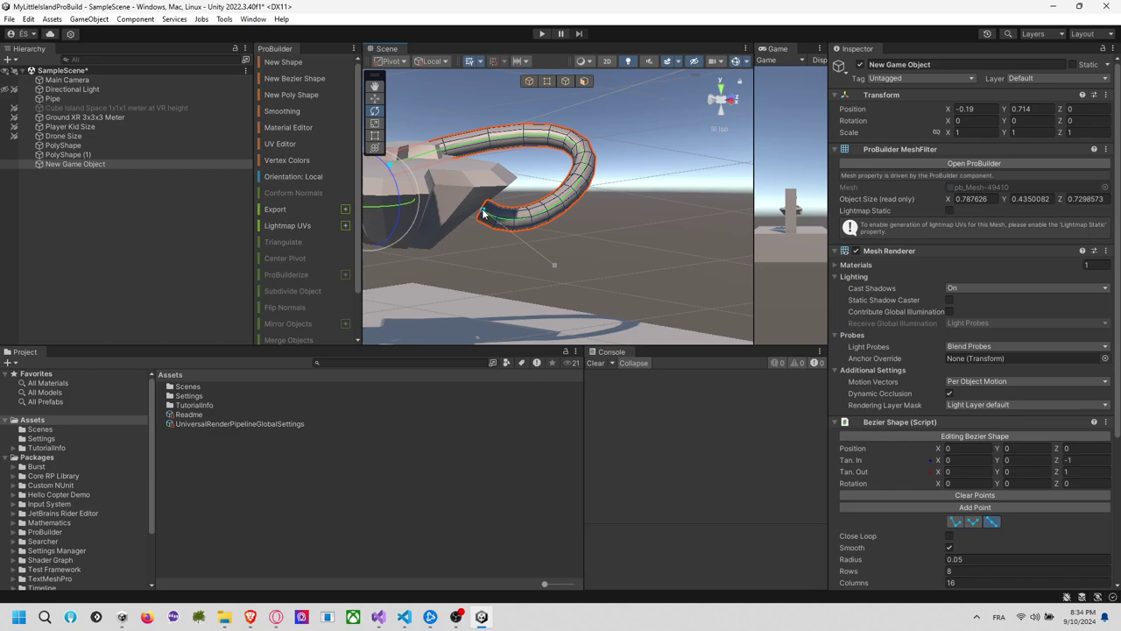
click(483, 213)
scroll(488, 216, up, 4)
alt+drag(491, 219, 521, 237)
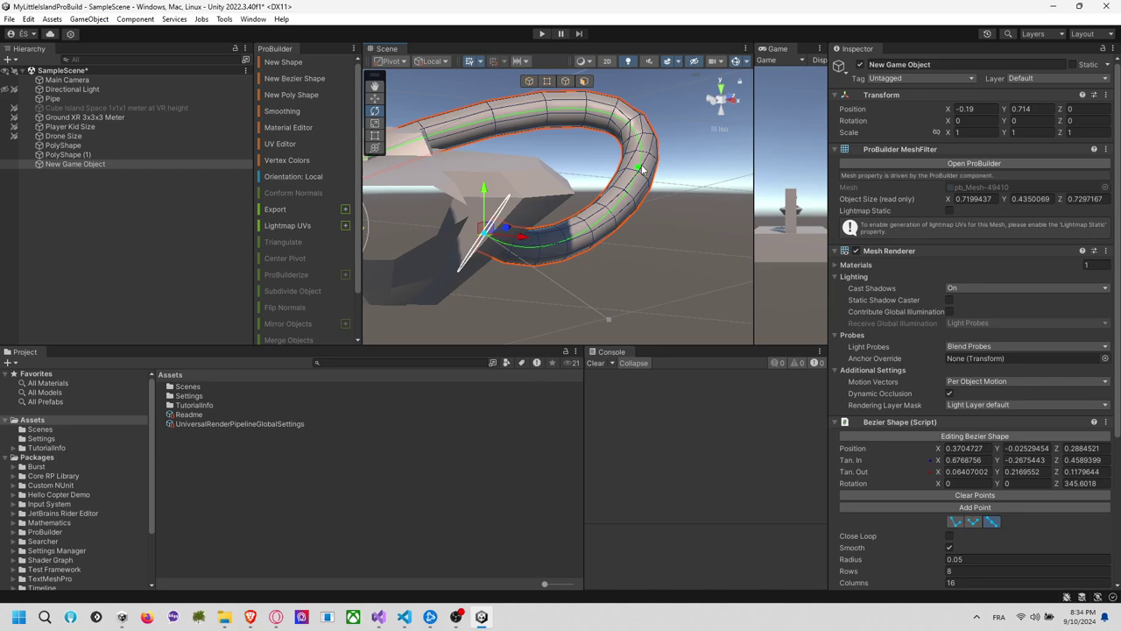
alt+drag(692, 160, 473, 210)
Shorten the second Bezier point's tangent handle, with Tan. In at about 0.65, -0.14, 0.33
click(446, 272)
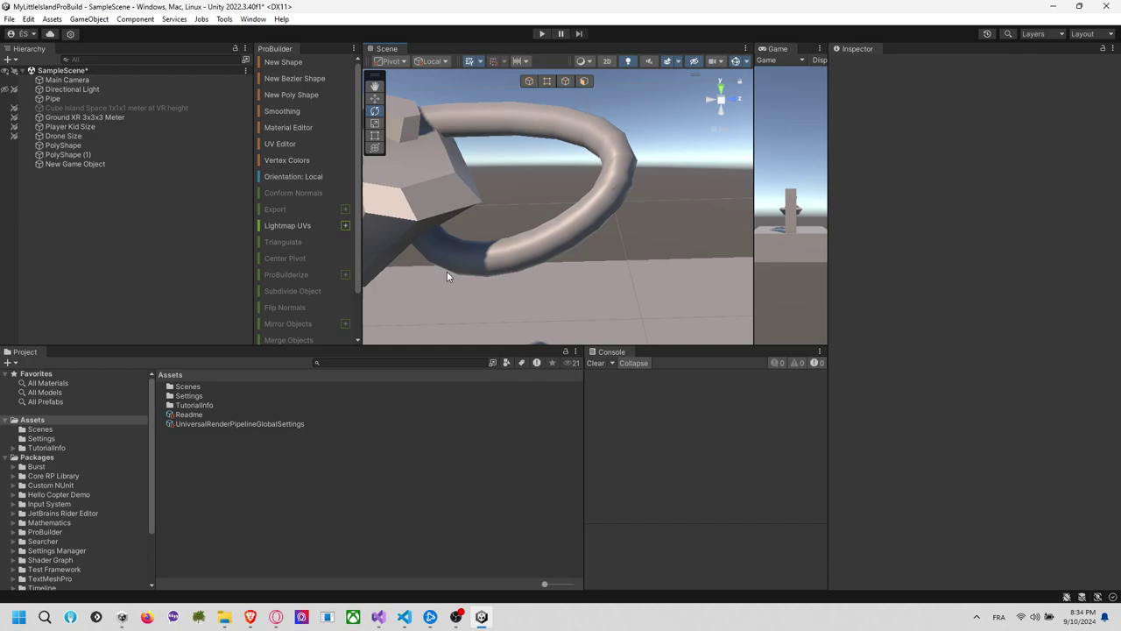
middle_drag(462, 292, 497, 186)
alt+drag(500, 208, 503, 163)
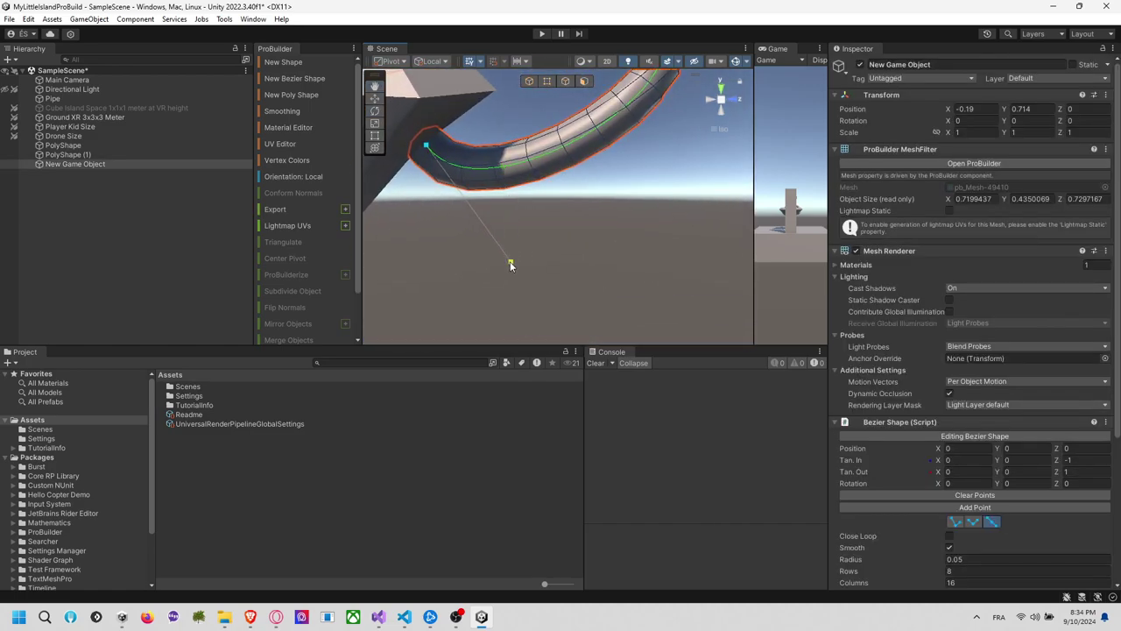
key(f)
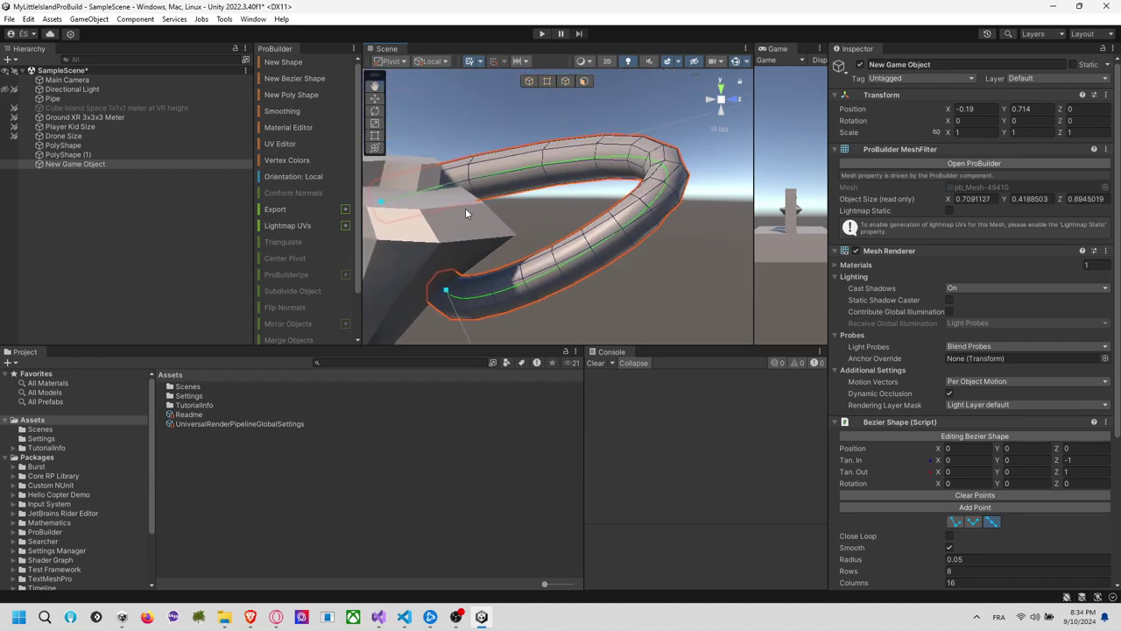
Pull the first Bezier point's tangent handle inwards to tighten the pipe's bend beside the island
drag(396, 202, 381, 203)
middle_drag(590, 175, 493, 216)
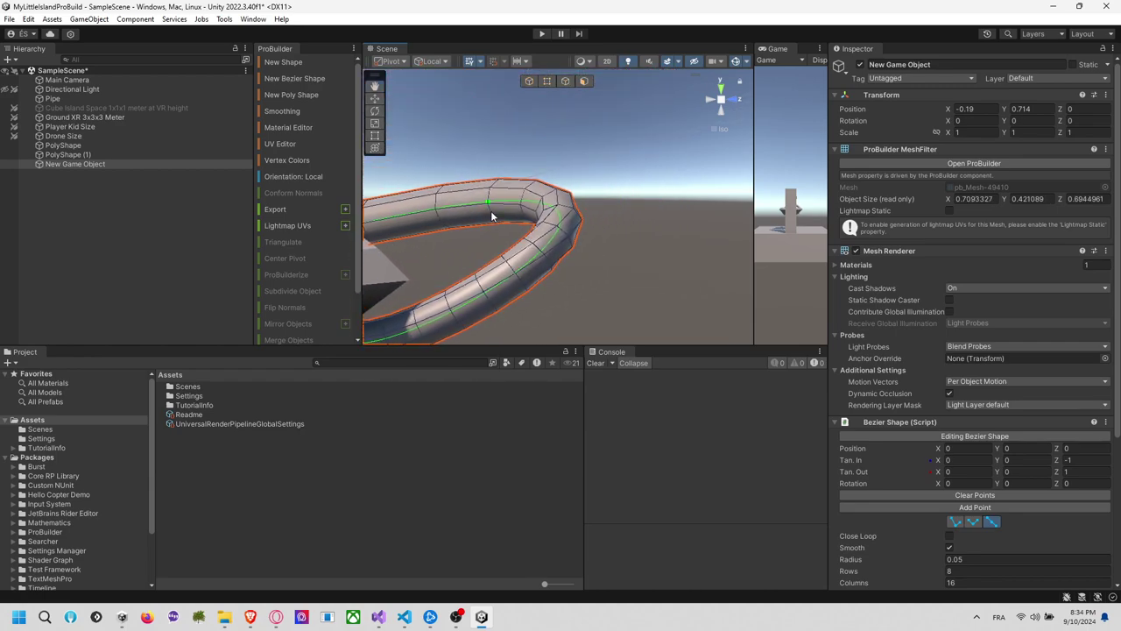
scroll(493, 216, down, 10)
middle_drag(609, 208, 569, 212)
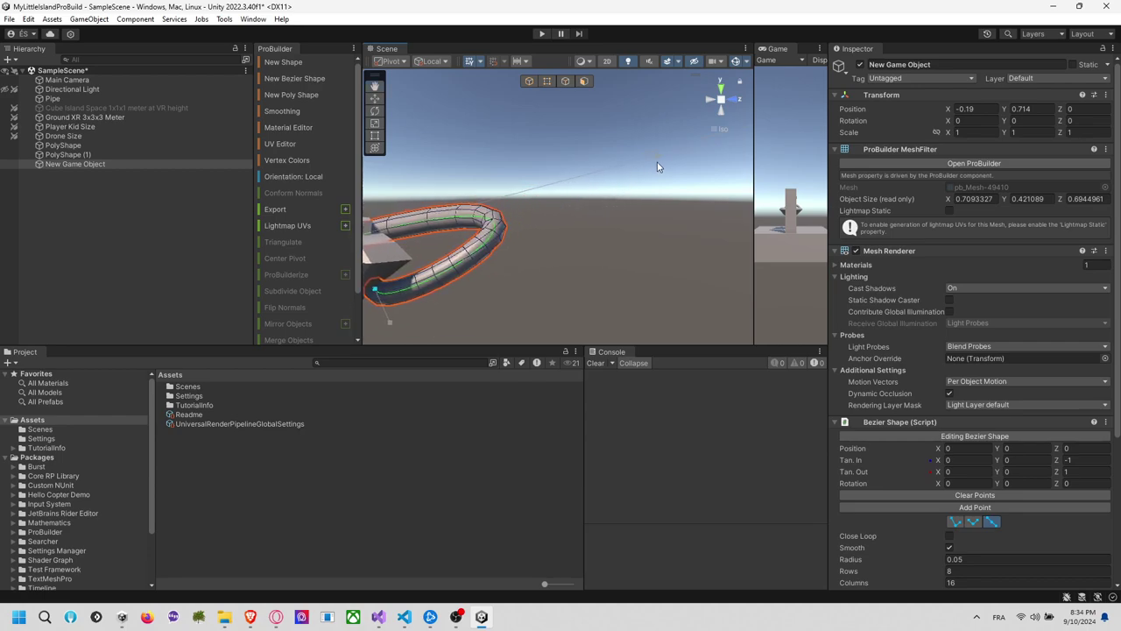
drag(656, 157, 476, 213)
middle_drag(495, 238, 602, 223)
scroll(580, 248, up, 2)
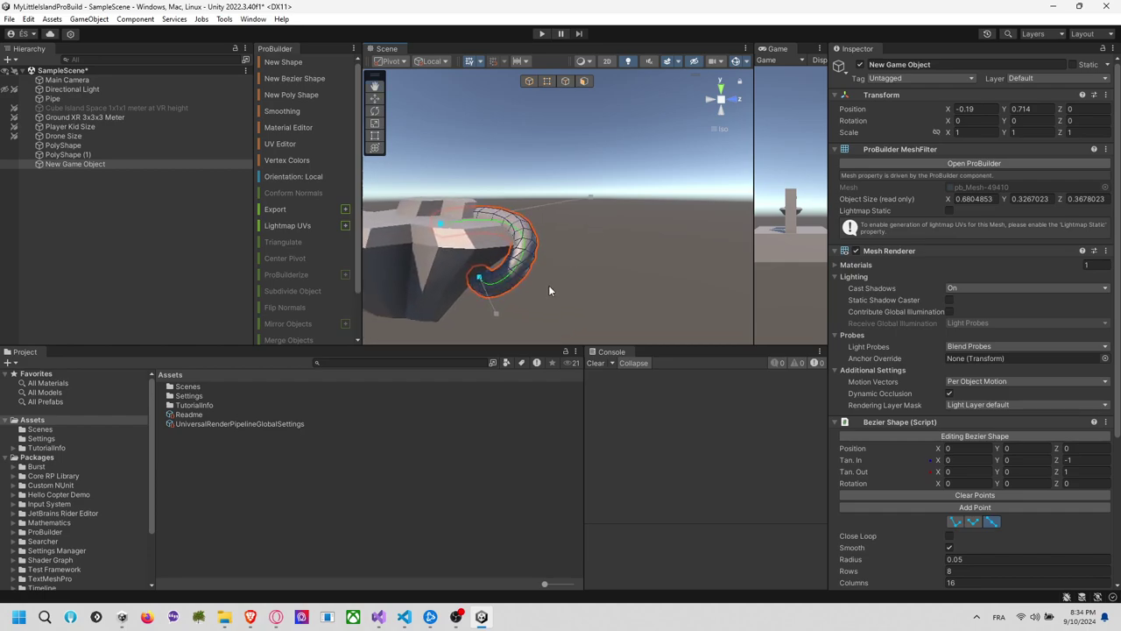
Rotate the pipe's second Bezier point to about 176 degrees
click(473, 228)
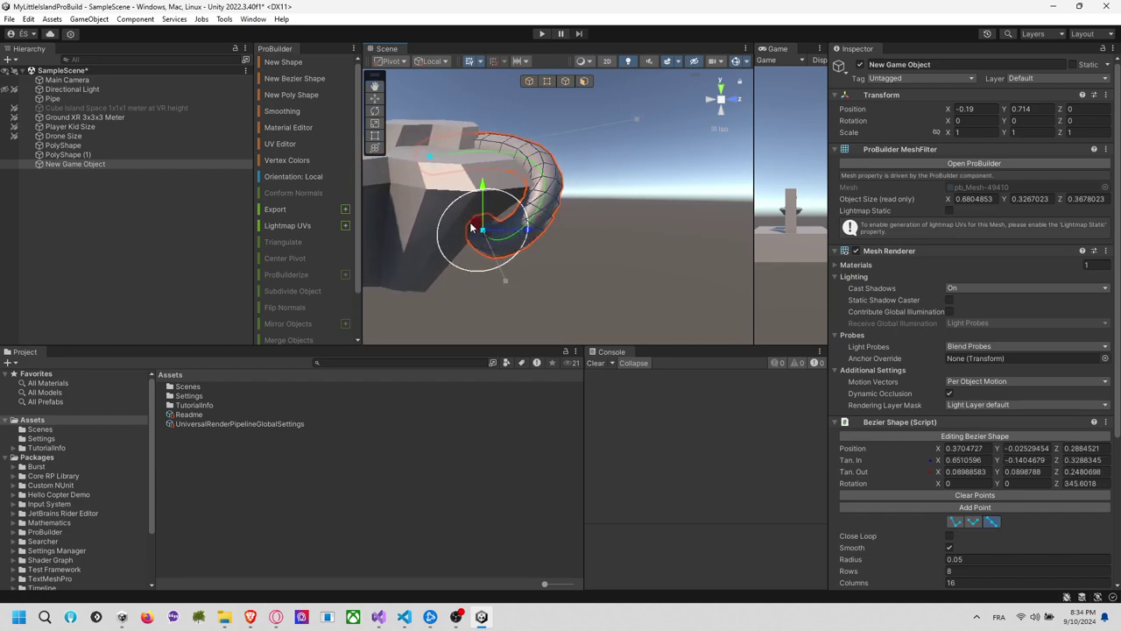
drag(471, 227, 513, 153)
click(709, 145)
right_drag(513, 153, 649, 187)
middle_drag(649, 187, 556, 234)
alt+drag(556, 234, 395, 184)
alt+drag(703, 242, 494, 208)
click(555, 264)
click(559, 261)
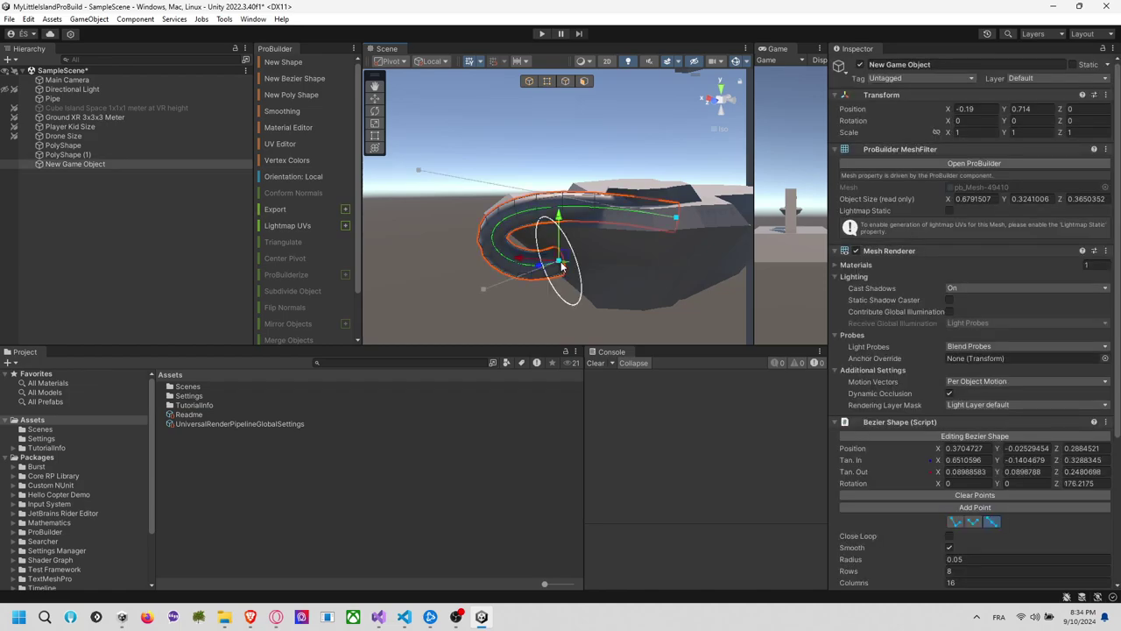
drag(541, 265, 523, 271)
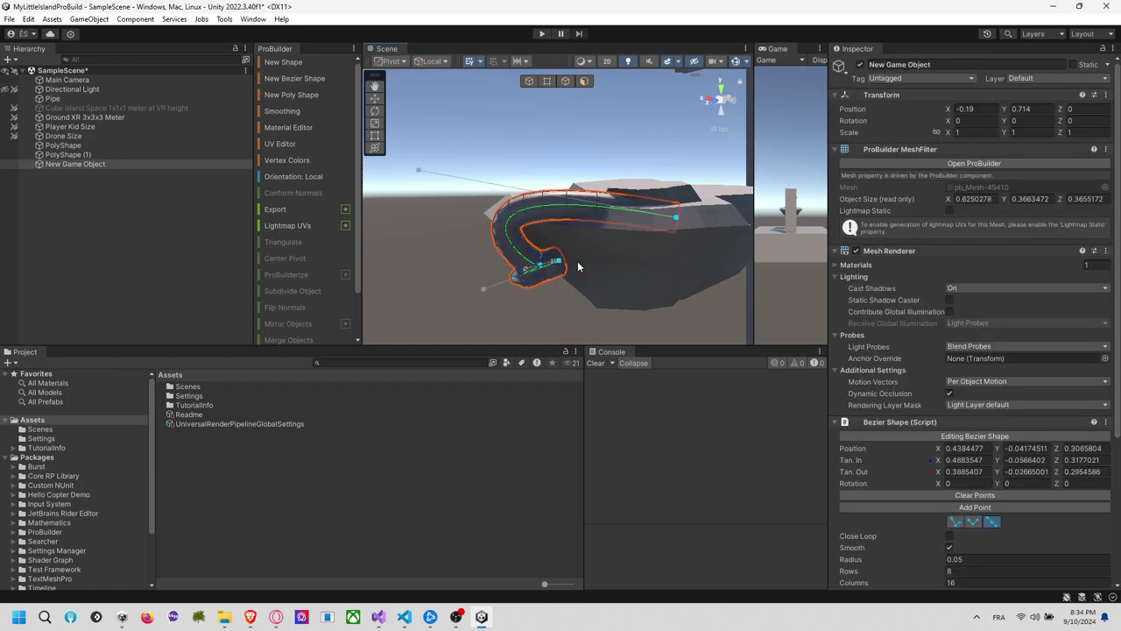
key(ctrl+z)
Shift the second Bezier point slightly along Z so the pipe's lower end moves into the island
middle_drag(580, 262, 551, 284)
alt+drag(552, 290, 590, 263)
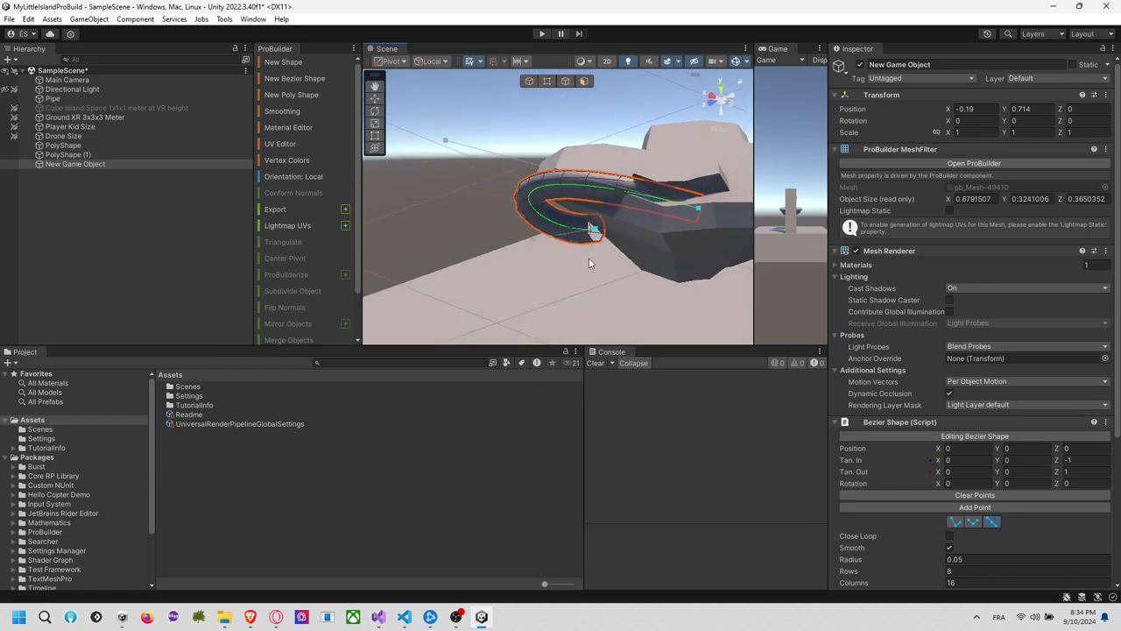
click(593, 229)
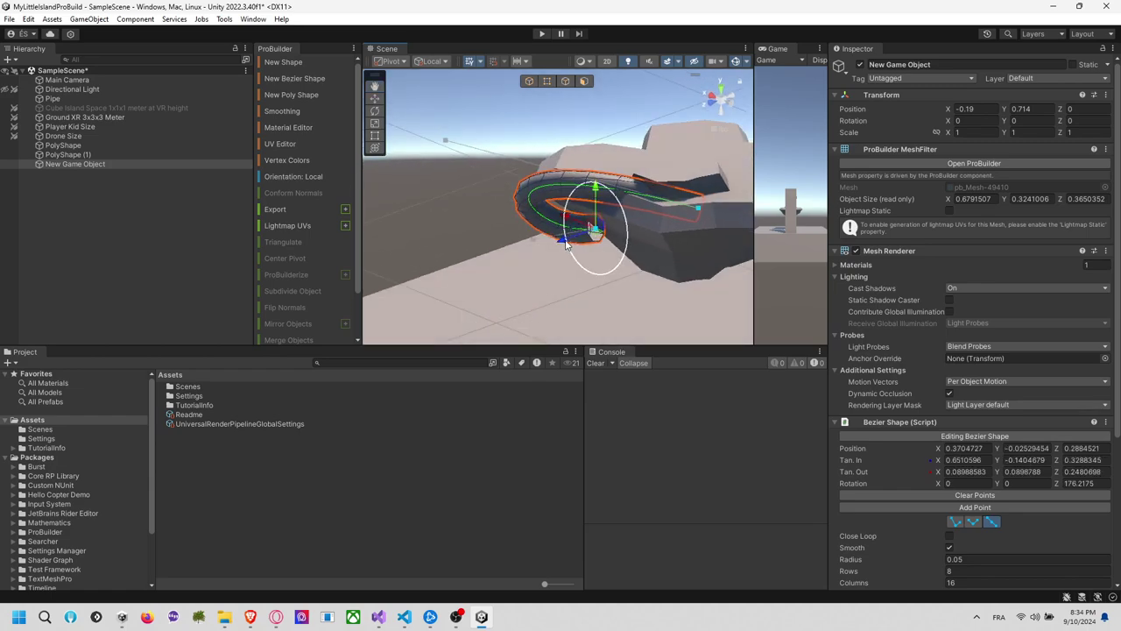
drag(563, 246, 568, 246)
drag(581, 246, 584, 243)
Examine how the curved pipe meets the island from several angles, including the front view
right_drag(583, 243, 744, 261)
right_drag(499, 261, 655, 257)
click(687, 228)
scroll(690, 225, down, 2)
middle_drag(690, 225, 648, 270)
right_drag(648, 270, 663, 201)
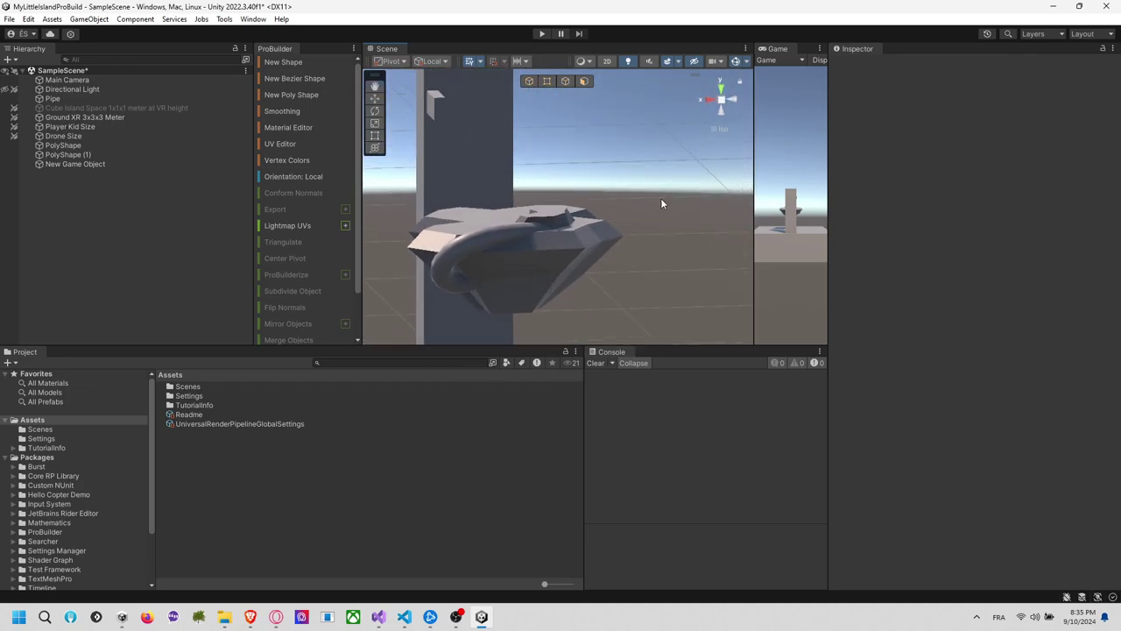
click(709, 100)
click(707, 102)
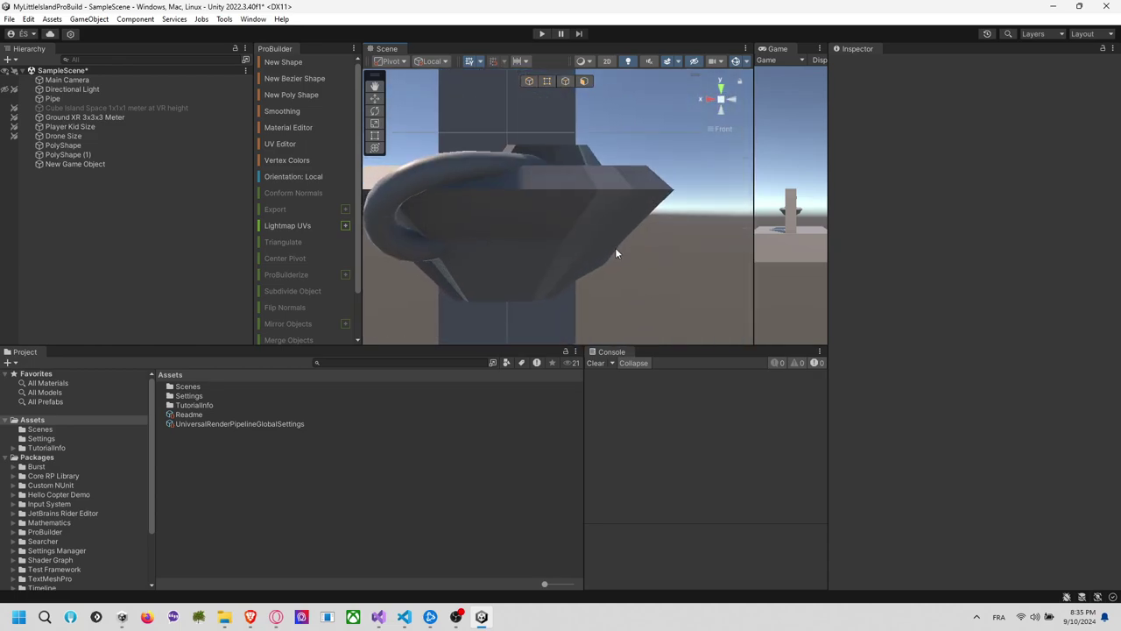
Select the curved pipe and open the ProBuilder Material Editor
click(574, 160)
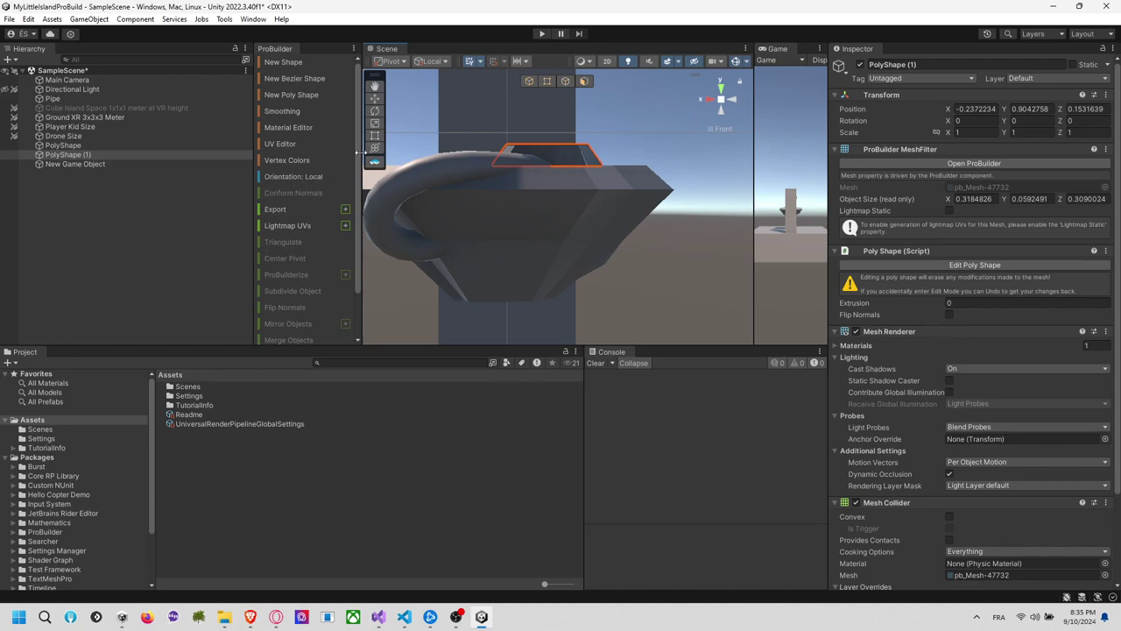
click(443, 170)
click(292, 128)
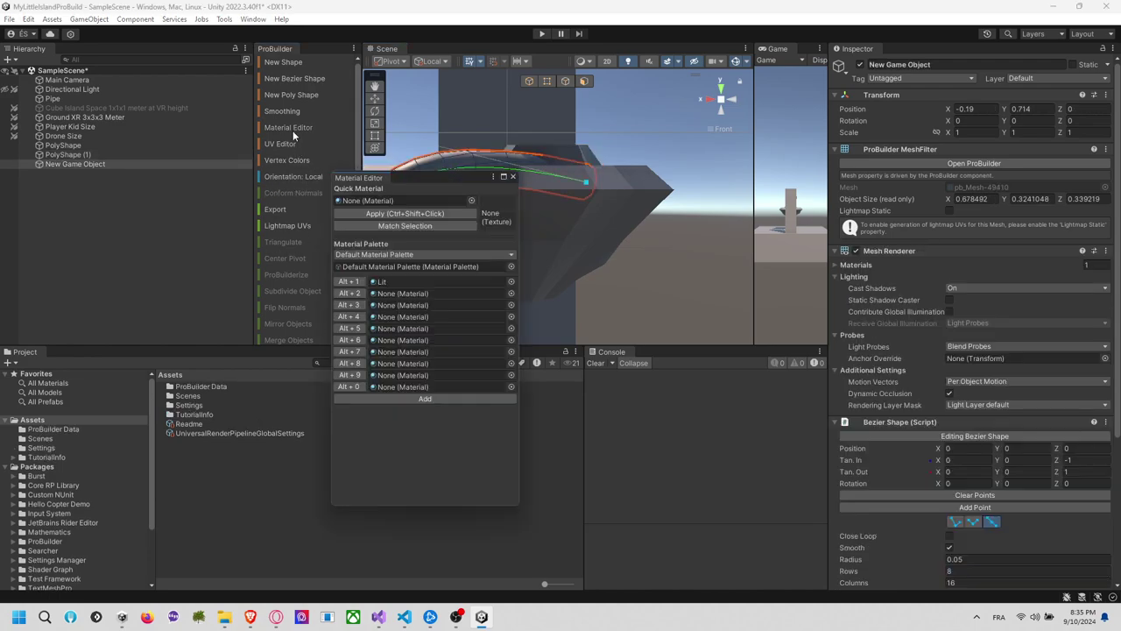
Create a folder named 2024_09_10_FlyingIsland in Assets and open it
right_click(88, 422)
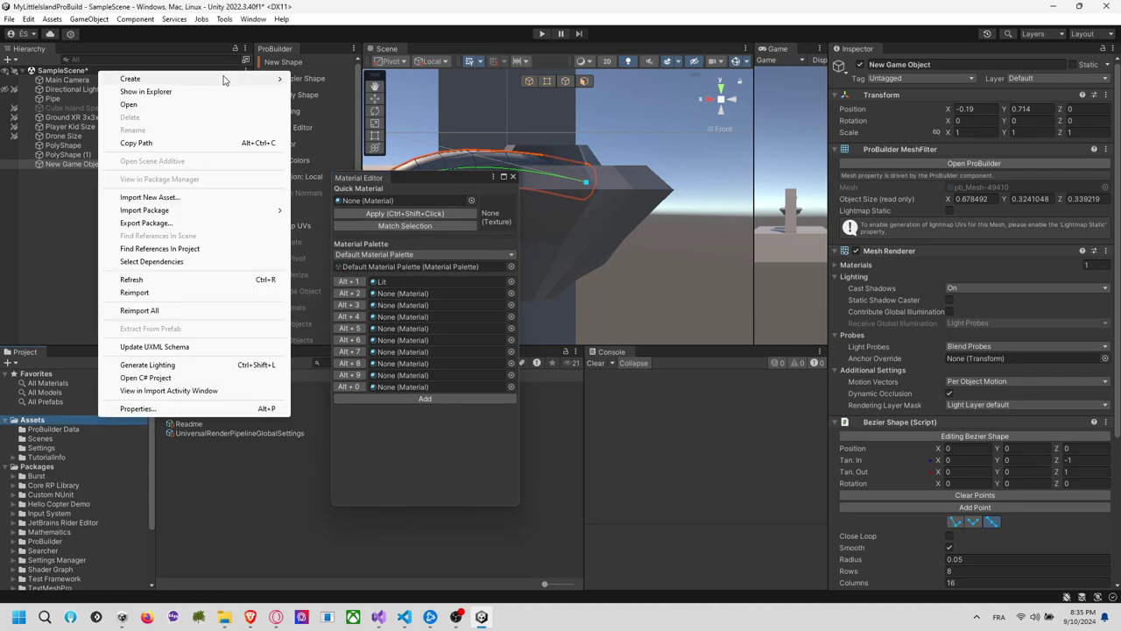
mouse_move(223, 79)
click(366, 21)
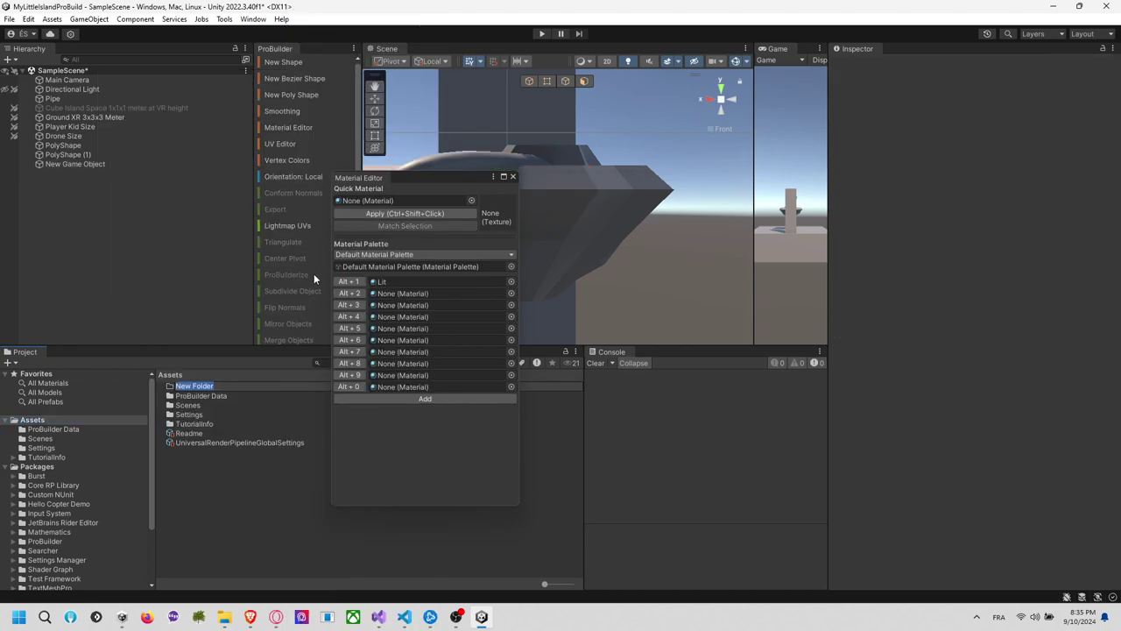
text(202)
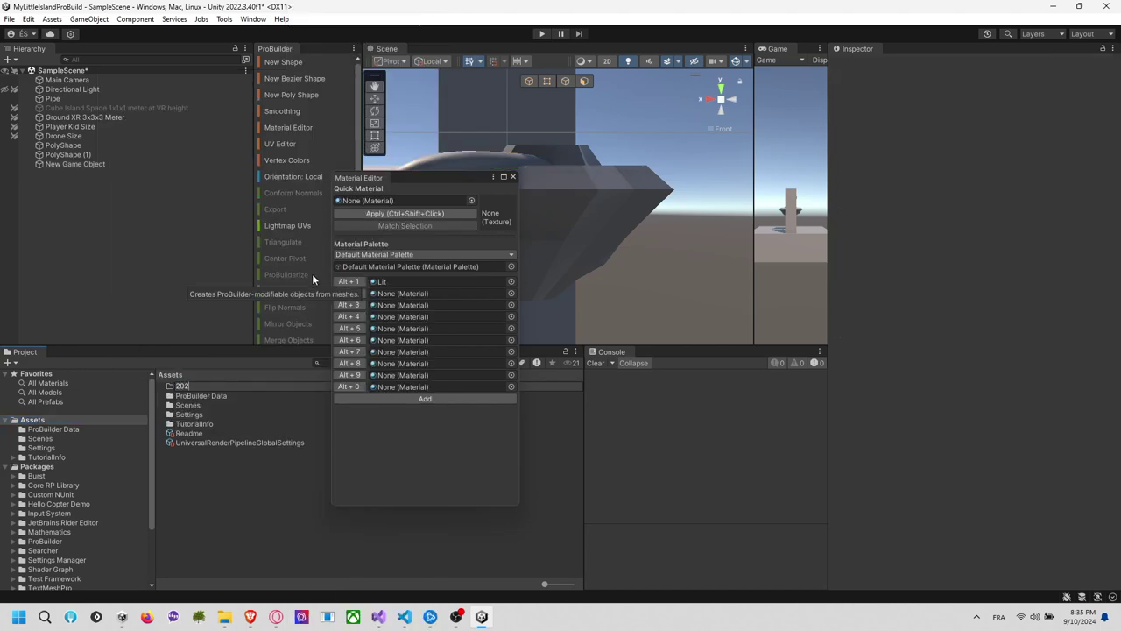
text(4_09_)
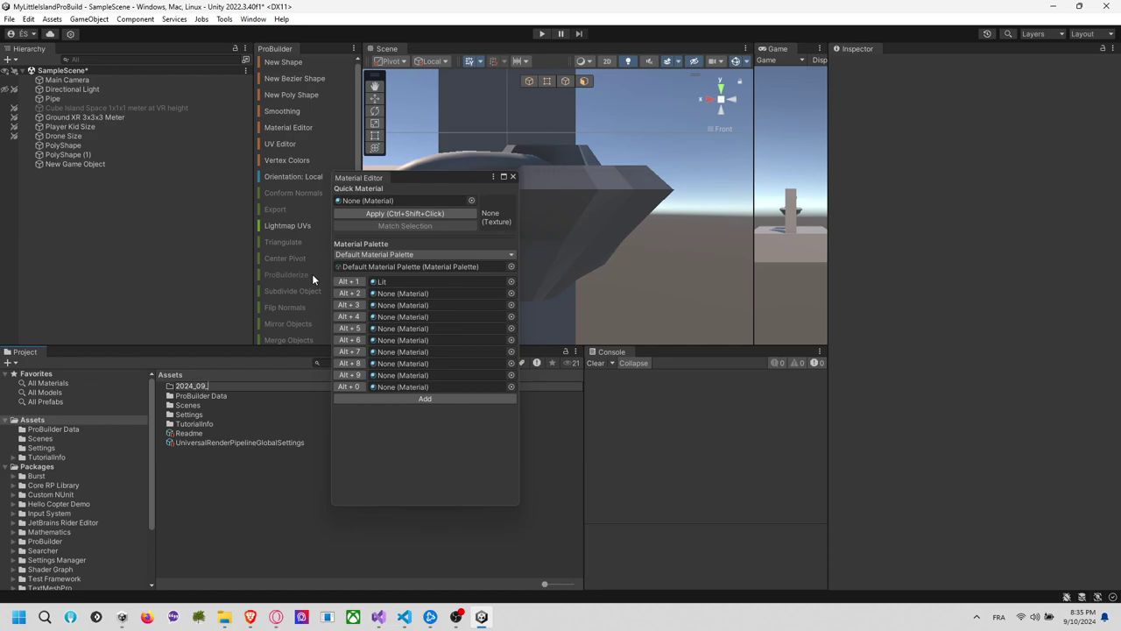
text(10_FlyingIsland)
key(Return)
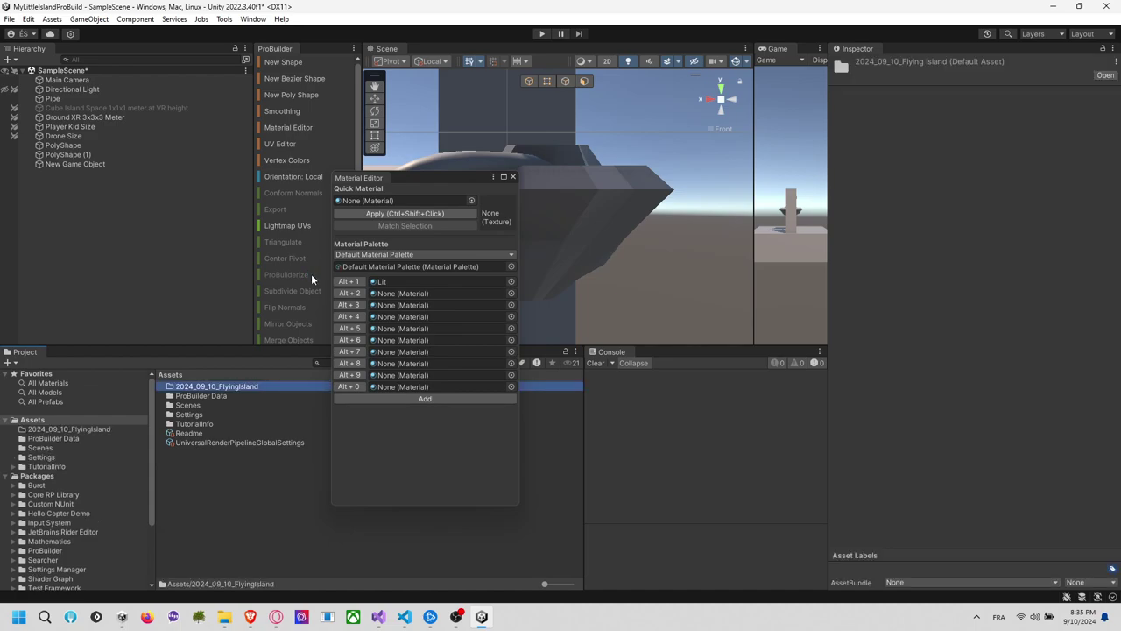
double_click(242, 387)
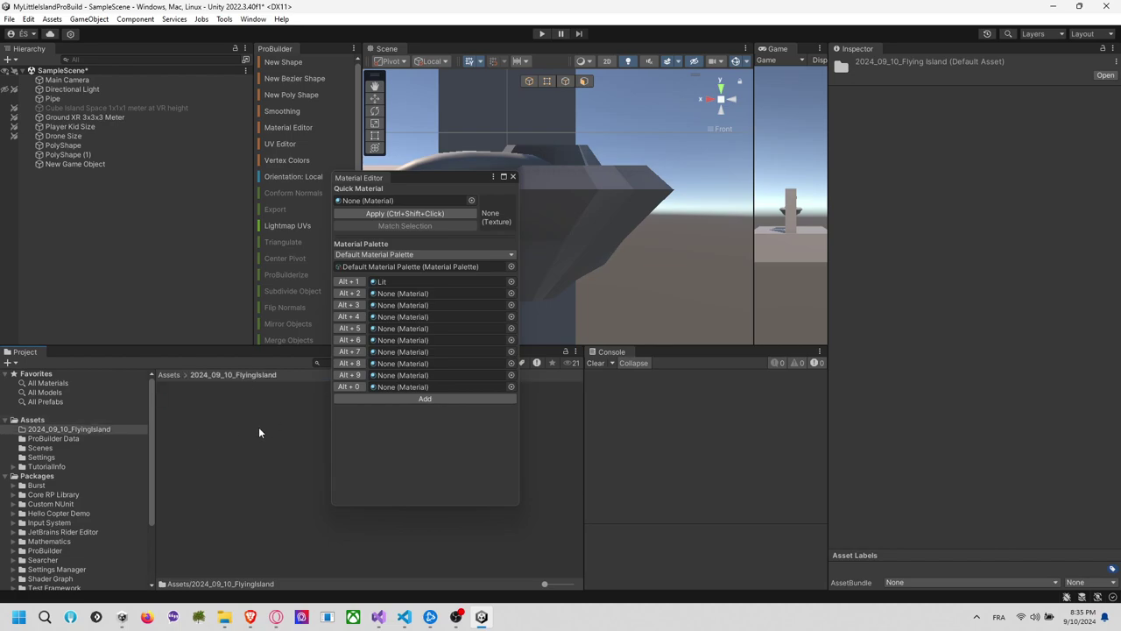
Create a material named Mat_DirtBrown in the 2024_09_10_FlyingIsland folder
right_click(225, 434)
mouse_move(367, 99)
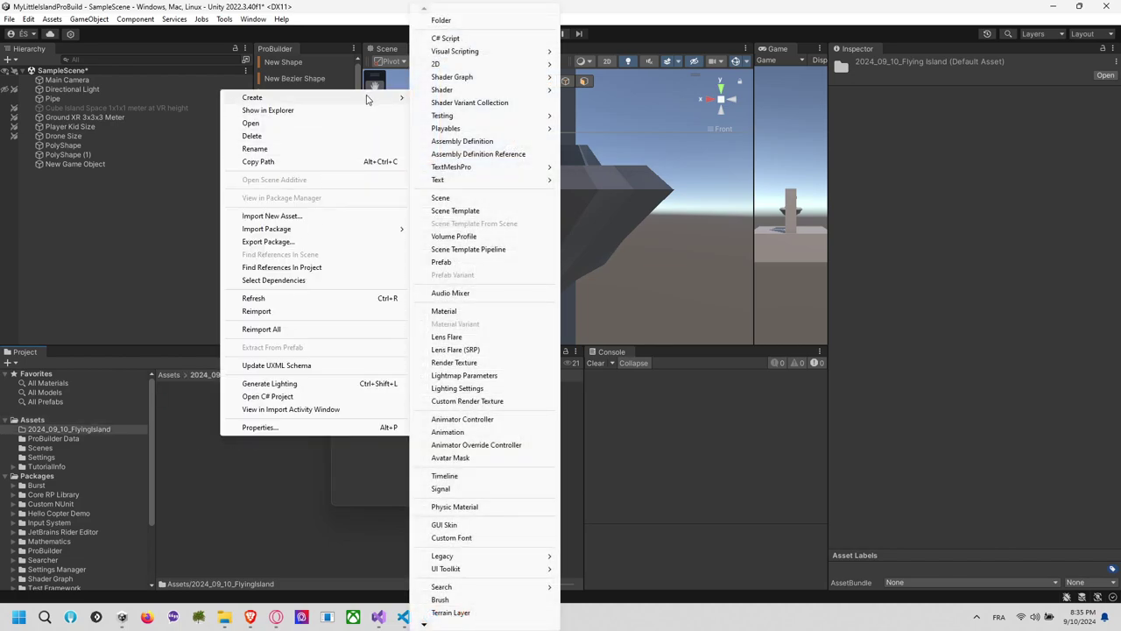
click(493, 312)
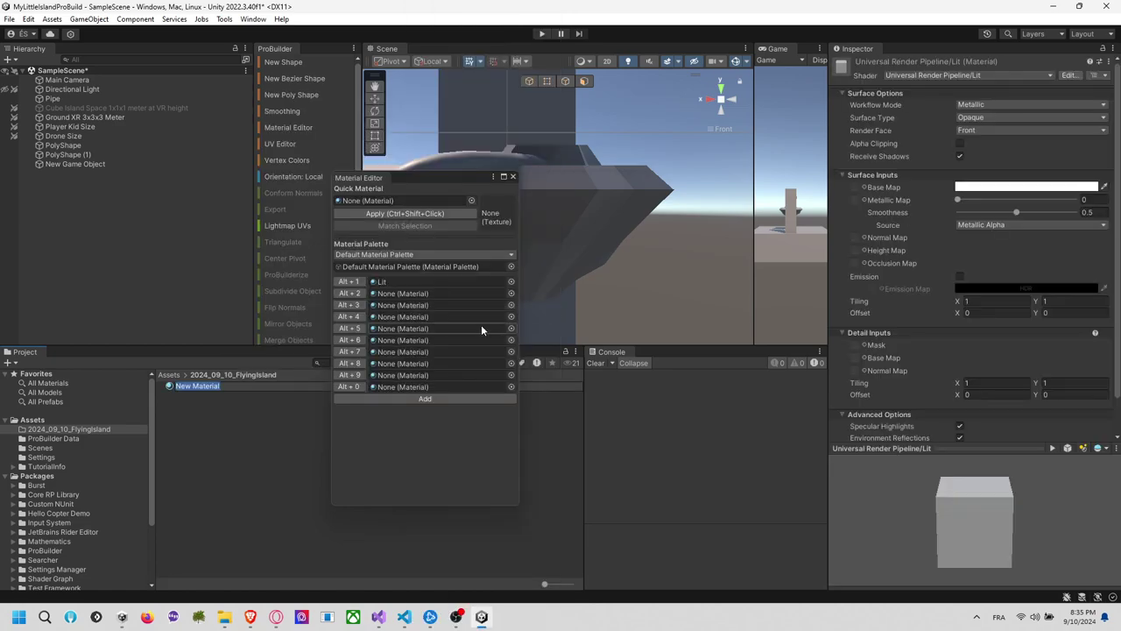
text(Mat_DirtBrown)
key(ctrl+a)
key(Return)
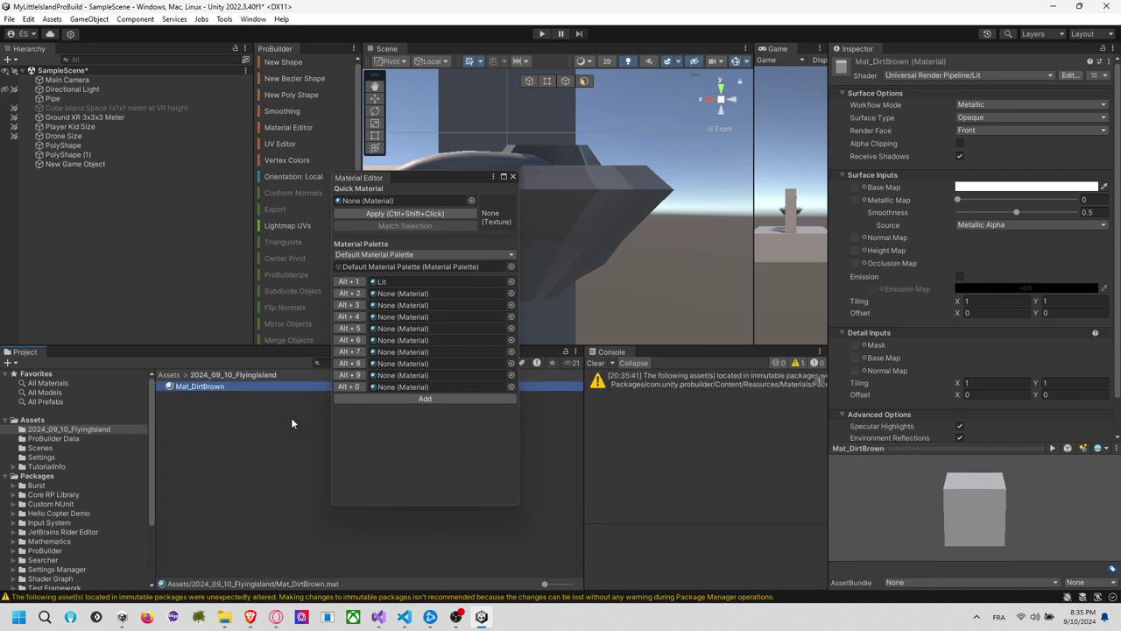
Duplicate the Mat_DirtBrown material and name the copy Mat_GrassGreen
key(ctrl+d)
click(189, 395)
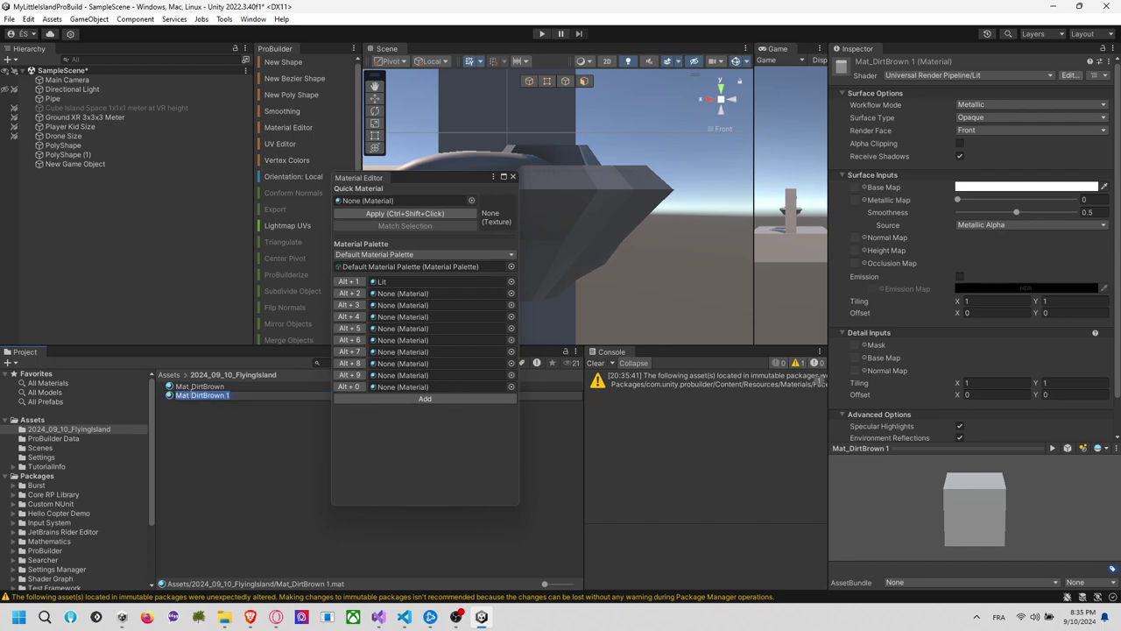
drag(191, 395, 269, 395)
text(GrassGreen)
key(Return)
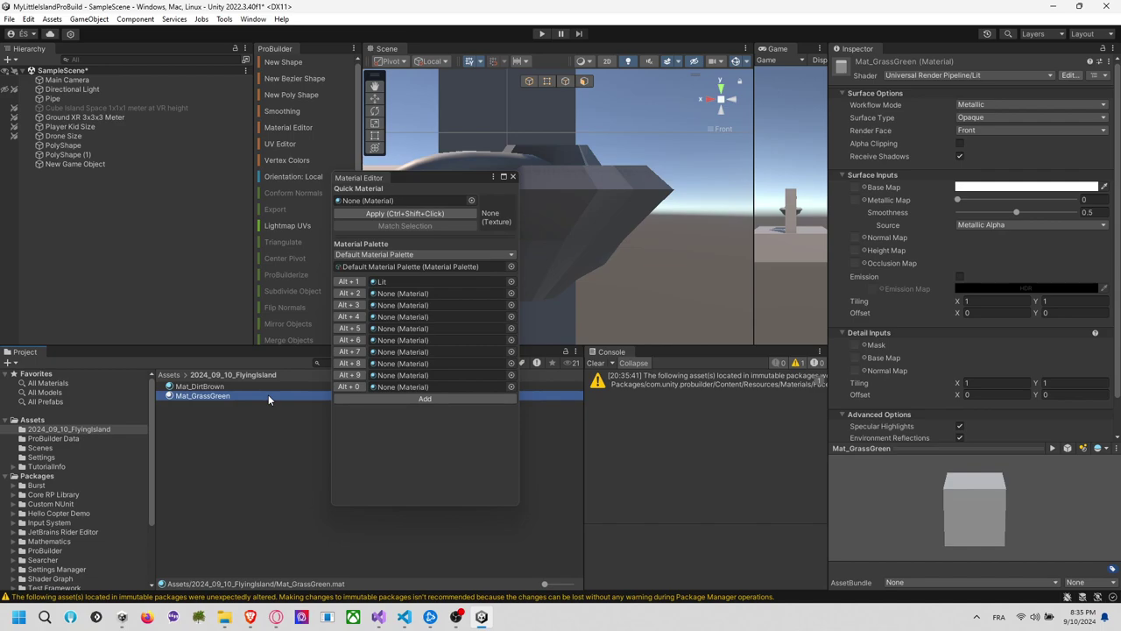
Duplicate the Mat_GrassGreen material and name the copy Mat_RockGray
key(ctrl+d)
click(193, 404)
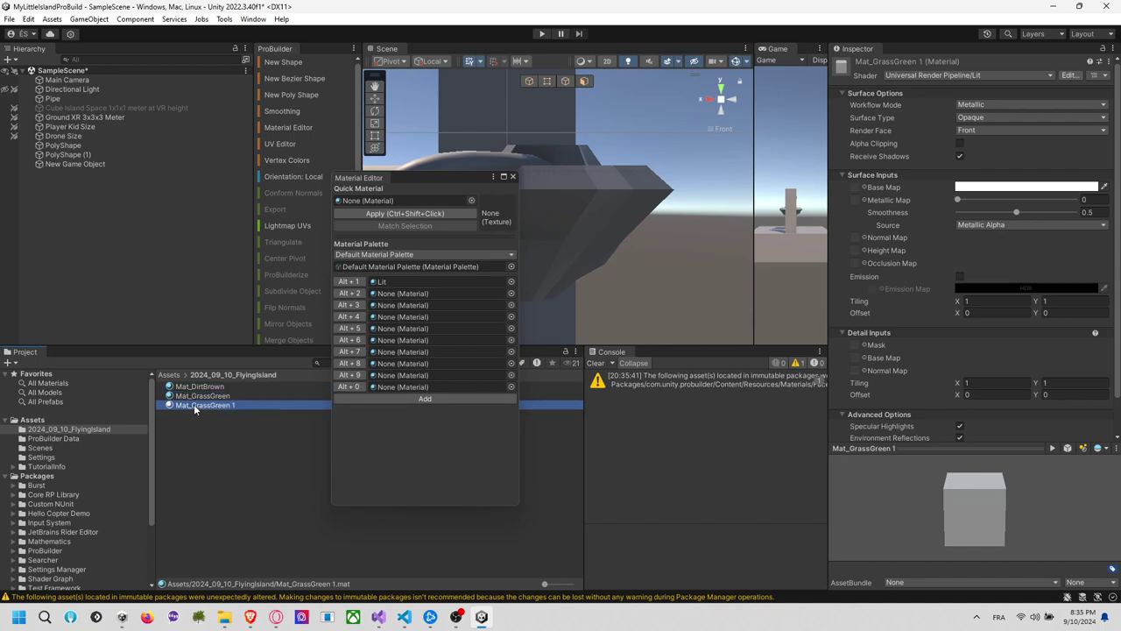
text(Rock)
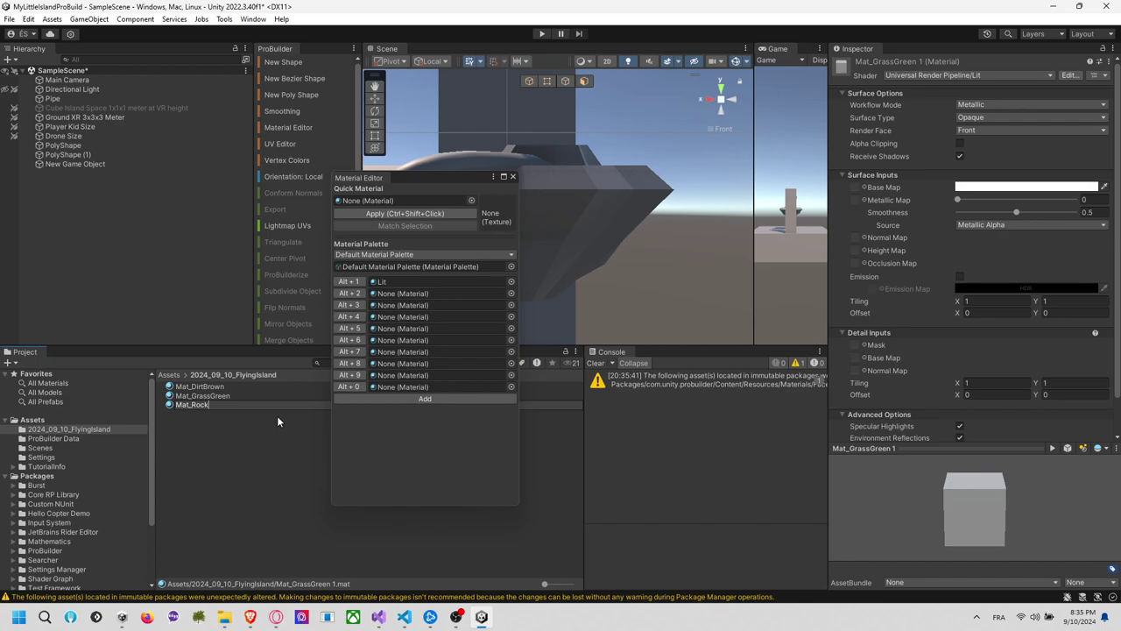
text(Gray)
key(Return)
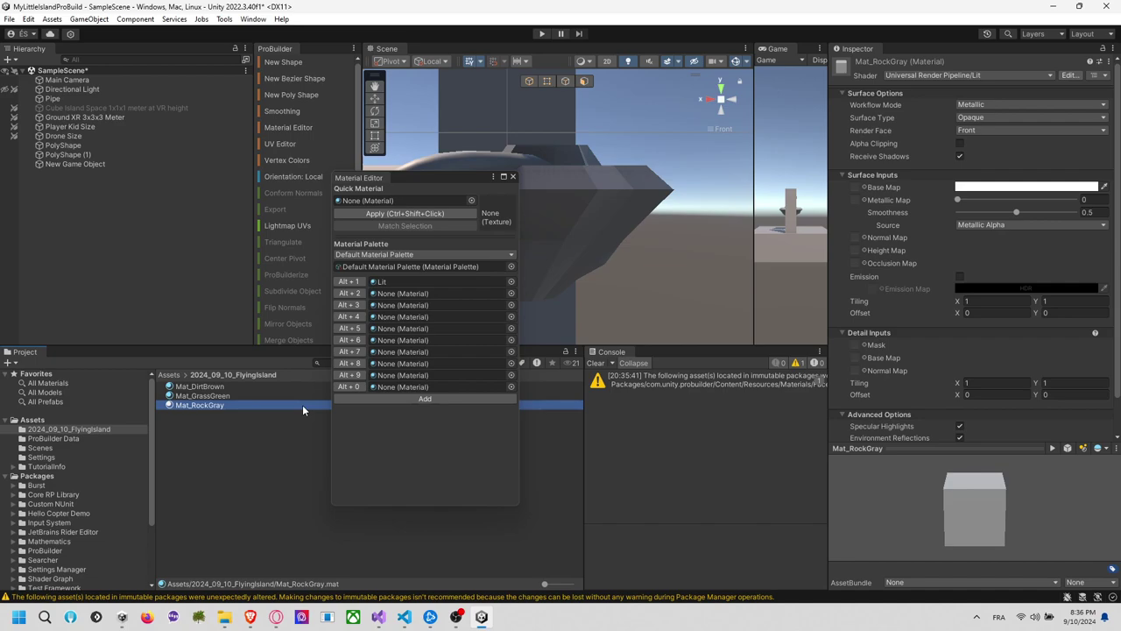
Set the Base Map colour of Mat_RockGray to a medium neutral gray
click(1025, 186)
mouse_move(1020, 262)
mouse_down()
mouse_move(1028, 268)
mouse_move(1037, 249)
mouse_up()
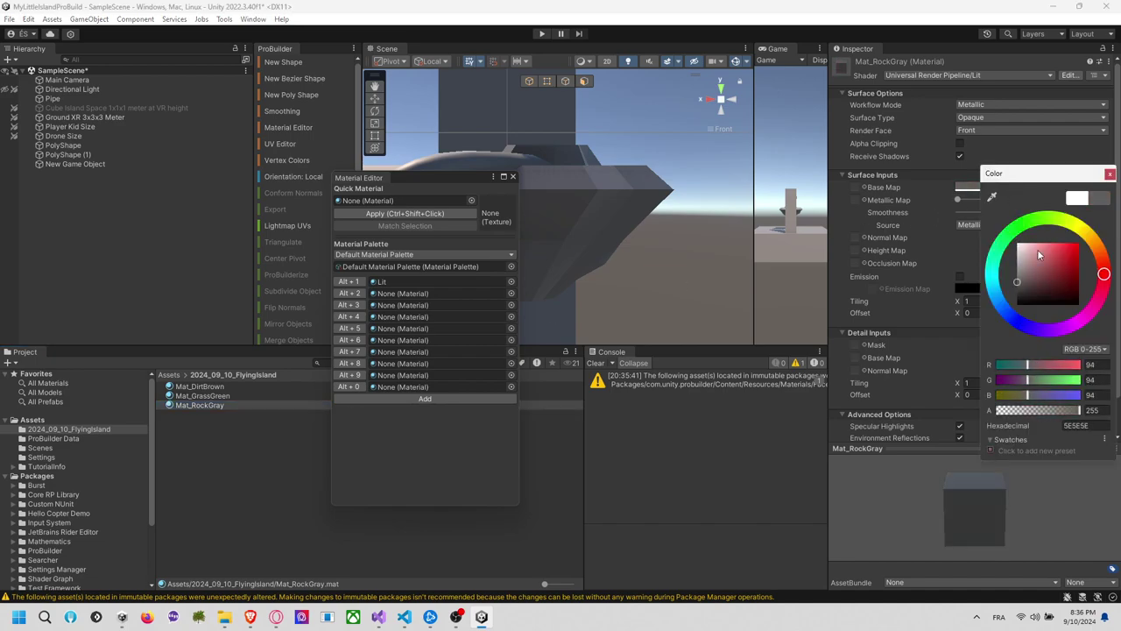
click(1110, 173)
Duplicate the Mat_RockGray material and name the copy Mat_WhiteCloud
click(210, 404)
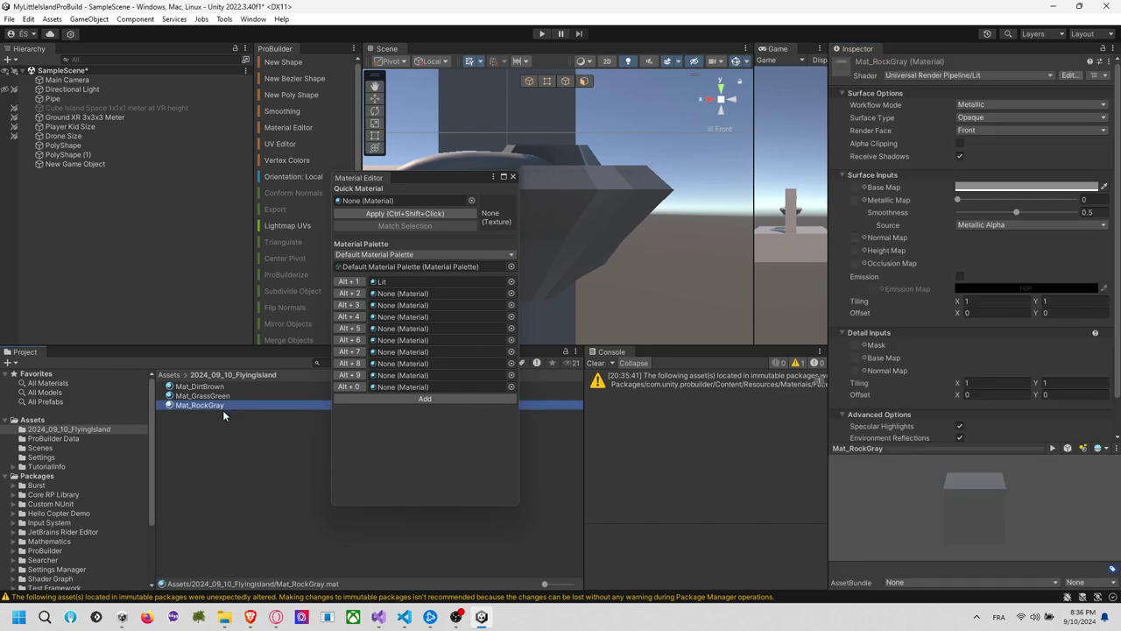
key(ctrl+d)
key(F2)
text(Mat_White)
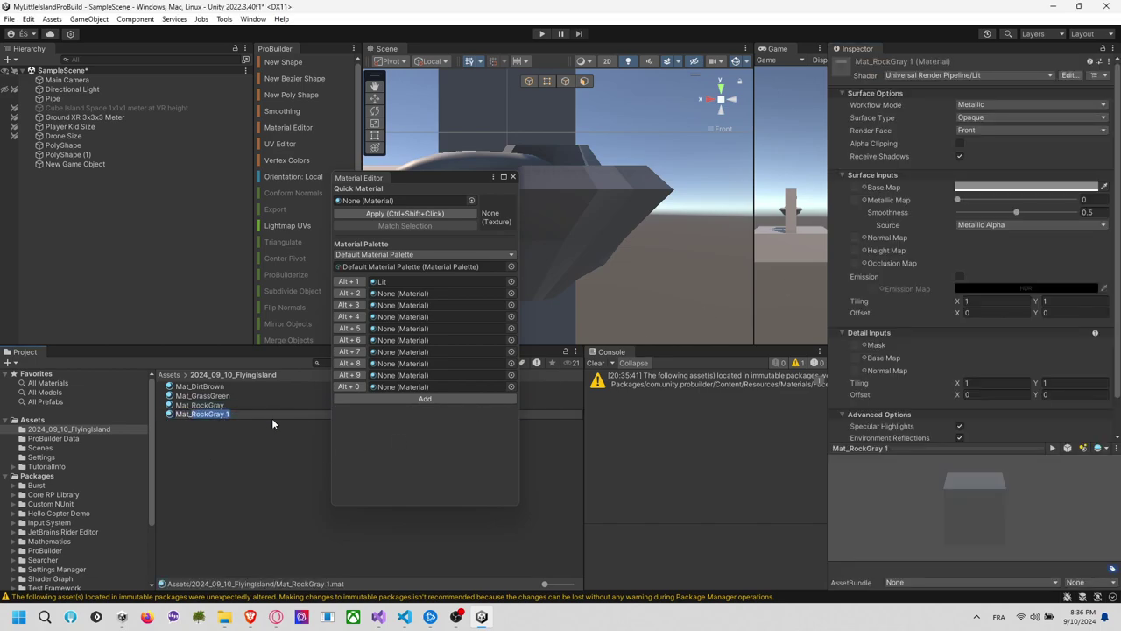
text(Cloud)
key(Return)
Set the Base Map colour of Mat_WhiteCloud to a very light, almost white gray
click(1027, 186)
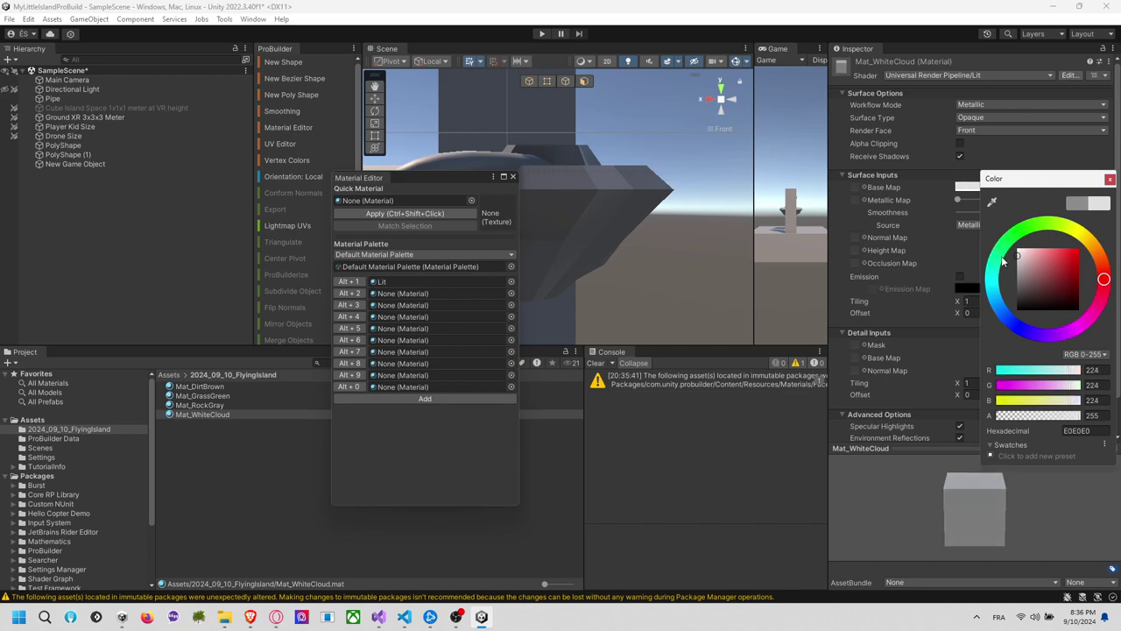
click(1109, 179)
click(180, 454)
Duplicate the Mat_WhiteCloud material and name the copy Mat_White
click(217, 415)
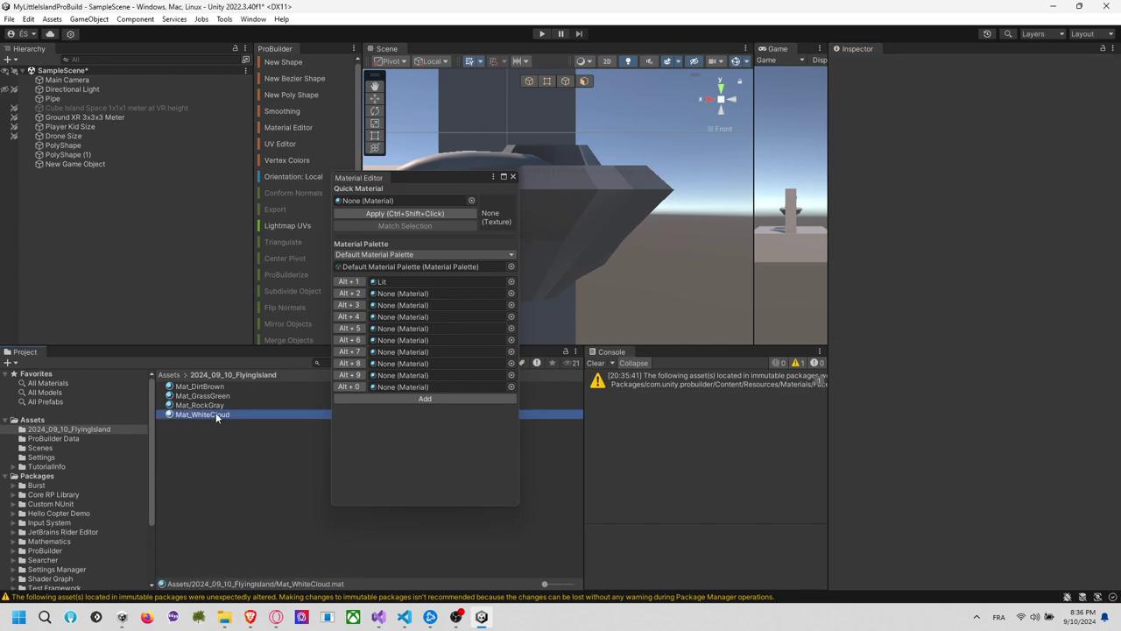
key(ctrl+d)
key(F2)
drag(192, 425, 279, 430)
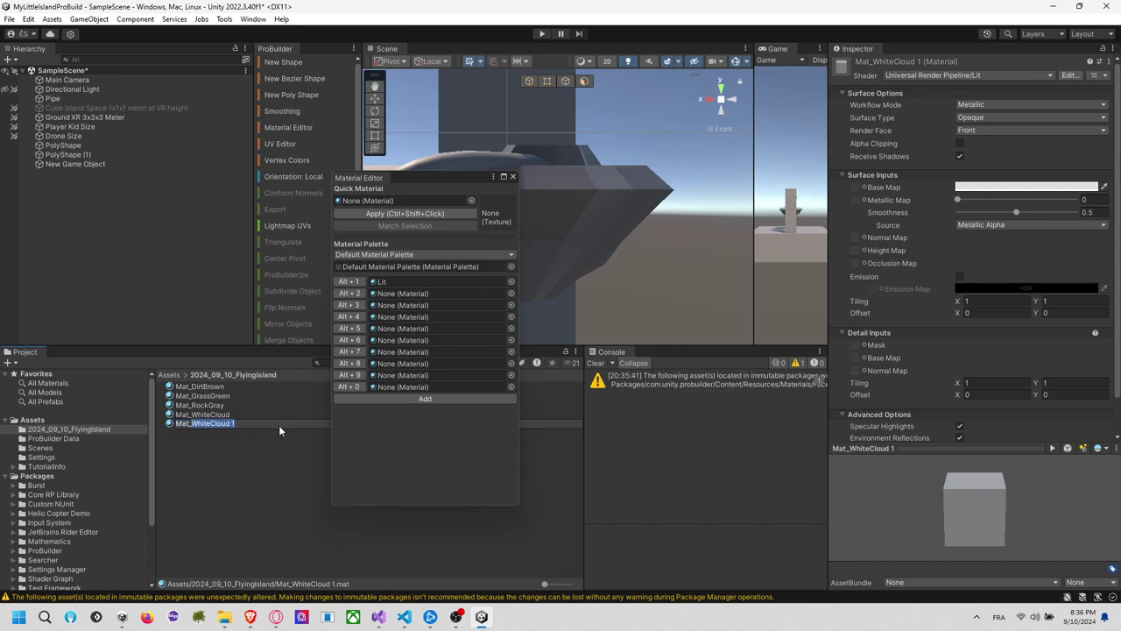
text(Whi)
key(Return)
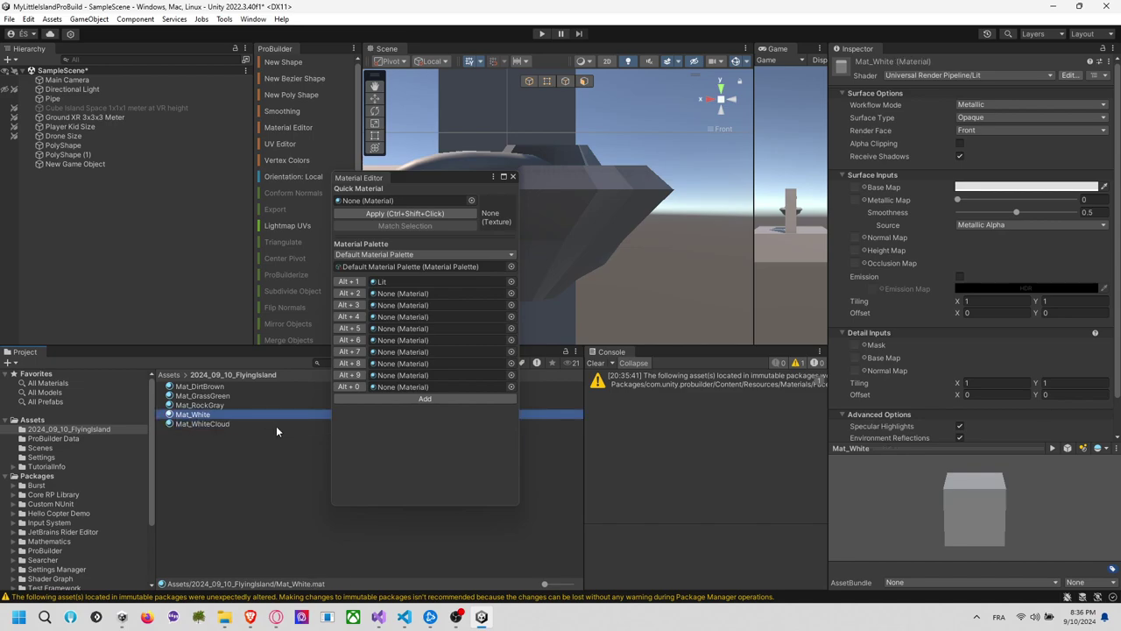
Set the Base Map colour of Mat_White to pure white, FFFFFF
click(980, 187)
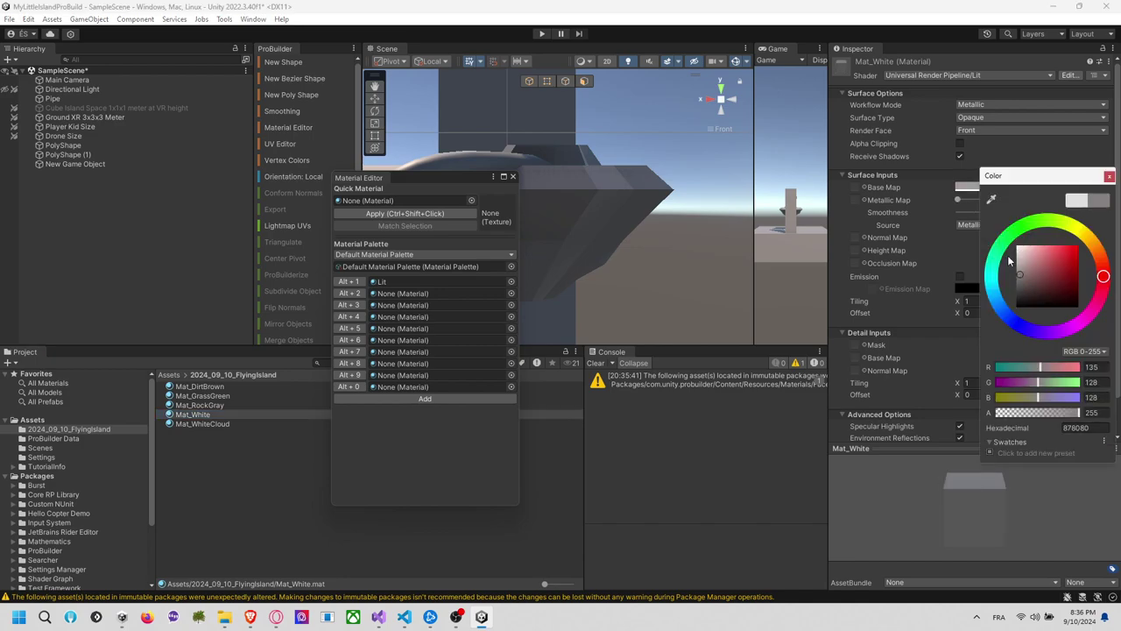
click(1109, 178)
click(240, 510)
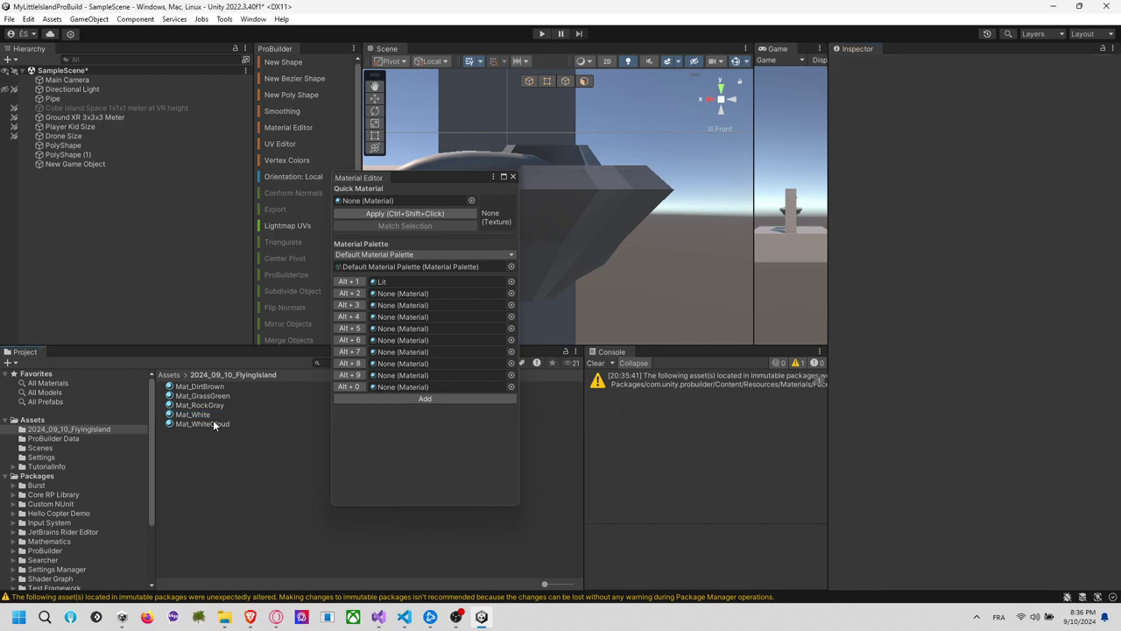
Duplicate the Mat_White material and name the copy Mat_Black
click(212, 417)
key(ctrl+d)
click(198, 423)
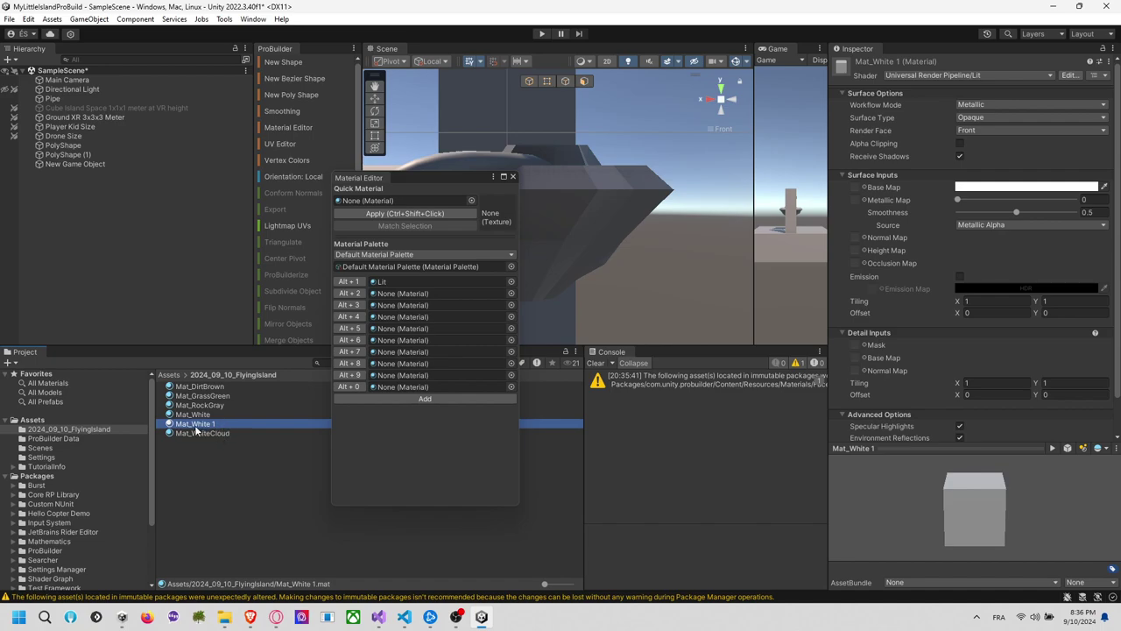
drag(190, 424, 257, 422)
text(Blac)
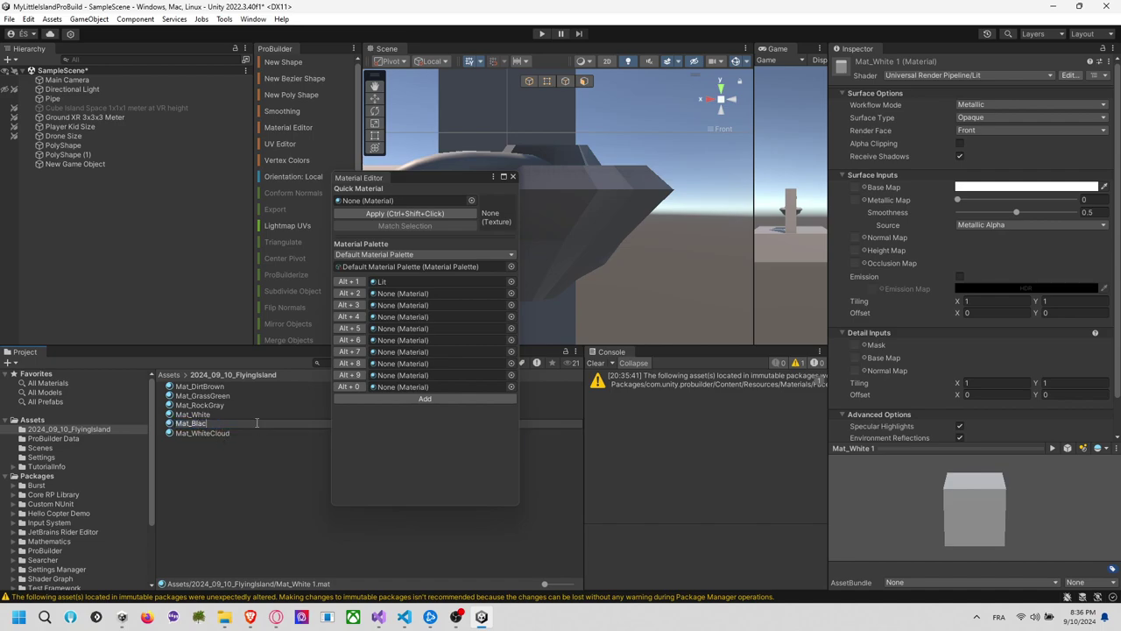
text(k)
key(Return)
Set the Base Map colour of Mat_Black to black
click(1007, 186)
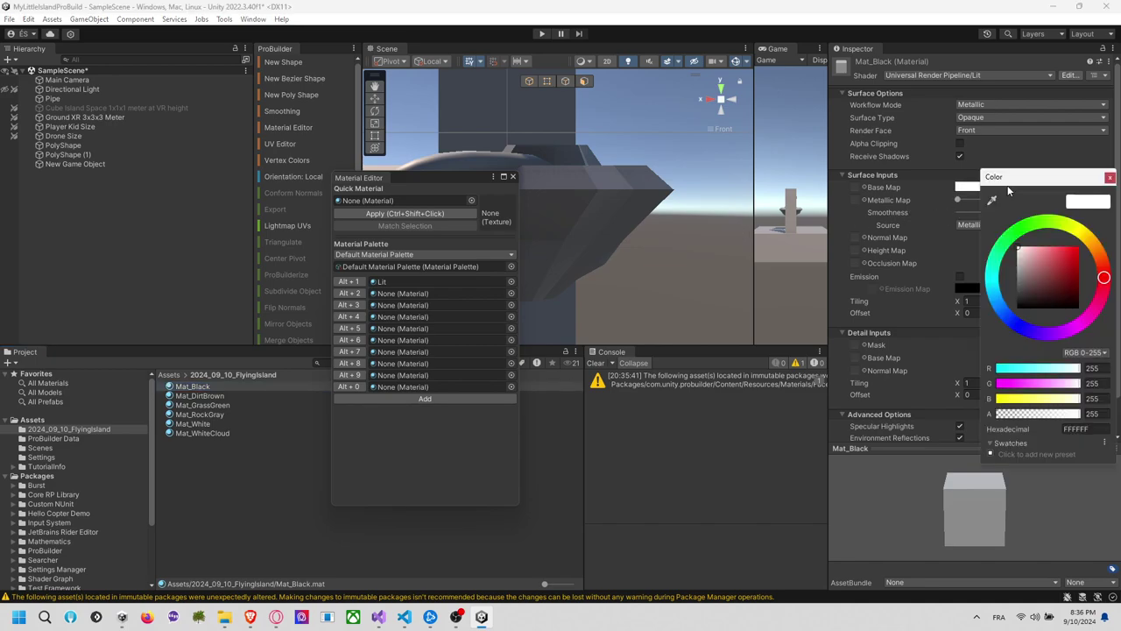
drag(1026, 280, 1014, 315)
click(1110, 178)
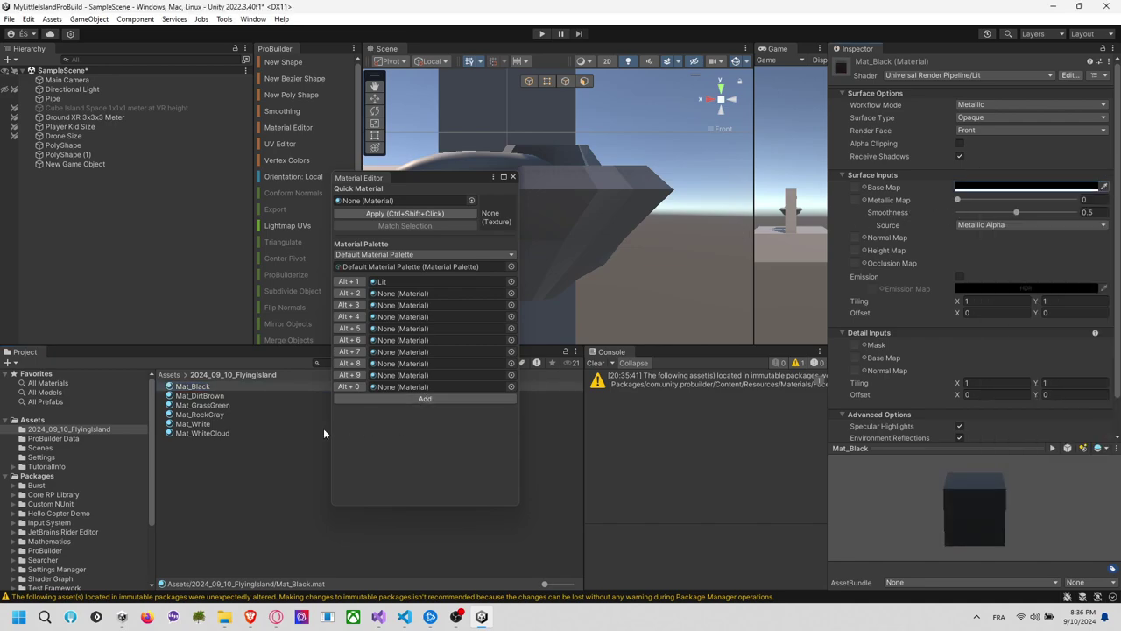
click(209, 453)
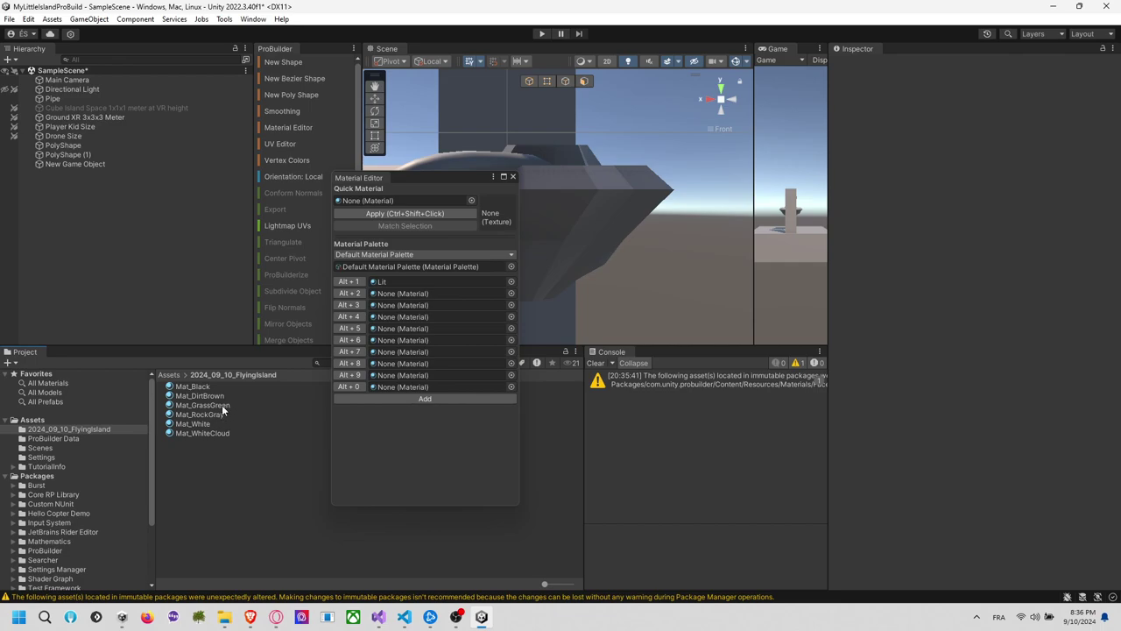
Duplicate the Mat_GrassGreen material and name the copy Mat_PipeGreen
click(212, 405)
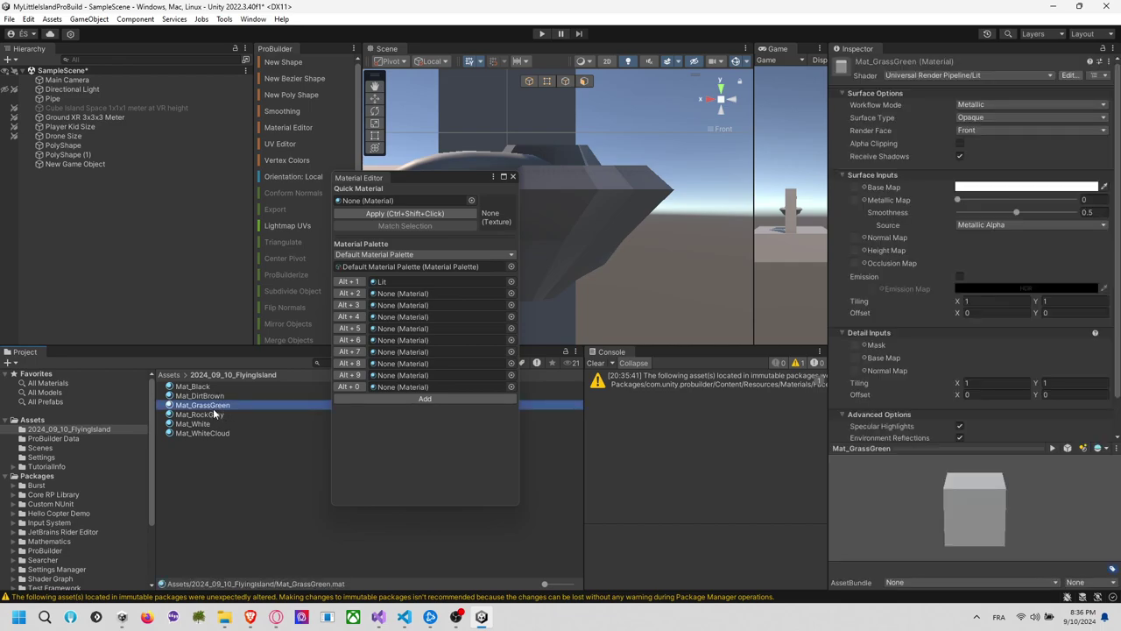
key(ctrl+d)
key(F2)
text(Mat_GreenPipe)
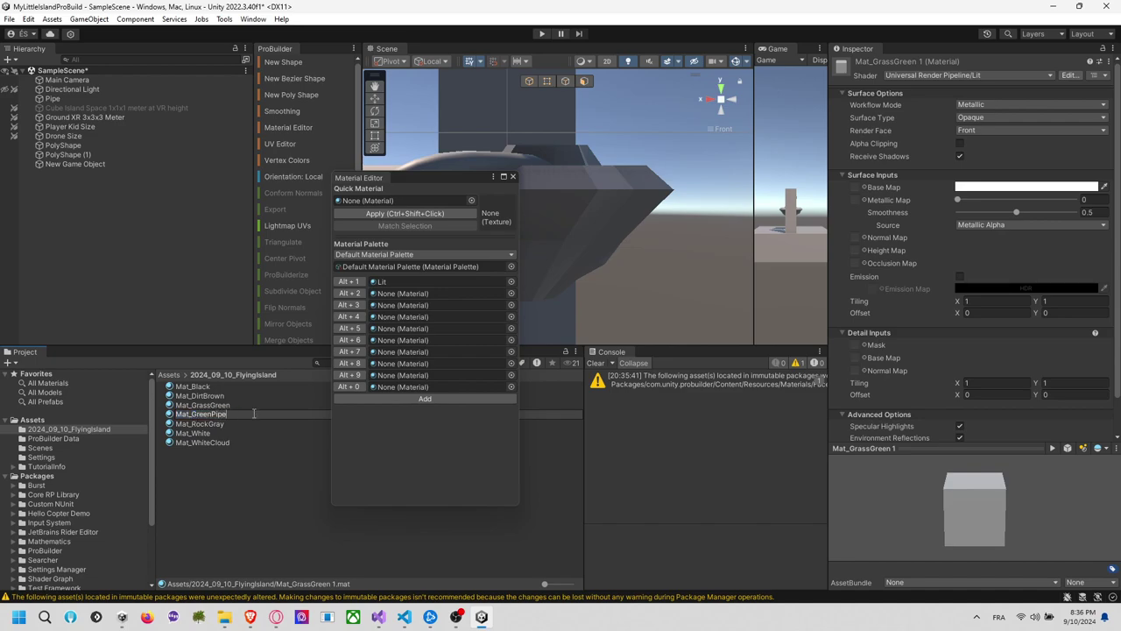
key(BackSpace)
key(BackSpace)
key(BackSpace)
key(BackSpace)
key(BackSpace)
key(BackSpace)
key(BackSpace)
key(BackSpace)
key(Return)
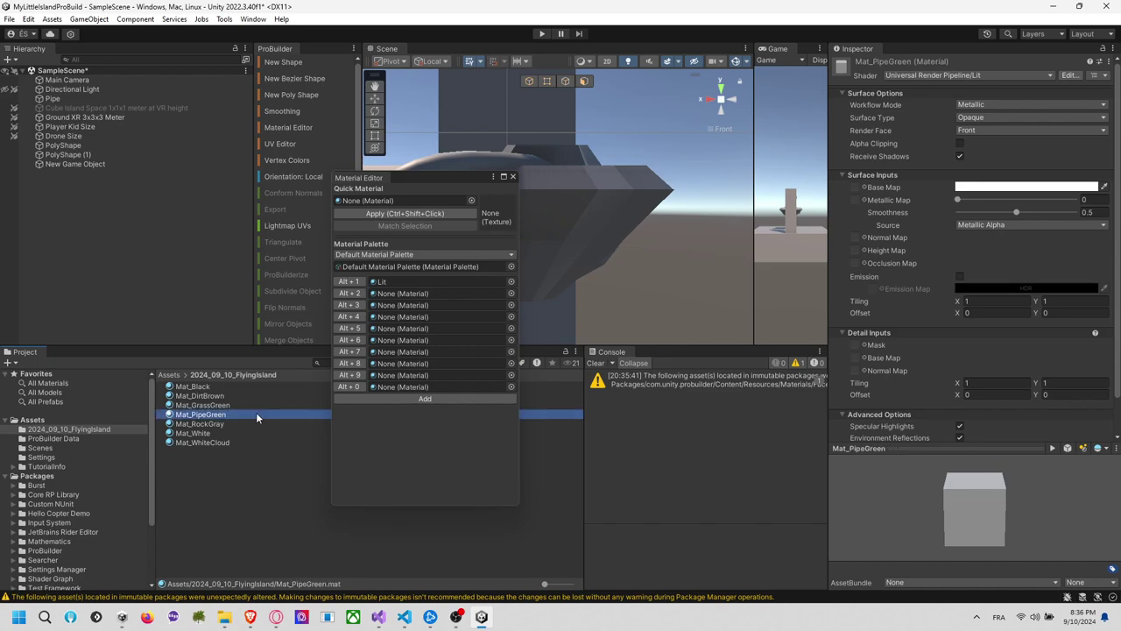
Set the Base Map colour of Mat_PipeGreen to a bright, fully saturated green
click(1016, 187)
click(1017, 246)
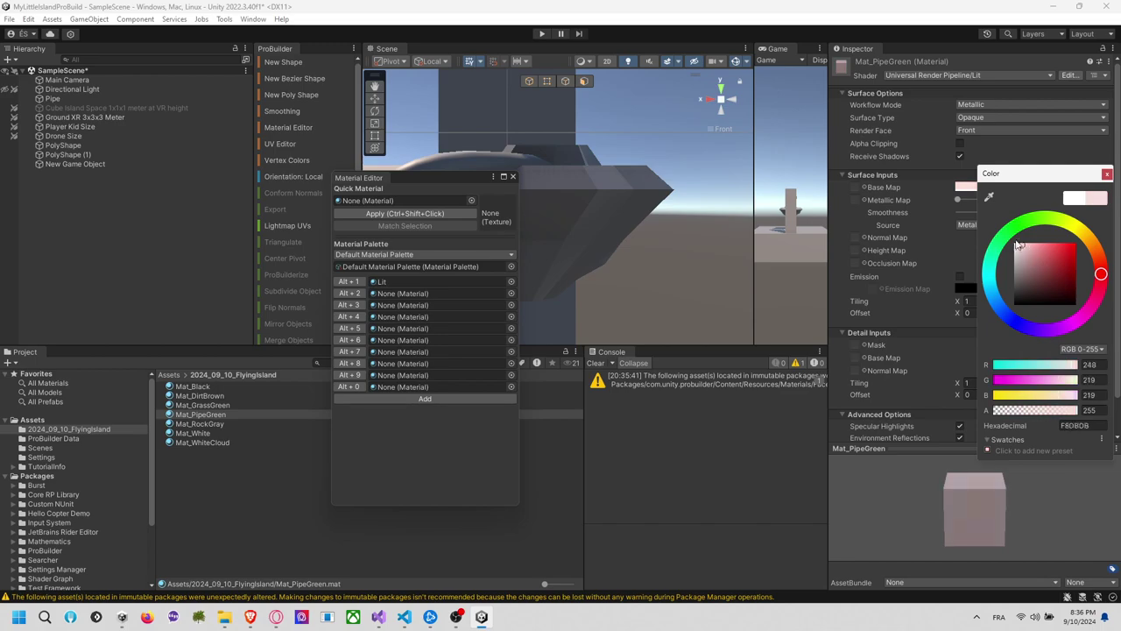
click(1021, 222)
mouse_move(1071, 252)
mouse_down()
mouse_move(1090, 232)
mouse_move(1077, 255)
mouse_move(1080, 246)
mouse_up()
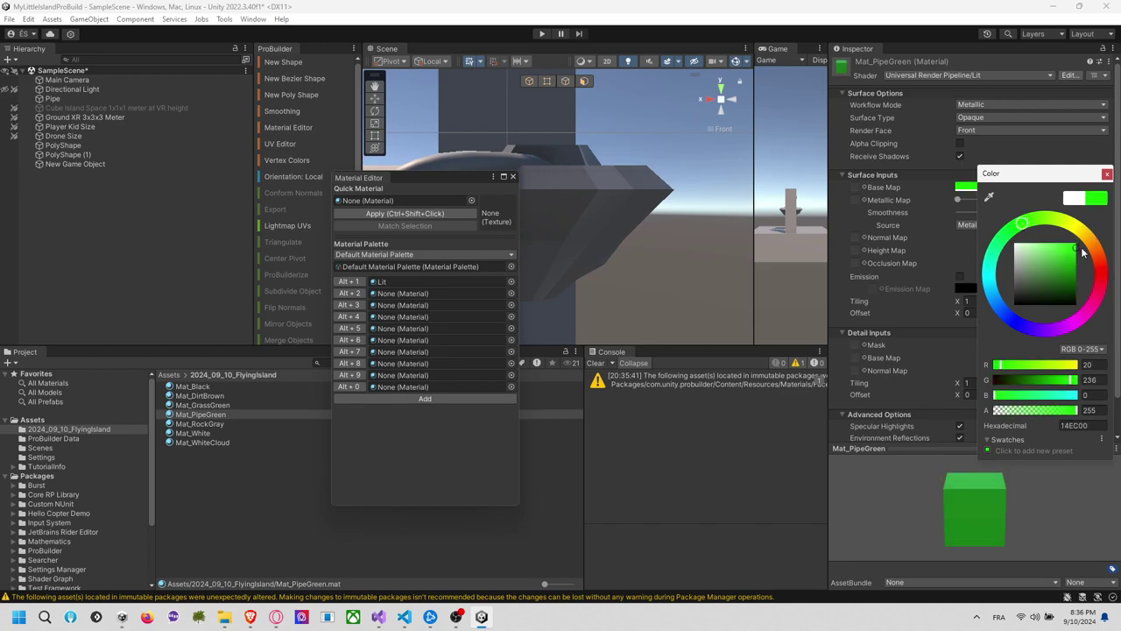
click(1107, 173)
Set the Base Map colour of Mat_GrassGreen to a light green, 66FF51
click(223, 404)
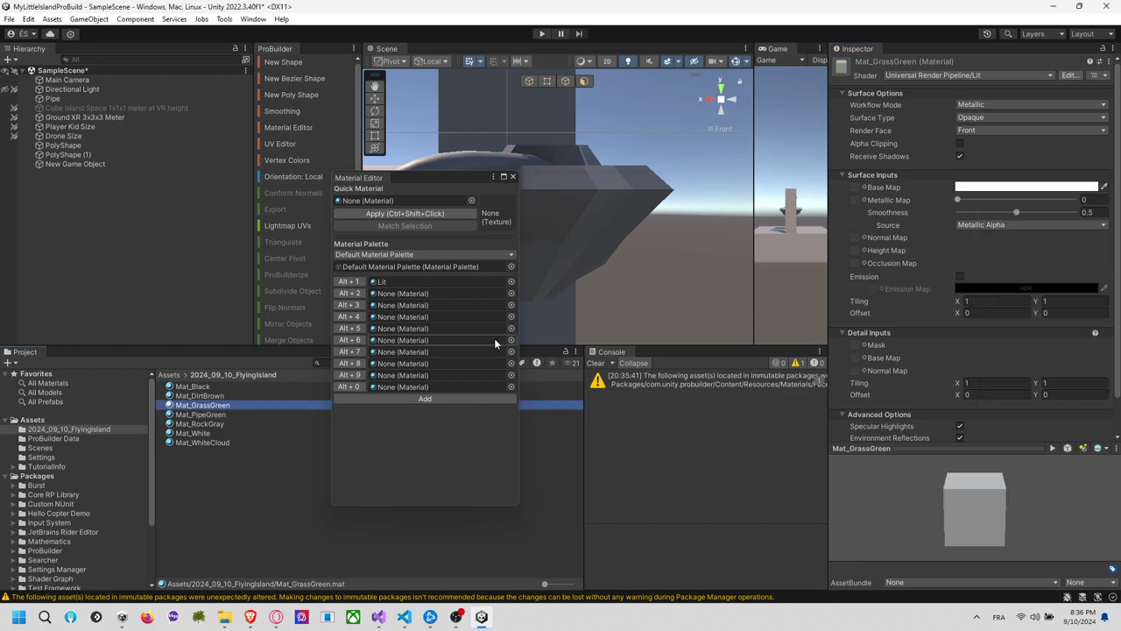
click(1036, 188)
click(1028, 229)
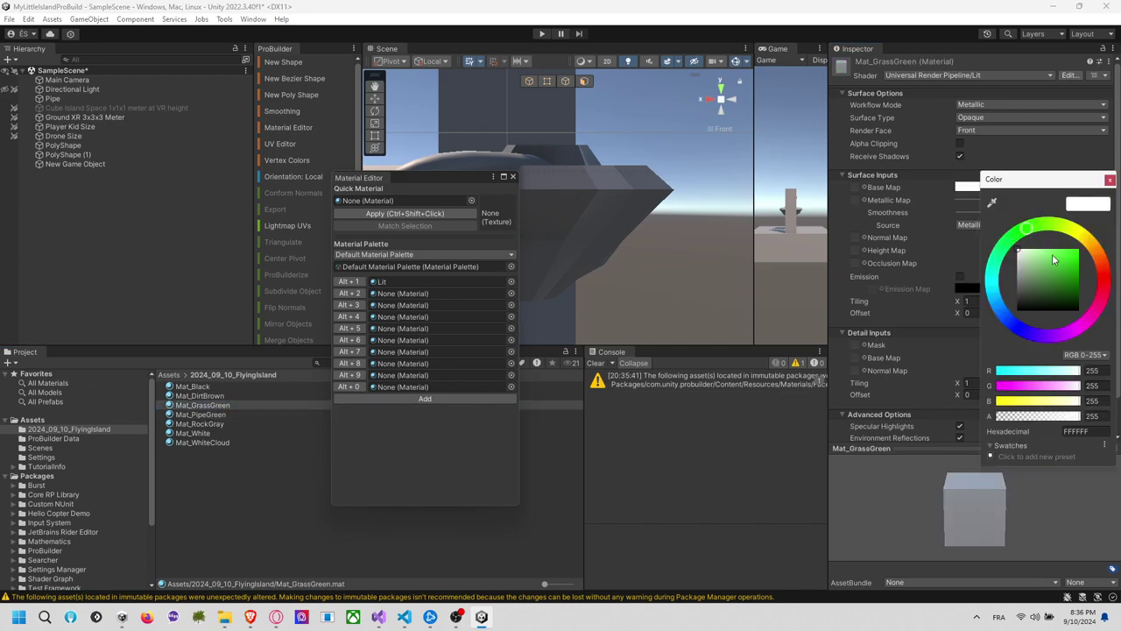
drag(1055, 258, 1060, 248)
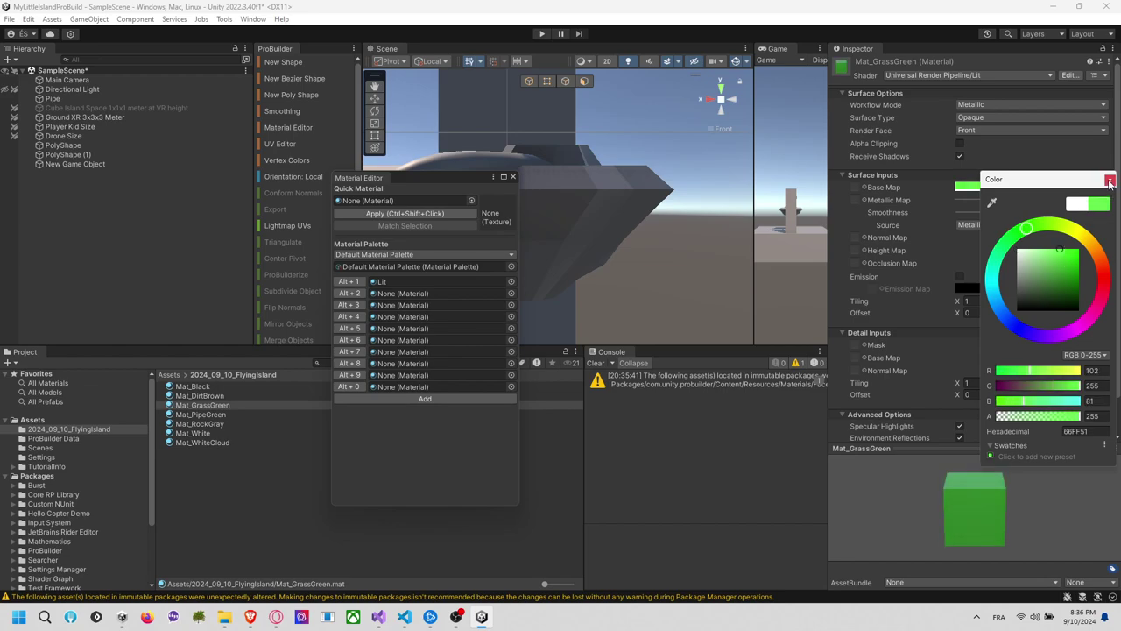
click(1109, 179)
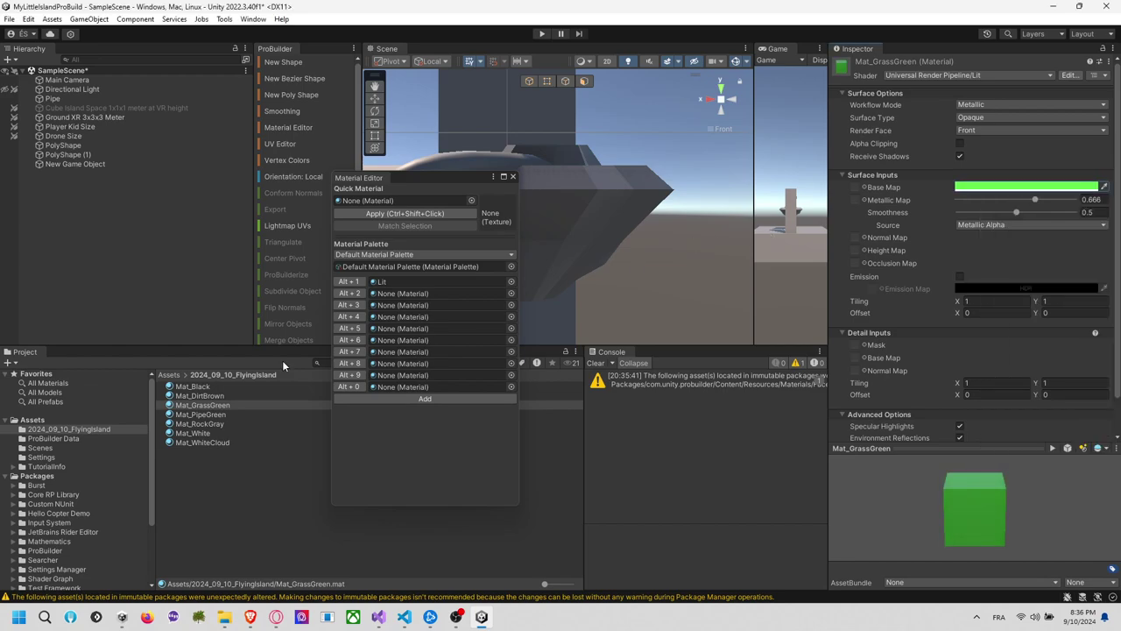
Set the Base Map colour of Mat_DirtBrown to an orange-brown, BA7F08
click(224, 396)
click(1025, 188)
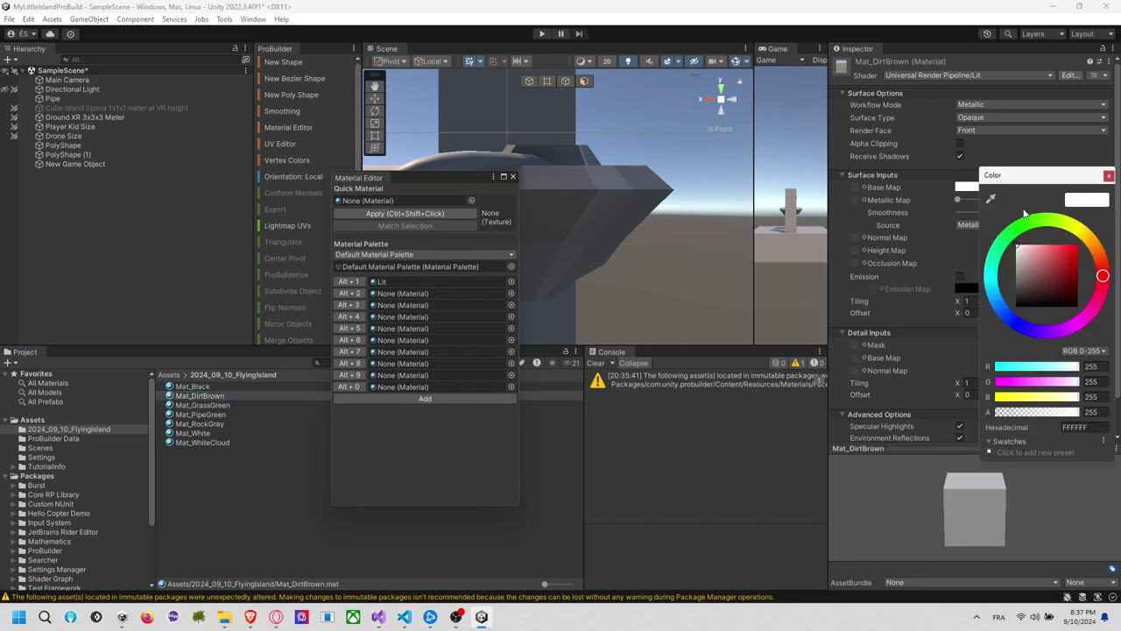
click(1062, 251)
mouse_move(1068, 251)
mouse_down()
mouse_move(1078, 261)
mouse_move(1091, 238)
mouse_move(1082, 280)
mouse_move(1076, 261)
mouse_up()
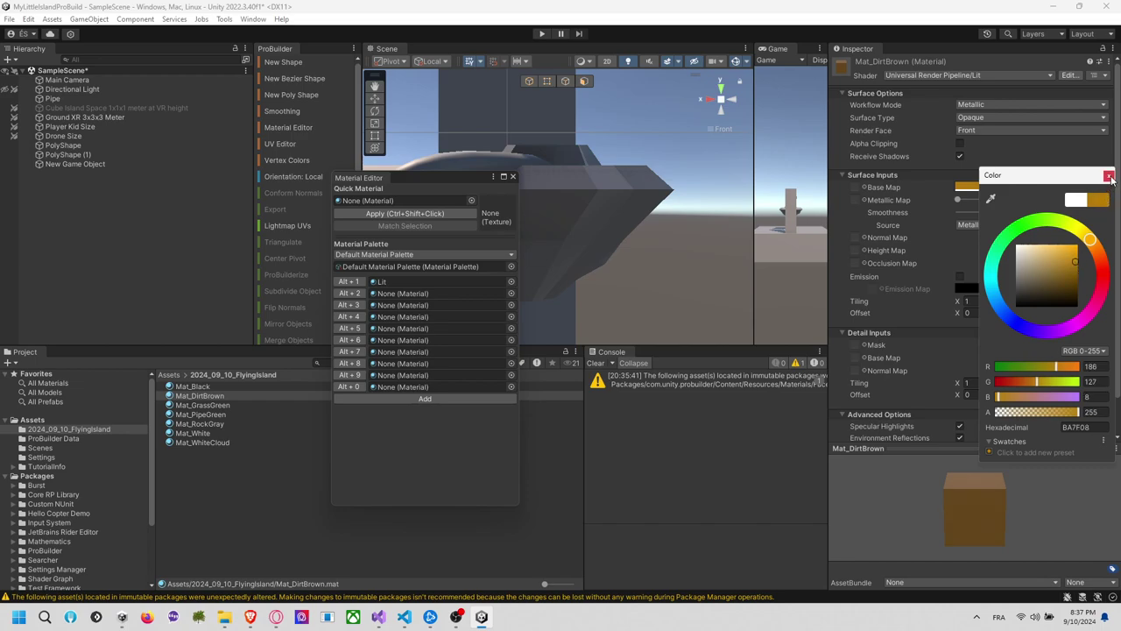
click(1108, 175)
Review the settings and preview of each of the seven materials, from Mat_Black to Mat_WhiteCloud
click(231, 387)
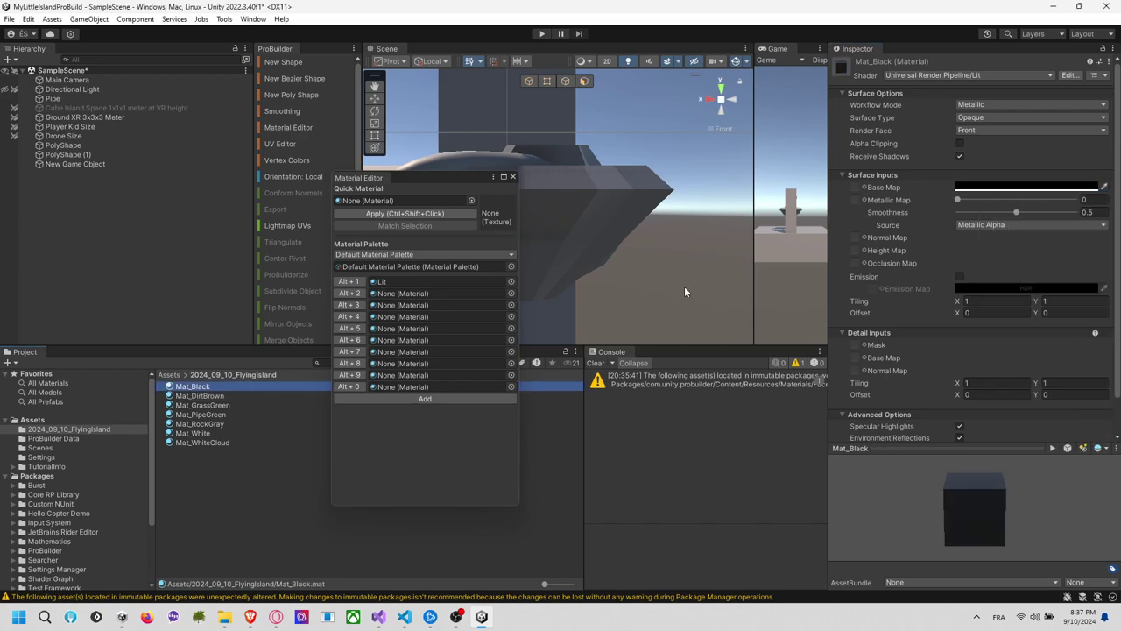
click(222, 396)
click(221, 406)
click(219, 414)
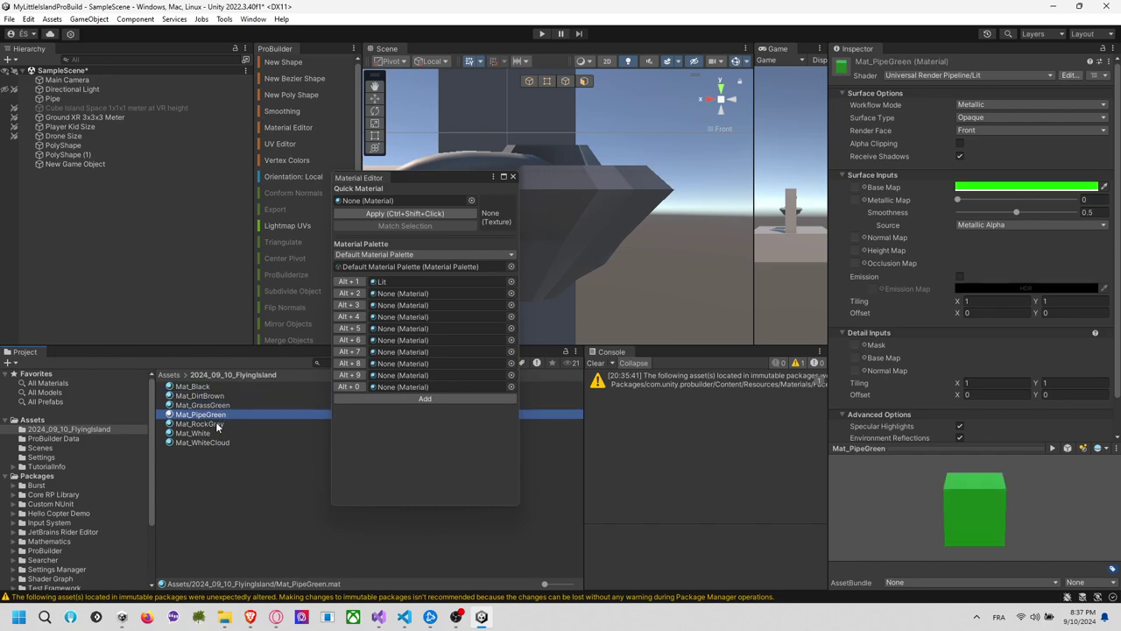
click(218, 424)
click(219, 433)
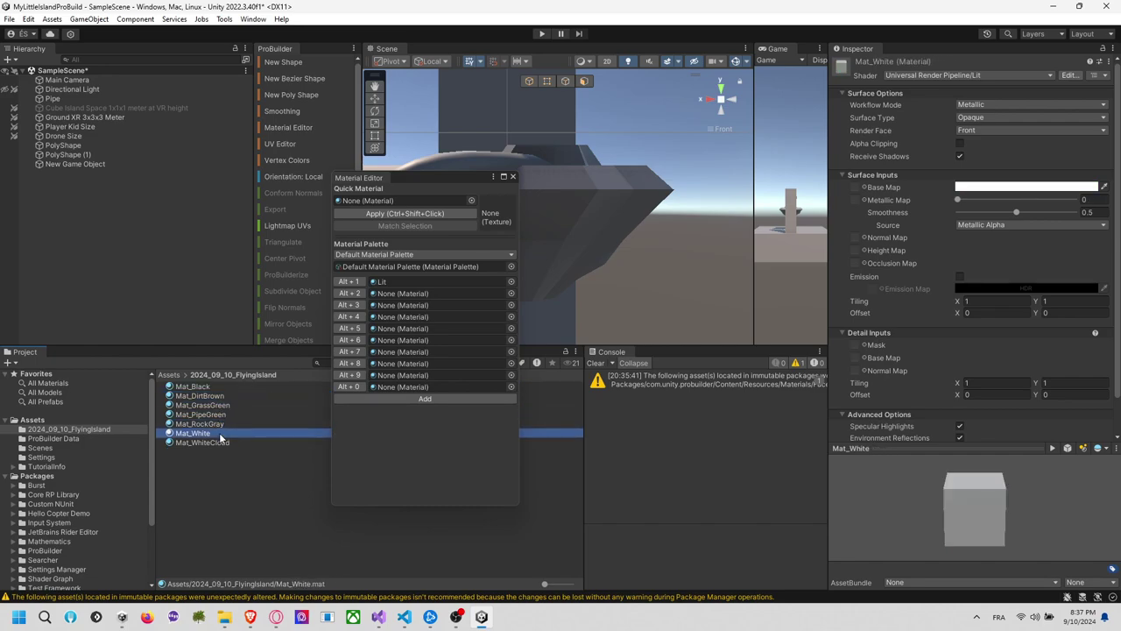
click(219, 443)
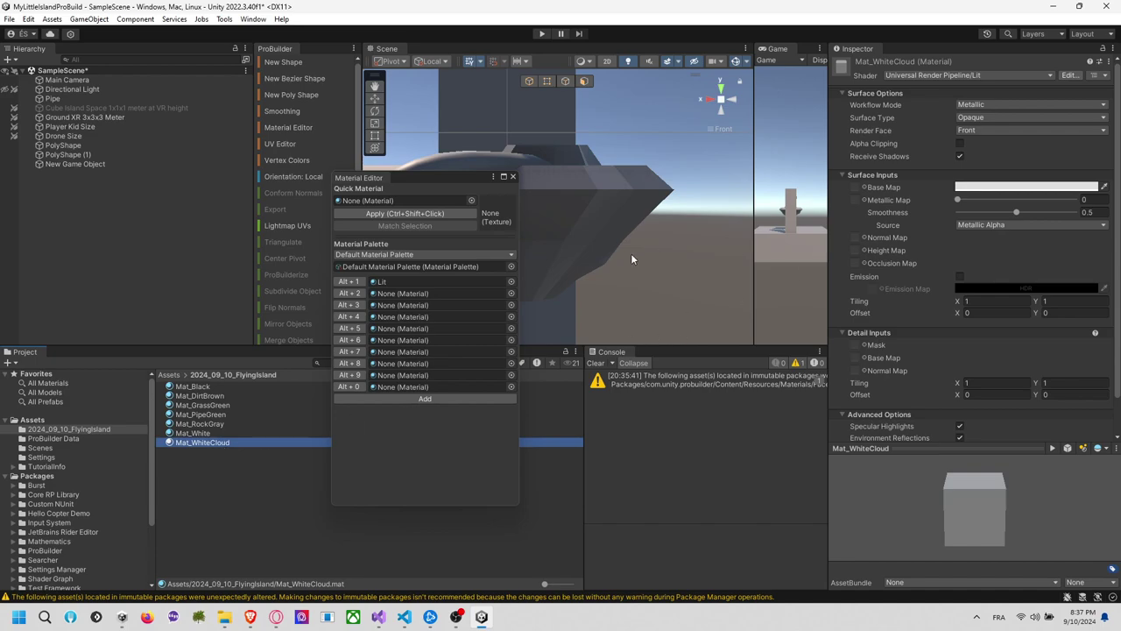
Try to add all seven materials to the ProBuilder material palette at once, starting at slot Alt + 2
shift+click(207, 388)
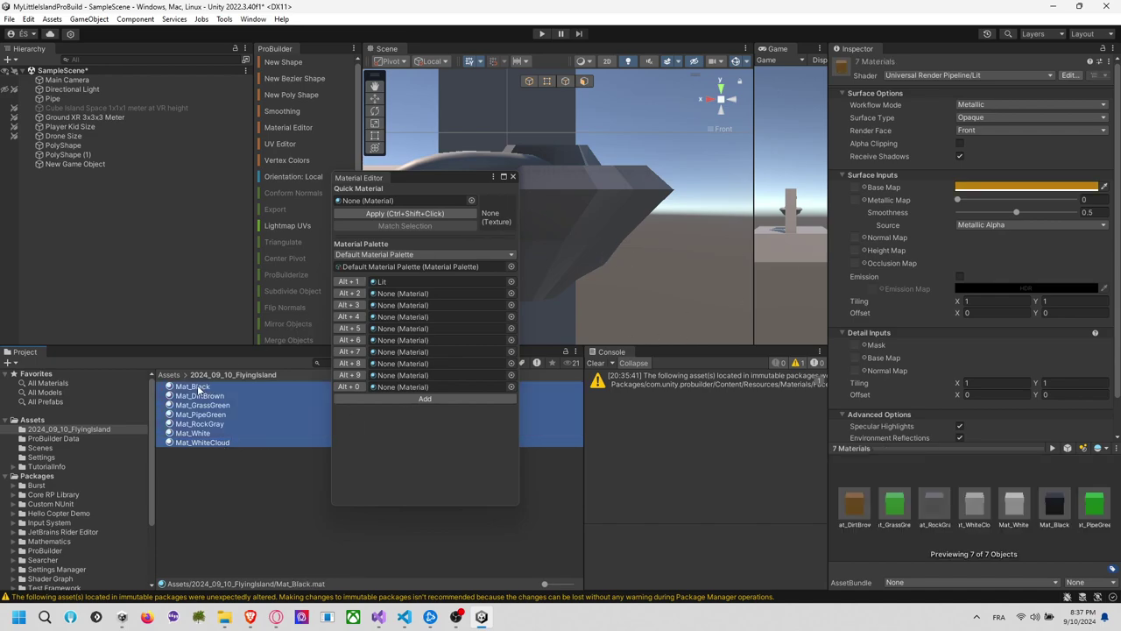
drag(202, 392, 403, 298)
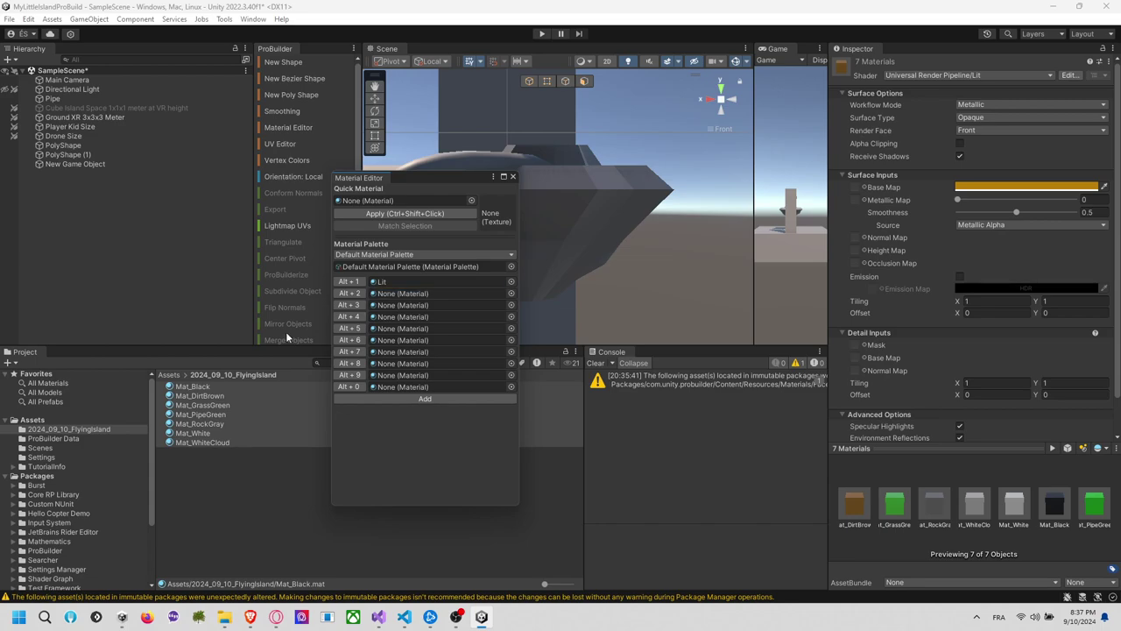
drag(209, 388, 408, 299)
Assign Mat_Black to palette slots Alt + 0 and Alt + 9, and clear the material selection
drag(204, 392, 405, 387)
drag(184, 444, 446, 374)
click(210, 456)
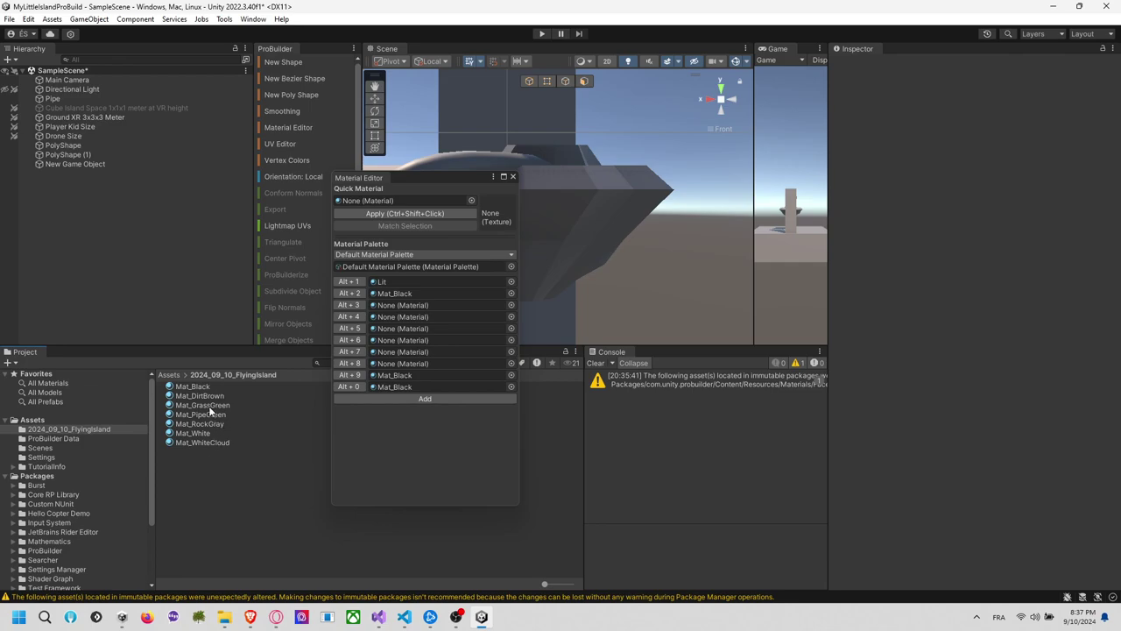
Assign Mat_DirtBrown to palette slot 1, Mat_GrassGreen to 2, Mat_RockGray to 3, Mat_PipeGreen to 8 and Mat_White to 9
click(401, 296)
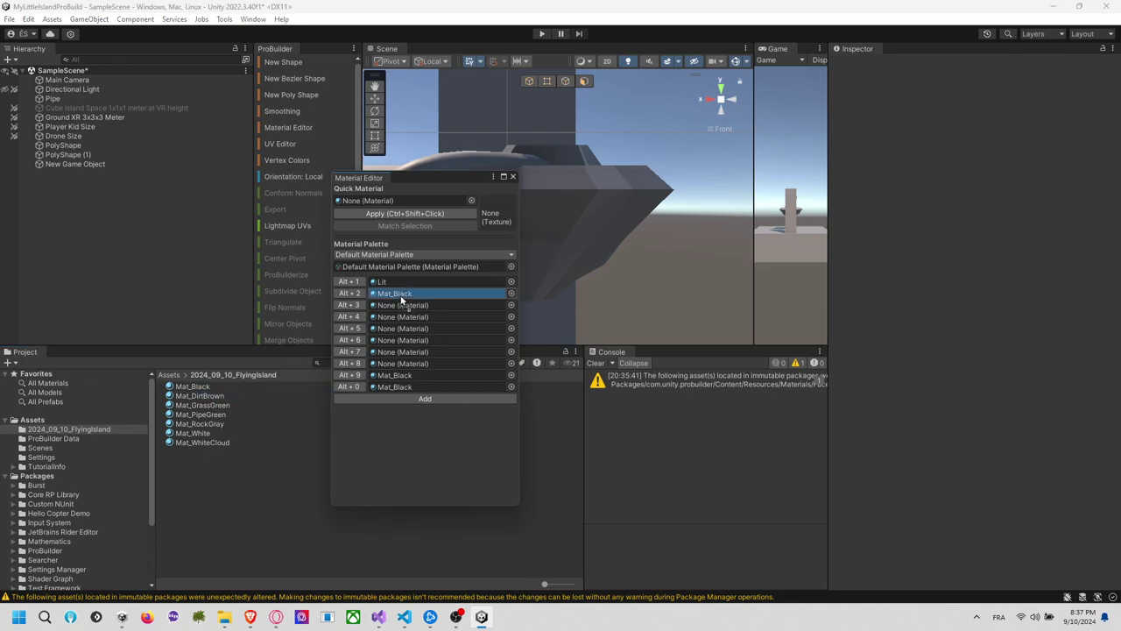
drag(401, 297, 404, 283)
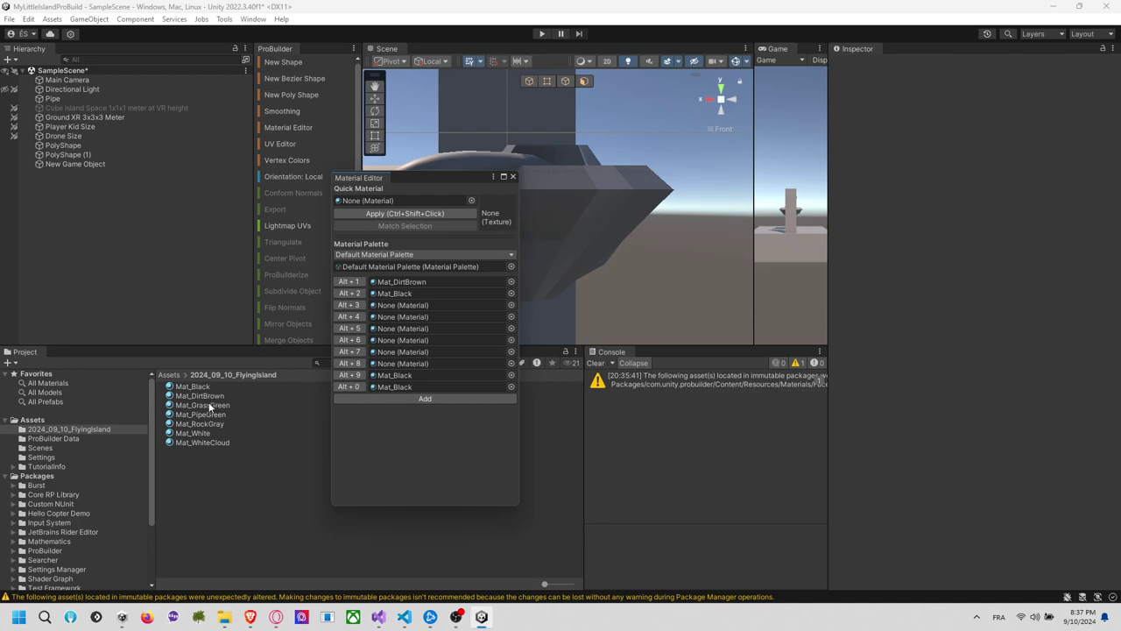
drag(210, 407, 420, 294)
drag(225, 415, 414, 363)
drag(210, 425, 426, 305)
drag(208, 433, 399, 375)
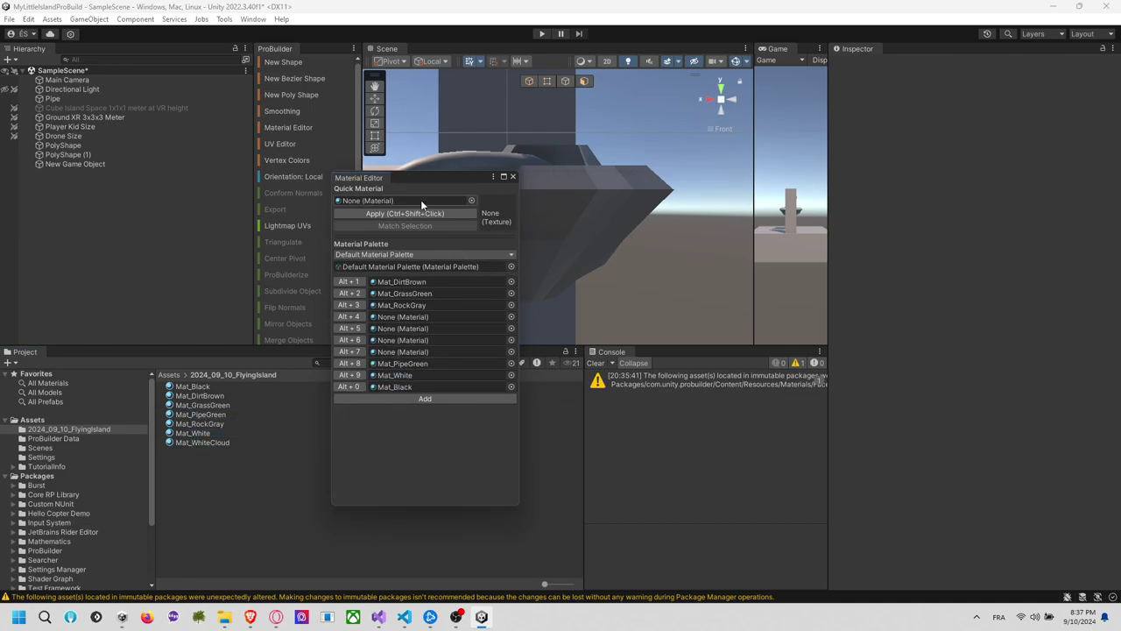
Dock the Material Editor between the ProBuilder tools and the Scene view, and narrow it to enlarge the scene
drag(434, 176, 299, 156)
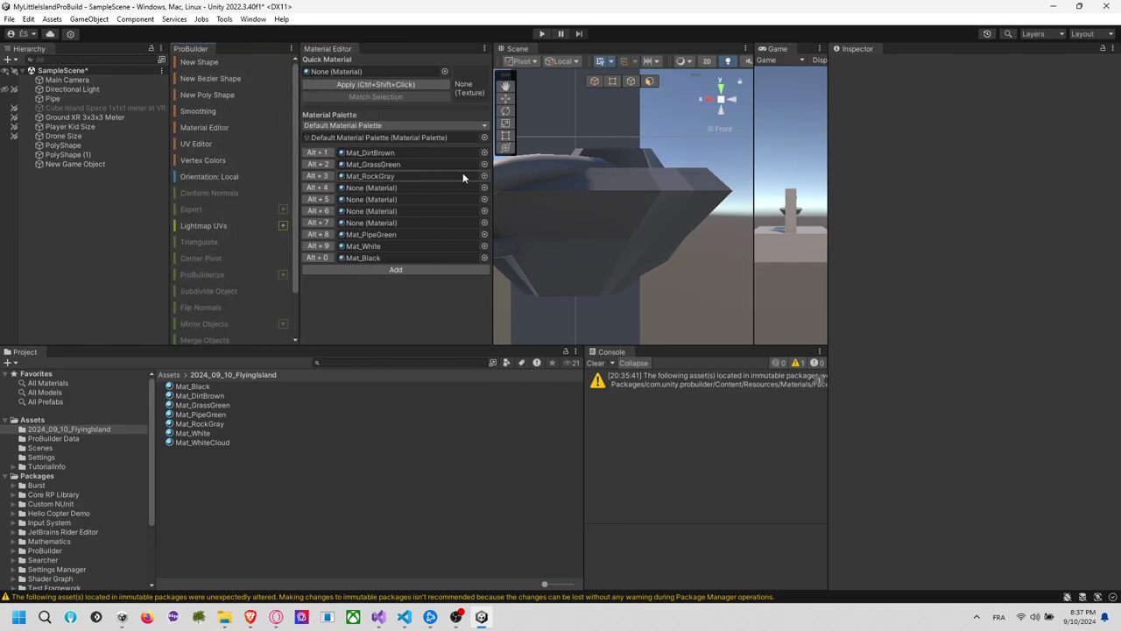
drag(491, 177, 443, 185)
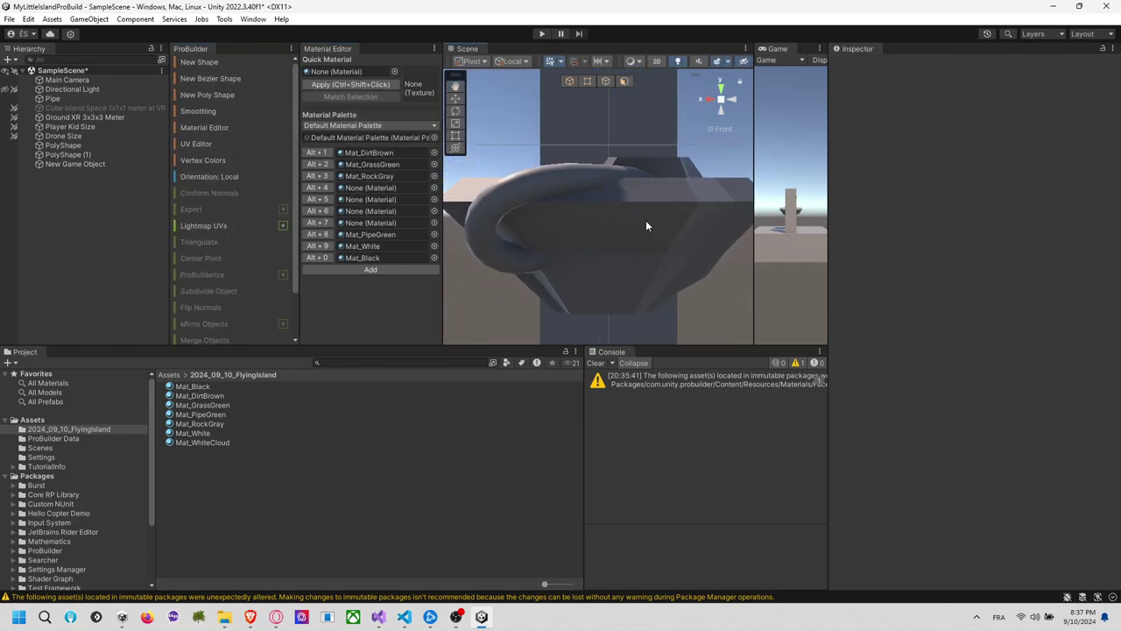
Assign Mat_PipeGreen to palette slot Alt + 4 and apply it to the curved Bezier pipe
click(546, 183)
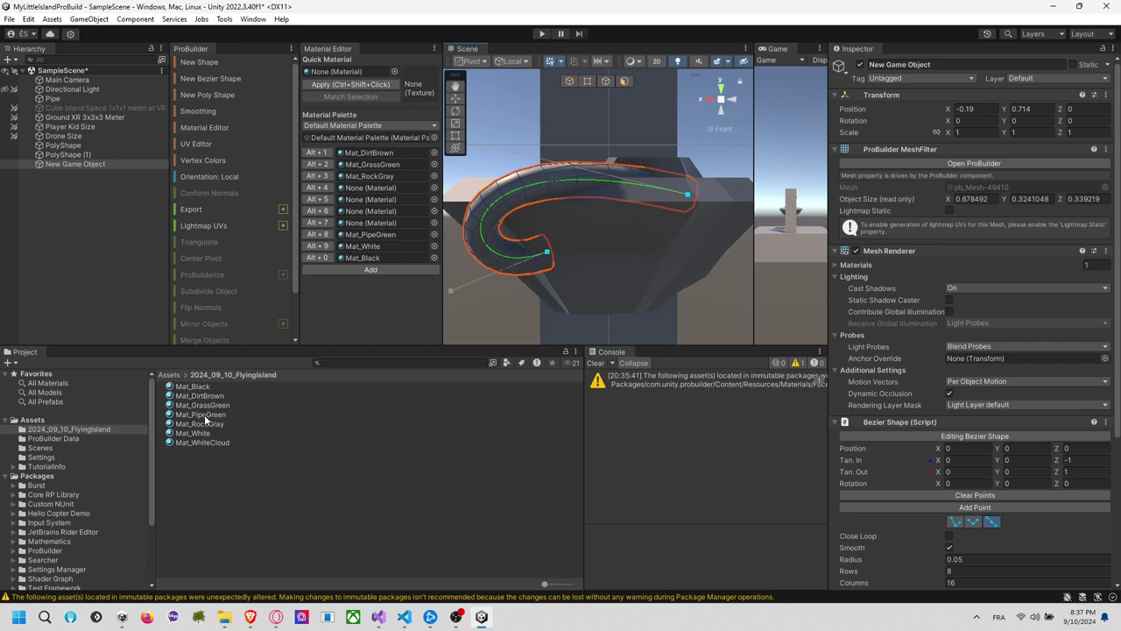
drag(204, 415, 359, 187)
click(317, 189)
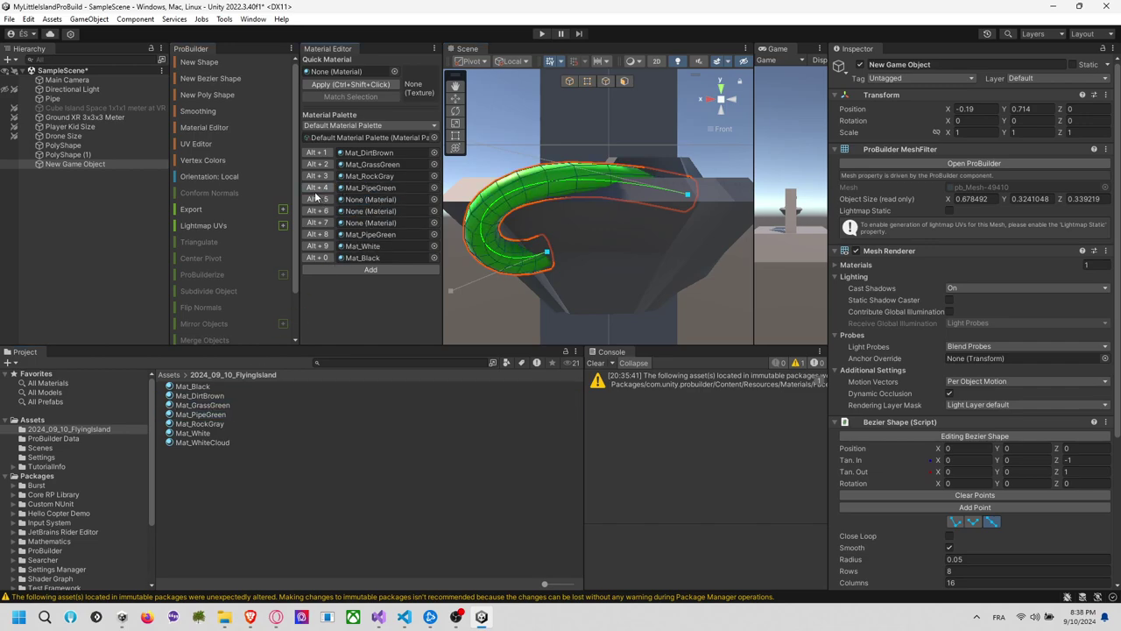
click(588, 123)
Apply Mat_DirtBrown to all side faces of the small raised plateau, PolyShape (1), on top of the island
right_drag(588, 124, 557, 162)
alt+drag(557, 163, 599, 182)
click(627, 177)
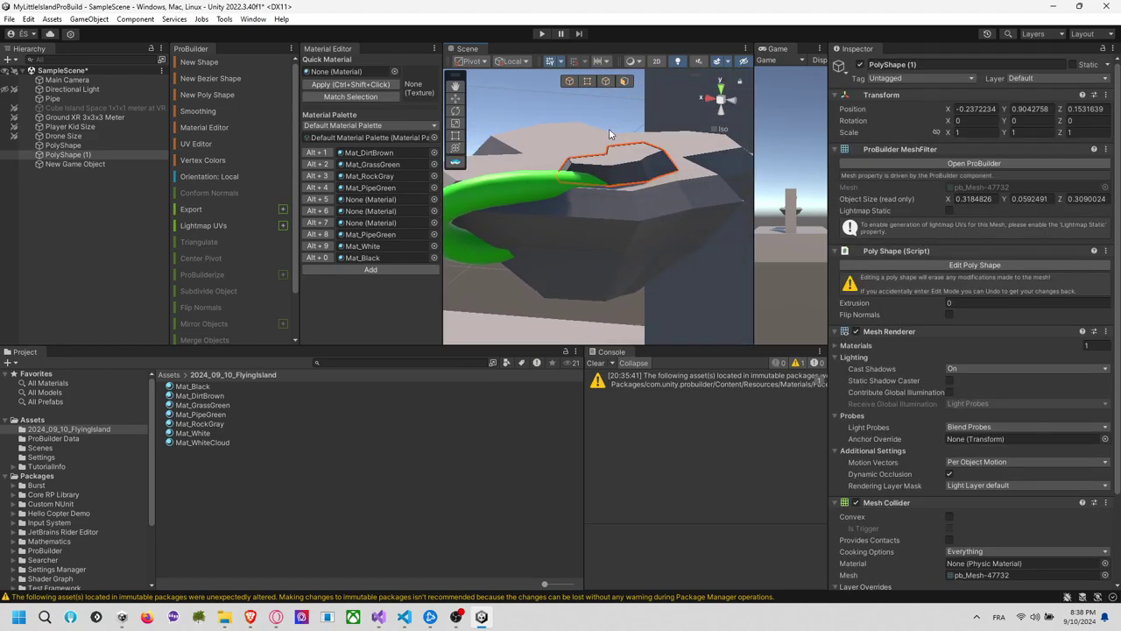
click(623, 81)
click(594, 172)
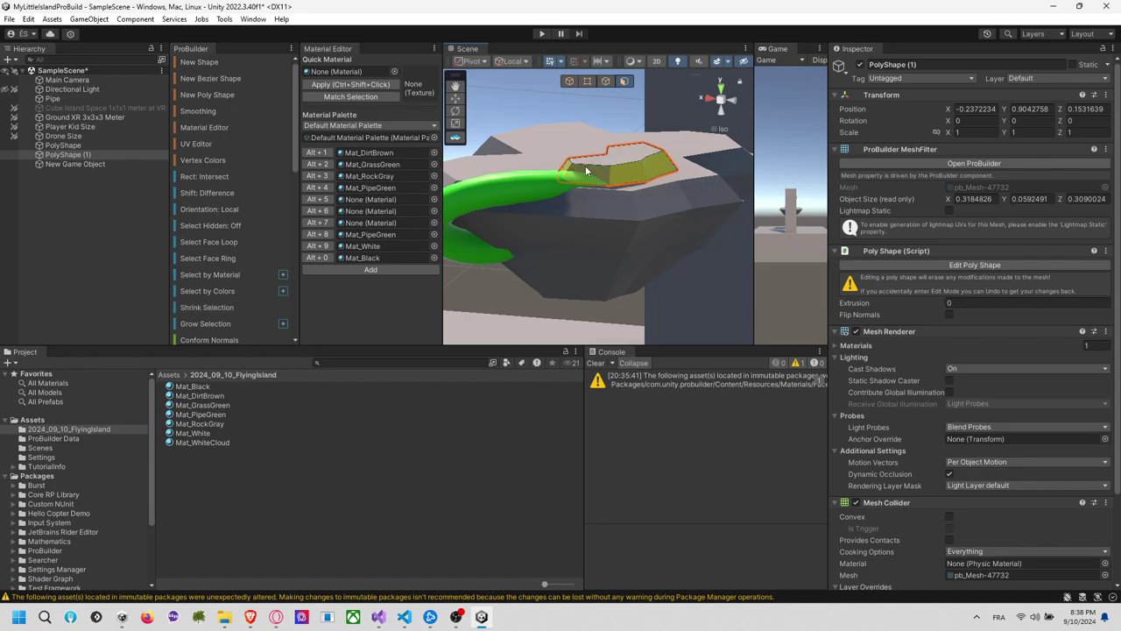
alt+drag(586, 167, 538, 193)
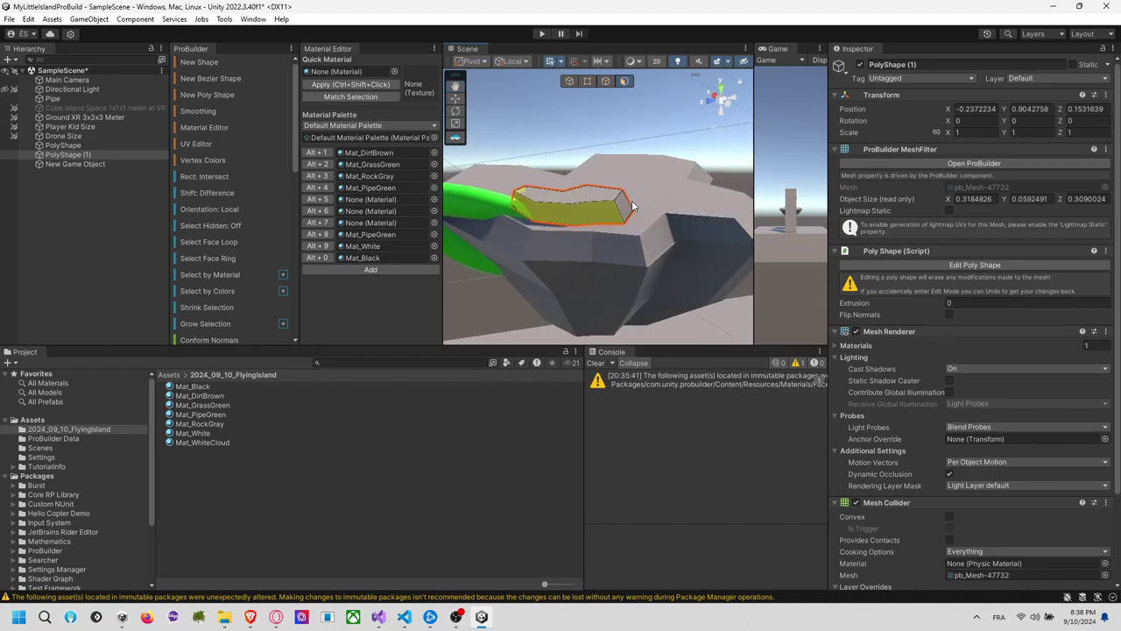
alt+drag(663, 187, 345, 201)
mouse_move(675, 226)
middle_down()
mouse_move(636, 224)
mouse_move(657, 225)
middle_up()
alt+drag(513, 261, 341, 241)
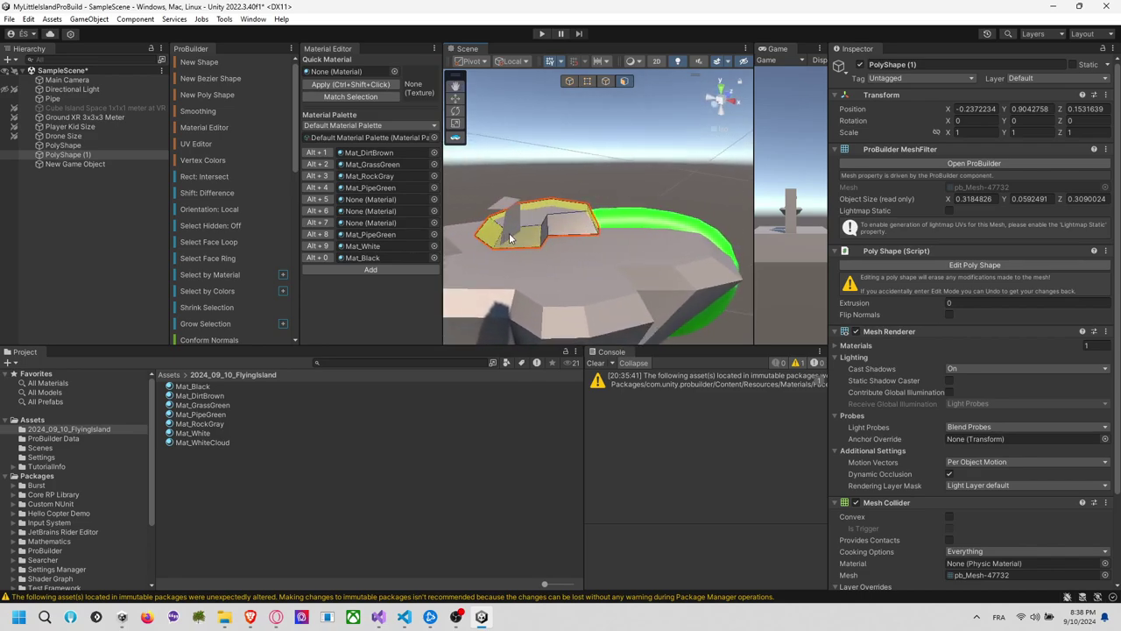
click(328, 164)
Apply Mat_GrassGreen to the top face of the small raised plateau
click(534, 209)
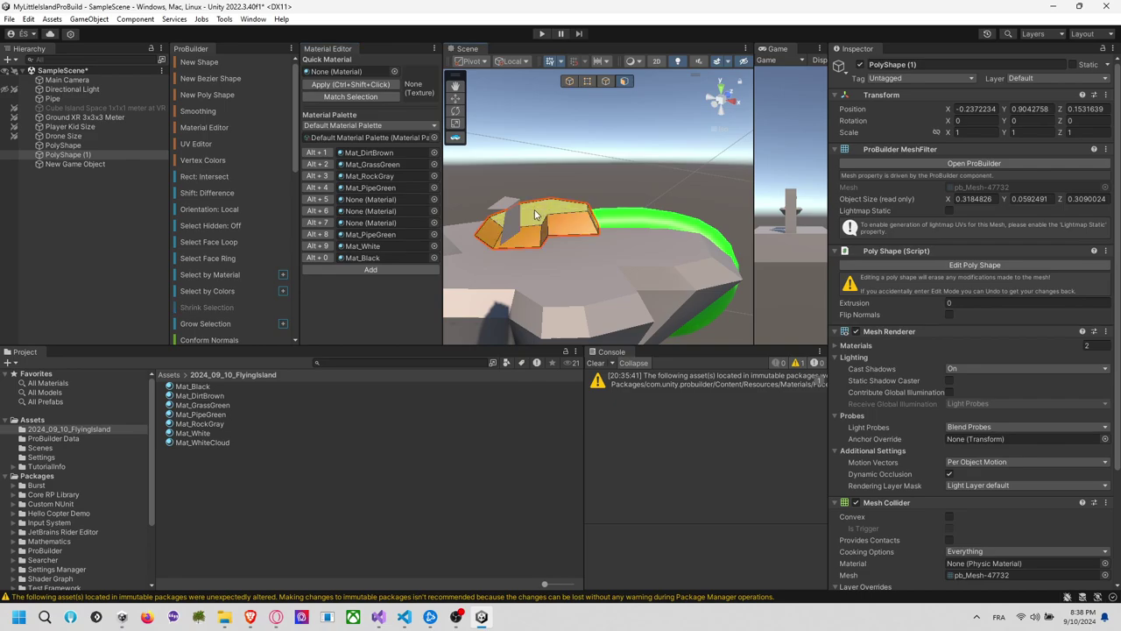
click(324, 165)
click(569, 173)
Apply Mat_GrassGreen to the large top face of the main island, PolyShape
alt+drag(569, 174, 459, 187)
alt+drag(577, 248, 567, 220)
click(568, 221)
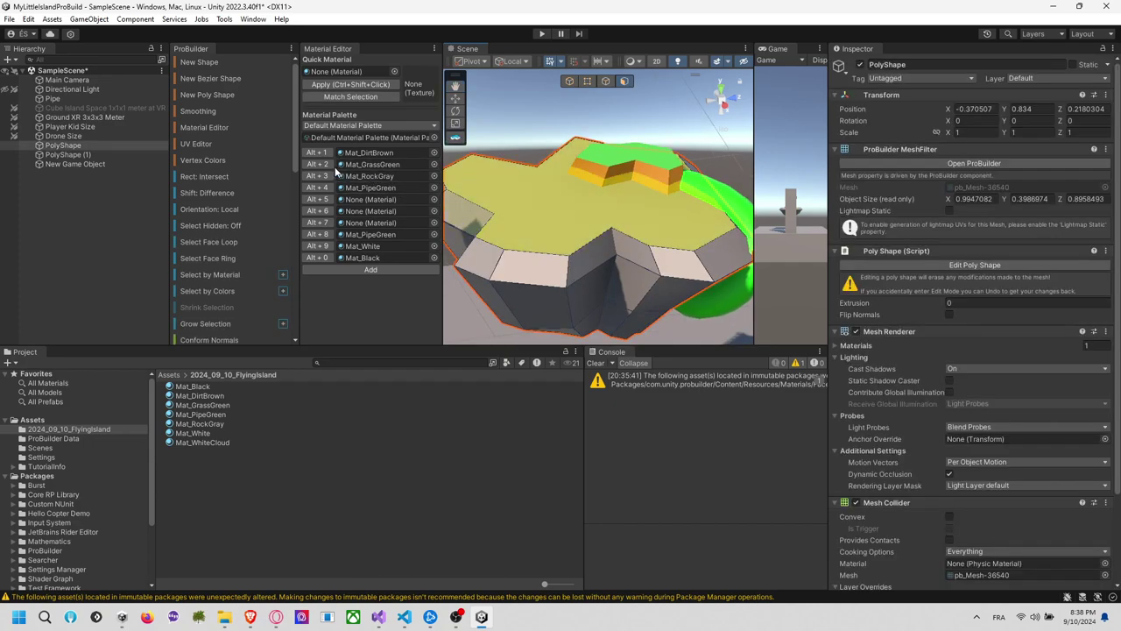
click(319, 165)
Apply Mat_GrassGreen to the sloped rim faces all around the island's top edge
click(547, 262)
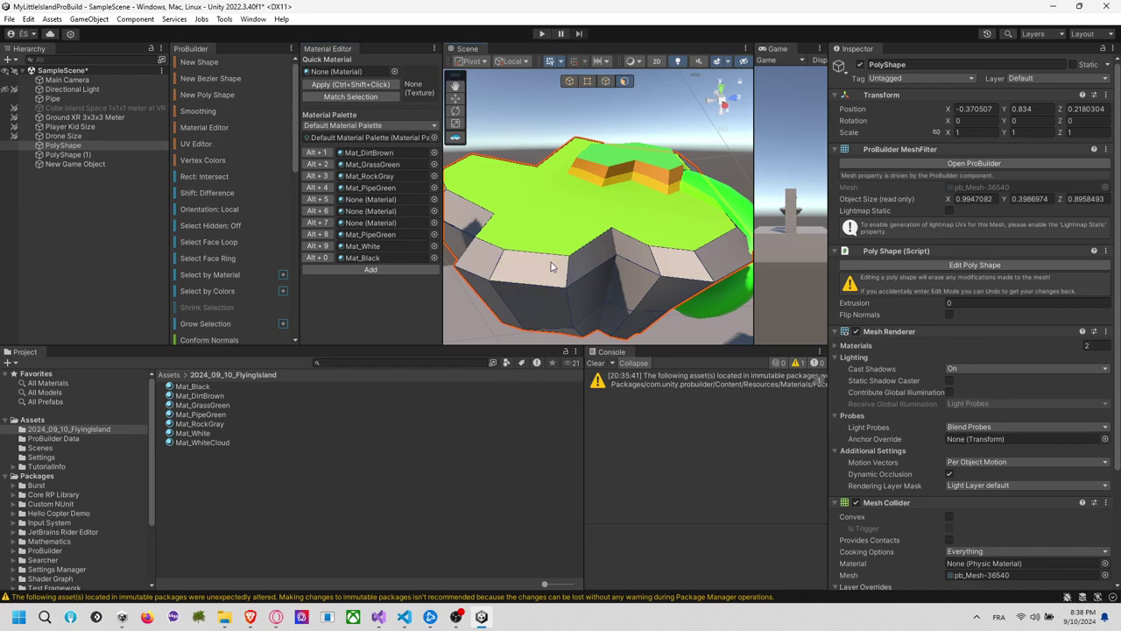
shift+click(629, 254)
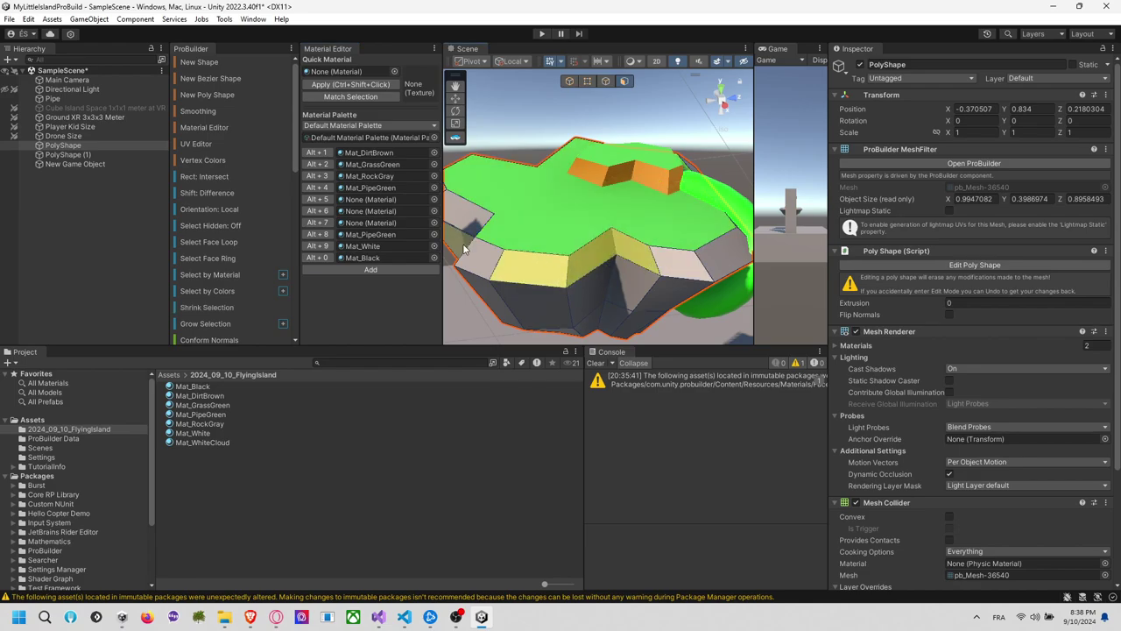
alt+drag(727, 256, 604, 274)
alt+drag(674, 281, 608, 276)
alt+drag(708, 275, 518, 294)
alt+drag(603, 282, 692, 268)
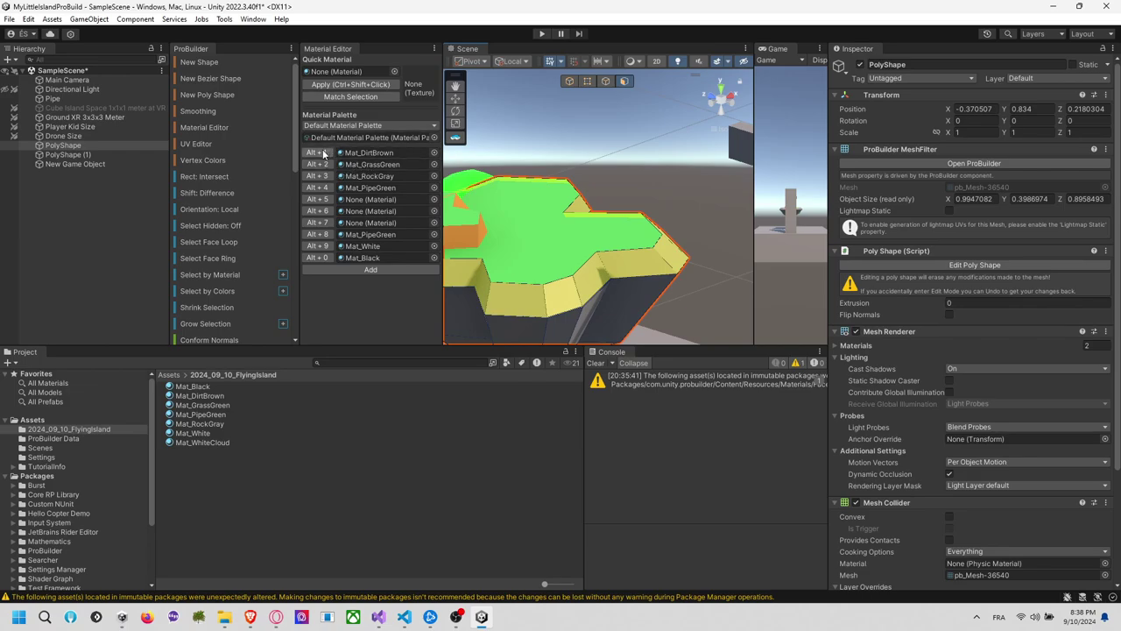
click(324, 167)
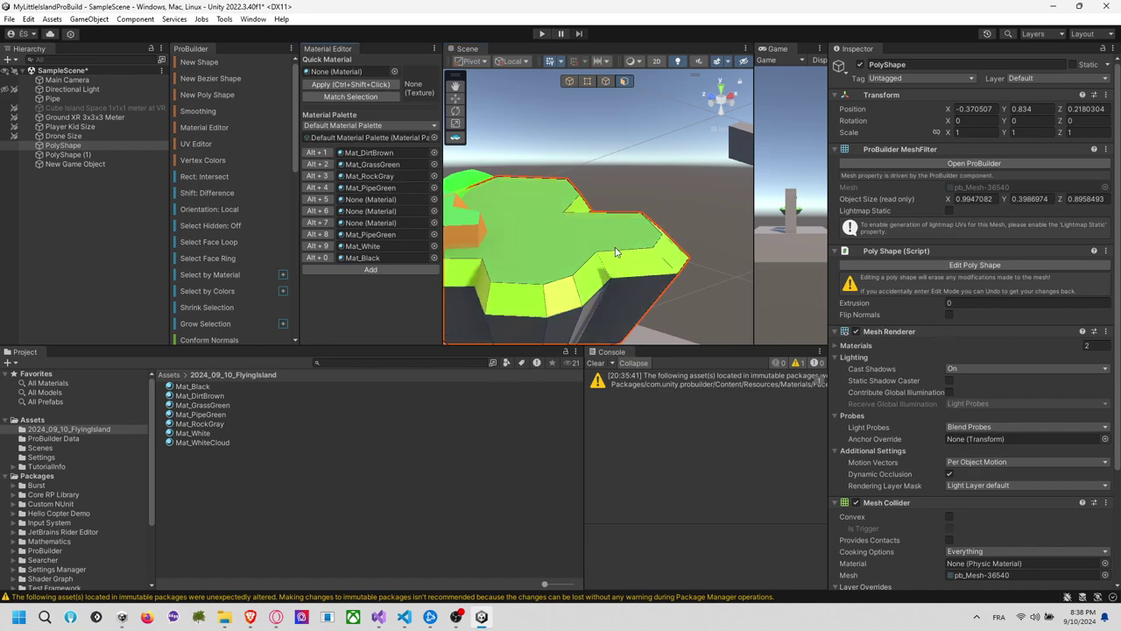
Apply Mat_DirtBrown to the lower side faces on one side of the island, below the green rim
scroll(616, 256, down, 3)
middle_drag(601, 280, 644, 217)
click(584, 262)
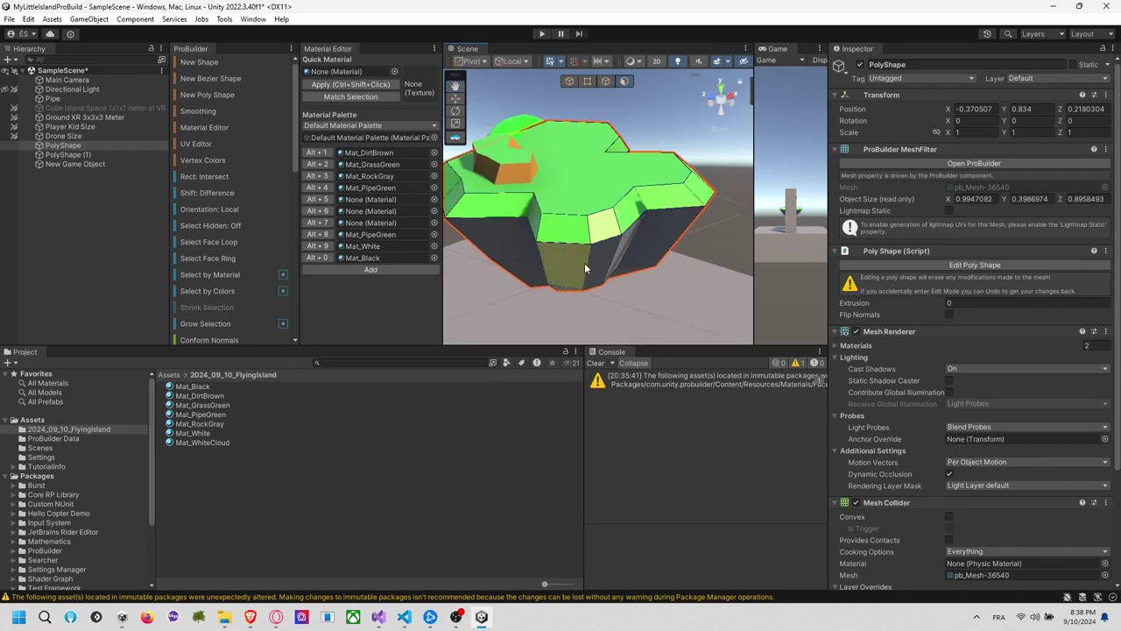
alt+drag(584, 263, 600, 225)
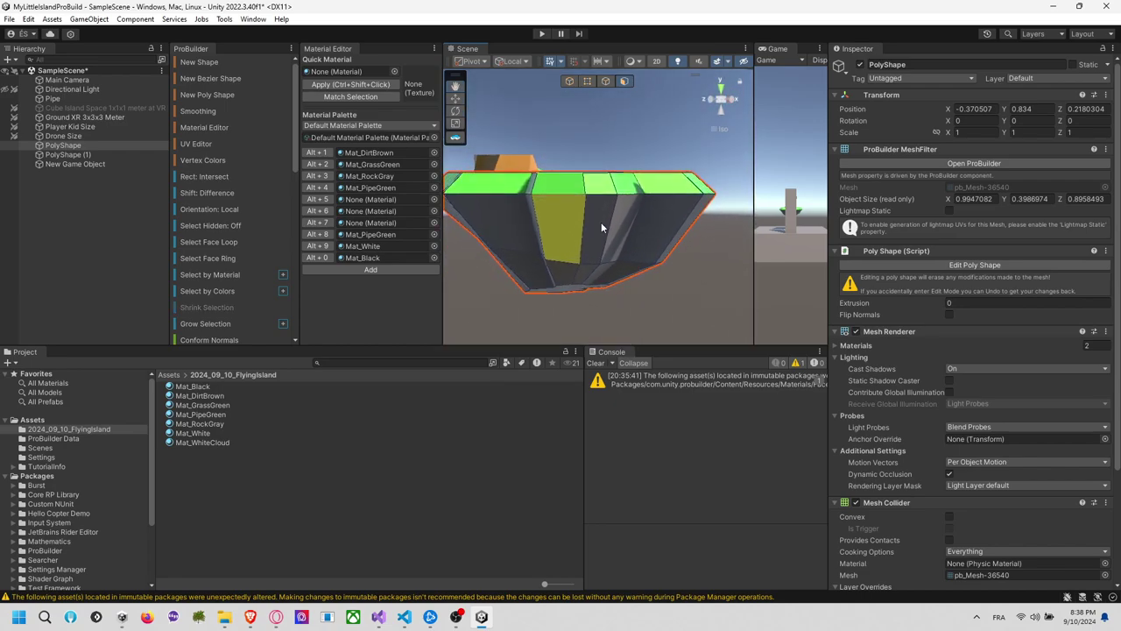
drag(461, 235, 687, 298)
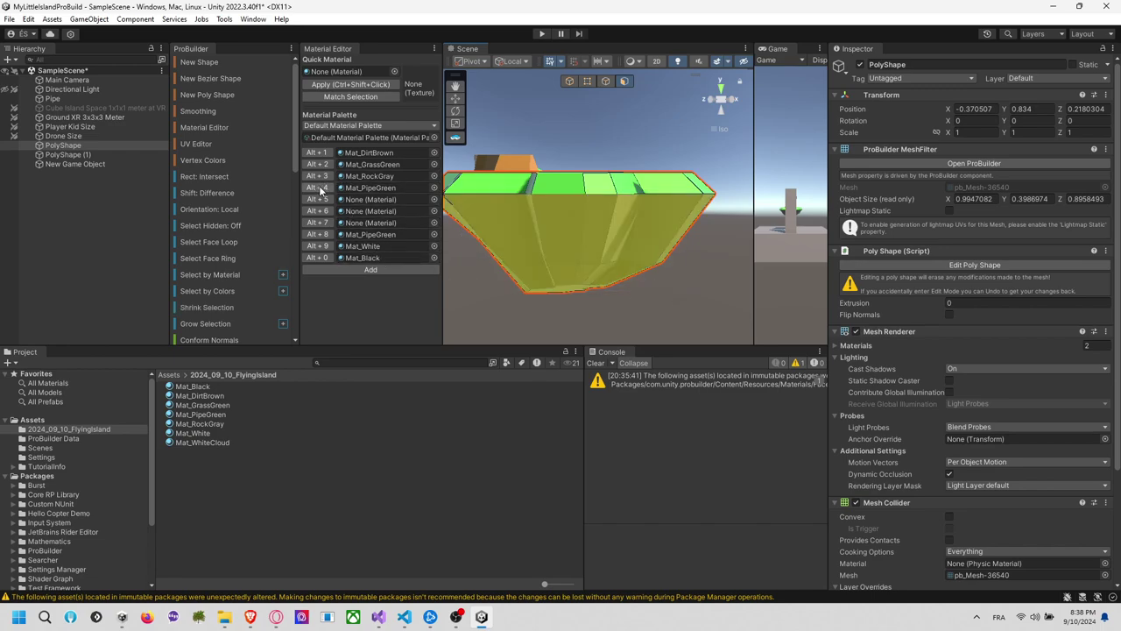
click(323, 154)
click(665, 296)
Apply Mat_DirtBrown to the grey lower side faces on the adjoining side of the island
alt+drag(690, 296, 662, 285)
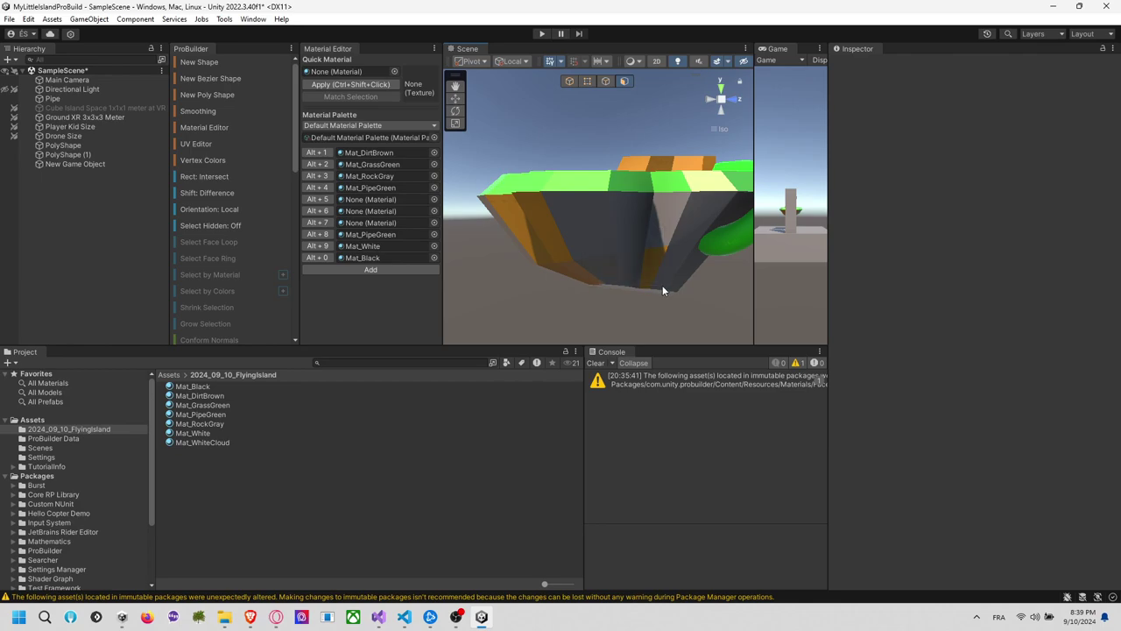
drag(563, 218, 677, 275)
click(601, 233)
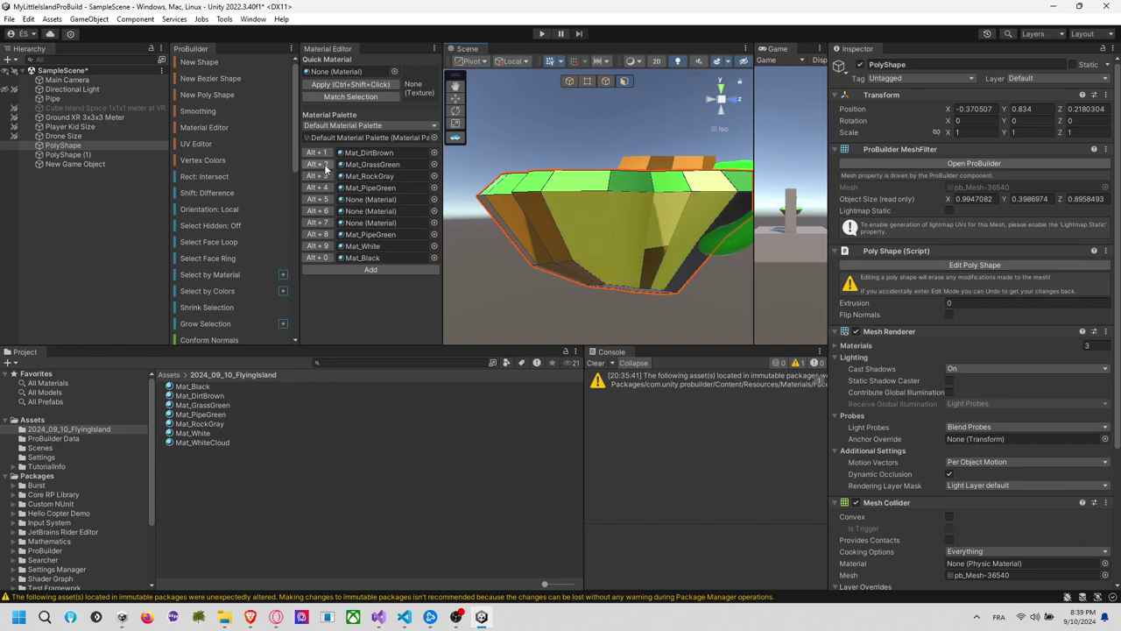
click(679, 306)
Apply Mat_DirtBrown to the remaining grey side faces of the island, including those behind the pipe
alt+drag(679, 306, 546, 270)
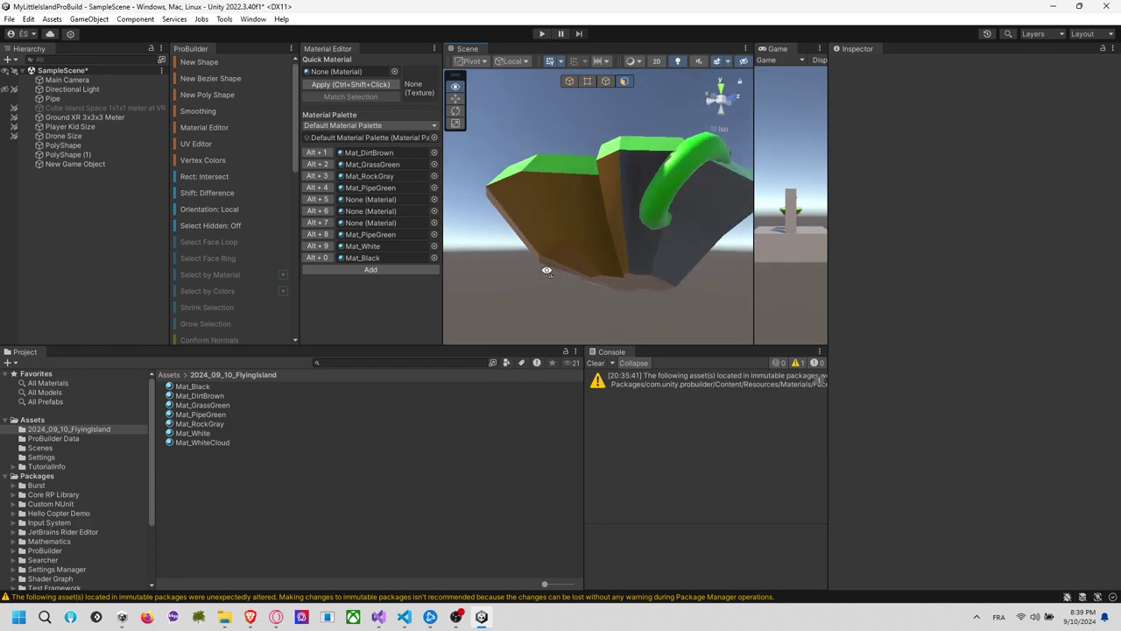
middle_drag(649, 287, 585, 300)
click(561, 207)
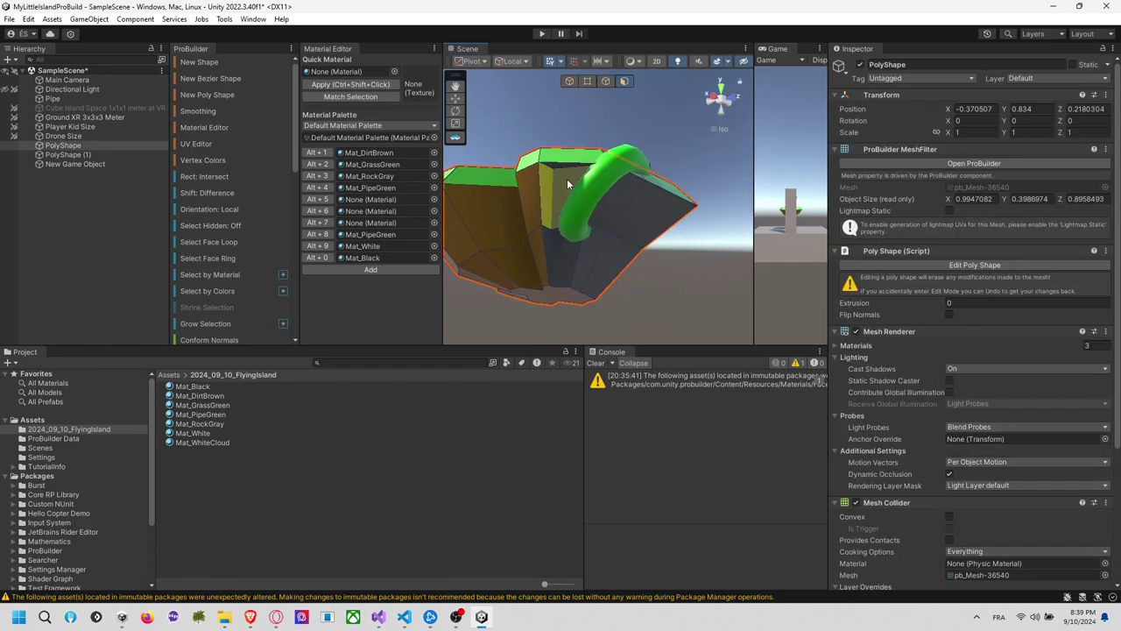
click(567, 179)
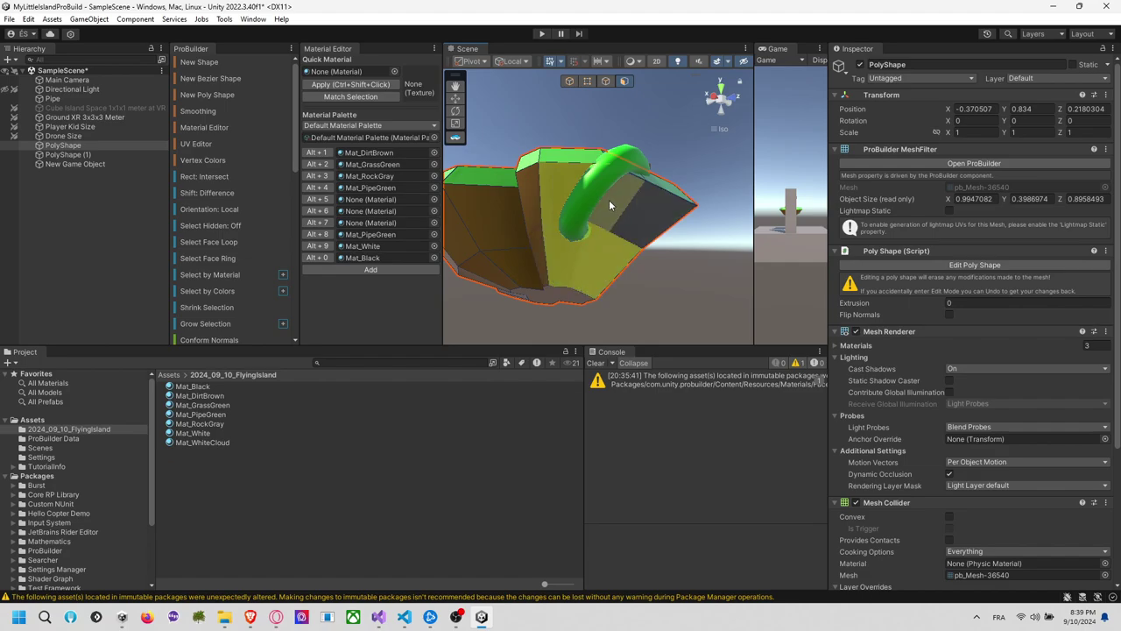
alt+drag(608, 199, 462, 199)
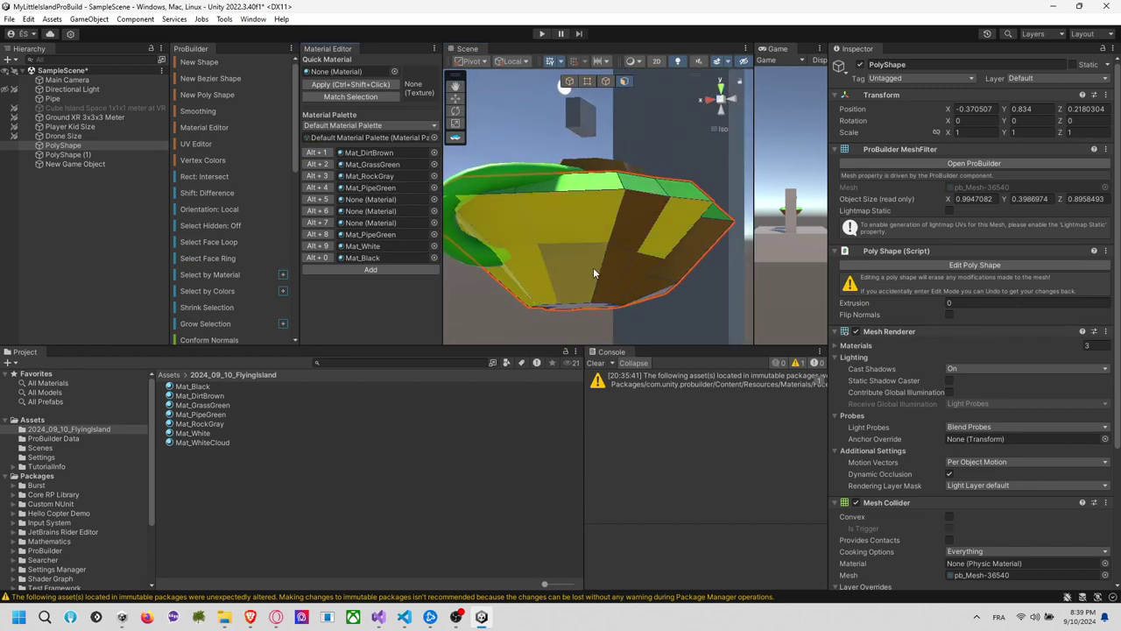
click(641, 320)
Apply Mat_Black to the flat bottom face on the island's underside, and clear the selection
alt+drag(641, 319, 638, 249)
click(587, 298)
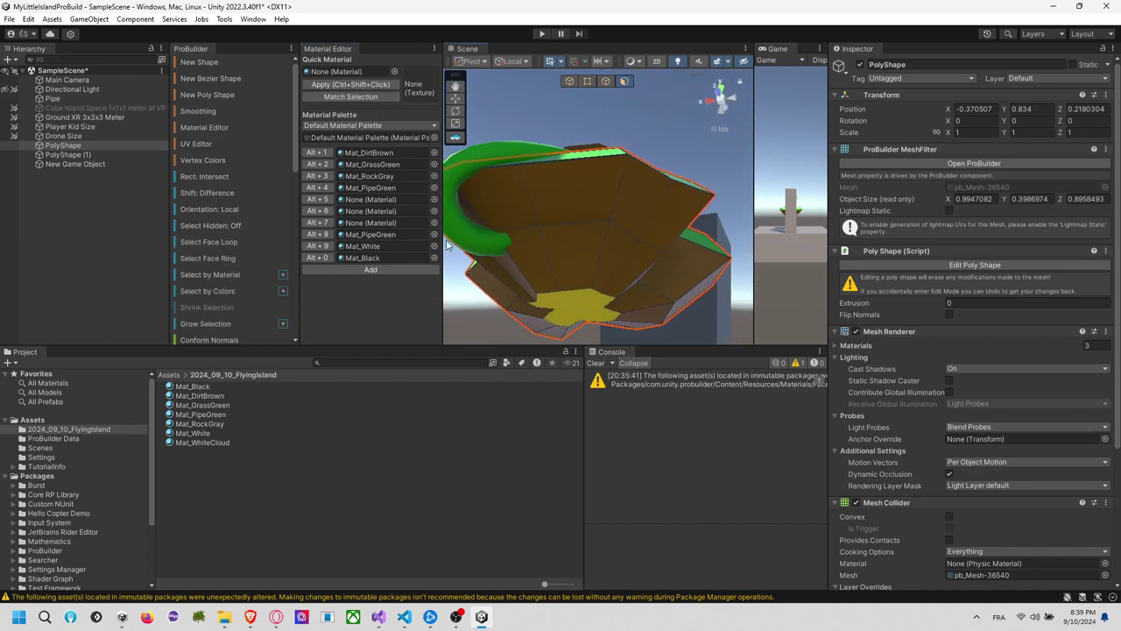
click(318, 257)
click(727, 333)
alt+drag(727, 333, 365, 287)
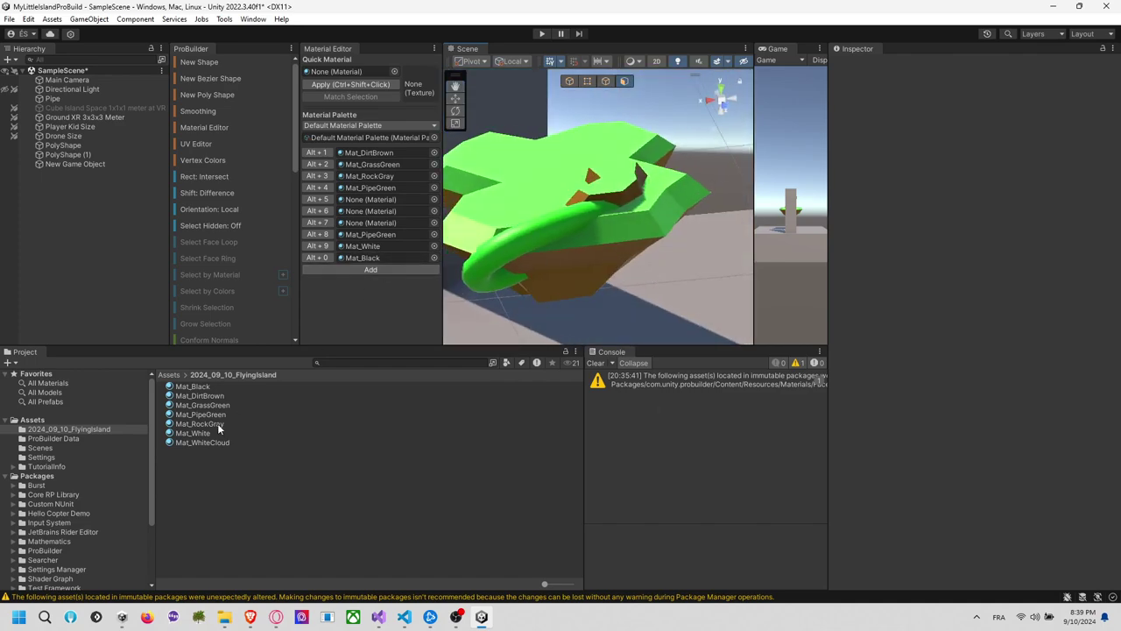
Switch Mat_Black's shader to Universal Render Pipeline/Unlit and check the island's flat bottom face from below
click(193, 387)
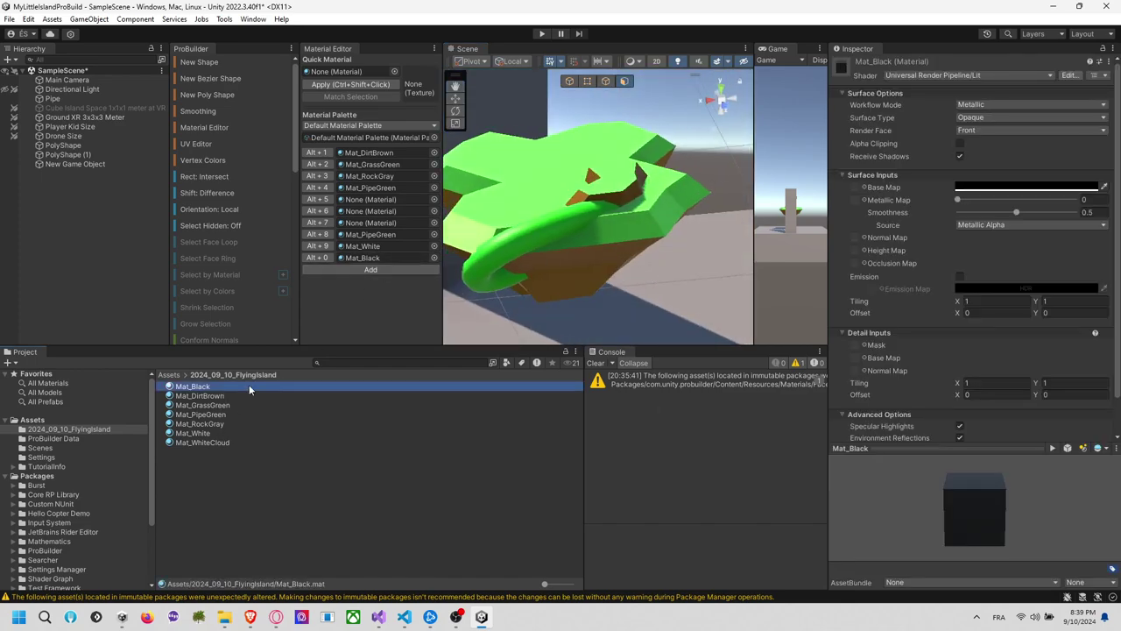
click(967, 77)
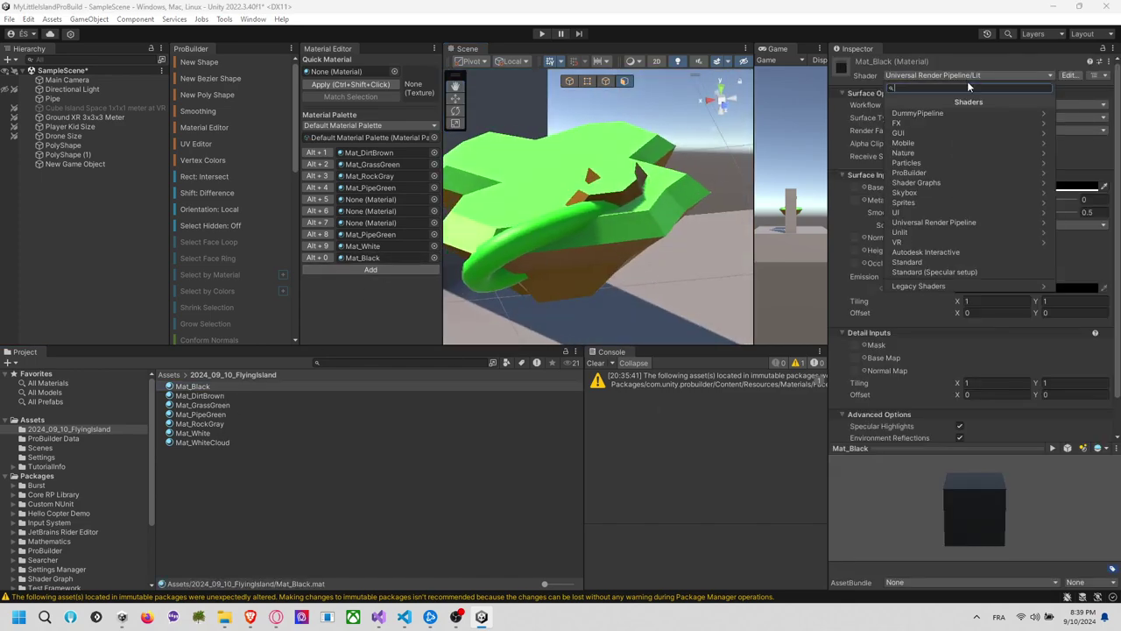
click(939, 224)
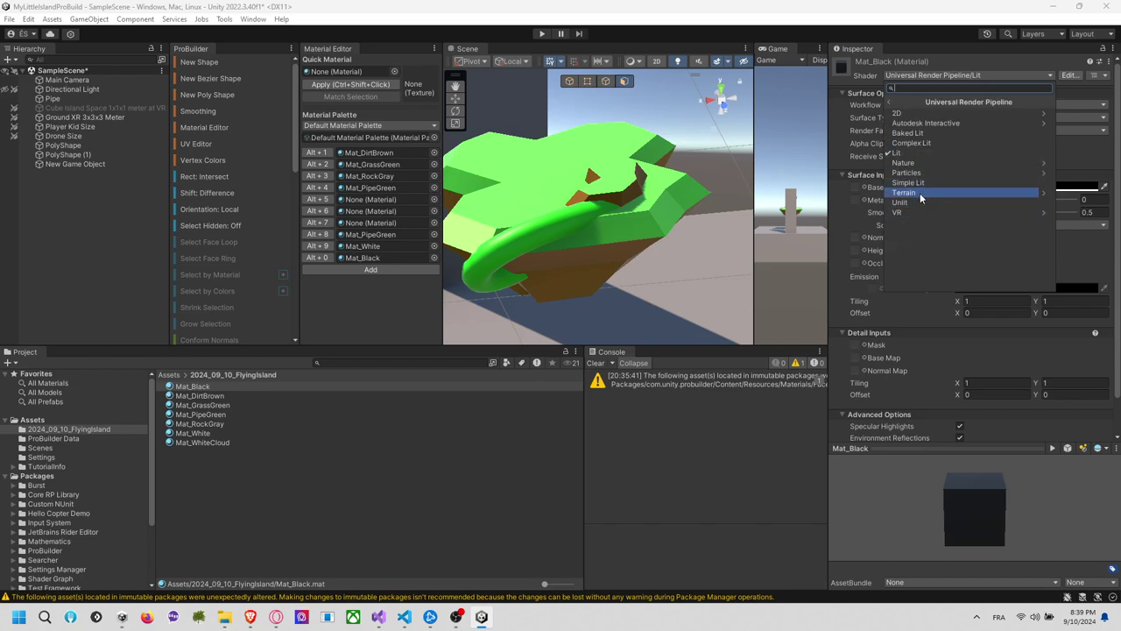
click(921, 202)
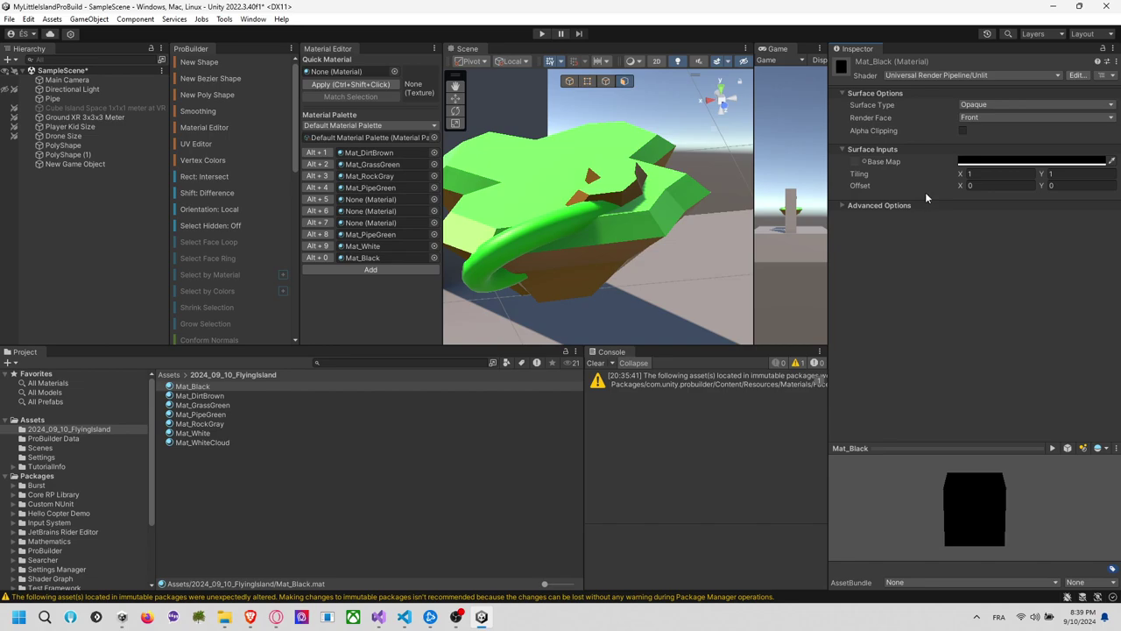
click(933, 76)
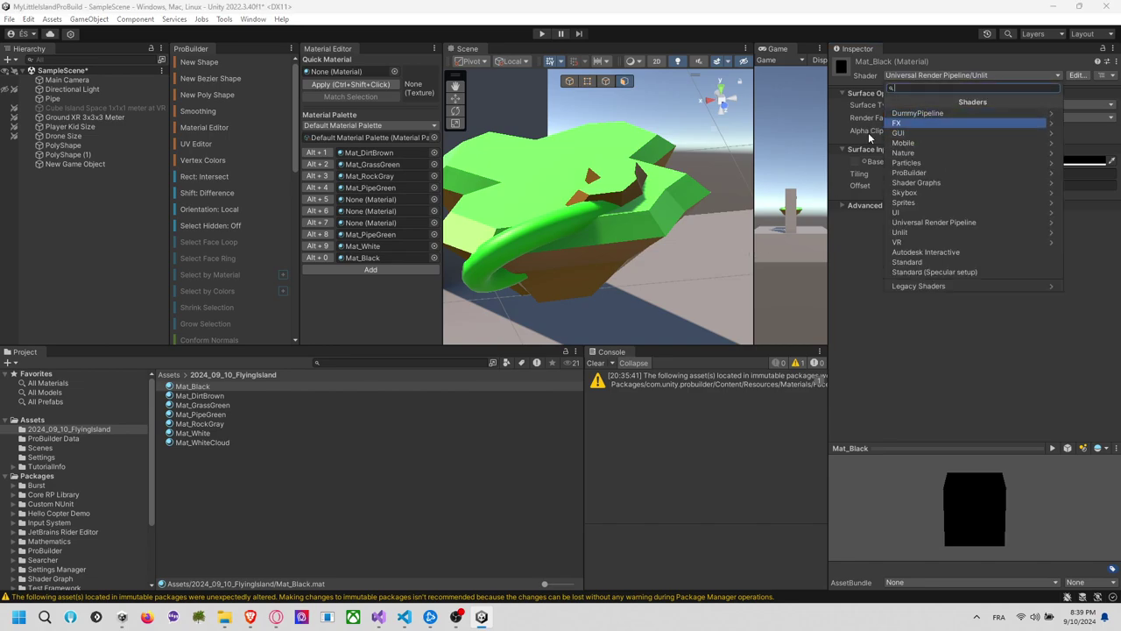
click(711, 277)
right_drag(711, 276, 695, 211)
alt+drag(695, 210, 649, 248)
click(604, 248)
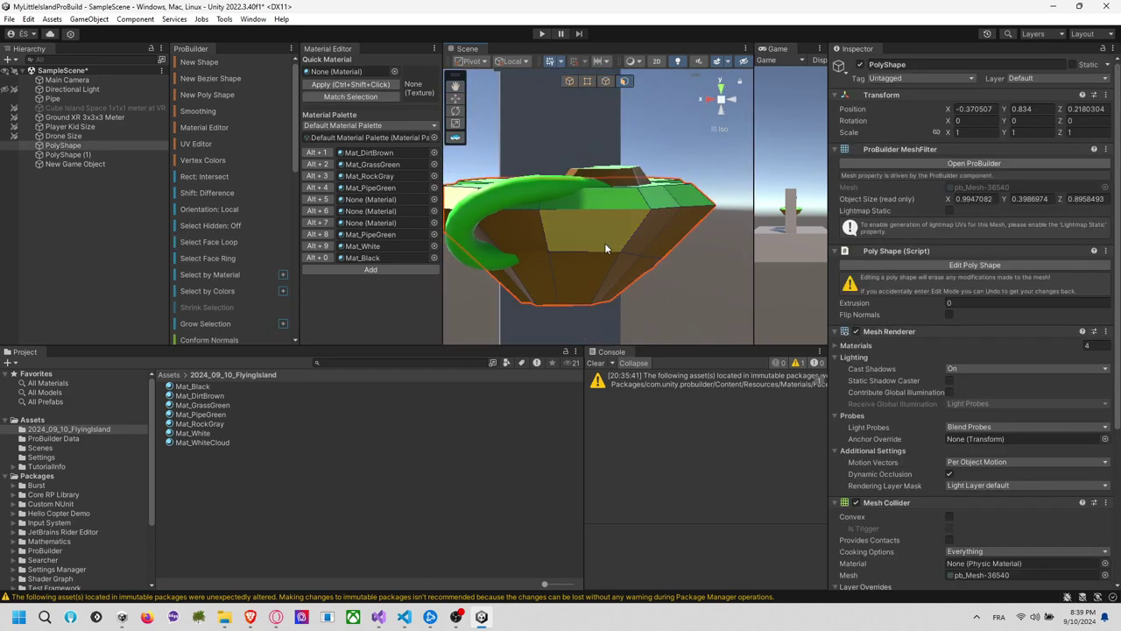
click(217, 388)
alt+drag(543, 274, 617, 147)
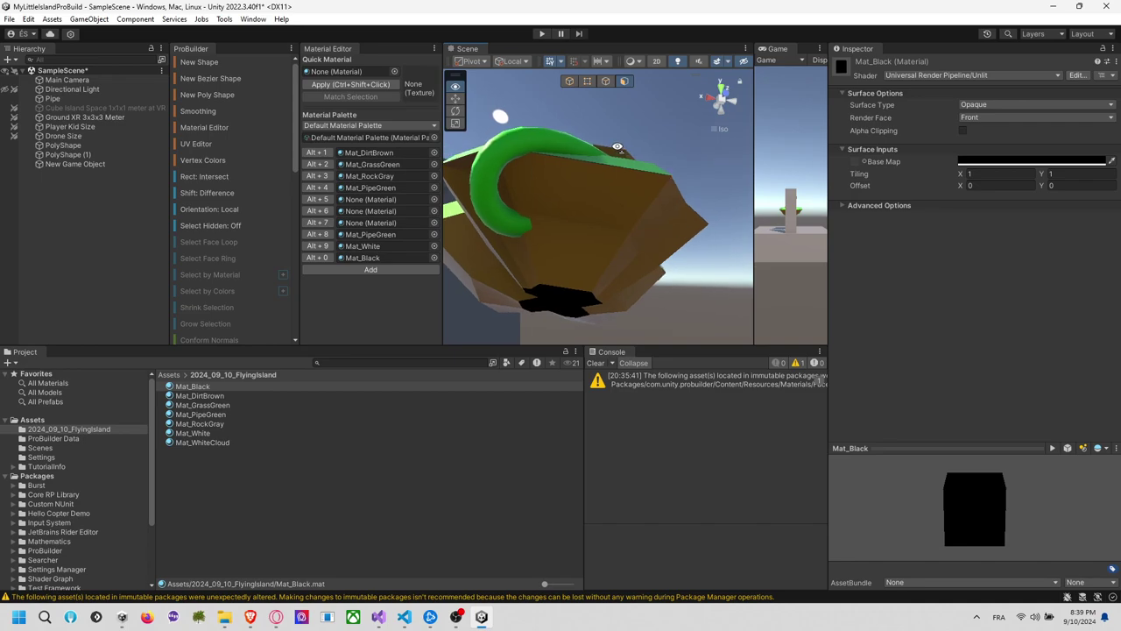
Undo the shader change on Mat_Black
key(ctrl+z)
key(ctrl+z)
key(ctrl+z)
key(ctrl+z)
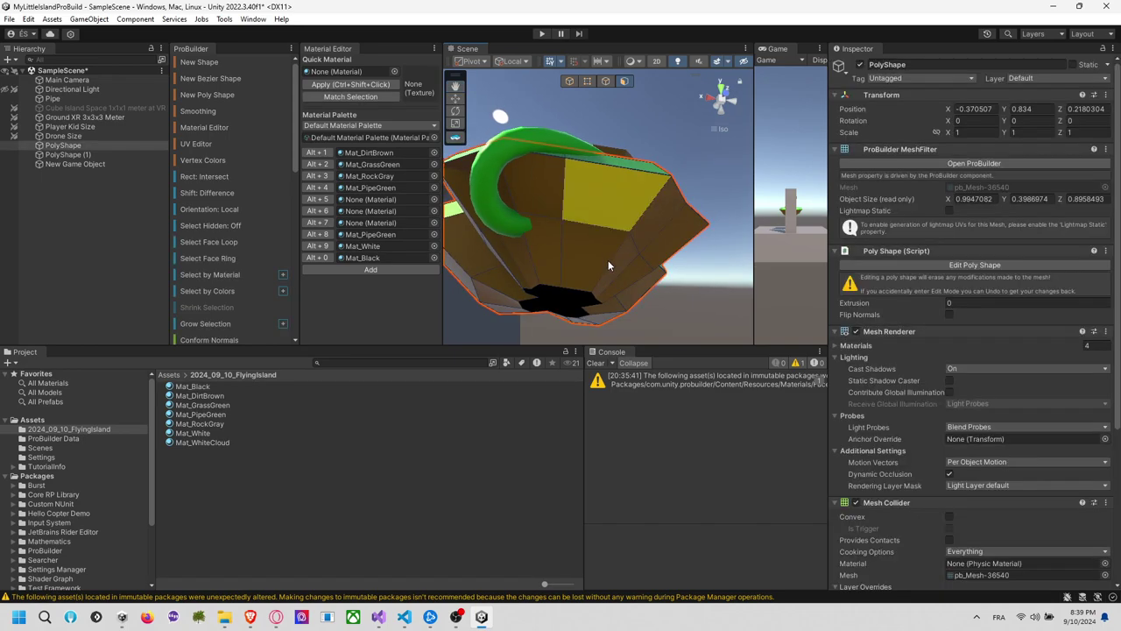
Set Mat_Black's metallic value to about 0.09 and its smoothness to about 0.12, and clear the selection
alt+drag(610, 262, 629, 281)
click(574, 300)
scroll(910, 322, down, 5)
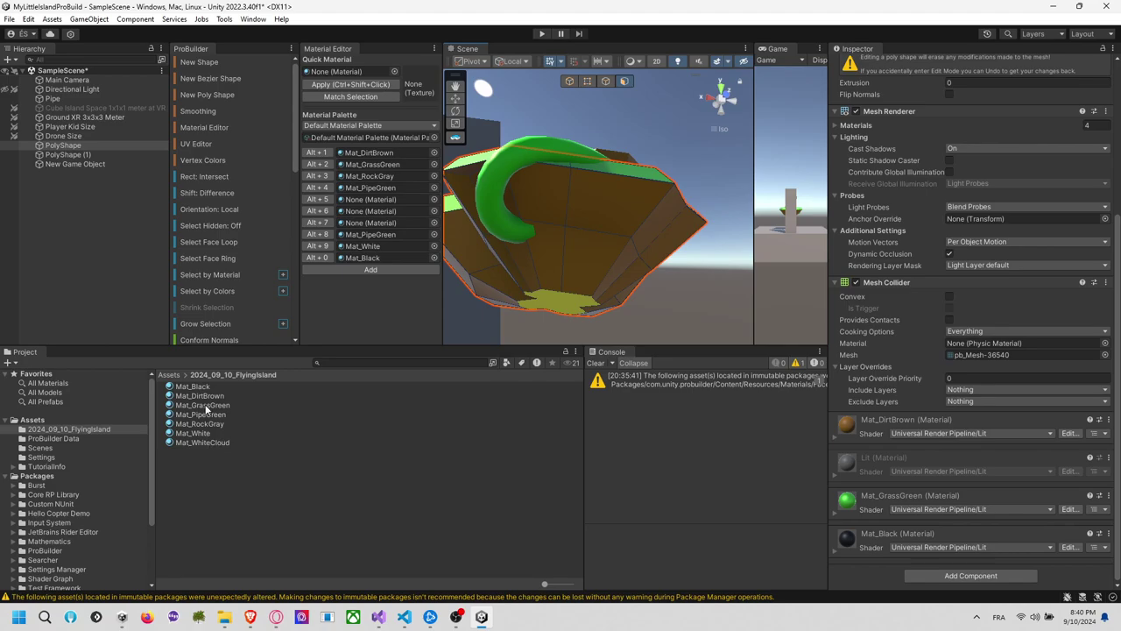
click(205, 388)
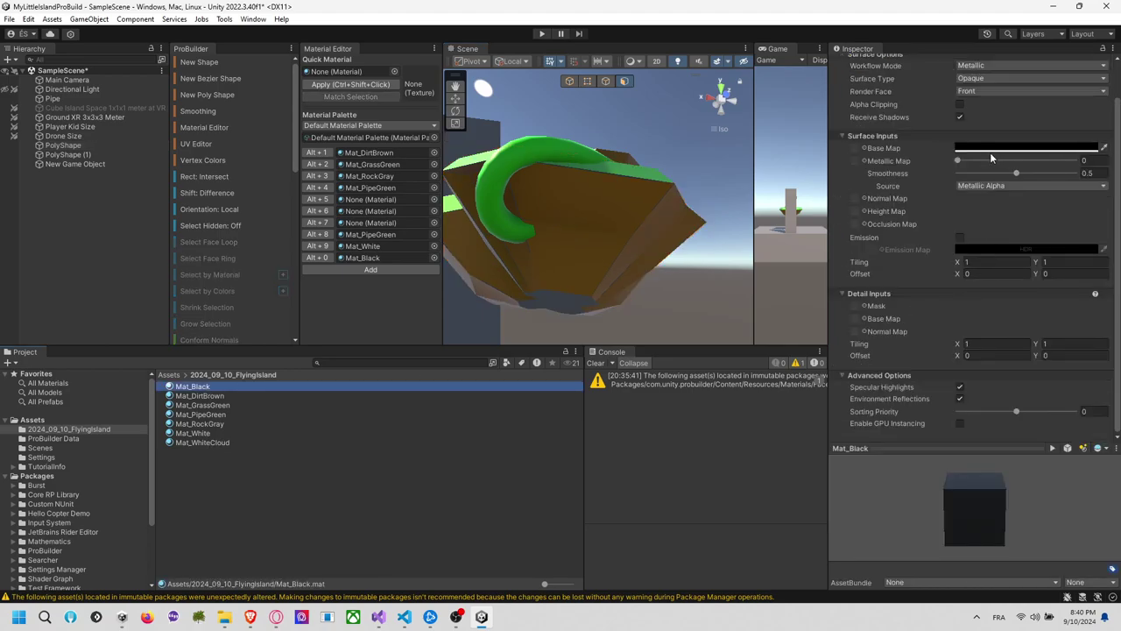
drag(988, 160, 968, 180)
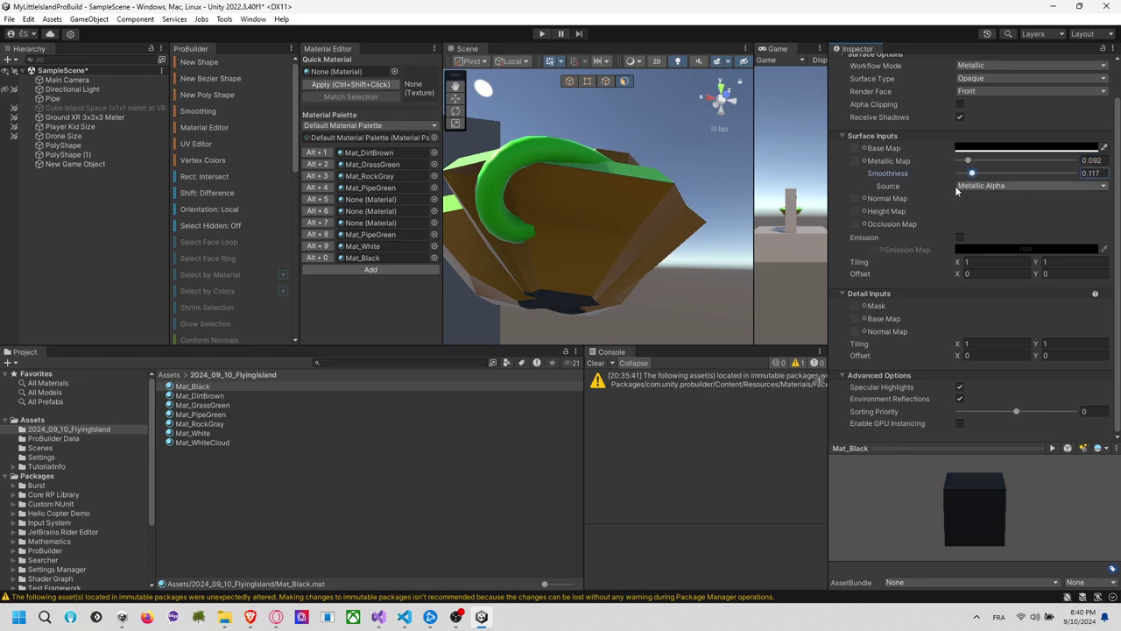
click(692, 275)
Save the scene and clear the console messages
alt+drag(691, 276, 658, 342)
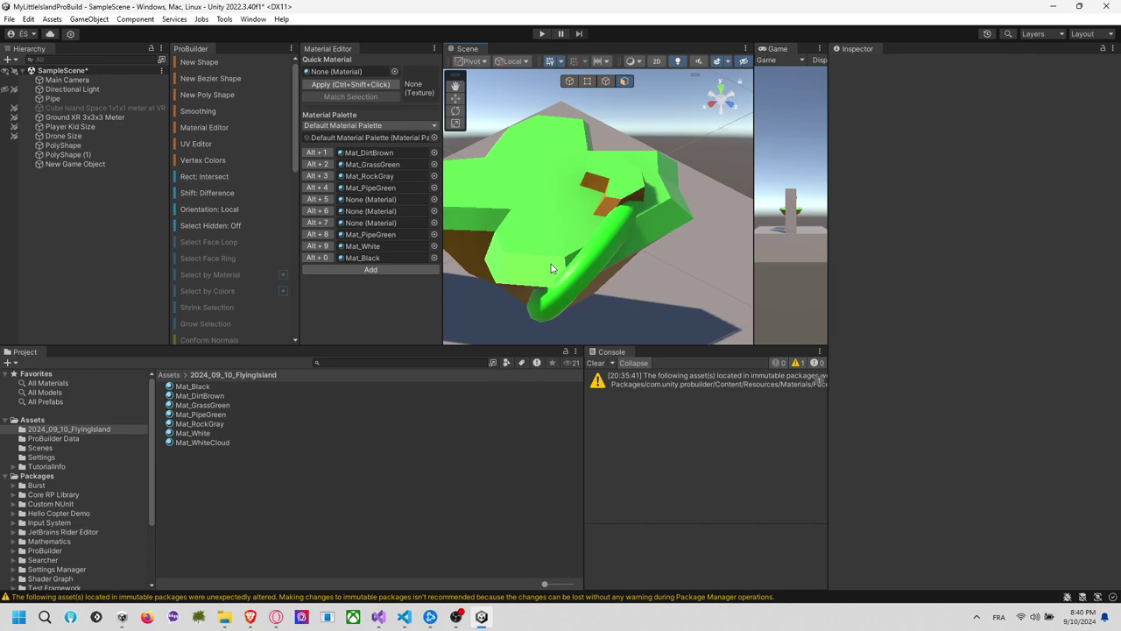
alt+drag(551, 269, 513, 193)
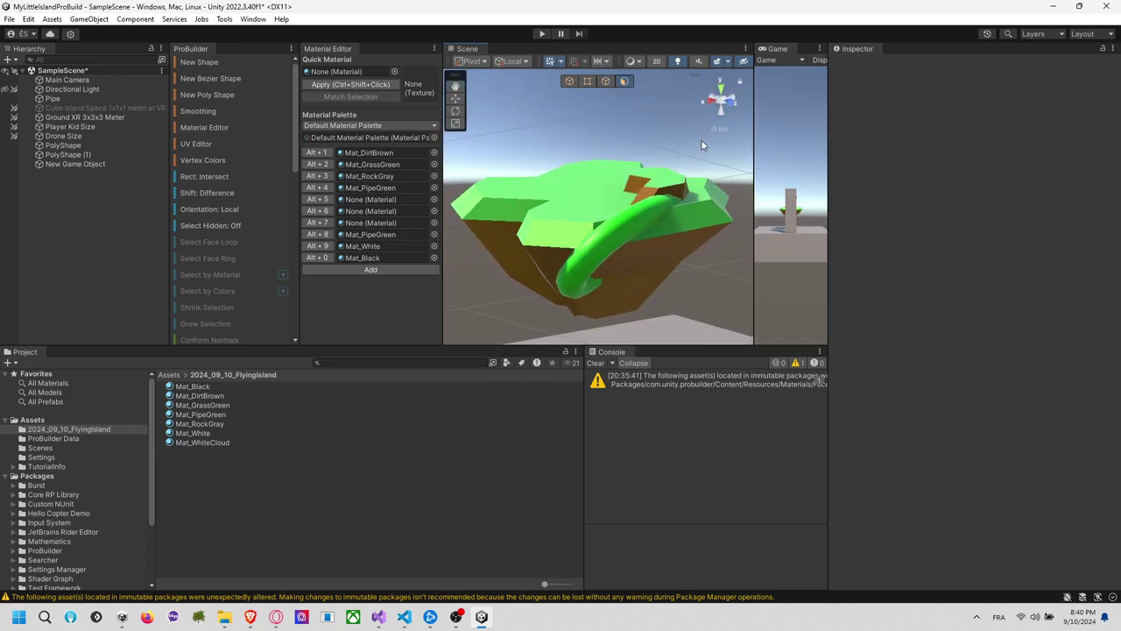
alt+drag(702, 143, 730, 192)
scroll(623, 237, down, 2)
key(ctrl+s)
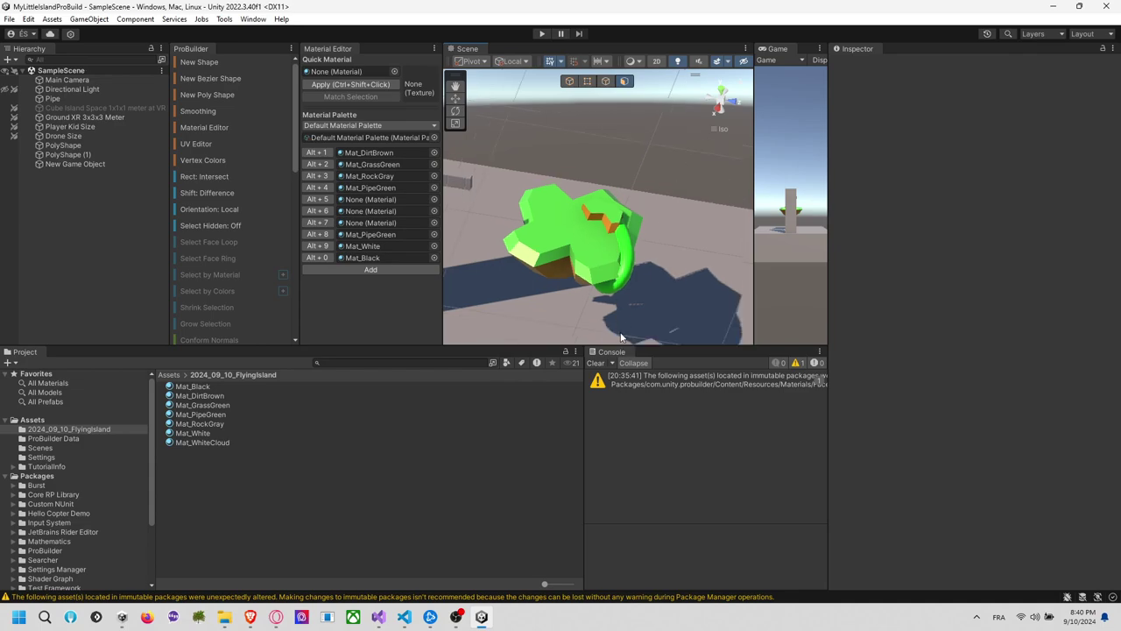
click(601, 363)
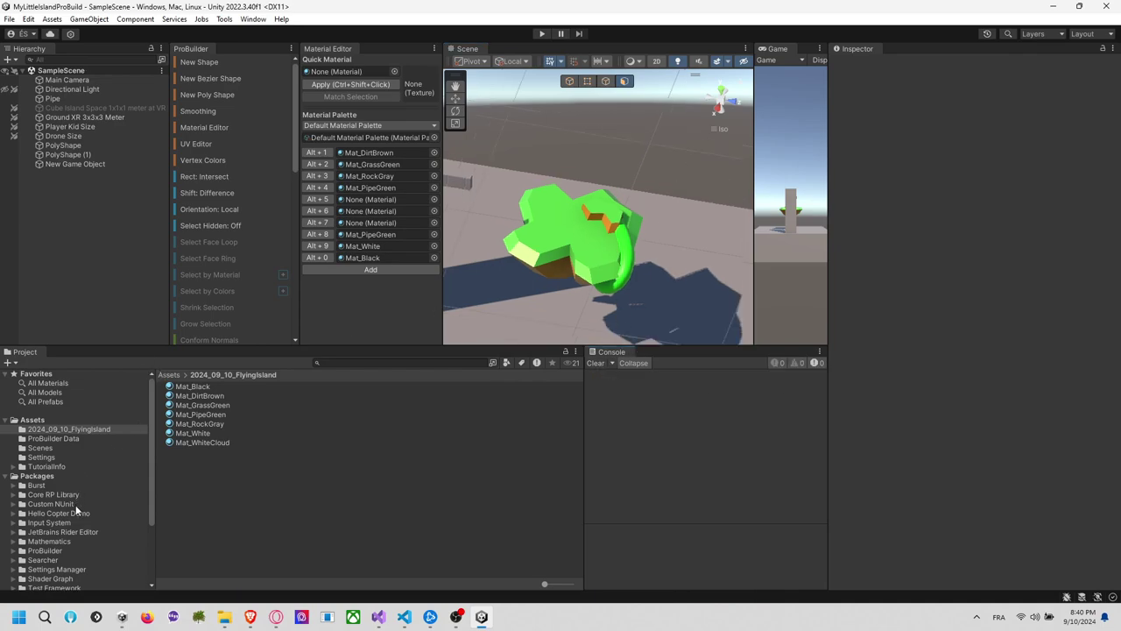
Add the Helicopter Green Box Variant prefab from the Hello Copter Demo package's Prefab/Helicopter folder to the scene
scroll(83, 495, down, 3)
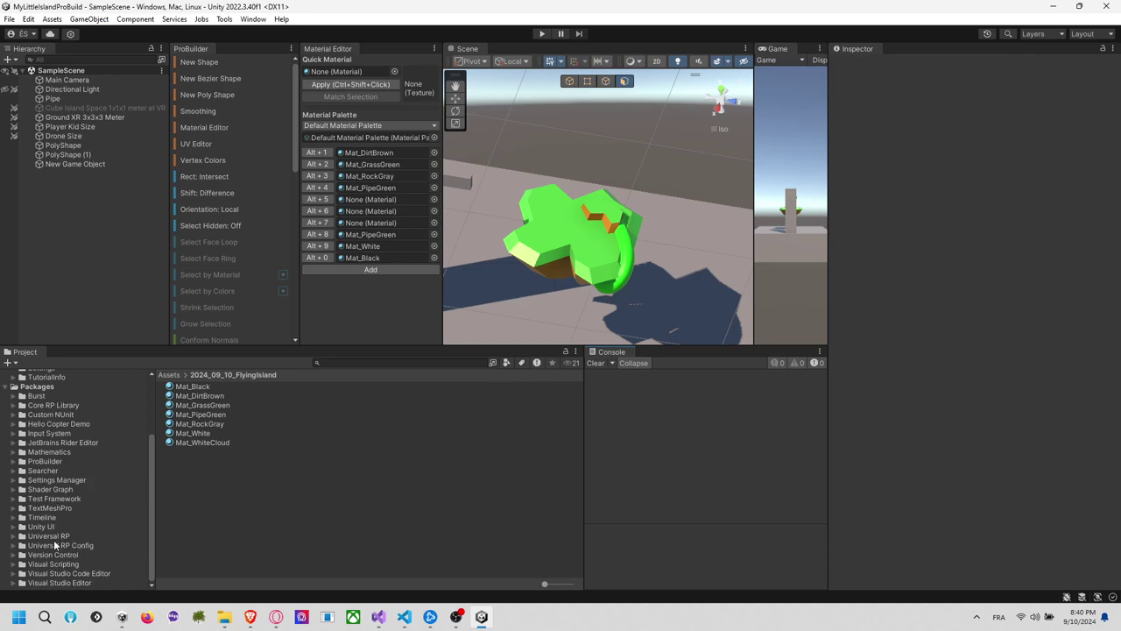
click(59, 424)
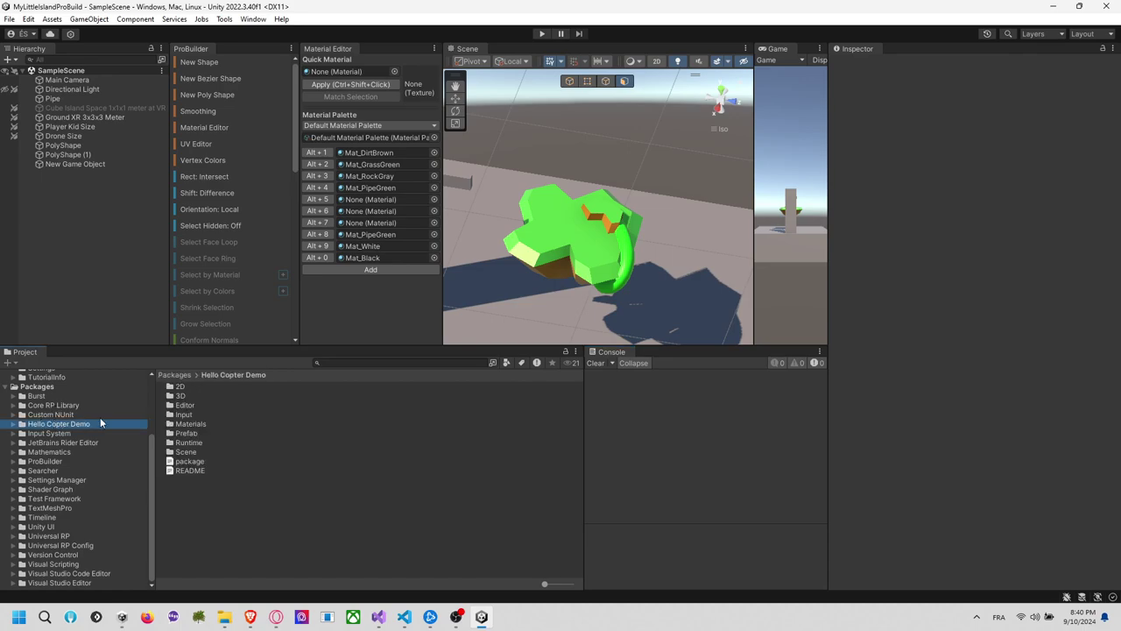
click(203, 433)
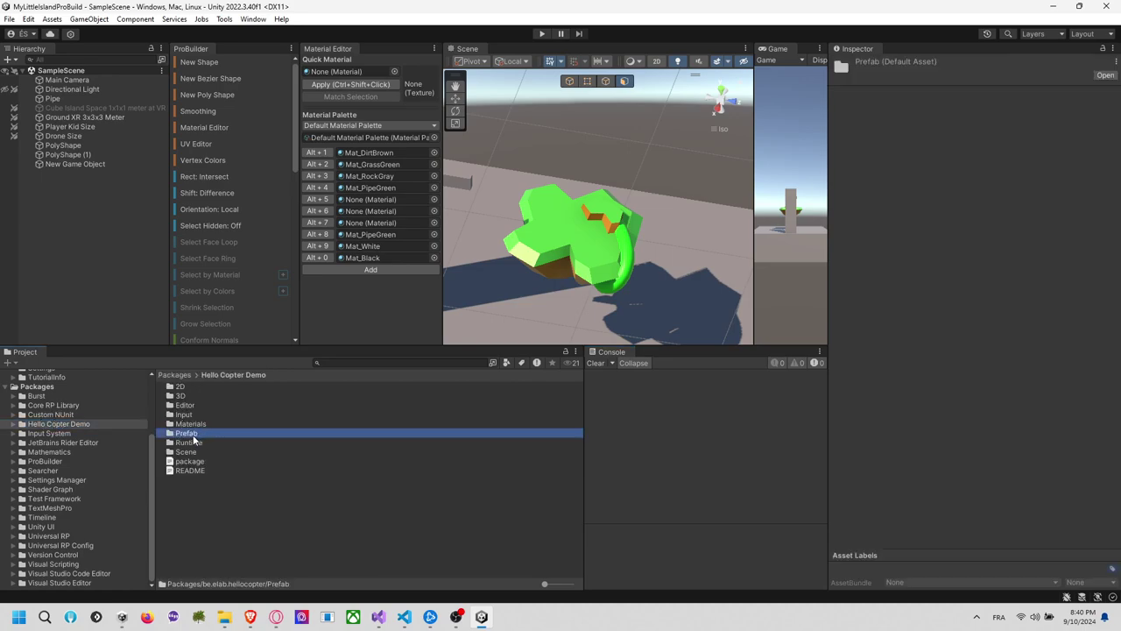
double_click(186, 433)
double_click(193, 386)
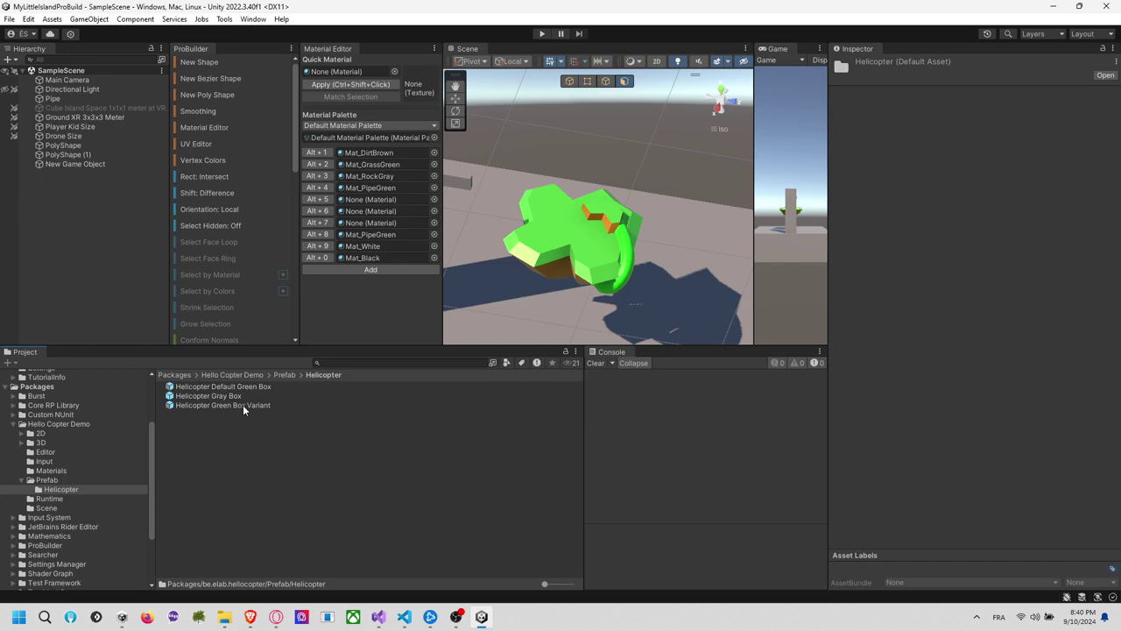
drag(243, 405, 123, 255)
scroll(550, 213, down, 1)
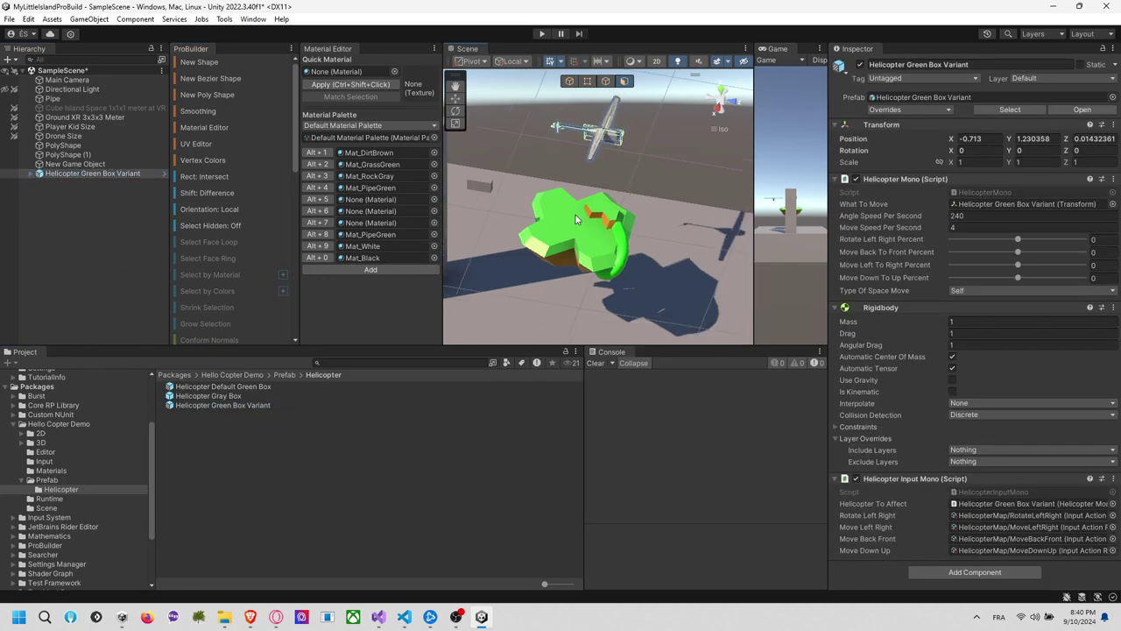
middle_drag(596, 210, 658, 251)
alt+drag(658, 251, 500, 205)
right_drag(499, 204, 605, 175)
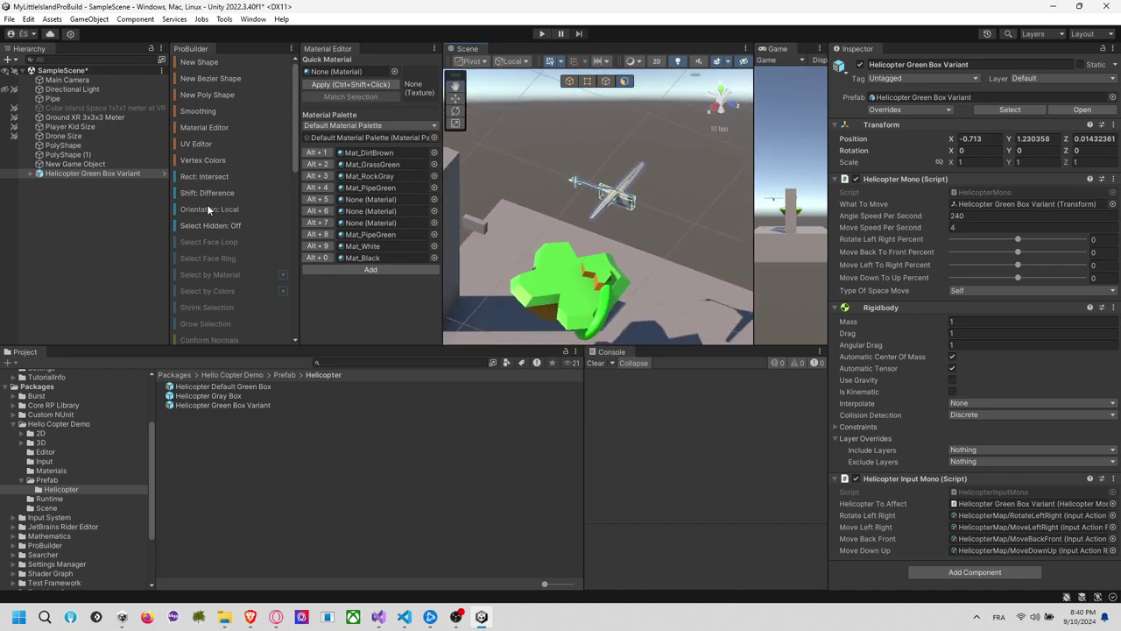
Try to make the Main Camera a child of Helicopter Green Box Variant, and undo the reparenting
click(94, 79)
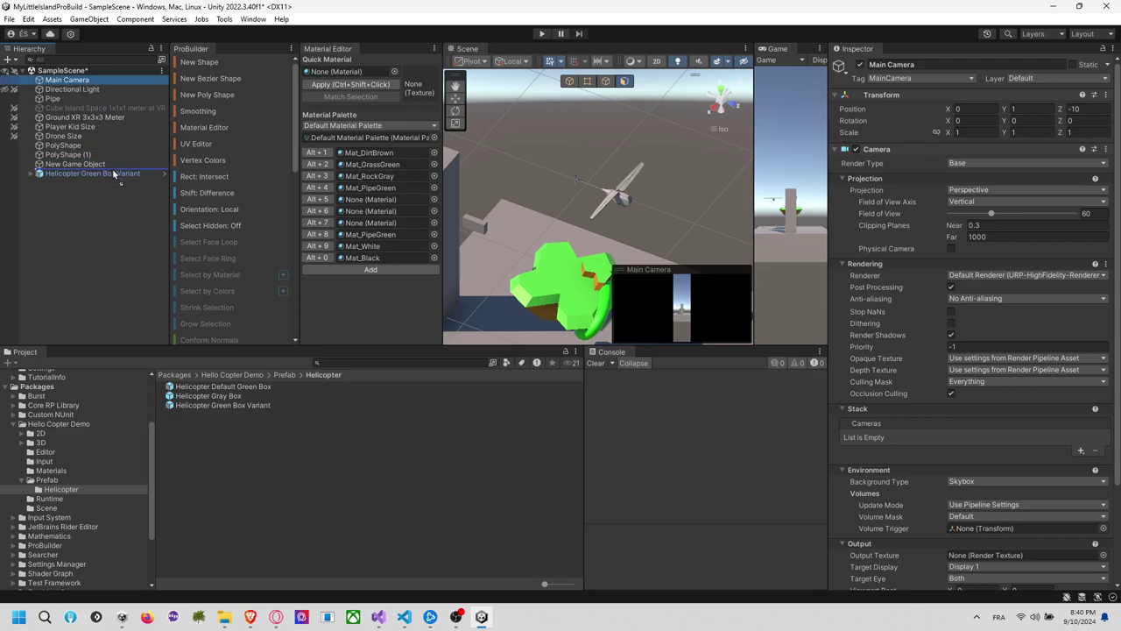
drag(112, 173, 111, 175)
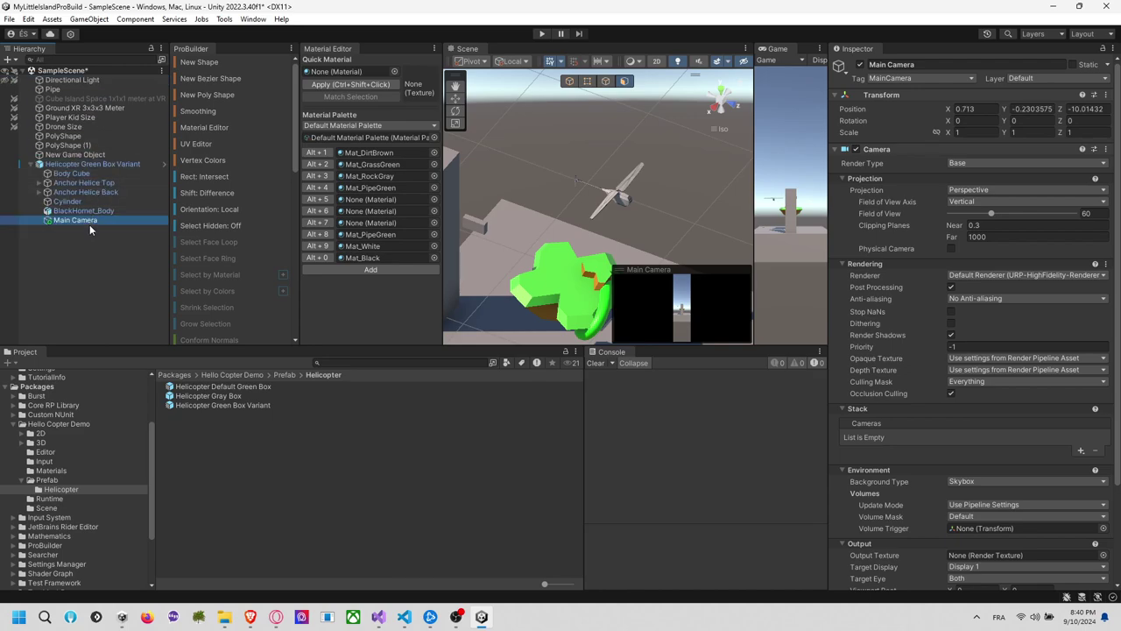
key(ctrl+z)
click(86, 264)
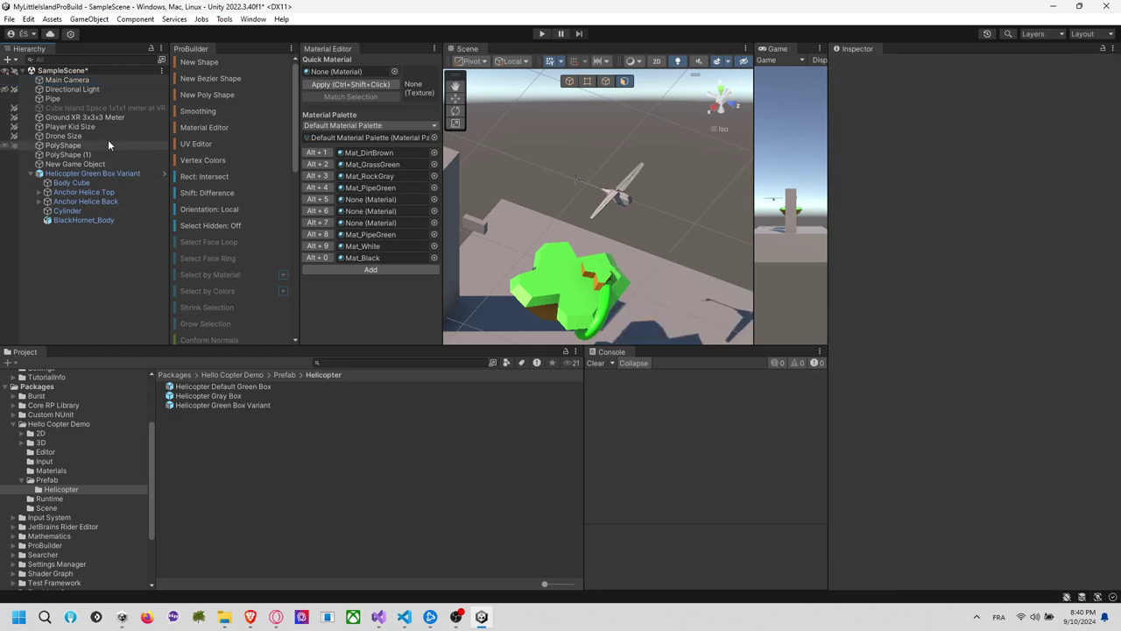
click(99, 79)
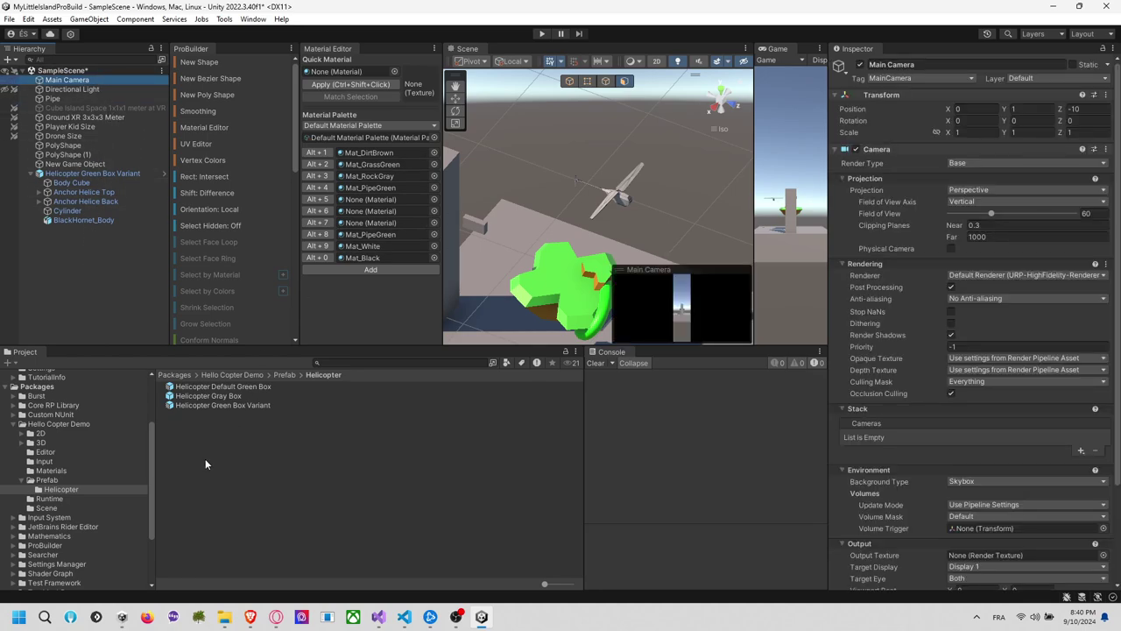
scroll(84, 404, up, 3)
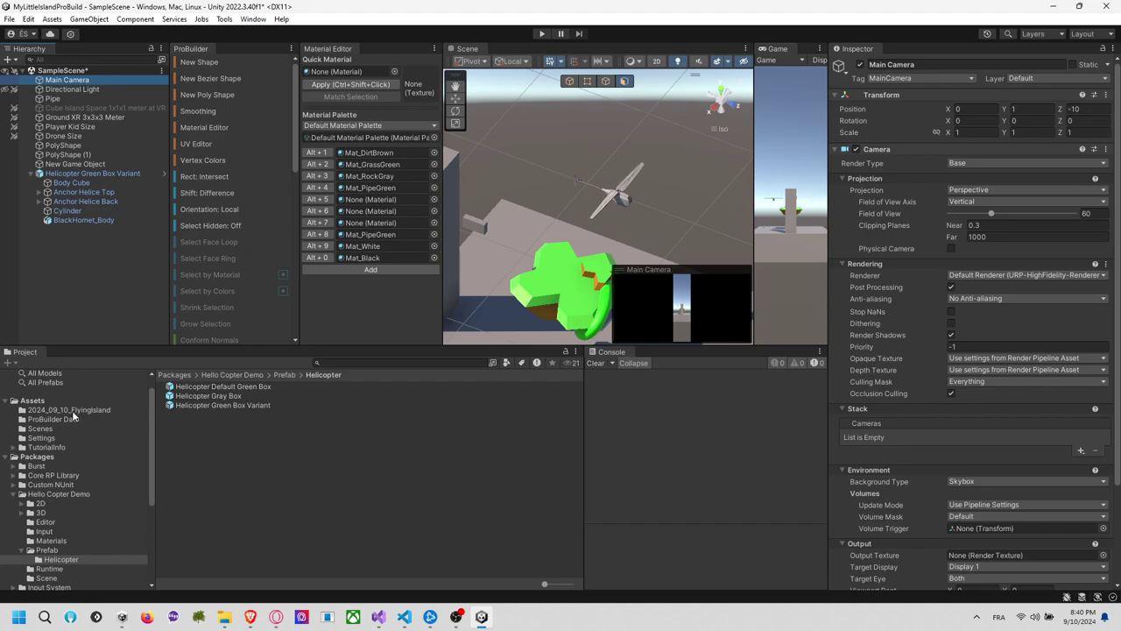
click(77, 409)
right_click(209, 493)
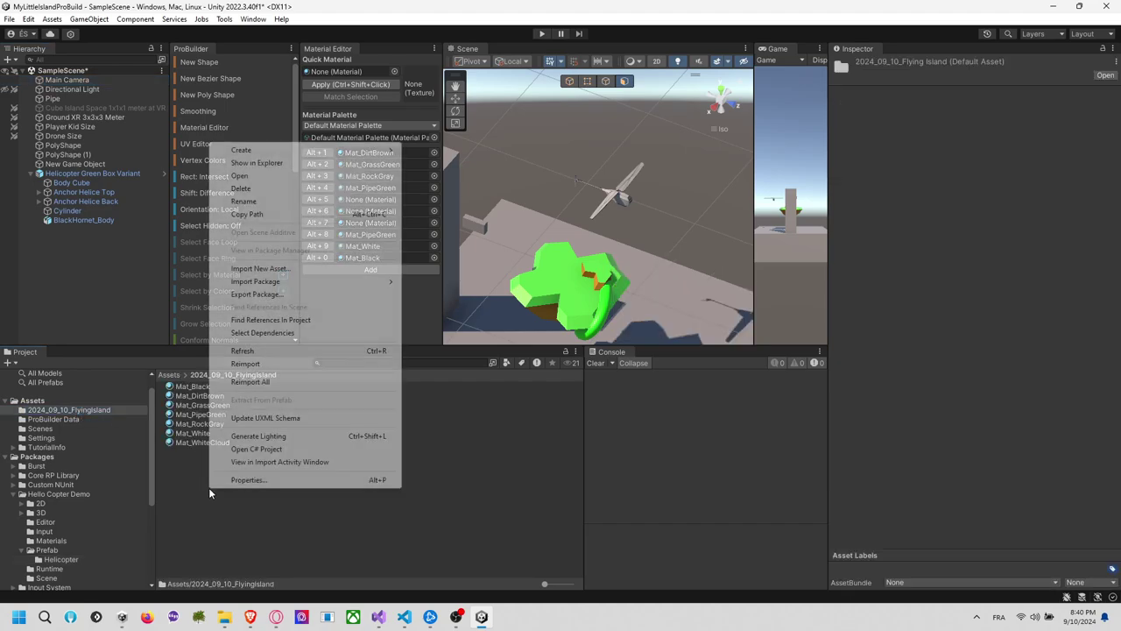
mouse_move(321, 153)
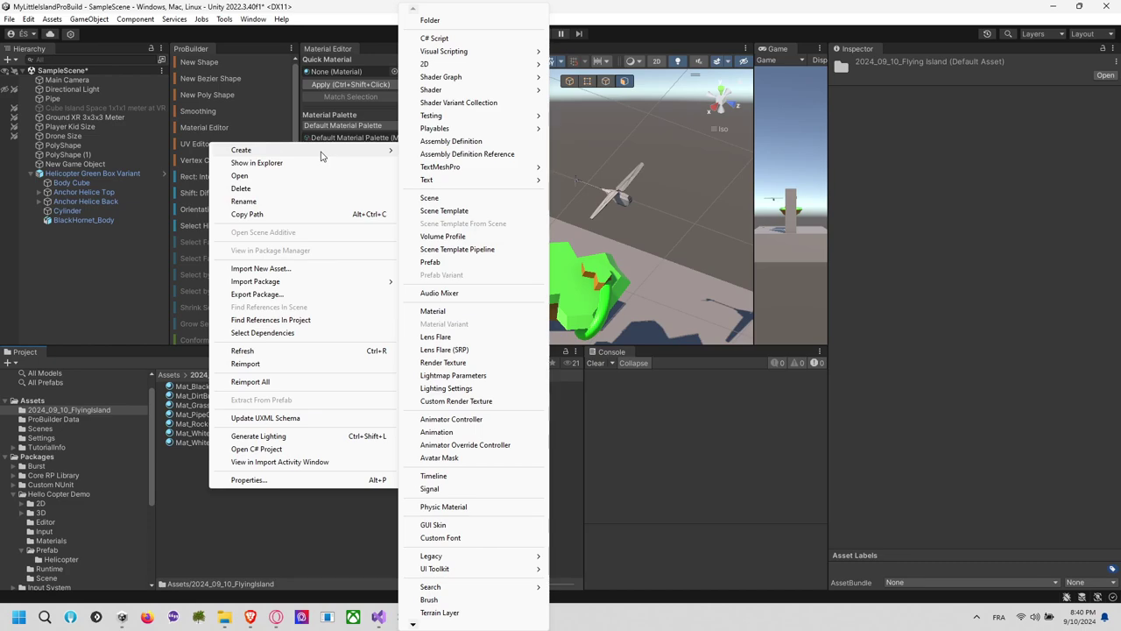
click(203, 450)
Make the Main Camera a child of Helicopter Green Box Variant and set its local position to 0, 0, 0
drag(77, 79, 77, 219)
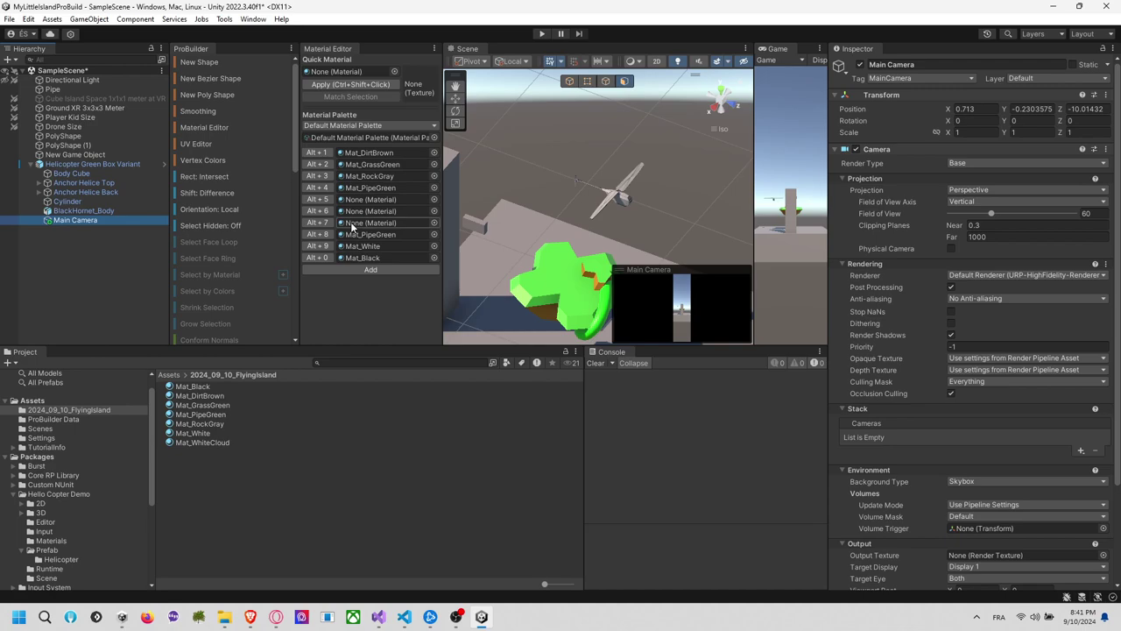
key(f)
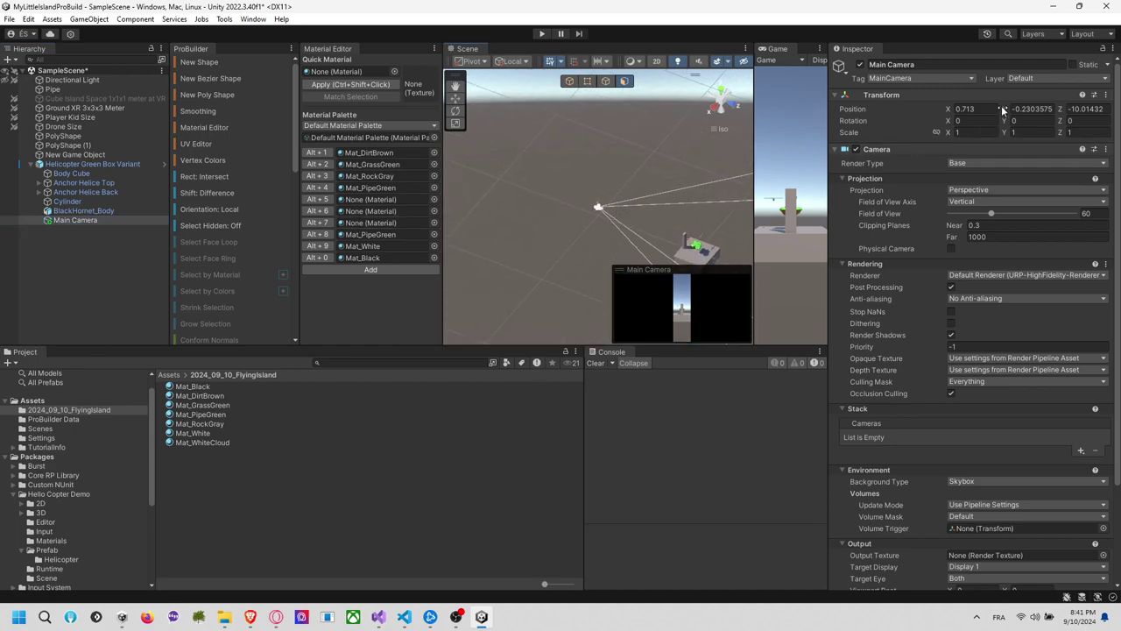
click(990, 109)
text(0)
key(Tab)
text(0)
key(Tab)
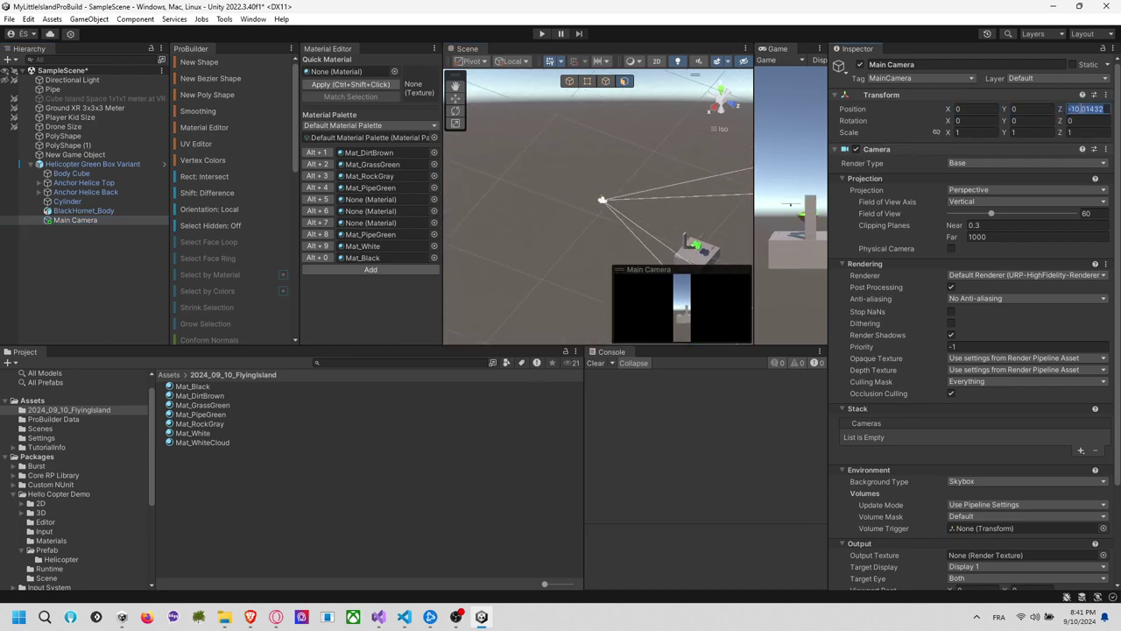
text(0)
middle_drag(705, 237, 629, 187)
scroll(629, 183, up, 10)
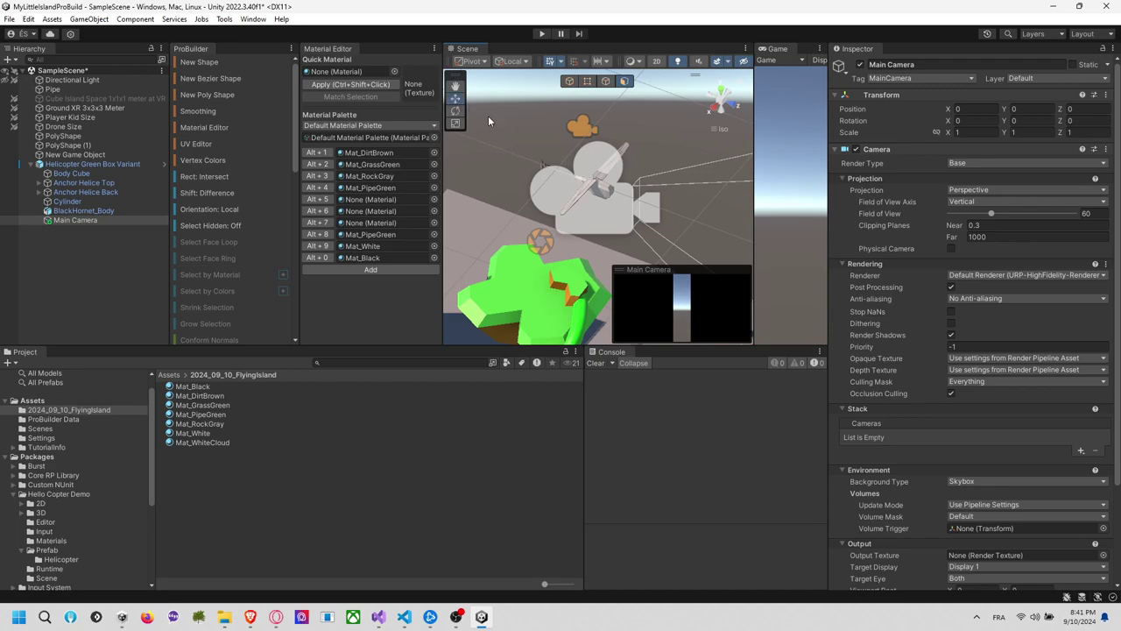
click(94, 164)
click(76, 219)
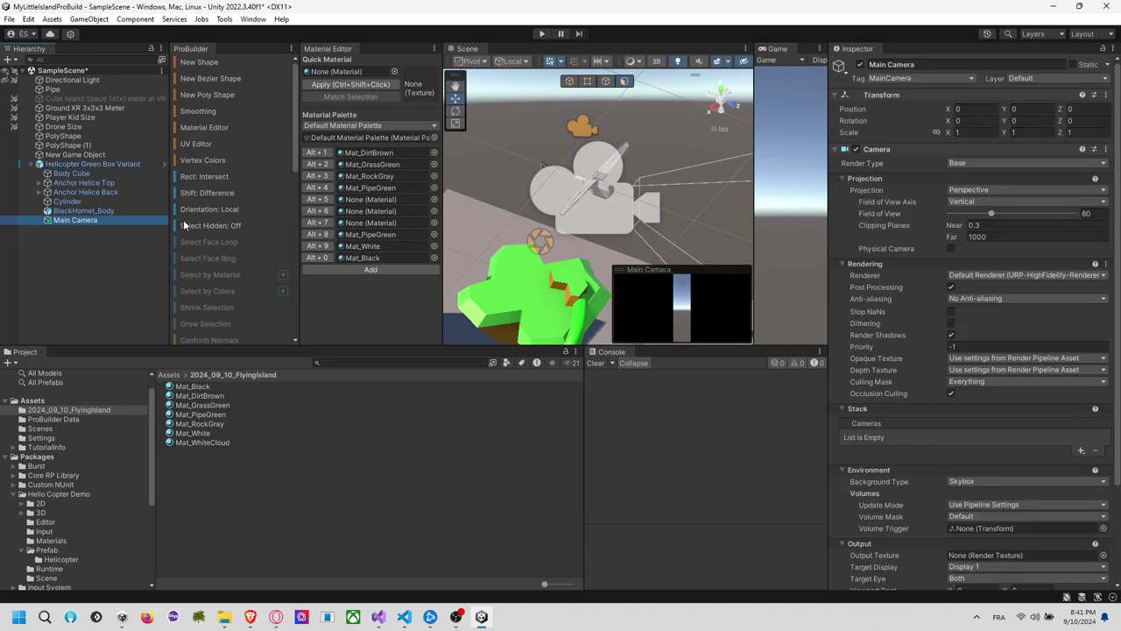
scroll(616, 219, down, 3)
right_drag(656, 230, 614, 186)
scroll(617, 185, down, 5)
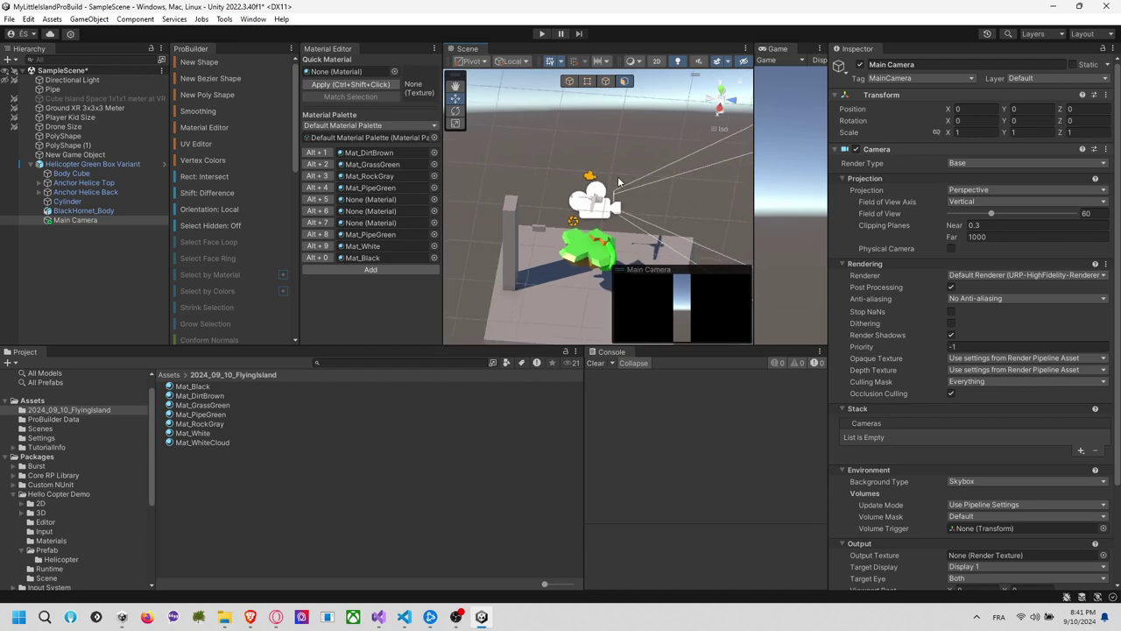
scroll(616, 186, up, 6)
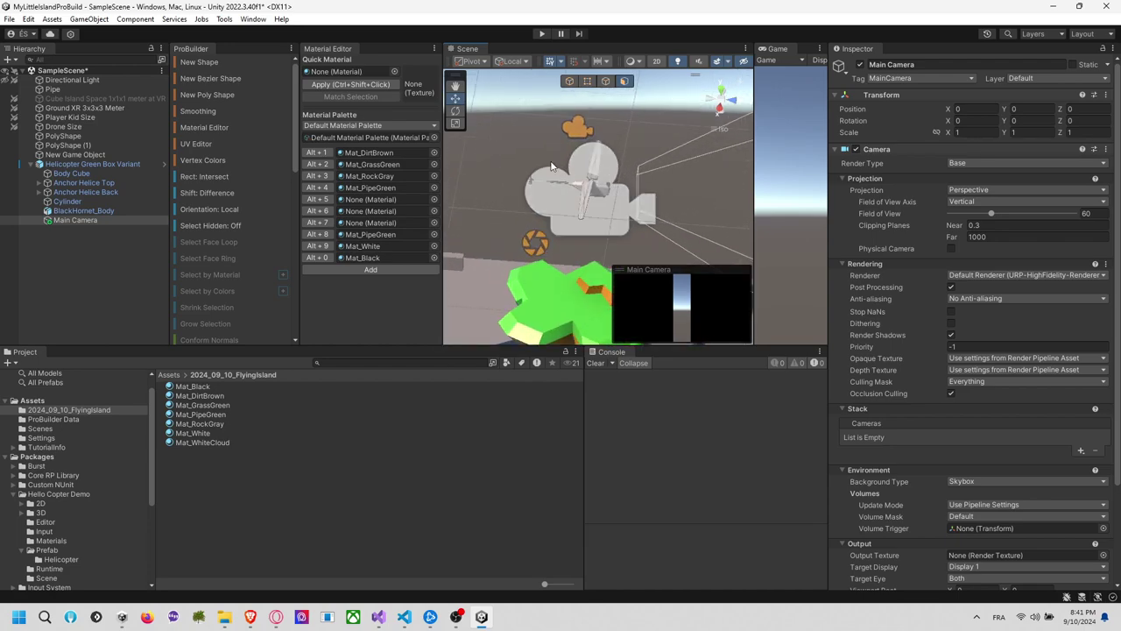
Set the Main Camera's near clipping plane to 0.01 and its local position to X 0.07, Y 0.48, Z -1.08
drag(1060, 109, 1044, 122)
click(993, 226)
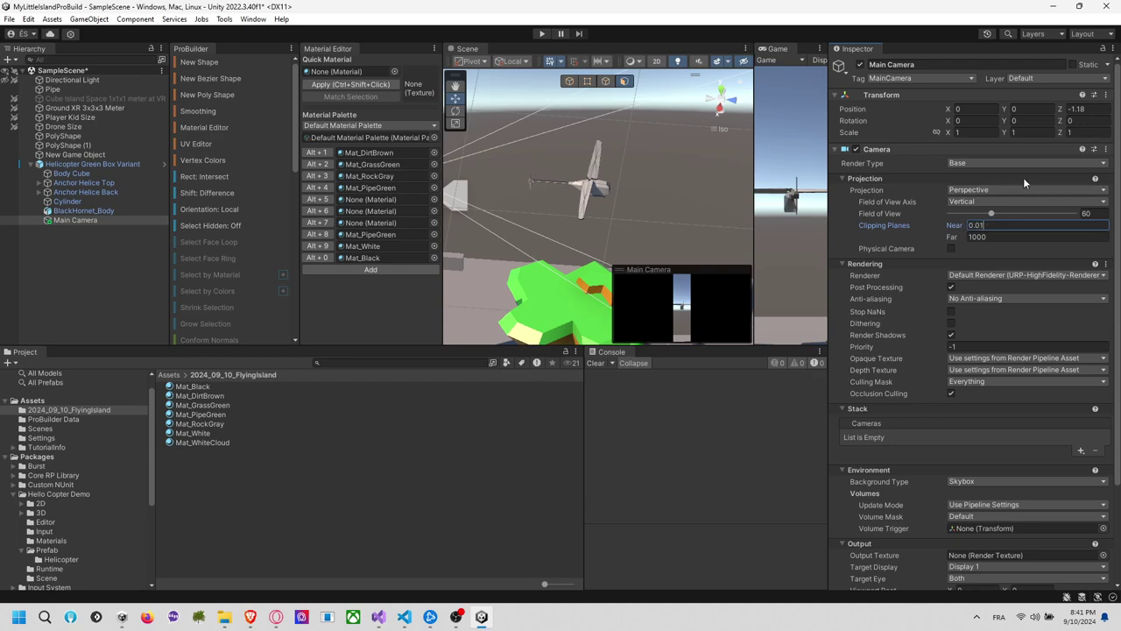
mouse_move(1060, 109)
mouse_down()
mouse_move(1074, 116)
mouse_move(1014, 110)
mouse_move(1058, 114)
mouse_up()
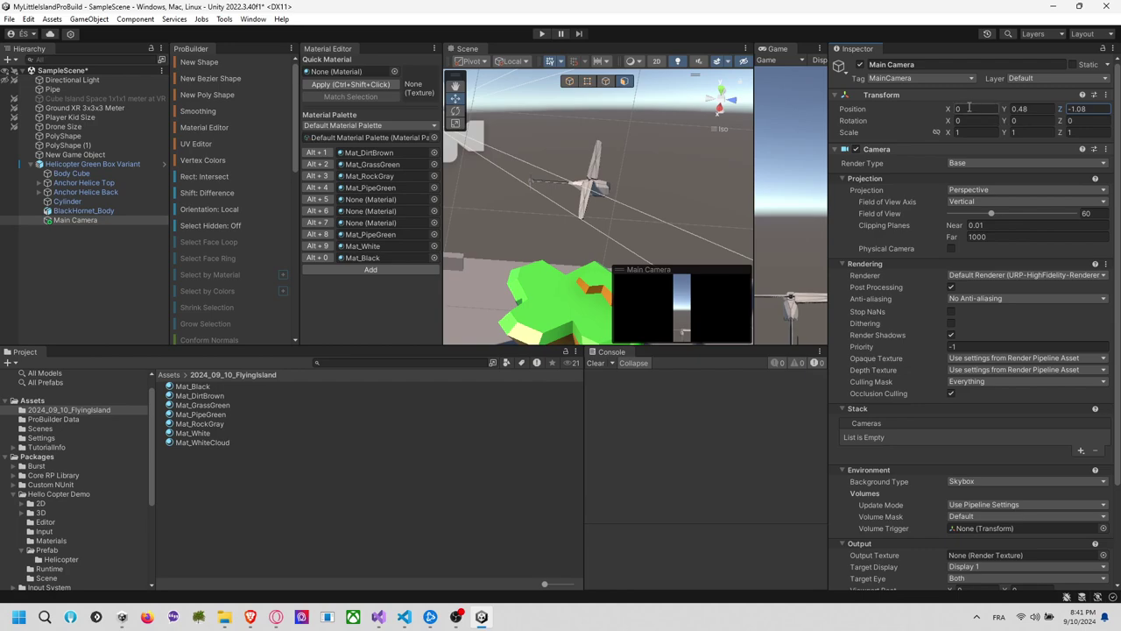
drag(950, 111, 955, 112)
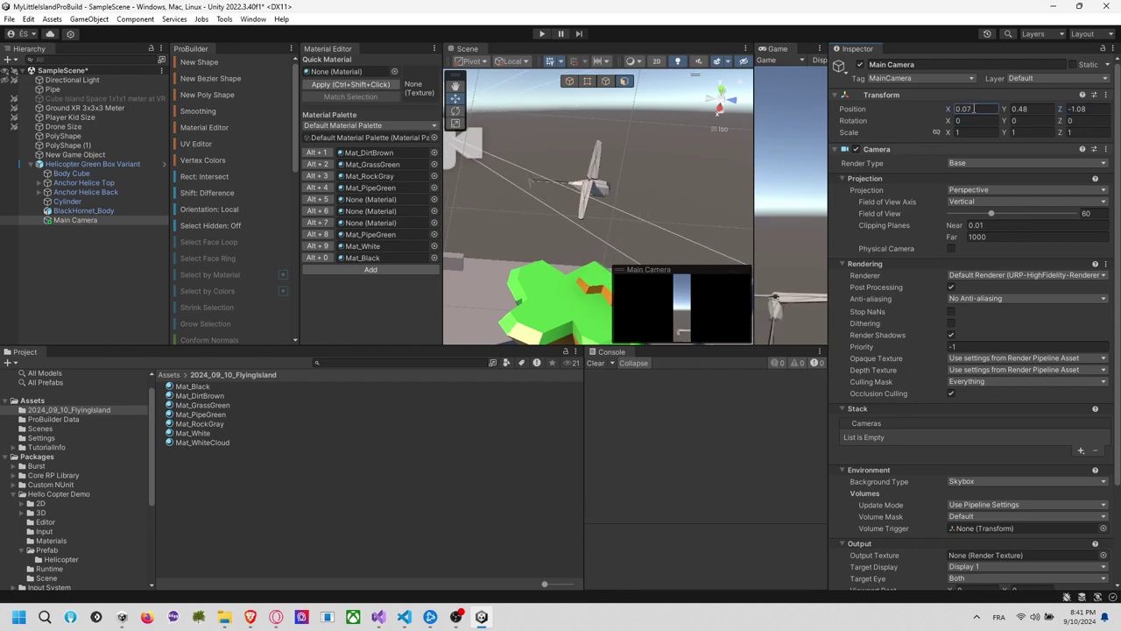
Set the Main Camera's X rotation to 12.46 and its X position to 0, widening the Game view
scroll(645, 186, down, 3)
middle_drag(645, 187, 672, 181)
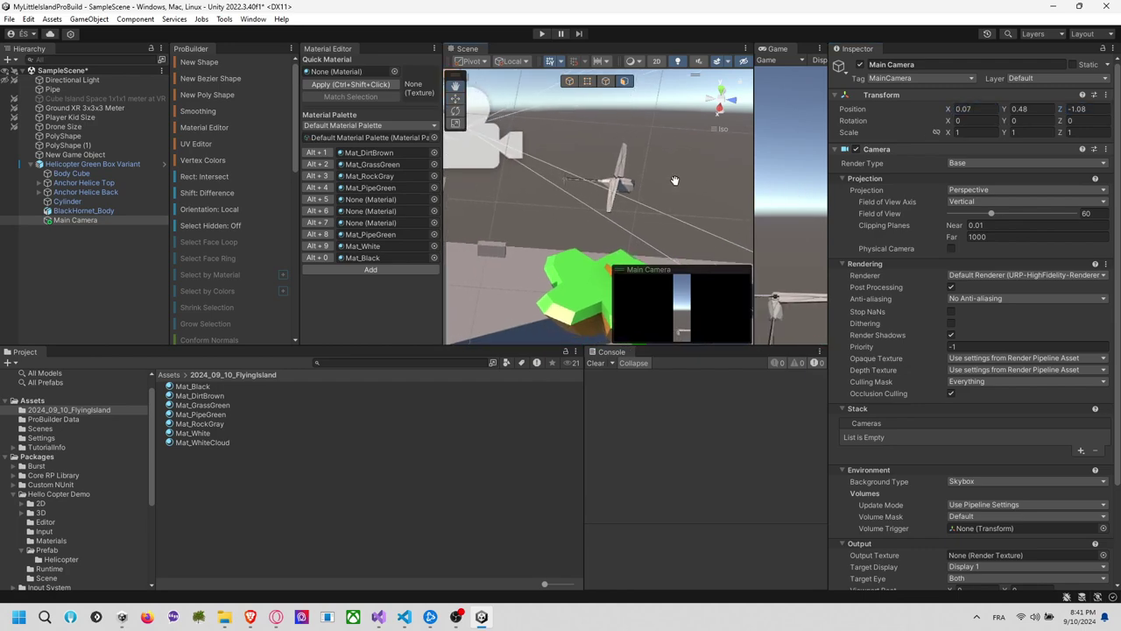
click(959, 120)
text(12)
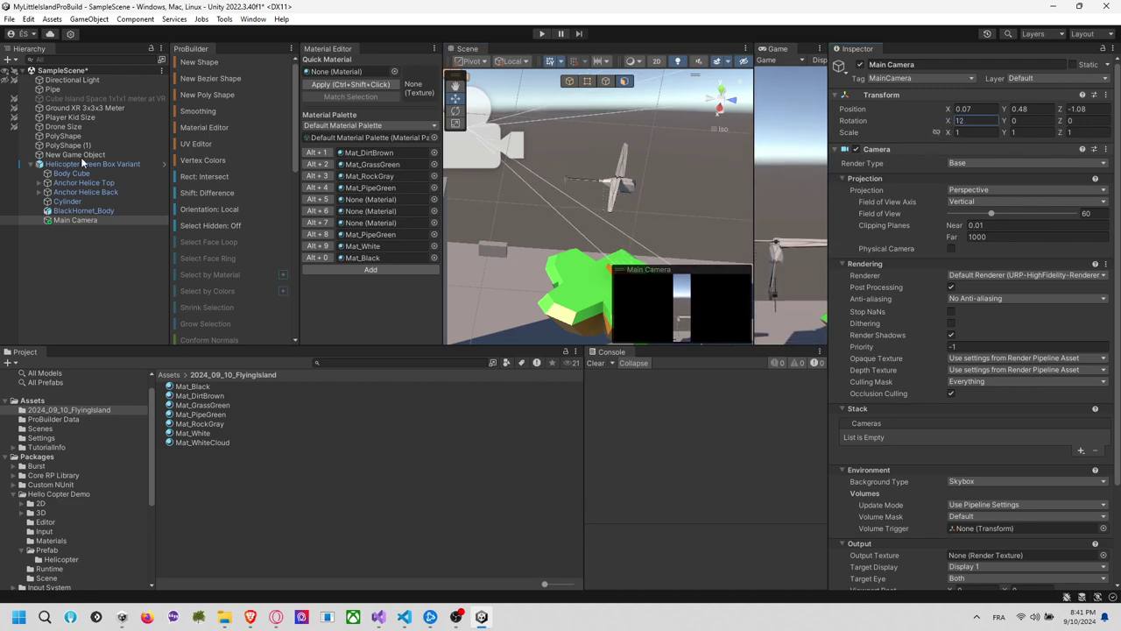
text(.46)
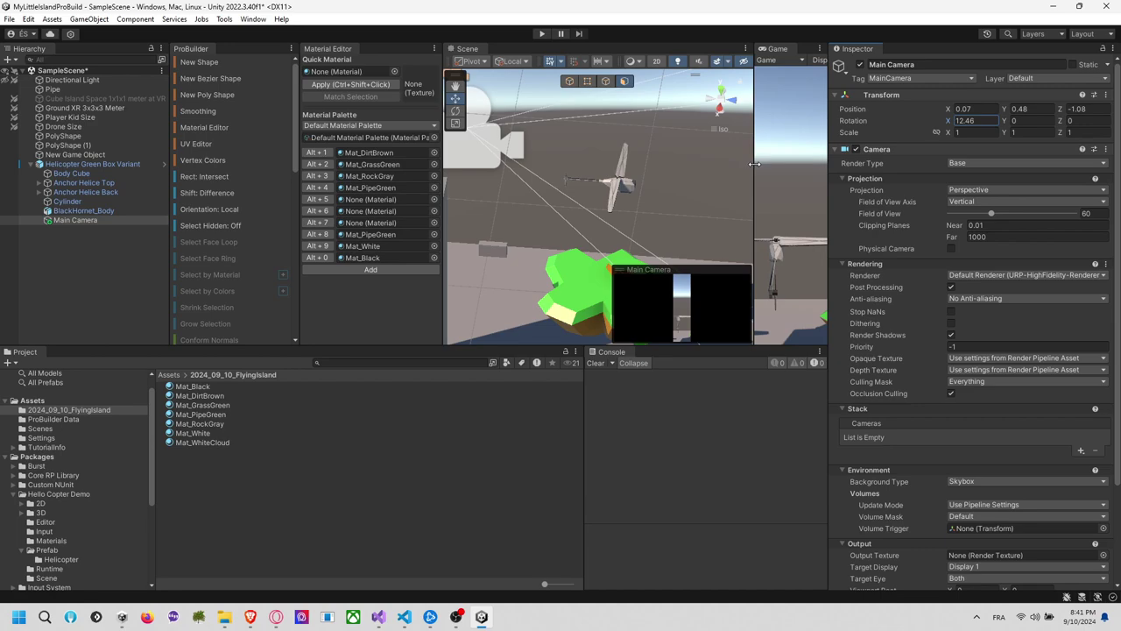
drag(755, 164, 708, 169)
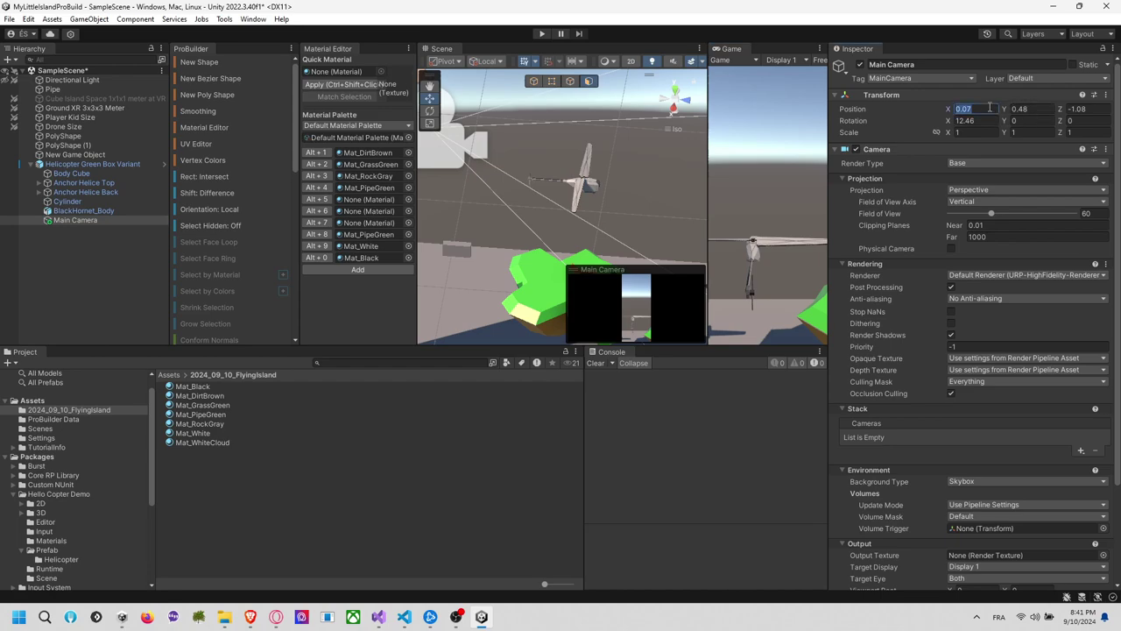
text(0)
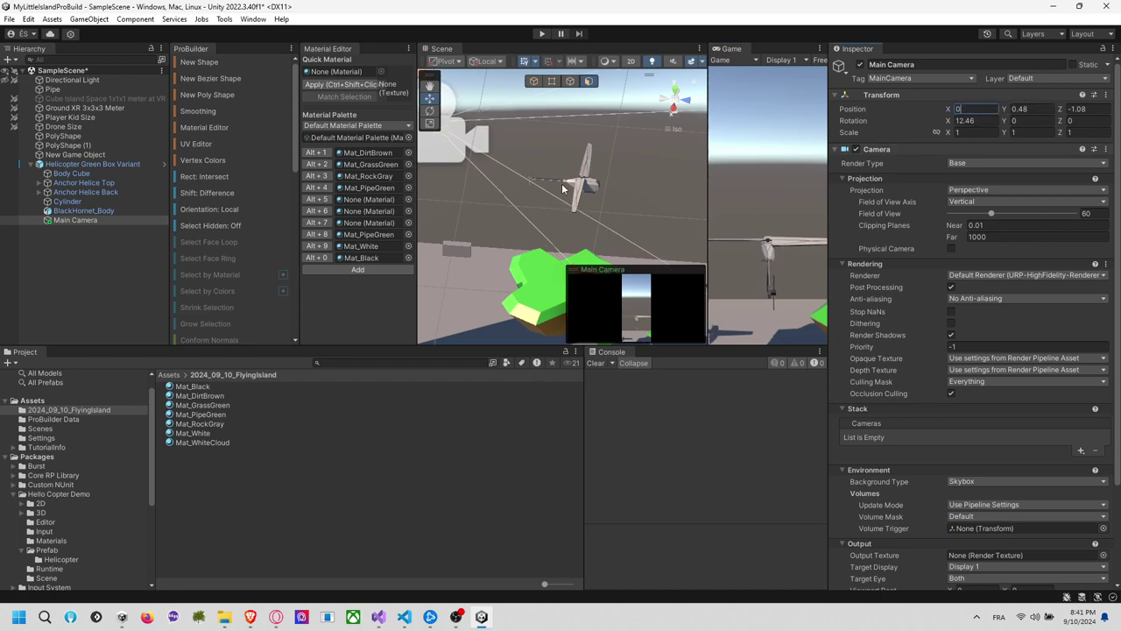
Inspect the helicopter's BlackHornet_Body from several angles and the Mat_WhiteCloud material's settings
scroll(578, 167, down, 5)
click(585, 186)
alt+drag(620, 171, 547, 188)
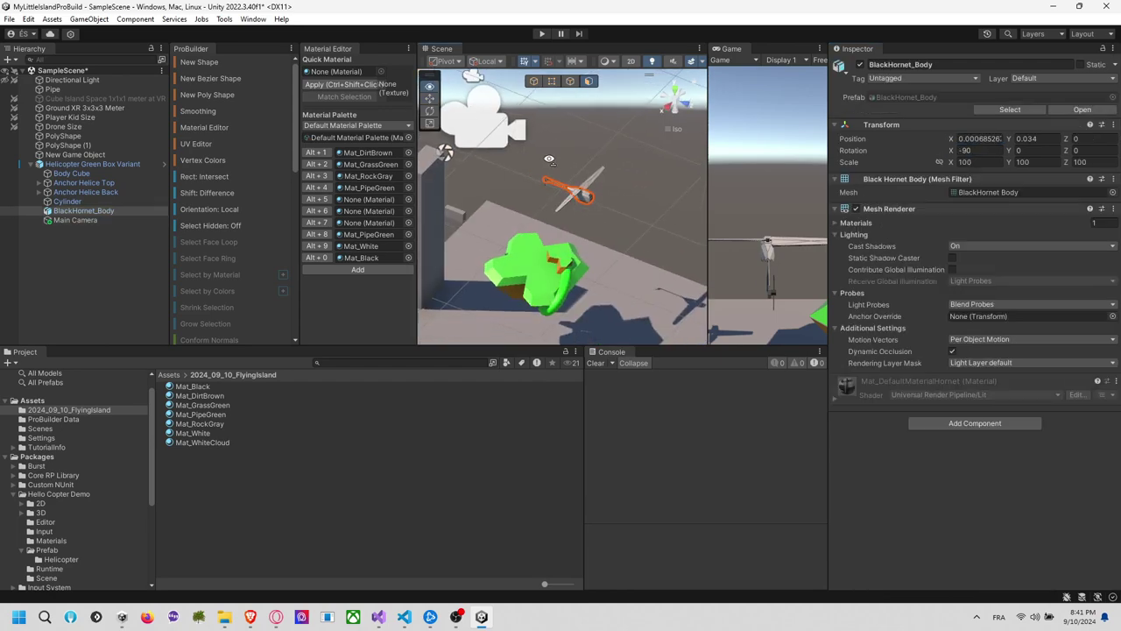
scroll(604, 192, up, 4)
alt+drag(633, 190, 571, 162)
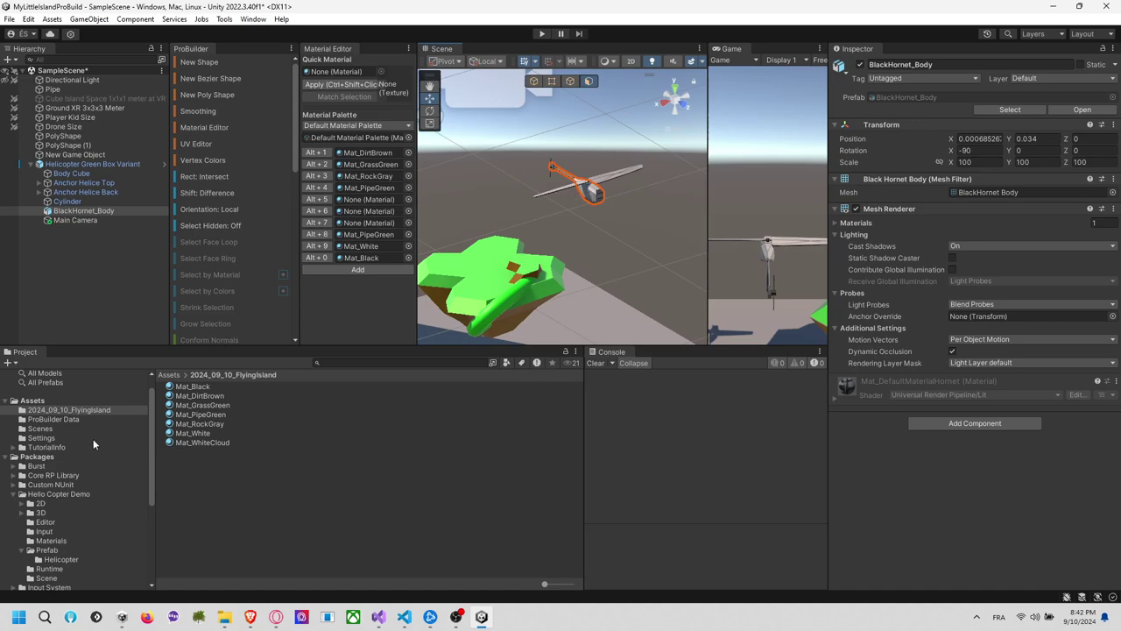
click(188, 414)
click(200, 442)
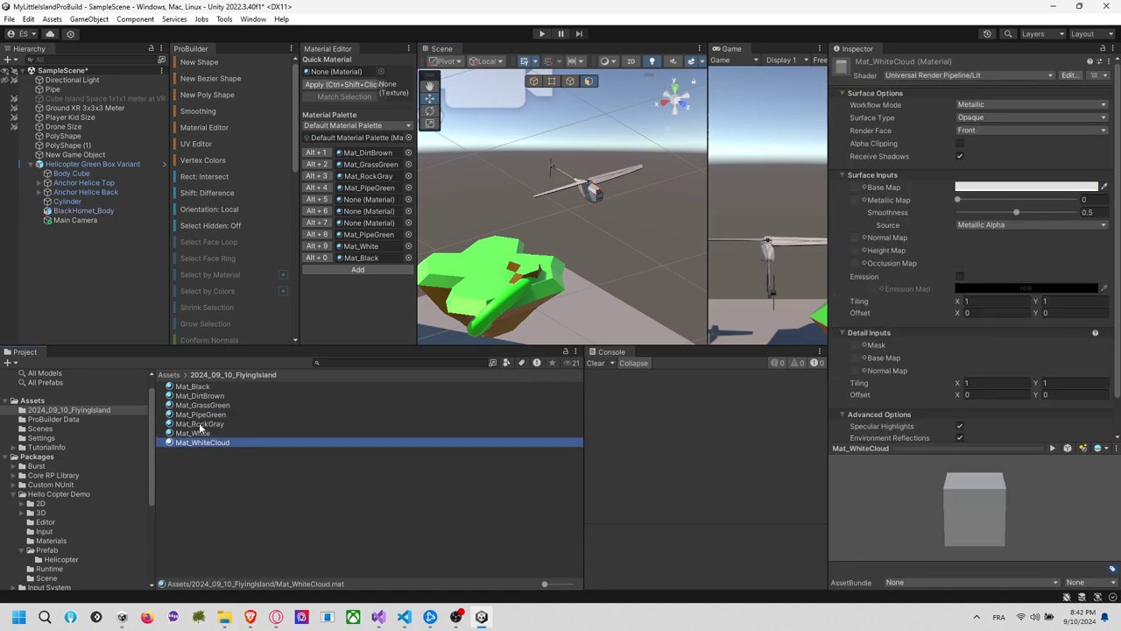
Create a folder named ColorIsland inside 2024_09_10_FlyingIsland
click(70, 409)
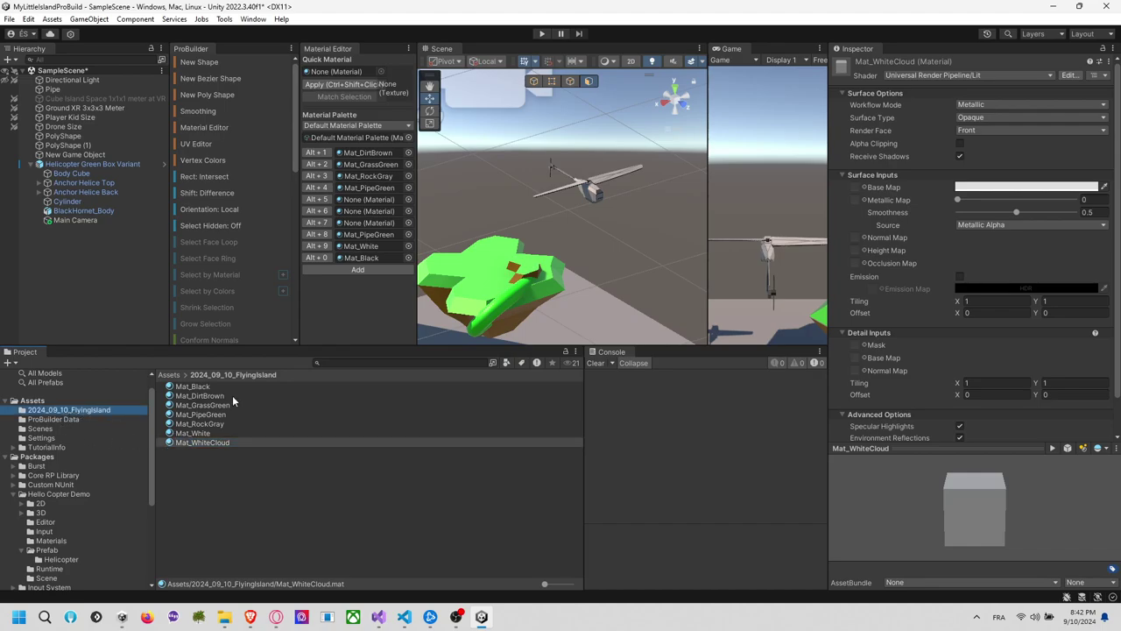
right_click(210, 476)
mouse_move(385, 133)
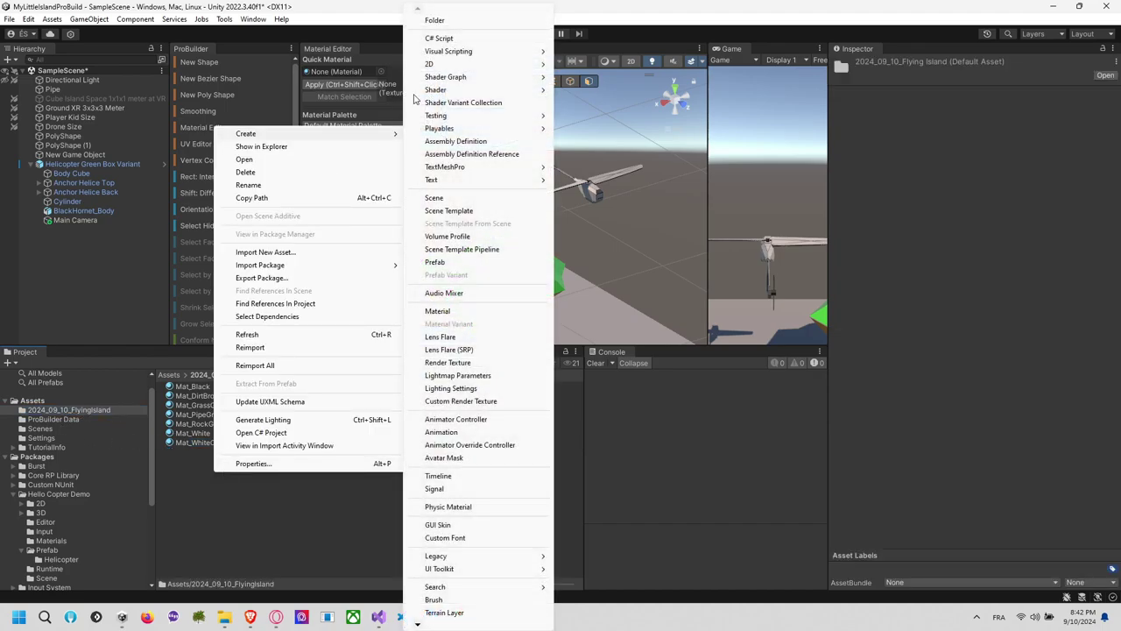
click(448, 21)
text(ColorIsland)
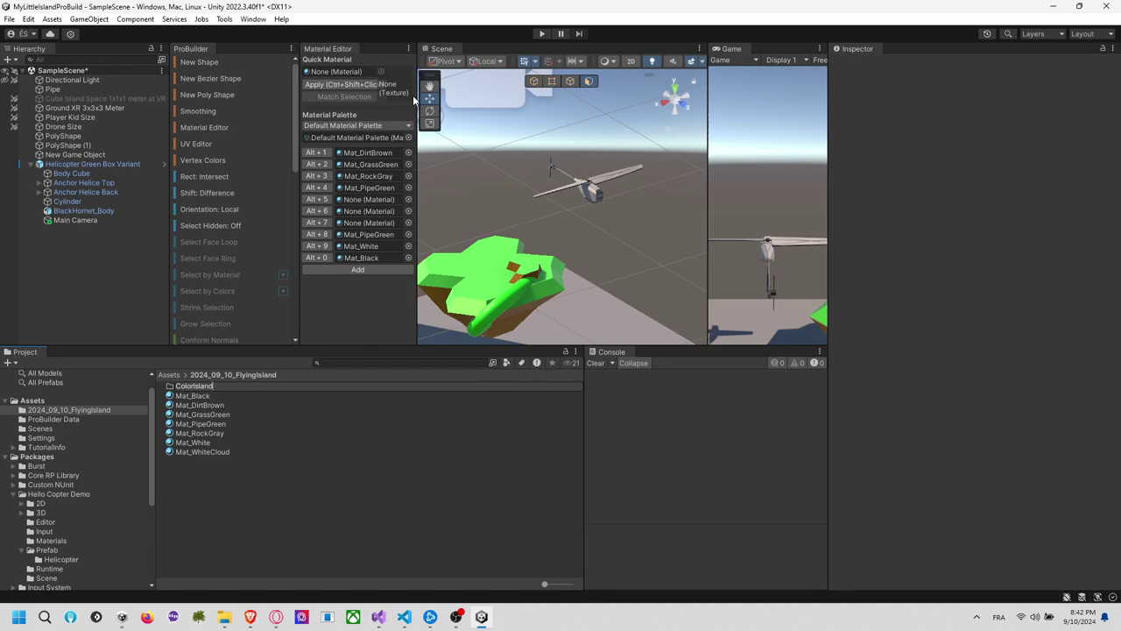
key(Return)
Move all materials from Mat_Black through Mat_WhiteCloud into the ColorIsland folder
click(203, 451)
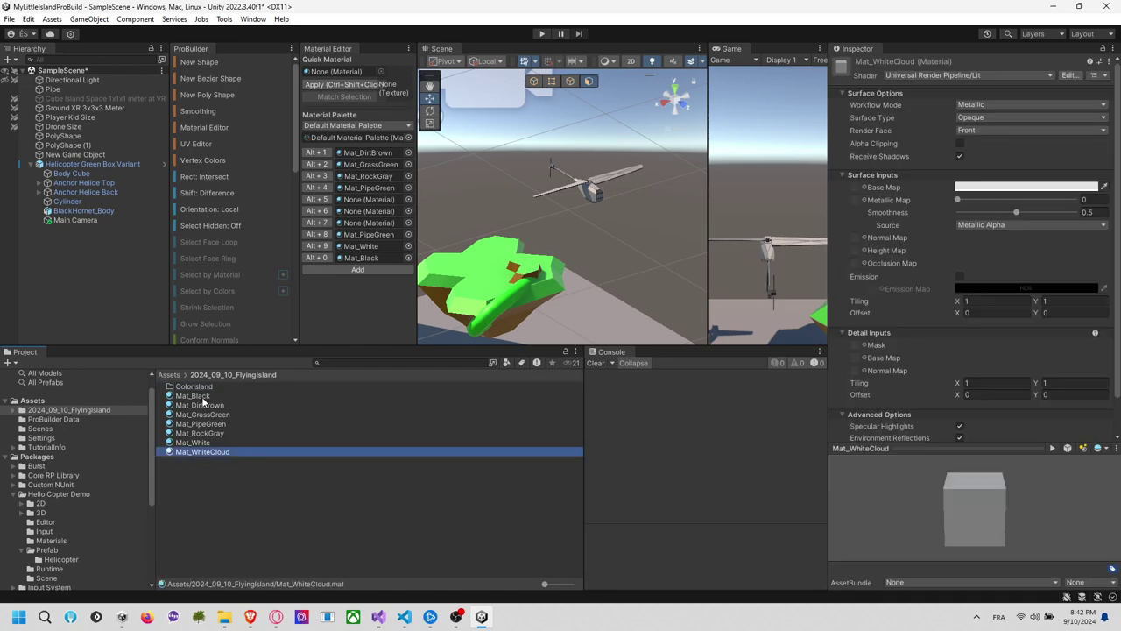
shift+click(202, 399)
drag(203, 398, 191, 387)
Create a second folder named HelicopterTexture inside 2024_09_10_FlyingIsland
right_click(190, 430)
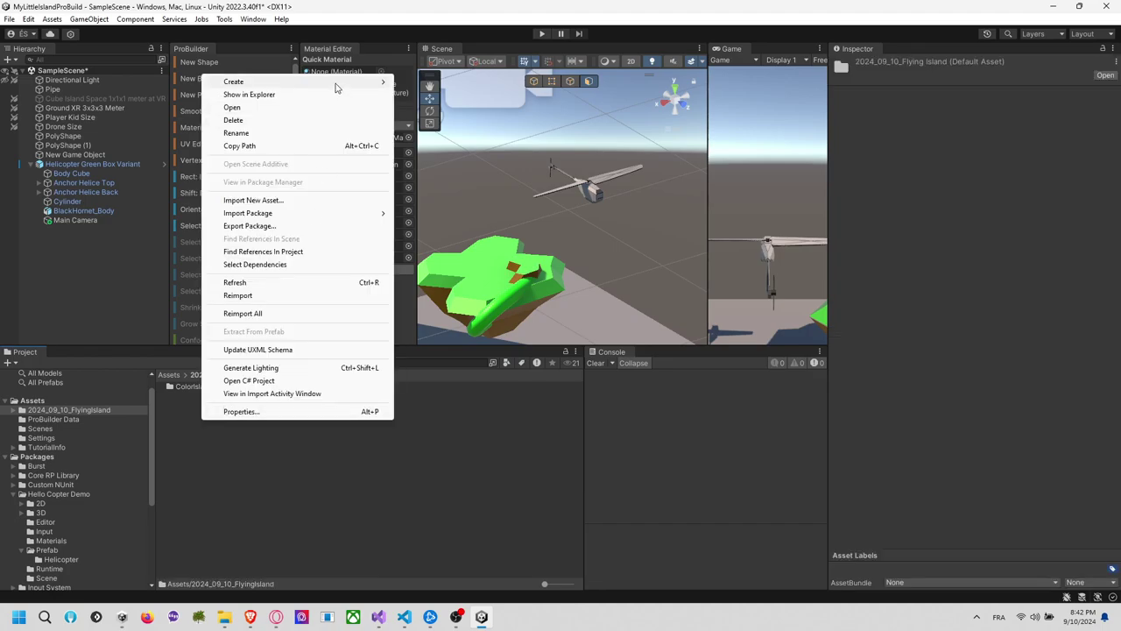
mouse_move(335, 88)
click(456, 20)
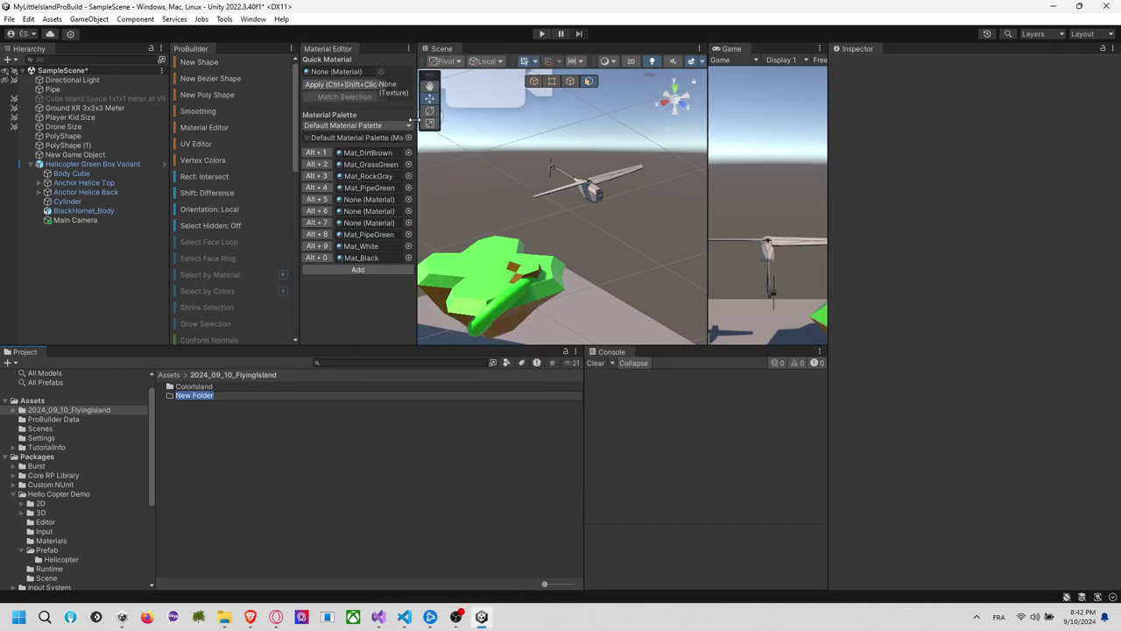
text(D)
text(elicopterTexture)
key(Return)
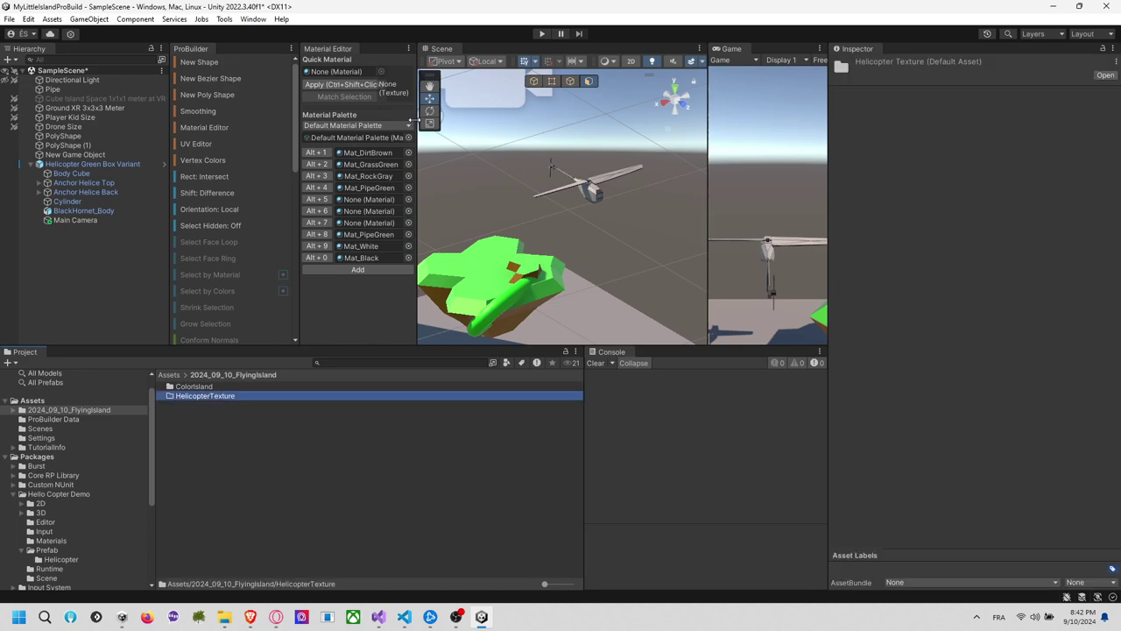
Rename the HelicopterTexture folder as HelicopterColor
click(220, 395)
drag(209, 395, 268, 397)
text(Color)
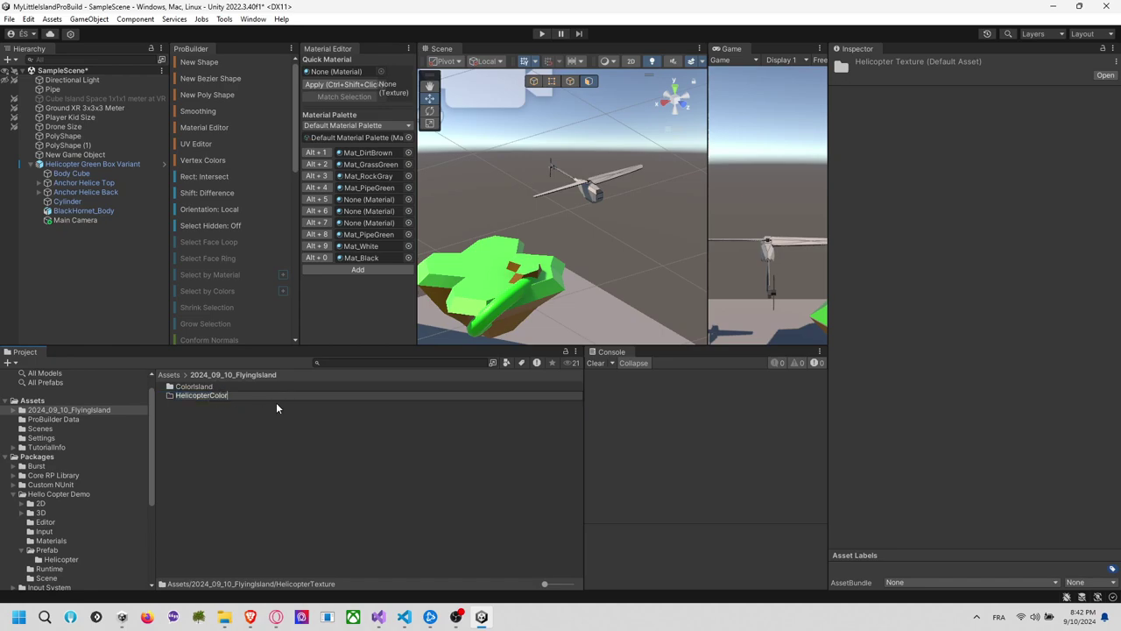
key(Return)
Create a folder named Material inside 2024_09_10_FlyingIsland
click(245, 429)
right_click(244, 429)
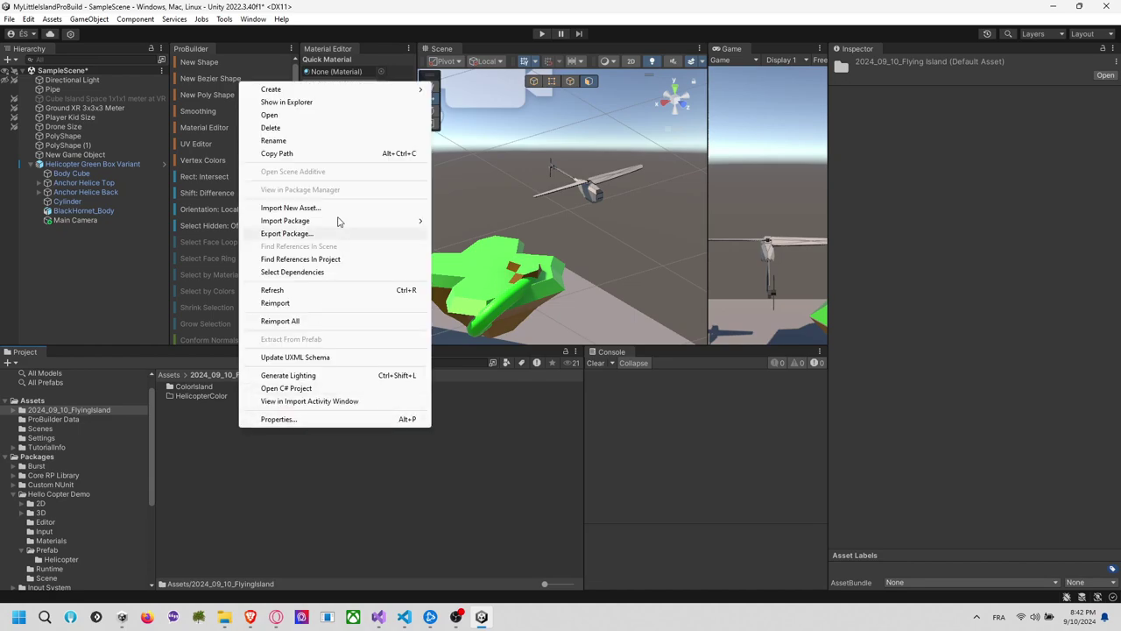
mouse_move(371, 89)
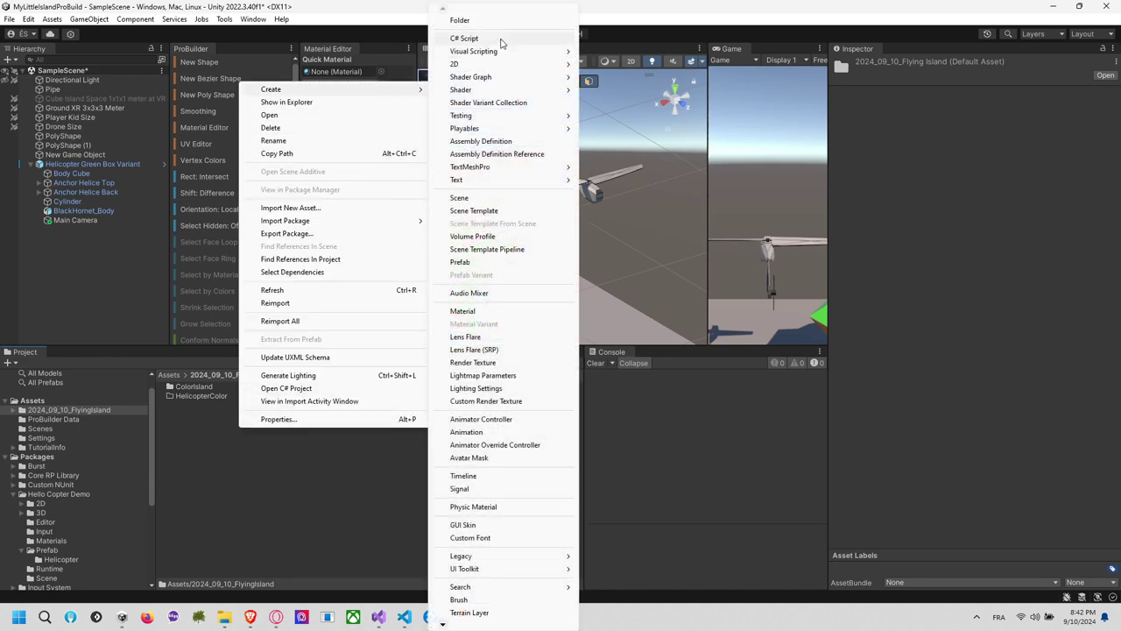
click(460, 20)
text(Material)
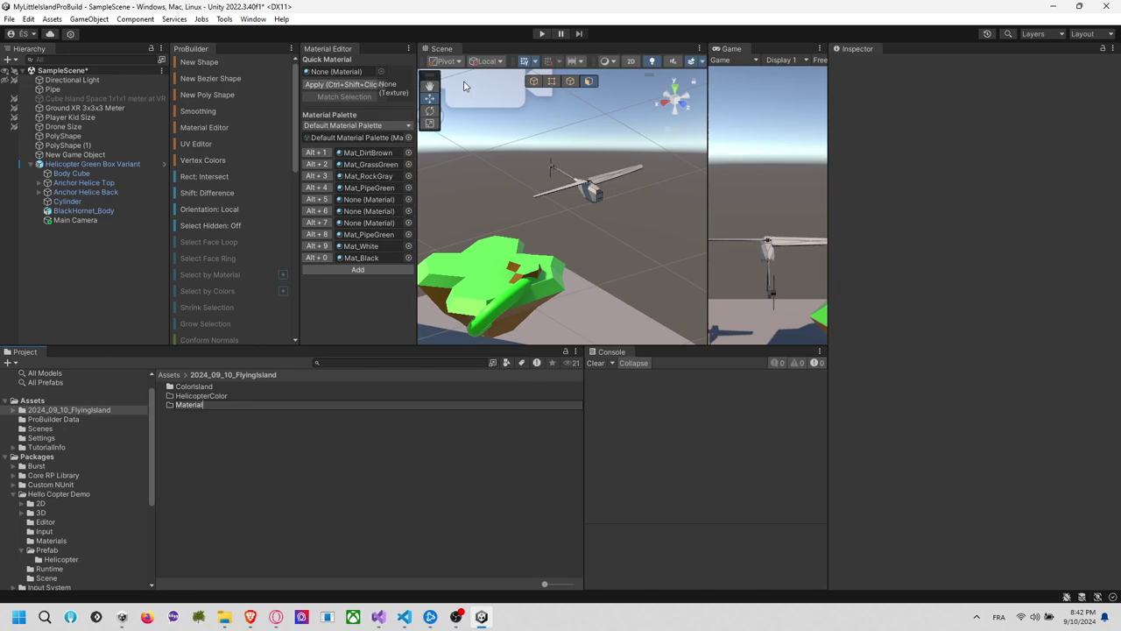
key(Return)
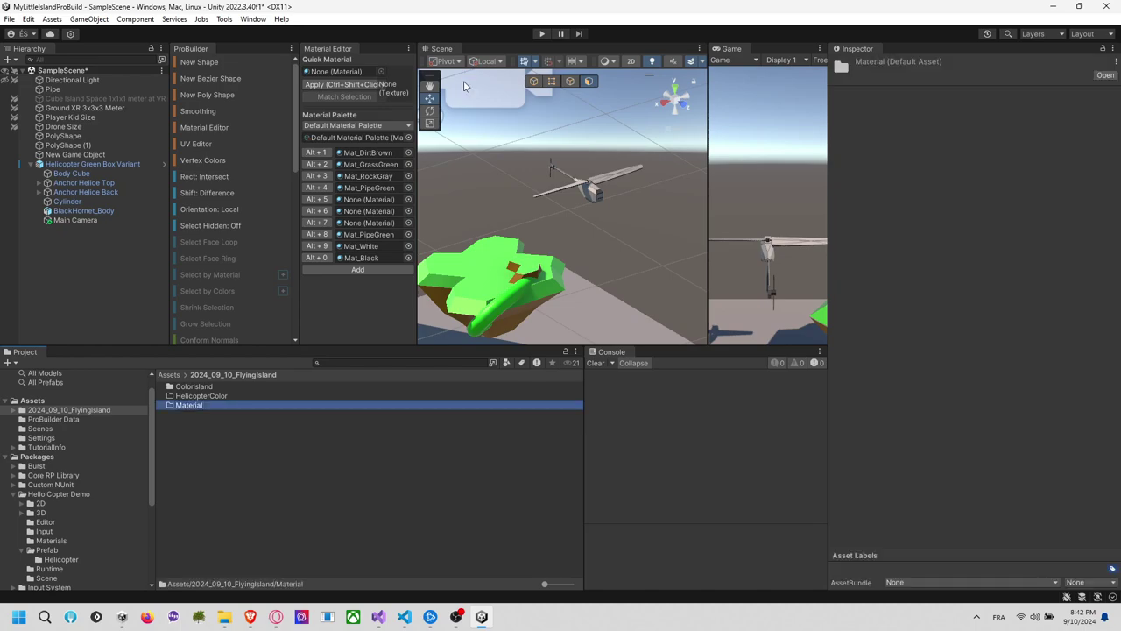
Move the ColorIsland and HelicopterColor folders into the Material folder
click(194, 386)
shift+click(202, 395)
drag(202, 395, 204, 406)
click(204, 420)
click(211, 388)
click(214, 428)
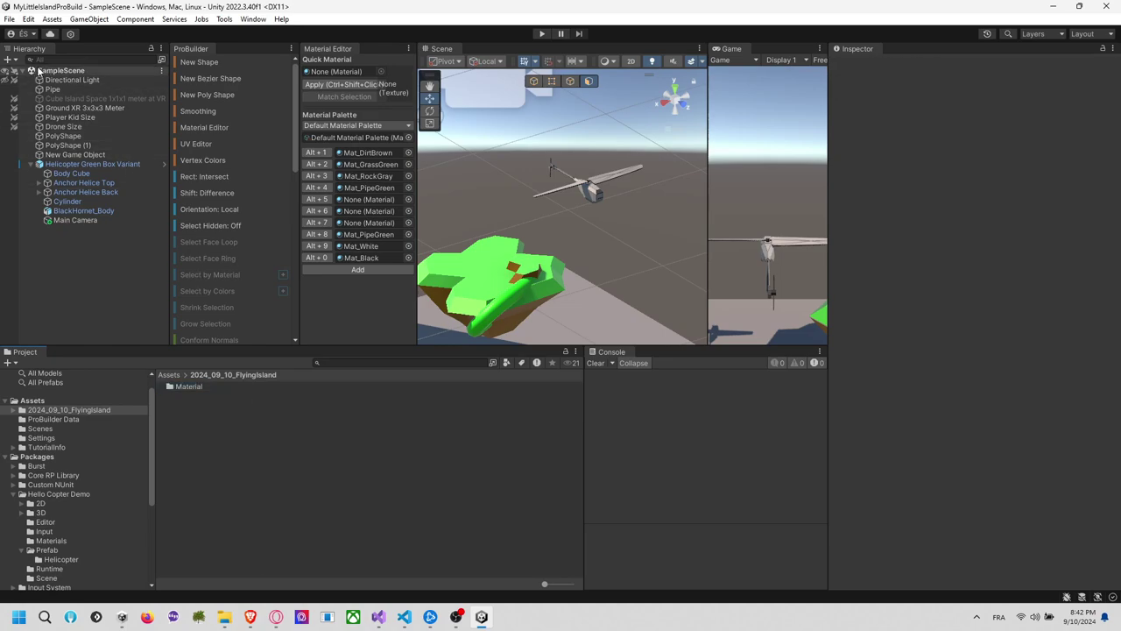
Save a copy of the scene as Demo FlyIsland in the Assets/2024_09_10_FlyingIsland folder
key(ctrl+shift+s)
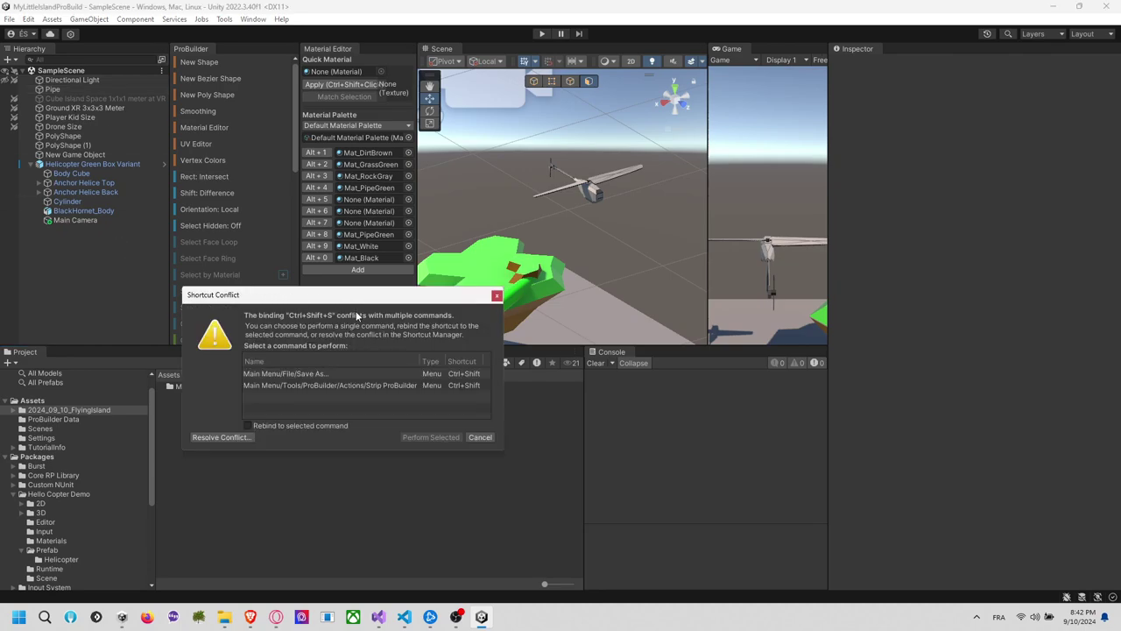
click(478, 437)
click(9, 19)
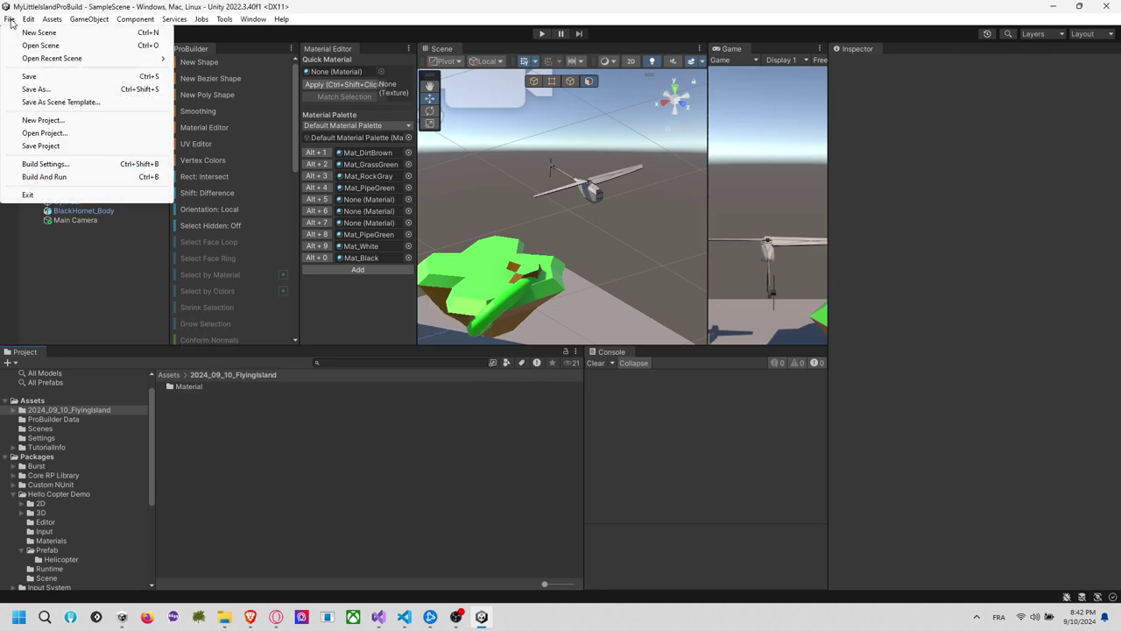
click(45, 91)
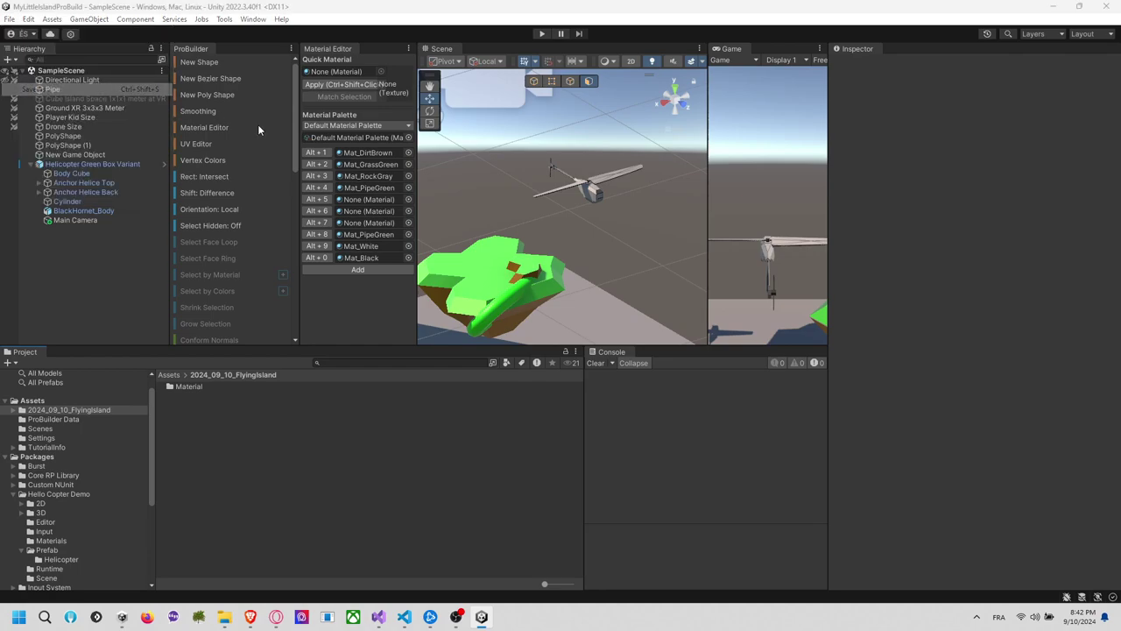
click(183, 126)
double_click(184, 126)
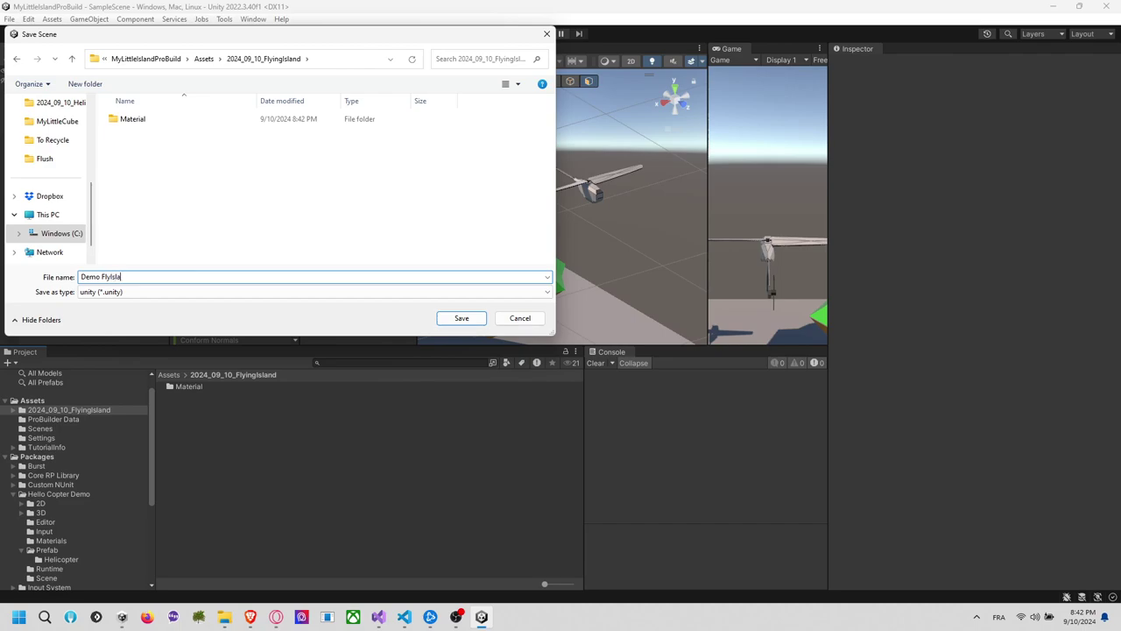
key(Return)
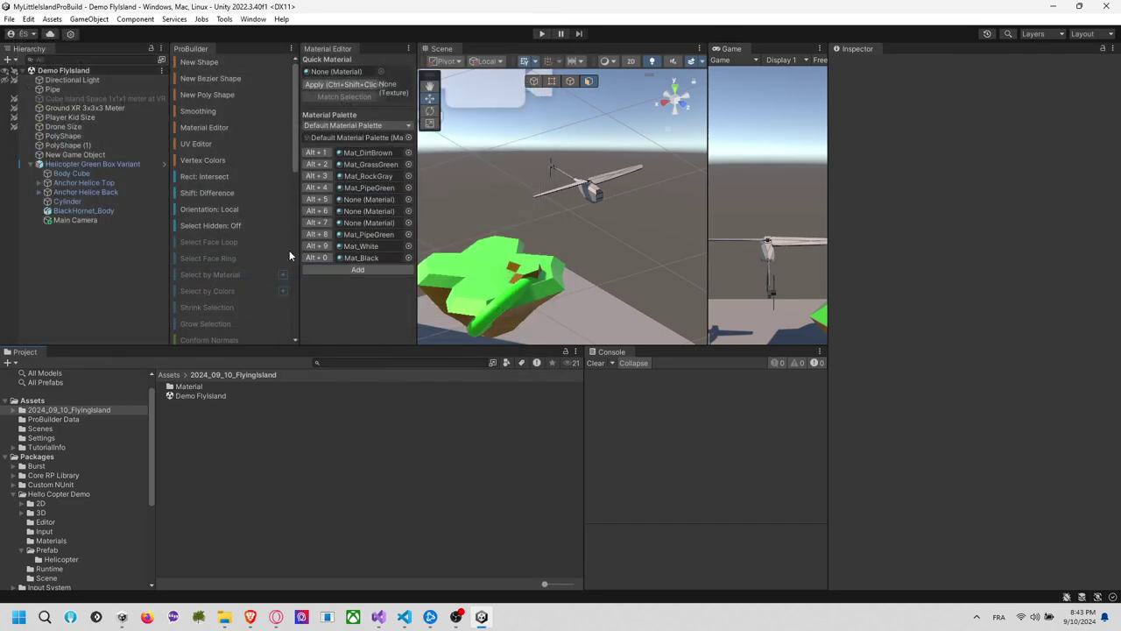
Inspect the components of Helicopter Green Box Variant and its Body Cube child, viewing the helicopter from several angles
alt+drag(586, 262, 587, 217)
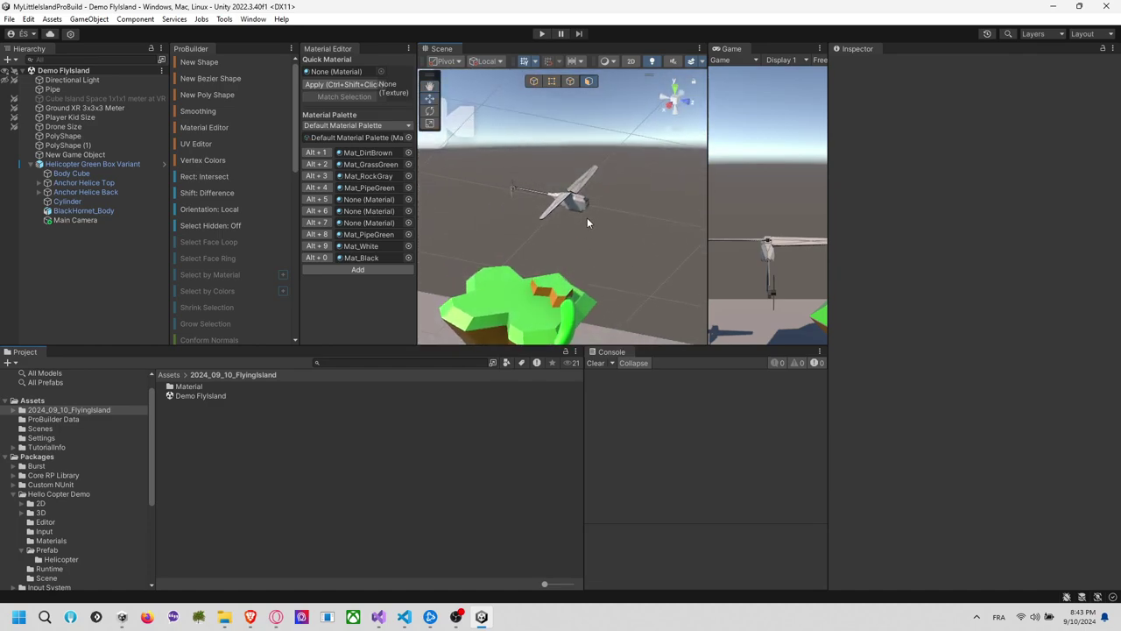
click(587, 210)
click(84, 164)
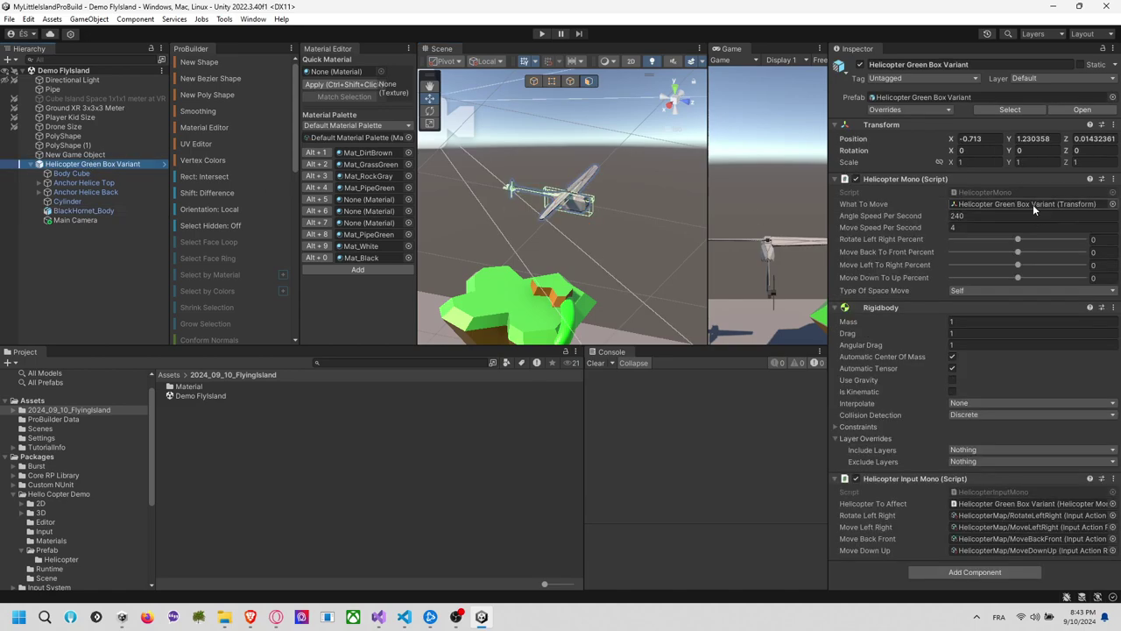
click(100, 175)
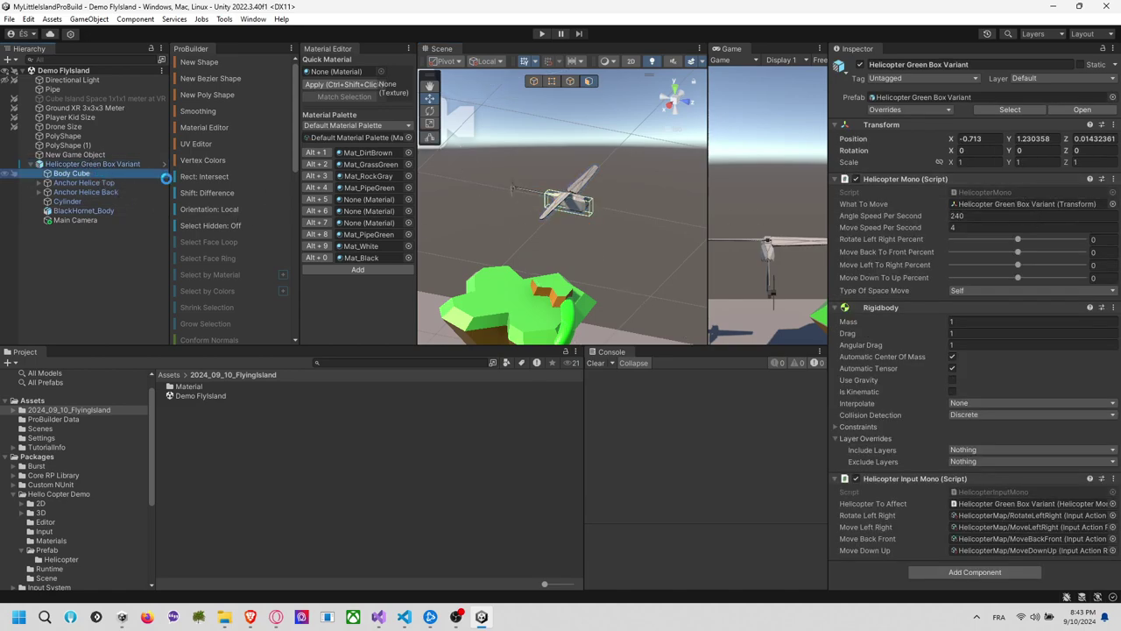
alt+drag(630, 215, 702, 211)
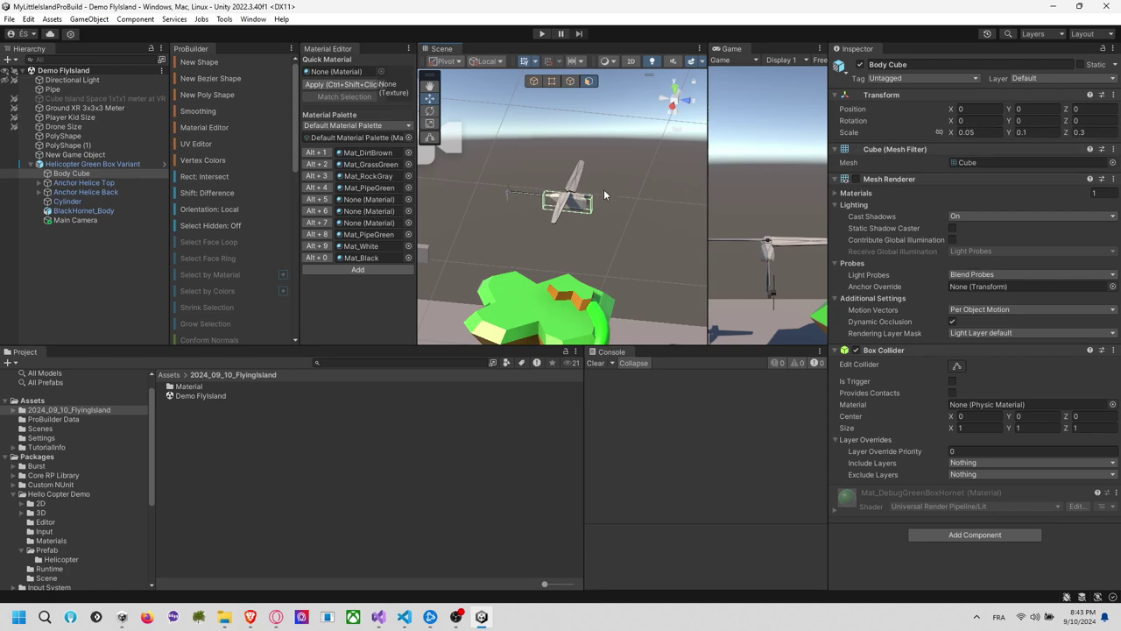
mouse_move(603, 189)
alt+mouse_down()
mouse_move(595, 211)
mouse_move(621, 200)
alt+mouse_up()
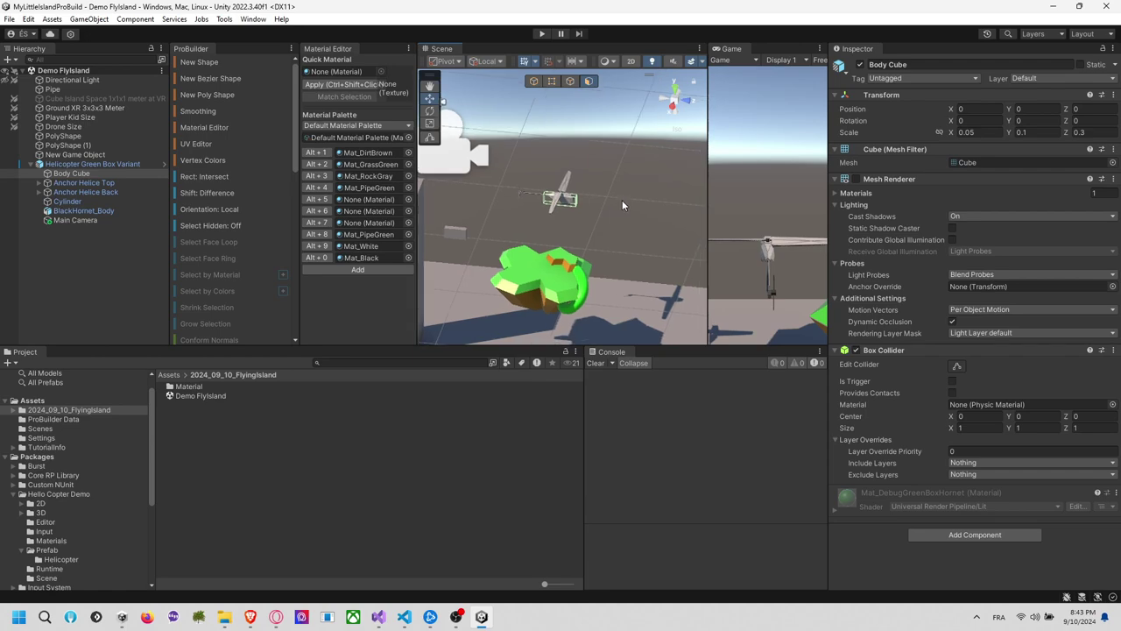
click(115, 165)
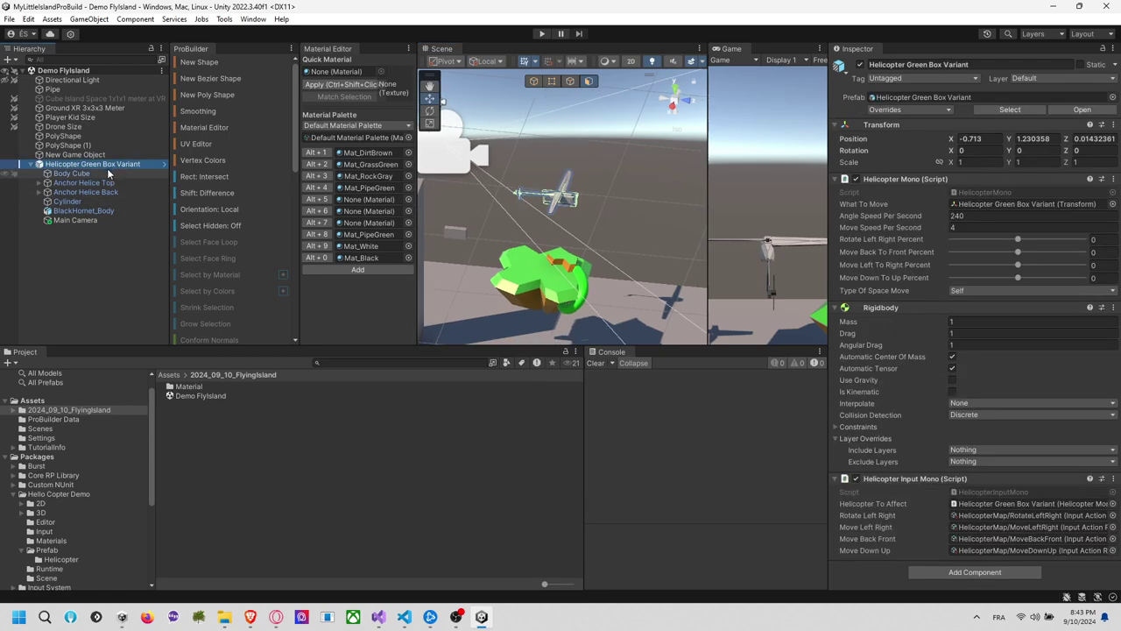
Set the scale of Helicopter Green Box Variant to 0.3 on X, Y and Z
click(991, 163)
text(0.3)
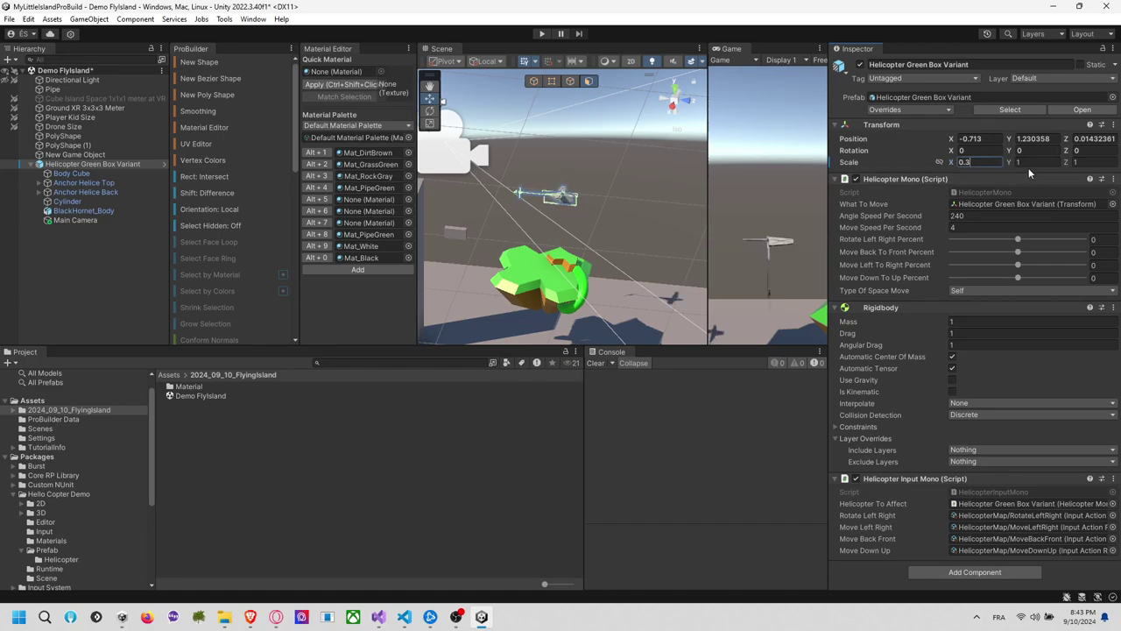
key(Tab)
text(0.3)
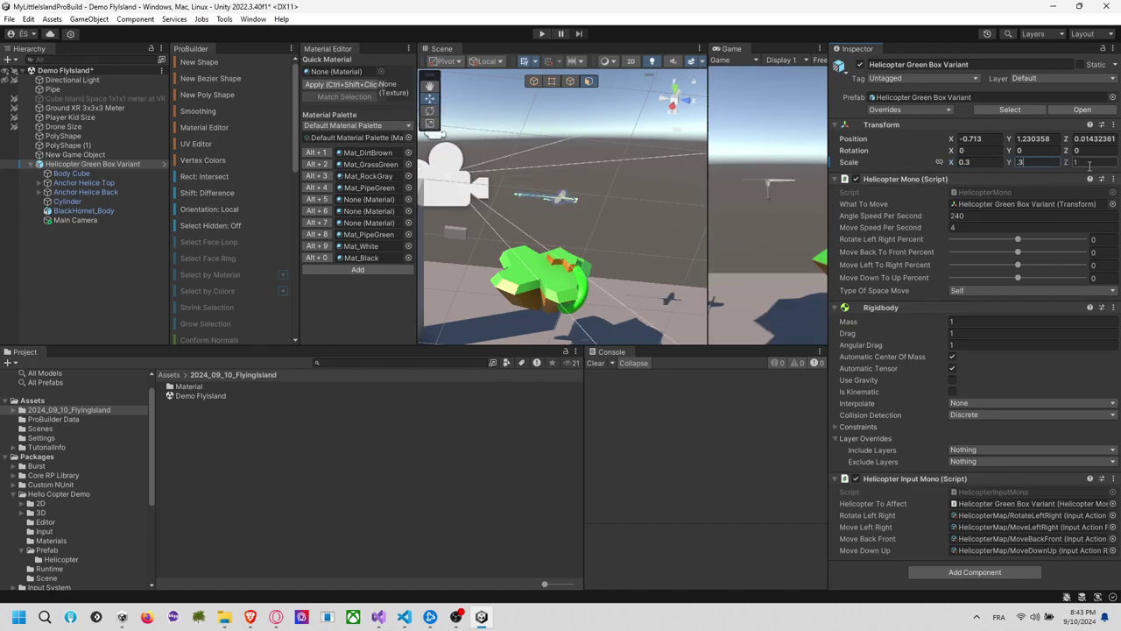
key(Tab)
text(0.3)
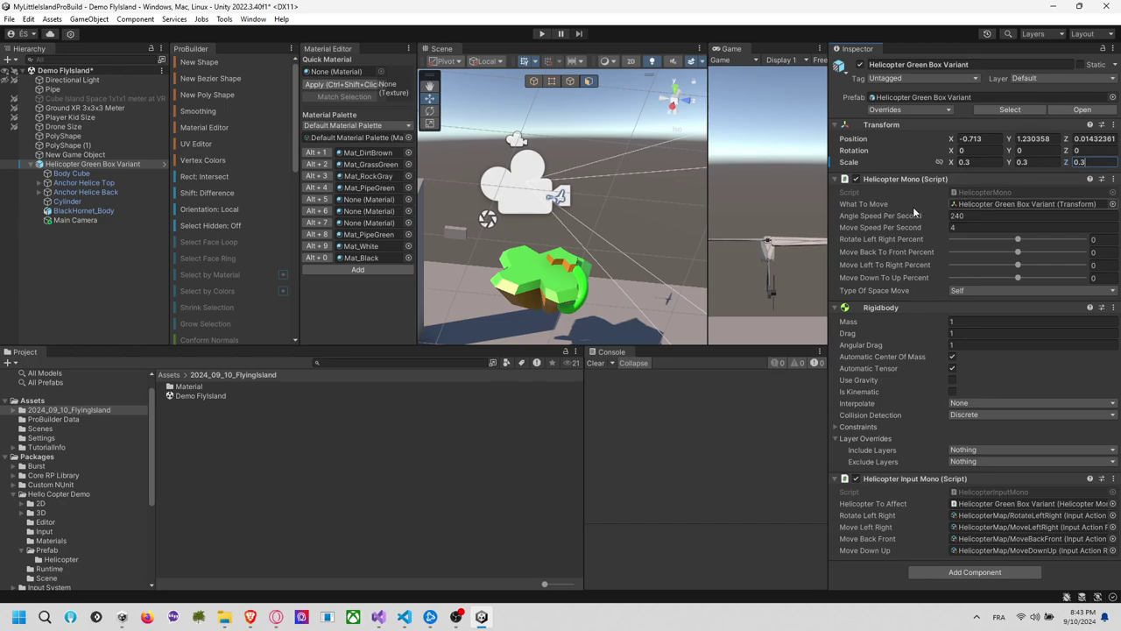
click(121, 173)
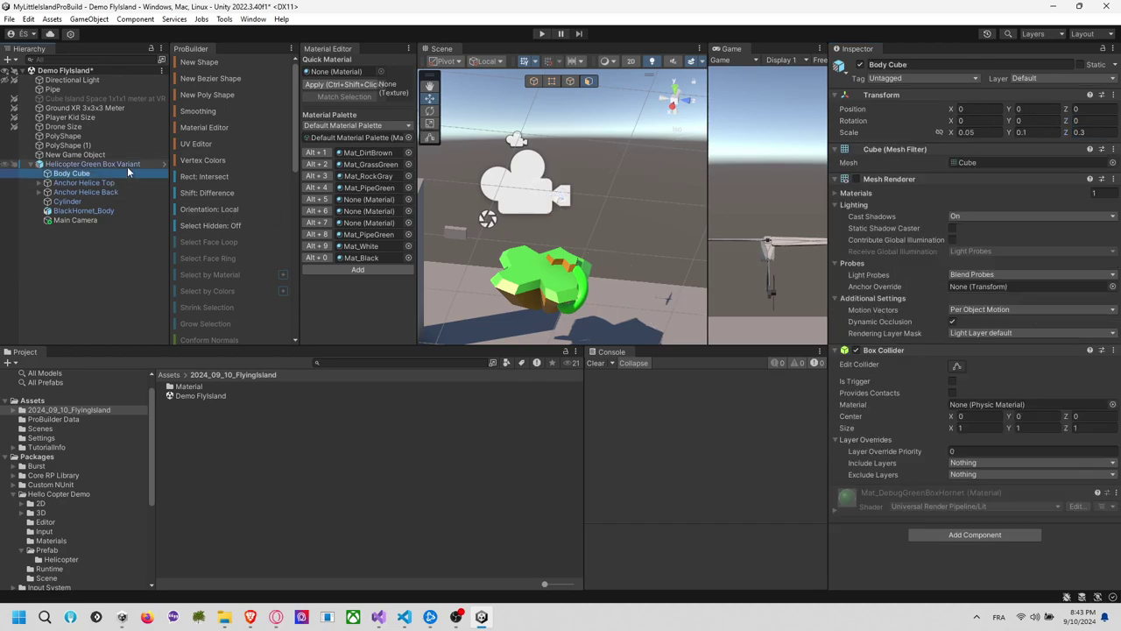
click(125, 164)
scroll(624, 210, up, 1)
scroll(624, 210, down, 3)
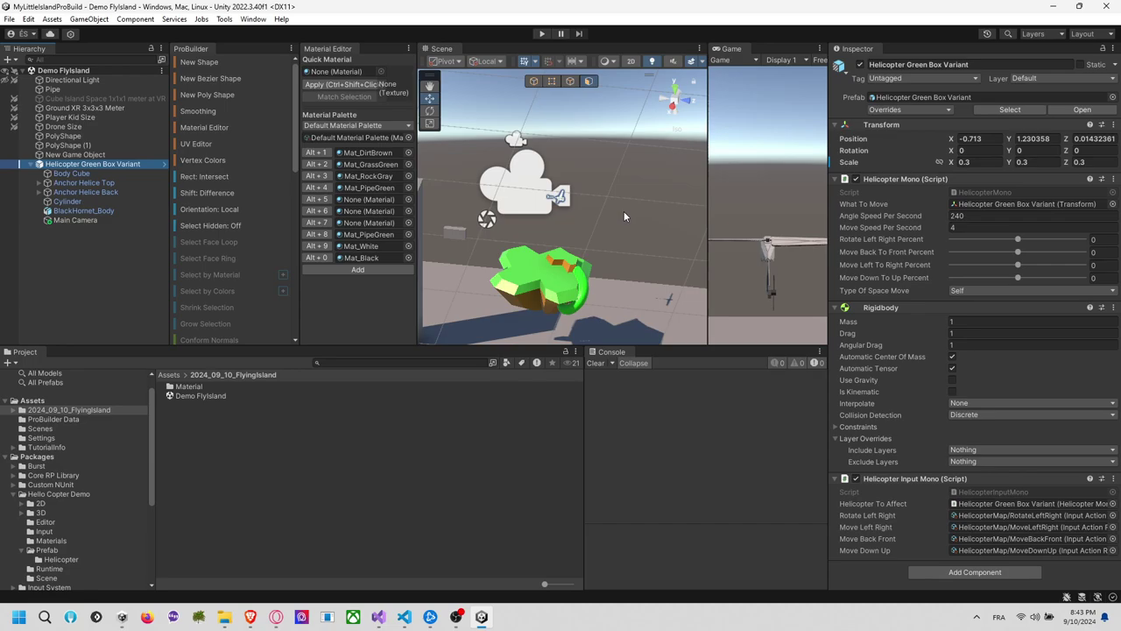
Run the scene in Play mode, widen the Game view and test-fly the scaled-down helicopter around the island
click(542, 34)
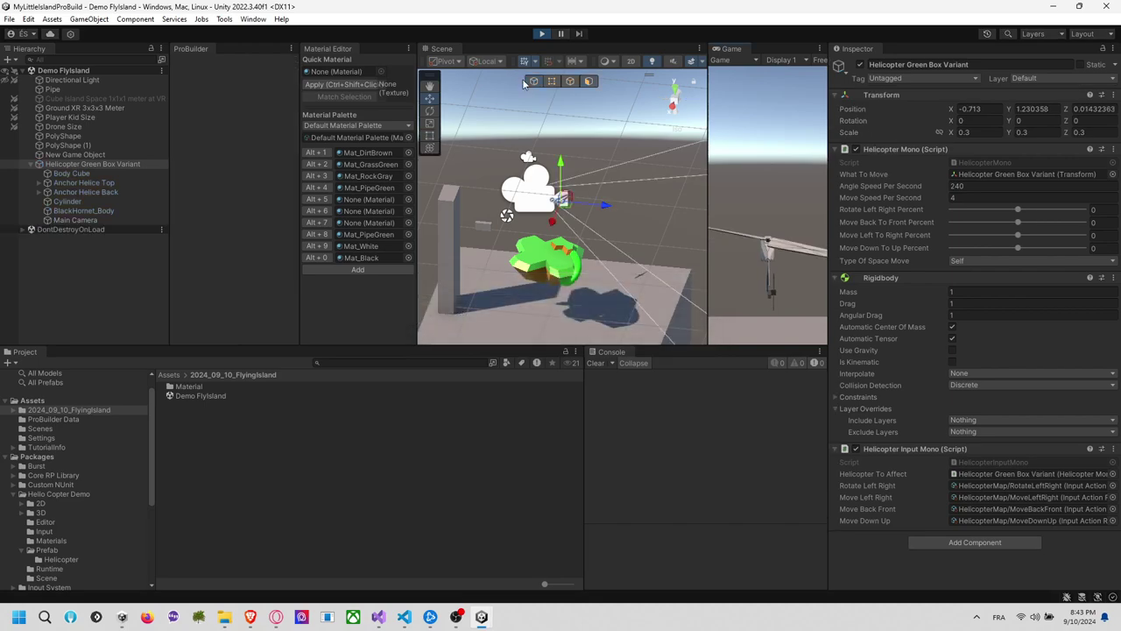
drag(708, 213, 327, 200)
key(Right)
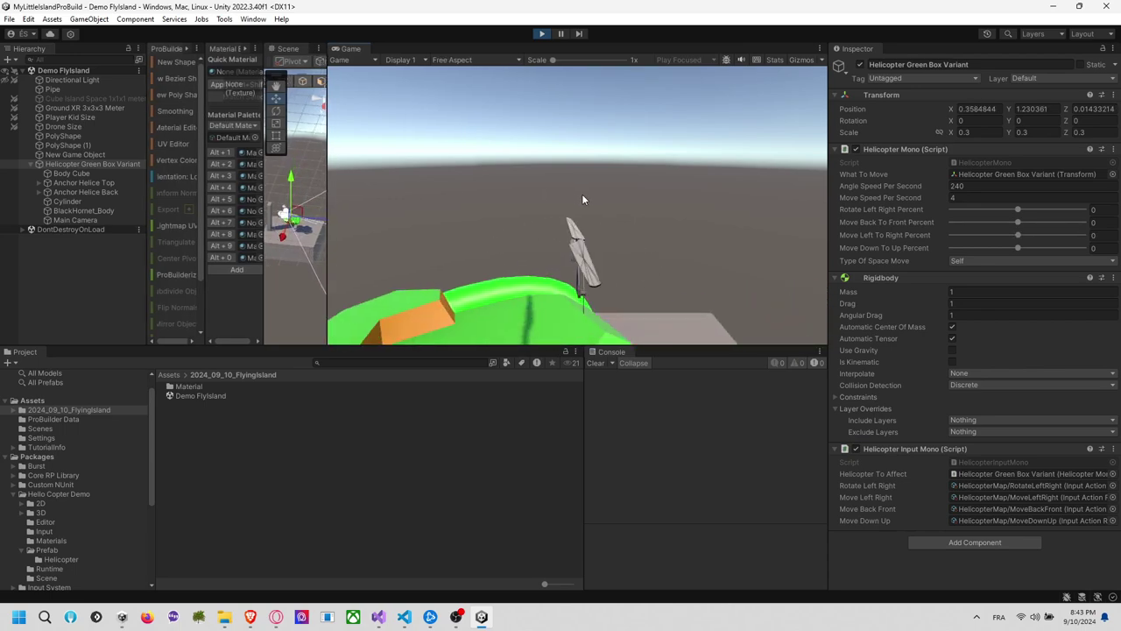
key(s)
key(w)
key(s)
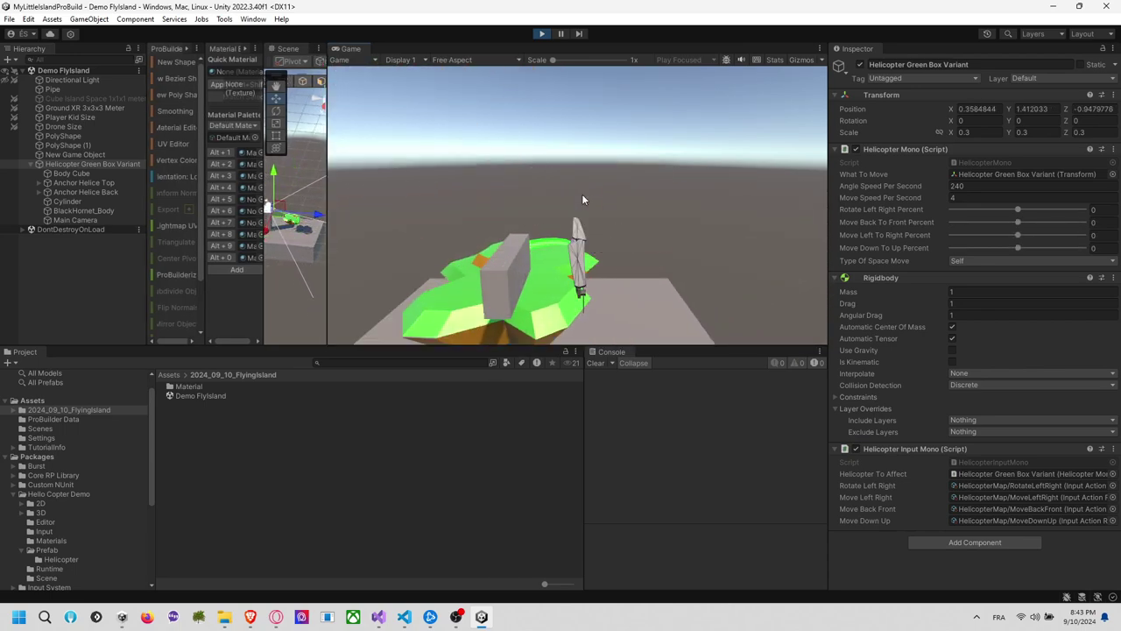
key(Right)
key(a)
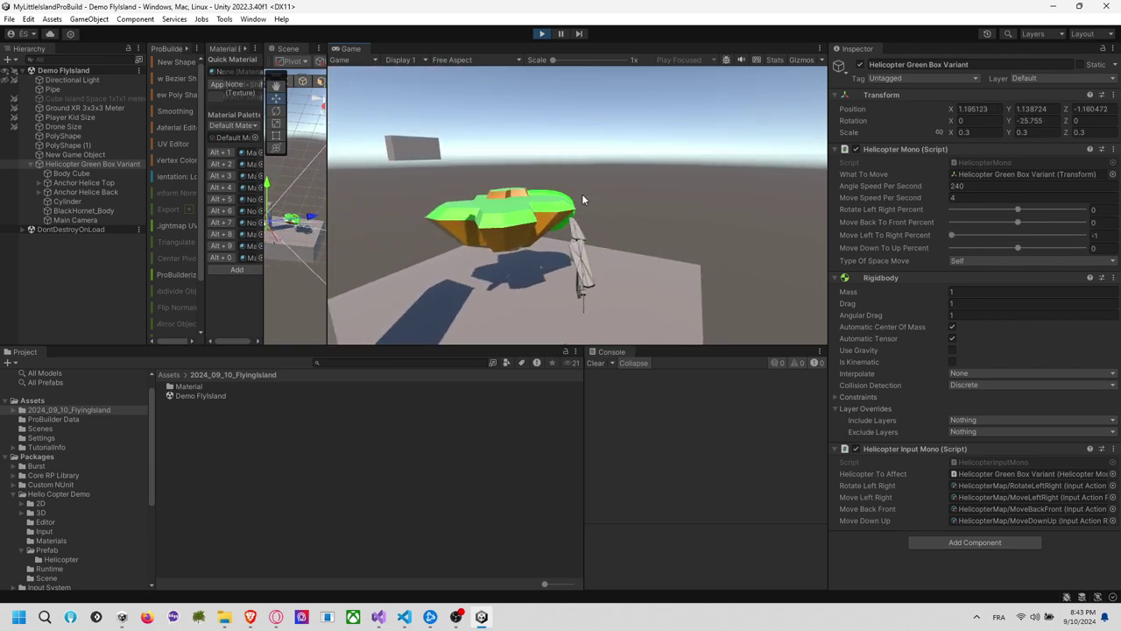
key(Up)
Try a Move Speed Per Second of 1 and an Angle Speed Per Second of 150 on the helicopter during Play mode
click(977, 198)
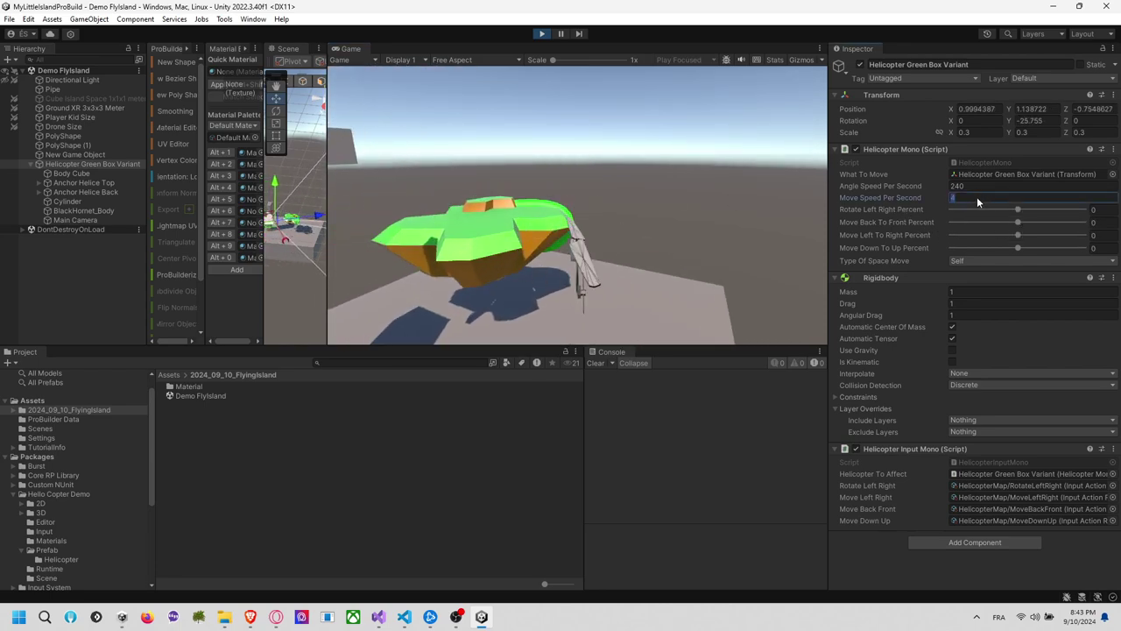
text(1)
click(987, 189)
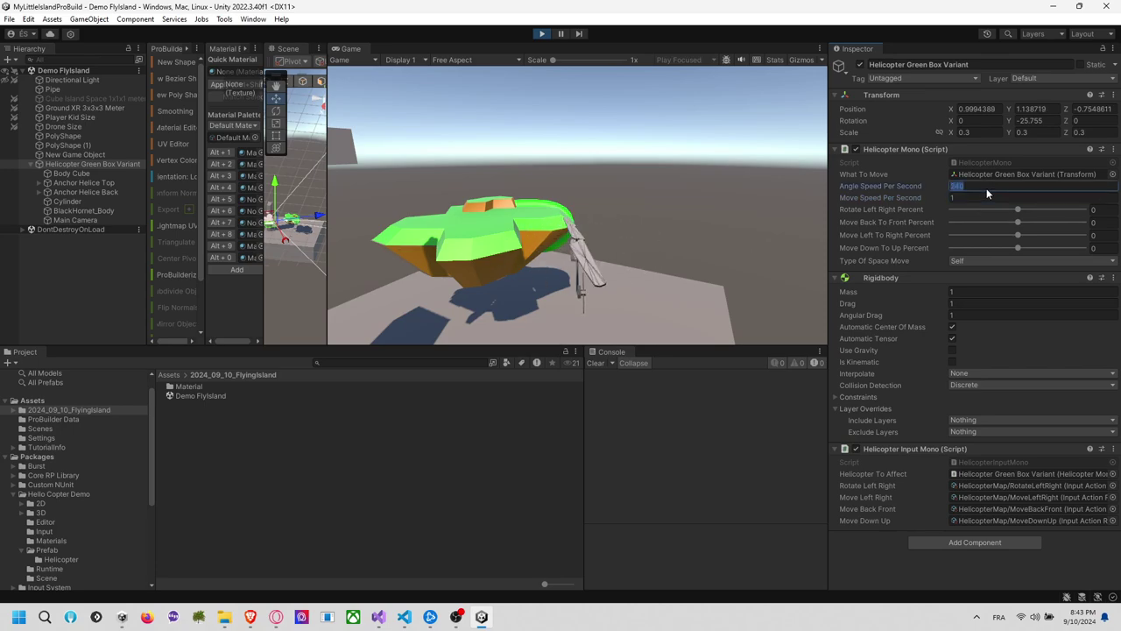
text(150)
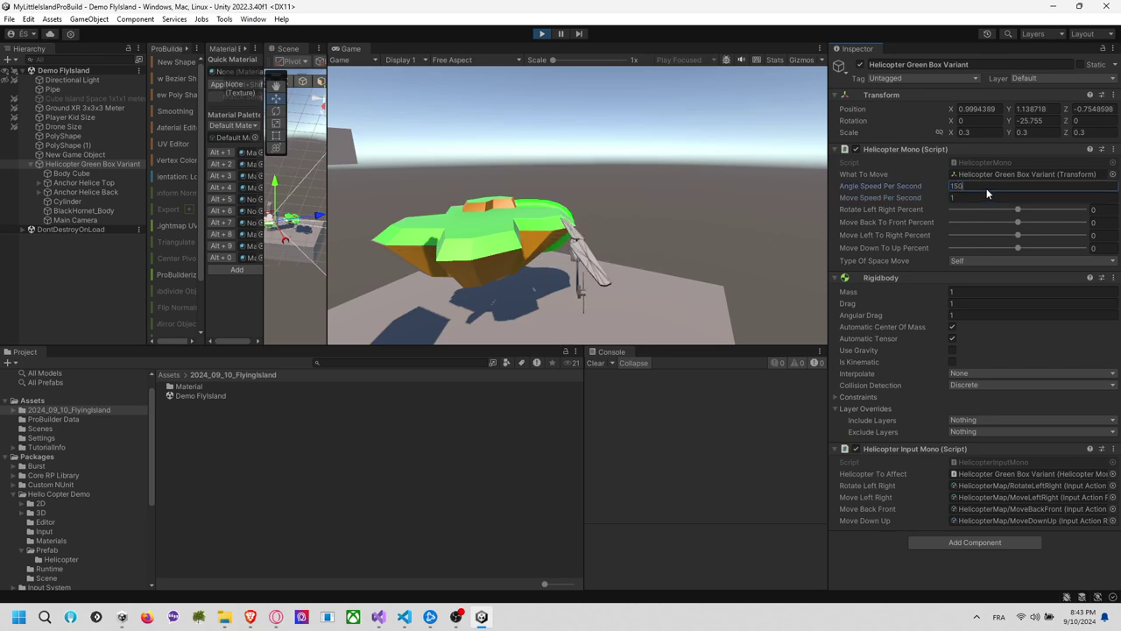
Fly the helicopter around, under and above the island to test the slower movement and rotation speeds, and end Play mode
click(726, 222)
key(w)
key(d)
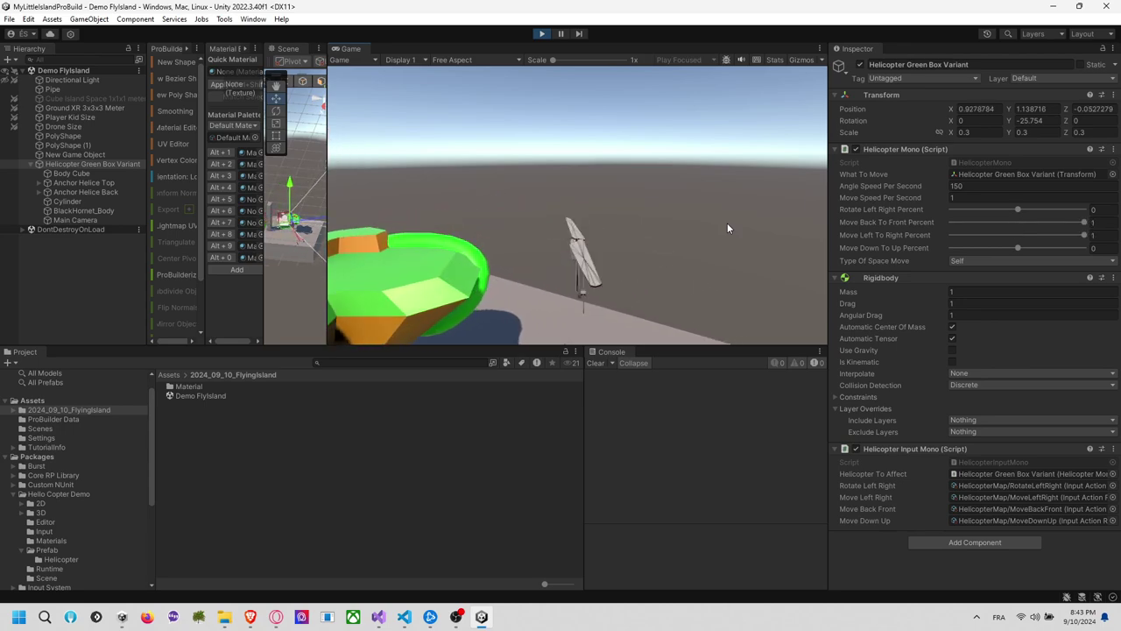
key(Left)
key(d)
key(Left)
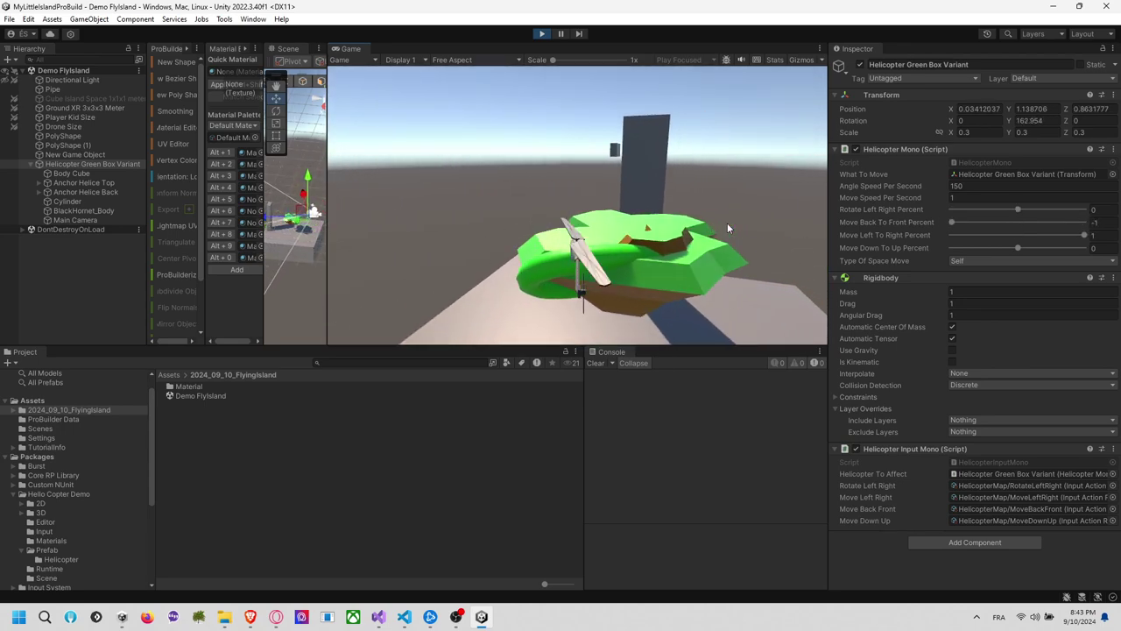
key(Down)
key(Left)
key(d)
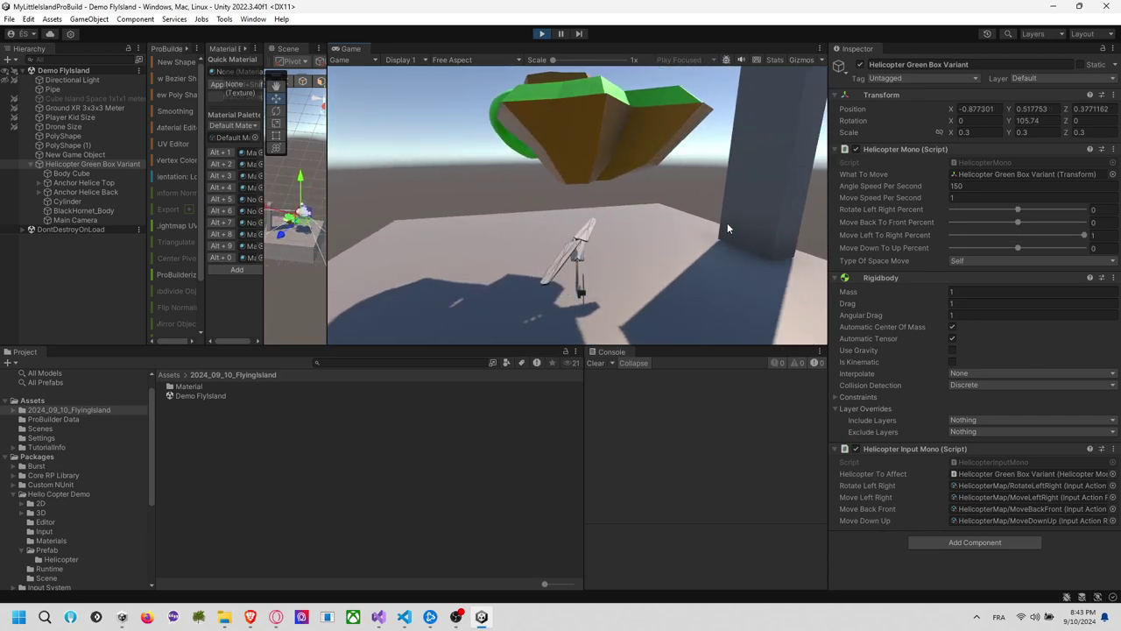
key(Up)
key(d)
key(w)
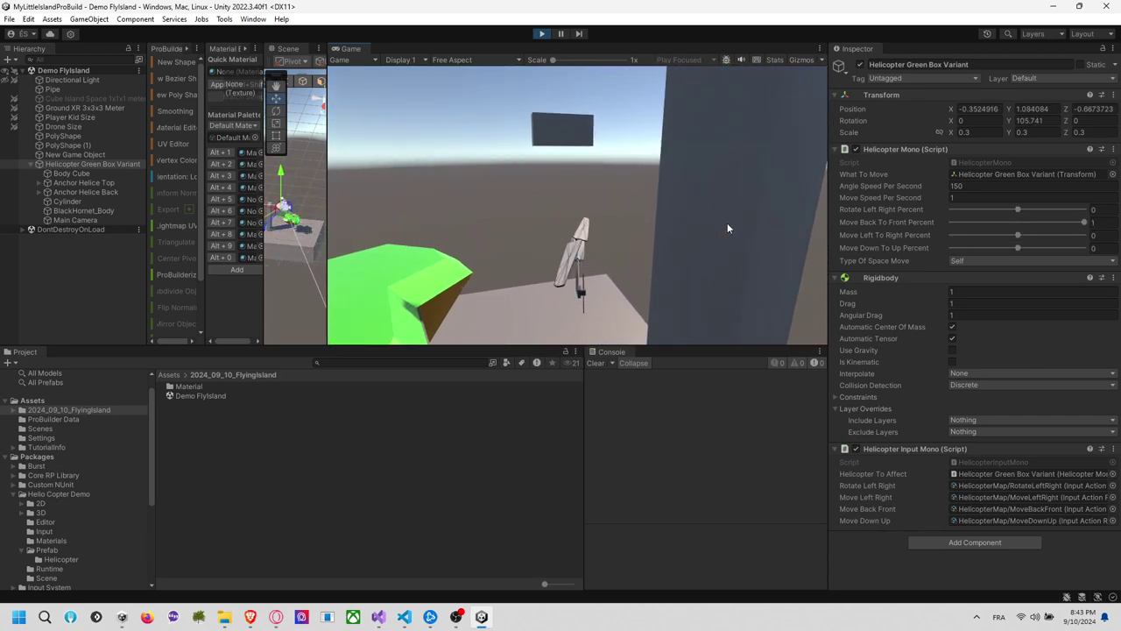
key(a)
key(Left)
key(d)
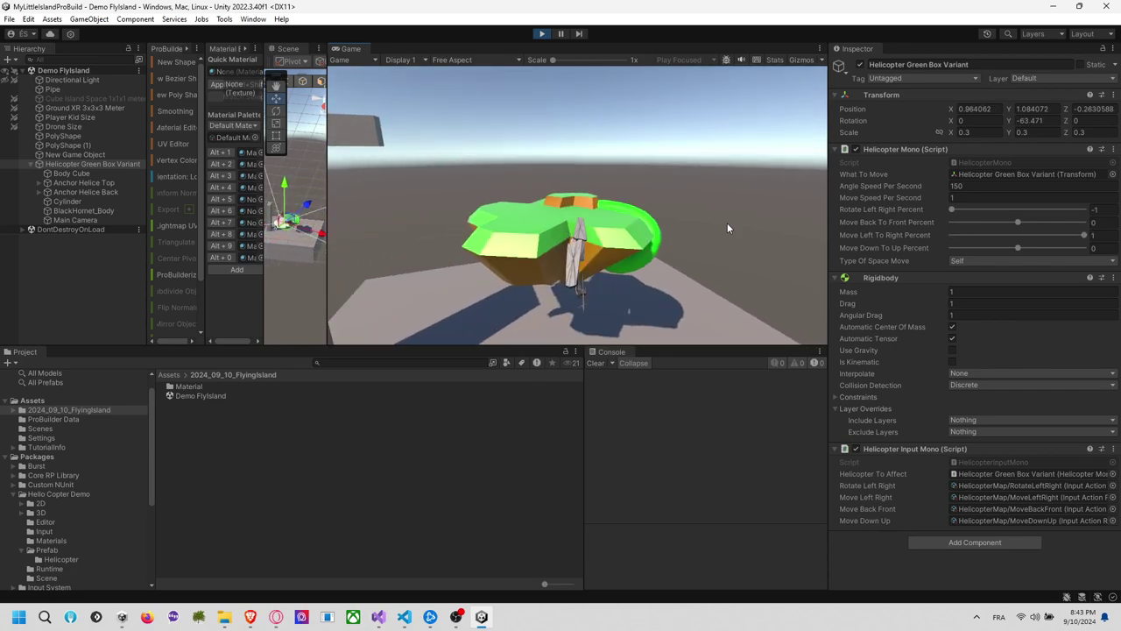
key(w)
key(Down)
key(Left)
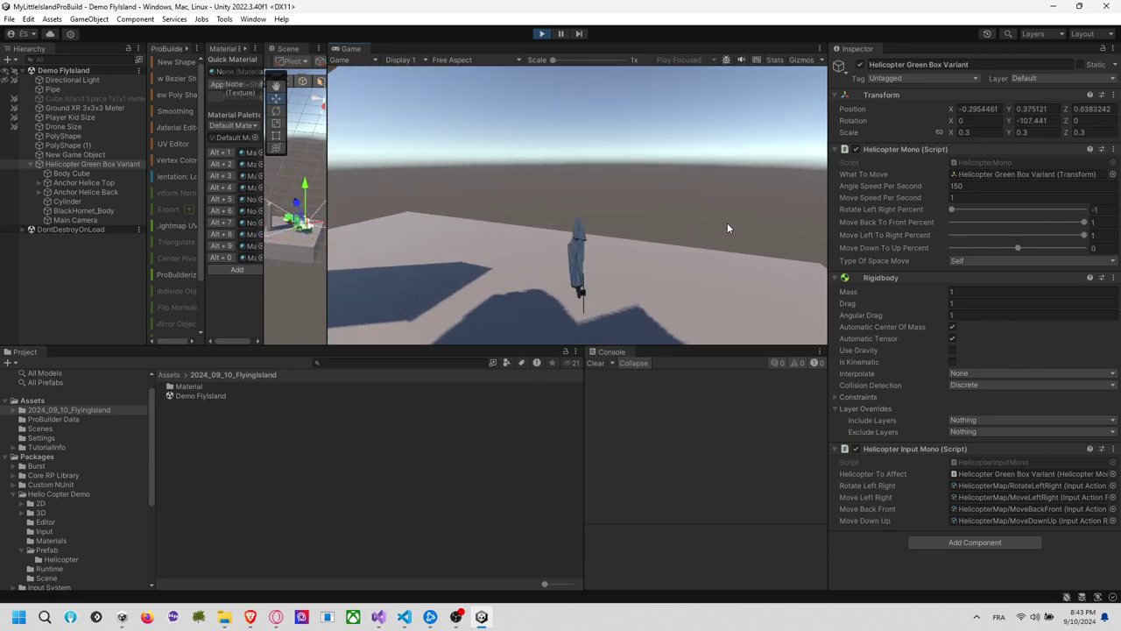
key(d)
key(Up)
key(s)
key(Down)
key(Right)
key(w)
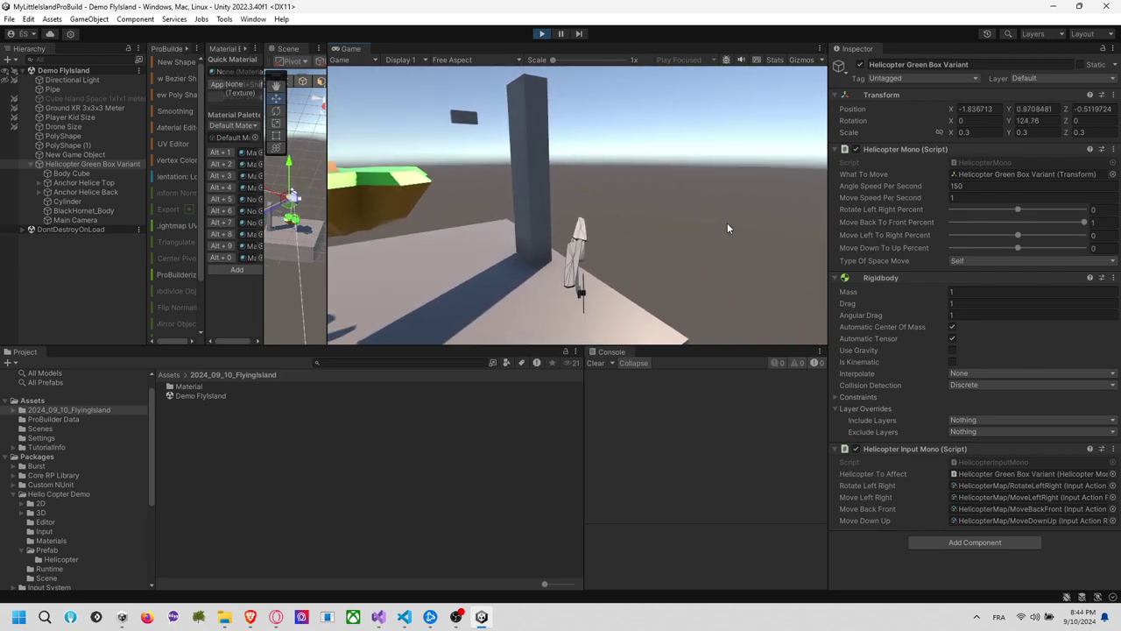
key(Left)
key(d)
key(Left)
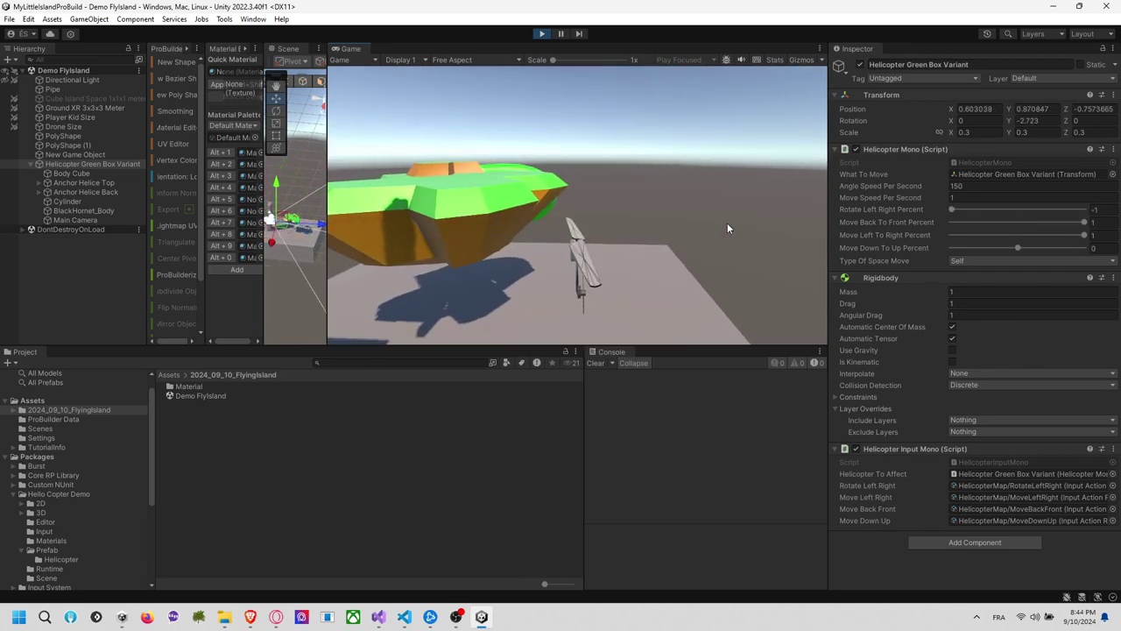
key(Down)
key(s)
key(q)
key(w)
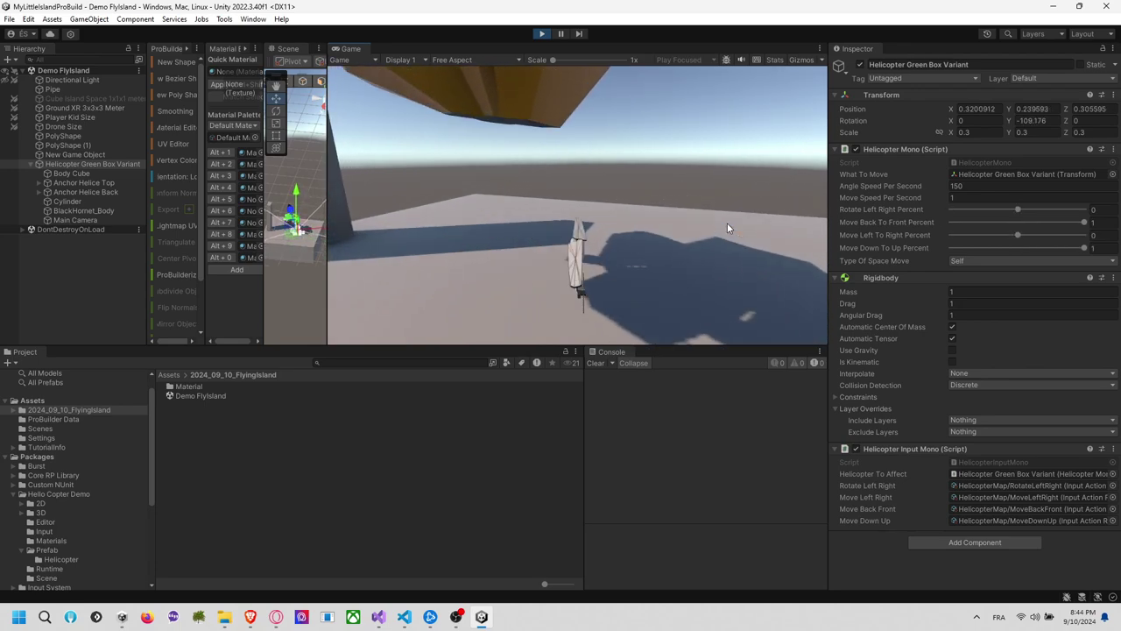
key(Up)
key(d)
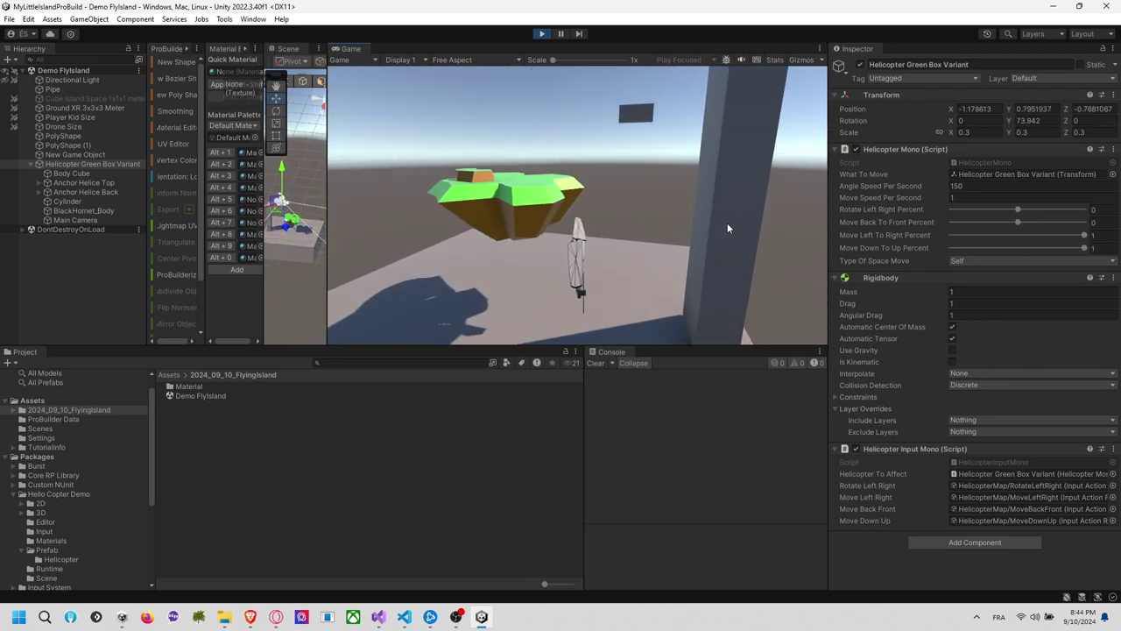
key(w)
key(q)
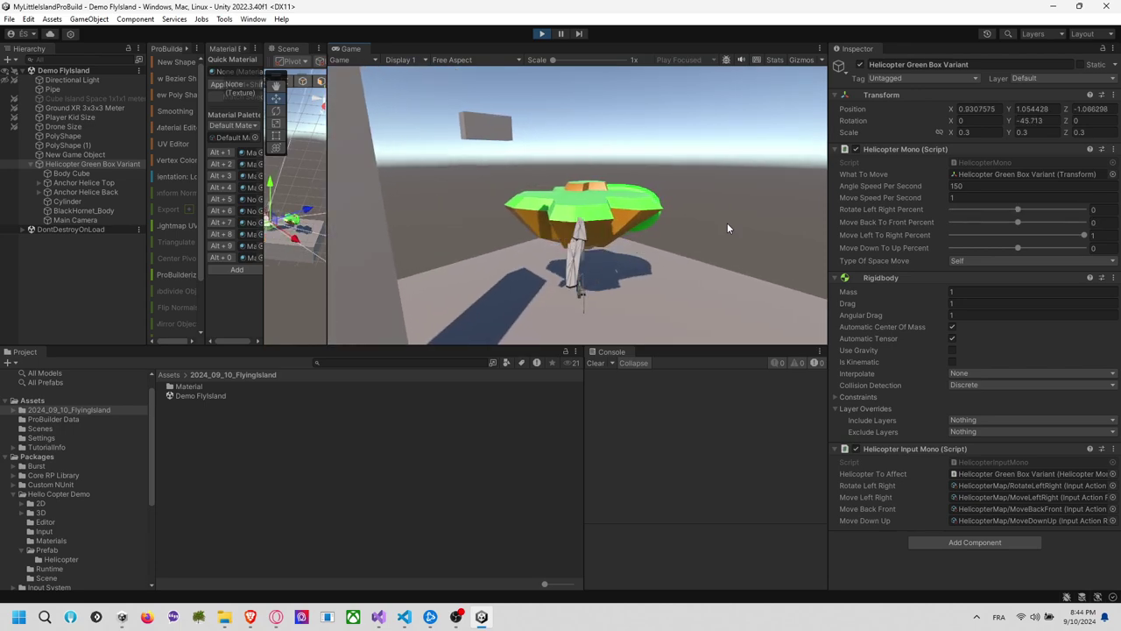
click(540, 35)
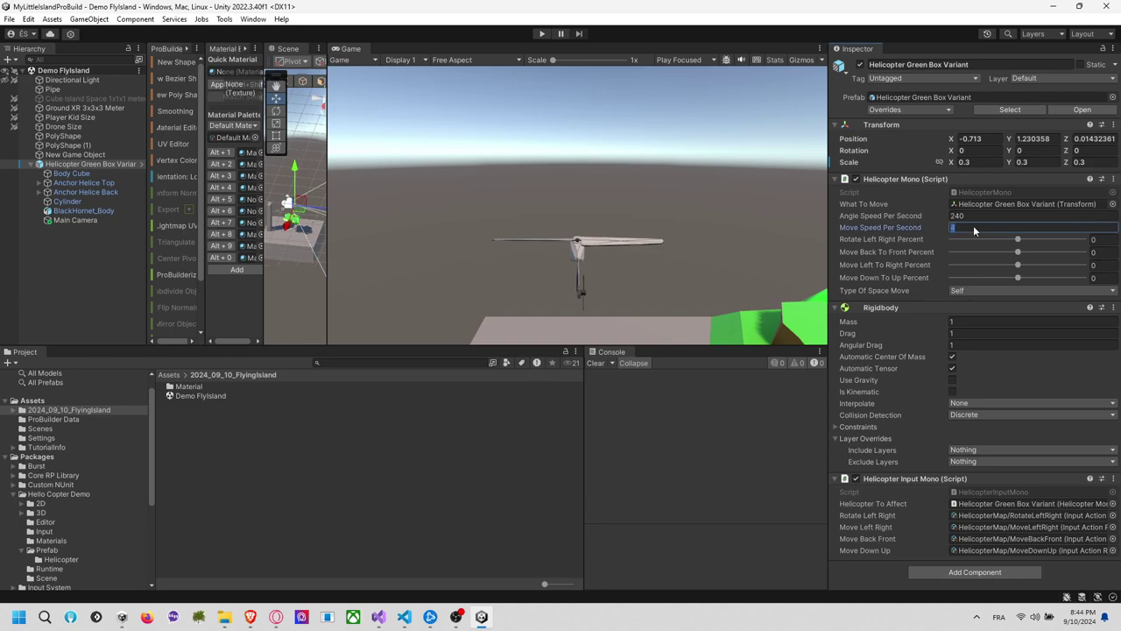
Set the helicopter's Move Speed Per Second to 1 and Angle Speed Per Second to 150 in edit mode
click(978, 216)
text(150)
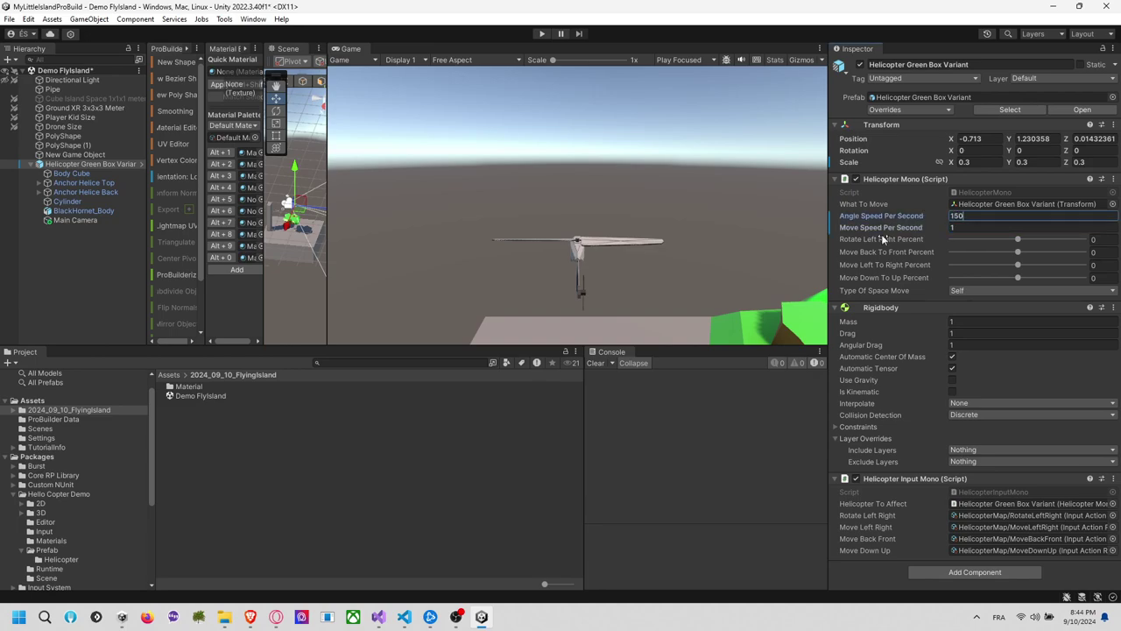
click(421, 263)
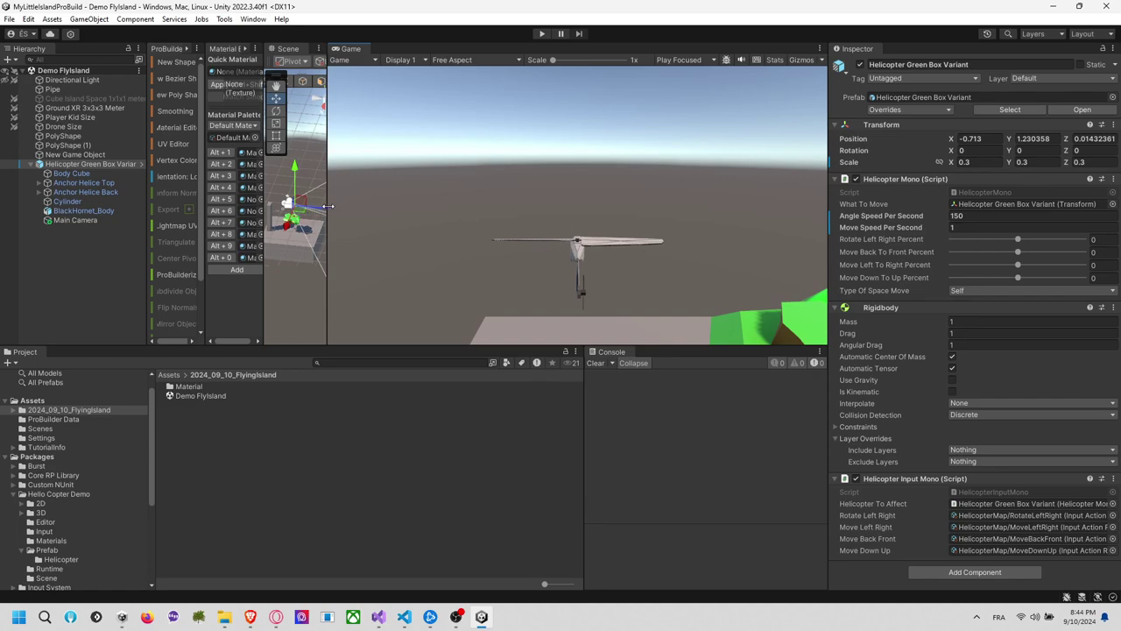
Widen the Scene view again and bring the helicopter into close view
drag(328, 206, 601, 206)
scroll(463, 230, up, 5)
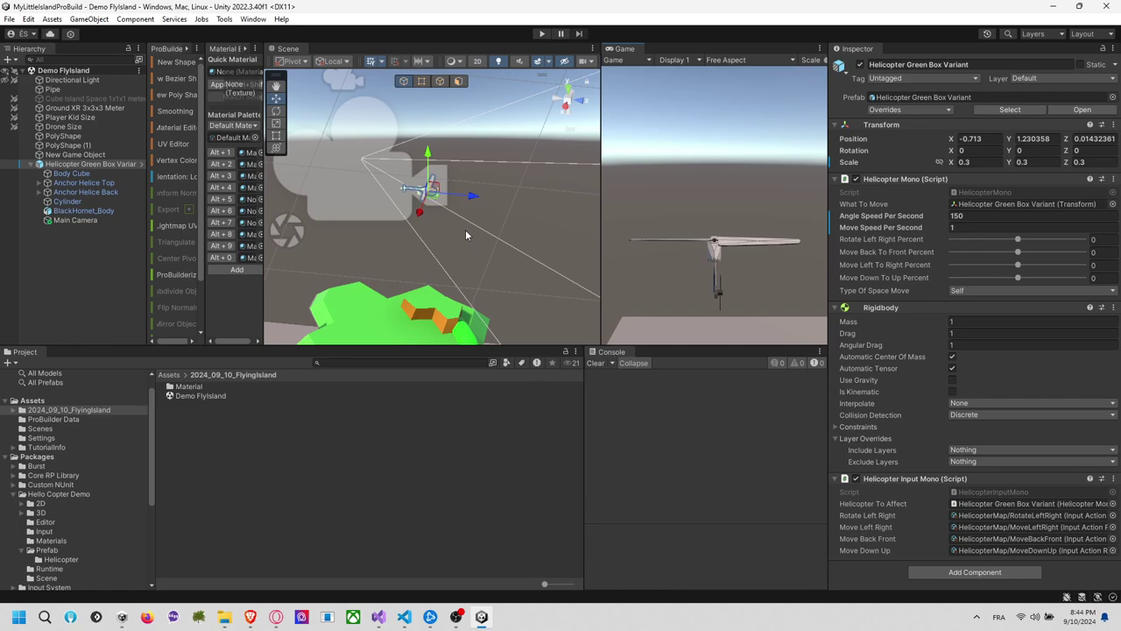
scroll(459, 226, up, 5)
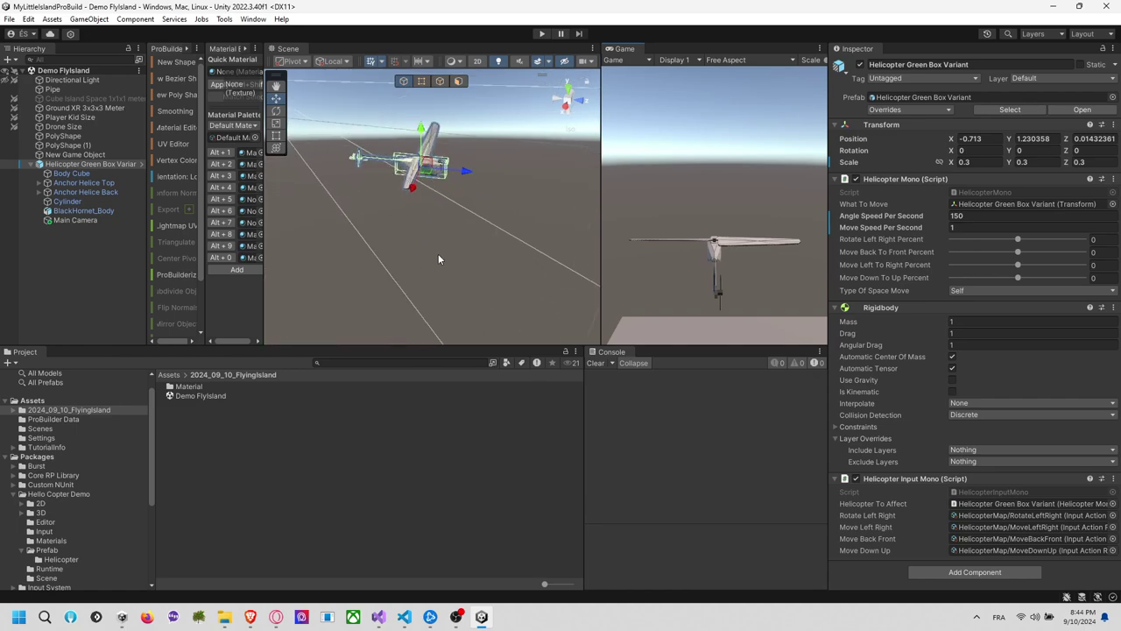
scroll(447, 256, up, 4)
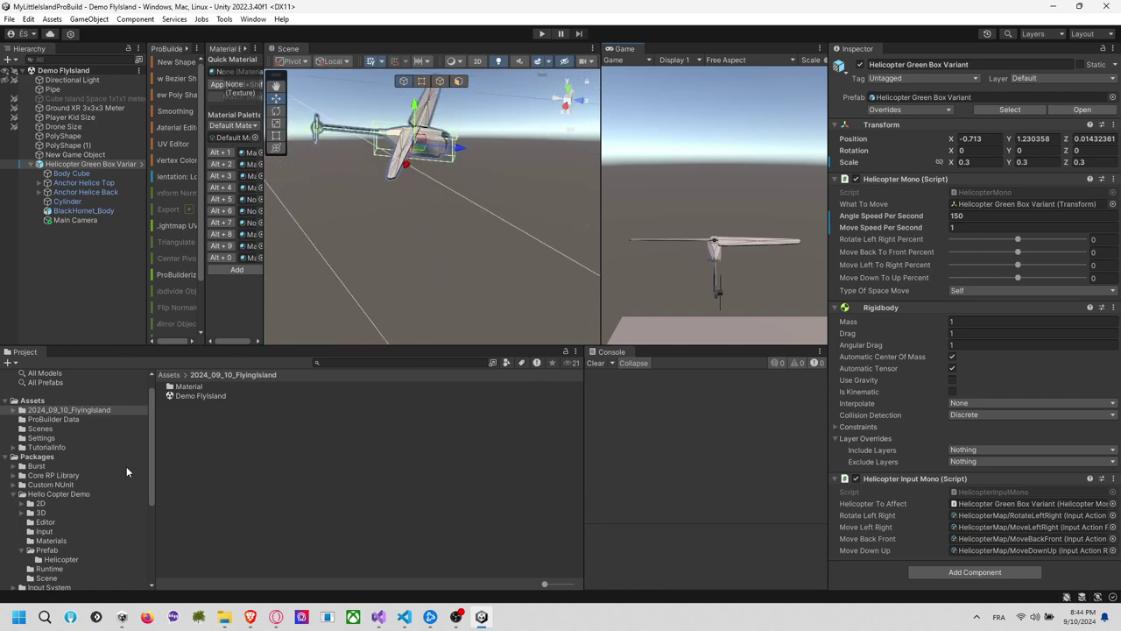
Browse the Hello Copter Demo package to its 2D/Hornet folder and select the BlackHornetUV texture
scroll(88, 475, down, 5)
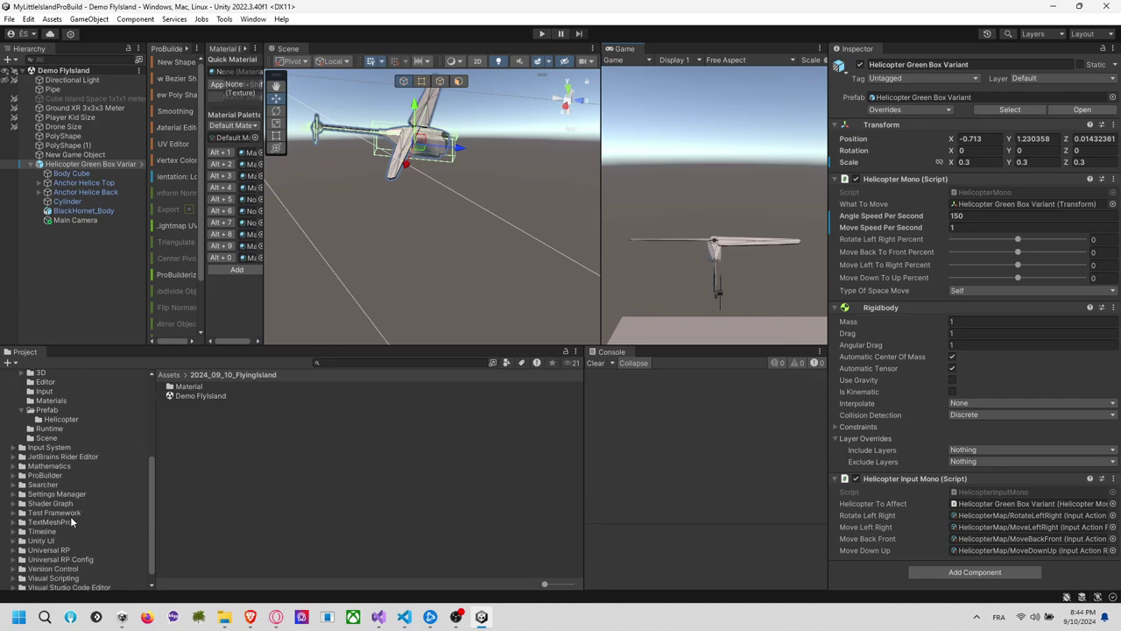
scroll(77, 535, down, 1)
scroll(78, 461, up, 4)
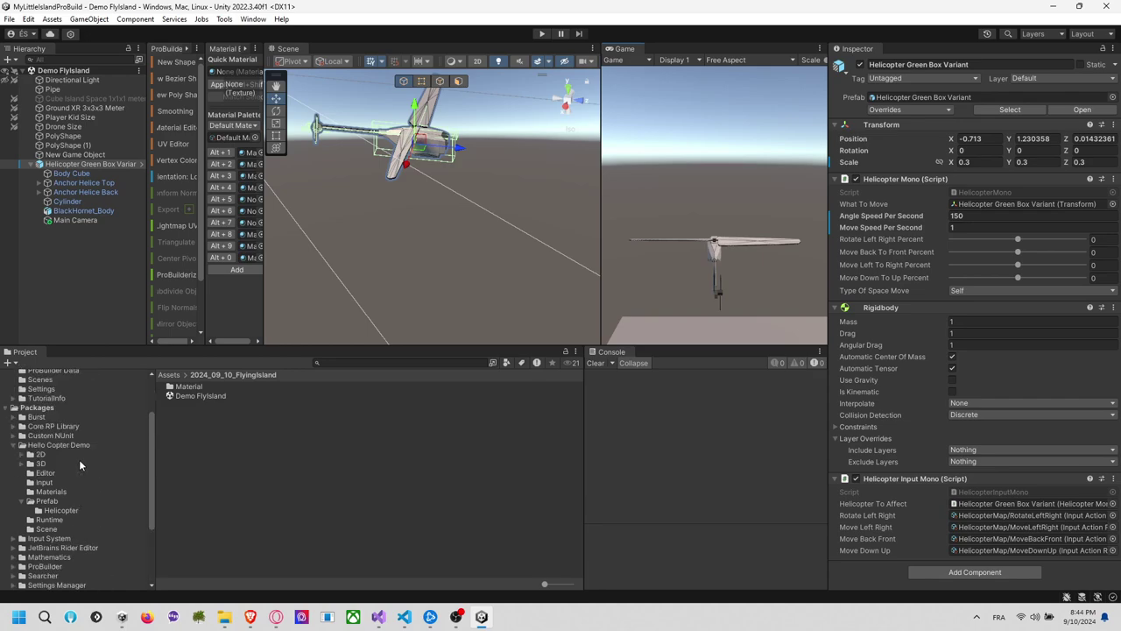
click(76, 448)
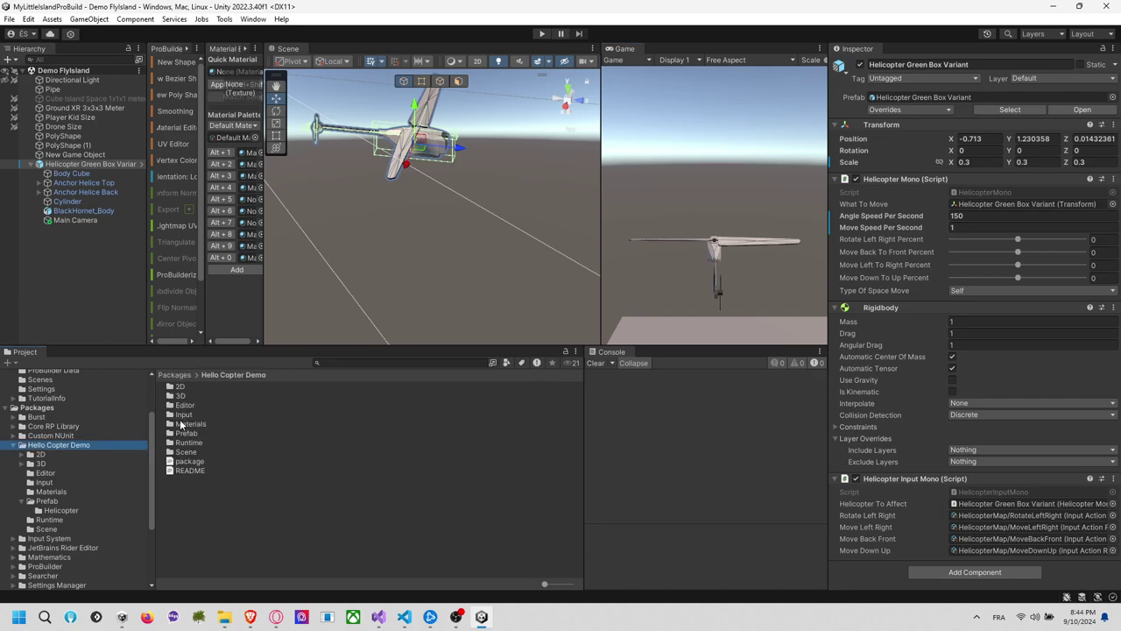
double_click(191, 387)
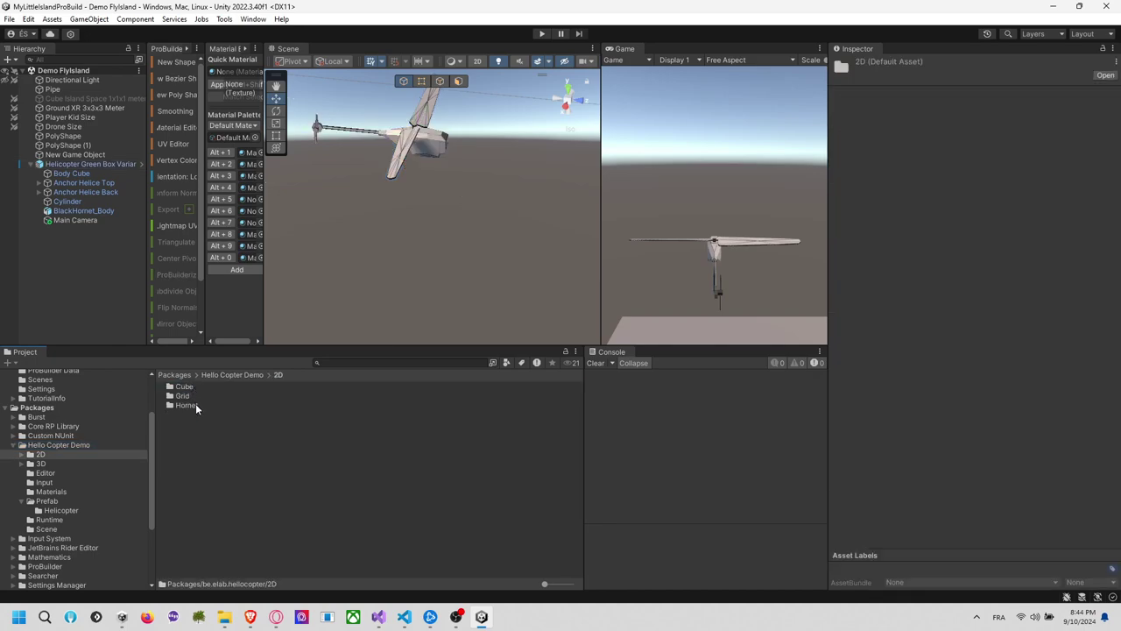
double_click(195, 403)
click(209, 390)
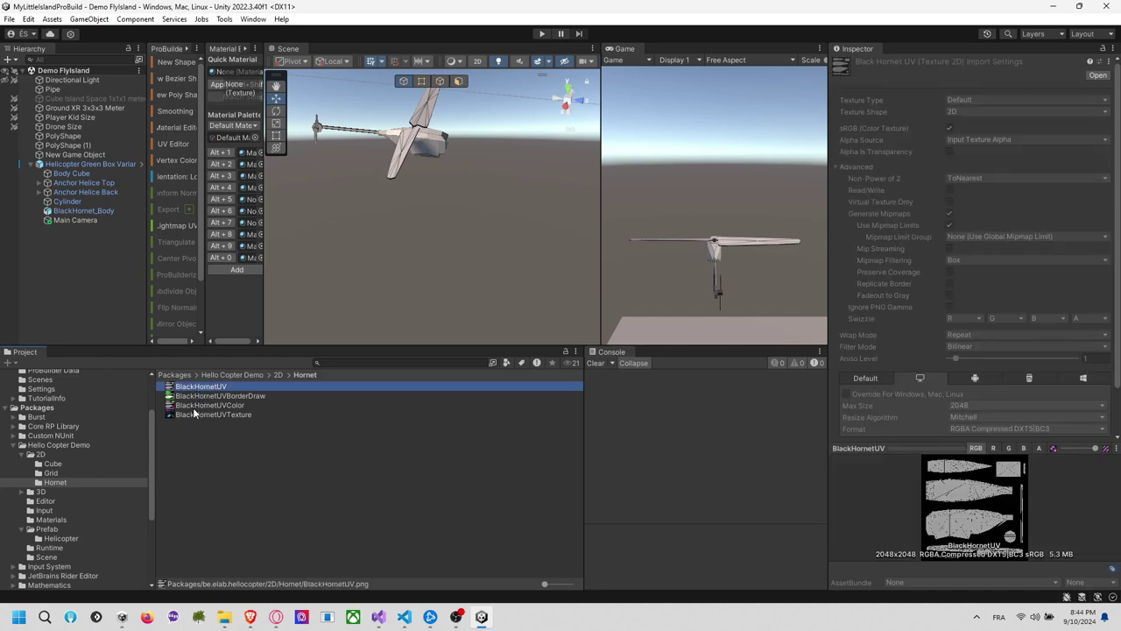
Copy the BlackHornetUV texture from the package into the 2024_09_10_FlyingIsland assets folder and select the copy
key(ctrl+v)
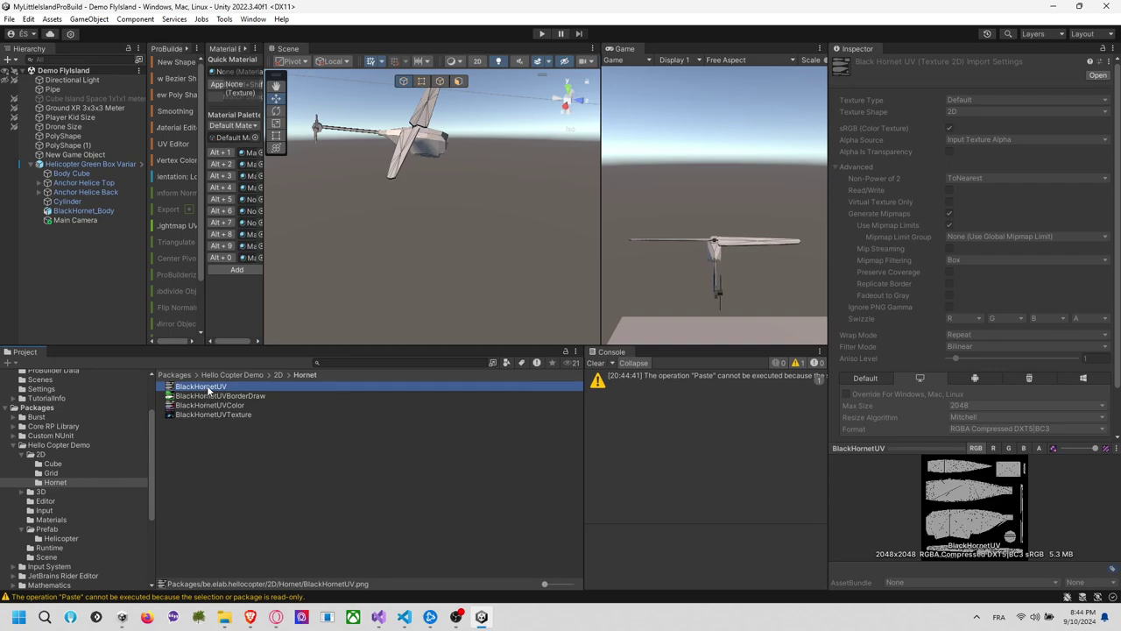
scroll(70, 385, up, 3)
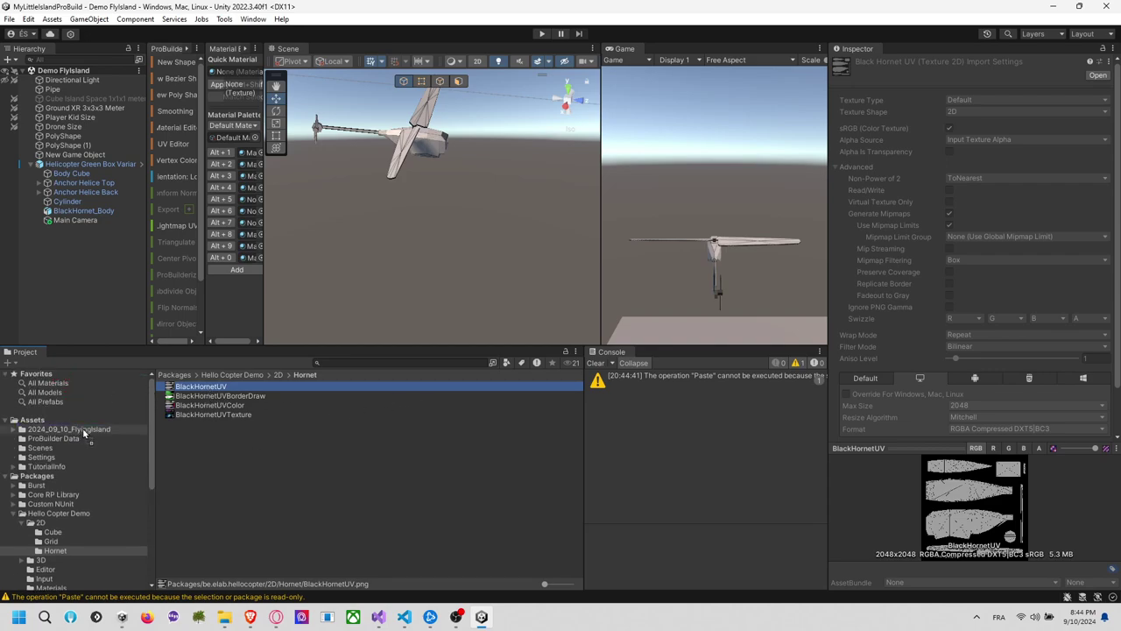
click(70, 430)
click(194, 396)
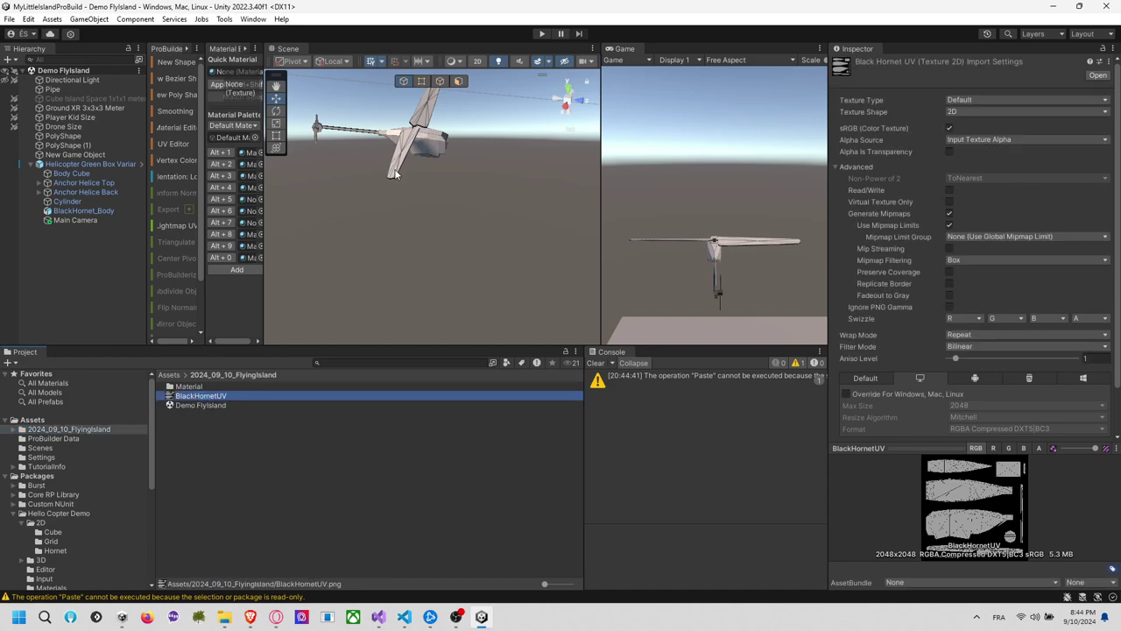
Open the copied BlackHornetUV.png in Krita
middle_drag(436, 216, 453, 276)
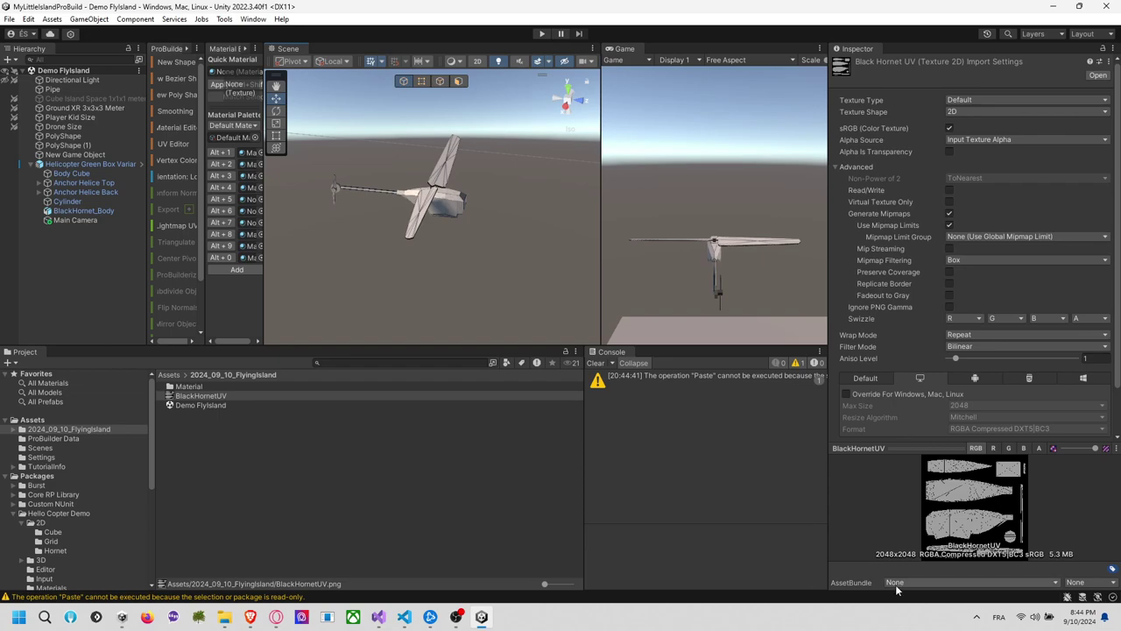
click(977, 615)
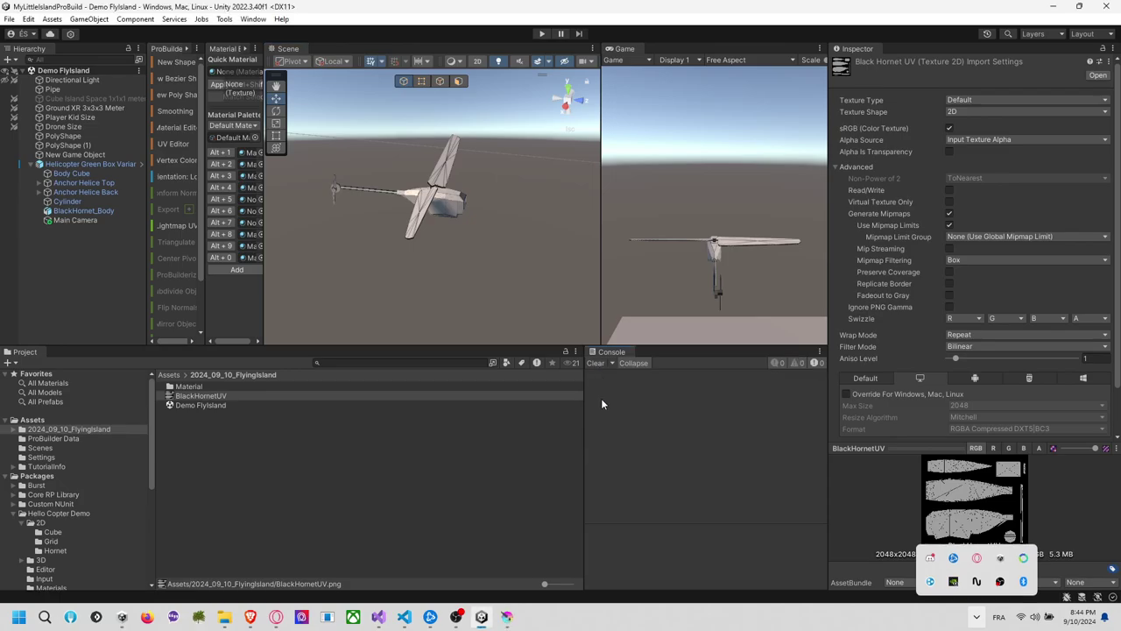
click(506, 615)
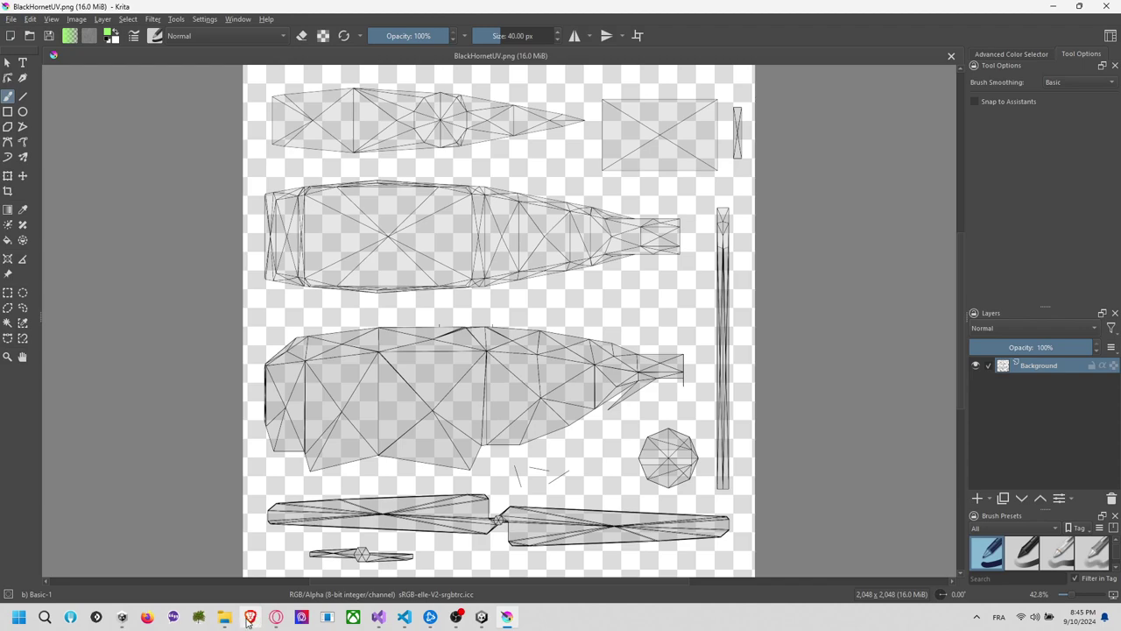
Switch to the browser and copy the colourful portal artwork from the Workshop-Day GitHub issue
click(277, 616)
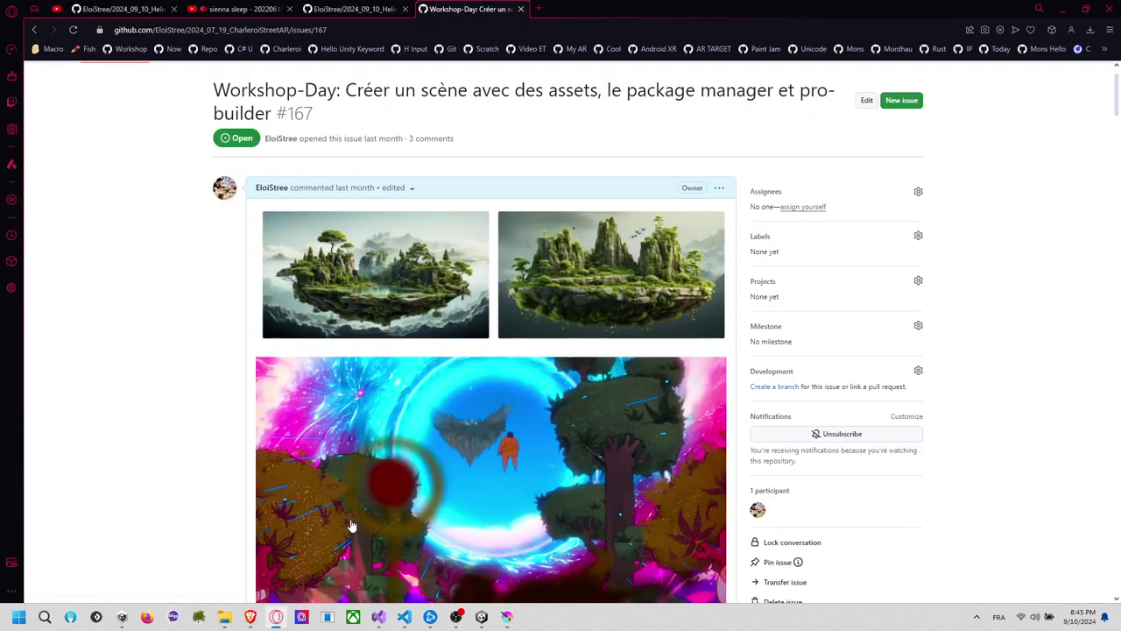
scroll(566, 466, up, 1)
scroll(566, 466, down, 2)
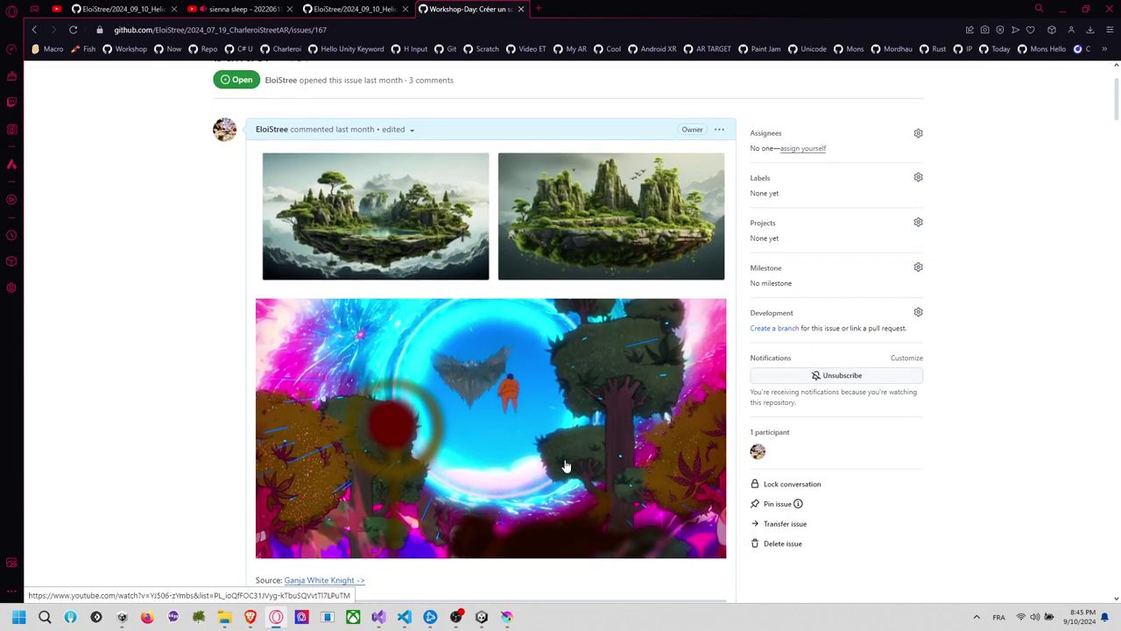
right_click(589, 448)
key(Escape)
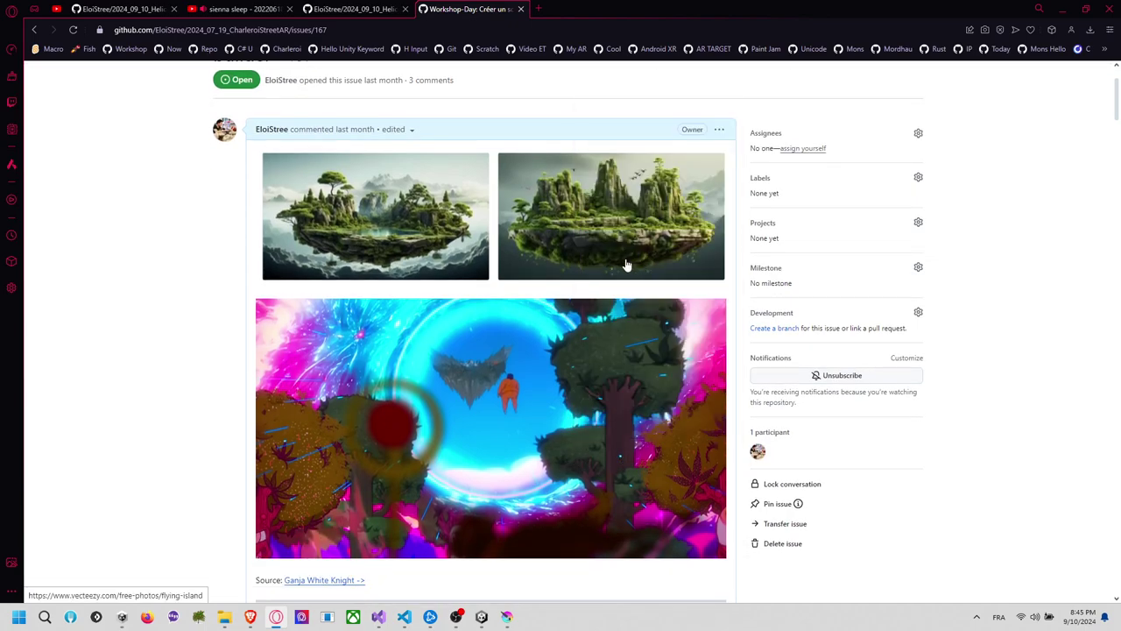
Return to Krita and try to paste the copied artwork into BlackHornetUV.png using the download from the remote source
key(alt+Tab)
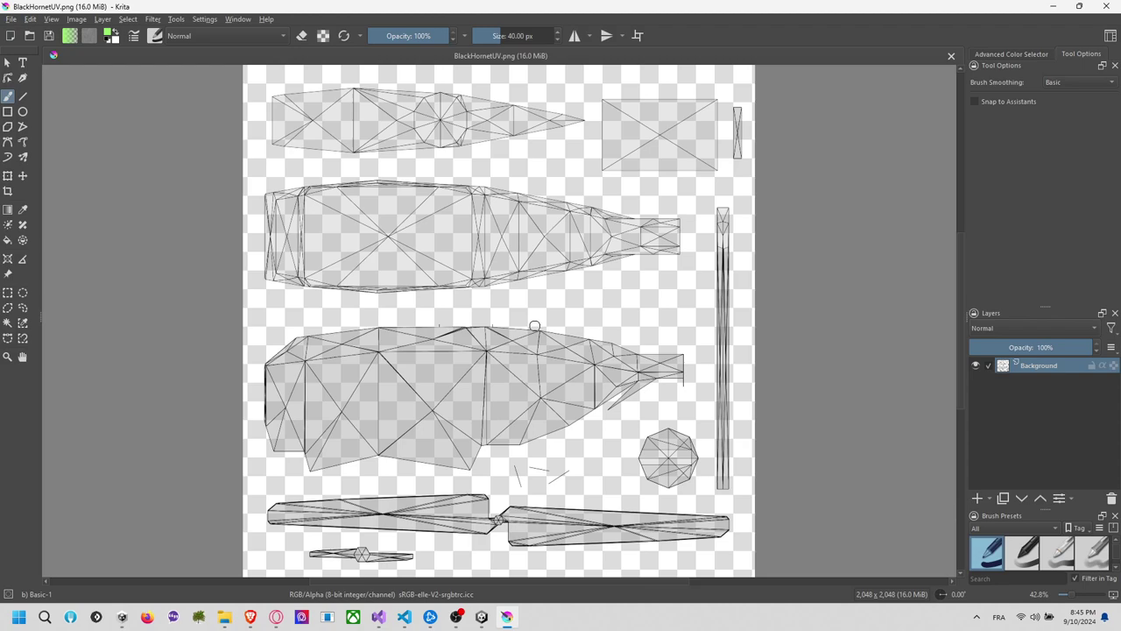
key(ctrl+v)
click(540, 256)
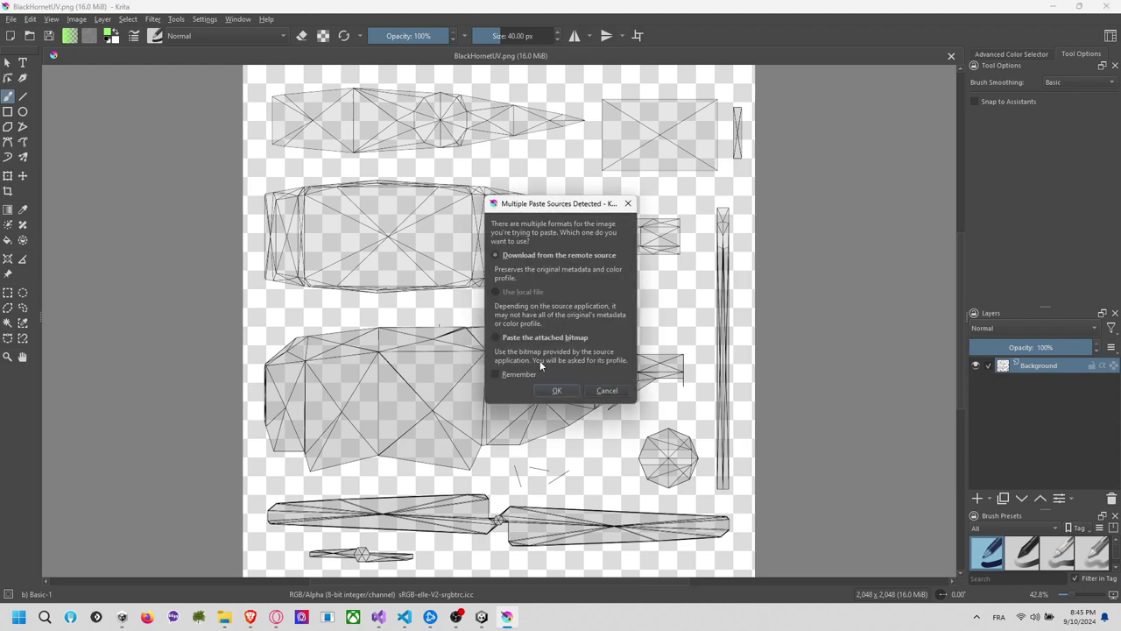
click(557, 390)
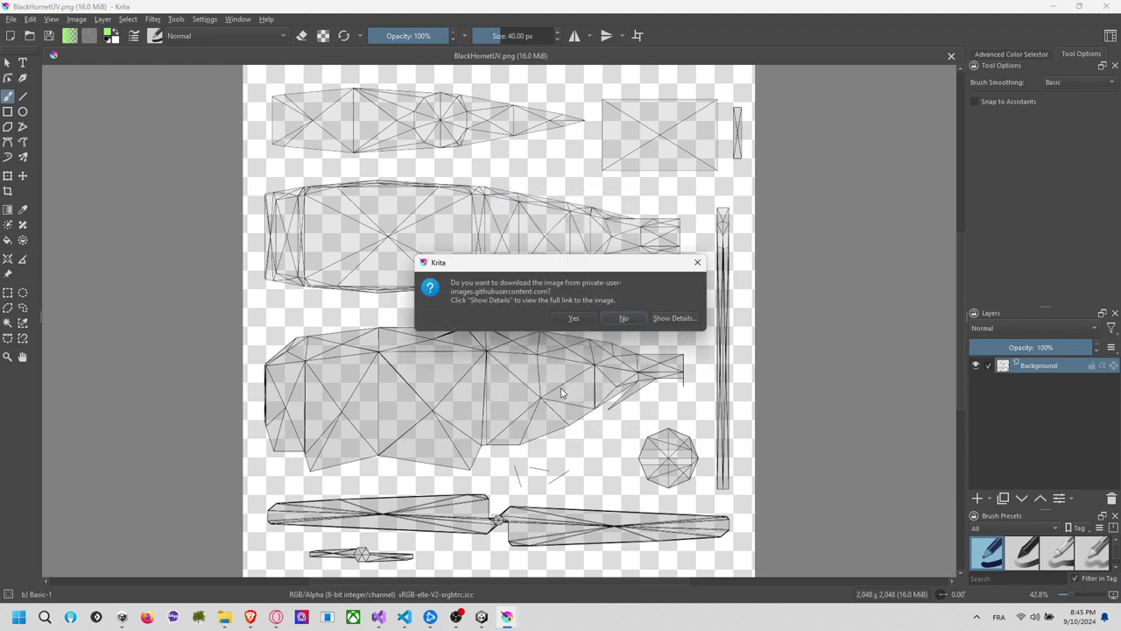
click(604, 317)
key(ctrl+v)
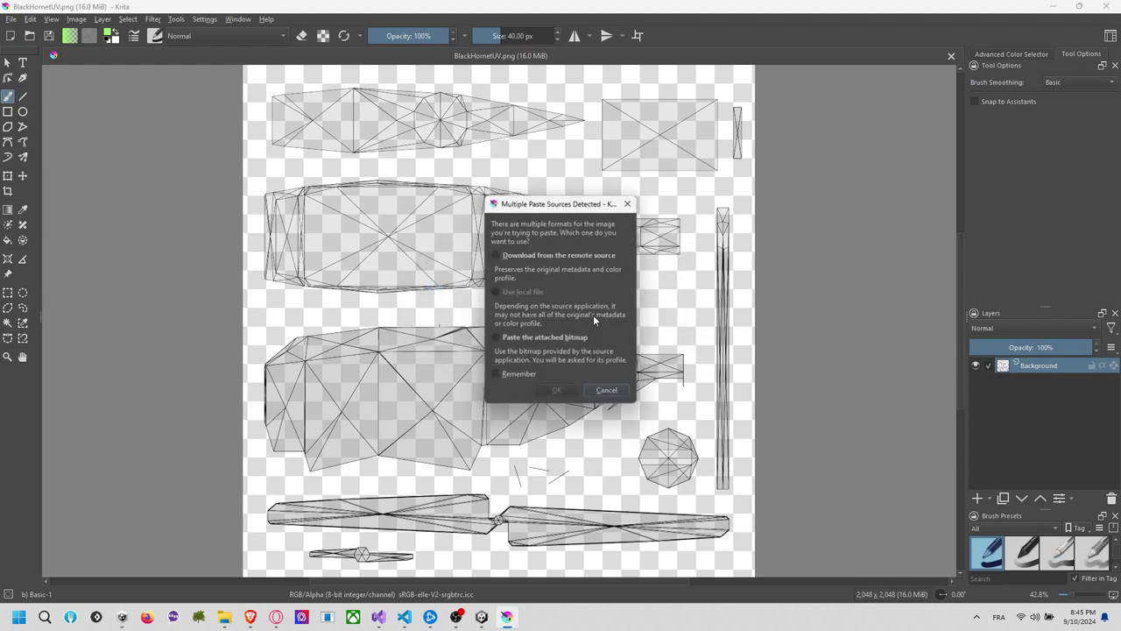
click(527, 254)
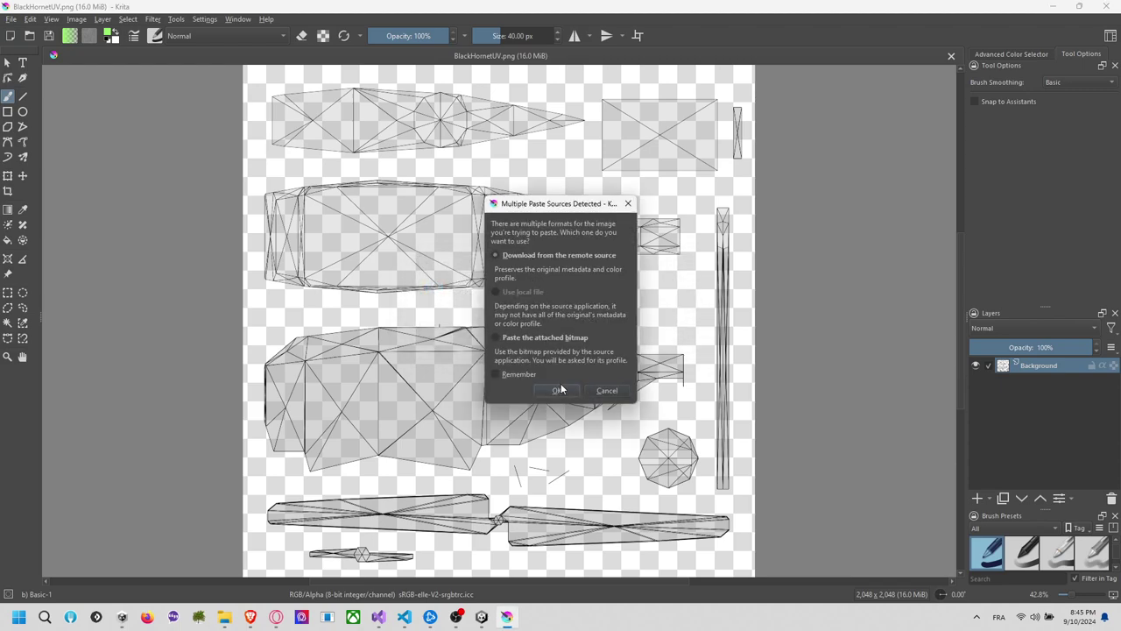
click(560, 389)
click(579, 318)
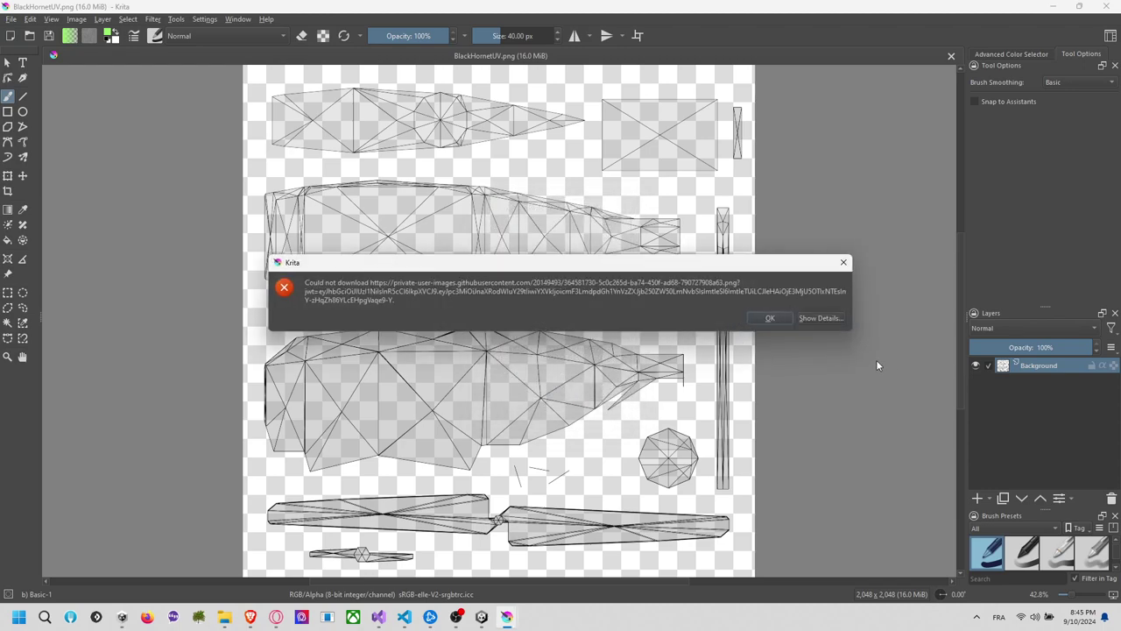
click(815, 318)
click(844, 263)
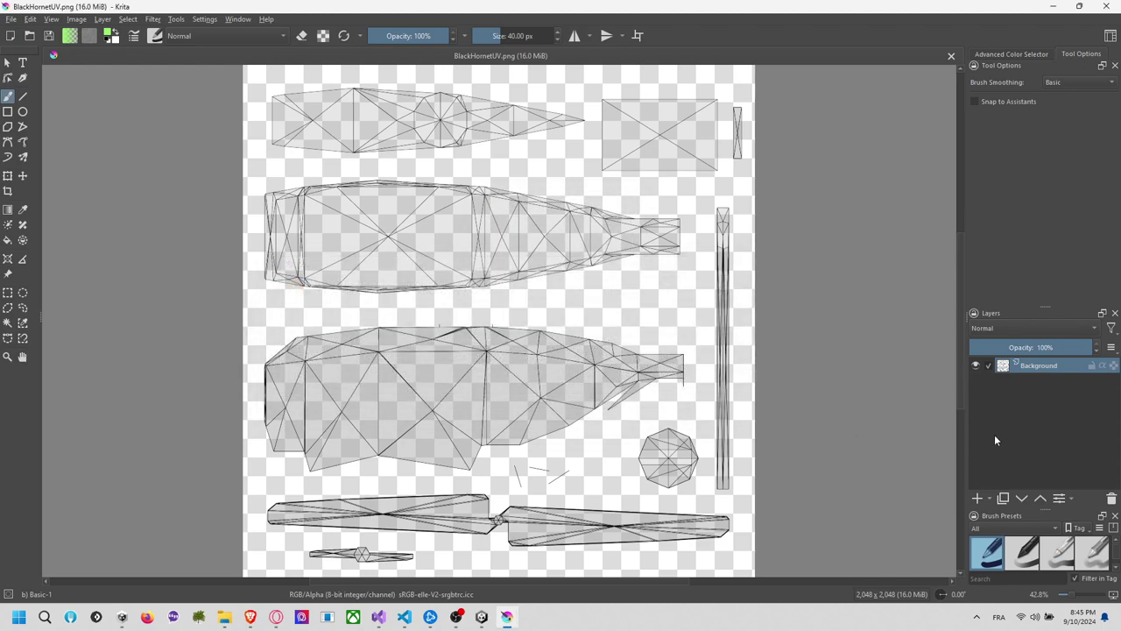
Add a paint layer above the Background, and capture a screenshot of the portal artwork from the enlarged GitHub issue page in the browser
click(981, 503)
key(alt+Tab)
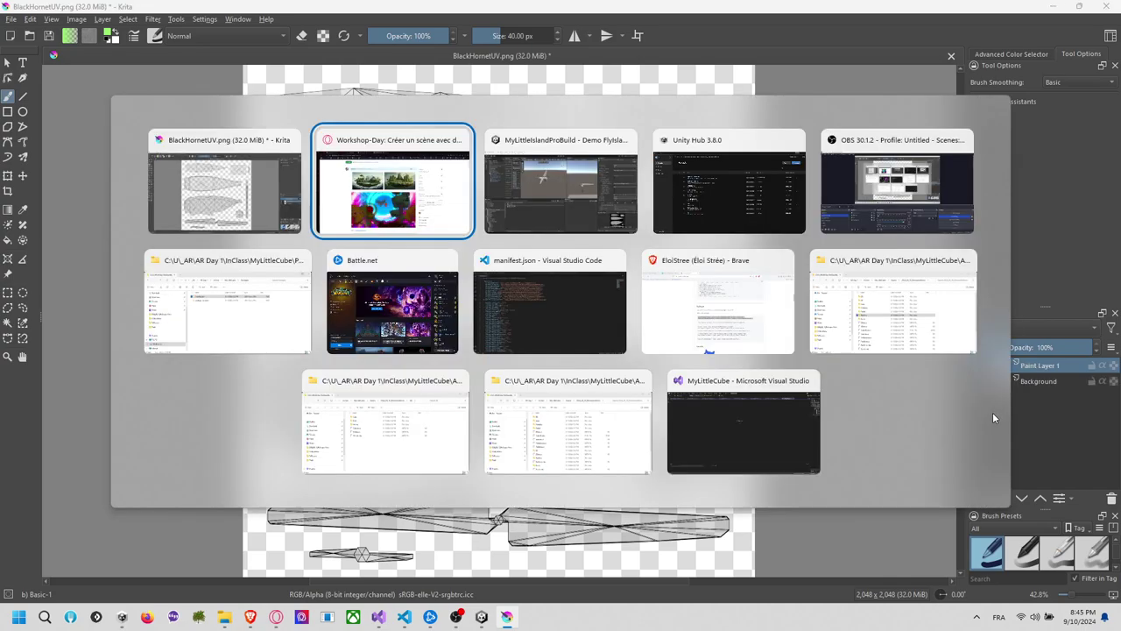
scroll(711, 468, up, 1)
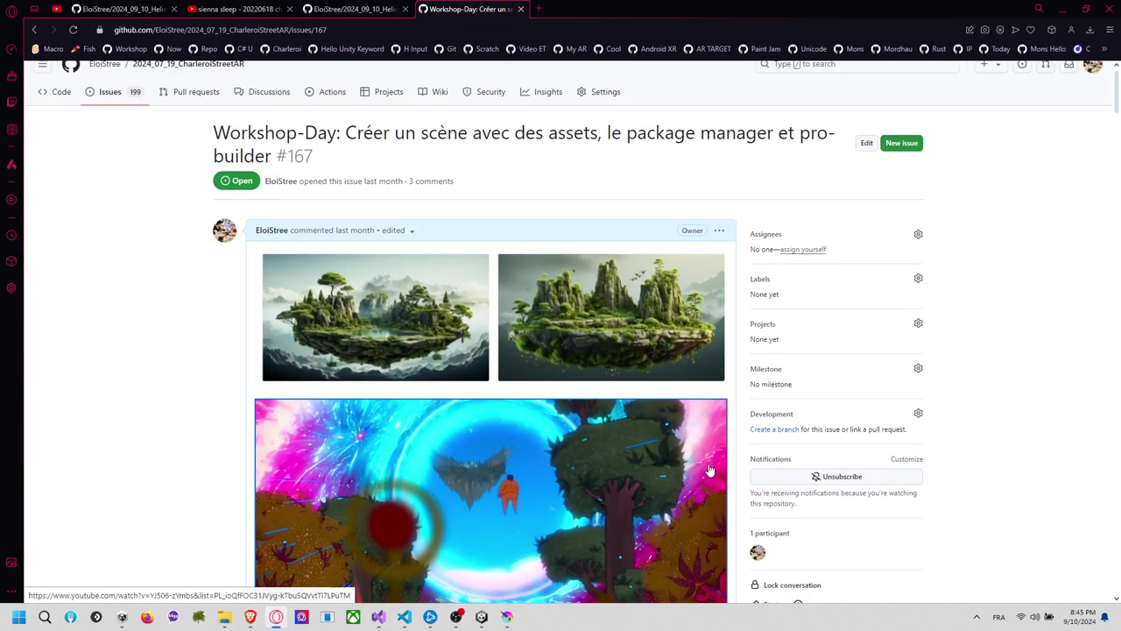
scroll(712, 466, down, 1)
ctrl+scroll(714, 470, up, 2)
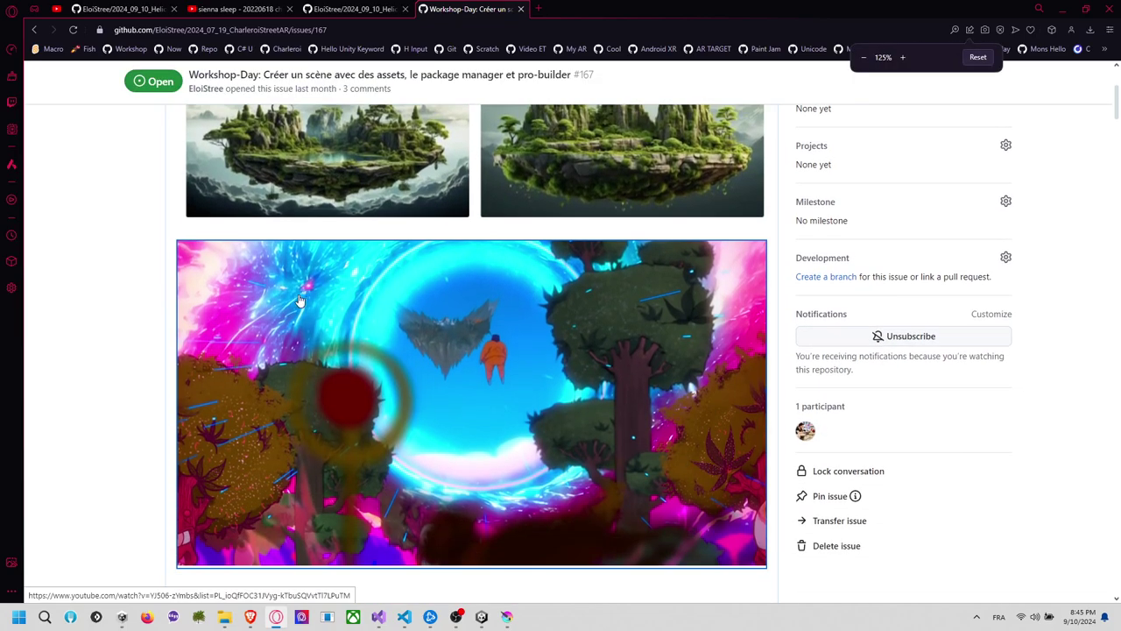
key(super+shift+s)
drag(180, 246, 759, 433)
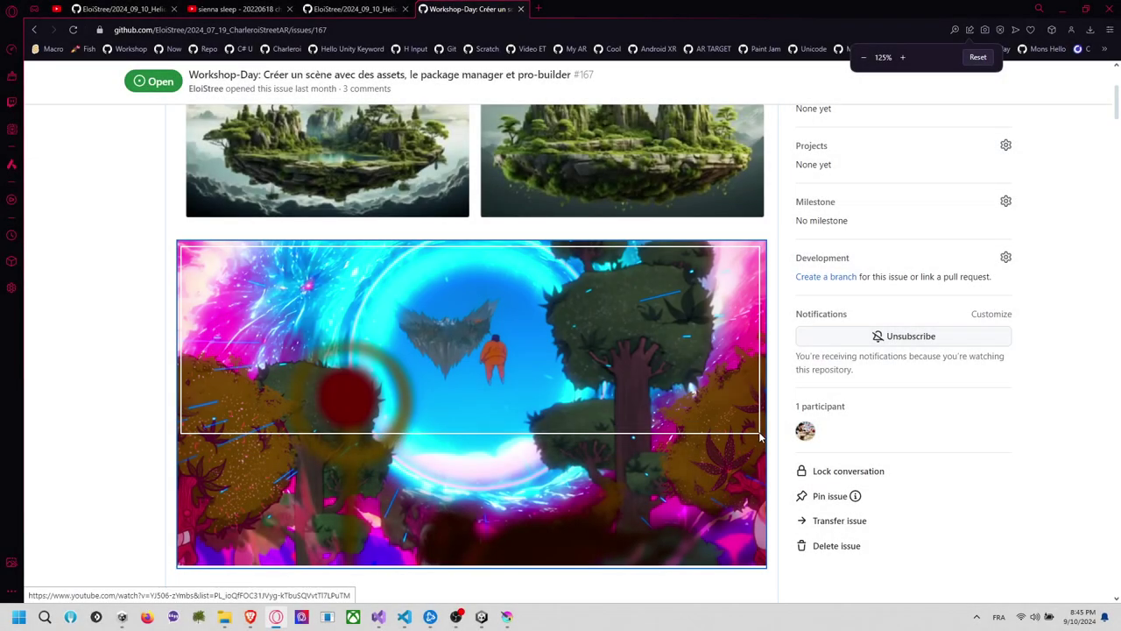
Paste the captured artwork into BlackHornetUV.png in Krita, interpreting its colours As Web (sRGB)
key(alt+Tab)
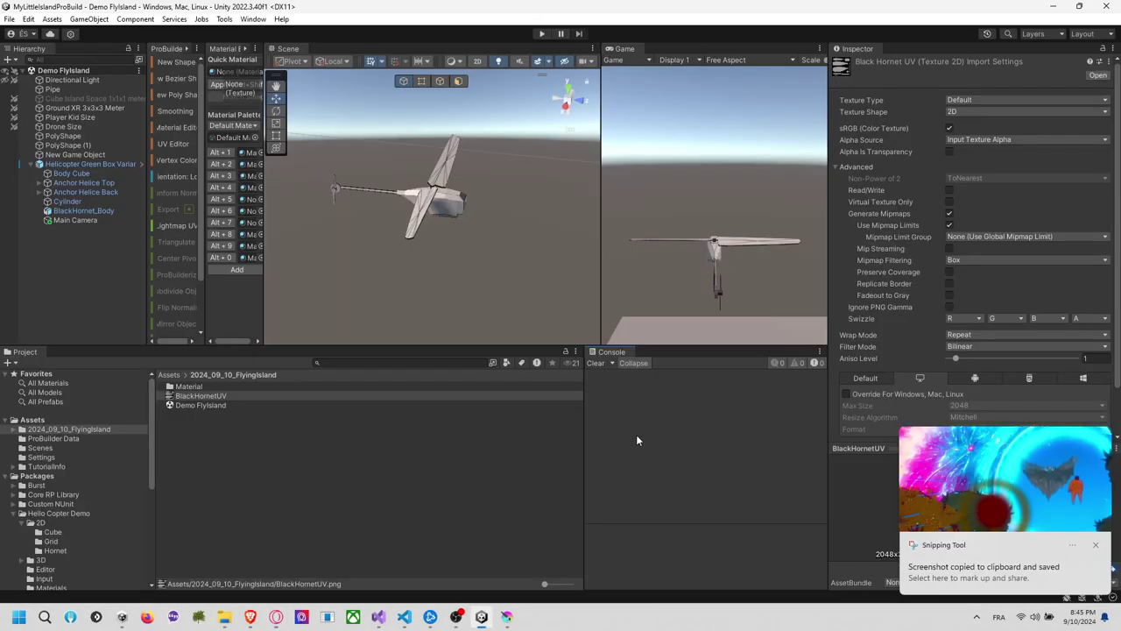
key(alt+Tab)
key(ctrl+v)
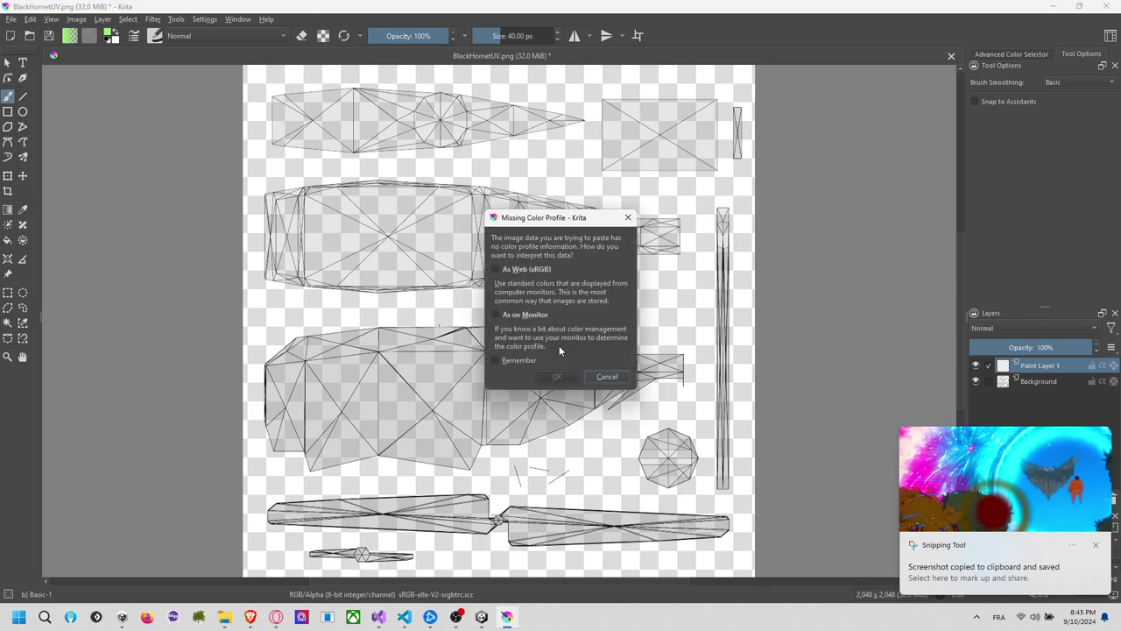
click(548, 270)
click(566, 379)
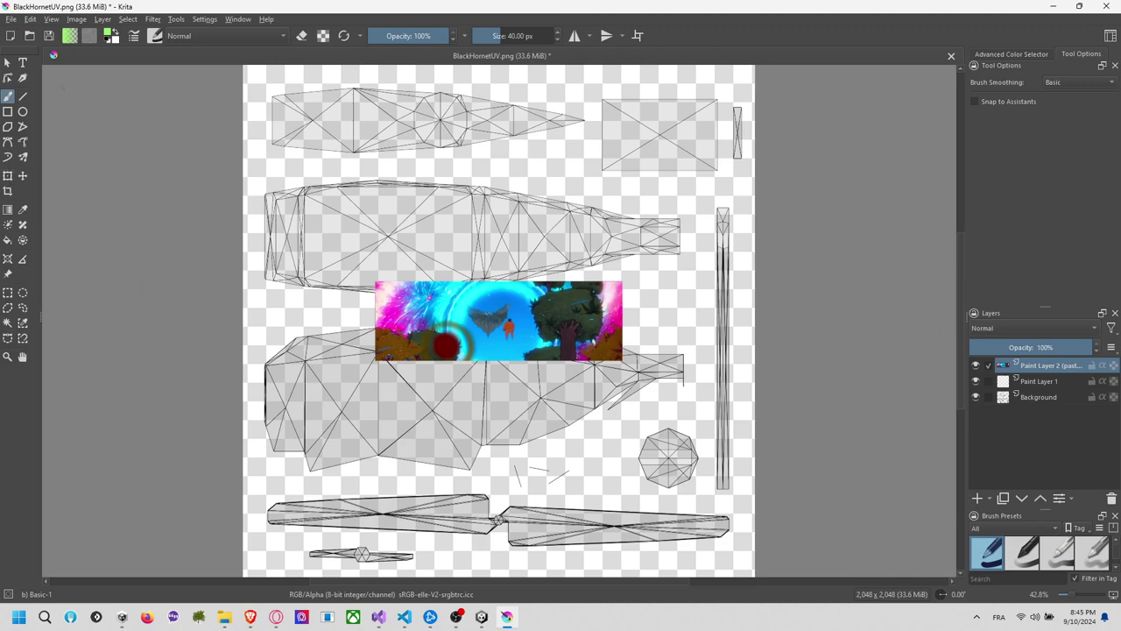
Select the empty area outside the UV shapes on the Background layer with the Contiguous Selection tool
click(8, 322)
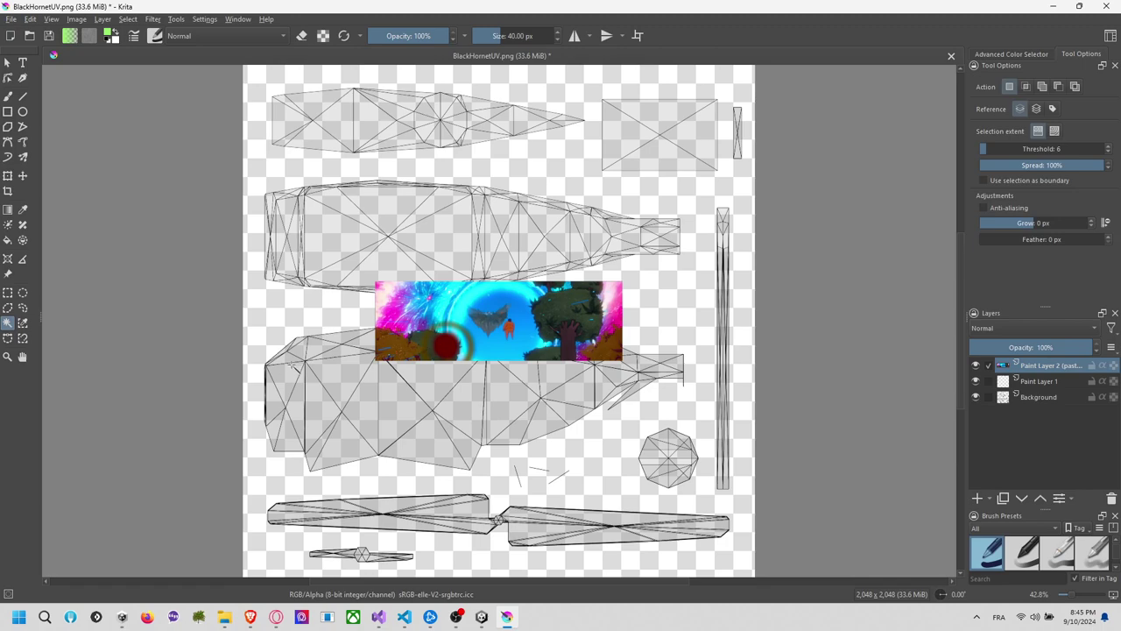
click(280, 331)
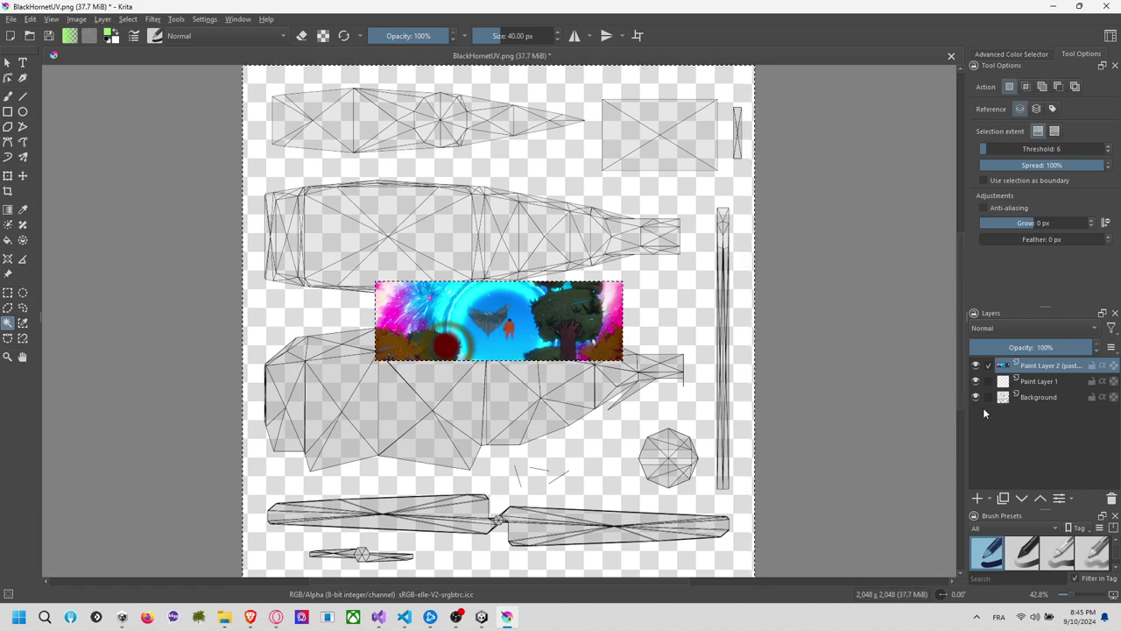
click(1026, 396)
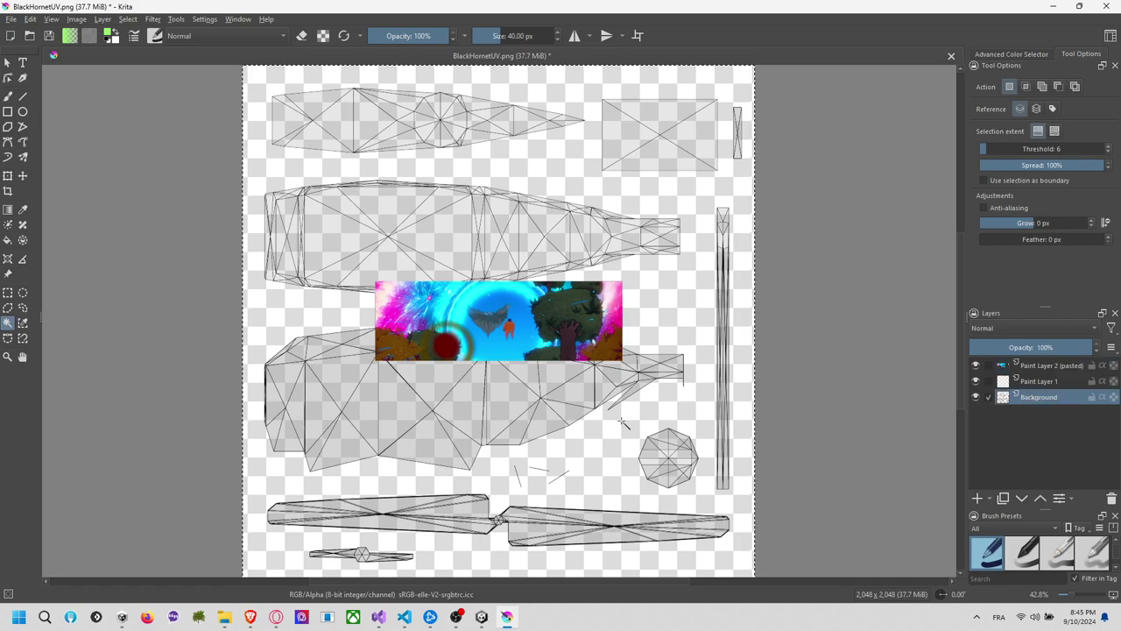
click(291, 385)
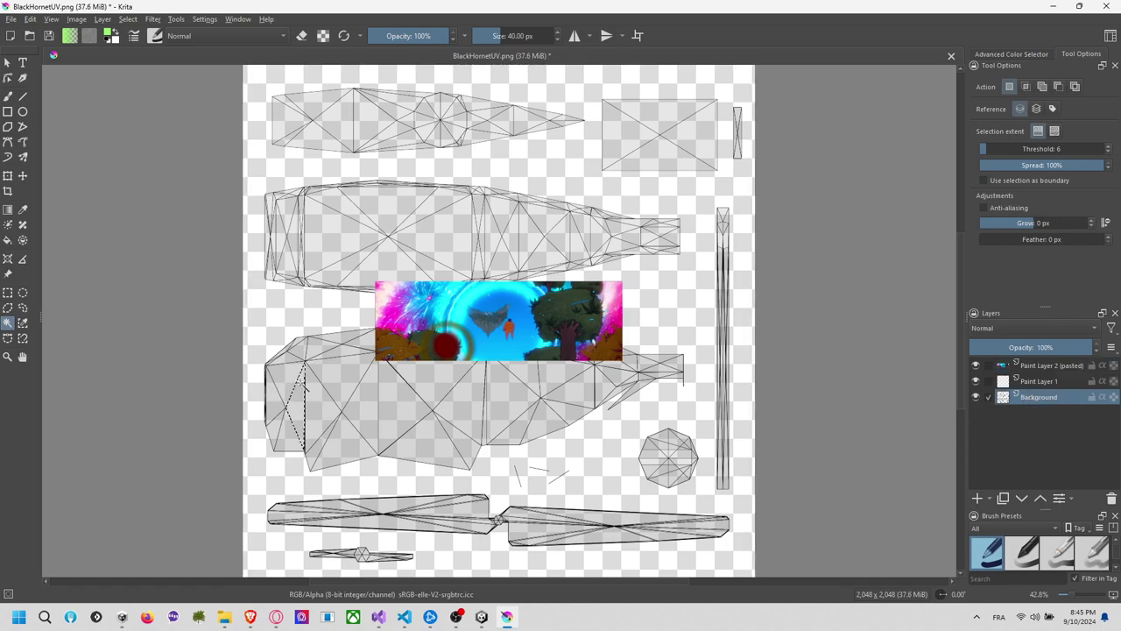
click(275, 323)
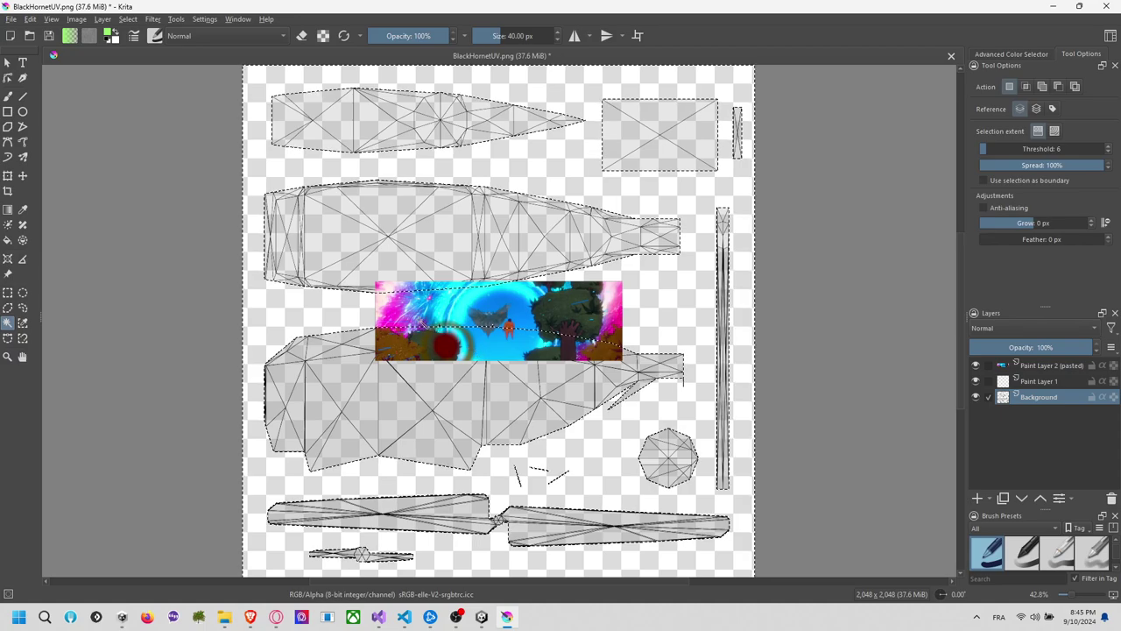
Invert the selection and subtract the other UV shapes with rectangular selections, keeping only the large side fuselage shape selected
click(8, 292)
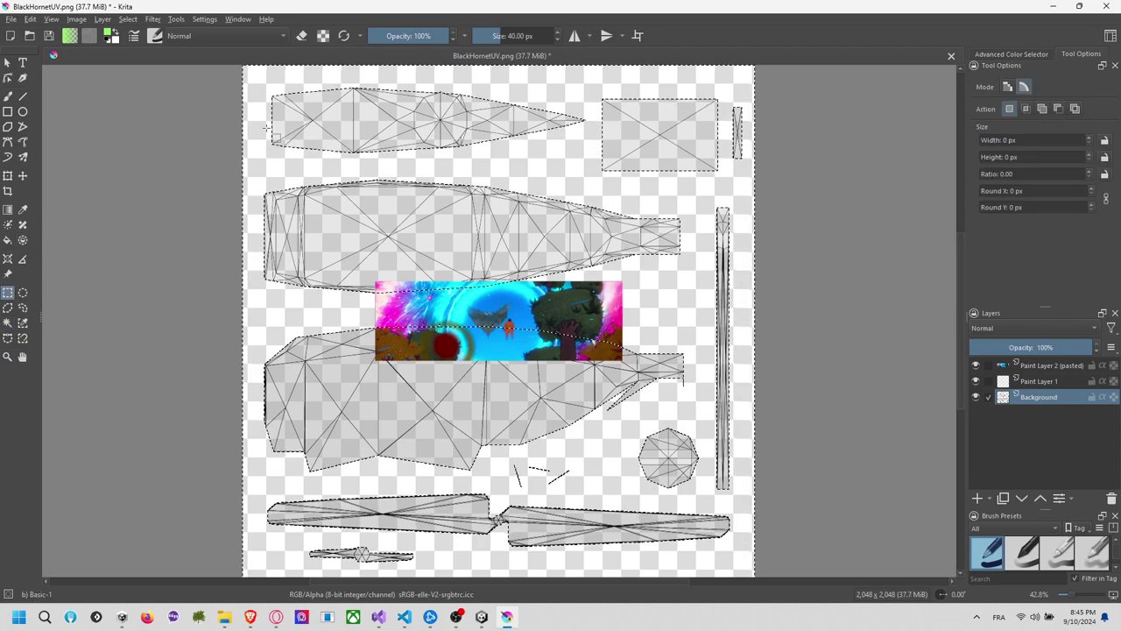
alt+drag(249, 161, 249, 174)
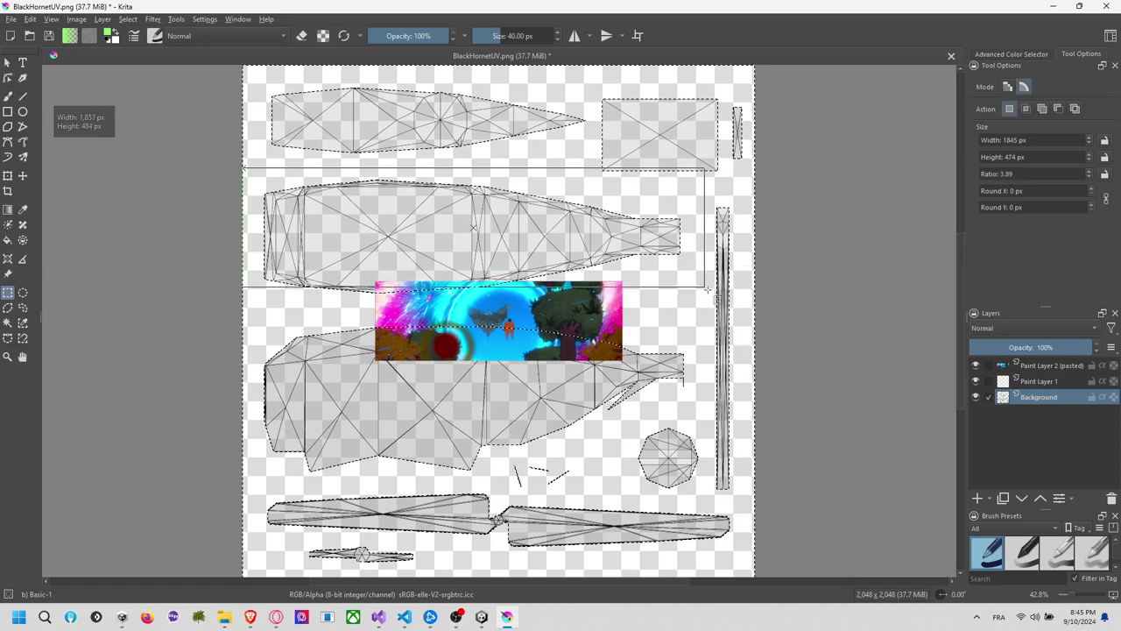
drag(694, 187, 750, 354)
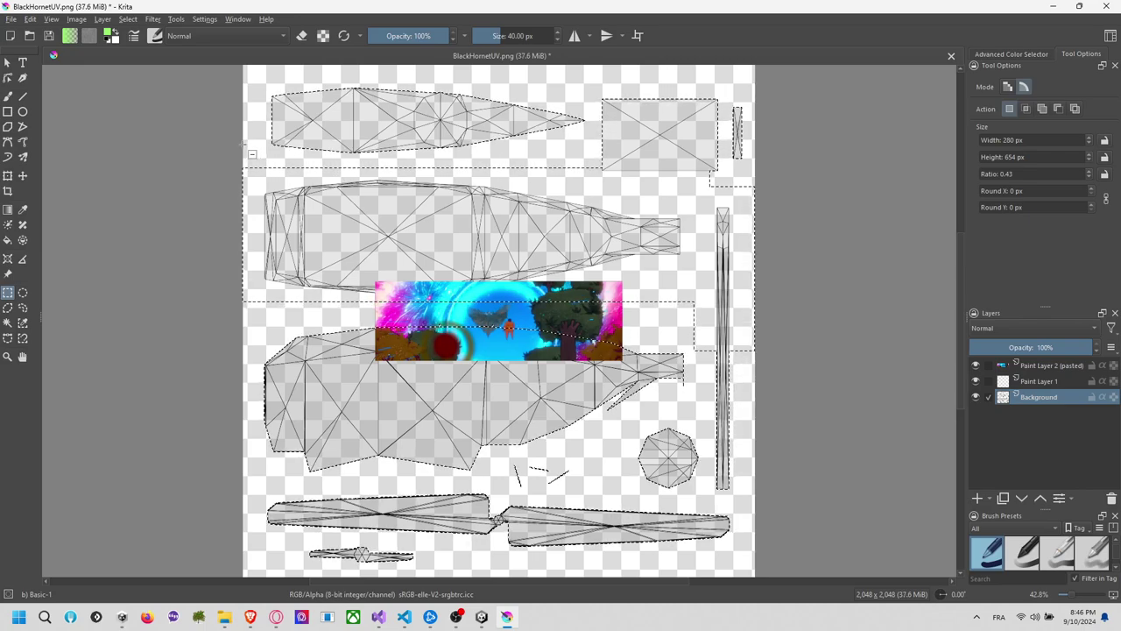
alt+drag(244, 144, 738, 339)
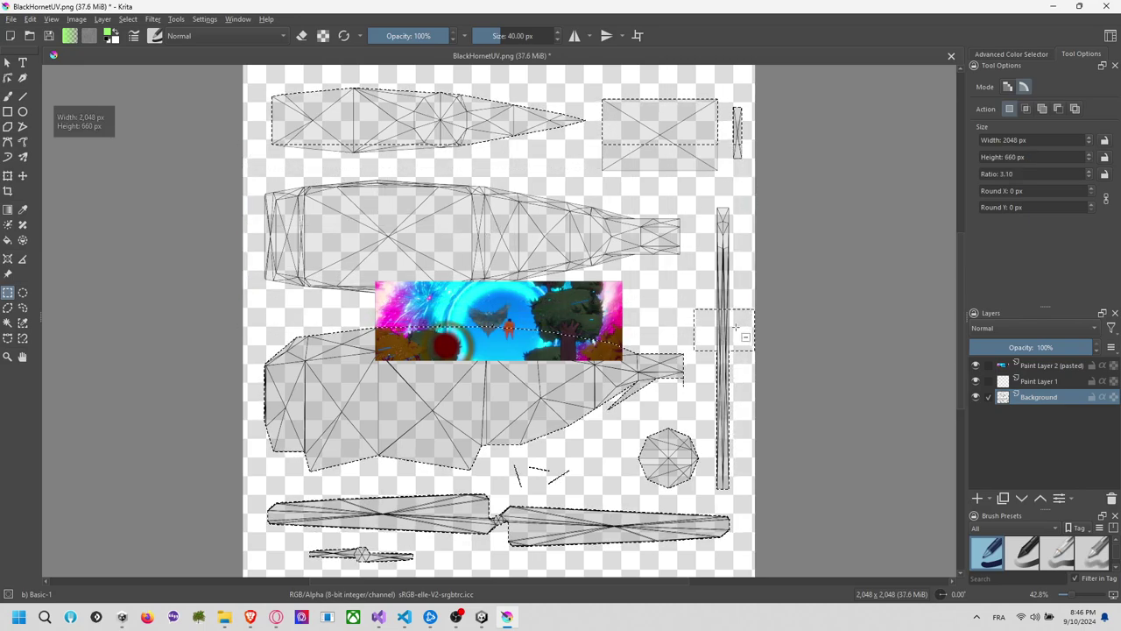
alt+drag(243, 490, 811, 491)
scroll(801, 384, up, 3)
scroll(797, 390, down, 3)
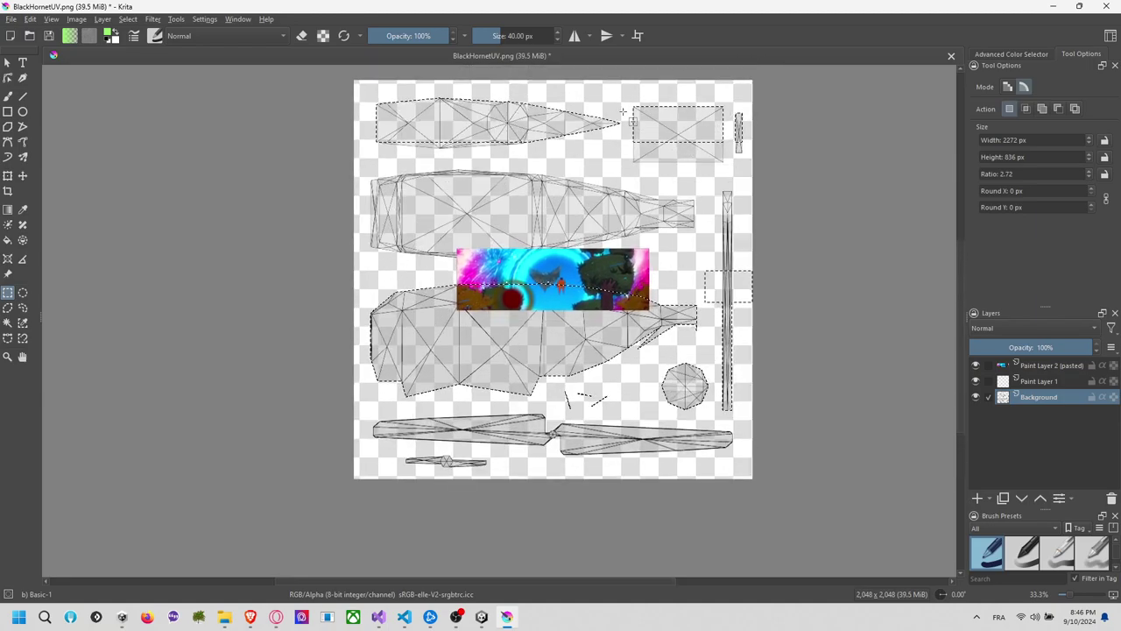
drag(373, 78, 827, 233)
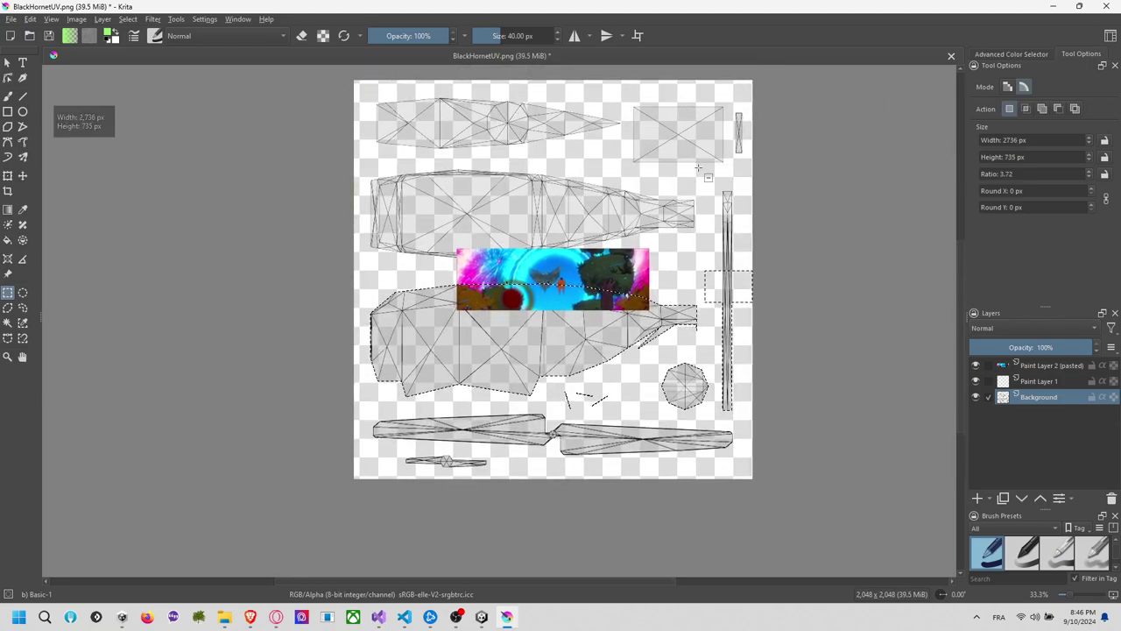
drag(684, 236, 767, 295)
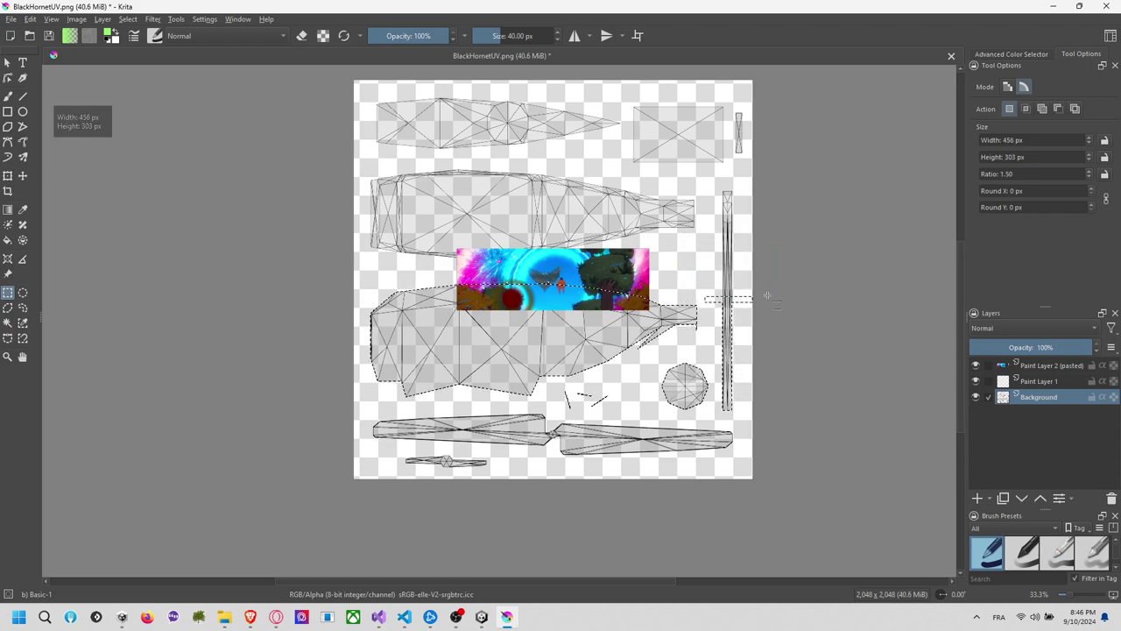
drag(701, 284, 780, 457)
click(1048, 366)
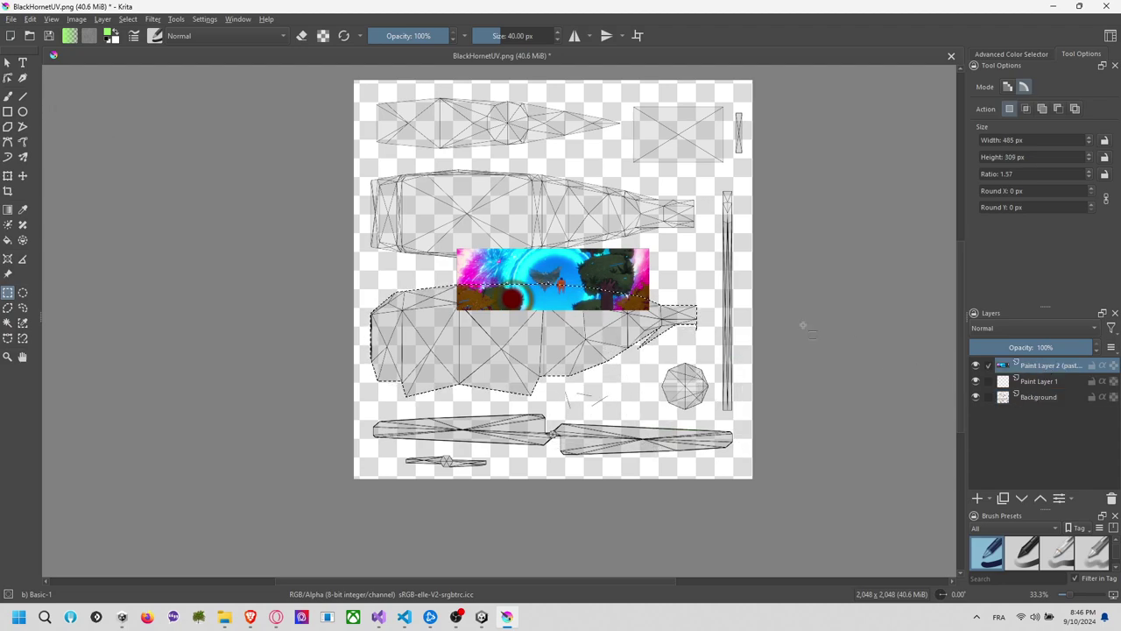
click(8, 177)
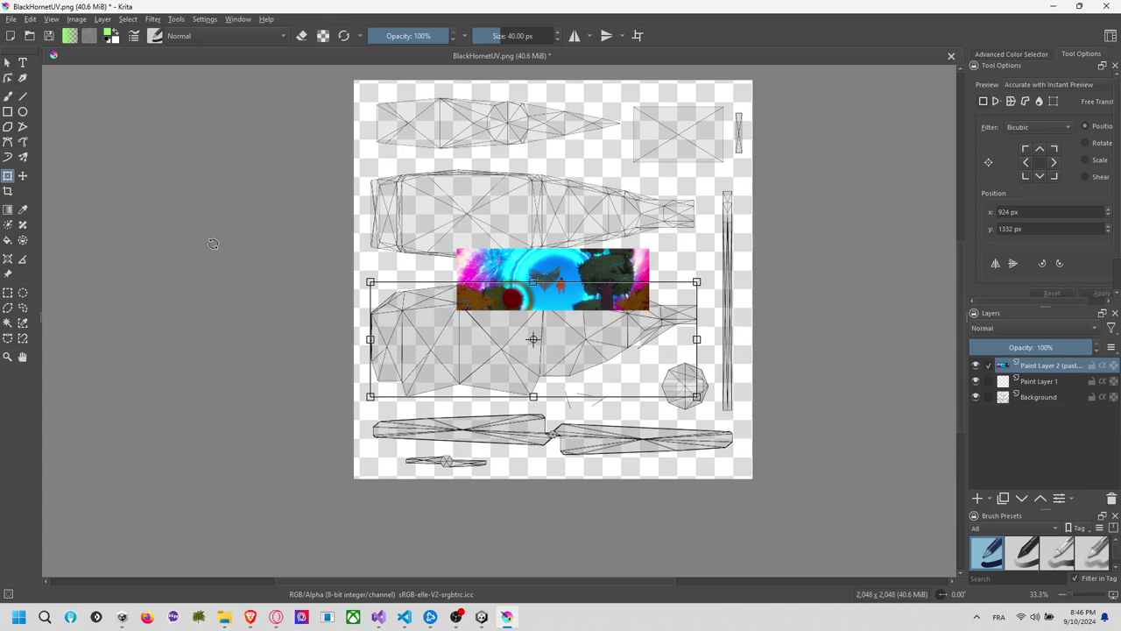
click(9, 293)
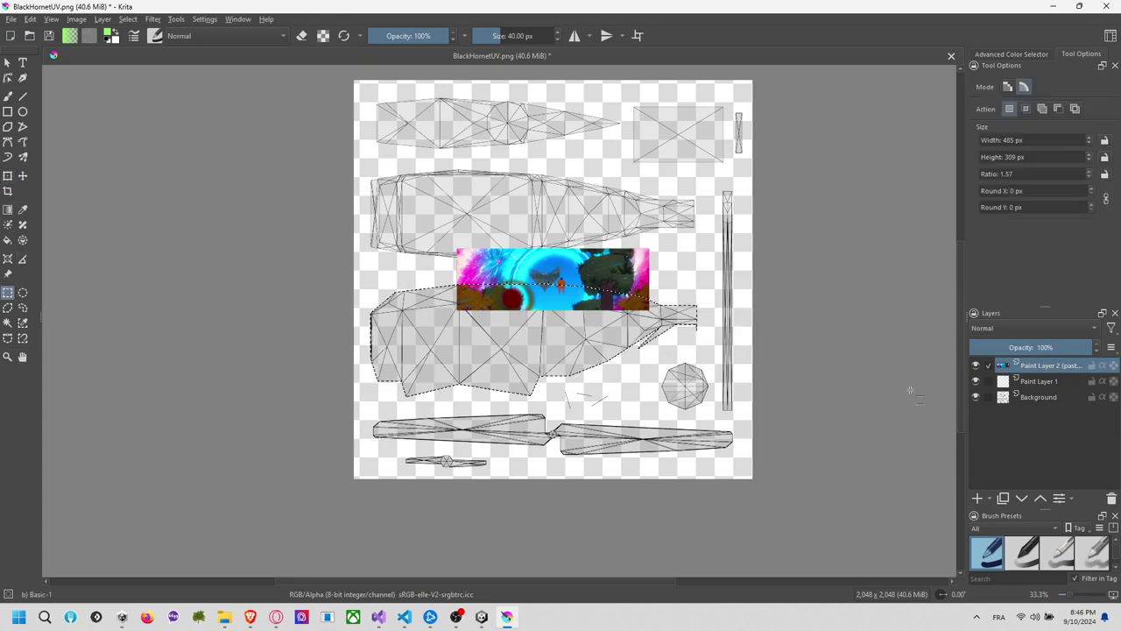
Add a paint layer above the pasted artwork and fill the selected side fuselage shape with white
scroll(846, 388, up, 2)
scroll(786, 381, down, 1)
middle_drag(818, 391, 932, 408)
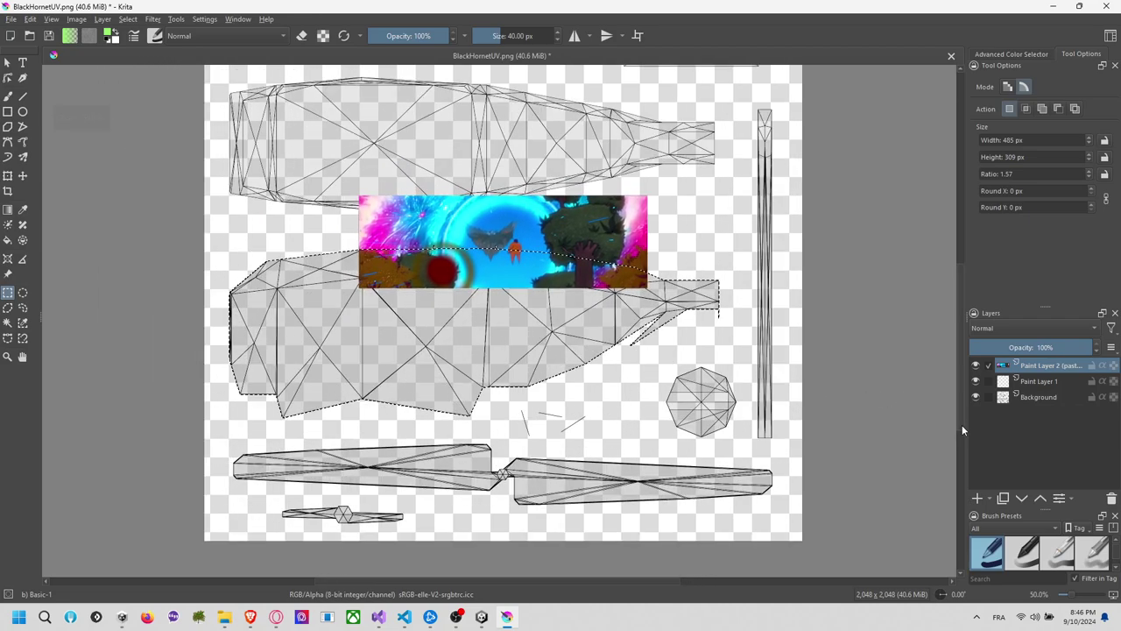
click(977, 497)
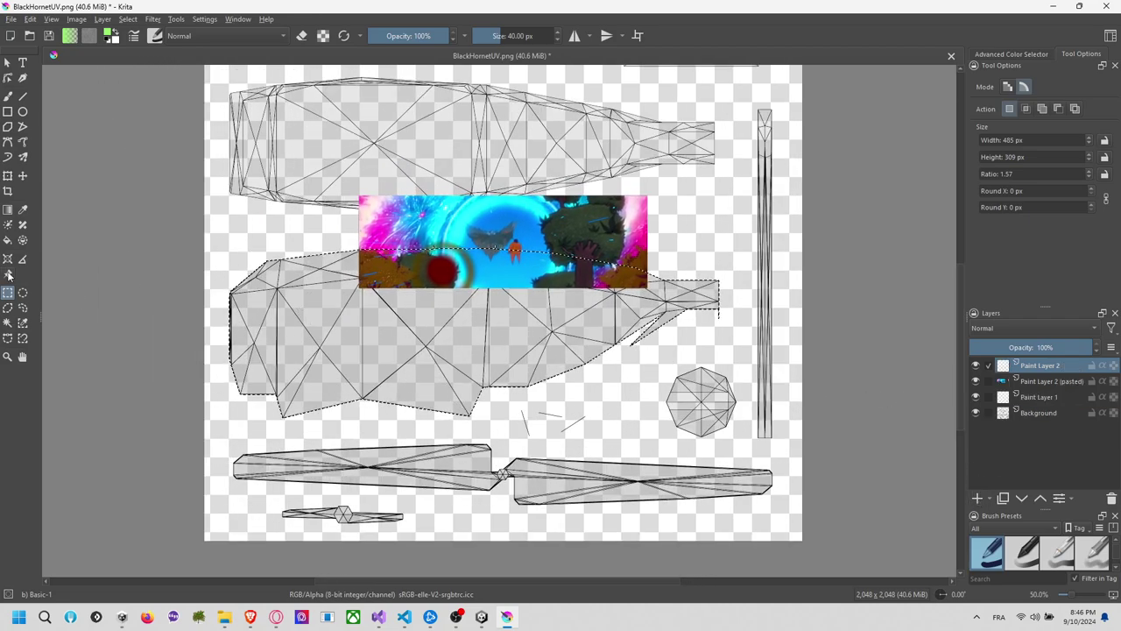
click(8, 239)
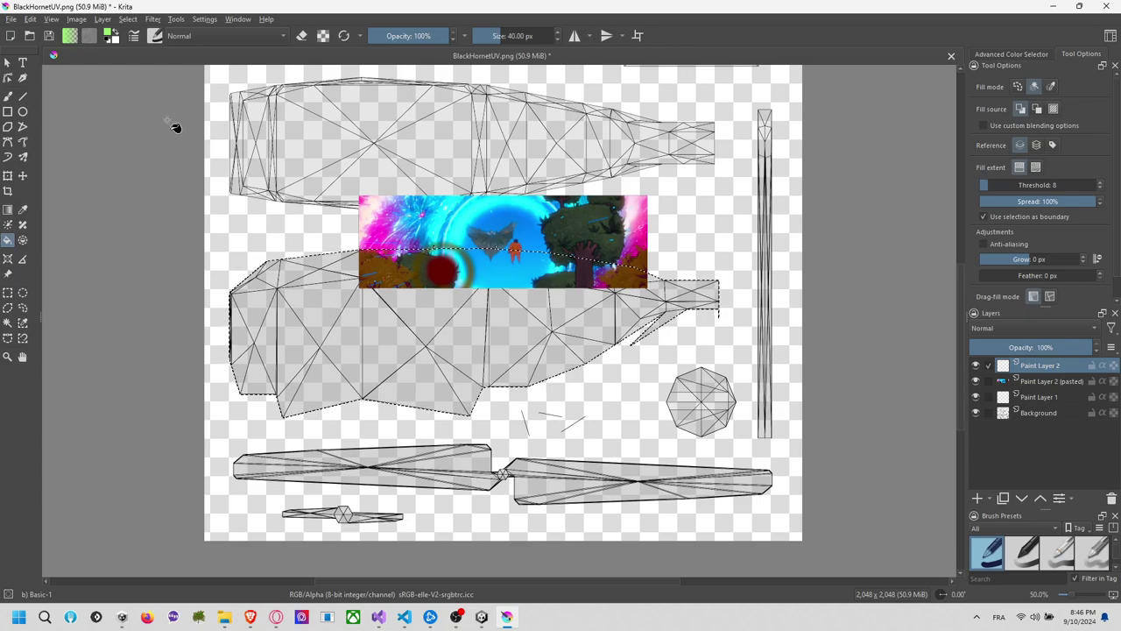
click(368, 322)
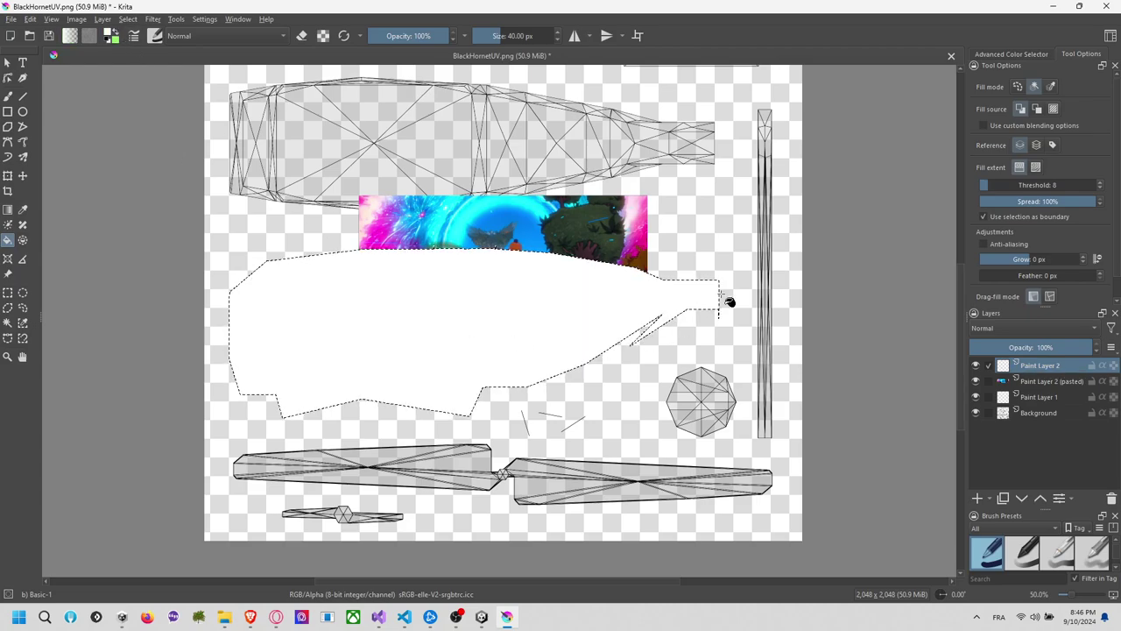
Clear the selection, then move and scale the pasted artwork with Transform until it covers the whole white fuselage shape
click(1055, 382)
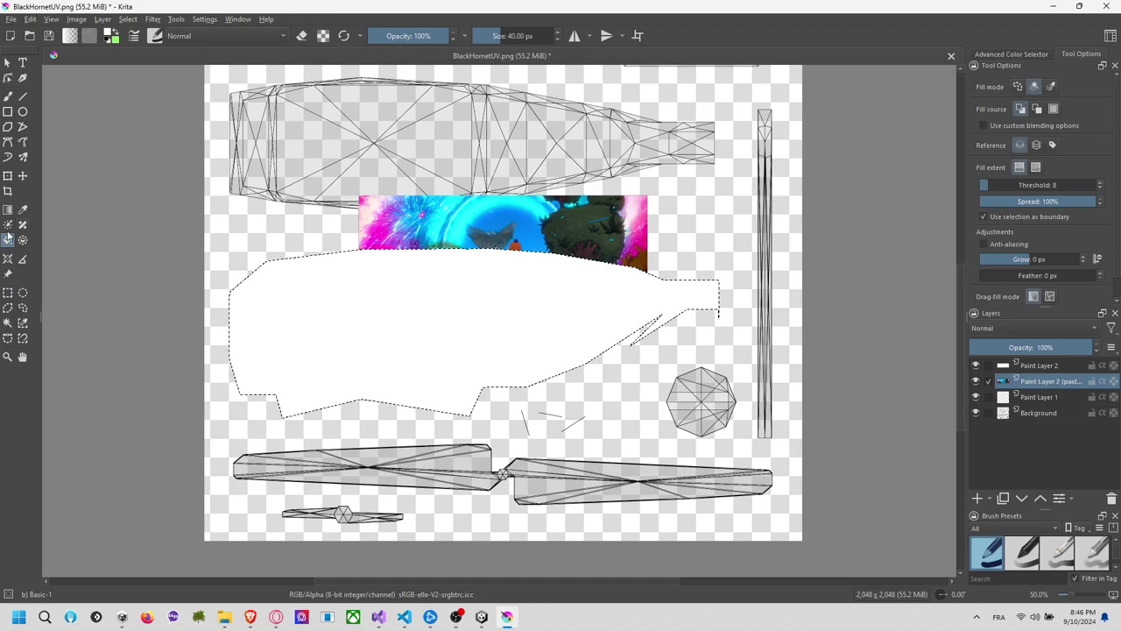
click(7, 293)
click(346, 226)
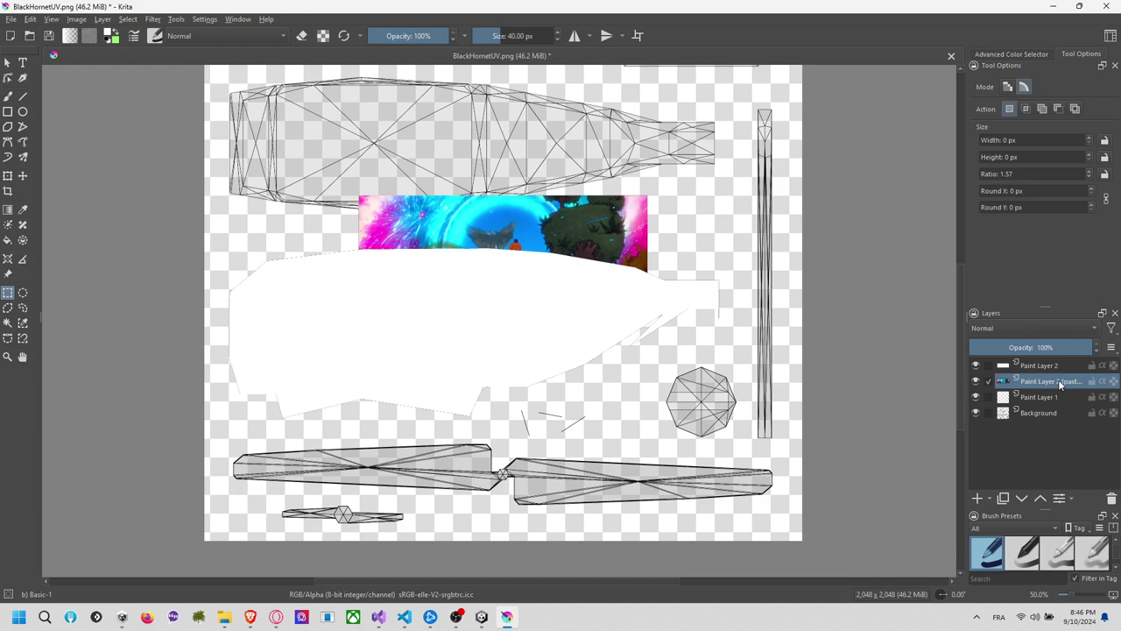
click(8, 176)
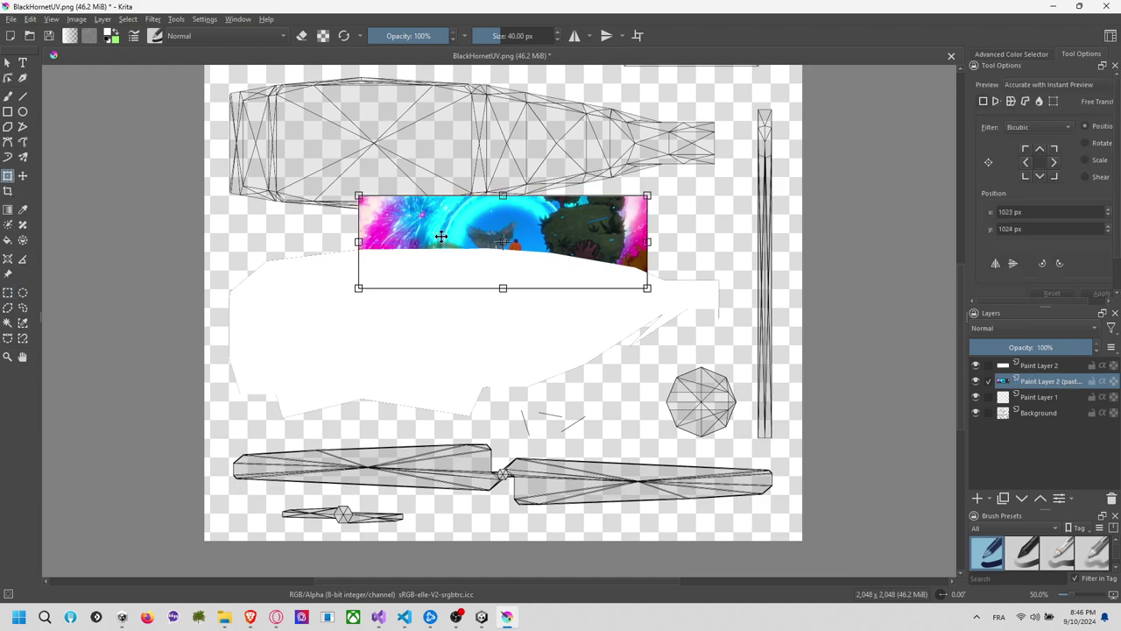
drag(592, 218, 443, 250)
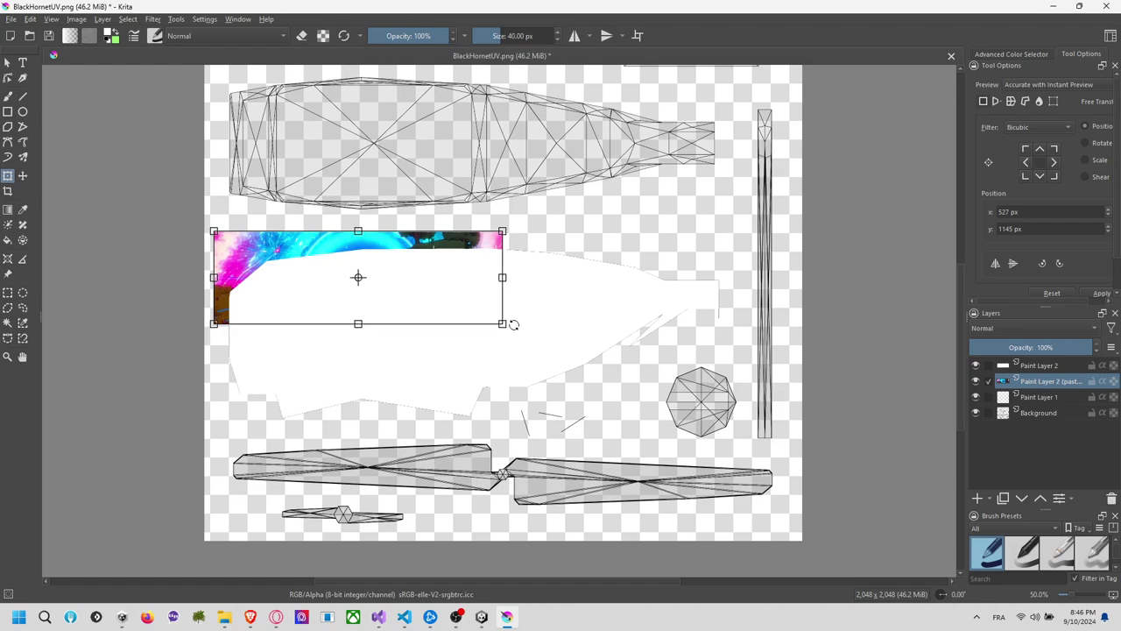
drag(502, 324, 786, 390)
drag(707, 390, 694, 396)
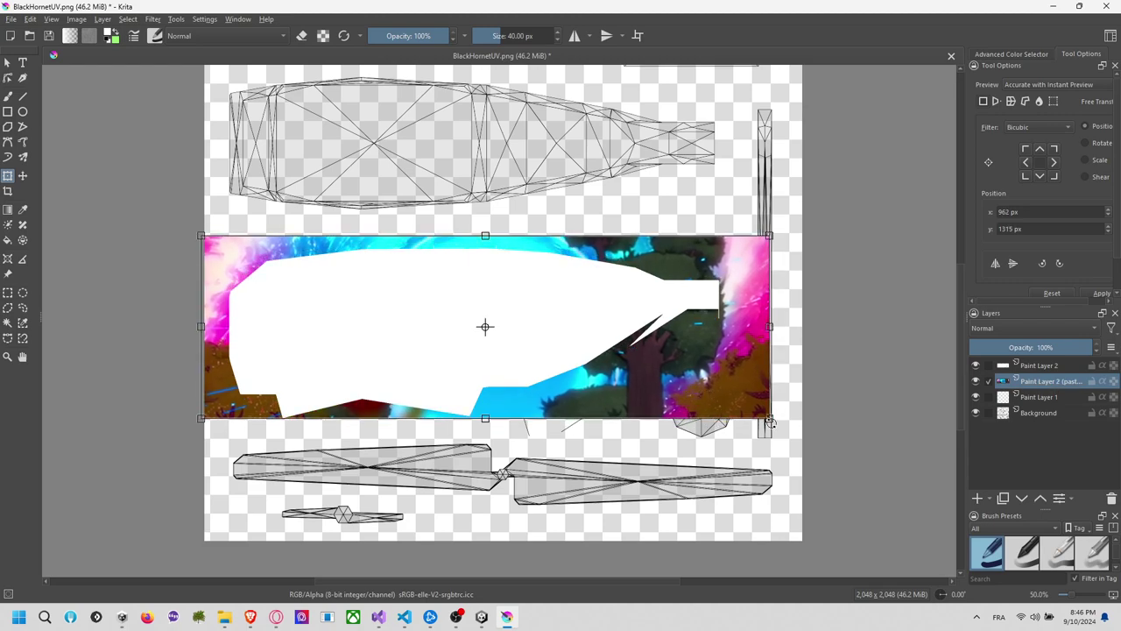
drag(769, 421, 690, 390)
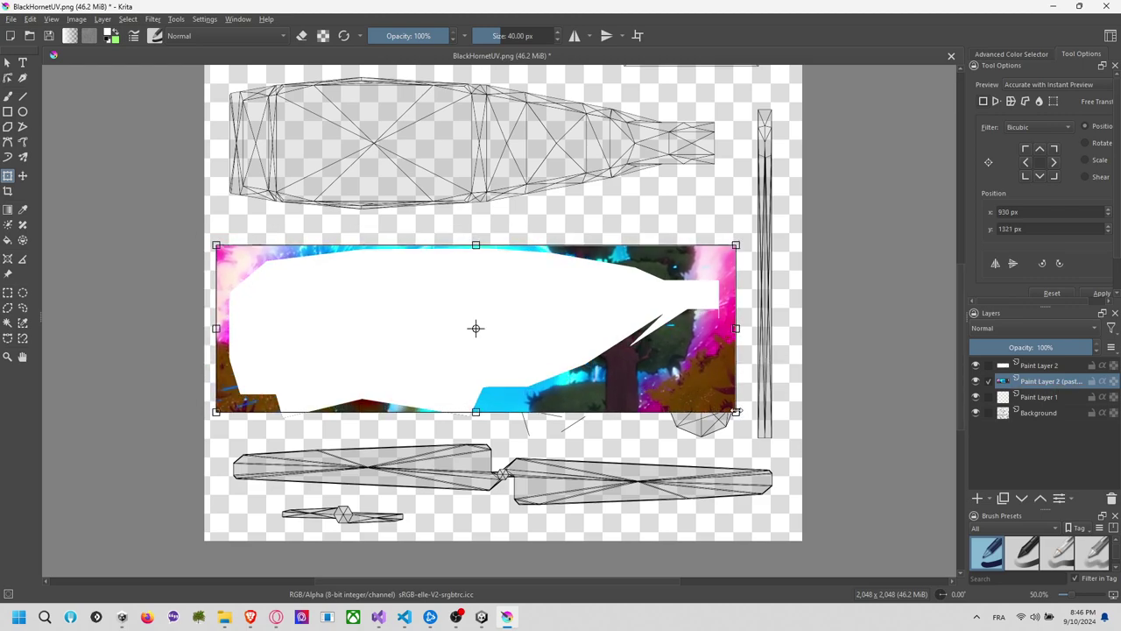
drag(737, 410, 762, 420)
drag(709, 394, 708, 390)
Trim the pasted artwork to the white fuselage shape using an inverted contiguous selection from Paint Layer 2, and move its layer above Paint Layer 2
click(8, 322)
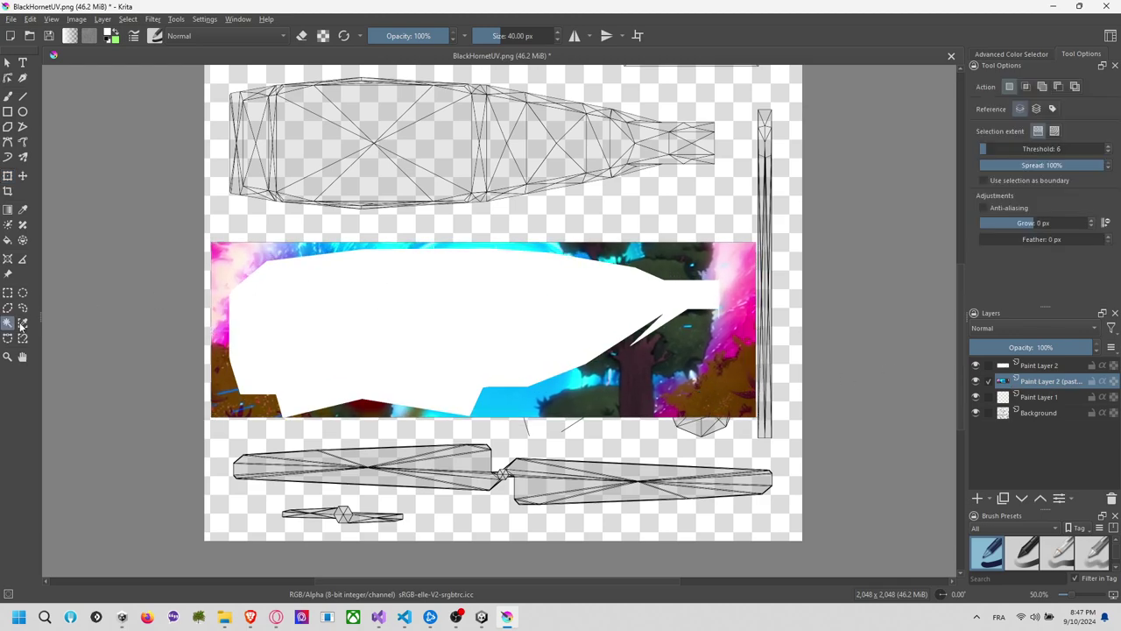
click(1042, 368)
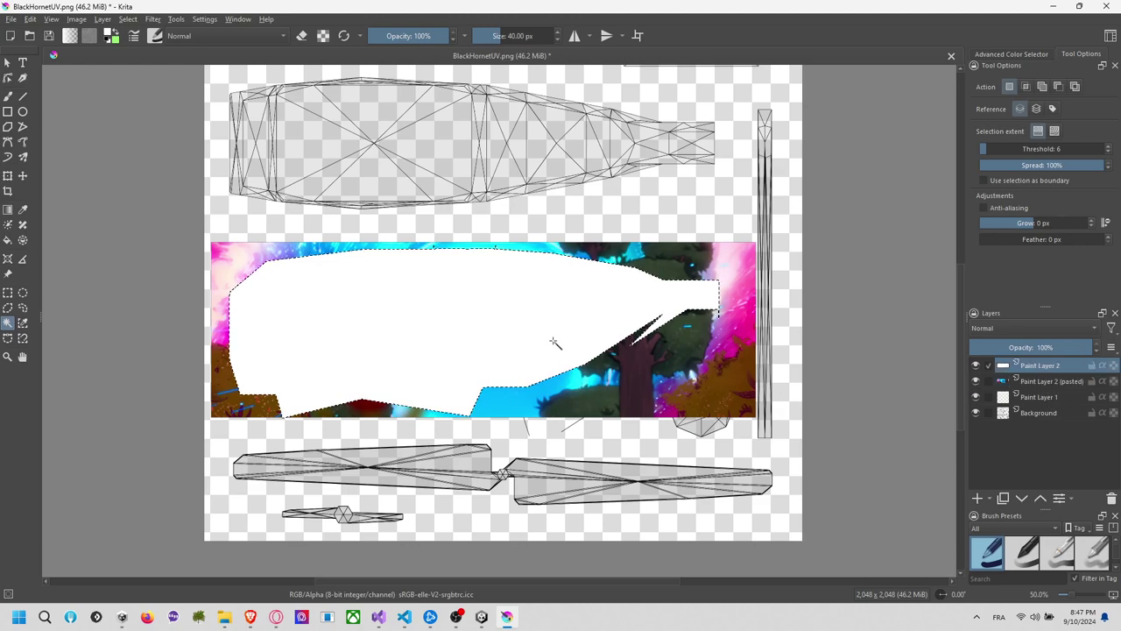
click(1045, 381)
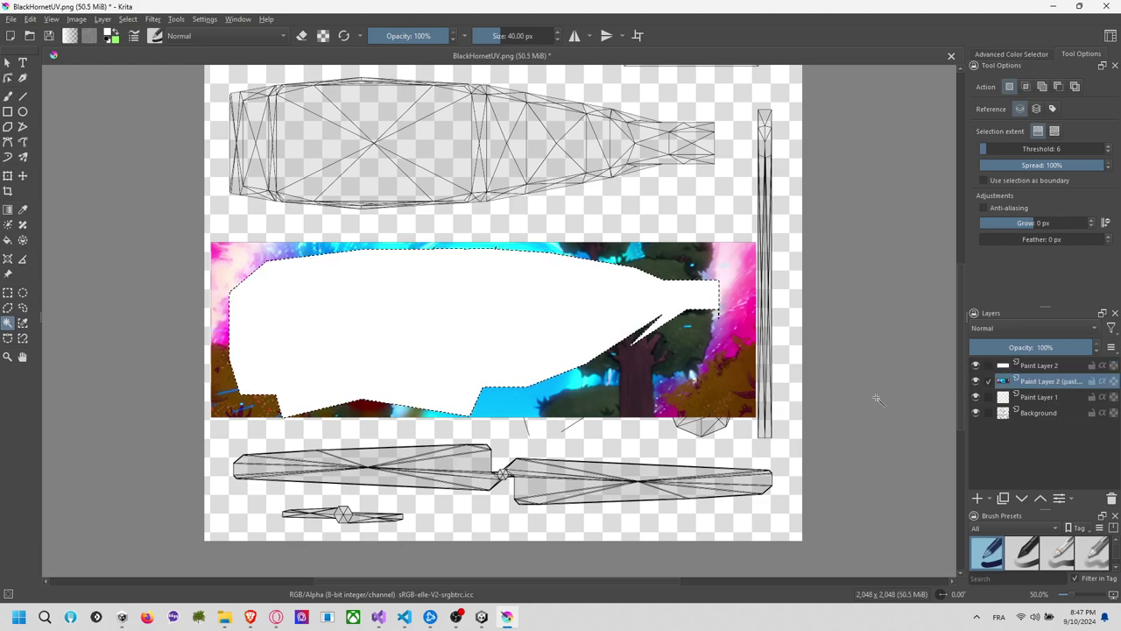
key(ctrl+shift+i)
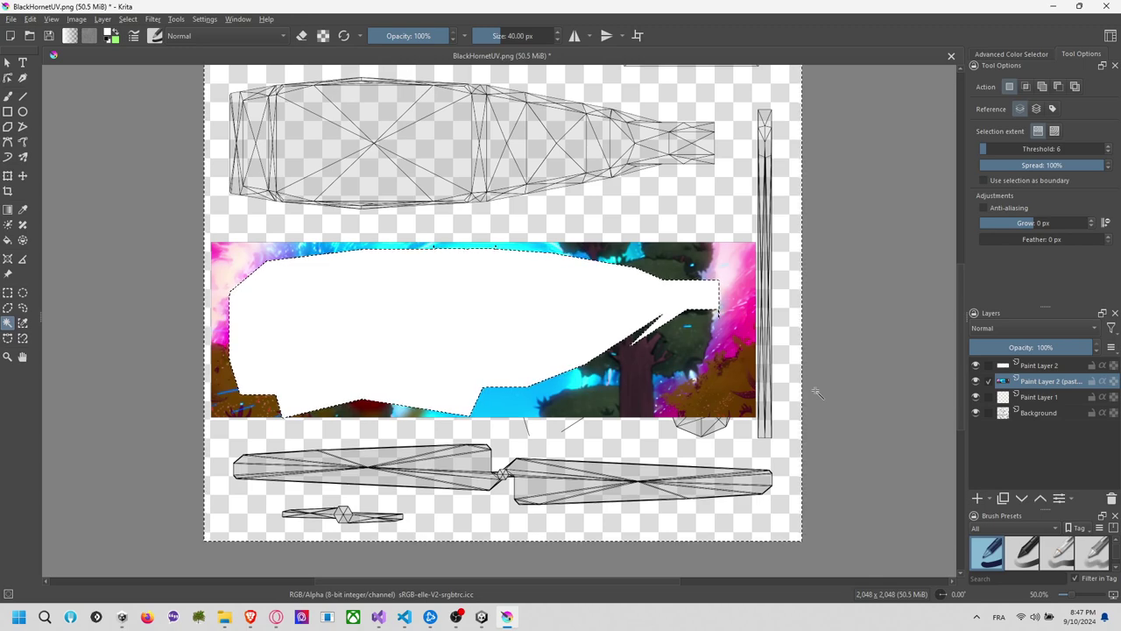
key(Delete)
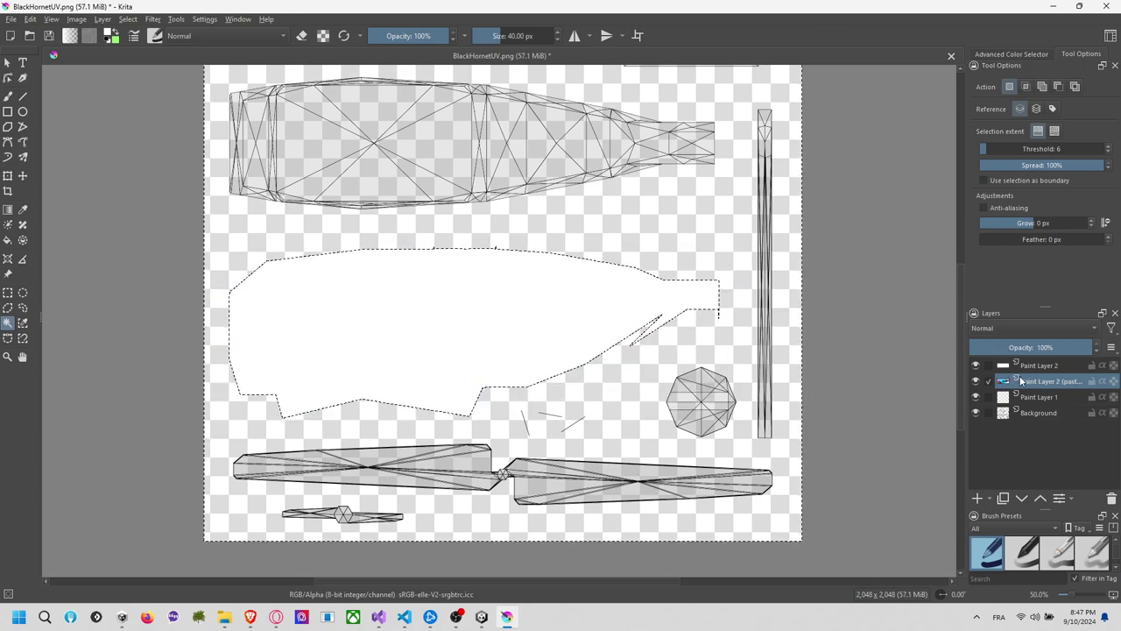
drag(1007, 380, 1029, 362)
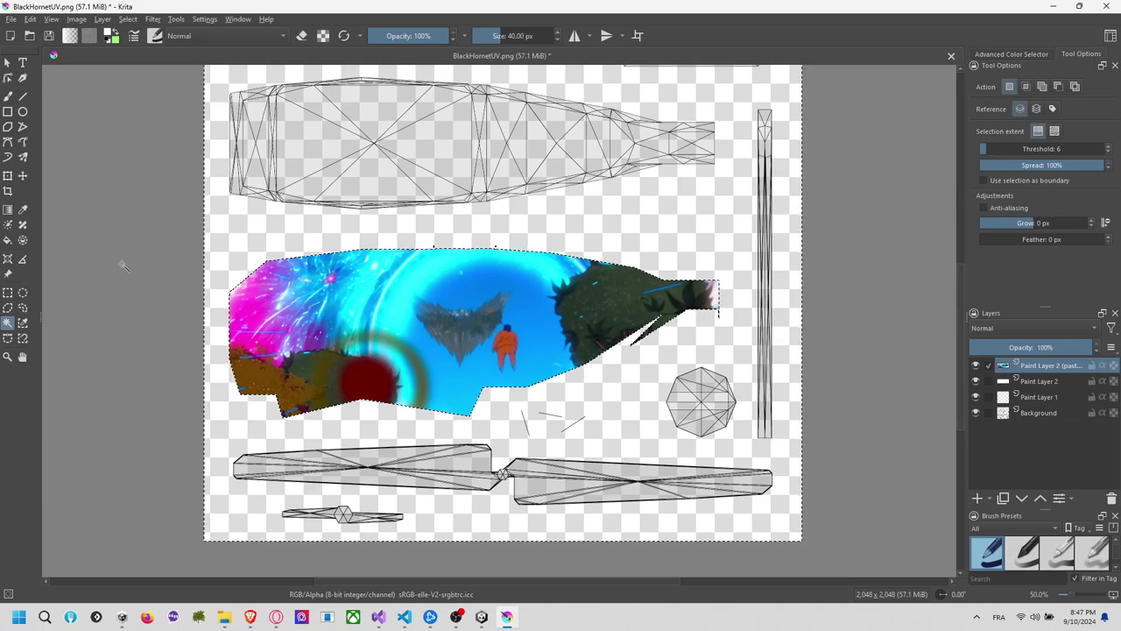
click(8, 292)
scroll(101, 237, down, 2)
scroll(99, 241, up, 2)
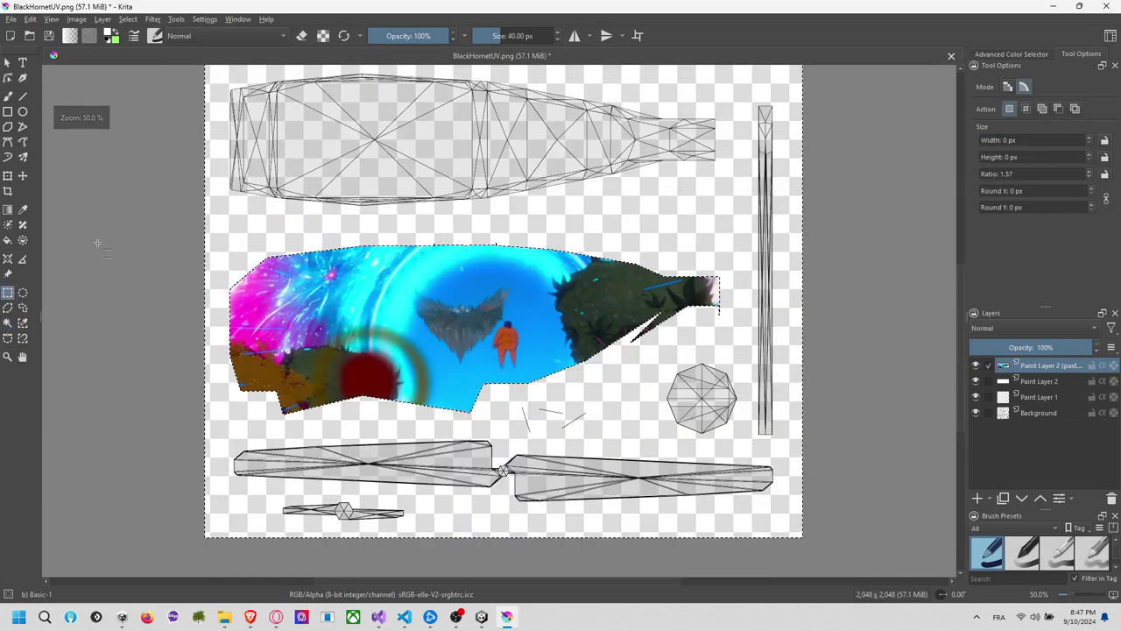
middle_drag(104, 242, 124, 332)
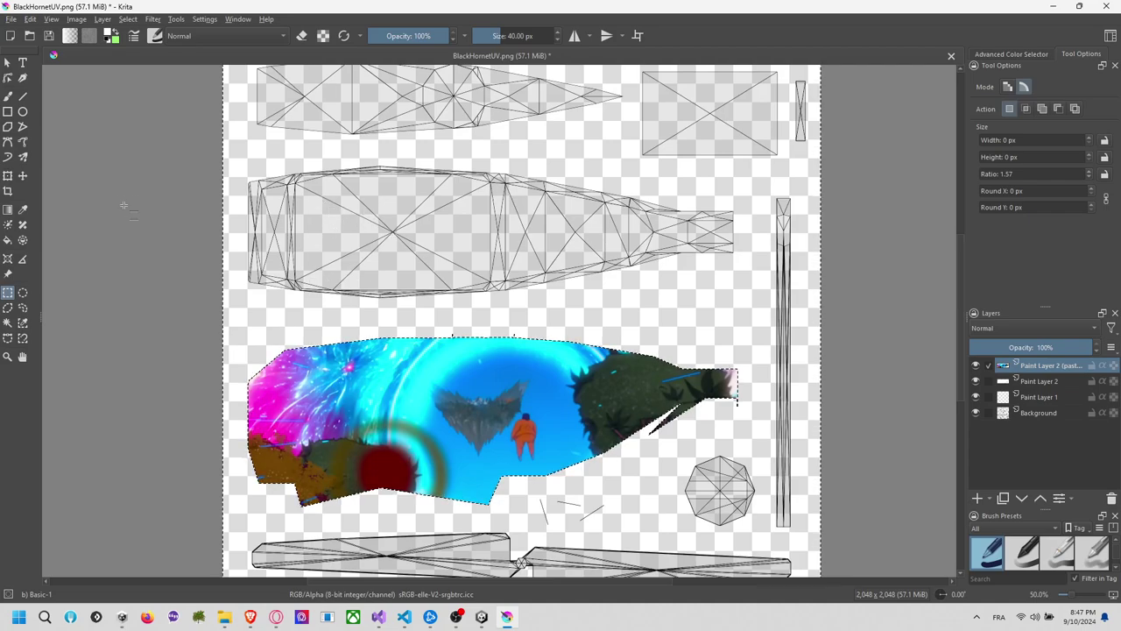
scroll(120, 205, up, 1)
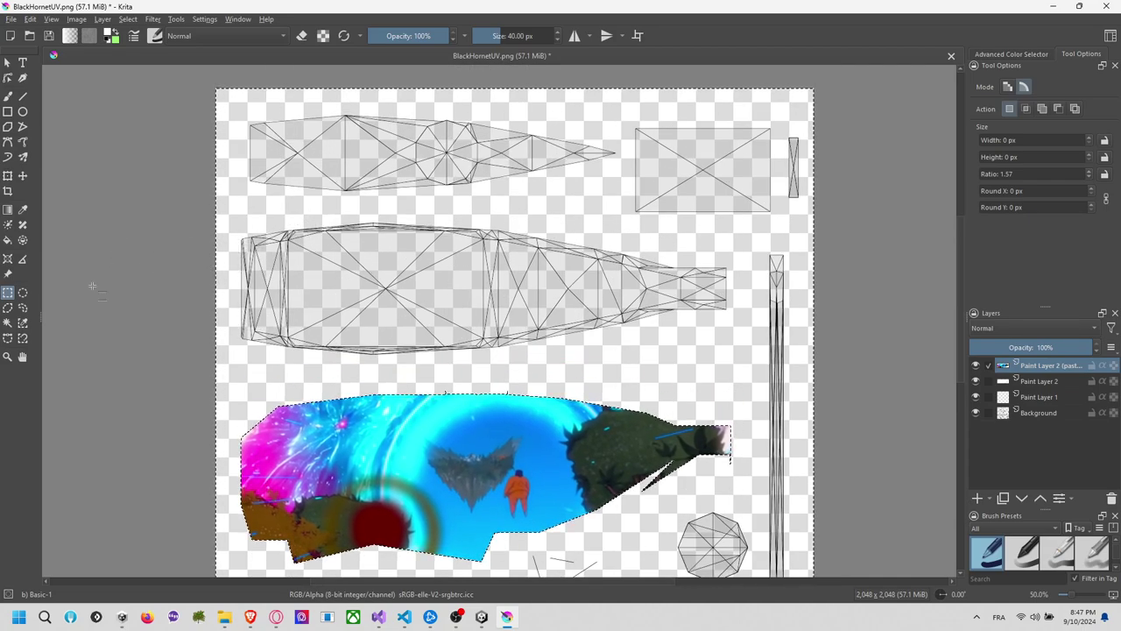
Switch to the Opera GX browser and search Google for "sky galaxy" in a new tab
key(alt+Tab)
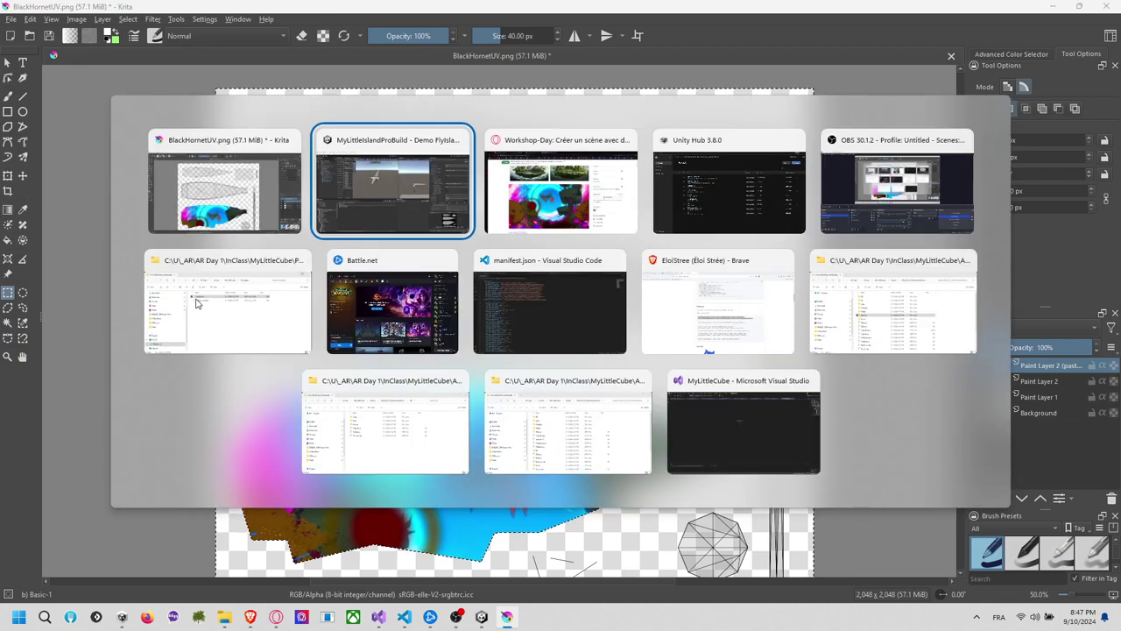
click(537, 9)
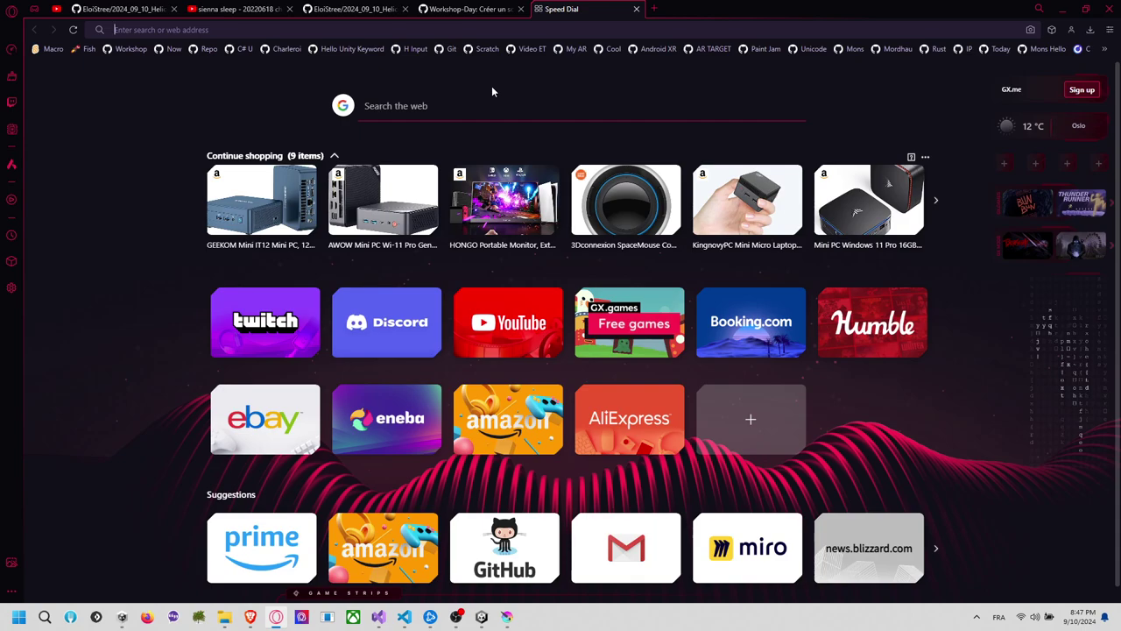
text(sky)
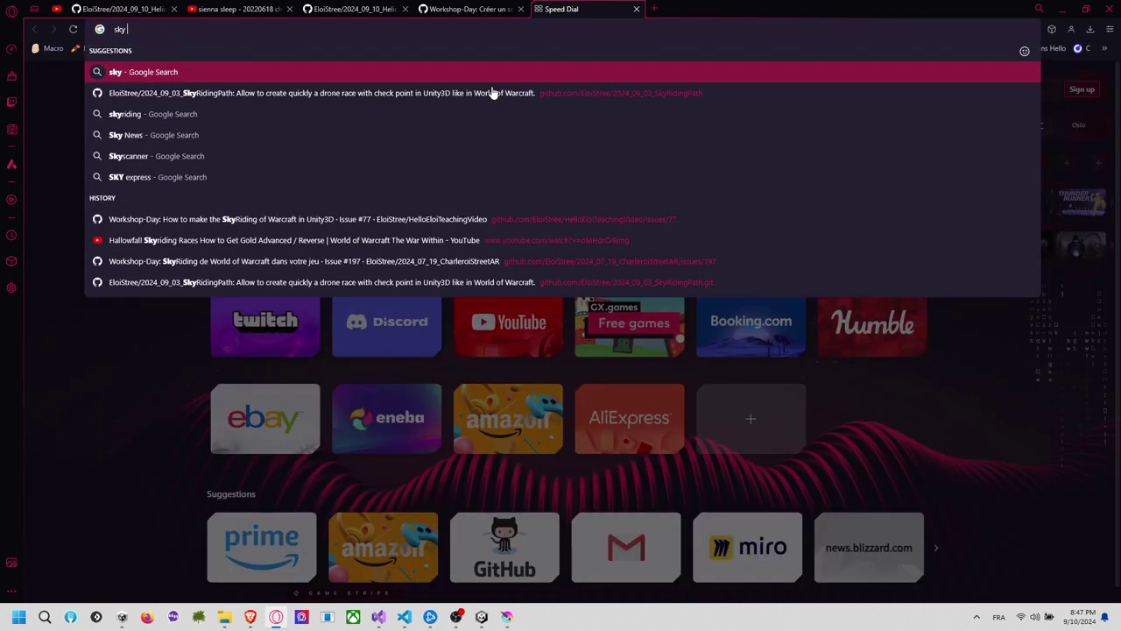
text( galaxy)
key(Return)
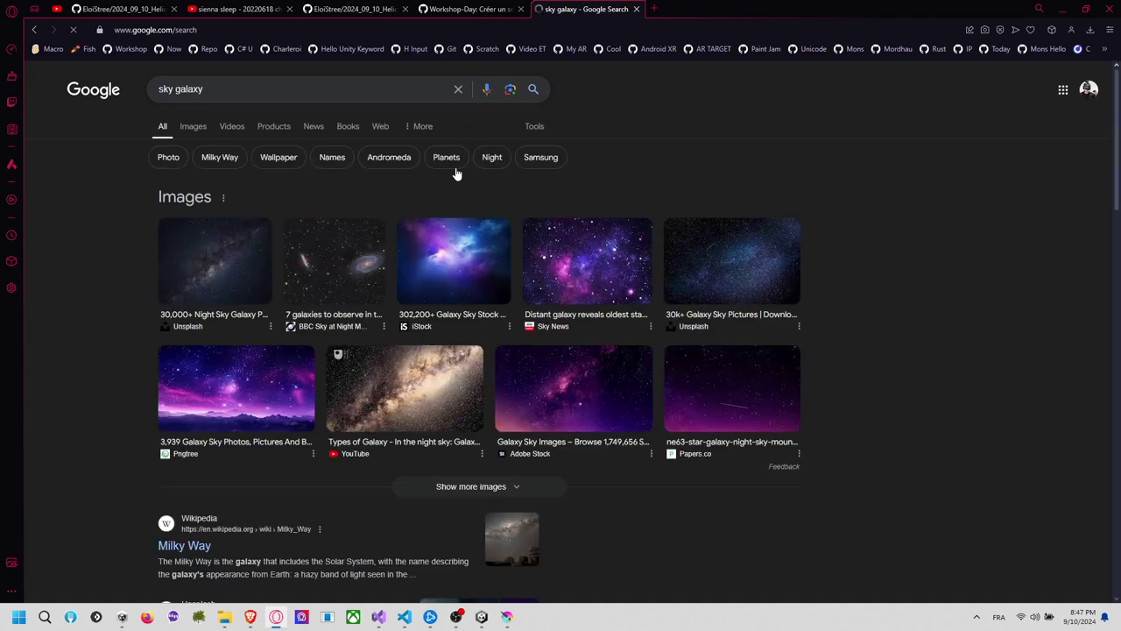
Open the preview of the blue and purple iStock galaxy picture and copy the image
click(467, 261)
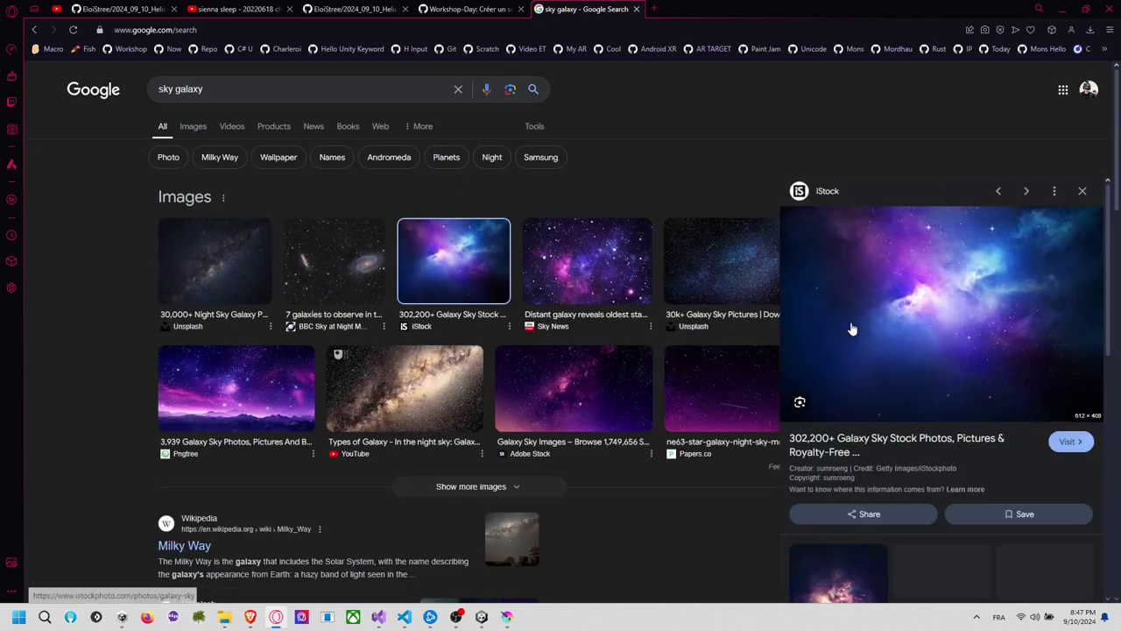
right_click(879, 334)
click(942, 218)
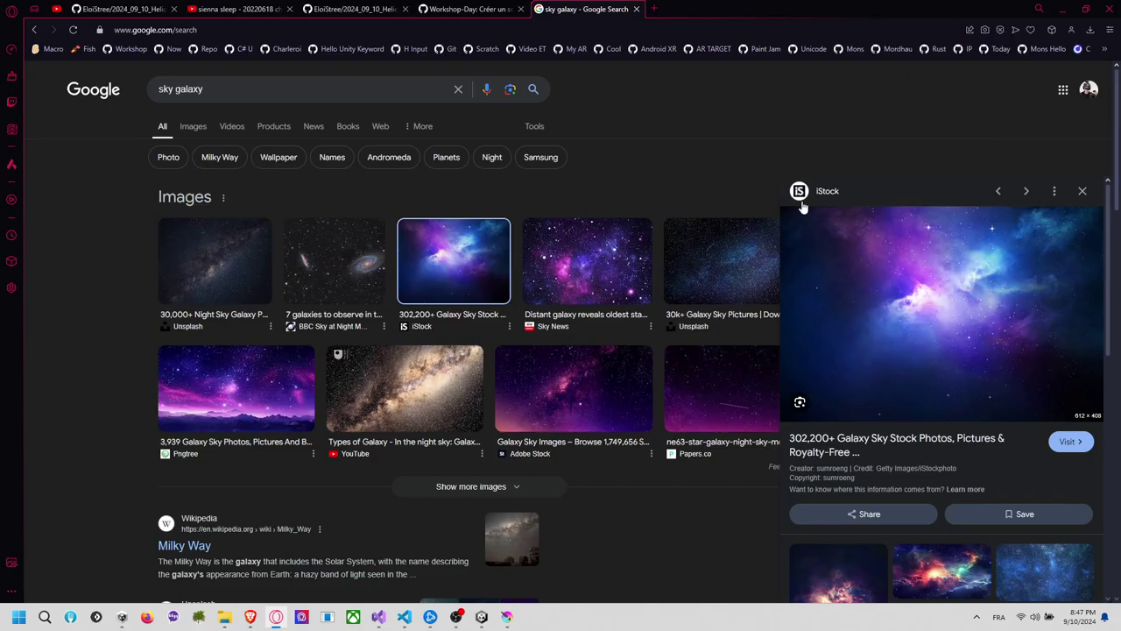
Open the galaxy picture's iStock page and dismiss the cookie notice and the AI editing promotion
key(alt+Tab)
key(alt+Tab)
click(879, 282)
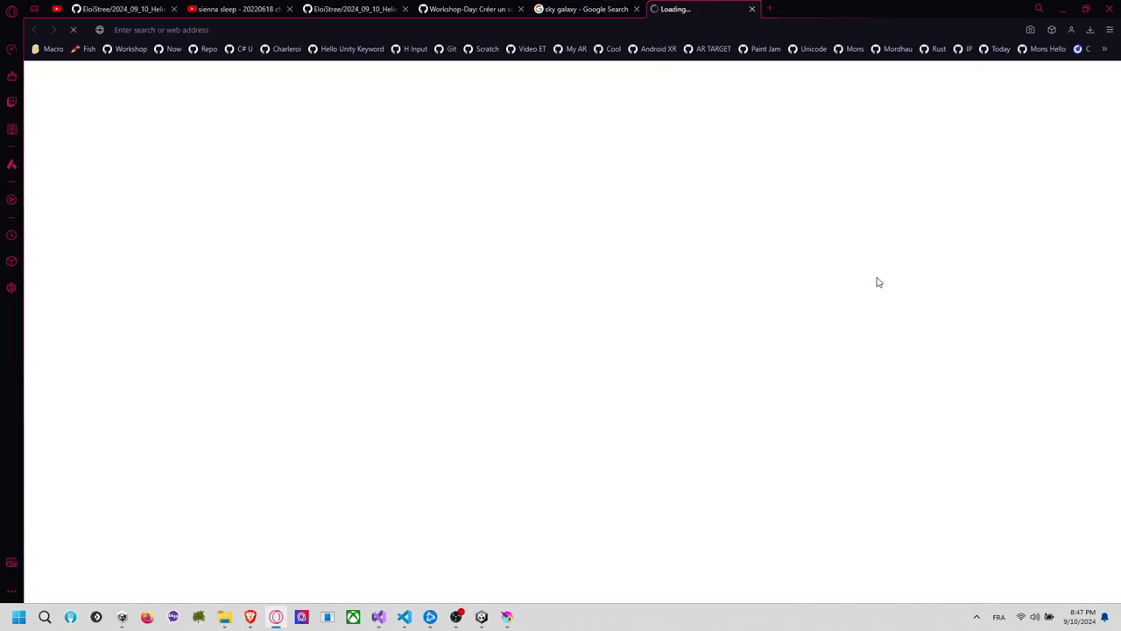
click(425, 373)
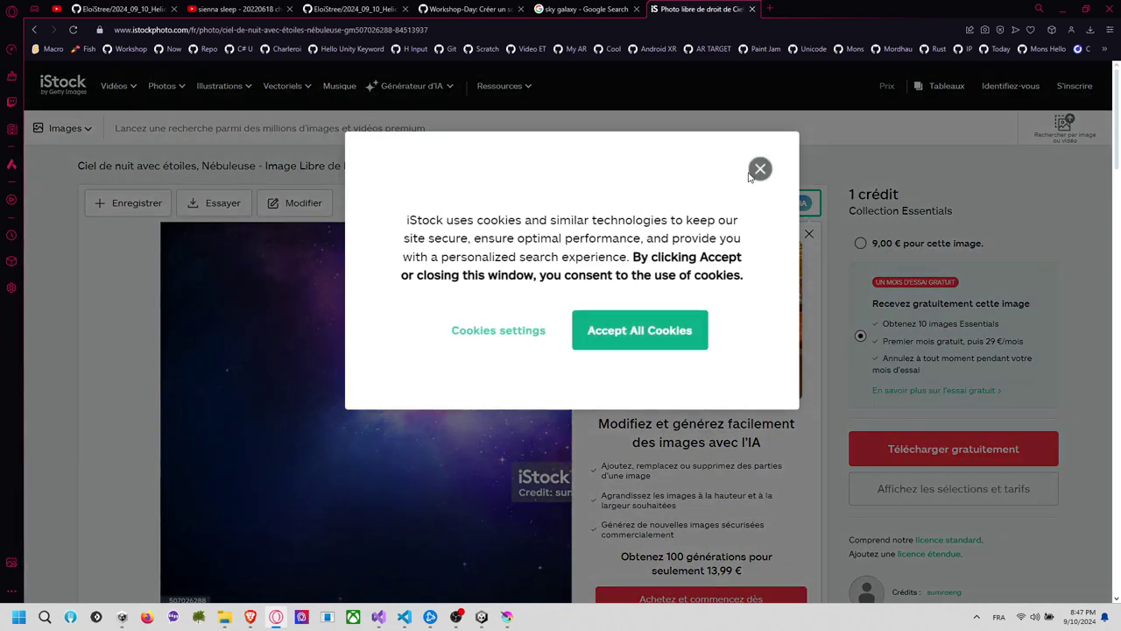
click(759, 167)
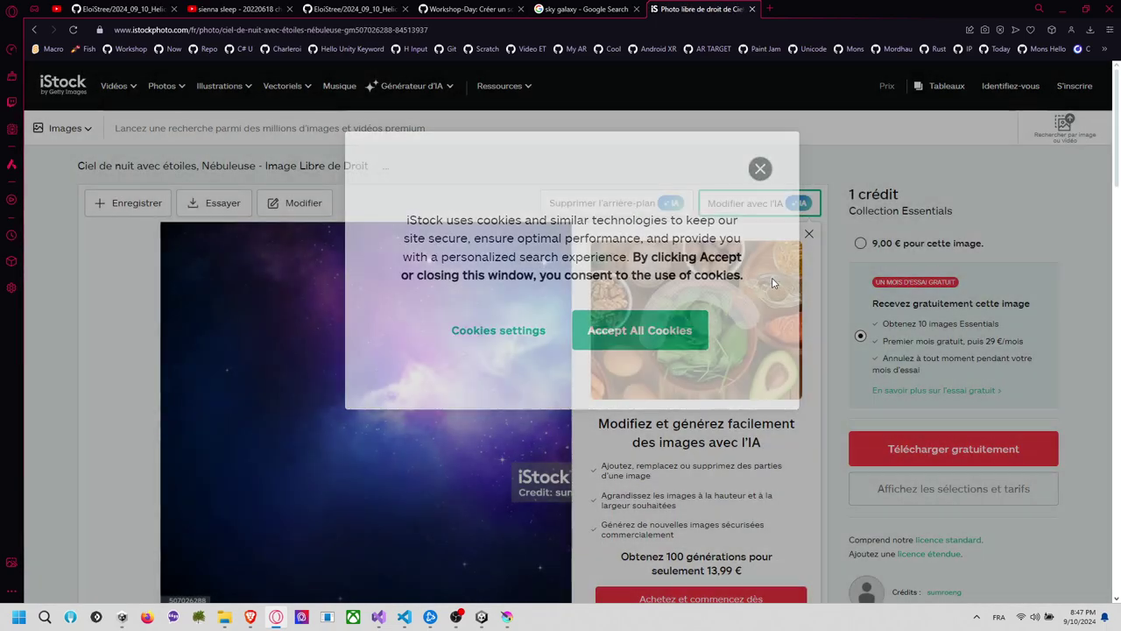
click(808, 236)
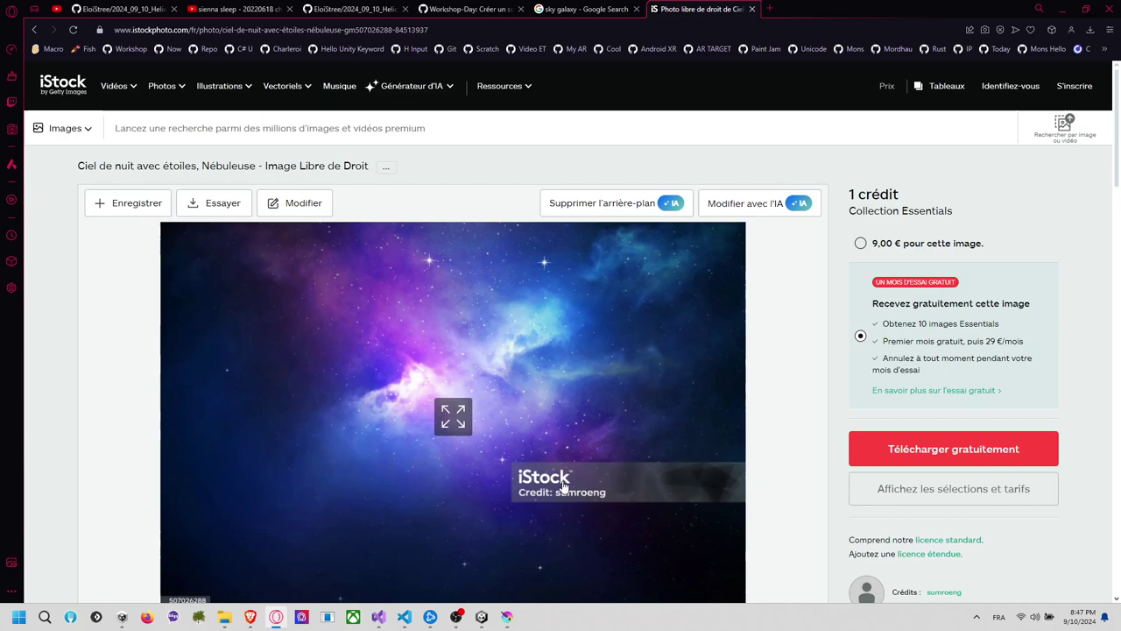
Capture a wide strip of the galaxy picture above its watermark and paste it into the Krita texture as Web (sRGB)
key(super+shift+s)
drag(200, 253, 716, 382)
key(alt+Tab)
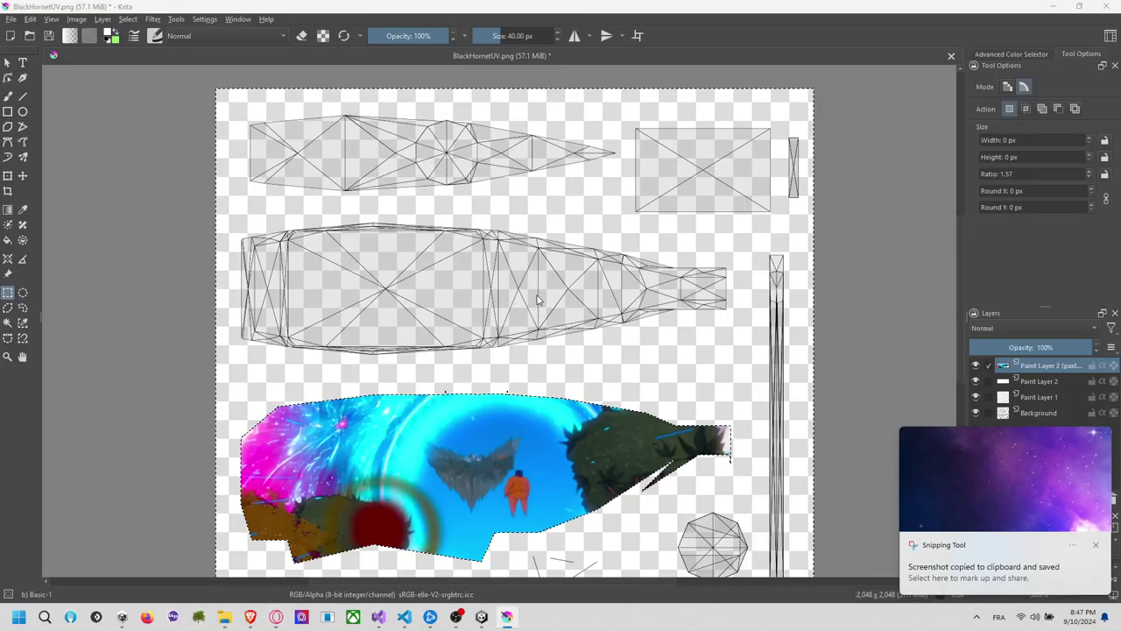
key(ctrl+v)
click(550, 272)
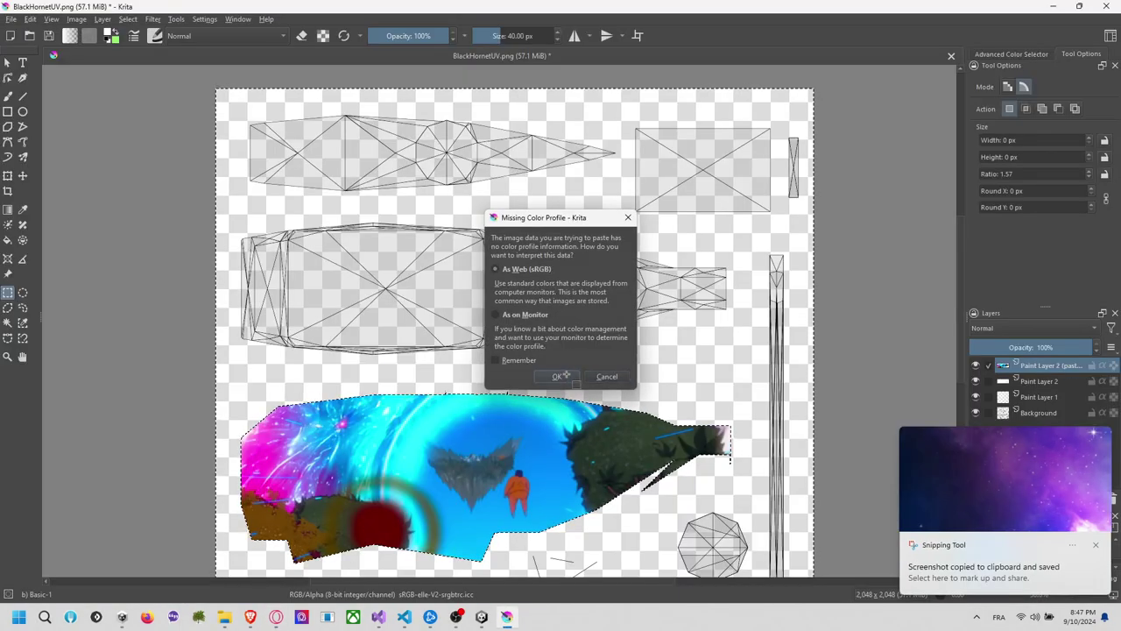
click(557, 377)
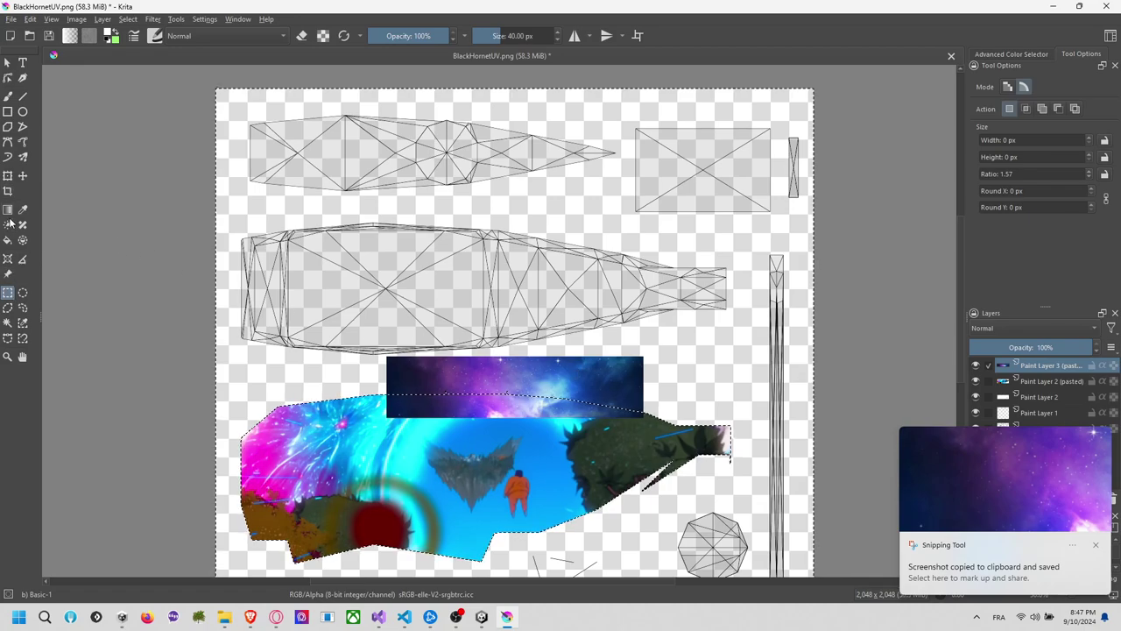
key(ctrl+t)
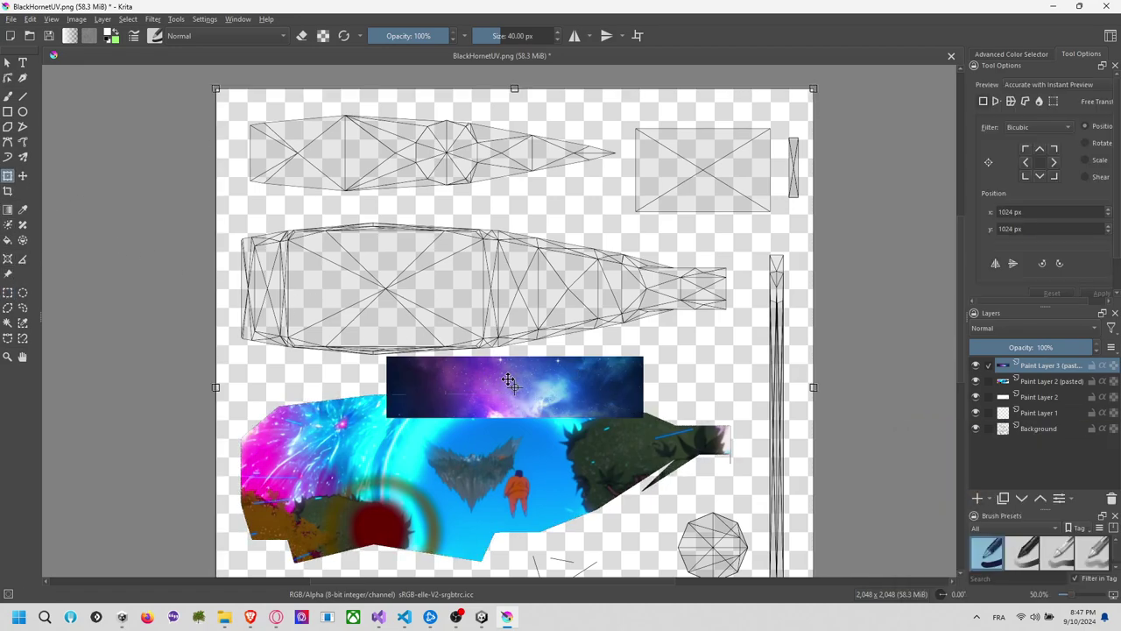
drag(622, 393, 586, 333)
key(ctrl+z)
key(ctrl+z)
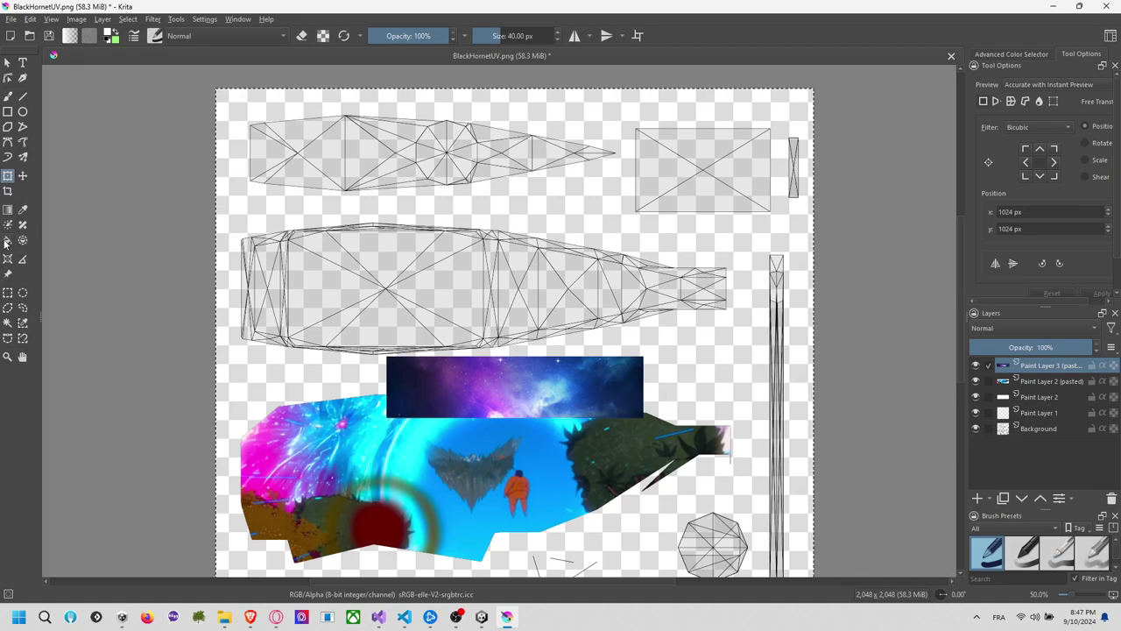
Move the pasted galaxy strip onto the middle fuselage outline and enlarge it with Transform until it spans the outline's full length
click(8, 176)
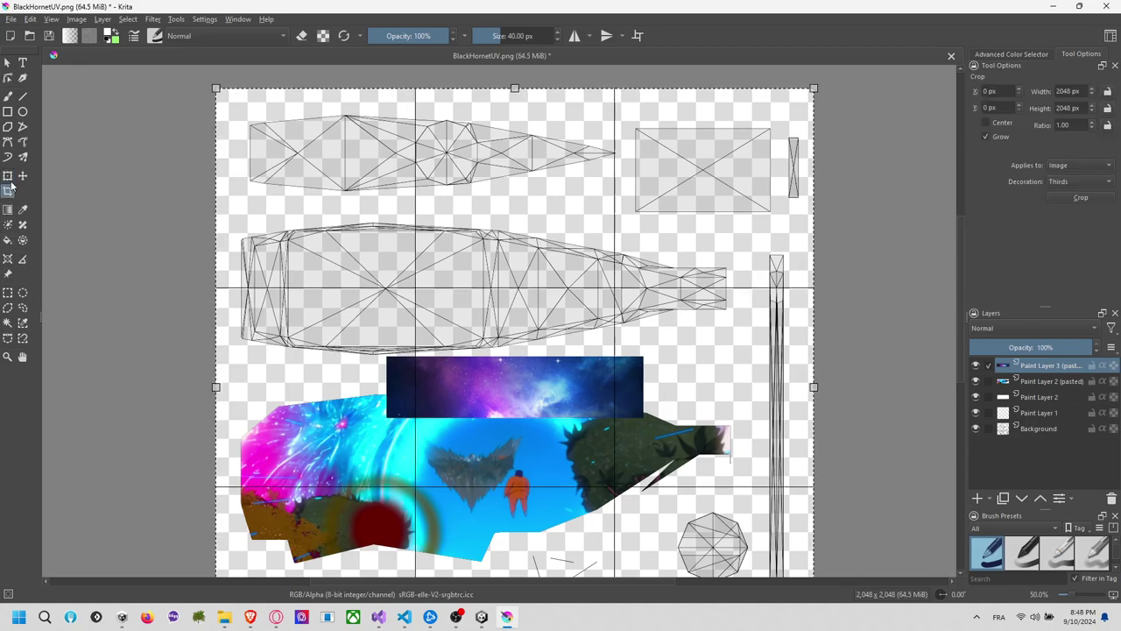
drag(580, 391, 424, 247)
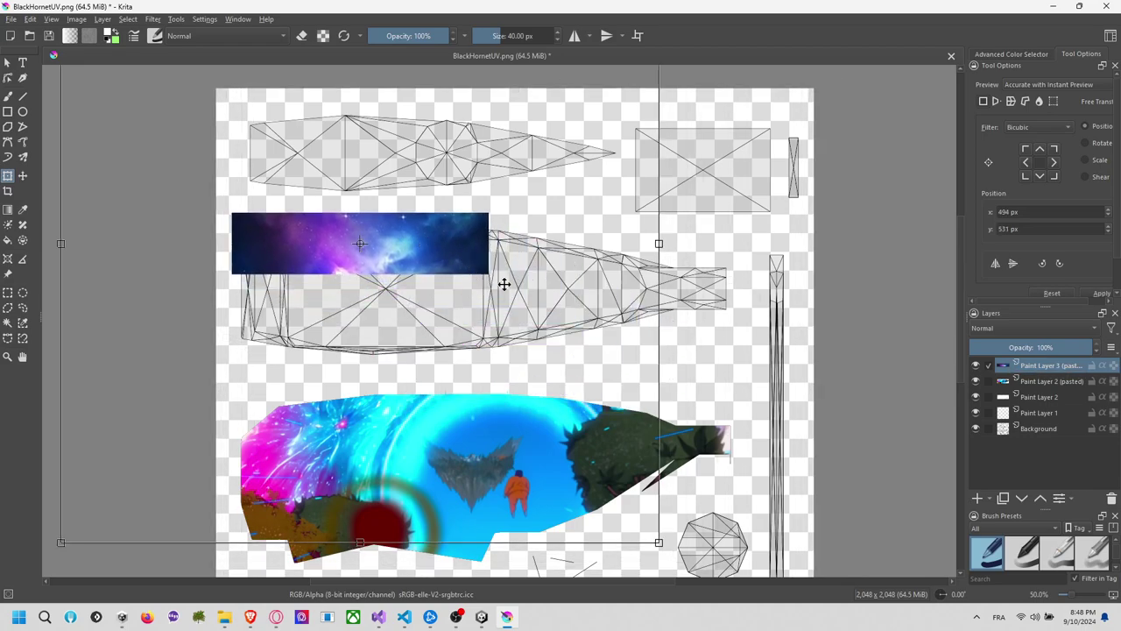
click(8, 293)
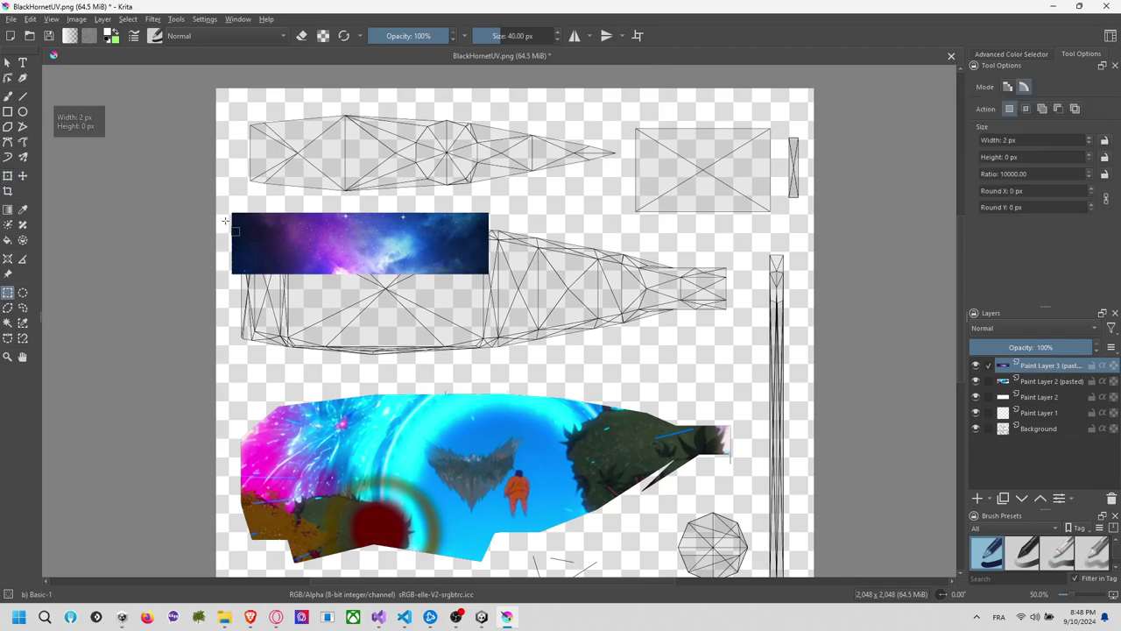
drag(226, 210, 501, 282)
key(ctrl+t)
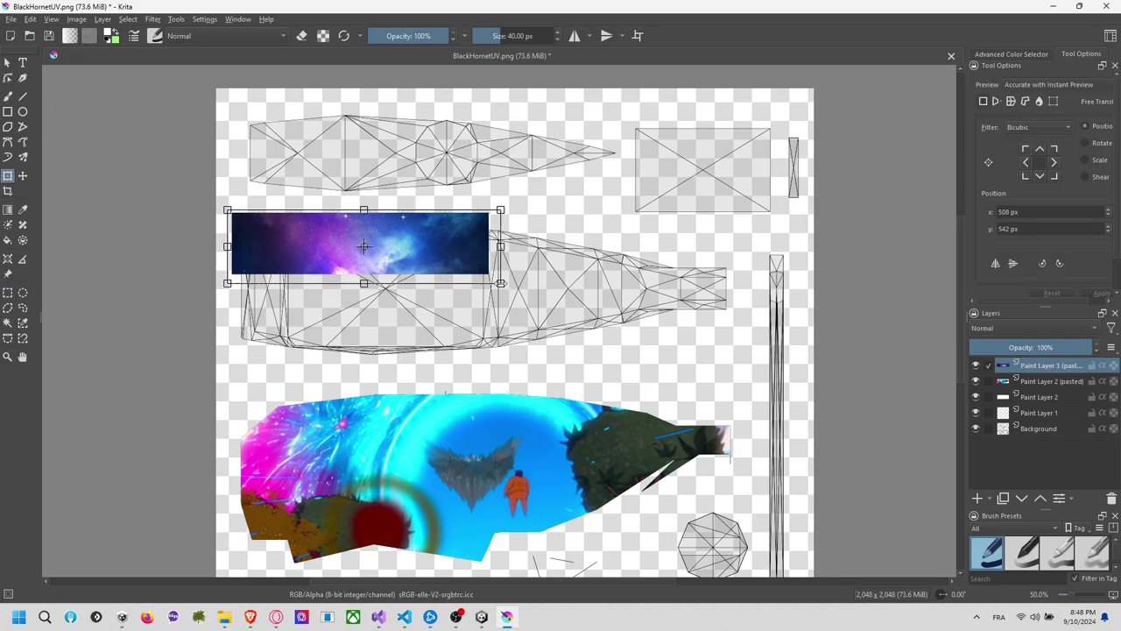
drag(500, 283, 792, 348)
drag(706, 324, 695, 328)
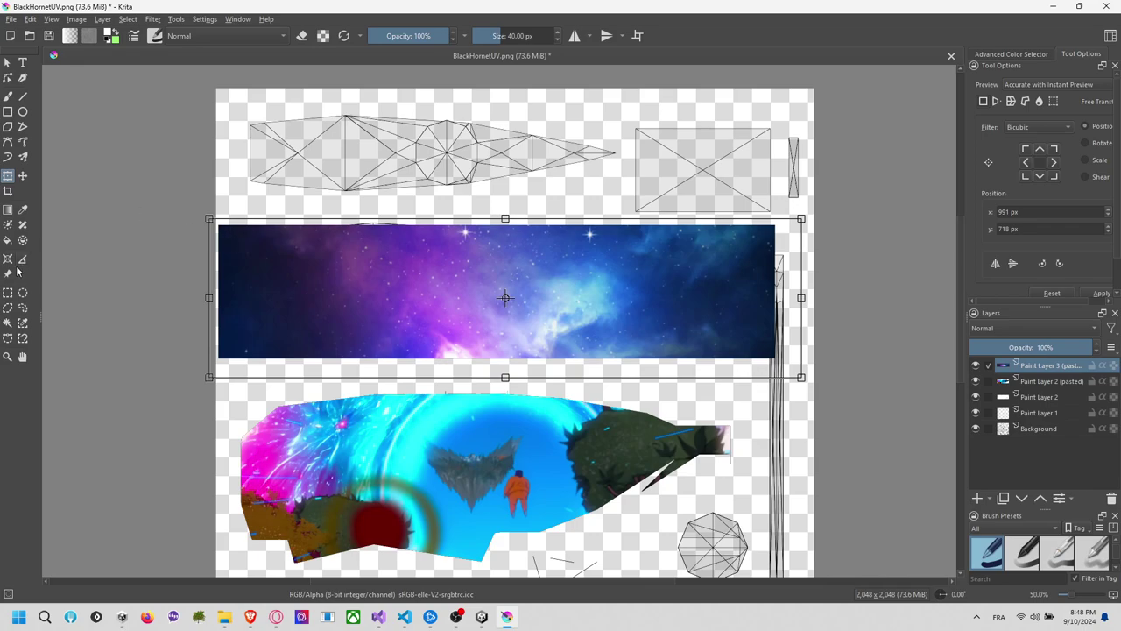
click(7, 292)
click(854, 211)
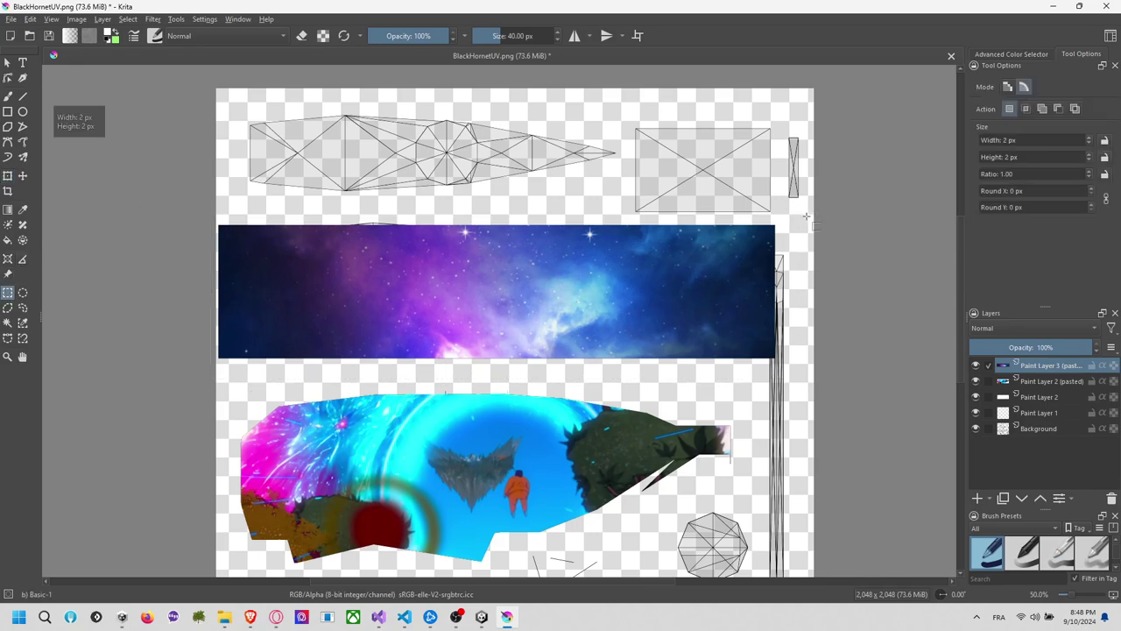
drag(812, 207, 718, 378)
key(Delete)
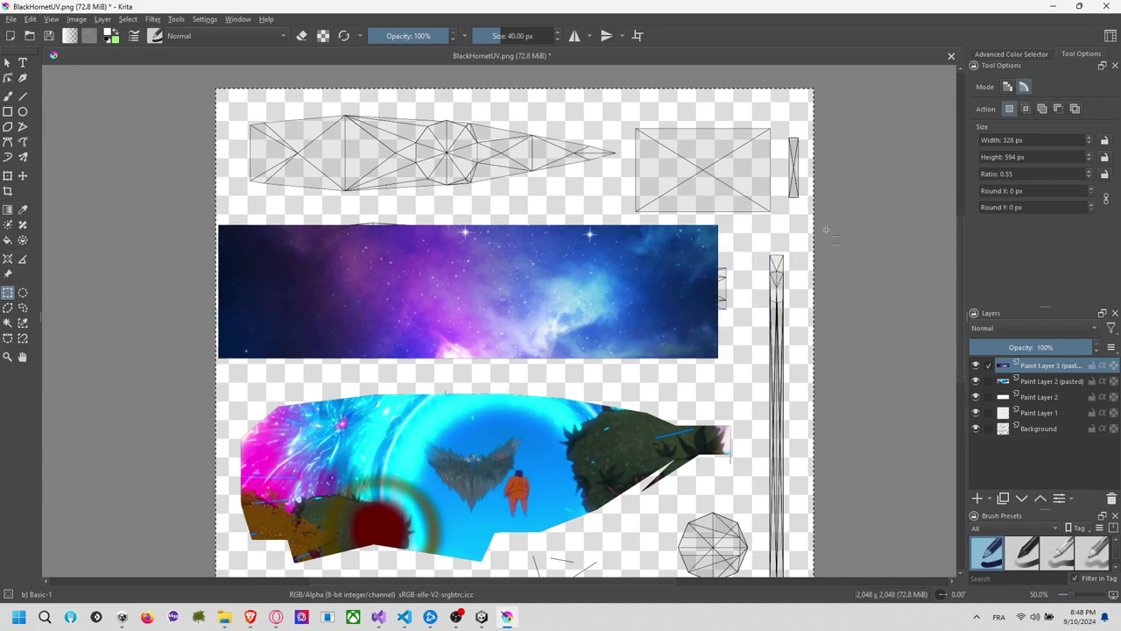
key(ctrl+z)
Delete the part of the galaxy strip overhanging the narrow vertical UV piece beyond the tail, then clear the selection
drag(845, 216, 748, 368)
key(Delete)
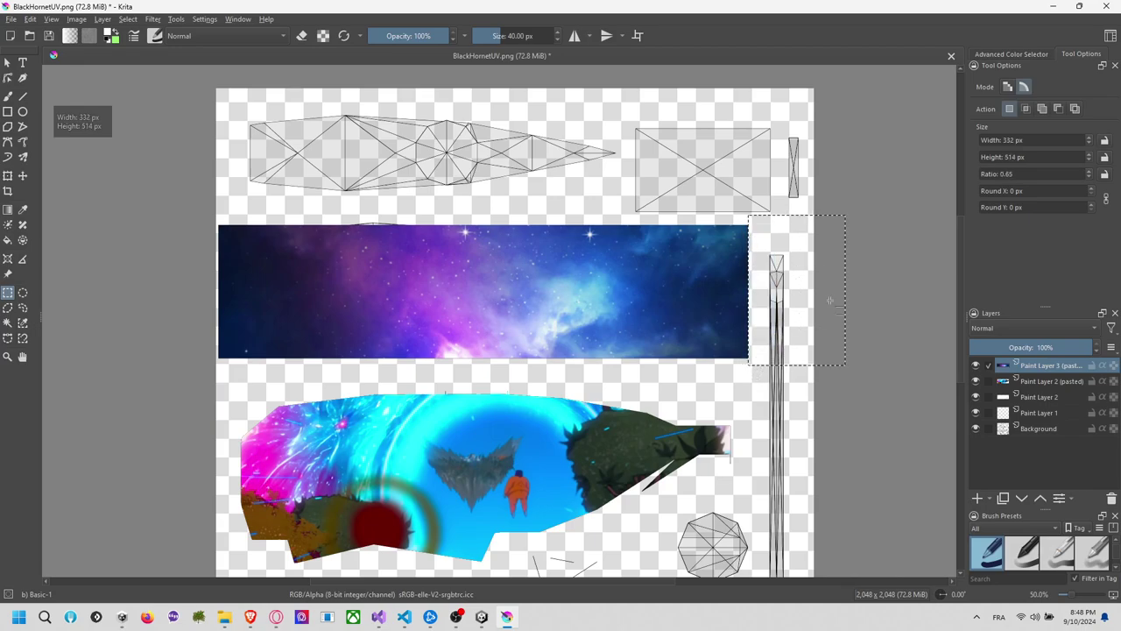
click(754, 287)
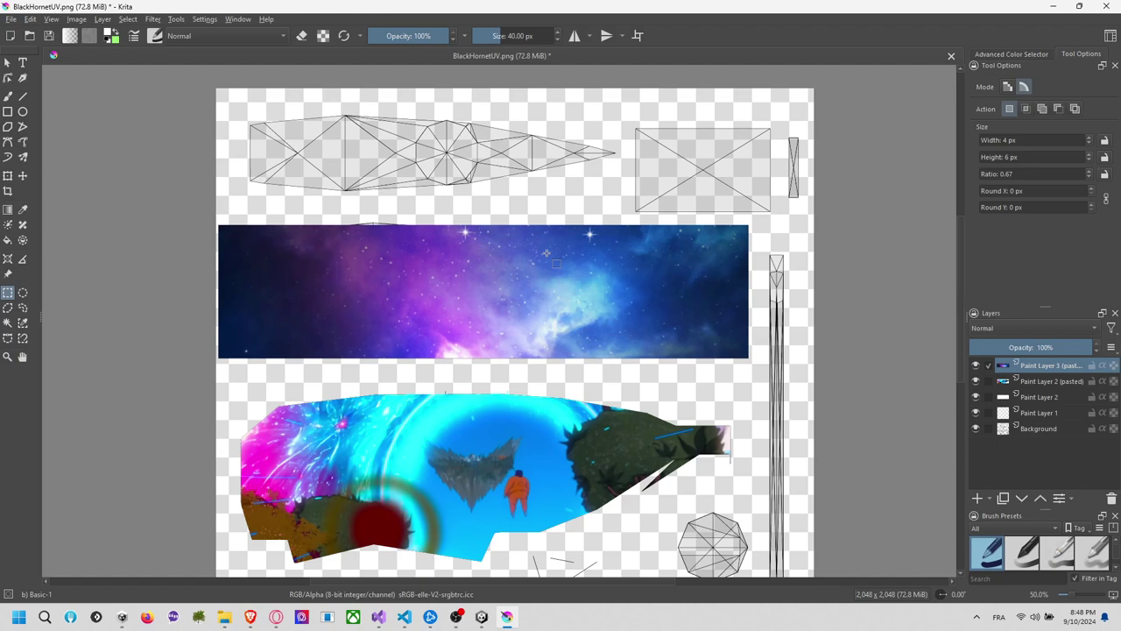
Copy a section about 470 × 488 px from the middle of the galaxy strip, paste it, and move it over the rectangular UV piece
drag(562, 217, 746, 358)
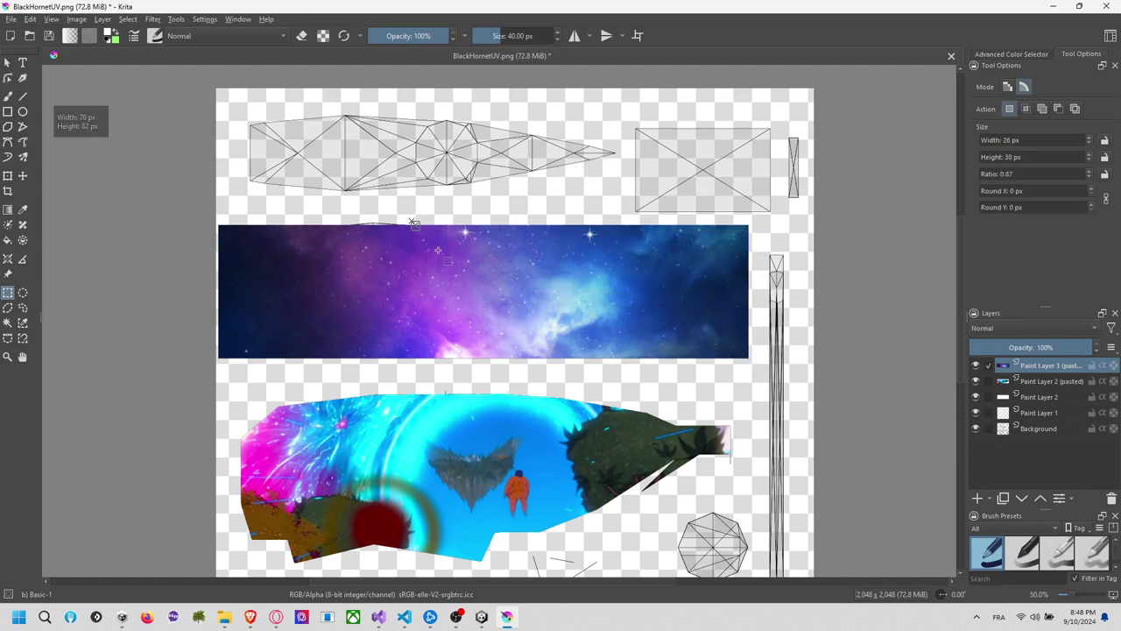
drag(411, 221, 548, 361)
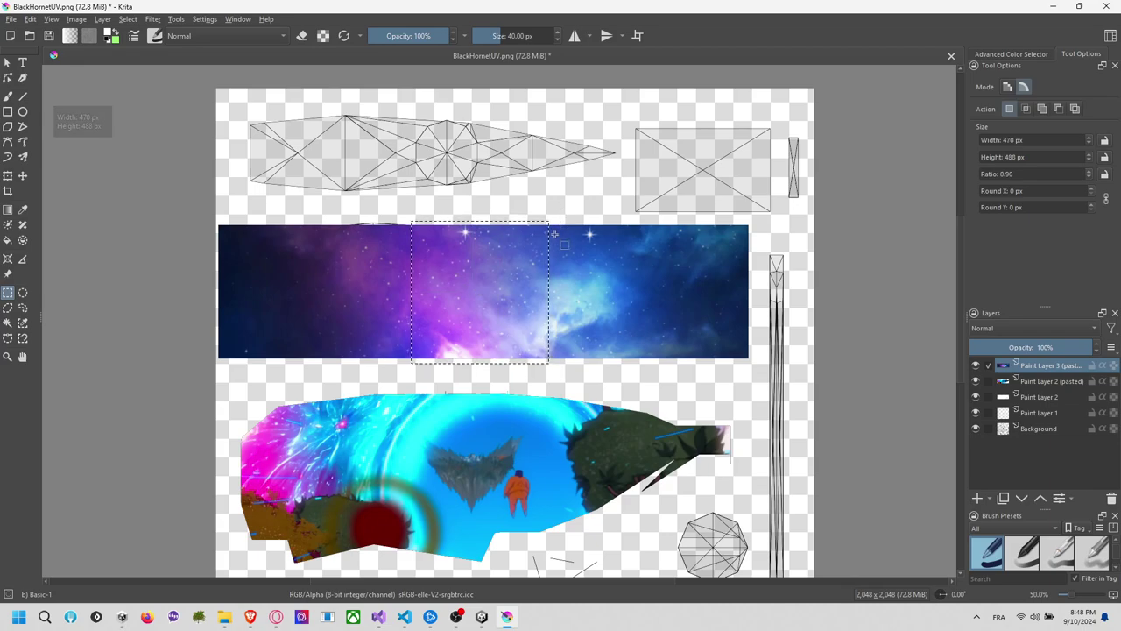
key(ctrl+c)
key(ctrl+v)
key(ctrl+v)
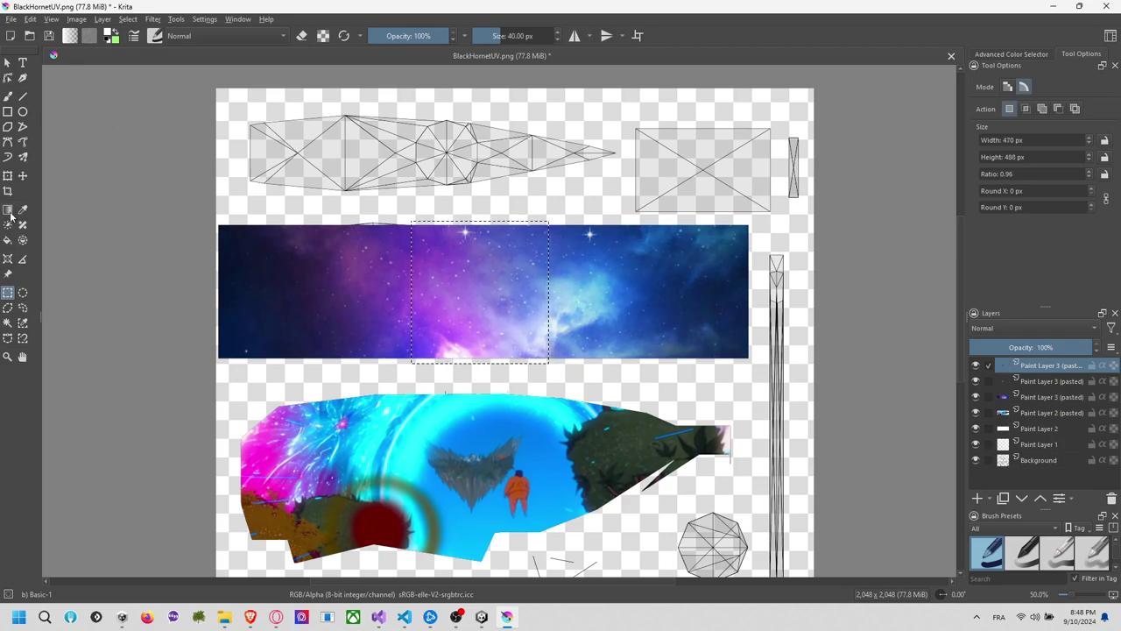
click(8, 176)
drag(532, 263, 748, 168)
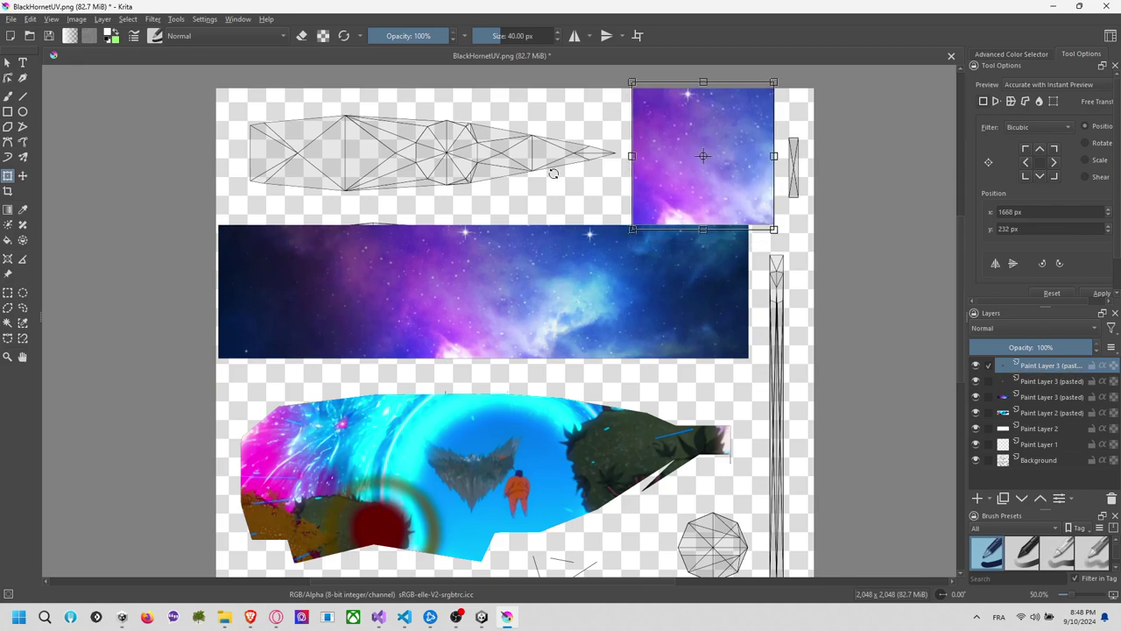
Select an area about 1324 × 344 px around the uppermost tapered UV outline and add a new paint layer
key(alt+Tab)
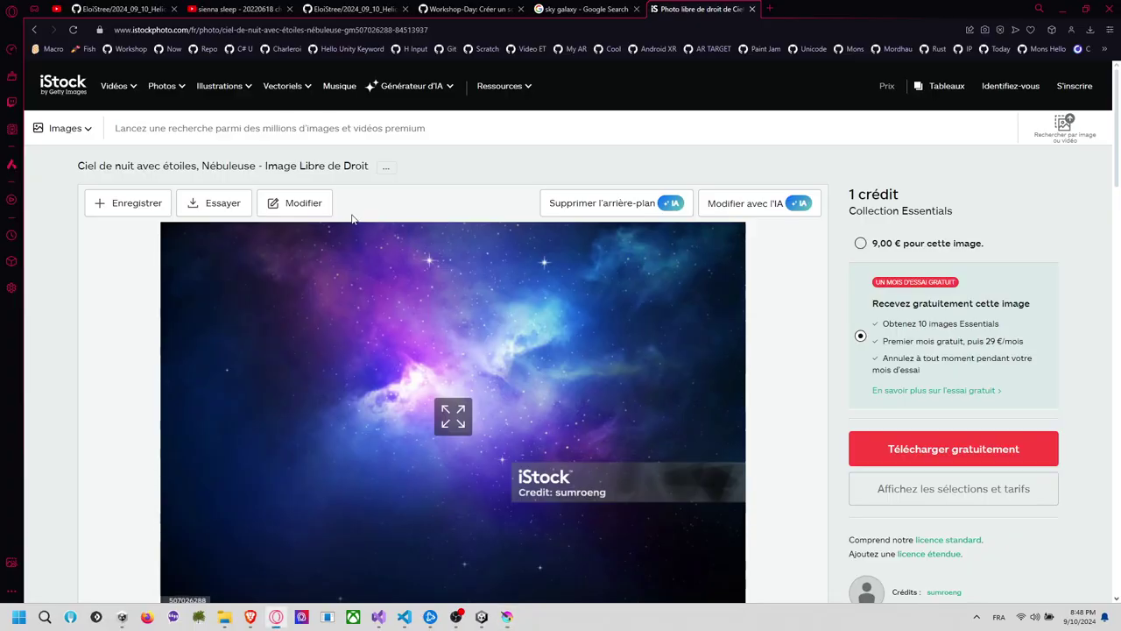
key(alt+Tab)
click(7, 293)
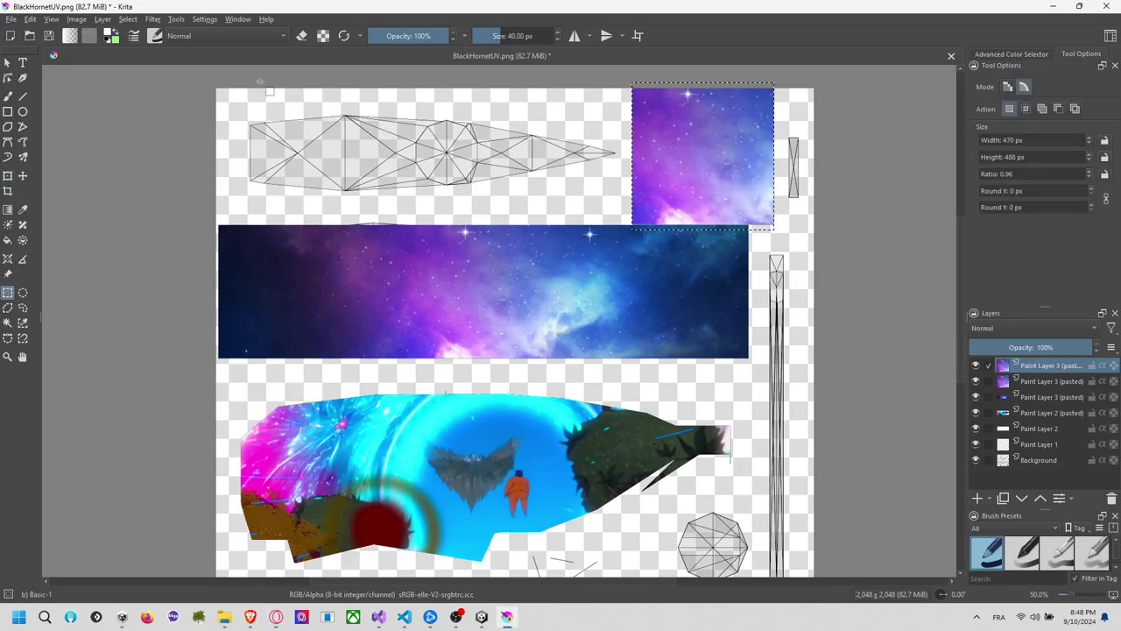
drag(234, 99, 622, 201)
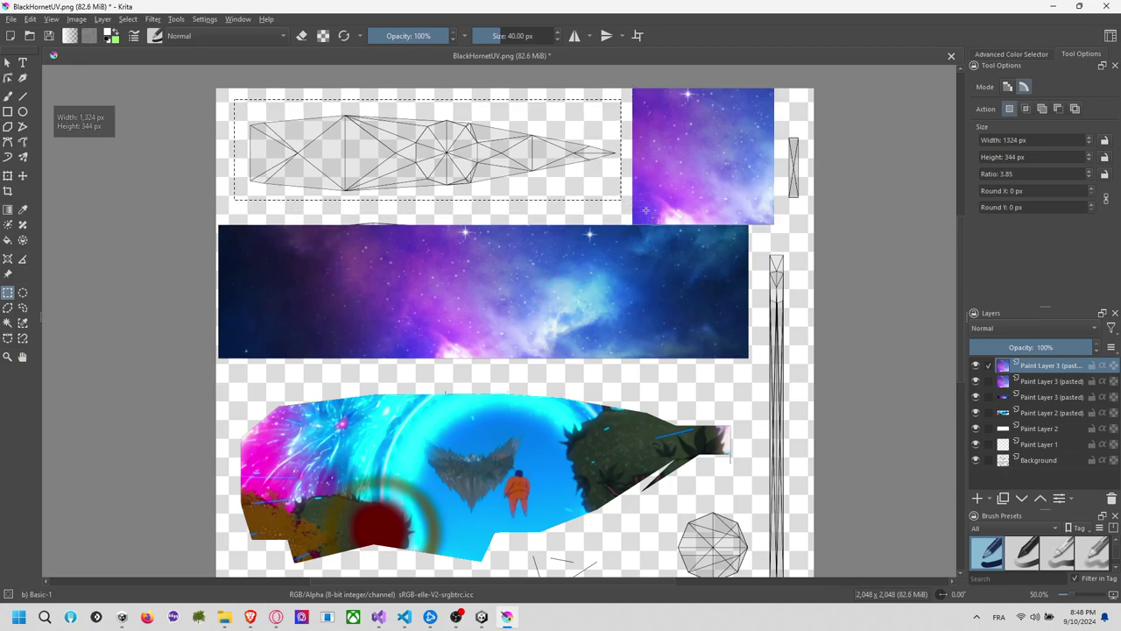
click(978, 498)
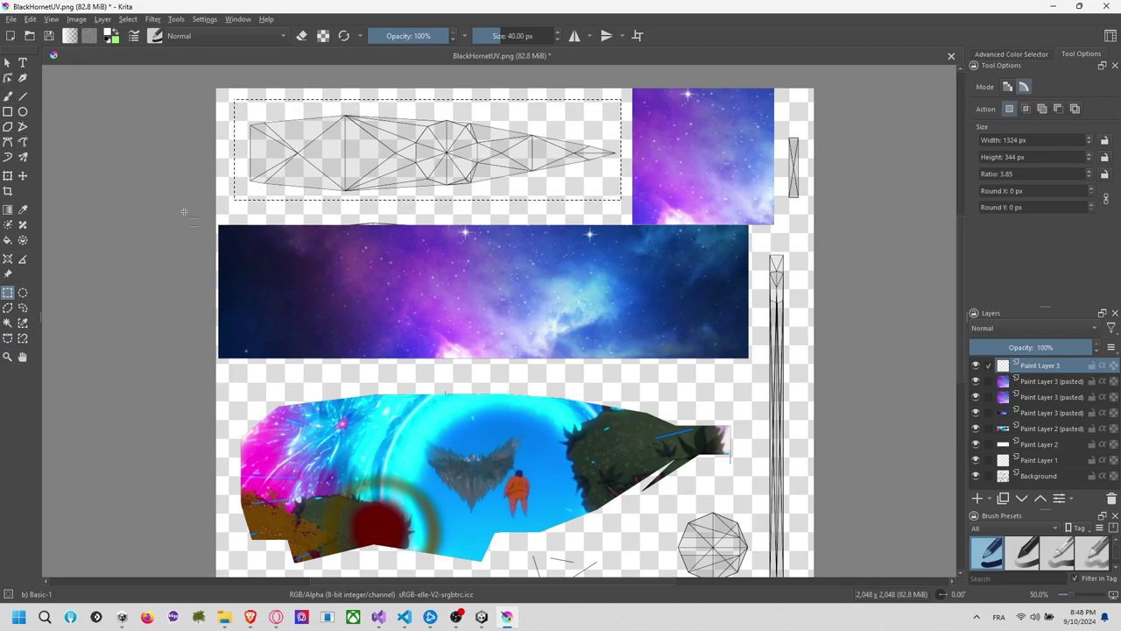
Capture the dark blue strip below the watermark of the iStock galaxy picture and paste it into the Krita texture as Web (sRGB)
key(alt+Tab)
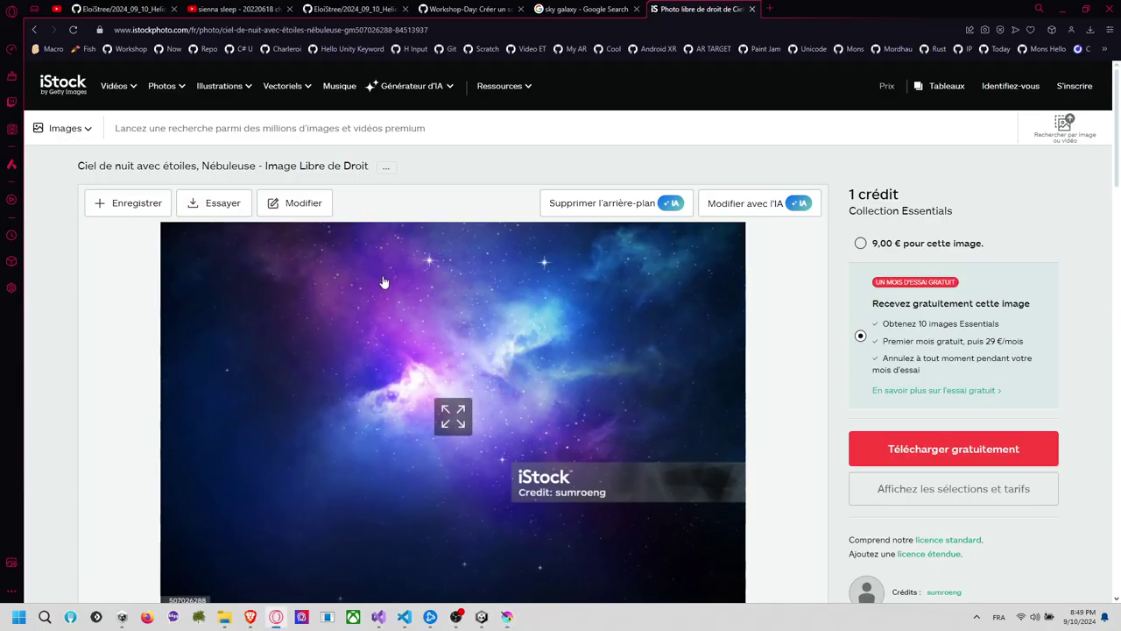
scroll(388, 289, down, 2)
key(super+shift+s)
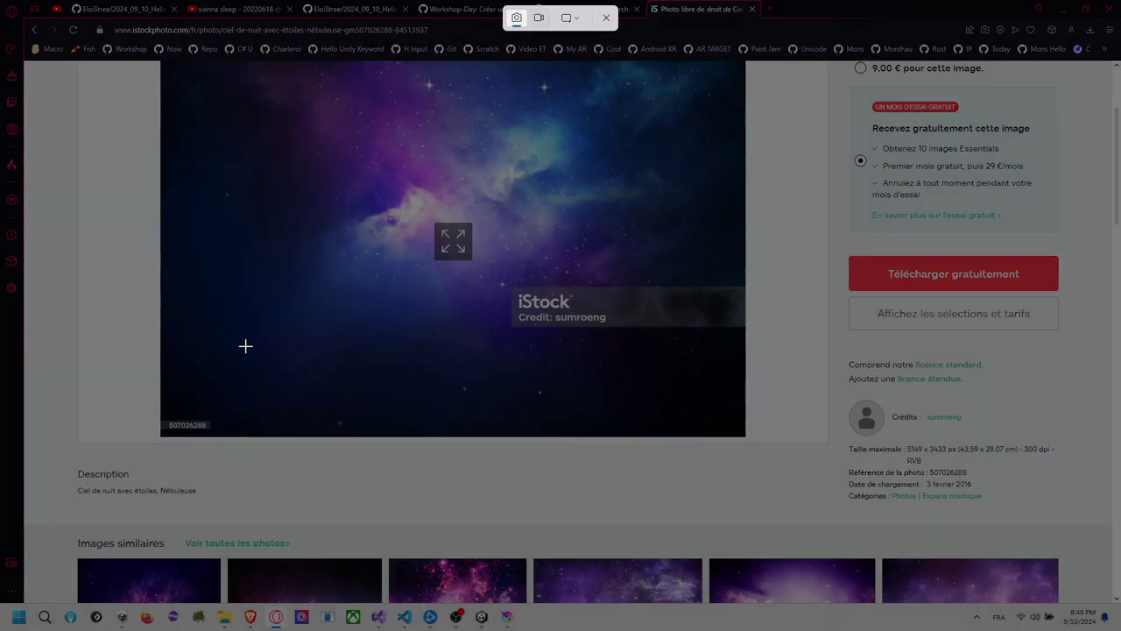
drag(251, 347, 729, 434)
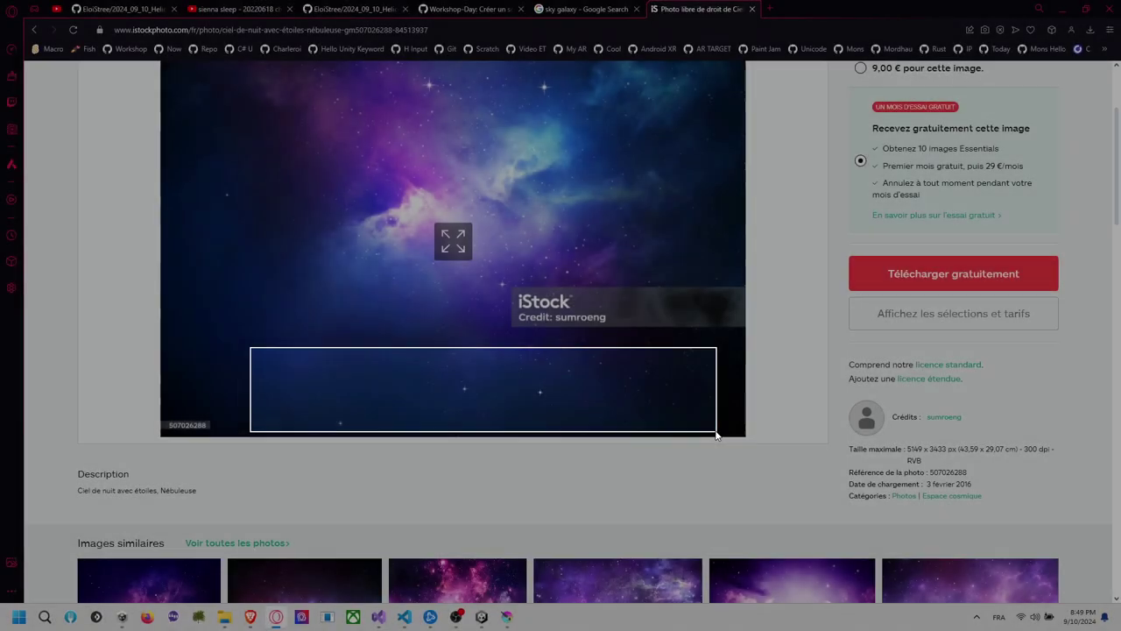
key(alt+Tab)
key(ctrl+v)
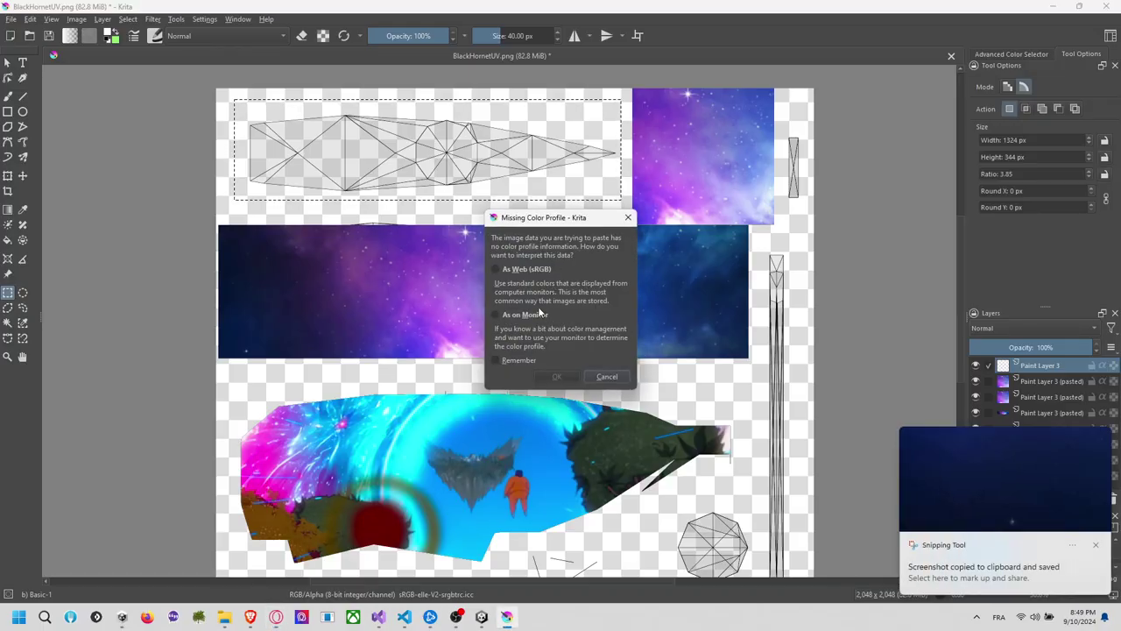
click(547, 271)
click(557, 376)
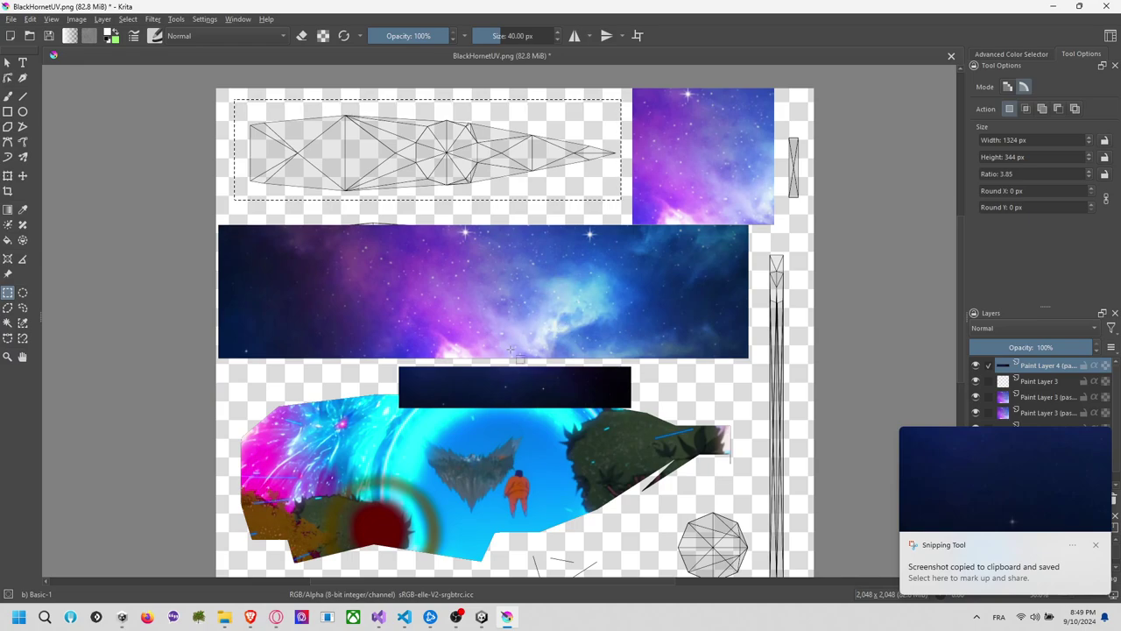
Select the whole canvas, then move the pasted dark blue strip onto the uppermost tapered UV outline and enlarge it slightly
click(8, 176)
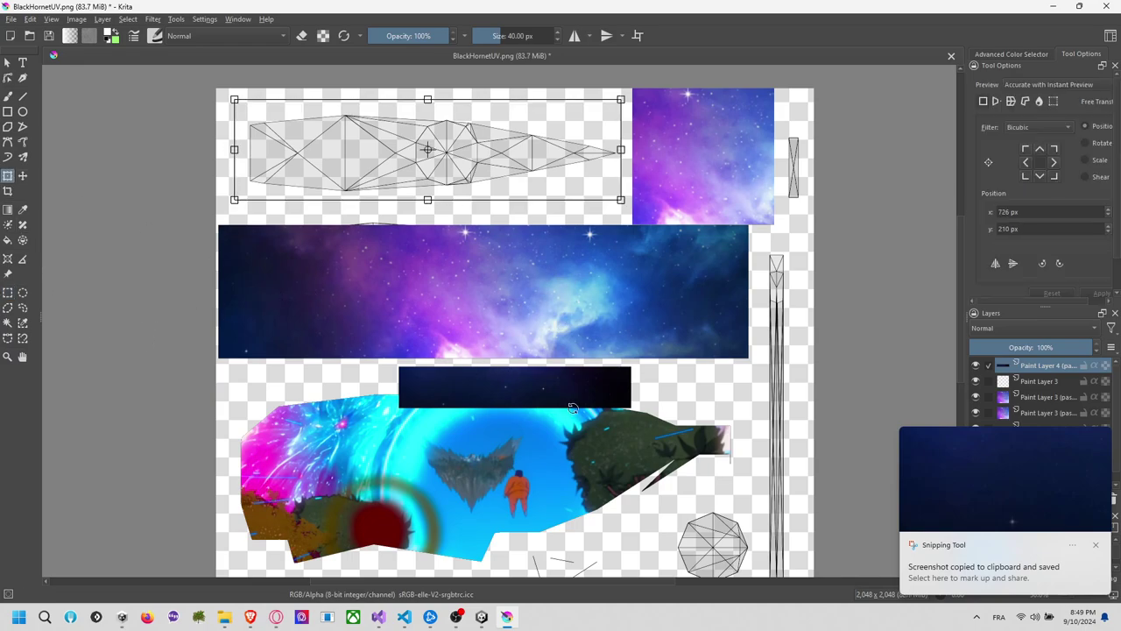
key(ctrl+a)
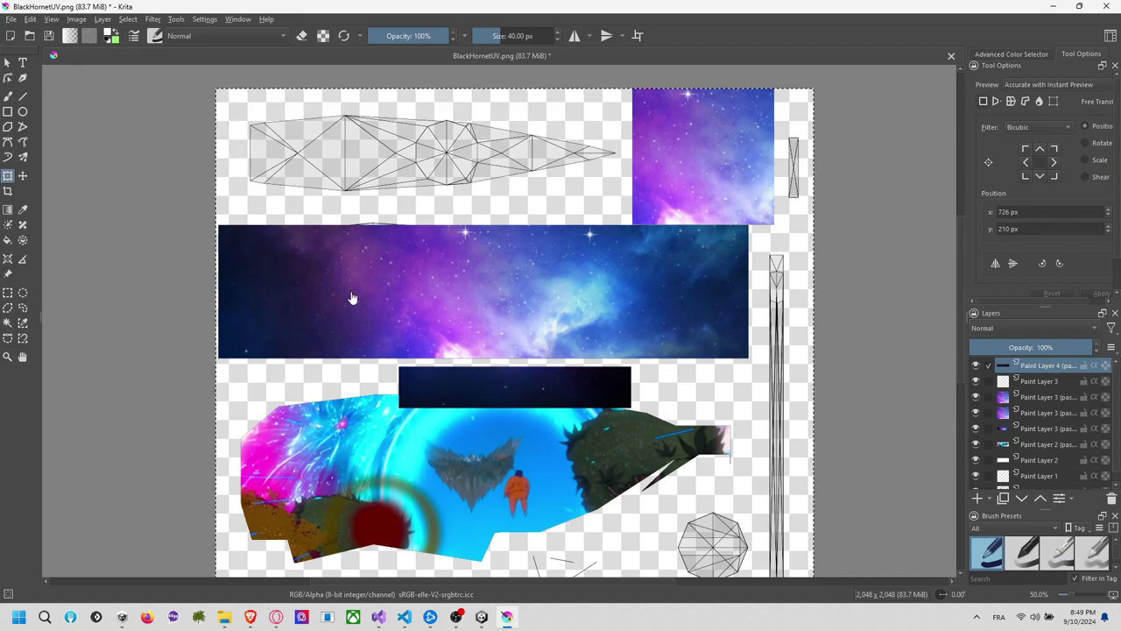
click(8, 192)
click(8, 176)
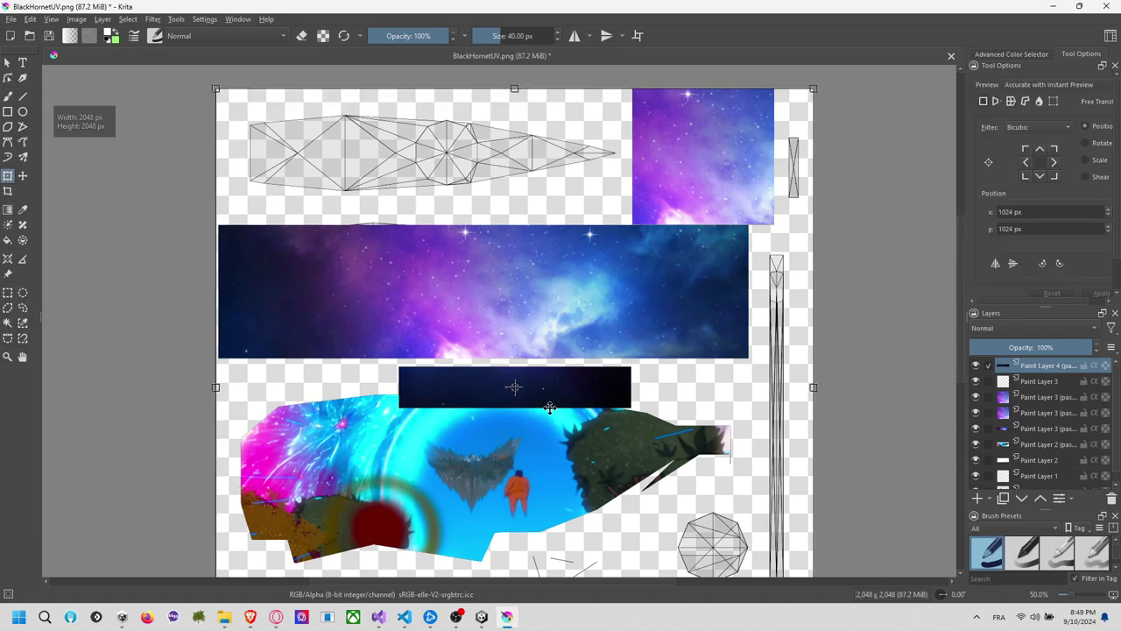
drag(550, 390, 378, 119)
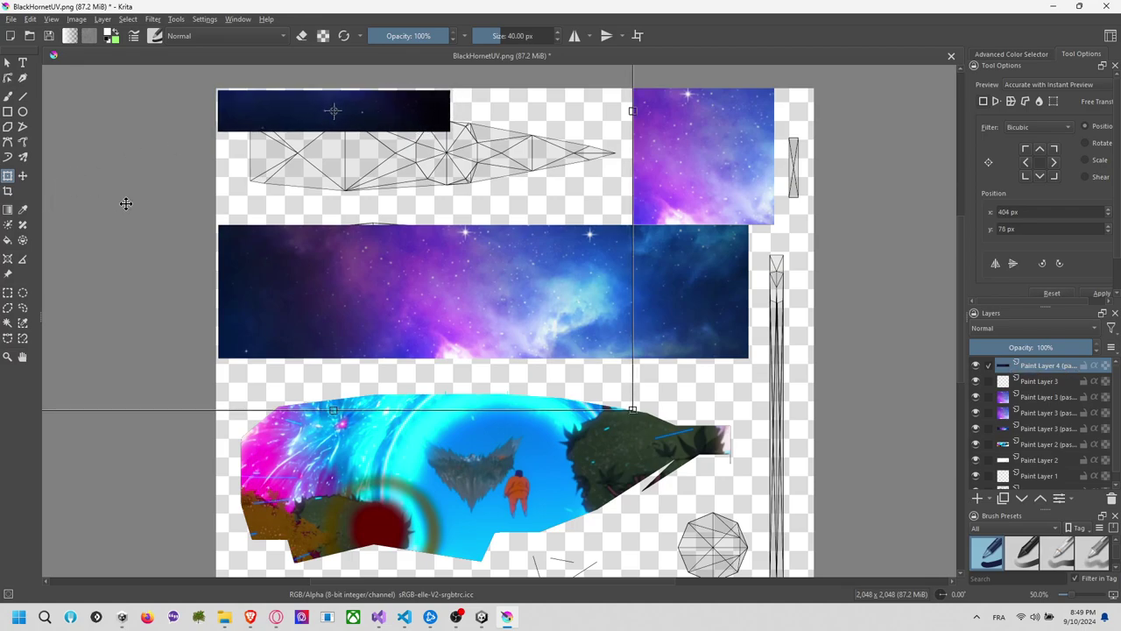
drag(631, 409, 715, 492)
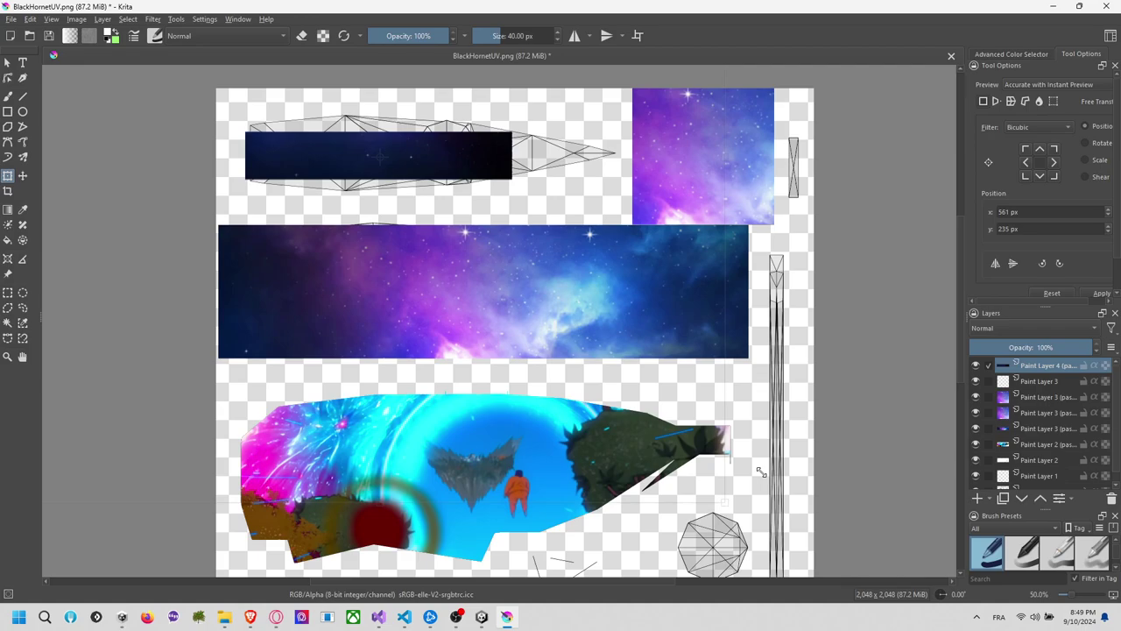
Select an area about 1004 × 236 px around the dark blue strip, then scale and move it to cover the whole uppermost tapered outline
click(7, 293)
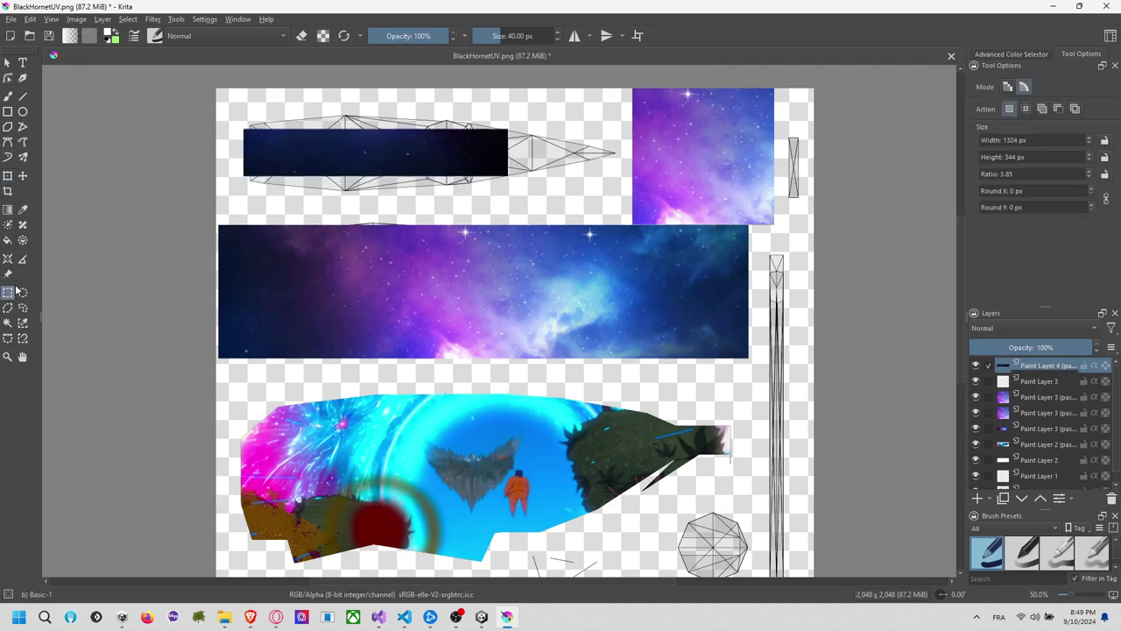
drag(227, 123, 521, 191)
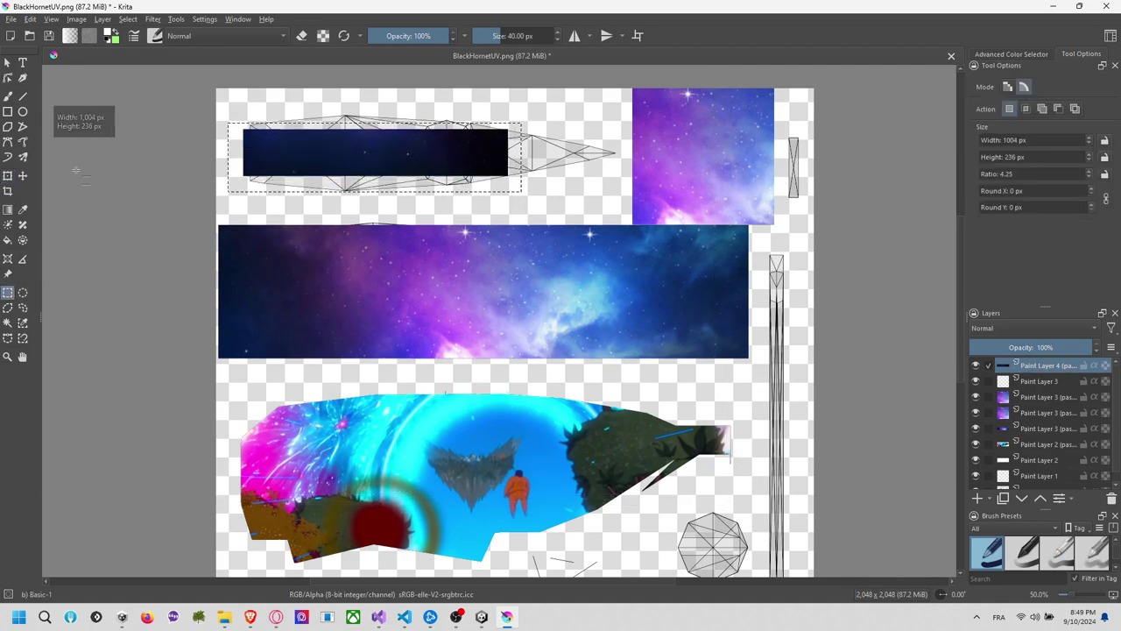
click(7, 175)
drag(408, 162, 386, 128)
drag(499, 159, 810, 295)
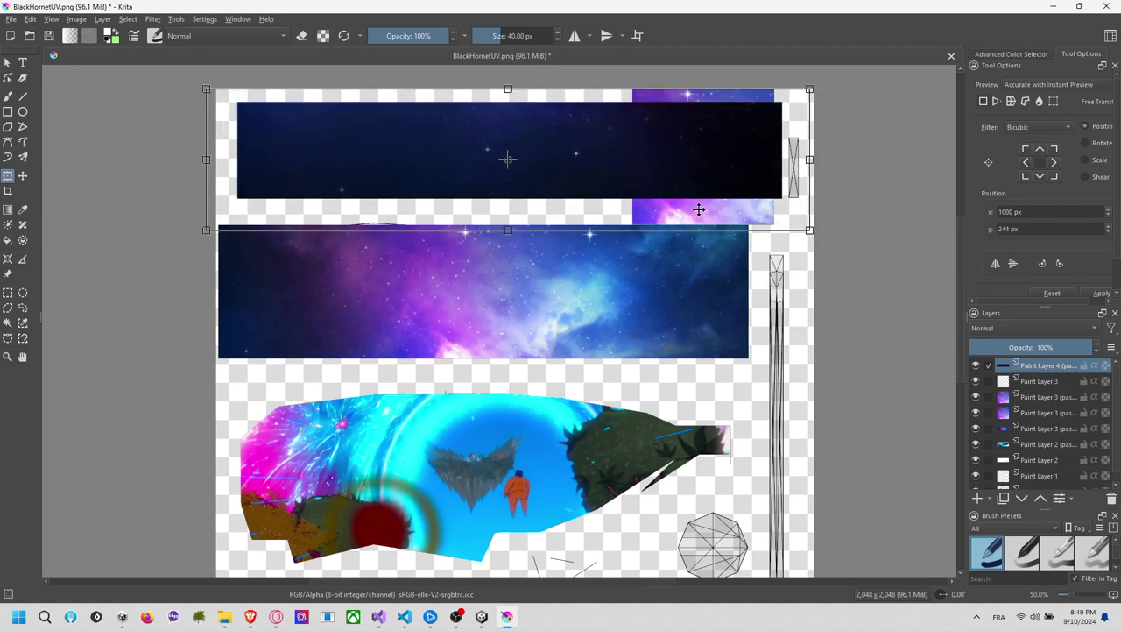
drag(672, 155, 521, 160)
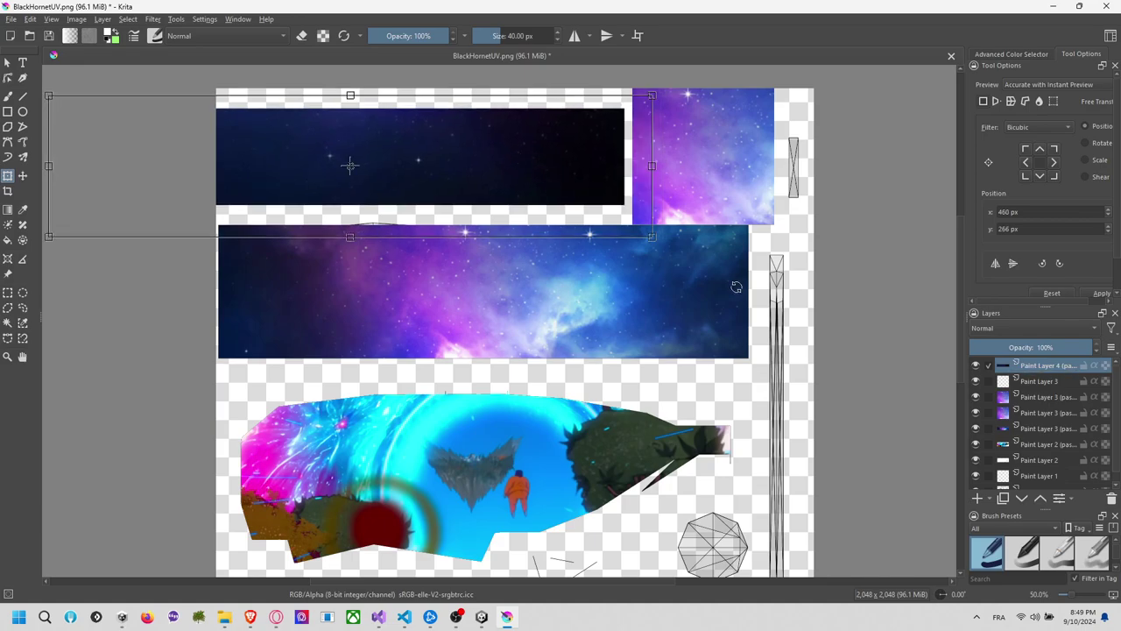
Build a combined rectangular selection around the small bow-tie piece, the long narrow vertical piece, the two rotor blades and the tail rotor
click(7, 293)
scroll(149, 329, down, 2)
scroll(425, 282, up, 1)
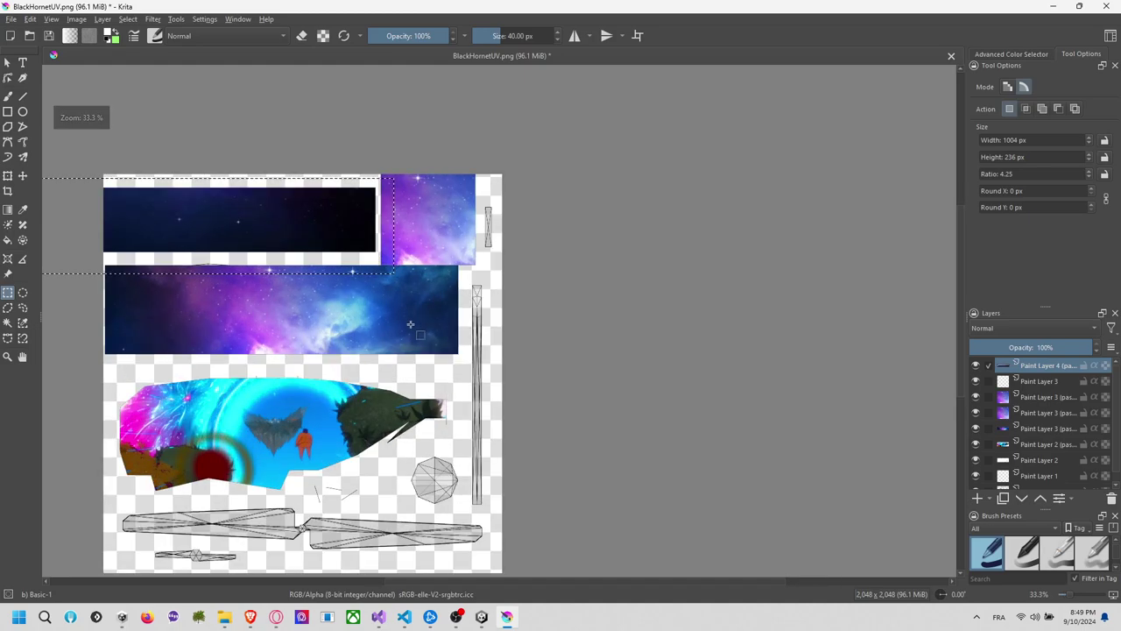
middle_drag(412, 390, 507, 309)
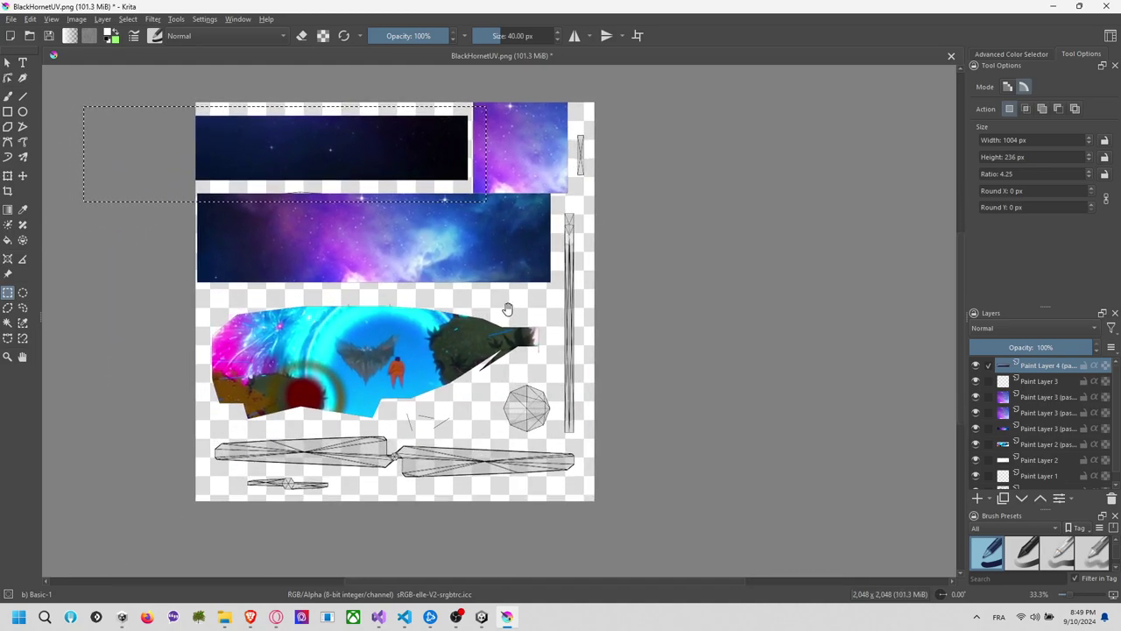
drag(569, 127, 587, 443)
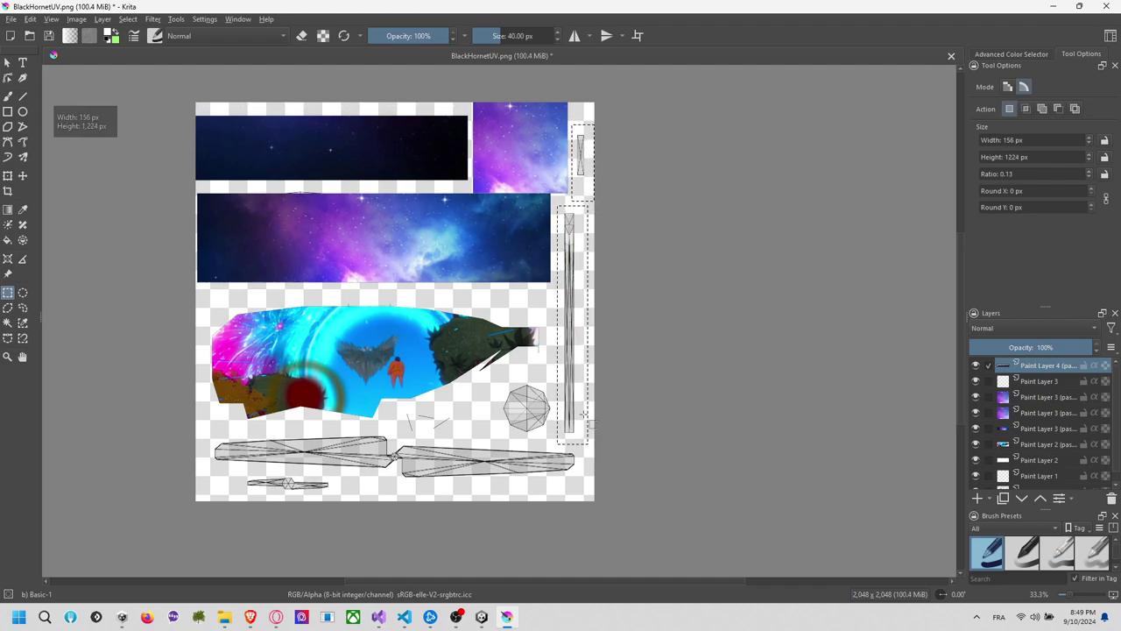
shift+drag(202, 428, 578, 479)
shift+drag(238, 471, 345, 503)
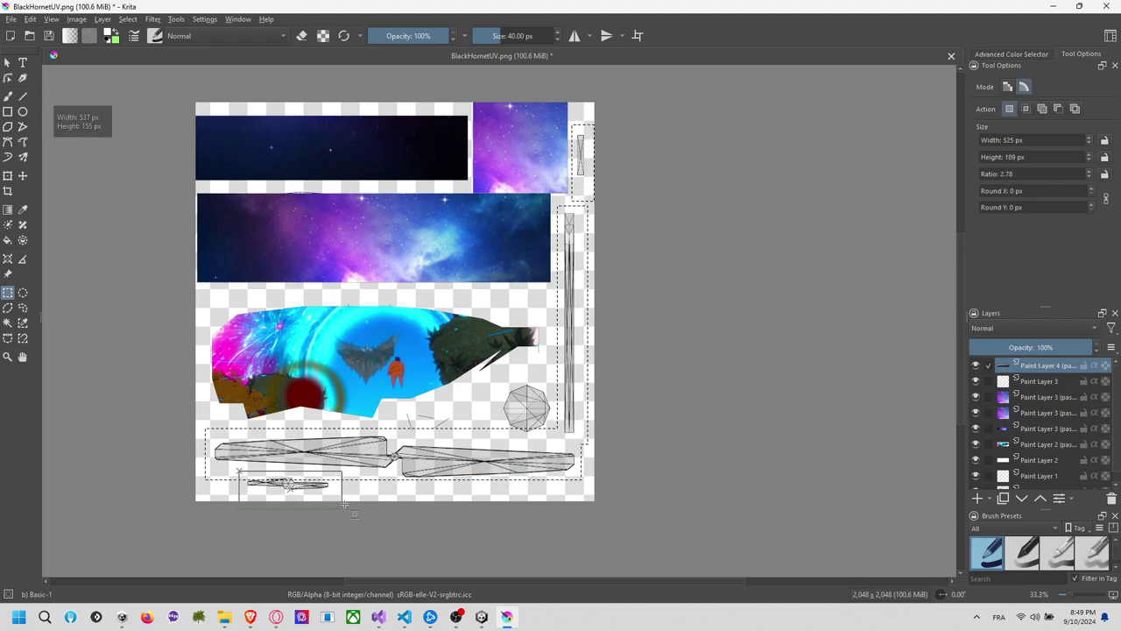
Subtract an area about 273 × 213 px around the octagonal UV piece from the selection and add a new paint layer
scroll(521, 411, up, 6)
scroll(520, 410, down, 2)
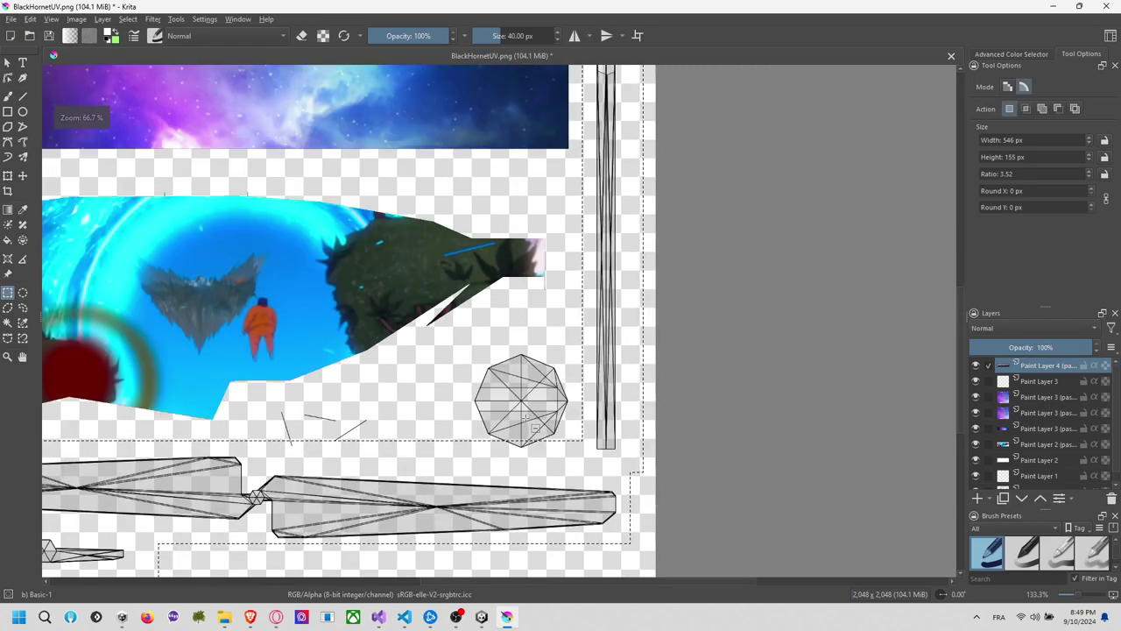
shift+drag(463, 375, 569, 457)
scroll(438, 412, down, 2)
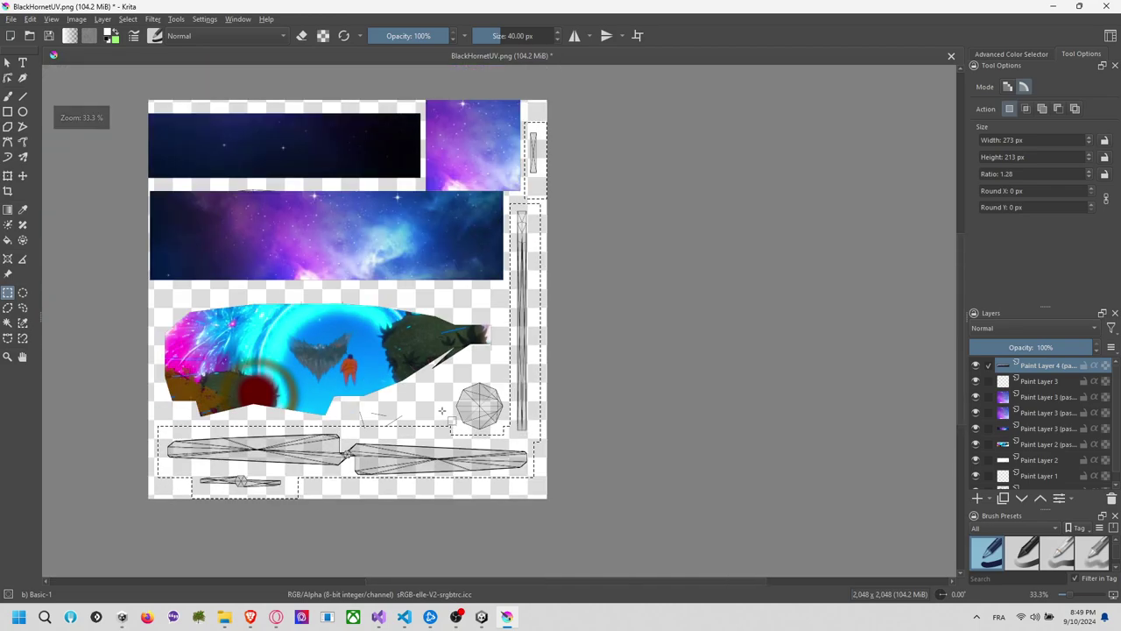
click(979, 501)
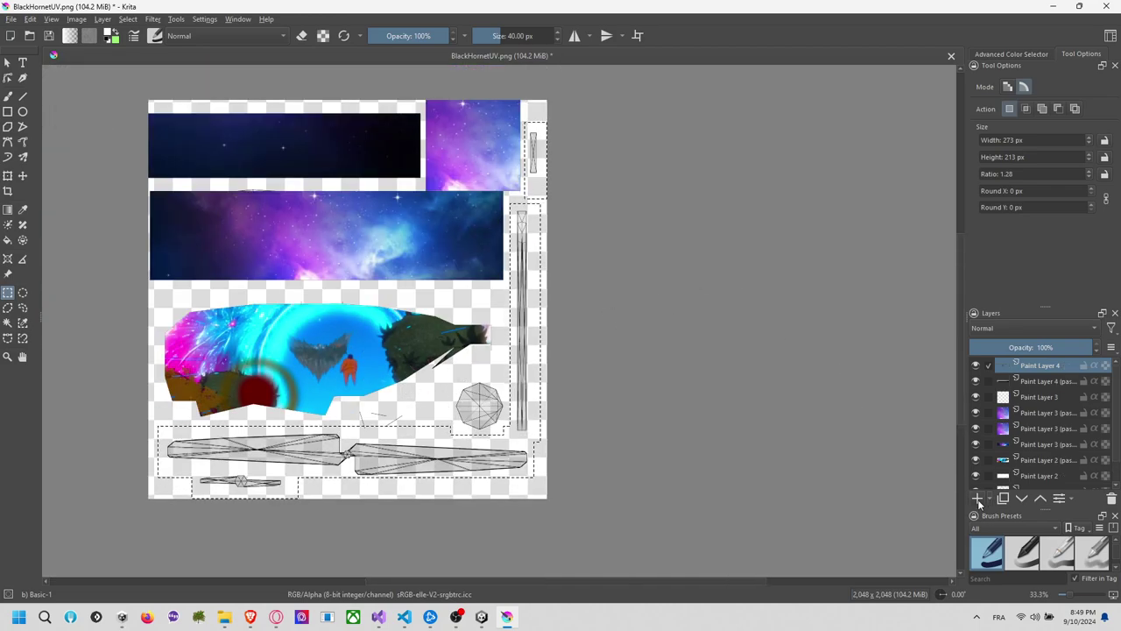
Set the foreground colour to black (#000000) and fill the connected selection over the rotor pieces and long vertical piece
click(8, 239)
click(523, 326)
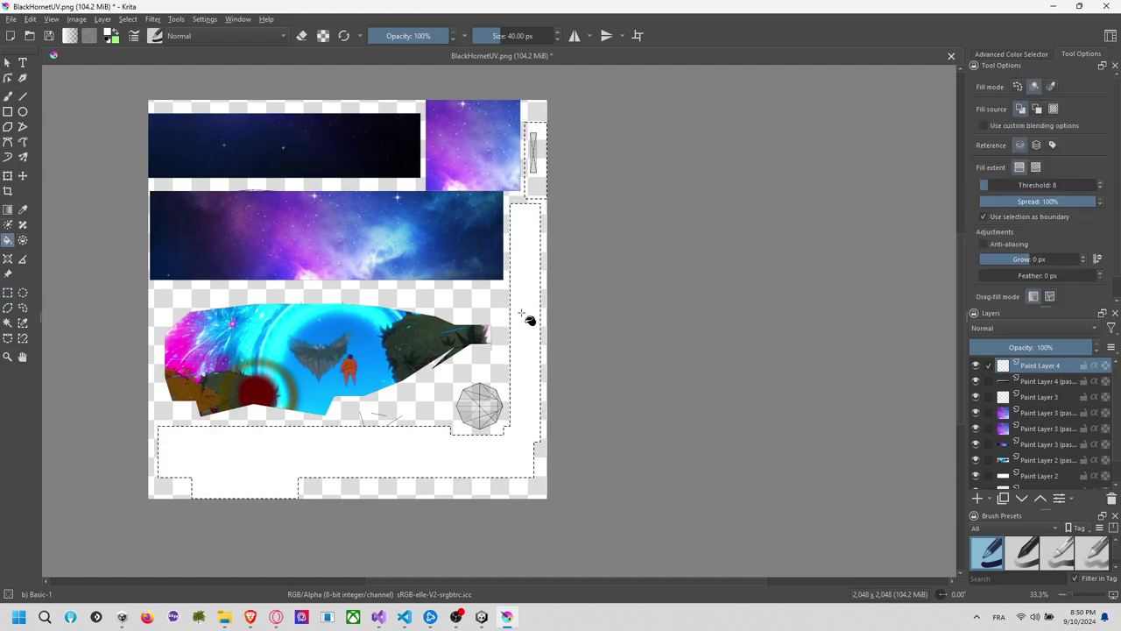
key(ctrl+z)
click(109, 33)
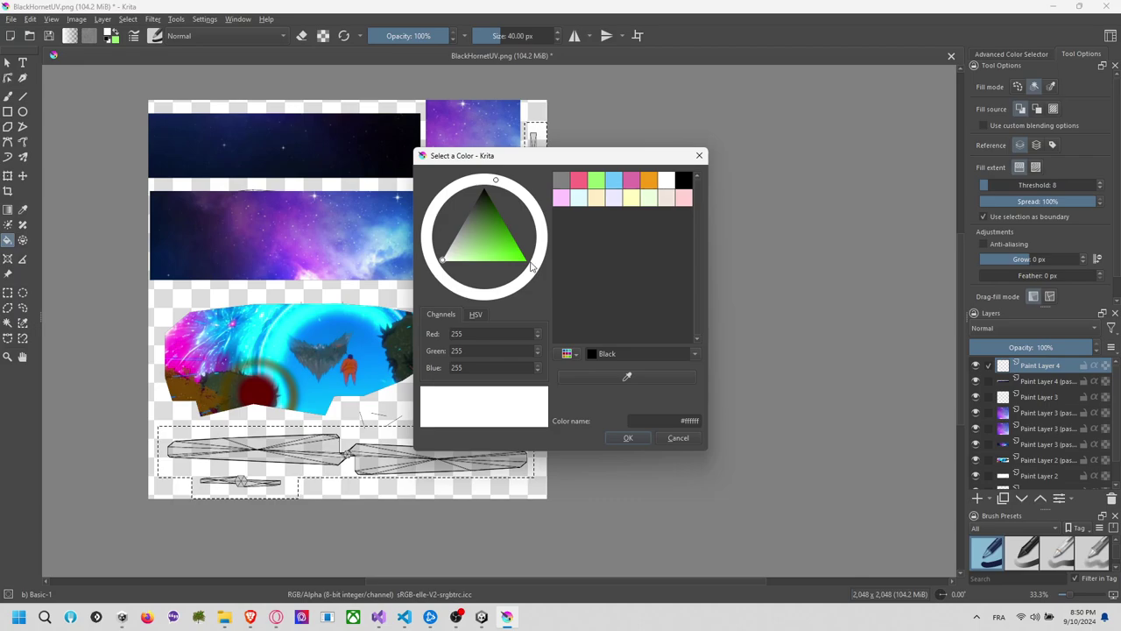
mouse_move(497, 248)
mouse_down()
mouse_move(451, 230)
mouse_move(484, 188)
mouse_up()
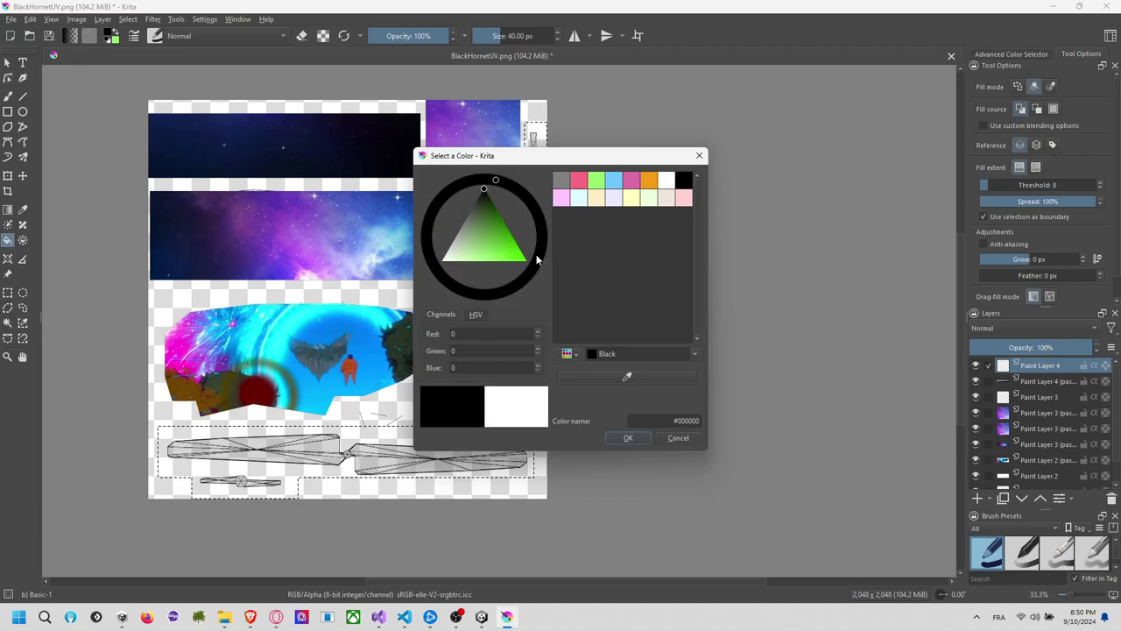
click(641, 440)
click(522, 458)
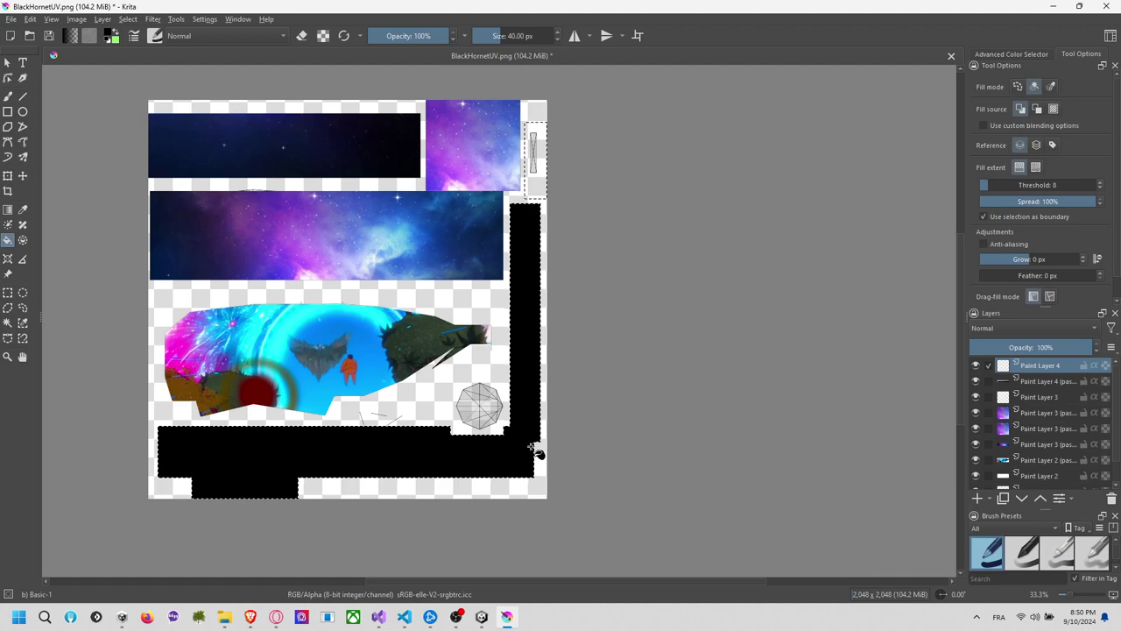
Remove the rotor blade area from the selection and fill the long vertical piece and the small bow-tie piece with dark grey
click(7, 293)
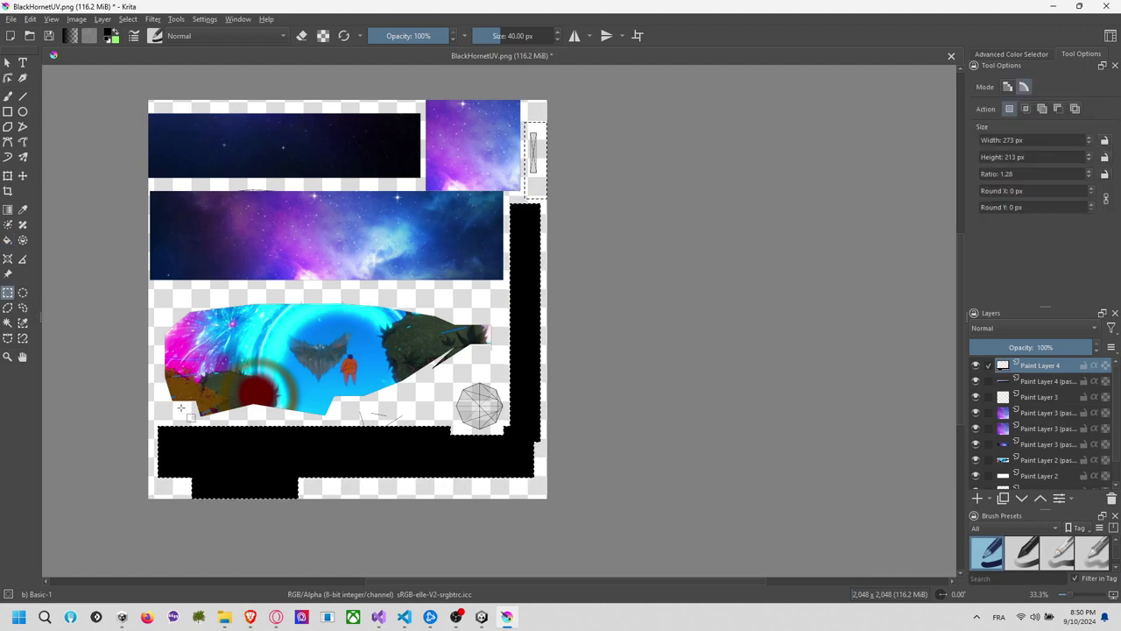
drag(156, 424, 356, 508)
click(107, 35)
drag(473, 247, 461, 218)
click(628, 437)
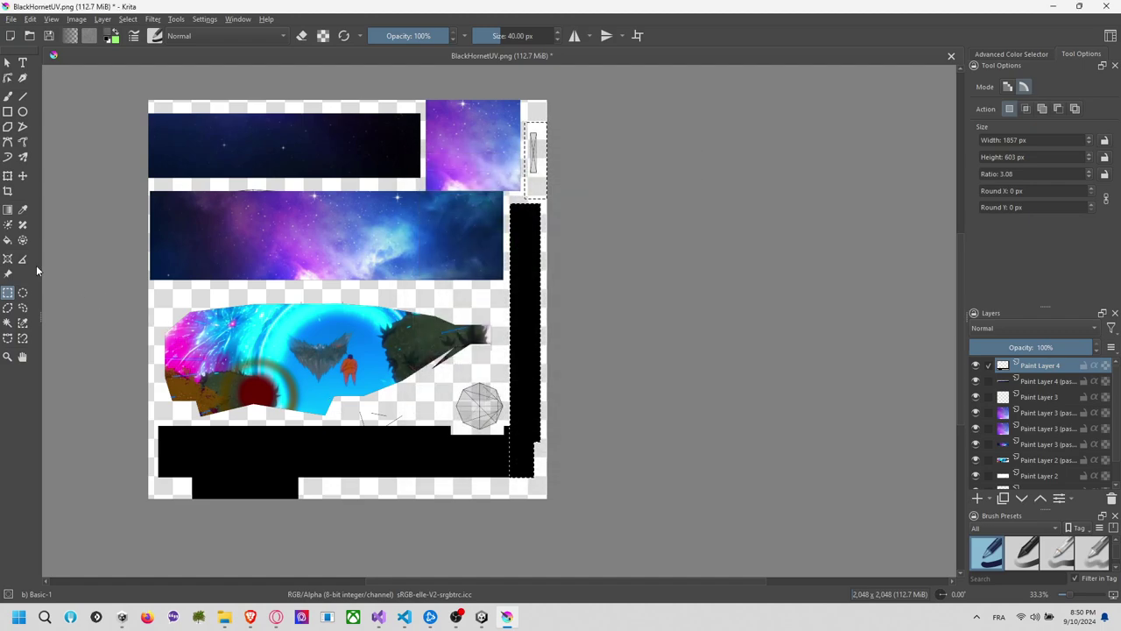
key(f)
click(523, 308)
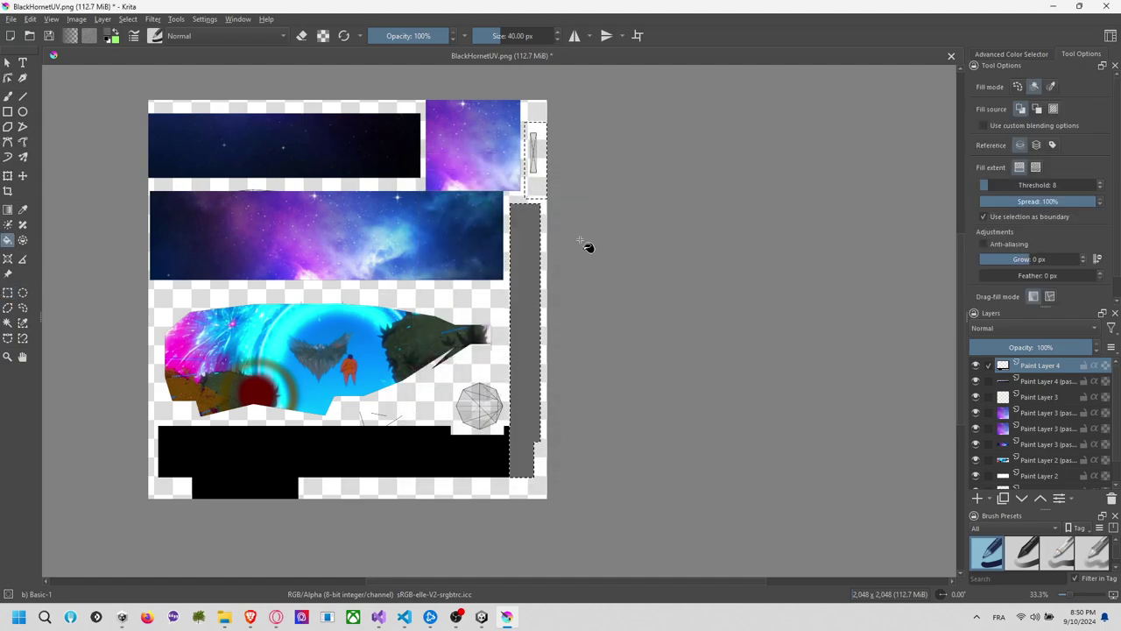
click(536, 161)
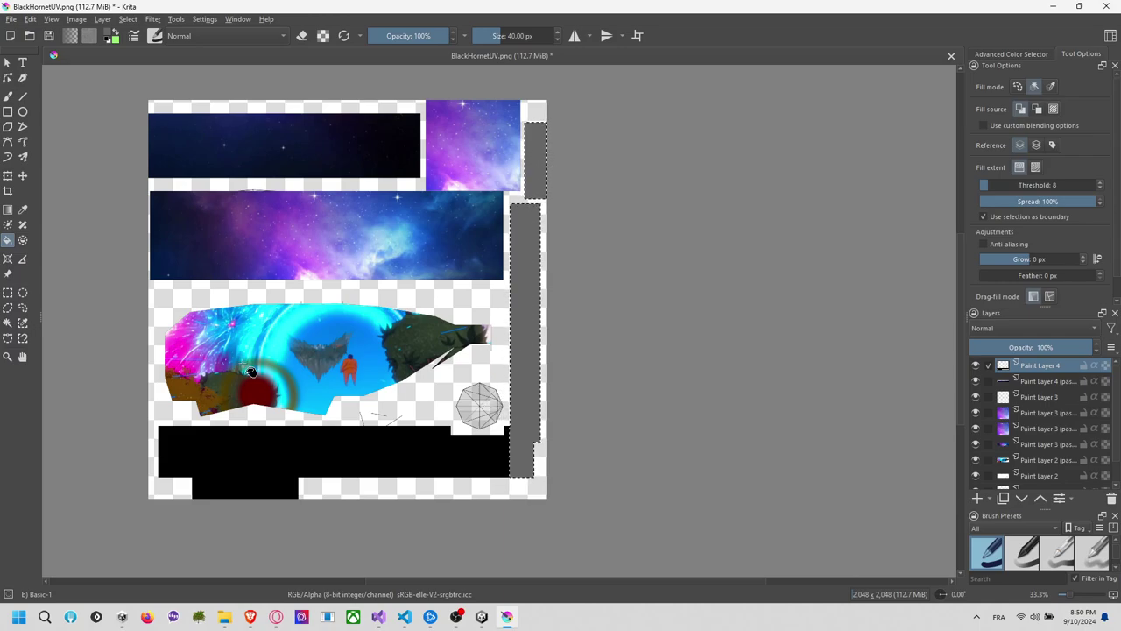
Make a circular selection about 274 × 274 px centred around the octagonal UV piece
scroll(497, 460, up, 3)
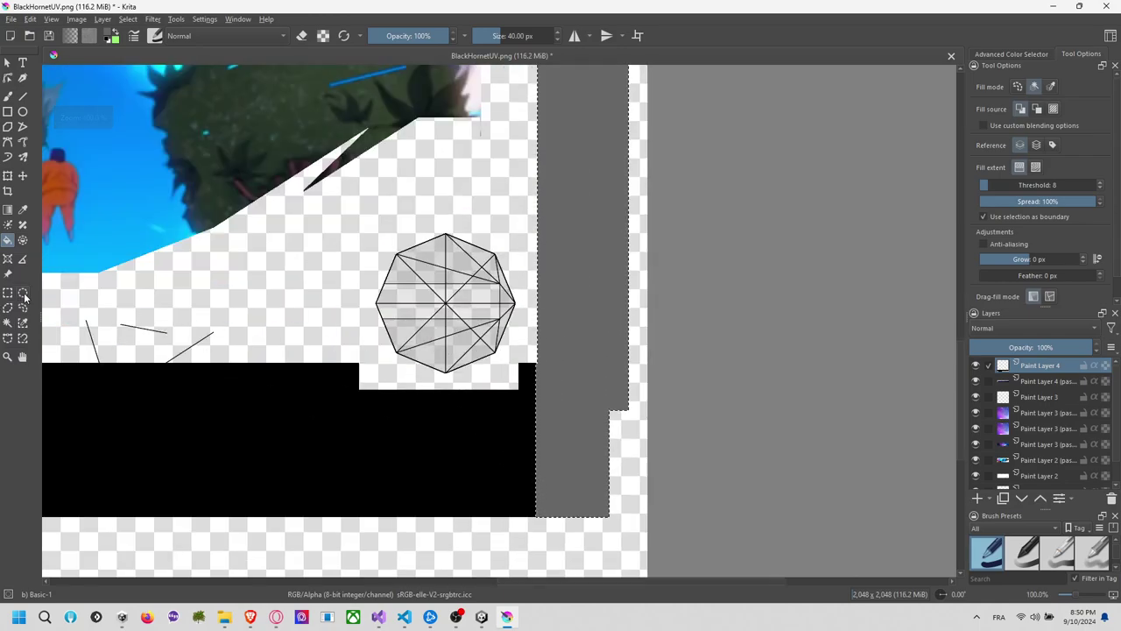
key(ctrl+r)
drag(437, 282, 361, 210)
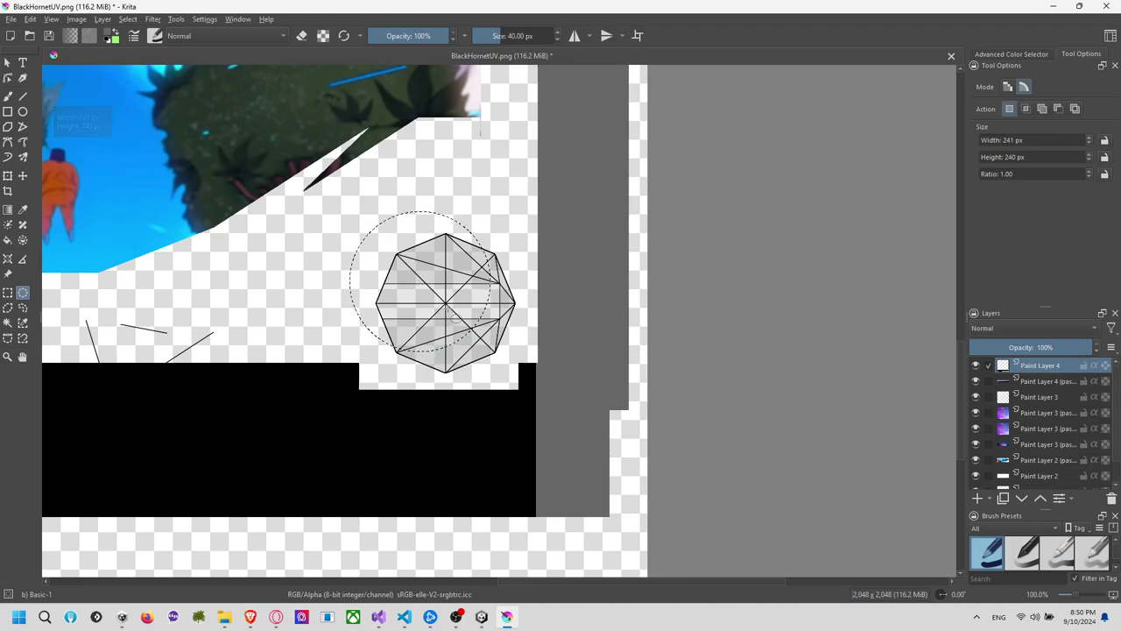
shift+drag(455, 317, 368, 230)
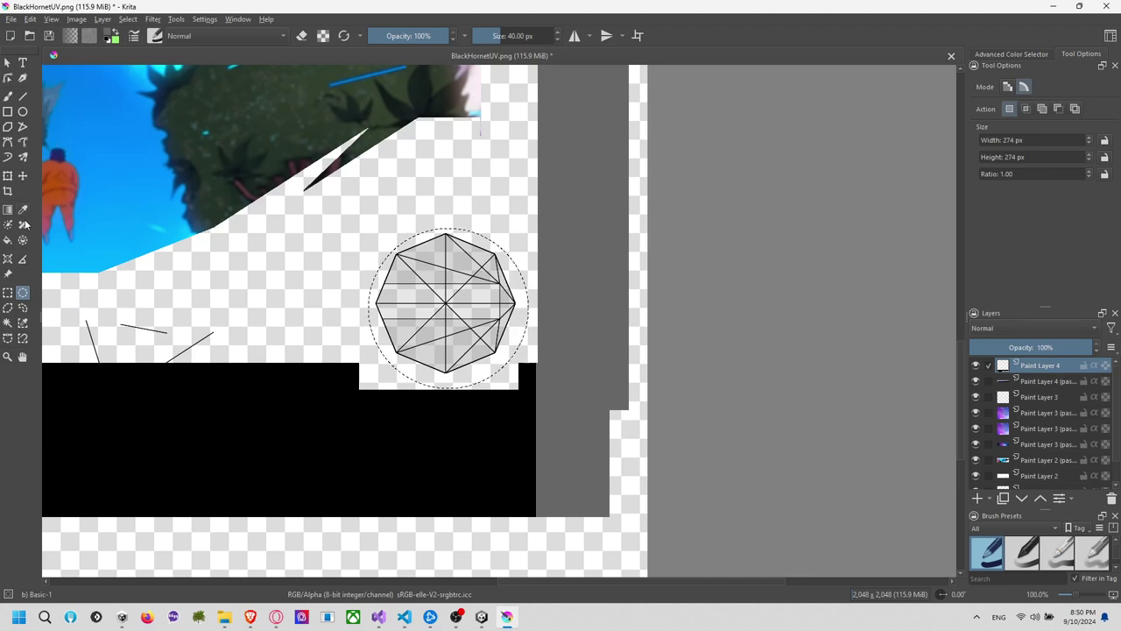
Choose a lighter grey as foreground colour, fill the circle over the octagonal piece with it, and clear the selection
click(9, 240)
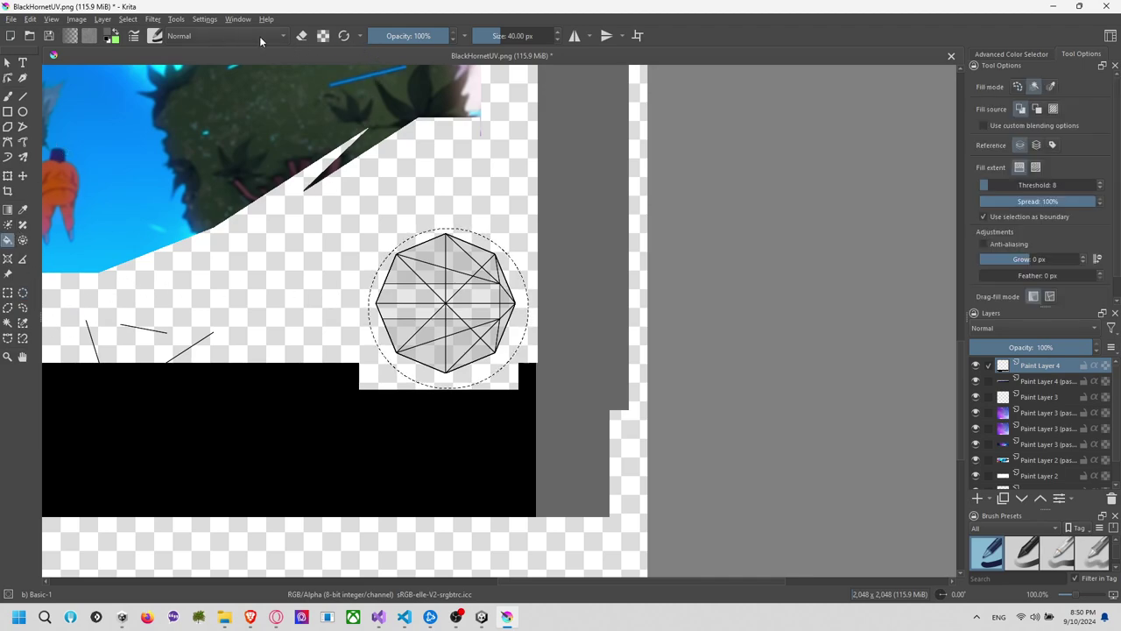
click(111, 36)
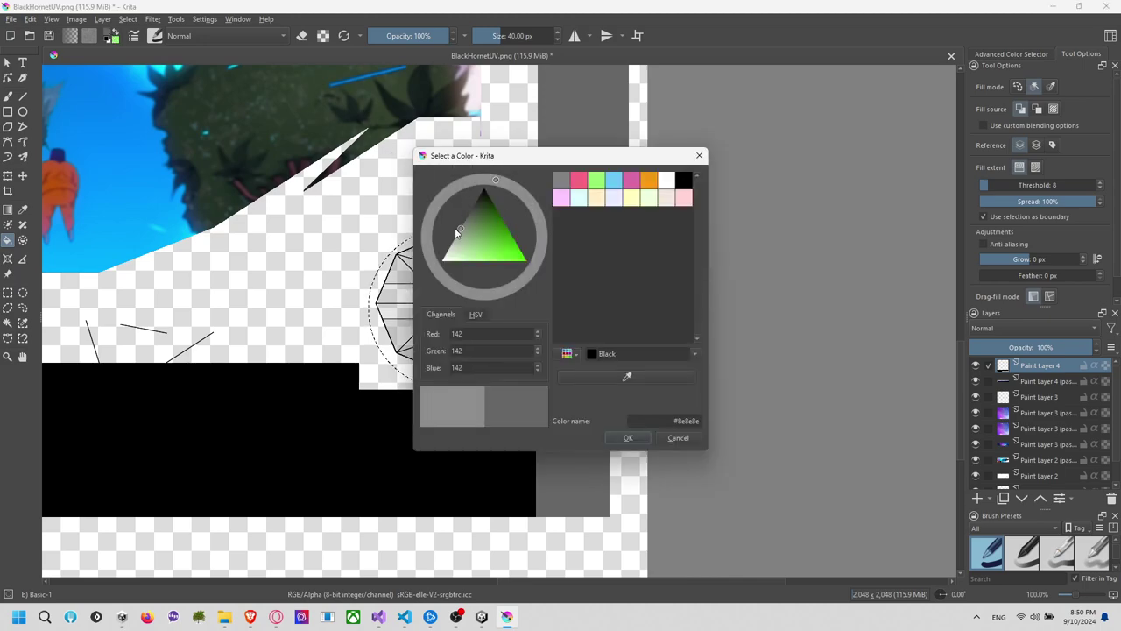
click(628, 438)
click(405, 293)
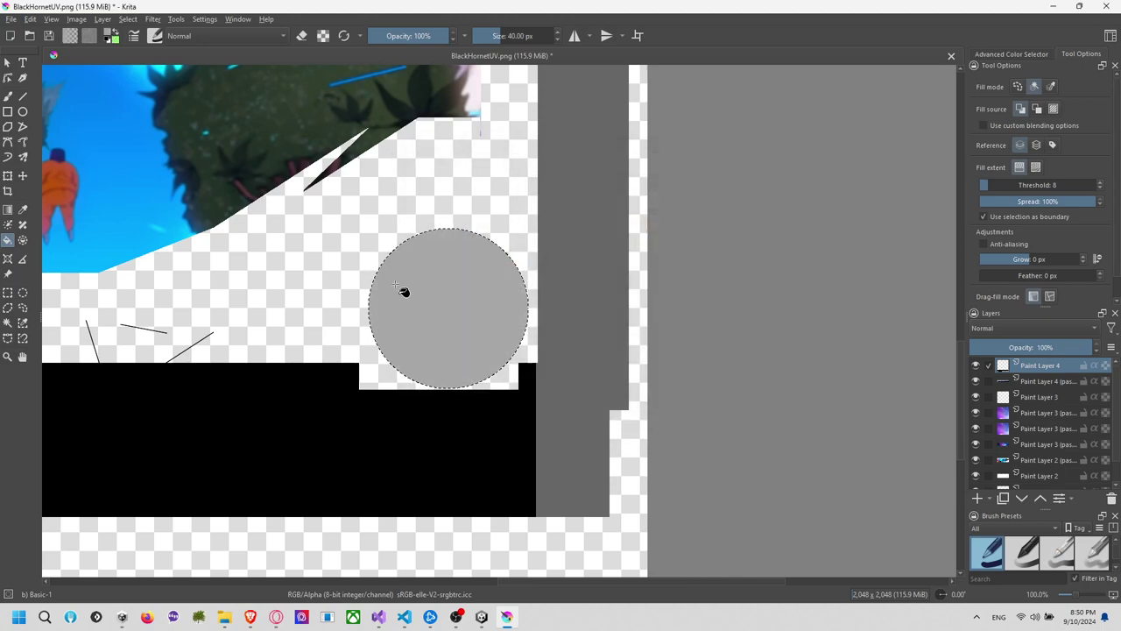
scroll(362, 271, down, 2)
middle_drag(357, 301, 550, 344)
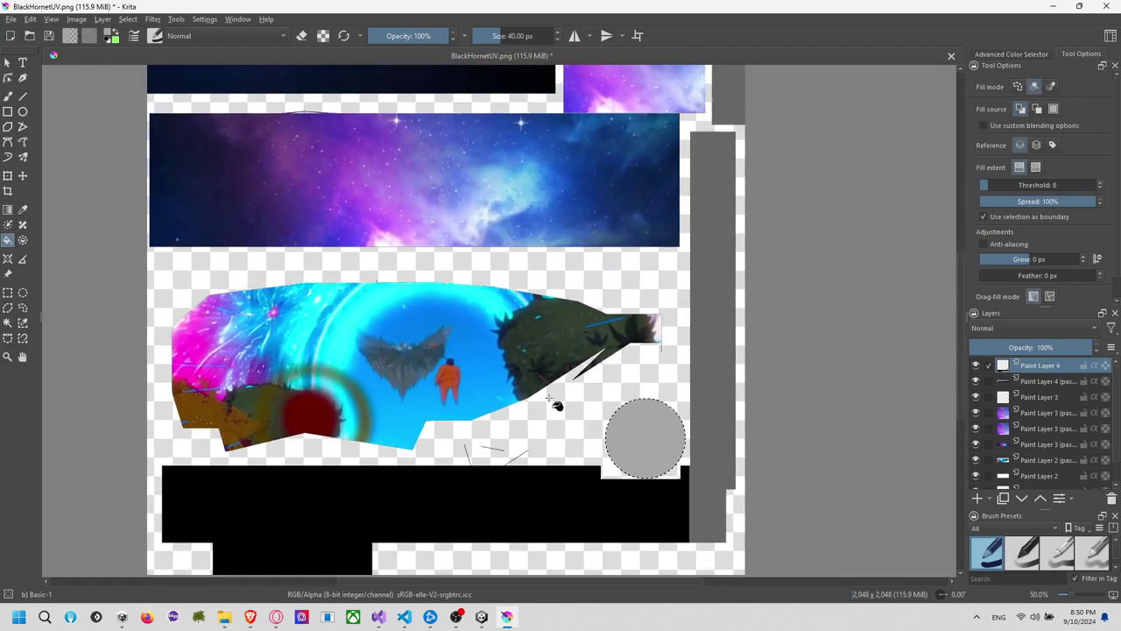
click(7, 293)
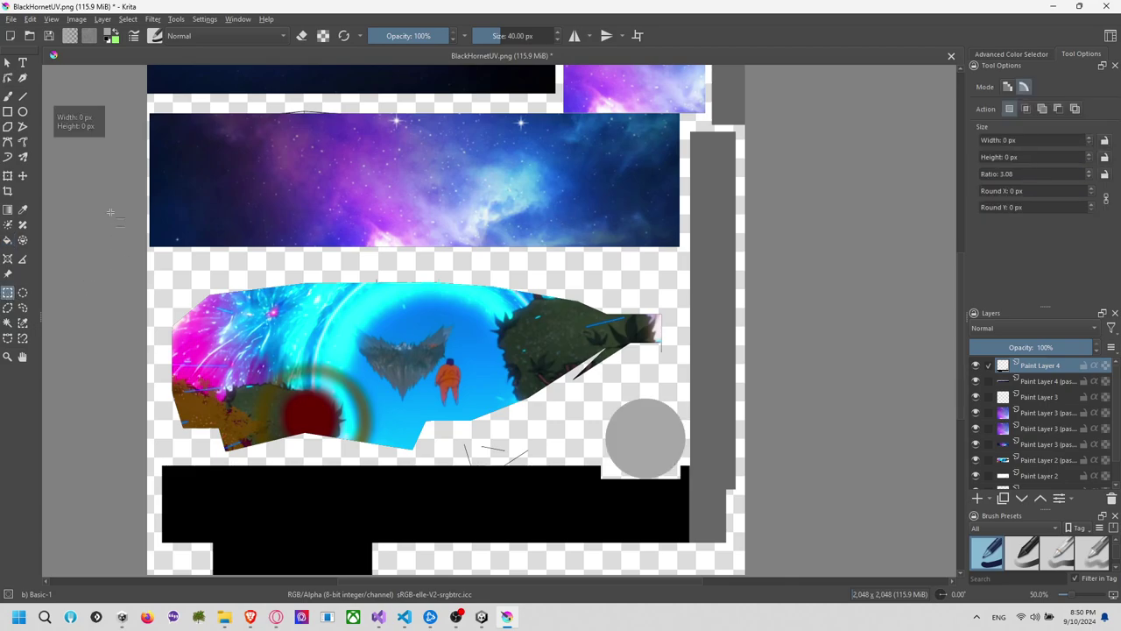
Save the artwork without the wireframe as a new PNG file named BlackHornetUVSky.png, accepting the export options
click(11, 19)
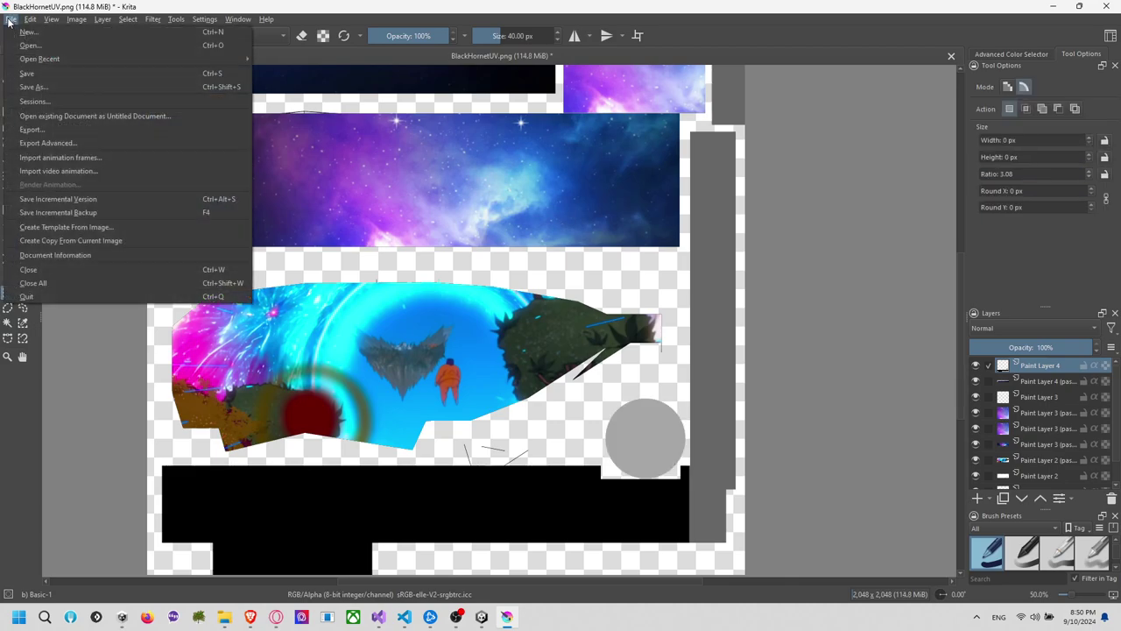
click(67, 85)
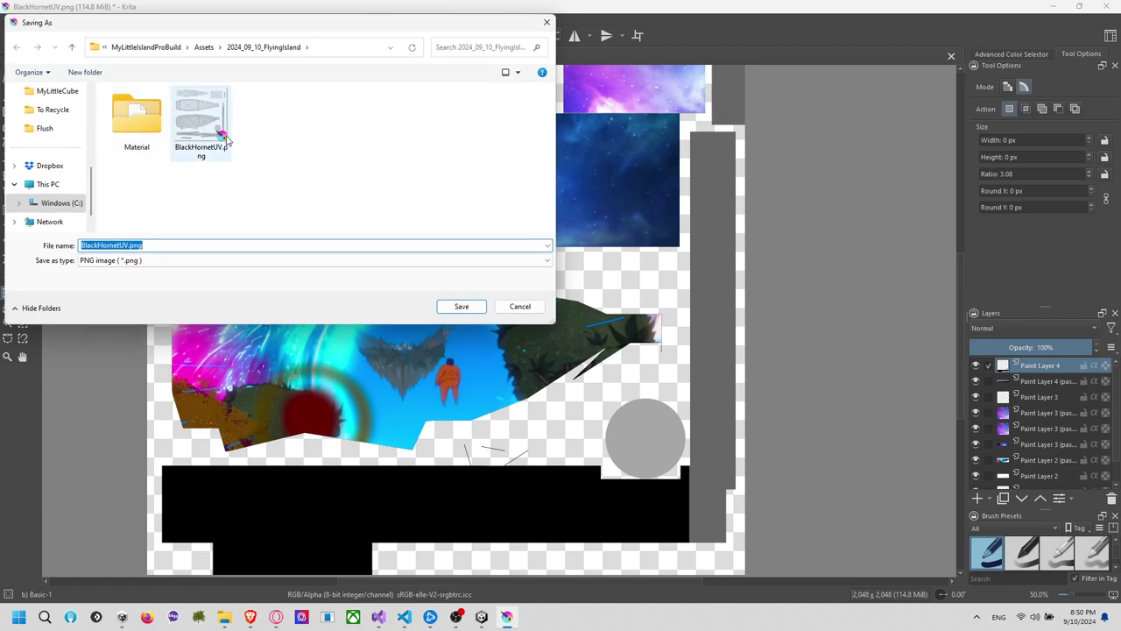
click(138, 245)
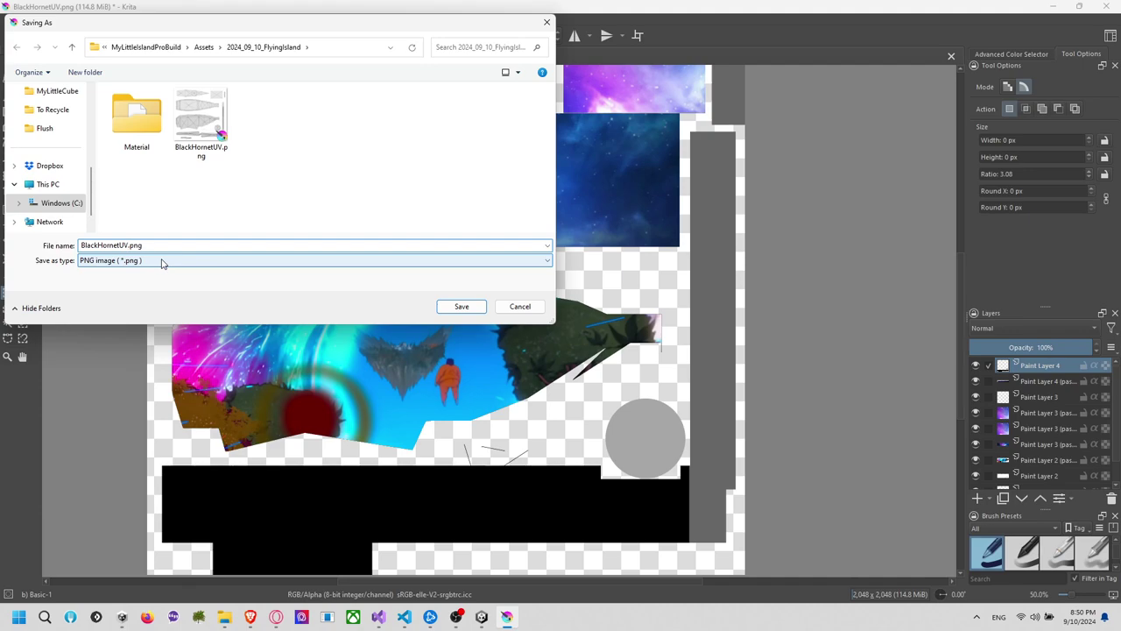
click(462, 306)
click(618, 437)
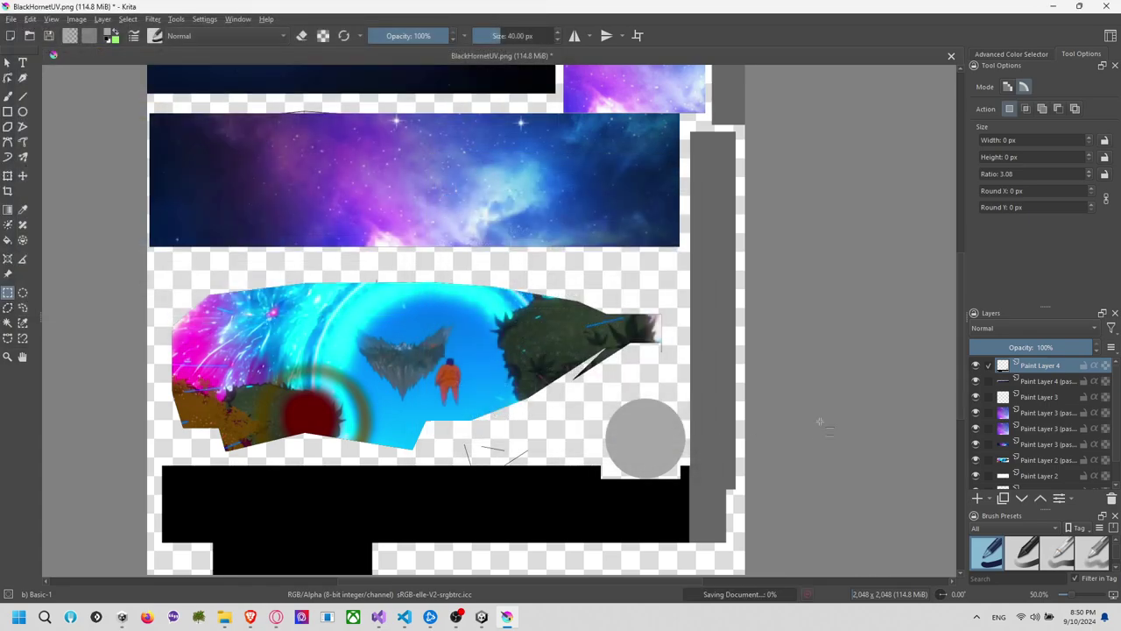
Move the Background layer with the UV wireframe above all paint layers in the layer stack
scroll(1040, 456, down, 2)
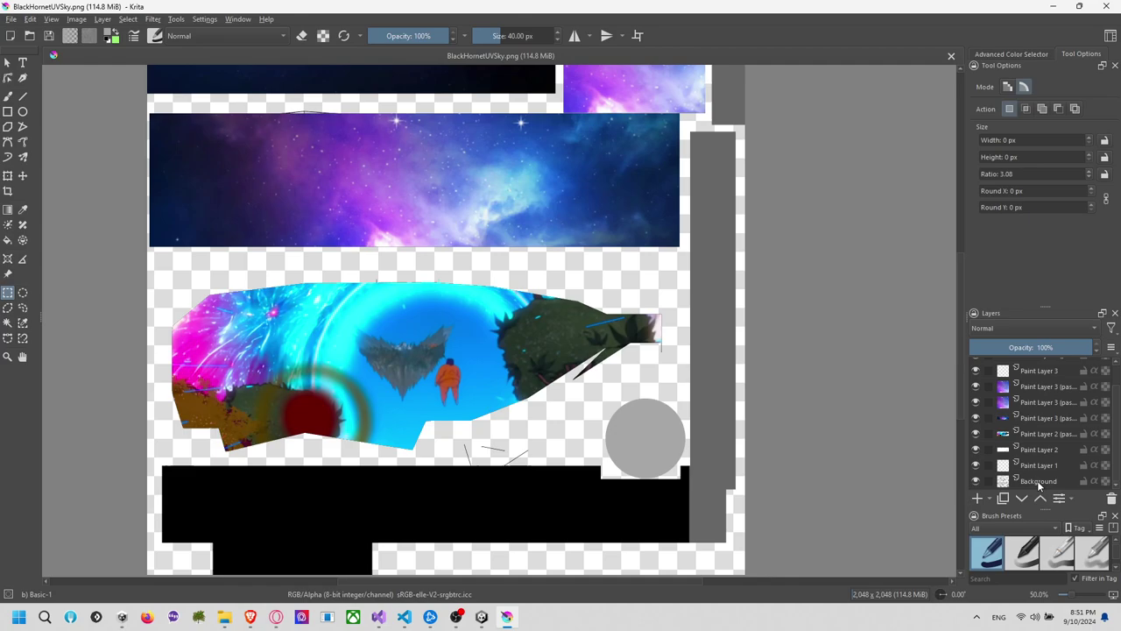
drag(1038, 481, 1039, 366)
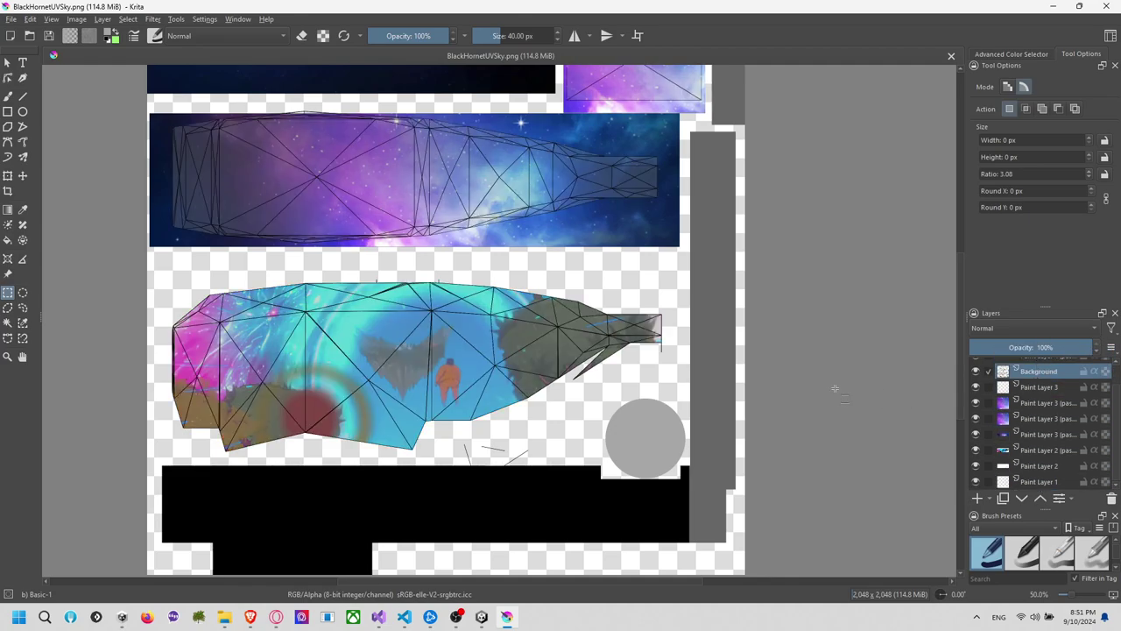
scroll(1043, 385, up, 1)
mouse_move(1042, 399)
mouse_down()
mouse_move(1049, 355)
mouse_move(1051, 365)
mouse_up()
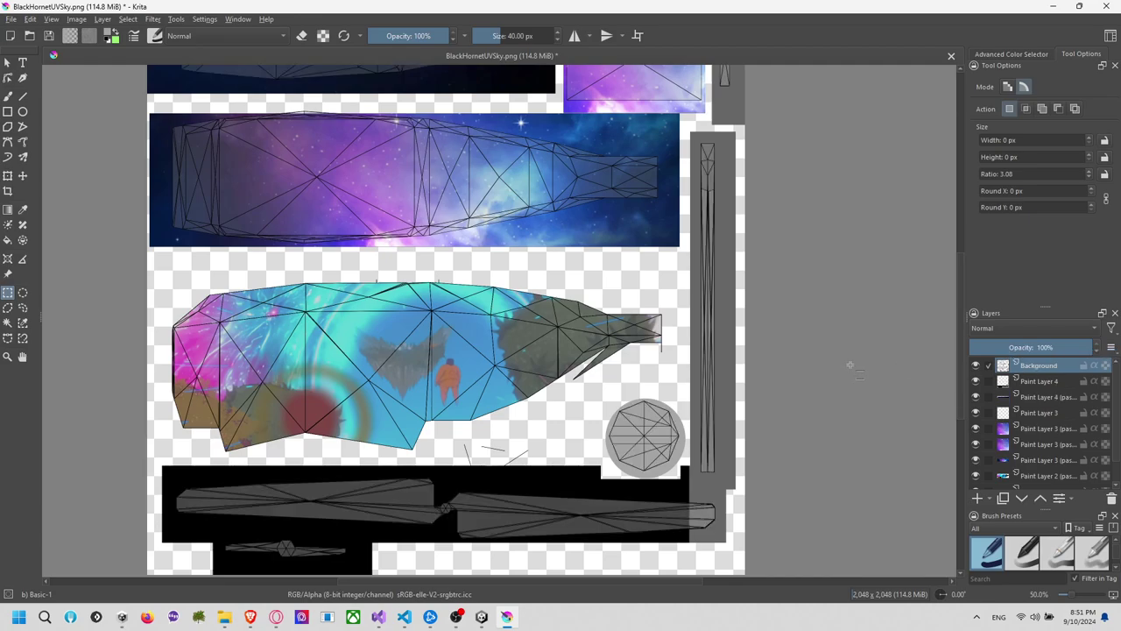
Save the wireframe version as a separate PNG file named BlackHornetUVSkyLine.png, accepting the export options
scroll(849, 364, up, 1)
scroll(849, 364, down, 2)
key(ctrl+w)
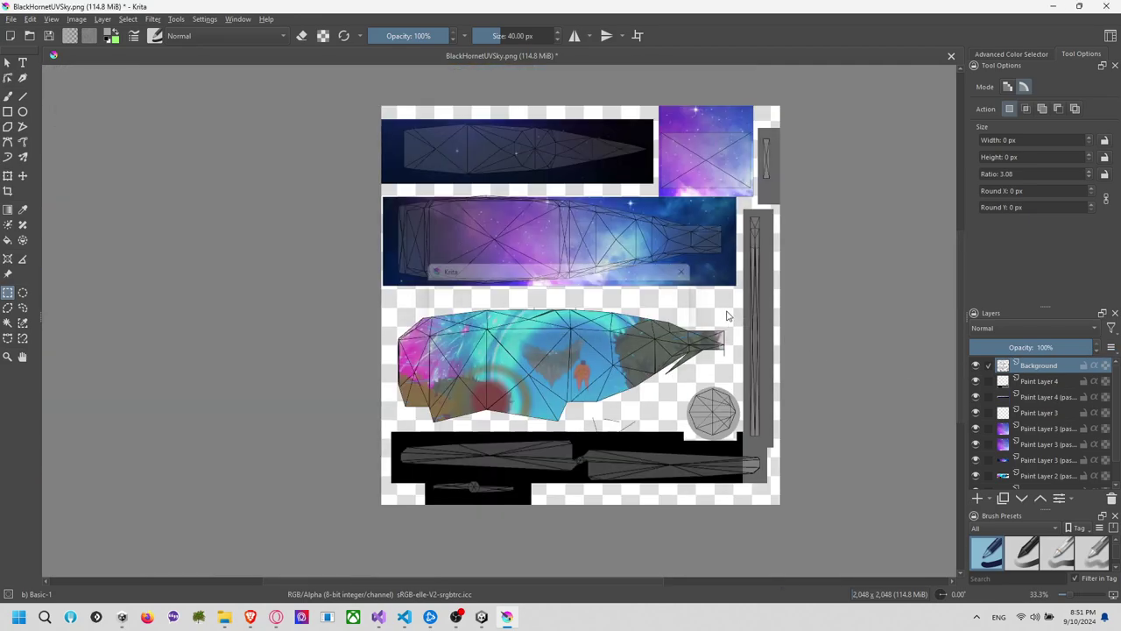
key(ctrl+shift+s)
click(139, 245)
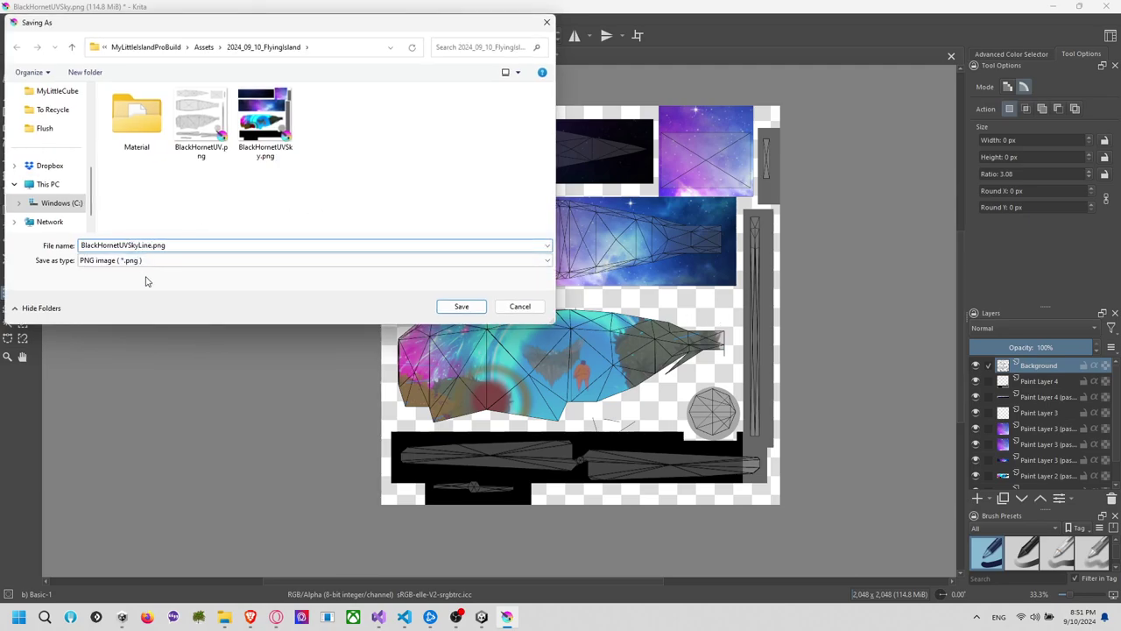
click(462, 306)
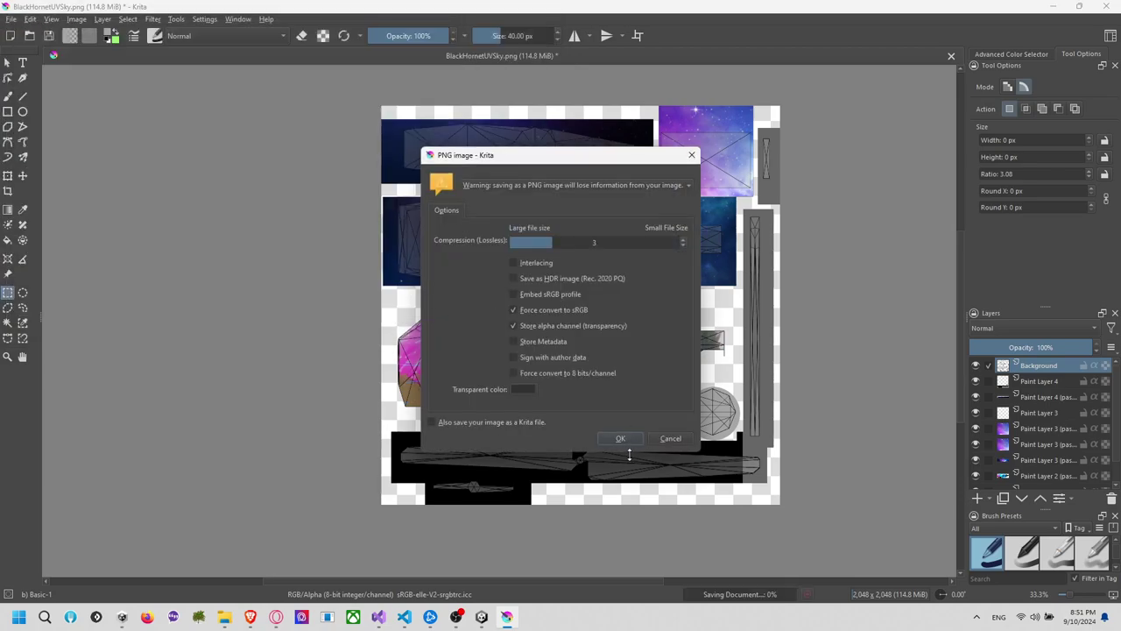
click(620, 438)
Switch to Unity and apply the BlackHornetUVSkyLine texture to the helicopter's BlackHornet_Body object
key(alt+Tab)
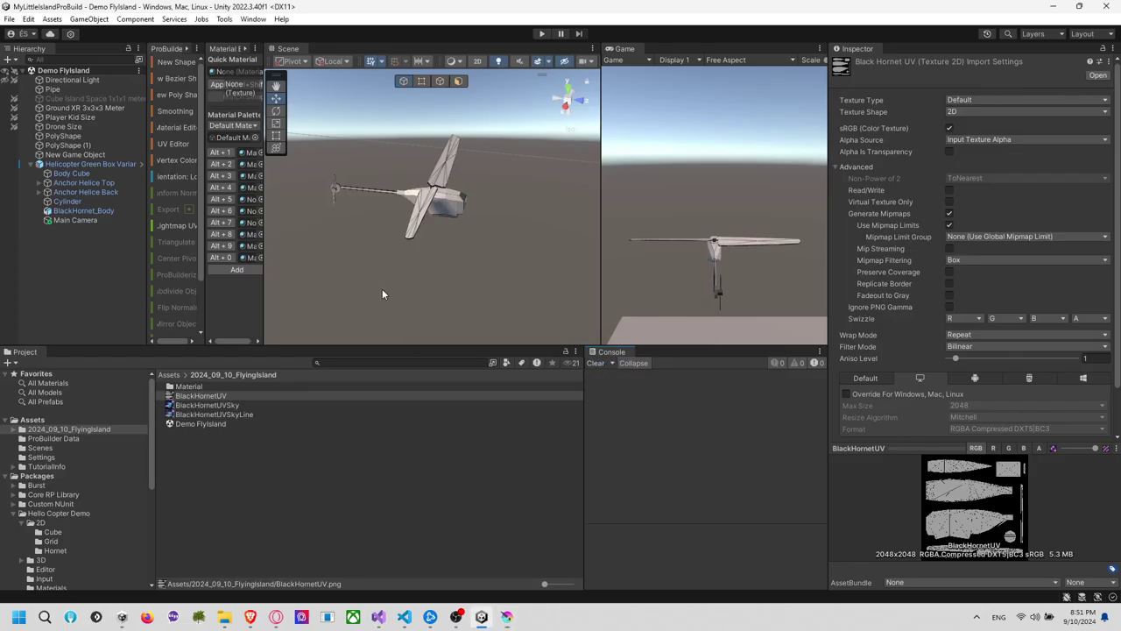
click(224, 401)
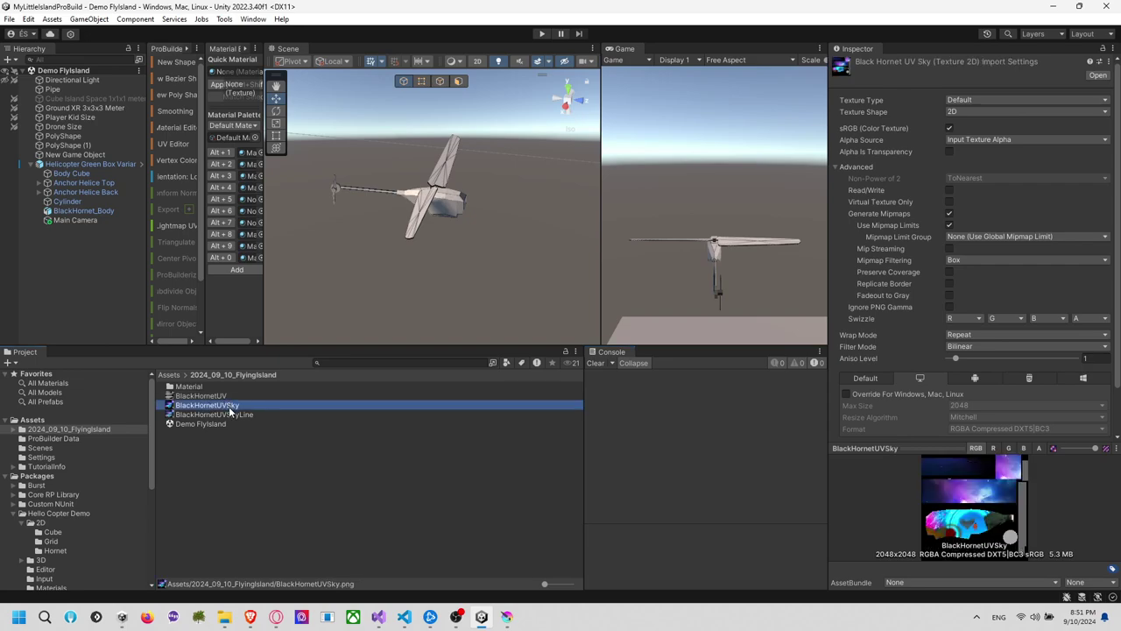
right_drag(386, 268, 280, 365)
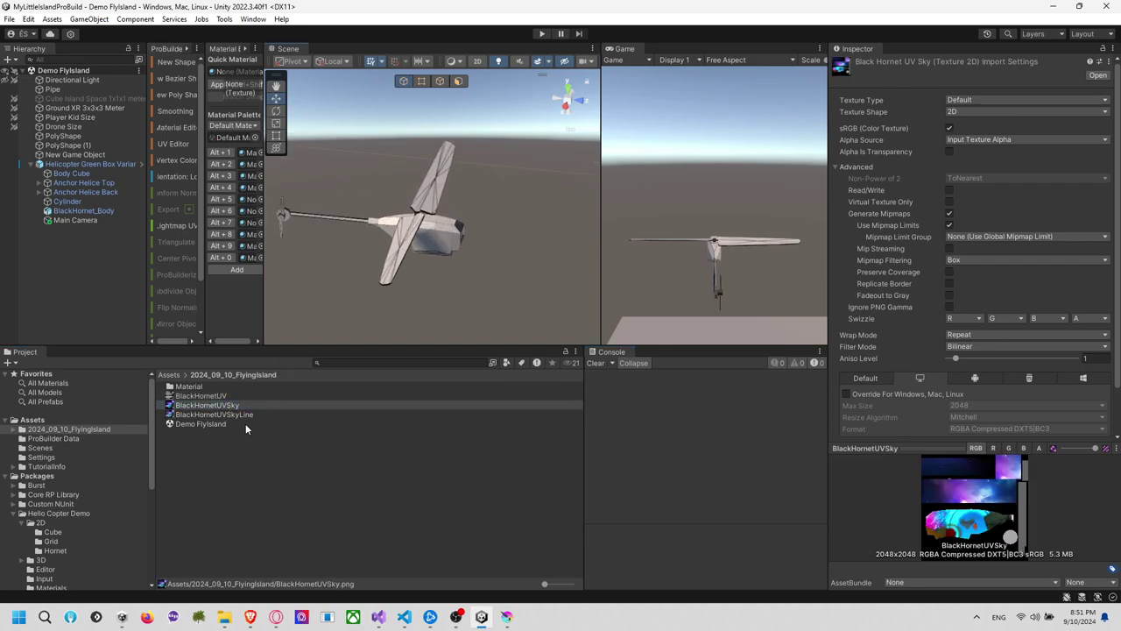
drag(247, 416, 461, 262)
click(63, 214)
click(48, 182)
click(47, 220)
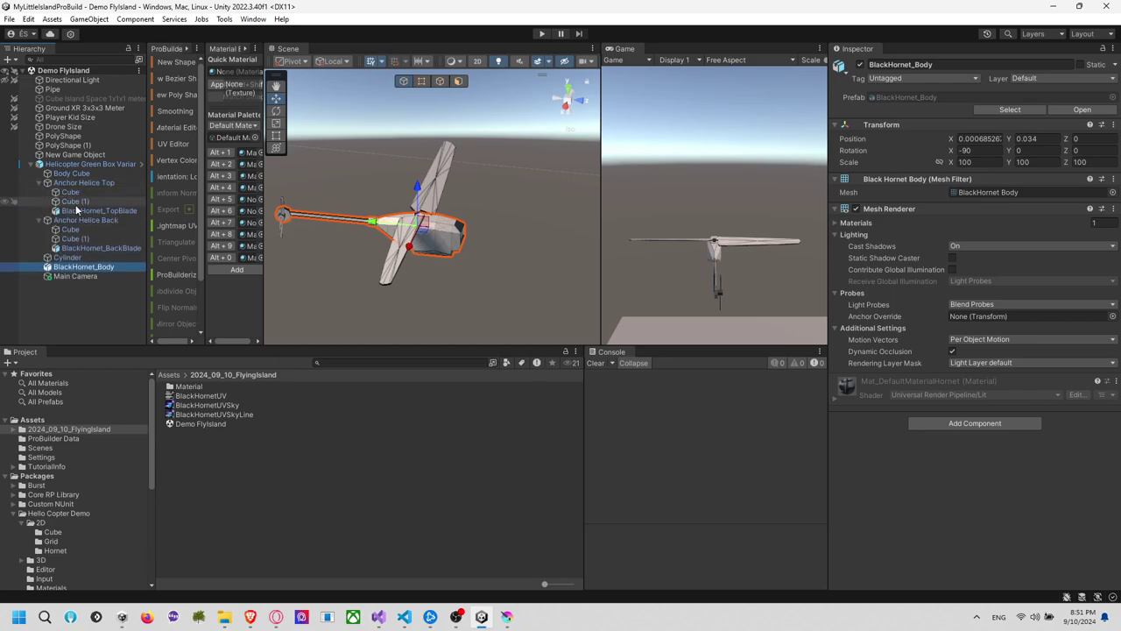
drag(196, 414, 92, 272)
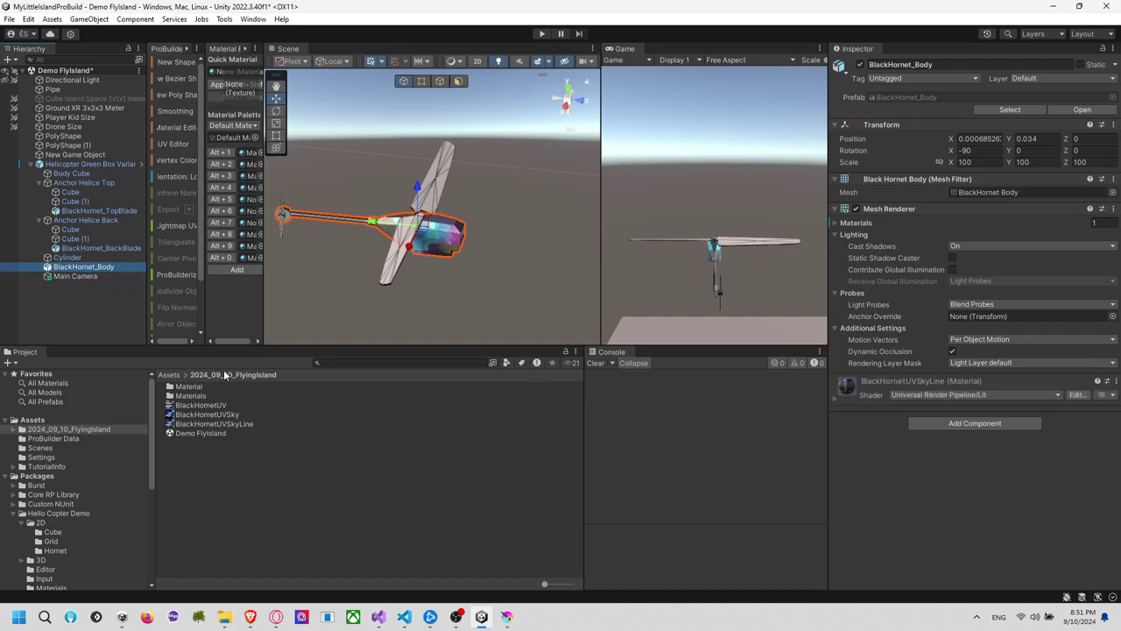
Apply the BlackHornetUVSkyLine material from the Materials folder to BlackHornet_BackBlade and BlackHornet_TopBlade
double_click(195, 390)
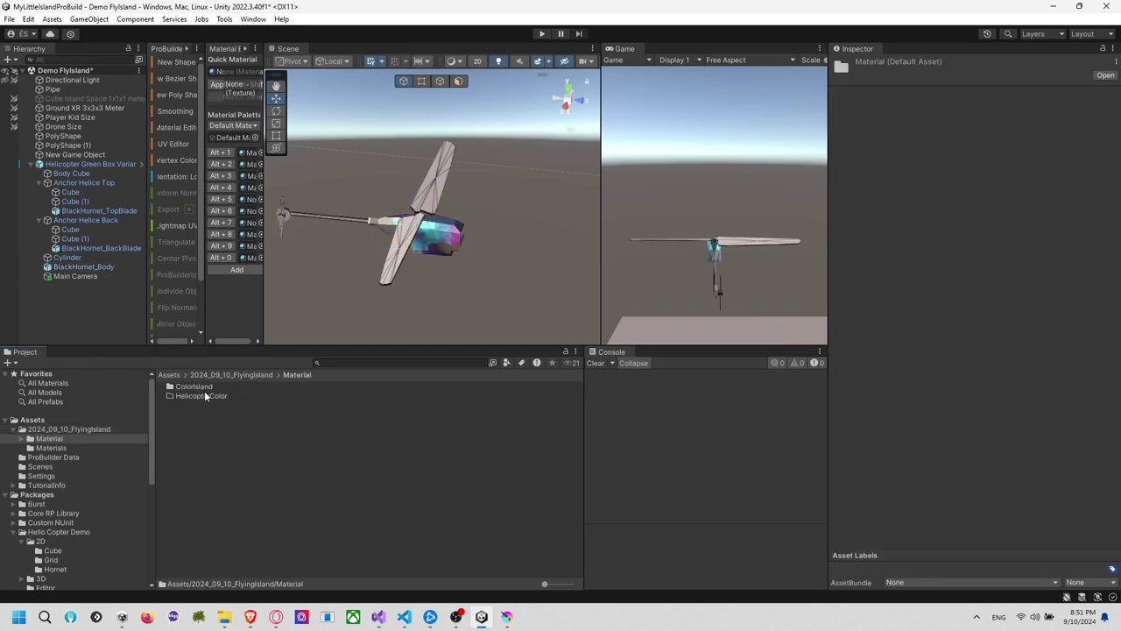
click(50, 447)
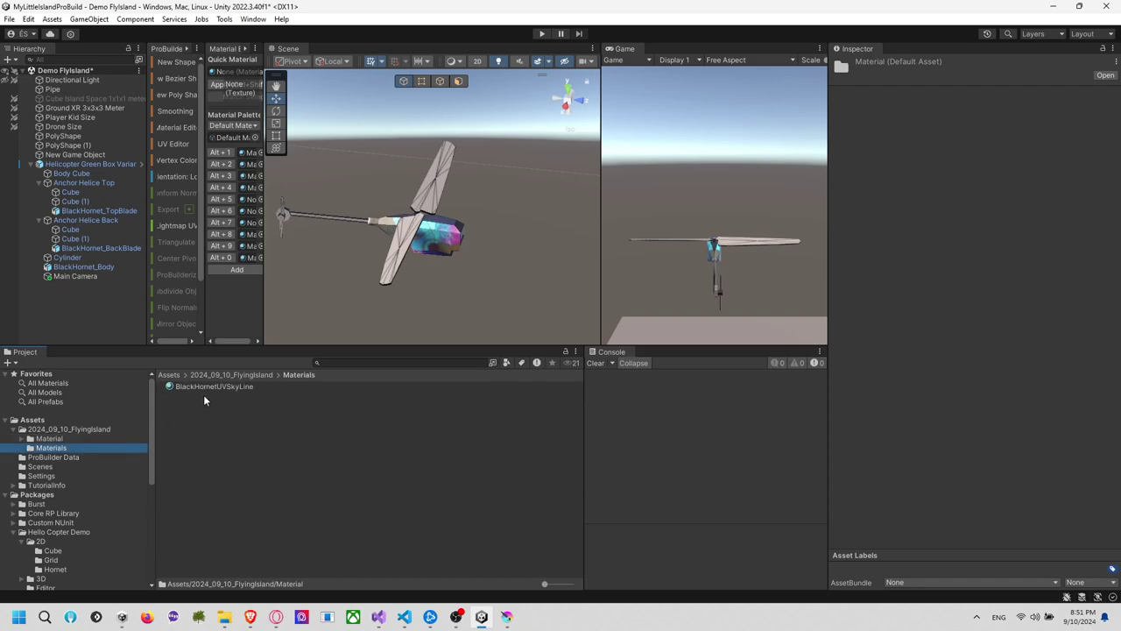
drag(198, 386, 100, 220)
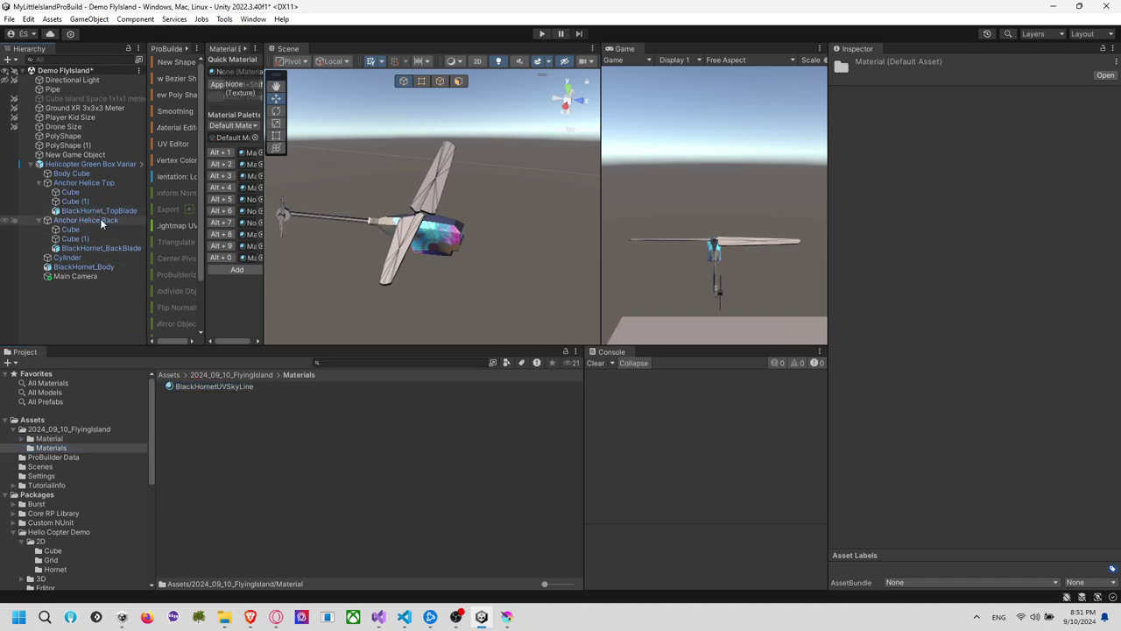
drag(205, 387, 100, 276)
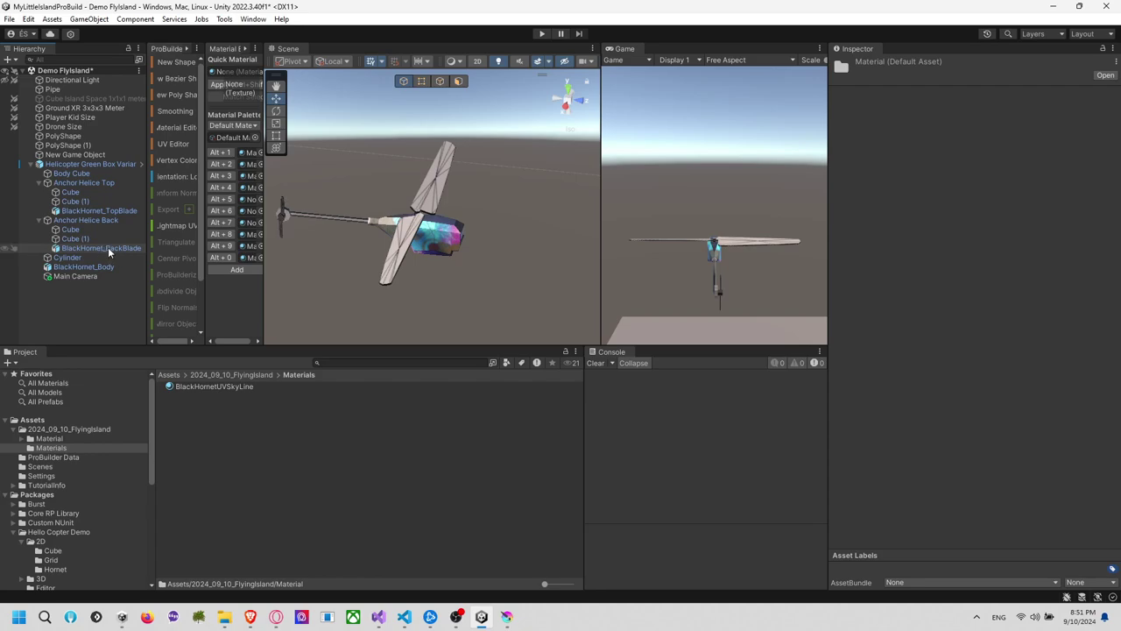
drag(192, 389, 114, 212)
scroll(449, 253, up, 4)
alt+drag(504, 237, 465, 262)
middle_drag(465, 262, 487, 262)
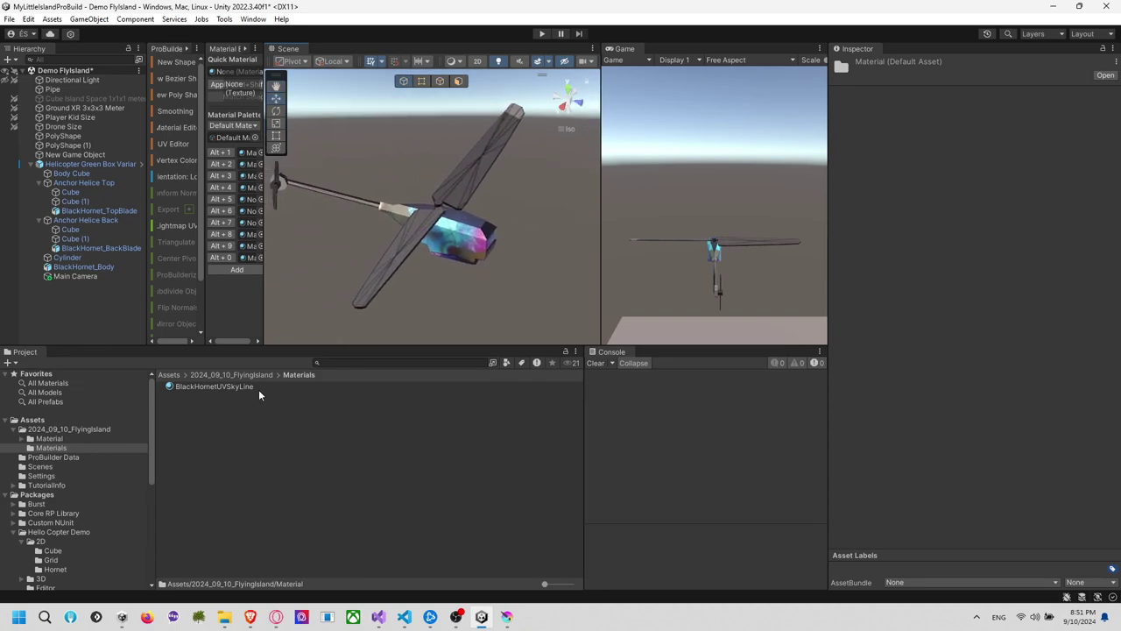
Change the BlackHornetUVSkyLine material's shader to Universal Render Pipeline/Unlit and check the helicopter from another angle
click(215, 386)
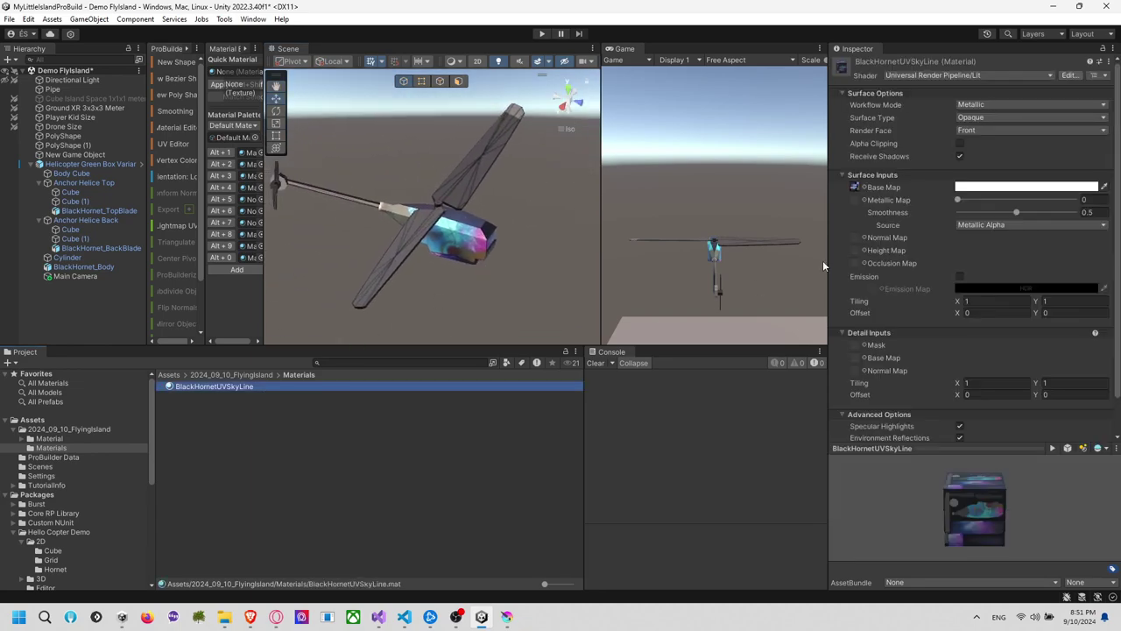
click(949, 77)
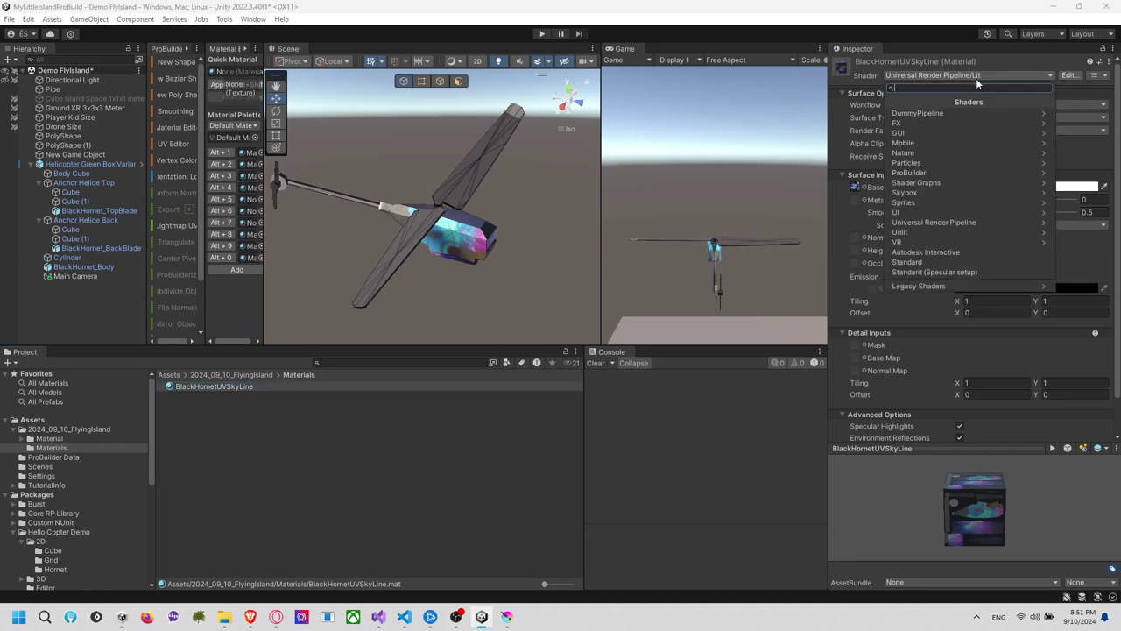
click(1019, 223)
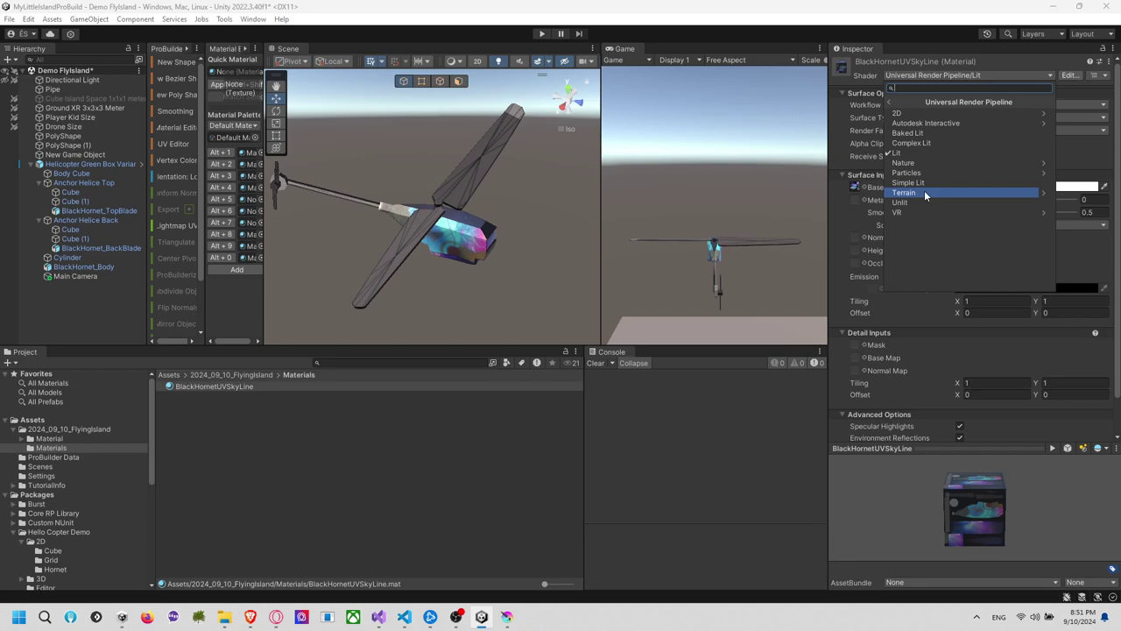
click(923, 202)
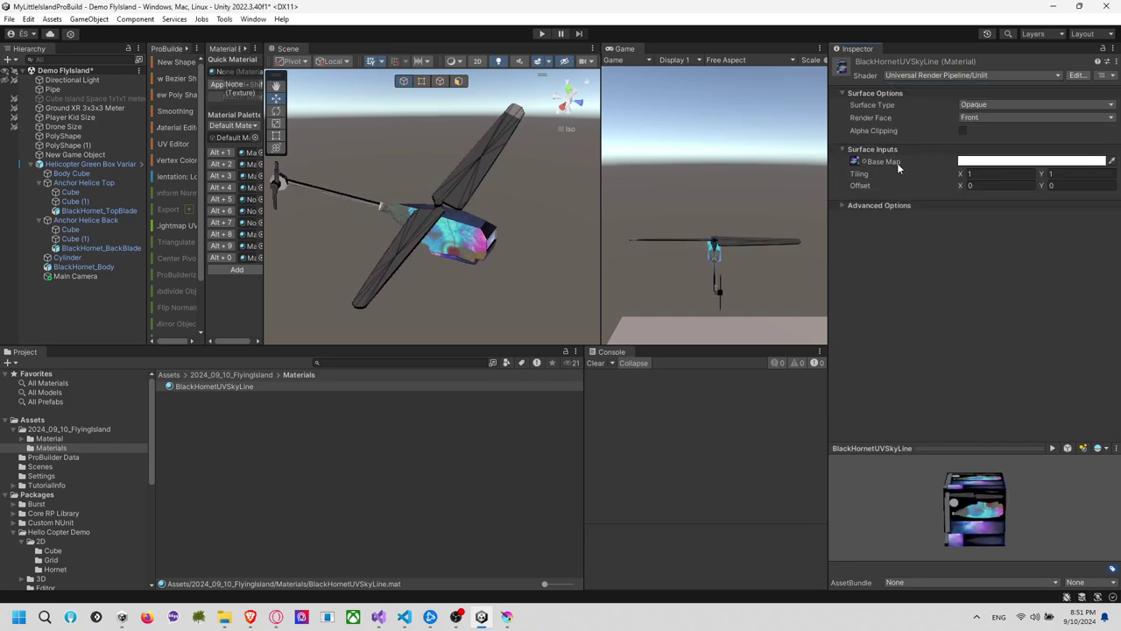
click(519, 242)
alt+drag(459, 271, 479, 228)
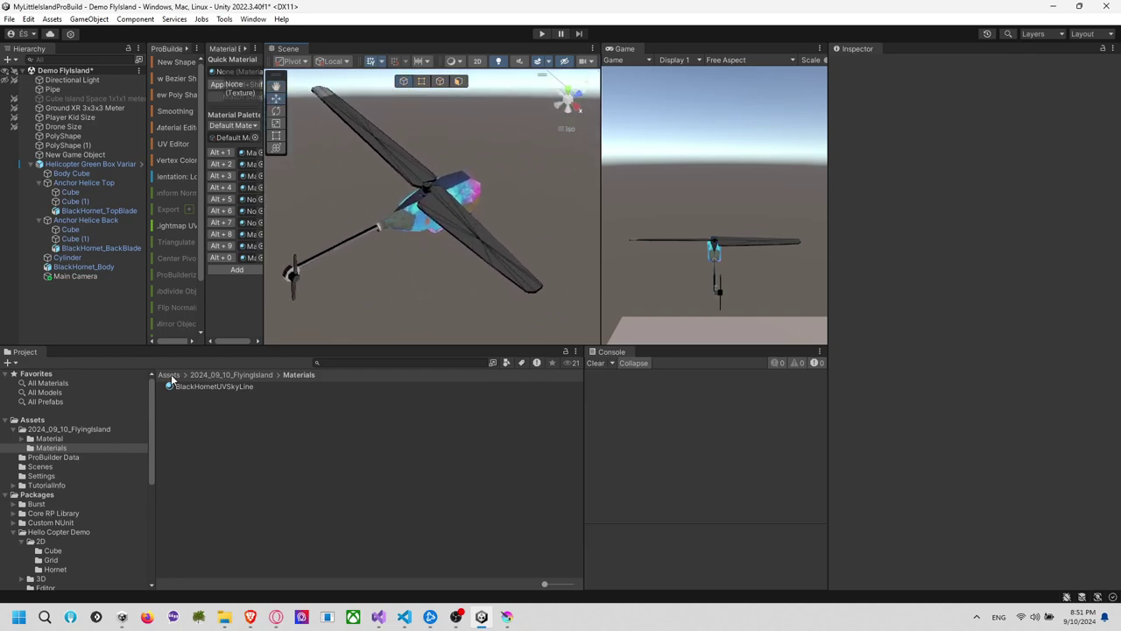
Replace the BlackHornetUVSkyLine material's base map with the BlackHornetUVSky texture and inspect the helicopter's nose up close
click(217, 388)
click(860, 164)
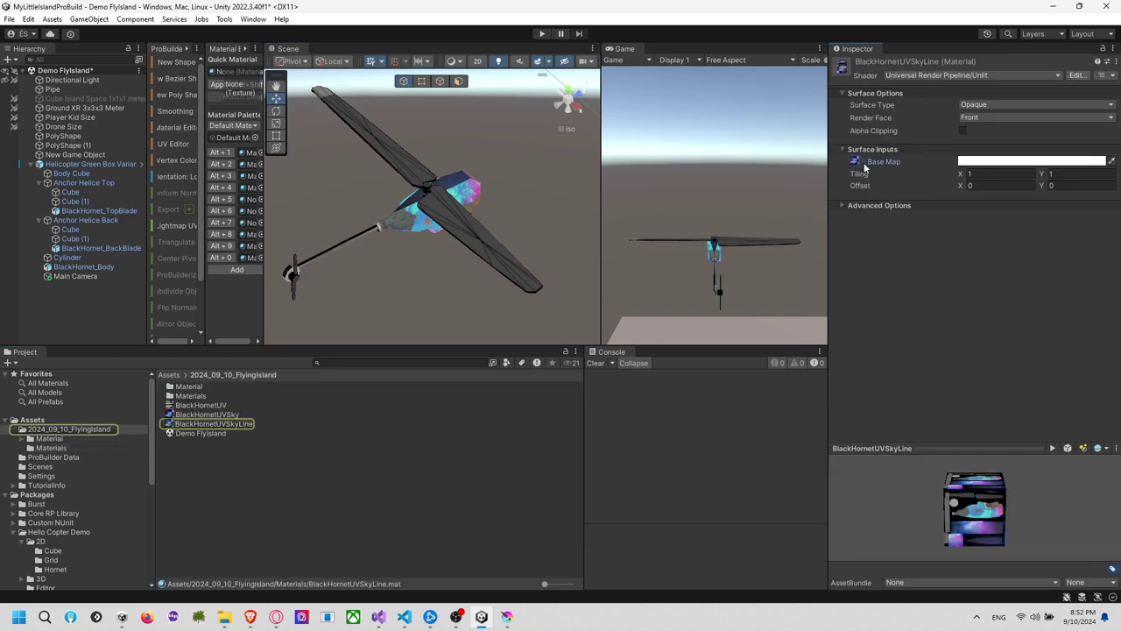
drag(205, 415, 857, 164)
click(502, 225)
right_drag(502, 225, 477, 216)
alt+drag(477, 214, 418, 267)
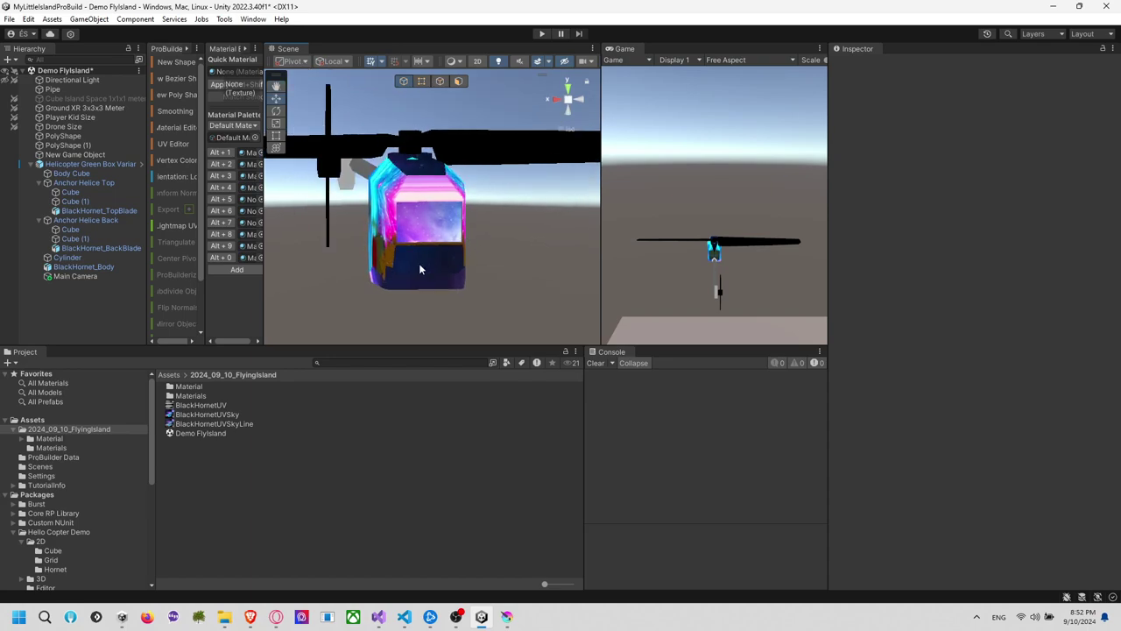
Open the BlackHornetUVSky texture in Krita for editing and bring the square galaxy piece into view
click(239, 412)
right_click(239, 412)
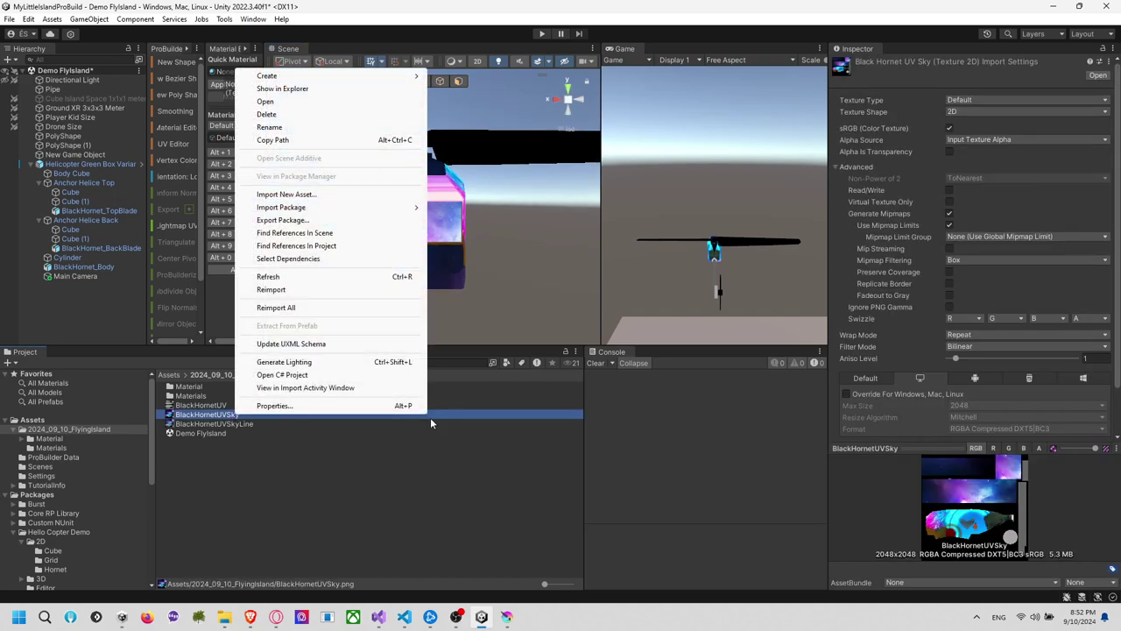
click(504, 615)
click(505, 615)
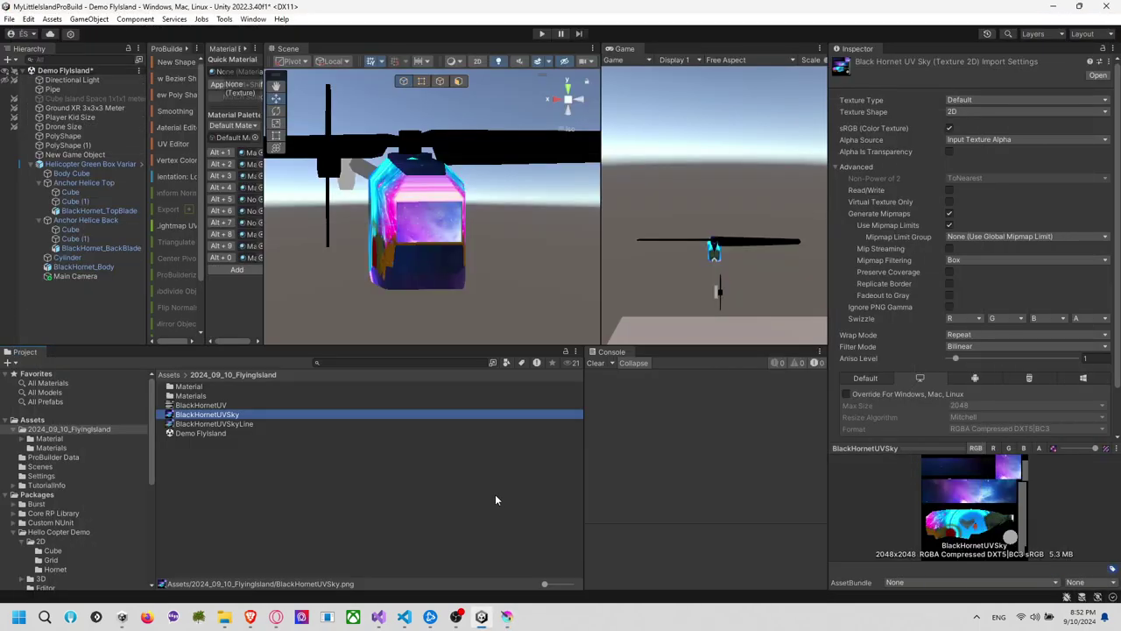
click(507, 617)
key(alt+Tab)
right_click(220, 417)
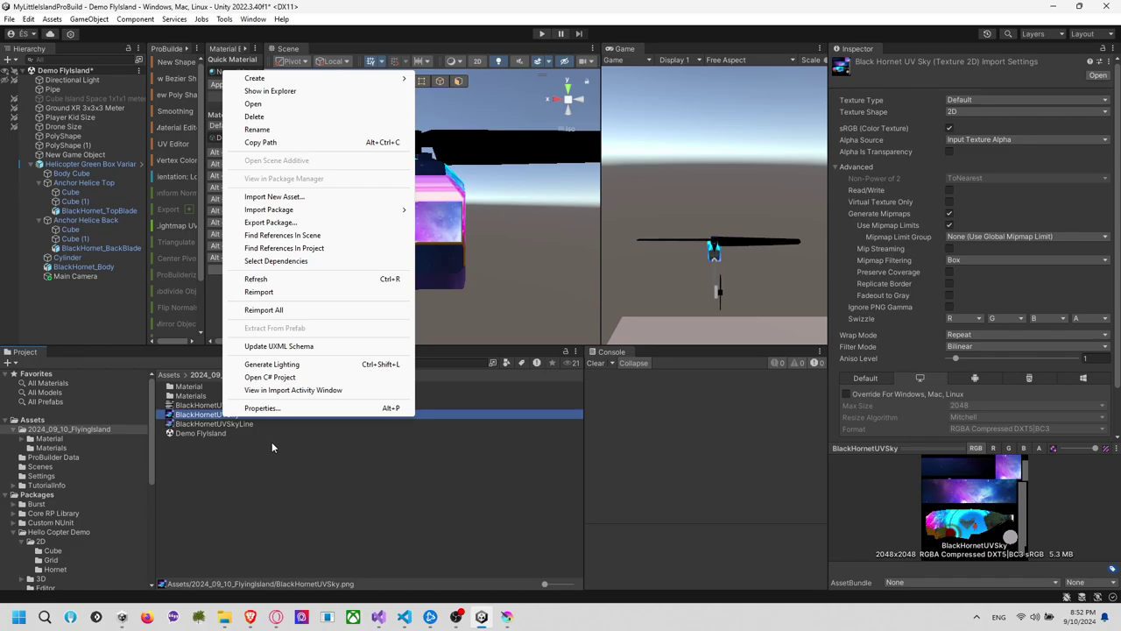
click(515, 617)
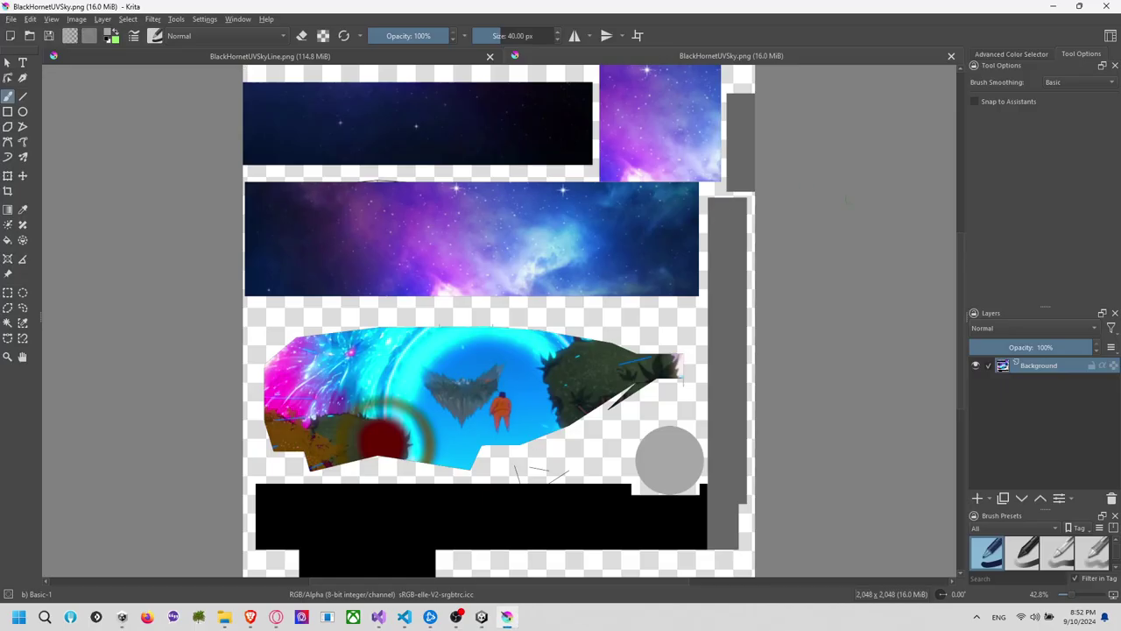
middle_drag(875, 199, 794, 318)
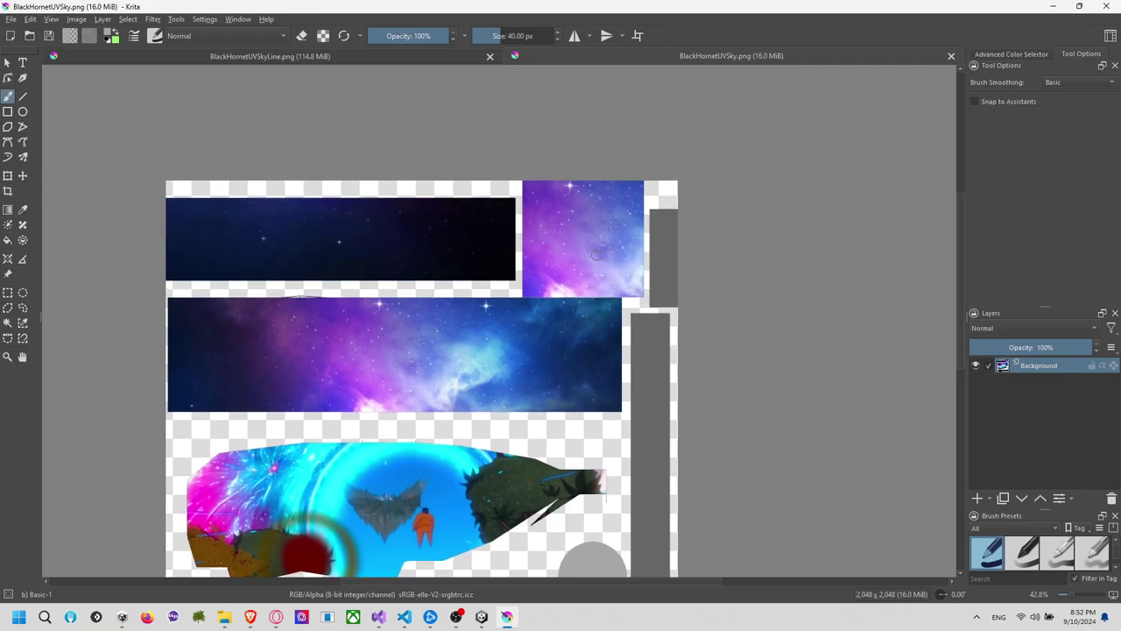
Switch to the Opera browser and search the web for "bill gravity fall"
key(alt+Tab)
key(alt+Tab)
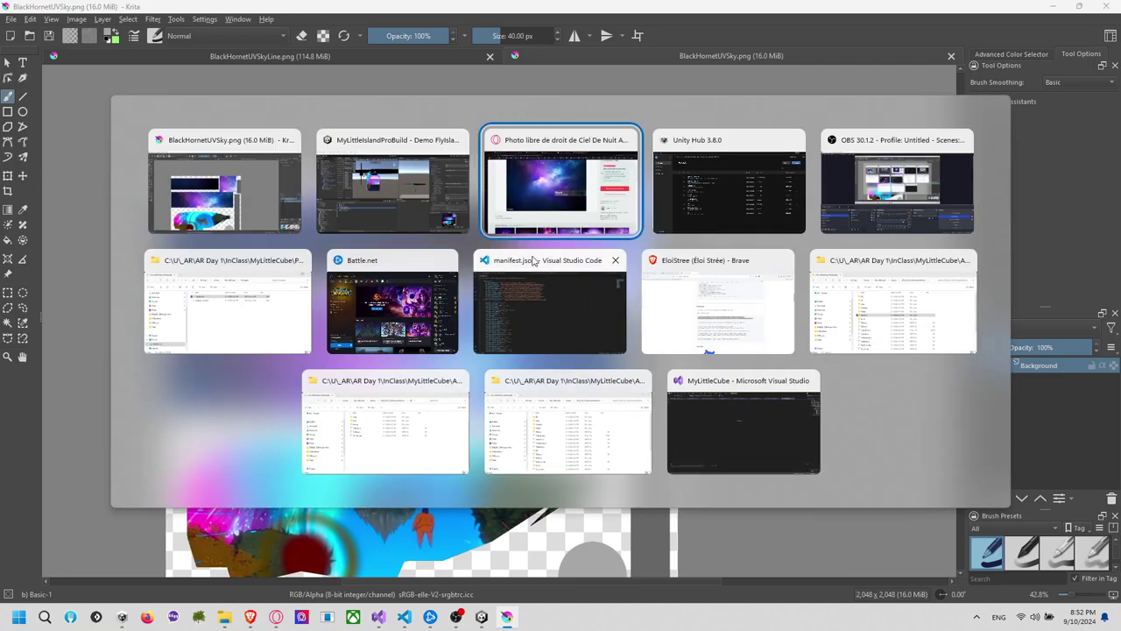
click(377, 32)
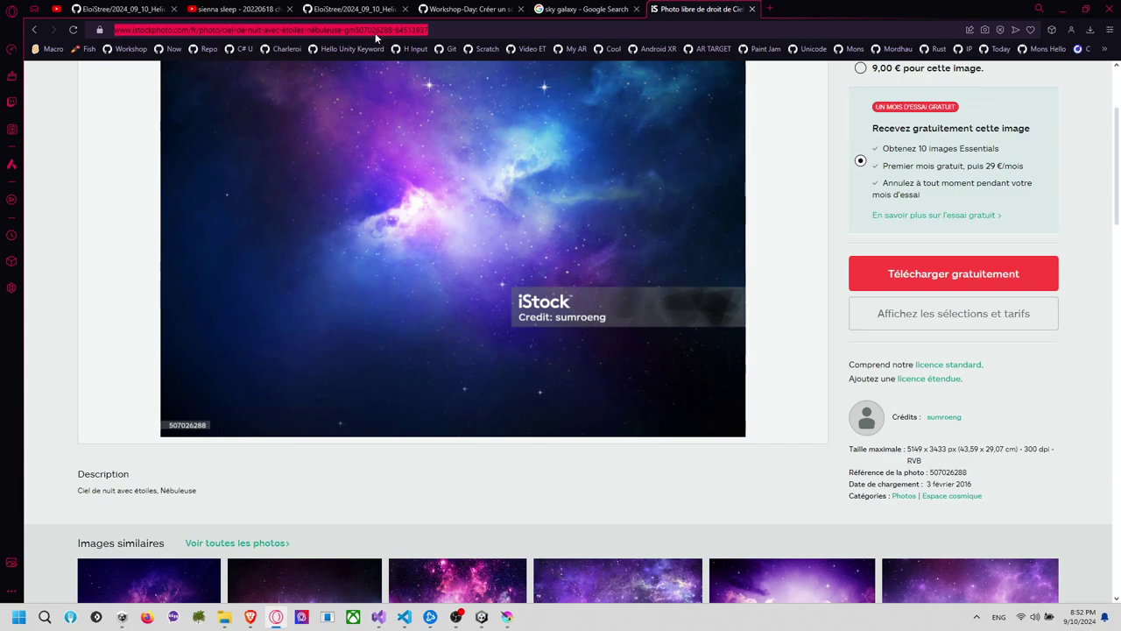
text(bill gr)
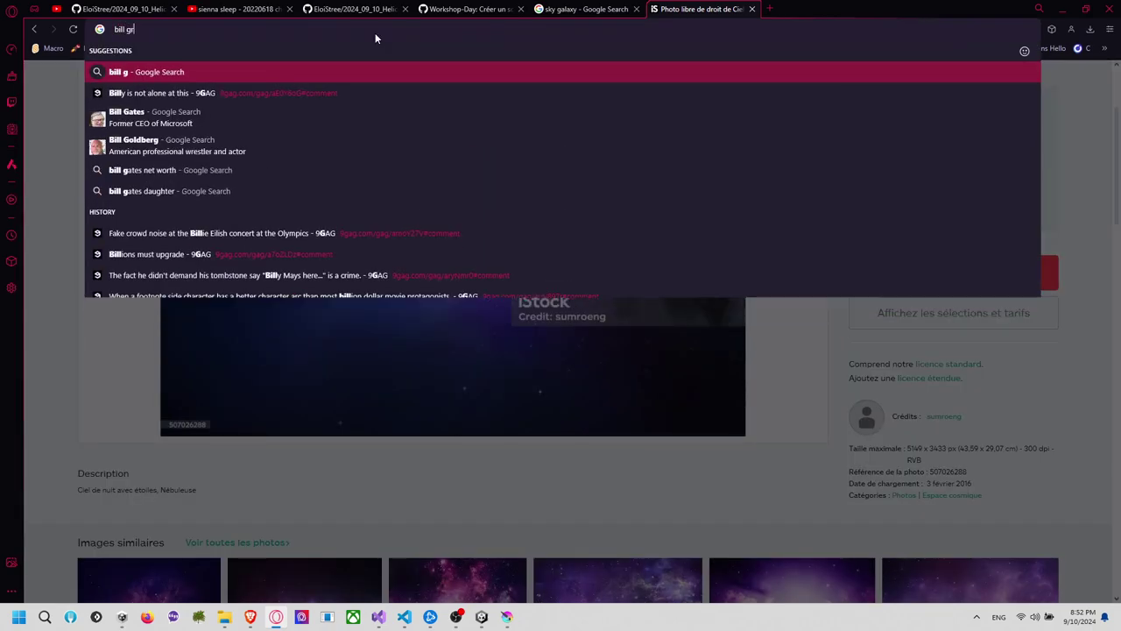
text(avity fall)
key(Return)
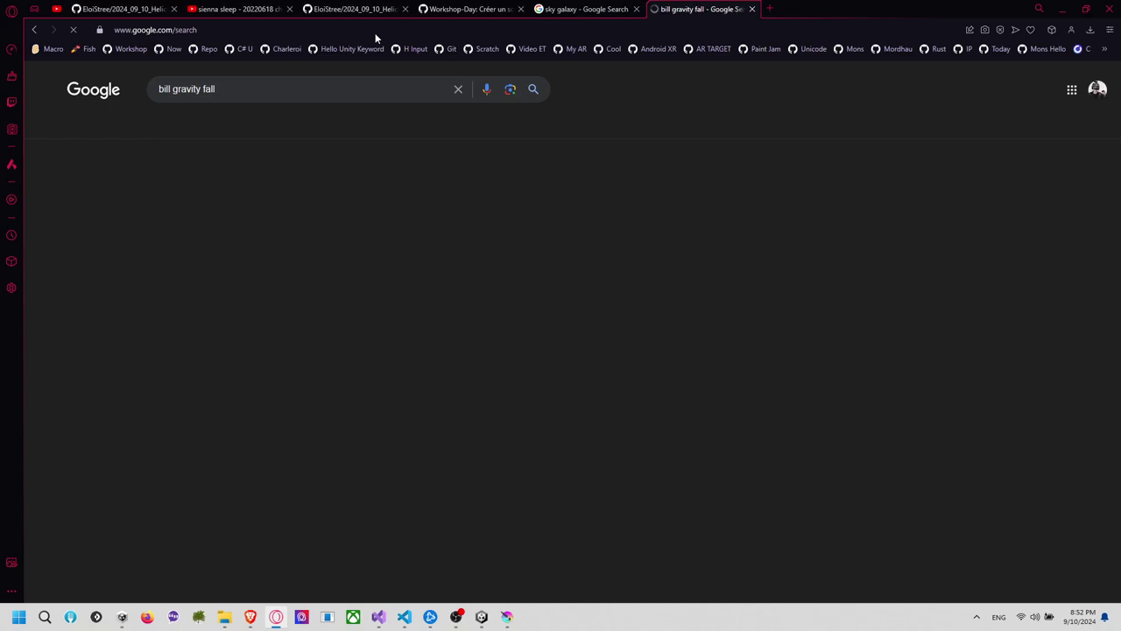
Preview the Bill Cipher pictures in the results and copy the "Analyzing Evil: Bill Cipher" image
click(444, 282)
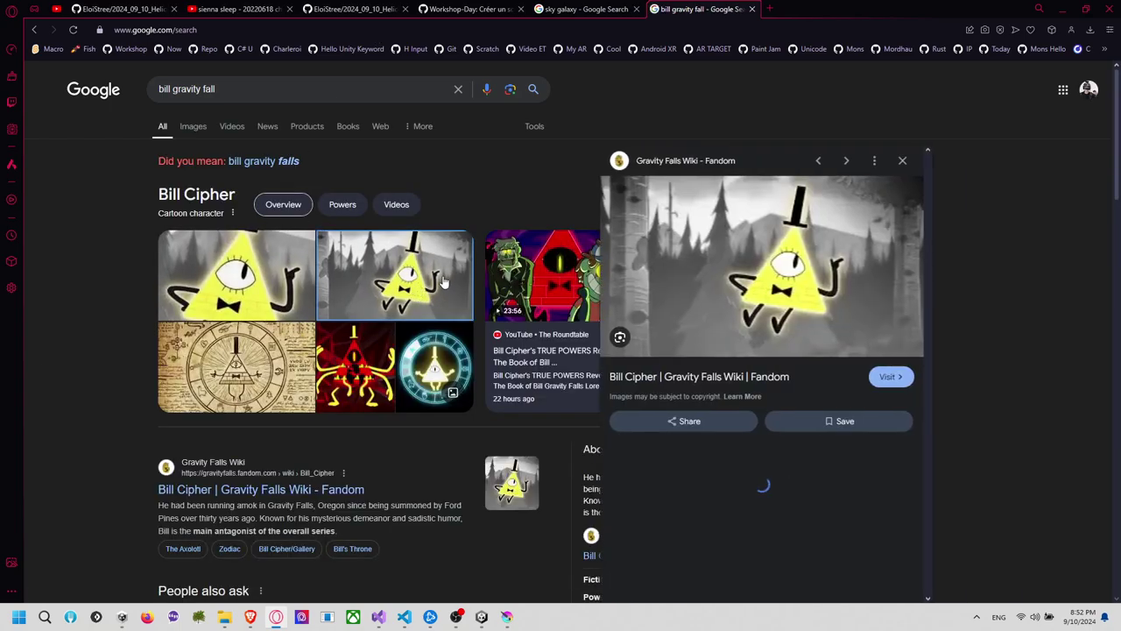
right_click(736, 283)
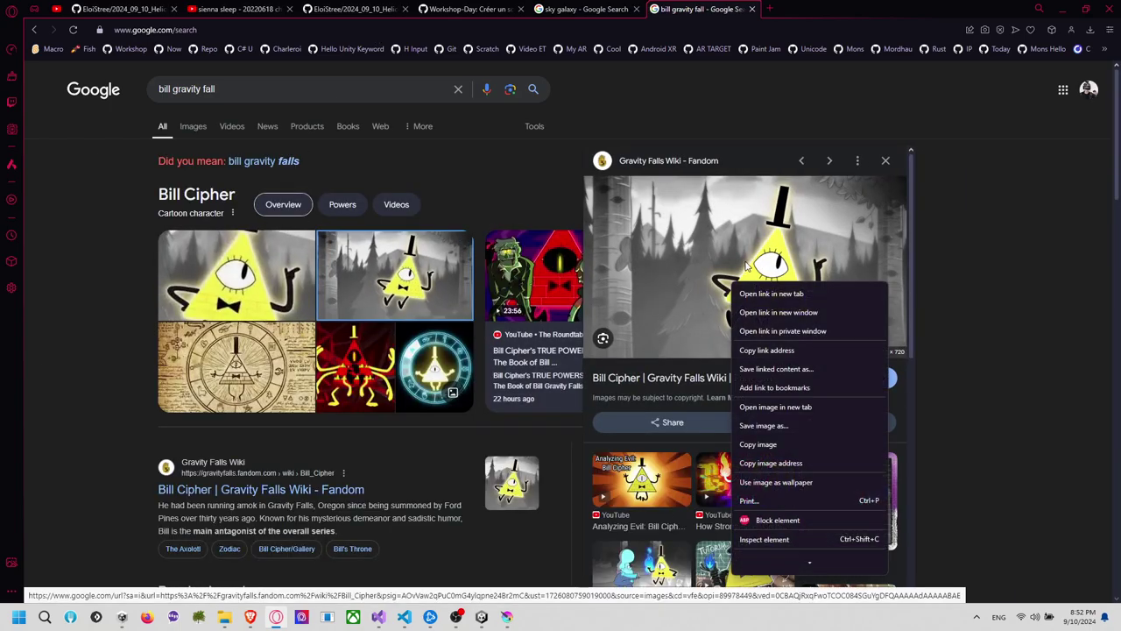
click(767, 452)
click(665, 482)
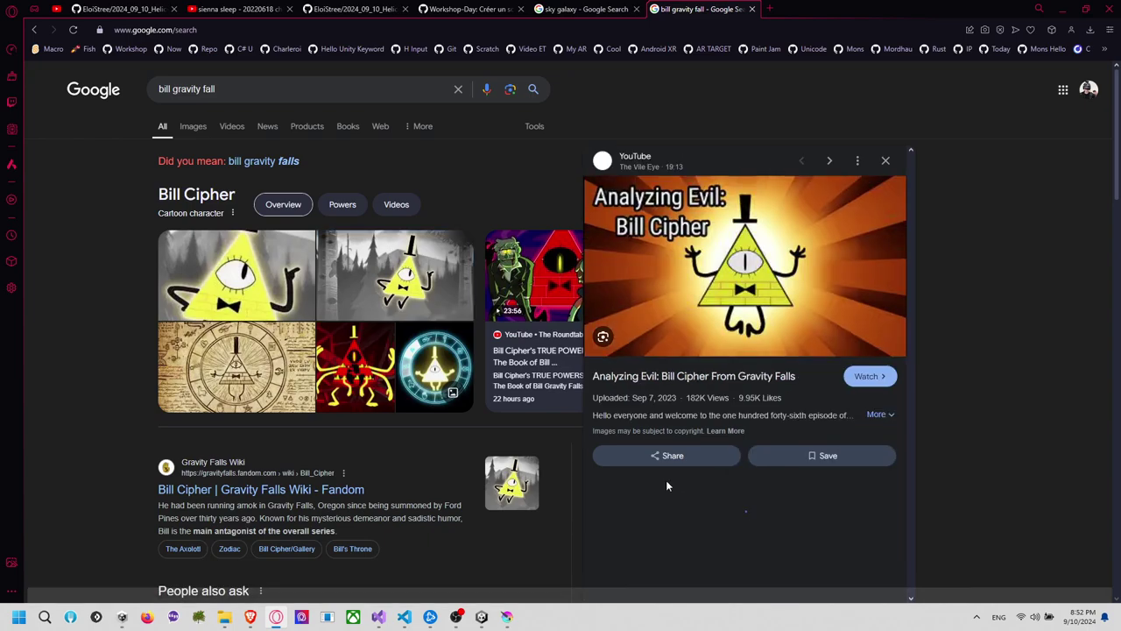
right_click(774, 289)
click(814, 424)
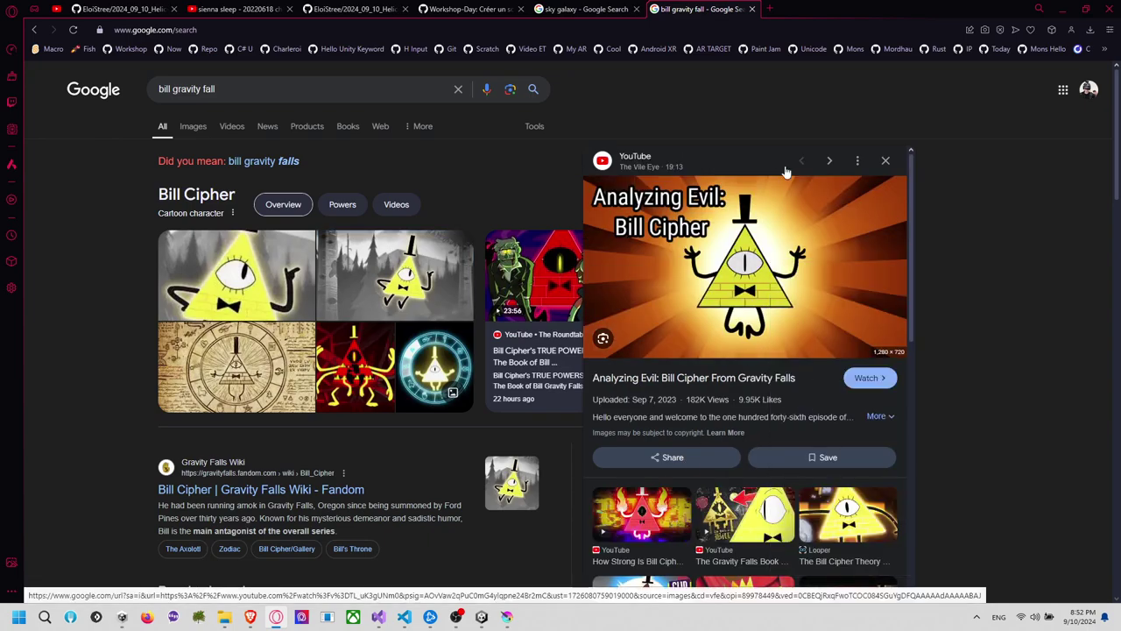
Open remove.bg in a new tab and upload the Bill Cipher image for background removal
click(770, 10)
text(remove.bg)
key(Return)
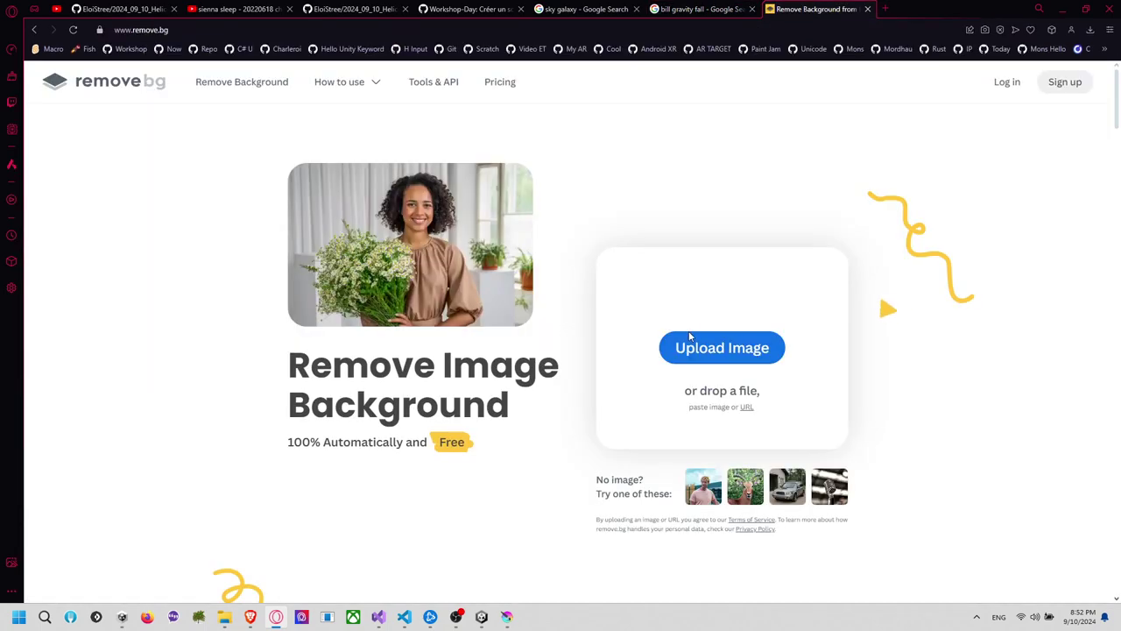
click(691, 336)
click(98, 35)
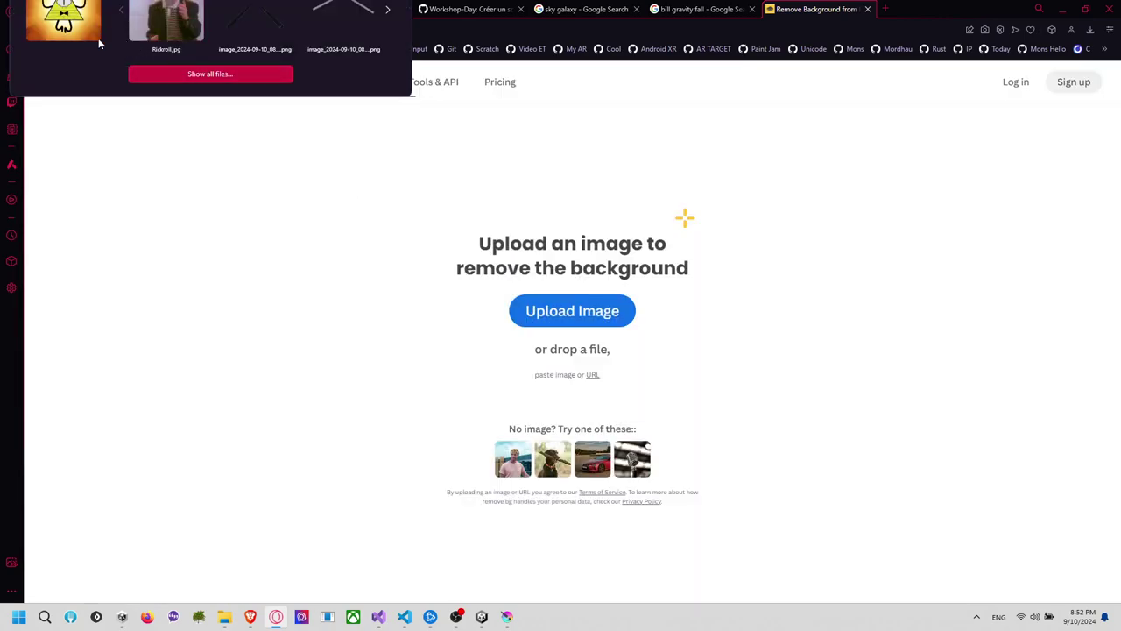
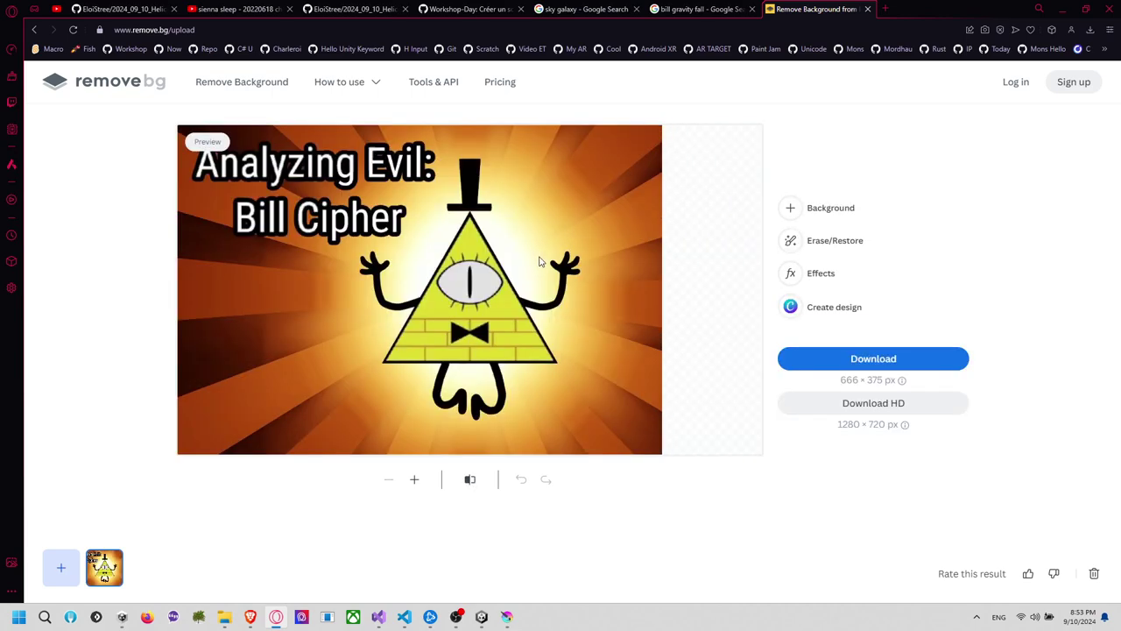
Erase the "Analyzing Evil: Bill Cipher" caption from the cut-out with the Magic Brush
click(830, 246)
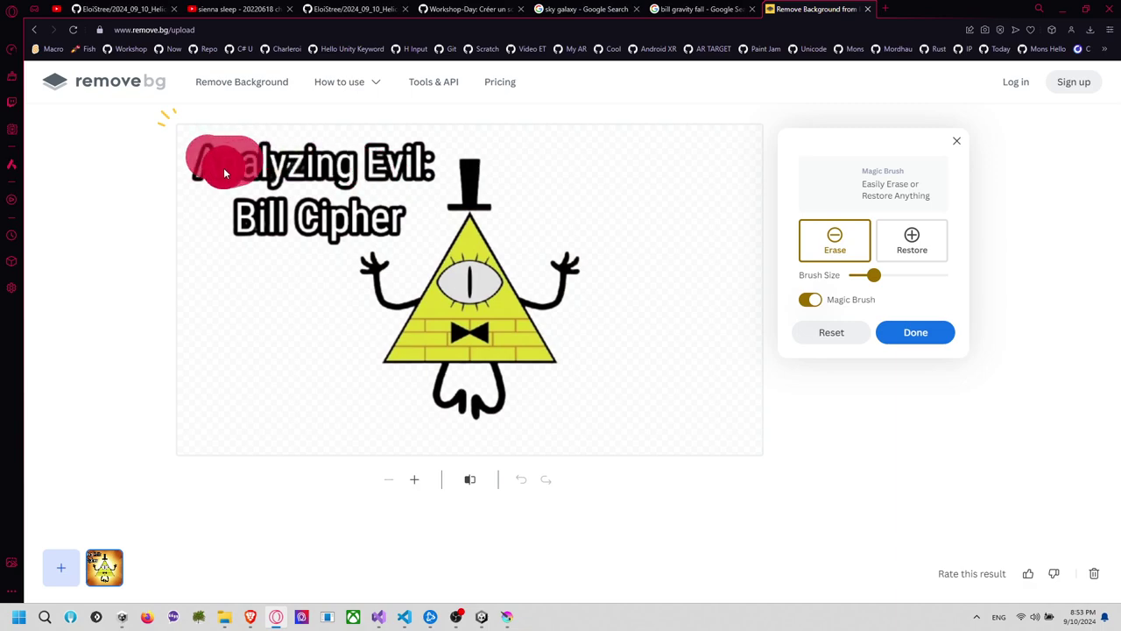
mouse_move(386, 164)
mouse_down()
mouse_move(425, 162)
mouse_move(310, 230)
mouse_move(228, 207)
mouse_move(280, 209)
mouse_up()
drag(296, 263, 300, 257)
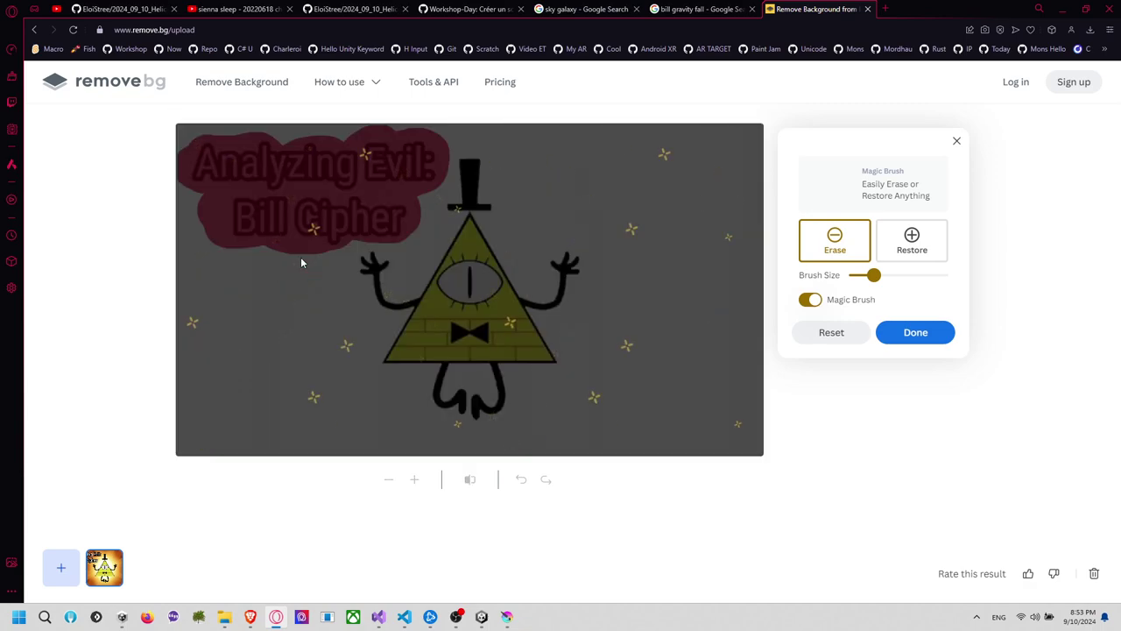
Try copying the image from the eraser canvas, then switch to Krita and create a 512 × 512 px document
right_click(516, 306)
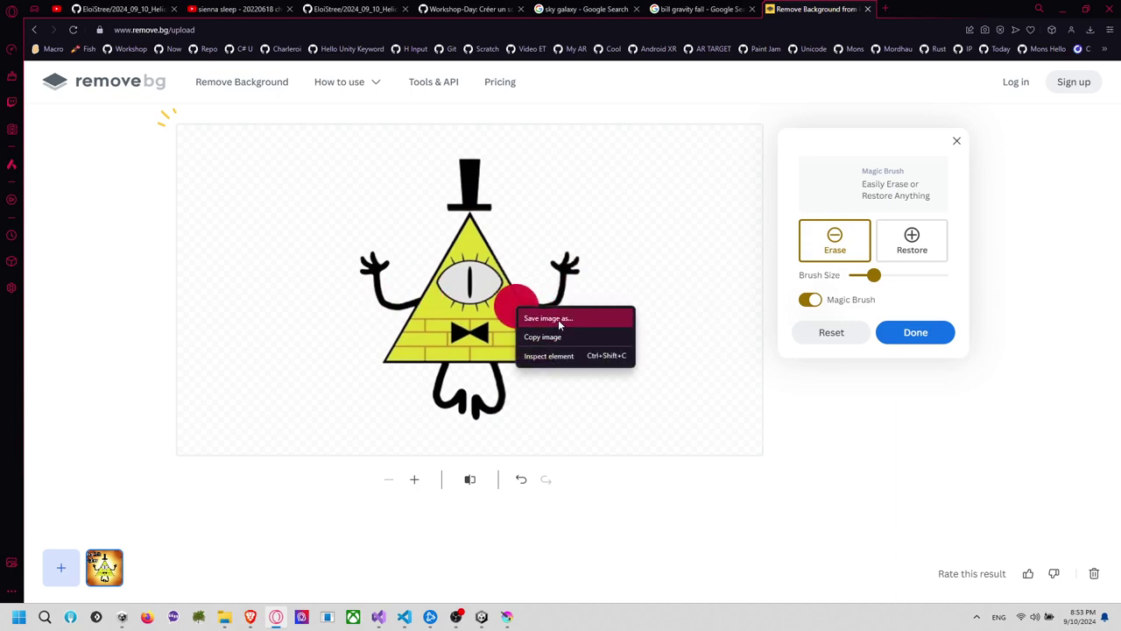
click(554, 336)
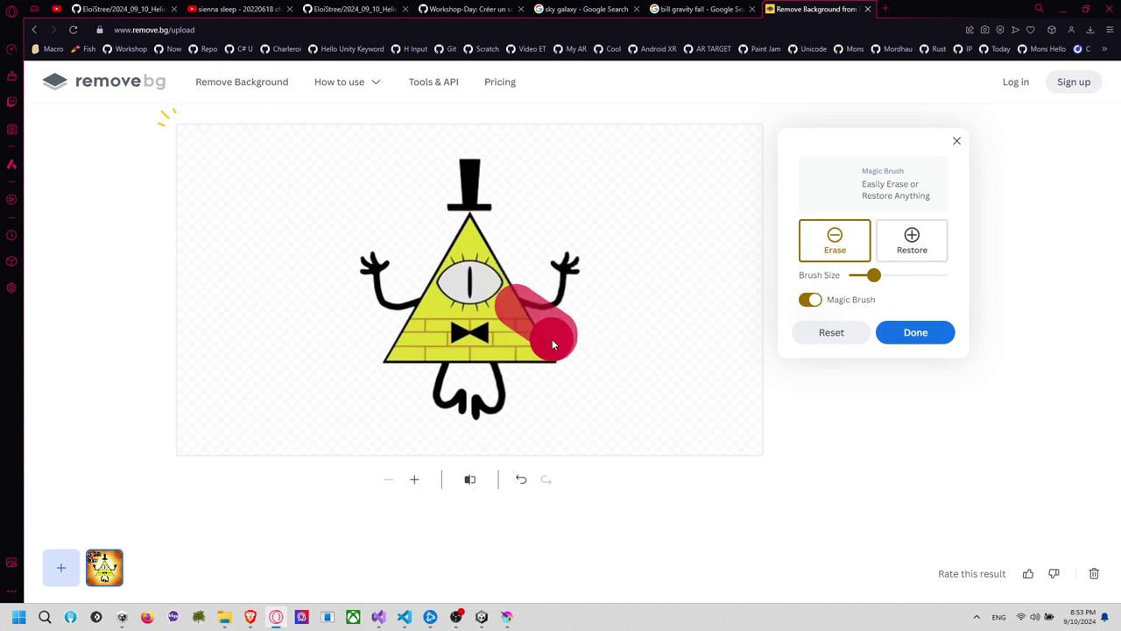
click(507, 617)
click(11, 19)
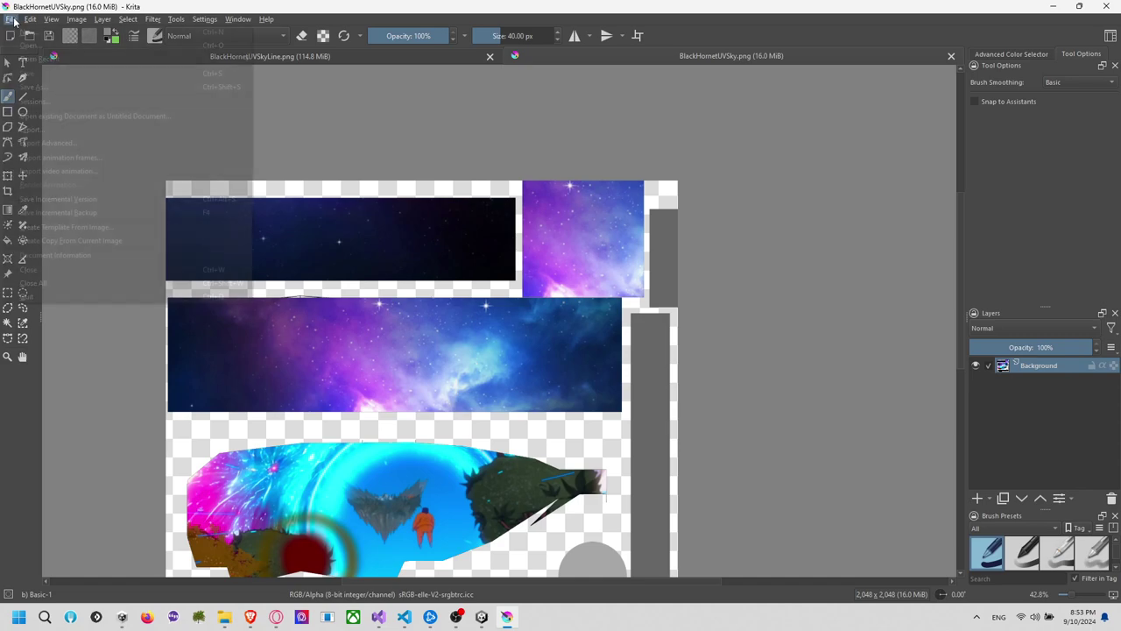
click(39, 35)
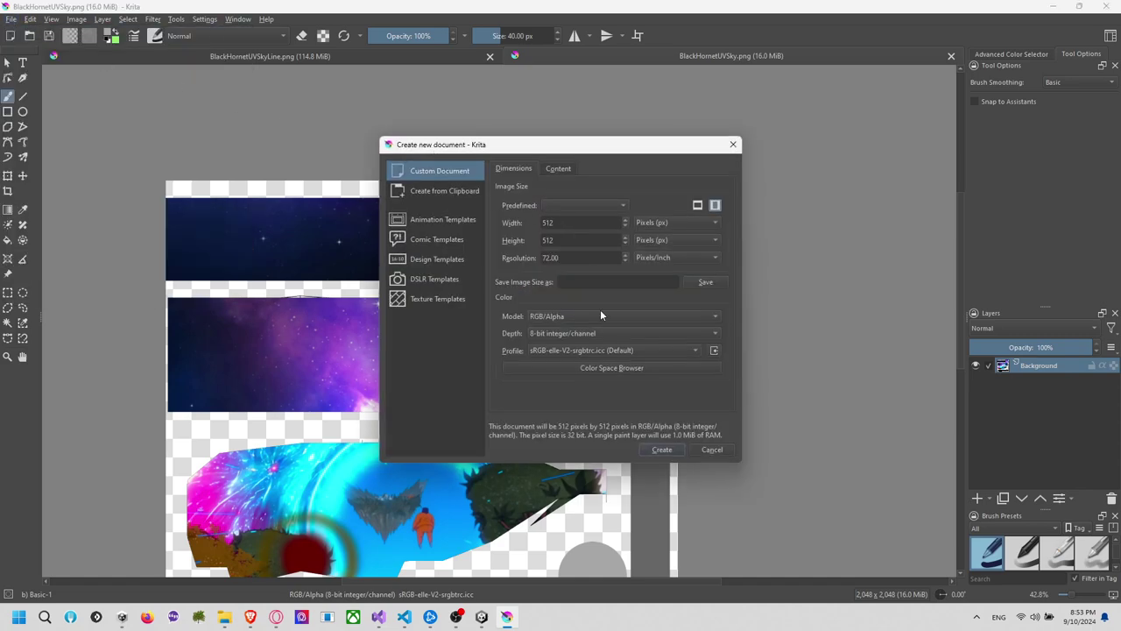
click(662, 449)
Try to paste the copied image into the new document, interpreting its colours as Web (sRGB)
key(ctrl+v)
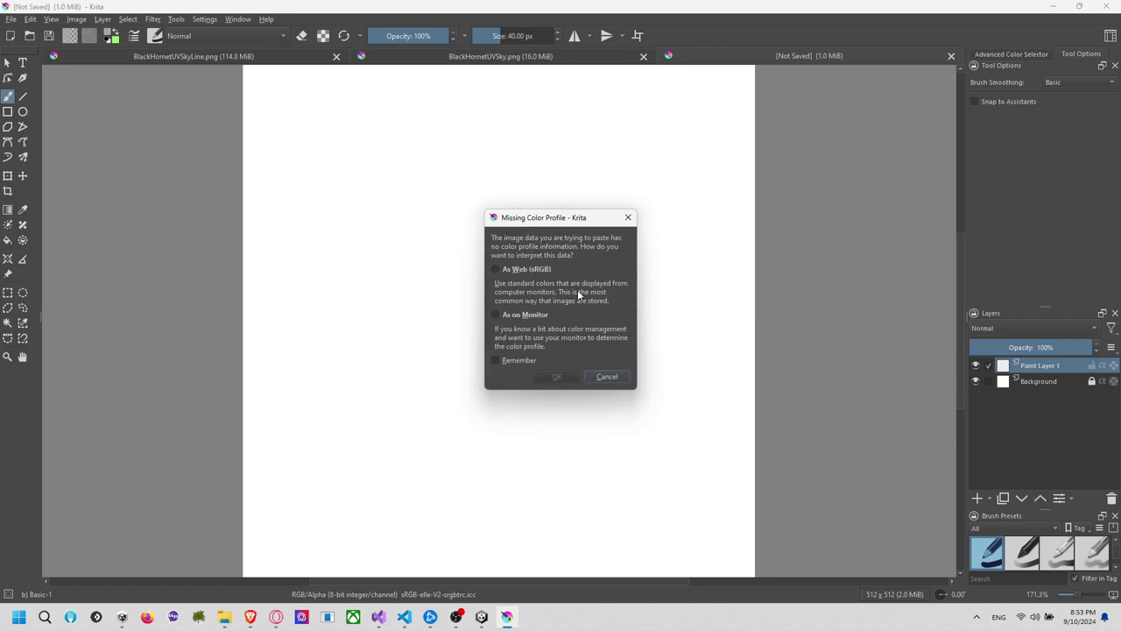
click(520, 268)
click(556, 376)
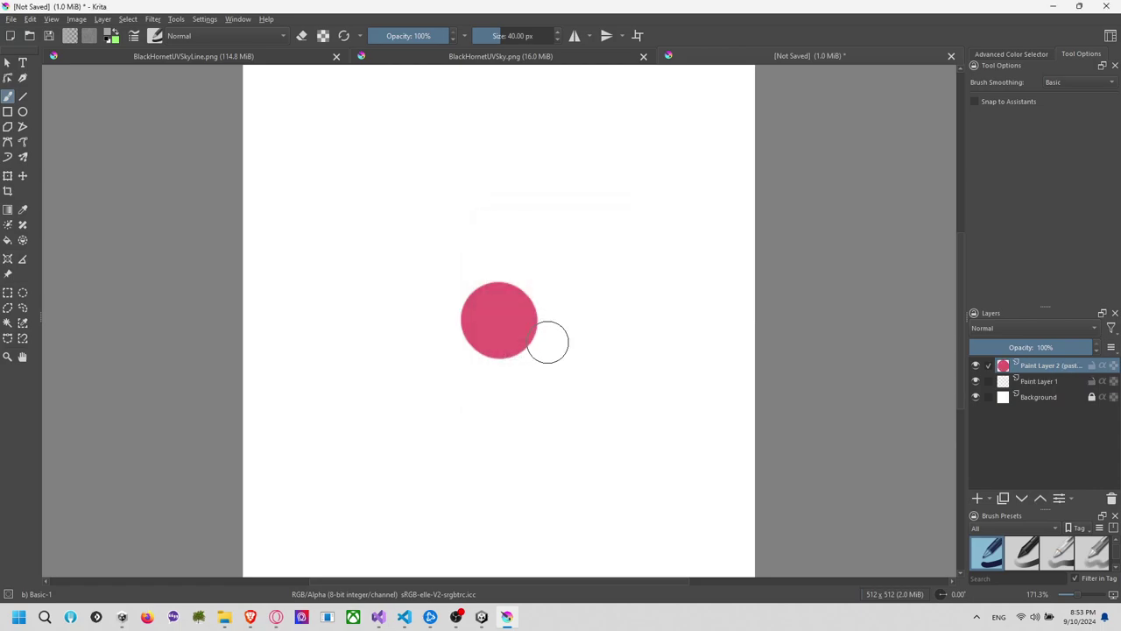
Return to remove.bg, finish the erase editing and copy the cleaned Bill Cipher cut-out
key(alt+Tab)
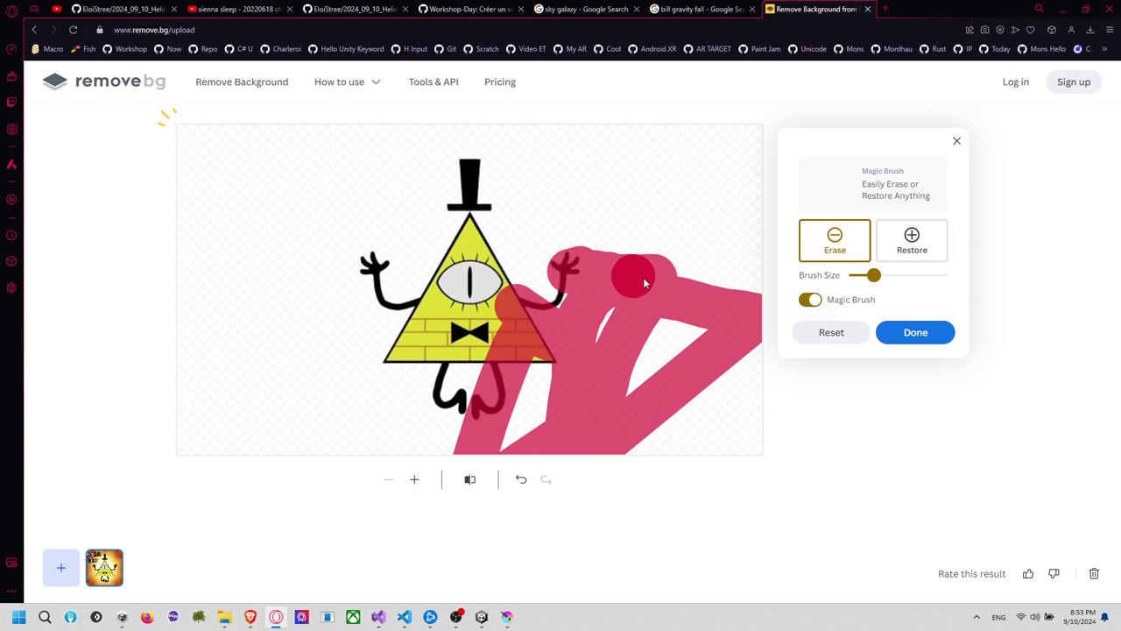
click(915, 333)
right_click(502, 300)
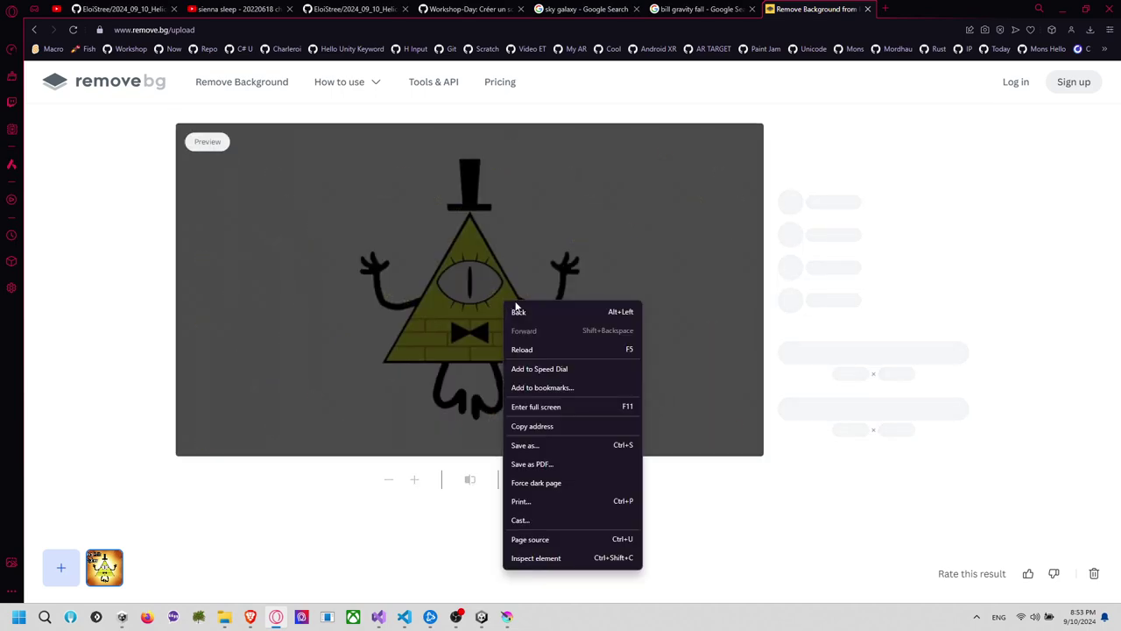
click(817, 454)
right_click(458, 311)
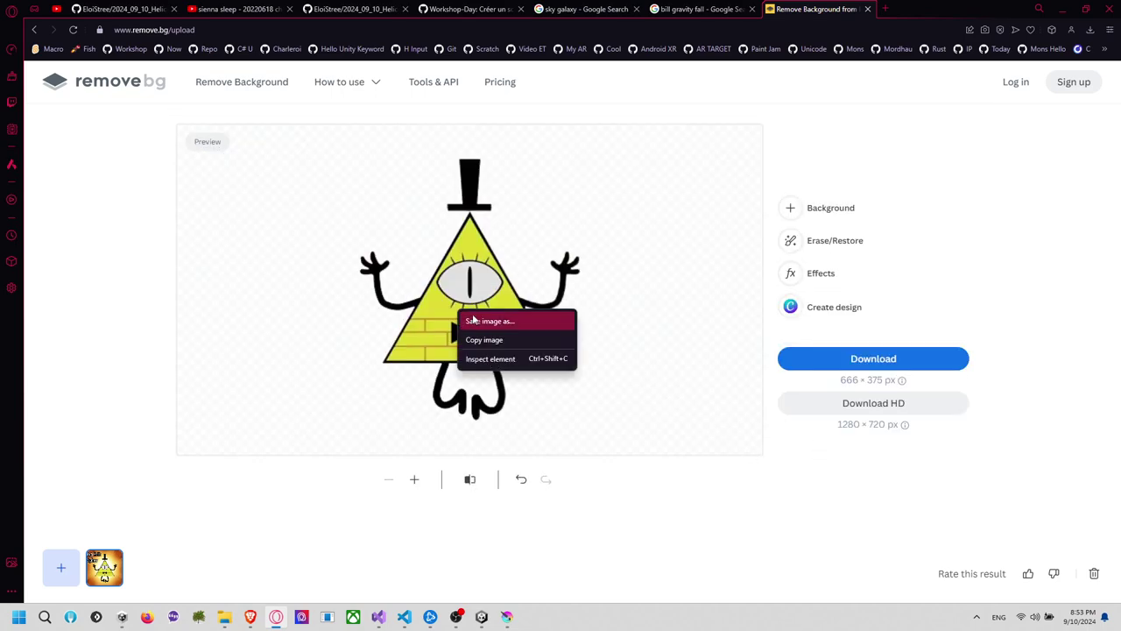
click(484, 340)
Switch back to Krita, clear the pasted red circle from its layer and hide the white Background layer
key(alt+Tab)
key(ctrl+a)
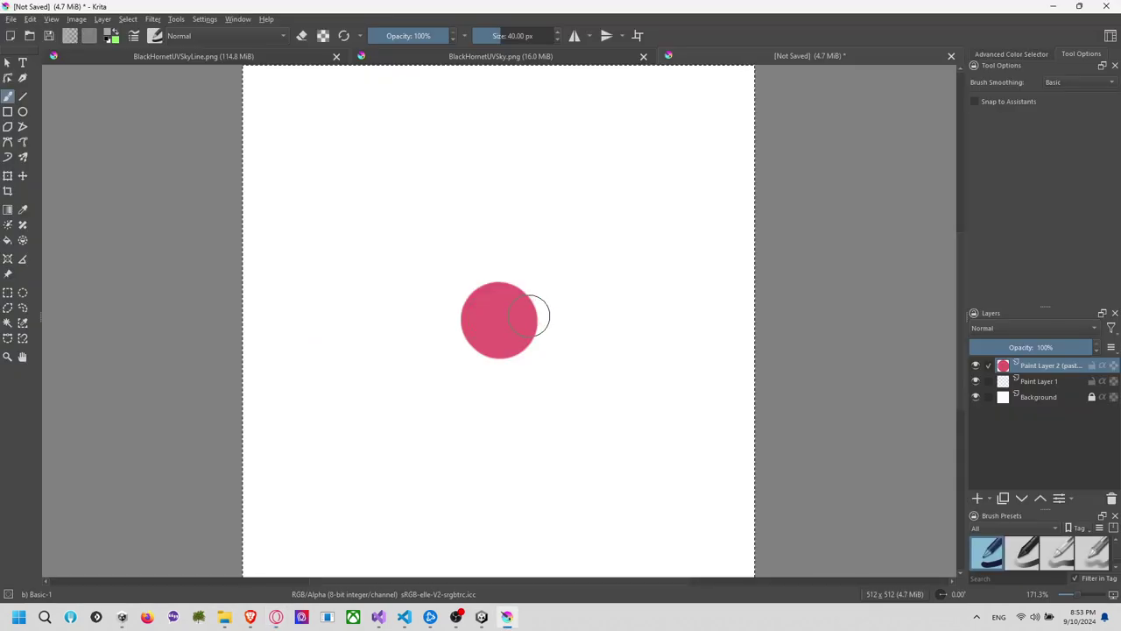
key(Delete)
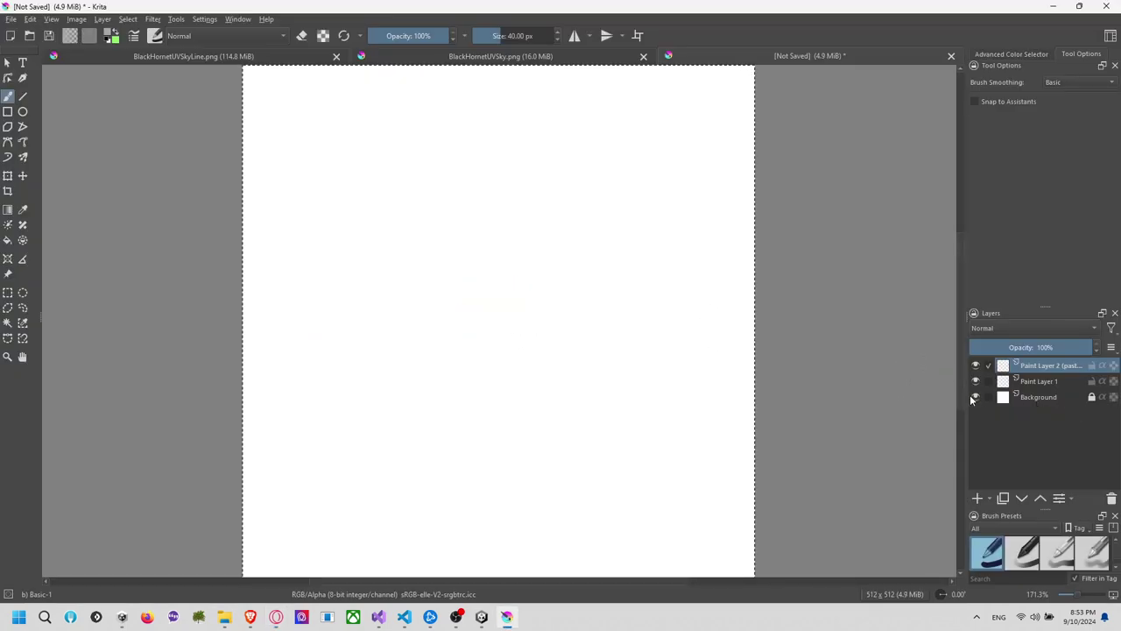
click(974, 398)
Paste the Bill Cipher cut-out into the new document as Web (sRGB) and view it at 100%
key(ctrl+v)
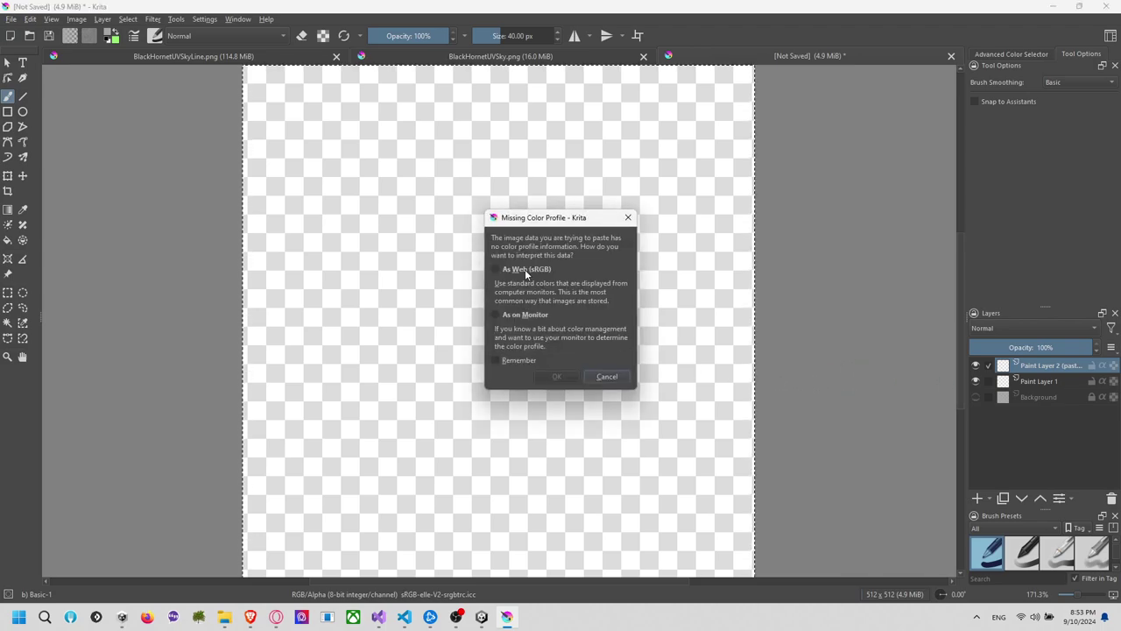
click(526, 271)
click(557, 376)
key(1)
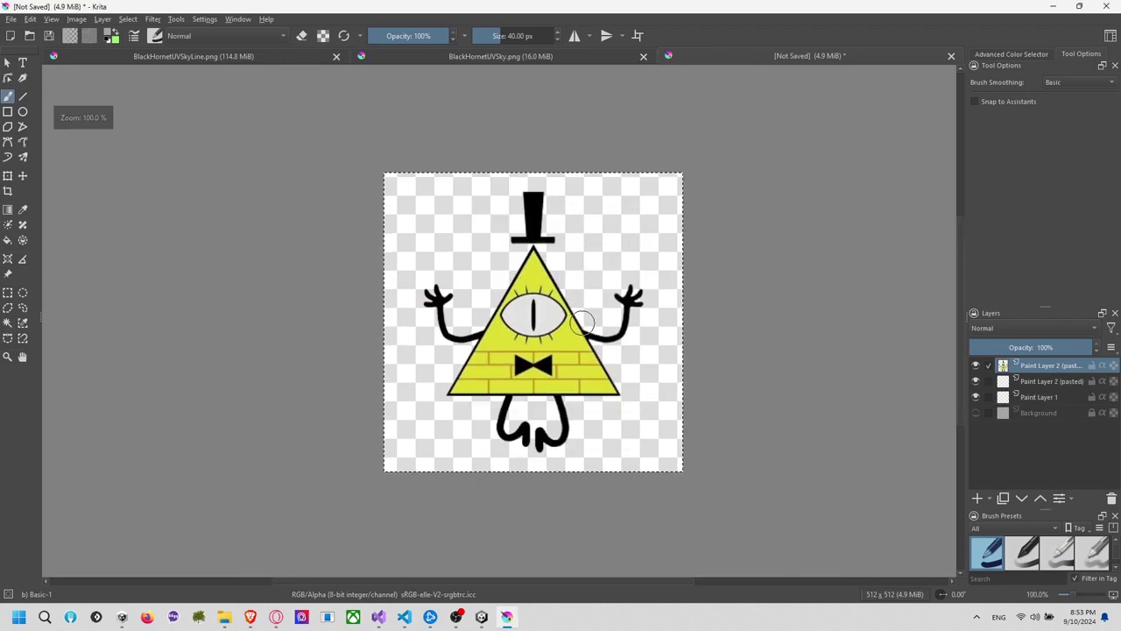
Bring the Bill Cipher cut-out into the BlackHornetUVSkyLine document, over the dark galaxy strip
click(11, 18)
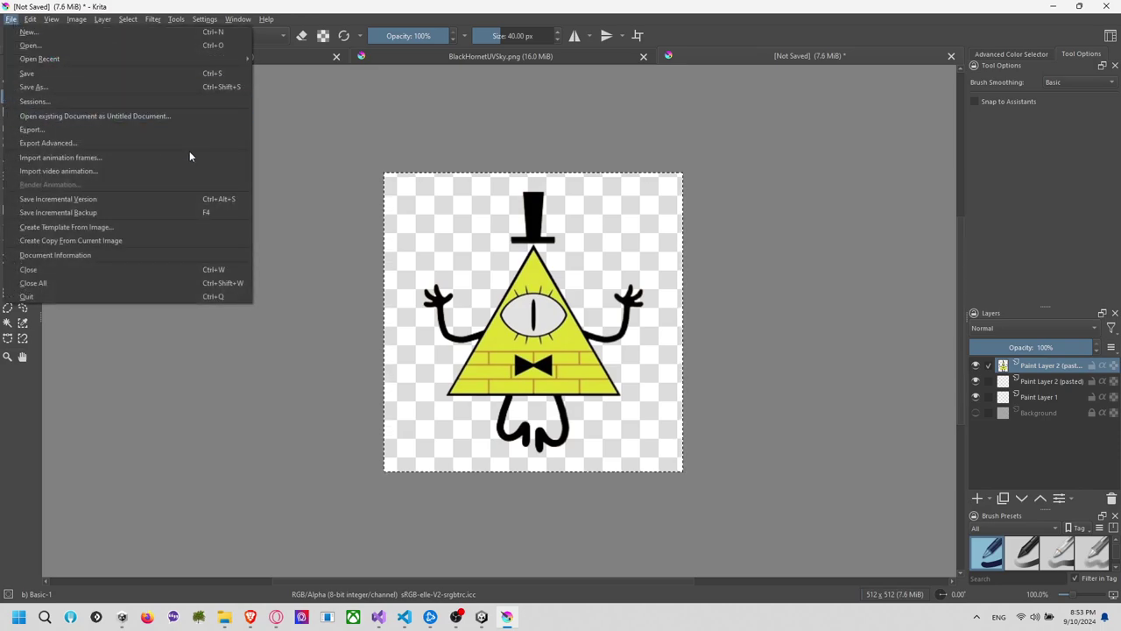
click(314, 189)
scroll(615, 331, up, 2)
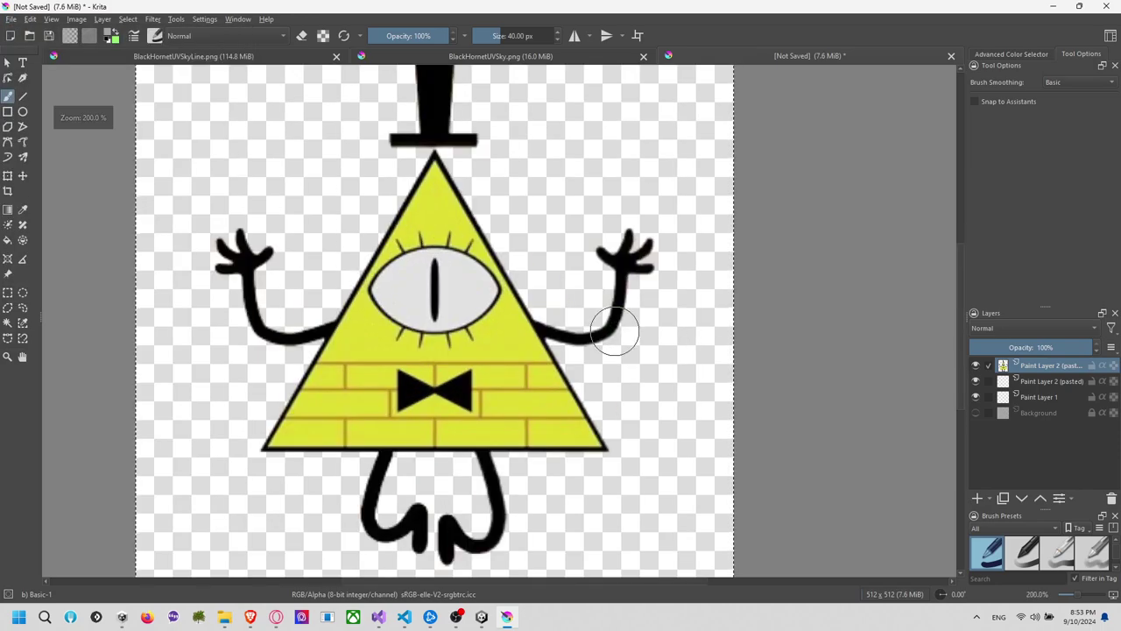
scroll(615, 331, down, 1)
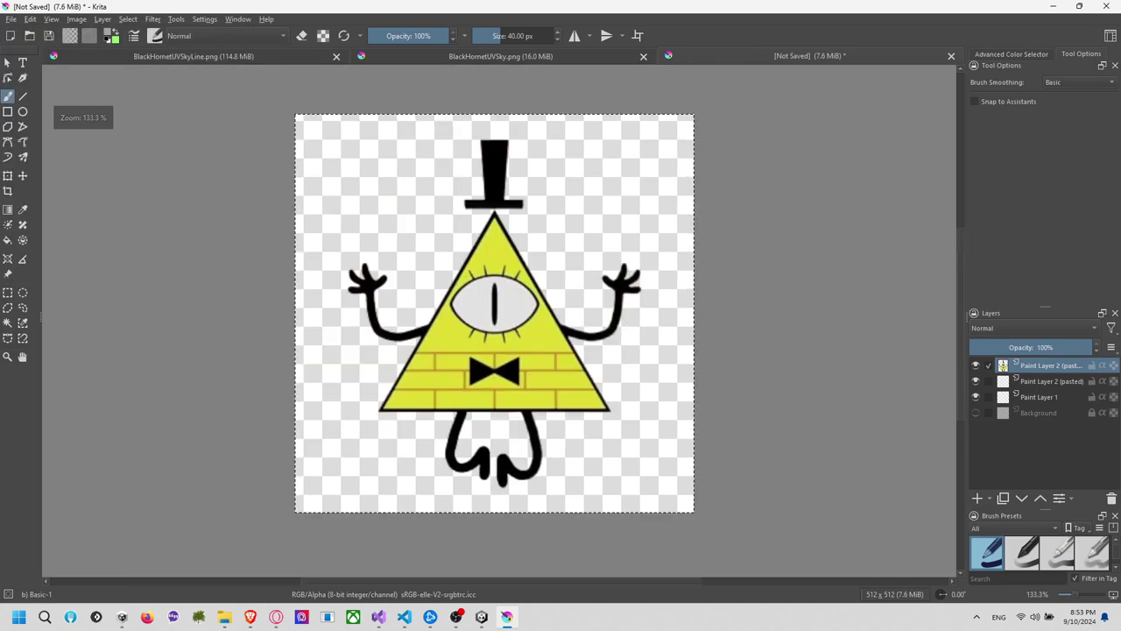
click(286, 54)
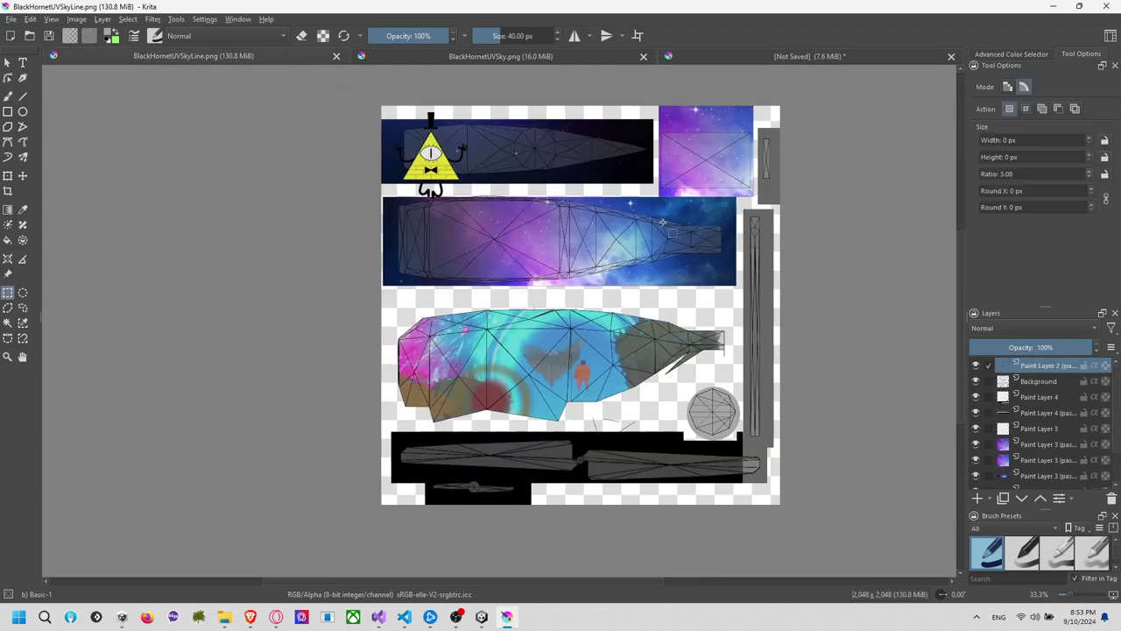
Paste the triangle character into BlackHornetUVSky.png, shrink it and move it onto the square nebula patch
click(413, 58)
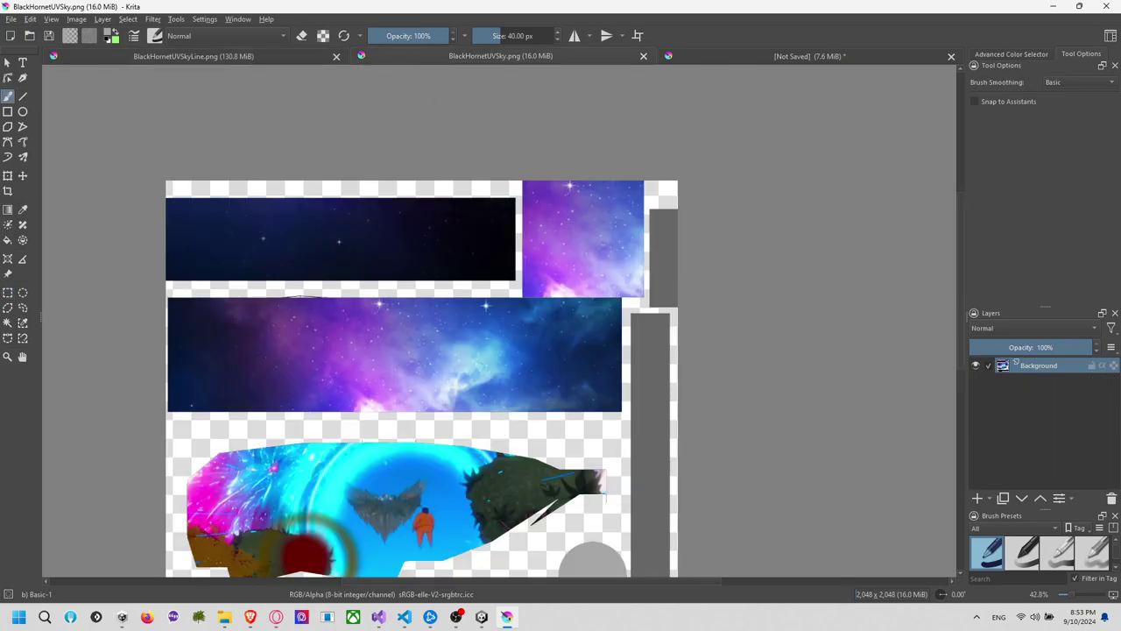
key(ctrl+v)
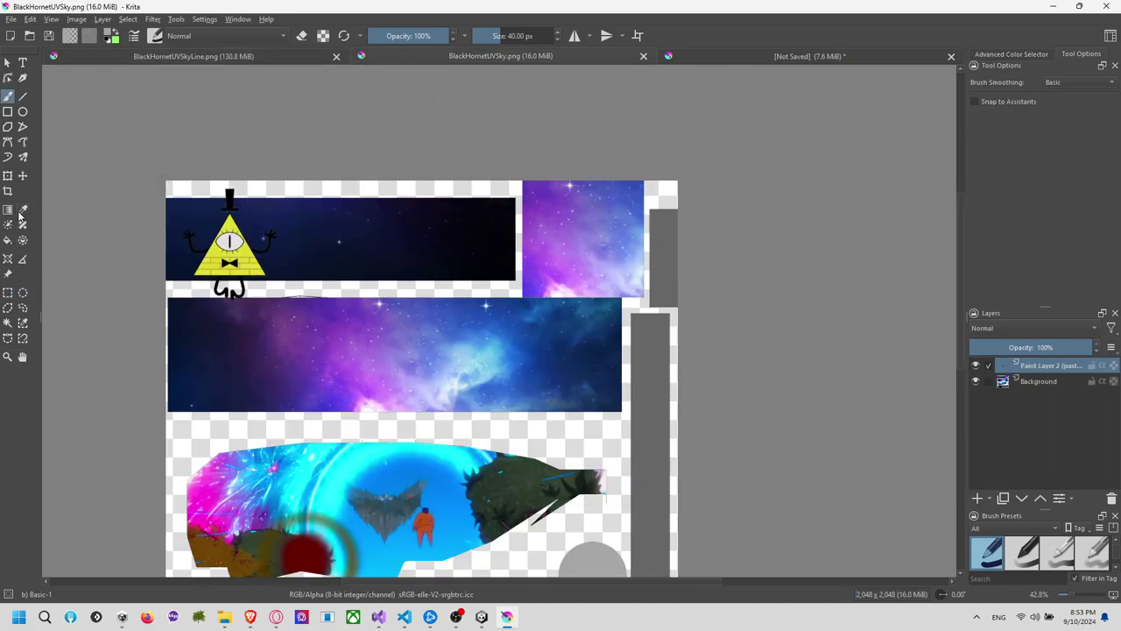
click(7, 176)
mouse_move(225, 288)
mouse_down()
mouse_move(494, 302)
mouse_move(577, 263)
mouse_move(587, 288)
mouse_up()
drag(640, 182, 589, 248)
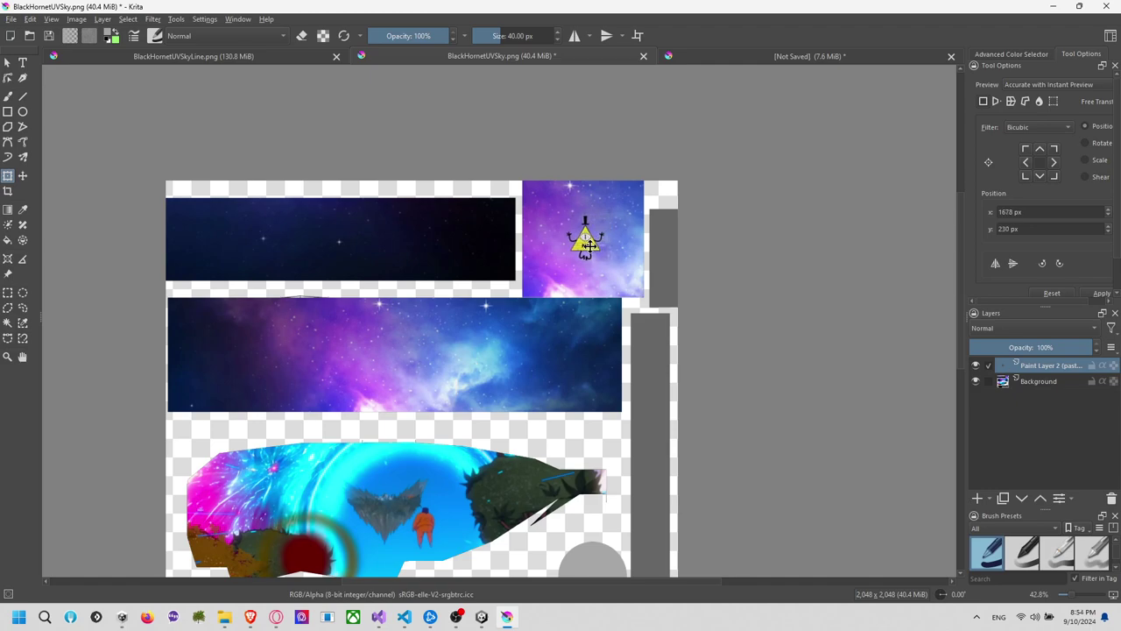
Check the square patch's UV wireframe in BlackHornetUVSkyLine.png, then enlarge the pasted character slightly and reposition it at about x 1672, y 254 px
click(188, 55)
scroll(720, 169, up, 3)
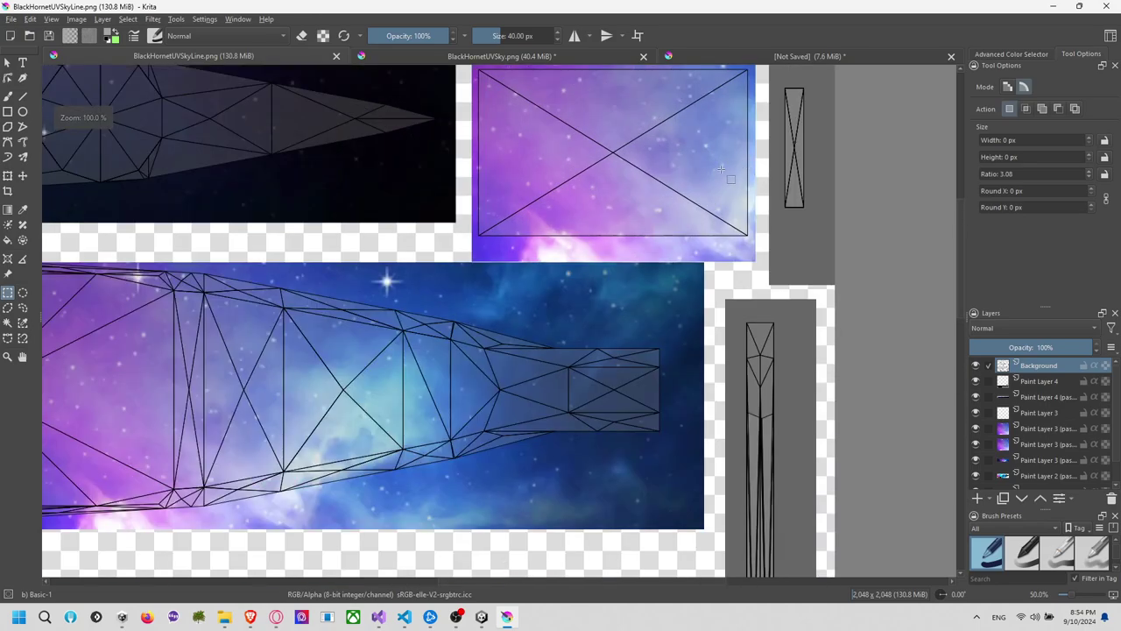
click(627, 161)
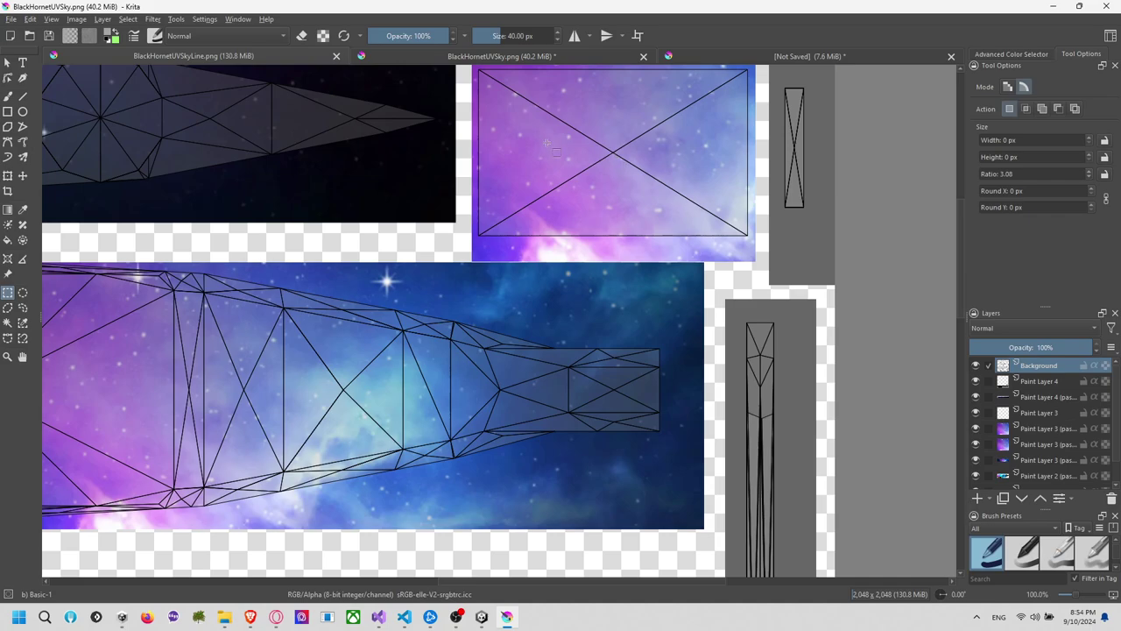
click(526, 61)
scroll(592, 225, up, 6)
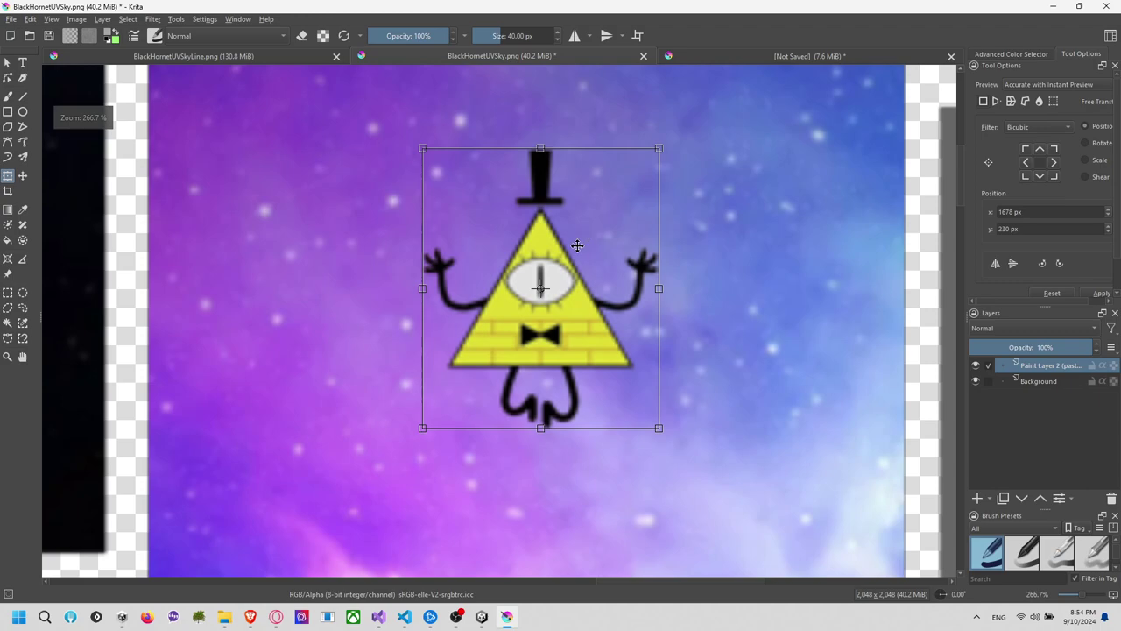
scroll(577, 245, down, 1)
drag(576, 244, 563, 285)
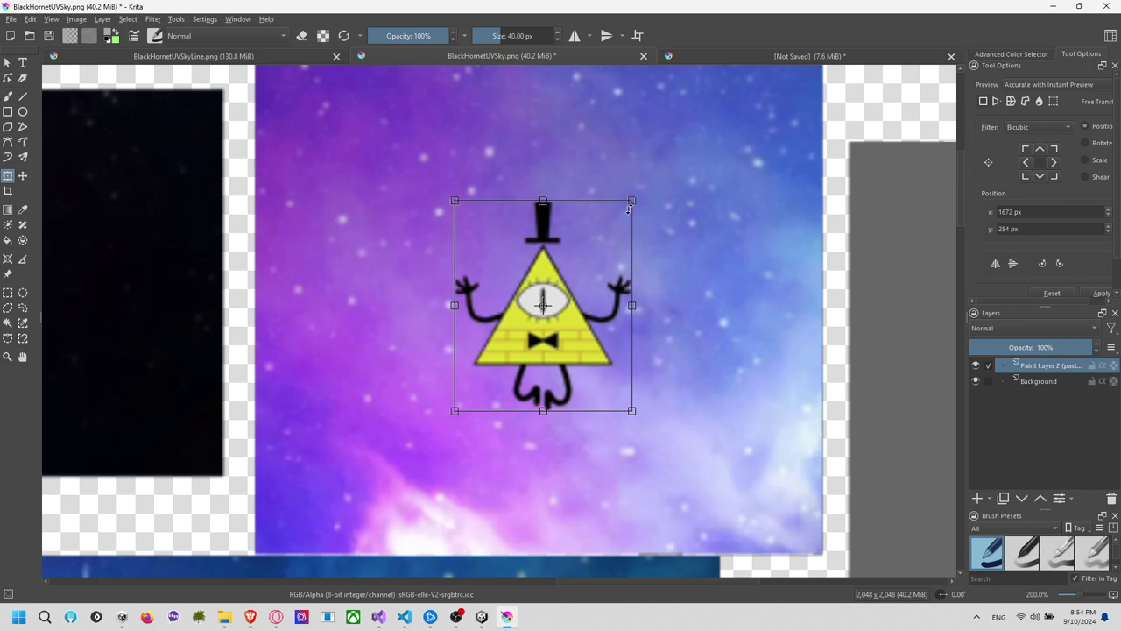
drag(630, 206, 661, 190)
key(ctrl+z)
key(Return)
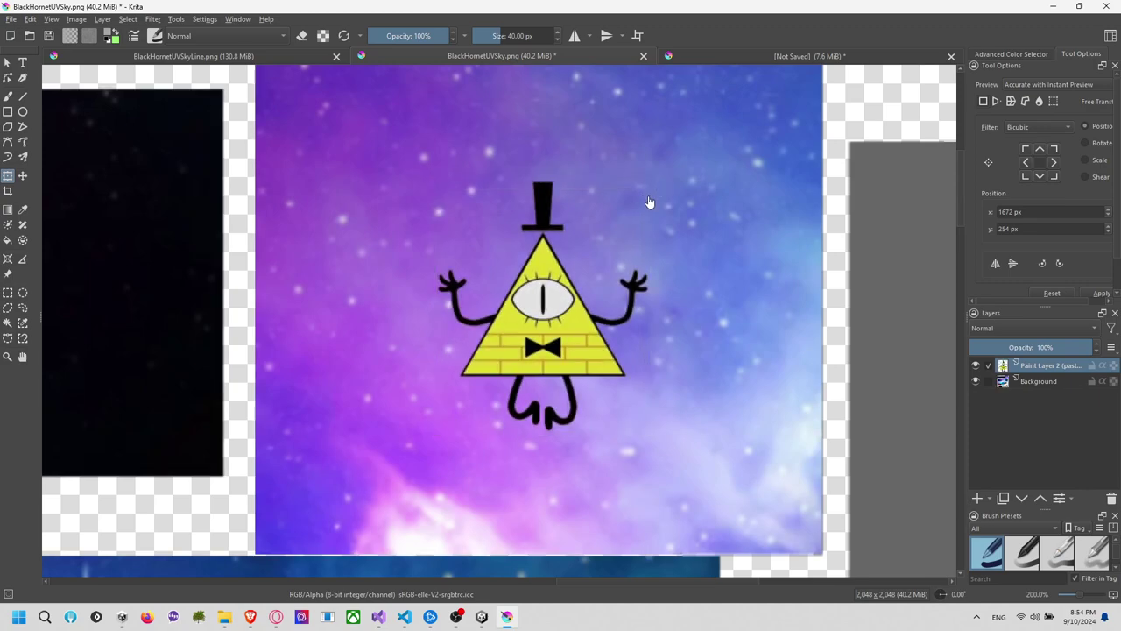
Save BlackHornetUVSky.png with the current PNG options and switch to Unity to check the character on the helicopter
scroll(651, 200, down, 4)
key(ctrl+s)
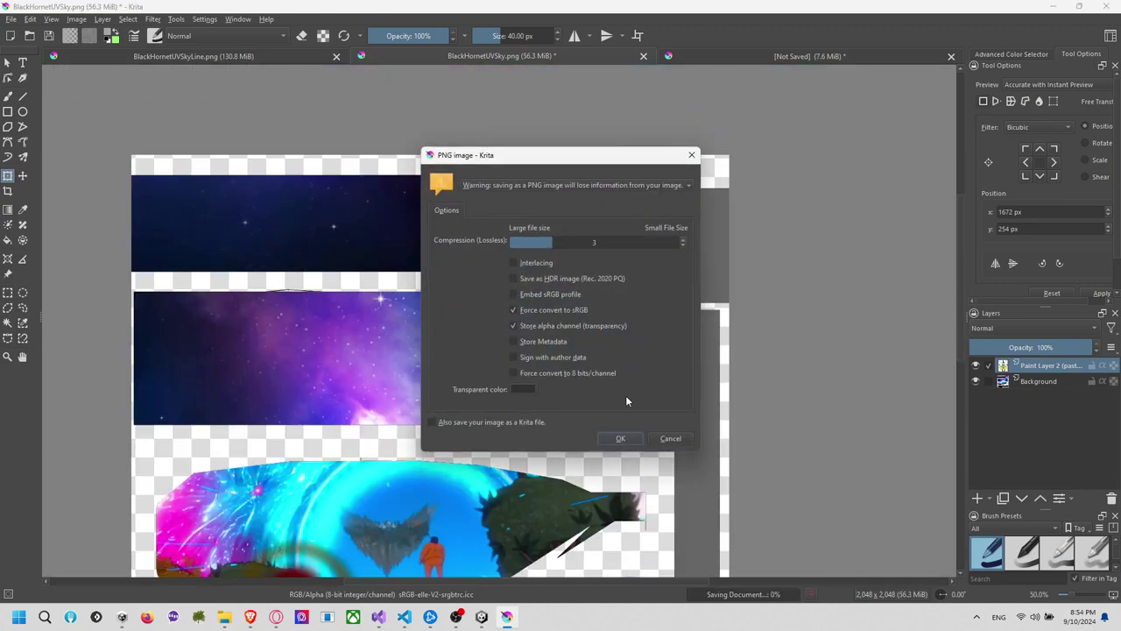
click(622, 438)
key(alt+Tab)
key(alt+Tab)
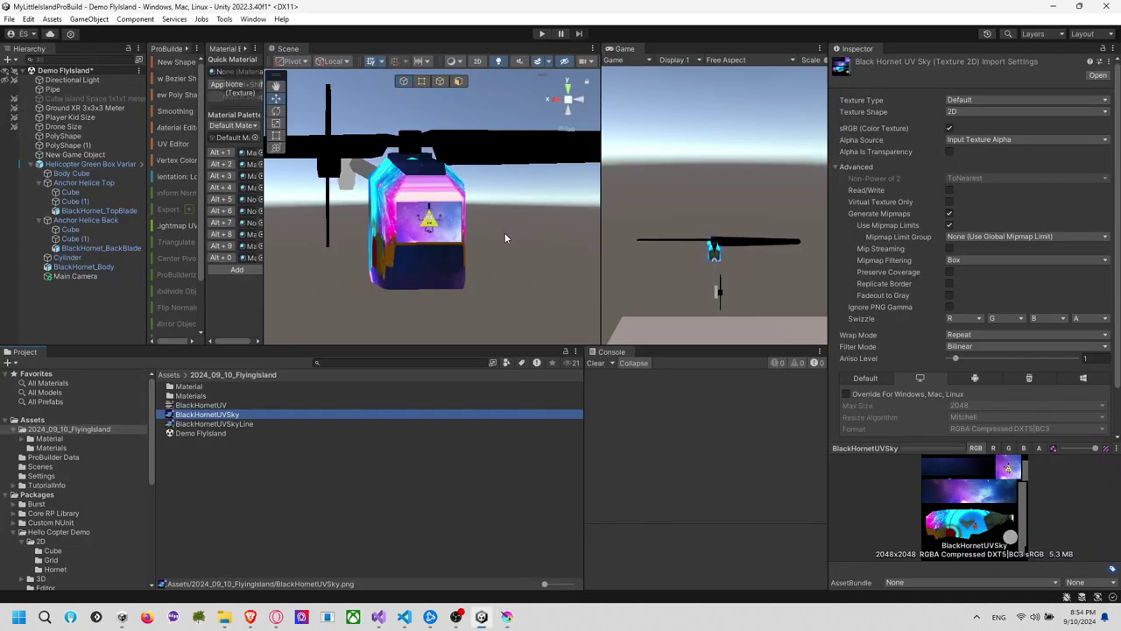
Switch back to Krita and move the triangle character down to about x 1669, y 290 px
key(alt+Tab)
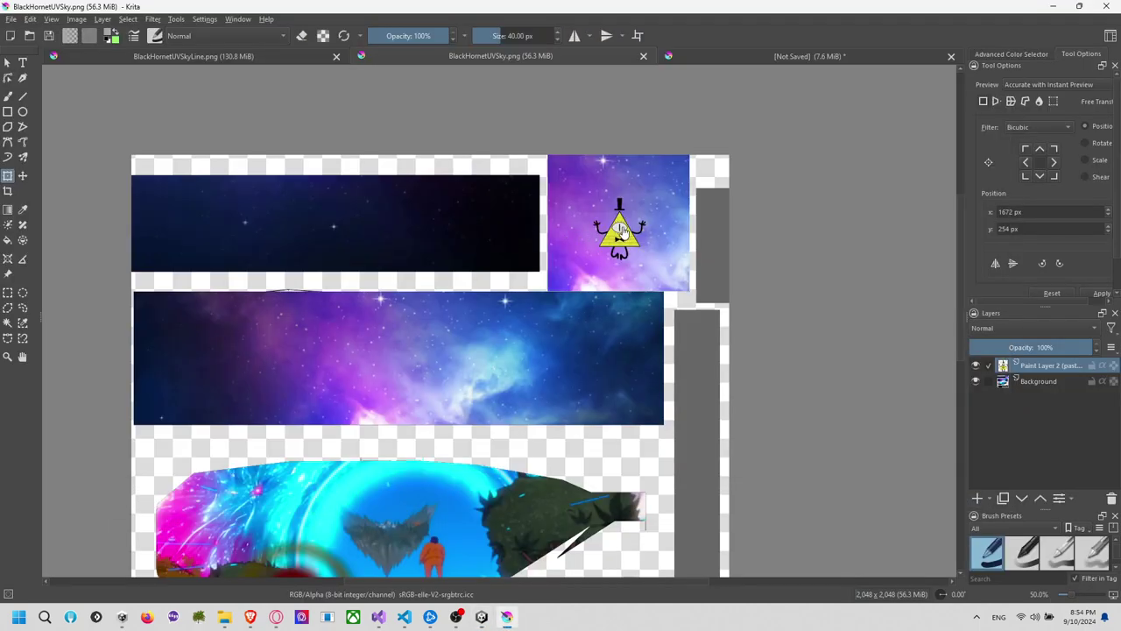
ctrl+scroll(714, 267, up, 2)
click(540, 208)
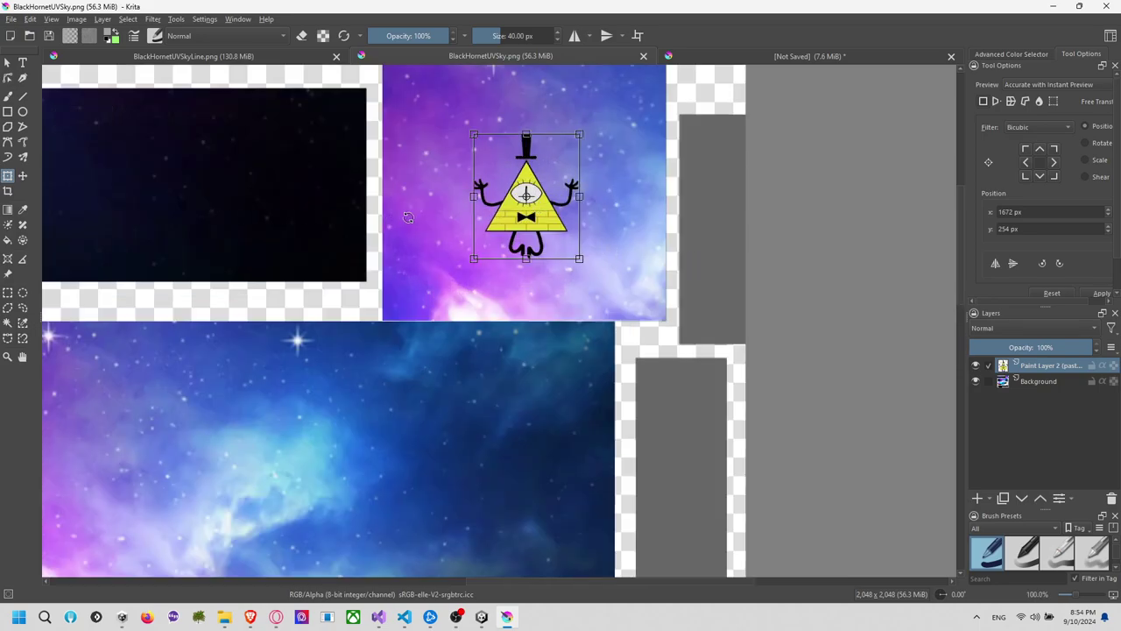
drag(534, 215, 536, 238)
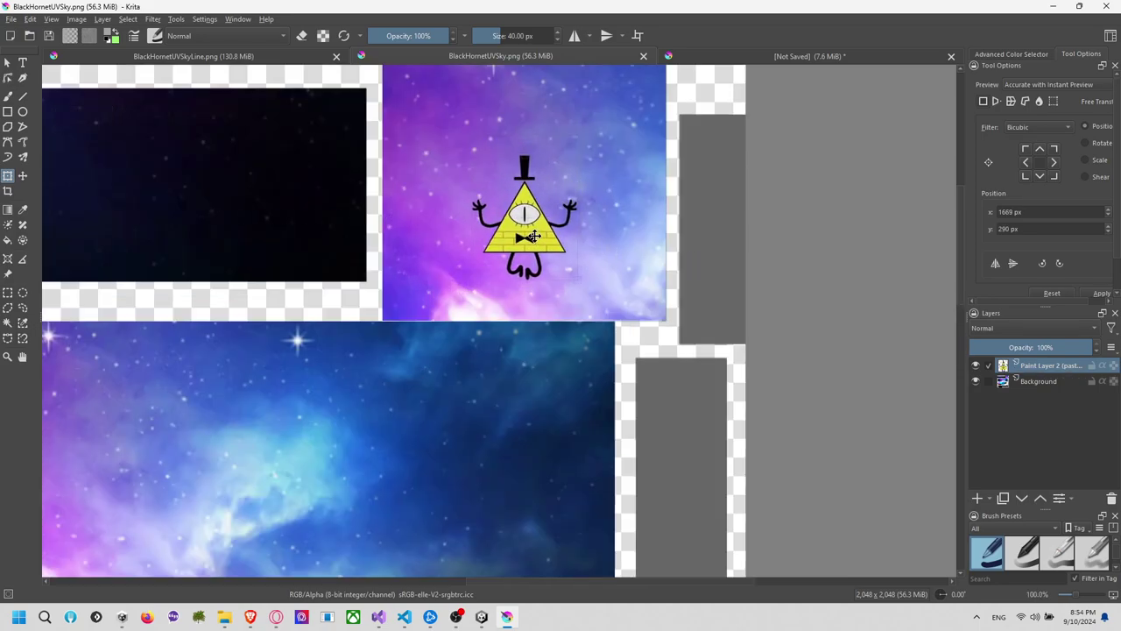
Save the texture with the lowered character and inspect the helicopter's front panel up close in Unity
key(ctrl+s)
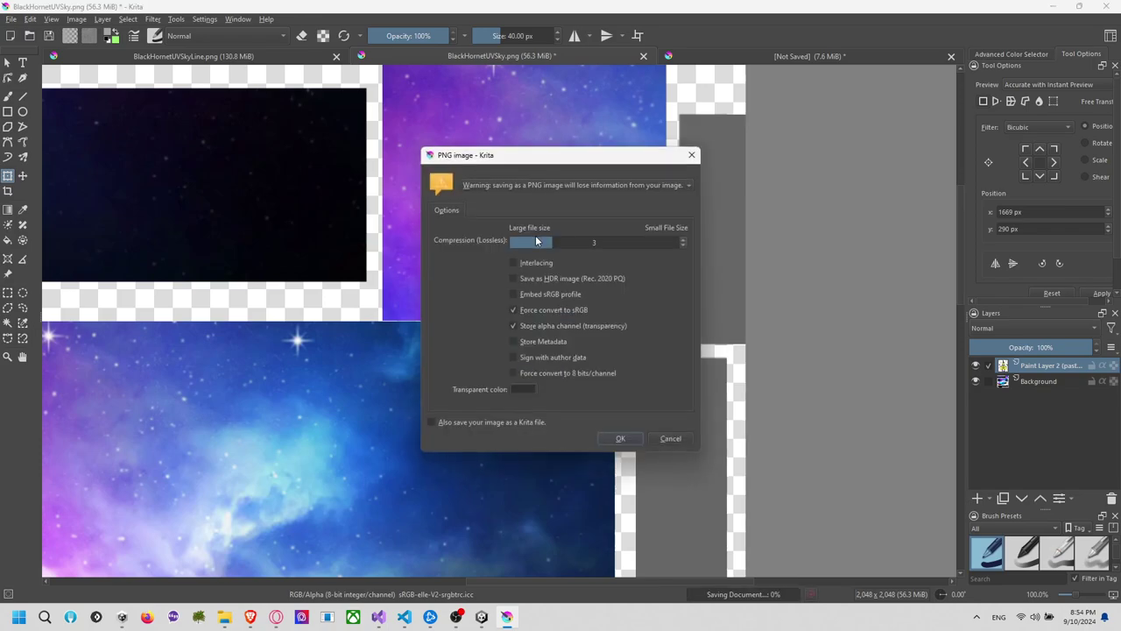
click(620, 438)
key(alt+Tab)
scroll(436, 241, up, 2)
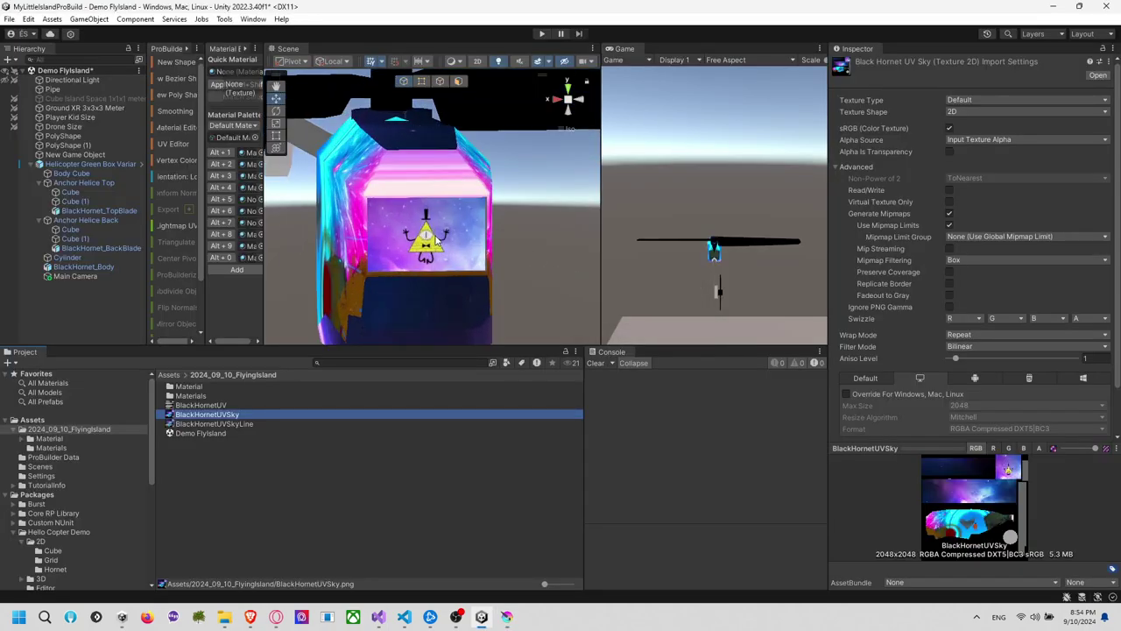
Return to Krita, scale the triangle character up and place it at about x 1671, y 275 px
key(alt+Tab)
click(533, 217)
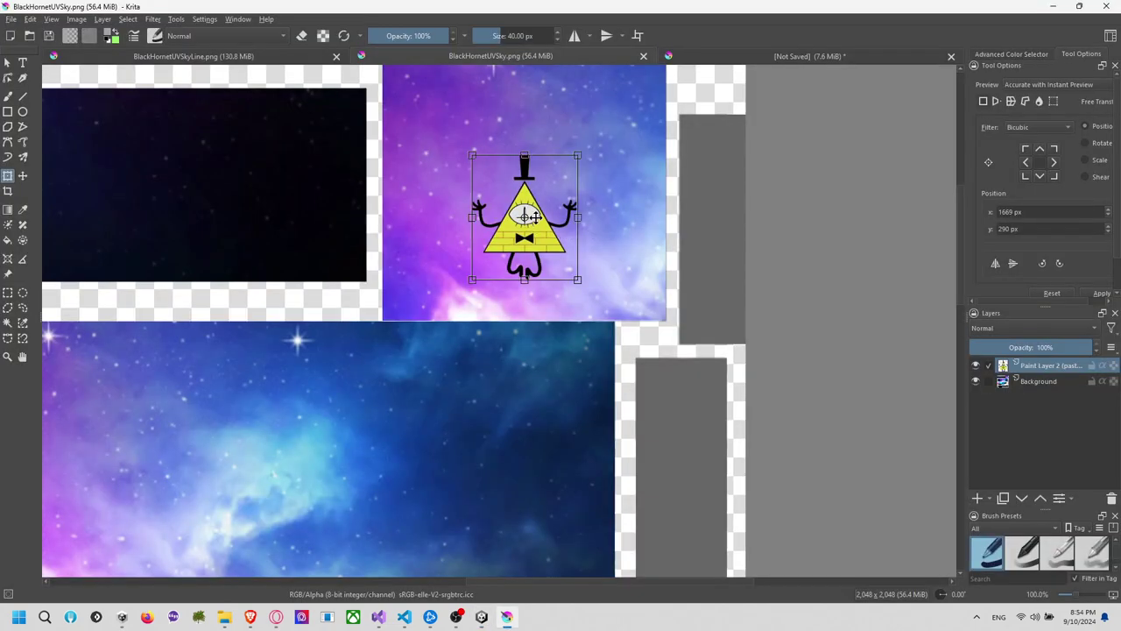
drag(576, 156, 595, 129)
click(546, 239)
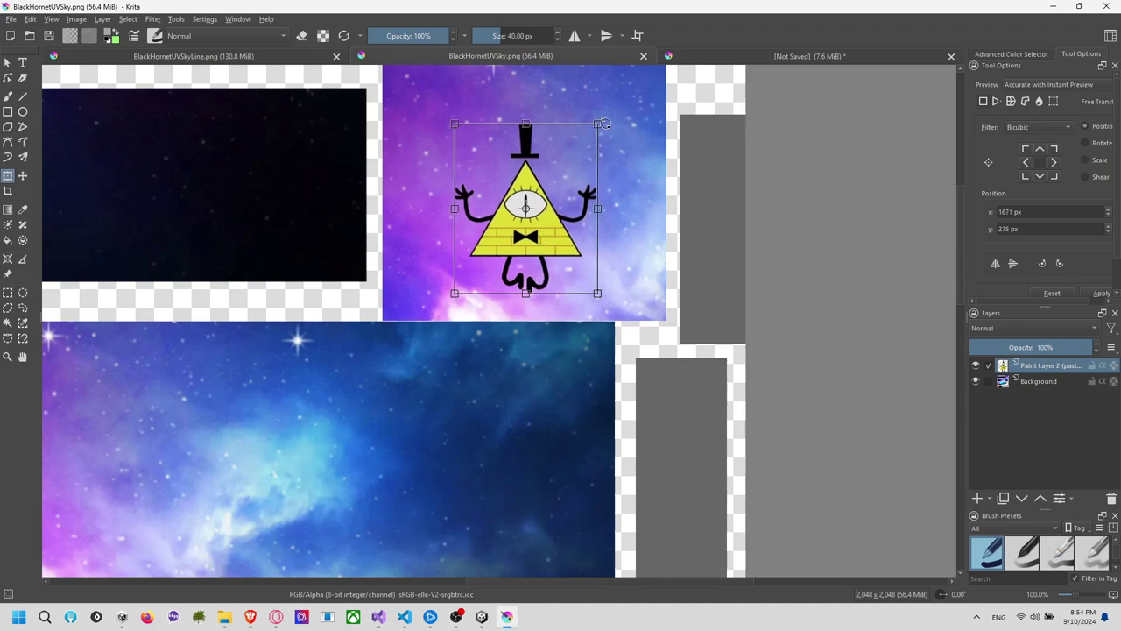
Save the texture with the enlarged character and view the helicopter's front in Unity
key(ctrl+s)
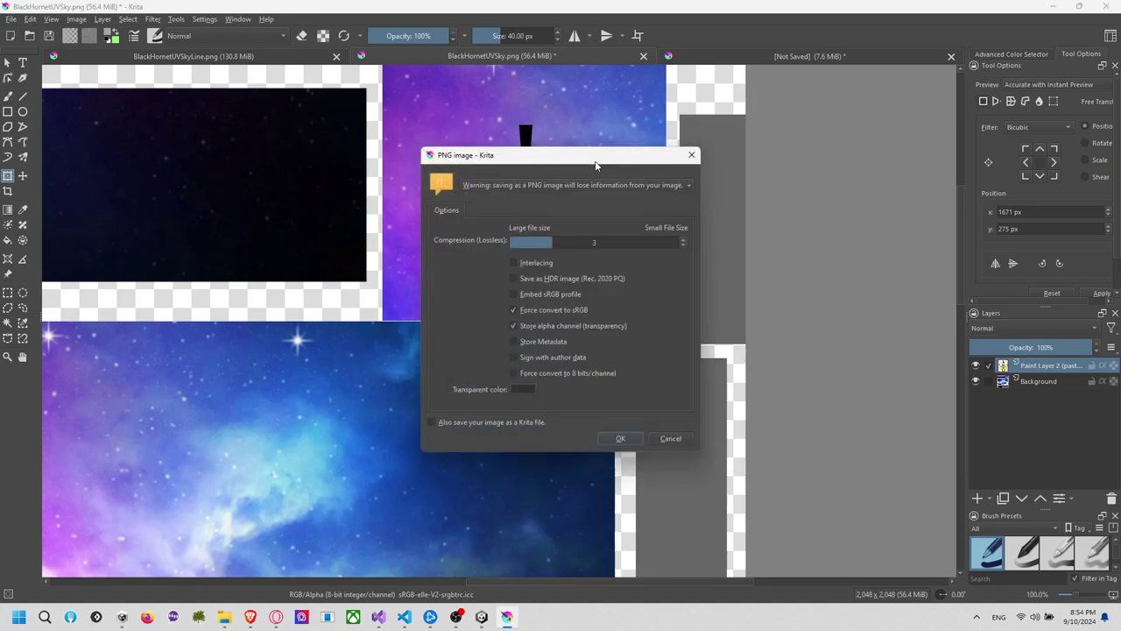
click(622, 439)
key(alt+Tab)
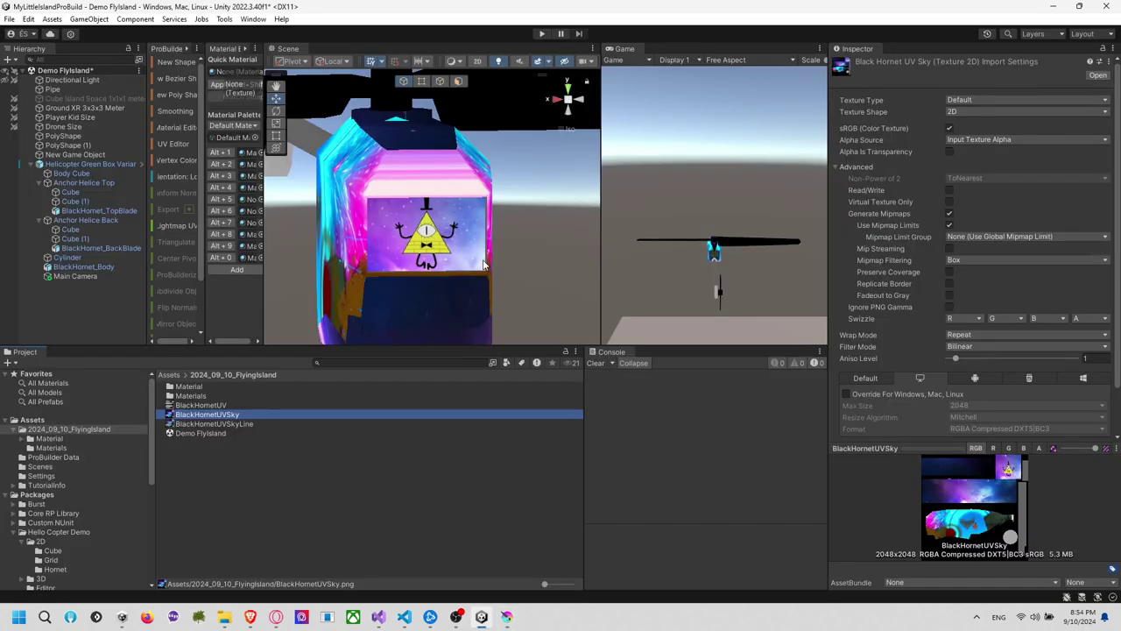
alt+drag(484, 263, 534, 275)
Review the whole texture layout in Krita, then examine the helicopter's sides, tail and rotor blades in Unity
key(alt+Tab)
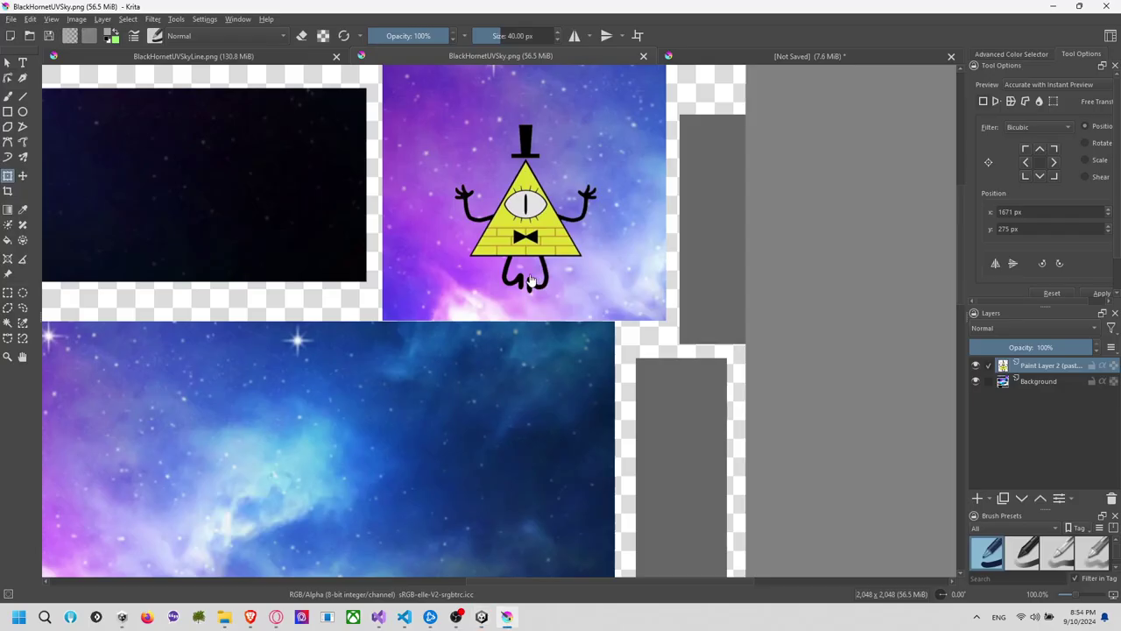
scroll(531, 277, down, 5)
scroll(575, 228, up, 3)
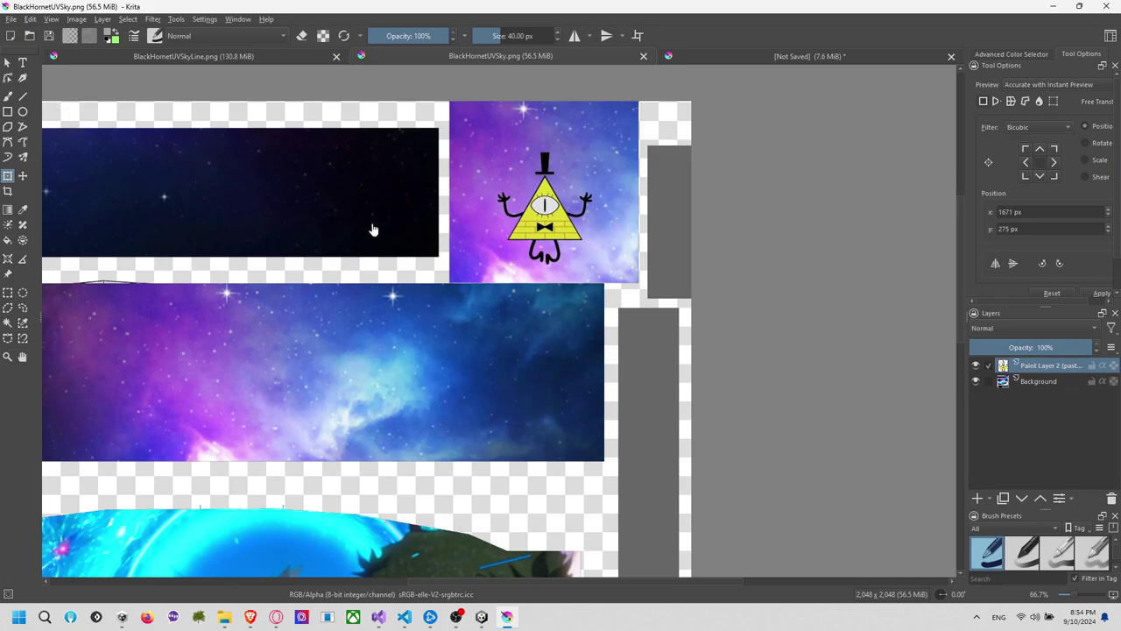
scroll(262, 208, down, 3)
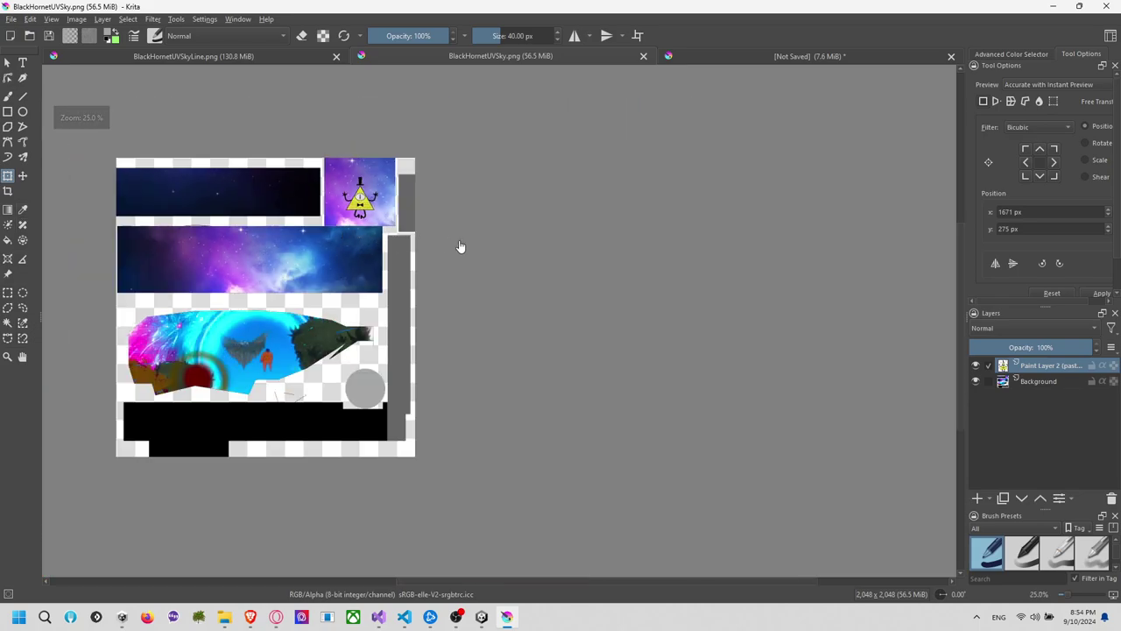
middle_drag(460, 248, 667, 264)
key(super+Tab)
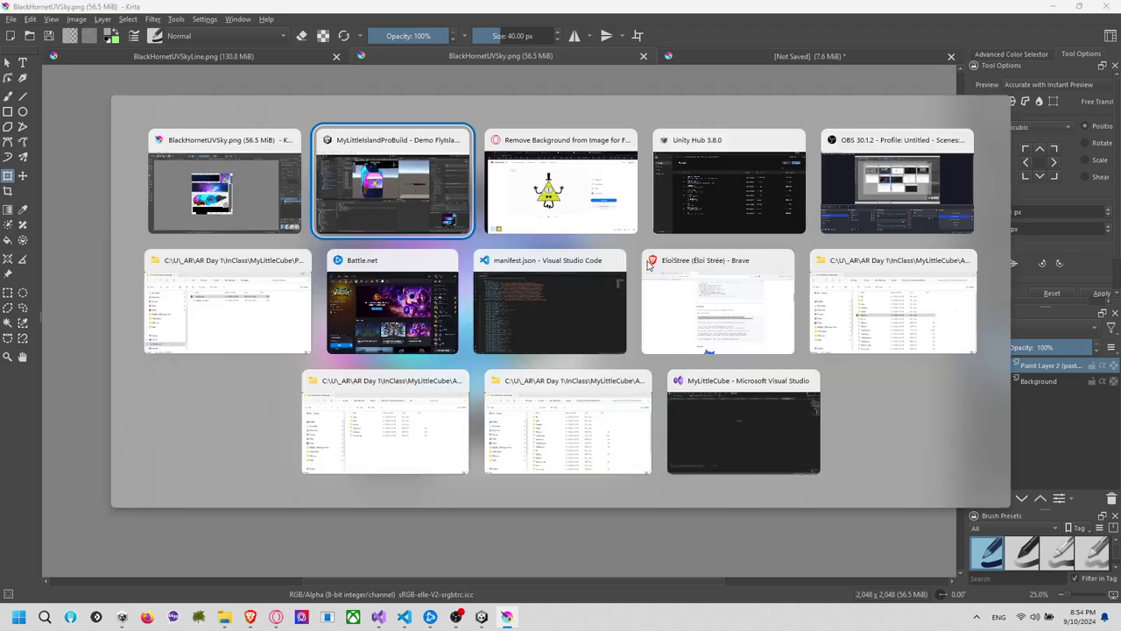
click(393, 180)
alt+drag(396, 245, 543, 242)
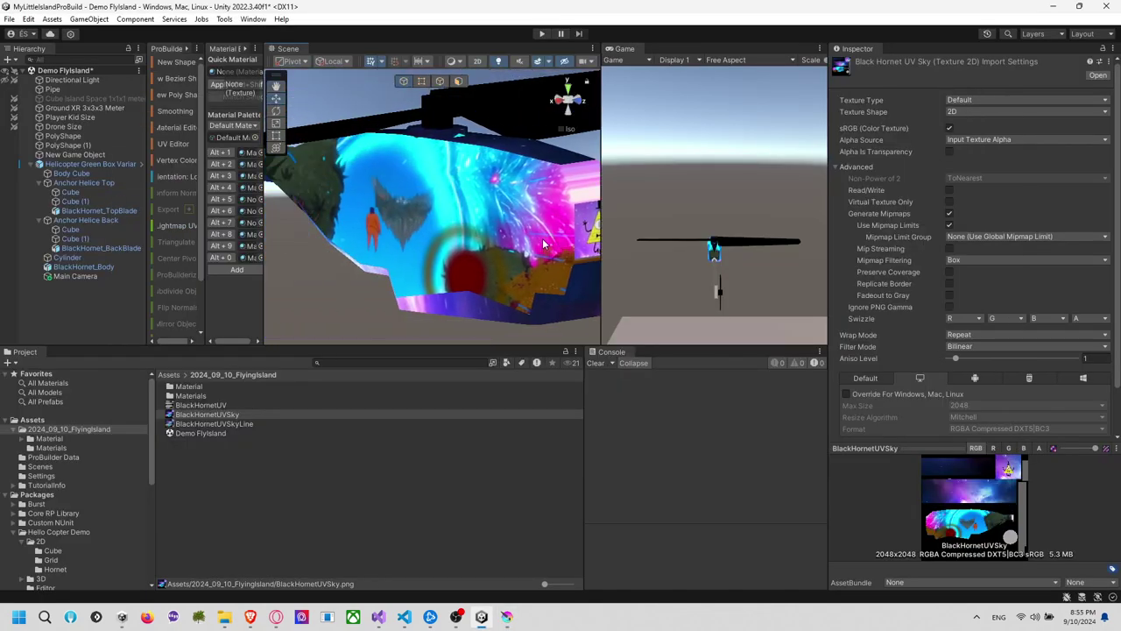
alt+drag(385, 226, 496, 266)
scroll(497, 265, down, 10)
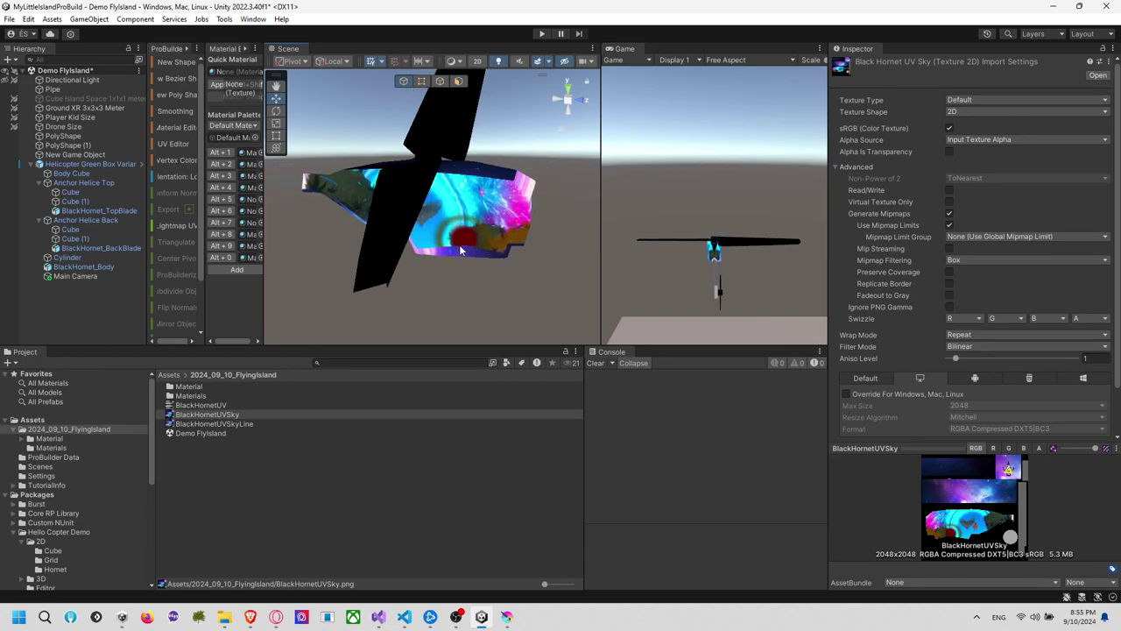
middle_drag(395, 238, 403, 237)
alt+drag(401, 236, 374, 237)
In Krita, set the foreground colour to black #000000 and fill the long vertical grey strip on the Background layer
key(alt+Tab)
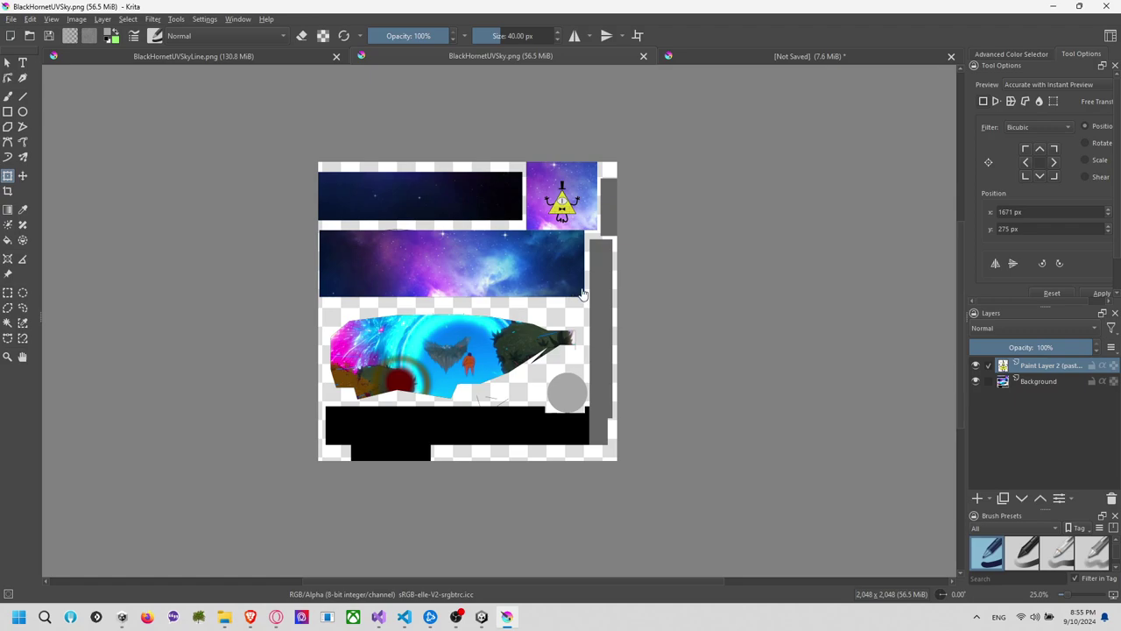
click(7, 240)
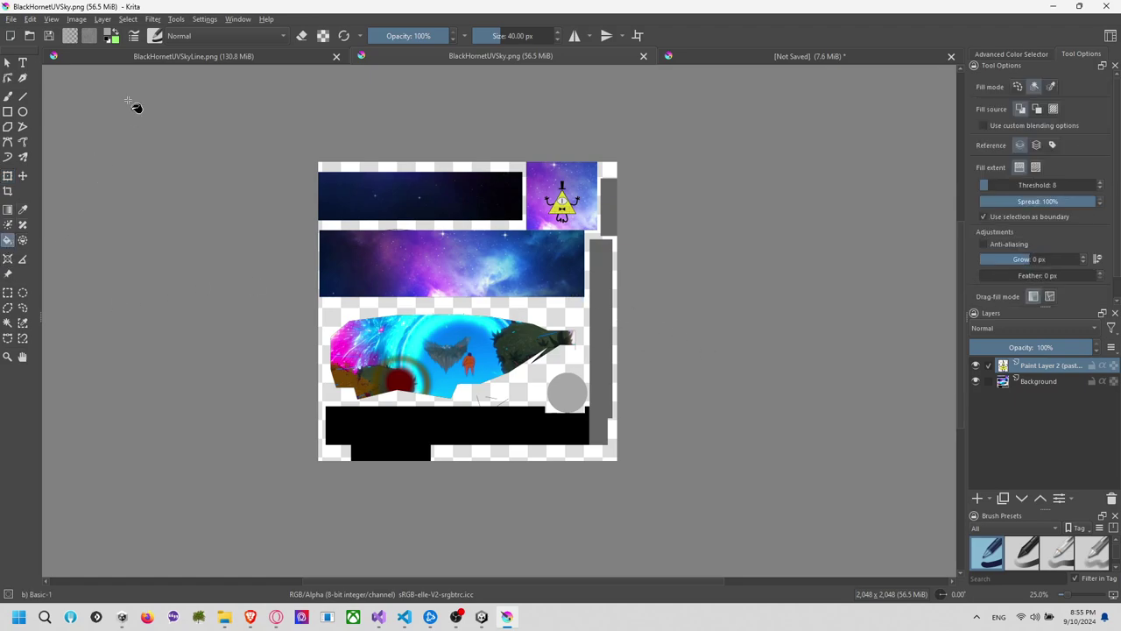
click(112, 36)
drag(479, 232, 484, 189)
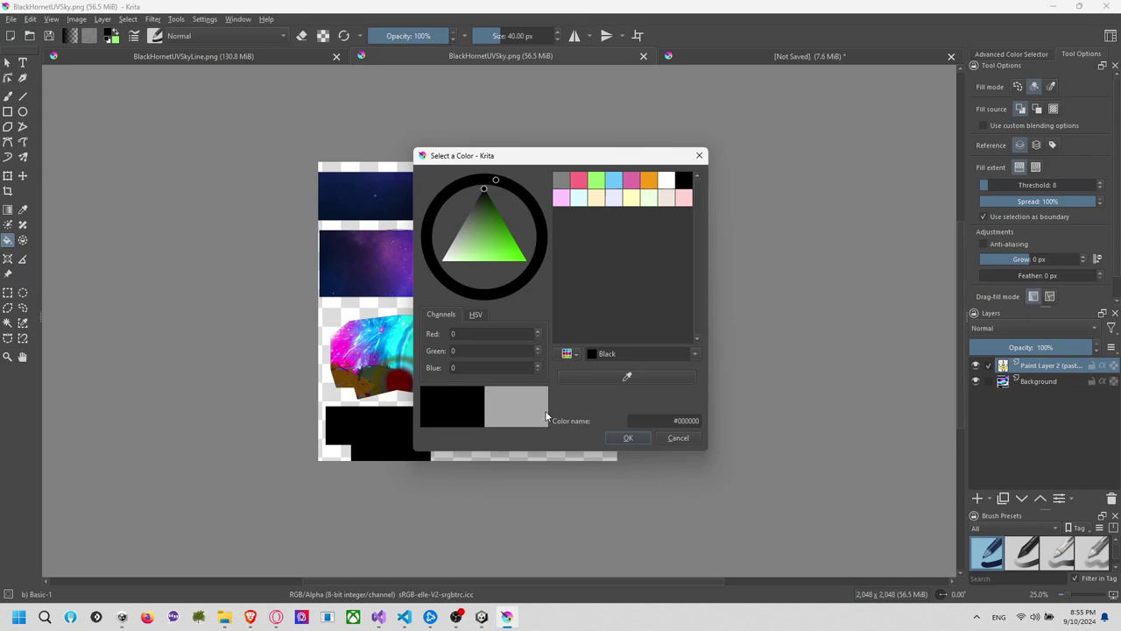
click(628, 437)
click(614, 349)
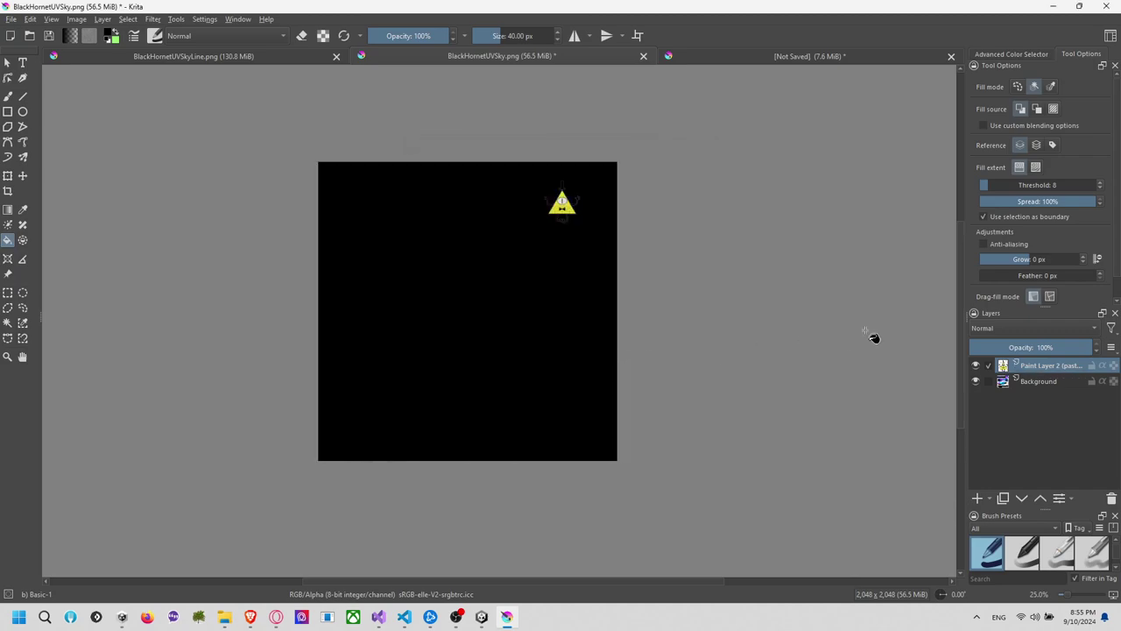
key(ctrl+z)
click(1018, 383)
click(601, 348)
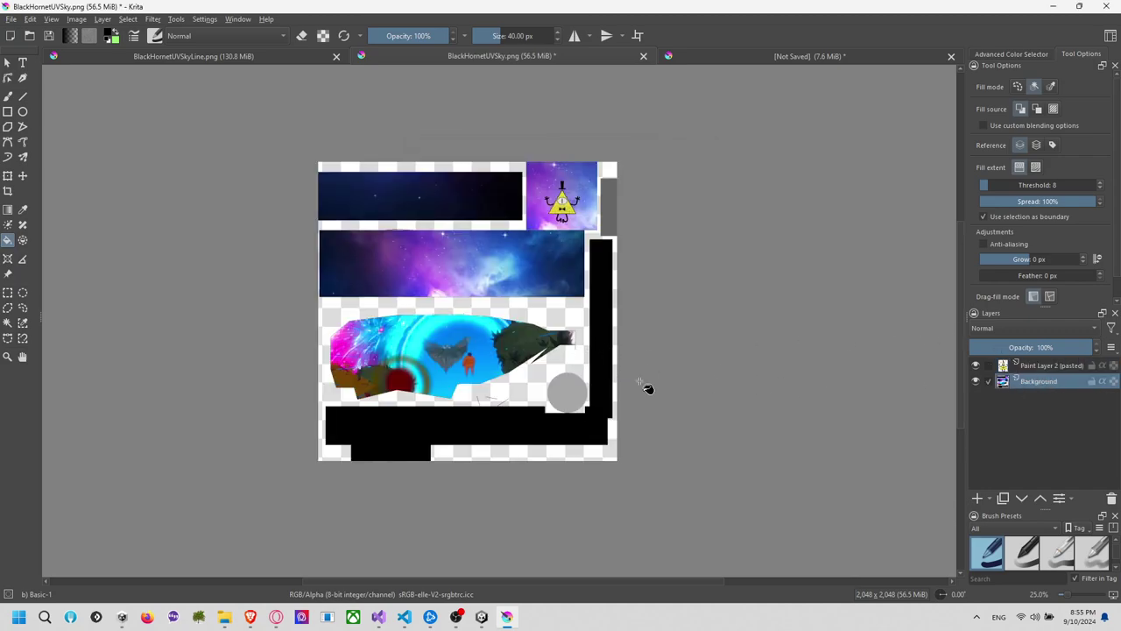
Save the texture with the black strip and inspect the helicopter from several angles in Unity
key(ctrl+s)
click(635, 433)
key(alt+Tab)
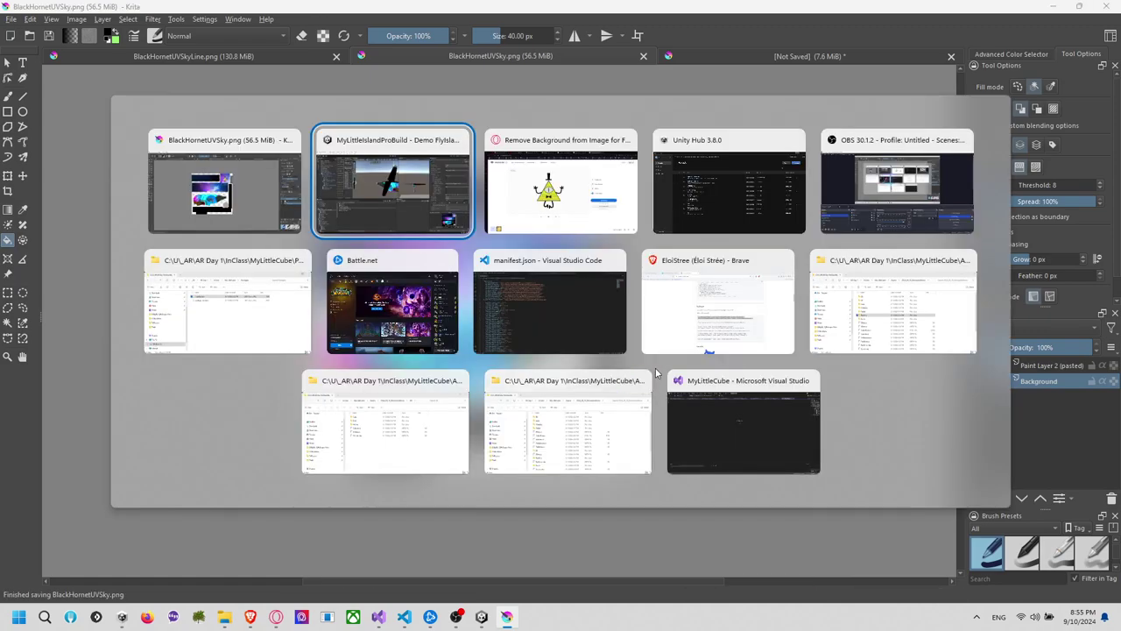
alt+drag(483, 290, 445, 288)
alt+drag(370, 226, 416, 227)
In Krita, set the foreground colour to dark grey #424242 and fill the light grey circle on the Background layer
key(alt+Tab)
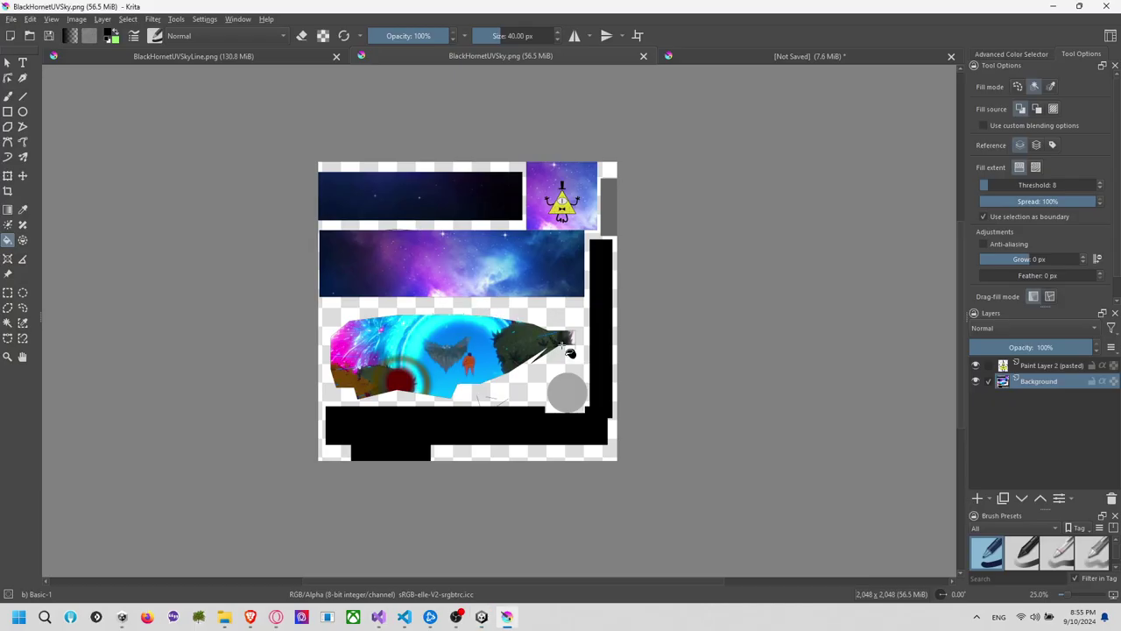
scroll(586, 399, up, 3)
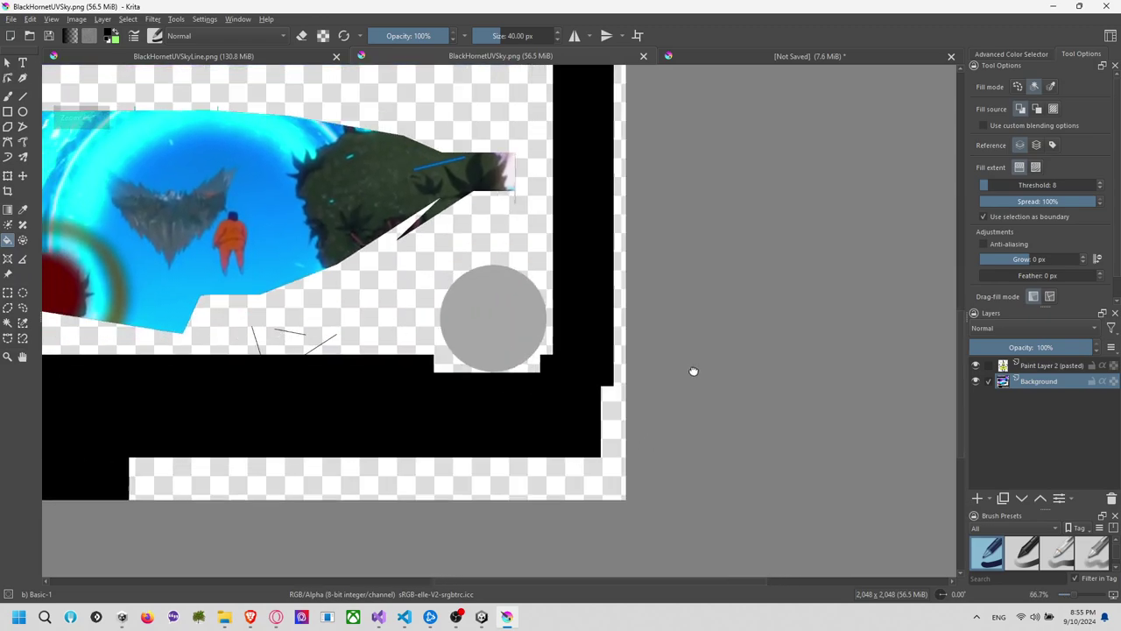
click(112, 37)
drag(465, 216, 469, 207)
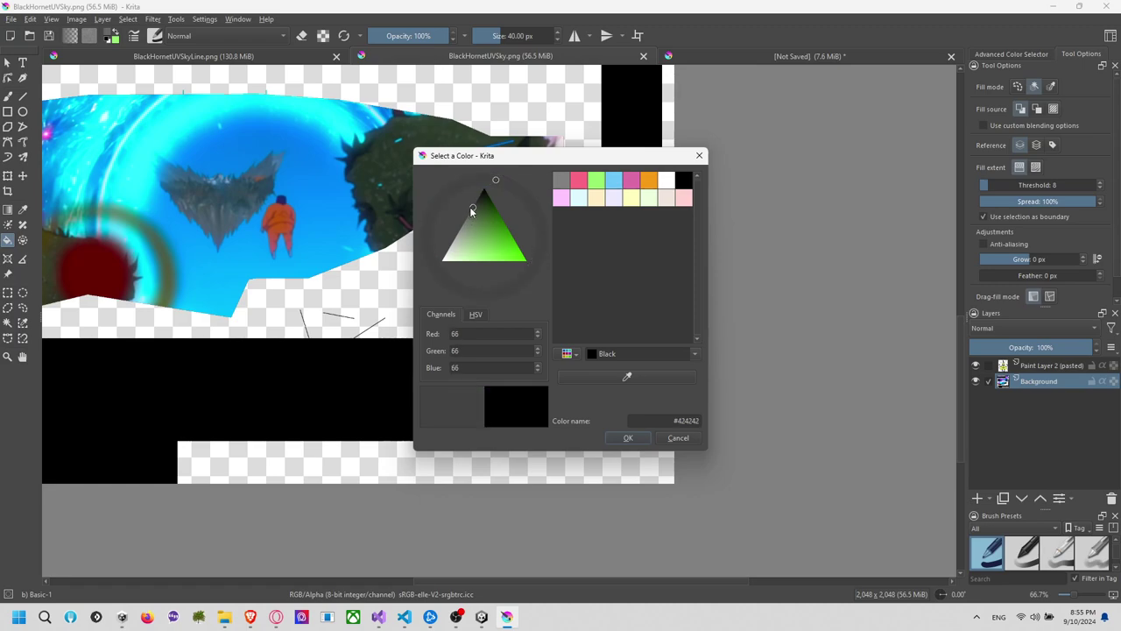
click(603, 440)
click(556, 313)
Save the texture as PNG with the darker circle and inspect the helicopter's rotor and tail in Unity
key(ctrl+s)
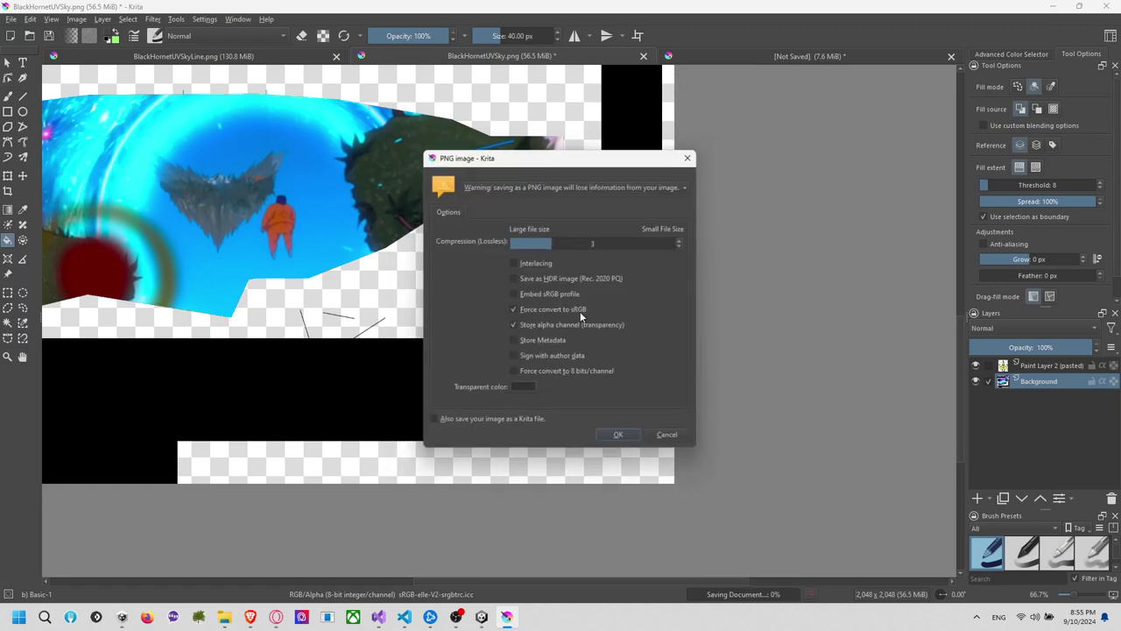
click(622, 438)
key(alt+Tab)
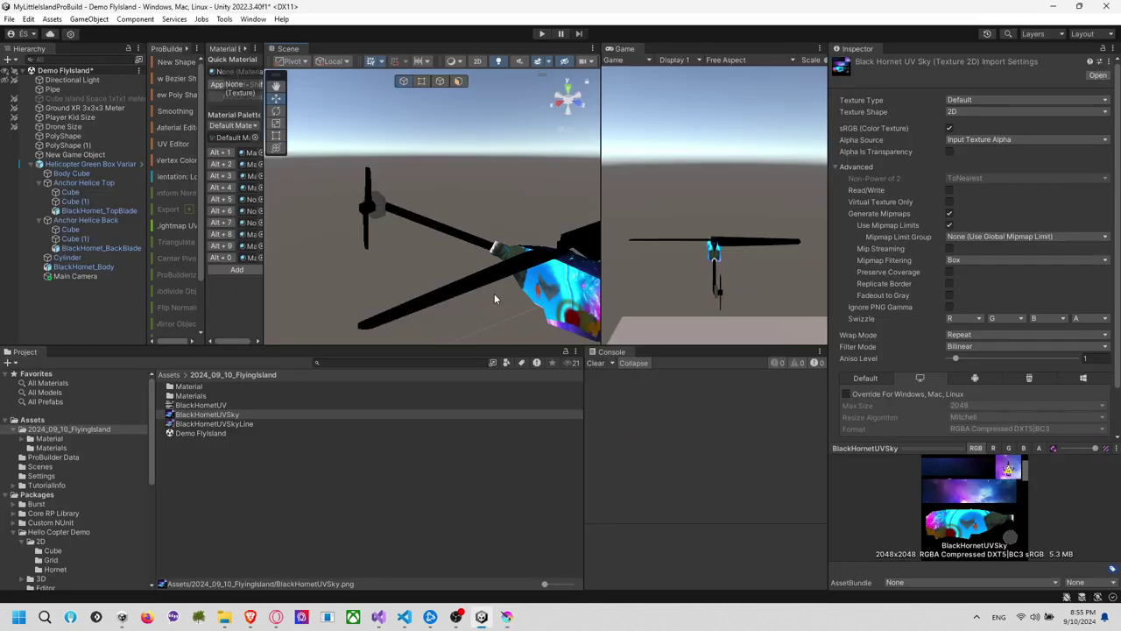
right_drag(445, 247, 433, 180)
alt+drag(432, 180, 526, 317)
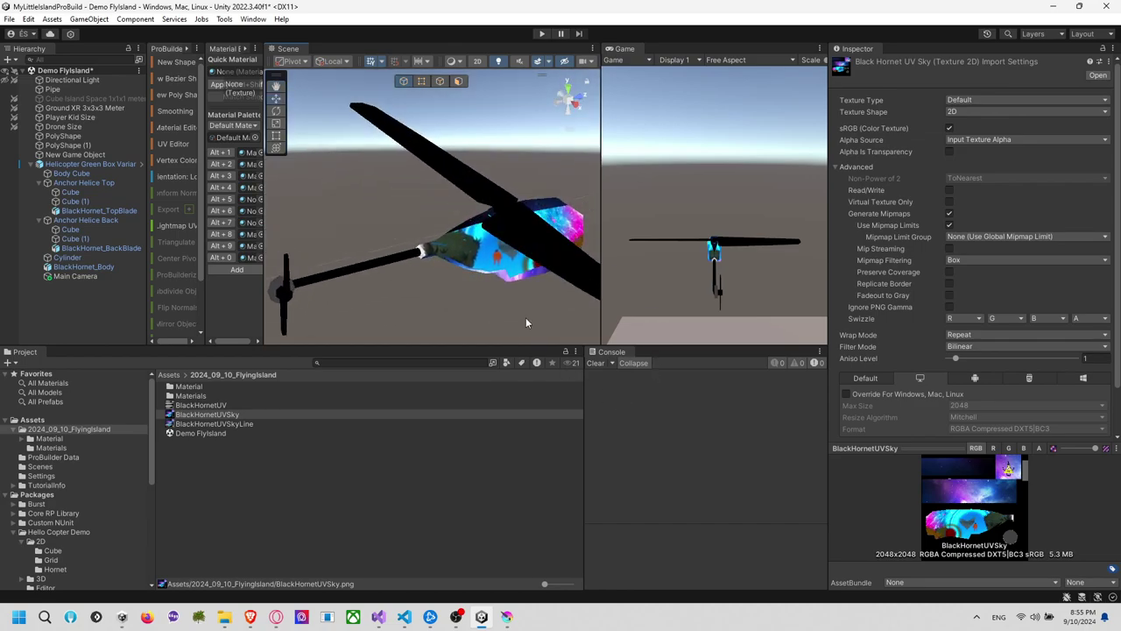
scroll(526, 317, down, 2)
alt+drag(425, 246, 564, 331)
Return to Krita and review the circle, the stray lines and the whole BlackHornetUVSky texture layout
key(alt+Tab)
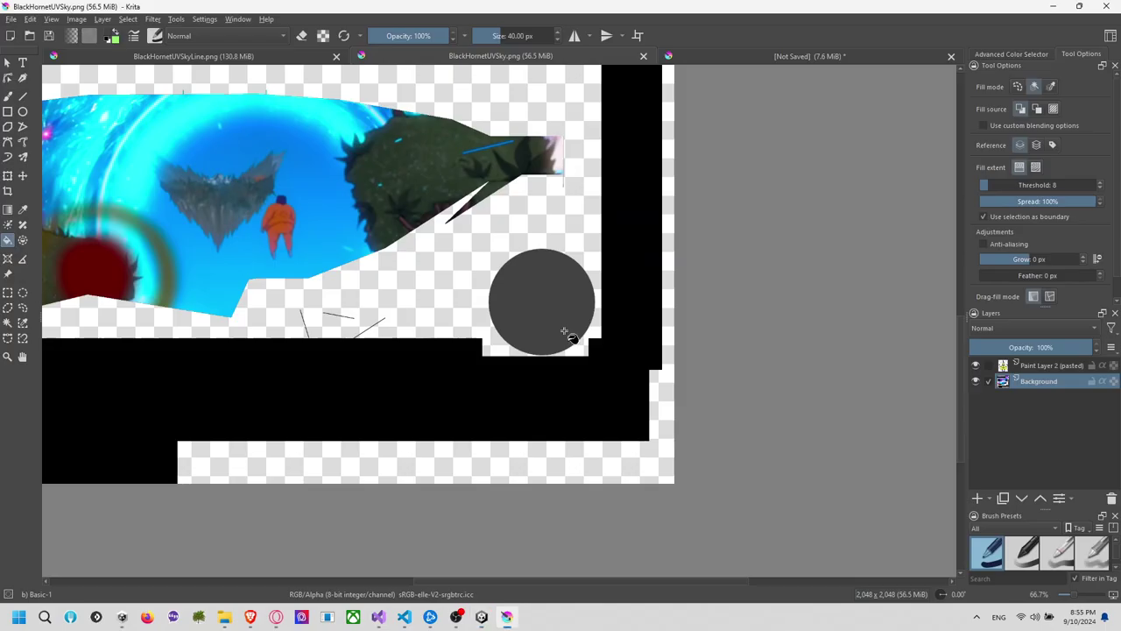
ctrl+scroll(457, 312, down, 3)
ctrl+scroll(441, 313, up, 6)
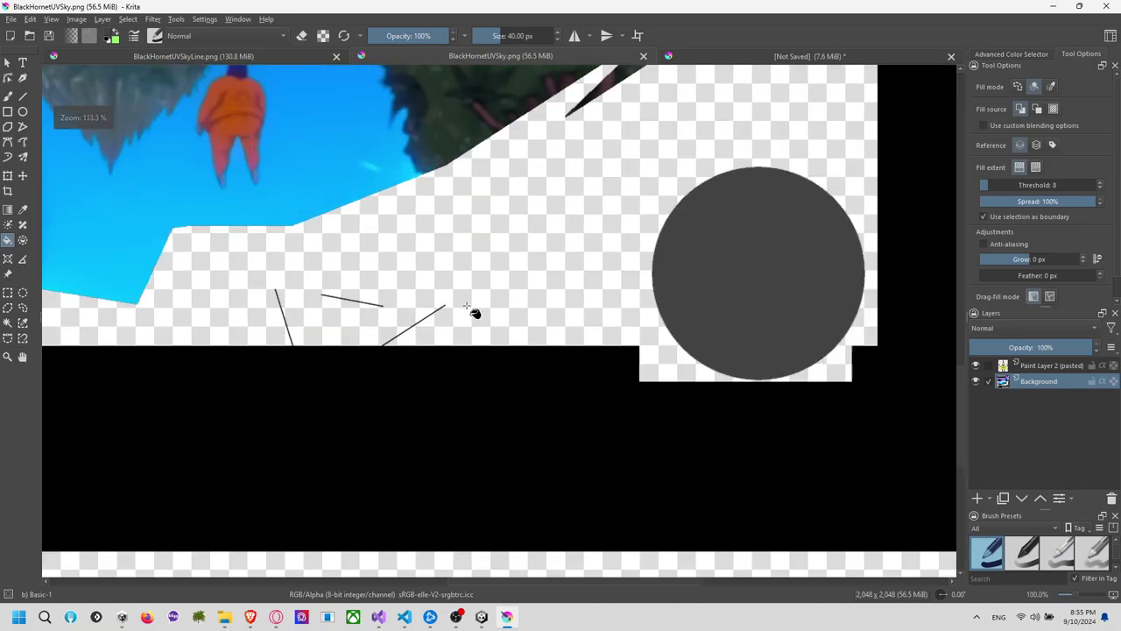
scroll(358, 289, down, 5)
middle_drag(417, 275, 478, 314)
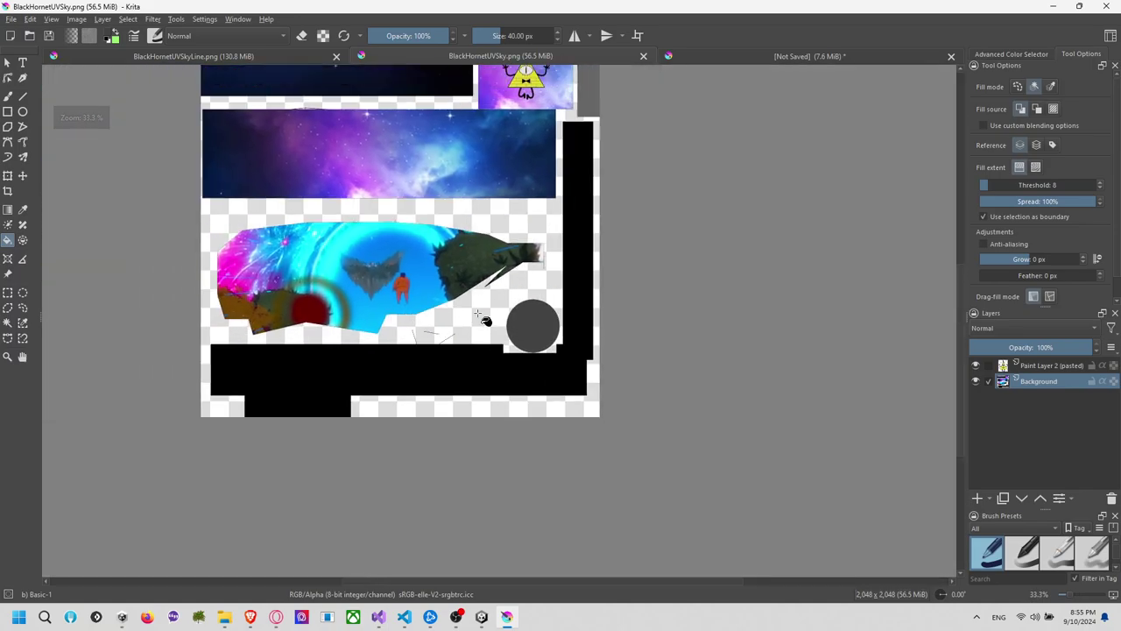
middle_drag(617, 271, 661, 327)
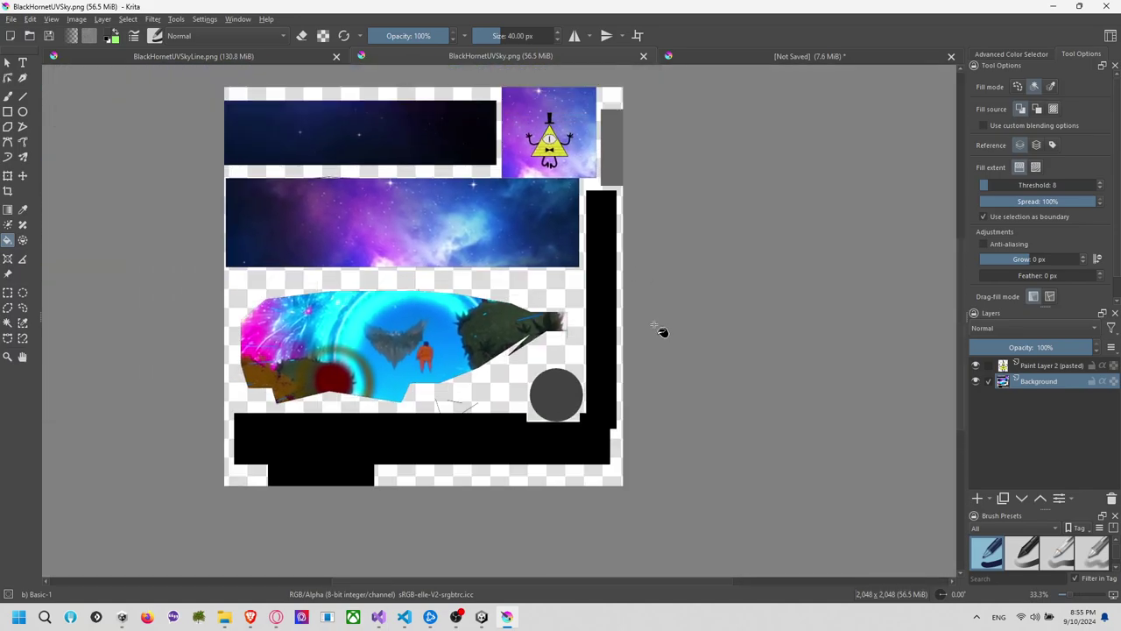
click(7, 293)
drag(111, 248, 120, 253)
key(ctrl+s)
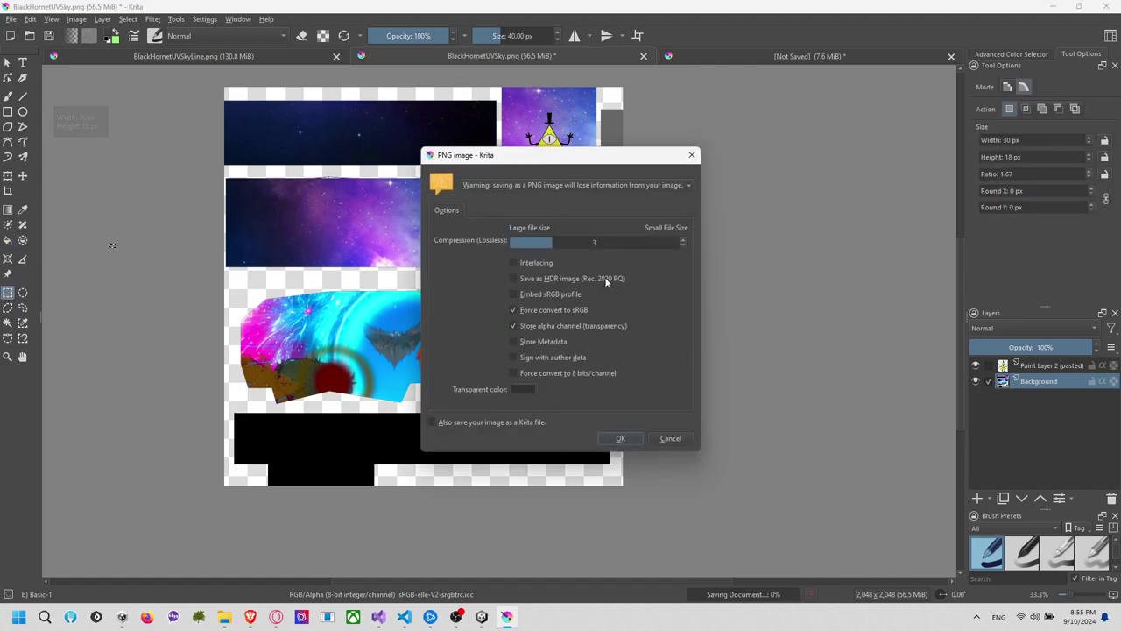
click(670, 438)
Close Krita and discard the unsaved changes to BlackHornetUVSky.png
click(1106, 6)
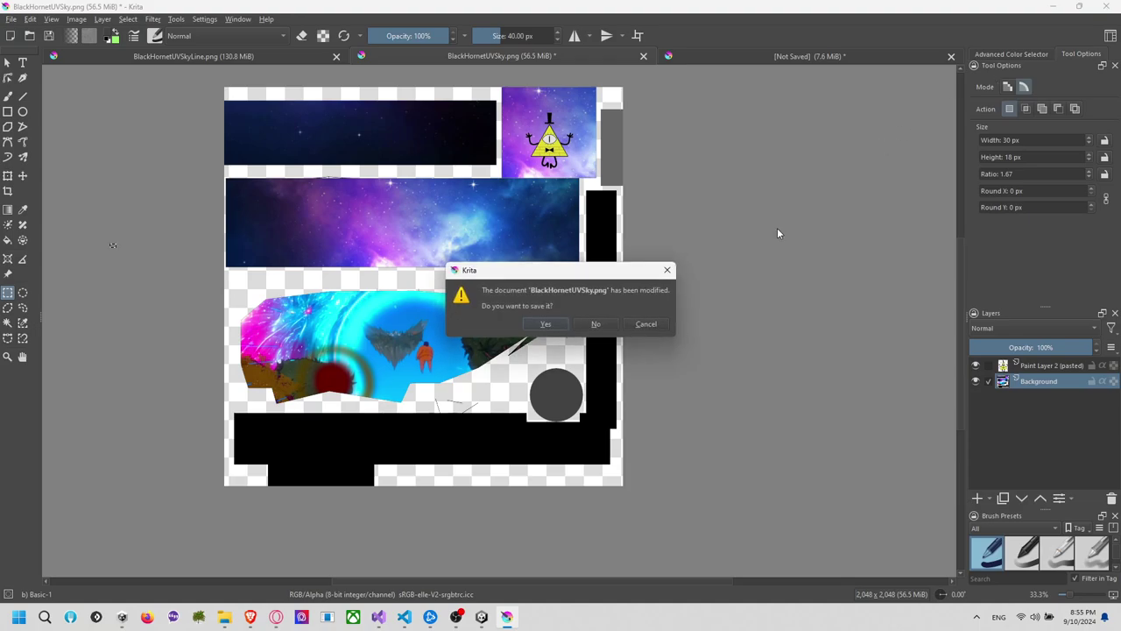
click(594, 323)
In Unity, examine the parts of the floating island by selecting PolyShape, PolyShape (1) and New Game Object in turn
alt+drag(536, 225, 507, 205)
scroll(485, 166, down, 6)
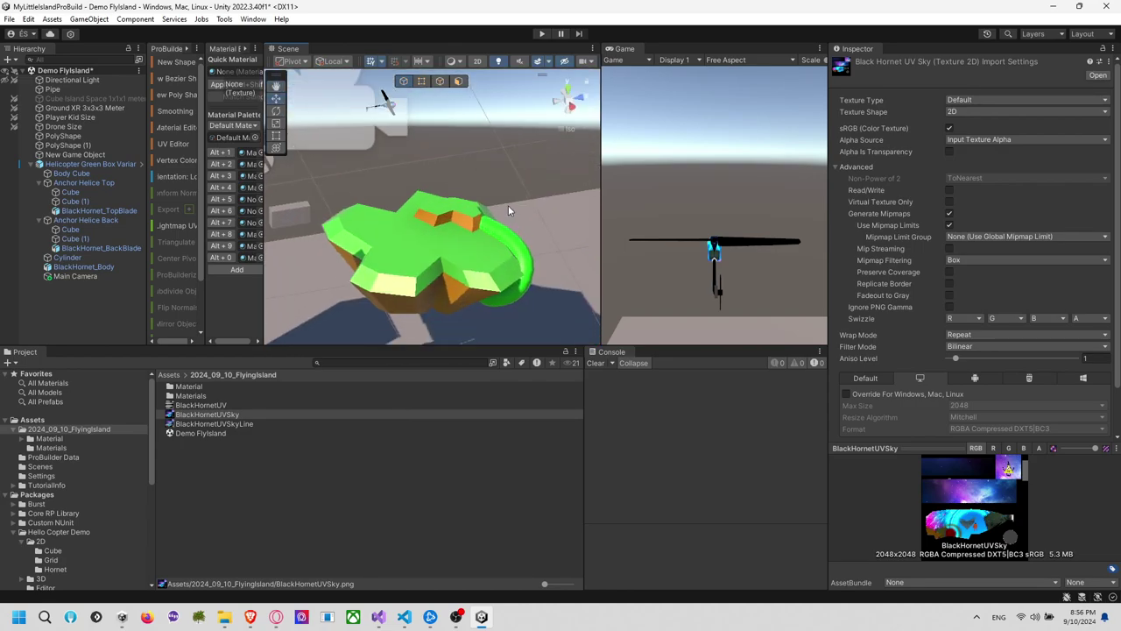
click(472, 228)
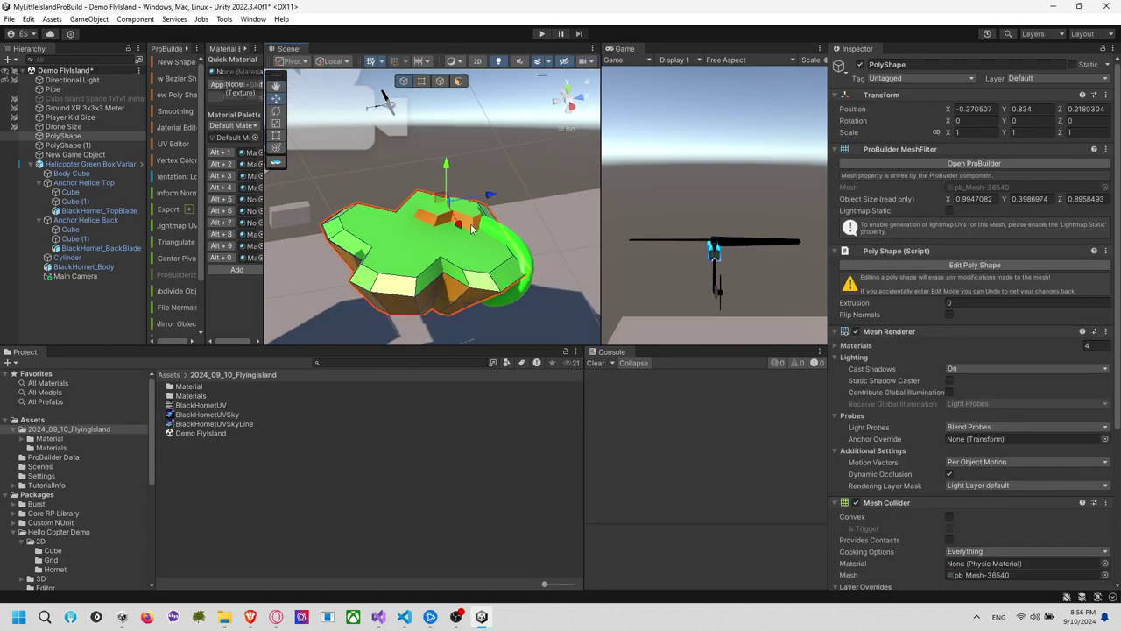
middle_drag(518, 205, 520, 173)
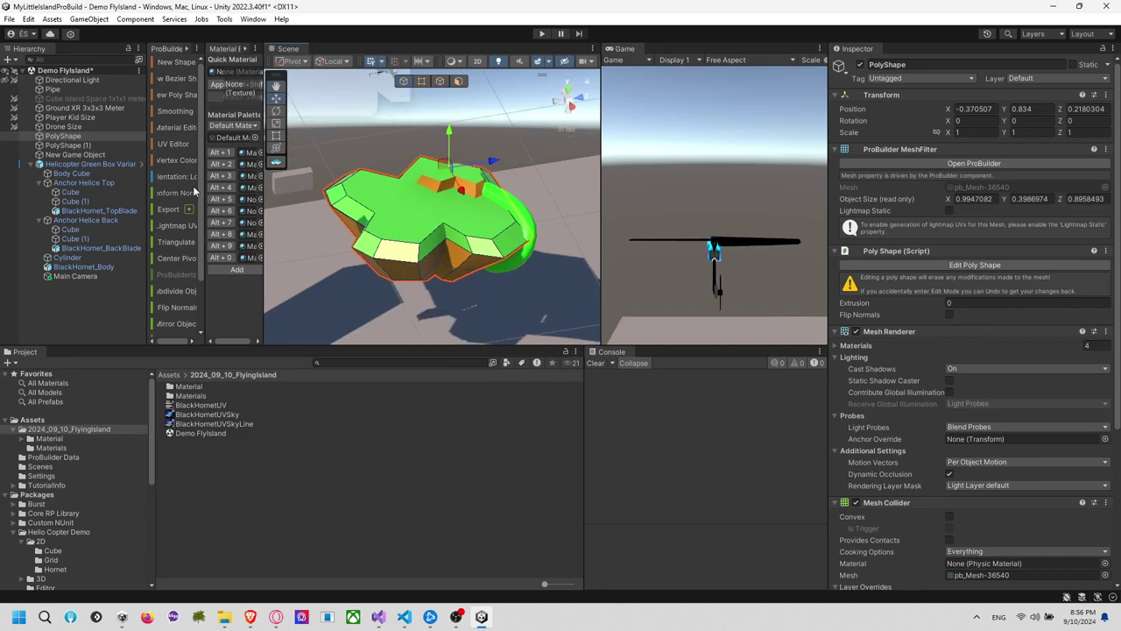
click(109, 164)
click(93, 120)
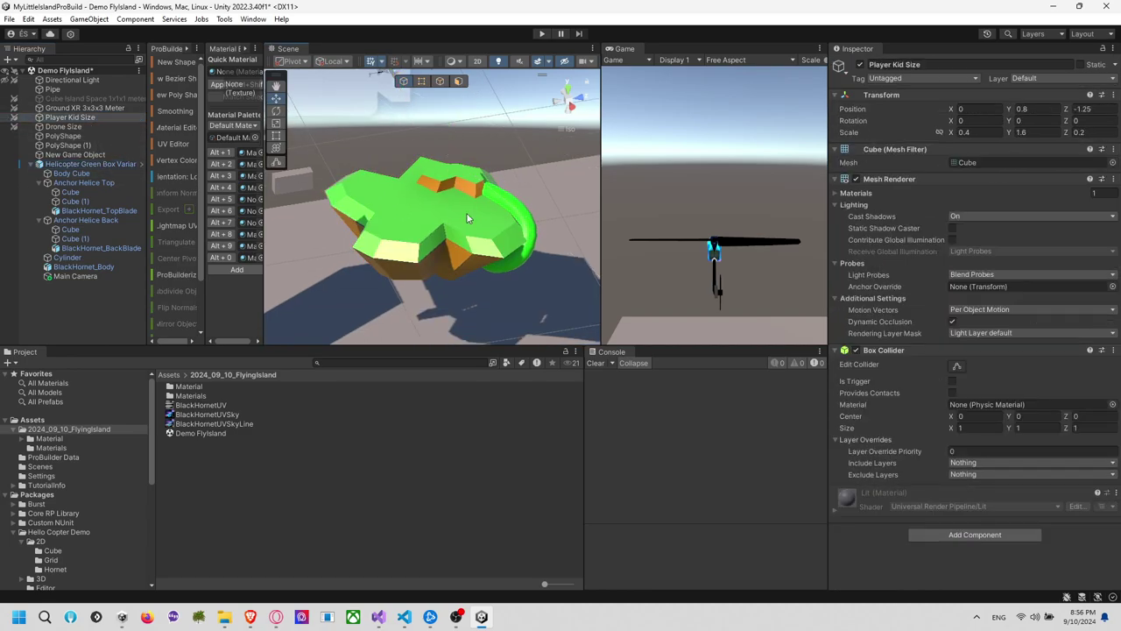
click(96, 136)
click(104, 145)
click(107, 137)
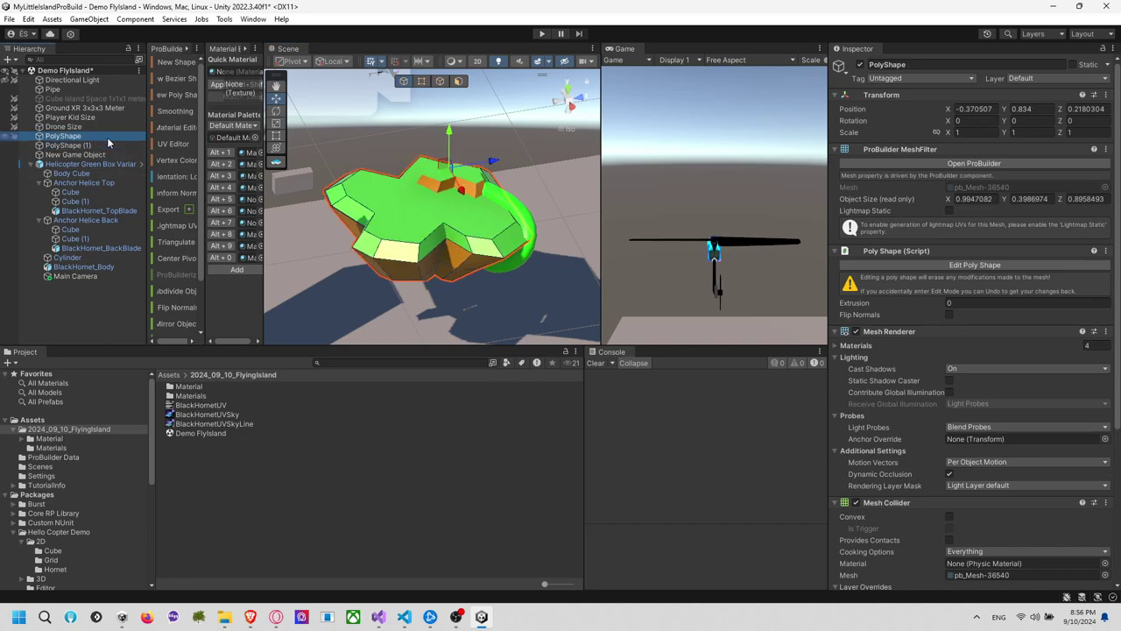
click(105, 144)
click(102, 154)
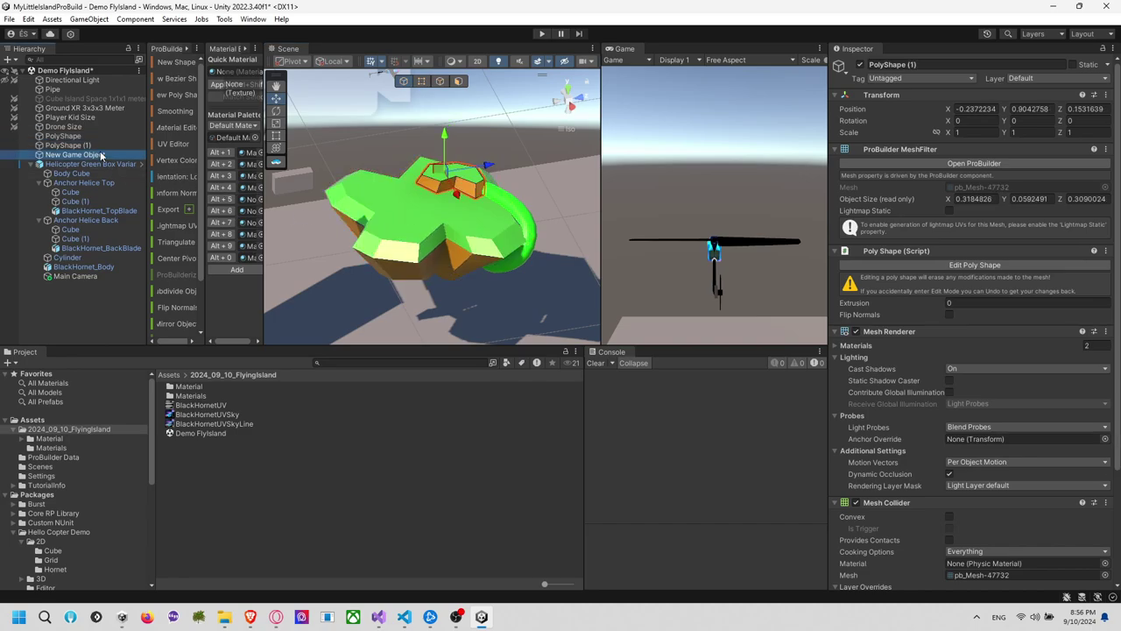
Align the scene view to the island's front, clear the selection and choose Cylinder as the new ProBuilder shape
click(573, 109)
right_drag(542, 175, 281, 209)
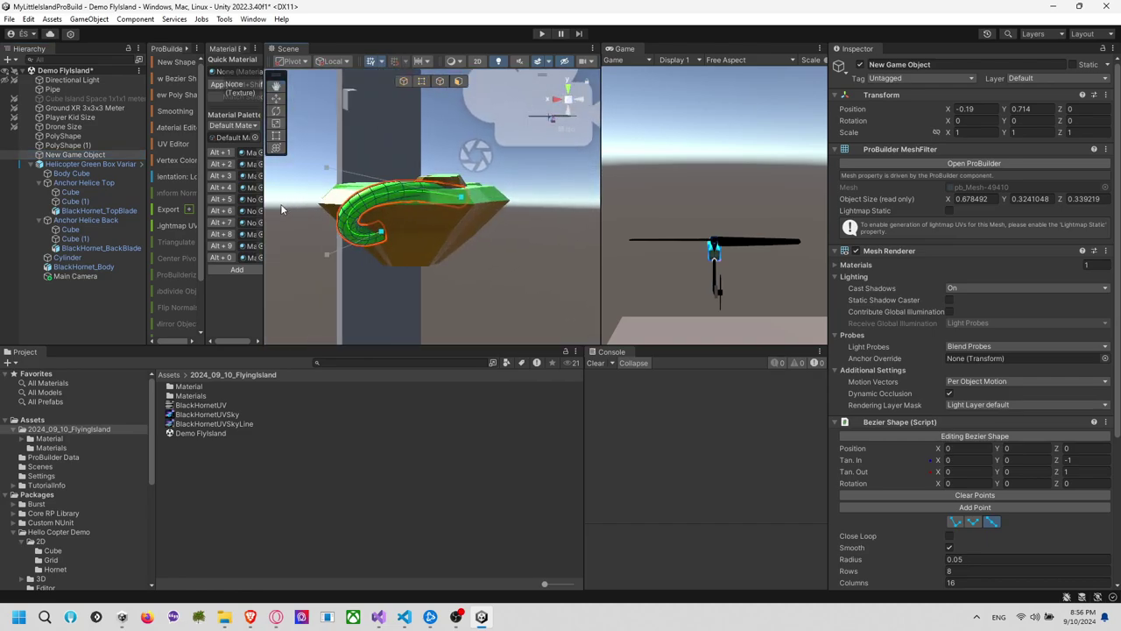
click(582, 104)
click(556, 102)
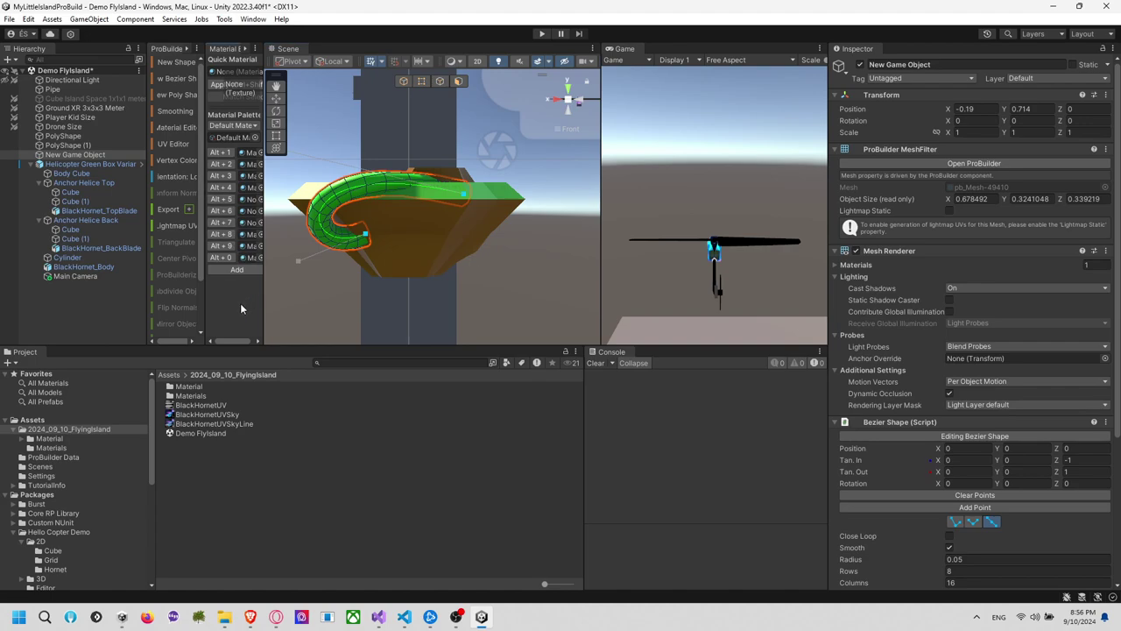
click(93, 304)
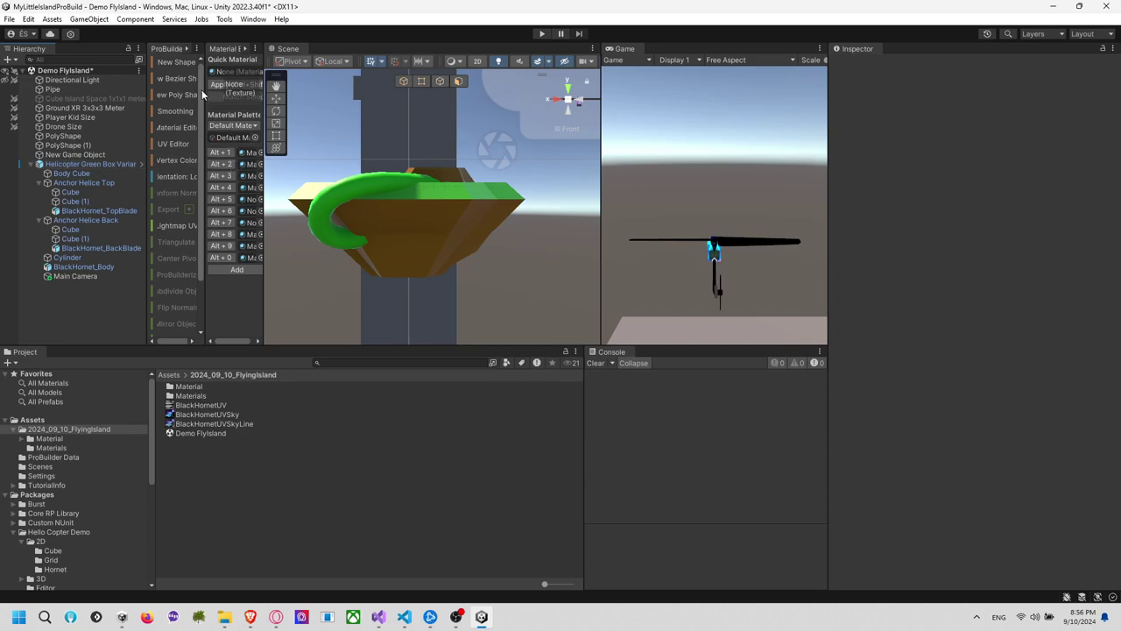
click(176, 64)
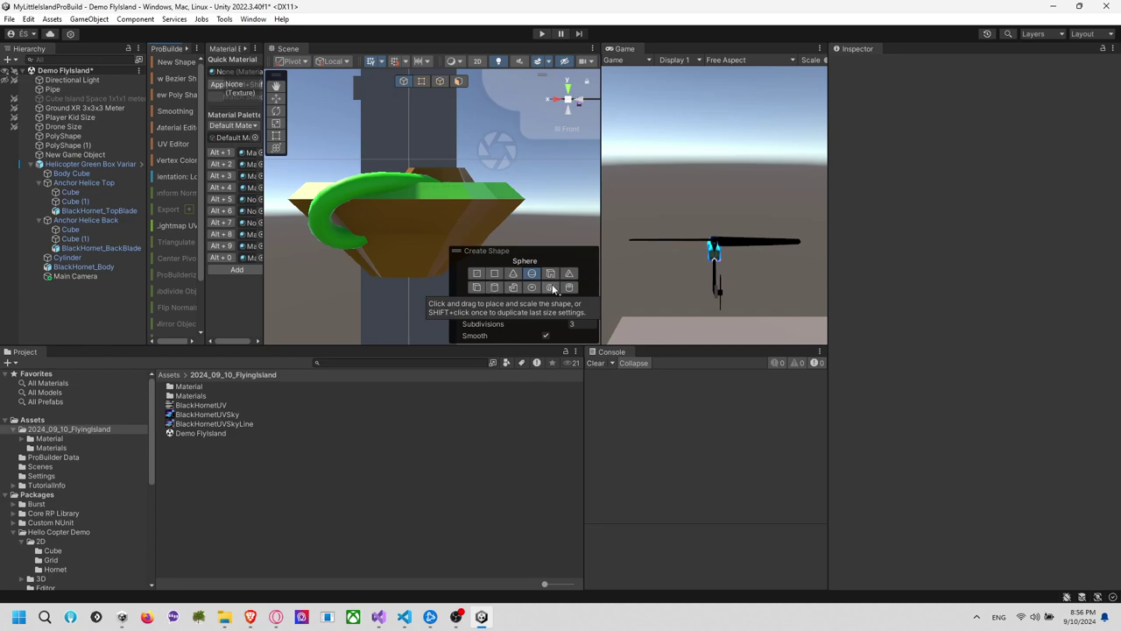
click(494, 288)
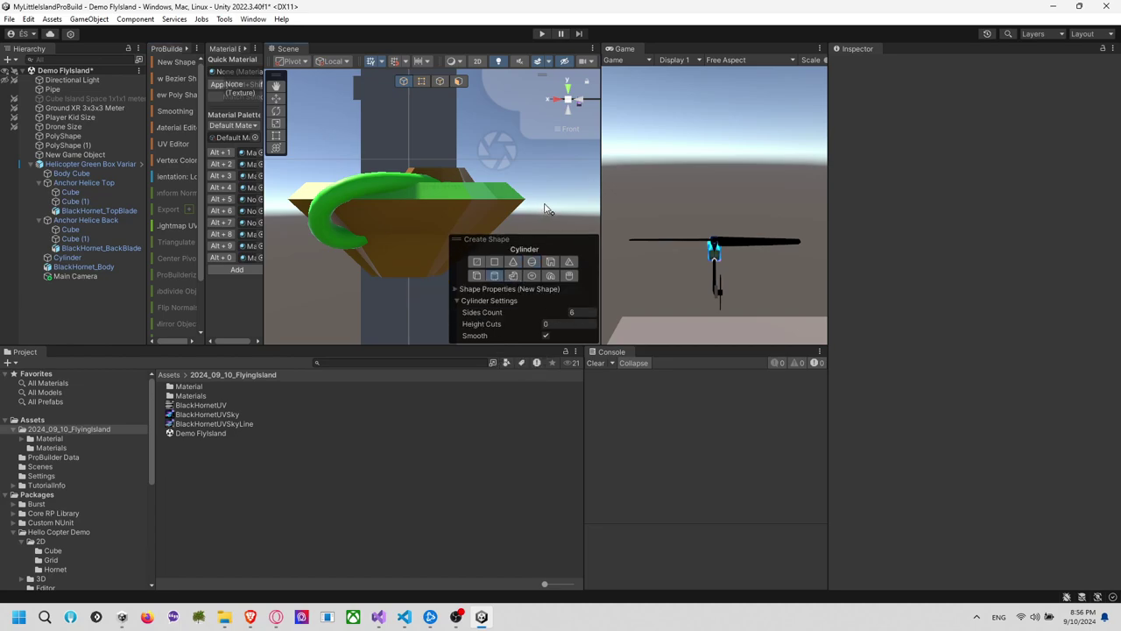
middle_drag(545, 209, 495, 175)
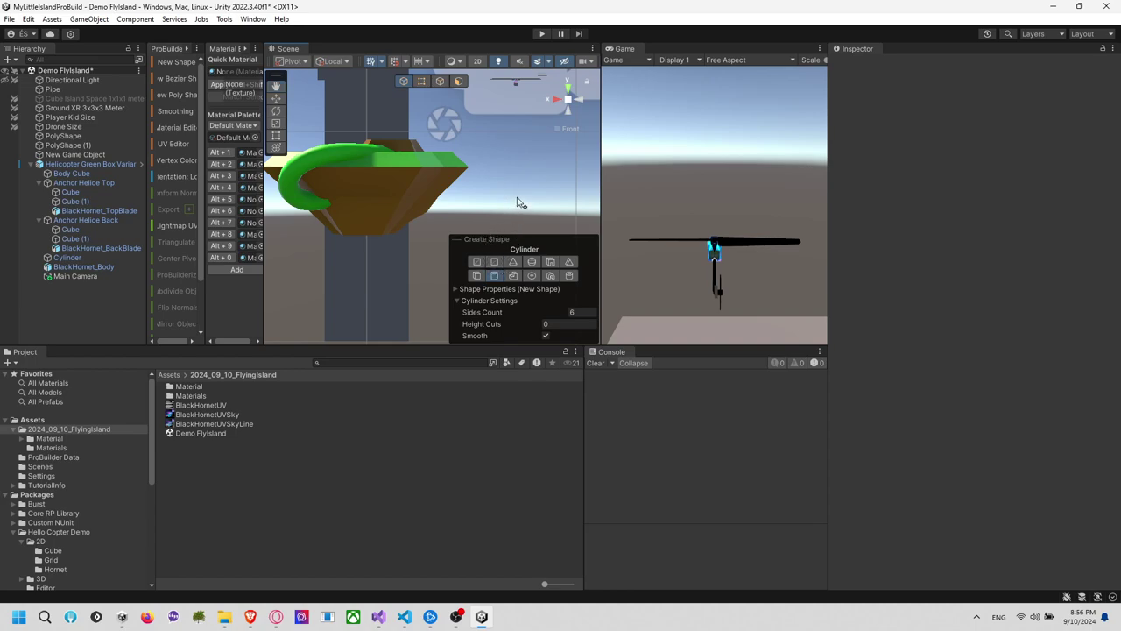
Create a new scene from the Basic (URP) template and save it as Temp in the 2024_09_10_FlyingIsland folder
click(9, 18)
click(28, 33)
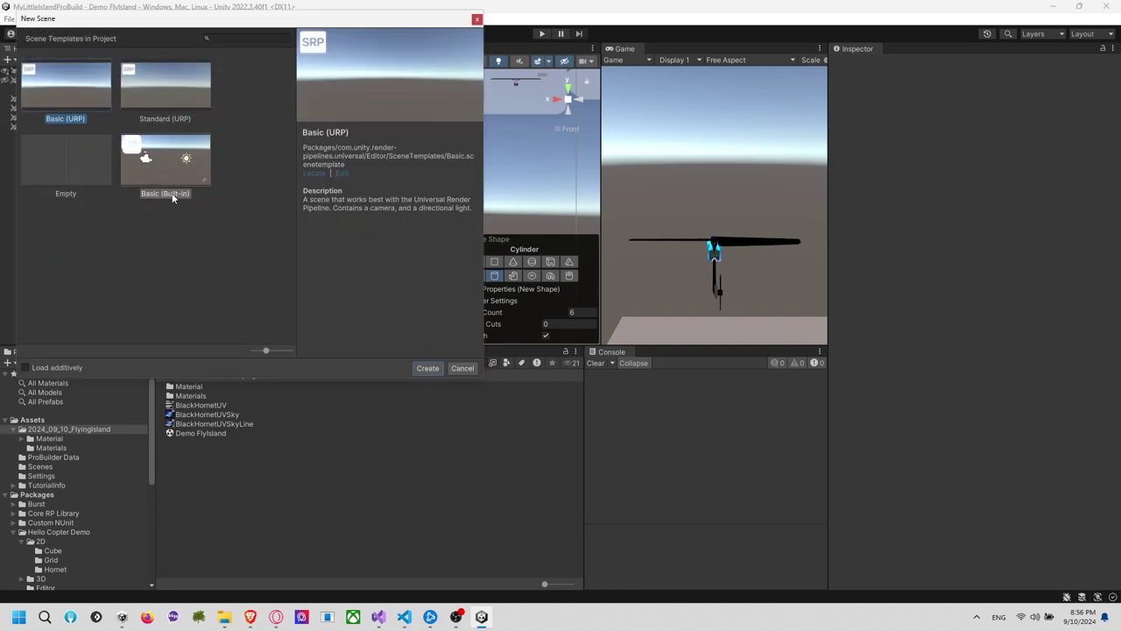
click(431, 369)
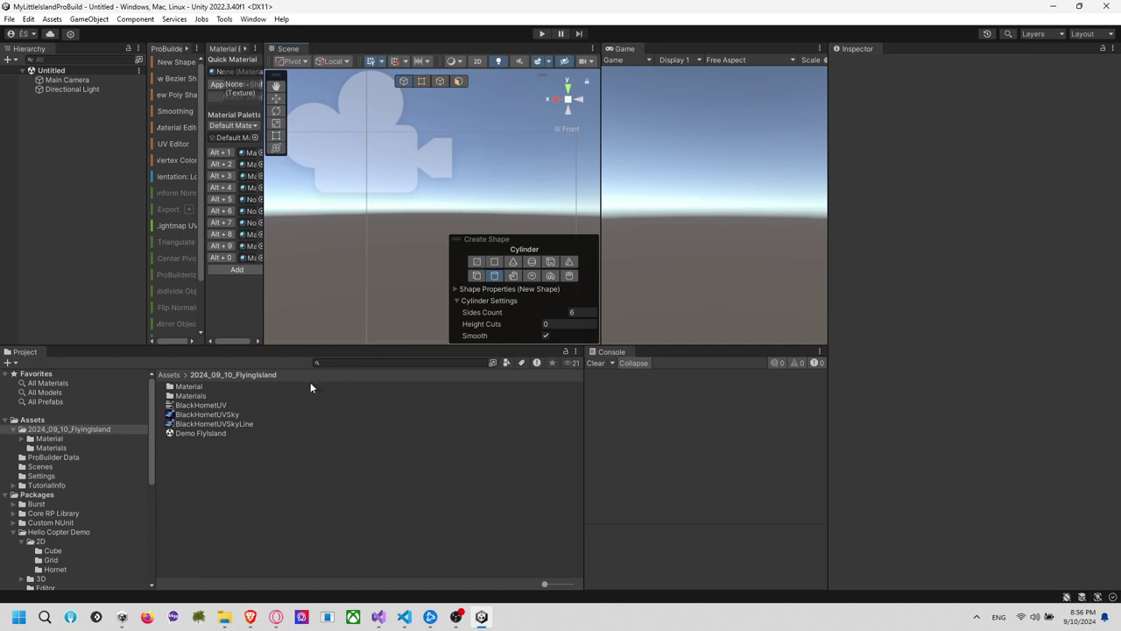
key(ctrl+s)
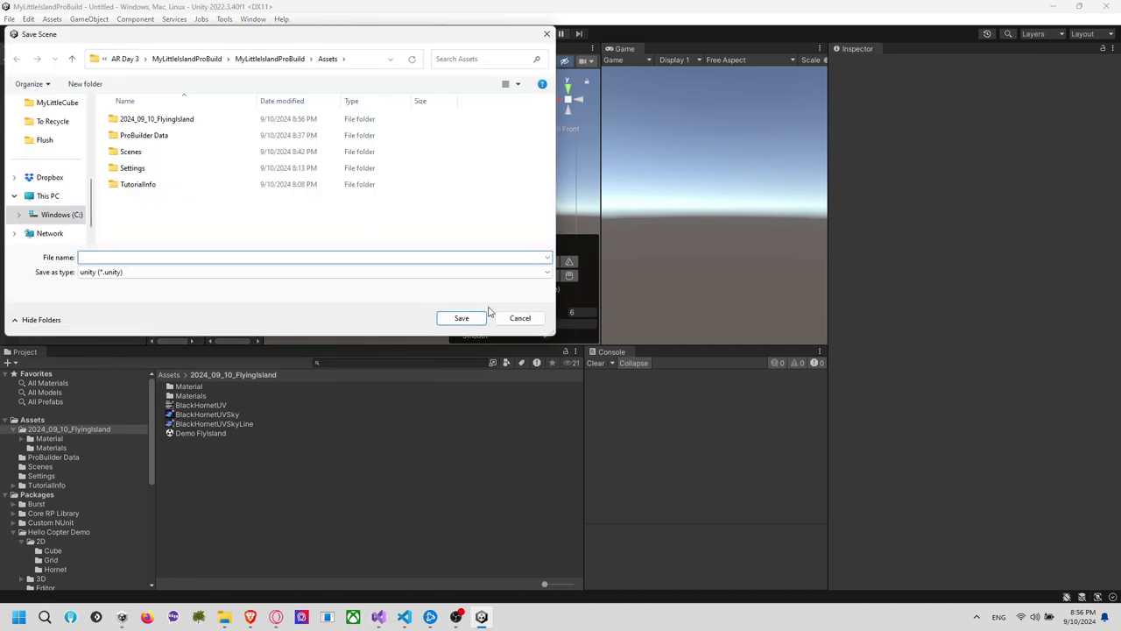
double_click(215, 120)
click(198, 258)
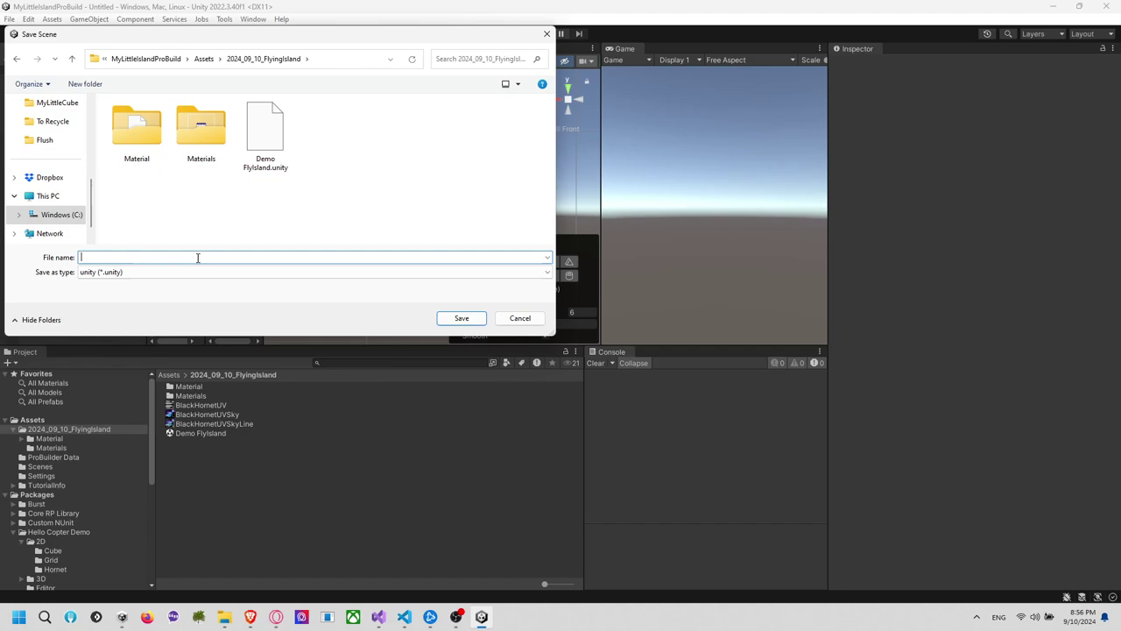
text(Temp)
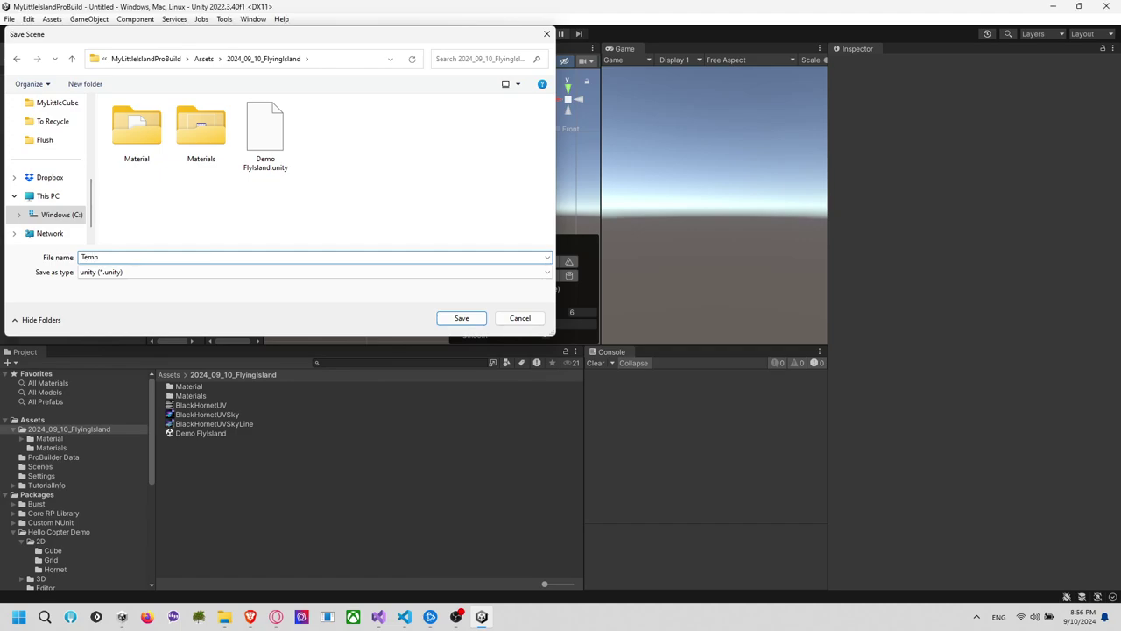
key(Return)
Reopen the Demo FlyIsland scene and choose Cylinder as the new ProBuilder shape
double_click(204, 433)
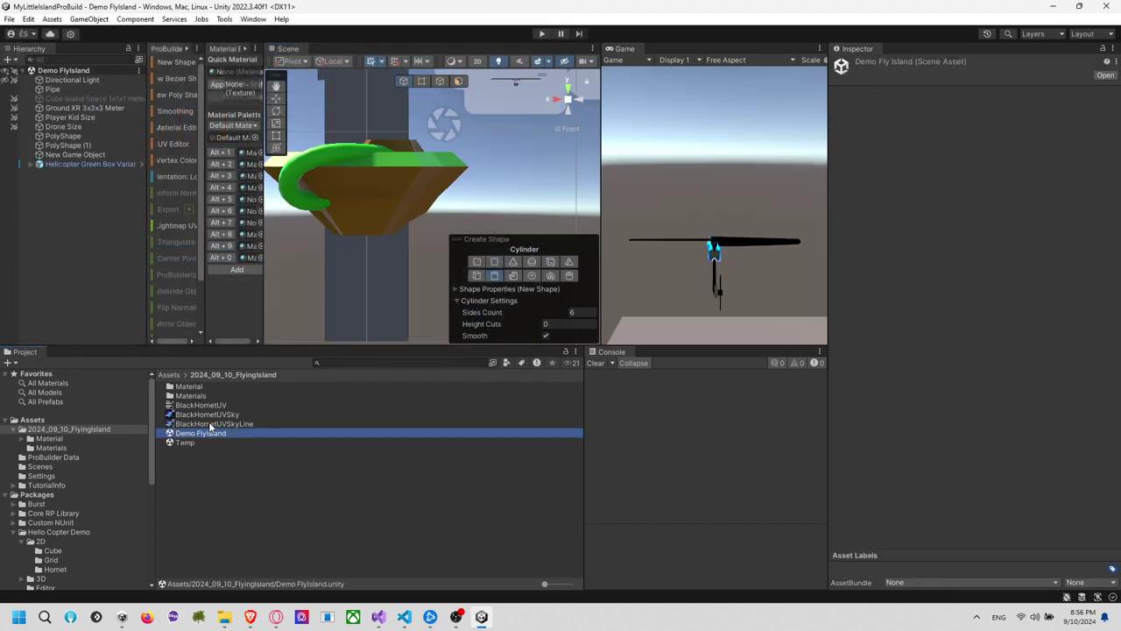
middle_drag(524, 196, 550, 196)
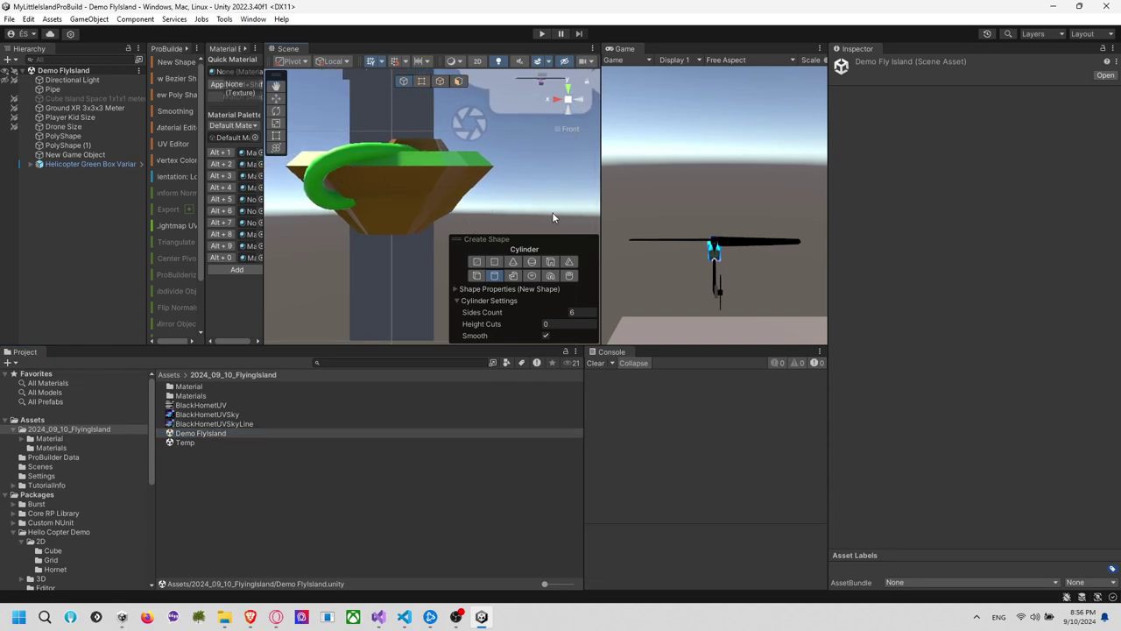
right_drag(522, 196, 496, 191)
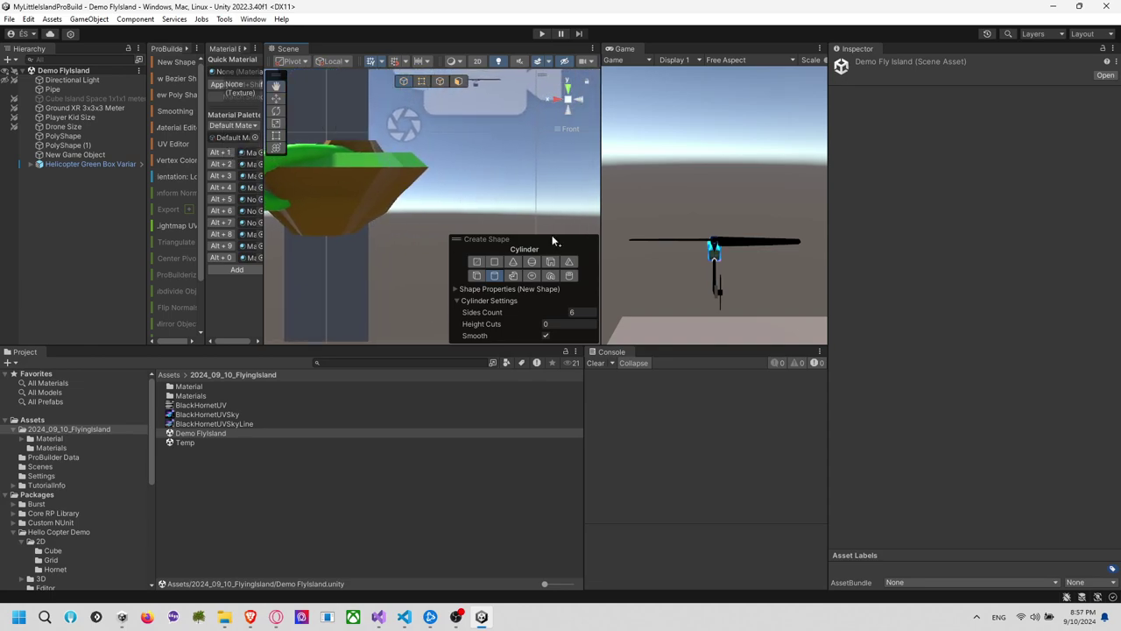
middle_drag(558, 193, 507, 187)
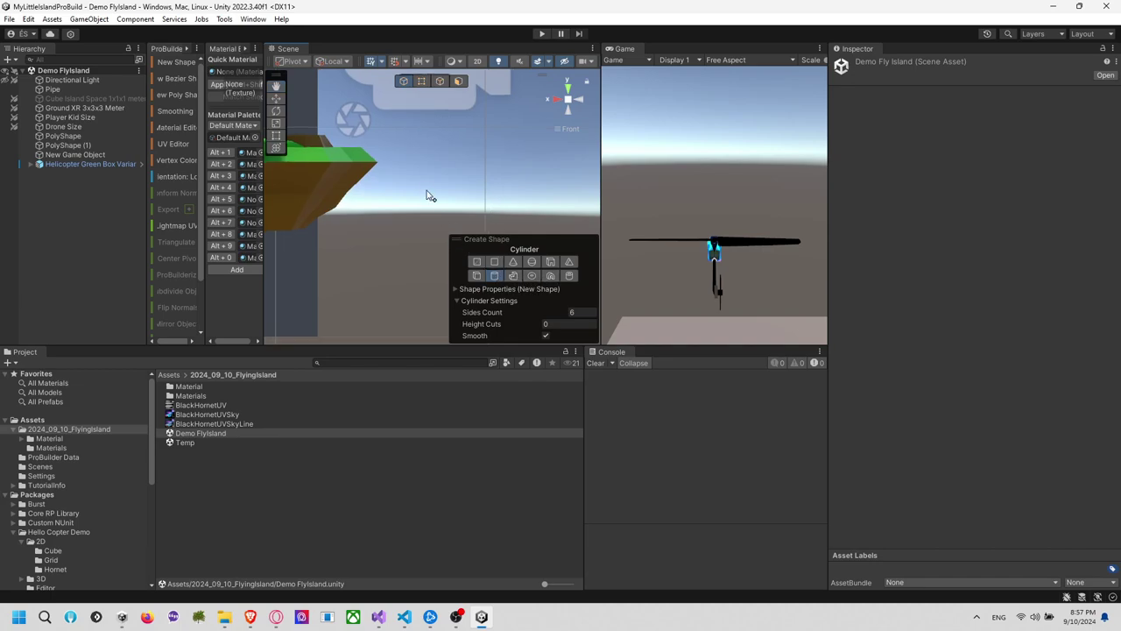
click(496, 262)
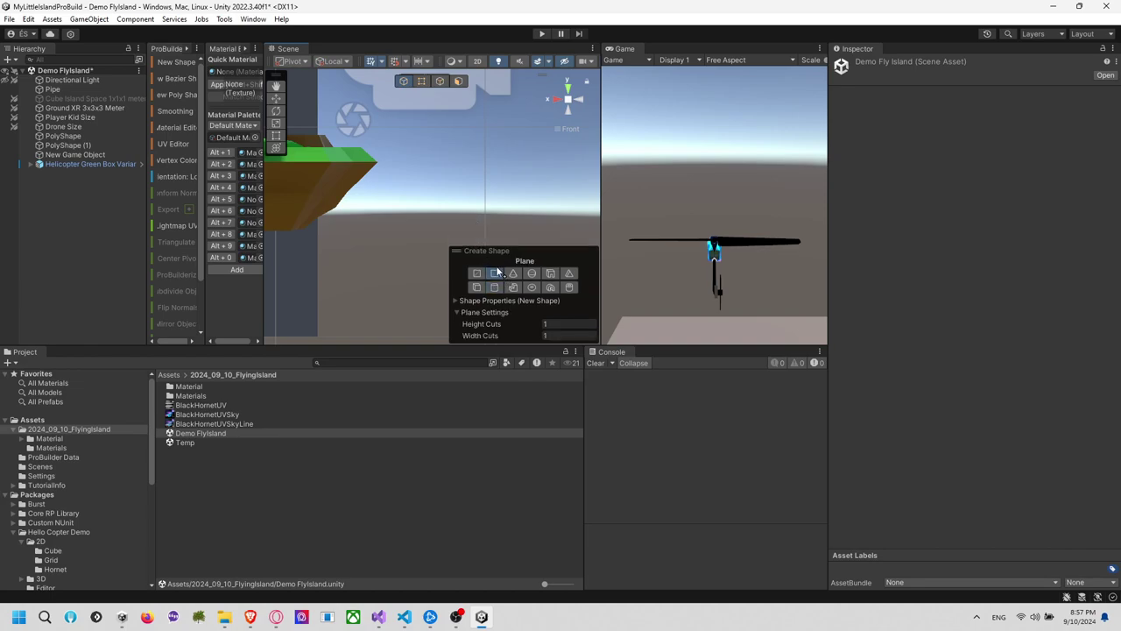
click(496, 288)
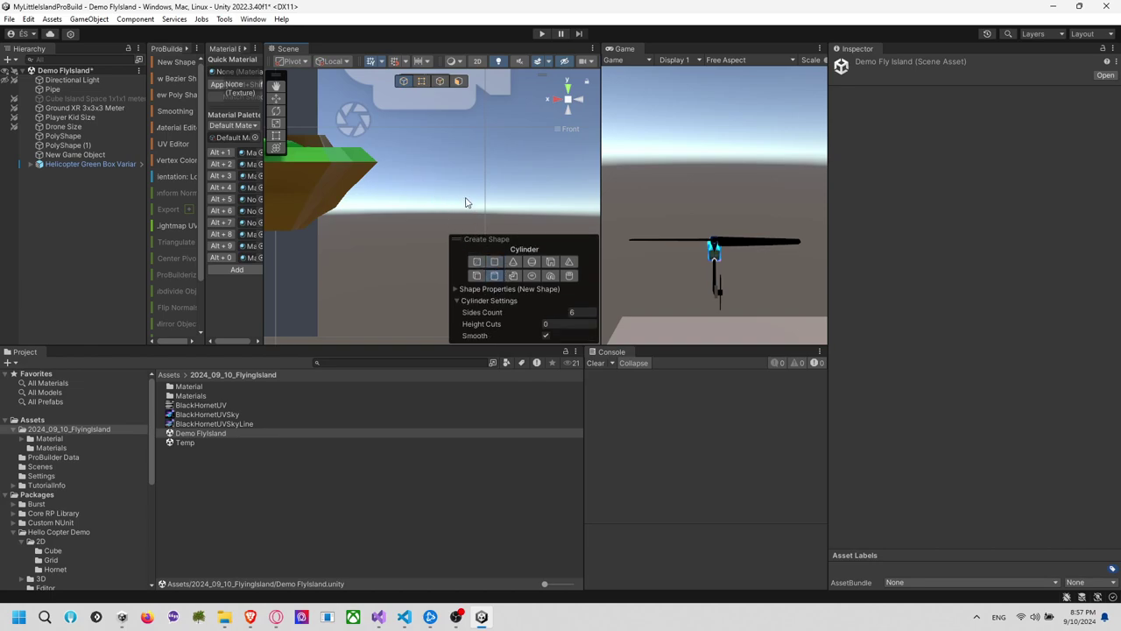
Align the scene view to the front and widen it, keeping Cylinder as the shape to create
mouse_move(469, 188)
alt+mouse_down()
mouse_move(471, 166)
mouse_move(500, 178)
mouse_move(448, 310)
alt+mouse_up()
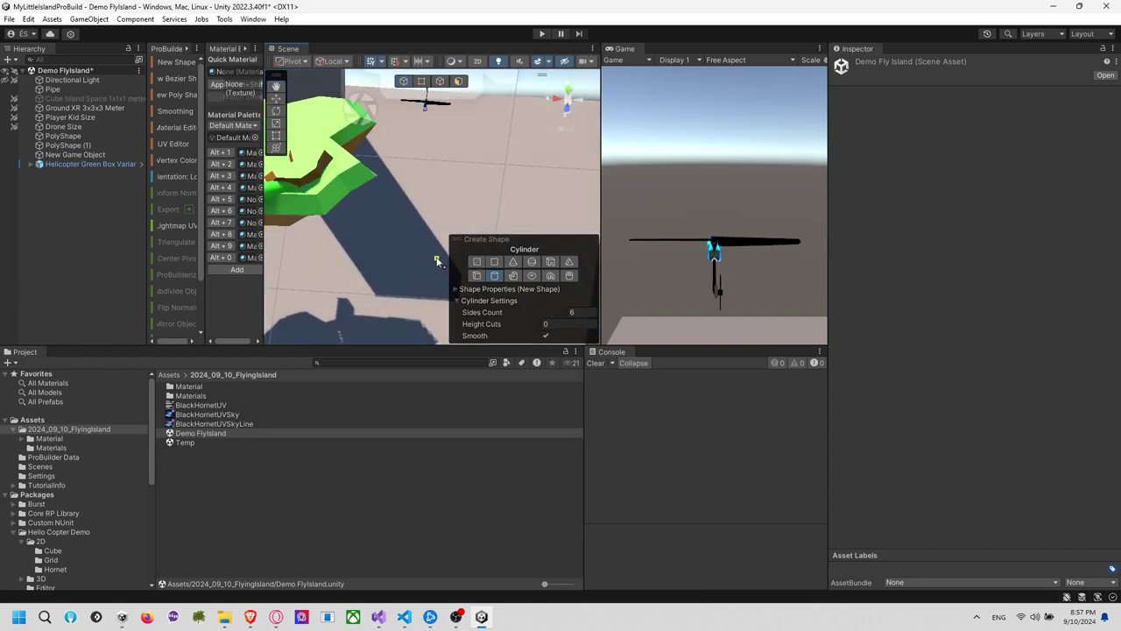
alt+drag(438, 235, 527, 197)
click(582, 100)
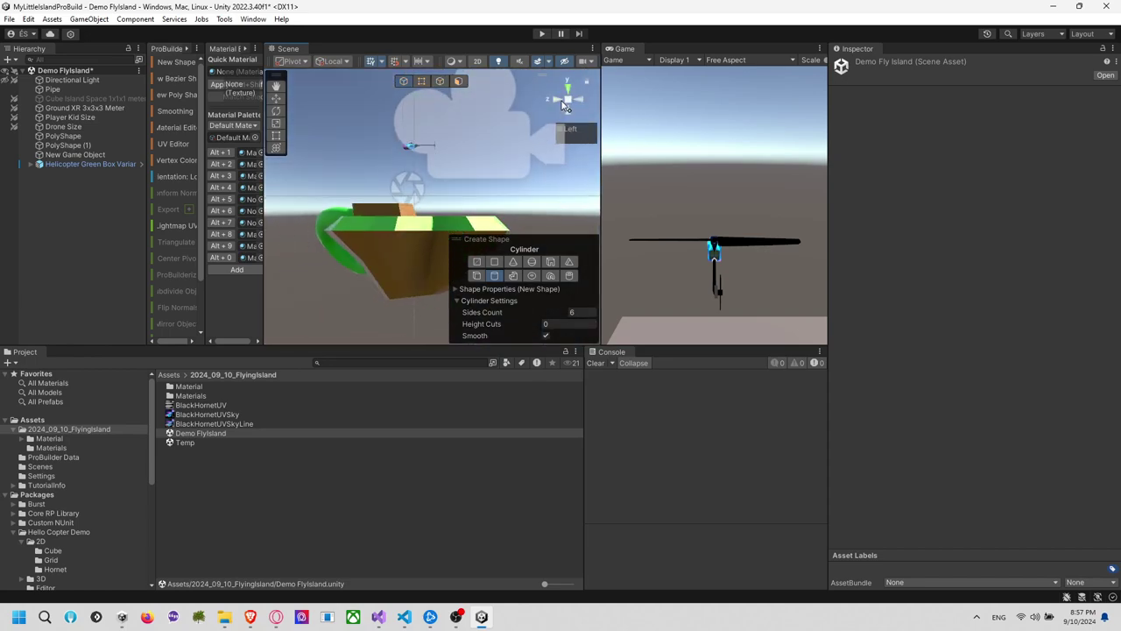
click(558, 100)
scroll(413, 172, up, 6)
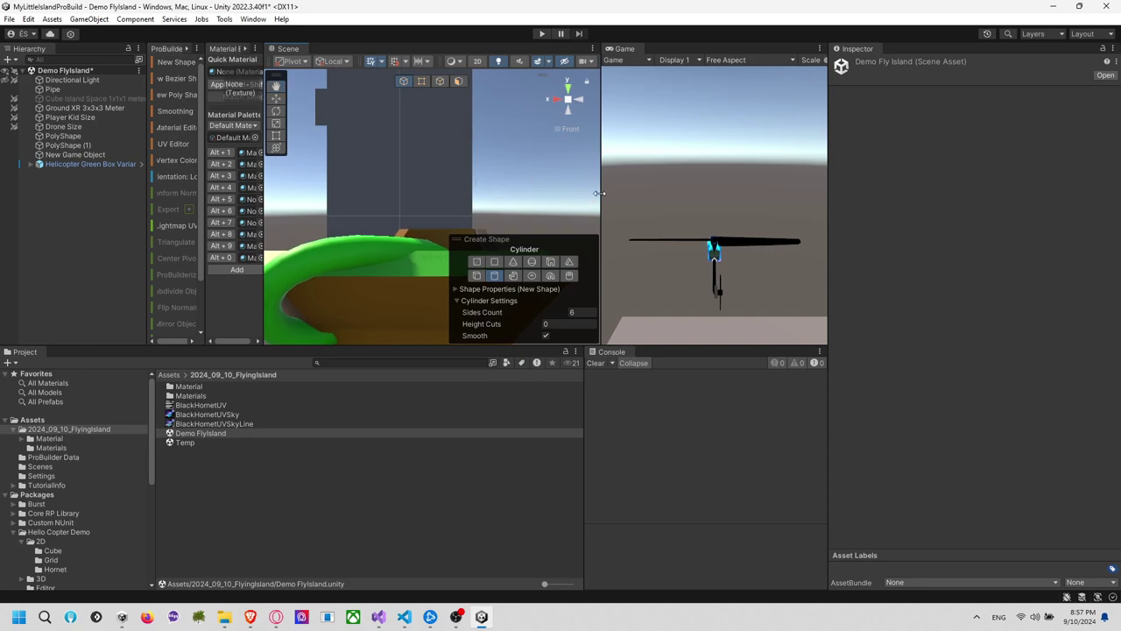
drag(599, 193, 649, 193)
click(563, 275)
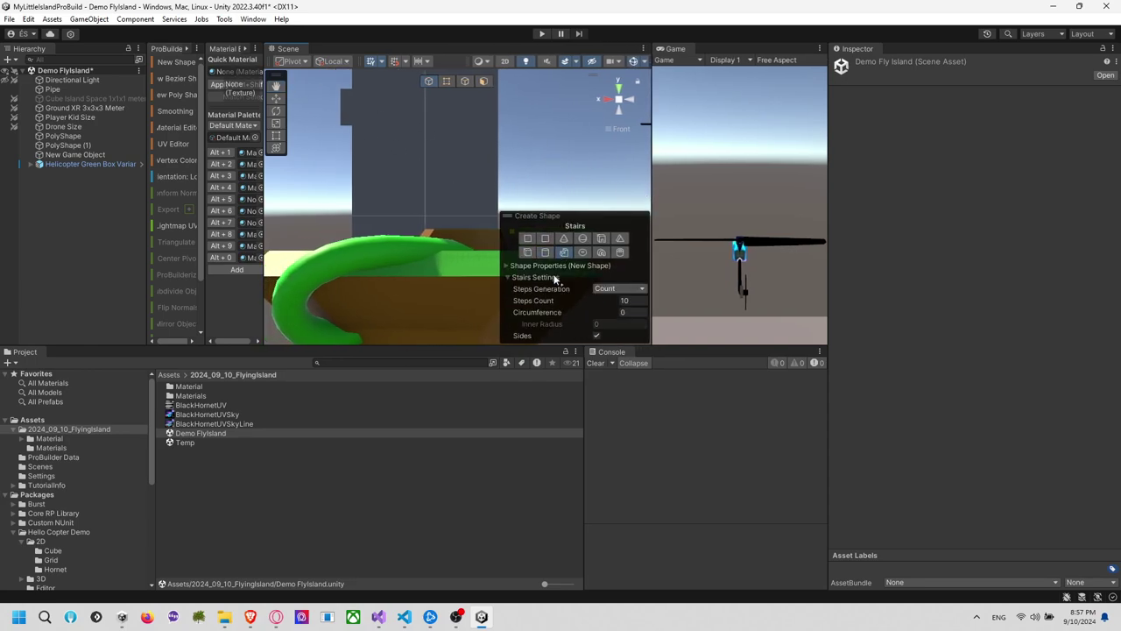
click(545, 253)
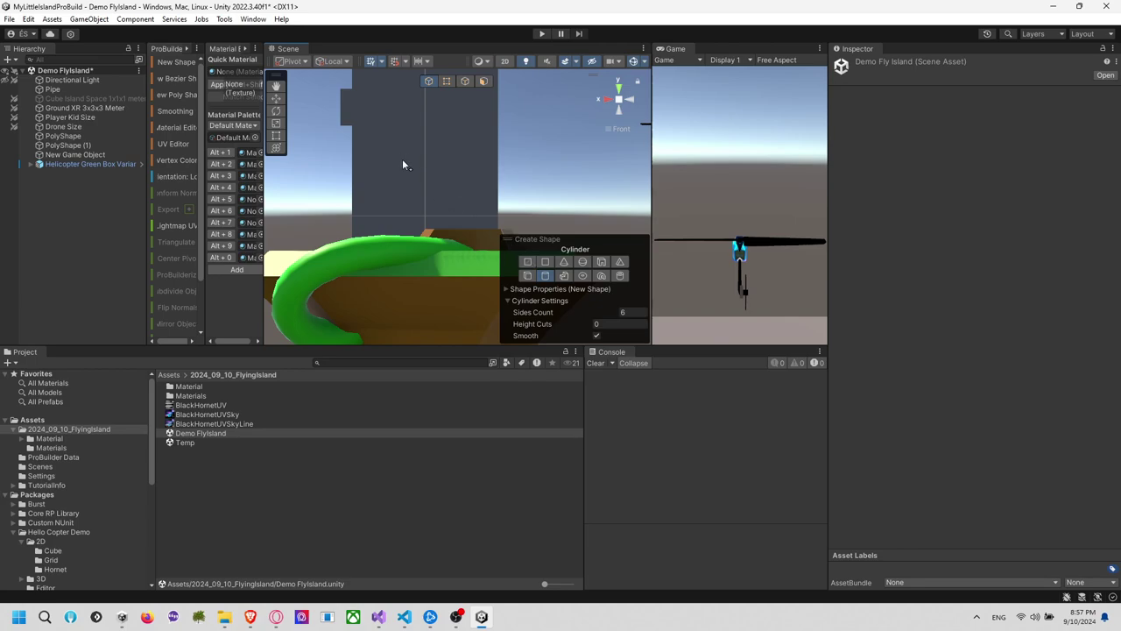
Draw a six-sided cylinder on the ground below the island, about 0.25 by 0.25 wide and 0.6 tall
middle_drag(429, 301, 435, 276)
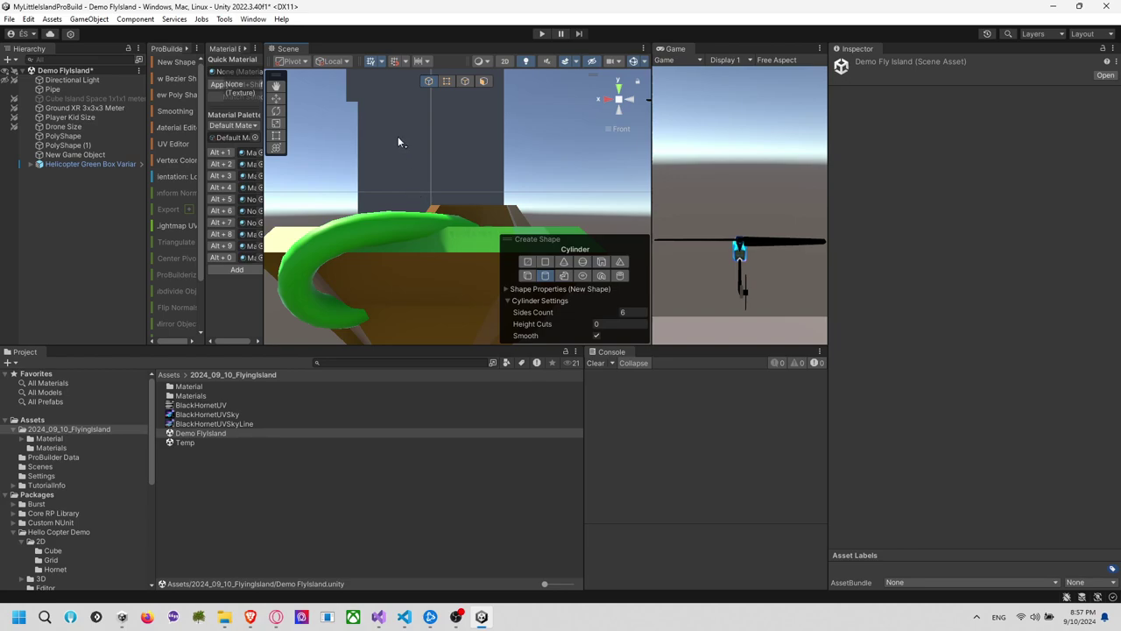
middle_drag(444, 226, 457, 85)
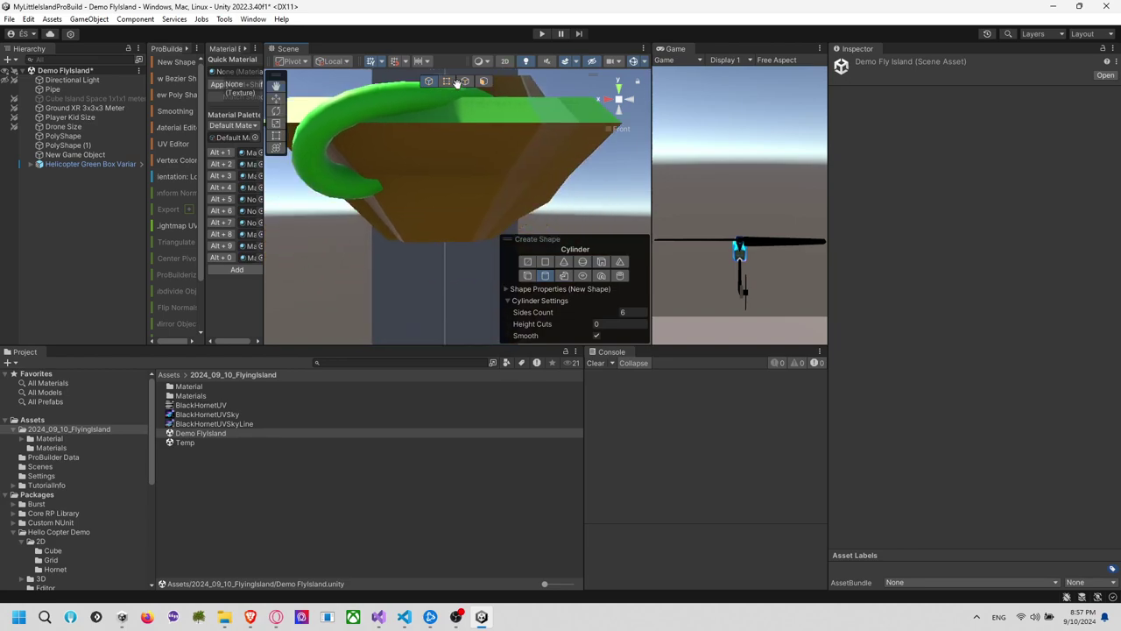
middle_drag(429, 251, 432, 142)
middle_drag(423, 298, 418, 145)
middle_drag(419, 273, 419, 229)
drag(419, 229, 410, 251)
scroll(410, 252, up, 2)
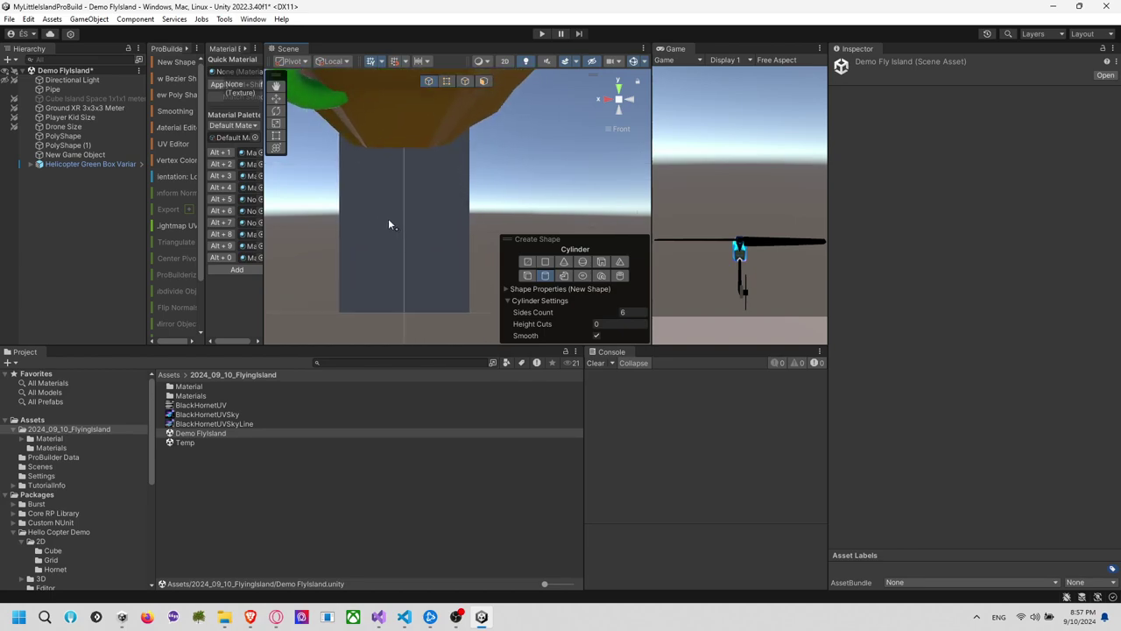
alt+drag(526, 203, 367, 274)
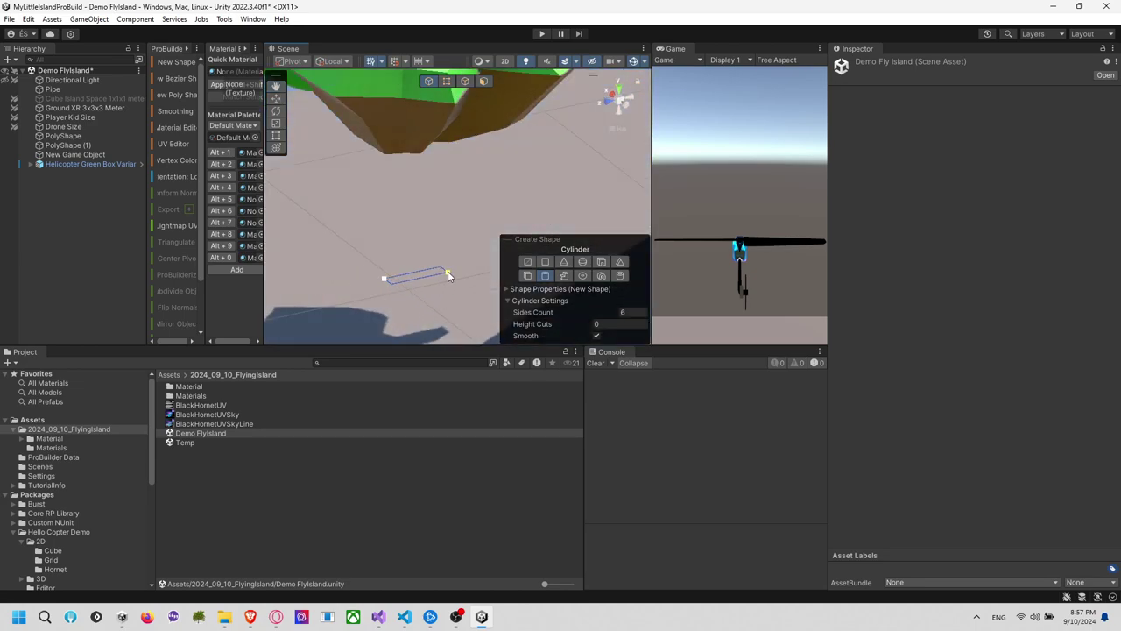
drag(448, 275, 470, 298)
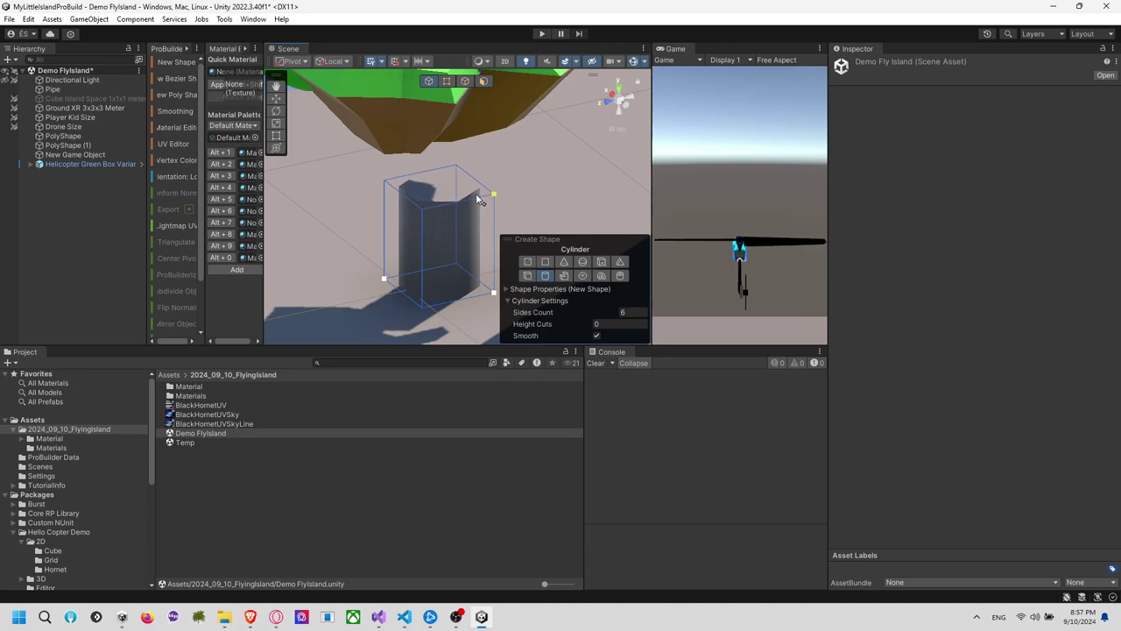
click(468, 115)
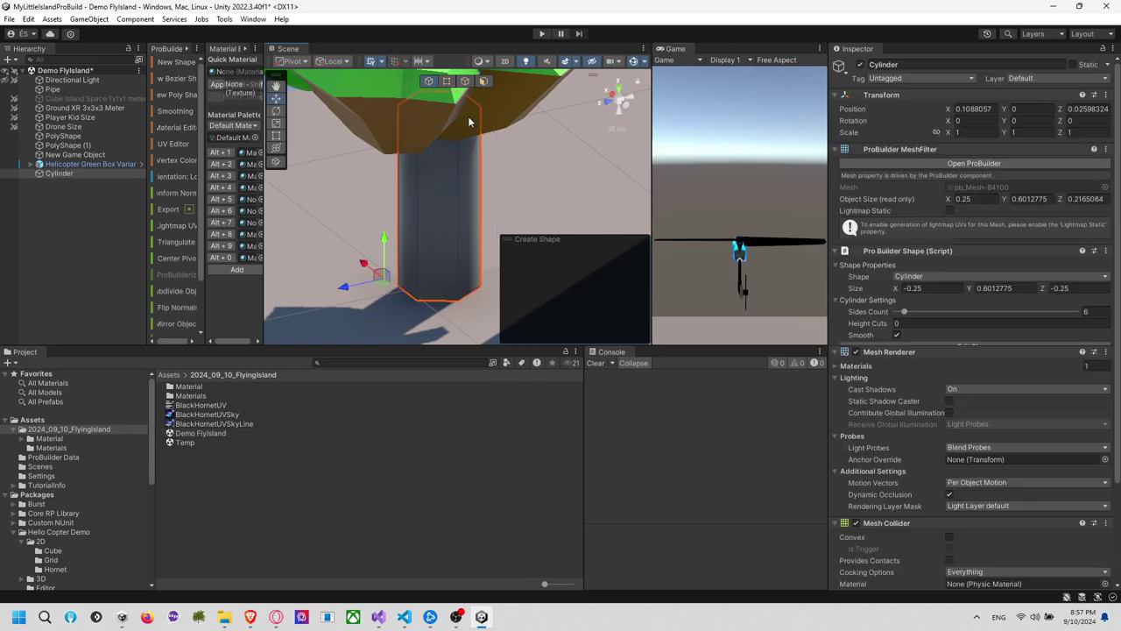
Rotate the cylinder 90 degrees about X and move it into the island's body at about Y 0.558, Z -0.294
scroll(480, 170, down, 3)
middle_drag(480, 171, 466, 263)
drag(393, 303, 294, 323)
key(e)
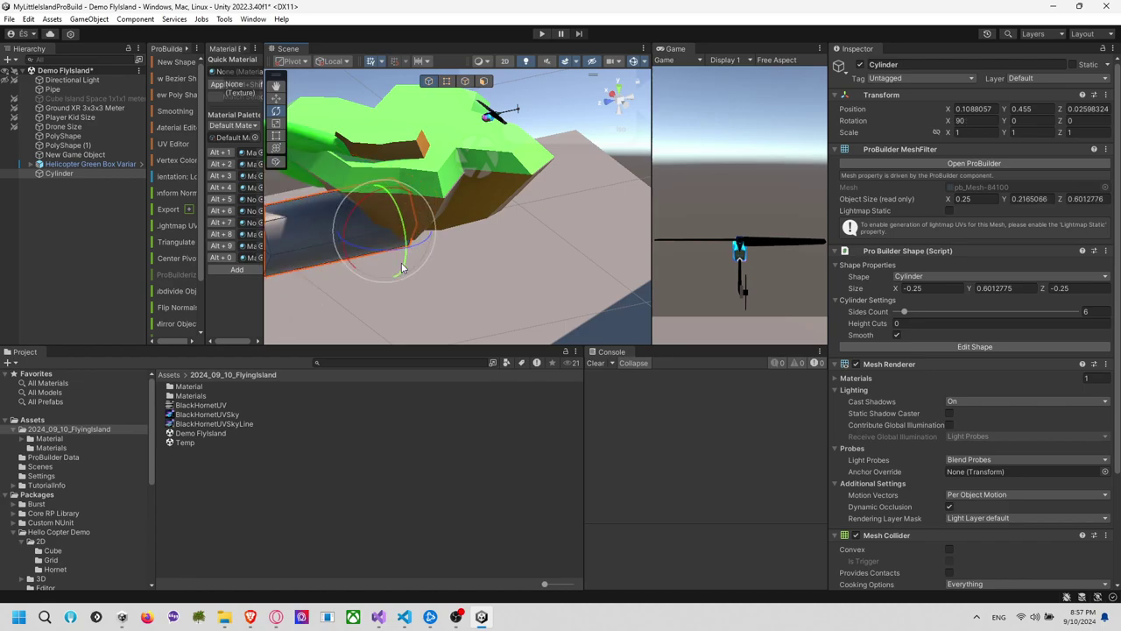
alt+drag(394, 262, 503, 212)
click(275, 97)
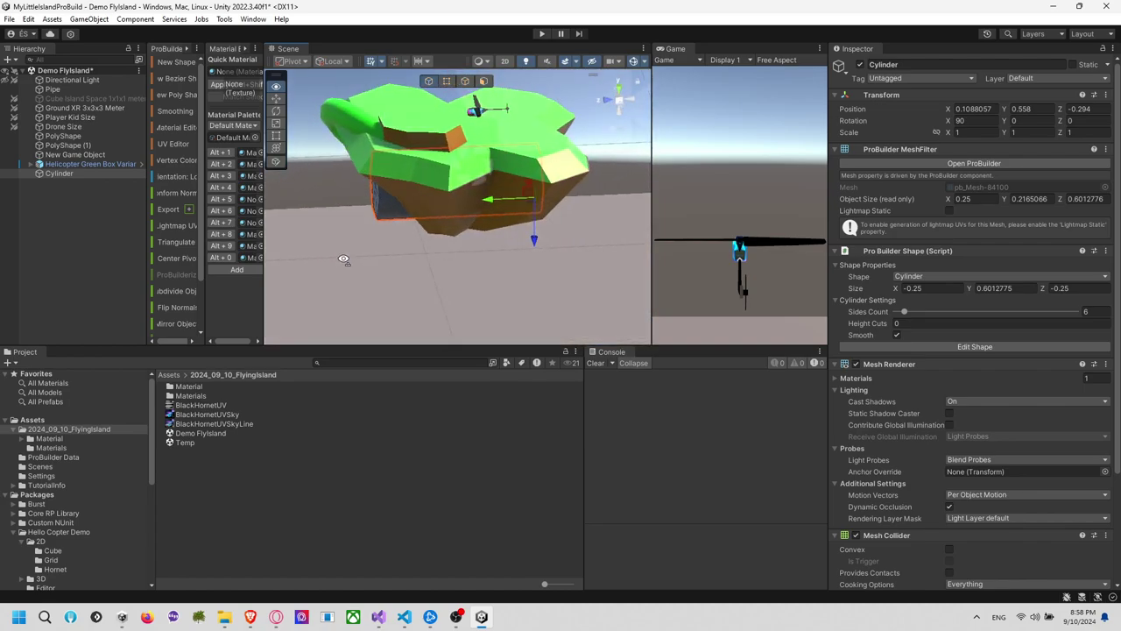
Stretch the cylinder lengthwise in both directions to a Y scale of about 1.58 so it pierces the island
key(e)
key(r)
key(t)
drag(374, 188, 348, 189)
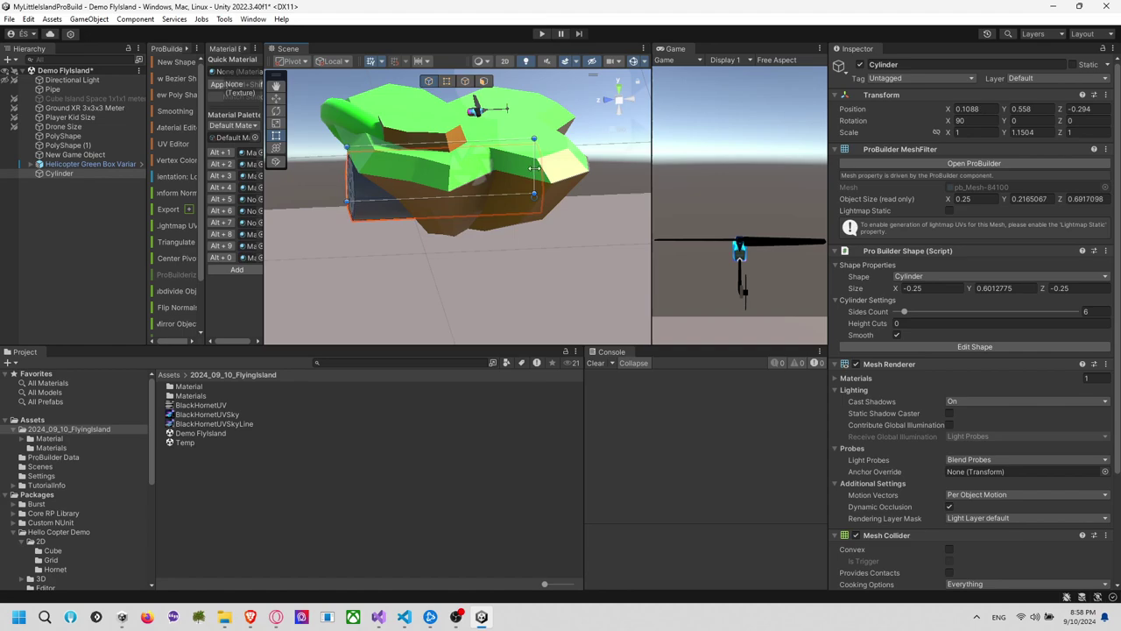
drag(534, 167, 593, 176)
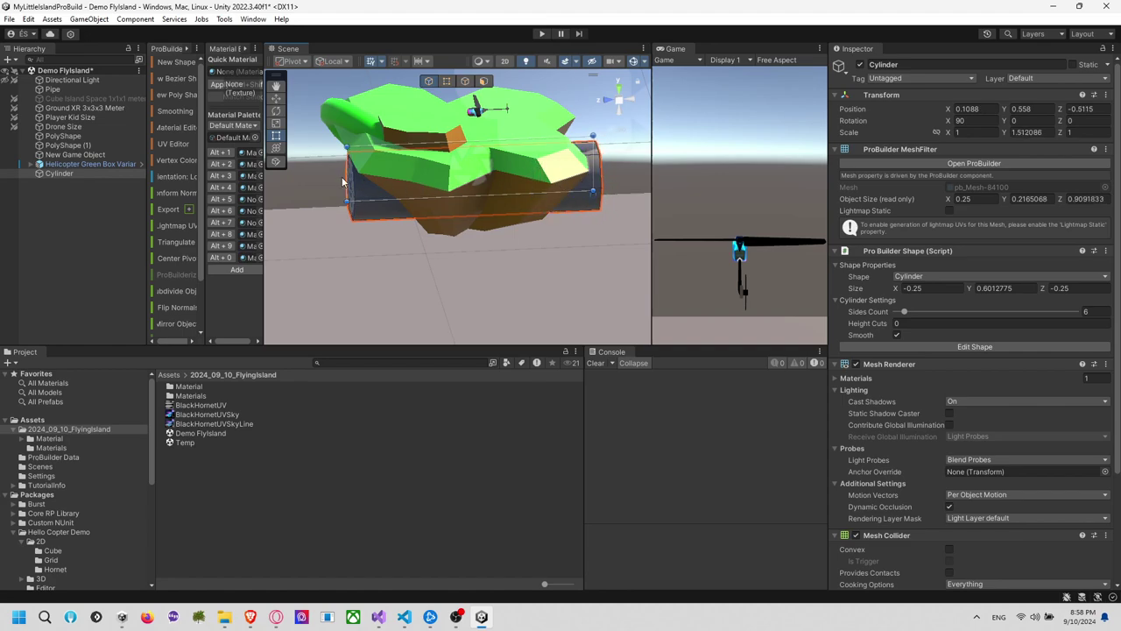
click(365, 258)
alt+drag(365, 259, 464, 263)
Clear the selection and open ProBuilder's experimental Boolean tool
click(473, 206)
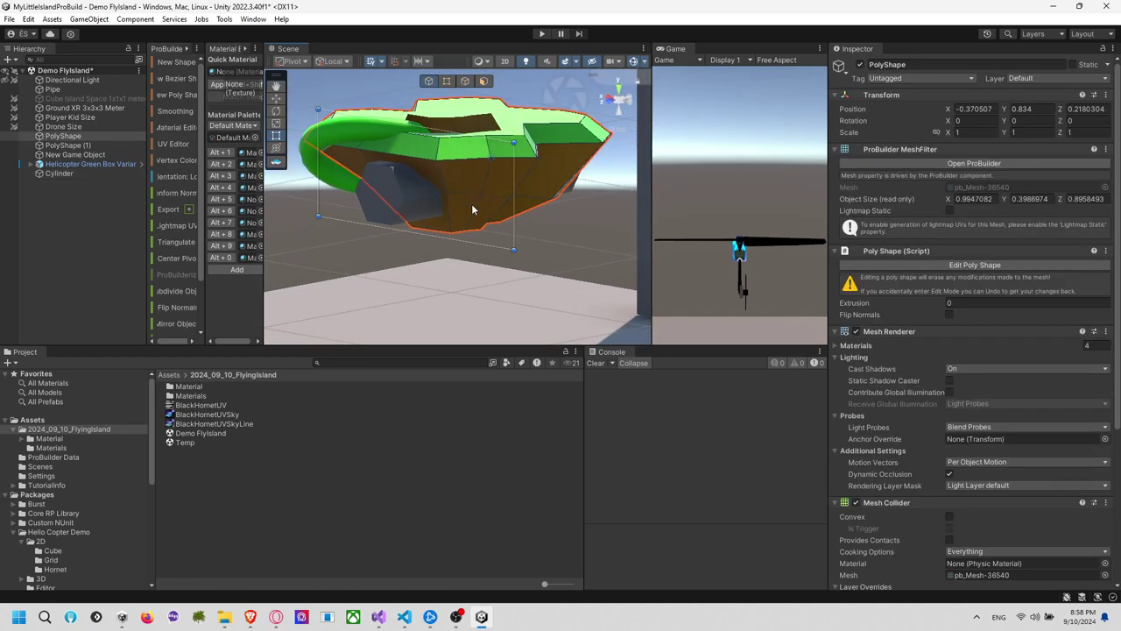
click(317, 115)
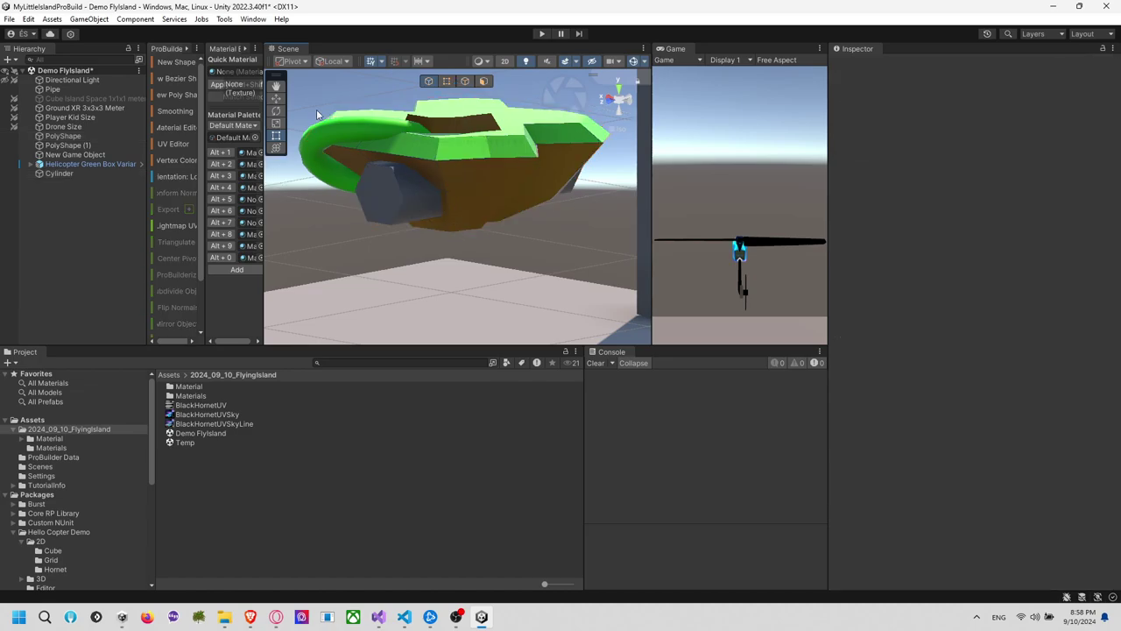
click(253, 19)
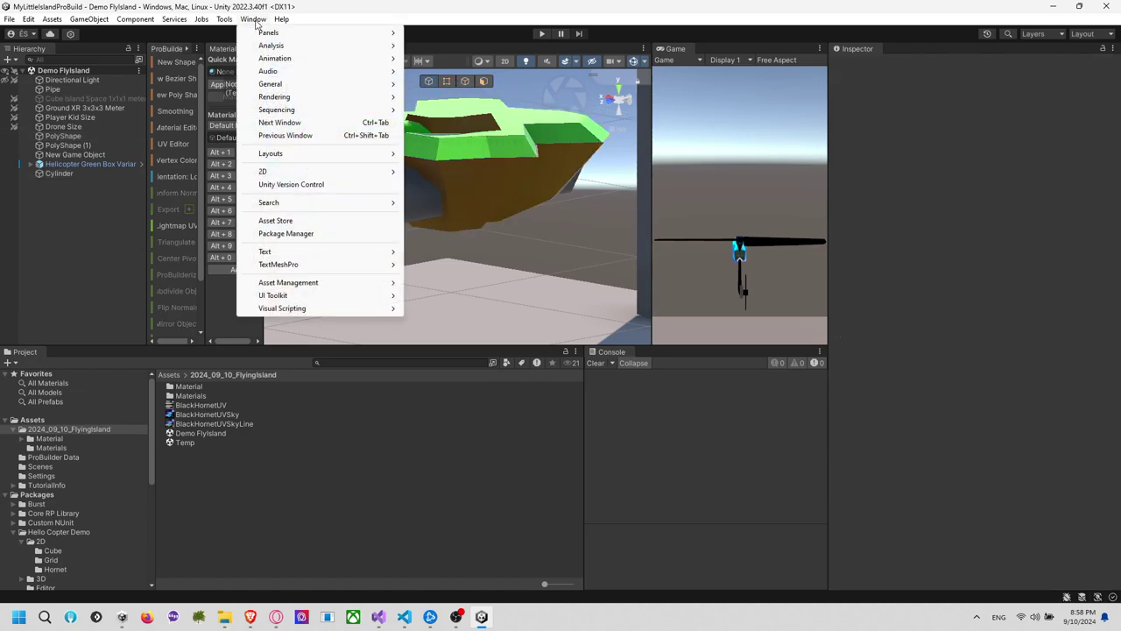
double_click(223, 432)
click(252, 19)
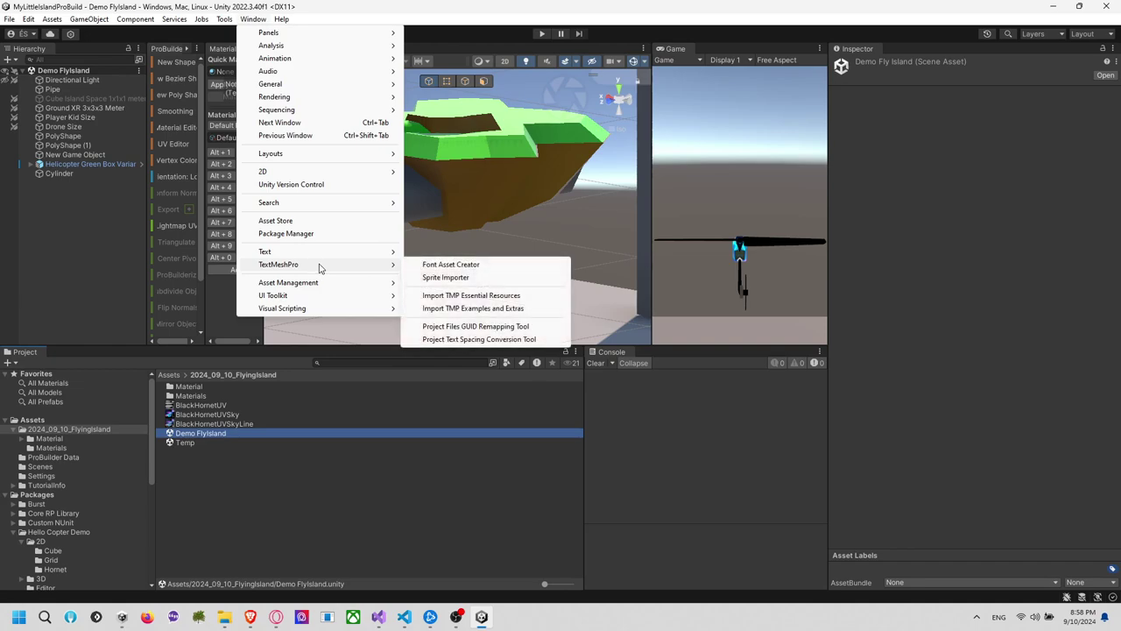
mouse_move(225, 20)
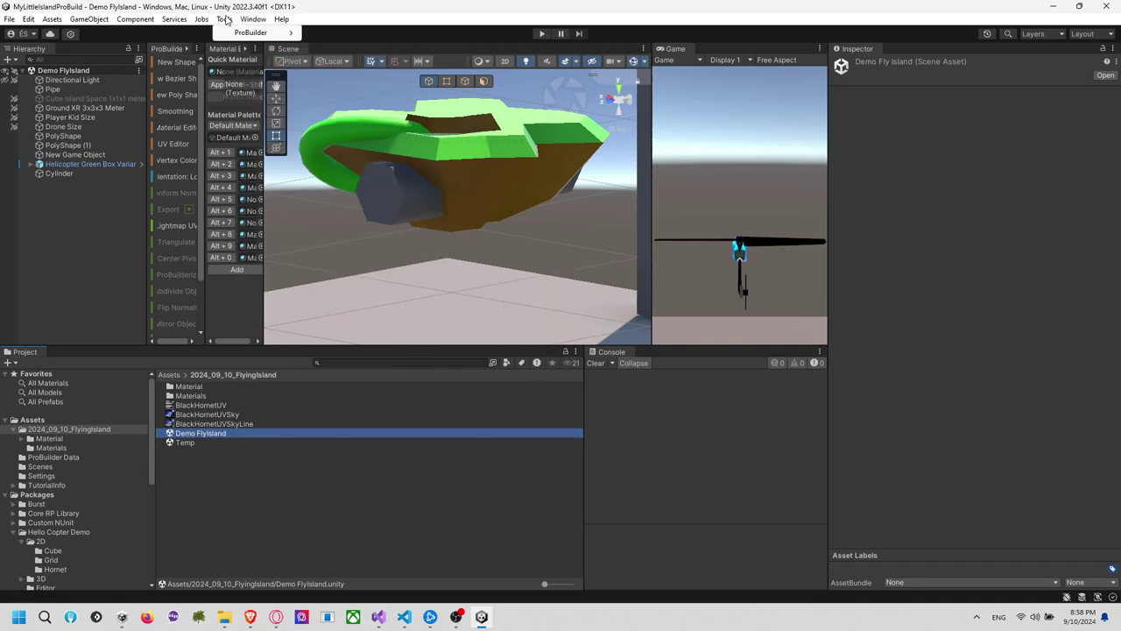
mouse_move(251, 34)
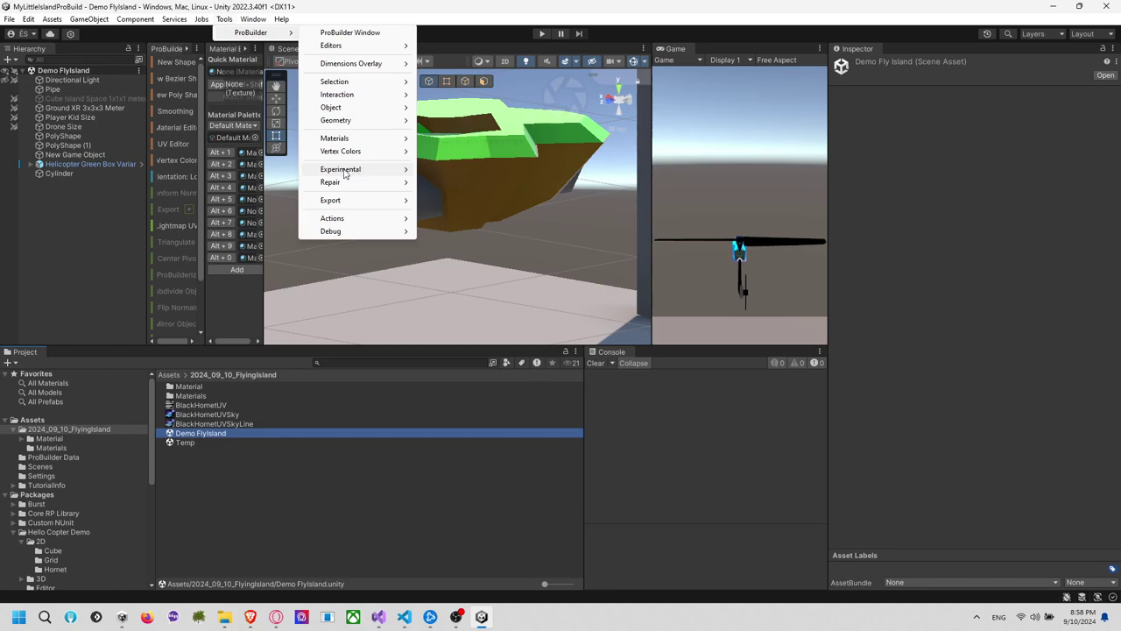
mouse_move(402, 172)
click(451, 170)
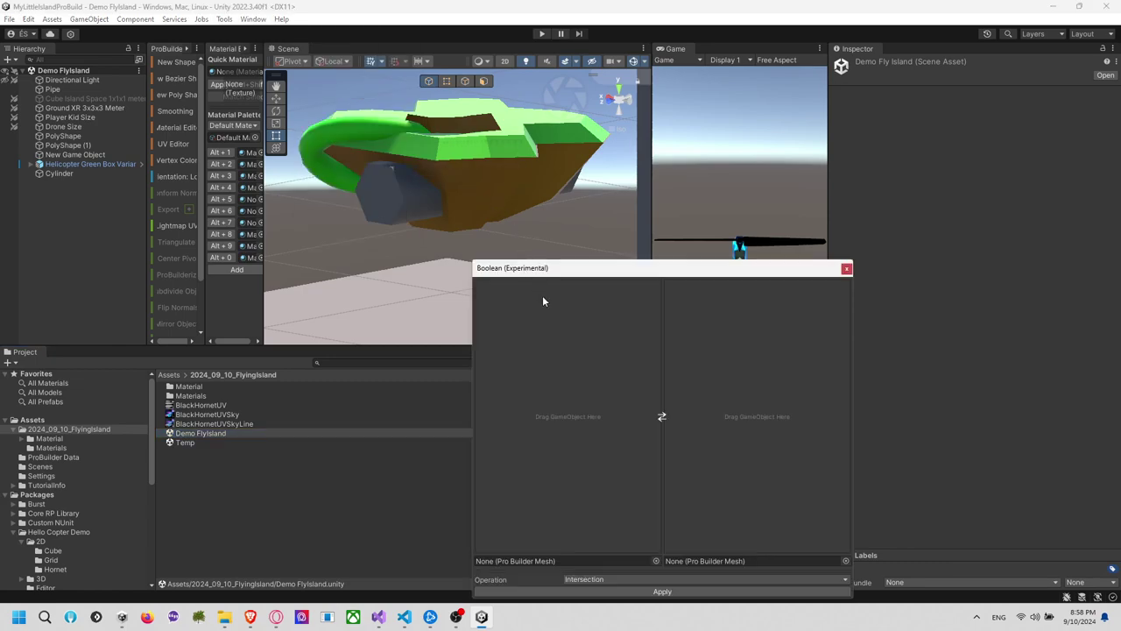
Assign the island's PolyShape as the first Boolean mesh and the Cylinder as the second
click(494, 176)
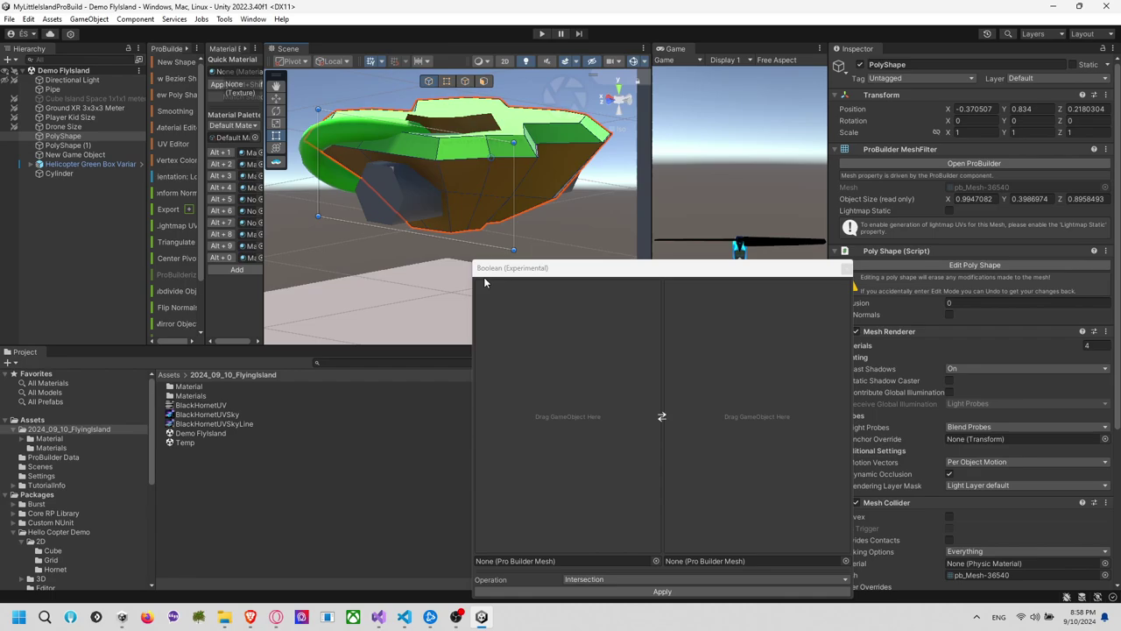
drag(78, 136, 614, 388)
click(394, 214)
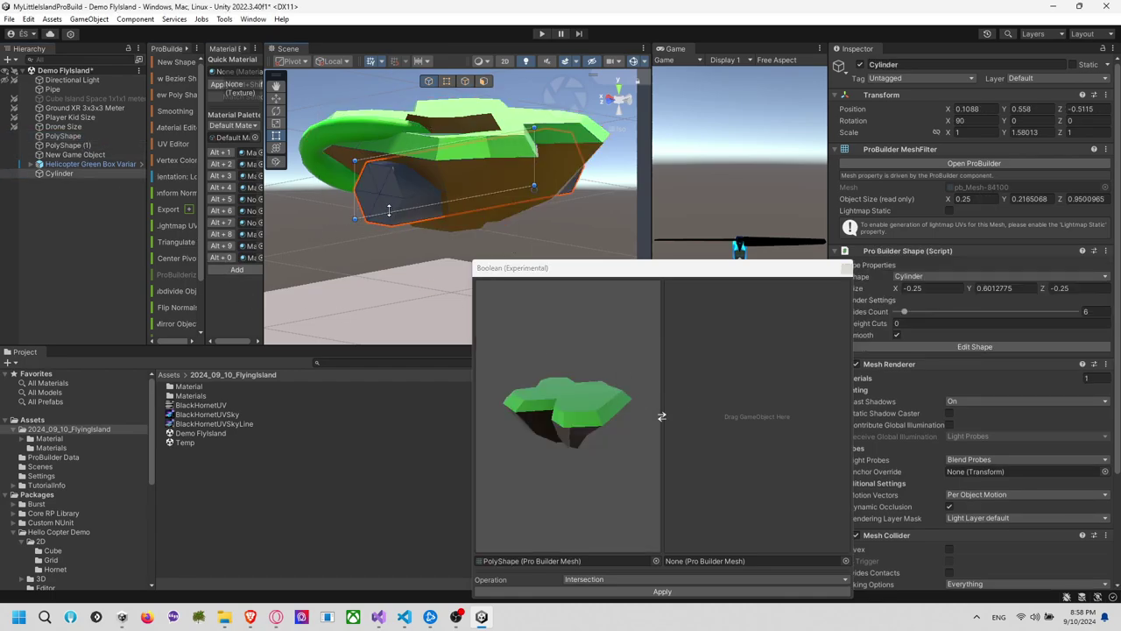
drag(61, 172, 673, 180)
Apply a Subtraction of the Cylinder from PolyShape and close the Boolean tool
click(655, 480)
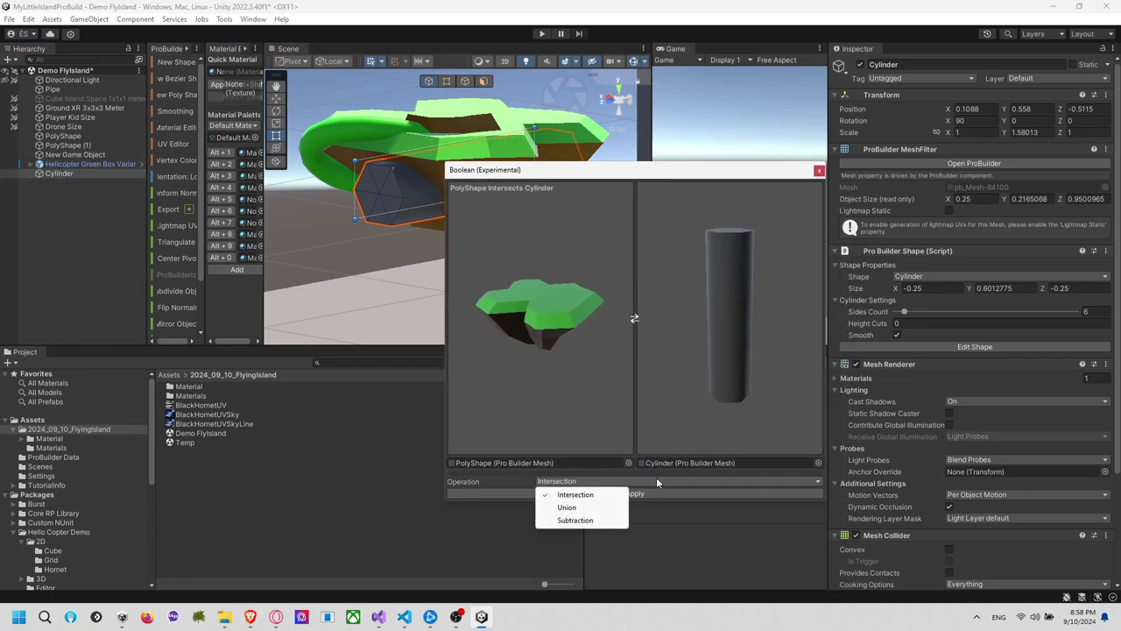
click(603, 518)
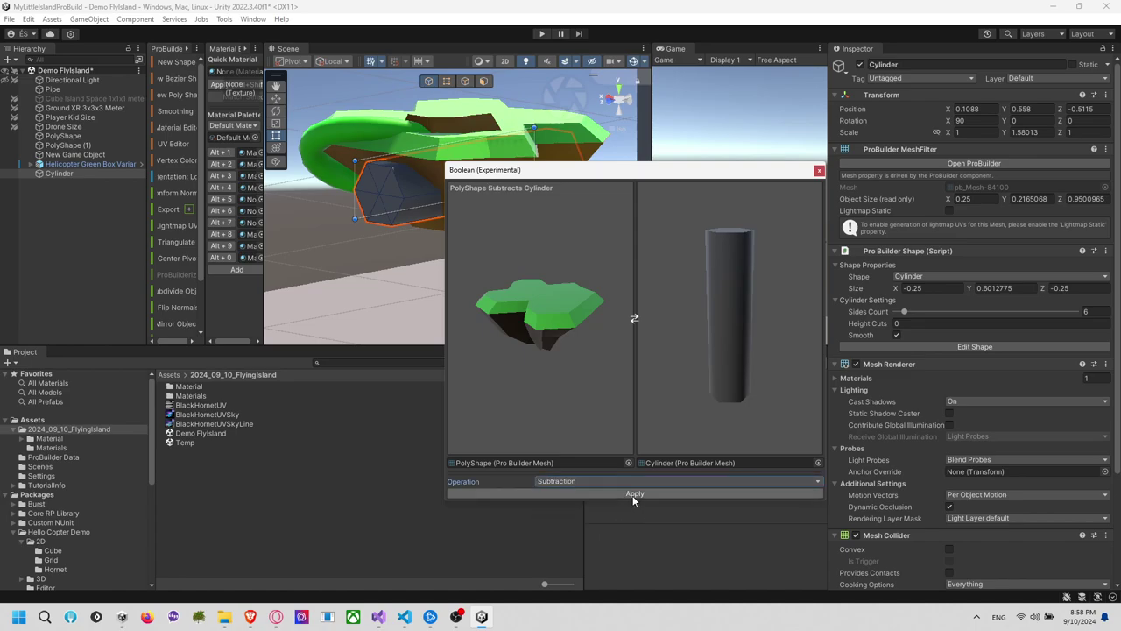
click(633, 494)
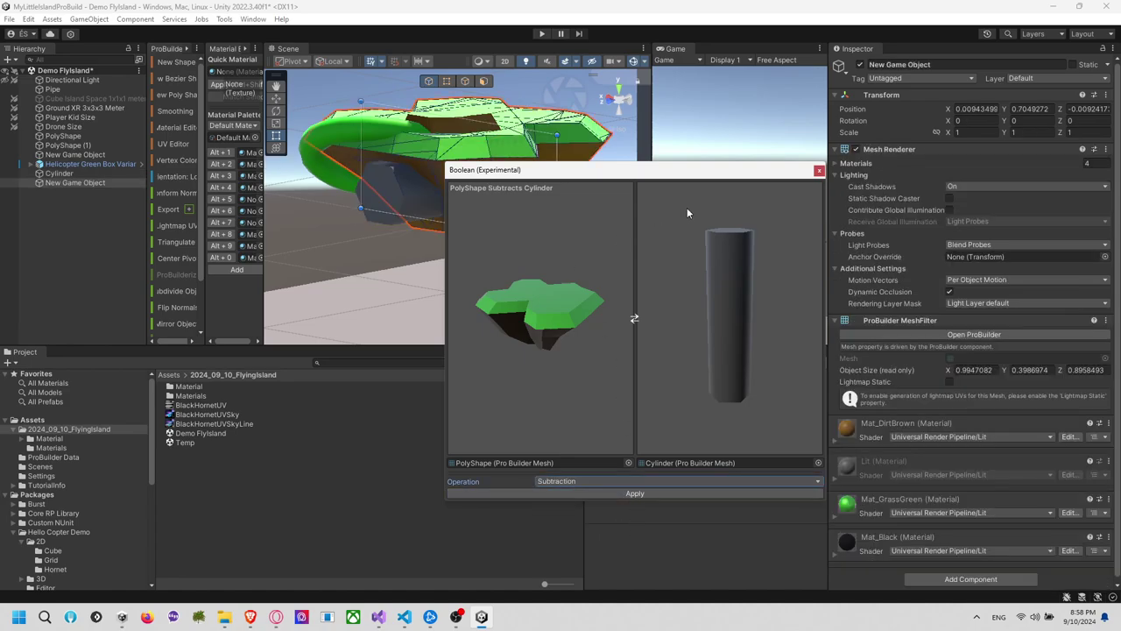
click(818, 171)
Deactivate the Cylinder and the original PolyShape, then inspect the tunnel cut through the remaining island mesh
click(79, 182)
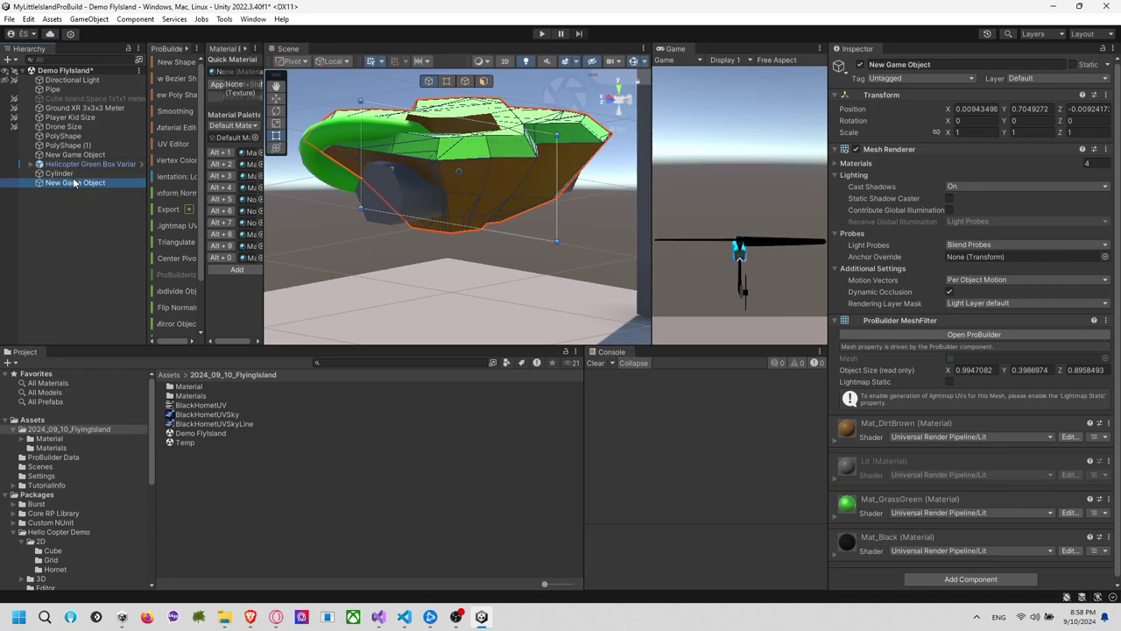
click(84, 175)
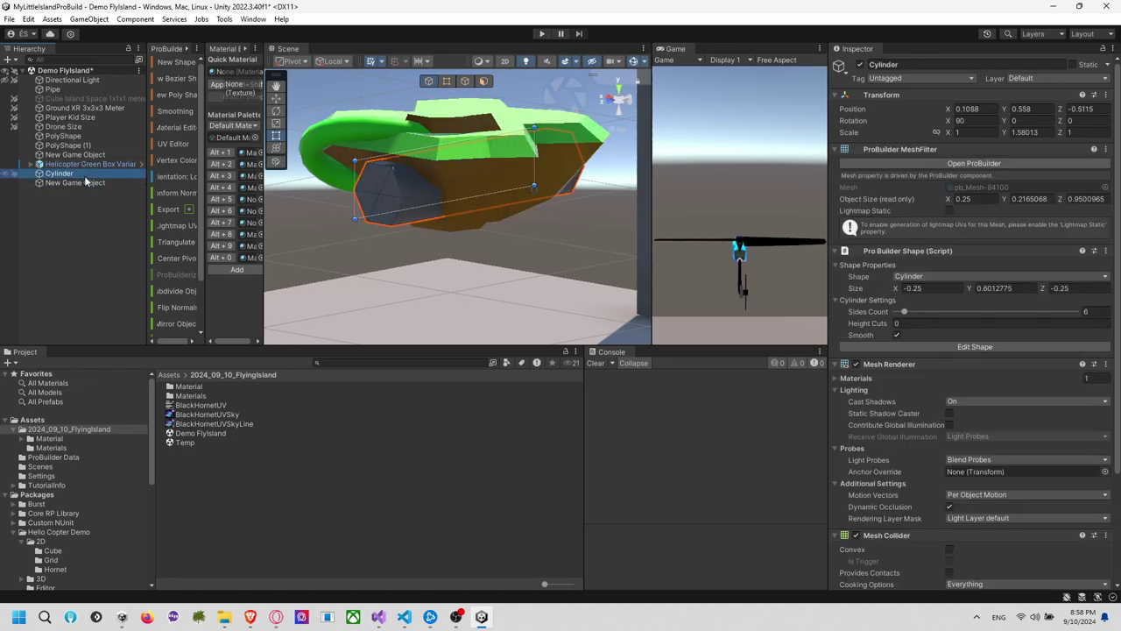
click(861, 65)
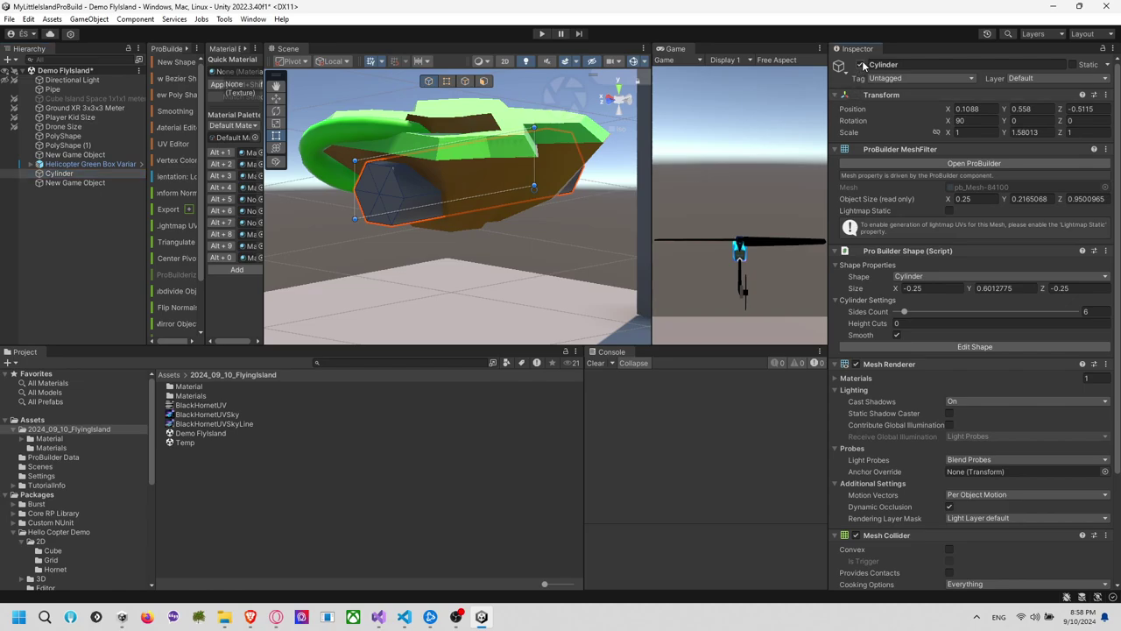
click(77, 155)
click(85, 145)
click(85, 136)
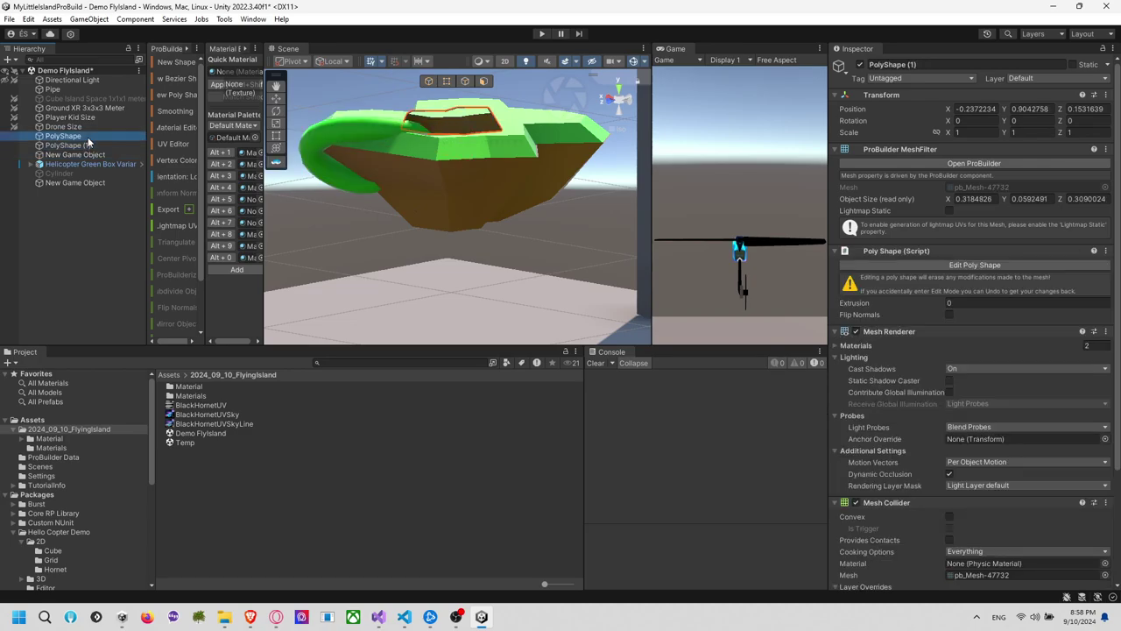
click(860, 65)
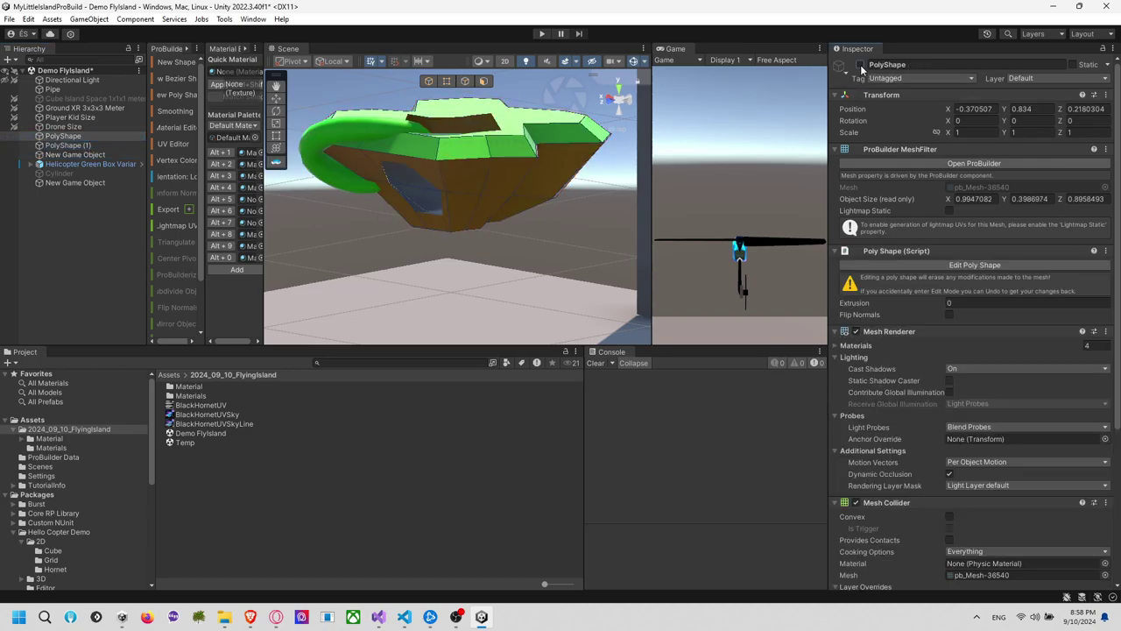
click(587, 203)
right_drag(496, 295, 640, 280)
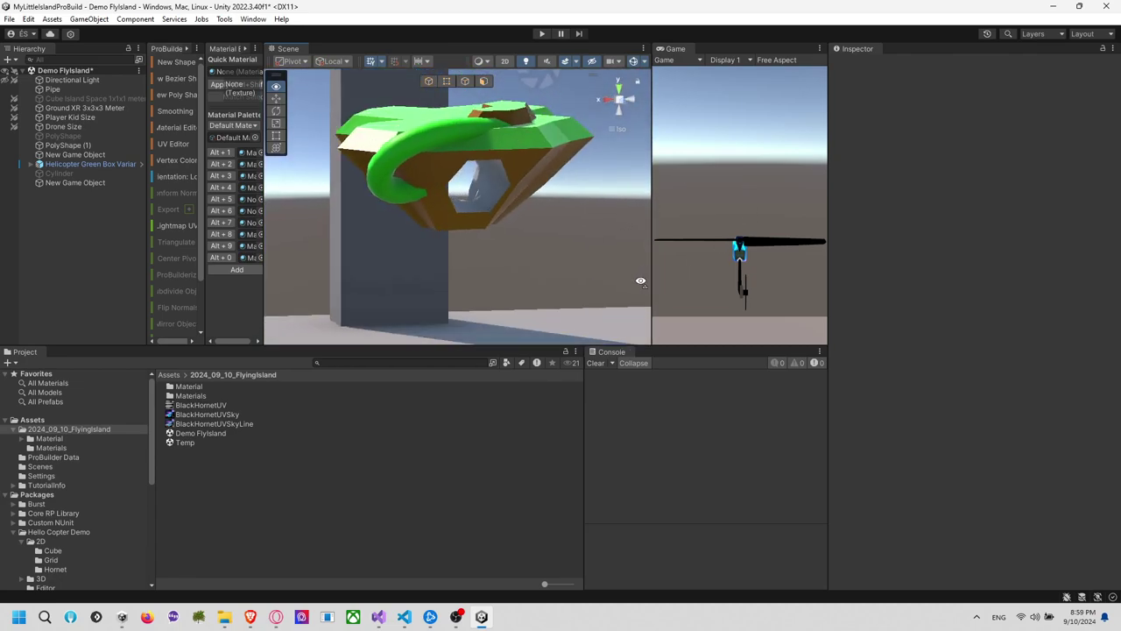
alt+drag(640, 281, 548, 270)
Reactivate the Cylinder inside the island's tunnel
click(58, 173)
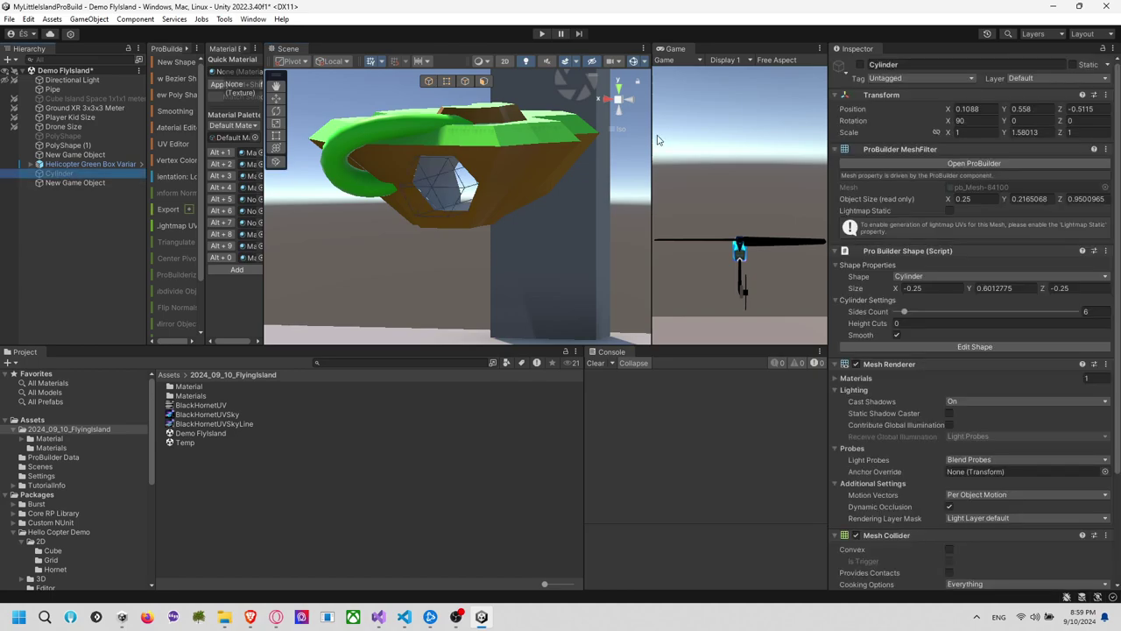
click(860, 65)
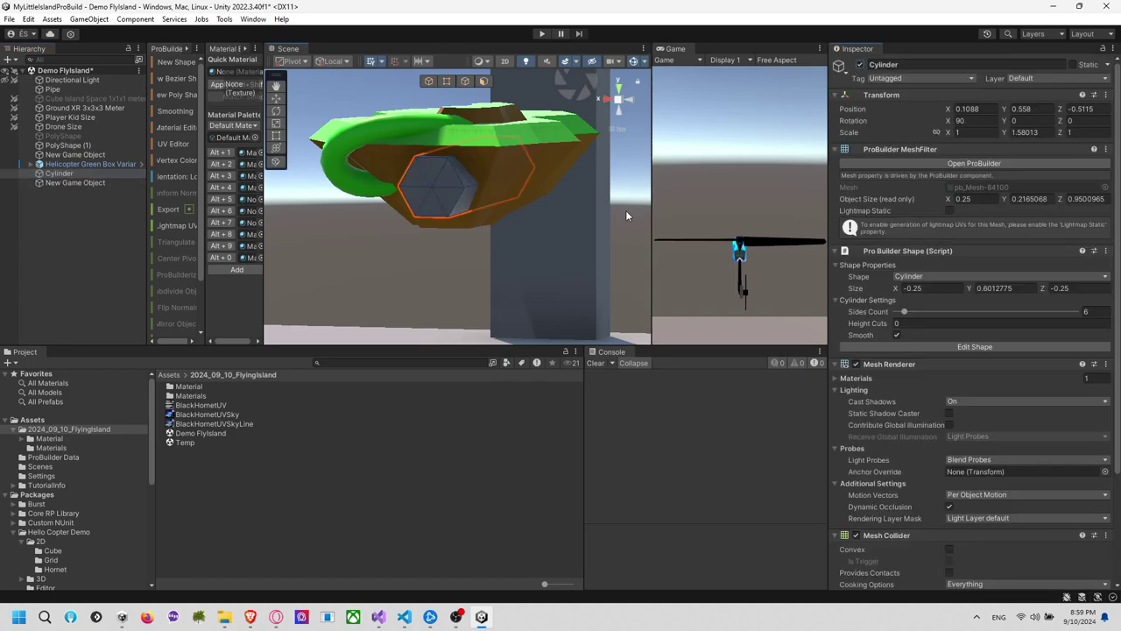
alt+drag(626, 210, 588, 268)
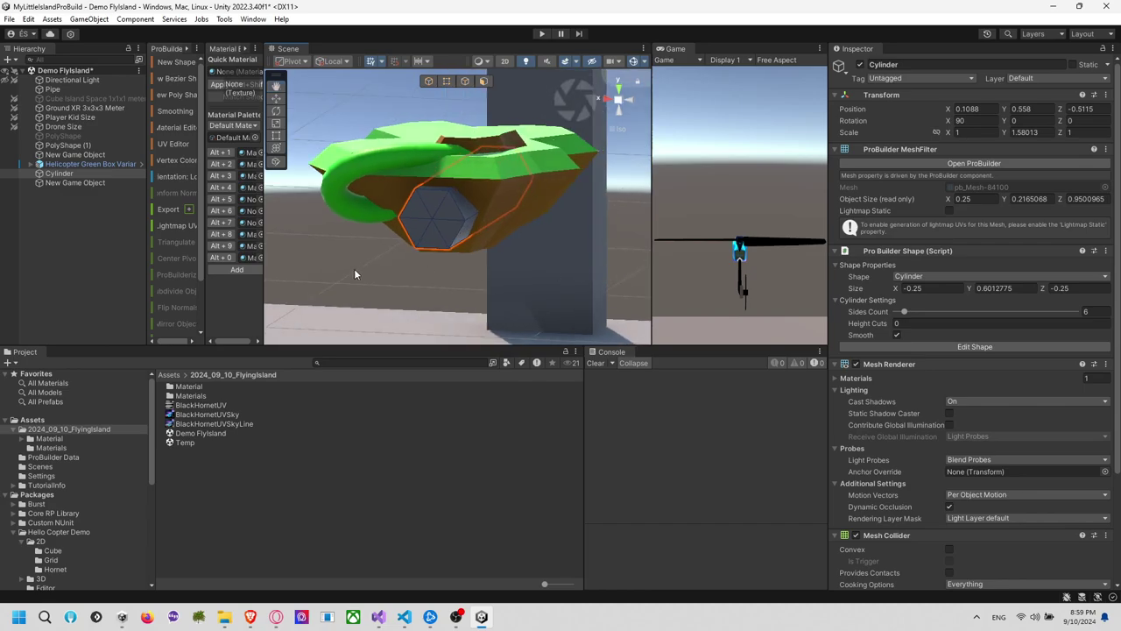
Duplicate the Cylinder and shrink the copy uniformly to a scale of about 0.85
click(12, 204)
click(69, 165)
click(68, 172)
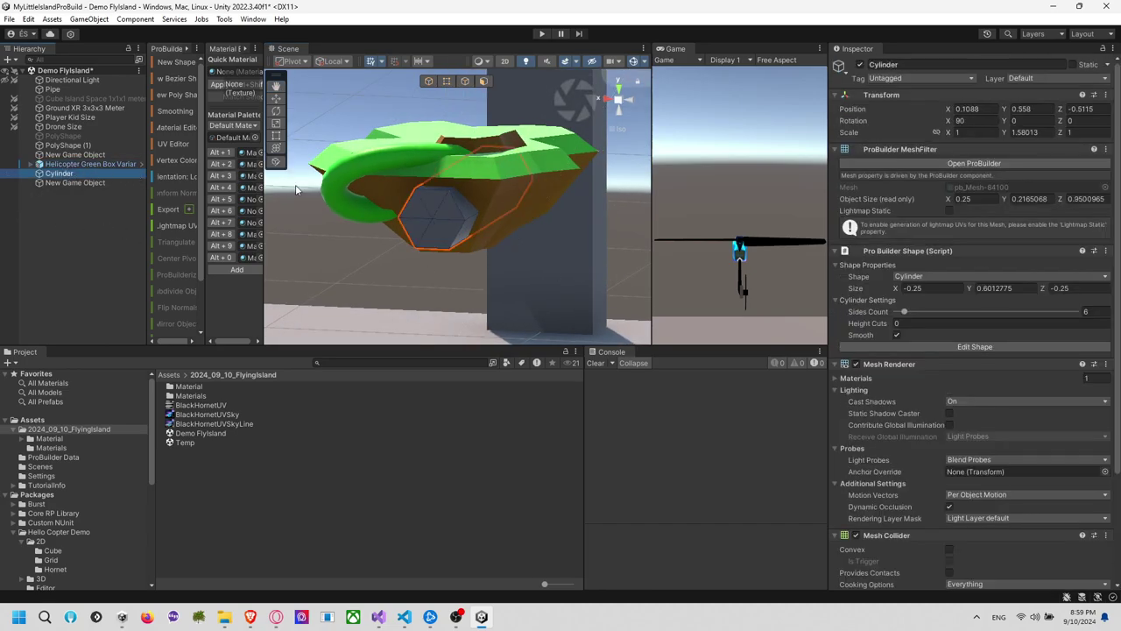
key(ctrl+d)
key(f)
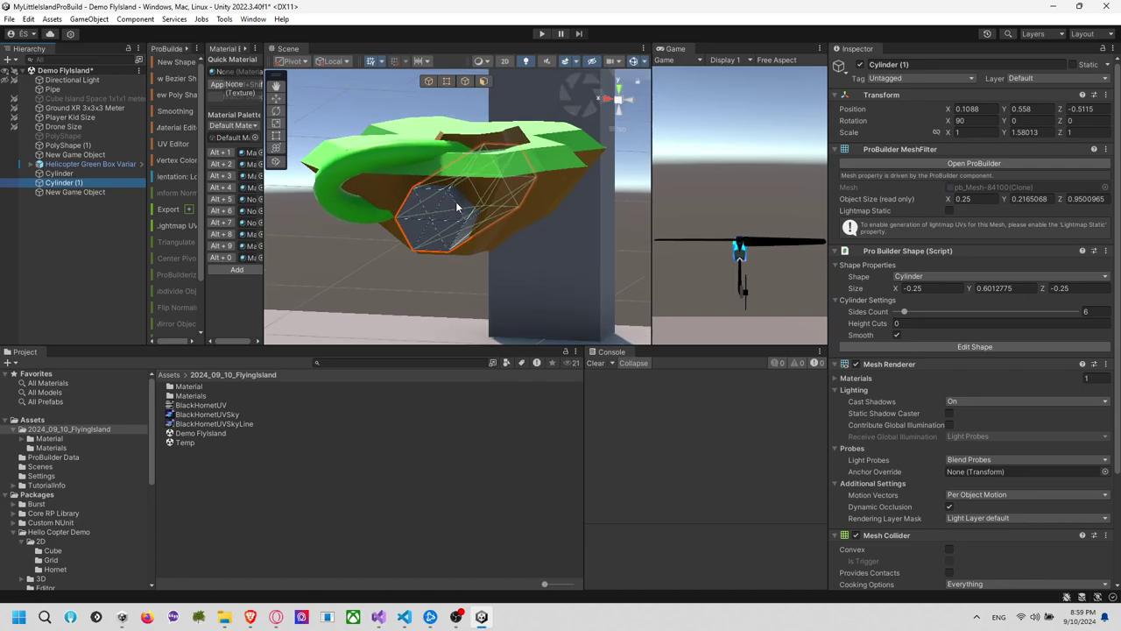
key(w)
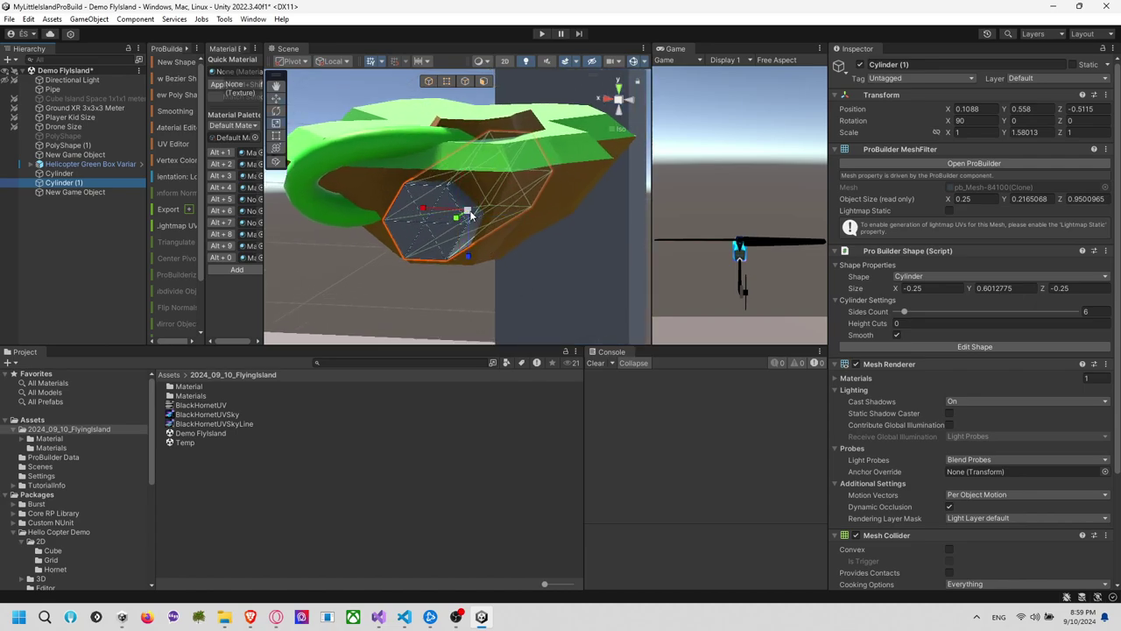
drag(471, 214, 429, 220)
Lengthen Cylinder (1) to a Y scale of about 1.99 and shift it along its axis to Z position -0.569
scroll(547, 214, down, 4)
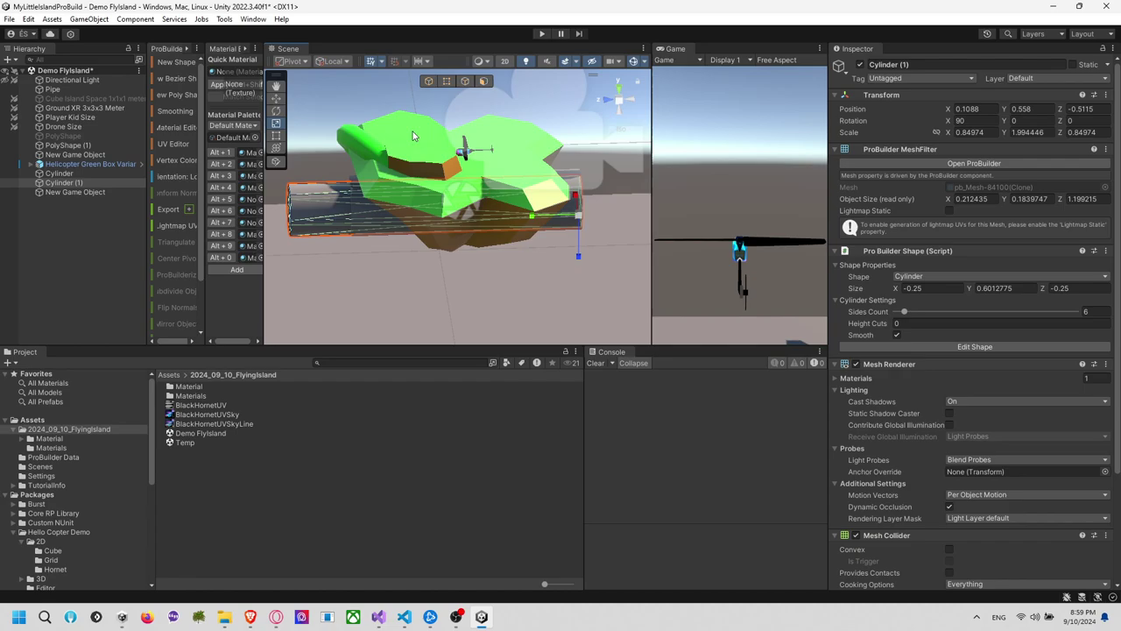
drag(531, 219, 546, 217)
alt+drag(543, 217, 362, 212)
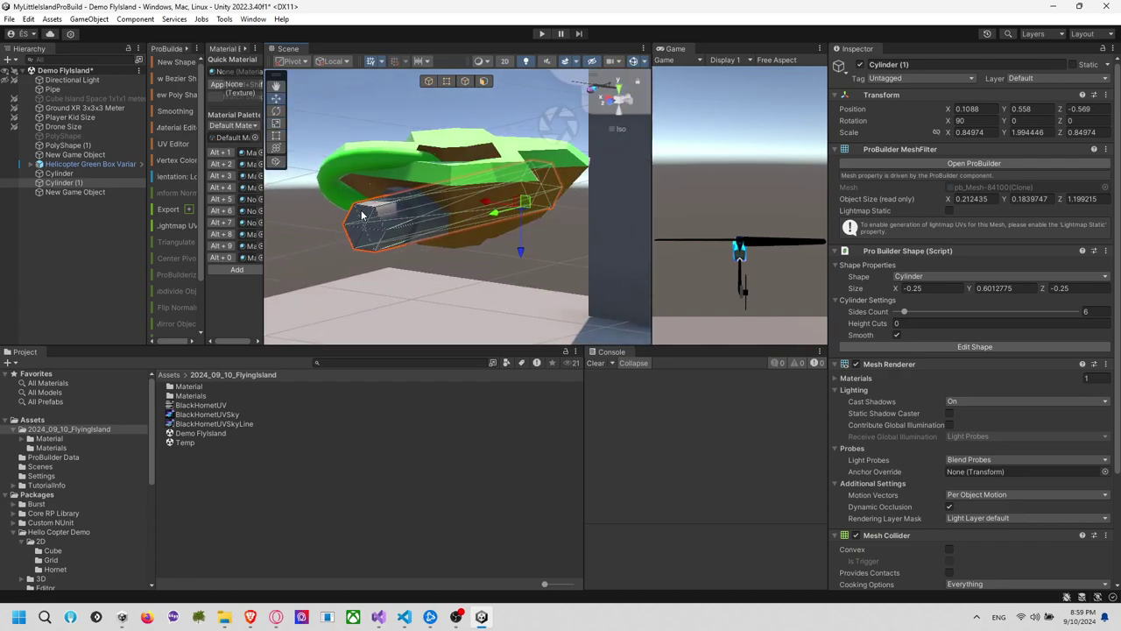
Switch to the Temp scene, saving the Demo FlyIsland changes, and reopen the Demo FlyIsland scene
click(116, 231)
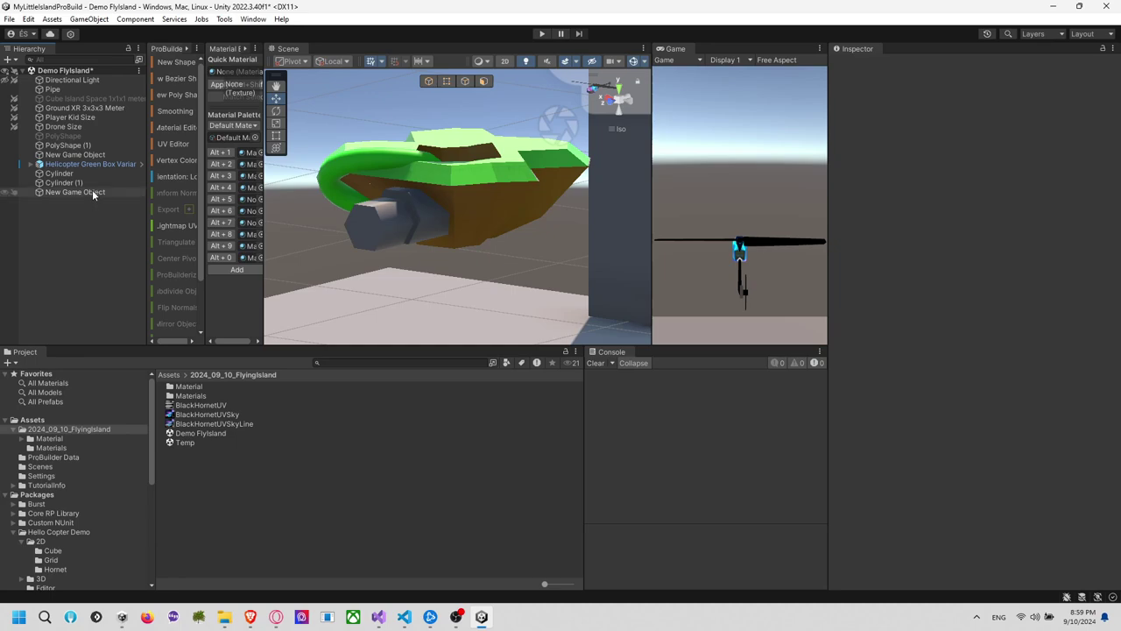
click(246, 19)
mouse_move(225, 21)
mouse_move(267, 35)
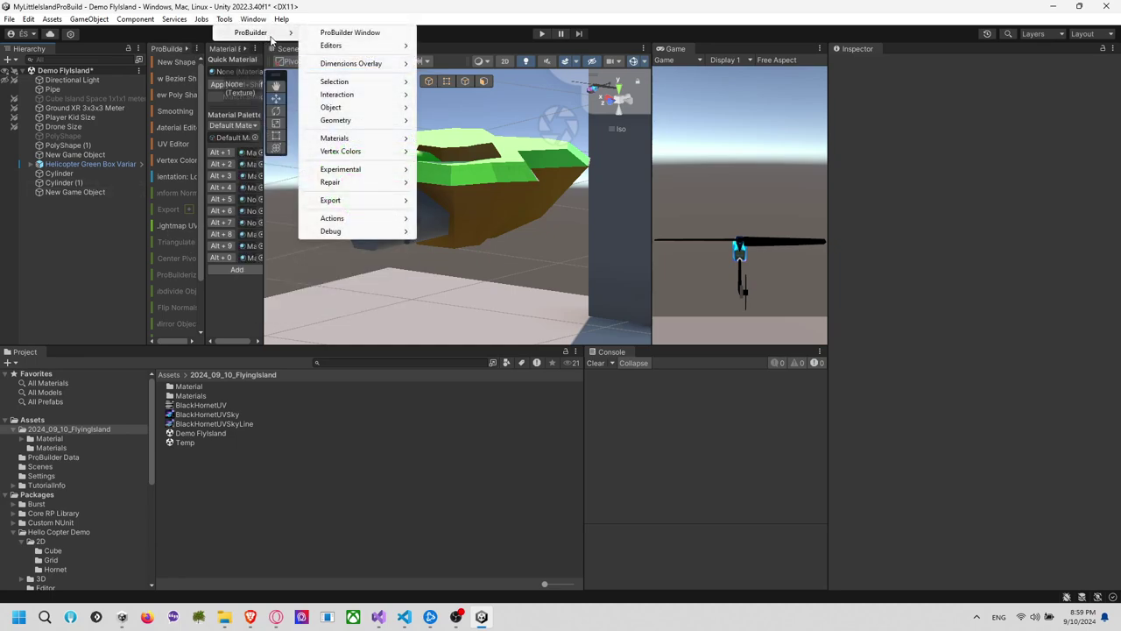
click(302, 21)
double_click(198, 441)
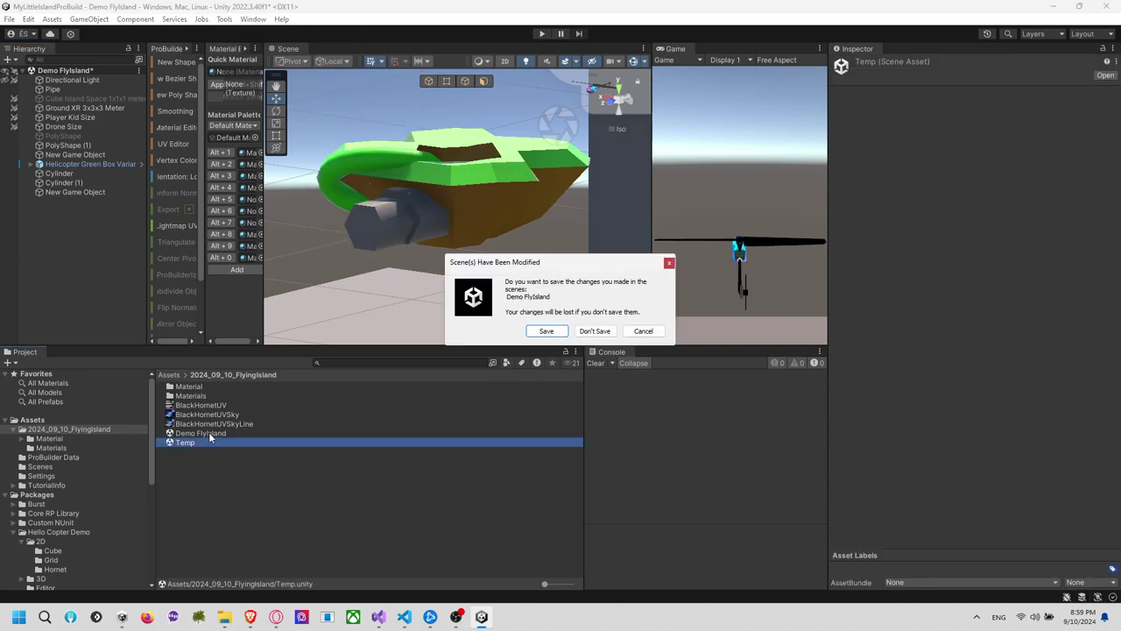
click(549, 330)
double_click(239, 433)
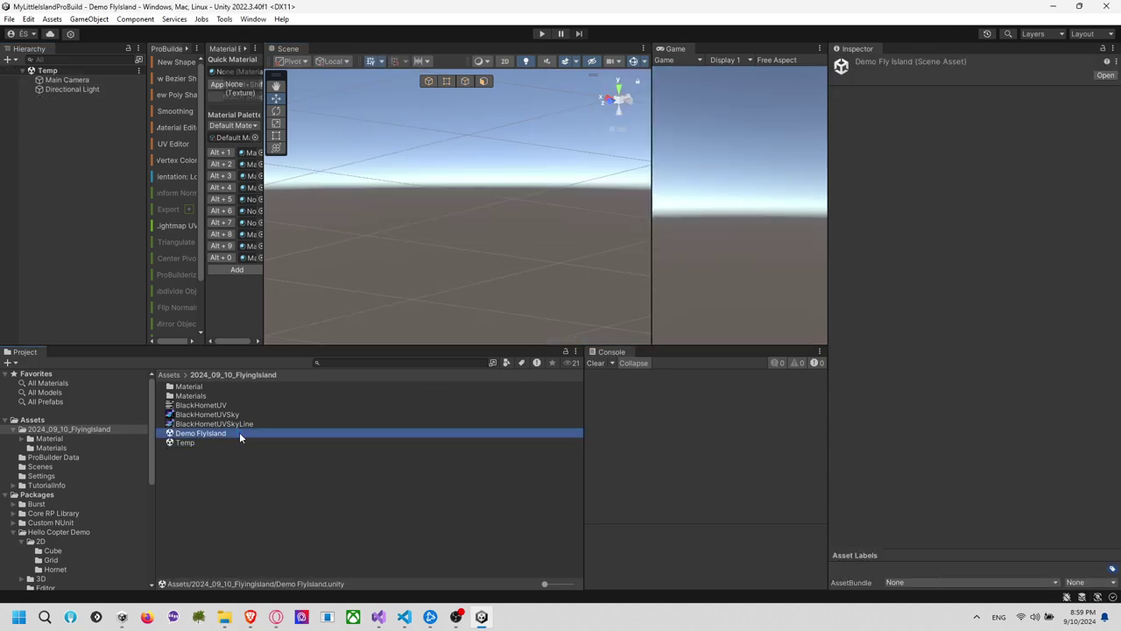
Select the larger Cylinder in the tunnel and open ProBuilder's experimental Boolean tool
click(426, 210)
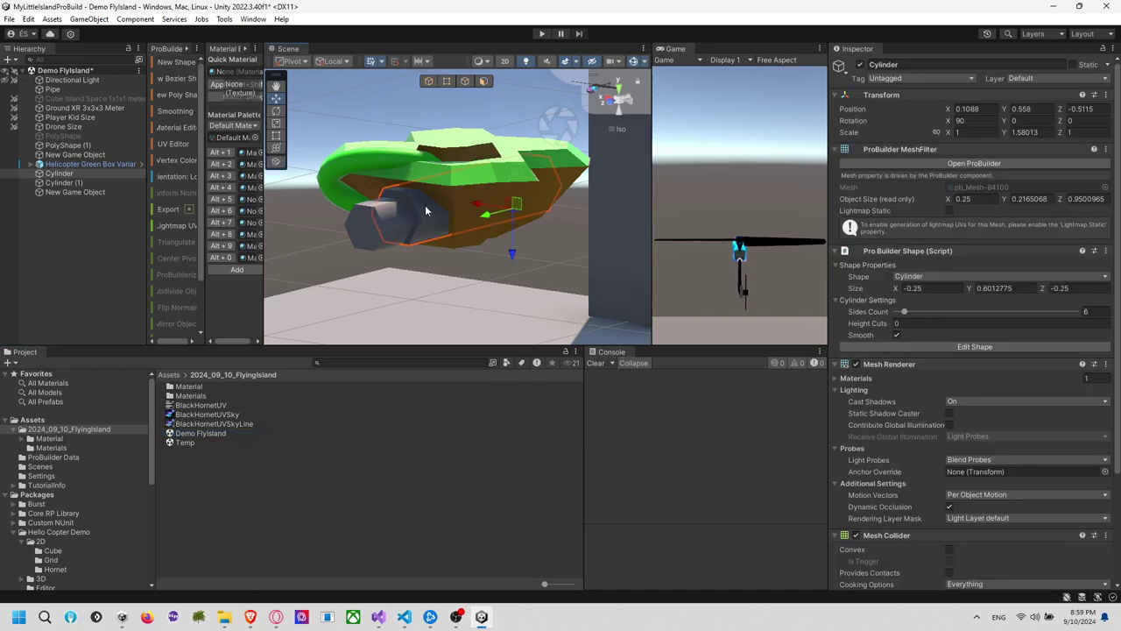
click(225, 19)
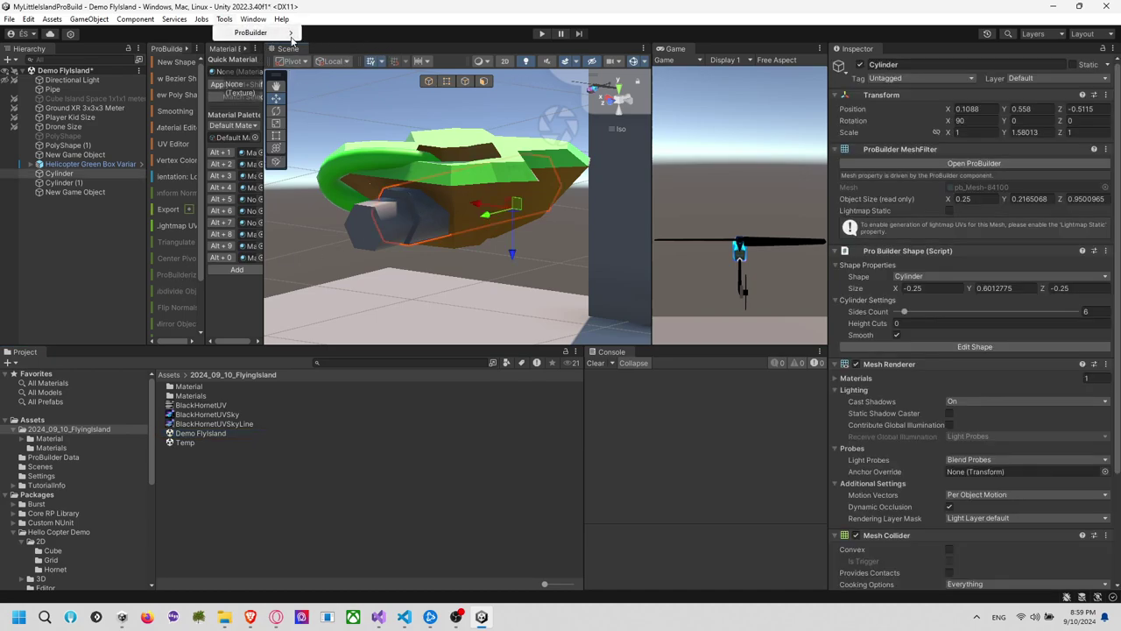
mouse_move(292, 37)
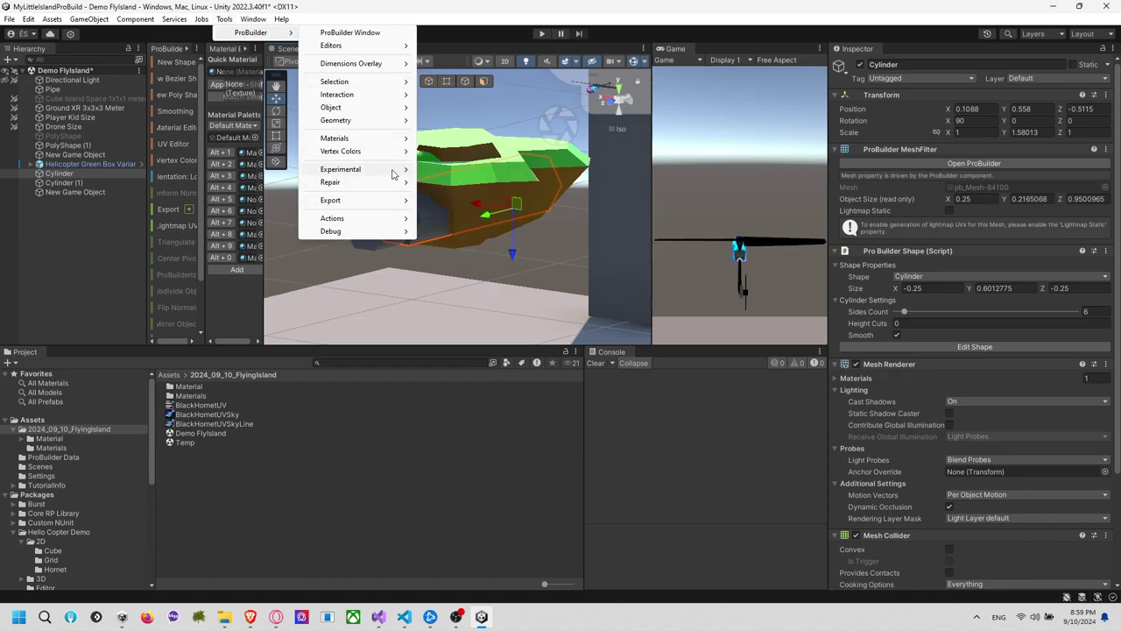
mouse_move(393, 174)
click(473, 169)
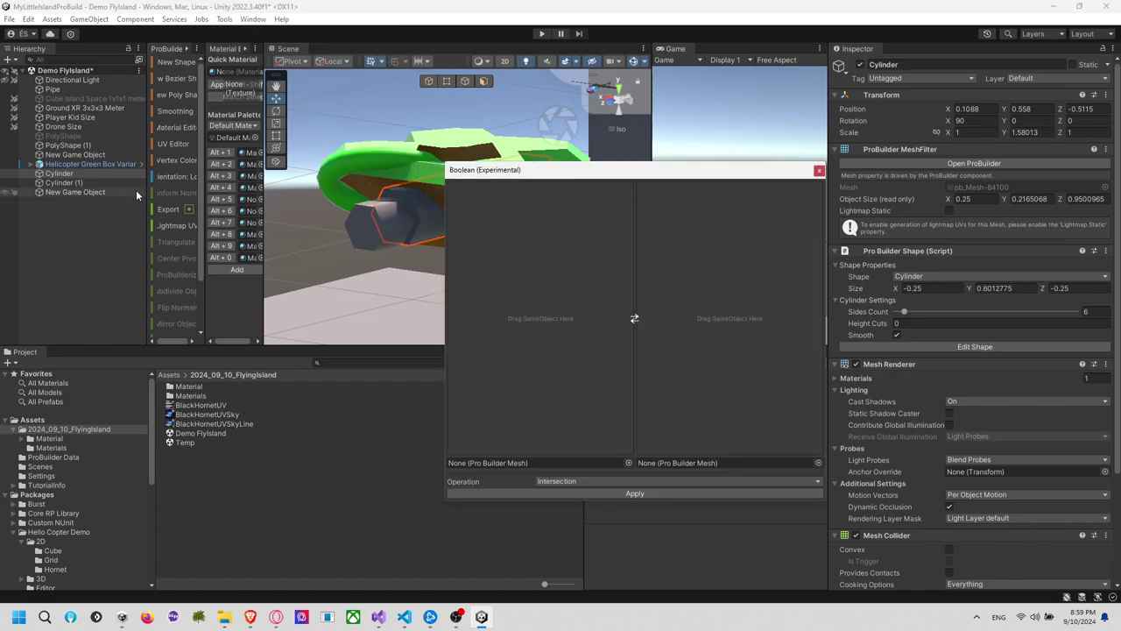
Subtract Cylinder (1) from Cylinder with the Boolean tool, using Cylinder as the first mesh and the Subtraction operation
drag(79, 174, 516, 251)
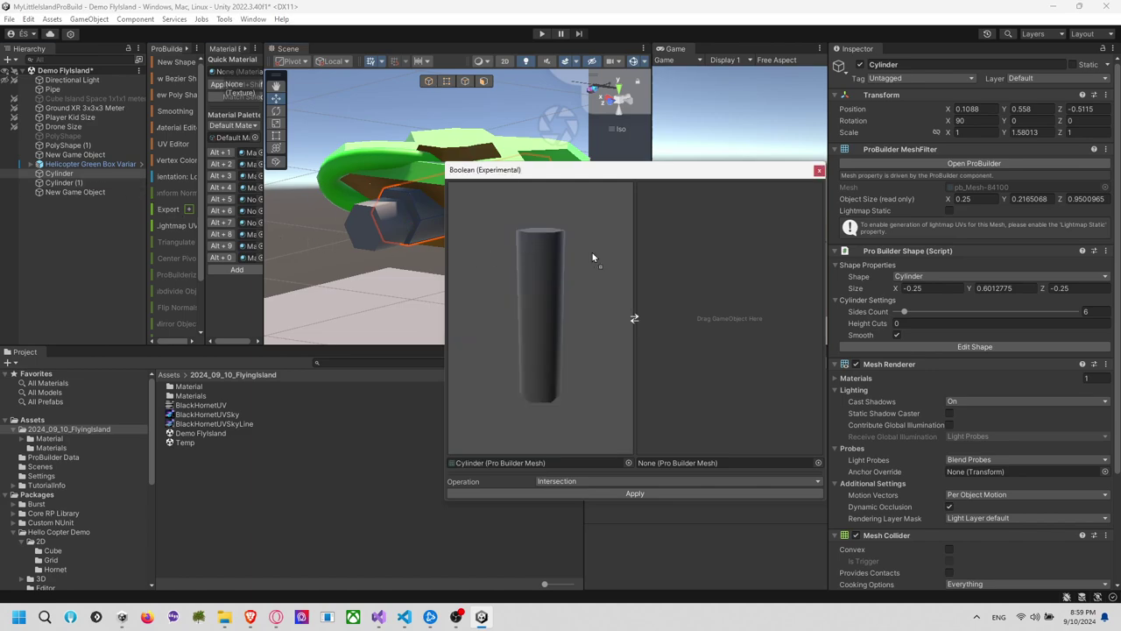
drag(592, 257, 681, 255)
click(602, 481)
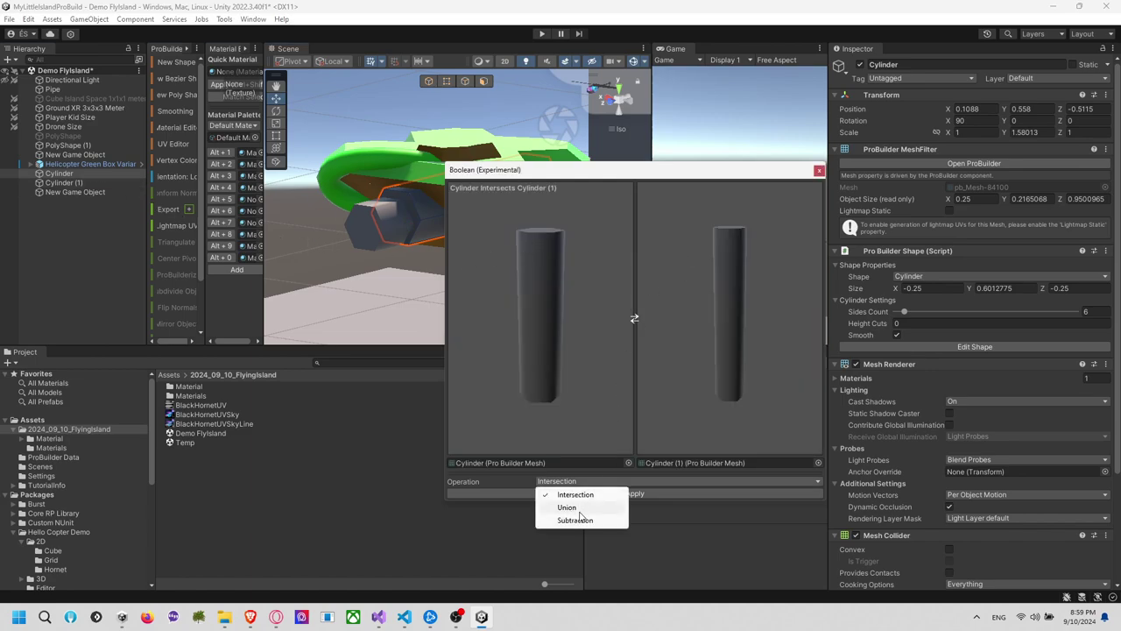
click(604, 519)
click(629, 494)
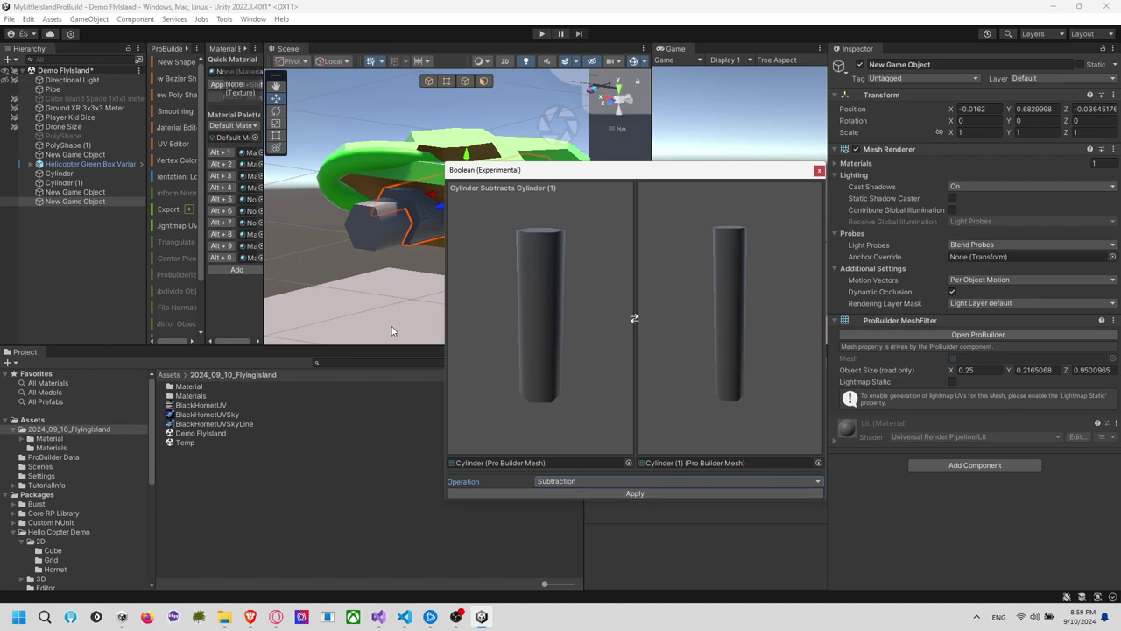
Undo the last action and close the Boolean tool
right_drag(392, 327, 385, 305)
key(ctrl+z)
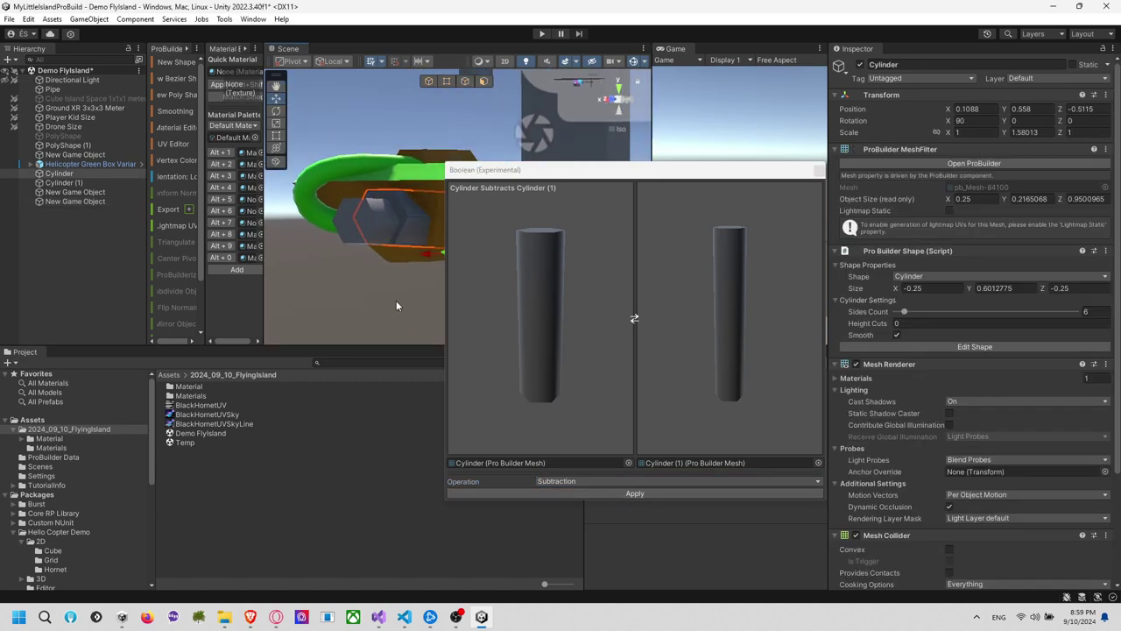
click(819, 172)
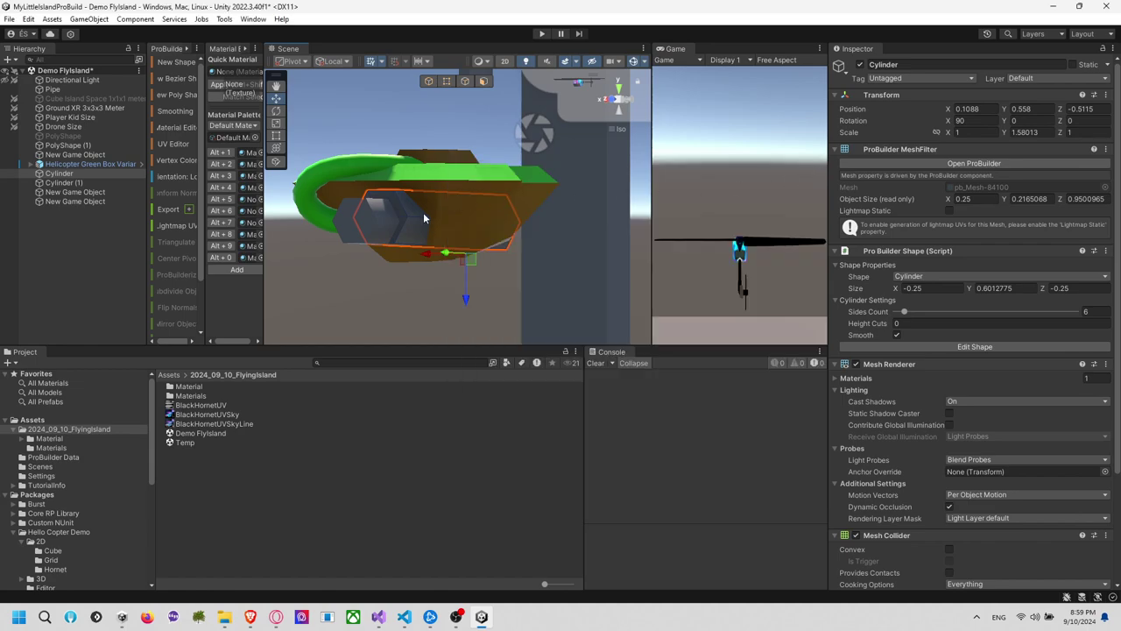
Move Cylinder (1) in the front view to X 0.091 and Y 0.575, centring it within the larger cylinder
click(355, 232)
alt+drag(354, 232, 476, 254)
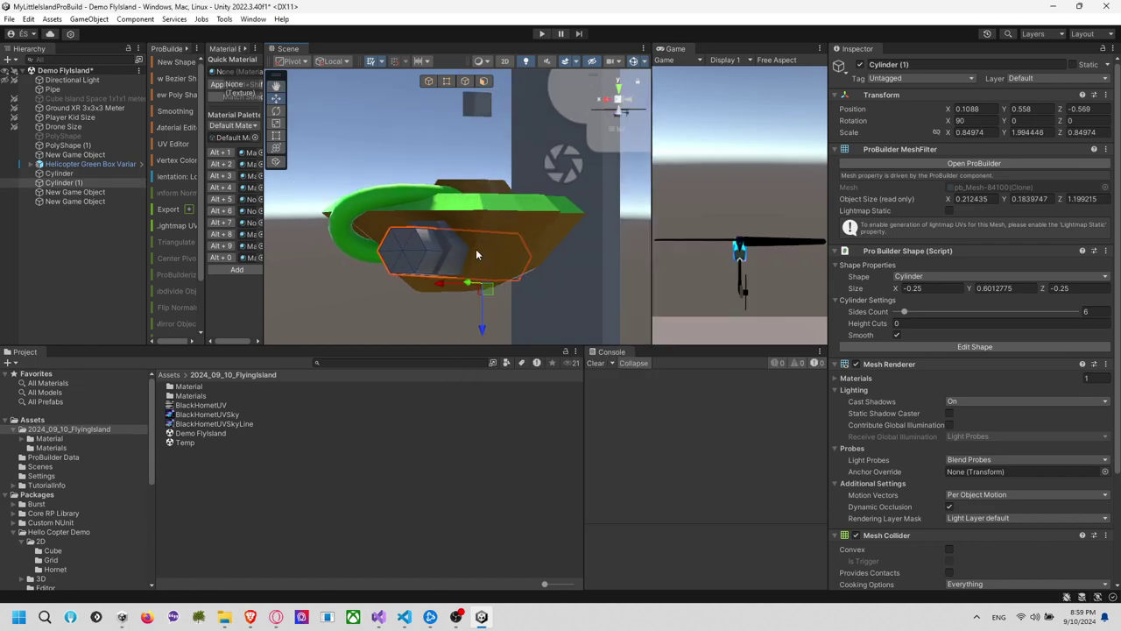
click(629, 99)
click(608, 99)
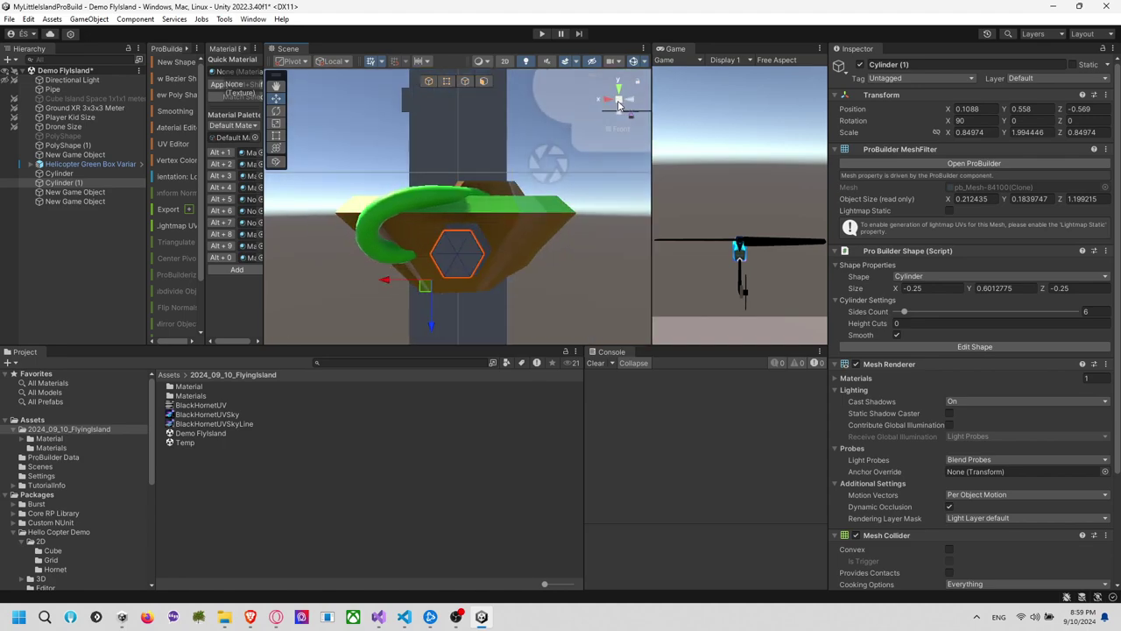
click(618, 99)
click(619, 102)
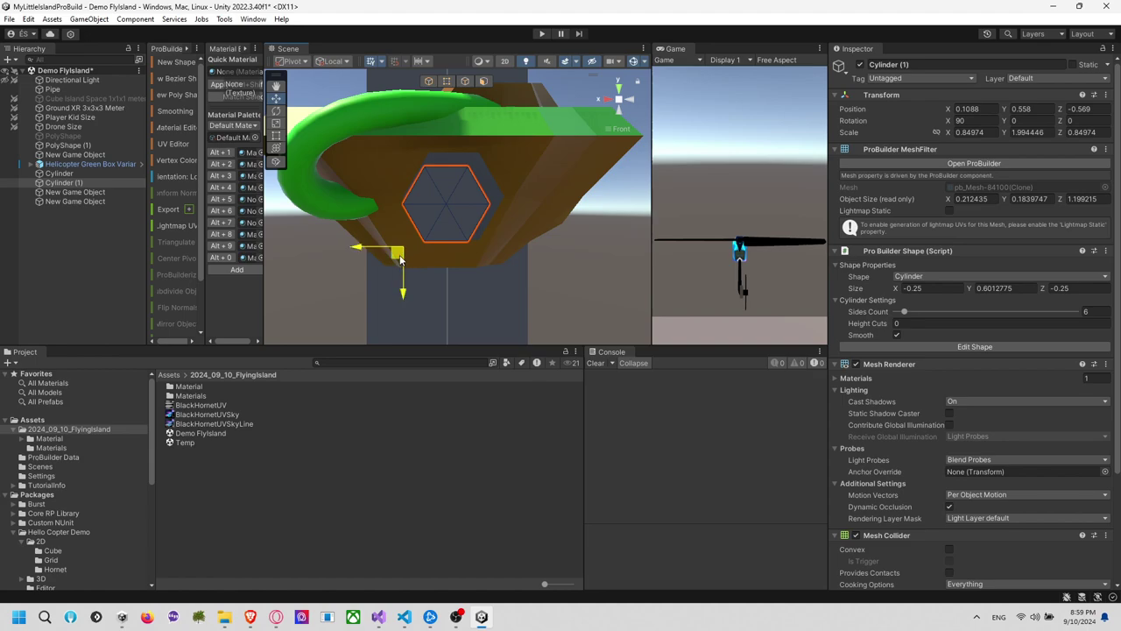
drag(399, 256, 407, 253)
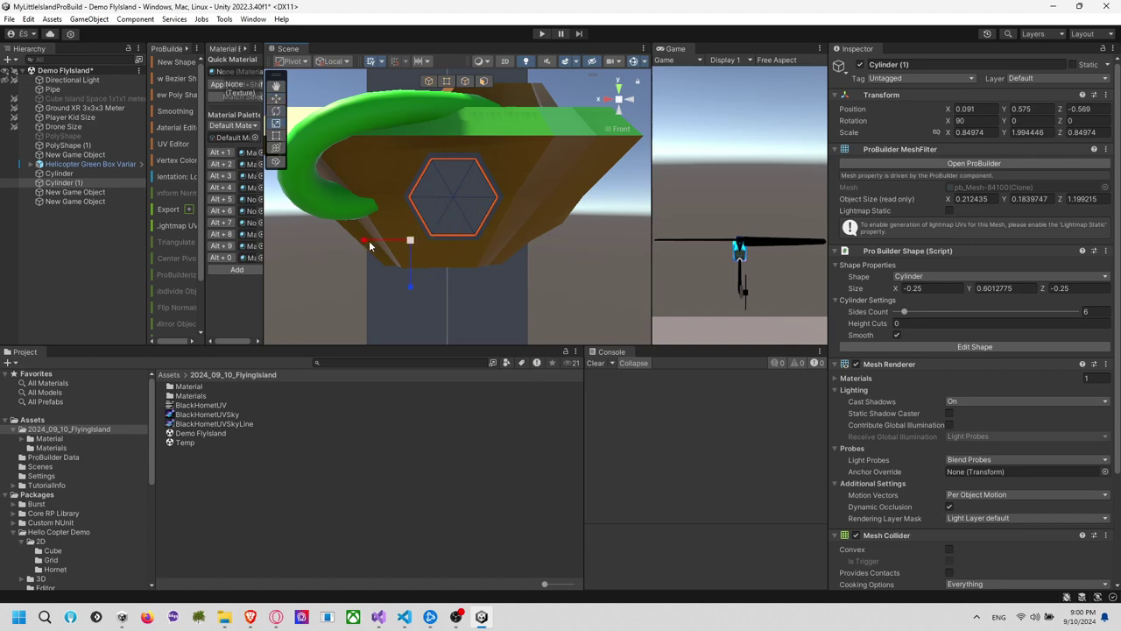
Narrow Cylinder (1) from both sides to an X scale of about 0.76 and reduce its height from below and above
drag(370, 246, 375, 246)
key(ctrl+z)
key(t)
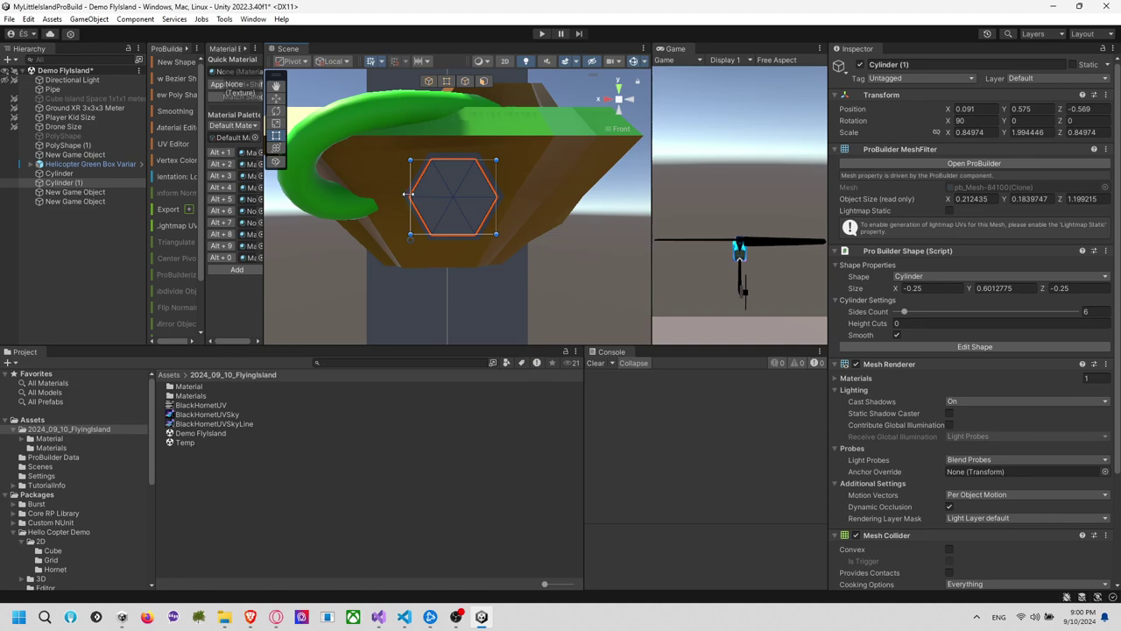
drag(408, 193, 412, 194)
drag(496, 199, 491, 200)
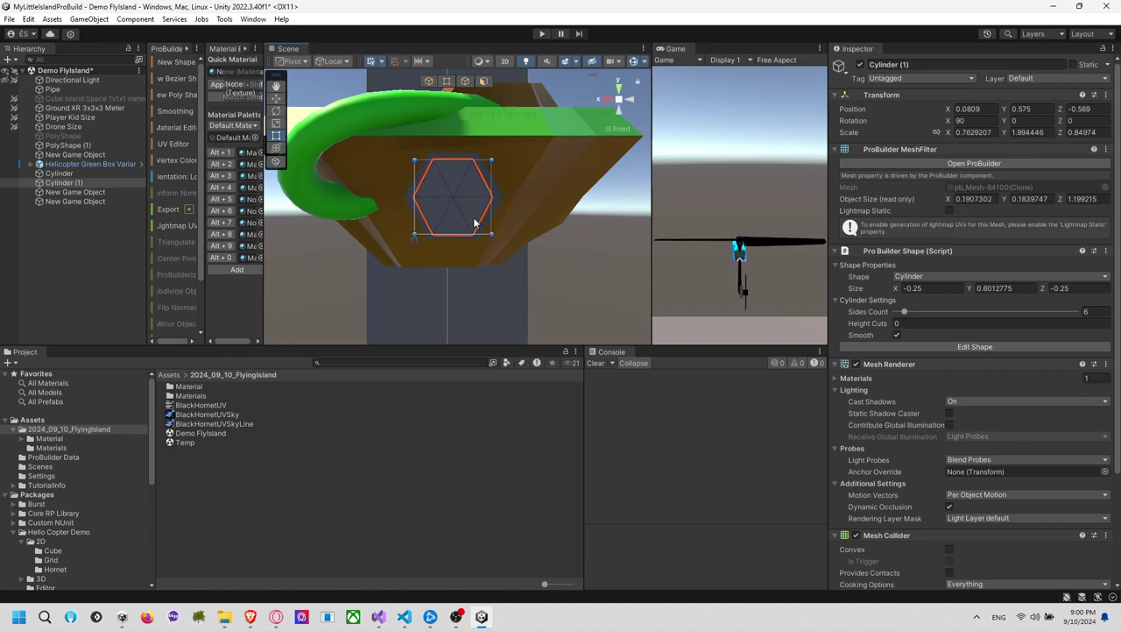
drag(456, 235, 458, 231)
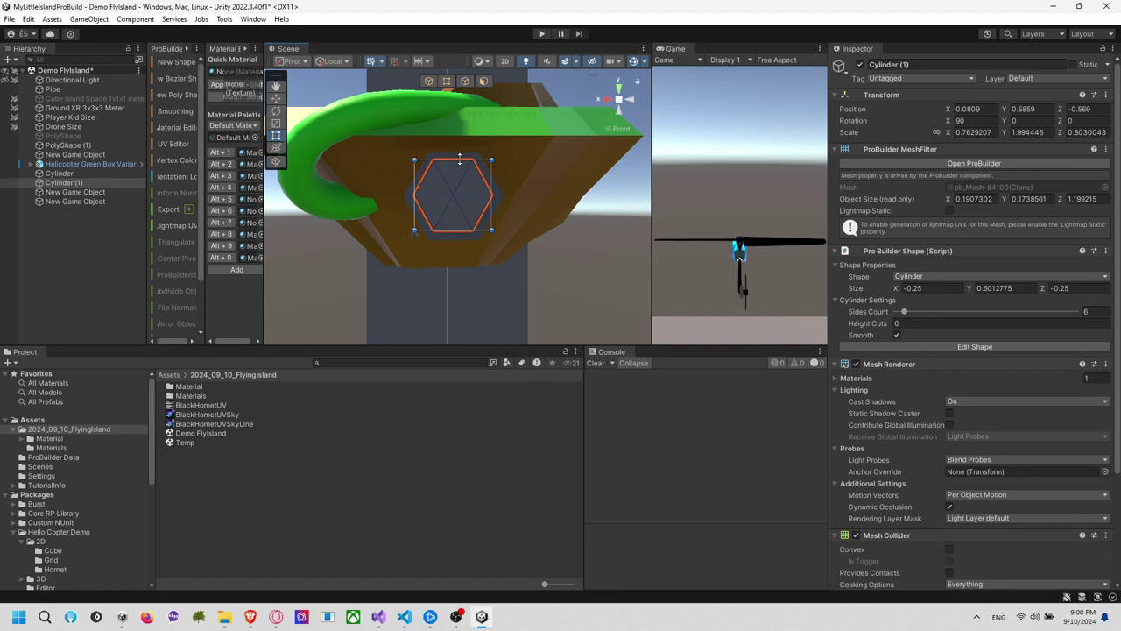
drag(459, 159, 459, 162)
Open the experimental Boolean (CSG) tool of ProBuilder
alt+drag(491, 202, 488, 270)
click(483, 272)
click(461, 243)
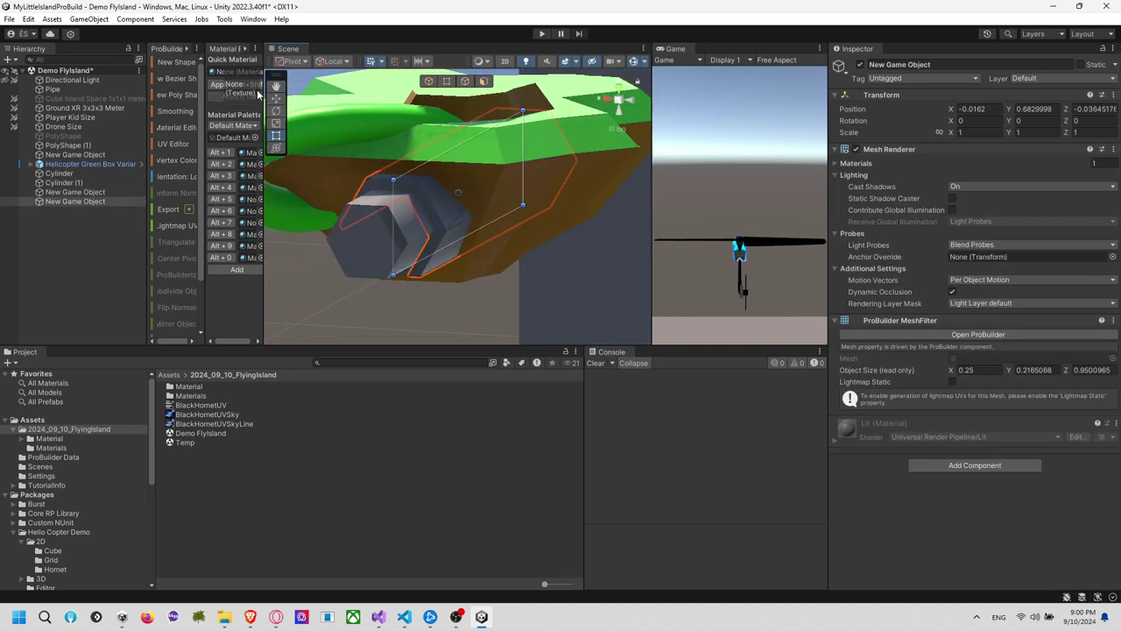
click(253, 19)
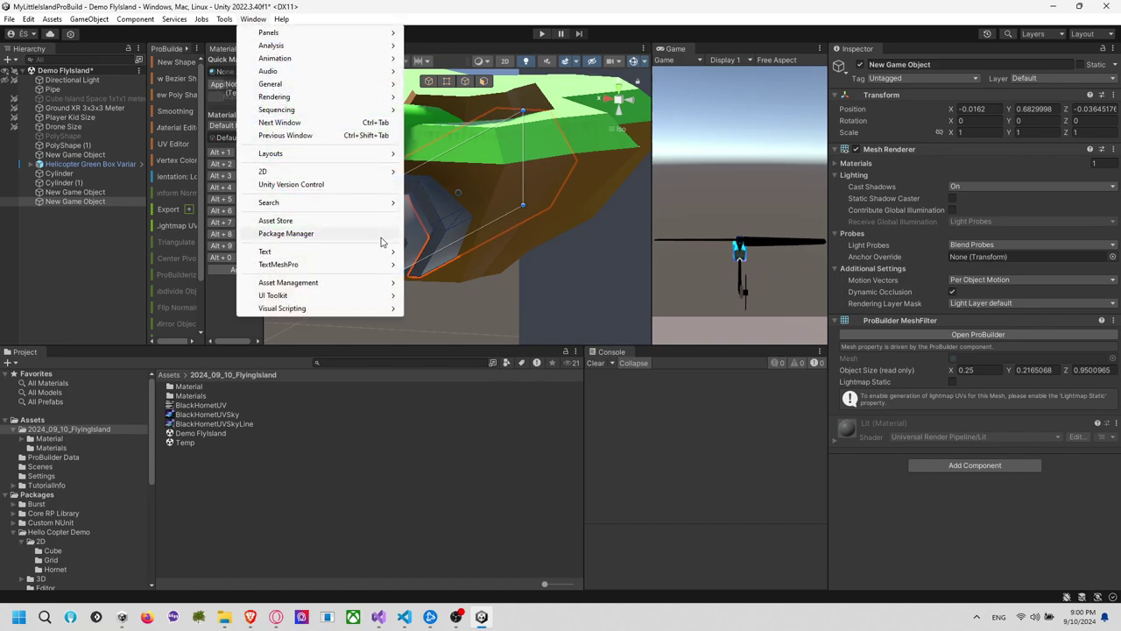
mouse_move(376, 266)
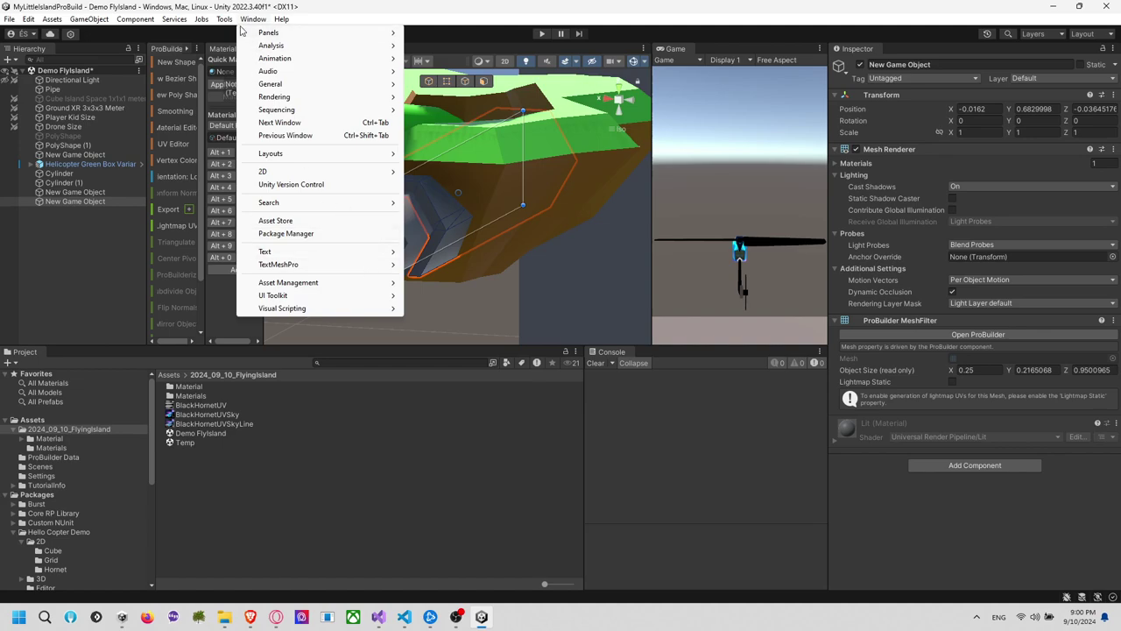
mouse_move(227, 21)
mouse_move(261, 35)
mouse_move(350, 169)
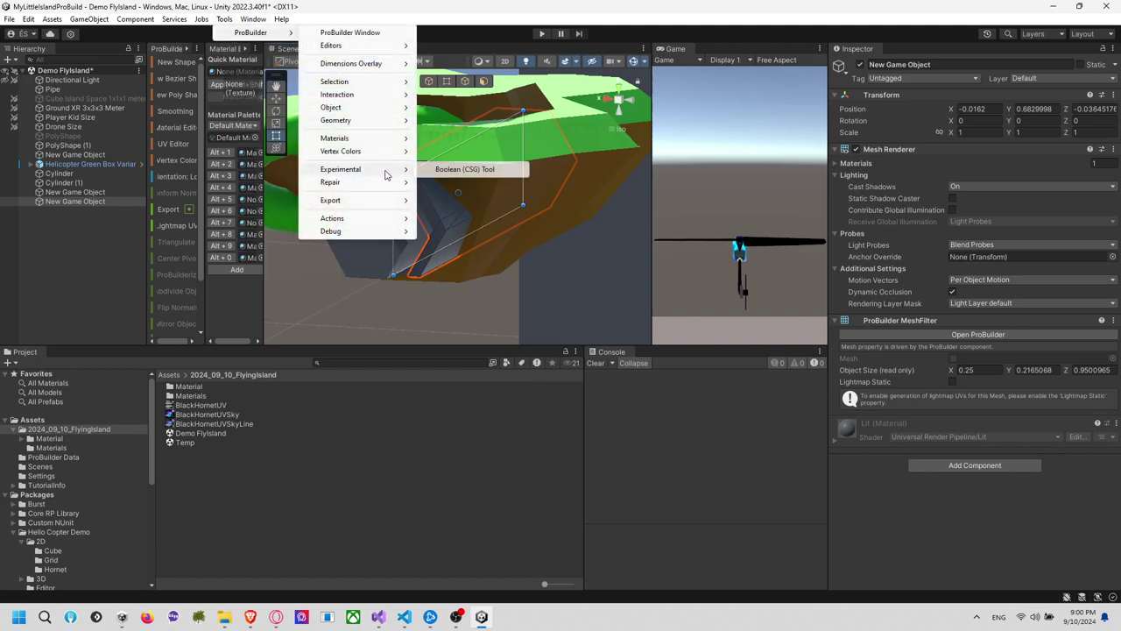
click(481, 170)
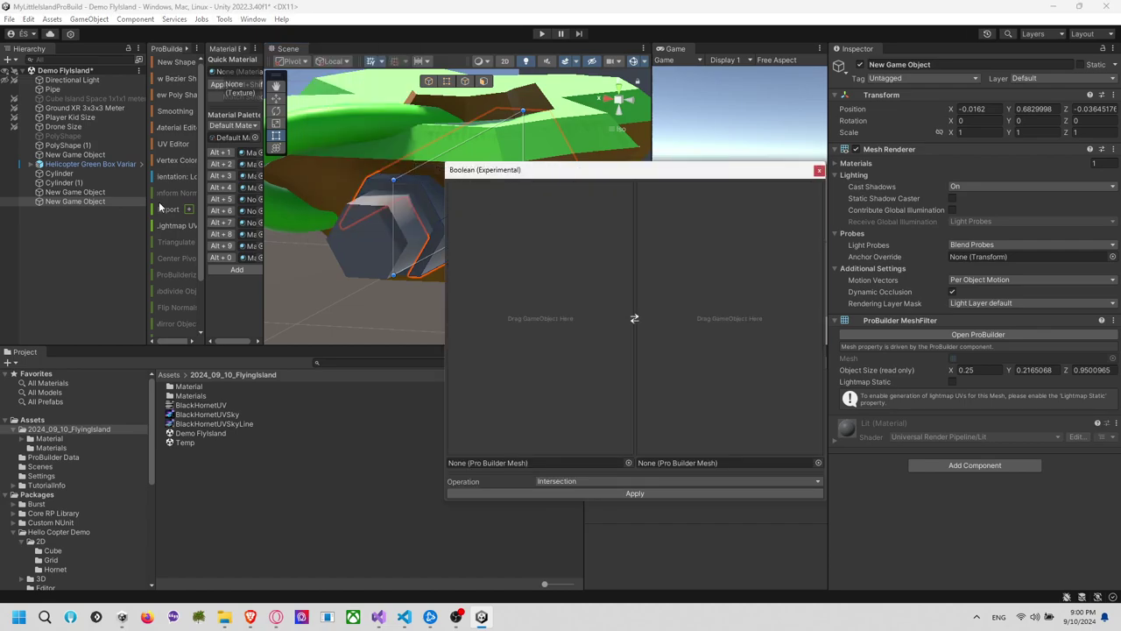
Subtract Cylinder (1) from Cylinder, with Cylinder as the first mesh and Subtraction as the Boolean operation
drag(89, 193, 520, 266)
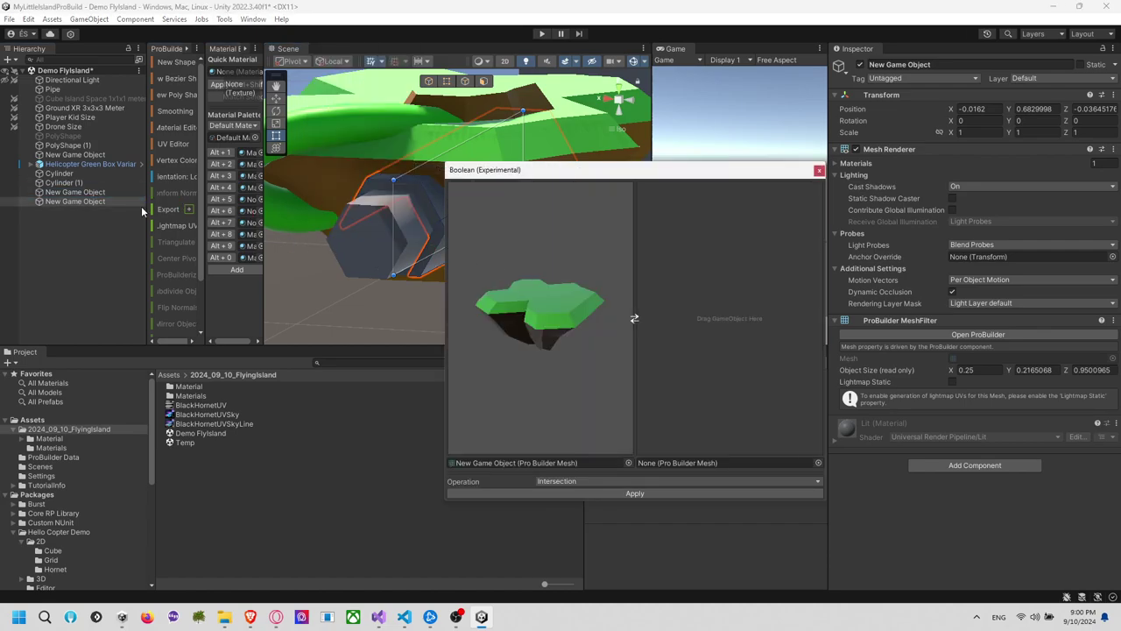
drag(88, 177, 512, 277)
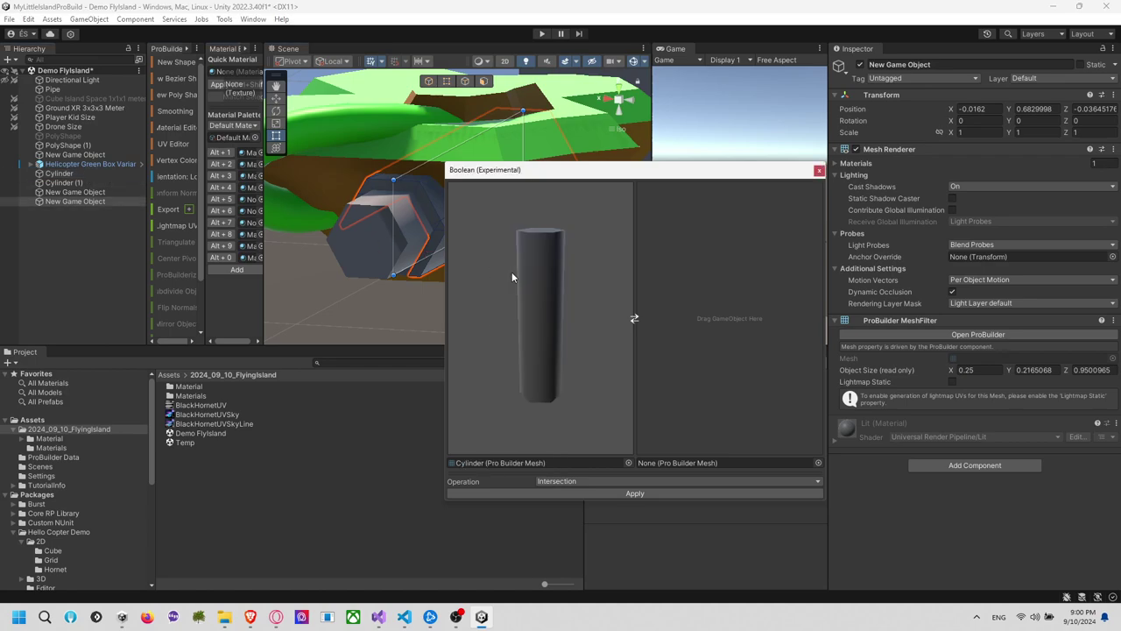
drag(66, 182, 690, 279)
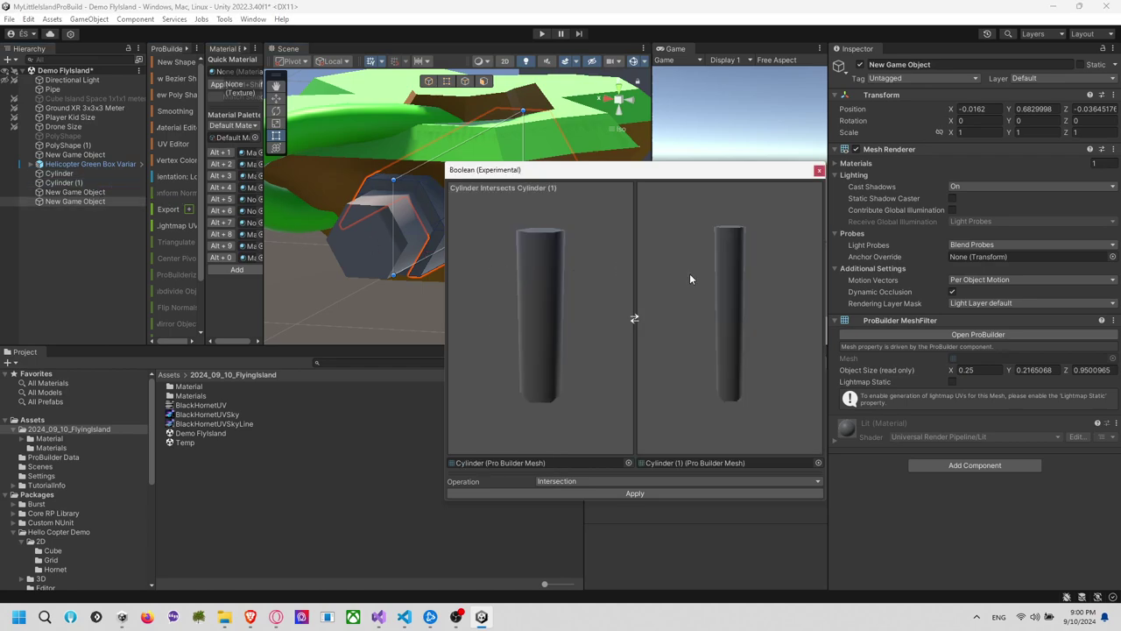
click(628, 481)
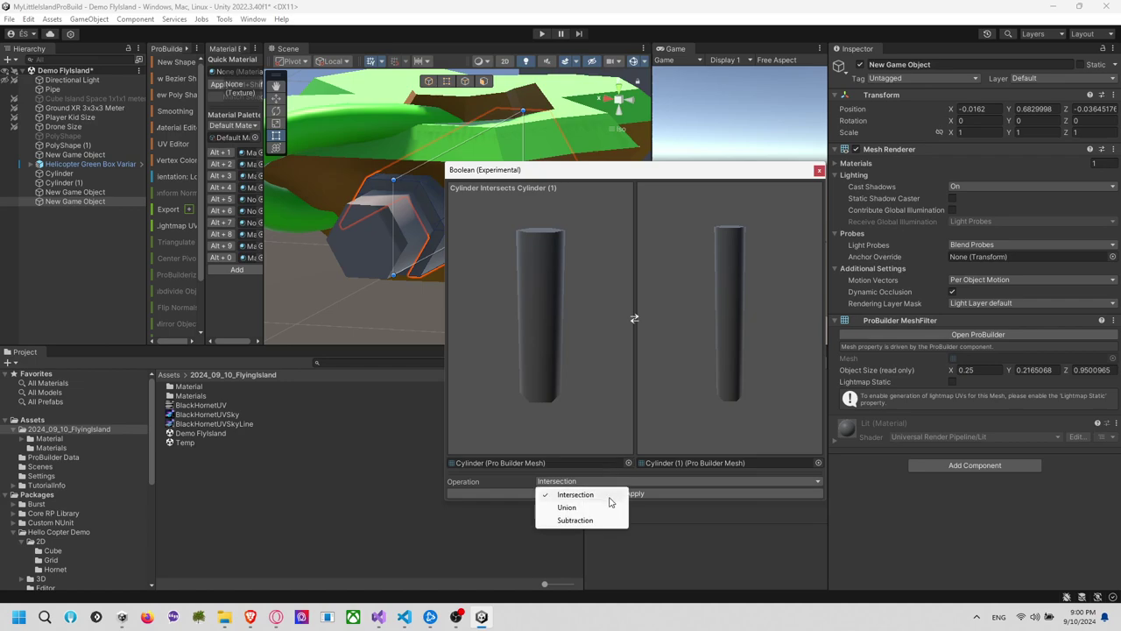
click(604, 518)
click(640, 494)
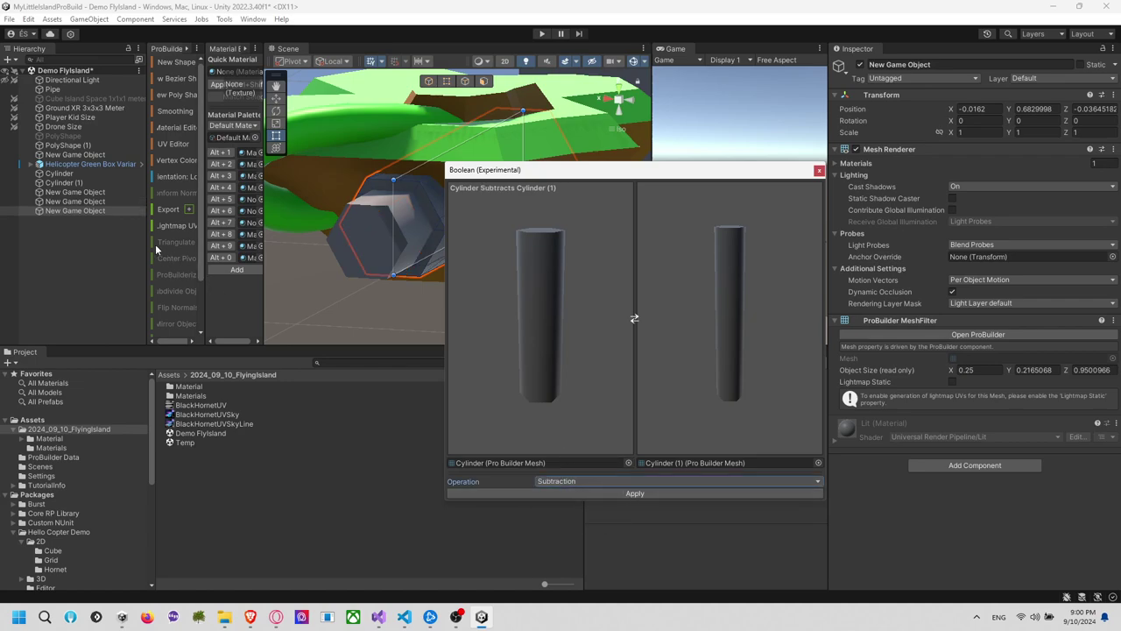
Delete the source objects Cylinder (1) and Cylinder, and close the Boolean tool
click(93, 183)
key(Delete)
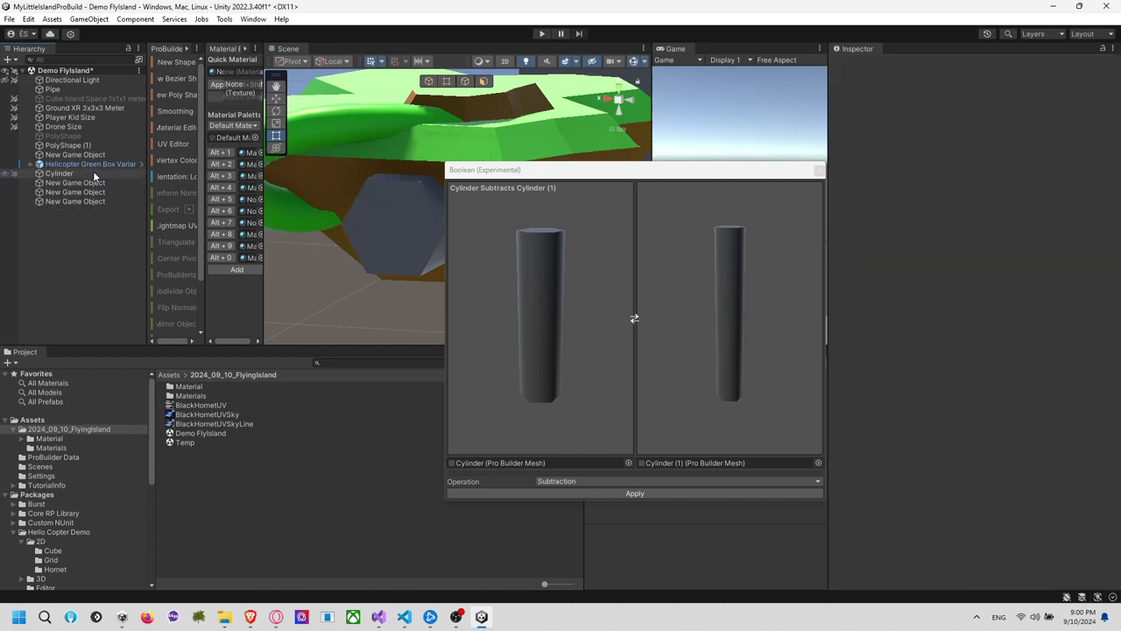
click(94, 173)
key(Delete)
click(98, 192)
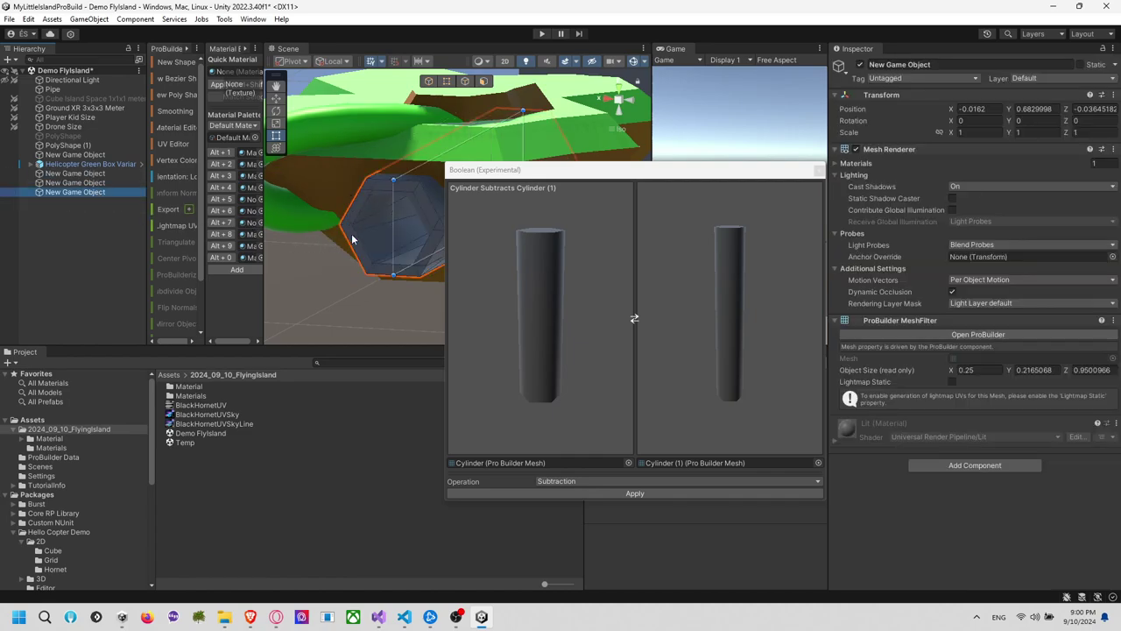
click(822, 172)
Examine the hollow hexagonal tube and its inner faces from several angles, including how it sits in the island
alt+drag(543, 252, 689, 225)
click(491, 180)
alt+drag(516, 176, 486, 202)
click(485, 84)
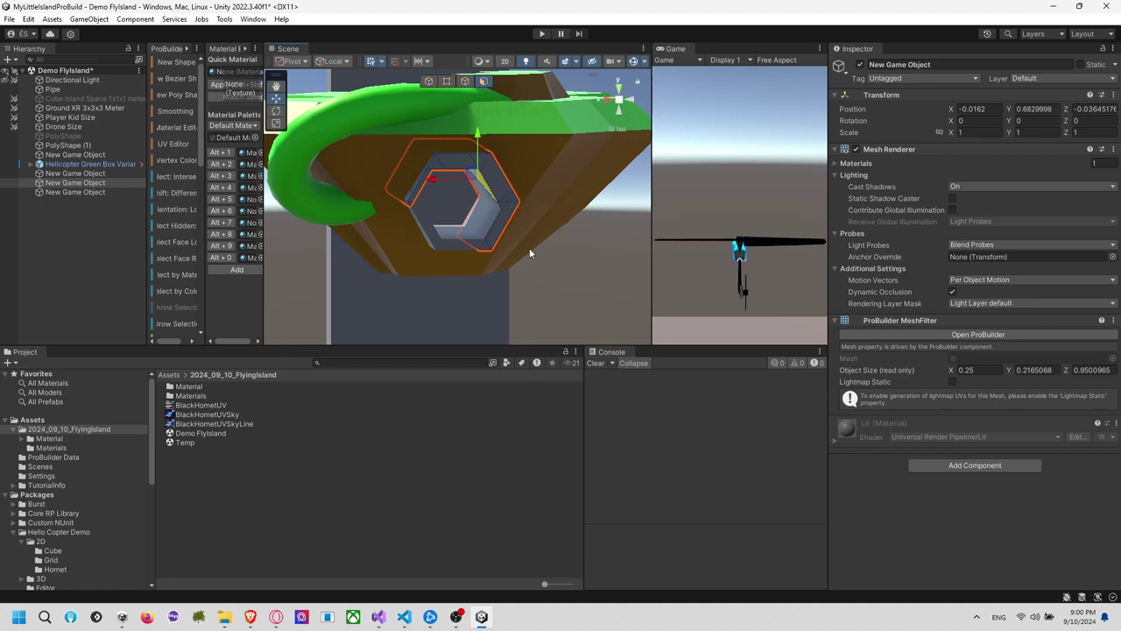
scroll(529, 250, up, 3)
alt+drag(529, 250, 510, 207)
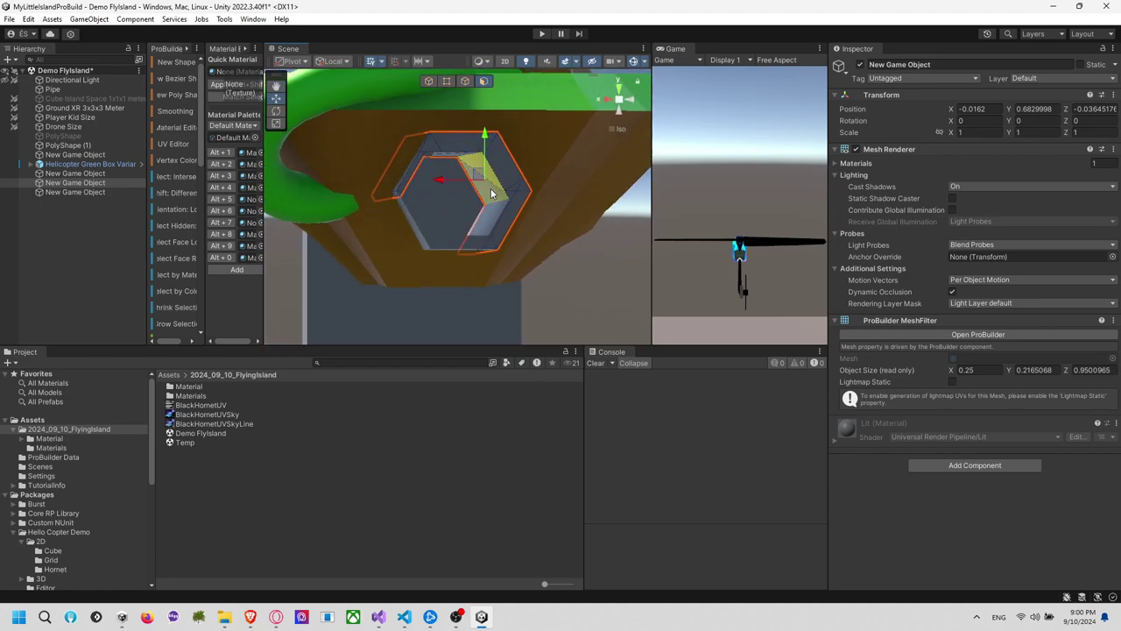
click(487, 175)
alt+drag(582, 196, 536, 230)
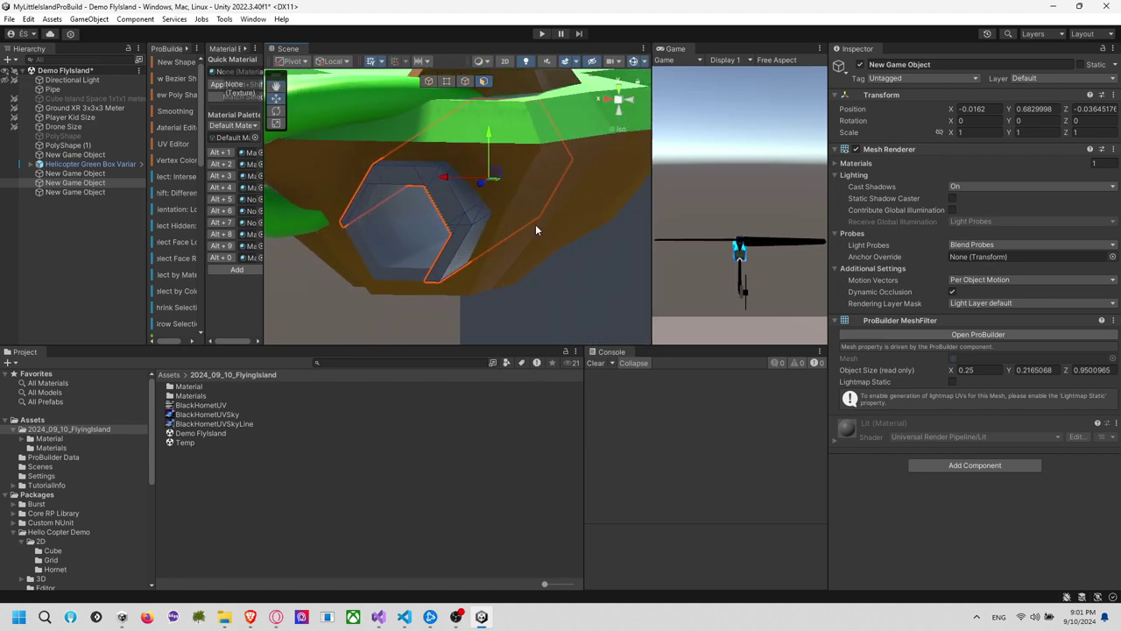
click(592, 263)
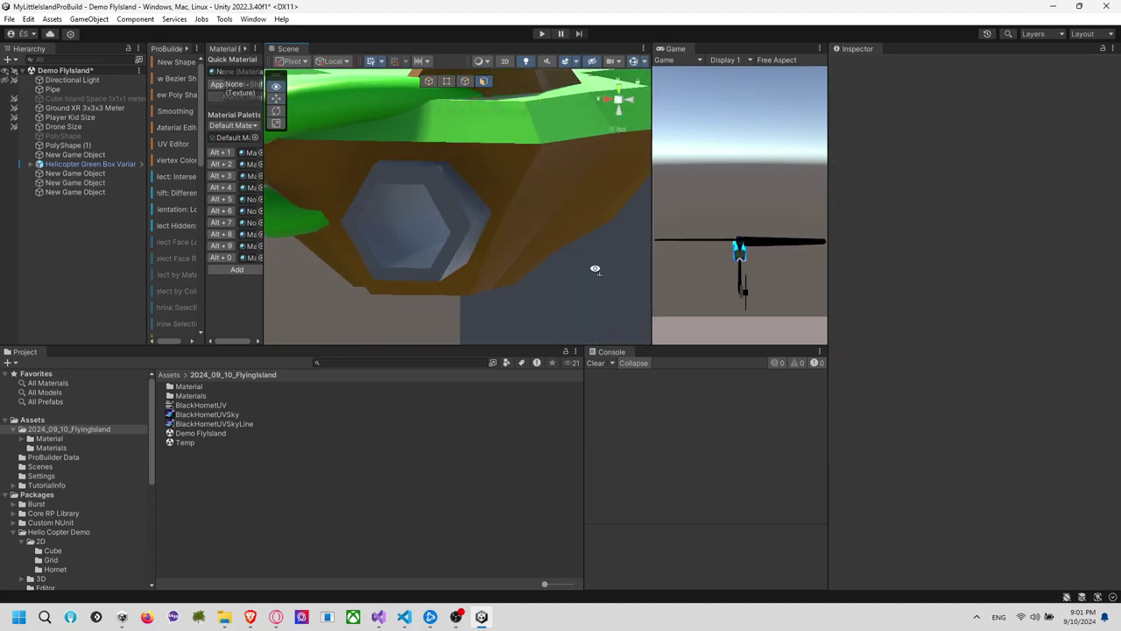
alt+drag(595, 269, 493, 231)
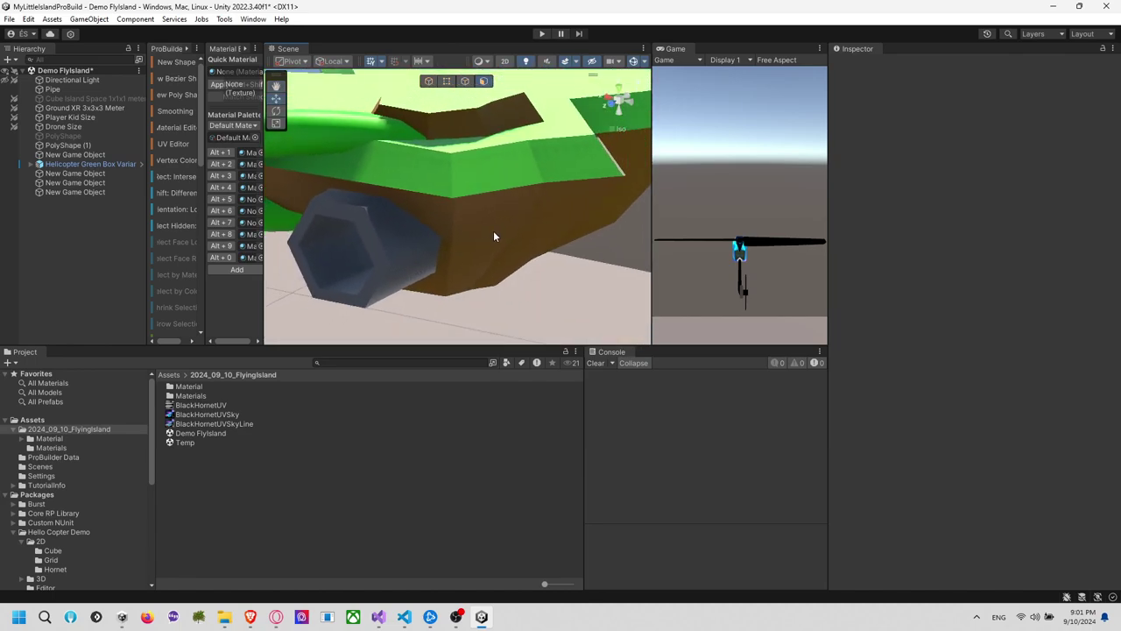
scroll(494, 232, down, 3)
alt+drag(585, 213, 544, 241)
scroll(508, 251, down, 4)
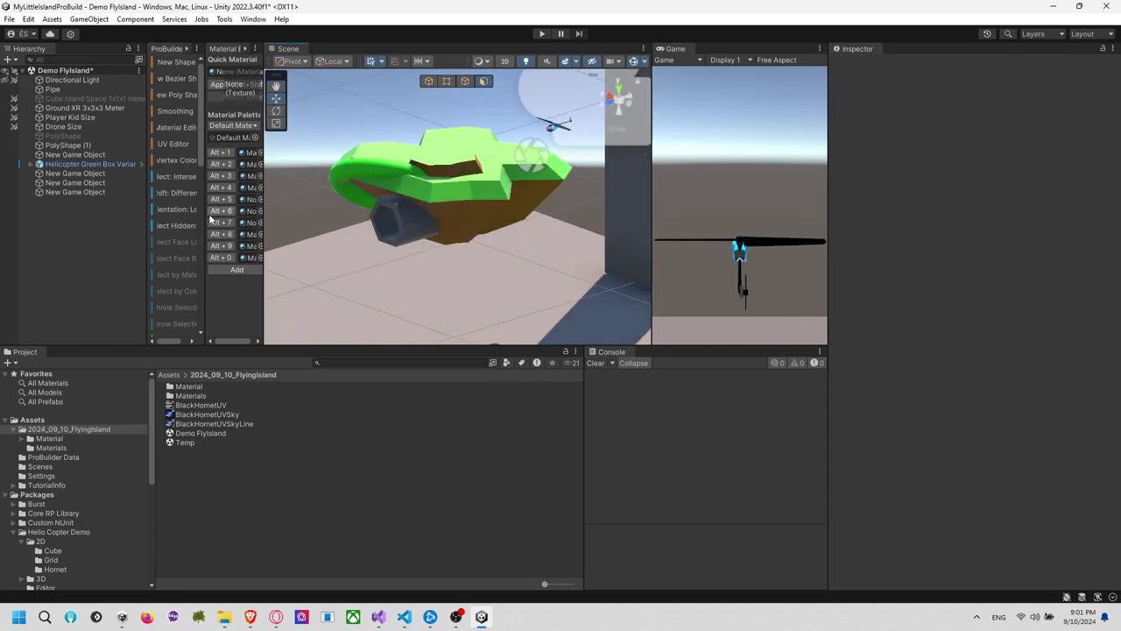
Check which parts of the island the New Game Object entries and the poly shape on its top correspond to
click(85, 183)
click(87, 192)
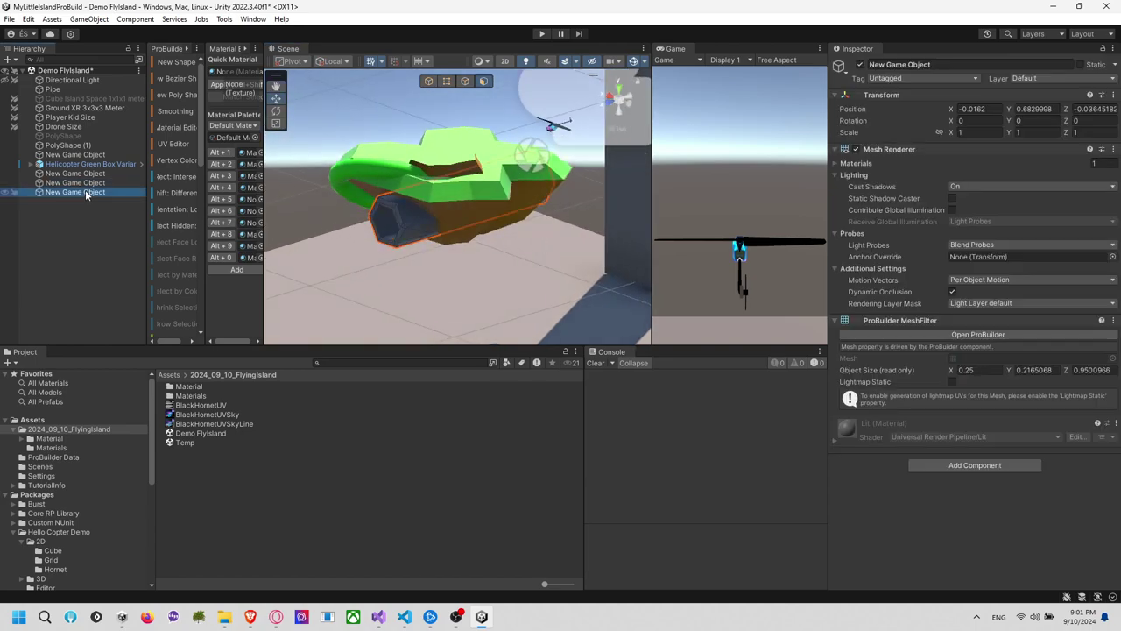
click(87, 183)
click(96, 174)
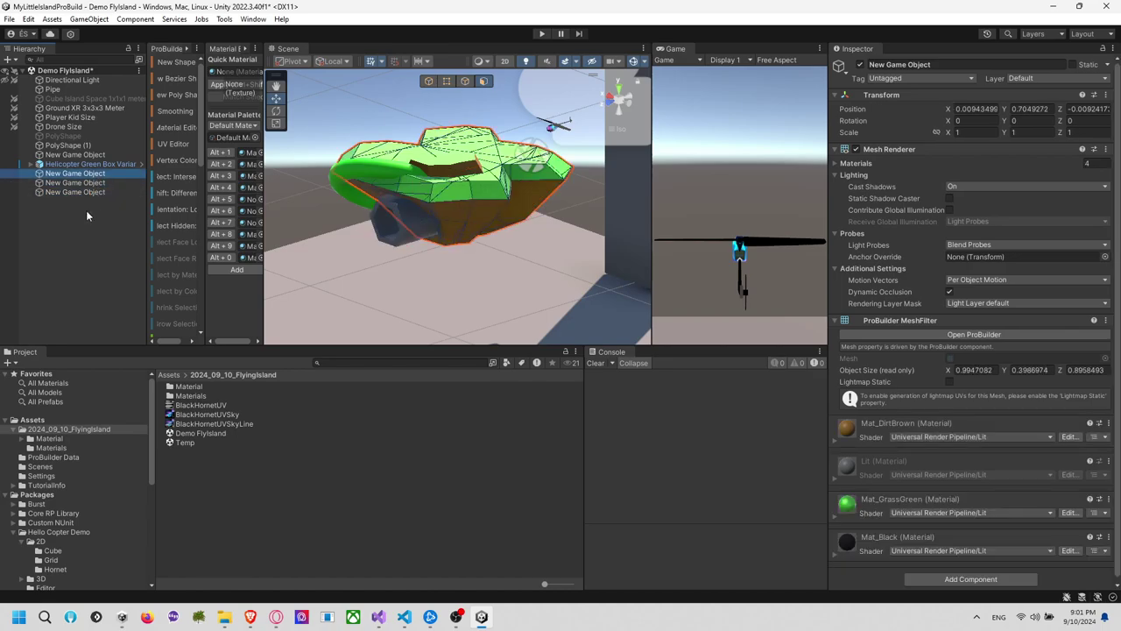
click(87, 214)
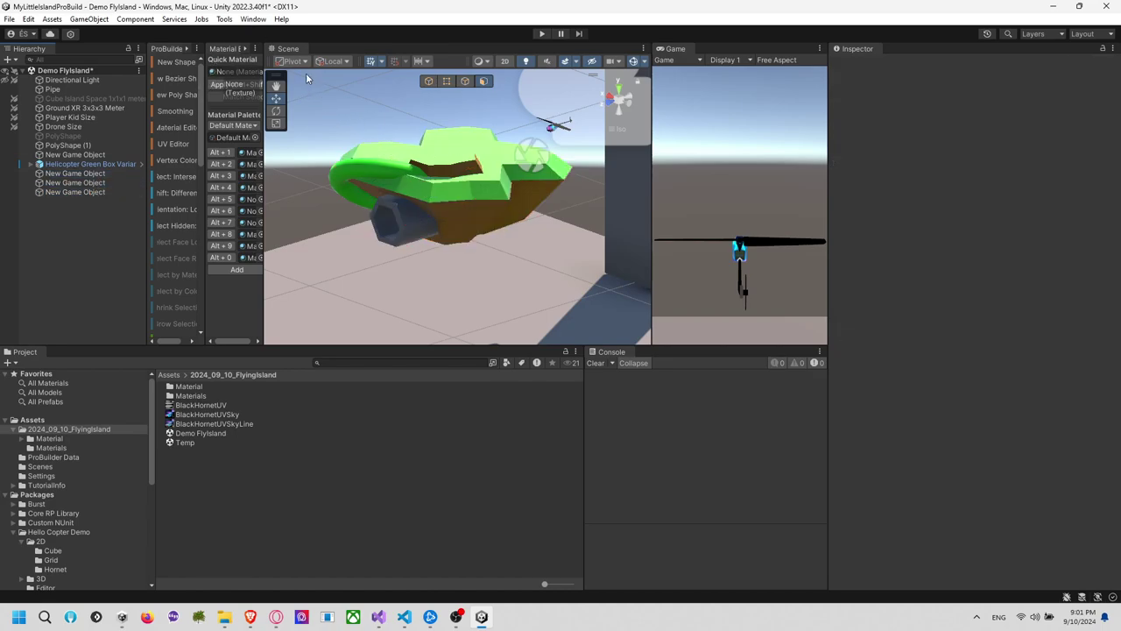
click(428, 171)
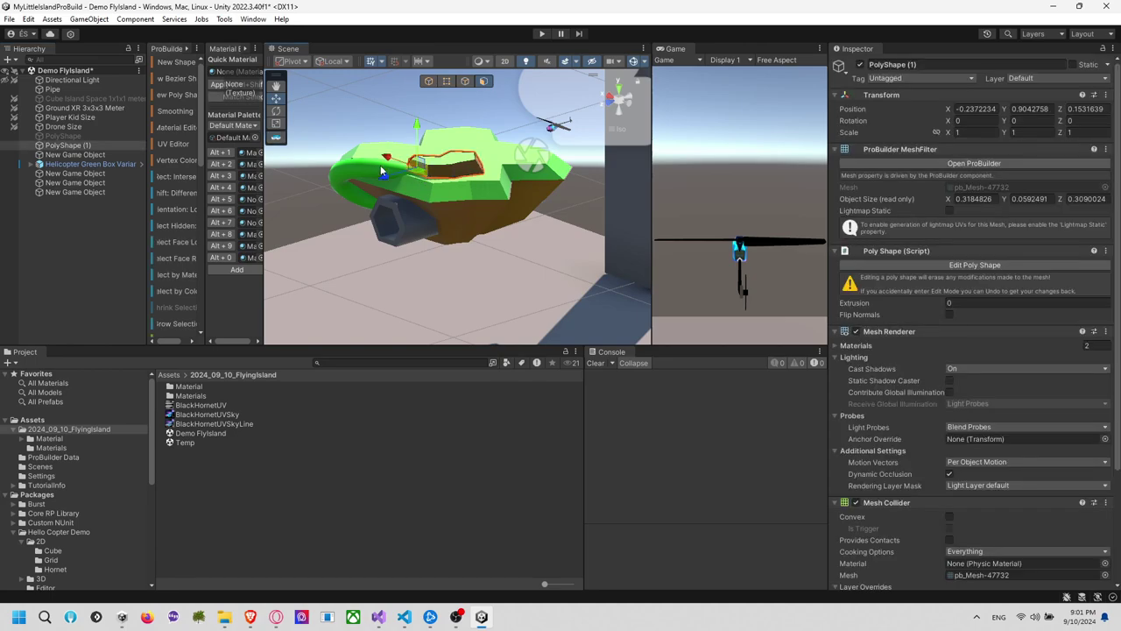
scroll(428, 181, up, 1)
alt+drag(450, 175, 377, 230)
scroll(404, 245, down, 2)
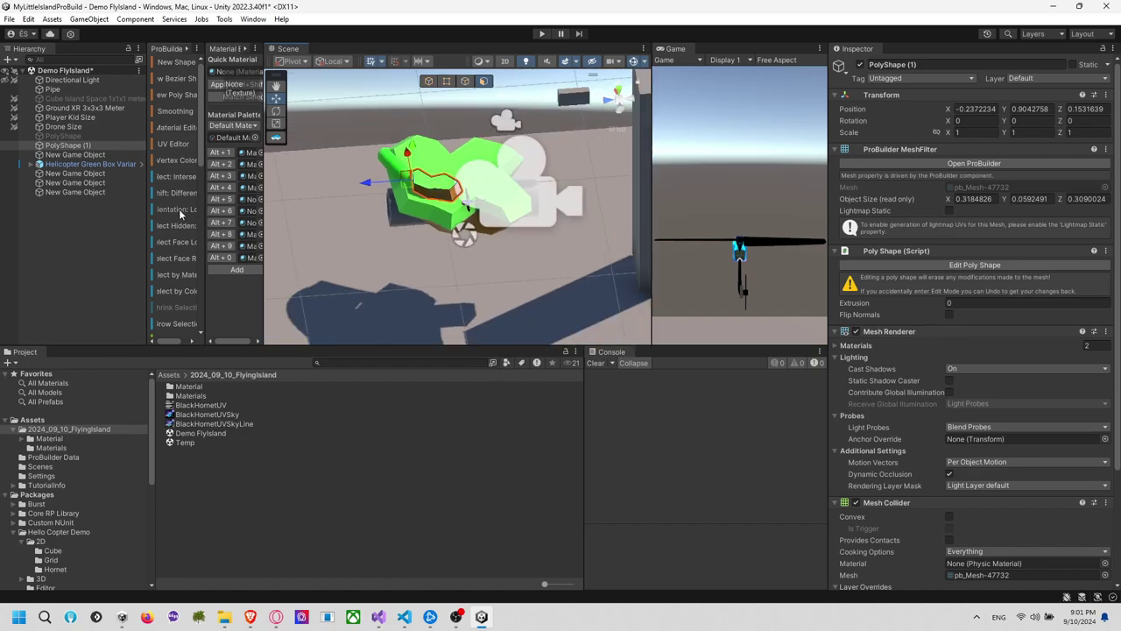
Create an empty game object at the scene root and name it Island Global
click(65, 235)
right_click(65, 230)
click(146, 392)
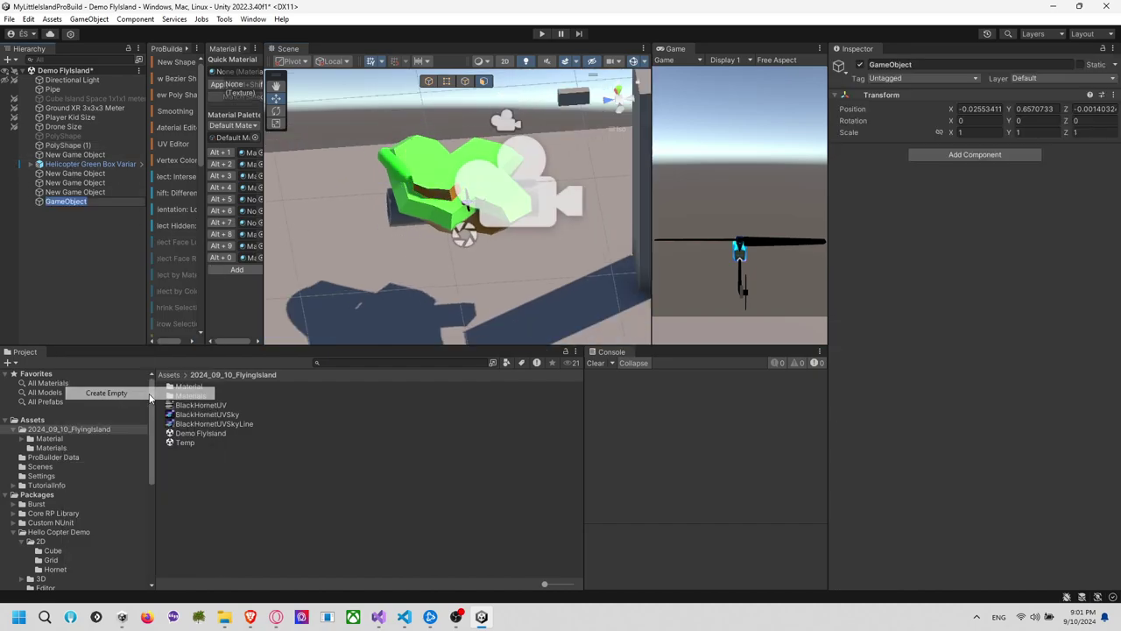
text(Ne)
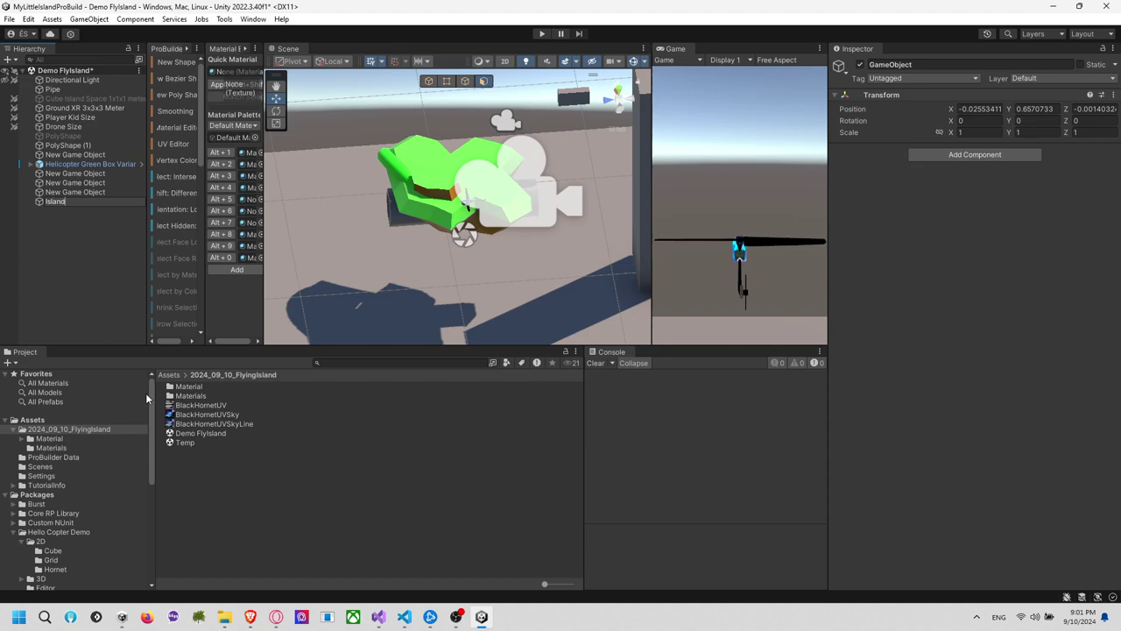
text(land Global)
key(Return)
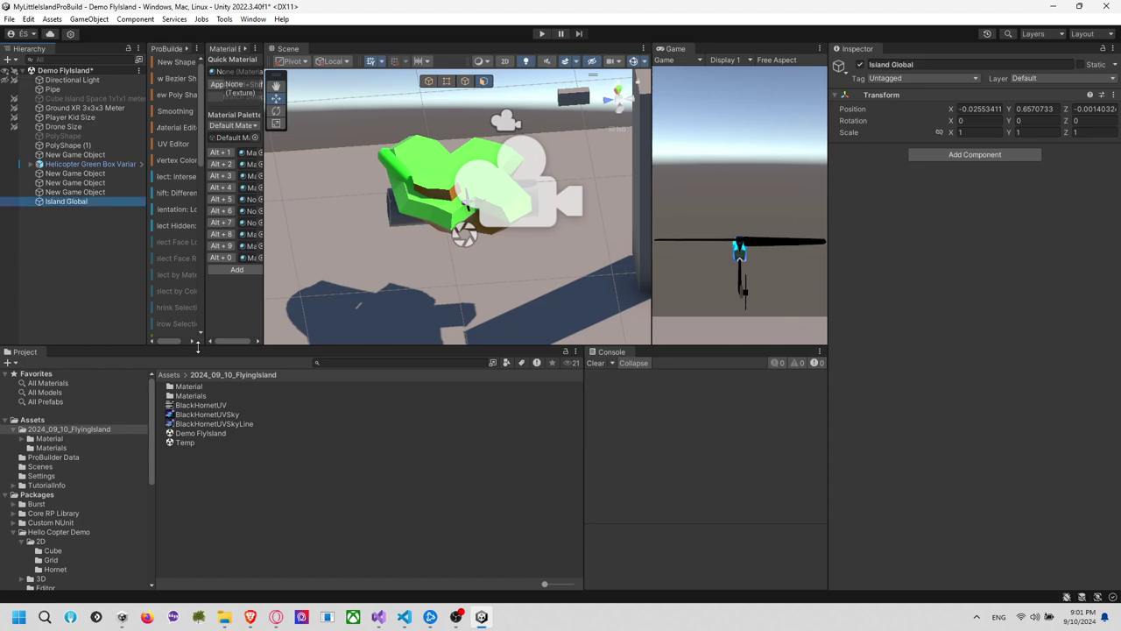
Close the ProBuilder tool window, keeping the Material Editor open
alt+drag(458, 233, 340, 102)
right_click(176, 51)
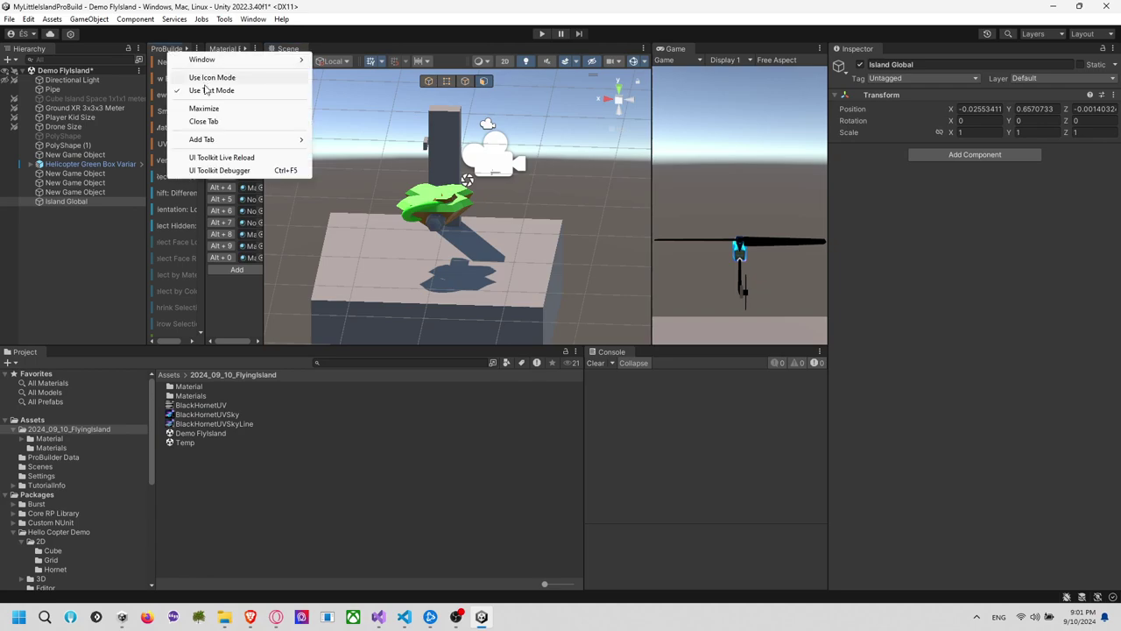
click(215, 122)
Raise the Island Global object vertically to about Y 0.707
alt+drag(348, 219, 660, 170)
scroll(482, 225, up, 3)
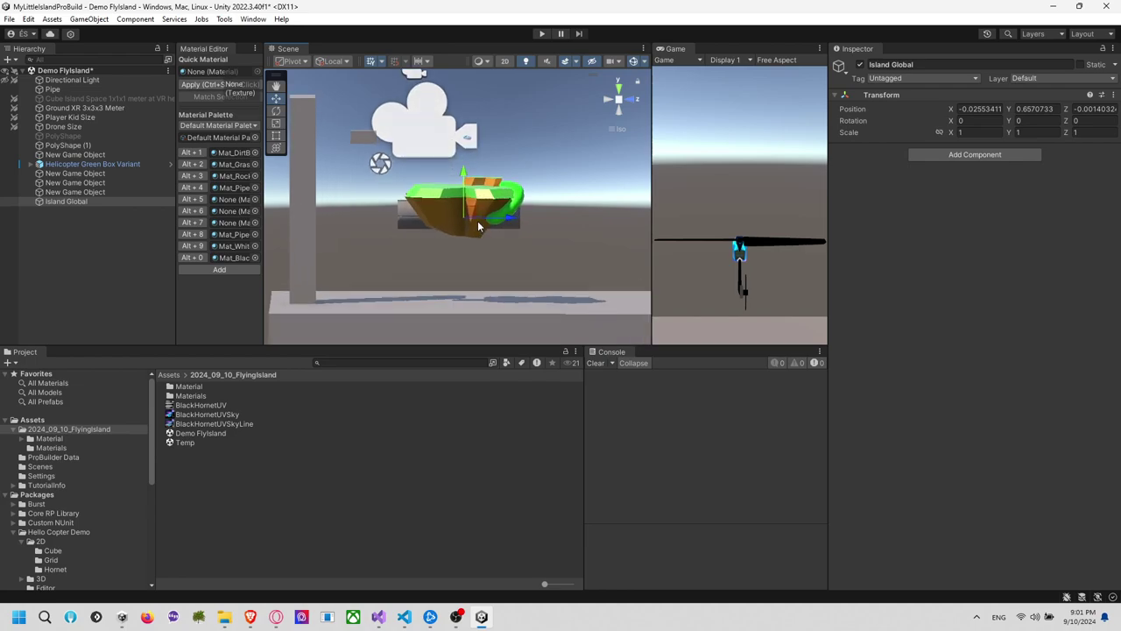
drag(466, 181, 181, 241)
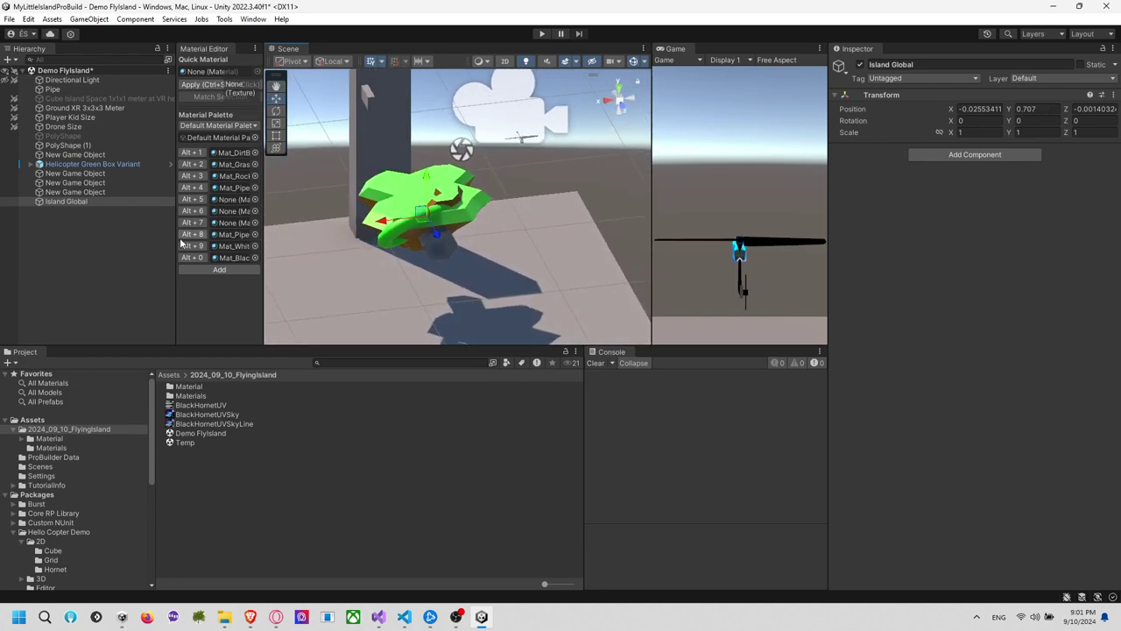
Rename both hexagonal tube objects, the last two New Game Object entries, as Pipe
click(84, 191)
ctrl+click(99, 183)
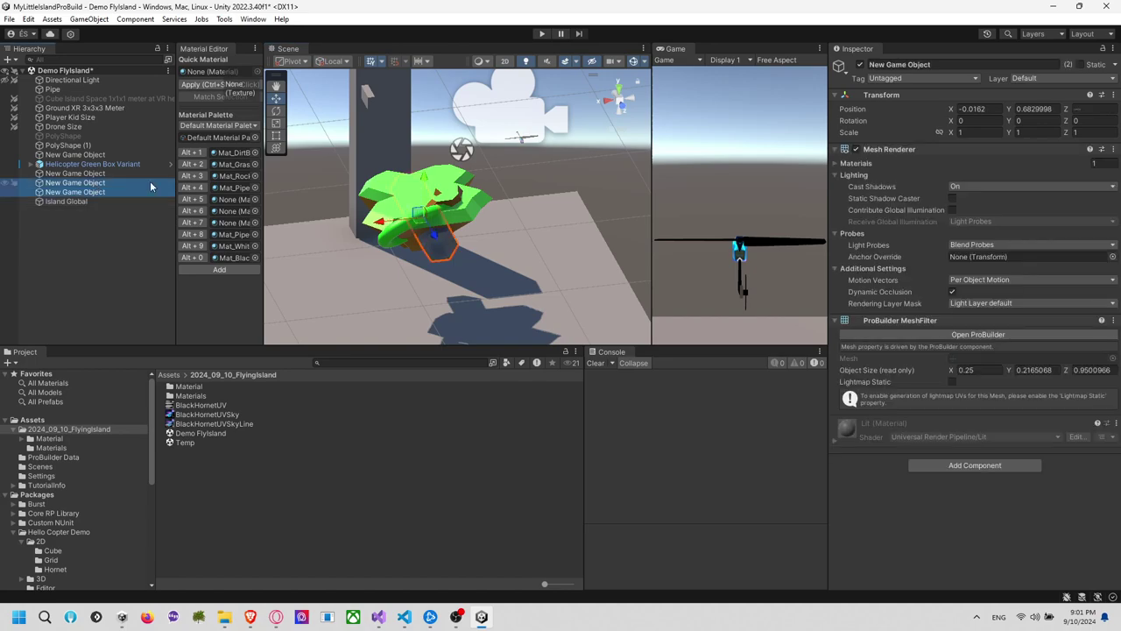
double_click(883, 65)
text(ject)
text(P)
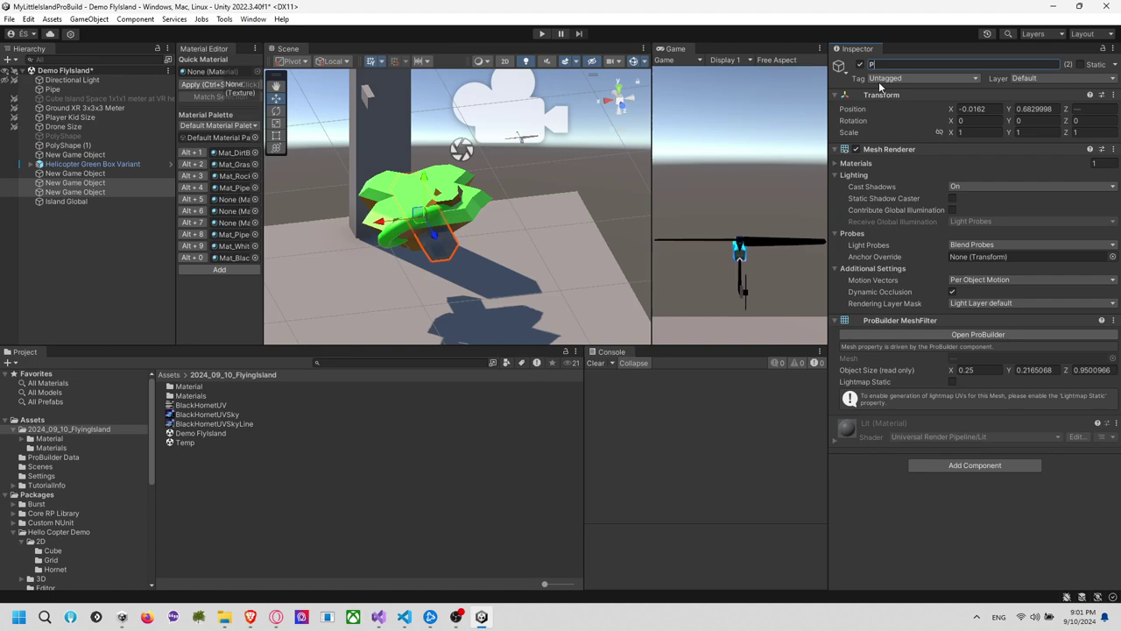
text(ipe)
key(Return)
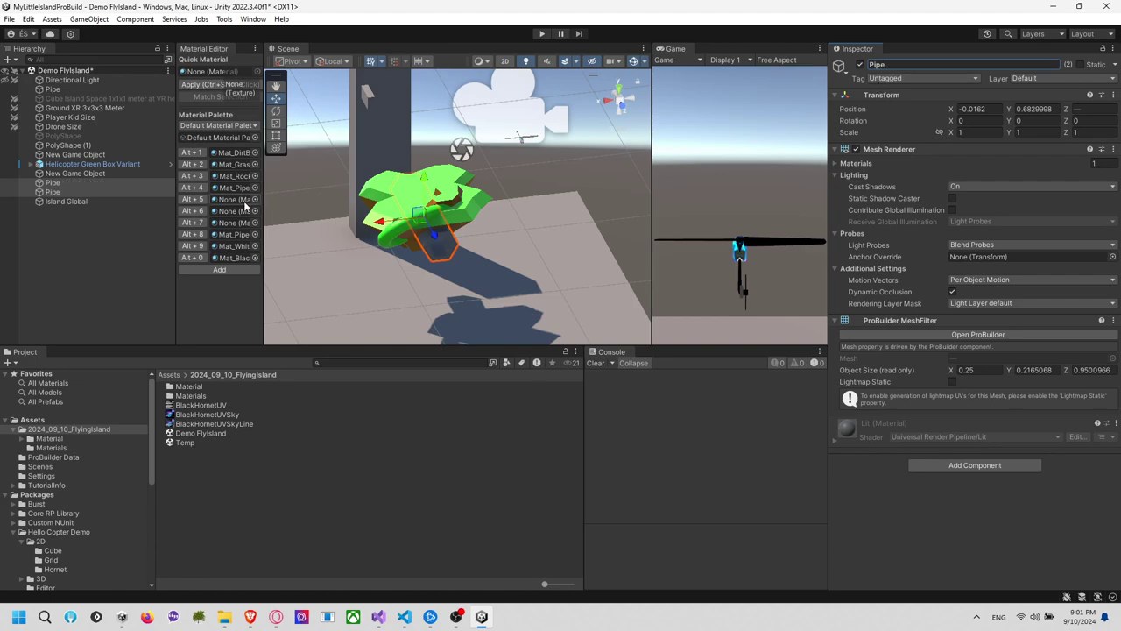
Rename the main island mesh, the New Game Object listed just above the two pipes, as Island
click(77, 174)
click(908, 68)
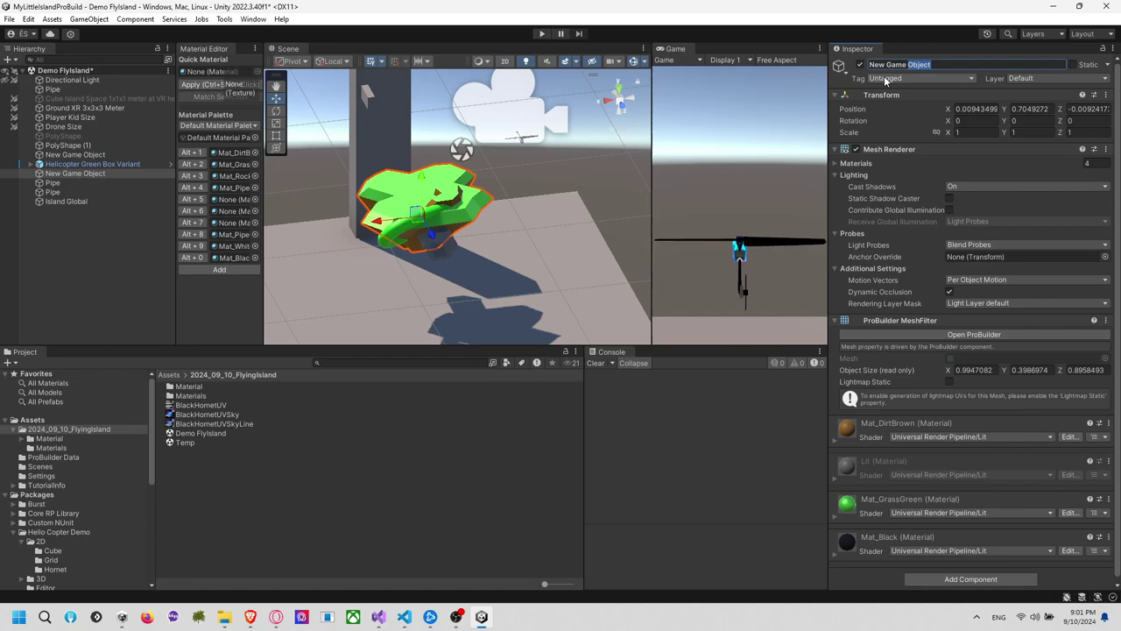
key(BackSpace)
Rename the PolyShape (1) object, the small raised patch on the island, as SmallIsland
click(91, 145)
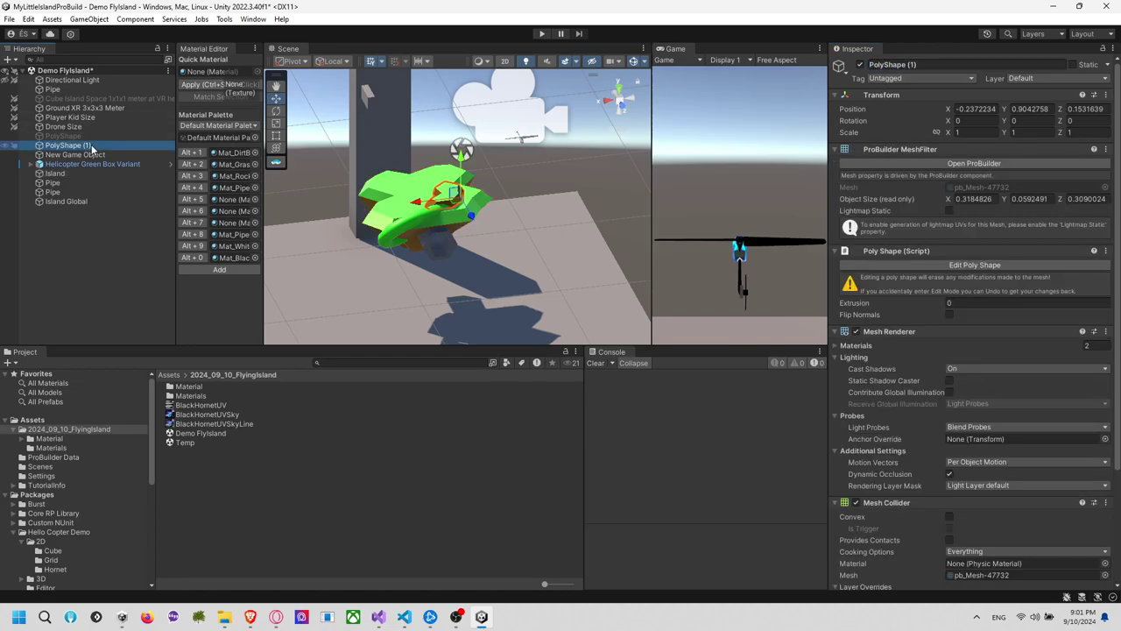
key(F2)
text(SmallIsland)
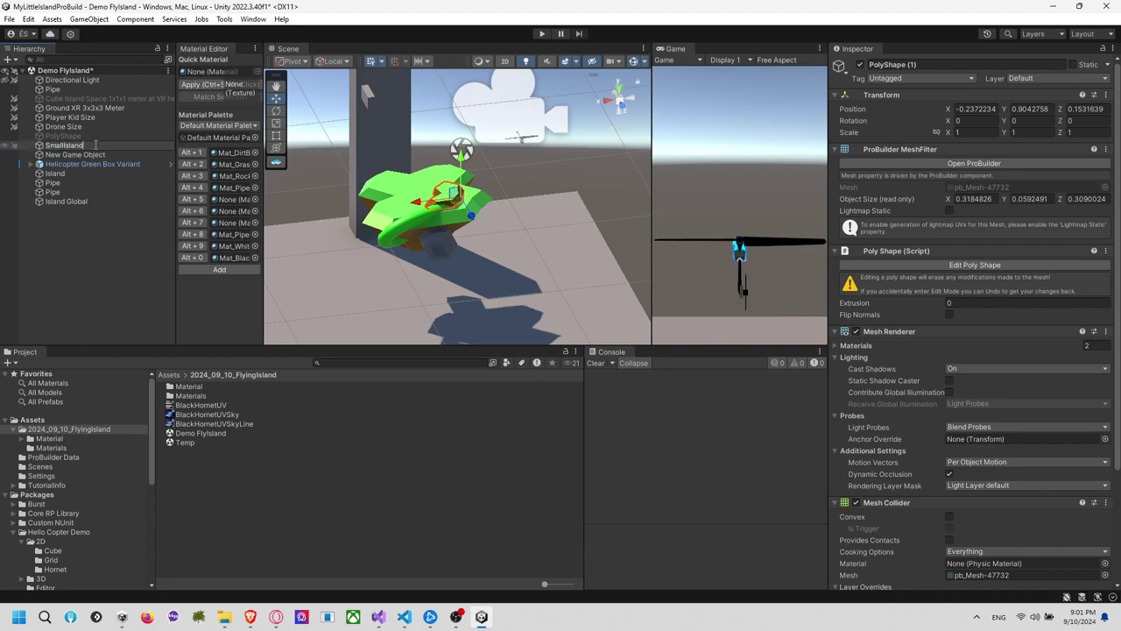
key(Return)
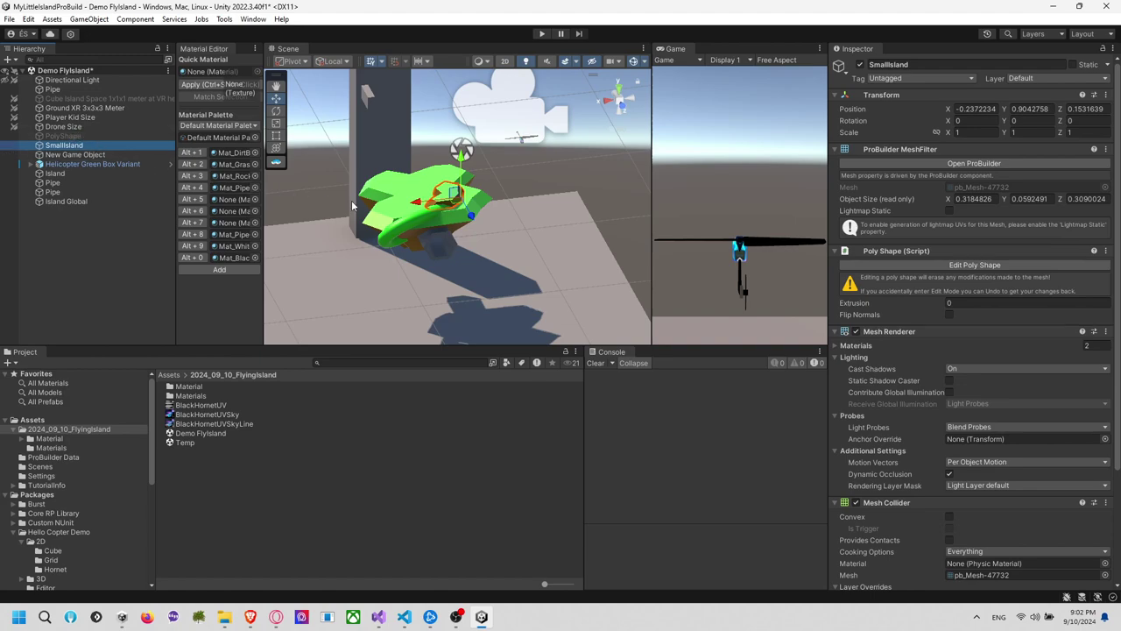
Rename the curved bezier tube, the remaining New Game Object below SmallIsland, as Steam Pipe
double_click(88, 155)
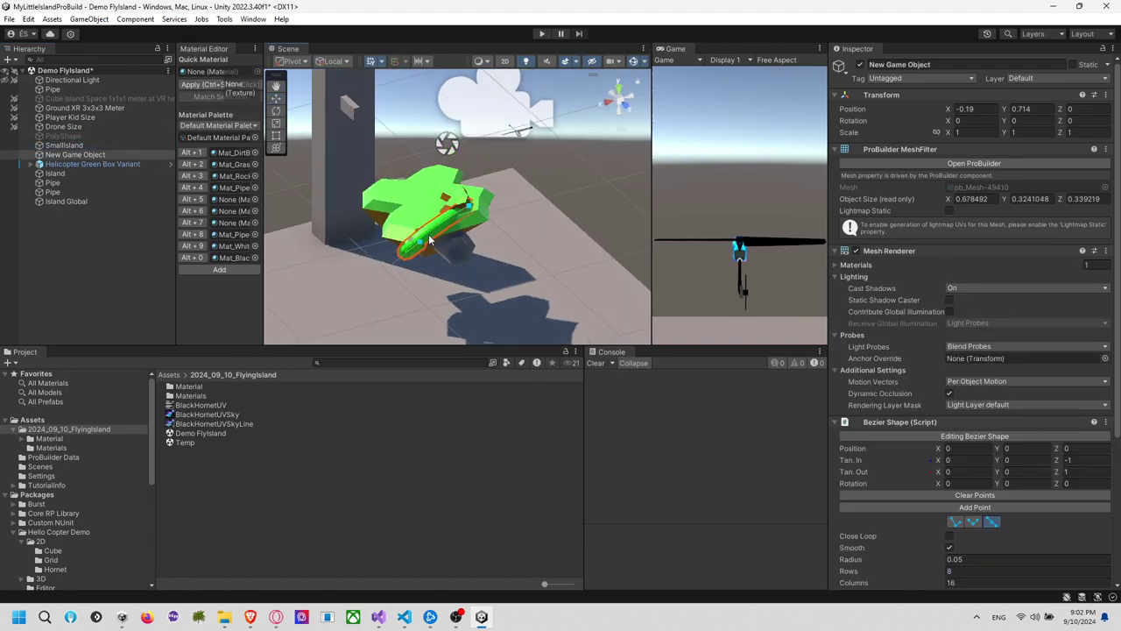
click(90, 155)
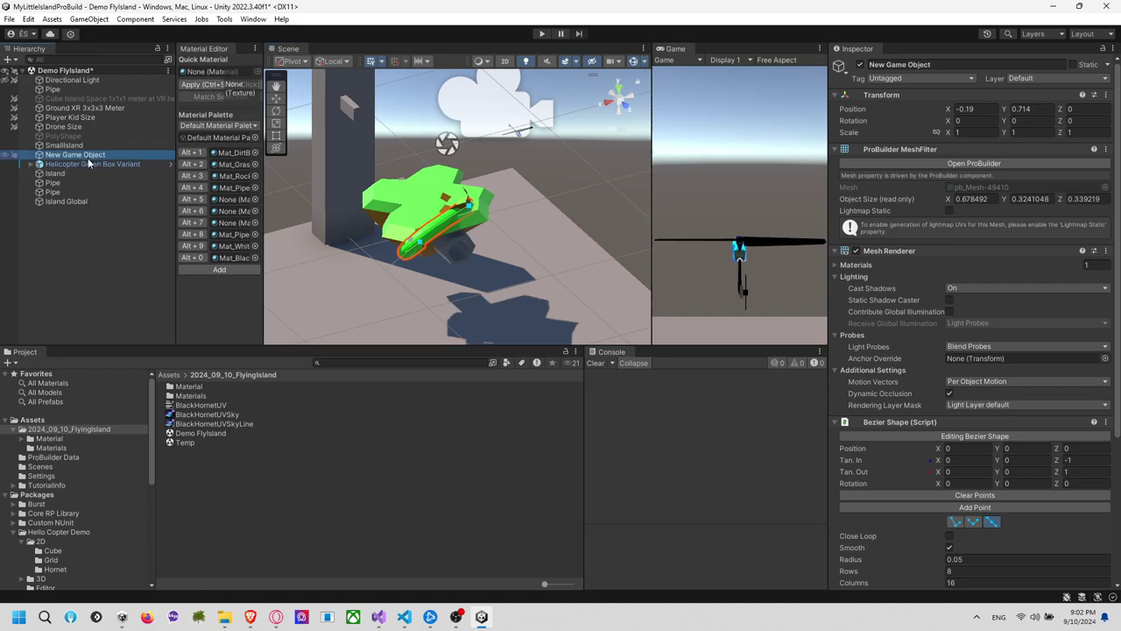
click(90, 158)
text(S)
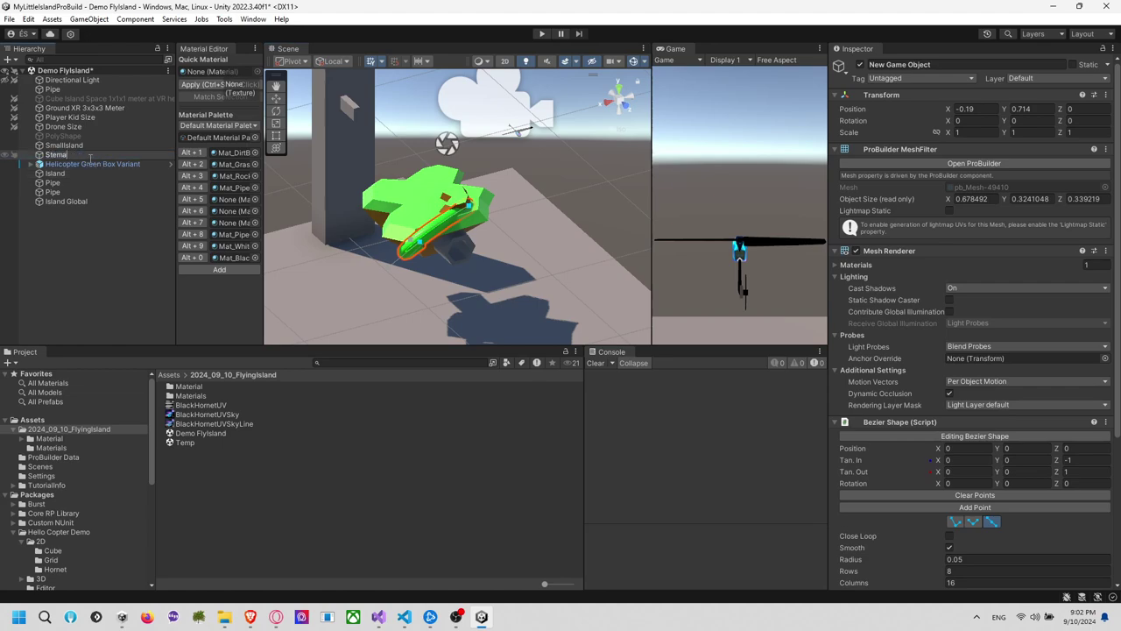
text(team Pipe)
key(Return)
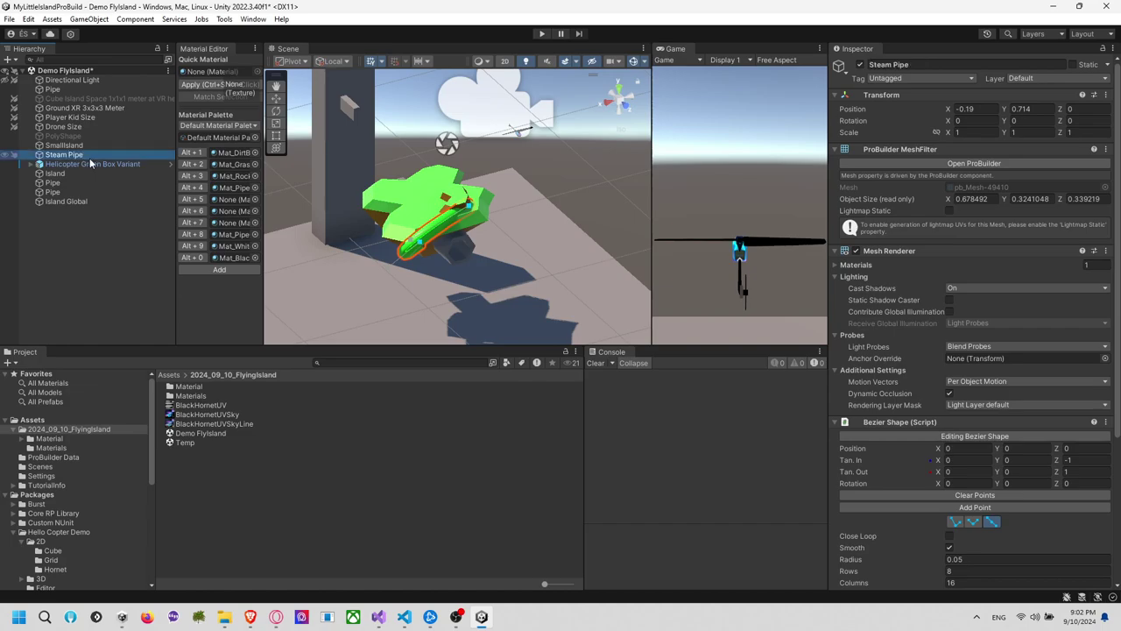
Make SmallIsland, Steam Pipe, Island and both lower Pipe objects children of Island Global
ctrl+click(96, 144)
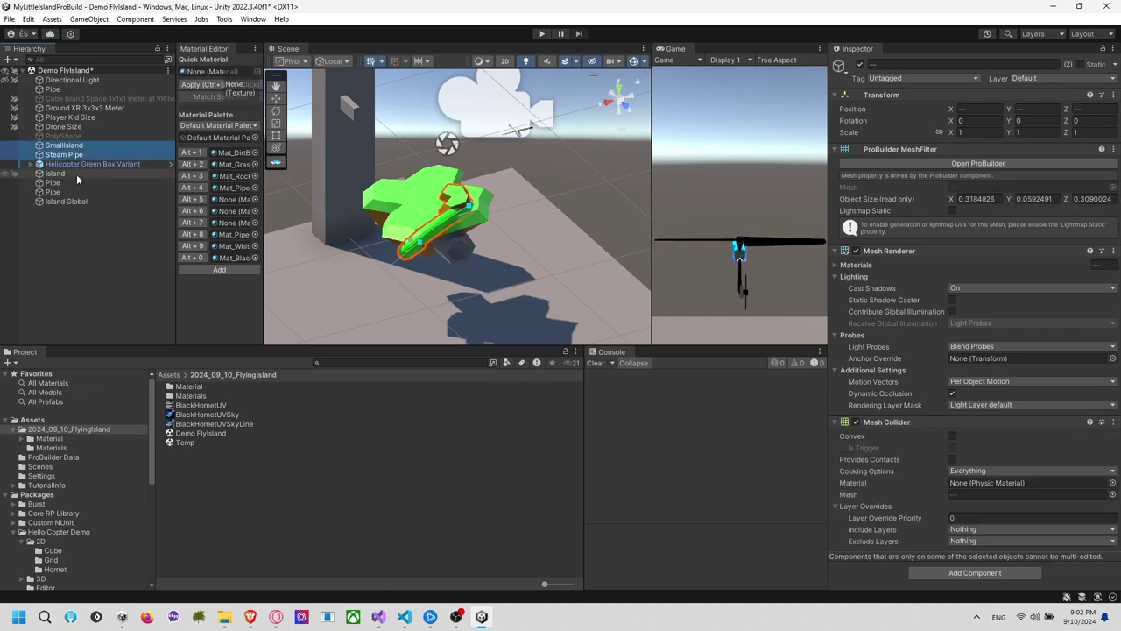
ctrl+click(75, 175)
ctrl+click(72, 182)
ctrl+click(67, 191)
drag(66, 189, 85, 203)
click(88, 127)
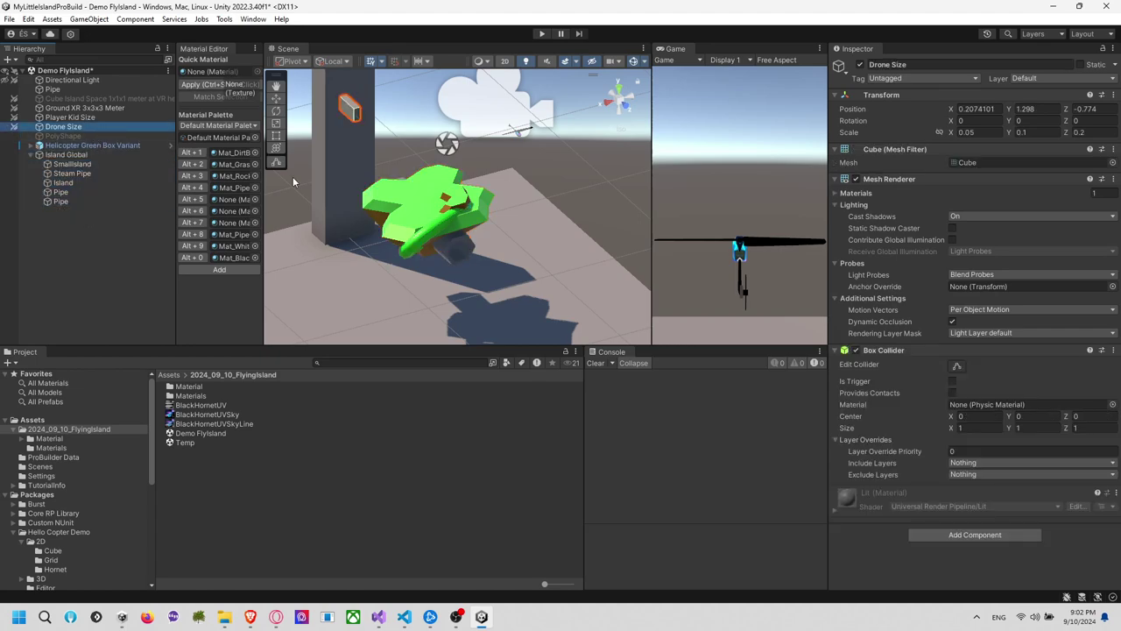
click(456, 200)
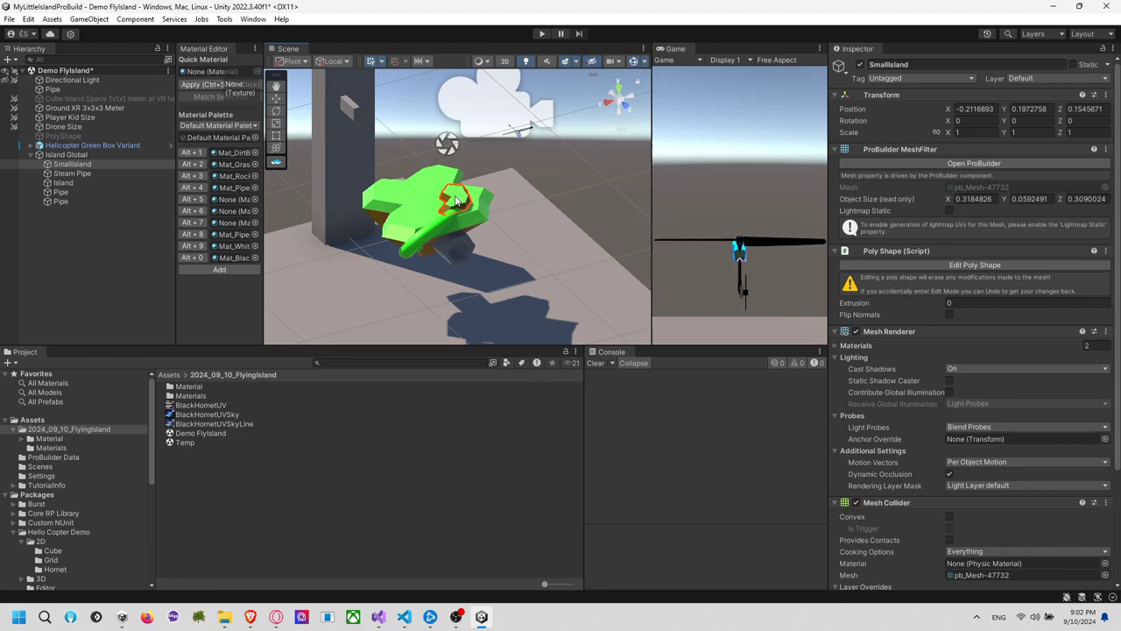
Try enlarging the whole Island Global group uniformly to a scale of about 1.74
click(90, 153)
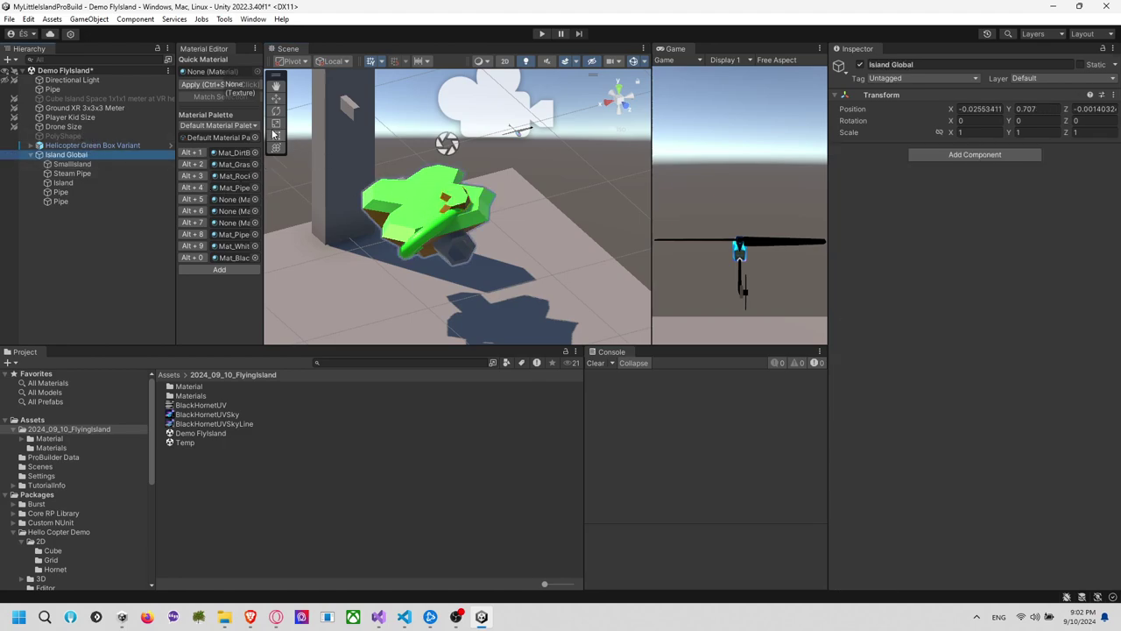
click(276, 98)
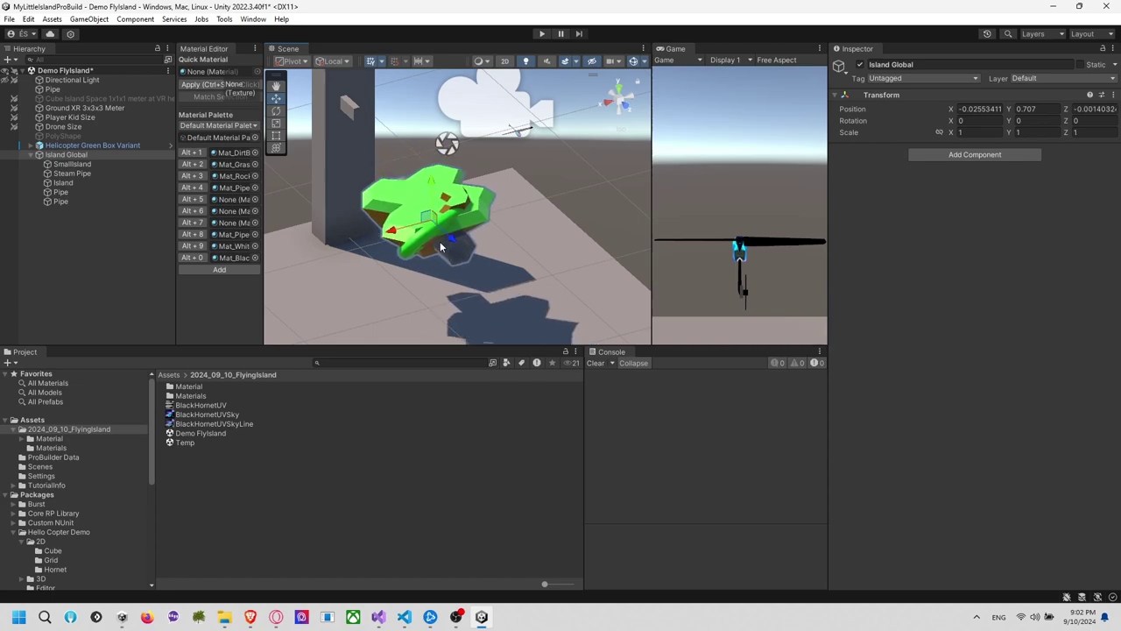
key(r)
drag(434, 224, 426, 177)
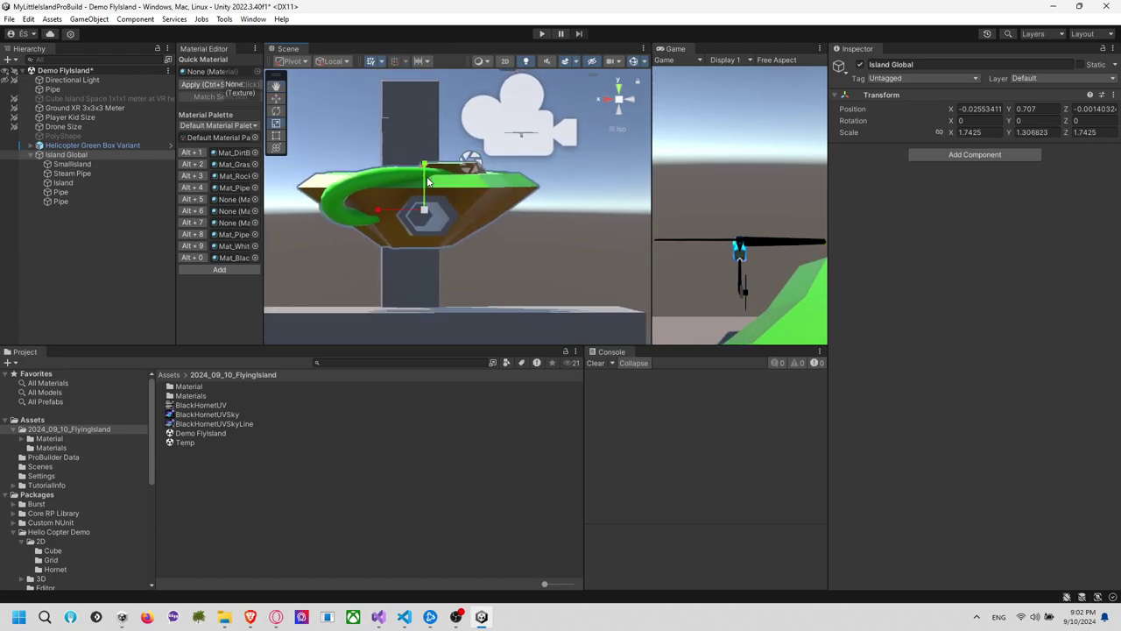
key(ctrl+z)
click(276, 98)
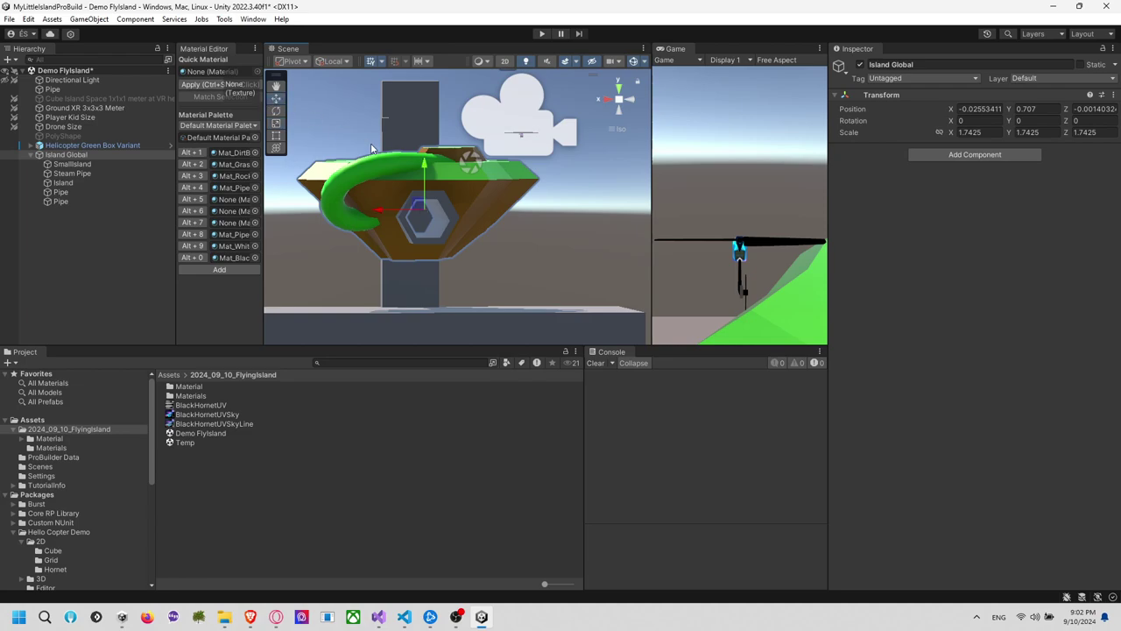
Lower the enlarged Island Global group to about Y 0.562 and inspect the island from above
drag(426, 165, 429, 187)
click(588, 211)
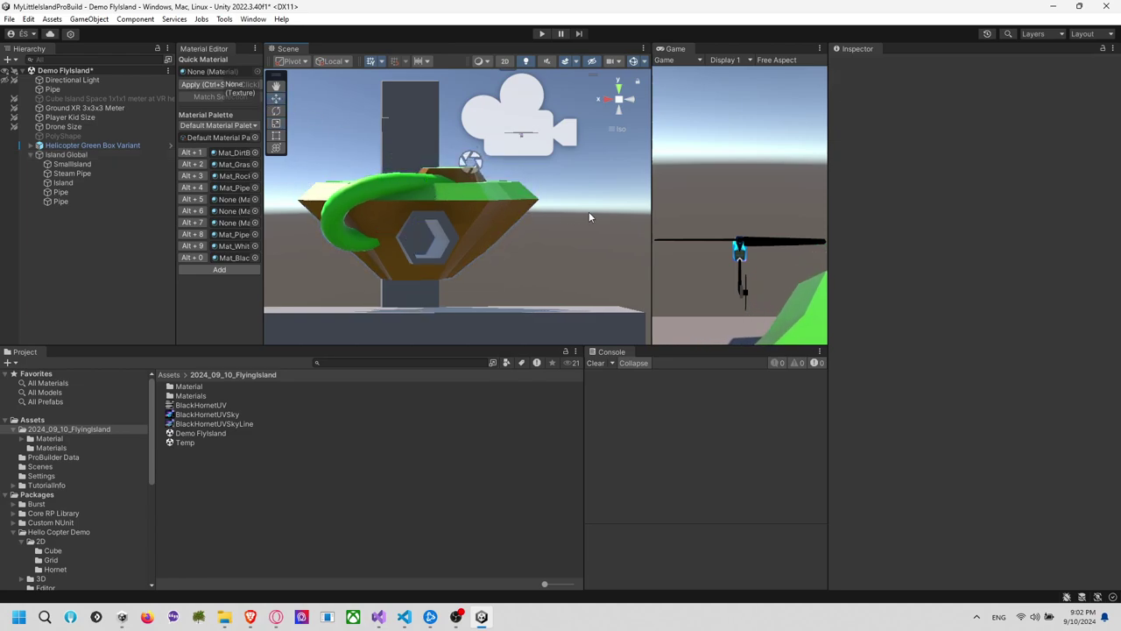
alt+drag(588, 211, 666, 288)
alt+drag(597, 198, 593, 341)
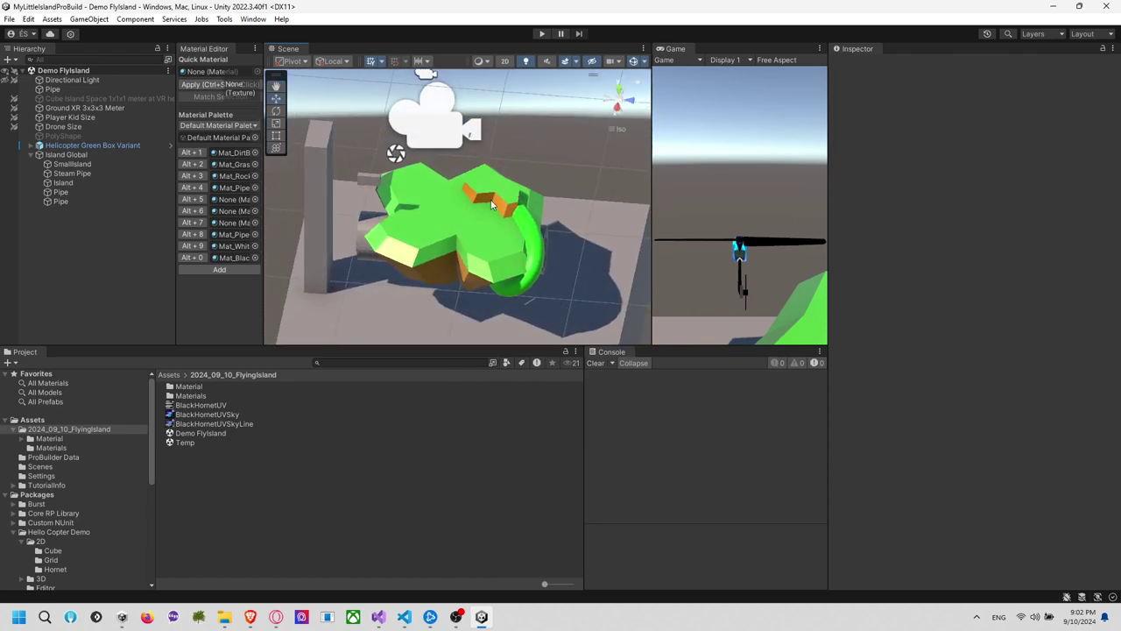
mouse_move(573, 190)
alt+mouse_down()
mouse_move(538, 178)
mouse_move(583, 172)
alt+mouse_up()
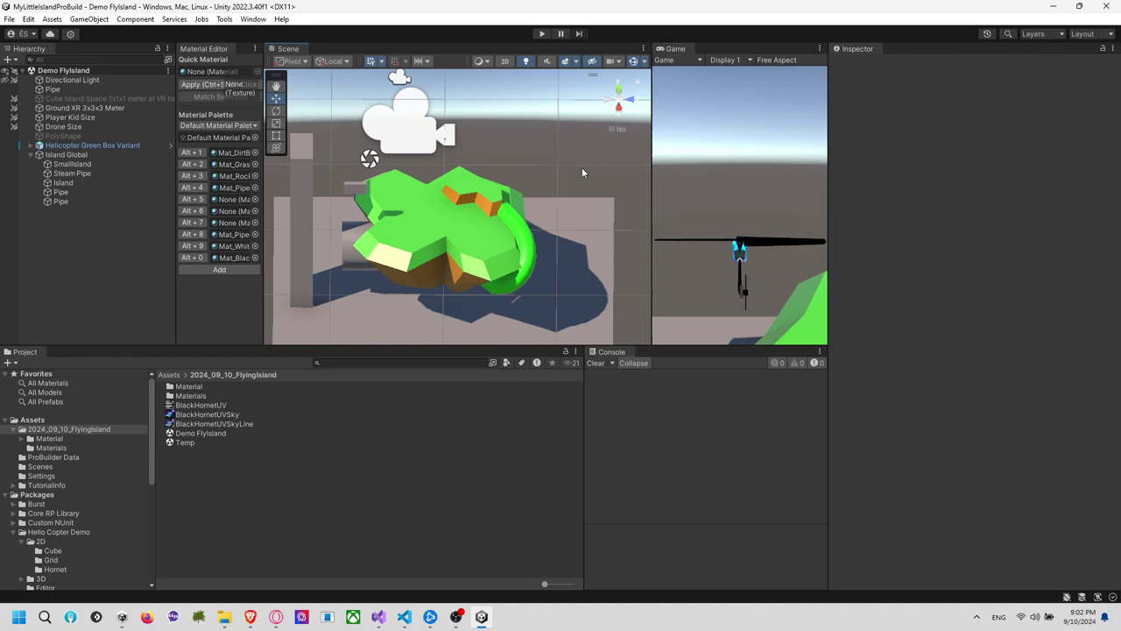
Undo the lowering and enlargement of the Island Global group
click(124, 155)
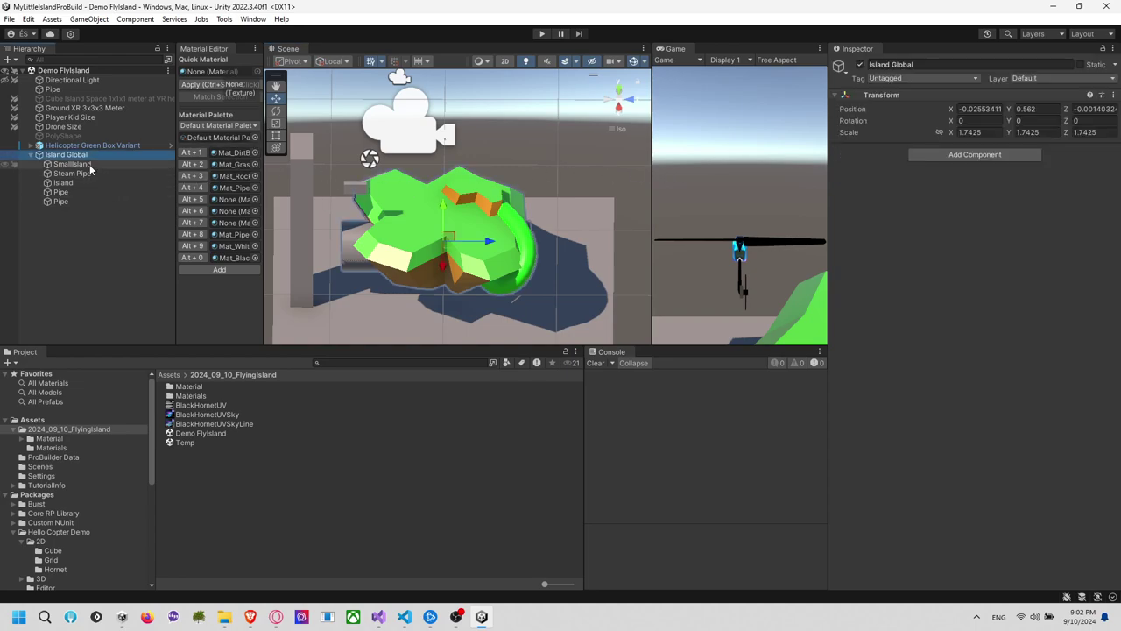
key(ctrl+z)
key(ctrl+z)
key(ctrl+z)
key(ctrl+z)
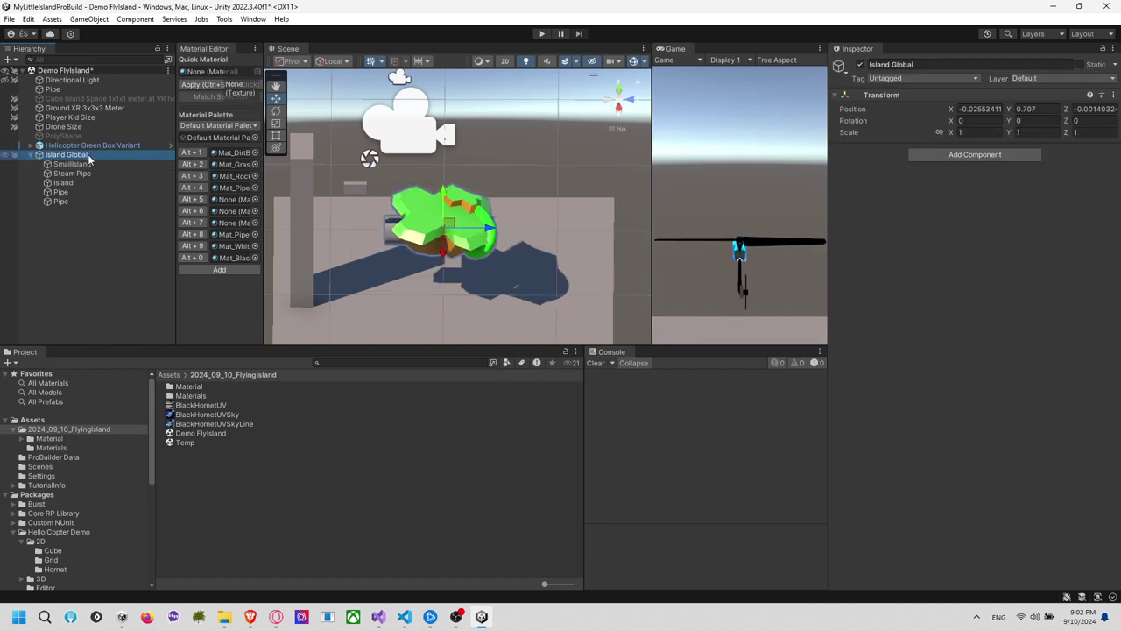
click(89, 158)
right_click(83, 155)
drag(77, 201, 75, 192)
click(83, 157)
right_click(83, 157)
click(83, 163)
key(ctrl+z)
key(ctrl+z)
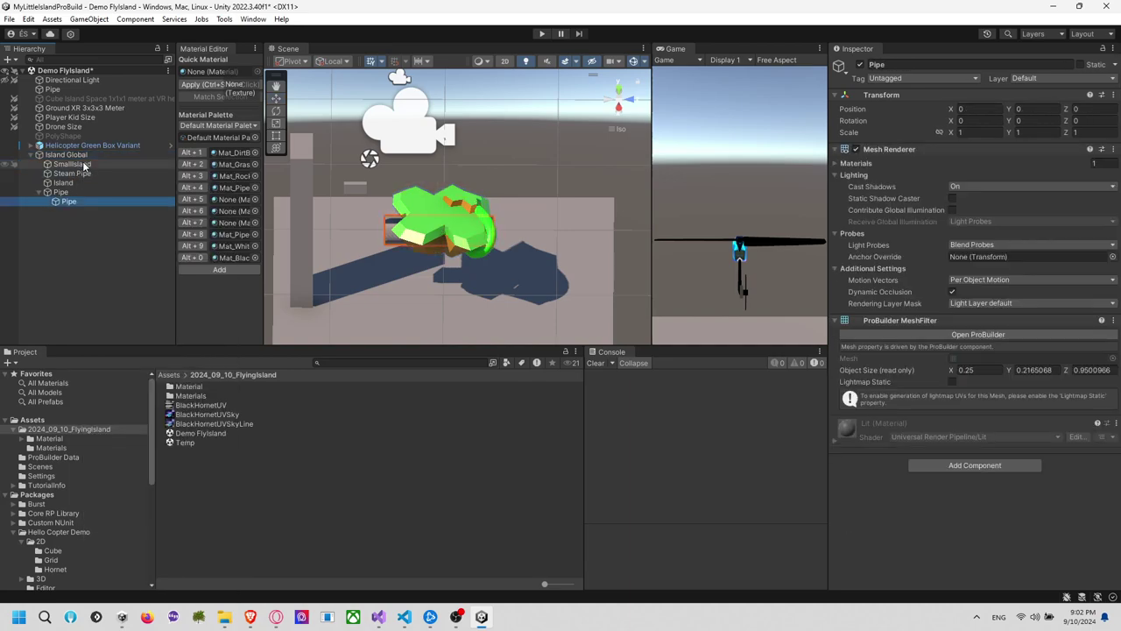
Create an empty child object in Island Global, place it above the other children and name it Size
right_click(87, 154)
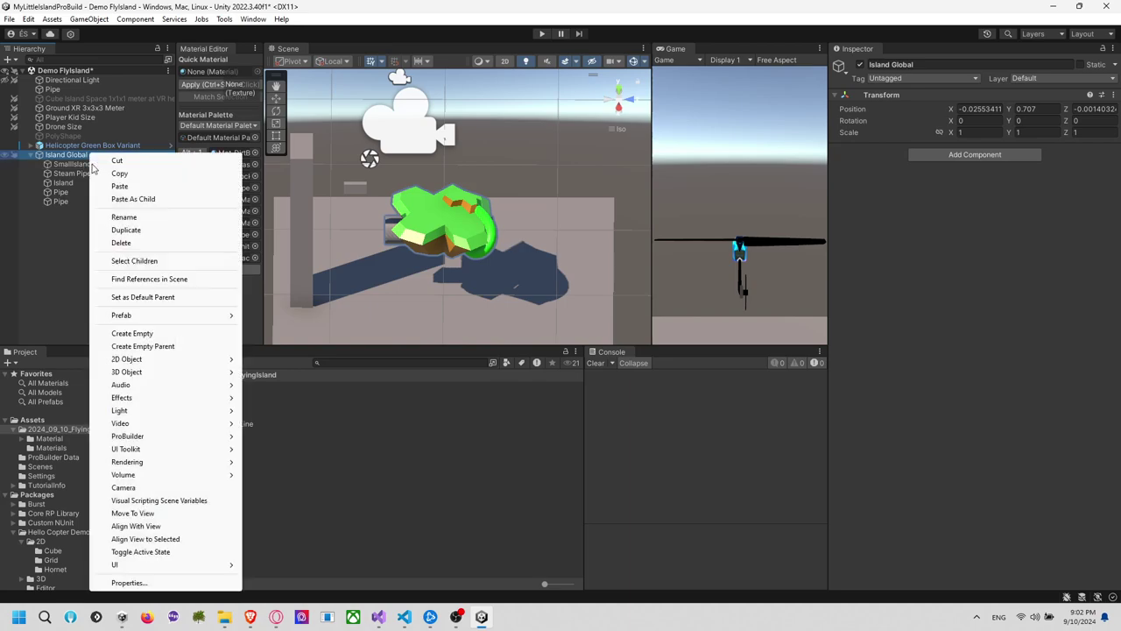
click(158, 333)
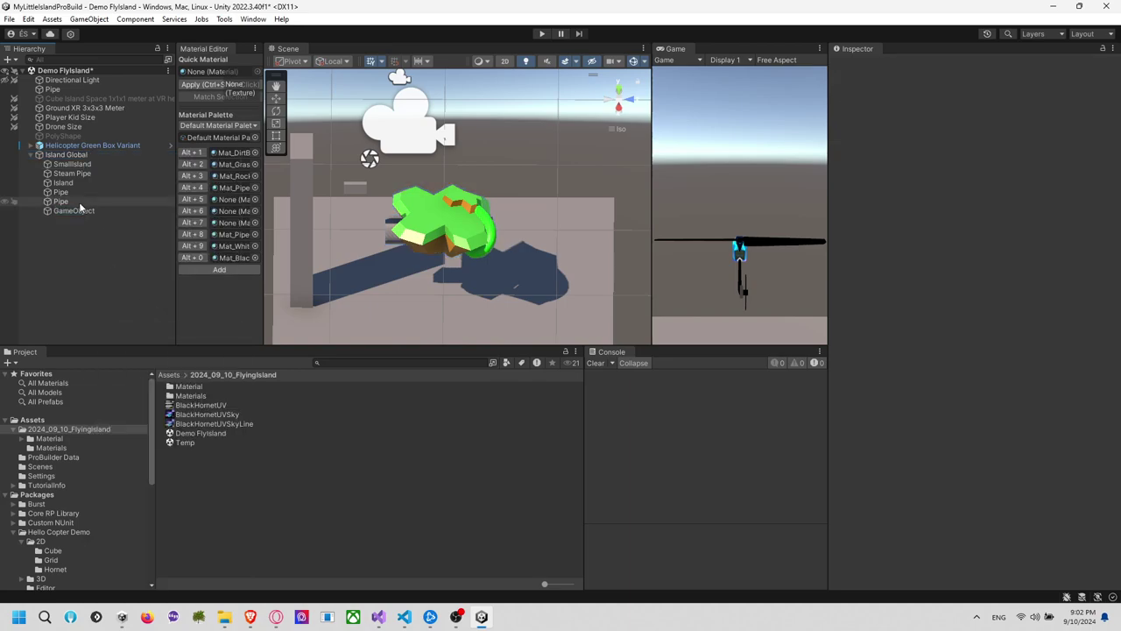
drag(74, 214, 82, 166)
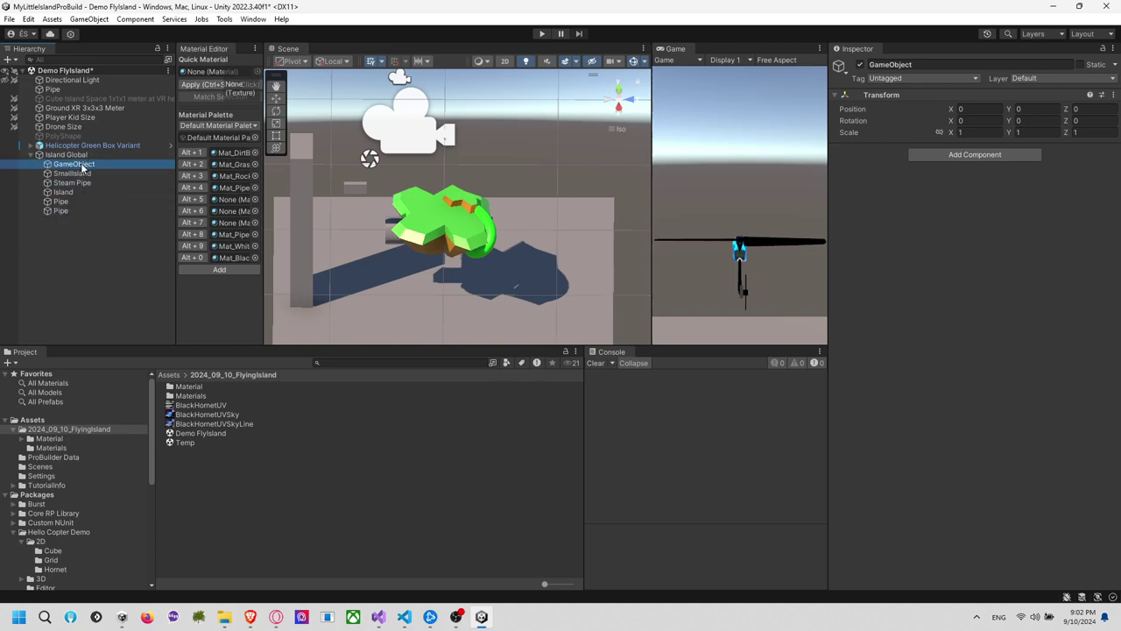
click(85, 166)
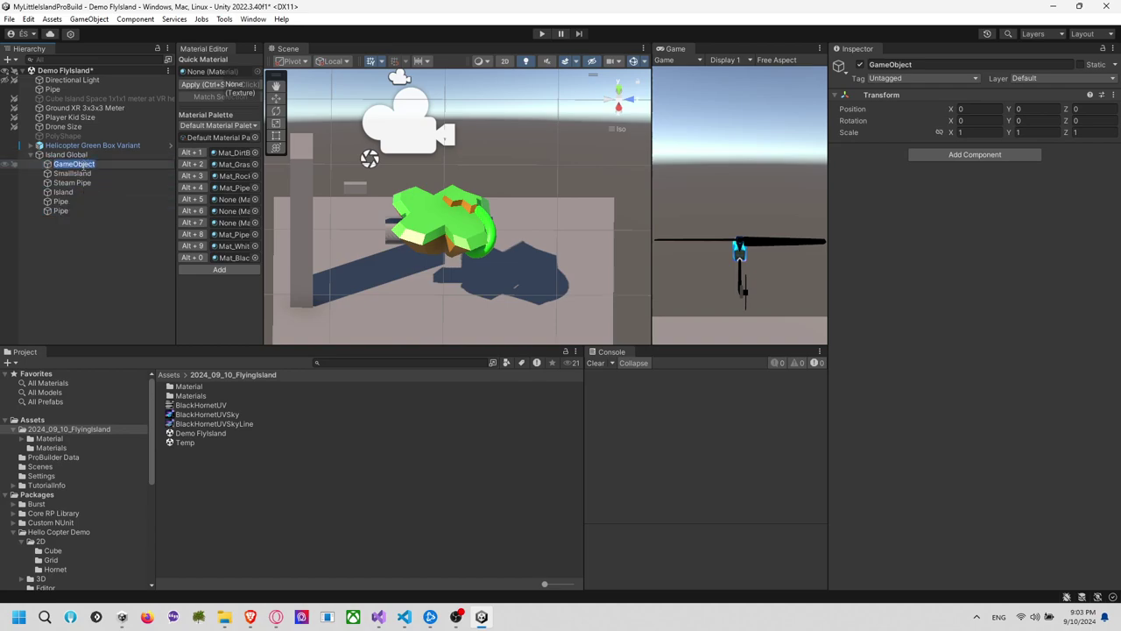
key(Return)
Nest SmallIsland, Steam Pipe, Island and both Pipe objects inside the Size object
click(87, 172)
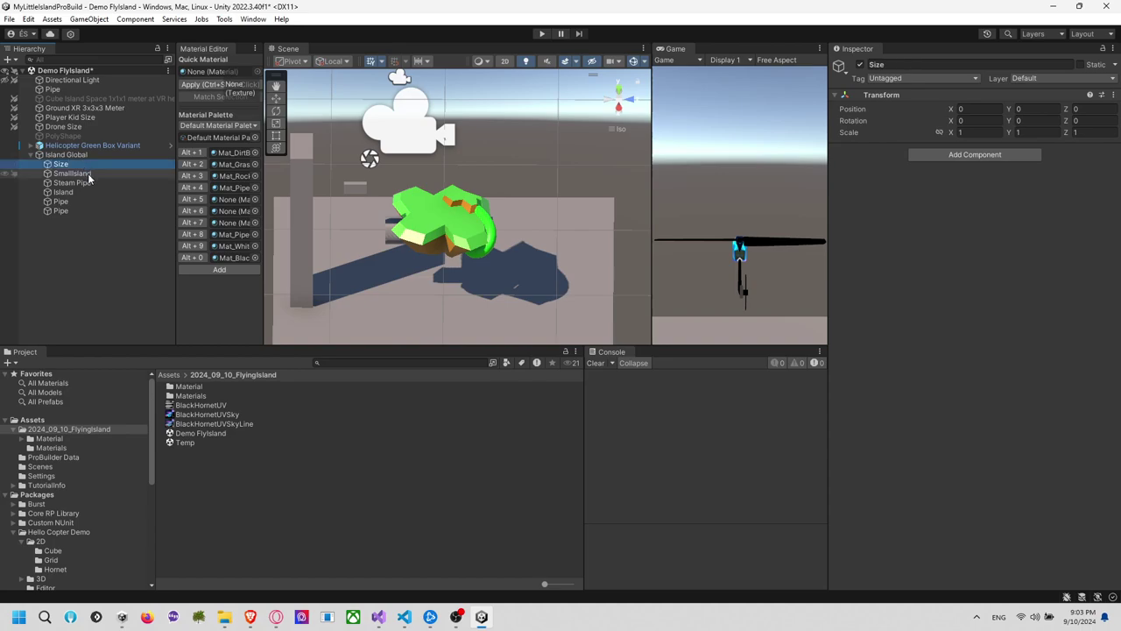
shift+click(72, 211)
drag(96, 162, 97, 163)
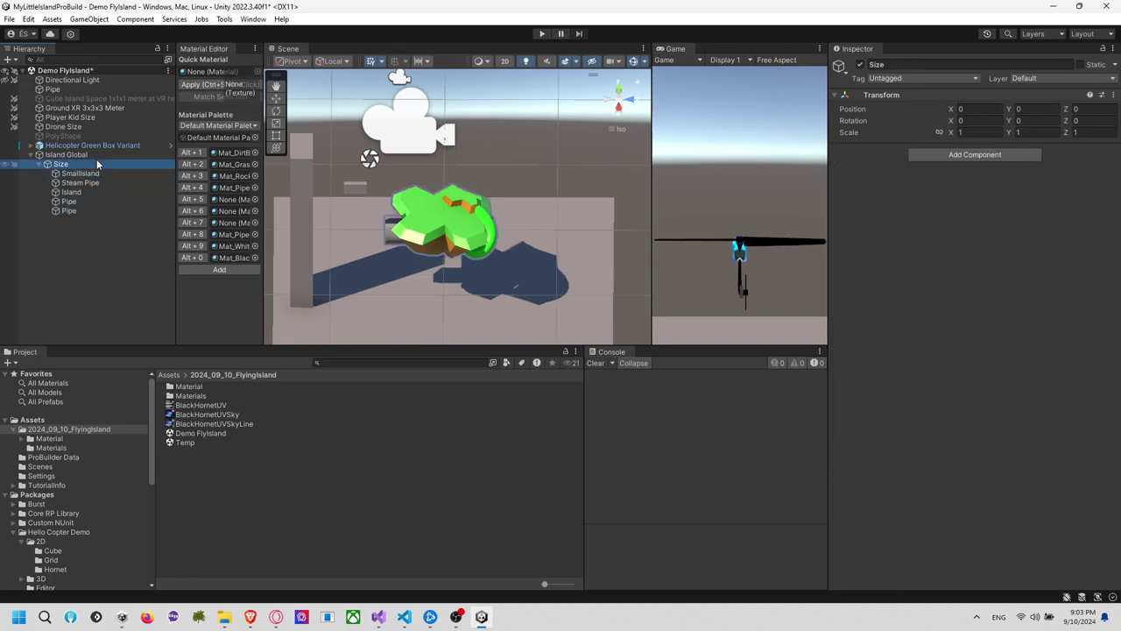
Select the Island mesh, open the ProBuilder tool window and dock it between the Material Editor and the Scene view
click(70, 192)
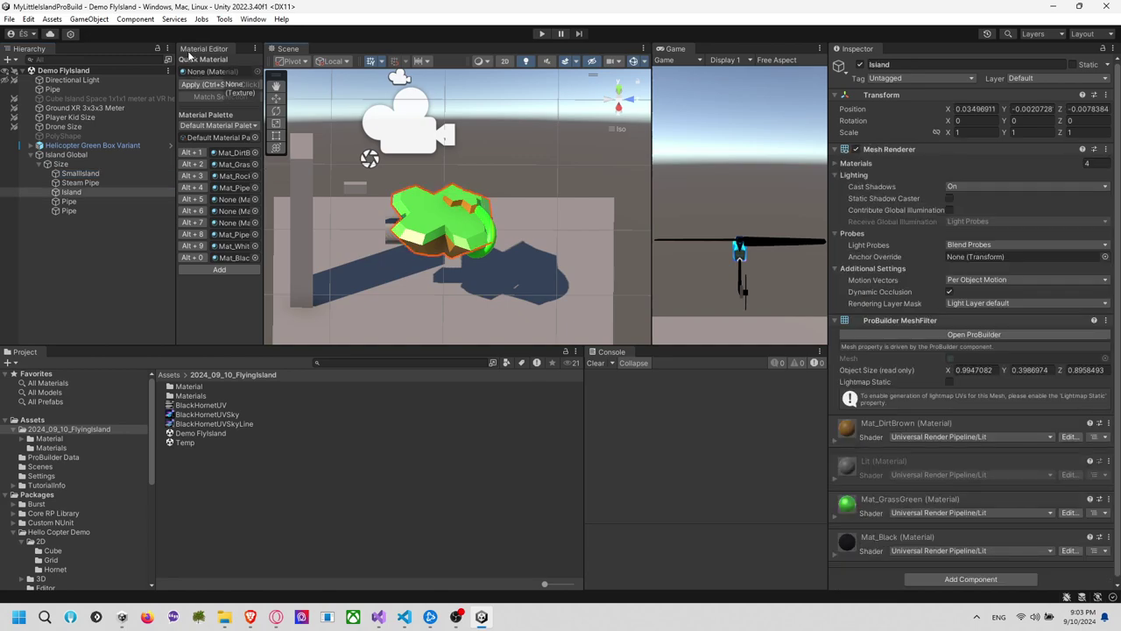
click(225, 19)
mouse_move(243, 35)
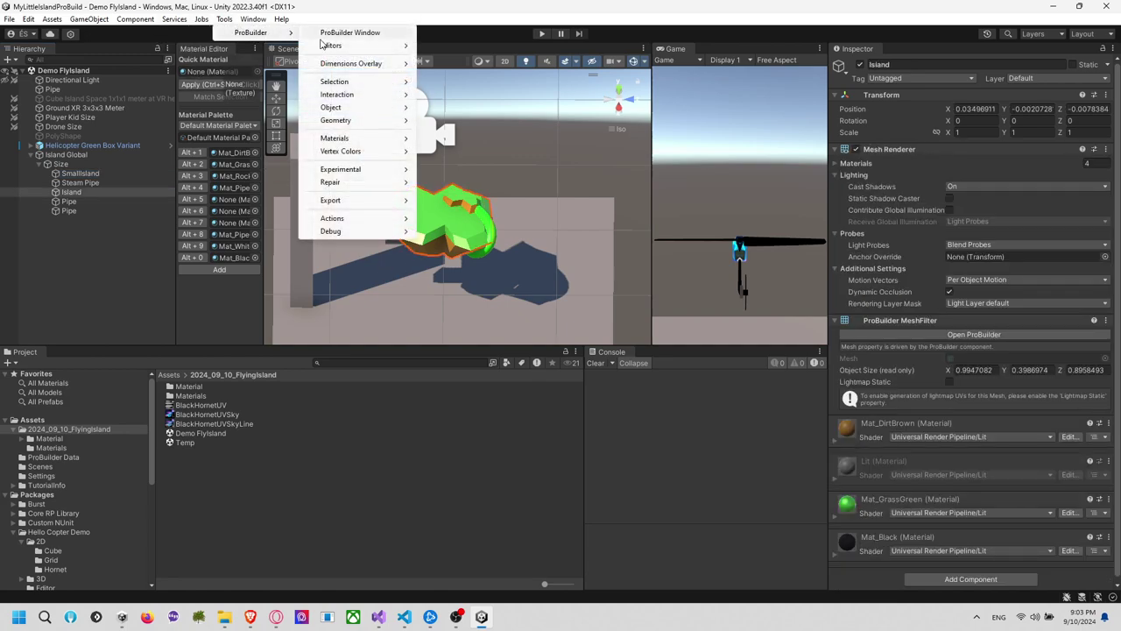
mouse_move(354, 50)
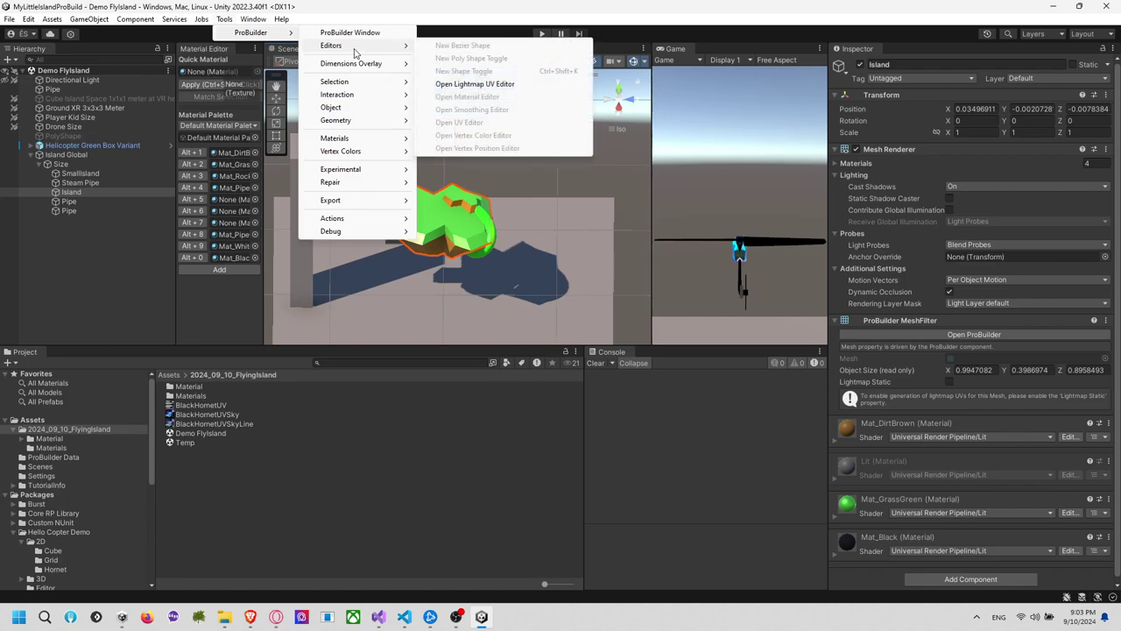
click(361, 32)
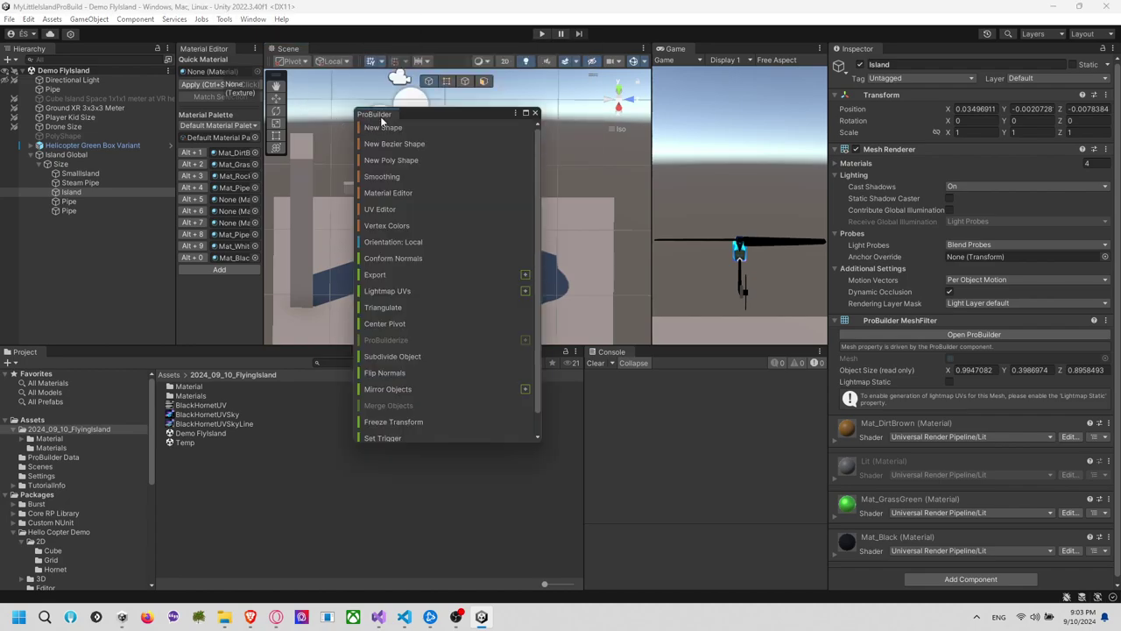
drag(380, 118, 317, 112)
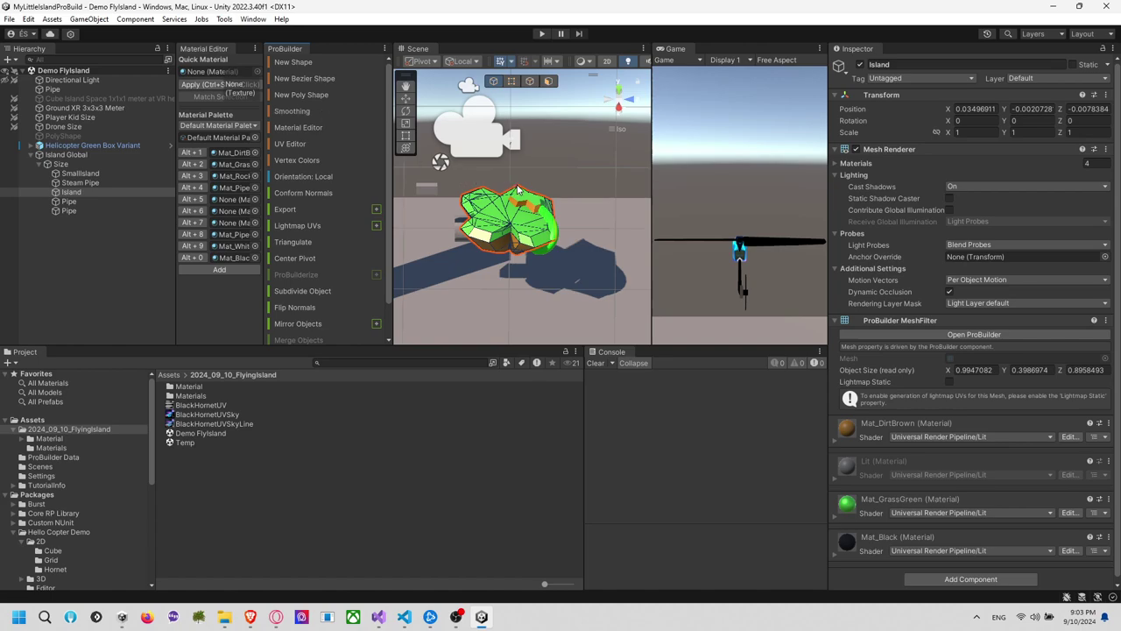
Create a six-sided ProBuilder cone about 0.24 × 0.29 × 0.21 in size on the island's green top
scroll(517, 189, up, 4)
middle_drag(556, 187, 549, 164)
click(550, 163)
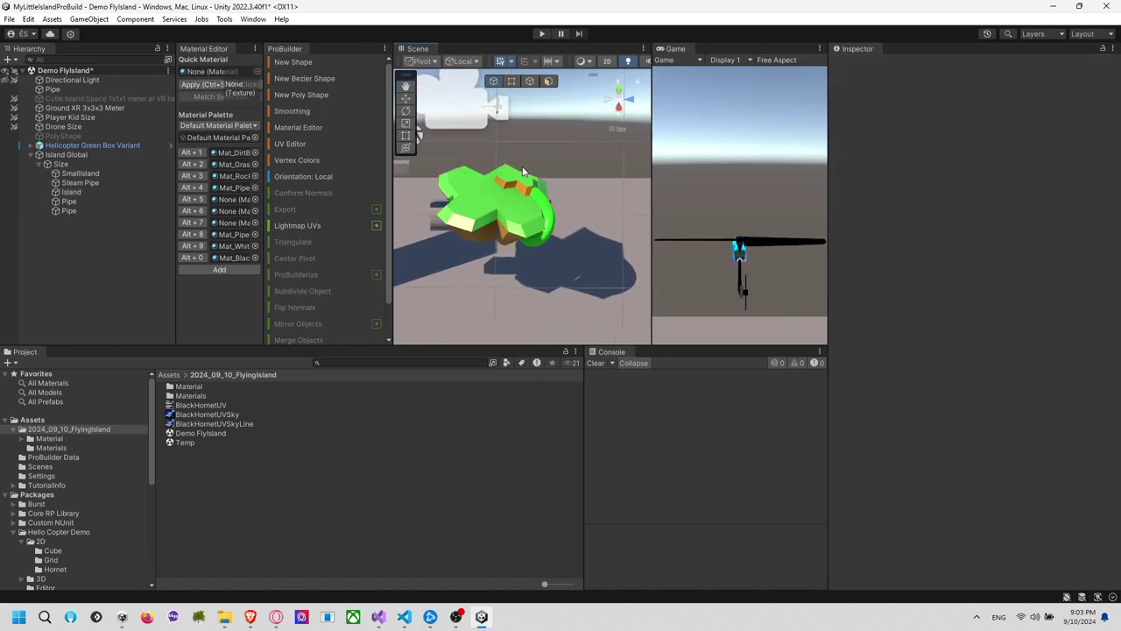
alt+drag(523, 171, 441, 183)
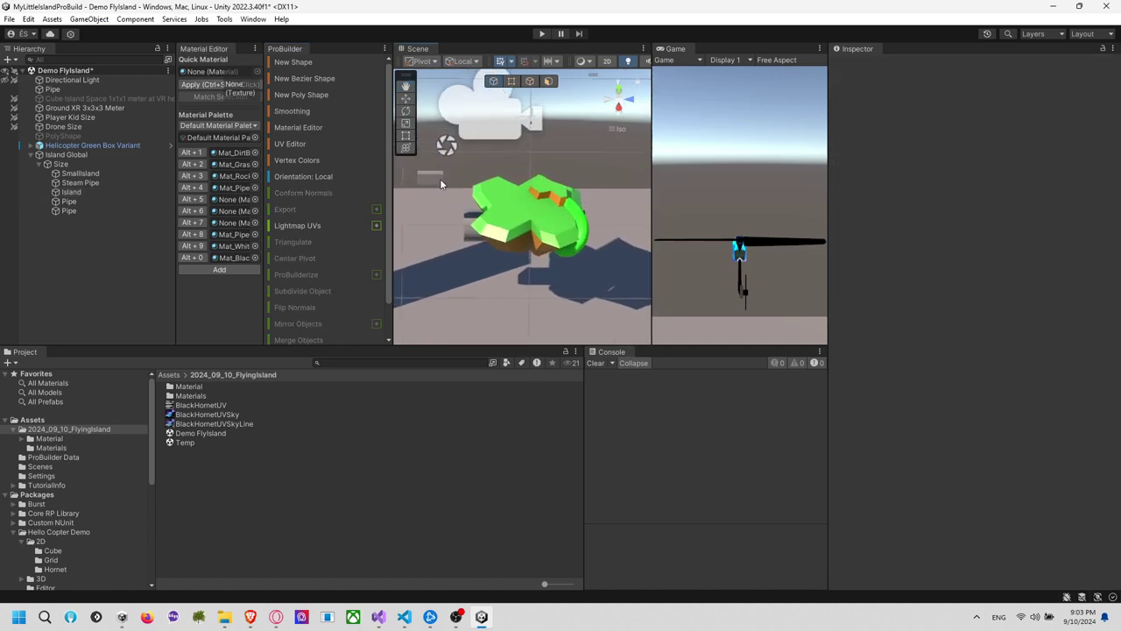
click(317, 65)
click(577, 262)
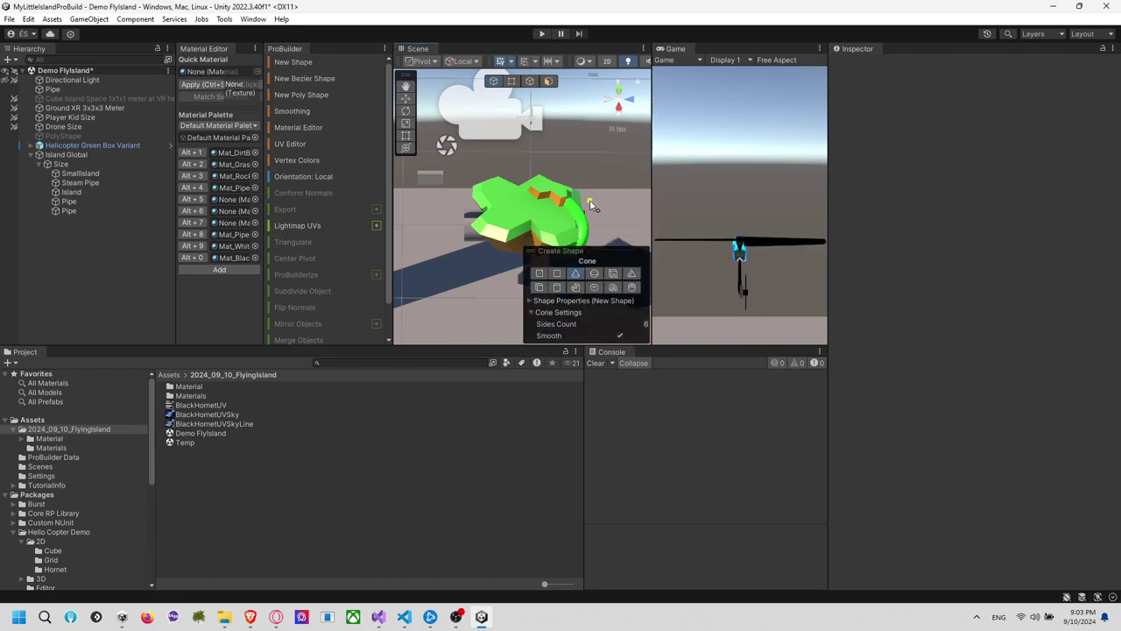
drag(522, 213, 534, 216)
click(543, 190)
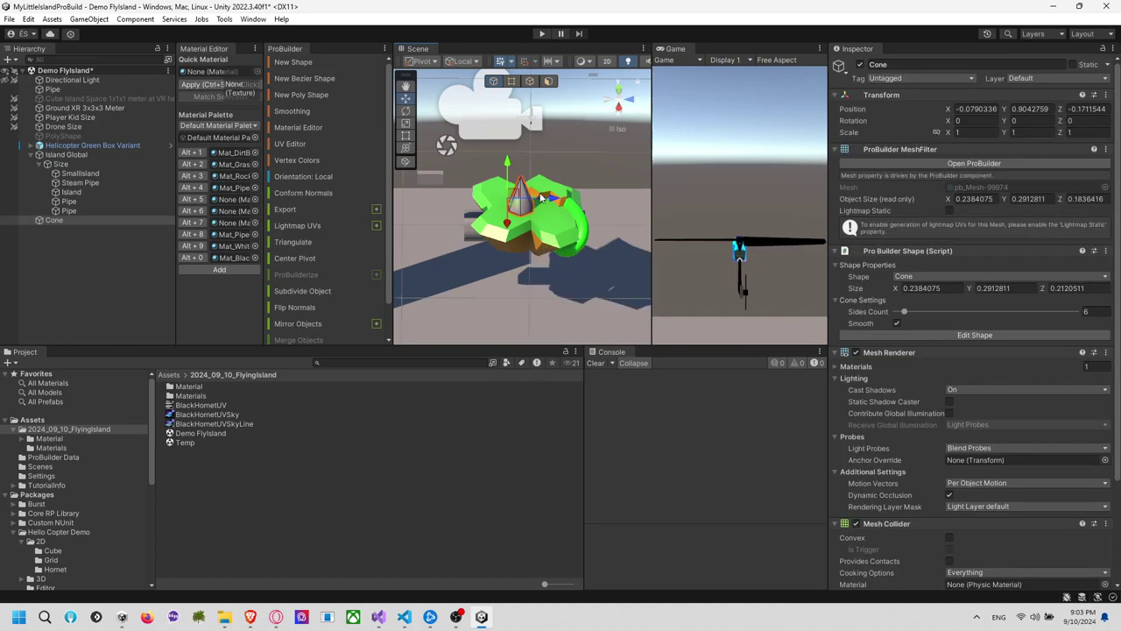
Lower the cone into the island's green top and shift it to Y 0.866 and Z -0.247
key(f)
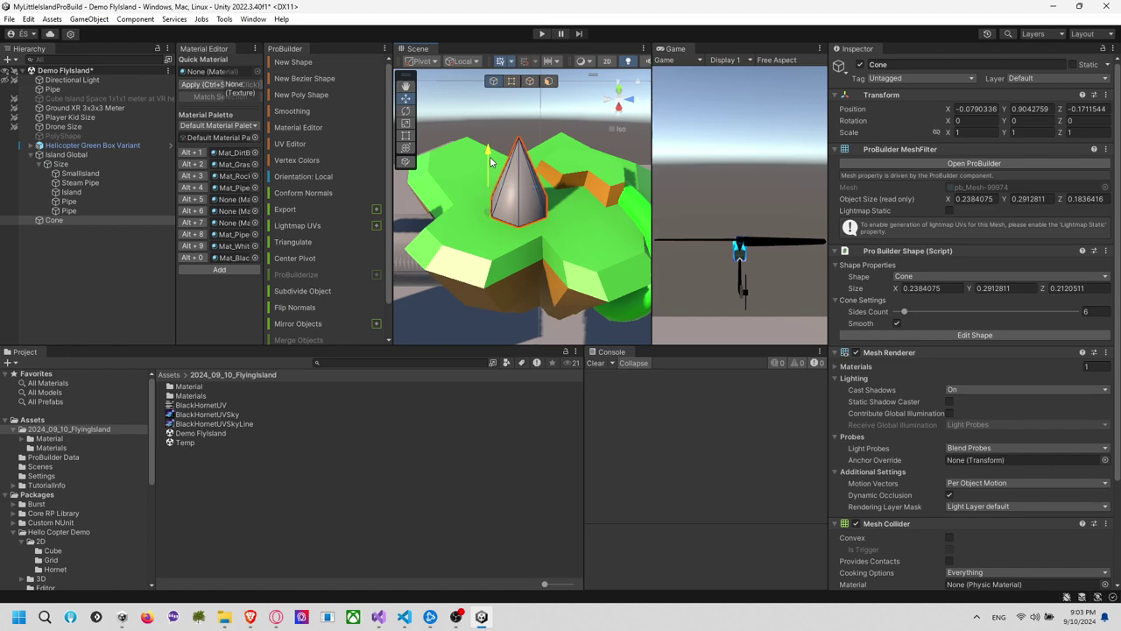
drag(529, 196, 510, 204)
right_drag(530, 201, 491, 141)
drag(452, 128, 451, 125)
right_drag(464, 132, 672, 230)
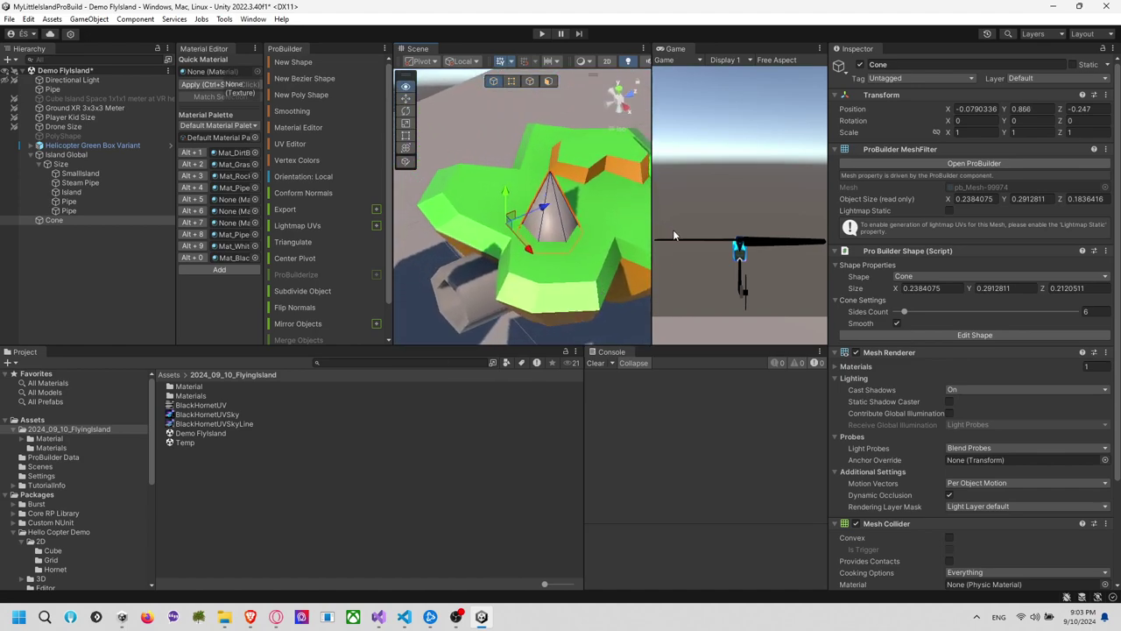
alt+drag(672, 235, 668, 288)
Set the cone's sides count to 10 and move it to X -0.149
drag(905, 312, 915, 312)
alt+drag(514, 150, 480, 156)
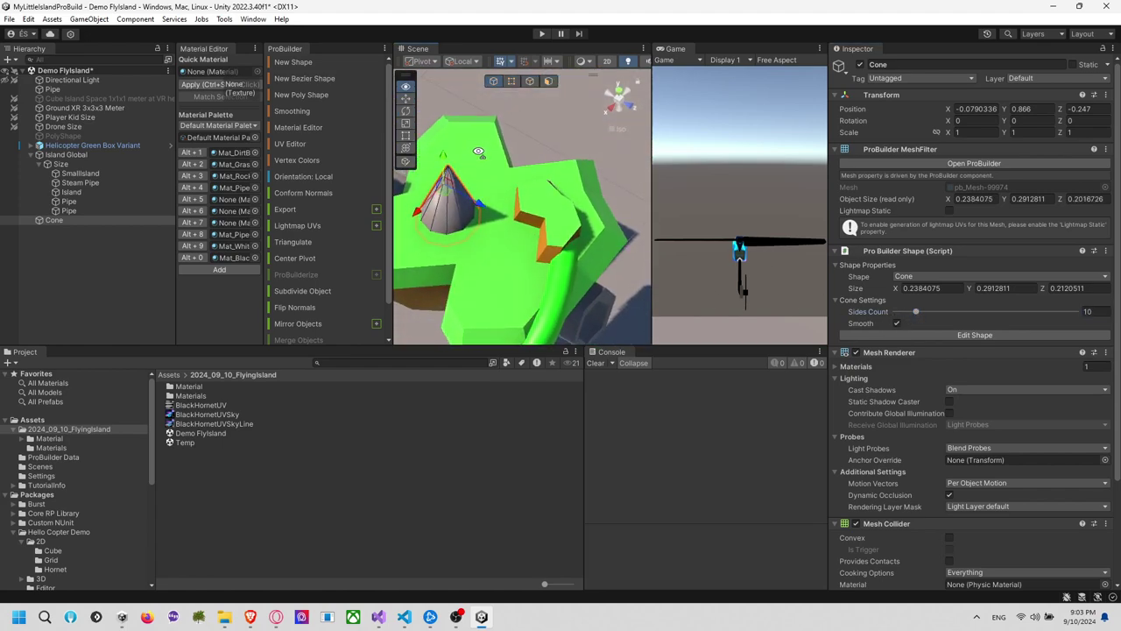
drag(419, 211, 465, 142)
key(e)
key(r)
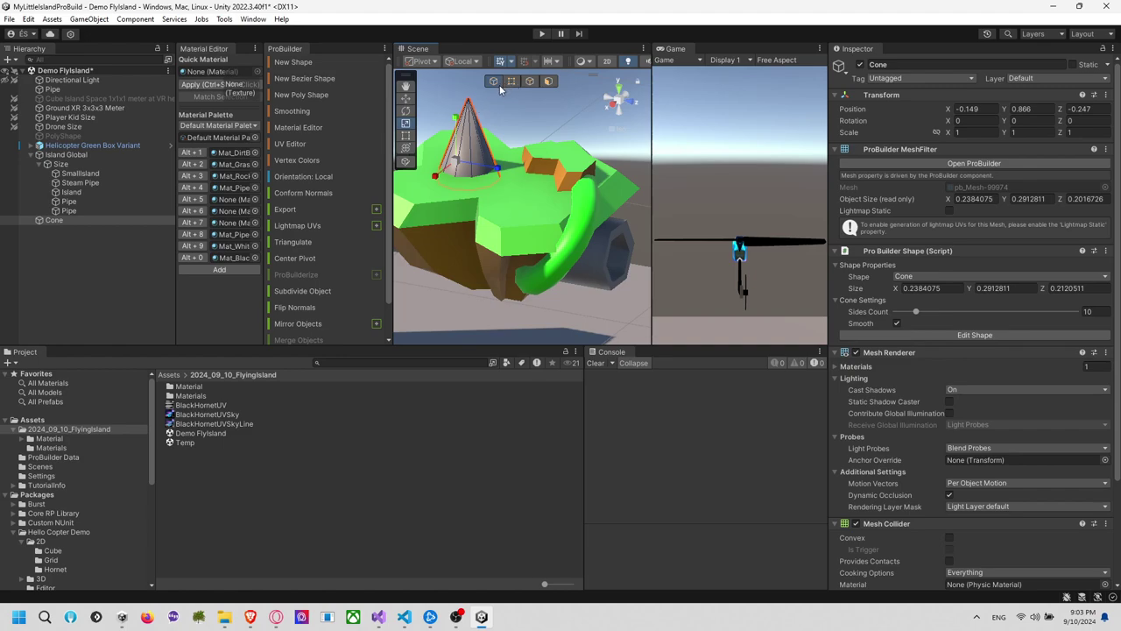
Save the scene and reload Demo FlyIsland by opening the Temp scene and returning to it
click(540, 128)
alt+drag(541, 128, 575, 138)
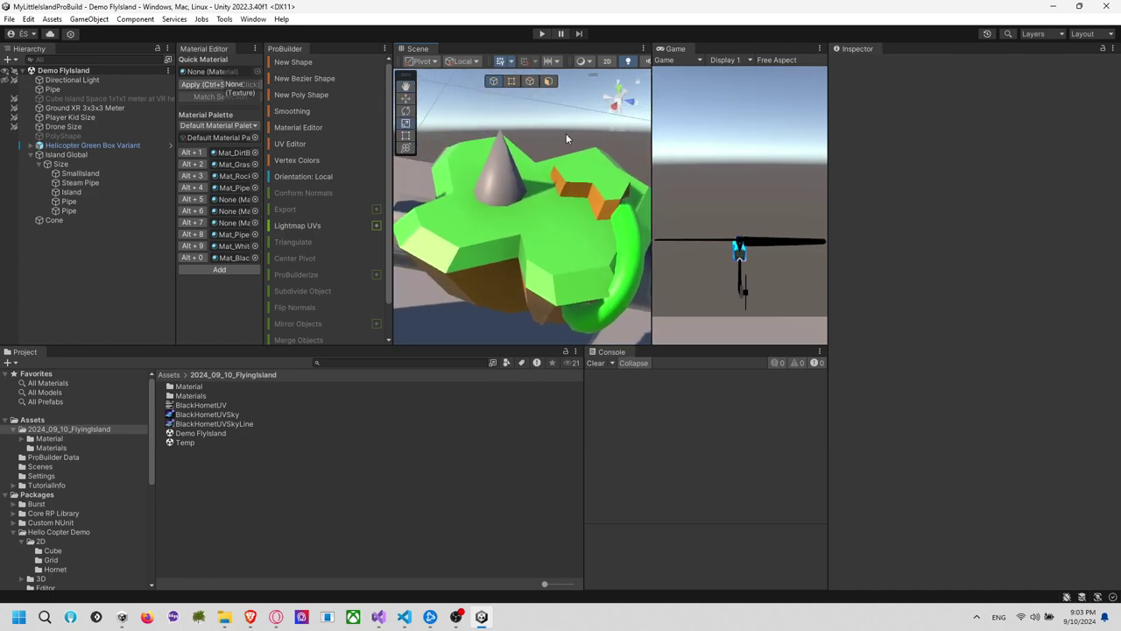
double_click(195, 443)
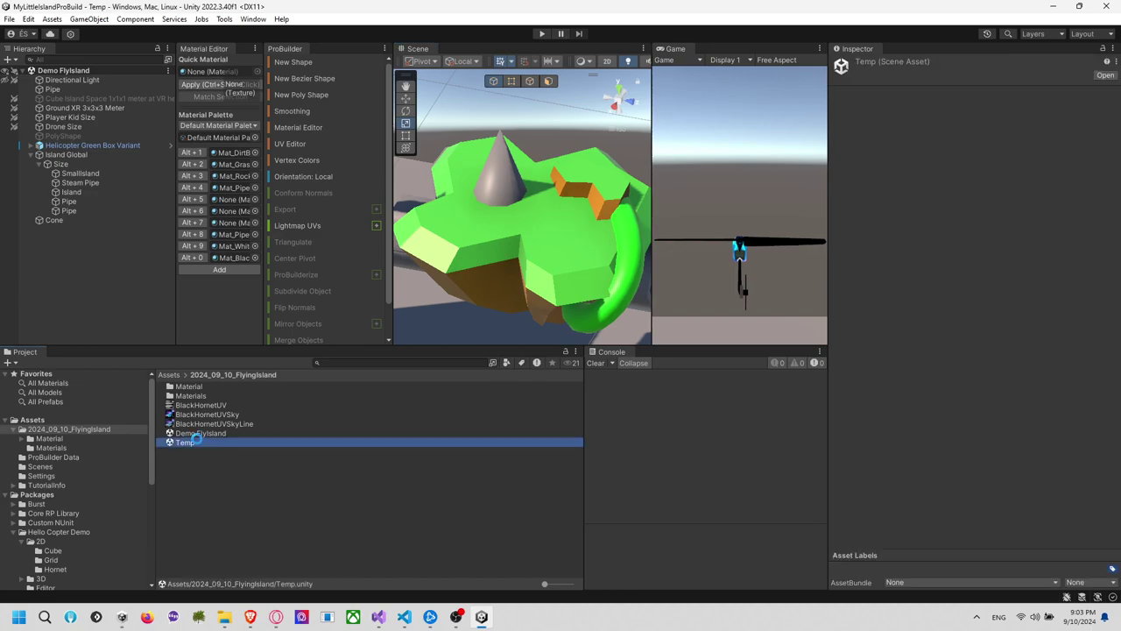
double_click(207, 434)
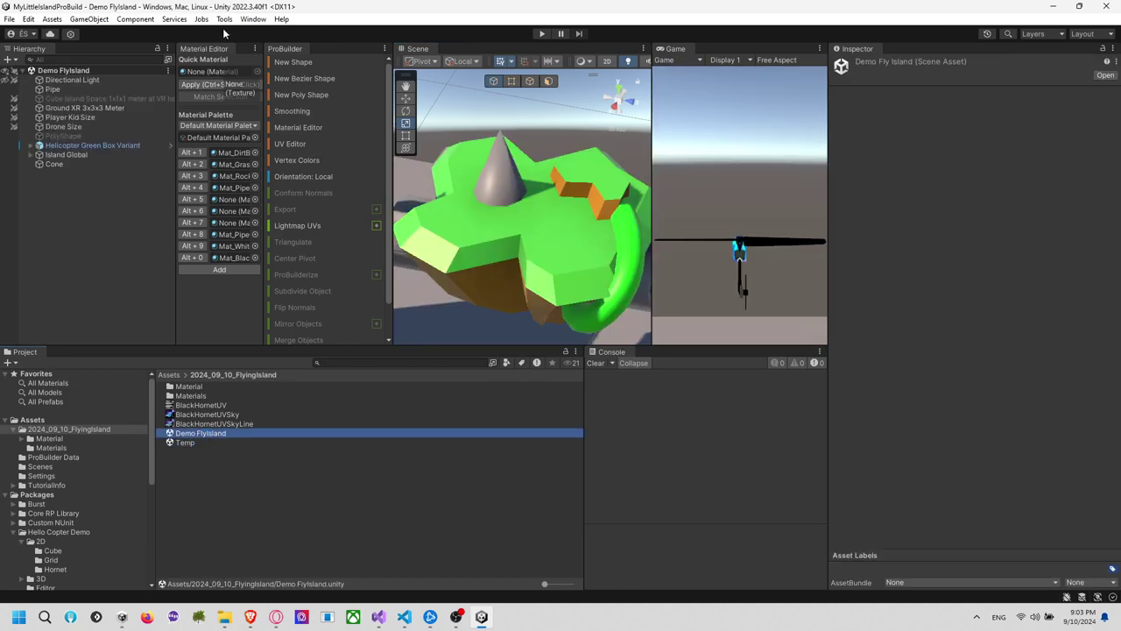
Open ProBuilder's experimental Boolean tool and assign Island as the first mesh and Cone as the second
click(223, 20)
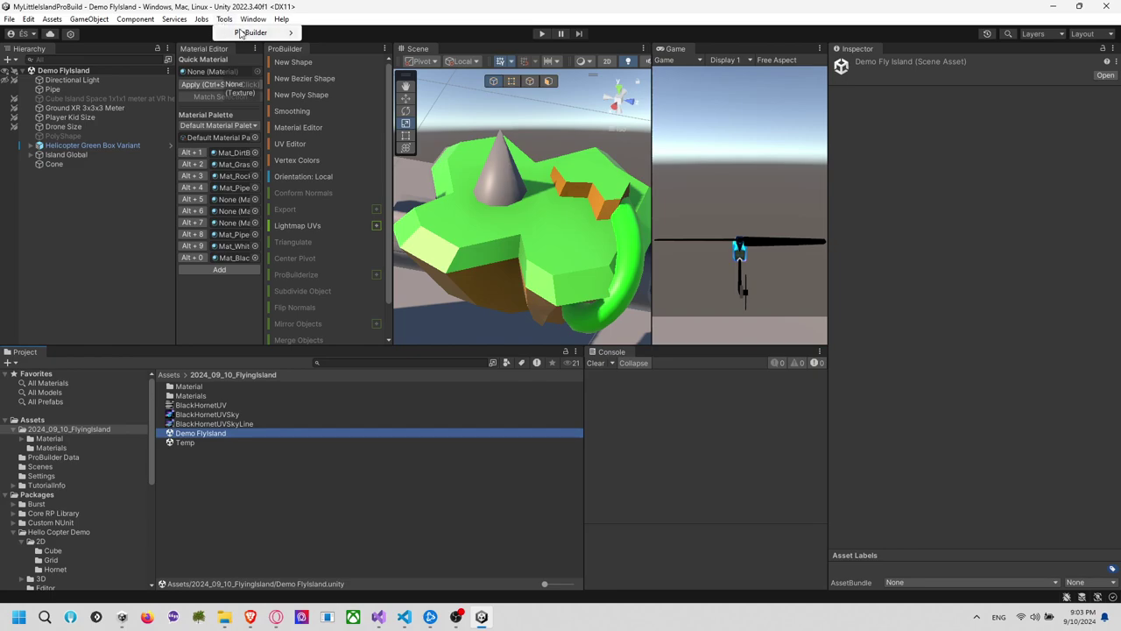
mouse_move(245, 33)
mouse_move(375, 167)
click(486, 169)
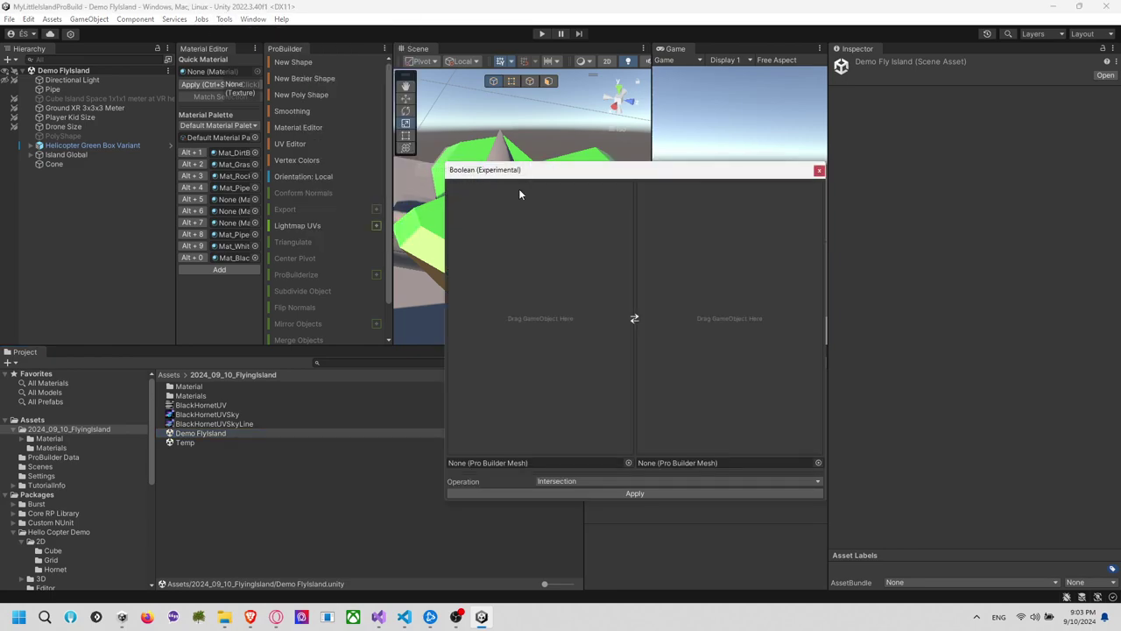
click(31, 155)
click(39, 166)
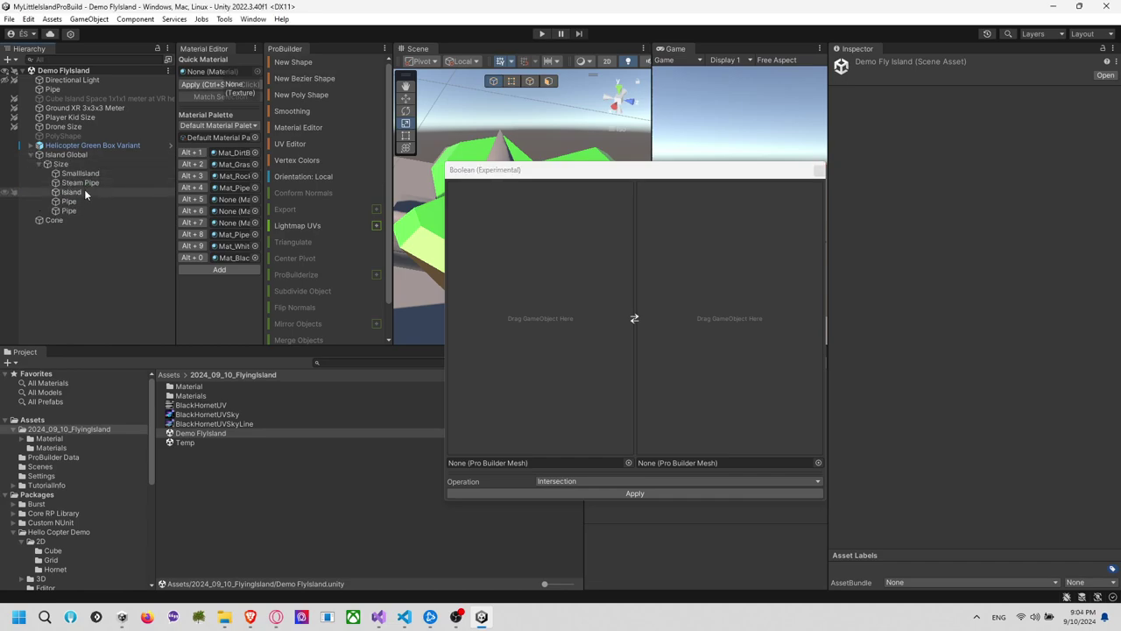
click(87, 176)
drag(89, 178, 582, 298)
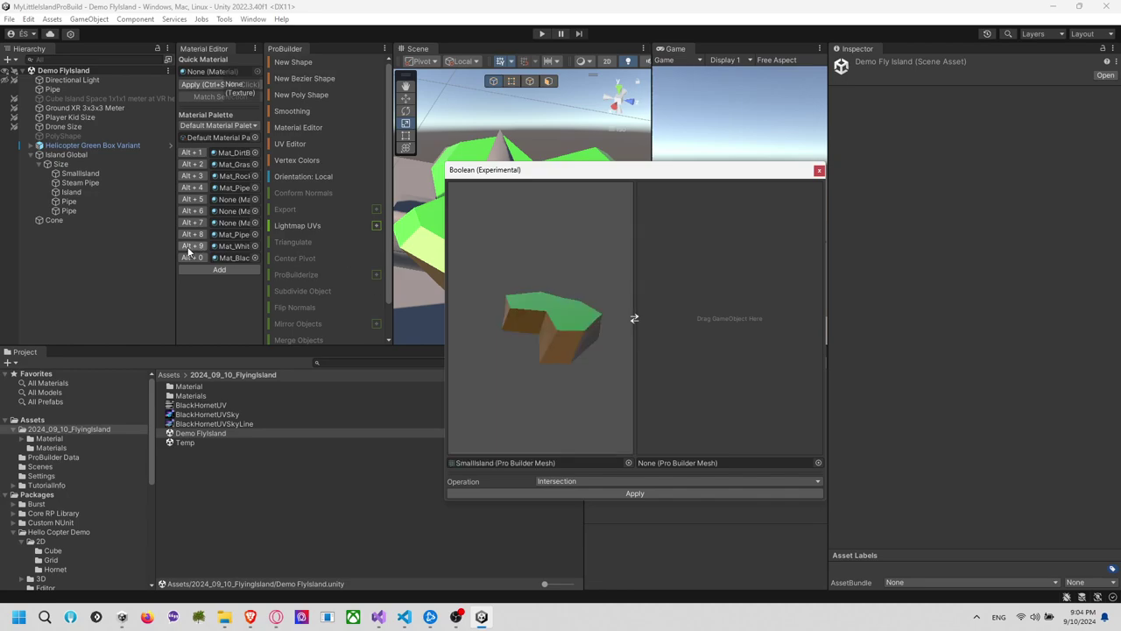
drag(82, 190, 533, 296)
drag(73, 223, 727, 338)
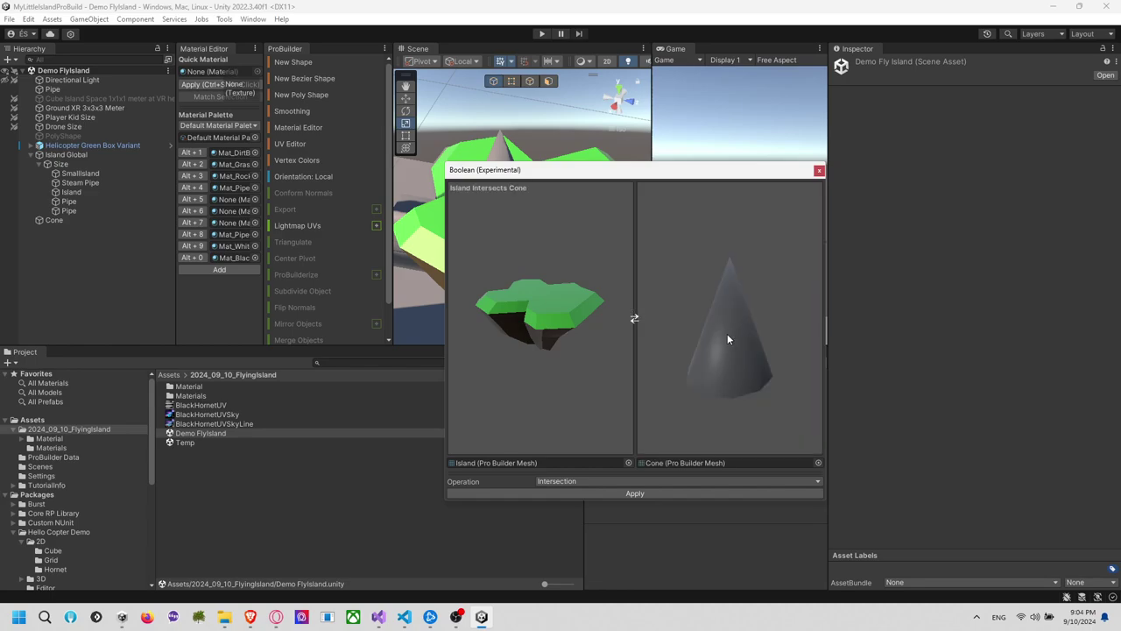
Apply a Subtraction that cuts the cone out of the island and close the Boolean window
click(639, 481)
click(604, 517)
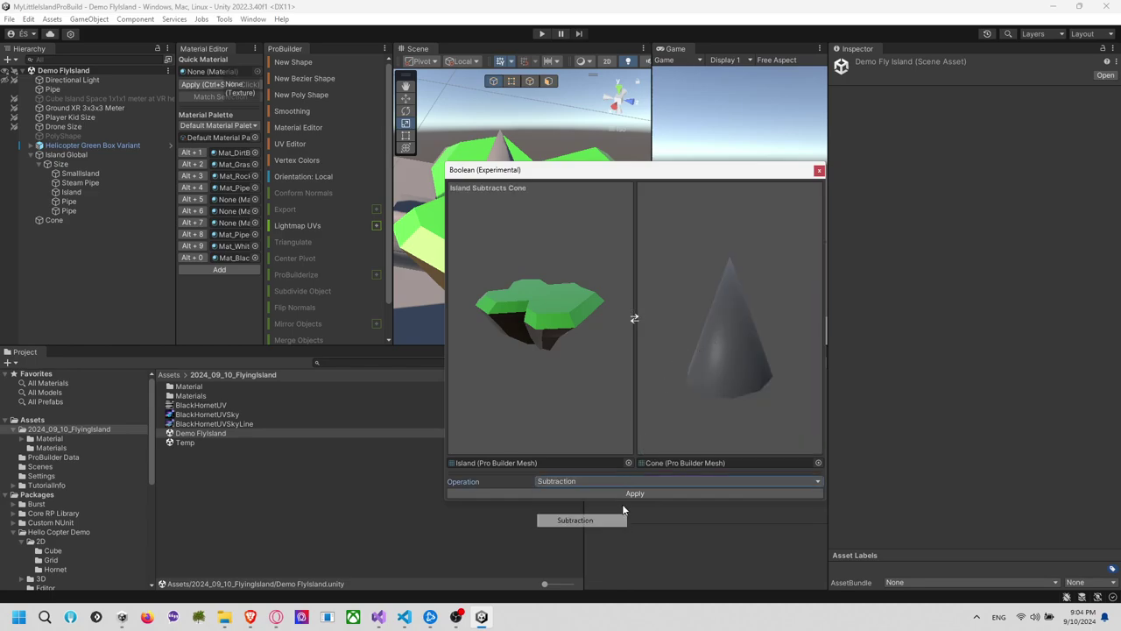
click(643, 493)
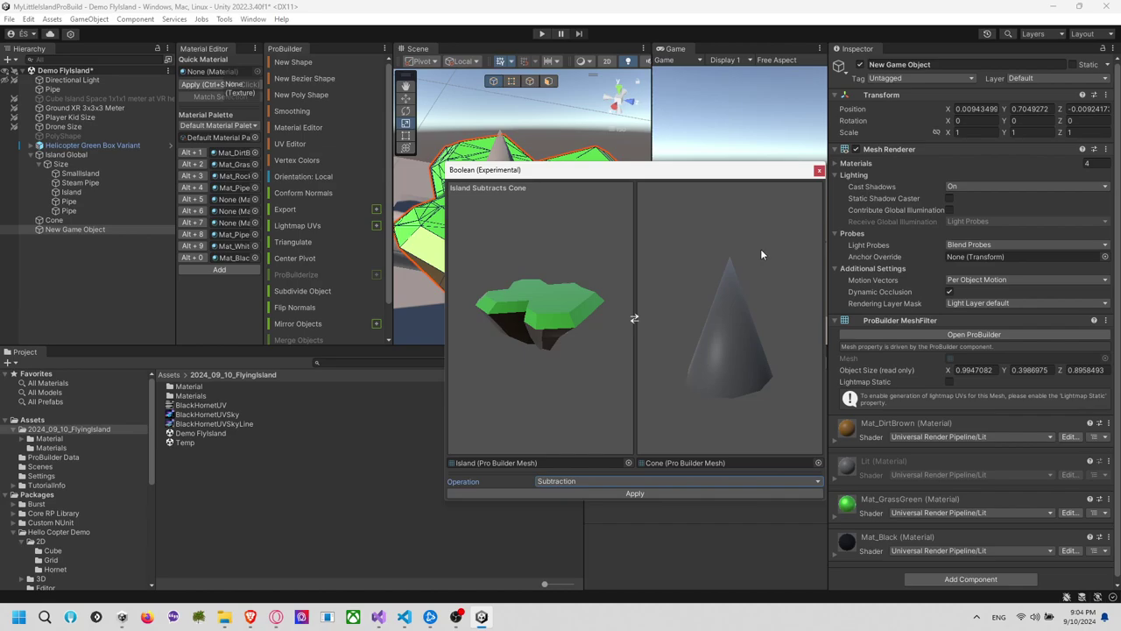
click(818, 171)
Delete the cone and the original uncut Island mesh from the scene
click(507, 181)
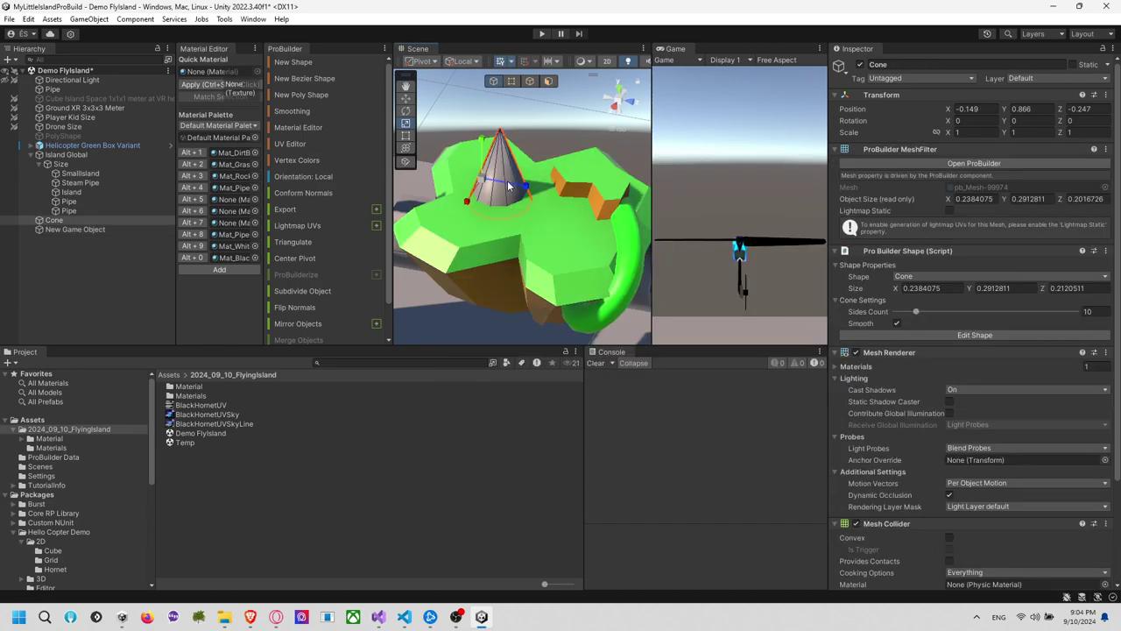
key(Delete)
click(514, 203)
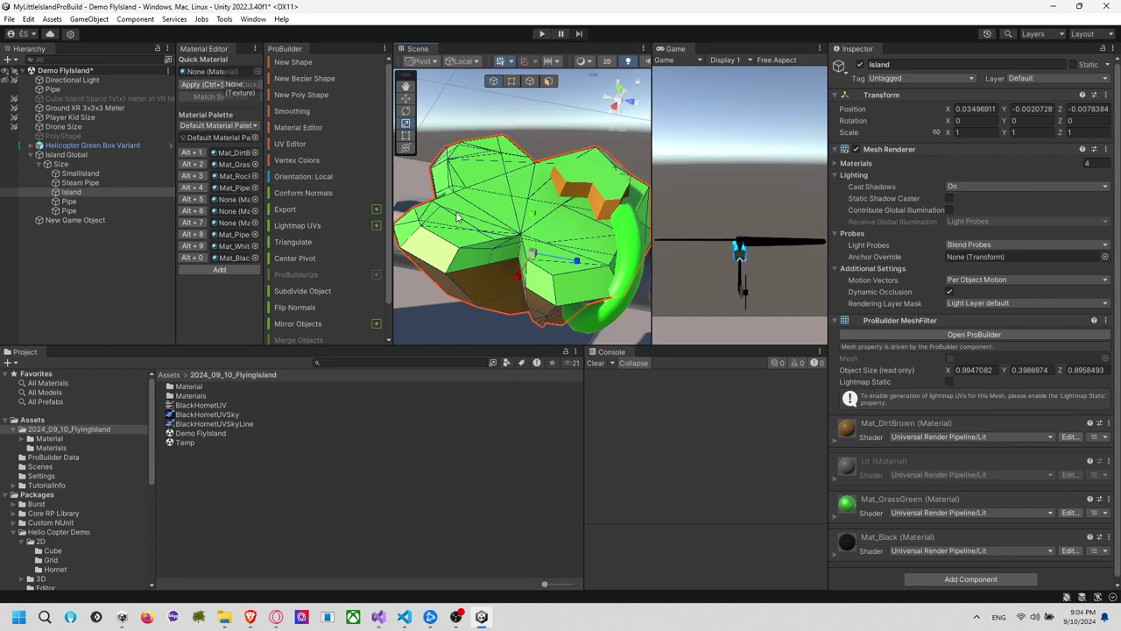
key(Delete)
Rename the Boolean result object to SmallIsland and nest it inside the Size object
click(93, 210)
click(115, 213)
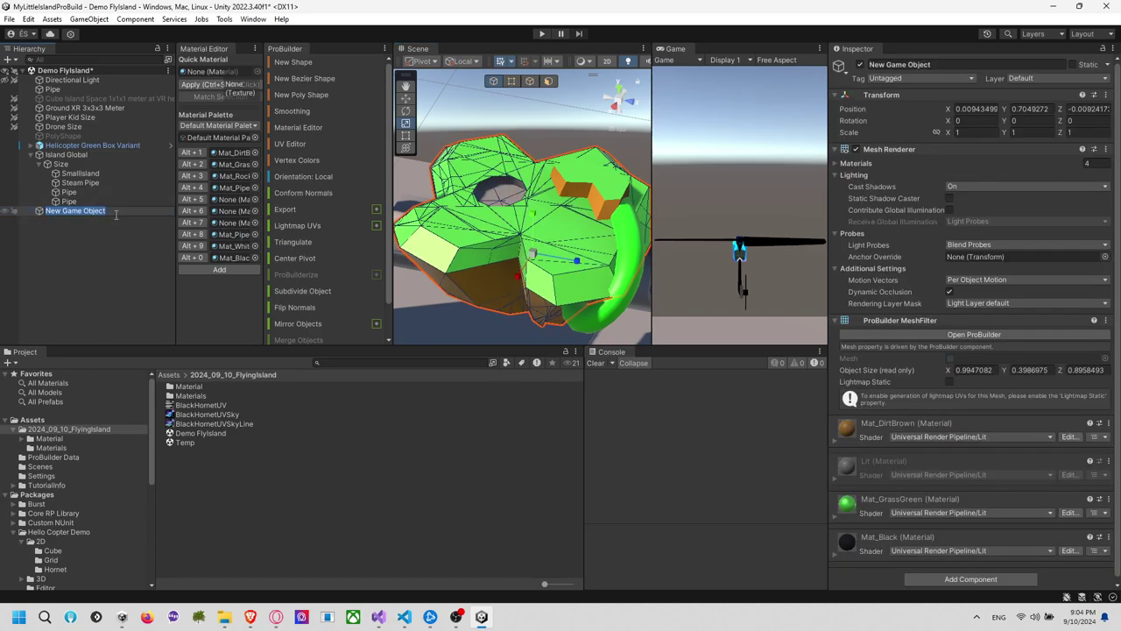
text(SmallIsland)
key(Return)
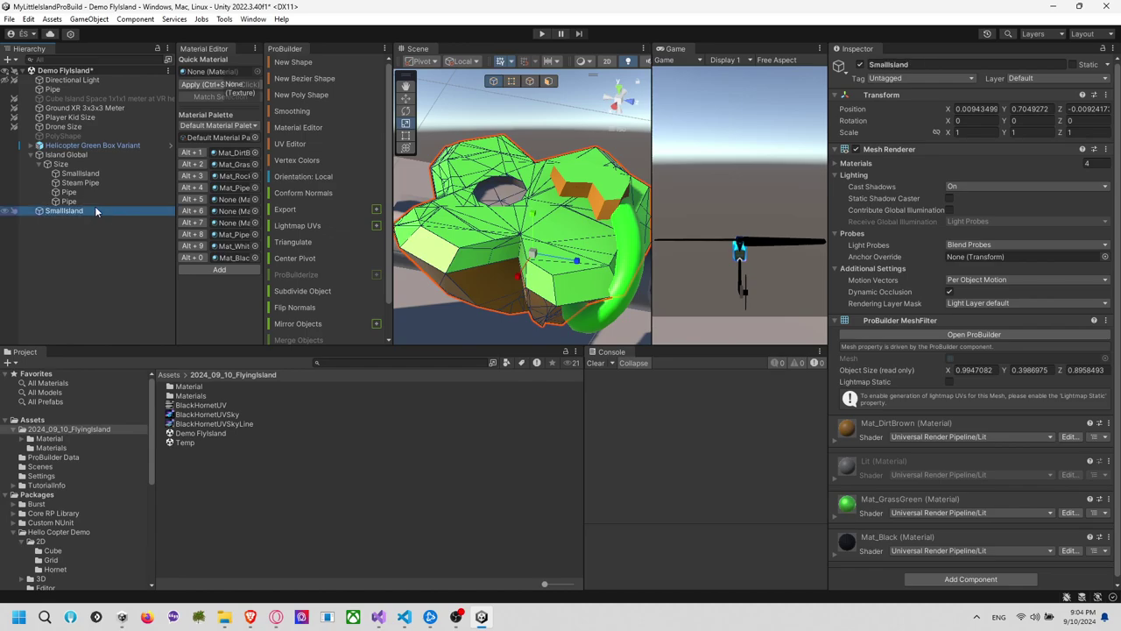
drag(106, 164, 106, 165)
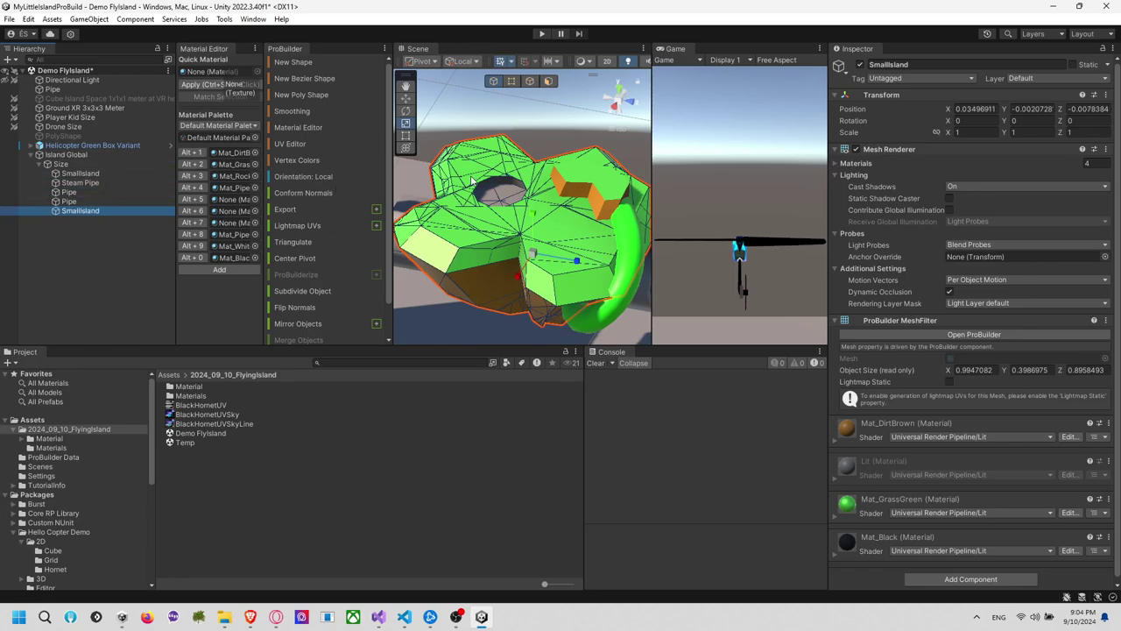
Select the inner wall faces of the cone-shaped hole in the island using face selection mode
click(517, 206)
scroll(507, 198, up, 8)
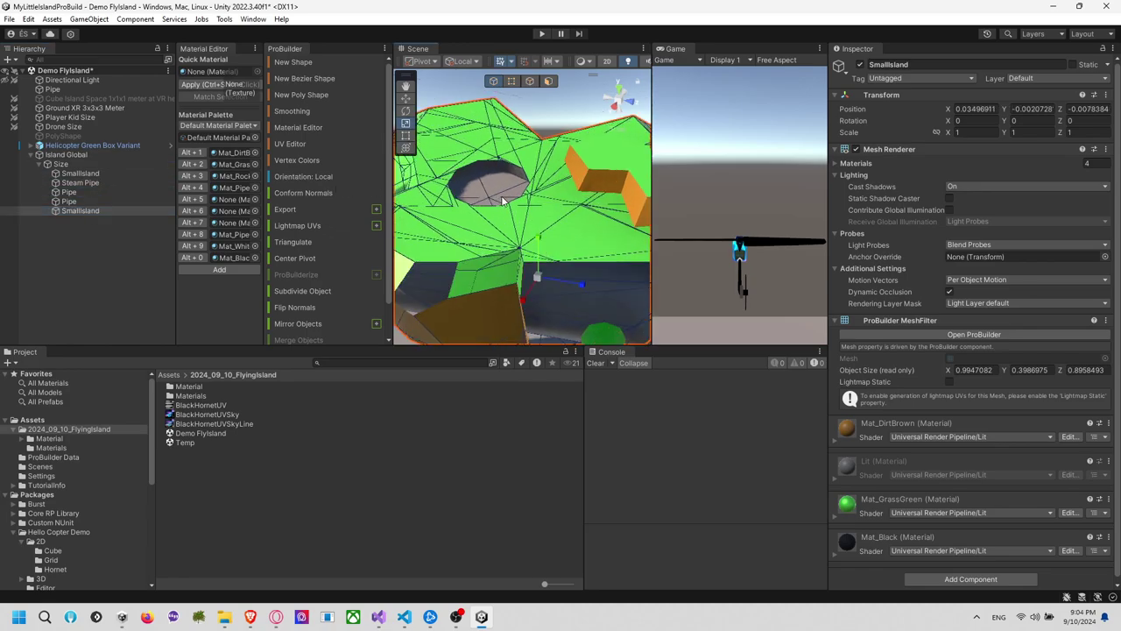
alt+drag(500, 209, 536, 190)
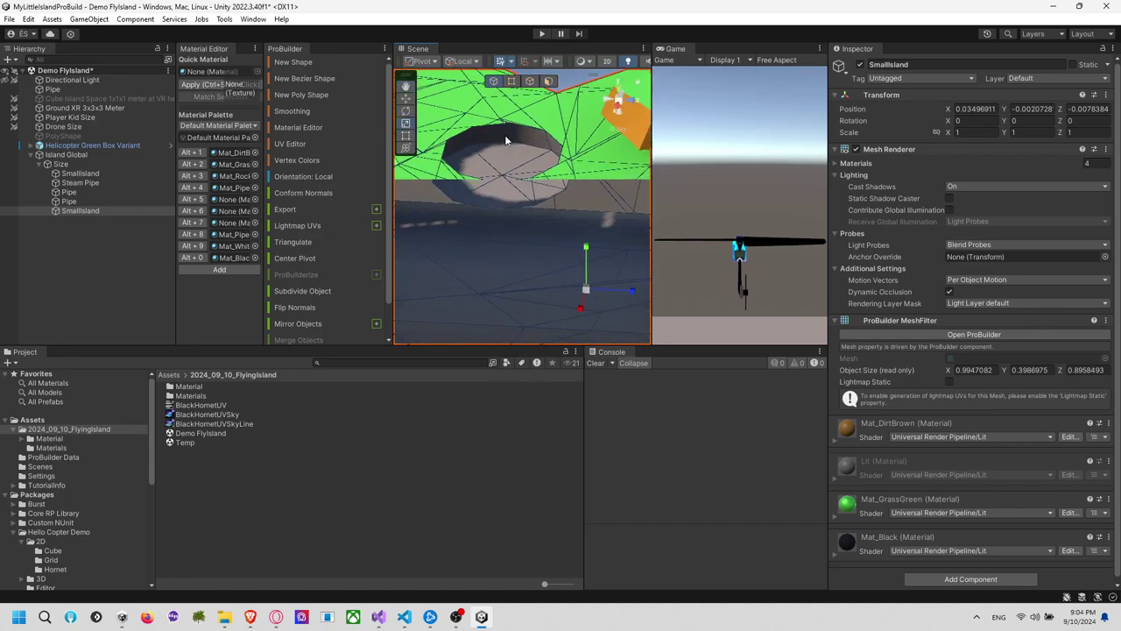
click(548, 81)
click(500, 135)
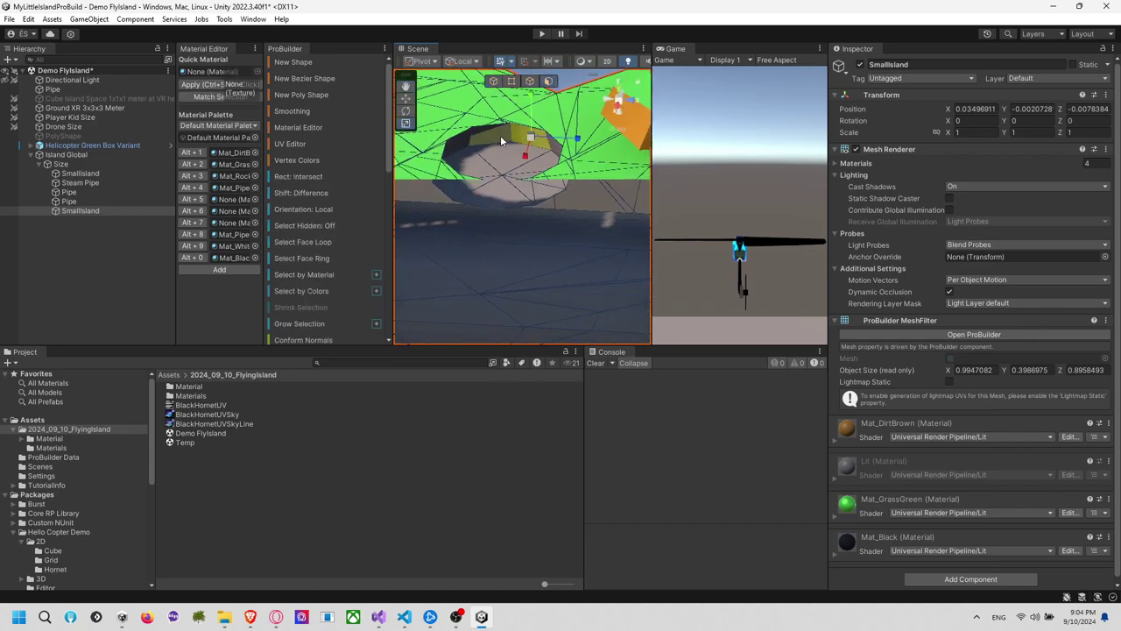
shift+click(517, 143)
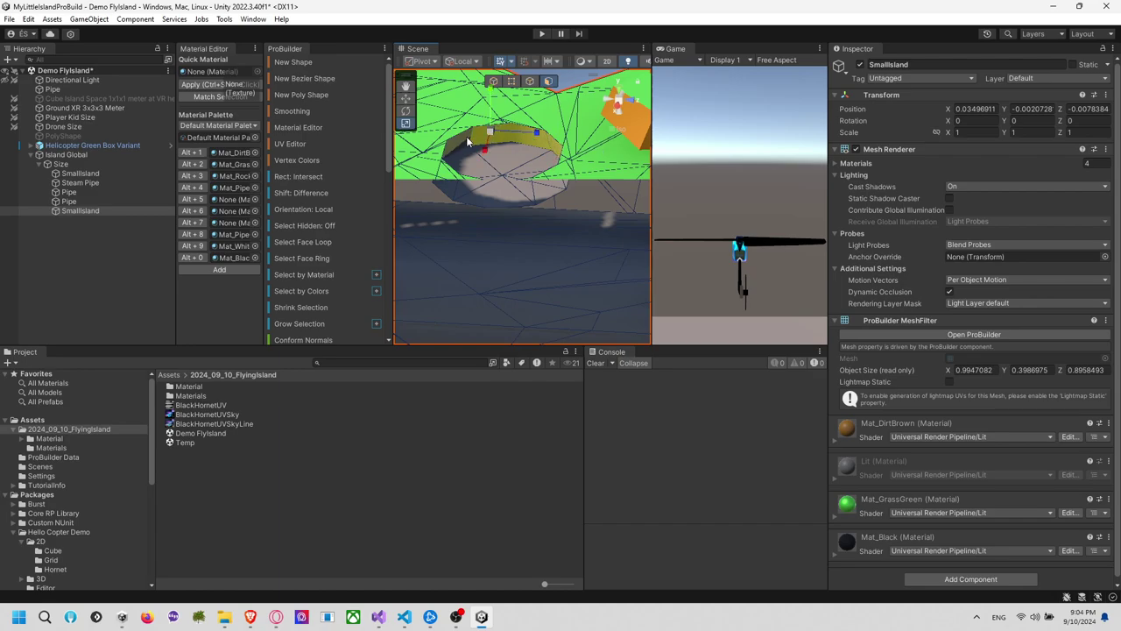
alt+drag(504, 142, 410, 153)
middle_drag(411, 154, 546, 169)
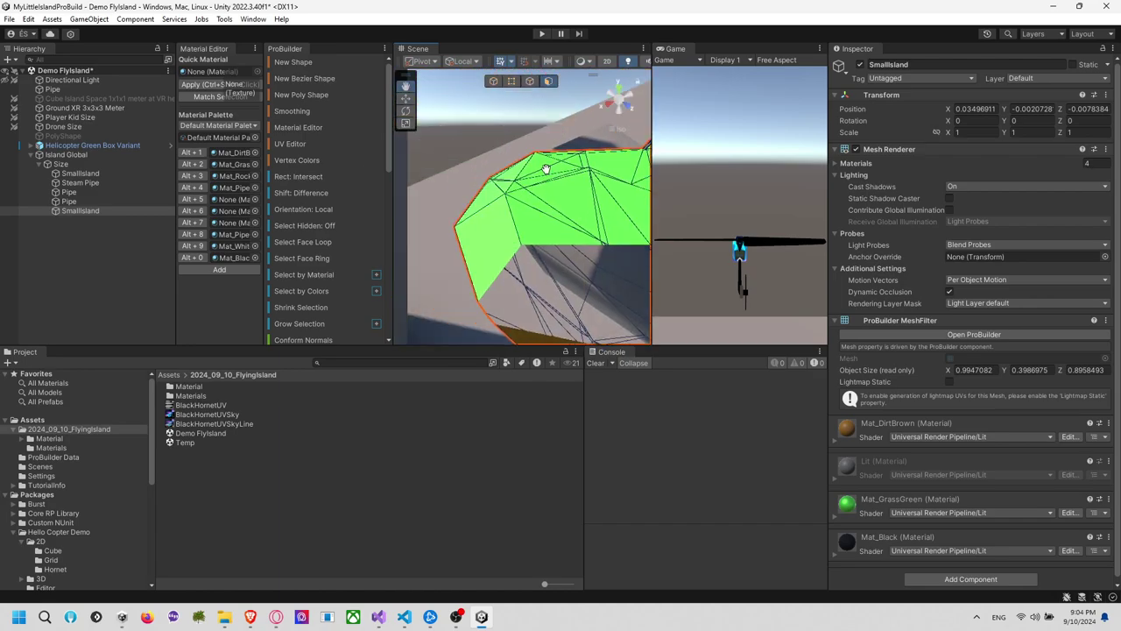
mouse_move(546, 168)
alt+mouse_down()
mouse_move(480, 175)
mouse_move(423, 95)
mouse_move(552, 180)
alt+mouse_up()
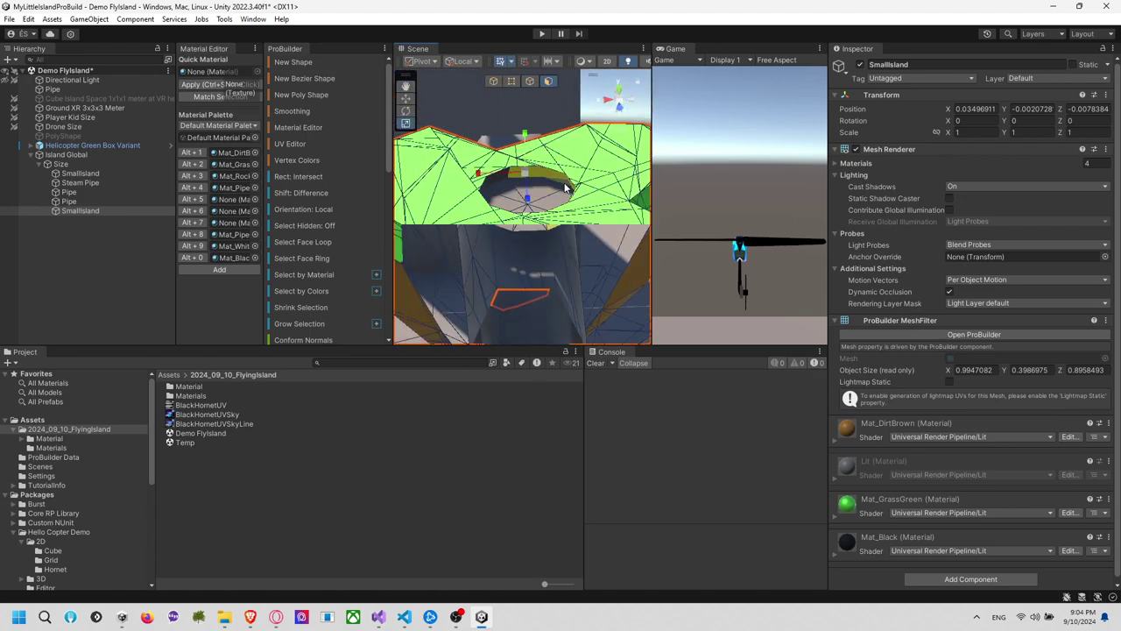
alt+drag(552, 177, 382, 133)
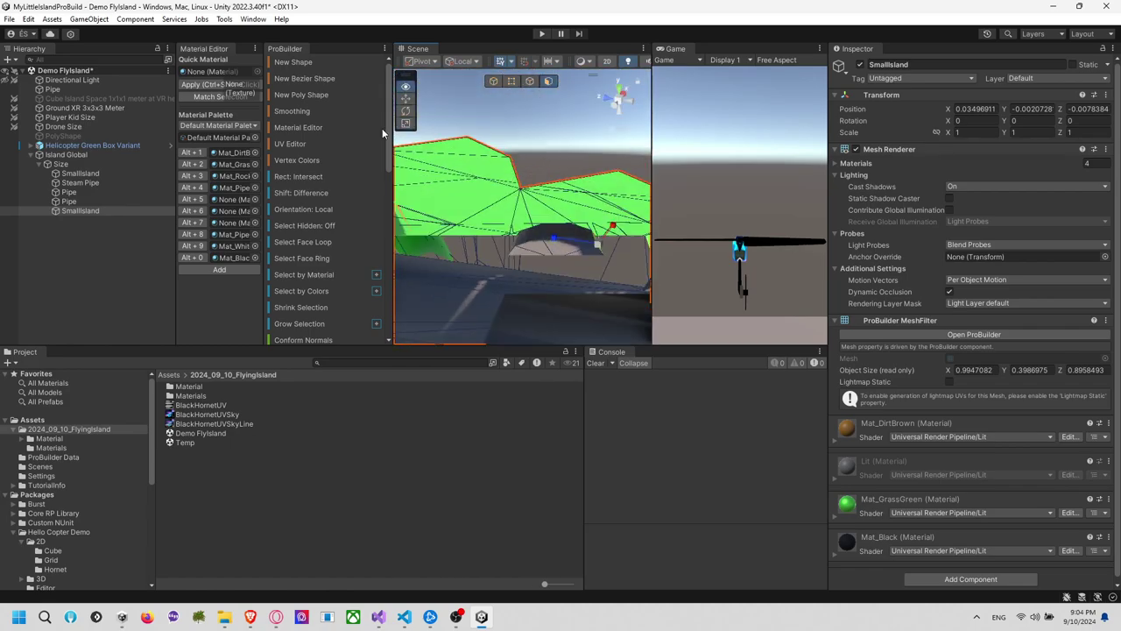
alt+drag(548, 192, 506, 164)
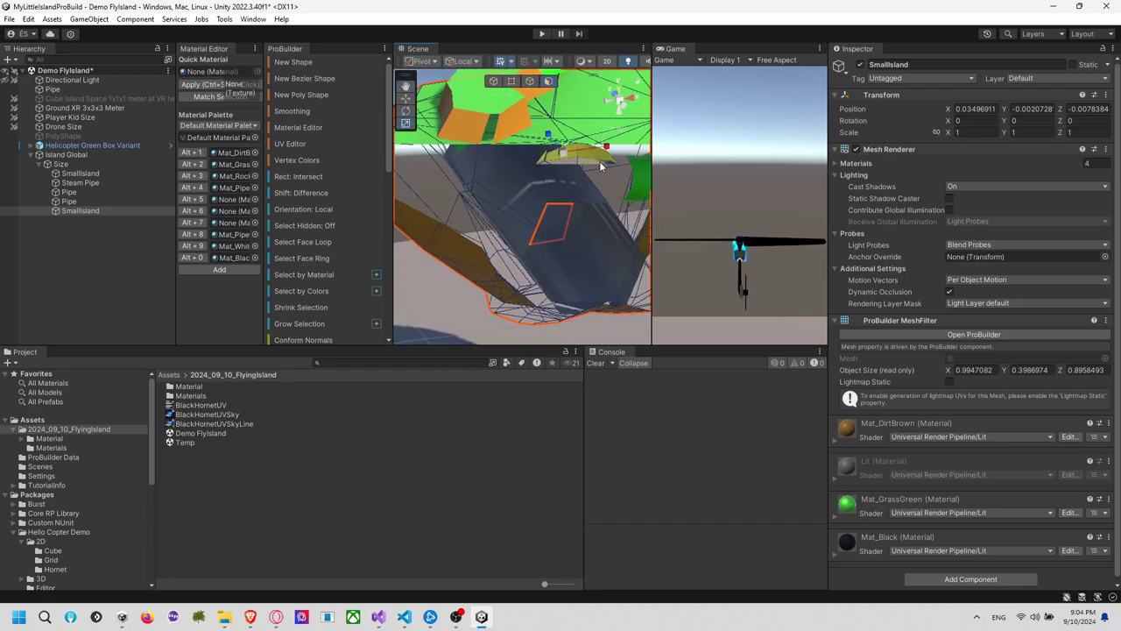
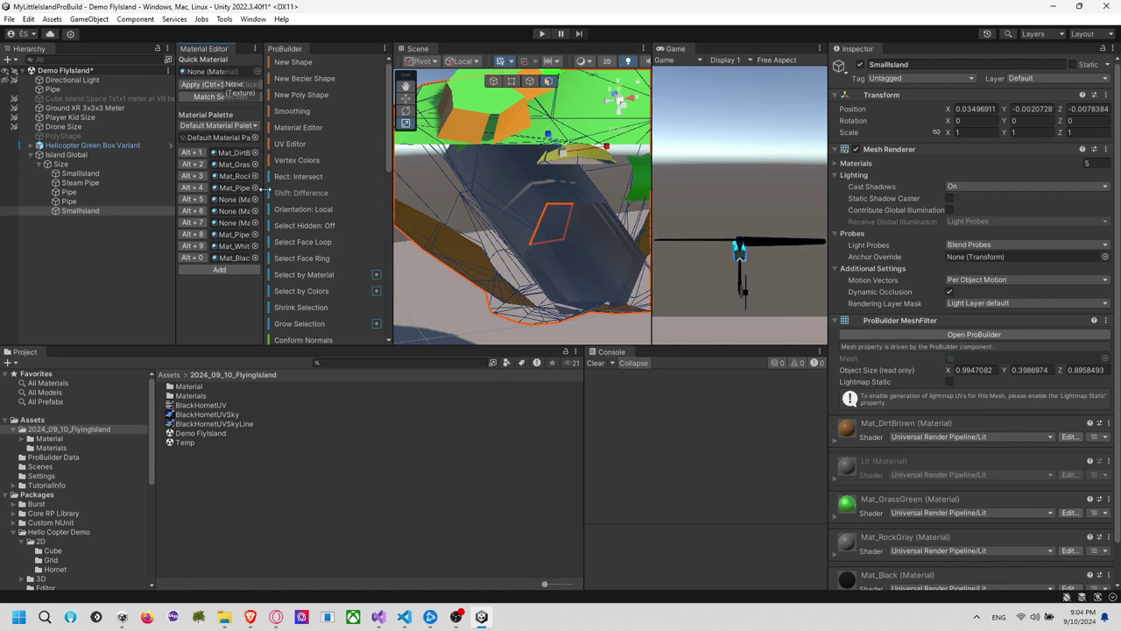
Widen the Material Editor and apply Mat_DirtBrown to the selected wall faces of the hole
drag(262, 187, 298, 187)
scroll(551, 169, down, 3)
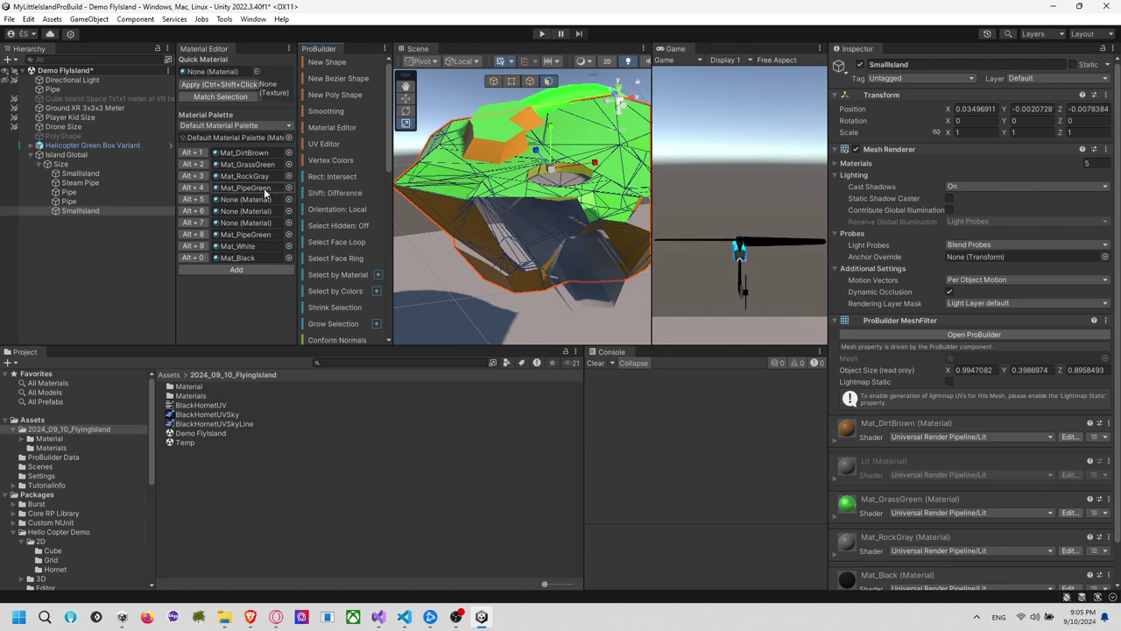
click(203, 154)
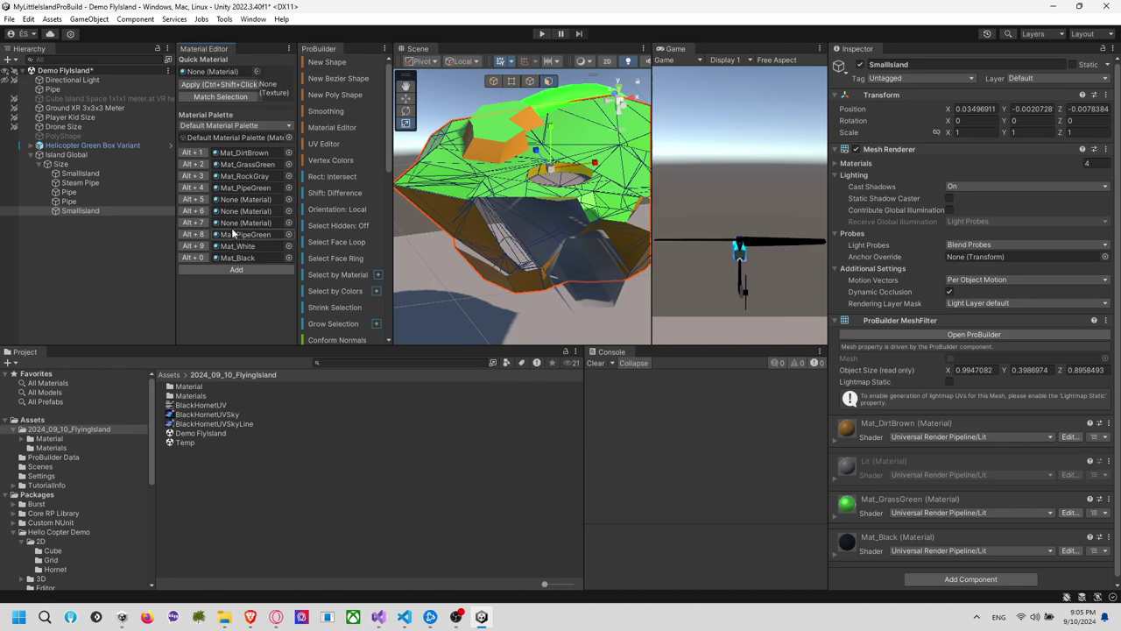
Duplicate the Mat_RockGray material in the Material/ColorIsland folder of 2024_09_10_FlyingIsland
click(89, 440)
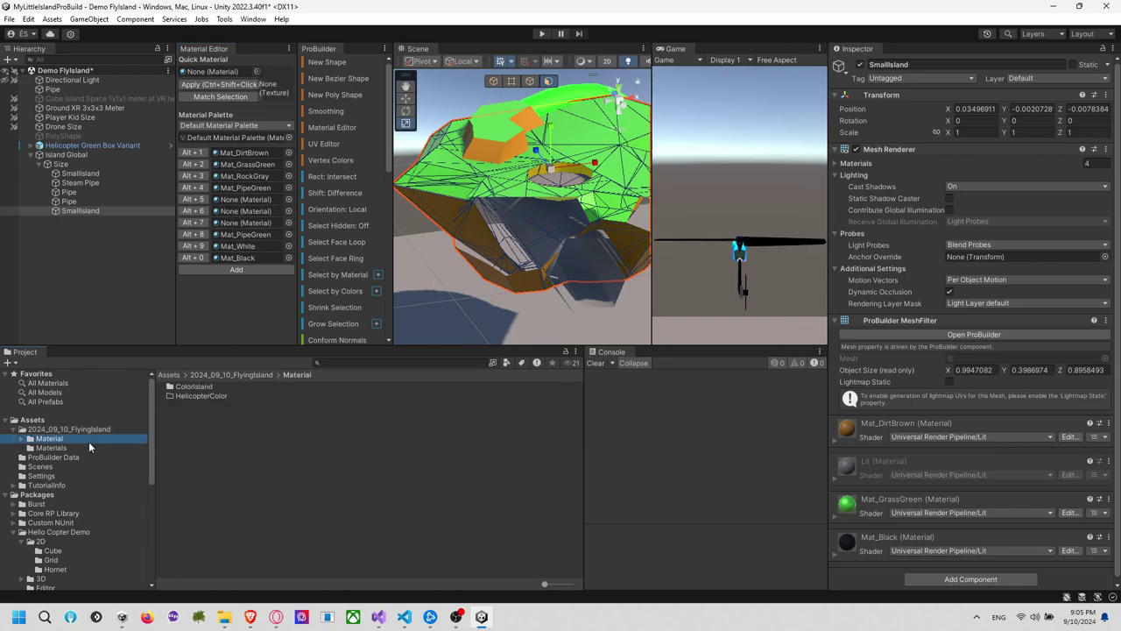
click(86, 445)
click(109, 429)
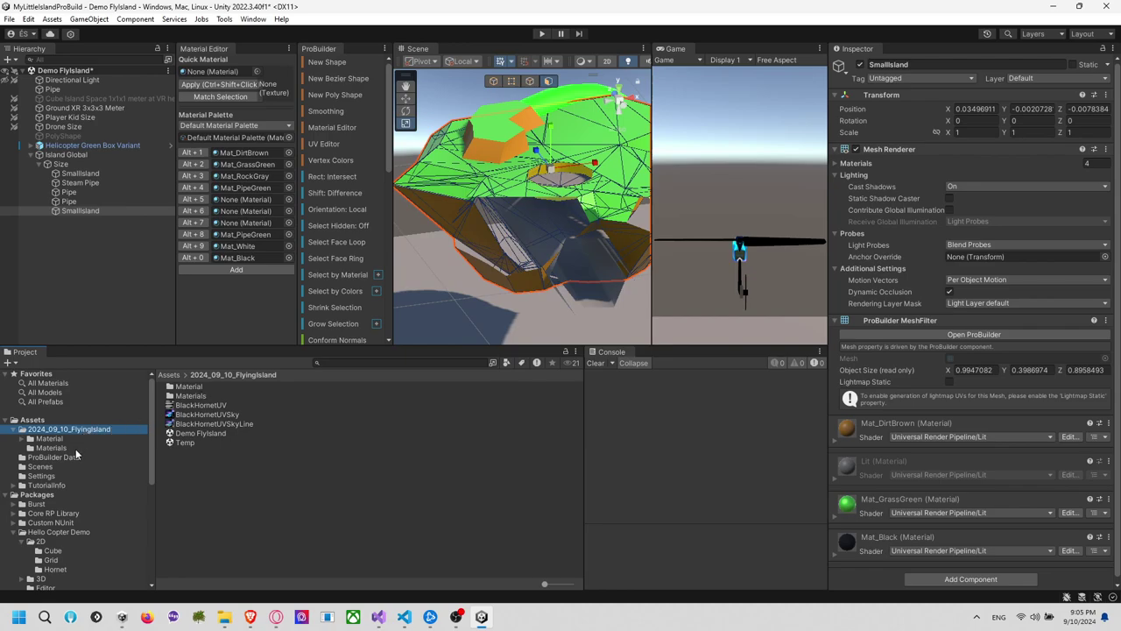
double_click(201, 385)
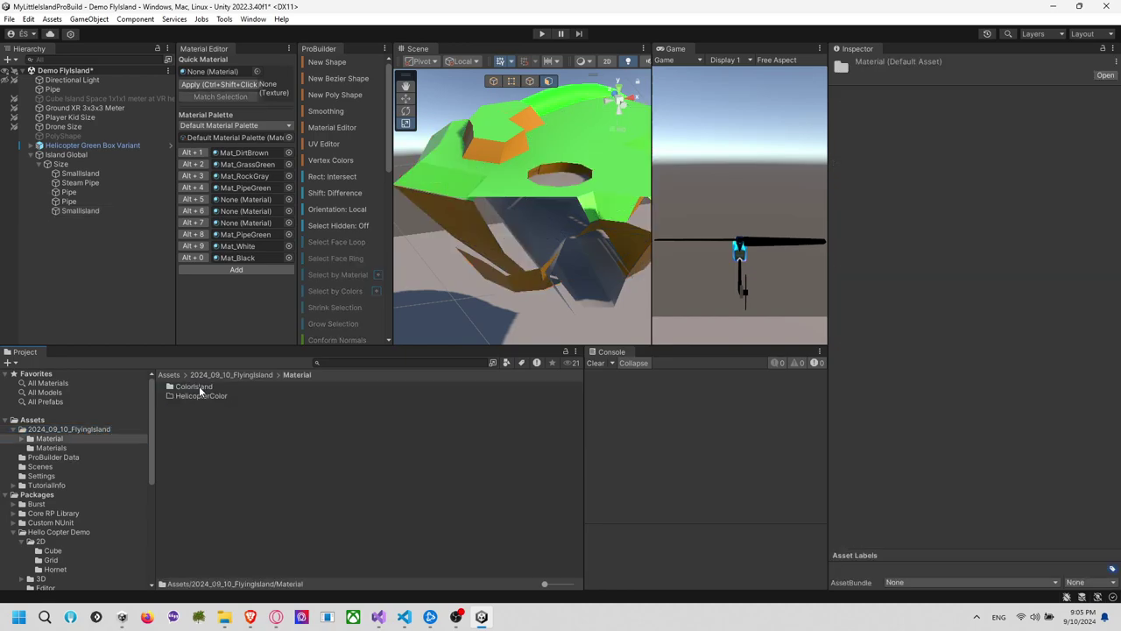
double_click(197, 387)
right_click(206, 464)
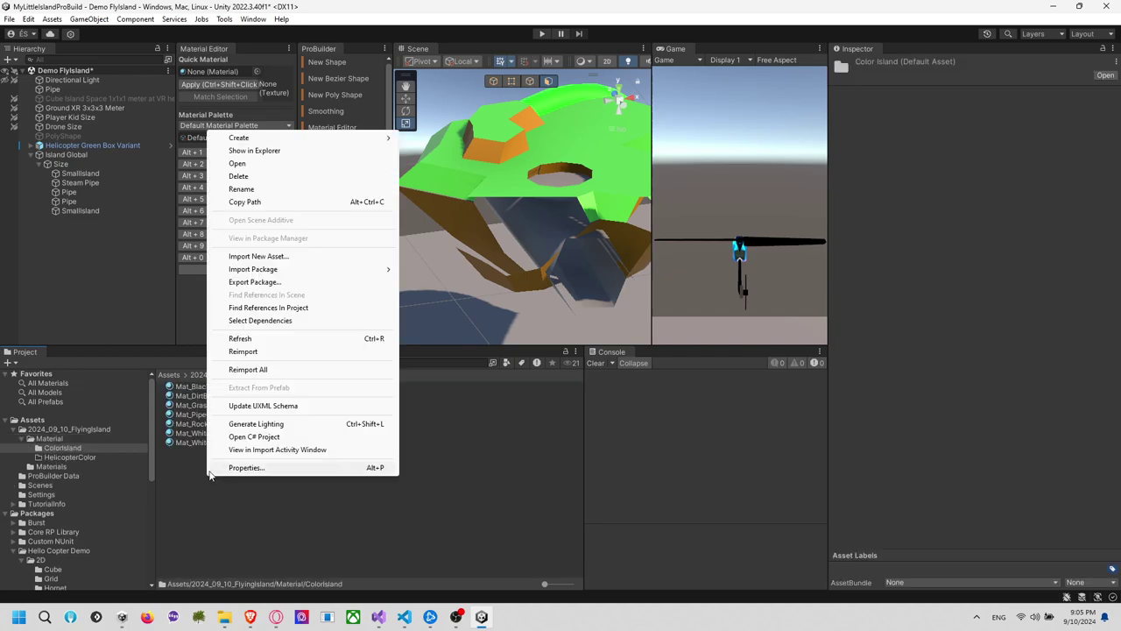
click(188, 448)
click(208, 424)
key(ctrl+d)
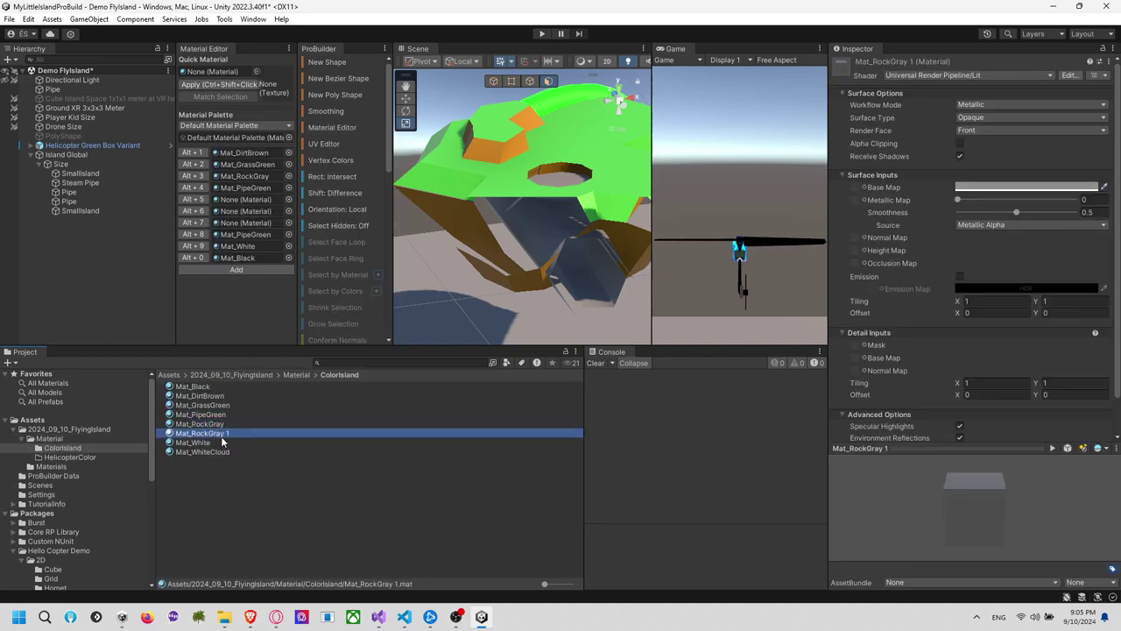
Rename the duplicated rock gray material as Mat_LacBlue
key(F2)
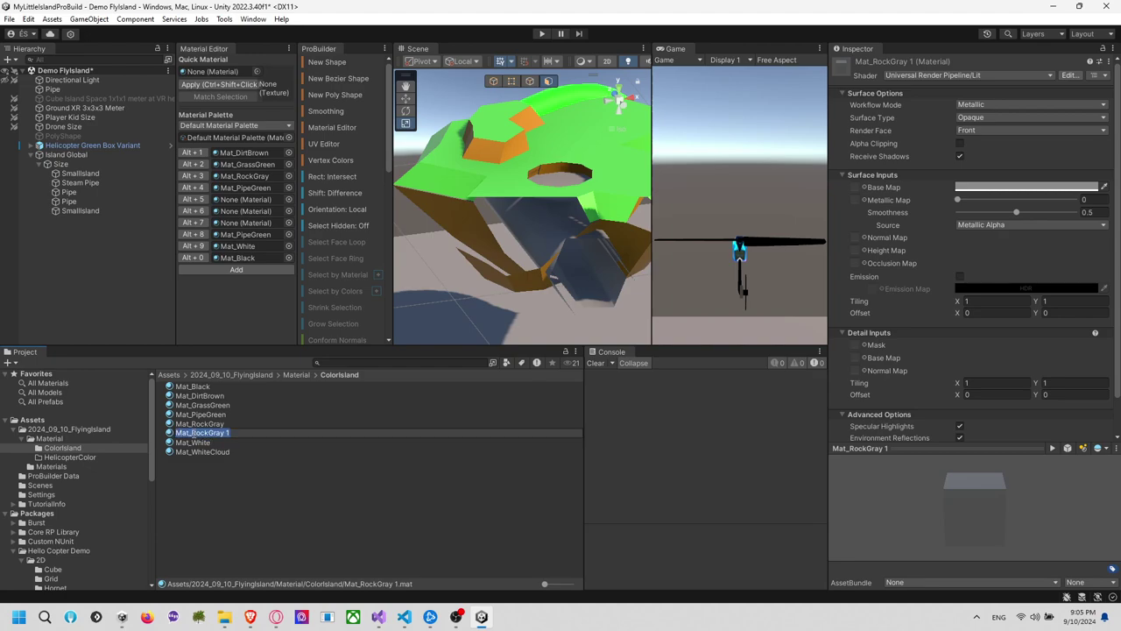
text(LacBlue)
key(Return)
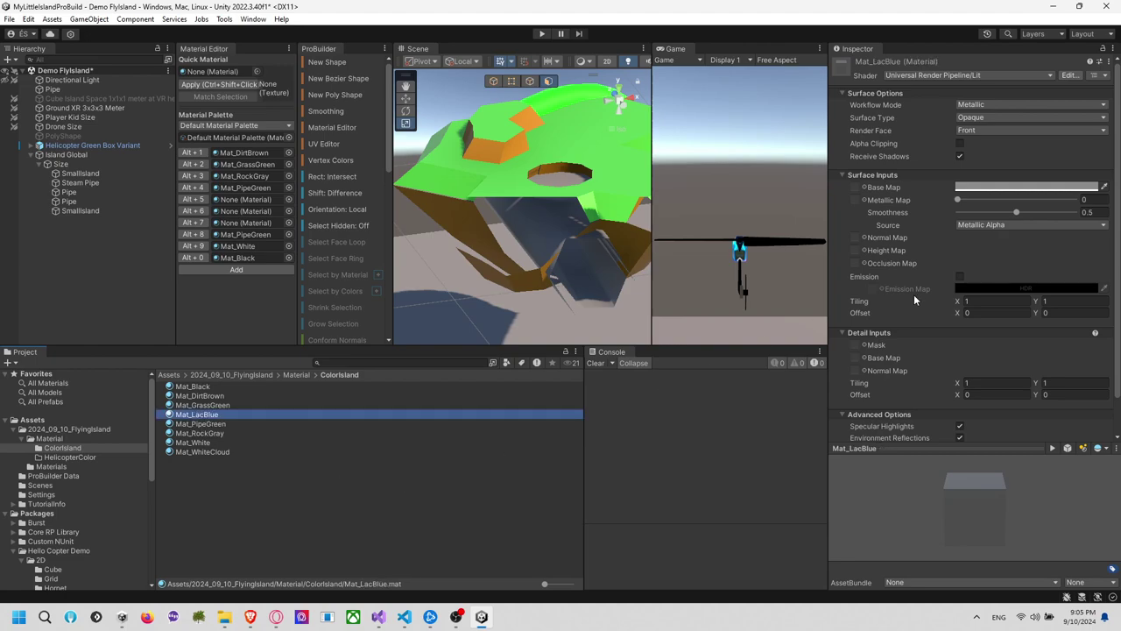
Set the base map colour of Mat_LacBlue to light cyan, hex 78F9FF
click(990, 191)
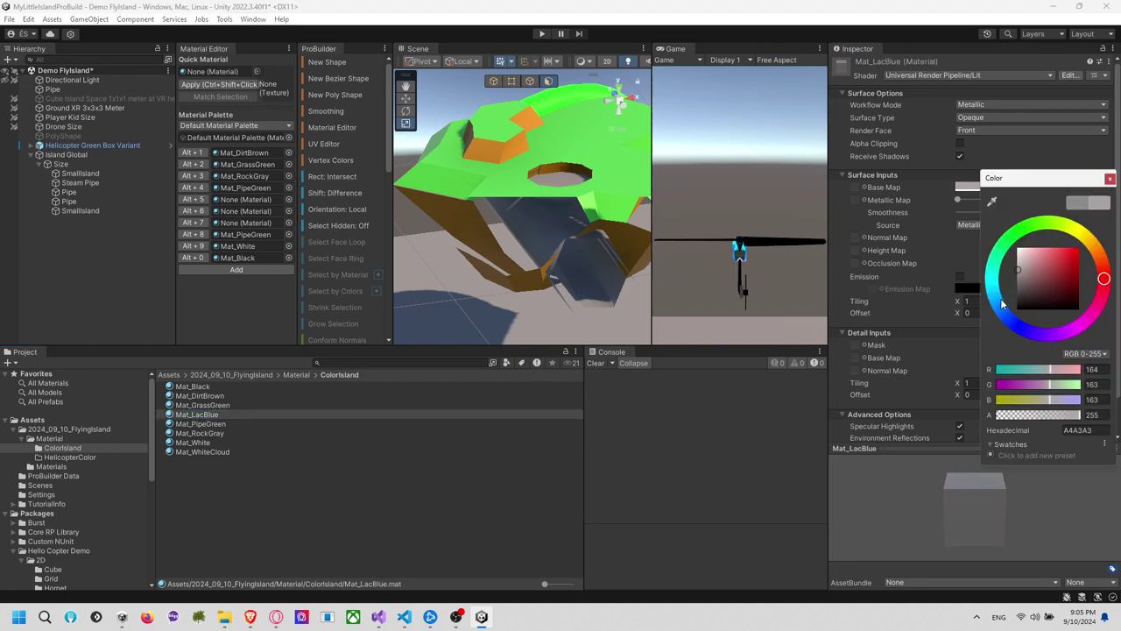
drag(999, 302, 993, 281)
click(1050, 247)
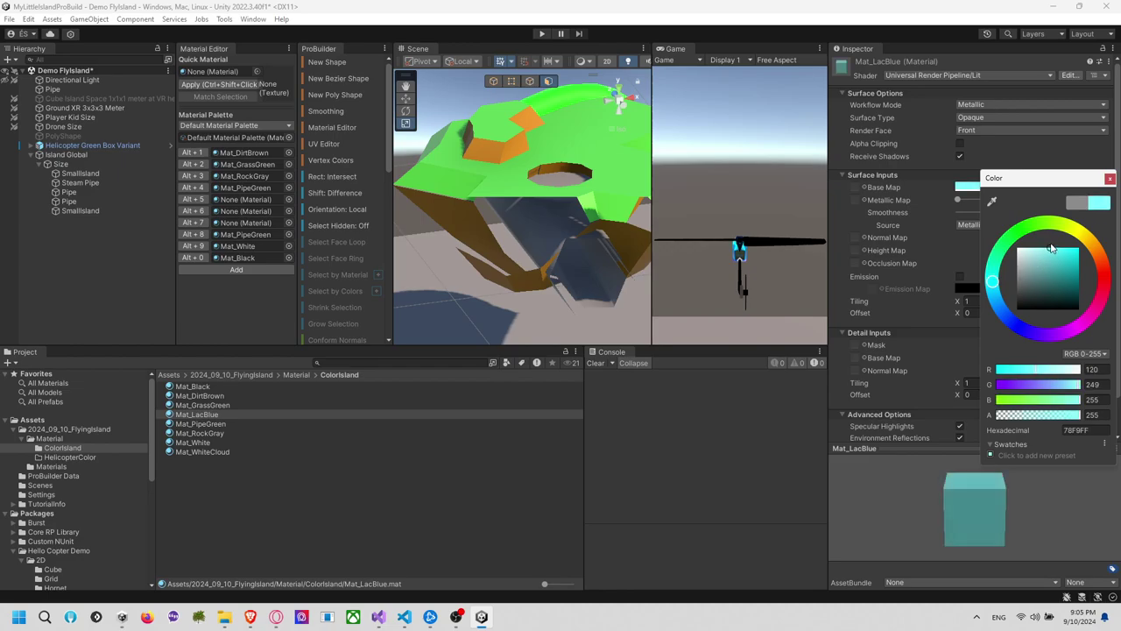
click(1109, 178)
Select all the floor faces at the bottom of the island's hole
alt+drag(602, 184, 576, 251)
click(551, 255)
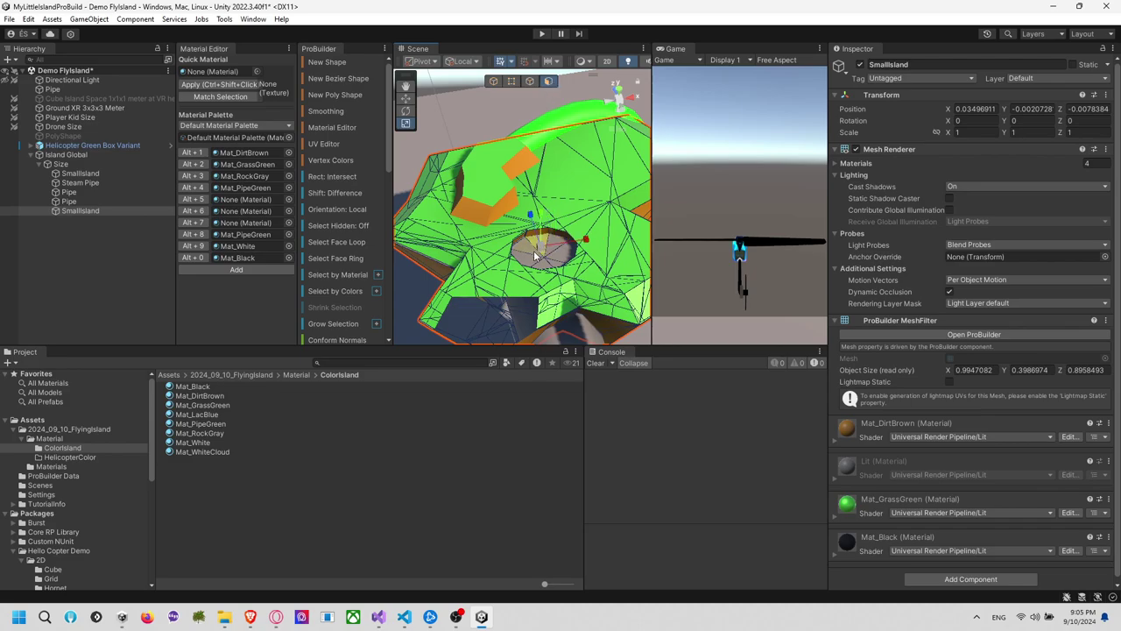
click(541, 265)
shift+click(558, 261)
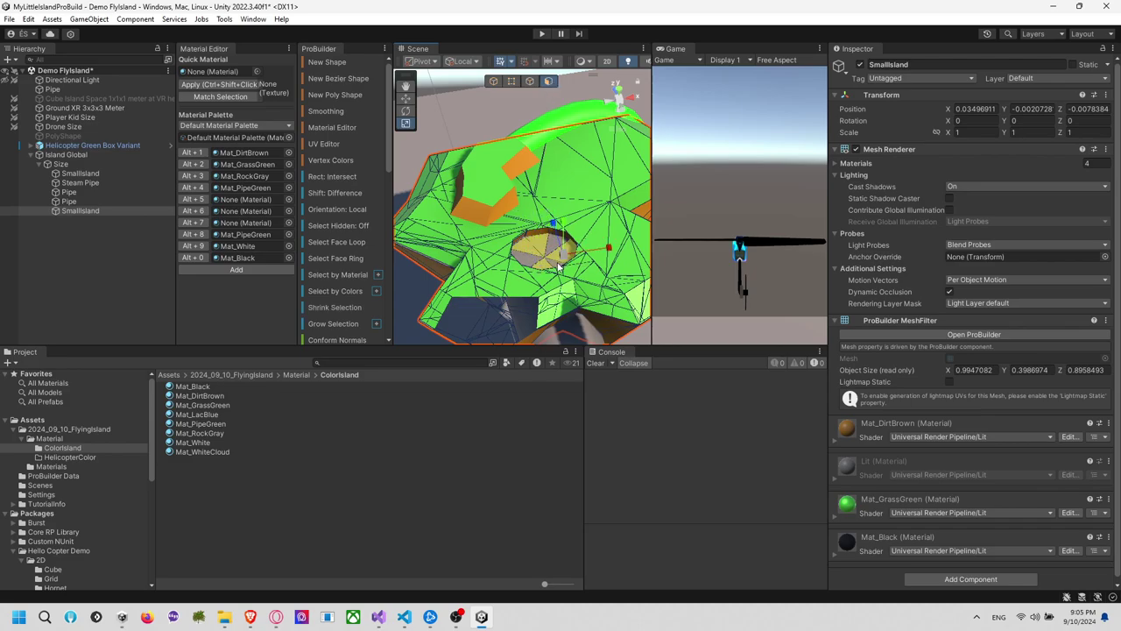
shift+click(564, 252)
shift+click(553, 242)
shift+click(534, 261)
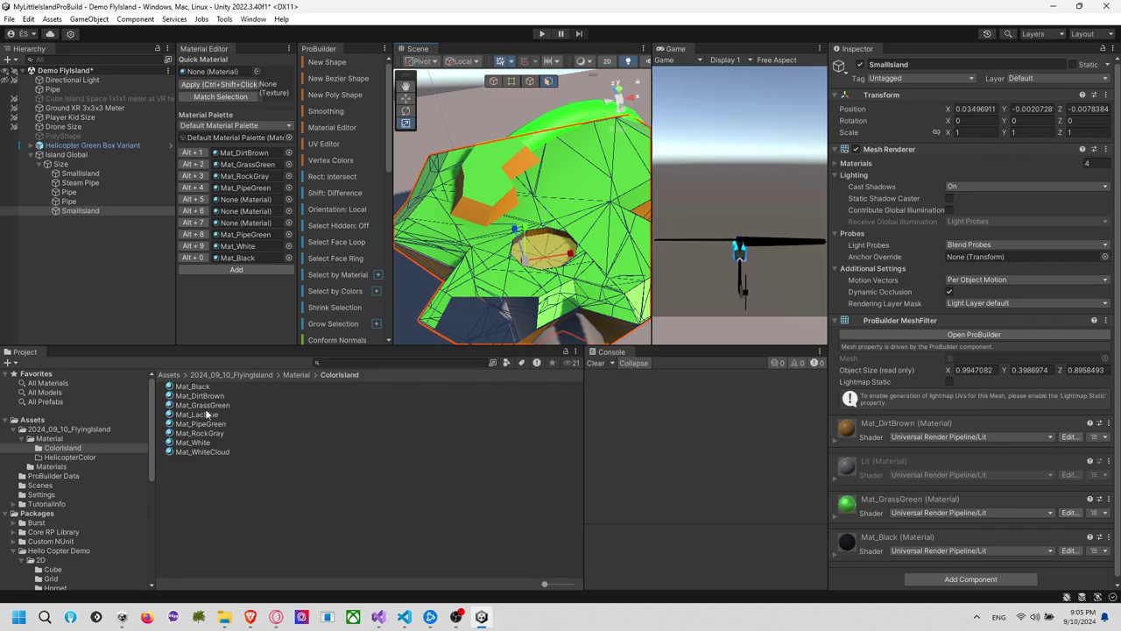
Assign Mat_LacBlue to the fifth material palette slot and apply it to the selected floor faces of the hole
drag(208, 415, 1023, 203)
drag(930, 232, 599, 437)
drag(454, 376, 247, 199)
click(193, 201)
click(568, 299)
alt+drag(601, 294, 592, 139)
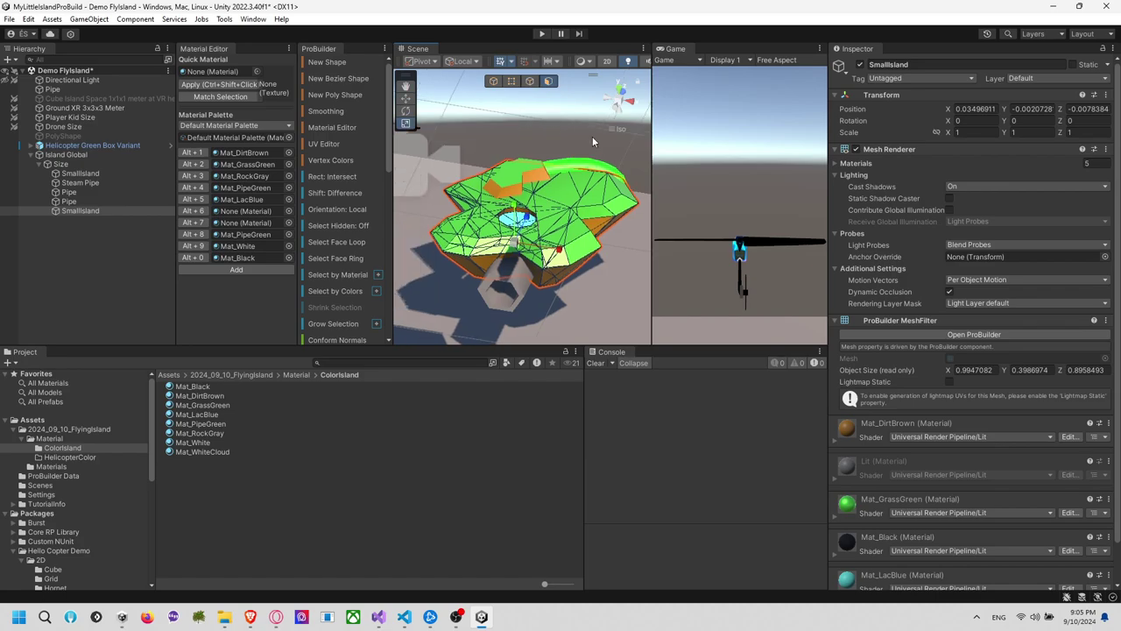
alt+drag(562, 222, 475, 203)
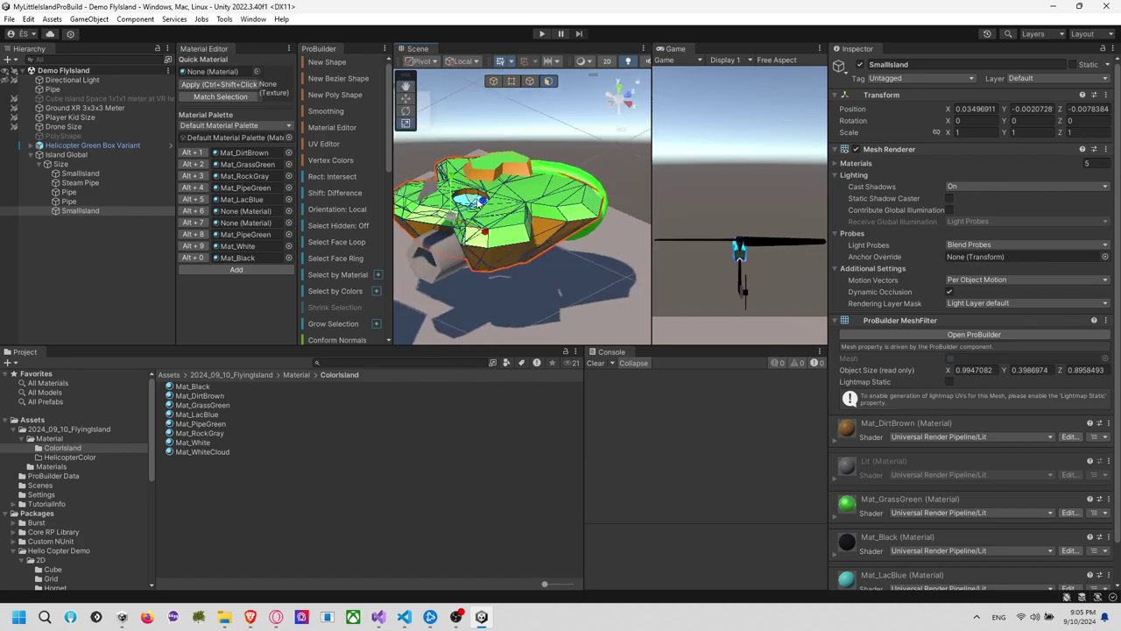
middle_drag(518, 174, 527, 185)
Close the Material Editor and ProBuilder windows and scale the Size object uniformly to about 1.58
click(103, 164)
scroll(345, 195, down, 2)
alt+drag(586, 263, 553, 226)
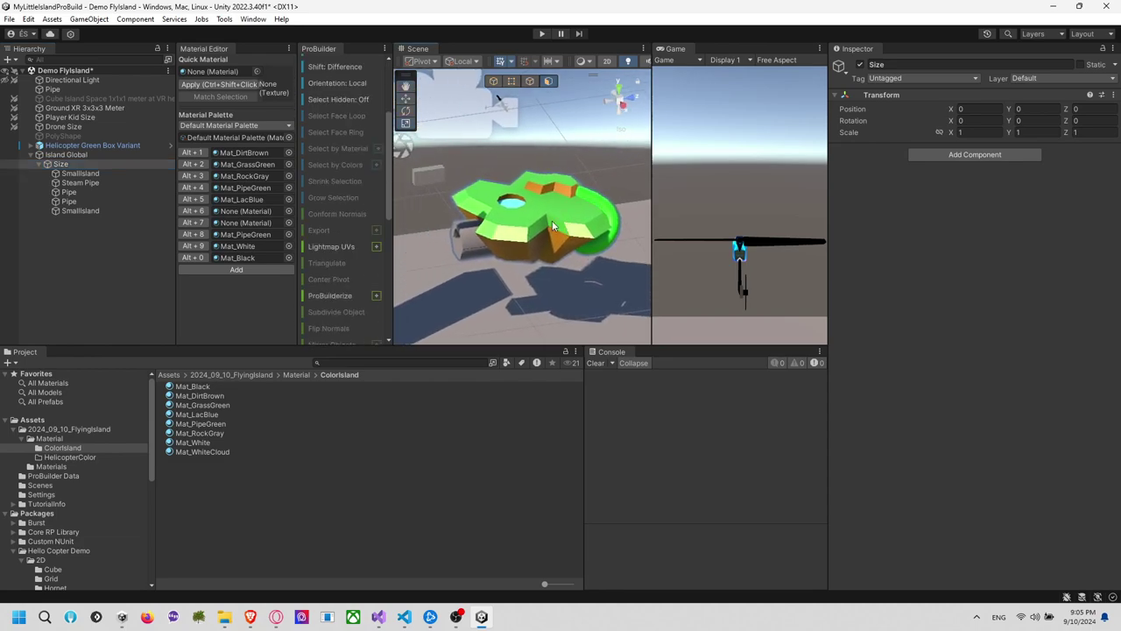
right_click(218, 50)
click(250, 106)
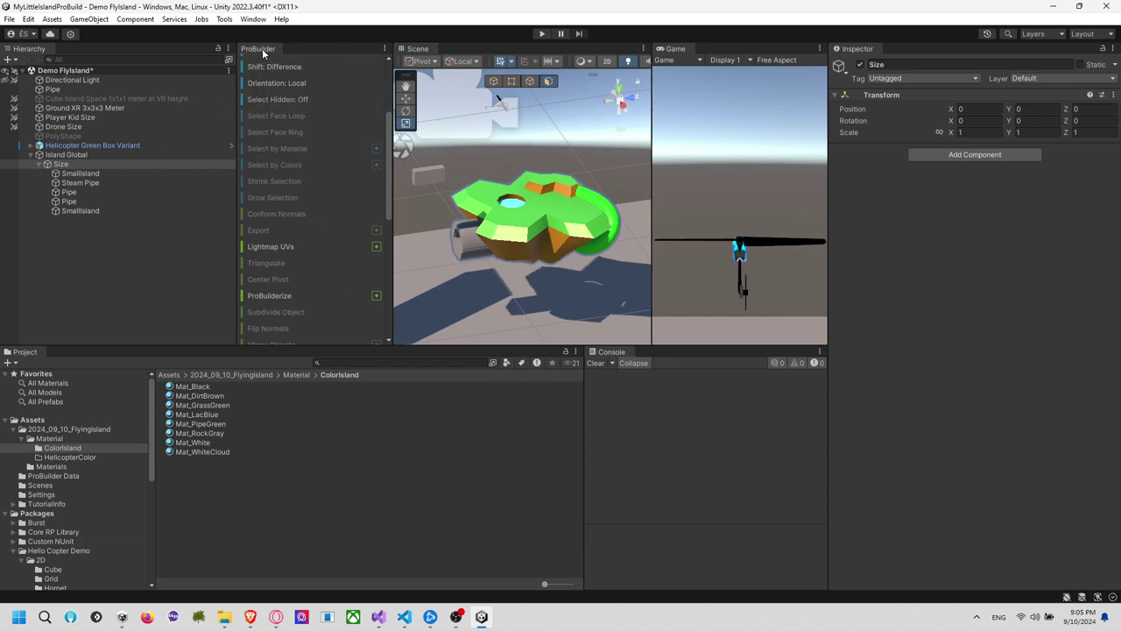
right_click(263, 50)
click(289, 120)
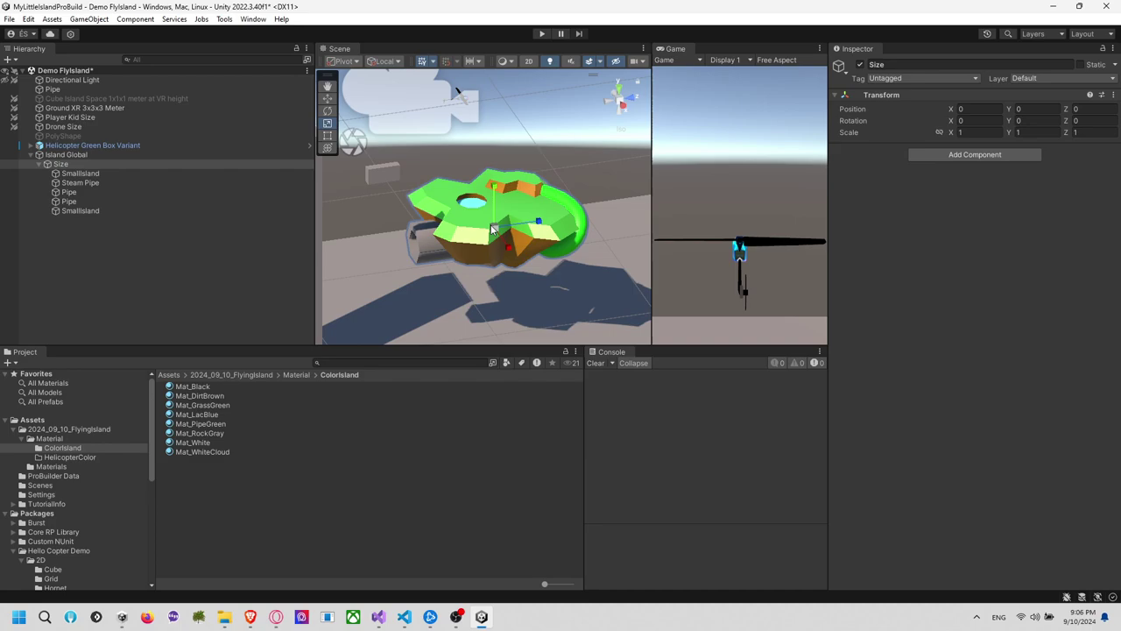
drag(496, 230, 606, 230)
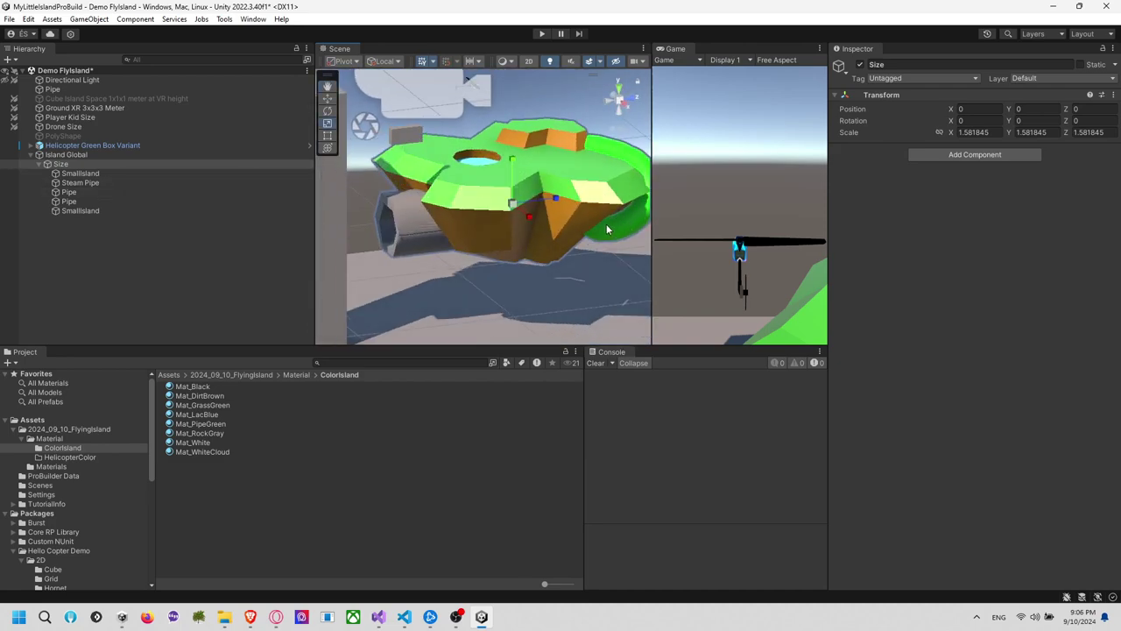
Move one of the two overlapping Pipe objects slightly, to position X 0.013 and Y -0.028
alt+drag(403, 226, 496, 211)
click(416, 235)
scroll(417, 234, up, 3)
scroll(451, 230, up, 4)
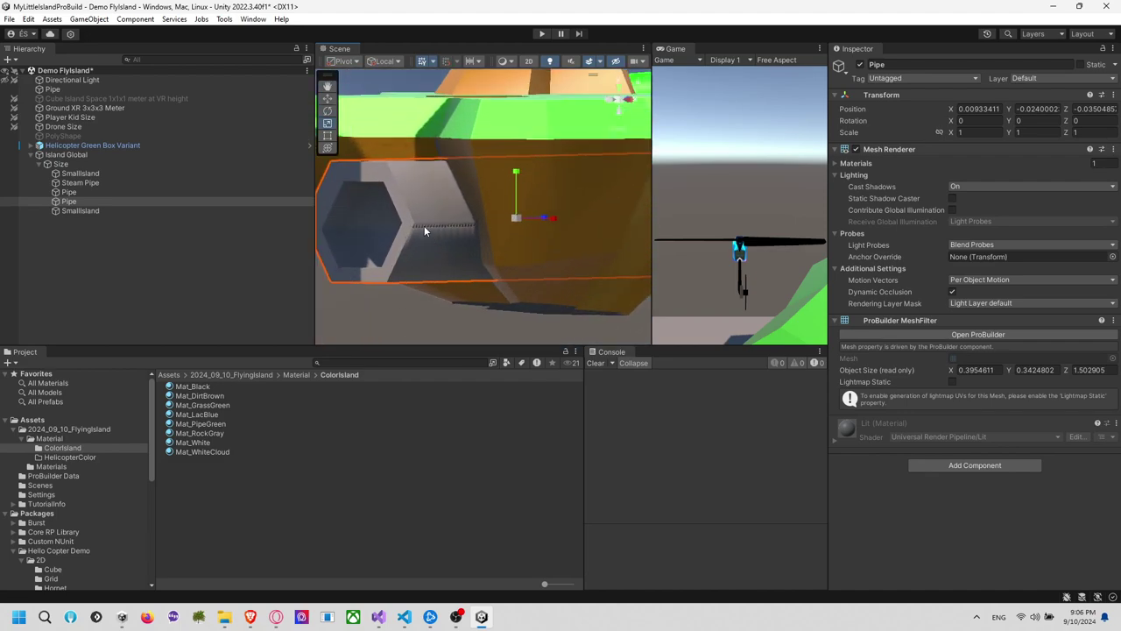
click(408, 219)
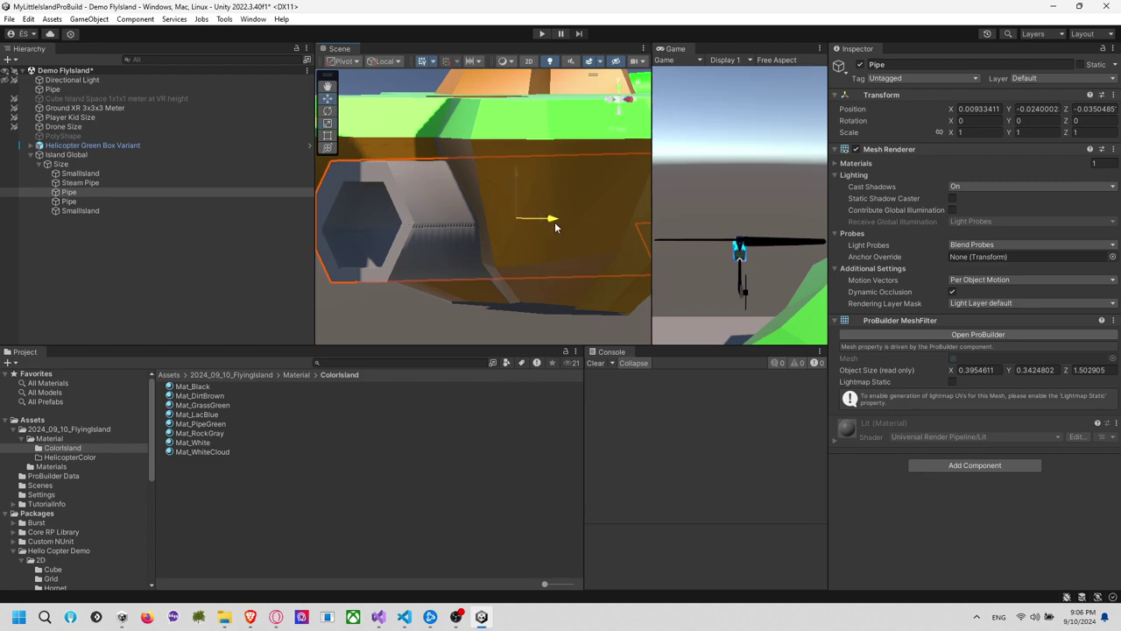
drag(554, 222, 556, 220)
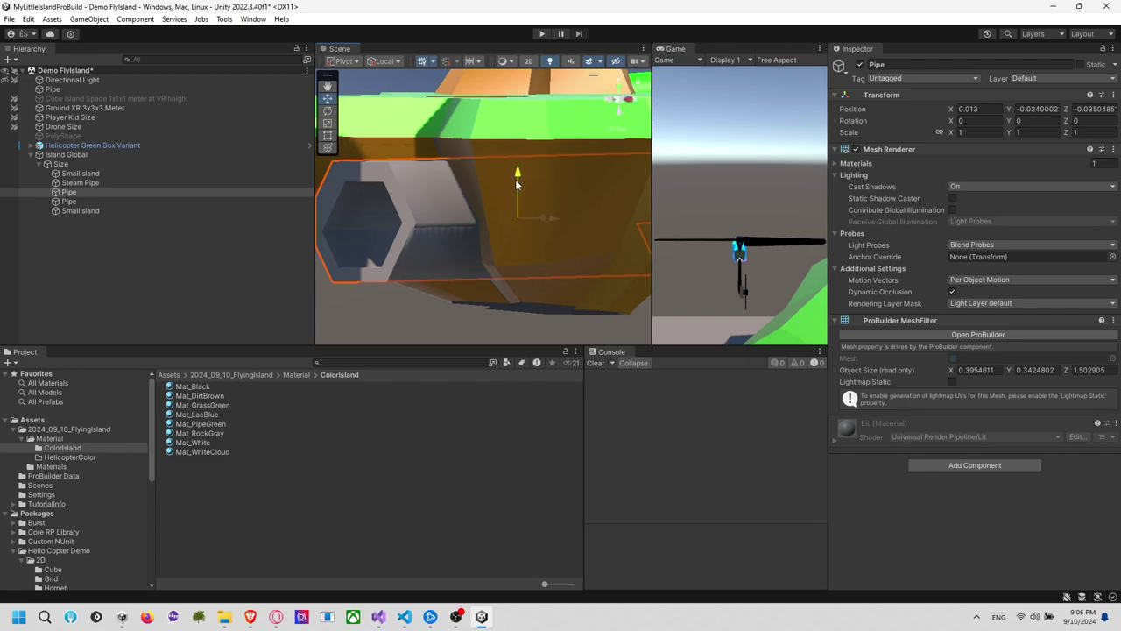
drag(517, 179, 515, 182)
Scale the moved Pipe to 1.0468 along X, undoing the unwanted scaling attempt
key(e)
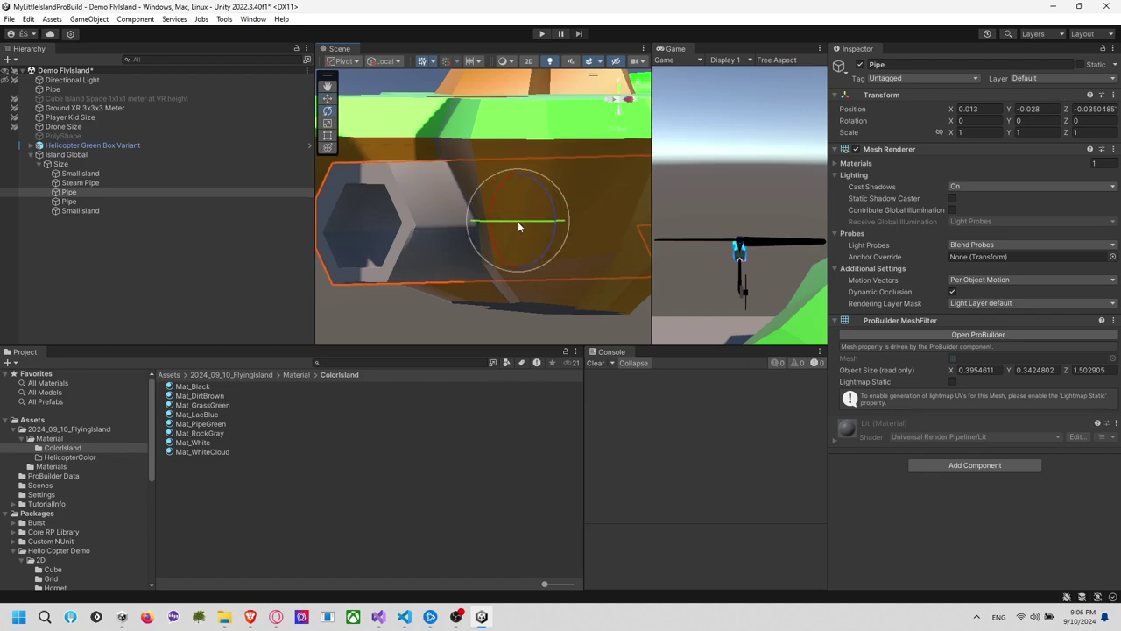
key(r)
drag(518, 220, 557, 222)
key(ctrl+z)
click(489, 258)
right_drag(490, 258, 574, 267)
alt+drag(574, 267, 589, 247)
click(567, 187)
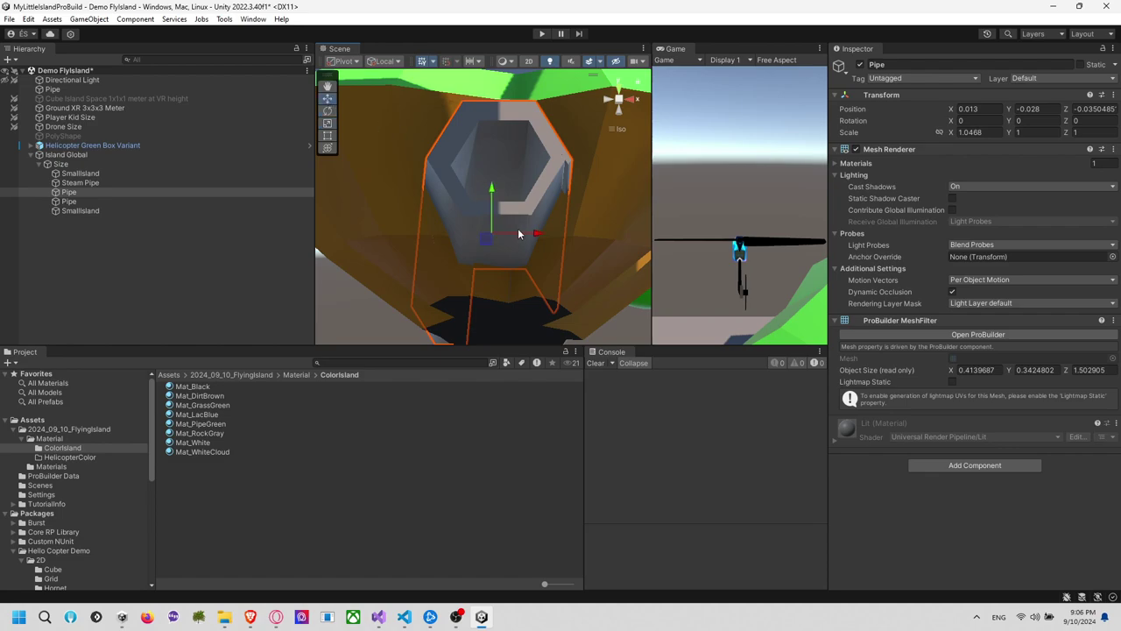
Nudge the widened Pipe to position X 0.008 and Y -0.025, and check it against the island
drag(518, 234, 536, 239)
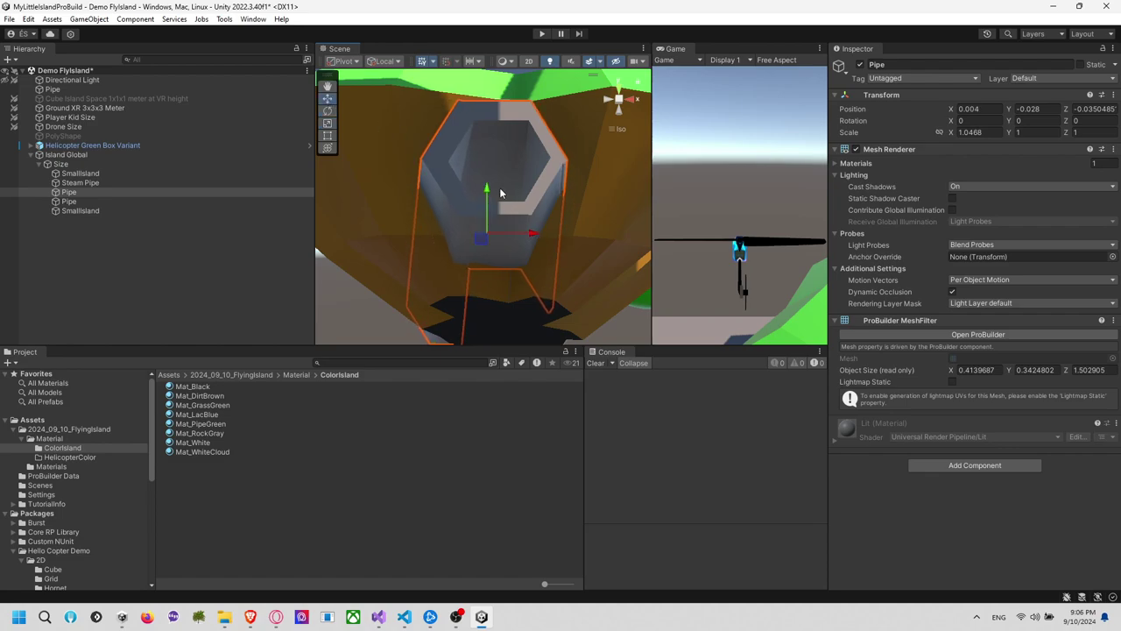
drag(492, 190, 549, 222)
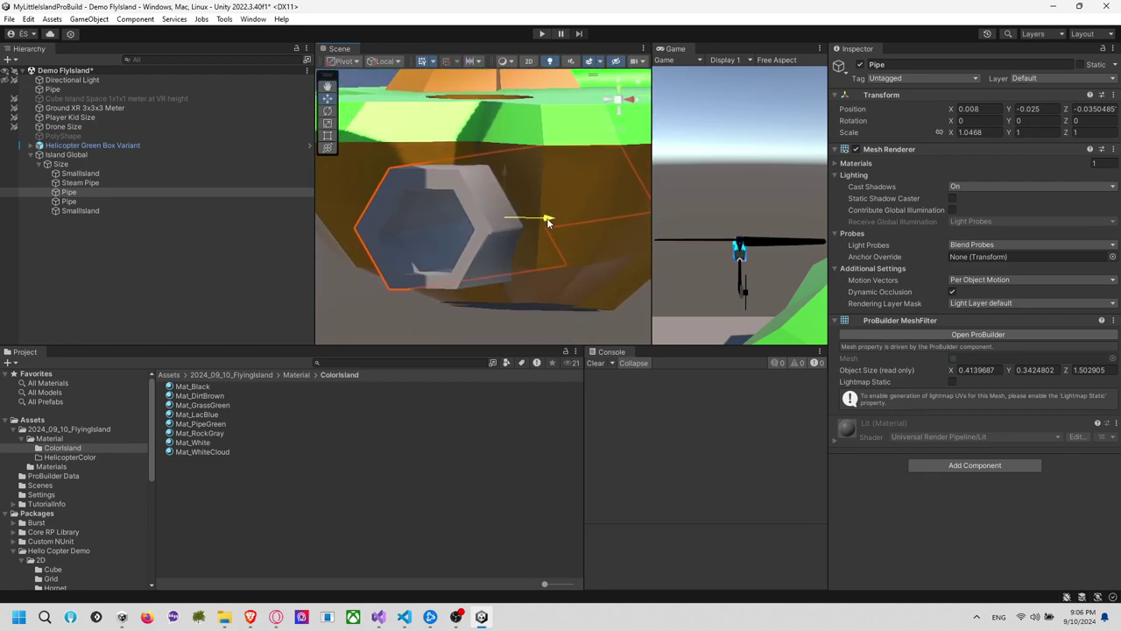
click(520, 295)
alt+drag(520, 296, 474, 322)
click(571, 316)
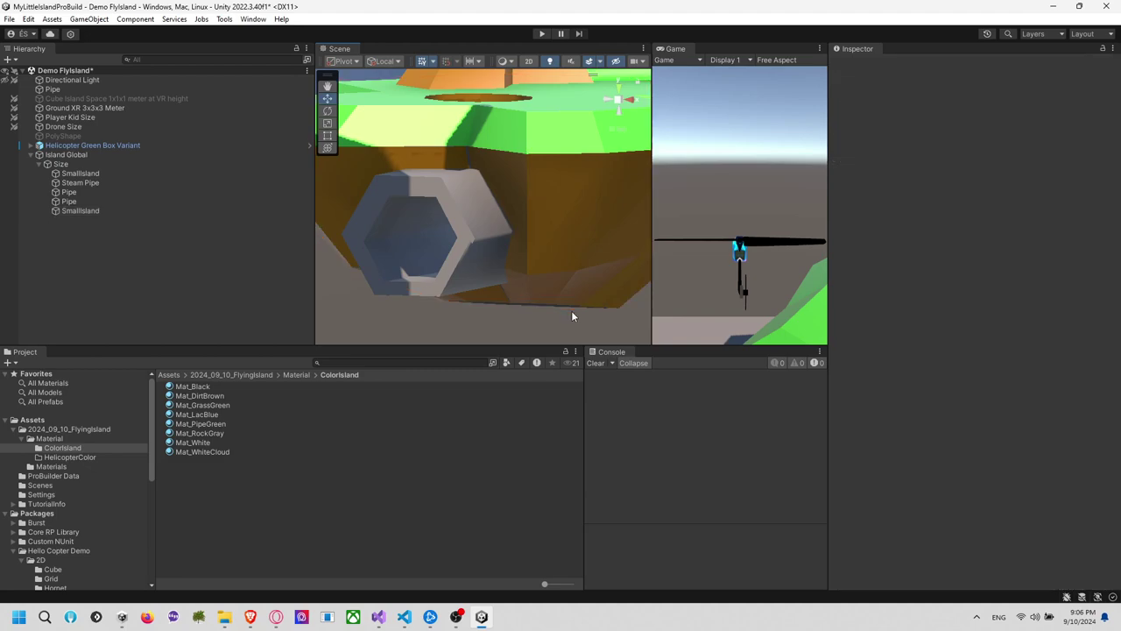
alt+drag(571, 316, 475, 343)
scroll(502, 293, down, 5)
alt+drag(545, 263, 604, 263)
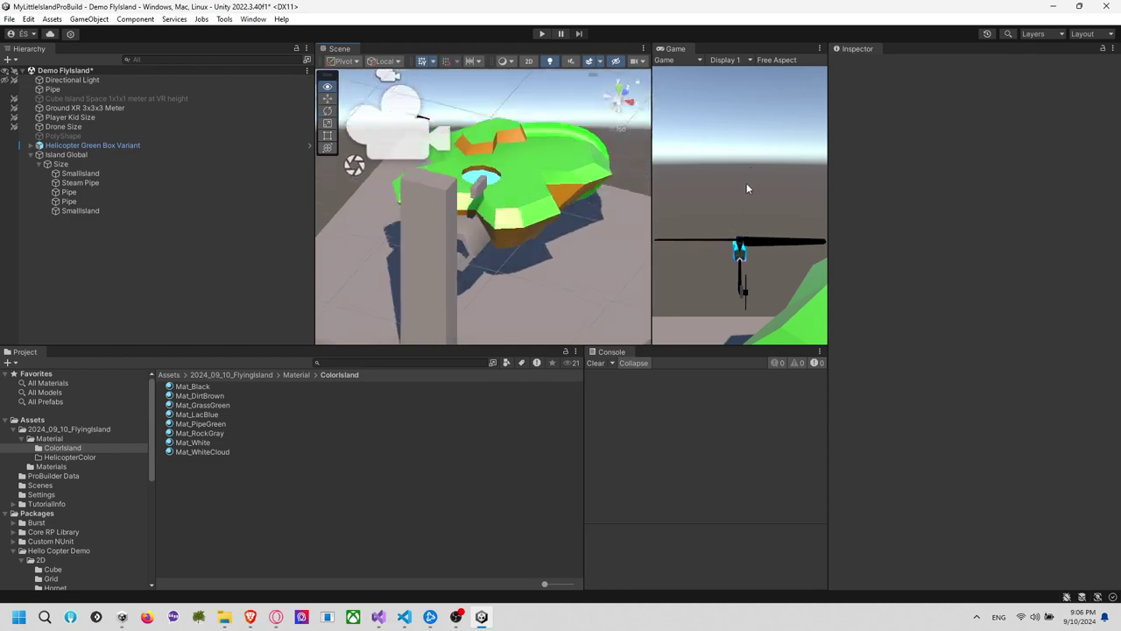
alt+drag(748, 188, 611, 195)
mouse_move(542, 125)
alt+mouse_down()
mouse_move(529, 129)
mouse_move(525, 118)
alt+mouse_up()
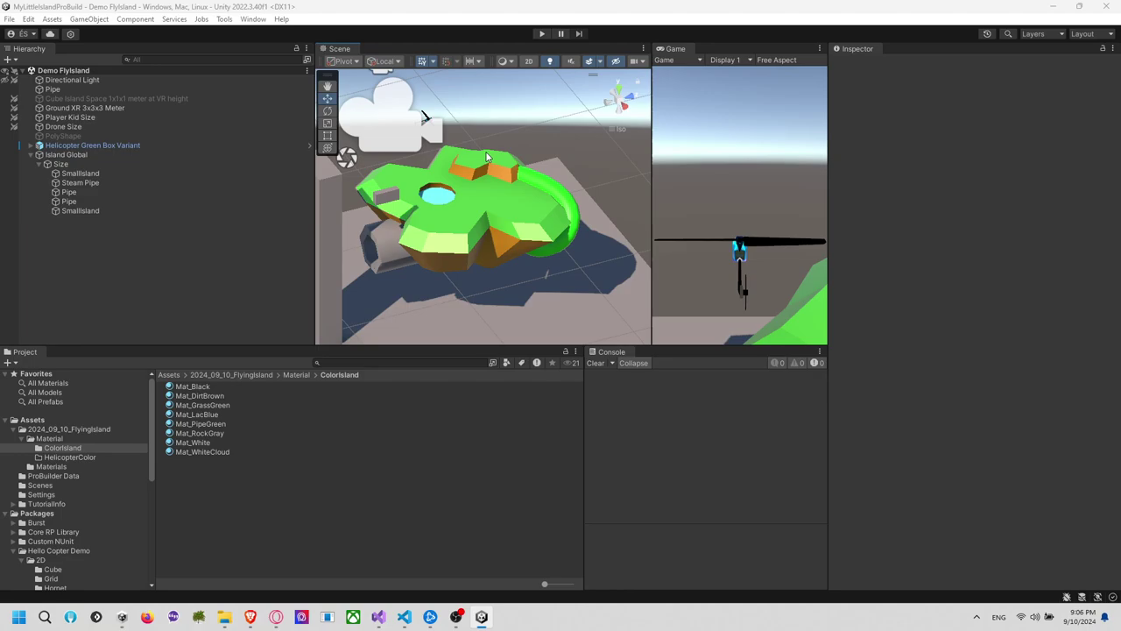
Switch to the browser and open the Mill Low Poly Sketchfab page linked in the ProBuilder workshop issue on GitHub
key(alt+Tab)
click(351, 13)
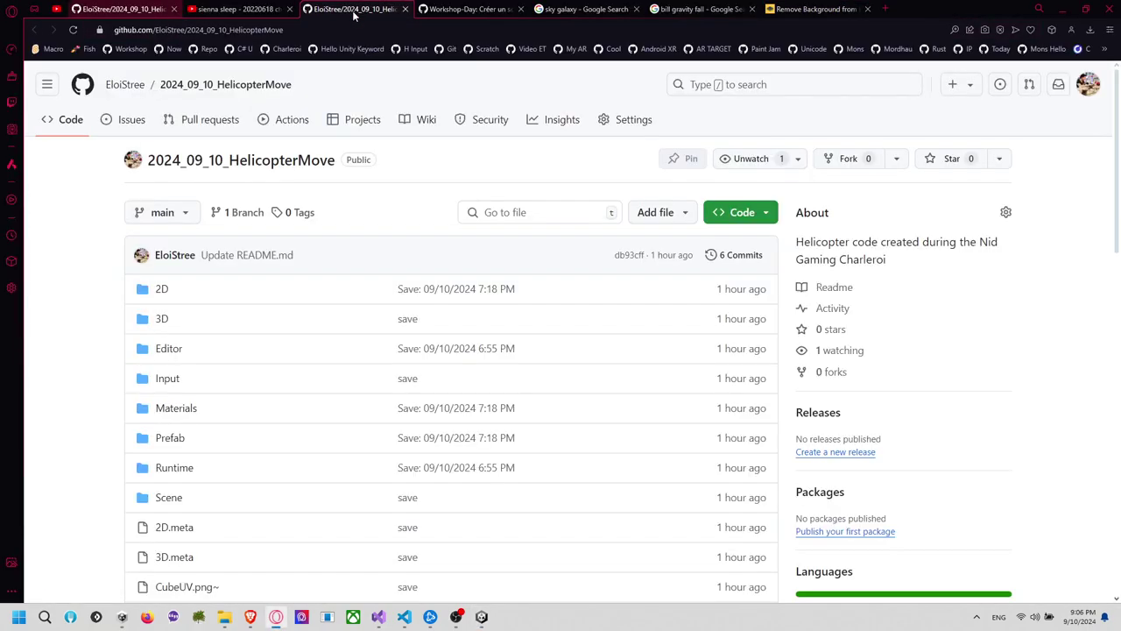
click(473, 13)
scroll(553, 154, down, 10)
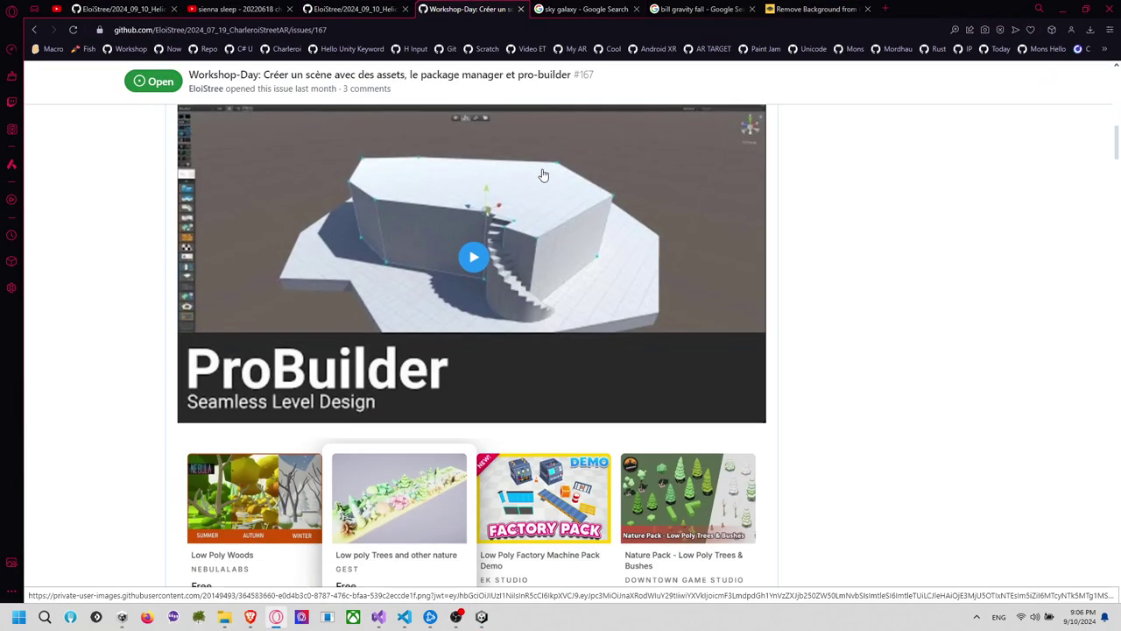
scroll(530, 167, up, 2)
scroll(456, 181, down, 15)
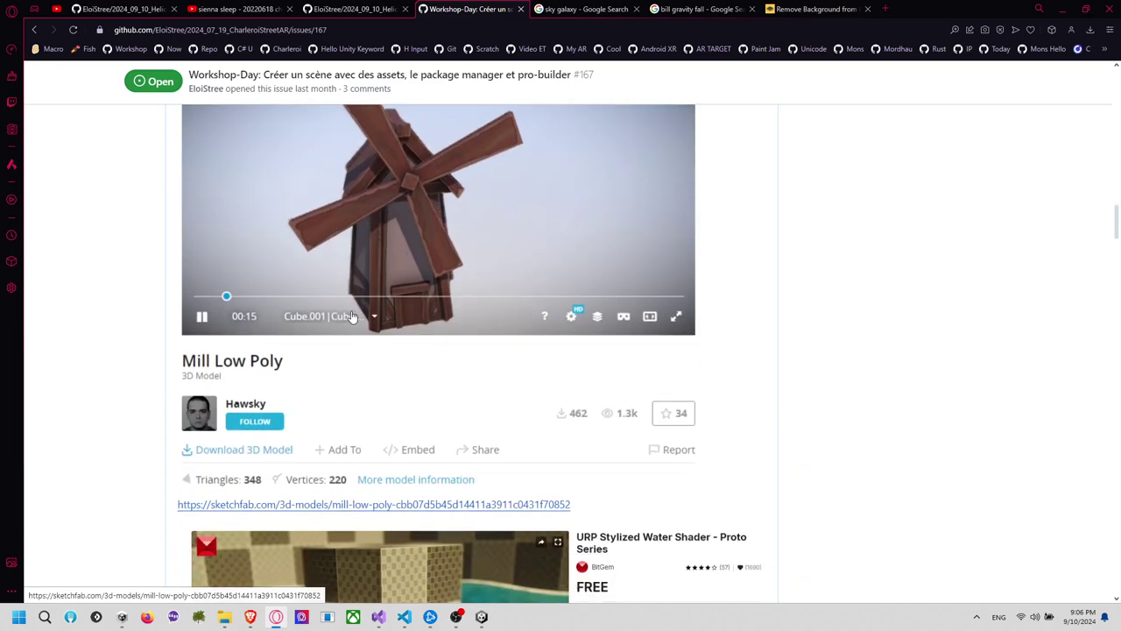
click(318, 506)
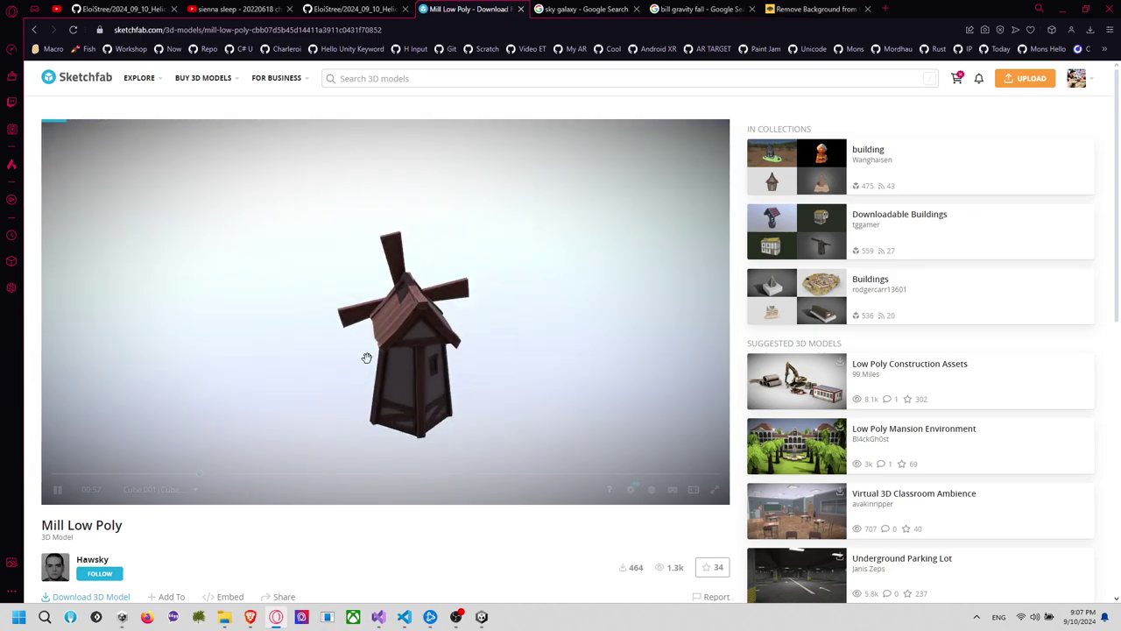
Examine the Mill Low Poly model from another angle and view its description and license details
drag(450, 299, 446, 360)
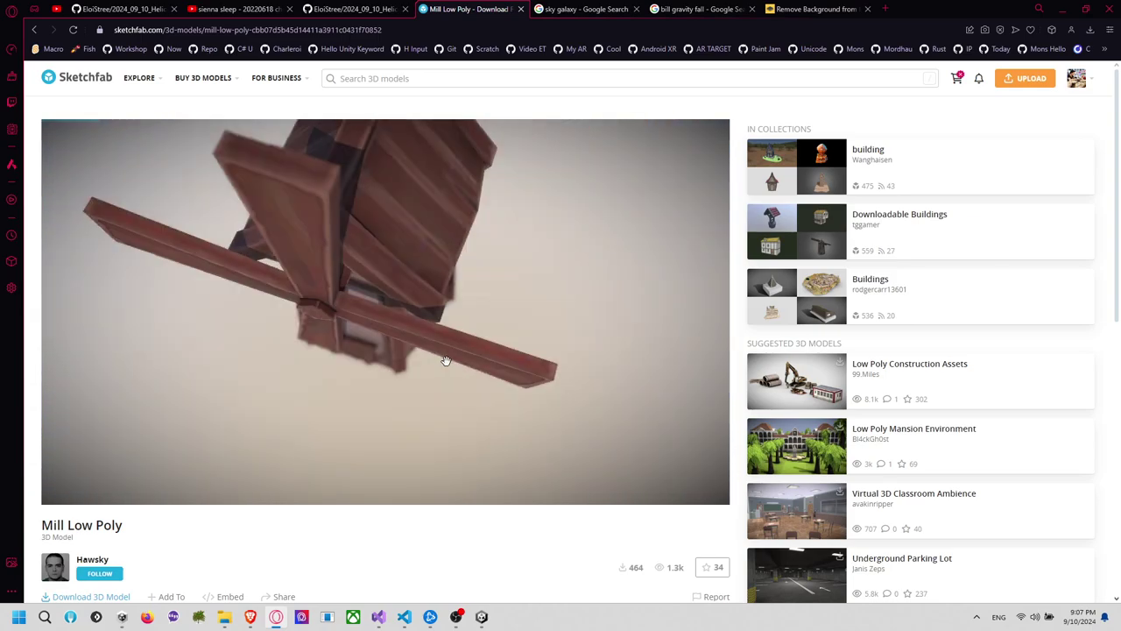
scroll(448, 362, down, 3)
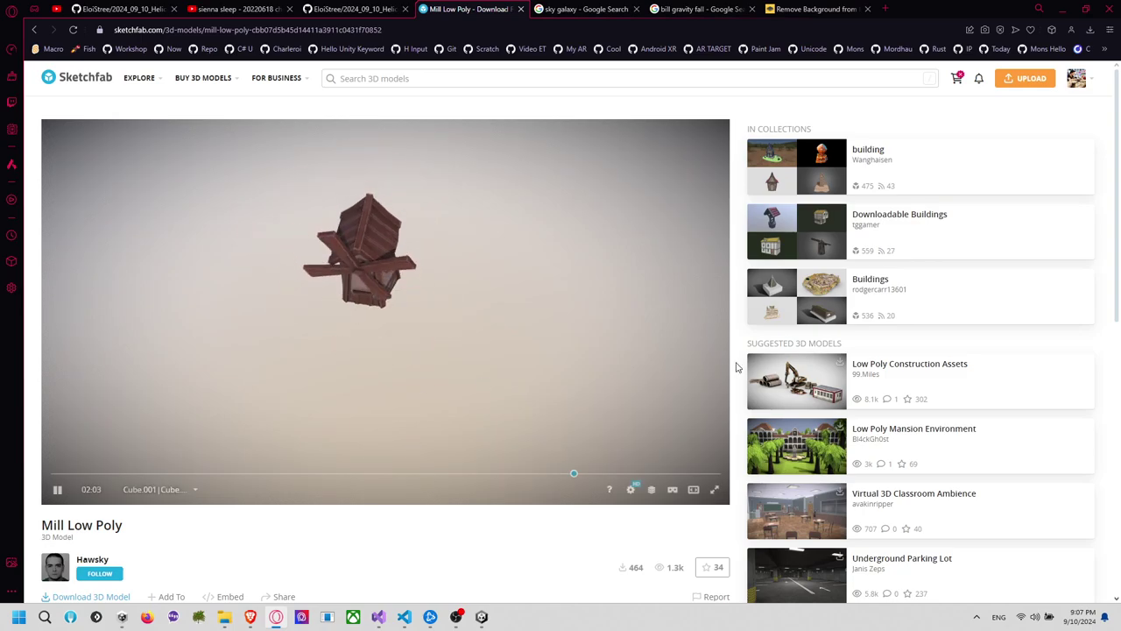
scroll(152, 284, down, 4)
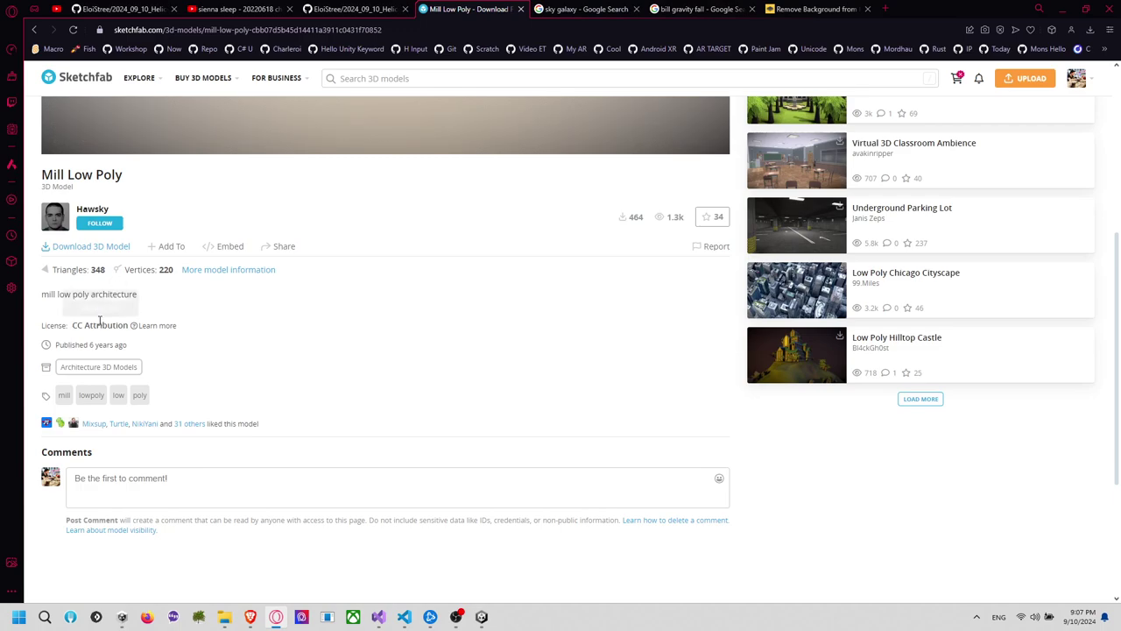
Open the model's CC Attribution license deed and read its permissions and attribution terms
click(155, 330)
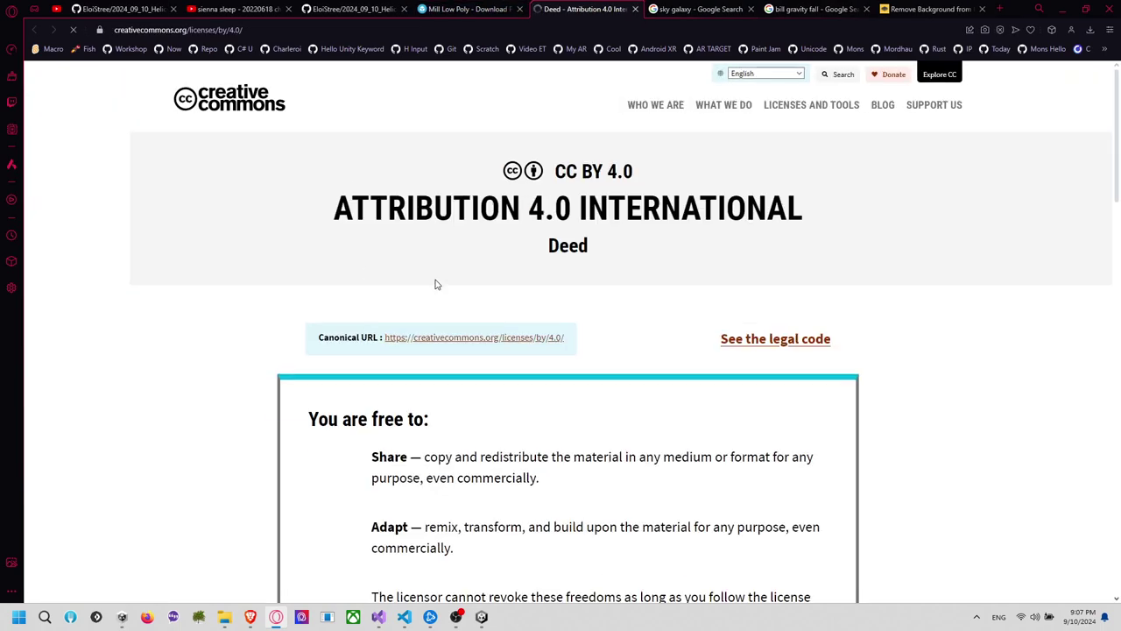
scroll(443, 263, down, 3)
drag(367, 163, 562, 186)
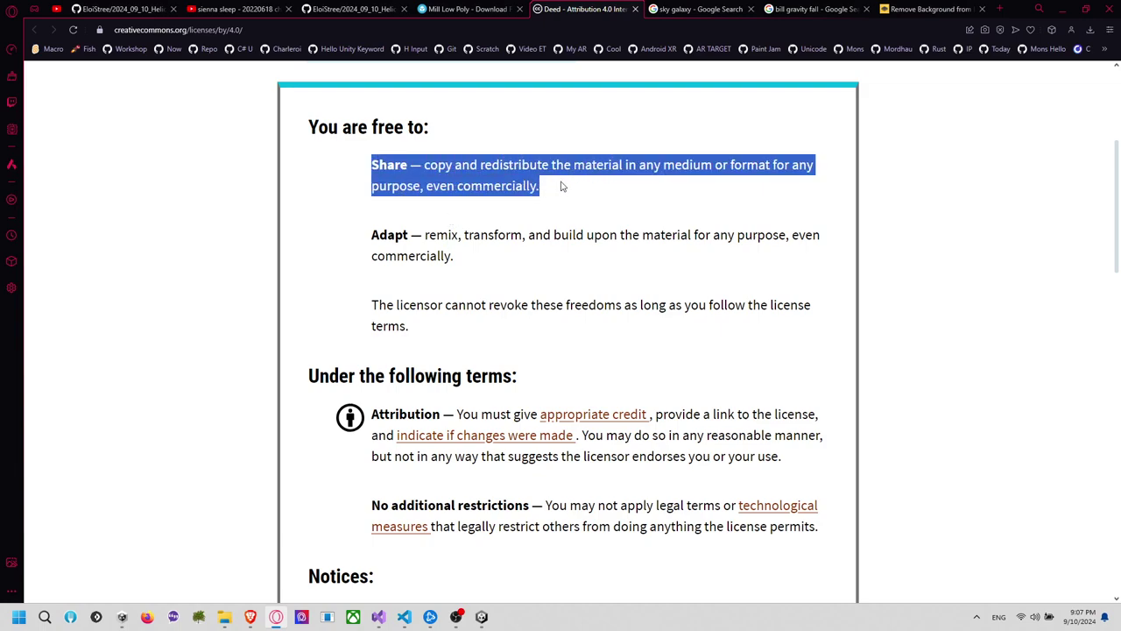
drag(362, 231, 466, 257)
drag(361, 298, 621, 324)
scroll(578, 336, down, 2)
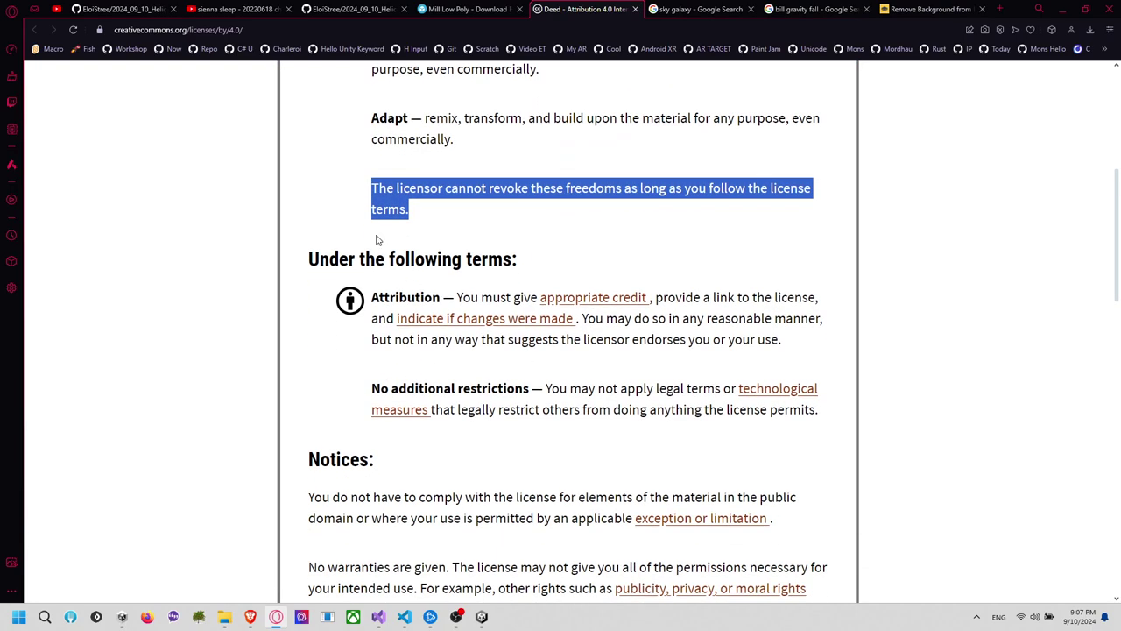
scroll(356, 215, up, 3)
Return from the license deed to the Mill Low Poly model page on Sketchfab
key(alt+Tab)
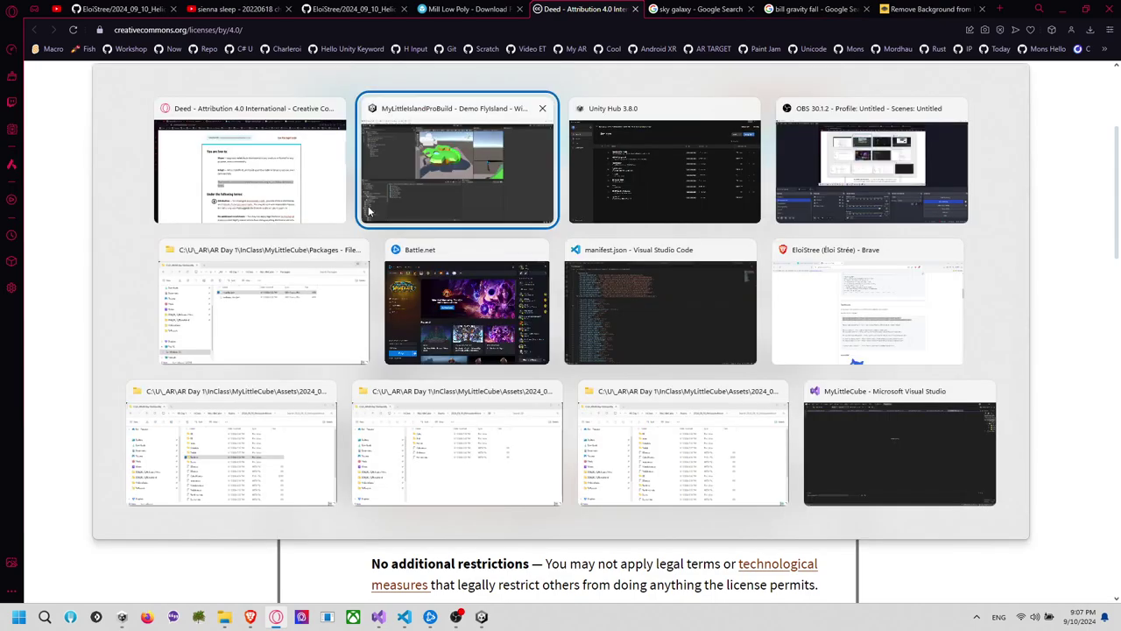
click(234, 148)
click(464, 8)
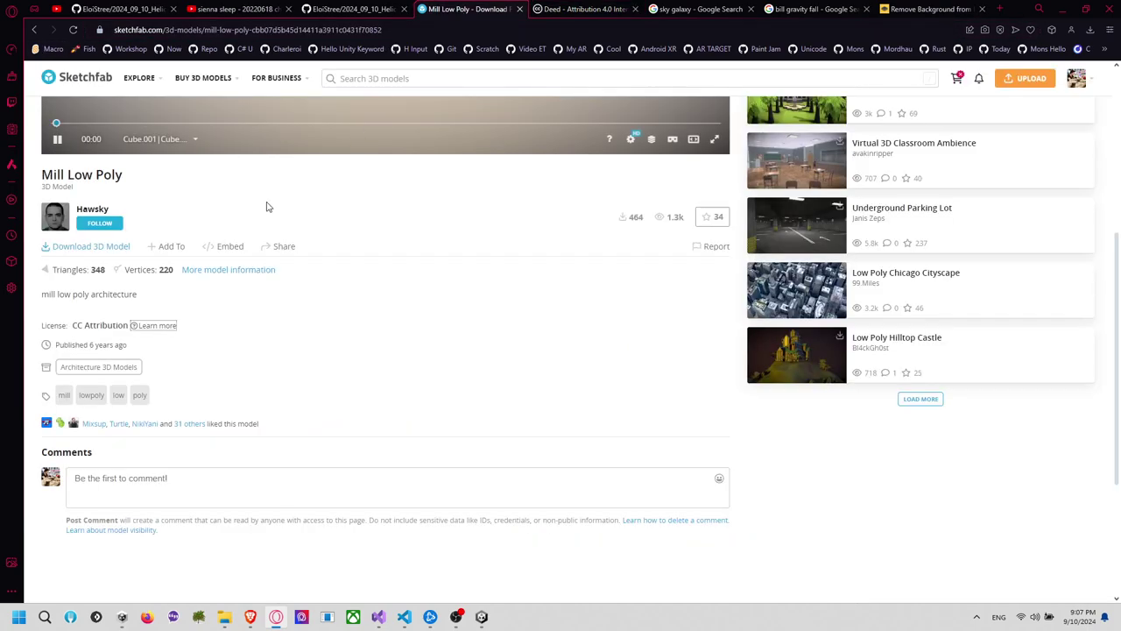
Download the Mill Low Poly model in its original fbx format and show the downloaded archive in its folder
click(120, 250)
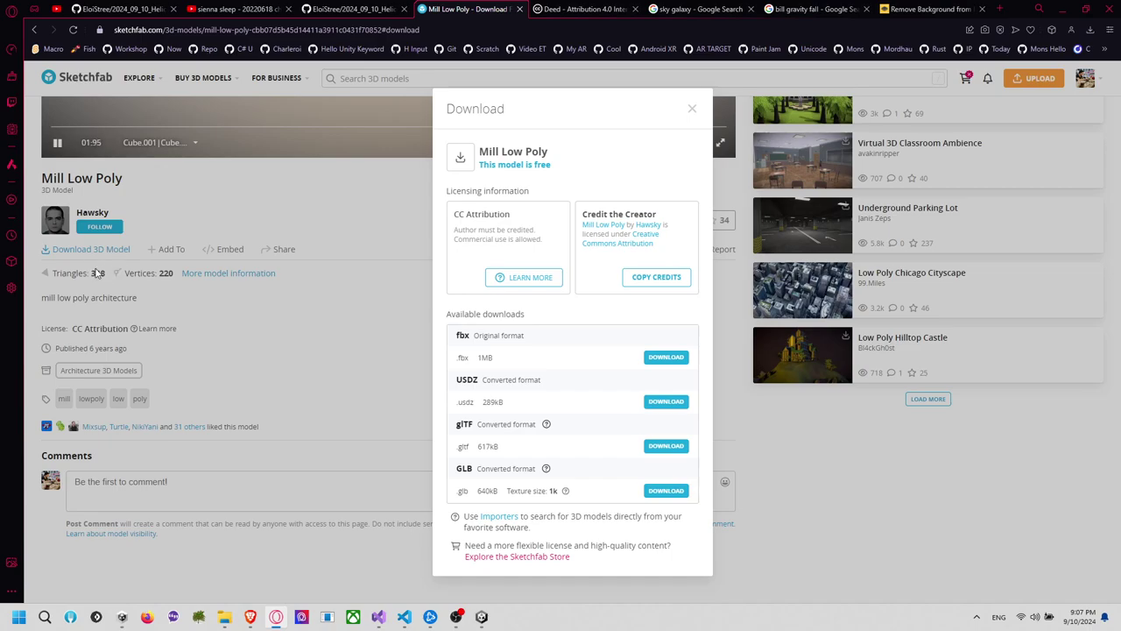
click(663, 359)
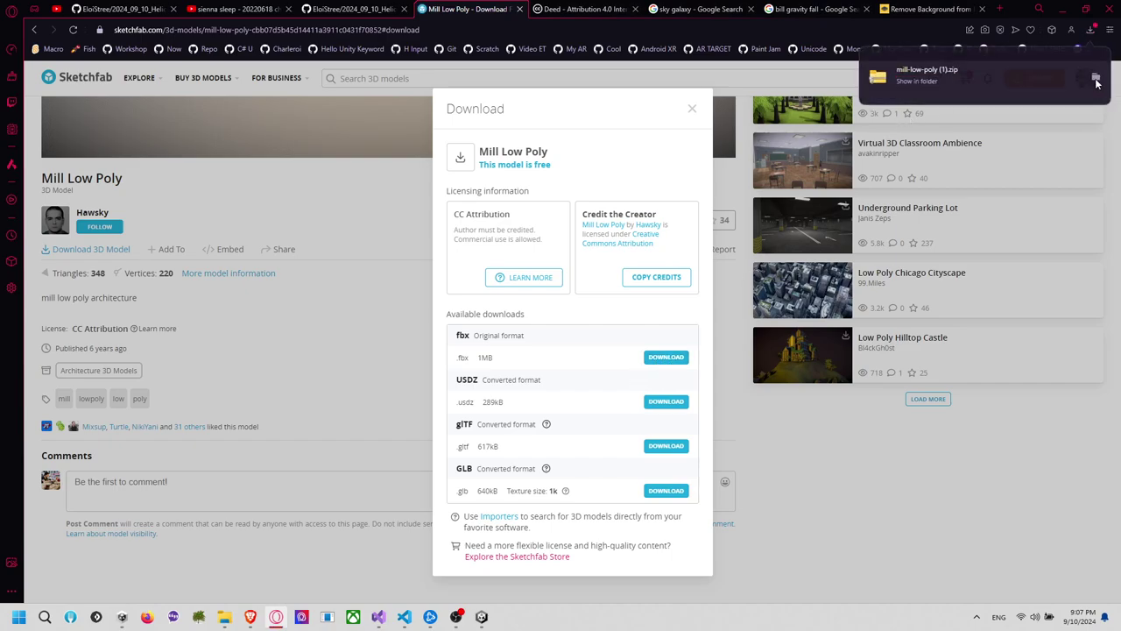
click(1096, 77)
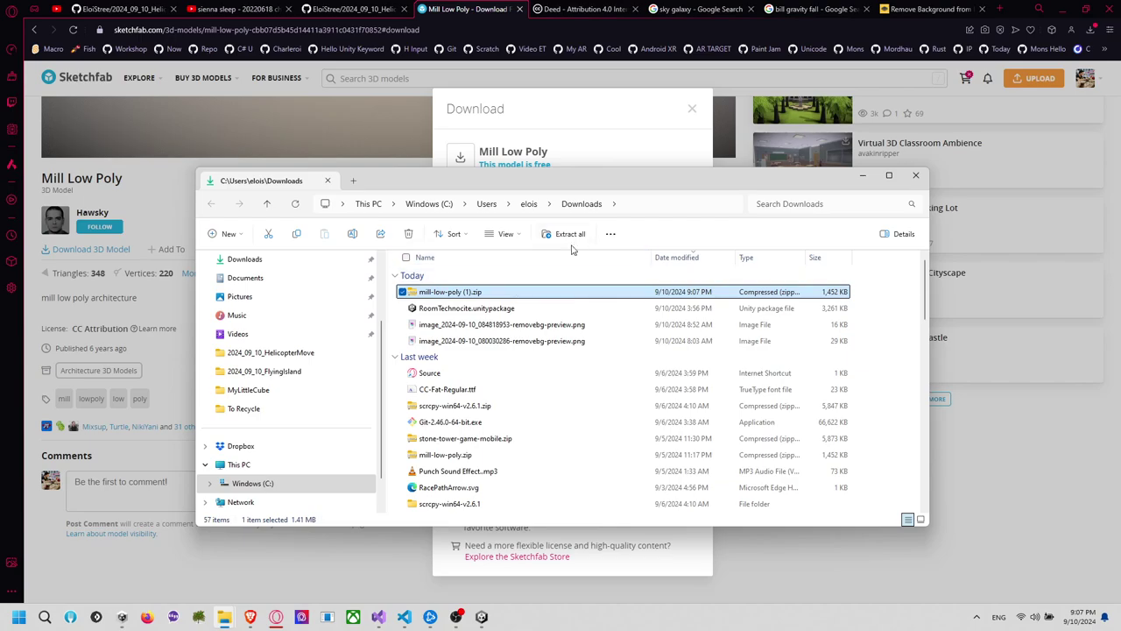
Extract the mill-low-poly (1).zip archive in the Downloads folder
click(569, 233)
click(666, 419)
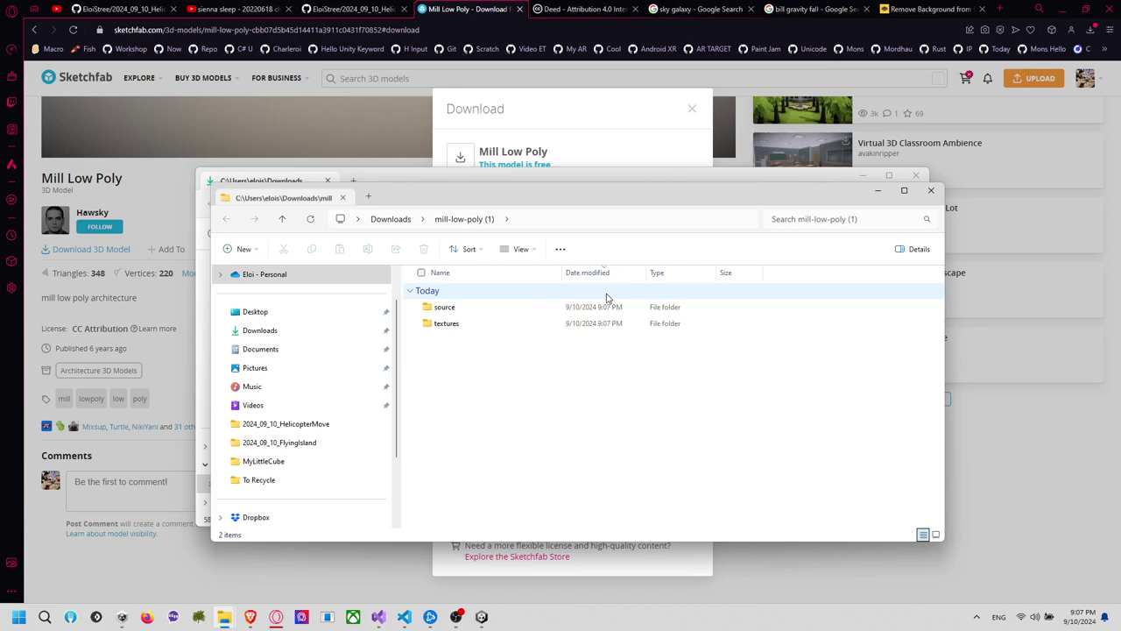
click(930, 190)
click(385, 204)
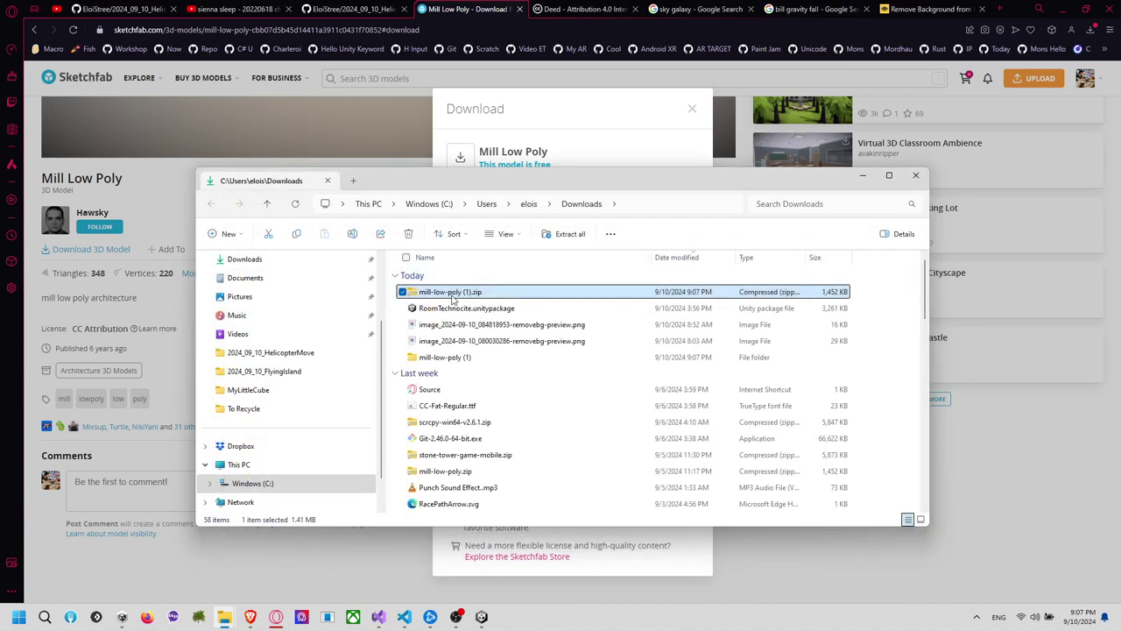
Extract MillEXPORT6.zip from the source folder inside the unpacked mill-low-poly (1) folder
double_click(454, 352)
double_click(429, 292)
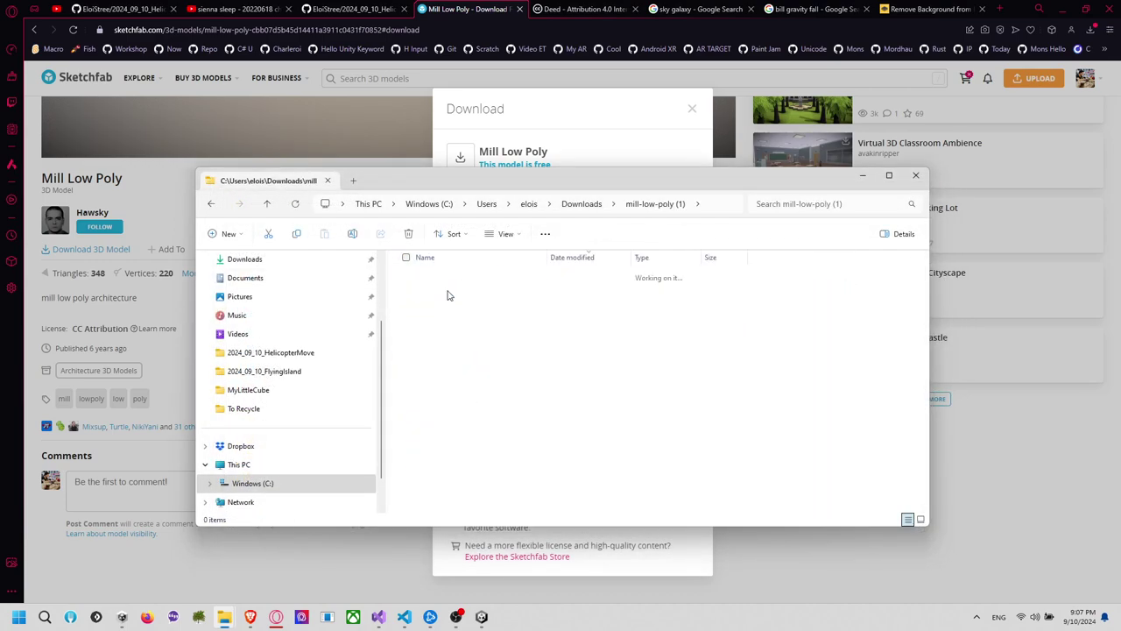
click(451, 293)
click(566, 233)
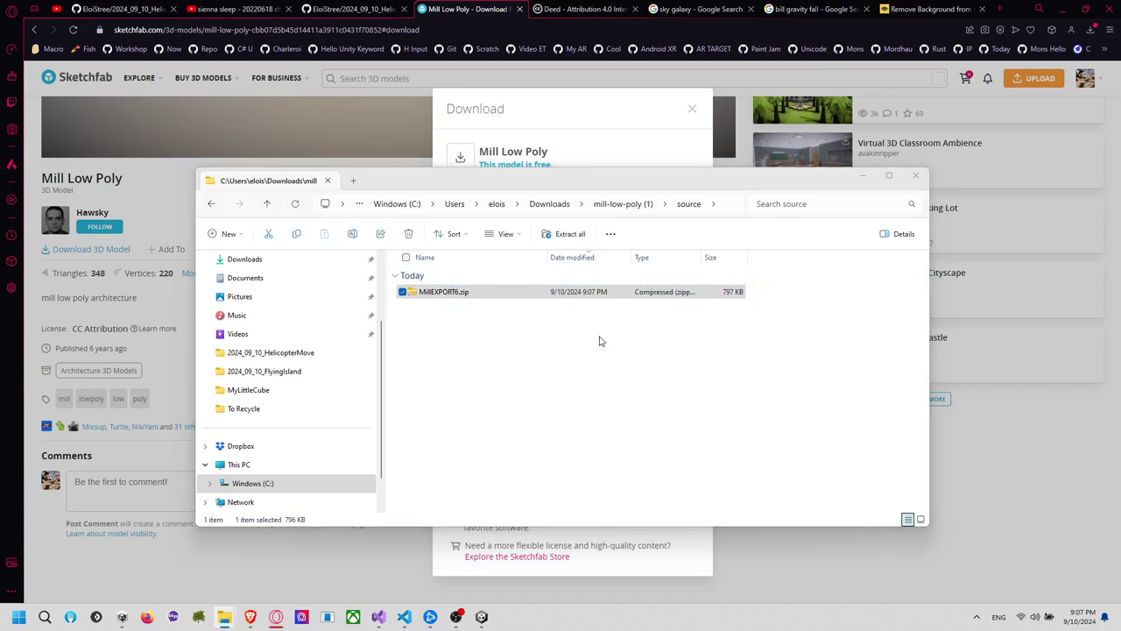
click(664, 420)
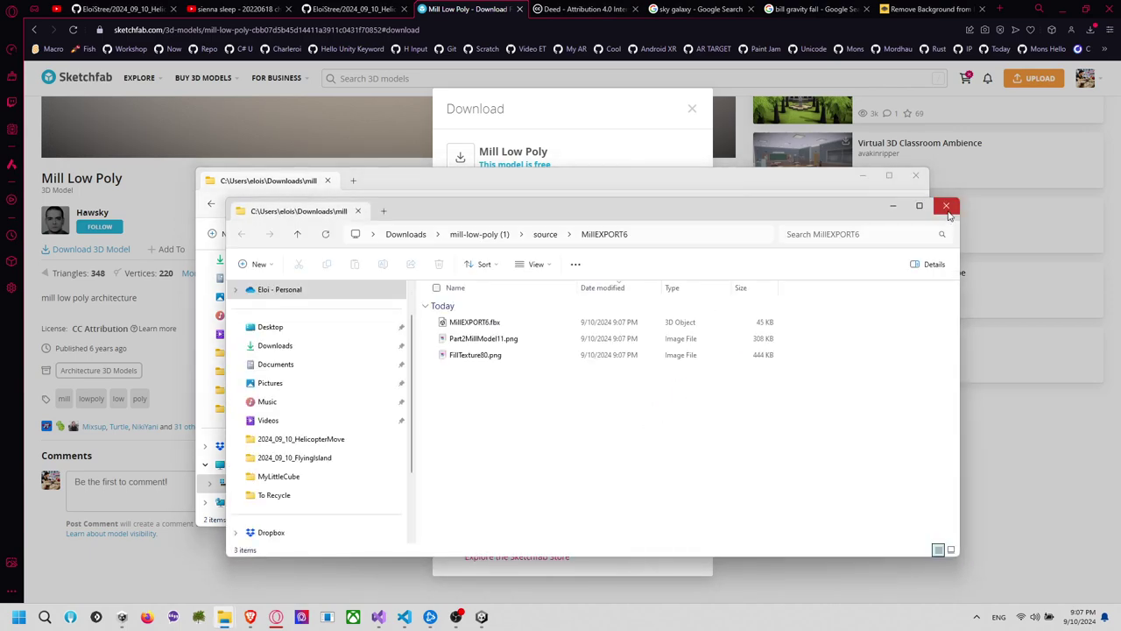
click(946, 205)
Switch to Unity and import the extracted MillEXPORT6 folder into the project's 2024_09_10_FlyingIsland folder
click(454, 312)
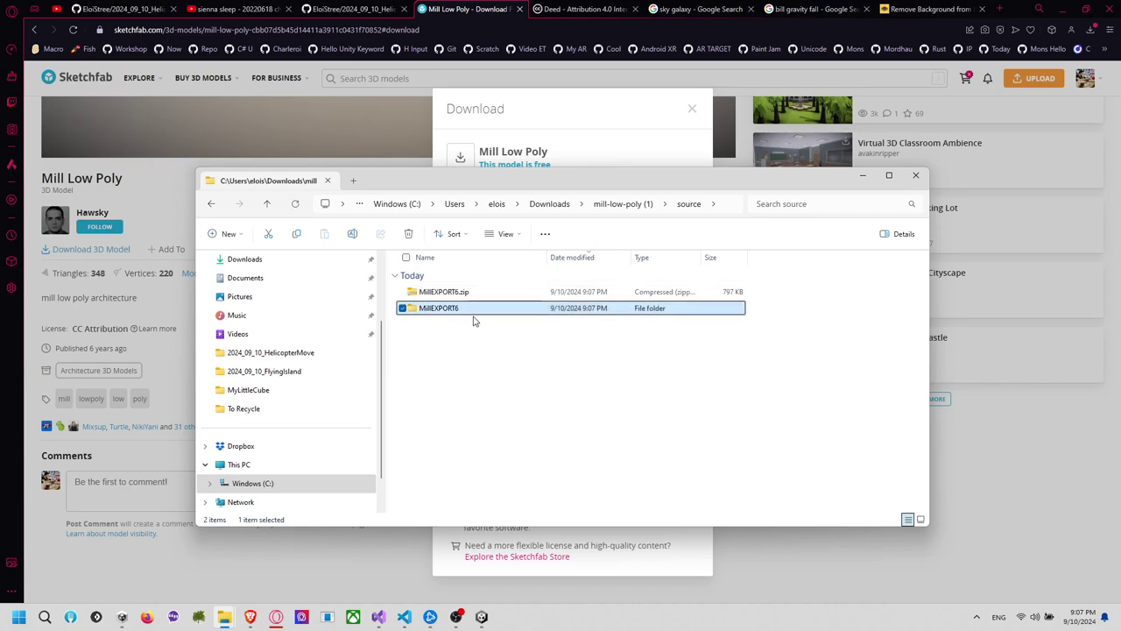
drag(436, 310, 74, 428)
key(alt+Tab)
Create a folder named 3D inside the project's 2024_09_10_FlyingIsland folder
right_click(201, 489)
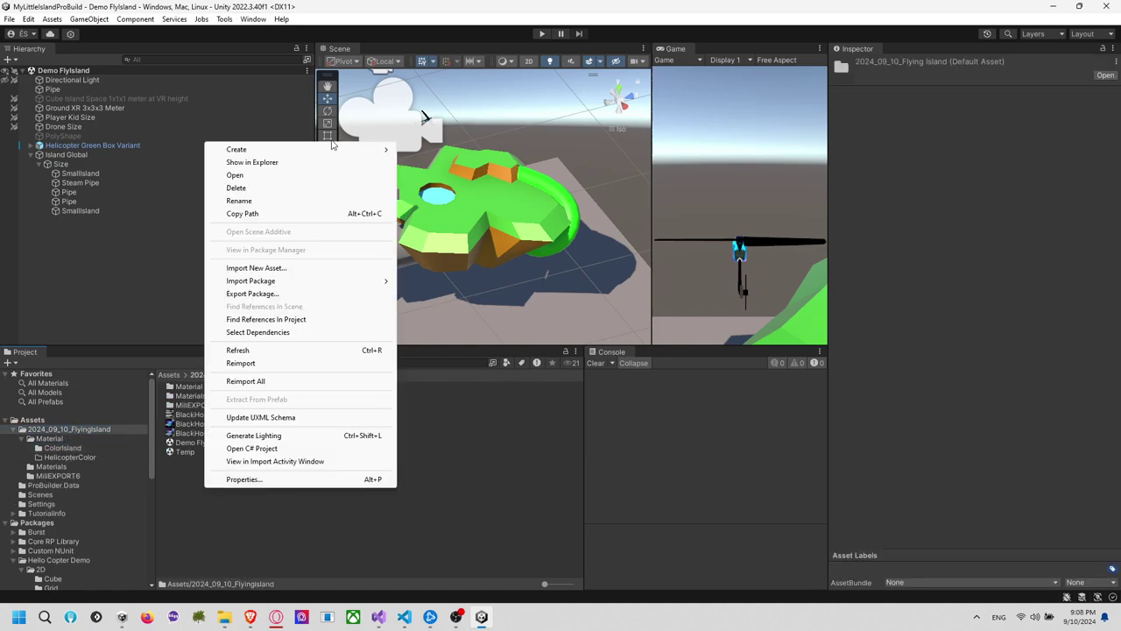
mouse_move(368, 151)
click(426, 20)
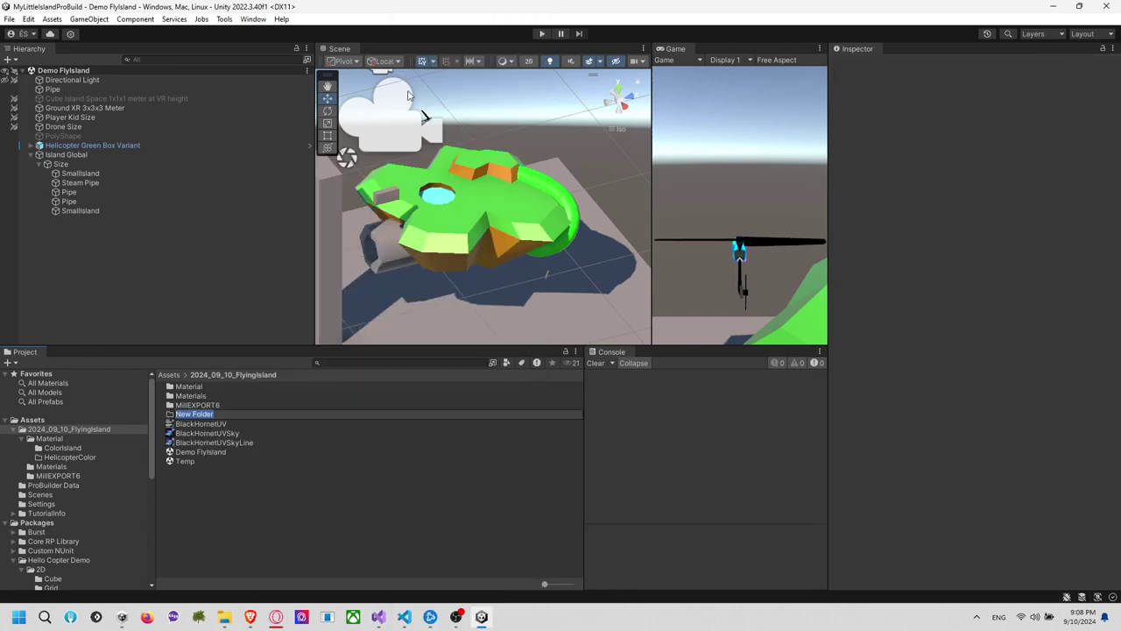
text(2D)
key(BackSpace)
key(BackSpace)
text(3D)
key(Return)
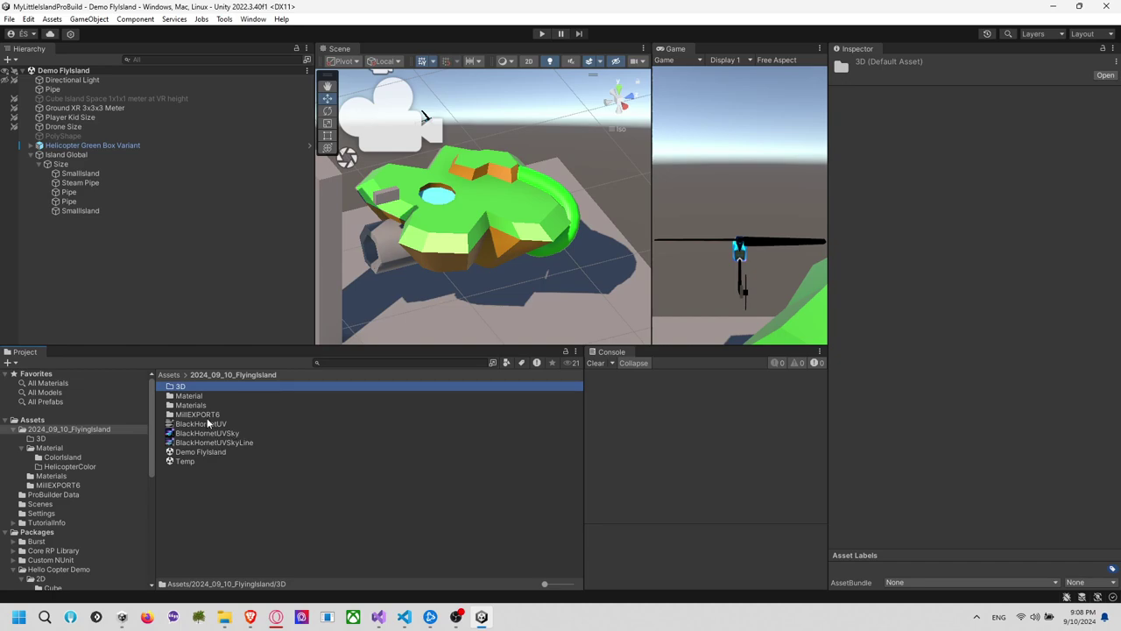
Move the MillEXPORT6 folder into the 3D folder and open it
drag(202, 415, 205, 387)
double_click(205, 386)
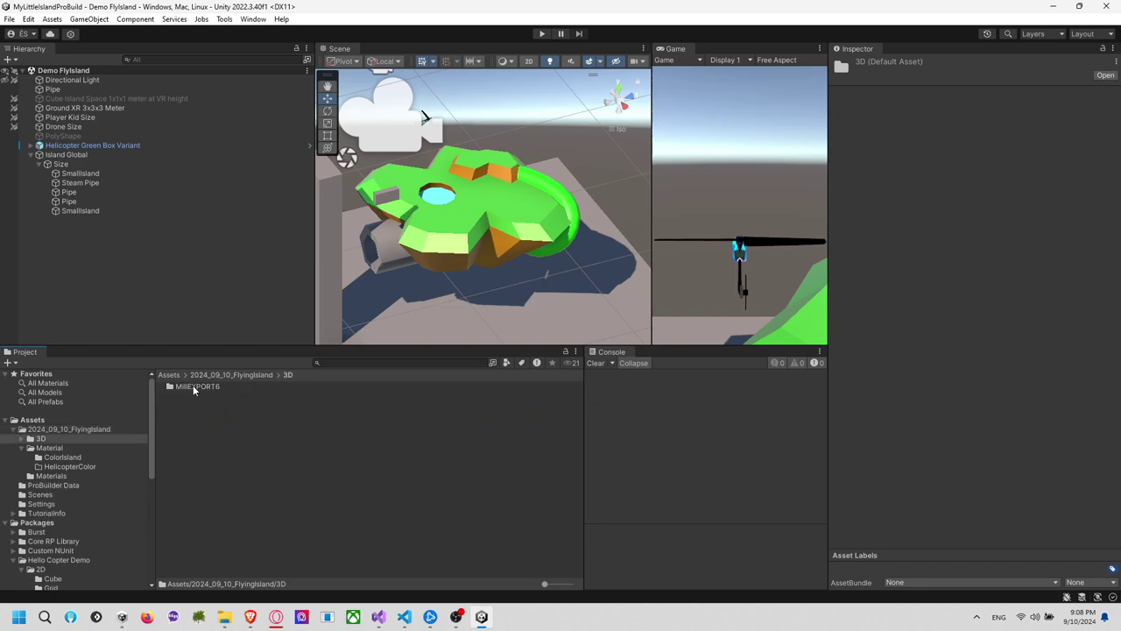
double_click(210, 389)
Open the project's MillEXPORT6 folder in File Explorer and save a shortcut to the mill's Sketchfab page in it
right_click(197, 444)
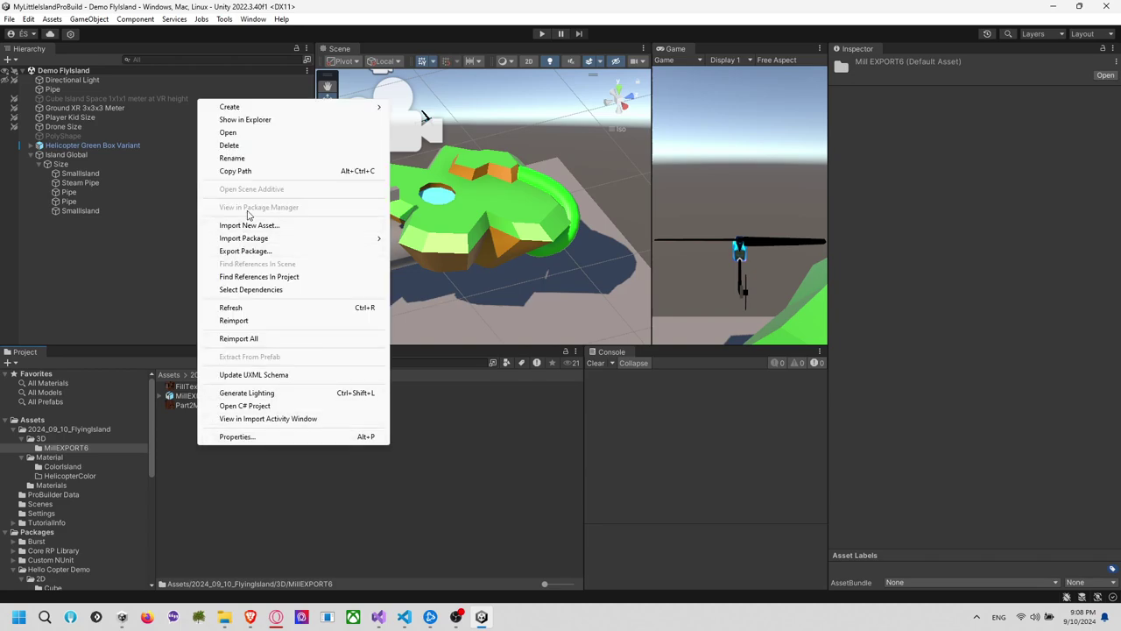
click(271, 120)
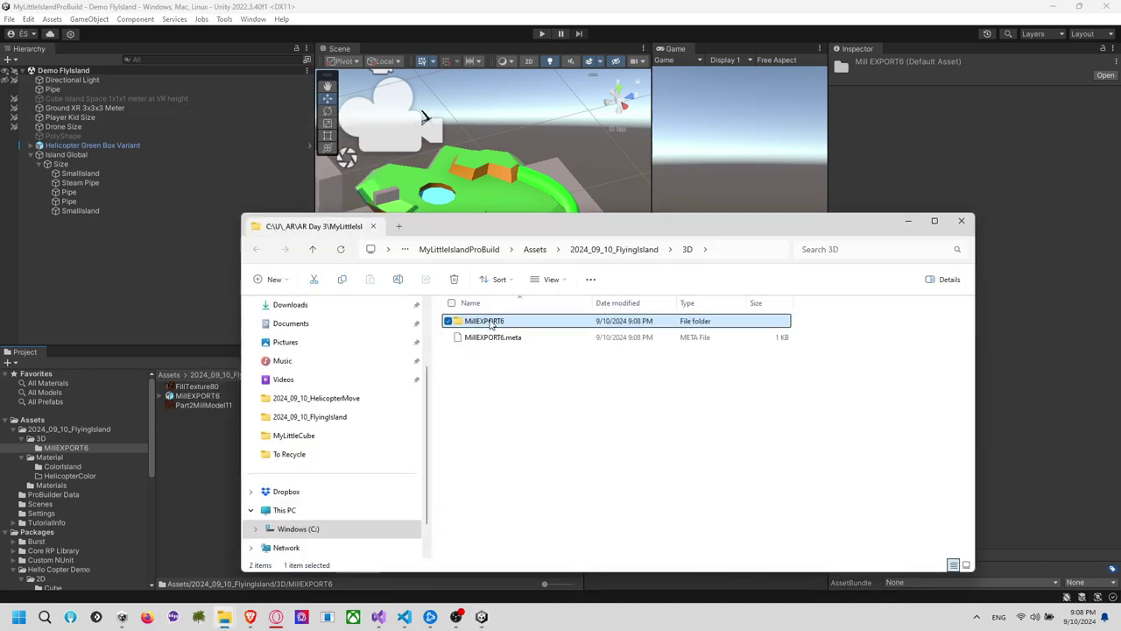
double_click(489, 323)
key(alt+Tab)
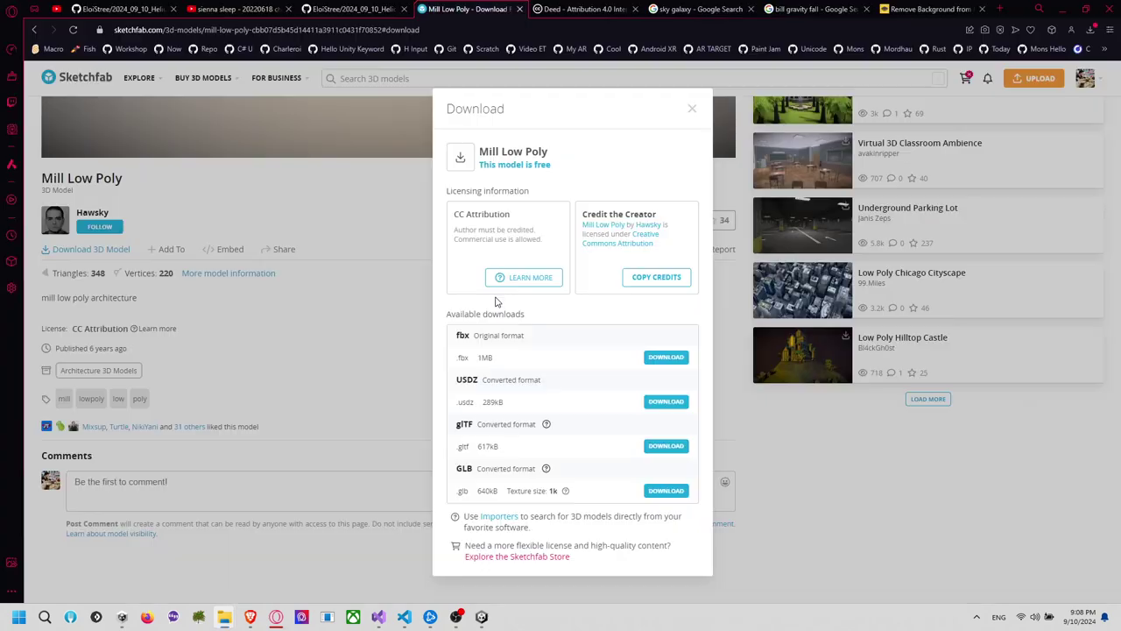
key(alt+Tab)
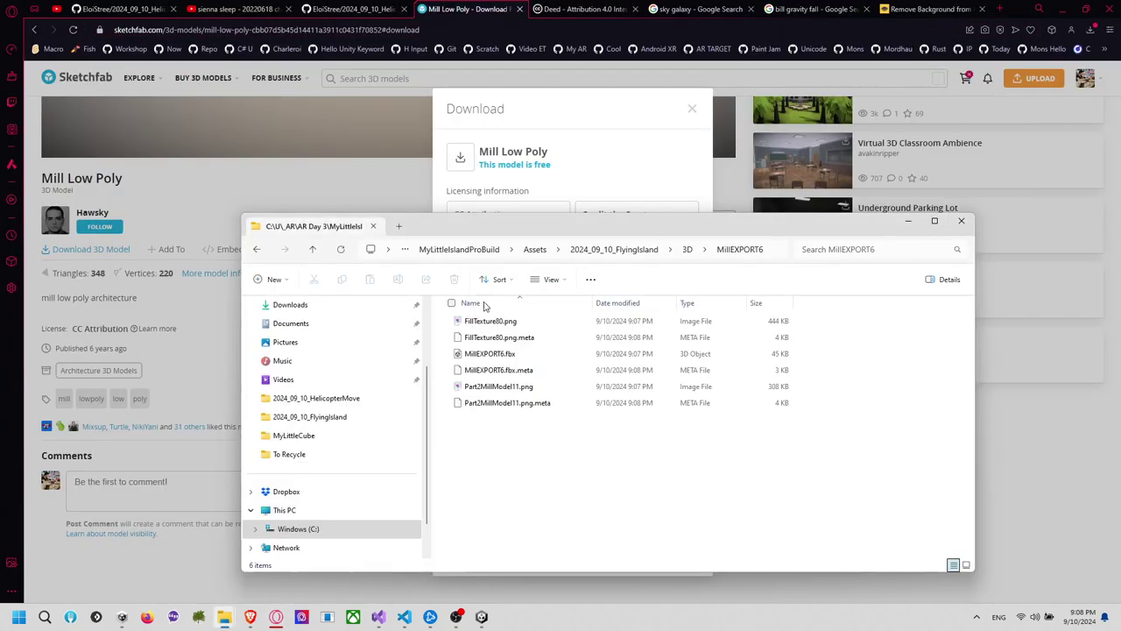
drag(484, 305, 504, 419)
click(496, 420)
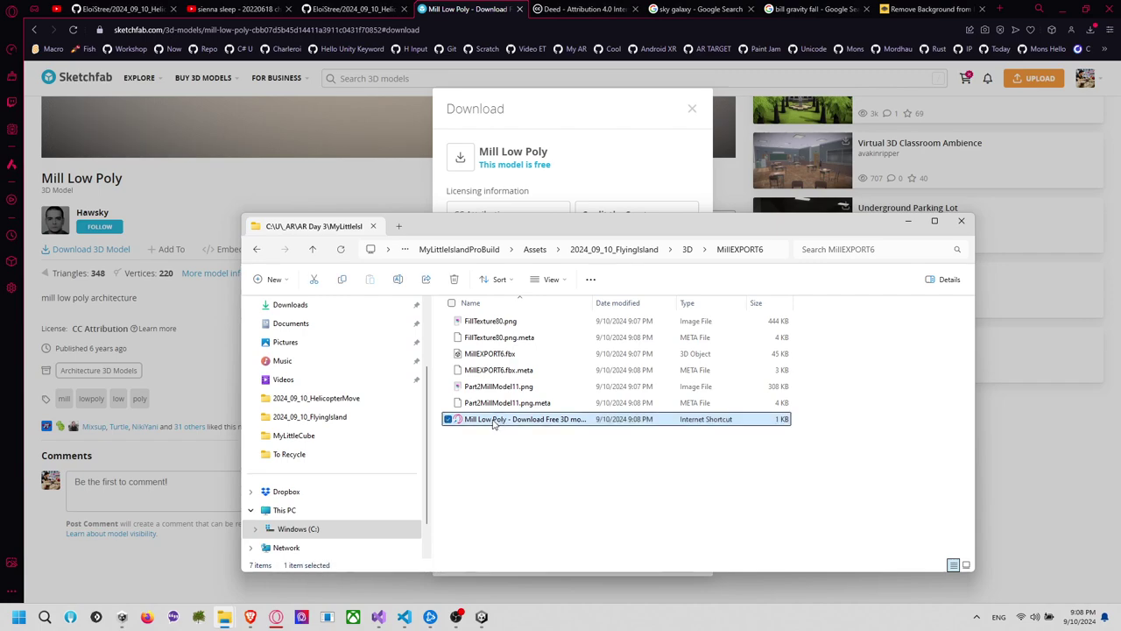
Rename the Sketchfab page shortcut as SourceCredit
click(492, 421)
text(Source)
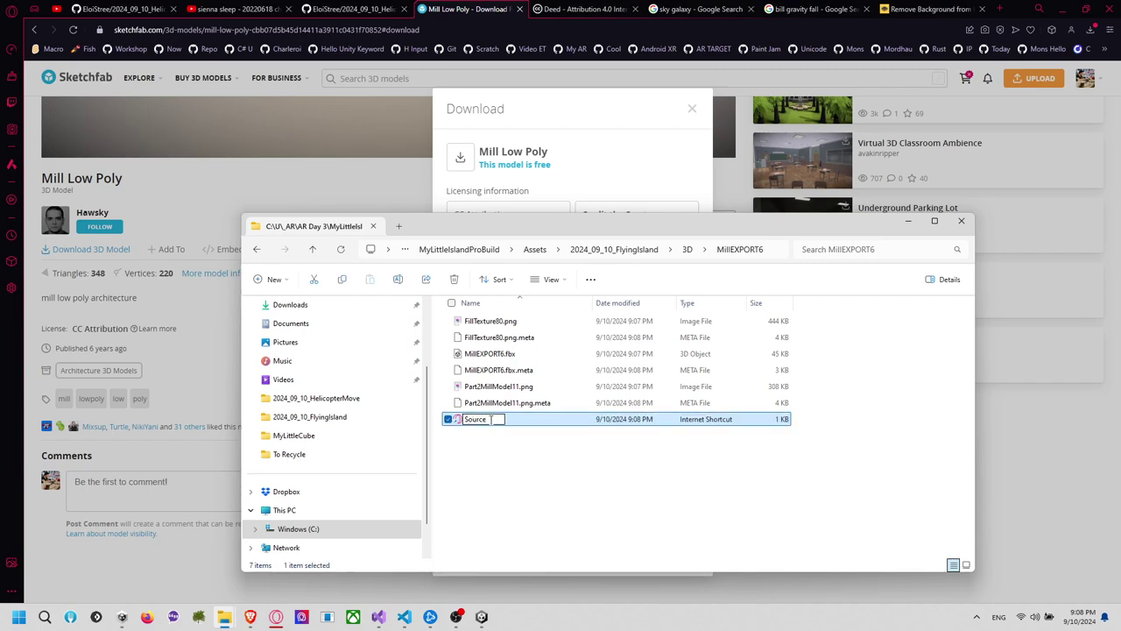
key(Return)
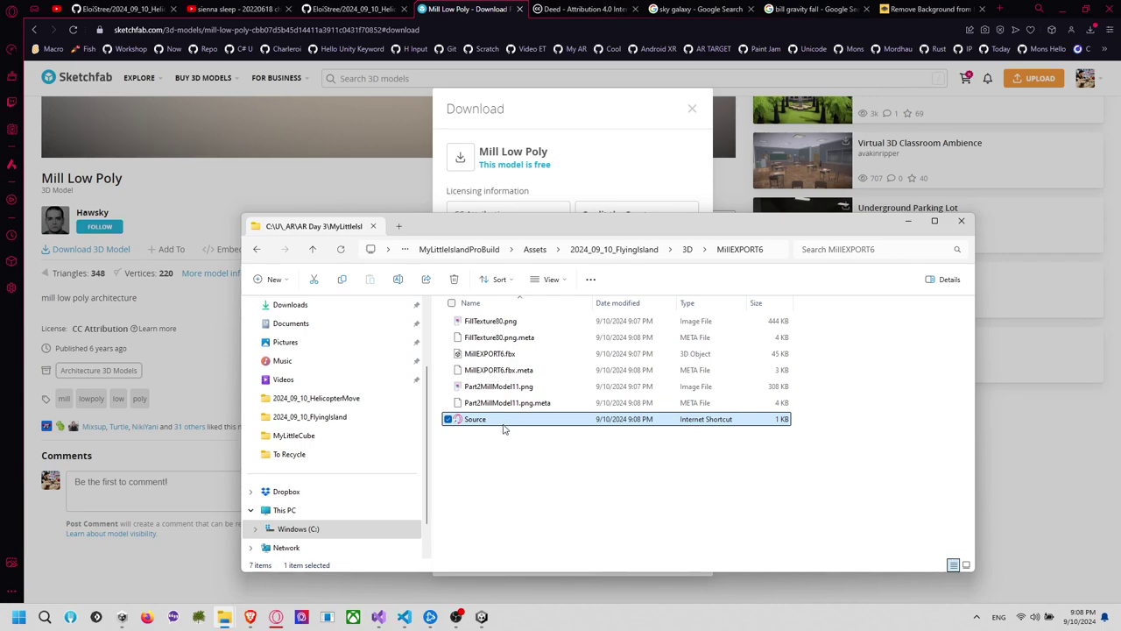
click(495, 419)
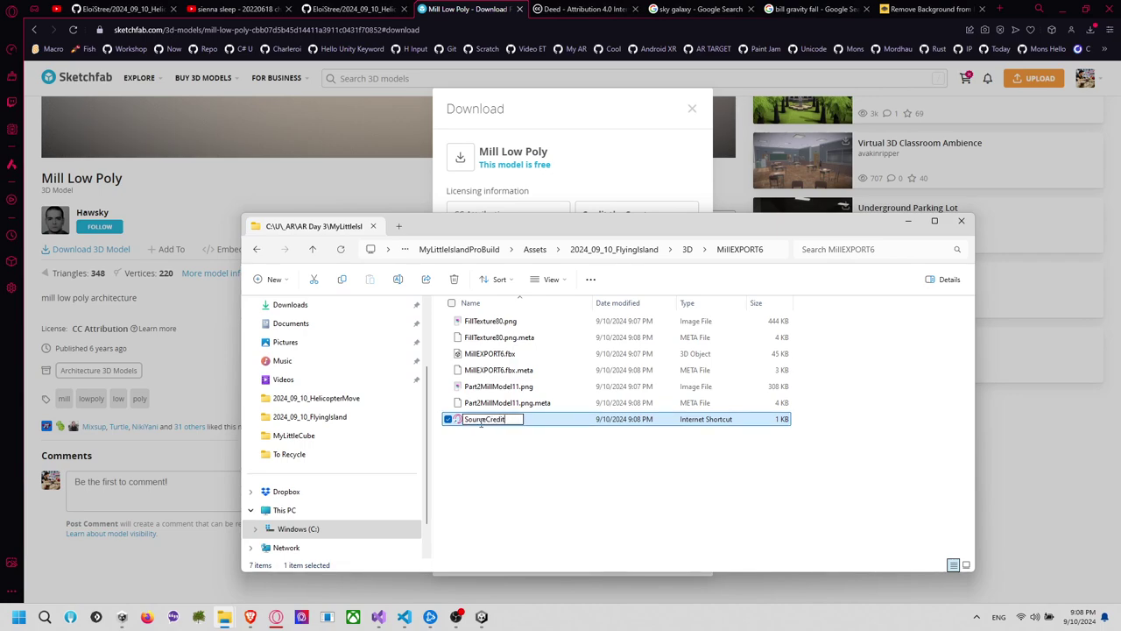
key(Return)
Return to Unity, add the MillEXPORT6 model to the Demo FlyIsland scene and view the mill from its front
key(alt+Tab)
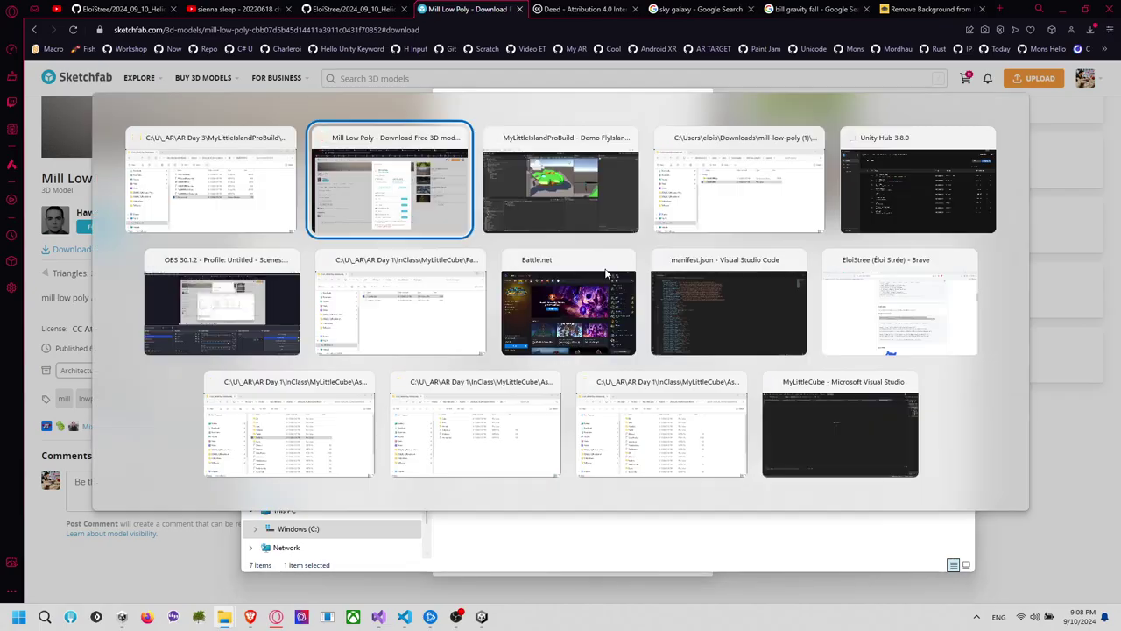
key(alt+Tab)
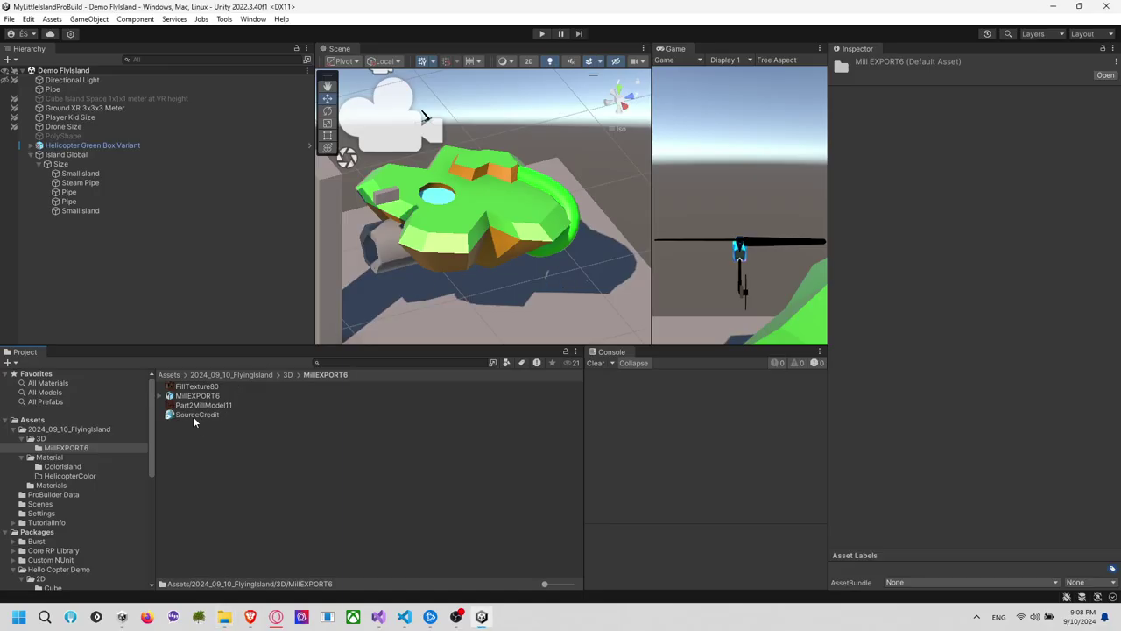
click(197, 395)
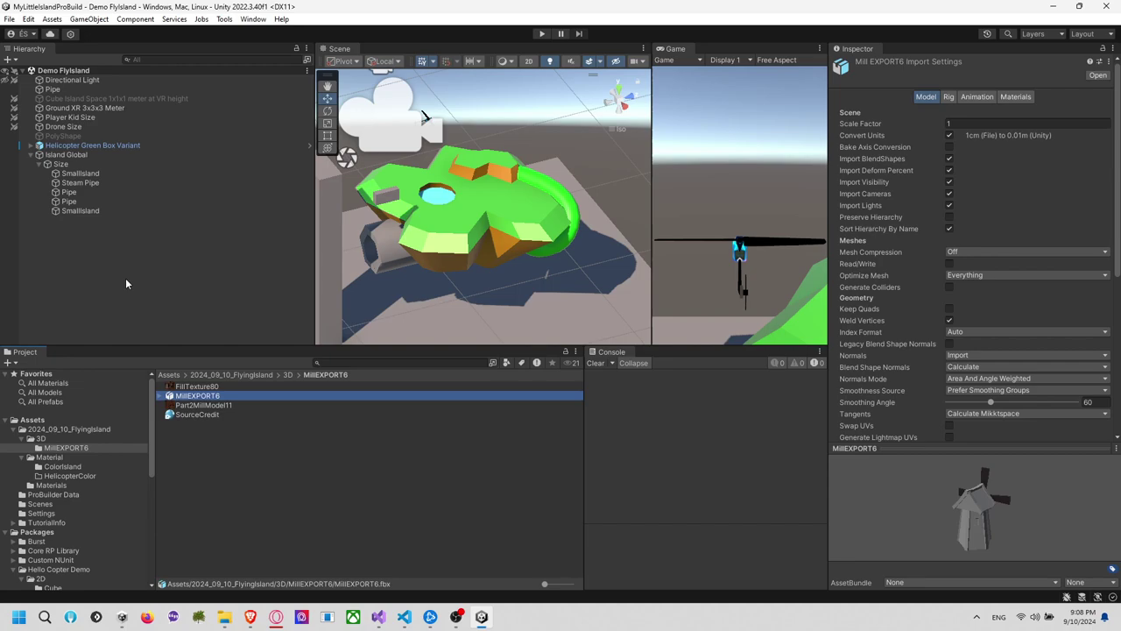
drag(200, 398, 142, 283)
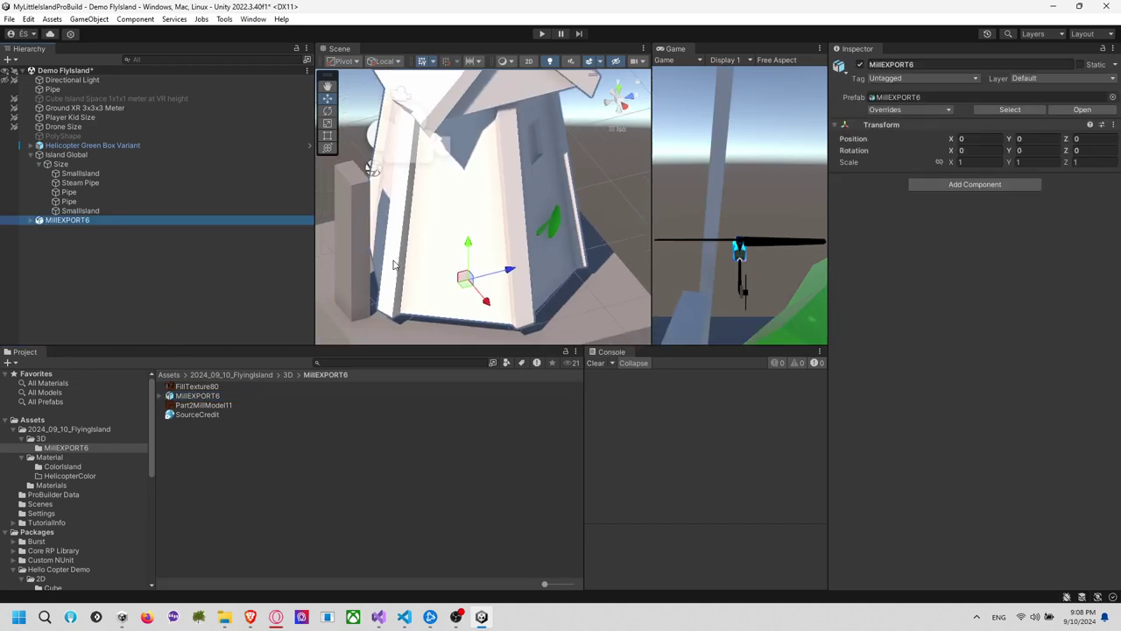
scroll(482, 279, down, 10)
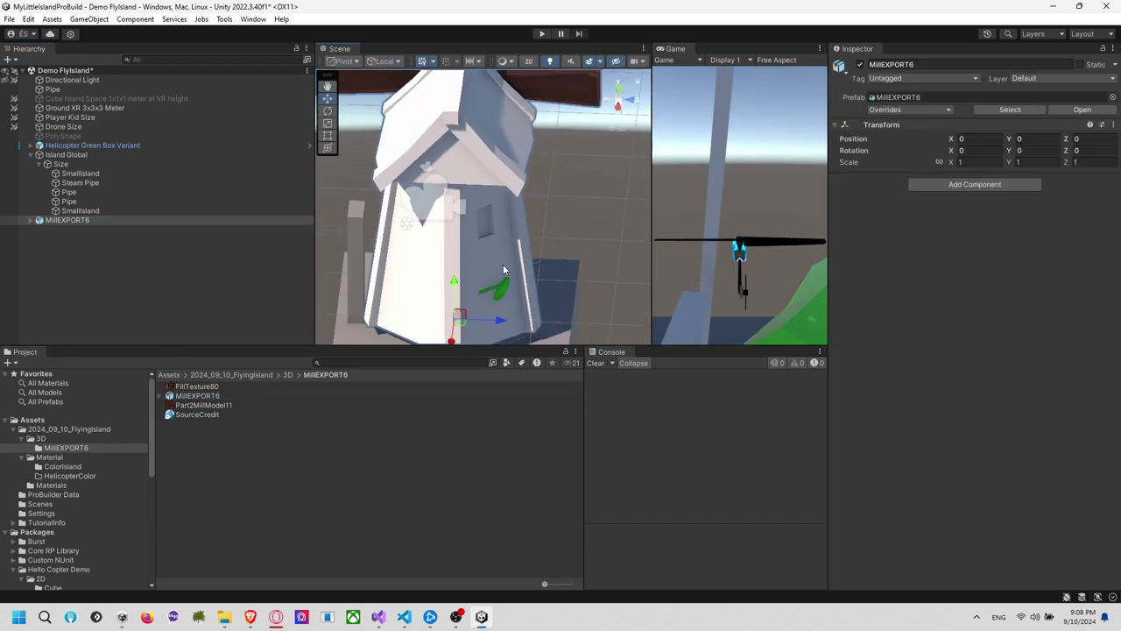
alt+drag(561, 241, 240, 200)
alt+drag(535, 219, 561, 223)
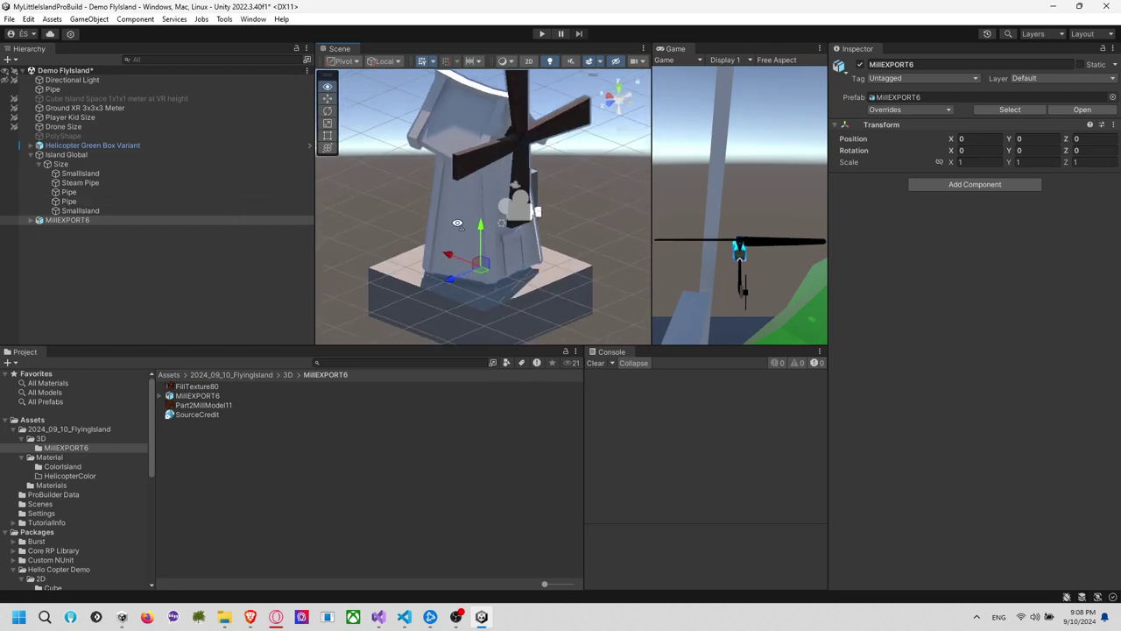
middle_drag(561, 223, 556, 232)
alt+drag(556, 232, 548, 219)
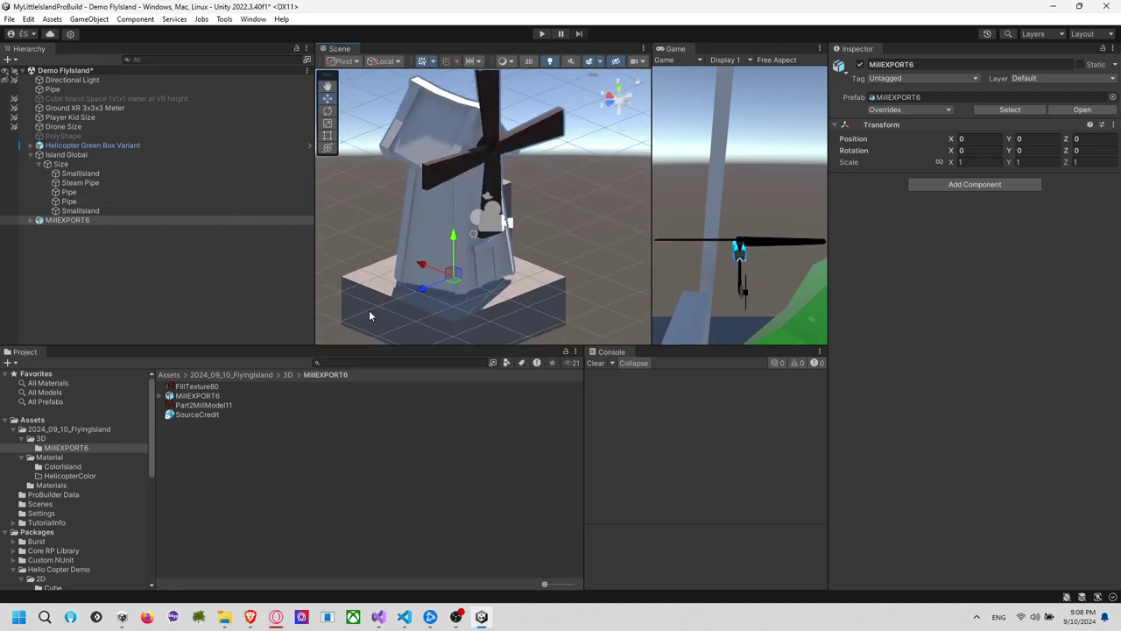
Expand the MillEXPORT6 object and apply the Part2MillModel11 texture to its blades, Cube.001
click(228, 405)
drag(226, 408, 558, 149)
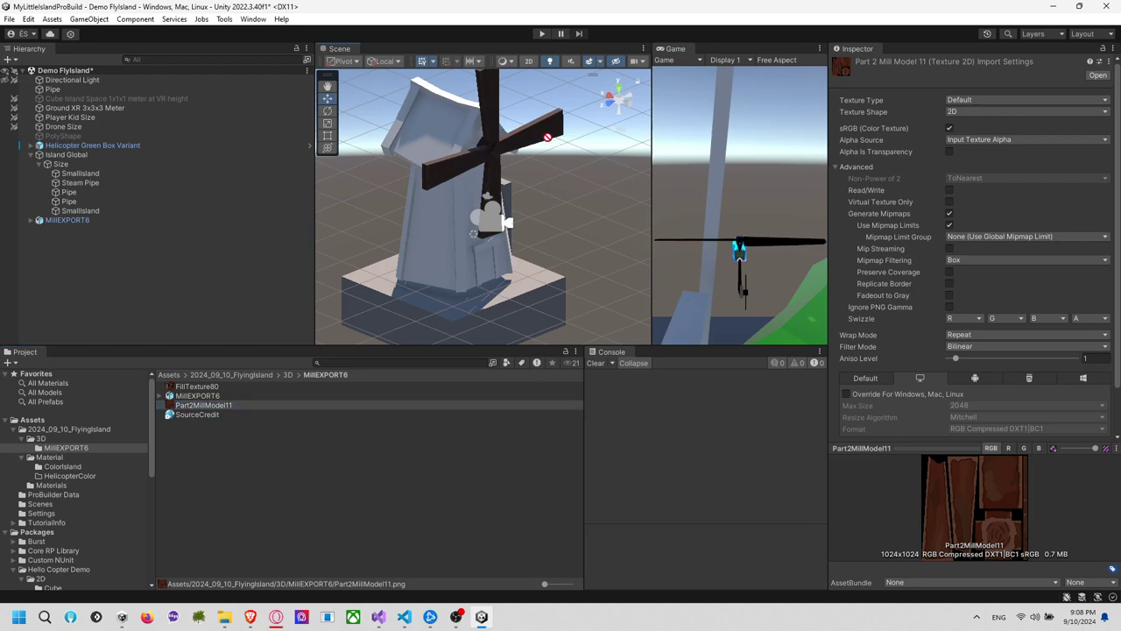
drag(348, 159, 75, 245)
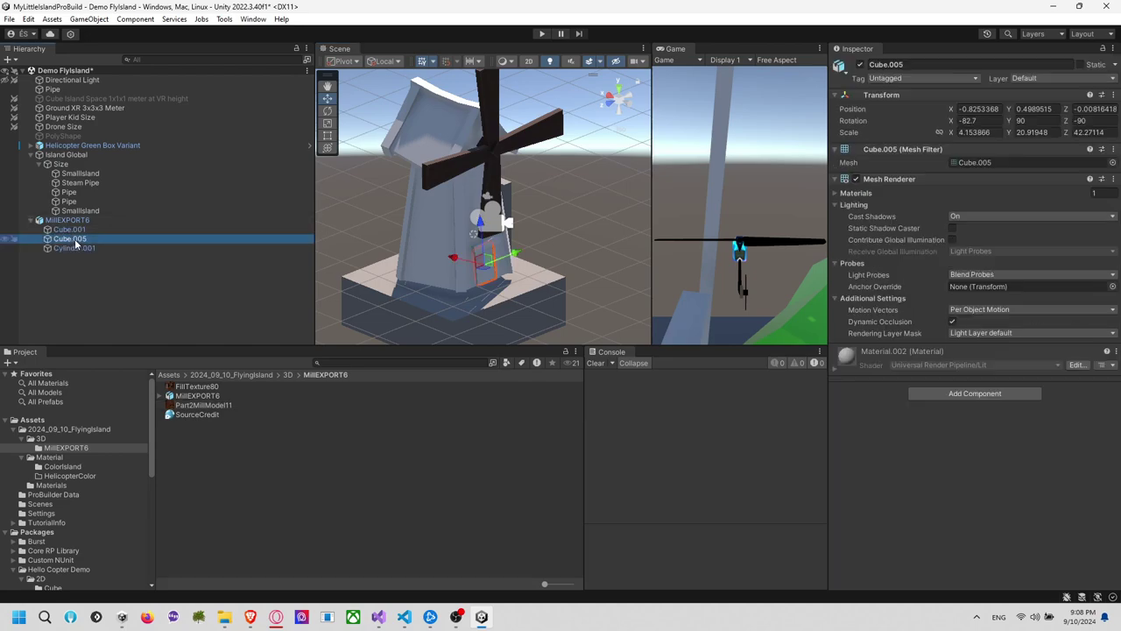
click(79, 230)
click(82, 248)
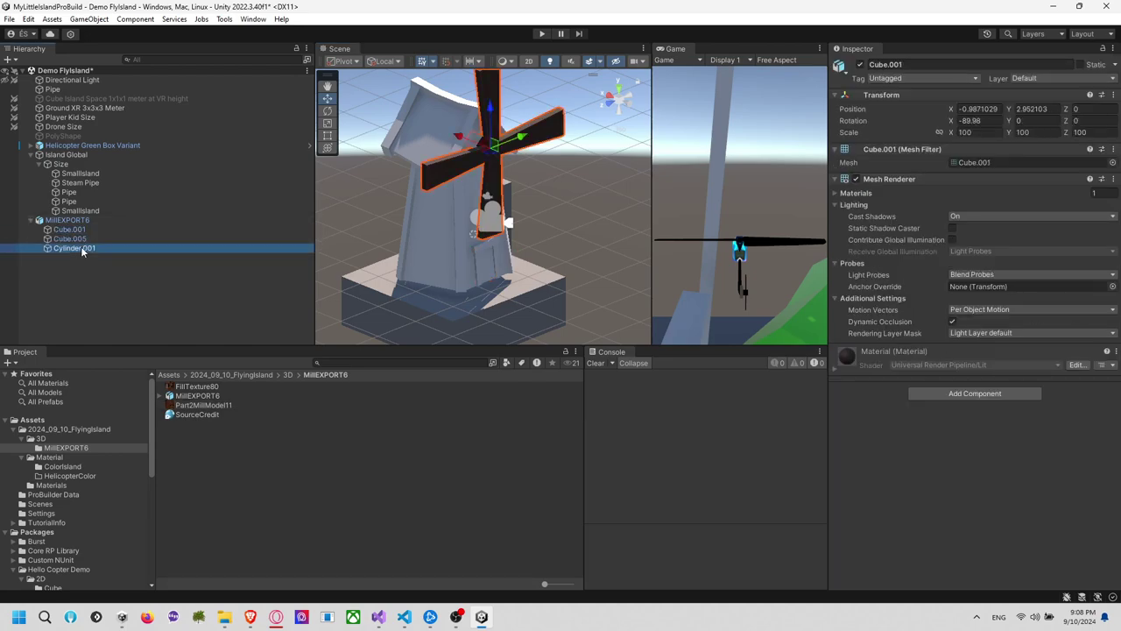
click(85, 229)
drag(194, 406, 80, 232)
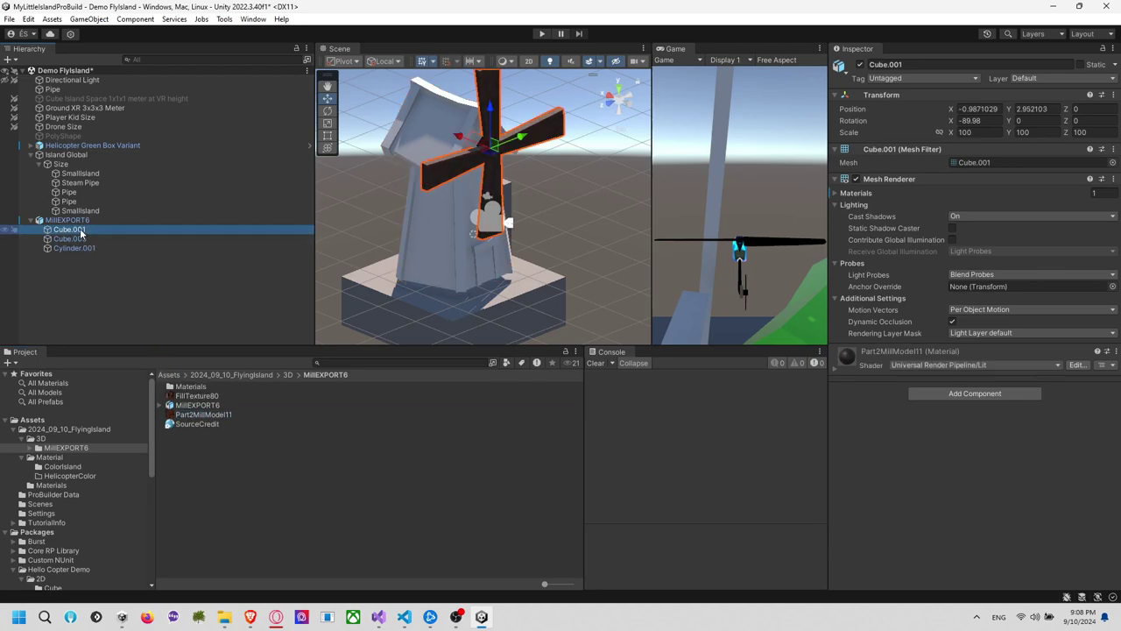
Apply the FillTexture80 texture to the mill's body, Cylinder.001, and its door, Cube.005
click(195, 415)
click(198, 396)
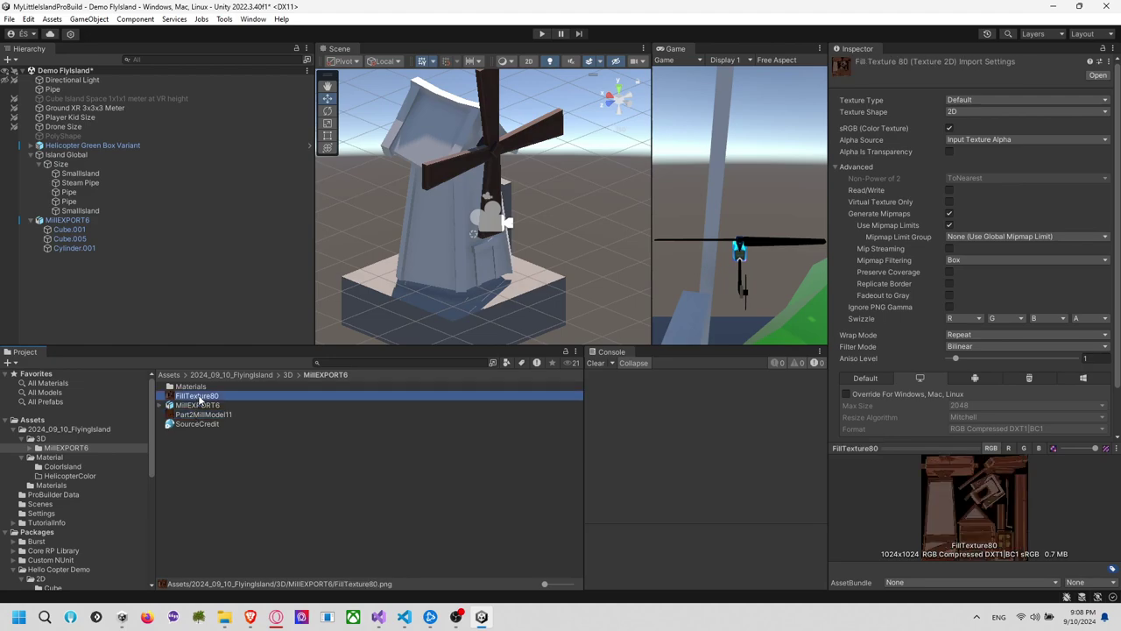
drag(200, 398, 89, 249)
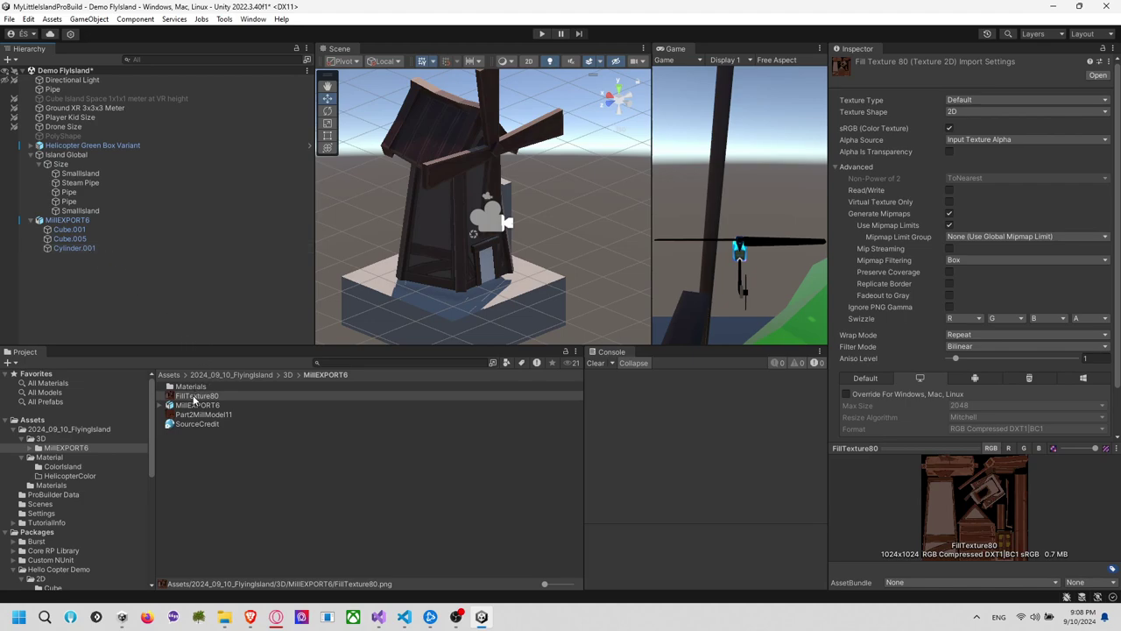
drag(487, 273, 85, 240)
scroll(459, 300, up, 6)
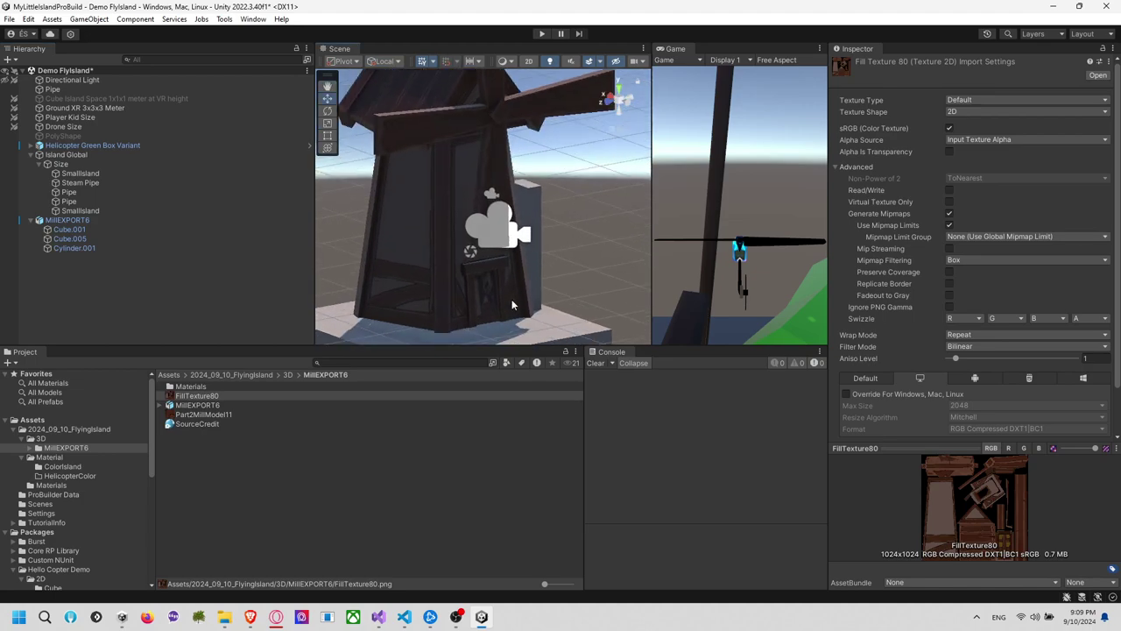
Apply the Part2MillModel11 texture to the mill's door, Cube.005
click(508, 329)
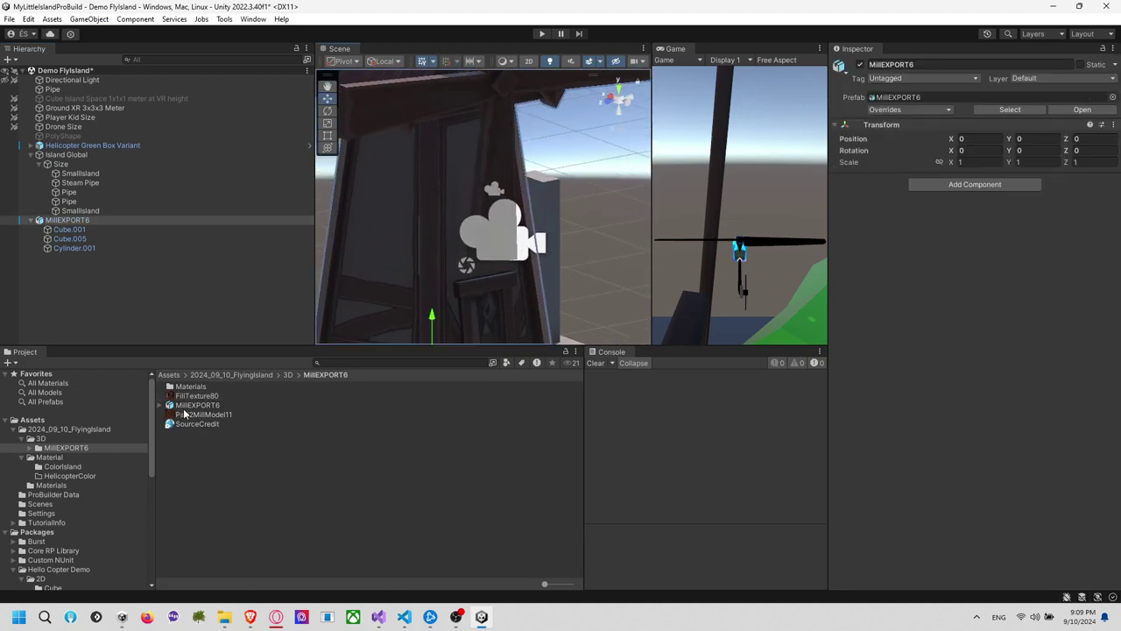
drag(184, 415, 87, 239)
right_drag(418, 285, 446, 330)
Switch the FillTexture80 material in the Materials folder to the Universal Render Pipeline/Unlit shader
double_click(198, 387)
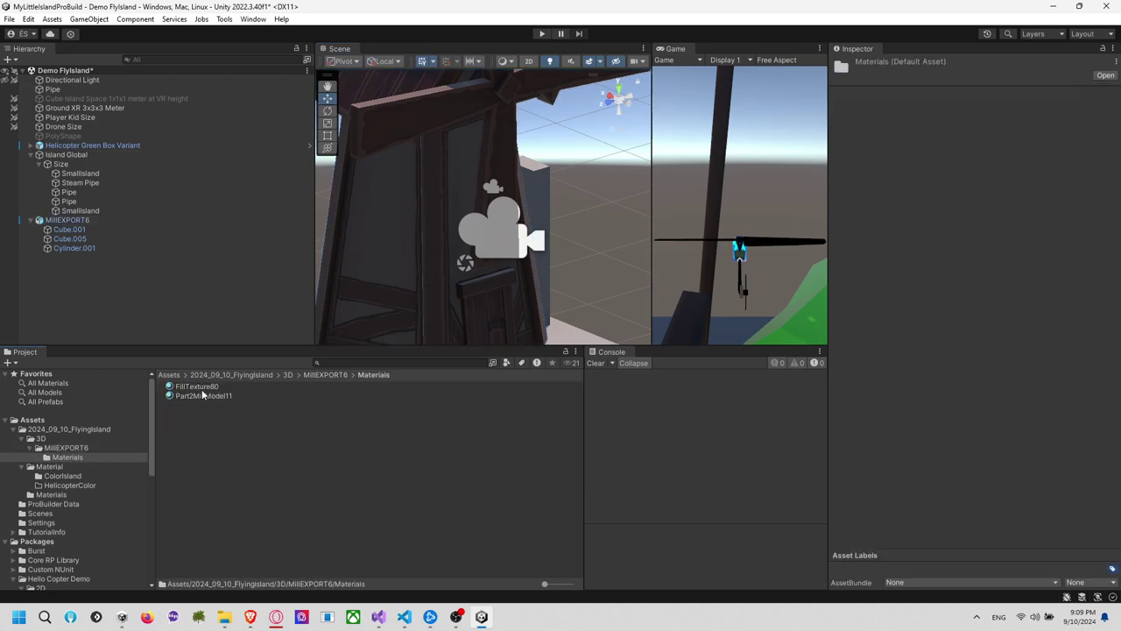
click(214, 388)
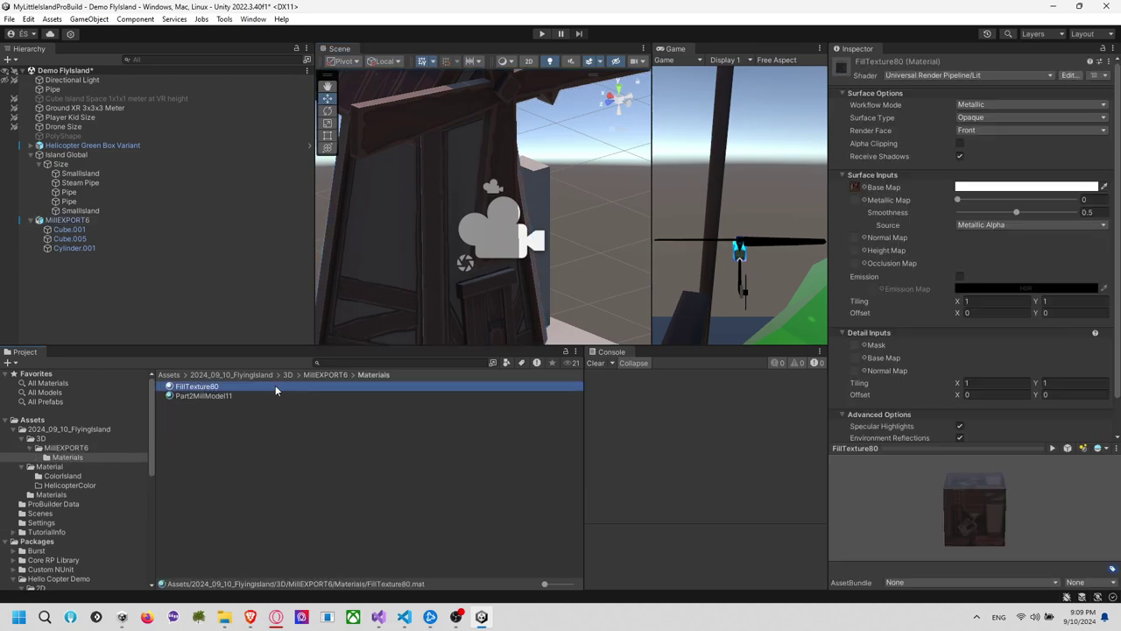
click(977, 77)
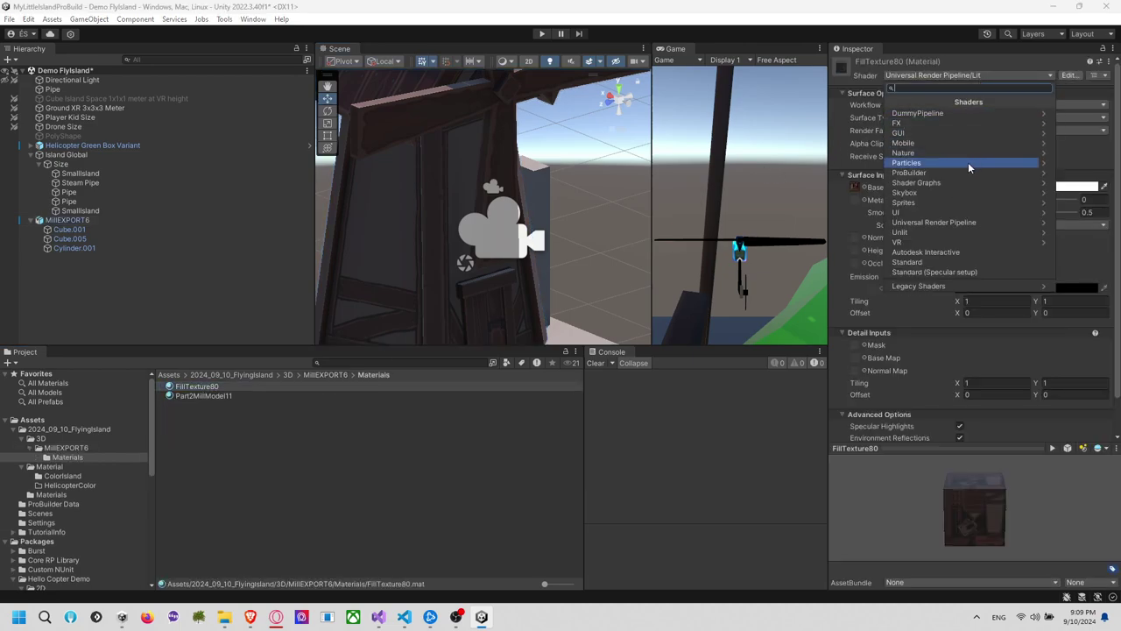
click(945, 223)
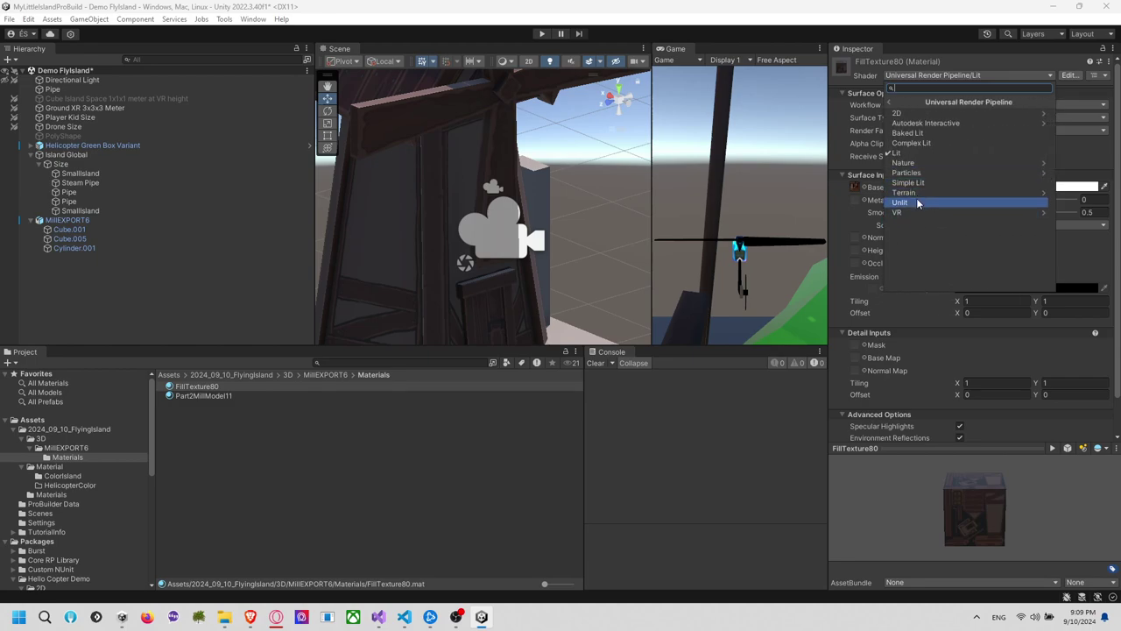
click(943, 203)
Switch the Part2MillModel11 material to the Universal Render Pipeline/Unlit shader and view the whole mill
click(240, 395)
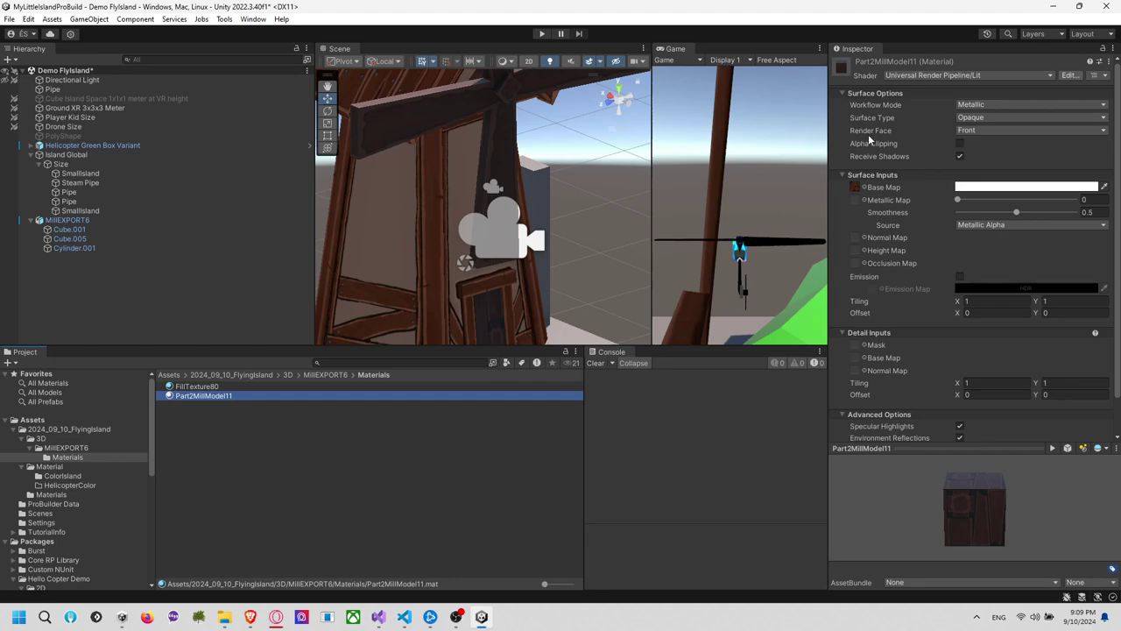
click(976, 75)
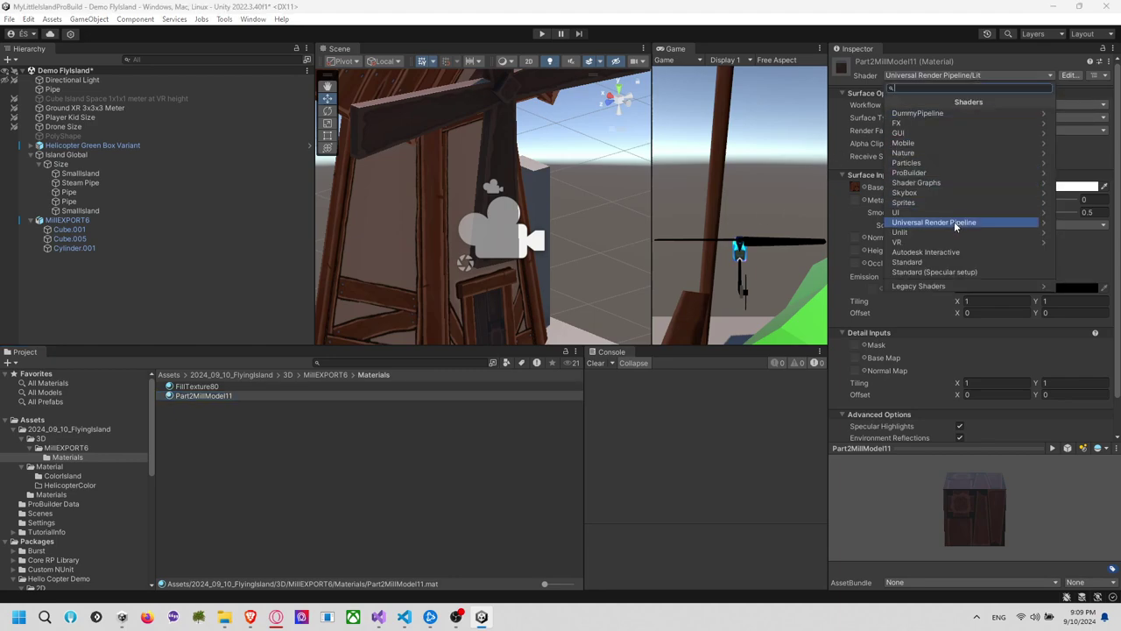
mouse_move(954, 221)
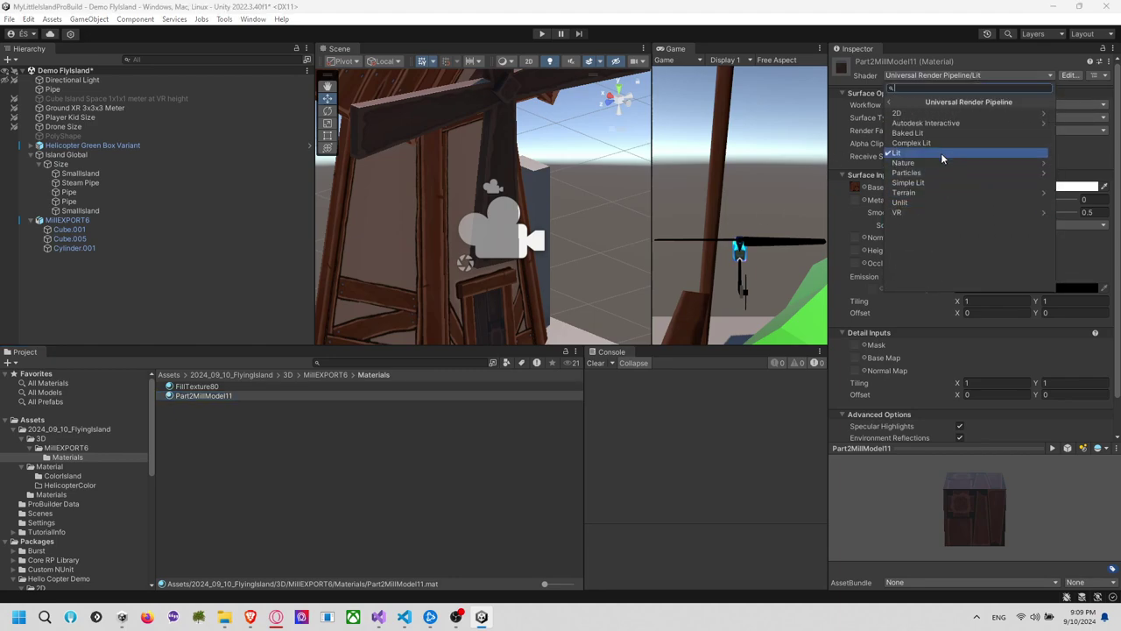
click(911, 198)
scroll(564, 216, down, 5)
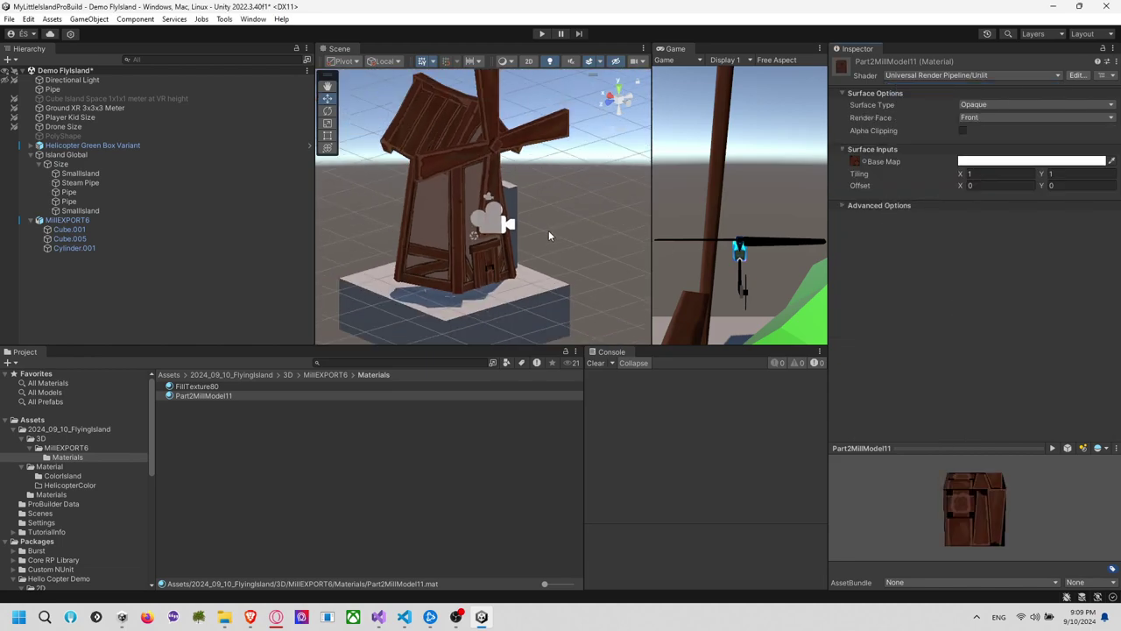
mouse_move(518, 230)
alt+mouse_down()
mouse_move(561, 231)
mouse_move(518, 230)
alt+mouse_up()
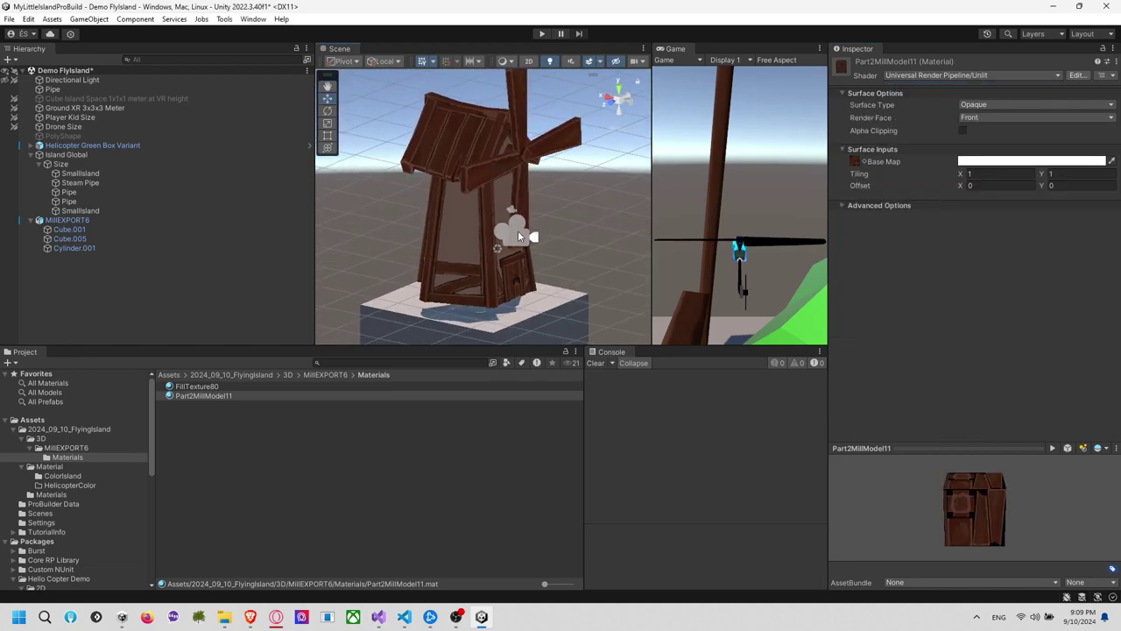
Create an empty object at the scene's top level and name it Mill Prefab
right_click(137, 271)
click(130, 427)
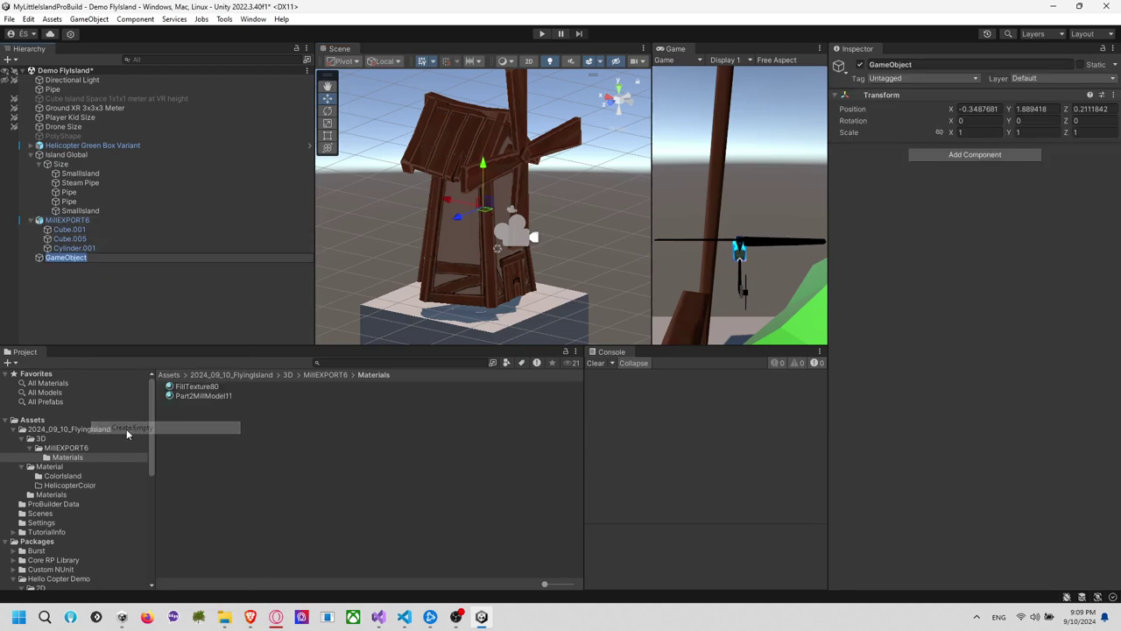
text(MillPref)
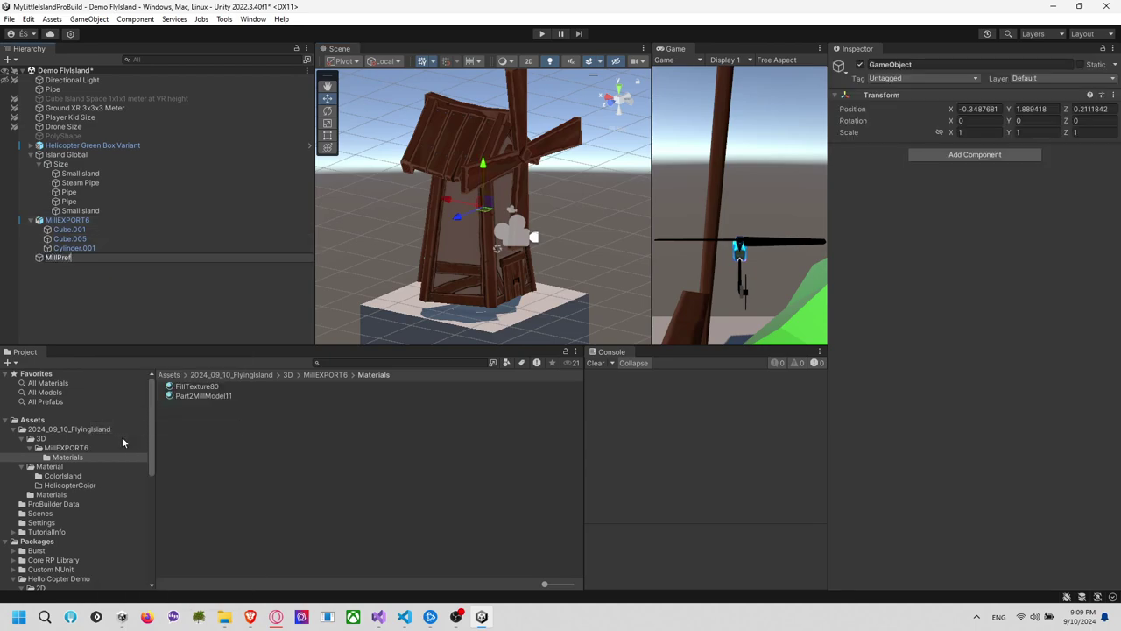
text(ab)
key(Return)
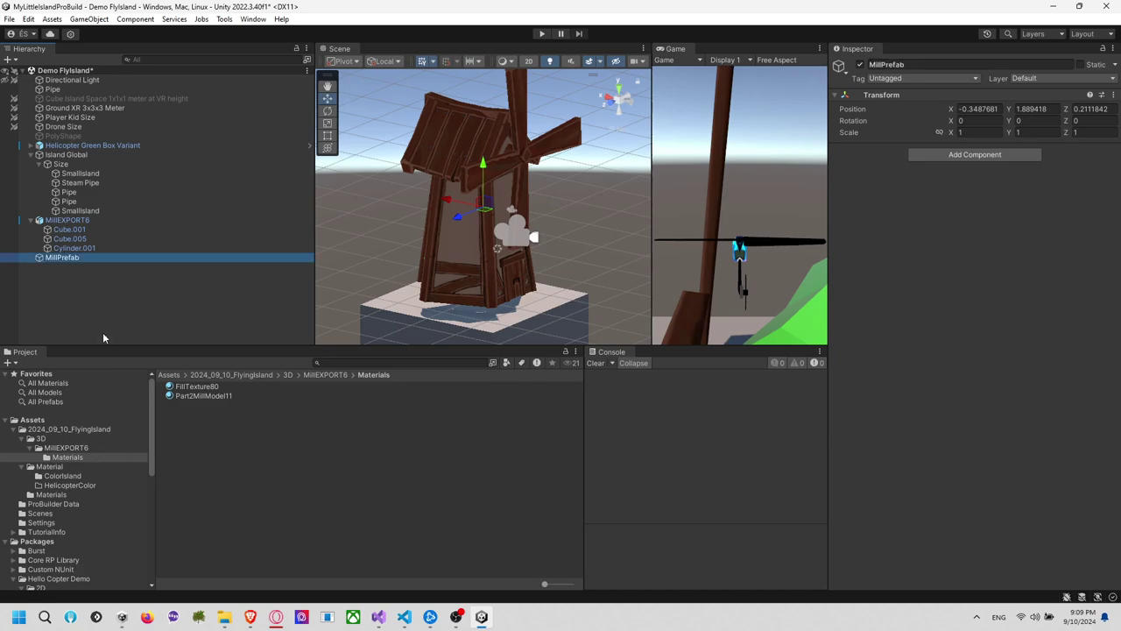
right_click(59, 258)
click(75, 279)
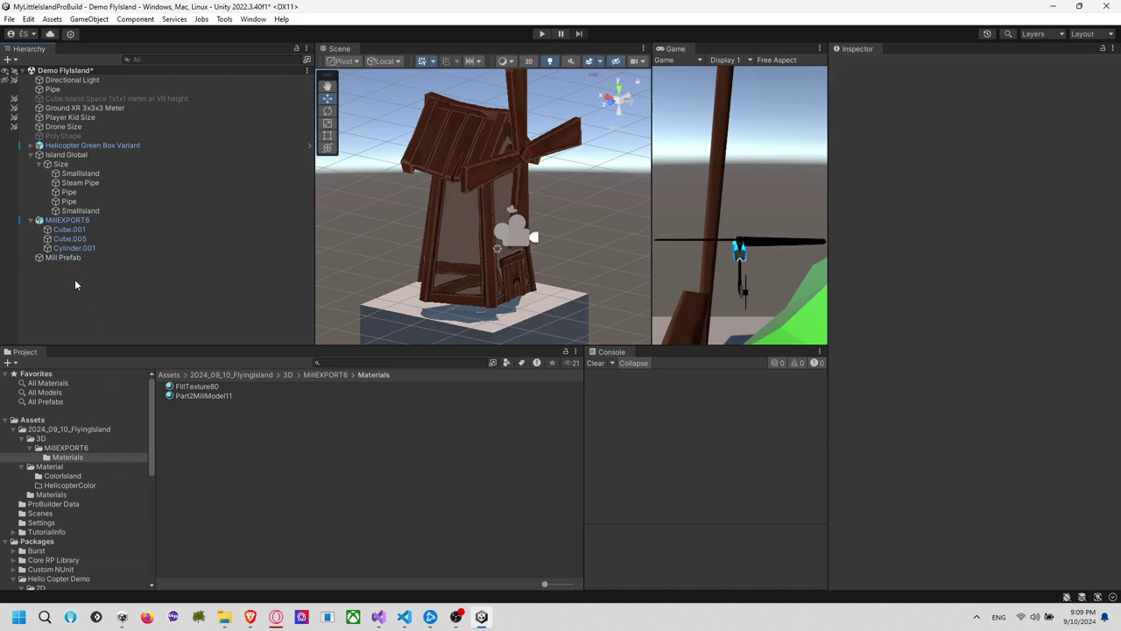
Try nesting MillEXPORT6 under Mill Prefab, compare their positions and take the model back out
drag(69, 221, 101, 258)
click(85, 231)
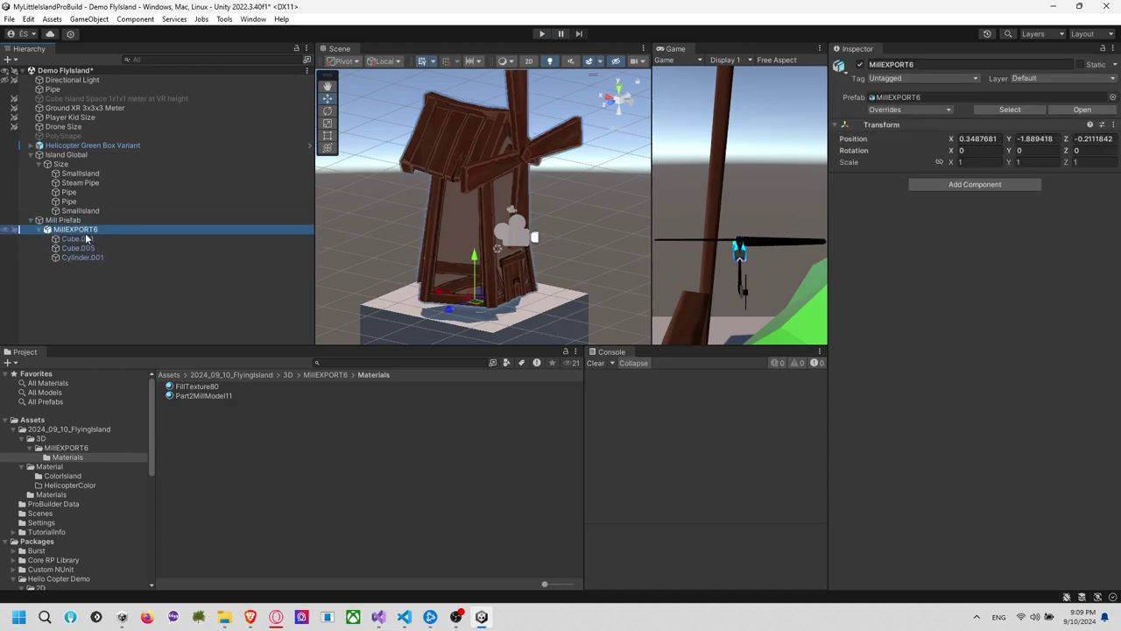
click(91, 221)
click(89, 231)
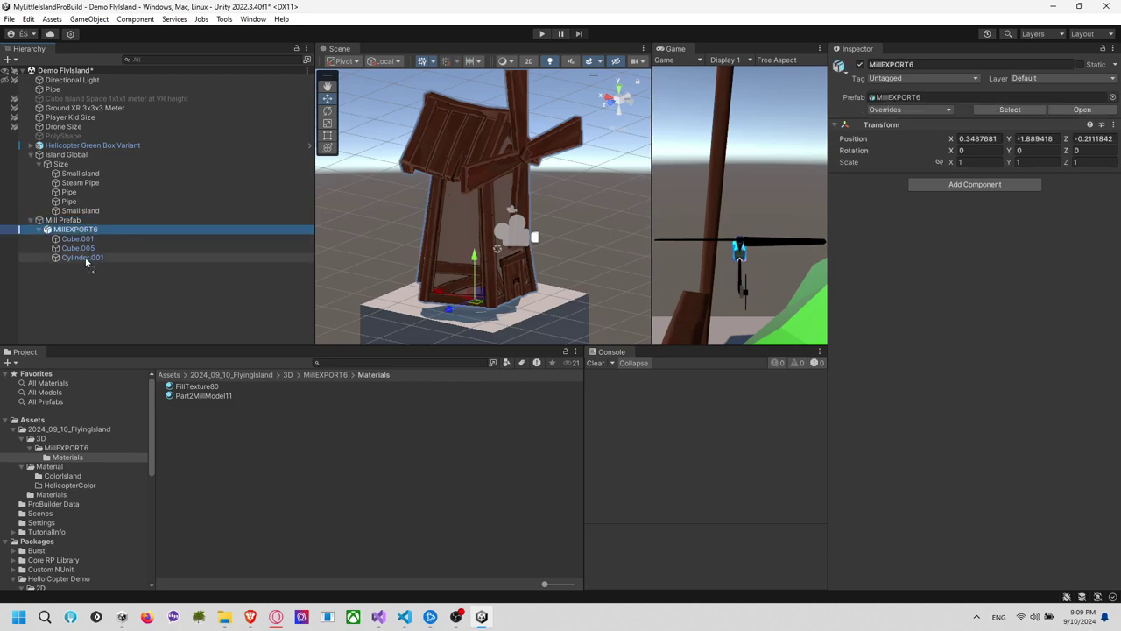
Create an empty child object in MillEXPORT6 and move it out to the scene's top level
right_click(86, 239)
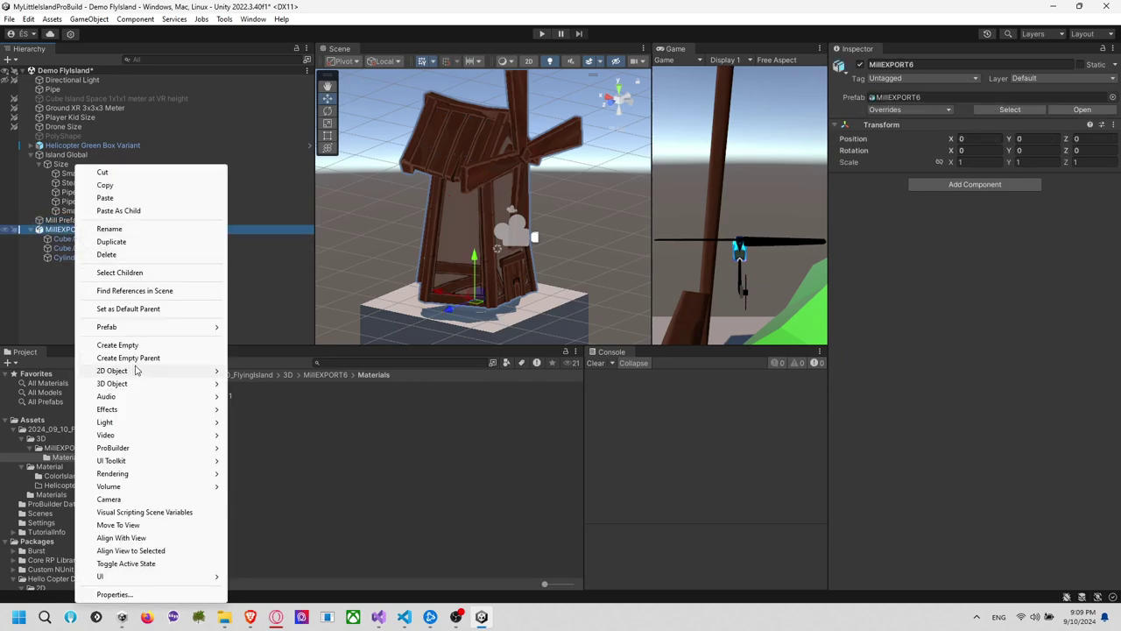
click(118, 344)
click(77, 290)
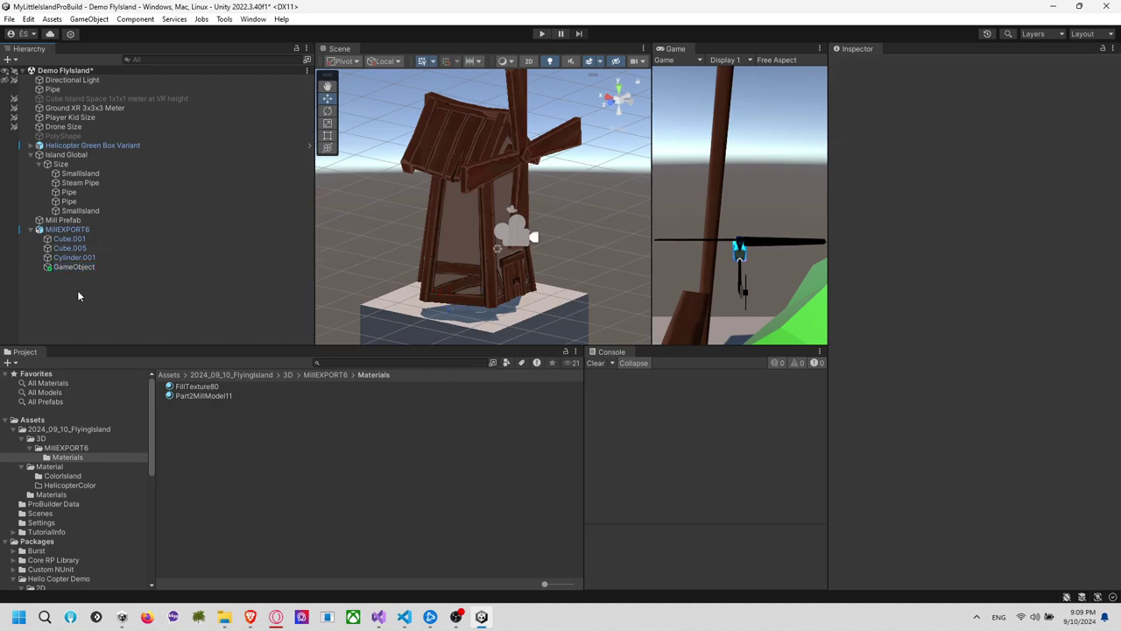
drag(83, 266, 74, 230)
Delete the old Mill Prefab object and rename the new empty GameObject as Mill Prefab
click(78, 221)
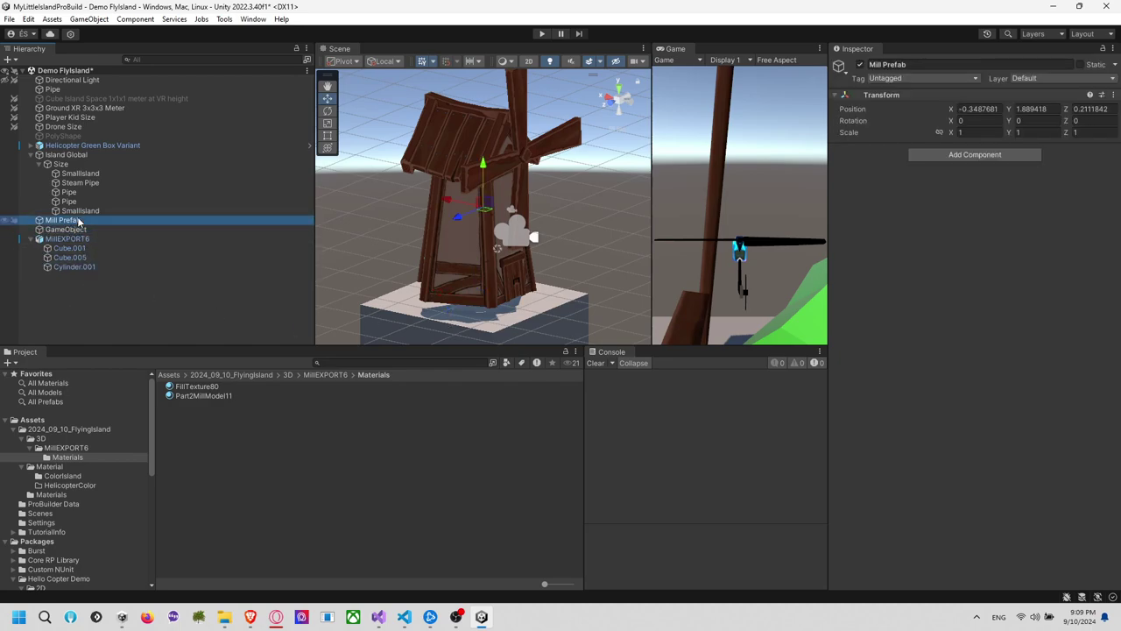
key(Delete)
click(73, 221)
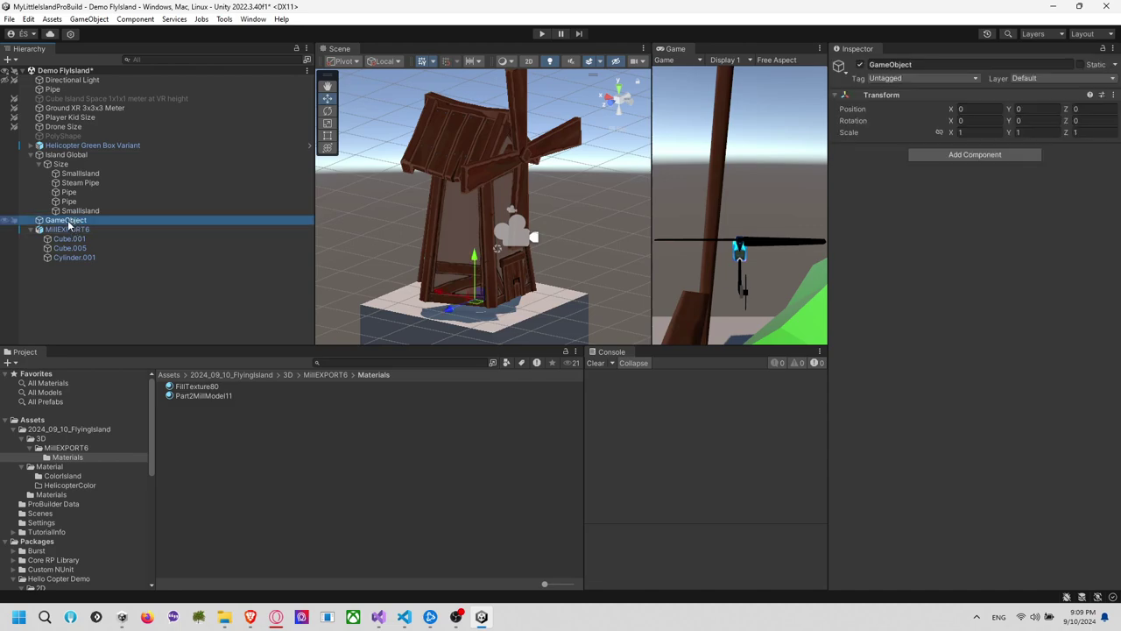
key(F2)
text(Mill P)
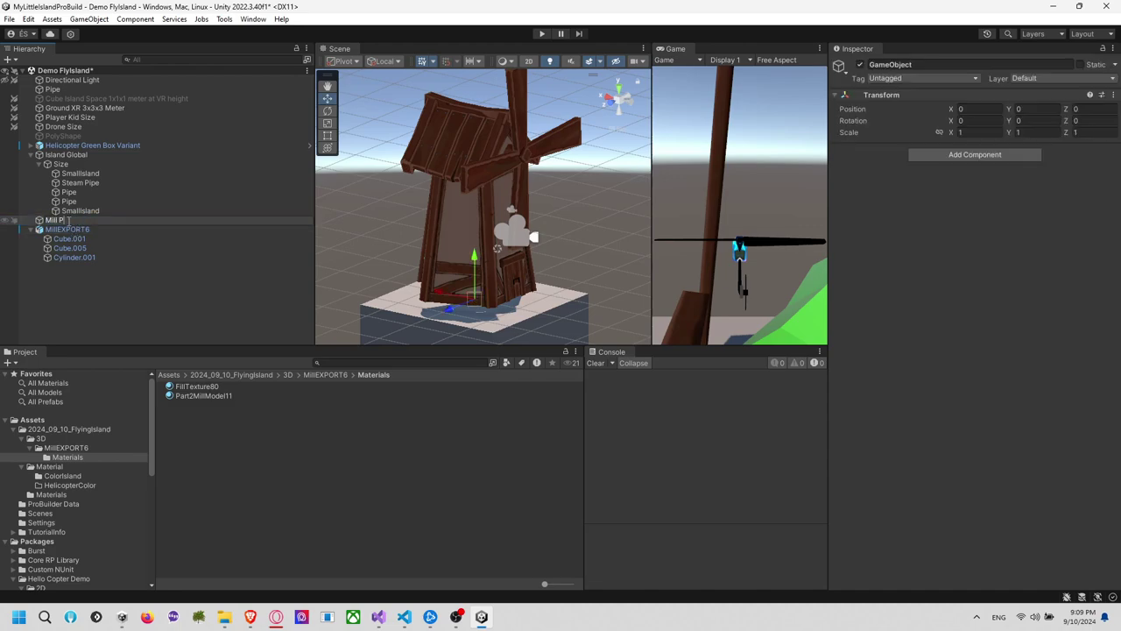
text(refab)
key(Return)
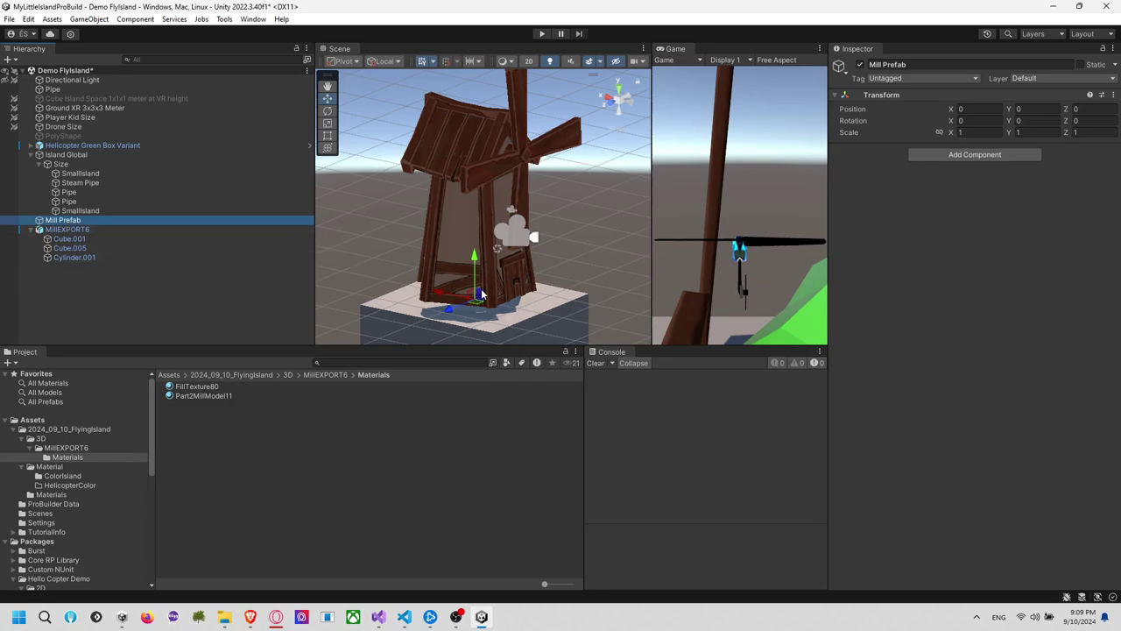
Nest MillEXPORT6 under Mill Prefab and rotate the model 90 degrees about Y
drag(63, 229, 67, 215)
drag(68, 261, 68, 258)
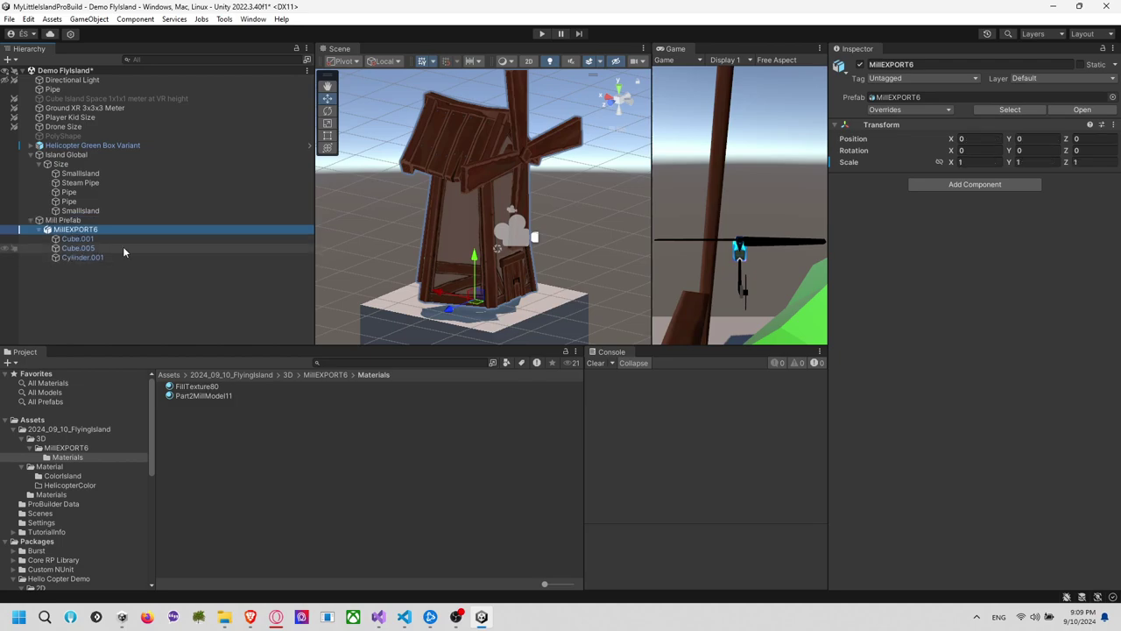
key(e)
ctrl+drag(497, 312, 362, 329)
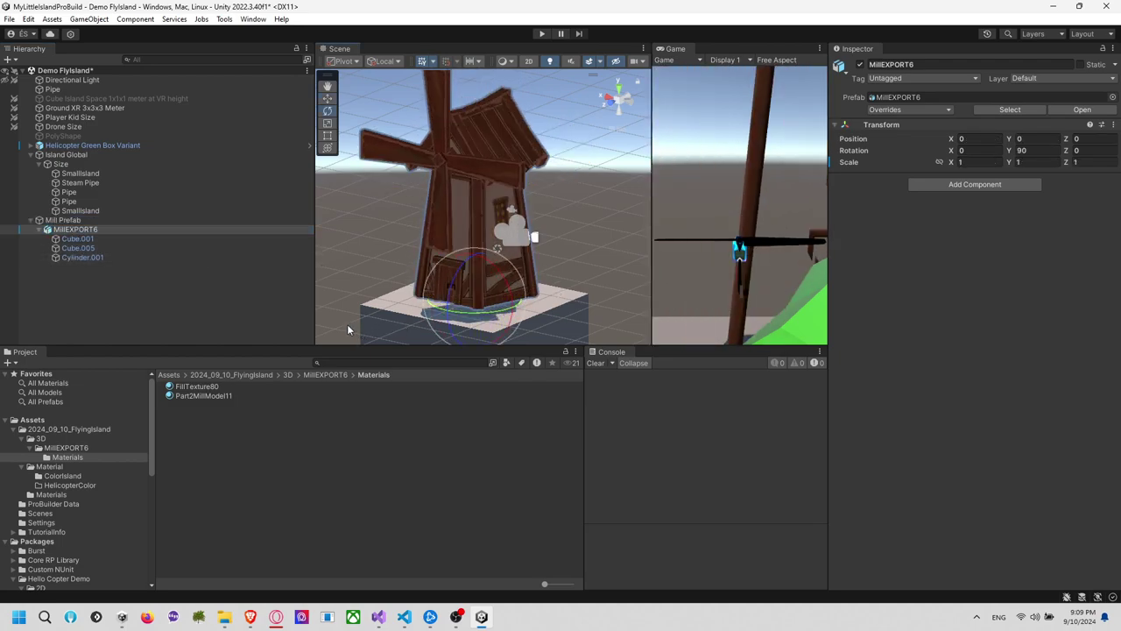
click(118, 221)
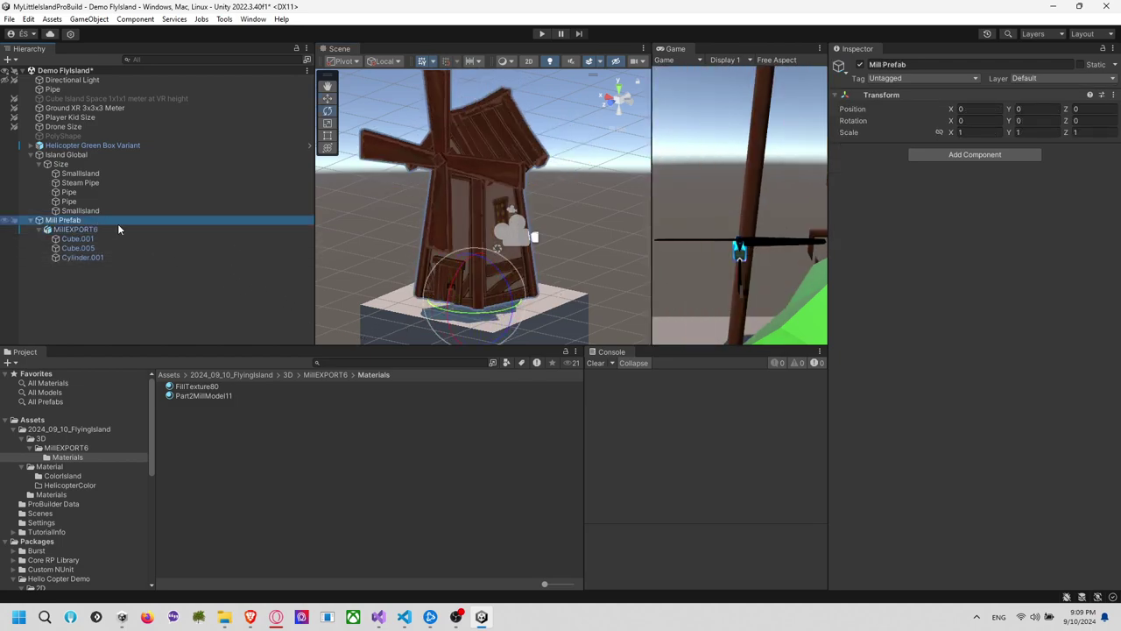
click(329, 99)
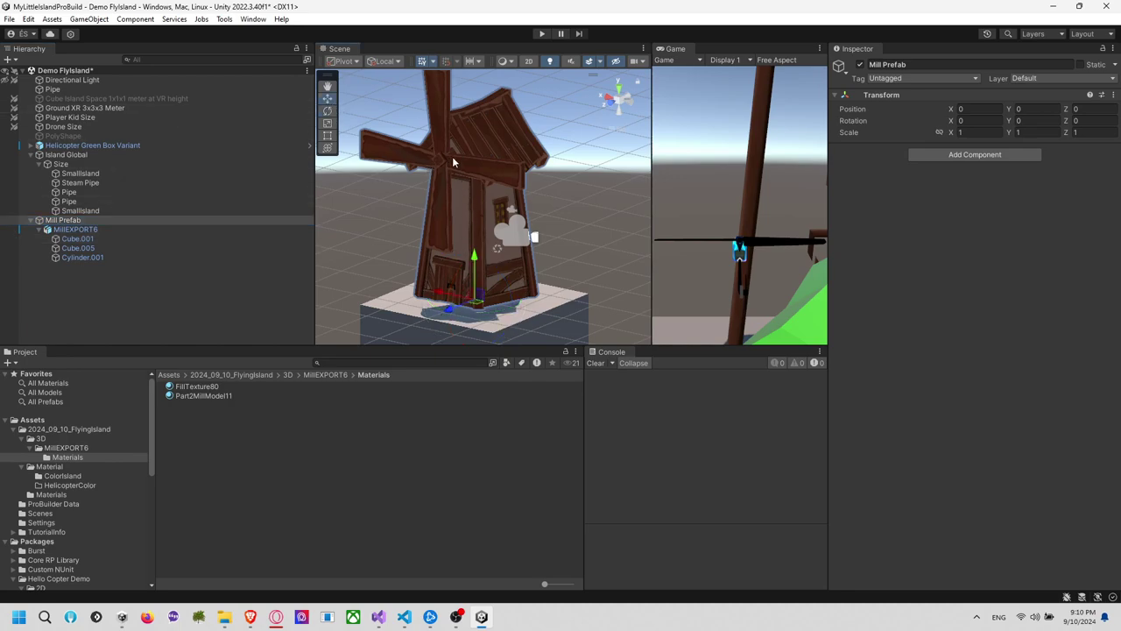
click(114, 280)
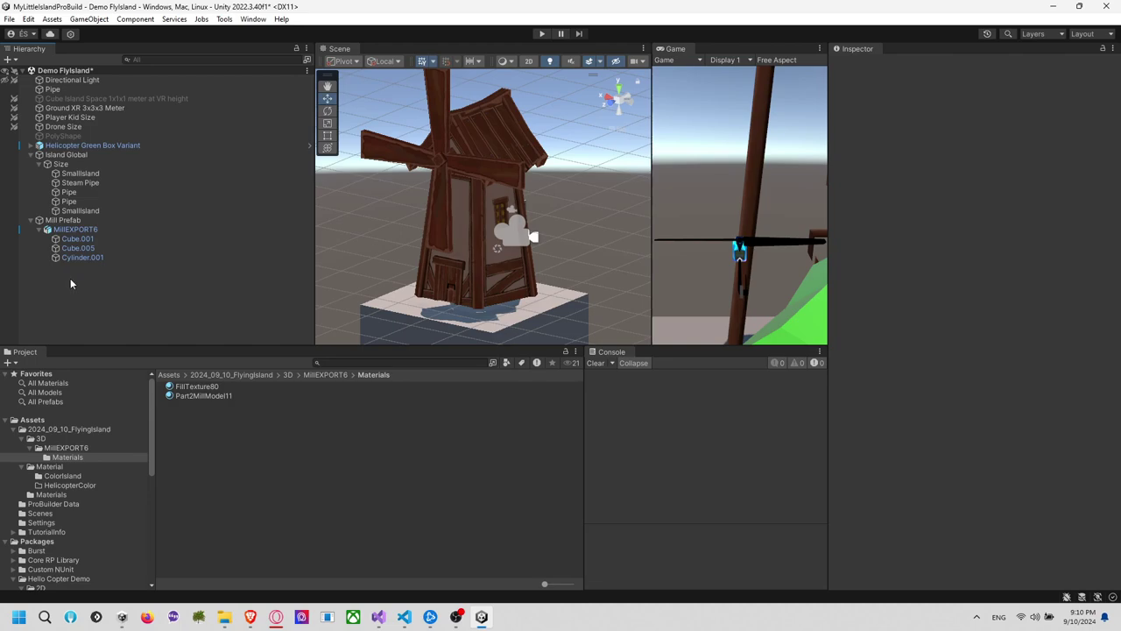
Save the Mill Prefab object as a prefab asset in the MillEXPORT6 folder
click(70, 219)
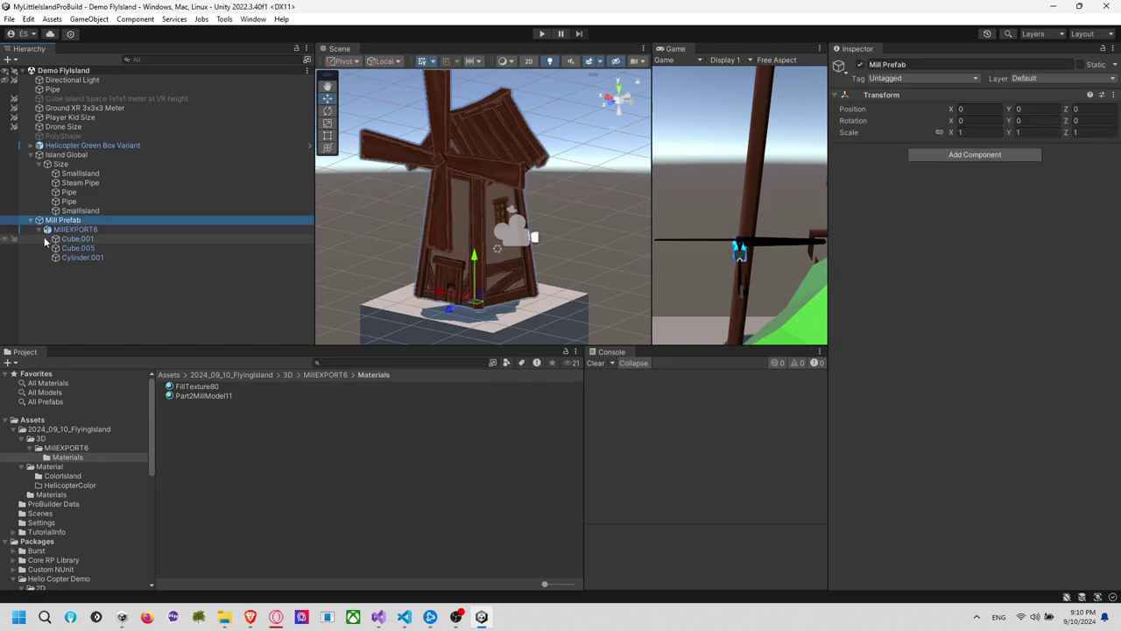
click(39, 231)
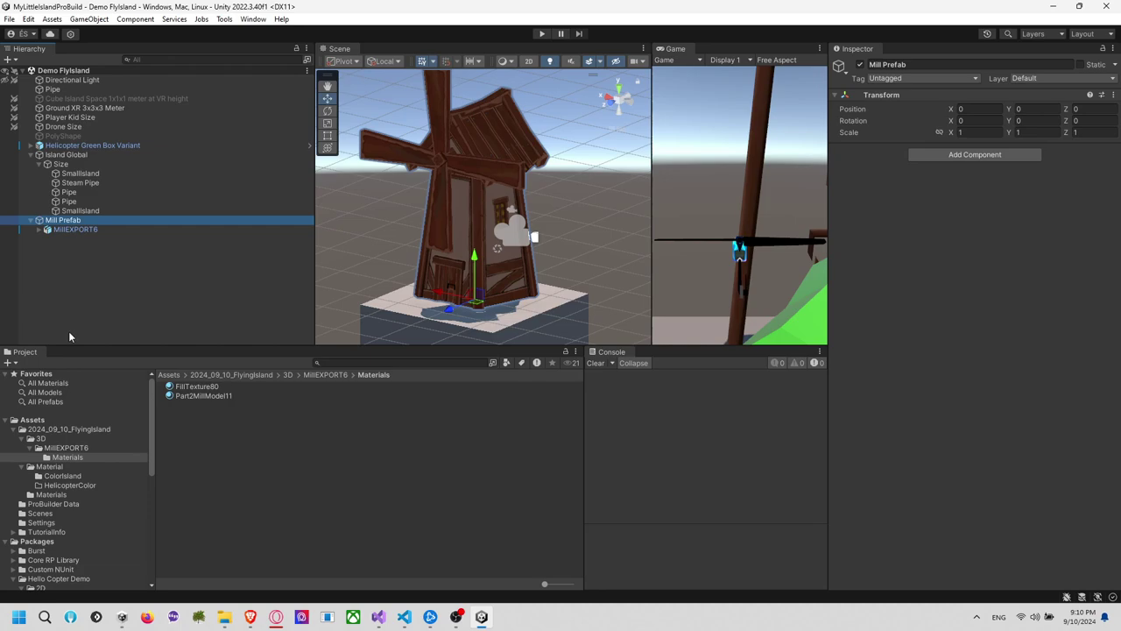
drag(63, 451, 66, 448)
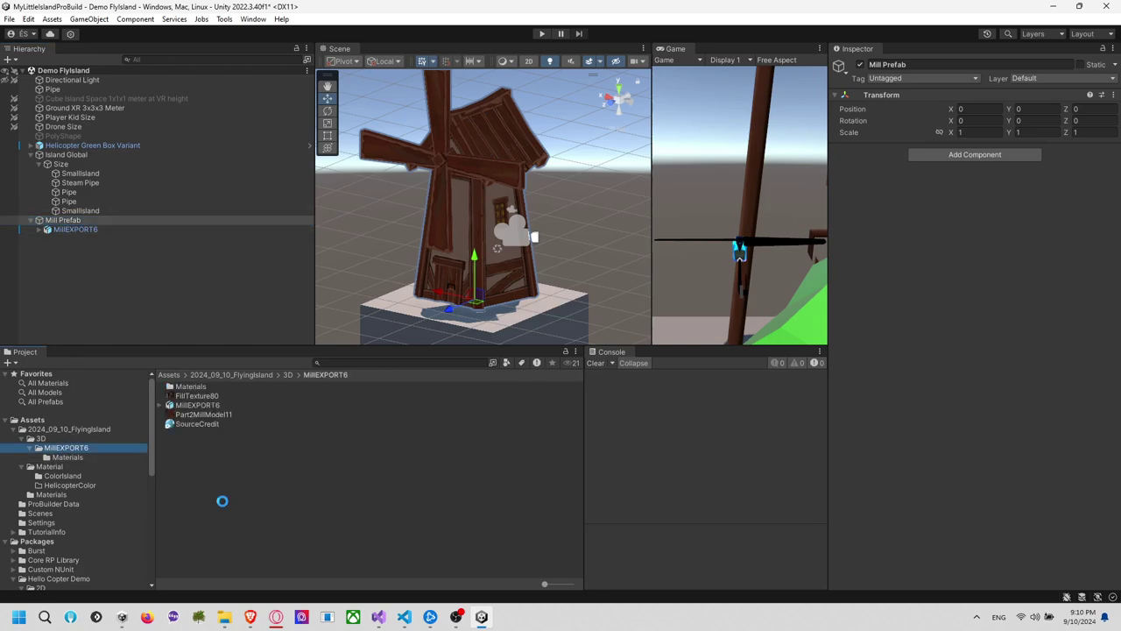
click(362, 451)
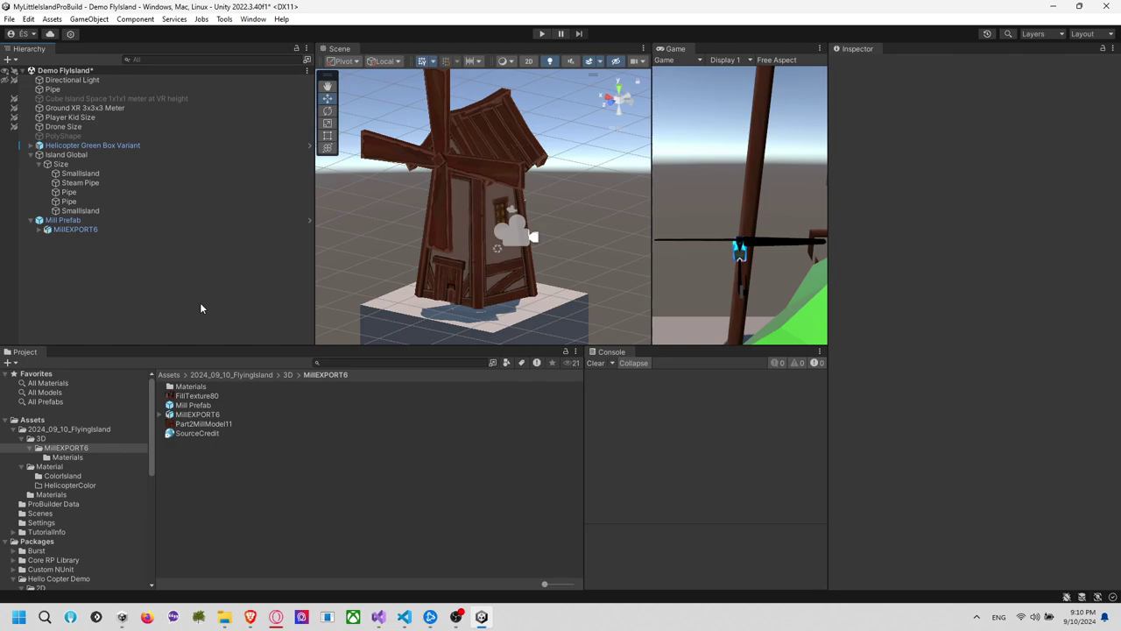
Scale Mill Prefab down uniformly to about 0.2 and raise it to Y 1 on the island
click(63, 220)
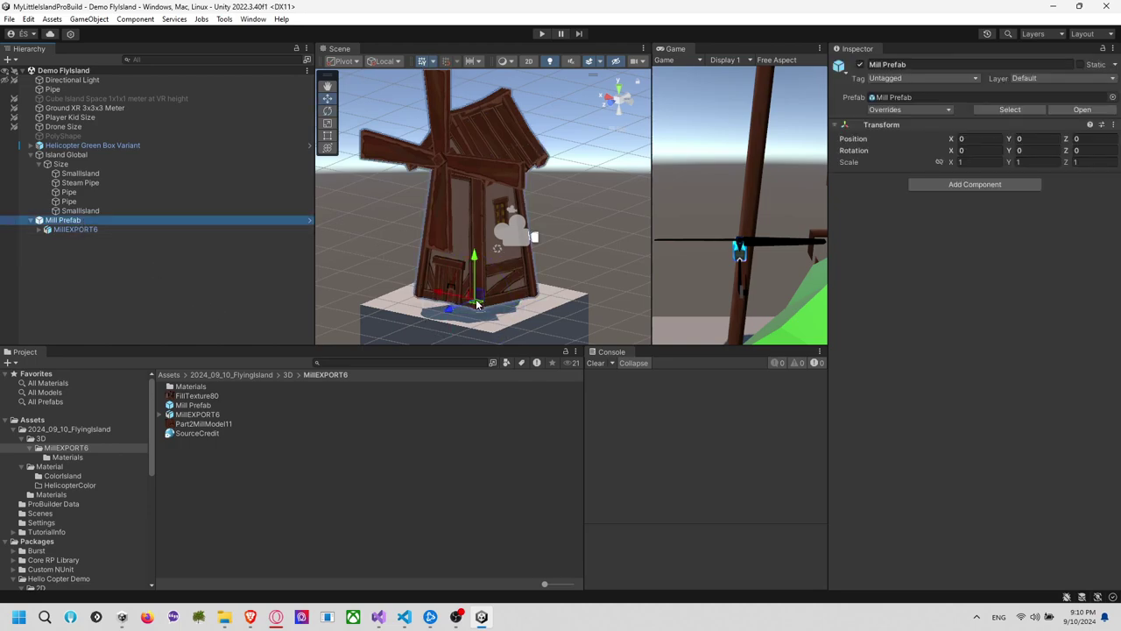
key(r)
drag(477, 304, 450, 307)
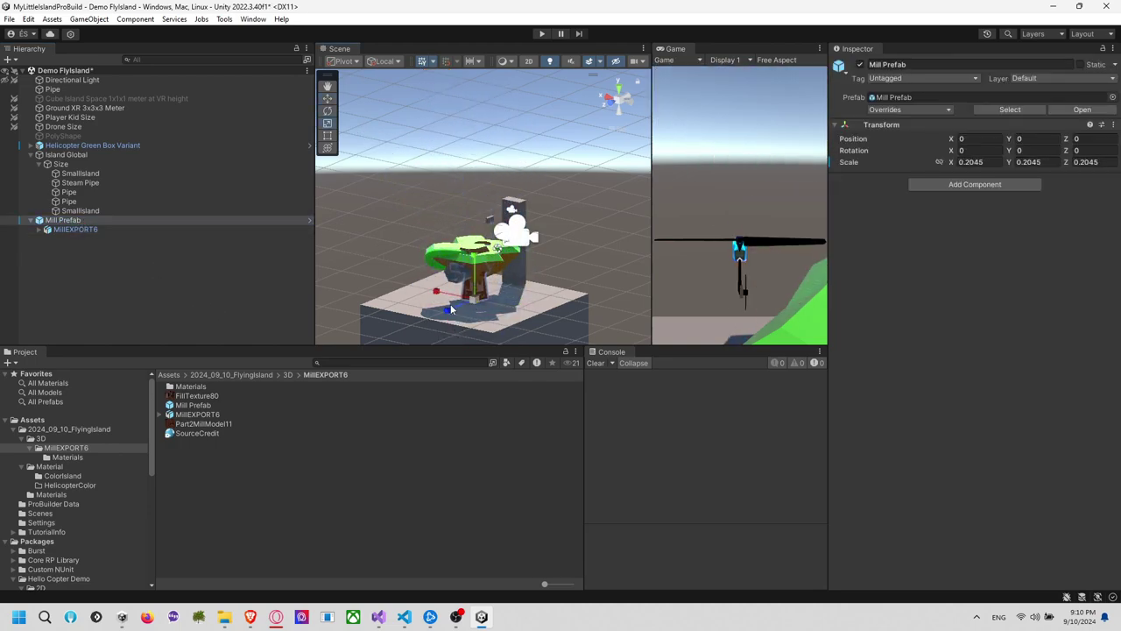
key(w)
drag(474, 261, 479, 212)
key(f)
Scale Mill Prefab down further to about 0.092 on all axes to suit the island's top
alt+drag(498, 258, 381, 172)
key(e)
key(r)
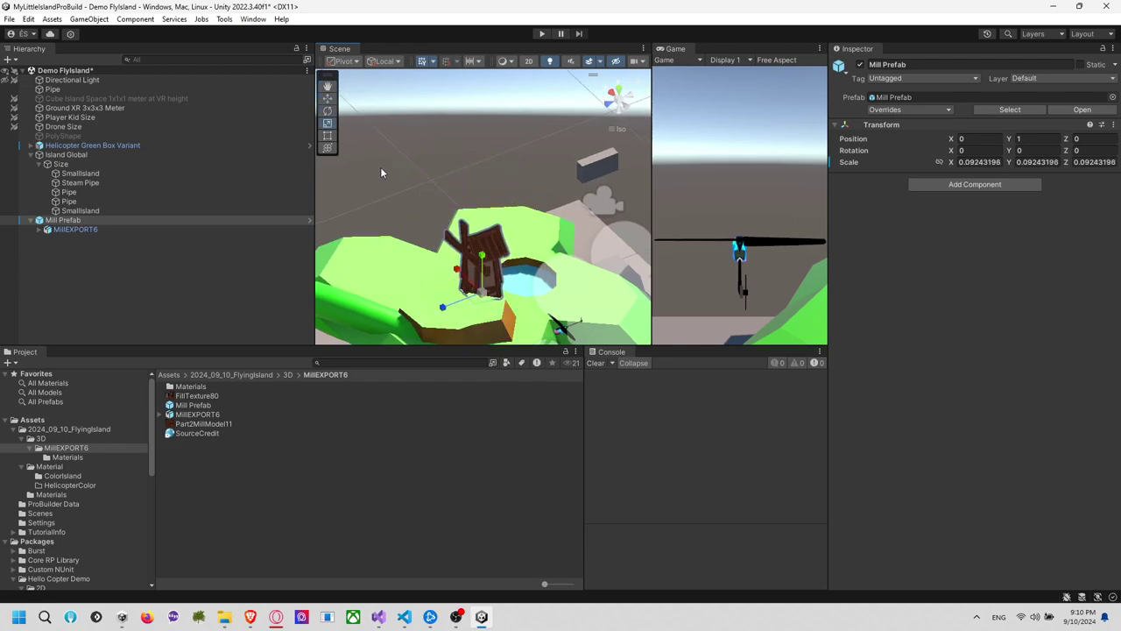
click(328, 99)
mouse_move(396, 250)
alt+mouse_down()
mouse_move(478, 306)
mouse_move(405, 256)
alt+mouse_up()
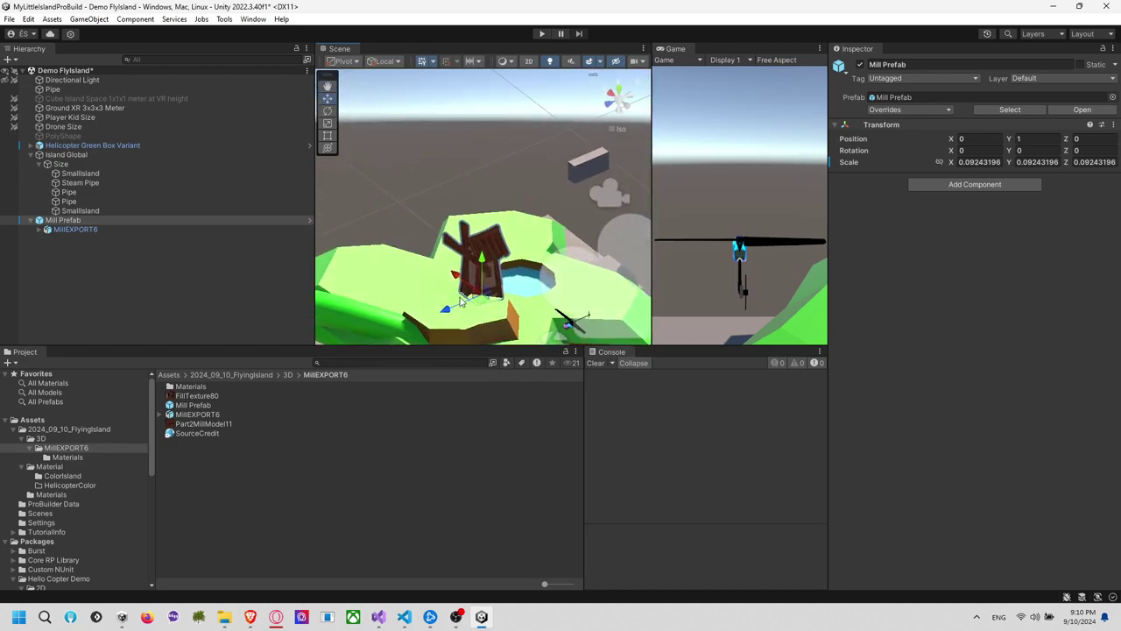
Move Mill Prefab to about X 0.421, Z 0.326 on the island and rotate it to about -117.2 degrees about Y
drag(475, 296, 362, 285)
alt+drag(378, 298, 553, 266)
key(r)
key(e)
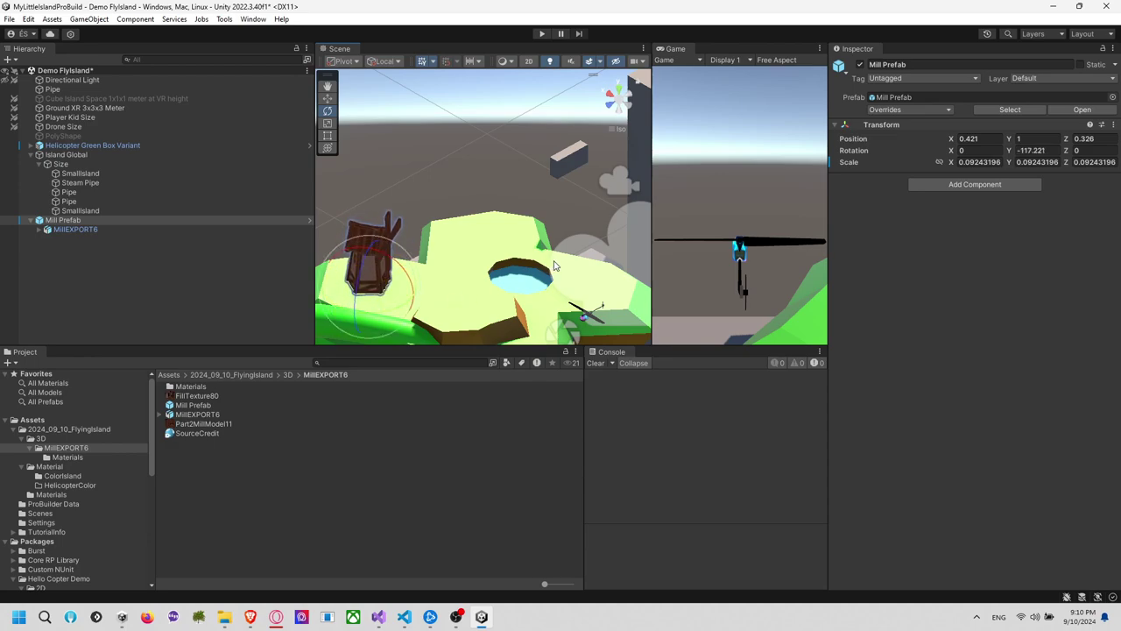
alt+drag(426, 252, 482, 279)
Scale Mill Prefab up uniformly to about 0.137 and check its proportions against the island
key(r)
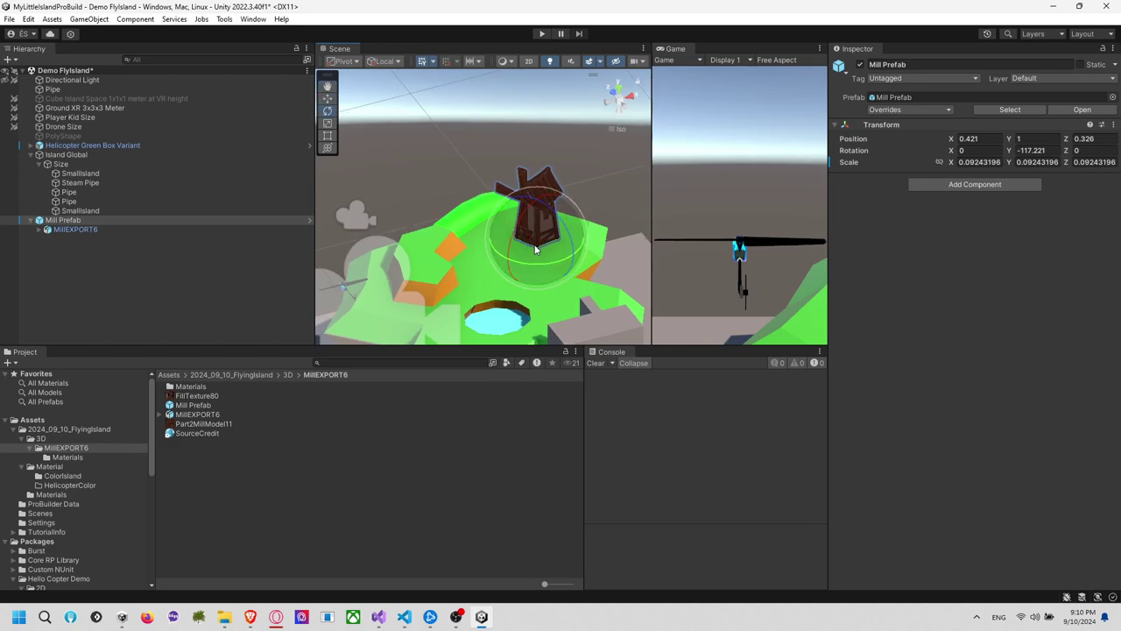
drag(537, 238, 512, 235)
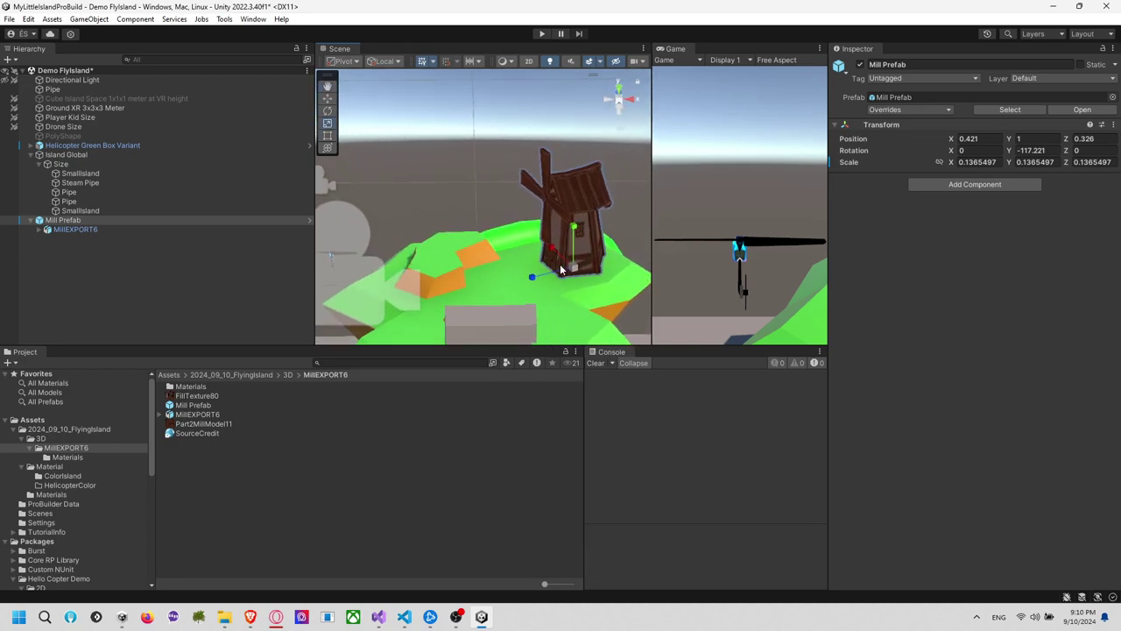
middle_drag(559, 265, 511, 239)
alt+drag(512, 238, 571, 202)
click(618, 231)
click(459, 186)
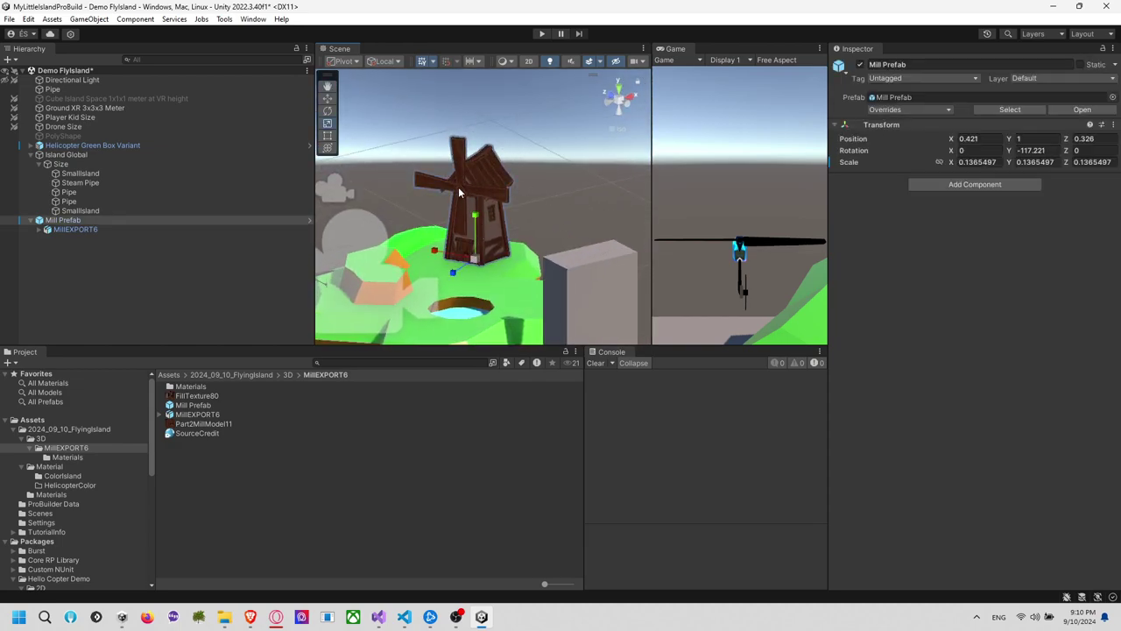
alt+drag(574, 183, 555, 202)
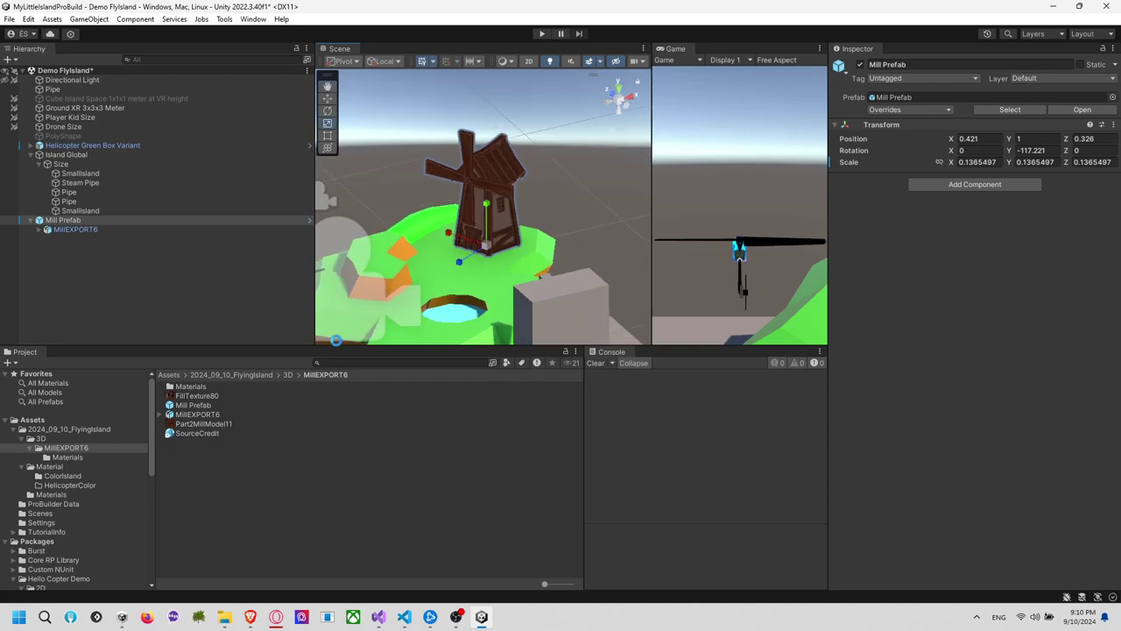
Create a folder named Runtime inside the 2024_09_10_FlyingIsland folder
click(84, 430)
right_click(245, 481)
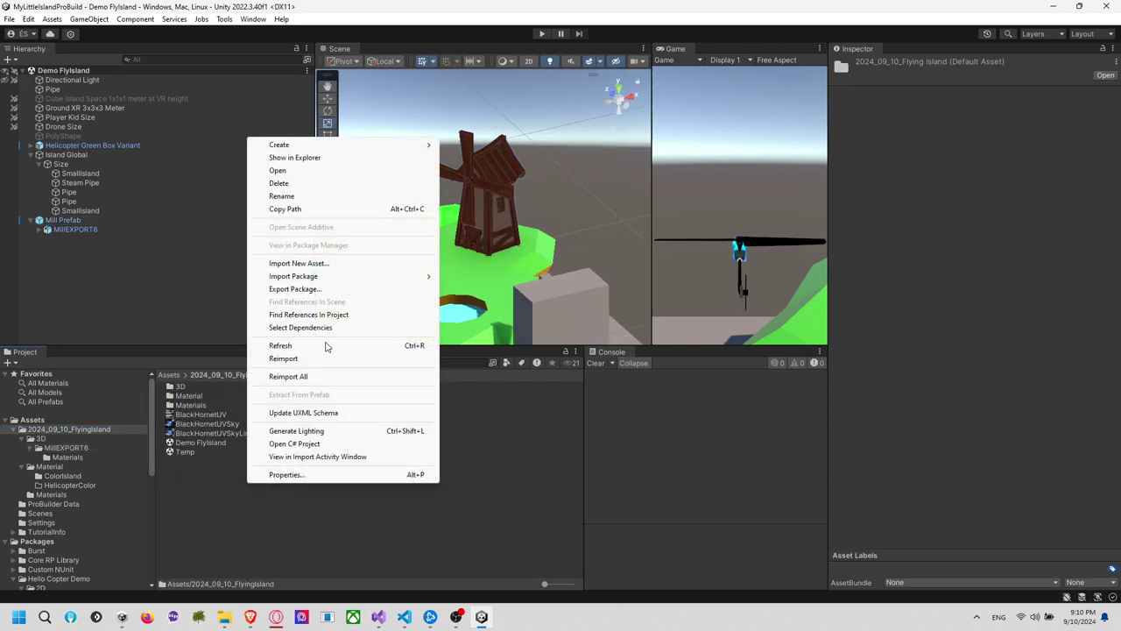
mouse_move(425, 147)
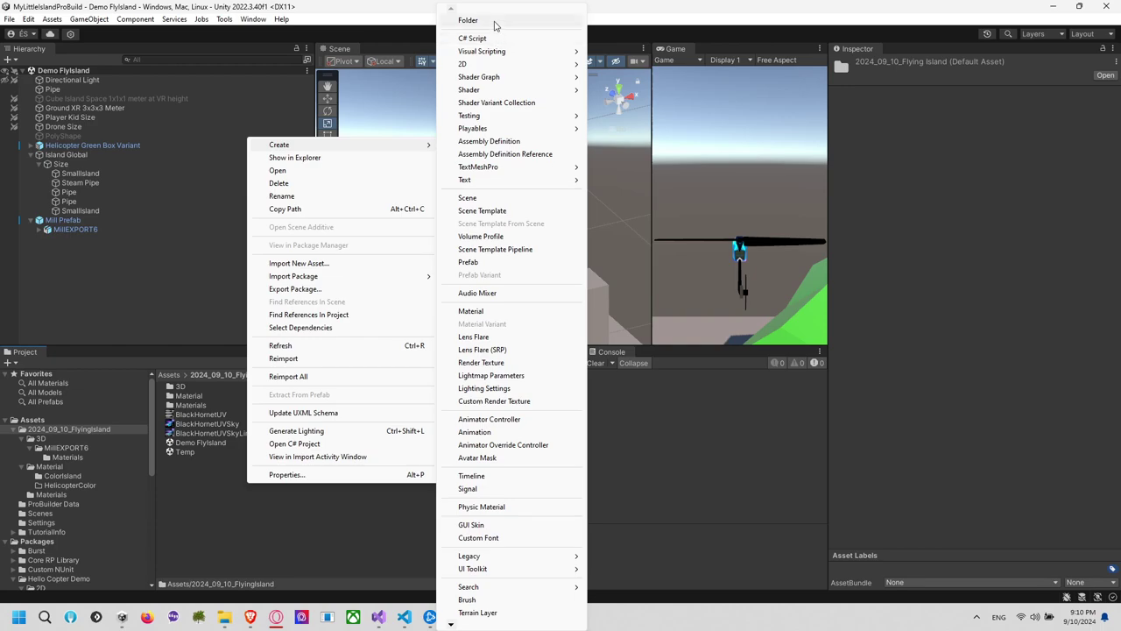
click(469, 20)
text(Runtime)
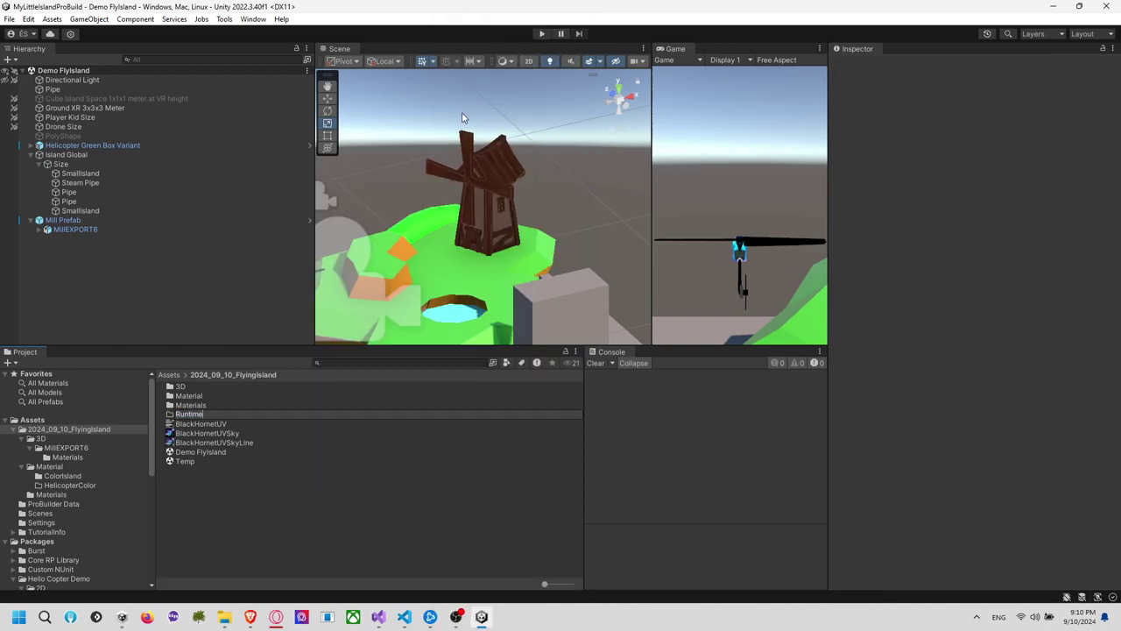
key(Return)
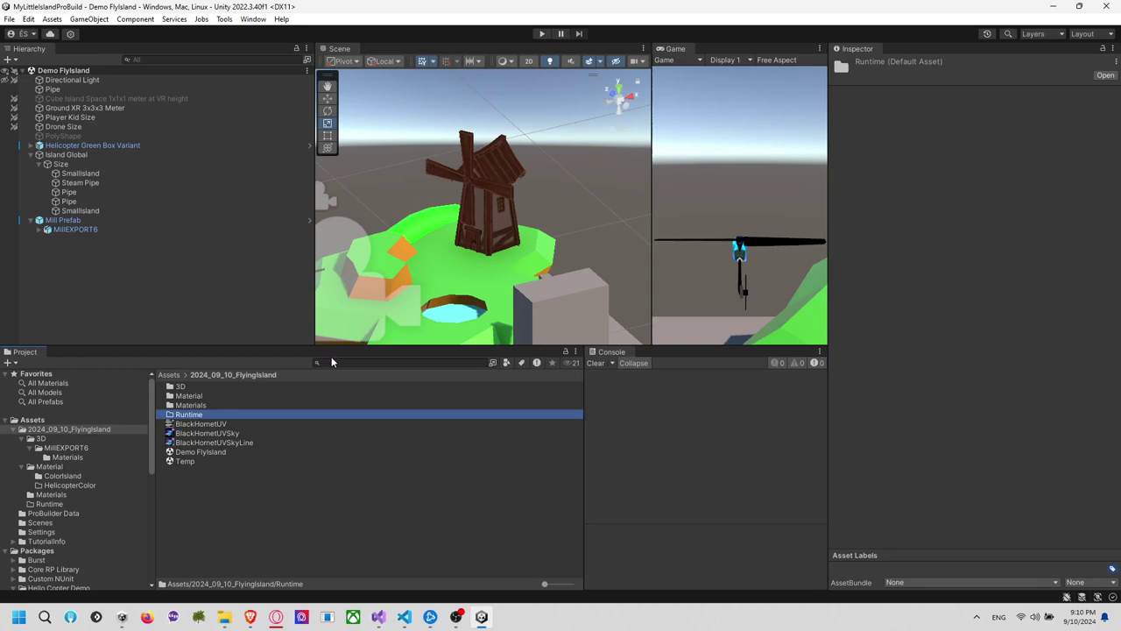
Create a C# script named MillRotateMono in the Runtime folder
double_click(266, 414)
right_click(263, 415)
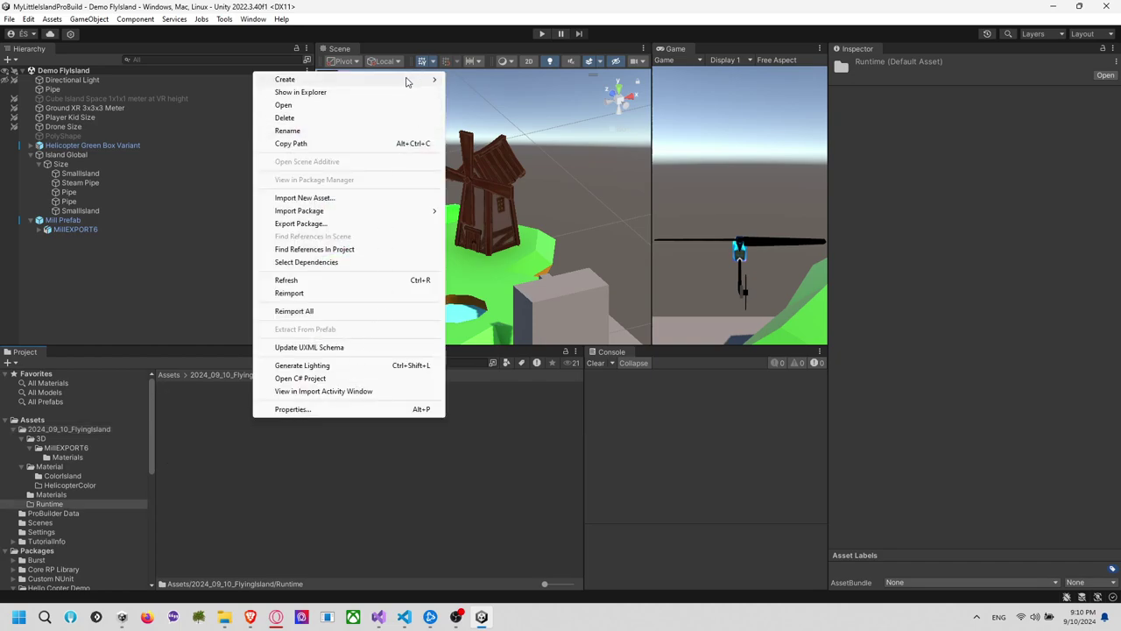
mouse_move(405, 82)
click(495, 46)
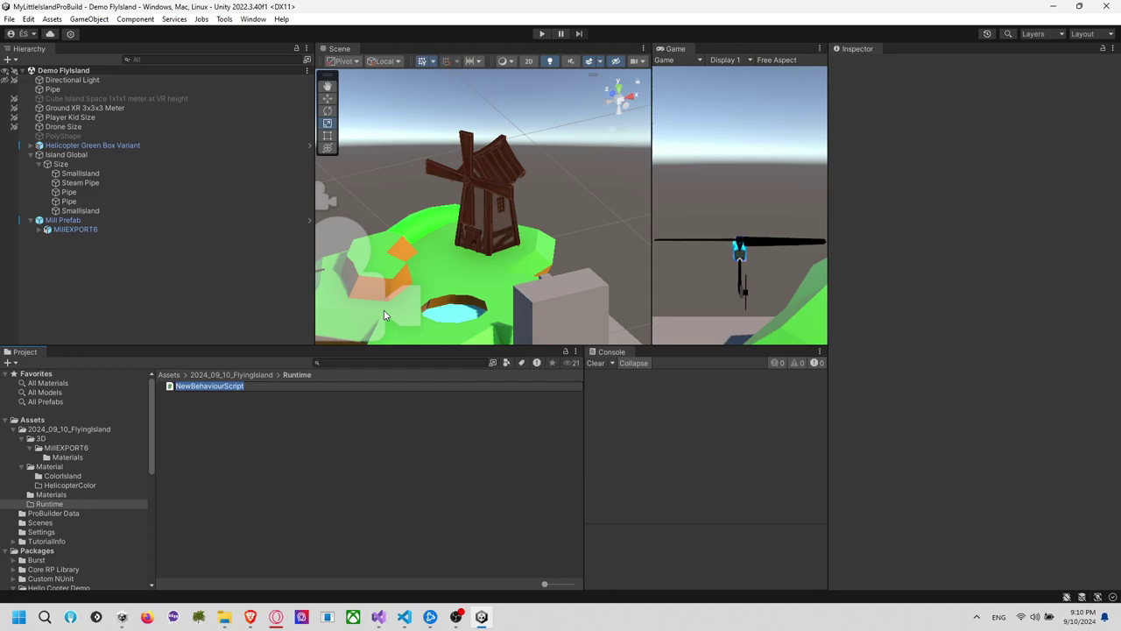
text(MillRotateMono)
key(Return)
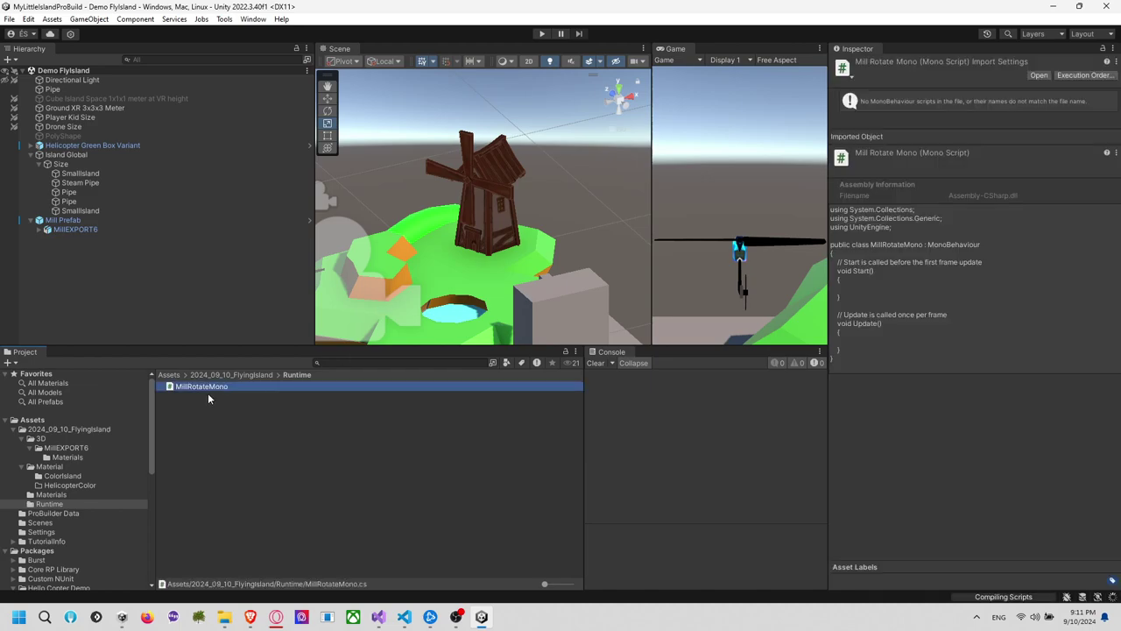
Attach the MillRotateMono script to the mill's sails object Cube.001 under MillEXPORT6, and clear the console
click(39, 230)
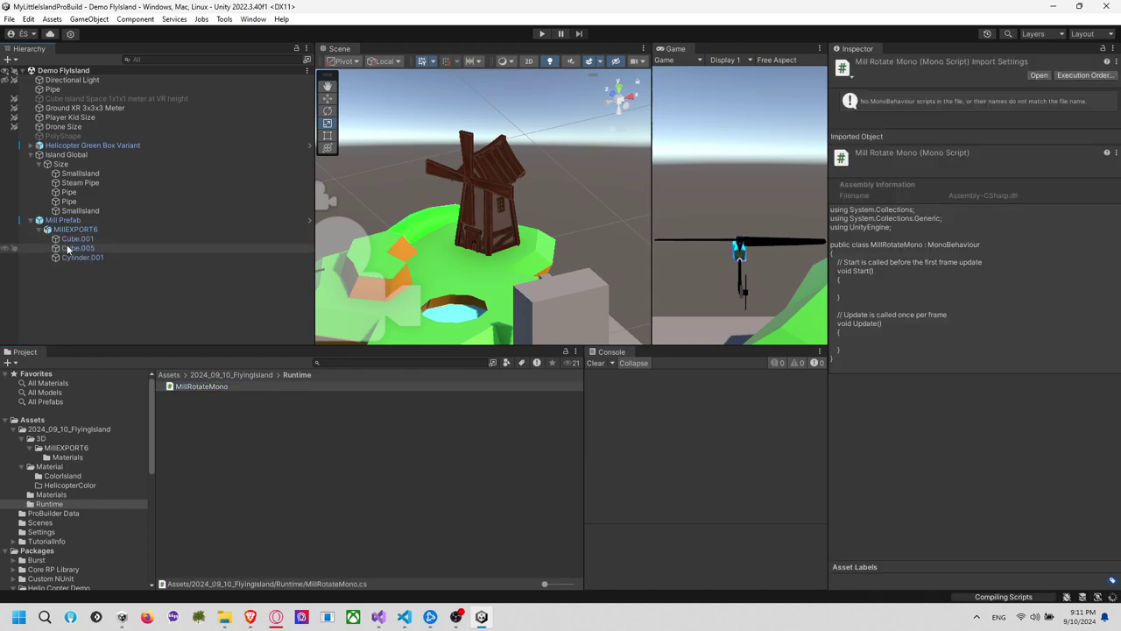
click(85, 256)
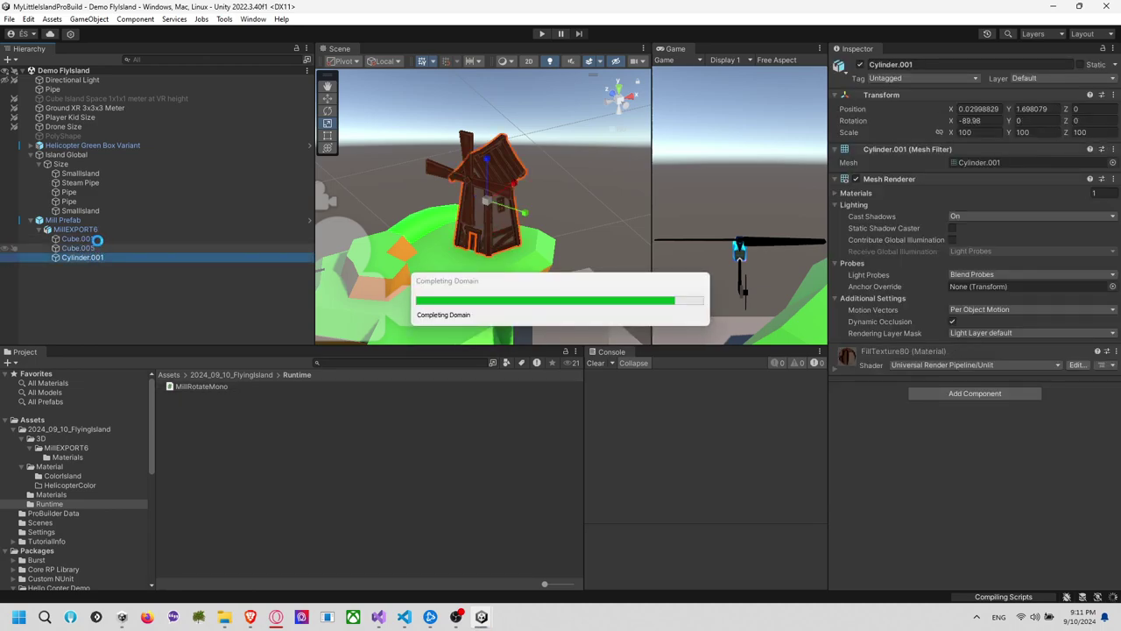
click(98, 240)
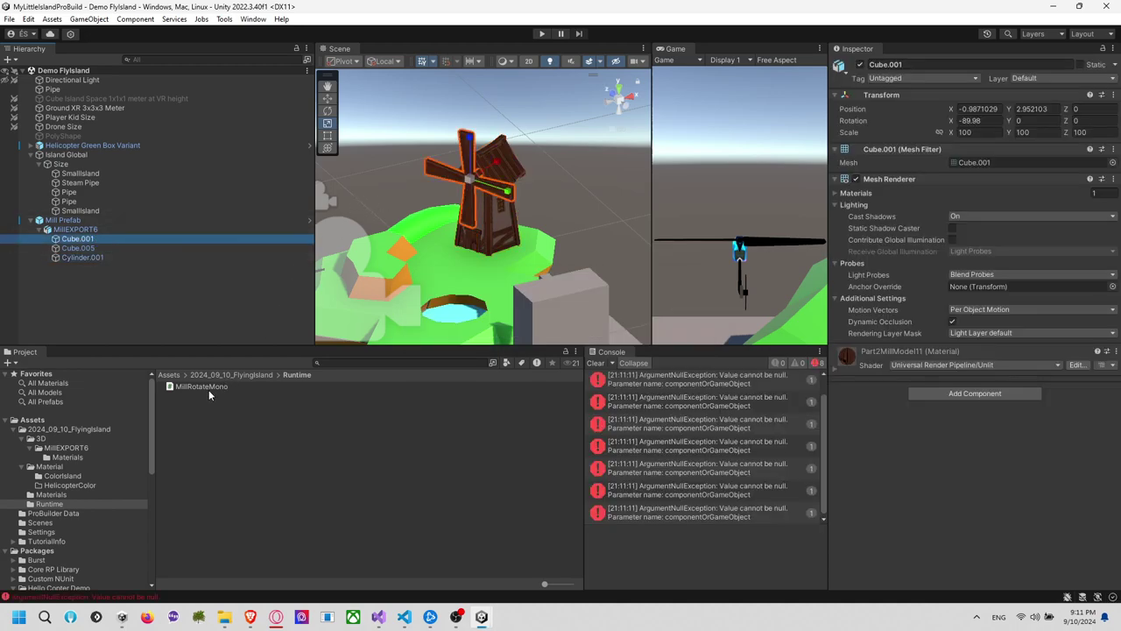
drag(208, 390, 872, 408)
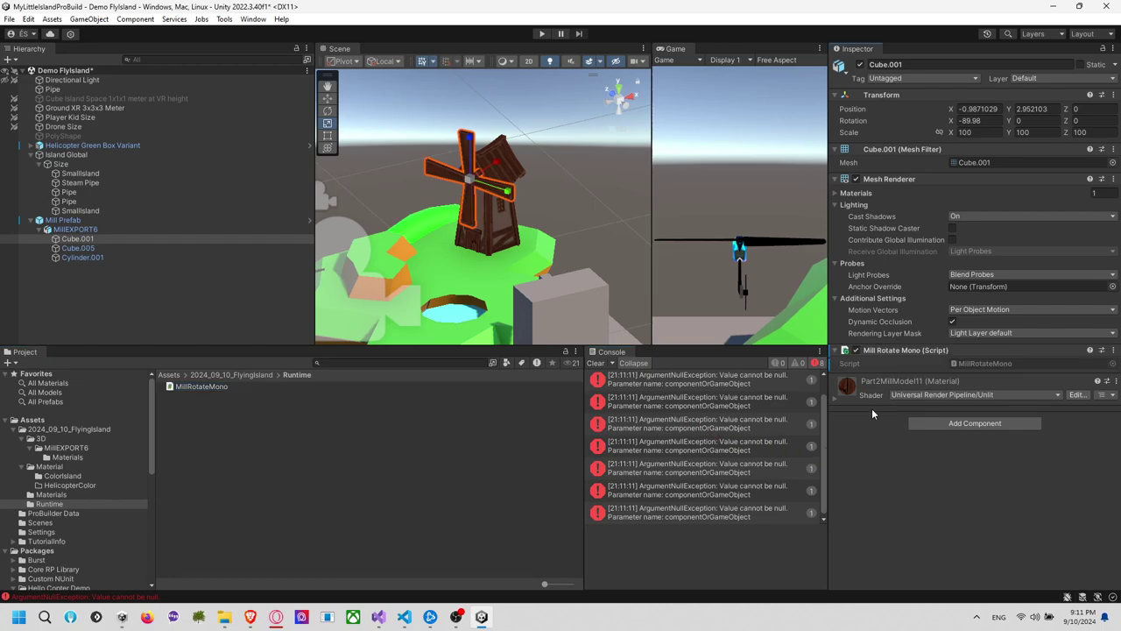
click(599, 362)
Open the MillRotateMono script in Visual Studio and delete the template Start and Update methods
double_click(986, 363)
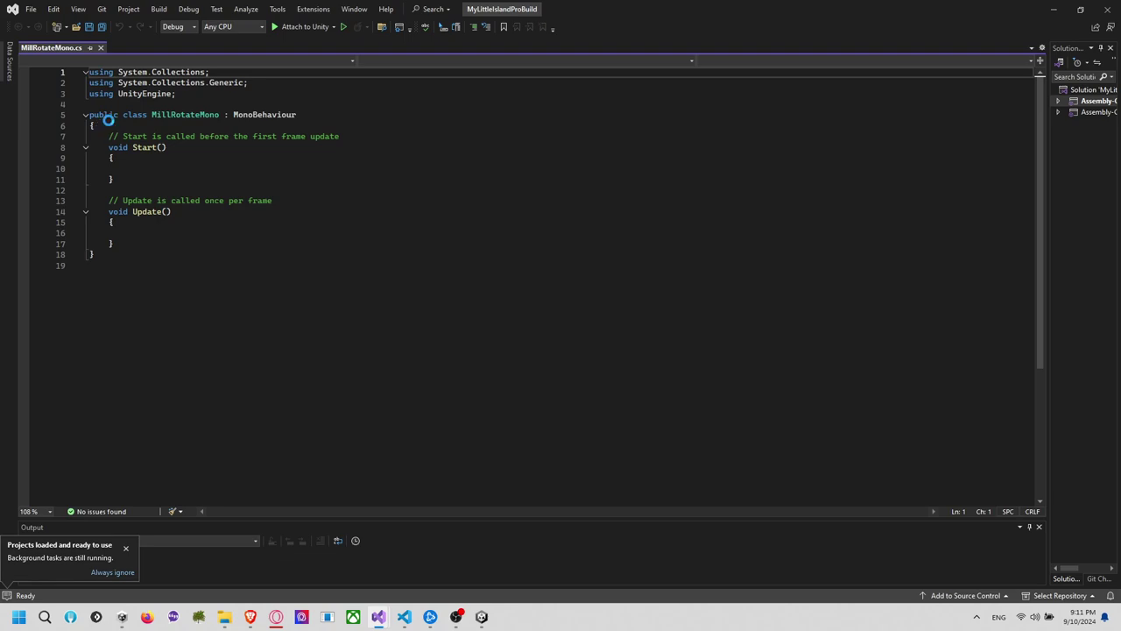
drag(108, 123, 116, 244)
key(Delete)
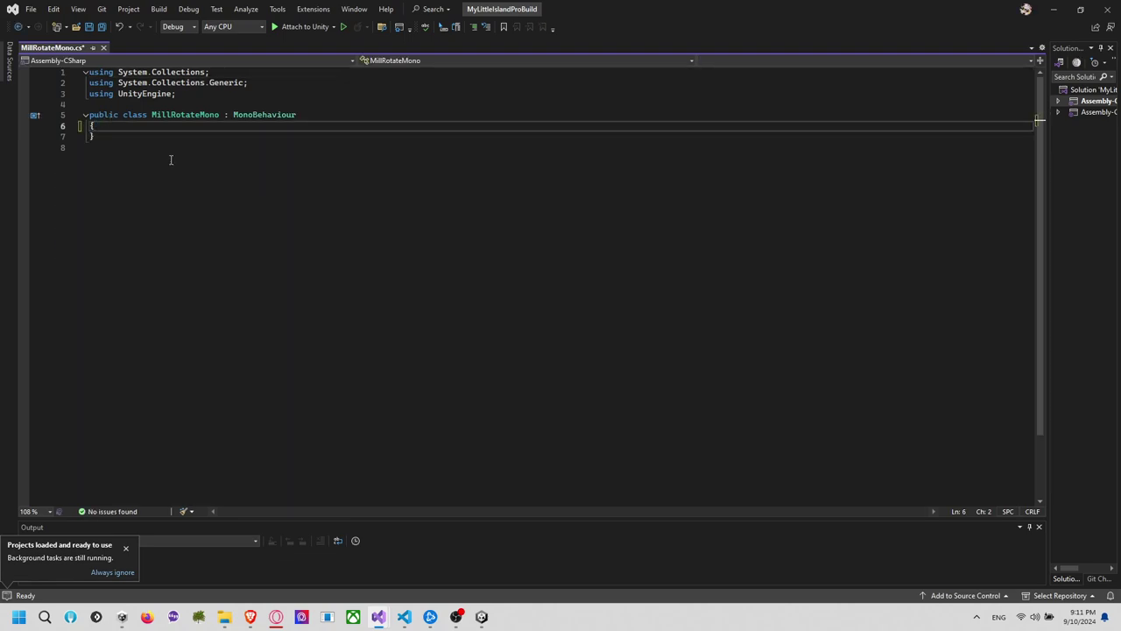
Declare the public fields Transform m_whatToRotate and float m_speedRotation in the MillRotateMono class
key(Return)
key(Return)
text(public )
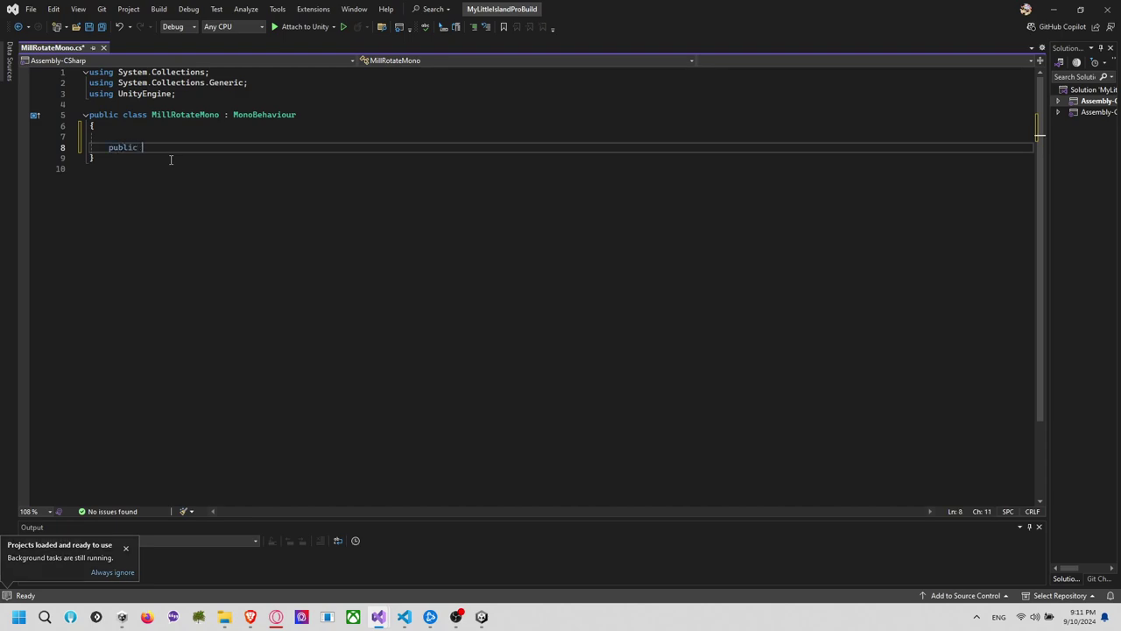
text(Trans)
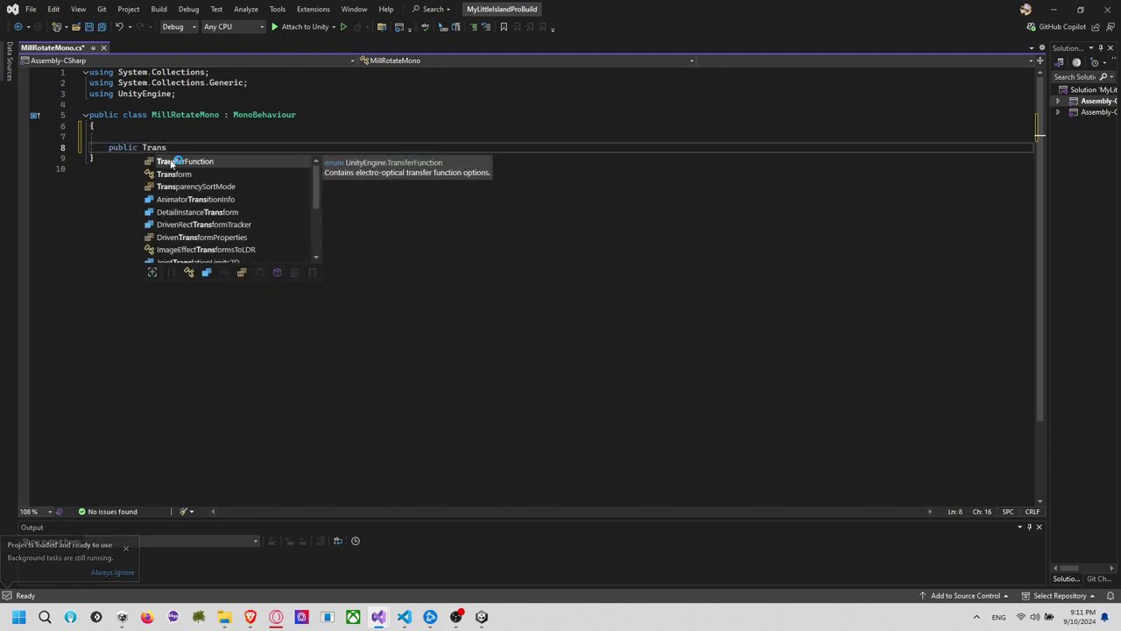
text(form m_what)
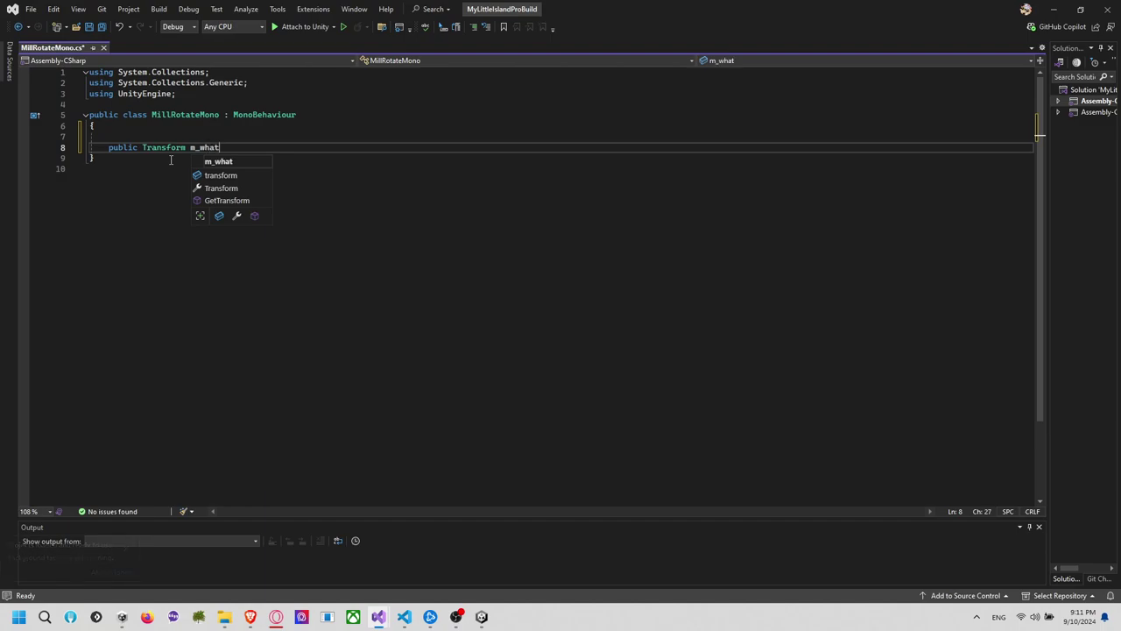
text(ToRotate;)
key(Return)
text(public l)
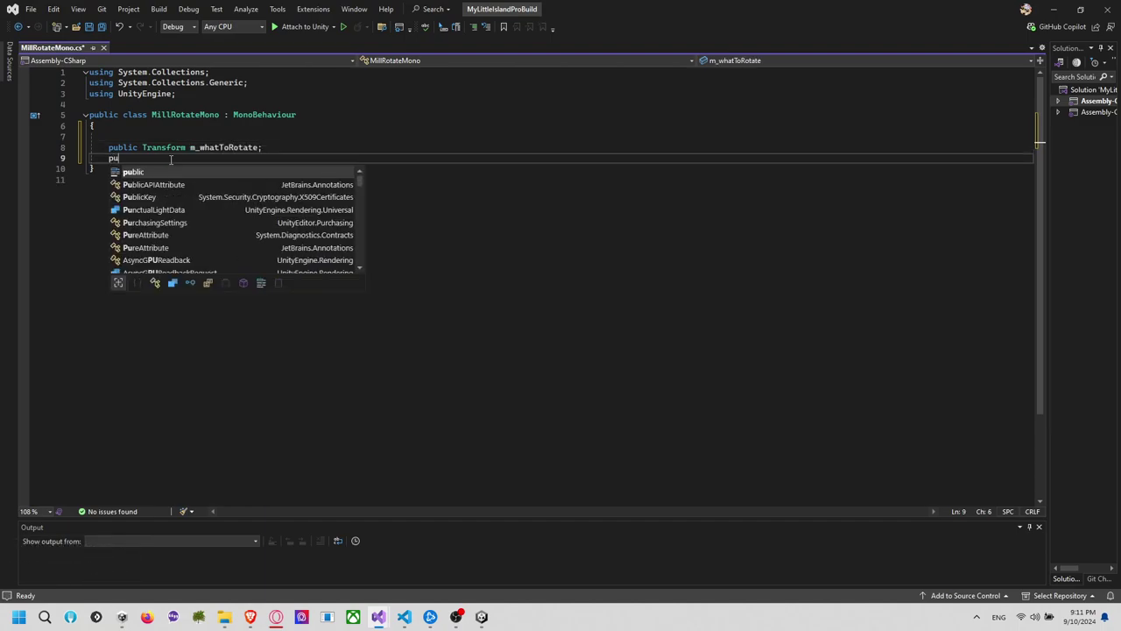
text(float m_speedRotation;)
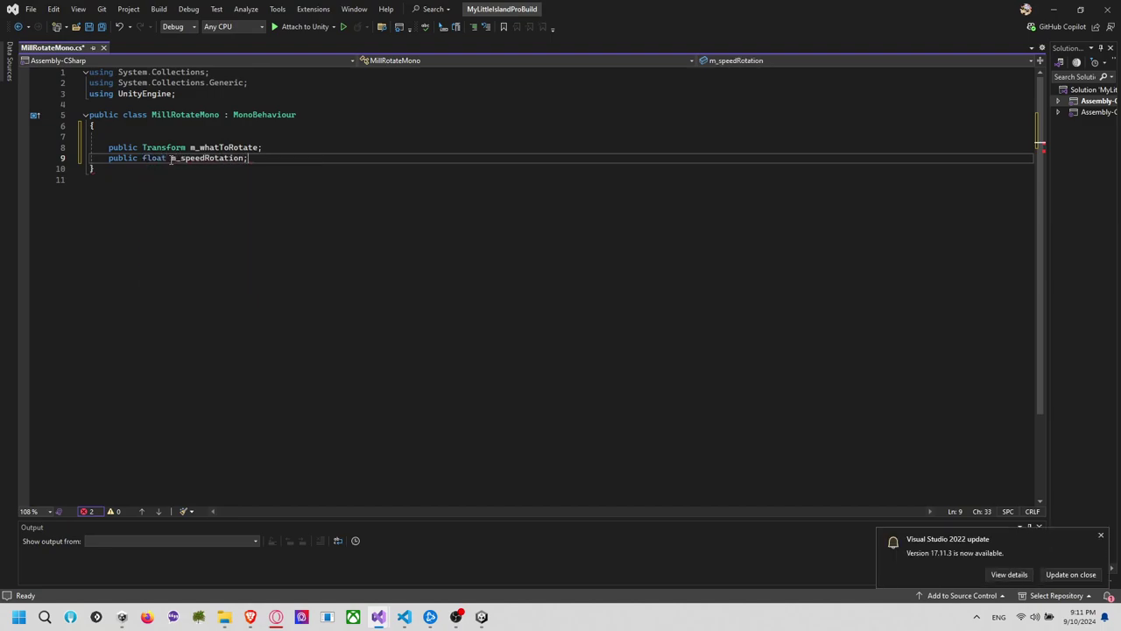
Declare a public Vector3 field m_rotationAxis initialised to Vector3.forward
key(Return)
text(public Vec)
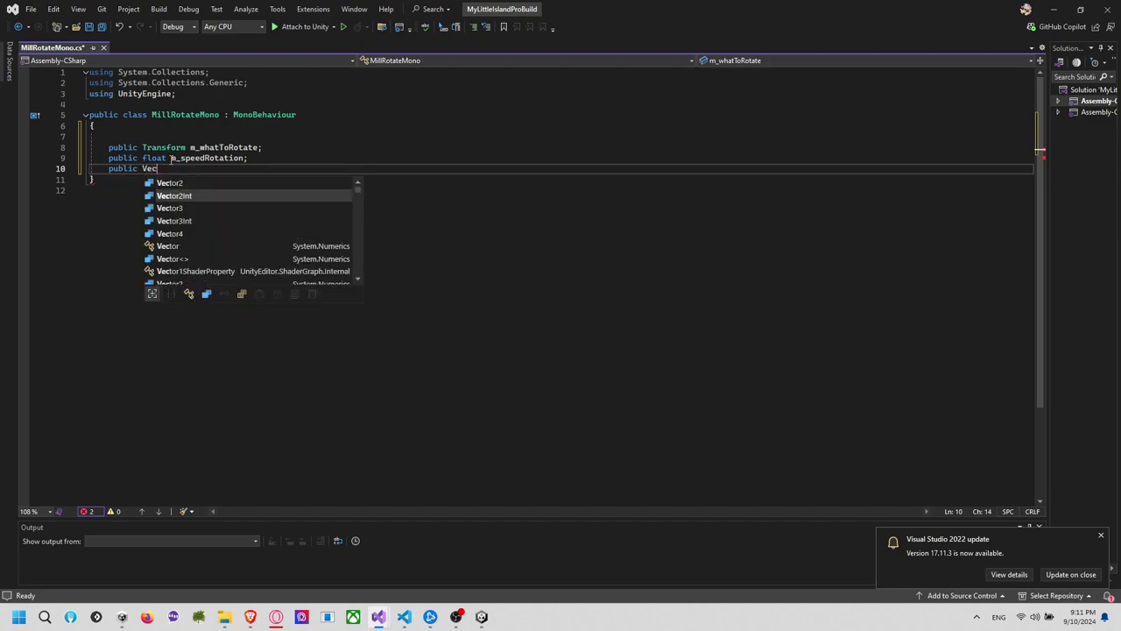
key(Down)
text(m)
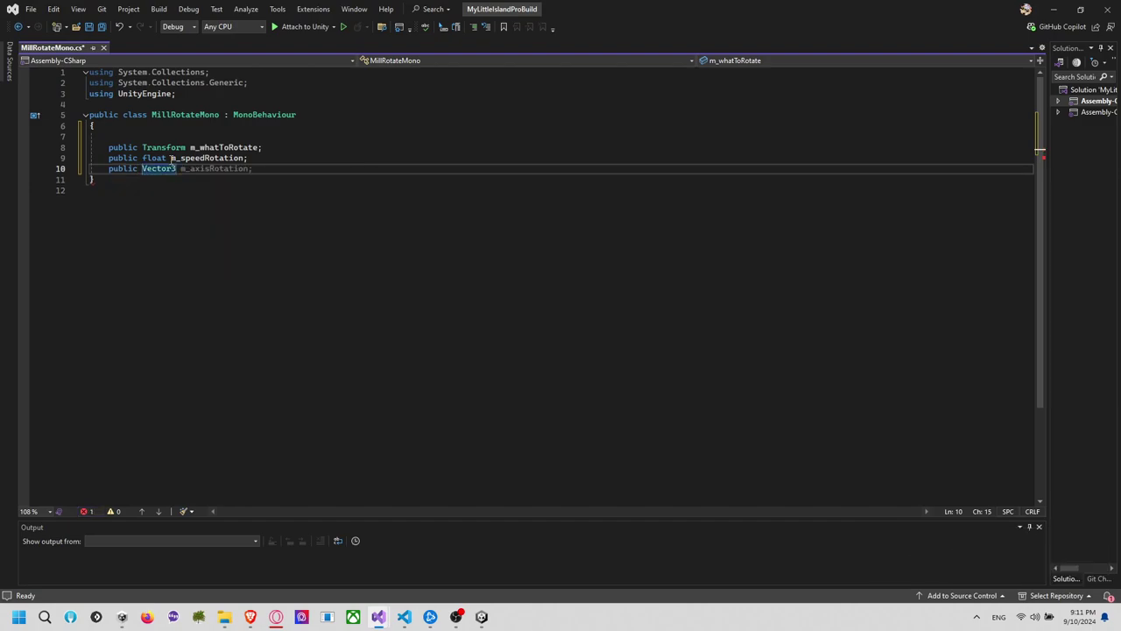
text(_rotation)
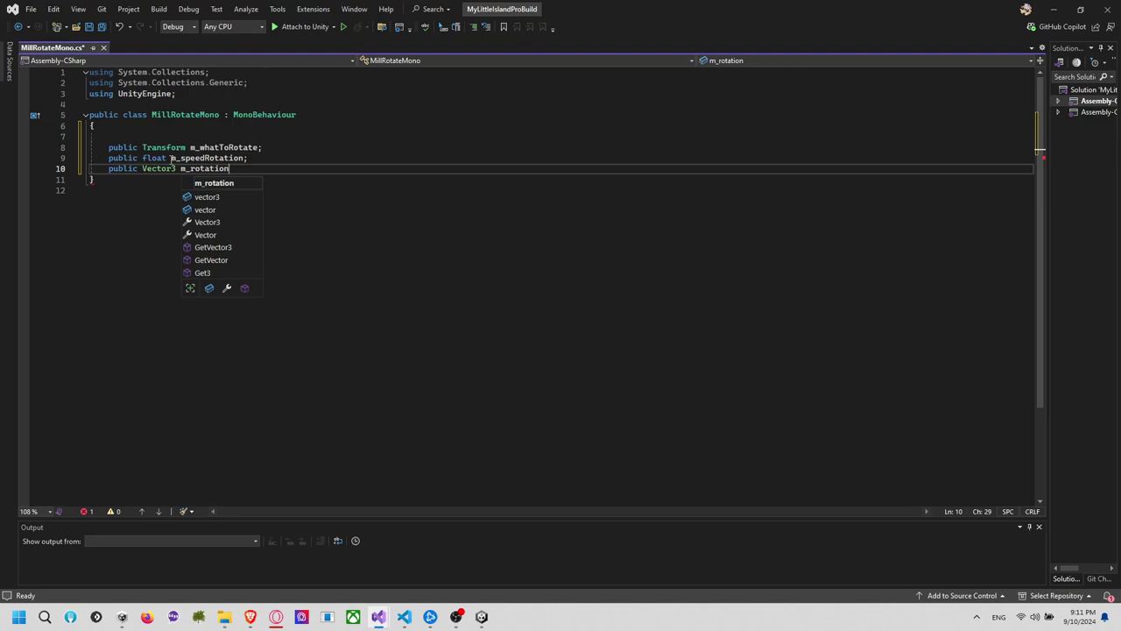
text(Aci)
text(s= Vec)
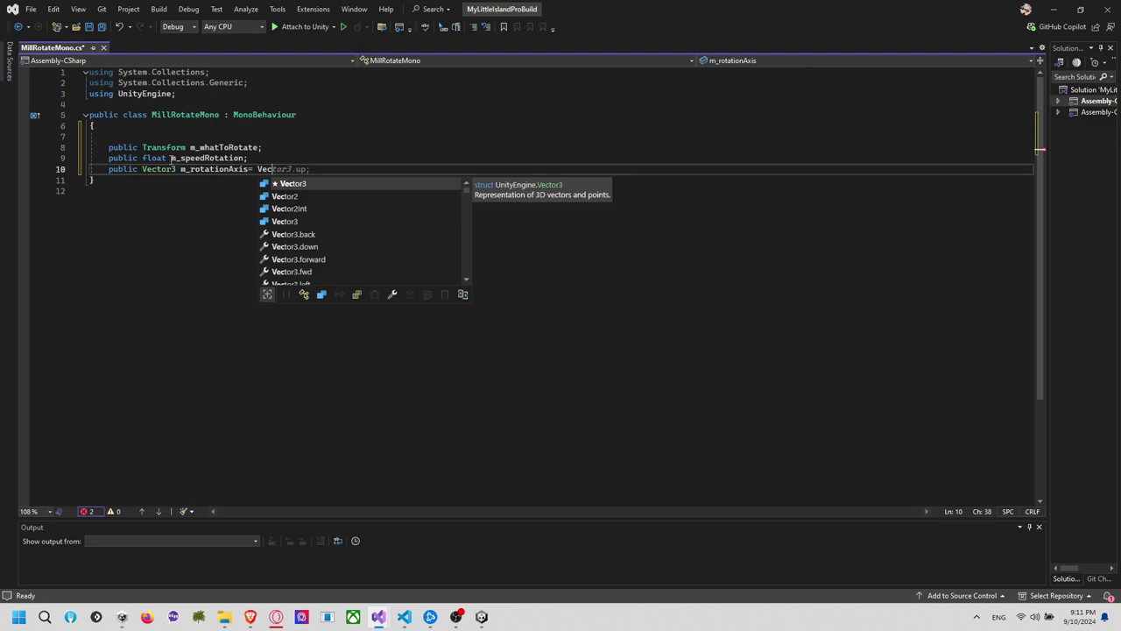
text(tor3.)
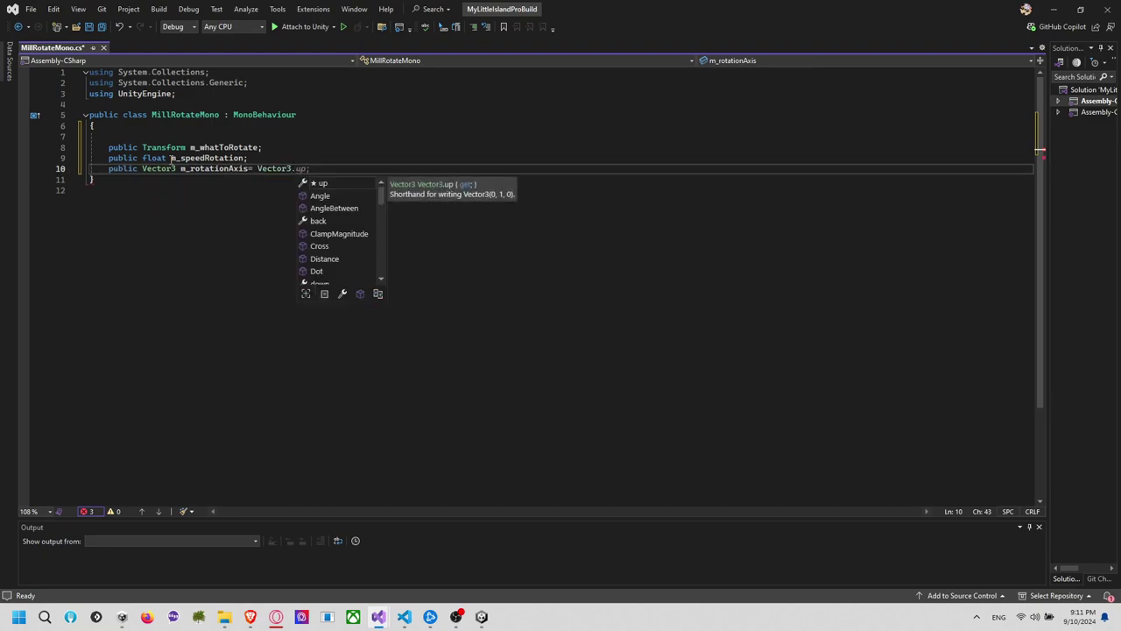
text(forward;)
Add a public Update method that rotates m_whatToRotate about m_rotationAxis by m_speedRotation * Time.deltaTime
key(Return)
key(Return)
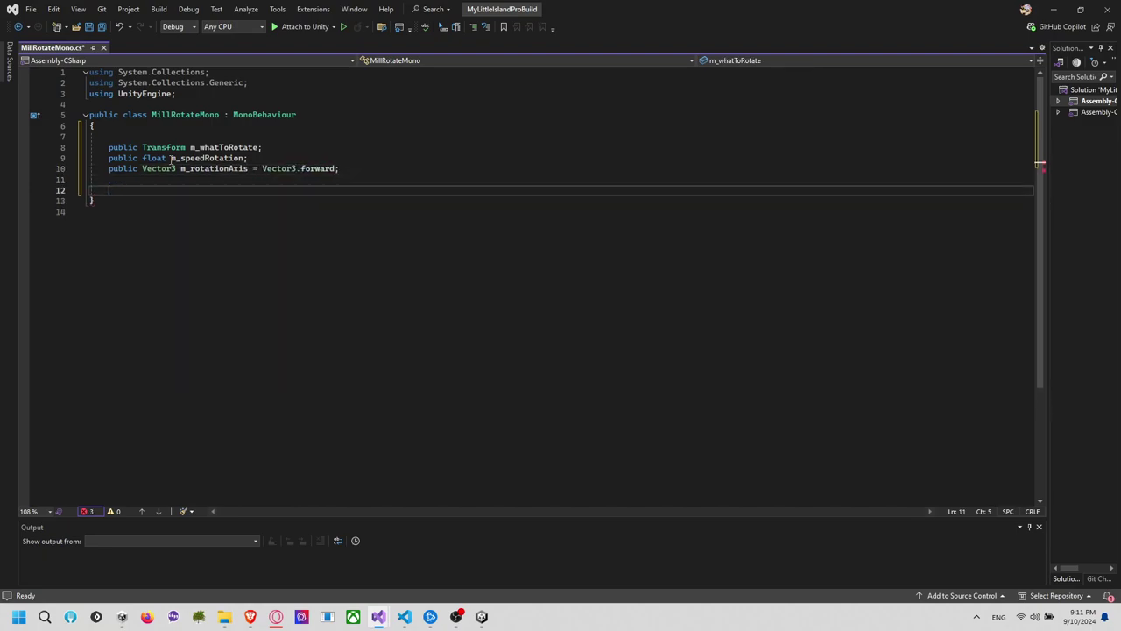
text(public void U)
key(Tab)
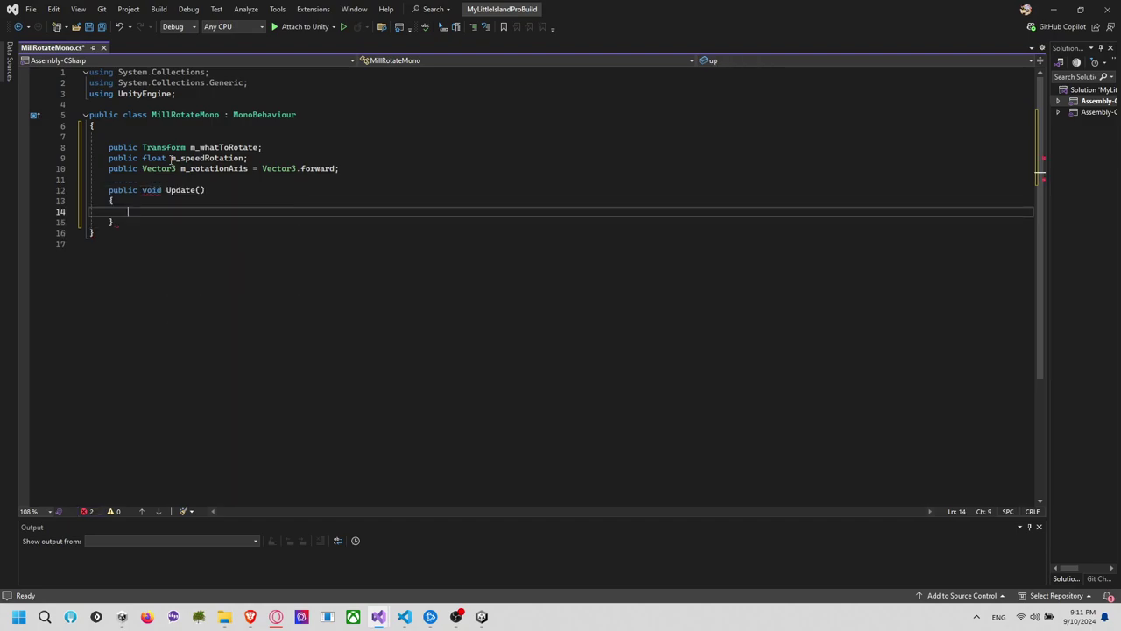
key(Tab)
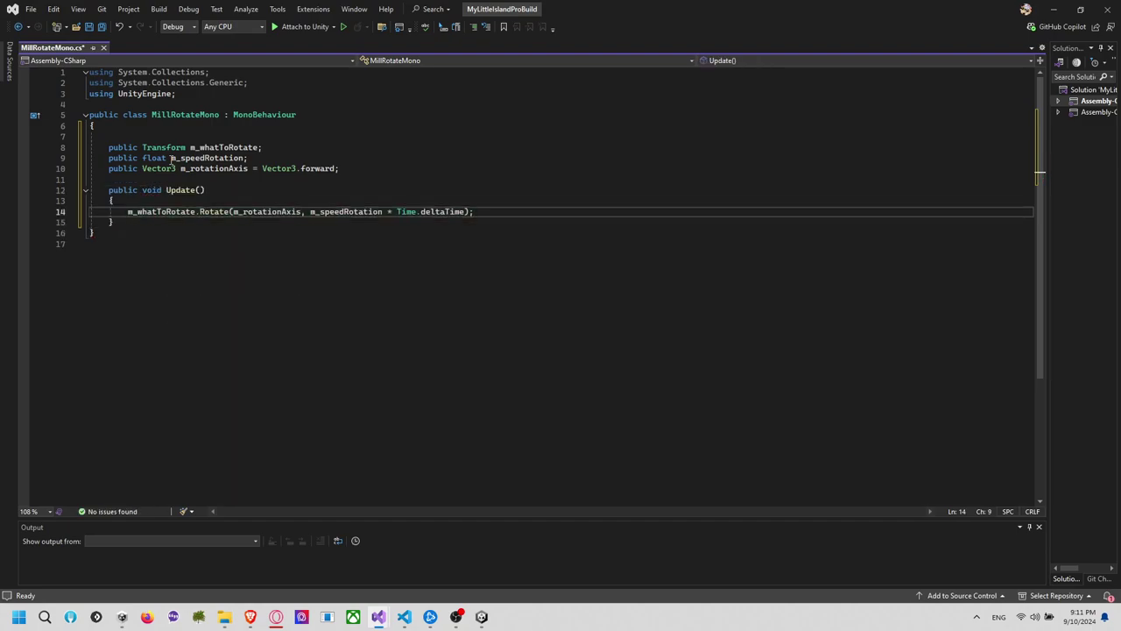
Add Space.Self as the last argument of the Rotate call and save the script
key(Left)
key(Left)
text(, Space)
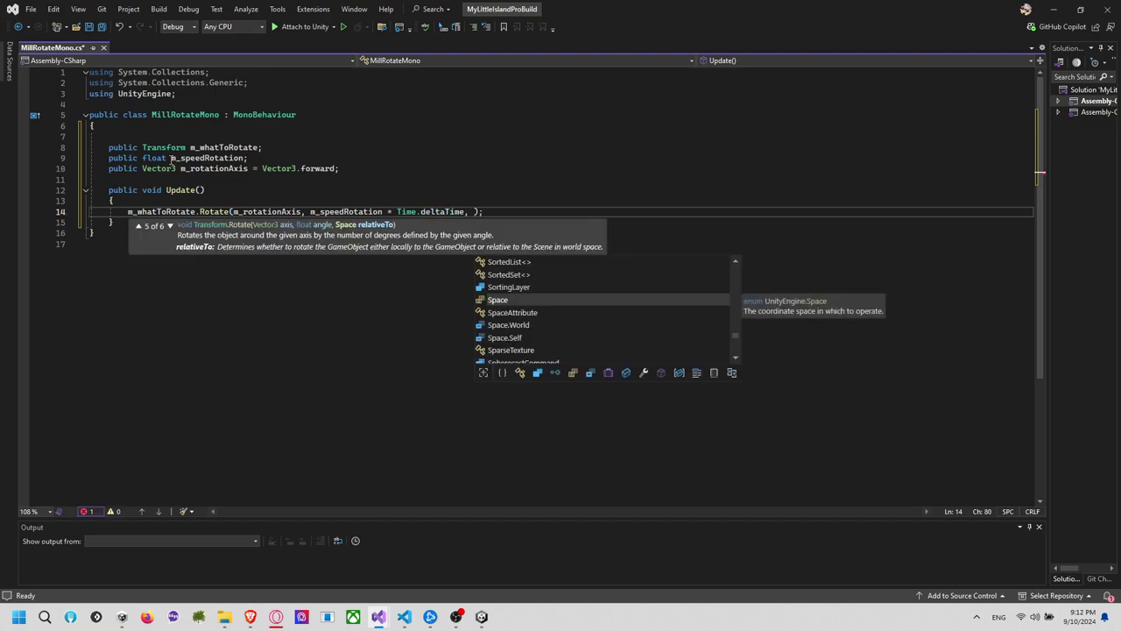
text(.Self)
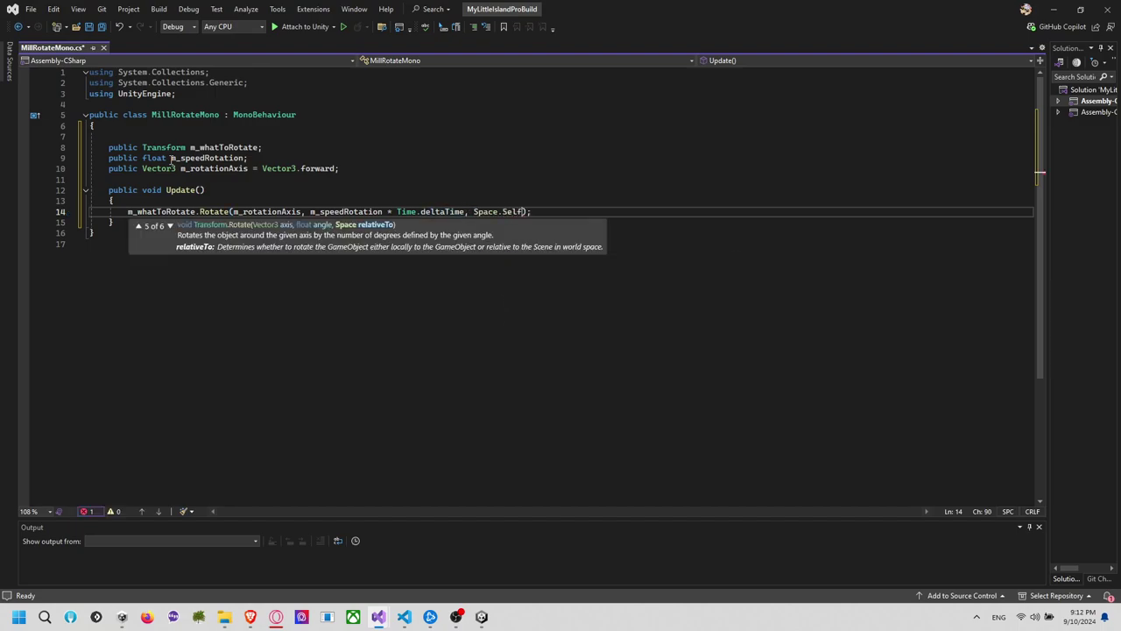
key(End)
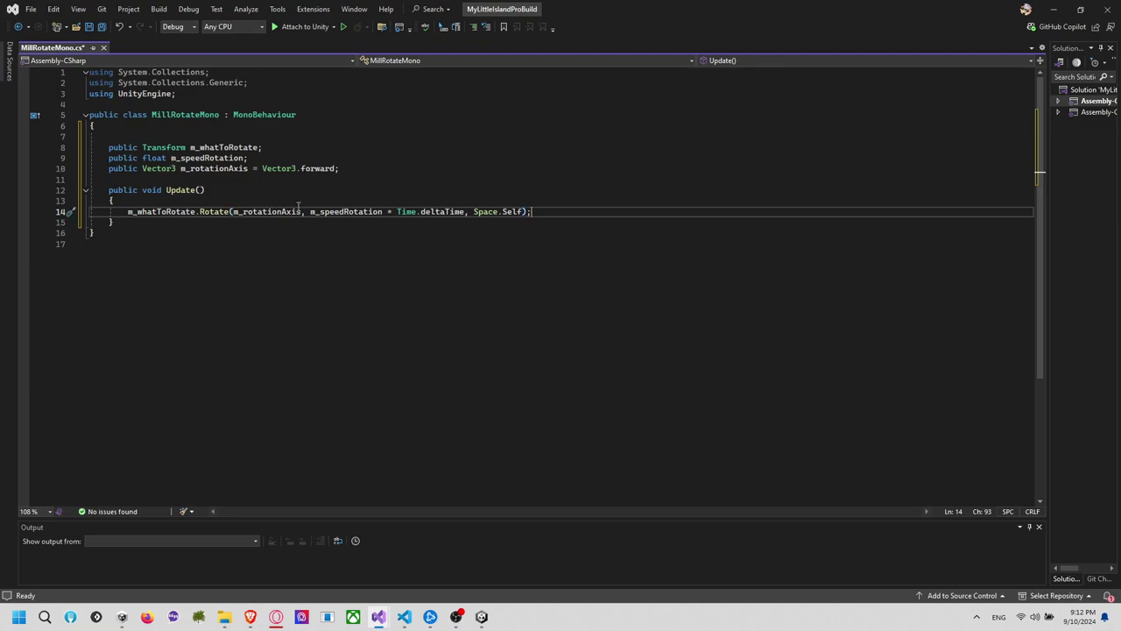
key(ctrl+s)
click(426, 237)
click(234, 245)
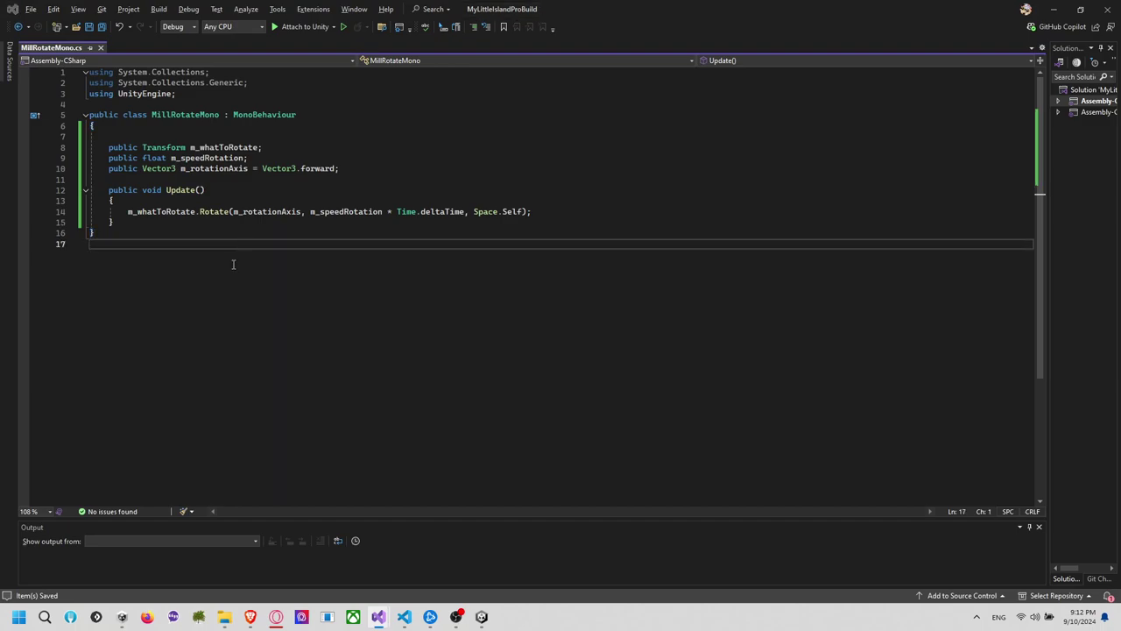
Add a public Reset method that assigns transform to m_whatToRotate, remove the surplus closing brace, and save the script
click(259, 178)
key(Return)
key(Return)
key(Return)
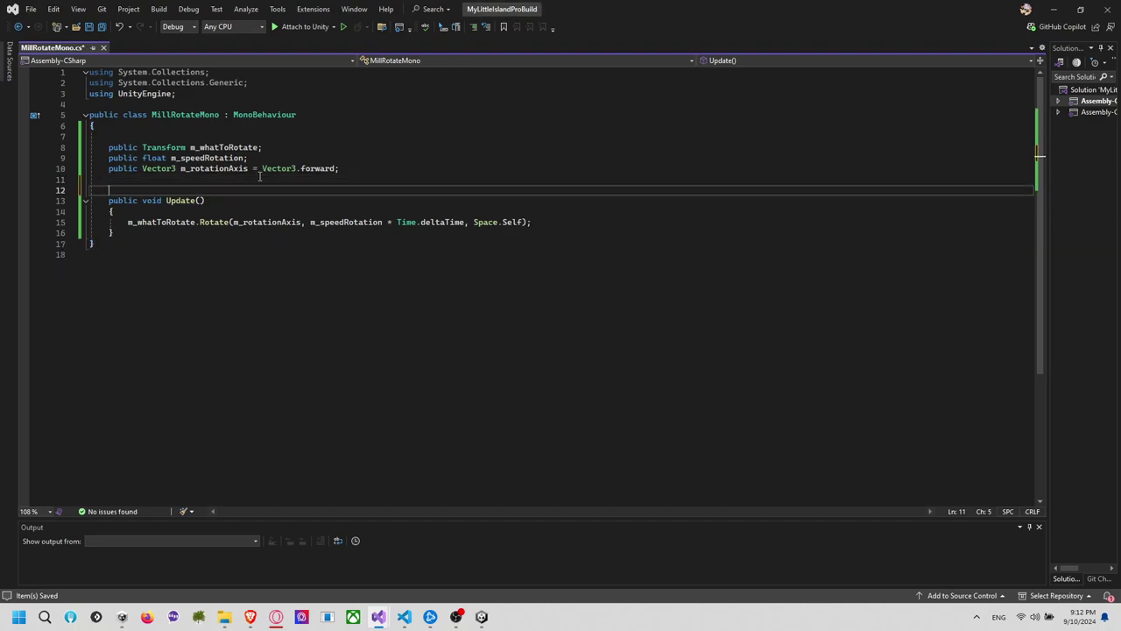
text(public void res)
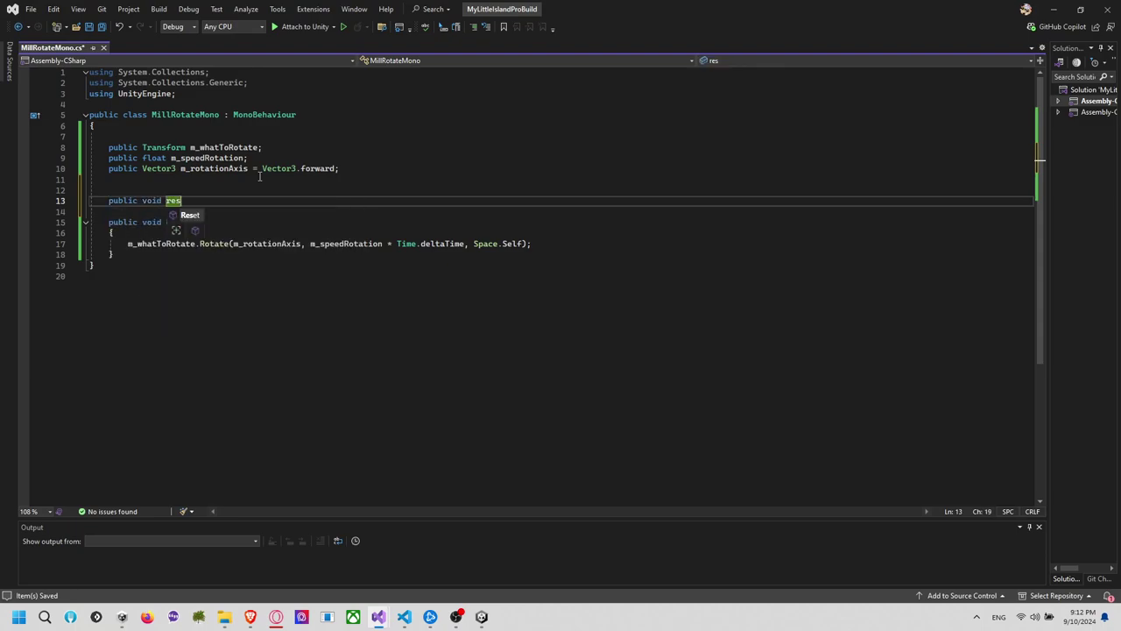
key(Tab)
key(Tab)
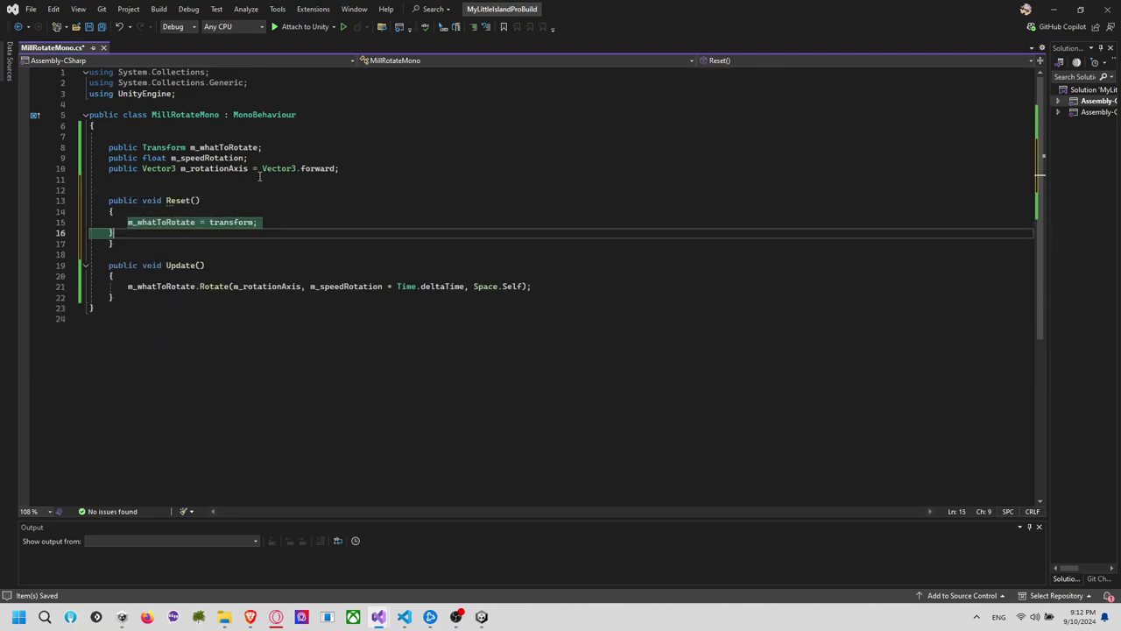
click(239, 243)
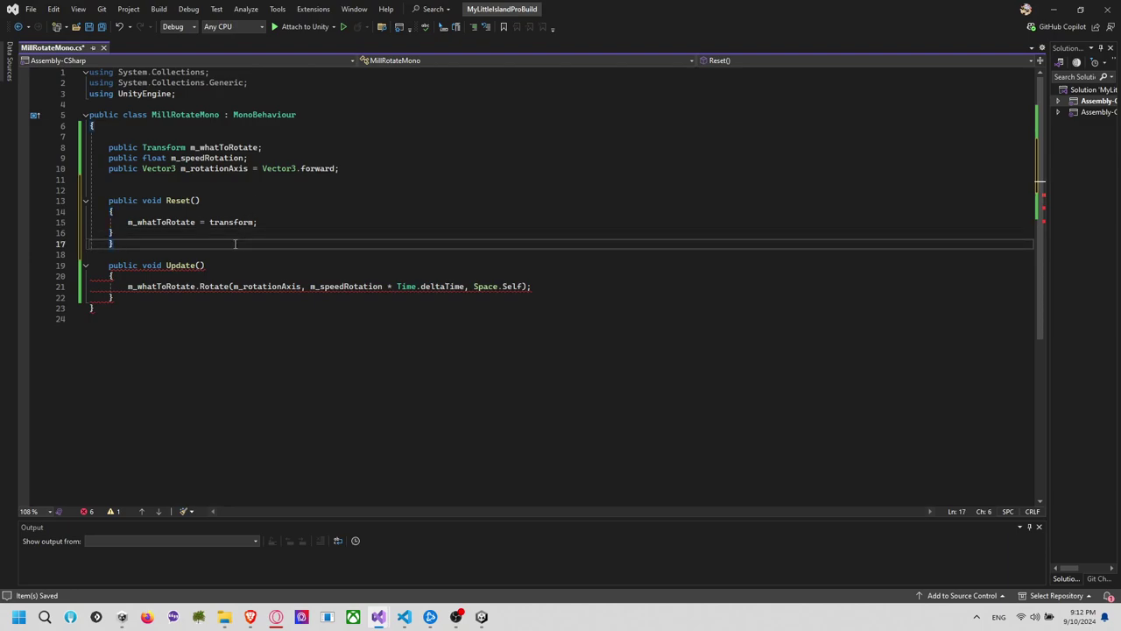
click(216, 299)
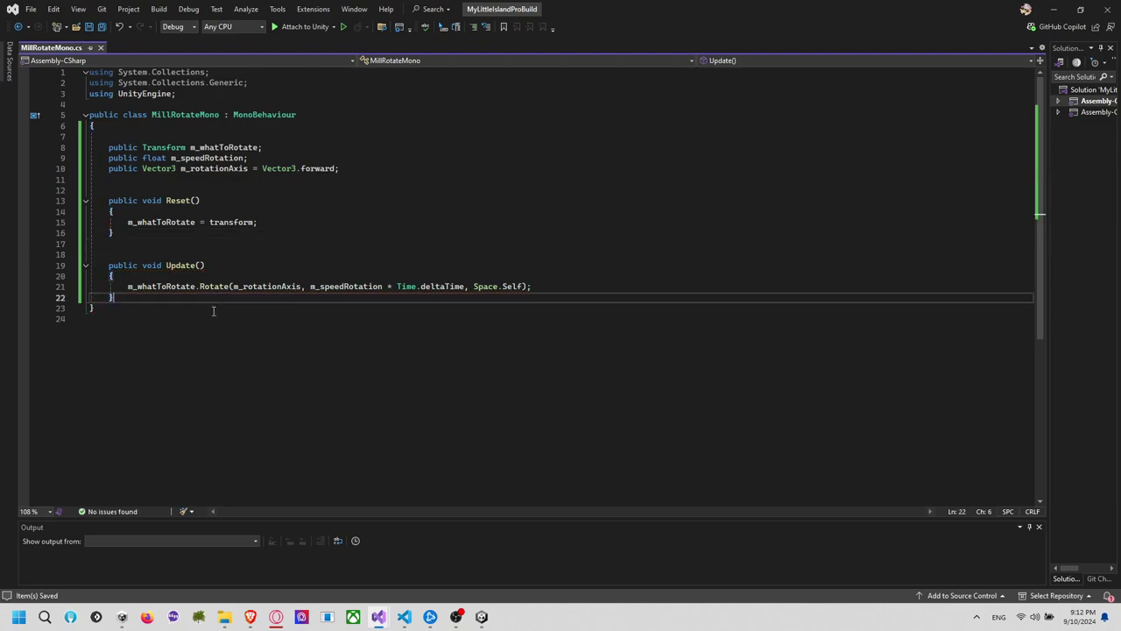
Switch to Unity, reset the Mill Rotate Mono component on Cube.001 and set its Speed Rotation to 60
key(alt+Tab)
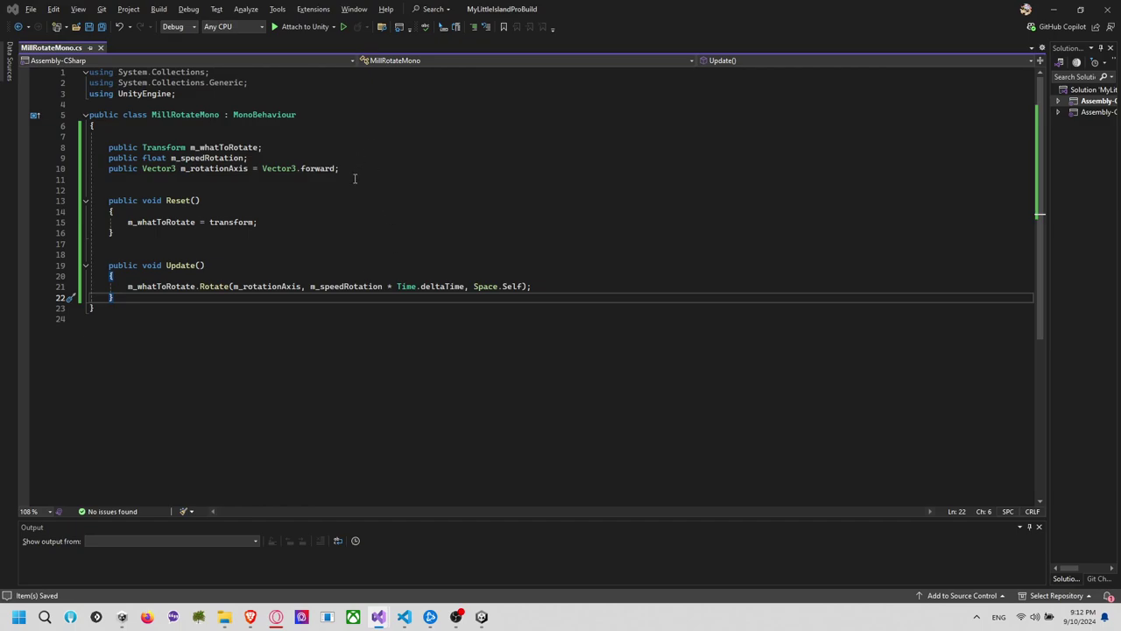
click(273, 243)
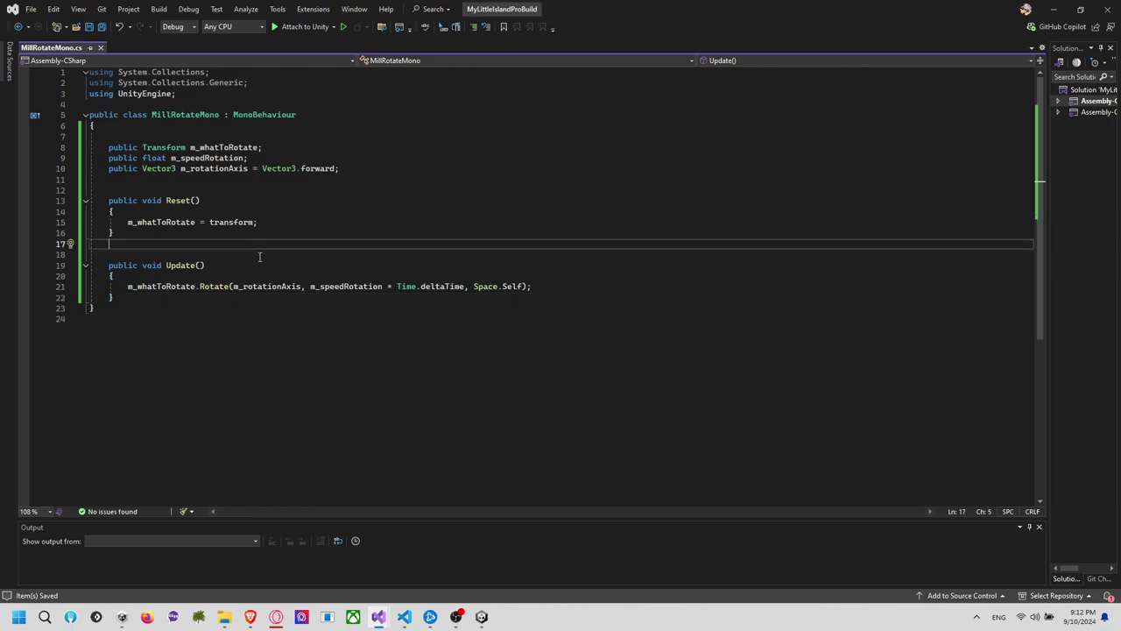
key(alt+Tab)
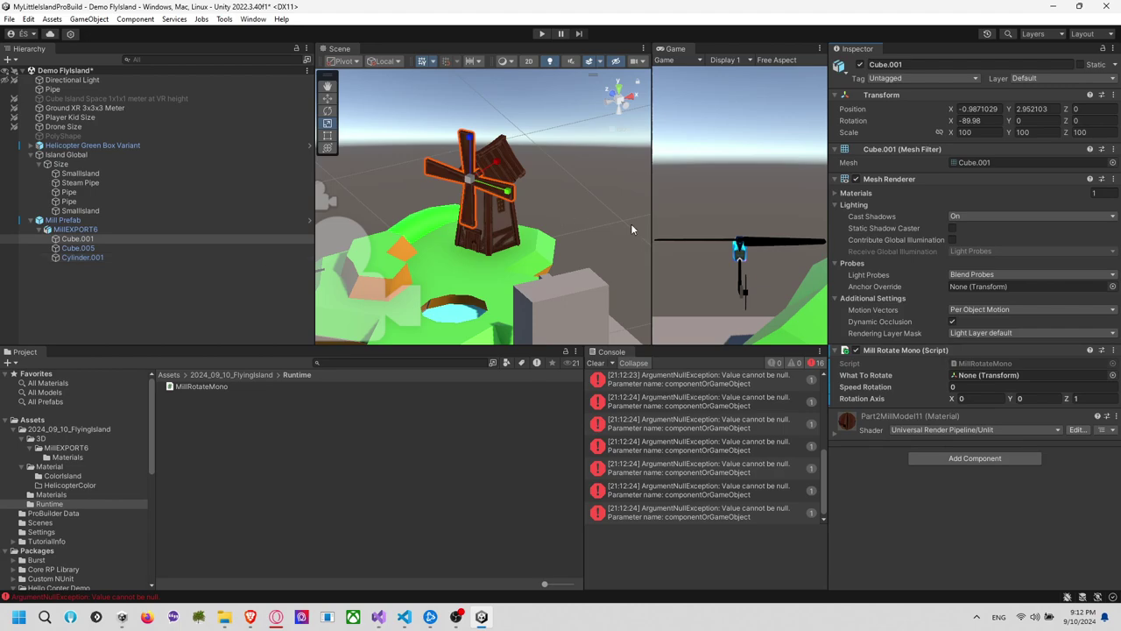
right_click(910, 350)
click(930, 358)
text(1)
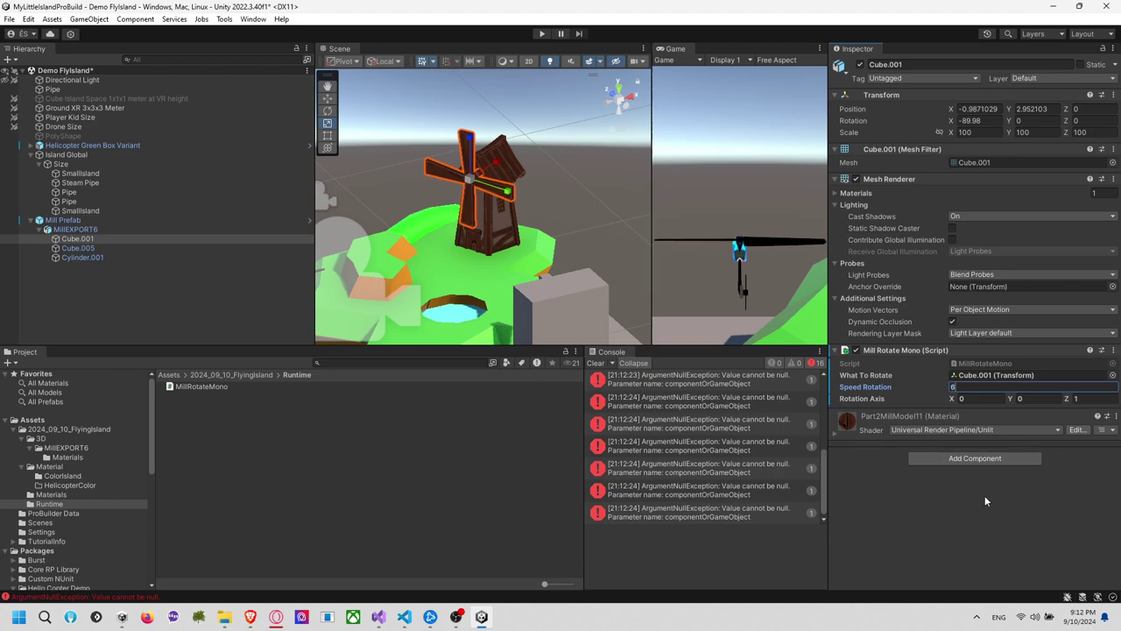
text(0)
key(Return)
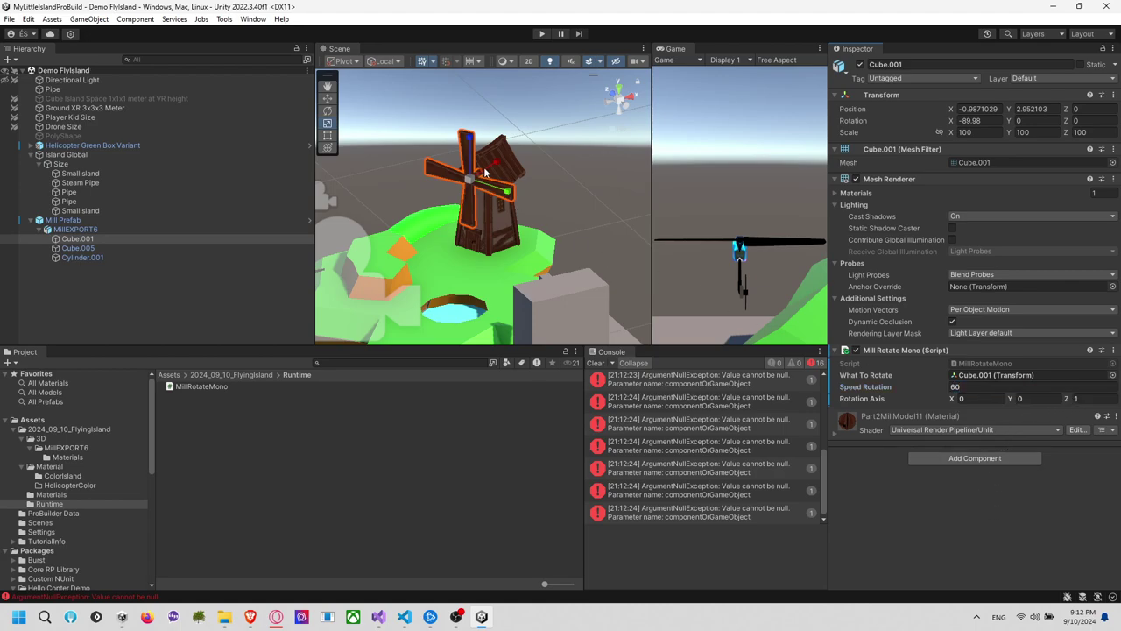
Set the component's Rotation Axis to X 1, Y 0, Z 0 and clear the console
text(1)
click(1079, 400)
text(0)
click(1031, 514)
click(595, 363)
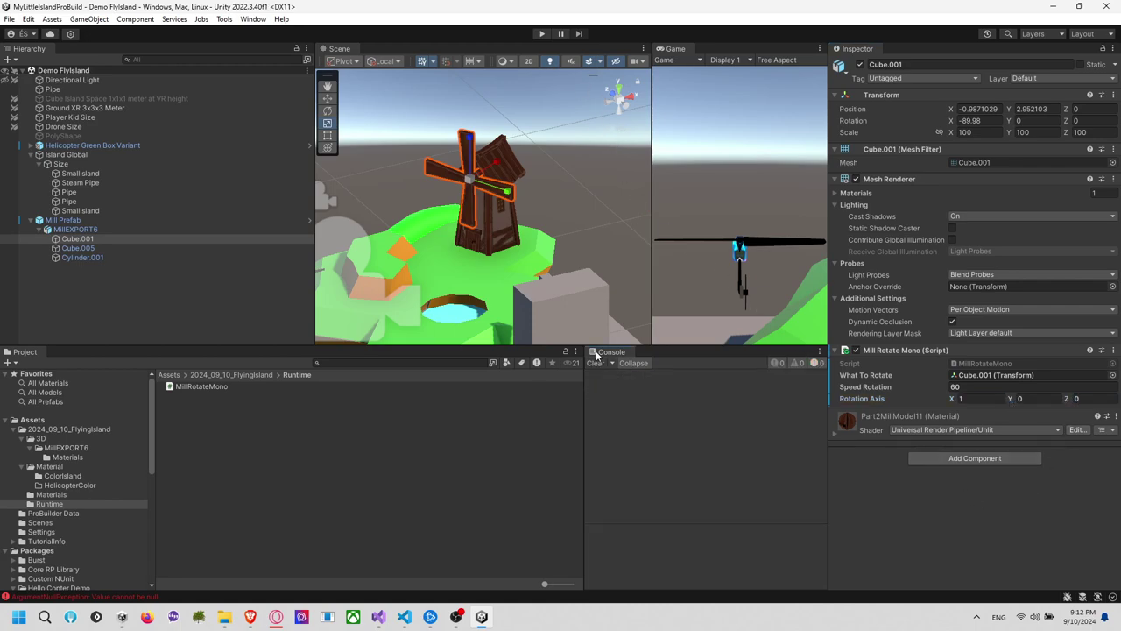
Play the scene to test the sails' rotation, try a Speed Rotation of -60 while it runs, and stop playing
click(542, 33)
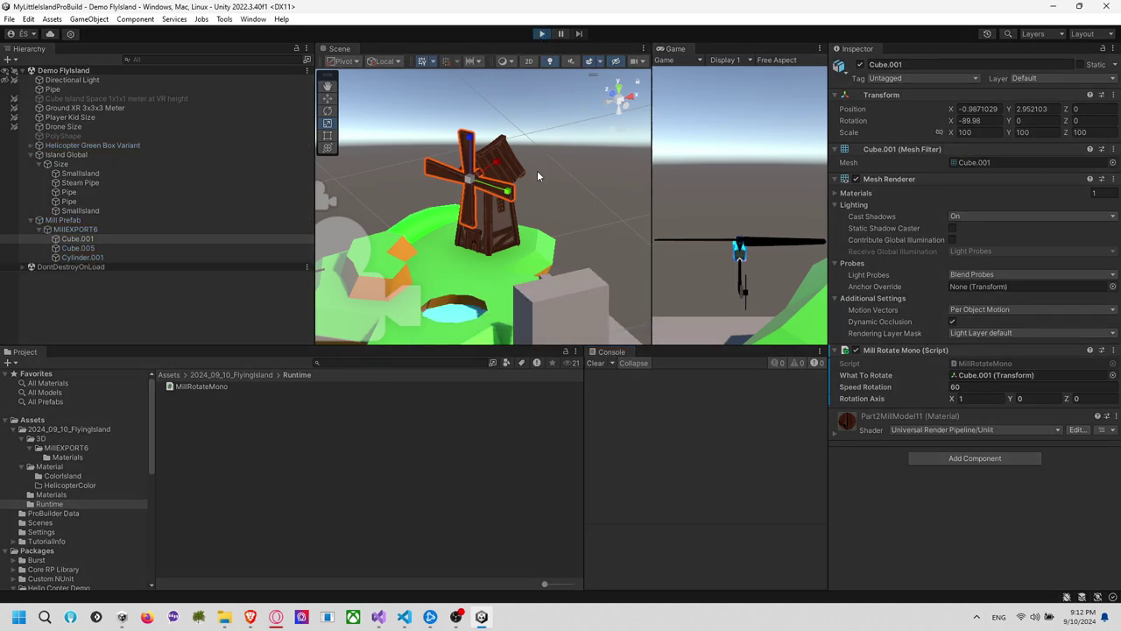
click(598, 362)
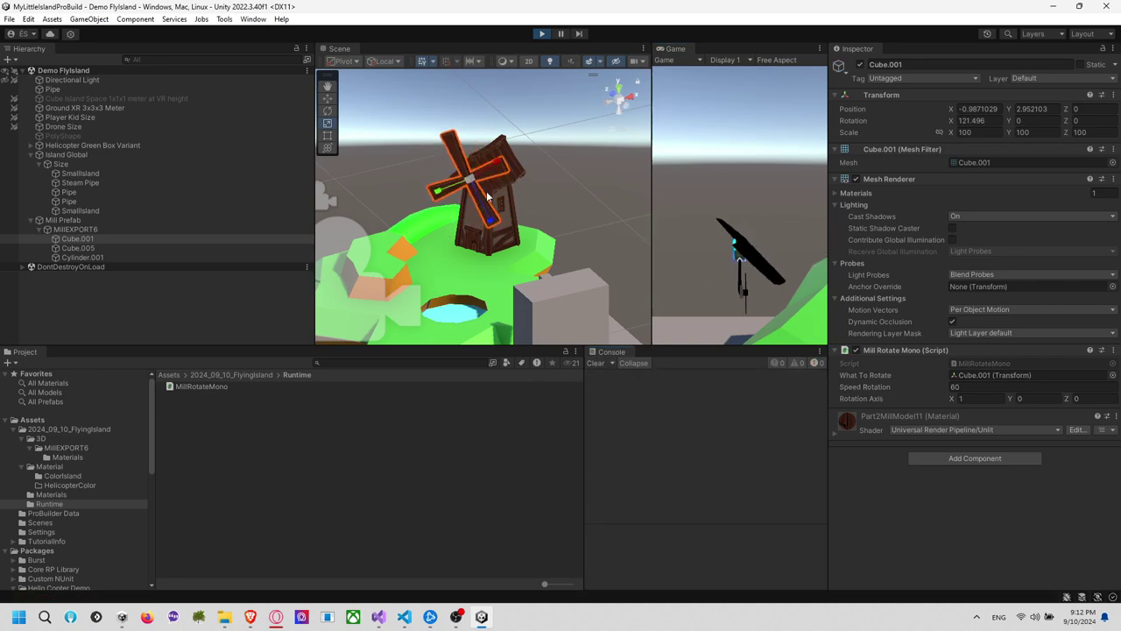
click(961, 387)
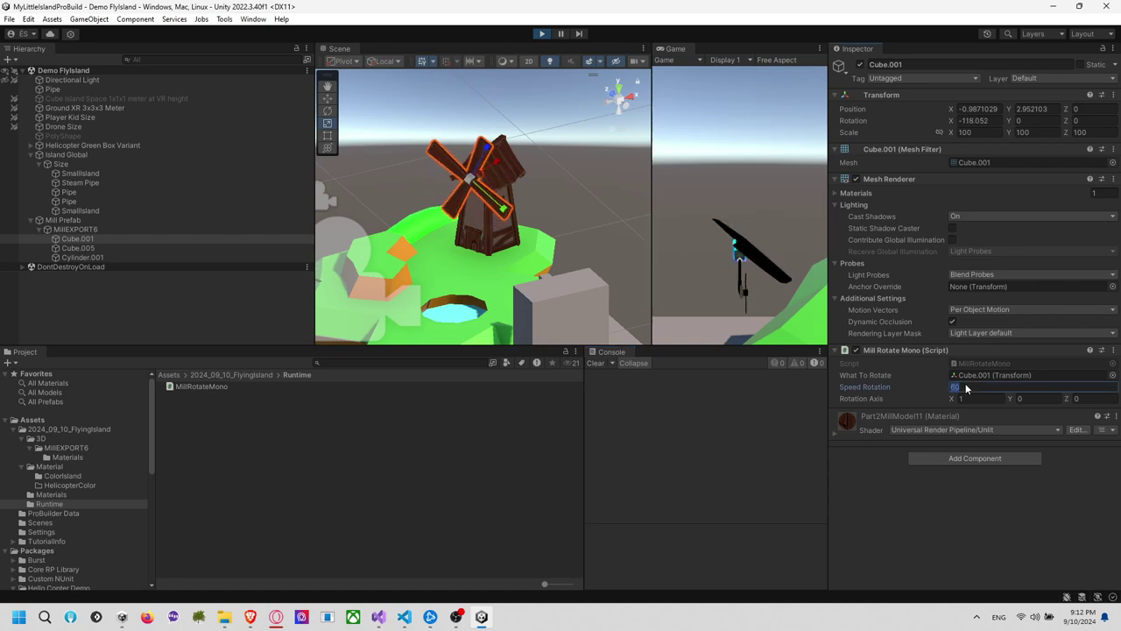
text(-60)
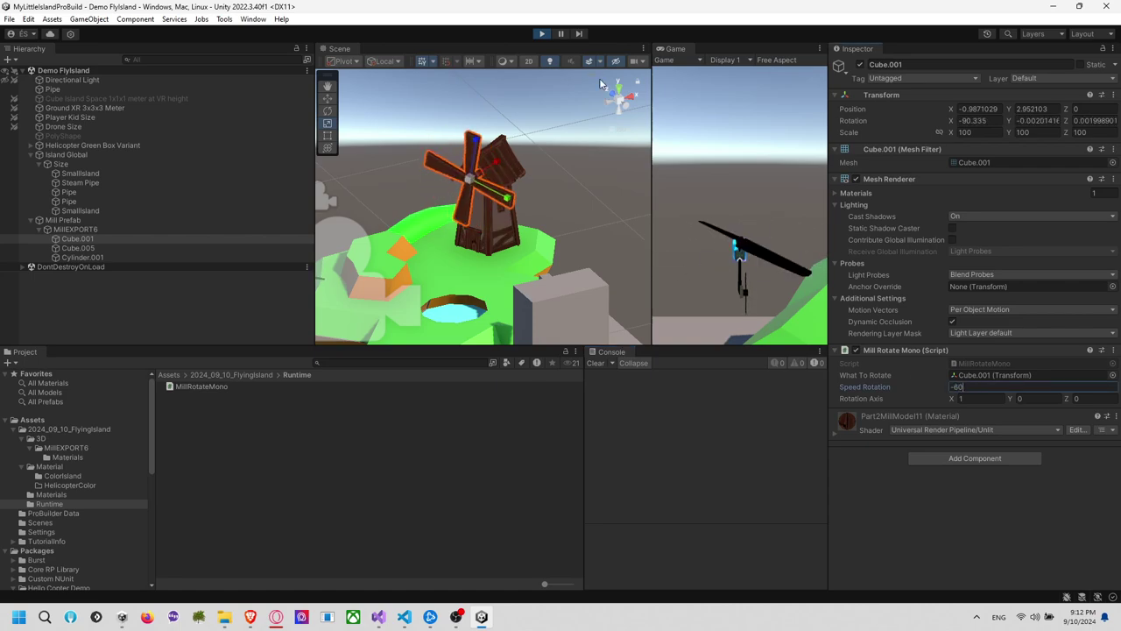
click(542, 34)
Set Speed Rotation to -60 on the Mill Rotate Mono component outside play mode
click(995, 386)
text(-)
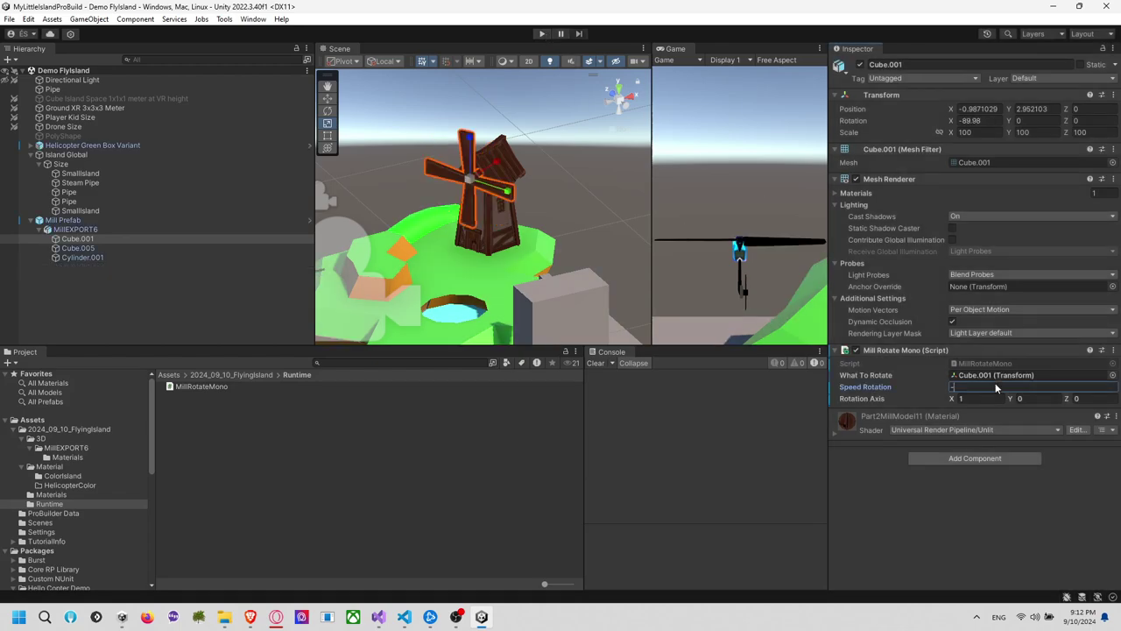
text(60)
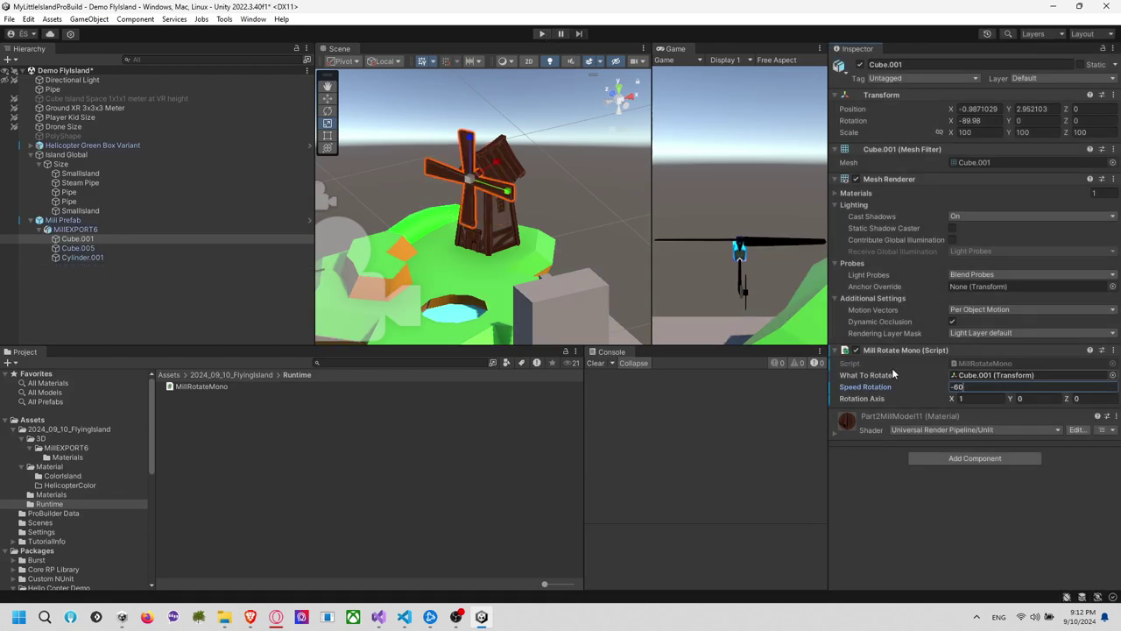
Apply all overrides of the Mill Prefab instance to its prefab
click(70, 221)
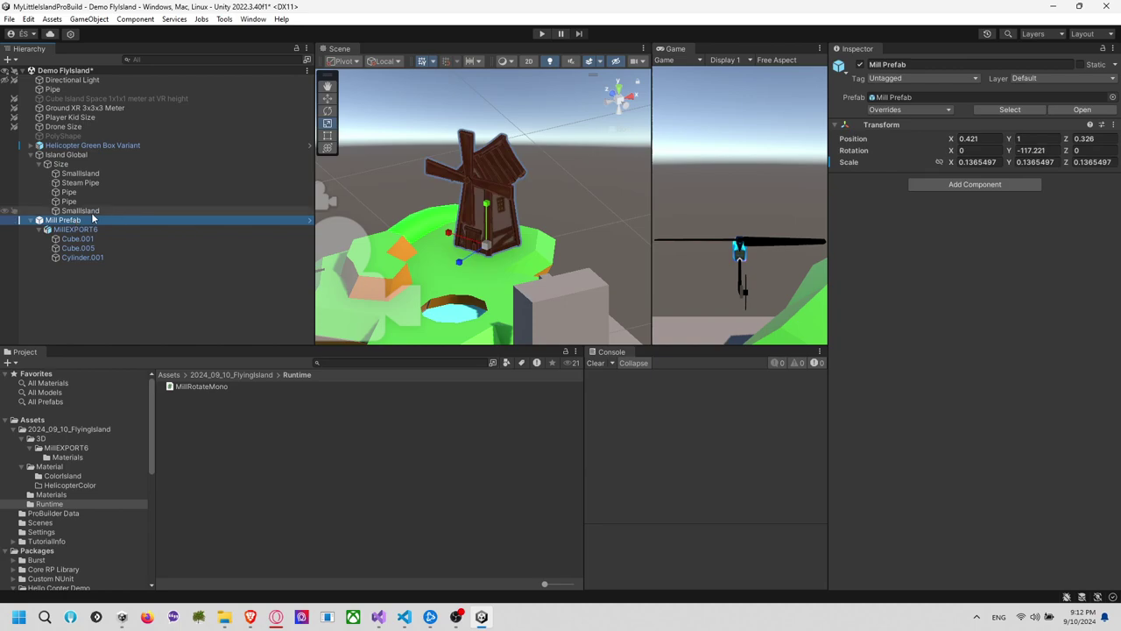
click(908, 109)
click(1000, 214)
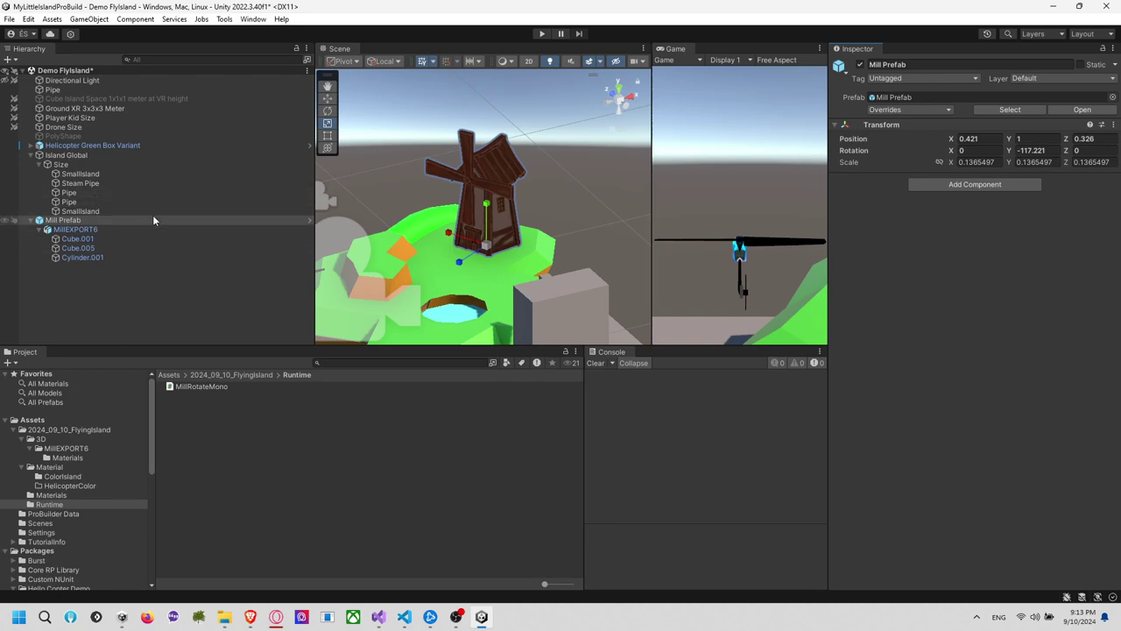
scroll(525, 210, down, 4)
click(570, 206)
alt+drag(570, 206, 491, 212)
Switch to the browser, go back from the Sketchfab mill page to the GitHub workshop issue, and look through its listed assets
key(alt+Tab)
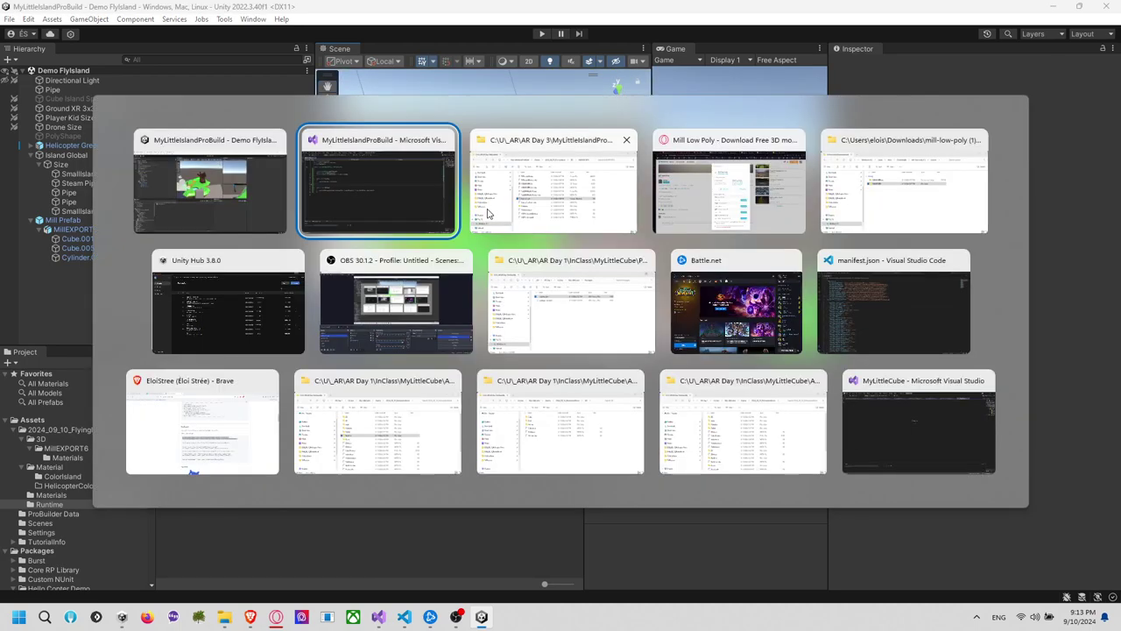
key(alt+Tab)
key(alt+Tab)
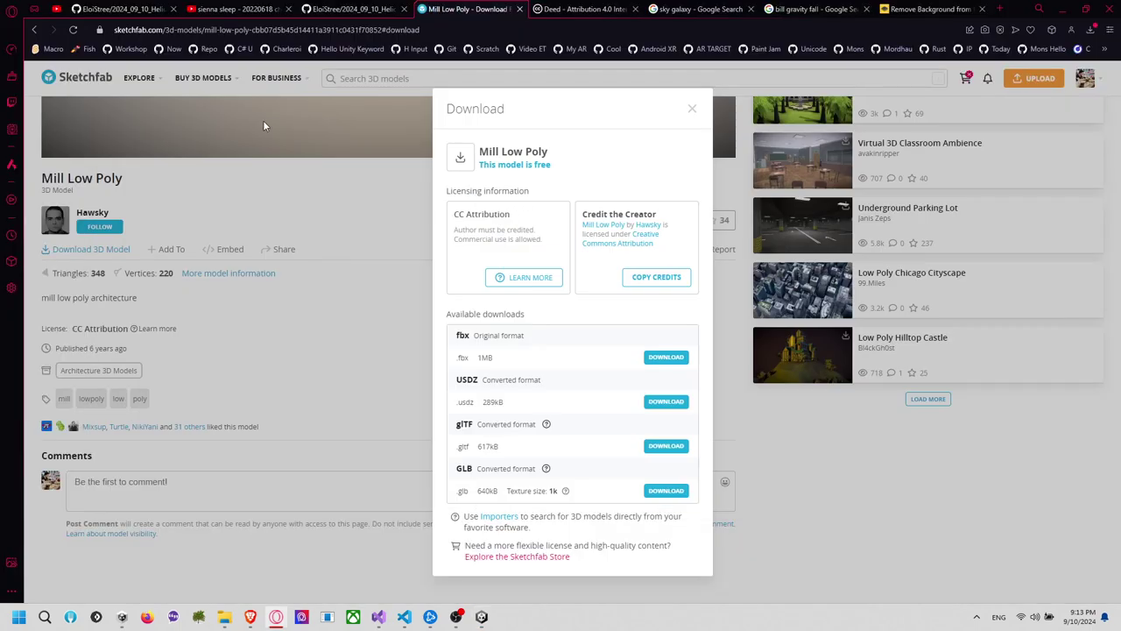
click(35, 31)
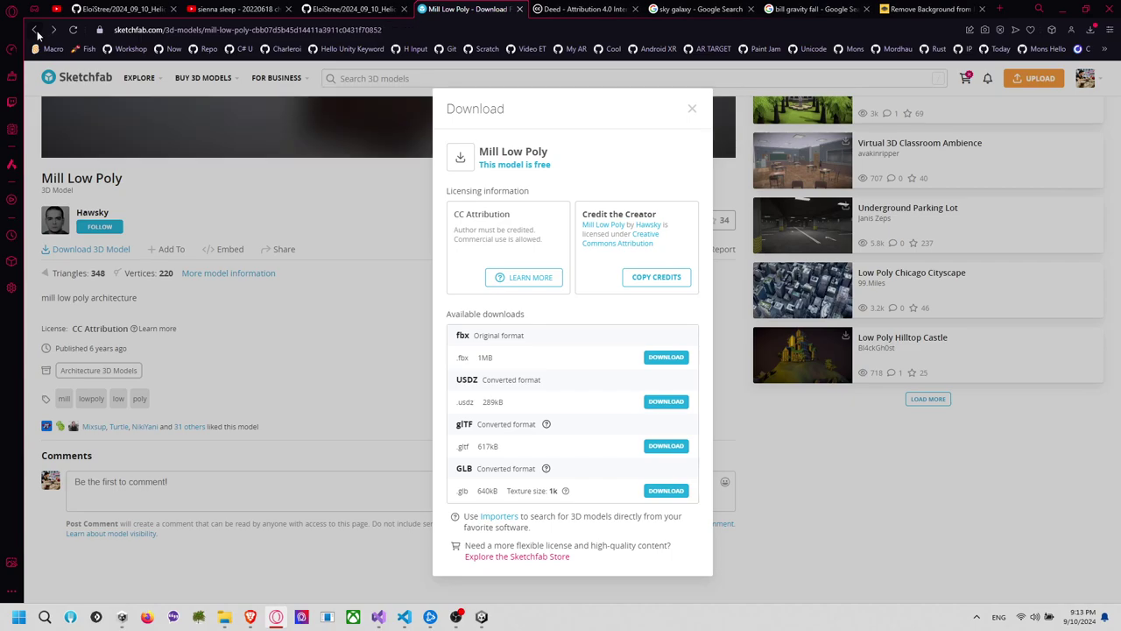
click(692, 108)
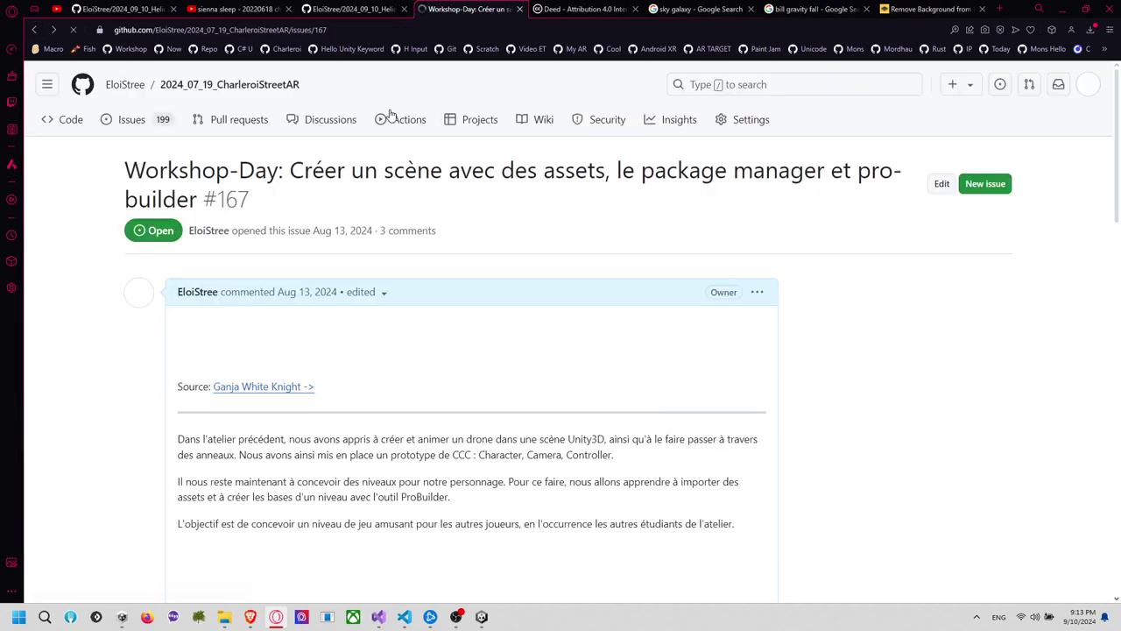
scroll(375, 278, down, 10)
scroll(375, 277, down, 5)
scroll(448, 272, up, 9)
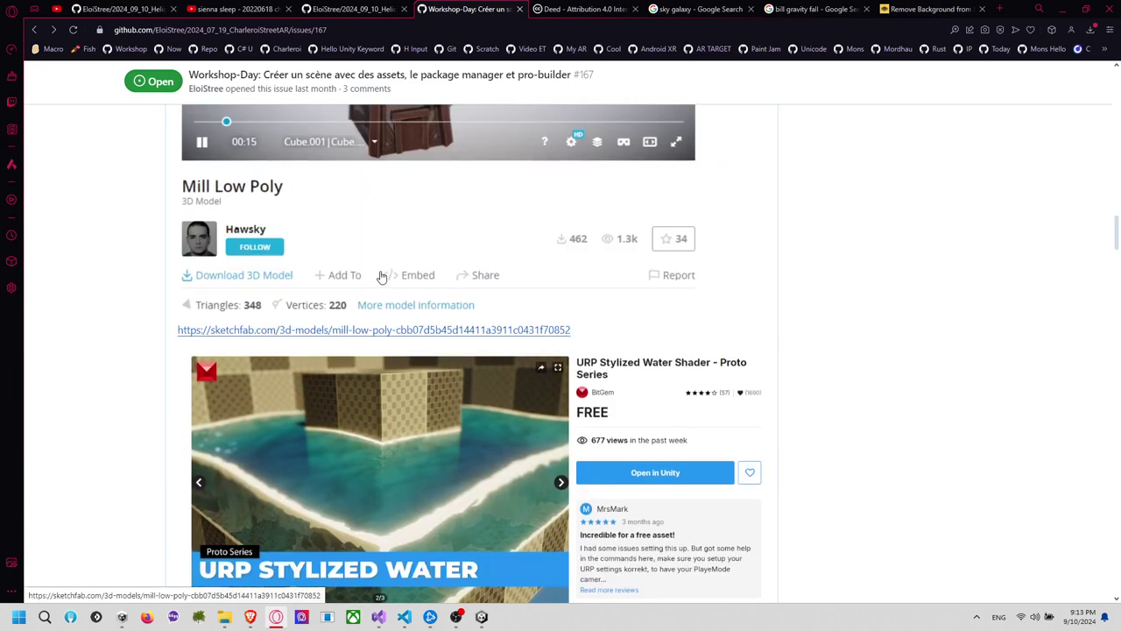
Find the Low Poly Nature Pack Lite link in the workshop issue and open the asset in Unity
scroll(448, 272, up, 4)
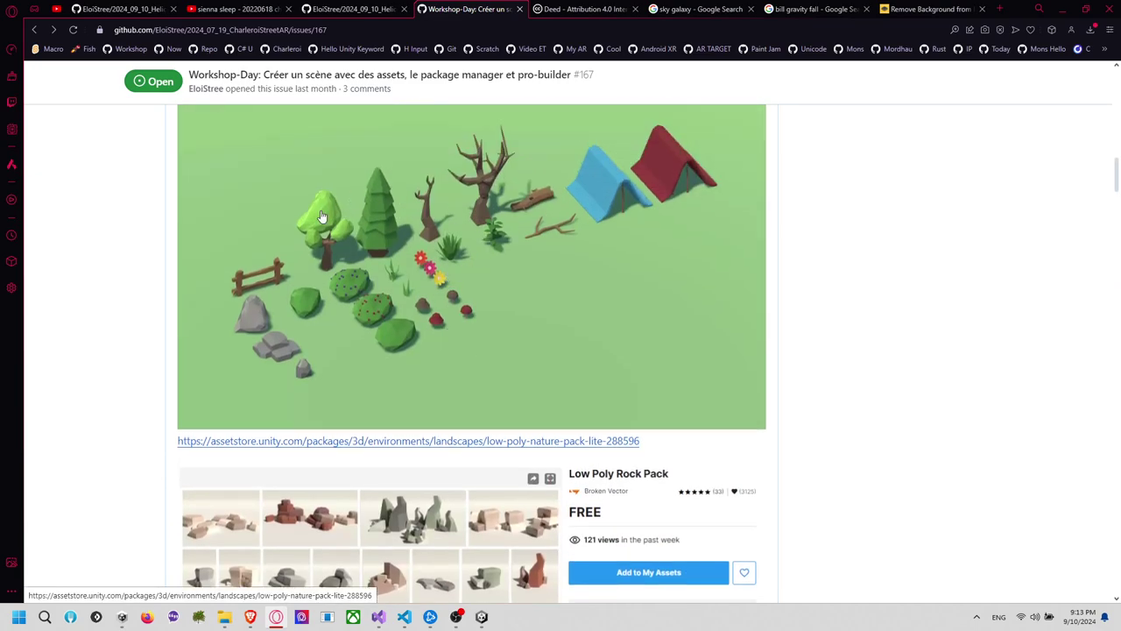
click(464, 442)
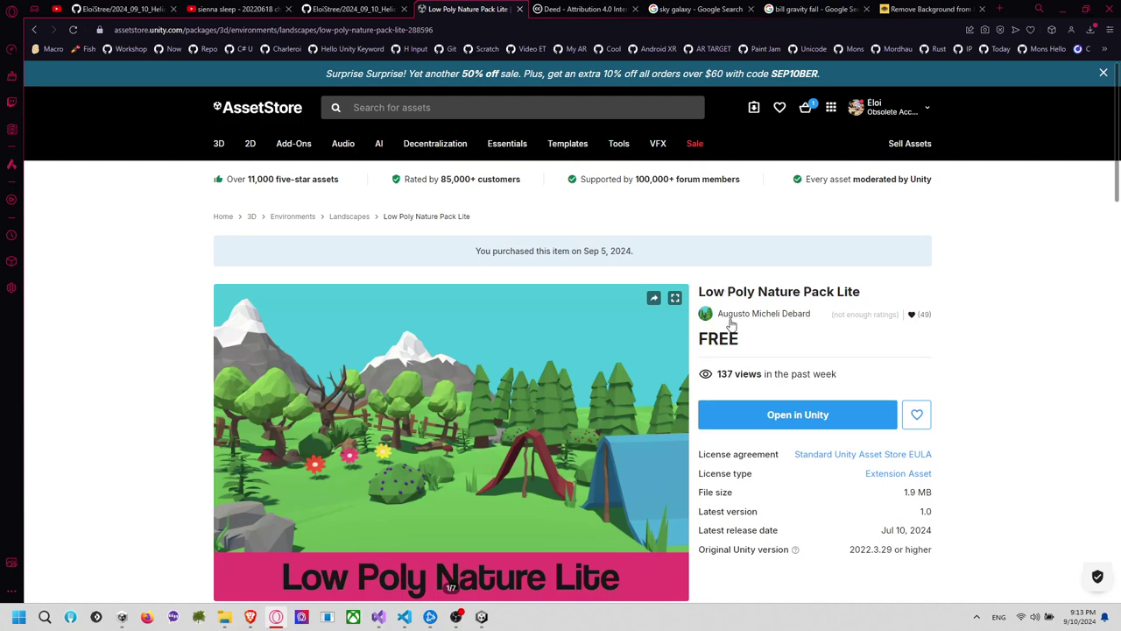
scroll(720, 343, down, 1)
scroll(716, 362, down, 1)
click(773, 253)
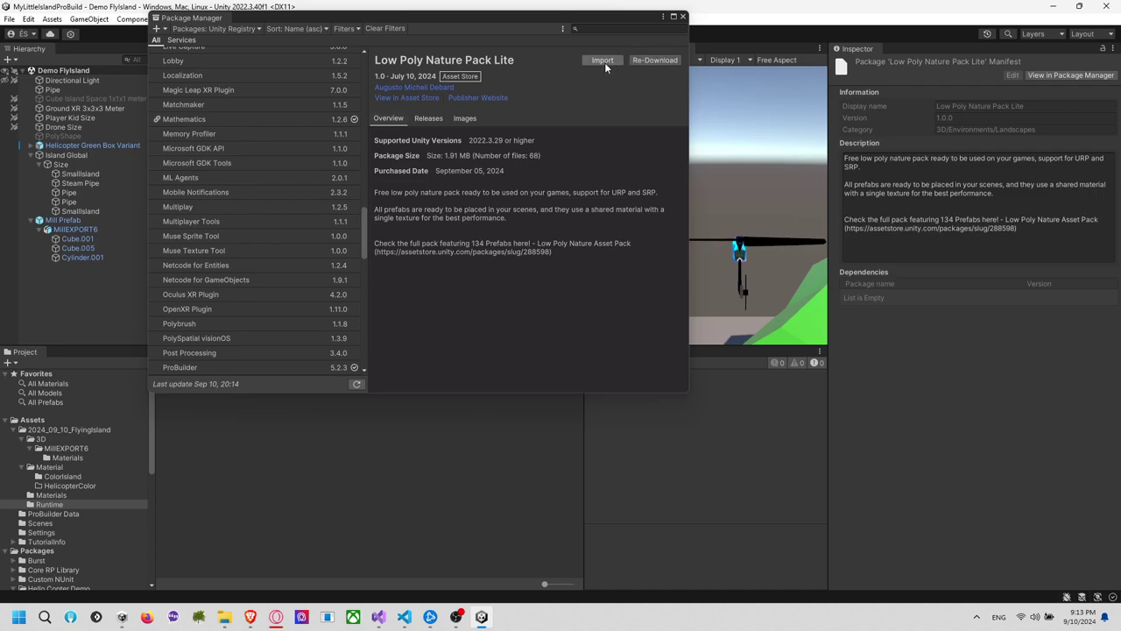
Import all files of Low Poly Nature Pack Lite into the project and close the Package Manager
click(603, 62)
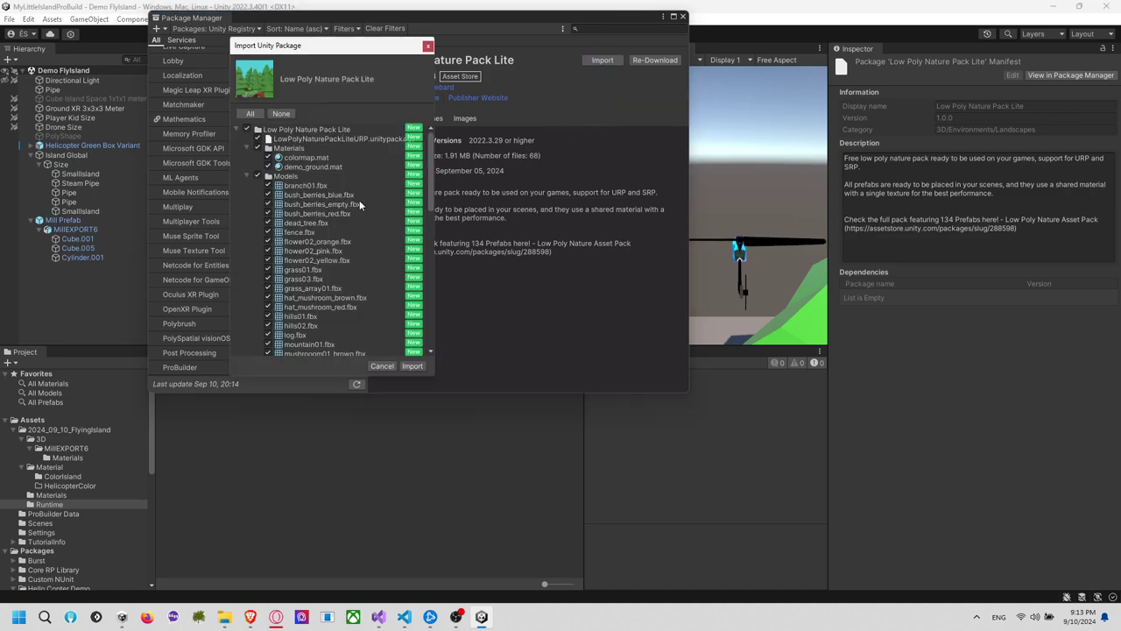
scroll(294, 149, down, 15)
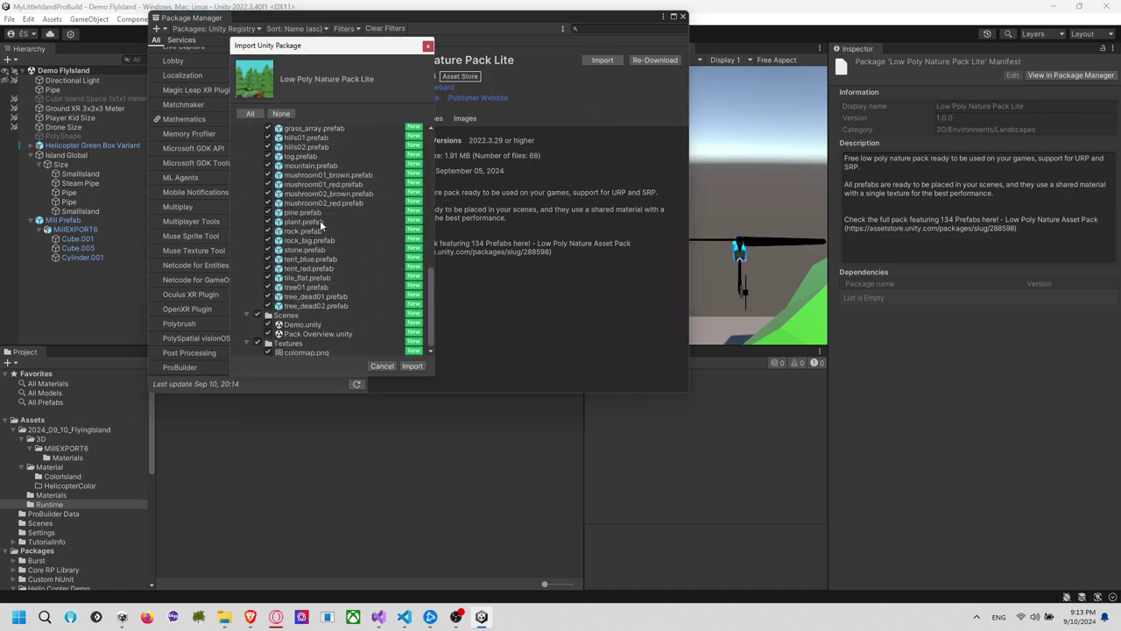
click(412, 365)
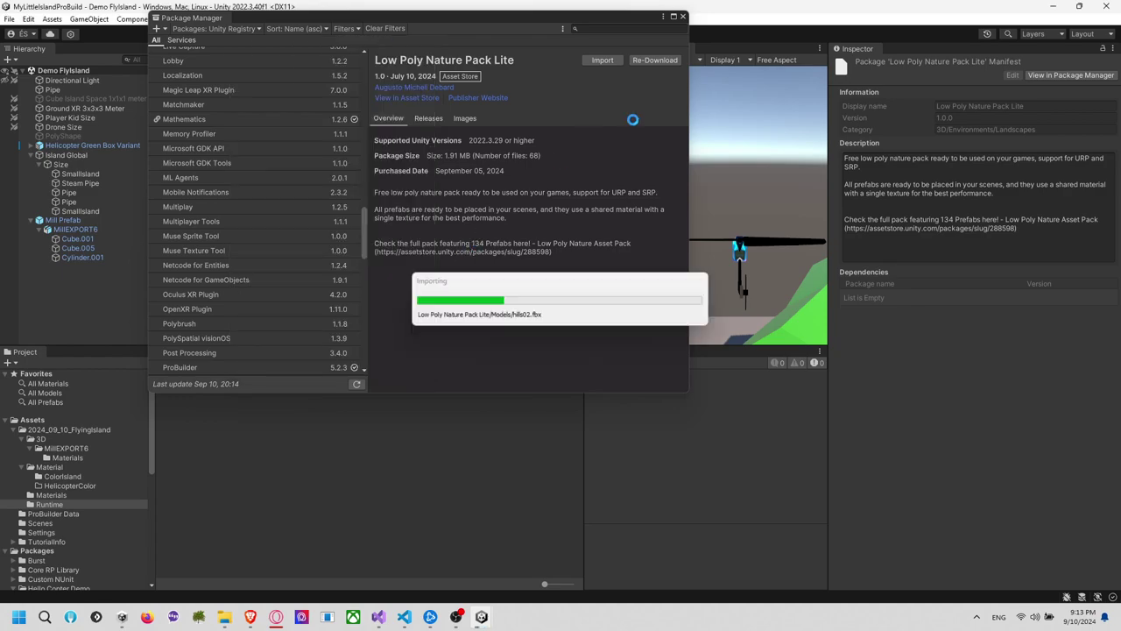
click(683, 18)
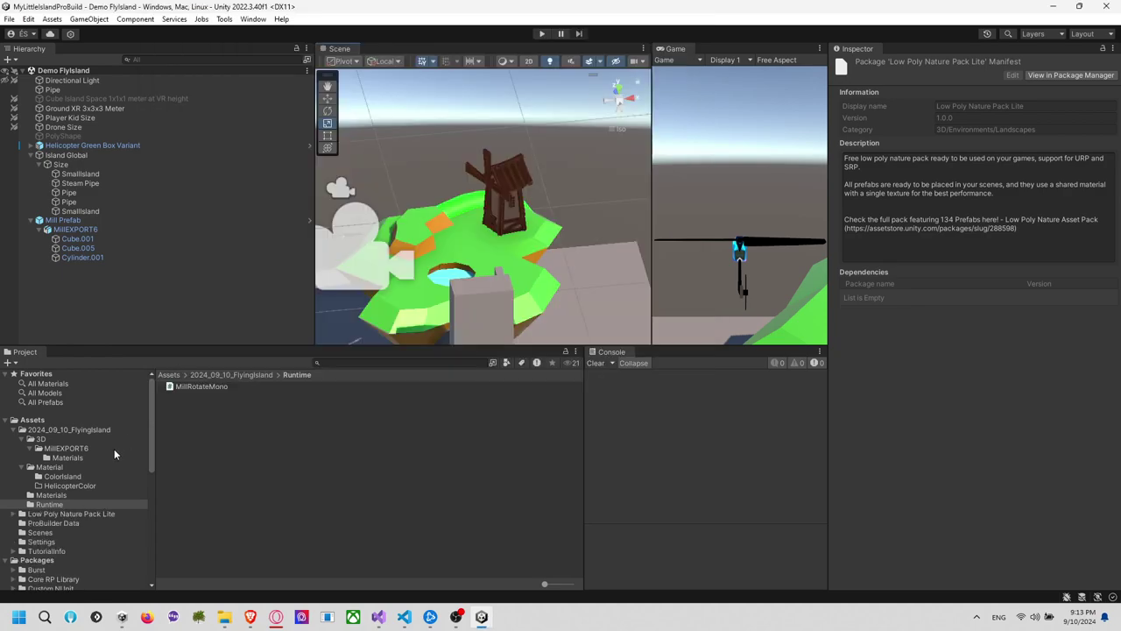
Try to place LowPolyNaturePackLiteURP from the Low Poly Nature Pack Lite folder into the scene hierarchy
click(77, 514)
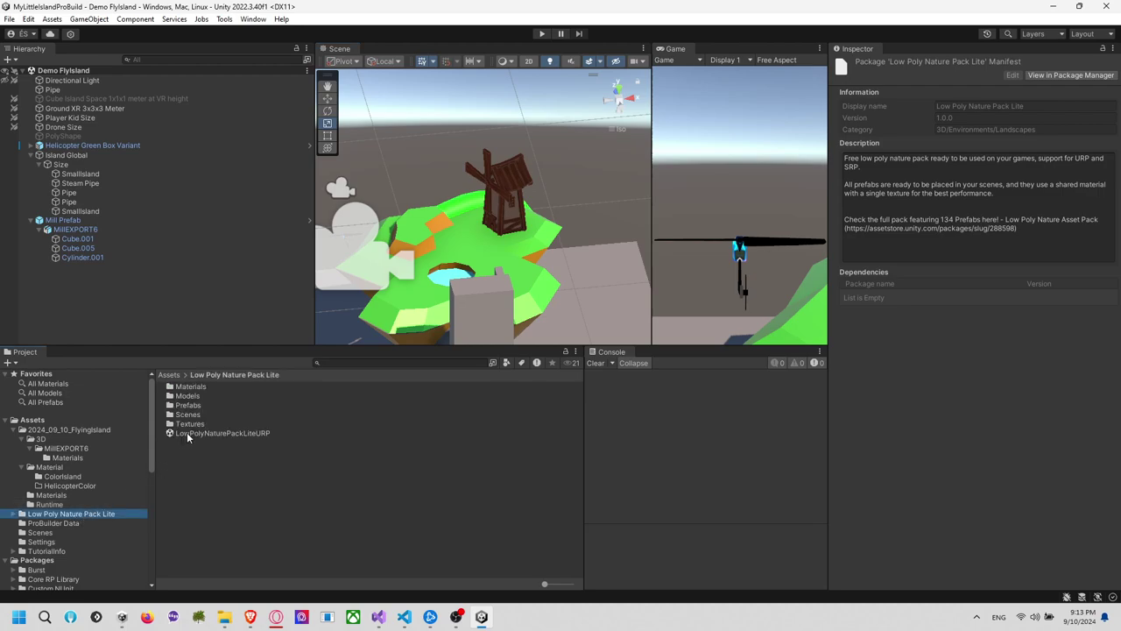
drag(187, 432, 112, 308)
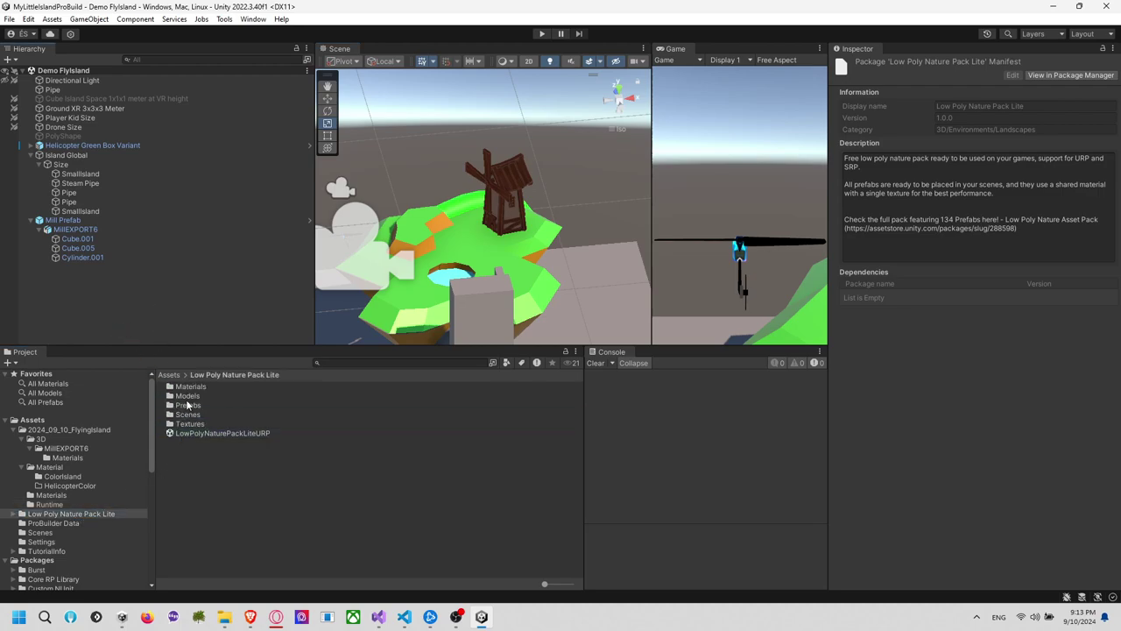
drag(201, 433, 77, 68)
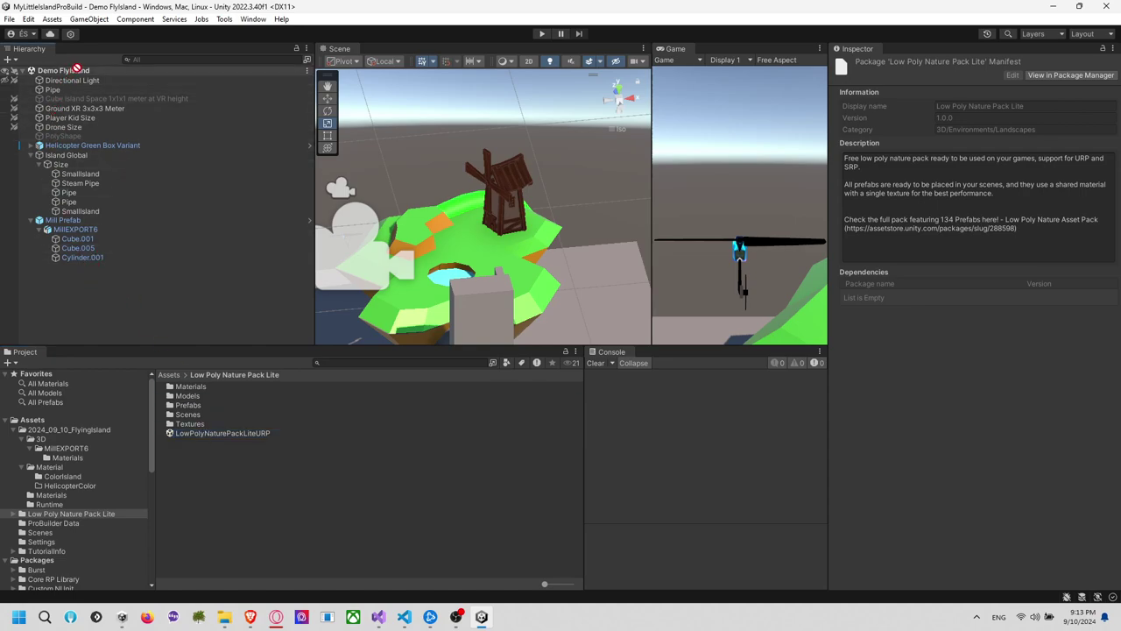
click(223, 434)
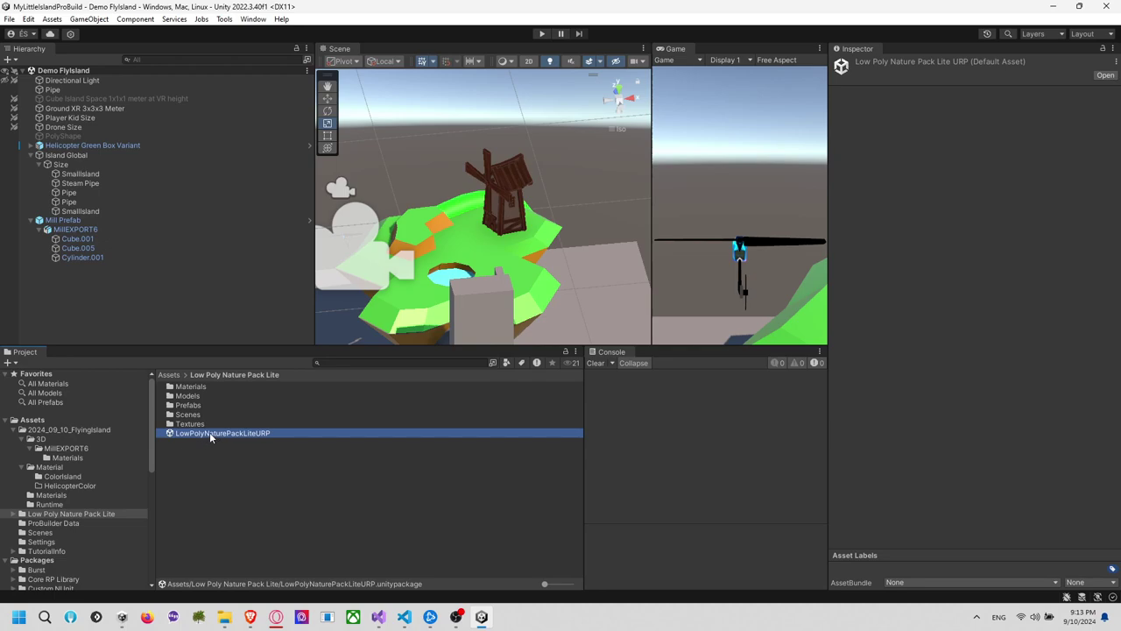
Import the contents of the LowPolyNaturePackLiteURP package and delete the package file from the Low Poly Nature Pack Lite folder
double_click(198, 414)
click(96, 513)
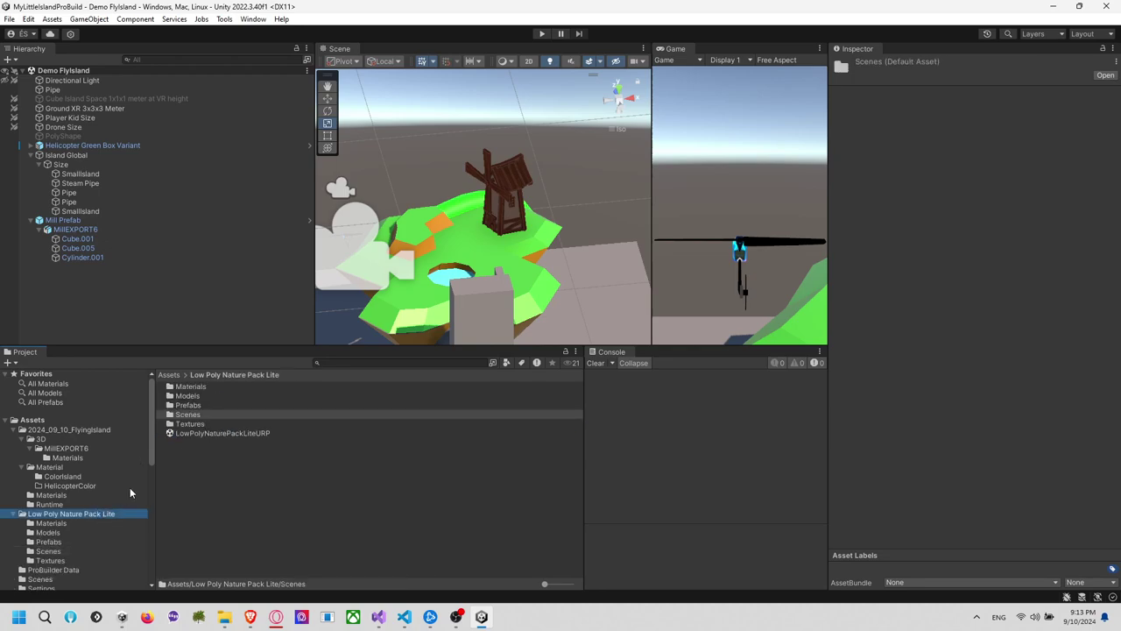
click(210, 433)
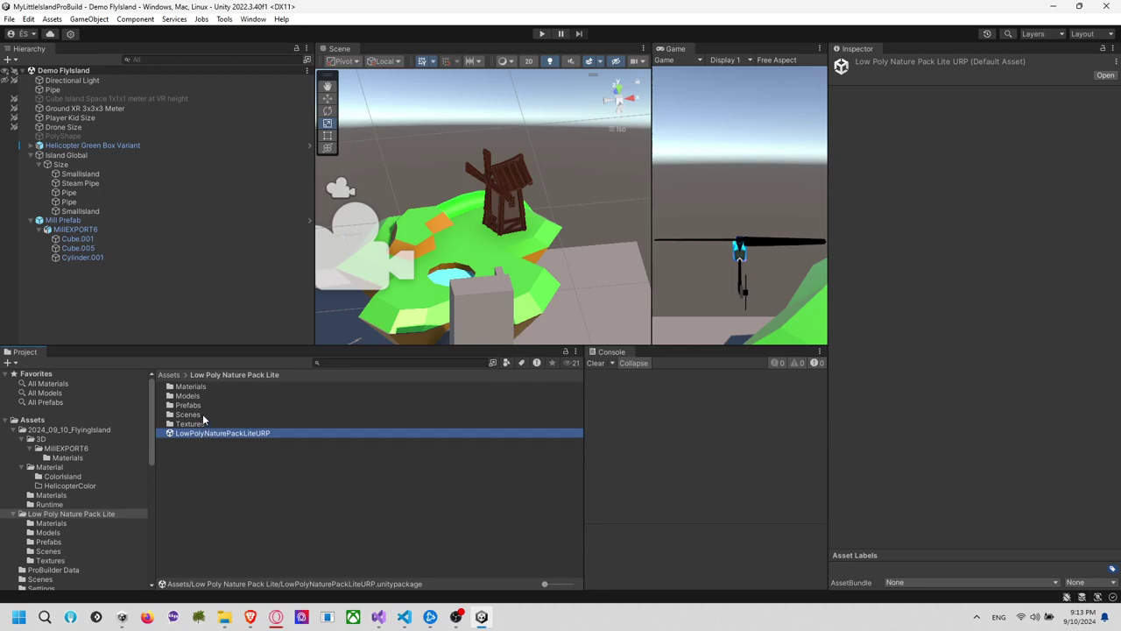
double_click(211, 433)
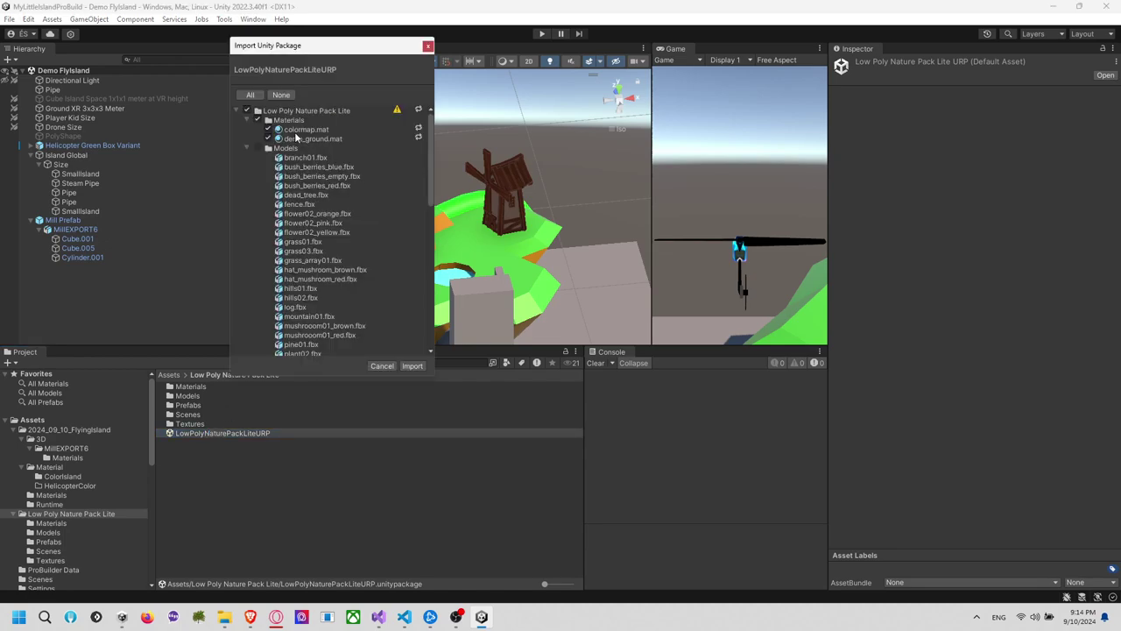
scroll(334, 165, down, 20)
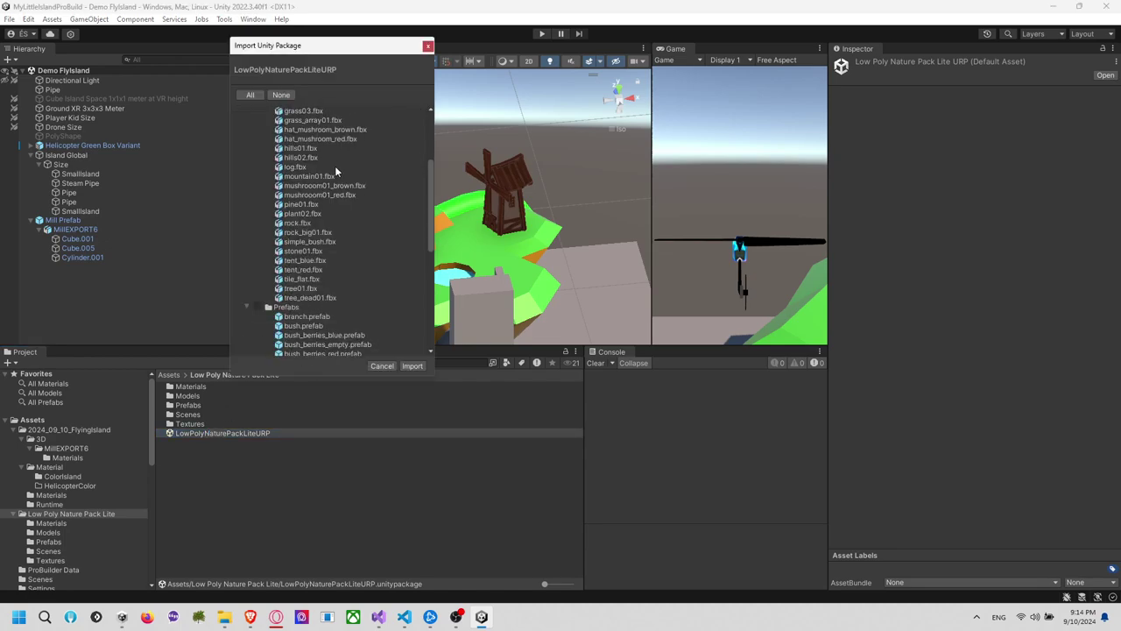
click(417, 367)
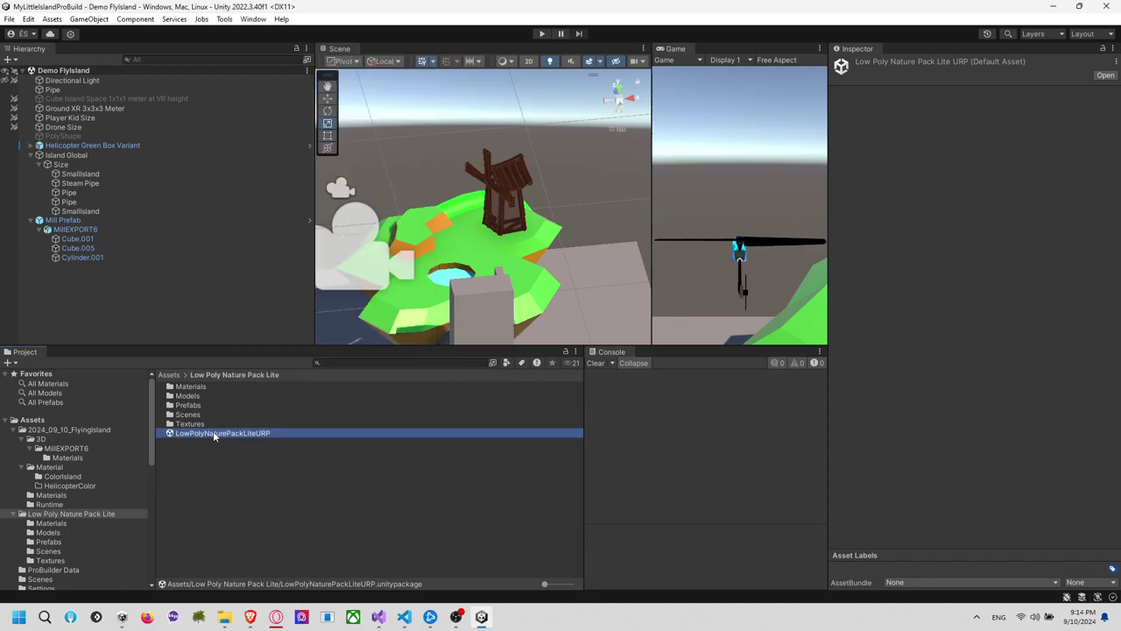
key(Delete)
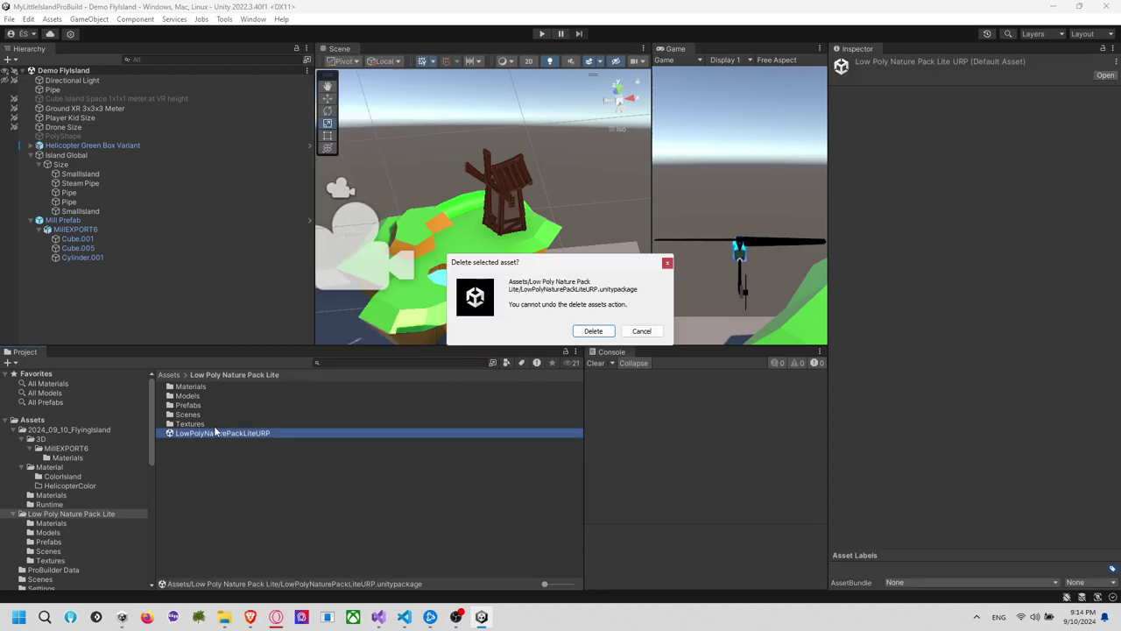
click(594, 331)
Add the nature pack's Demo scene to the hierarchy alongside the Demo FlyIsland scene
click(191, 414)
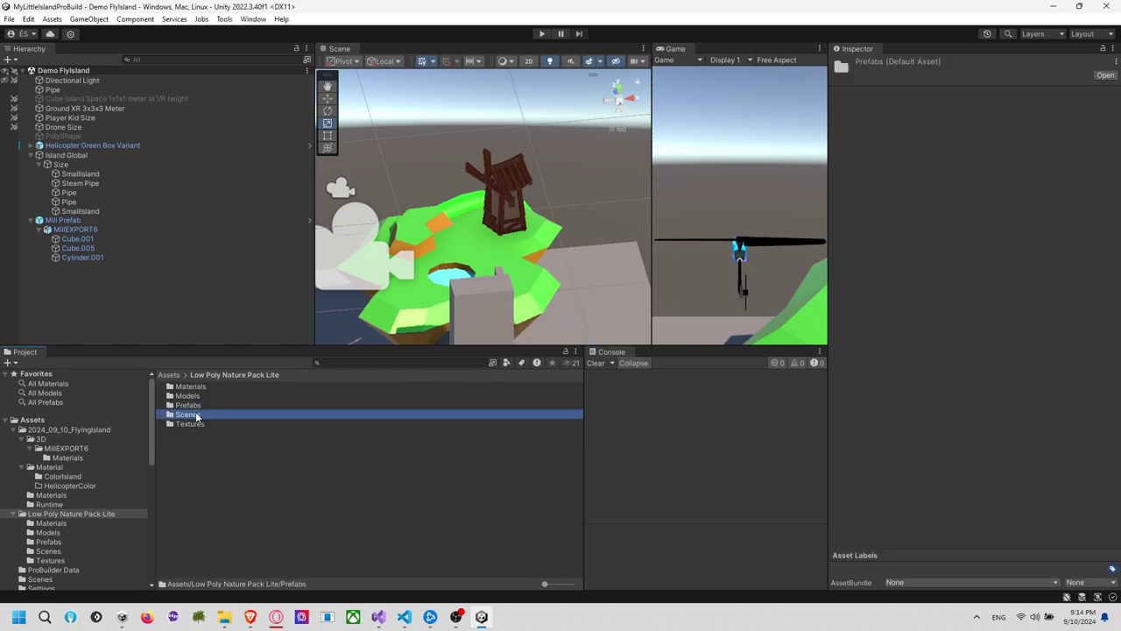
double_click(191, 414)
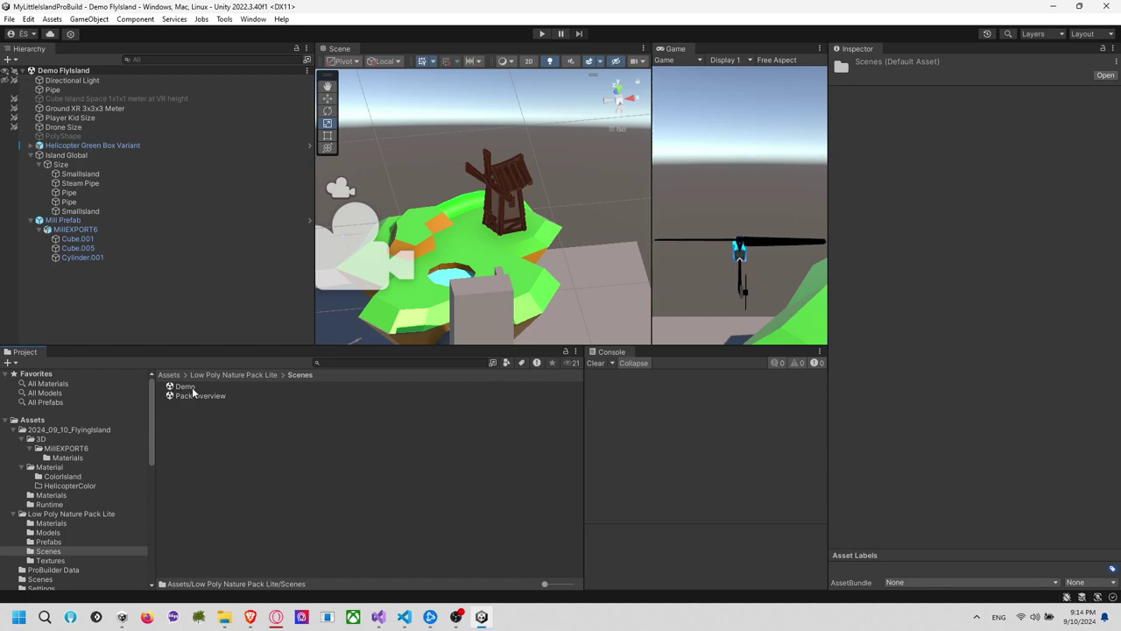
drag(193, 392, 91, 311)
Delete the mountains and their brown ground from the Demo scene's terrain
scroll(424, 224, down, 5)
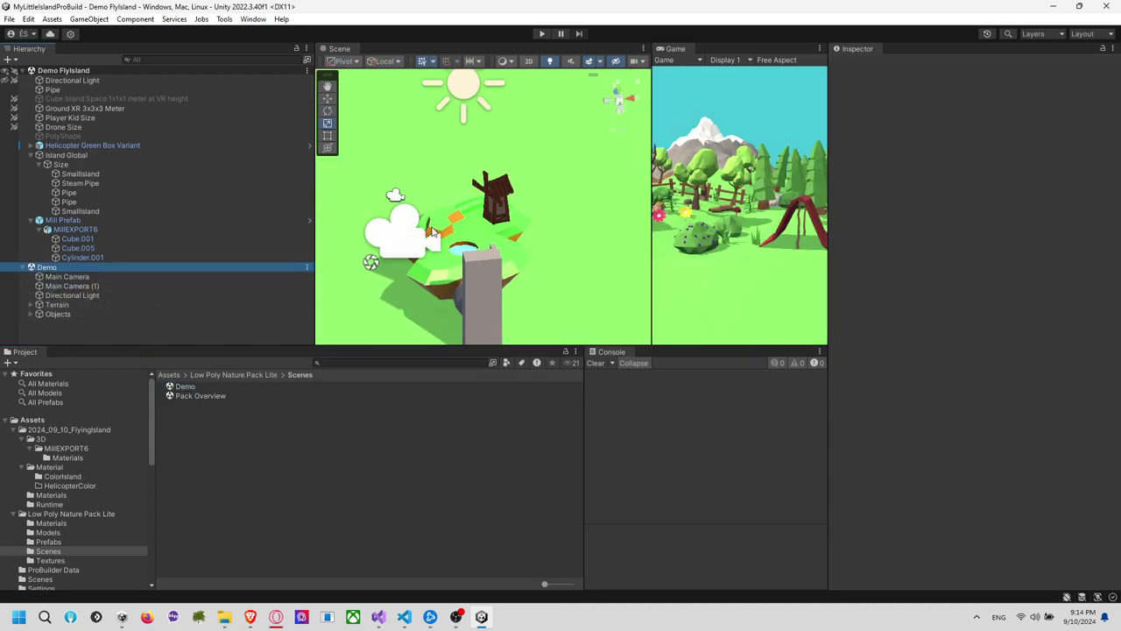
scroll(430, 230, down, 10)
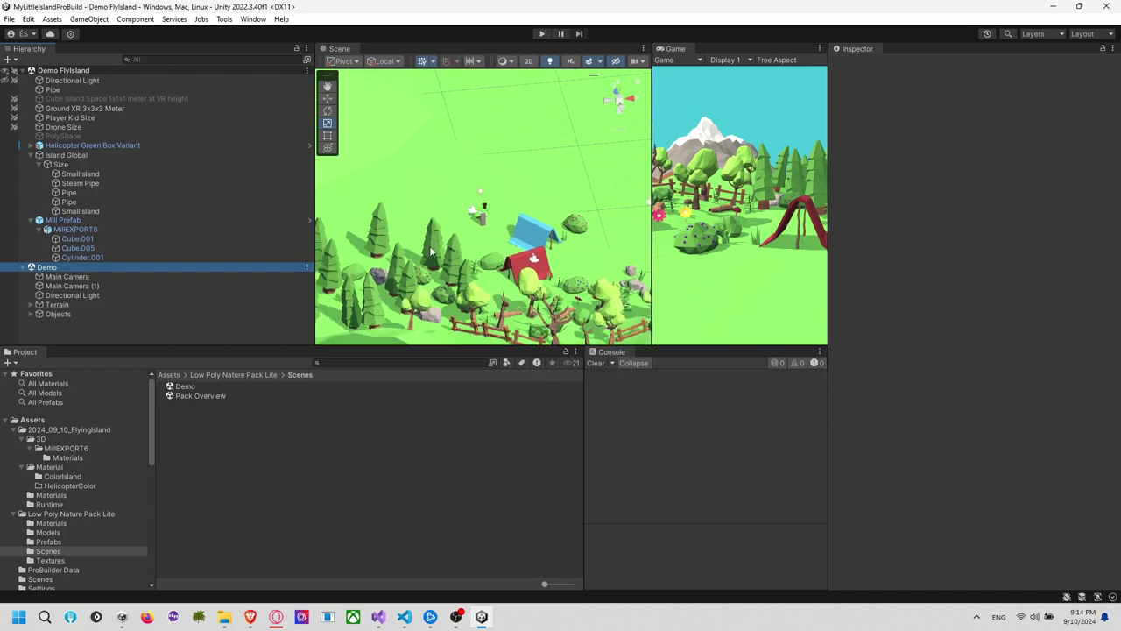
scroll(430, 251, down, 8)
alt+drag(430, 252, 217, 228)
middle_drag(433, 221, 494, 248)
scroll(494, 248, down, 4)
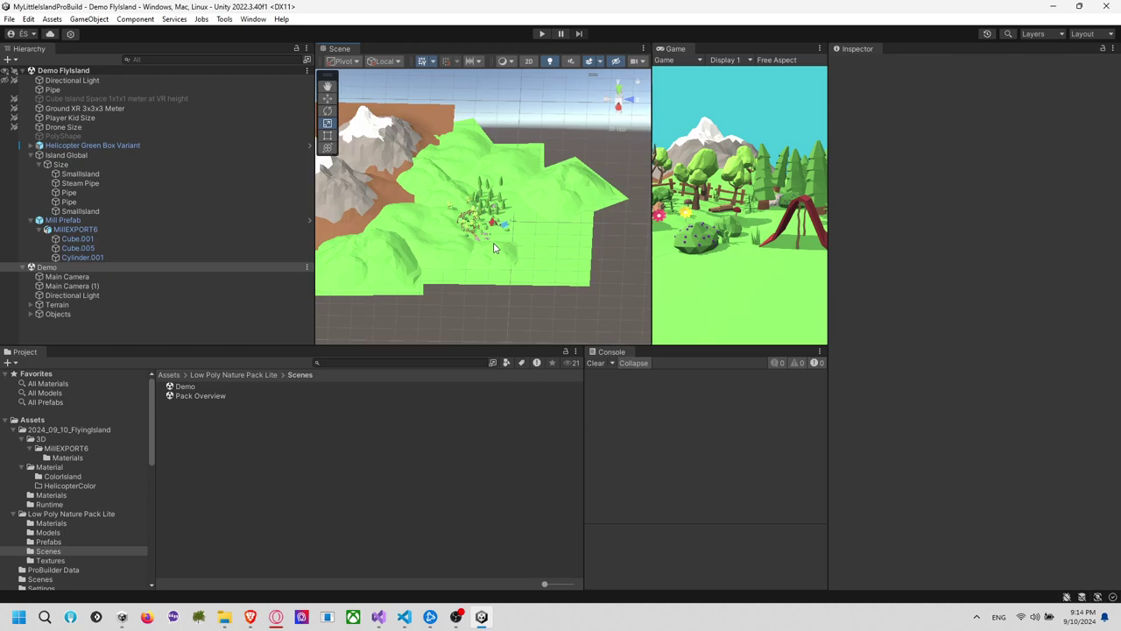
click(412, 154)
key(Delete)
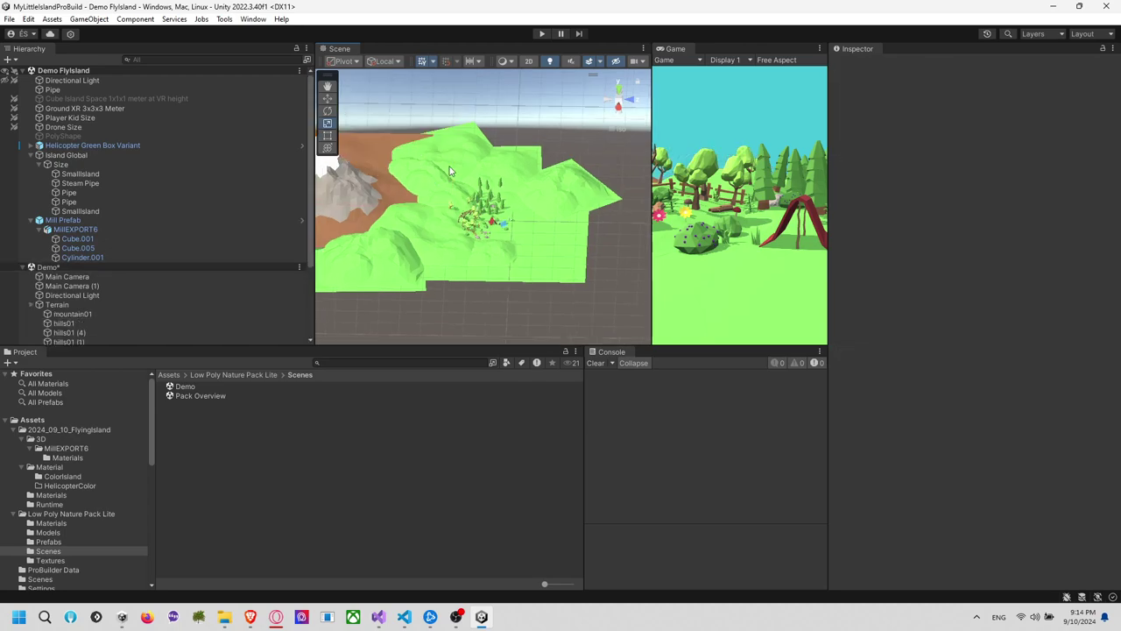
alt+drag(415, 160, 427, 185)
click(428, 192)
key(Delete)
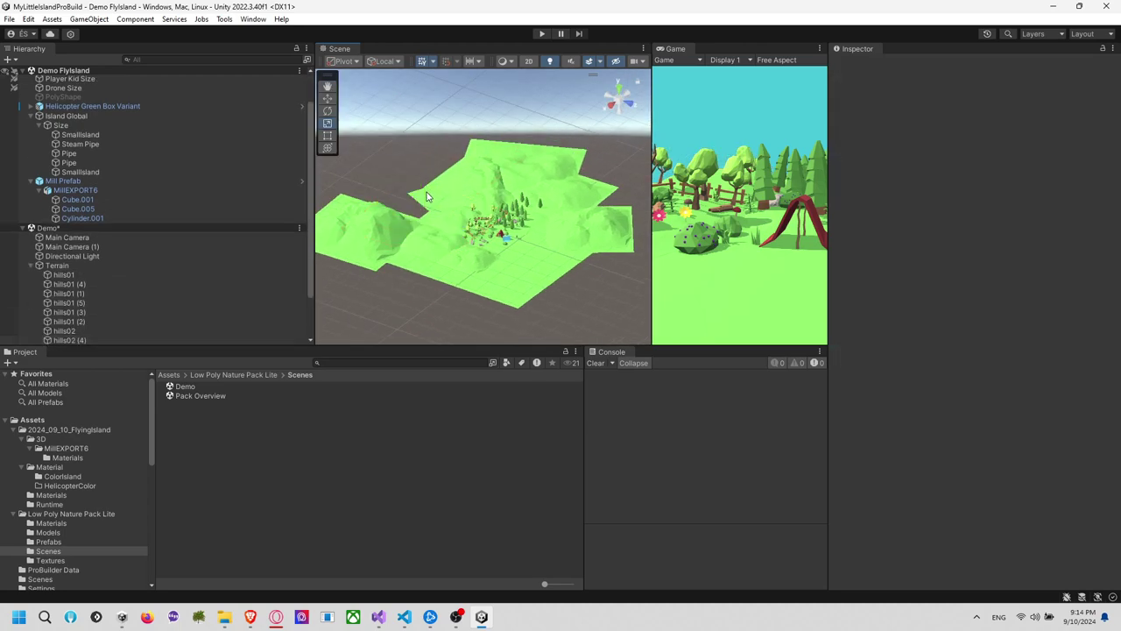
Delete the outer hills surrounding the trees in the Demo scene's terrain
click(475, 190)
key(Delete)
click(531, 163)
key(Delete)
click(573, 198)
key(Delete)
click(601, 230)
key(Delete)
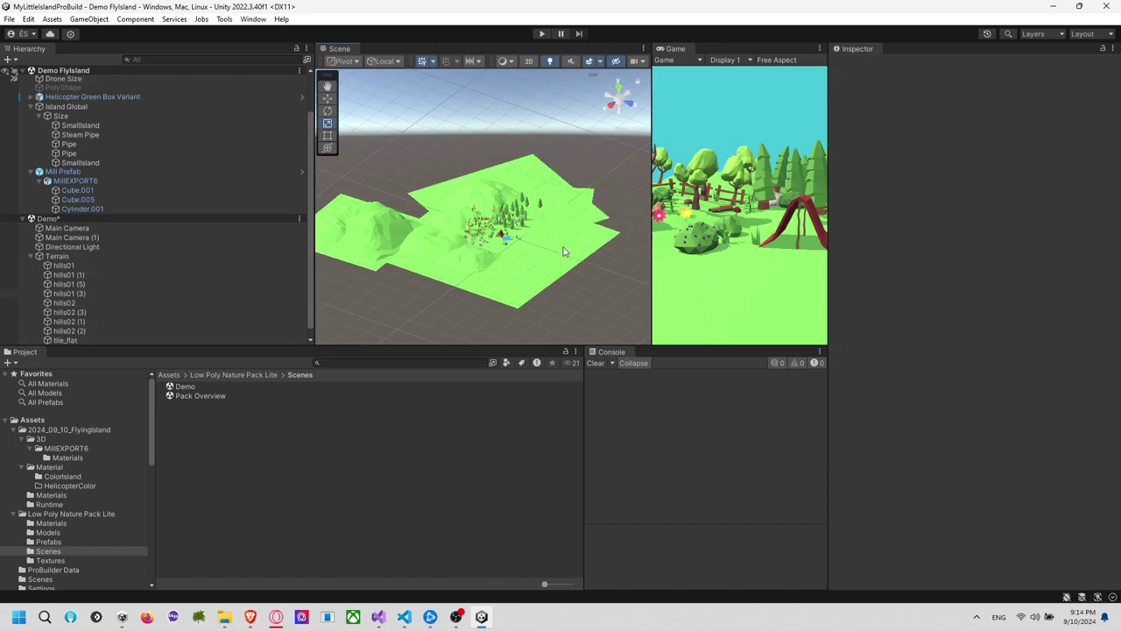
click(403, 232)
key(Delete)
click(443, 214)
key(Delete)
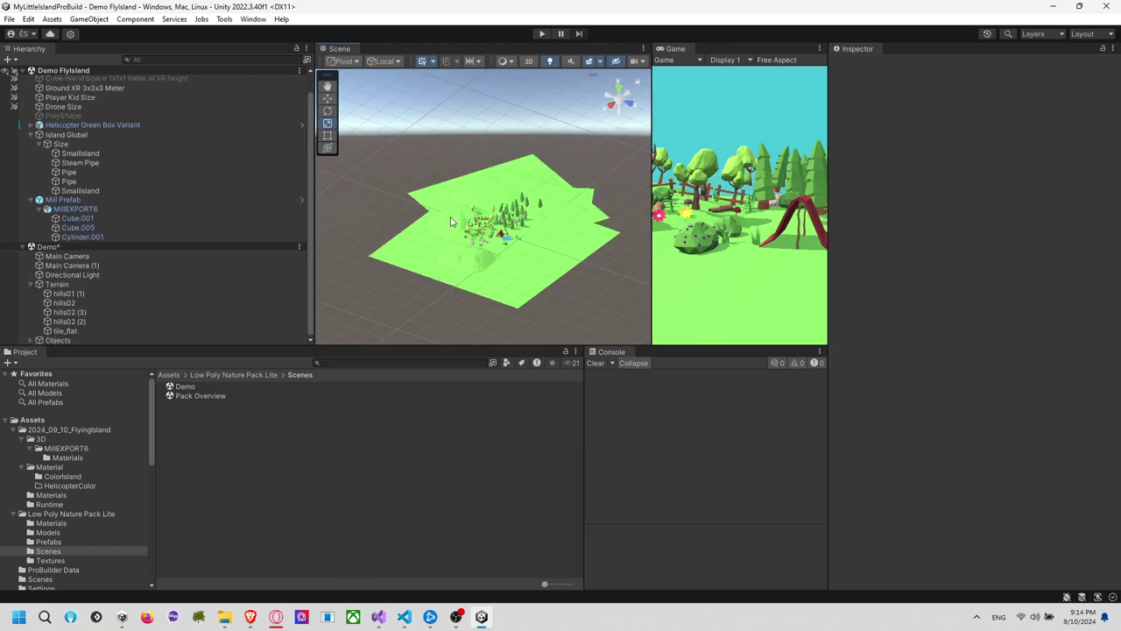
Delete the remaining hills and the flat ground tile so that only the Demo scene's vegetation and props are left
click(456, 204)
key(Delete)
click(464, 188)
key(Delete)
click(433, 237)
key(Delete)
click(571, 217)
key(Delete)
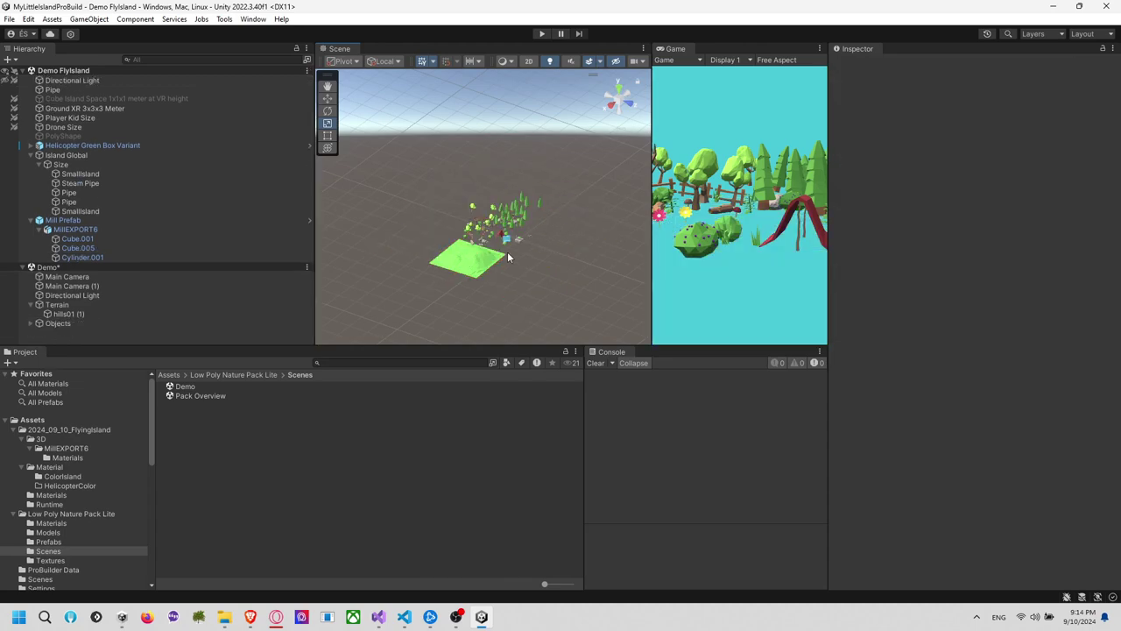
click(489, 264)
key(Delete)
Move the Demo scene's Objects group into the Demo FlyIsland scene just above Island Global and frame it
scroll(528, 264, up, 6)
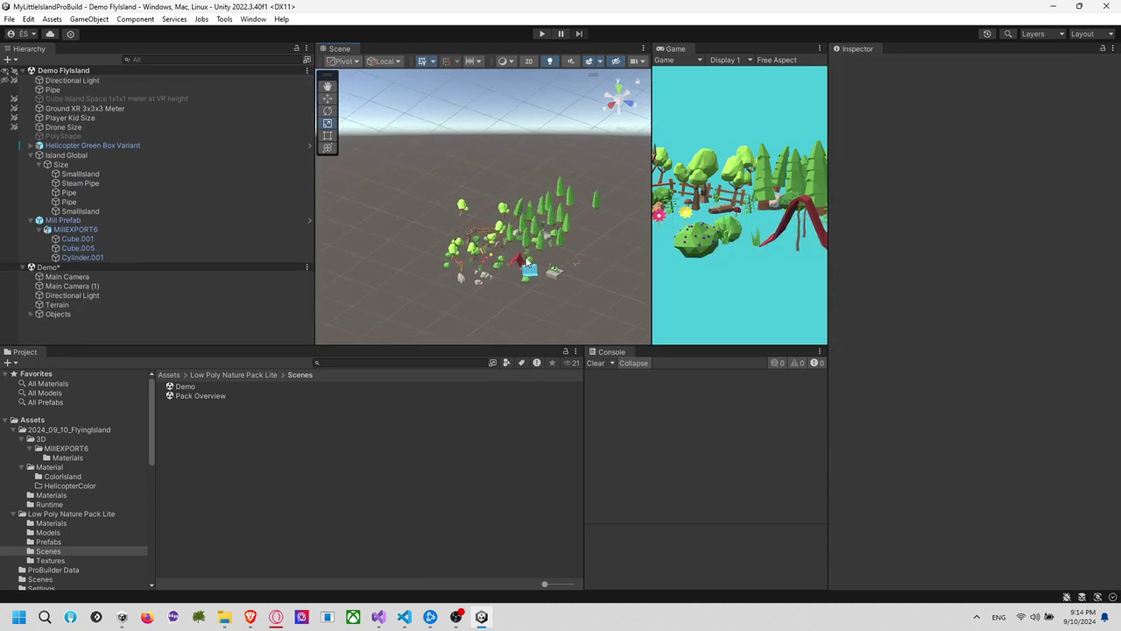
alt+drag(454, 230, 468, 231)
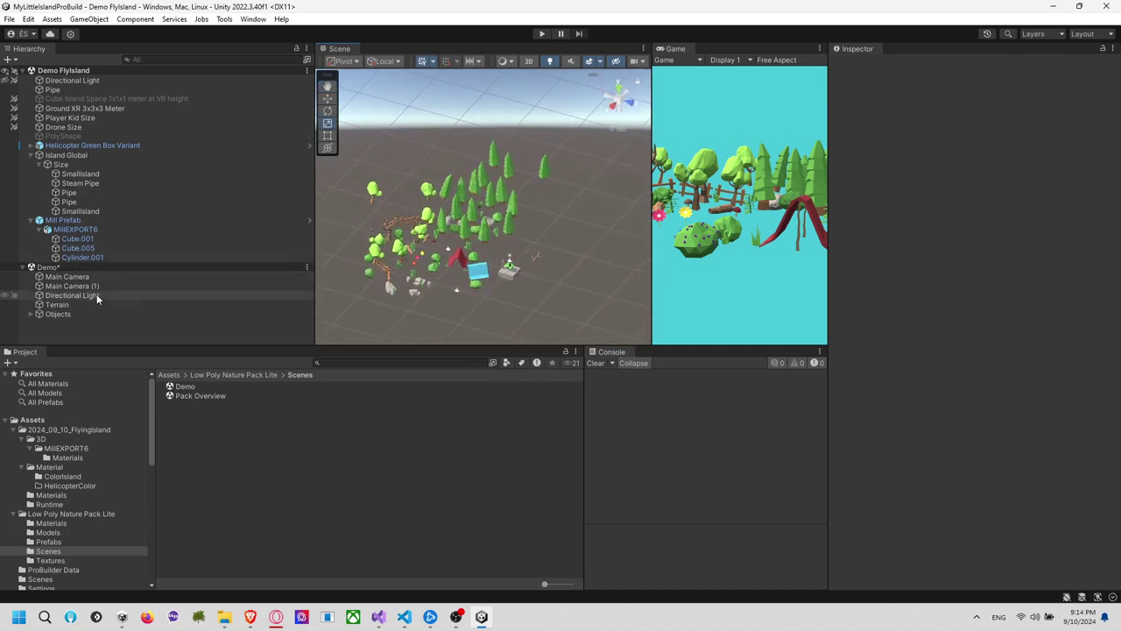
click(33, 315)
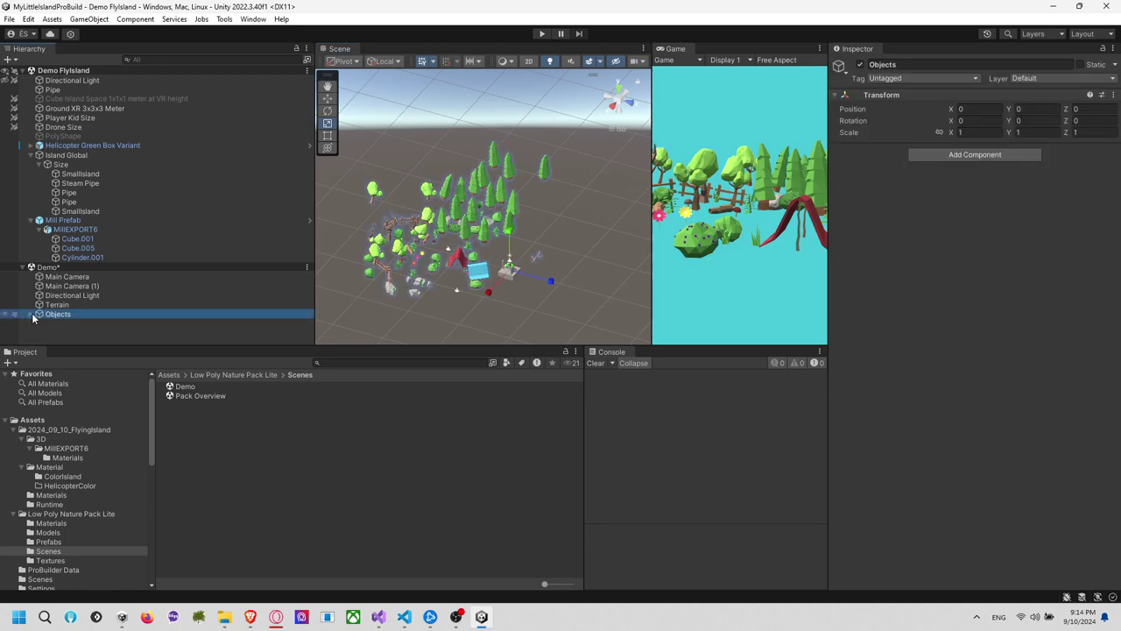
drag(54, 317, 57, 156)
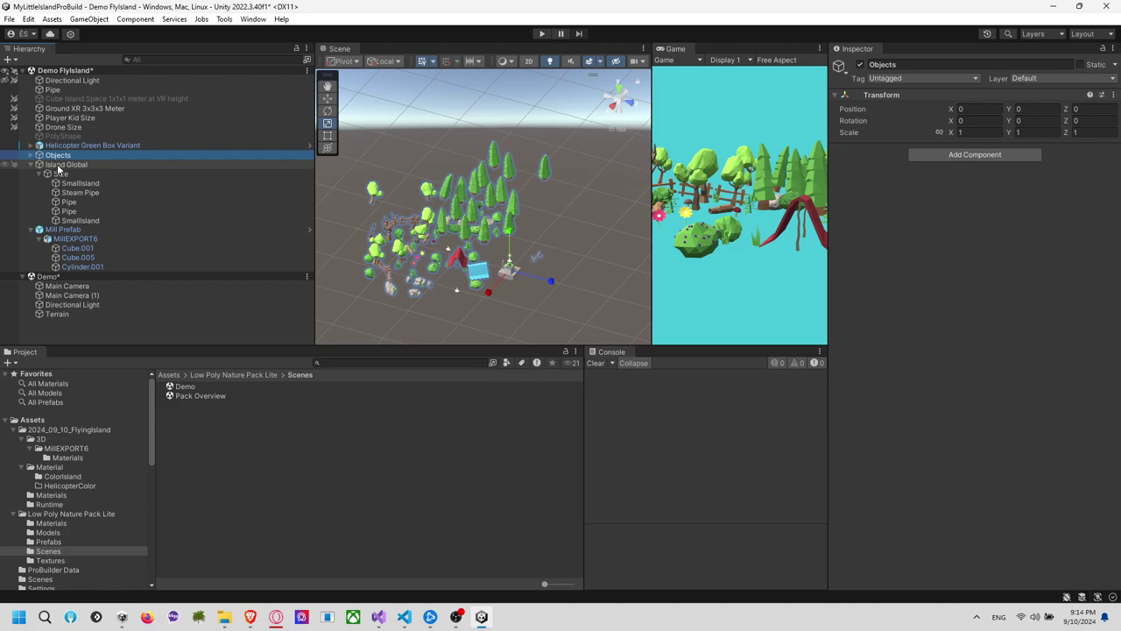
click(51, 212)
click(87, 155)
key(f)
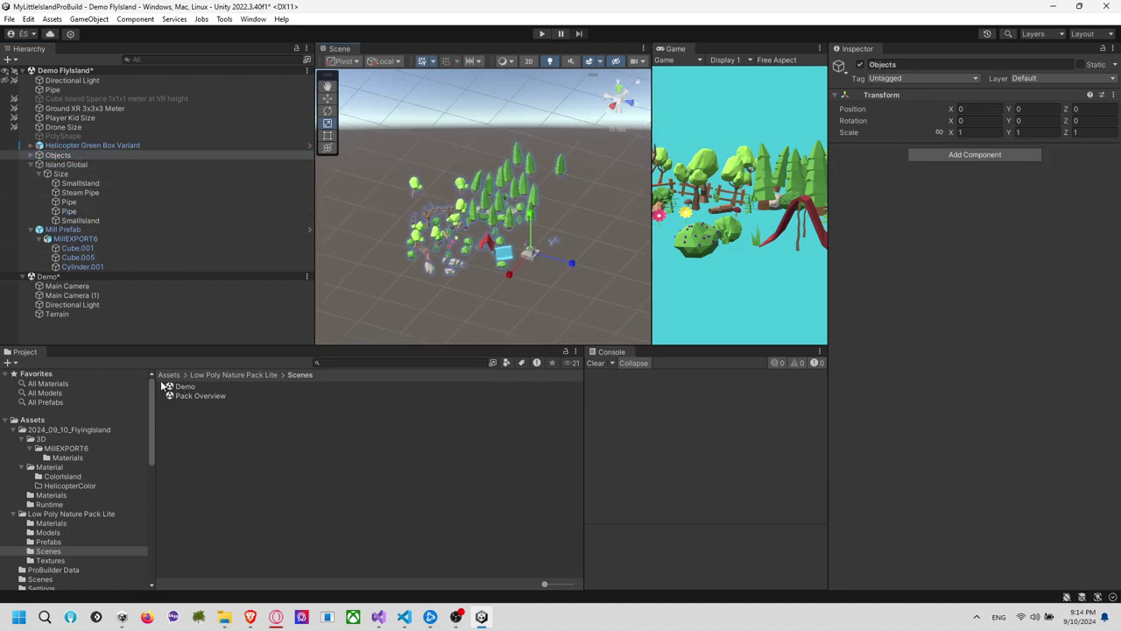
Create a folder named FromStore inside the 2024_09_10_FlyingIsland folder
click(76, 514)
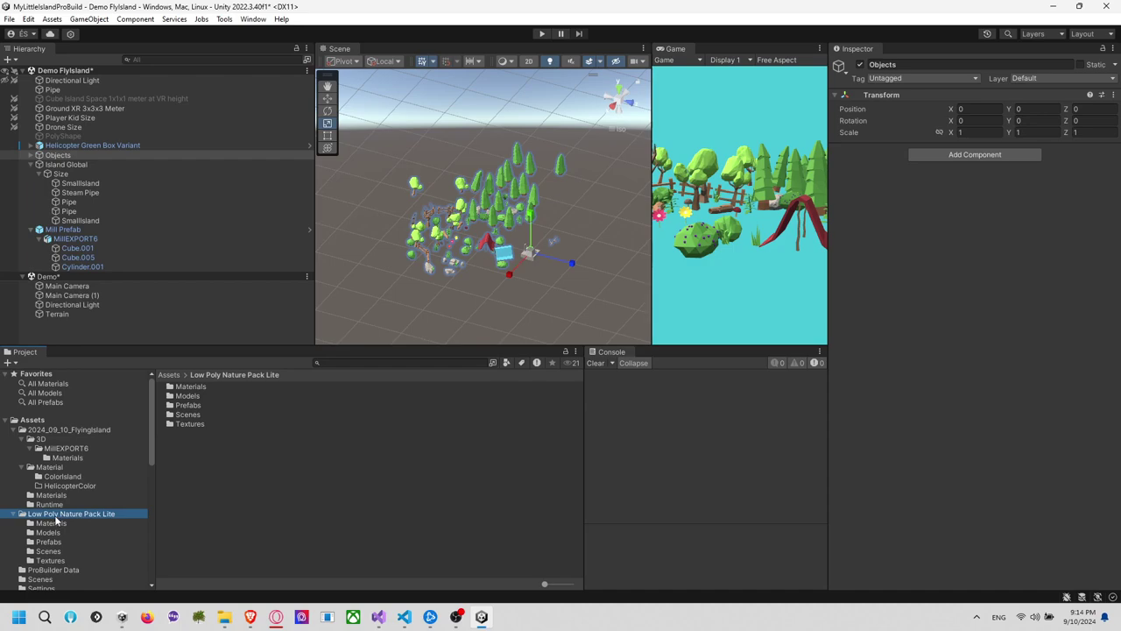
click(82, 430)
right_click(85, 427)
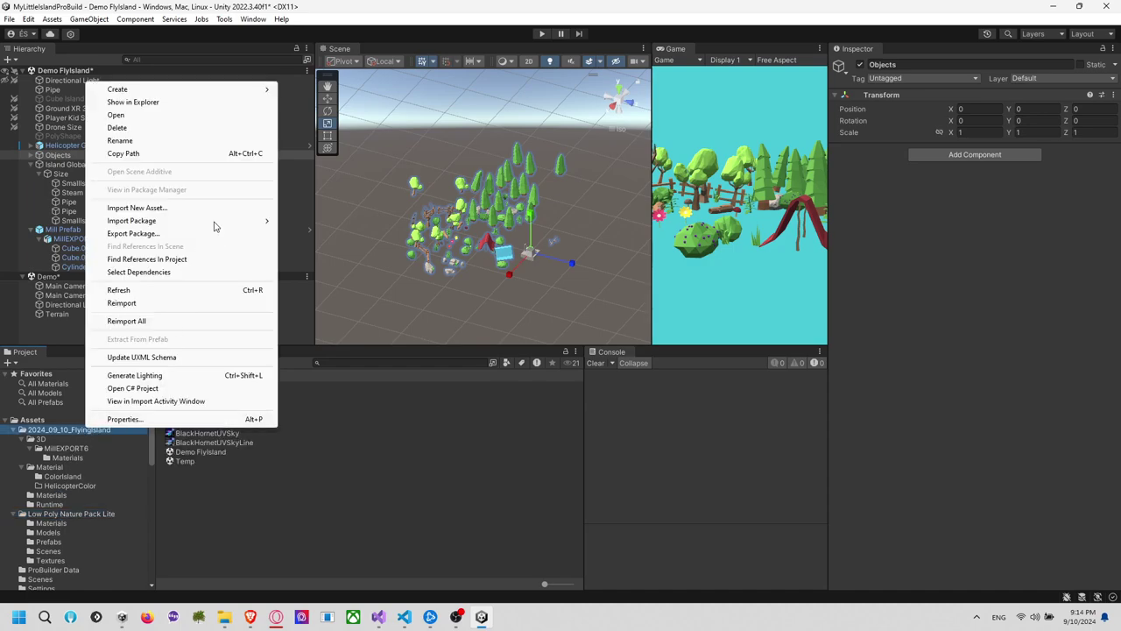
mouse_move(264, 91)
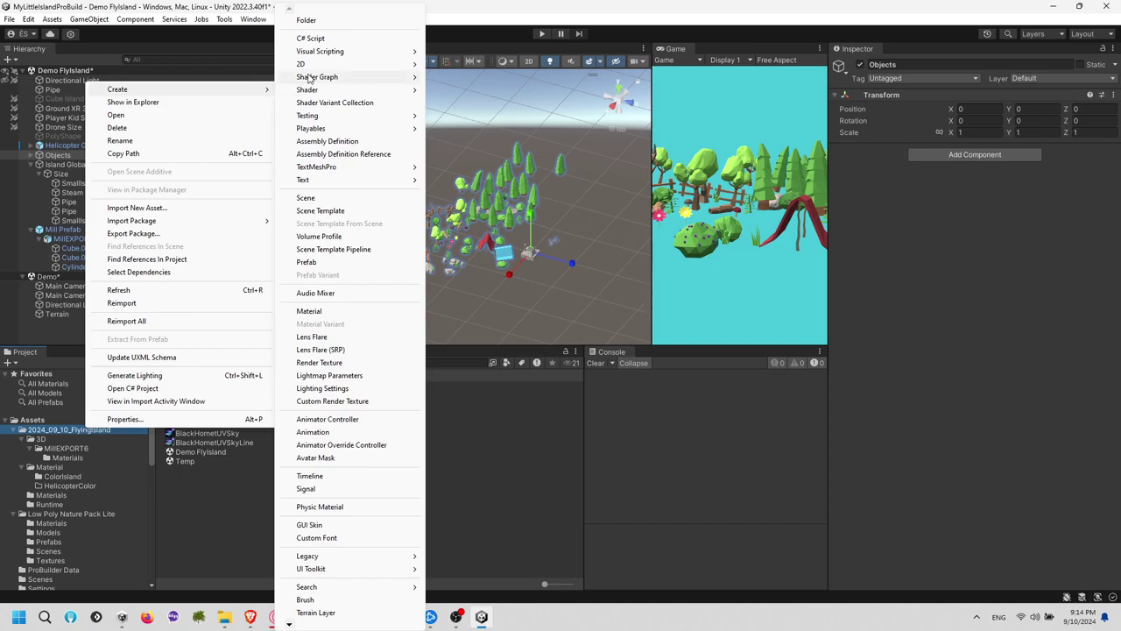
click(305, 23)
text(Fl)
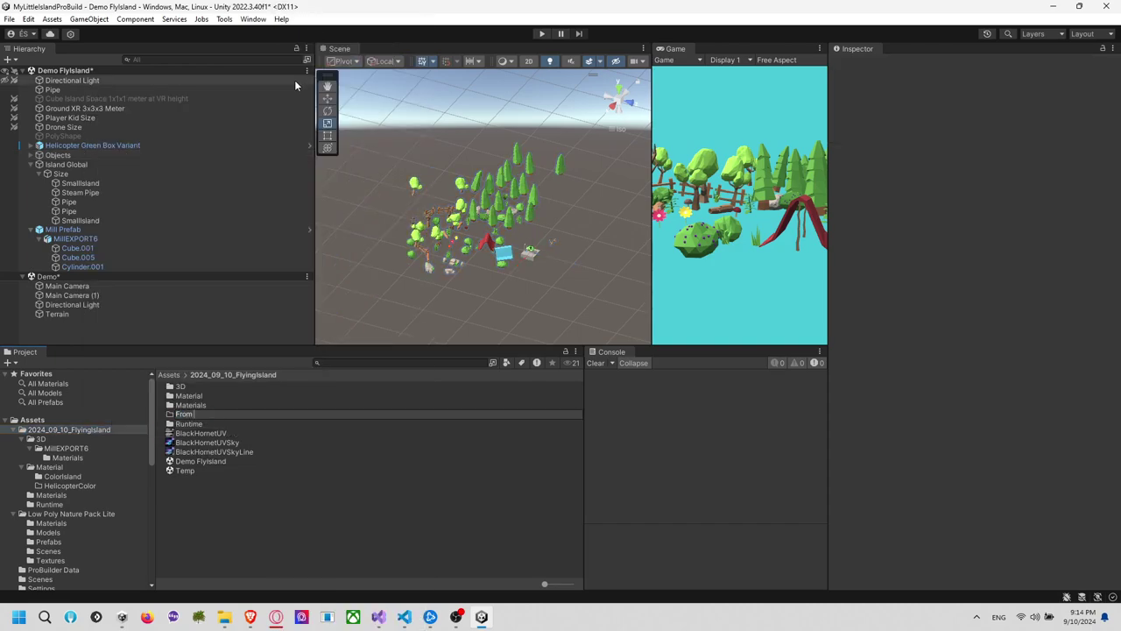
key(Return)
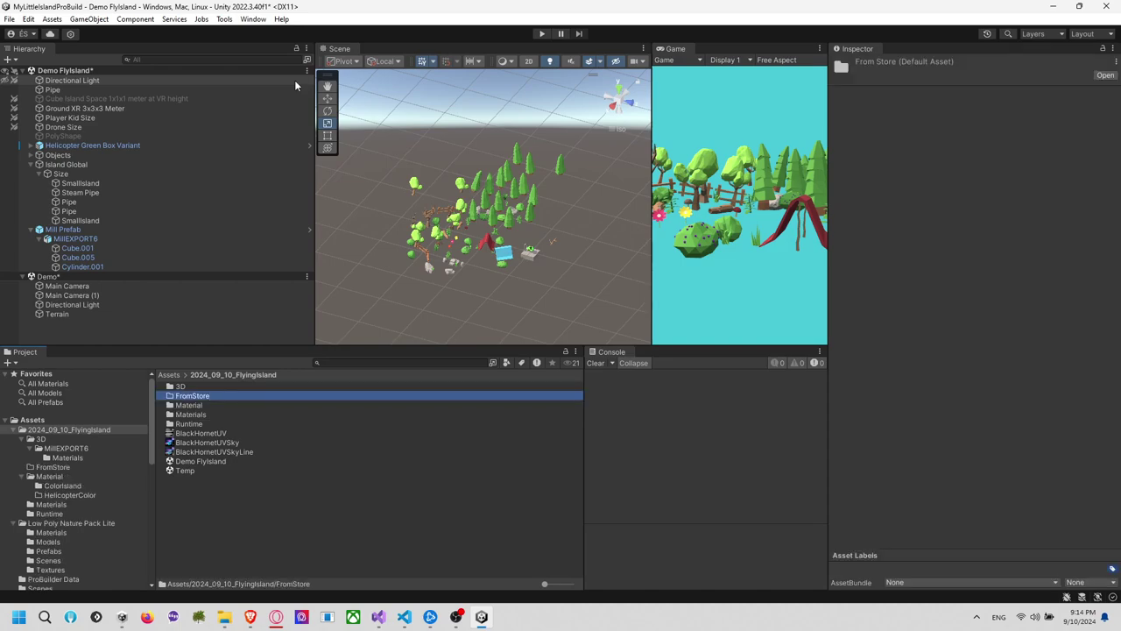
Move the Low Poly Nature Pack Lite folder into FromStore and open it there
drag(72, 522, 191, 395)
double_click(191, 395)
right_click(209, 437)
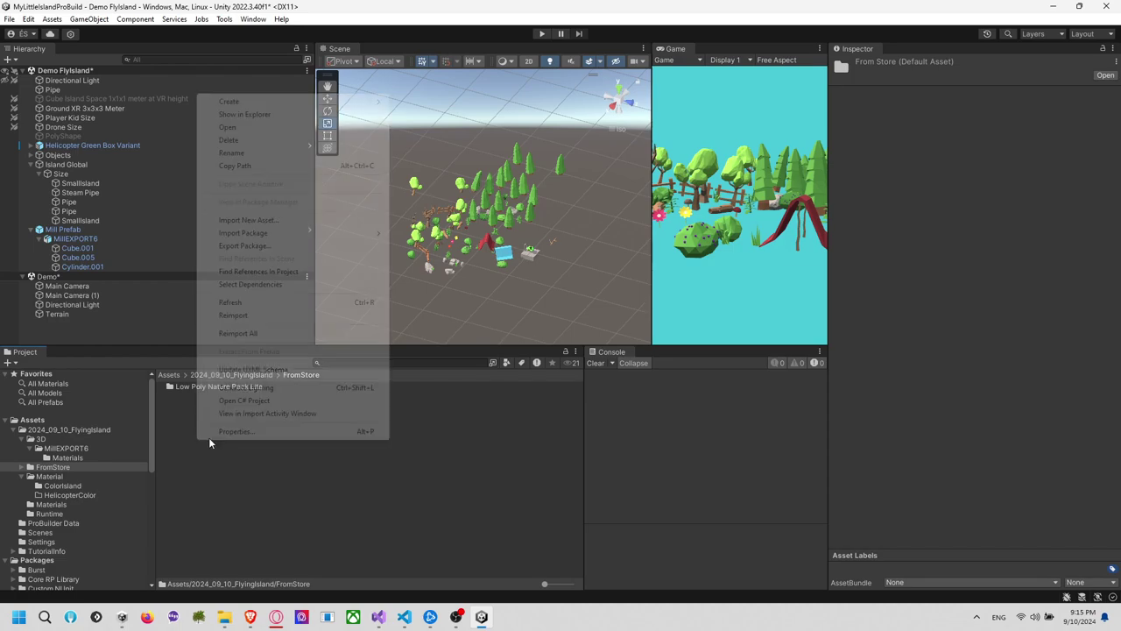
mouse_move(345, 103)
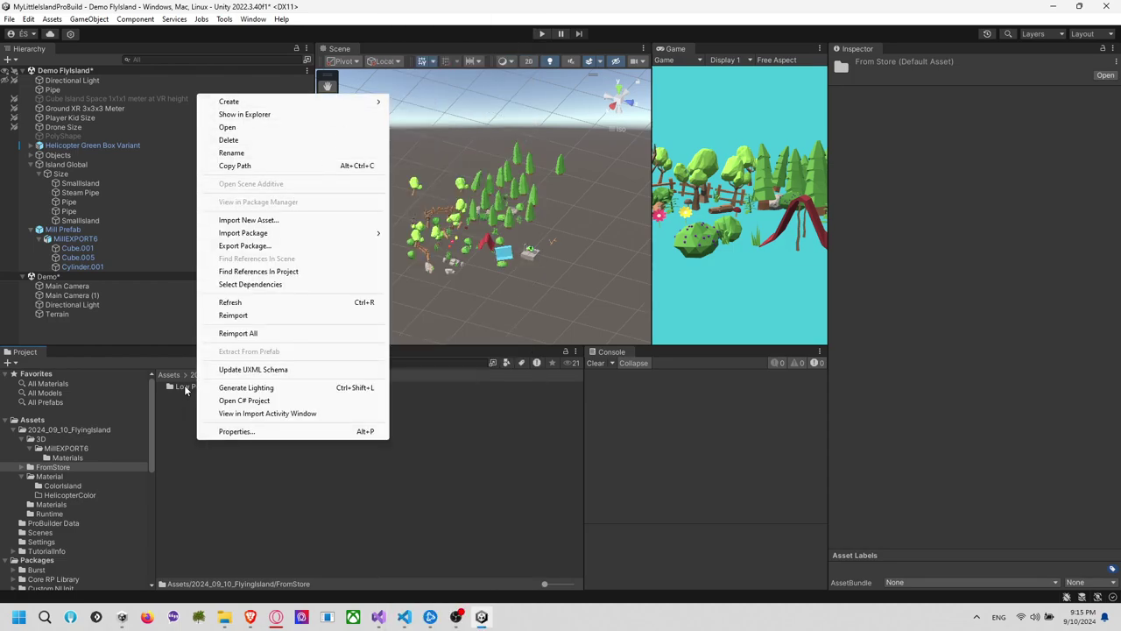
double_click(184, 387)
Show the contents of the Low Poly Nature Pack Lite folder in File Explorer
right_click(212, 481)
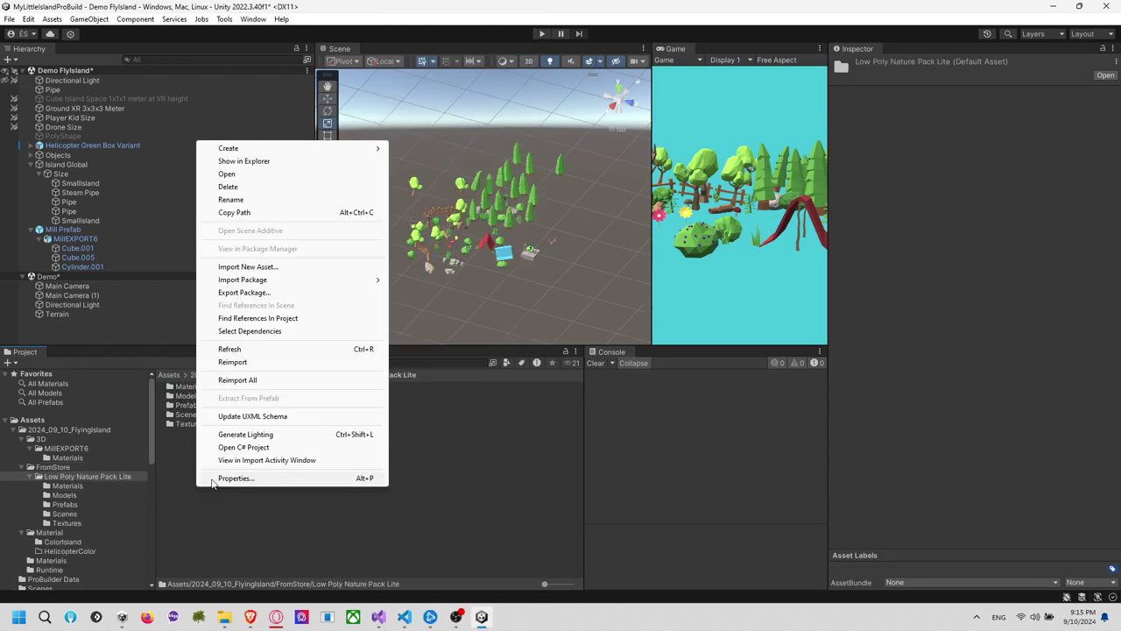
click(412, 524)
right_click(300, 470)
click(375, 145)
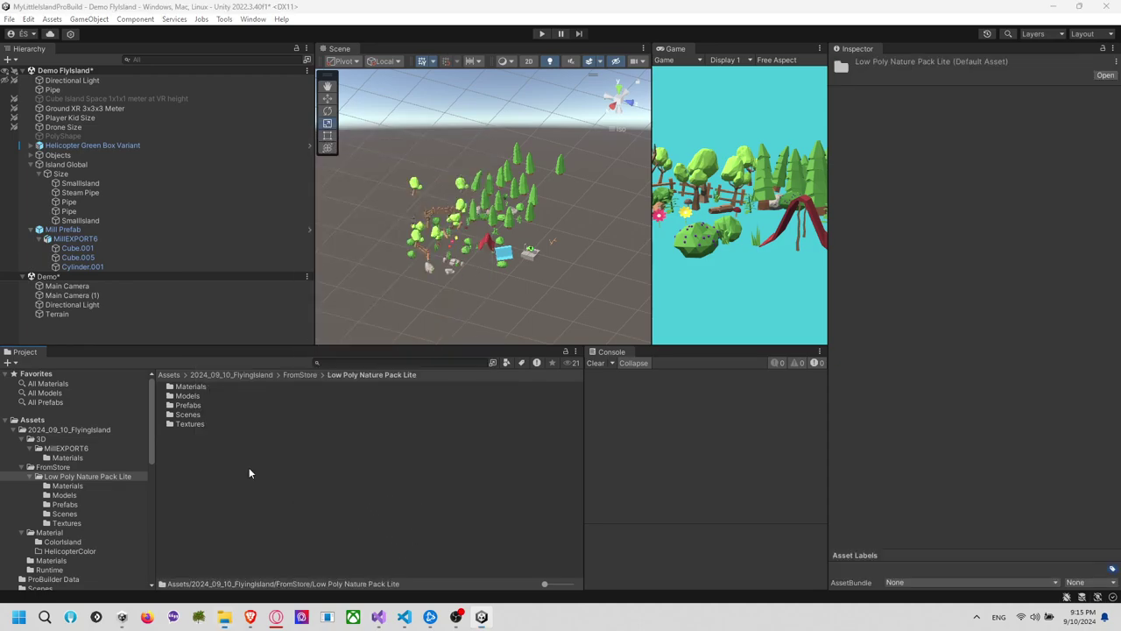
Switch to the browser and save an internet shortcut to the asset's store page into the Low Poly Nature Pack Lite folder in File Explorer
key(alt+Tab)
key(alt+Tab)
double_click(549, 338)
click(524, 221)
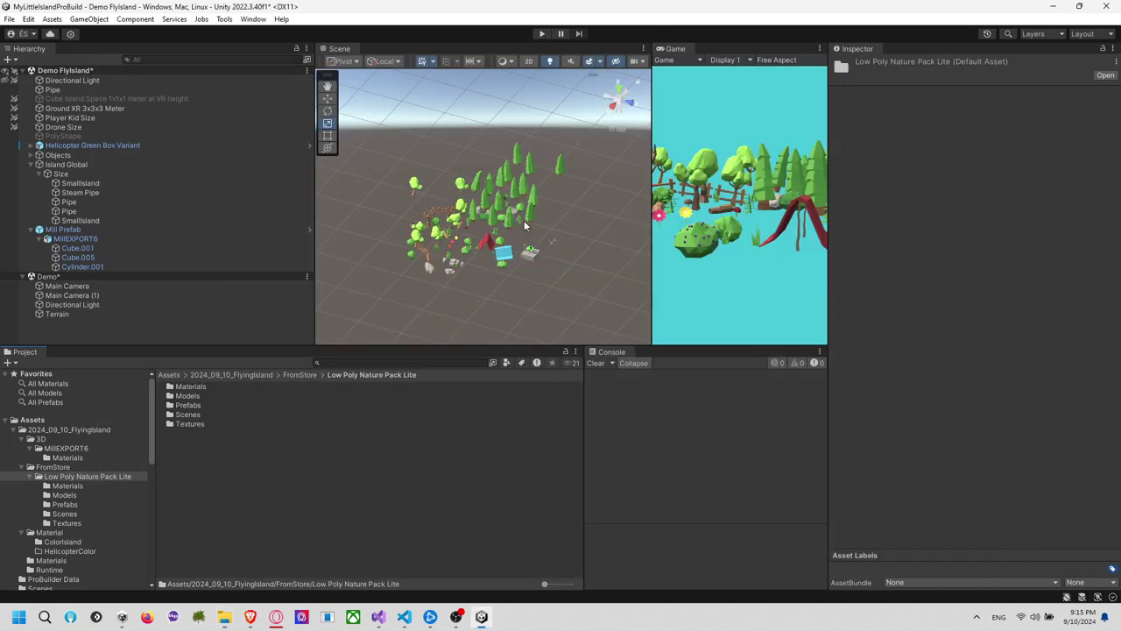
key(alt+Tab)
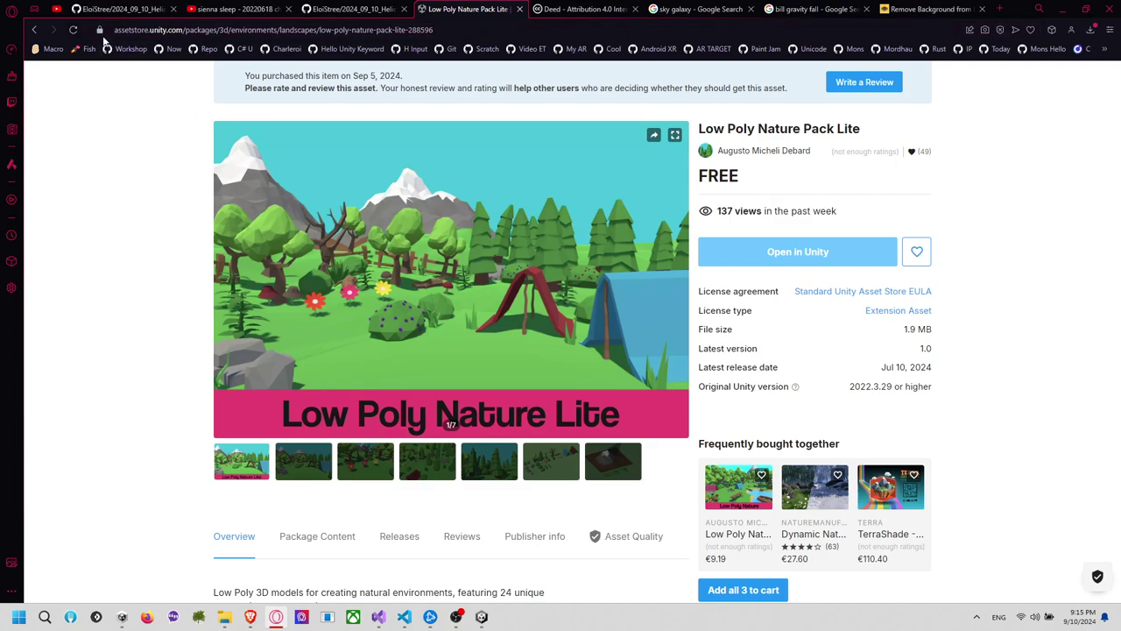
key(alt+Tab)
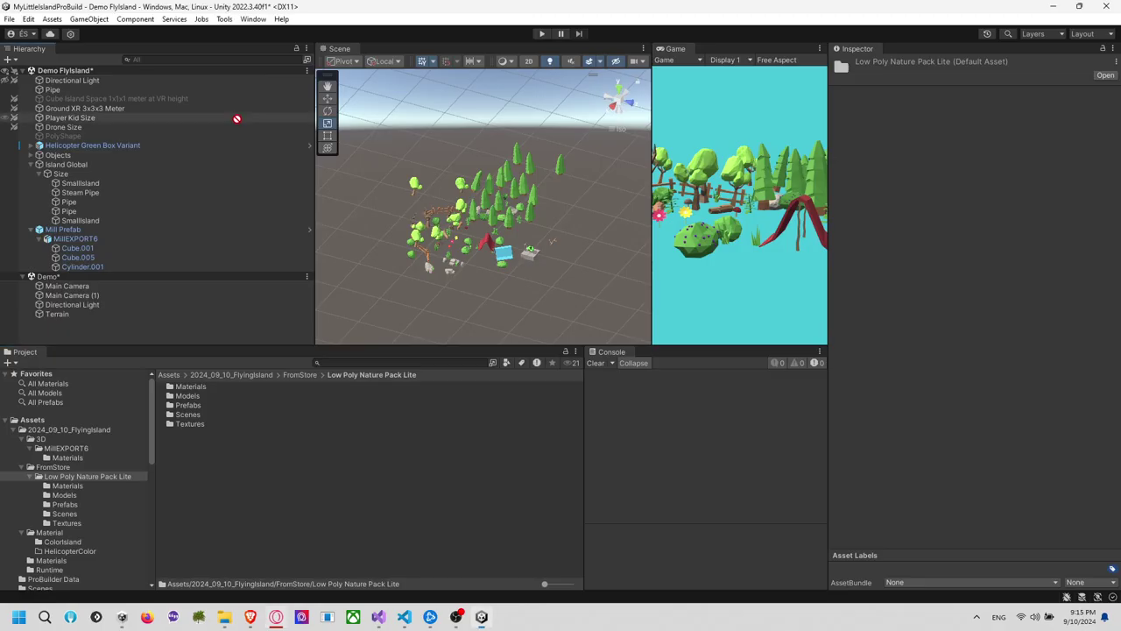
key(alt+Tab)
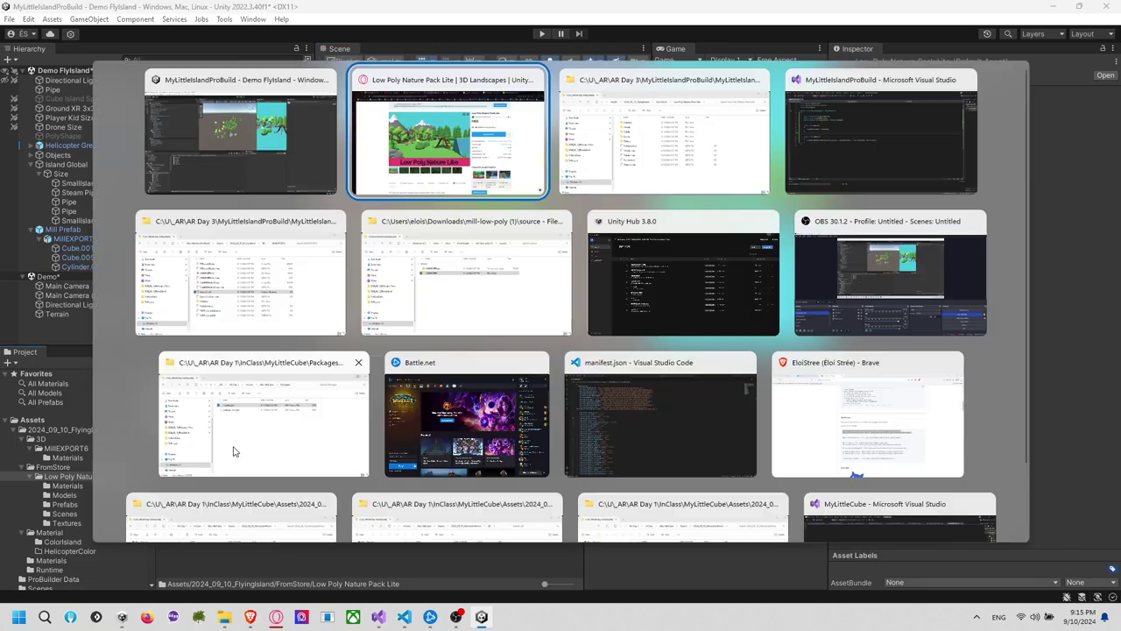
key(alt)
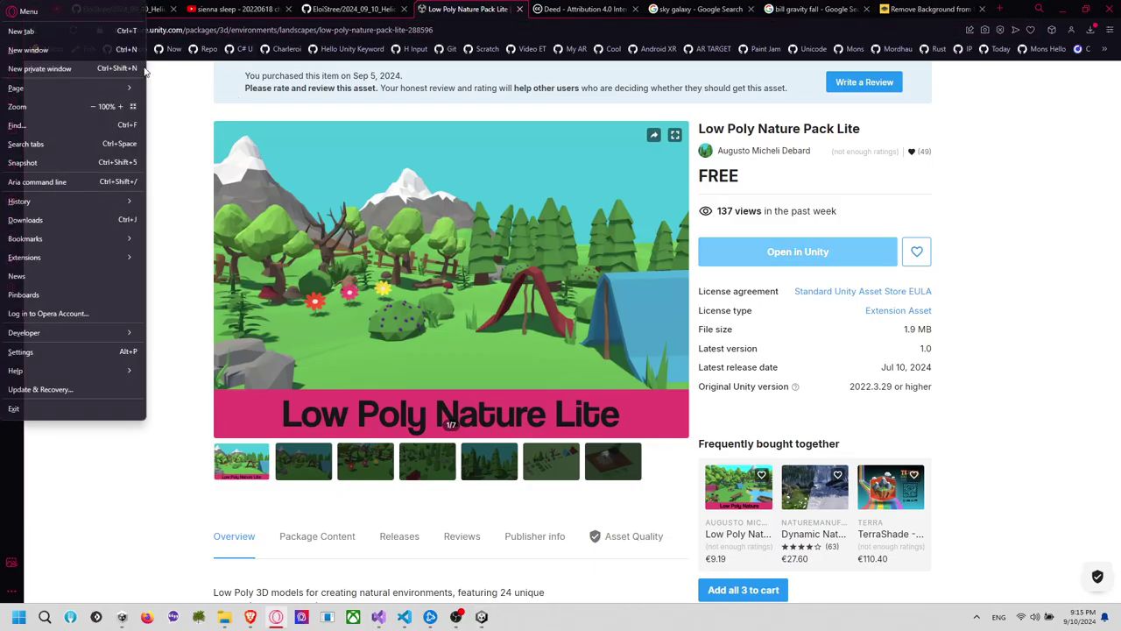
click(187, 113)
drag(96, 31, 203, 117)
key(alt+Tab)
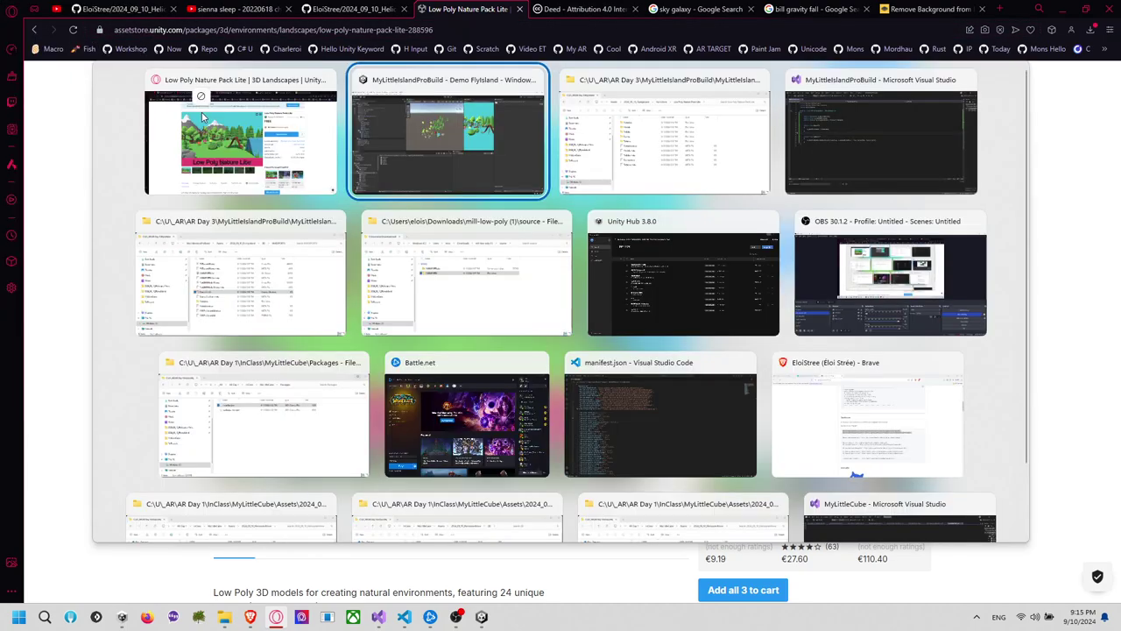
drag(525, 557, 530, 548)
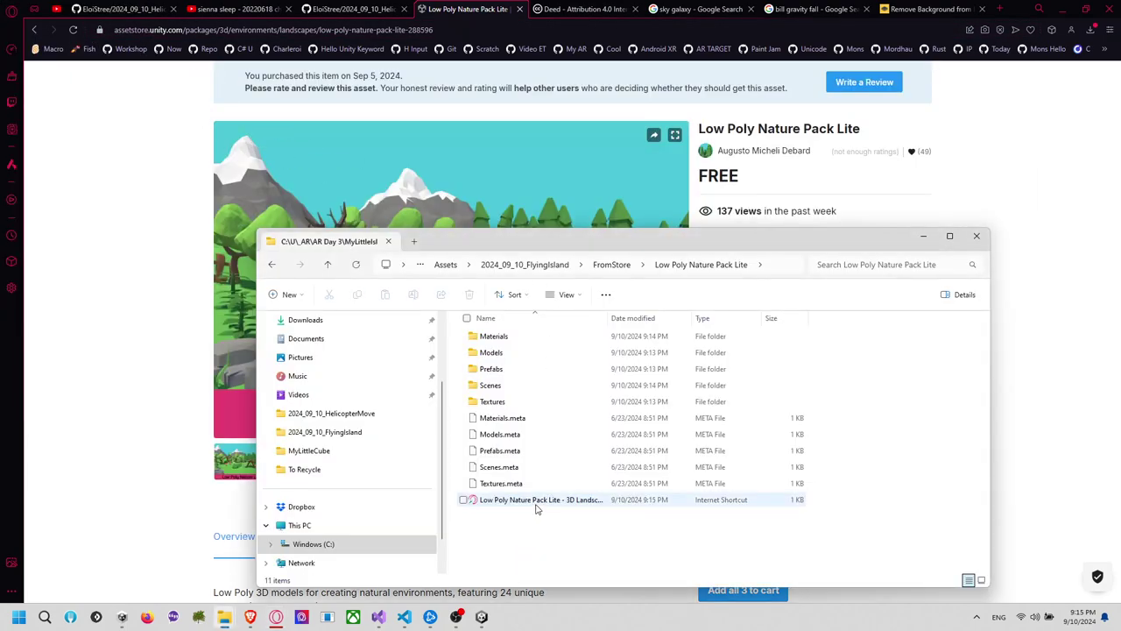
Rename the new internet shortcut as Source and open it to test the link
key(F2)
text(Soruce)
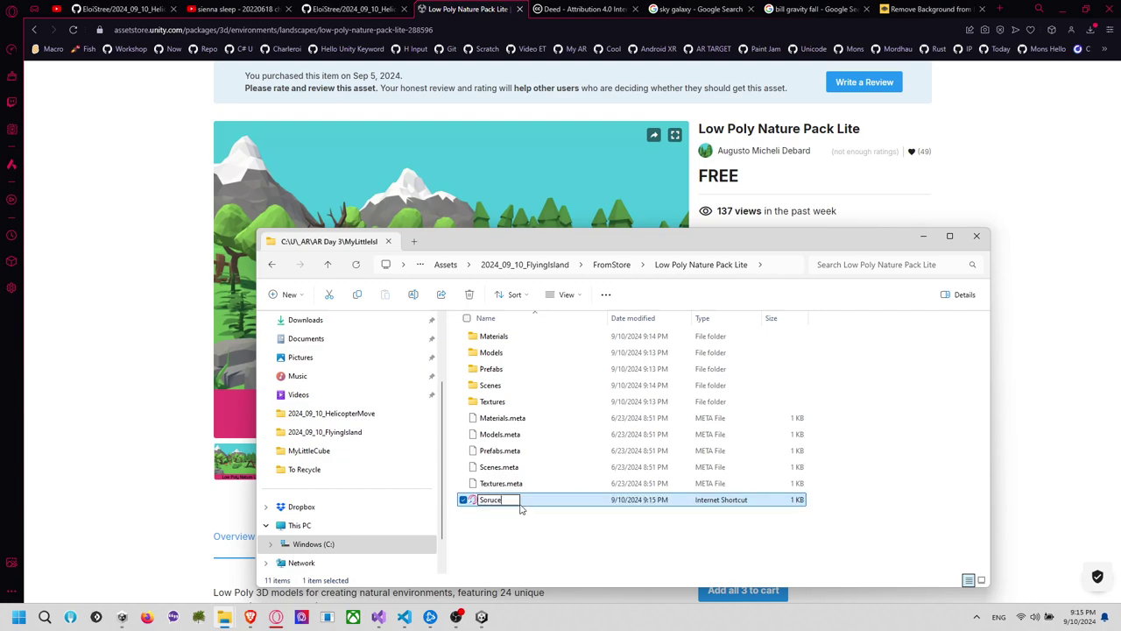
key(Return)
double_click(487, 504)
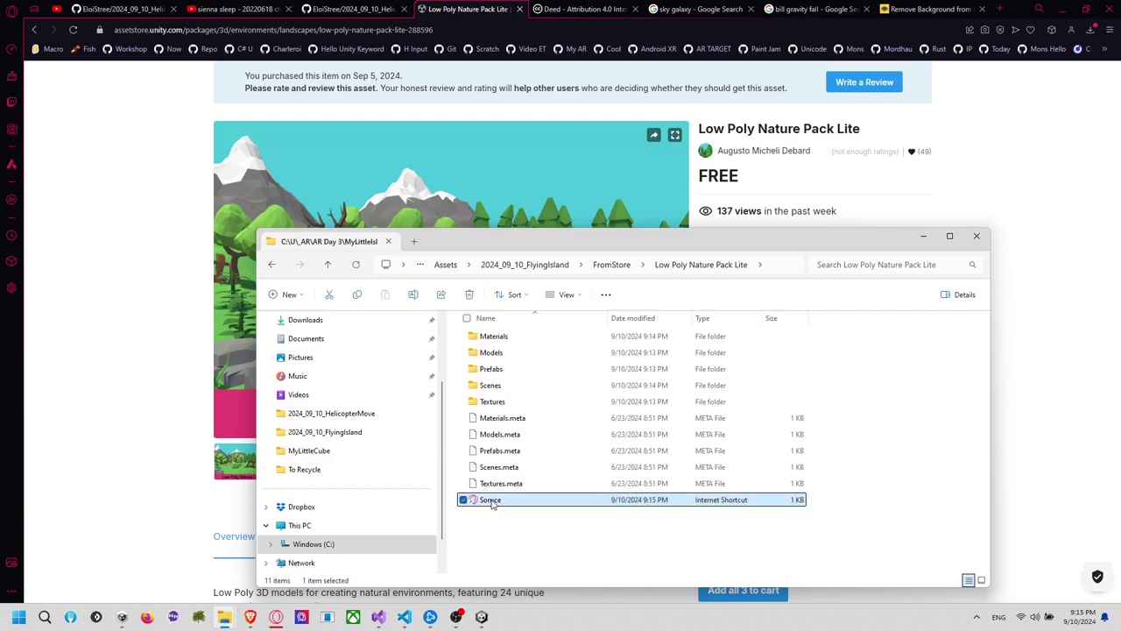
key(alt+Tab)
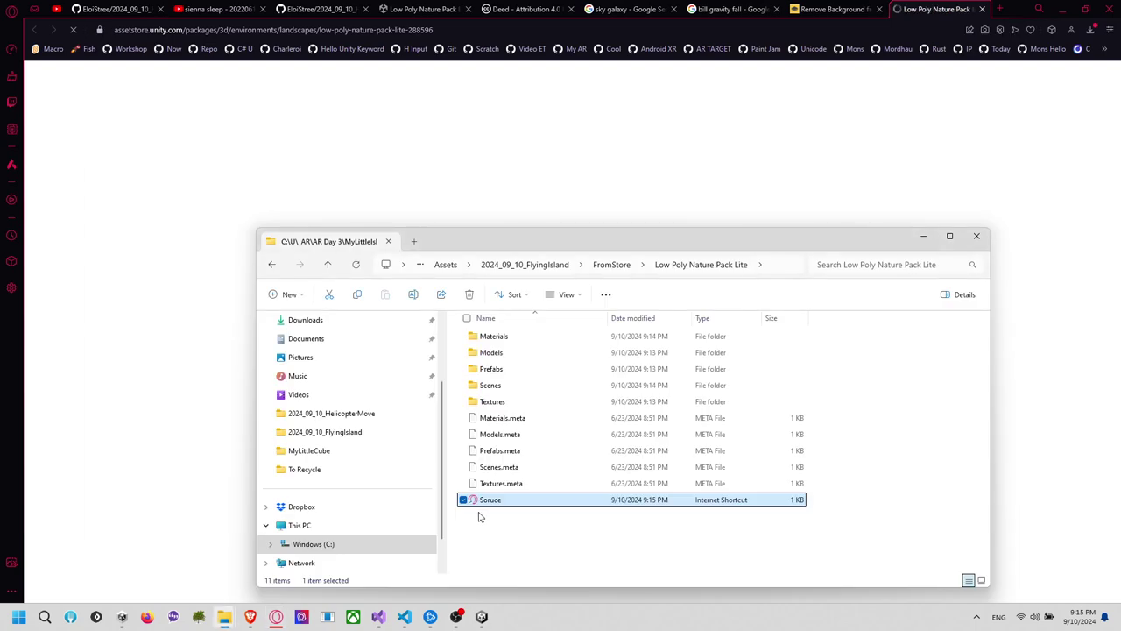
key(F2)
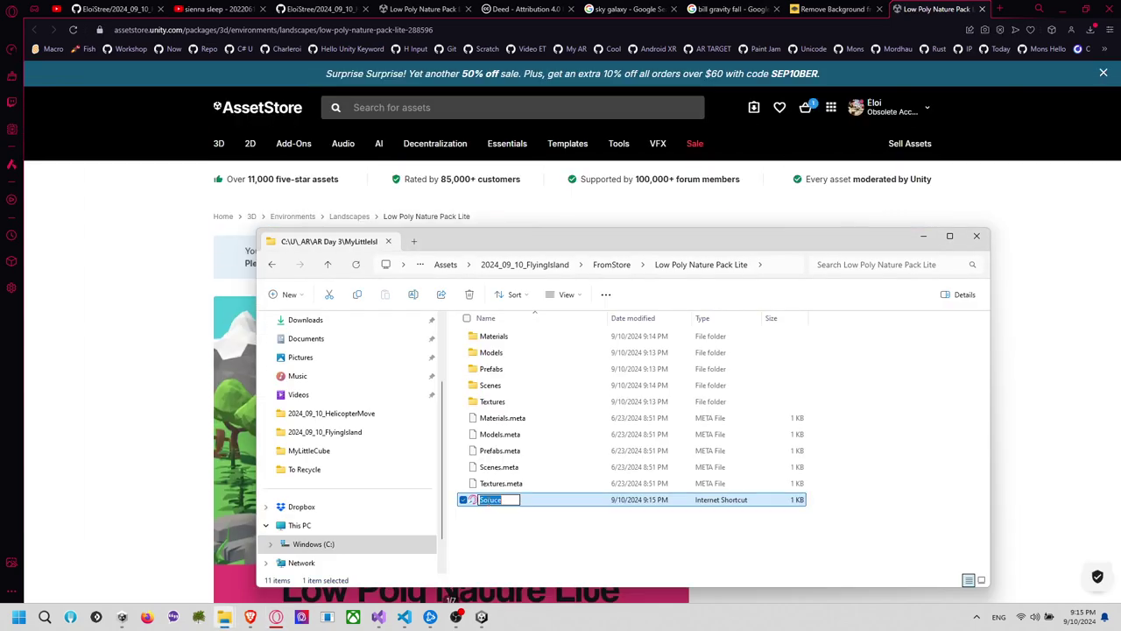
key(Return)
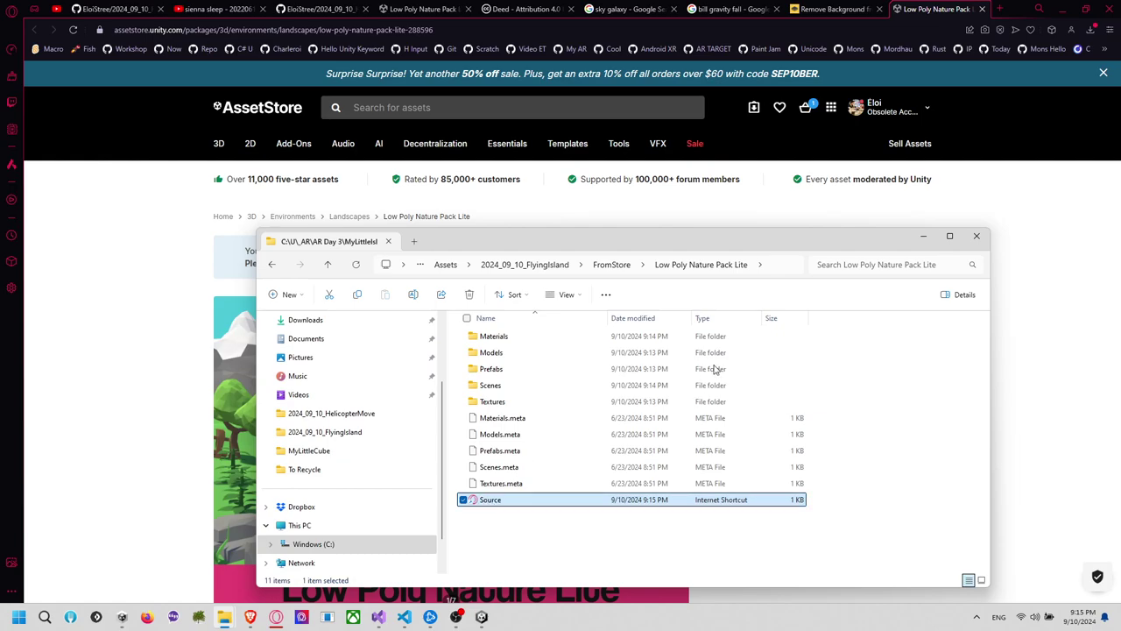
Close the File Explorer window and the duplicate store page, and check the Source shortcut in Unity's pack folder
click(977, 235)
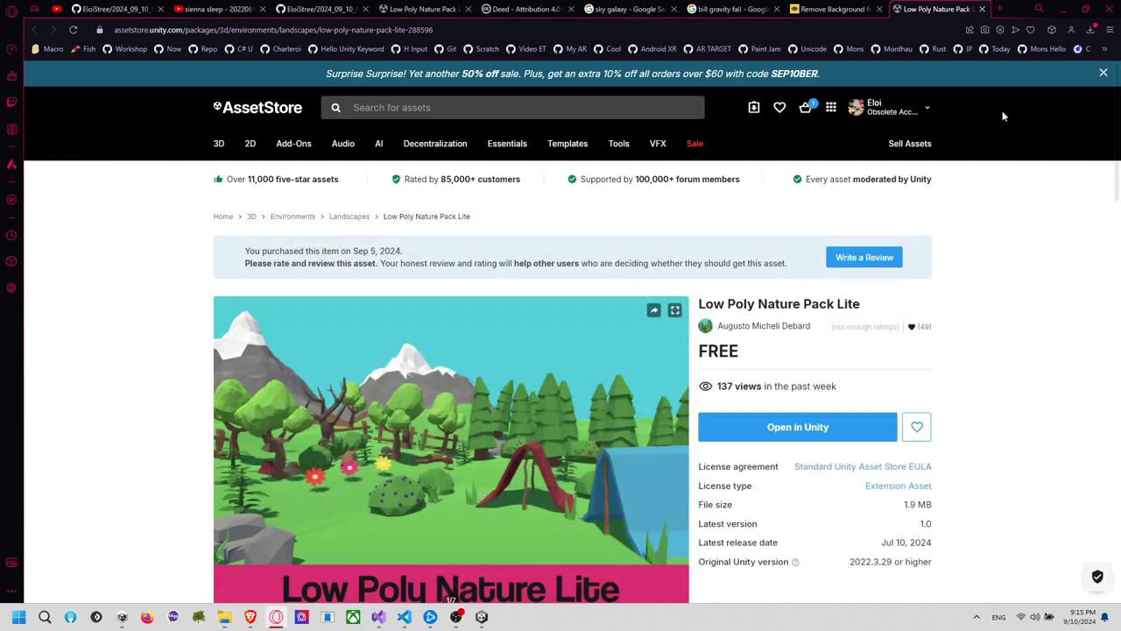
click(982, 8)
key(alt+Tab)
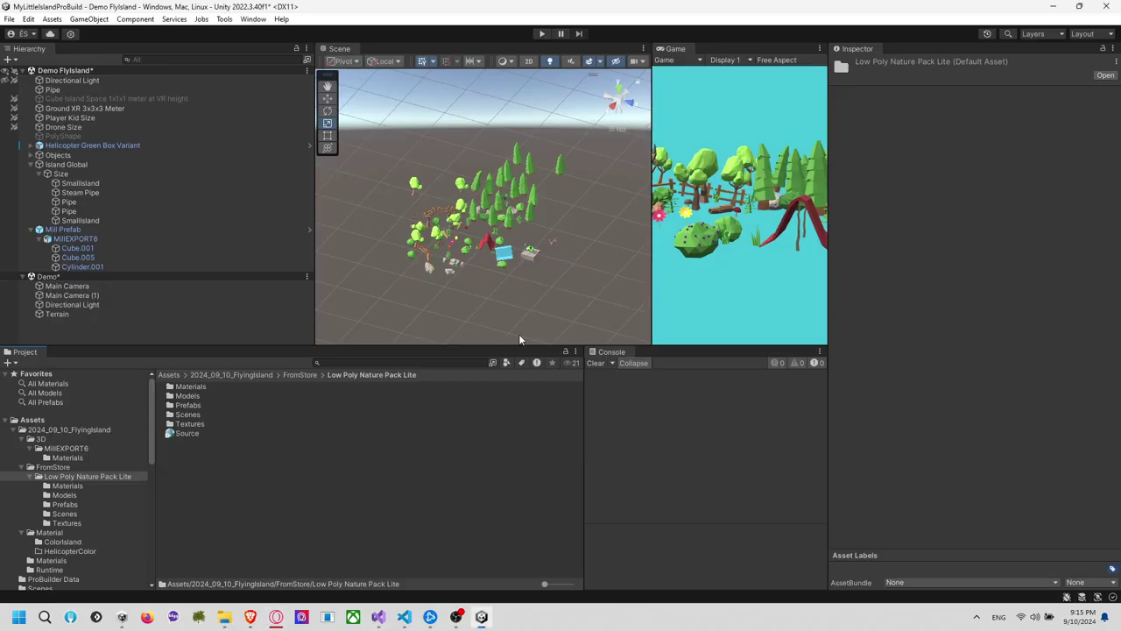
click(200, 433)
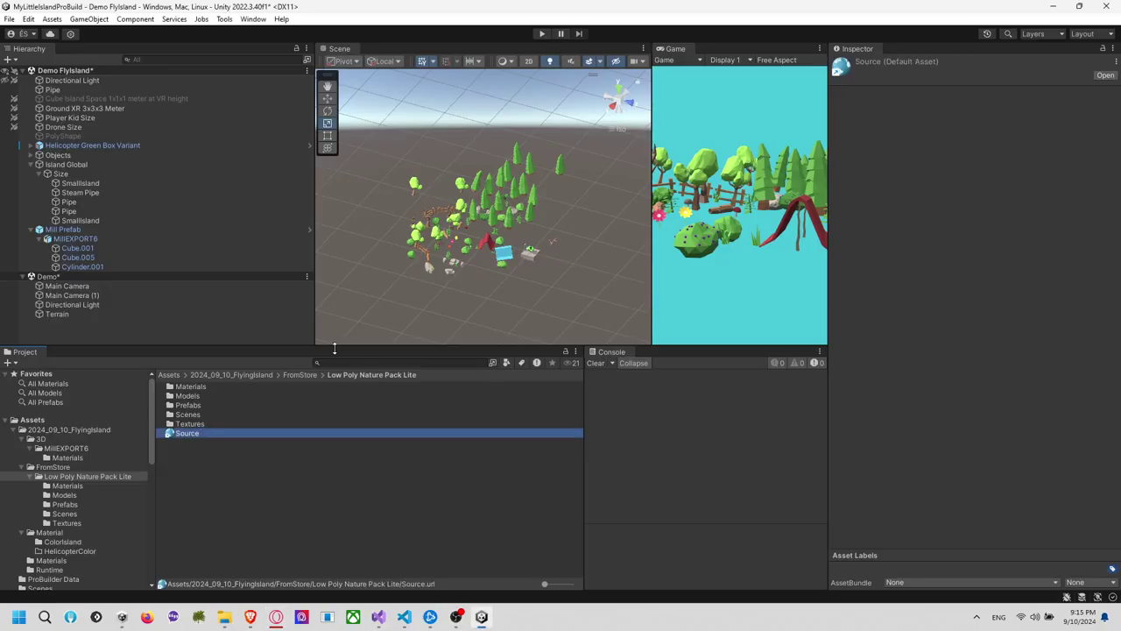
click(69, 496)
click(86, 475)
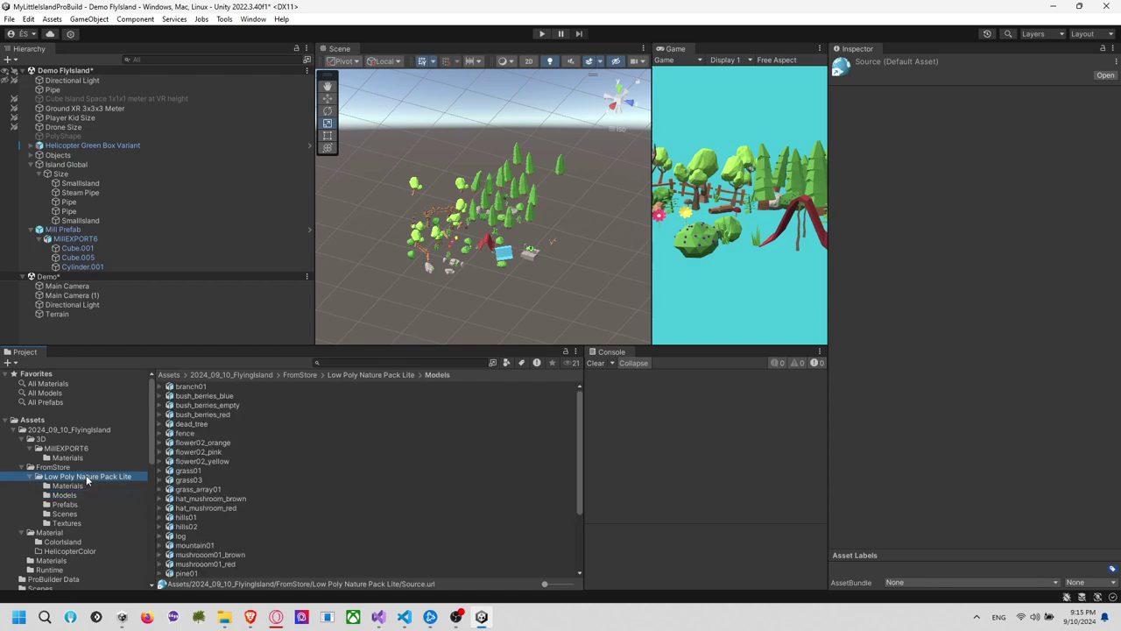
Save the open scenes and remove the Demo scene from the hierarchy, keeping only Demo FlyIsland
key(ctrl+s)
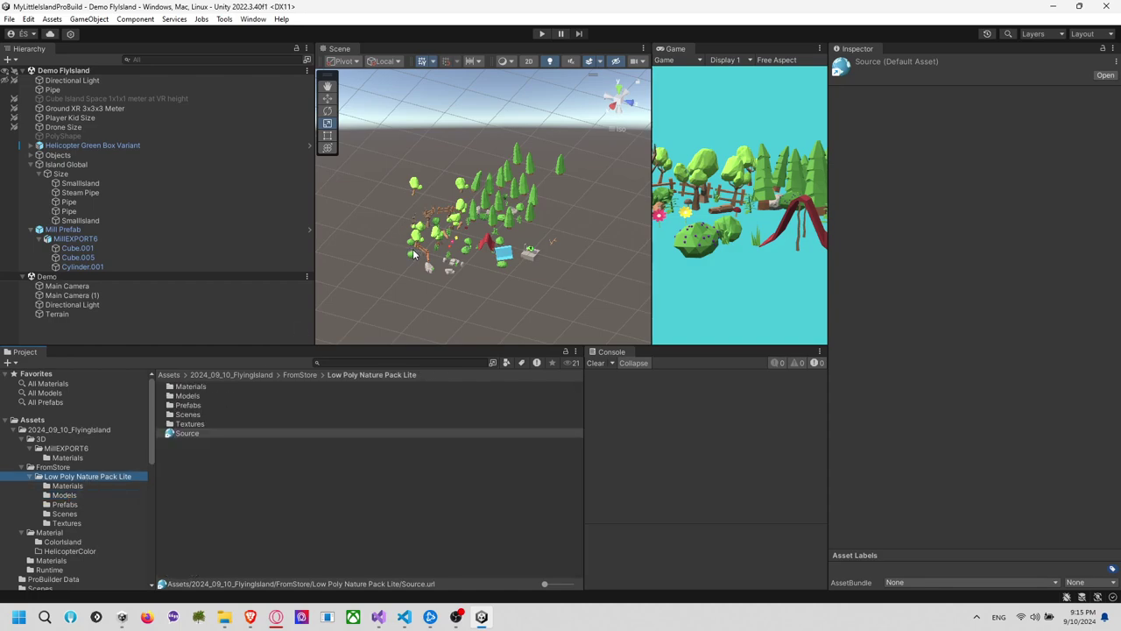
right_click(102, 277)
click(170, 359)
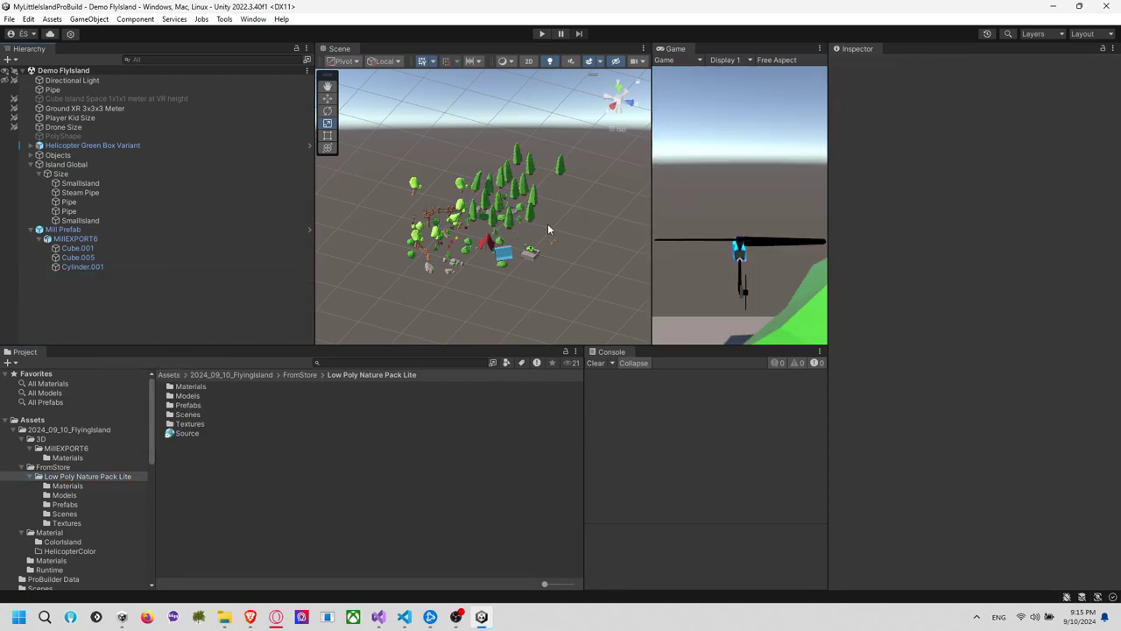
Scale the Objects group down uniformly to about 0.03 to suit the size of the floating island
right_drag(547, 224, 450, 232)
scroll(463, 241, up, 3)
alt+drag(444, 248, 554, 235)
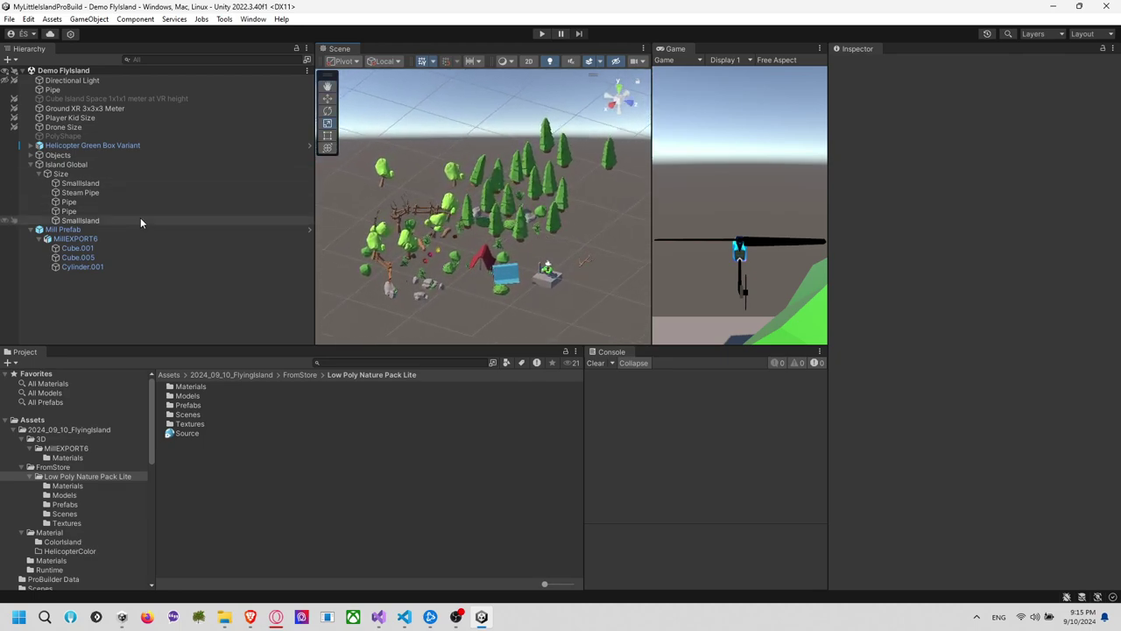
click(131, 155)
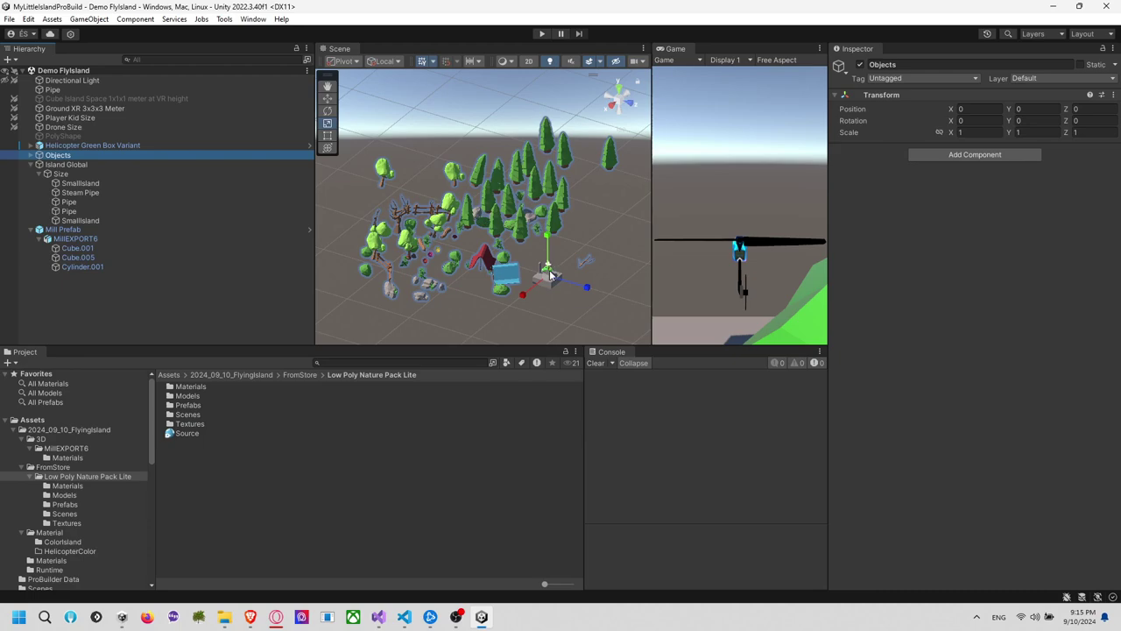
key(e)
key(w)
drag(552, 282, 497, 266)
key(f)
alt+drag(500, 220, 471, 223)
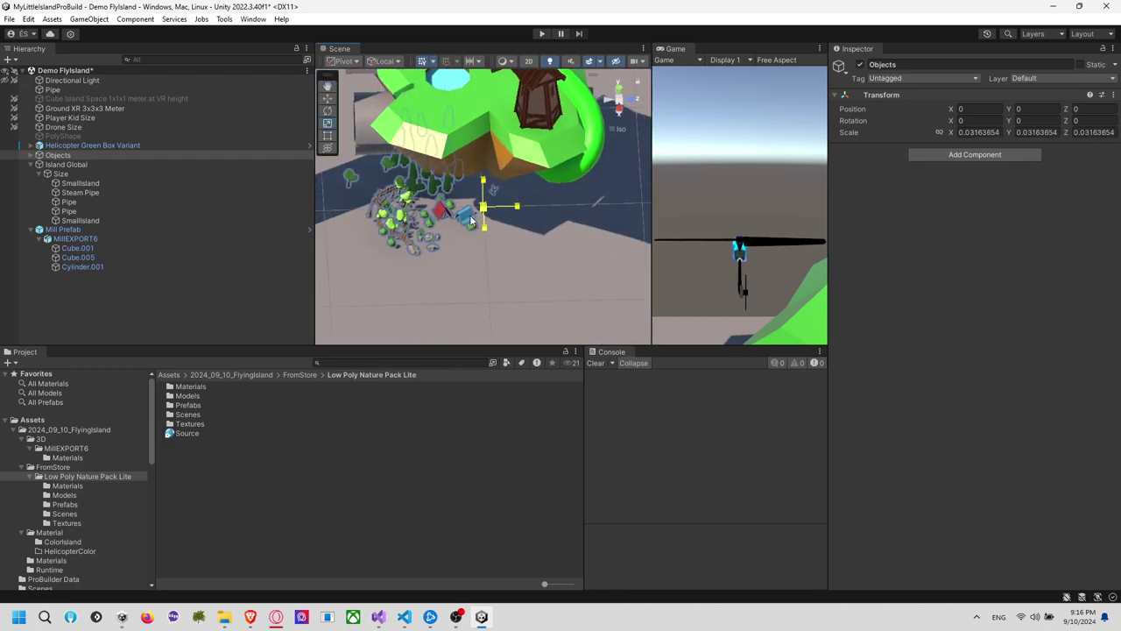
Raise the Objects group to a Y position of about 1.016, near the island's top surface
drag(481, 183, 503, 63)
alt+drag(496, 104, 458, 231)
key(f)
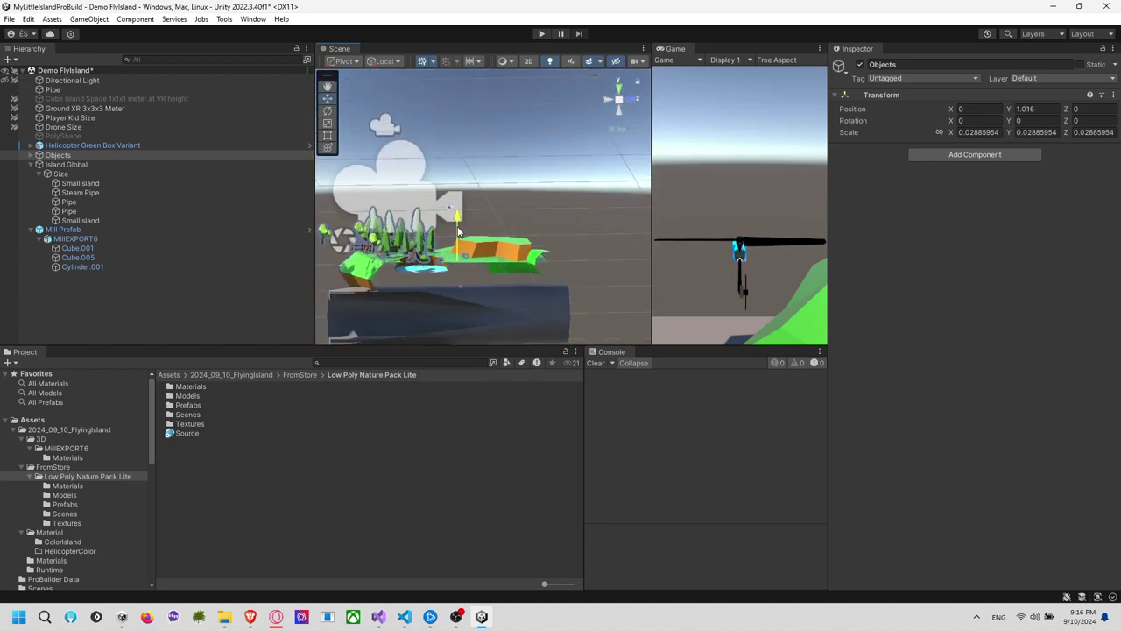
Lower the Objects group to a Y position of about 0.99 against the island's surface in the right side view
click(631, 99)
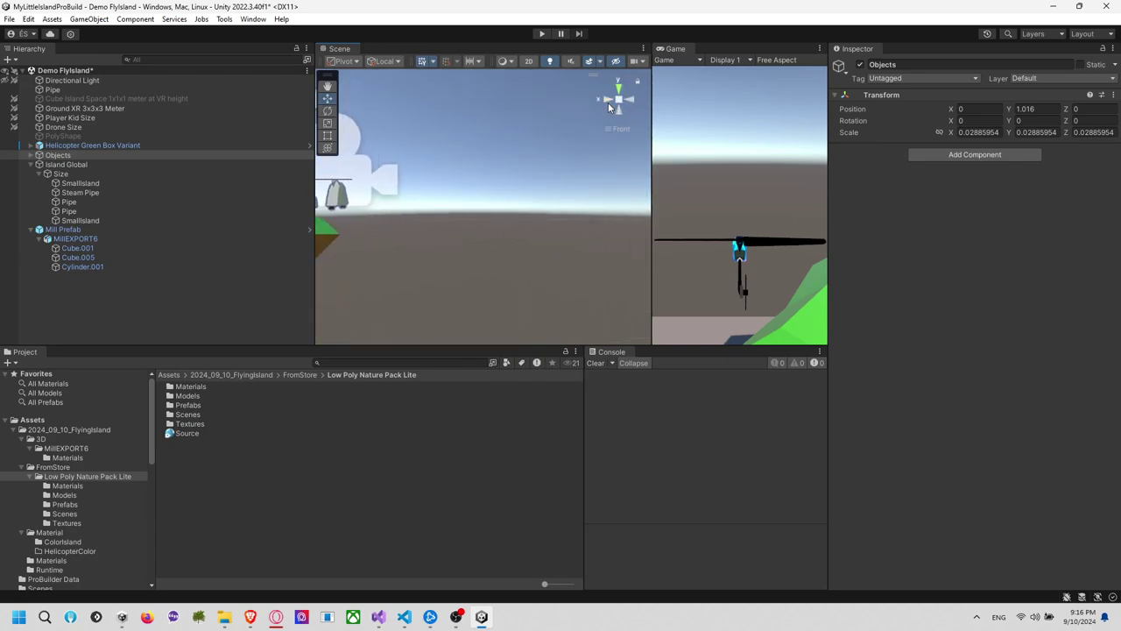
click(608, 101)
middle_drag(478, 235, 530, 176)
scroll(479, 189, up, 3)
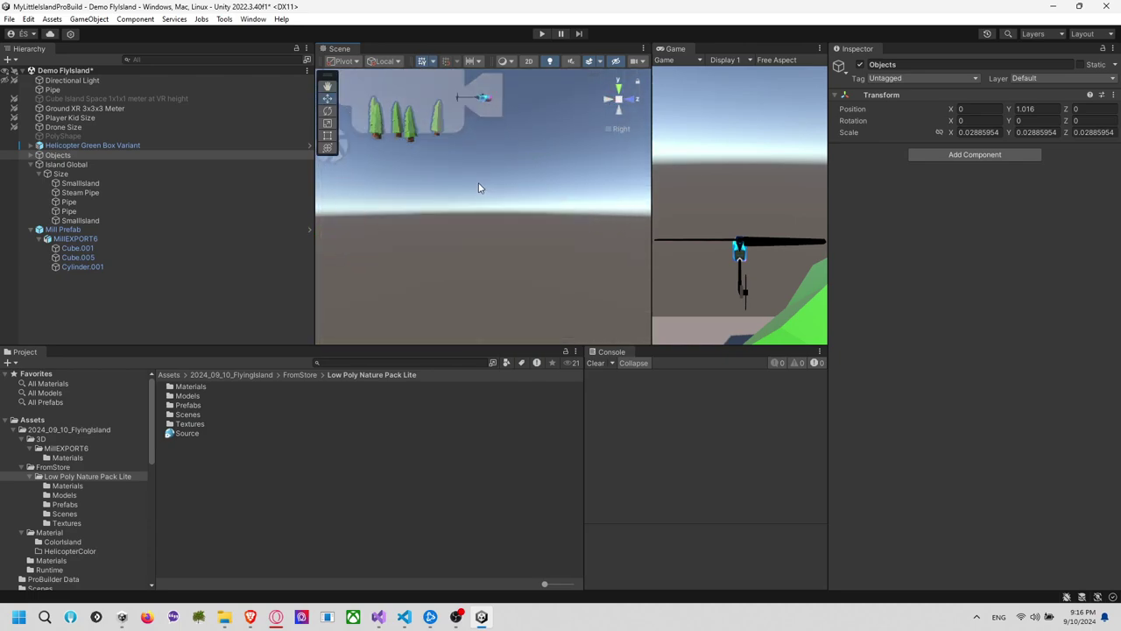
scroll(466, 182, down, 4)
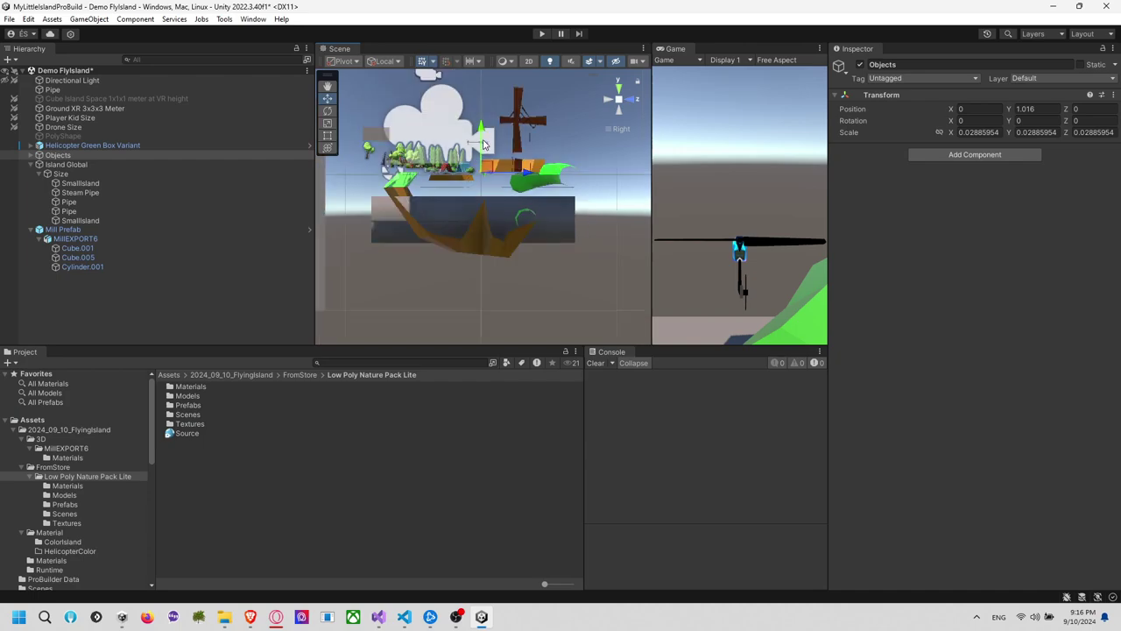
drag(480, 137, 480, 141)
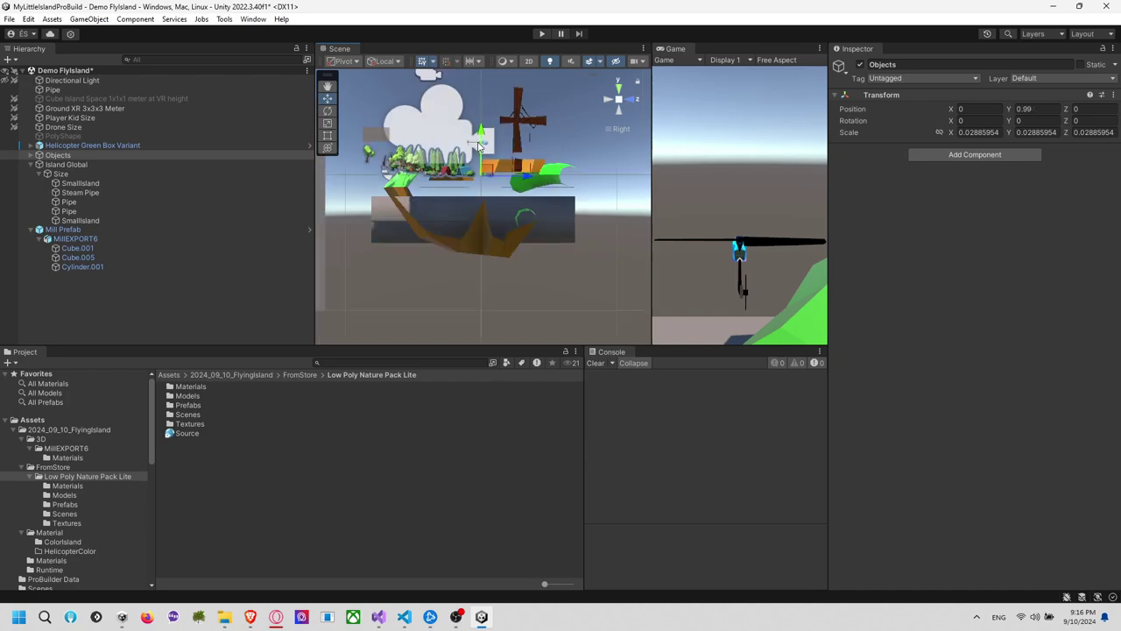
Position the Objects group over the island's top surface around the pond, at about X -0.108, Y 1.016, Z 0.267
scroll(480, 172, up, 5)
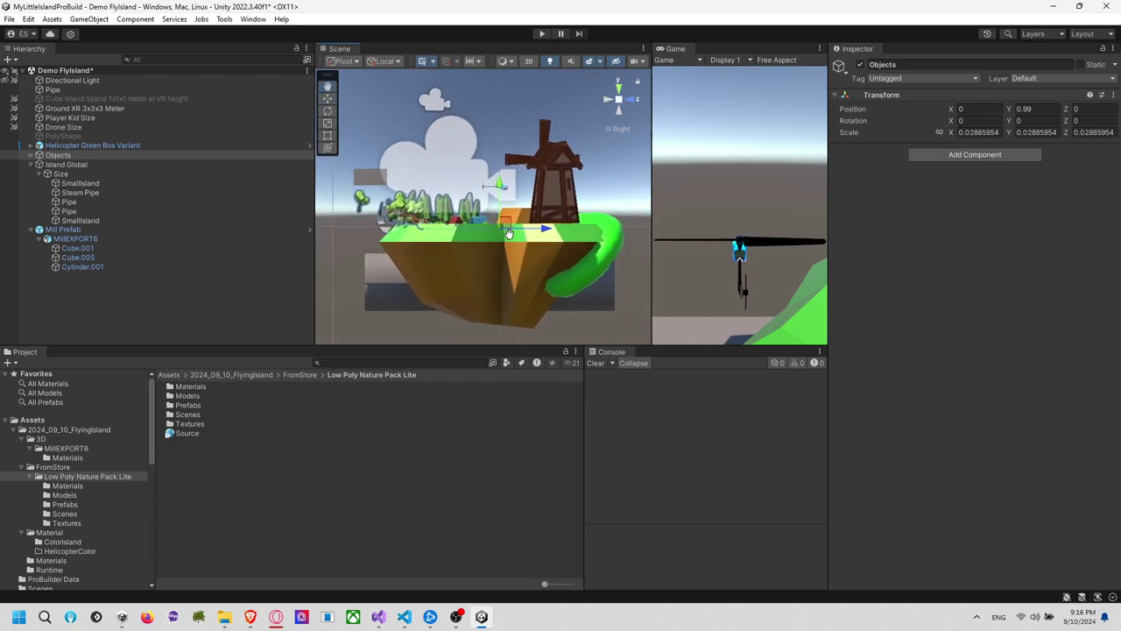
scroll(495, 231, up, 2)
drag(506, 206, 506, 201)
drag(545, 240, 606, 243)
right_drag(569, 188, 513, 241)
alt+drag(514, 241, 342, 123)
alt+drag(491, 204, 489, 243)
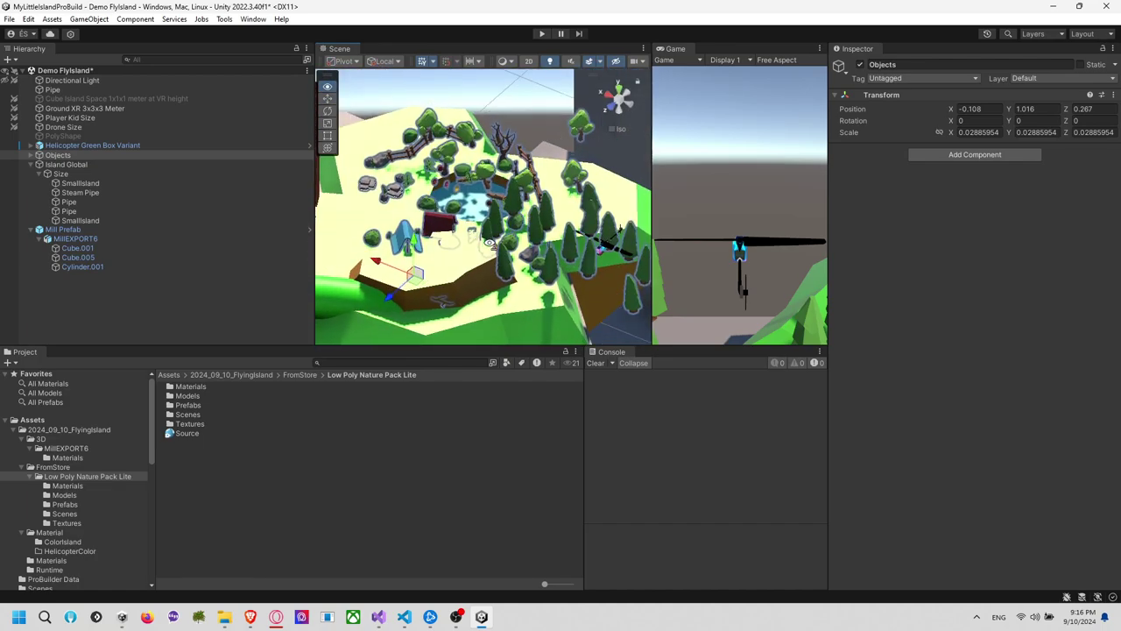
Move the whole tree pine01 (6) onto the raised ledge near the windmill, at about X 0.67, Y 2.02, Z 2.49
click(31, 155)
click(507, 258)
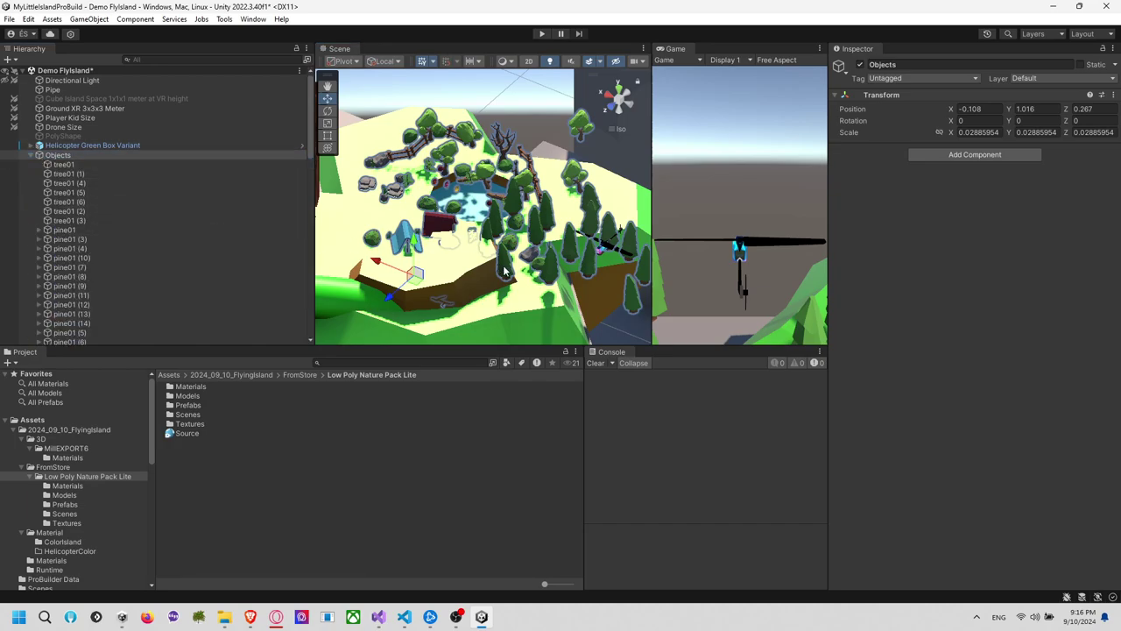
scroll(85, 260, down, 2)
click(99, 261)
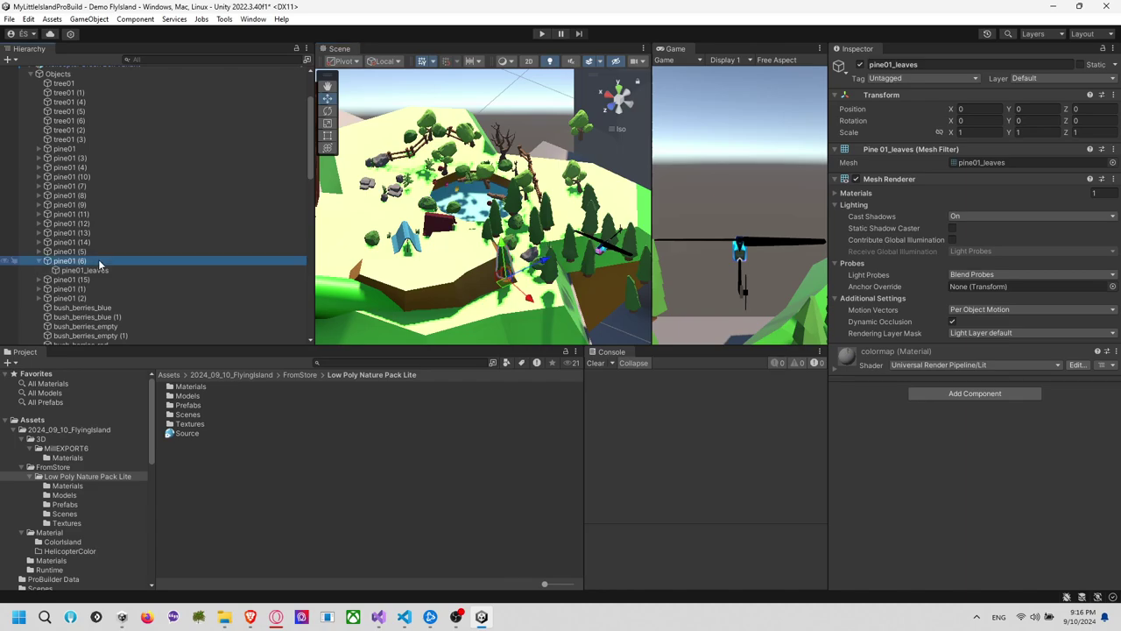
drag(545, 264, 489, 287)
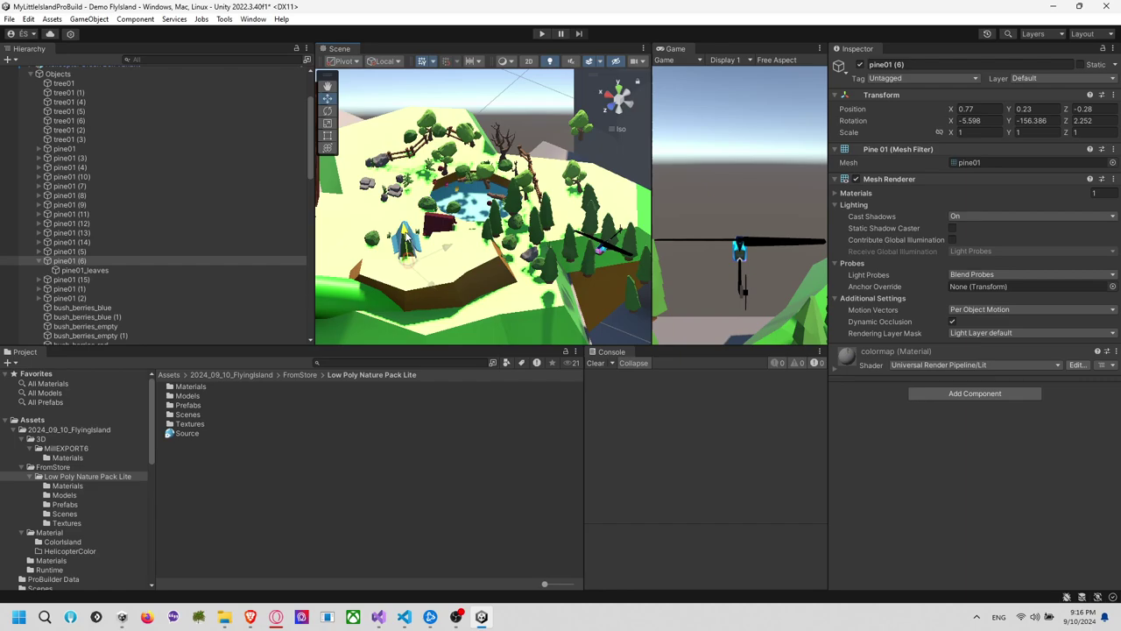
drag(432, 252, 425, 294)
alt+drag(427, 230, 433, 360)
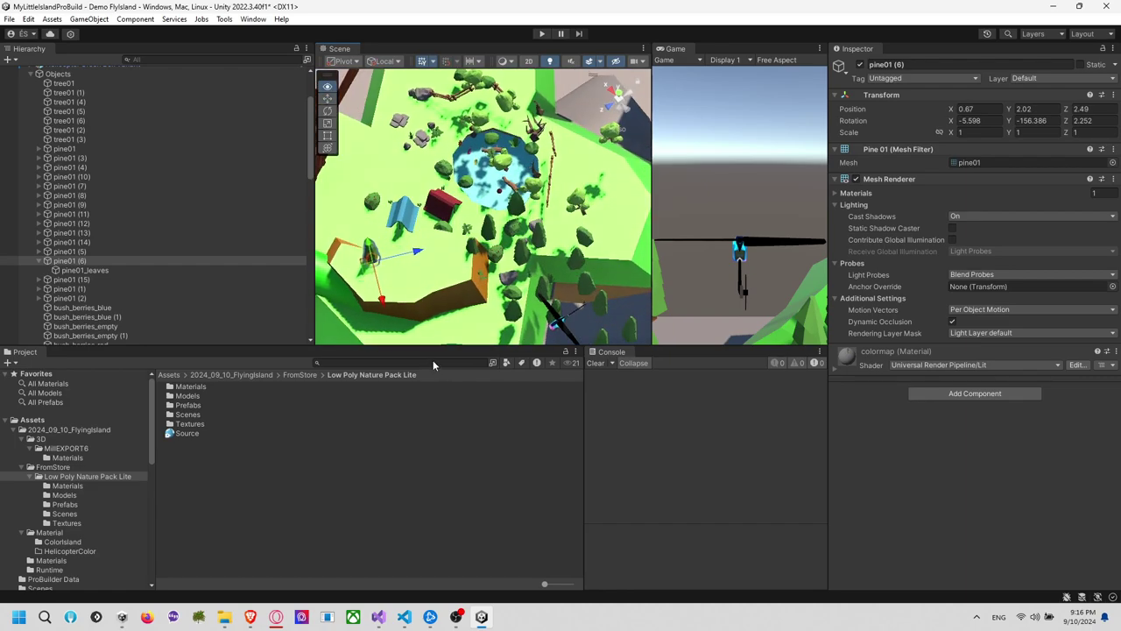
alt+drag(534, 219, 442, 210)
click(411, 282)
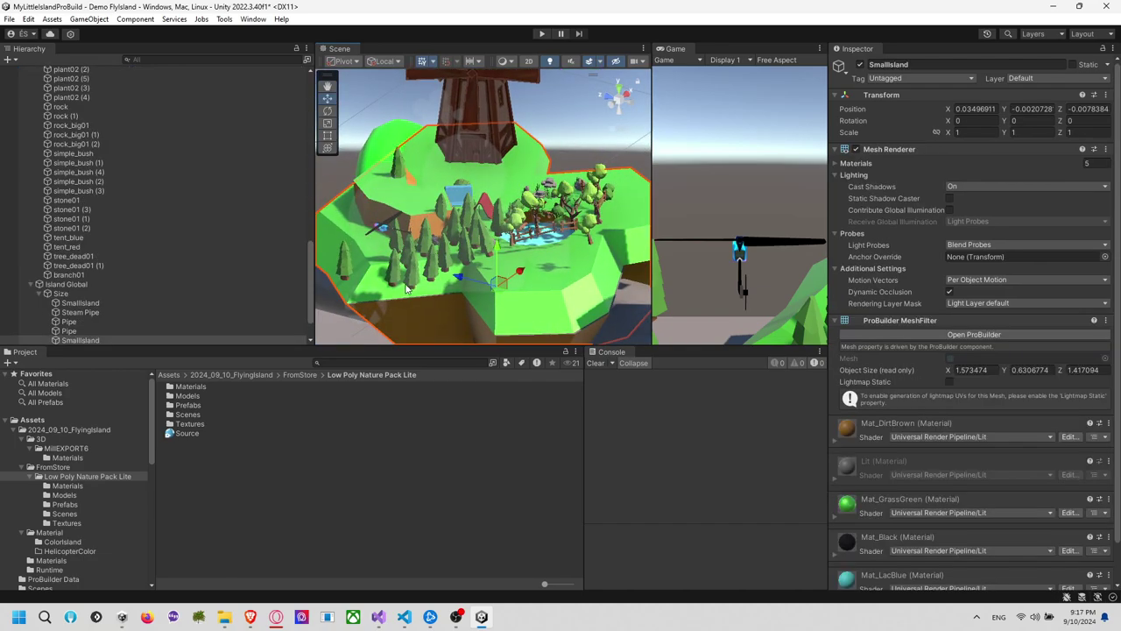
click(412, 282)
click(412, 282)
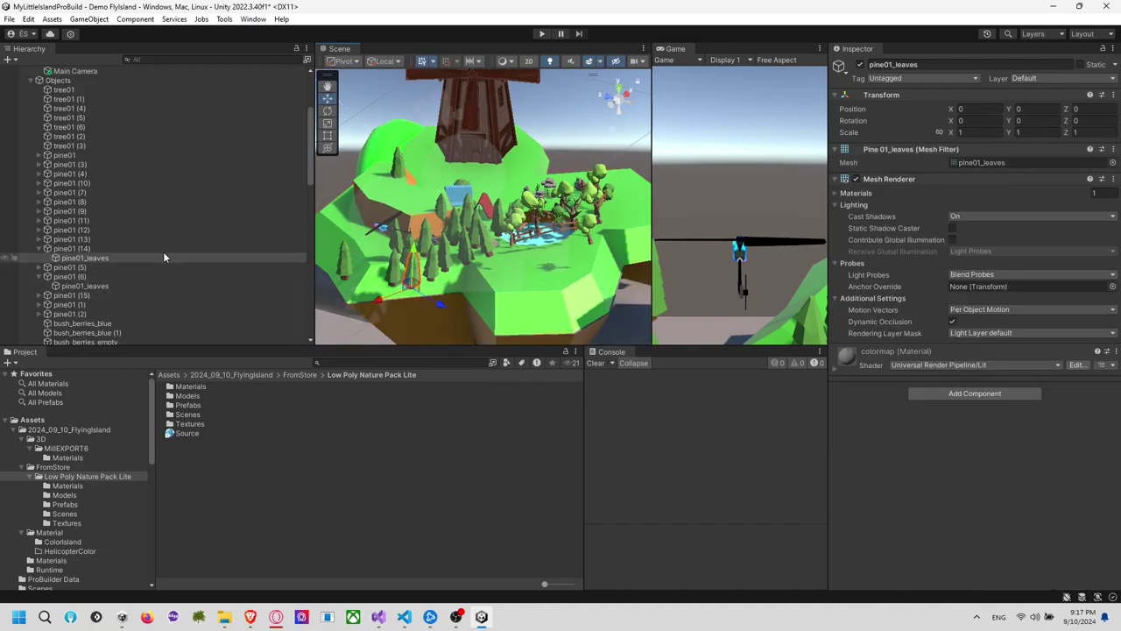
click(266, 249)
click(394, 268)
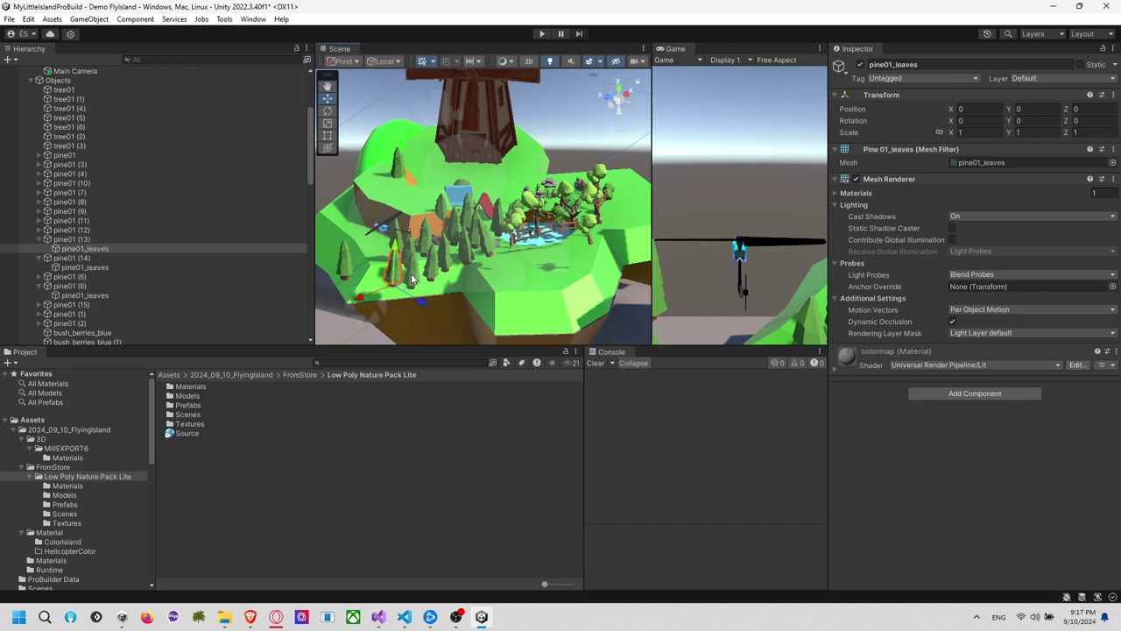
click(411, 280)
click(412, 280)
click(412, 281)
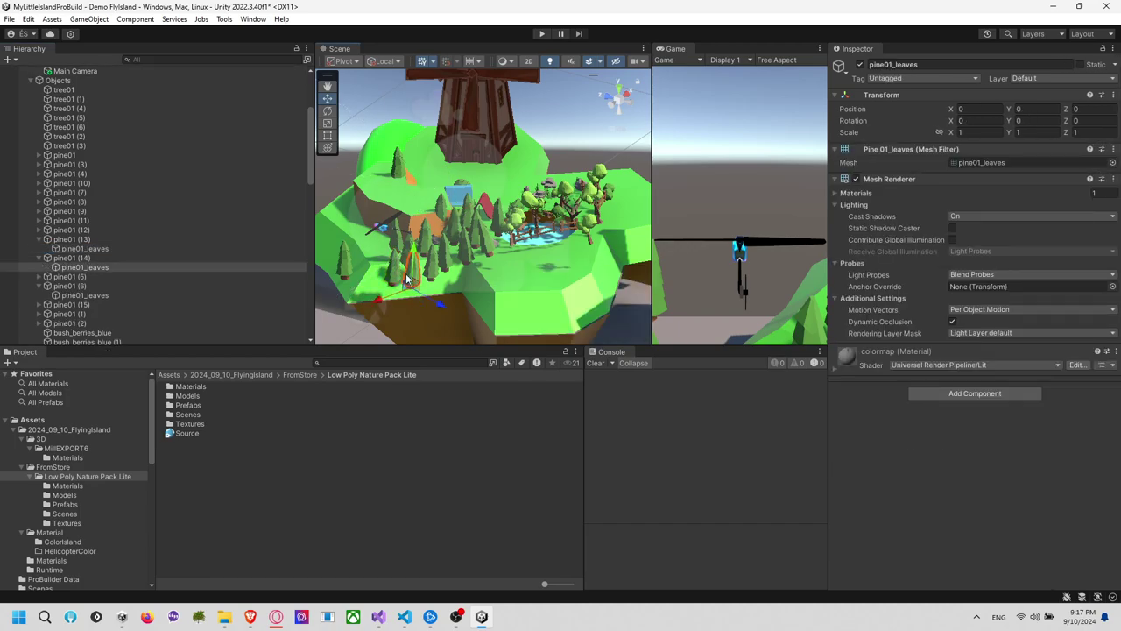
Disable scene picking for the Helicopter Green Box Variant so it cannot be selected along with the trees
alt+drag(443, 229, 341, 337)
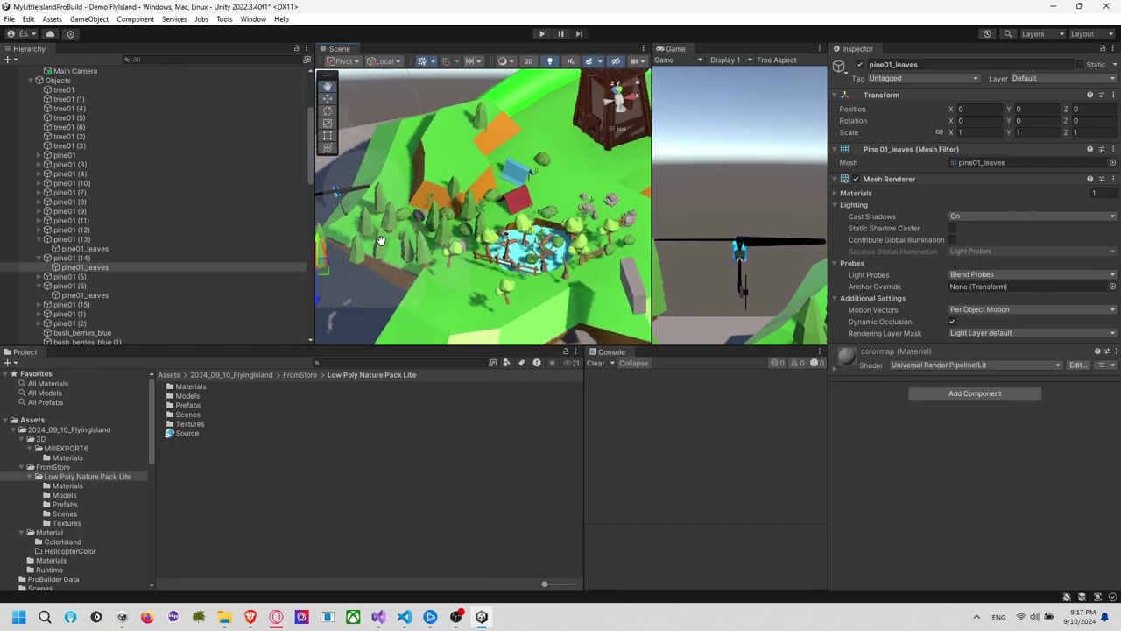
middle_drag(394, 241, 431, 231)
click(383, 192)
click(382, 184)
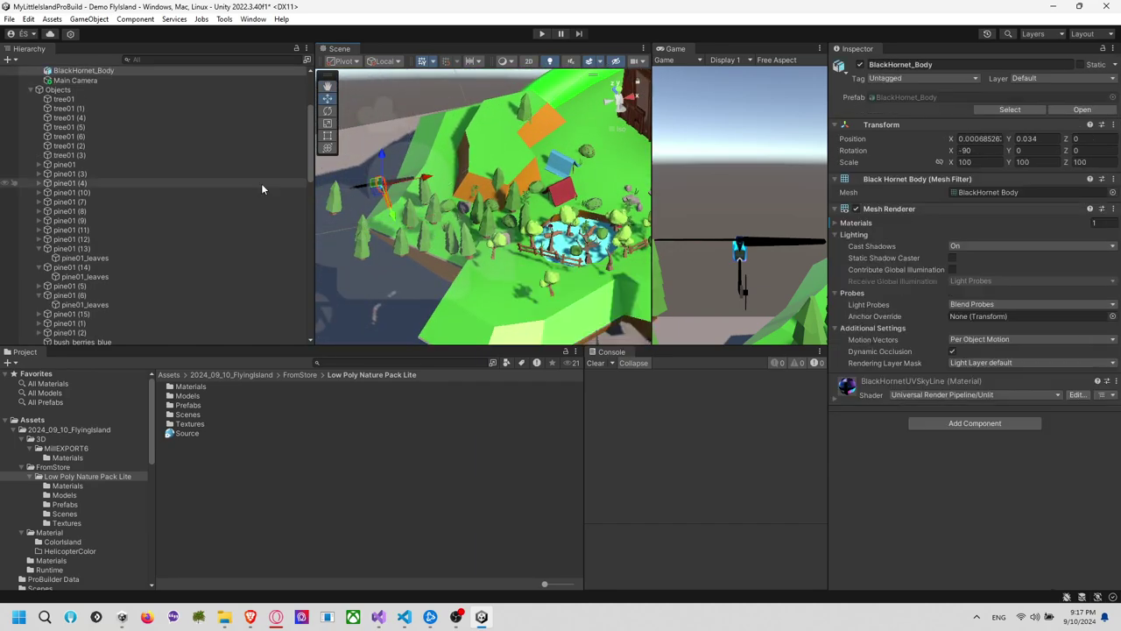
click(14, 94)
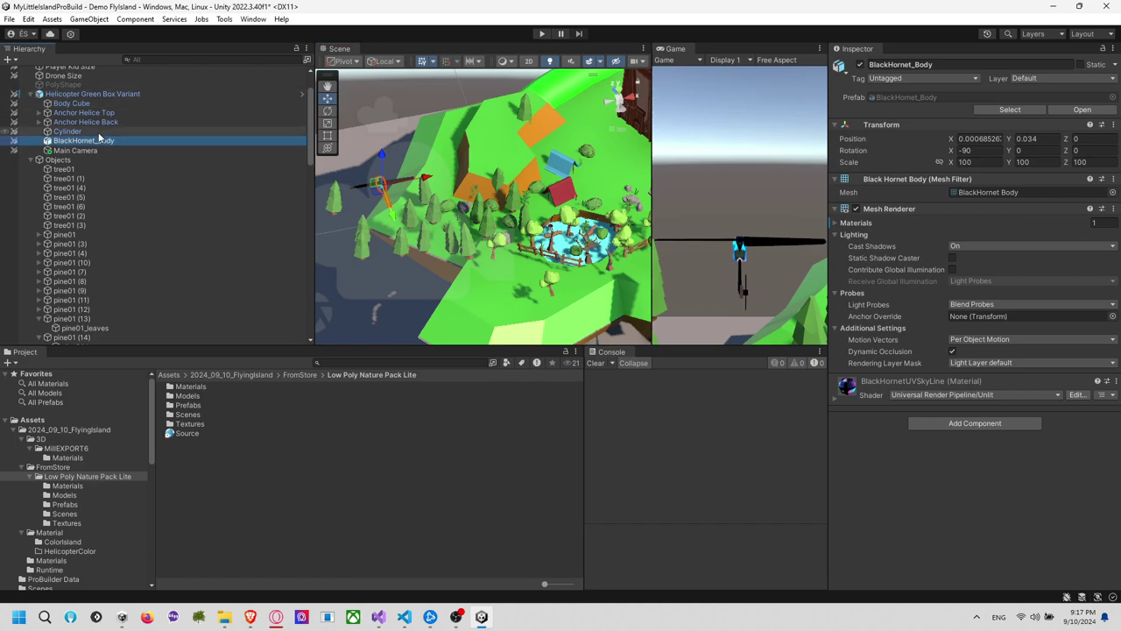
Select the group of pines near the island's edge and shift it inward toward the pond
click(380, 264)
drag(325, 179, 496, 287)
right_drag(533, 183, 507, 222)
alt+drag(506, 225, 385, 291)
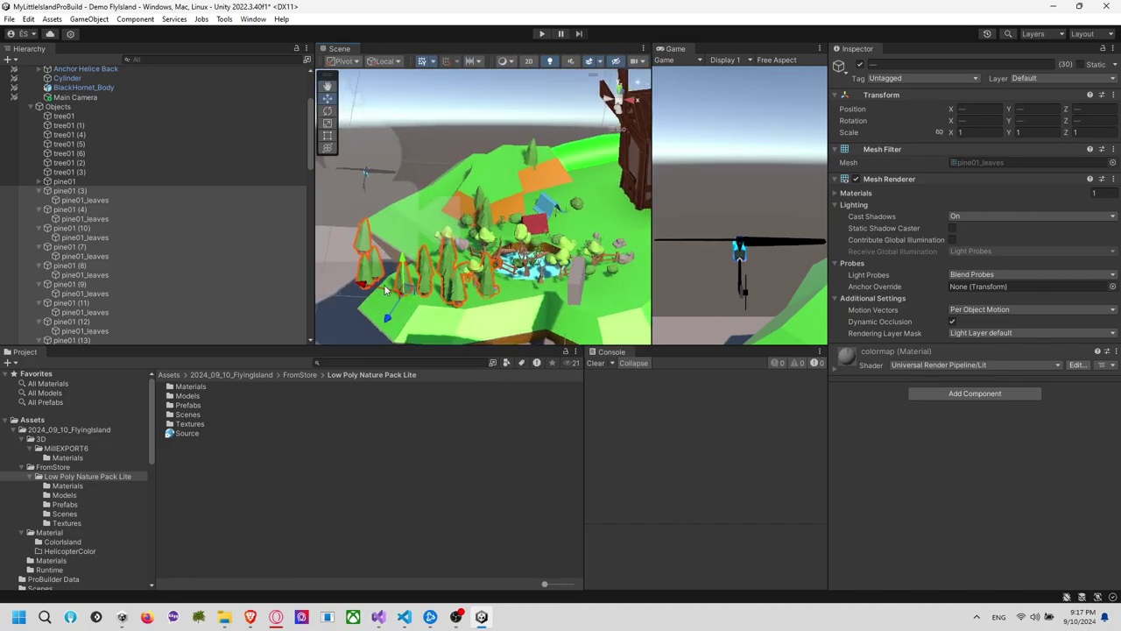
Move pine01 (12) to pine01 (15) onto the raised ledge and shift pine01 (15) separately to spread them out
click(332, 258)
drag(340, 209, 497, 234)
alt+drag(382, 243, 428, 217)
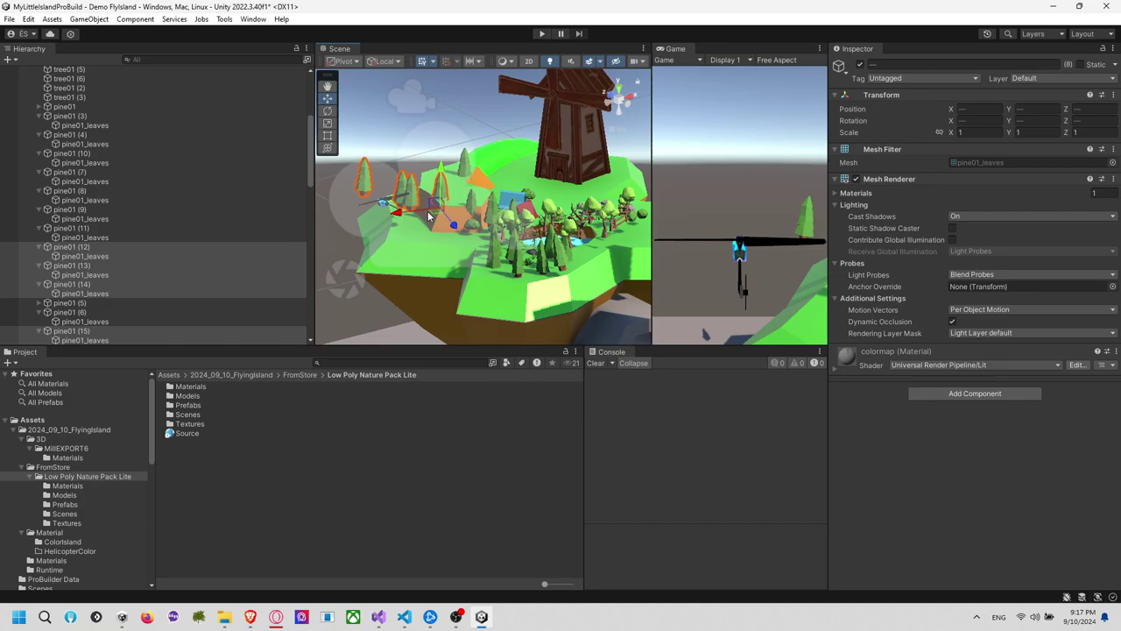
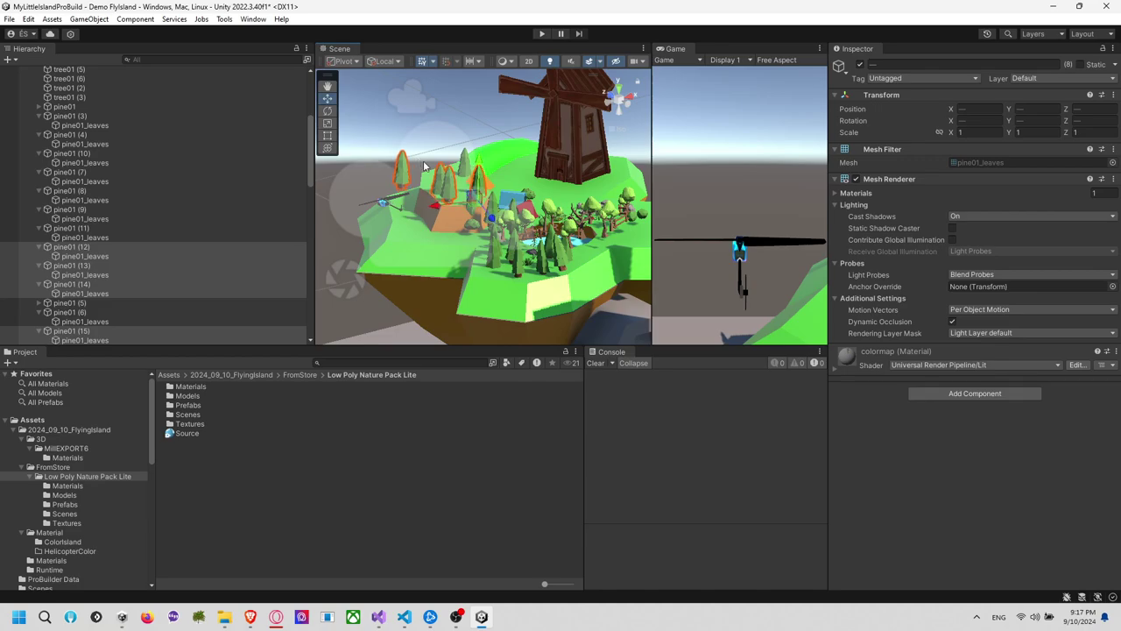
alt+drag(424, 167, 563, 223)
click(374, 200)
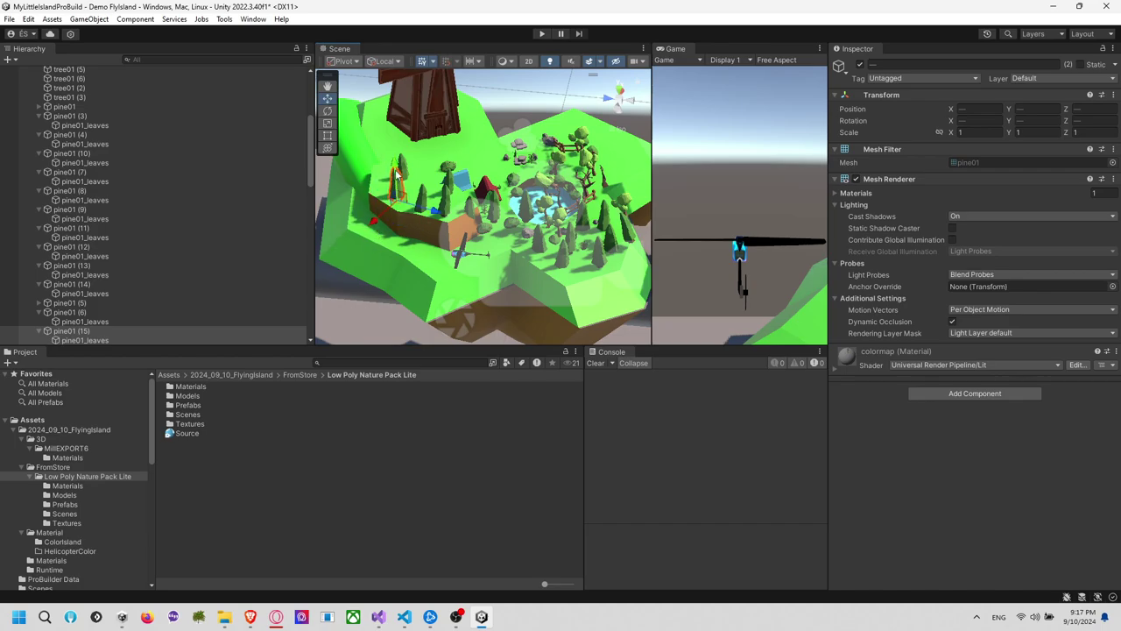
alt+drag(404, 192, 436, 284)
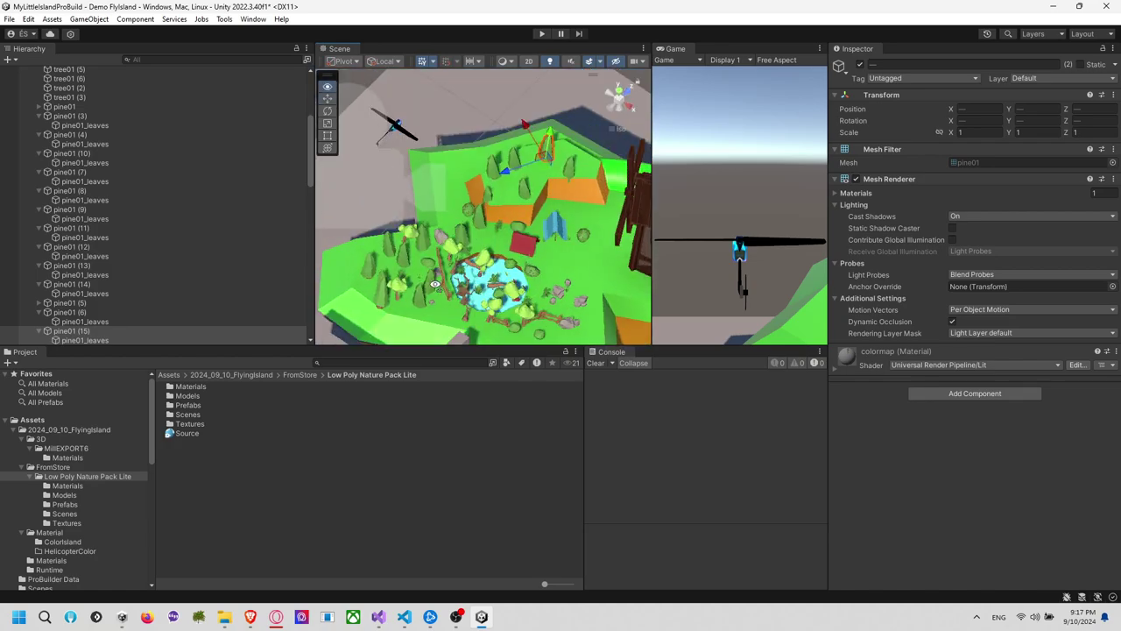
Move the bush below the raised ledge outward toward the island's edge
click(471, 205)
drag(491, 218, 467, 180)
click(417, 199)
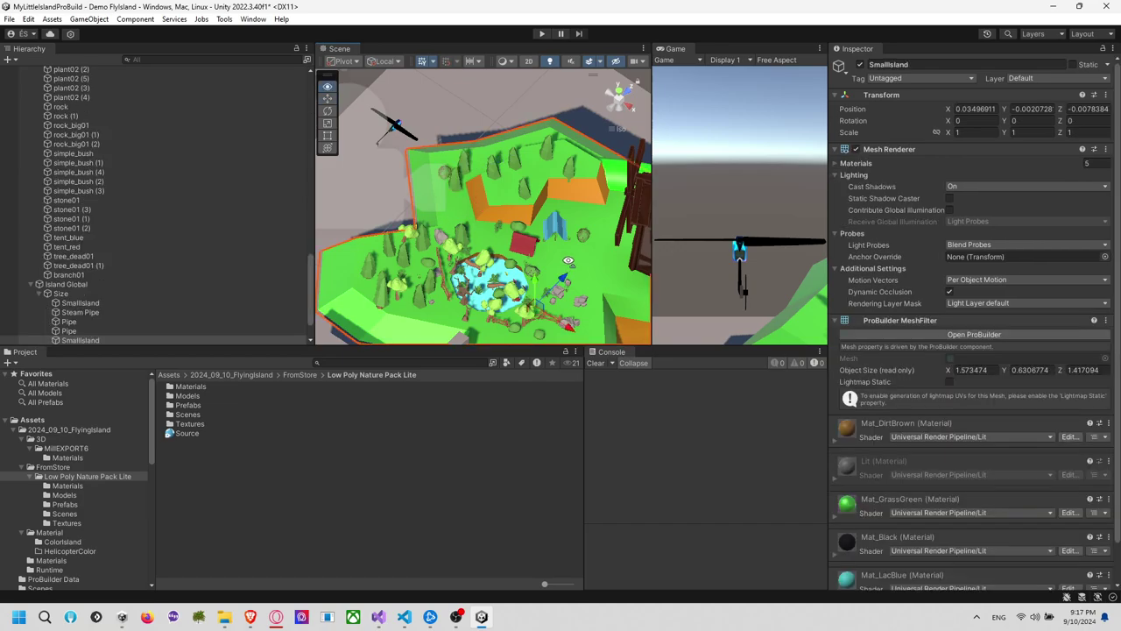
Select the tree, bushes, flowers, mushrooms, logs and plants standing over the pond
alt+drag(567, 260, 380, 278)
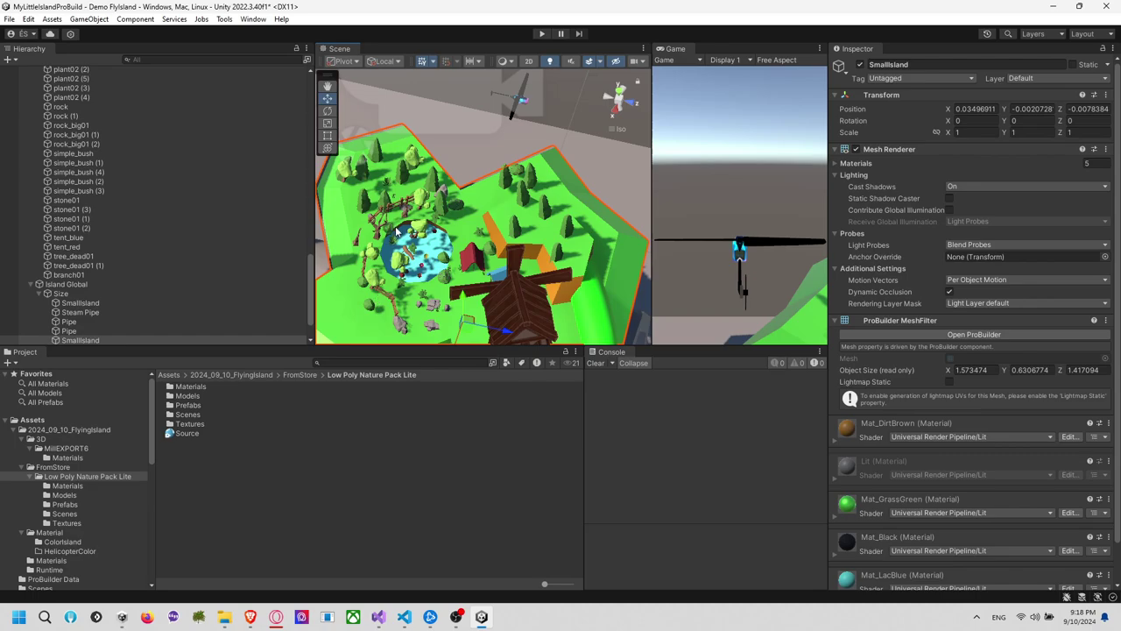
click(404, 250)
shift+click(451, 286)
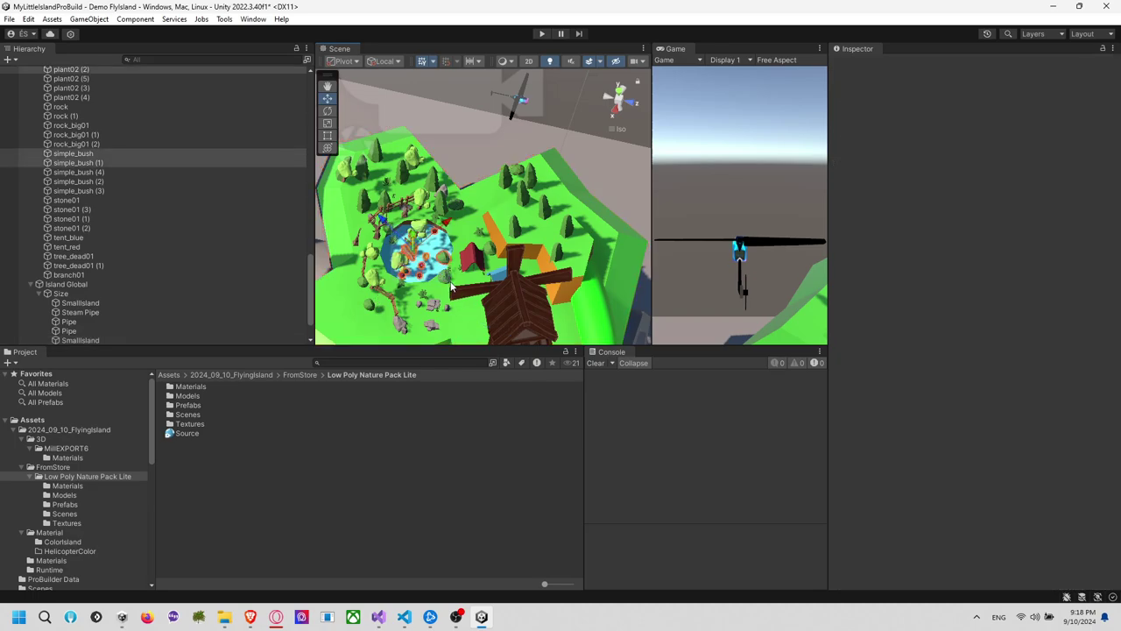
drag(455, 289, 451, 287)
scroll(403, 266, up, 8)
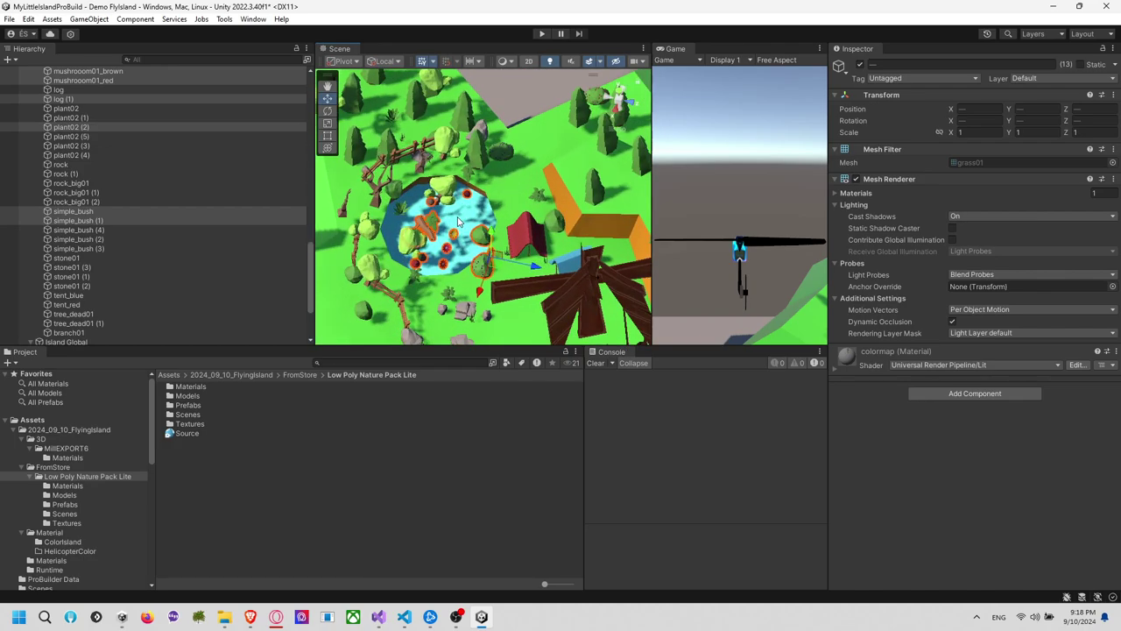
shift+click(422, 197)
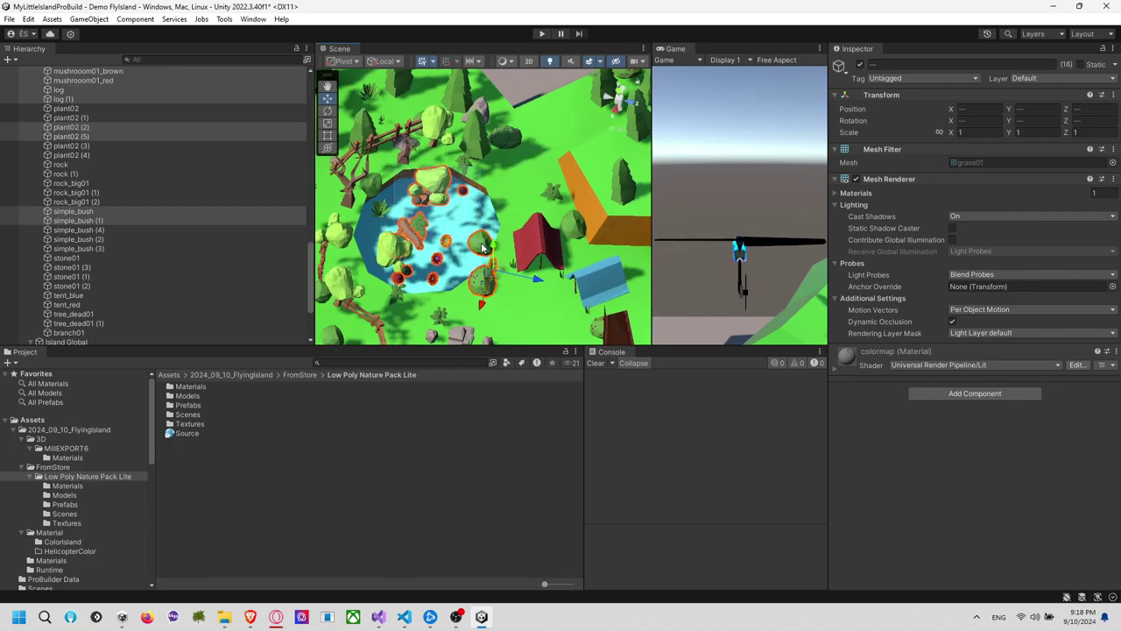
Move the selected props out of the pond onto the grass beside the windmill and adjust their height to the ground
scroll(465, 244, down, 5)
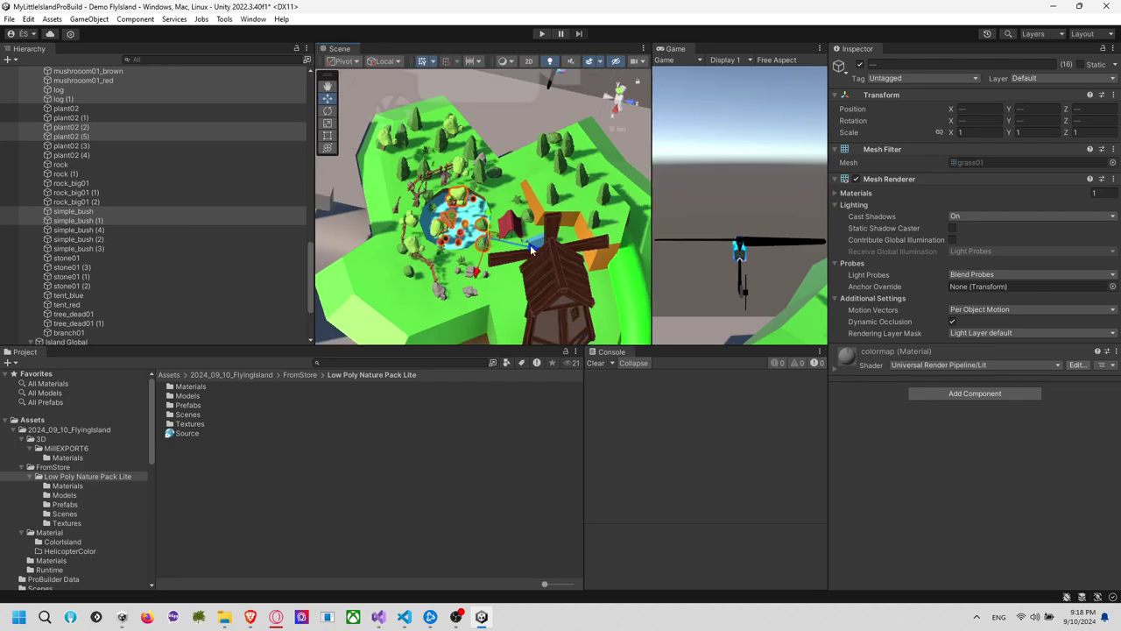
drag(529, 250, 525, 341)
right_drag(525, 342, 589, 232)
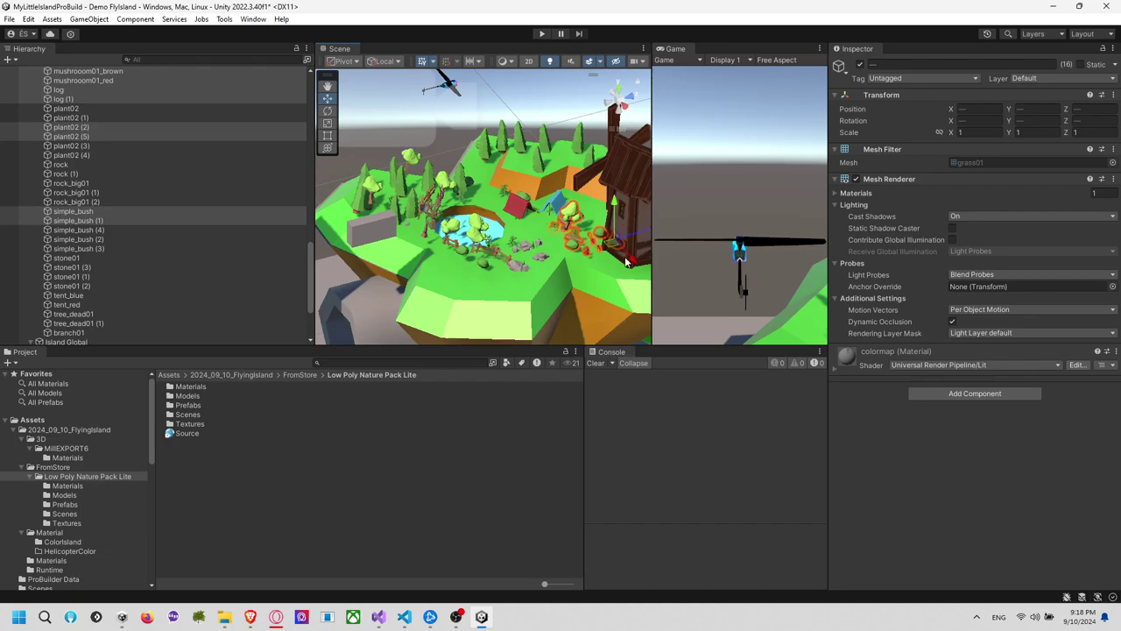
alt+drag(643, 233, 600, 188)
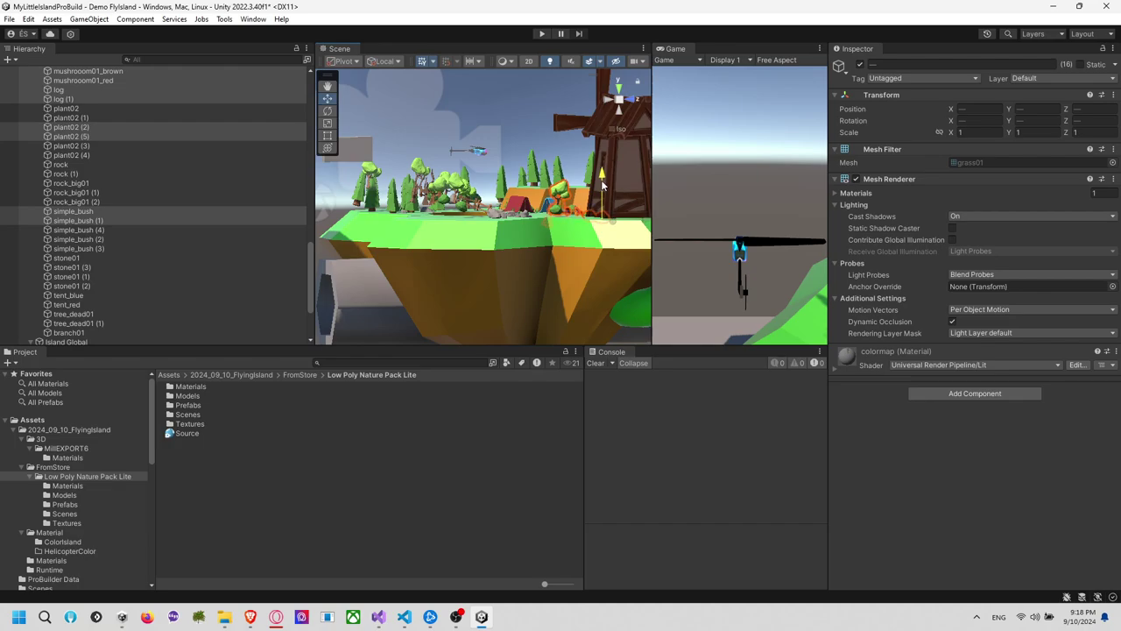
alt+drag(602, 180, 703, 342)
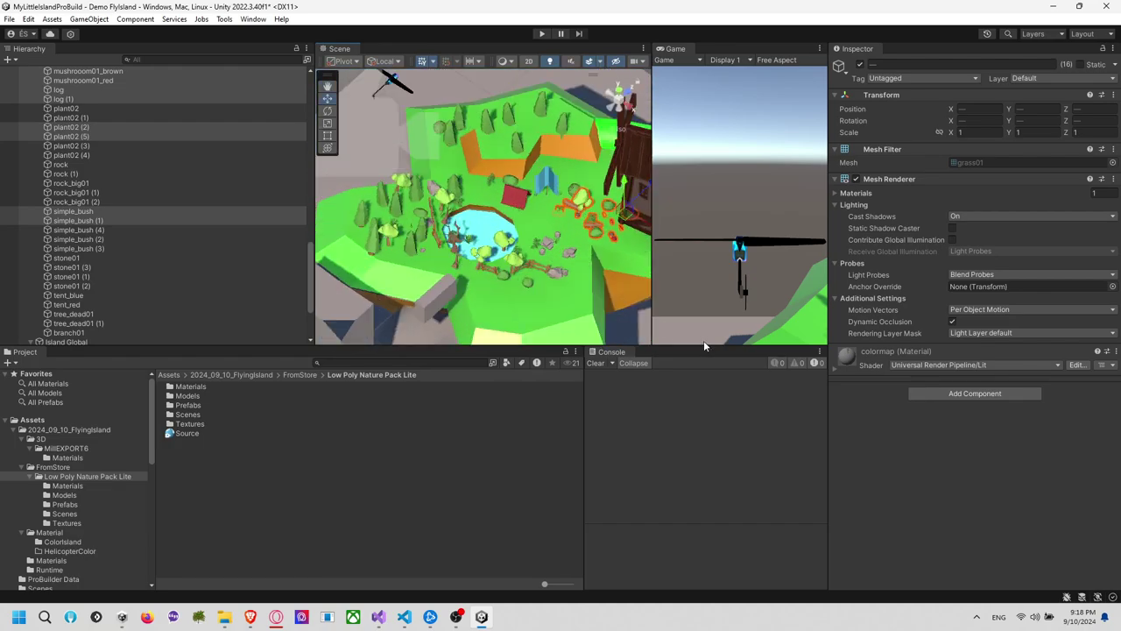
alt+drag(561, 223, 615, 269)
alt+drag(517, 223, 415, 209)
Set the tool handle position to Center and rotate the selected props as a group around their common centre
key(e)
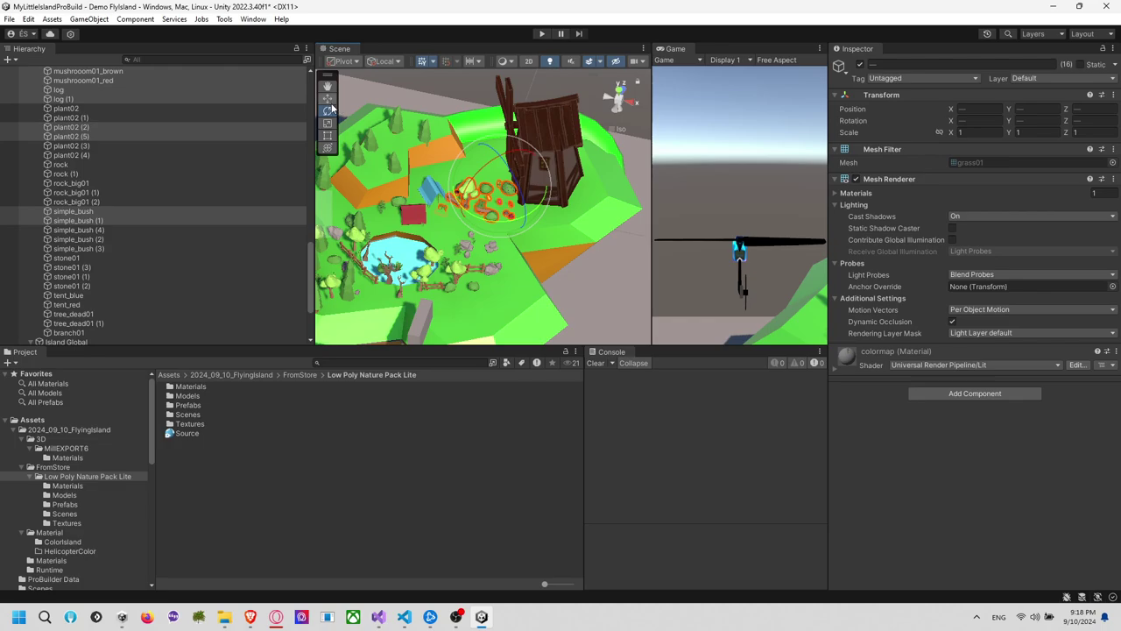
key(ctrl+z)
click(343, 60)
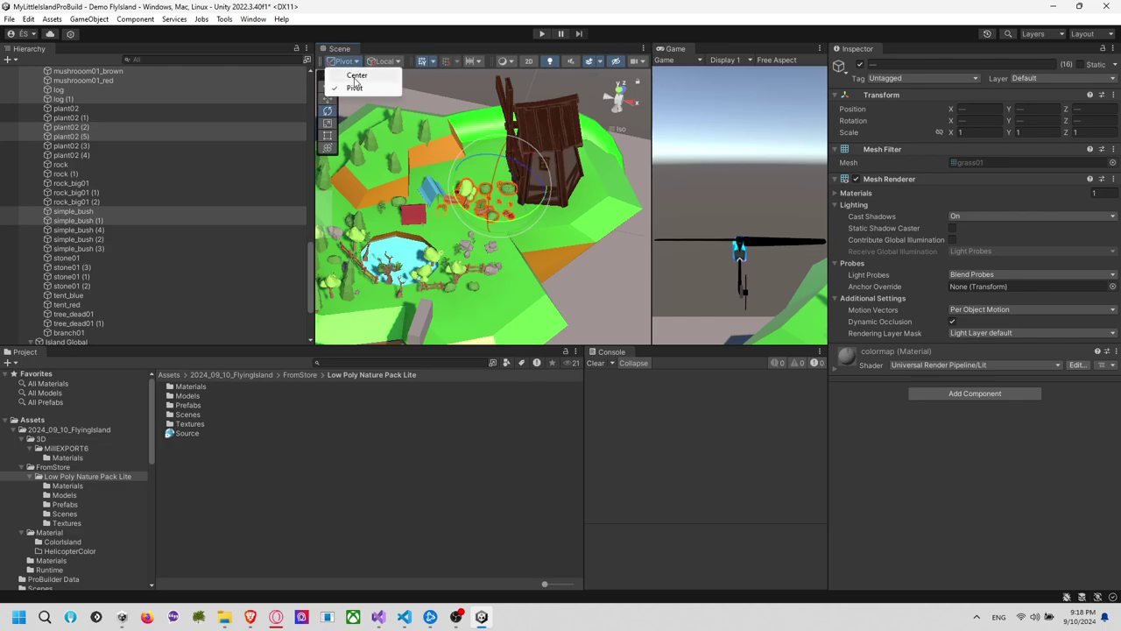
click(357, 78)
drag(524, 219, 404, 231)
Move the rotated group of props onto the grass between the tents and the windmill
click(328, 98)
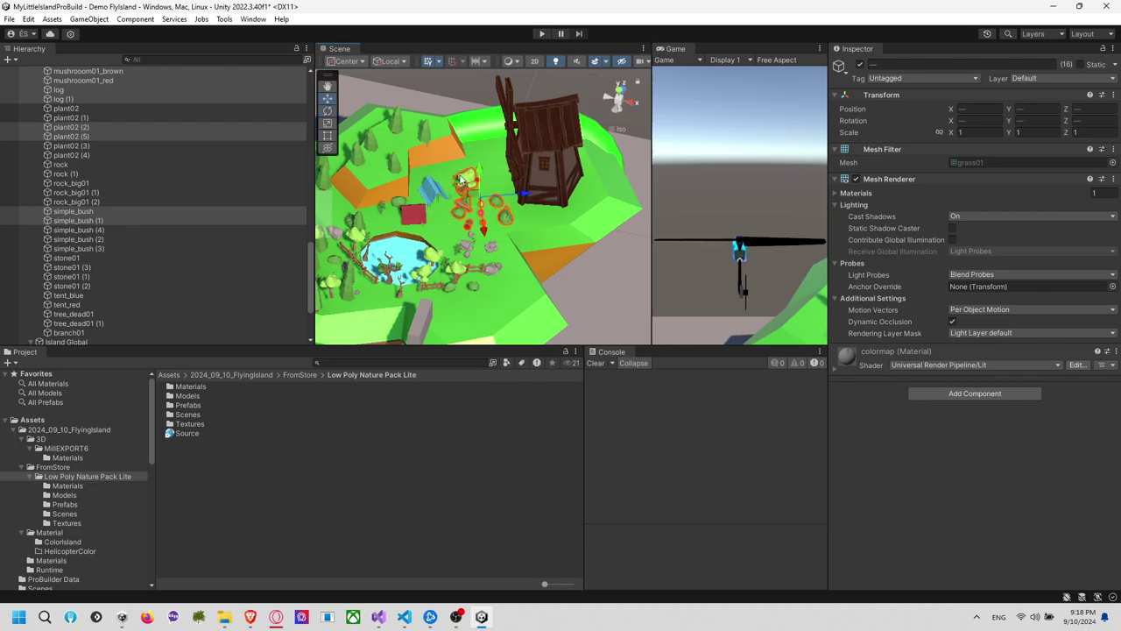
drag(482, 230, 461, 111)
scroll(477, 210, up, 15)
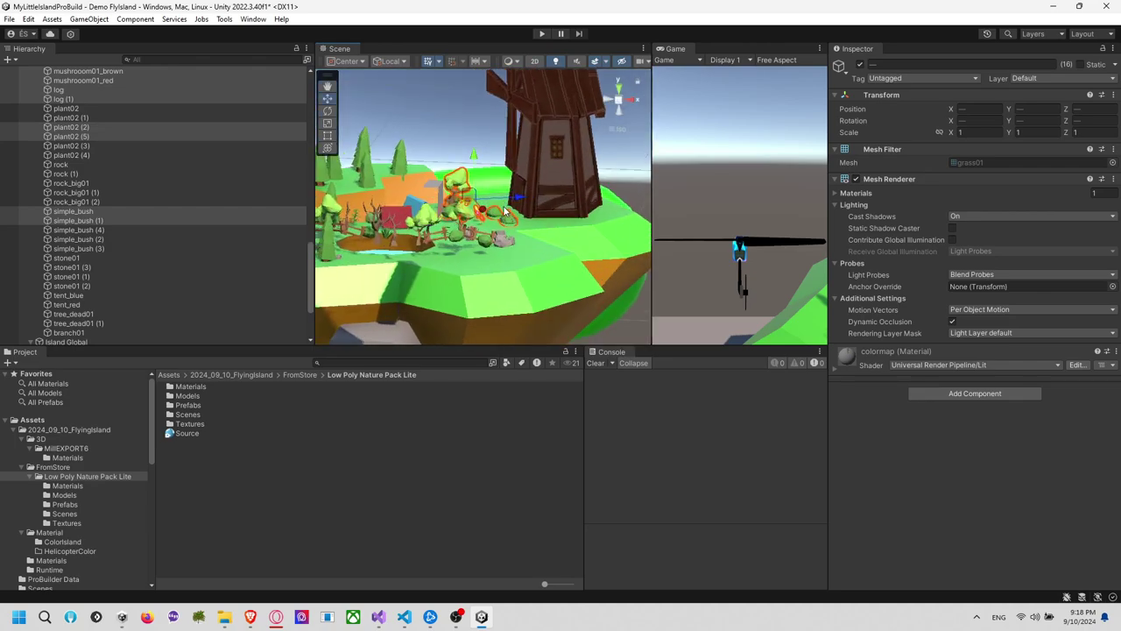
alt+drag(473, 211, 443, 212)
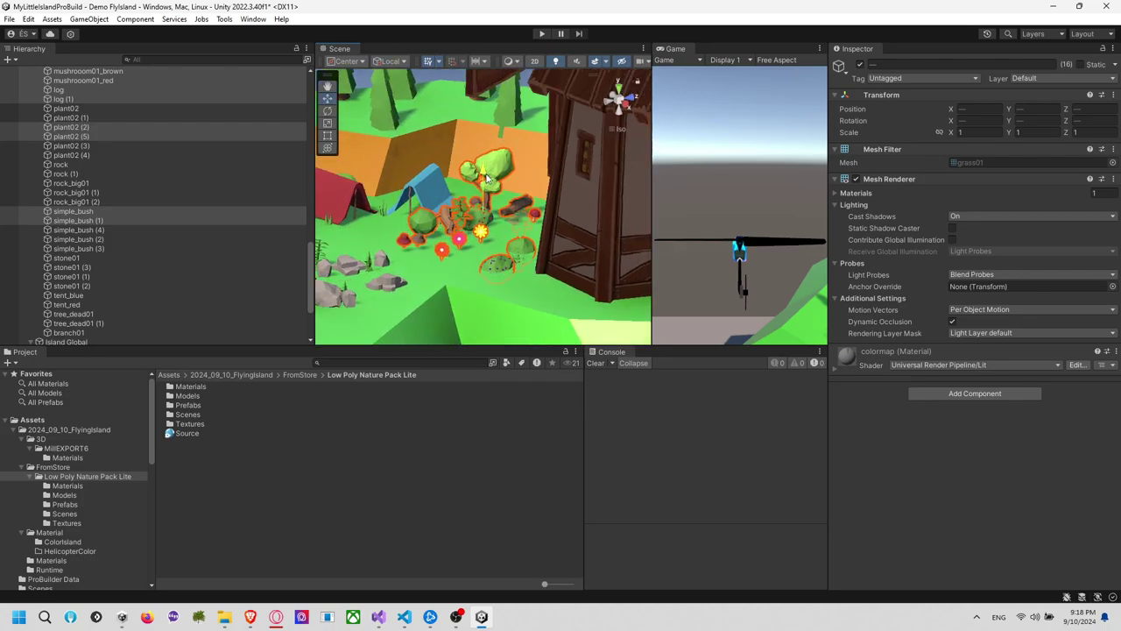
Adjust the height of the simple bush with its grass and of the blue-berry bush beside the windmill to meet the ground
click(513, 248)
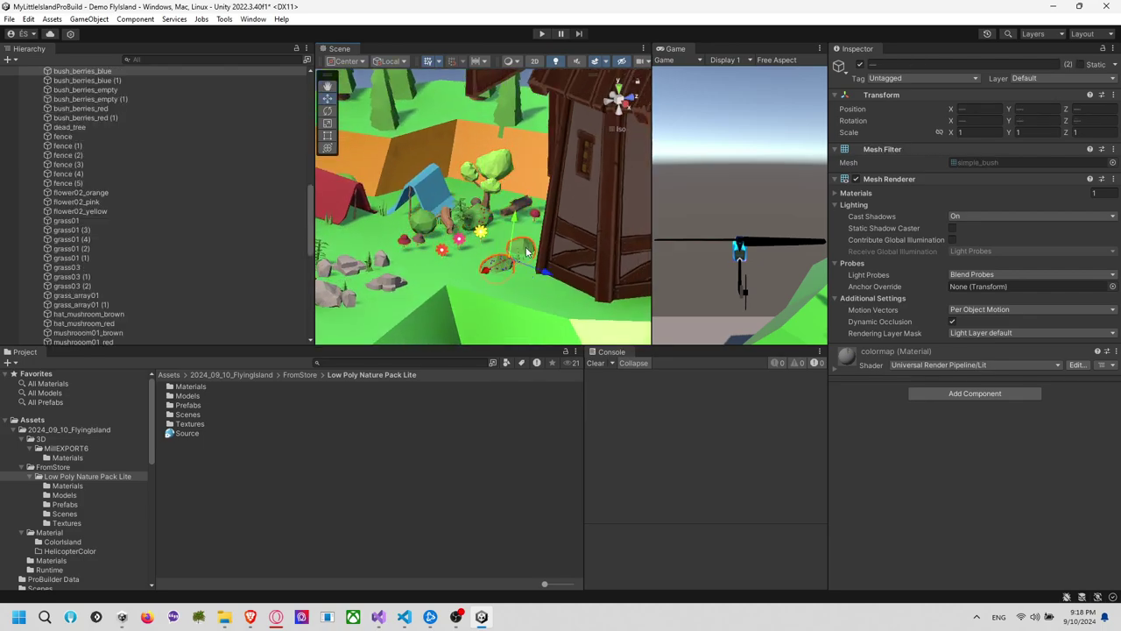
click(518, 270)
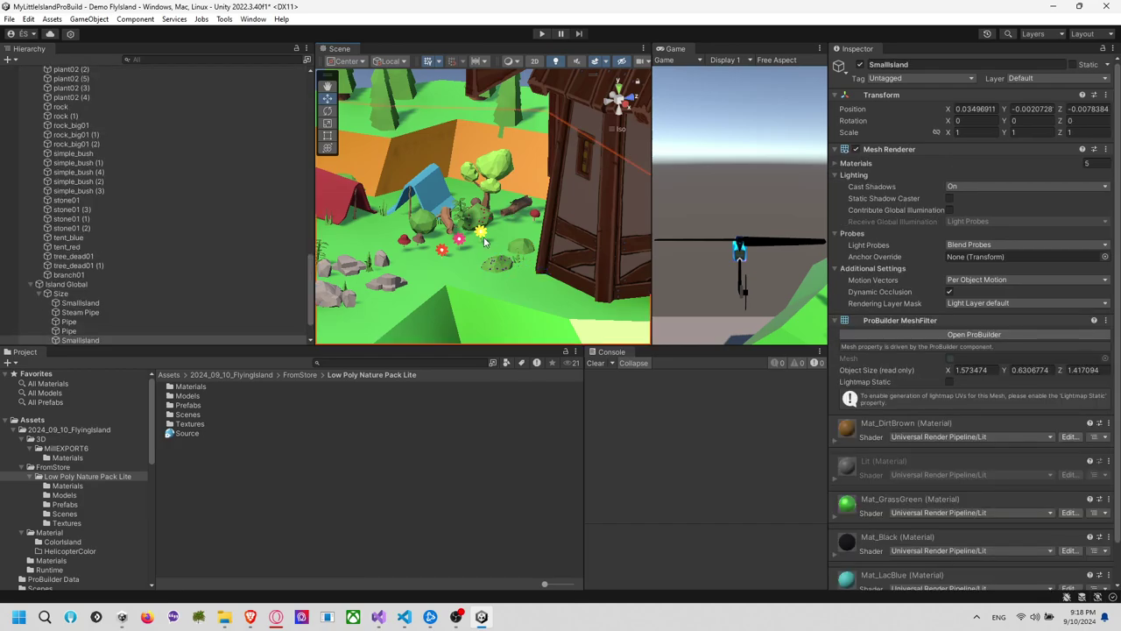
drag(484, 237, 536, 294)
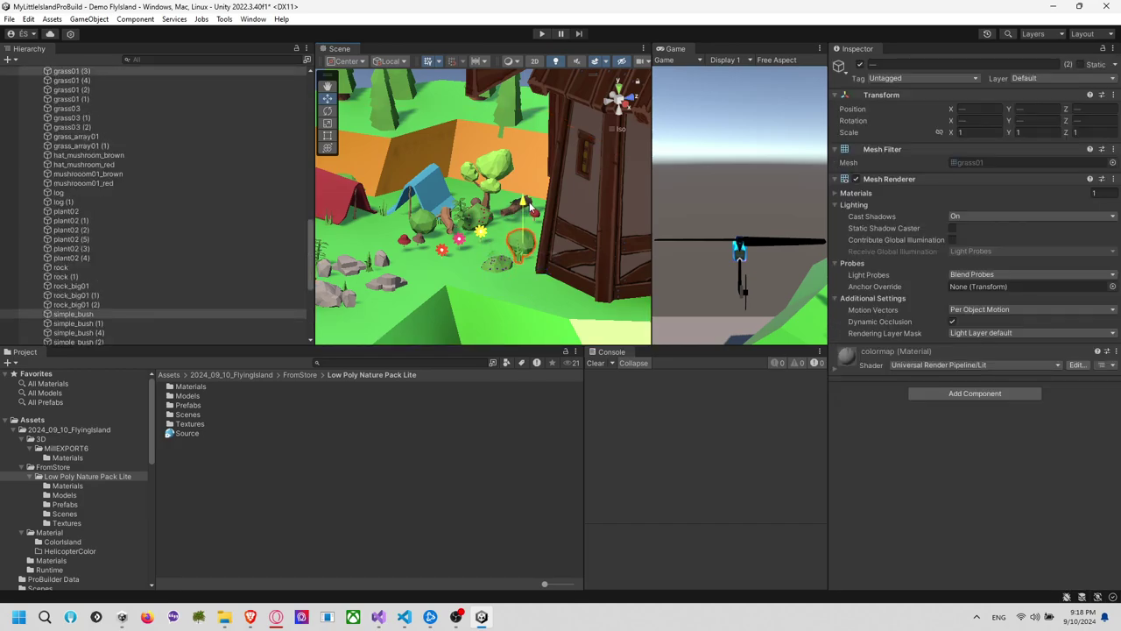
click(504, 261)
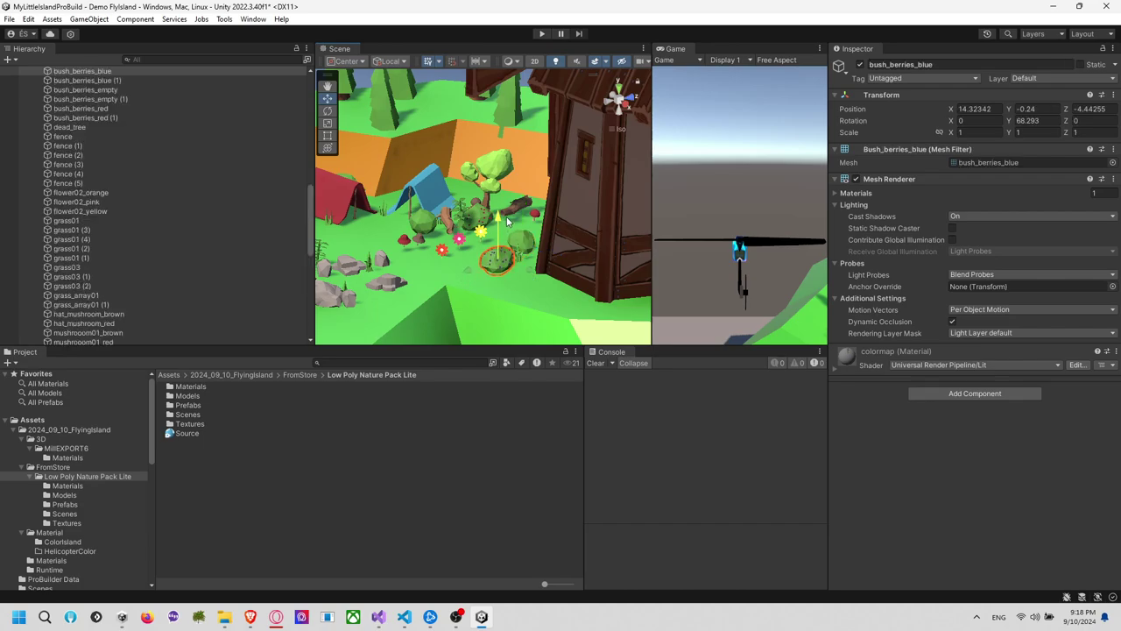
alt+drag(510, 219, 553, 255)
Shift the log beside the flowers and set it on the grass at a height of about 0.33
click(451, 229)
alt+drag(451, 230, 405, 154)
drag(451, 193, 439, 200)
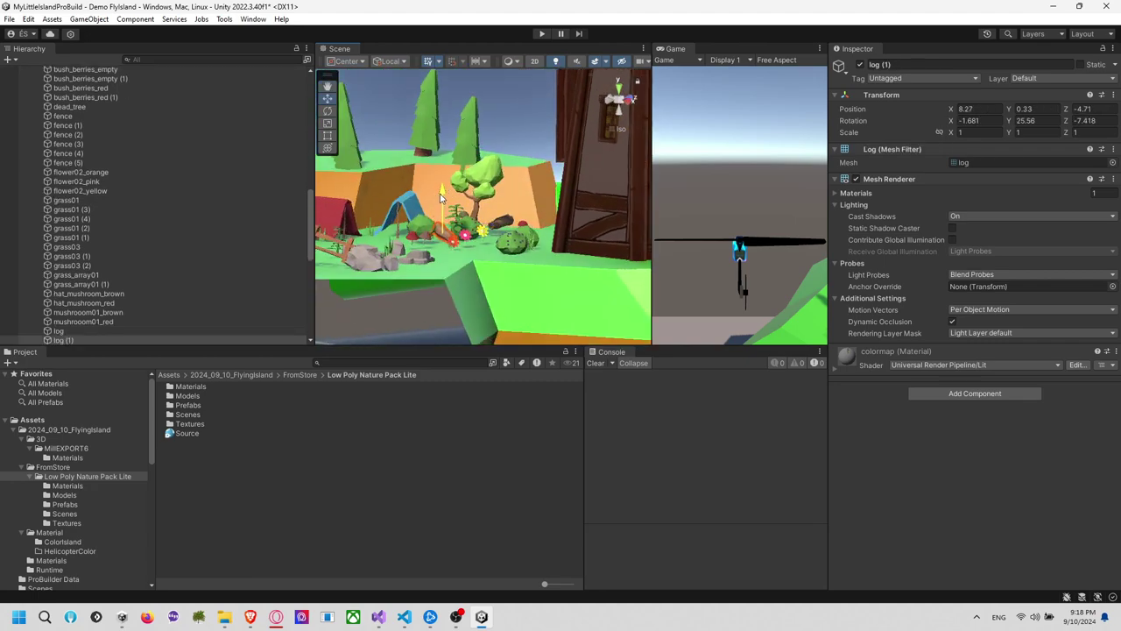
Move the sunken simple bush up to ground level and place it among the rocks at the end of the fence
click(427, 233)
alt+drag(428, 131, 308, 275)
click(424, 207)
click(423, 215)
middle_drag(367, 262, 575, 235)
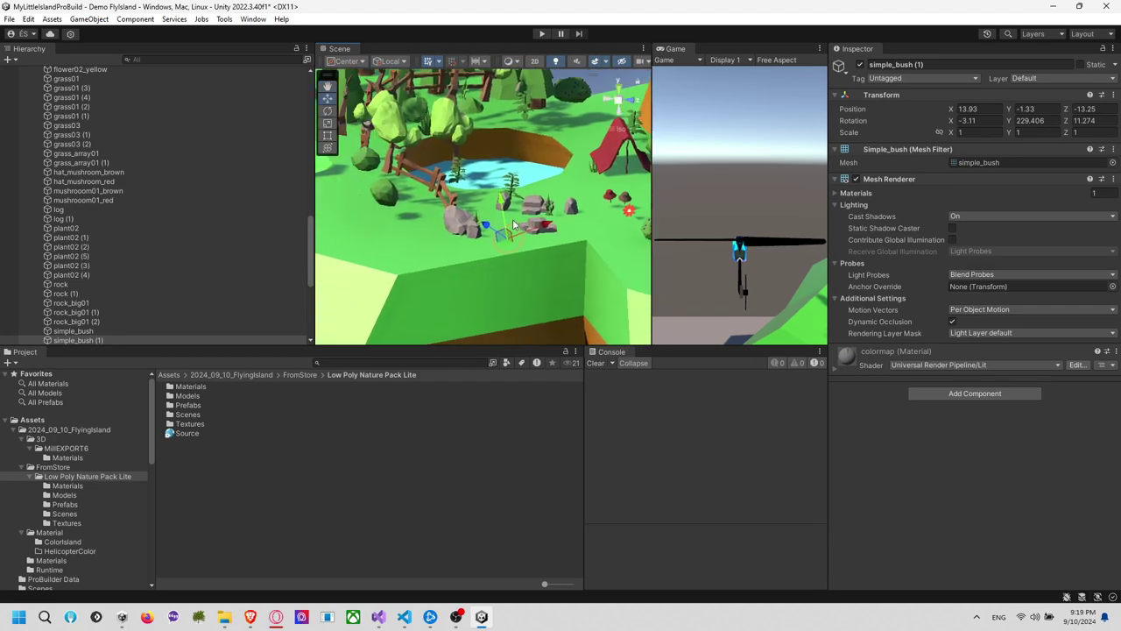
drag(498, 207, 536, 222)
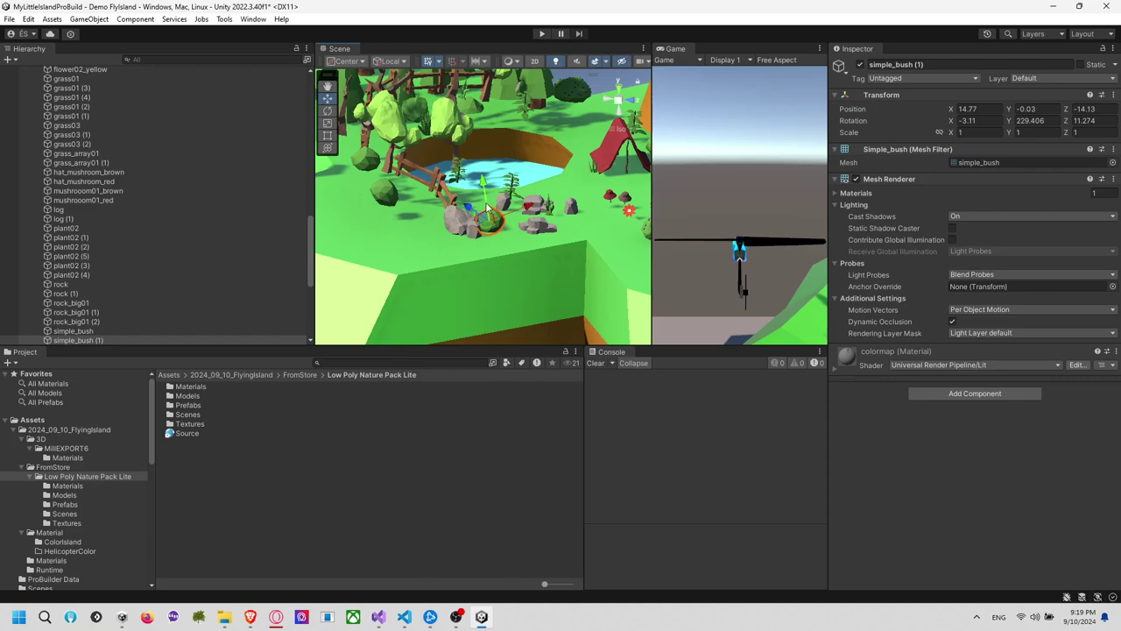
drag(485, 188, 489, 189)
Select the red and brown hat mushrooms beside the flowers and adjust their height to the grass
mouse_move(591, 234)
alt+mouse_down()
mouse_move(482, 237)
mouse_move(591, 212)
alt+mouse_up()
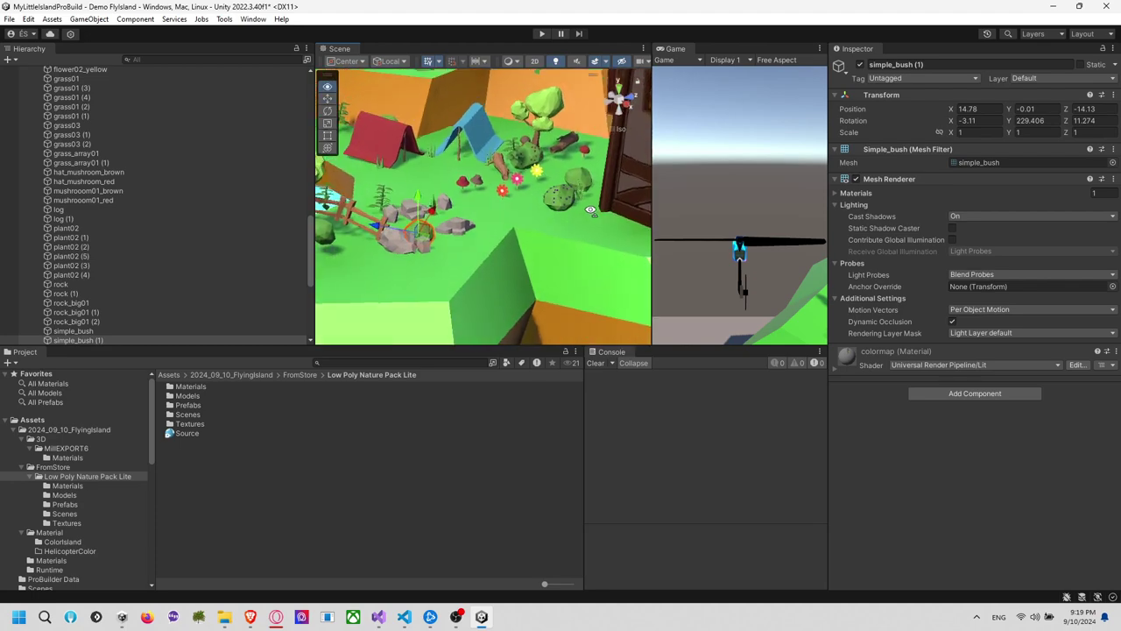
right_drag(591, 212, 544, 211)
scroll(543, 211, up, 8)
drag(431, 168, 488, 196)
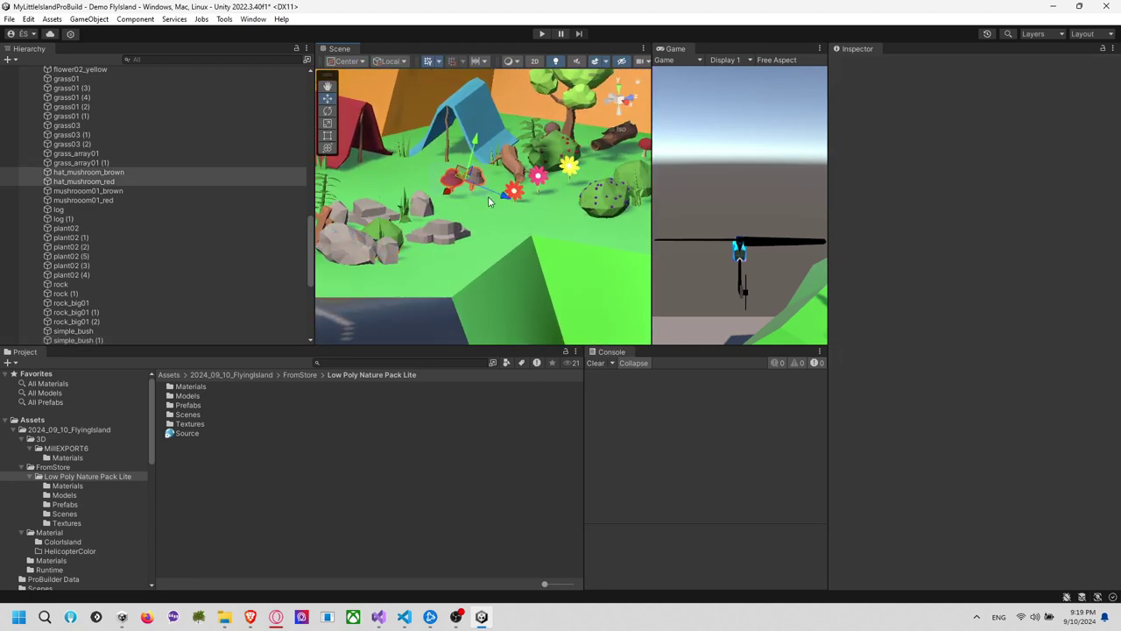
drag(474, 147, 474, 151)
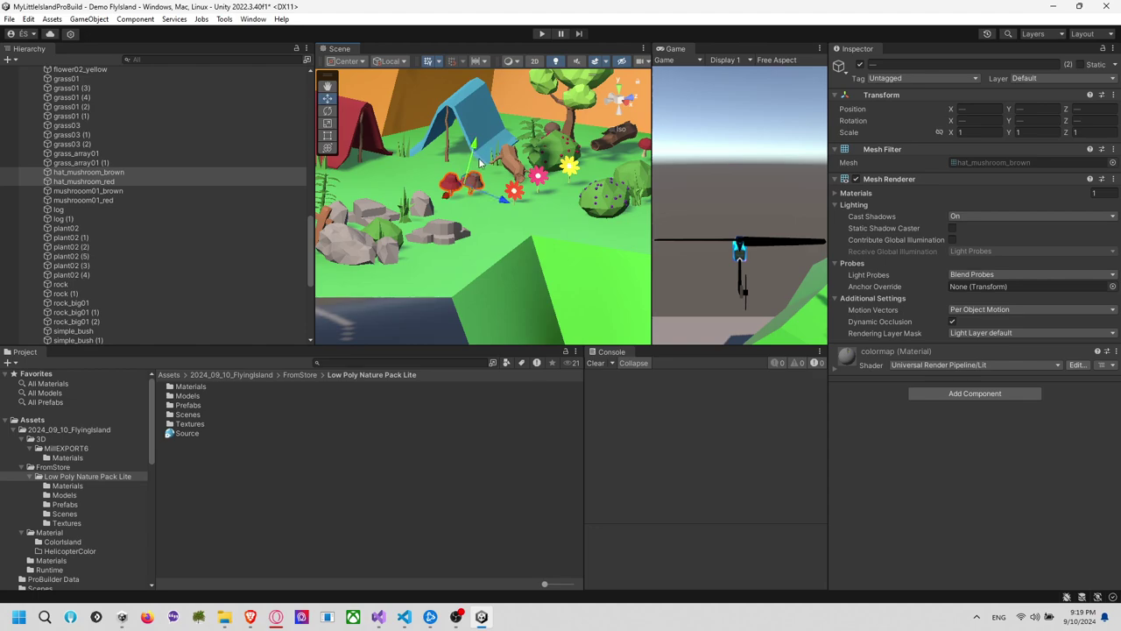
Set the handle orientation to Global and move the leafy plant beside the berry bush to the grass between the pond and the red tent
click(403, 74)
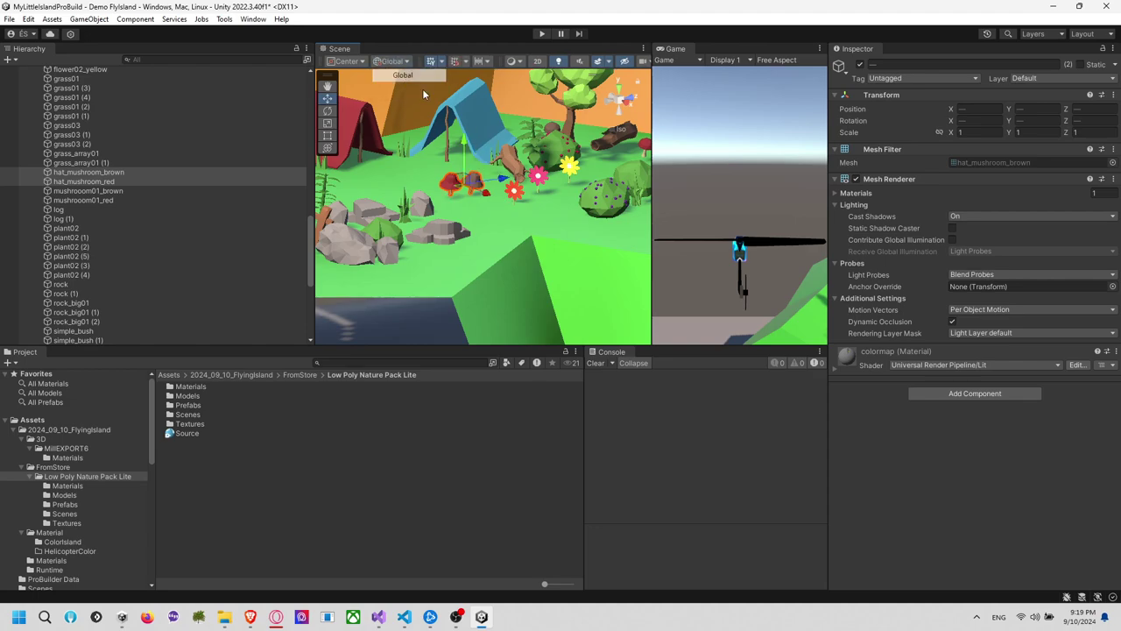
click(579, 194)
alt+drag(579, 194, 561, 231)
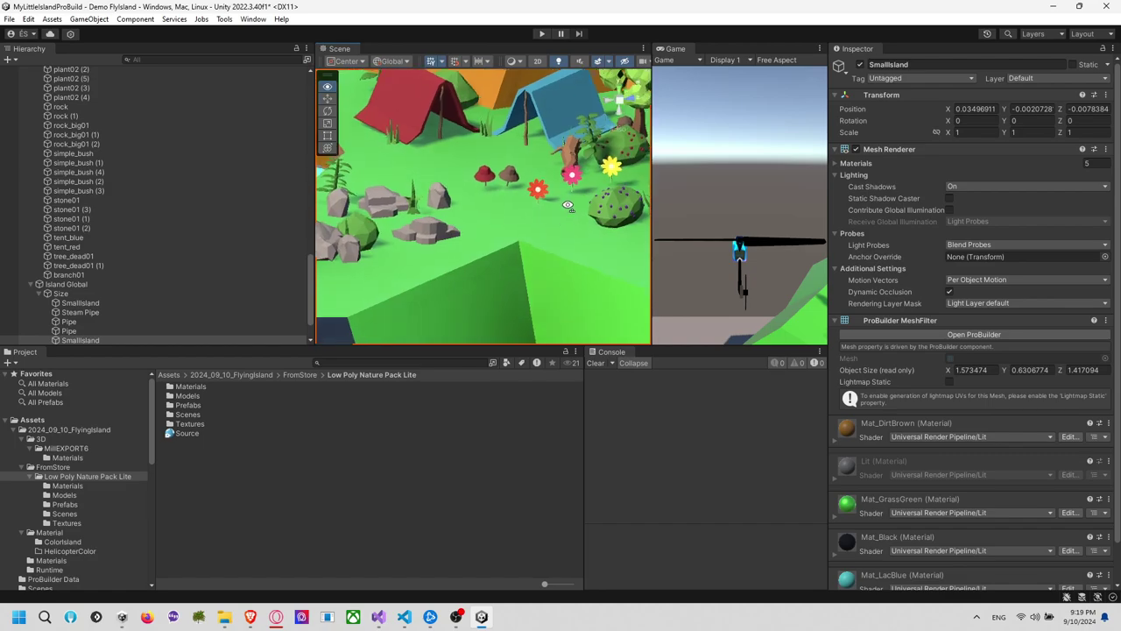
middle_drag(561, 232, 586, 275)
alt+drag(586, 275, 608, 263)
click(526, 151)
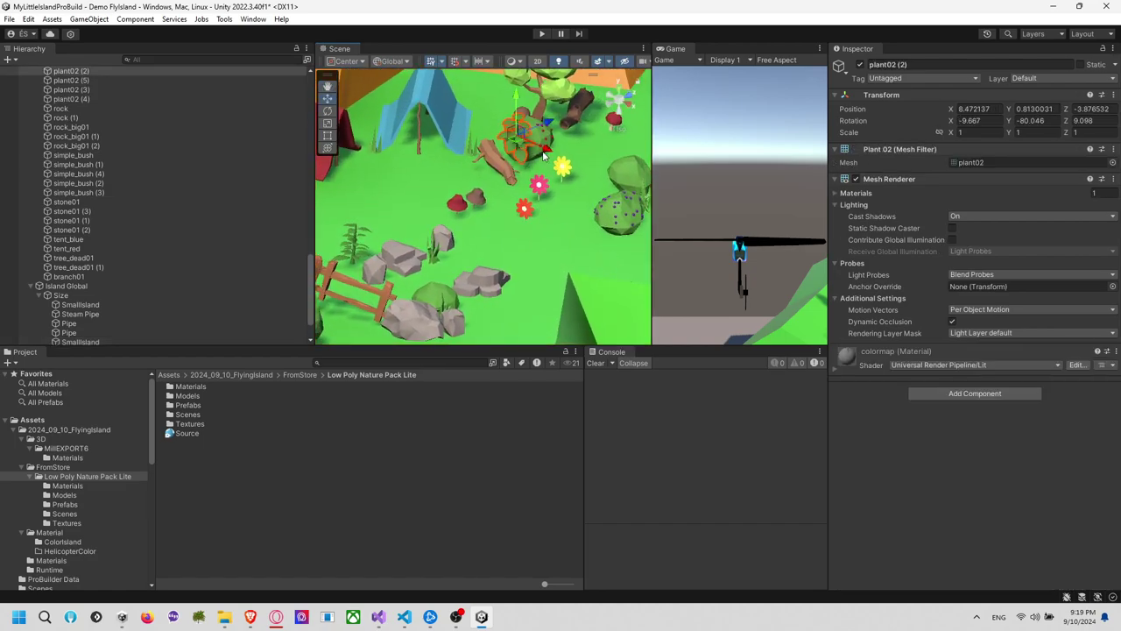
drag(545, 150, 476, 147)
drag(488, 102, 395, 150)
alt+drag(561, 175, 444, 182)
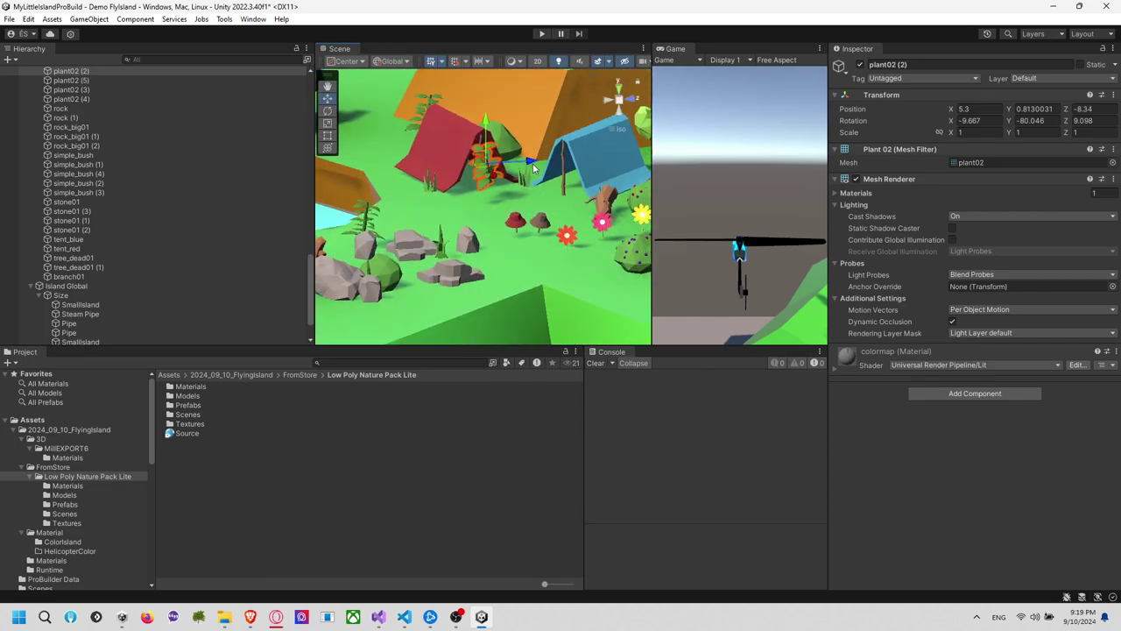
drag(532, 165, 381, 202)
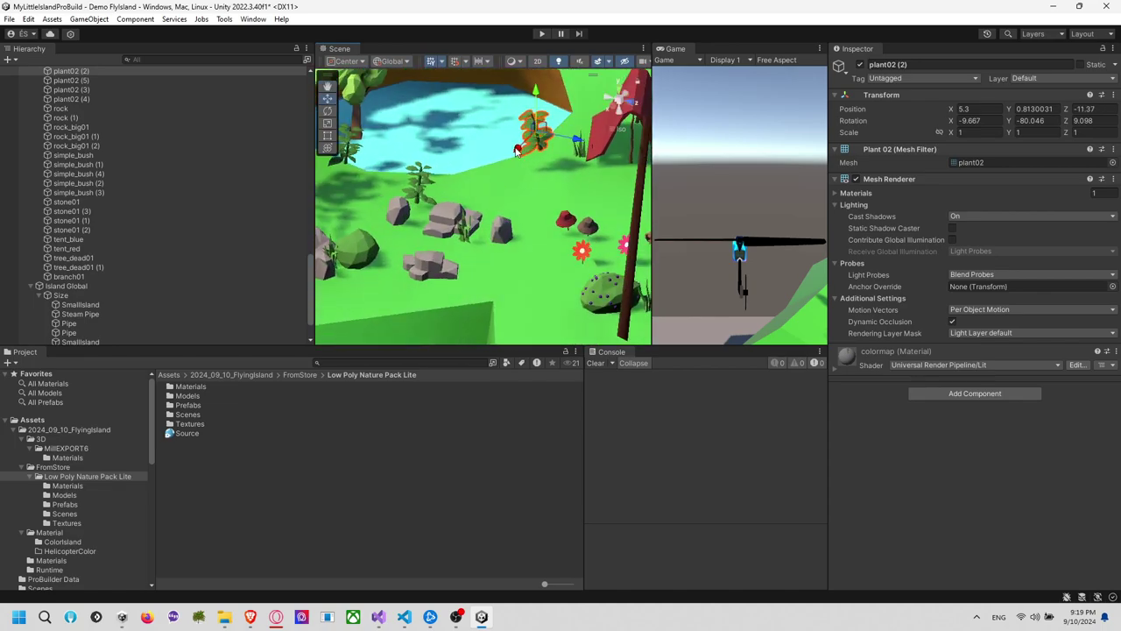
drag(517, 151, 480, 121)
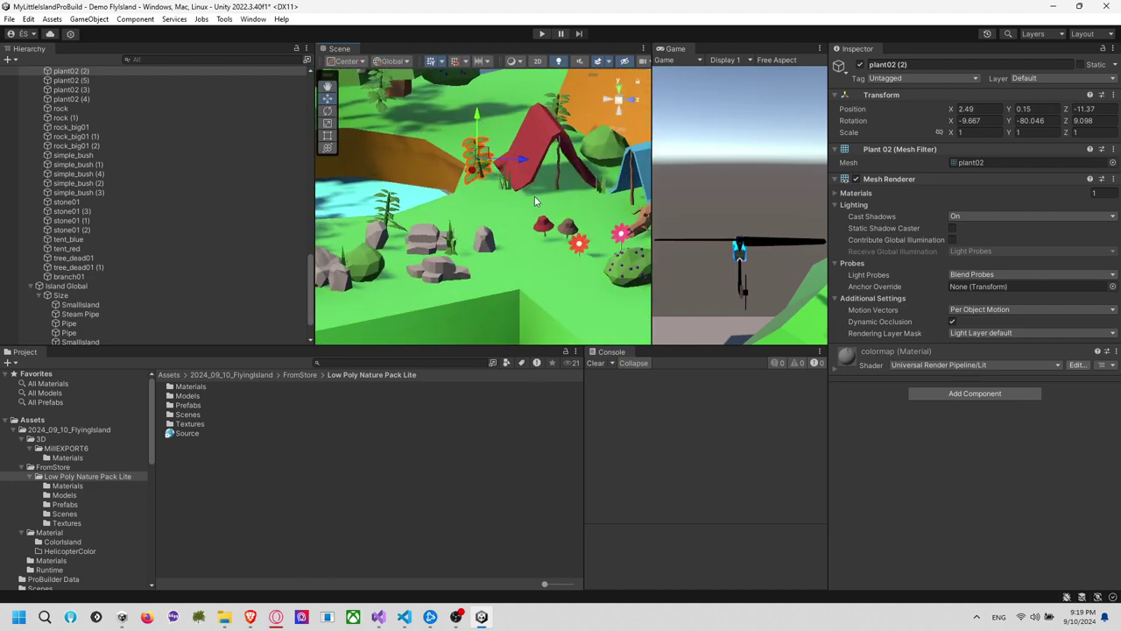
Move the pink flower onto the grass between the red and blue tents
right_drag(534, 196, 505, 231)
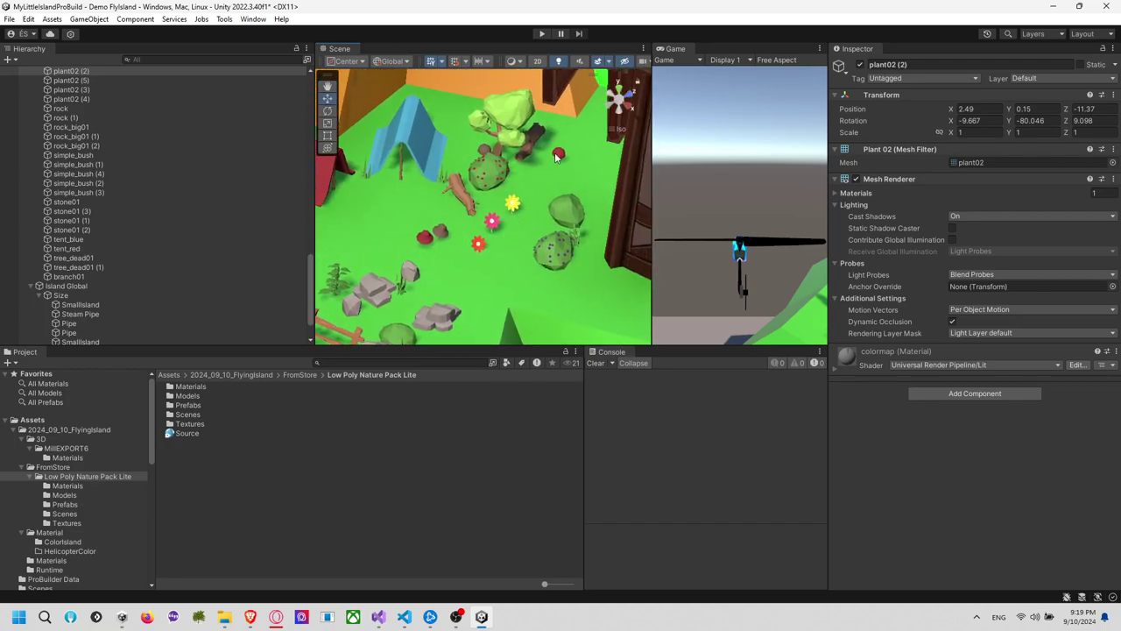
click(492, 222)
drag(497, 237, 358, 169)
Move the yellow flower to the pond's edge near the rocks and the orange flower behind the red tent
click(513, 204)
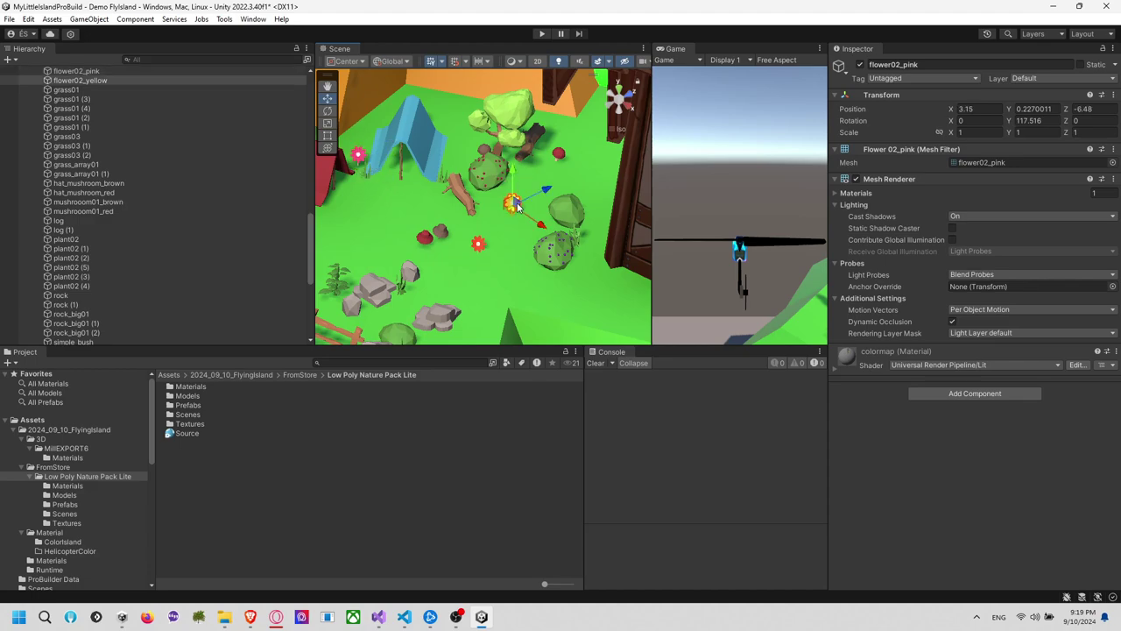
drag(512, 212, 383, 266)
right_drag(385, 266, 326, 247)
middle_drag(326, 247, 469, 251)
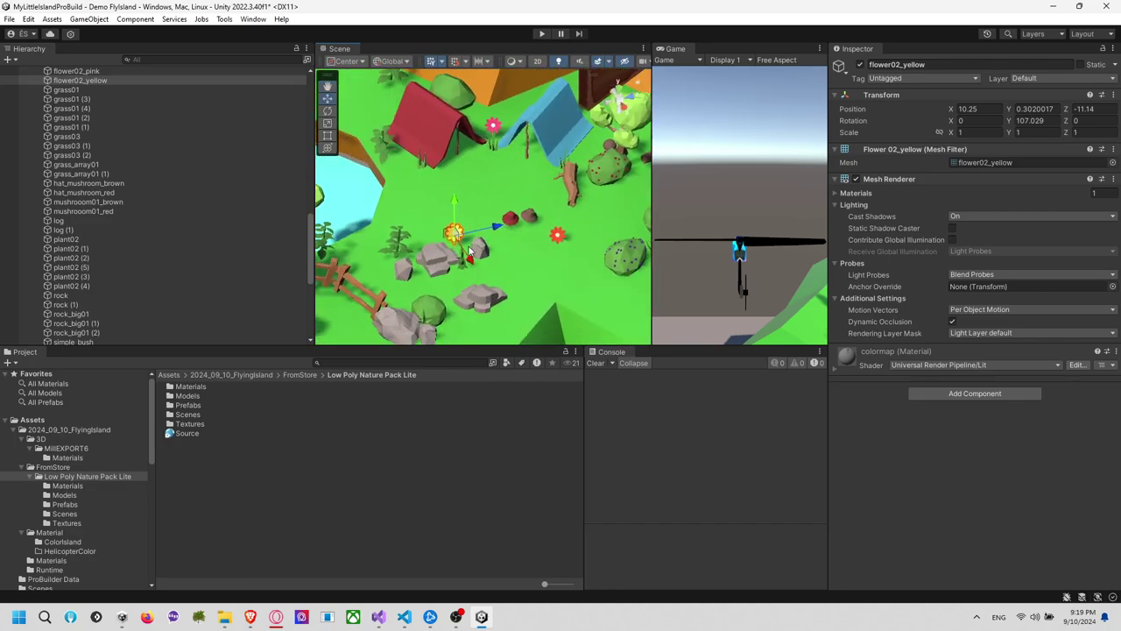
drag(452, 249, 411, 241)
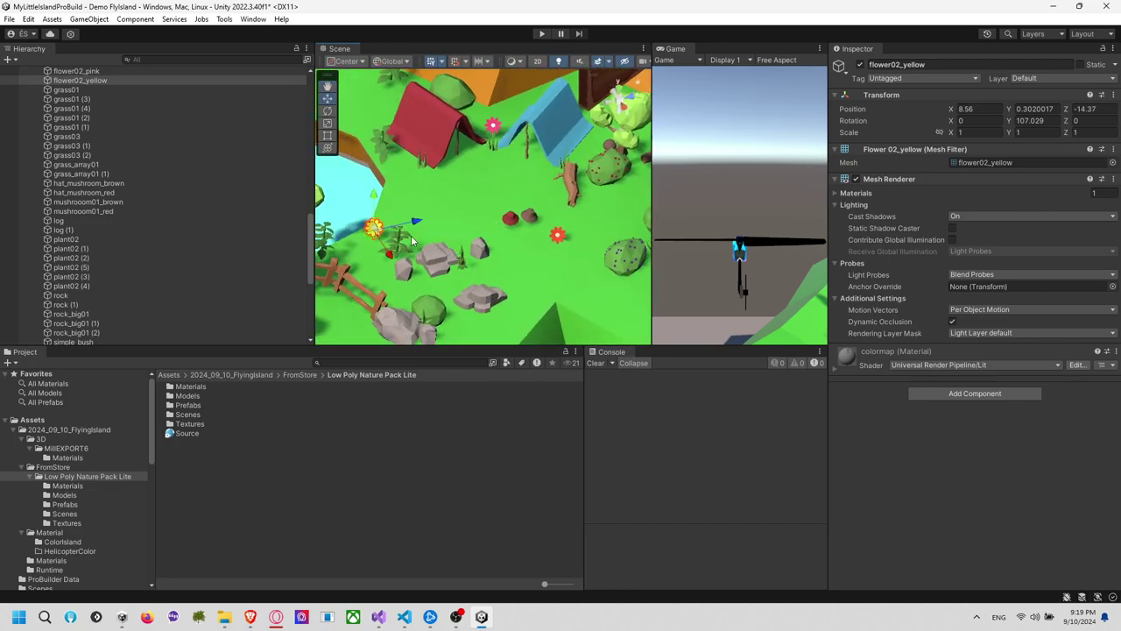
click(556, 237)
drag(525, 236, 348, 114)
Move the red hat mushroom near the blue tent and the brown hat mushroom next to the log
right_drag(349, 114, 426, 155)
scroll(425, 155, down, 2)
middle_drag(426, 155, 529, 180)
right_drag(529, 179, 565, 222)
click(565, 222)
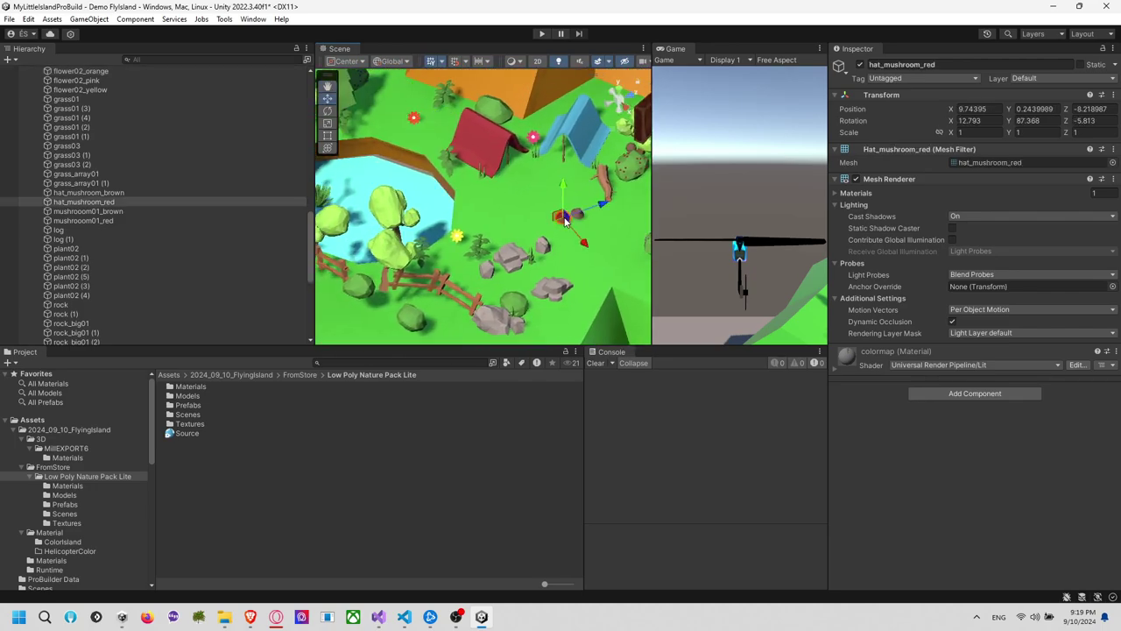
drag(563, 230, 592, 182)
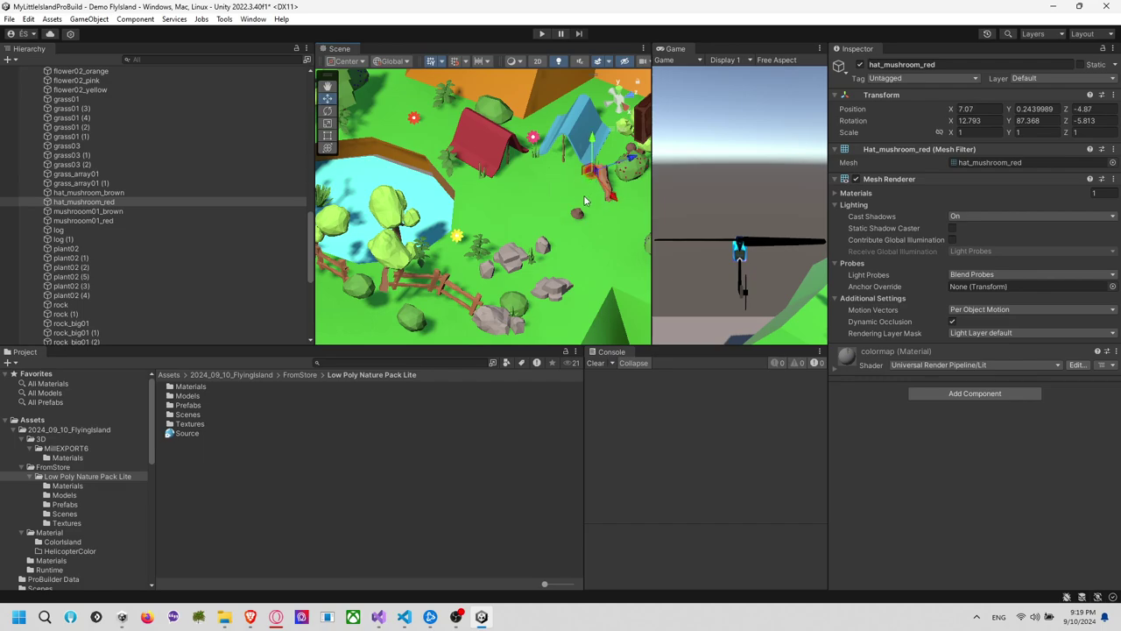
click(580, 213)
drag(576, 221, 699, 199)
Move the simple bush and its grass tuft up against the windmill's wall
right_drag(699, 200, 802, 206)
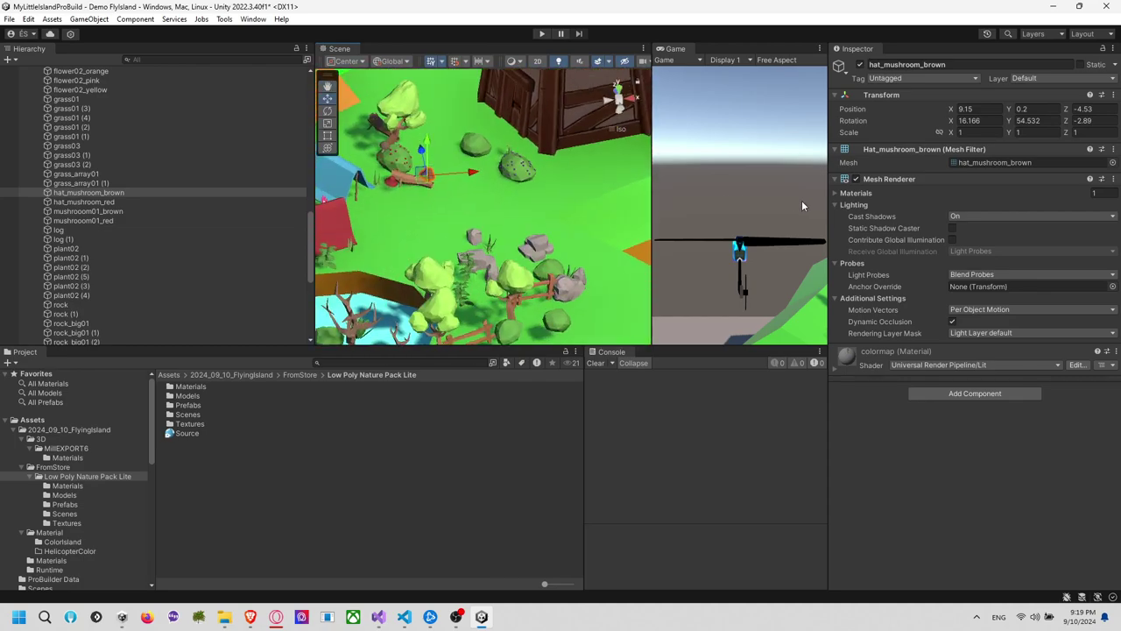
click(488, 149)
drag(494, 154, 472, 119)
click(514, 156)
right_drag(524, 138, 576, 174)
middle_drag(577, 174, 538, 174)
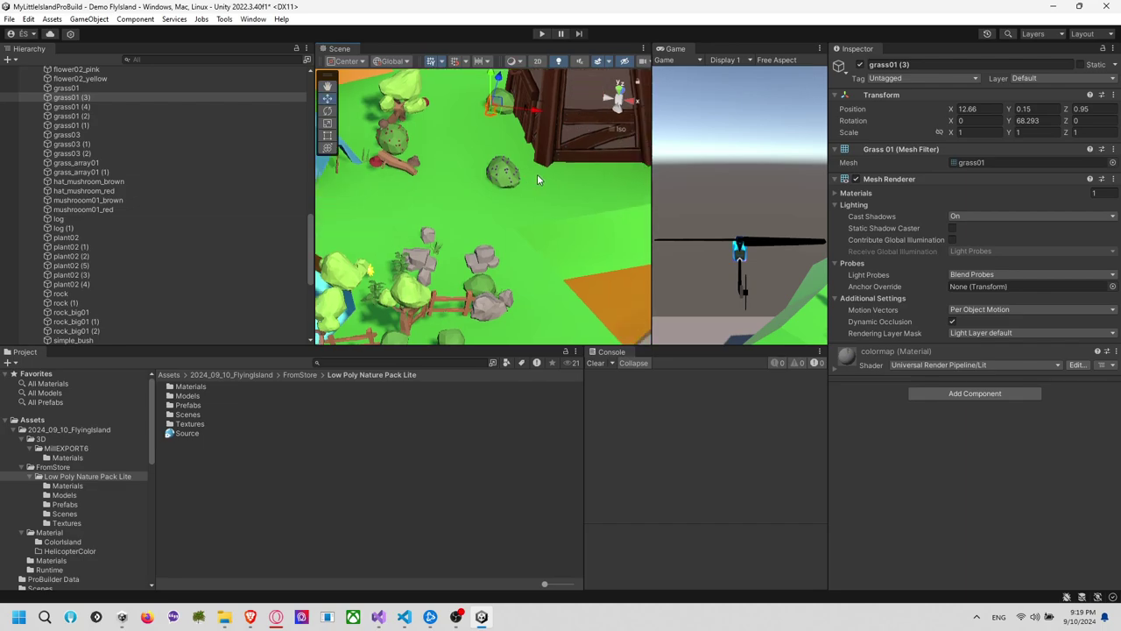
Select all six fence sections around the pond and lower them together toward the ground
click(581, 185)
scroll(581, 185, down, 3)
right_drag(580, 185, 416, 229)
scroll(475, 178, down, 5)
middle_drag(416, 230, 469, 223)
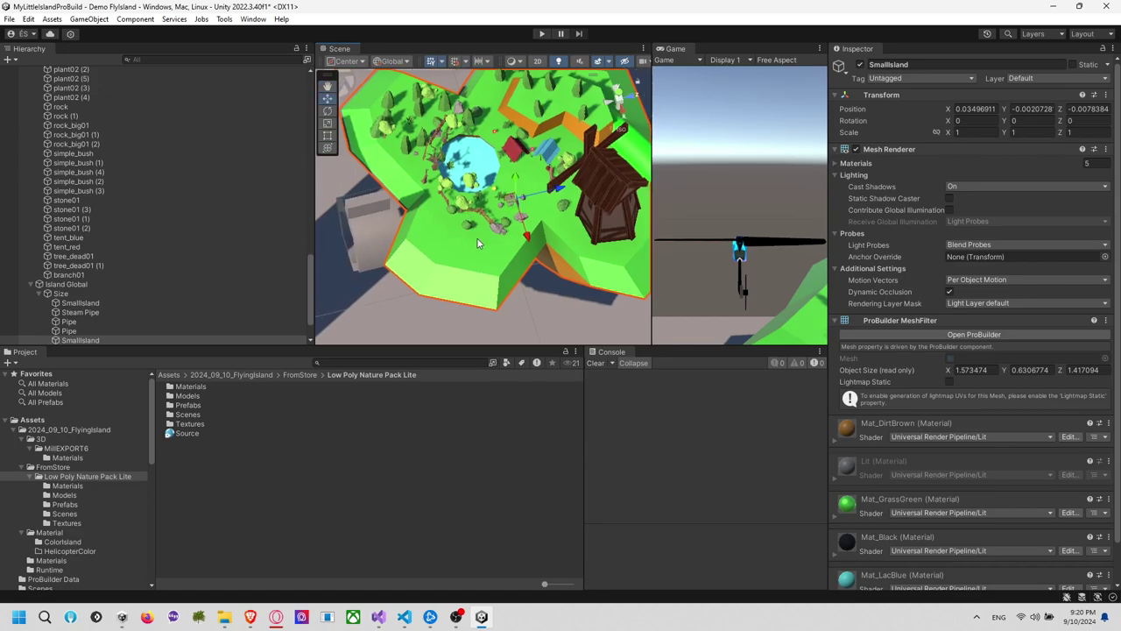
right_drag(478, 243, 477, 140)
scroll(471, 241, up, 8)
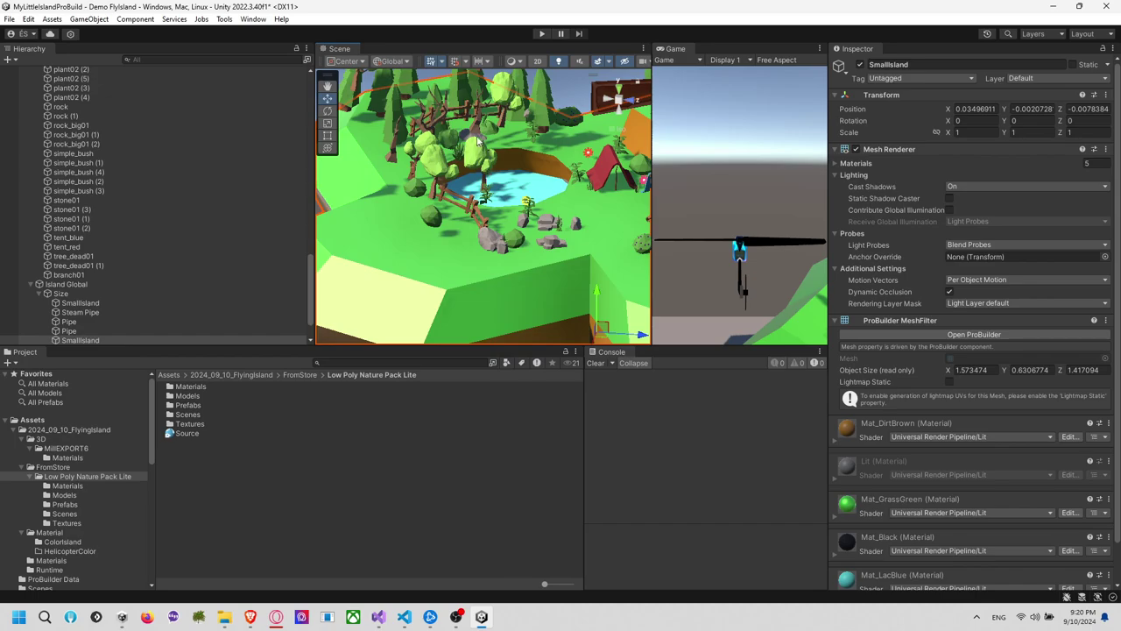
click(478, 111)
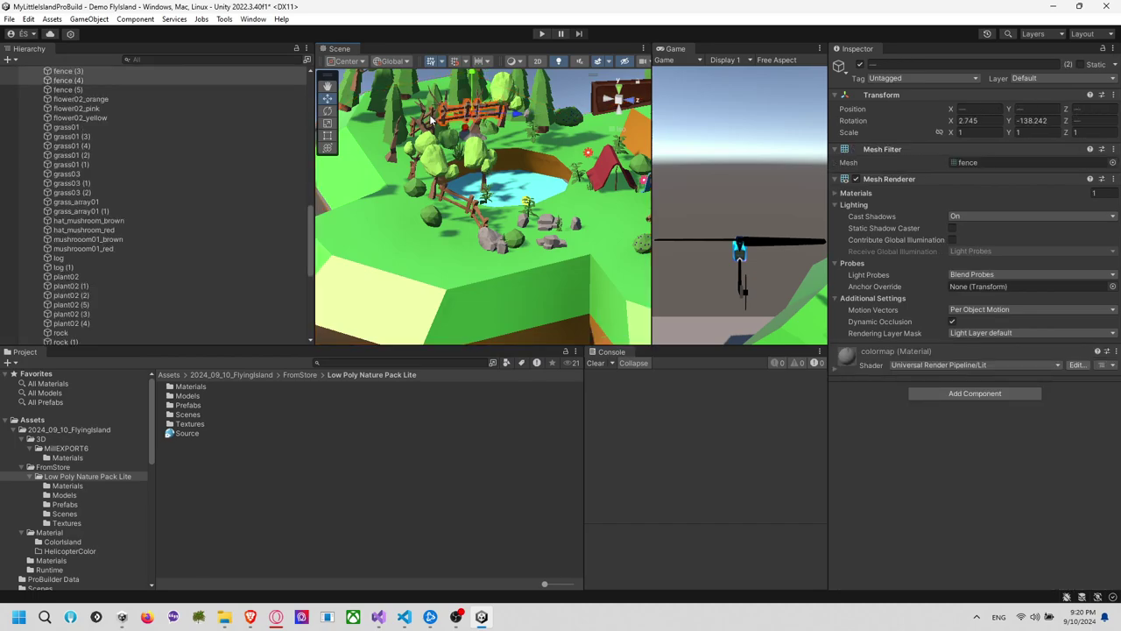
shift+click(431, 120)
shift+click(458, 199)
shift+click(479, 213)
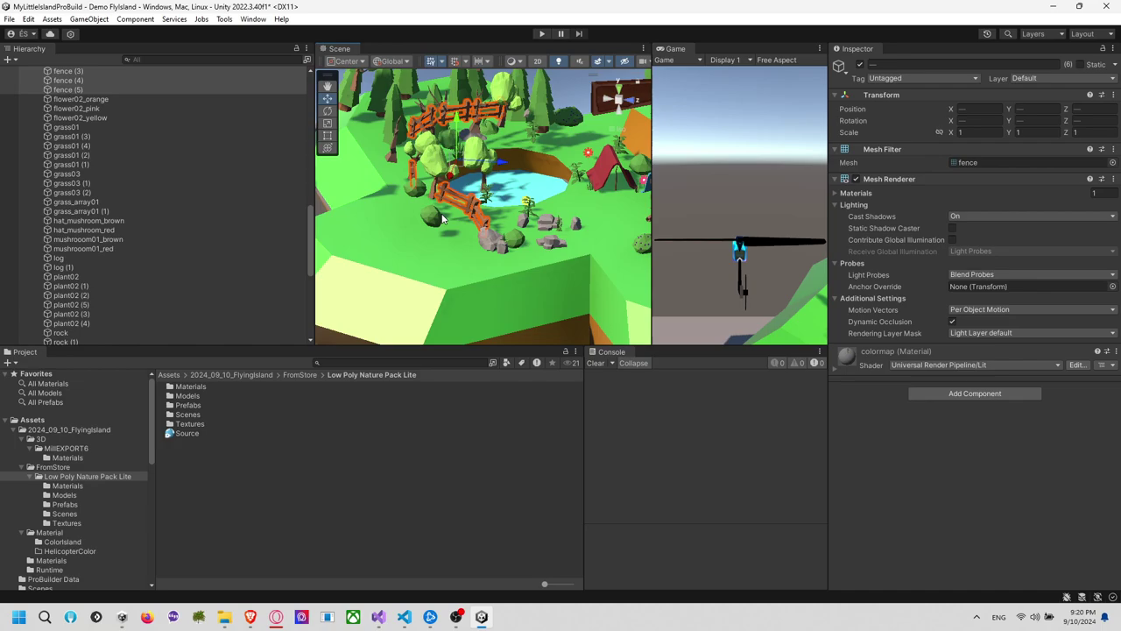
right_drag(479, 213, 439, 145)
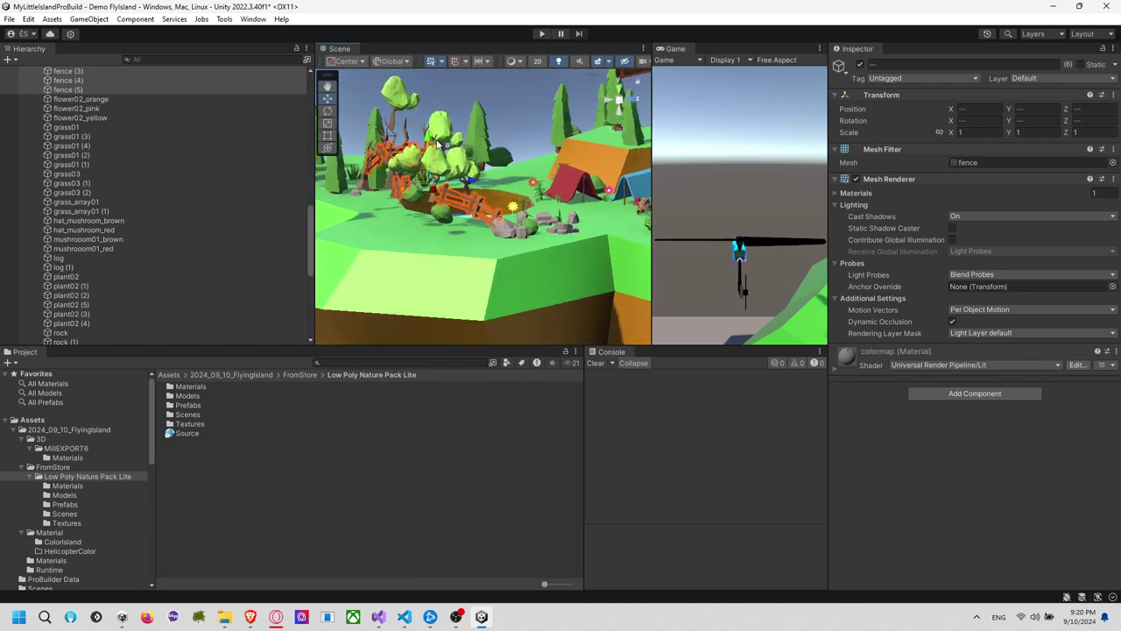
drag(438, 159, 444, 178)
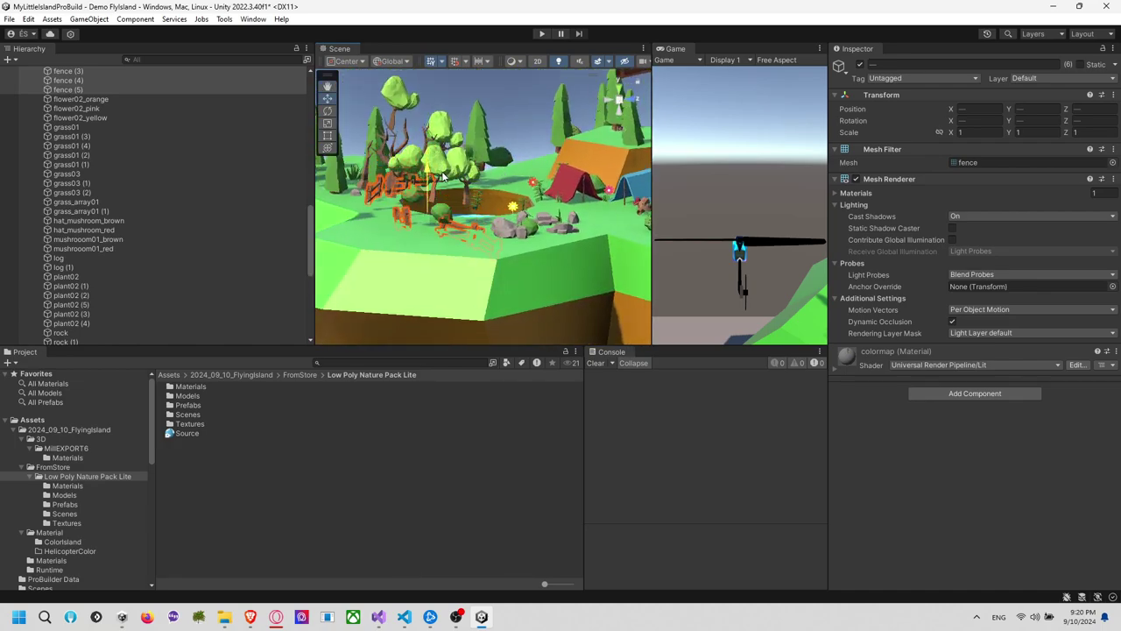
Select the sunken fence section nearest the rocks and reposition it at ground level
click(459, 226)
shift+click(470, 226)
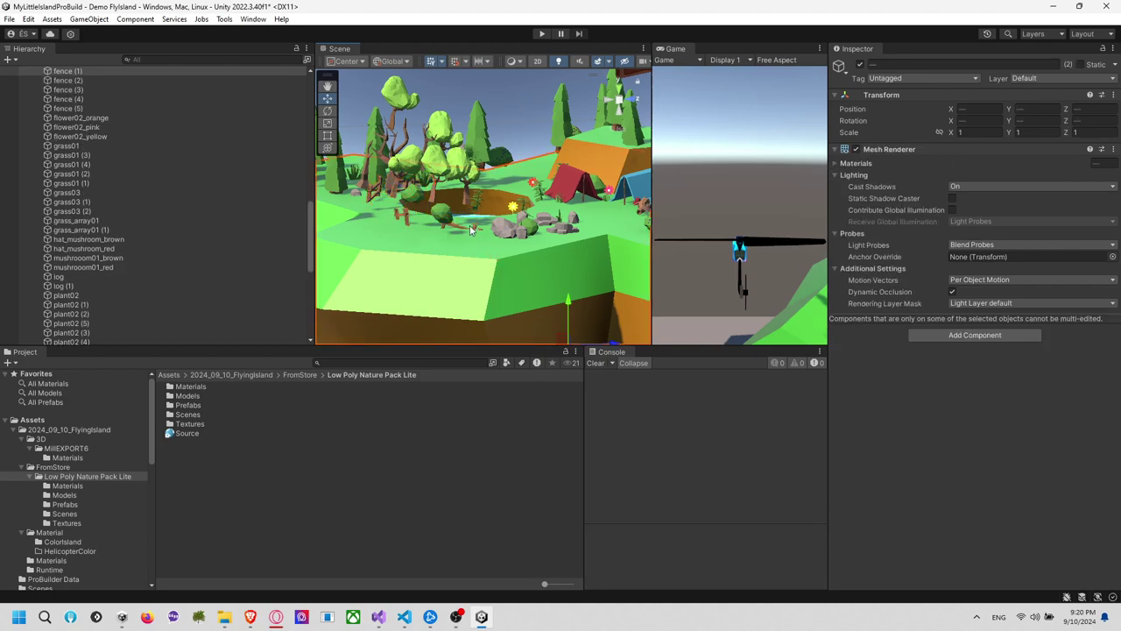
drag(436, 223, 505, 279)
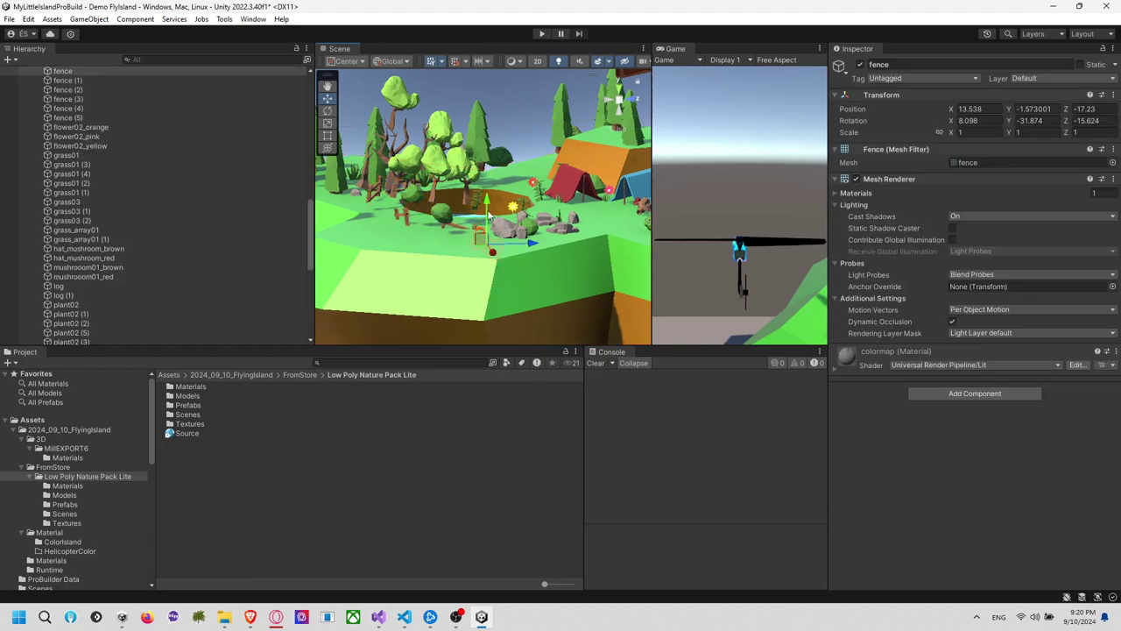
drag(491, 212, 534, 250)
Reposition and rotate fence (1) so it stands on the grass in line with the neighbouring section
click(459, 226)
click(459, 208)
key(e)
key(w)
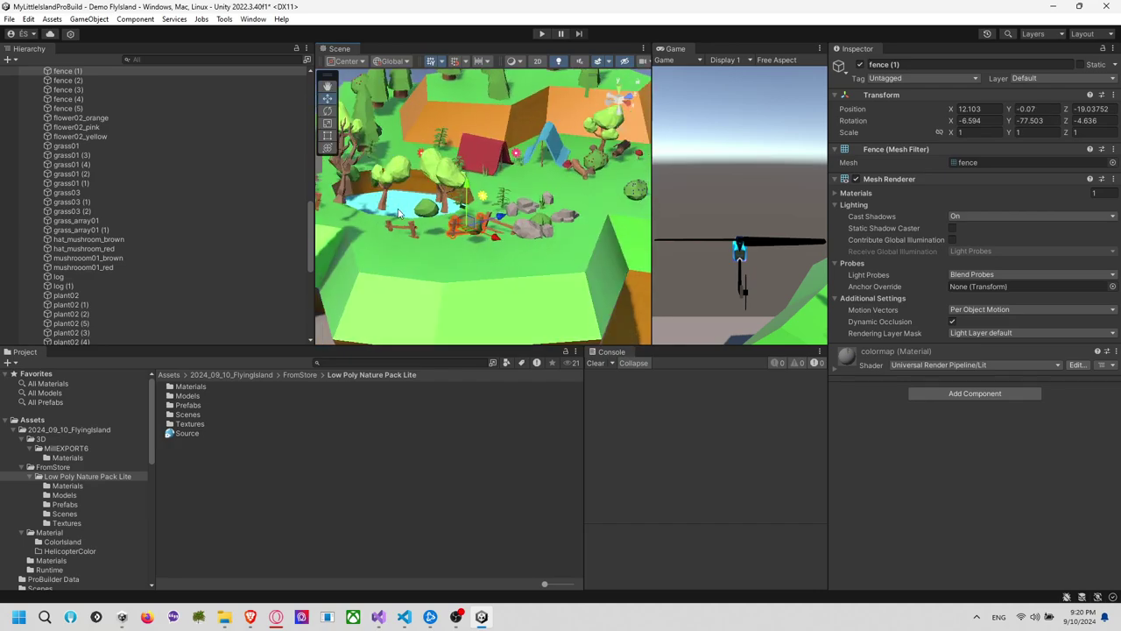
Reposition fence (2) to about X 9.19, Y 0.32 and rotate it to about 5.2, -190.1, -2.6 degrees so it stands on the grass
middle_drag(395, 223, 447, 230)
click(452, 227)
click(462, 231)
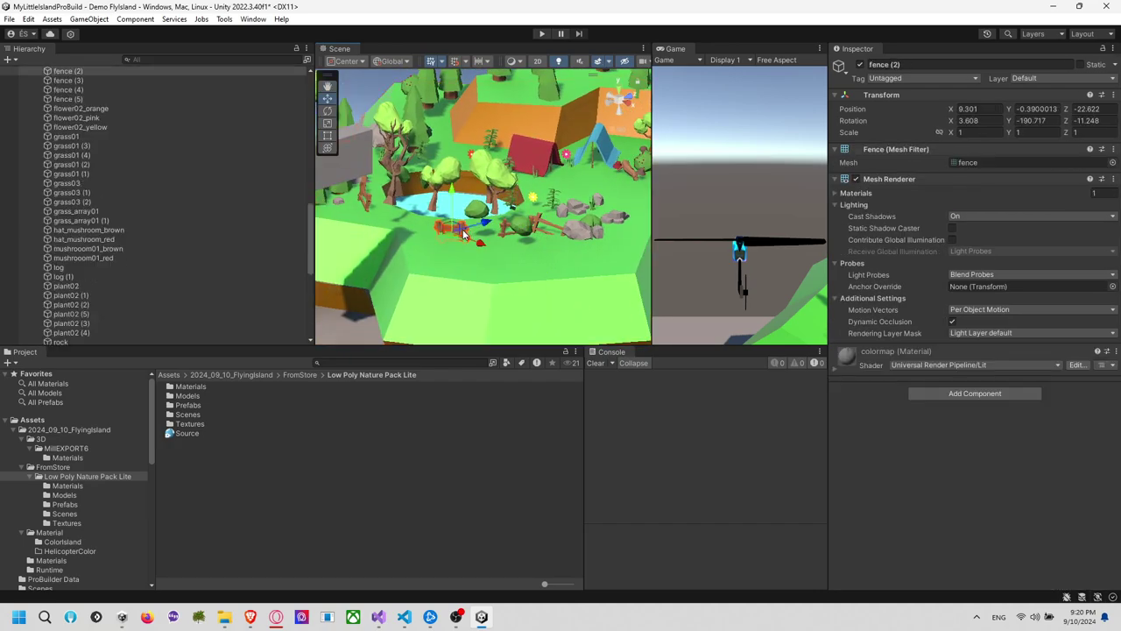
drag(455, 219, 353, 207)
key(e)
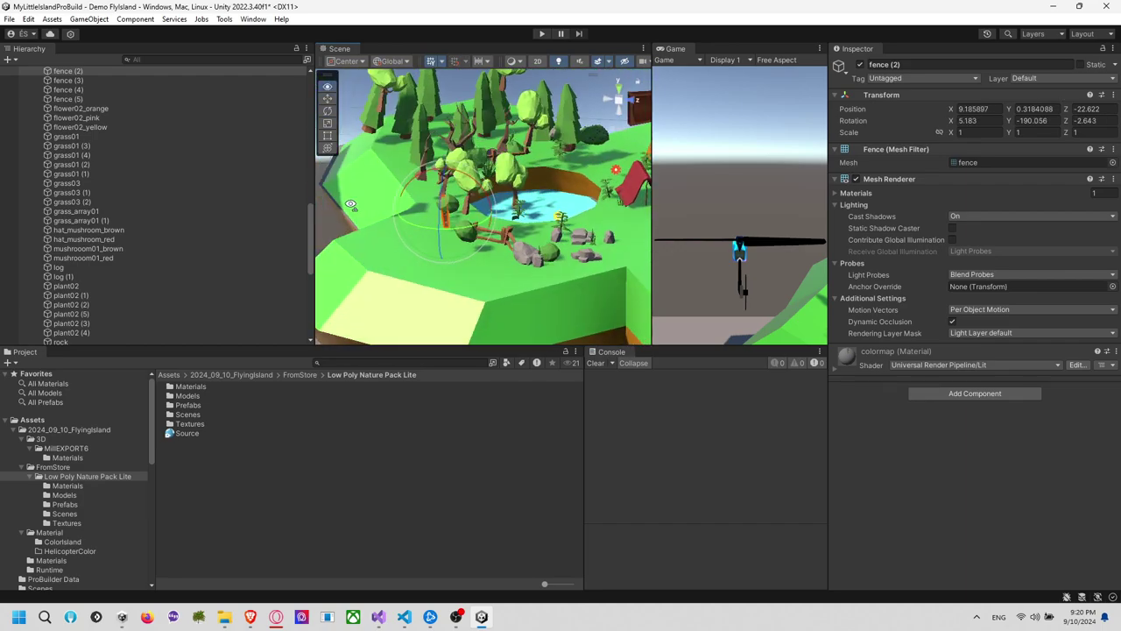
right_drag(416, 220, 442, 203)
click(362, 197)
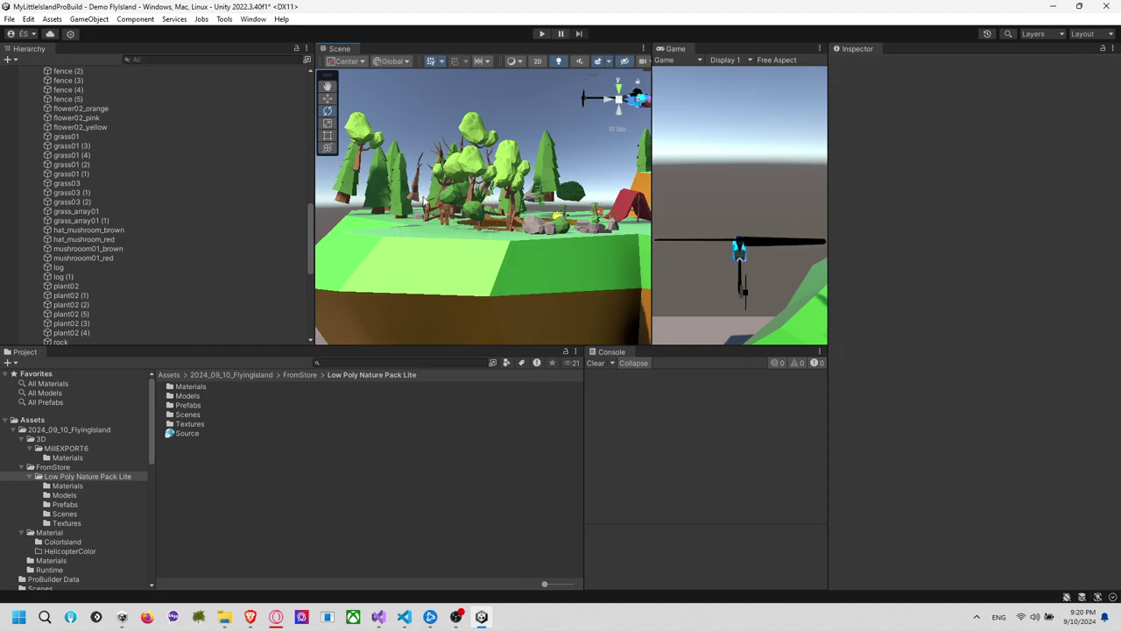
Select the leaning tree and the pine beside it at the island's edge and rotate them together until they stand upright
click(473, 217)
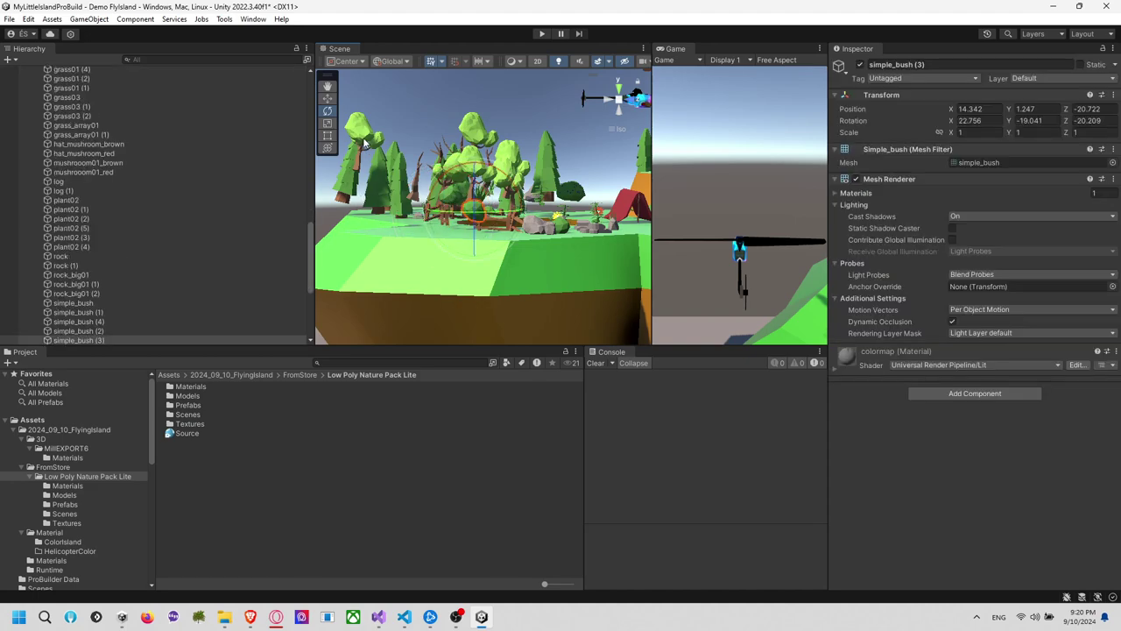
middle_drag(344, 185, 388, 195)
drag(370, 124, 433, 212)
click(437, 215)
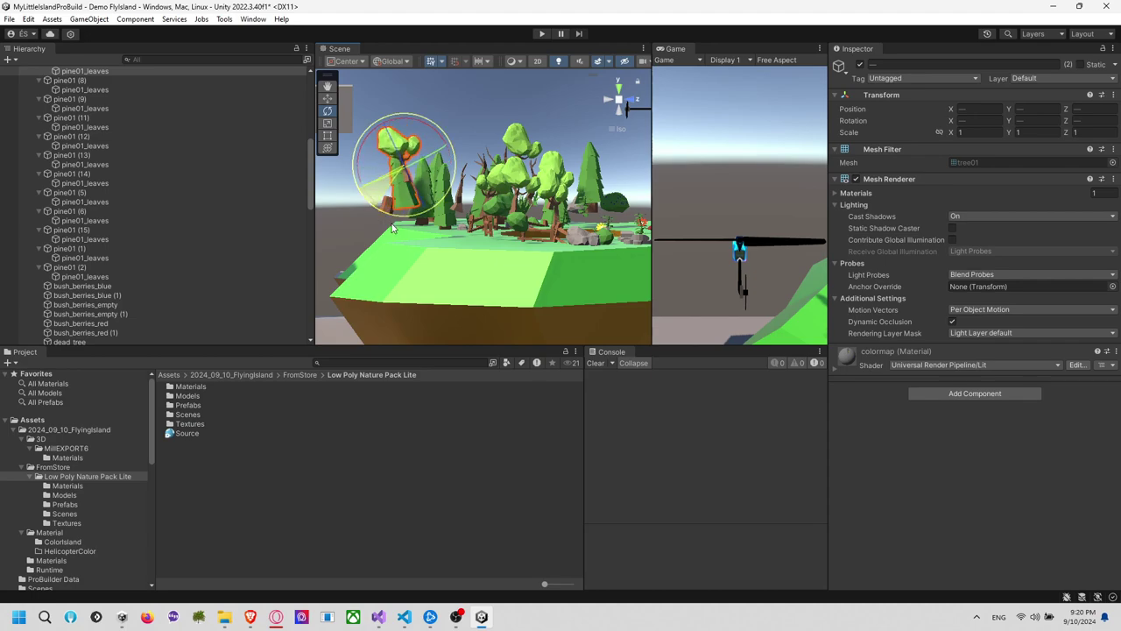
drag(405, 199, 411, 189)
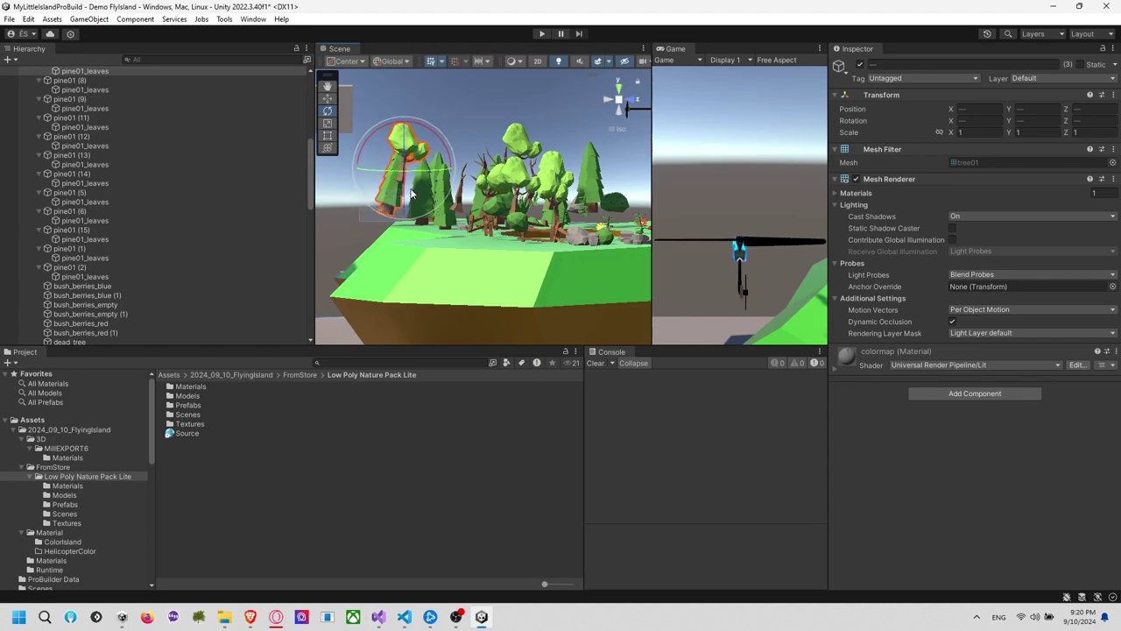
drag(431, 136, 420, 127)
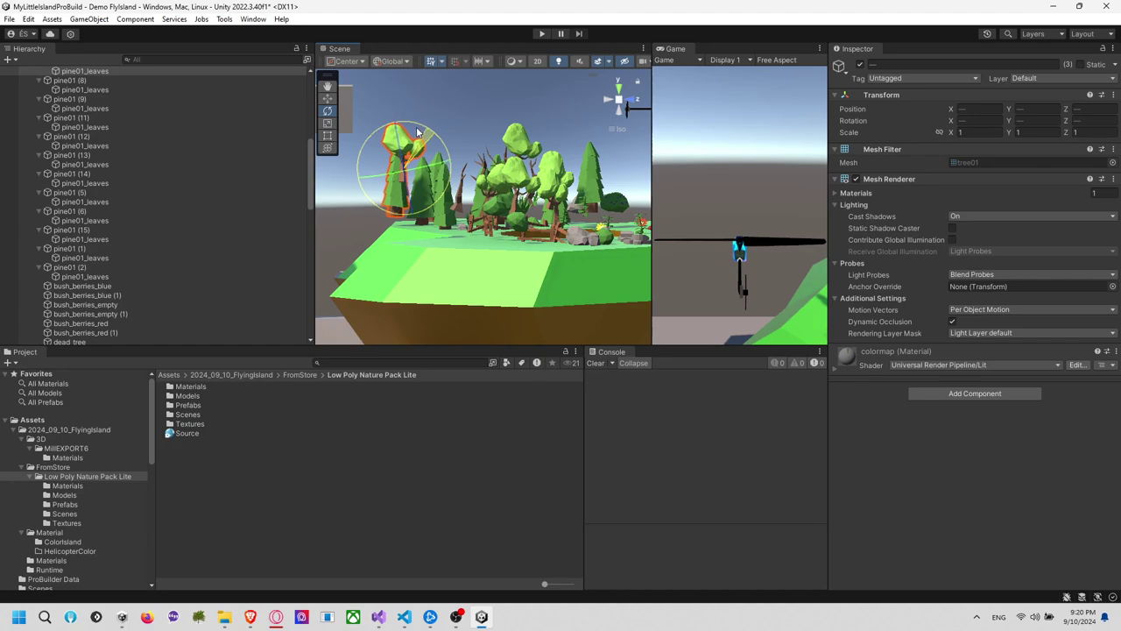
Select only tree01 (5) at the island's edge and lower it to about Y -0.3 onto the ground
click(329, 98)
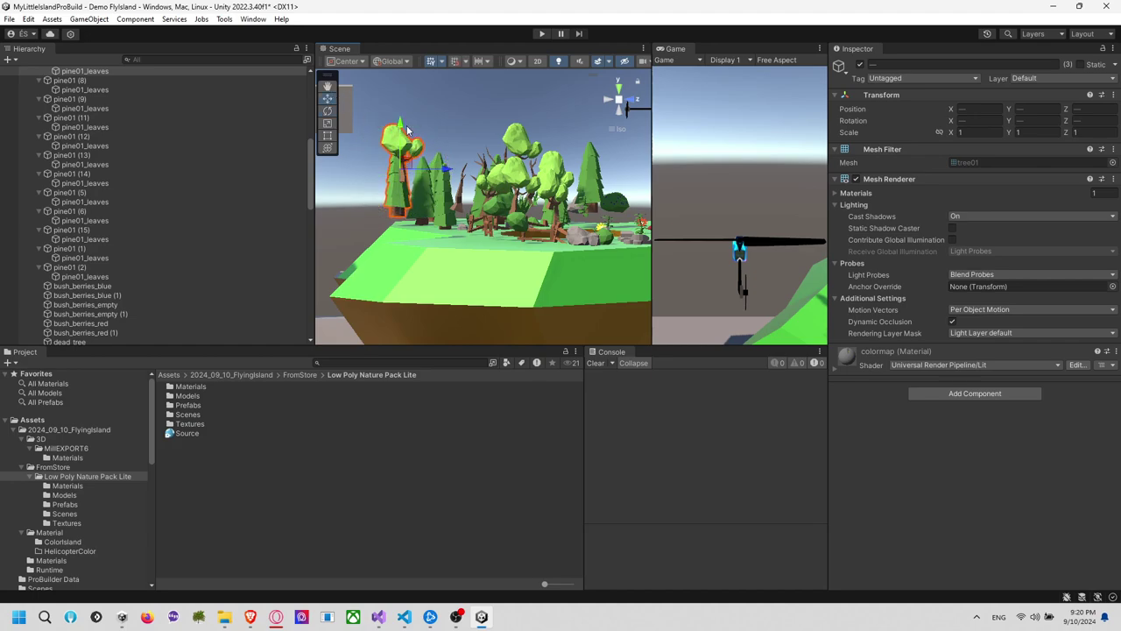
click(414, 149)
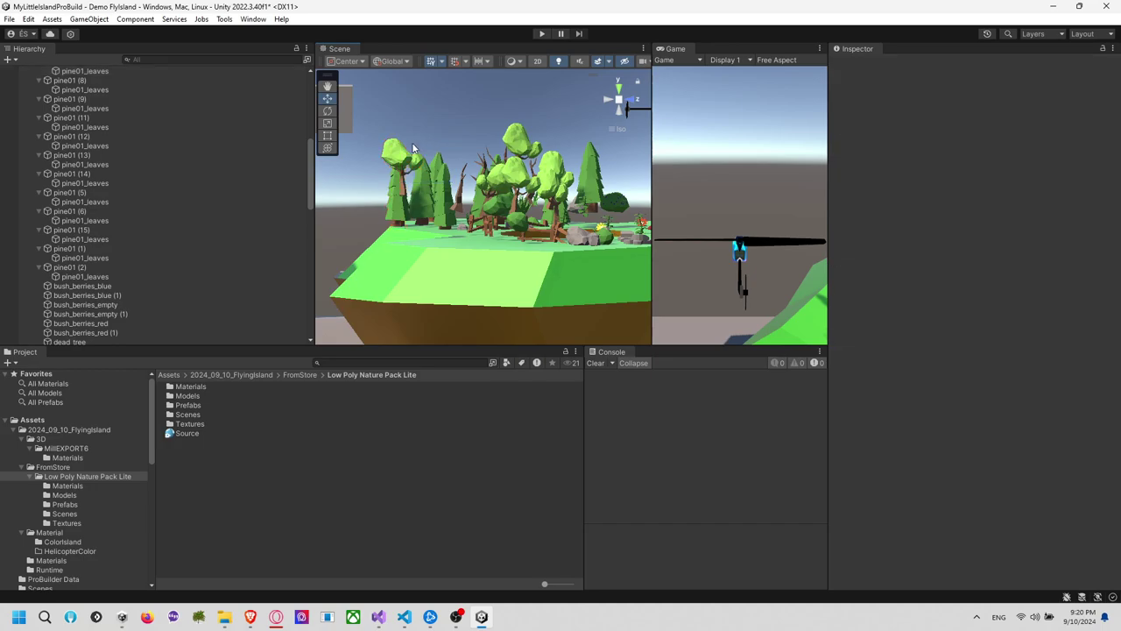
click(415, 159)
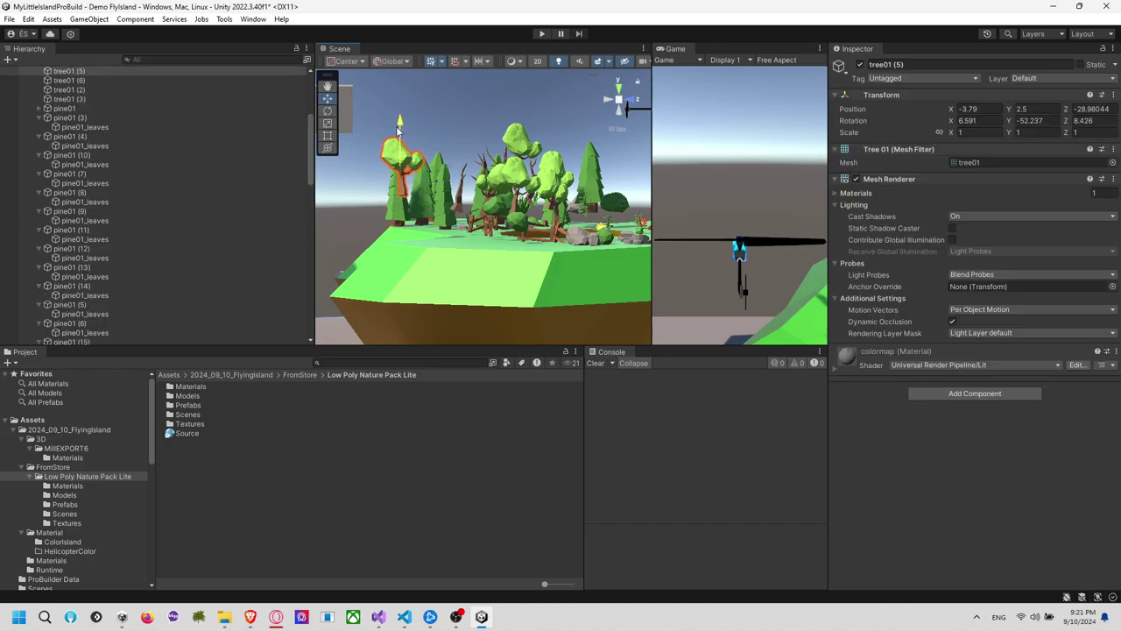
alt+drag(409, 168, 587, 232)
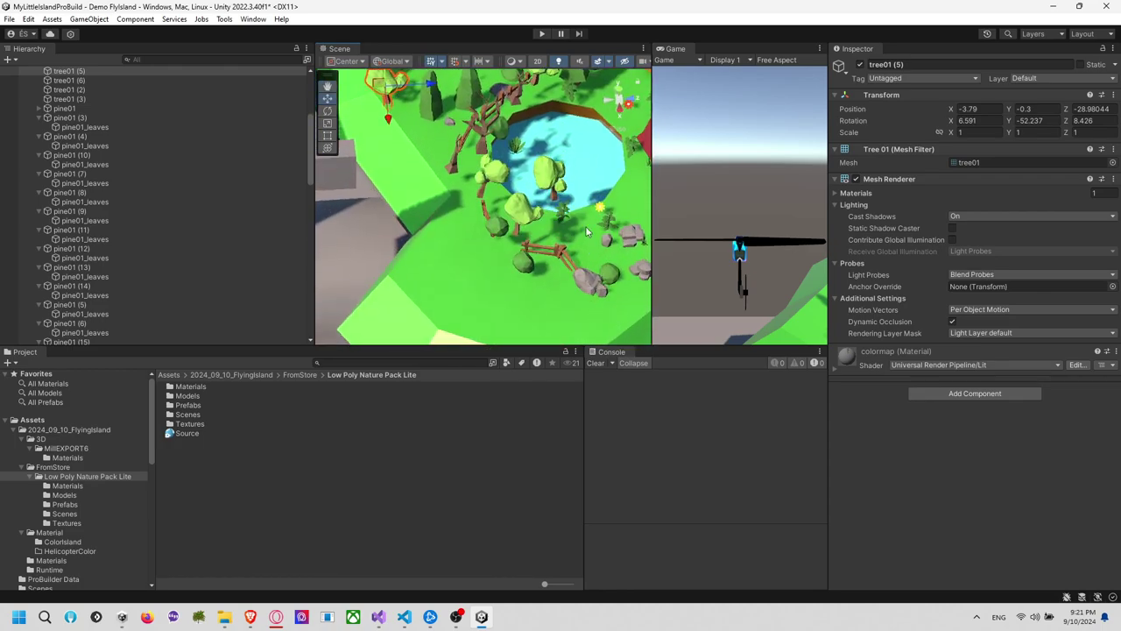
Select just the two trees by the pond's fence, excluding fences and bushes, and move them down onto the open grass near the island's edge
click(619, 107)
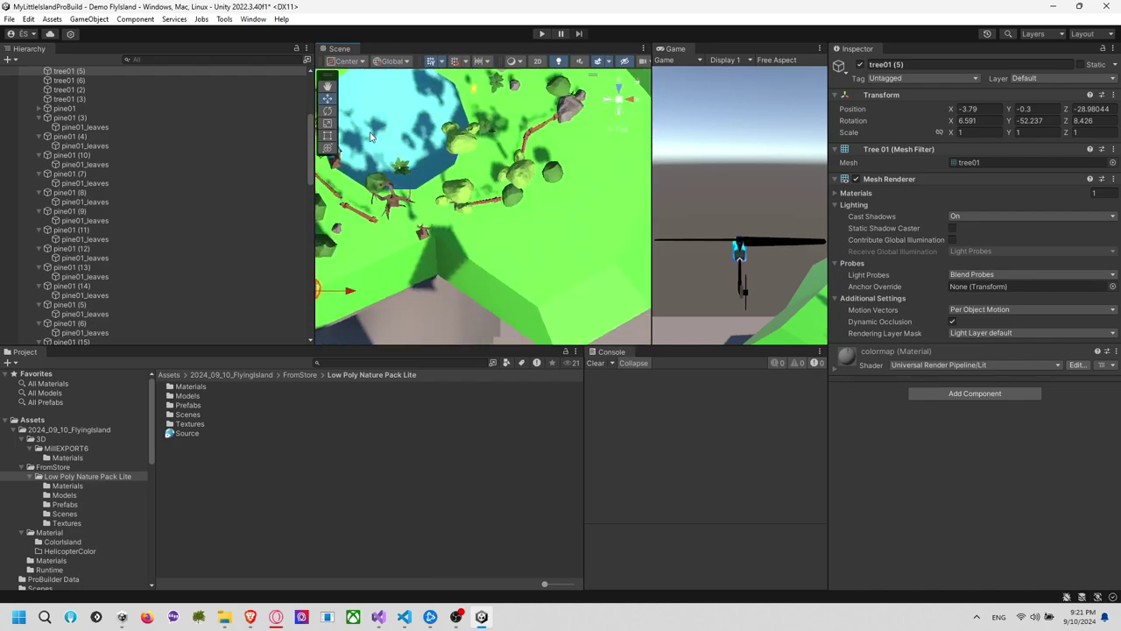
drag(370, 136, 447, 132)
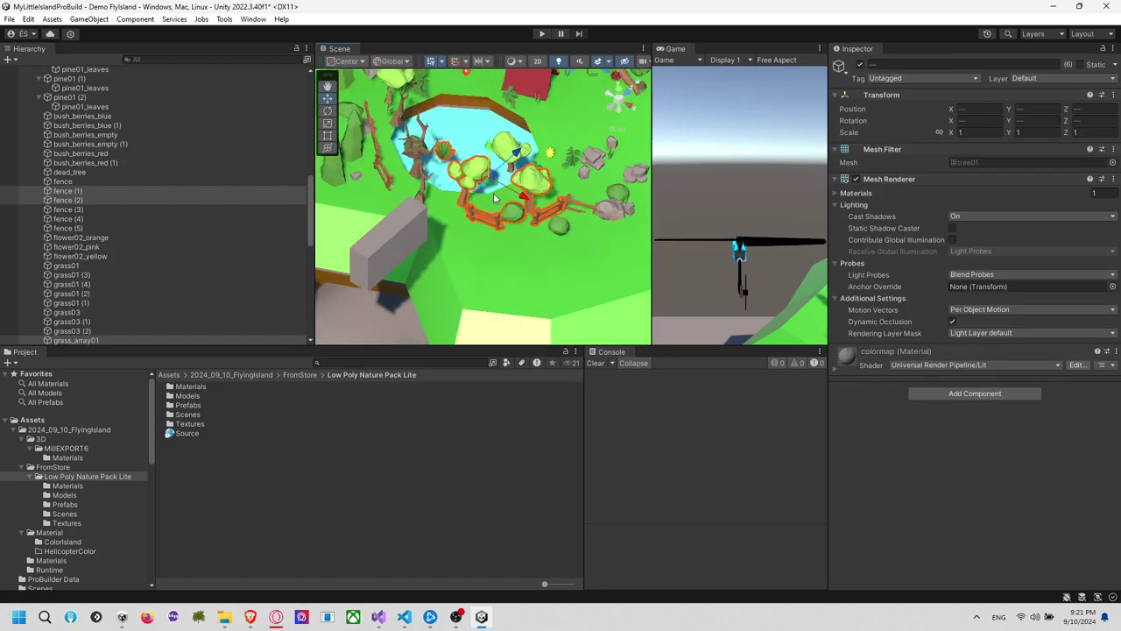
ctrl+click(448, 158)
middle_drag(526, 213, 486, 205)
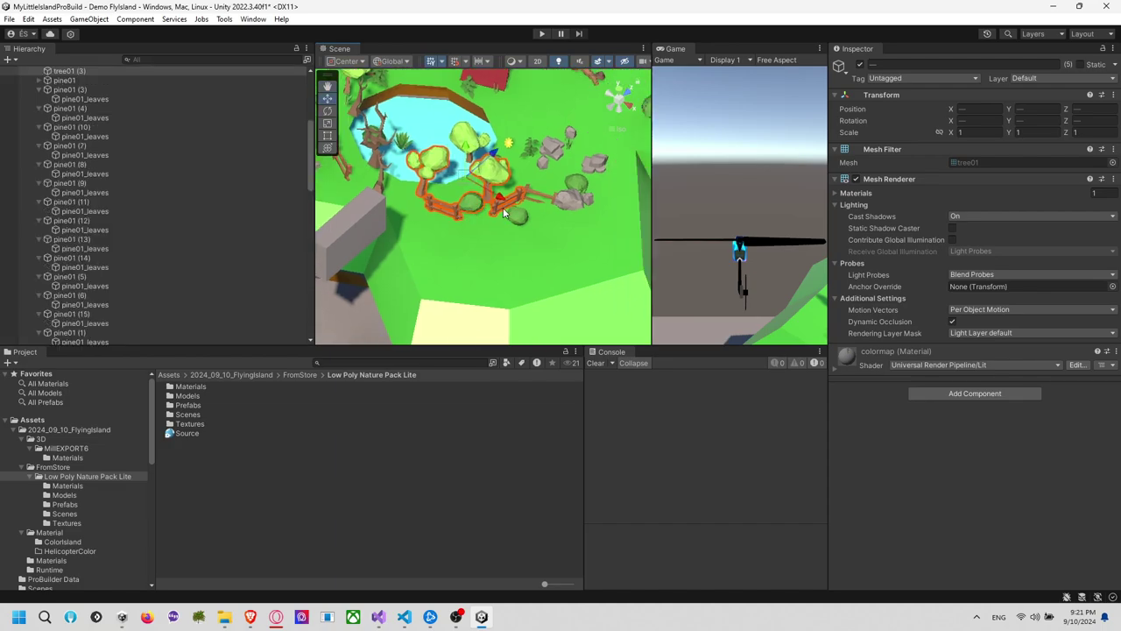
scroll(504, 213, up, 8)
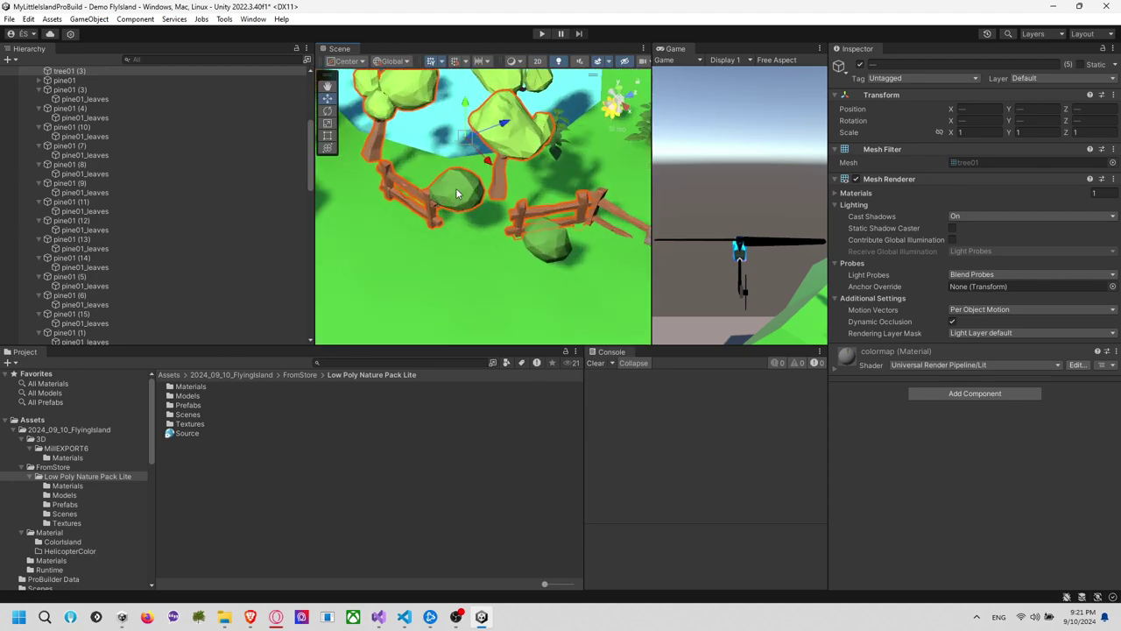
ctrl+click(525, 221)
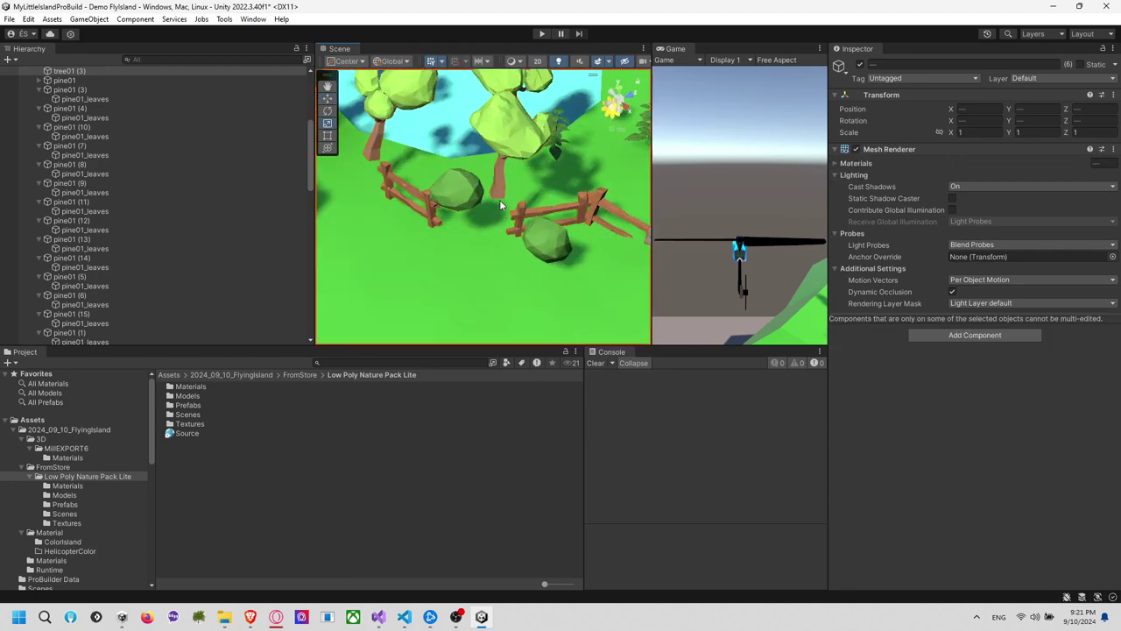
ctrl+click(508, 198)
ctrl+click(521, 205)
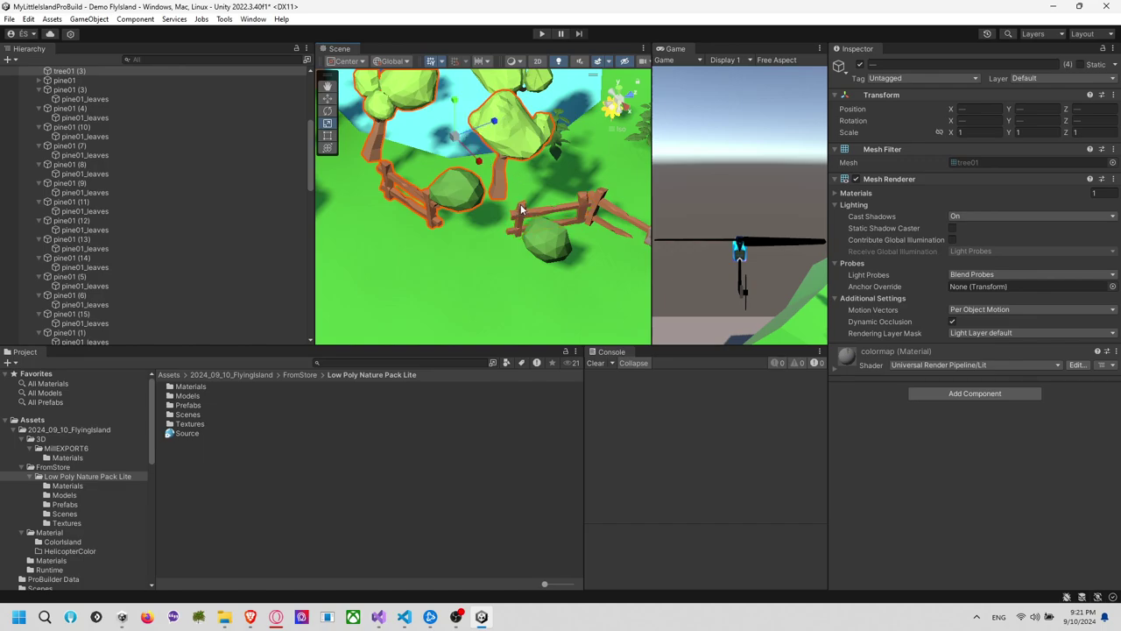
ctrl+click(427, 208)
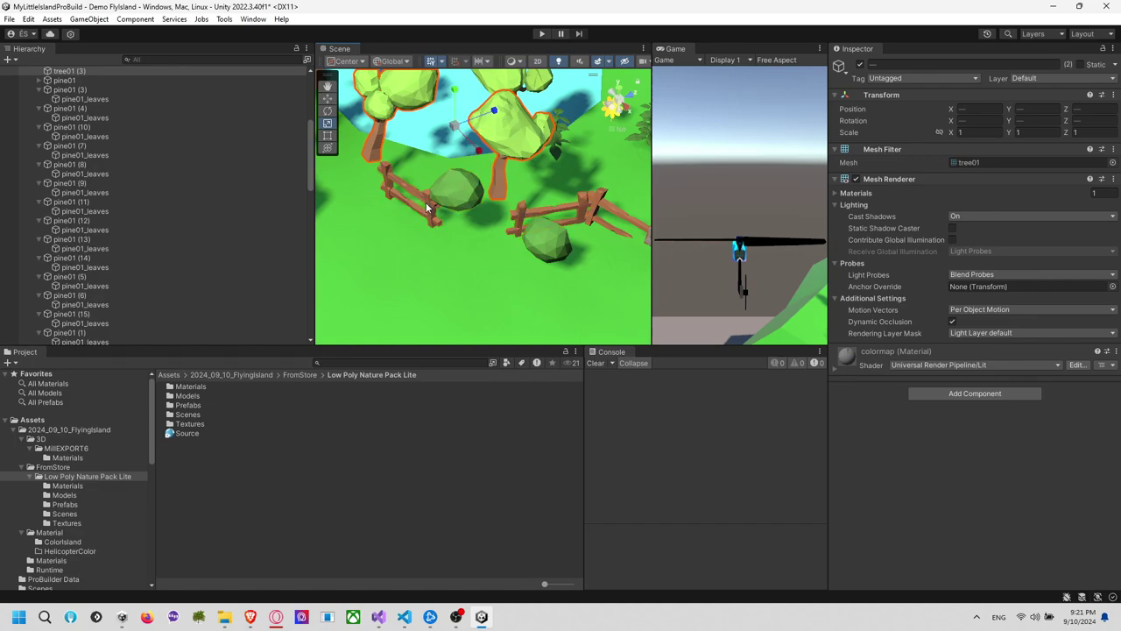
right_drag(427, 208, 596, 210)
middle_drag(596, 210, 586, 188)
alt+drag(586, 188, 405, 142)
click(327, 98)
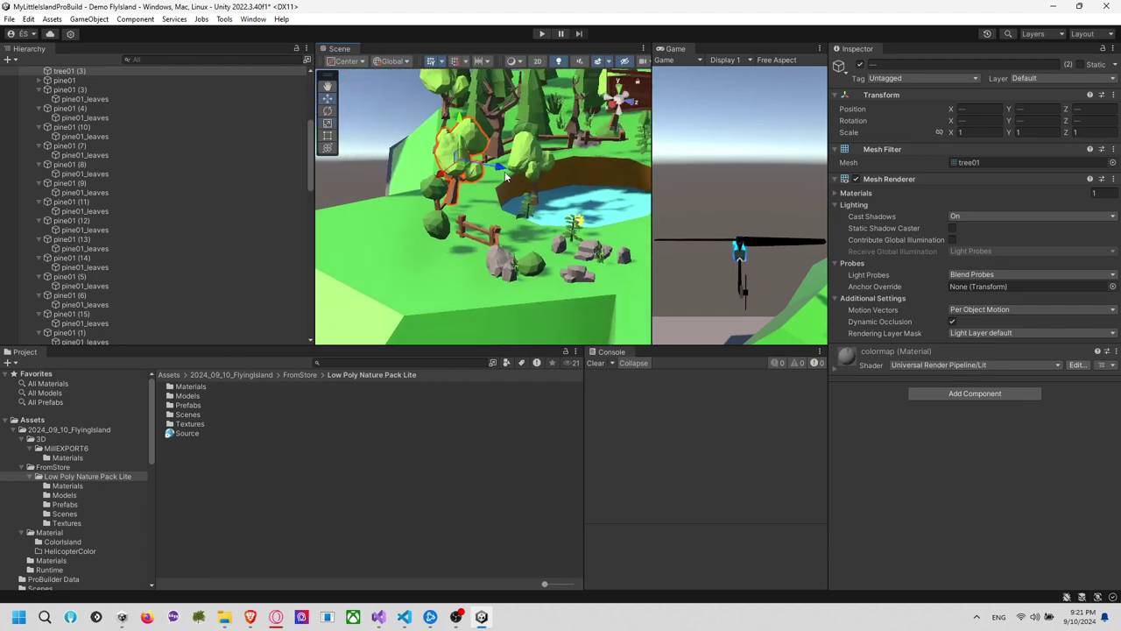
drag(504, 170, 423, 156)
drag(388, 113, 389, 151)
alt+drag(390, 154, 472, 279)
alt+drag(532, 257, 552, 209)
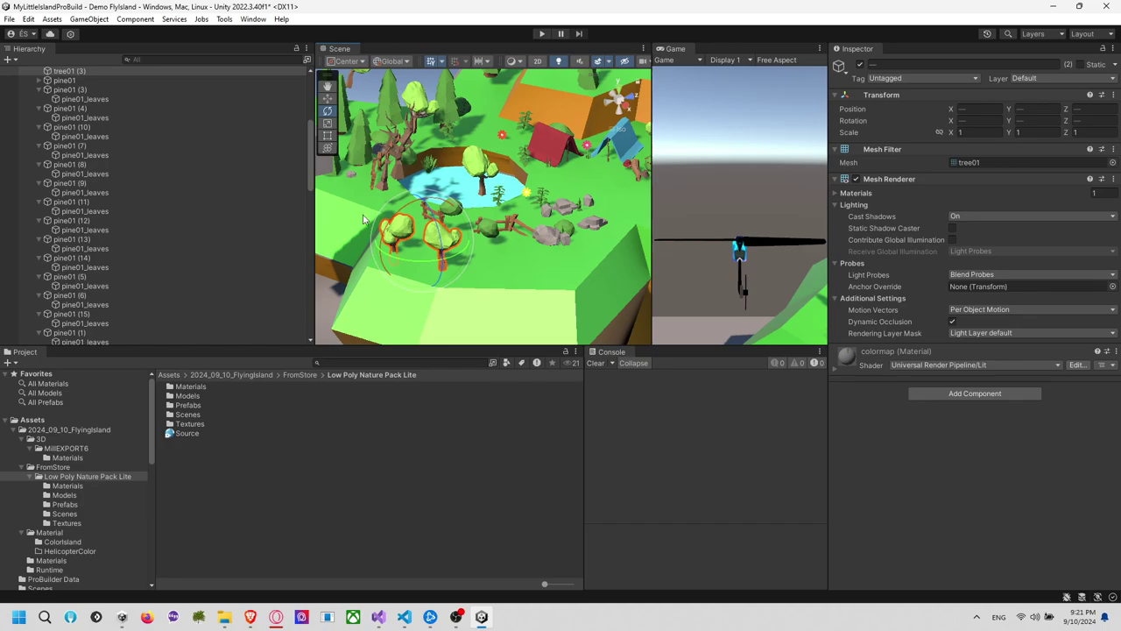
Select the tree01 standing in the pond and move it sideways onto the bank beside the fence
click(338, 226)
click(382, 237)
click(399, 232)
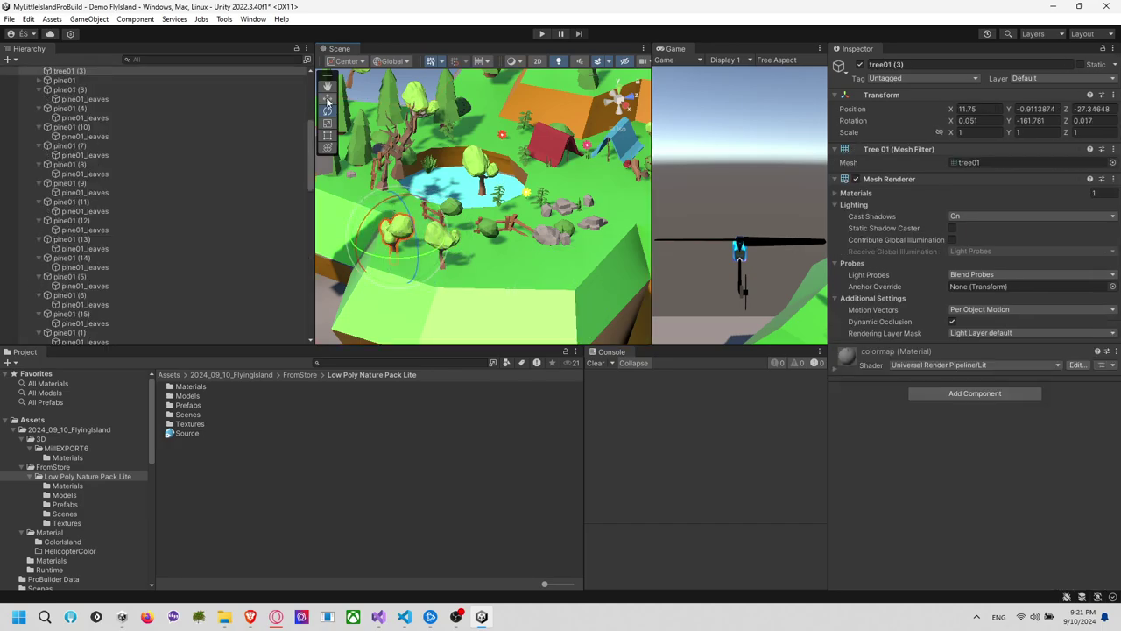
click(480, 189)
click(480, 188)
key(f)
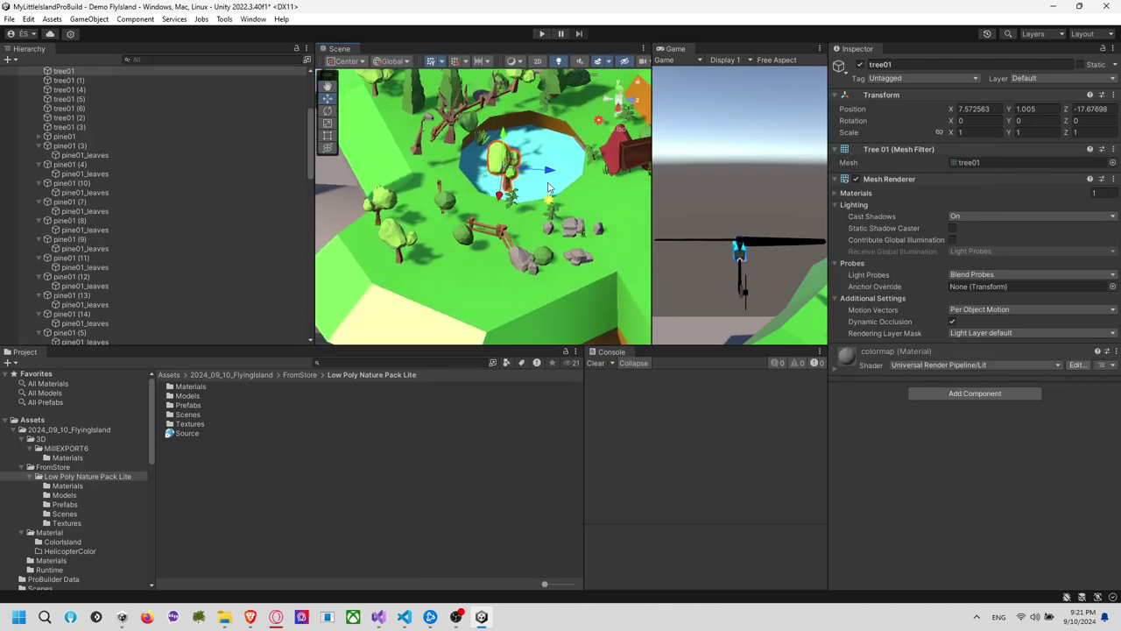
drag(541, 176, 451, 154)
Select simple_bush (3) and simple_bush (2) beside the fence and lower them together toward the ground
right_drag(458, 287, 464, 186)
click(476, 220)
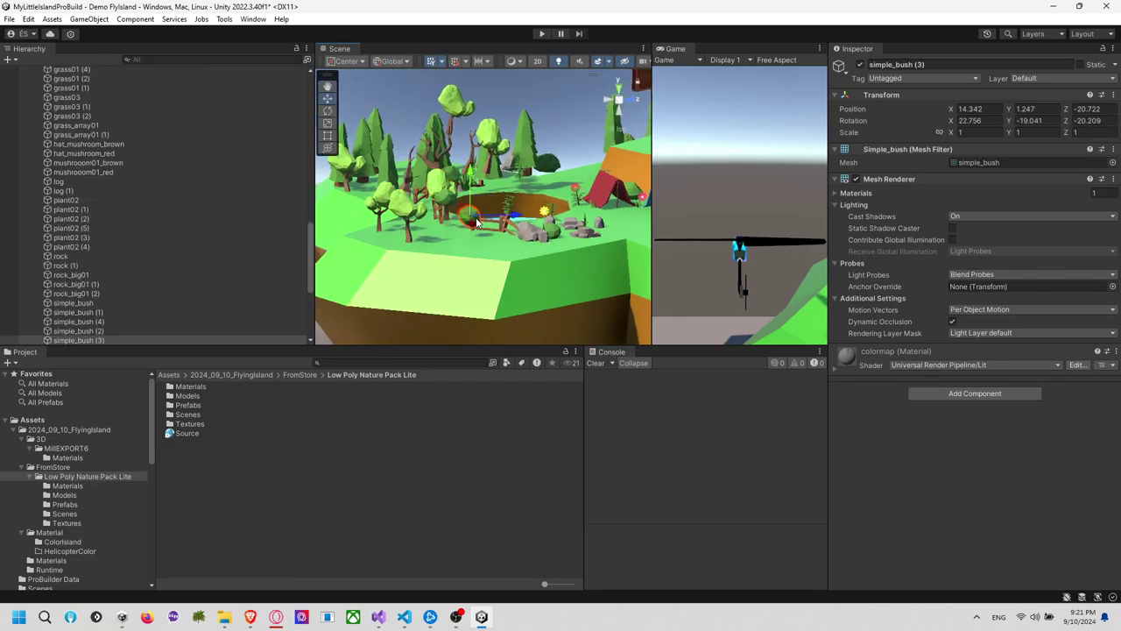
shift+click(462, 187)
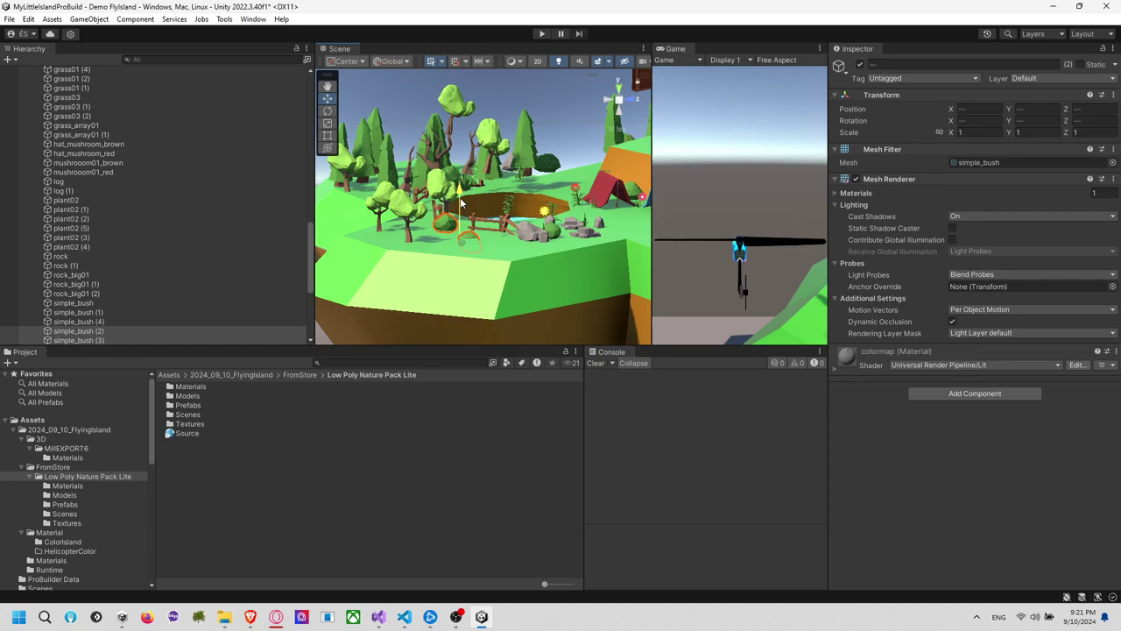
Raise simple_bush (3) on its own out of the ground and rotate it so it rests naturally on the grass beside the fence
click(468, 235)
click(470, 236)
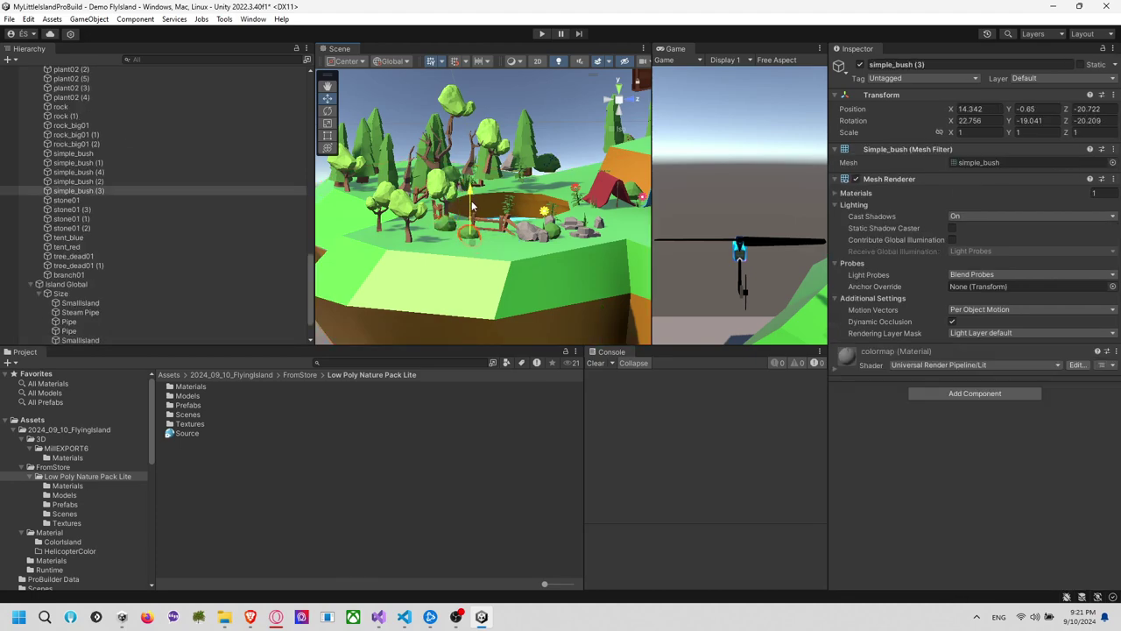
drag(472, 205, 451, 184)
key(e)
click(524, 175)
alt+drag(524, 175, 485, 230)
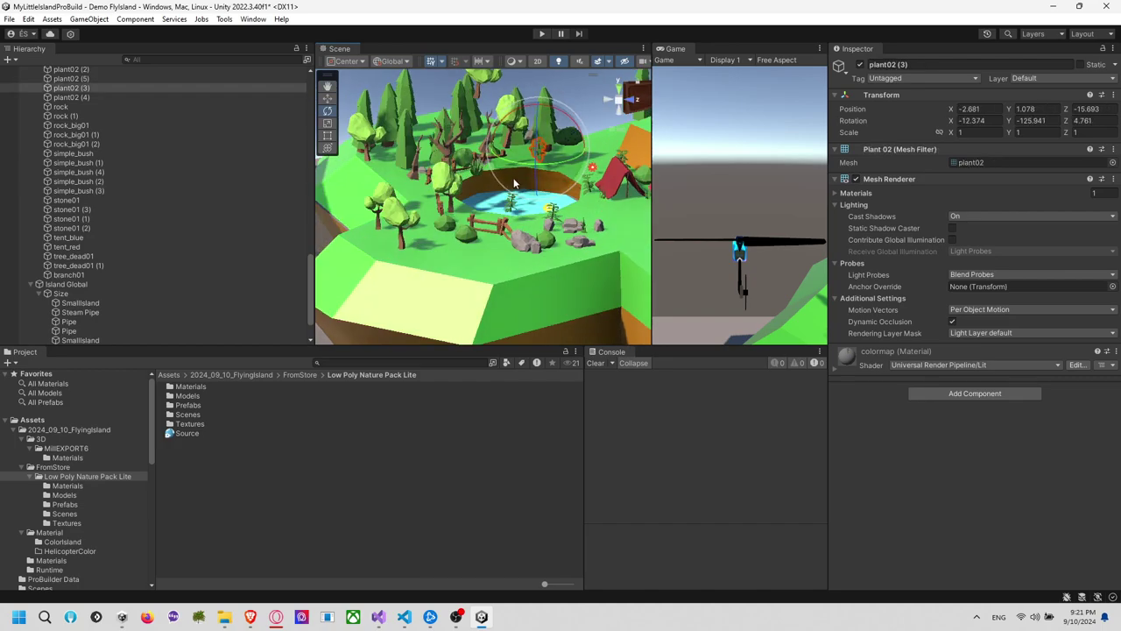
click(471, 235)
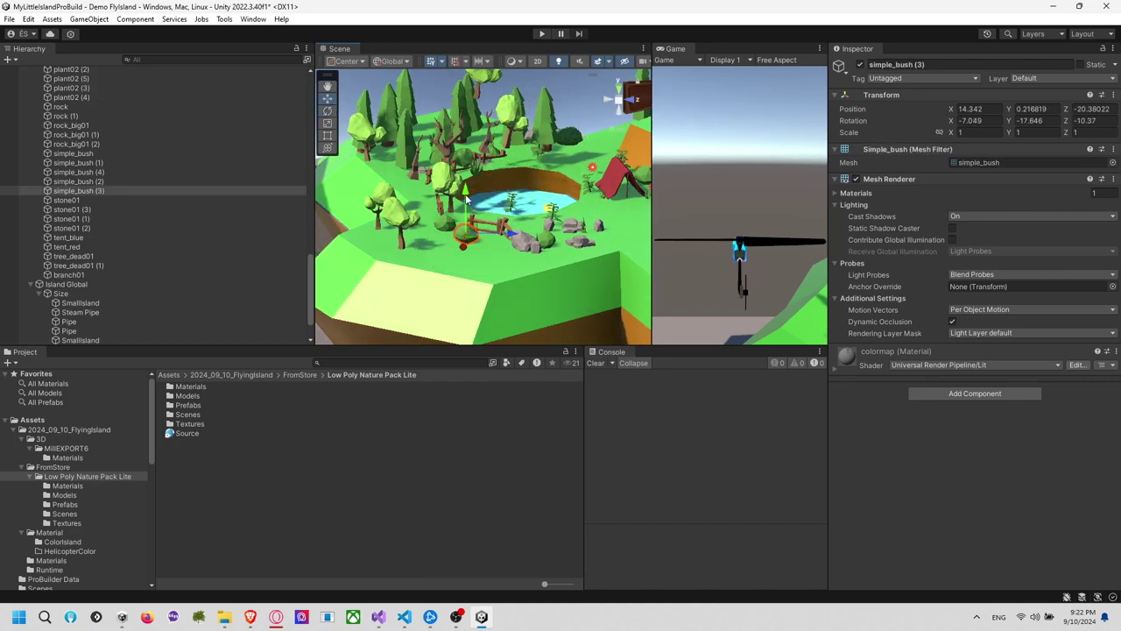
alt+drag(467, 201, 448, 238)
click(448, 237)
Move tree_dead01 (1) from behind the pond to the edge of the forest, at about Y -0.5, Z -27.95
alt+drag(504, 213, 482, 200)
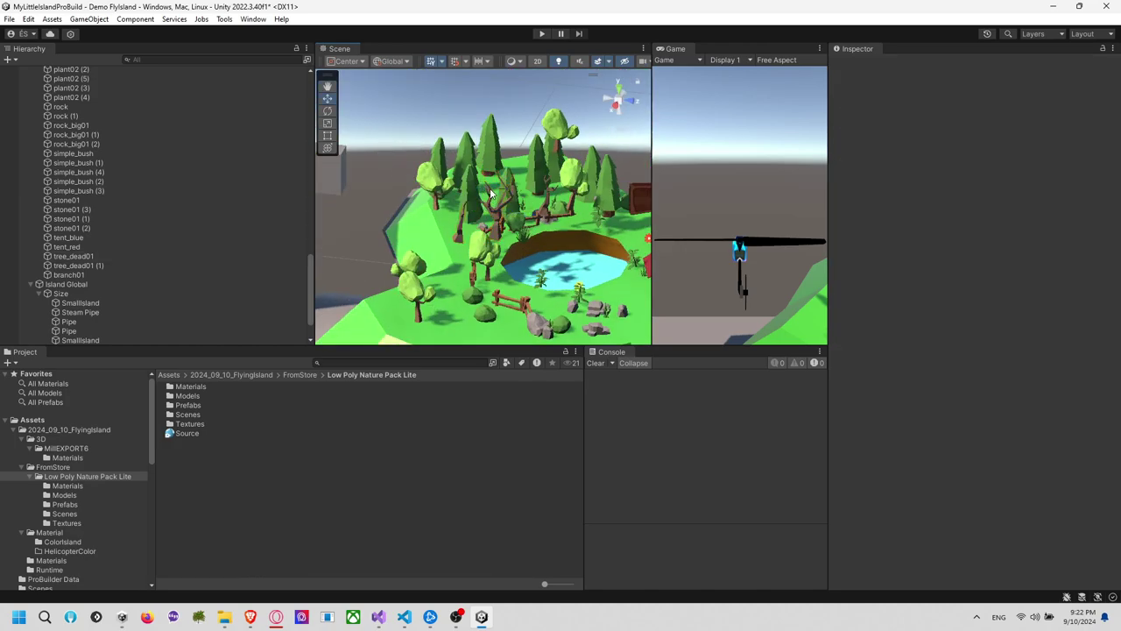
click(488, 192)
alt+drag(483, 201, 513, 284)
click(505, 207)
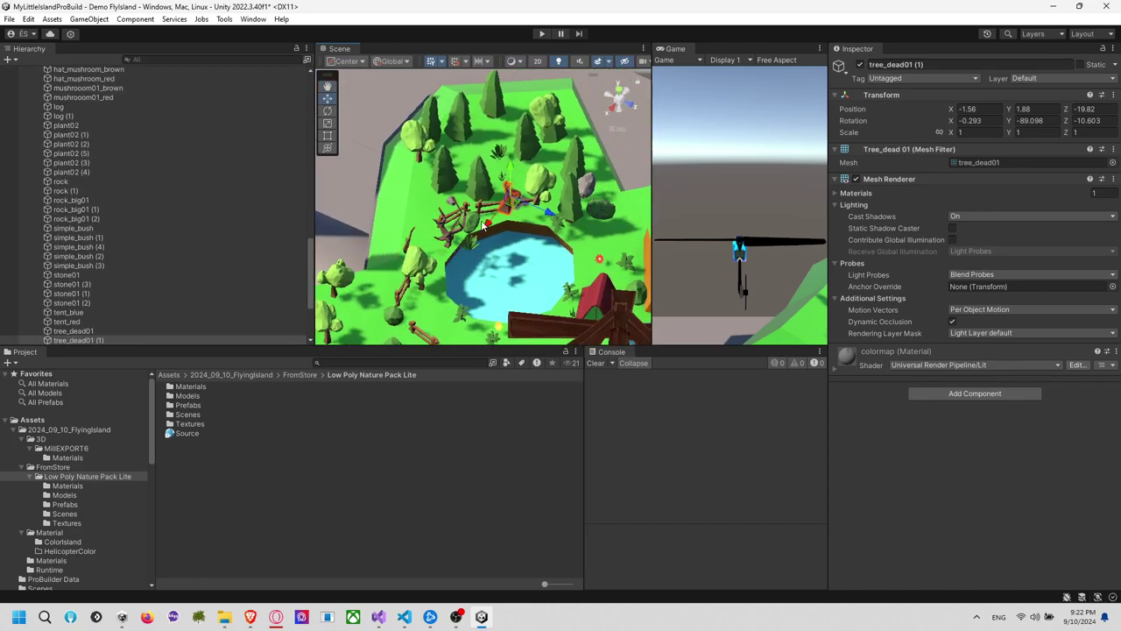
alt+drag(504, 207, 646, 181)
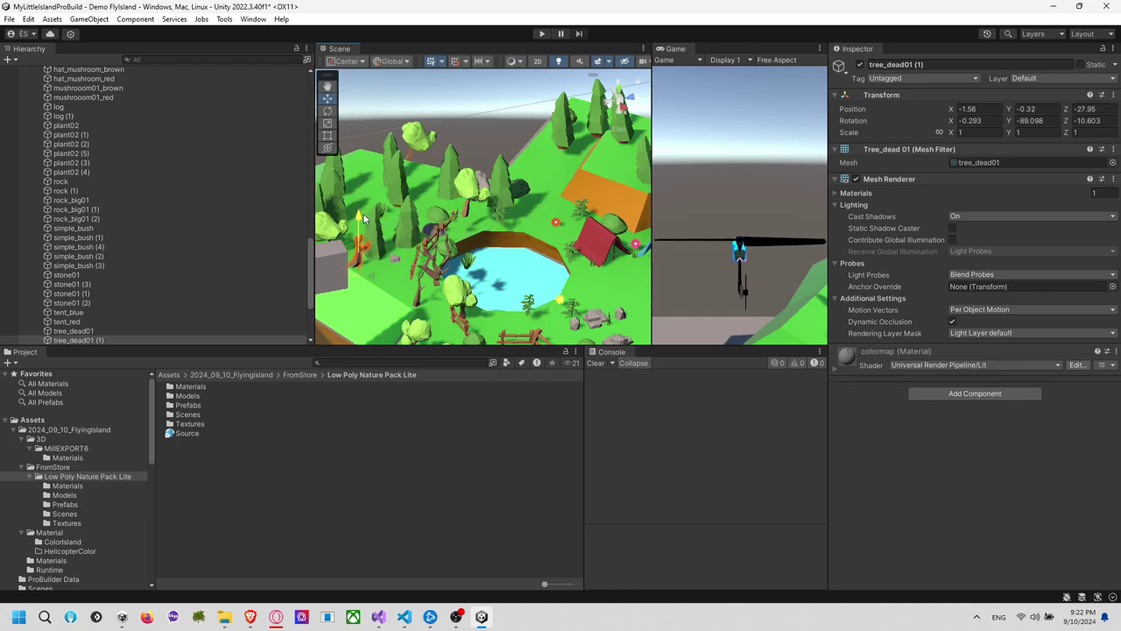
alt+drag(392, 224, 516, 297)
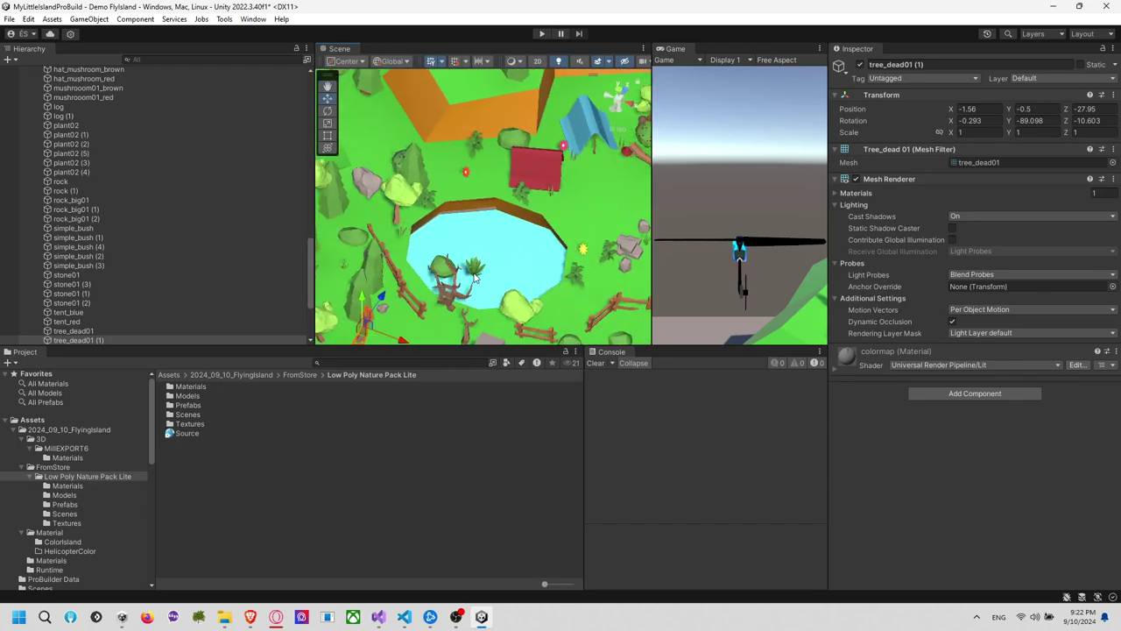
Move grass_array01 out of the pond and down onto the bank, at about X 5.99, Y 0.28, Z -12.69
click(475, 272)
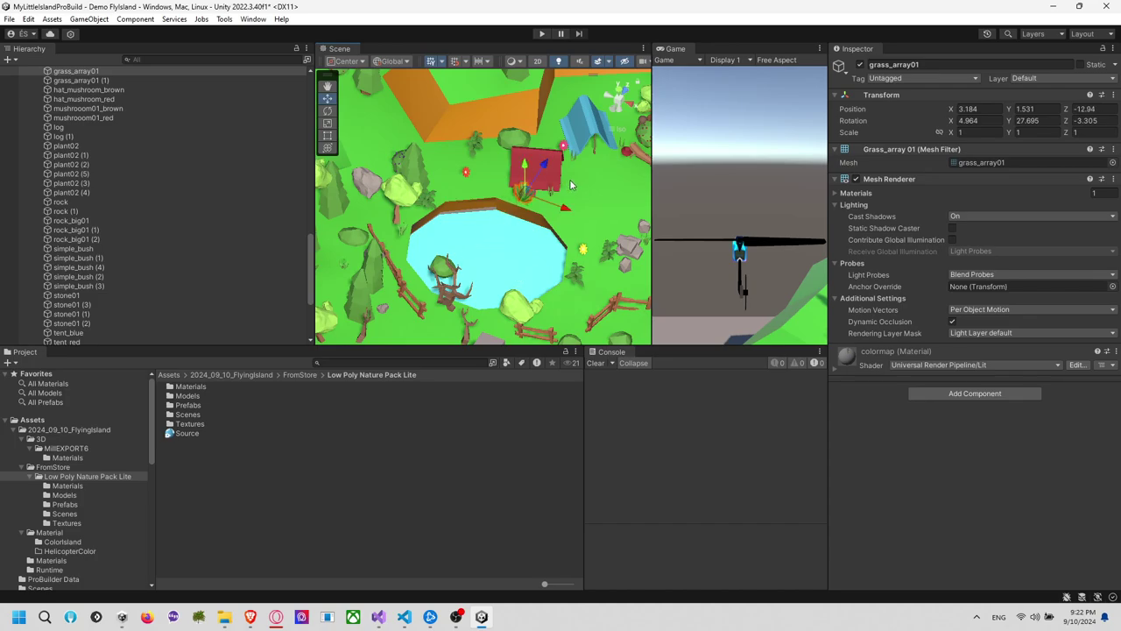
alt+drag(581, 249, 680, 183)
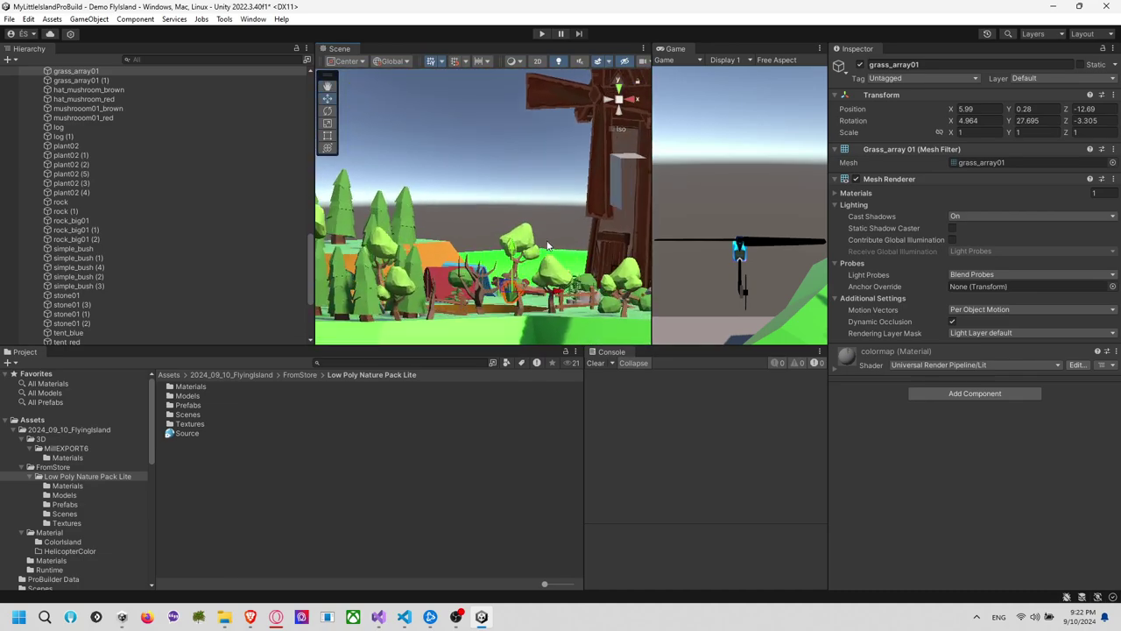
alt+drag(512, 254, 469, 254)
Move the simple bush overlapping the dead tree and fences to the grass behind the pond, next to the dark bush
click(471, 248)
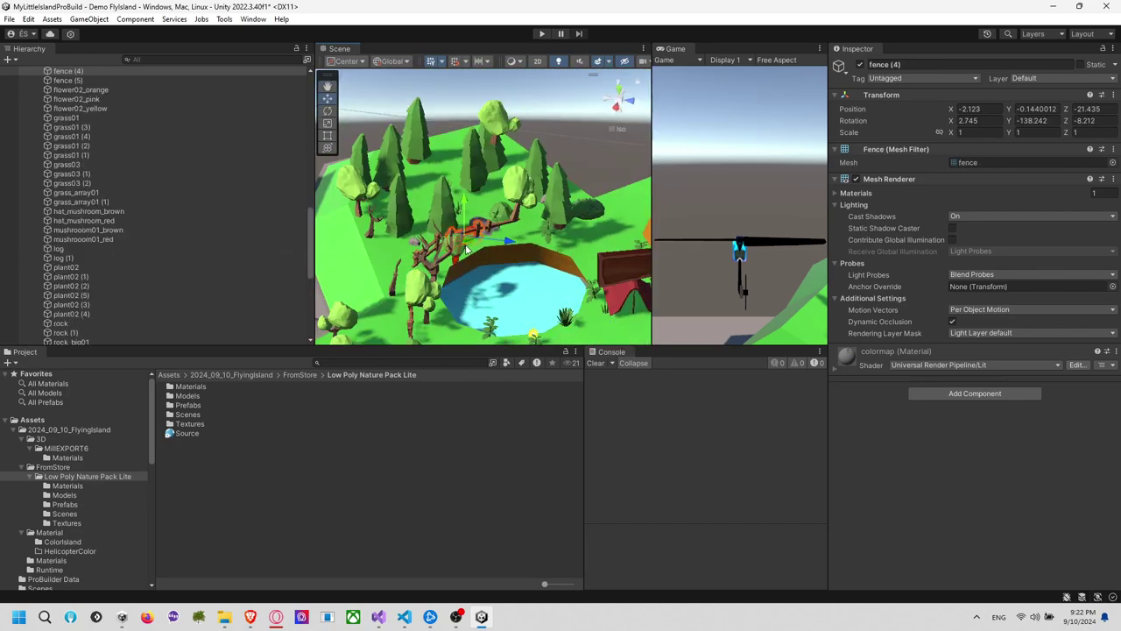
click(465, 249)
click(457, 251)
drag(459, 257, 618, 210)
alt+drag(424, 203, 551, 201)
click(520, 173)
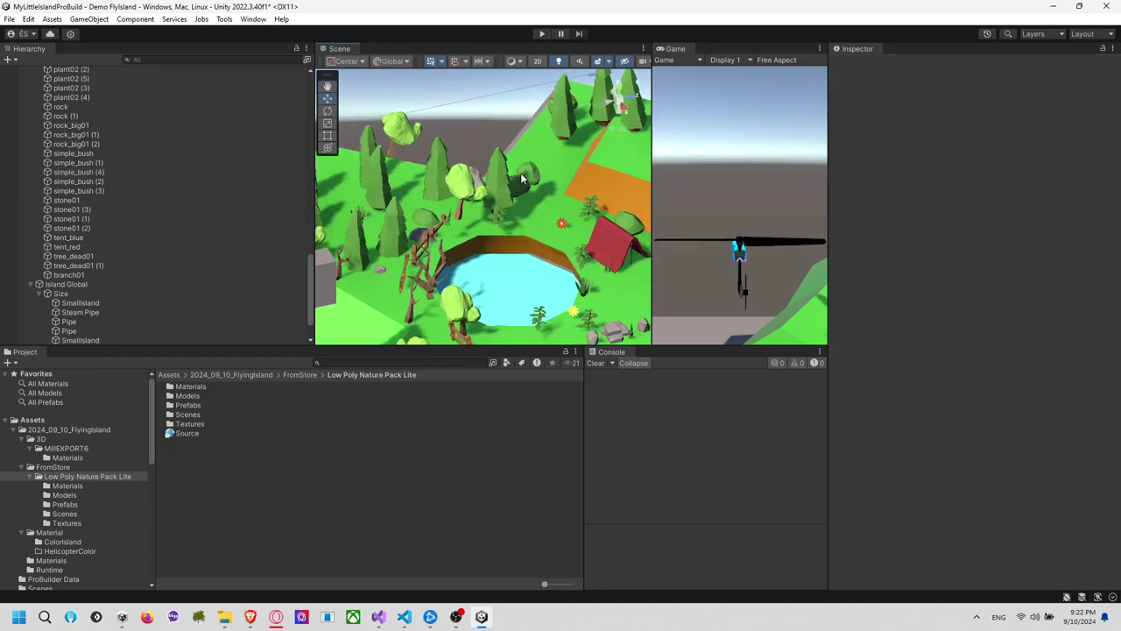
Move simple_bush (4) from behind the pond to the hilltop beside the pines, at about X -10.17, Y 1.86, Z -9.59
click(528, 183)
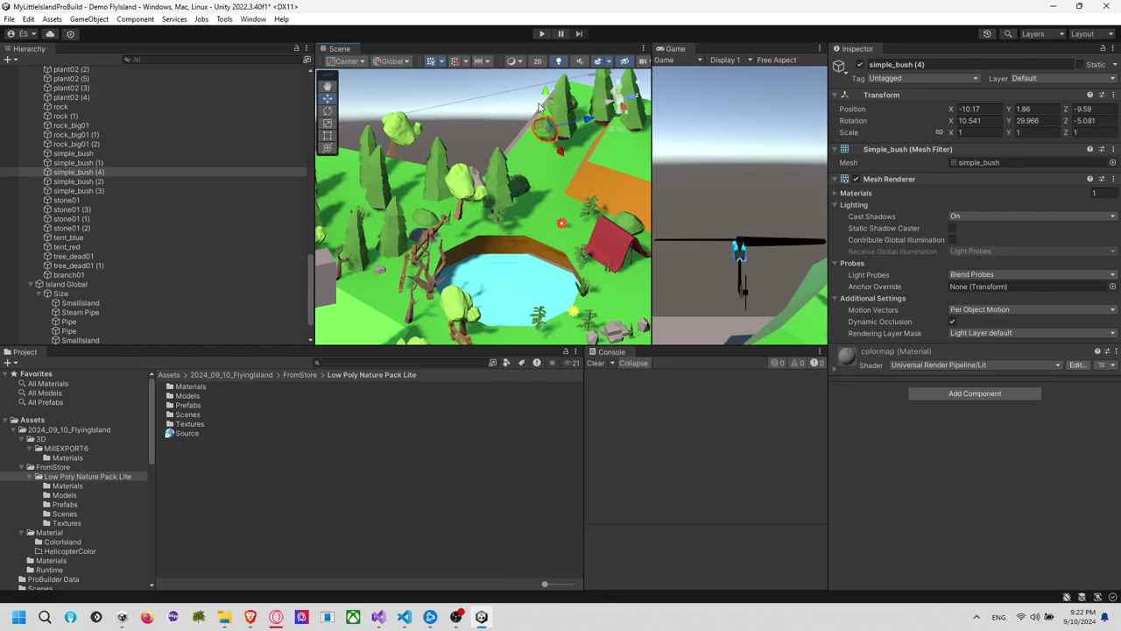
drag(546, 110, 548, 125)
scroll(513, 182, down, 4)
scroll(514, 182, down, 2)
click(476, 140)
Lower pine01 (5) on the grass next to the orange slope, to about Y 0.4
alt+drag(476, 140, 334, 255)
scroll(392, 255, up, 4)
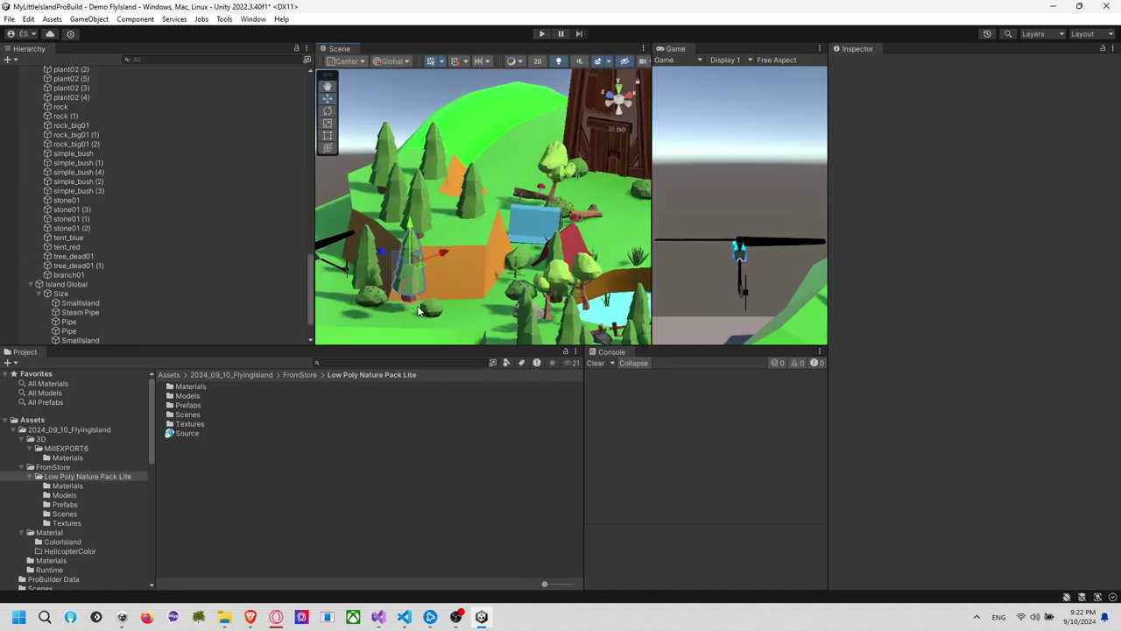
click(423, 293)
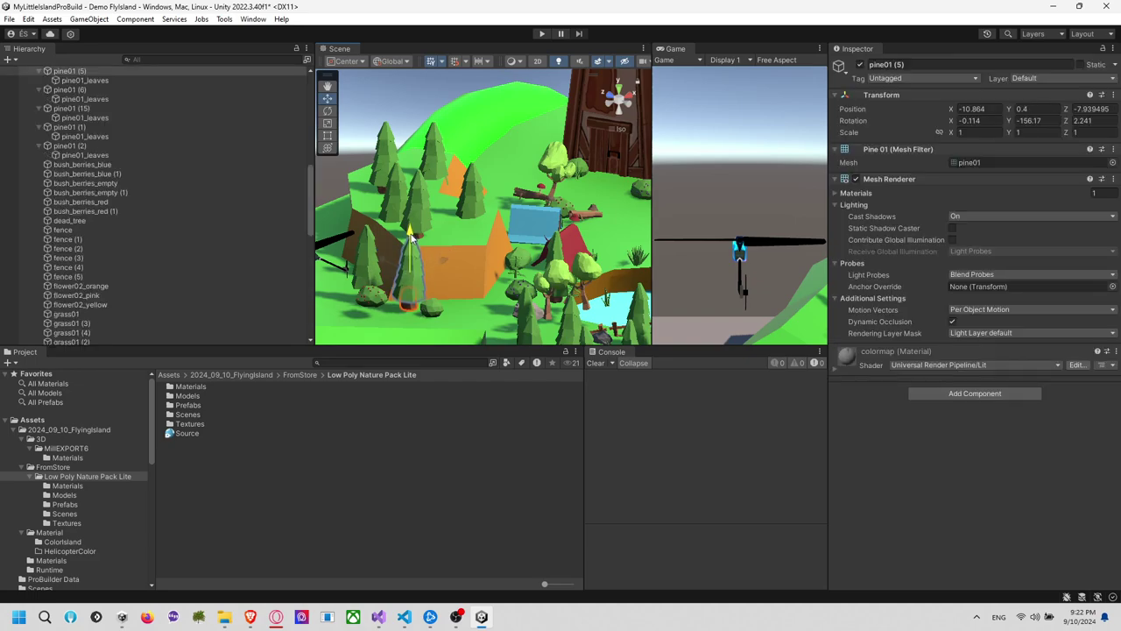
alt+drag(411, 242, 270, 232)
alt+drag(473, 212, 371, 228)
middle_drag(570, 222, 487, 234)
Move pine01 (6) off the orange cliff edge onto the grass above, at about X 0.67, Y 3.11, Z 3.36
click(490, 232)
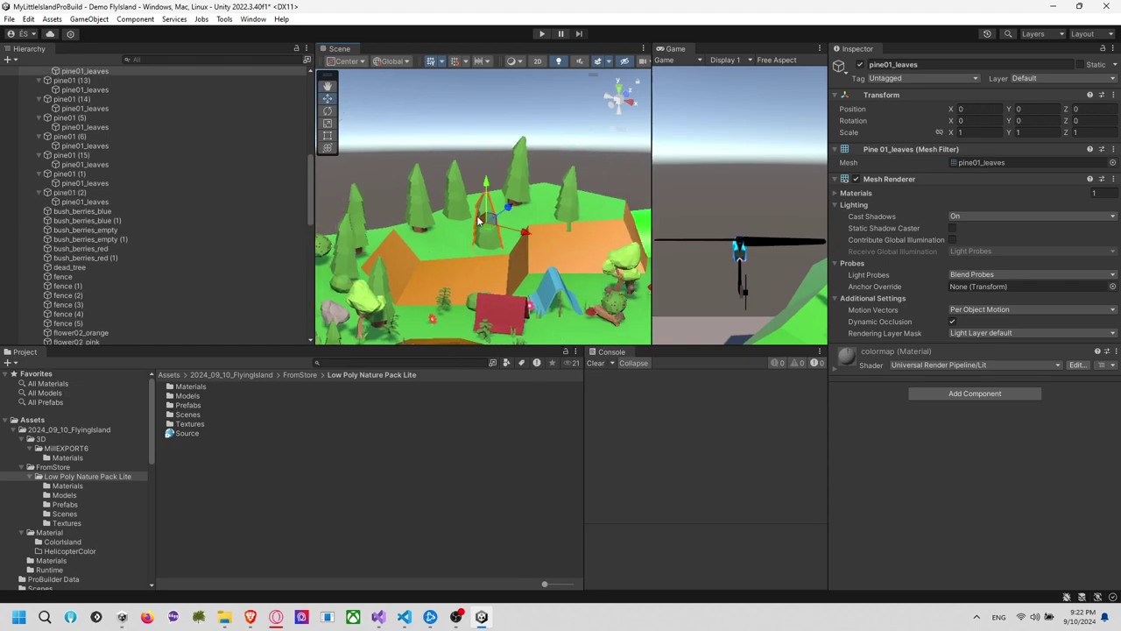
drag(473, 168, 503, 278)
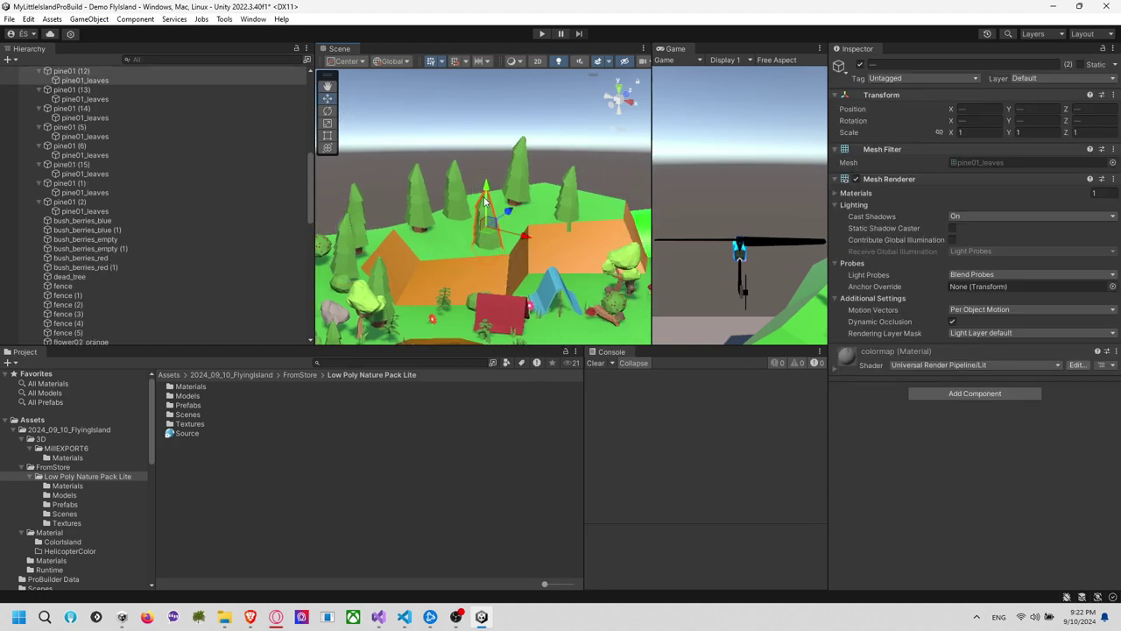
drag(551, 173, 595, 253)
drag(584, 179, 588, 181)
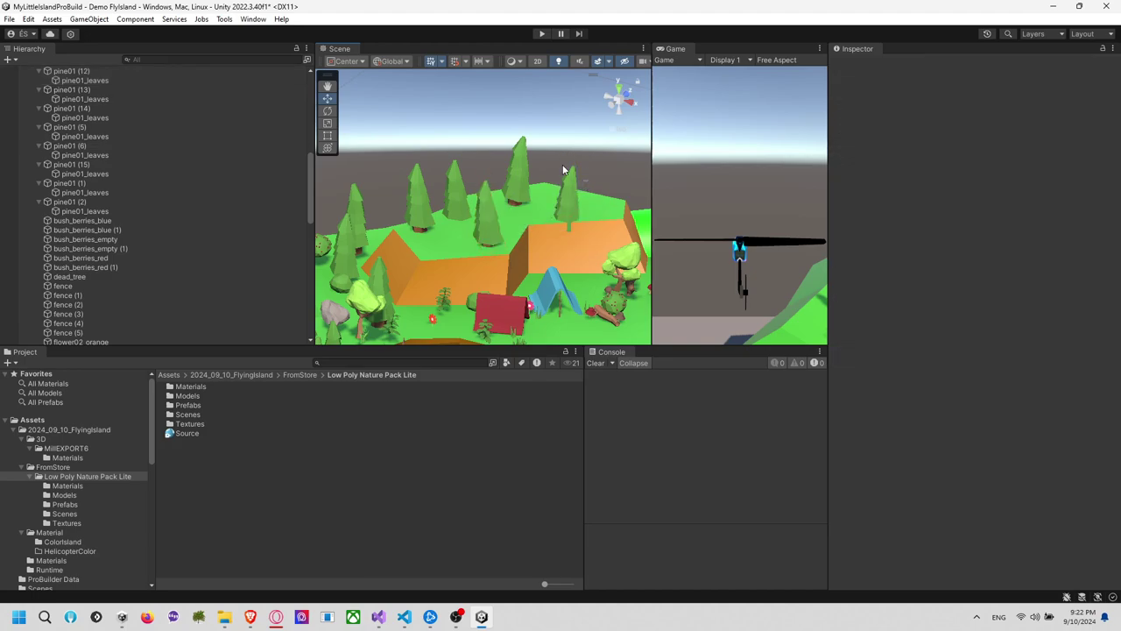
click(567, 186)
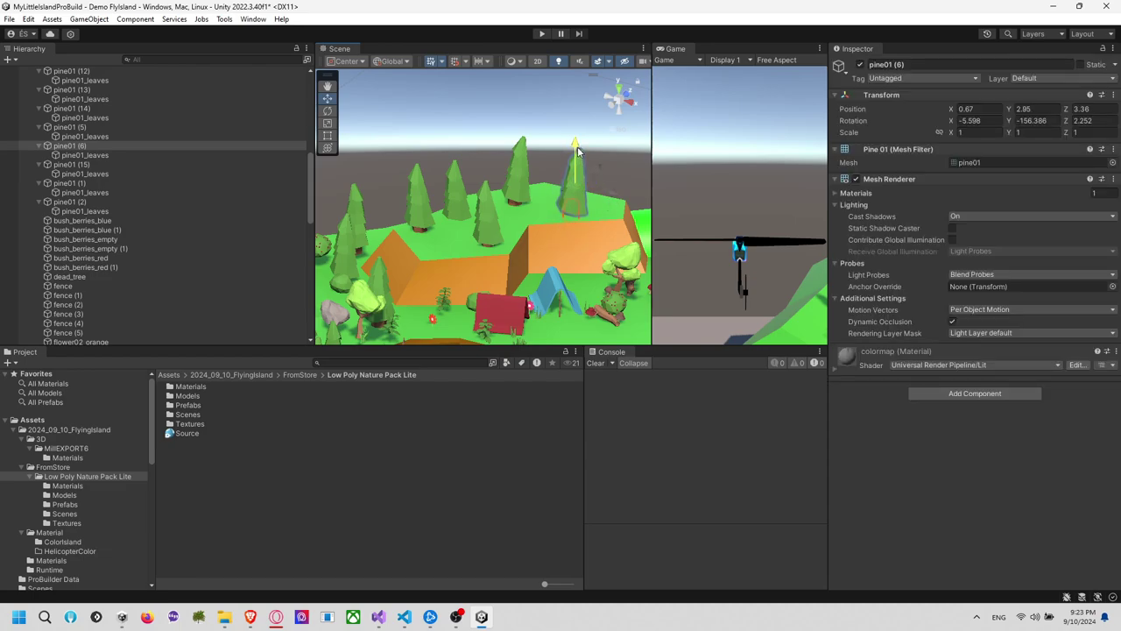
Move the Player Kid Size reference block farther away from the floating island, to about Z -1.754
scroll(579, 166, down, 3)
alt+drag(611, 246, 534, 241)
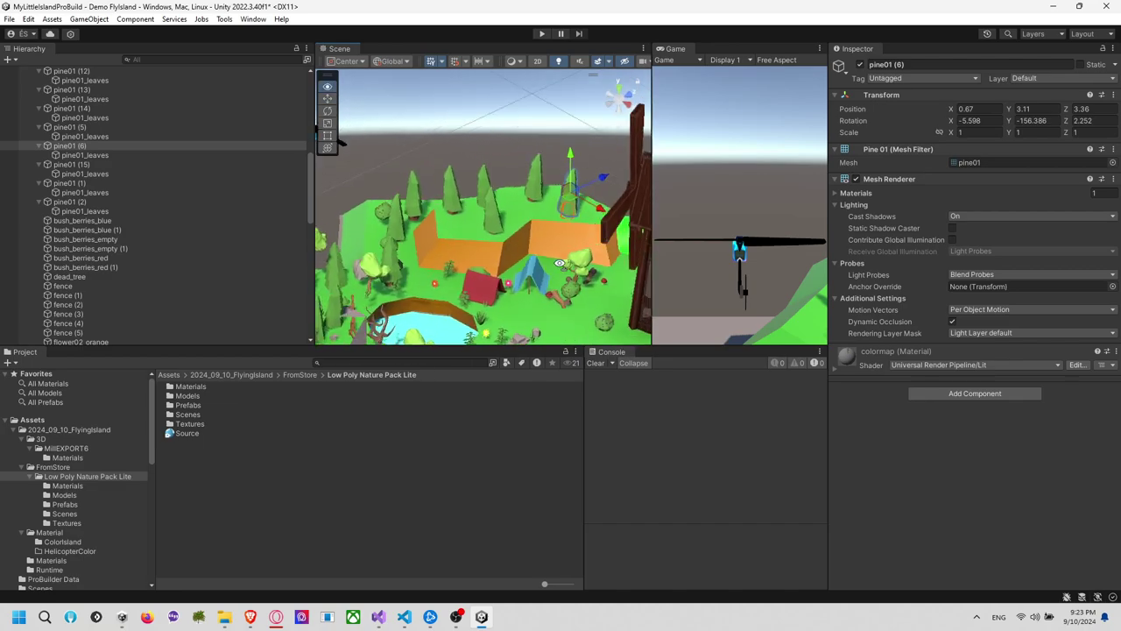
middle_drag(534, 241, 558, 253)
alt+drag(557, 253, 471, 213)
scroll(438, 232, down, 6)
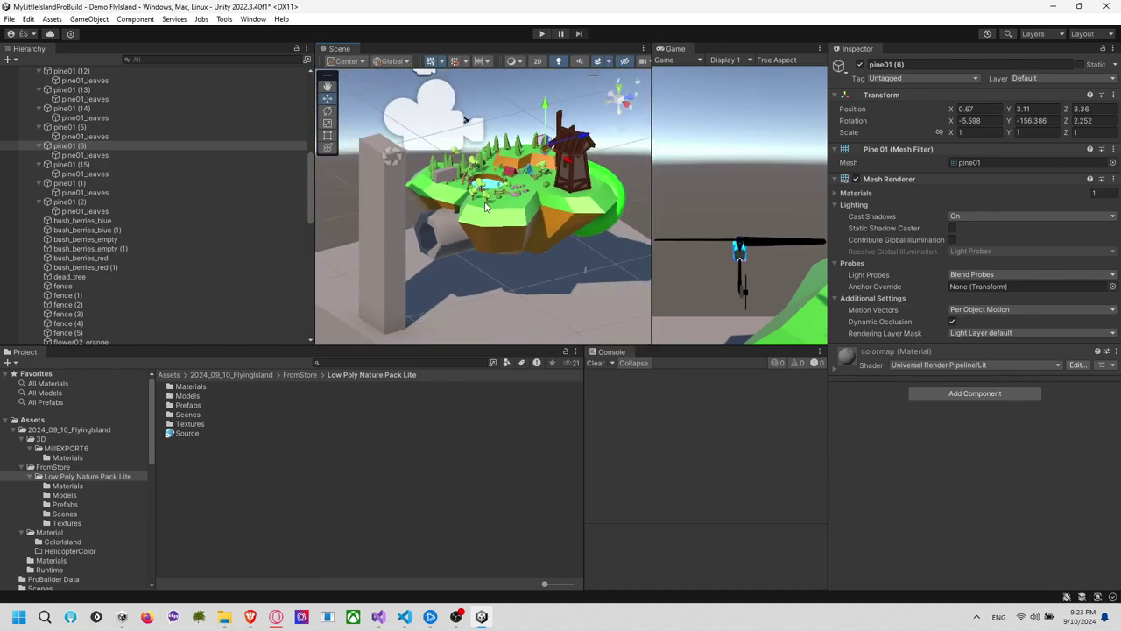
click(382, 257)
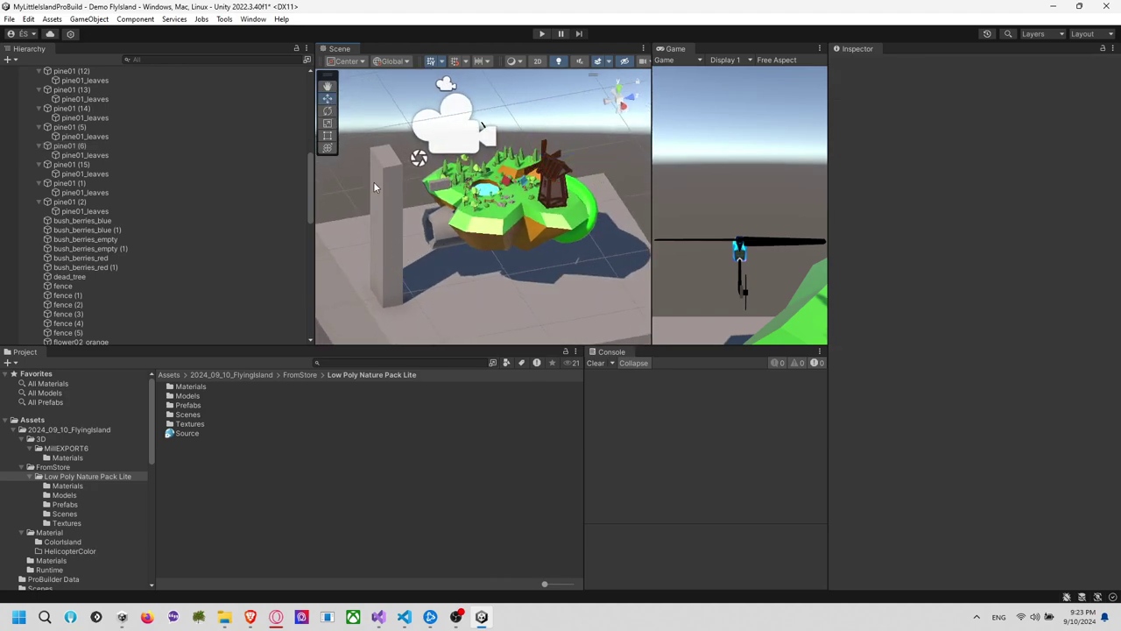
scroll(110, 147, up, 8)
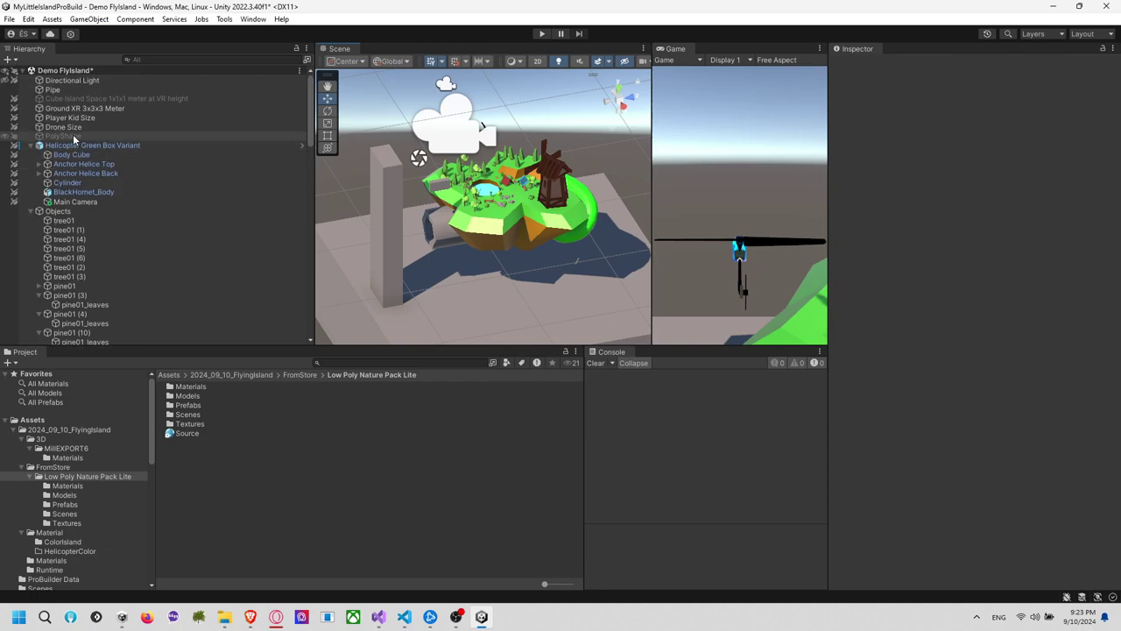
click(89, 119)
drag(431, 221, 380, 230)
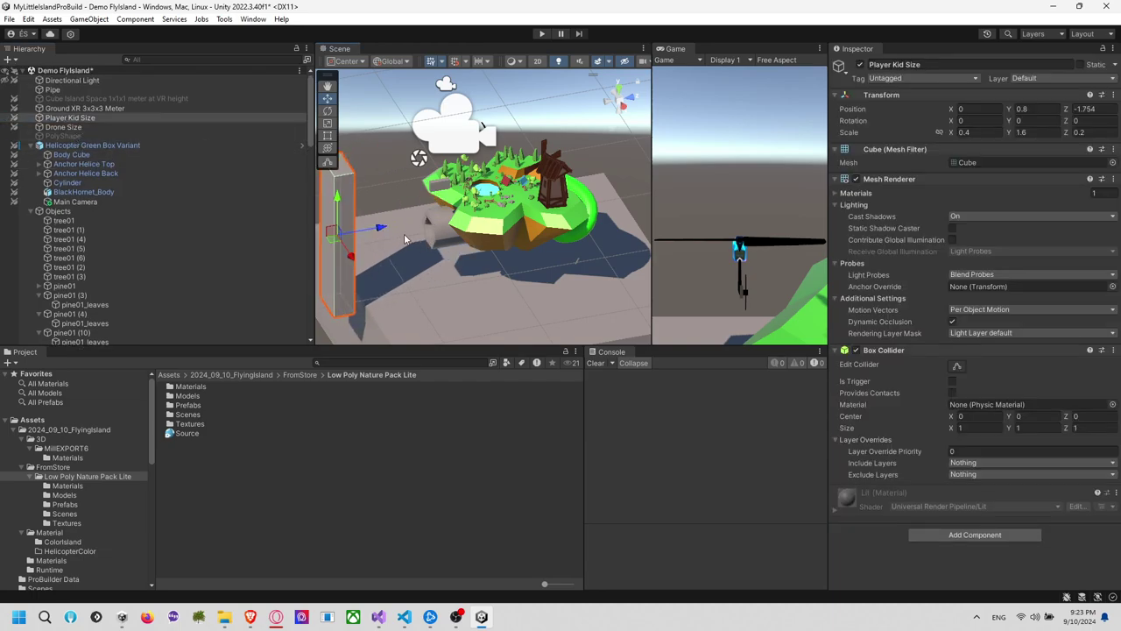
Examine the decorated floating island from several angles and distances, checking the overall prop layout and the pond
click(469, 246)
right_drag(478, 259, 345, 210)
scroll(400, 251, down, 8)
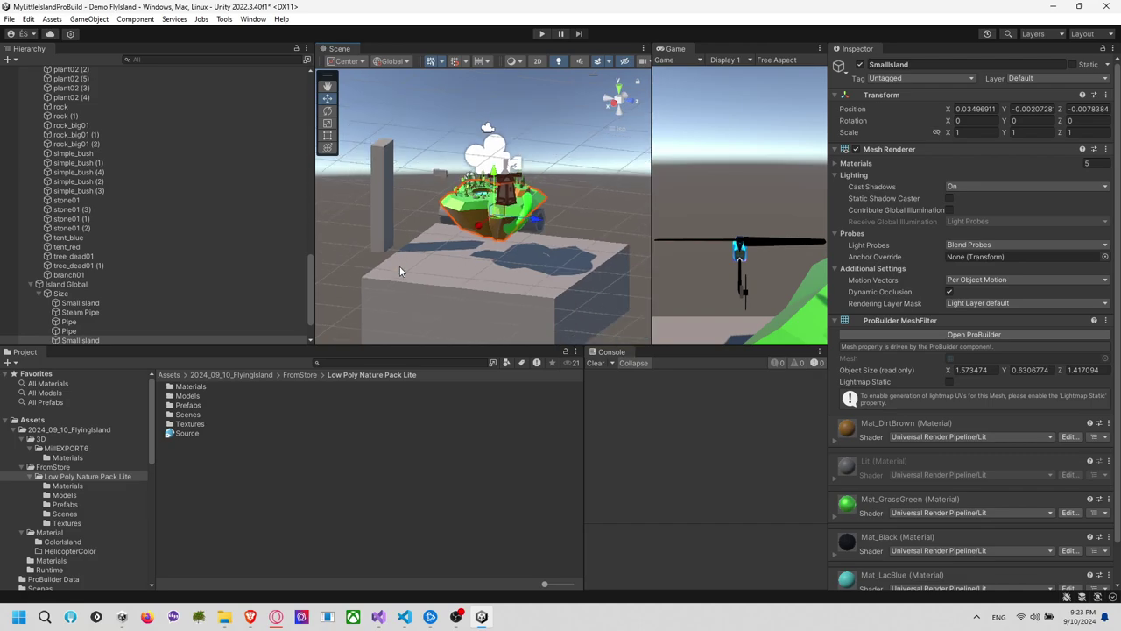
right_drag(400, 265, 519, 219)
alt+drag(519, 219, 650, 274)
scroll(536, 278, up, 8)
alt+drag(569, 199, 545, 121)
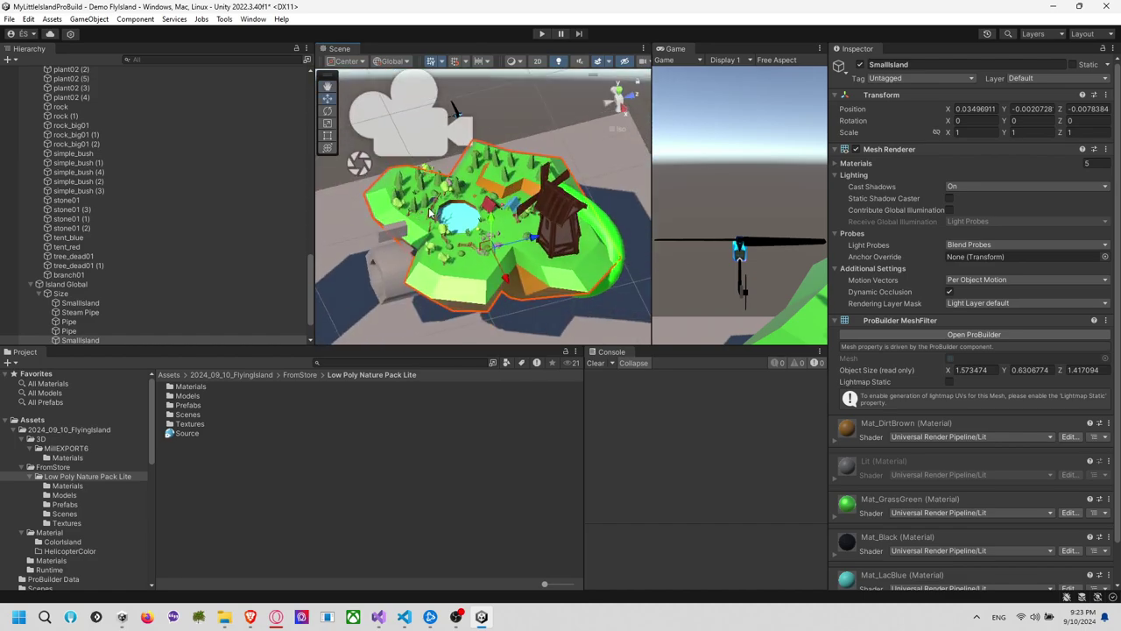
click(544, 118)
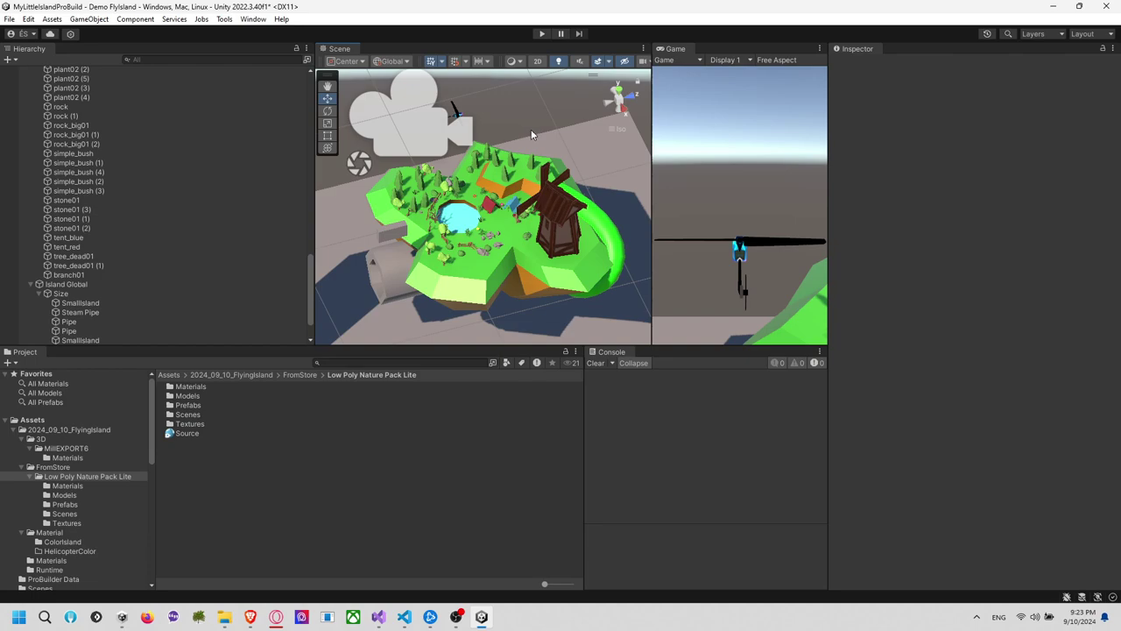
alt+drag(530, 134, 495, 199)
click(469, 212)
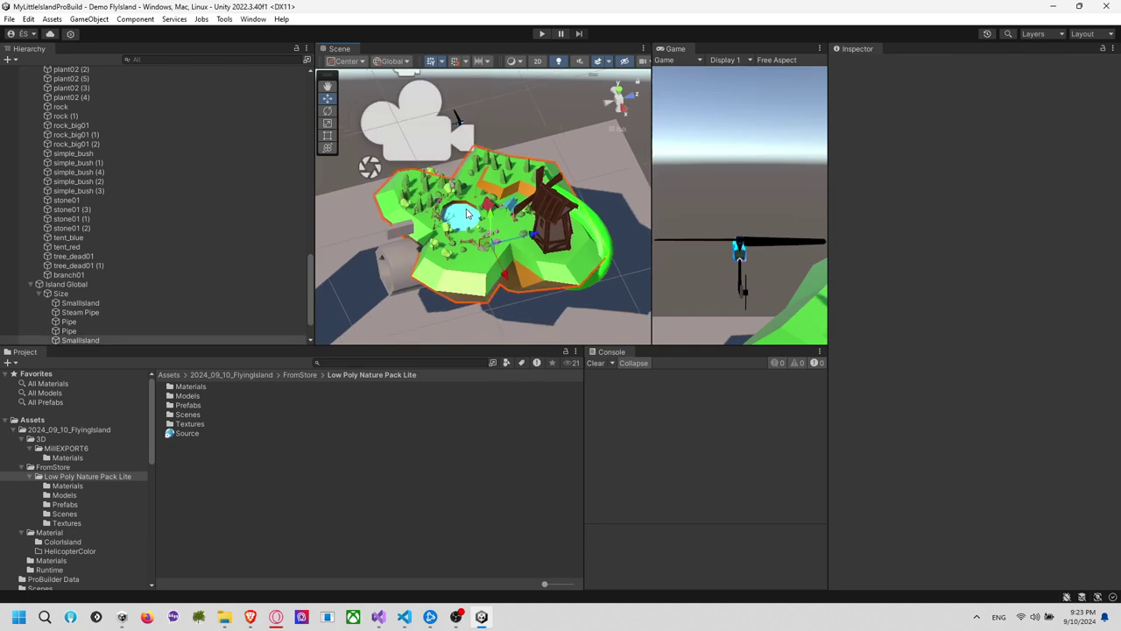
scroll(465, 219, up, 3)
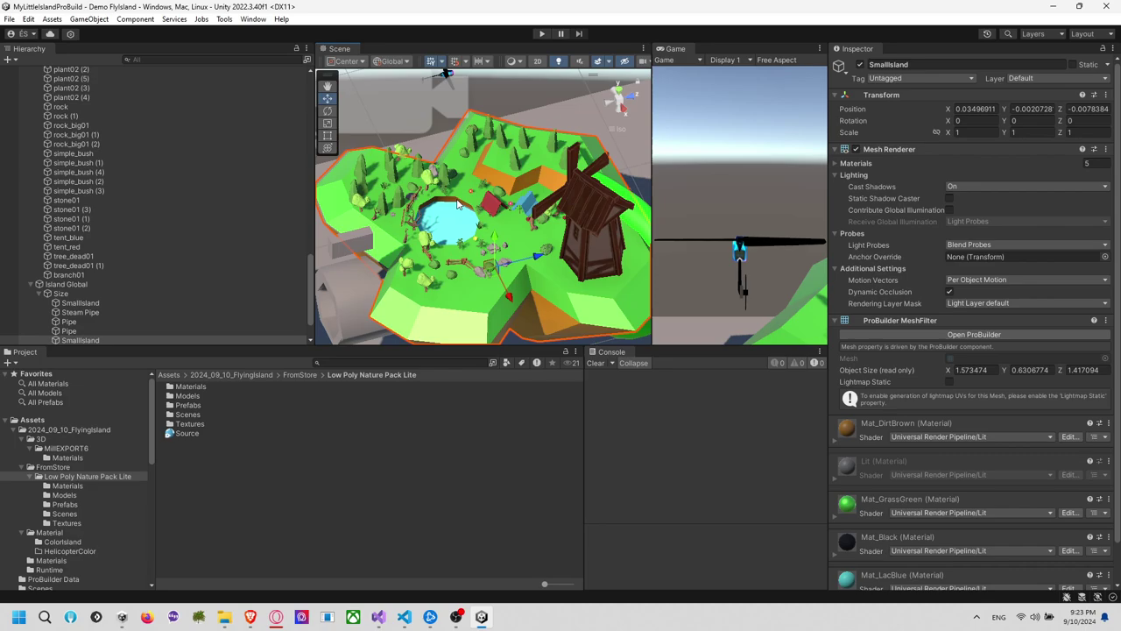
Switch to the Opera browser, check the open tabs and go back from the Low Poly Nature Pack Lite page to GitHub workshop issue #167
key(alt+Tab)
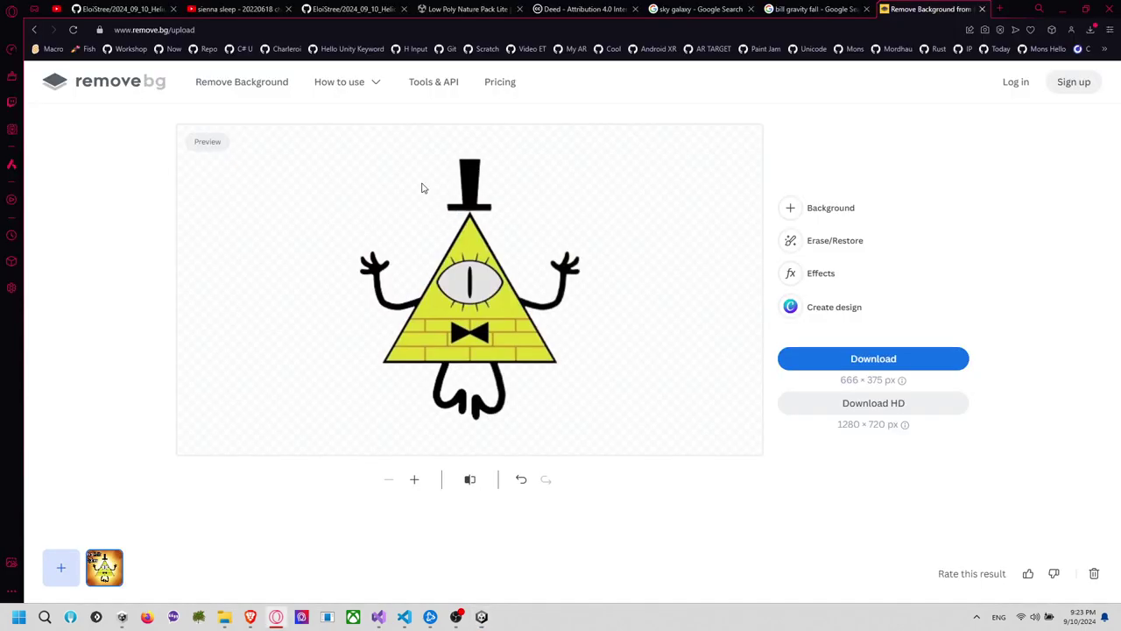
click(47, 31)
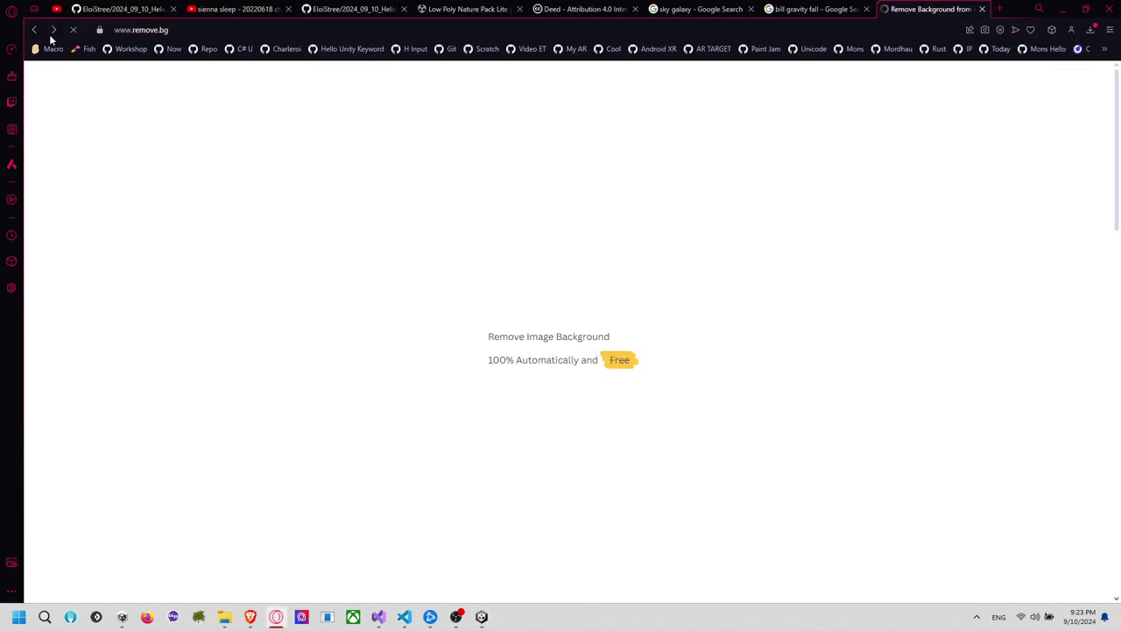
click(346, 9)
click(465, 10)
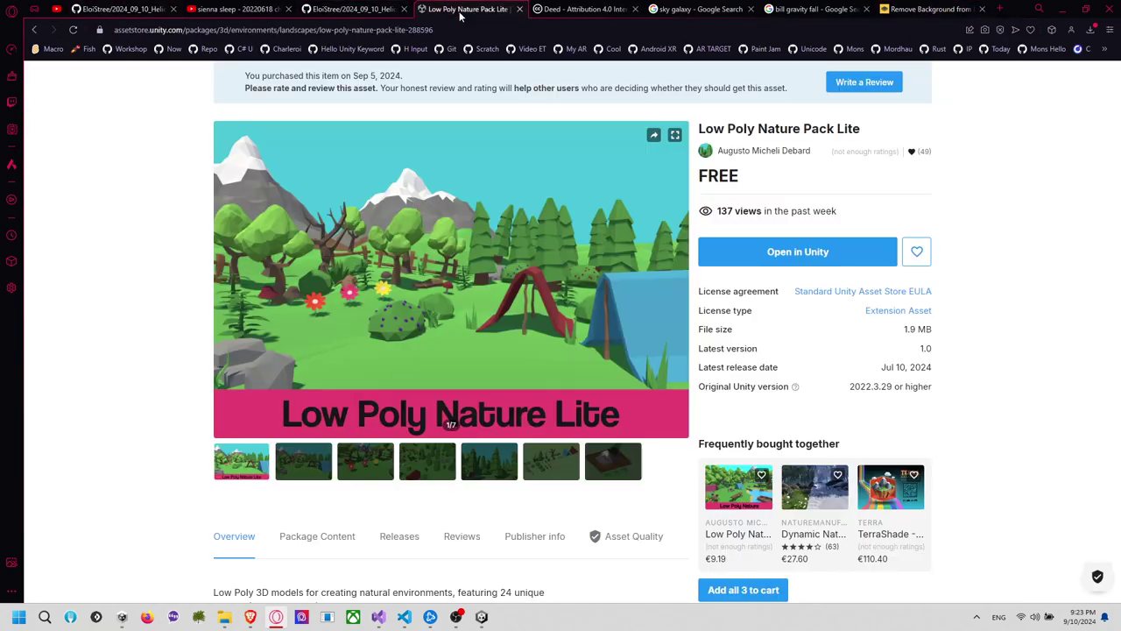
click(569, 9)
click(469, 9)
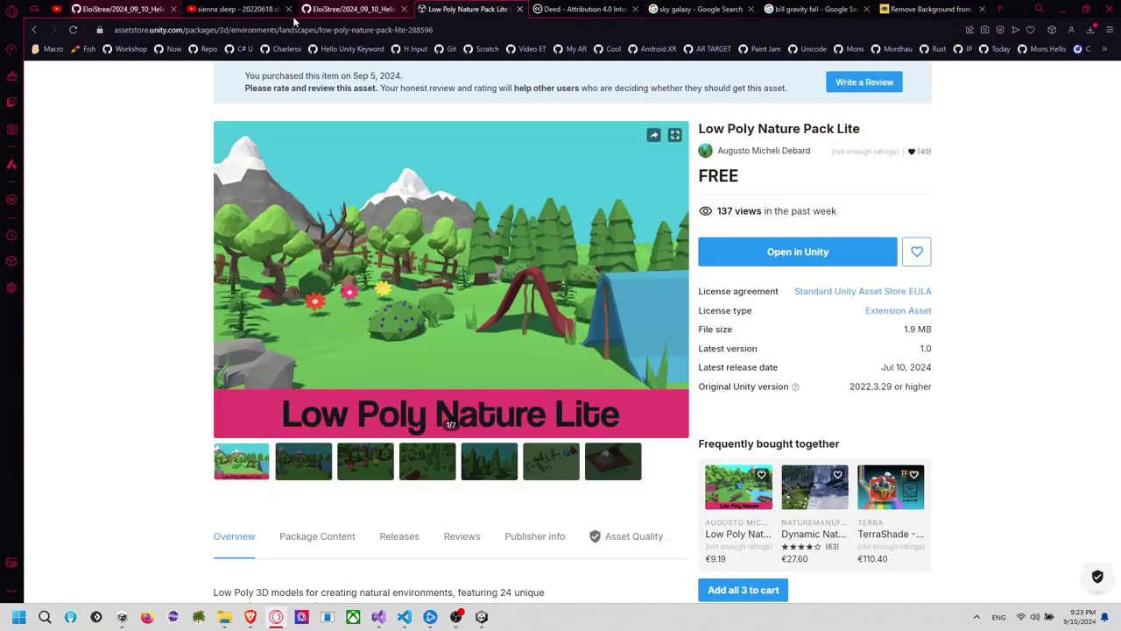
scroll(334, 169, down, 3)
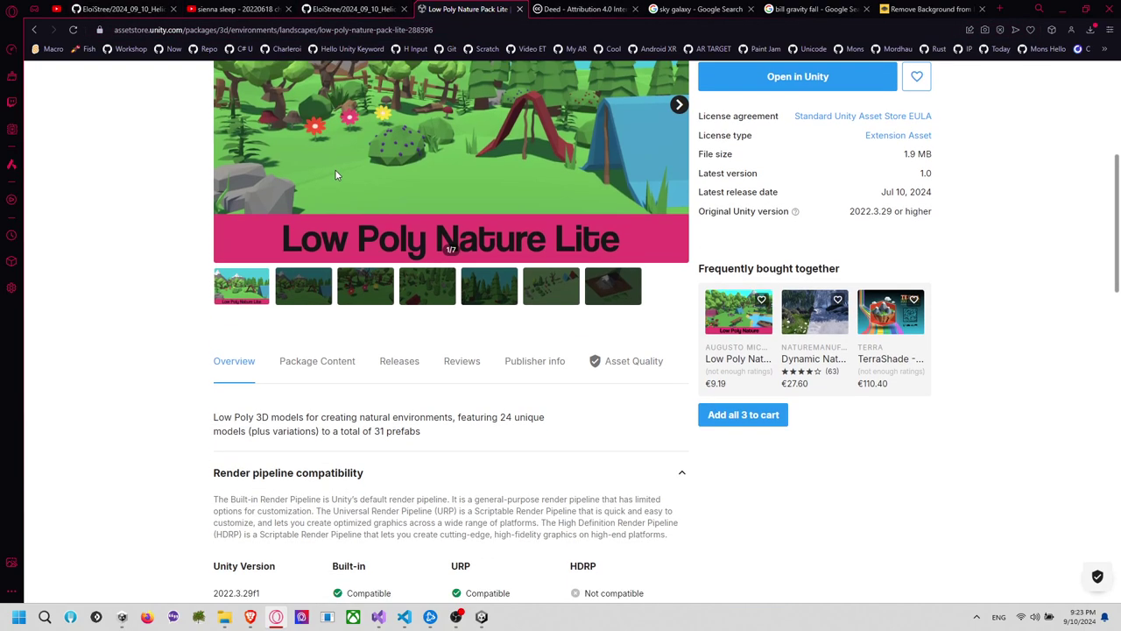
scroll(335, 169, up, 4)
click(123, 8)
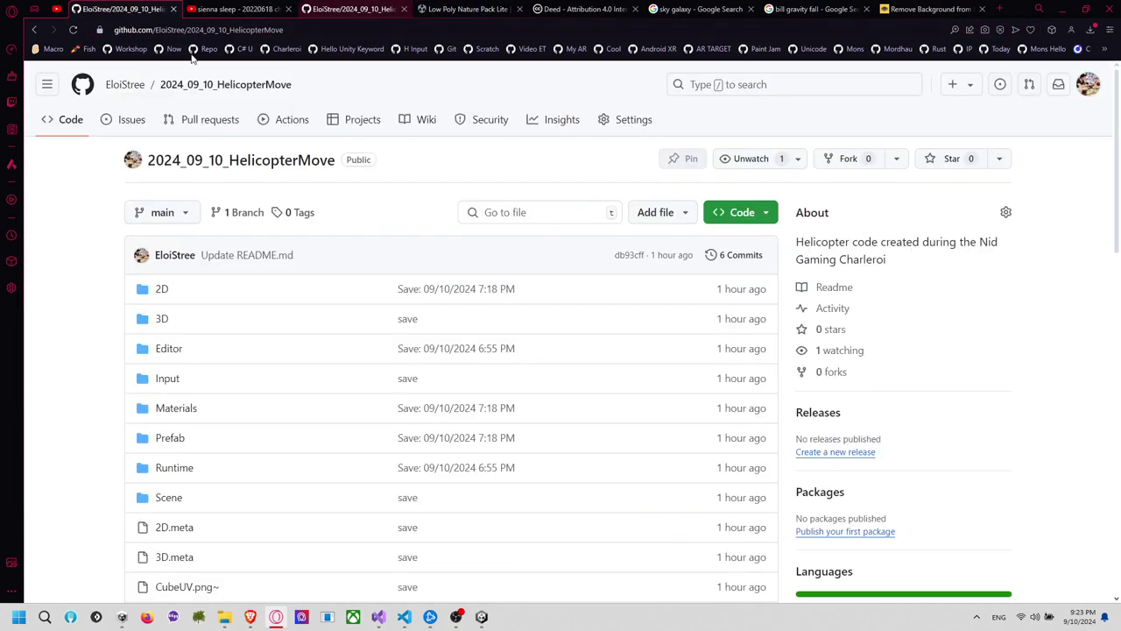
click(477, 10)
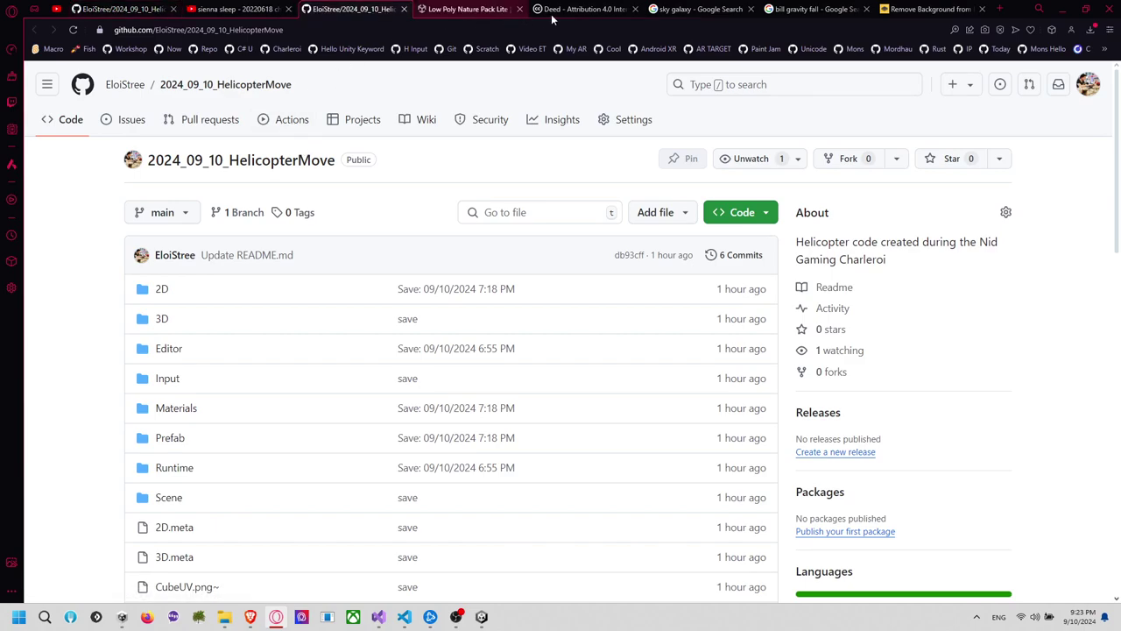
click(35, 30)
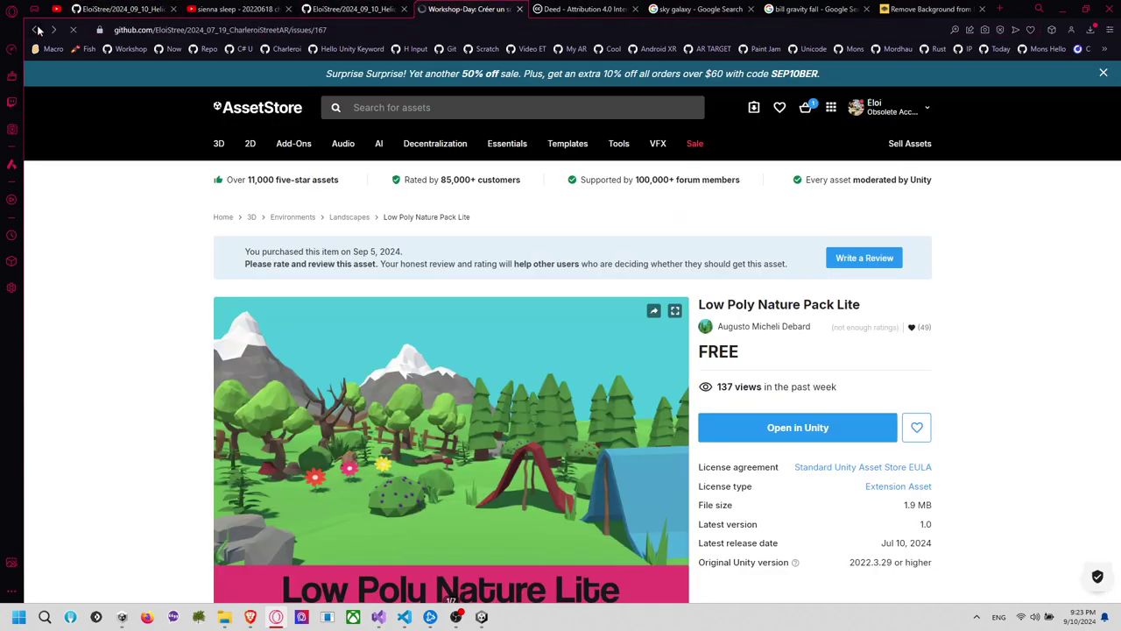
Find the URP Stylized Water Shader - Proto Series in the workshop issue and open its Asset Store page
scroll(295, 225, down, 10)
scroll(293, 236, down, 4)
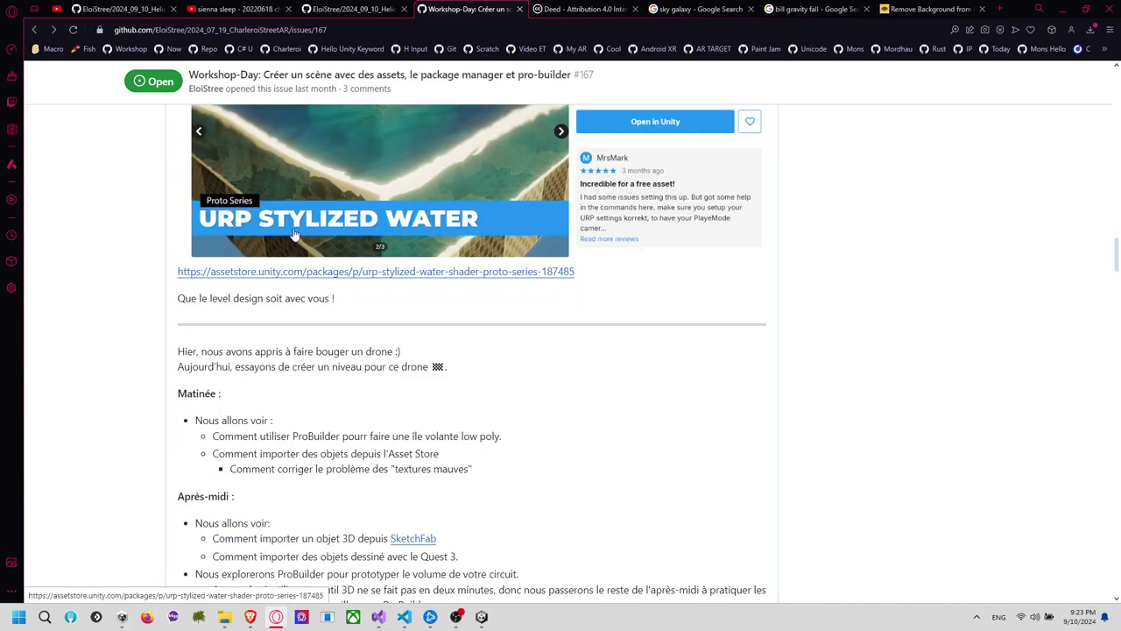
scroll(393, 287, up, 3)
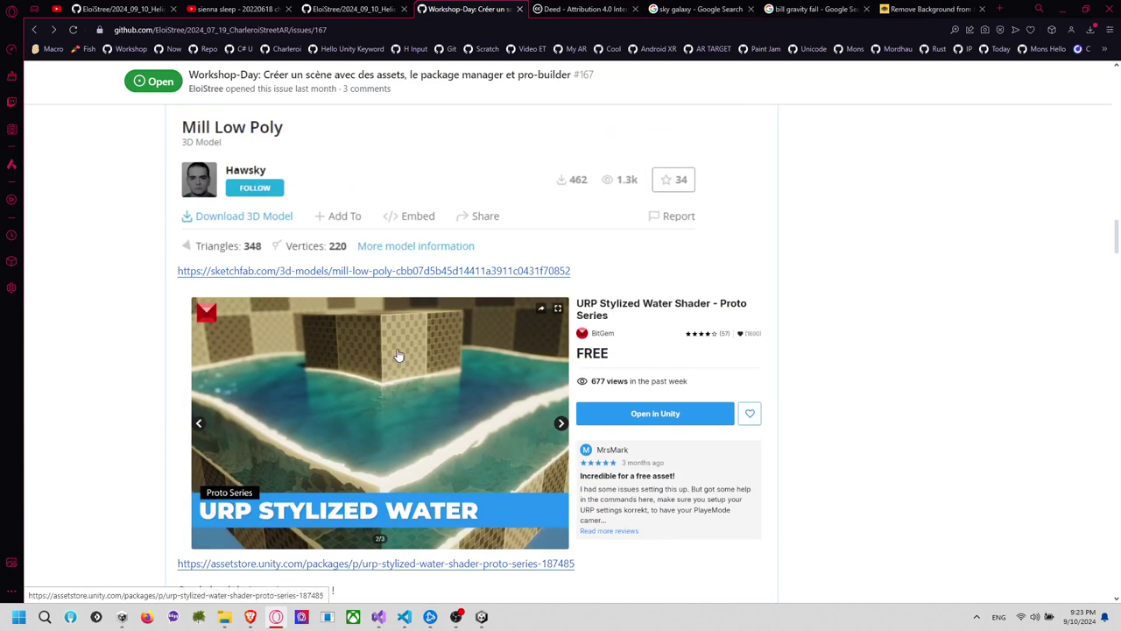
key(alt+Tab)
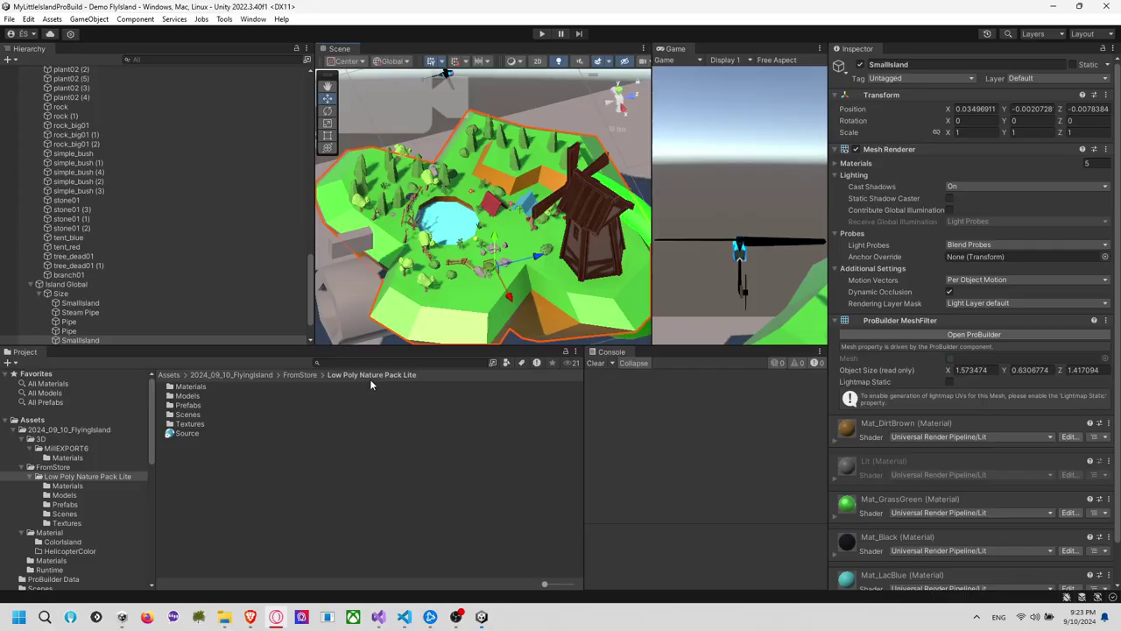
key(alt+Tab)
scroll(368, 280, down, 7)
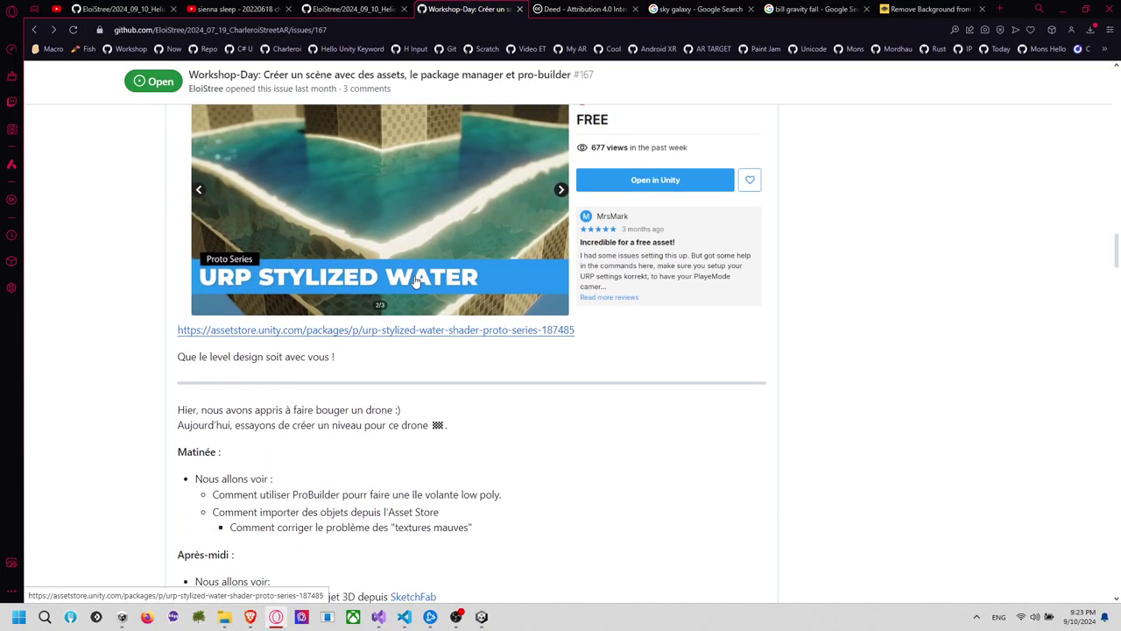
scroll(346, 301, up, 3)
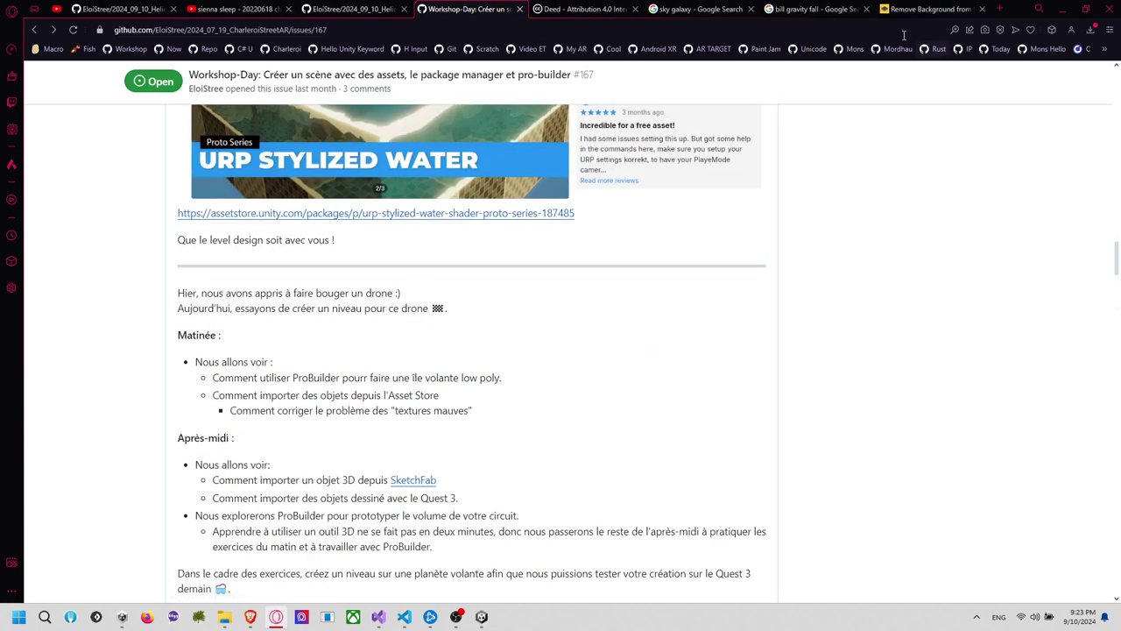
scroll(385, 342, up, 3)
scroll(394, 348, down, 1)
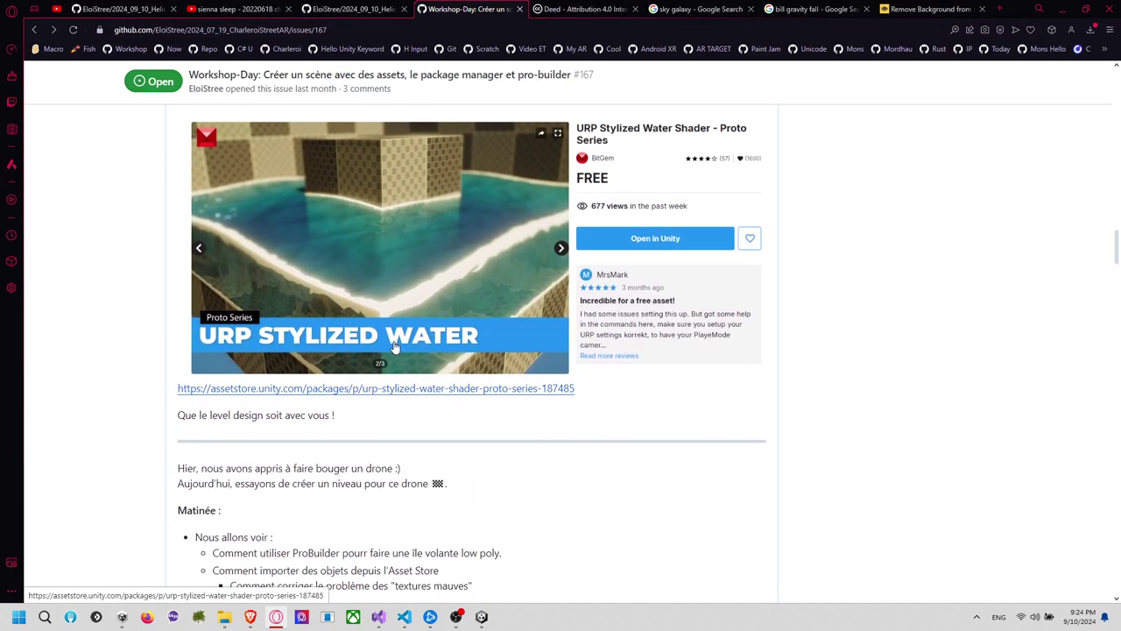
click(432, 388)
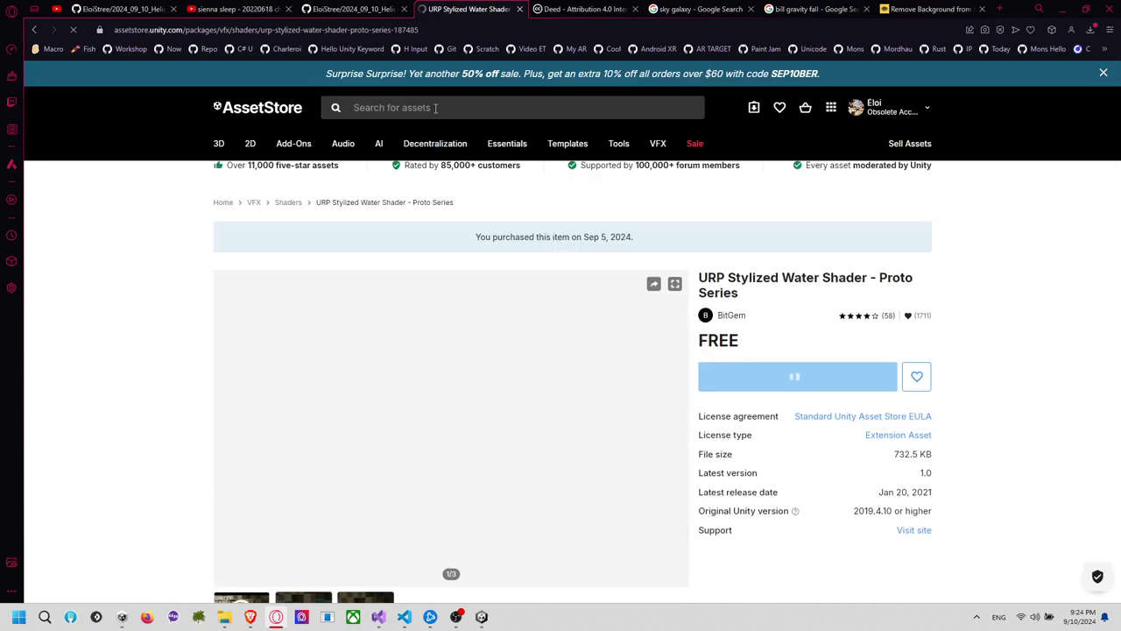
Search the Asset Store for "water urp"
click(435, 108)
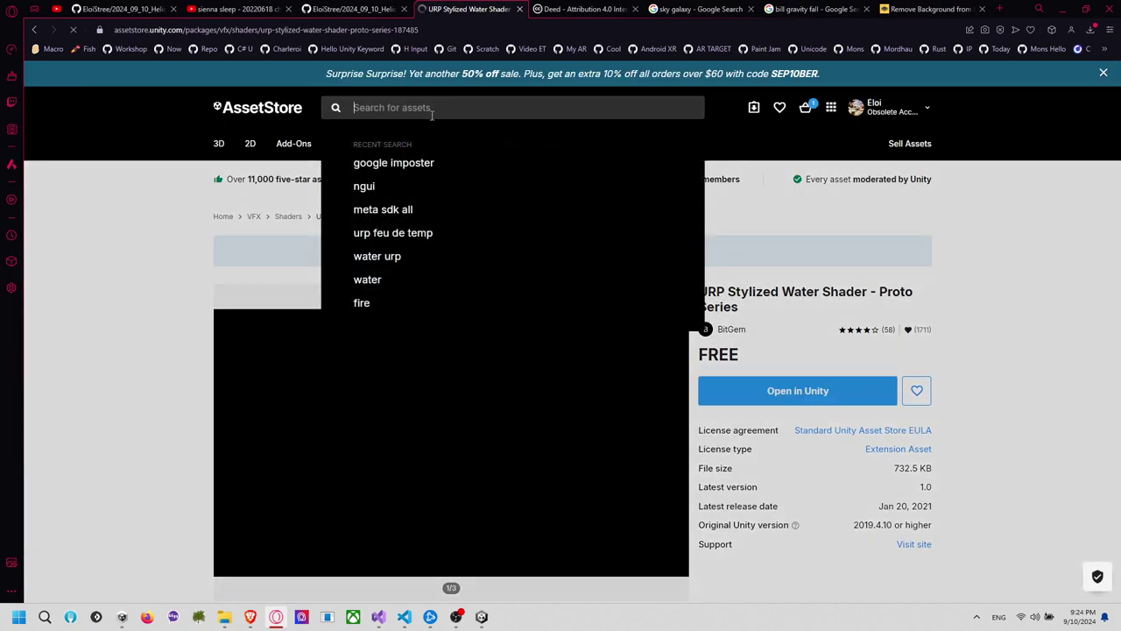
text(water urp)
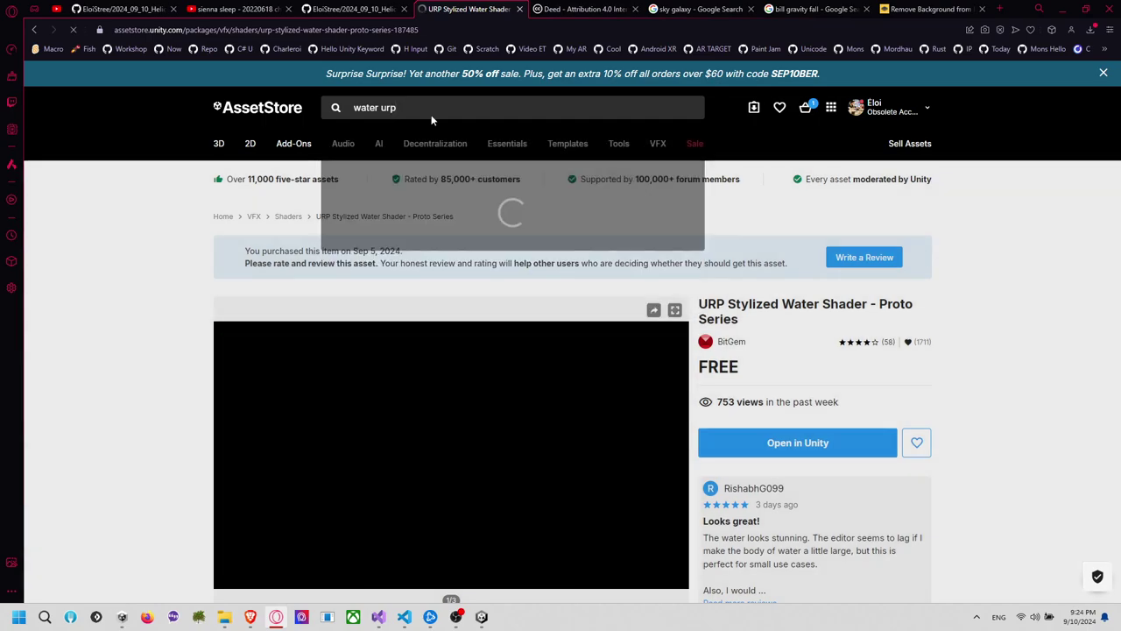
key(Return)
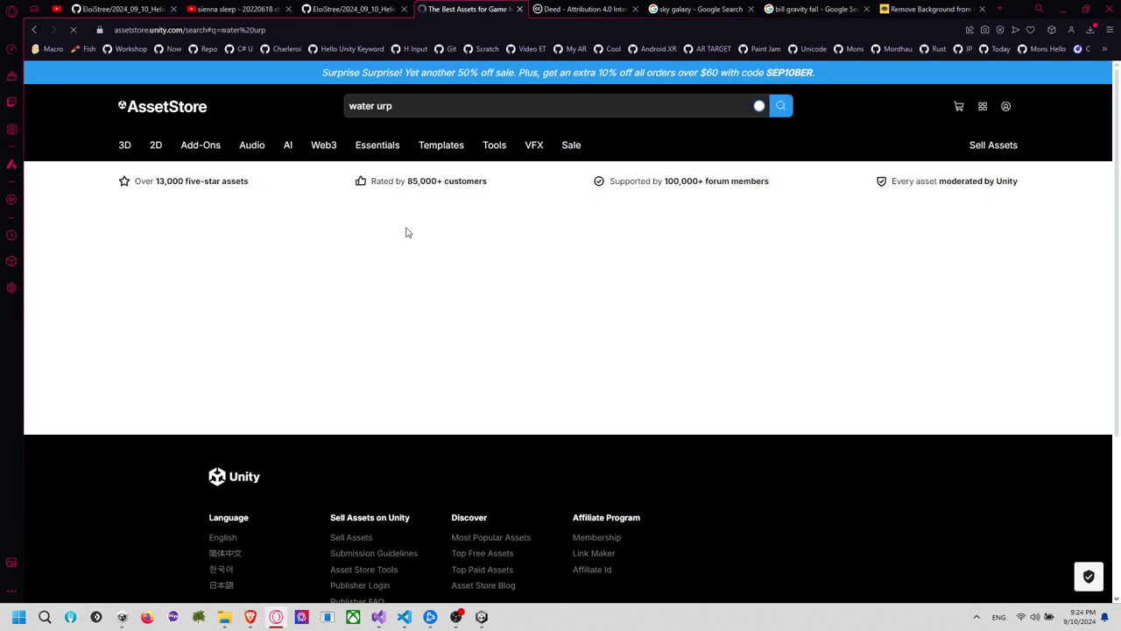
Examine the first two pages of the "water urp" Asset Store results for a suitable water asset
scroll(403, 274, down, 4)
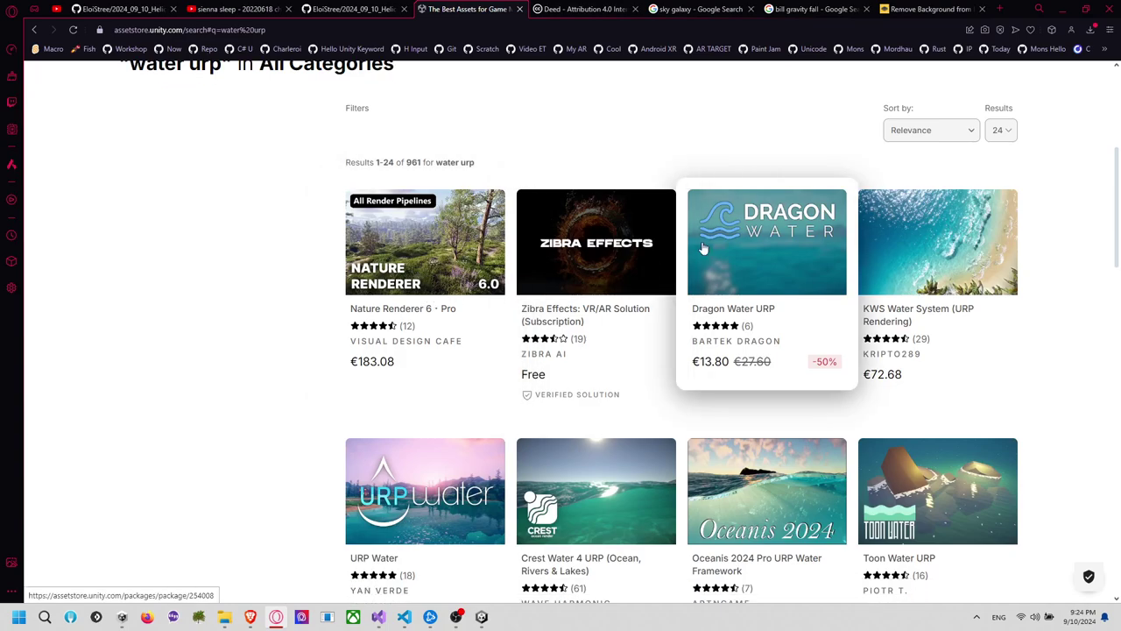
scroll(703, 258, down, 3)
scroll(707, 259, down, 2)
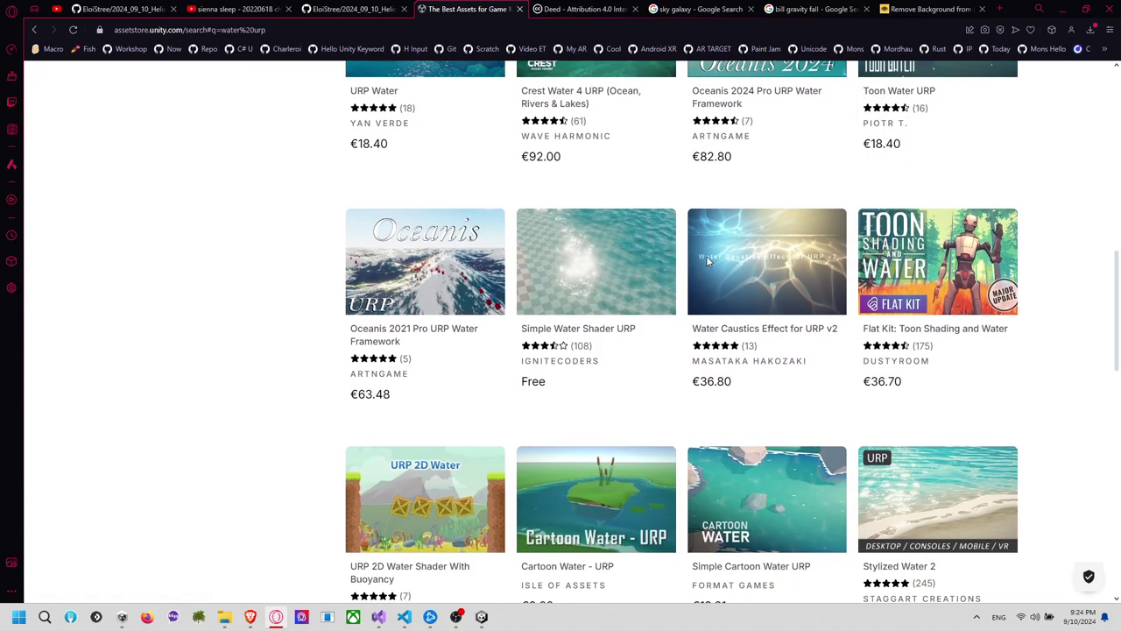
scroll(712, 267, down, 2)
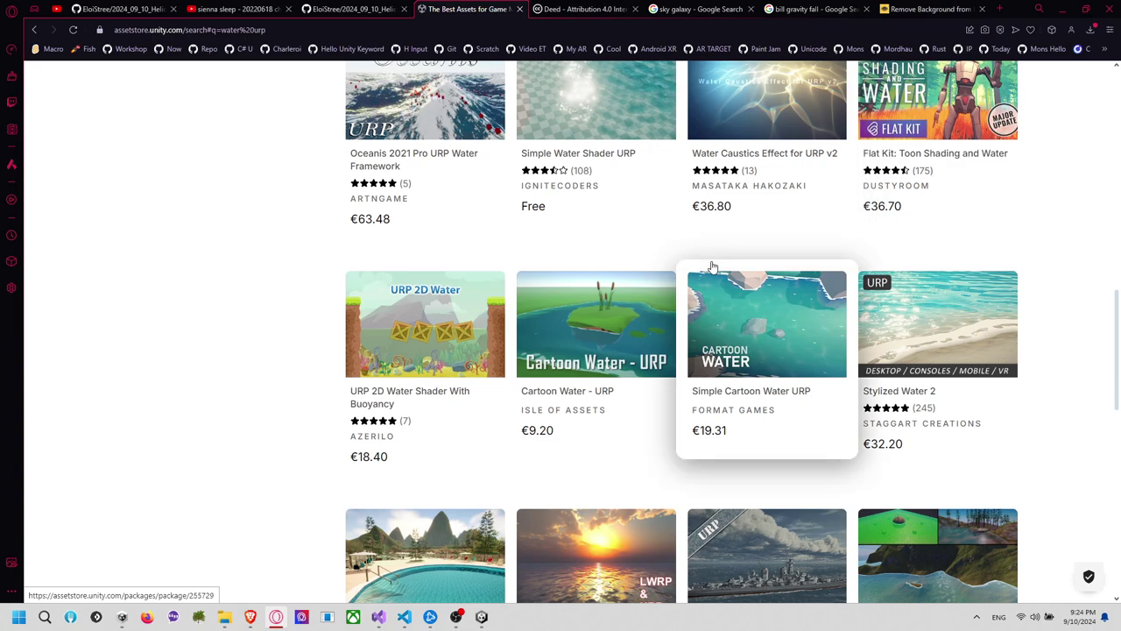
scroll(713, 267, down, 3)
scroll(712, 267, down, 3)
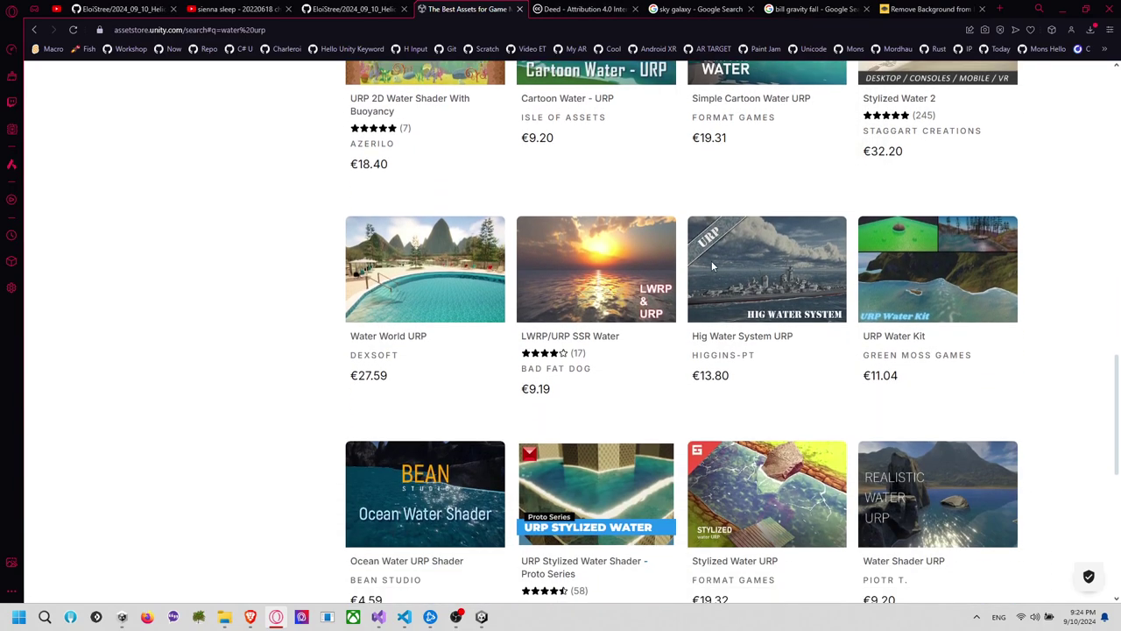
scroll(692, 263, down, 1)
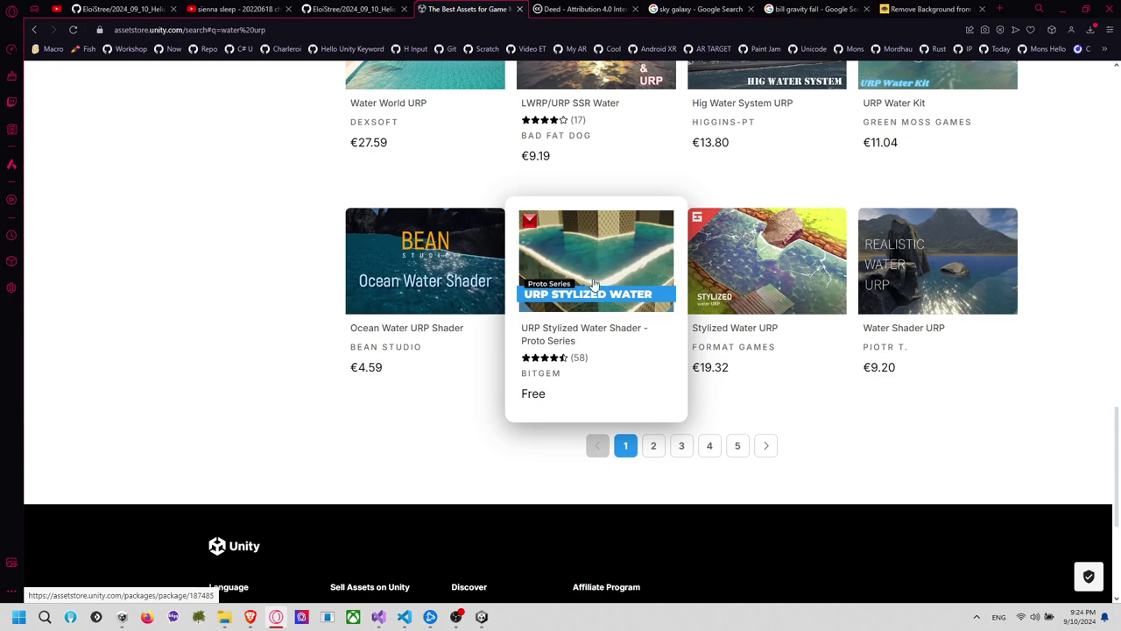
click(655, 449)
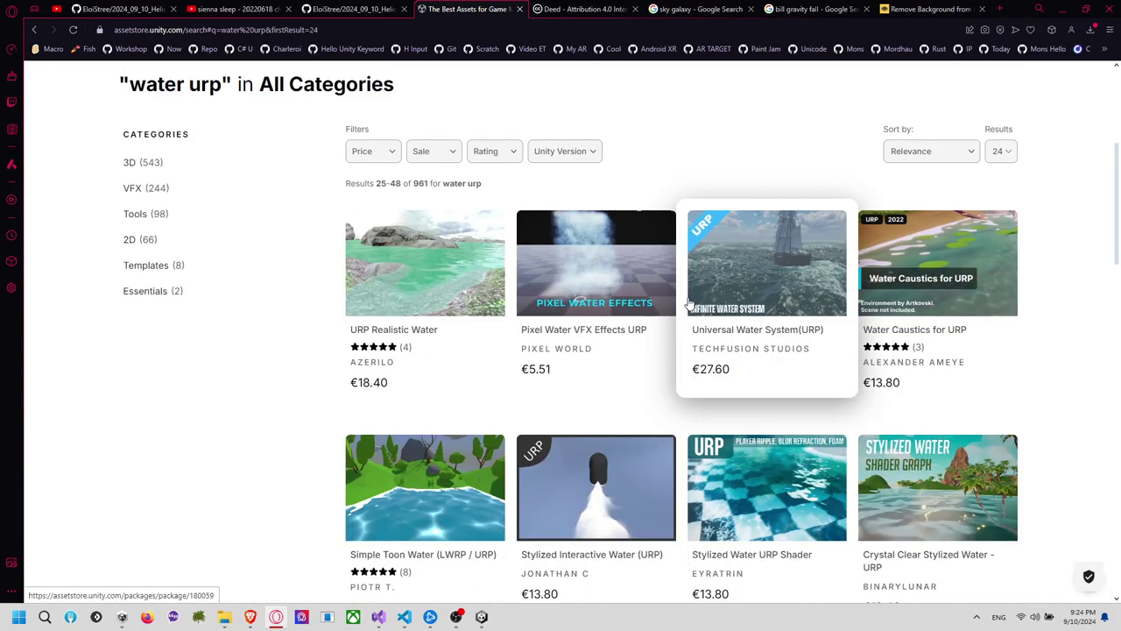
scroll(685, 303, down, 5)
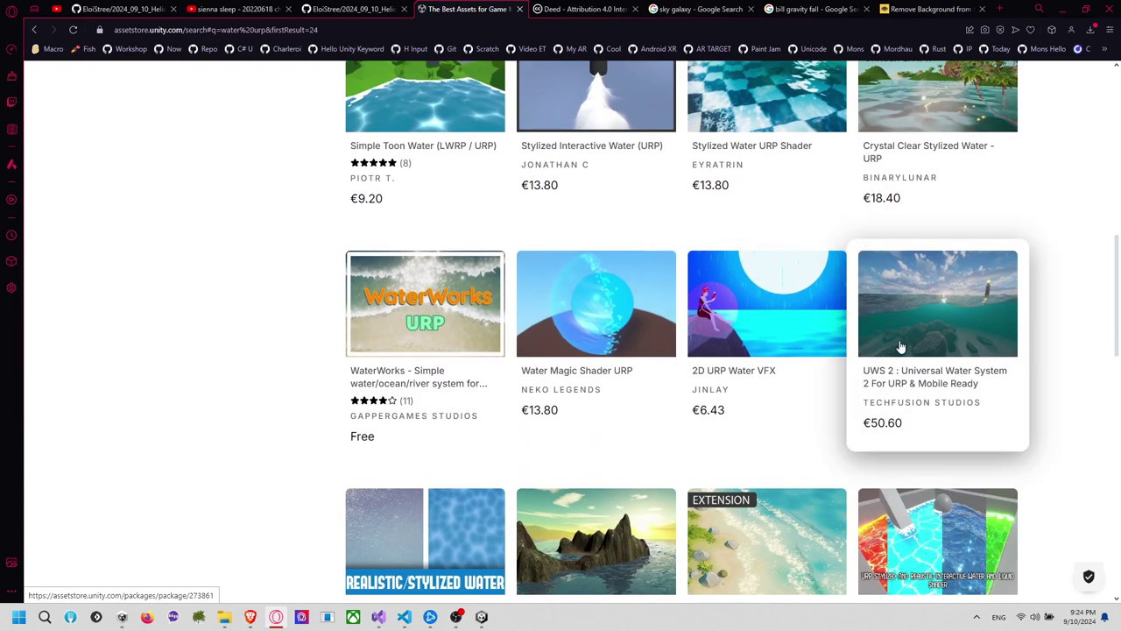
scroll(733, 288, down, 2)
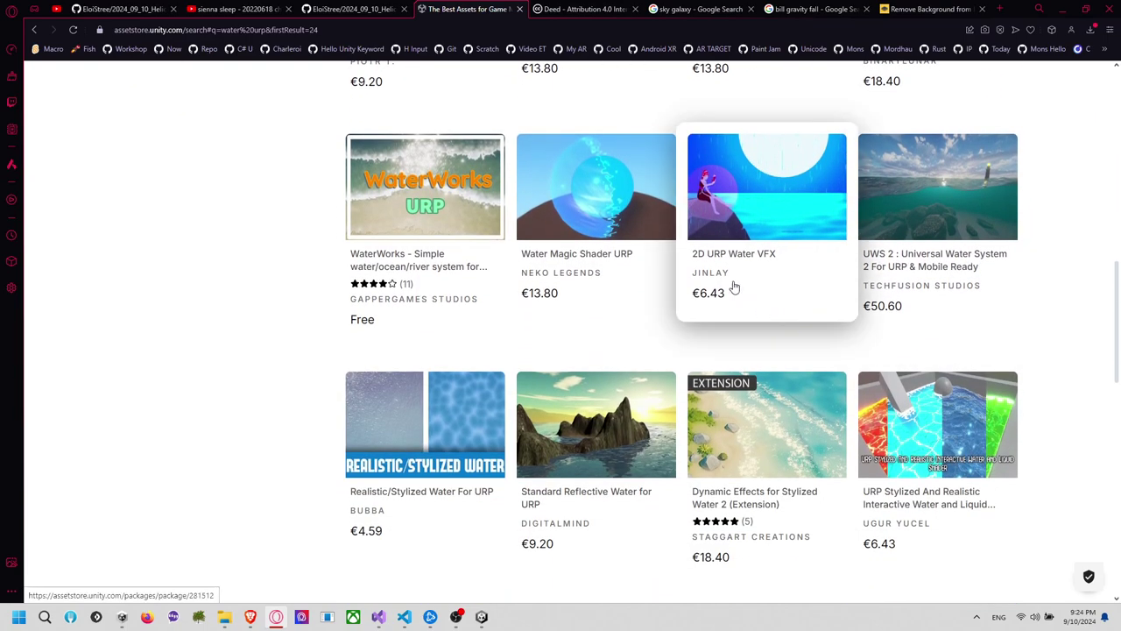
Open YouTube and search for "how to do water with shader graph"
click(462, 35)
text(you)
key(Return)
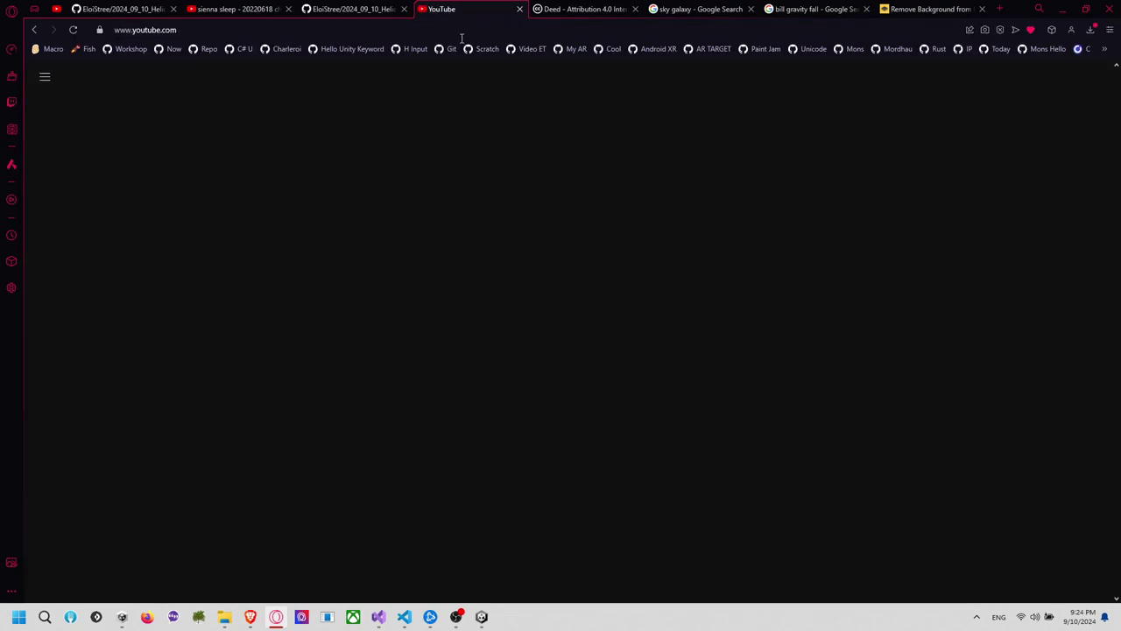
text(h)
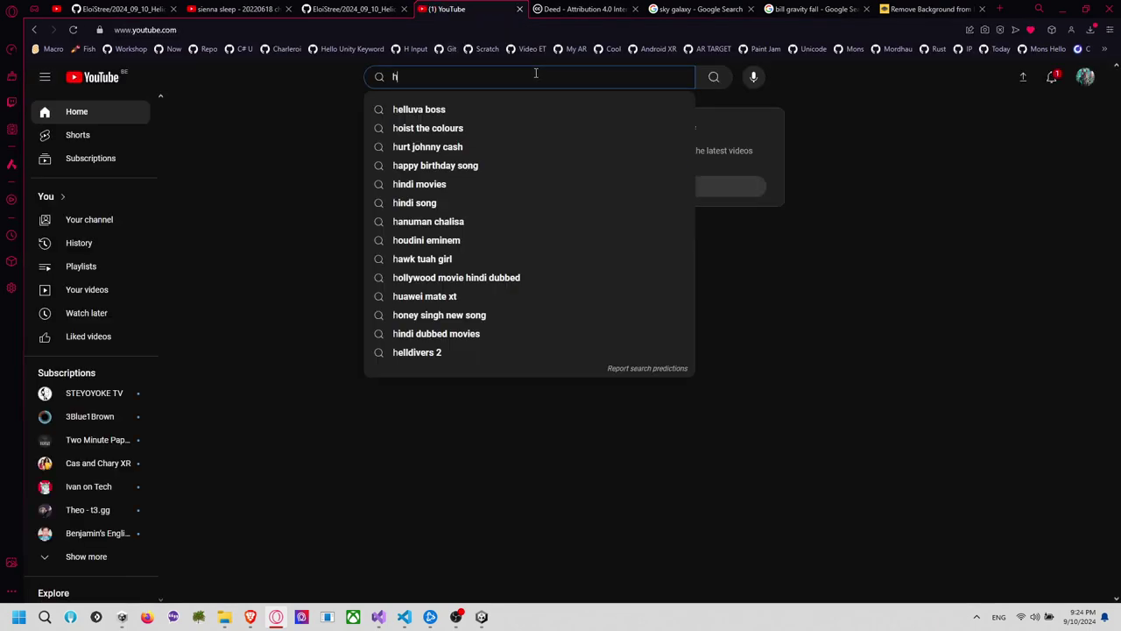
text(ow to do water w)
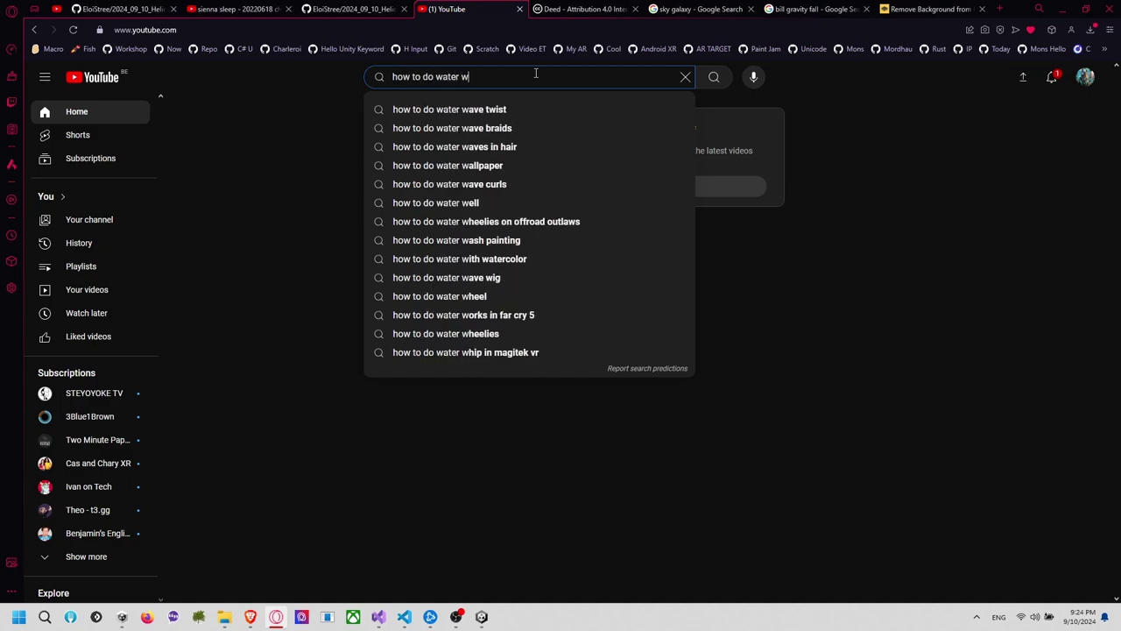
text(ith shader graph)
key(Return)
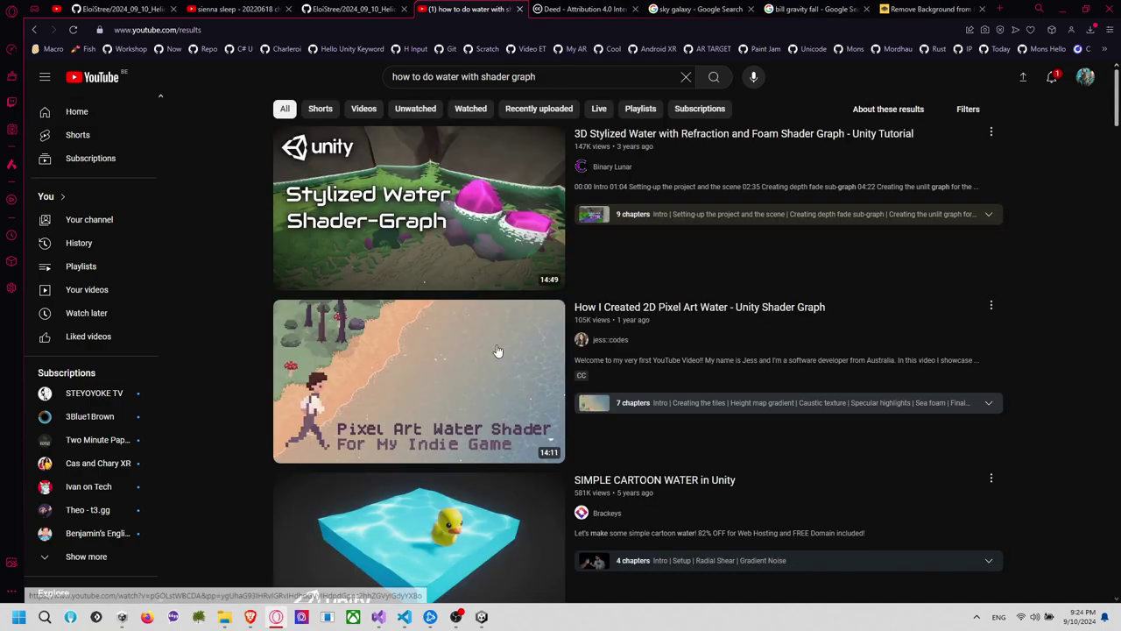
Look through the YouTube results for tutorials on making water with Shader Graph
scroll(486, 381, down, 3)
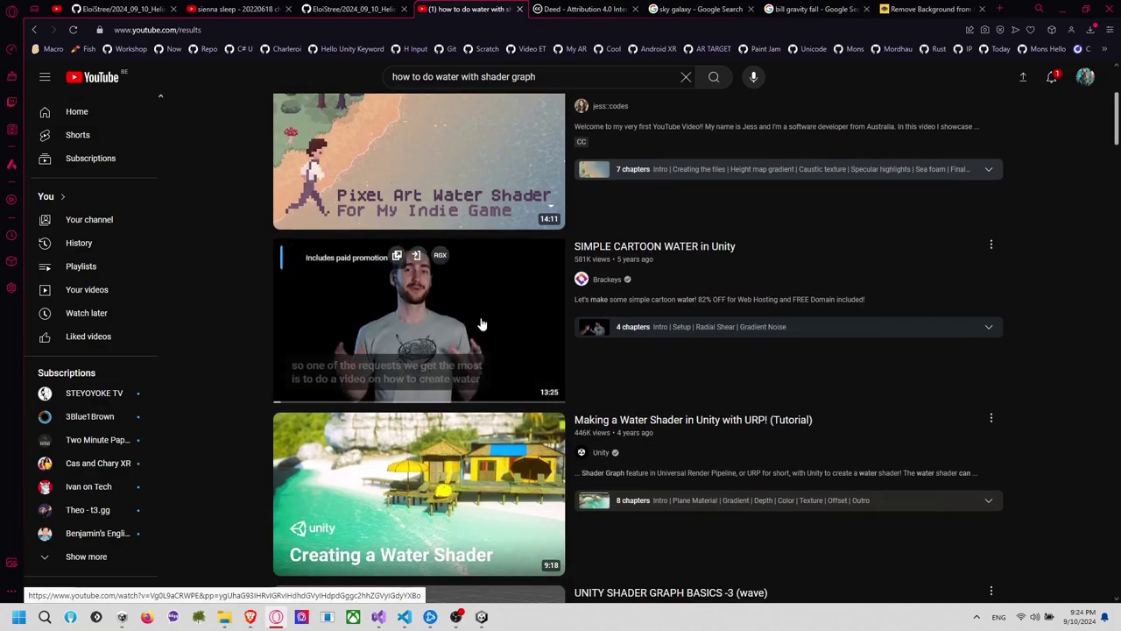
scroll(499, 324, down, 2)
scroll(491, 329, down, 5)
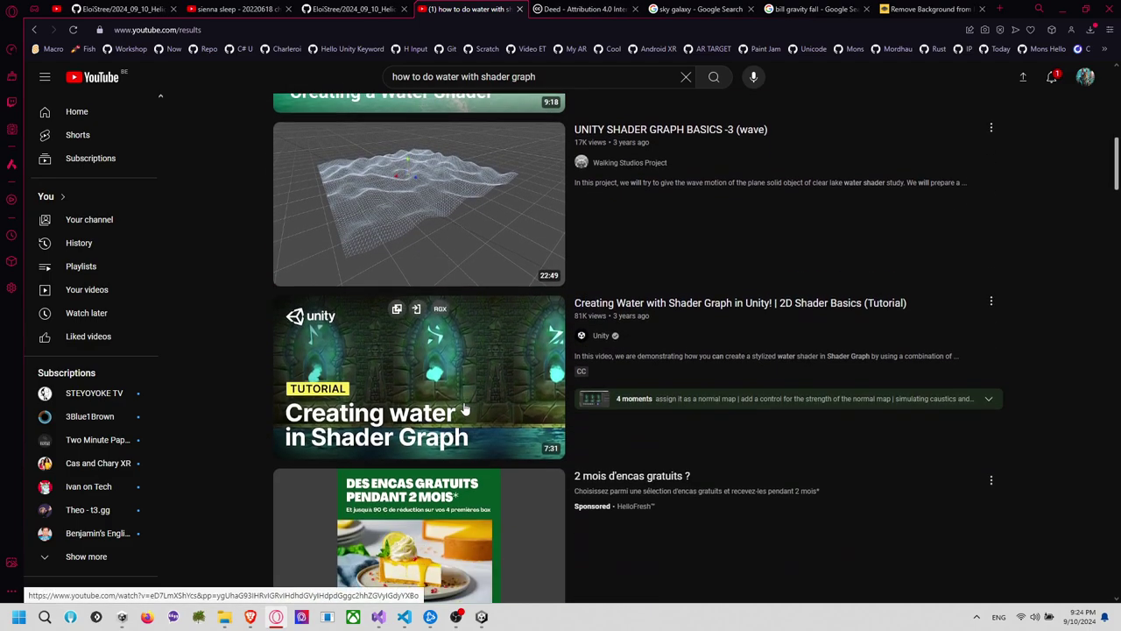
scroll(518, 385, down, 3)
scroll(512, 399, down, 6)
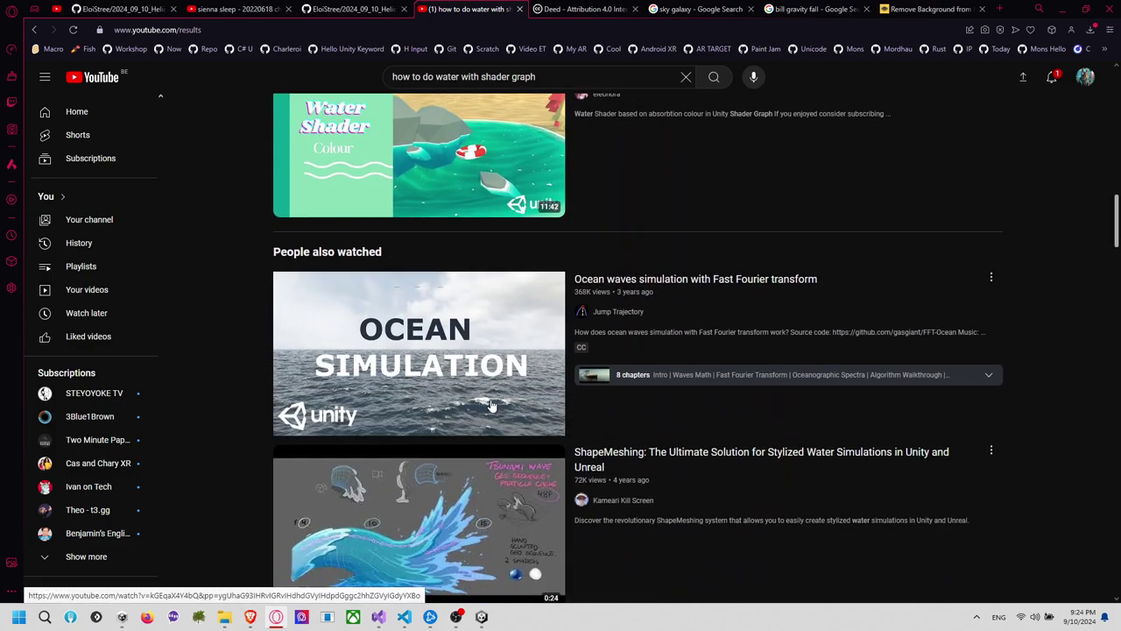
scroll(499, 320, down, 7)
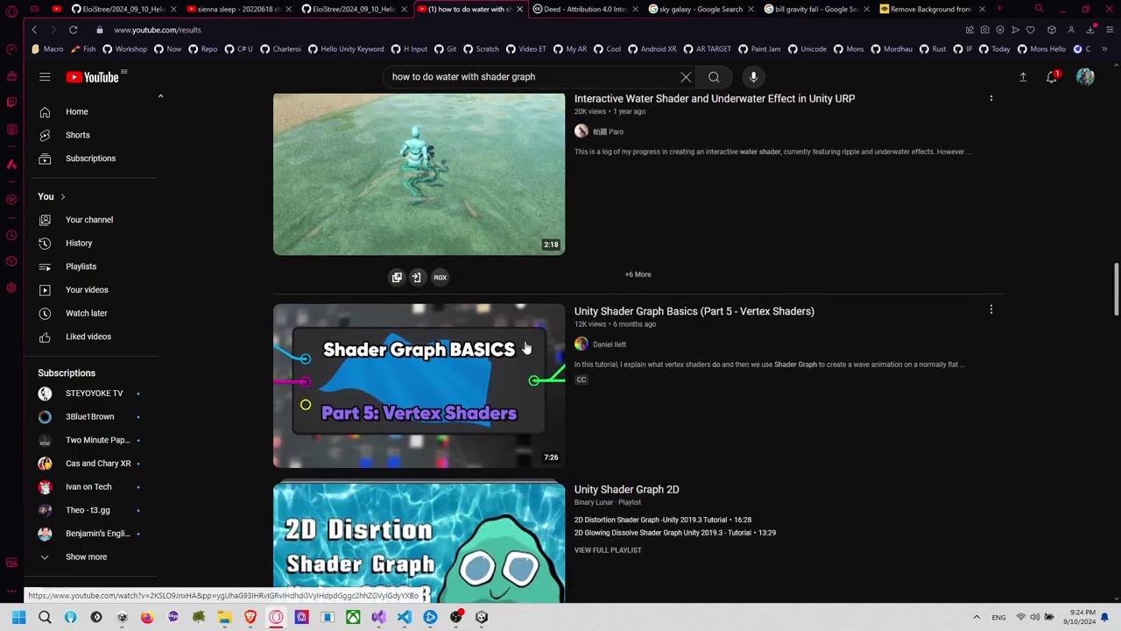
scroll(526, 351, down, 3)
scroll(530, 332, up, 2)
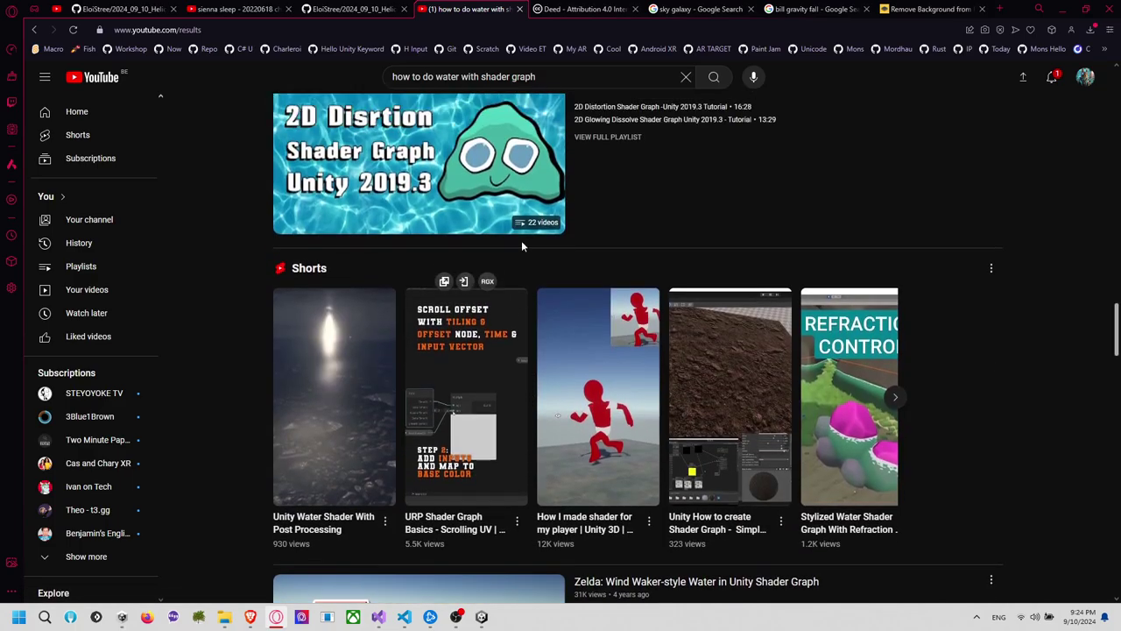
Close the YouTube, Creative Commons, Google search and background removal tabs, and switch back to the Unity editor
click(520, 10)
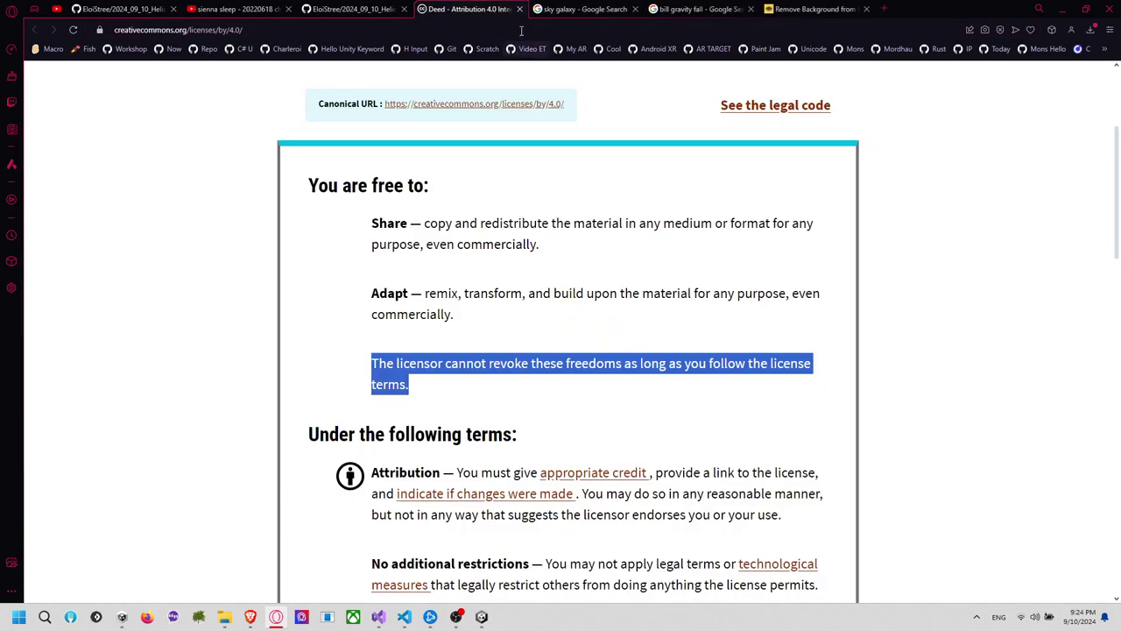
click(521, 9)
click(520, 10)
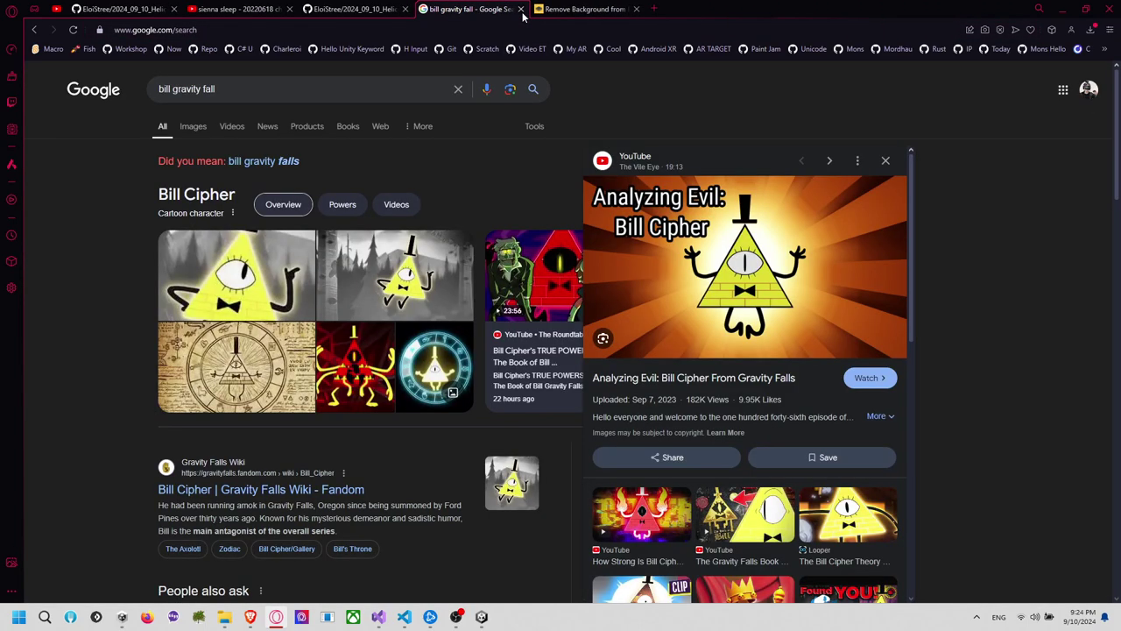
click(520, 9)
click(520, 9)
key(alt+Tab)
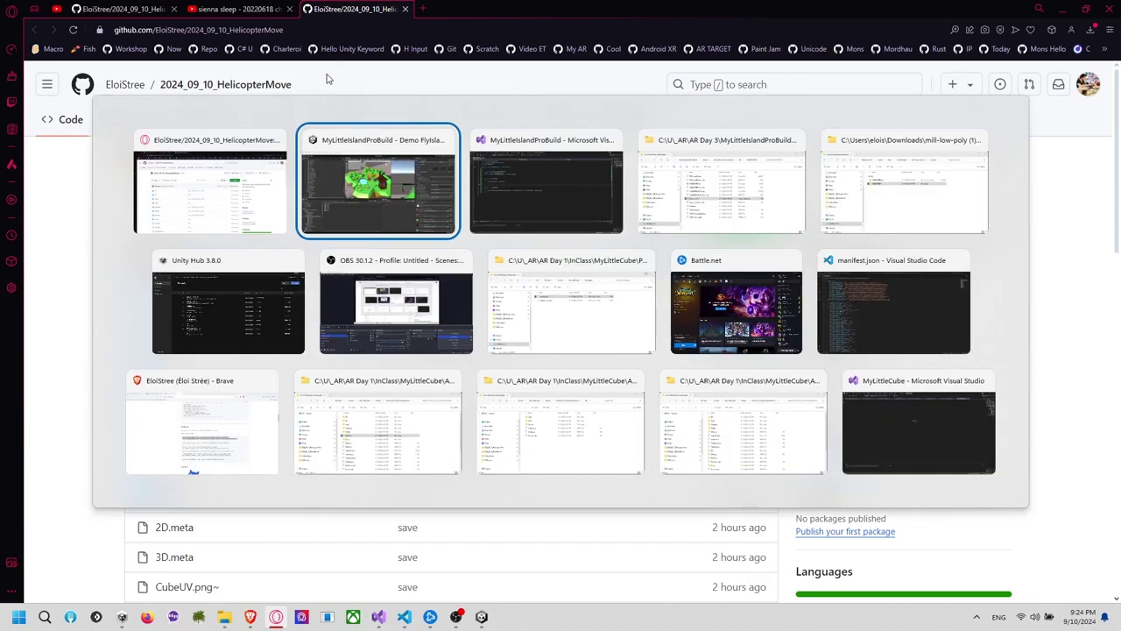
scroll(482, 200, down, 5)
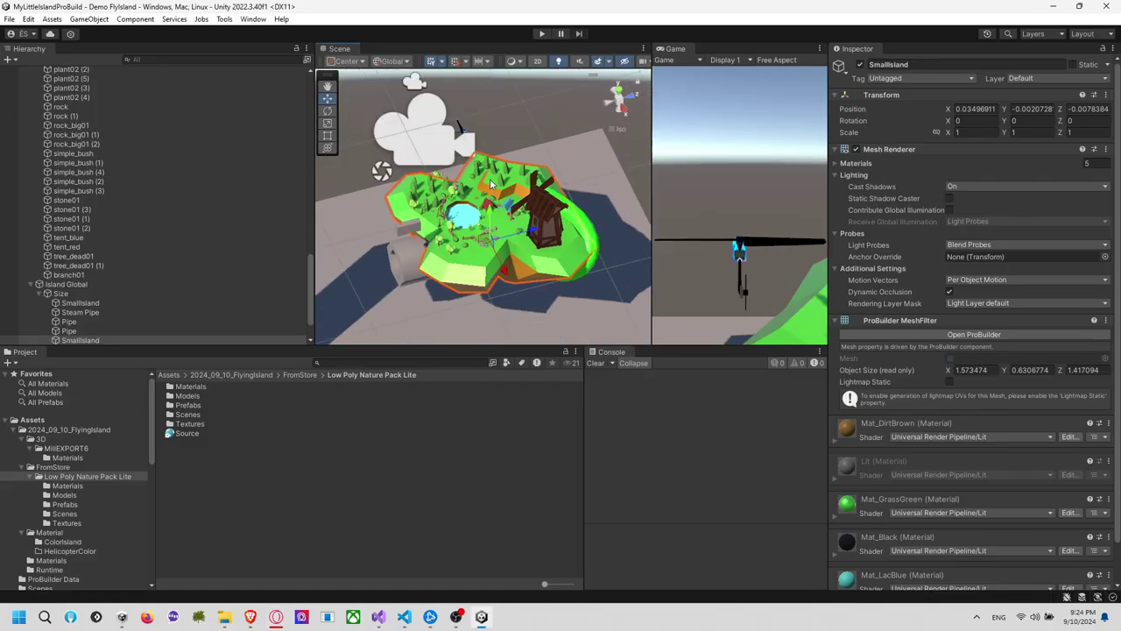
click(521, 134)
alt+drag(506, 130, 503, 126)
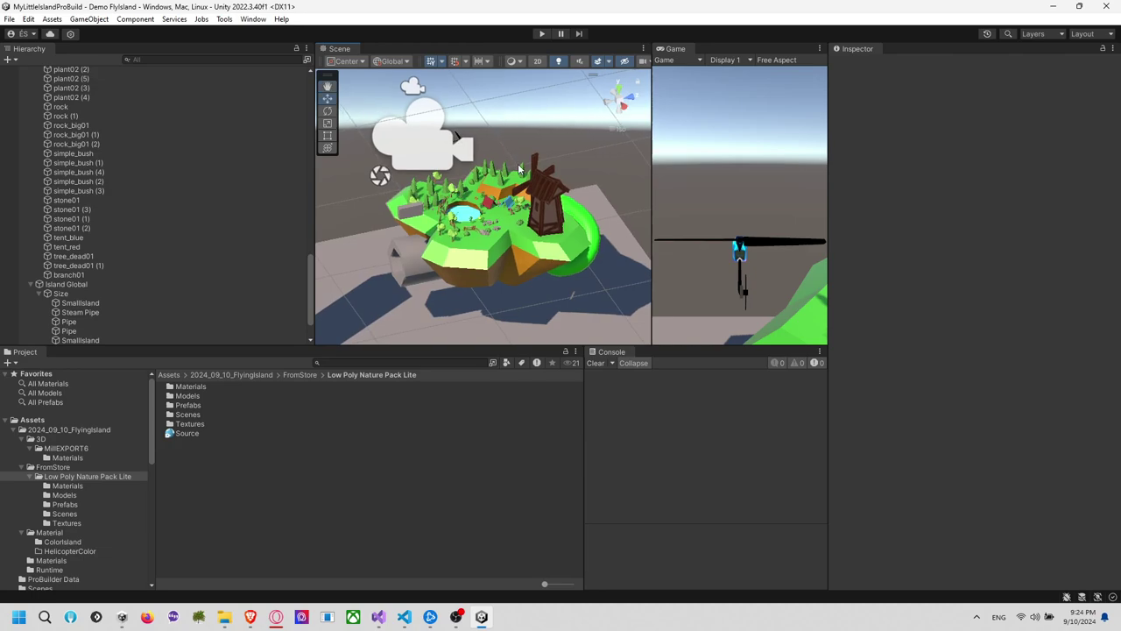
alt+drag(520, 169, 470, 230)
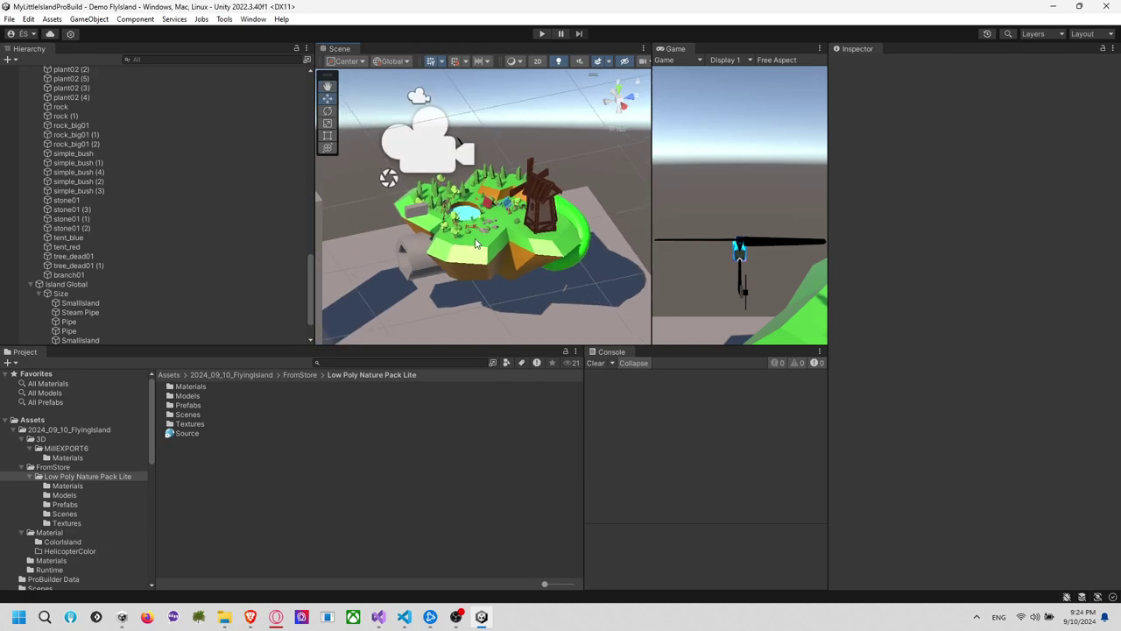
click(478, 243)
scroll(216, 263, down, 2)
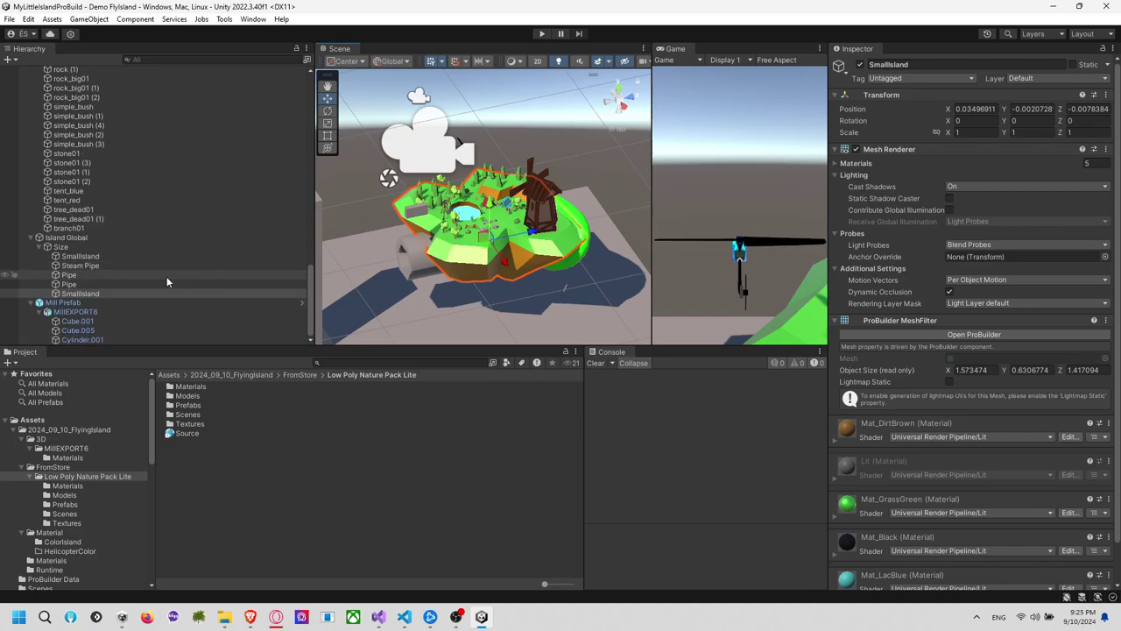
click(116, 294)
click(117, 302)
click(128, 293)
key(ctrl+d)
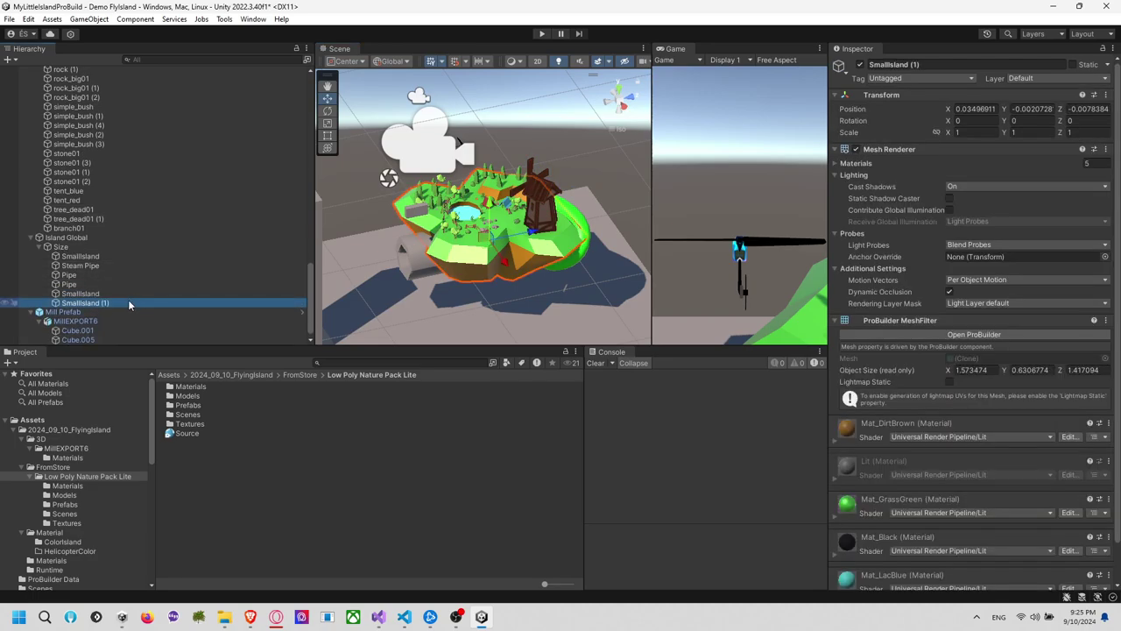
click(108, 300)
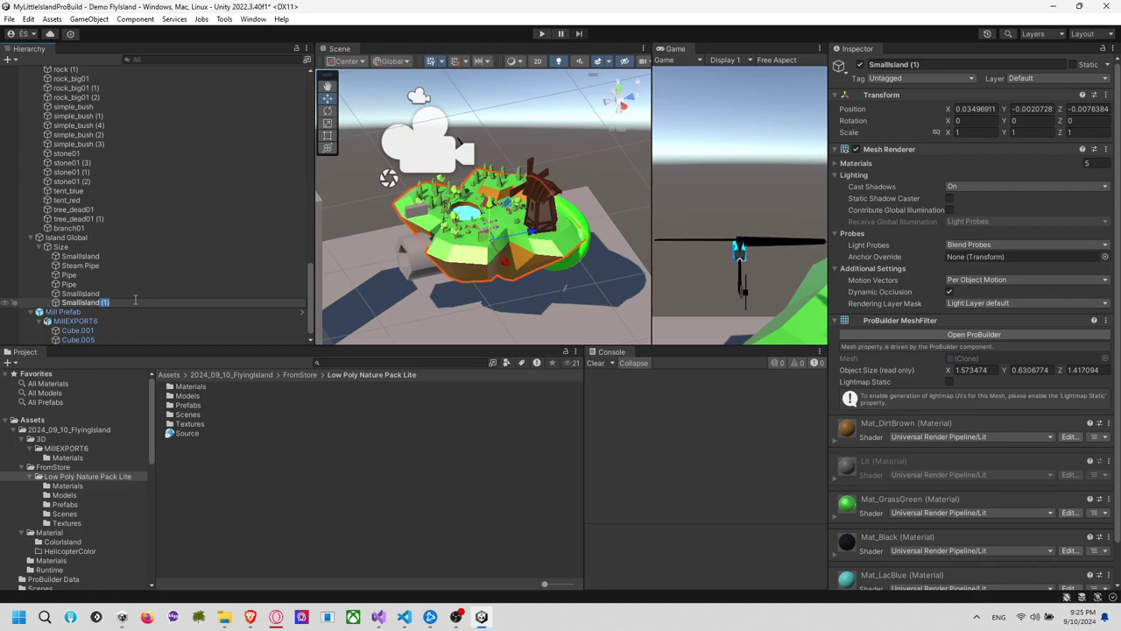
key(ctrl+z)
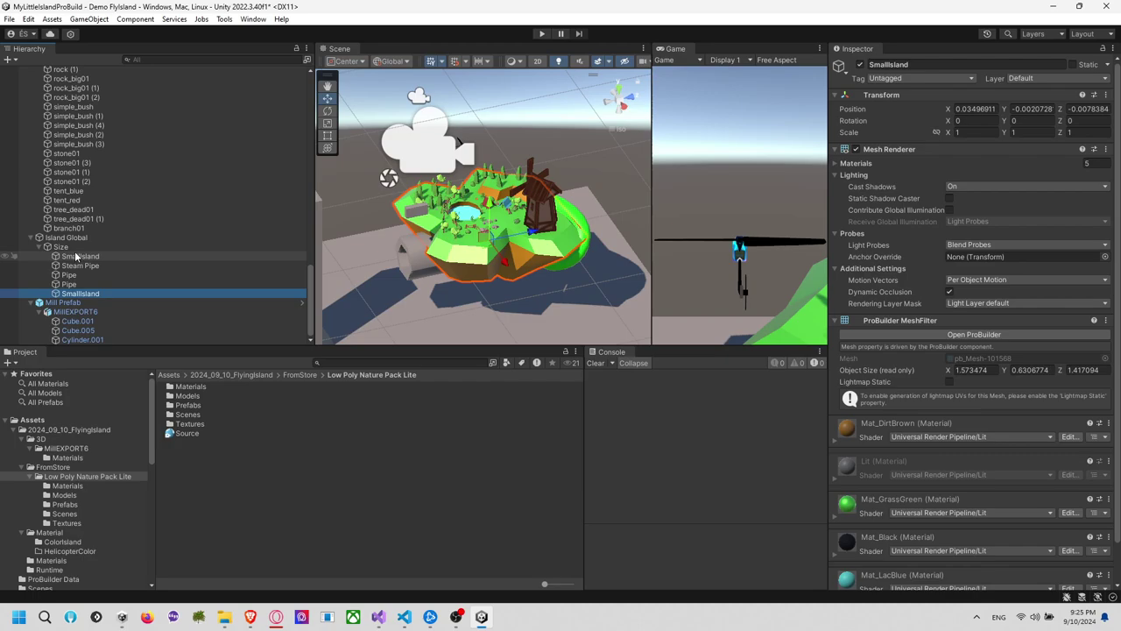
Create an empty child object under Size in Island Global and name it View
click(74, 248)
right_click(74, 248)
click(114, 332)
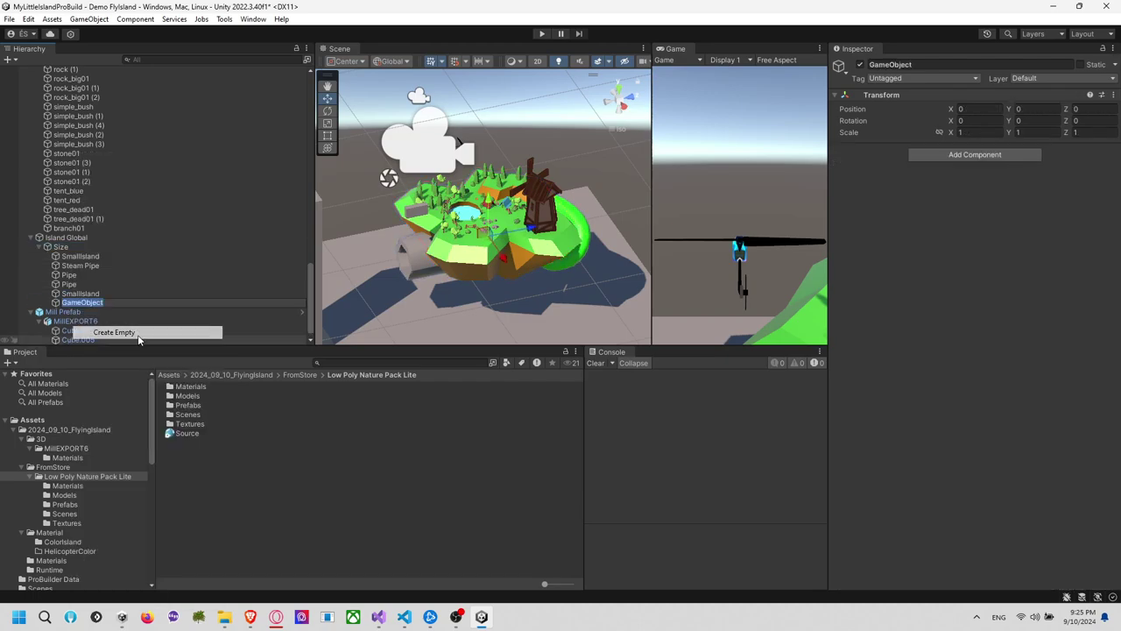
text(View)
key(Return)
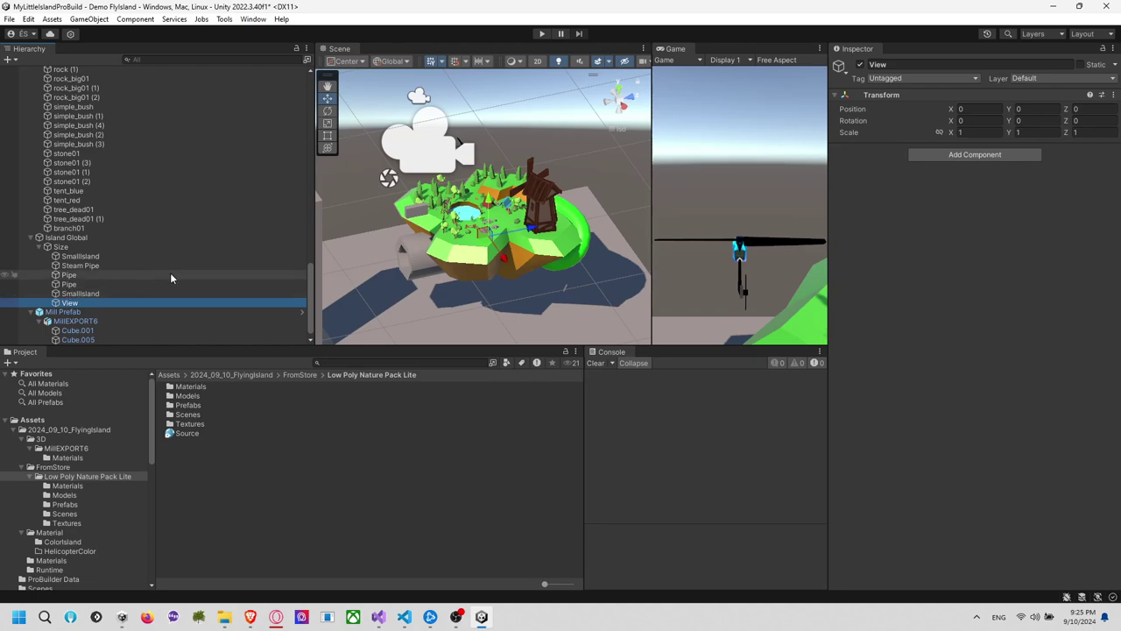
Place View first under Size and nest both SmallIsland objects, Steam Pipe and both Pipe objects inside it
drag(83, 303, 92, 256)
click(83, 265)
shift+click(83, 302)
Duplicate the last SmallIsland and both Pipe objects inside View
click(98, 300)
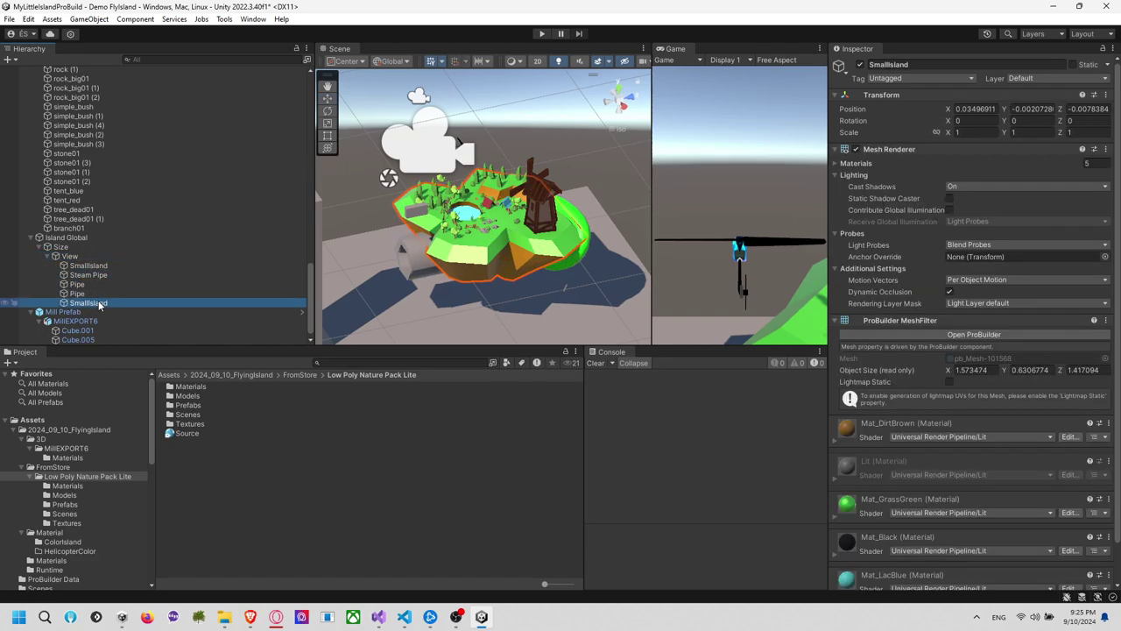
key(ctrl+d)
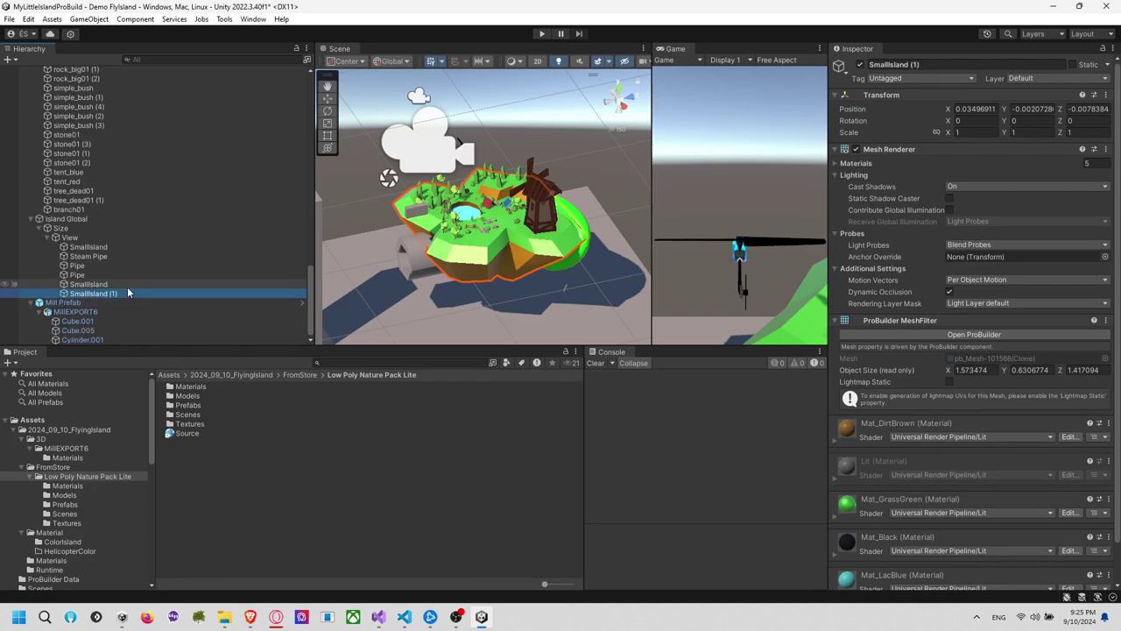
click(408, 253)
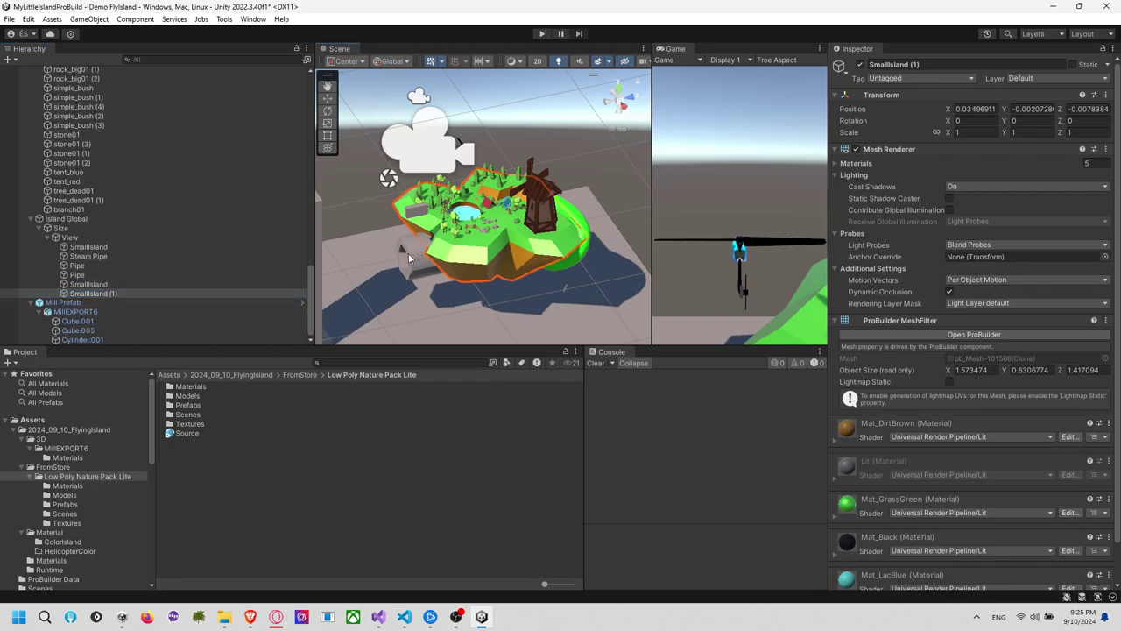
click(128, 274)
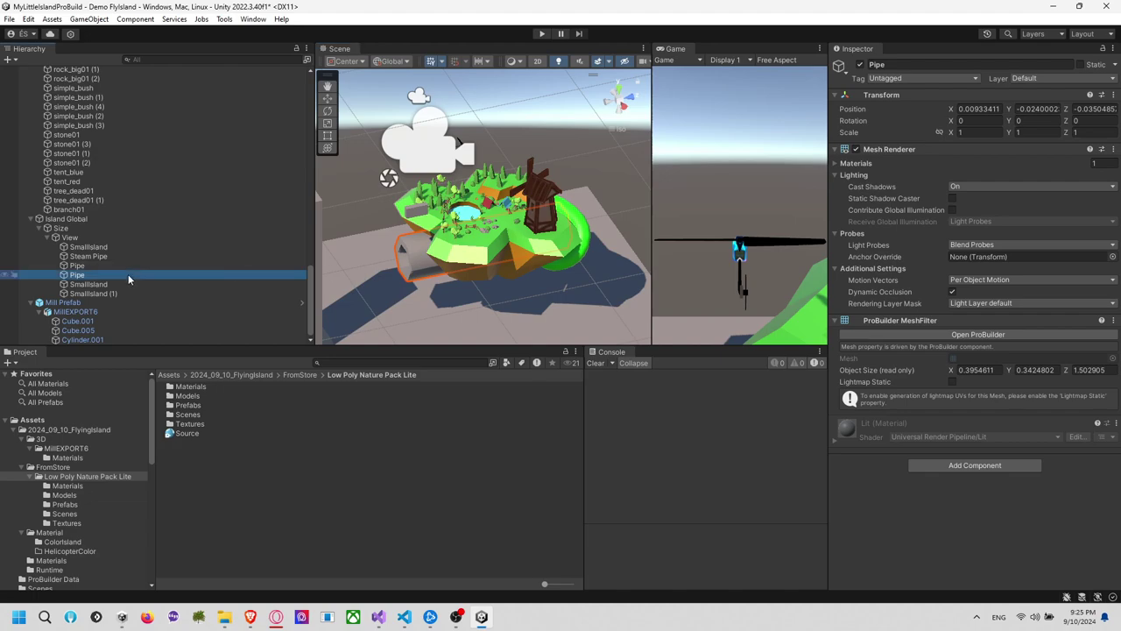
key(ctrl+d)
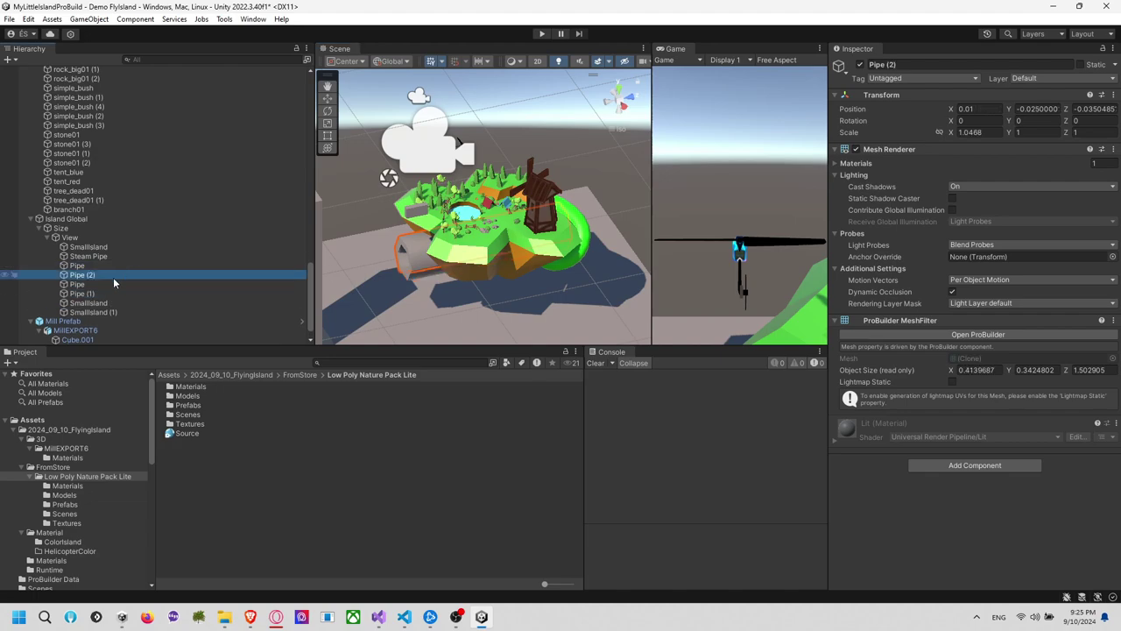
Create an empty child object under Size in Island Global and name it Collider
right_click(75, 236)
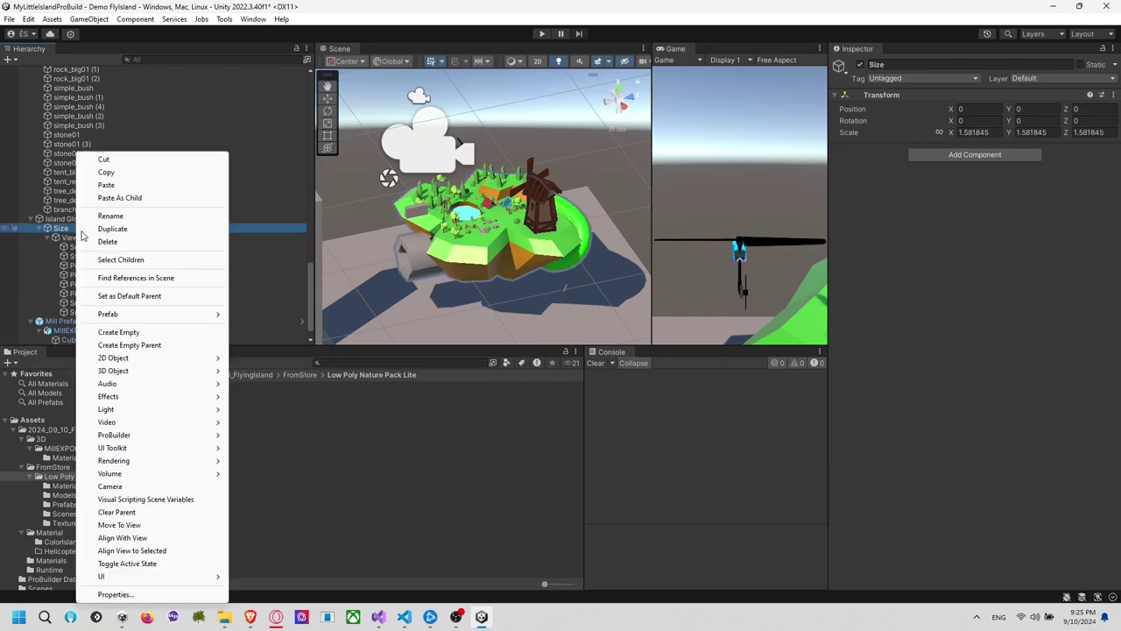
click(133, 330)
text(Collider)
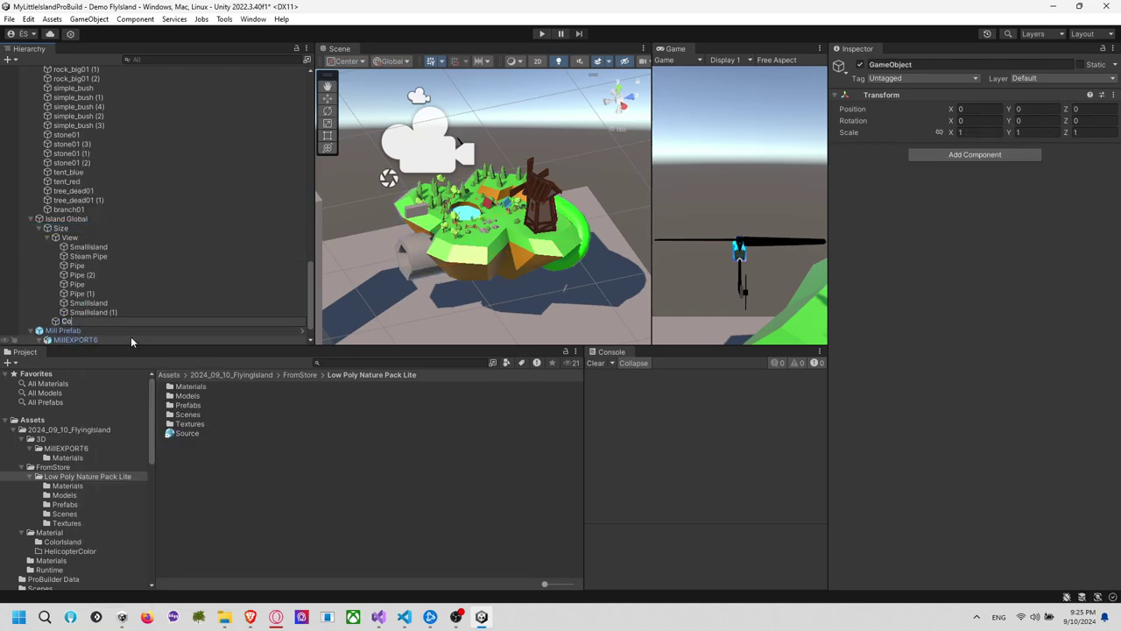
key(Return)
Nest the duplicates Pipe (2), Pipe (1) and SmallIsland (1) inside Collider
click(124, 312)
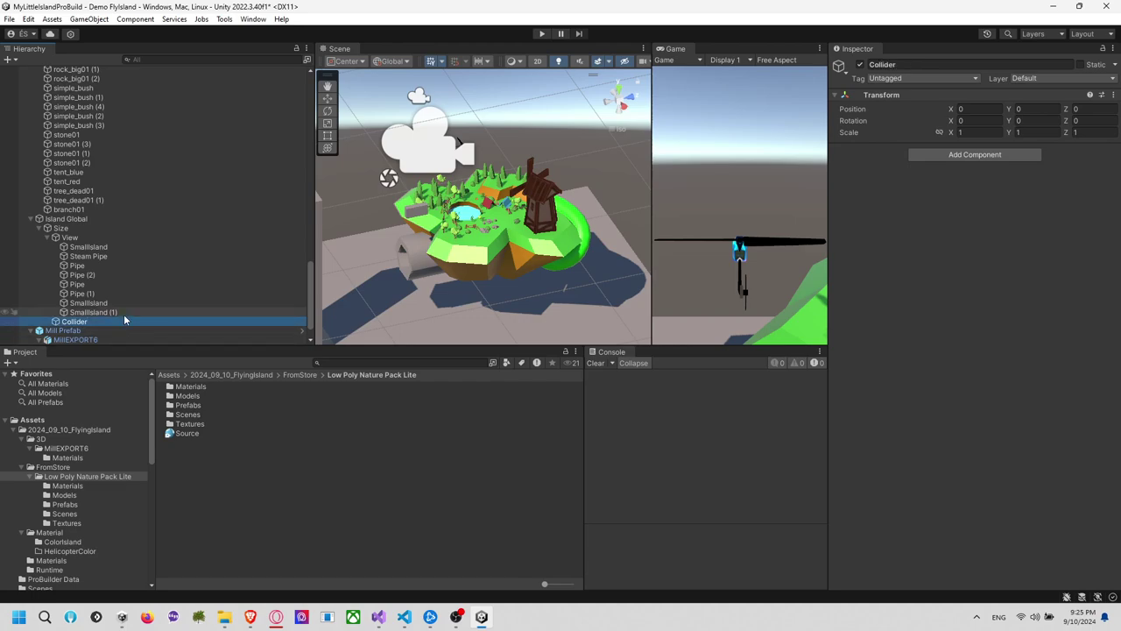
ctrl+click(113, 294)
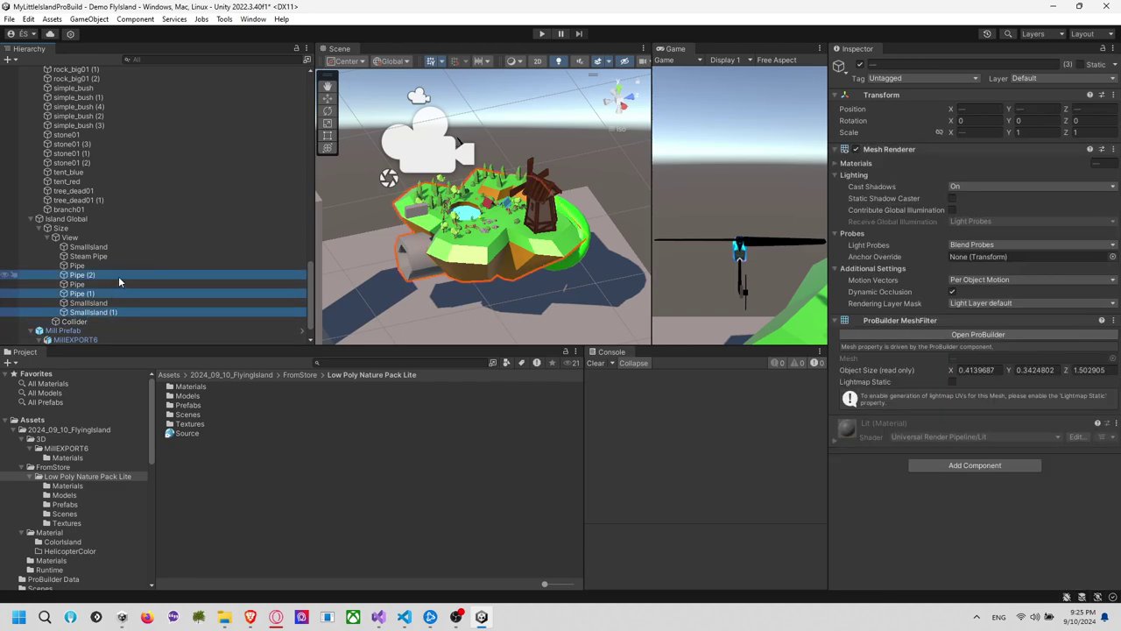
click(120, 267)
click(116, 274)
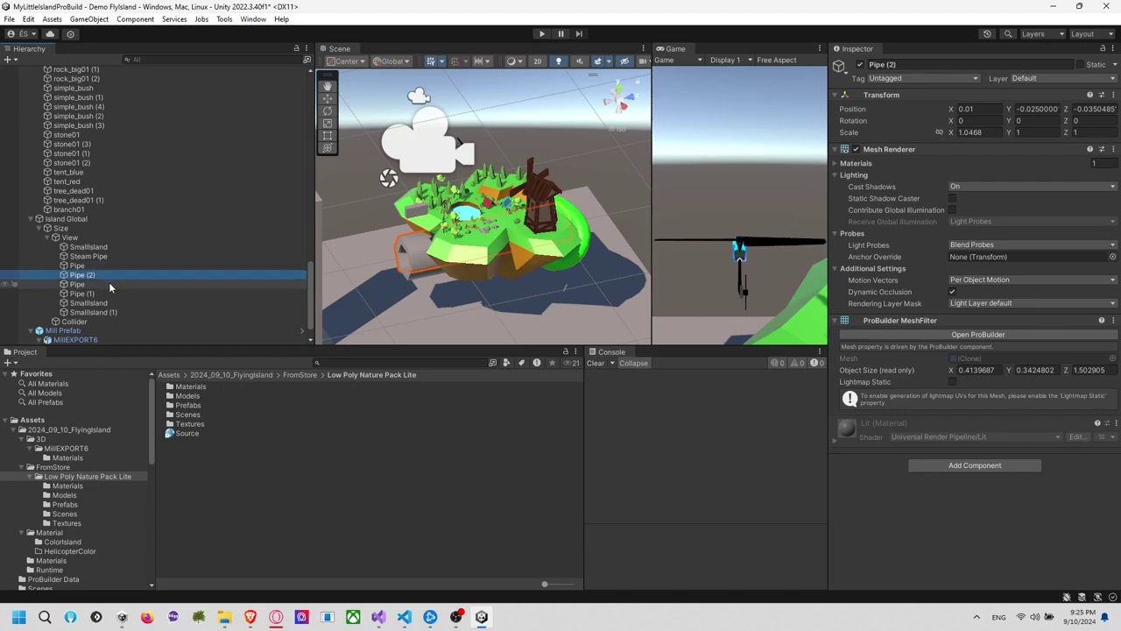
ctrl+click(111, 294)
ctrl+click(113, 313)
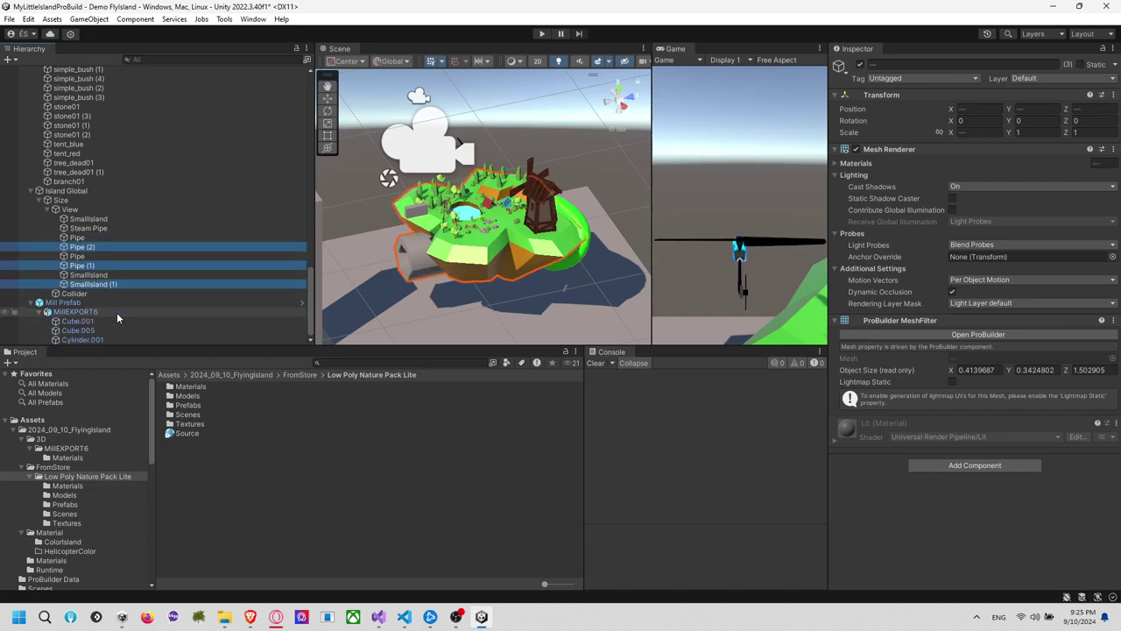
Nest Mill Prefab inside View as its last child
drag(117, 312, 91, 211)
click(103, 265)
click(97, 302)
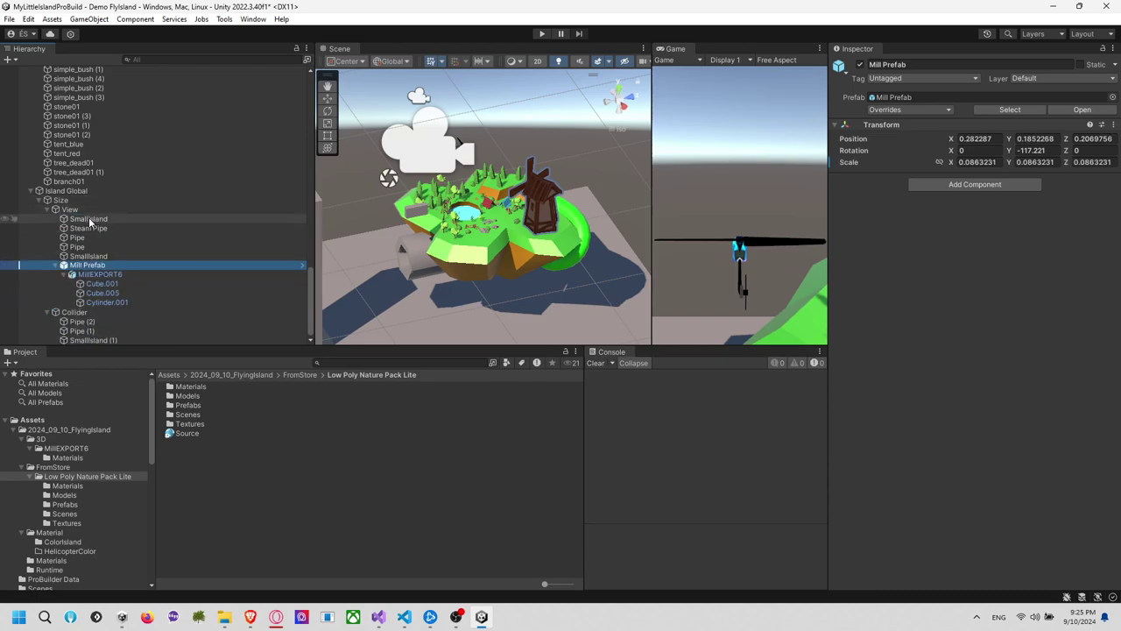
Add a Mesh Collider to Cube.001, Cube.005 and Cylinder.001 of the mill together
click(131, 275)
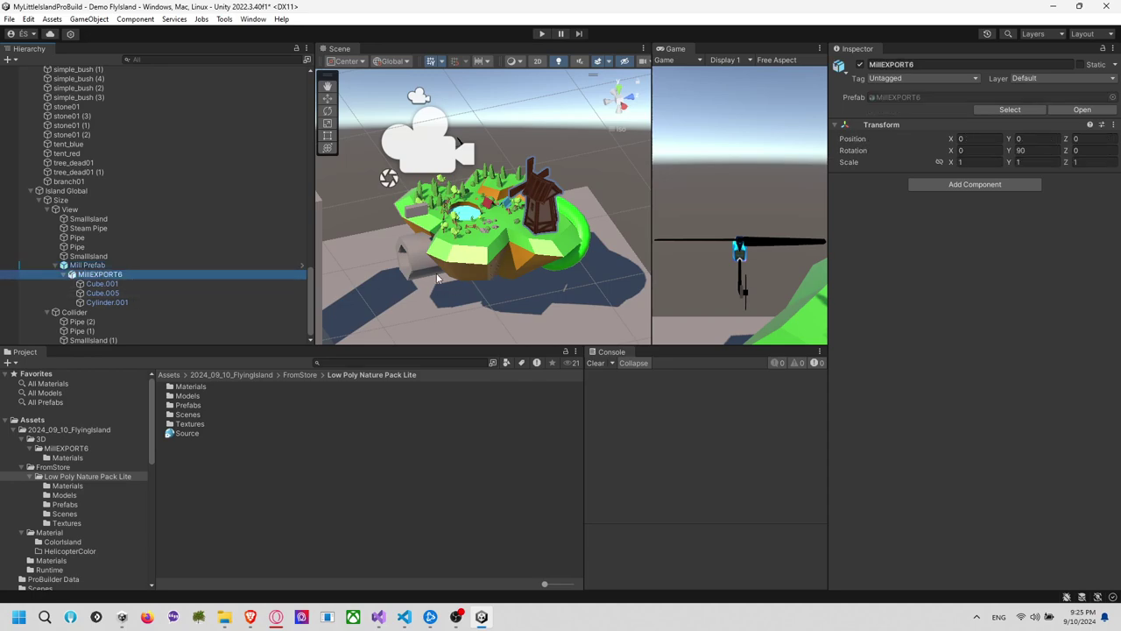
click(146, 283)
click(143, 293)
click(137, 302)
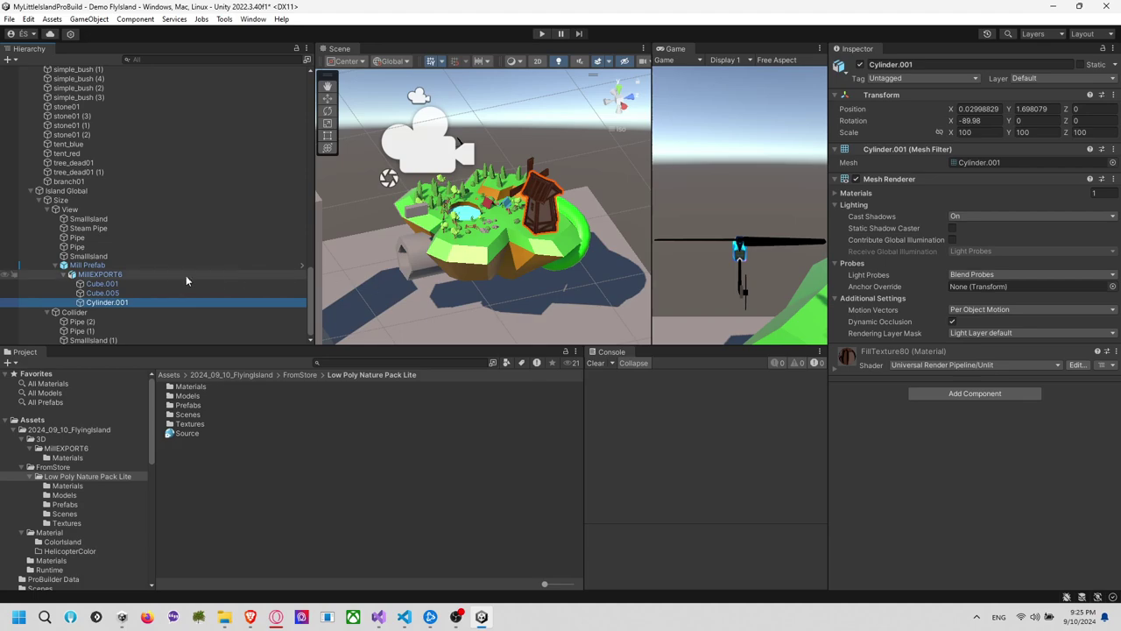
shift+click(139, 284)
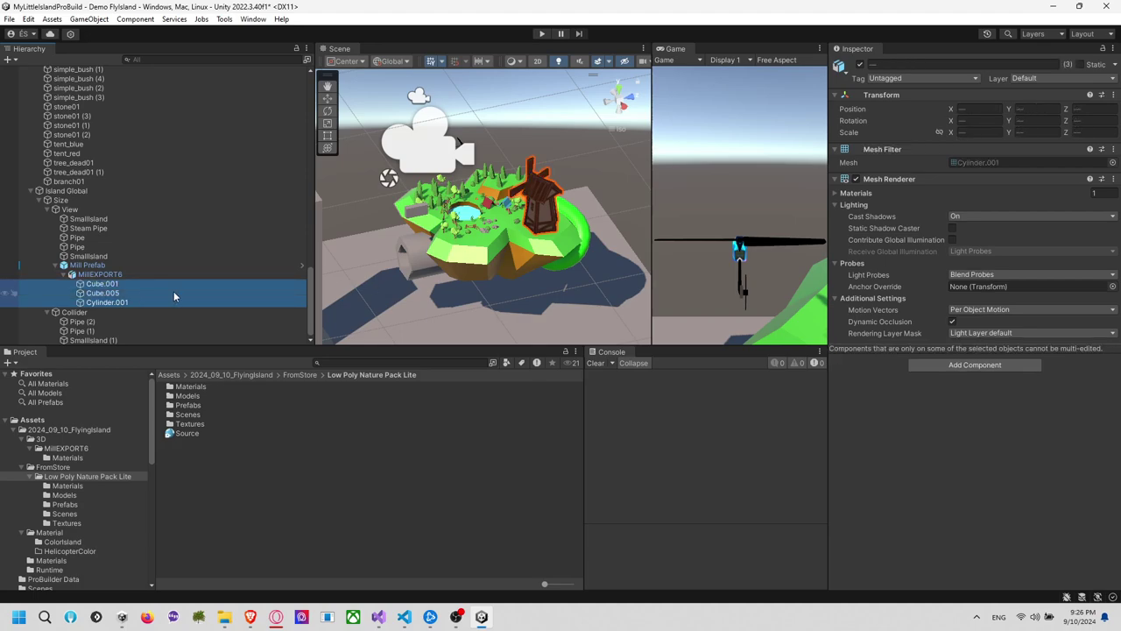
click(928, 365)
text(mesh)
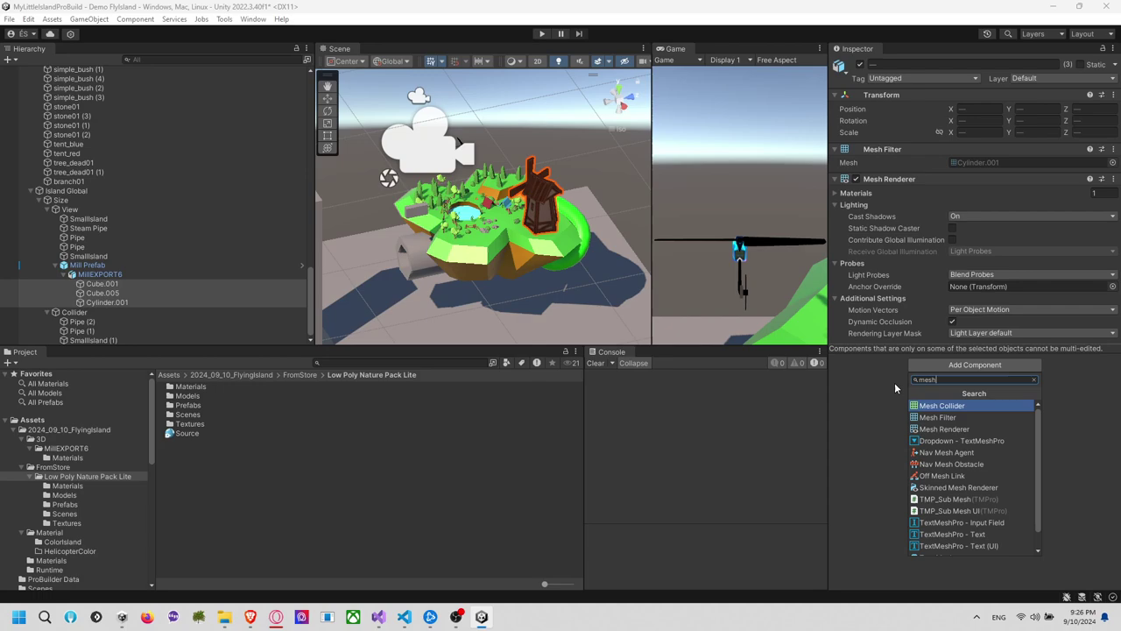
key(Return)
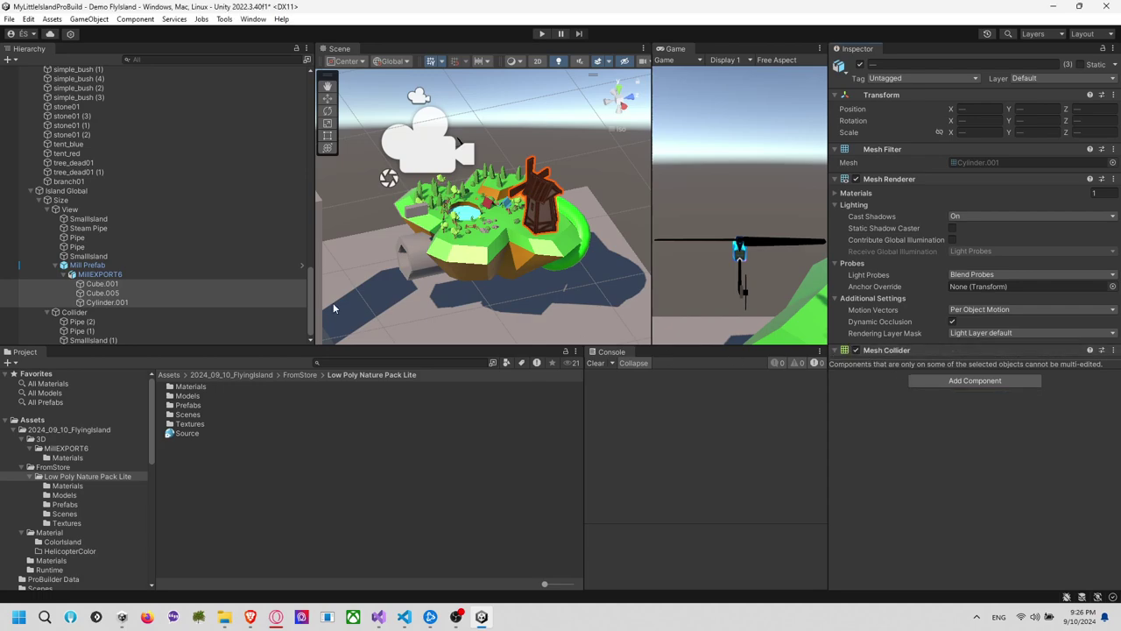
Remove the Mesh Collider from Cube.005 and make the Mesh Collider of Cube.001 convex
click(220, 294)
click(952, 364)
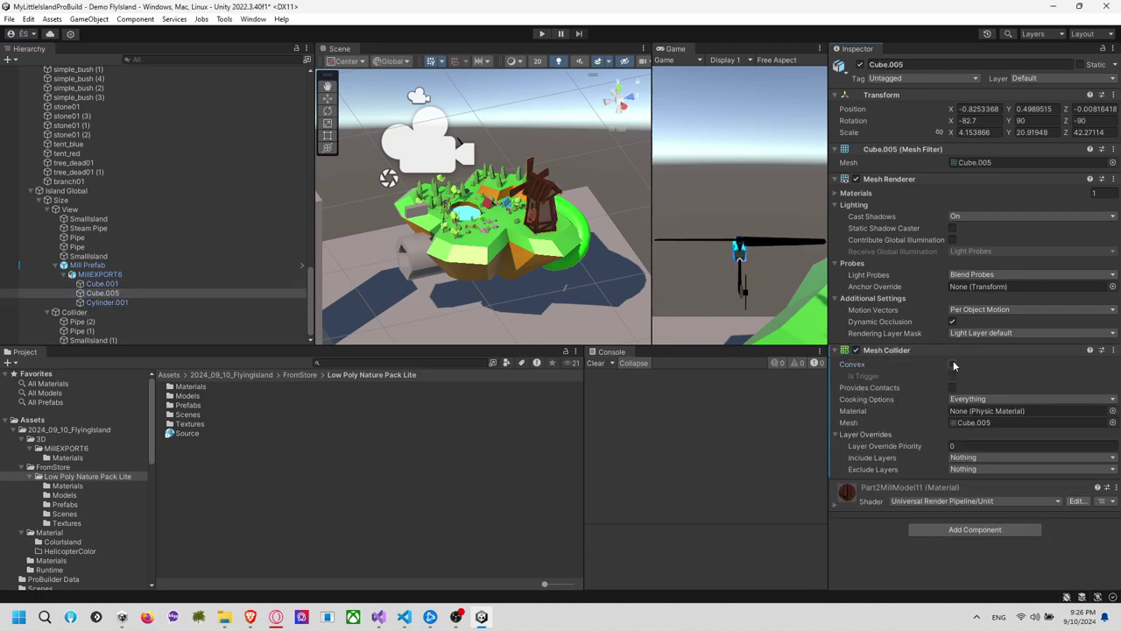
click(103, 283)
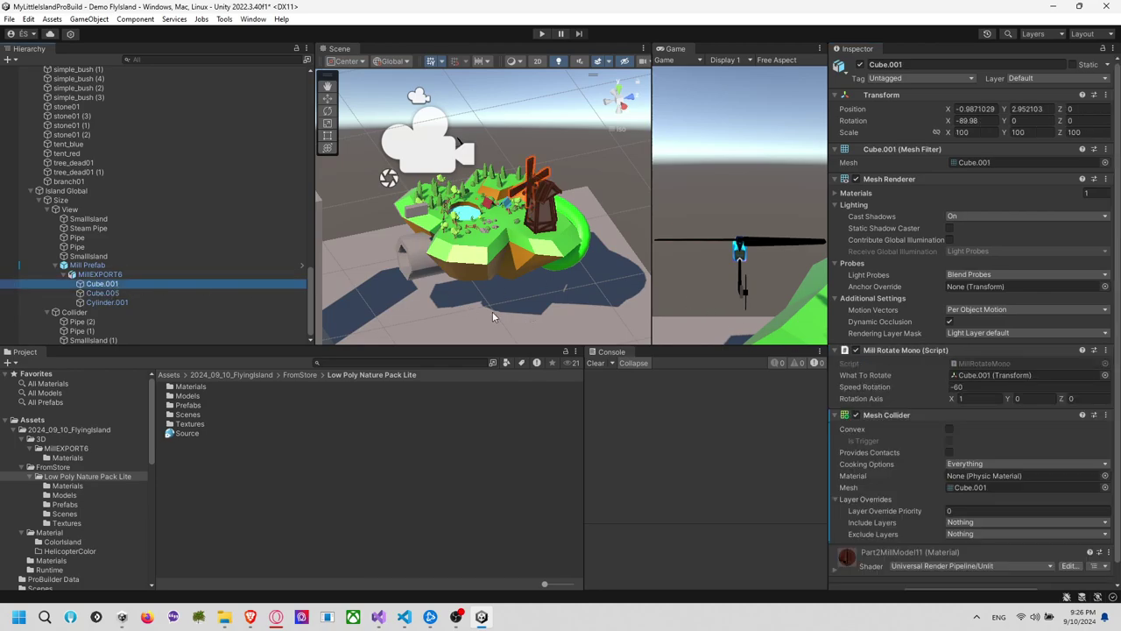
click(101, 292)
right_click(893, 355)
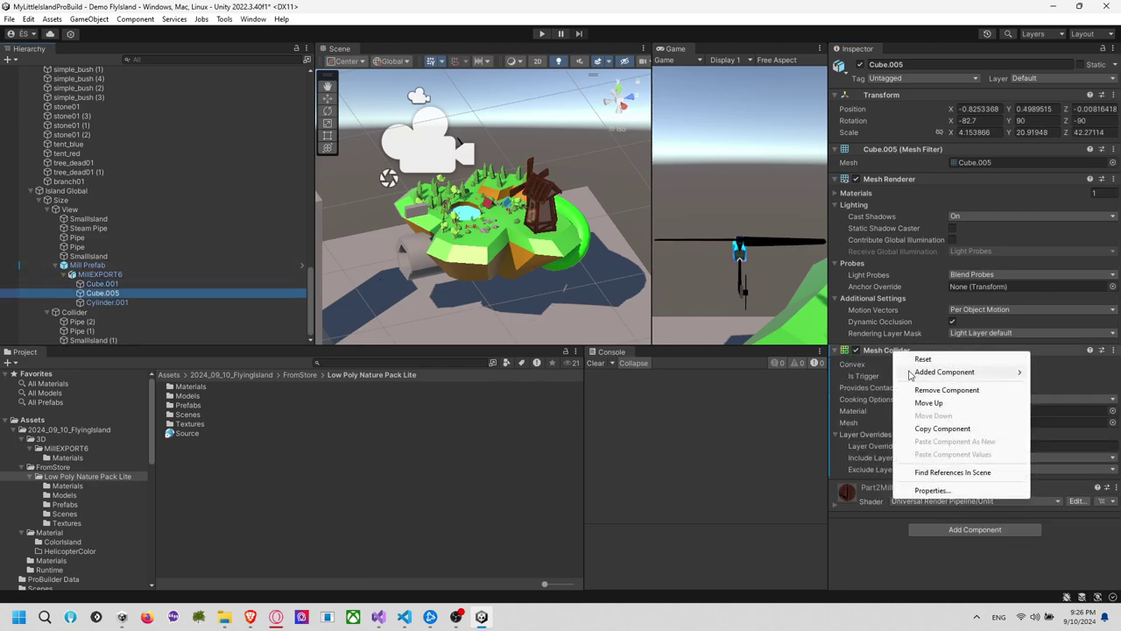
click(913, 388)
click(103, 283)
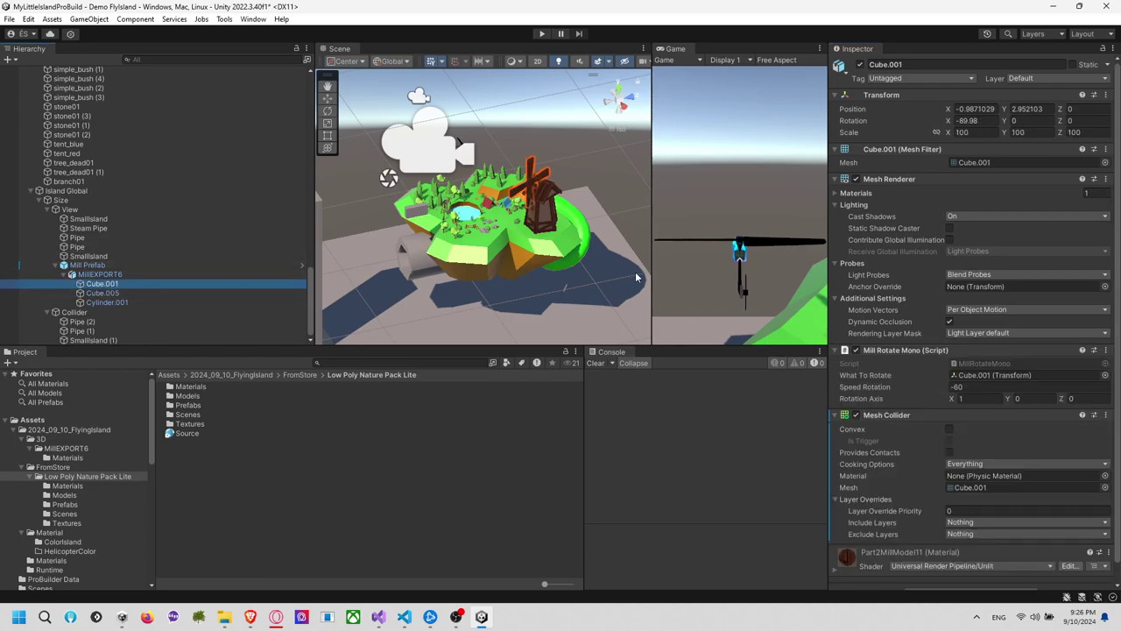
click(950, 429)
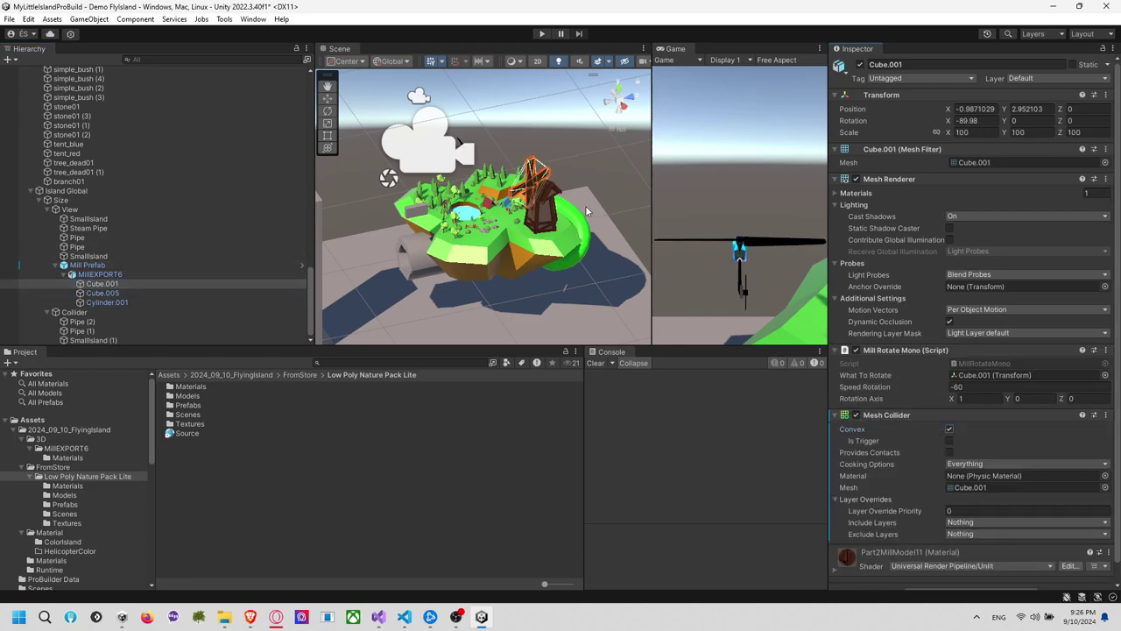
Try a convex Mesh Collider on Cylinder.001, check its fit around the mill body, and undo the change
click(107, 302)
click(952, 364)
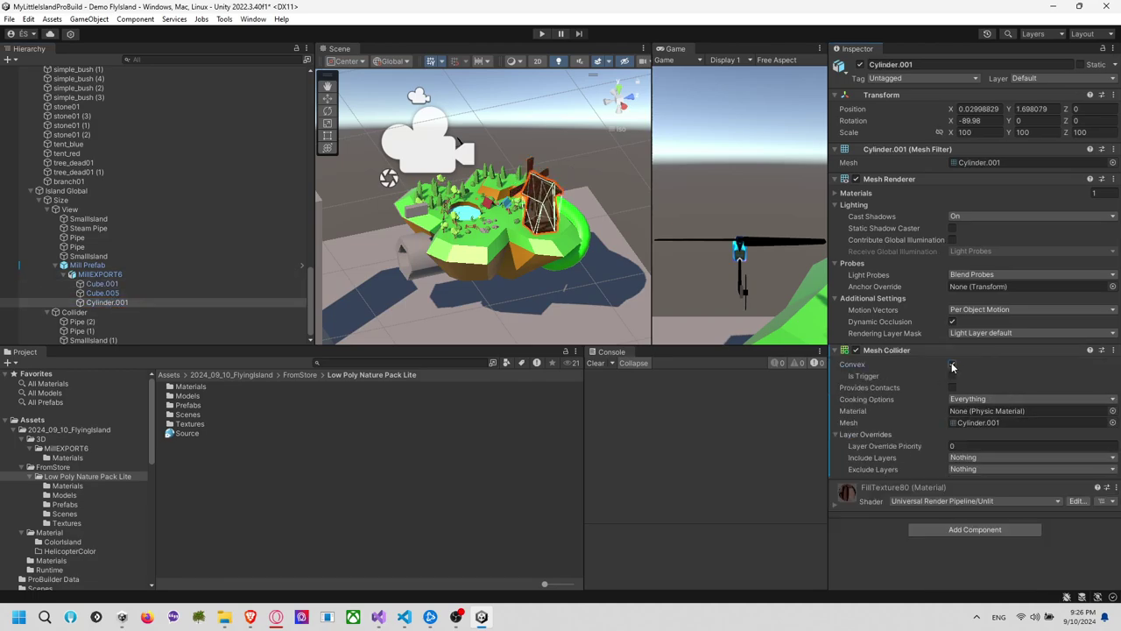
scroll(497, 251, up, 5)
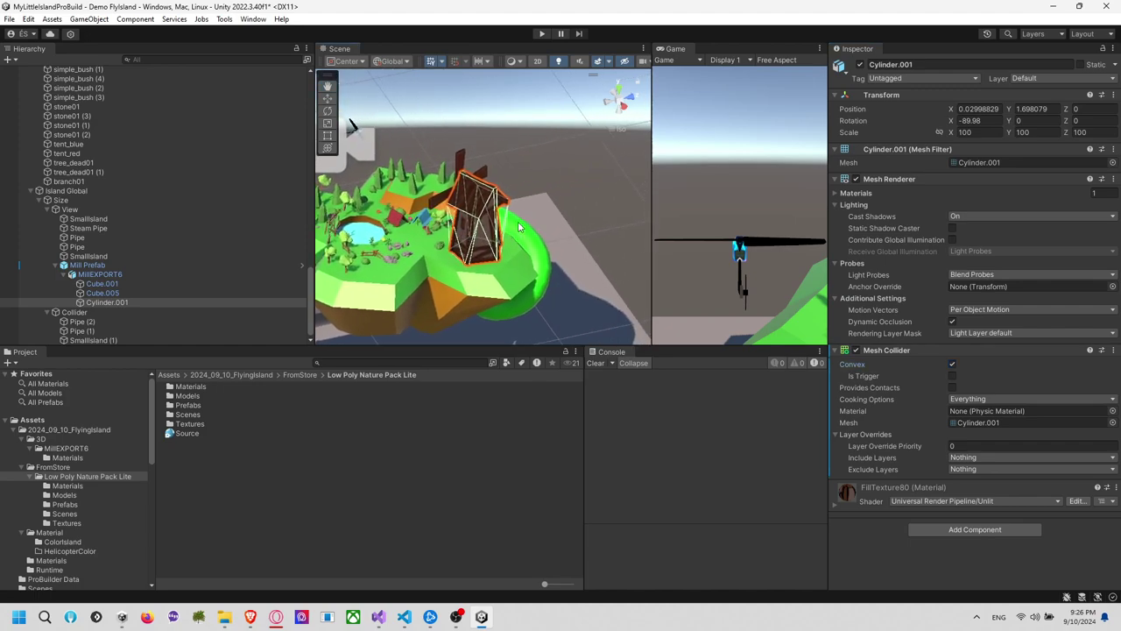
scroll(500, 222, up, 3)
key(ctrl+z)
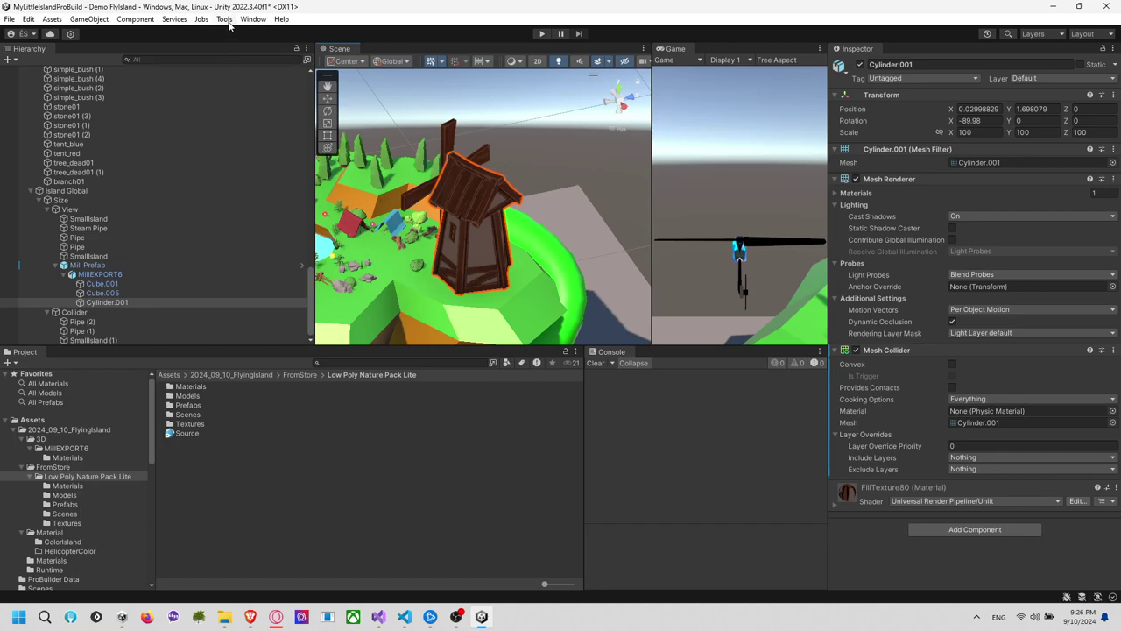
Open the Temp scene from the 2024_09_10_FlyingIsland folder and reopen Demo FlyIsland
double_click(206, 413)
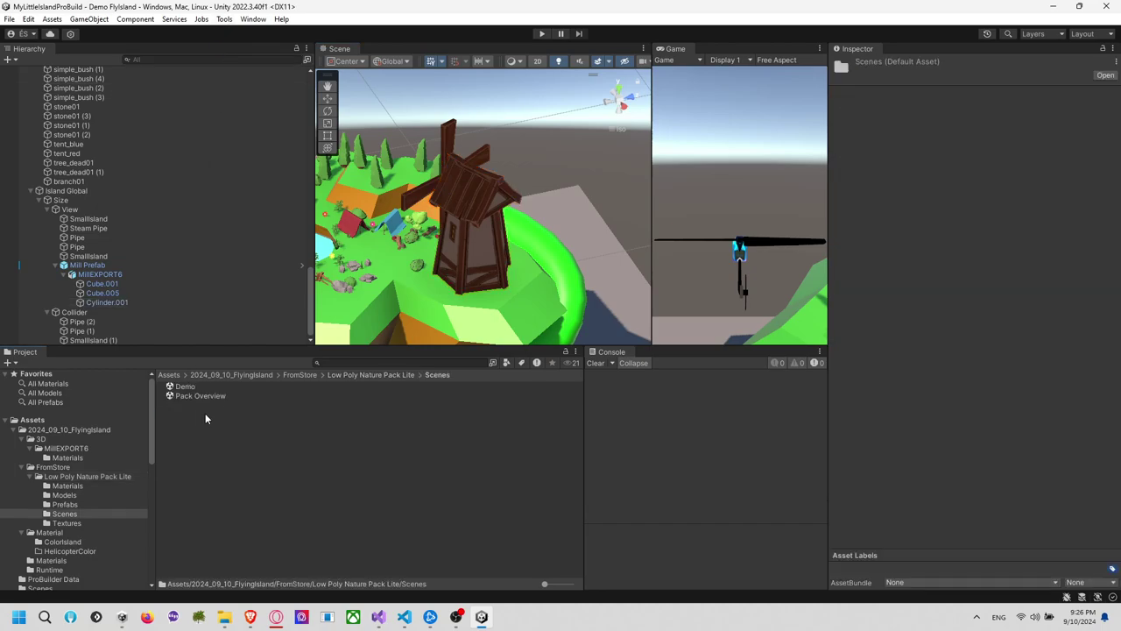
click(83, 450)
click(67, 431)
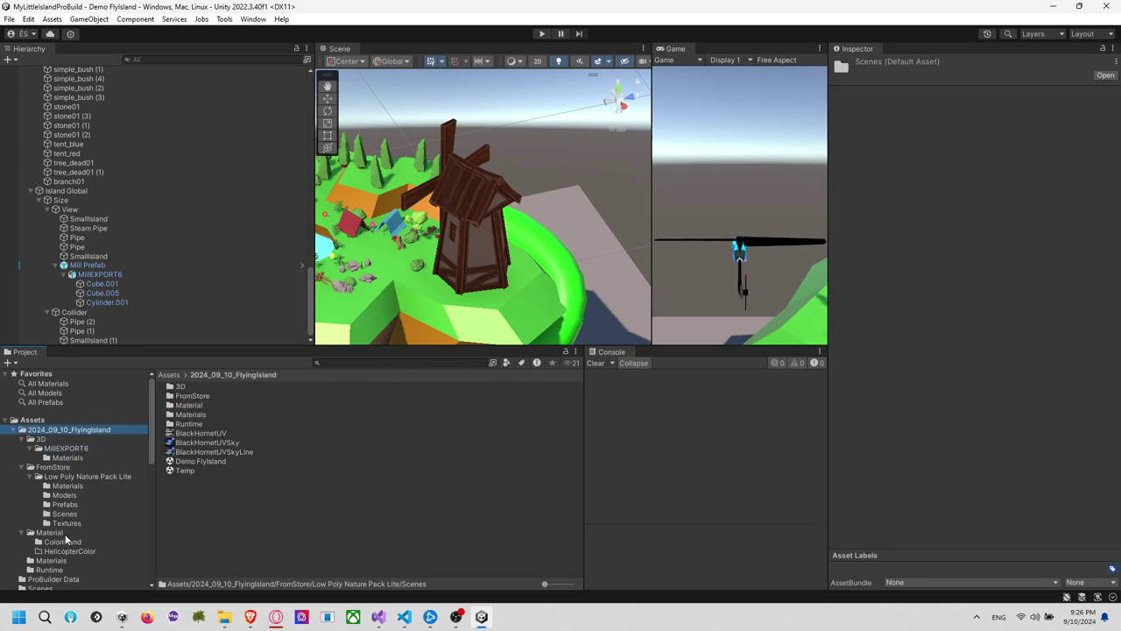
double_click(213, 472)
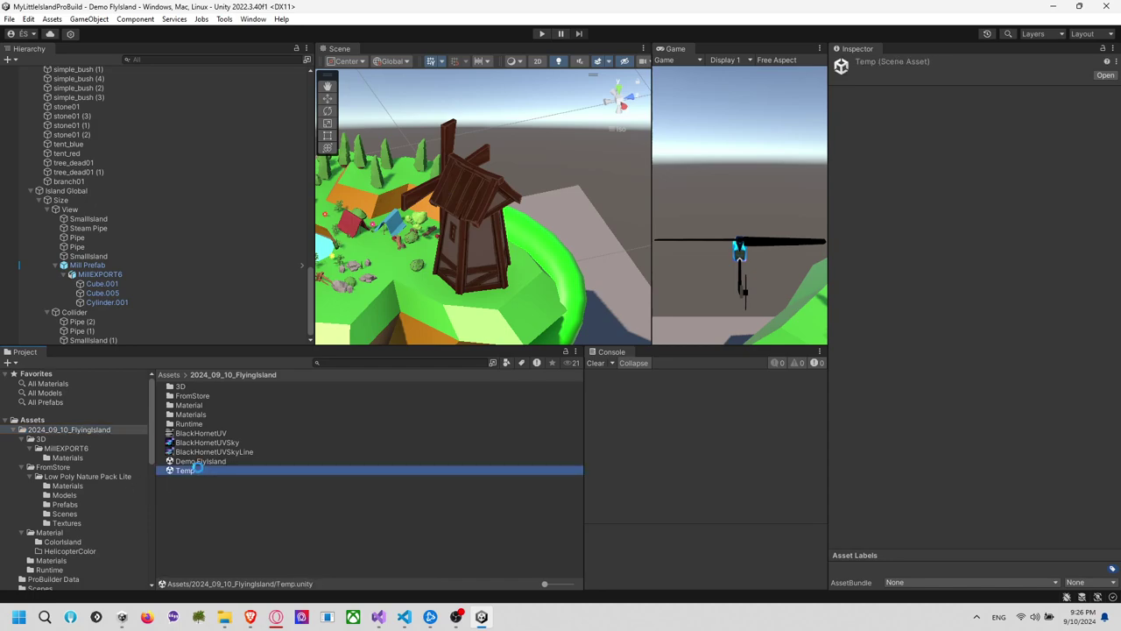
click(212, 460)
double_click(211, 460)
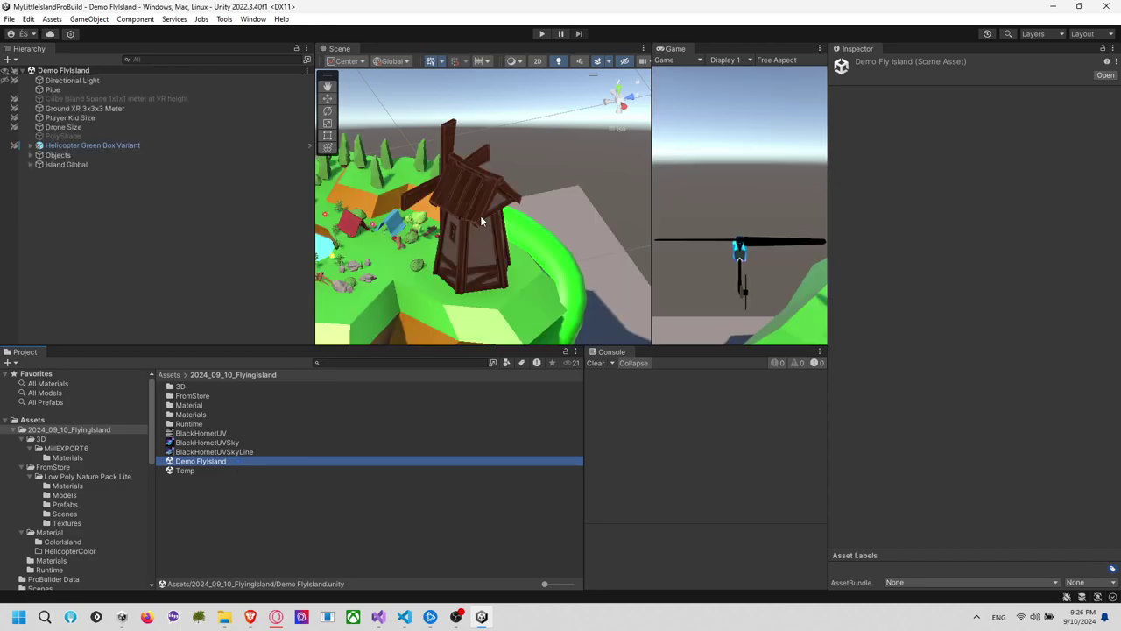
Select the mill and open the ProBuilder window between the Hierarchy and the Scene view
click(481, 214)
click(225, 19)
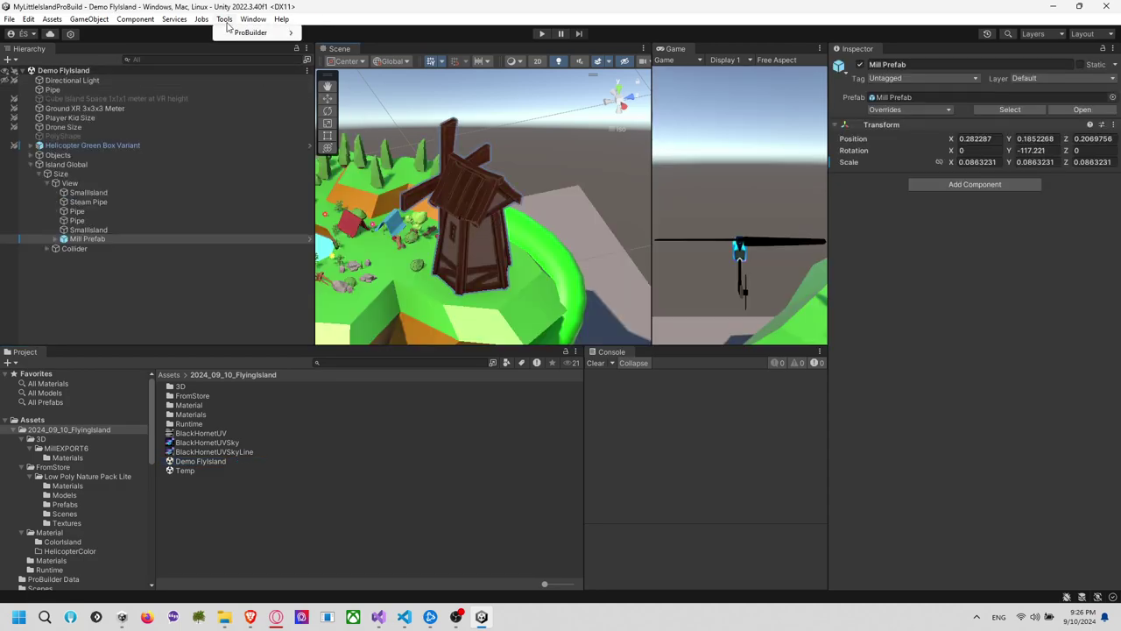
mouse_move(251, 35)
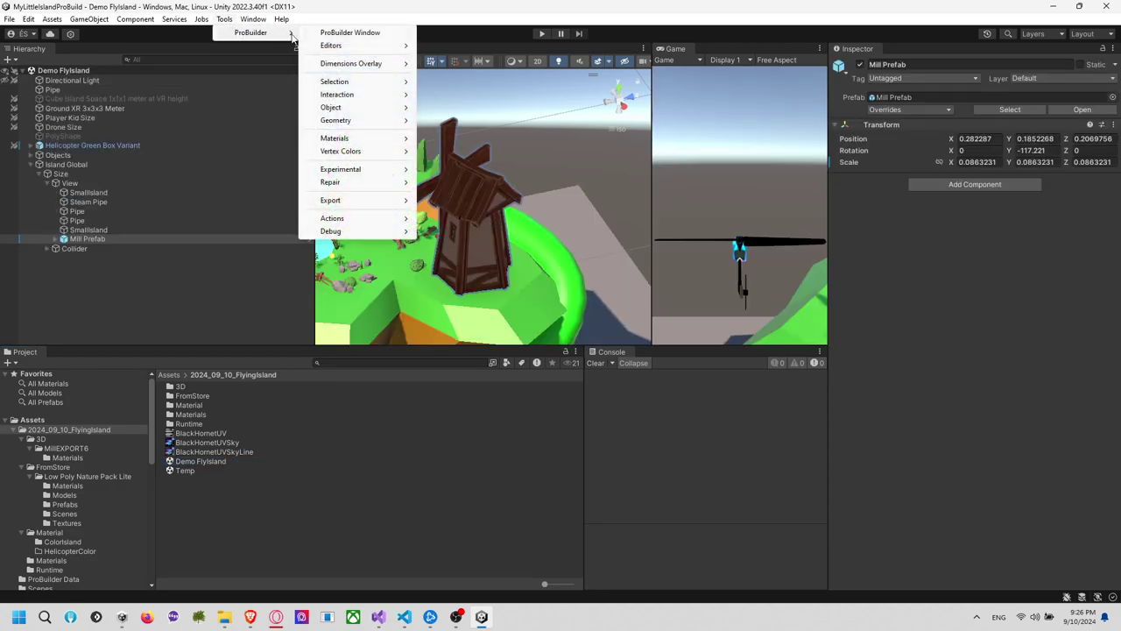
click(350, 33)
drag(372, 113, 317, 106)
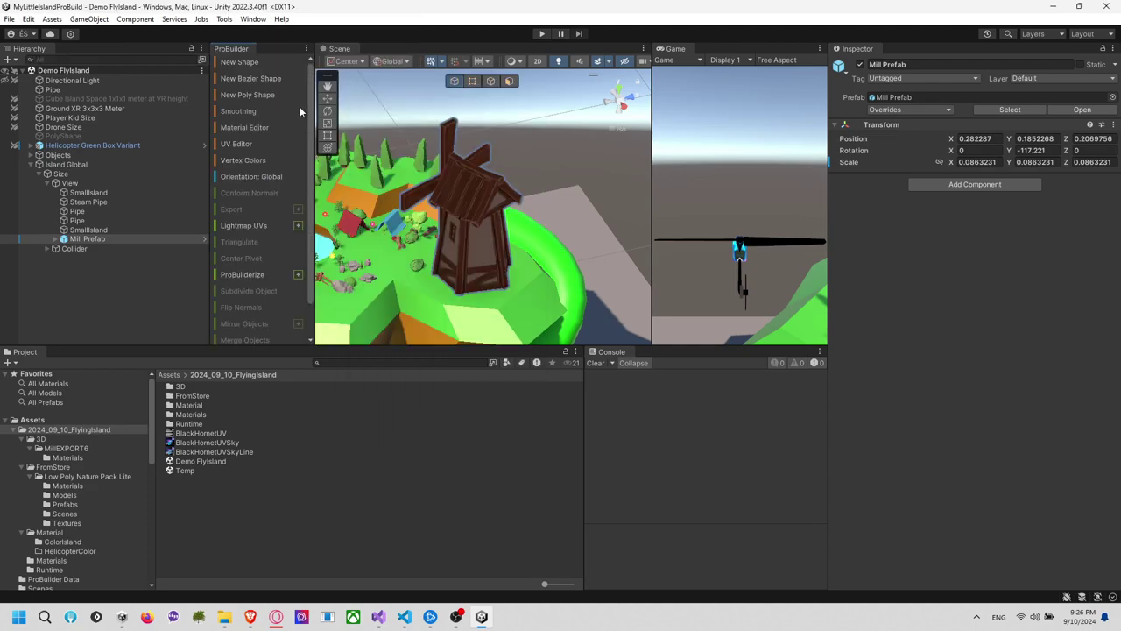
Convert the mill body Cylinder.001 into an editable mesh with ProBuilderize
click(466, 215)
scroll(272, 262, down, 2)
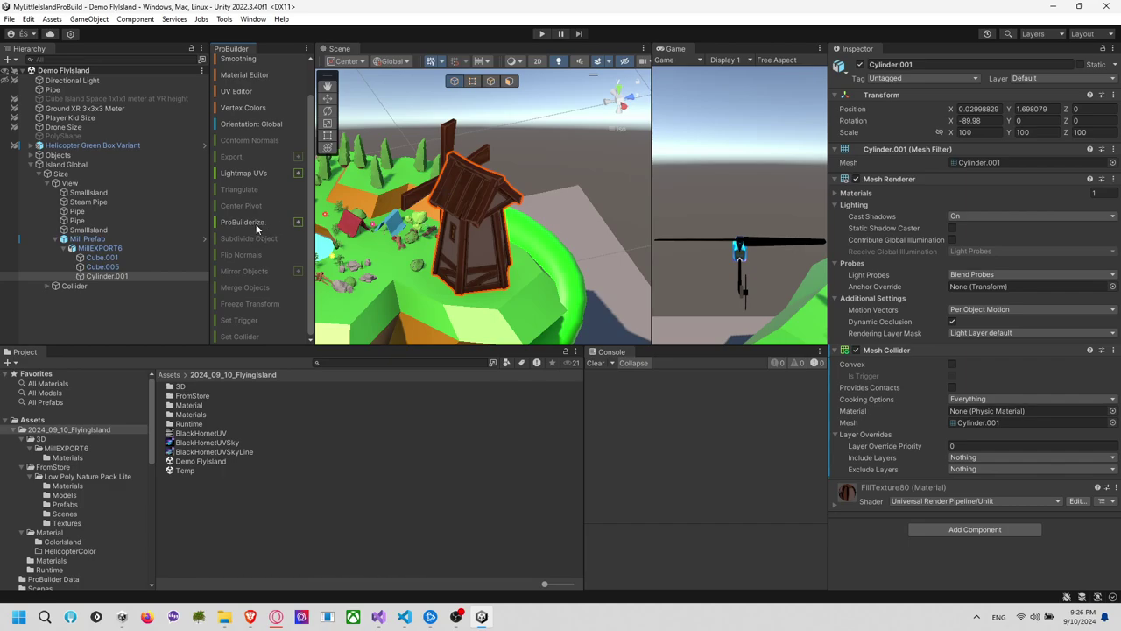
drag(210, 225, 175, 225)
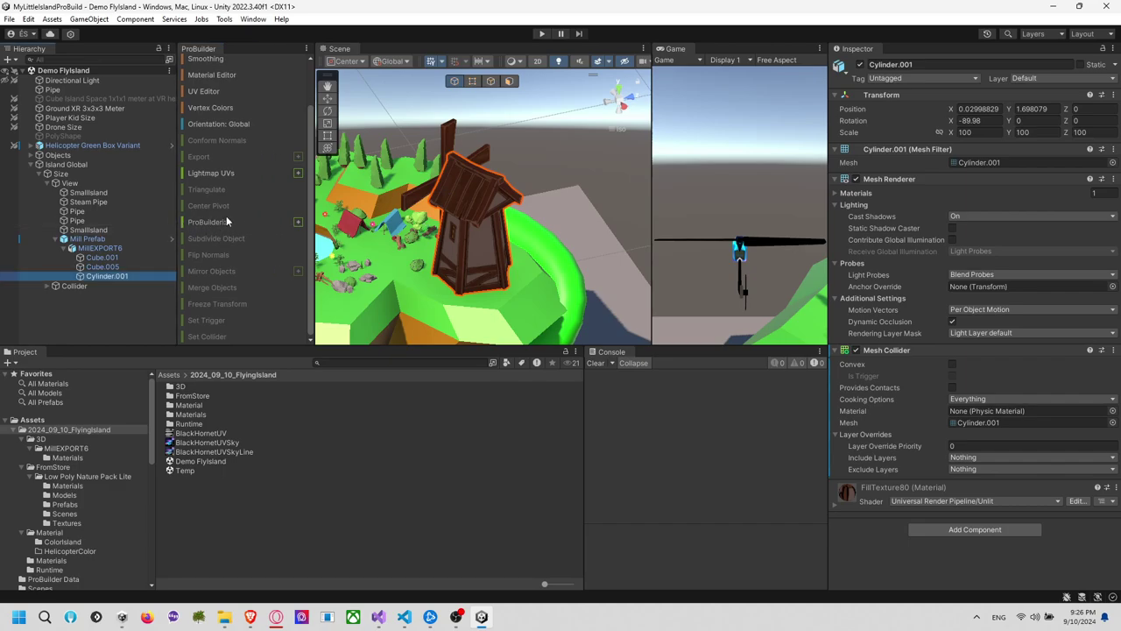
scroll(226, 216, up, 2)
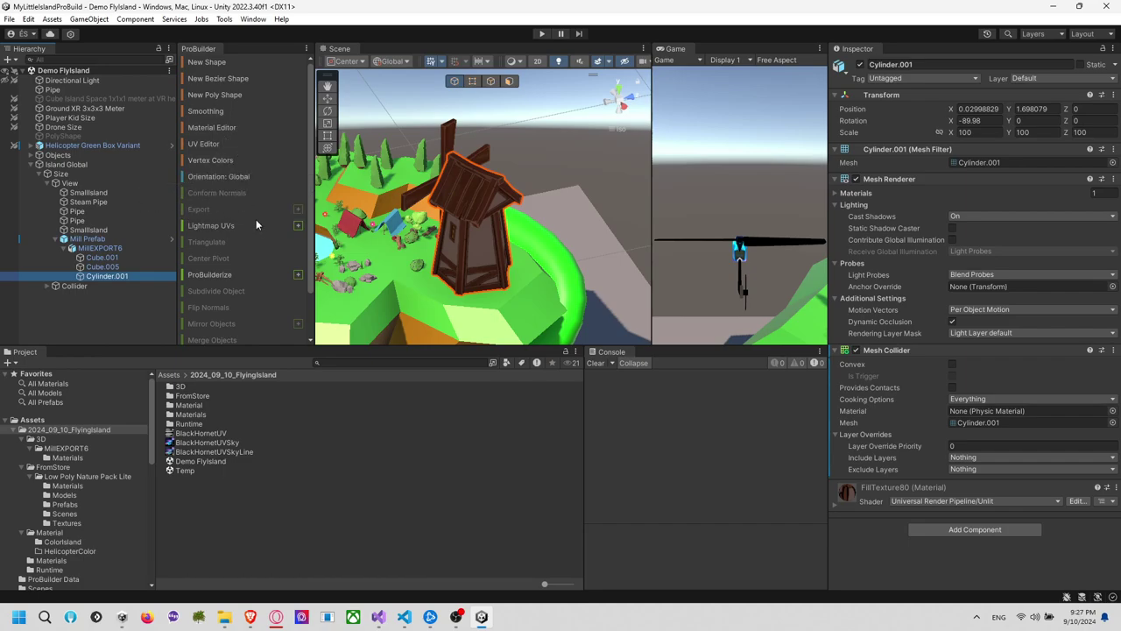
click(251, 274)
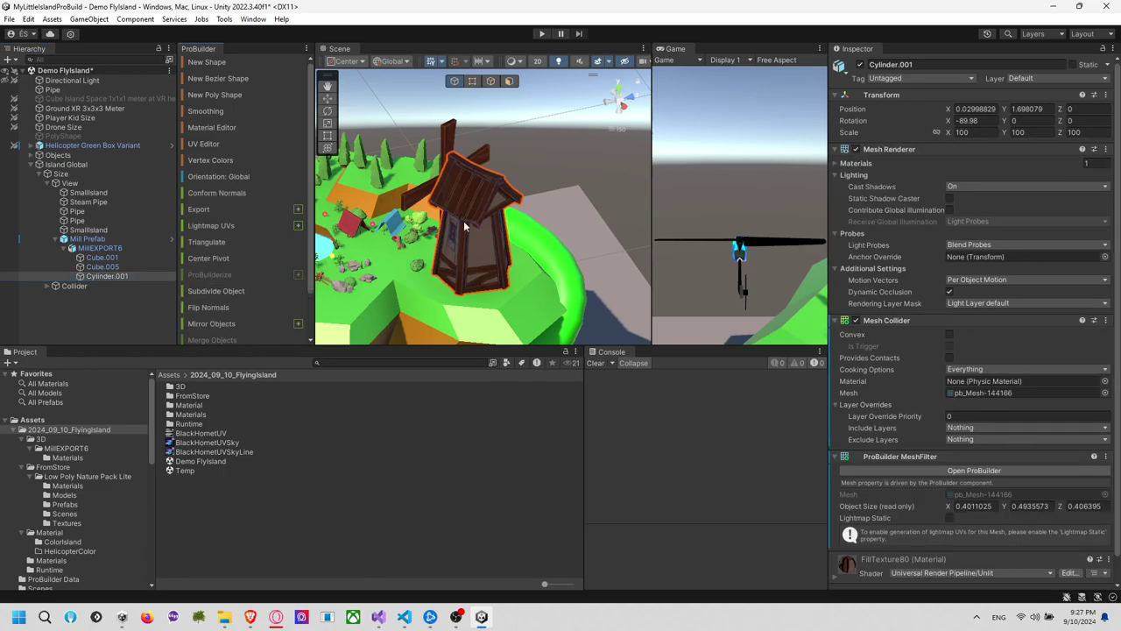
Try Set Collider on Cylinder.001 and a duplicate of the mill body, undoing each attempt
scroll(273, 264, down, 2)
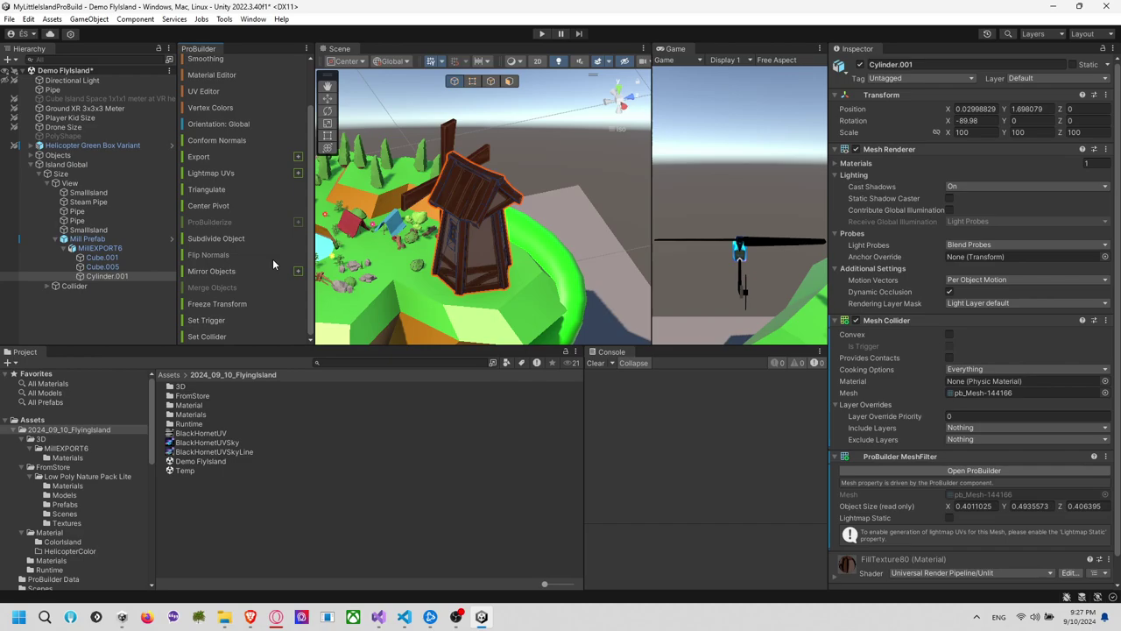
click(226, 335)
key(ctrl+z)
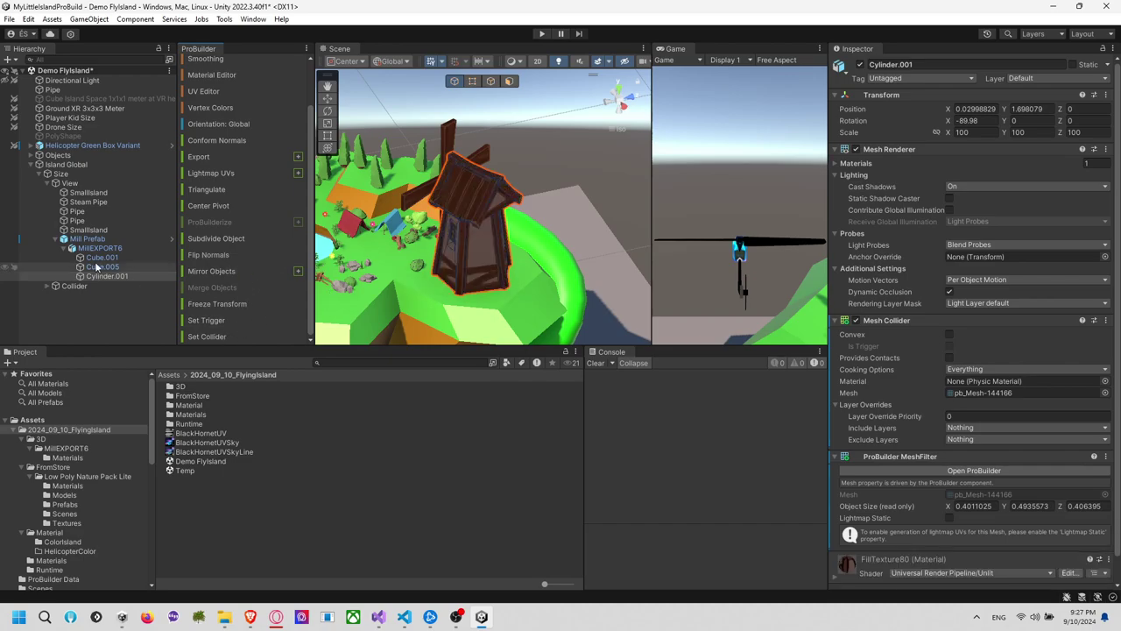
key(ctrl+d)
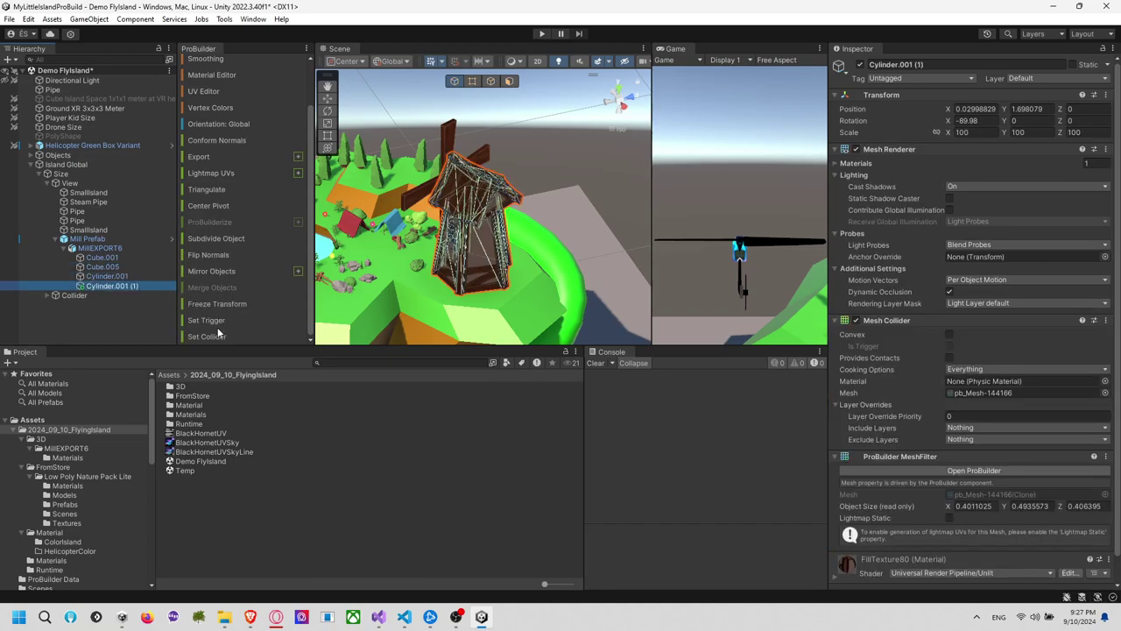
key(ctrl+z)
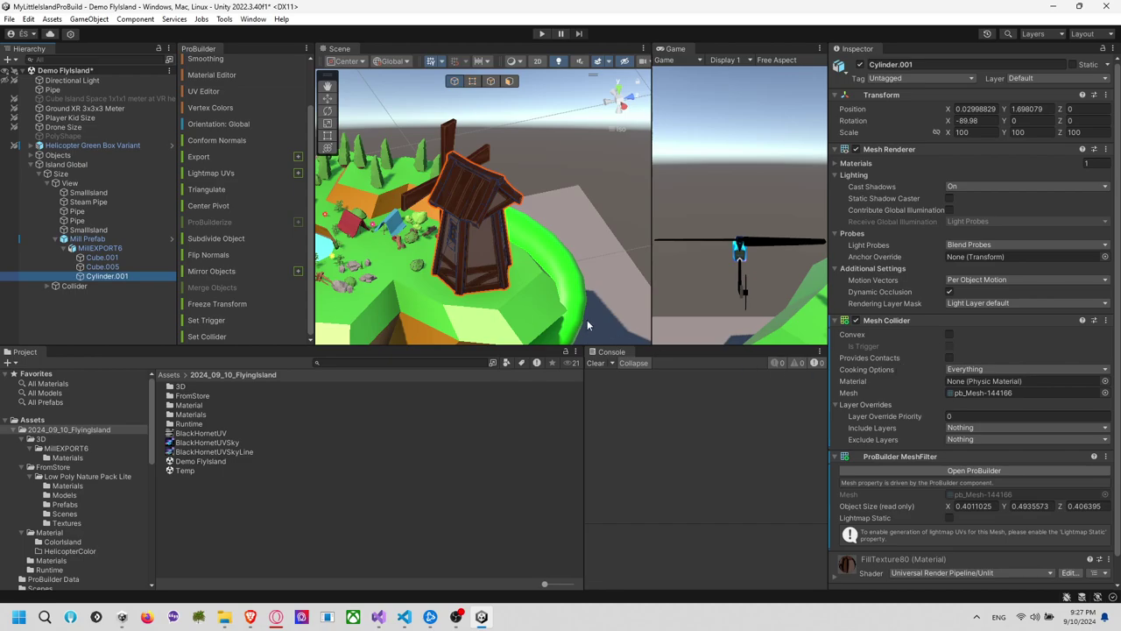
Duplicate the mill body Cylinder.001 and apply Set Collider to the copy
click(949, 334)
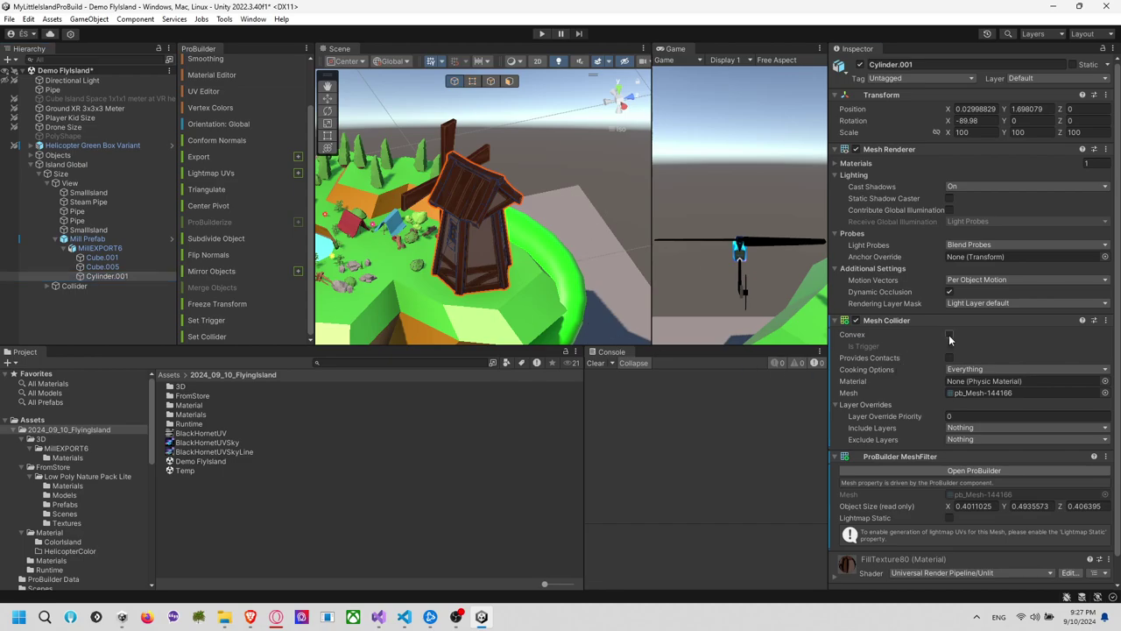
click(949, 335)
click(114, 286)
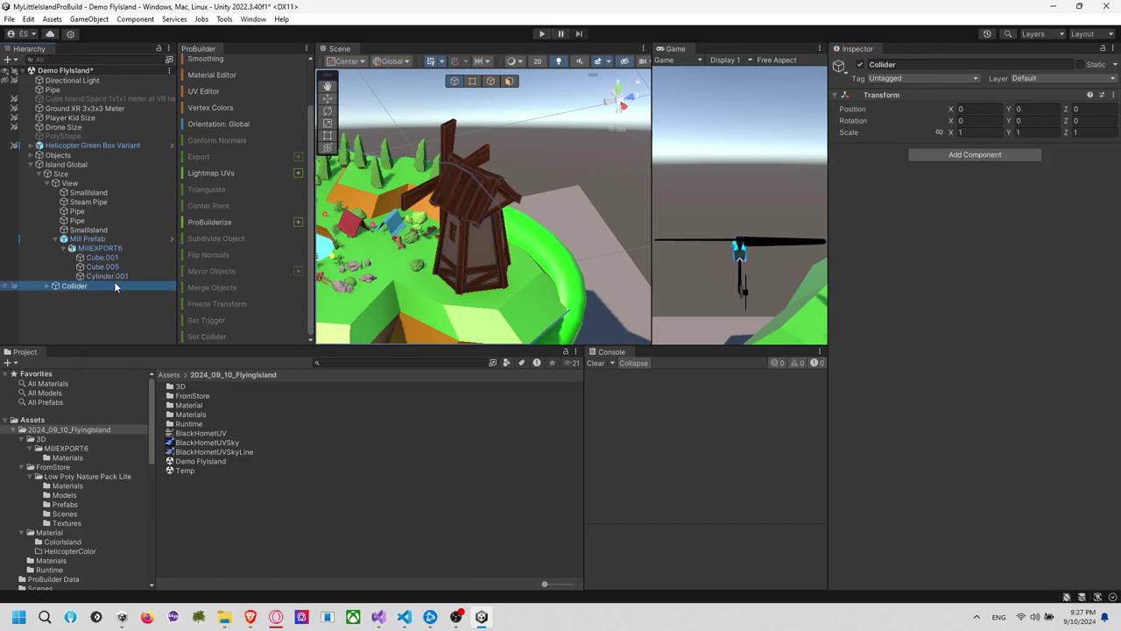
click(121, 277)
key(ctrl+d)
click(128, 295)
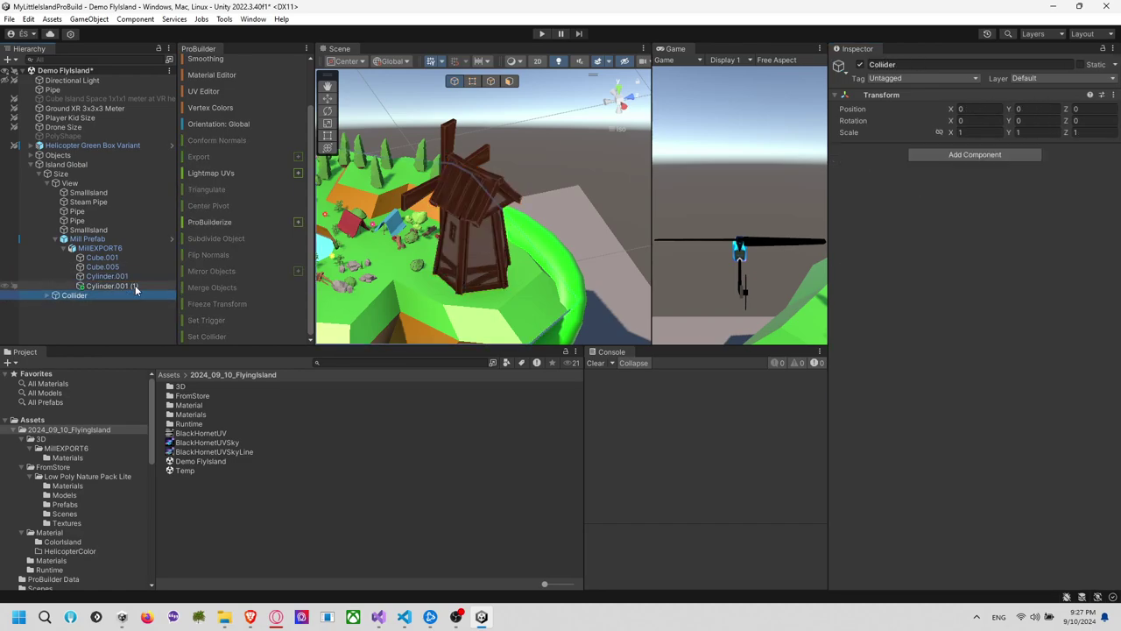
click(135, 286)
click(217, 337)
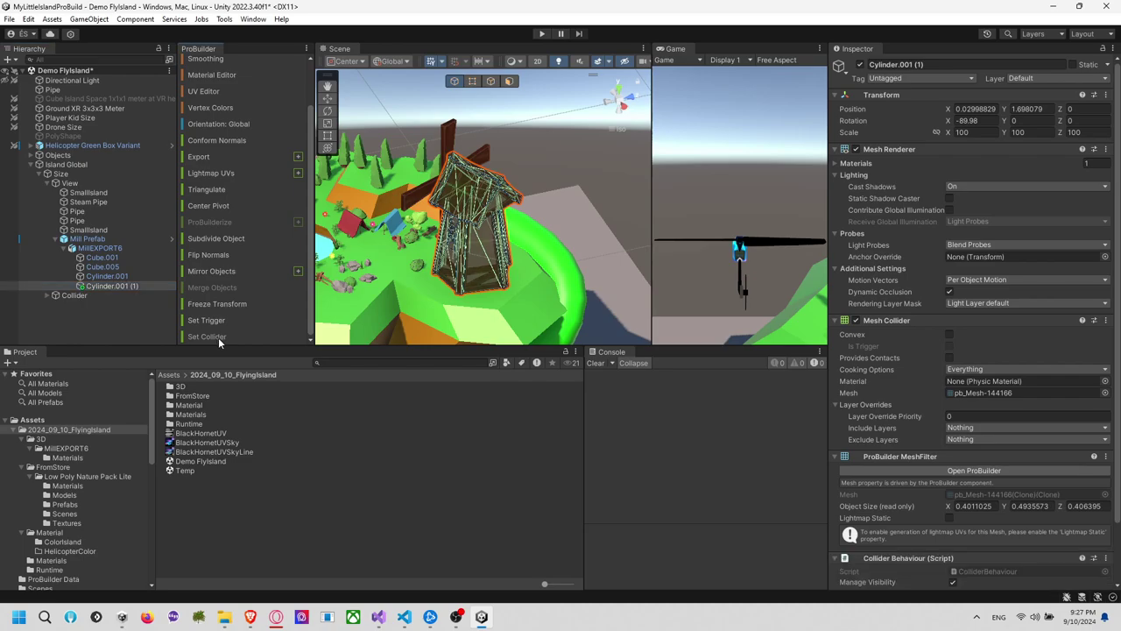
Disable the Mesh Renderer on the mill body's collider copy, Cylinder.001 (1)
click(115, 321)
click(137, 286)
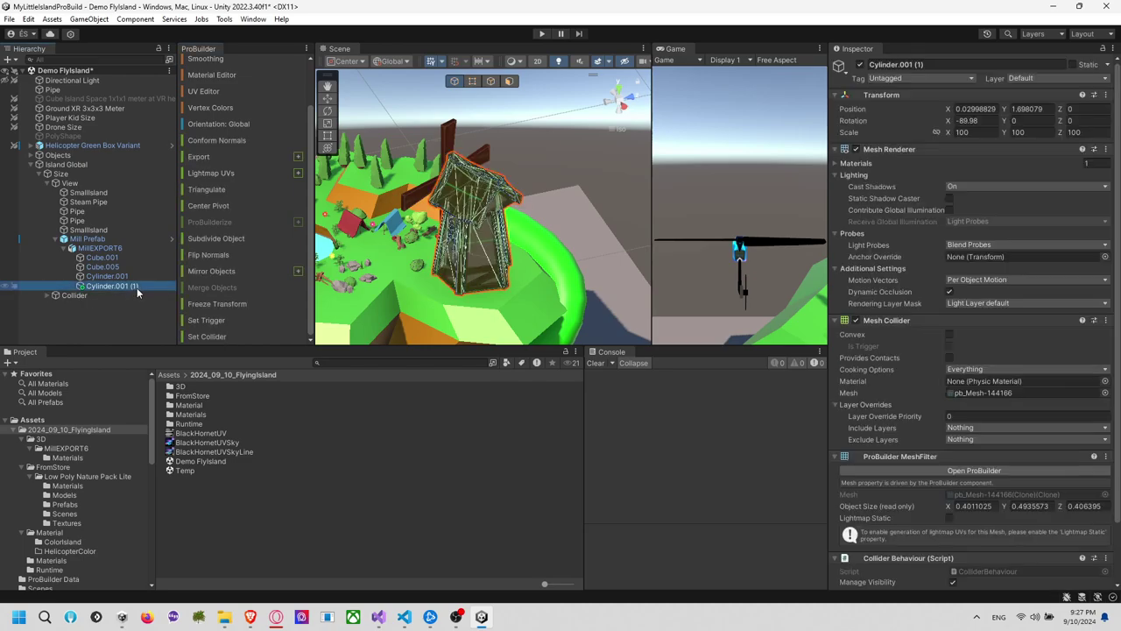
click(867, 148)
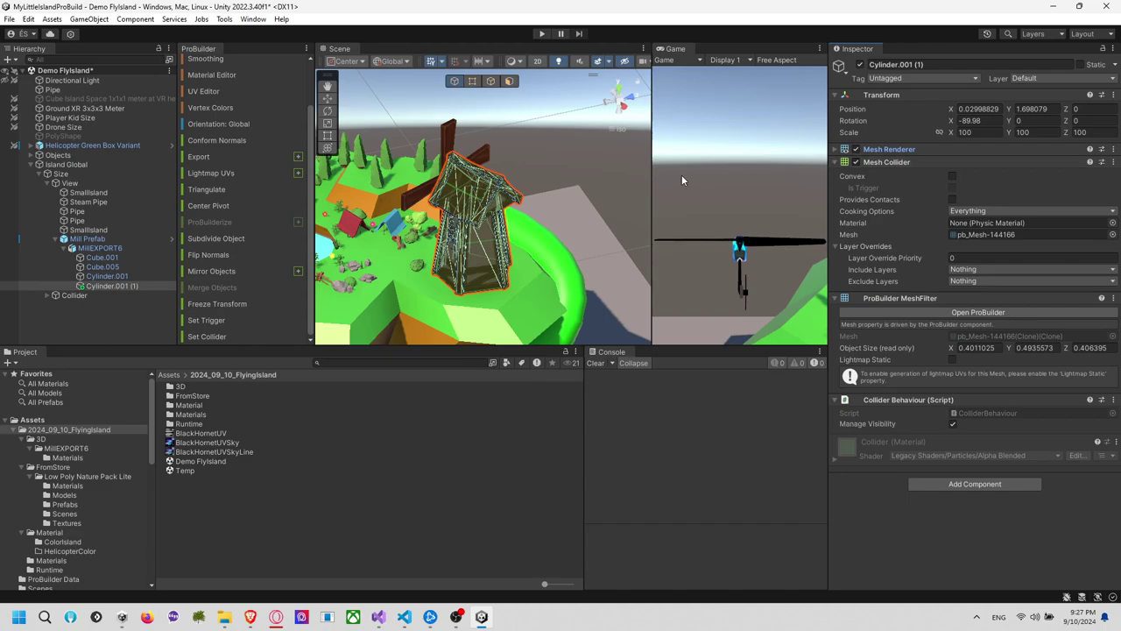
click(856, 149)
click(580, 160)
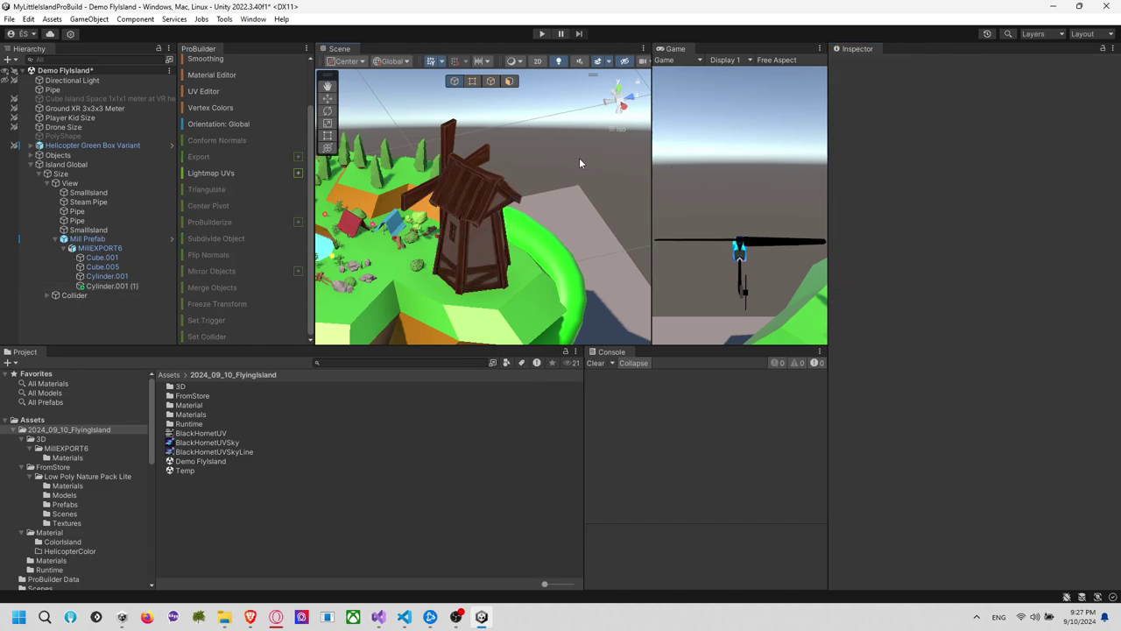
click(118, 287)
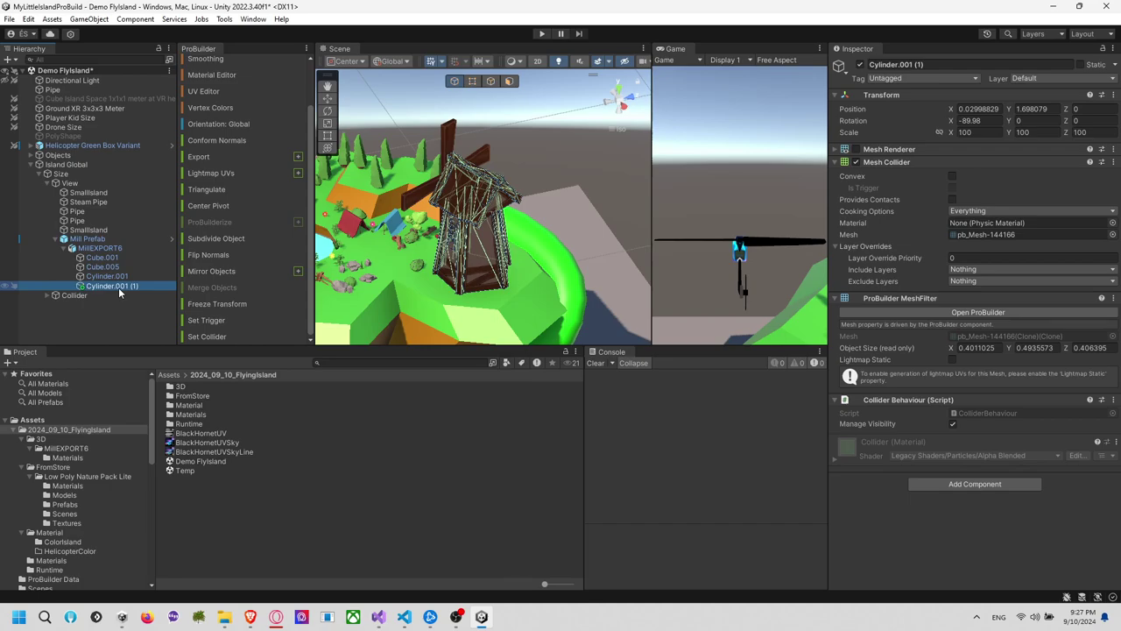
Remove the Mesh Collider from the mill blades Cube.001 and convert them with ProBuilderize
click(104, 258)
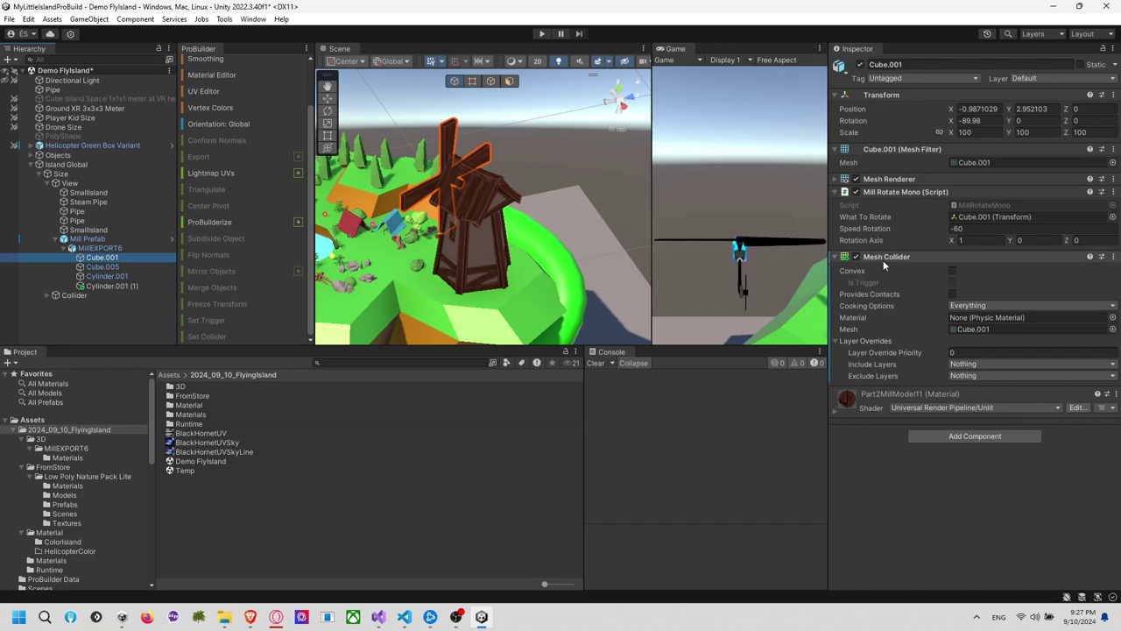
right_click(902, 259)
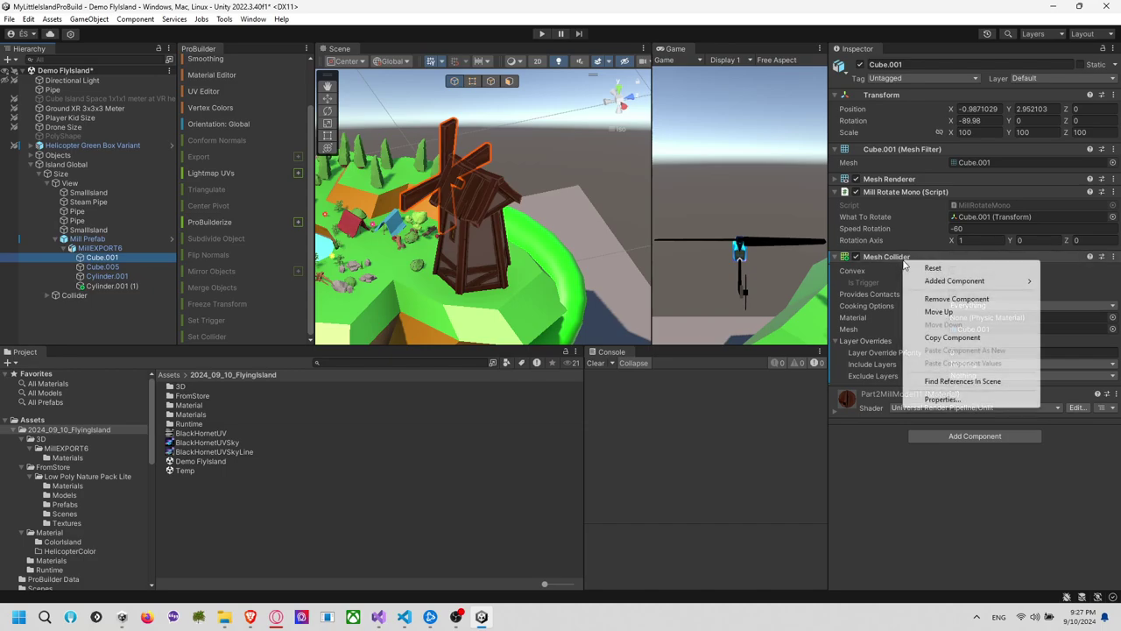
click(956, 299)
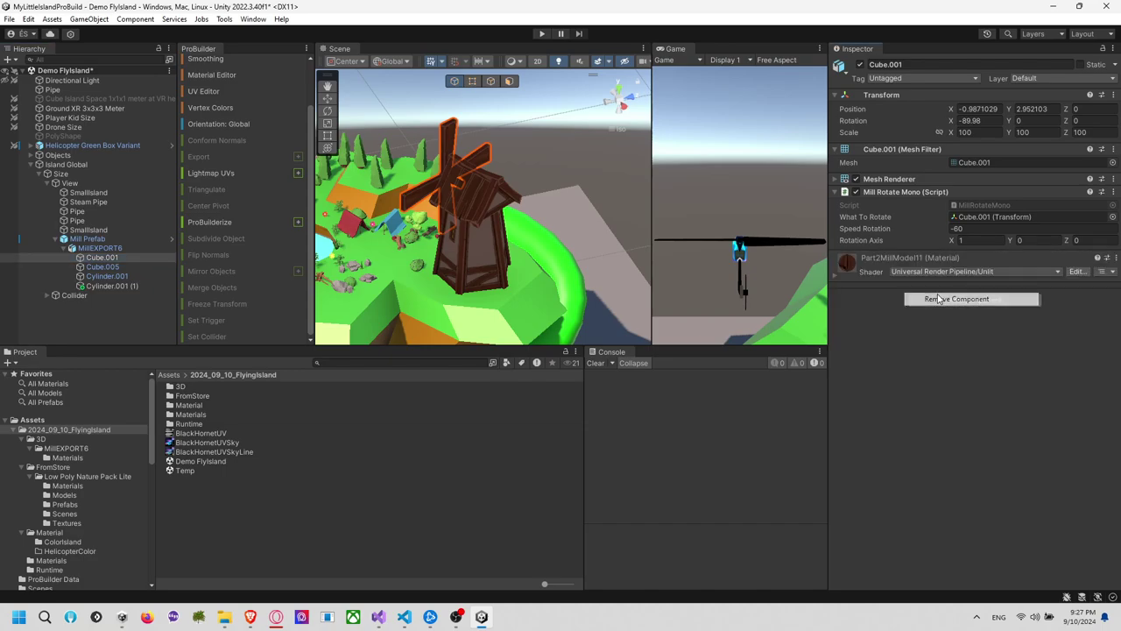
click(223, 220)
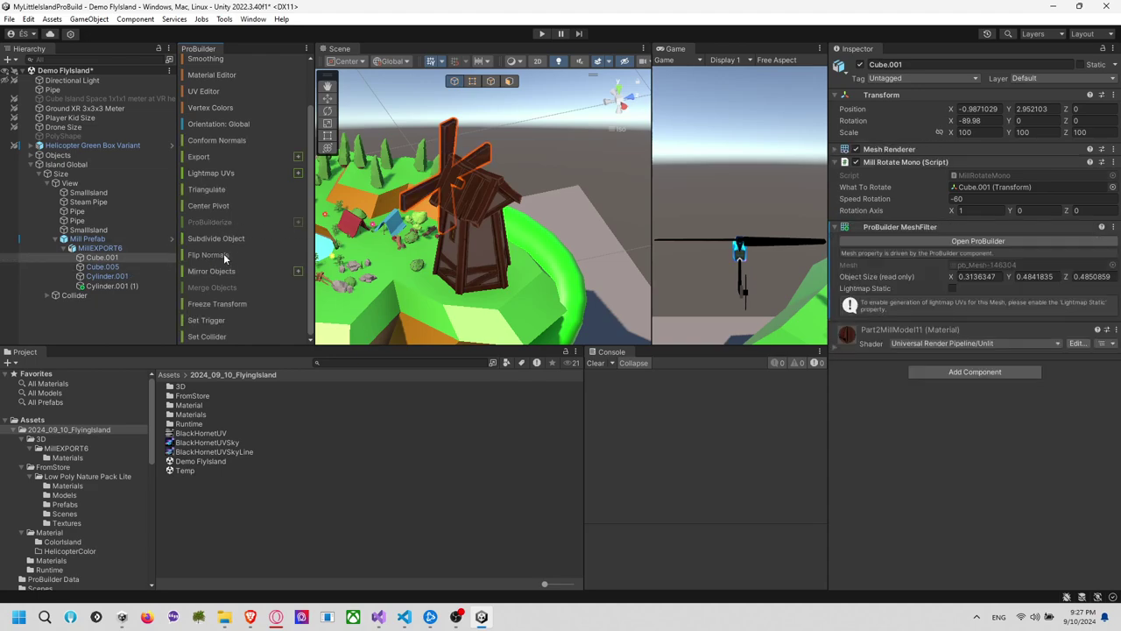
Duplicate the mill blades Cube.001 and apply Set Collider to the copy, undoing it on the original
click(222, 336)
key(ctrl+z)
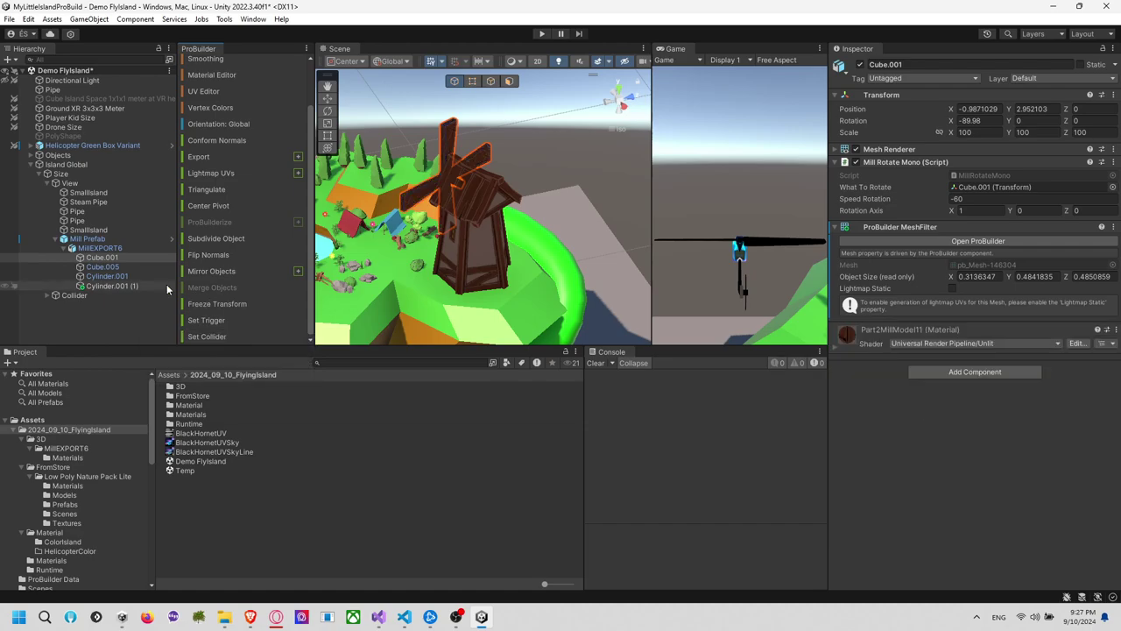
click(166, 285)
click(117, 257)
key(ctrl+d)
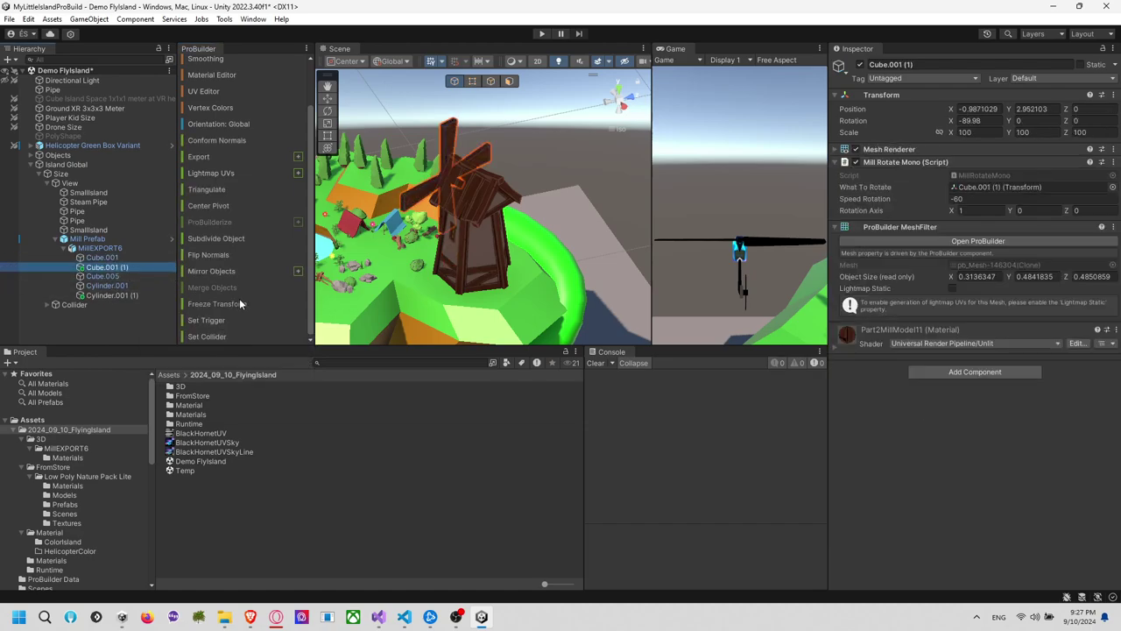
click(214, 336)
click(123, 295)
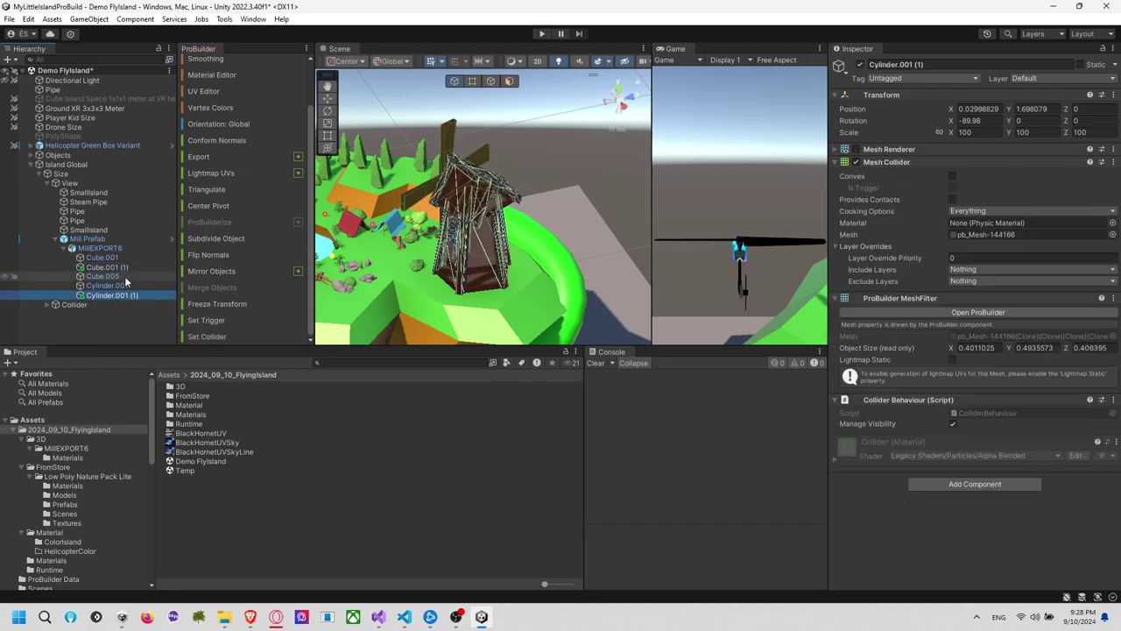
click(127, 267)
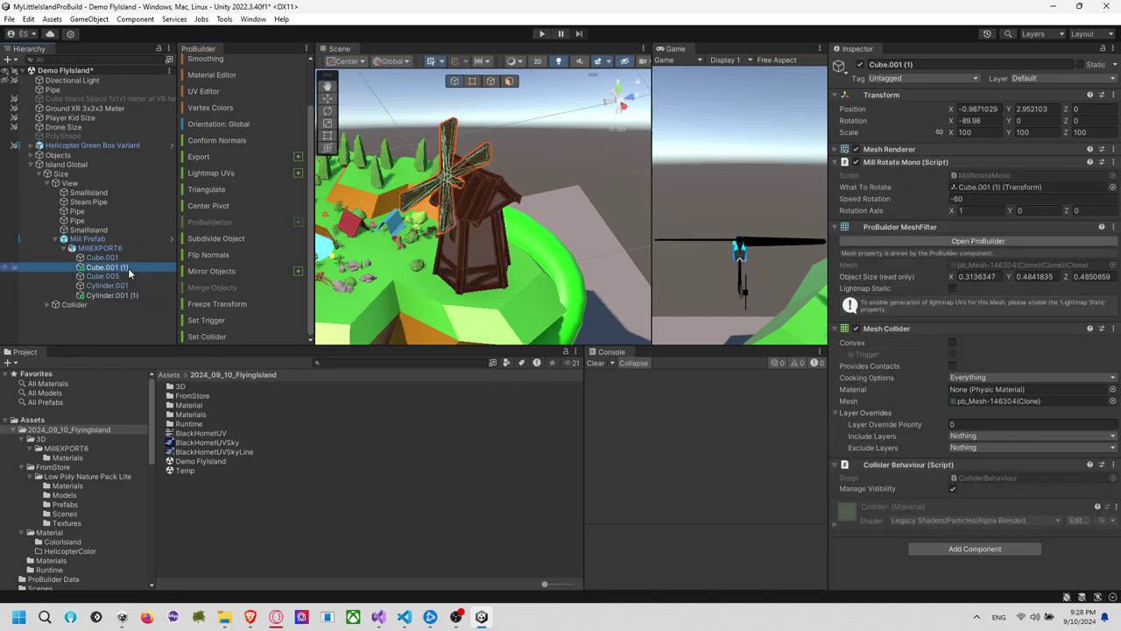
ctrl+click(123, 296)
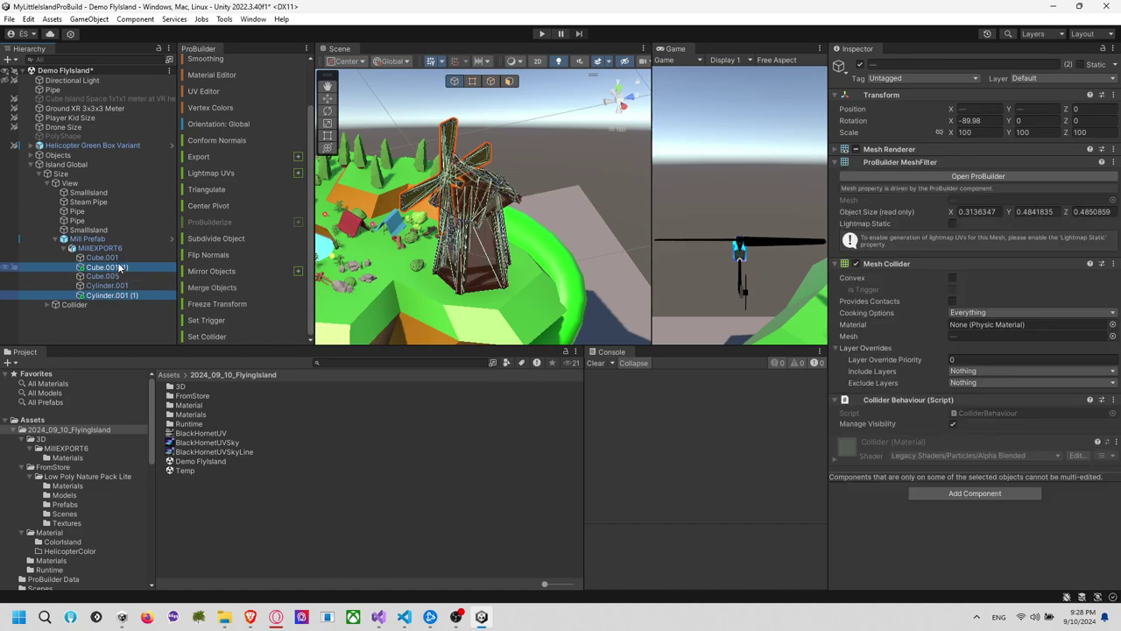
Try to move Cube.001 and its collider copy out of MillEXPORT6 to sit directly under Mill Prefab
click(102, 258)
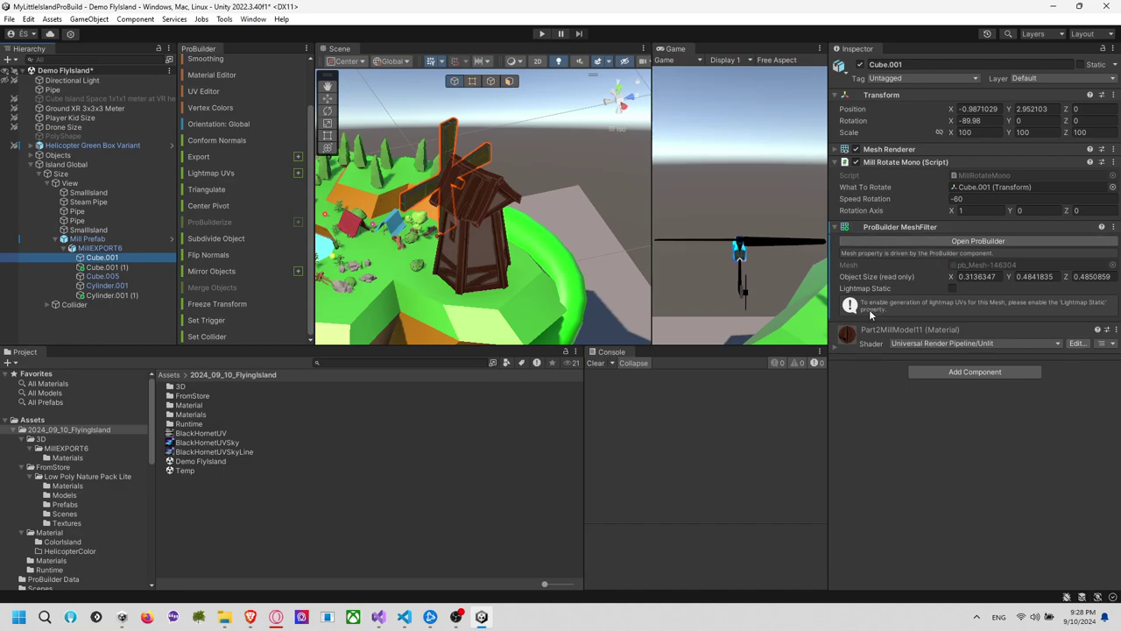
click(836, 348)
click(835, 348)
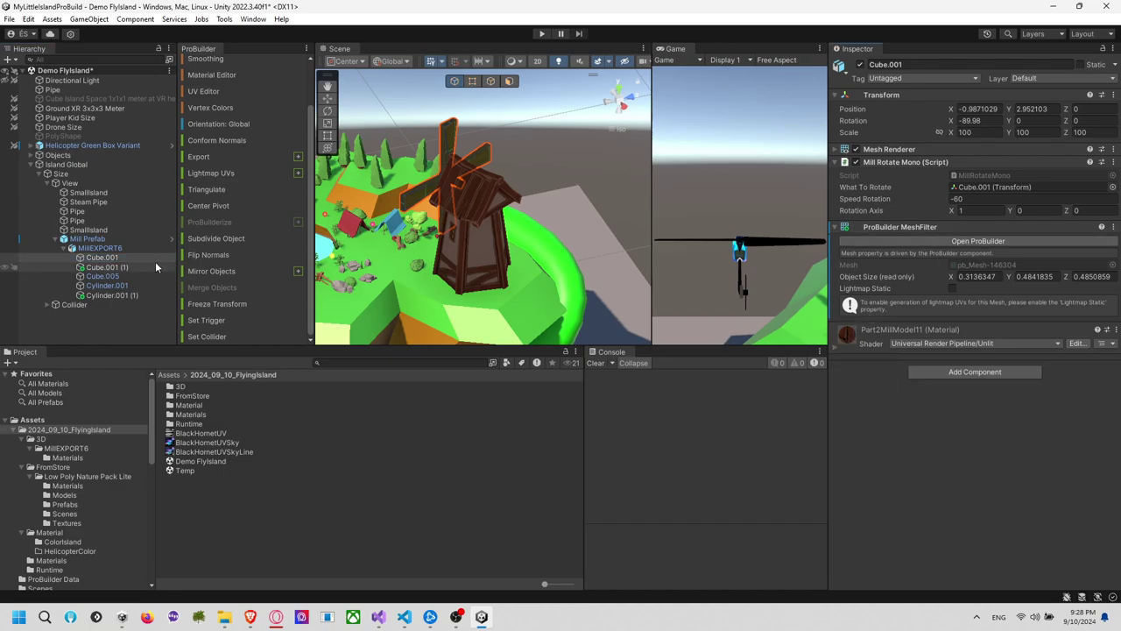
ctrl+click(112, 268)
drag(109, 260, 123, 238)
click(640, 331)
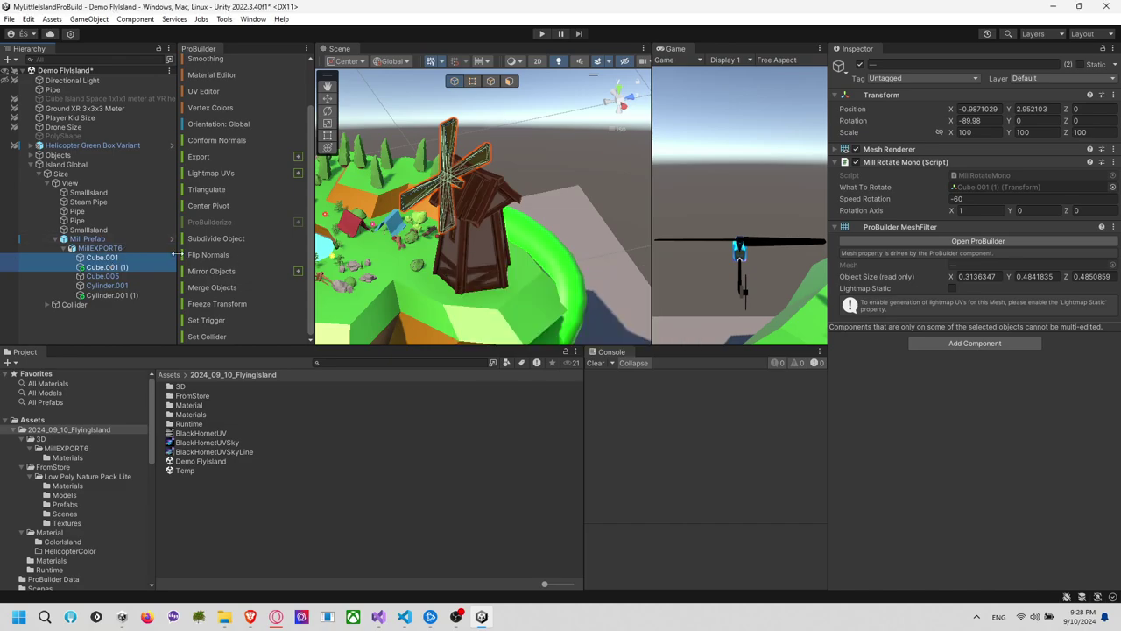
Apply all of the mill's overrides to Mill Prefab and open the prefab for editing
click(156, 240)
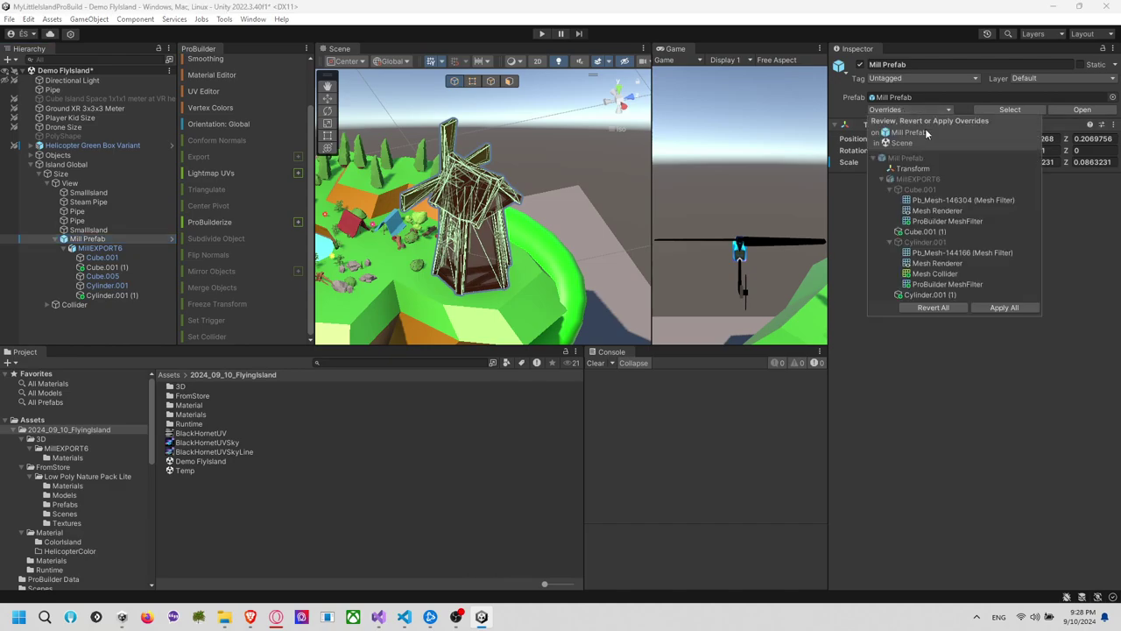
click(911, 110)
click(1016, 294)
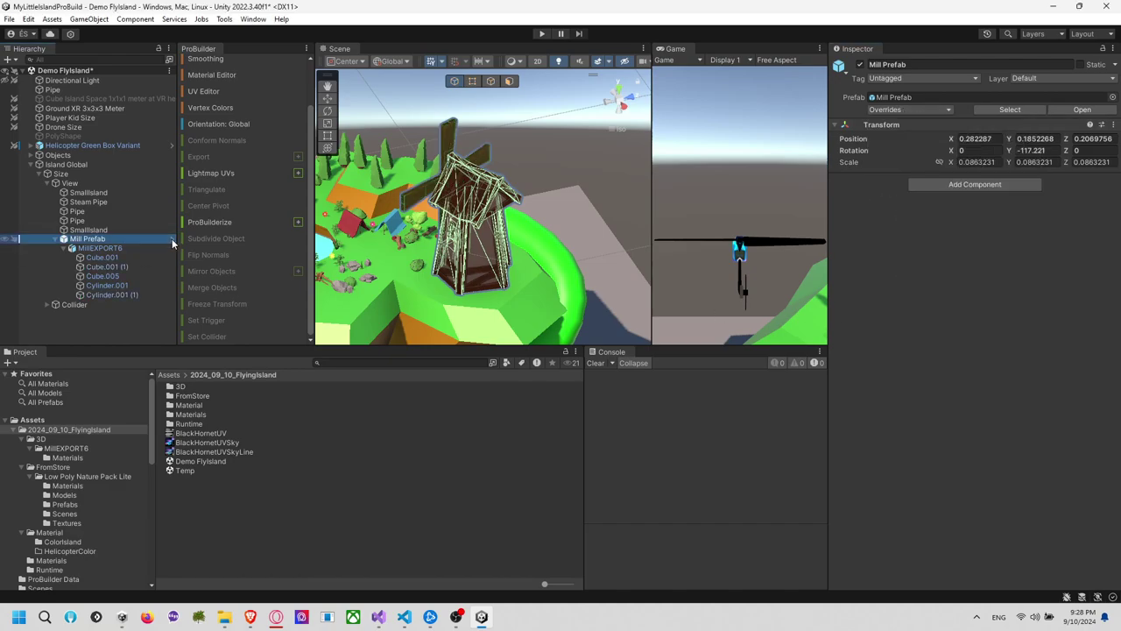
click(171, 238)
click(48, 103)
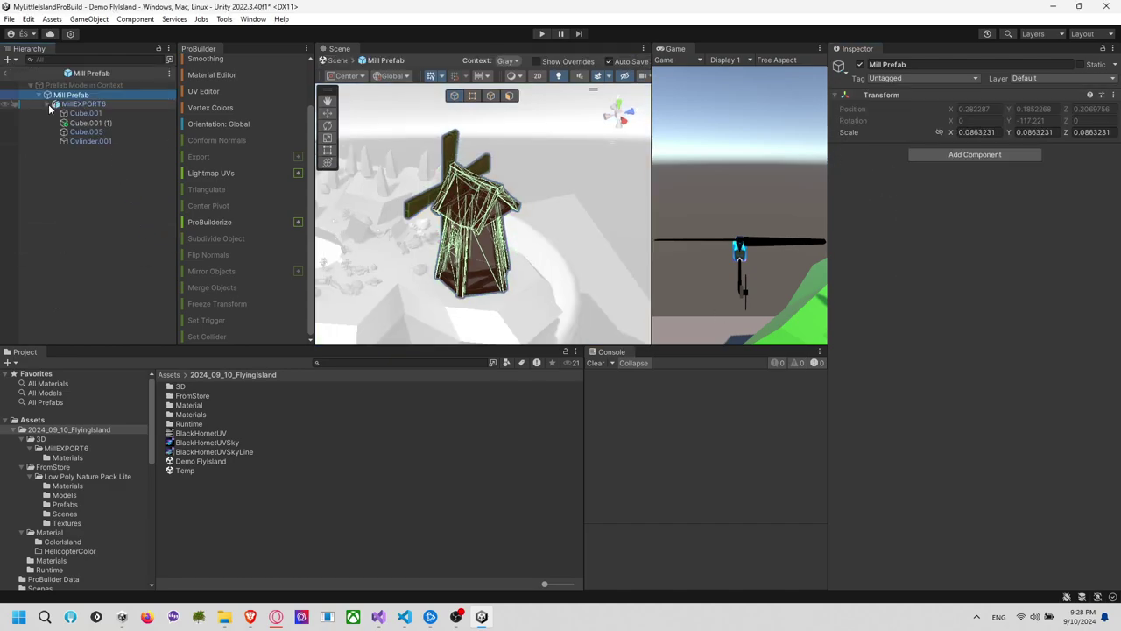
Try to move Cube.001 and Cube.001 (1) out of MillEXPORT6 in prefab mode
click(106, 125)
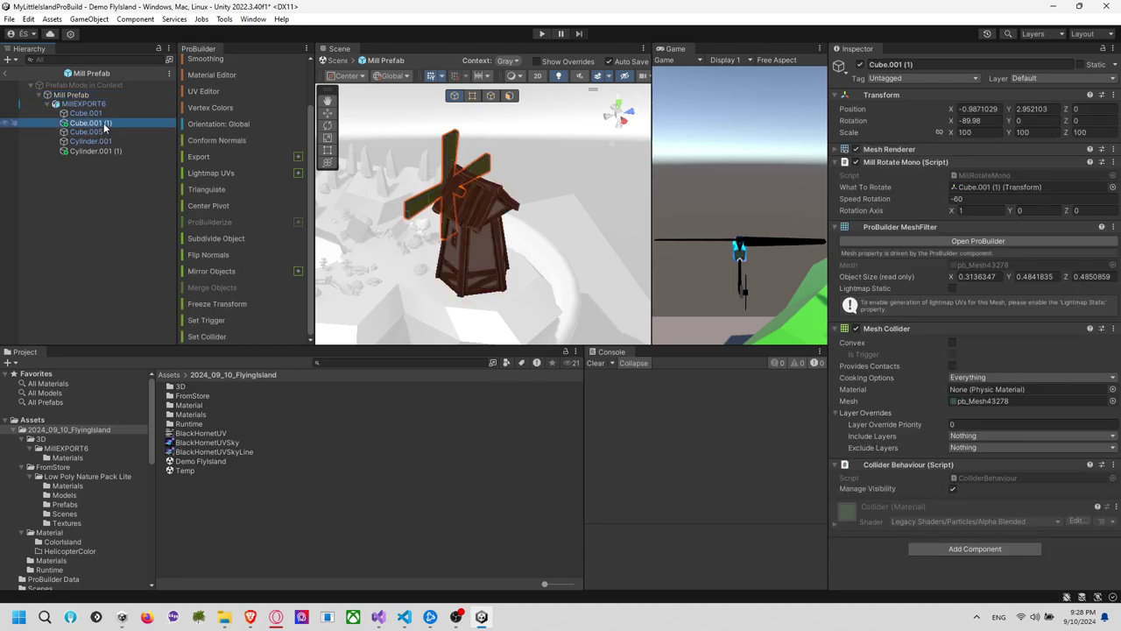
click(101, 114)
ctrl+click(101, 123)
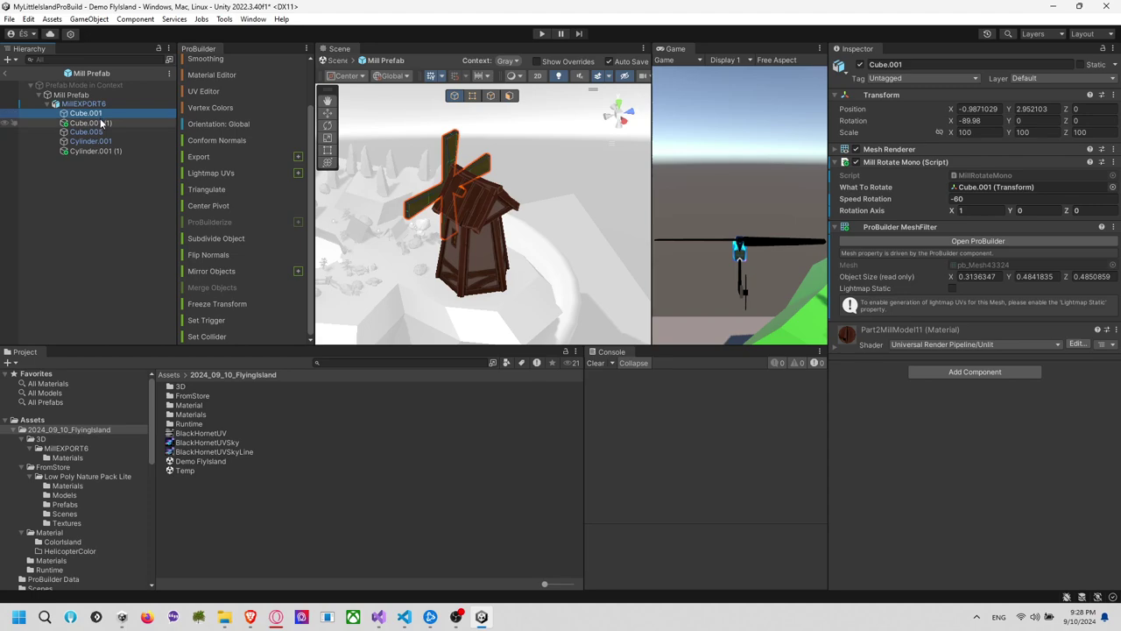
drag(105, 105, 106, 102)
click(628, 330)
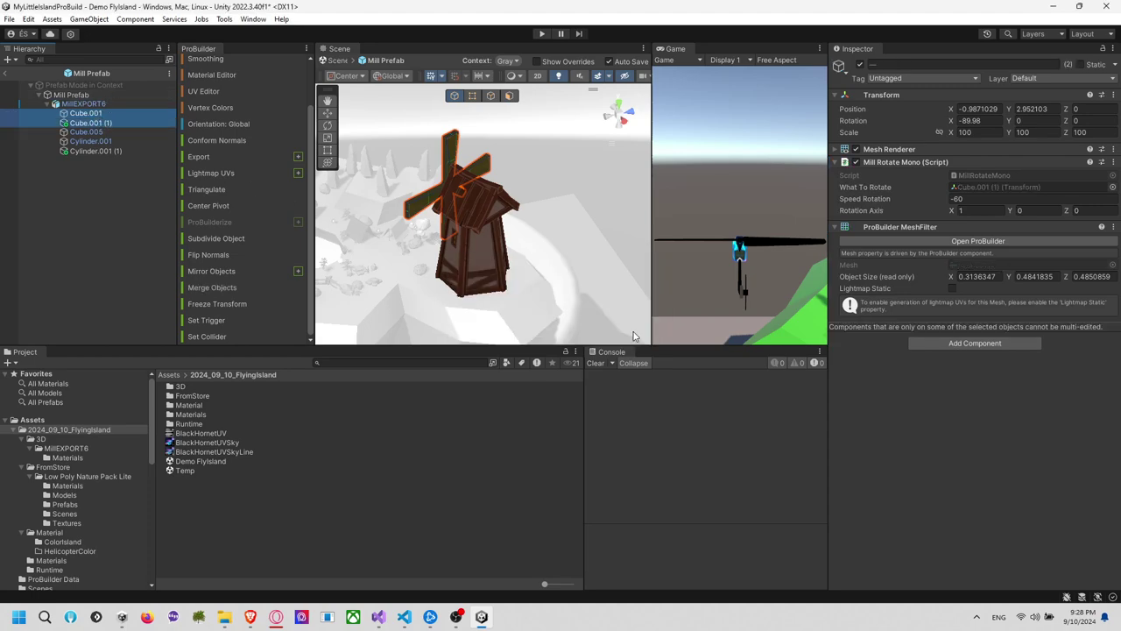
Duplicate both blade meshes and both mill body meshes, placing the copies directly under Mill Prefab
key(ctrl+d)
drag(105, 136, 106, 95)
click(105, 152)
ctrl+click(109, 141)
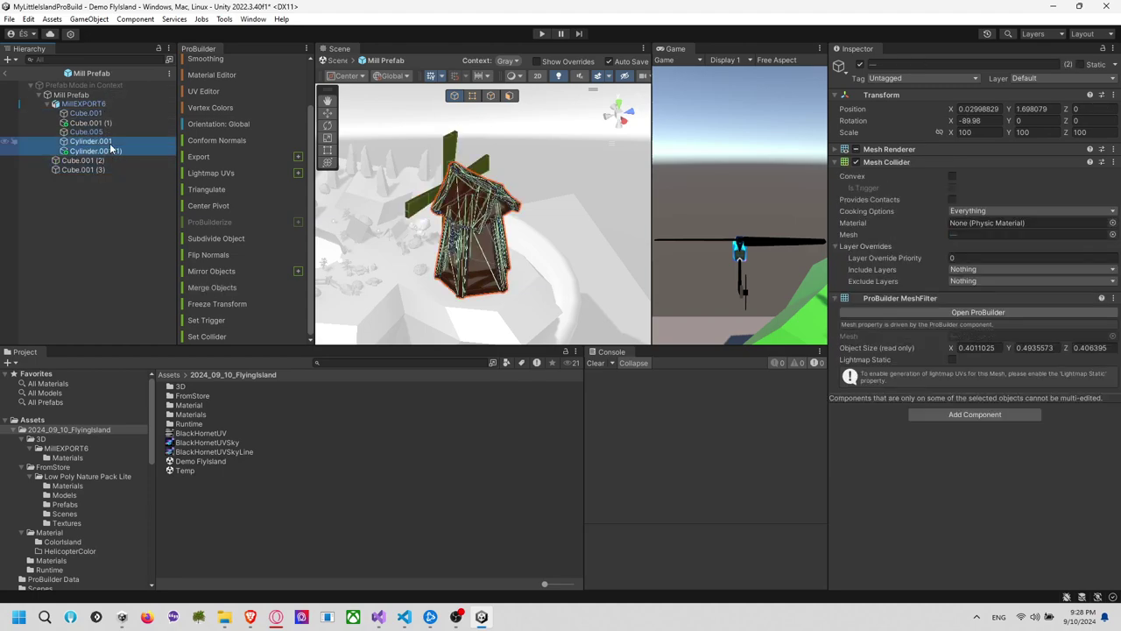
key(ctrl+d)
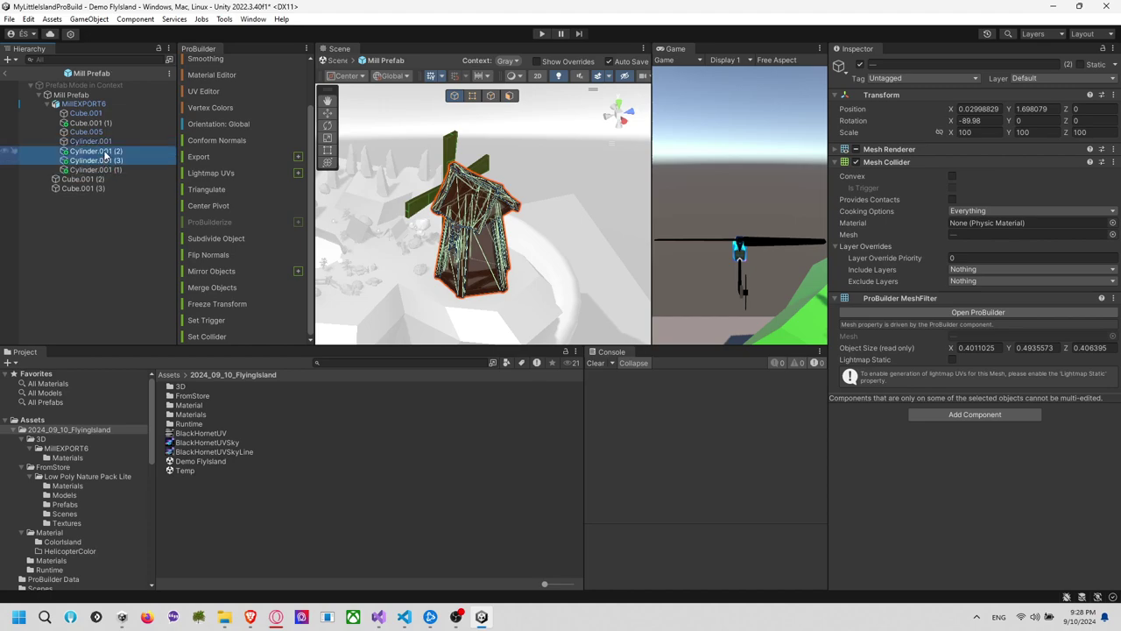
drag(105, 154, 103, 95)
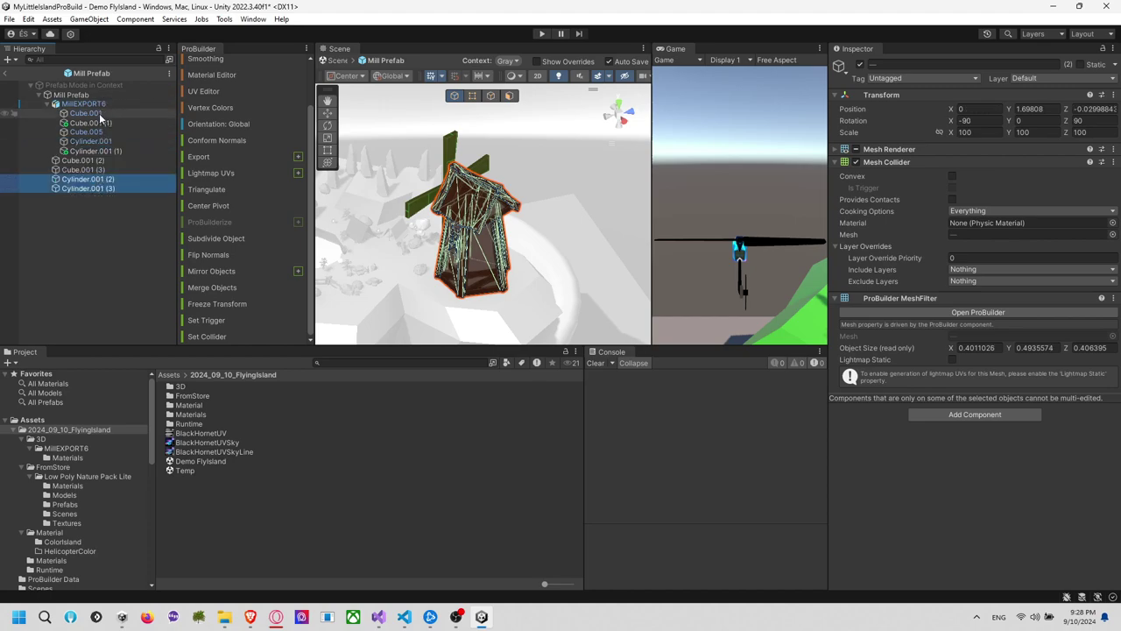
Locate the MillEXPORT6 model in the project's 3D/MillEXPORT6 folder and reveal its file in File Explorer
click(103, 104)
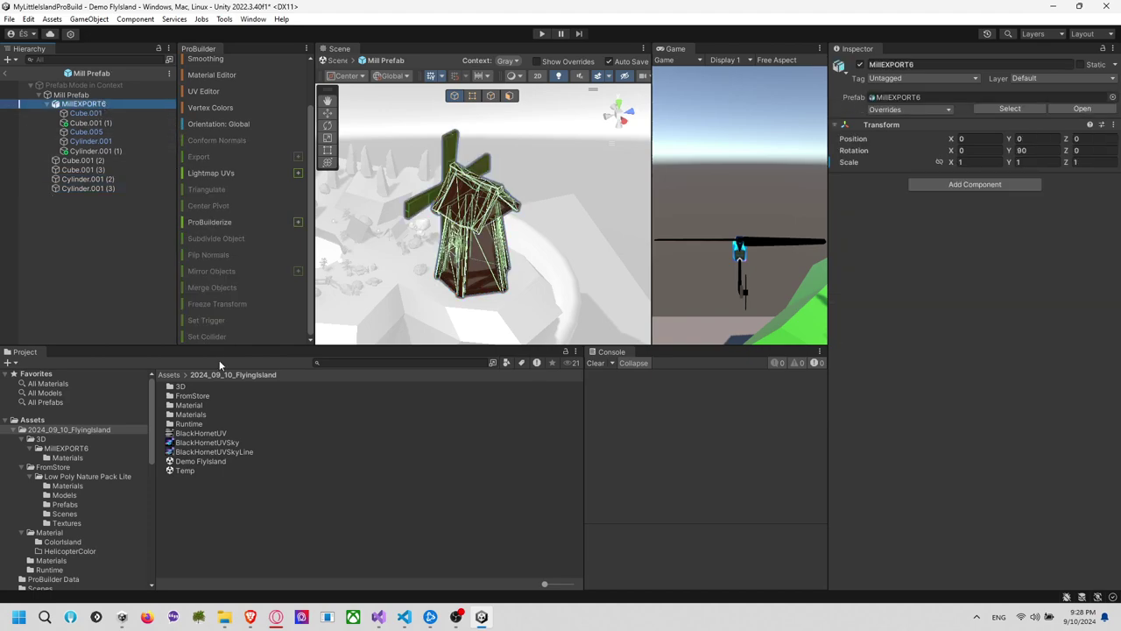
click(190, 389)
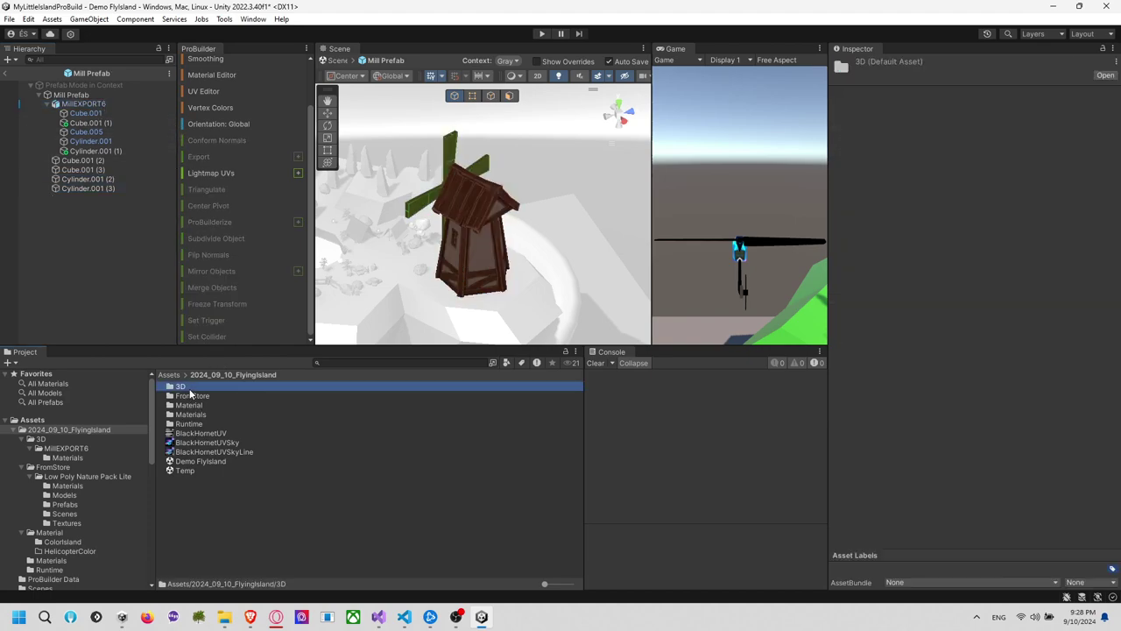
click(67, 448)
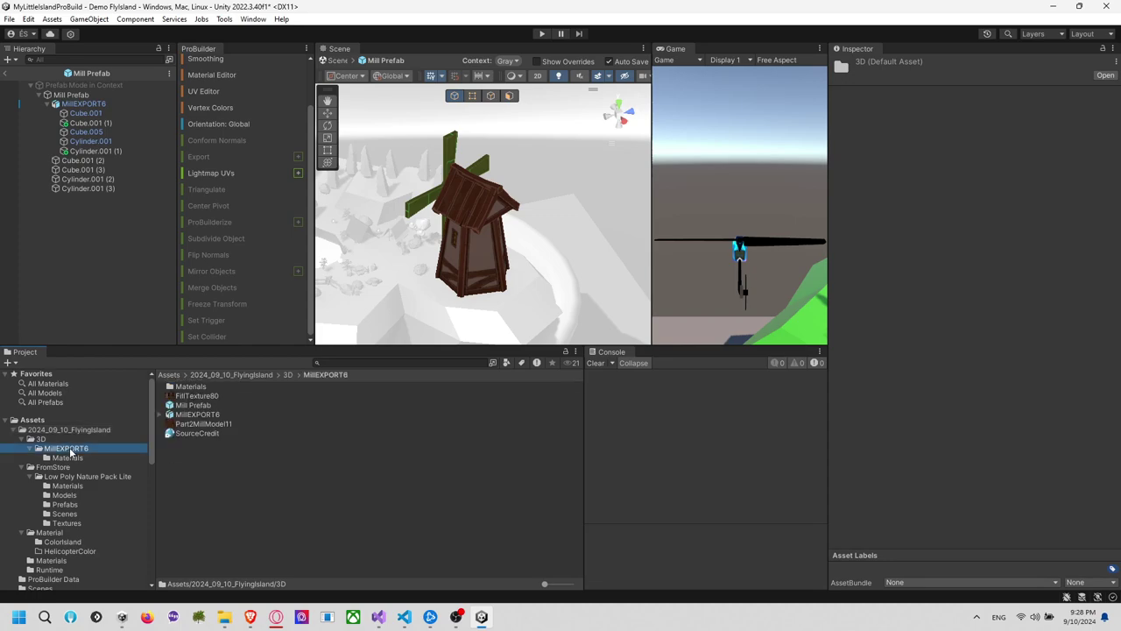
click(202, 415)
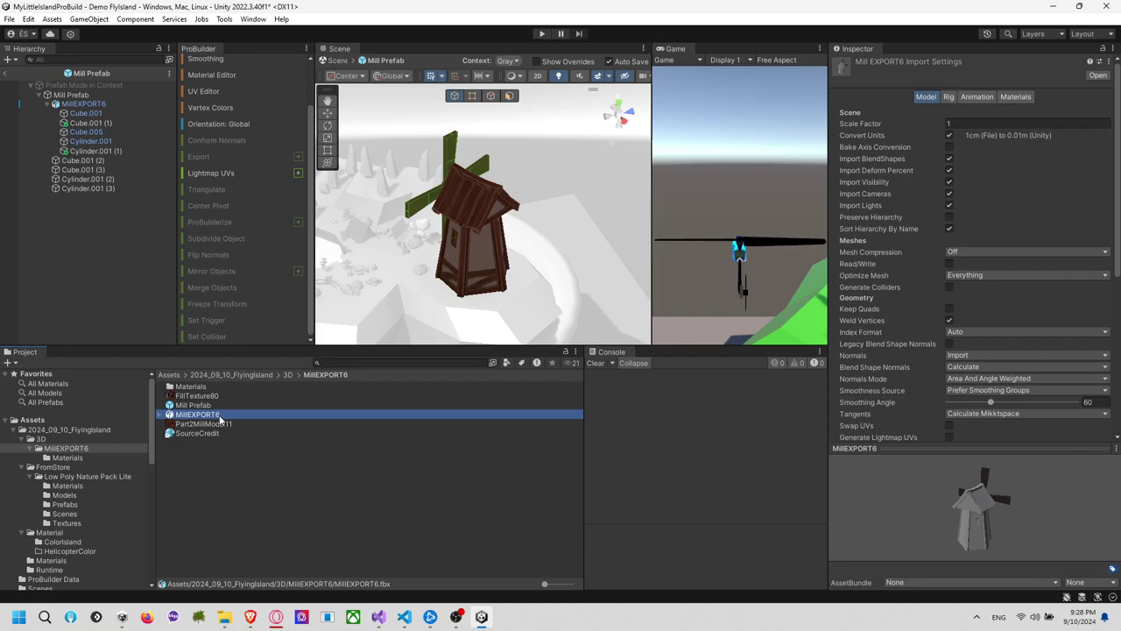
right_click(221, 421)
click(263, 93)
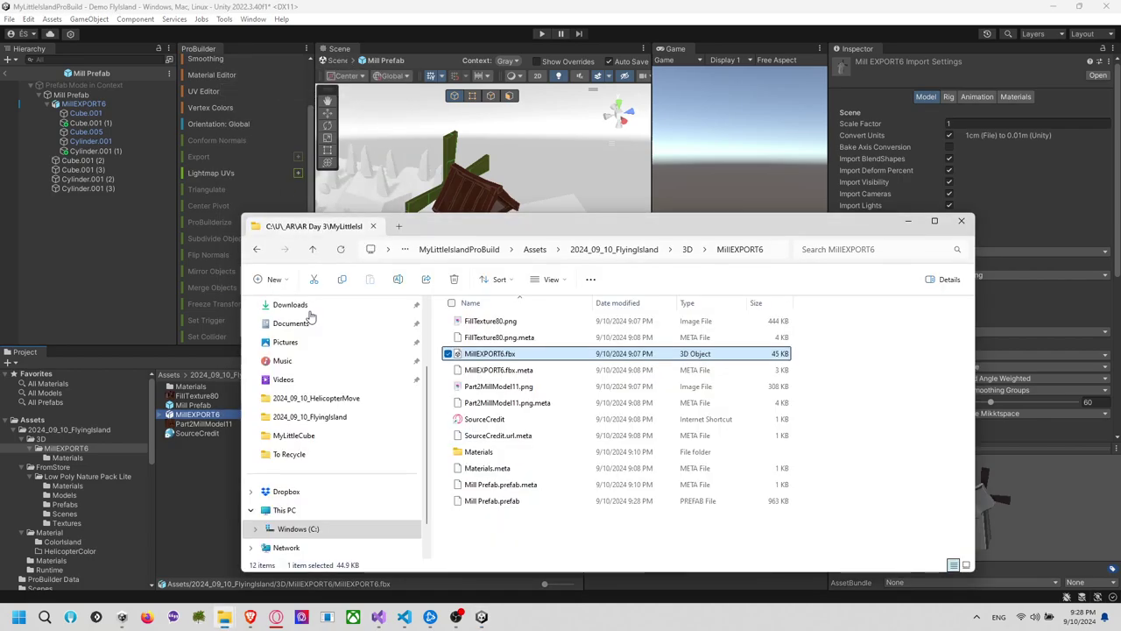
Rename MillEXPORT6.fbx to "MillEXPORT6 .fbxx" and accept the change of file extension
right_click(488, 363)
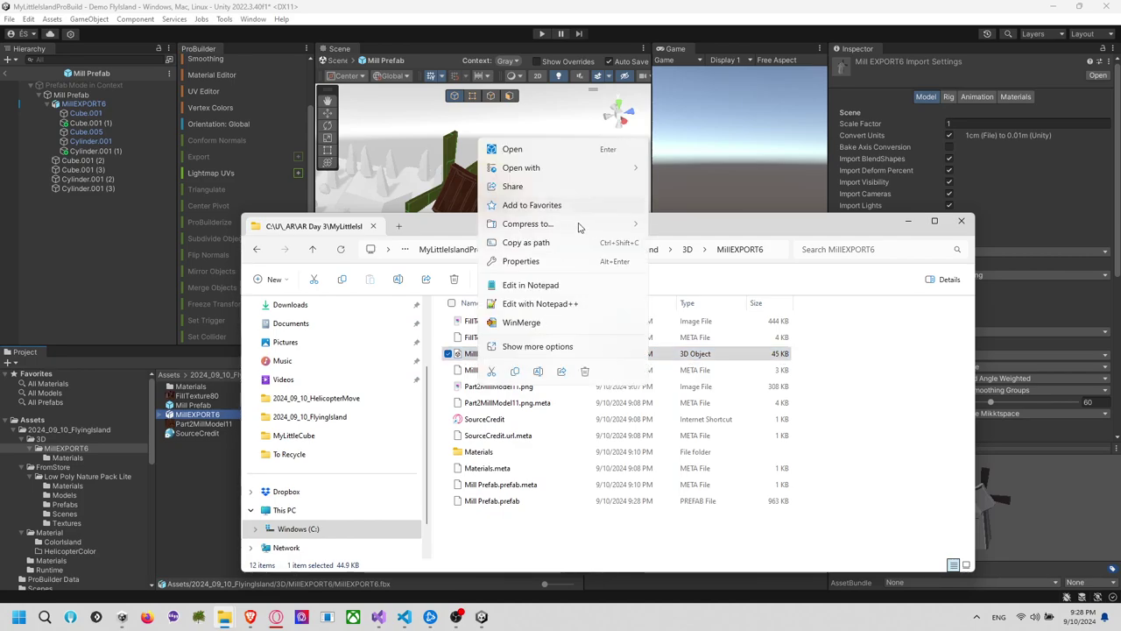
click(536, 419)
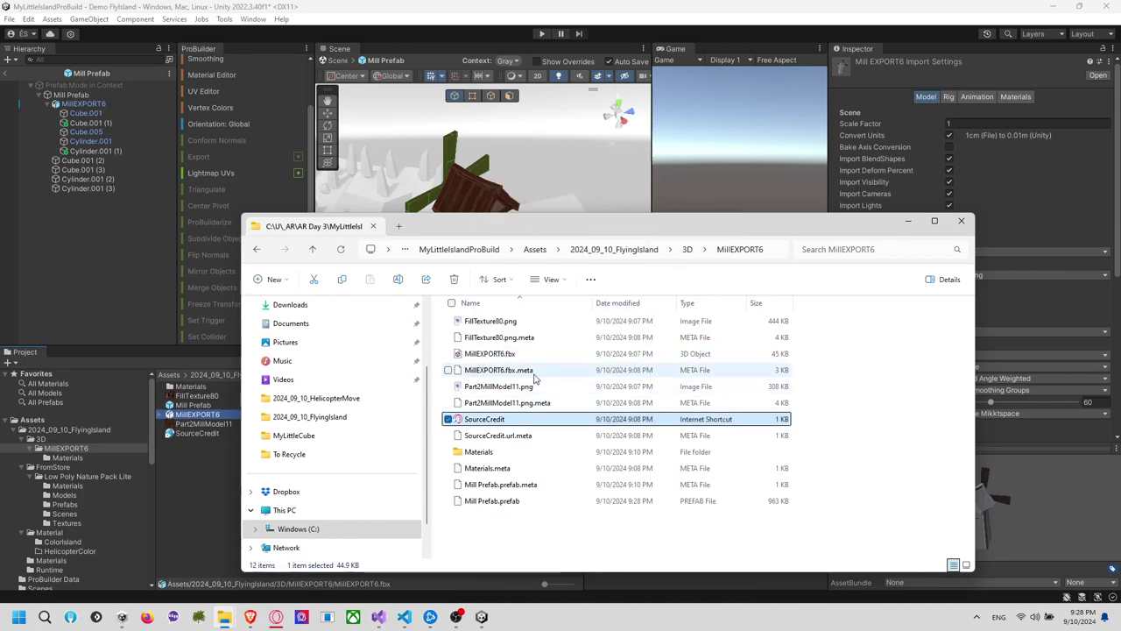
click(494, 354)
click(506, 354)
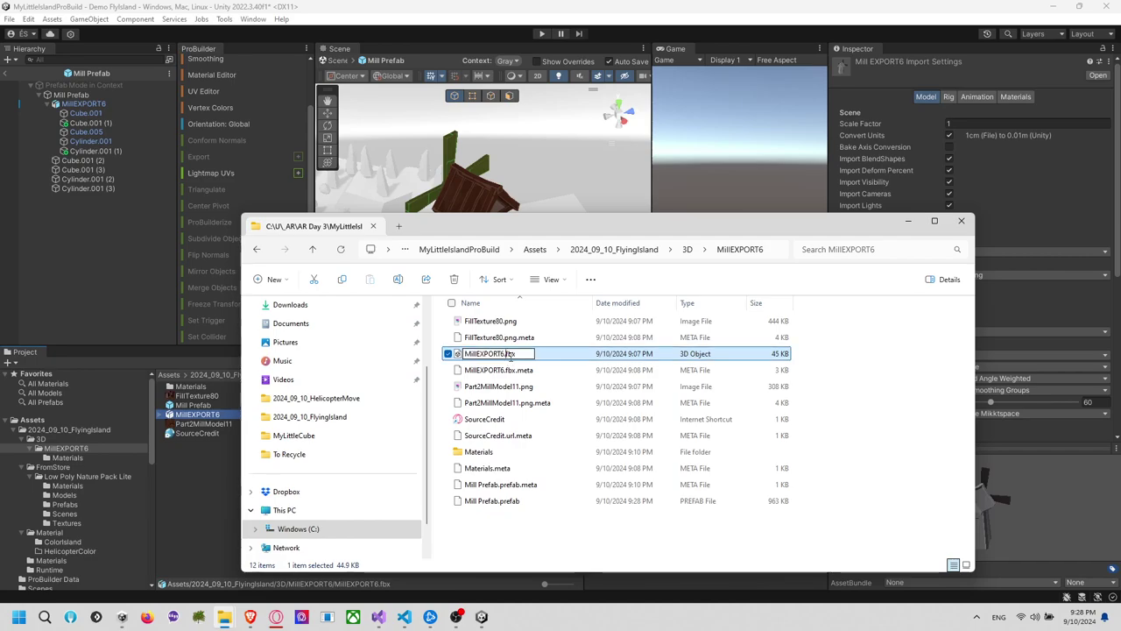
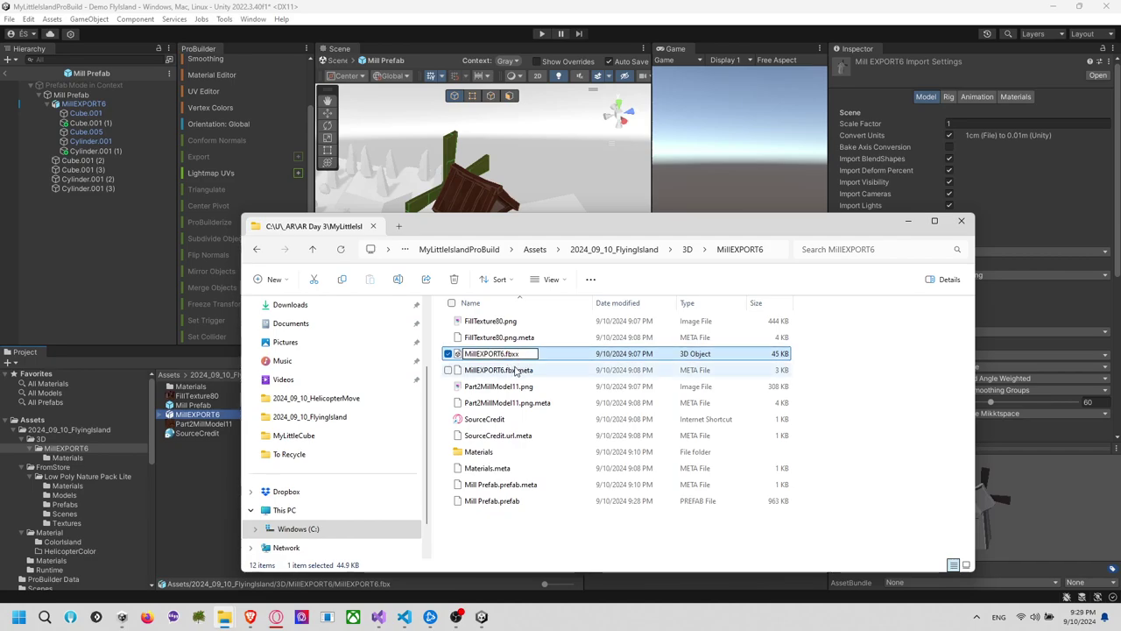
click(485, 419)
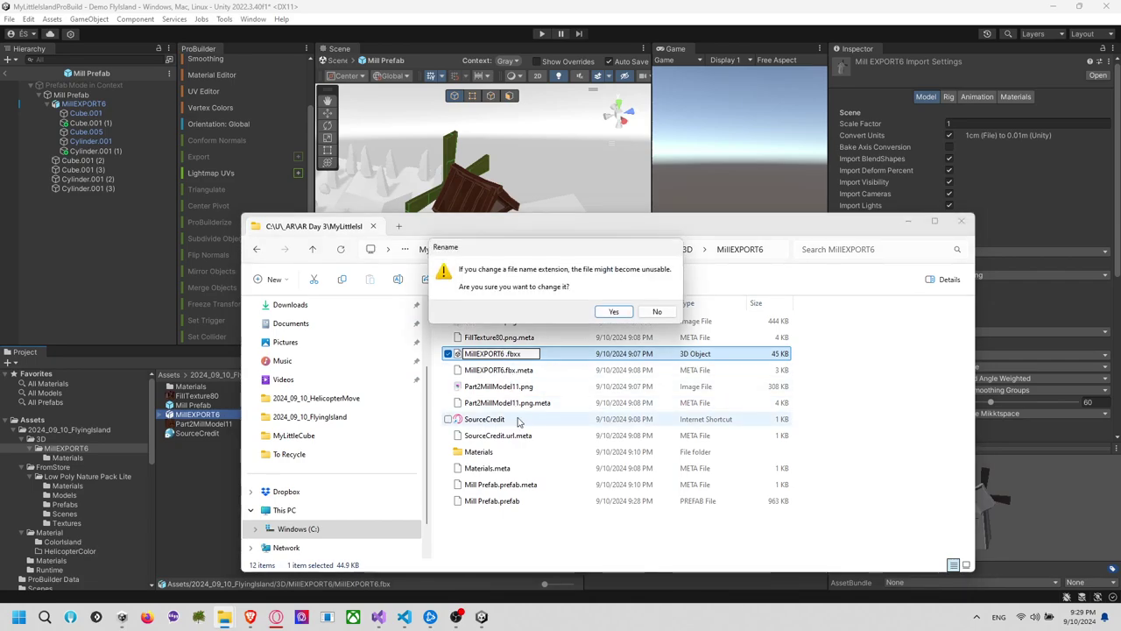
click(618, 314)
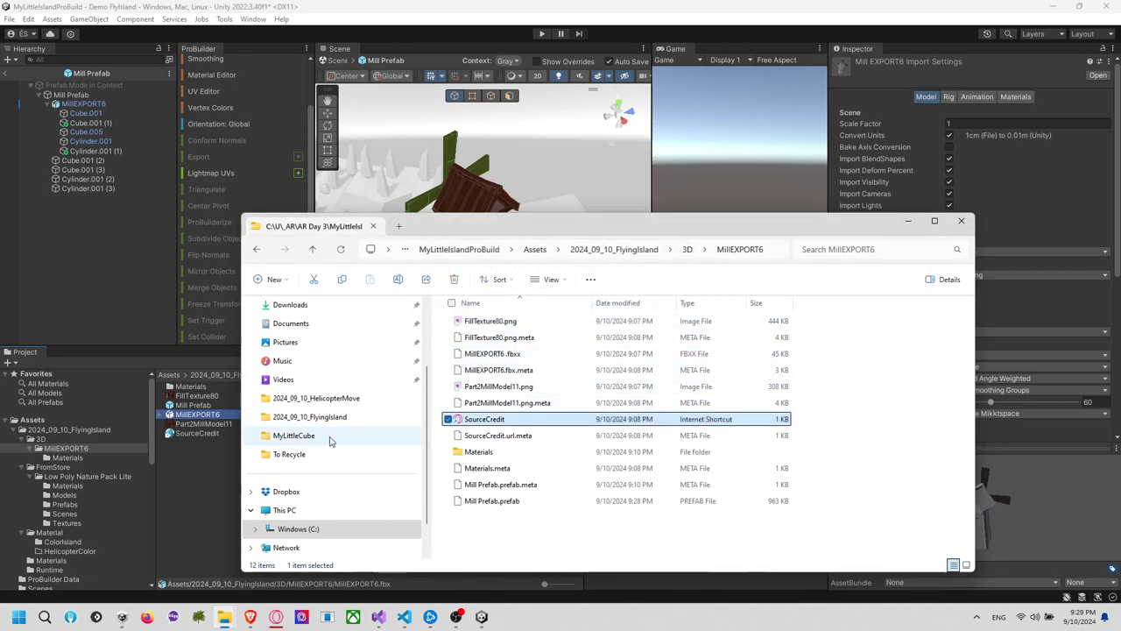
Return to Unity, clear the console, and check MillEXPORT6 and its original meshes in the prefab for broken references
click(214, 470)
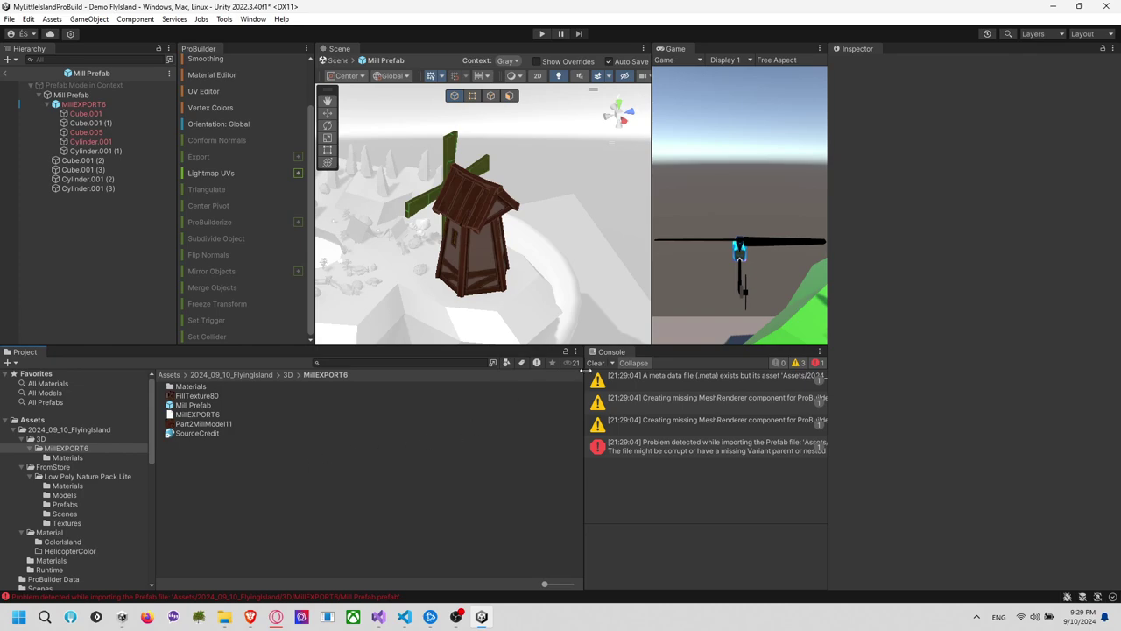
click(593, 364)
click(95, 132)
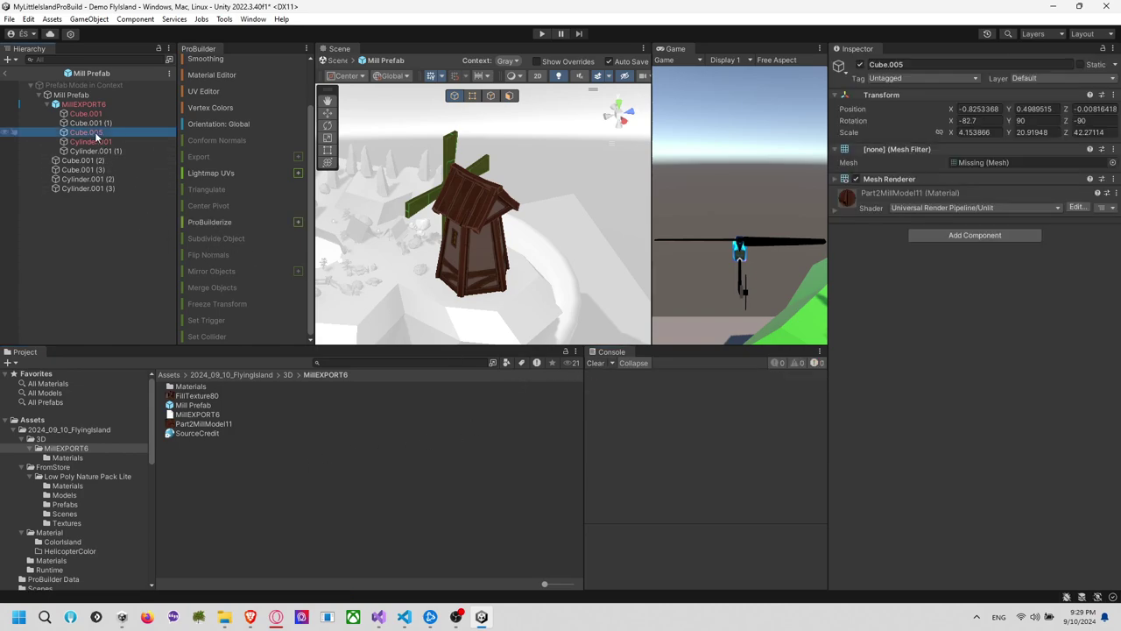
click(96, 141)
click(100, 113)
click(99, 105)
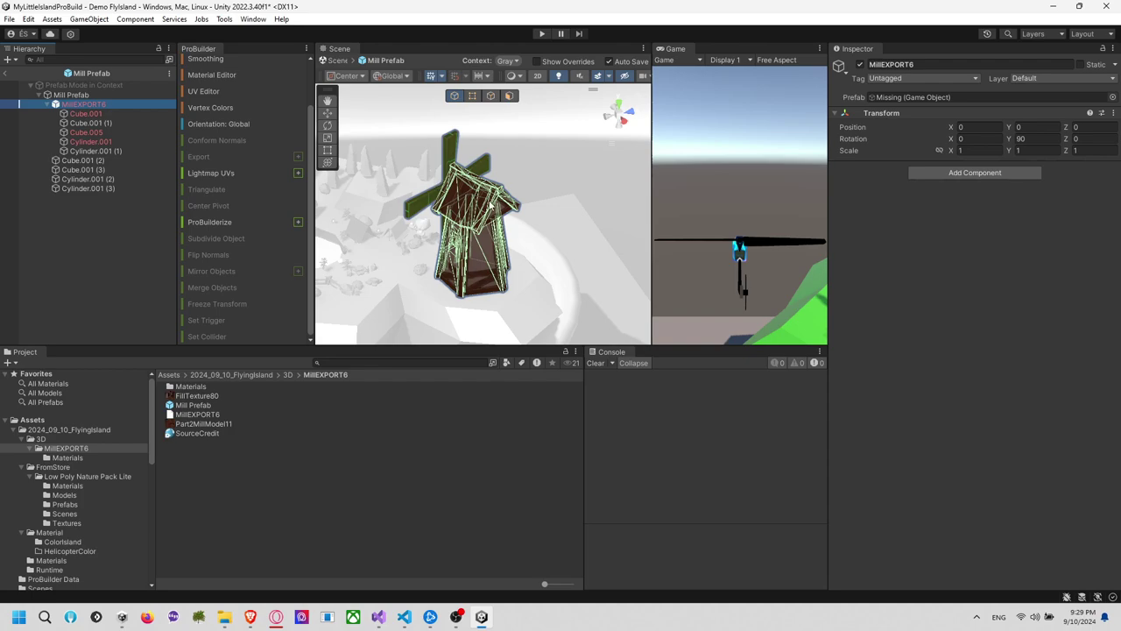
click(531, 208)
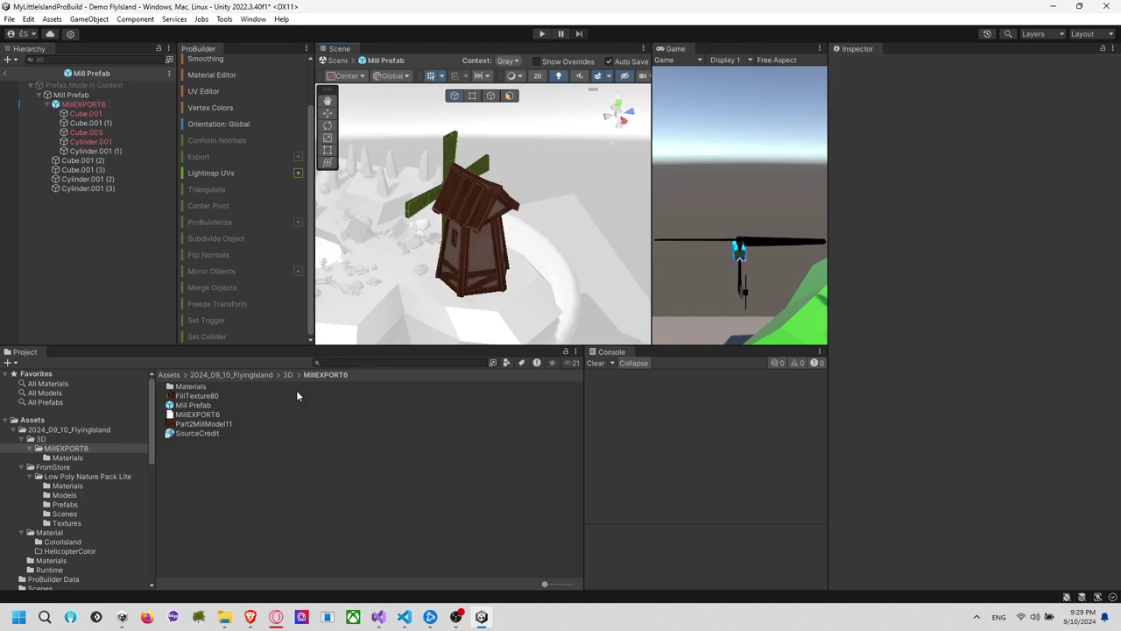
Delete the MillEXPORT6 model file from the project and the MillEXPORT6 object from Mill Prefab
click(214, 415)
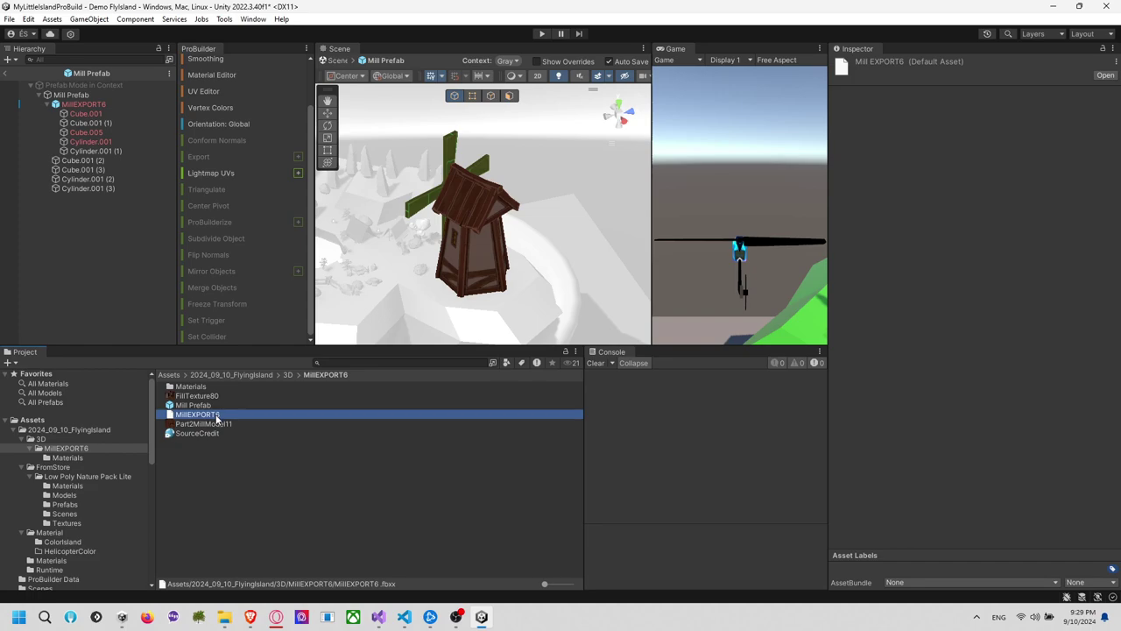
key(Delete)
click(604, 331)
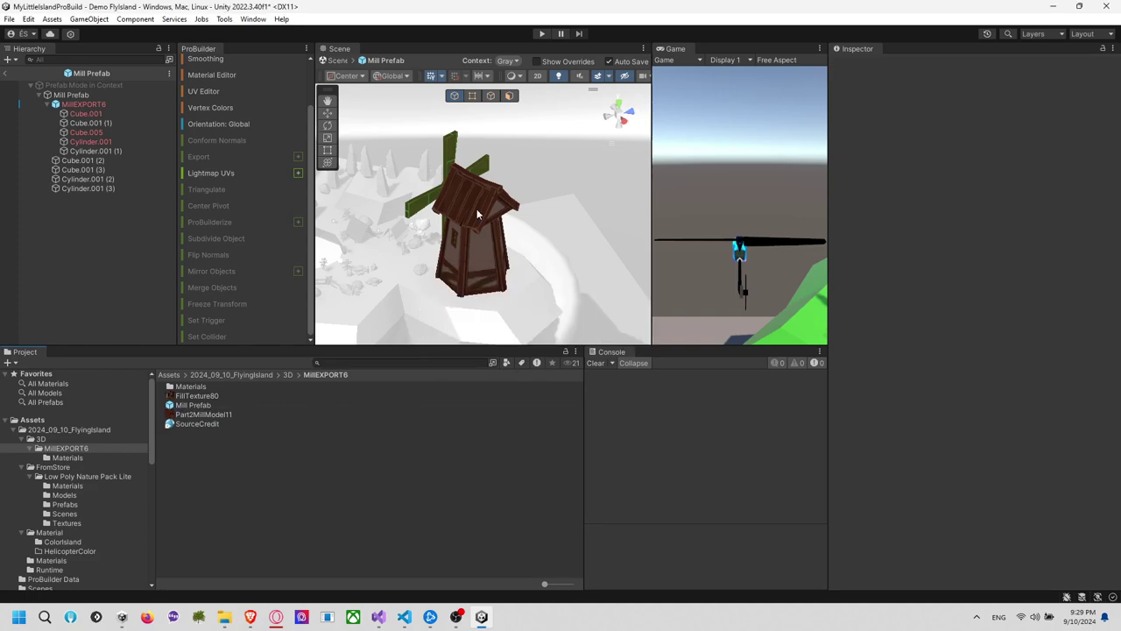
click(87, 104)
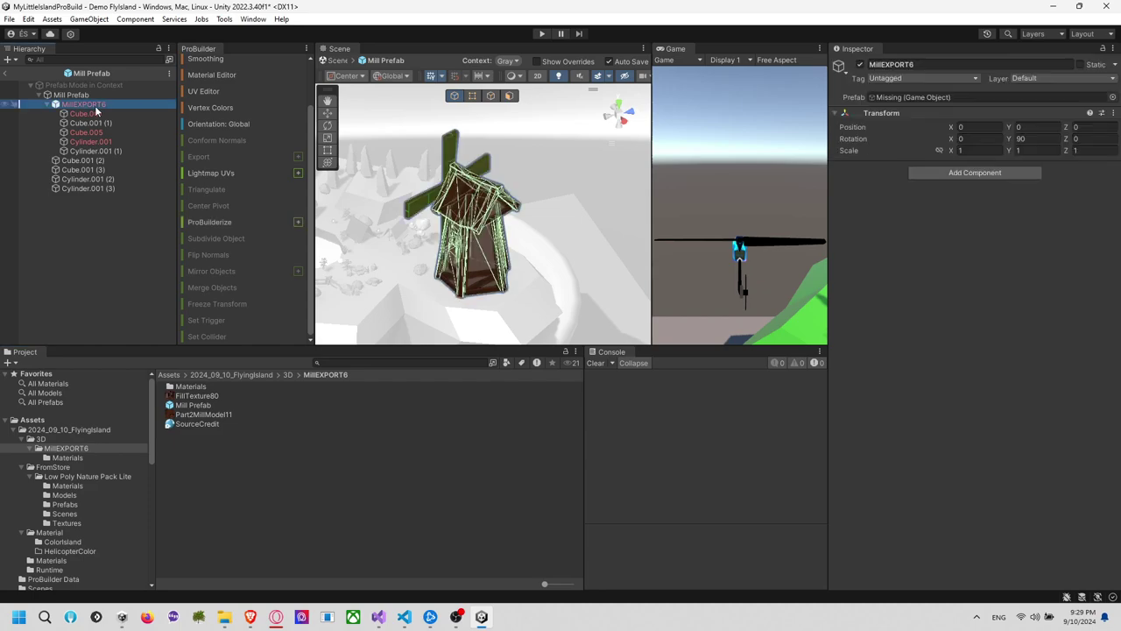
key(Delete)
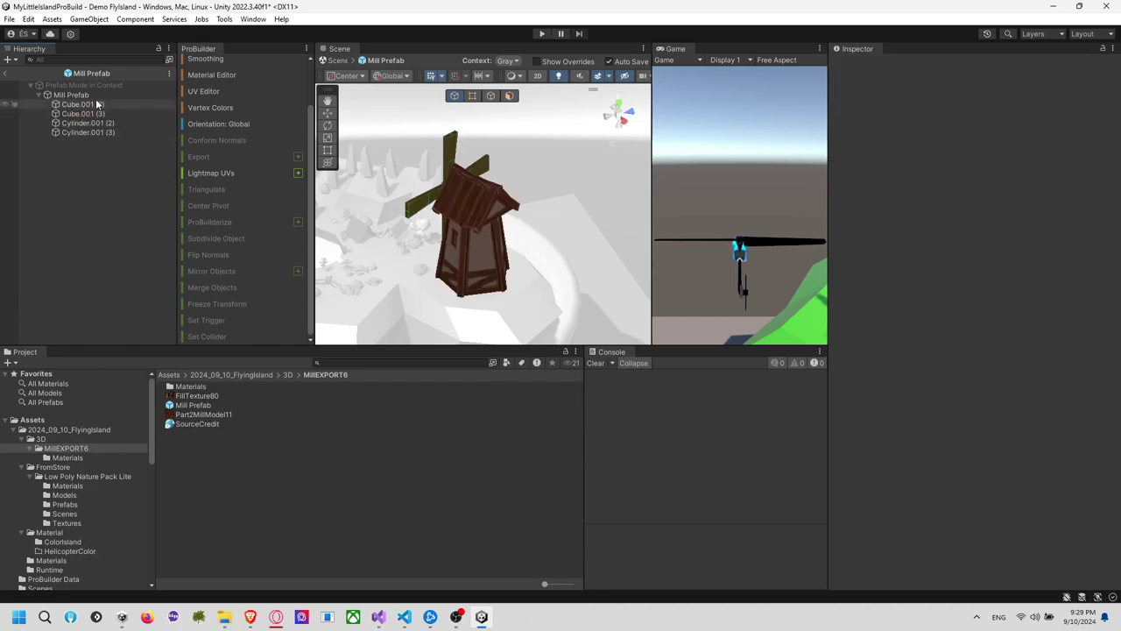
Apply ProBuilder's Set Collider to Cube.001 (3) and Cylinder.001 (3) in Mill Prefab
click(72, 95)
click(97, 106)
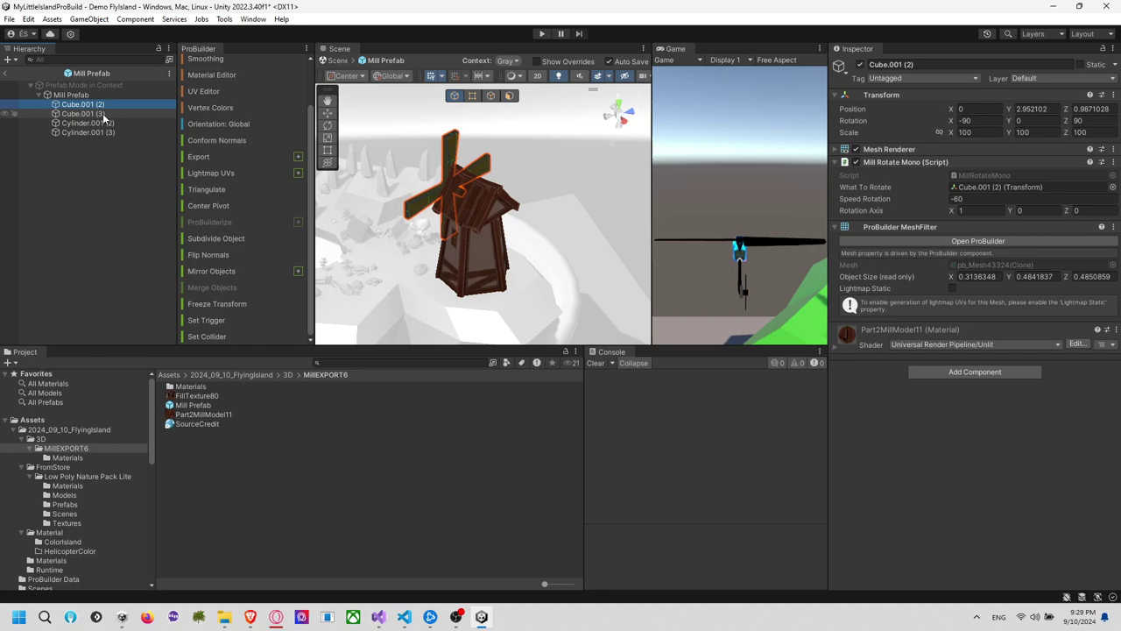
click(104, 114)
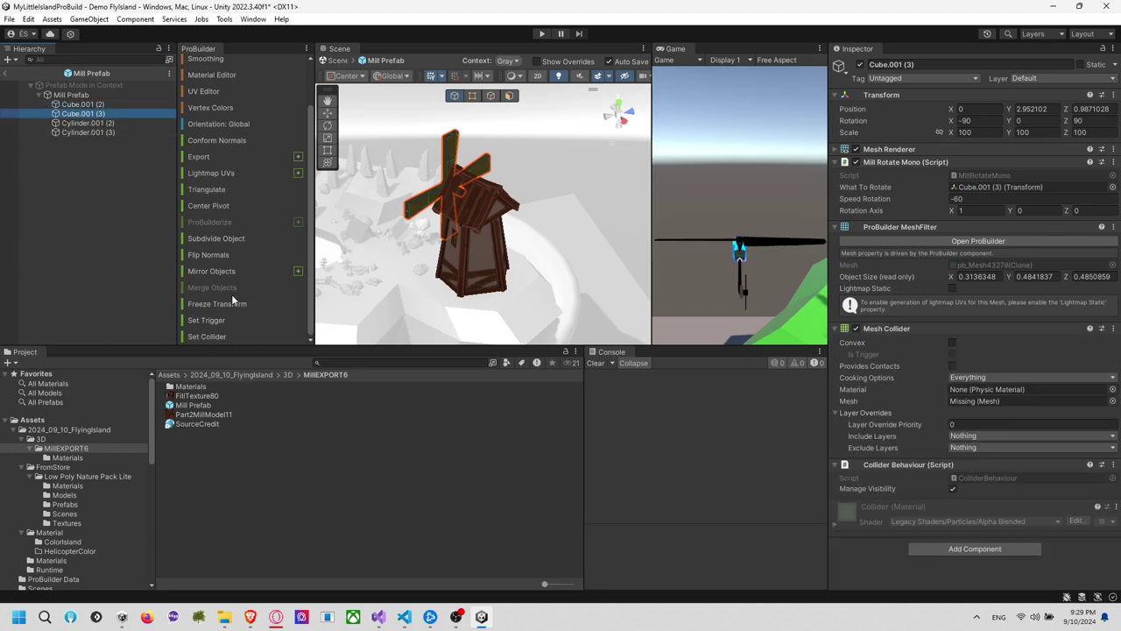
click(88, 132)
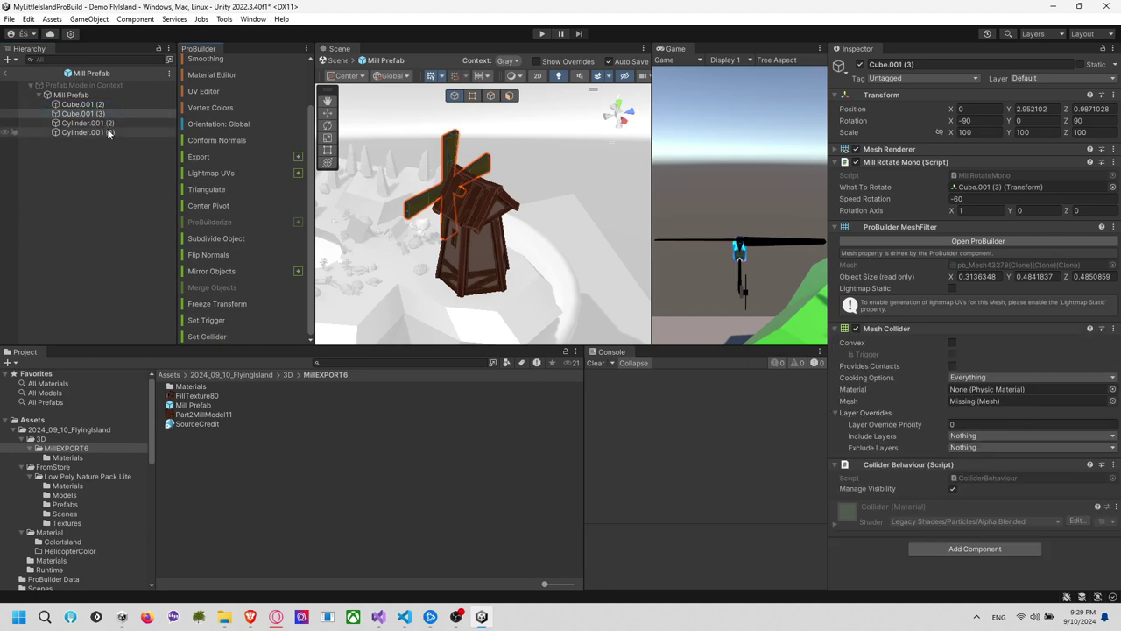
click(457, 218)
click(109, 124)
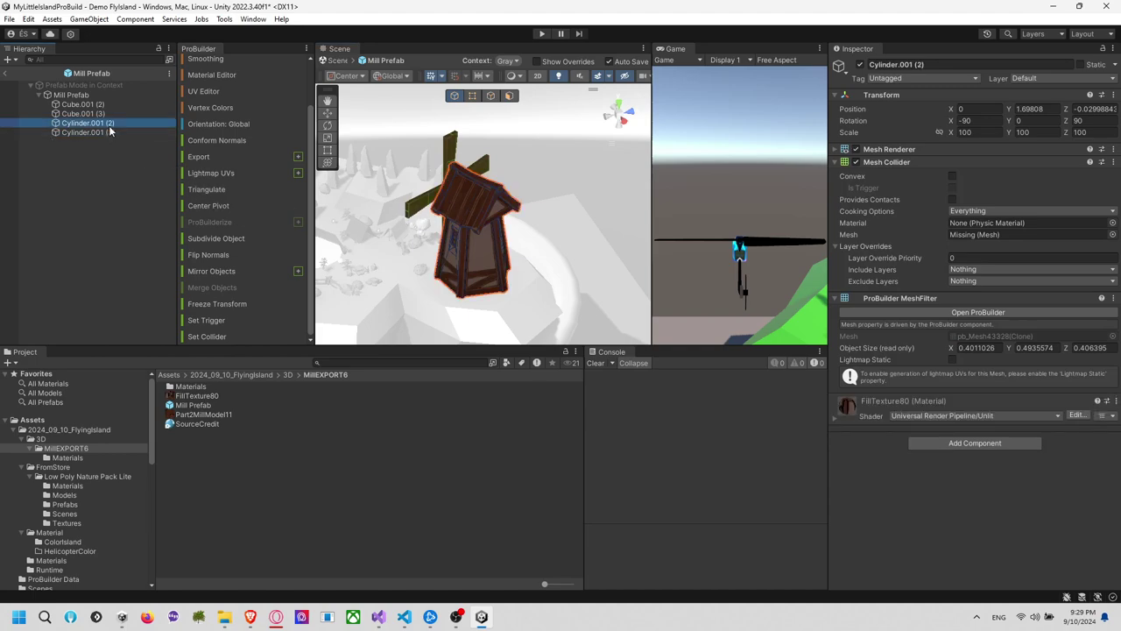
click(109, 132)
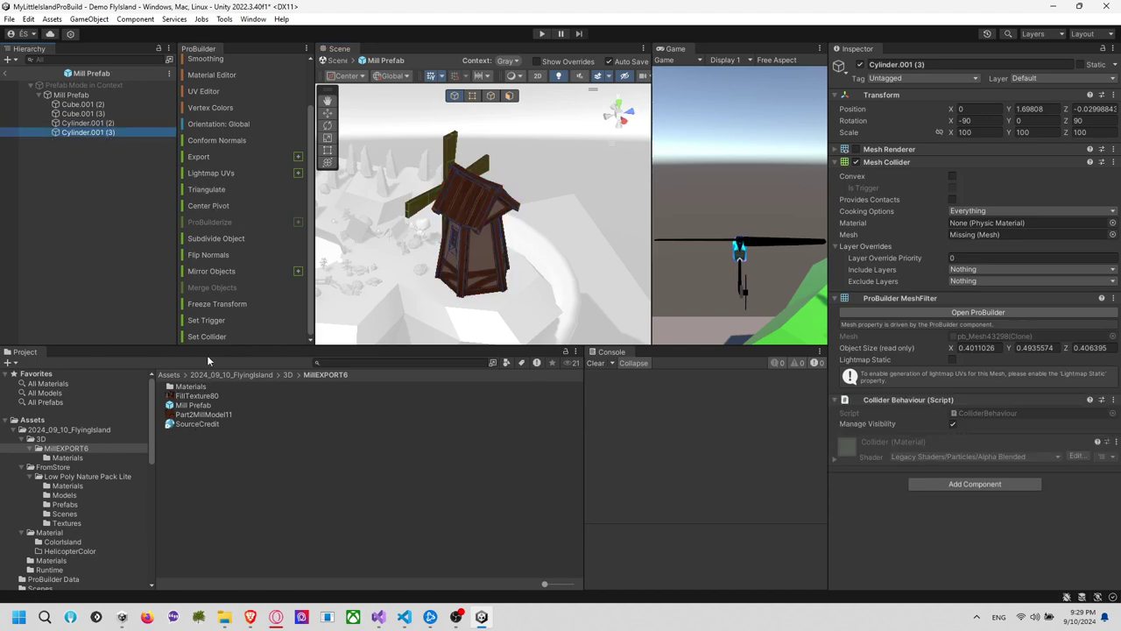
click(235, 339)
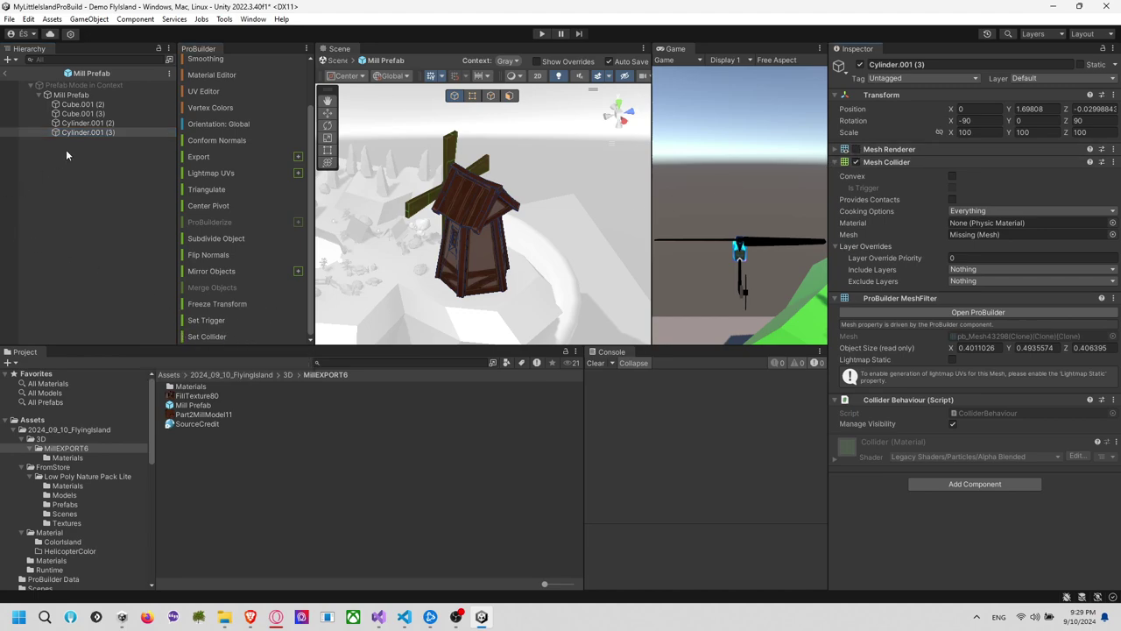
Keep the Mesh Renderer of Cylinder.001 (3) off and disable the Mesh Renderer of Cube.001 (3)
click(106, 123)
click(109, 132)
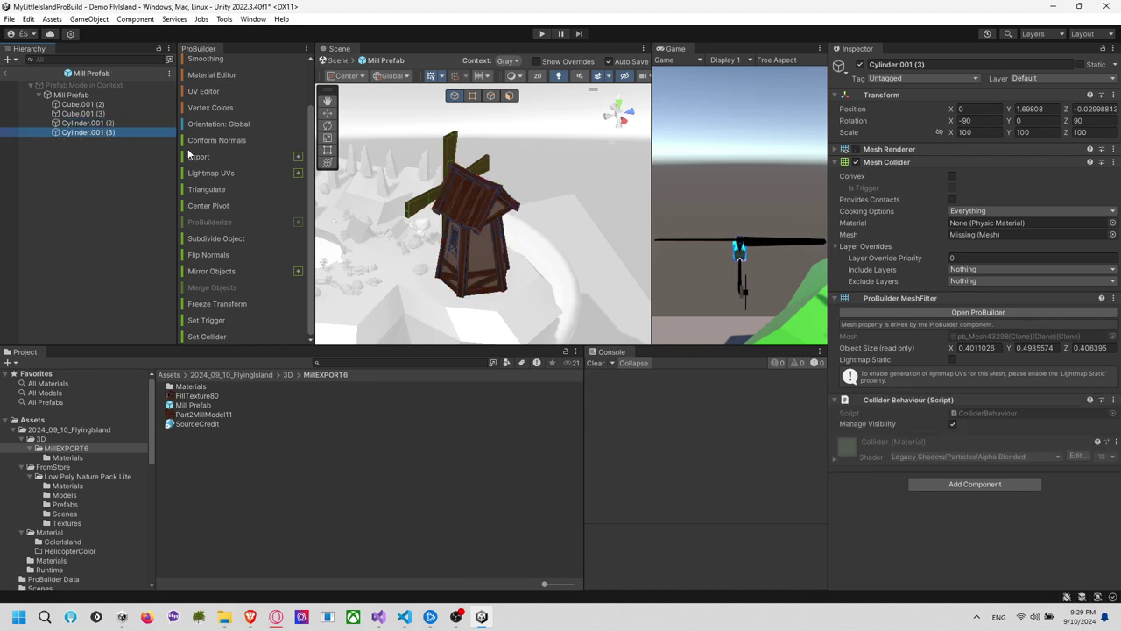
click(856, 149)
click(856, 149)
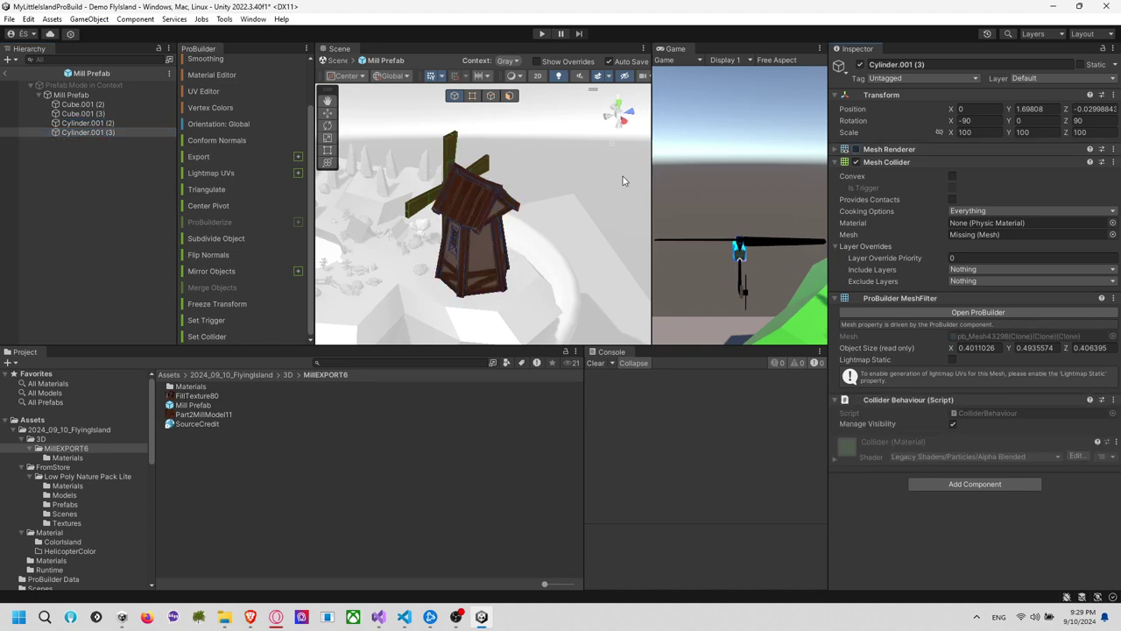
click(110, 114)
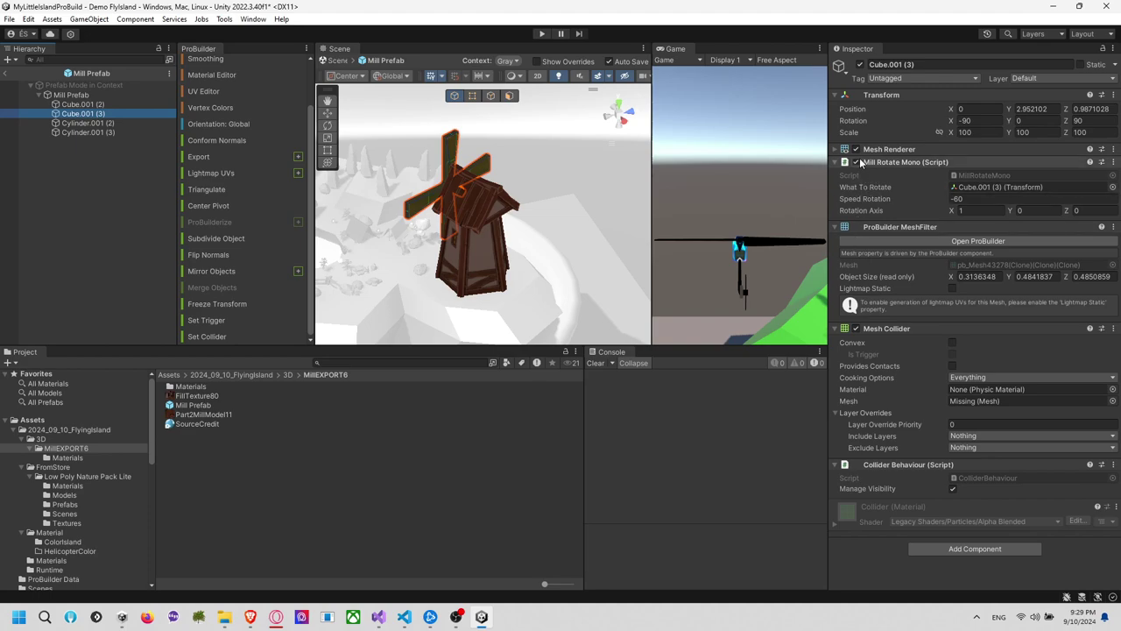
alt+drag(460, 211, 486, 245)
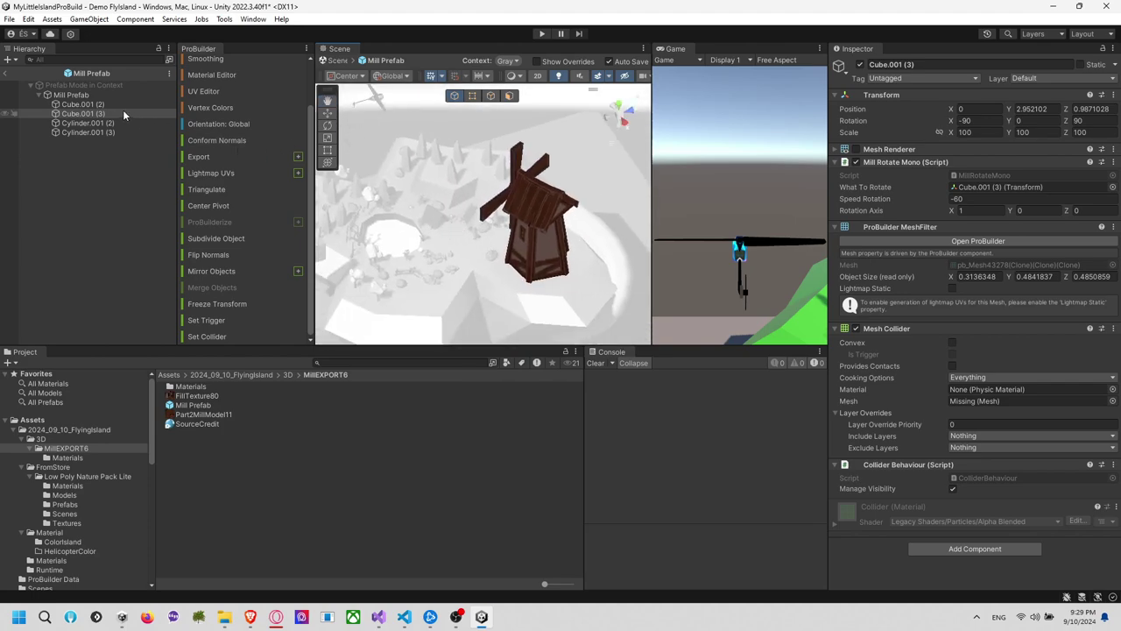
Leave prefab editing and inspect the rebuilt mill on the island, selecting Mill Prefab in the scene
click(4, 75)
click(458, 205)
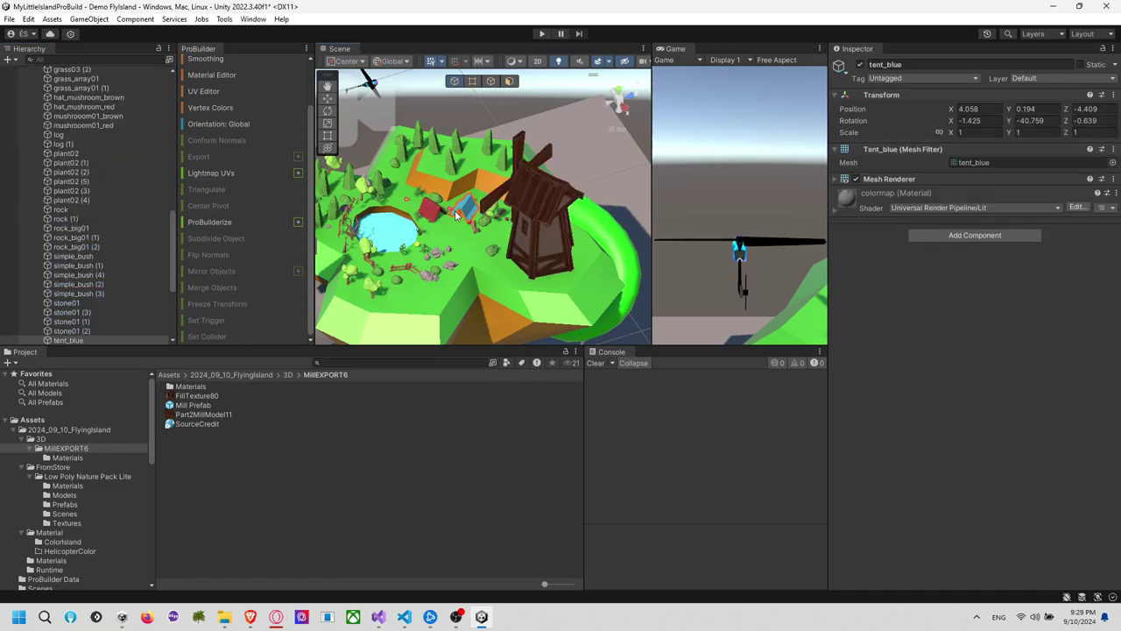
alt+drag(459, 205, 391, 207)
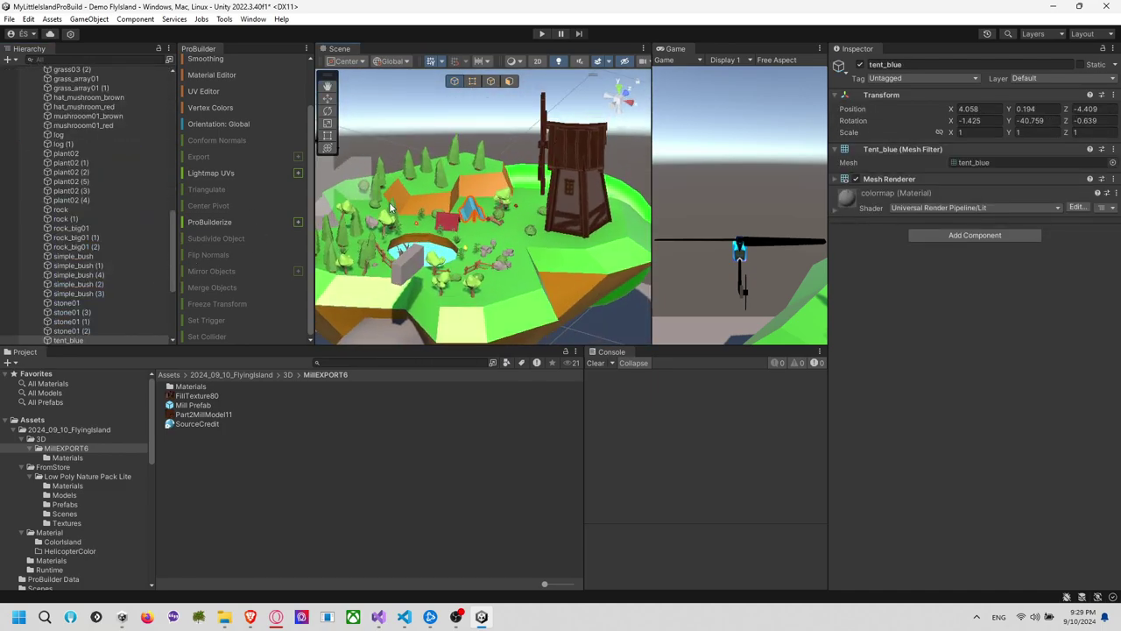
click(578, 169)
alt+drag(577, 168, 464, 179)
scroll(88, 289, down, 2)
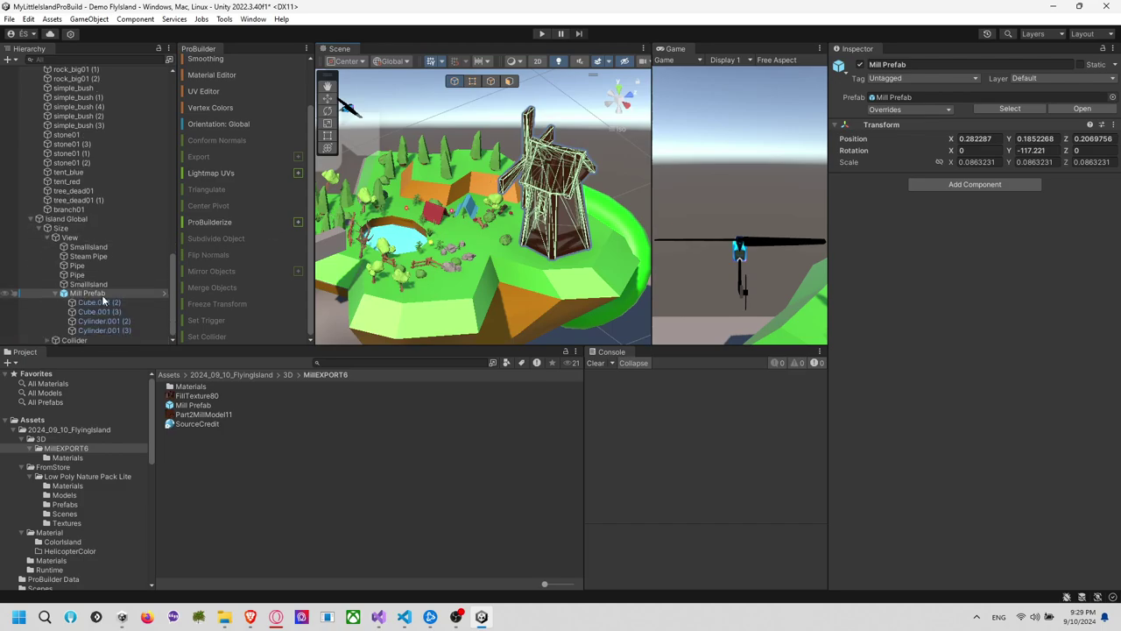
Open Mill Prefab for editing and create an empty child object under Cube.001 (2)
click(162, 293)
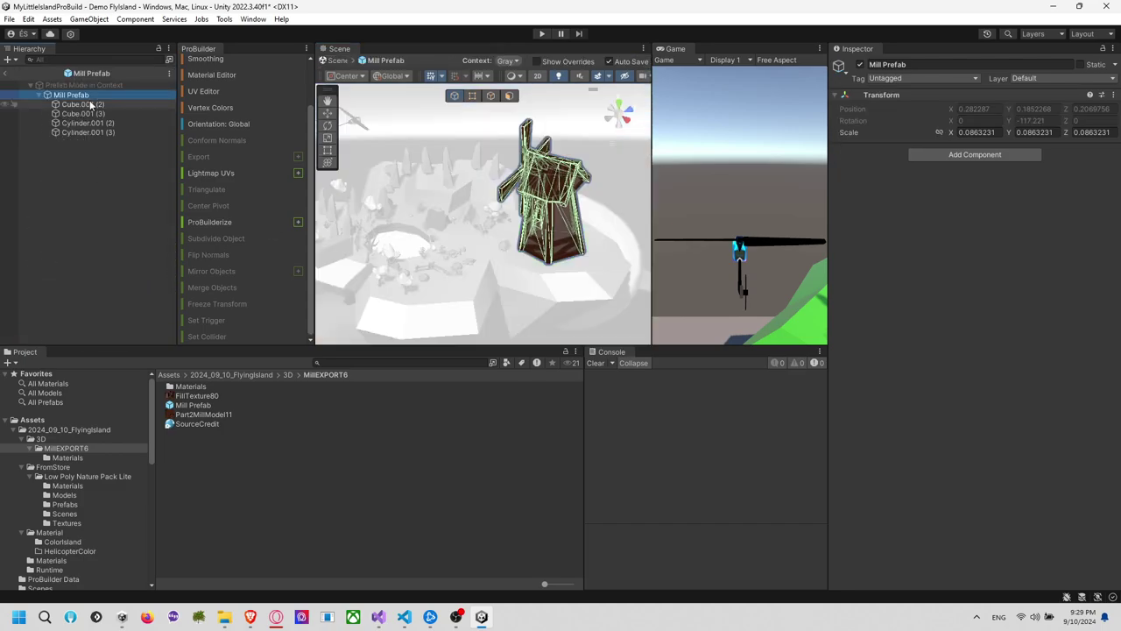
right_click(93, 98)
click(82, 104)
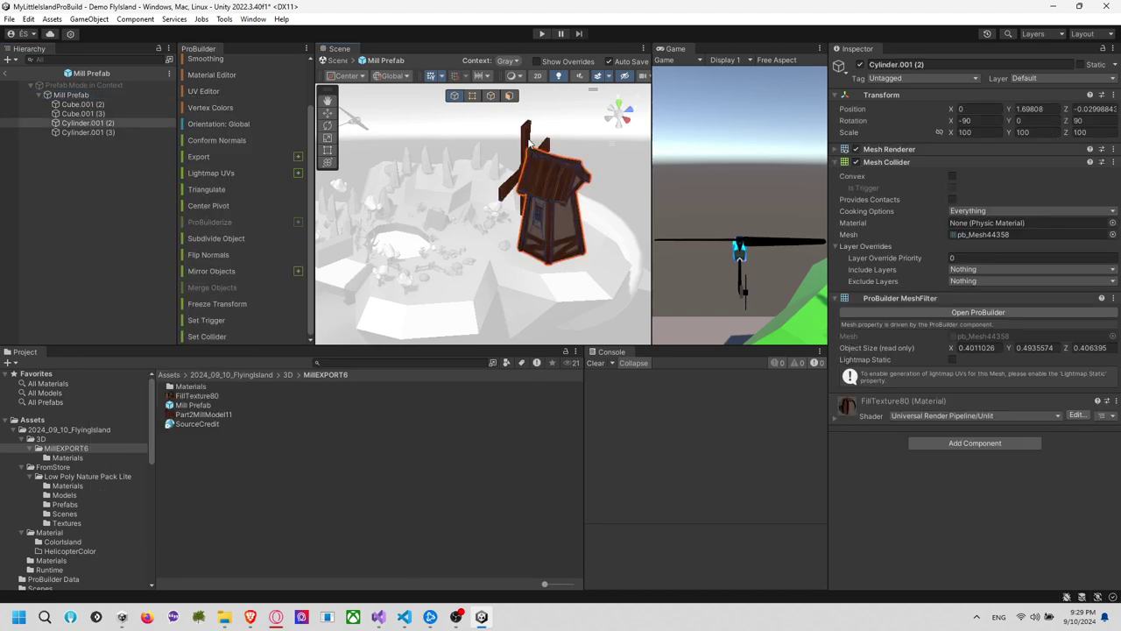
right_click(87, 104)
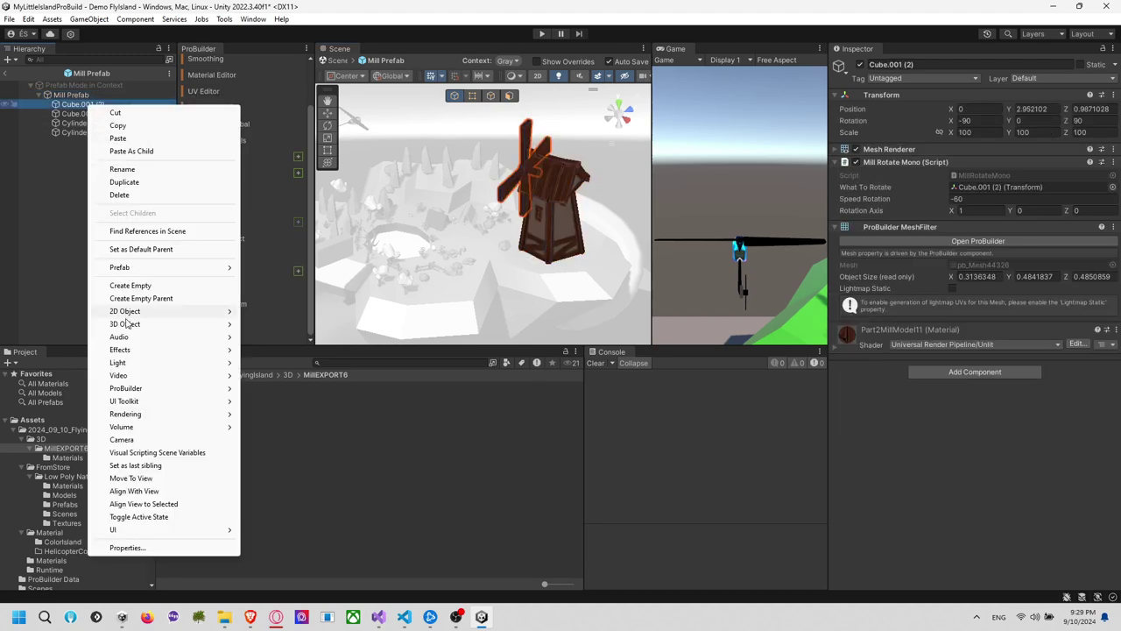
click(129, 285)
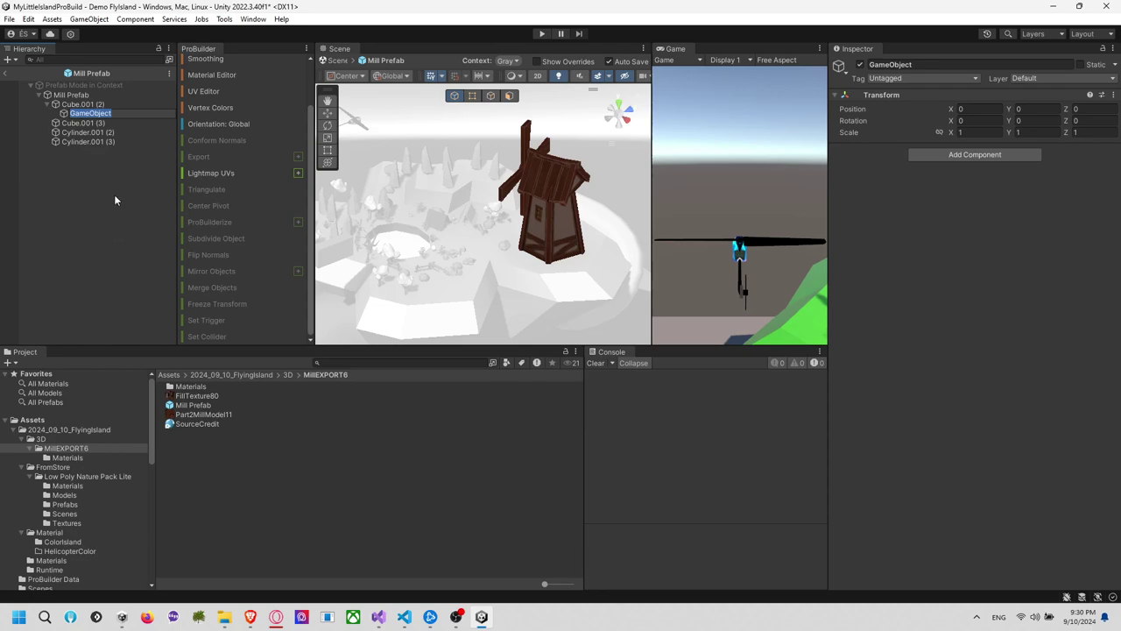
key(Return)
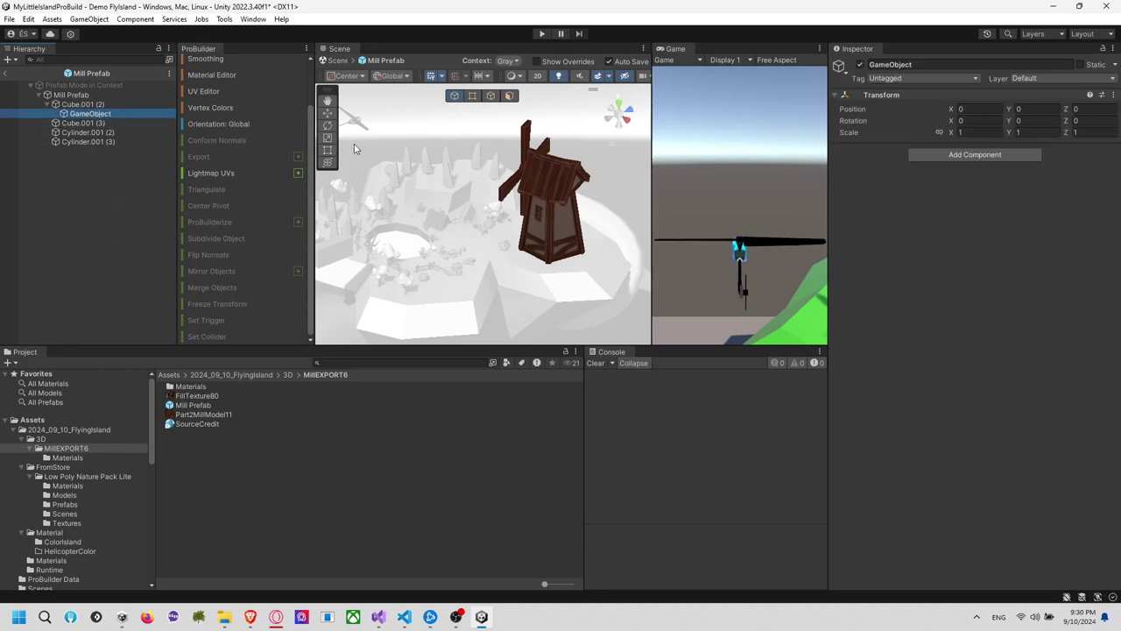
Move the empty object directly under Mill Prefab and parent Cube.001 (2) and Cube.001 (3) to it
drag(102, 100, 104, 104)
click(97, 113)
ctrl+click(94, 122)
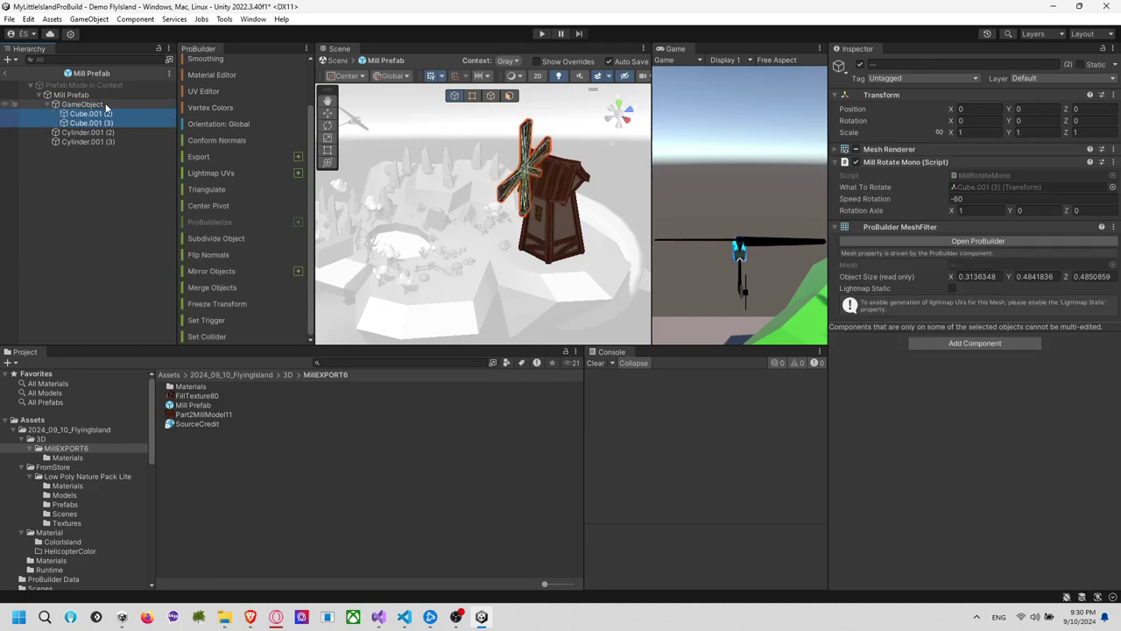
Add the Mill Rotate Mono script to the empty parent of the two Cube.001 blade meshes
click(104, 105)
click(974, 154)
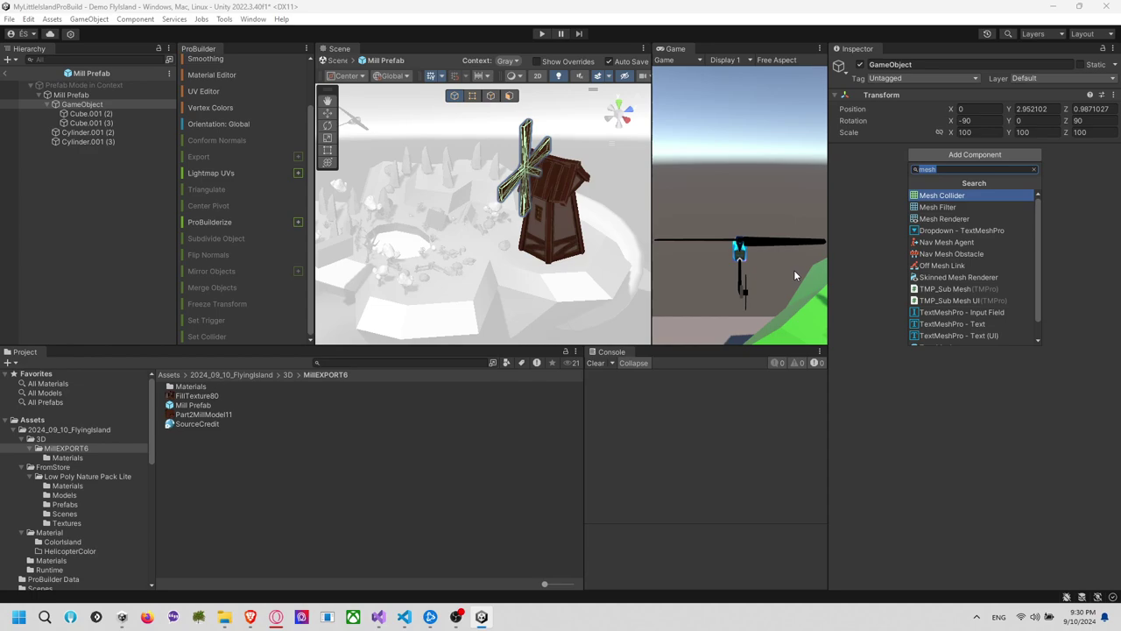
text(rota)
key(Down)
key(Down)
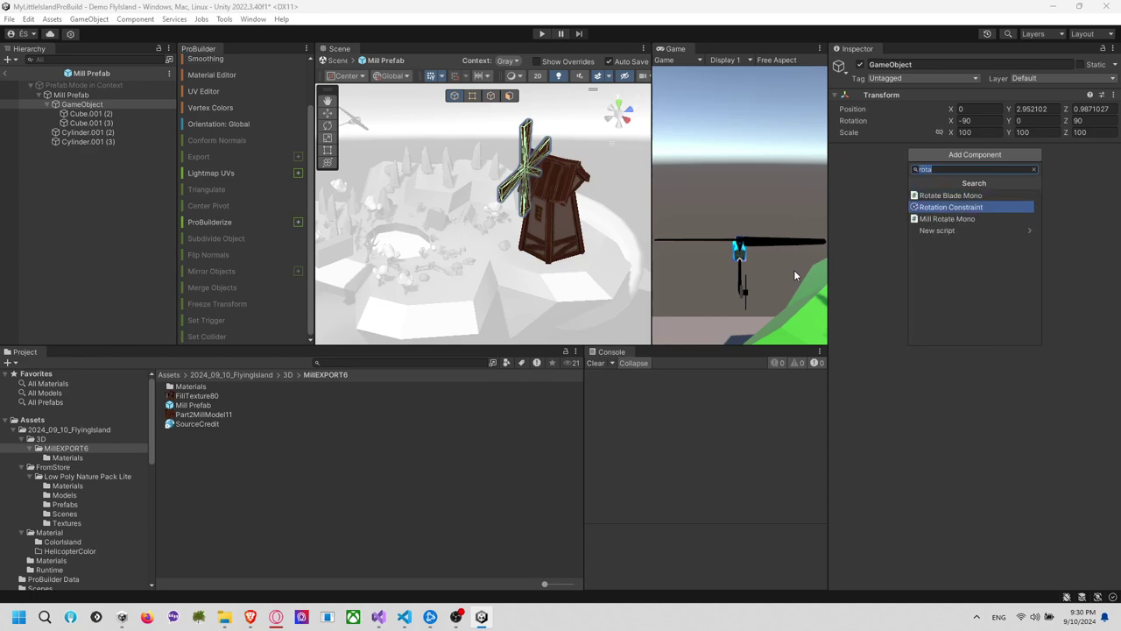
key(Return)
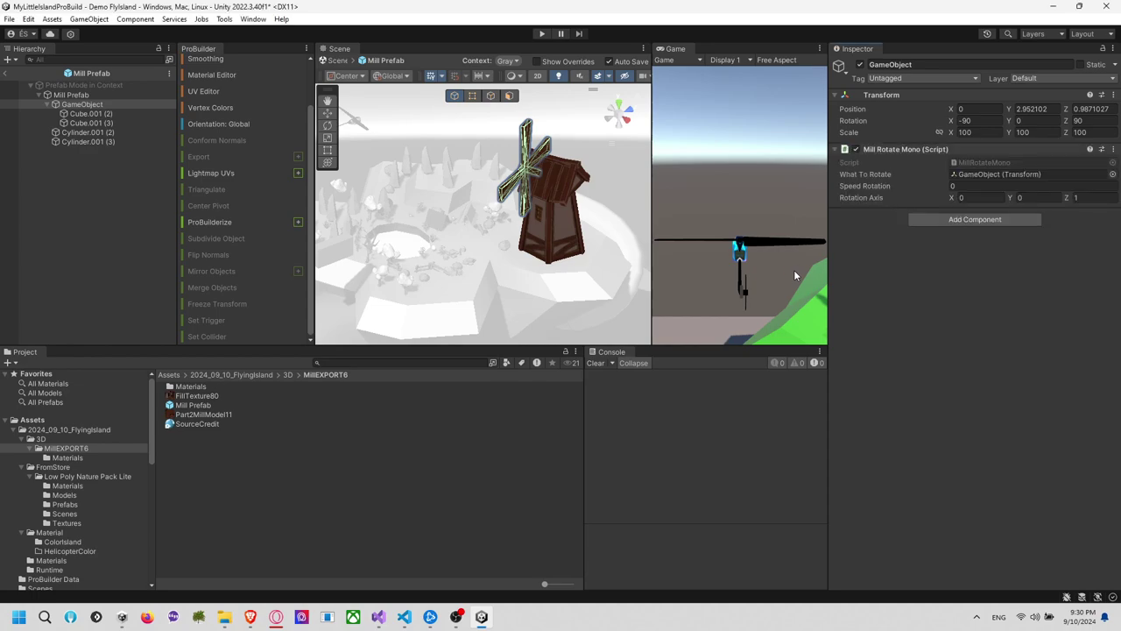
Set the blade parent's Speed Rotation to 60 and its Rotation Axis to X 1, Y 0, Z 0
click(988, 185)
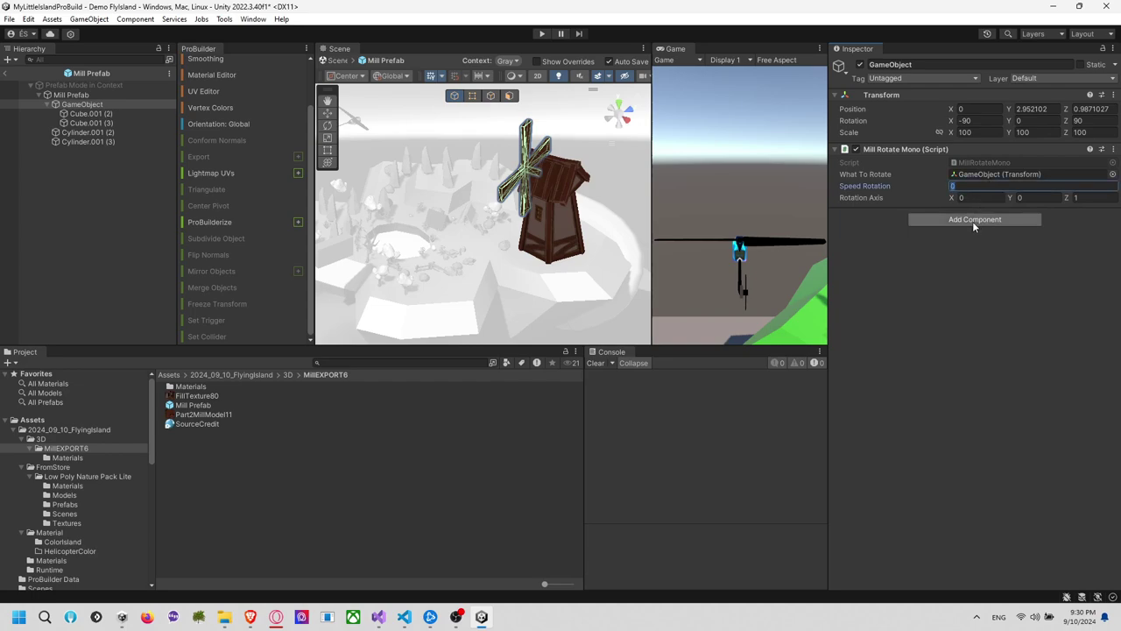
key(BackSpace)
text(60)
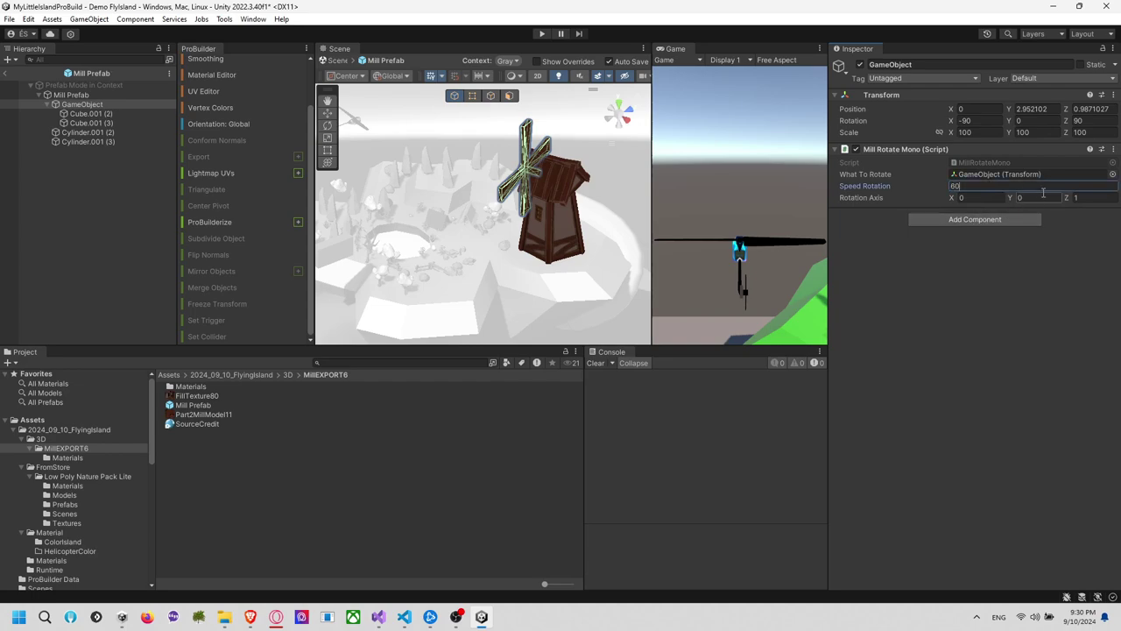
key(Tab)
text(1)
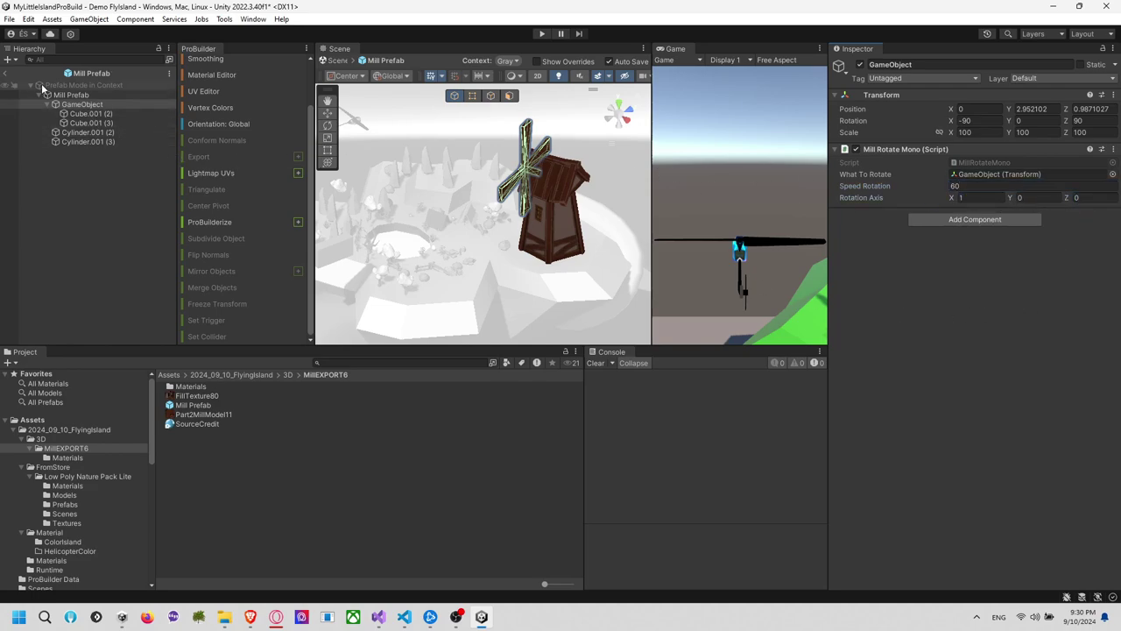
Close the ProBuilder window and check the pivot of the blade parent object in the scene
right_click(209, 54)
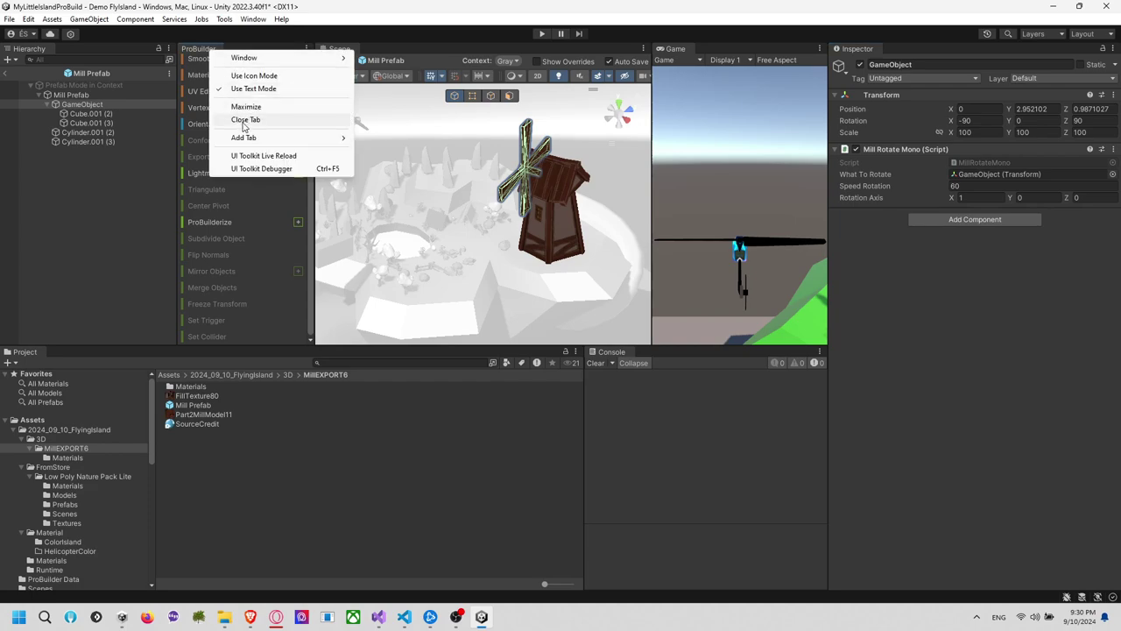
click(250, 120)
middle_drag(386, 169, 388, 182)
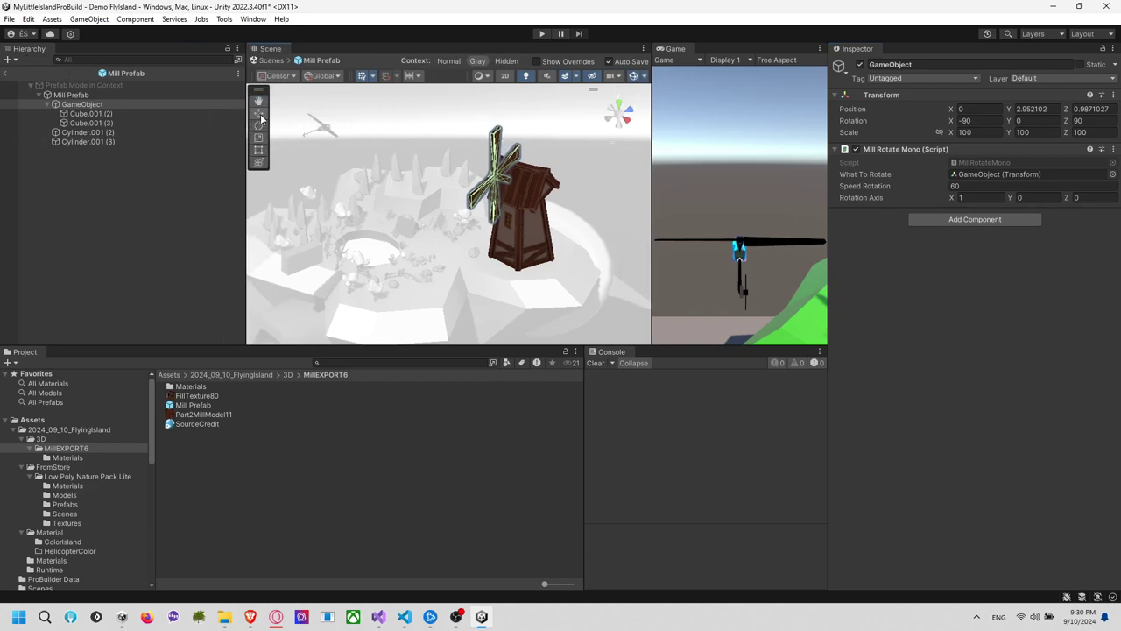
alt+drag(386, 176, 545, 220)
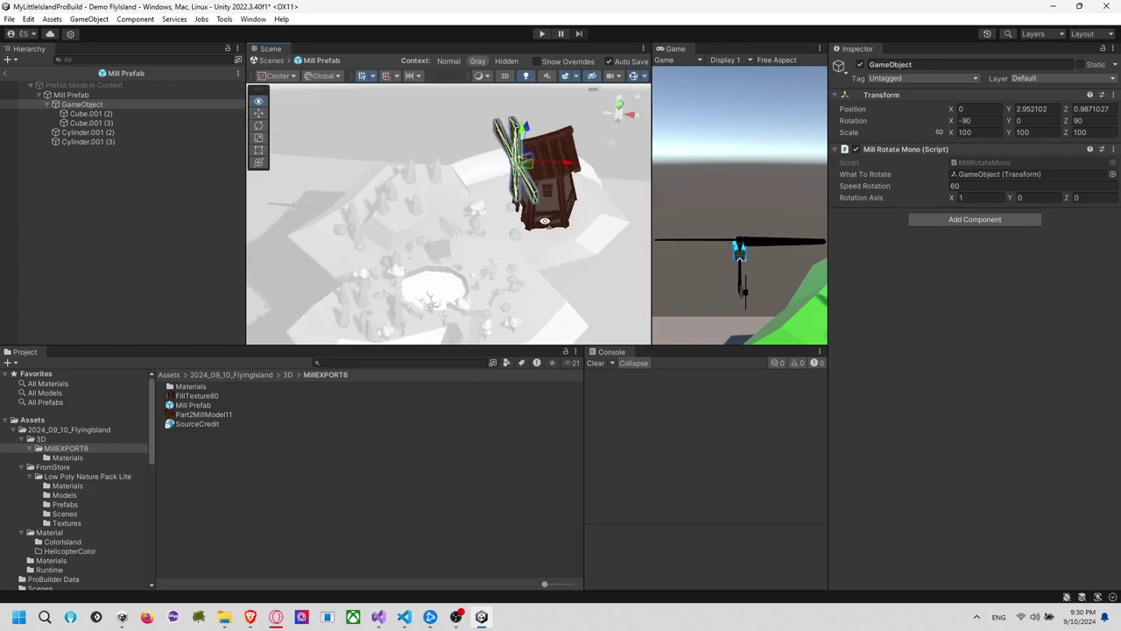
click(114, 96)
click(111, 102)
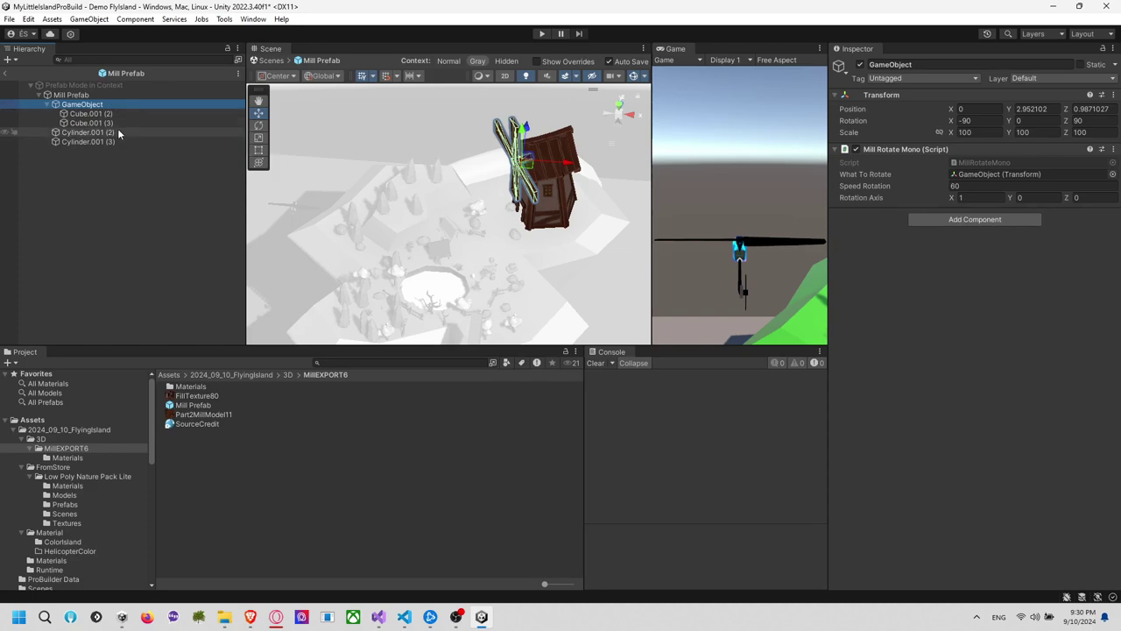
Create another empty object directly under Mill Prefab and keep it selected
click(91, 96)
right_click(95, 95)
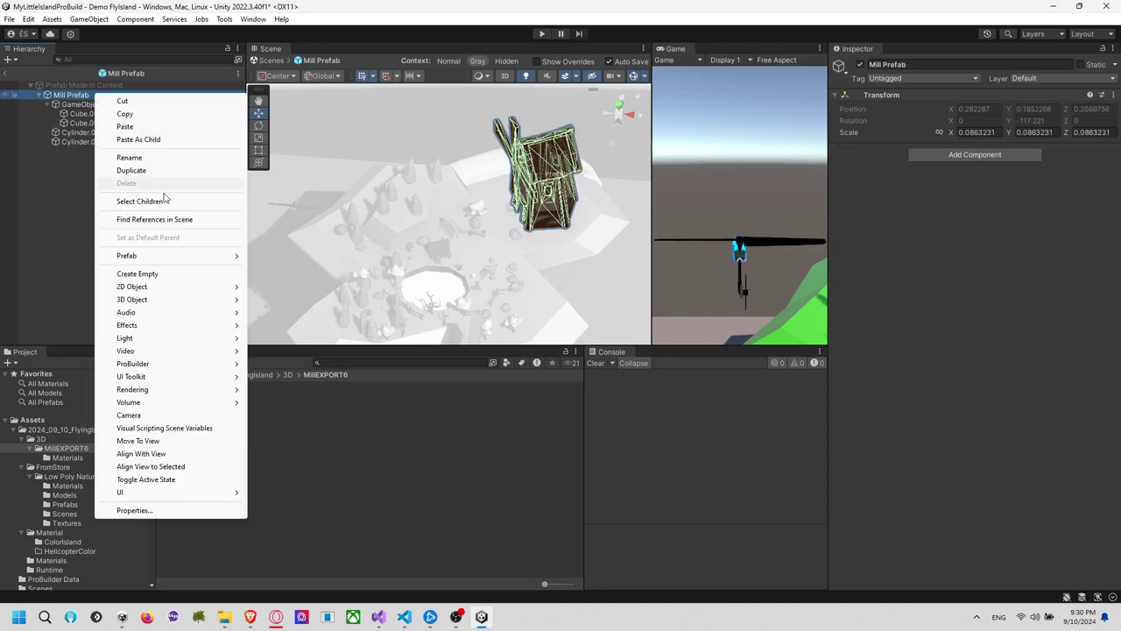
click(190, 275)
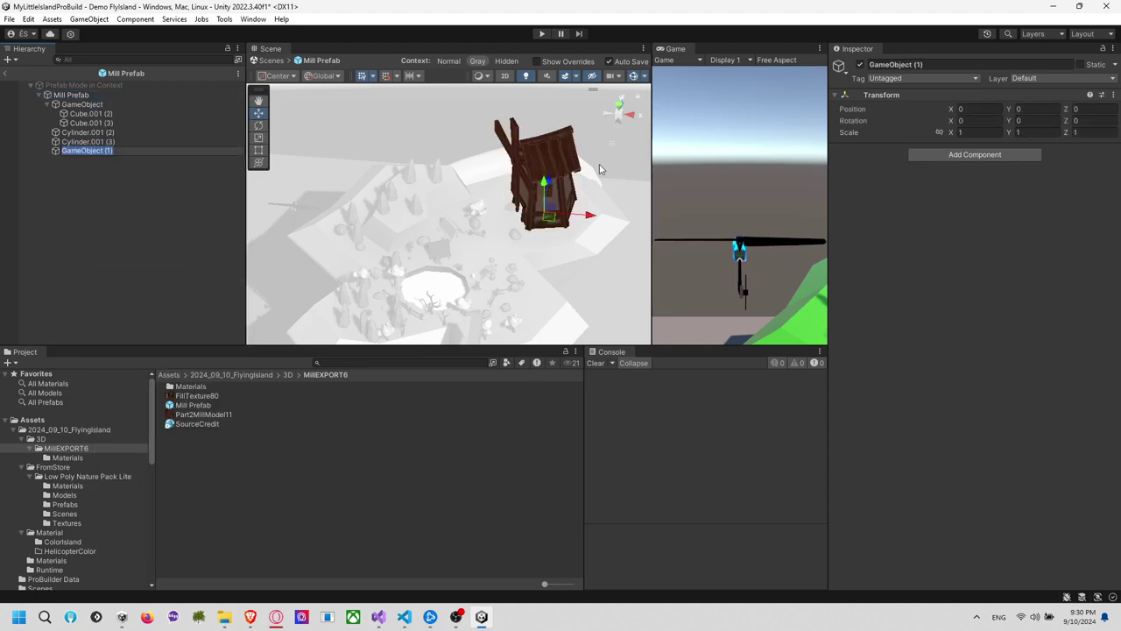
alt+drag(600, 170, 481, 245)
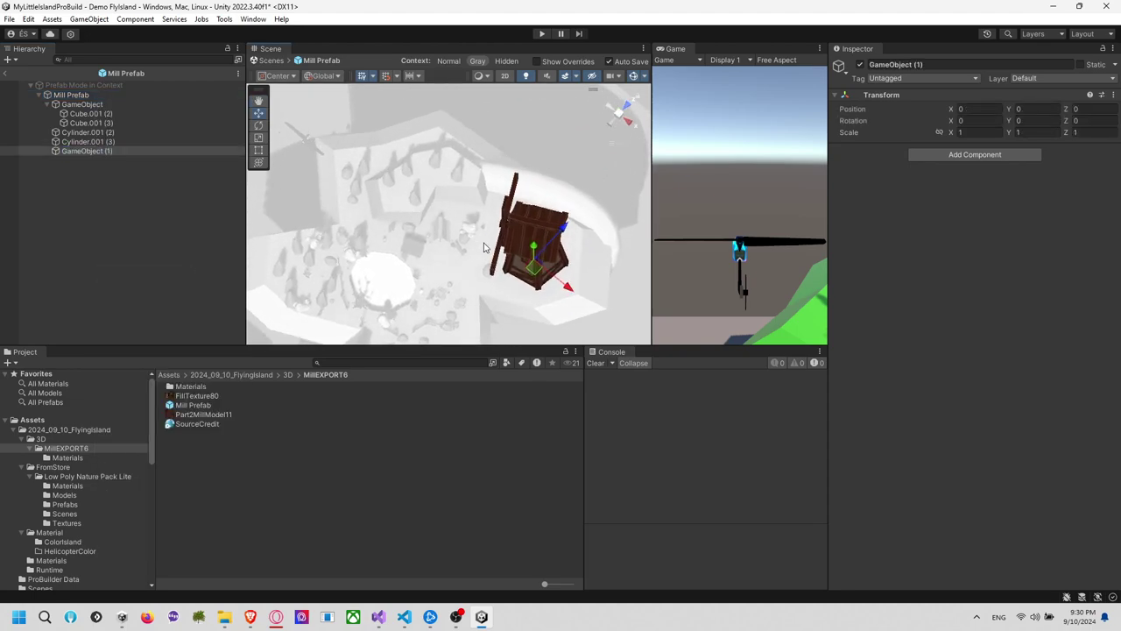
click(561, 285)
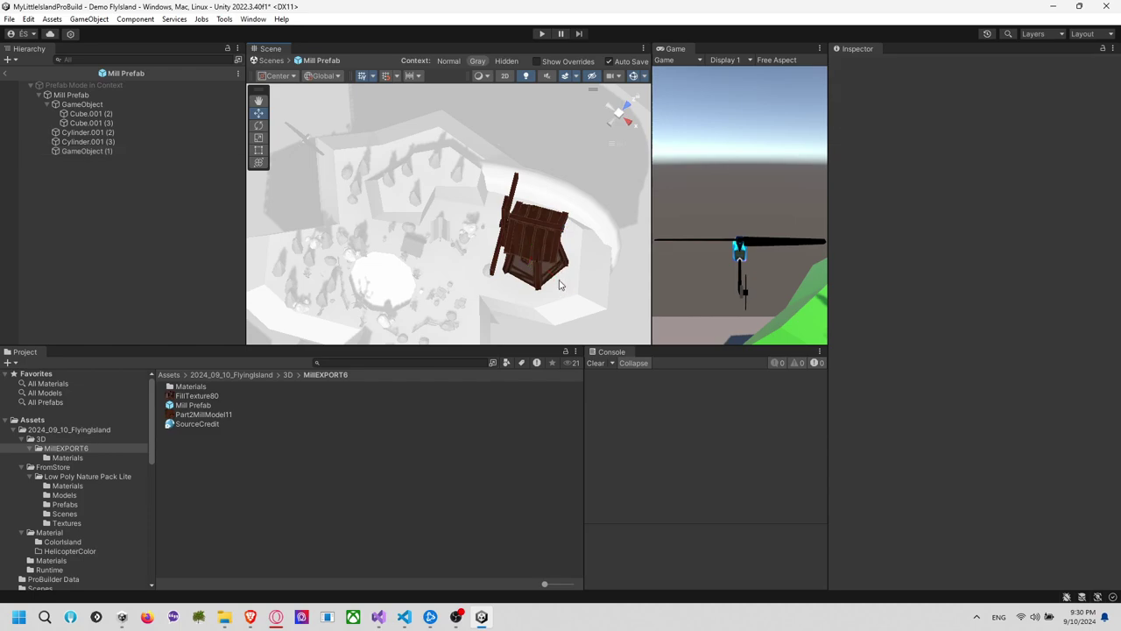
key(ctrl+z)
click(121, 151)
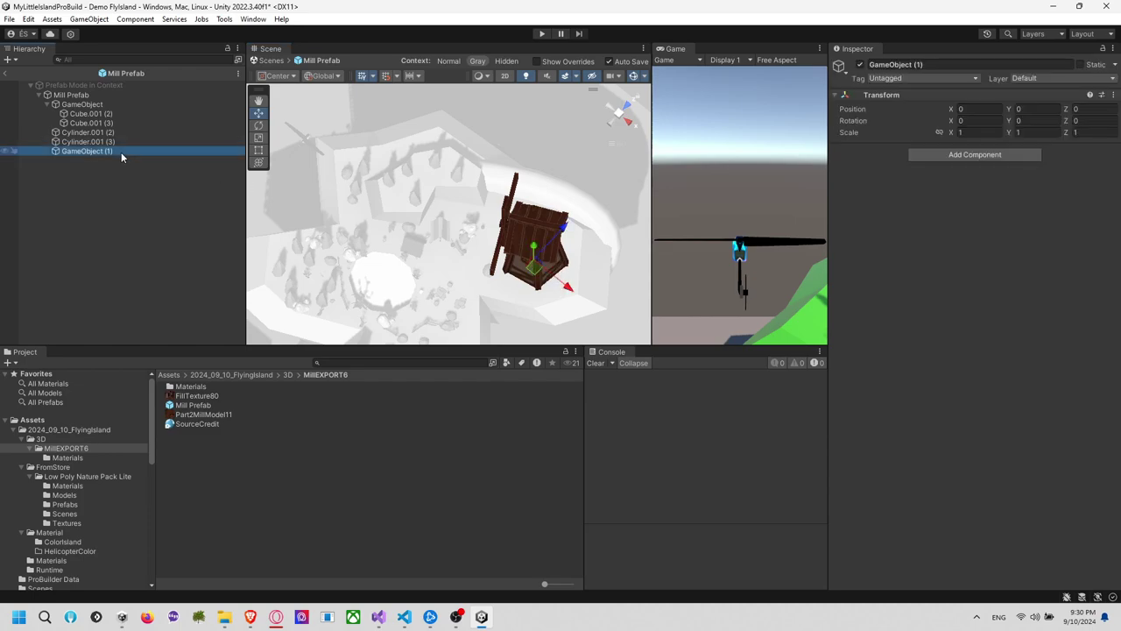
From above, rotate the new empty object to about -25.5° on Y and move it to the blade hub, about X -0.01, Z 1.05
click(628, 120)
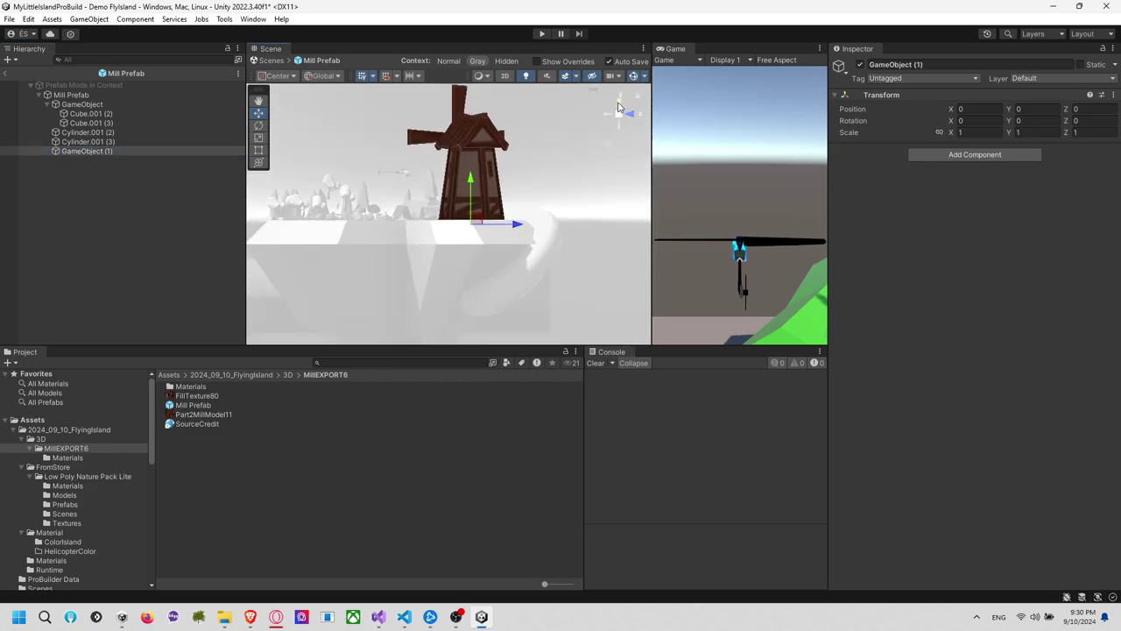
click(620, 102)
key(e)
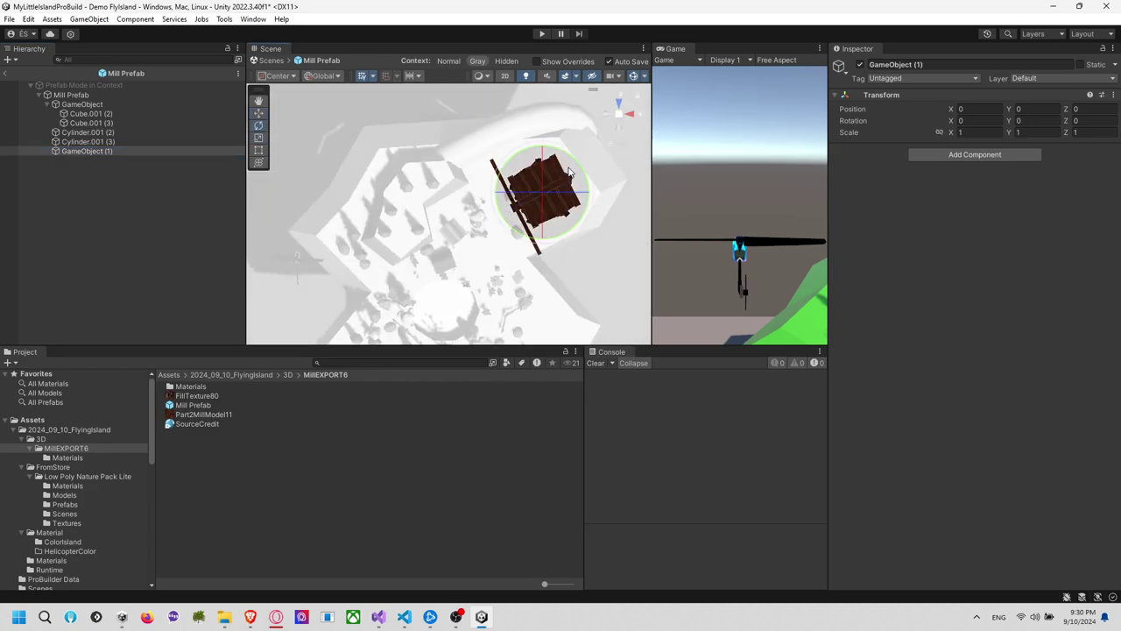
drag(569, 172, 542, 145)
key(w)
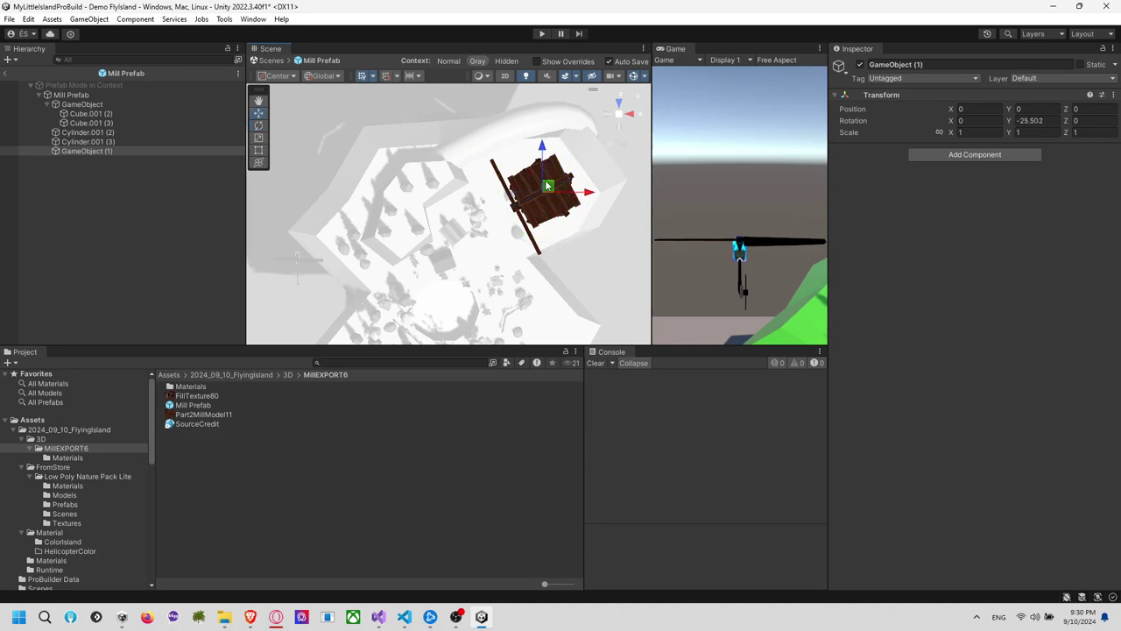
drag(548, 185, 521, 201)
Raise the new empty object to the centre of the blade hub, at about Y 2.95
click(628, 122)
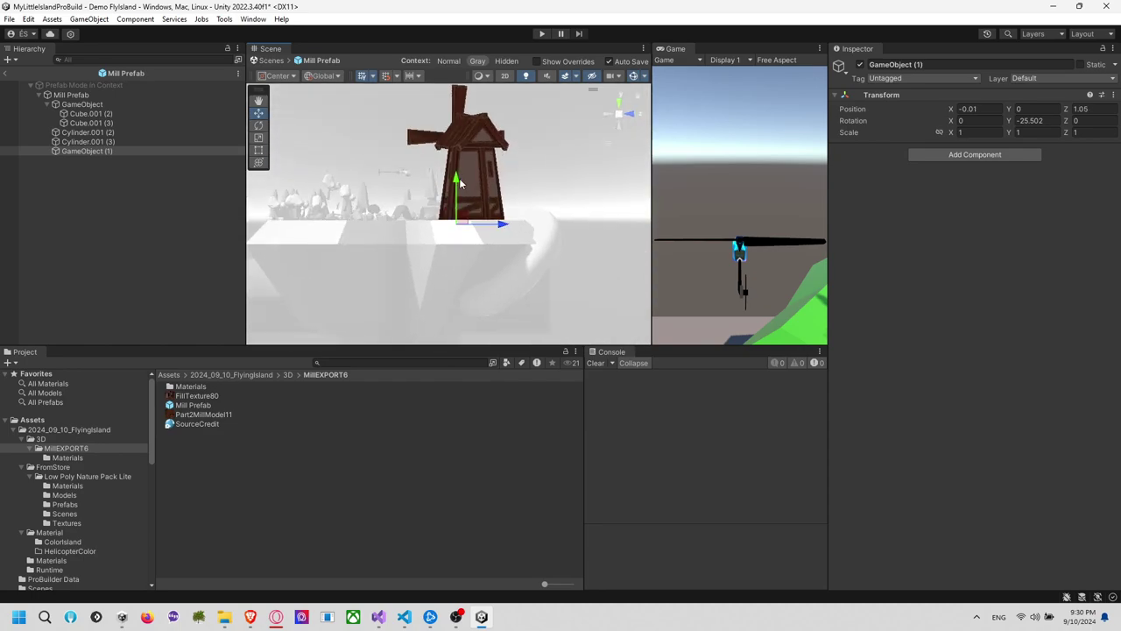
drag(457, 179, 488, 99)
key(f)
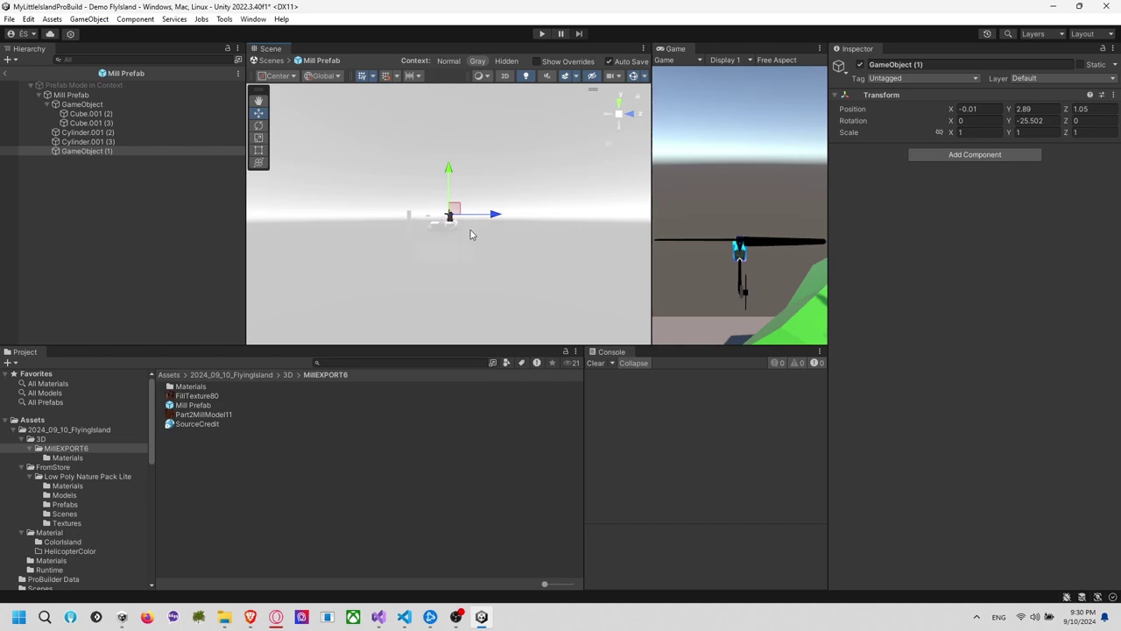
scroll(456, 235, up, 8)
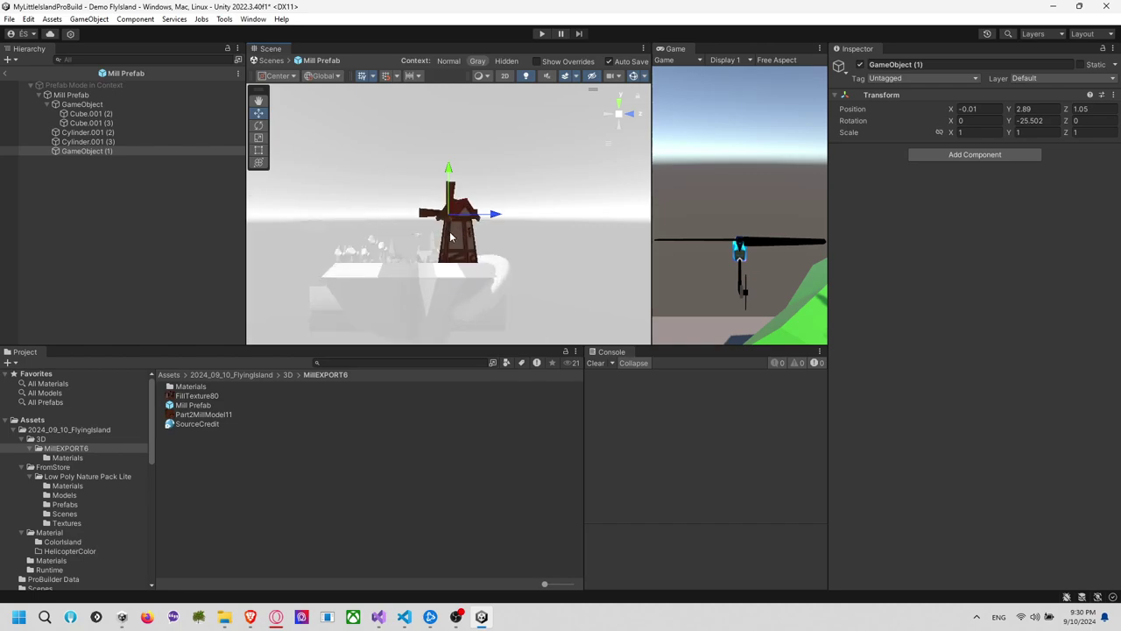
scroll(450, 236, up, 8)
mouse_move(450, 237)
alt+mouse_down()
mouse_move(560, 268)
mouse_move(508, 281)
mouse_move(504, 215)
mouse_move(569, 223)
mouse_move(465, 244)
alt+mouse_up()
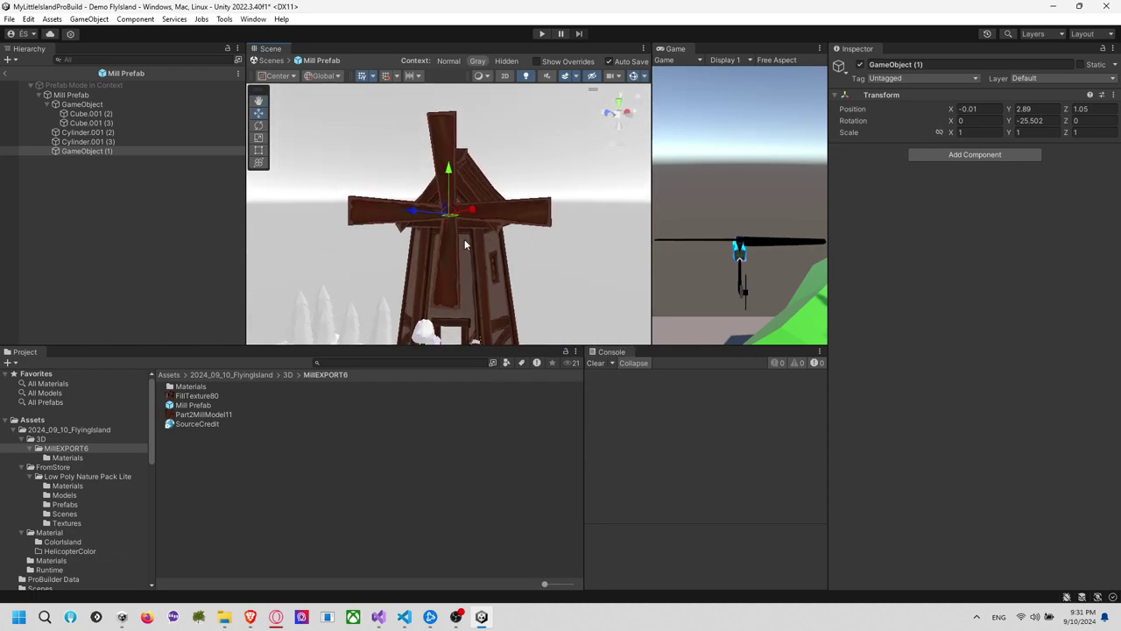
scroll(429, 259, up, 8)
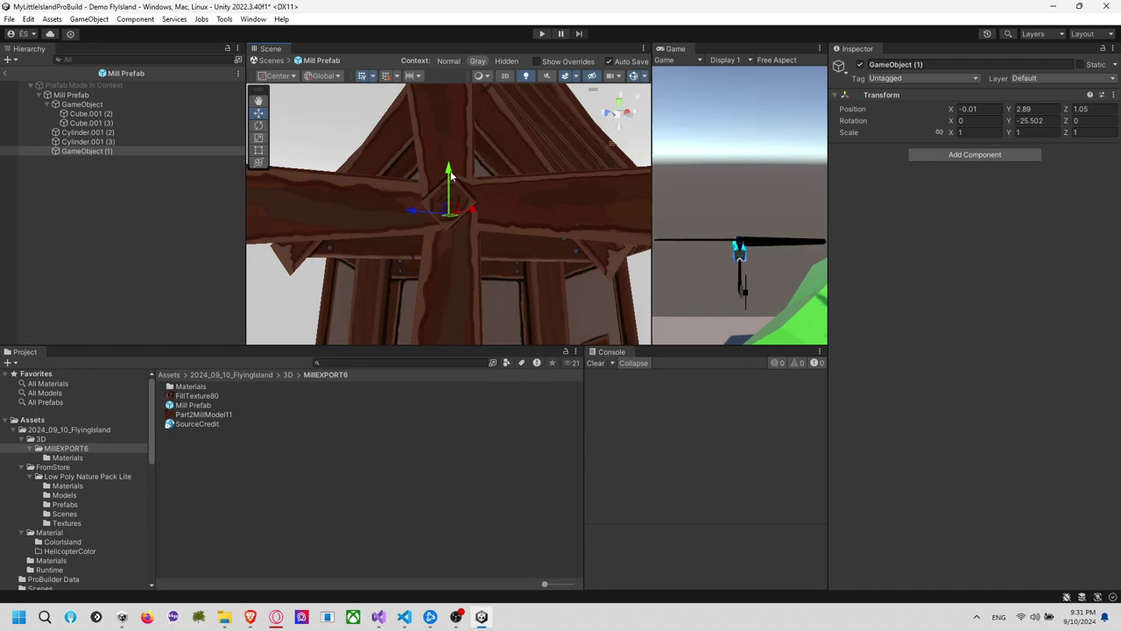
alt+drag(490, 254, 306, 186)
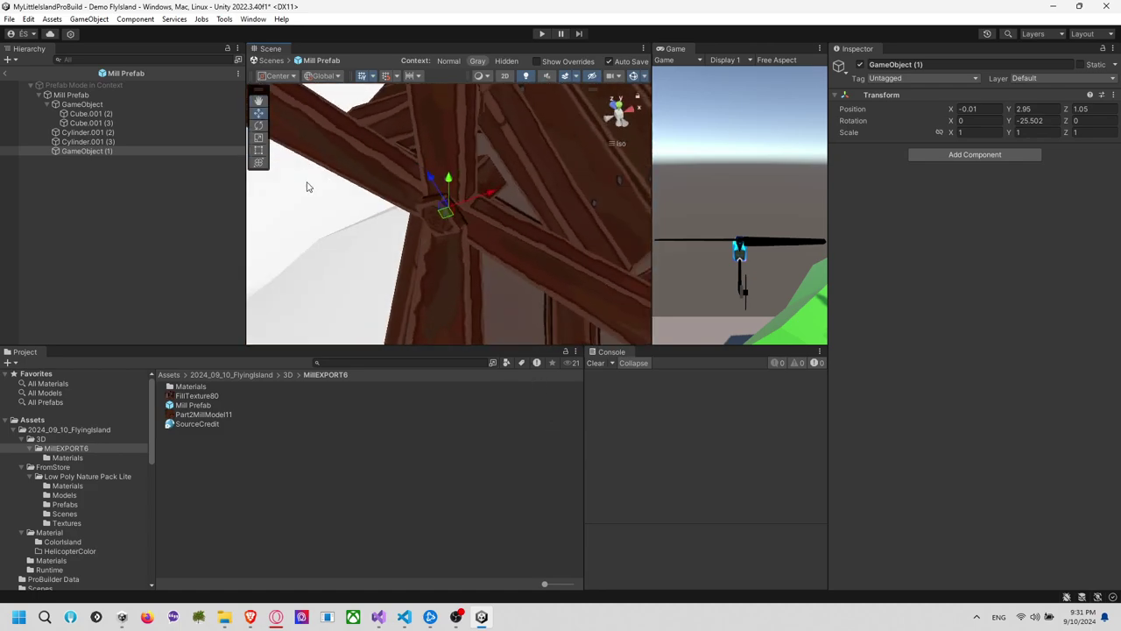
Switch the handle orientation to Local and rotate GameObject (1) to about -1.07° on Y, aligning it with the blades
click(617, 104)
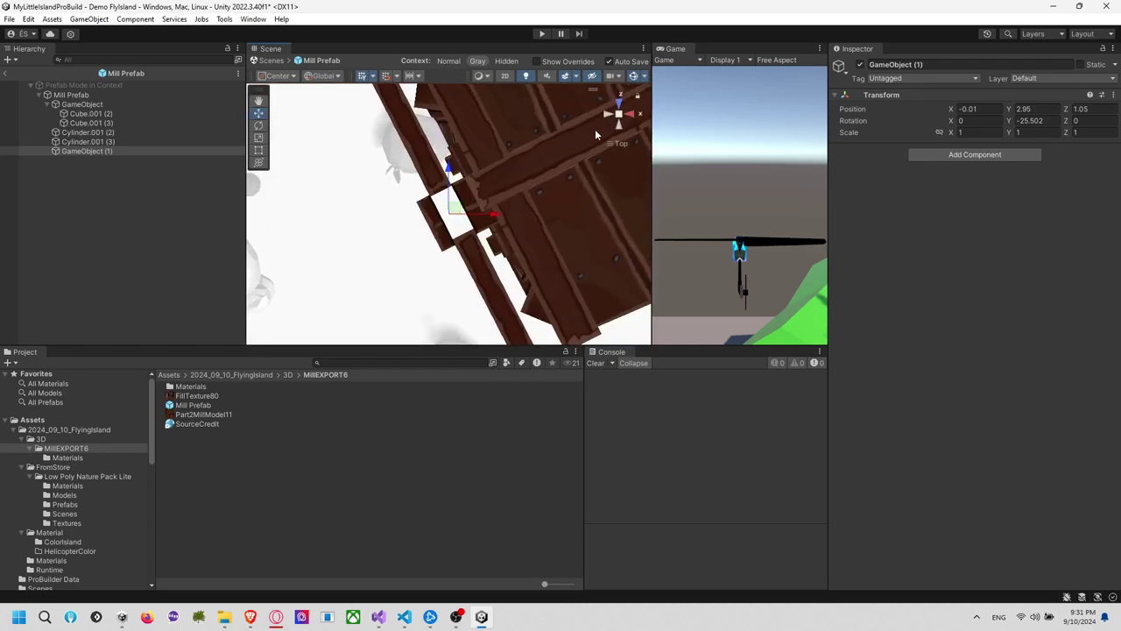
click(117, 141)
click(131, 150)
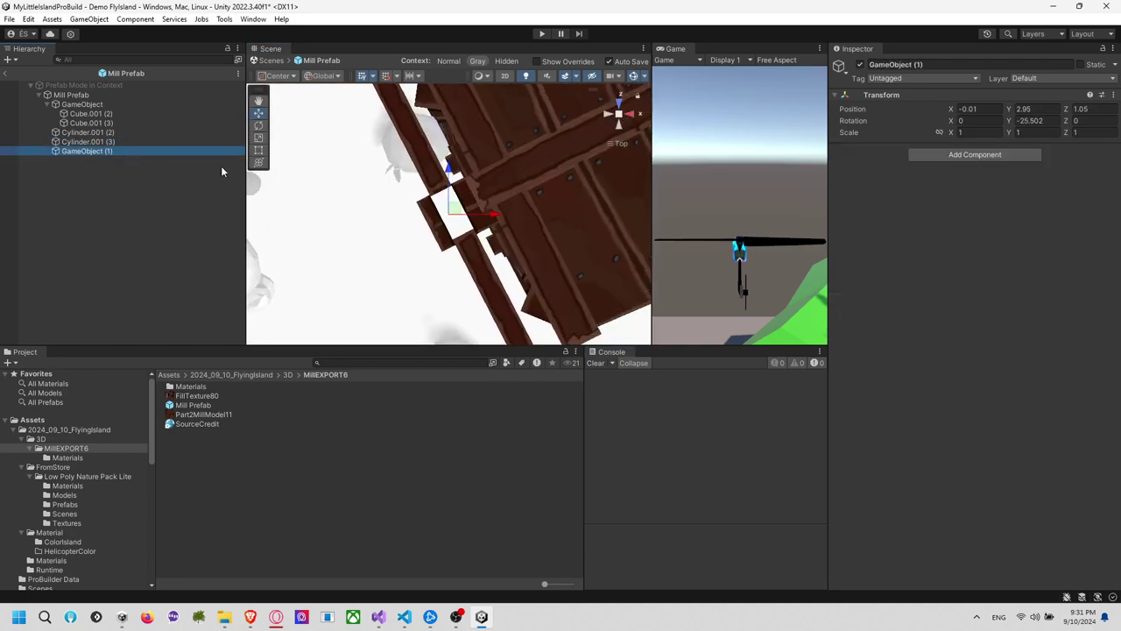
key(e)
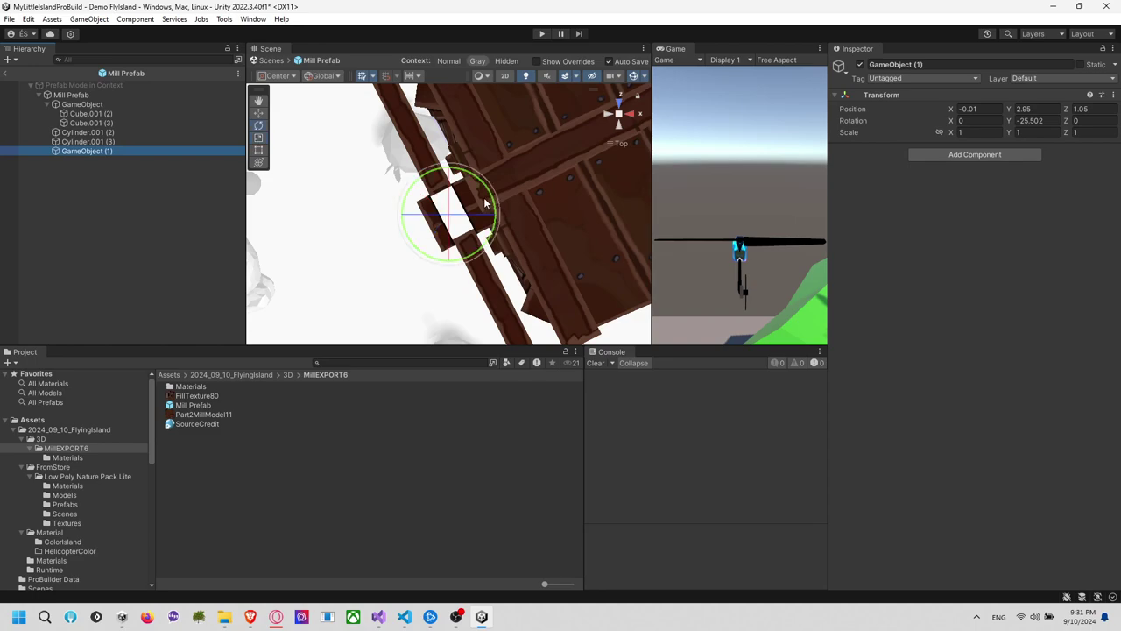
click(325, 76)
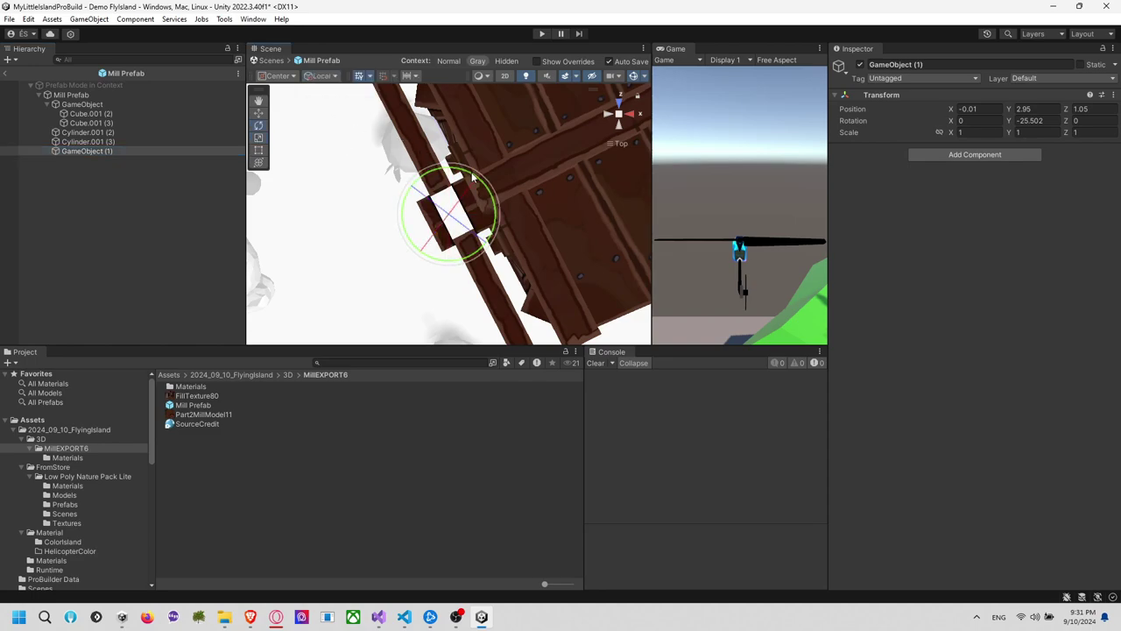
drag(462, 176, 501, 177)
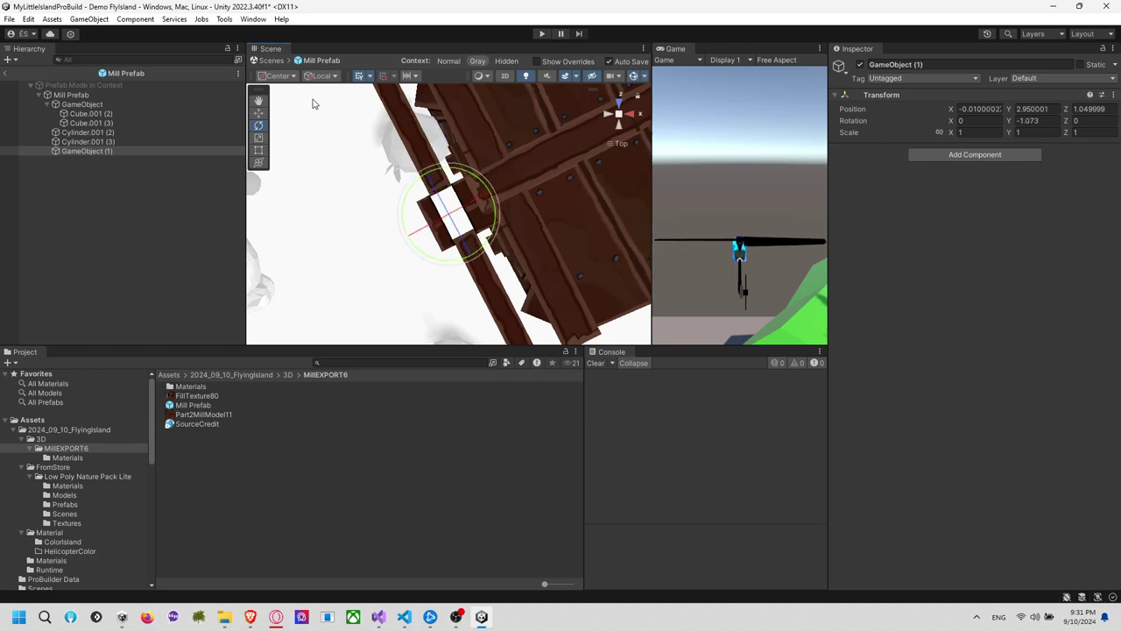
Switch back to the Move tool and rename GameObject (1) as Anchor Rotation
click(258, 115)
alt+drag(443, 200, 166, 142)
click(91, 152)
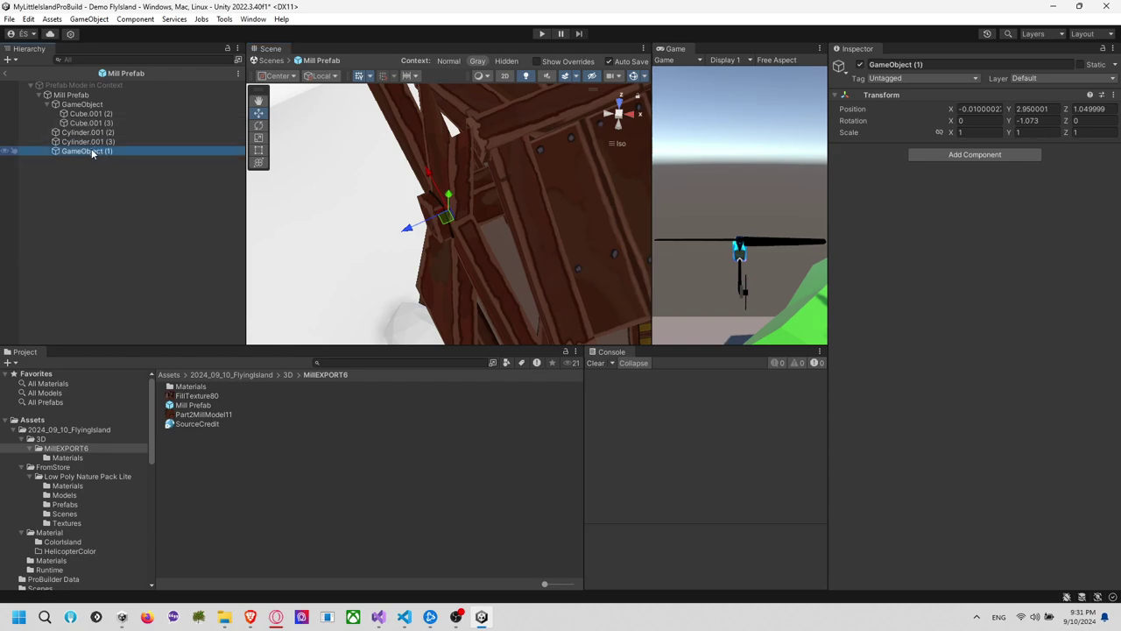
click(91, 150)
text(Anchor Rotation)
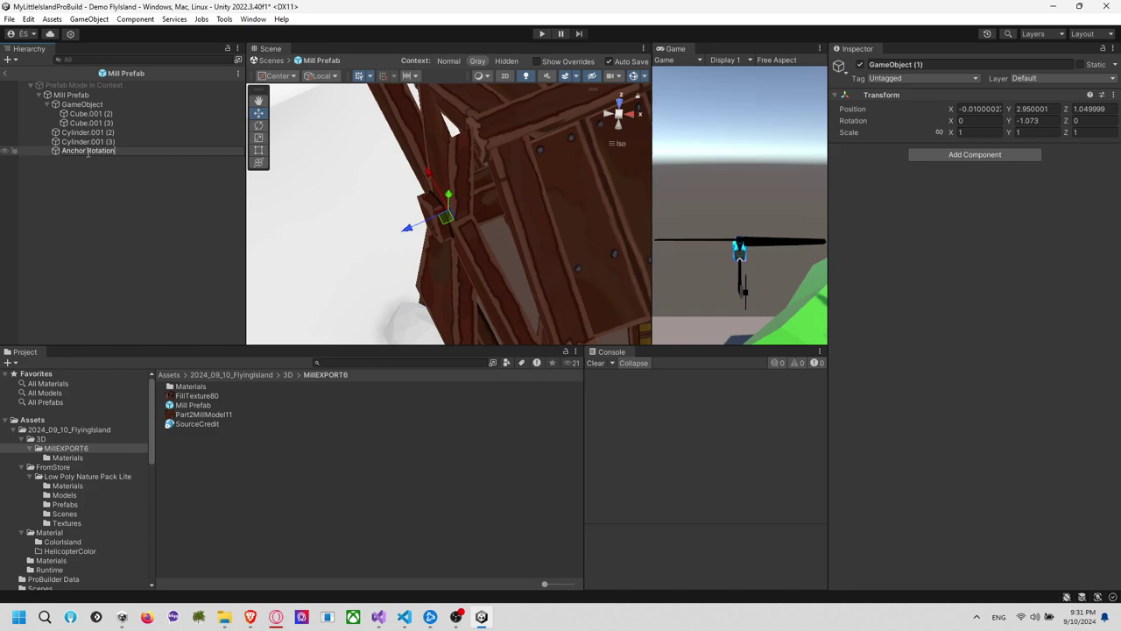
key(Return)
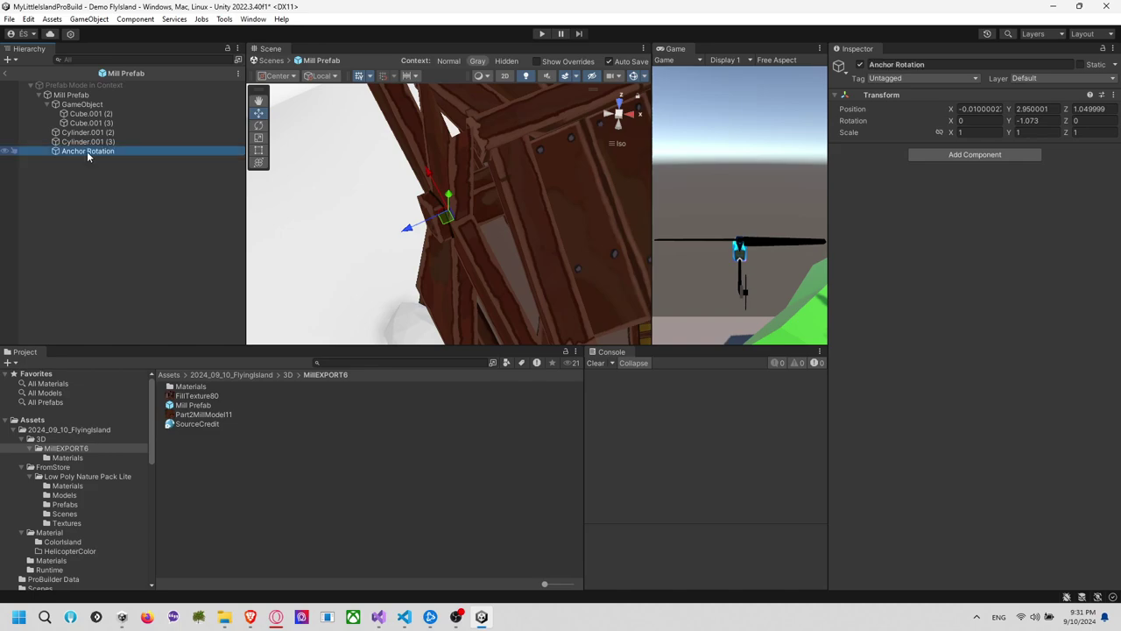
Make Cube.001 (2) and Cube.001 (3) children of Anchor Rotation and delete their former parent, GameObject
click(88, 114)
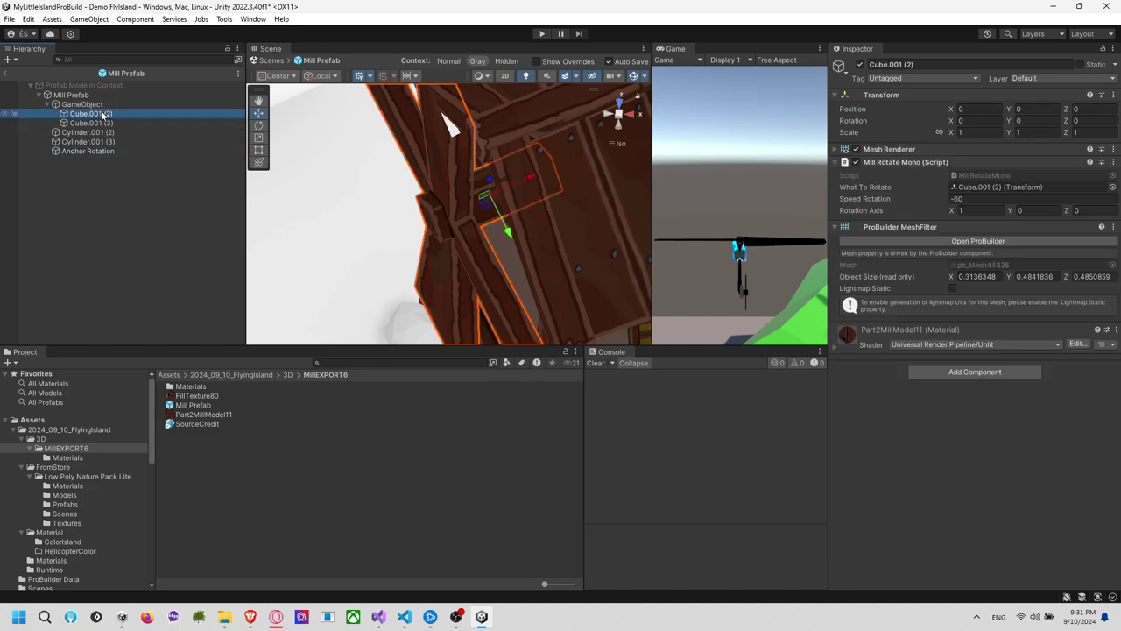
shift+click(102, 122)
drag(102, 123, 87, 150)
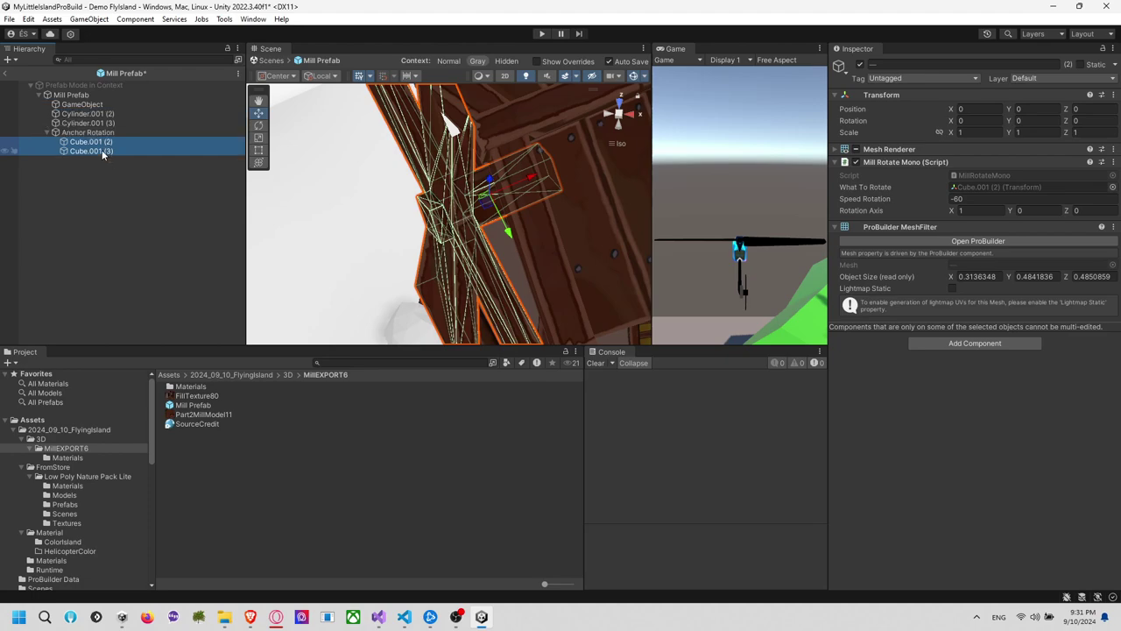
click(81, 104)
key(Delete)
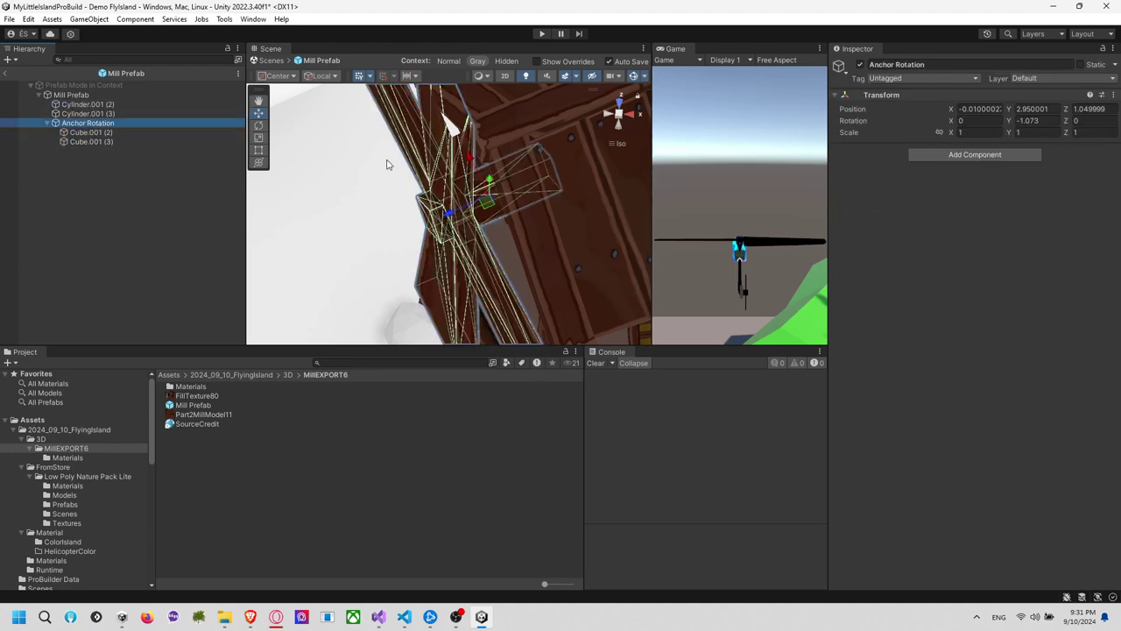
Add the Mill Rotate Mono script to Anchor Rotation and set its Speed Rotation to 60
click(939, 156)
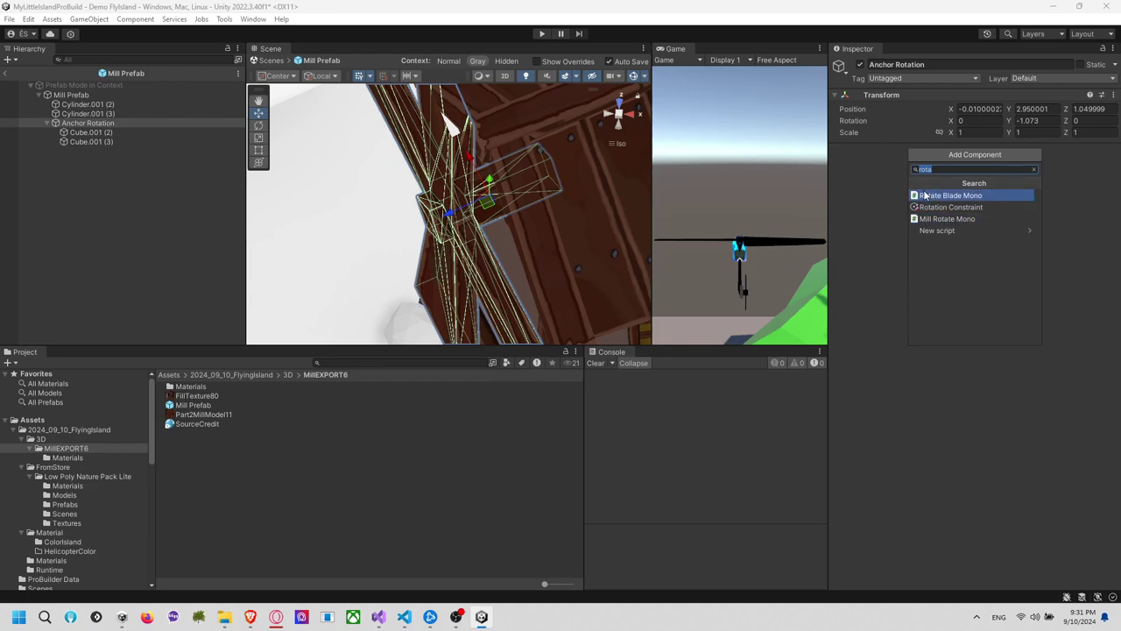
text(µ)
key(BackSpace)
text(mill)
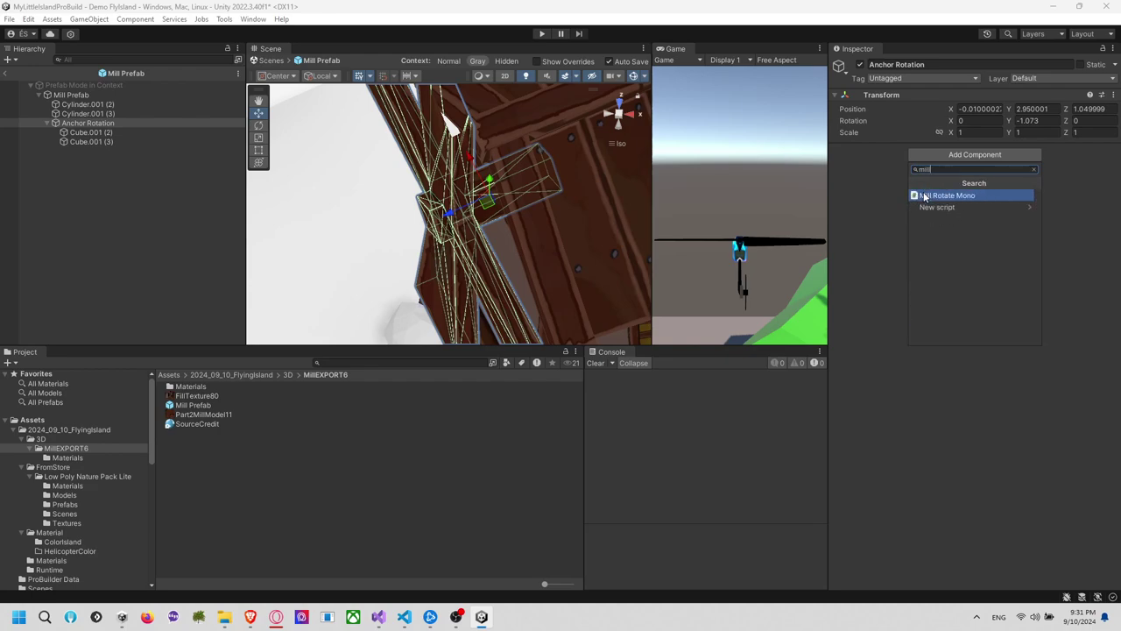
click(924, 195)
click(1005, 185)
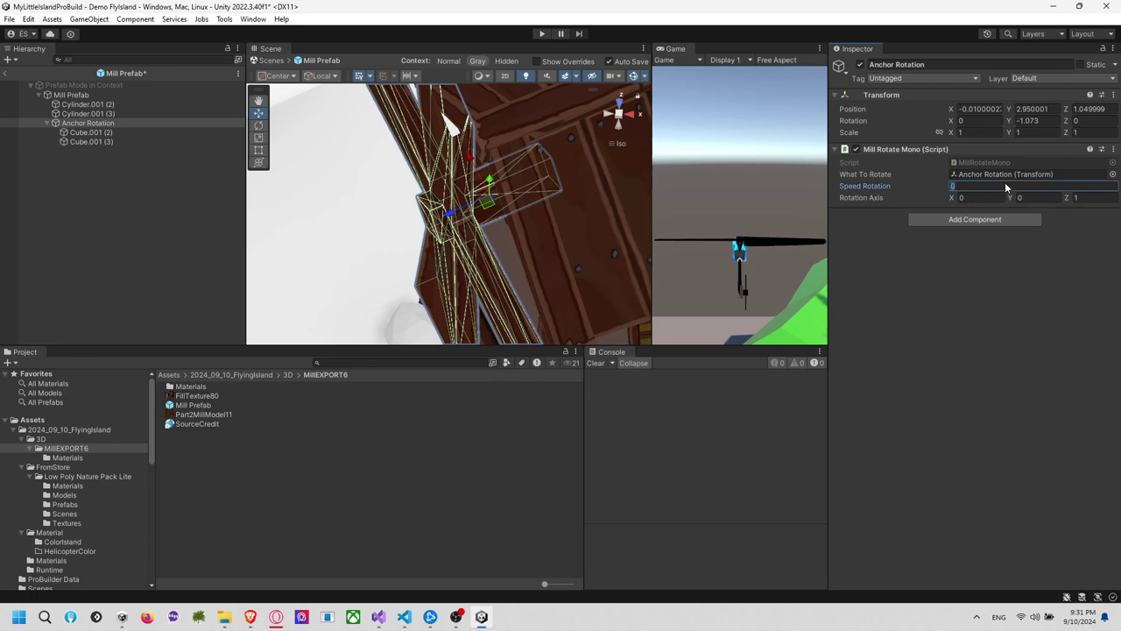
text(60)
key(Return)
click(143, 224)
click(110, 124)
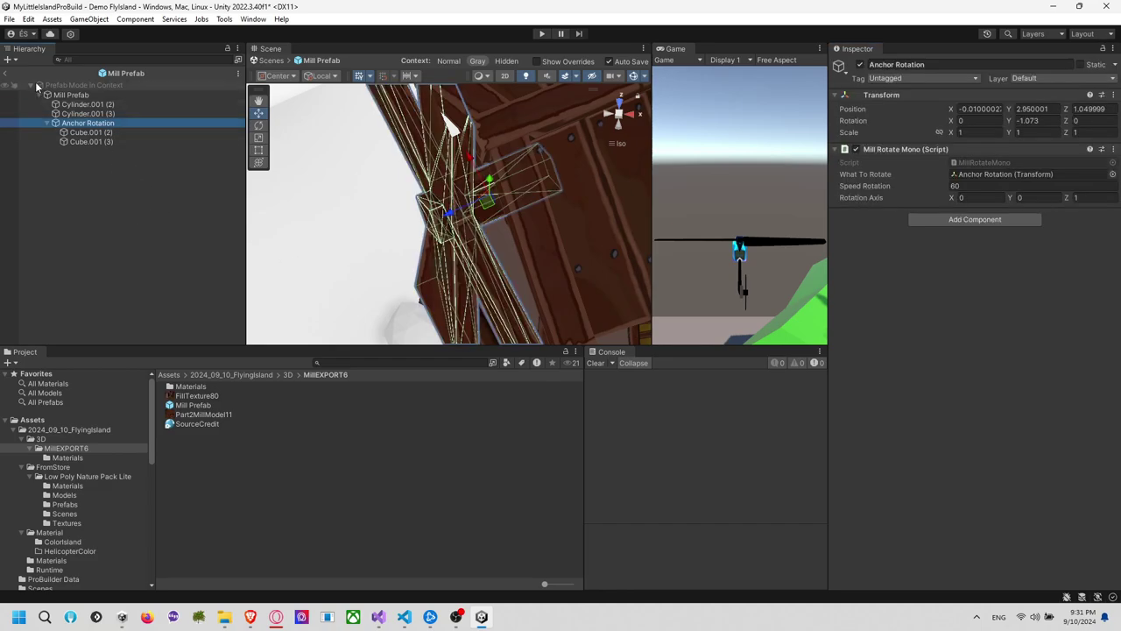
Leave Mill Prefab's editing mode and return to the Demo FlyIsland scene with nothing selected
click(6, 75)
scroll(366, 168, down, 7)
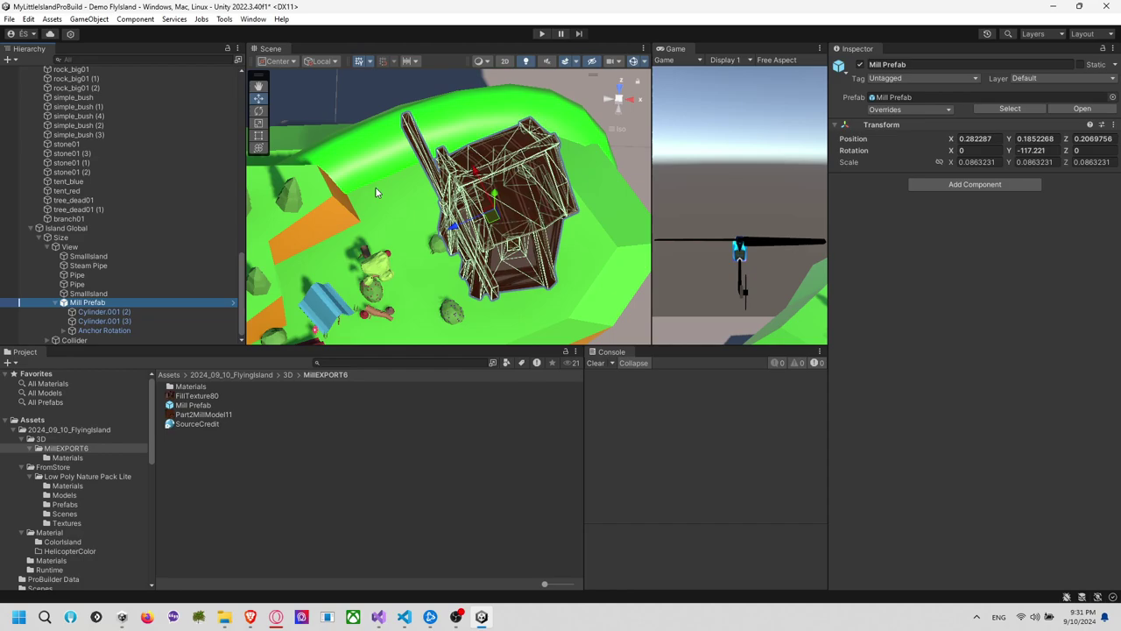
alt+drag(375, 188, 477, 214)
click(613, 211)
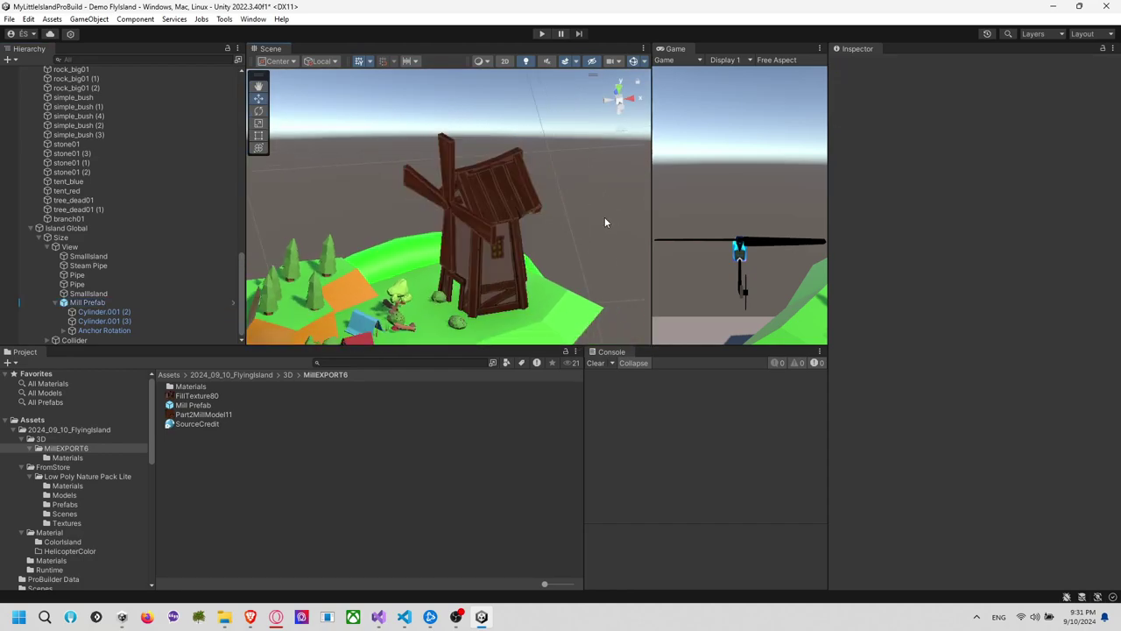
middle_drag(603, 218, 613, 174)
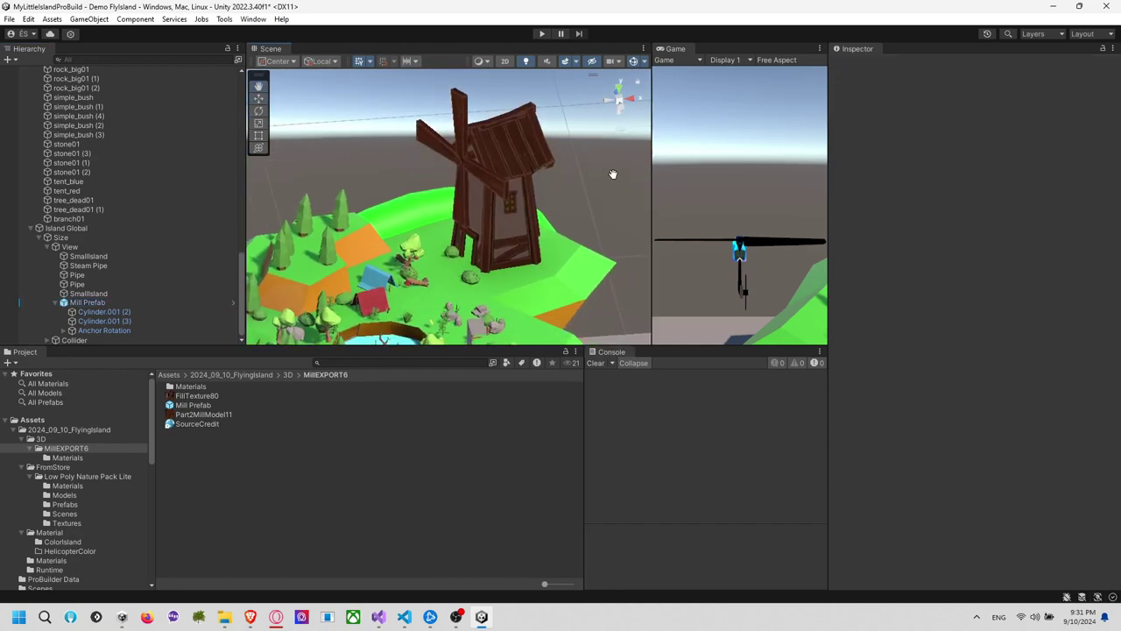
Run the scene in play mode to check the mill blades' rotation on the island, and stop it
click(542, 34)
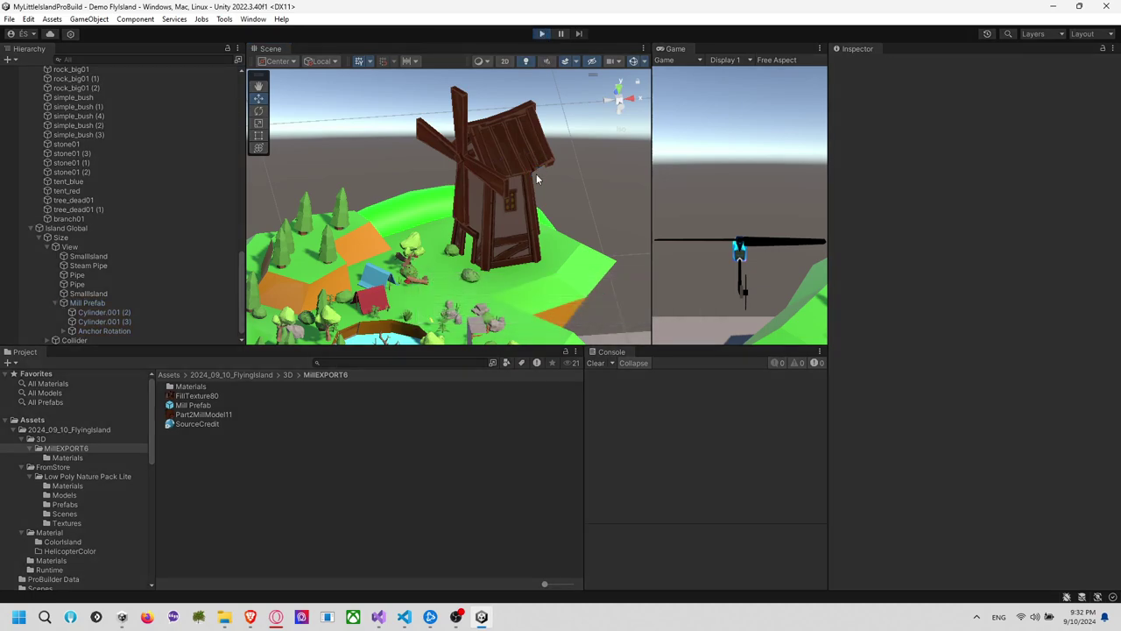
scroll(556, 175, down, 3)
right_drag(556, 183, 420, 229)
alt+drag(420, 229, 403, 179)
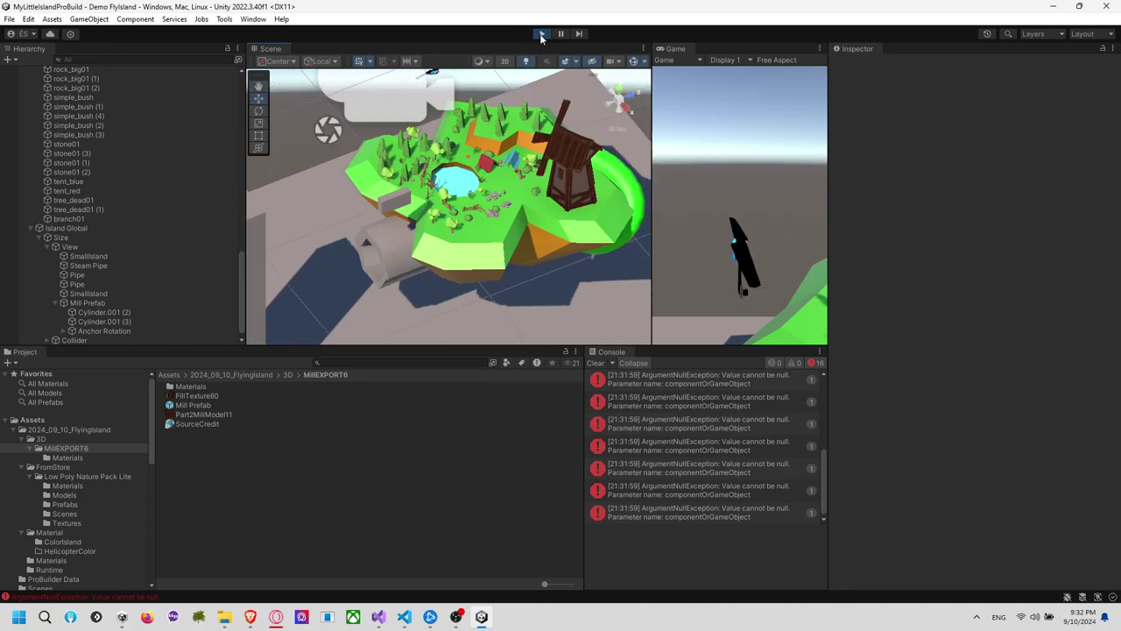
click(541, 34)
Deactivate the Drone Size reference box in the scene
click(401, 207)
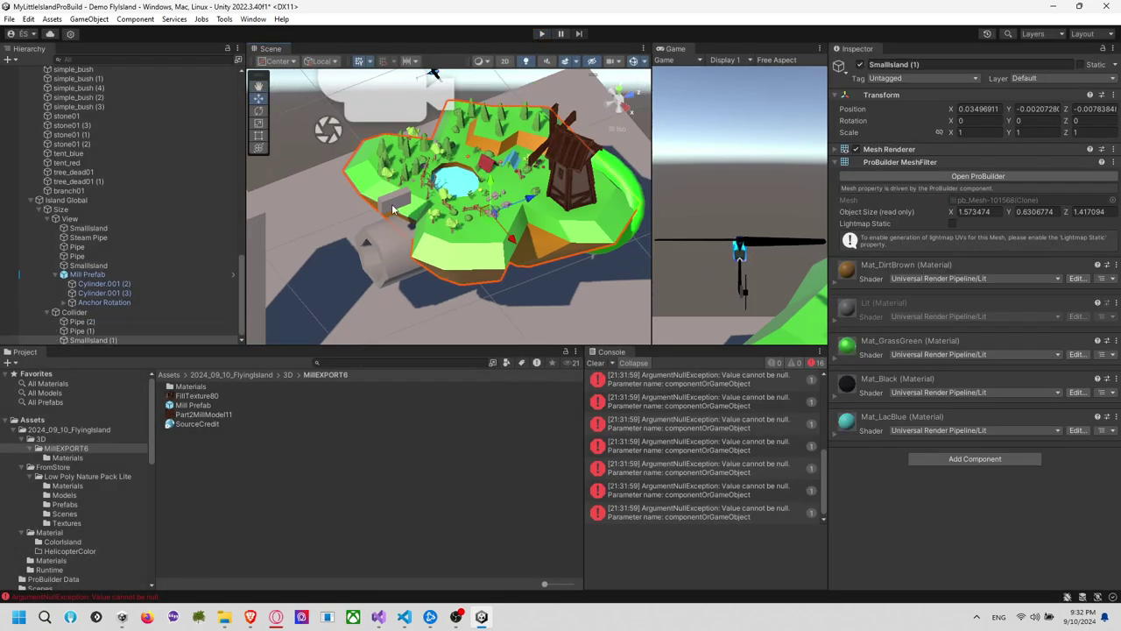
scroll(185, 221, up, 3)
scroll(185, 222, up, 10)
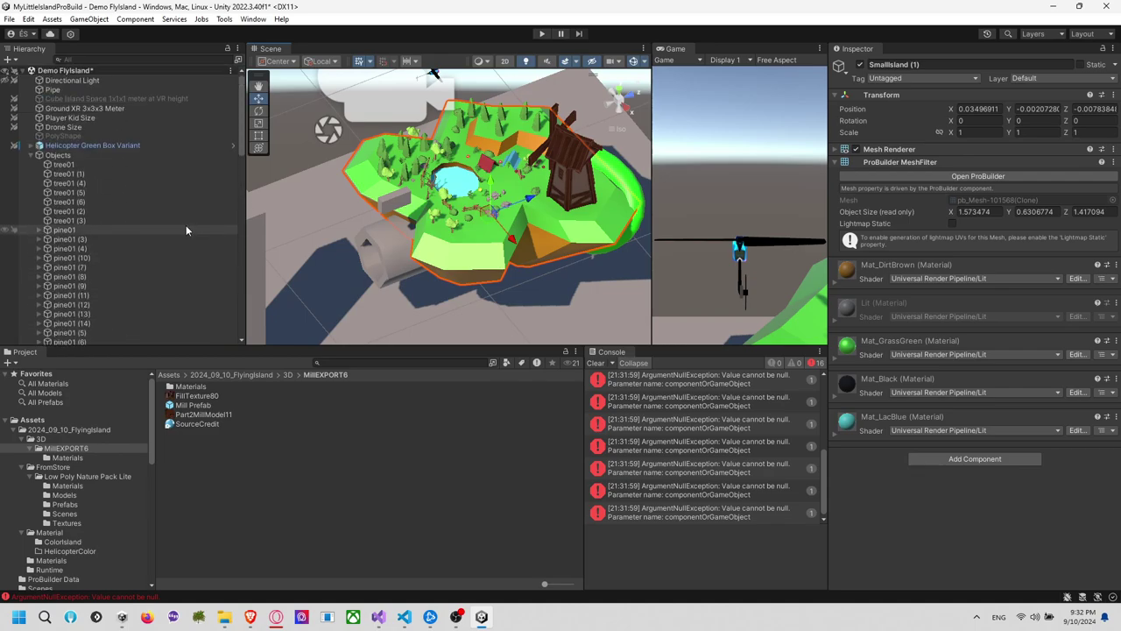
click(118, 126)
click(860, 64)
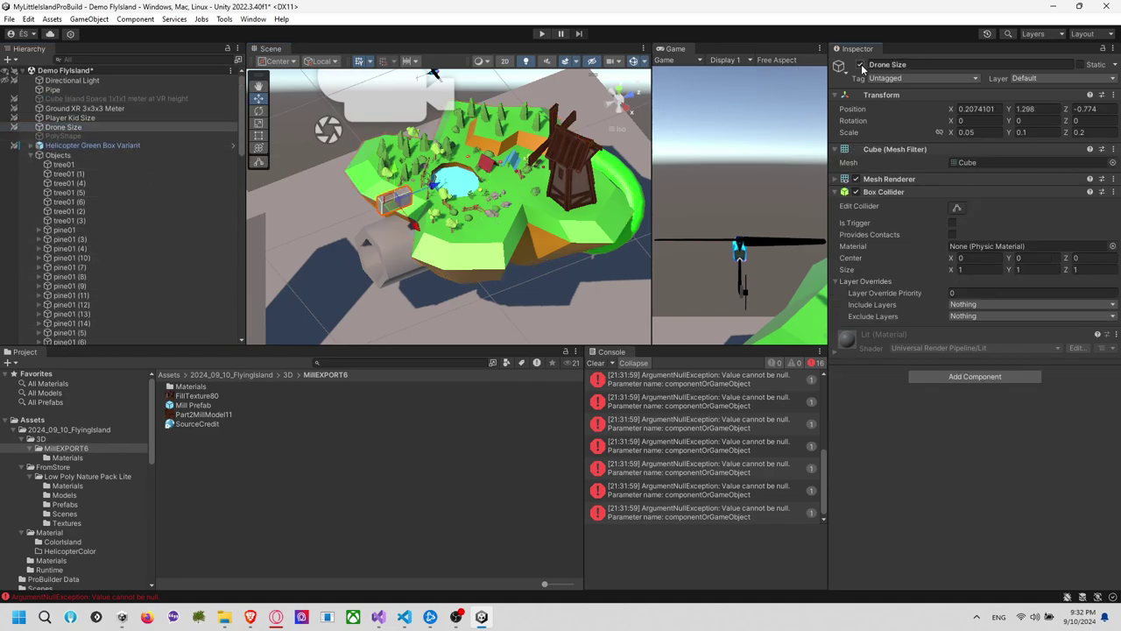
scroll(435, 283, down, 3)
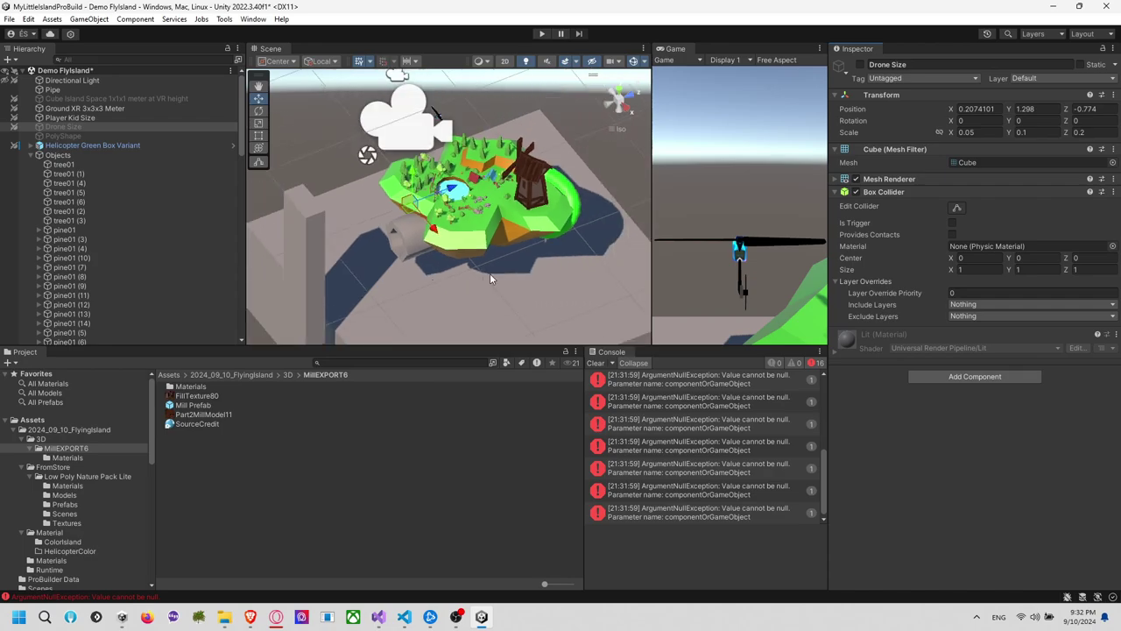
Clear the console and collapse the Objects group in the scene hierarchy
click(595, 363)
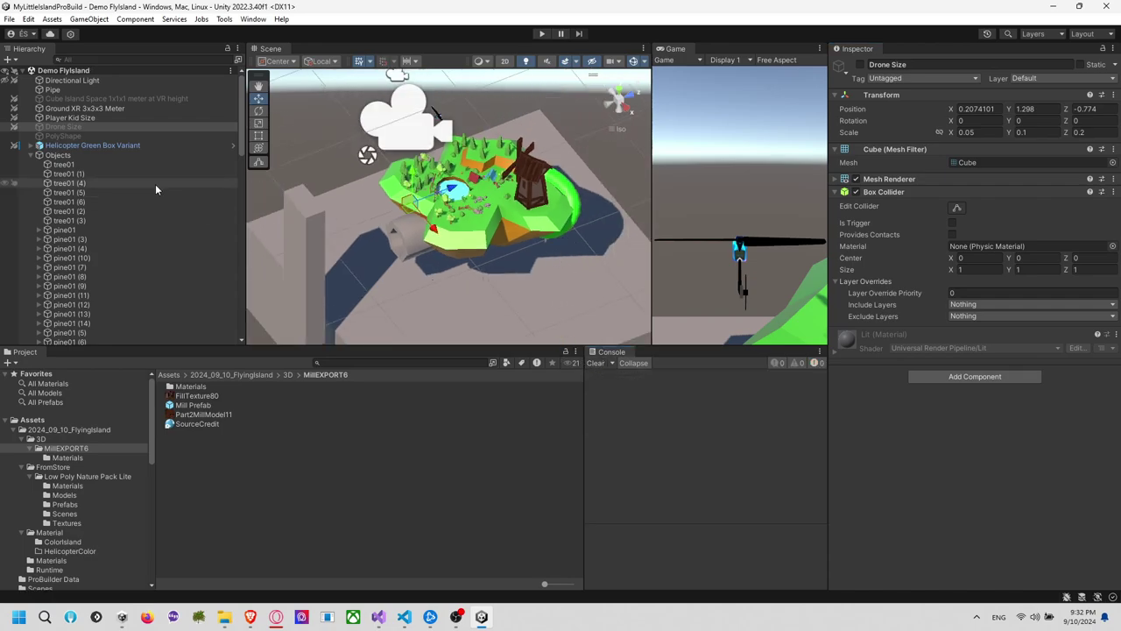
click(126, 156)
click(32, 156)
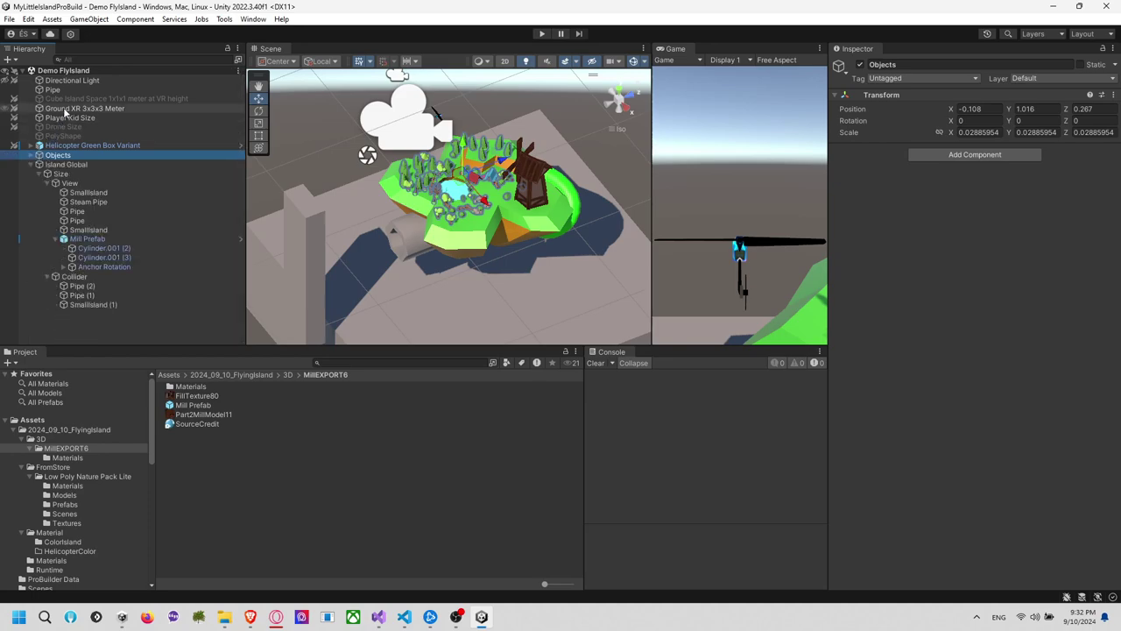
Play the scene again and examine the details of the console errors, widening the console for reading
click(541, 33)
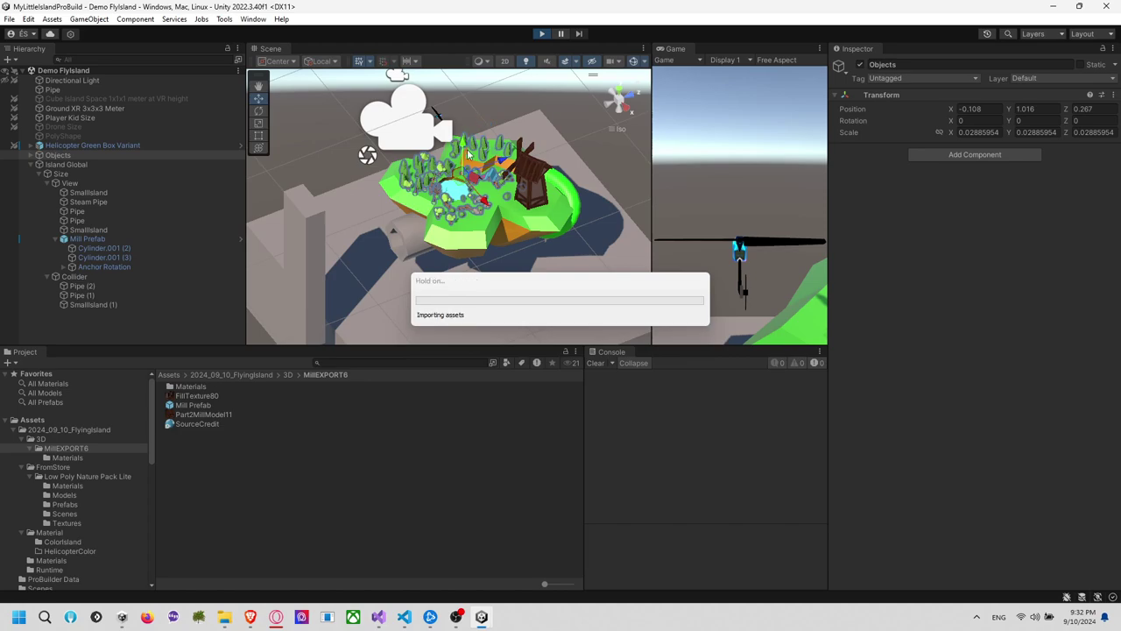
click(655, 403)
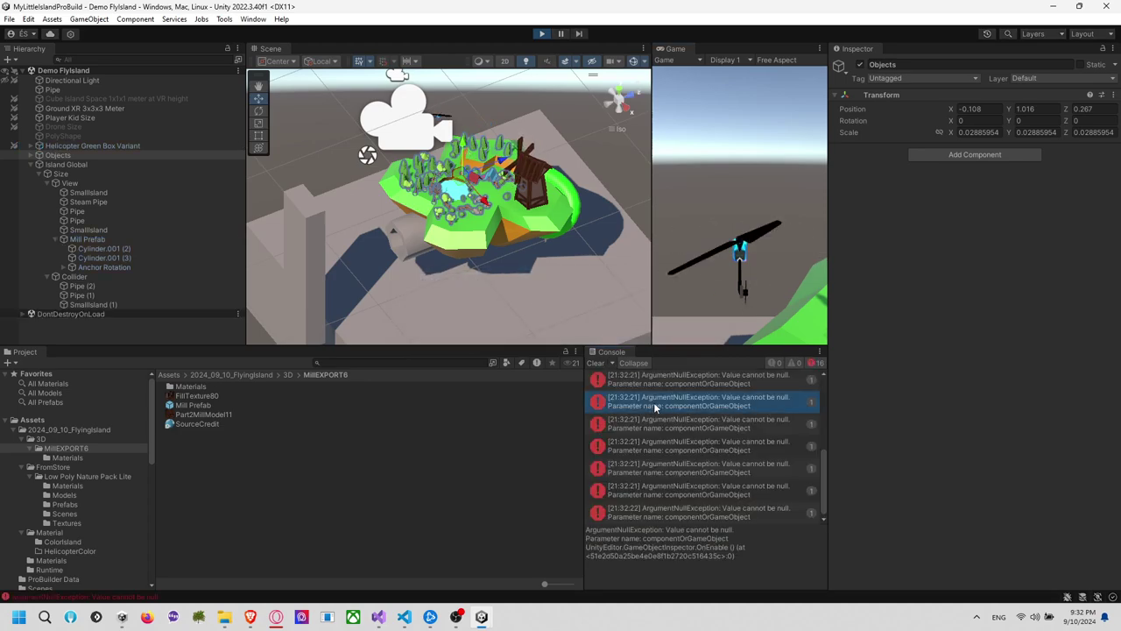
click(671, 428)
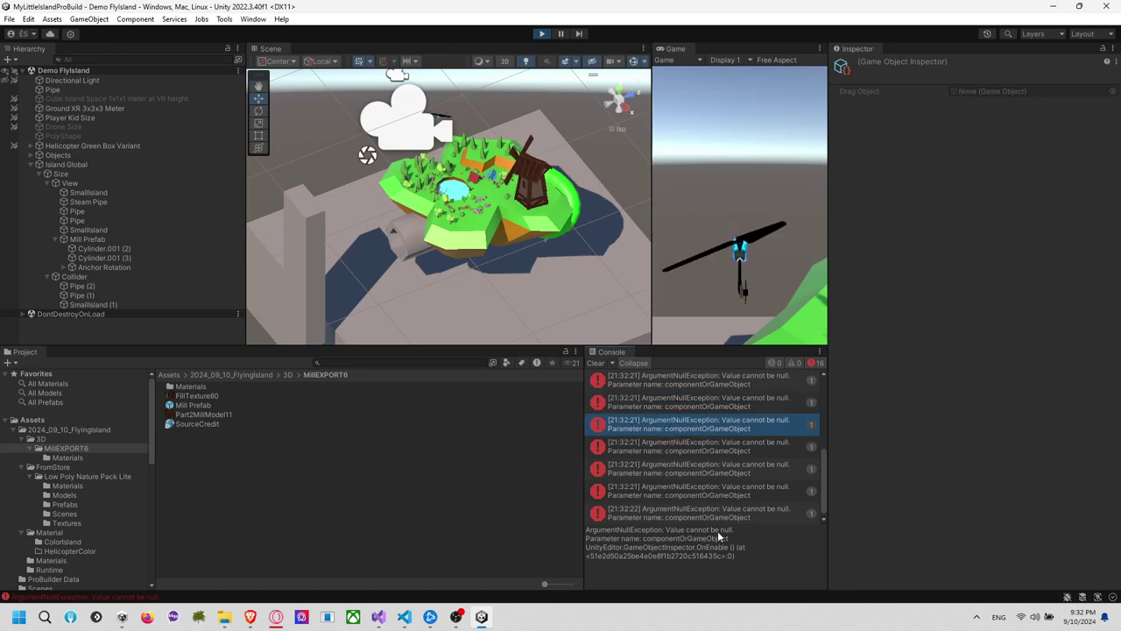
click(709, 464)
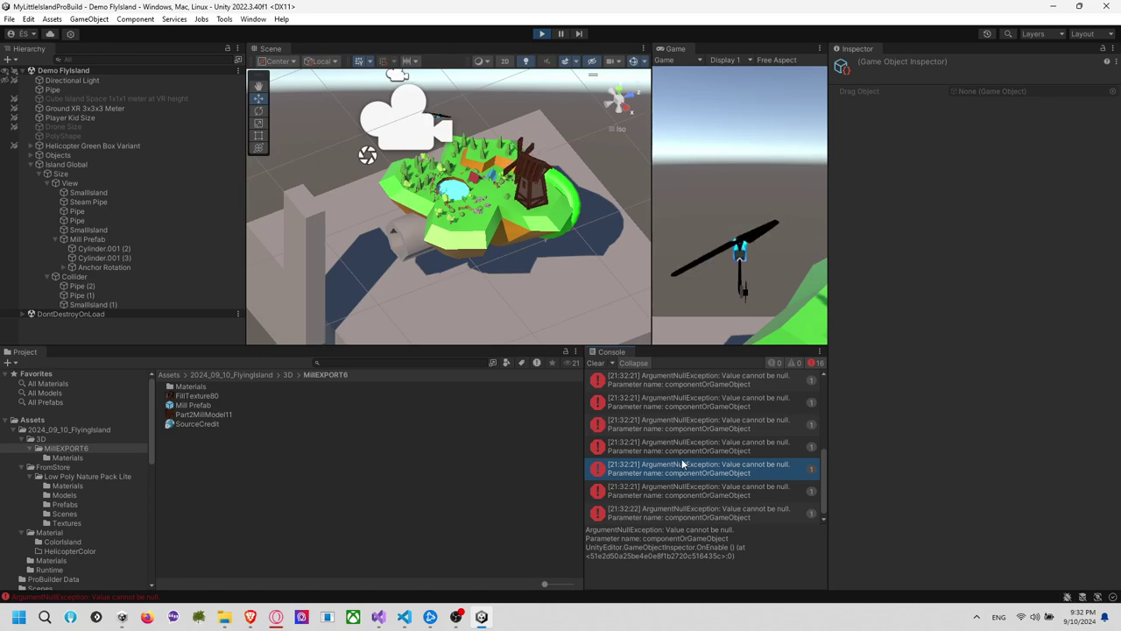
drag(580, 461, 438, 443)
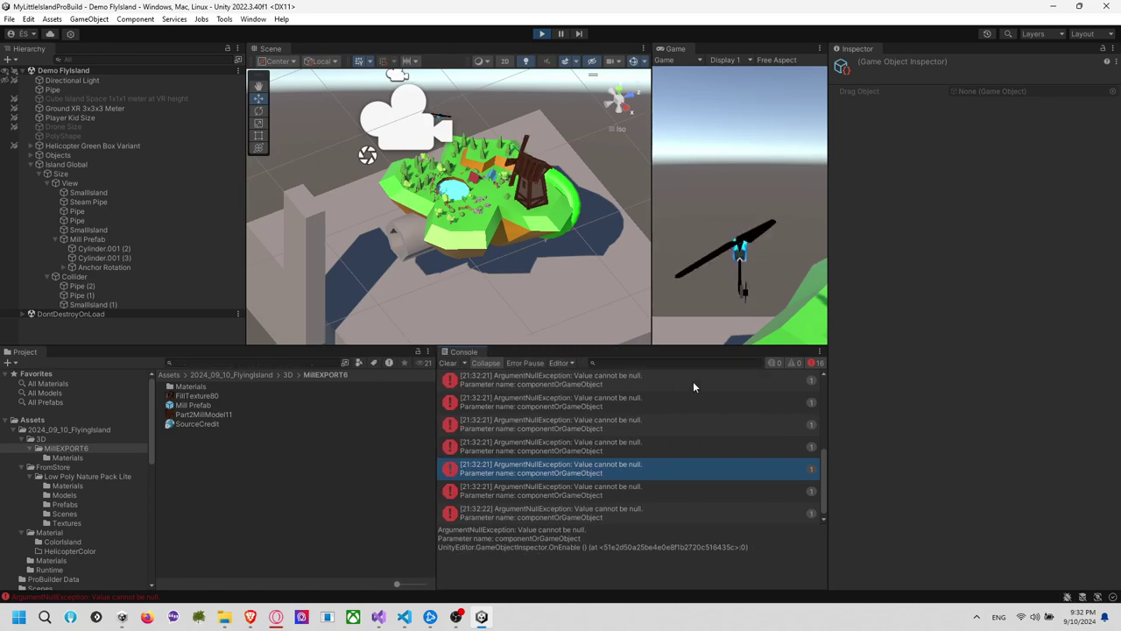
scroll(578, 411, up, 3)
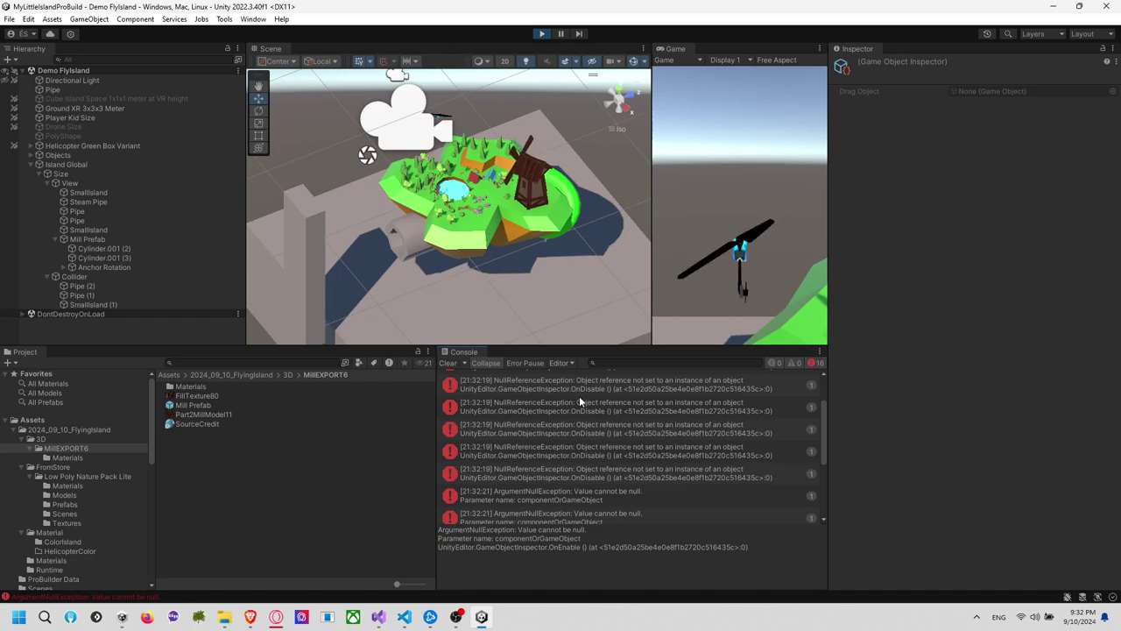
click(577, 402)
click(585, 388)
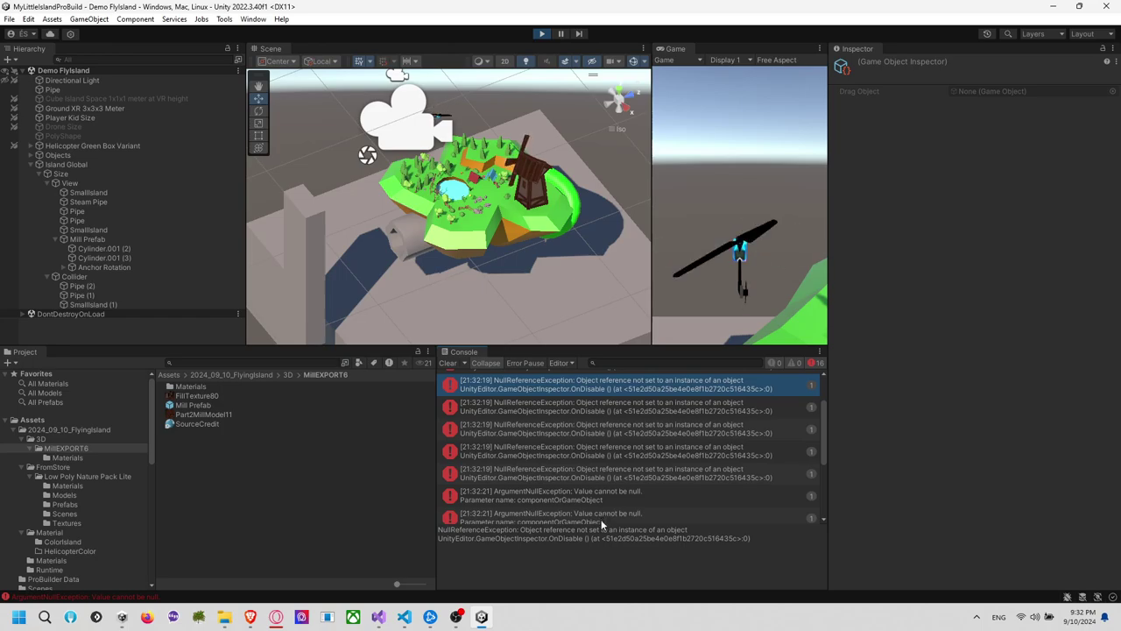
Select the first NullReferenceException in the error log and clear the console
scroll(571, 415, up, 3)
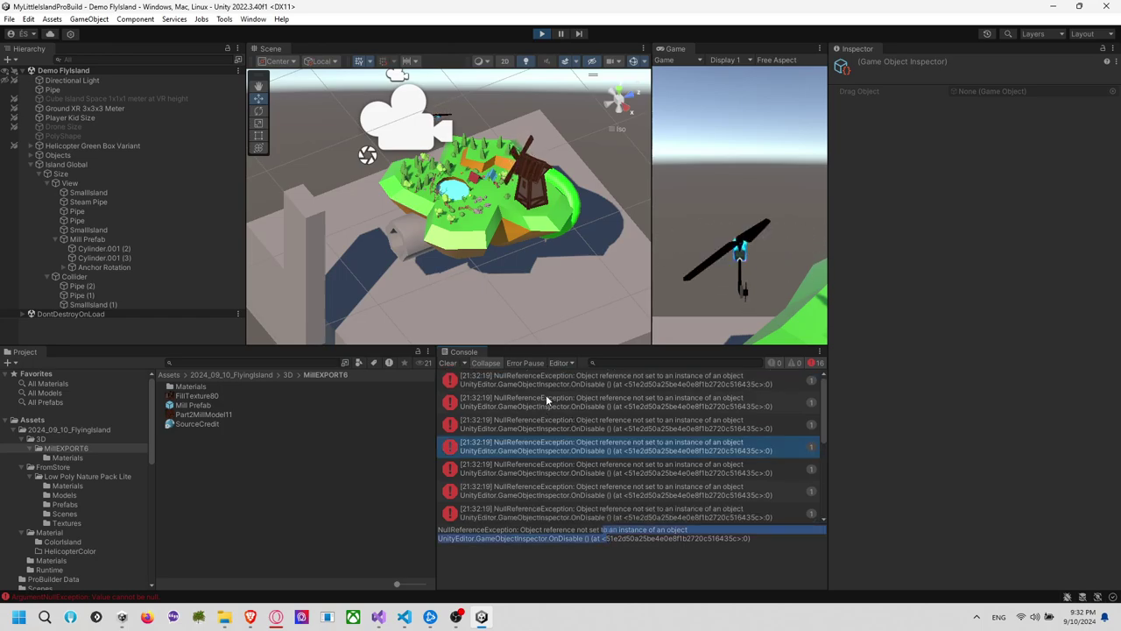
click(564, 381)
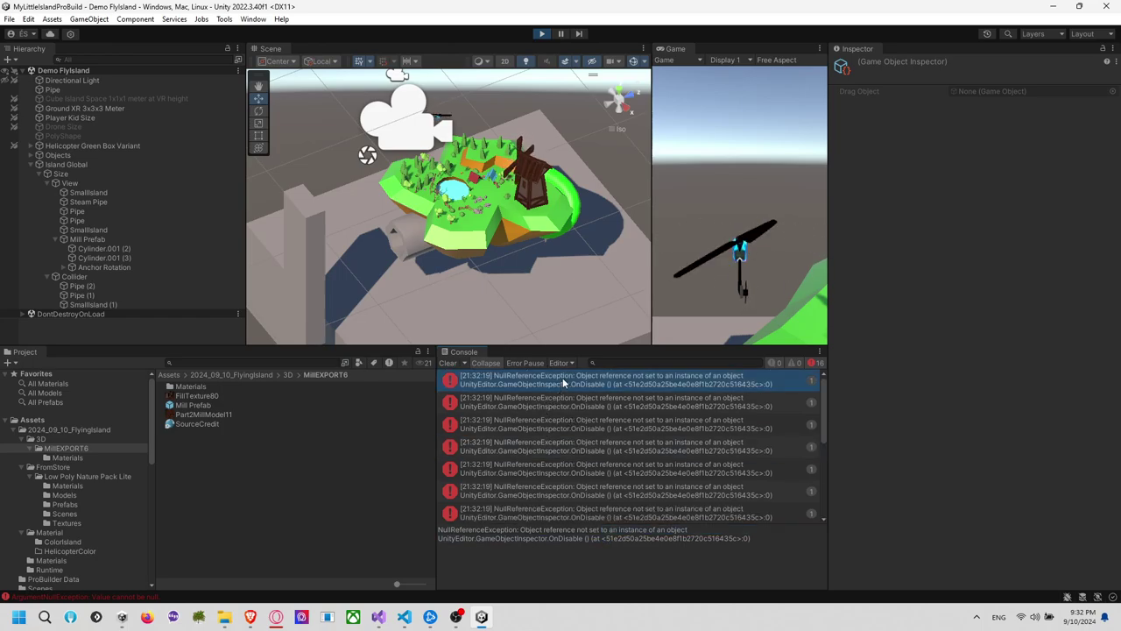
click(449, 363)
Restart play mode to test the helicopter scene, and stop it again
click(542, 33)
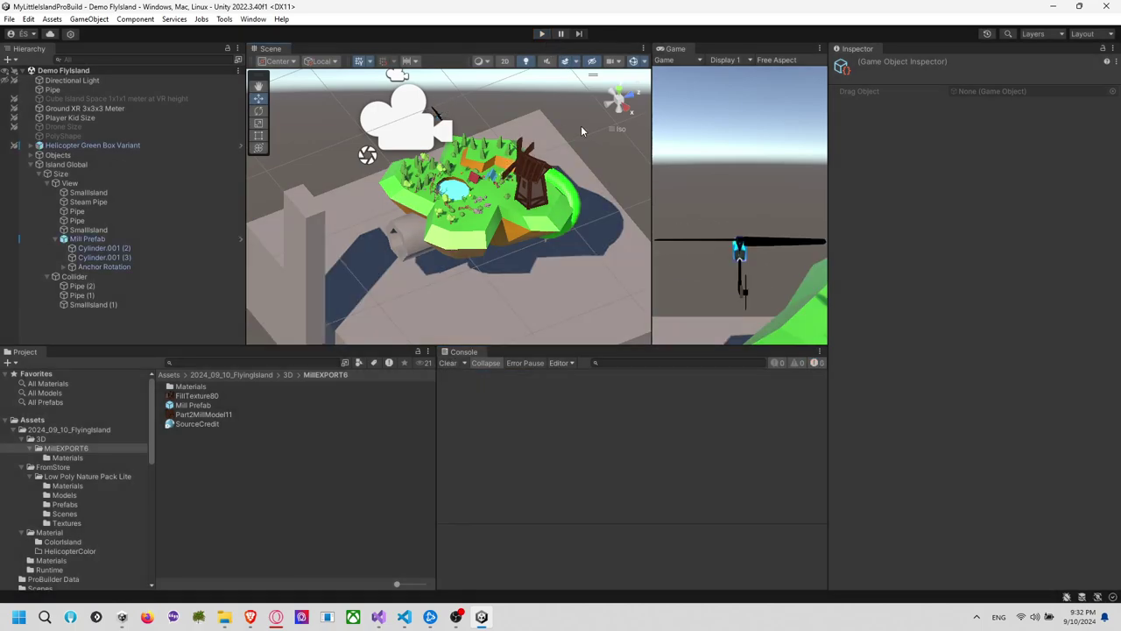
click(542, 35)
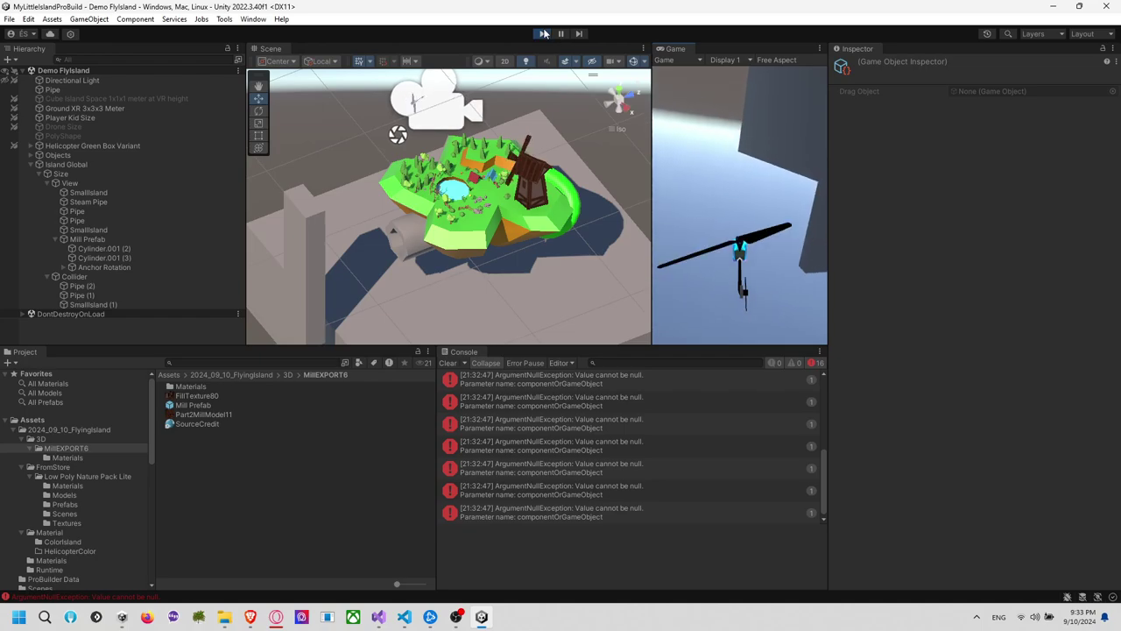
key(ctrl+p)
Freeze the rotation of the Helicopter Green Box Variant's Rigidbody on X, Y and Z, and clear the console
click(75, 146)
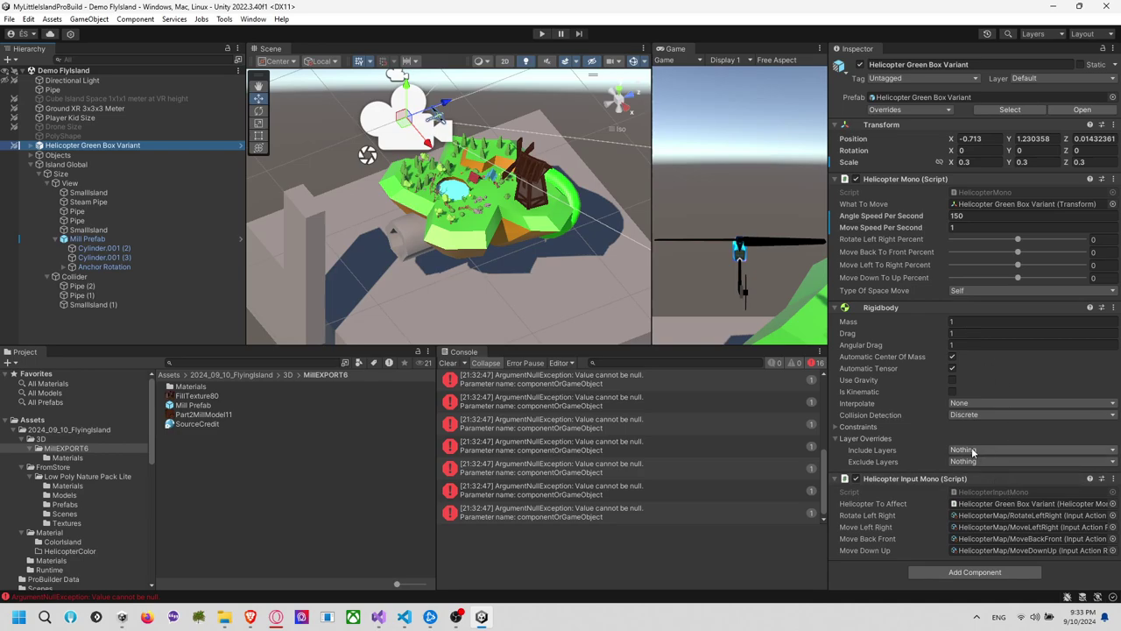
click(883, 429)
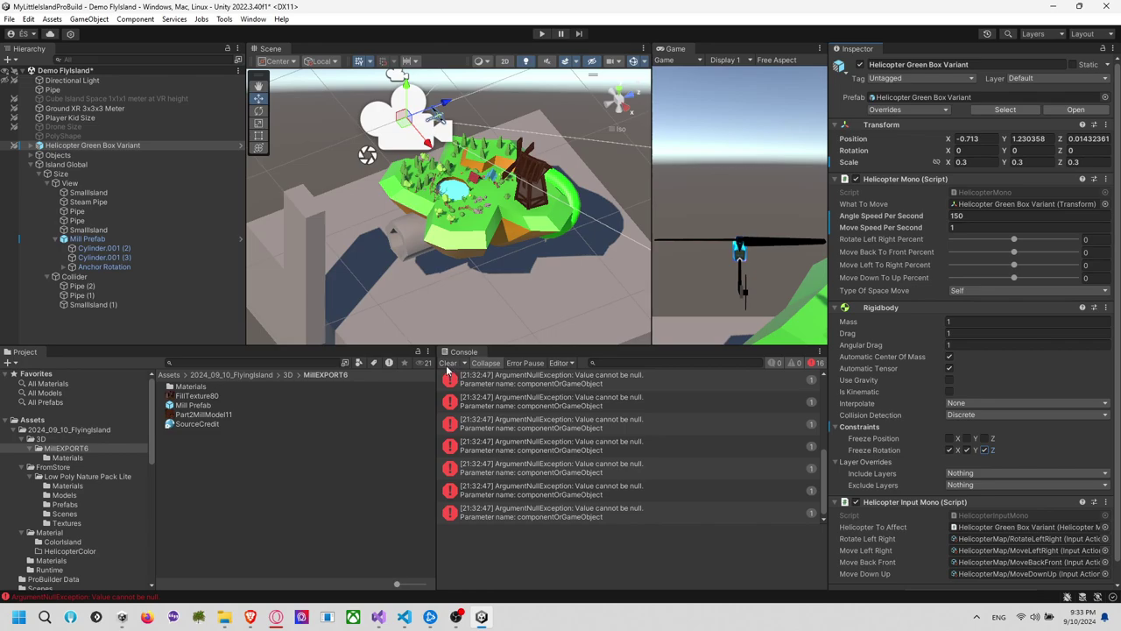
click(446, 363)
scroll(493, 178, down, 5)
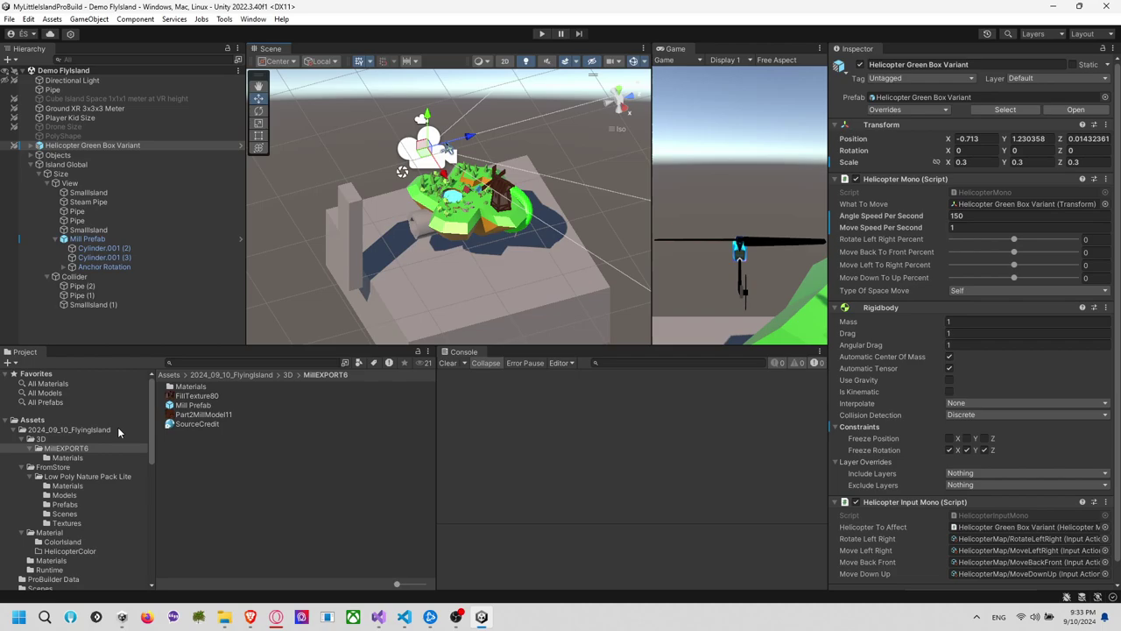
Create a folder named 2D inside the 2024_09_10_FlyingIsland asset folder
click(131, 430)
click(99, 423)
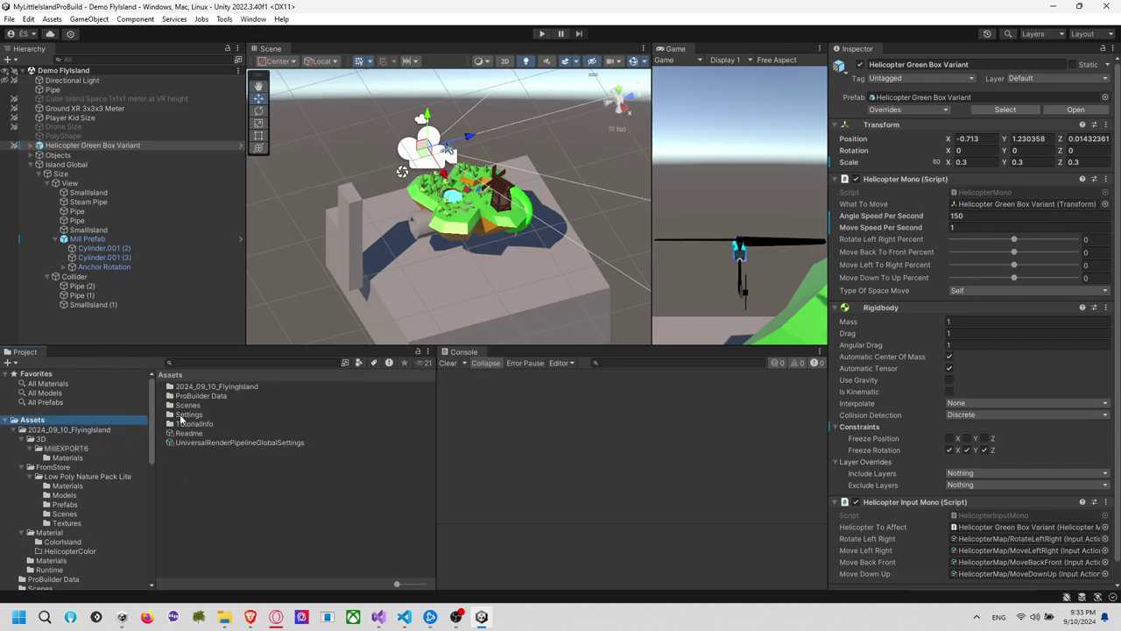
click(71, 430)
click(203, 452)
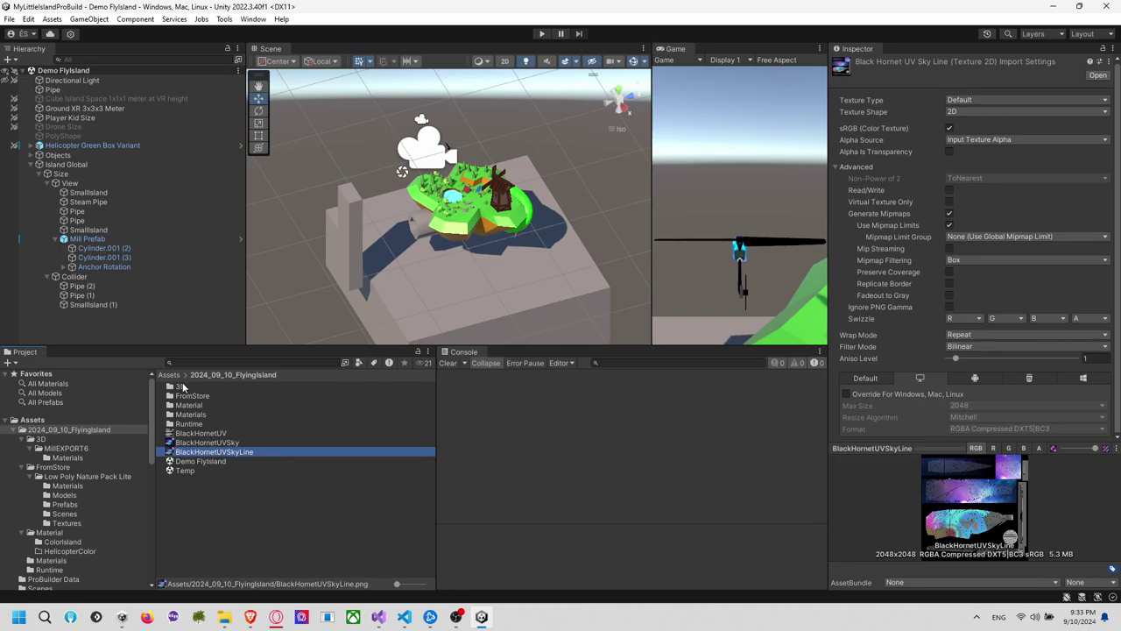
click(203, 522)
right_click(205, 514)
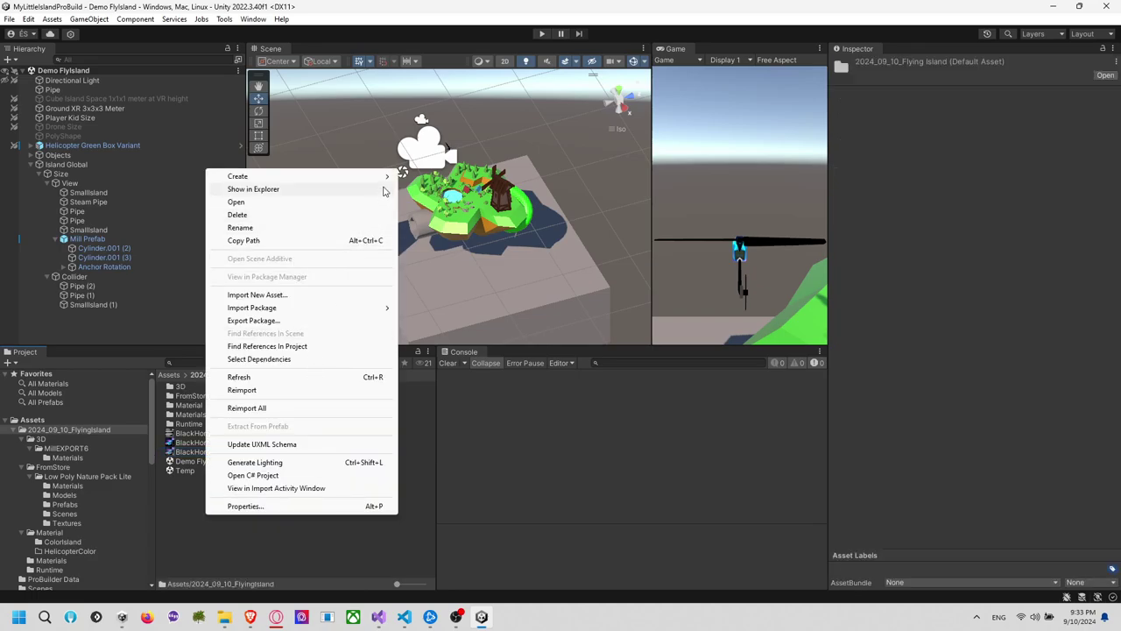
mouse_move(382, 176)
click(446, 26)
text(2D)
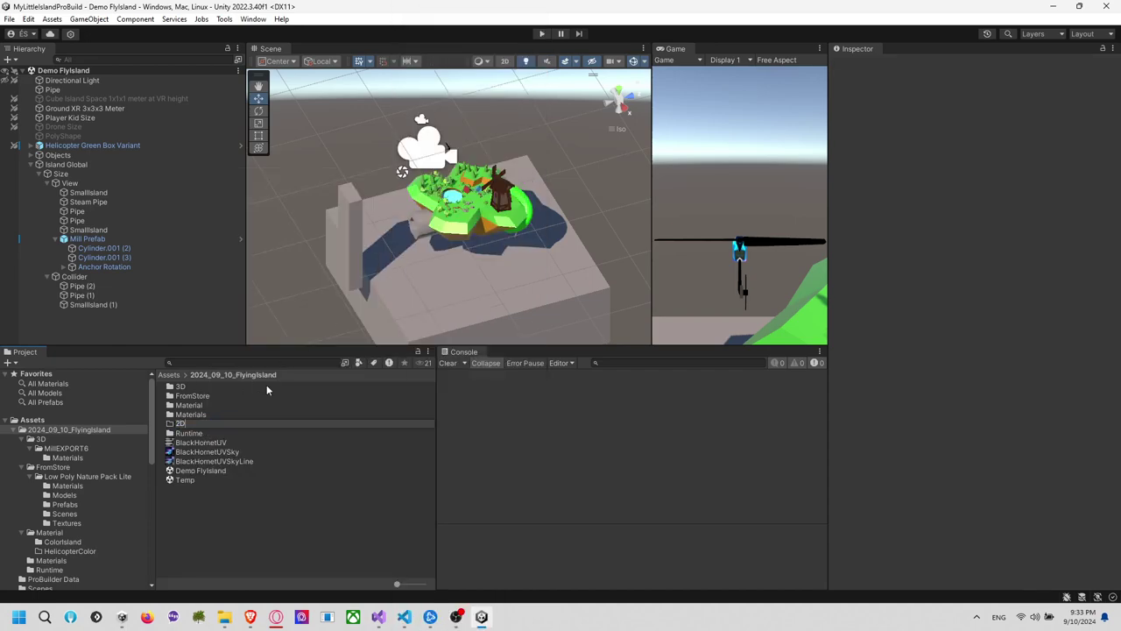
key(Return)
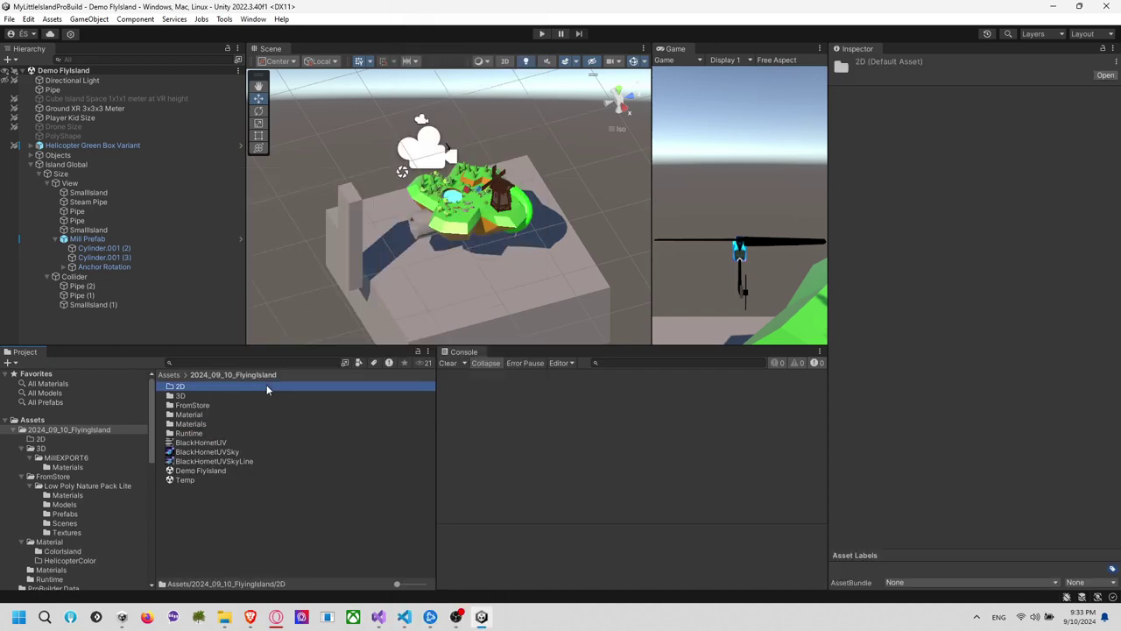
Move the BlackHornetUV, BlackHornetUVSky and BlackHornetUVSkyLine files into the 2D folder
click(202, 443)
shift+click(223, 461)
drag(230, 451, 210, 388)
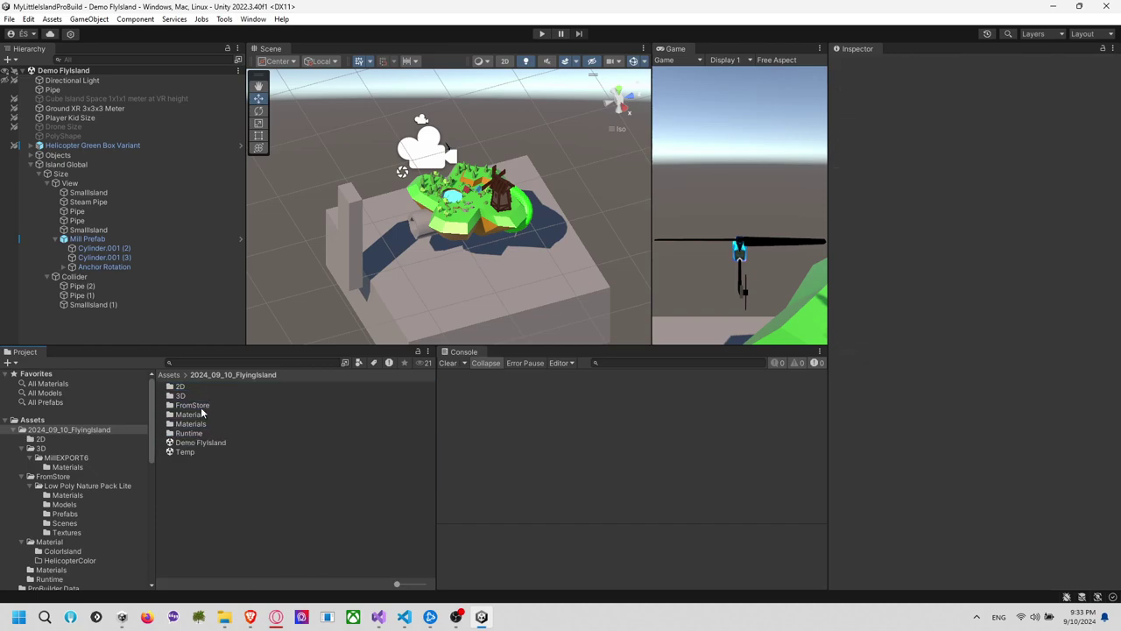
Move the BlackHornetUVSkyLine material from the Materials folder of 2024_09_10_FlyingIsland into its Material folder
click(209, 406)
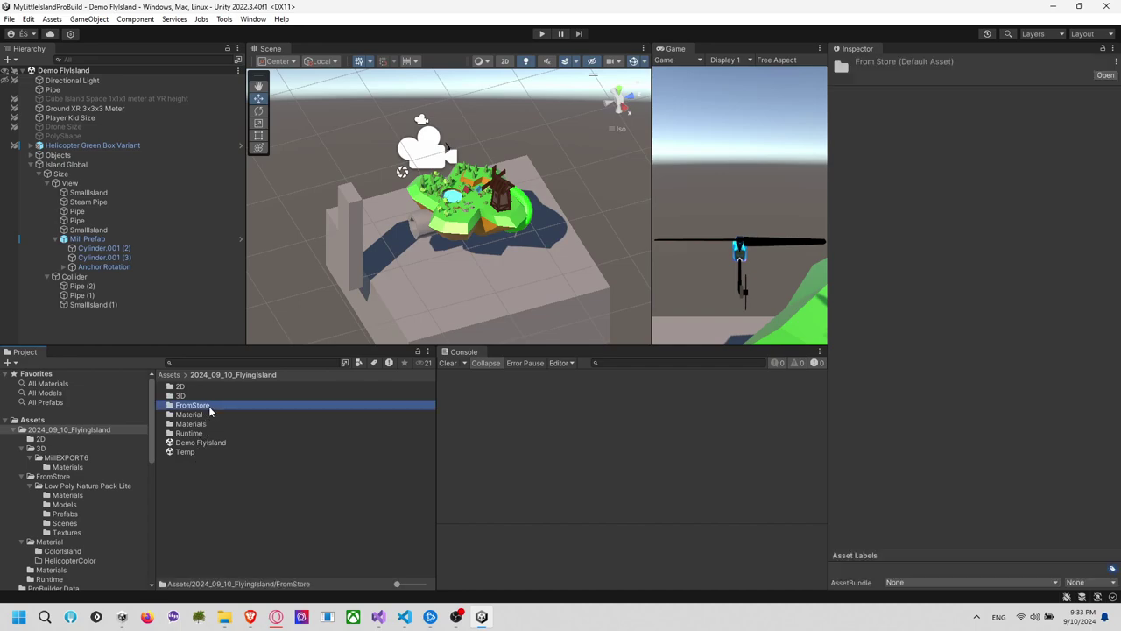
click(203, 423)
double_click(203, 424)
drag(216, 389, 85, 548)
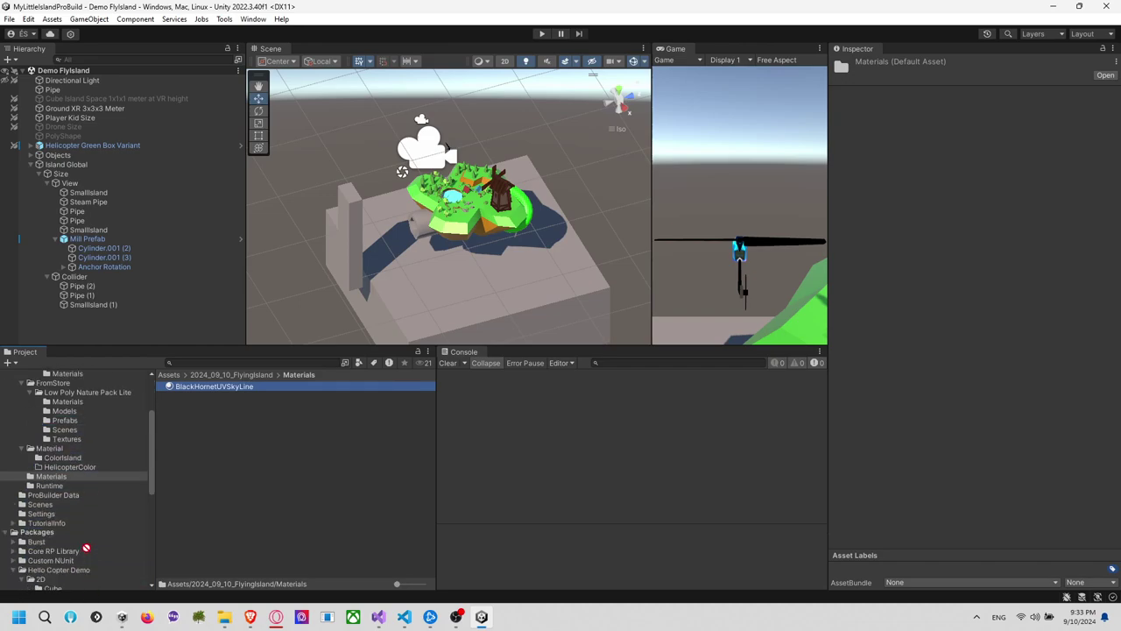
drag(77, 478, 75, 461)
Delete the empty Materials folder from 2024_09_10_FlyingIsland
click(63, 478)
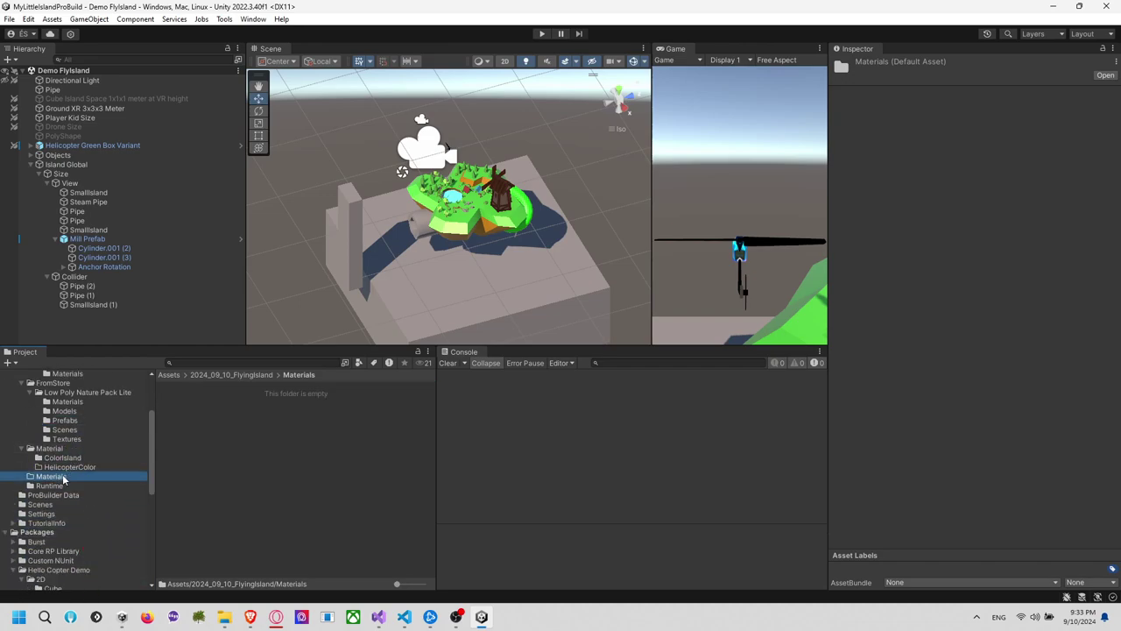
key(Delete)
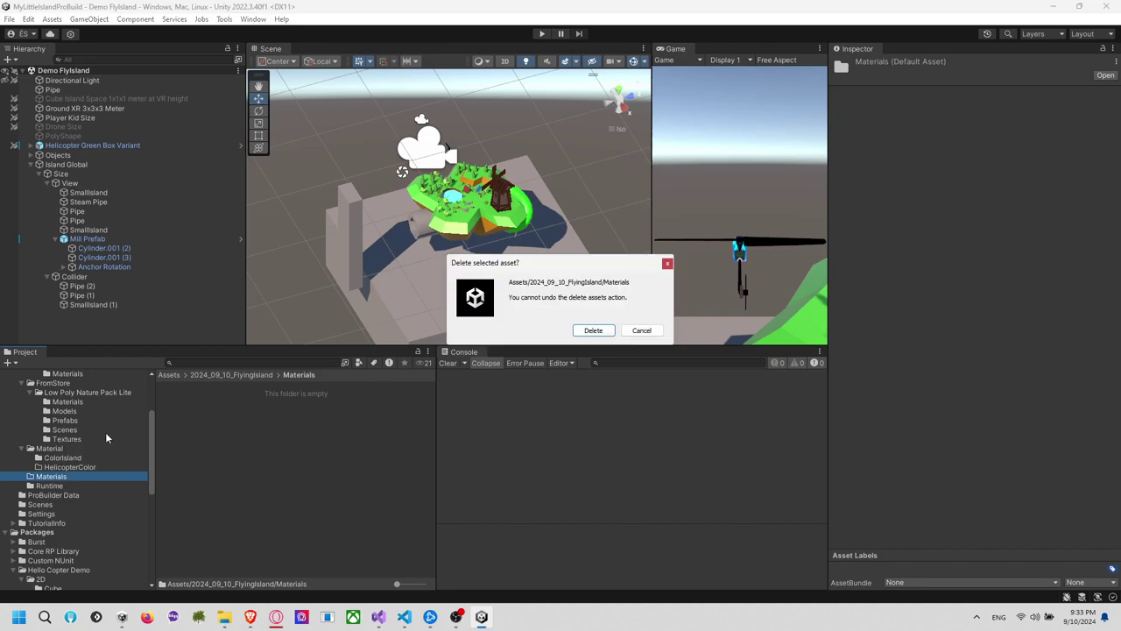
key(Return)
Move the BlackHornetUVSkyLine material into the HelicopterColor folder and view the ColorIsland materials
click(72, 487)
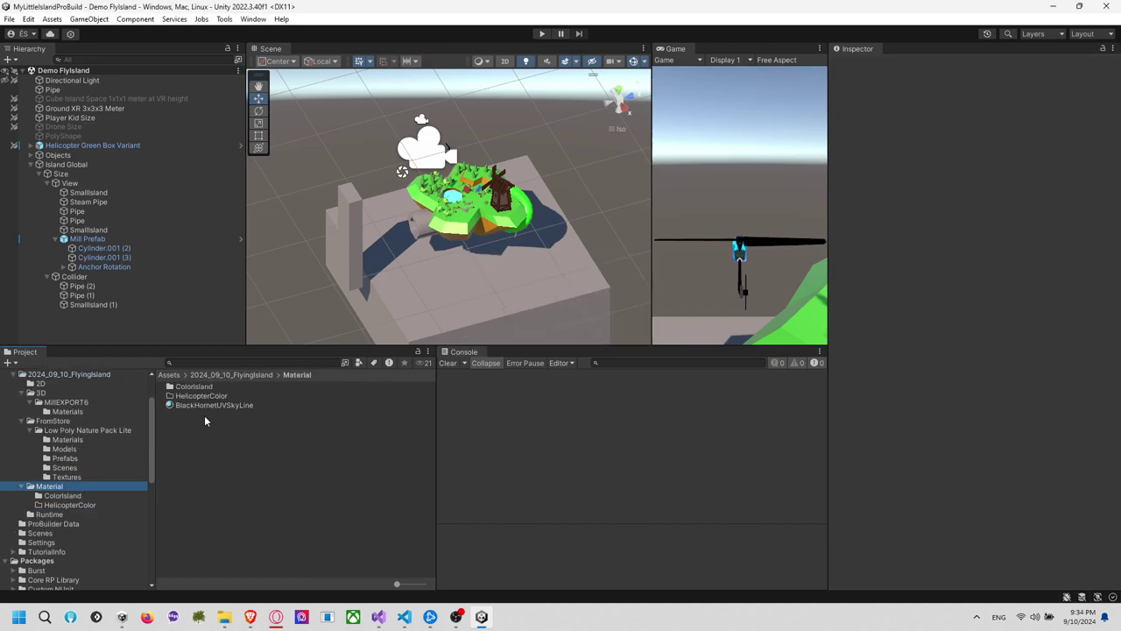
drag(206, 406, 210, 400)
click(73, 495)
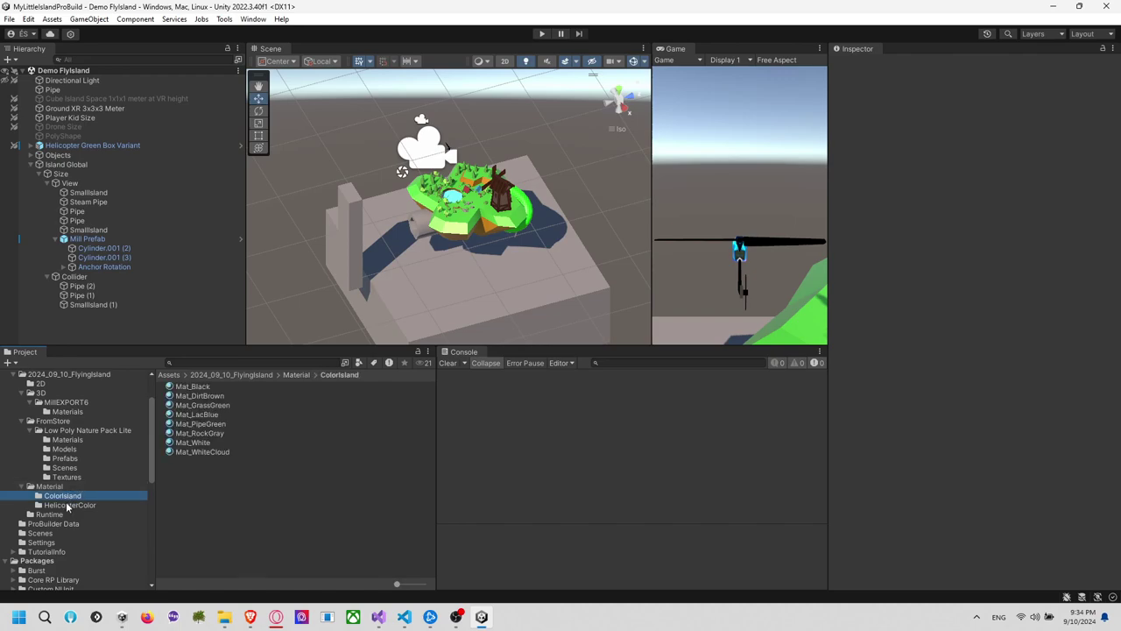
Create an assembly definition named be.elab.millscript in the Runtime folder
click(64, 515)
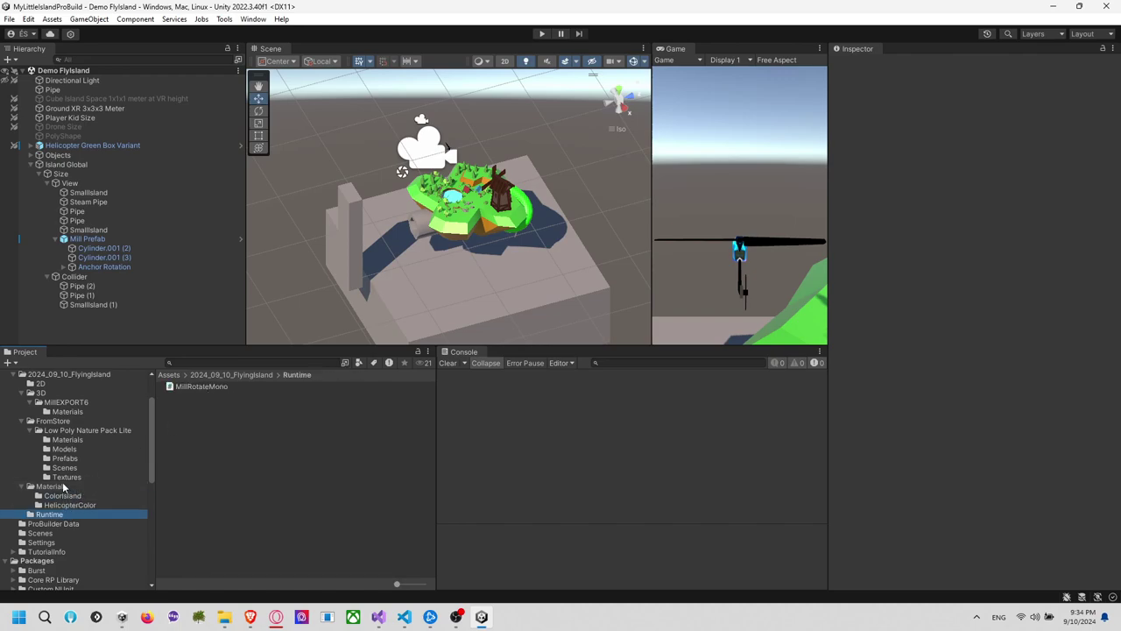
click(63, 487)
click(61, 516)
right_click(262, 451)
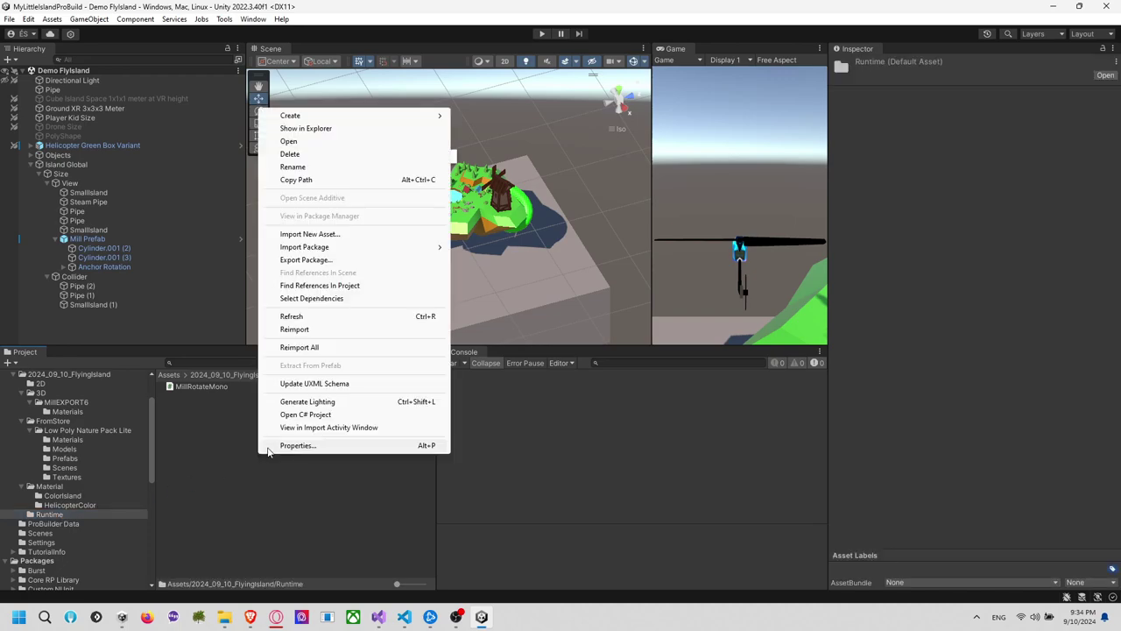
mouse_move(435, 117)
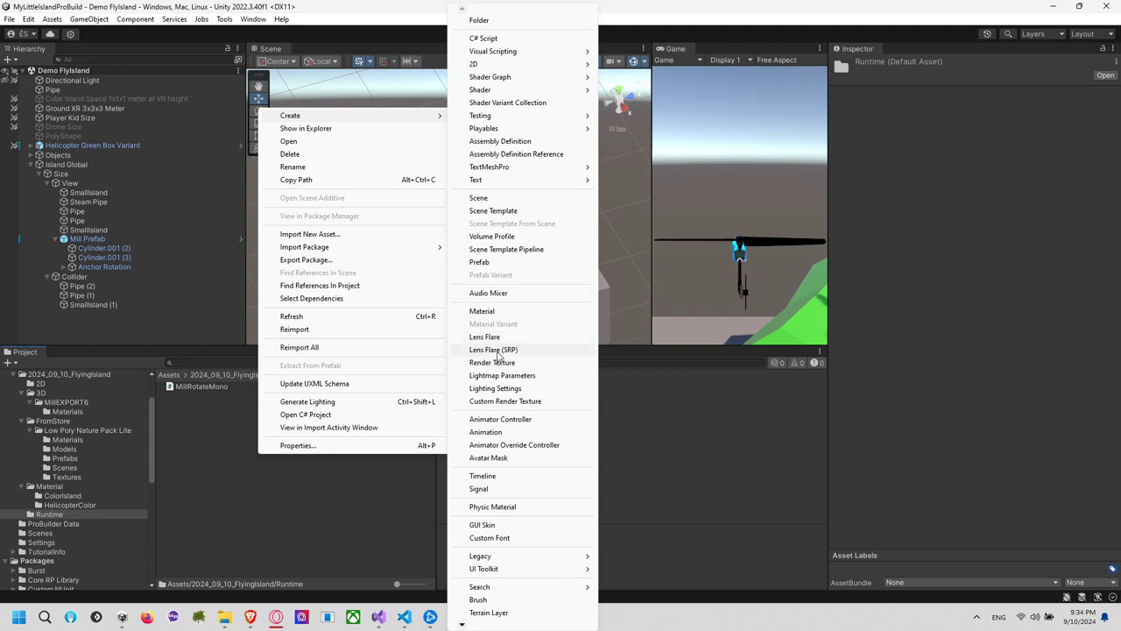
click(500, 141)
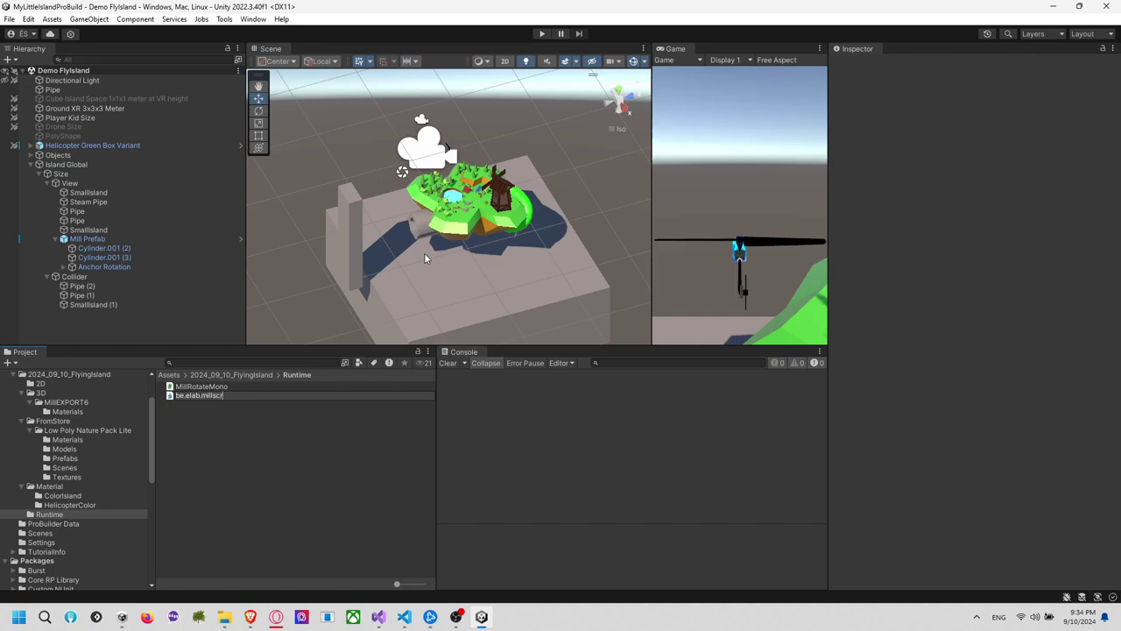
text(be.elab.millscript)
key(Return)
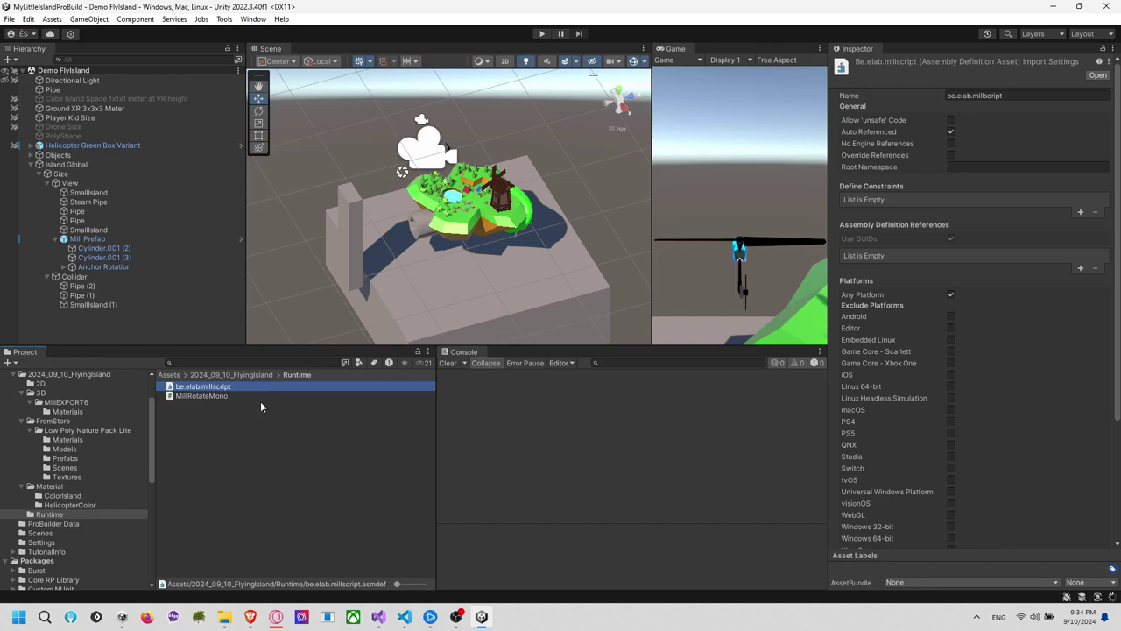
Rename the assembly definition file as be.elab.millscript.Runtime
double_click(1032, 98)
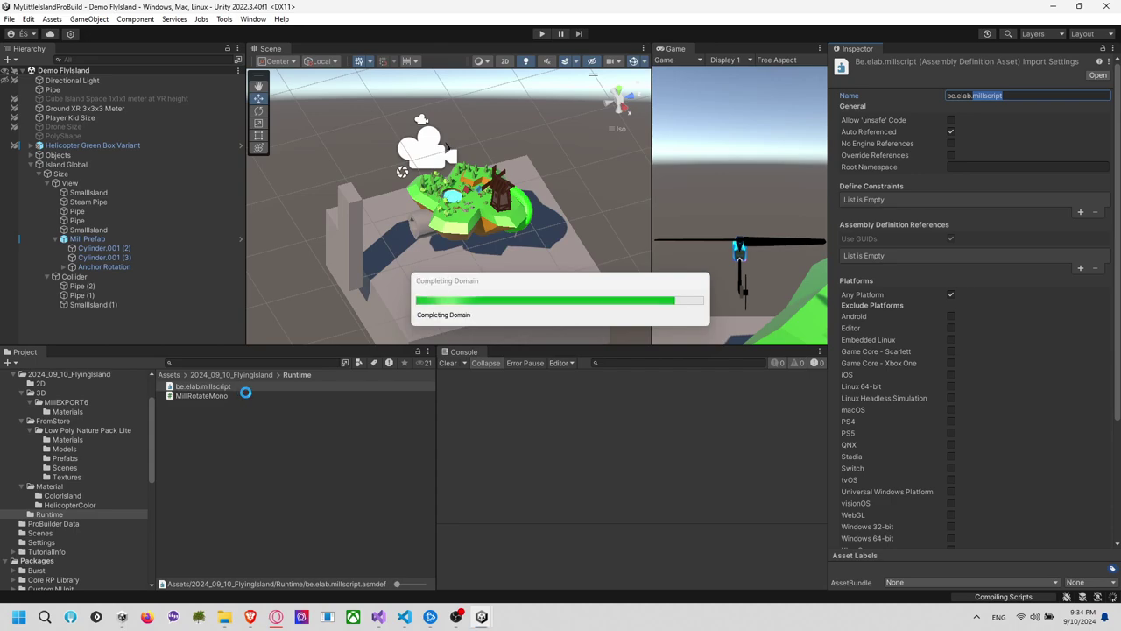
click(249, 386)
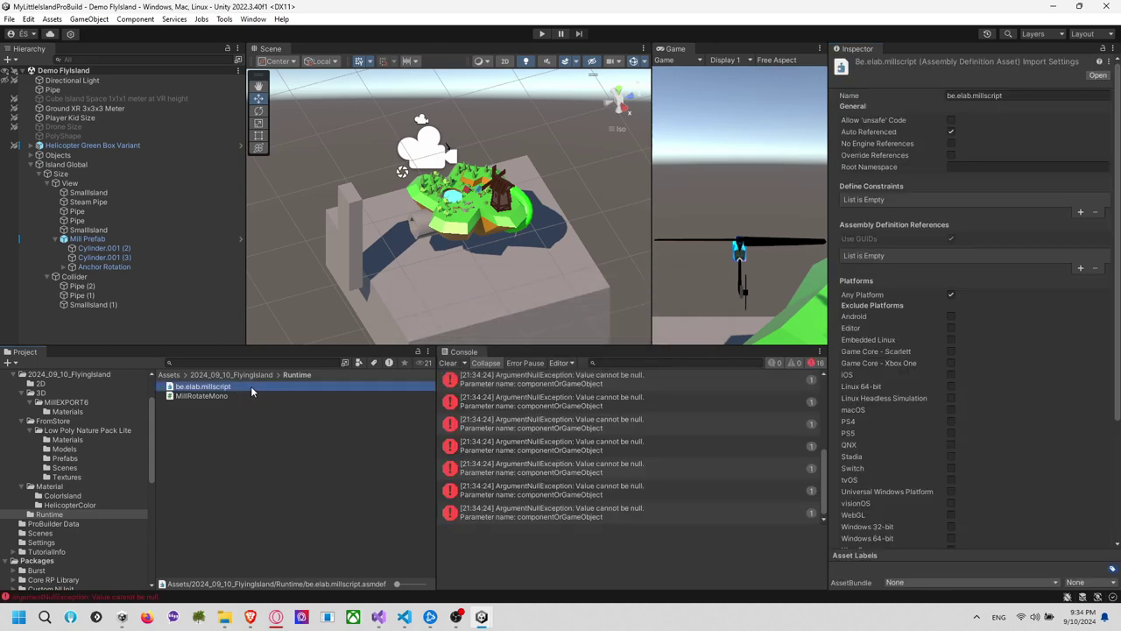
click(251, 387)
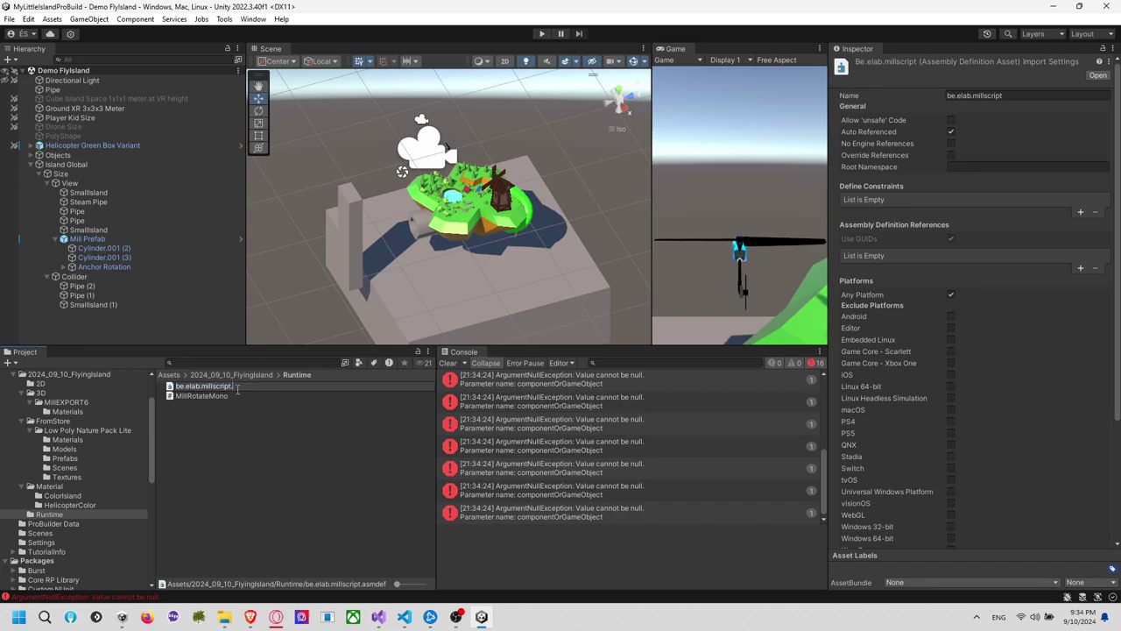
text(.Runtime)
click(207, 449)
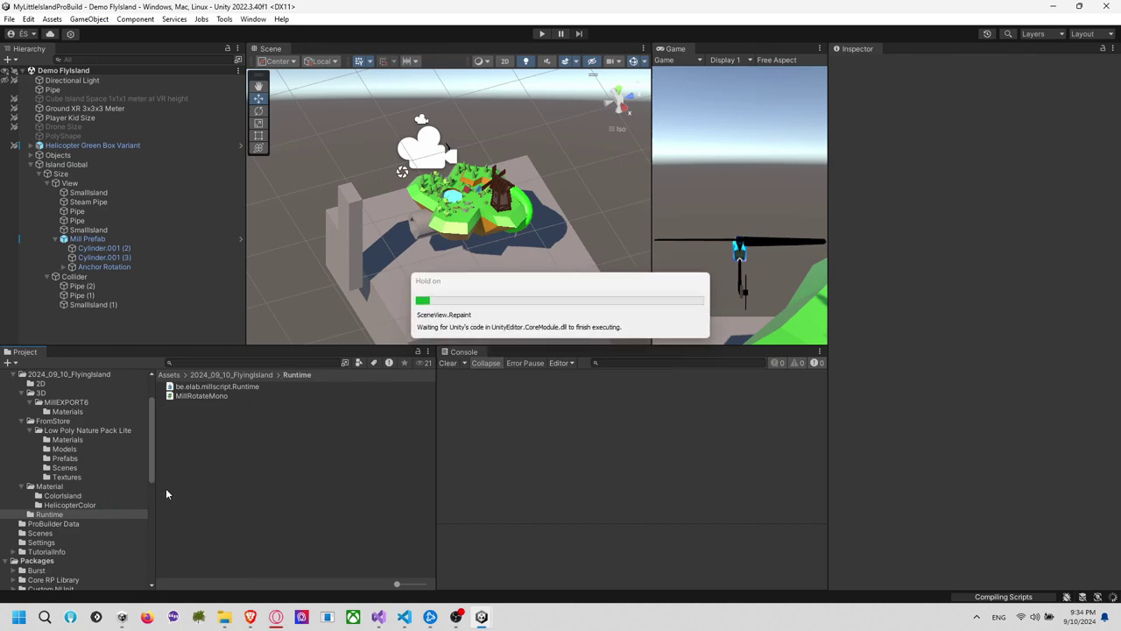
Collapse the Low Poly Nature Pack Lite folder, show its contents and clear the console
click(65, 468)
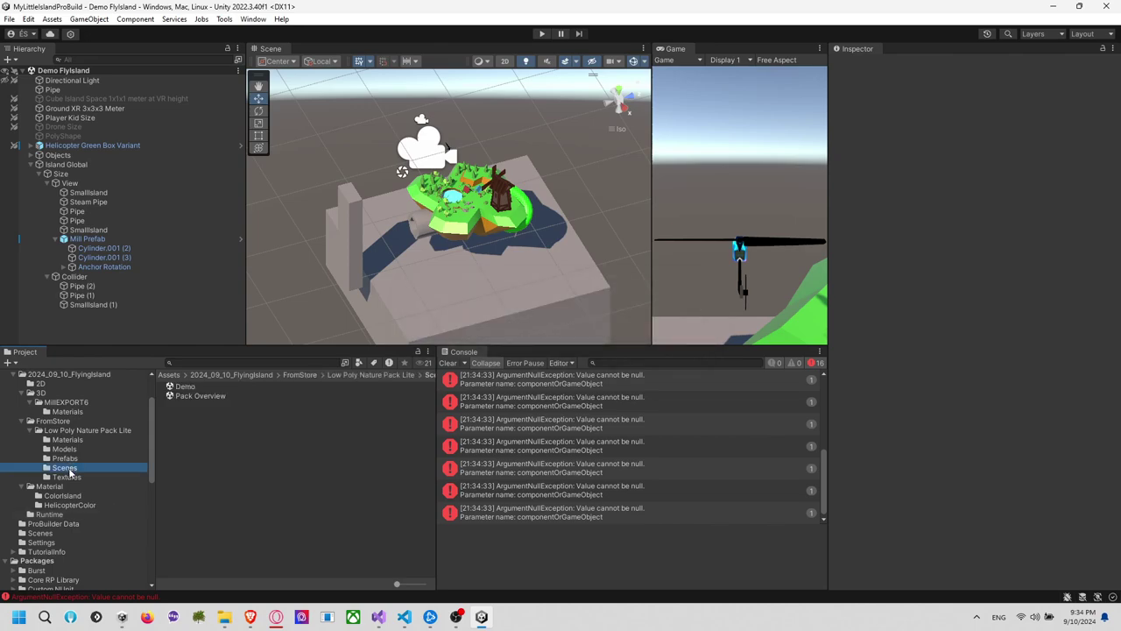
click(31, 431)
click(79, 431)
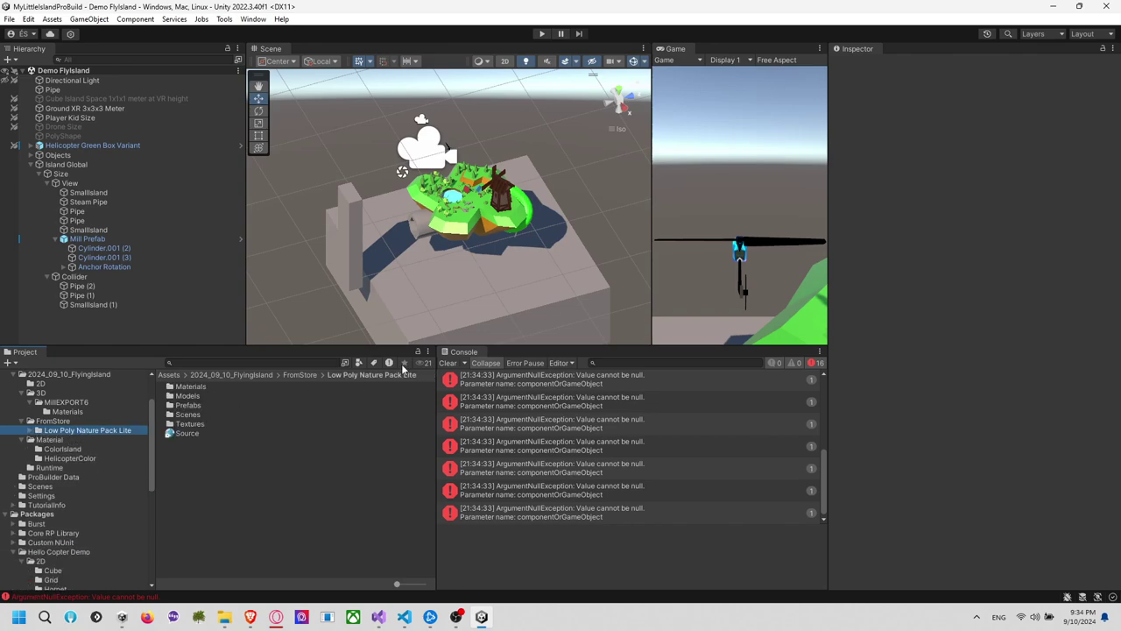
click(447, 363)
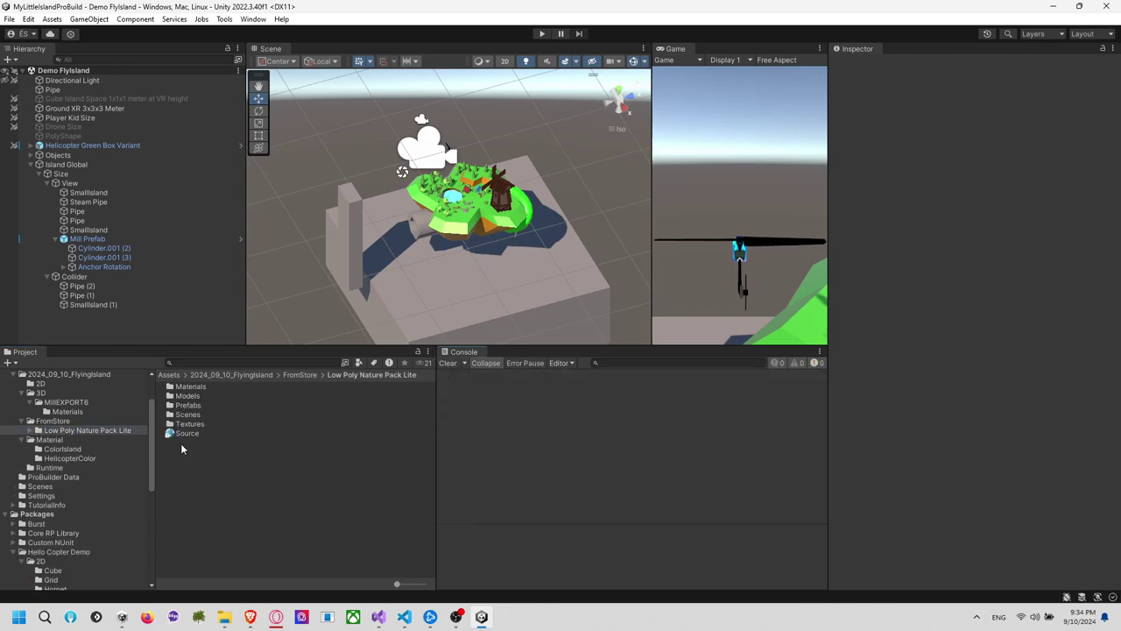
Create a folder named Scene inside the 2024_09_10_FlyingIsland asset folder
click(59, 421)
click(86, 375)
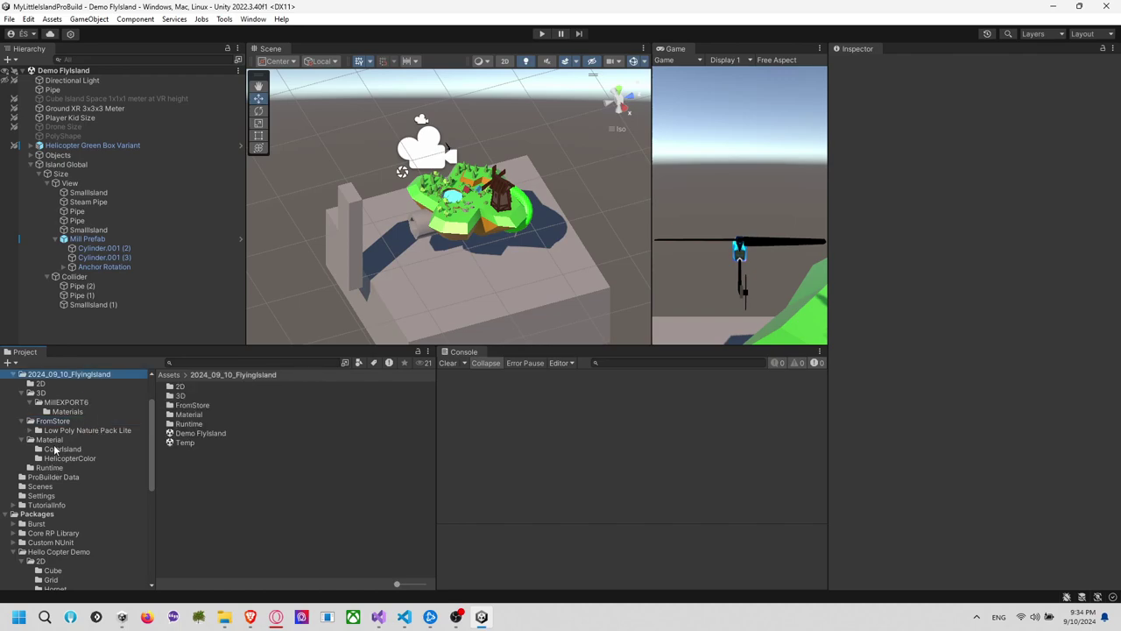
right_click(200, 483)
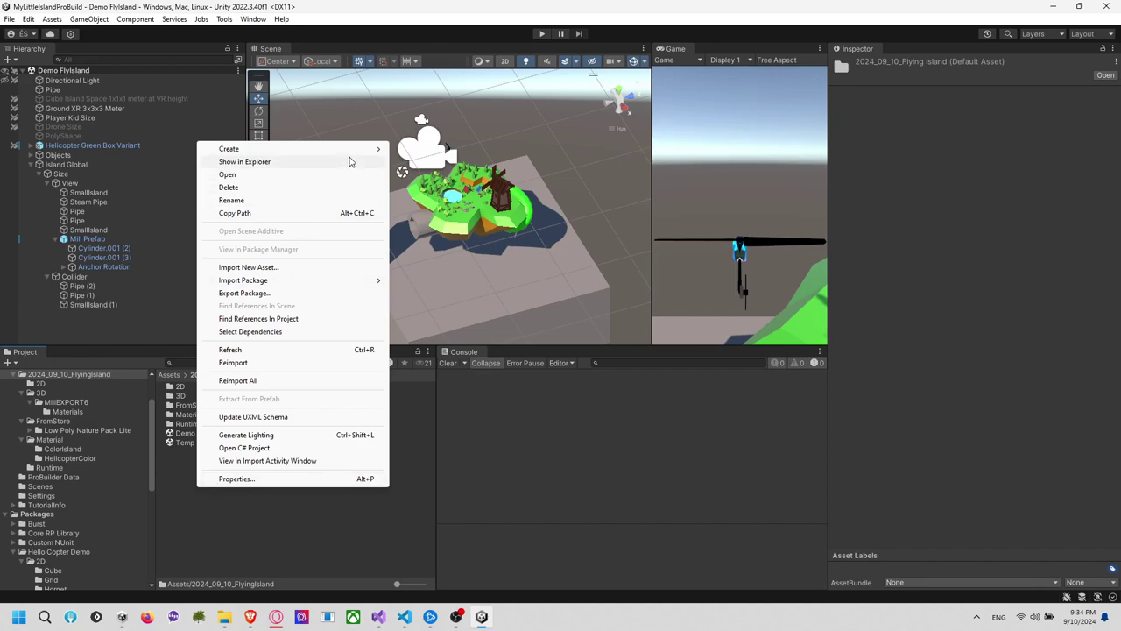
mouse_move(354, 156)
click(418, 20)
text(Sc)
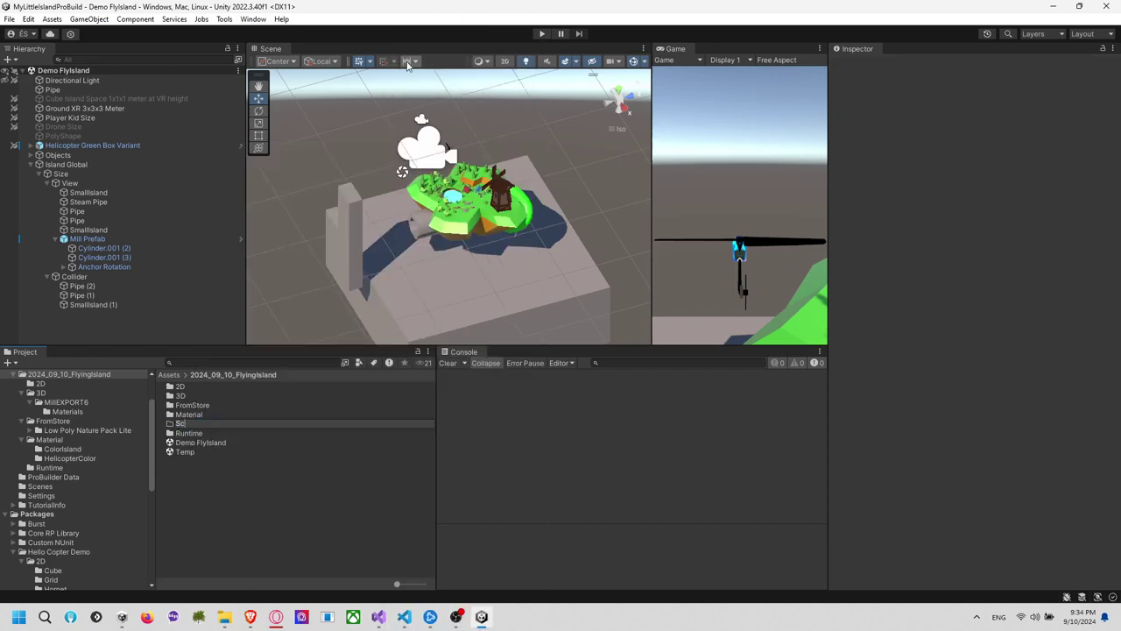
text(ene)
key(Return)
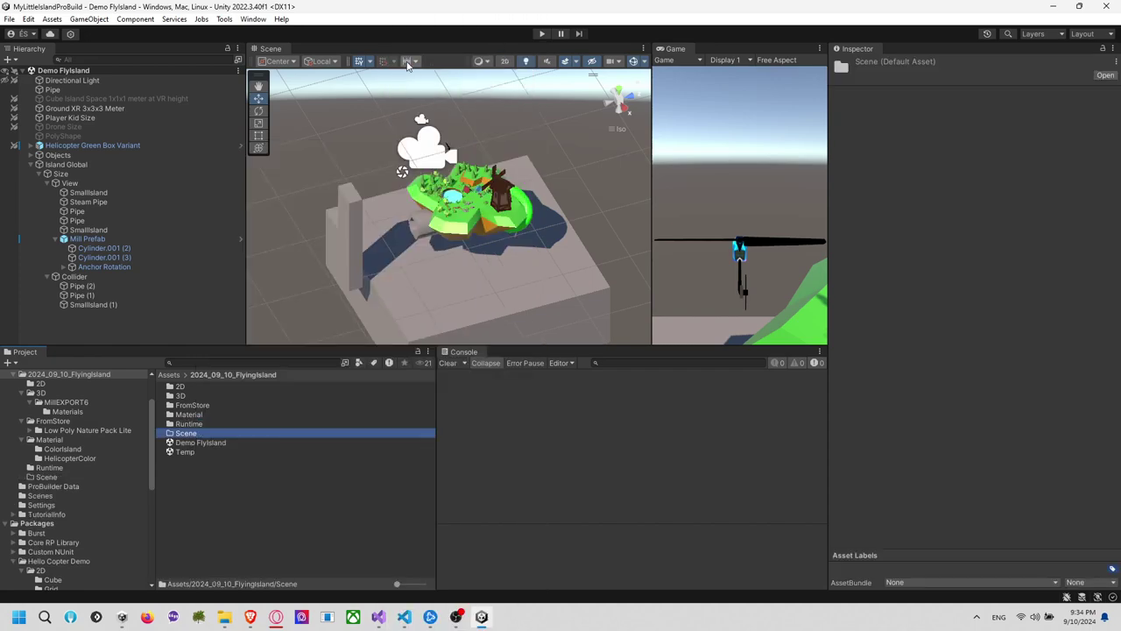
Move the Demo FlyIsland scene into the Scene folder and delete the Temp scene asset
drag(211, 443, 203, 434)
click(205, 443)
key(Delete)
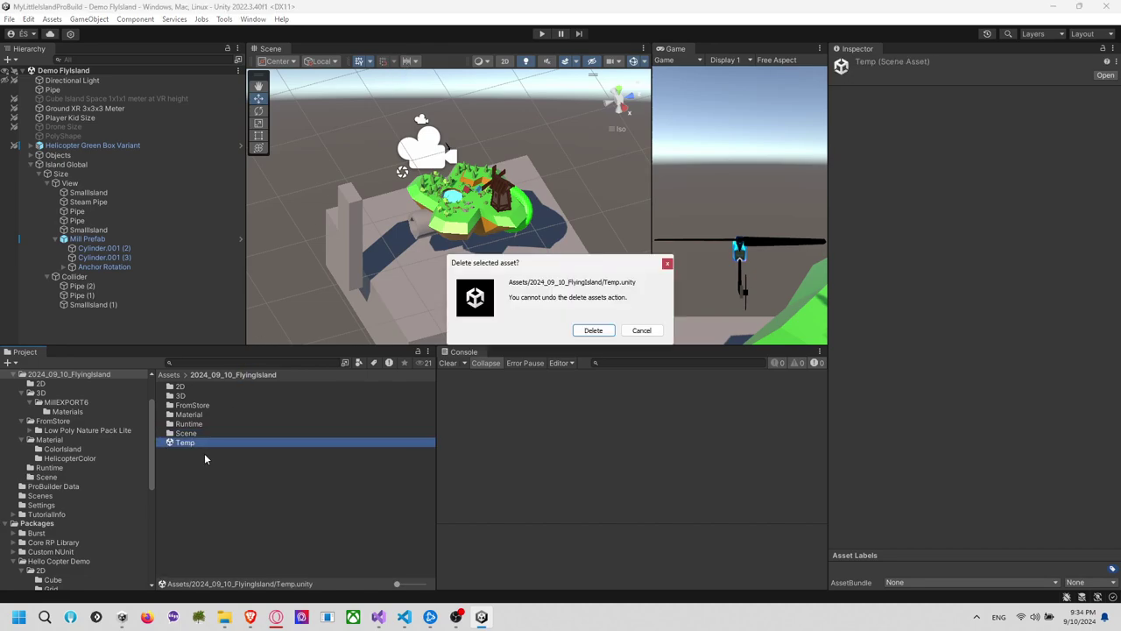
click(591, 330)
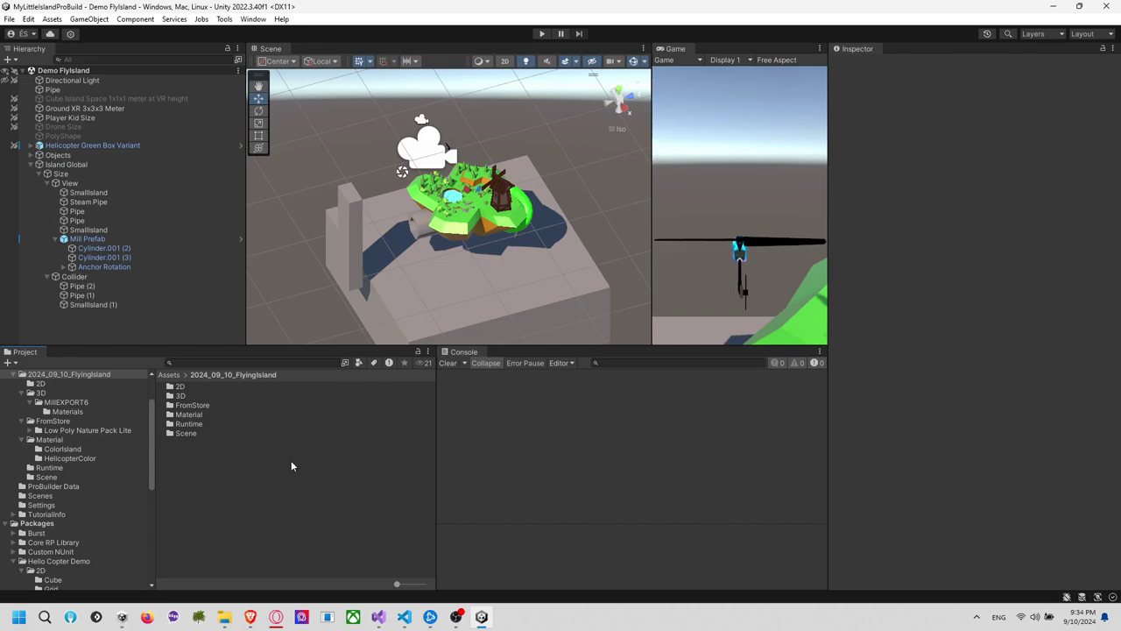
Create a folder named Prefab in 2024_09_10_FlyingIsland and save the Island Global object in it as a prefab
right_click(225, 478)
mouse_move(407, 145)
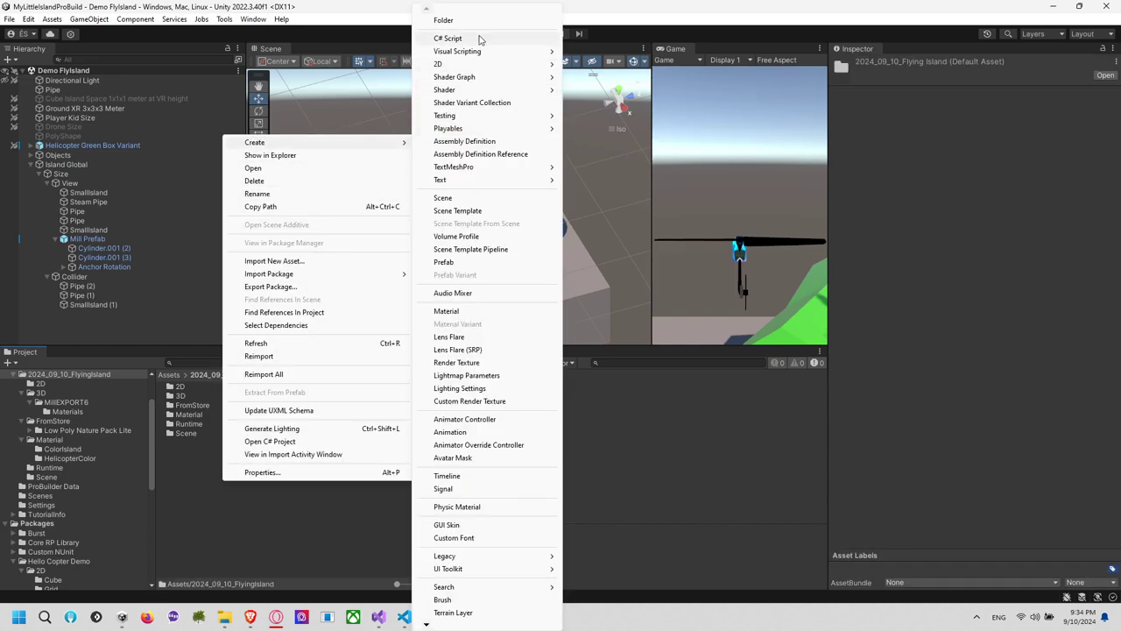
click(445, 20)
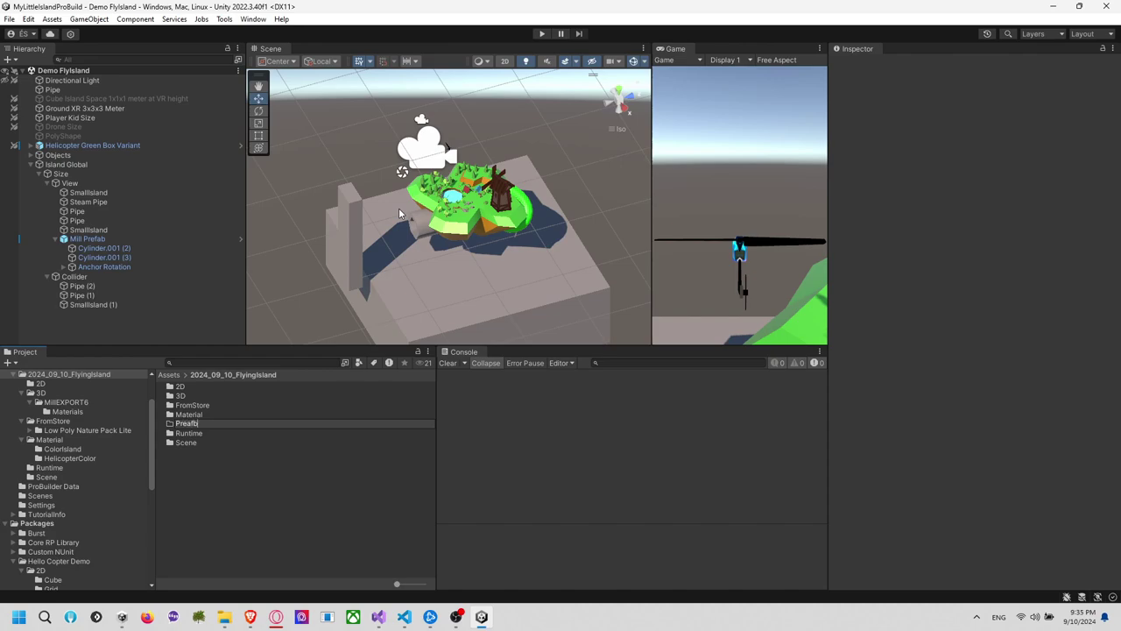
key(Return)
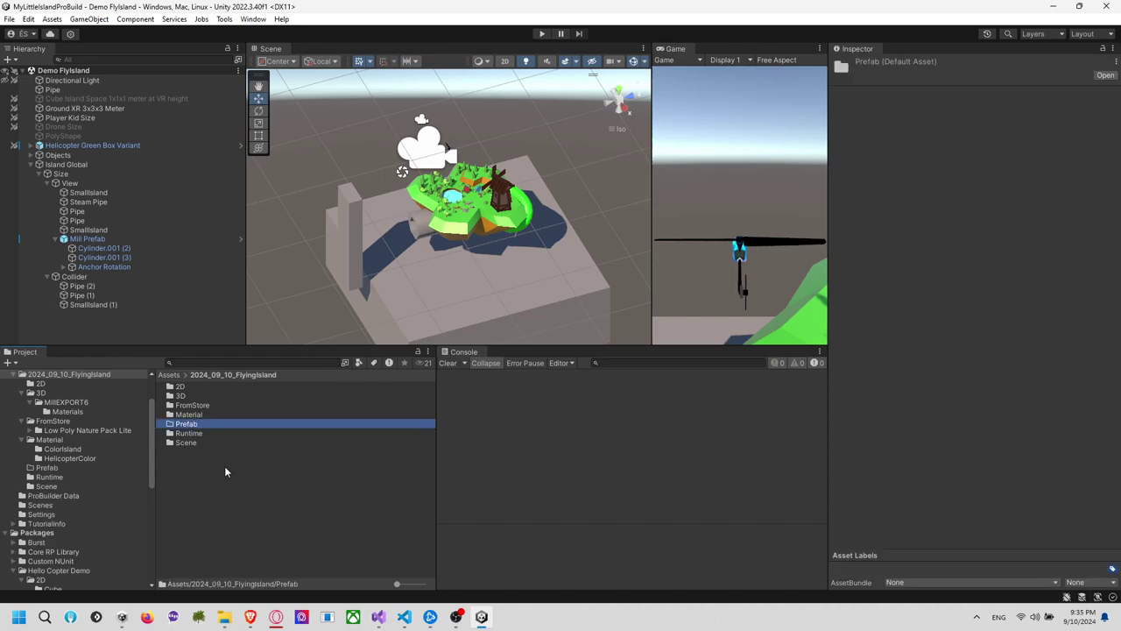
double_click(245, 423)
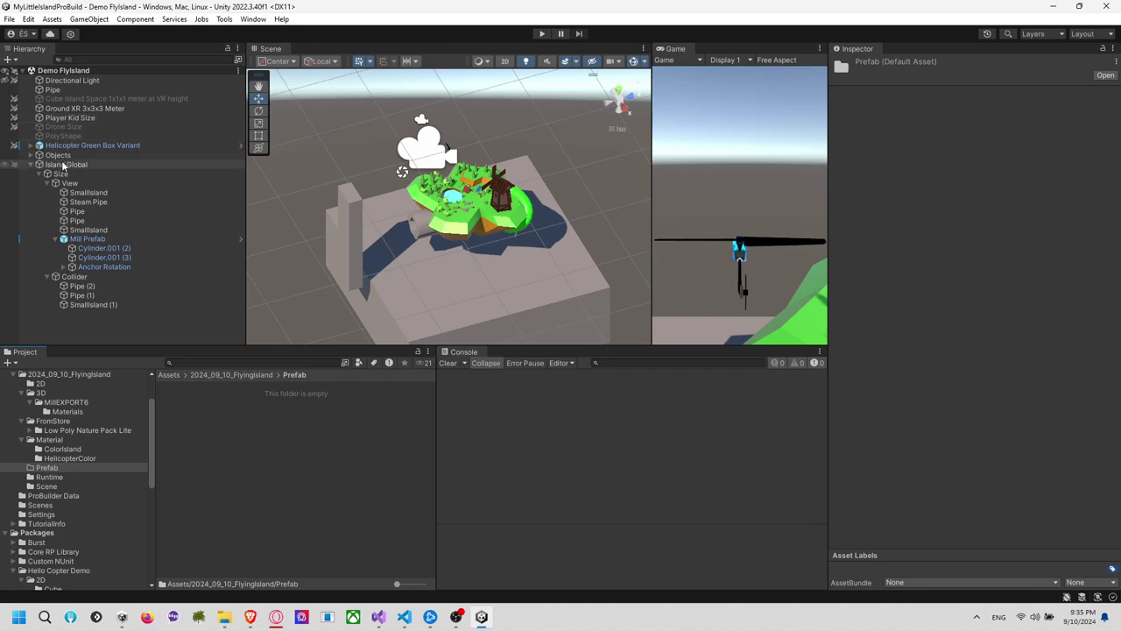
drag(231, 453, 229, 452)
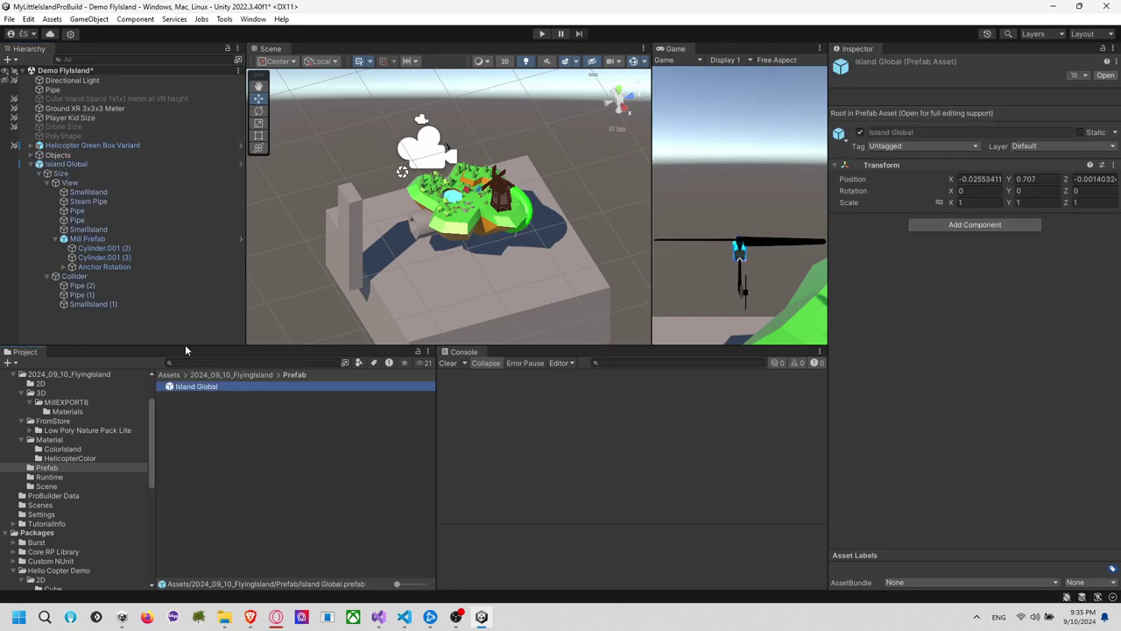
Nest the Objects group of trees inside Island Global and include it in the Island Global prefab asset
click(109, 163)
click(32, 155)
click(41, 155)
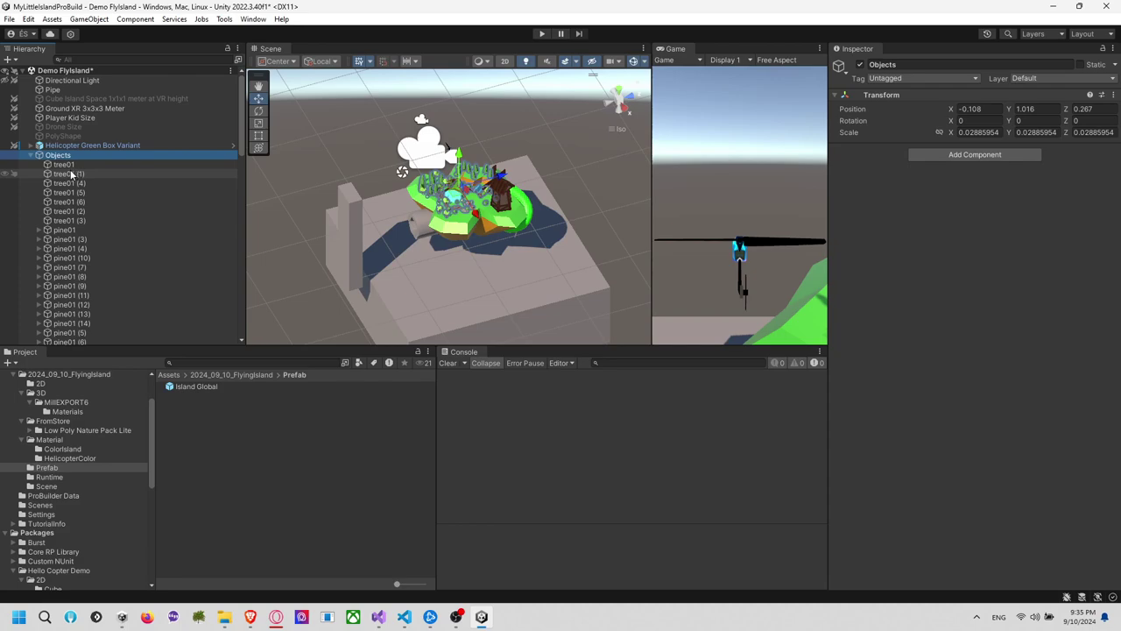
click(32, 155)
drag(43, 156, 208, 391)
click(69, 156)
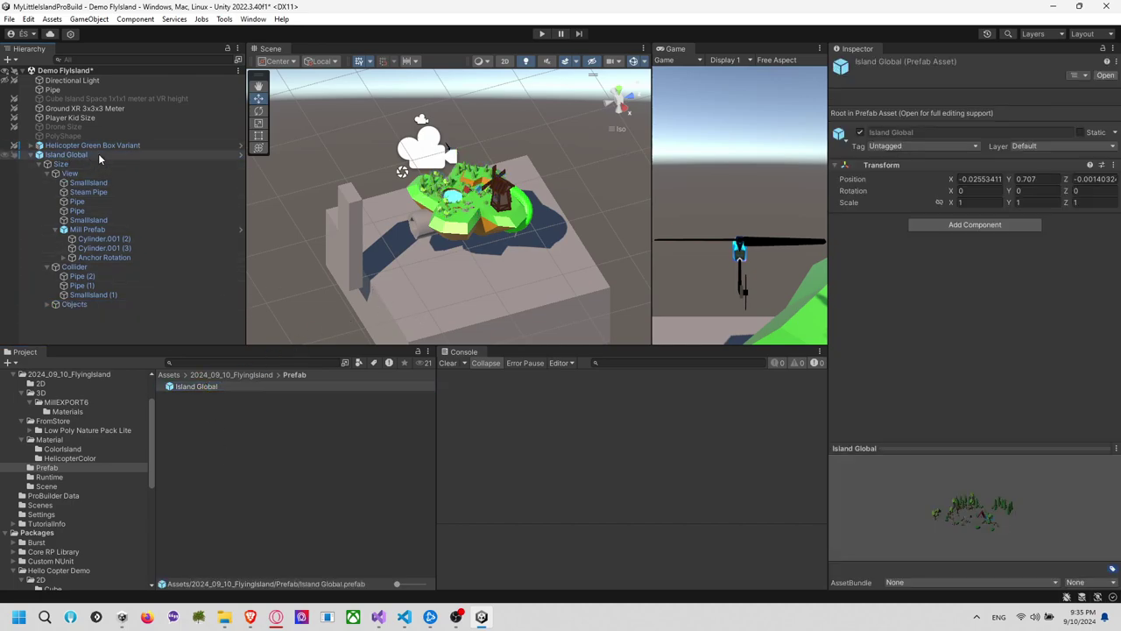
Delete the empty Pipe object at the root of the Demo FlyIsland scene
click(114, 146)
right_drag(331, 230, 497, 133)
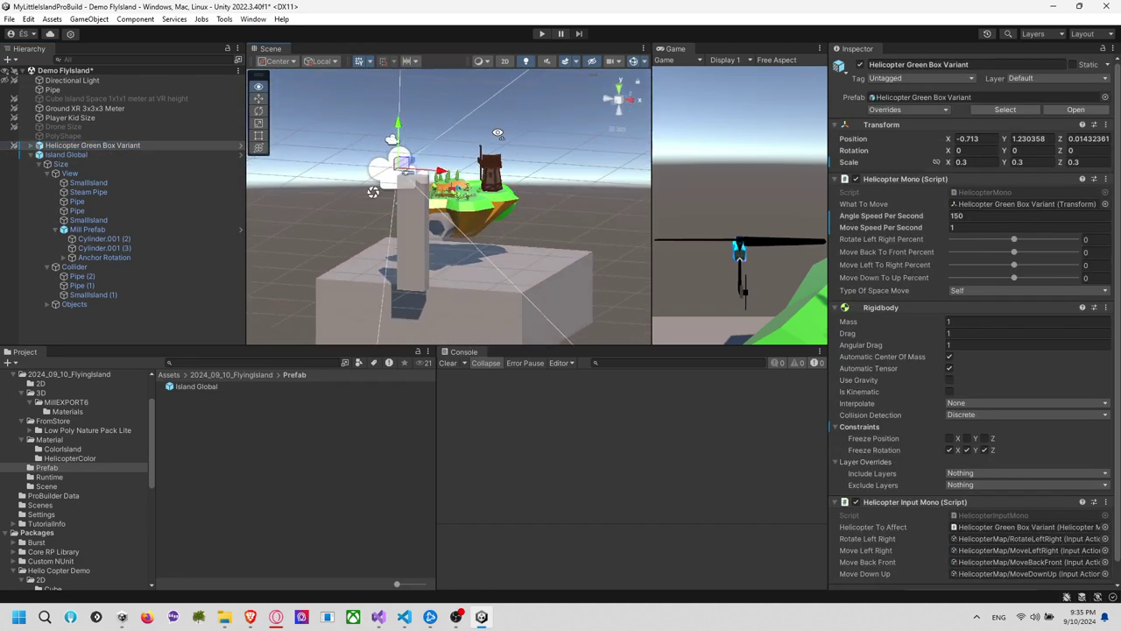
alt+drag(497, 133, 333, 179)
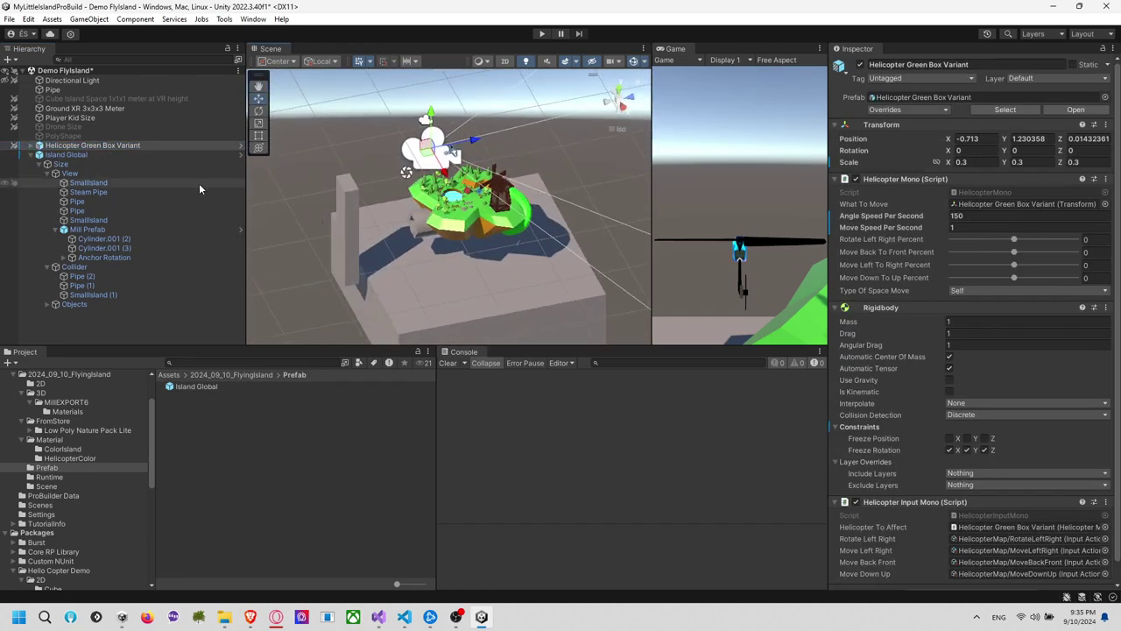
click(77, 118)
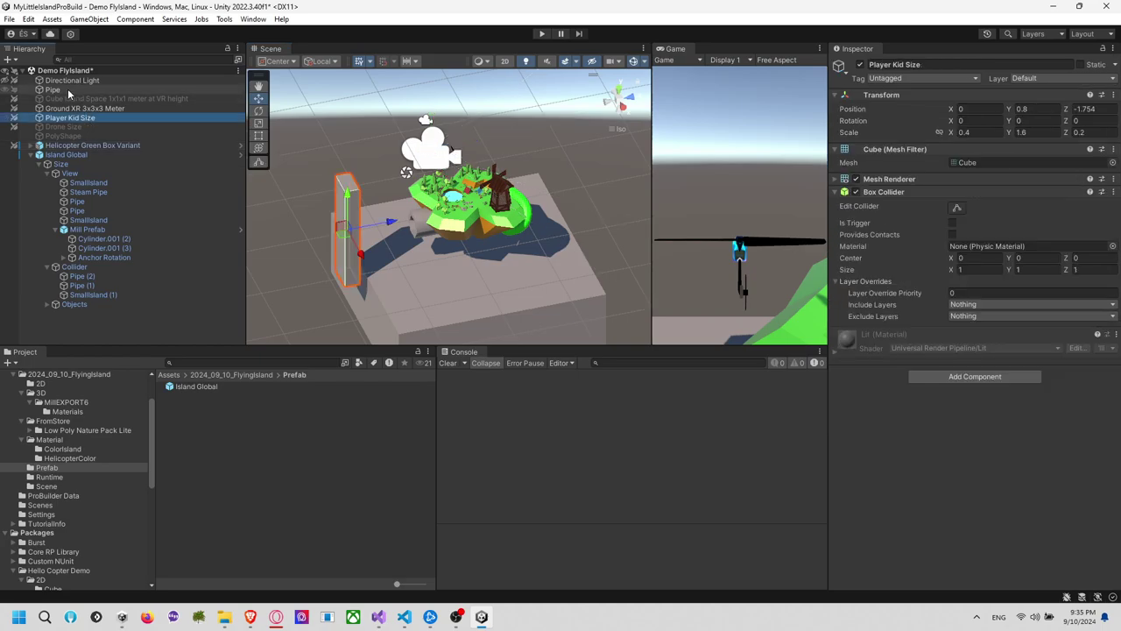
click(68, 91)
key(f)
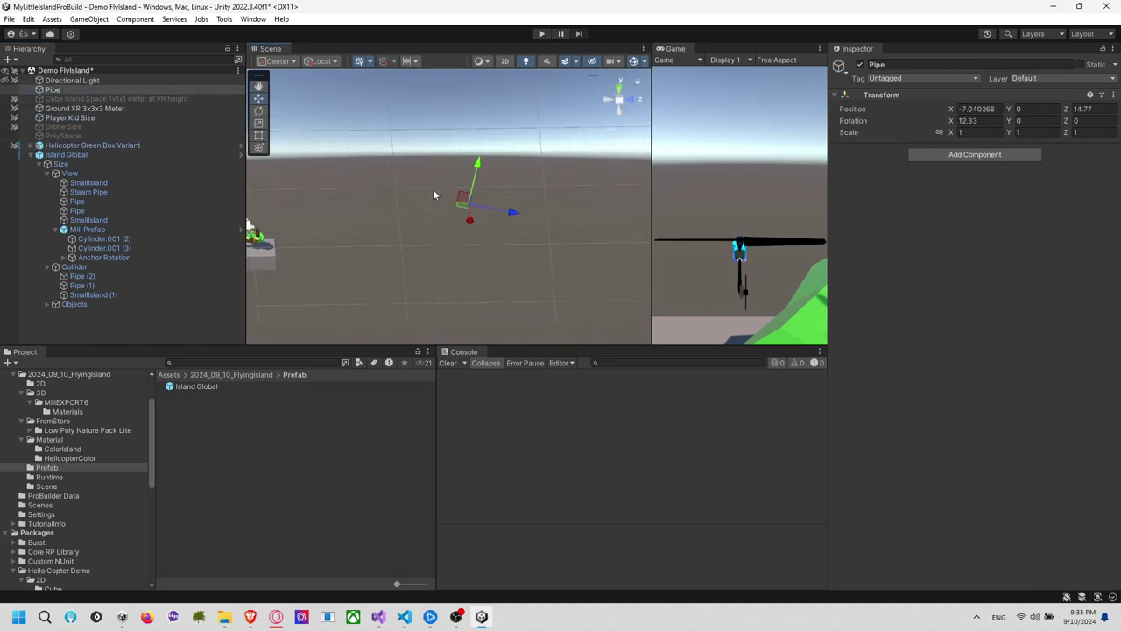
key(Delete)
middle_drag(324, 245, 536, 247)
scroll(468, 260, up, 10)
alt+drag(466, 260, 517, 316)
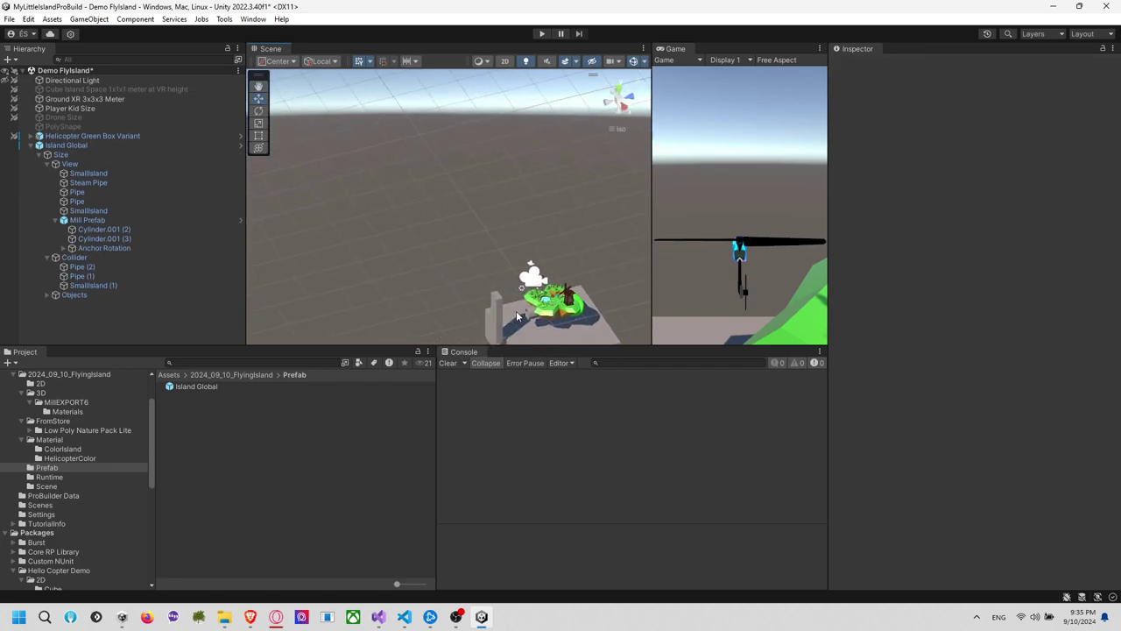
middle_drag(517, 317, 424, 215)
scroll(421, 207, up, 5)
scroll(424, 208, down, 7)
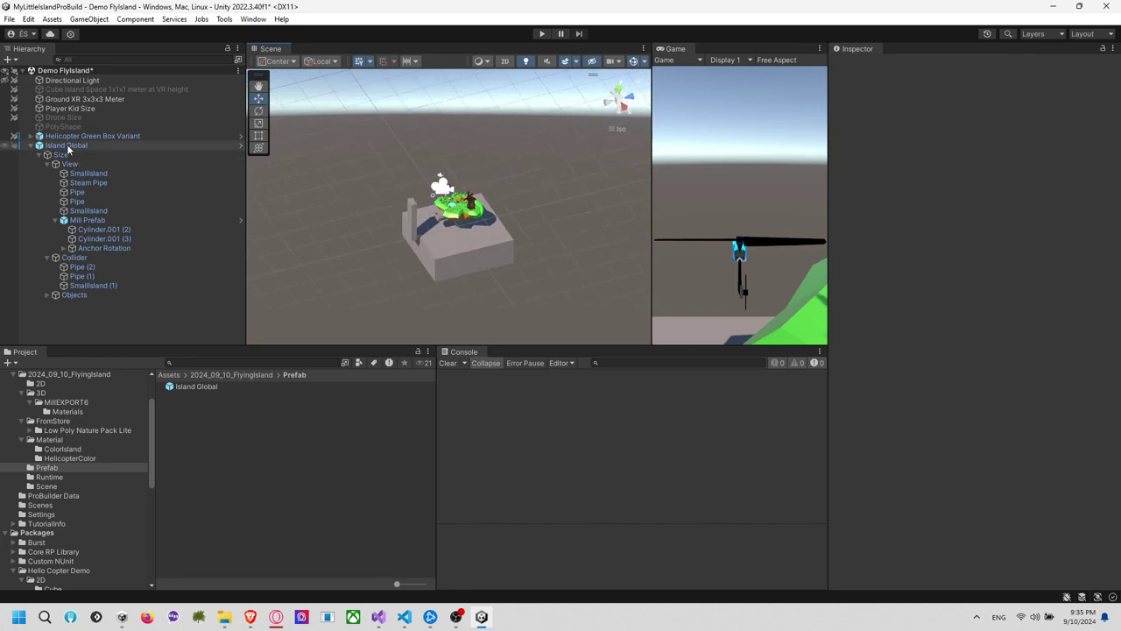
Locate the Main Camera by filtering the hierarchy for "camera", clear the filter and frame the camera in the Scene view
click(85, 109)
double_click(108, 80)
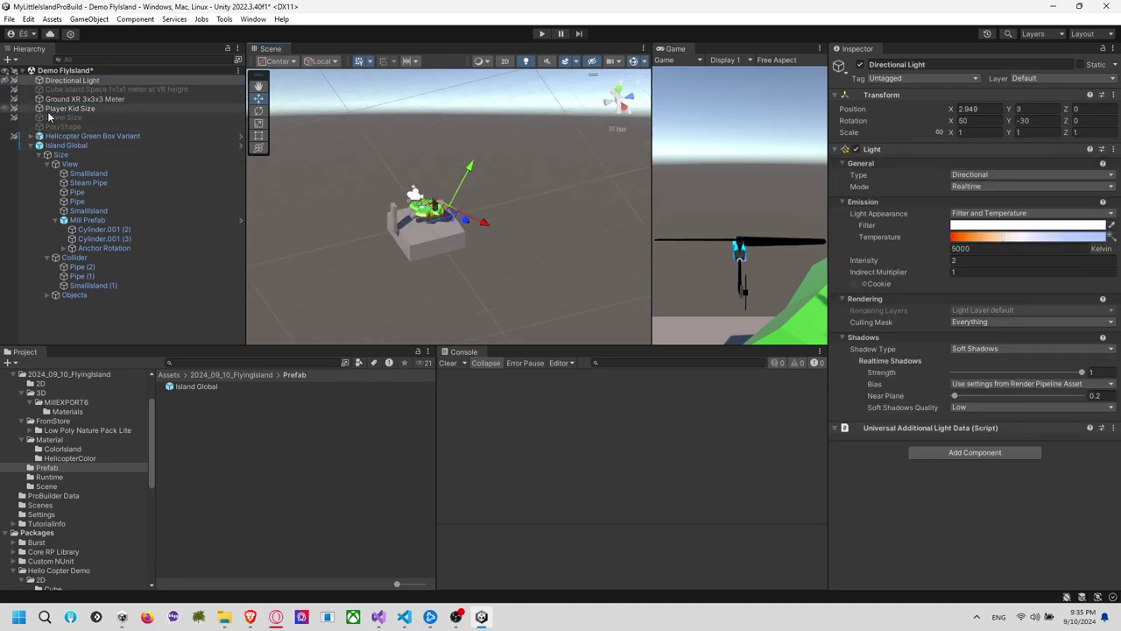
click(118, 59)
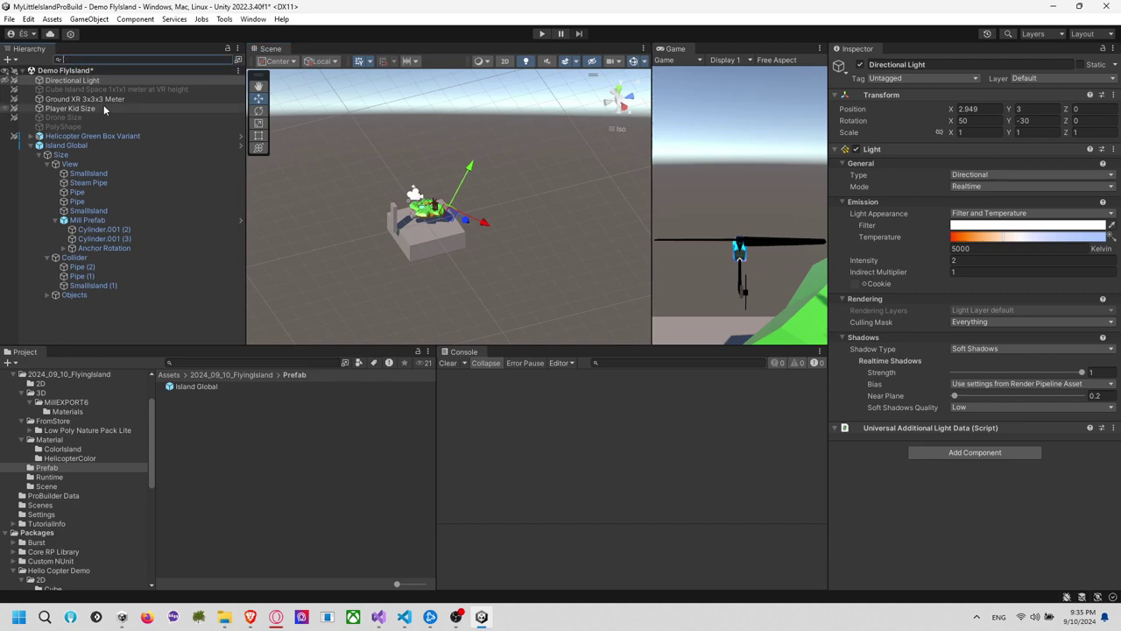
text(camera)
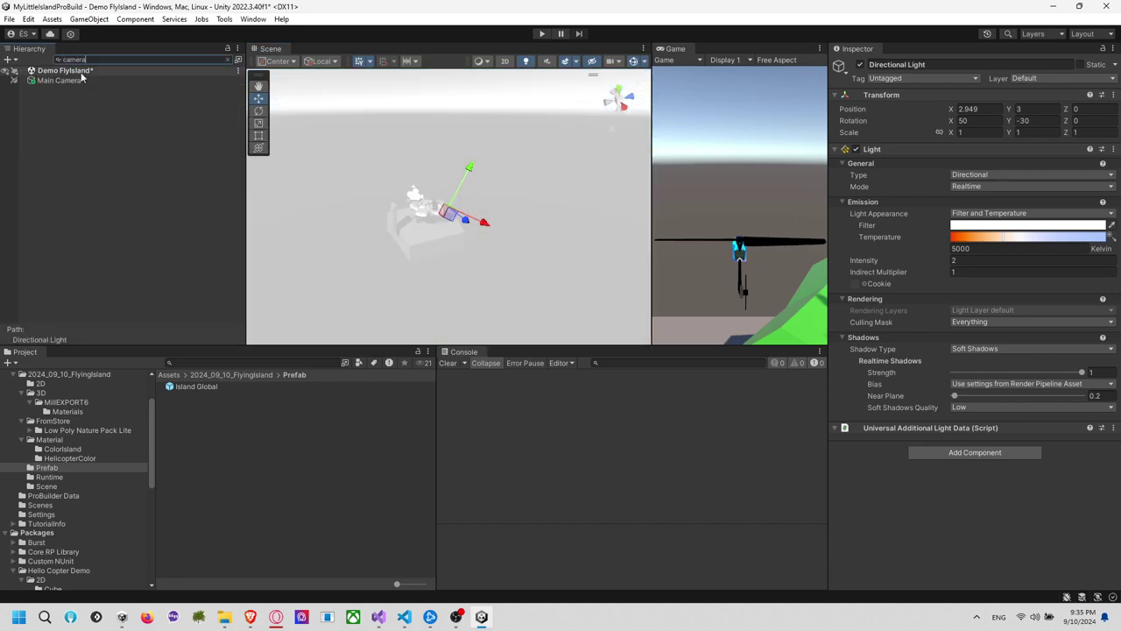
click(84, 80)
click(108, 61)
key(BackSpace)
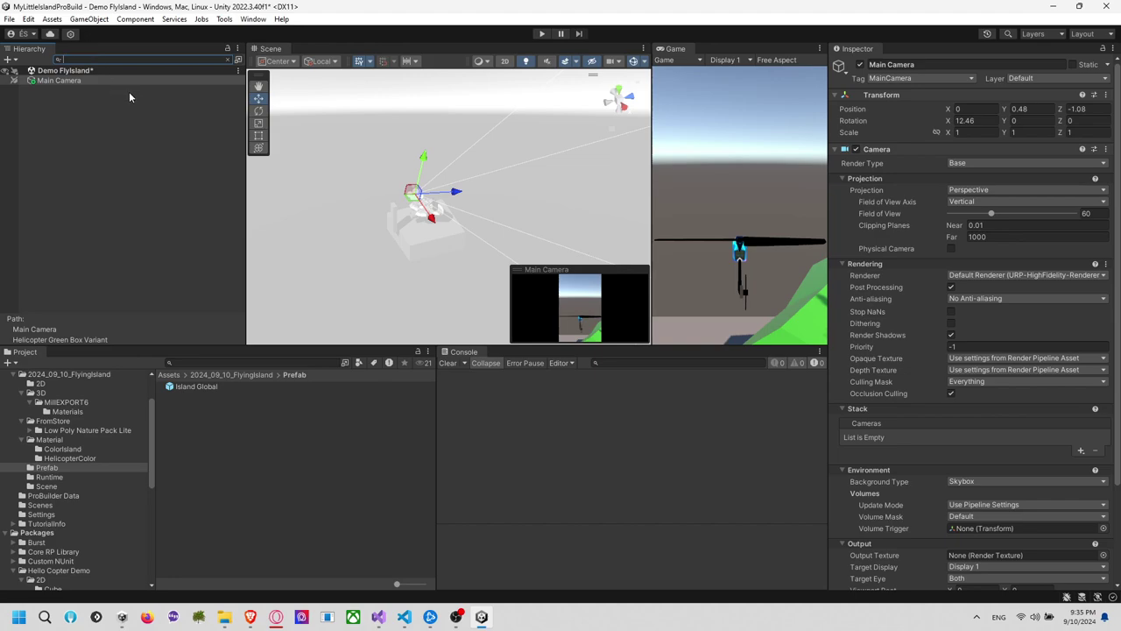
right_drag(337, 182, 520, 232)
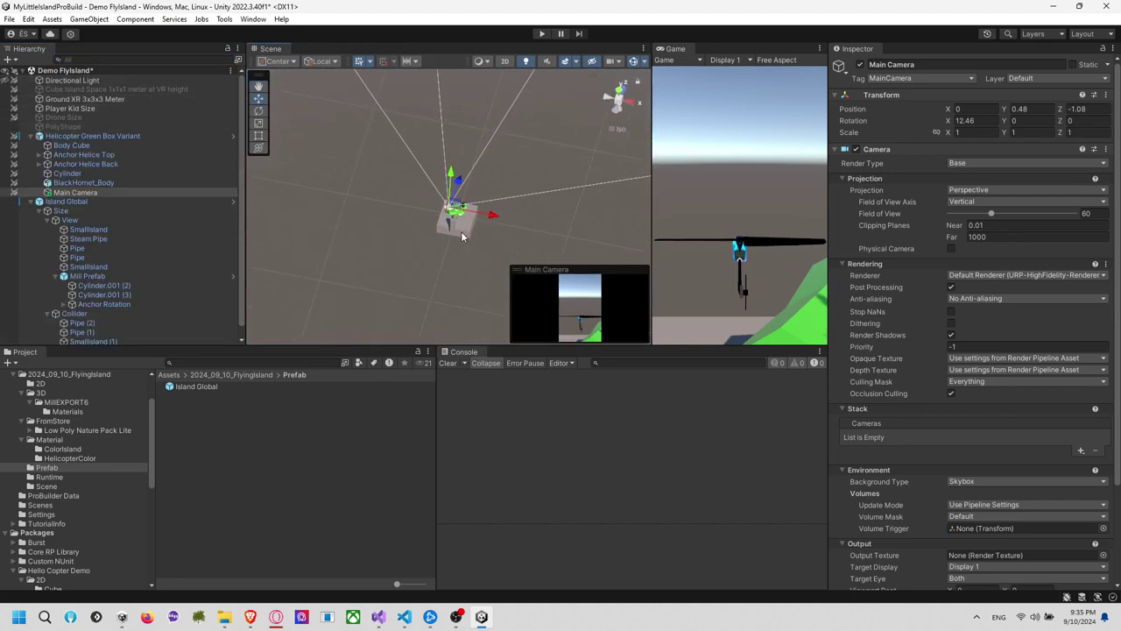
key(f)
alt+drag(460, 226, 310, 142)
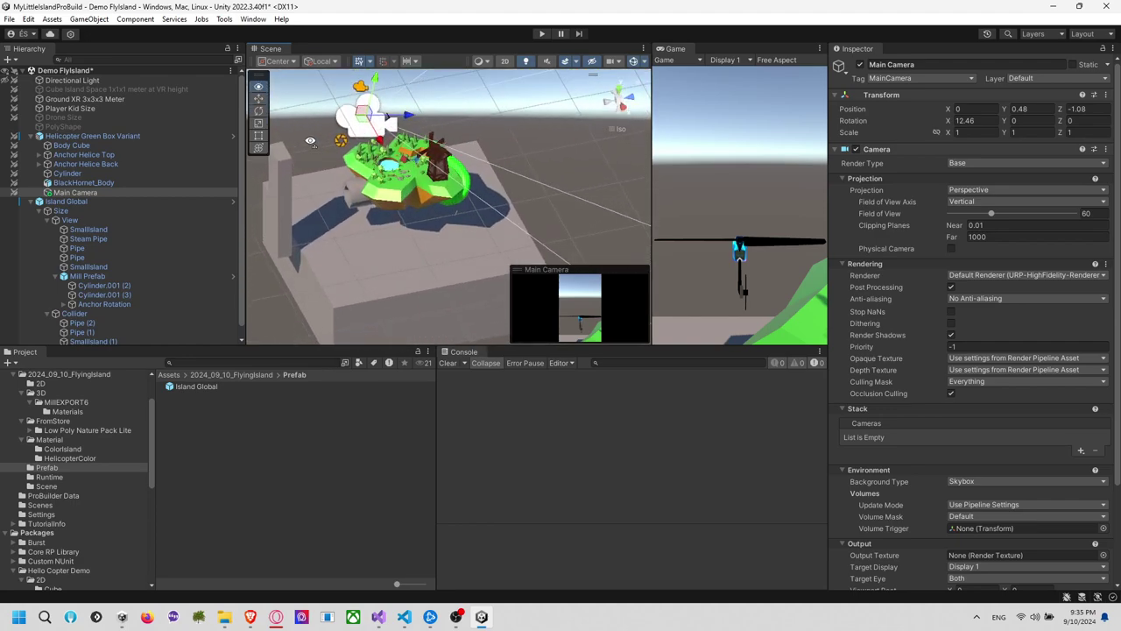
Deselect the camera and shrink the 3D icons in the Scene view's gizmo settings
click(492, 112)
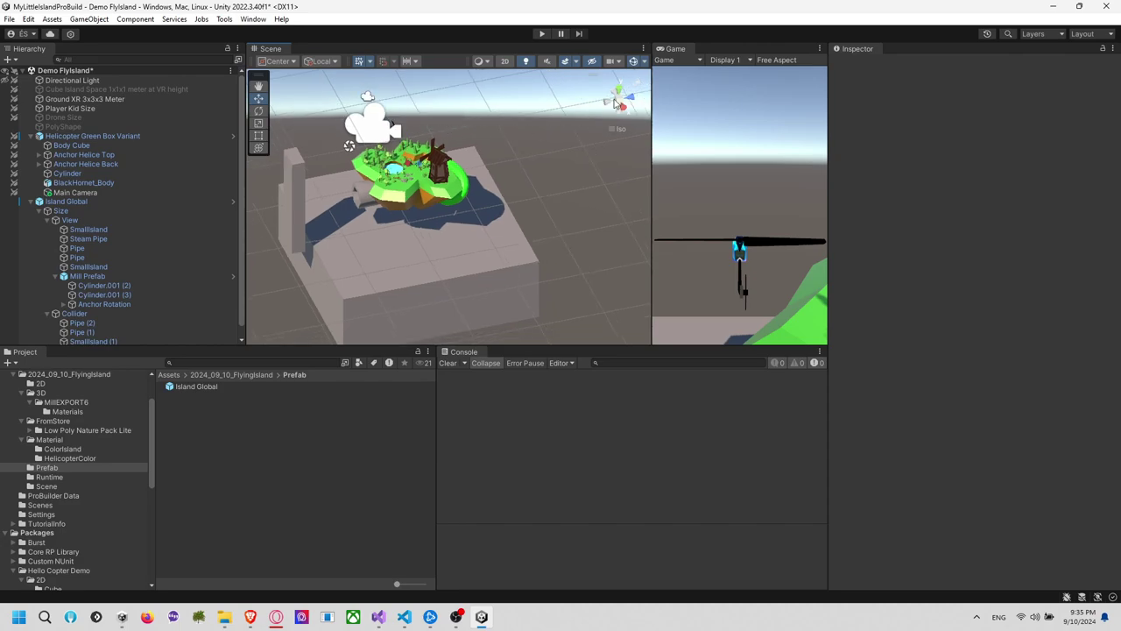
click(645, 61)
drag(752, 81, 746, 85)
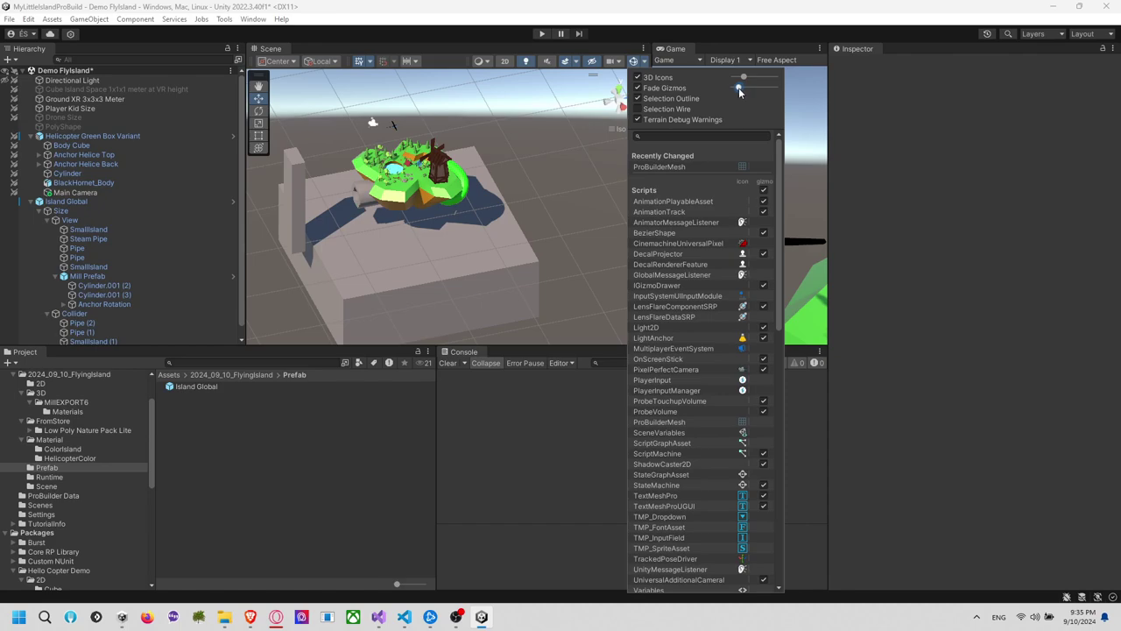
click(533, 112)
Save the scene and collapse the Helicopter Green Box Variant and Island Global hierarchies
alt+drag(533, 112, 494, 172)
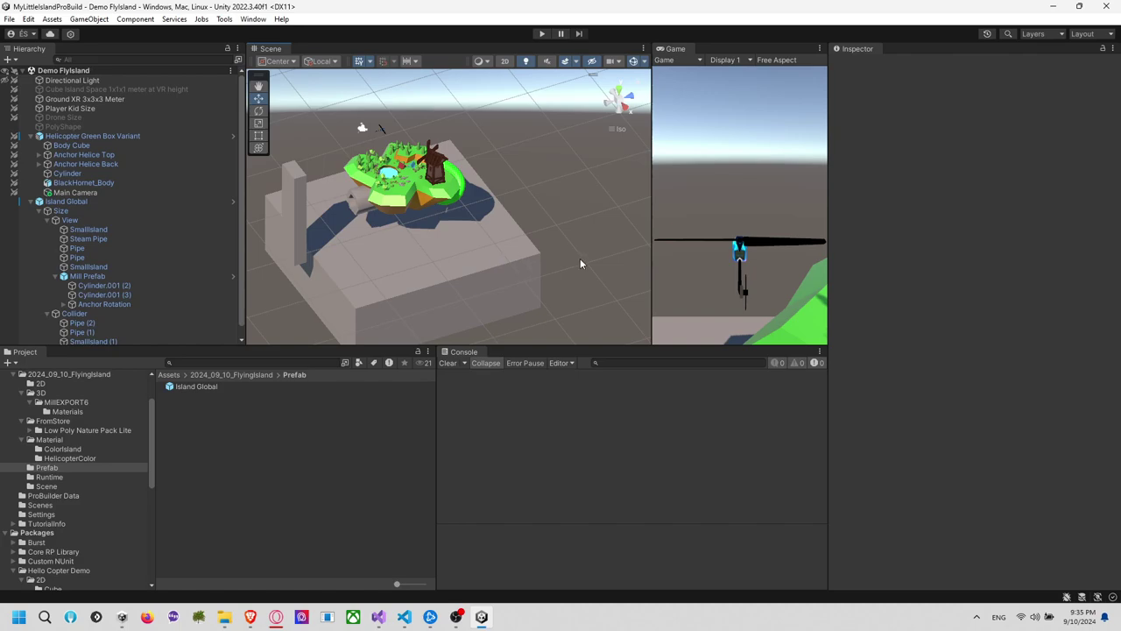
alt+drag(580, 259, 510, 178)
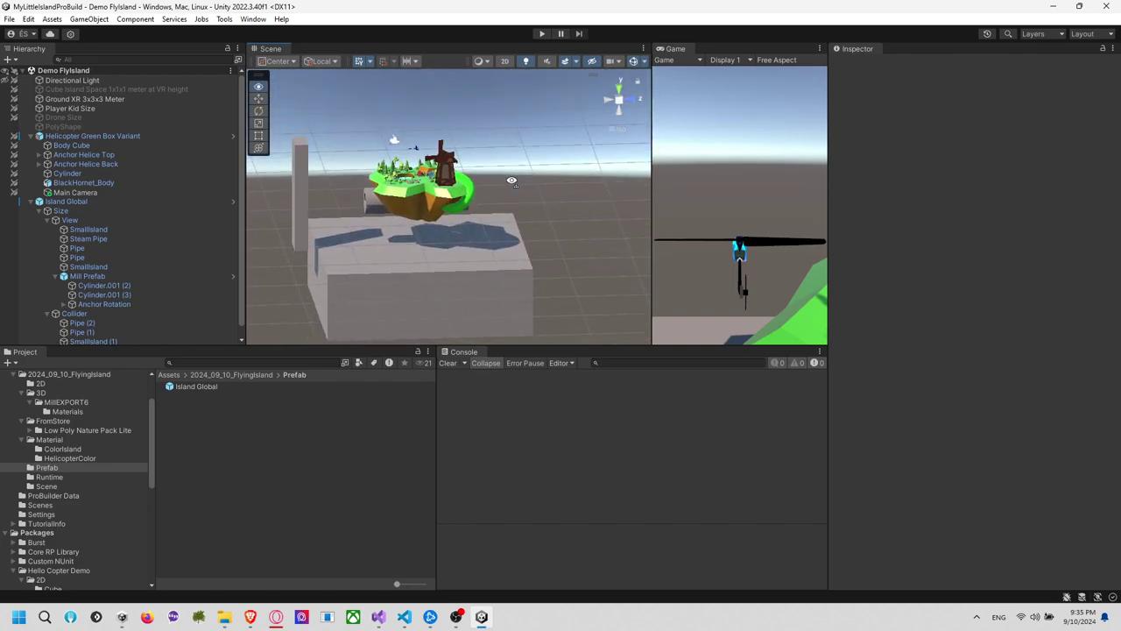
click(30, 138)
click(30, 147)
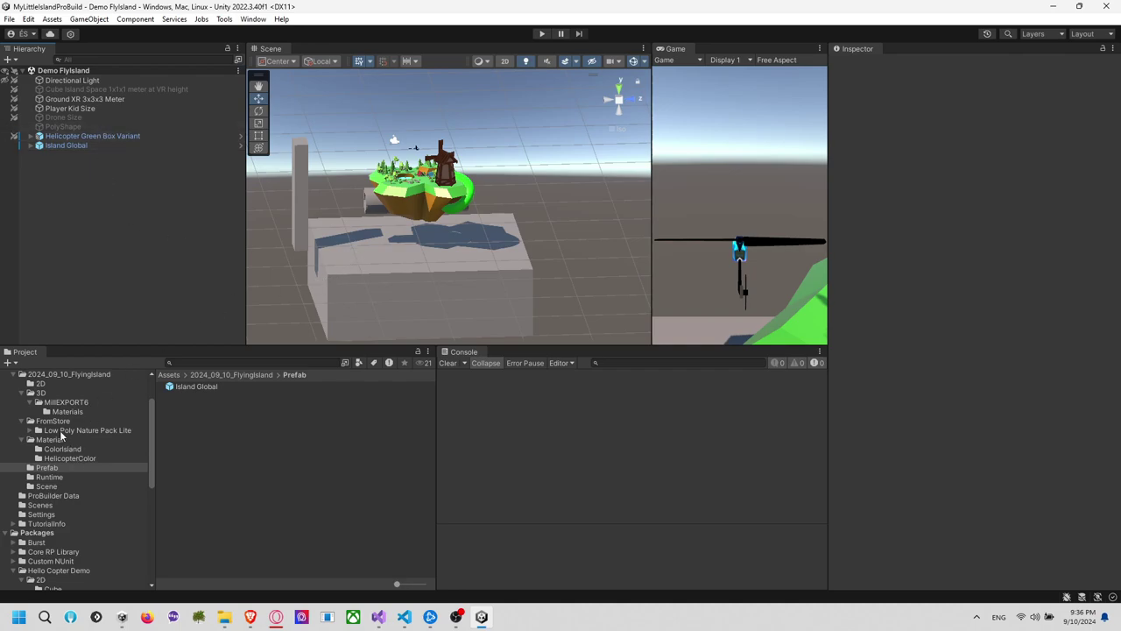
Review the contents of the 2D, 3D, MillEXPORT6 Materials and FromStore folders in the 2024_09_10_FlyingIsland asset folder
click(80, 375)
click(197, 386)
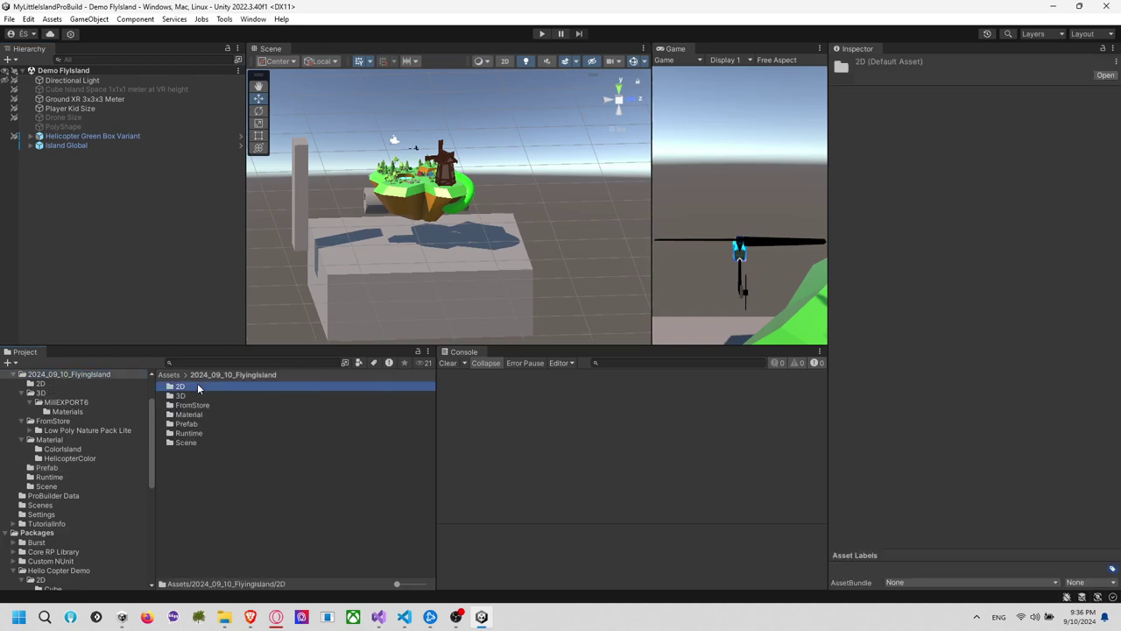
double_click(197, 386)
click(200, 386)
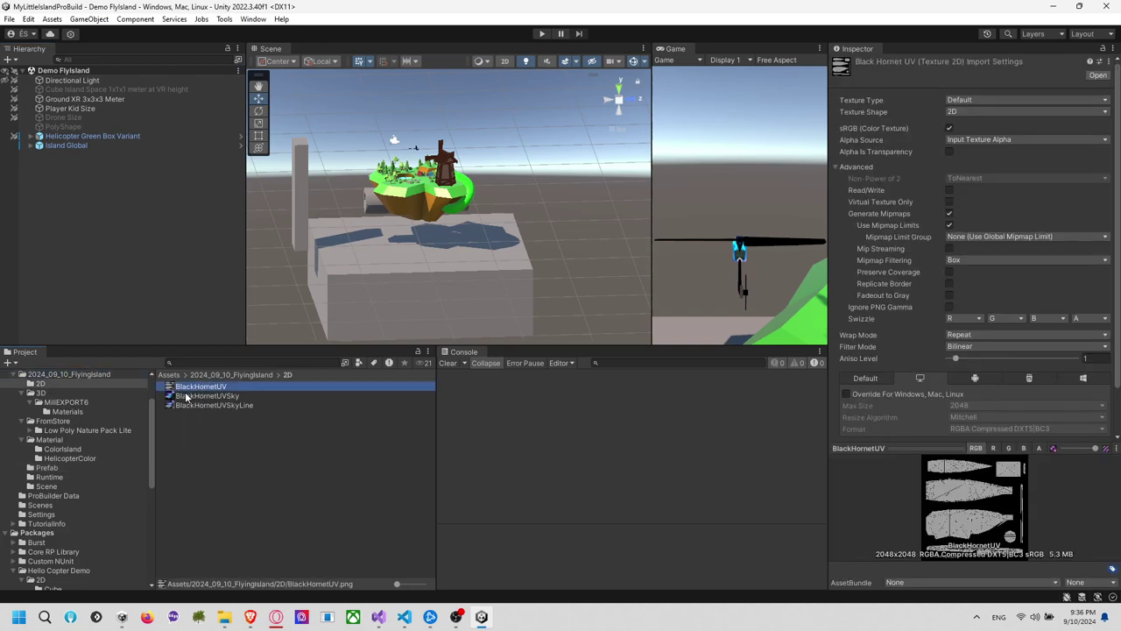
key(BackSpace)
click(41, 392)
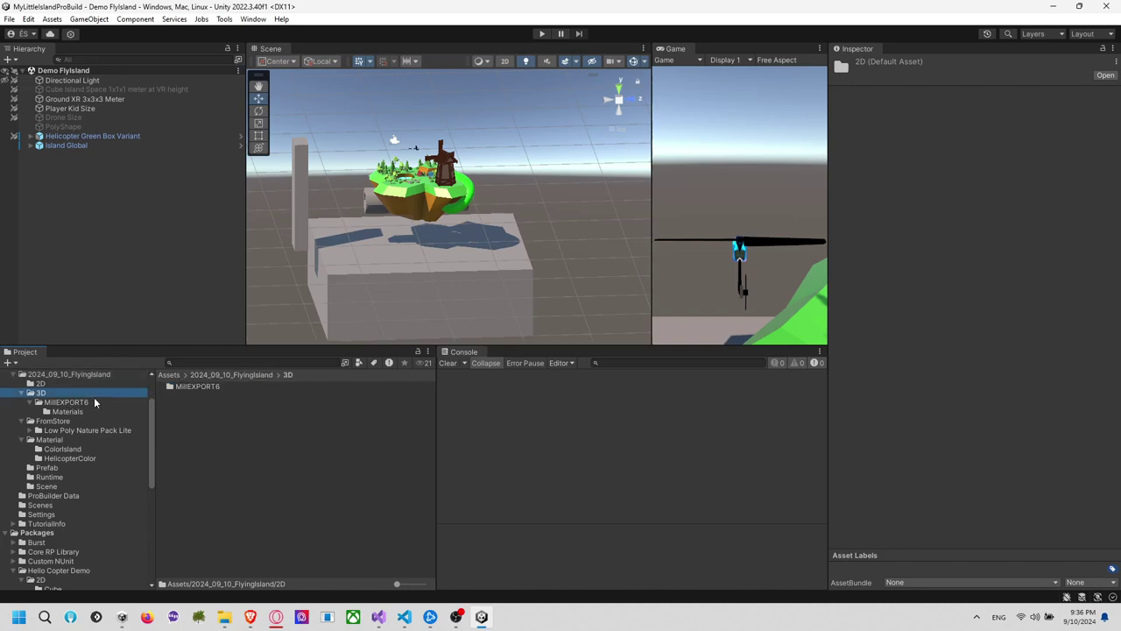
click(91, 401)
click(84, 409)
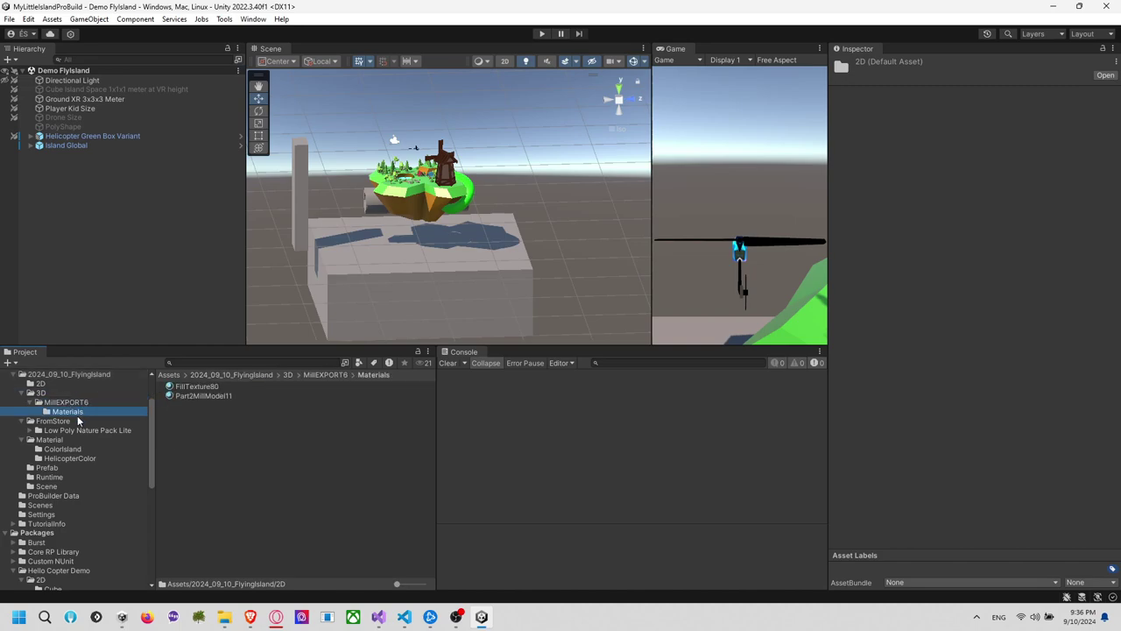
click(77, 421)
click(194, 386)
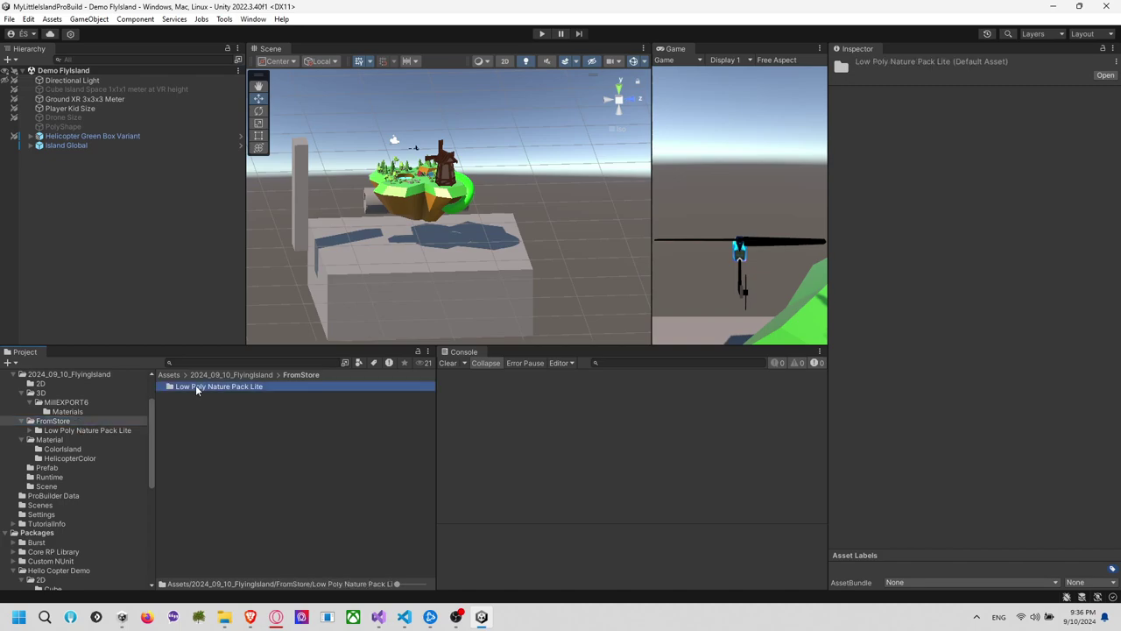
double_click(170, 390)
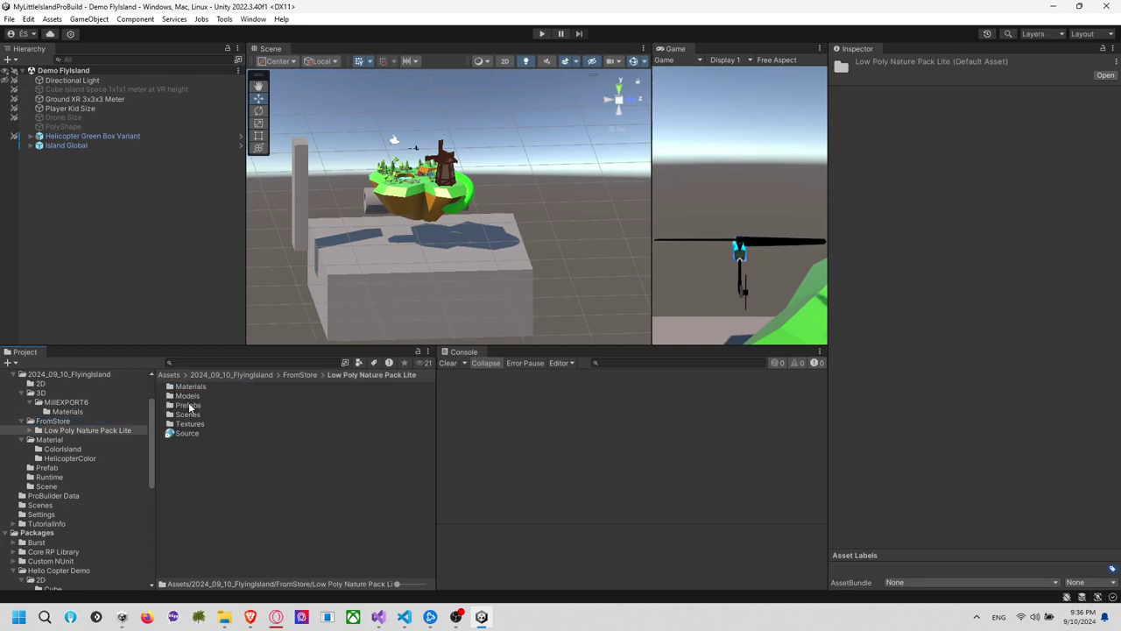
Show the 2024_09_10_FlyingIsland asset folder in File Explorer and launch WinDirStat
right_click(73, 376)
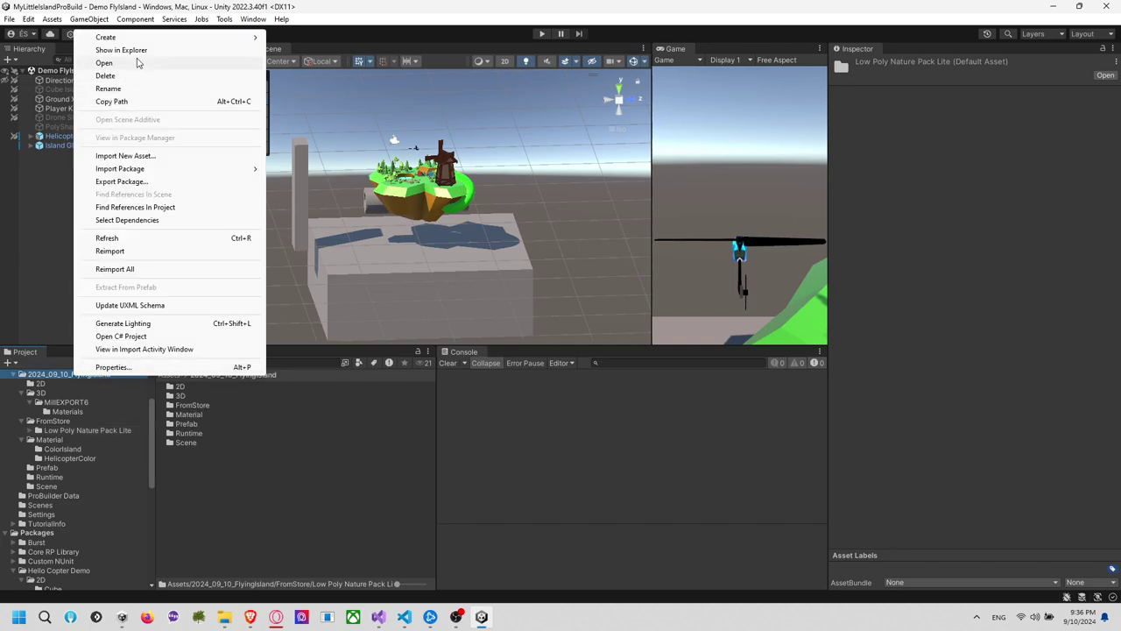
click(105, 49)
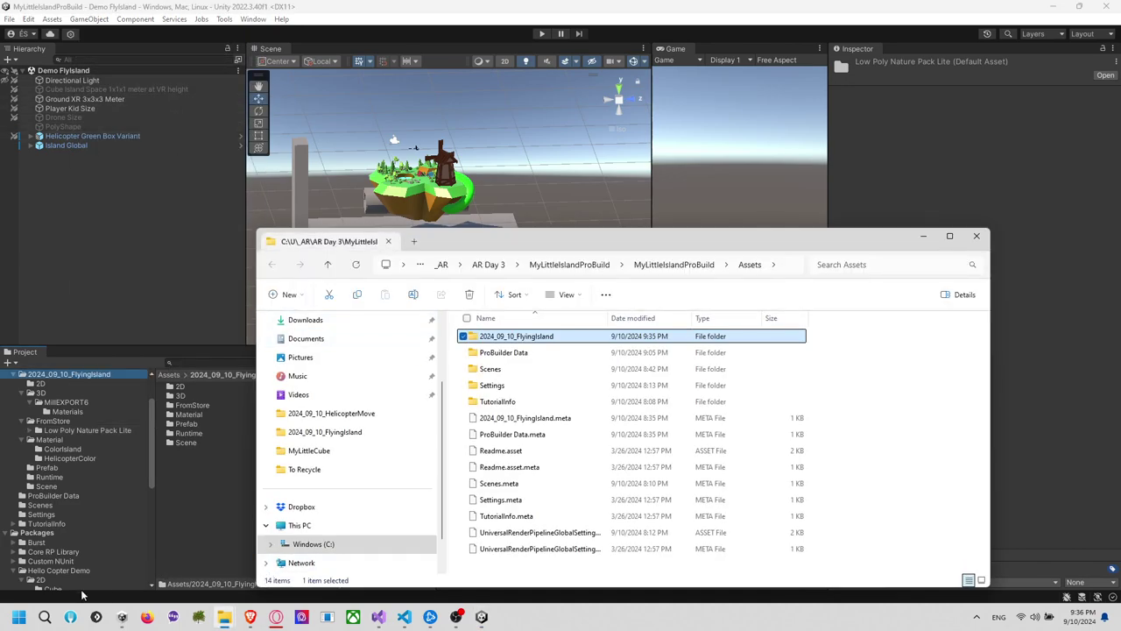
click(18, 617)
text(win)
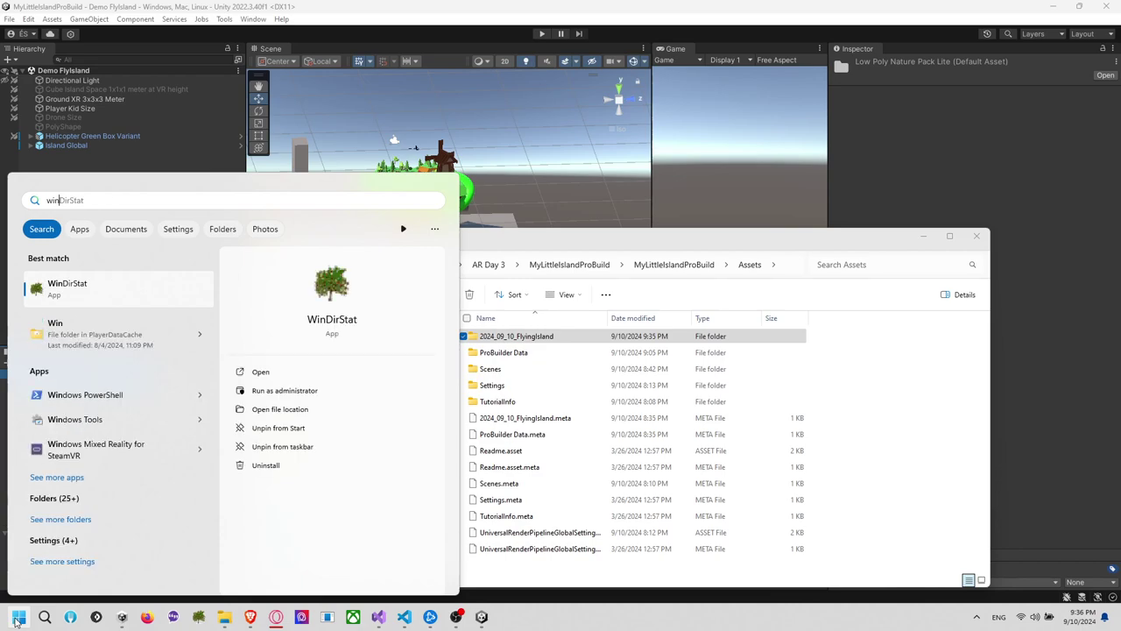
key(Return)
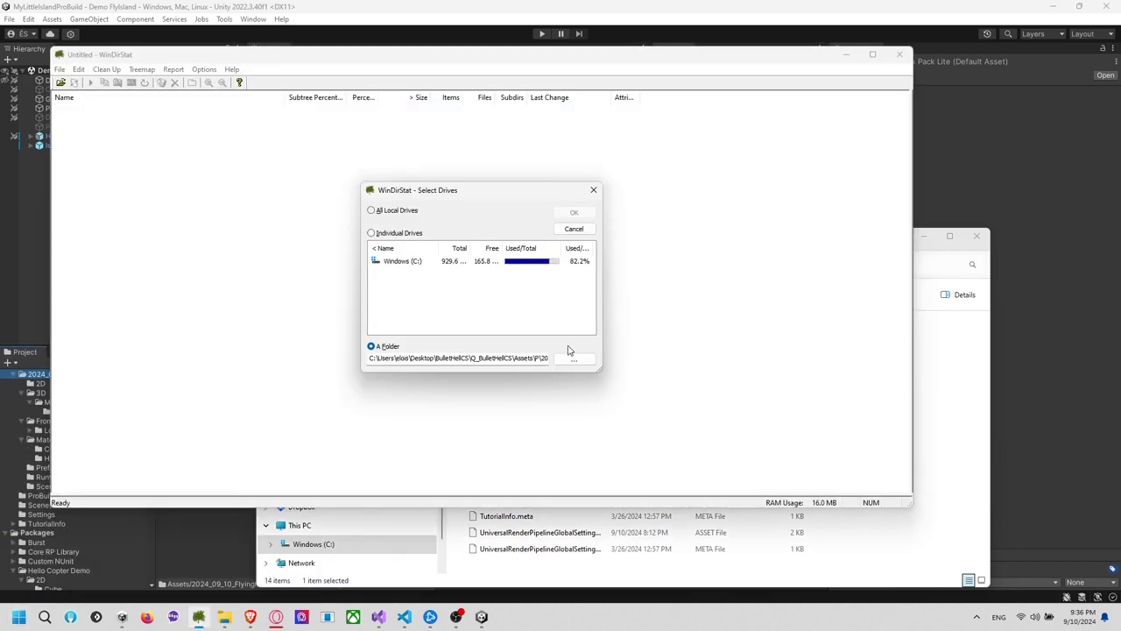
Return to File Explorer, open Assets\2024_09_10_FlyingIsland inside MyLittleIslandProBuild and copy its full path
click(978, 374)
click(593, 264)
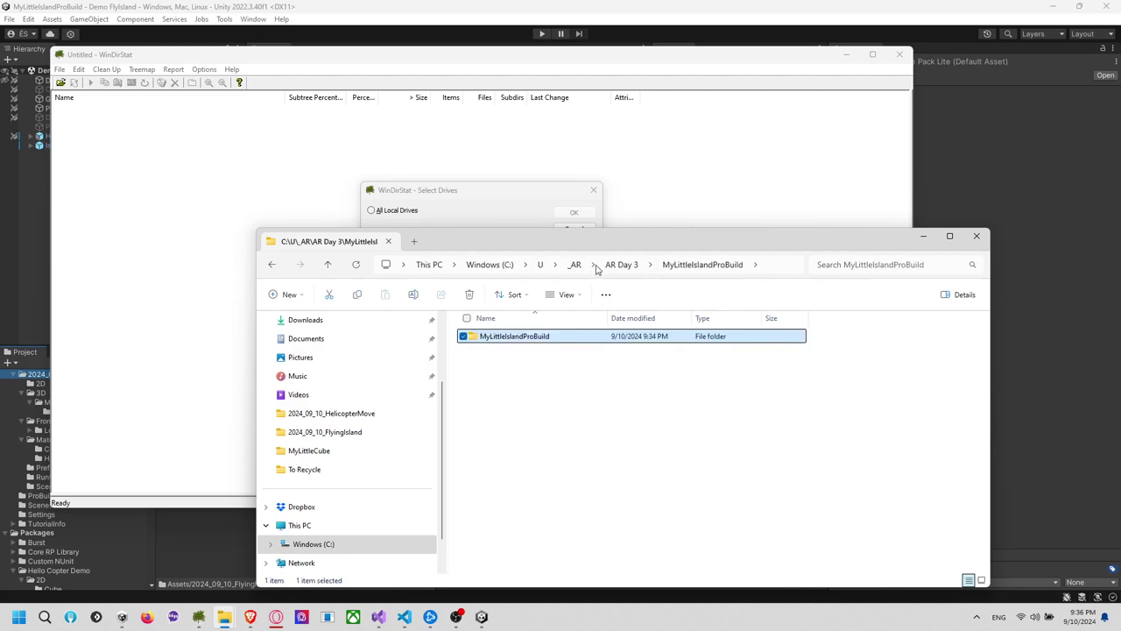
double_click(539, 338)
double_click(535, 339)
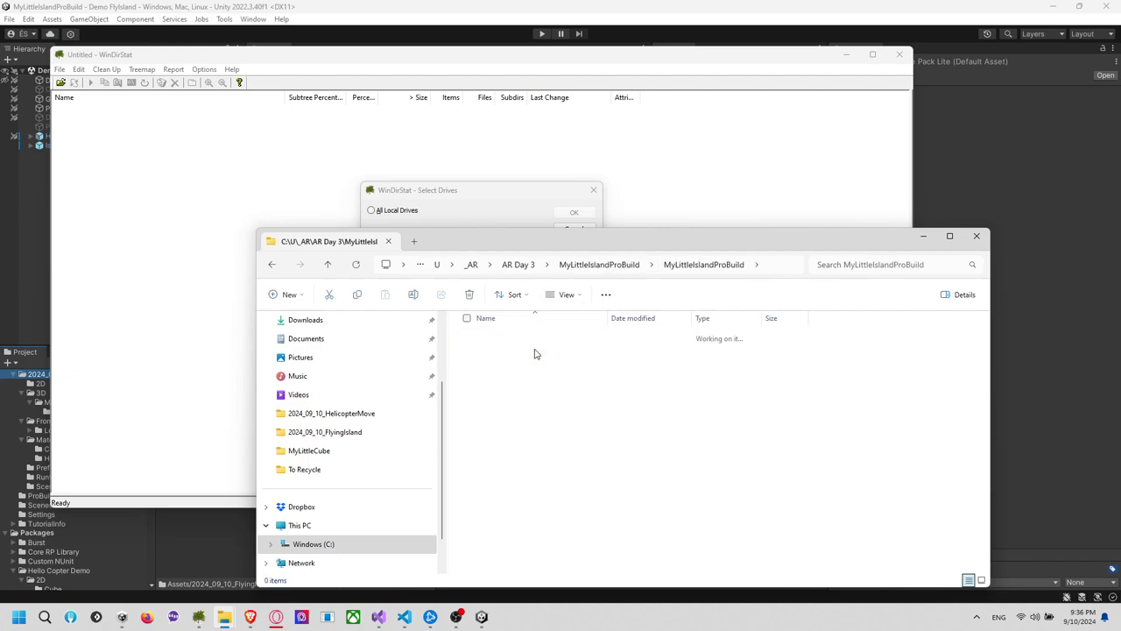
double_click(537, 338)
click(740, 264)
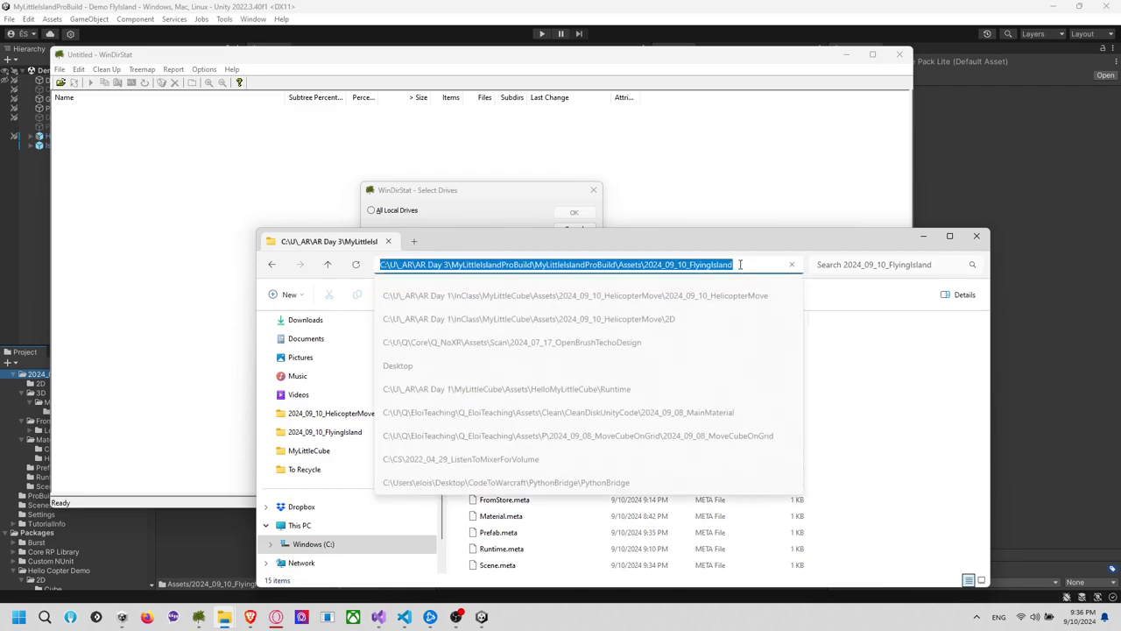
Scan the copied 2024_09_10_FlyingIsland folder path with WinDirStat
click(732, 167)
triple_click(525, 359)
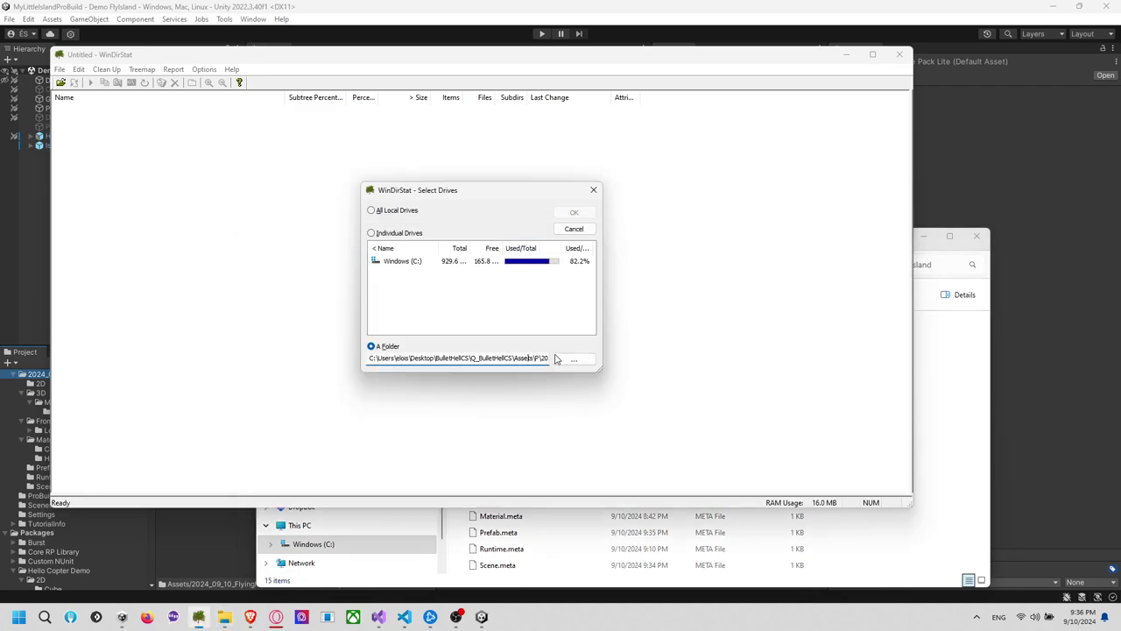
key(ctrl+v)
click(572, 360)
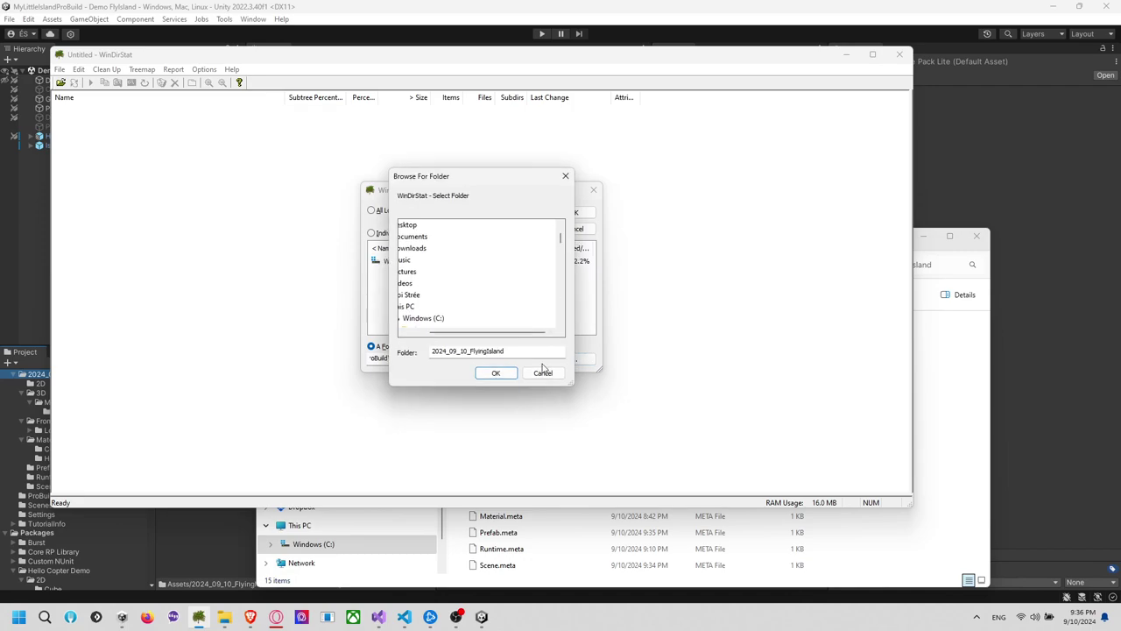
click(541, 369)
click(573, 212)
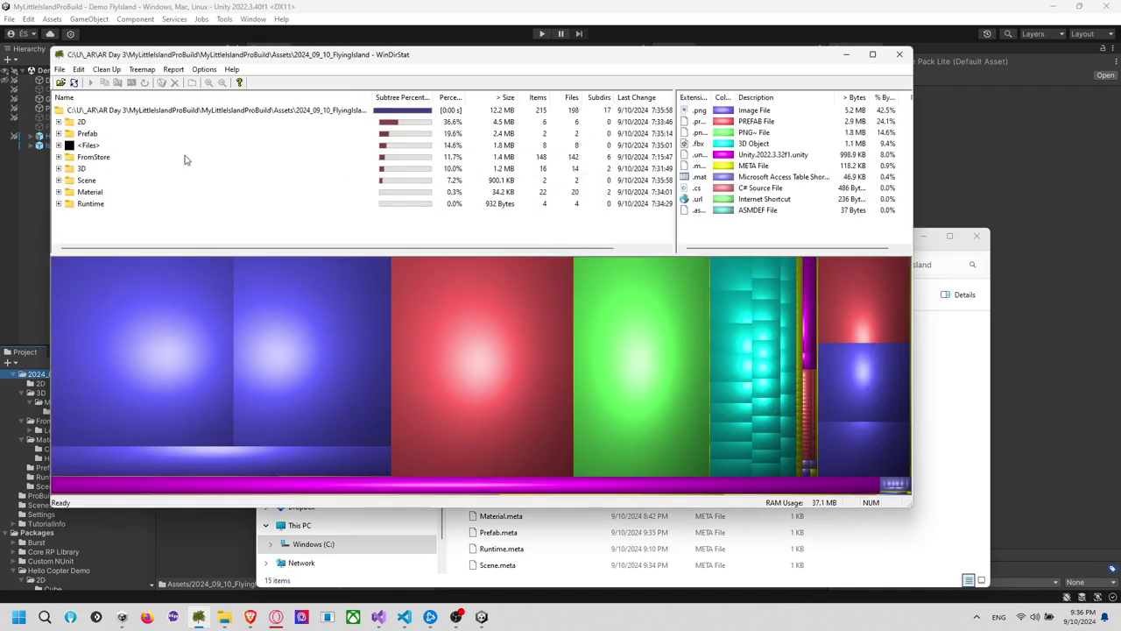
Inspect the largest PNG, prefab and PNG~ files in the treemap, then close WinDirStat and File Explorer
click(192, 299)
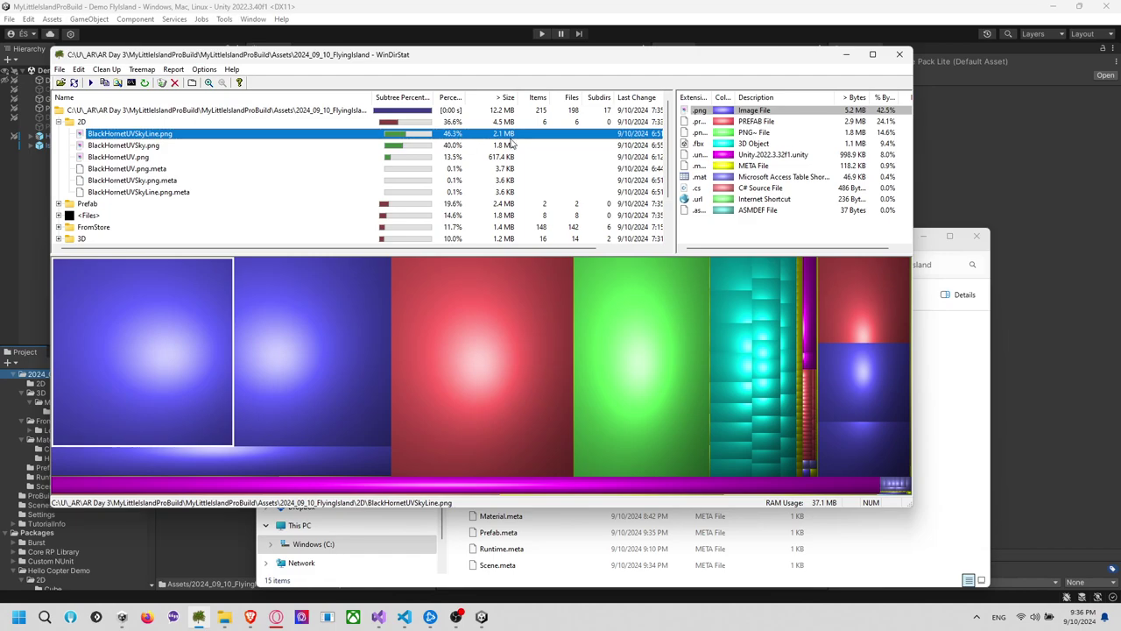
click(396, 279)
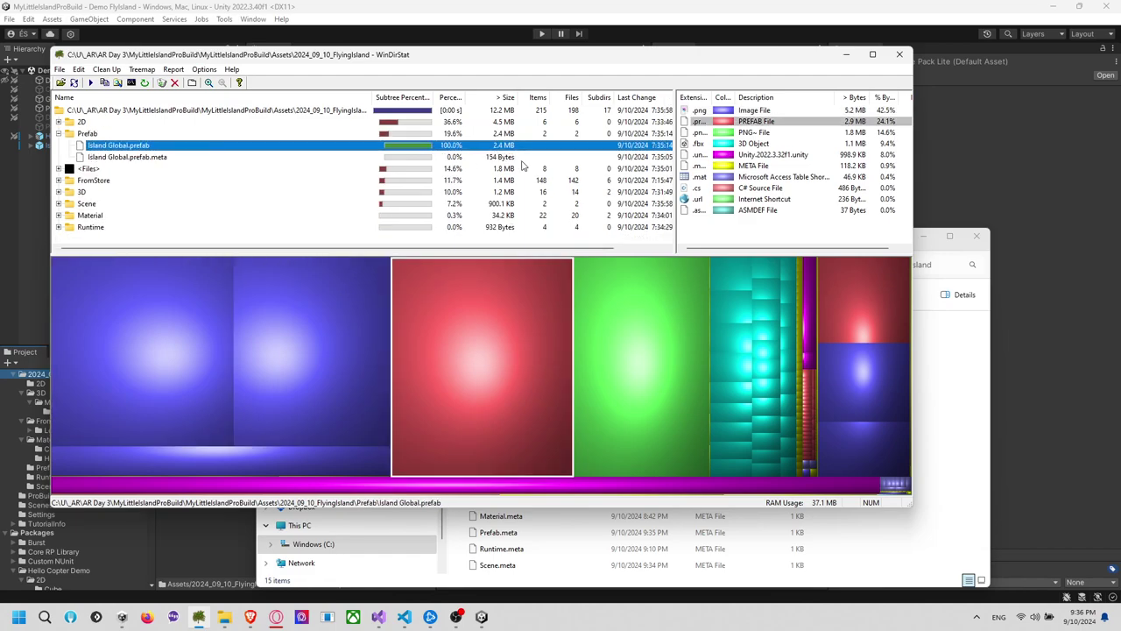
click(607, 326)
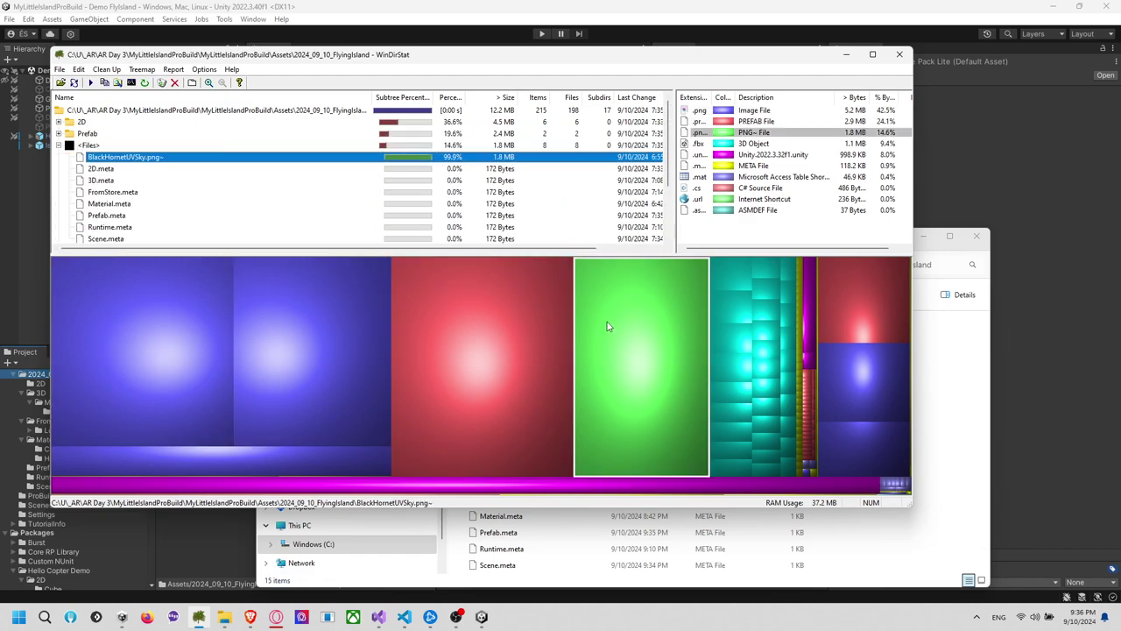
click(898, 54)
click(975, 237)
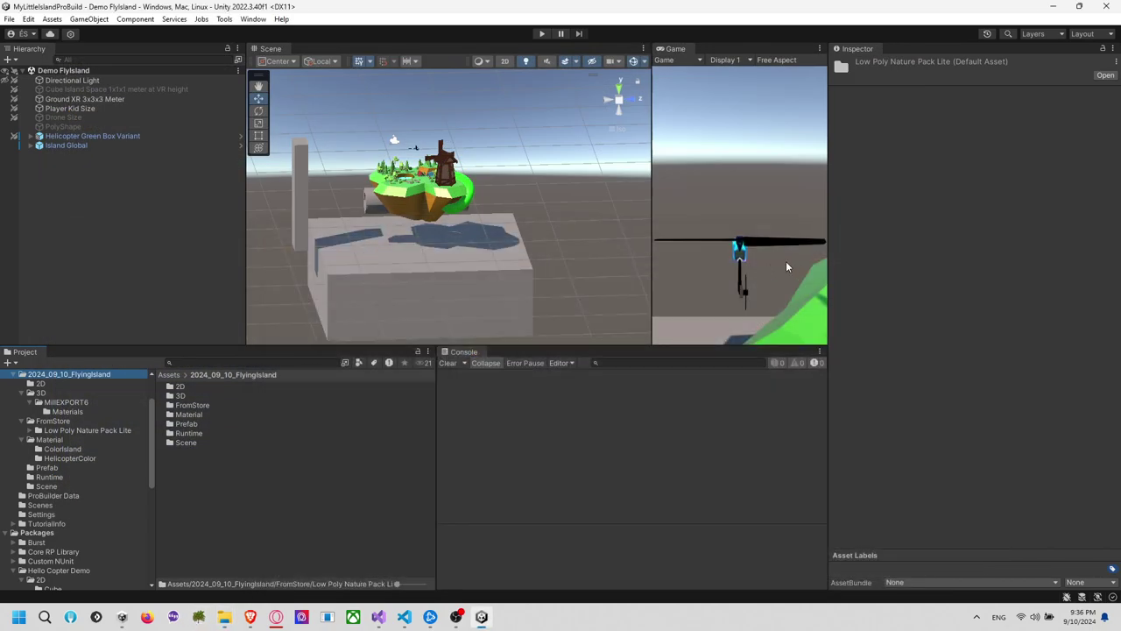
Copy the name of the 2024_09_10_FlyingIsland folder from the project's asset tree without renaming it
click(224, 455)
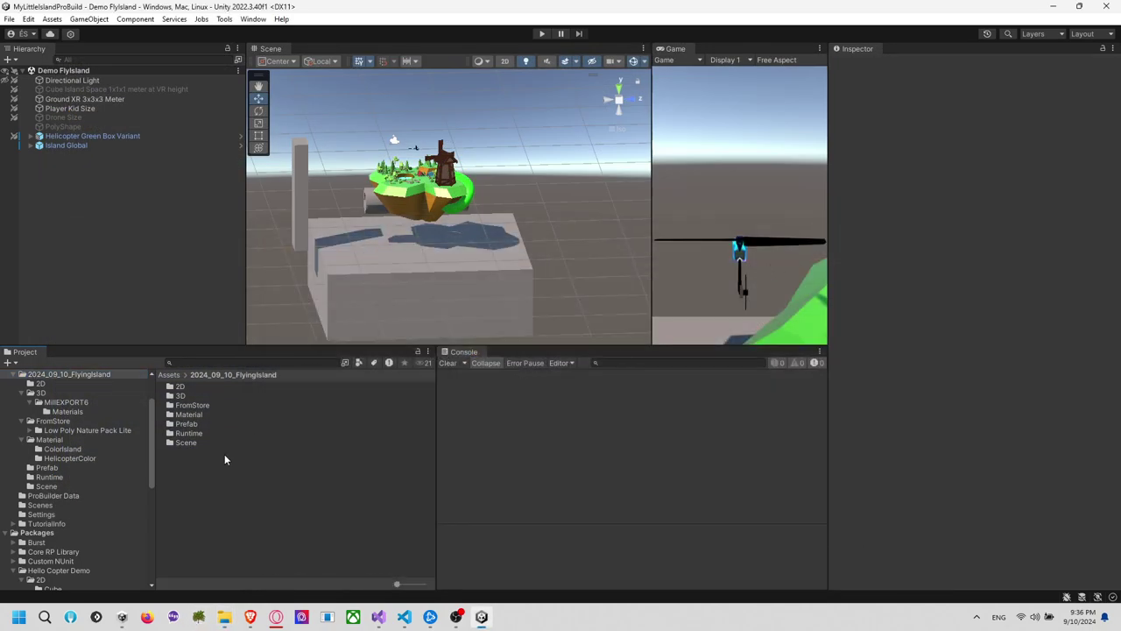
click(88, 377)
click(86, 376)
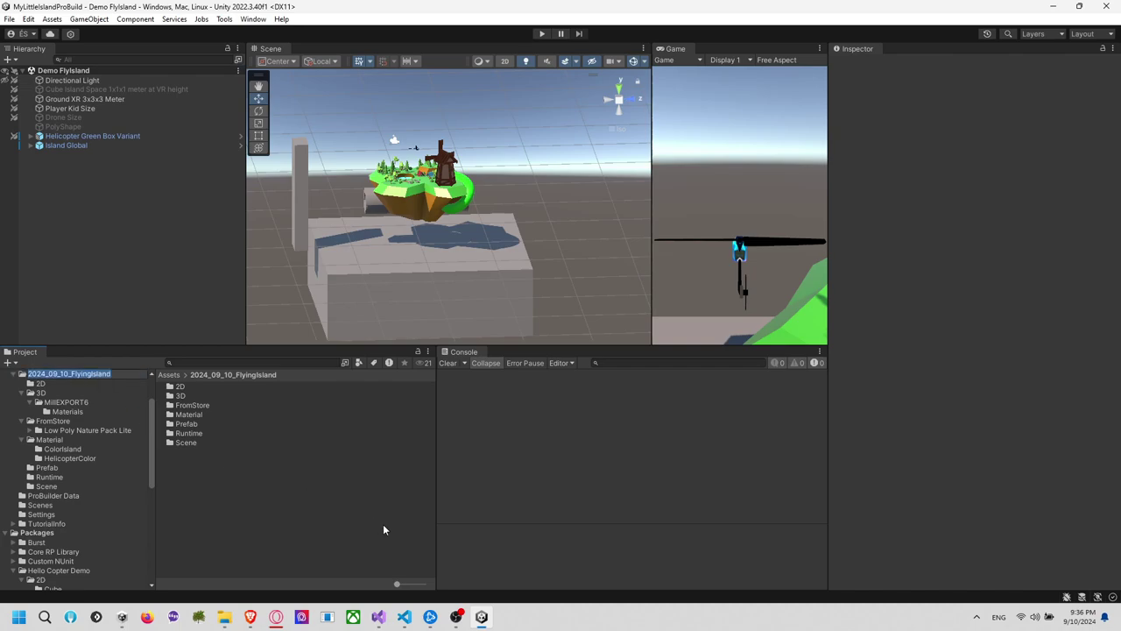
key(Return)
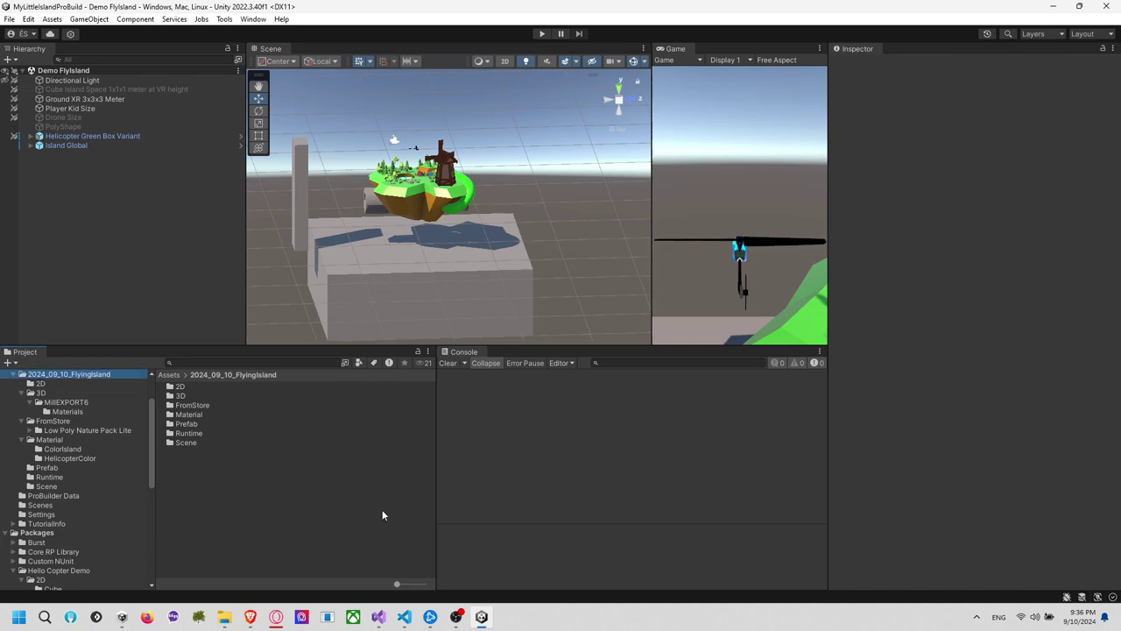
click(115, 376)
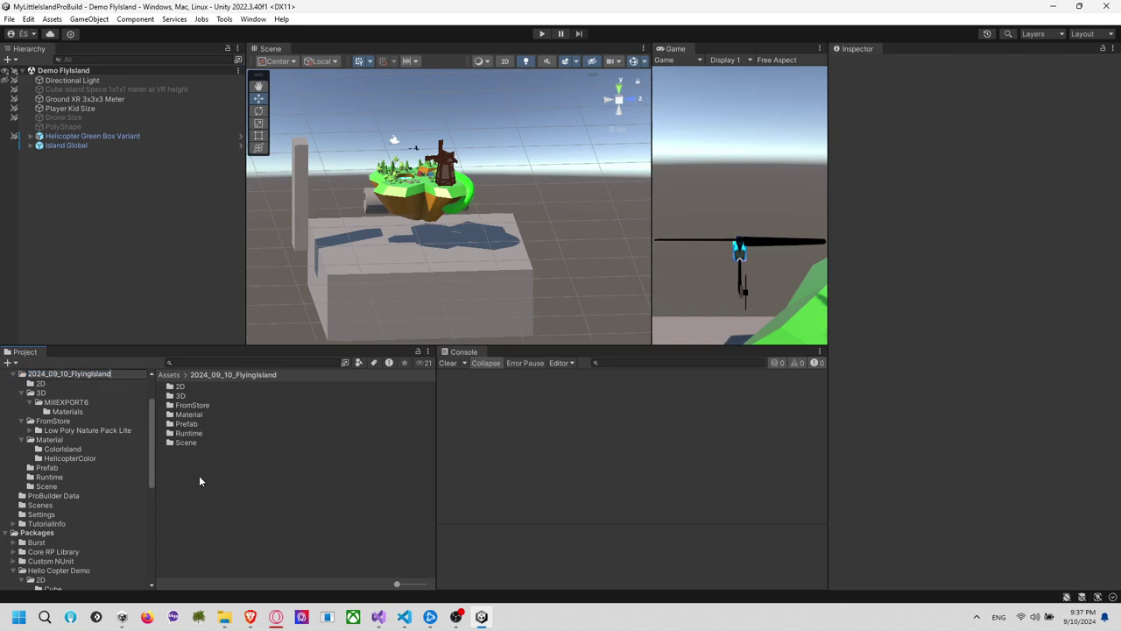
key(Return)
click(100, 381)
click(85, 374)
click(78, 373)
key(super+c)
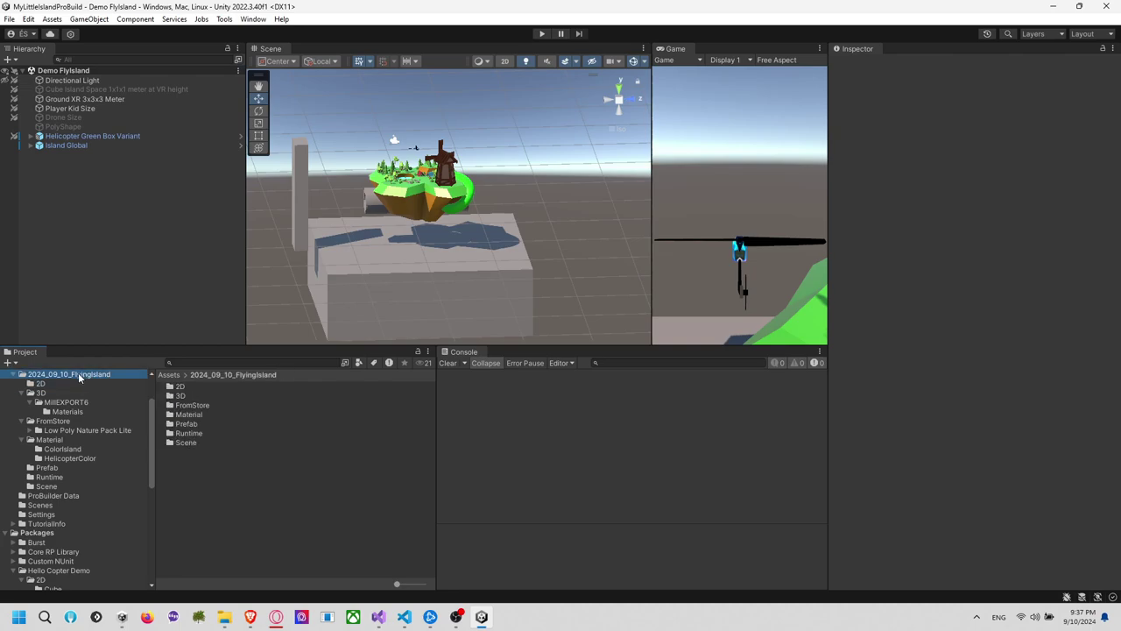
Switch to GitHub in the browser and start a new repository named 2024_09_10_FlyingIsland
key(alt+Tab)
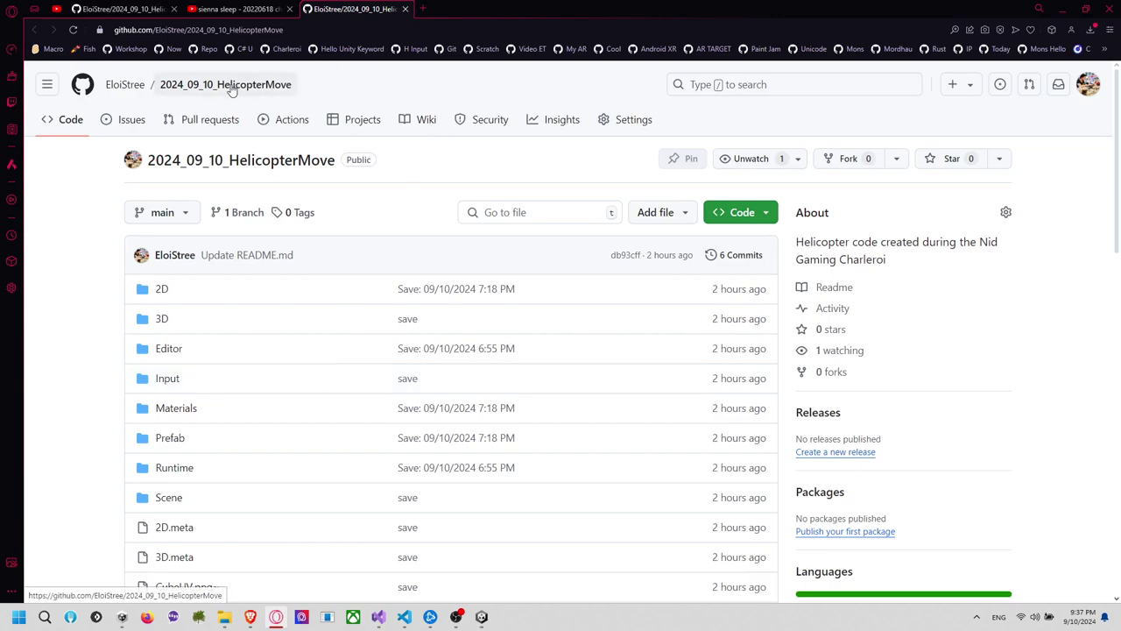
click(127, 84)
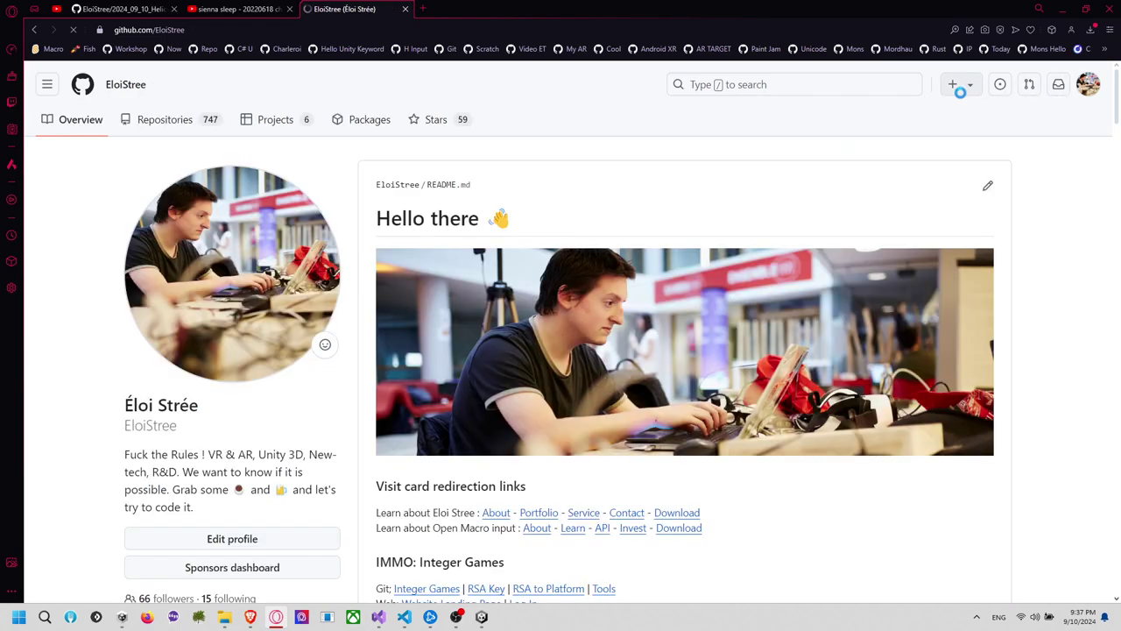
click(960, 88)
click(985, 114)
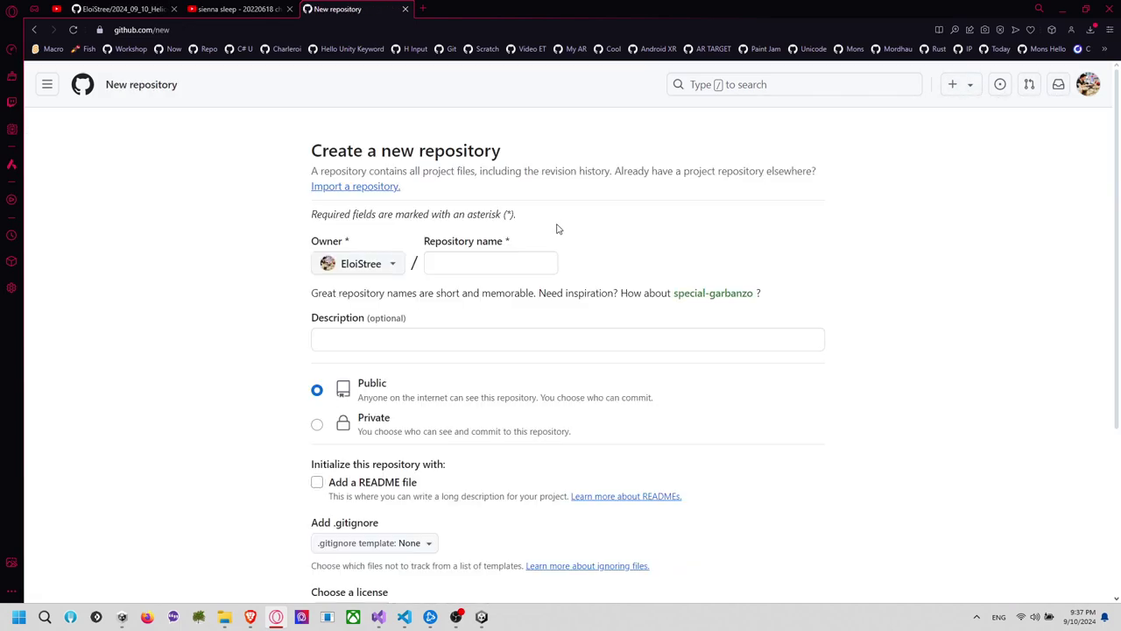
click(487, 244)
click(530, 289)
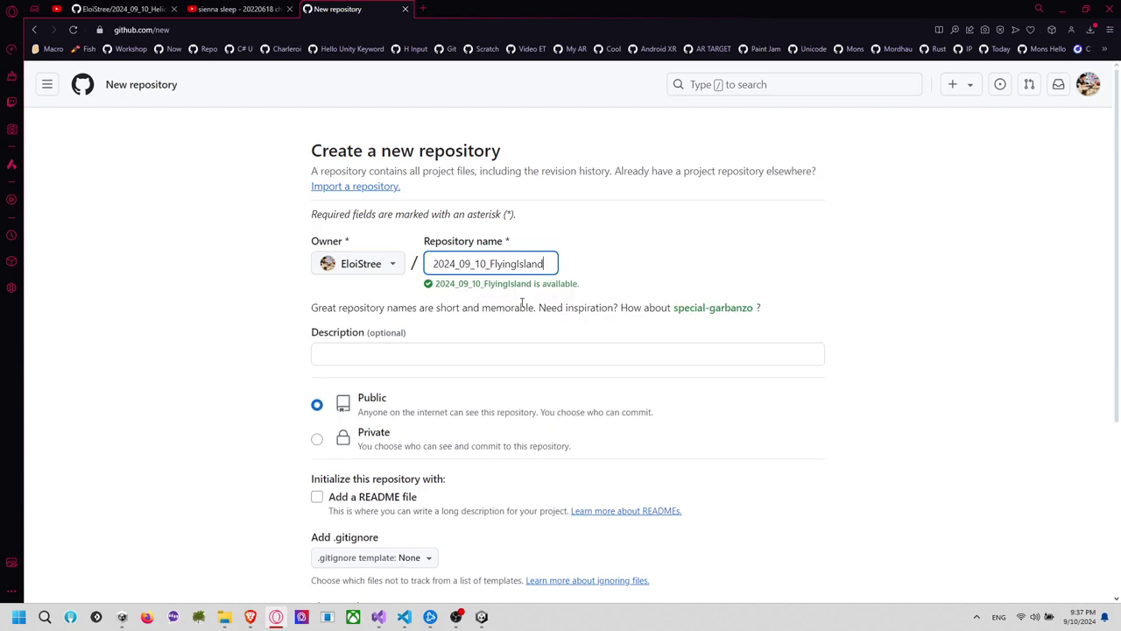
Describe the repository as "Demo of flying island with Pro Builder and some asset for SketchFab and the store."
click(495, 351)
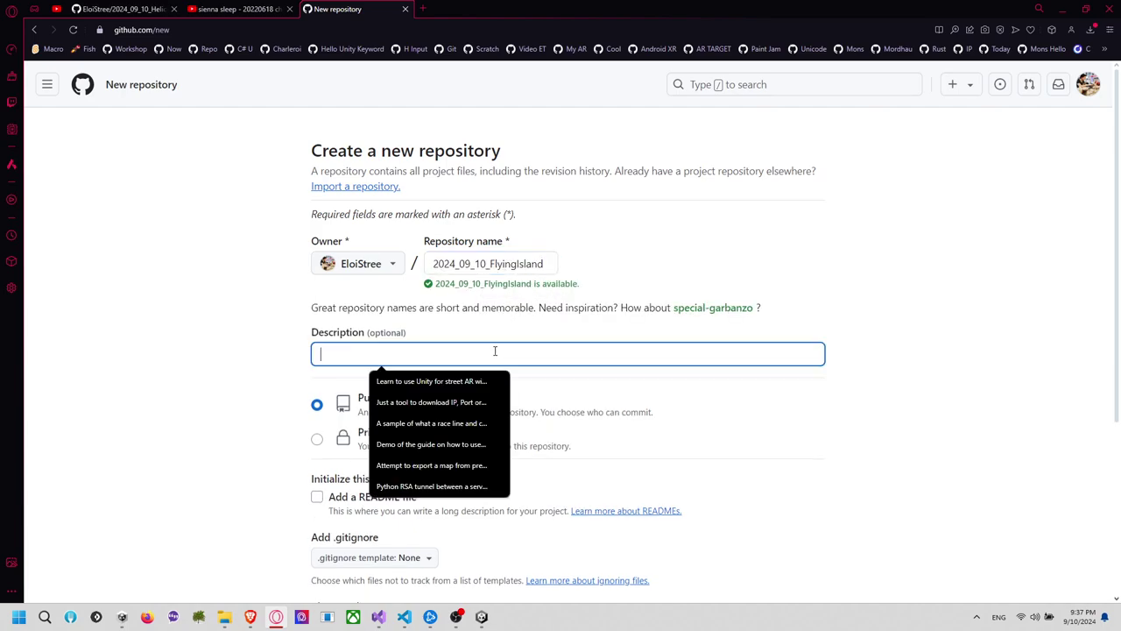
text(Demo of flying island with Pro Builder and some asset for Skerc)
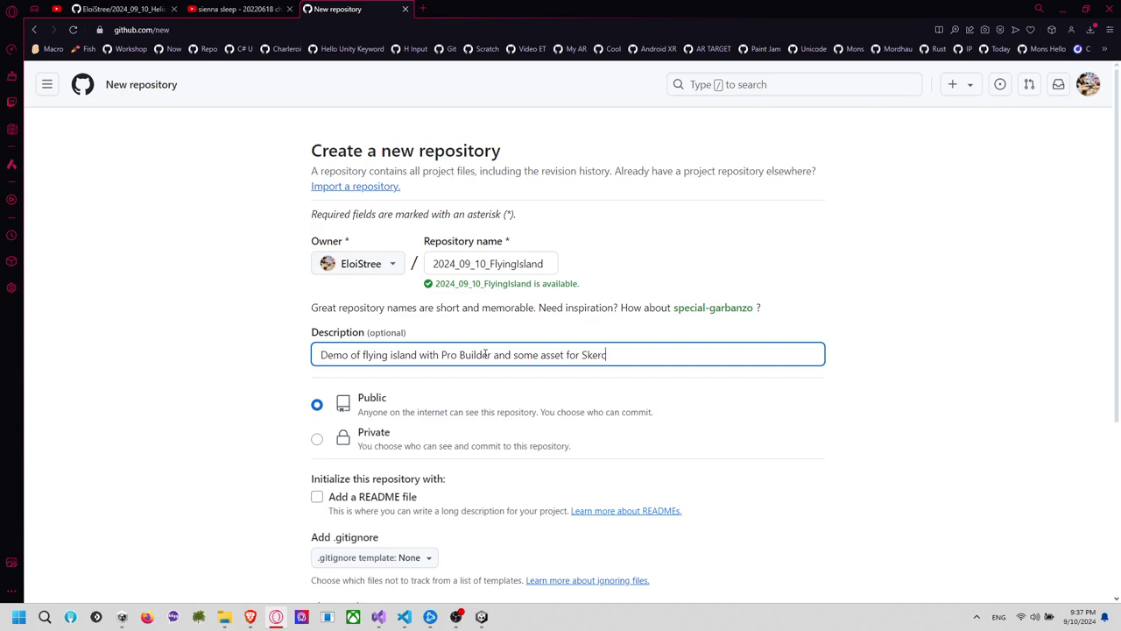
text(b and the store.)
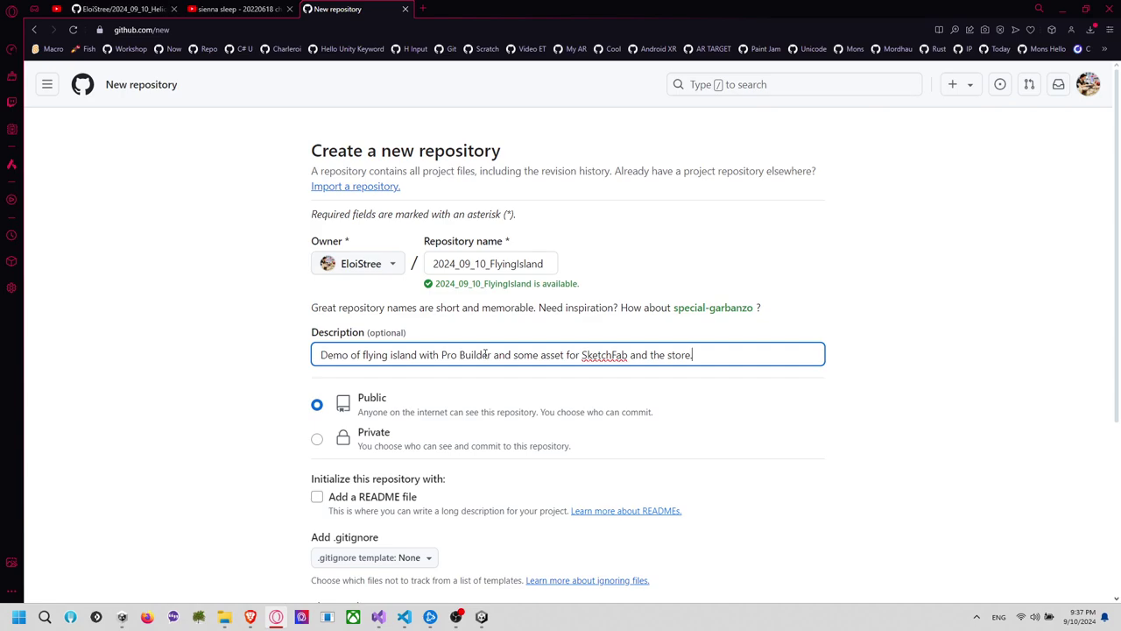
Include a README file and create the public repository
scroll(333, 428, down, 2)
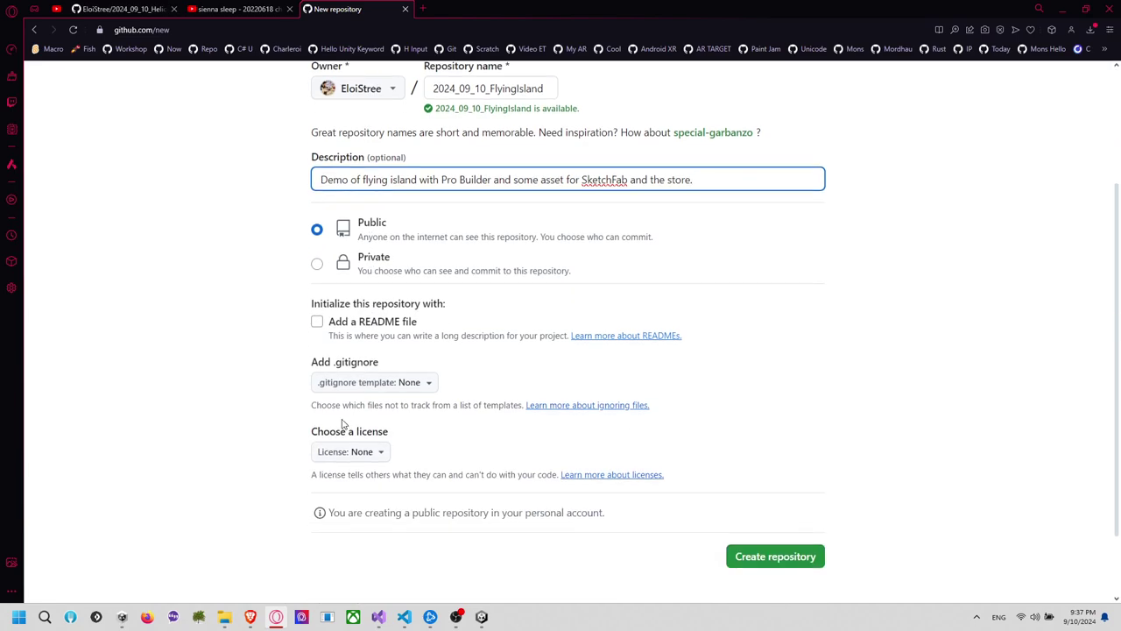
click(354, 322)
scroll(525, 350, down, 2)
click(795, 467)
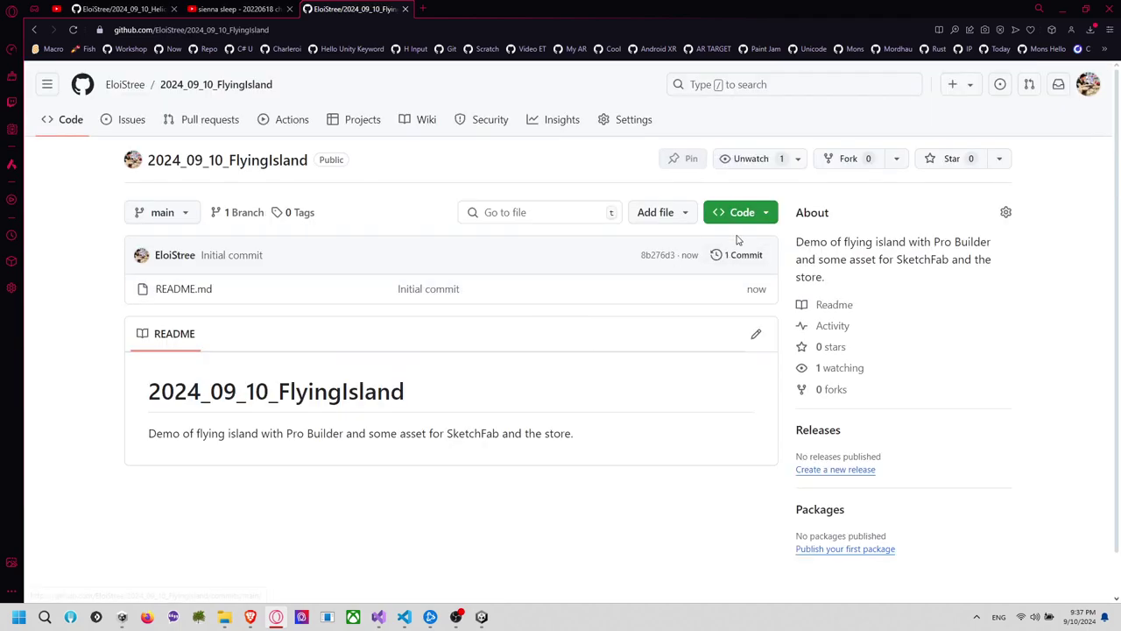
Copy the new repository's HTTPS clone URL and dismiss the request to open GitHub Desktop
click(741, 212)
click(754, 340)
click(508, 405)
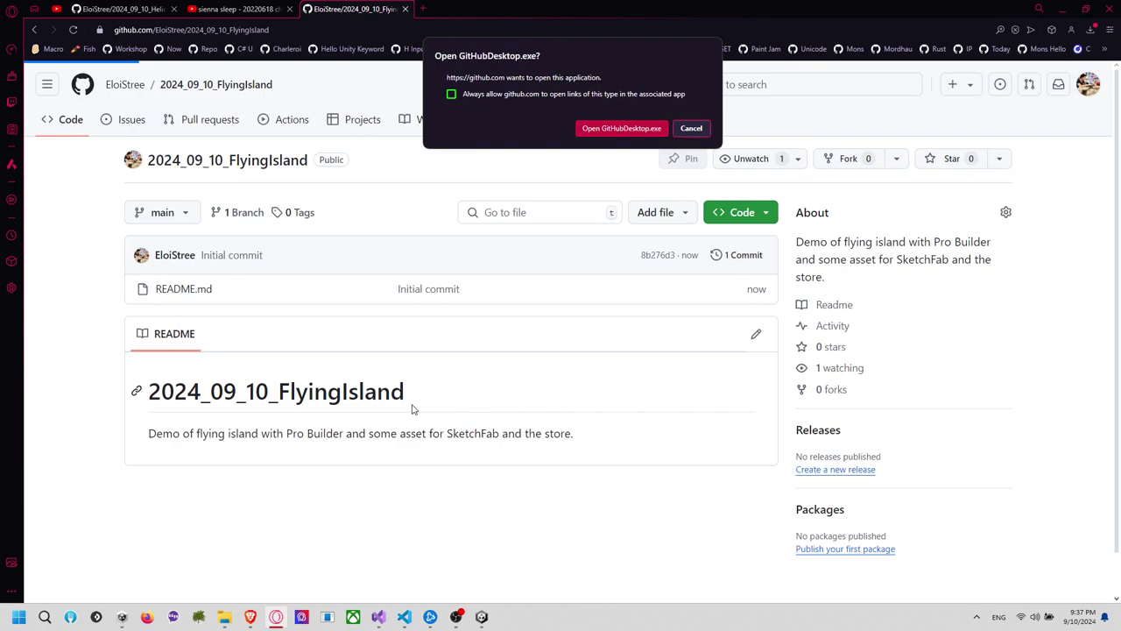
click(701, 128)
Switch back to Unity, show the 2024_09_10_FlyingIsland folder in File Explorer and open a command prompt inside it
key(alt+Tab)
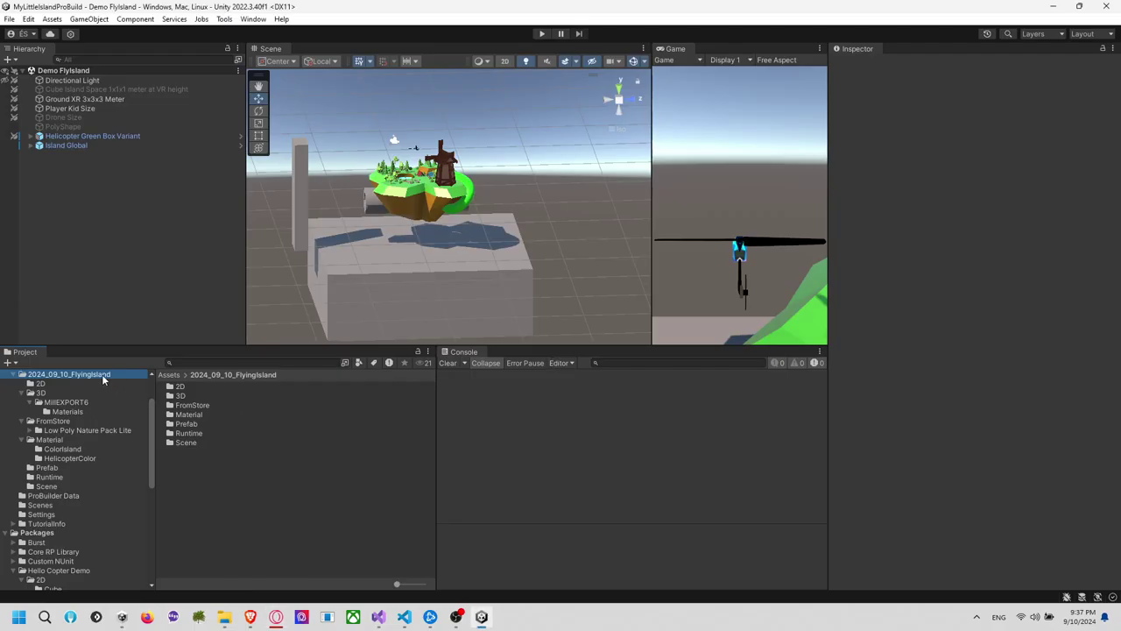
right_click(101, 374)
click(289, 49)
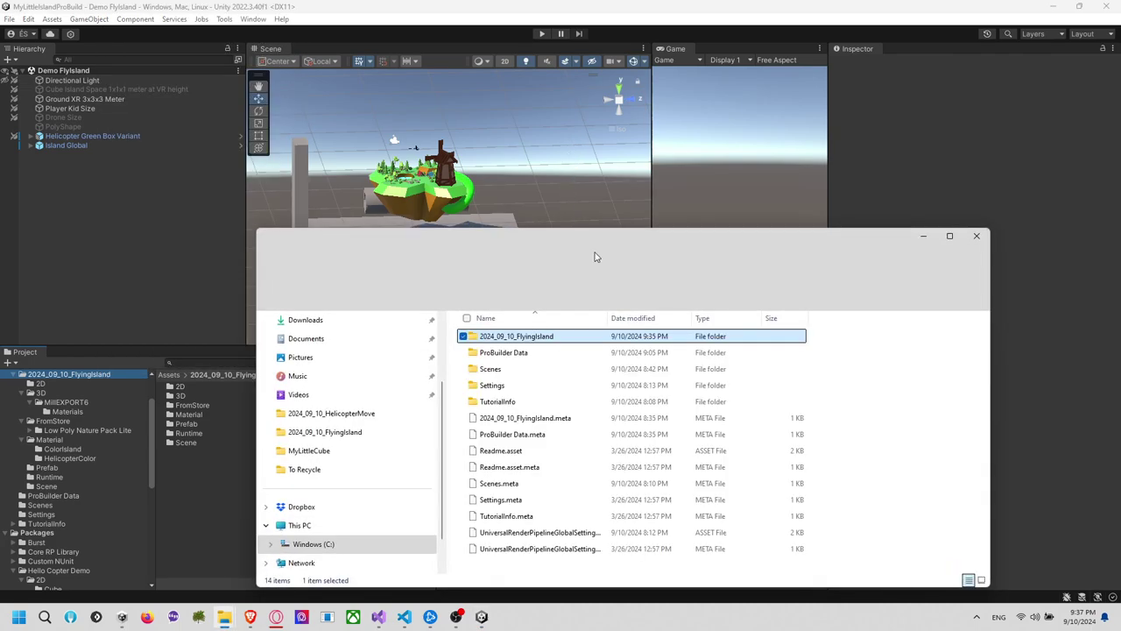
double_click(560, 337)
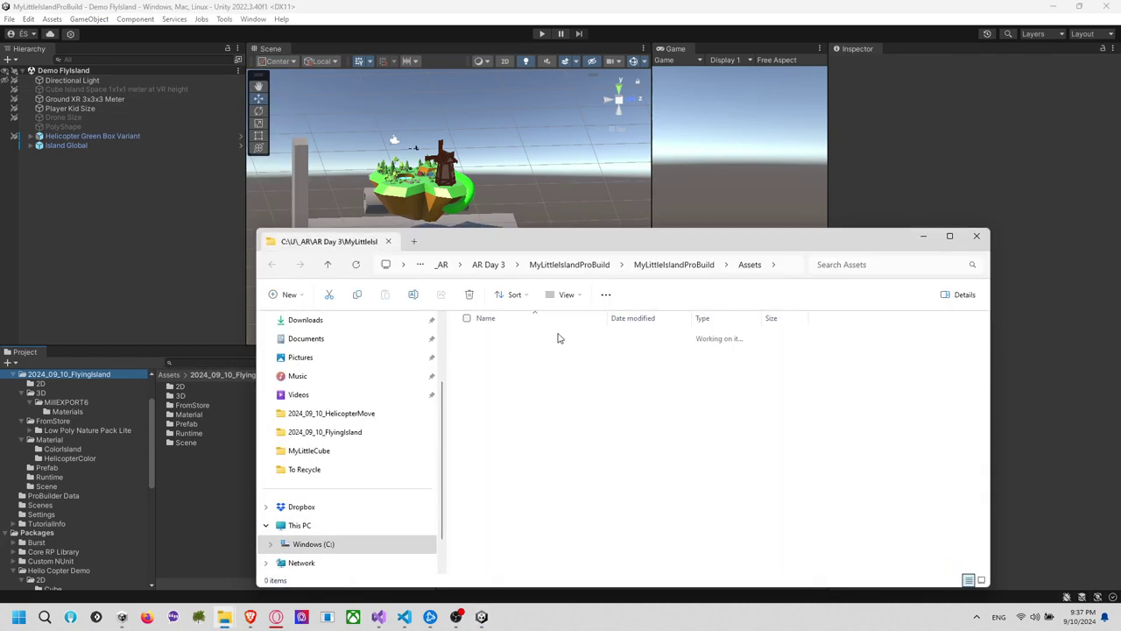
click(740, 265)
text(cmd)
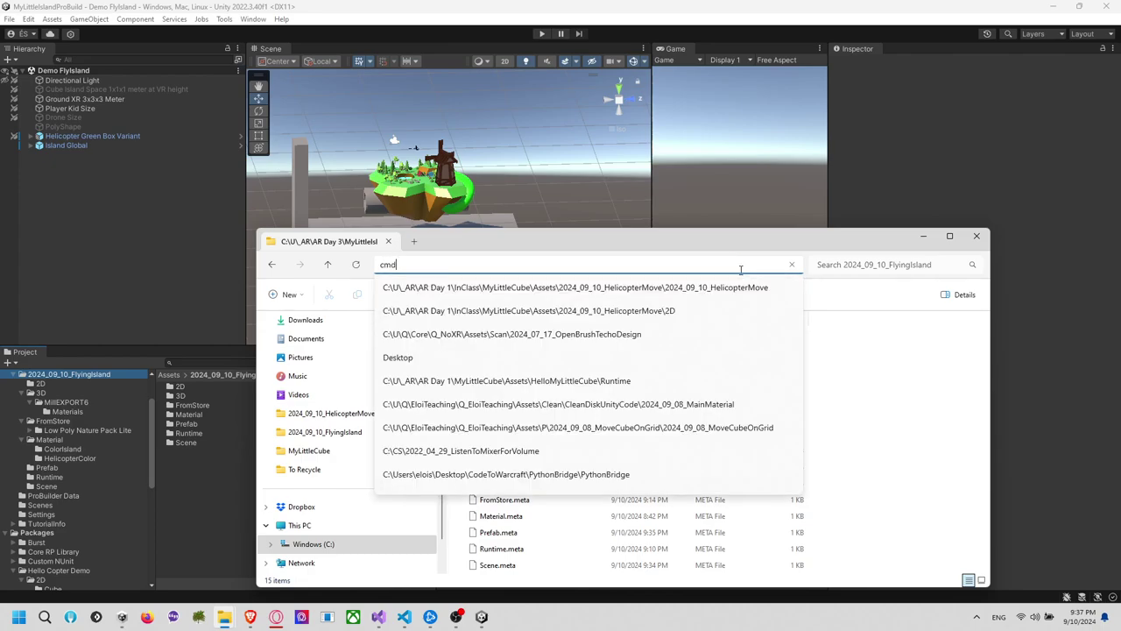
key(Return)
Run git clone with the copied repository URL inside the 2024_09_10_FlyingIsland folder
text(git c)
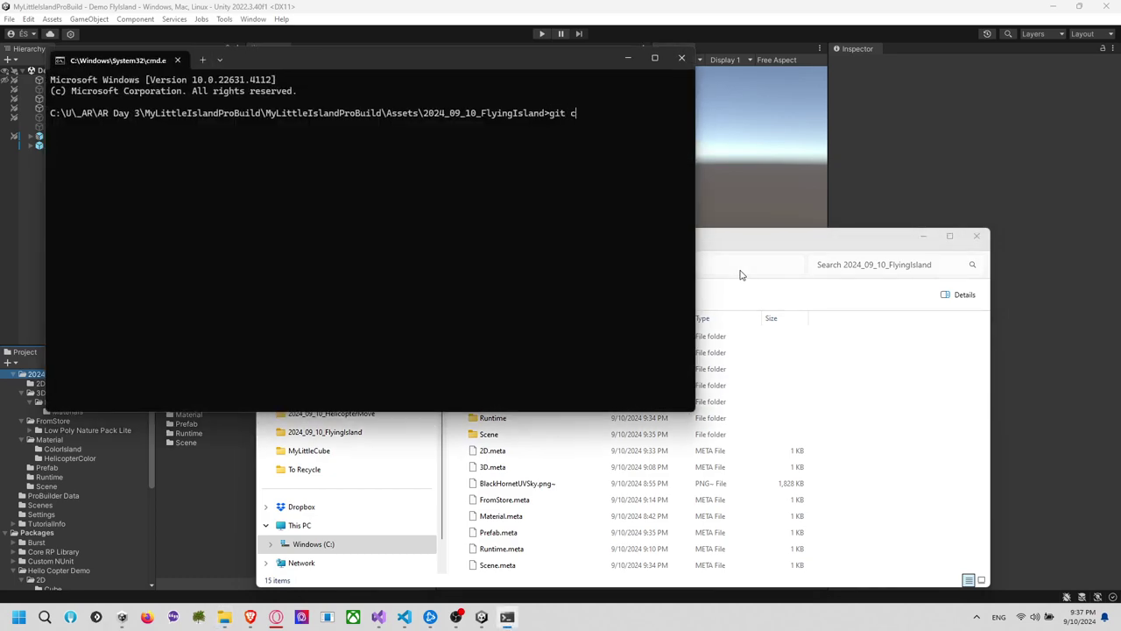
text(lone)
key(ctrl+v)
key(Return)
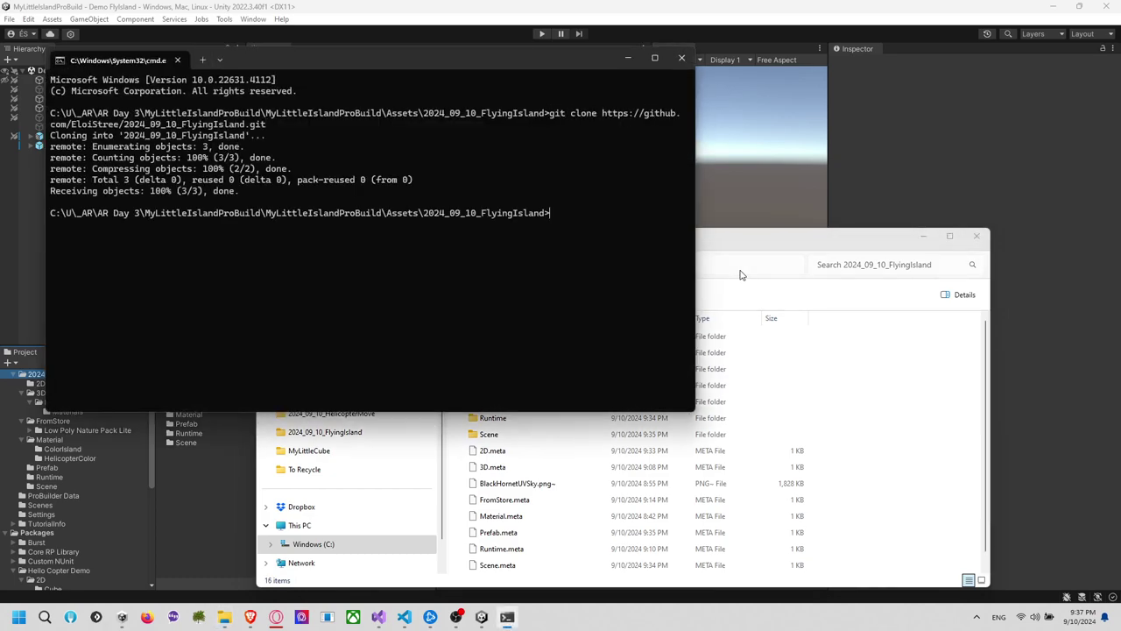
Move the .git folder and README file from the cloned 2024_09_10_FlyingIsland subfolder into its parent folder
click(829, 383)
scroll(538, 401, down, 1)
click(530, 567)
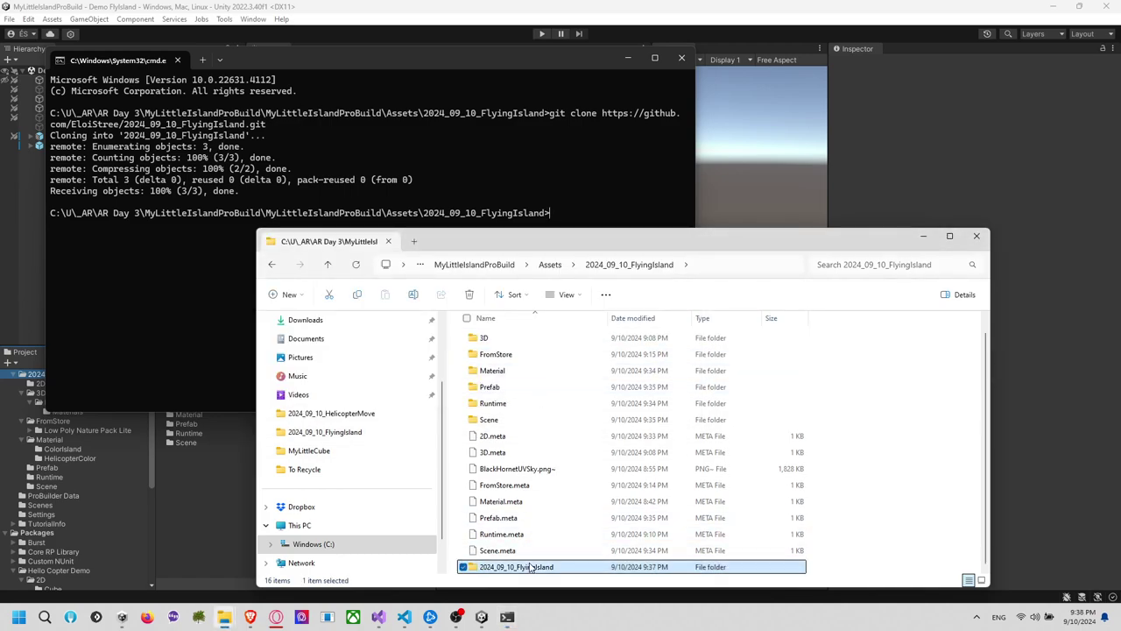
double_click(530, 566)
key(alt+Left)
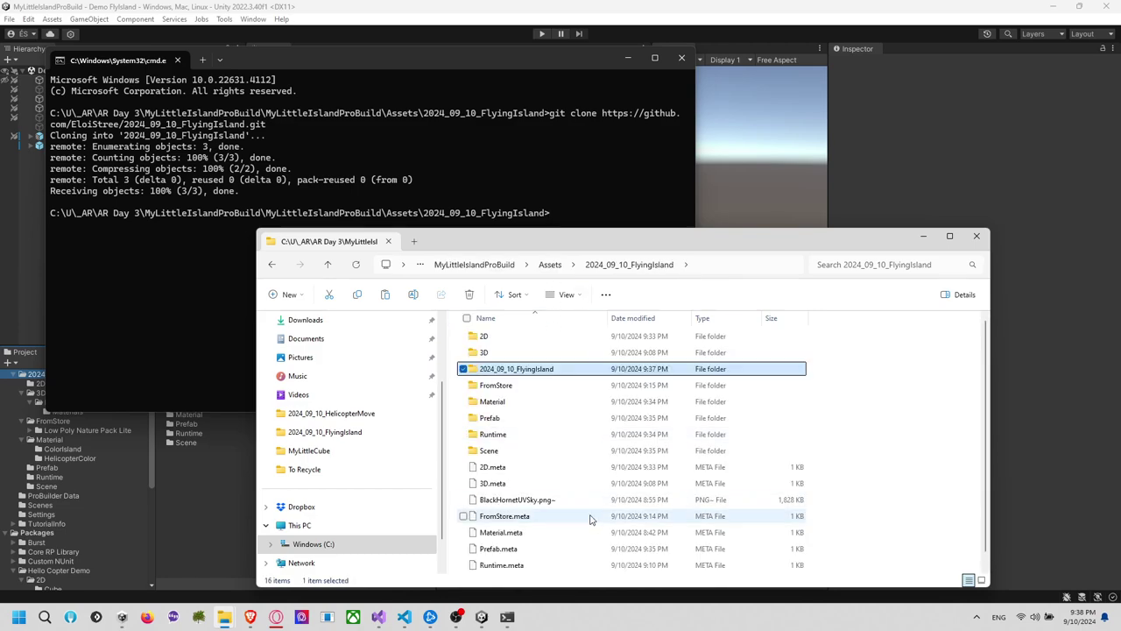
key(ctrl+v)
click(640, 510)
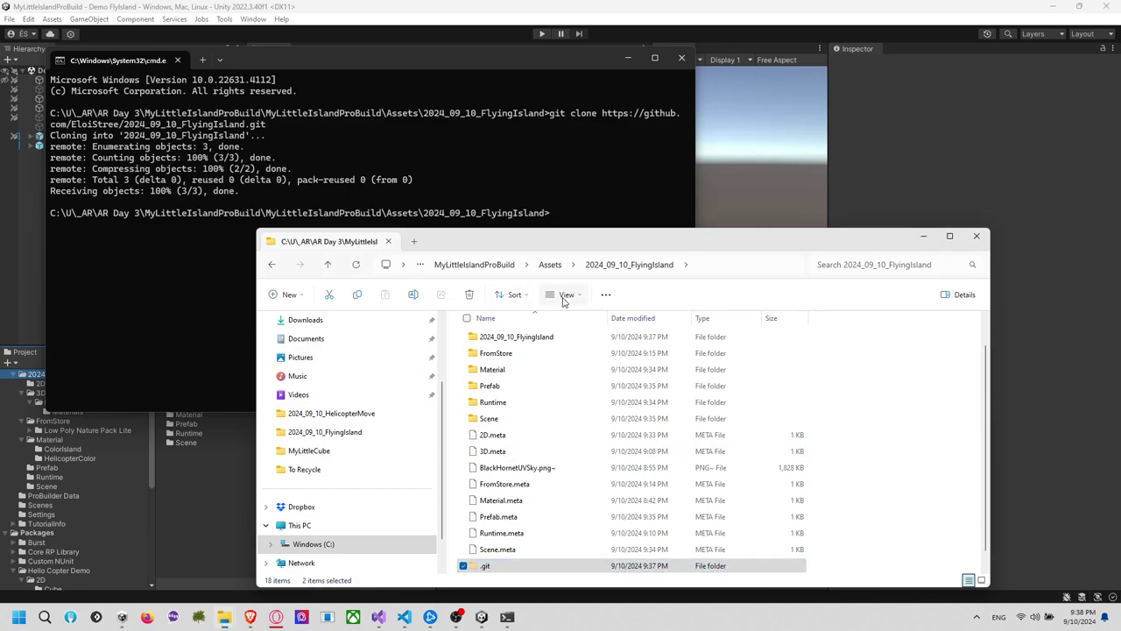
Check in File Explorer's display options whether hidden items are shown, and close the folder window
click(567, 294)
mouse_move(596, 513)
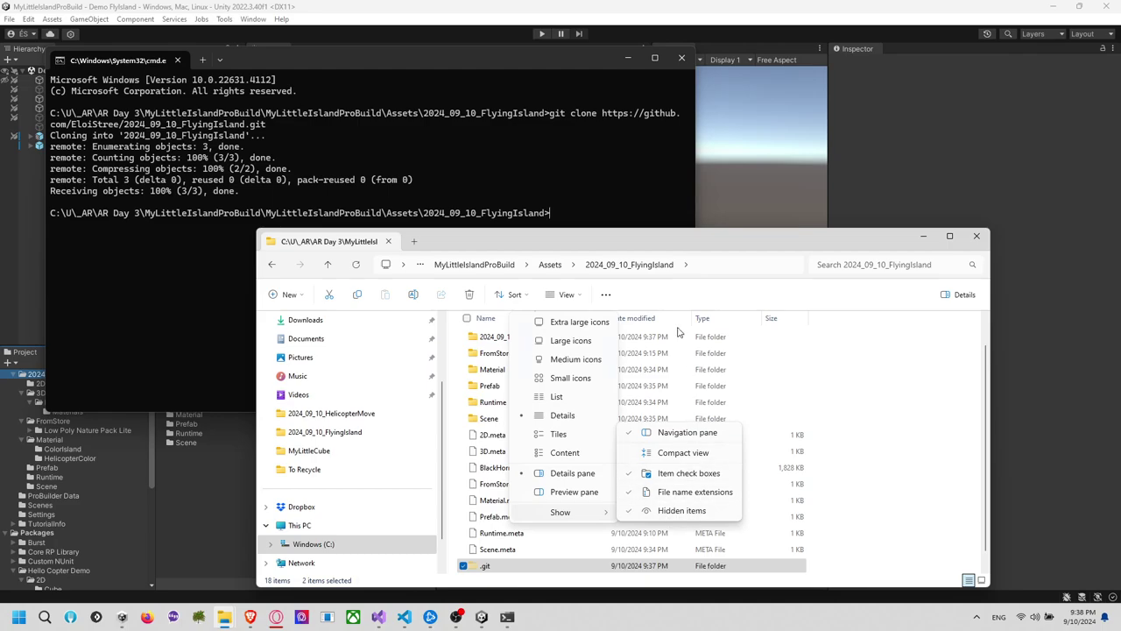
click(605, 190)
click(754, 284)
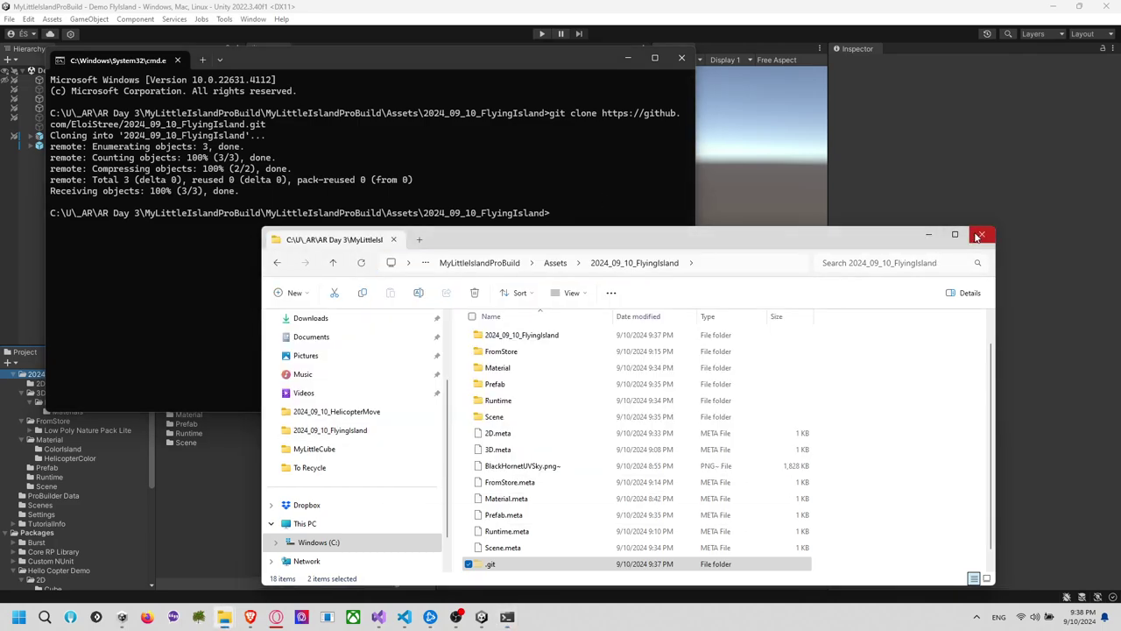
click(981, 234)
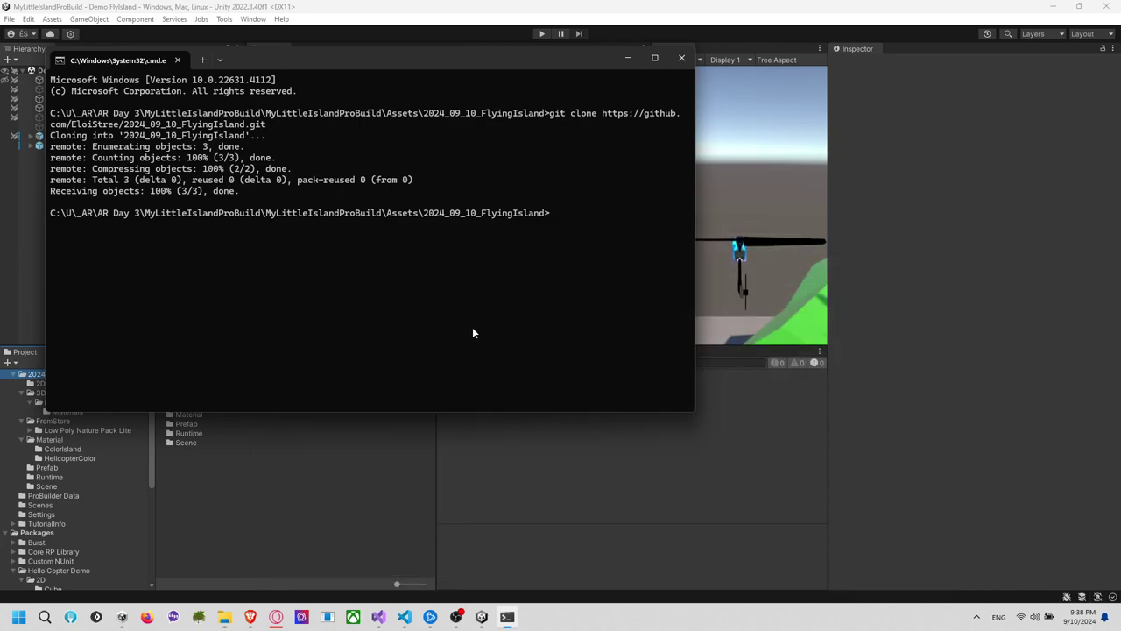
Run git status in the command prompt and stage all of the folder's untracked files with git add
text(git status)
key(Return)
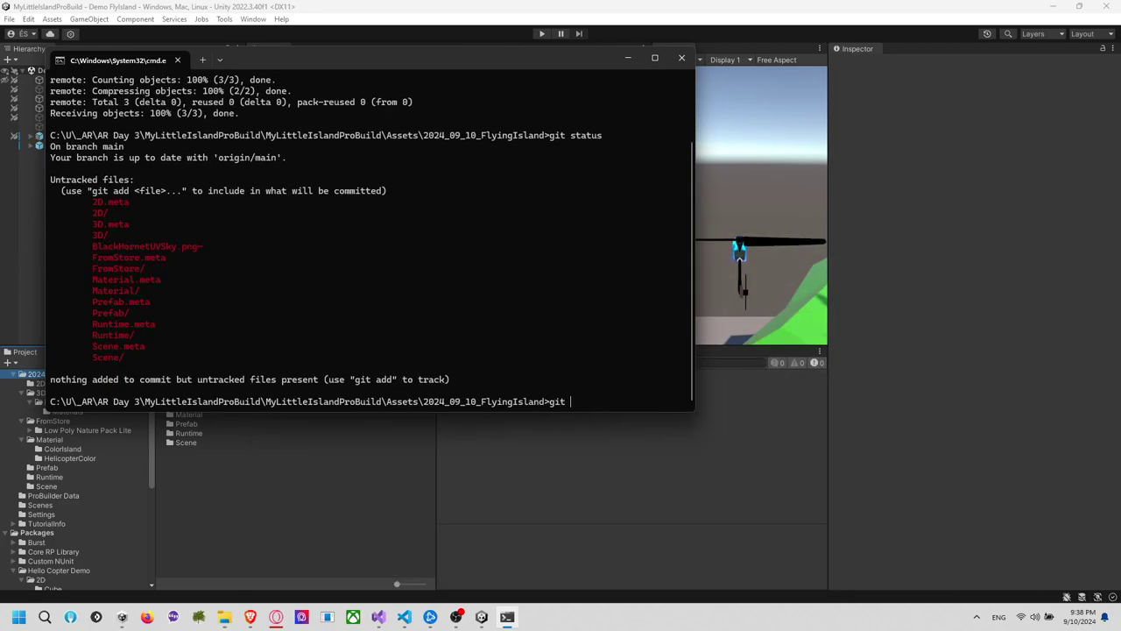
key(Return)
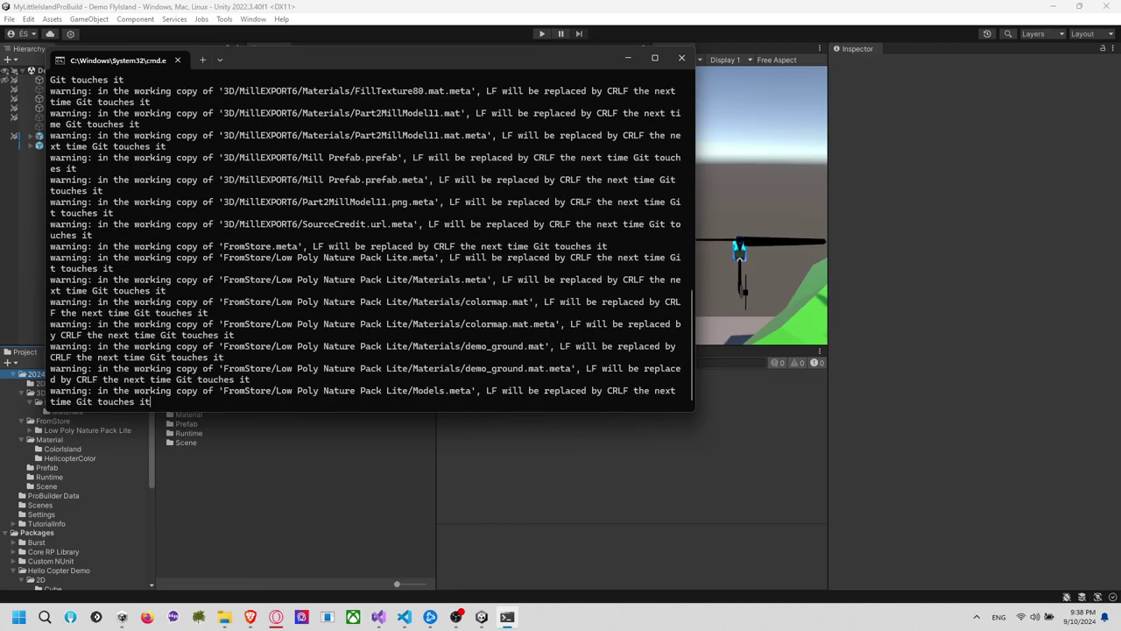
Commit the staged files with the message "save first version"
text(git commi)
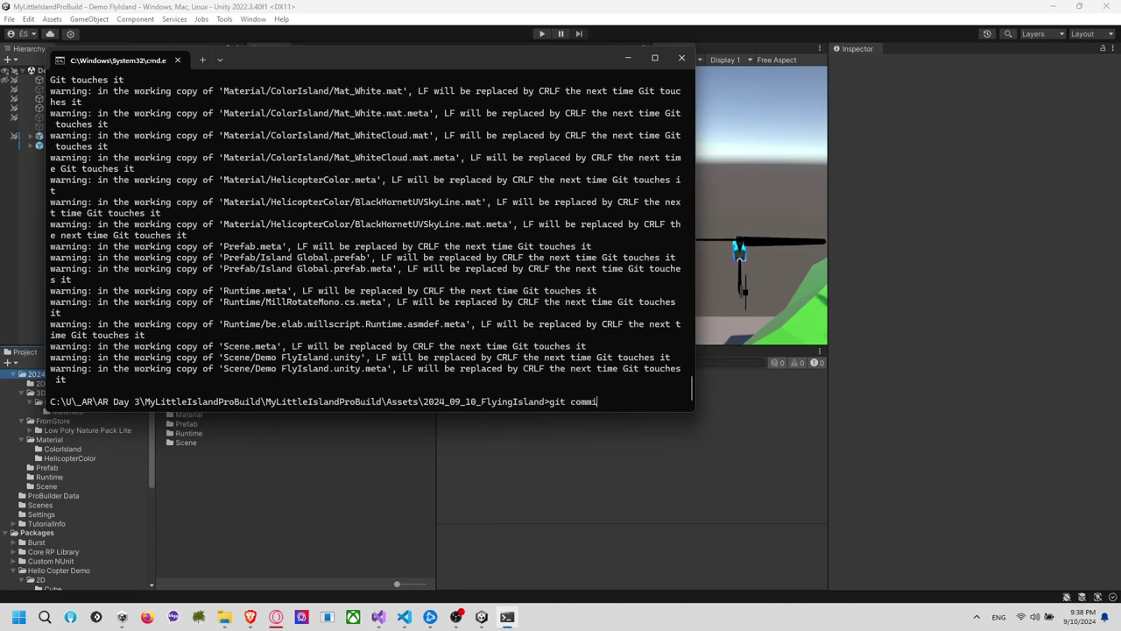
text(t -m "save first version")
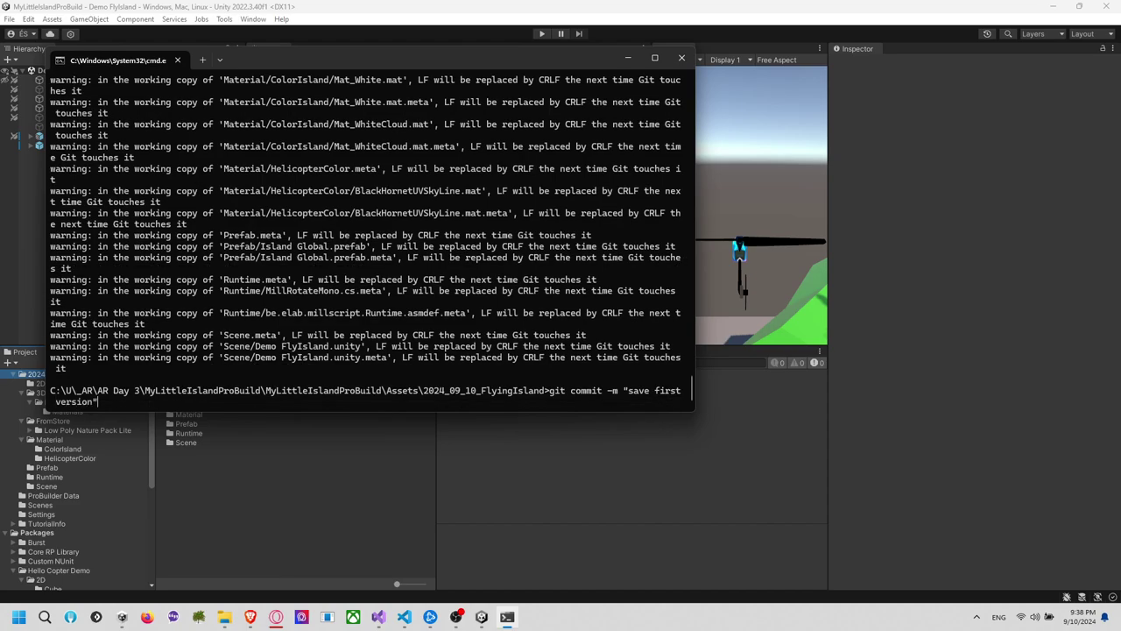
key(Return)
Run git pull and git push to upload the commit to the GitHub repository
text(gi tpu)
key(BackSpace)
key(BackSpace)
key(BackSpace)
key(BackSpace)
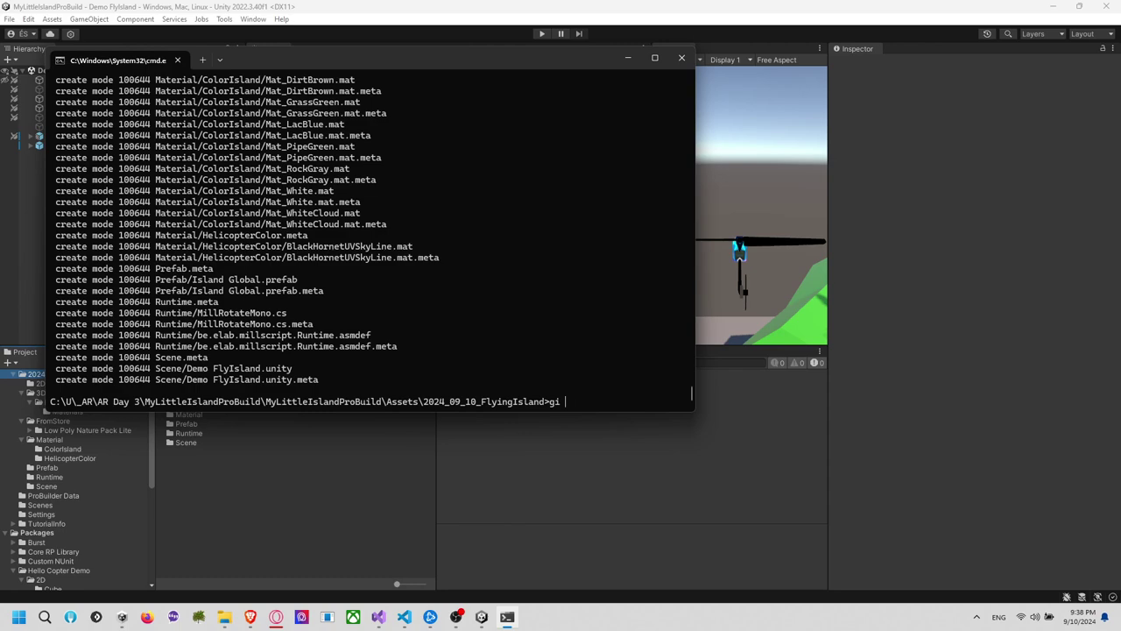
text(t pull)
key(Return)
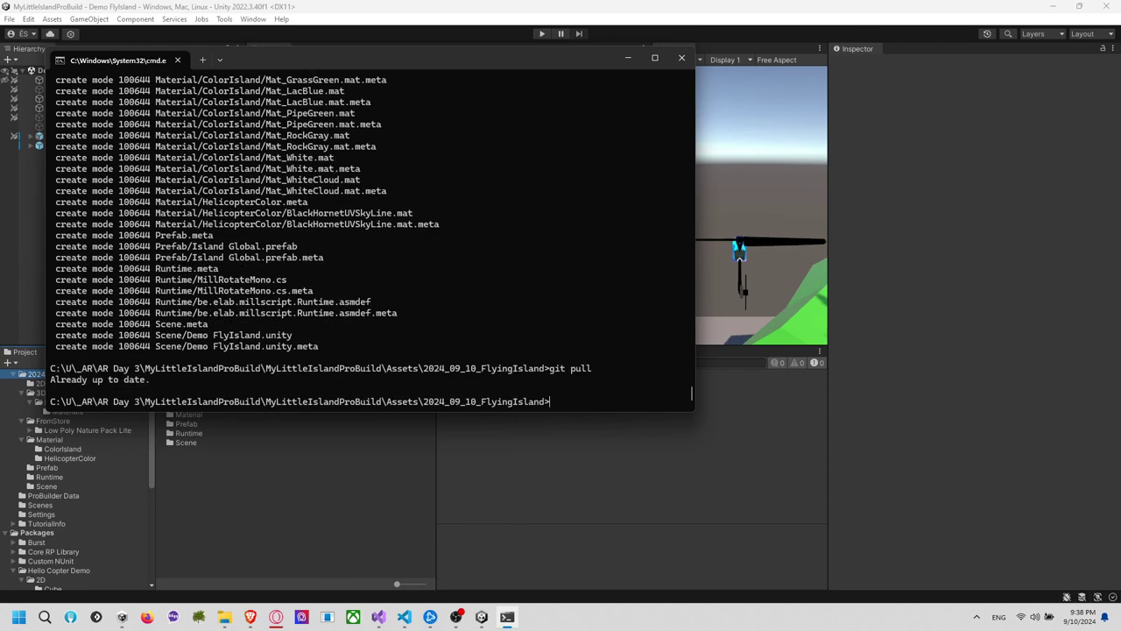
text(git push)
key(Return)
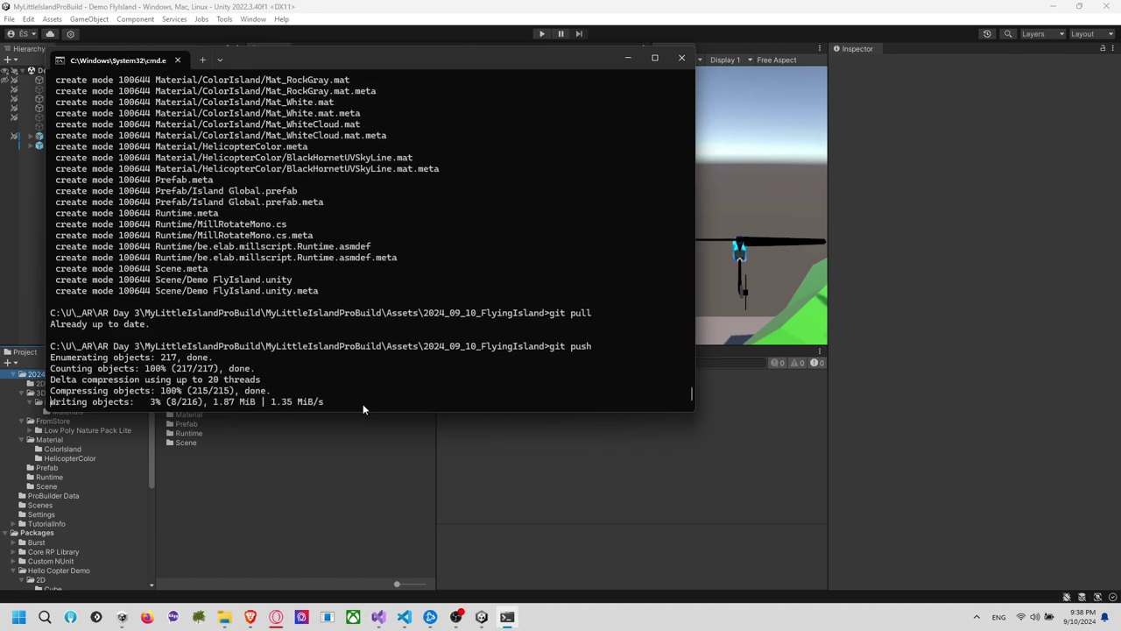
Switch to Firefox and get a new ChatGPT conversation ready for a message
key(alt+Tab)
key(alt+Tab)
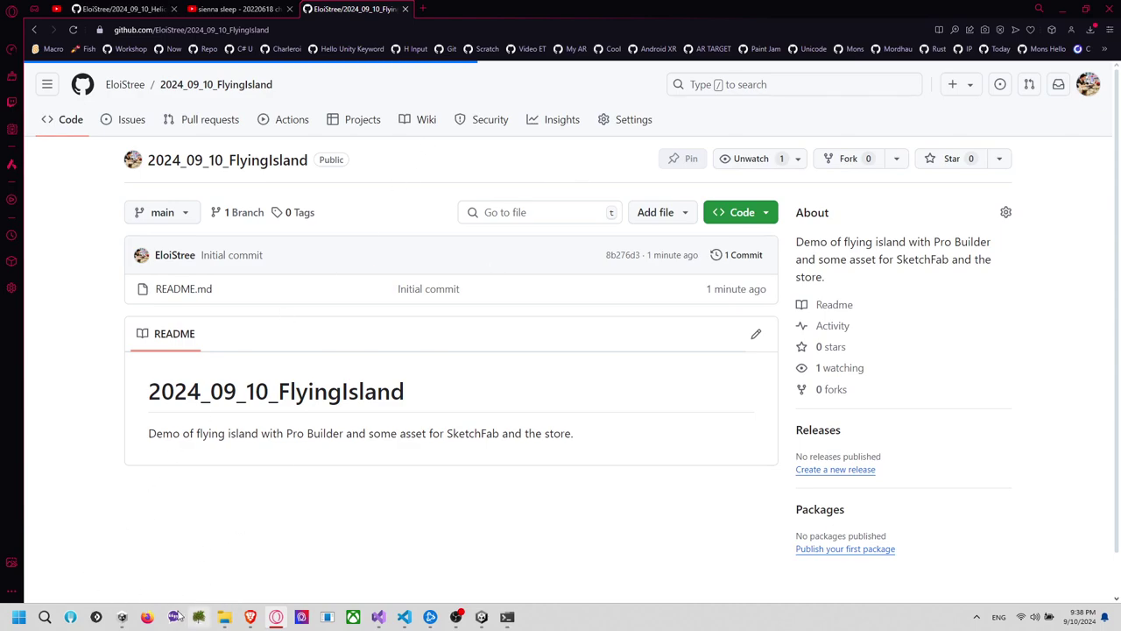
click(147, 617)
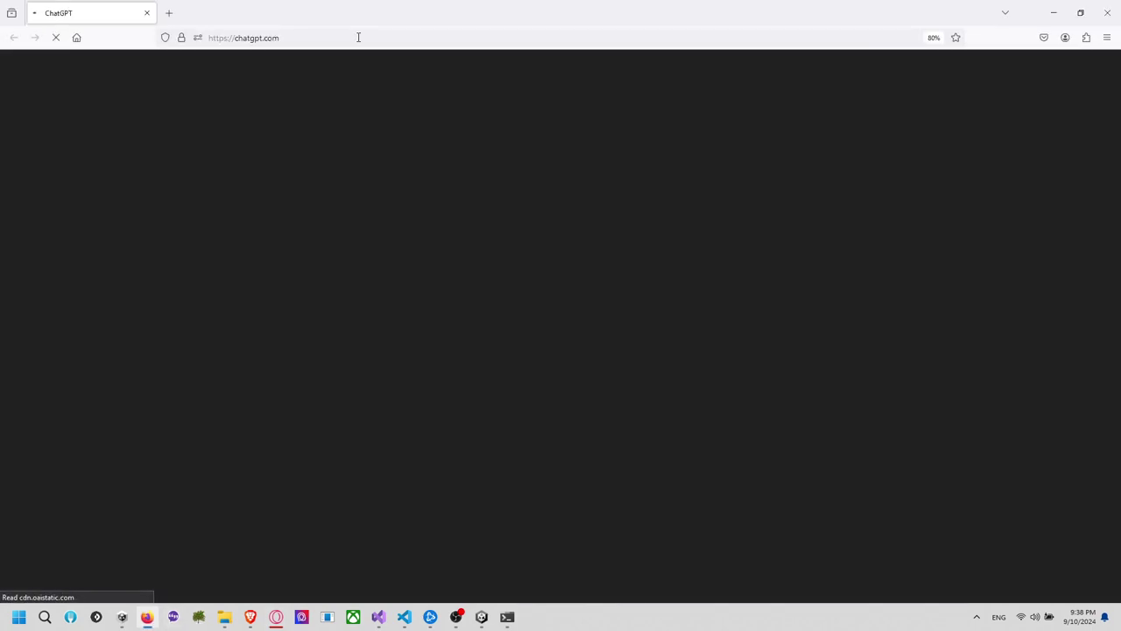
click(359, 38)
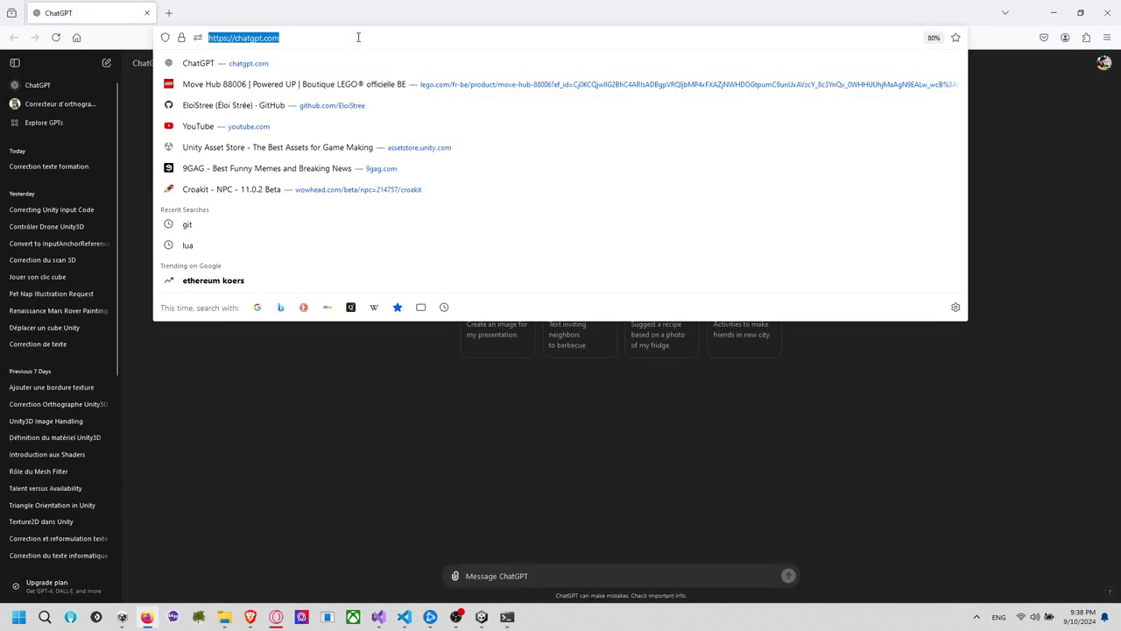
click(379, 481)
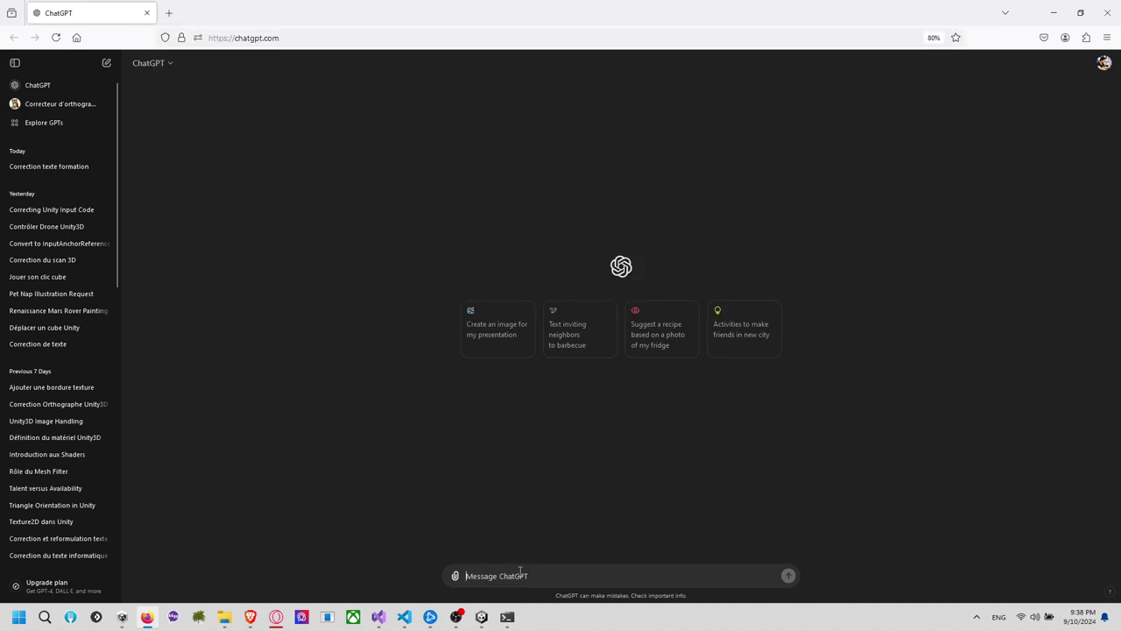
Write a prompt asking for a package.json for unity3D, giving the author's name and the package be.elab.flyingisland
text(create for me a pac)
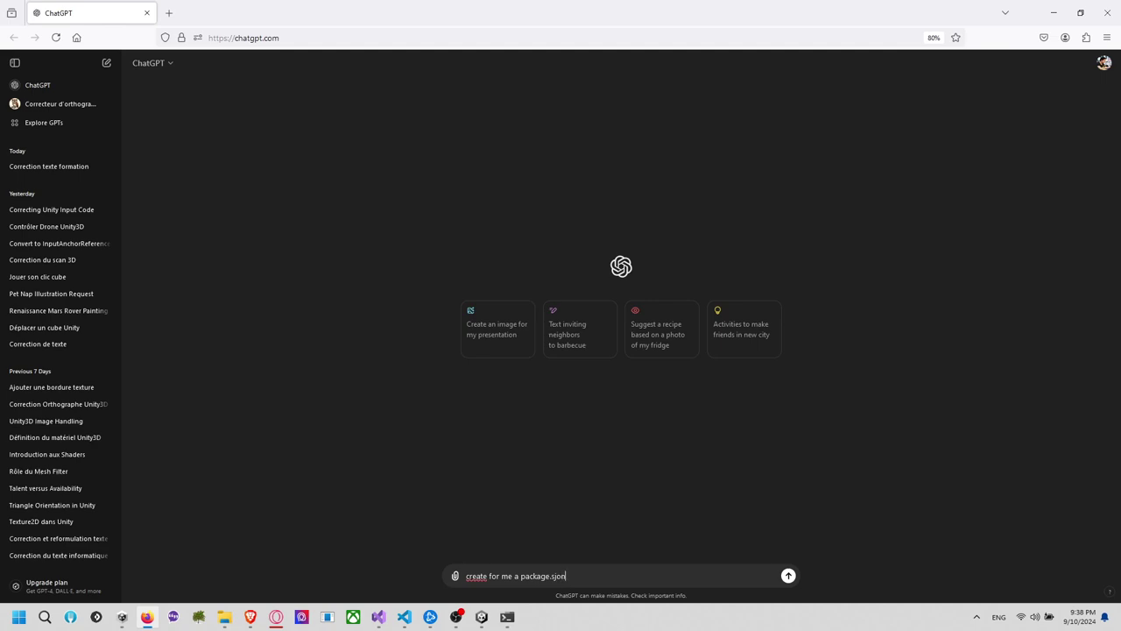
text(kage.sjon)
key(BackSpace)
key(BackSpace)
key(BackSpace)
text(json for unity3D)
key(shift+Return)
text(author )
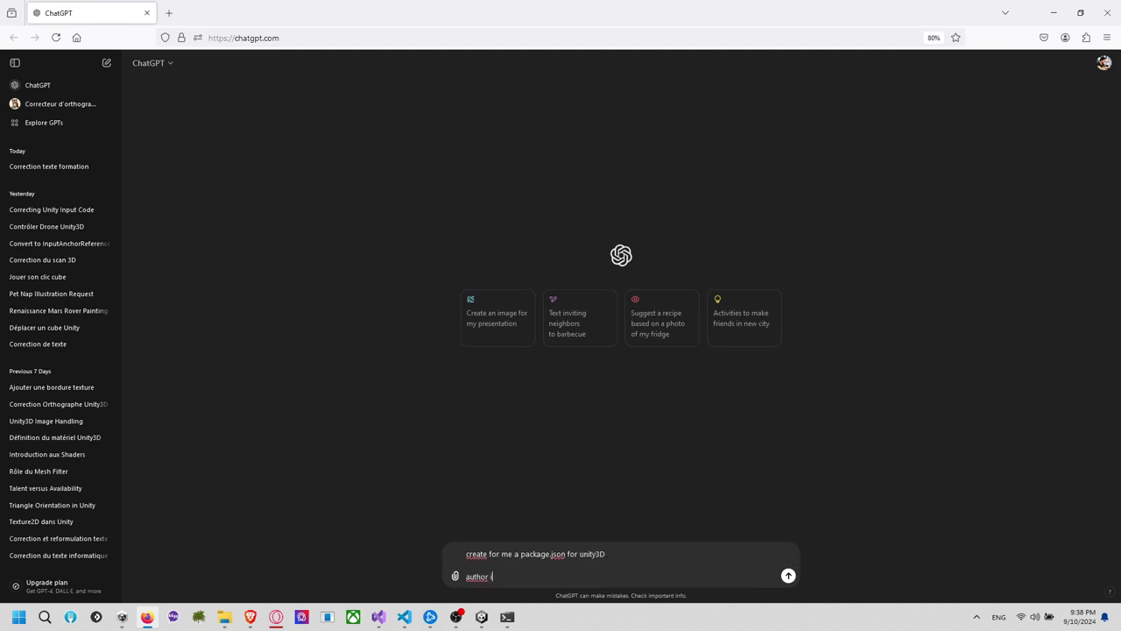
text(is Eloi Stree)
key(shift+Return)
text(package)
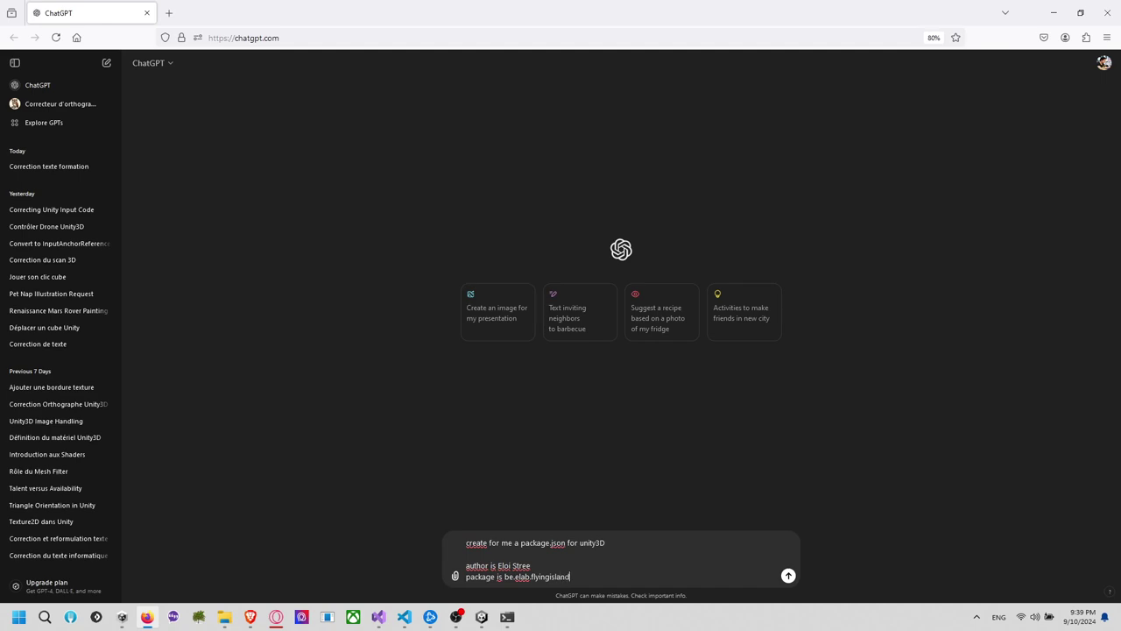
key(shift+Return)
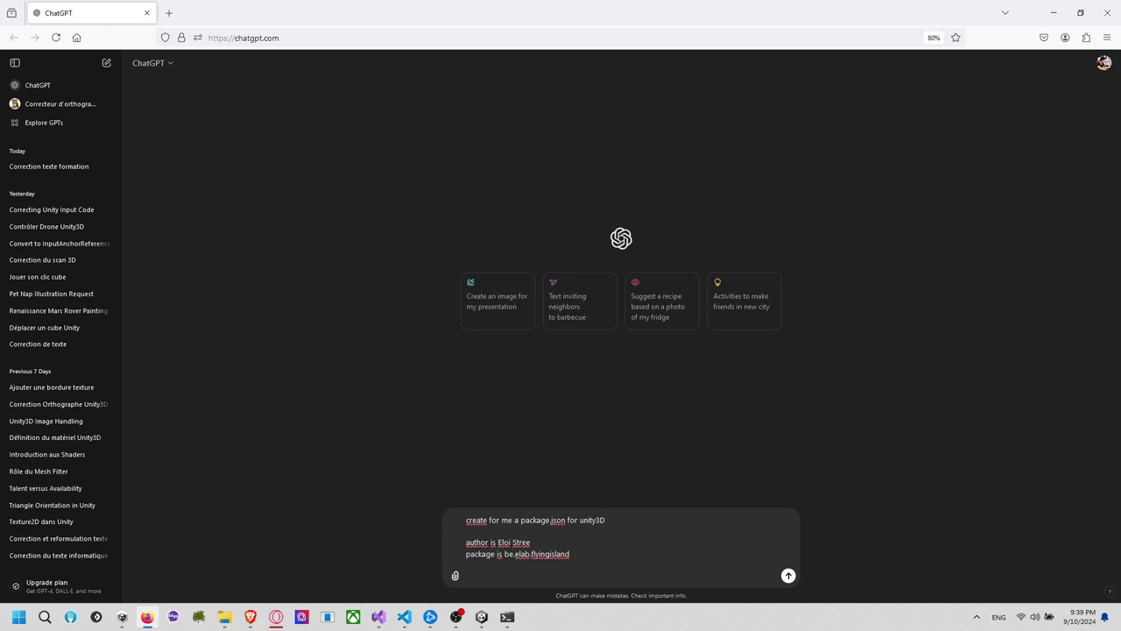
Request a small description of the island as a sketch fab, asset store and pro builder demo for drone game in XR, and send the prompt
text(Gii)
text(ive smalle des)
text(ription that he)
text( island is )
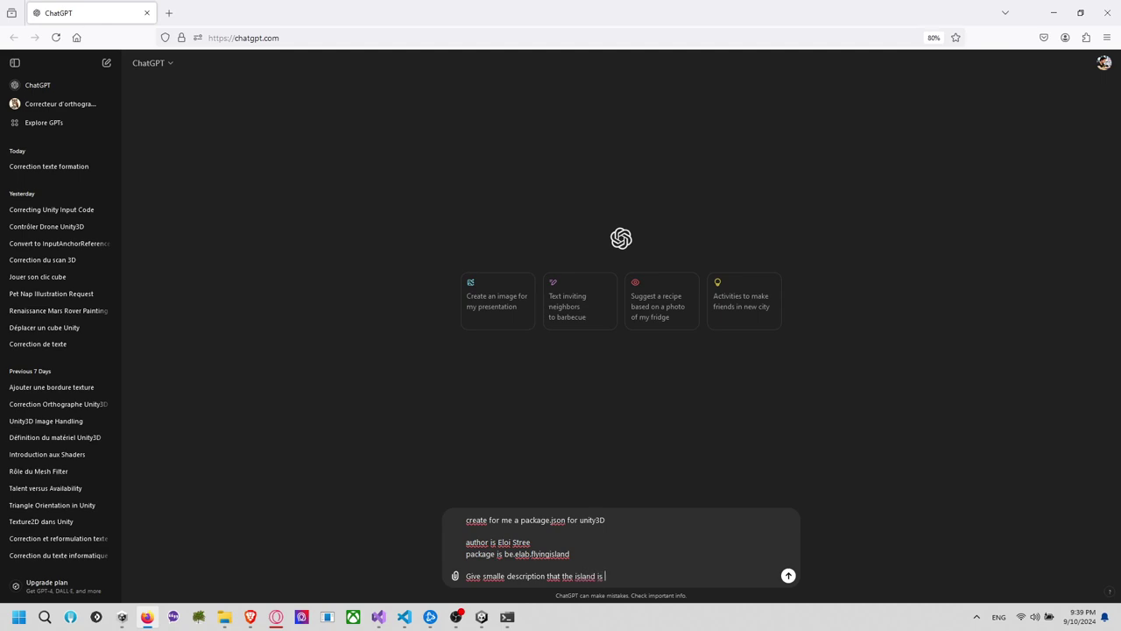
text(a sketch fab)
key(BackSpace)
key(BackSpace)
text(sketch fab,asset store and pro builder )
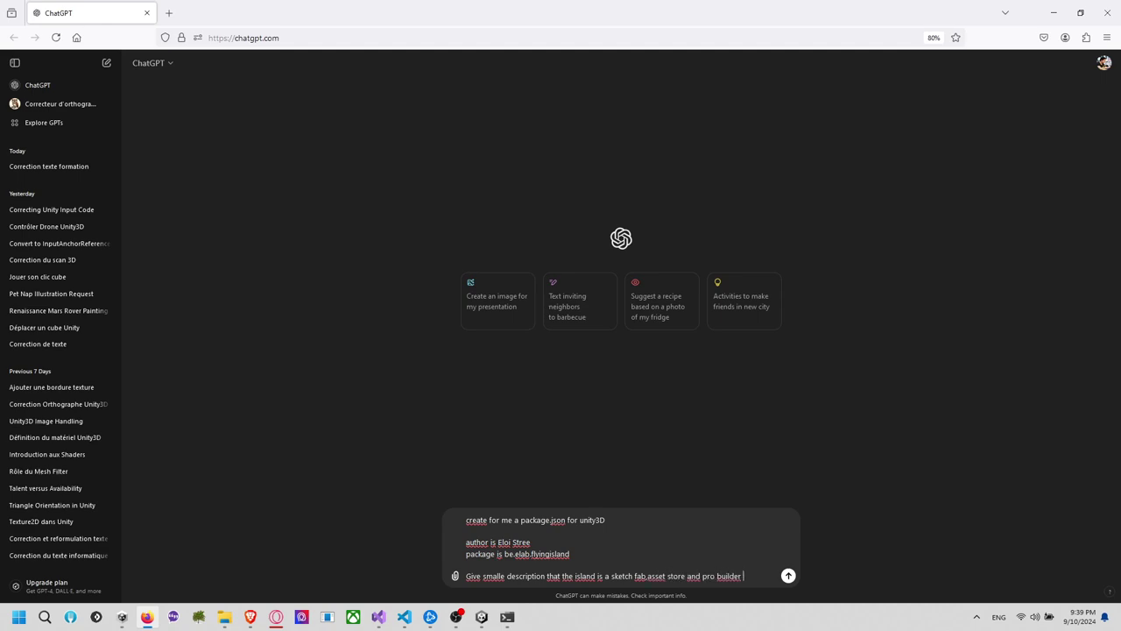
text(small demo for d)
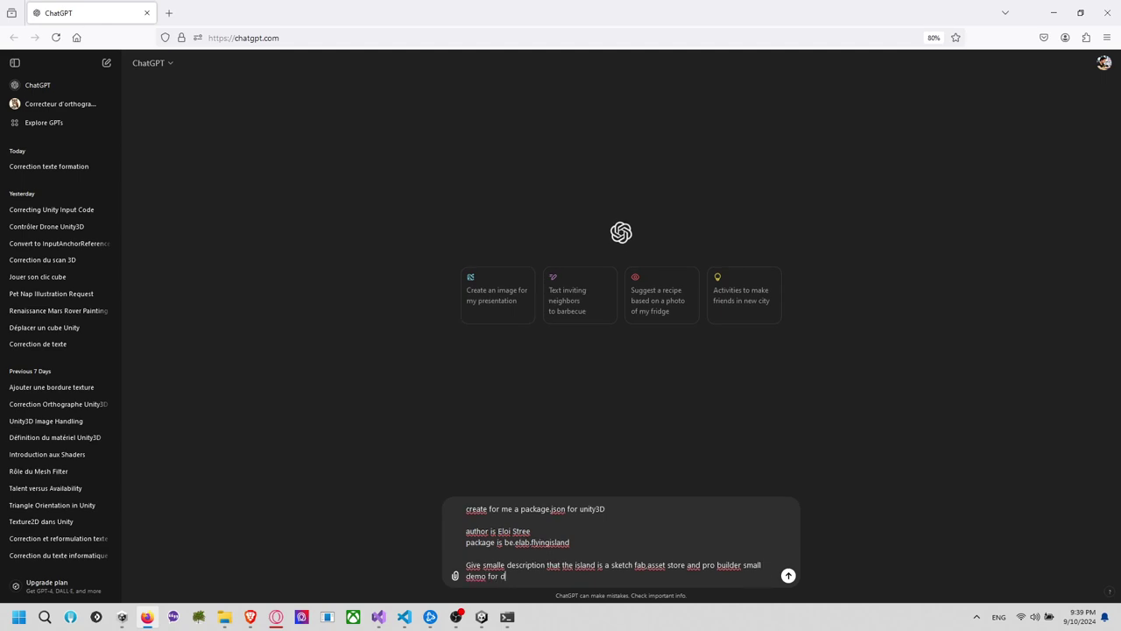
text(rone game in X)
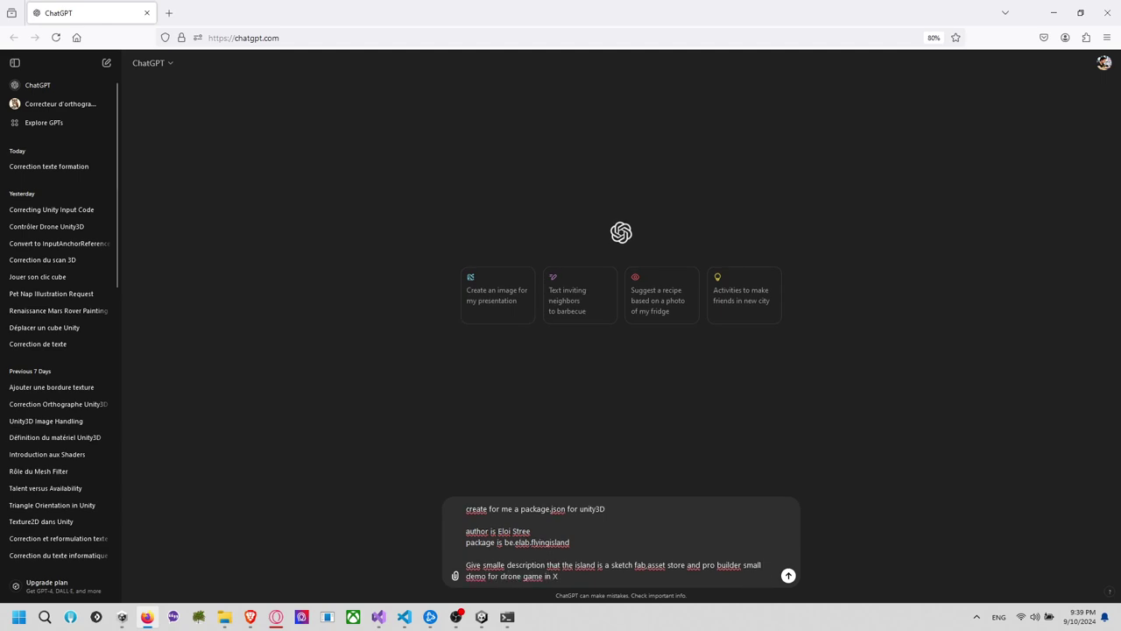
text(R)
key(Return)
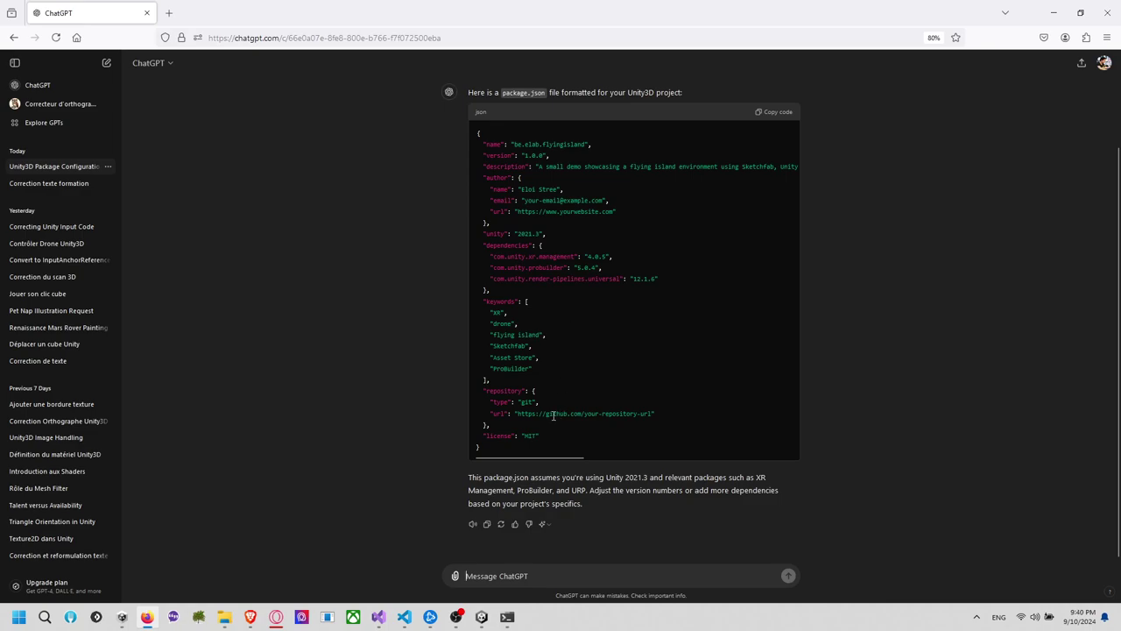
Select the complete generated package.json code in the ChatGPT reply and switch back to Unity
drag(525, 447, 478, 131)
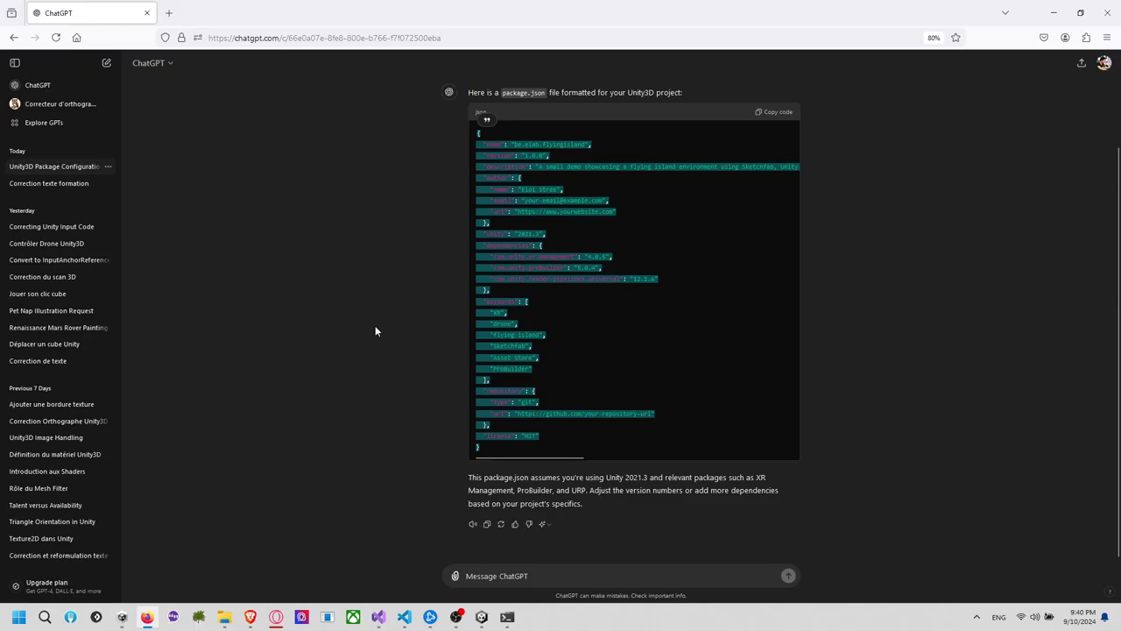
key(alt+Tab)
key(alt+Tab)
scroll(619, 284, up, 2)
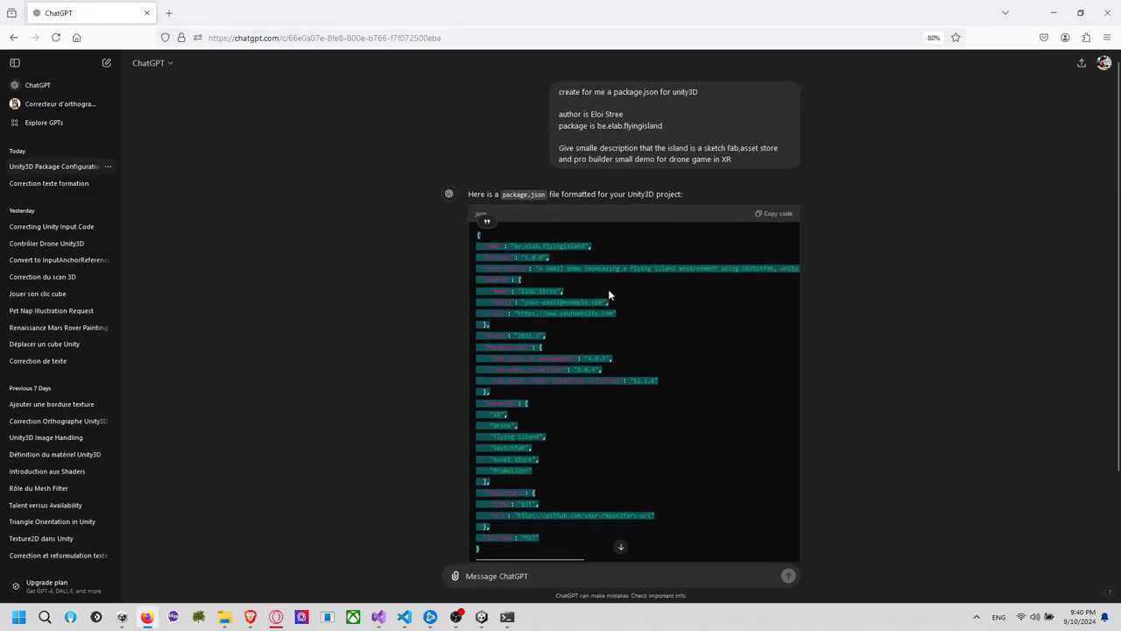
scroll(426, 342, down, 1)
key(alt+Tab)
key(alt+Tab)
key(alt+Tab)
key(alt+Tab)
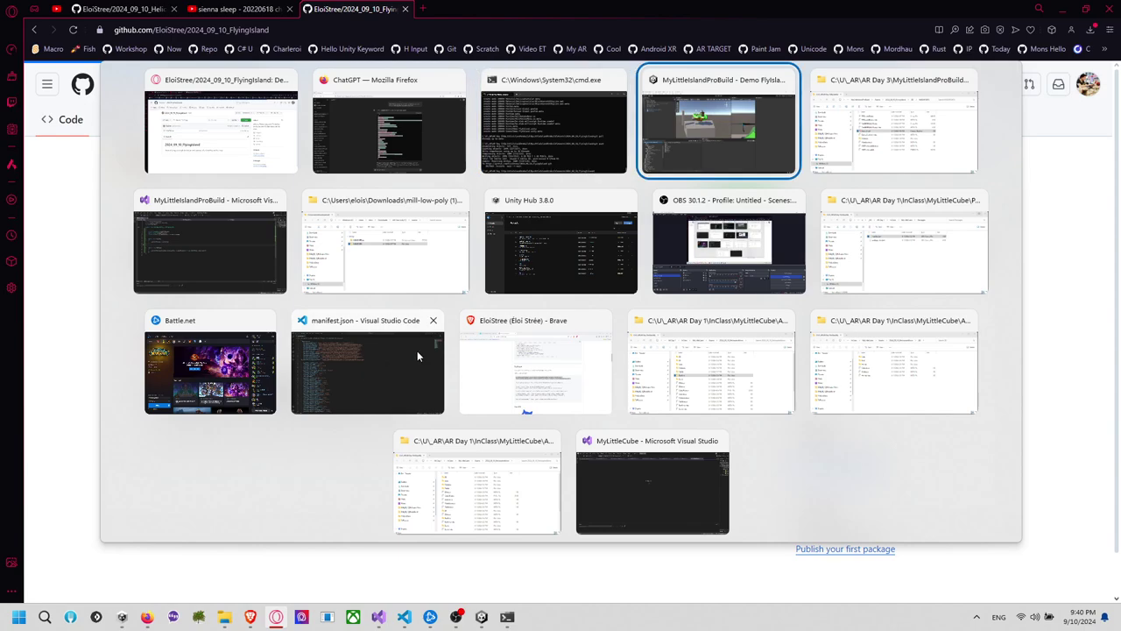
right_click(210, 500)
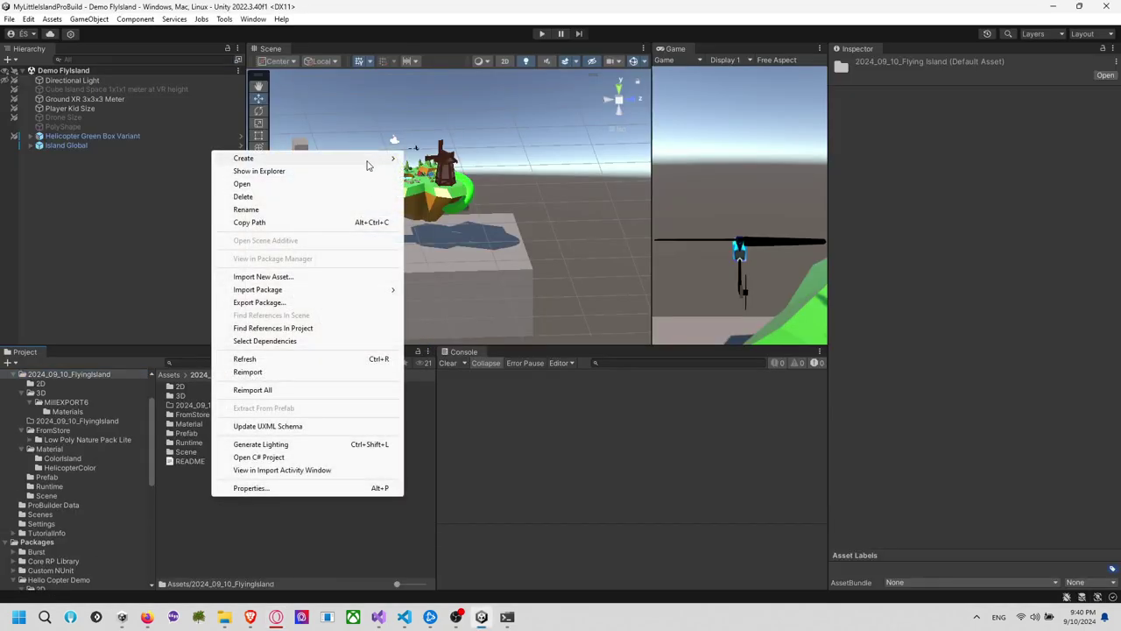
mouse_move(368, 159)
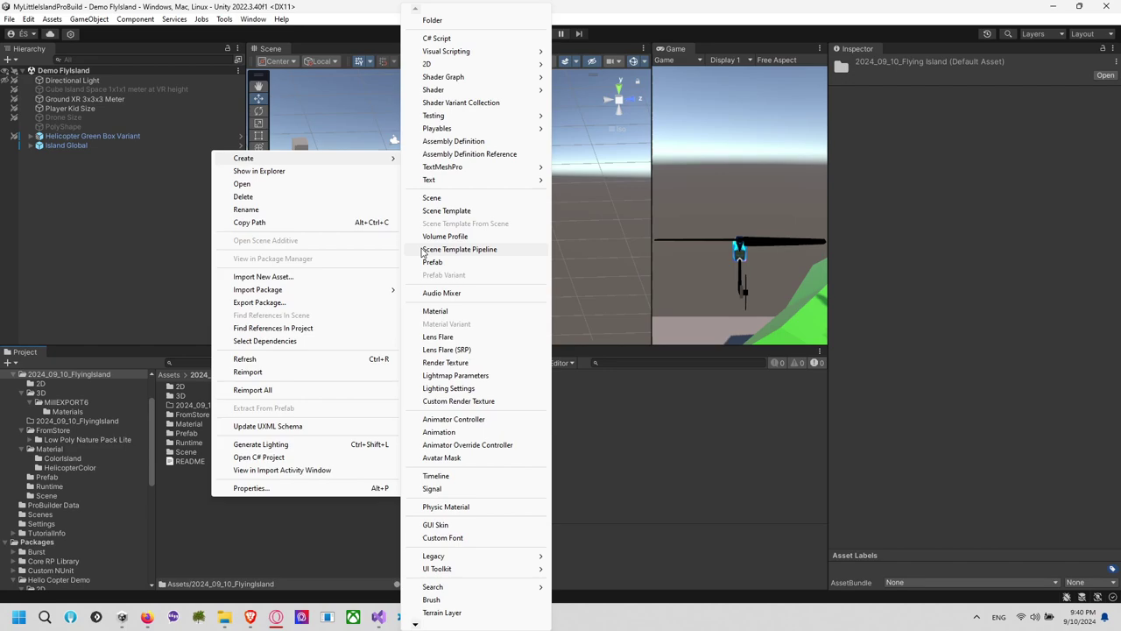
mouse_move(491, 181)
click(262, 565)
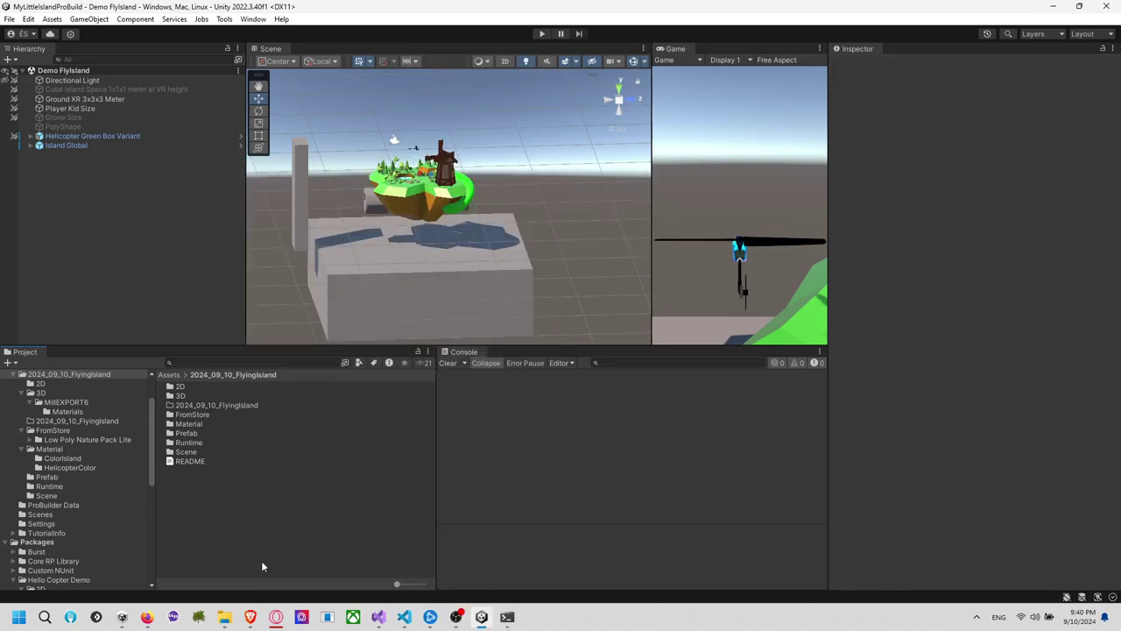
Show the project's Assets in File Explorer and open the 2024_09_10_FlyingIsland folder
right_click(253, 531)
click(349, 205)
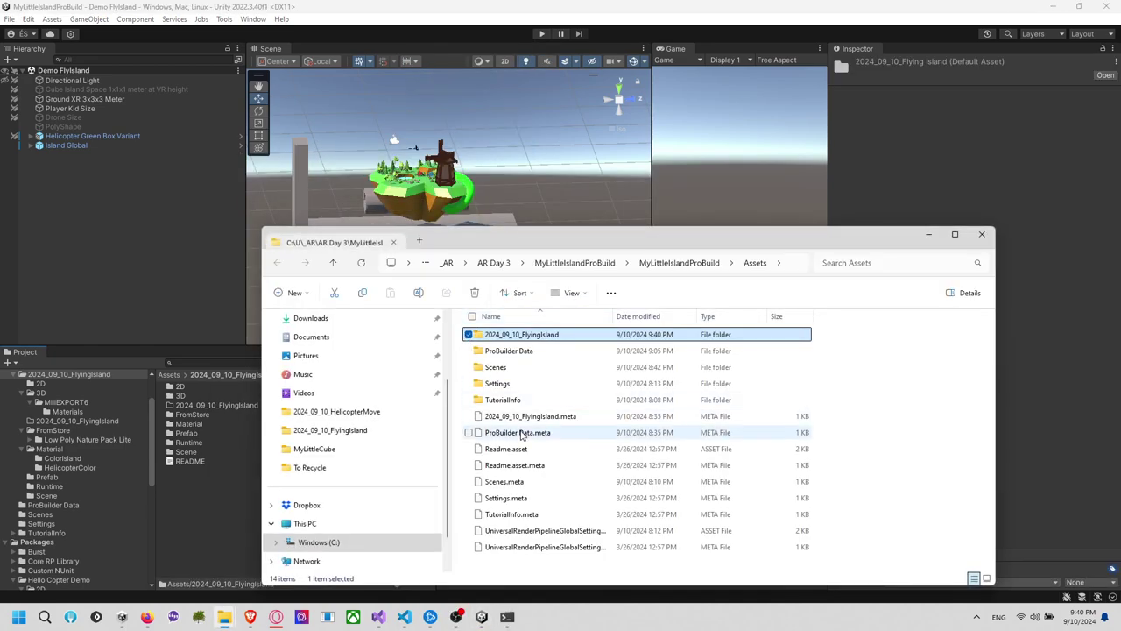
double_click(561, 333)
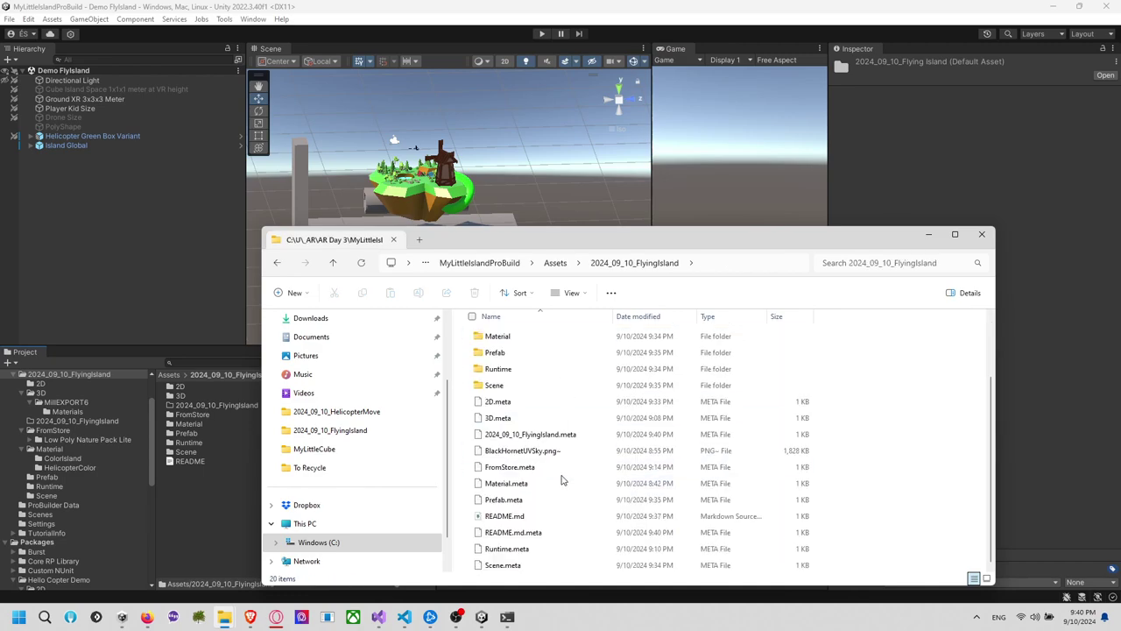
Create a new text file in the FlyingIsland folder and name it package.json, accepting the extension change
right_click(858, 548)
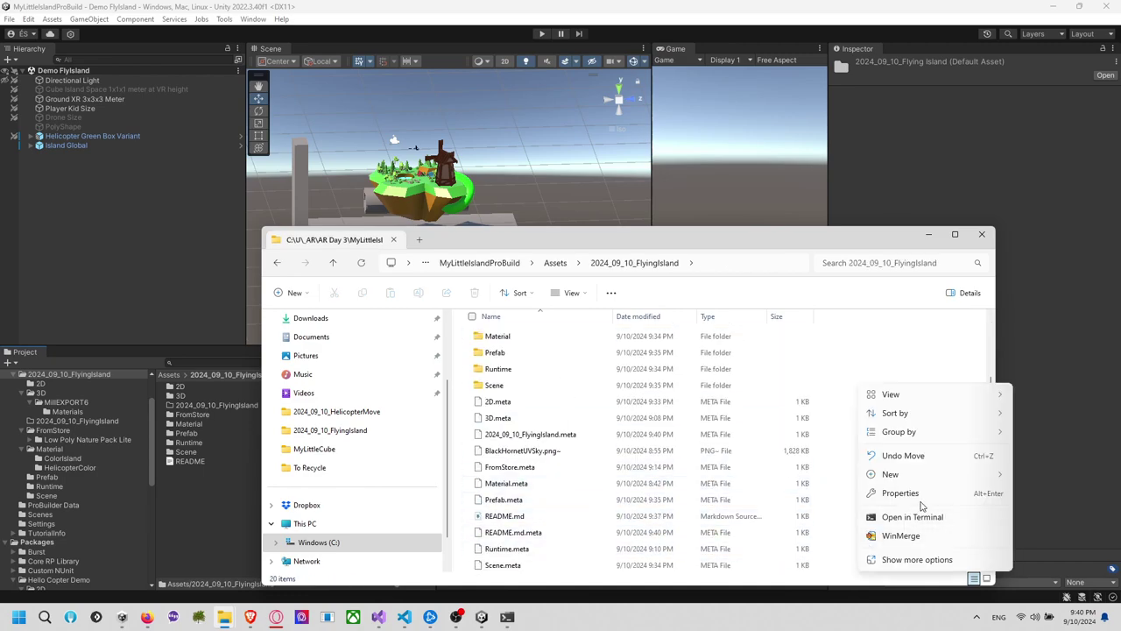
mouse_move(942, 475)
click(809, 419)
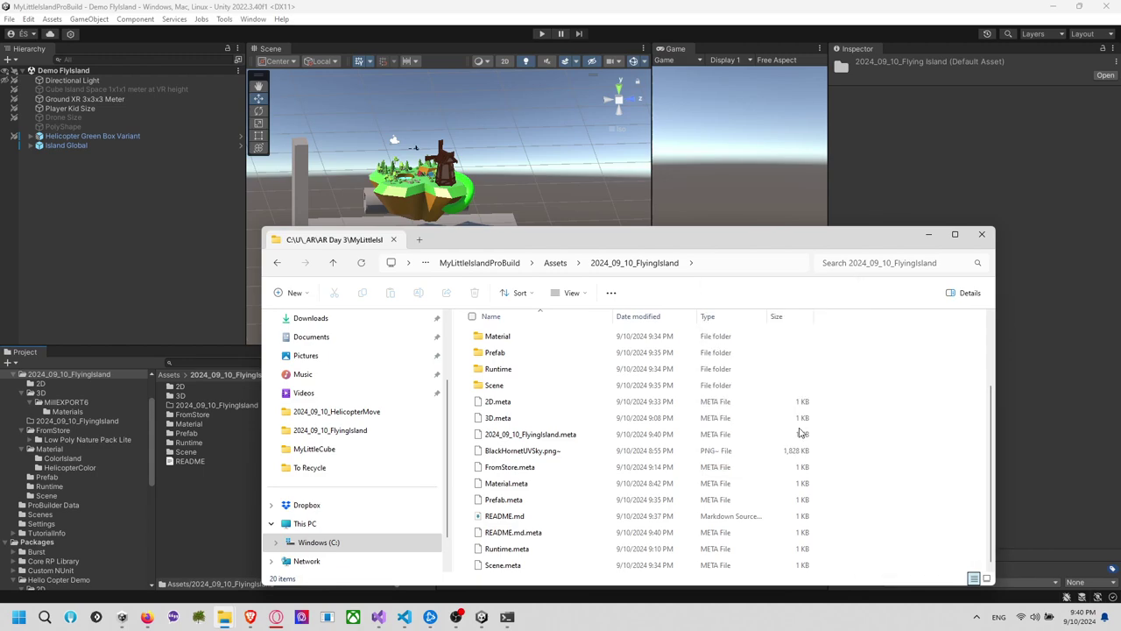
text(pack)
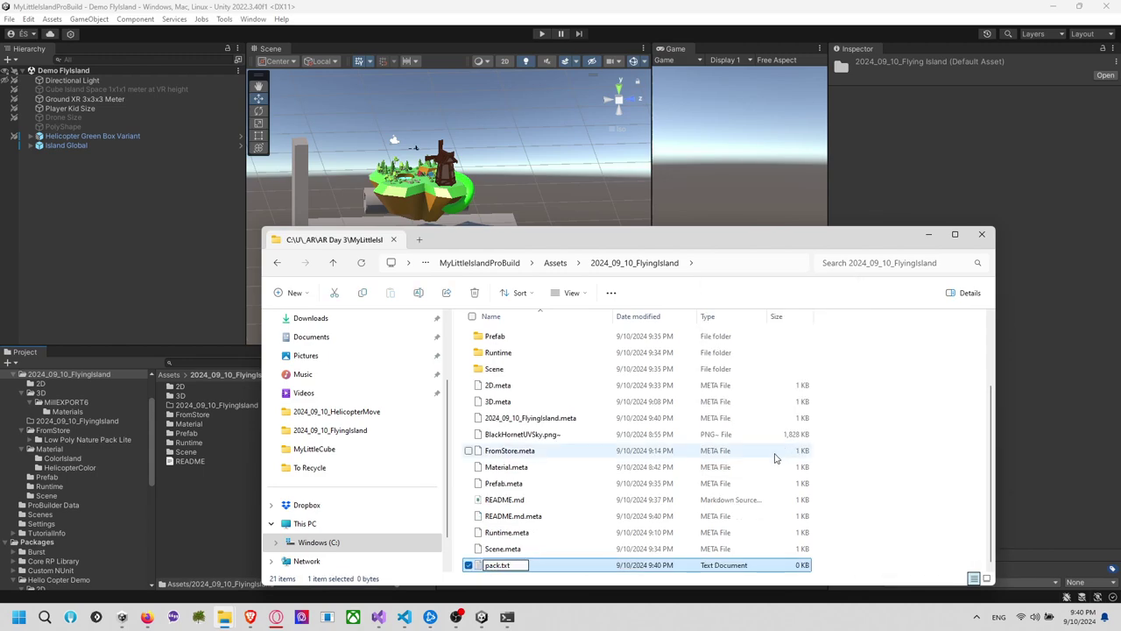
text(age.json)
key(Delete)
key(Delete)
key(Delete)
key(Delete)
key(Return)
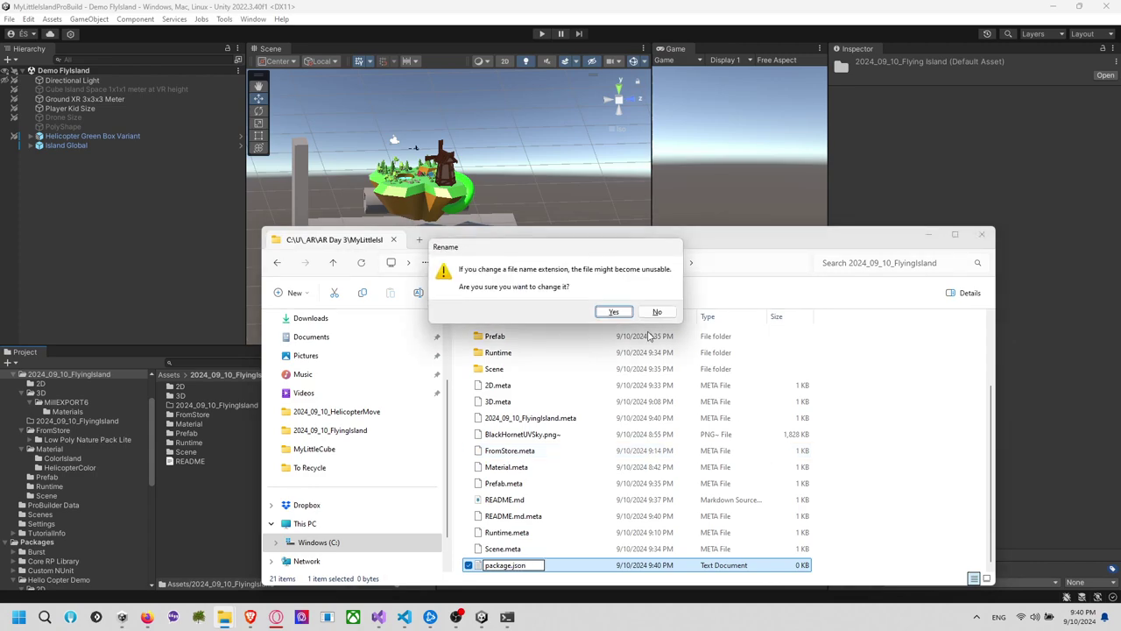
click(615, 313)
Open package.json in Visual Studio Code, paste the generated code and clear the author's placeholder email value
double_click(540, 567)
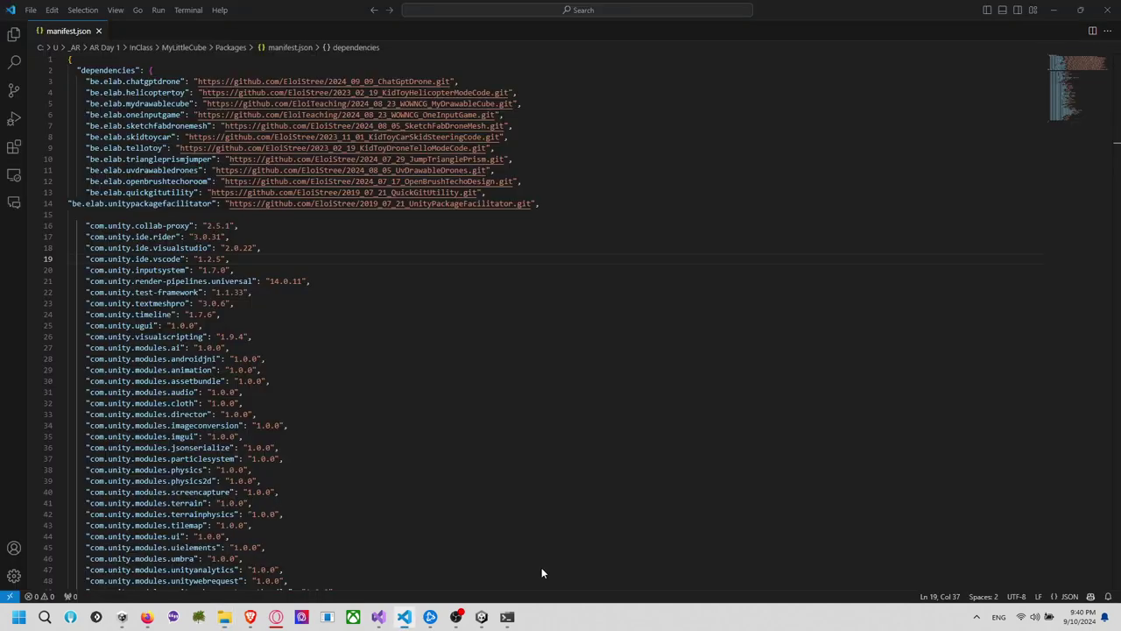
key(ctrl+v)
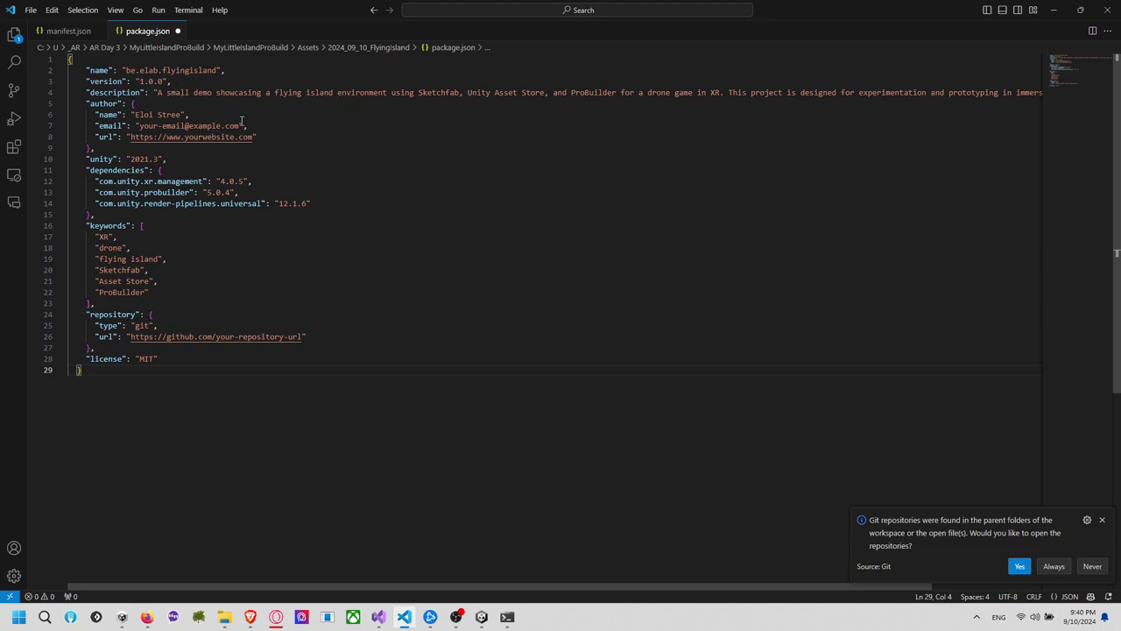
drag(240, 125, 140, 126)
key(BackSpace)
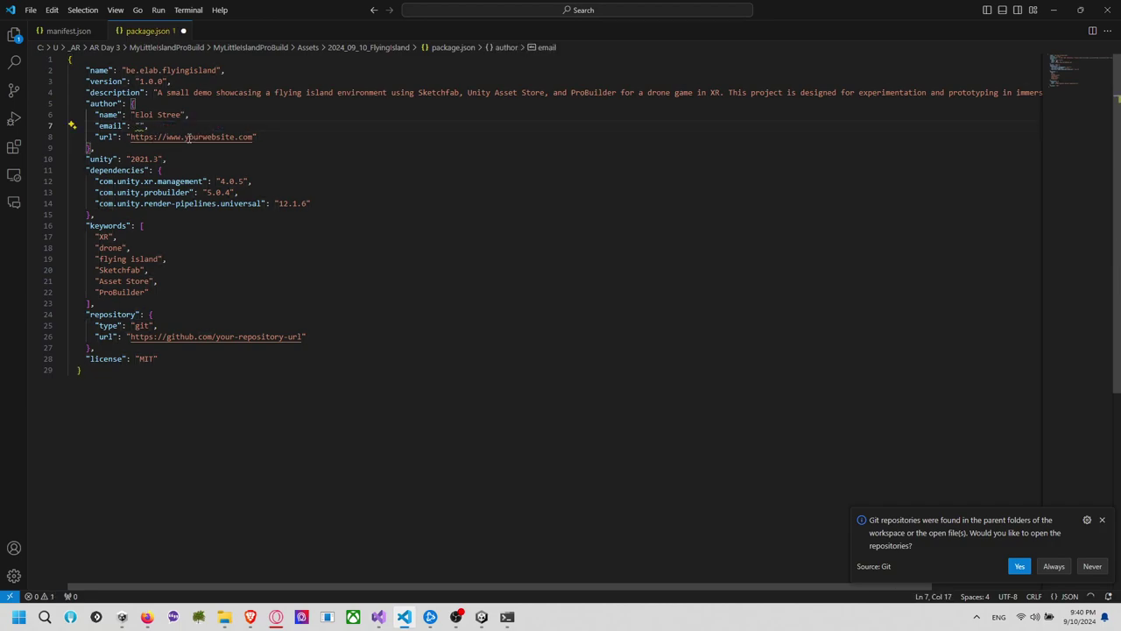
Get the author's GitHub profile address from Opera and replace the author's placeholder url in package.json with it
key(alt+Tab)
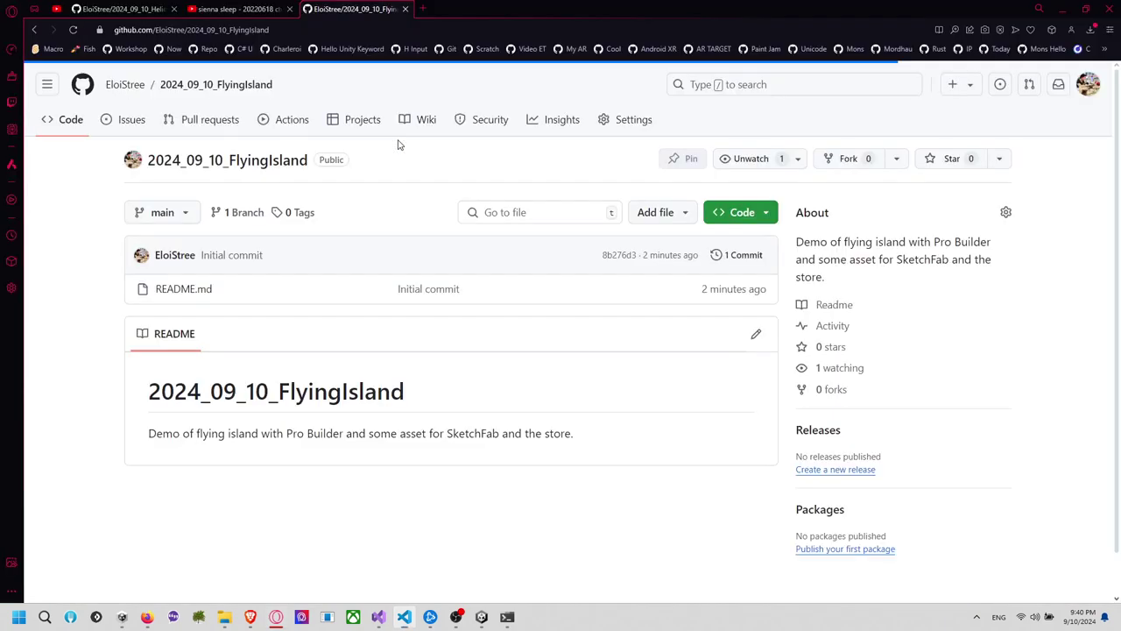
click(125, 84)
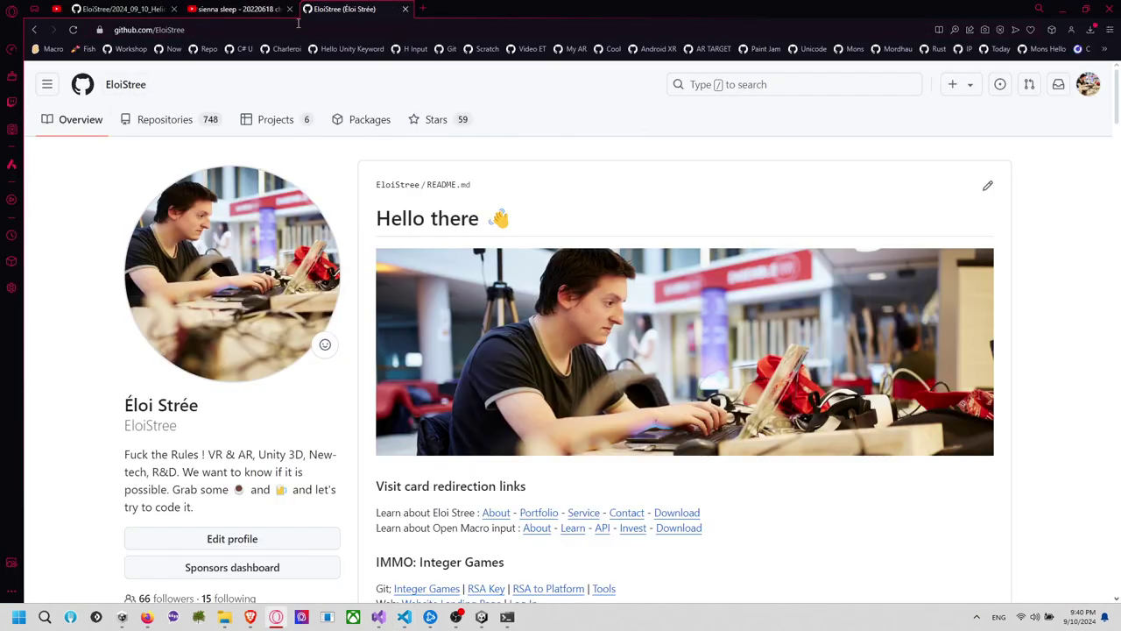
key(alt+Tab)
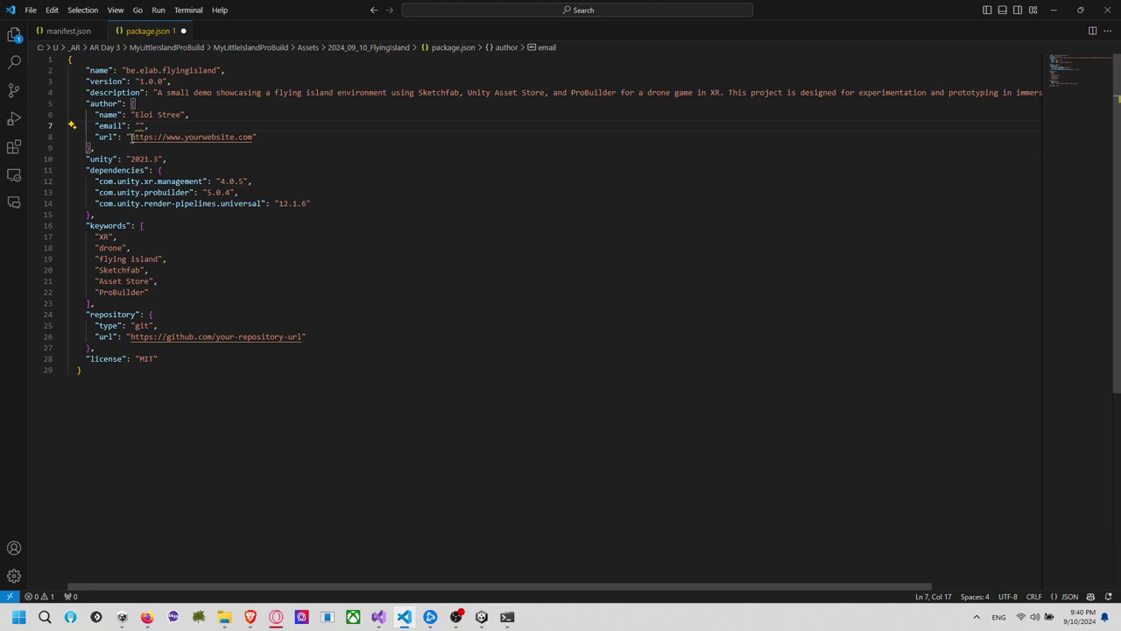
drag(130, 137, 254, 139)
text(https://github.com/EloiStree)
click(263, 164)
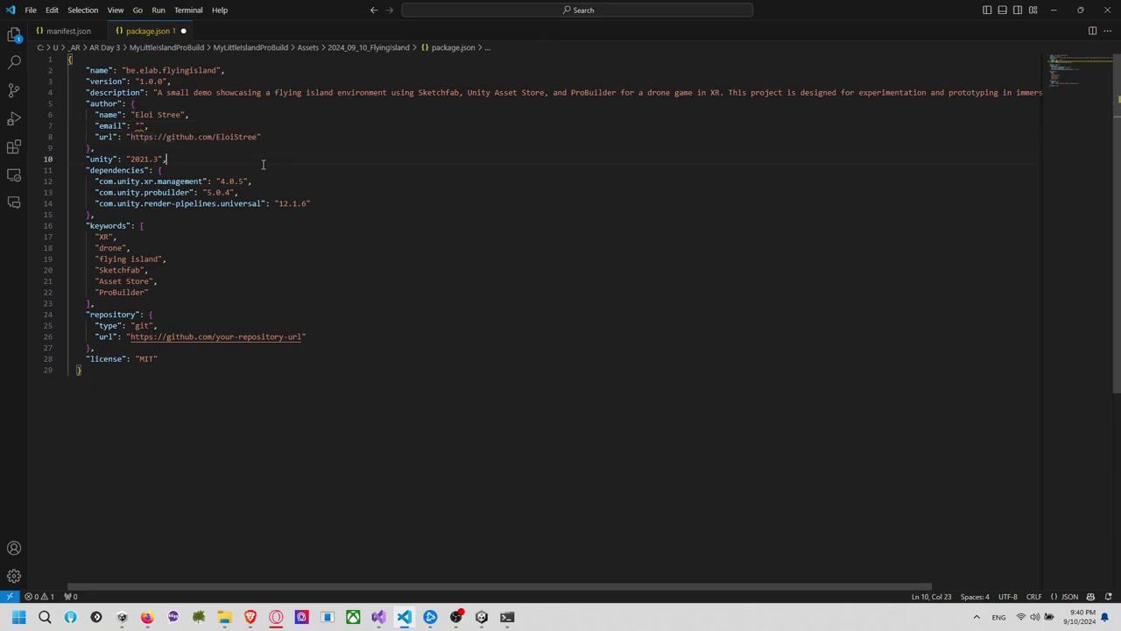
Set the unity version in package.json to 2020.1
double_click(147, 160)
text(2020.3)
double_click(147, 158)
text(2020.1)
click(223, 181)
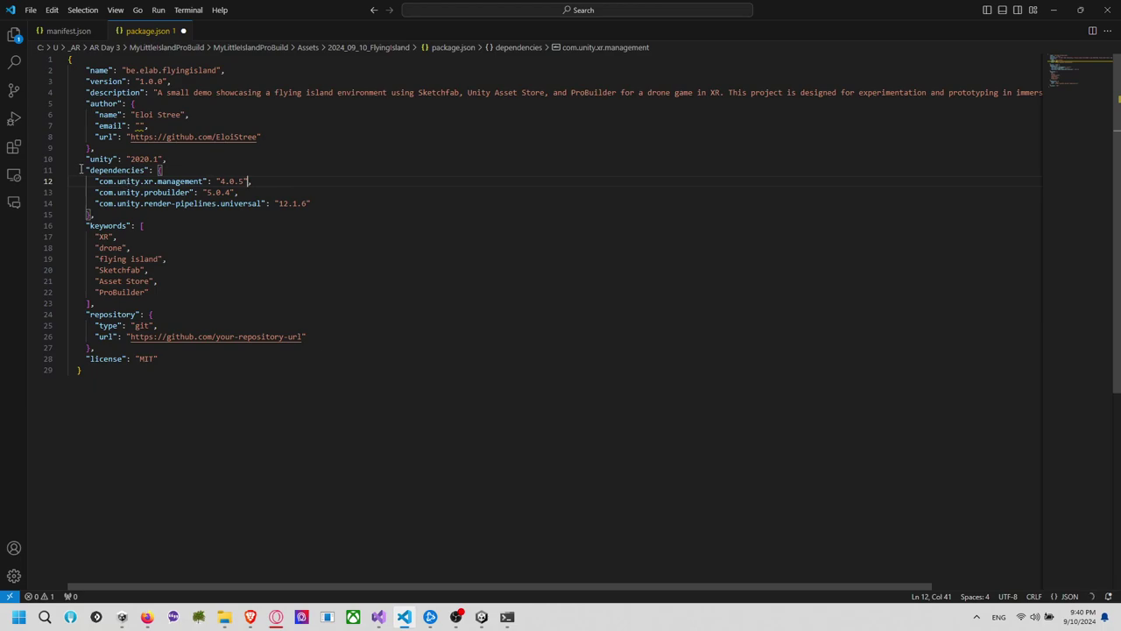
Delete the whole dependencies block from package.json, leaving no blank line
drag(80, 169, 185, 213)
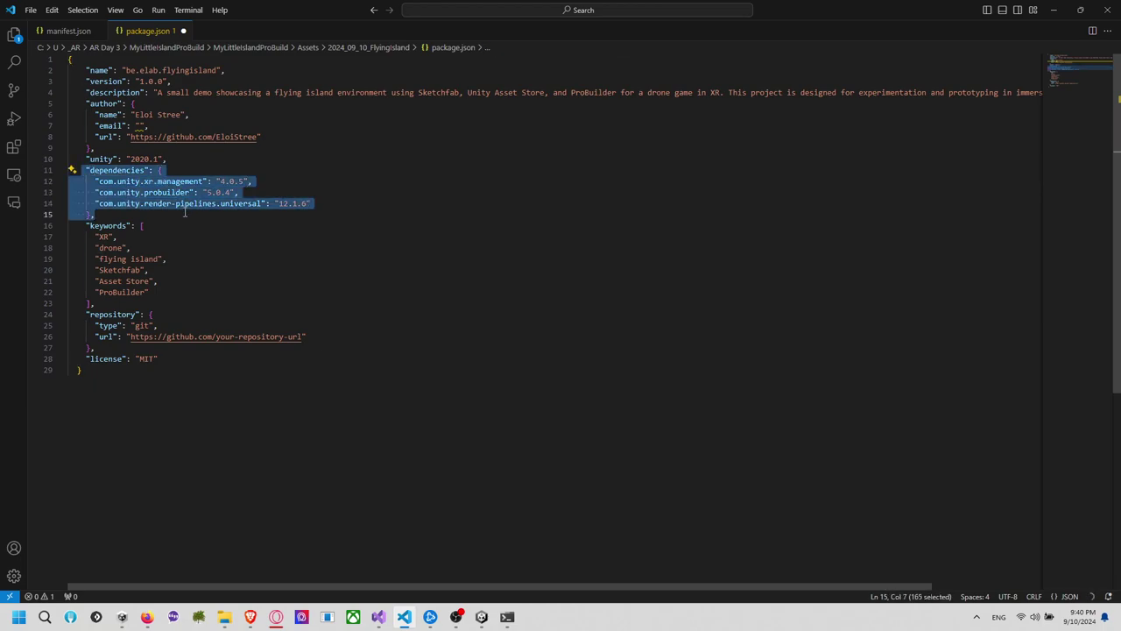
key(BackSpace)
key(BackSpace)
key(BackSpace)
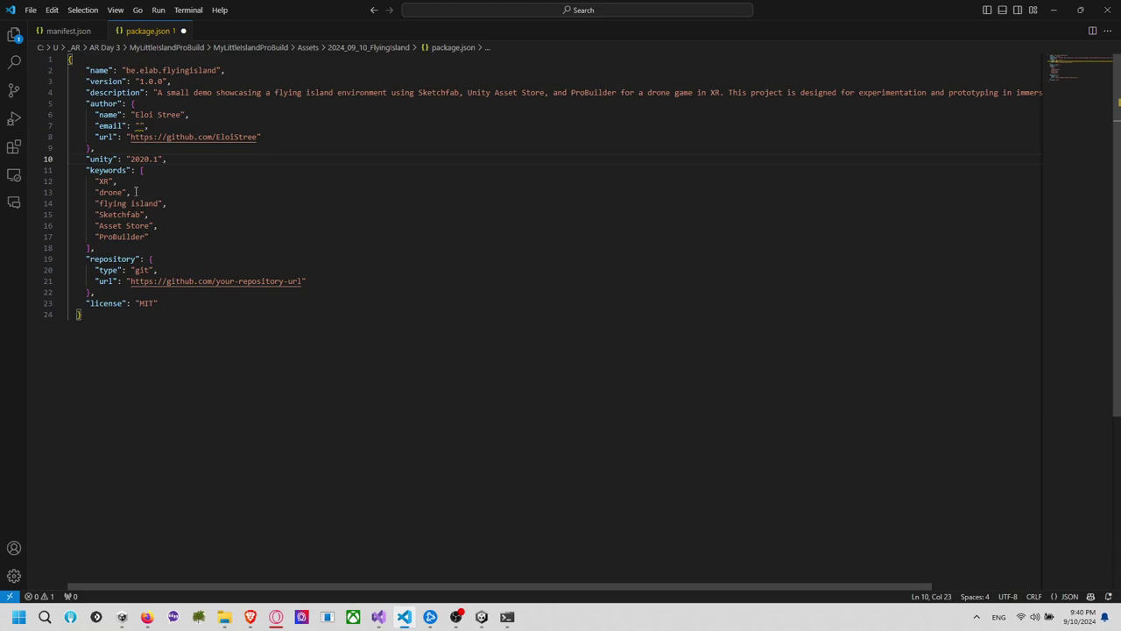
Remove the ProBuilder and XR entries from the keywords list, including the comma after Asset Store
click(176, 236)
drag(180, 231, 185, 224)
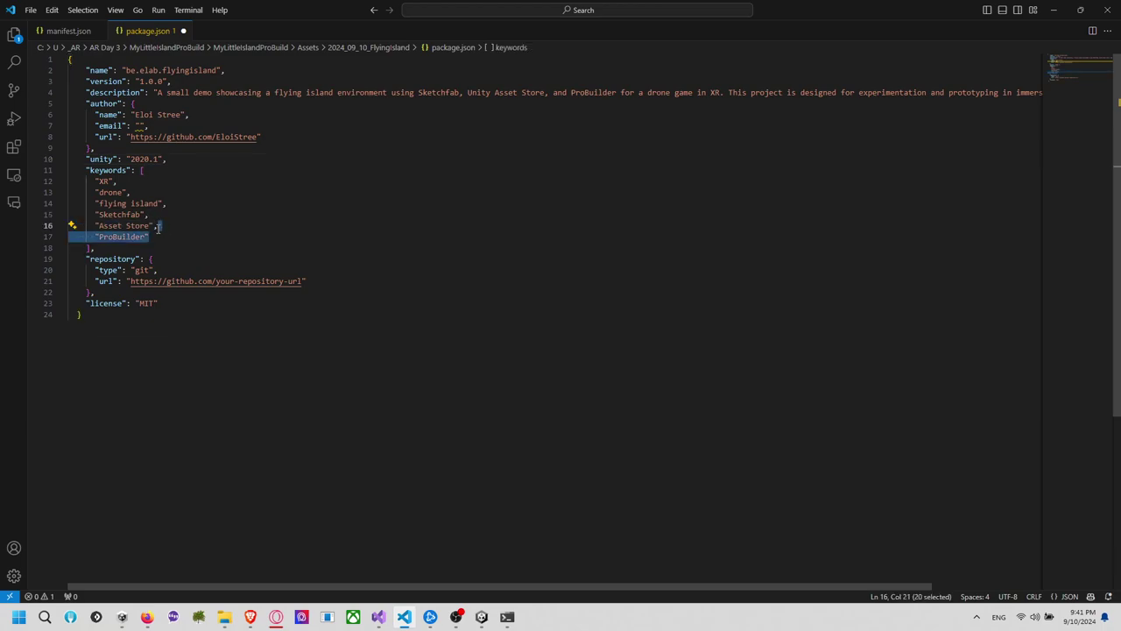
key(BackSpace)
key(BackSpace)
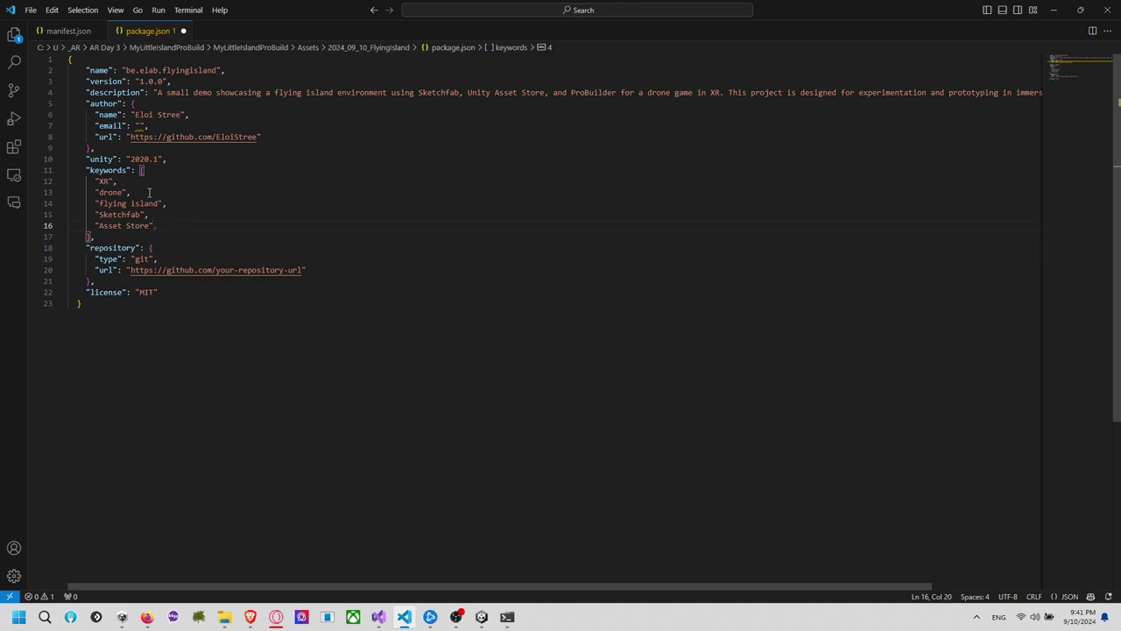
triple_click(157, 181)
key(BackSpace)
click(188, 192)
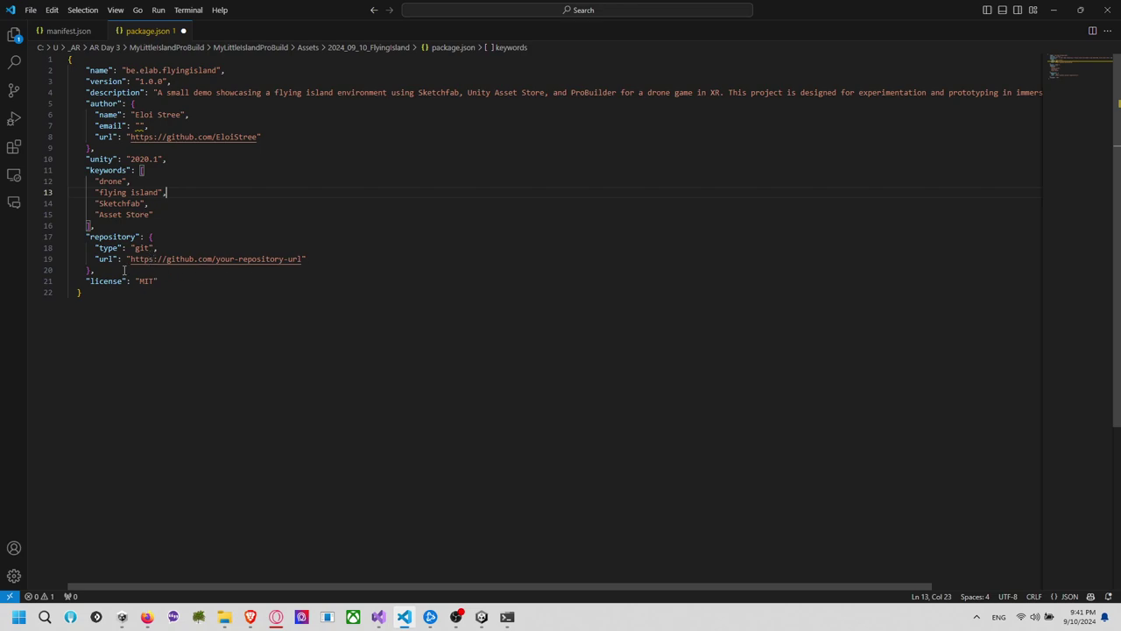
Delete the repository block, set the license to Beerware and save package.json
drag(126, 270, 96, 225)
key(BackSpace)
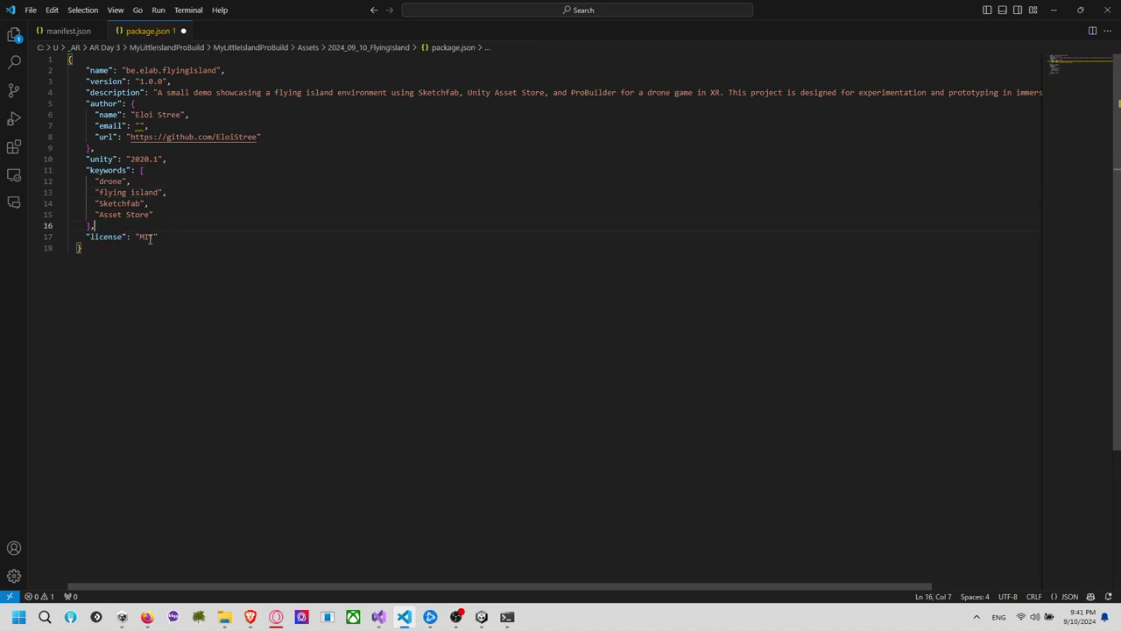
double_click(149, 237)
text(Beer)
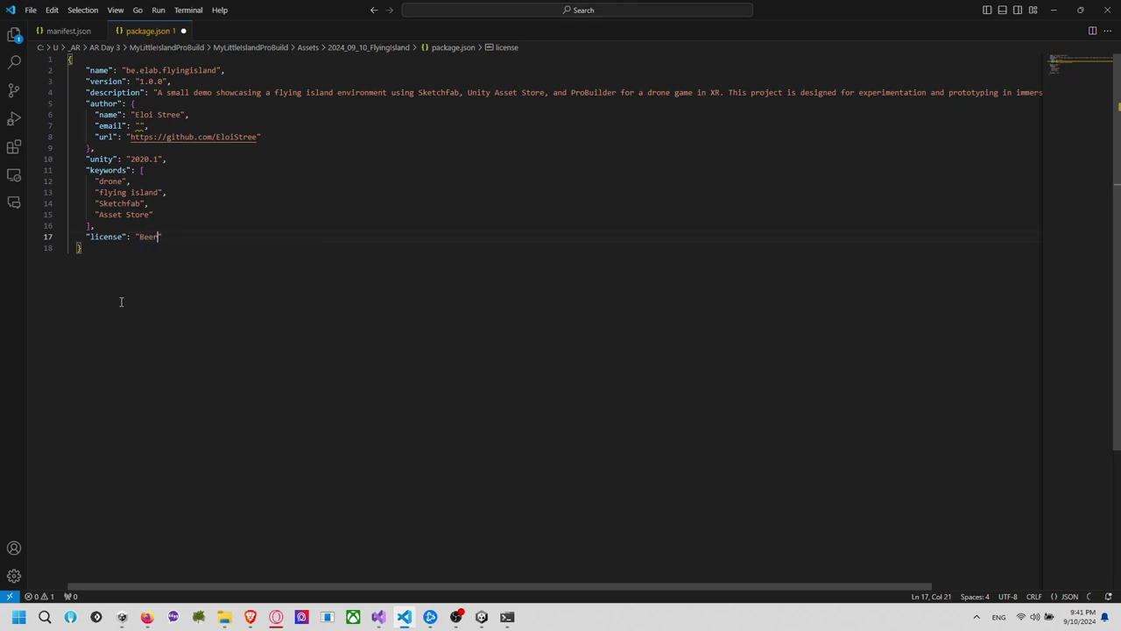
text(ware)
key(End)
key(BackSpace)
click(167, 271)
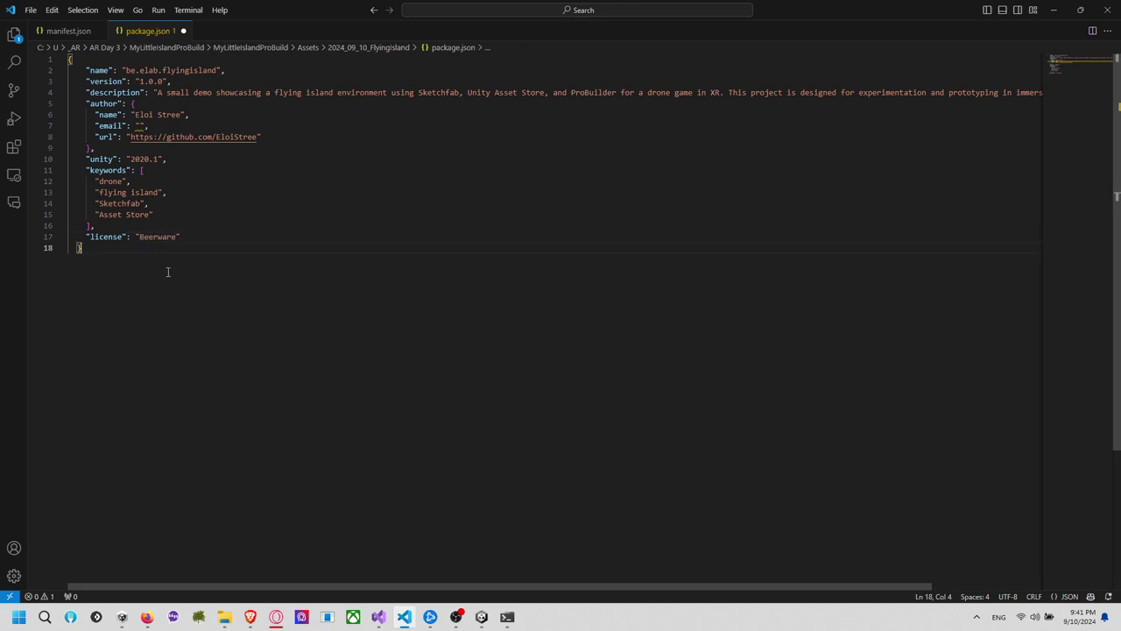
key(ctrl+s)
Remove the empty email line from the author block and save package.json
drag(173, 126, 220, 113)
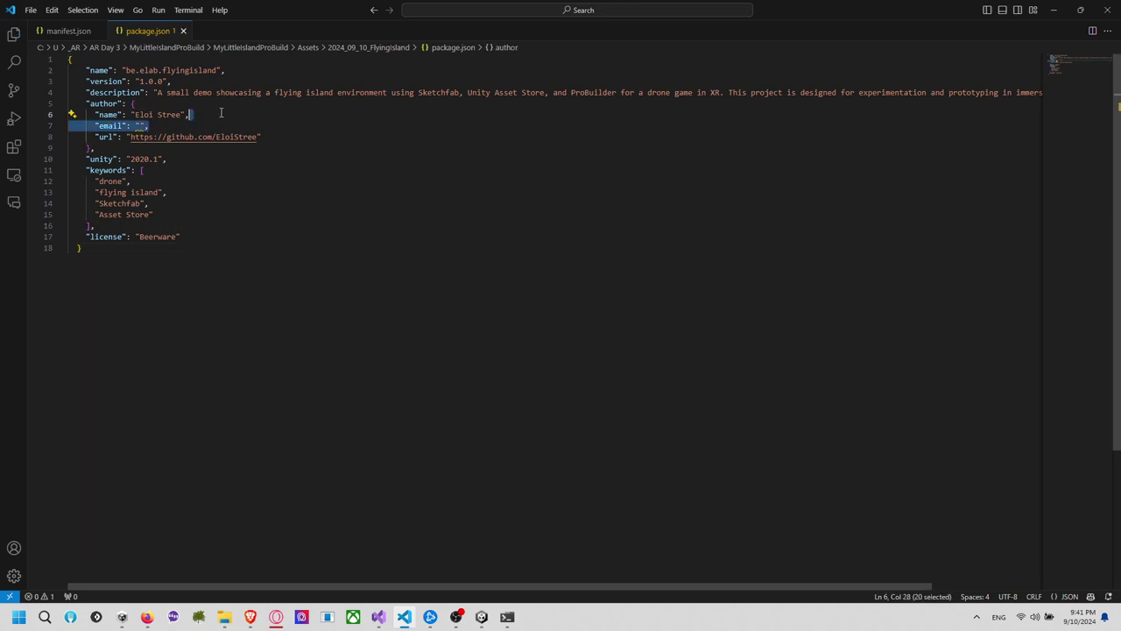
key(BackSpace)
click(218, 214)
key(ctrl+s)
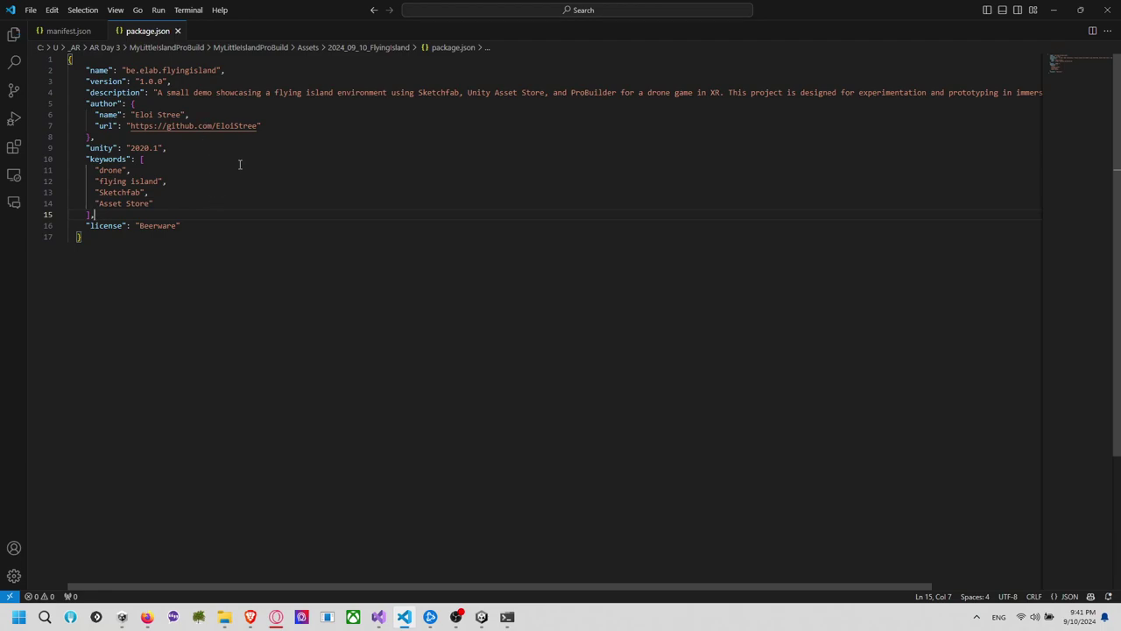
click(247, 164)
click(244, 115)
click(240, 148)
Switch to the command prompt for the FlyingIsland repository and run git status
key(alt+Tab)
key(alt+Tab)
key(alt+Tab)
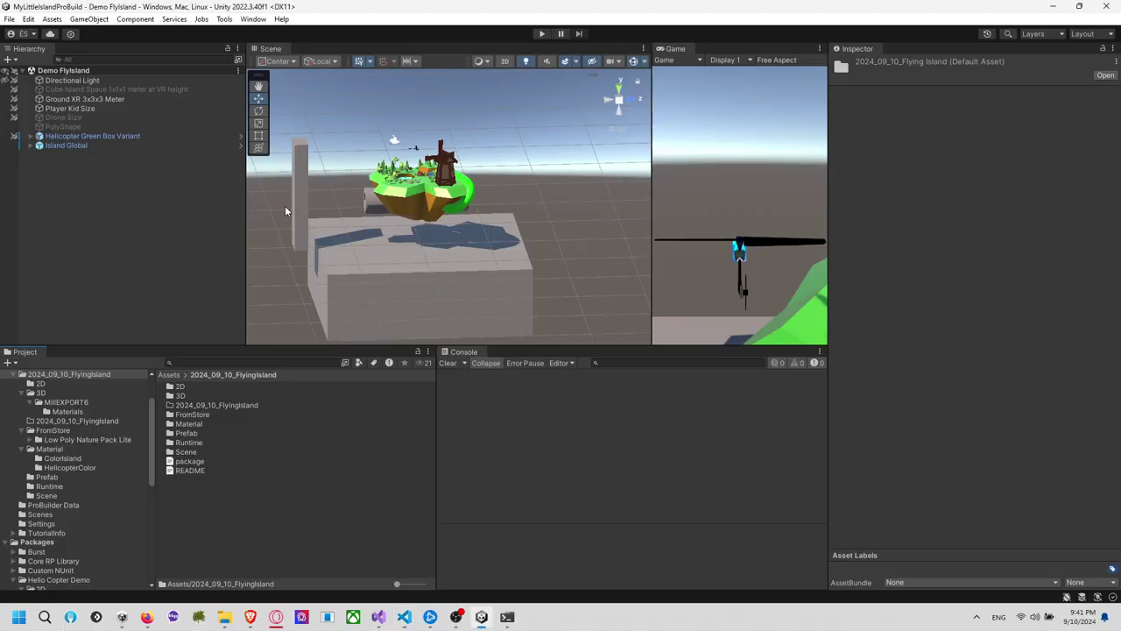
key(alt+Tab)
key(Tab)
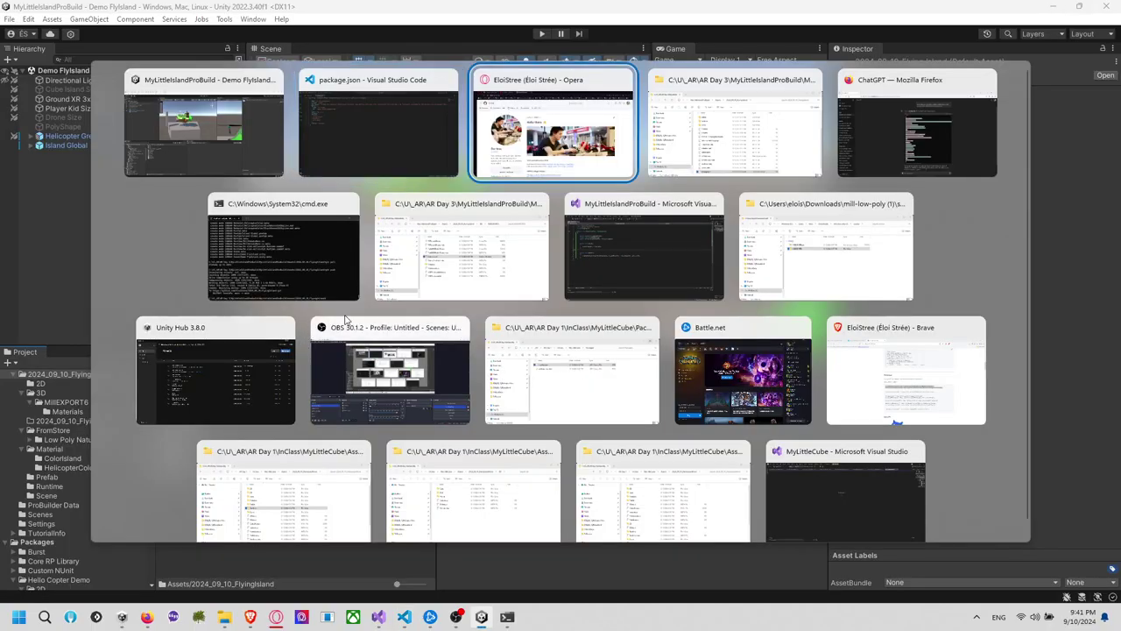
click(311, 276)
text(git staus)
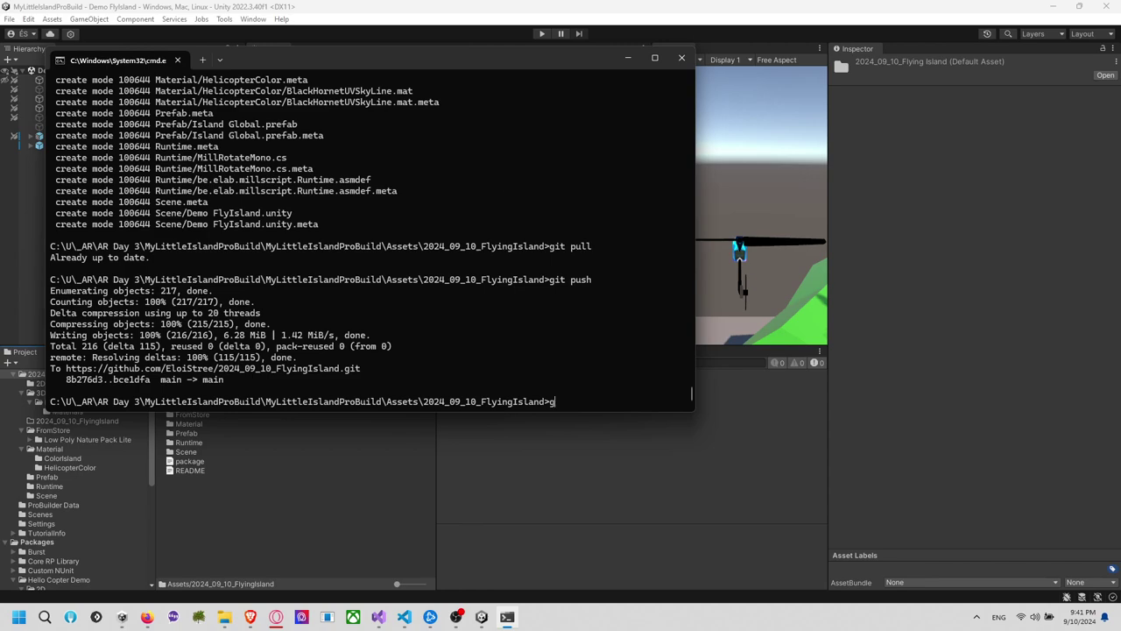
key(BackSpace)
key(BackSpace)
key(BackSpace)
text(tus)
key(Return)
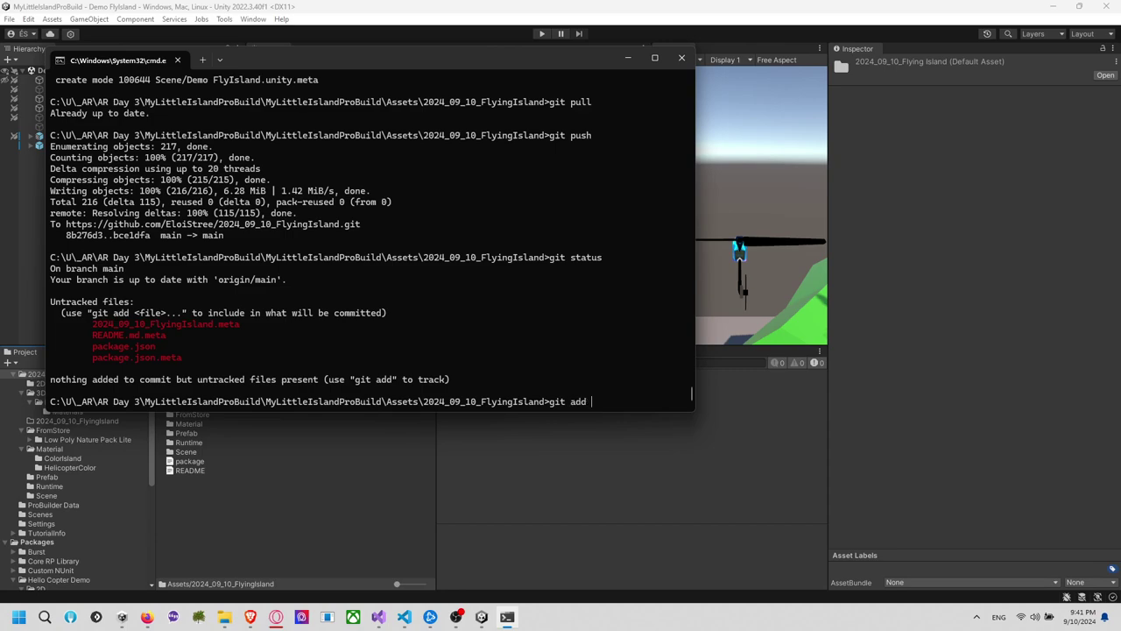
Stage all untracked files with git add . and commit them with the message "Add package json"
key(Return)
text(git commit -m ")
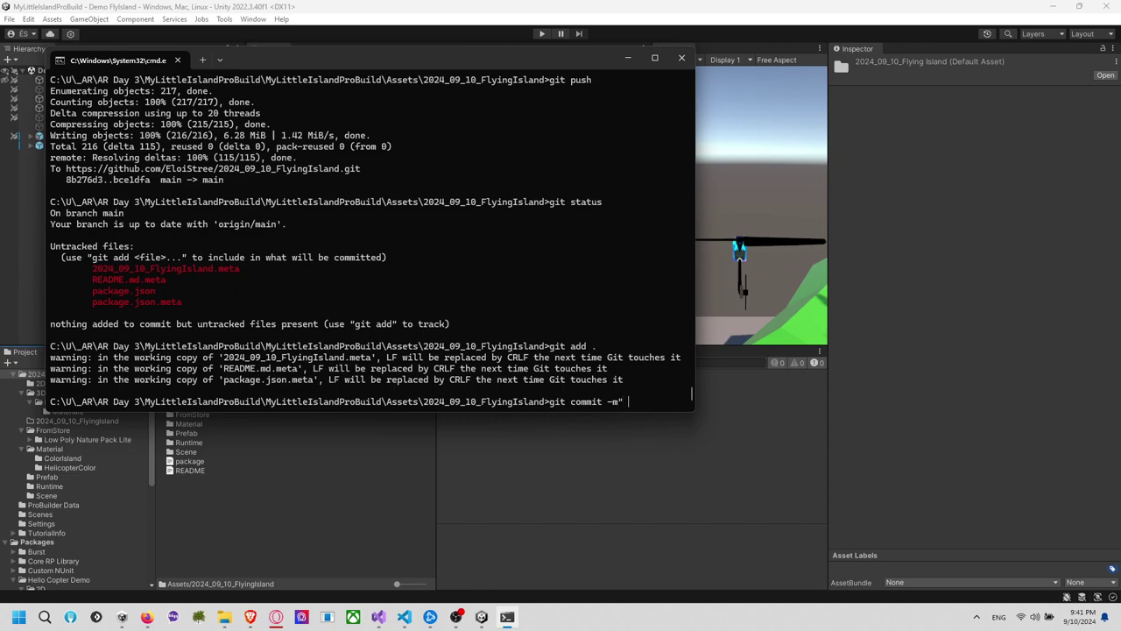
text(Add package js)
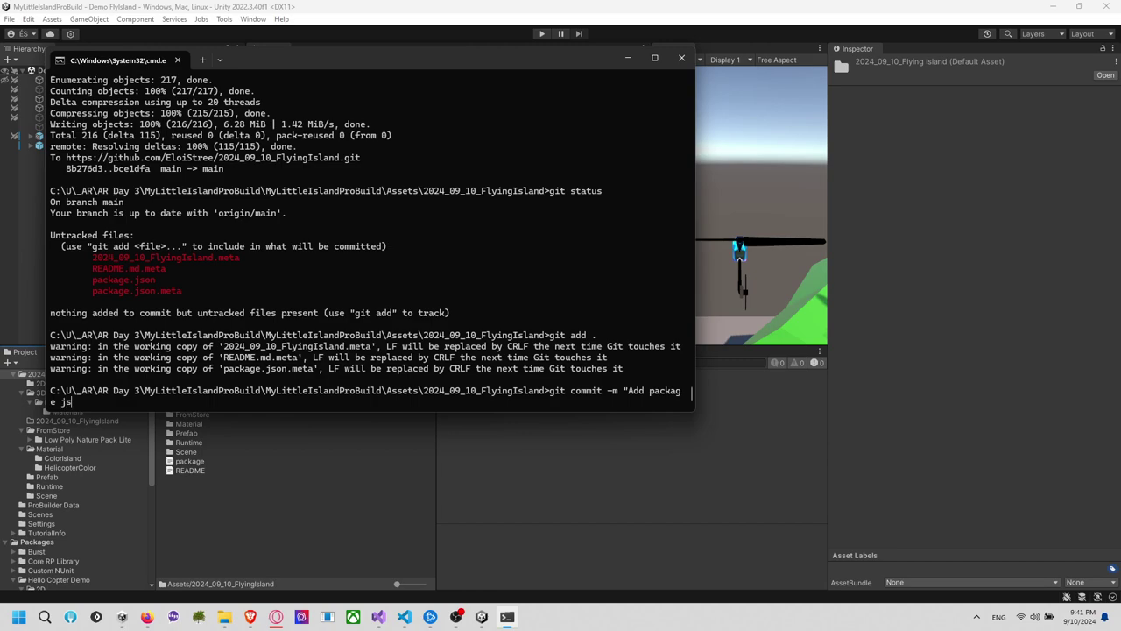
text(on)
key(Return)
Check the repository status after the commit and run git pull
text(git )
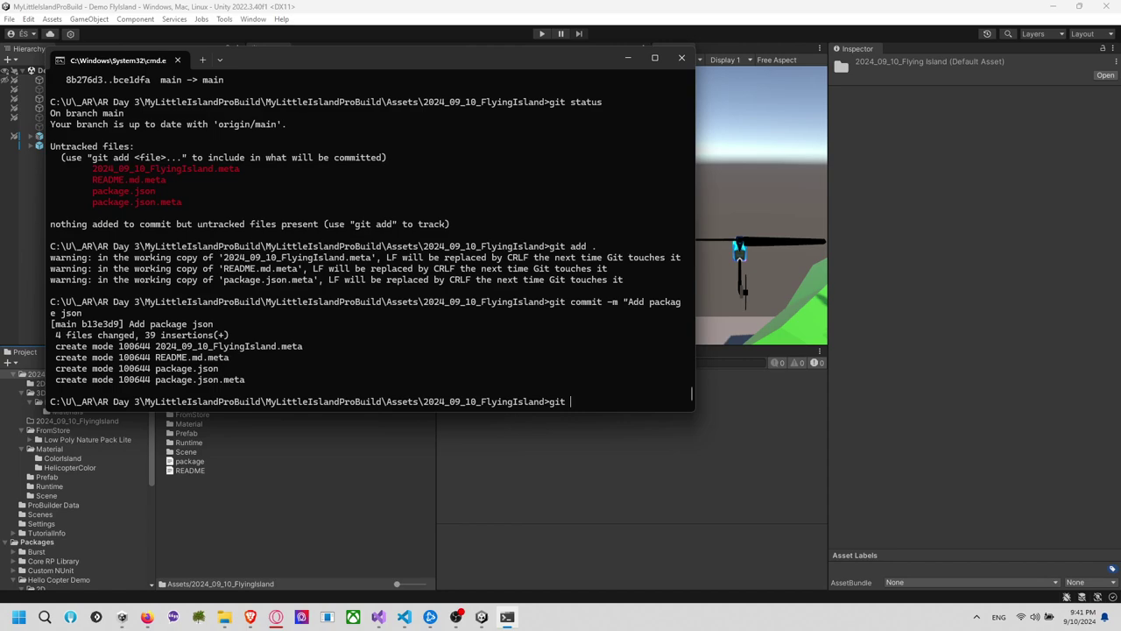
text(status)
key(Return)
text(git pu)
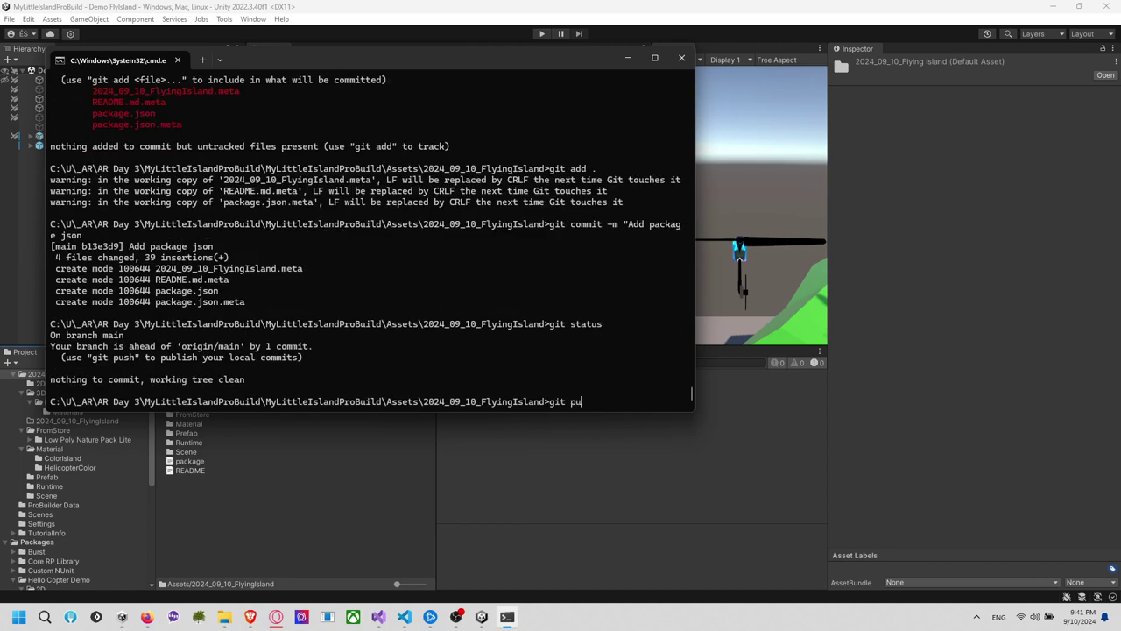
text(ll)
key(Return)
Push the package.json commit to the GitHub repository with git push
text(git psuh)
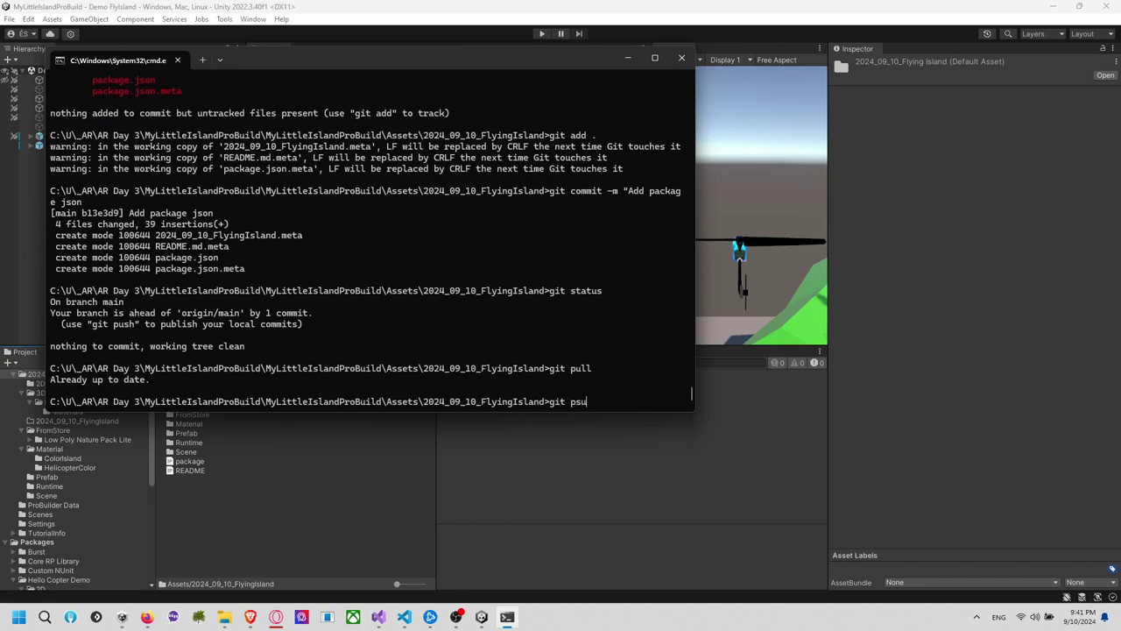
key(Return)
text(git push)
key(Return)
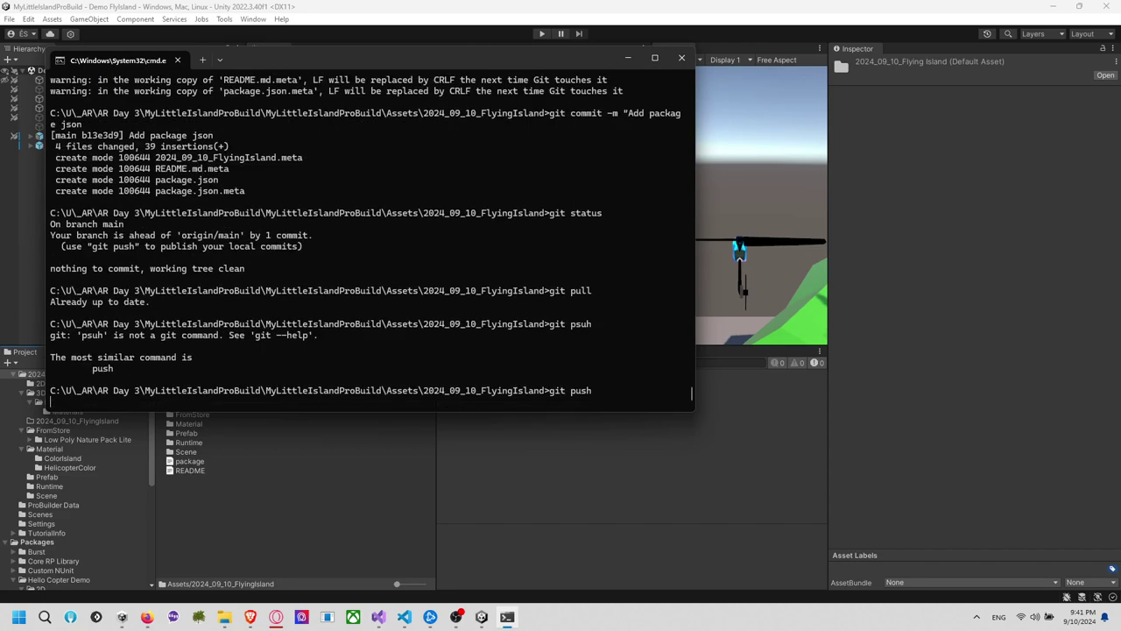
List the repository's remotes with git remote -v and copy the push URL of origin
text(g)
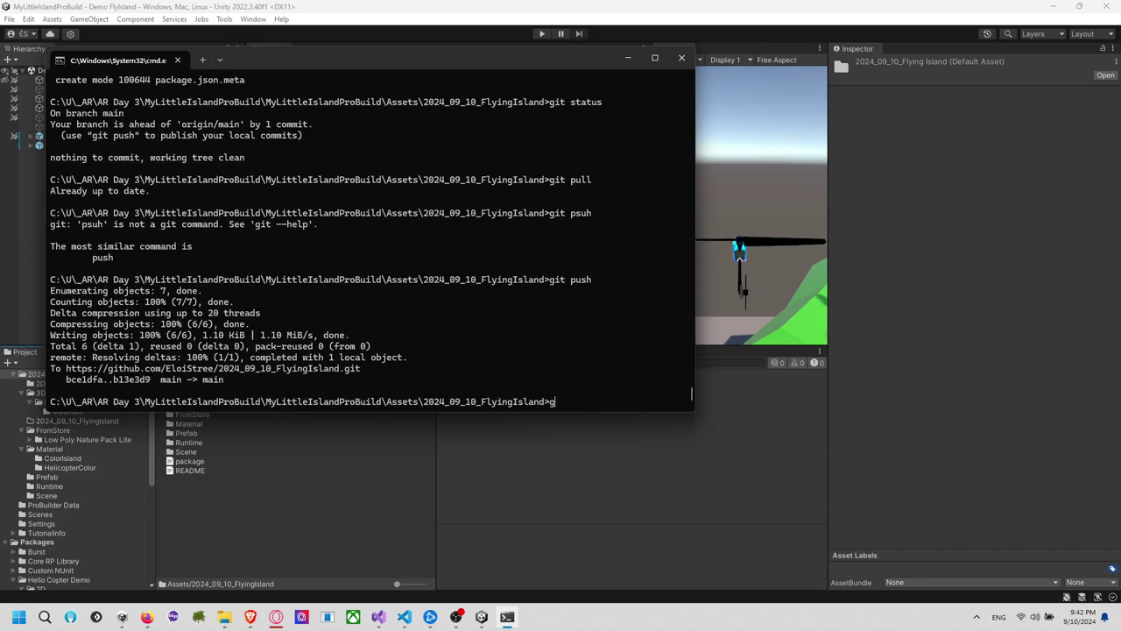
text(it remote -v)
key(Return)
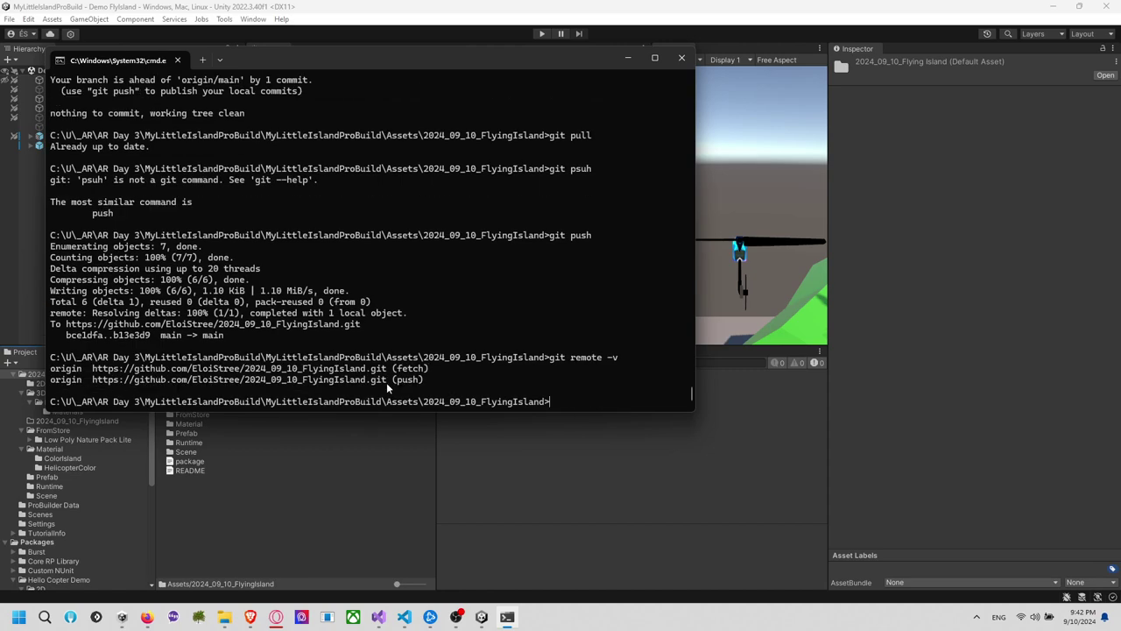
drag(388, 386, 93, 385)
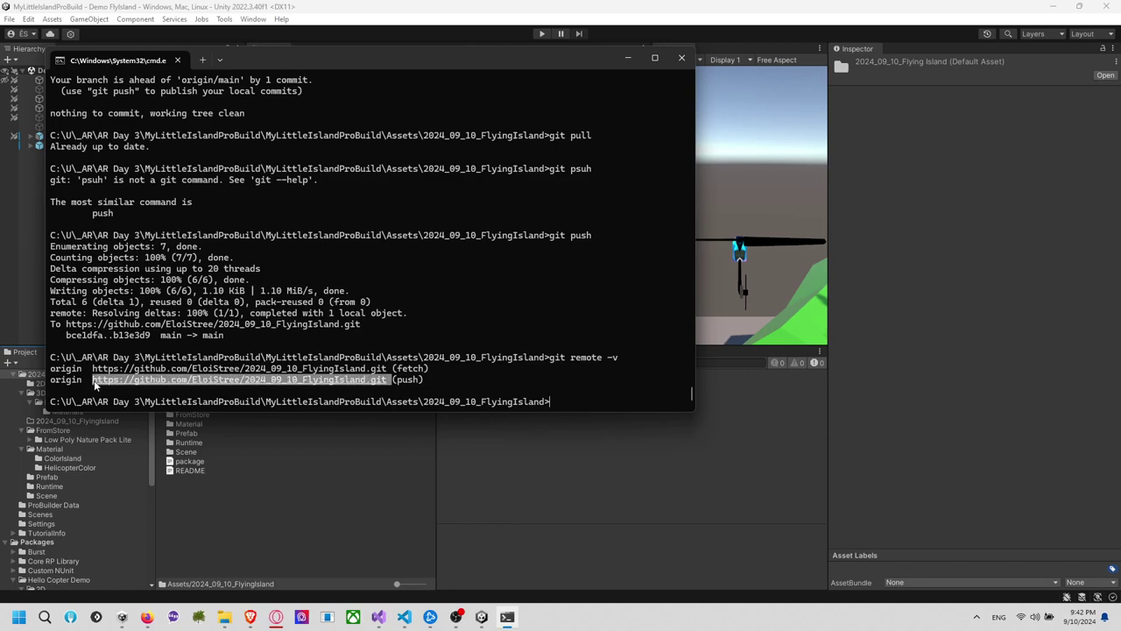
key(ctrl+c)
Launch Unity Hub and open the TotaleQuarantine project
mouse_move(482, 618)
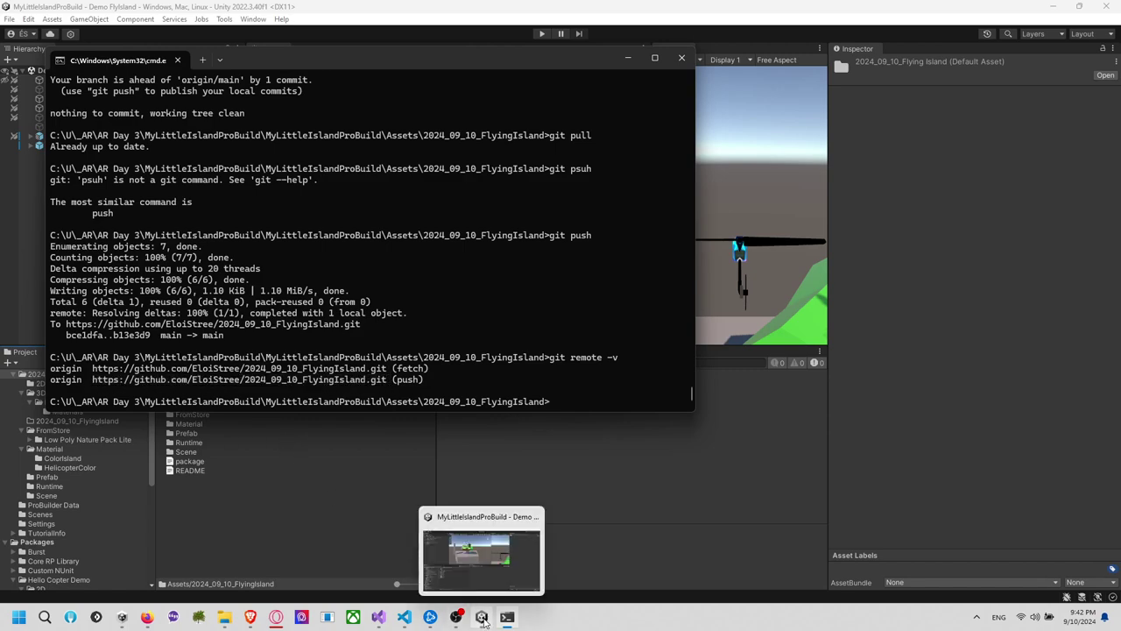
click(20, 616)
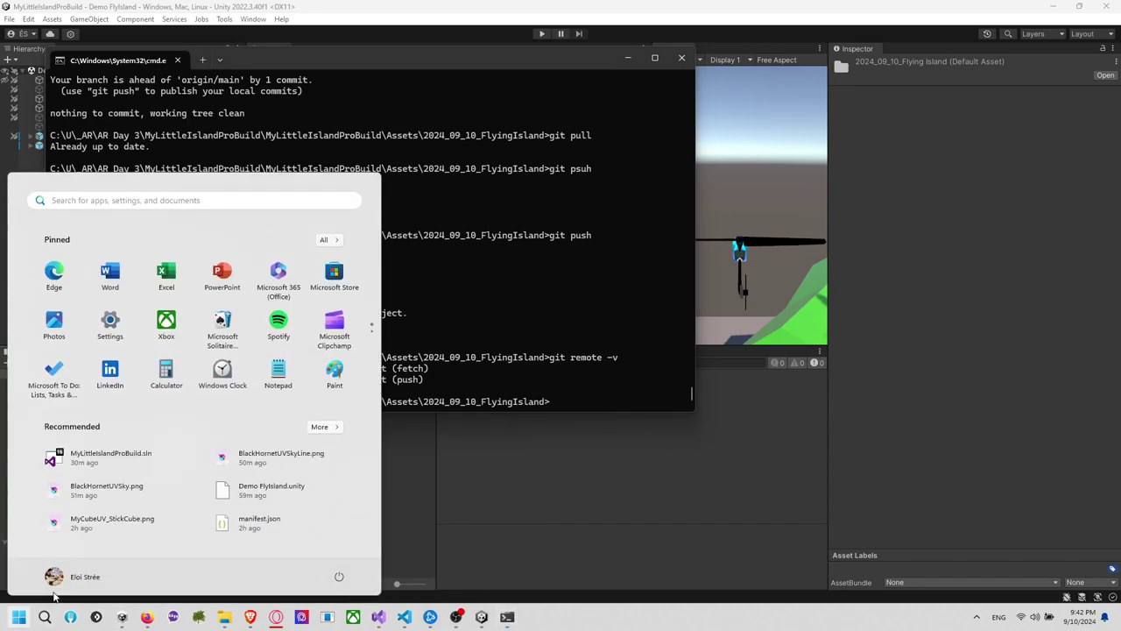
text(unity hub)
key(Return)
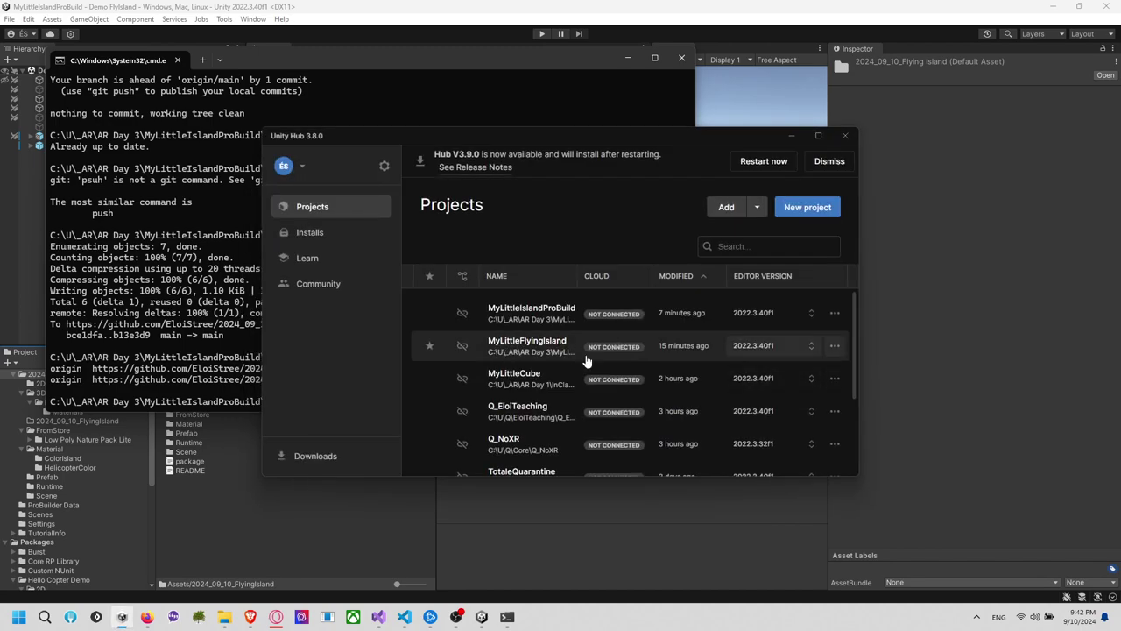
scroll(587, 361, down, 1)
click(524, 423)
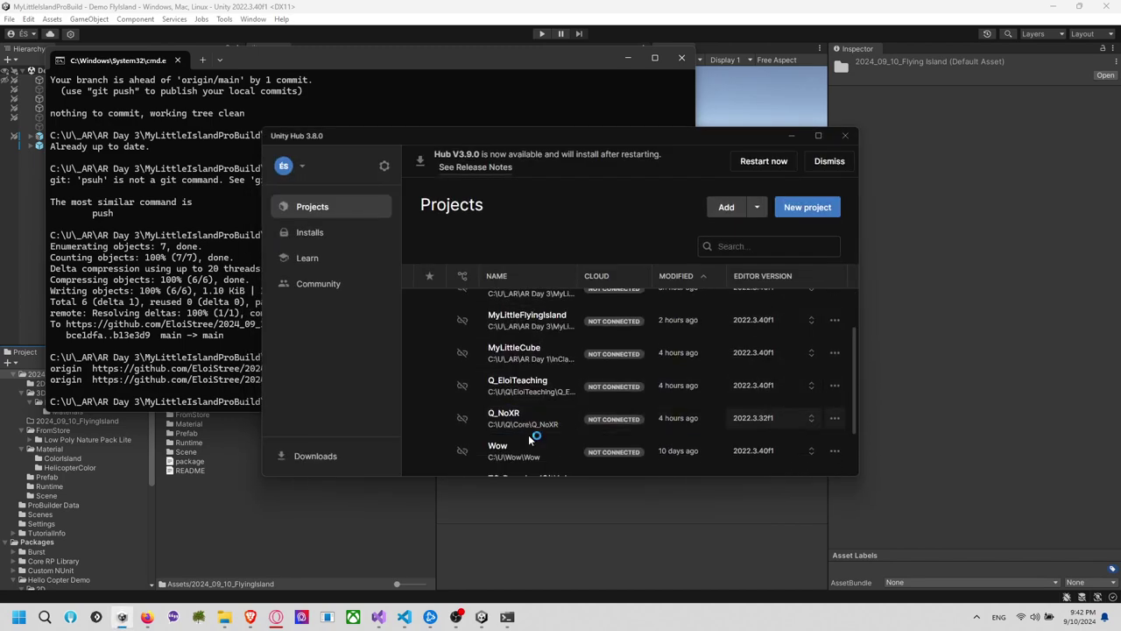
click(578, 420)
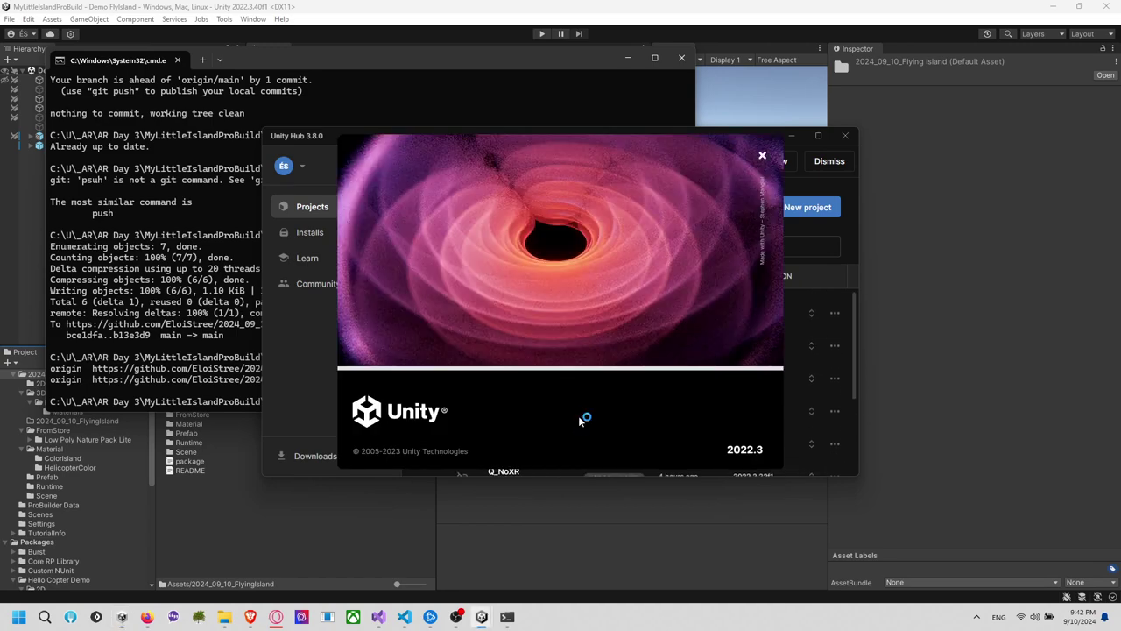
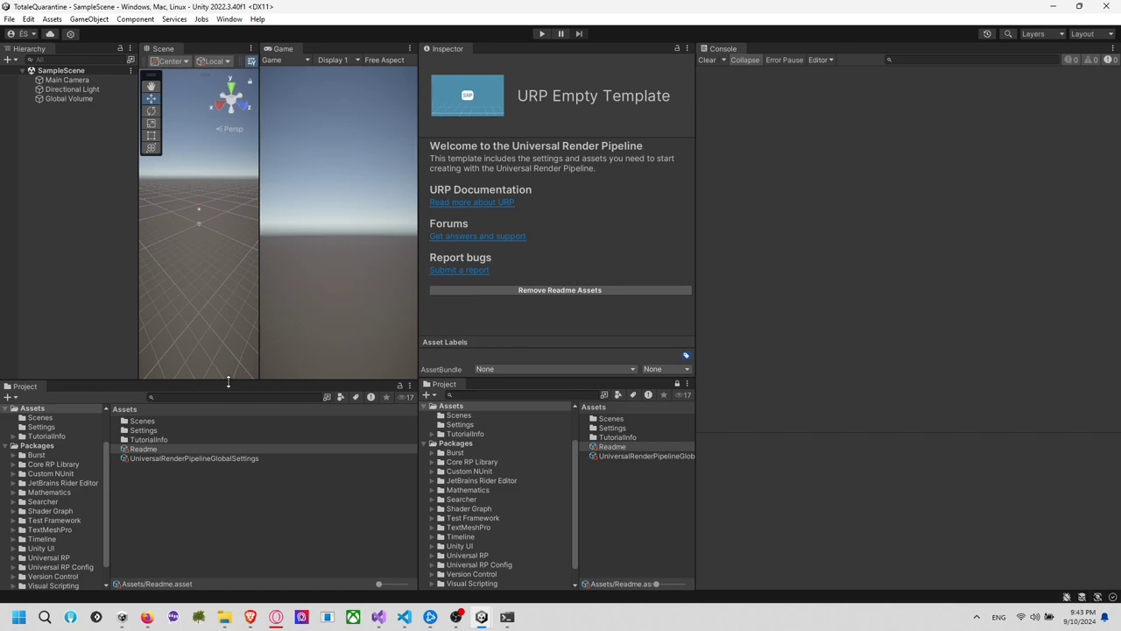
Add a package in the Package Manager from the copied 2024_09_10_FlyingIsland.git URL
click(231, 19)
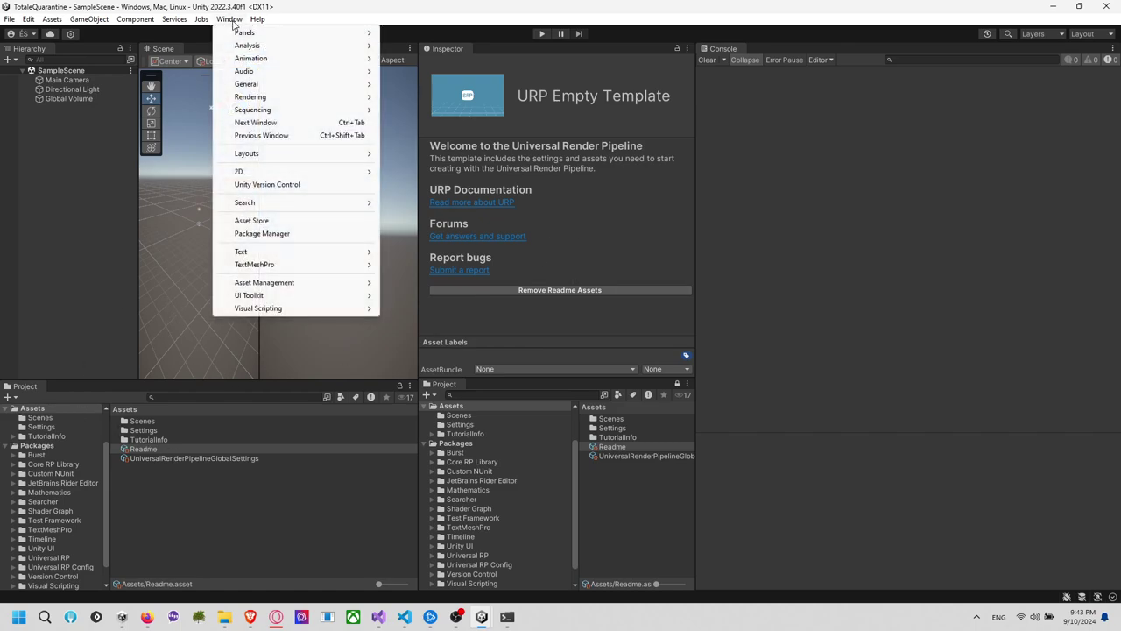
click(276, 233)
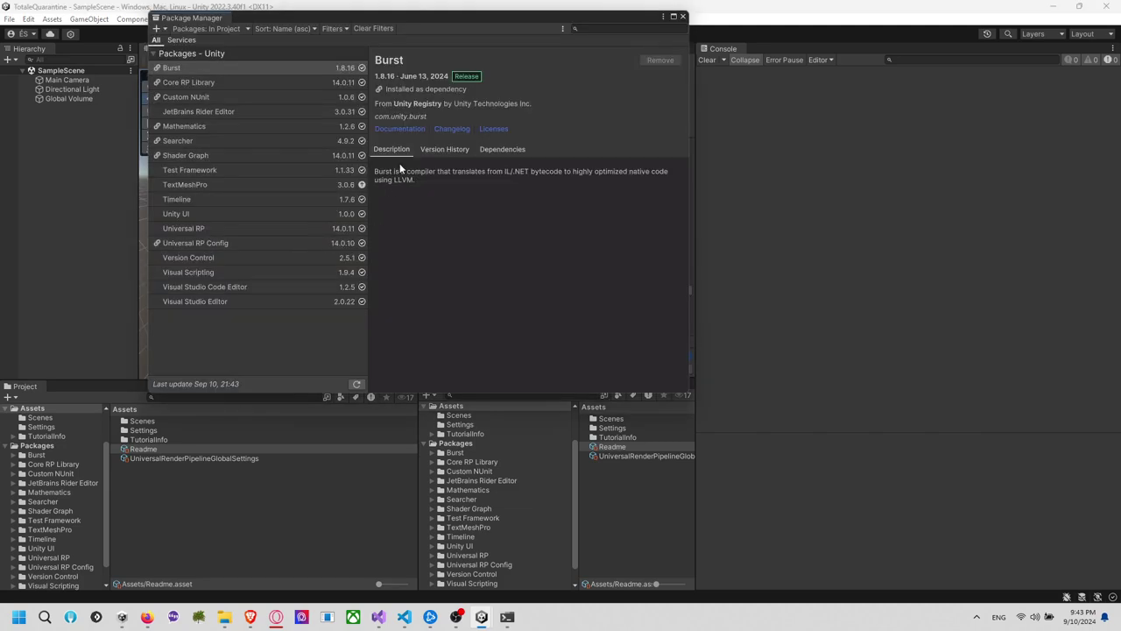
click(158, 28)
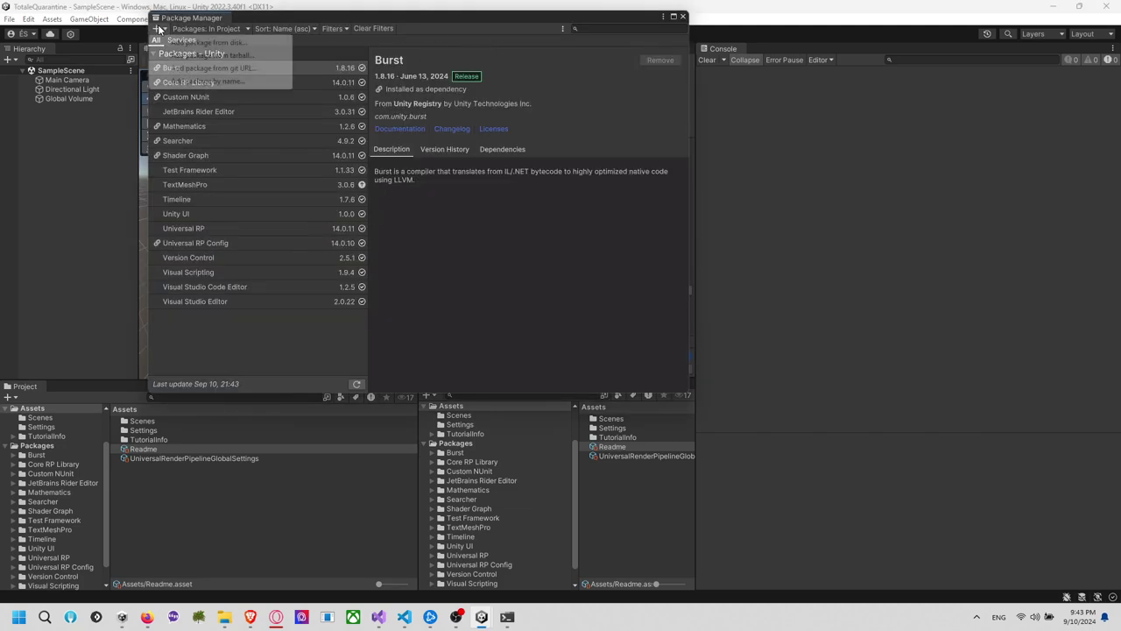
click(219, 68)
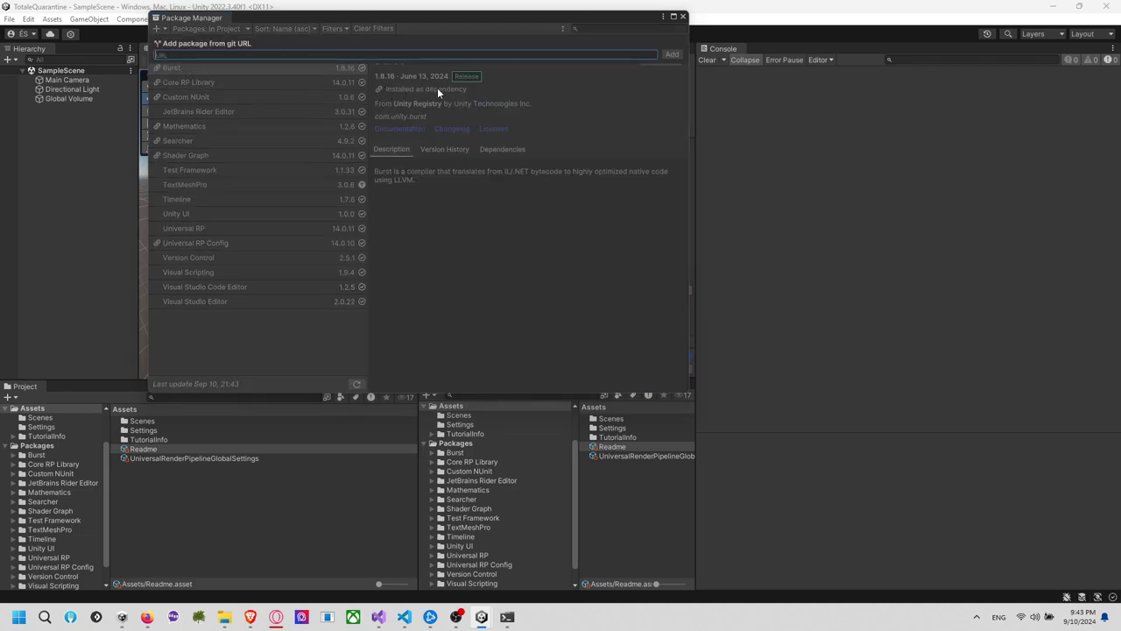
text(https://github.com/EloiStree/2024_09_10_FlyingIsland.git)
click(674, 56)
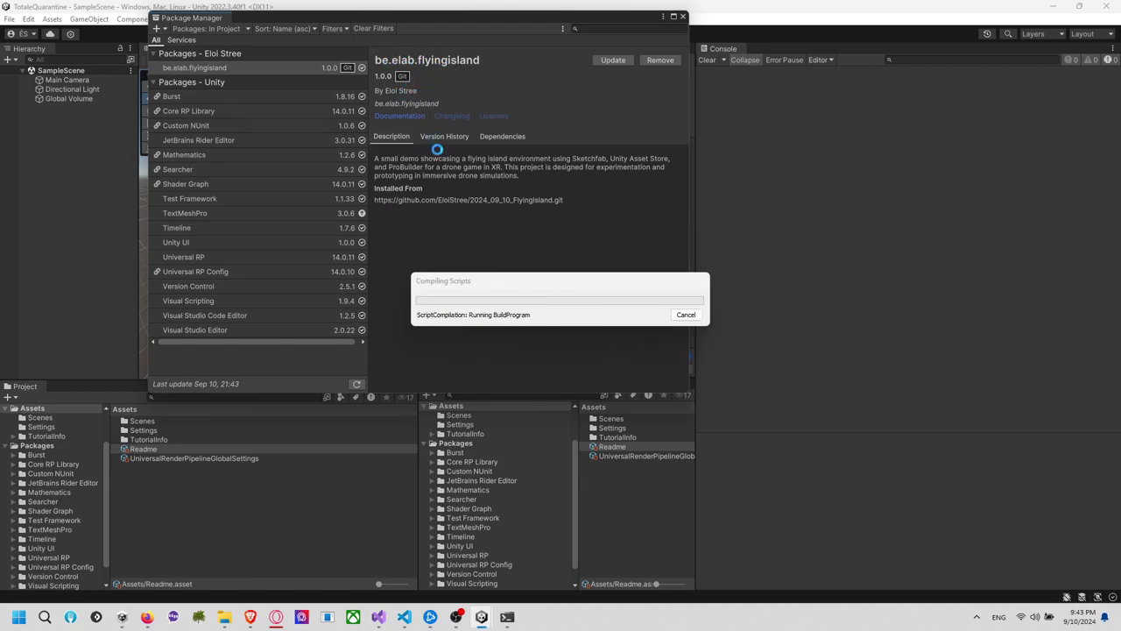
Switch to package.json in Visual Studio Code, add "title": "Flying Island" below the name entry, and save the file
key(alt+Tab)
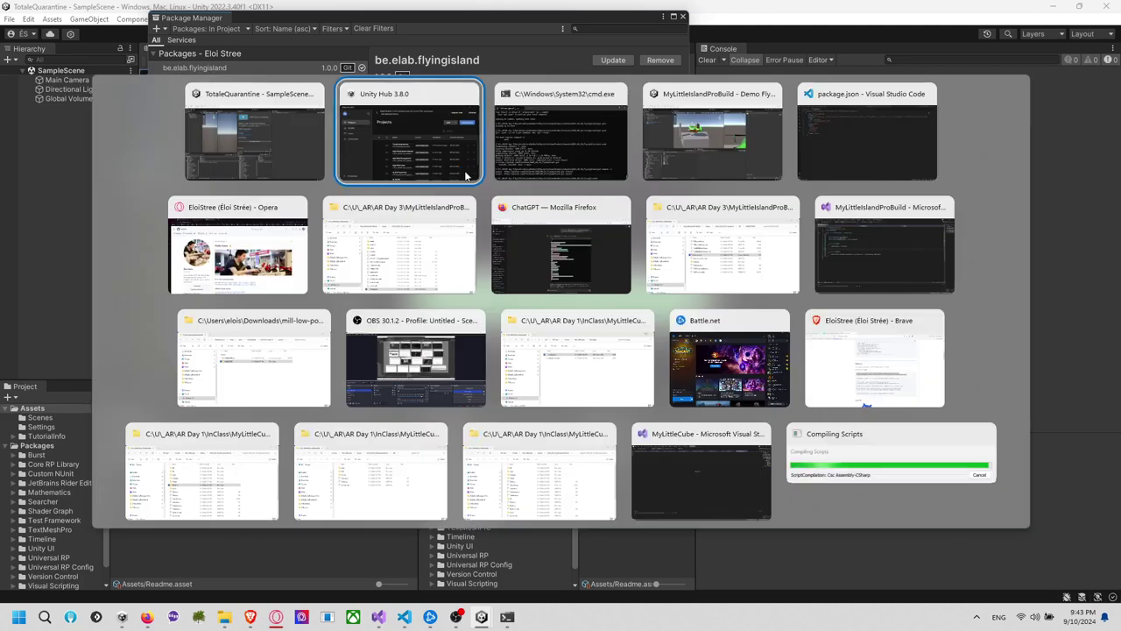
click(821, 150)
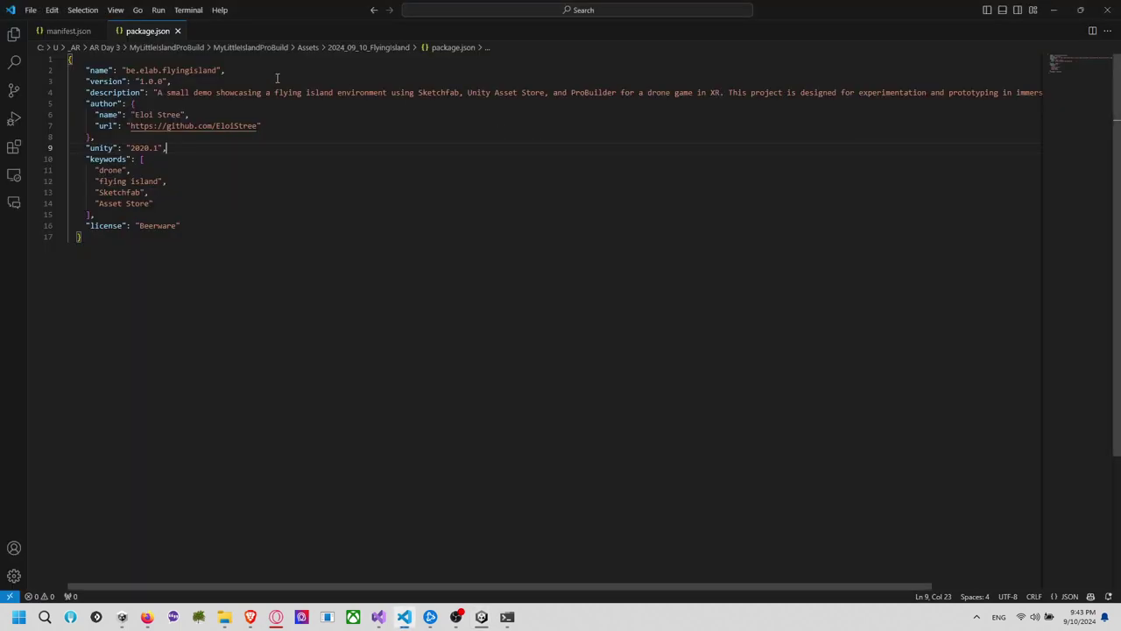
click(235, 72)
key(Return)
text("ti)
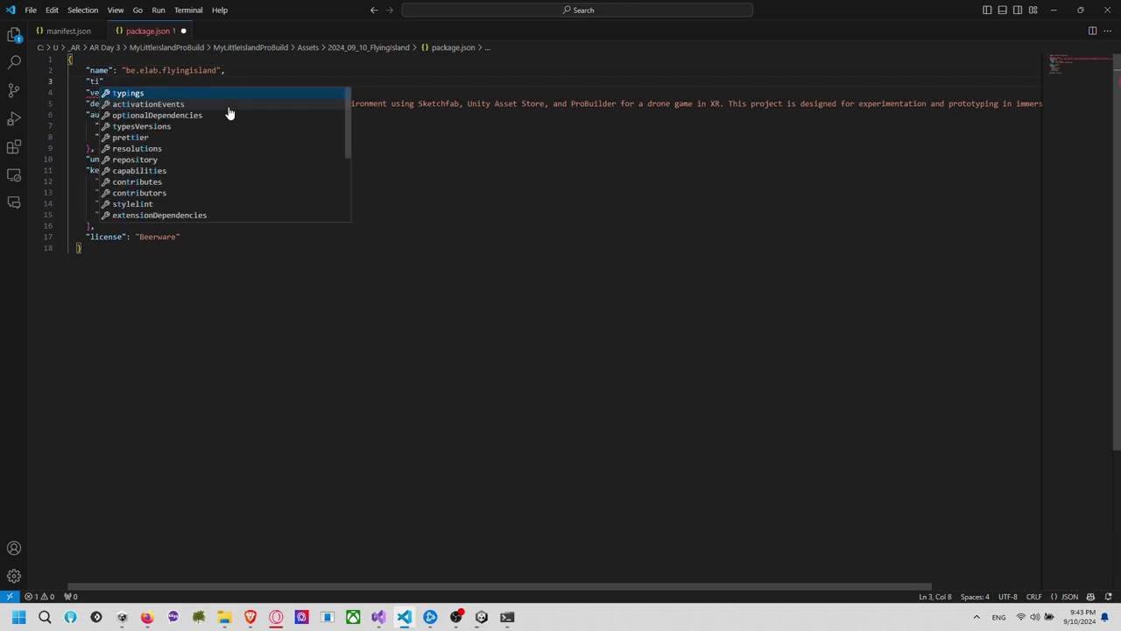
text(tle)
key(Tab)
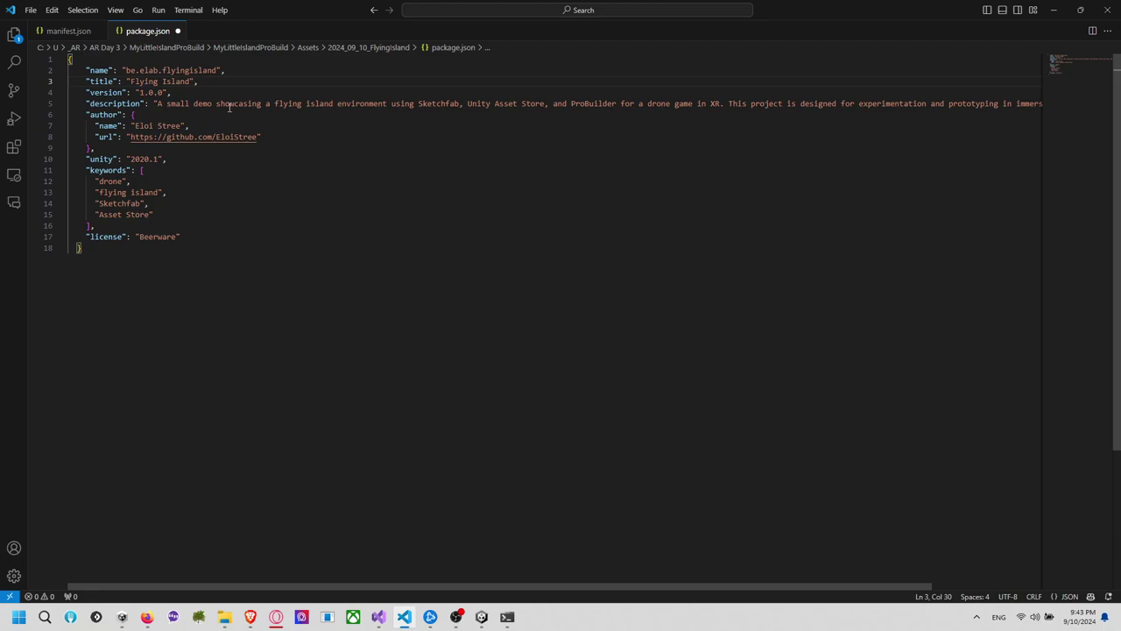
key(ctrl+s)
click(306, 159)
click(310, 138)
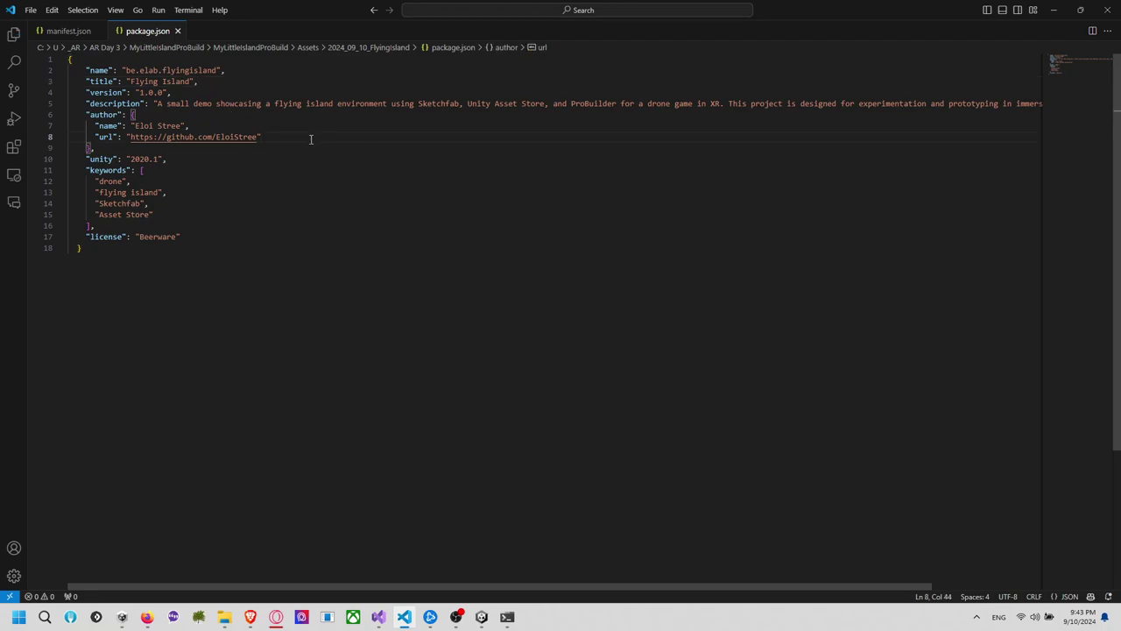
Switch to the command prompt for the FlyingIsland repository
key(alt+Tab)
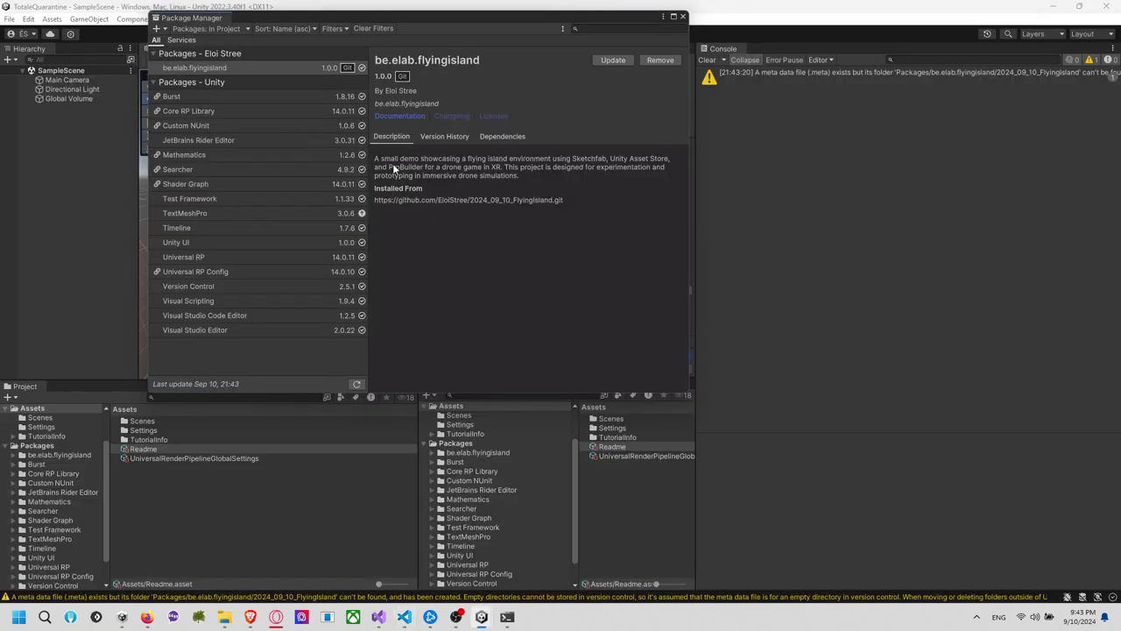
key(alt+Tab)
click(502, 164)
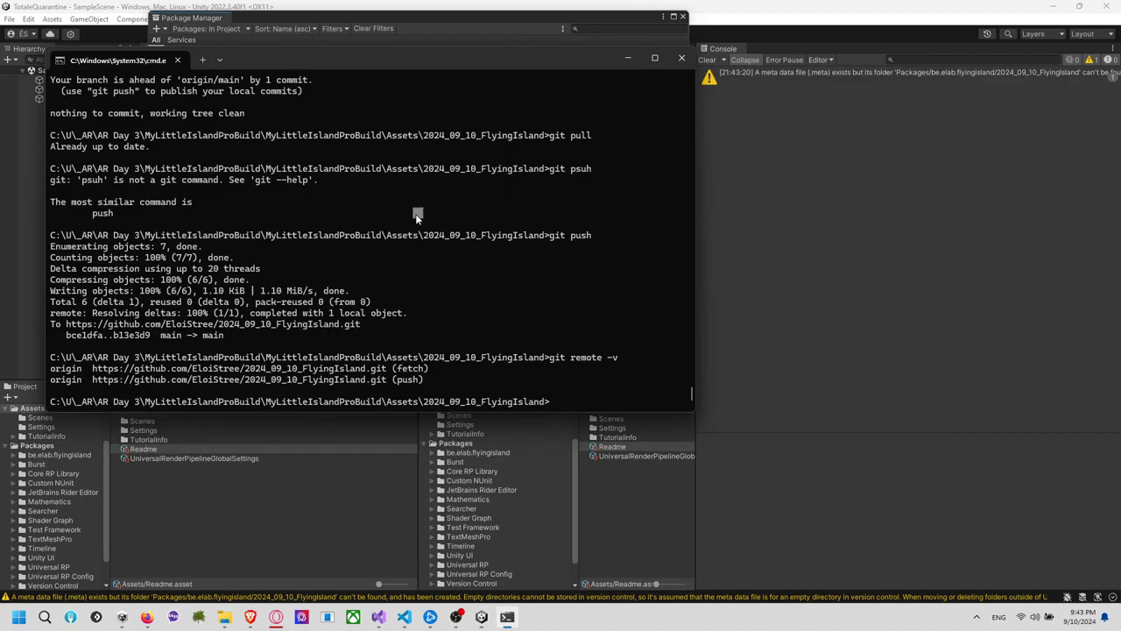
key(alt+Tab)
key(alt+Tab)
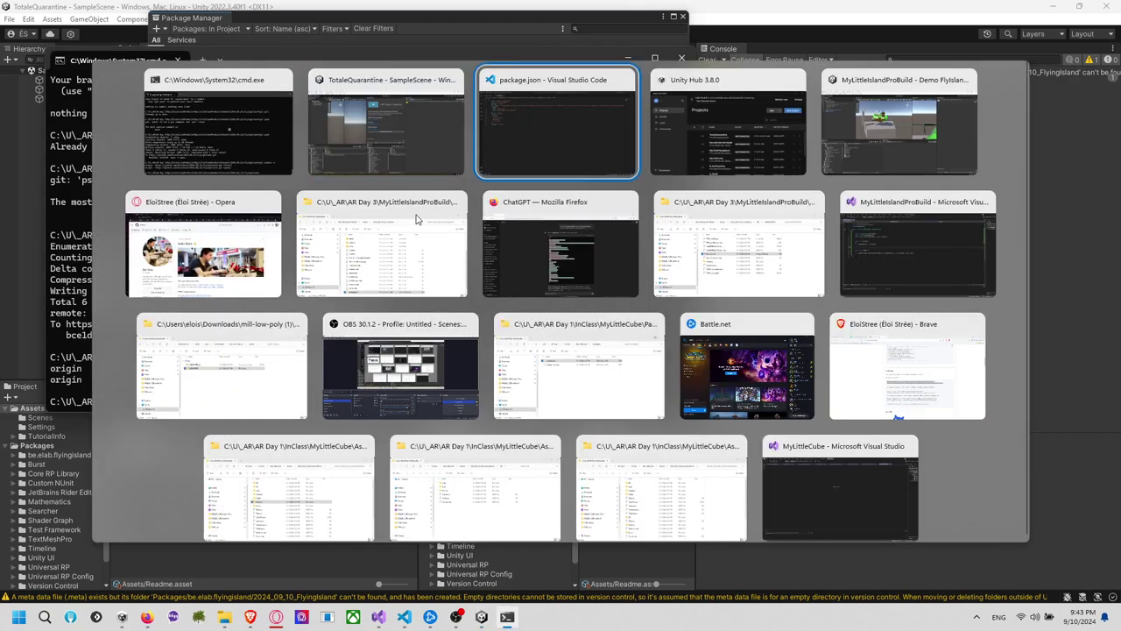
key(alt+Tab)
key(alt+Tab)
Stage all changes with git add . and commit them with the message "add title"
text(g)
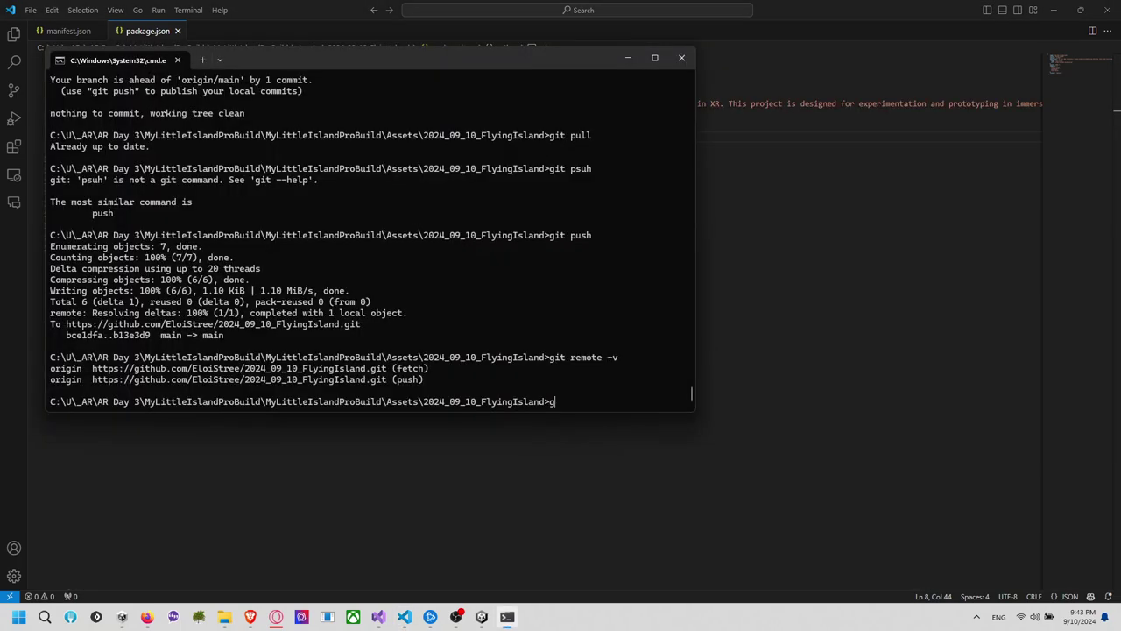
key(Return)
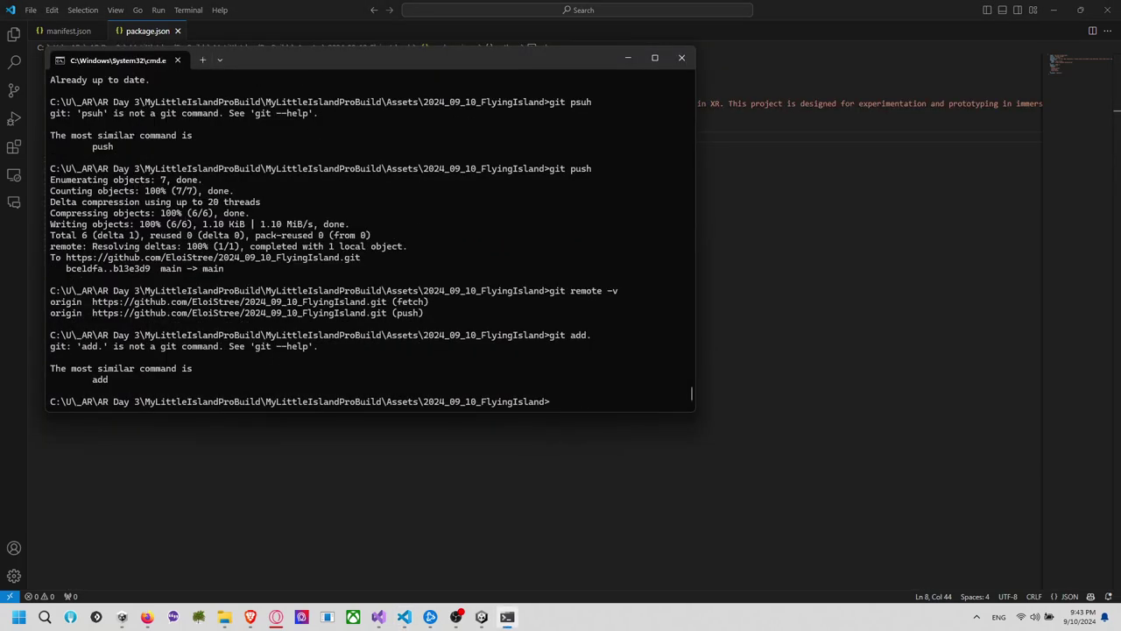
key(Up)
text(.)
key(Return)
text(git commit -m)
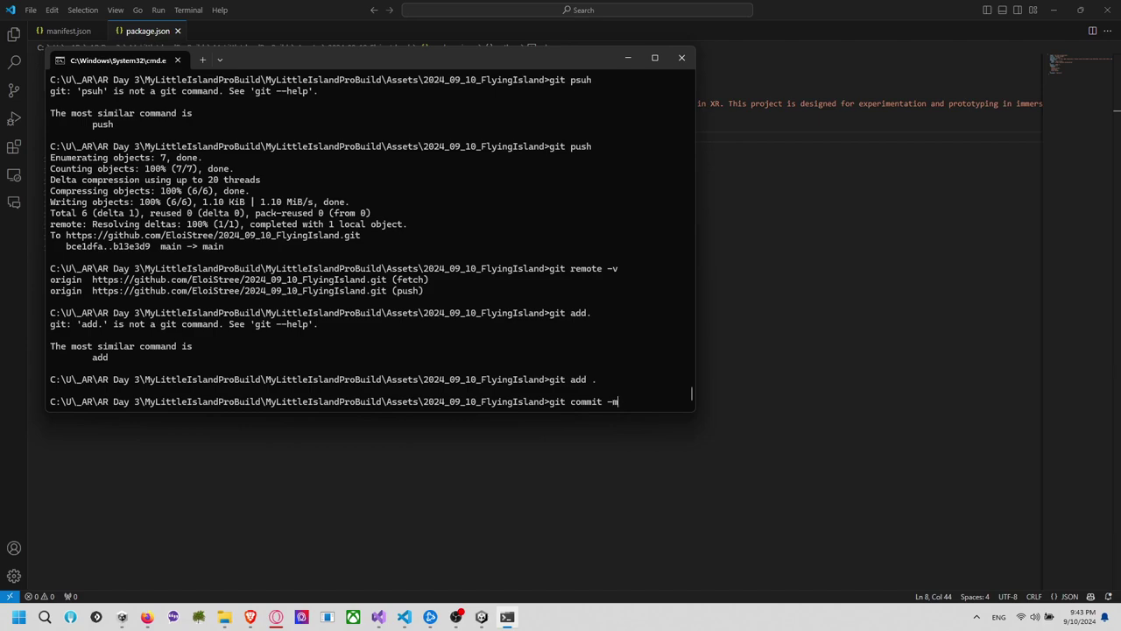
text( "add title")
key(Return)
Run git pull and push the title commit to the remote repository with git push
text(gi)
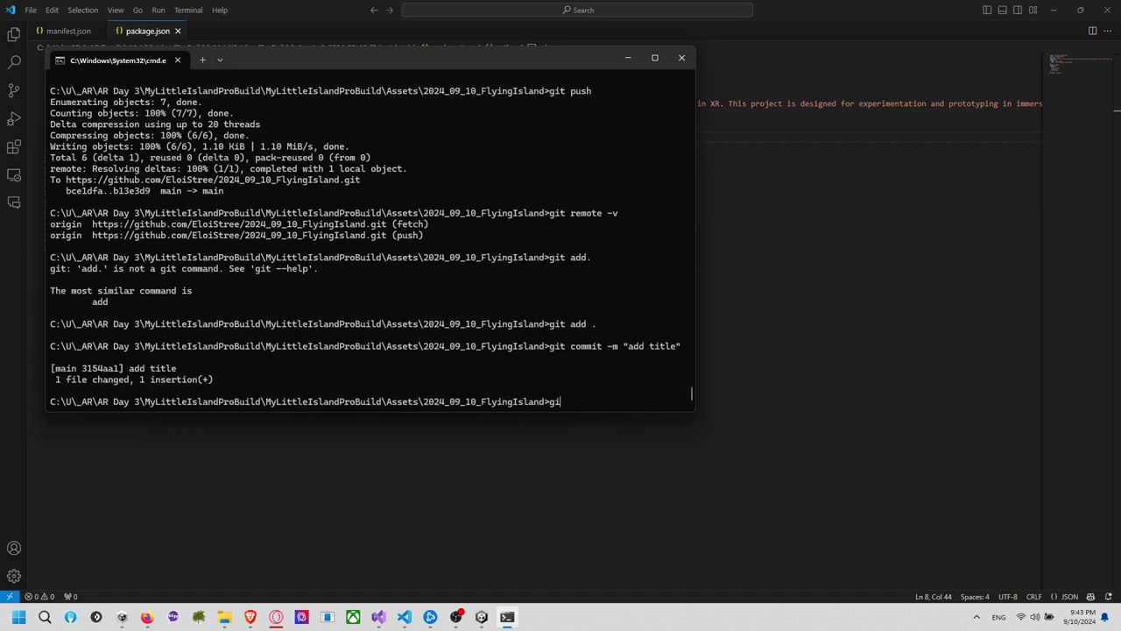
text(t pull)
key(Return)
text(git push)
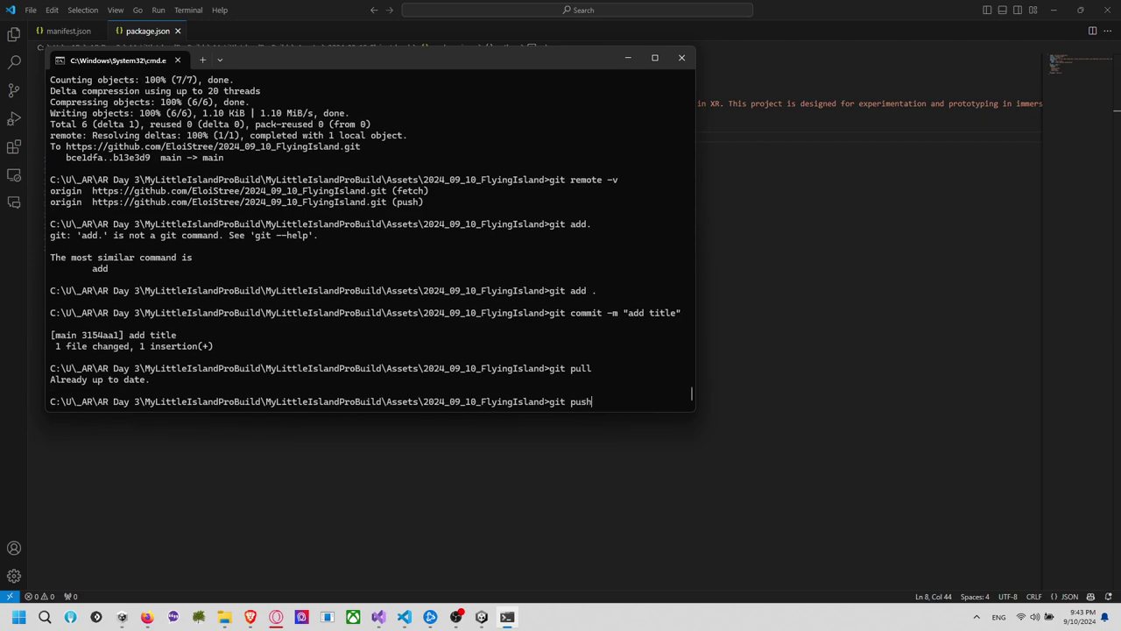
key(Return)
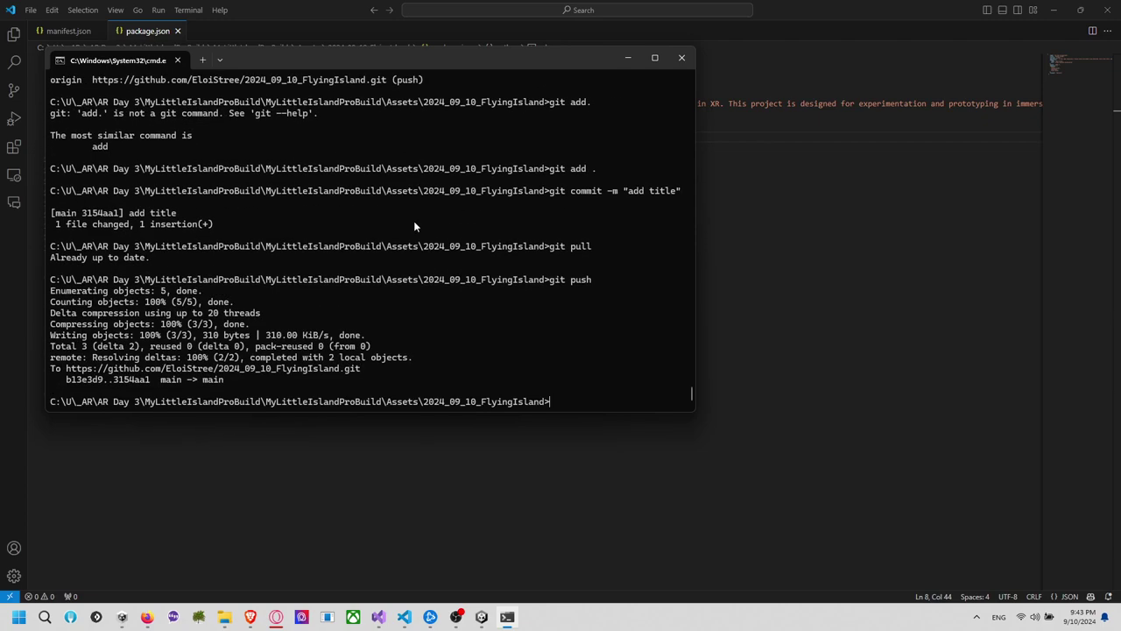
Check the flying island package in Unity's Package Manager, and message ChatGPT in Firefox about the title in its package.json
key(alt+Tab)
key(alt+Tab)
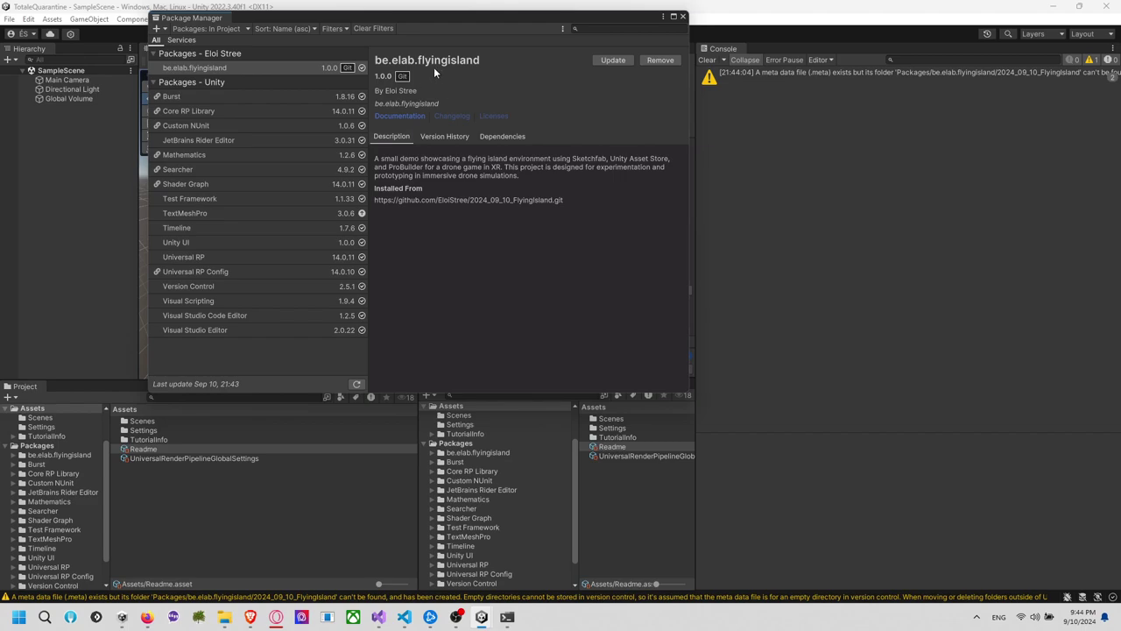
key(alt+Tab)
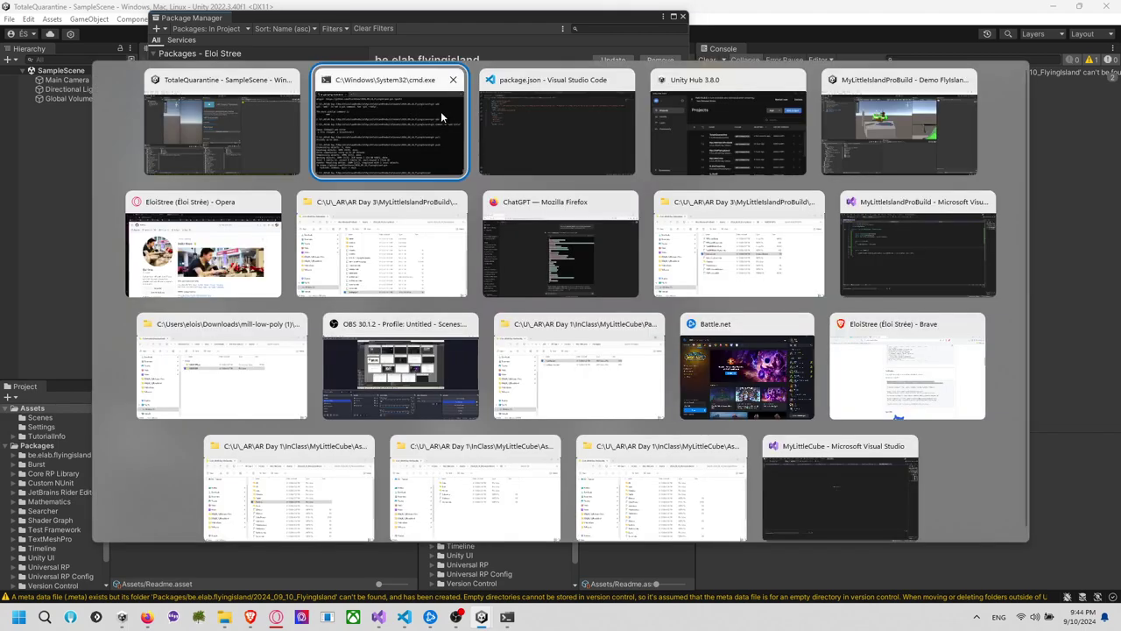
click(508, 230)
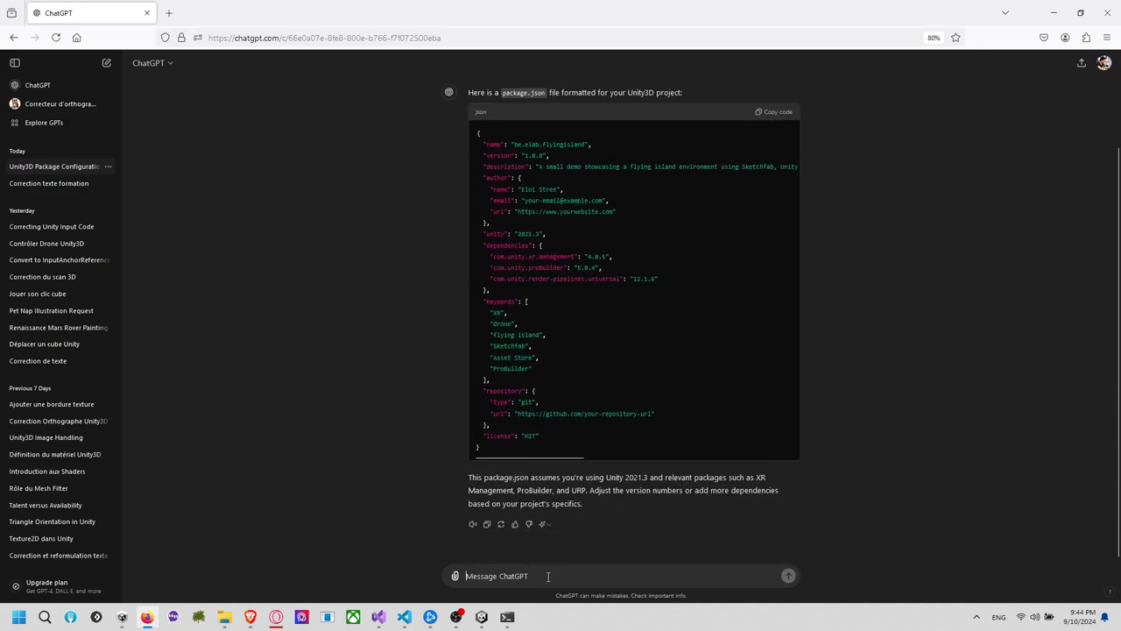
text(You )
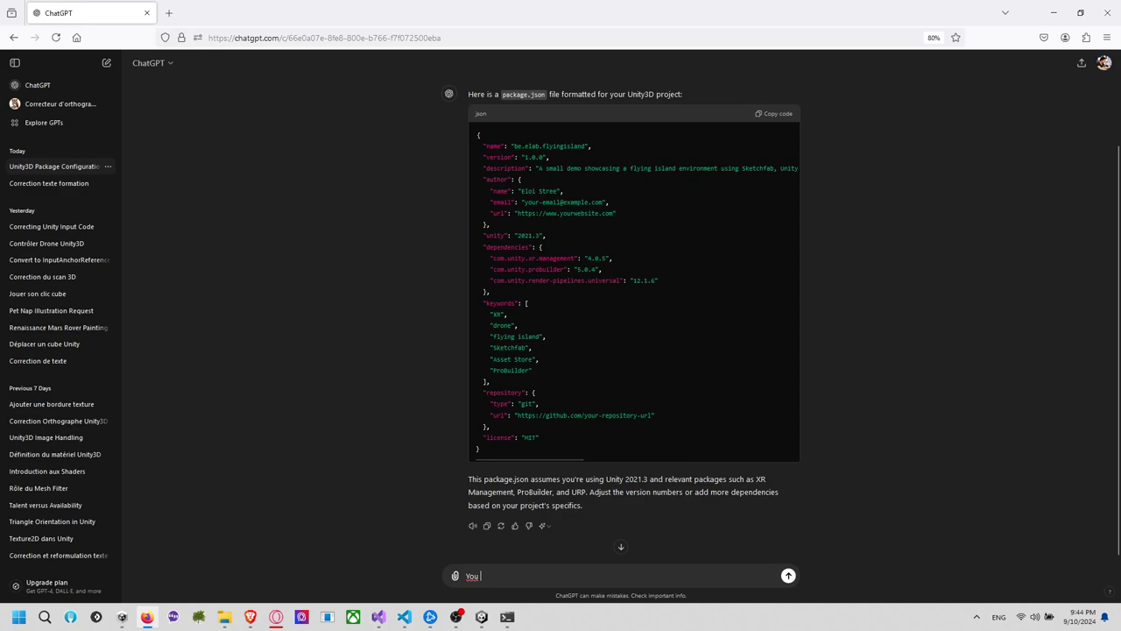
text(get title)
key(Return)
Search the web in a new tab for "manual package json unity" and open Unity's package manifest manual page
click(169, 12)
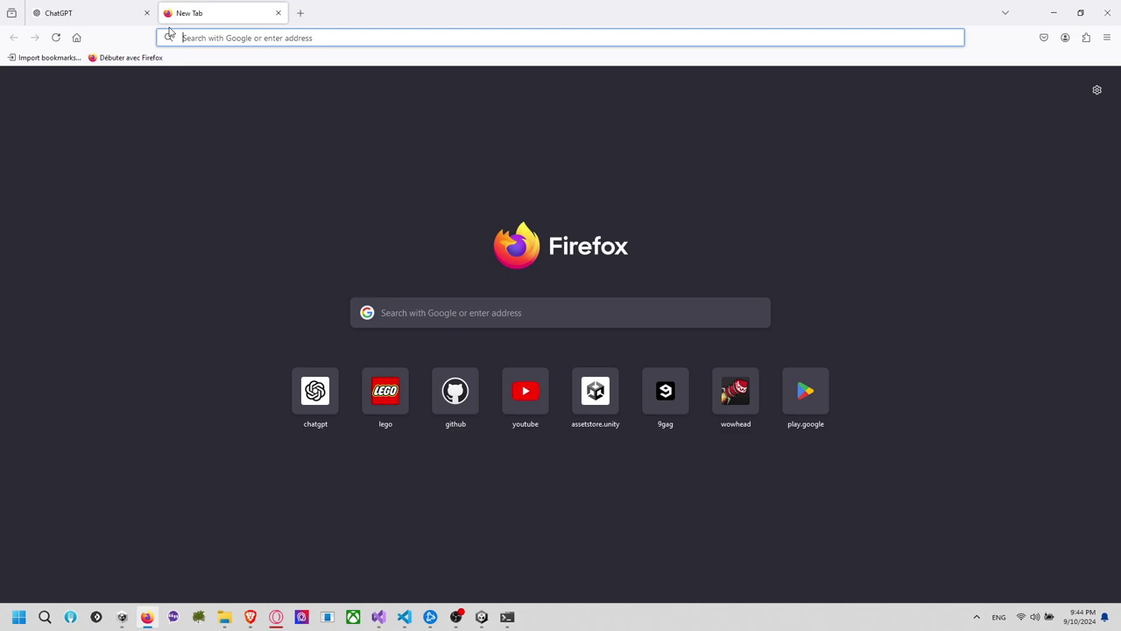
text(manual p)
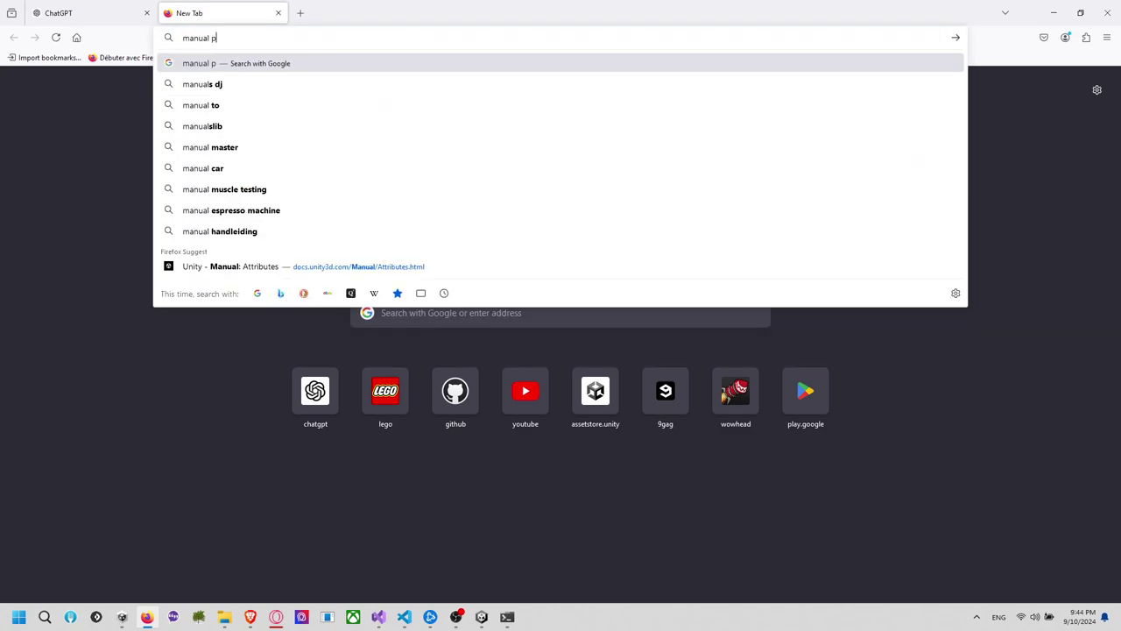
text(ackage json unity)
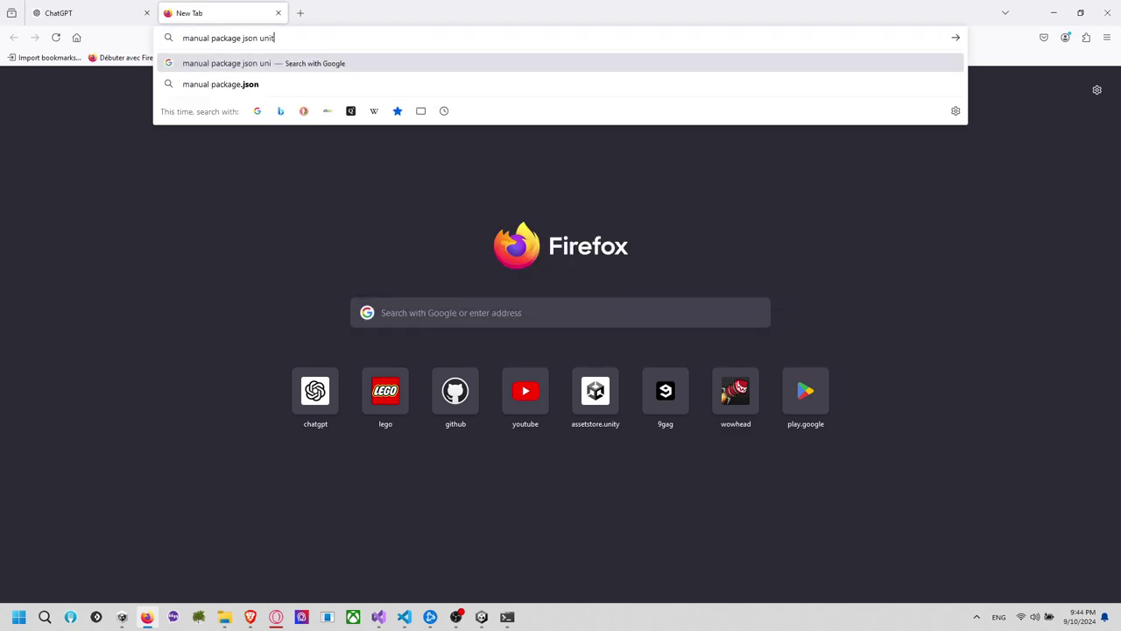
key(Return)
click(188, 178)
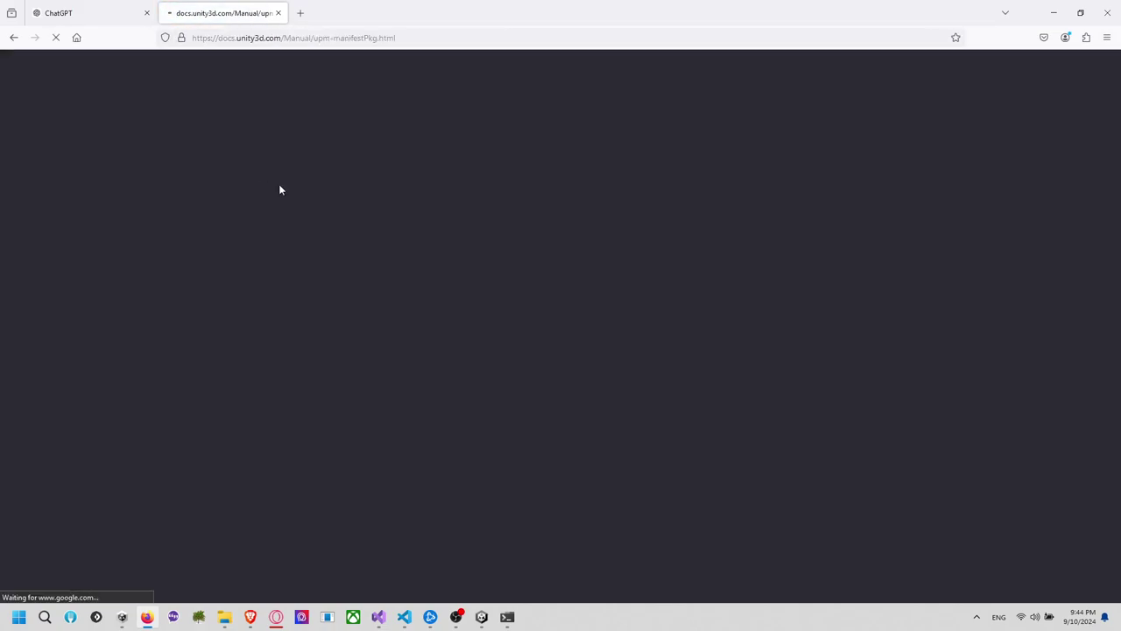
Find the package manifest example on the page and copy its displayName line
scroll(403, 173, down, 12)
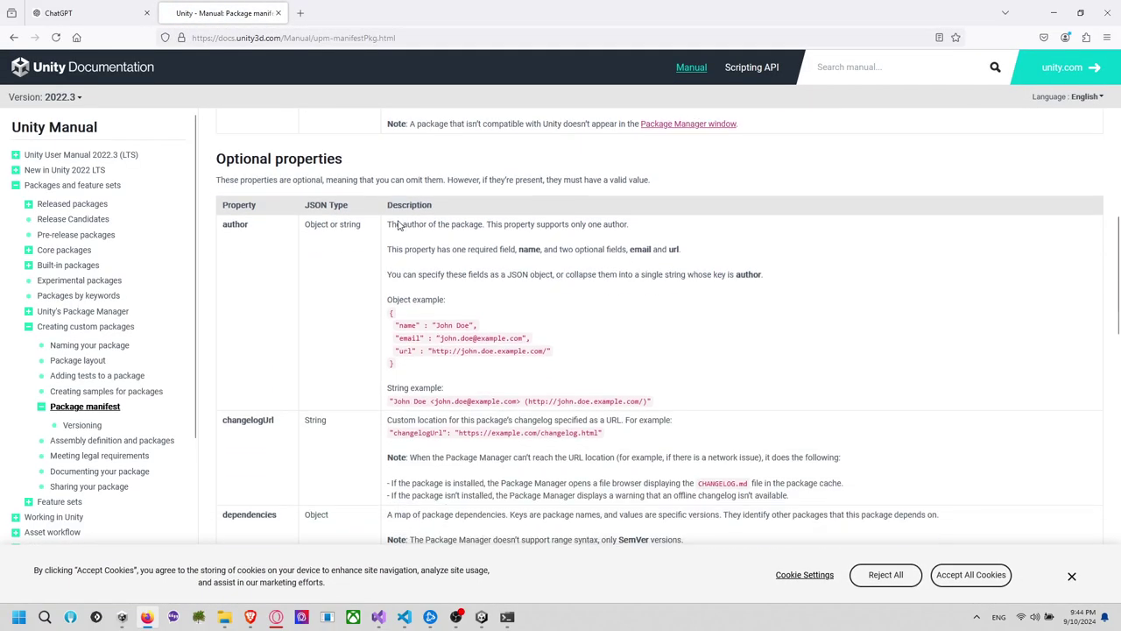
scroll(398, 222, up, 2)
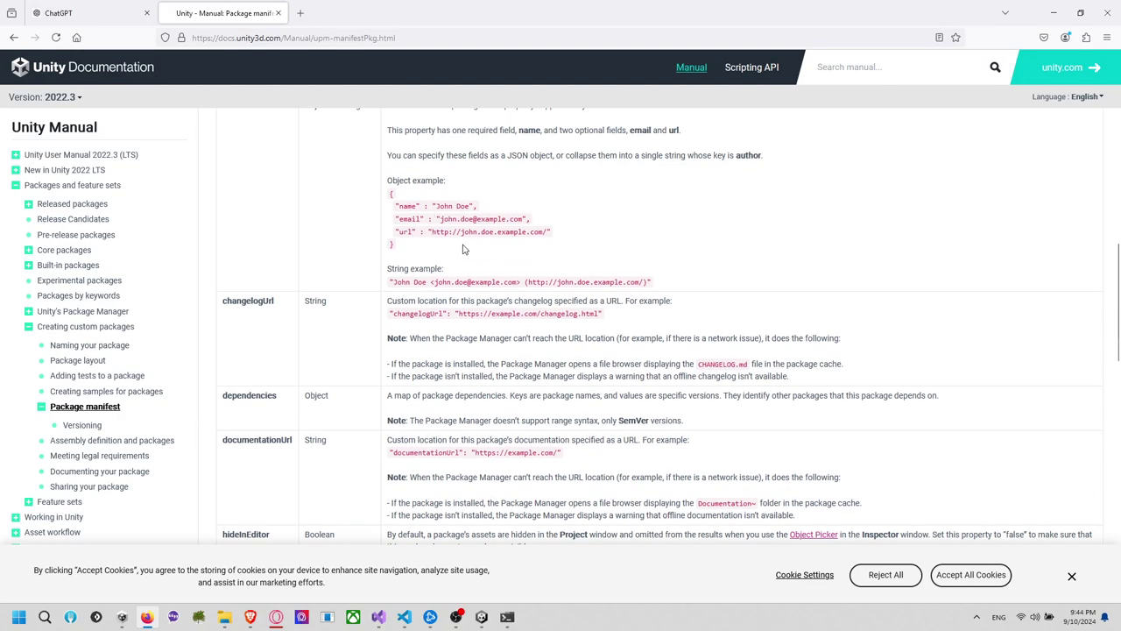
scroll(467, 282, up, 2)
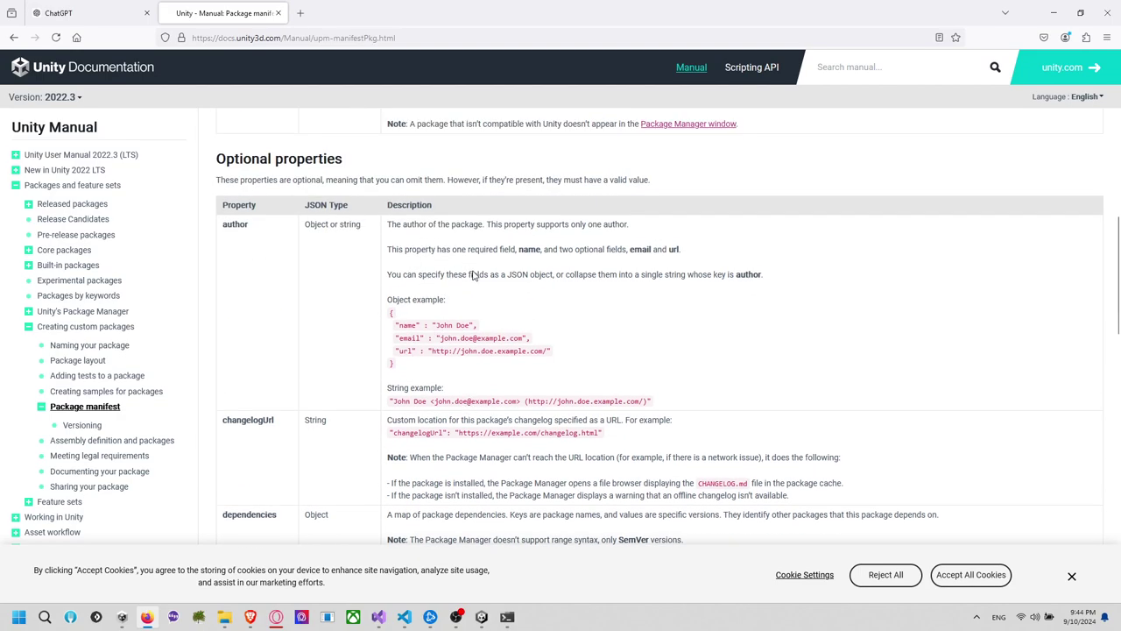
scroll(473, 275, down, 5)
scroll(322, 267, down, 2)
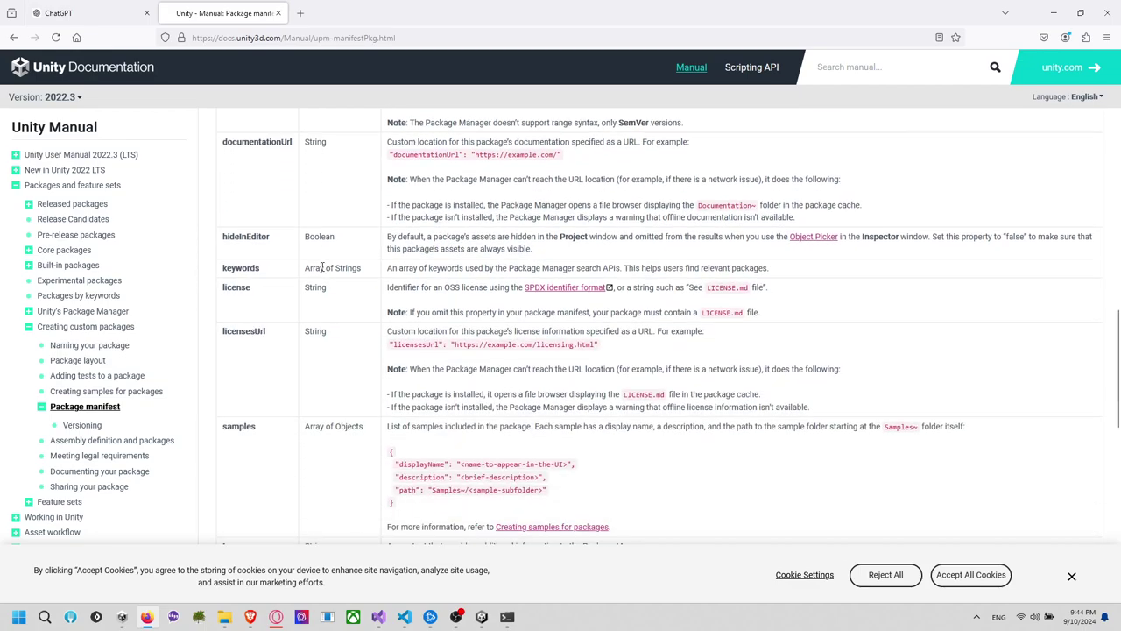
scroll(322, 267, down, 5)
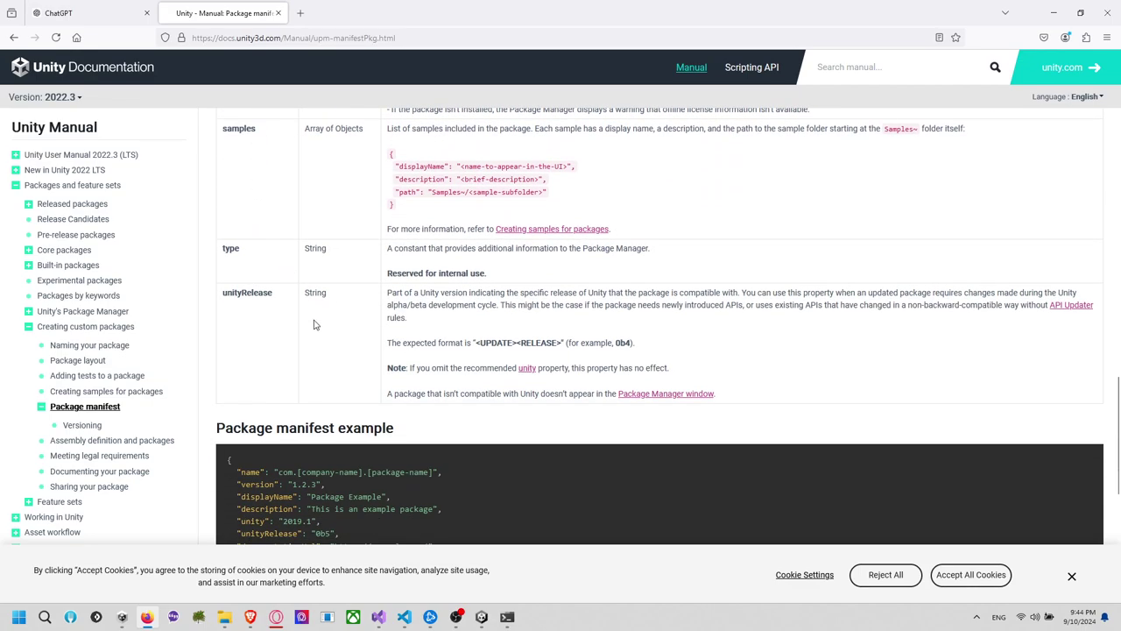
scroll(315, 325, down, 3)
double_click(272, 319)
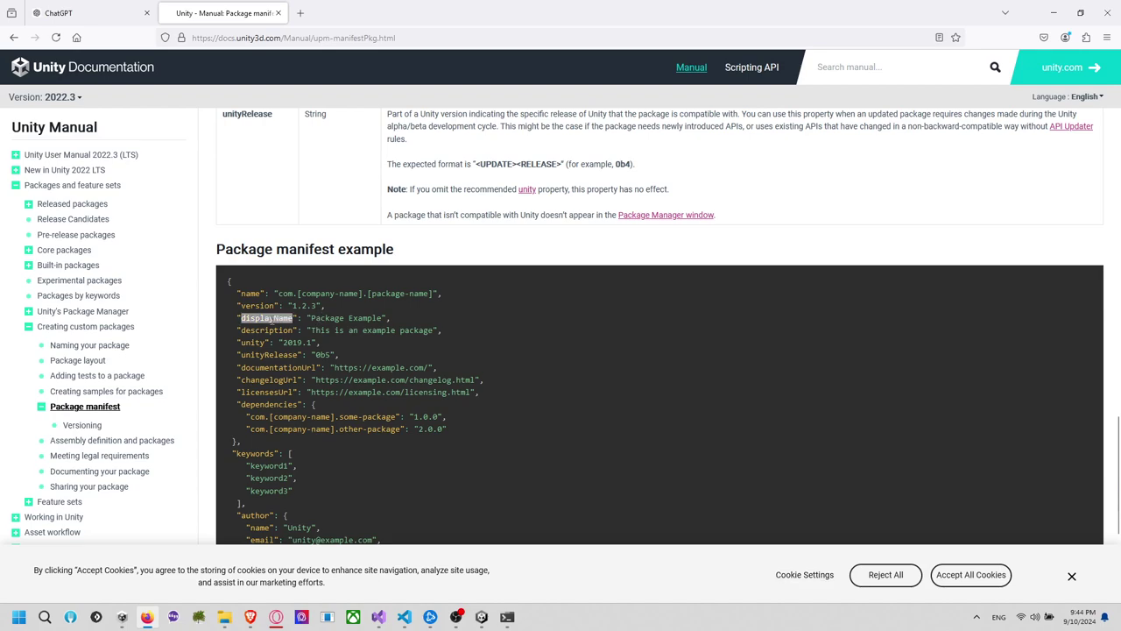
triple_click(425, 317)
key(ctrl+c)
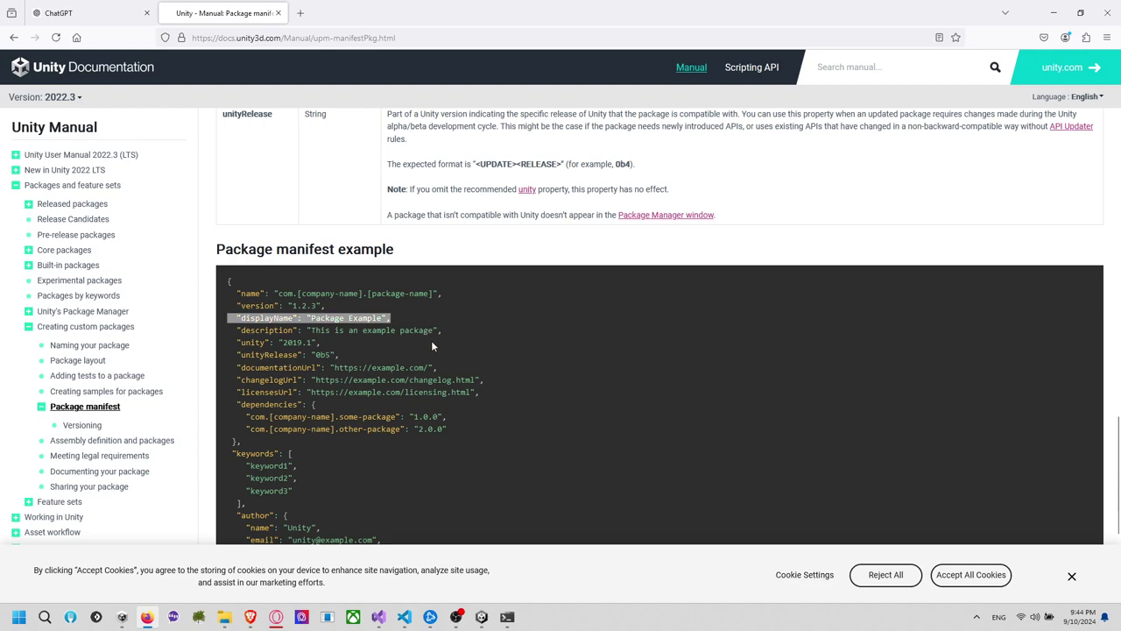
Switch to package.json in Visual Studio Code and replace the title line with the copied displayName line
key(alt+Tab)
key(alt+Tab)
key(Tab)
key(Tab)
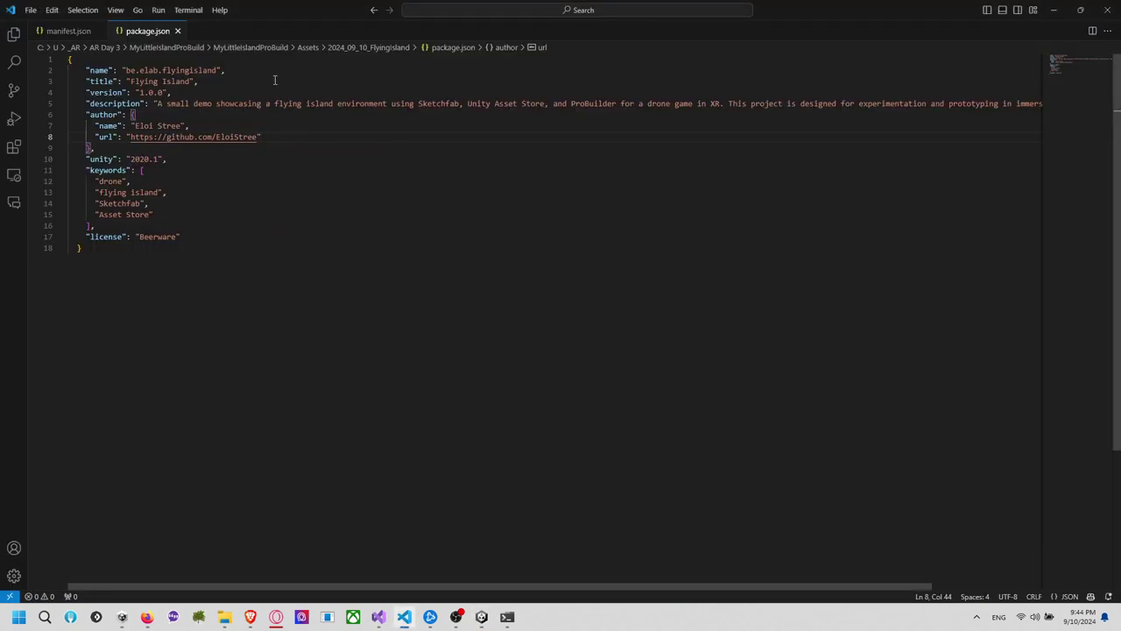
triple_click(274, 80)
key(ctrl+v)
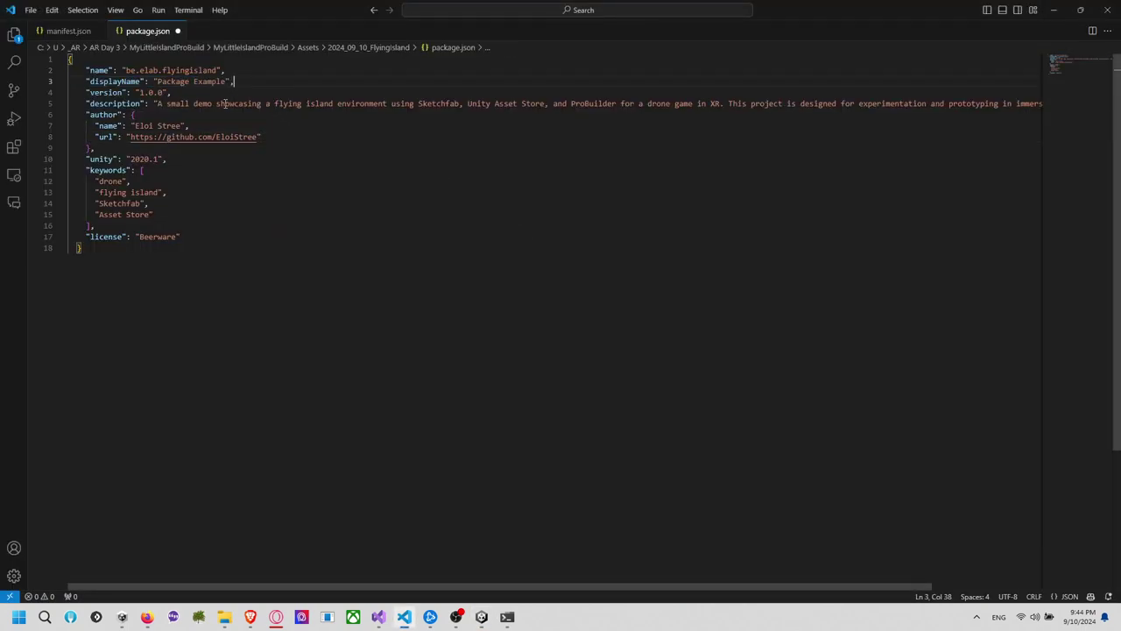
Set the displayName value to "Flying Island" and save package.json
drag(227, 81, 158, 81)
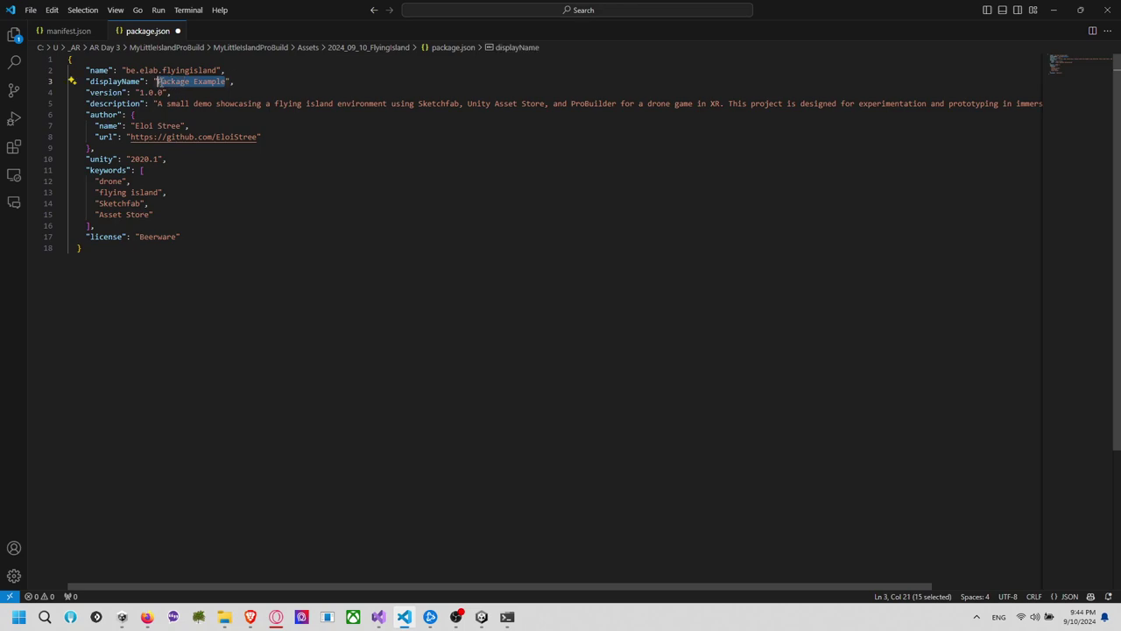
text(Flying )
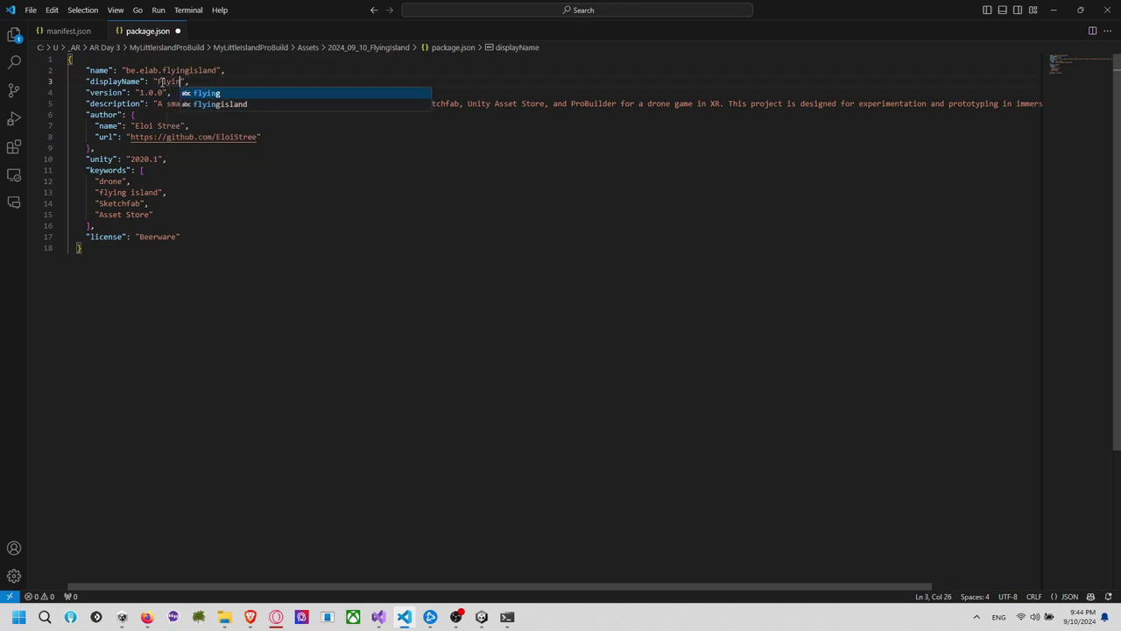
text(Island Pro)
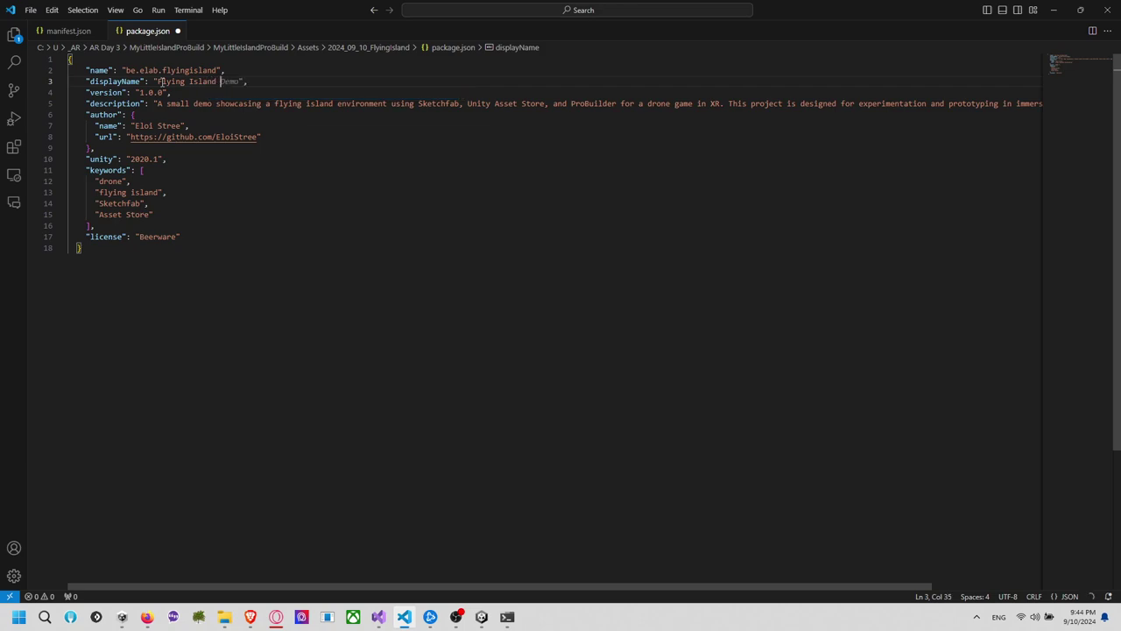
key(BackSpace)
key(BackSpace)
key(BackSpace)
text(Demo)
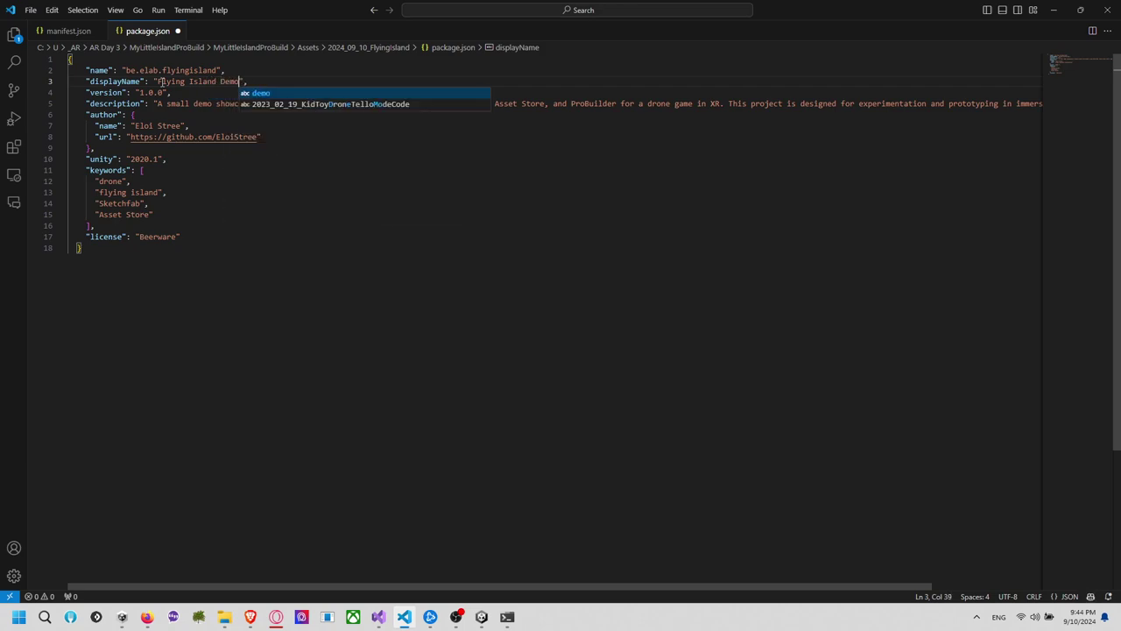
key(BackSpace)
key(BackSpace)
key(BackSpace)
key(BackSpace)
key(BackSpace)
key(End)
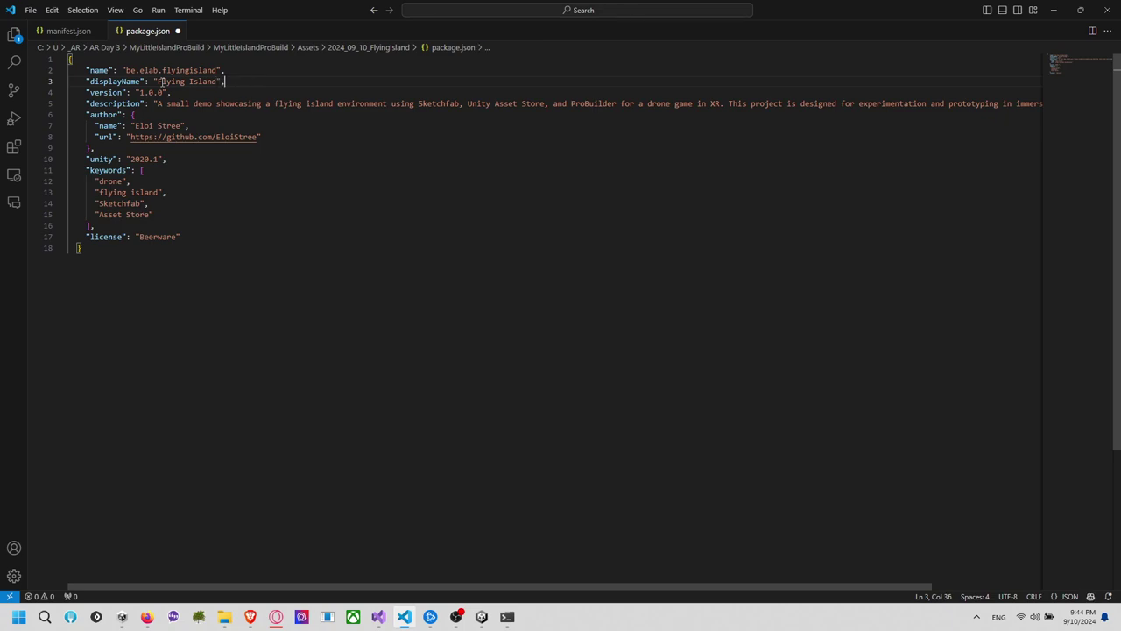
key(Down)
key(Down)
key(Down)
key(Down)
key(Down)
key(Down)
key(Down)
key(Down)
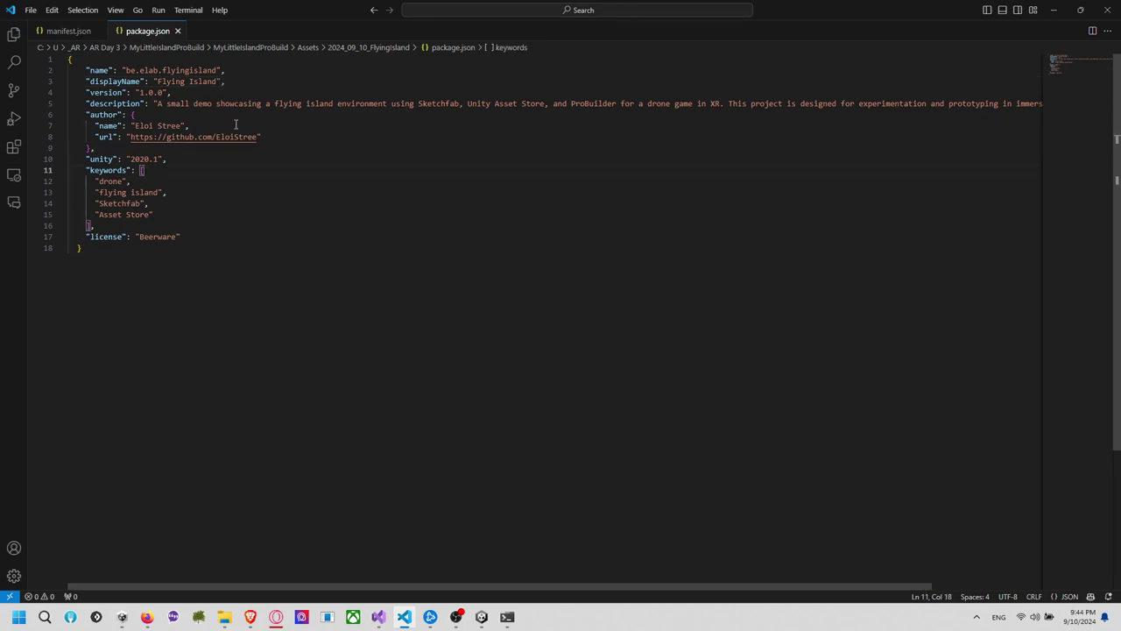
Extend the displayName value to "Flying Island XR" and save package.json
click(217, 80)
text(XR)
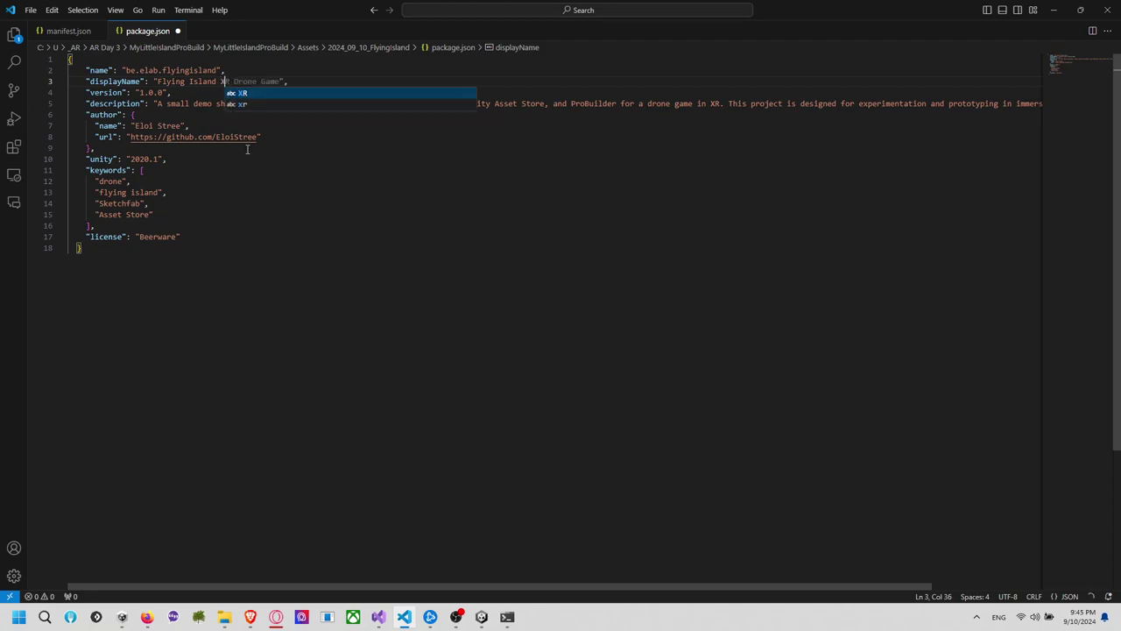
click(305, 152)
key(ctrl+s)
click(318, 138)
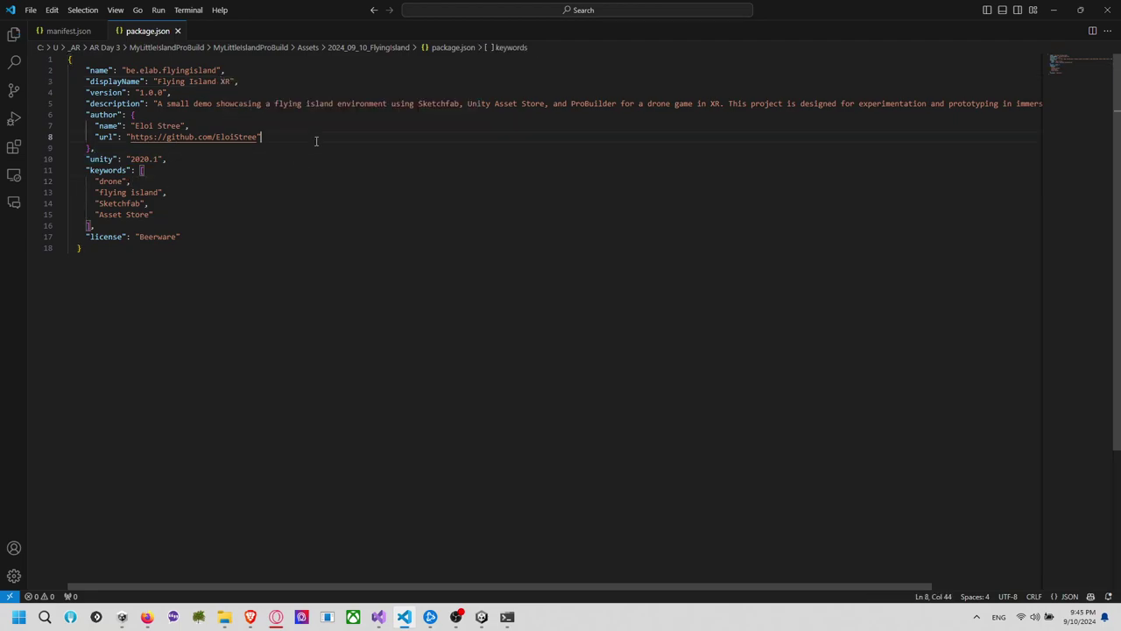
click(308, 161)
Switch to the command prompt, stage all changes with git add . and commit them with the message "add title"
key(alt+Tab)
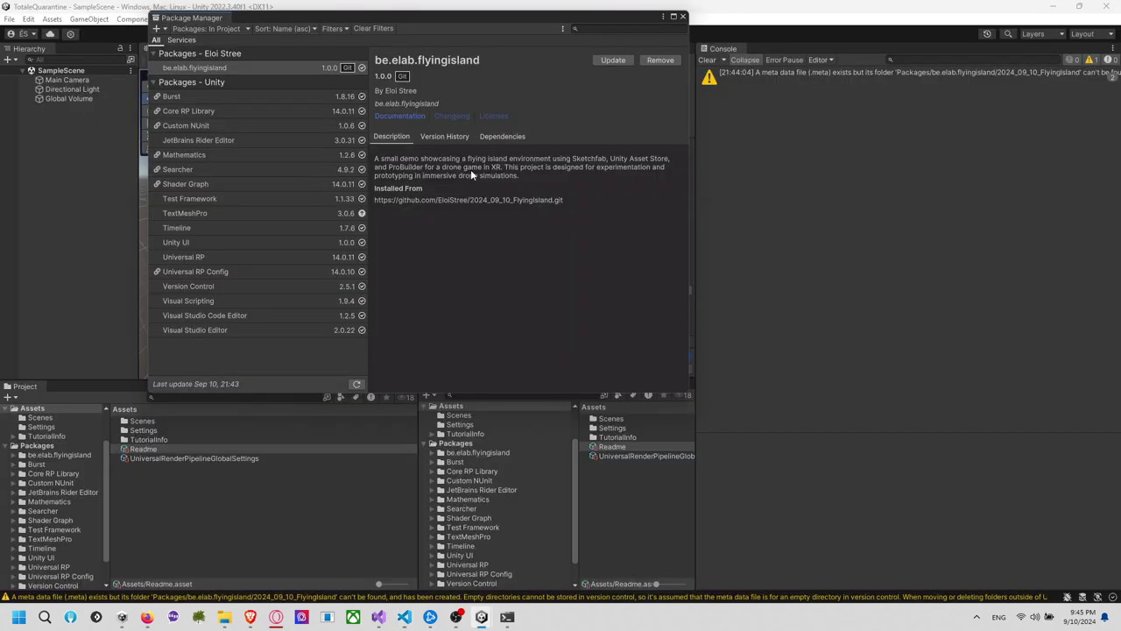
key(alt+Tab)
click(429, 171)
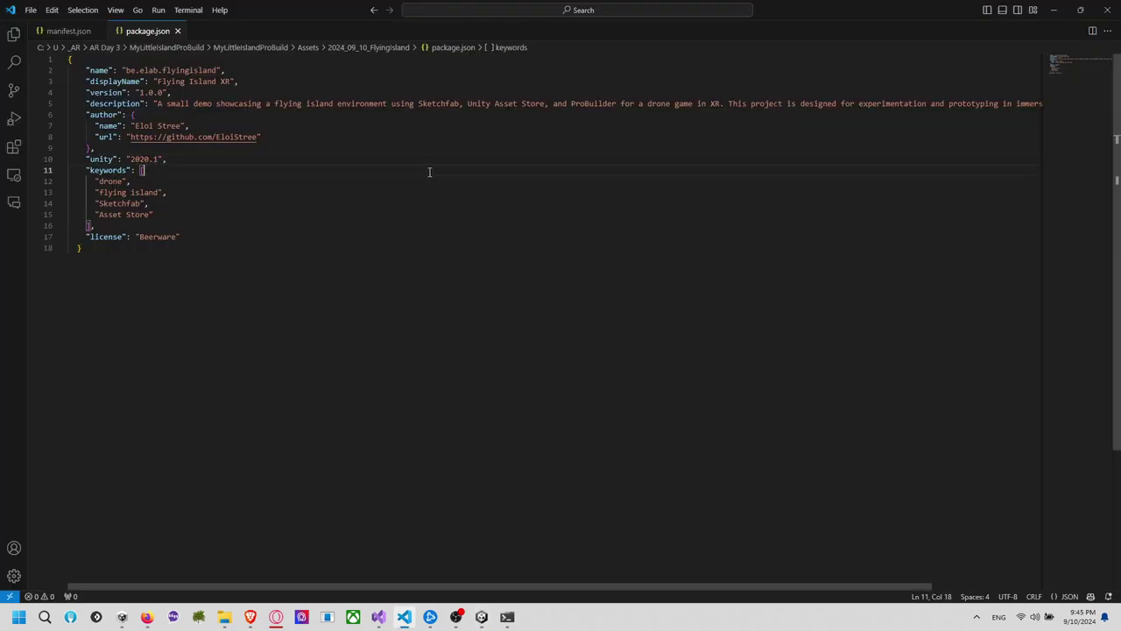
key(alt+Tab)
key(Tab)
key(alt+Tab)
key(Tab)
key(Tab)
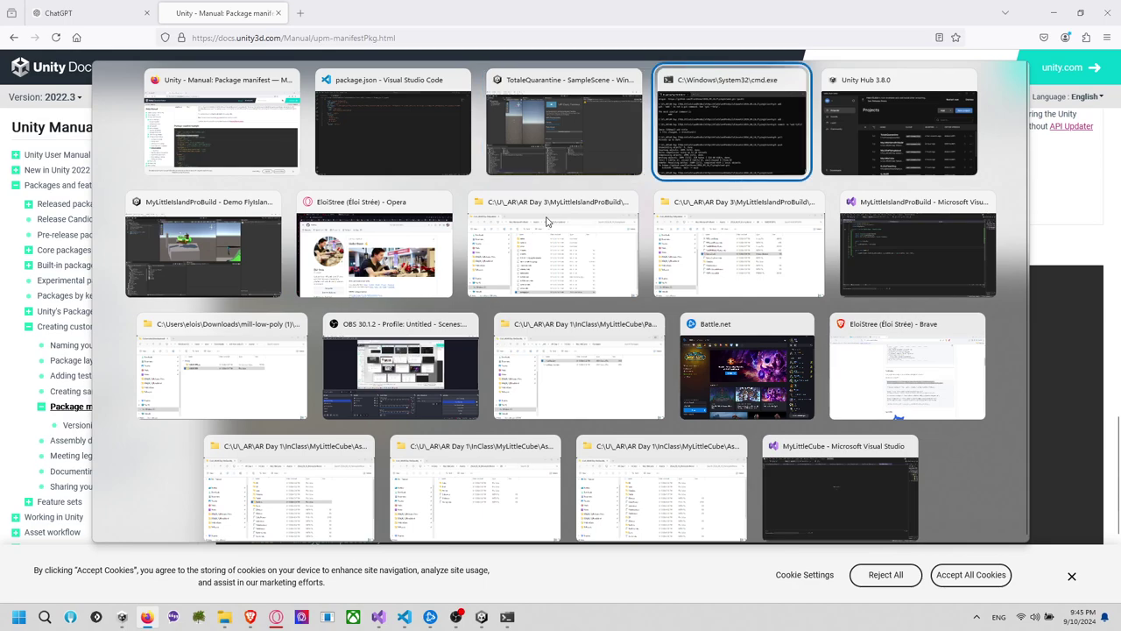
text(git a)
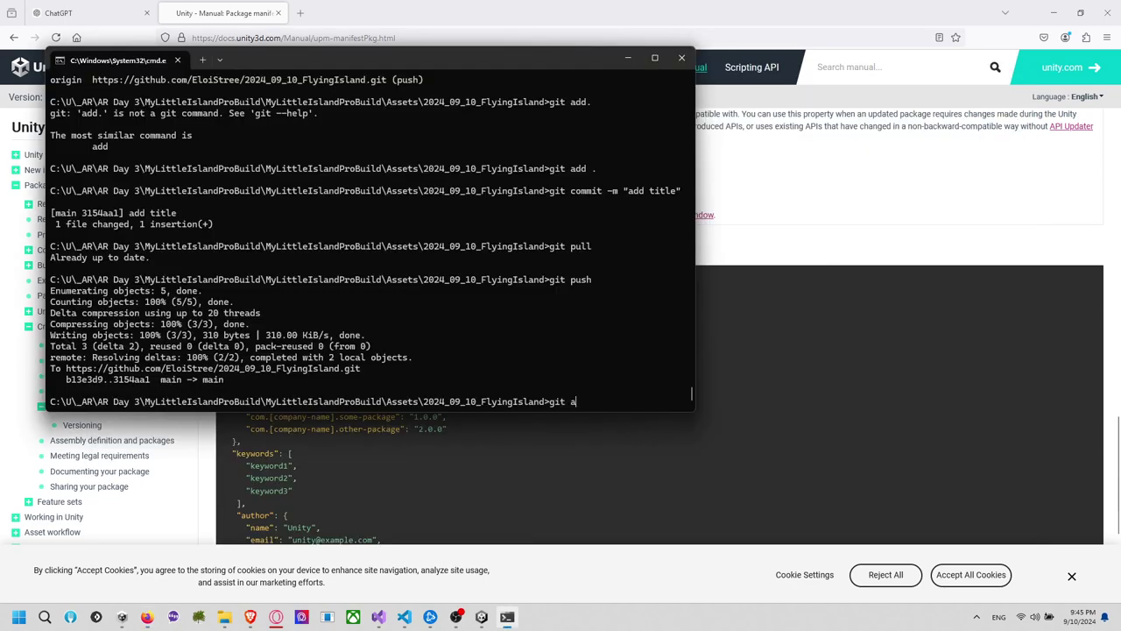
text(ddd..)
key(Return)
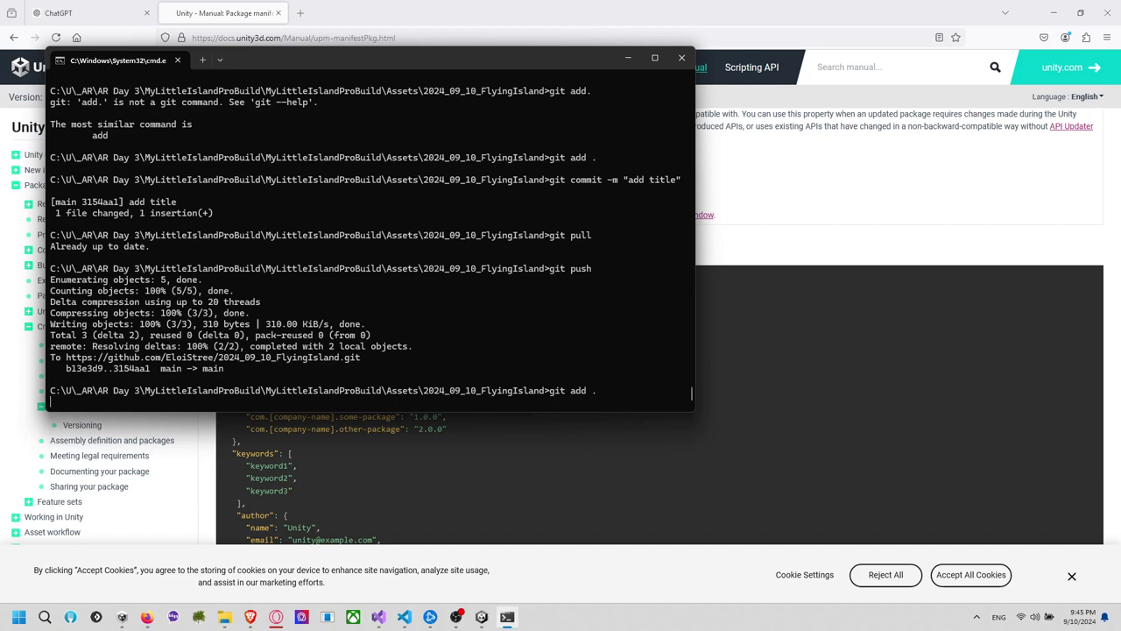
key(Up)
key(Up)
key(Up)
key(Up)
key(Return)
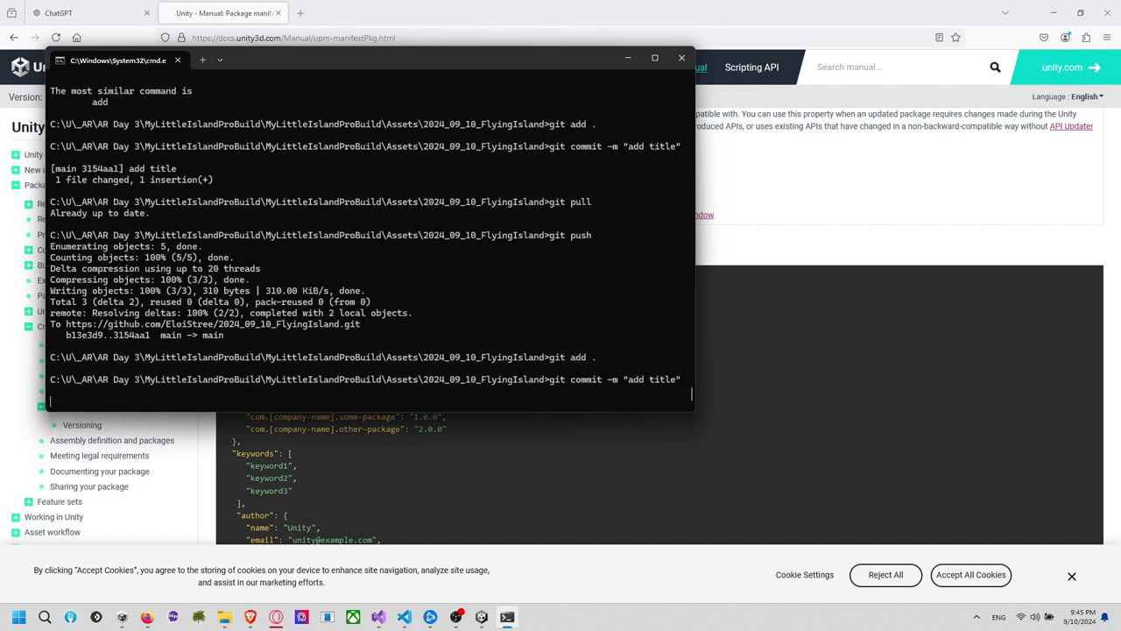
Run git pull and push the displayName commit to the remote repository with git push
key(Up)
key(Down)
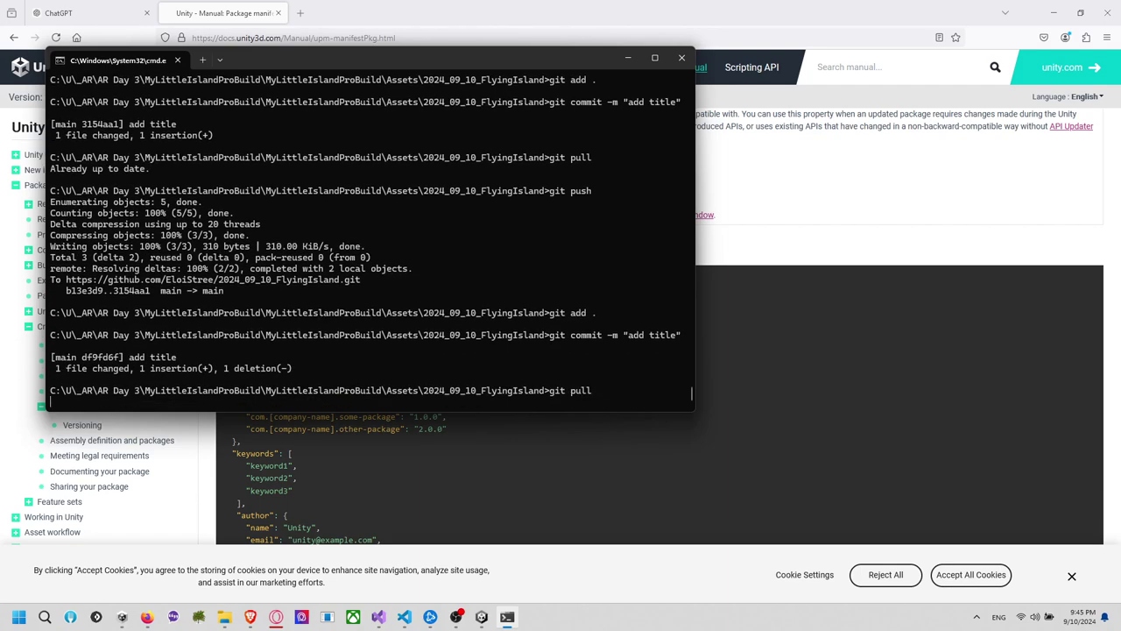
key(Up)
key(Return)
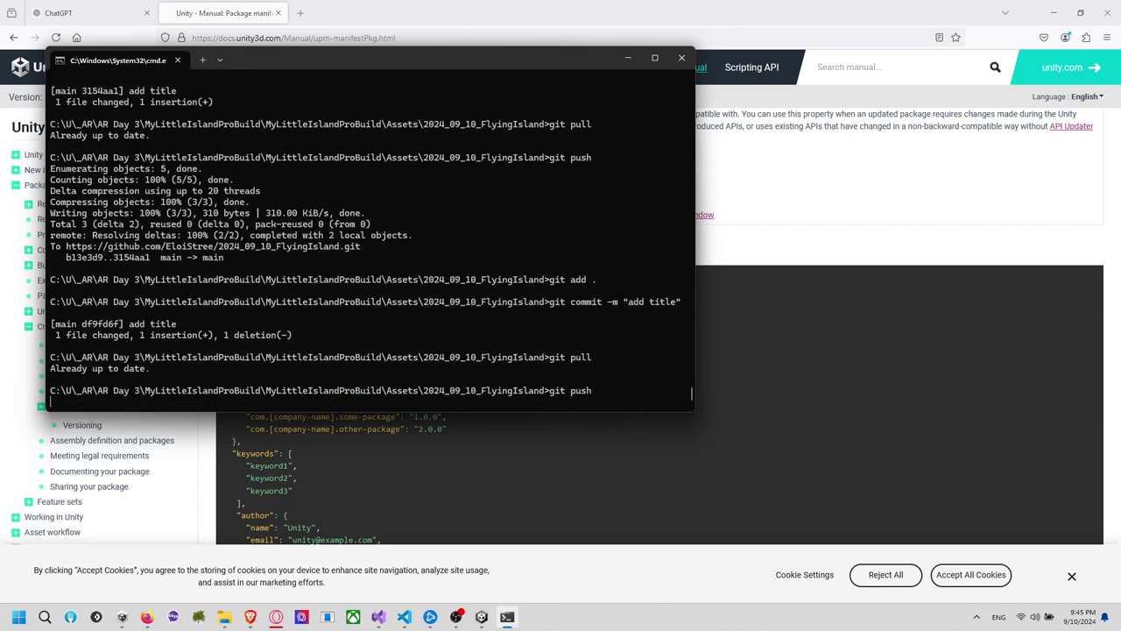
Switch to the TotaleQuarantine project in Unity and update the be.elab.flyingisland package from its git repository
key(alt+Tab)
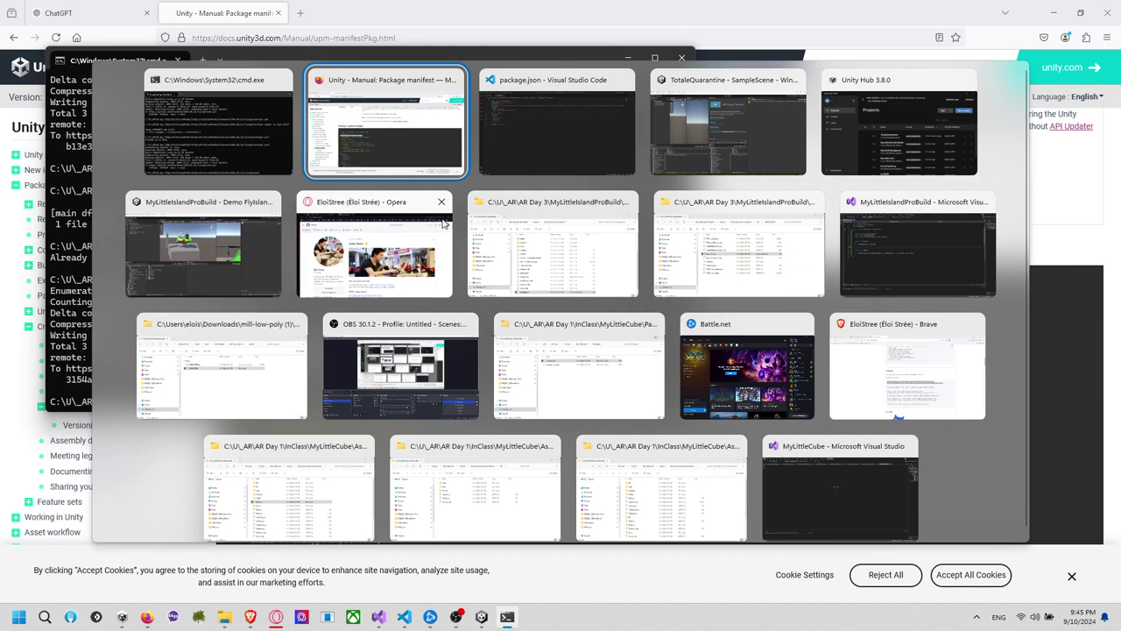
key(alt+Tab)
key(alt+Tab)
click(613, 60)
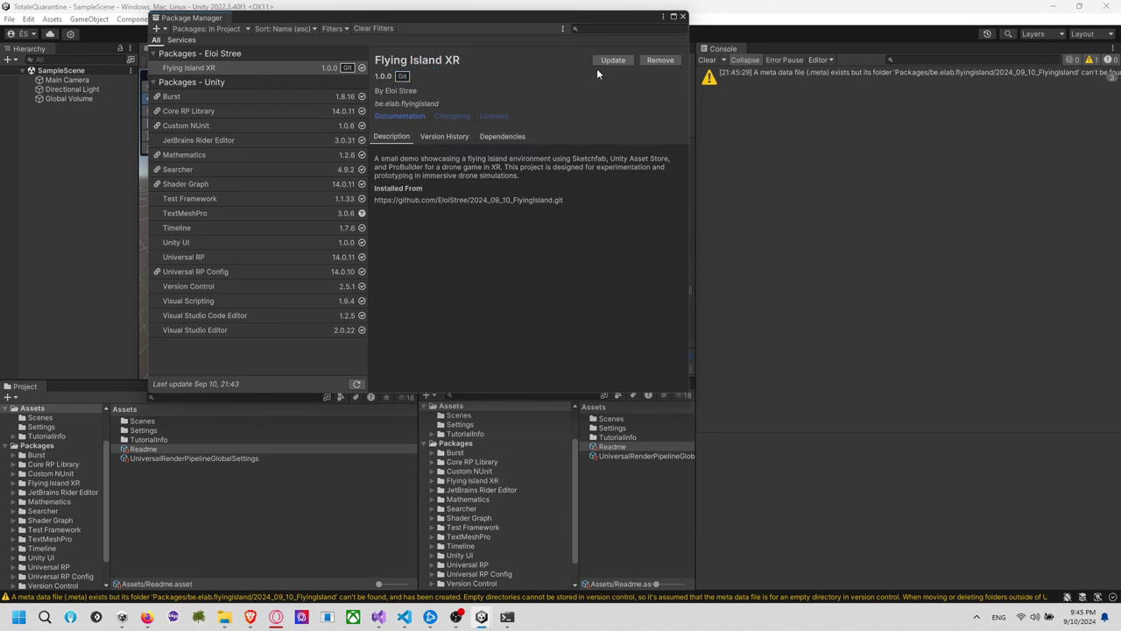
Close the Package Manager and try to open the Demo FlyIsland scene from the Flying Island XR package's Scene folder
click(683, 17)
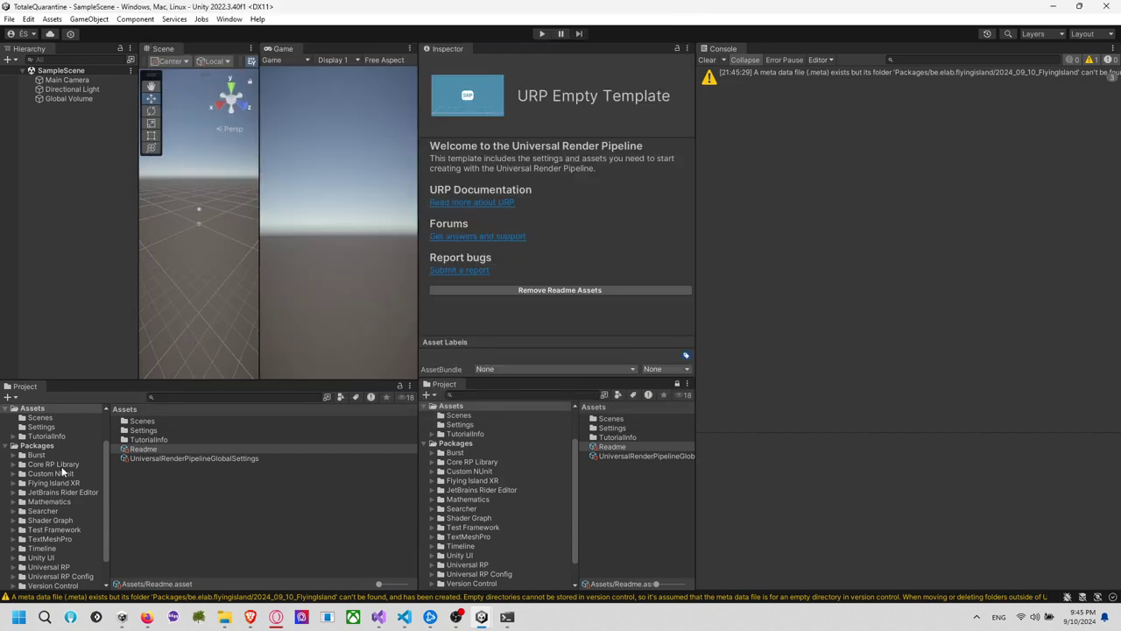
scroll(53, 517, down, 2)
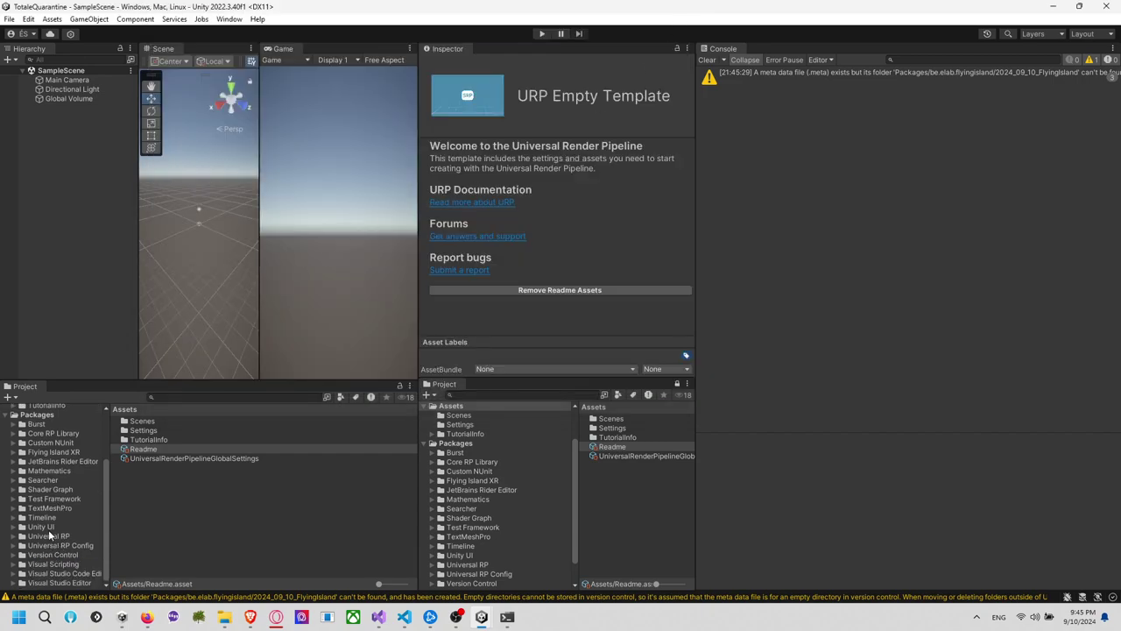
click(50, 452)
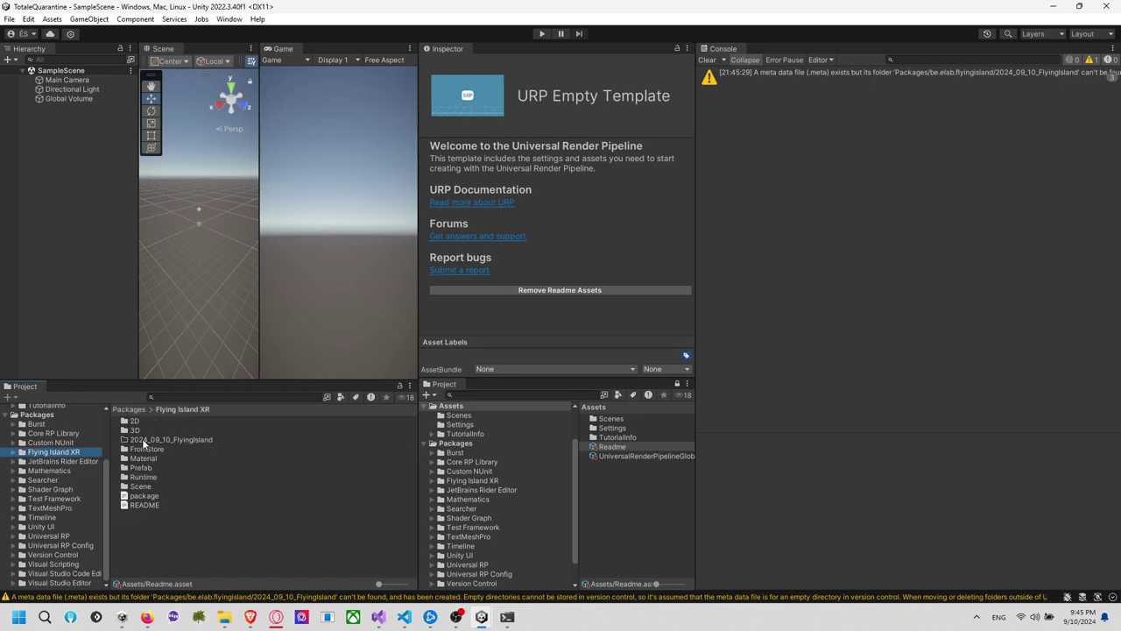
double_click(145, 486)
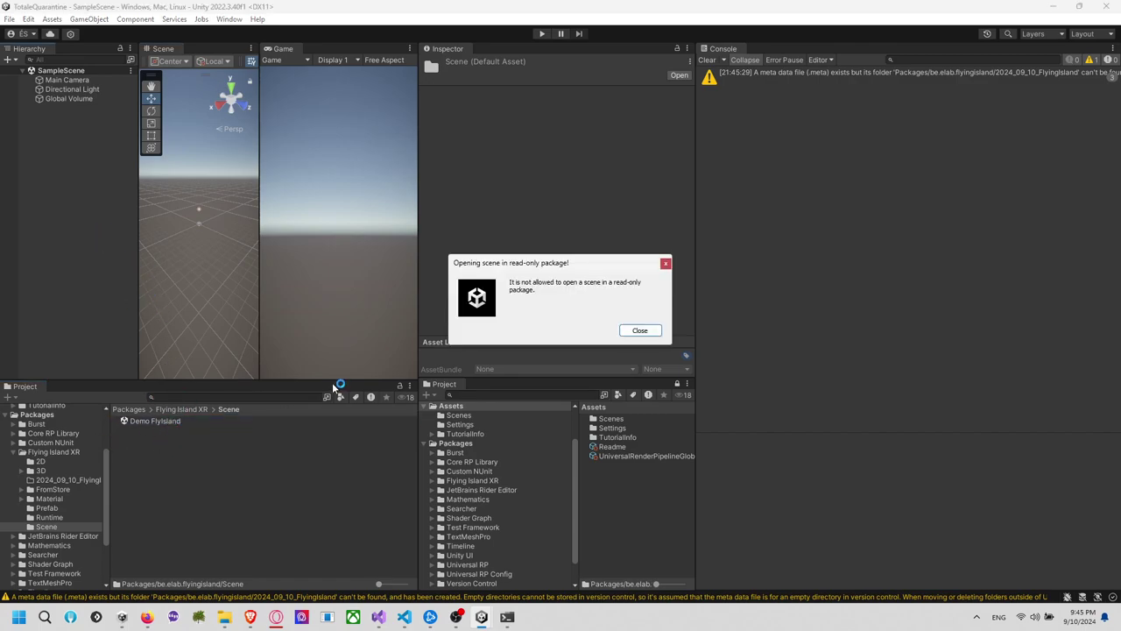
Dismiss the read-only package warning, copy the Demo FlyIsland scene into the project's Assets folder and open the copy
click(638, 331)
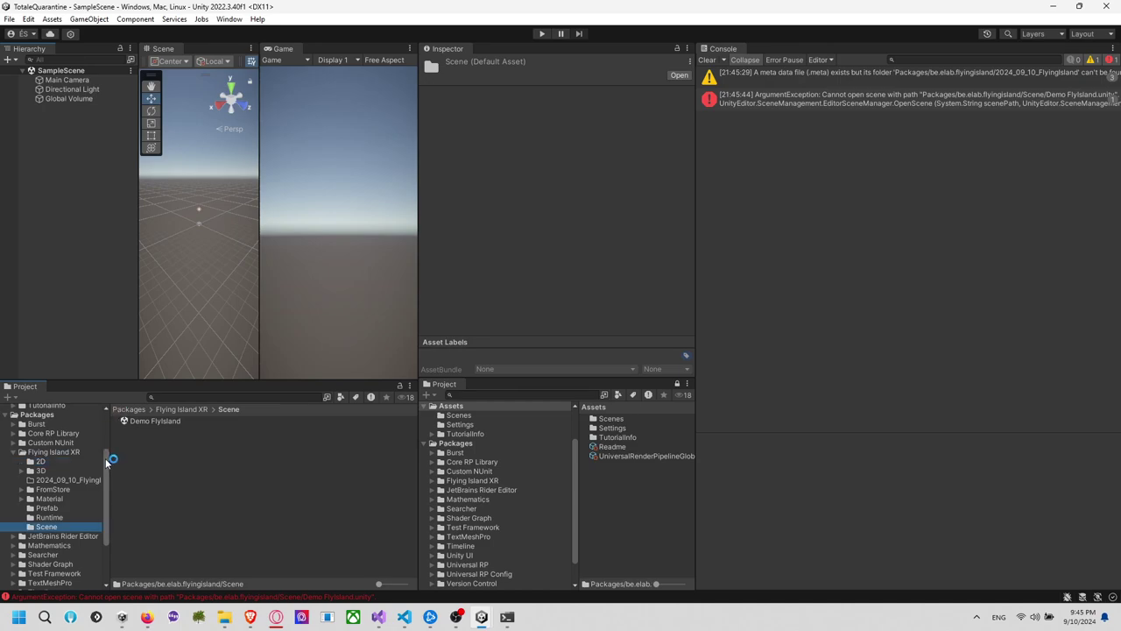
drag(105, 458, 48, 455)
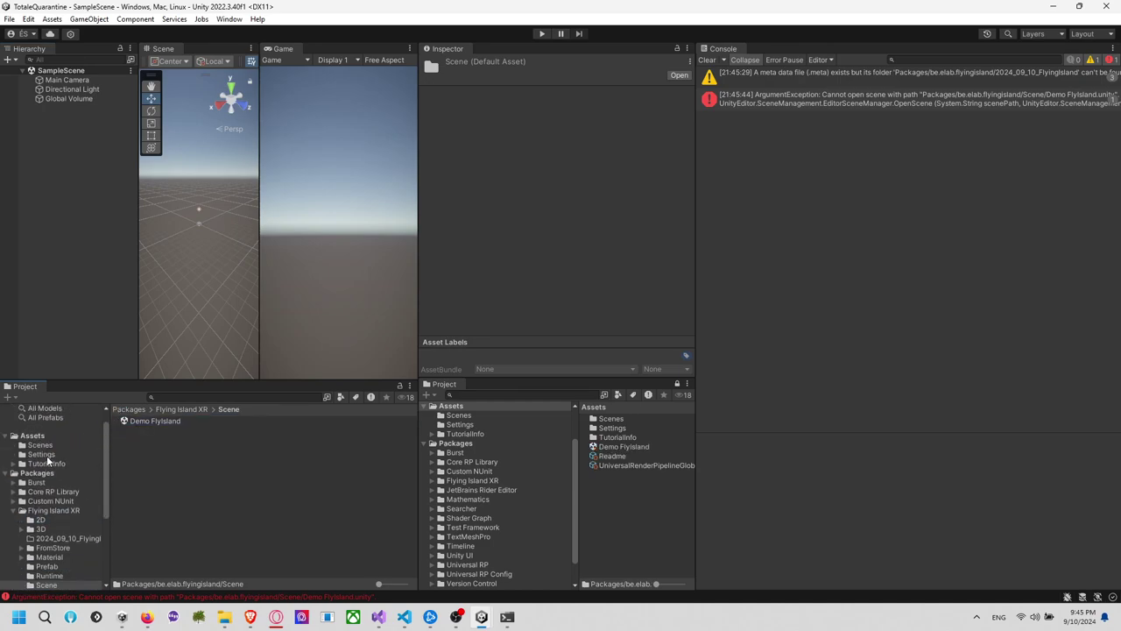
double_click(155, 449)
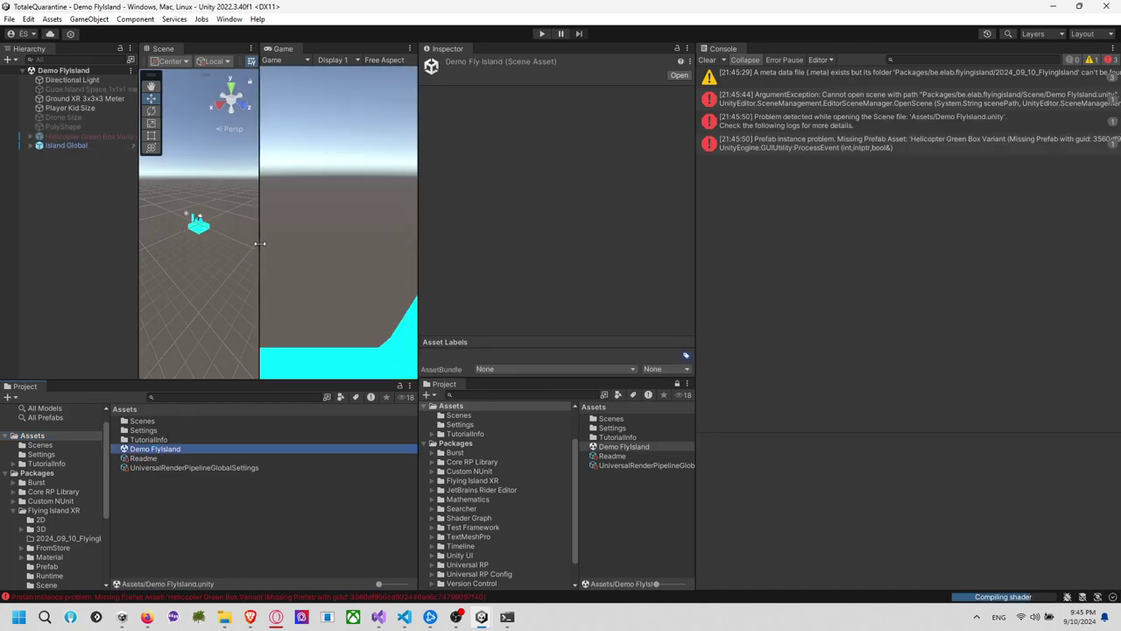
Widen the Scene view and examine the imported island from several angles, then select the missing Helicopter Green Box Variant
drag(260, 244, 395, 263)
click(232, 226)
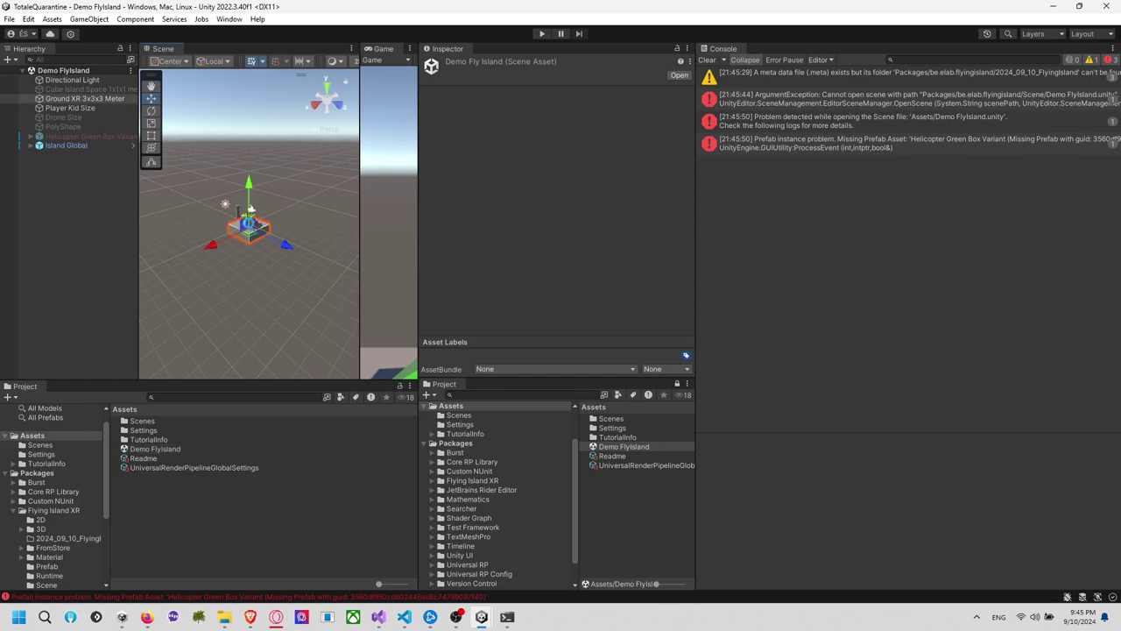
scroll(245, 246, up, 20)
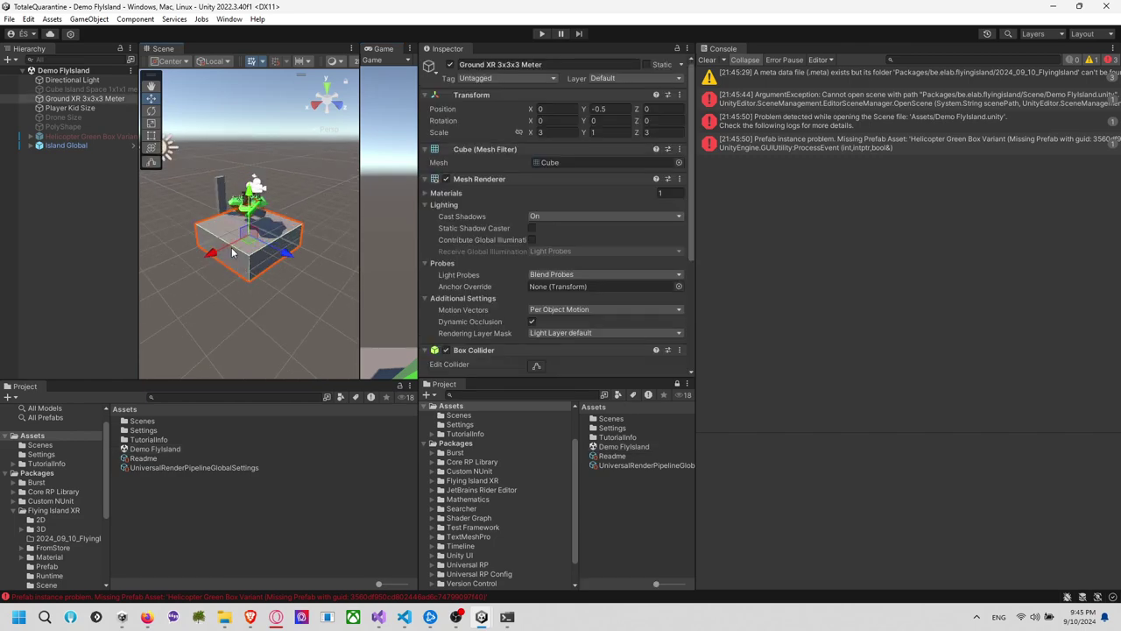
scroll(184, 258, up, 2)
right_drag(184, 258, 251, 271)
middle_drag(250, 271, 351, 328)
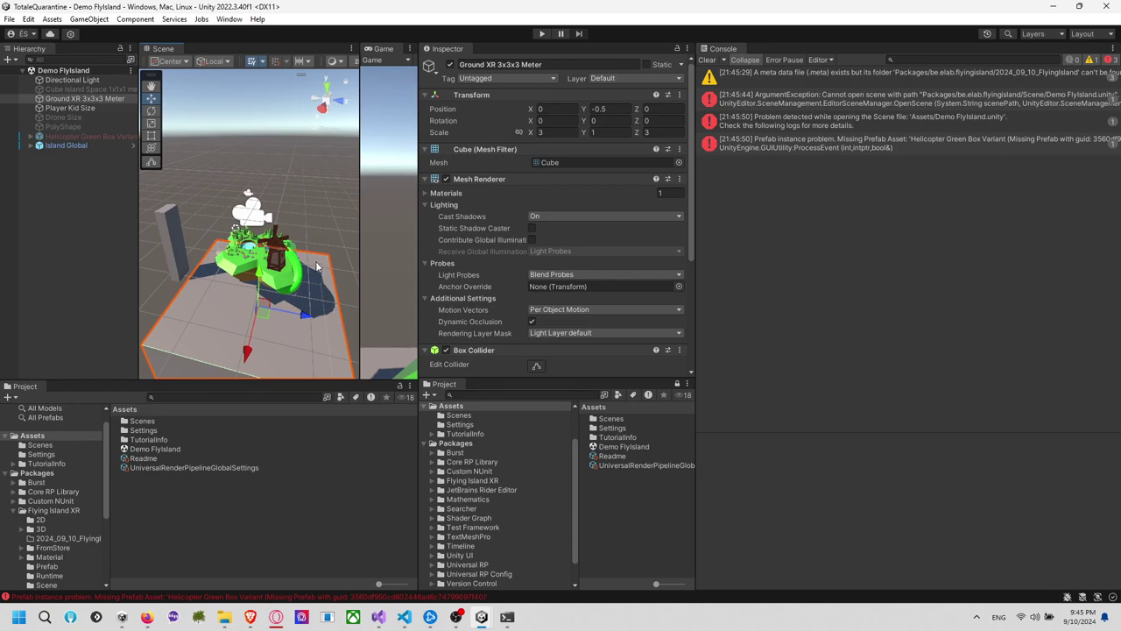
scroll(317, 256, up, 4)
click(325, 235)
right_drag(325, 234, 315, 215)
middle_drag(315, 214, 283, 190)
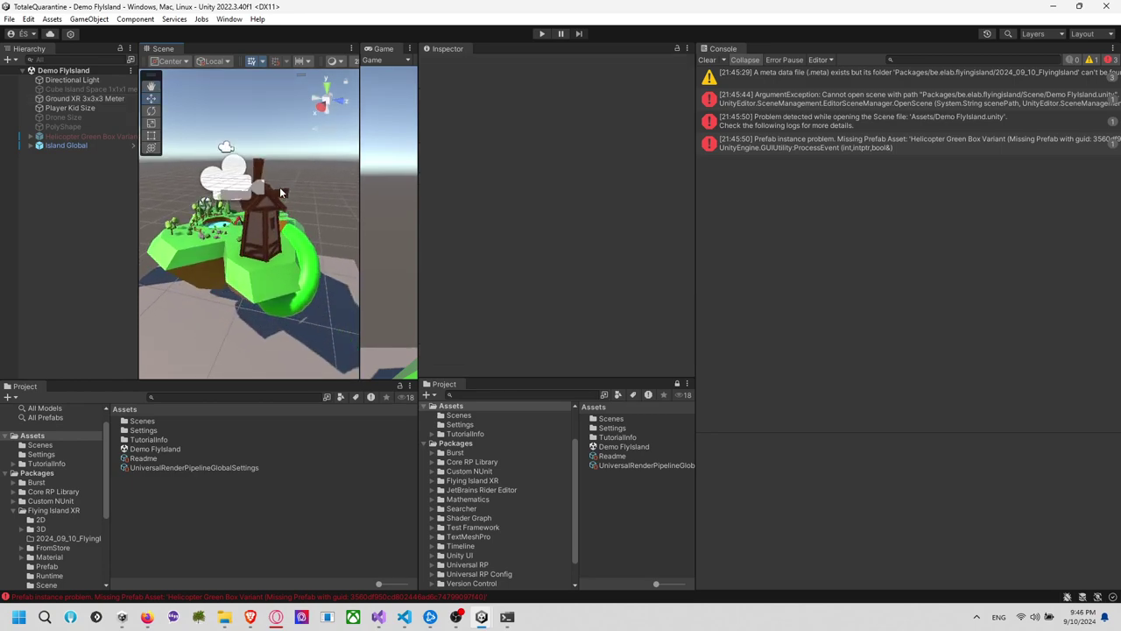
right_drag(282, 190, 312, 279)
middle_drag(233, 234, 252, 190)
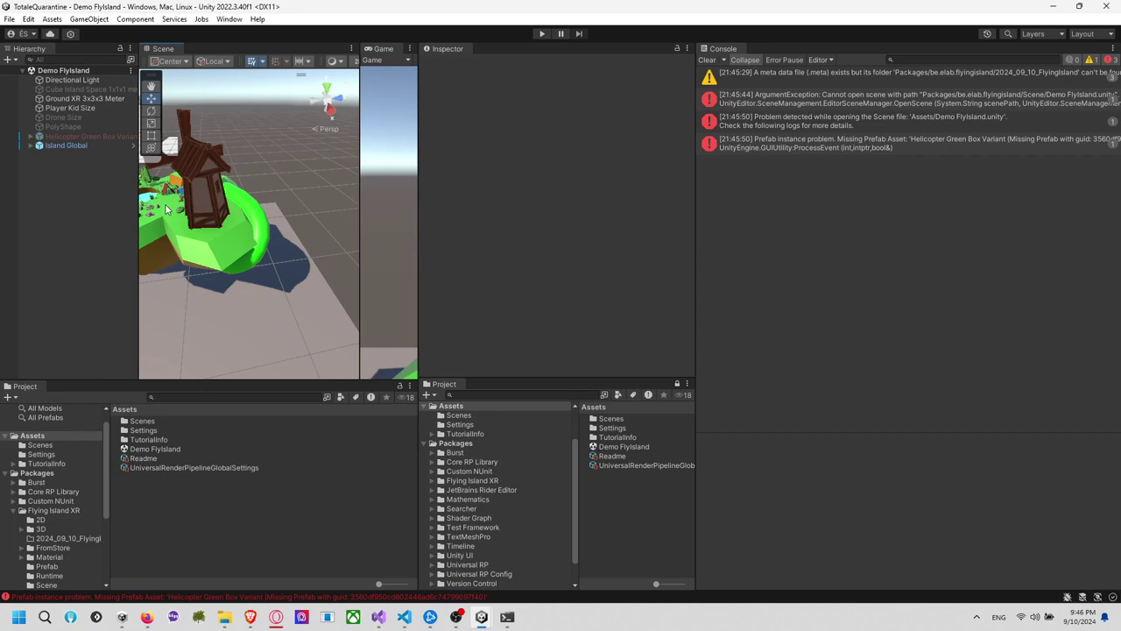
right_drag(252, 189, 179, 187)
scroll(179, 188, down, 8)
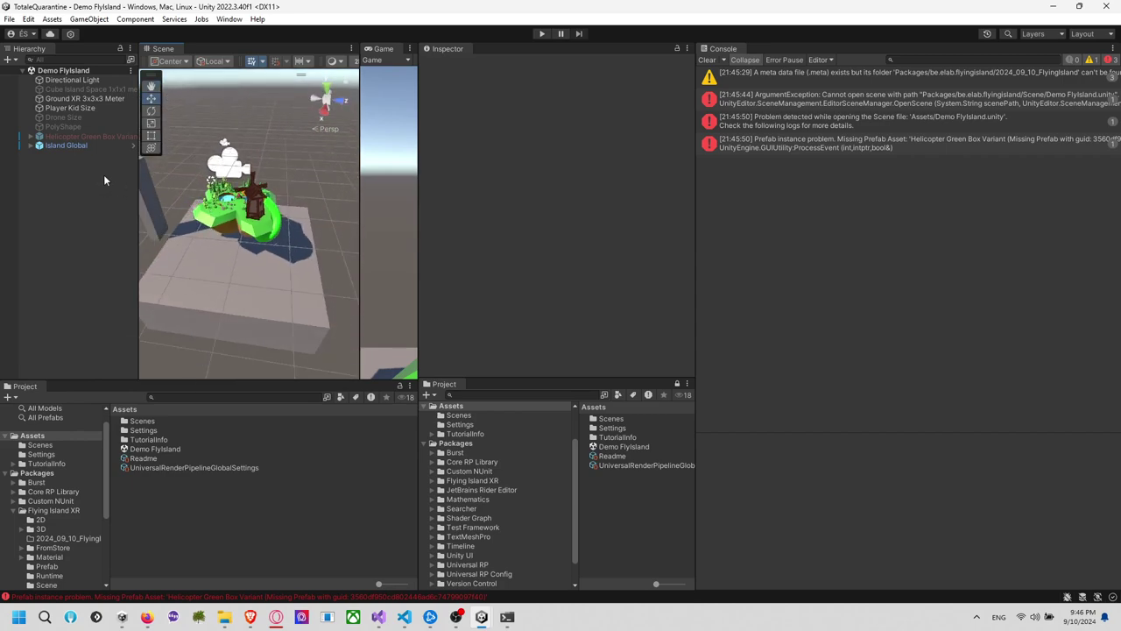
click(94, 137)
Switch to the MyLittleIslandProBuild project and create an empty object named "Add your drone prefab here" in the scene
key(alt+Tab)
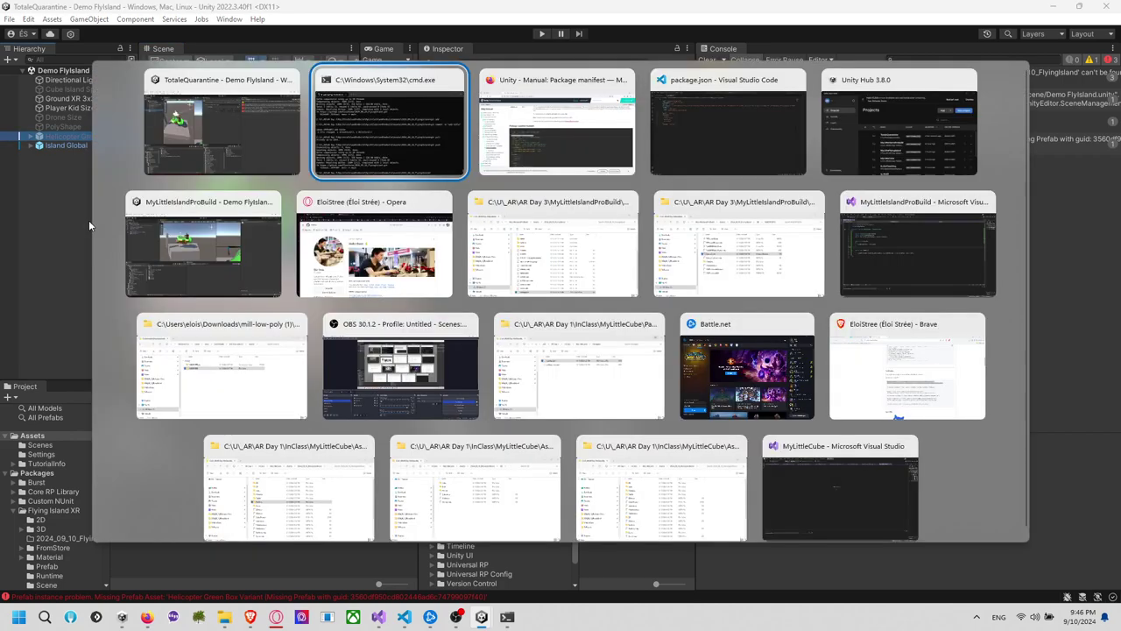
click(234, 240)
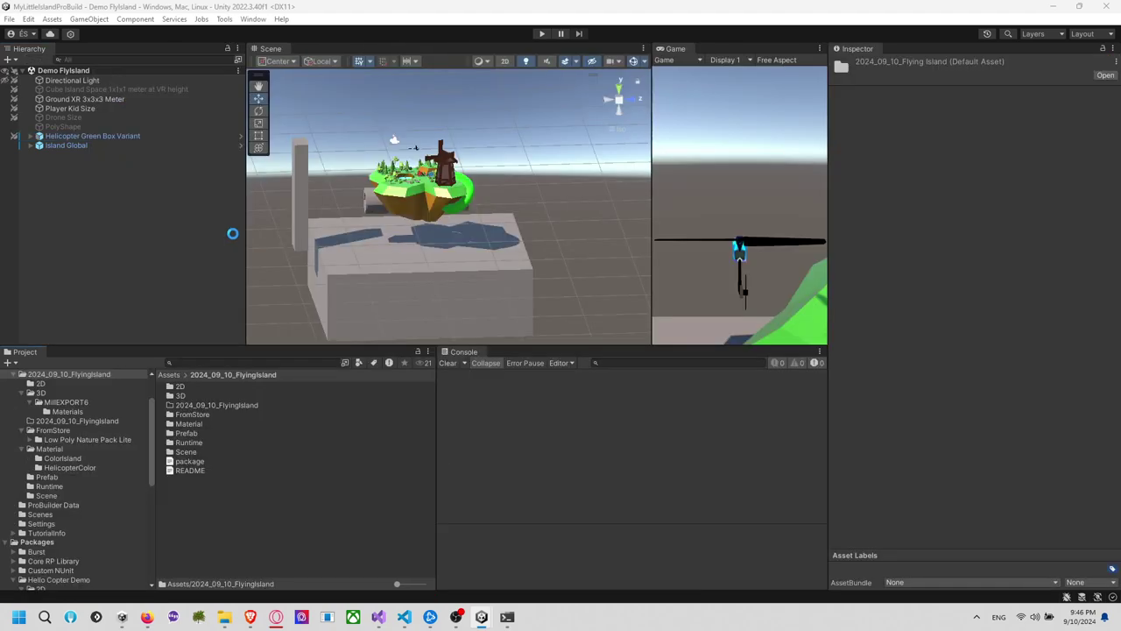
right_click(65, 194)
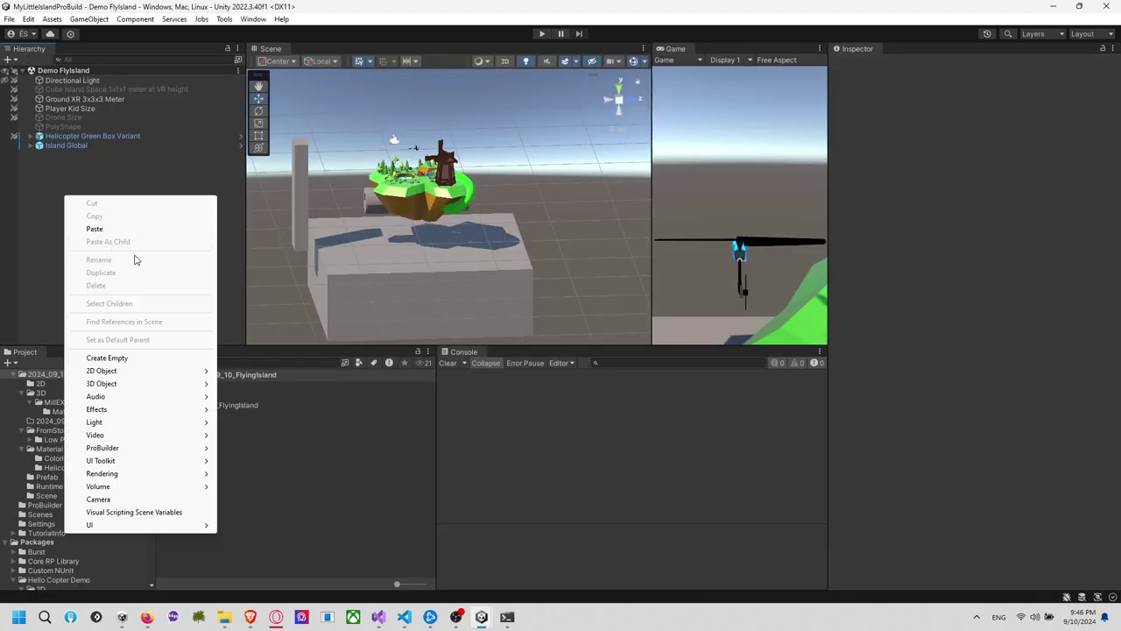
click(139, 358)
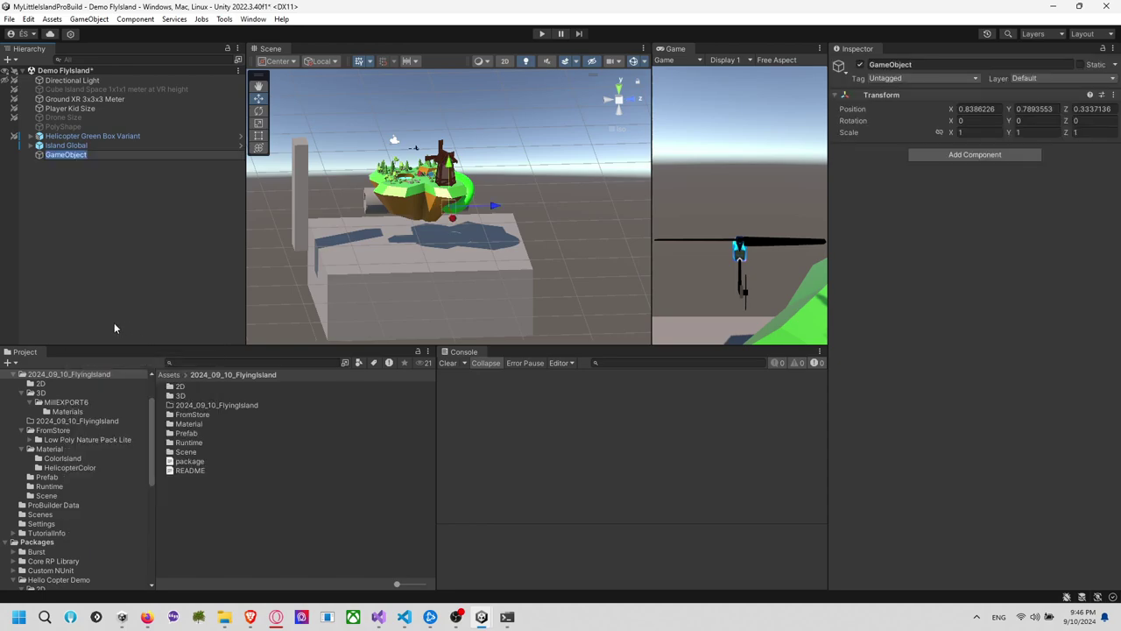
text(Add your drone pre)
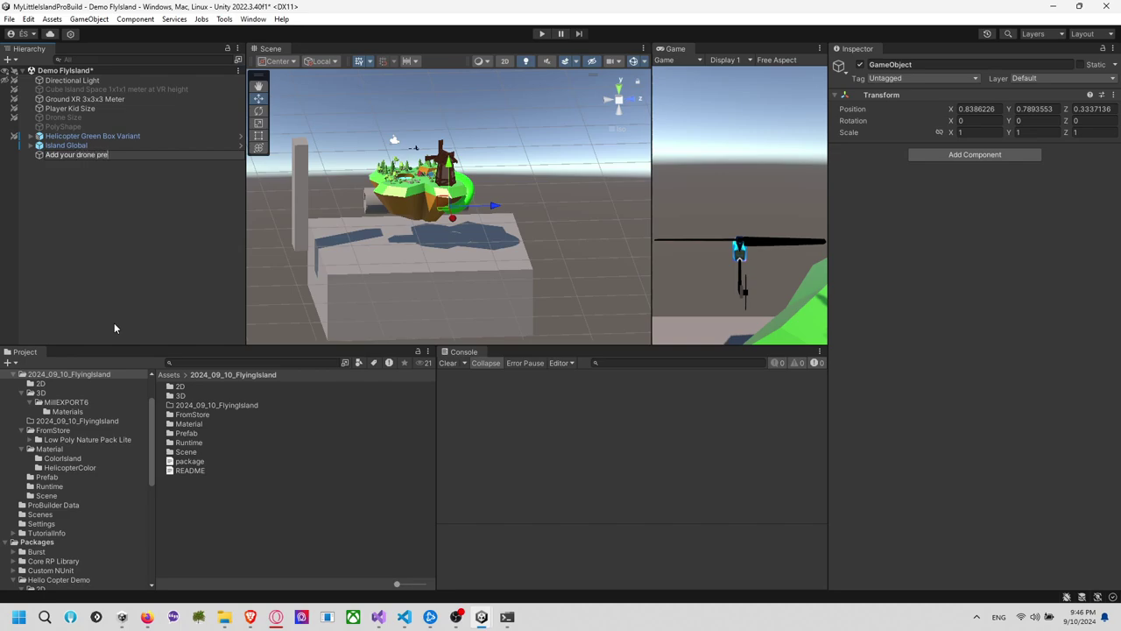
text(fab here)
key(Return)
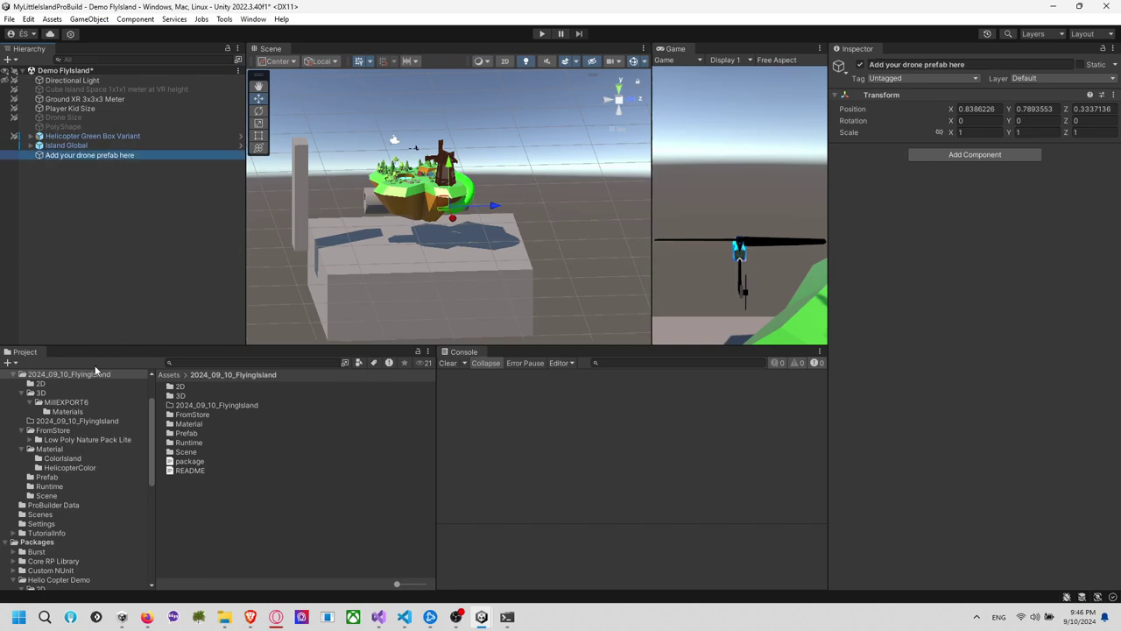
Make the Helicopter Green Box Variant a child of the "Add your drone prefab here" object
drag(87, 136, 88, 156)
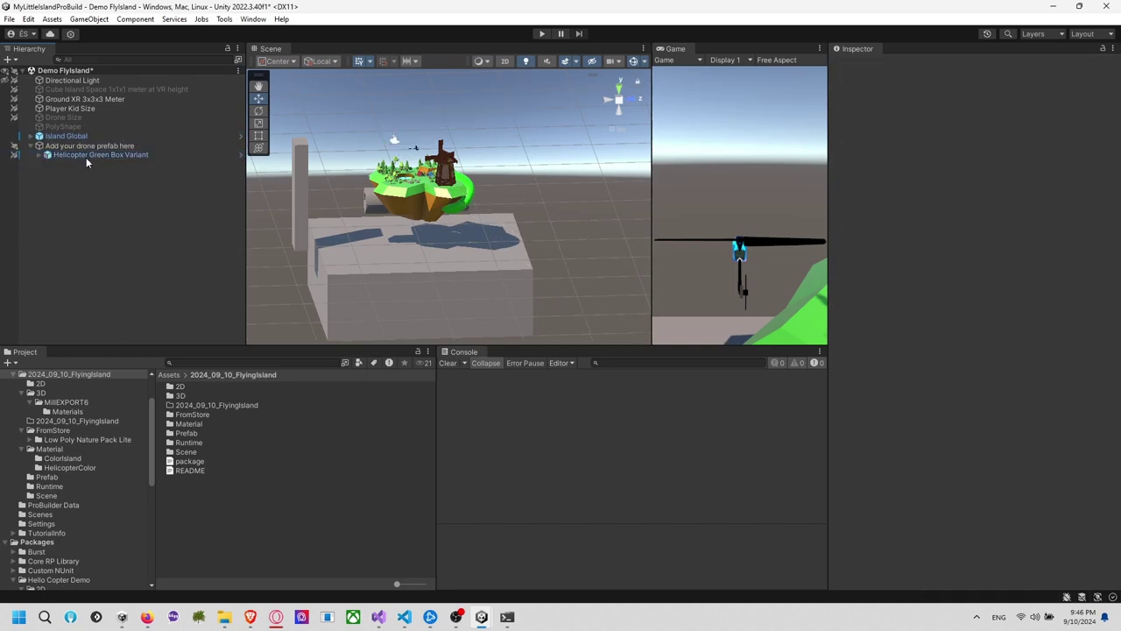
click(105, 146)
click(117, 175)
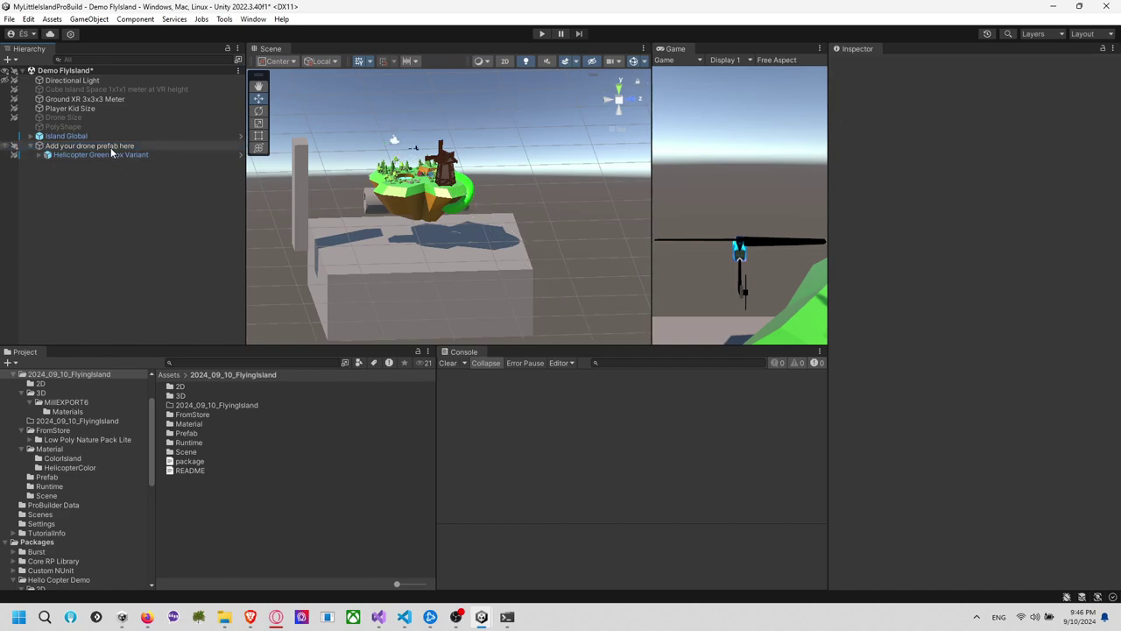
Create an empty child named "Not in the package from start" under "Add your drone prefab here"
click(117, 148)
right_click(138, 147)
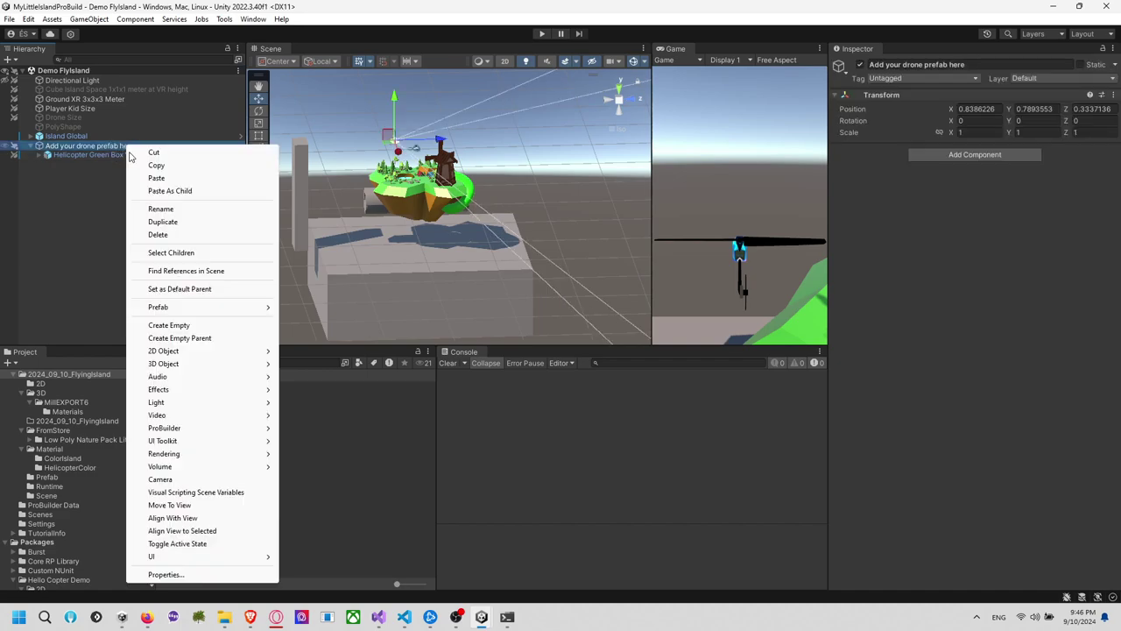
click(176, 325)
text(N)
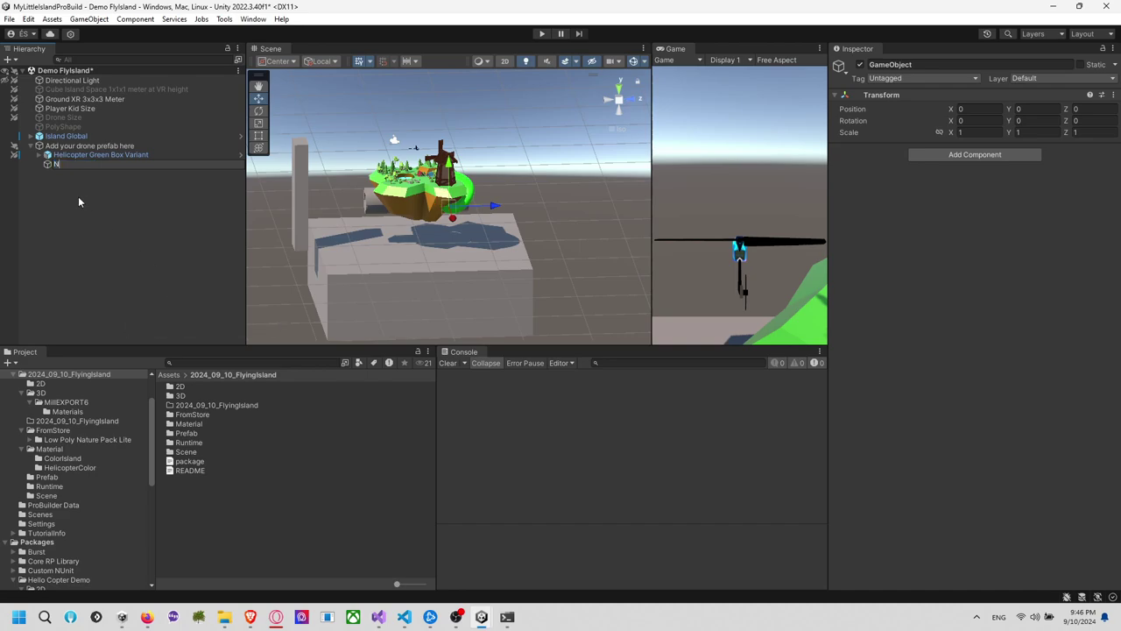
text(ot in the package from start)
key(Return)
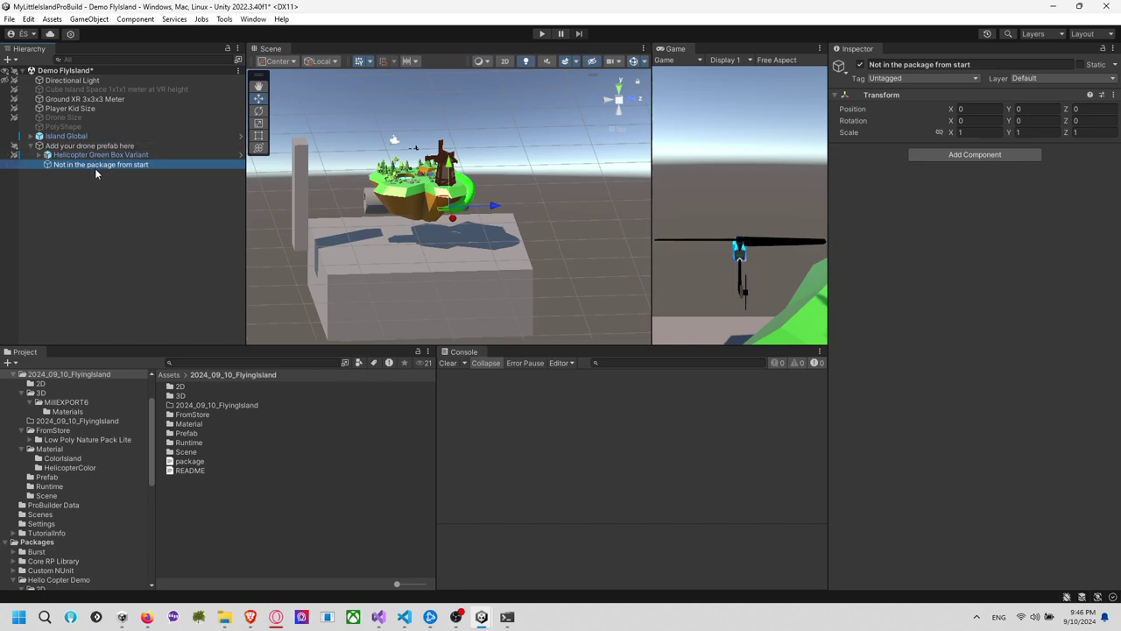
Nest the Helicopter Green Box Variant inside the "Not in the package from start" object
click(94, 175)
mouse_move(113, 164)
mouse_down()
mouse_move(123, 146)
mouse_move(119, 166)
mouse_up()
click(102, 178)
click(115, 155)
click(122, 146)
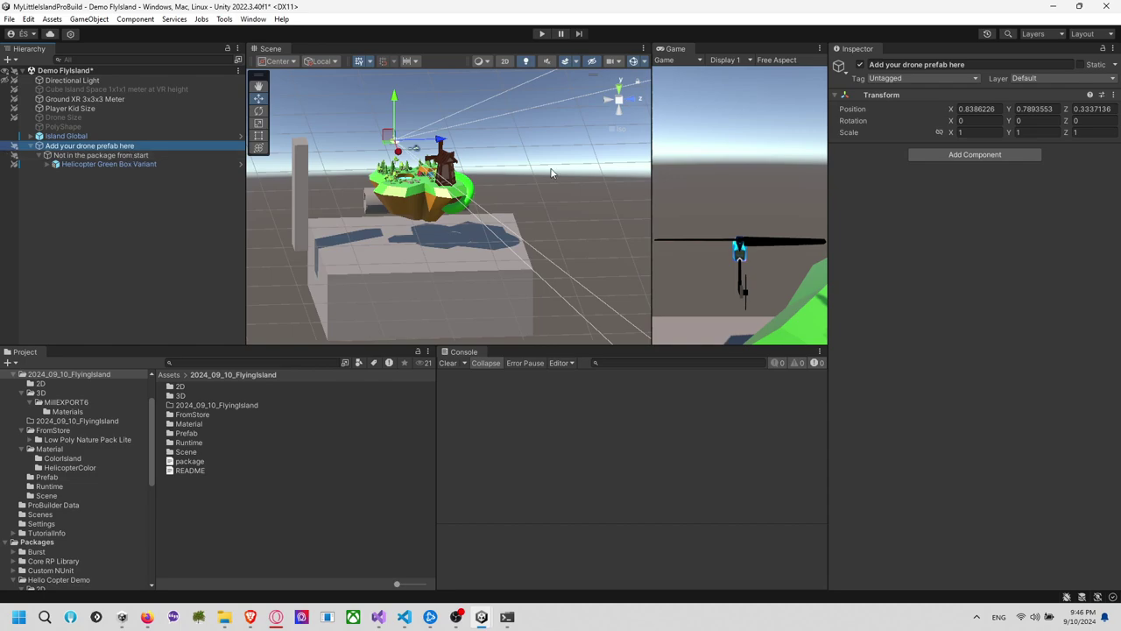
Move the helicopter out to the scene root and set both empty drone objects' positions to 0, 0, 0
drag(156, 163, 149, 179)
click(134, 155)
shift+click(105, 145)
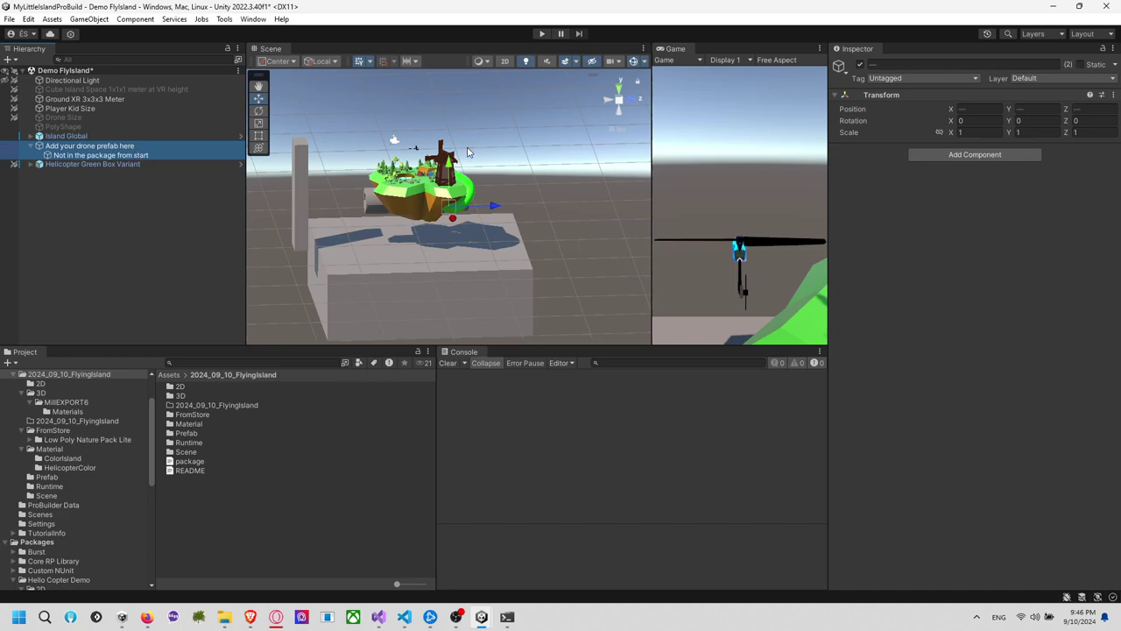
click(979, 109)
text(0)
click(1034, 109)
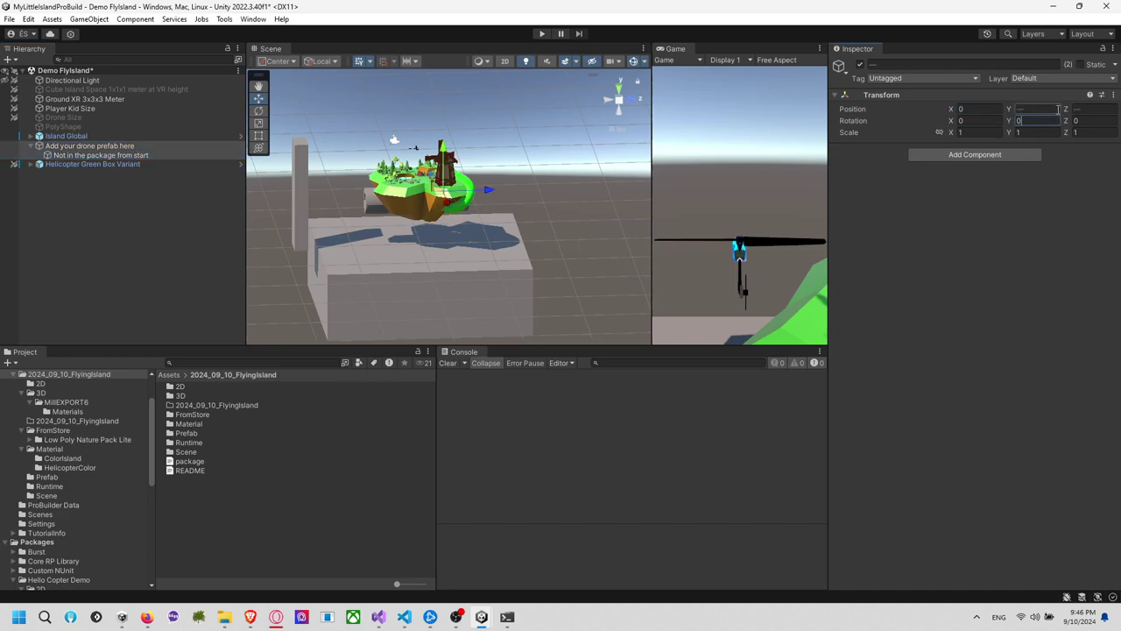
text(0)
click(1090, 108)
text(0)
Put the Helicopter Green Box Variant back under "Not in the package from start" and save the scene
click(147, 181)
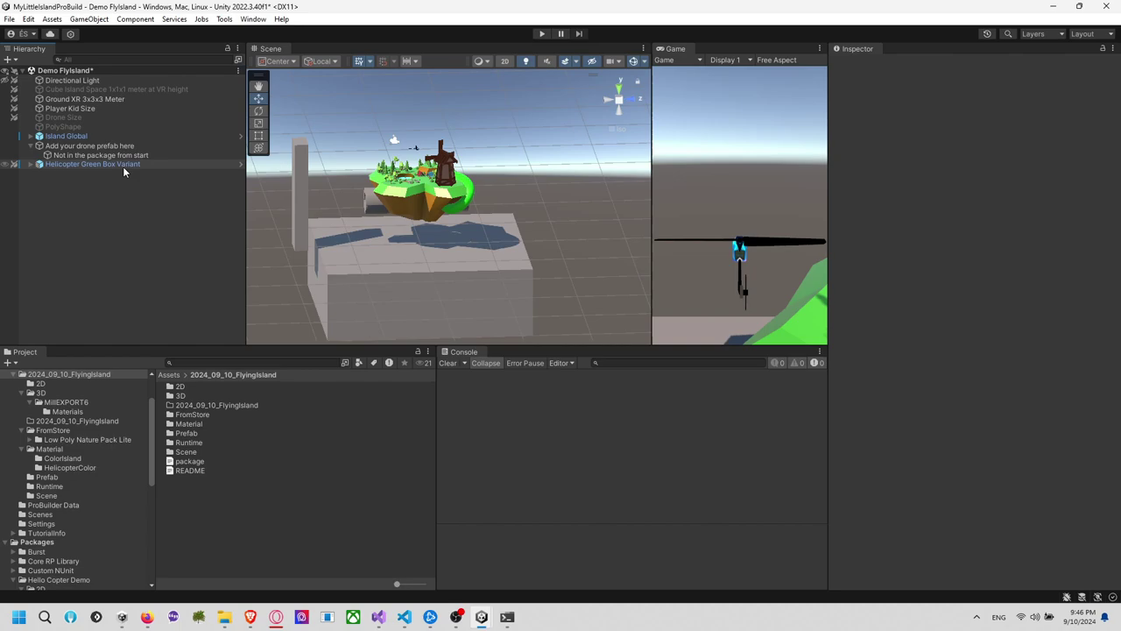
drag(122, 167, 144, 156)
click(105, 136)
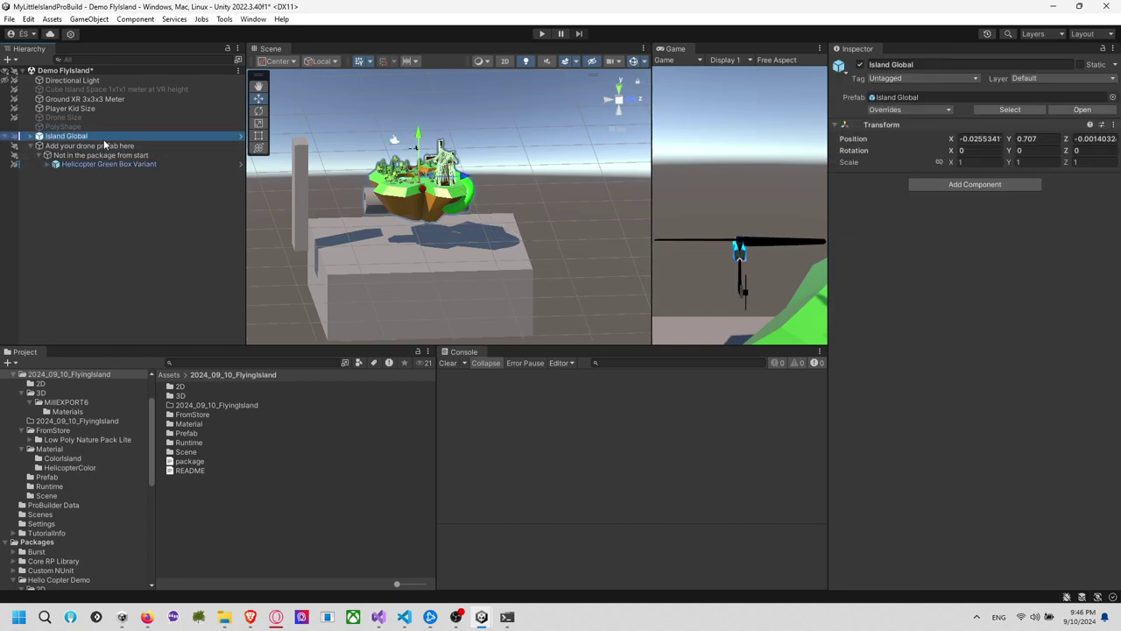
click(109, 145)
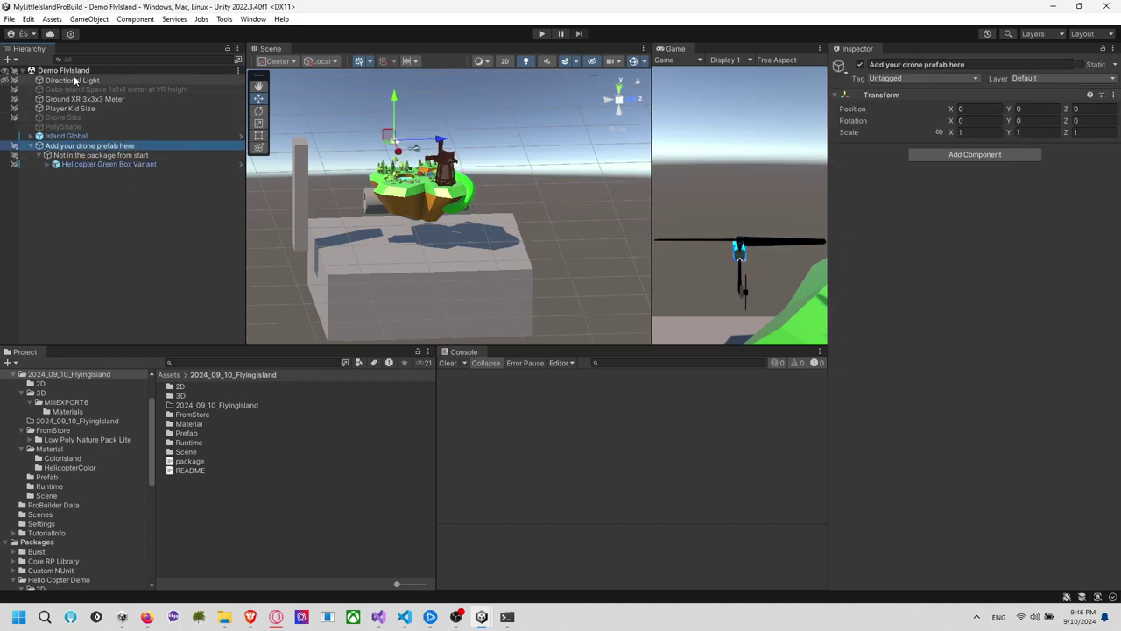
click(103, 195)
Switch to the TotaleQuarantine project and inspect the Player Kid Size block beside the island
key(alt+Tab)
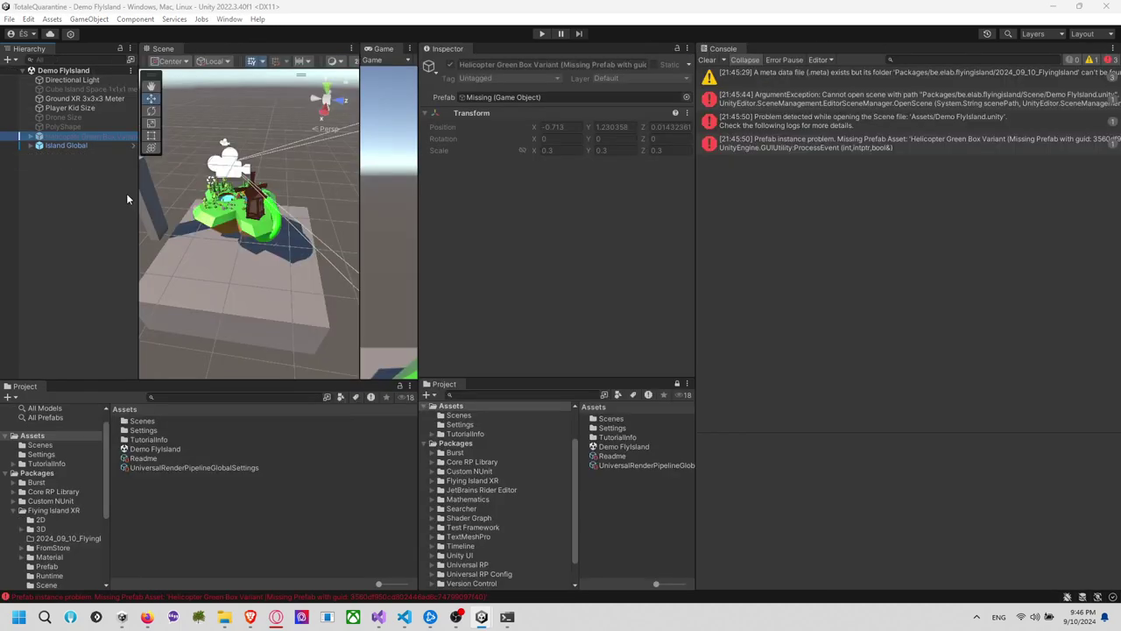
middle_drag(183, 193, 235, 202)
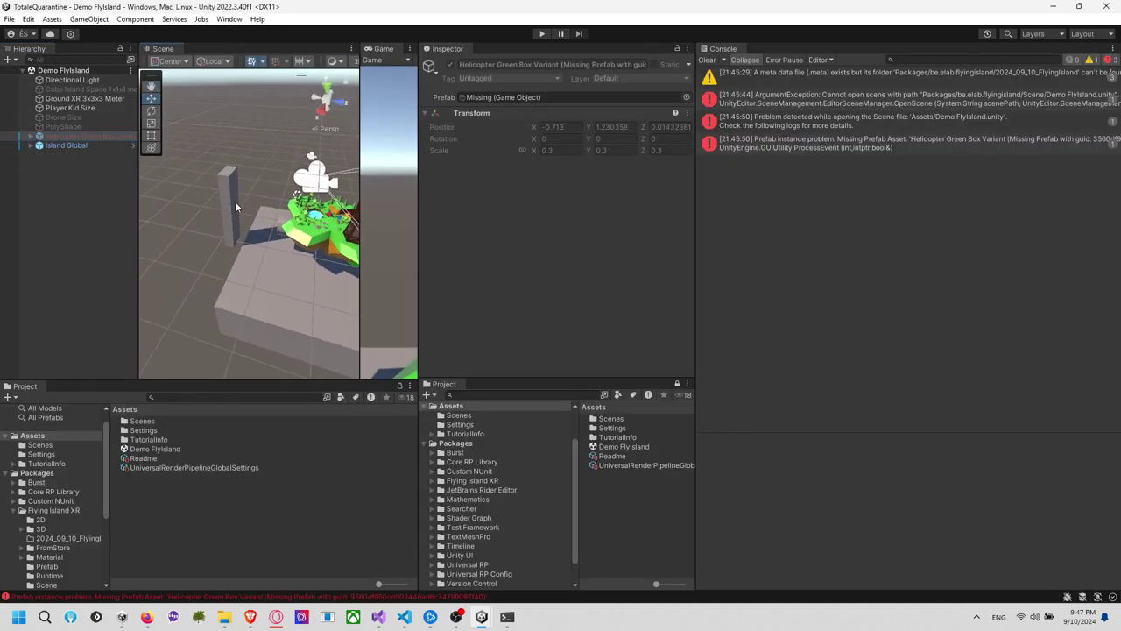
click(234, 202)
alt+drag(298, 217, 222, 198)
Review the scene-opening and missing-prefab errors in the console, and clear the console
click(740, 117)
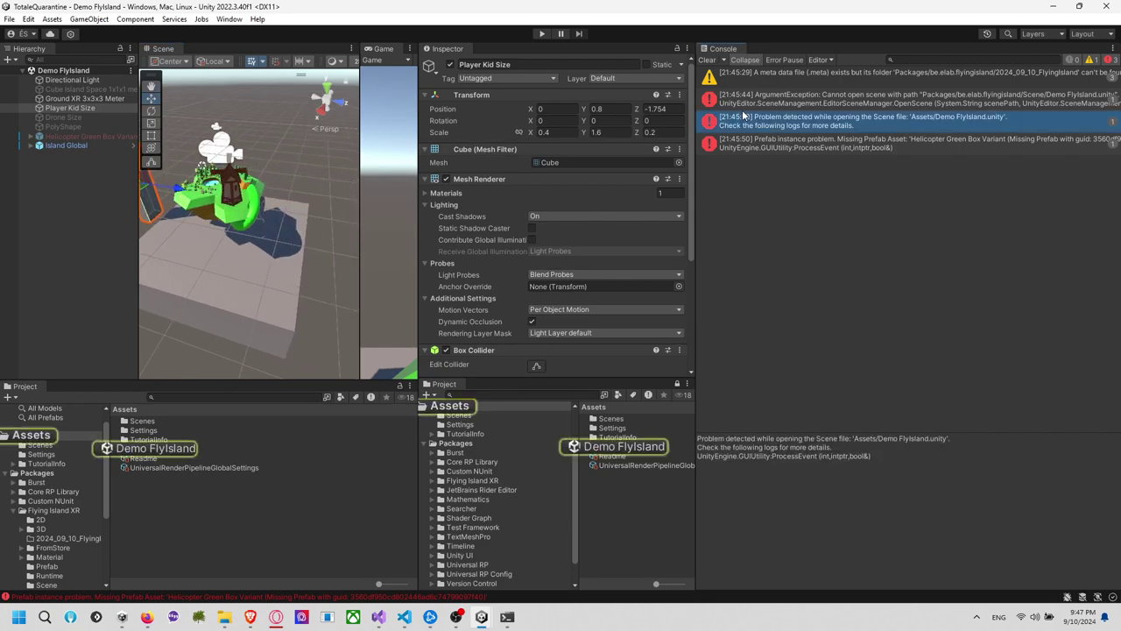
click(770, 107)
click(770, 131)
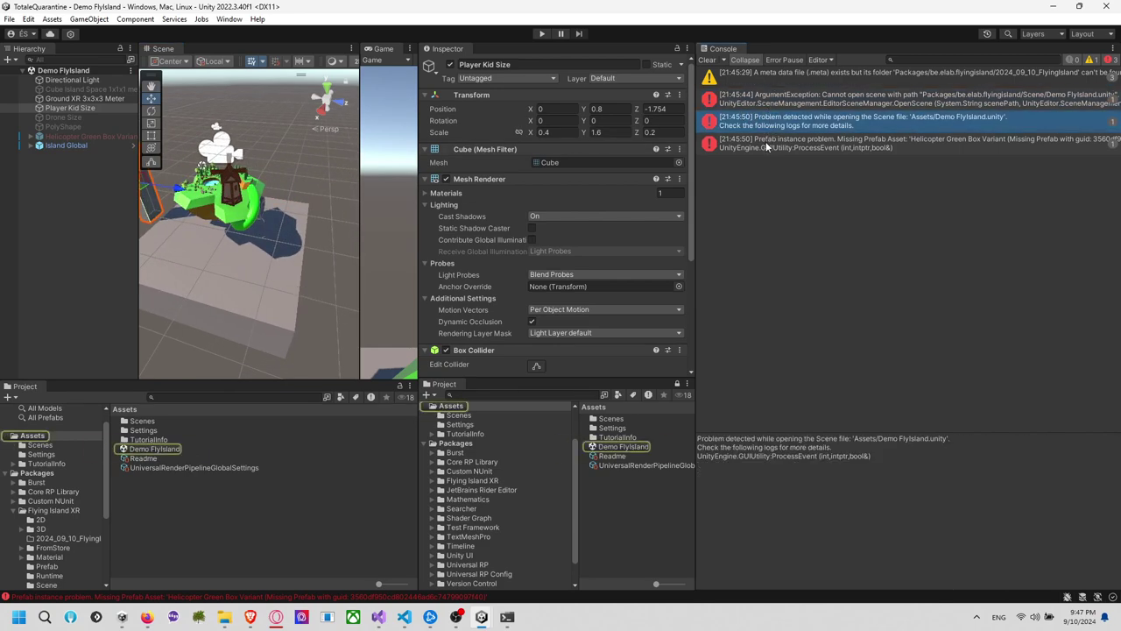
click(767, 143)
click(773, 120)
click(774, 102)
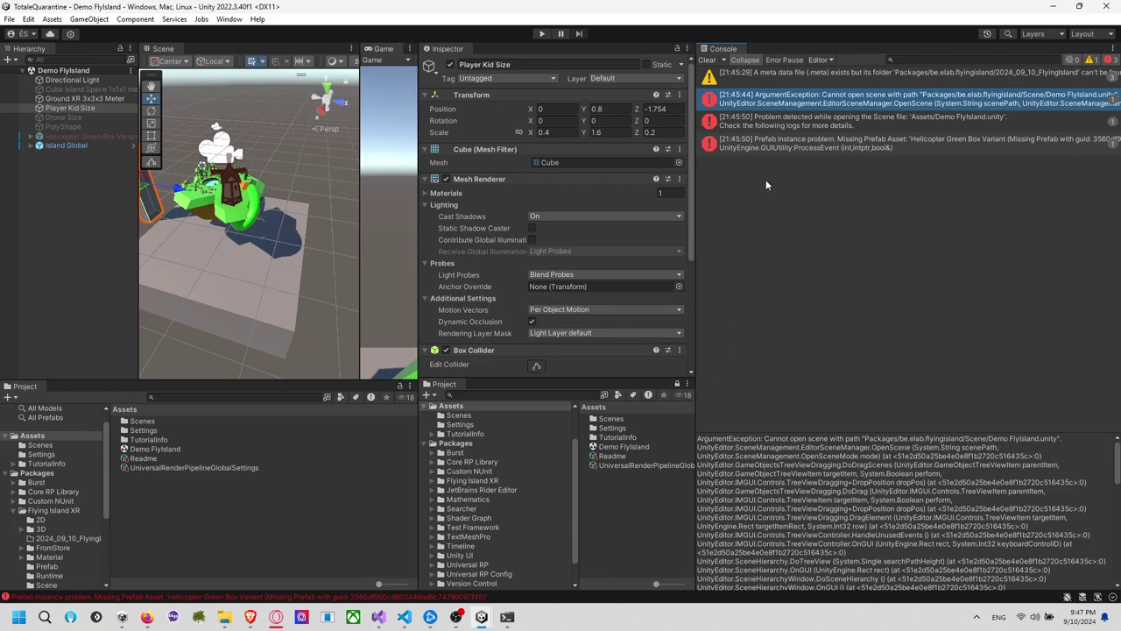
click(710, 59)
middle_drag(252, 233, 290, 229)
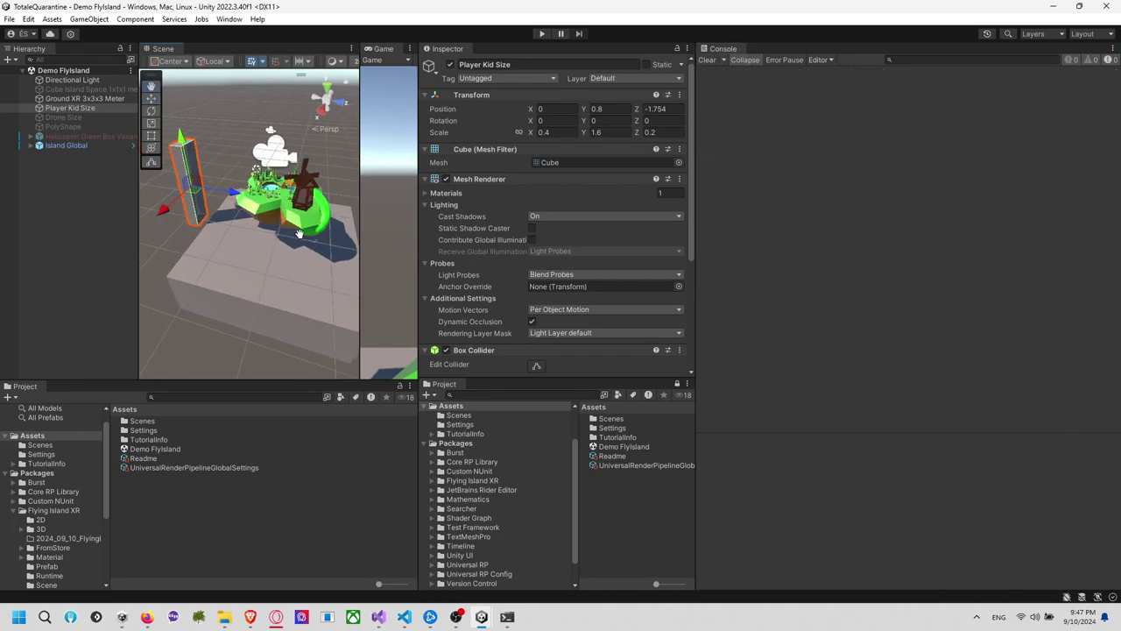
mouse_move(290, 229)
right_down()
mouse_move(301, 213)
mouse_move(296, 259)
mouse_move(290, 231)
right_up()
Compare the two projects' Demo FlyIsland scenes and return to the MyLittleIslandProBuild project
key(alt+Tab)
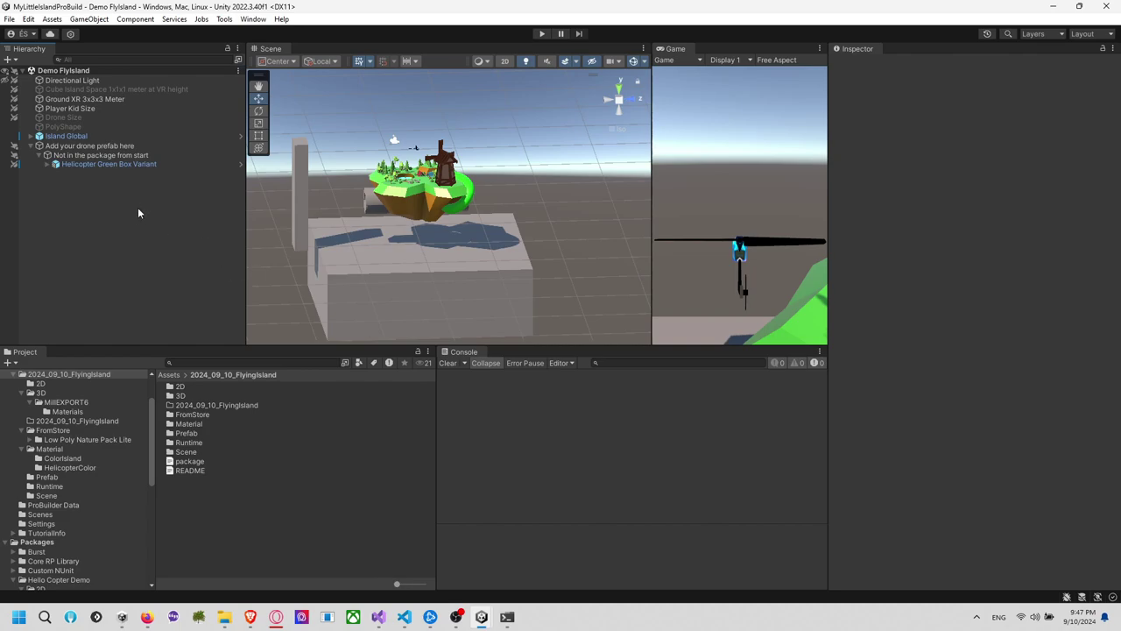
key(alt+Tab)
key(alt+Tab)
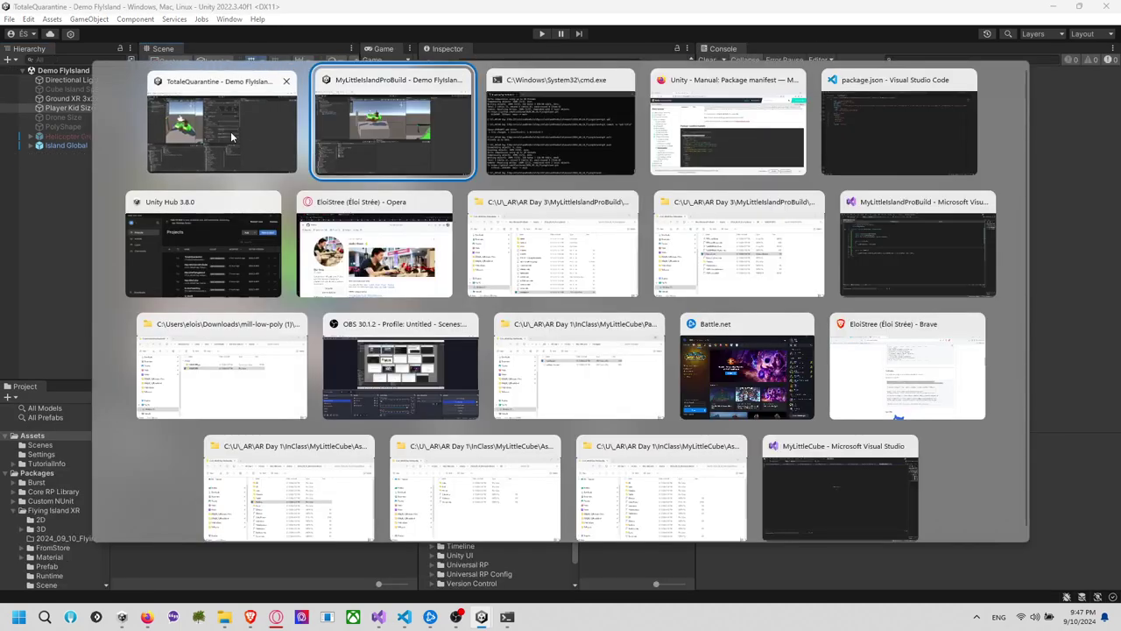
click(232, 136)
key(alt+Tab)
click(351, 139)
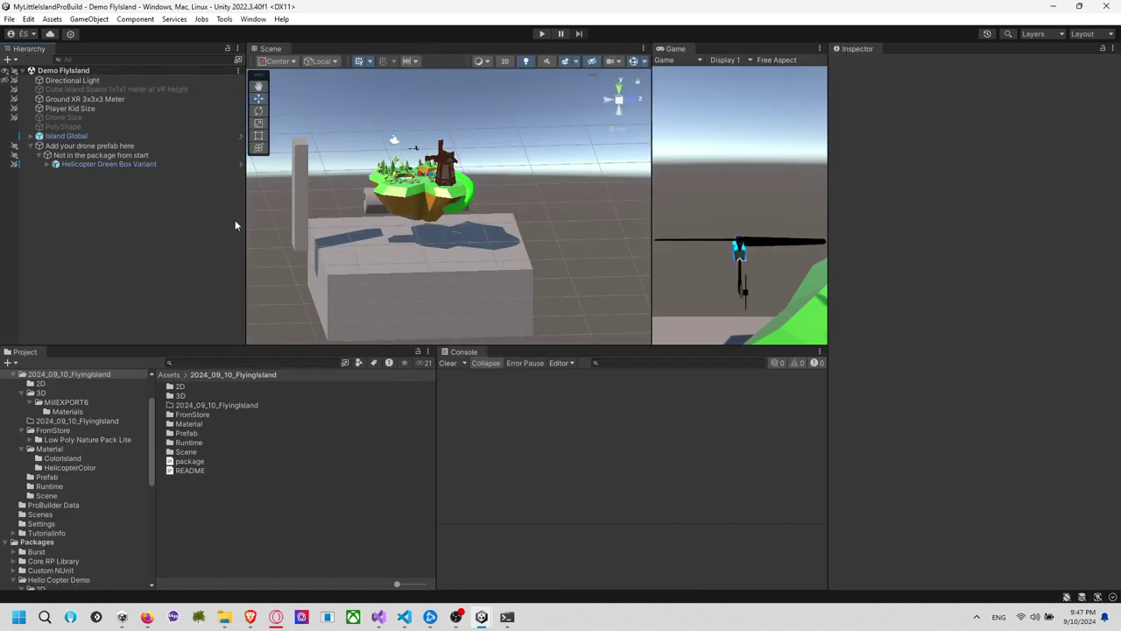
Delete the nested 2024_09_10_FlyingIsland folder from the package folder, and inspect the package and README files
click(208, 406)
key(Delete)
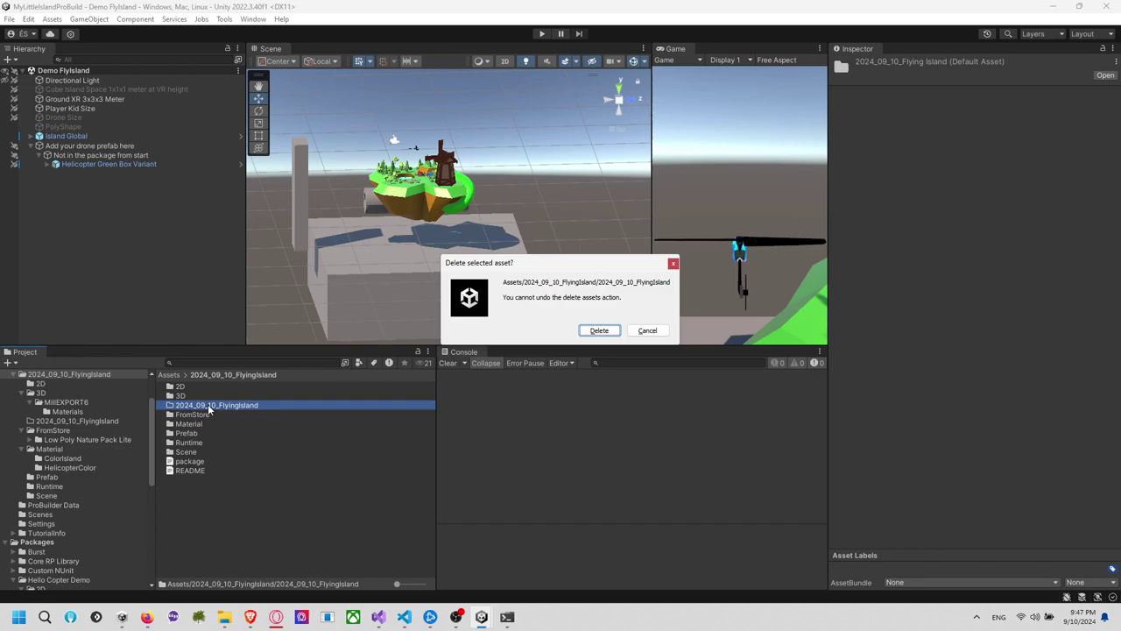
click(592, 332)
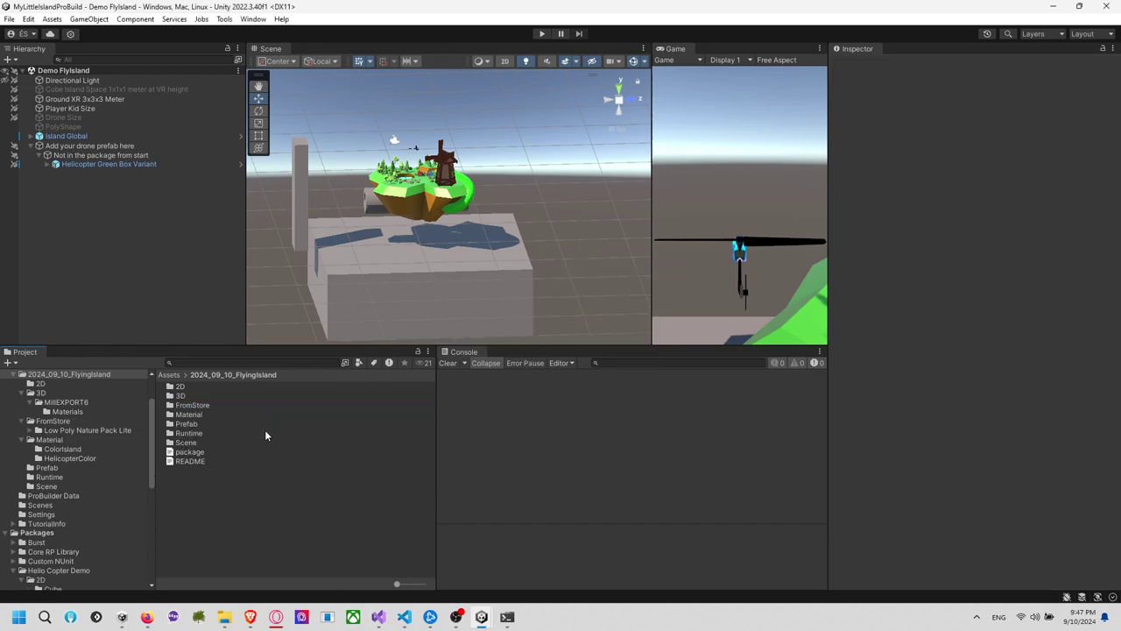
alt+drag(334, 292, 384, 296)
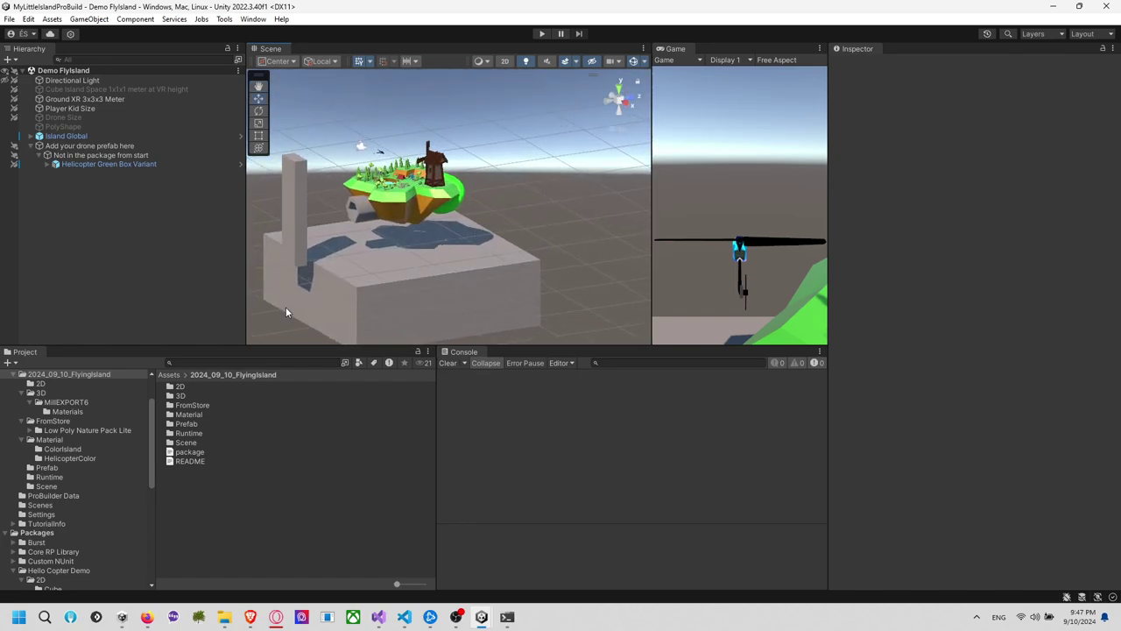
click(207, 454)
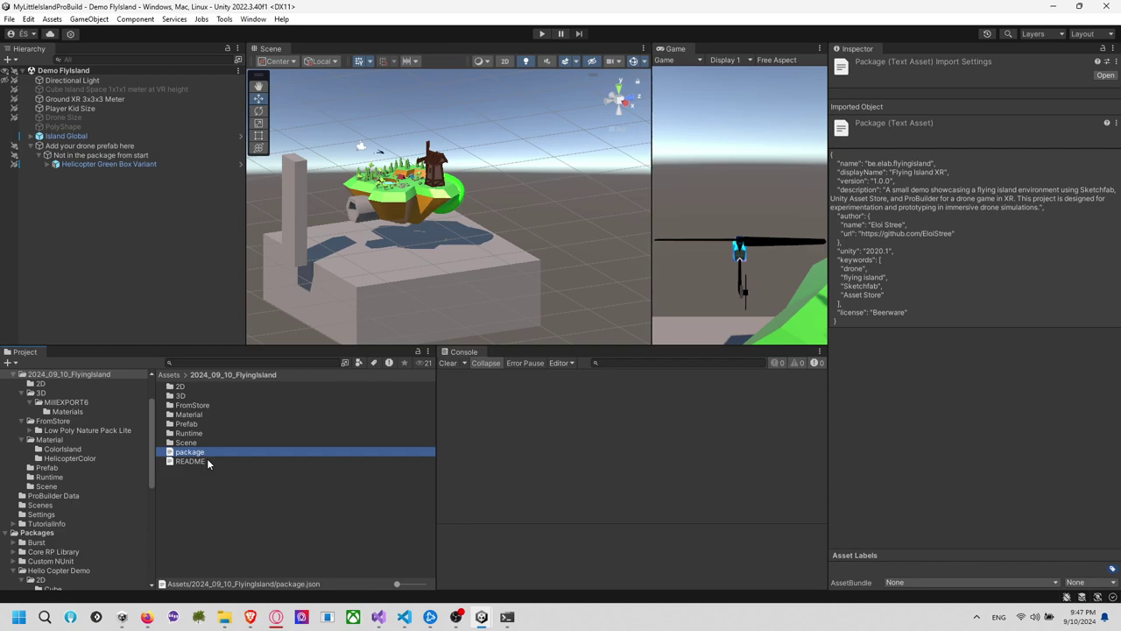
click(207, 460)
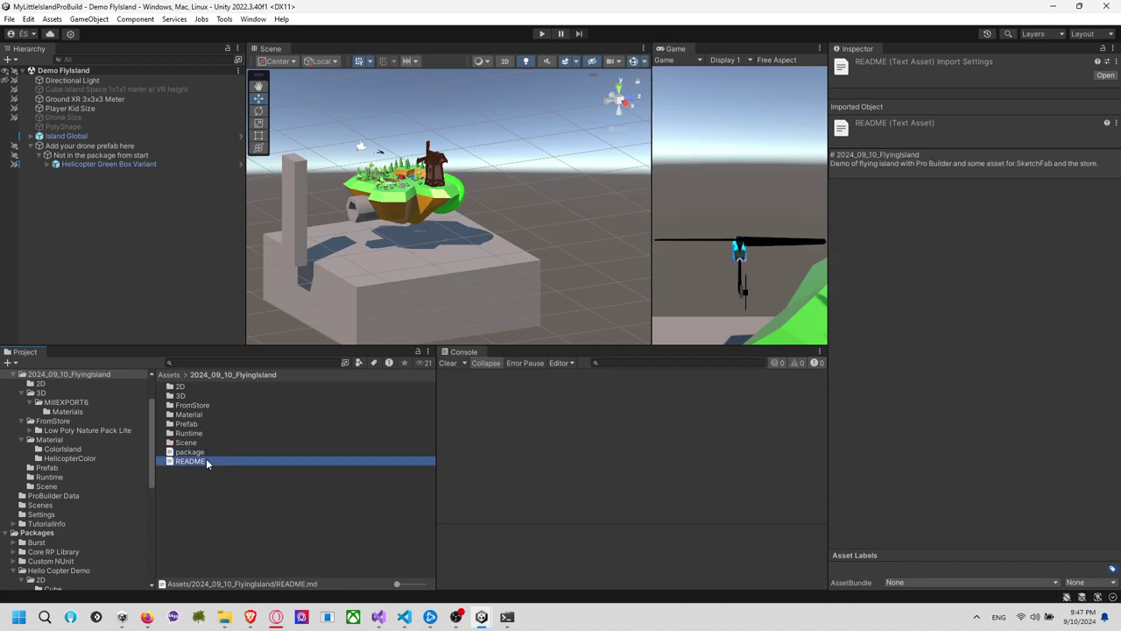
Switch to the command prompt and try to check the git status of the 2024_09_10_FlyingIsland repository
click(512, 617)
text(git staus)
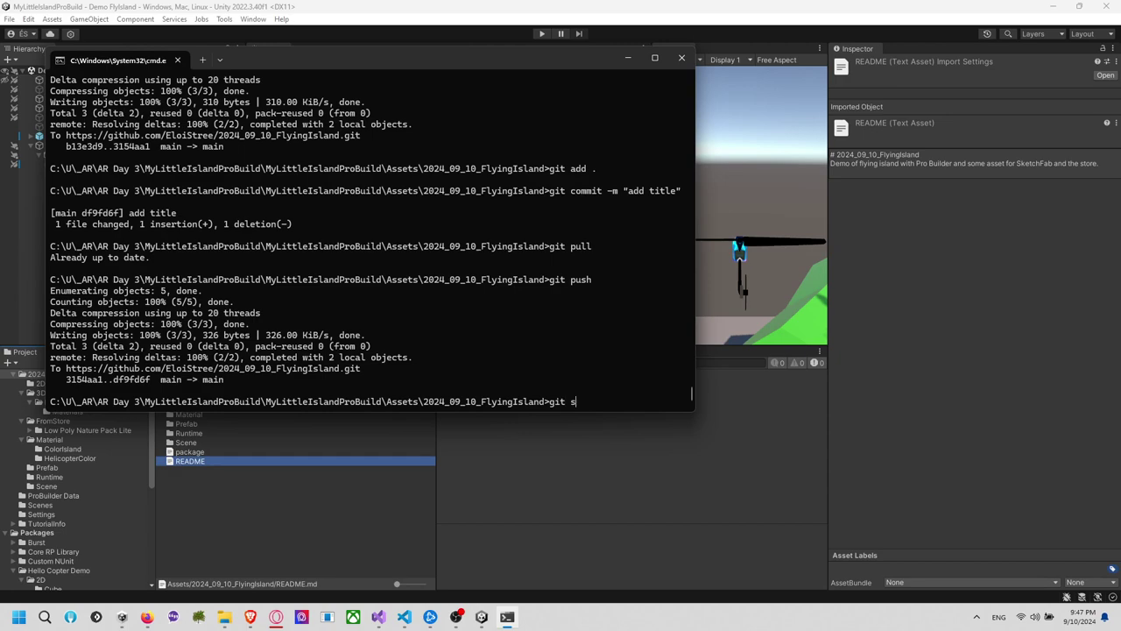
key(Return)
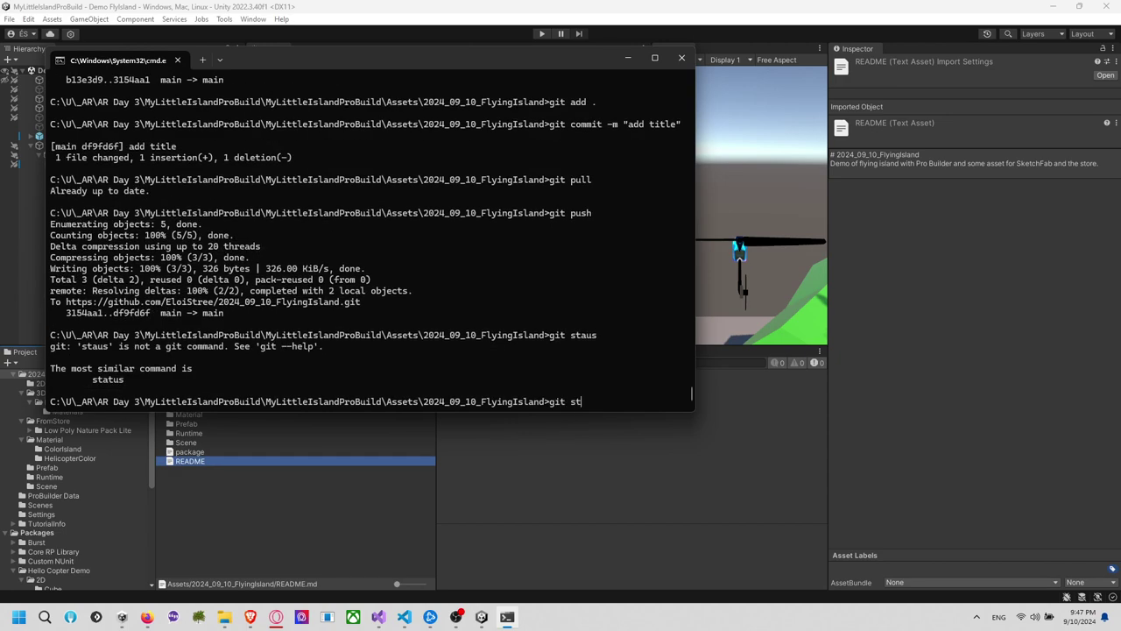
text(git stuatu)
key(BackSpace)
key(BackSpace)
key(BackSpace)
text(tus)
key(Return)
Stage all repository changes and commit them with the message "save info about drone not being in the package"
text(git add )
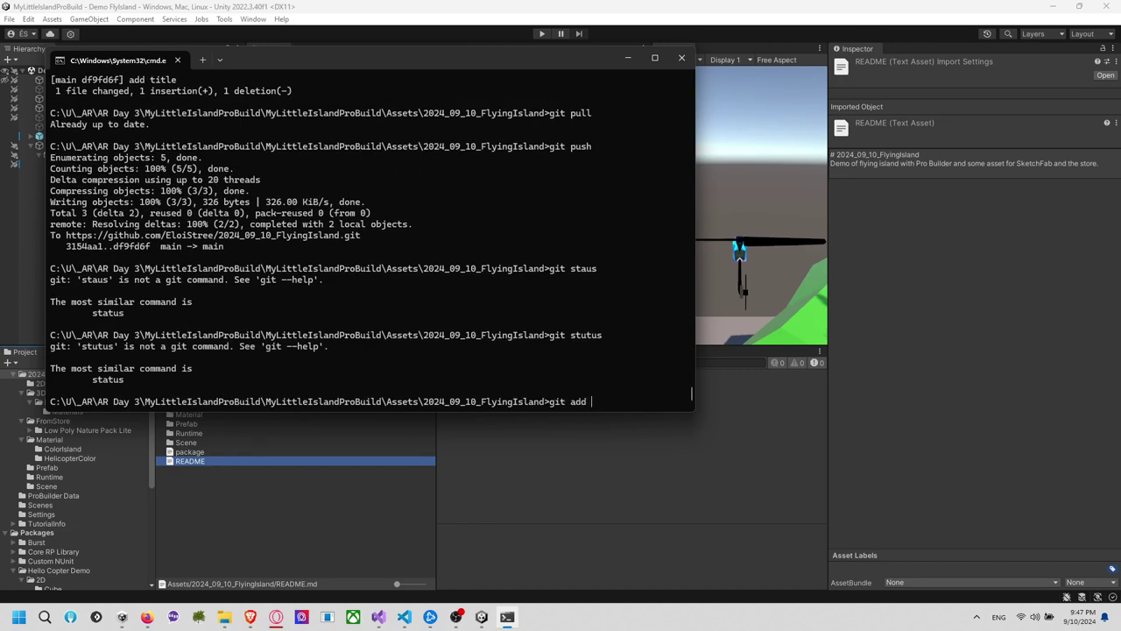
text(.)
key(Return)
text(g)
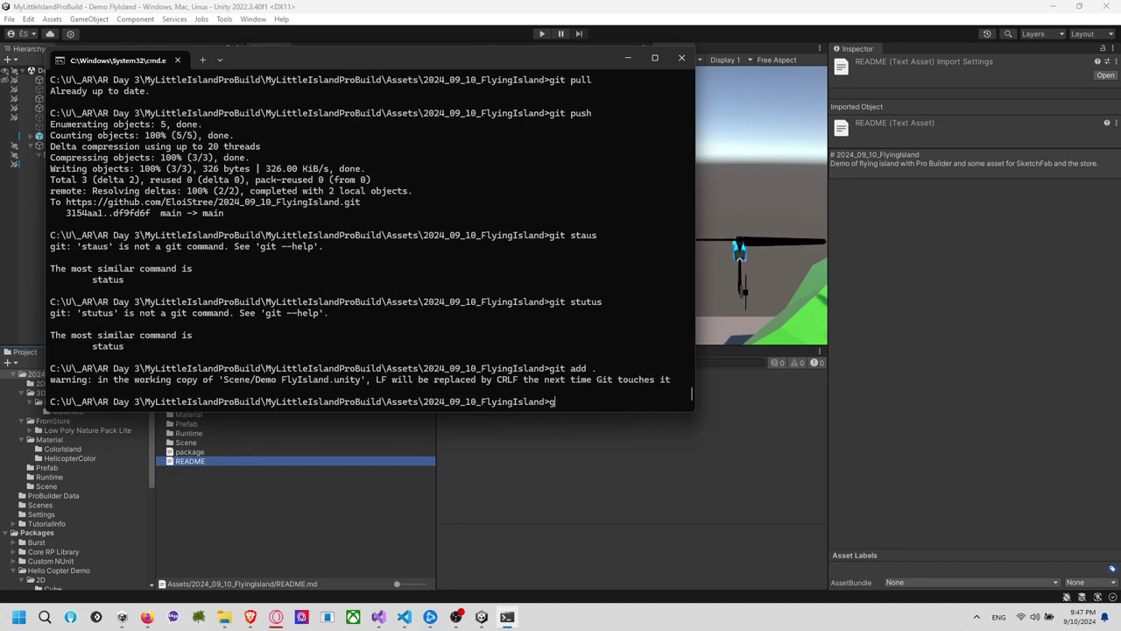
text(ti commit -m "save info about )
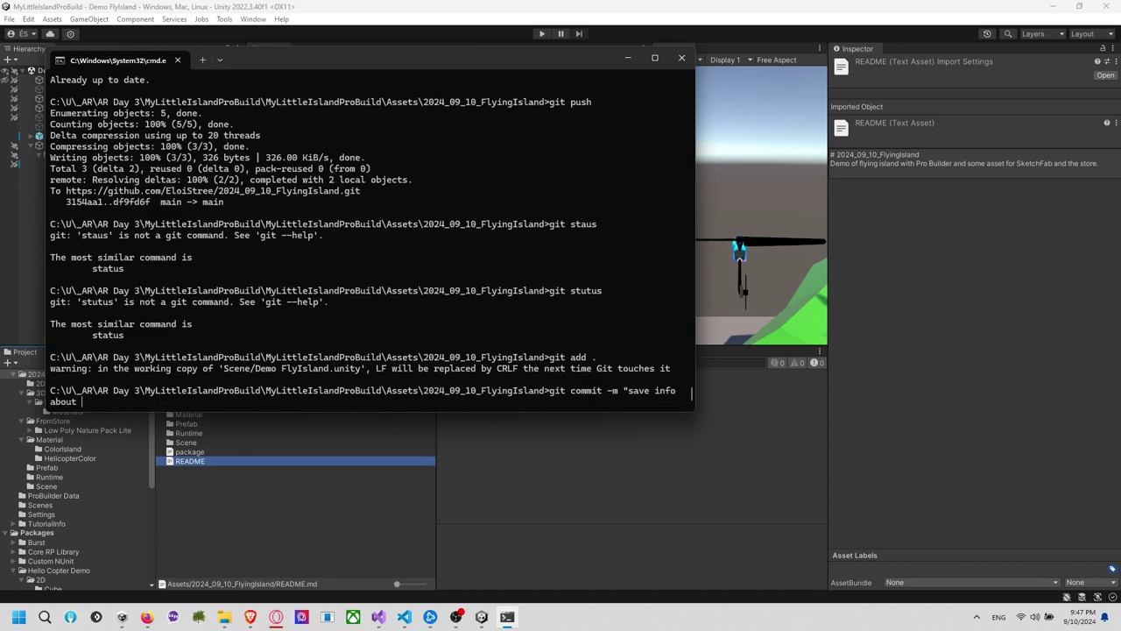
text(drone not being in the package")
key(Return)
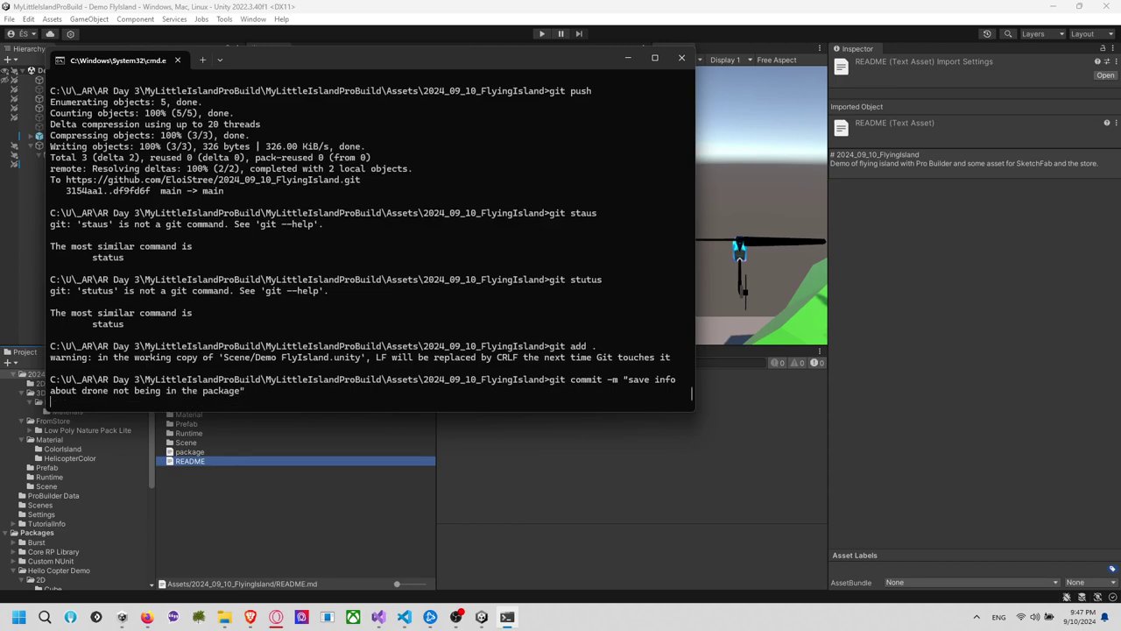
Pull from the remote repository with git and push the new commit
text(git pull)
key(Return)
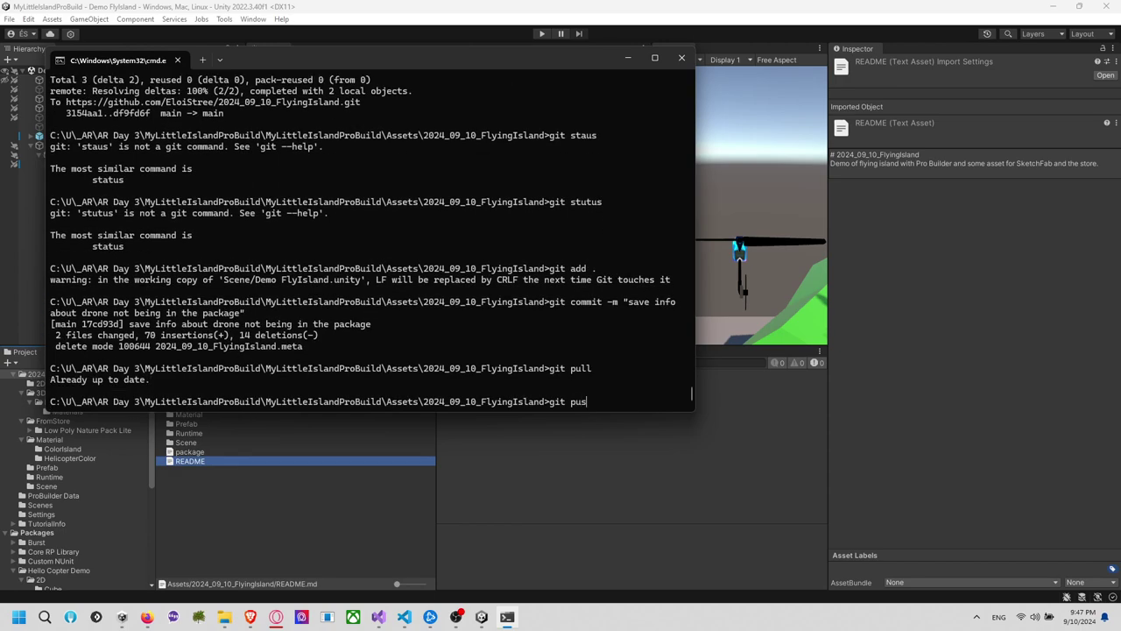
text(git push)
key(Return)
Switch to the TotaleQuarantine project and update the Flying Island XR package from its git source
key(alt+Tab)
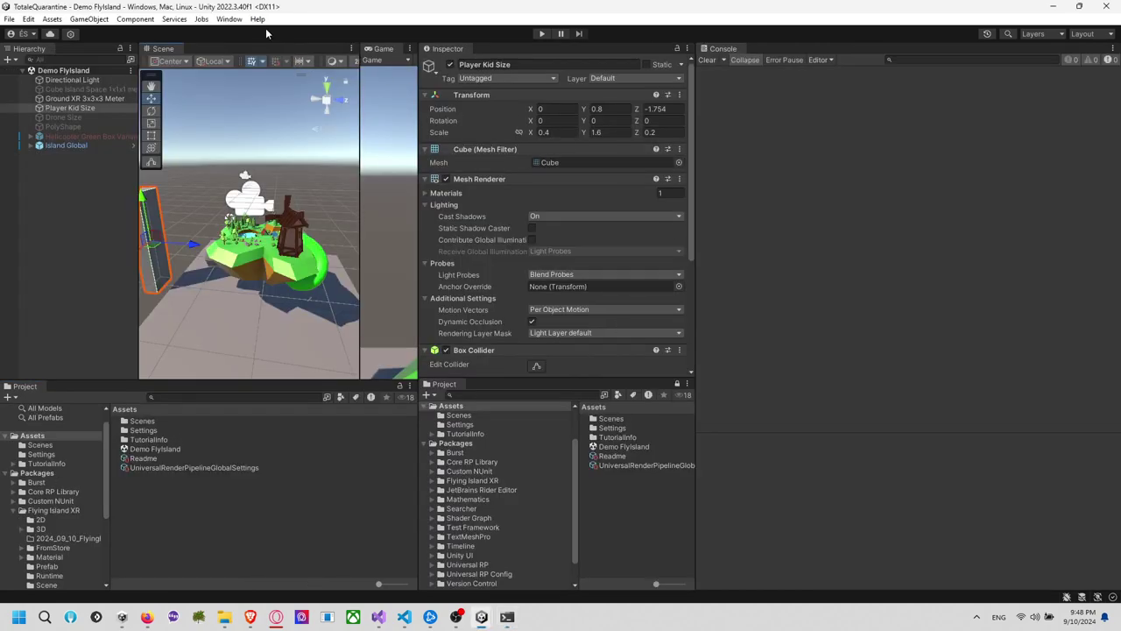
click(230, 18)
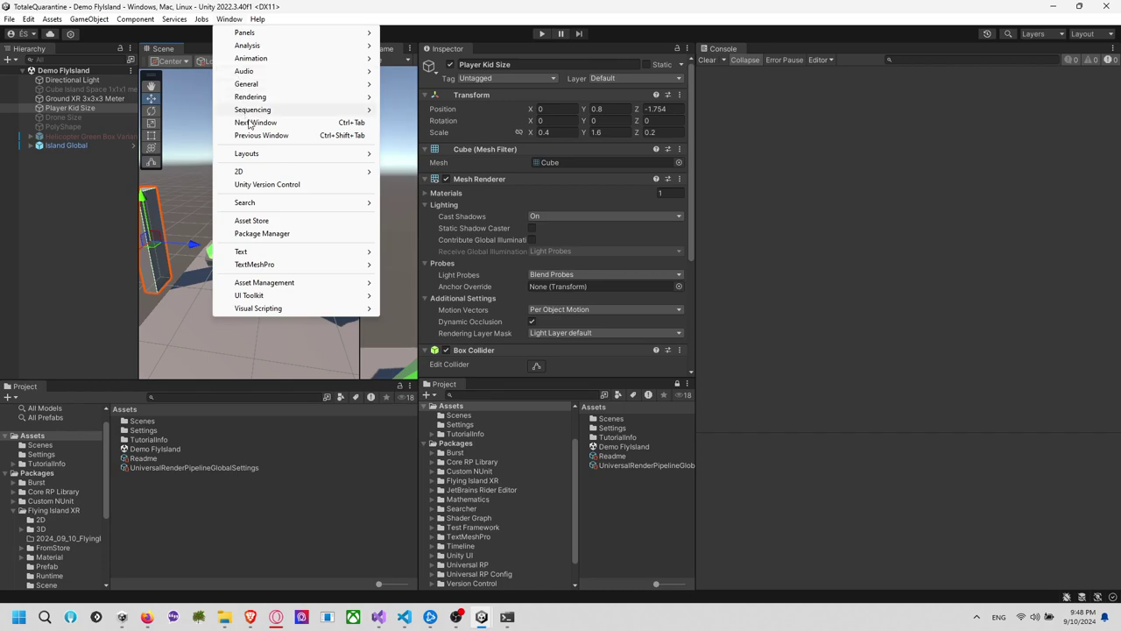
click(309, 235)
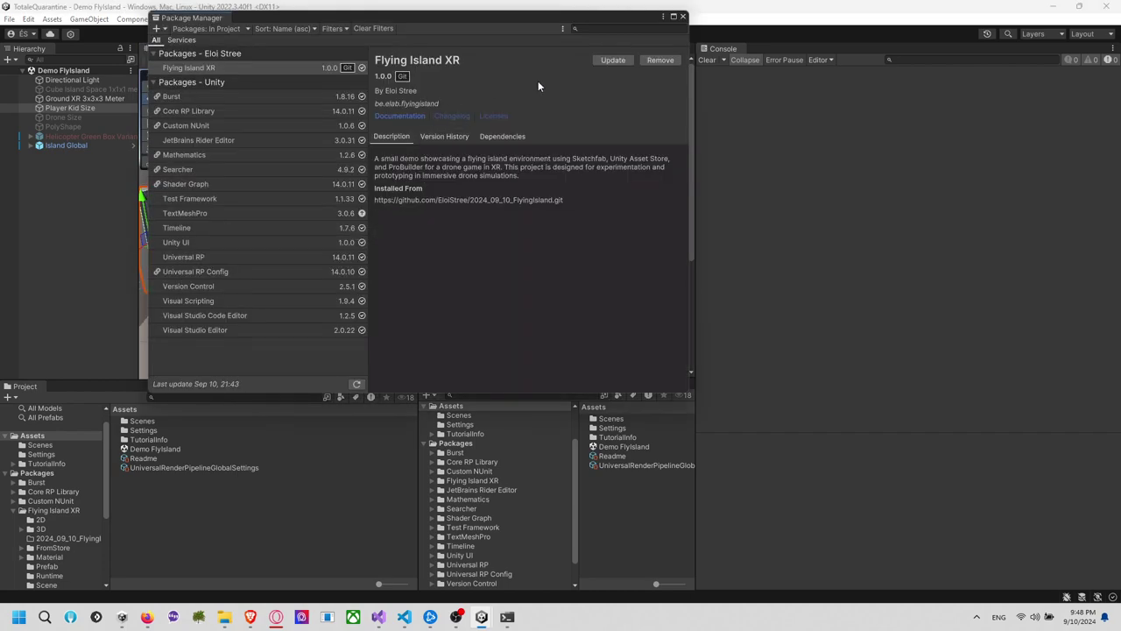
click(615, 63)
Switch to the Unity Manual's Package manifest page in the browser and examine the samples property and its example object
key(alt+Tab)
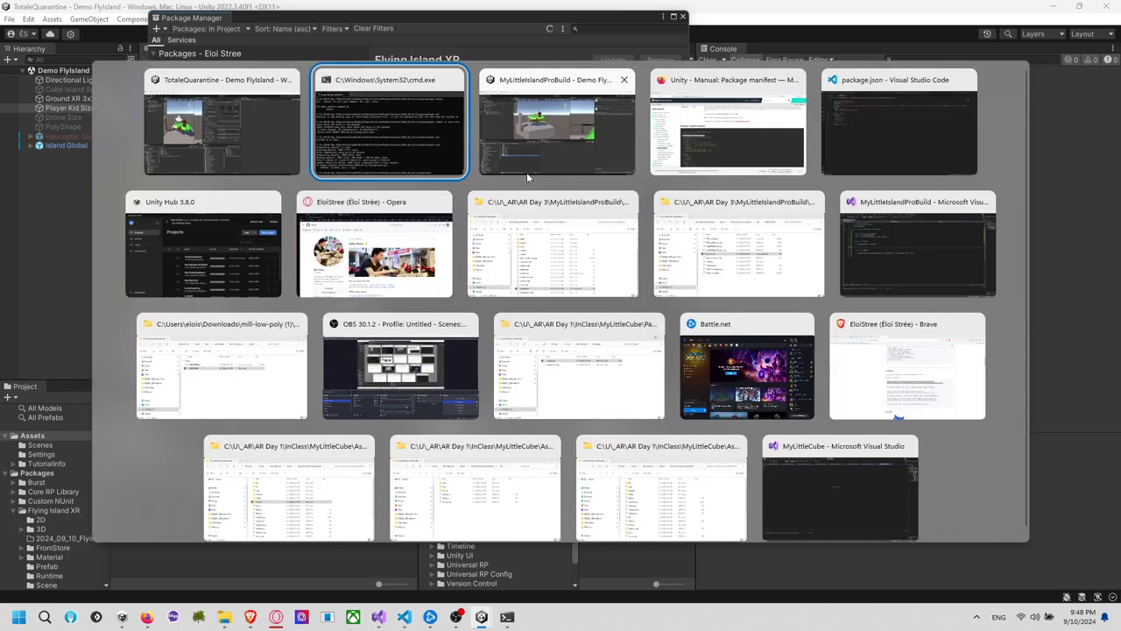
key(alt+Tab)
key(alt+Tab)
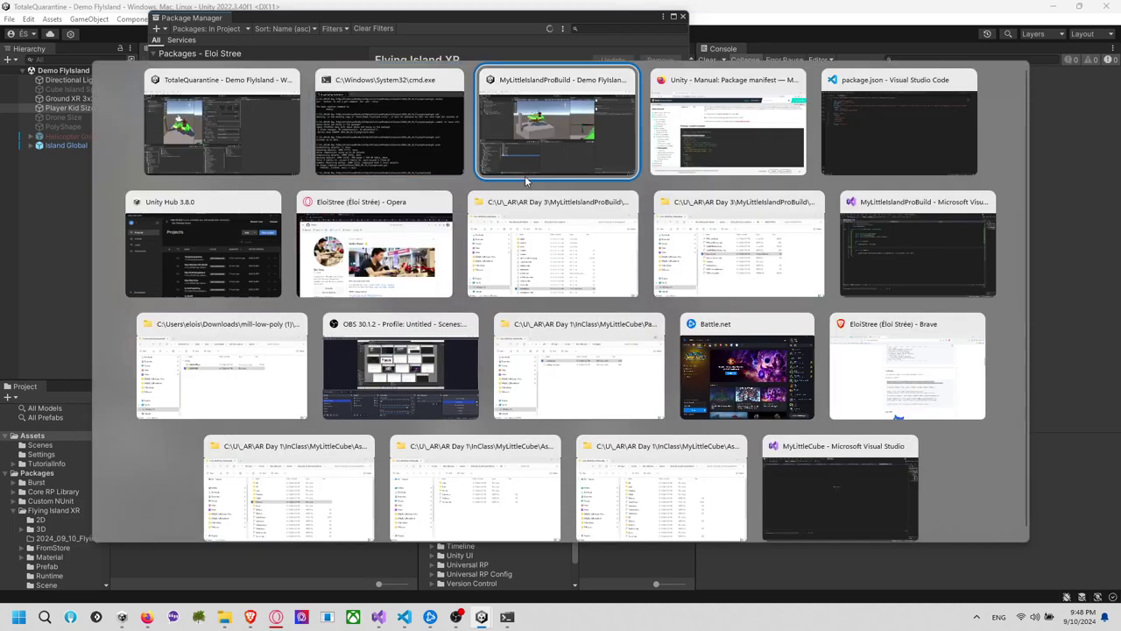
scroll(484, 240, down, 3)
scroll(471, 265, up, 4)
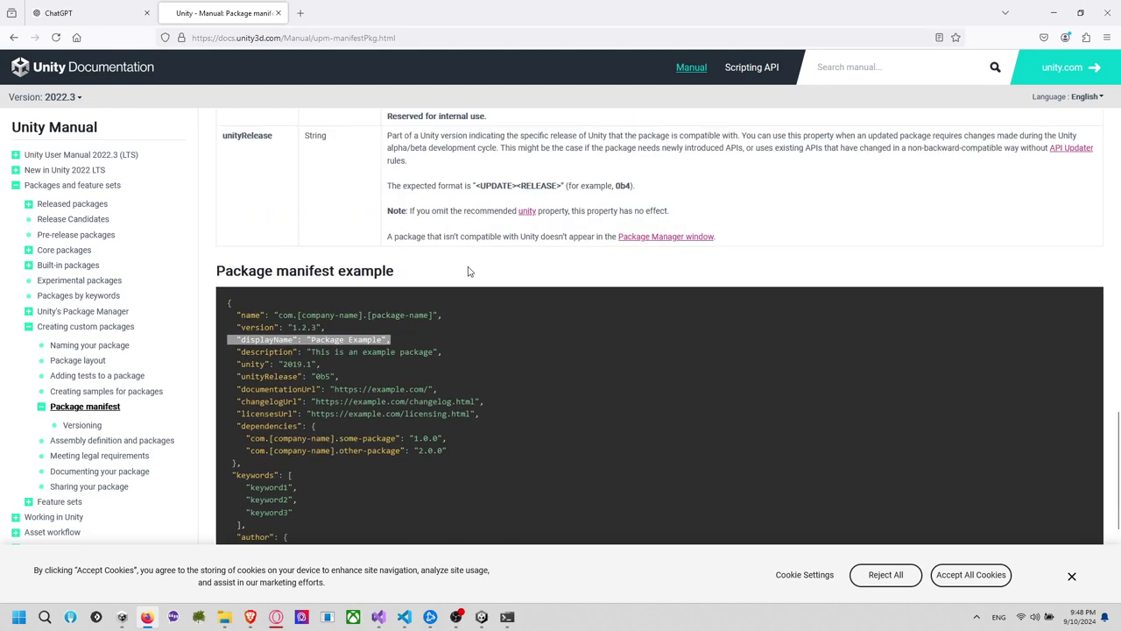
scroll(468, 271, down, 2)
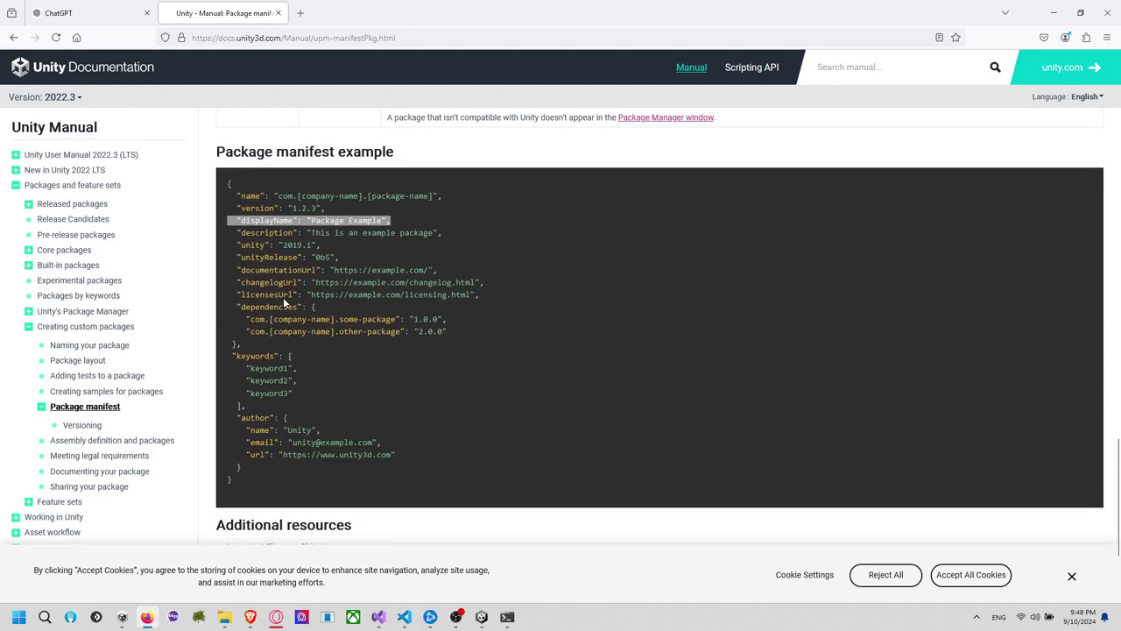
scroll(436, 269, up, 7)
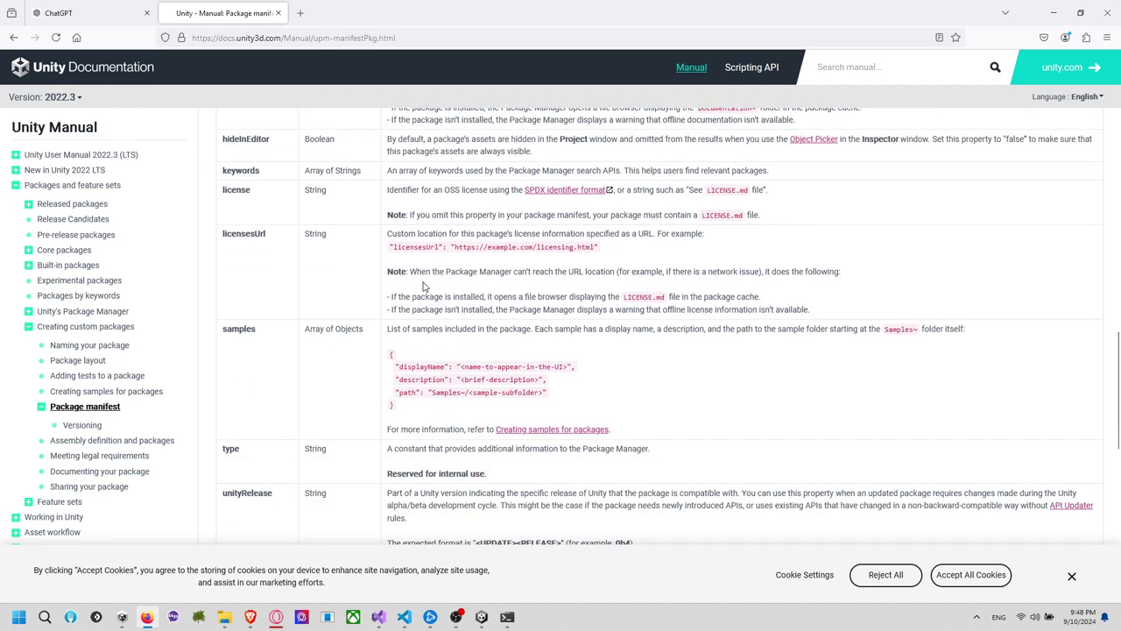
drag(239, 328, 263, 329)
drag(408, 415, 394, 357)
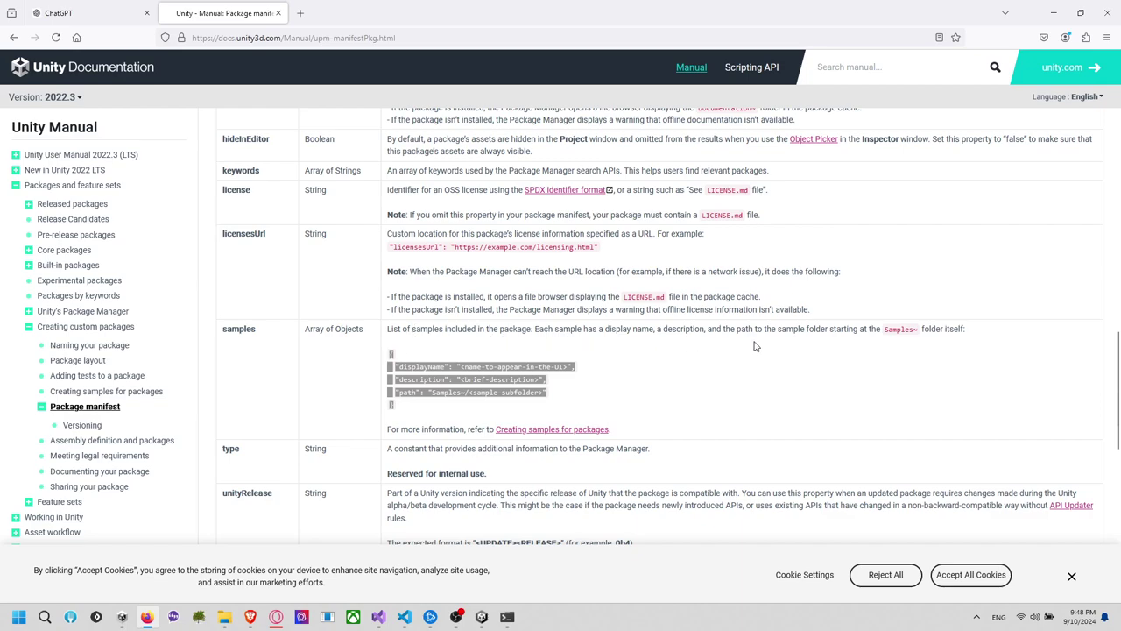
click(544, 409)
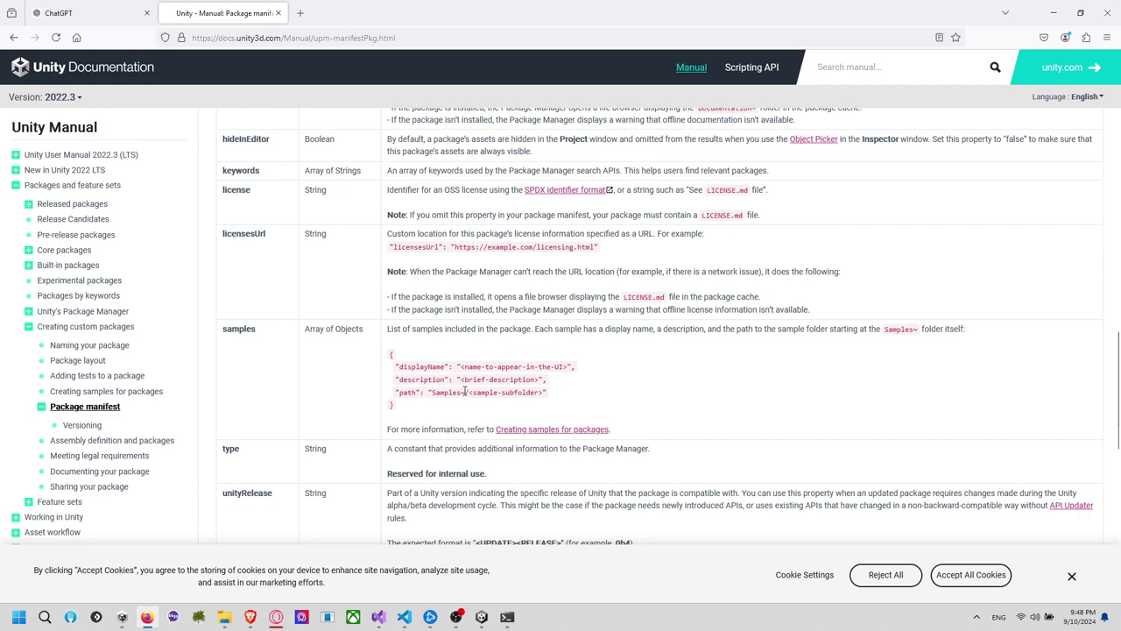
Copy the samples example object from the manual into package.json after the keywords array, adding a comma after it
drag(423, 412, 392, 358)
key(ctrl+c)
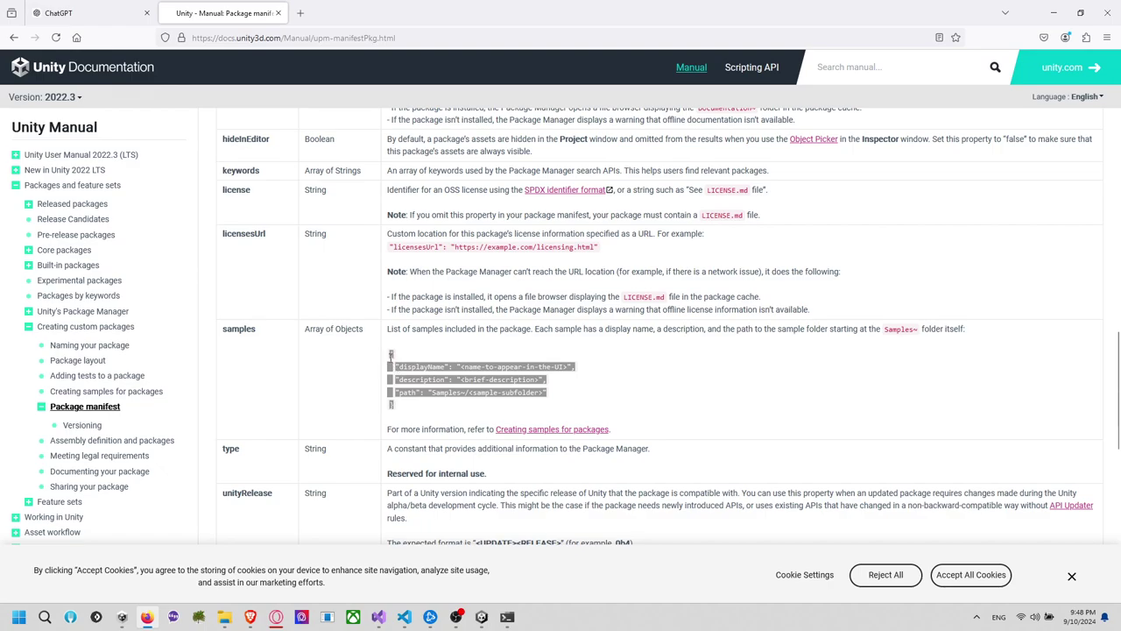
click(404, 617)
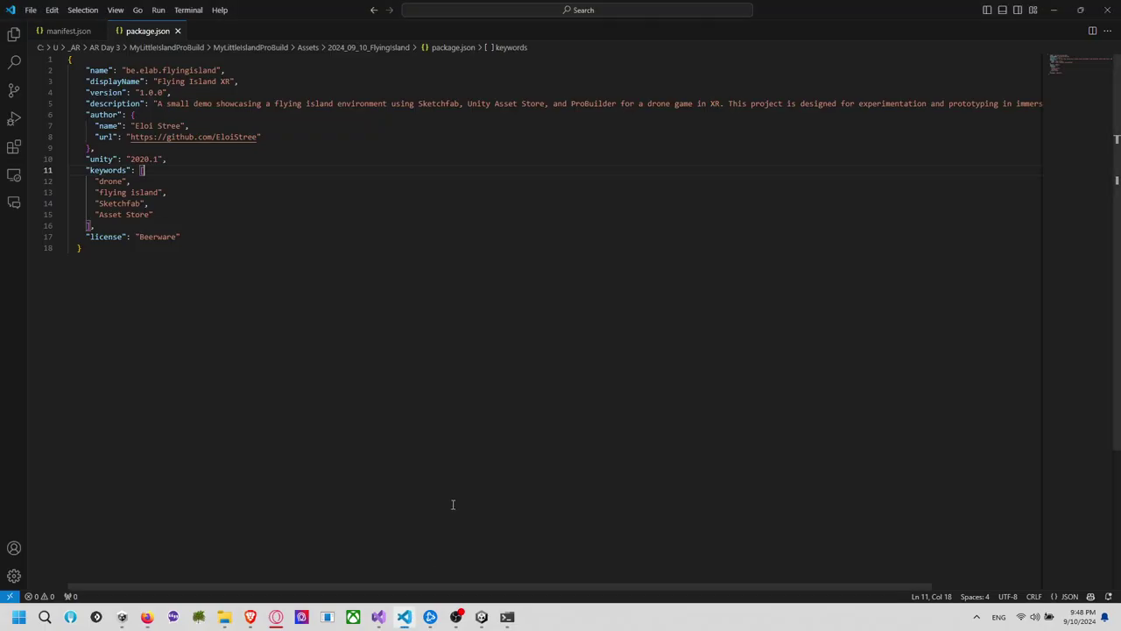
click(264, 144)
click(212, 226)
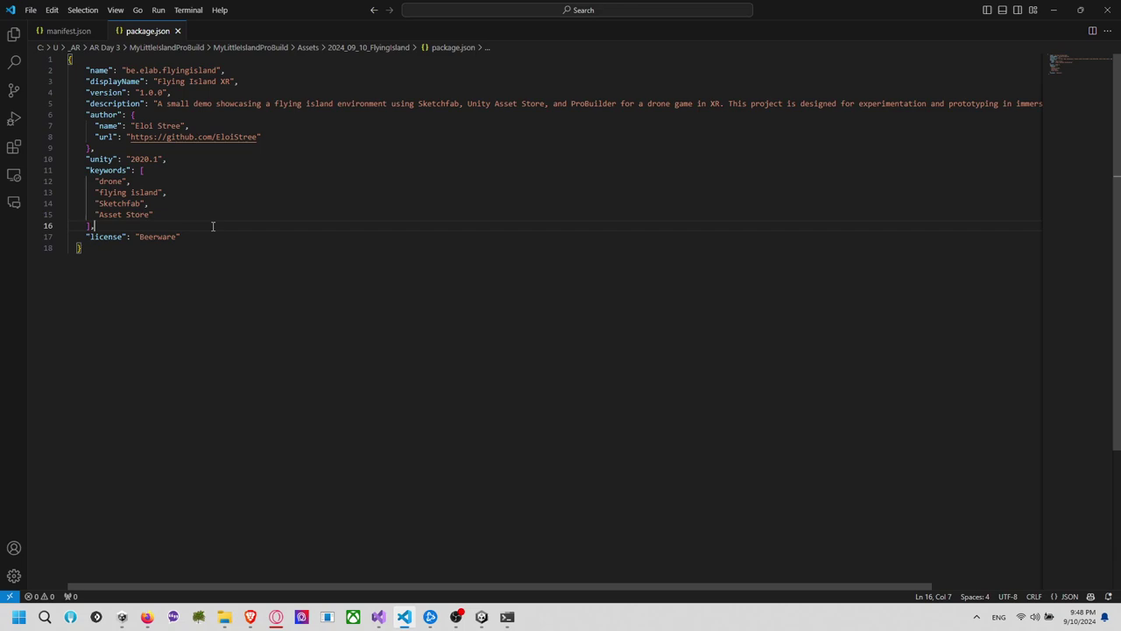
key(ctrl+v)
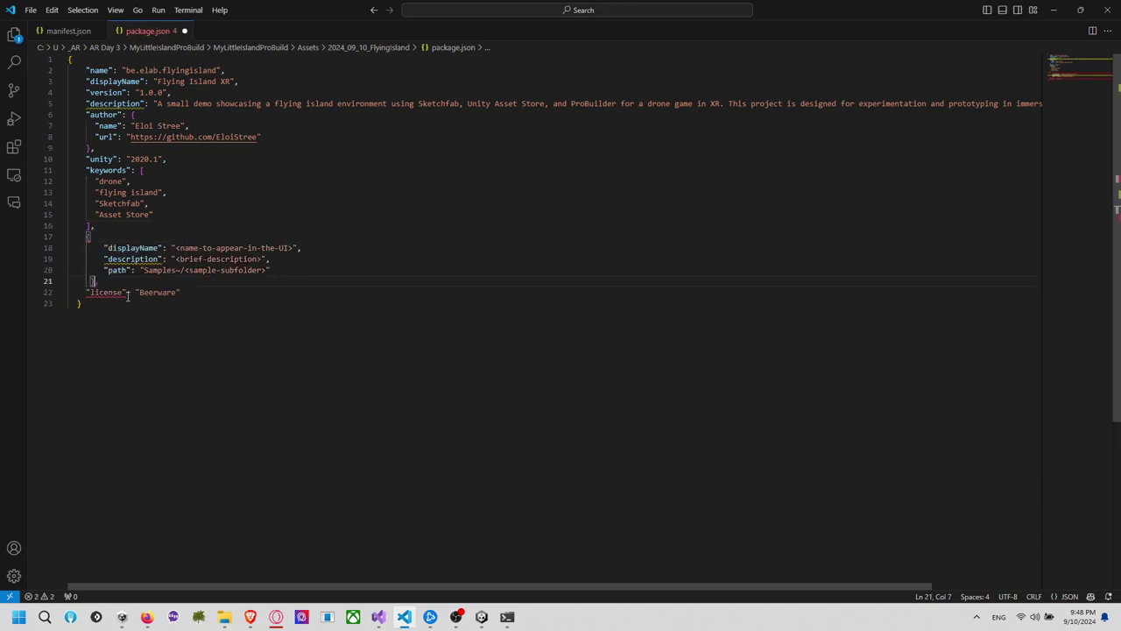
text(,)
key(Down)
key(Down)
Set the sample's description to "Just demo" and its displayName to "Flying Island Sample" in package.json
drag(260, 259, 176, 259)
text(Just demo)
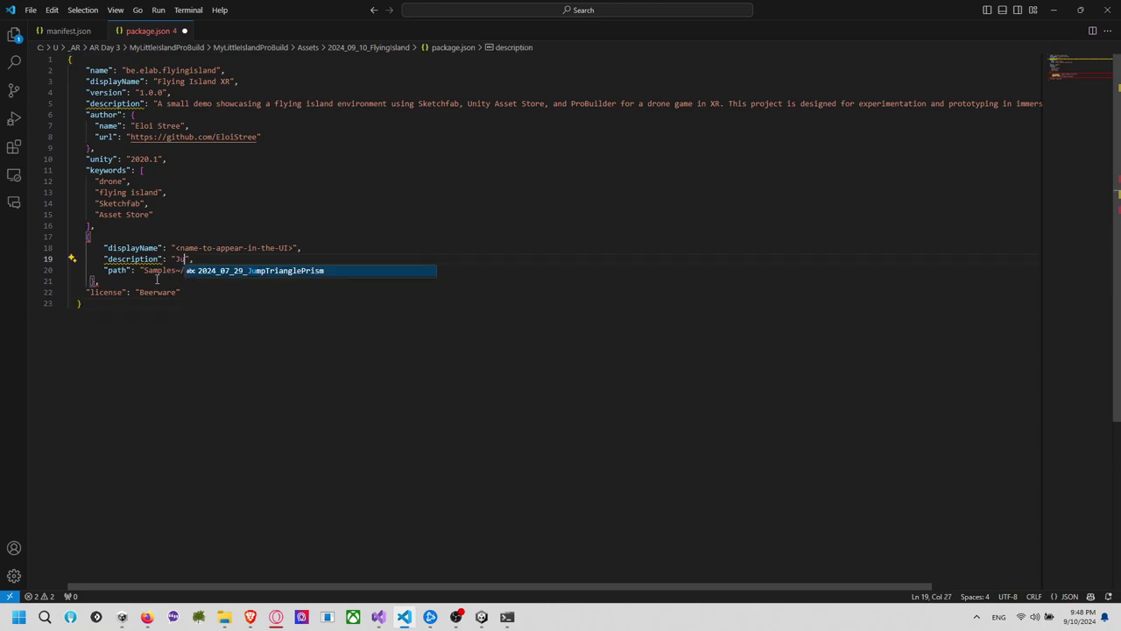
key(Up)
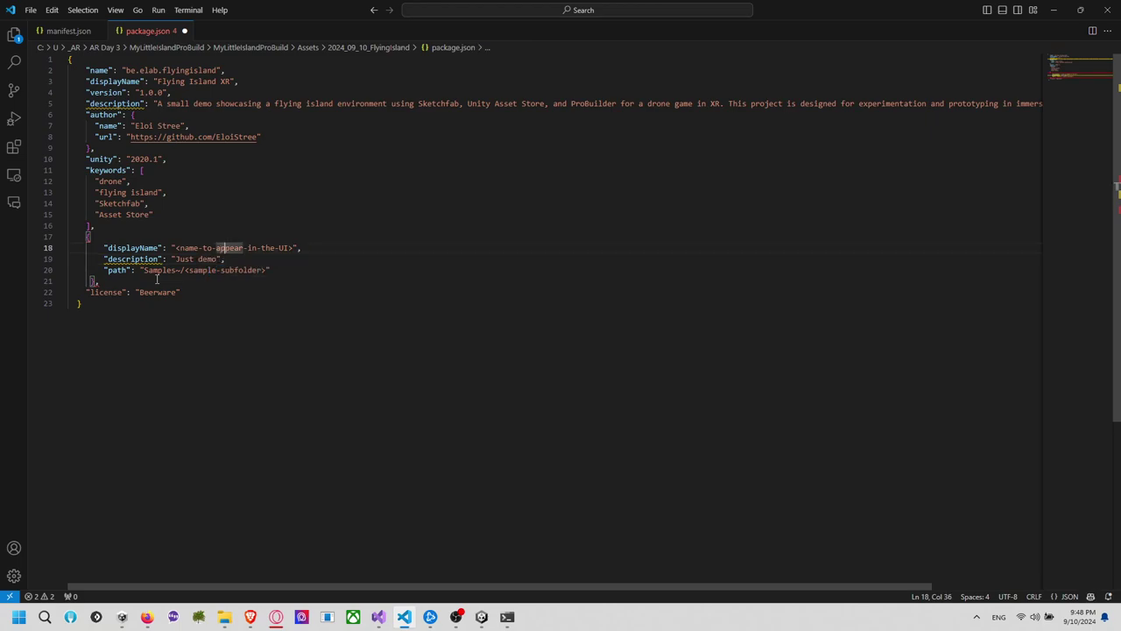
key(Left)
key(Left)
key(Left)
key(Left)
key(Left)
key(Left)
key(Left)
key(shift+Right)
key(shift+Right)
key(shift+Right)
key(shift+Right)
key(shift+Right)
key(shift+Right)
key(shift+Right)
key(shift+Right)
key(shift+Right)
key(shift+Right)
key(shift+Right)
key(shift+Right)
key(shift+Right)
key(shift+Right)
key(shift+Right)
key(shift+Right)
key(shift+Right)
key(shift+Right)
key(shift+Right)
key(shift+Right)
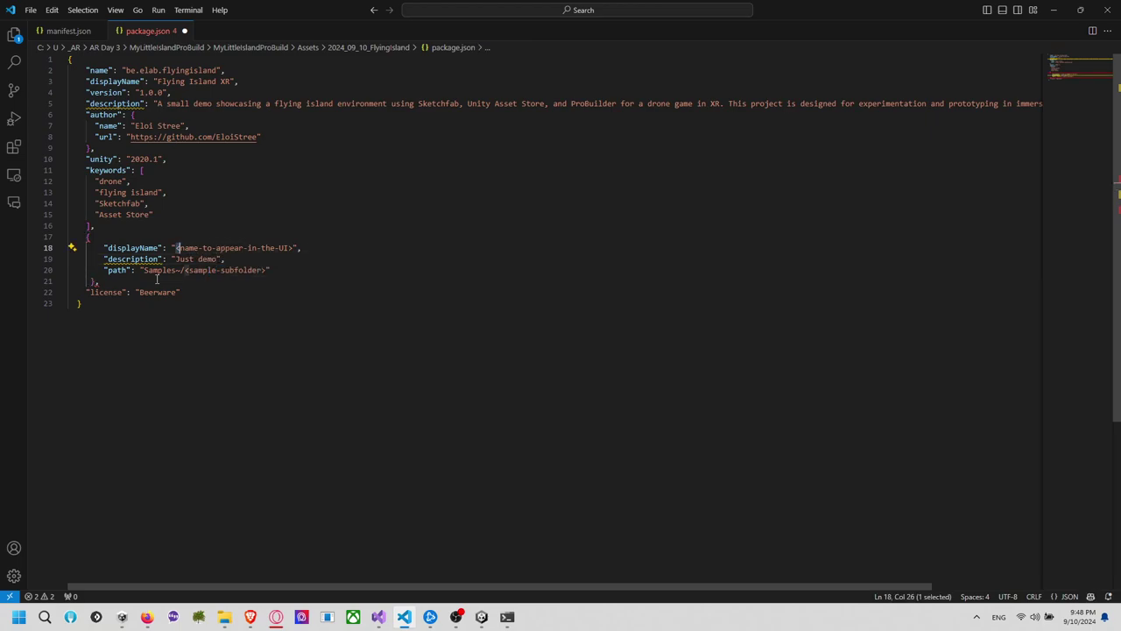
text(flying )
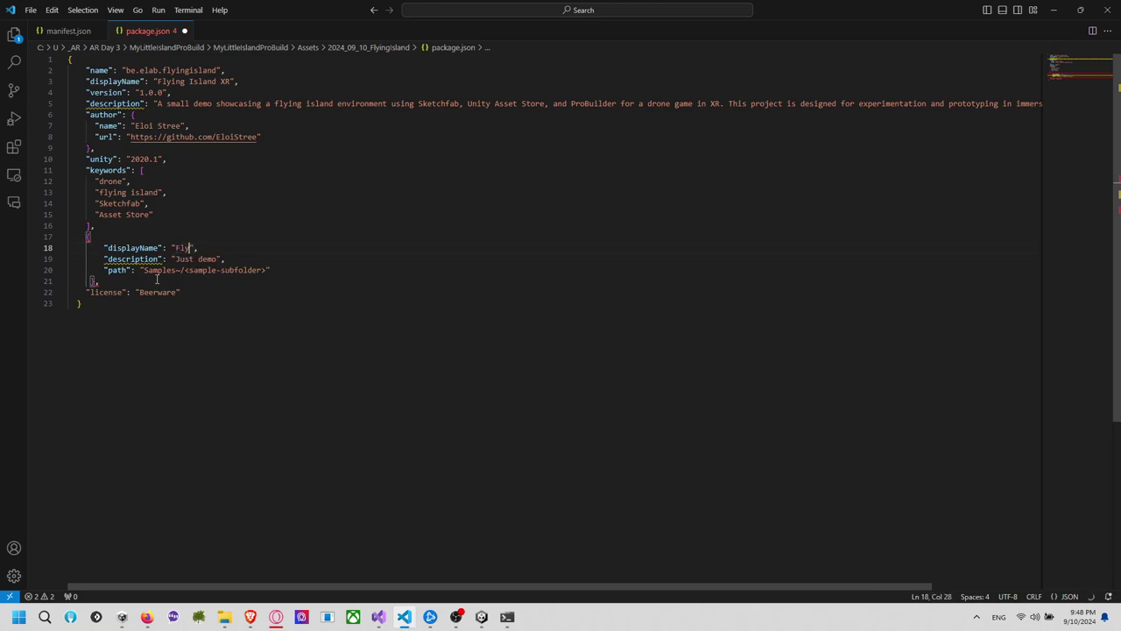
text(i)
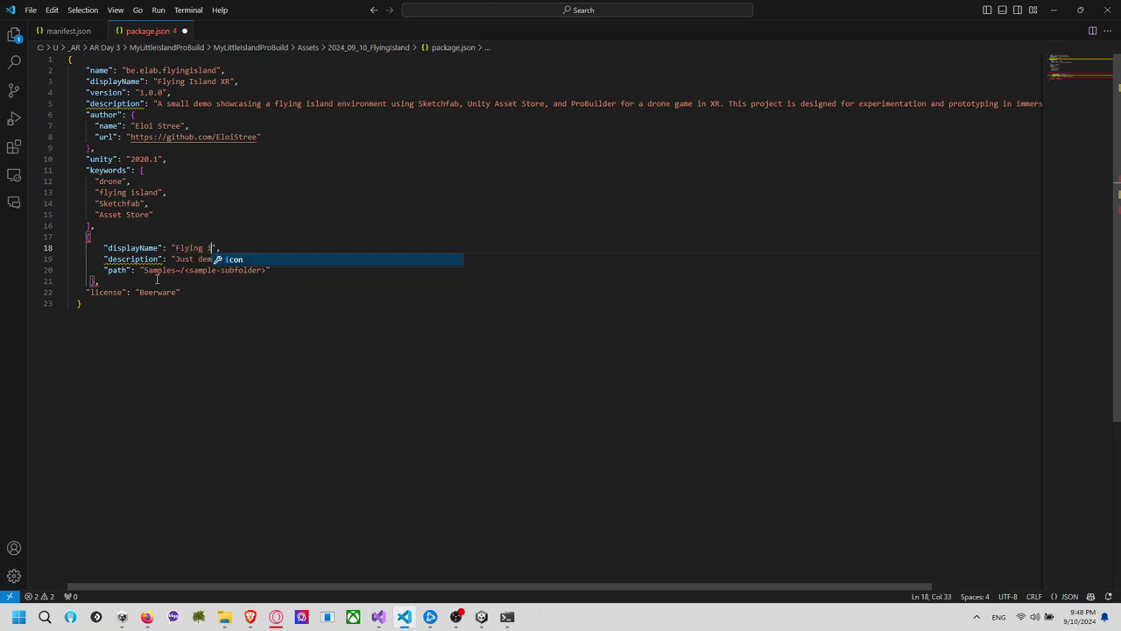
key(BackSpace)
text(Is)
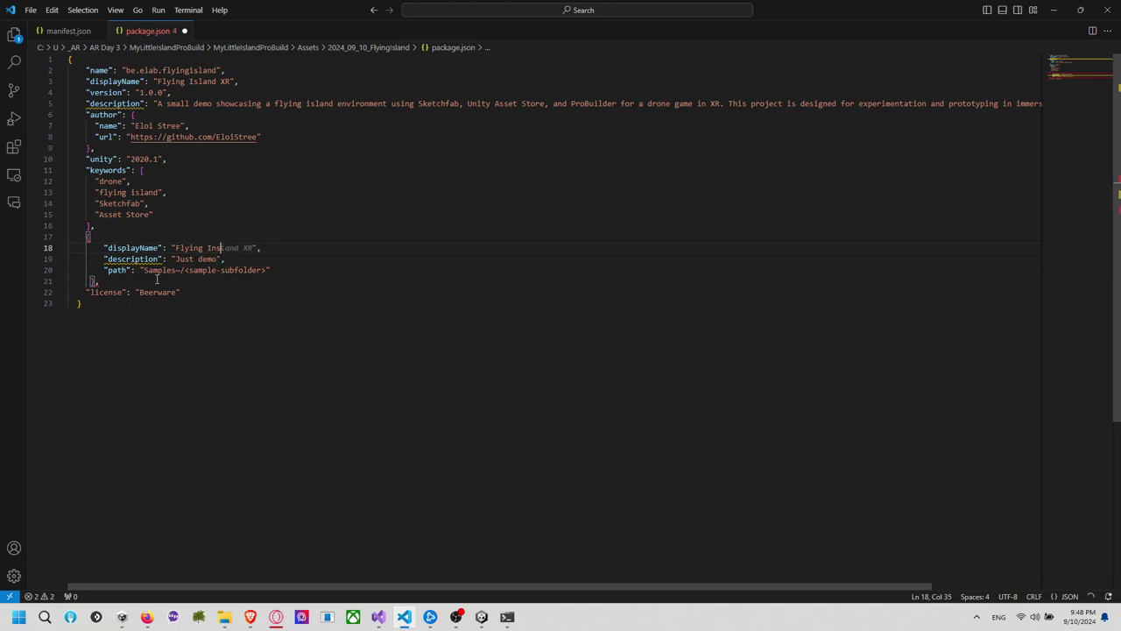
text(land Sample)
Set the sample's path to "Scene/Demo" and save package.json
drag(141, 271, 269, 272)
text(Scene/Demo)
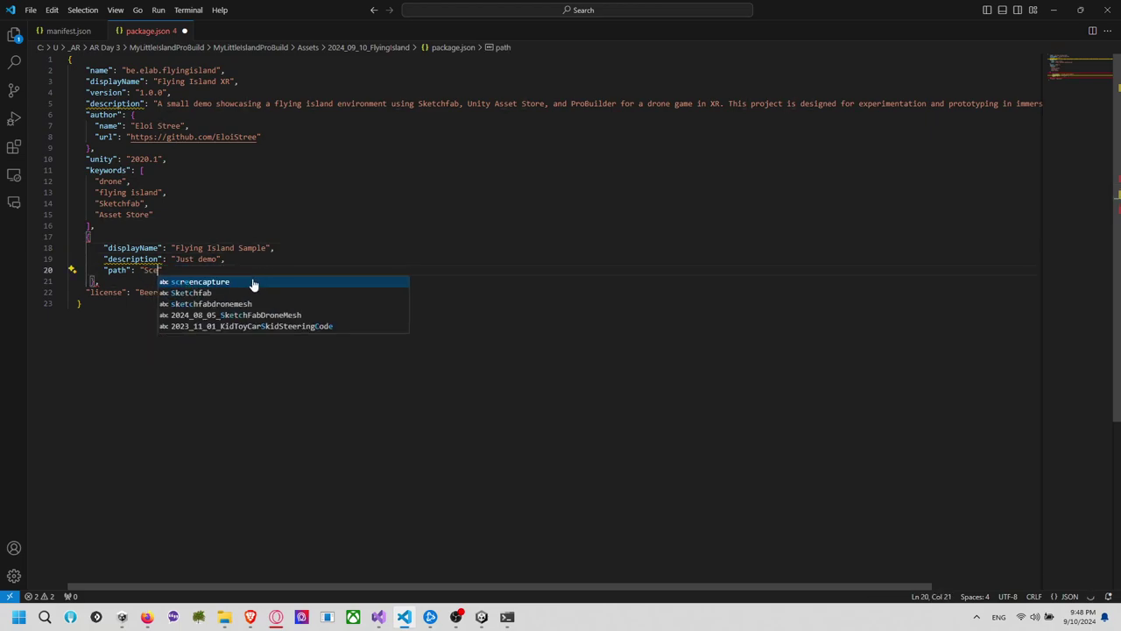
text(")
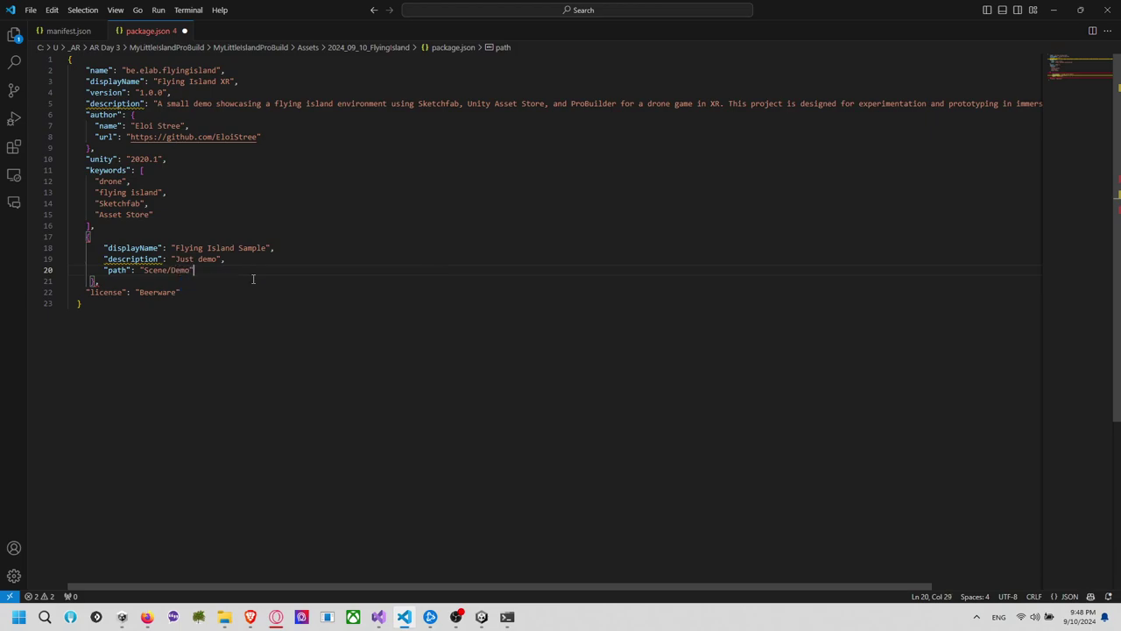
click(233, 303)
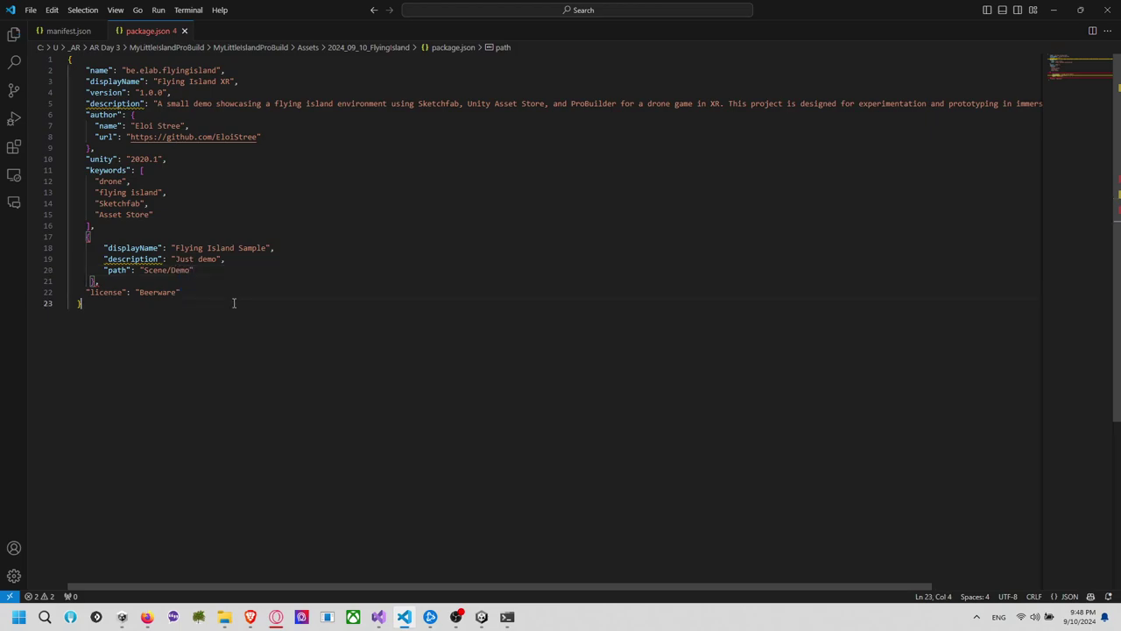
Switch to ChatGPT in the browser and ask it to show an example with a sample in folder Scene/Demo
click(263, 257)
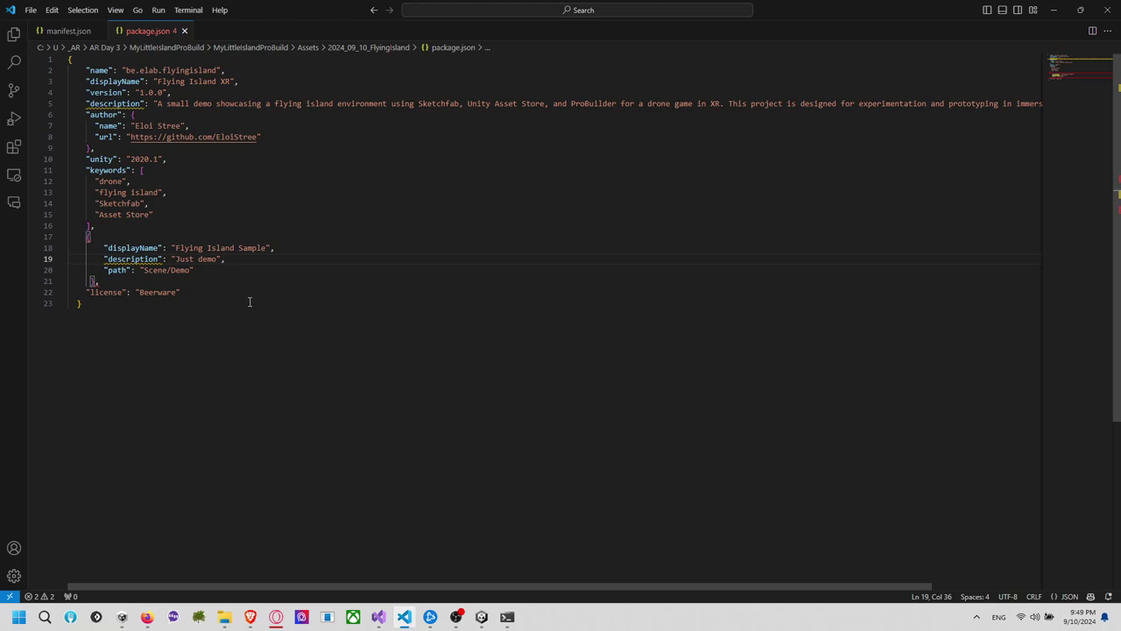
click(110, 228)
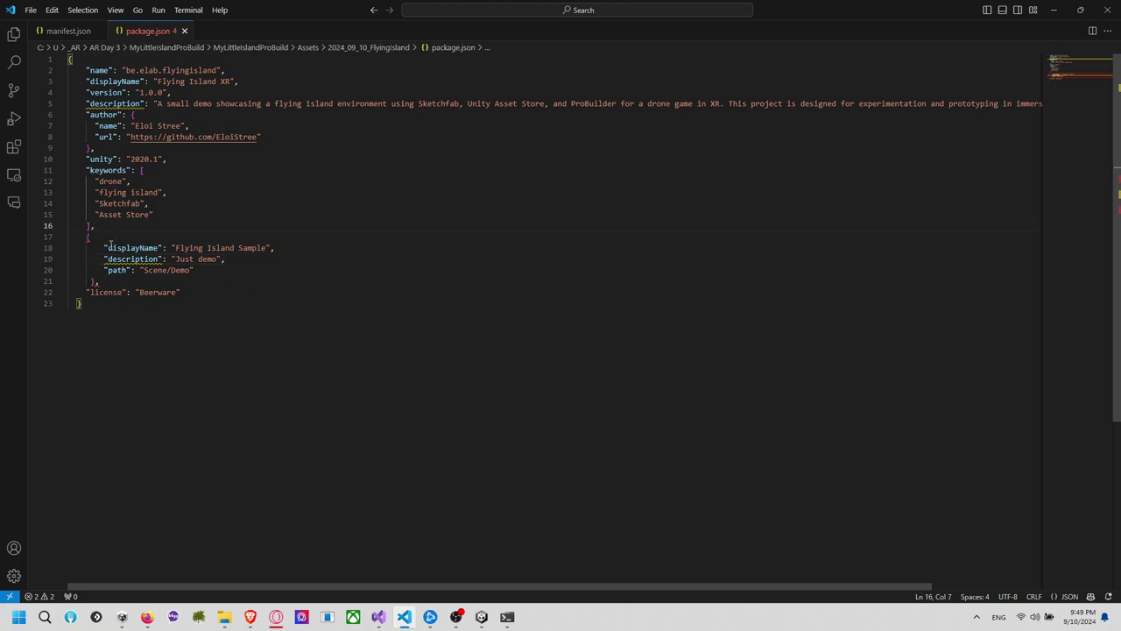
click(106, 281)
key(alt+Tab)
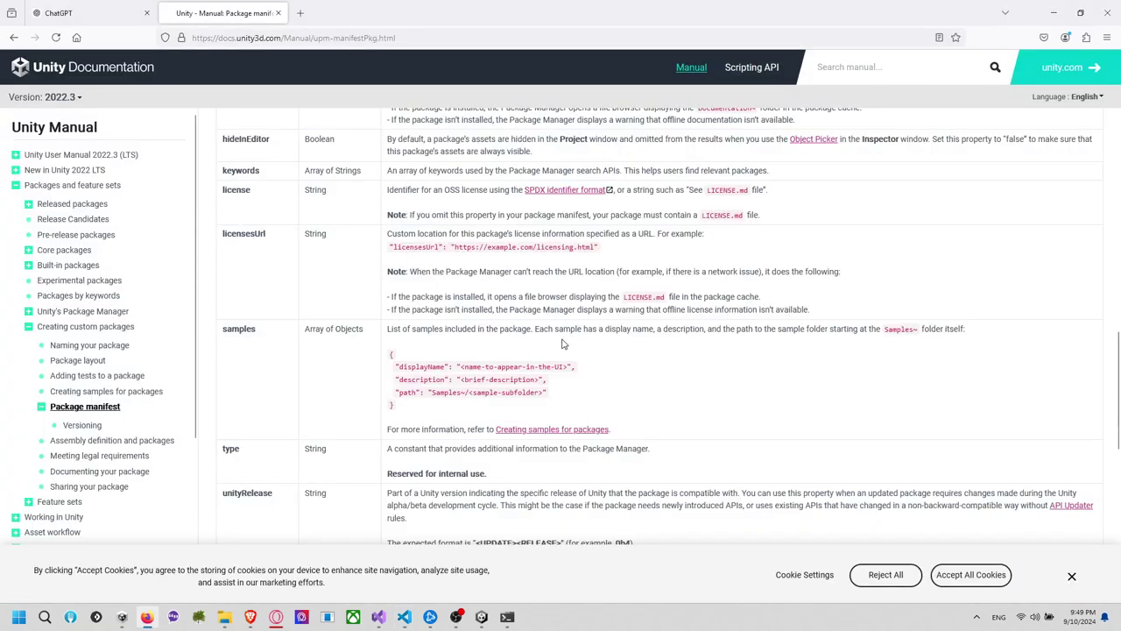
key(alt+Tab)
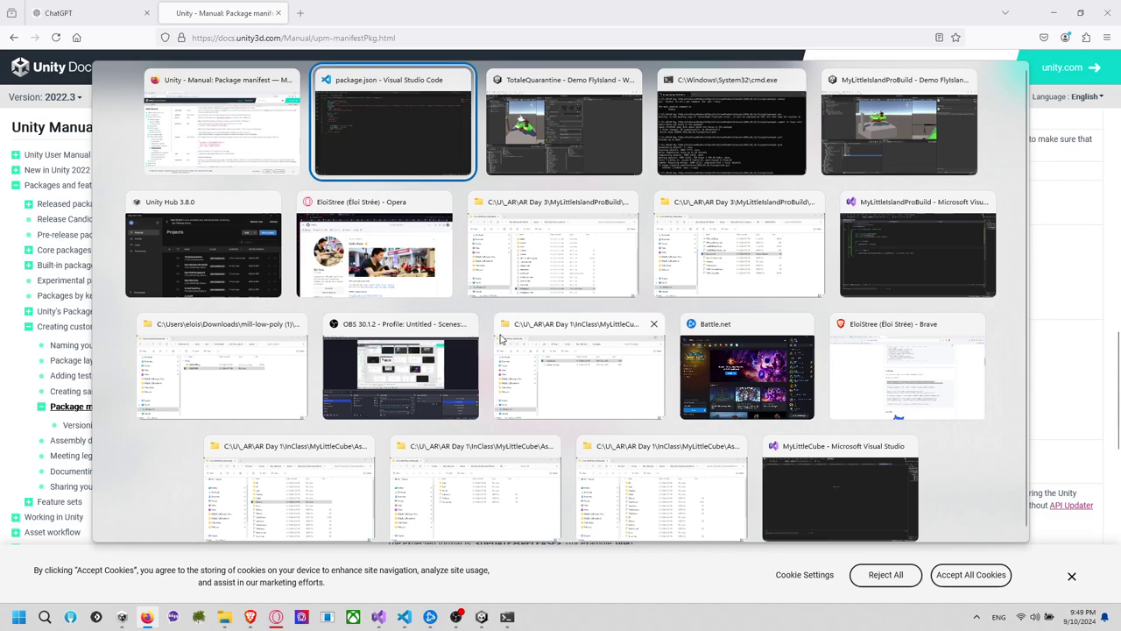
click(259, 111)
click(131, 18)
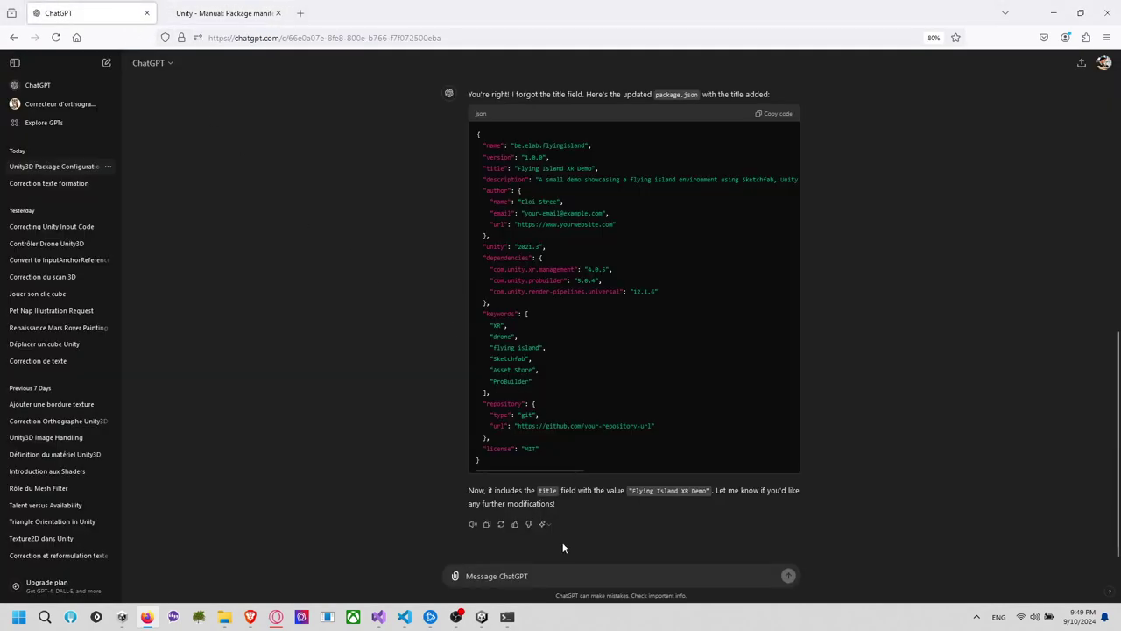
click(557, 575)
text(show me a)
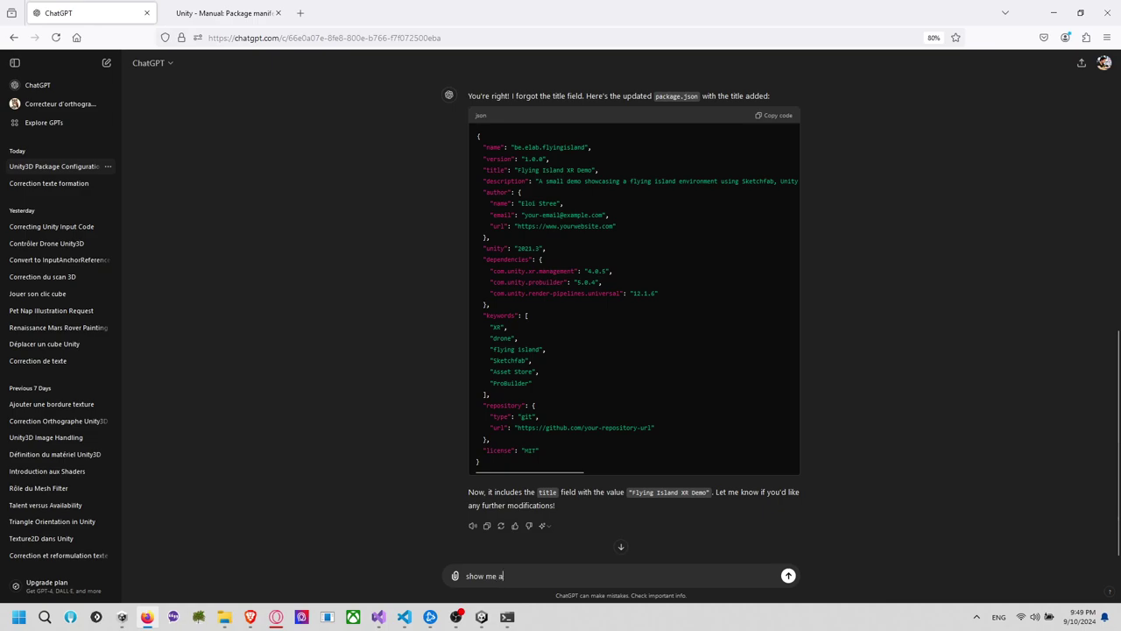
text(n example with a sample in fo)
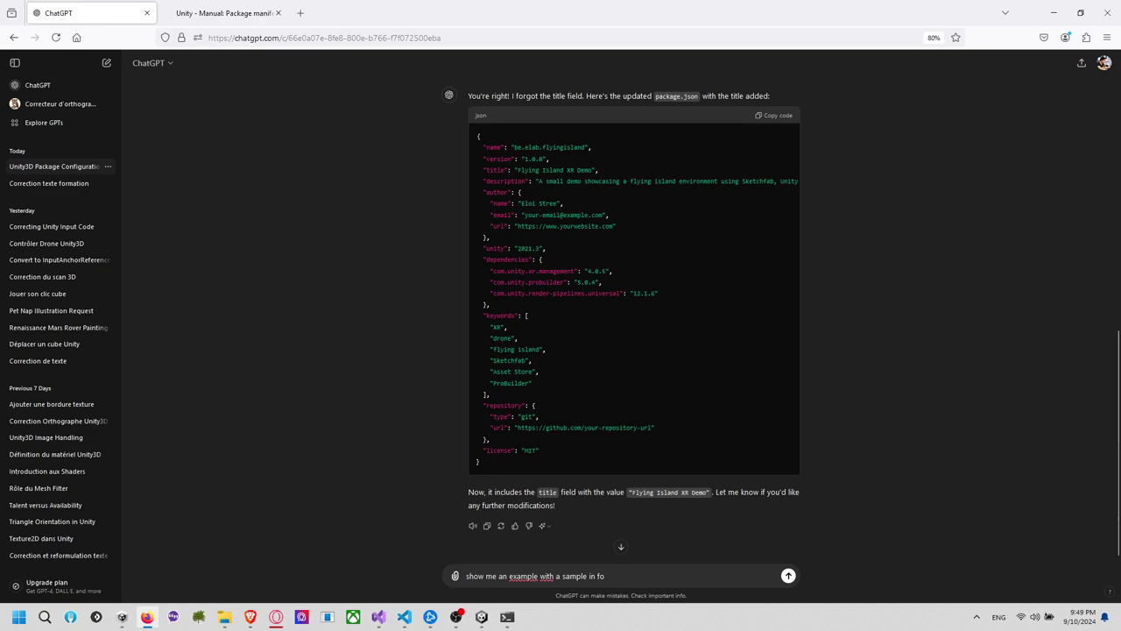
text(lder scene/Demo)
key(Return)
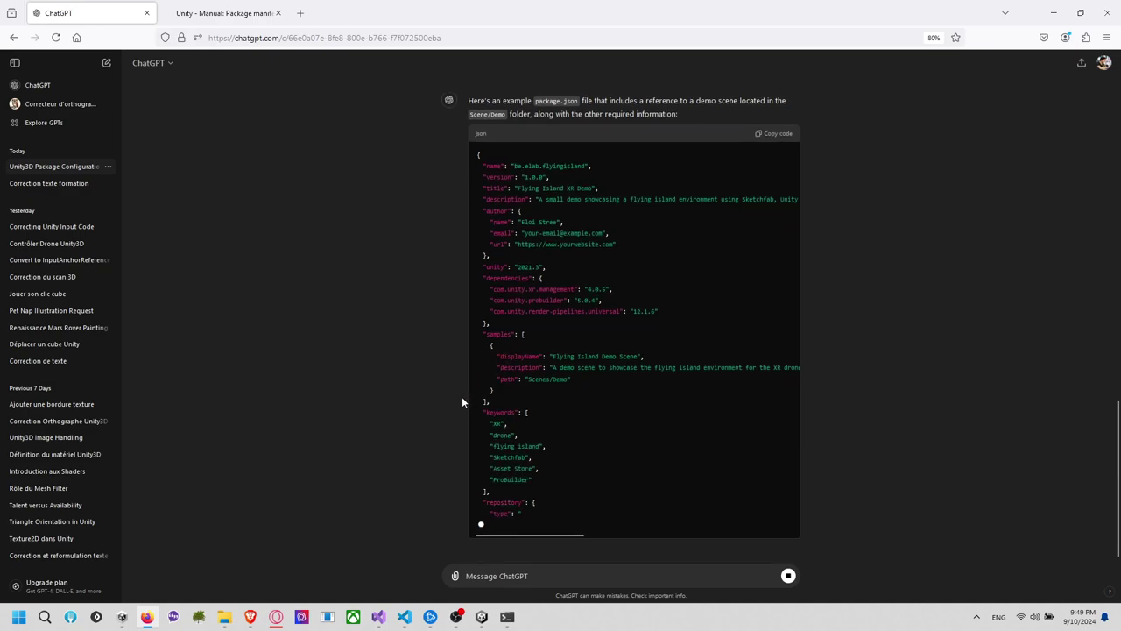
Replace the bare sample object in package.json with ChatGPT's samples array for "Flying Island Demo Scene" at path "Scenes/Demo", and save the file
scroll(465, 394, up, 2)
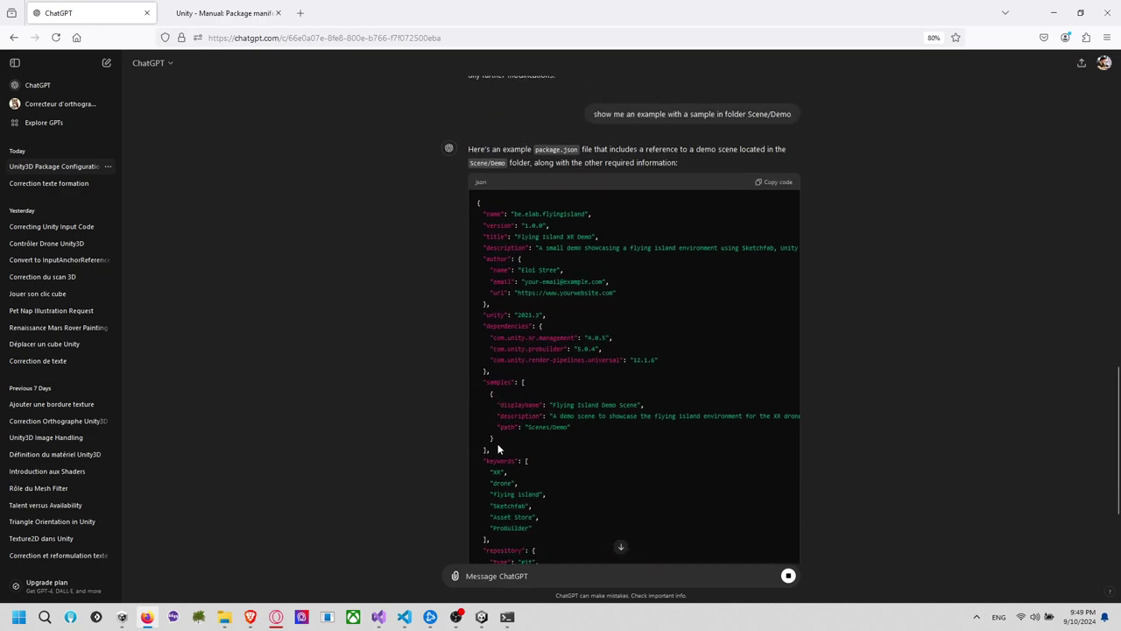
drag(498, 443, 479, 382)
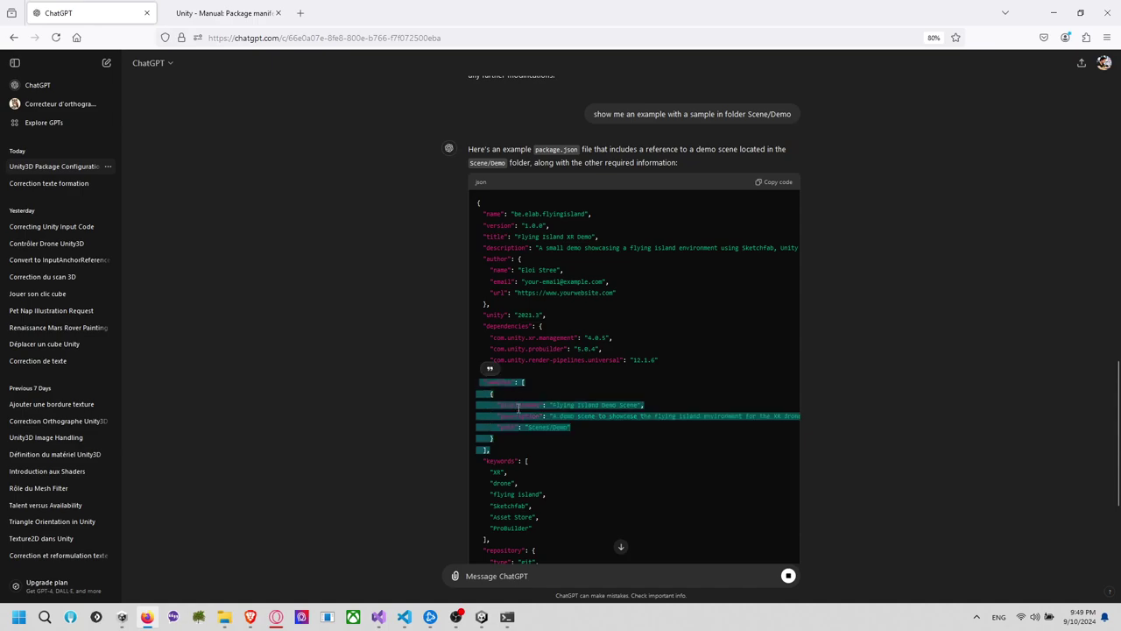
key(alt+Tab)
drag(103, 281, 96, 238)
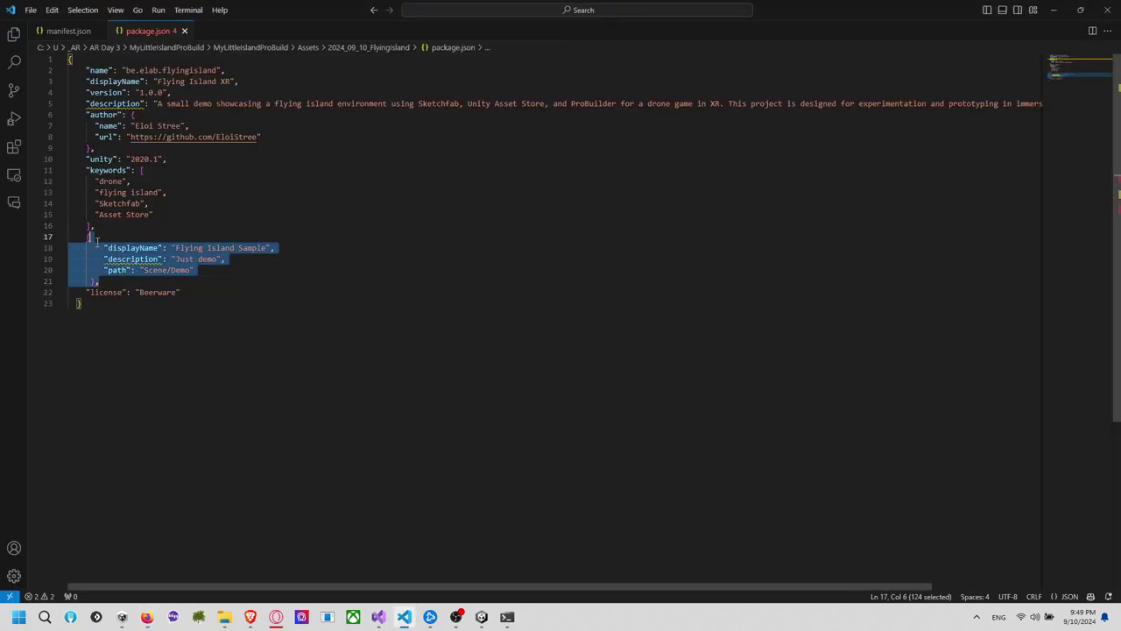
text("samples": [         {             "displayName": "Flying Island Demo Scene",             "description": "A demo scene to showcase the flying island environment for the XR drone game.",             "path": "Scenes/Demo"         }     ],)
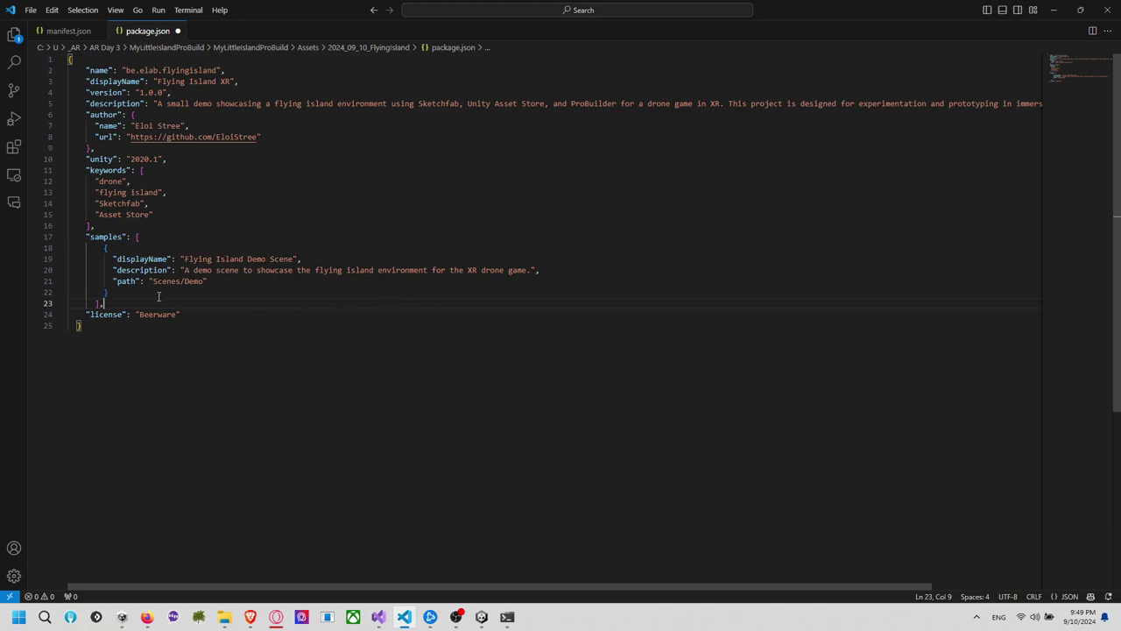
click(188, 314)
key(ctrl+s)
click(251, 248)
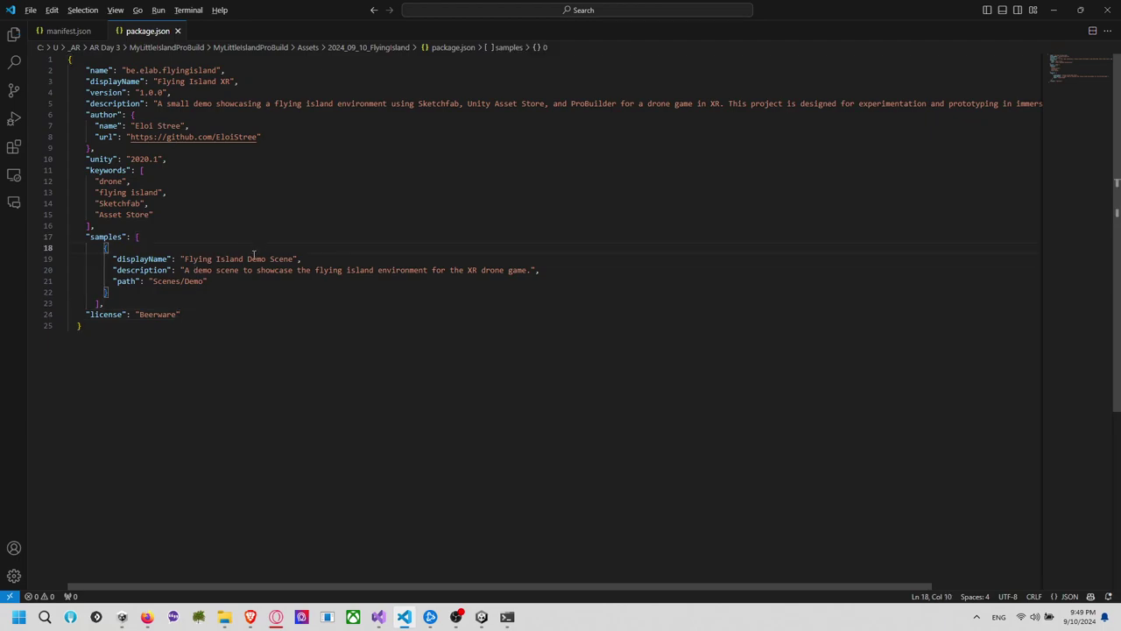
Switch to the command prompt in the 2024_09_10_FlyingIsland repository and stage the package.json change with "git add ."
key(alt+Tab)
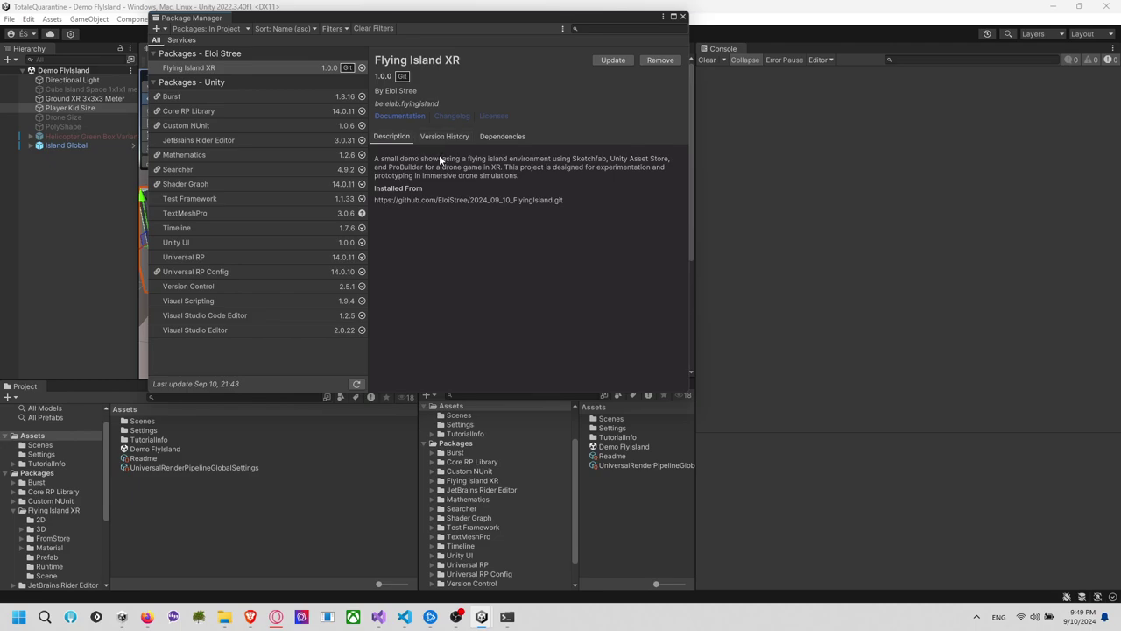
key(alt+Tab)
click(874, 131)
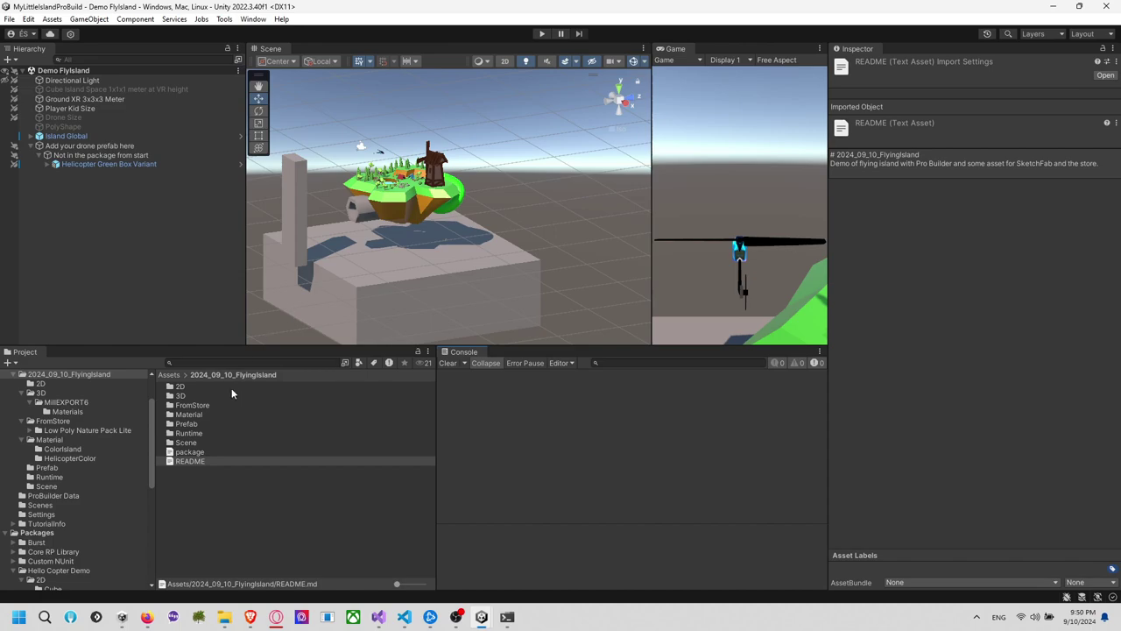
key(alt+Tab)
key(alt+Tab)
key(alt+Tab)
key(alt+Tab)
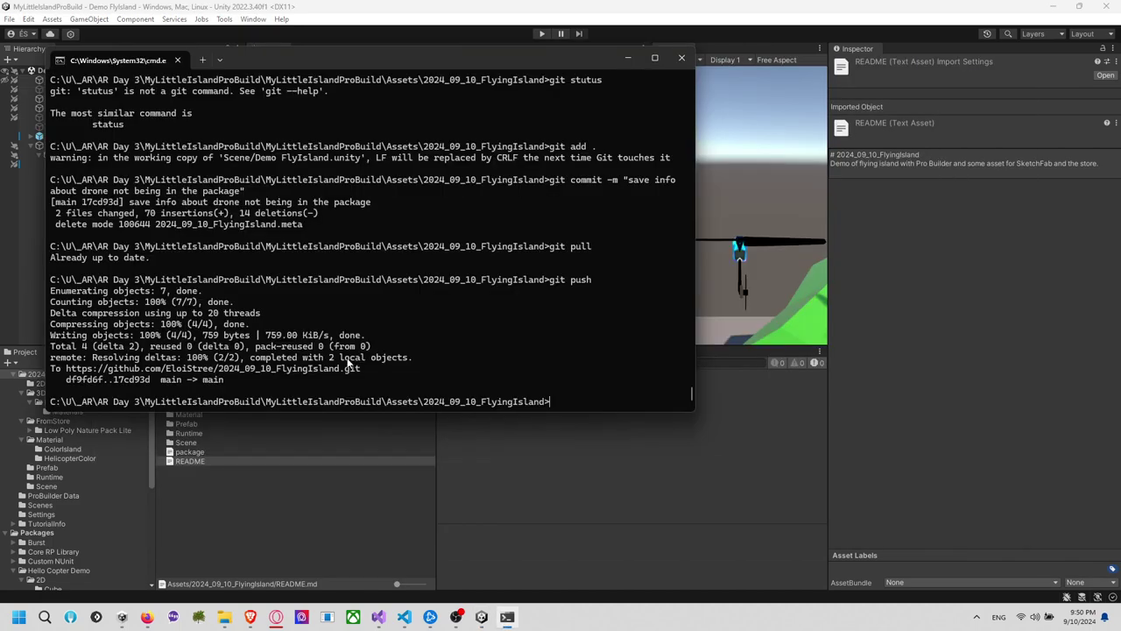
text(git add .)
key(Return)
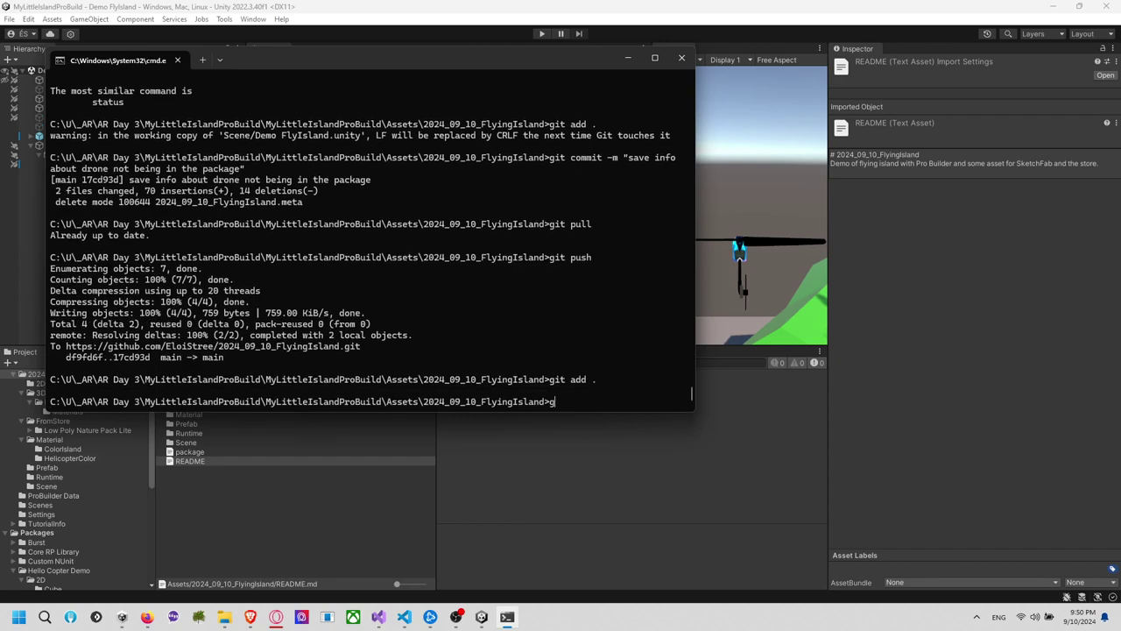
text(gti c)
In the MyLittleIslandProBuild project, create a Demo folder inside the package's Scene folder and move the Demo FlyIsland scene into it
click(224, 464)
double_click(226, 442)
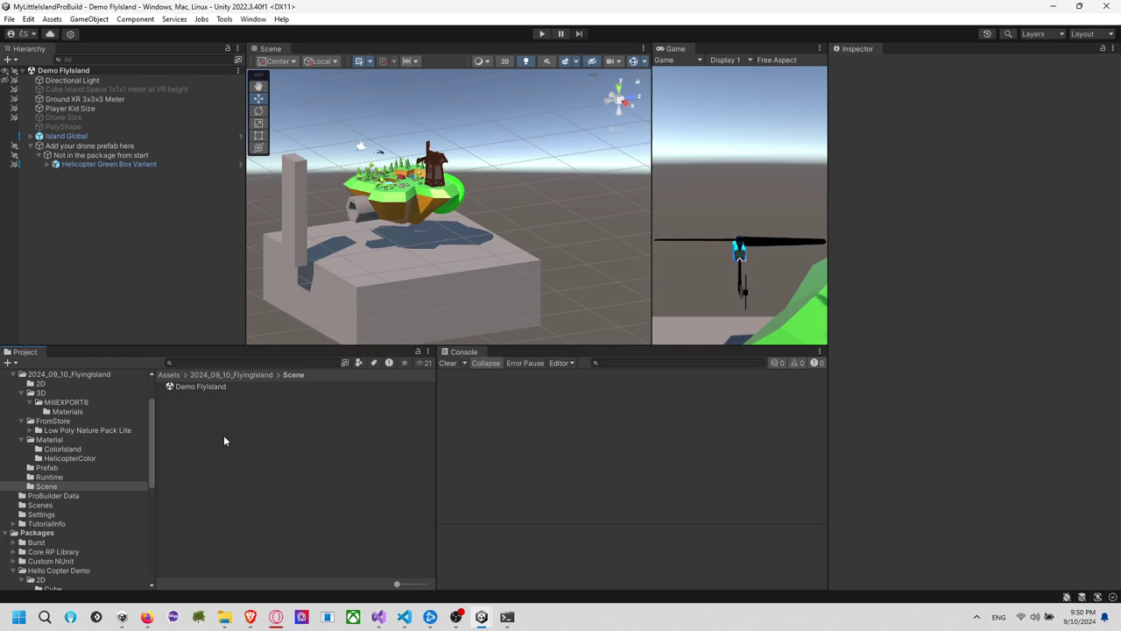
key(ctrl+shift+n)
text(Demo)
key(Return)
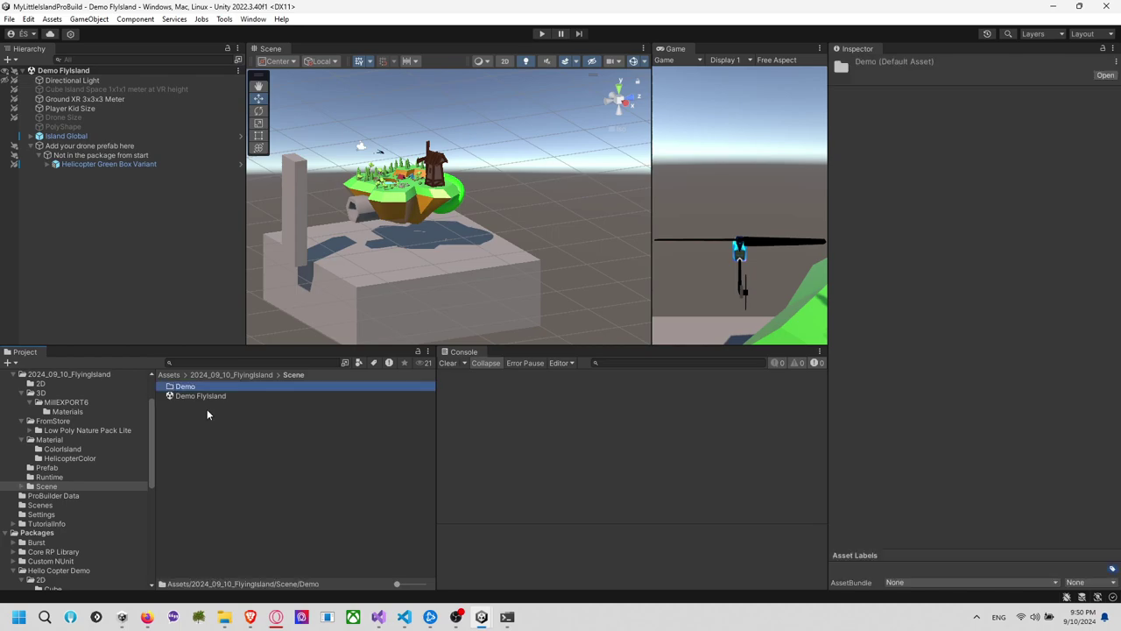
drag(208, 396, 224, 387)
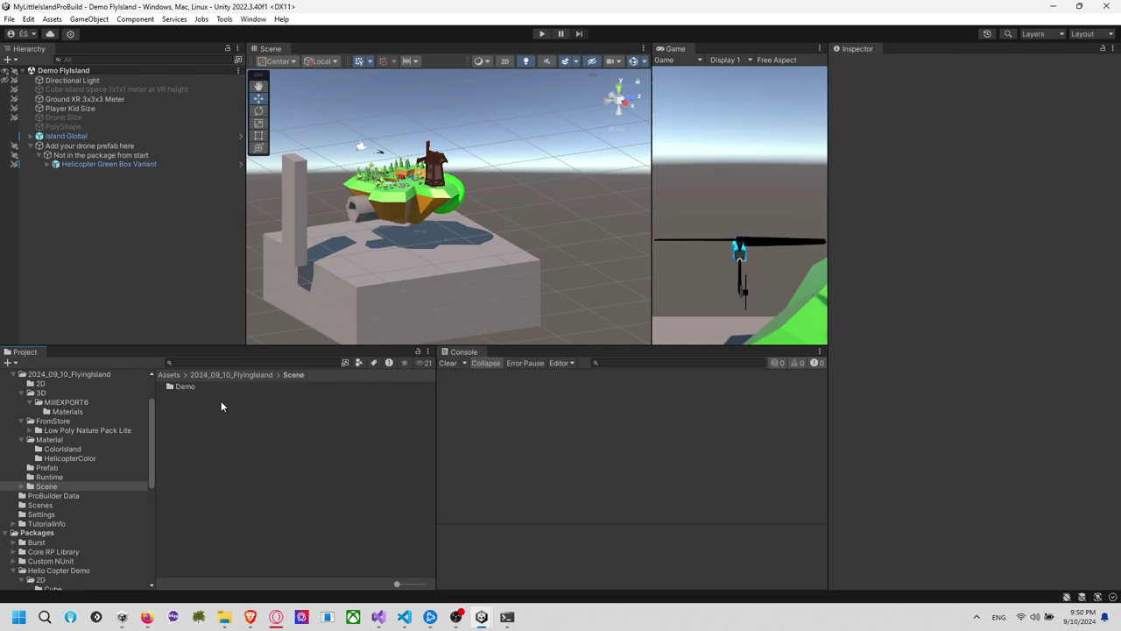
Apply all overrides of the Island Global instance to its prefab and save the scene
click(157, 136)
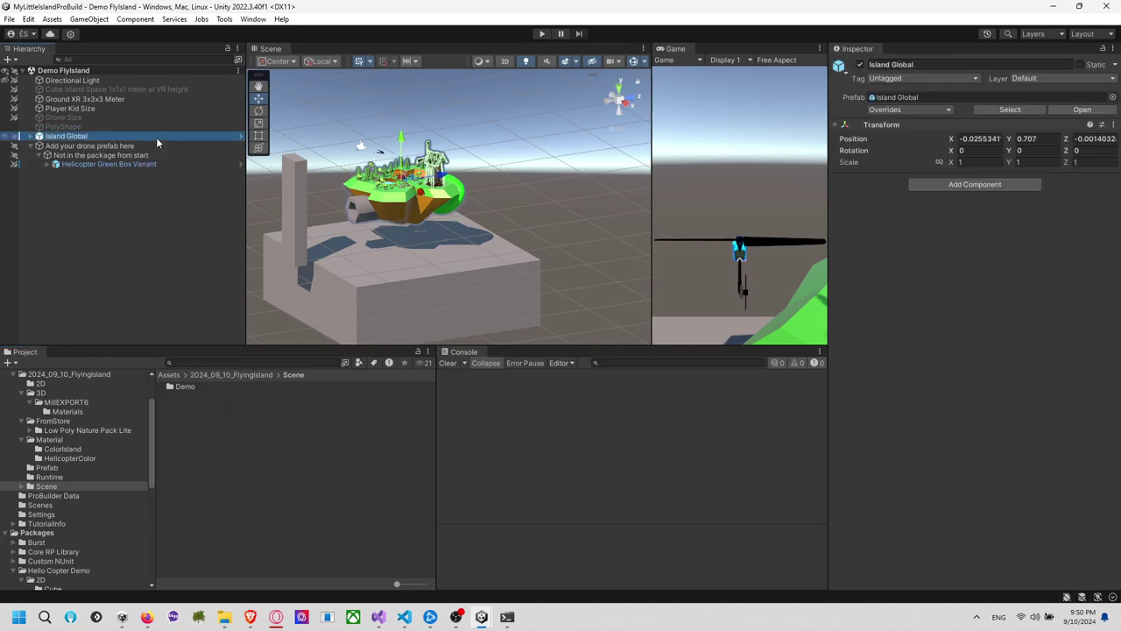
click(901, 77)
click(905, 88)
click(907, 109)
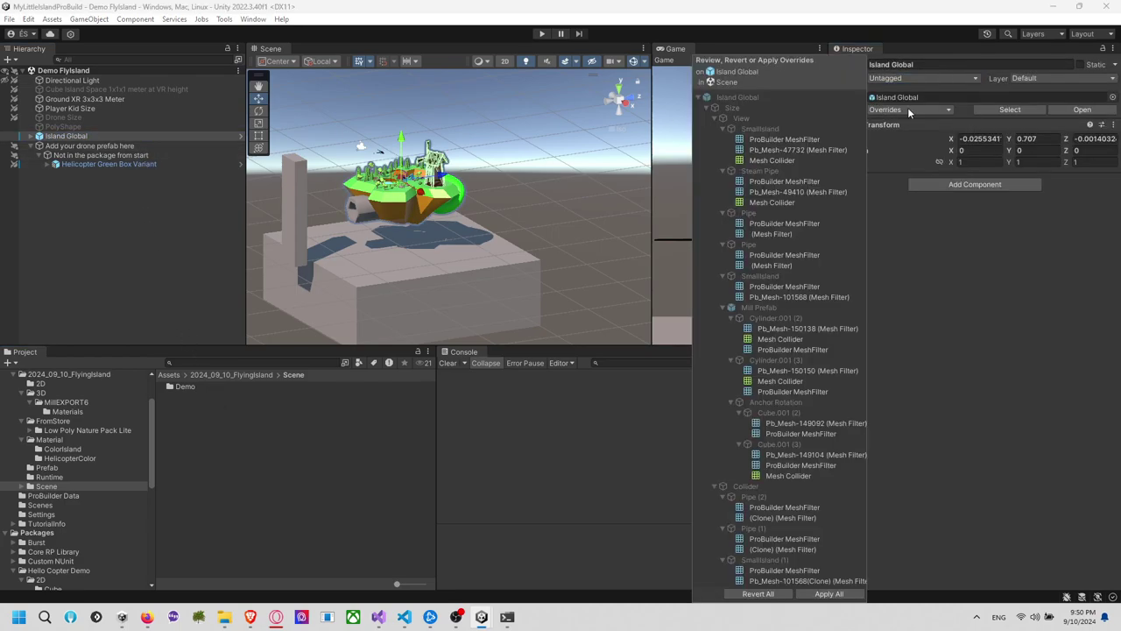
click(829, 593)
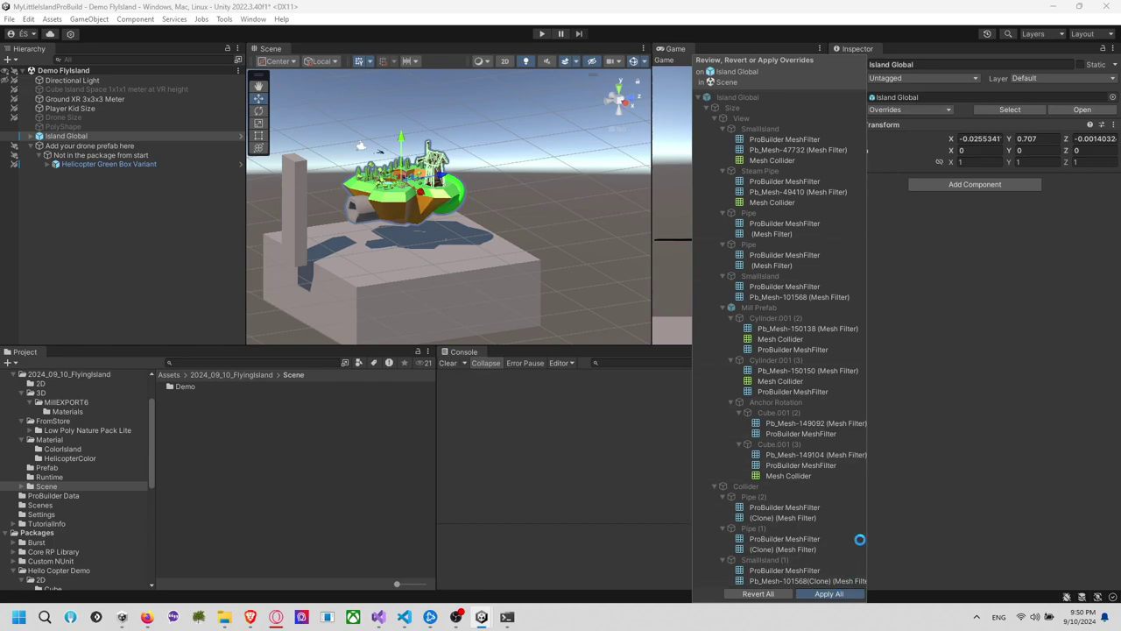
click(543, 269)
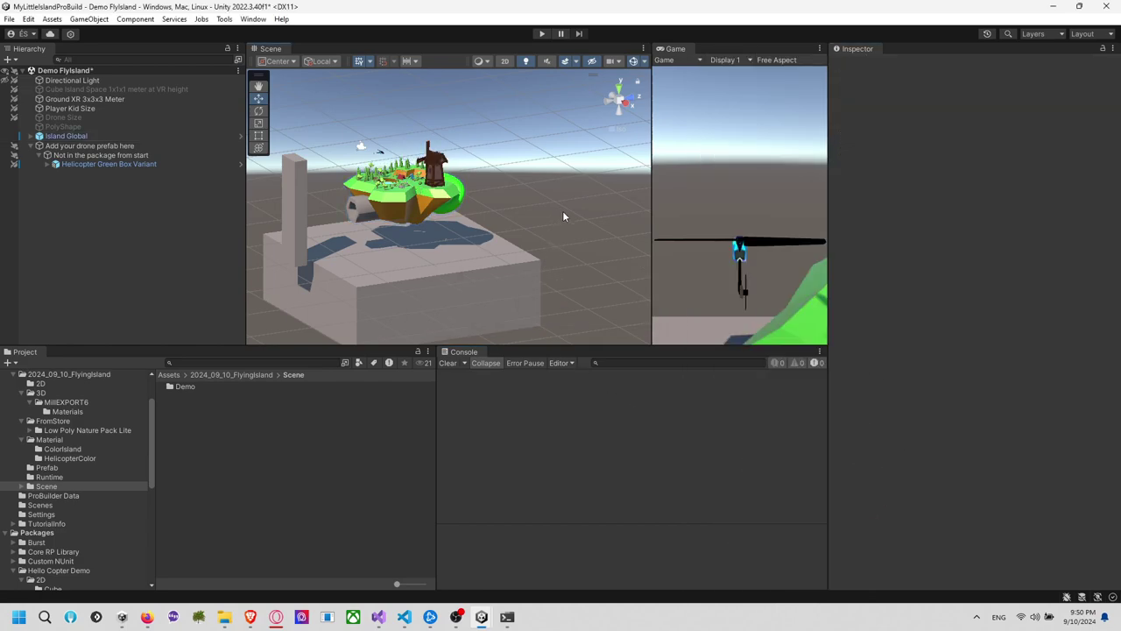
key(ctrl+s)
click(88, 137)
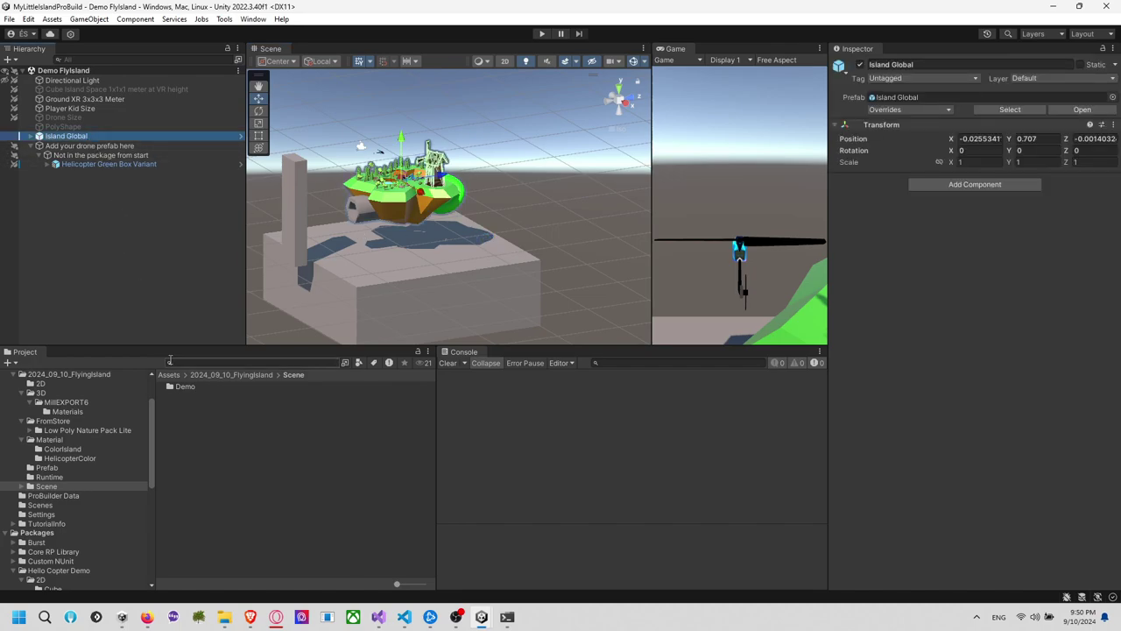
Return to the command prompt, clear the mistyped command and stage the moved scene and prefab changes with "git add ."
key(alt+Tab)
key(alt+Tab)
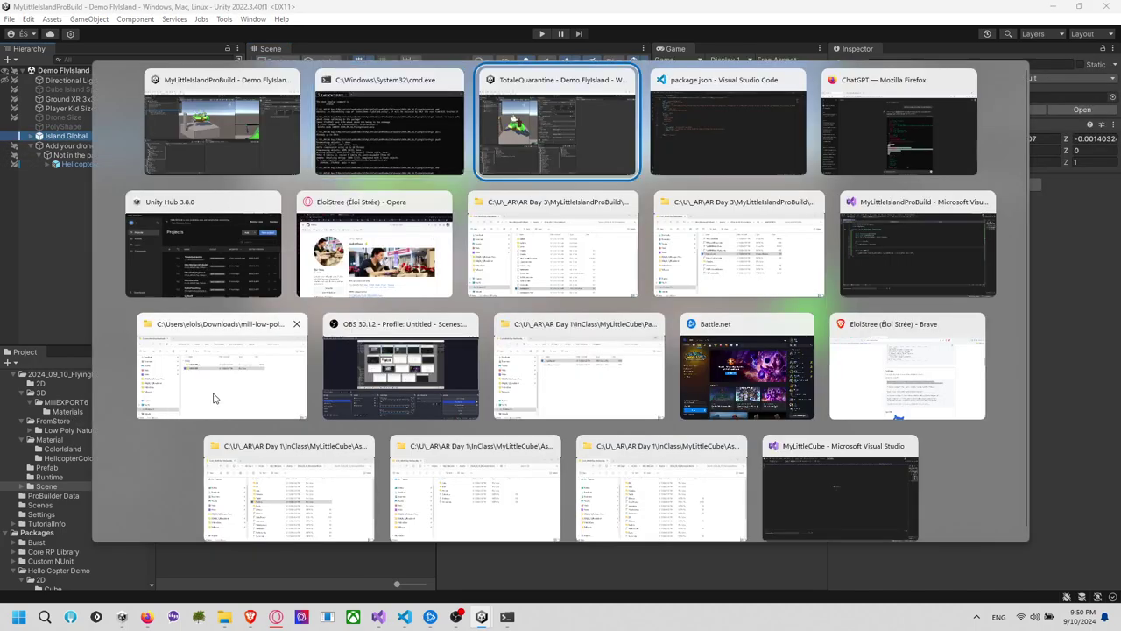
click(396, 116)
key(BackSpace)
key(BackSpace)
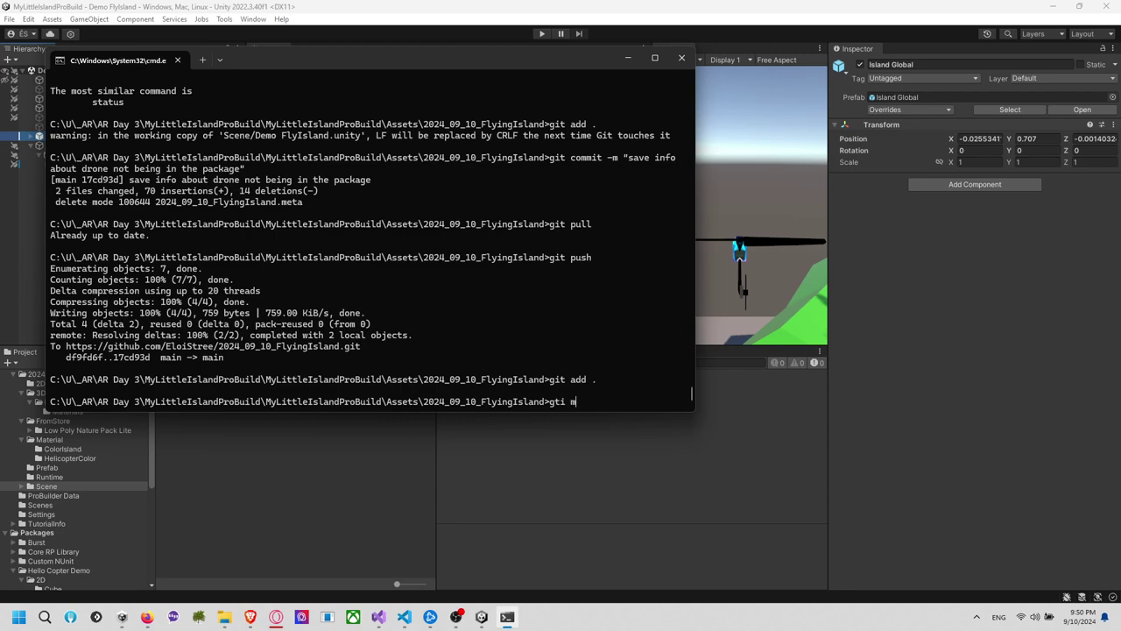
text(it add .)
key(Return)
Commit the staged changes with the message "move demo in scene demo"
text(git move)
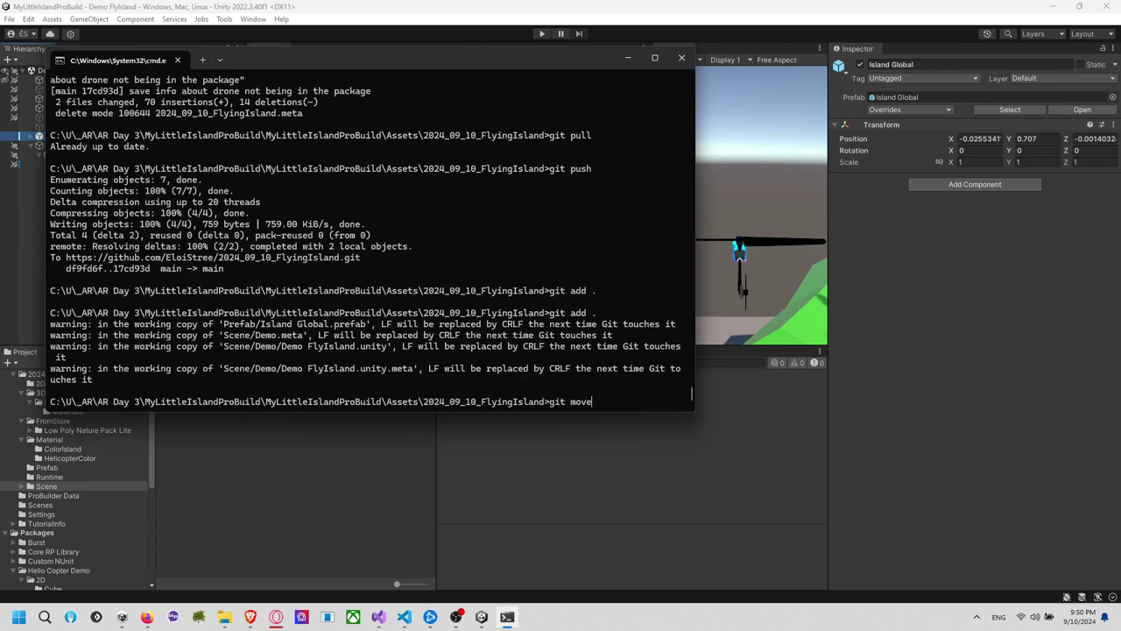
key(BackSpace)
key(BackSpace)
key(BackSpace)
key(BackSpace)
text(commit -m "move demo in scene )
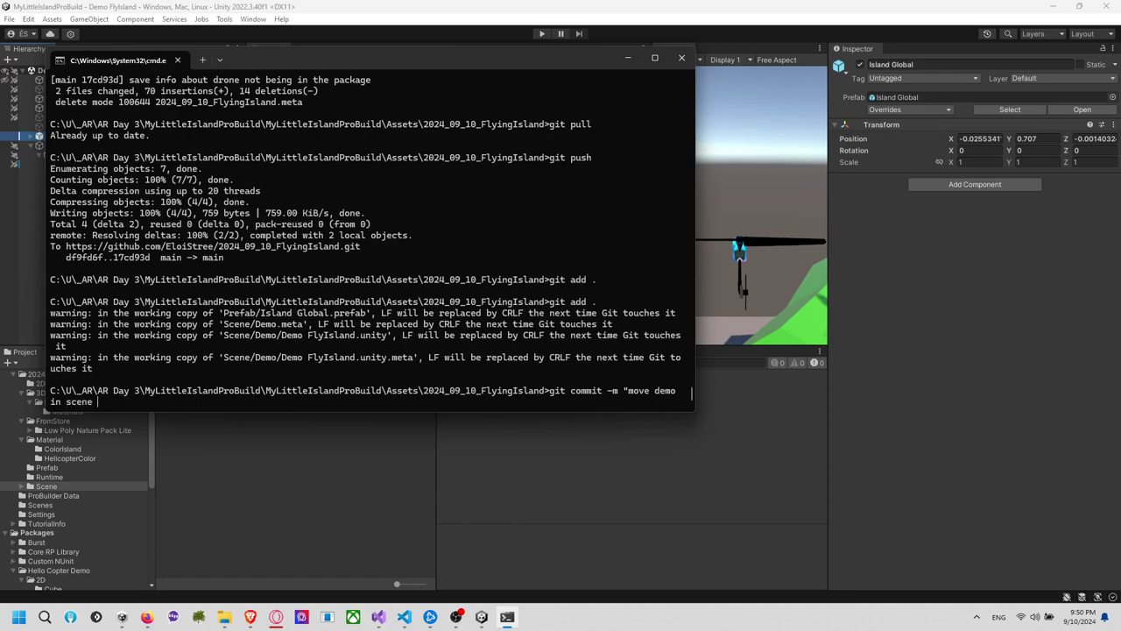
text(demo)
key(Return)
Run git pull and git push to sync the commit with the remote repository
text(git pul)
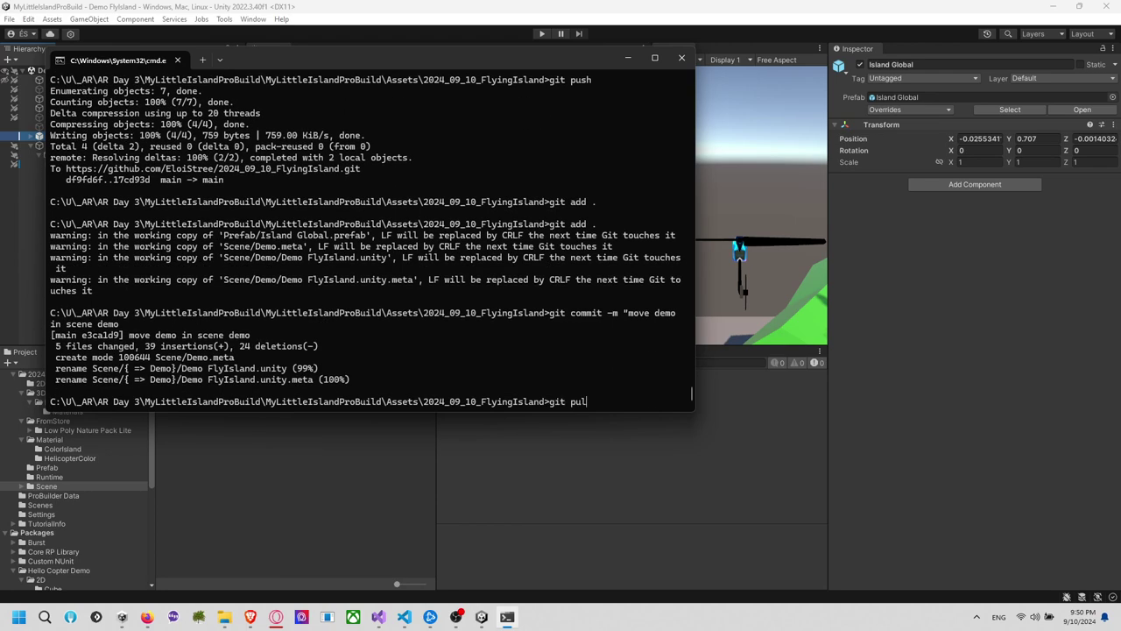
text(l)
key(Return)
text(git push)
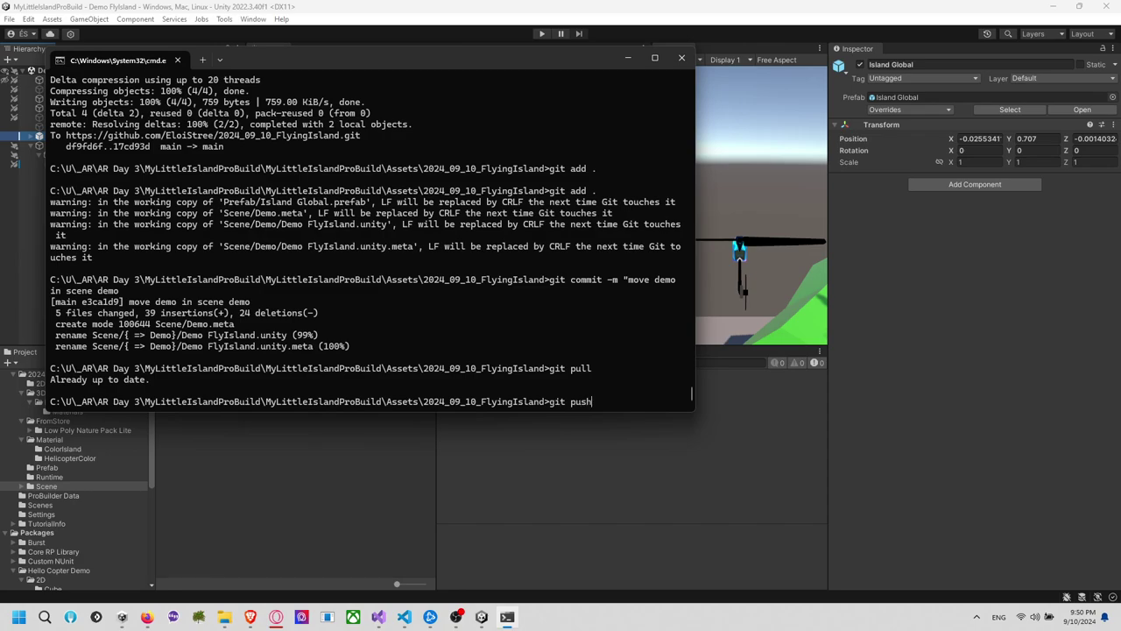
key(Return)
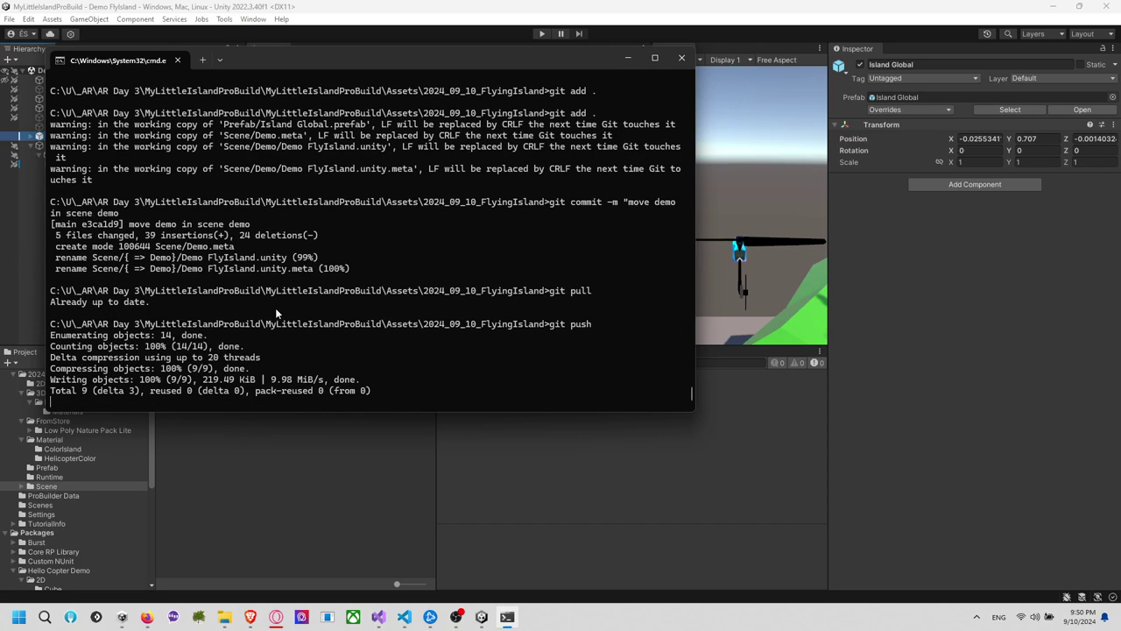
Switch to the TotaleQuarantine project, update the Flying Island XR package in the Package Manager, and select the Burst package
key(alt+Tab)
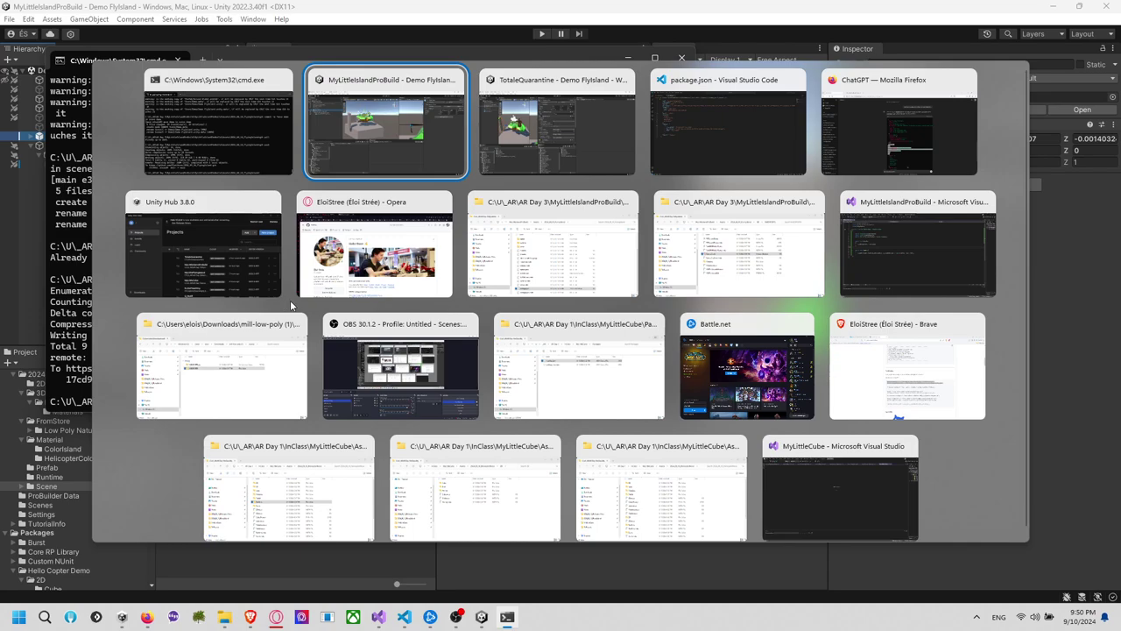
click(506, 171)
click(612, 60)
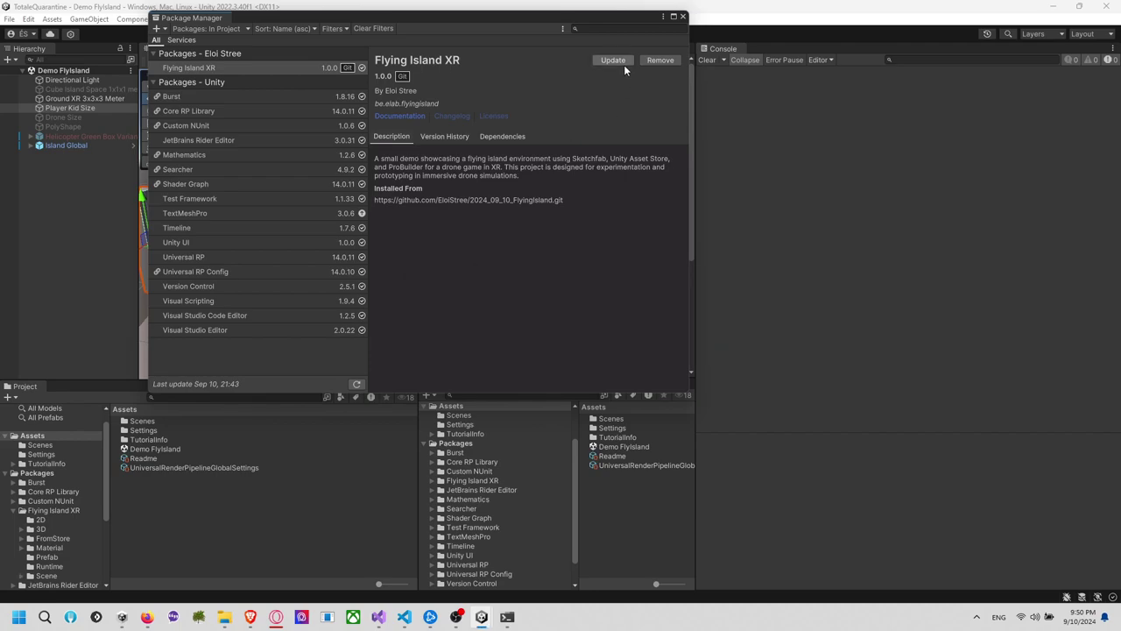
click(292, 96)
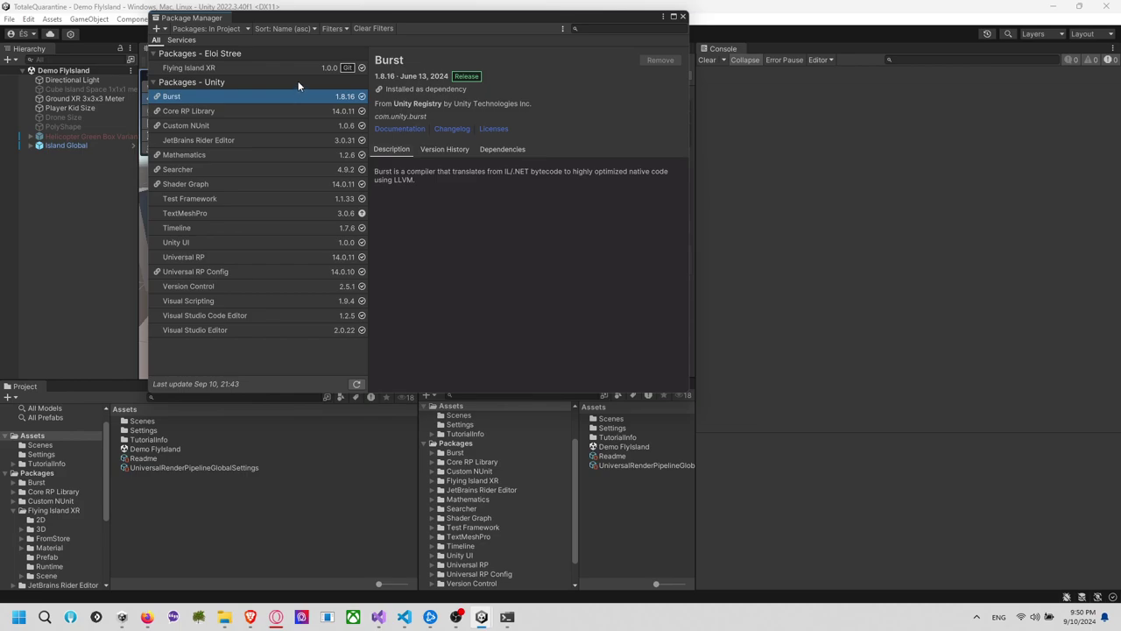
Try to import the Flying Island Demo Scene sample from the Flying Island XR package and inspect the resulting console entry
click(319, 68)
click(555, 137)
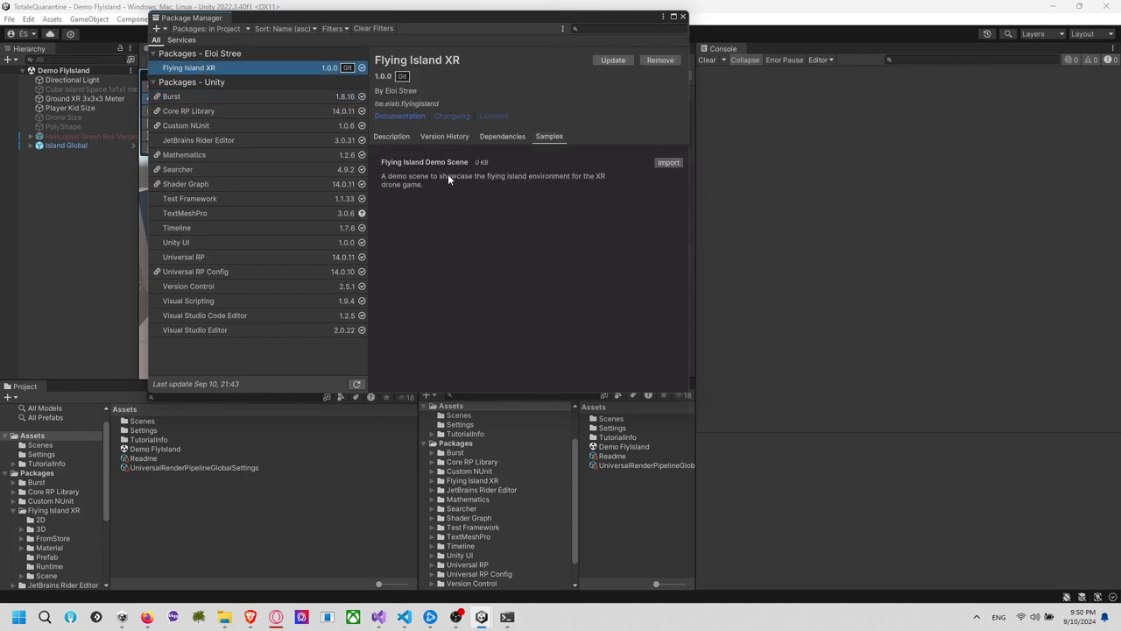
click(668, 163)
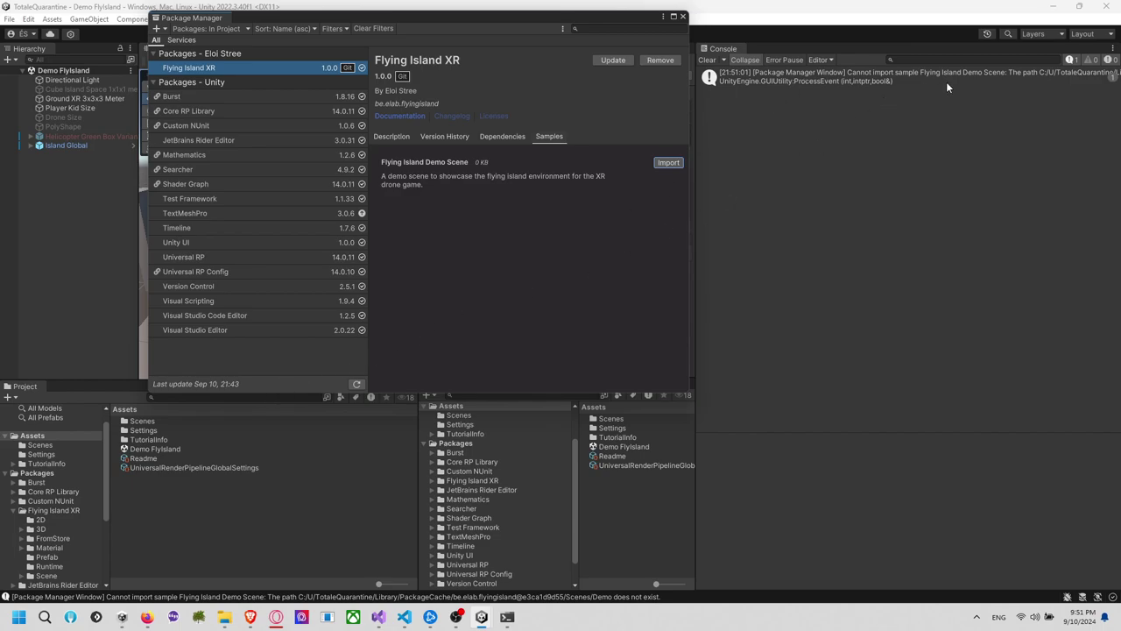
click(987, 74)
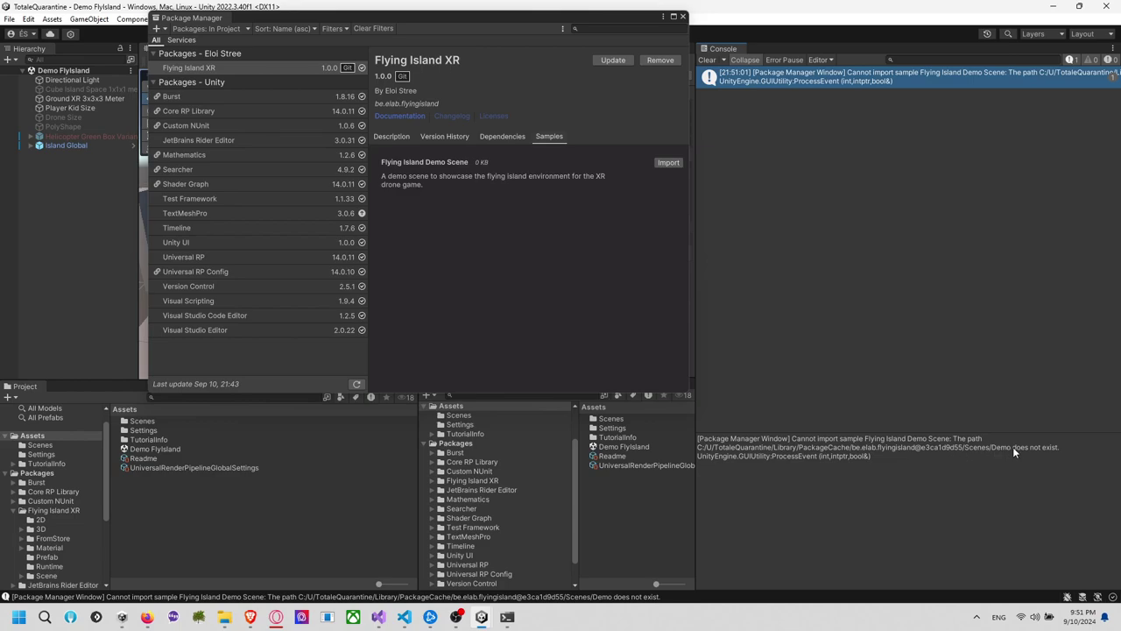
Check the Scene folder name in MyLittleIslandProBuild, then set the sample path in package.json to "Scene/Demo" and save the file
key(alt+Tab)
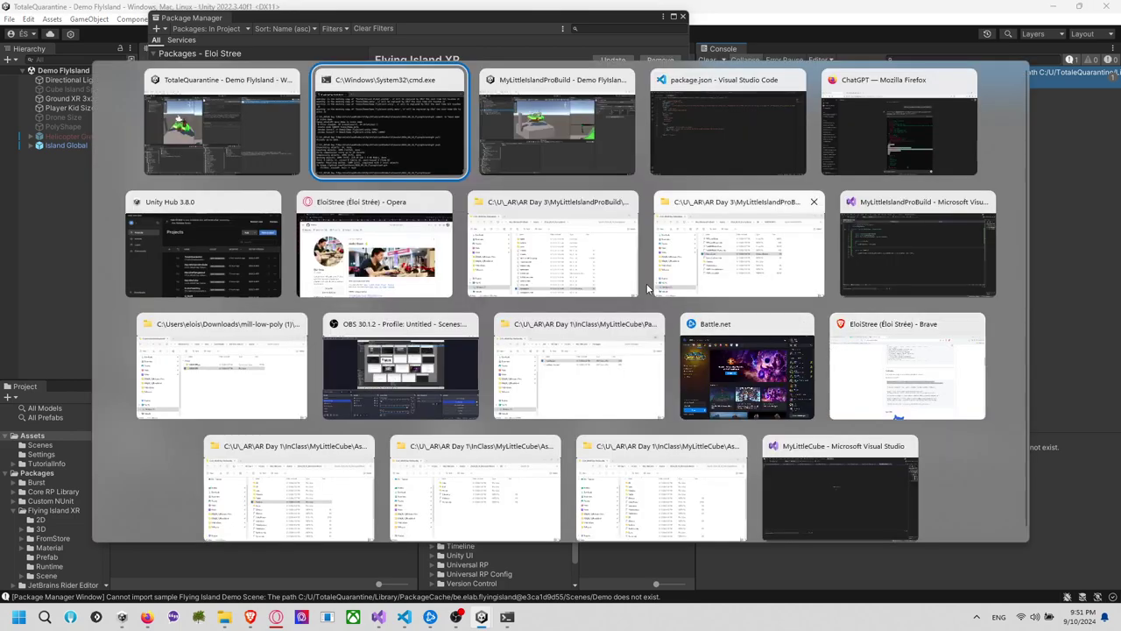
key(alt+Tab)
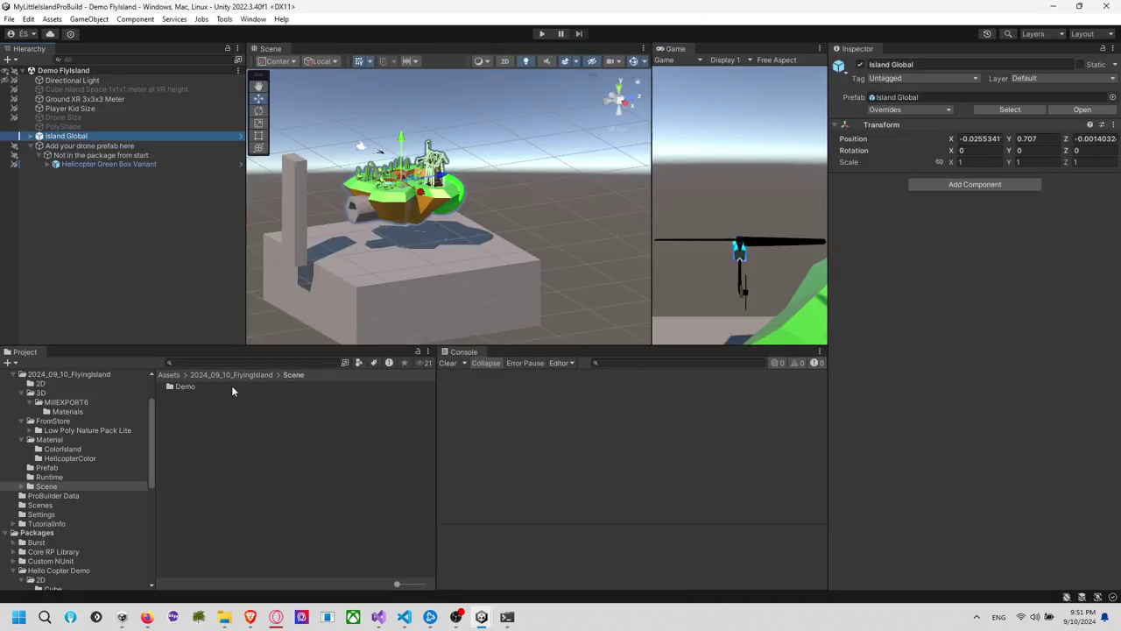
key(alt+Tab)
key(alt+Tab)
key(alt+Tab)
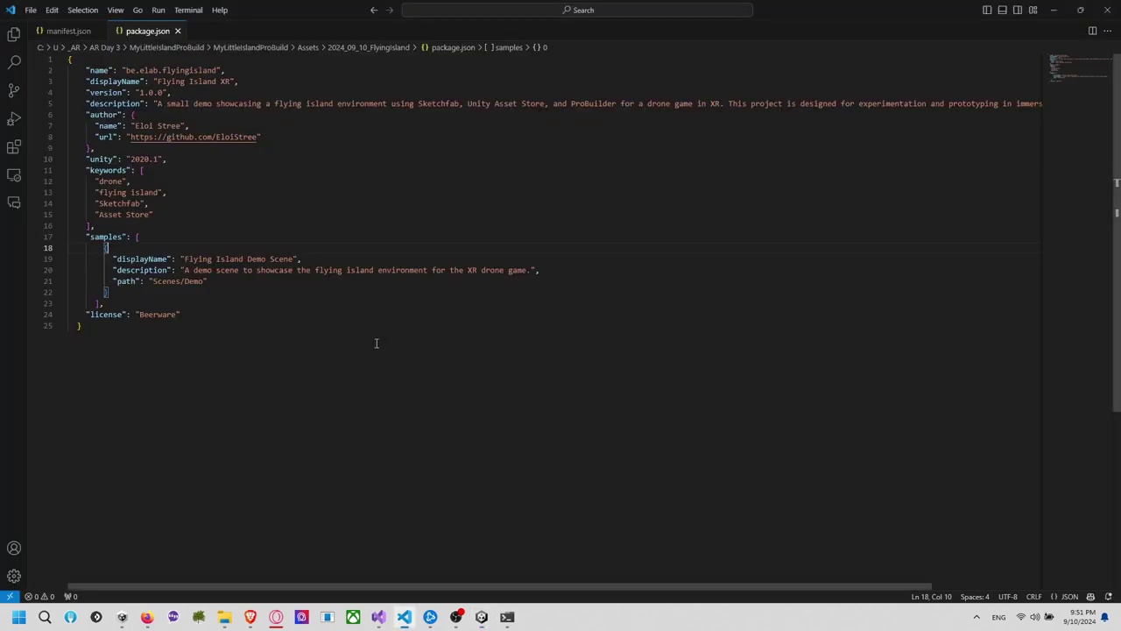
double_click(175, 281)
text(Scene)
click(244, 291)
key(ctrl+s)
Switch to the command prompt, stage the changes with "git add ." and commit them with the message "move demo in scene demo"
key(alt+Tab)
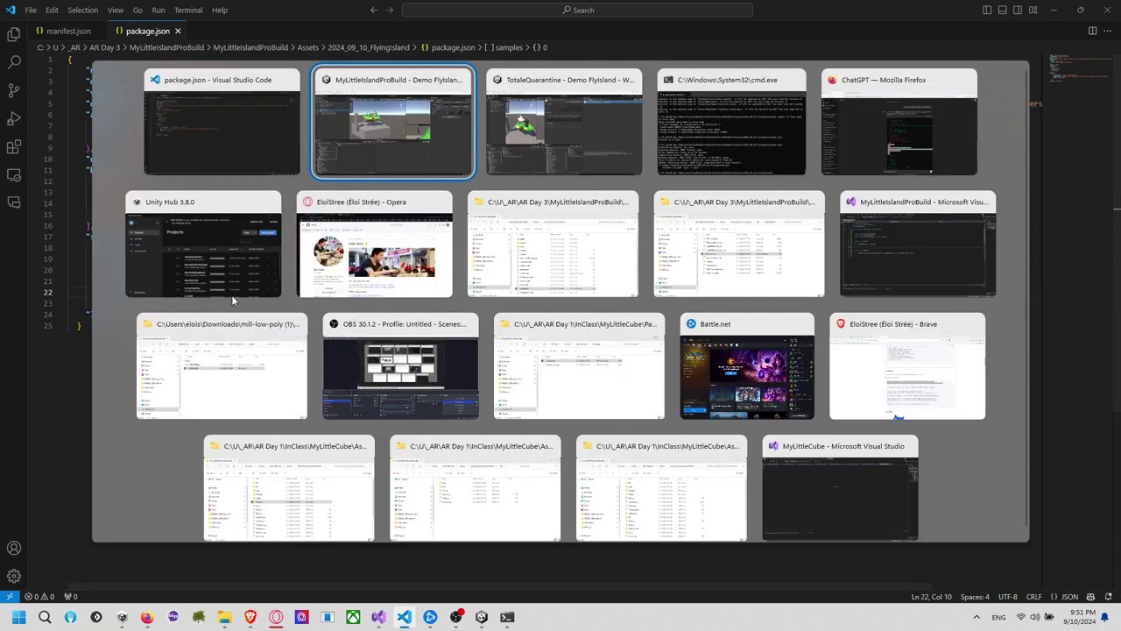
key(alt+Tab)
key(alt+Tab)
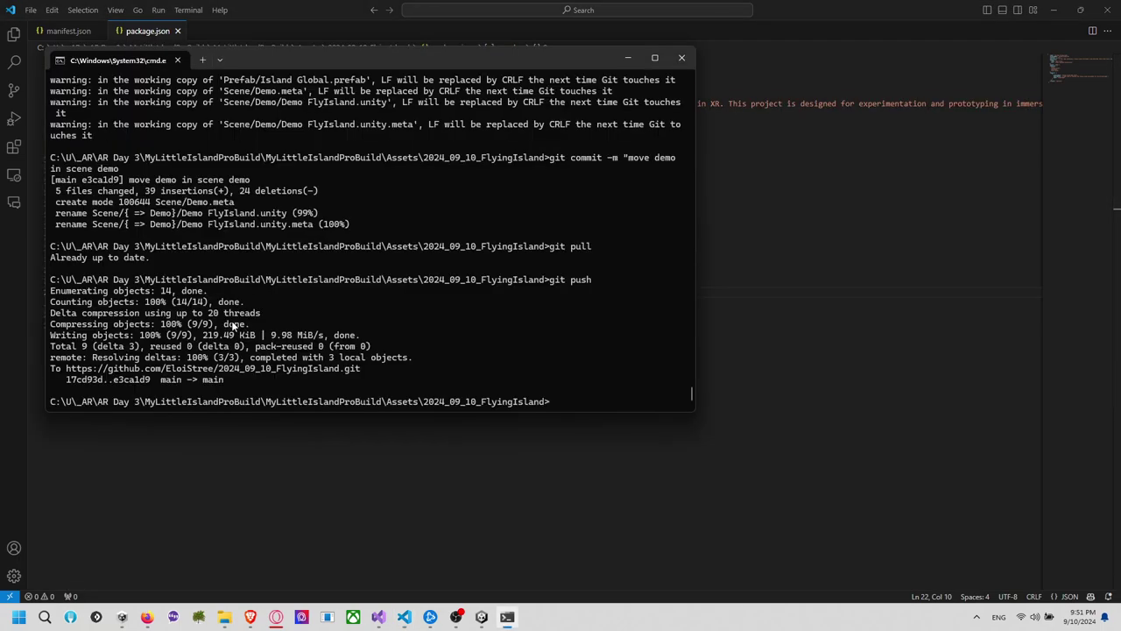
key(Up)
key(Up)
key(Up)
key(Up)
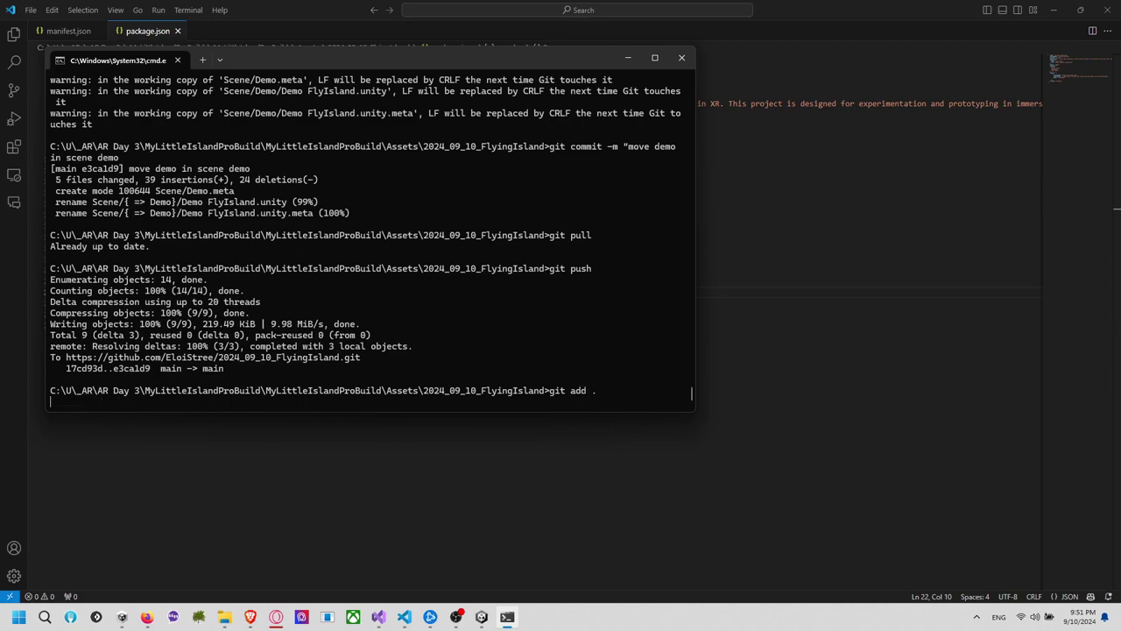
key(Return)
key(Down)
key(Return)
Run git pull and git push to send the package.json path fix to the remote repository
key(Up)
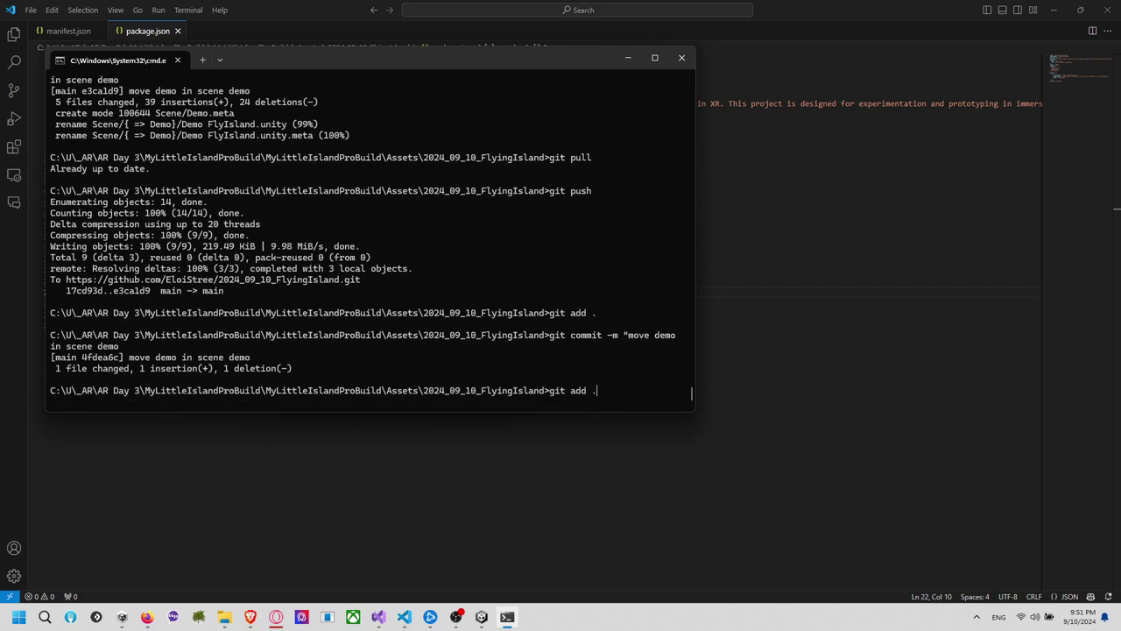
key(Down)
key(Down)
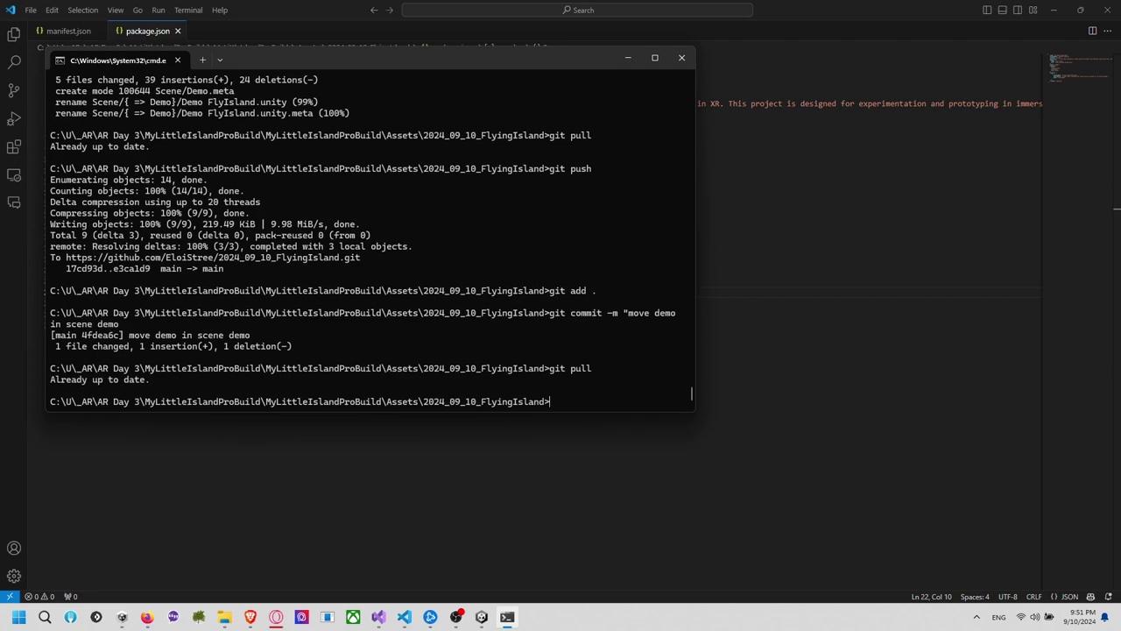
key(Up)
key(Return)
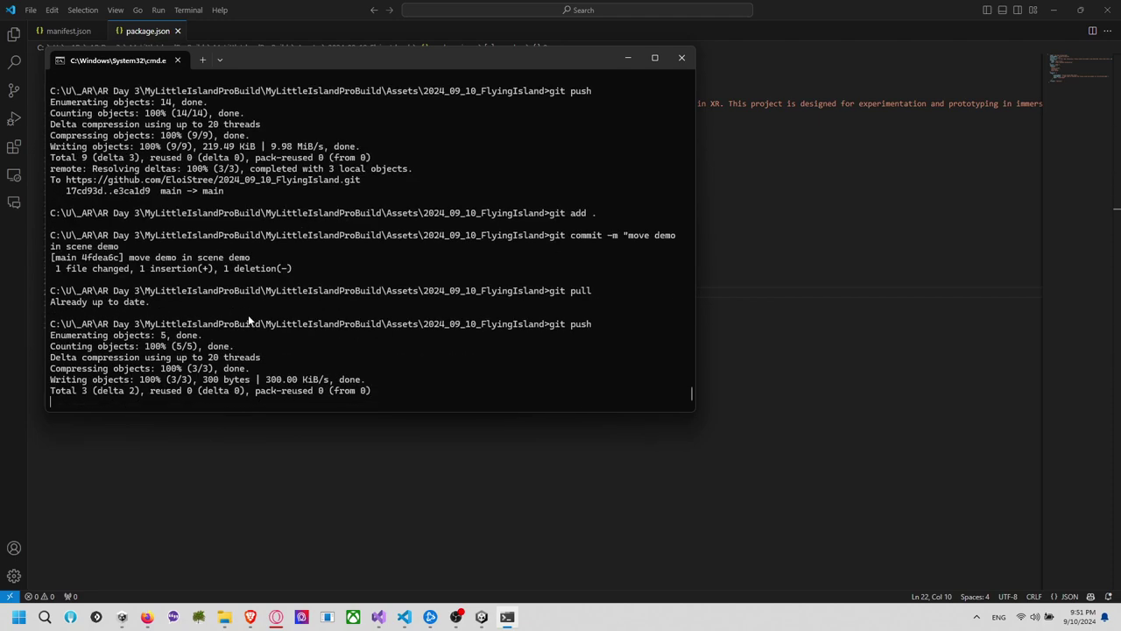
Return to TotaleQuarantine, update the Flying Island XR package, retry importing the Flying Island Demo Scene sample, and request another update
key(alt+Tab)
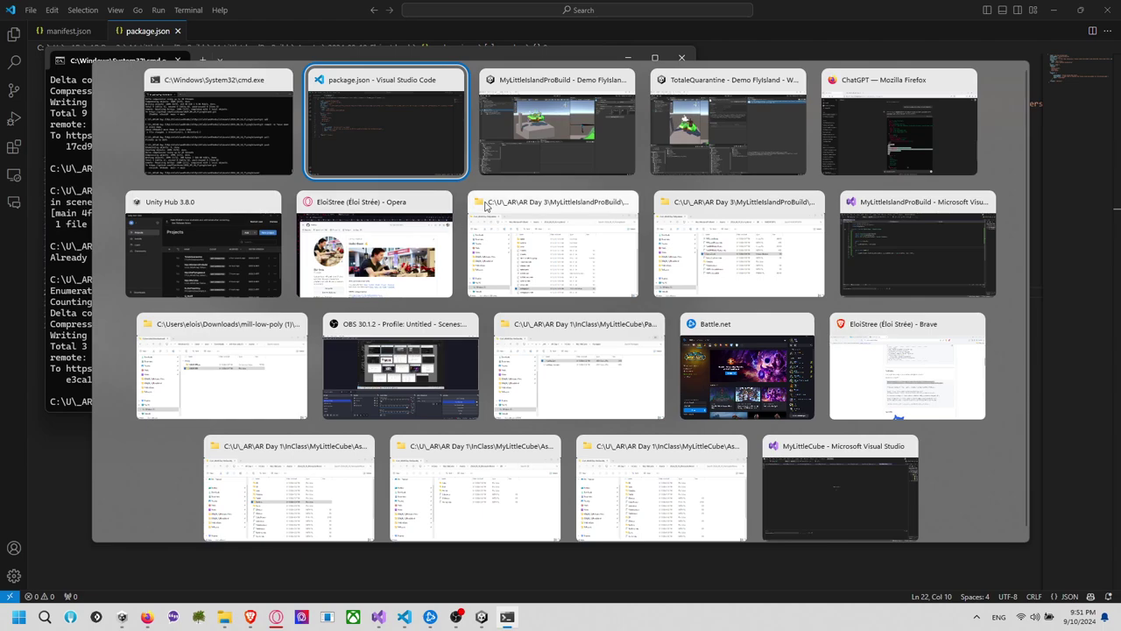
key(Tab)
key(Tab)
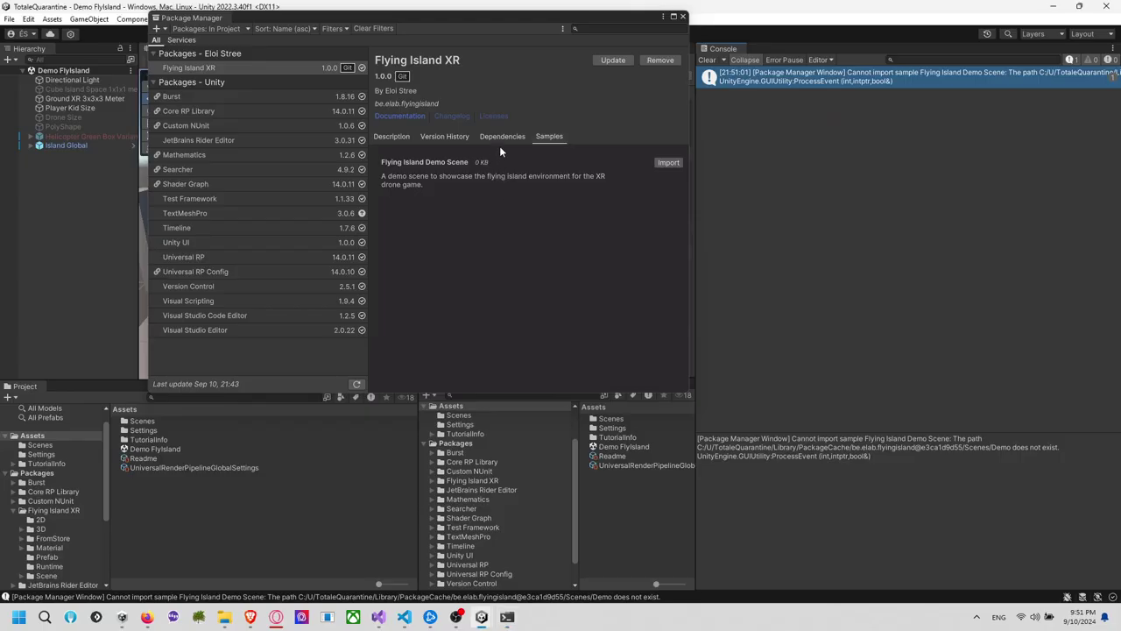
click(596, 59)
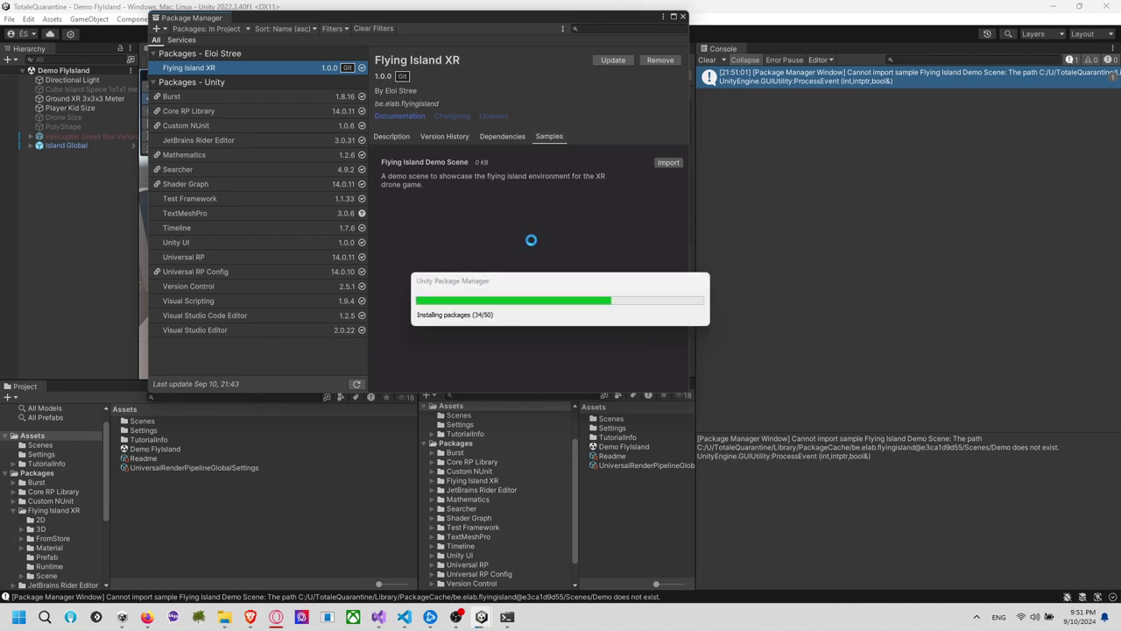
click(669, 164)
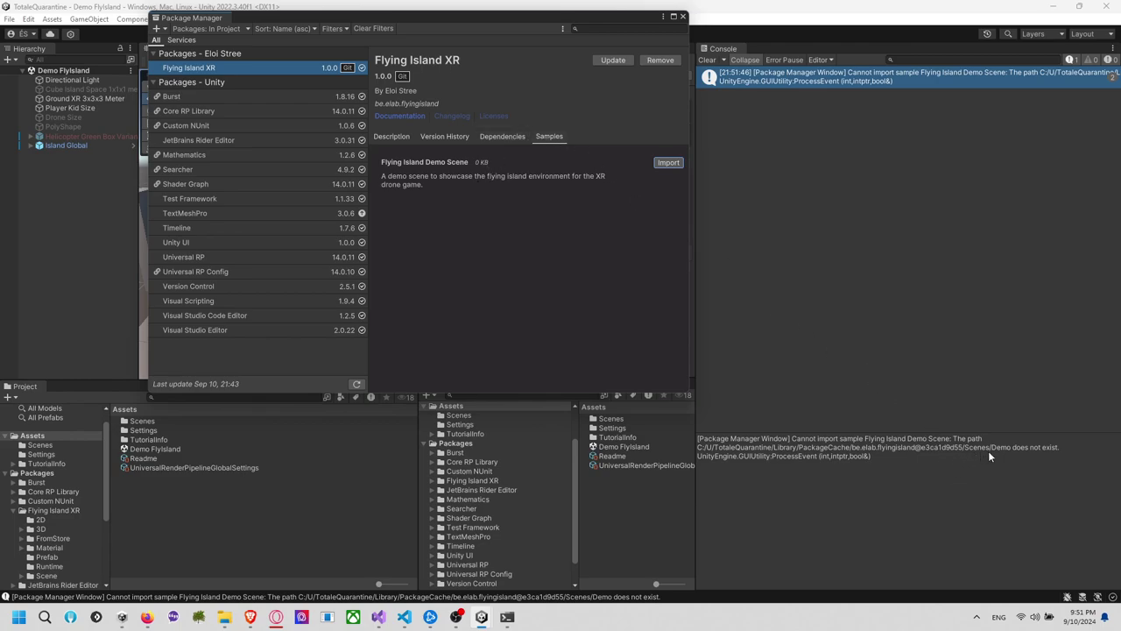
click(613, 59)
Compare the sample path in package.json with the Scene/Demo folder and its contents in the MyLittleIslandProBuild project
key(alt+Tab)
key(alt+Tab)
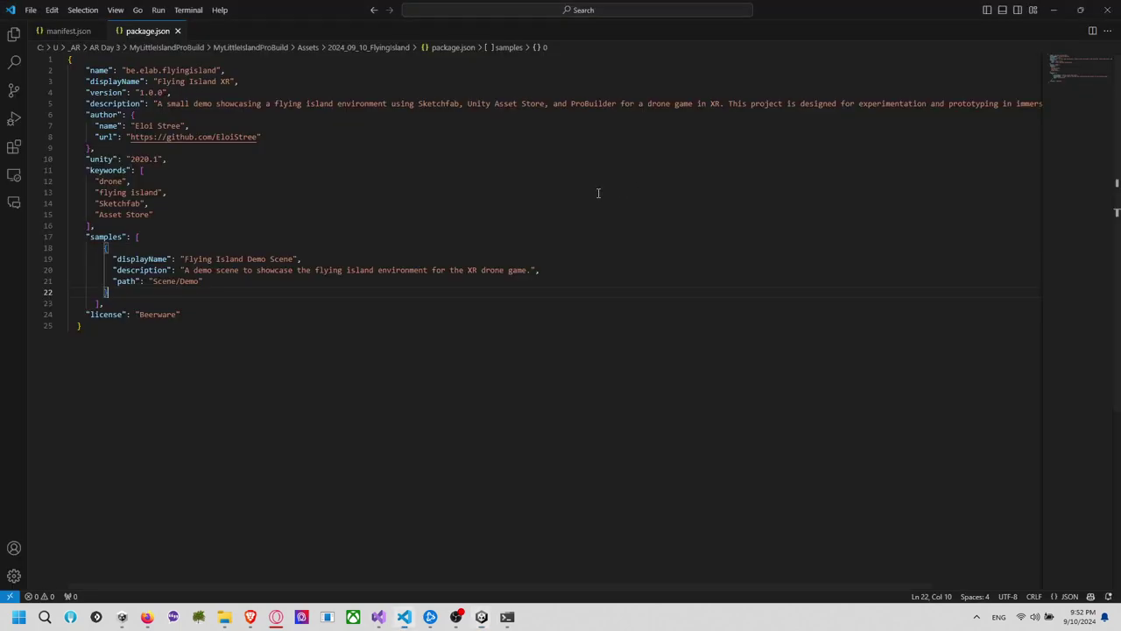
click(176, 283)
click(263, 301)
click(267, 281)
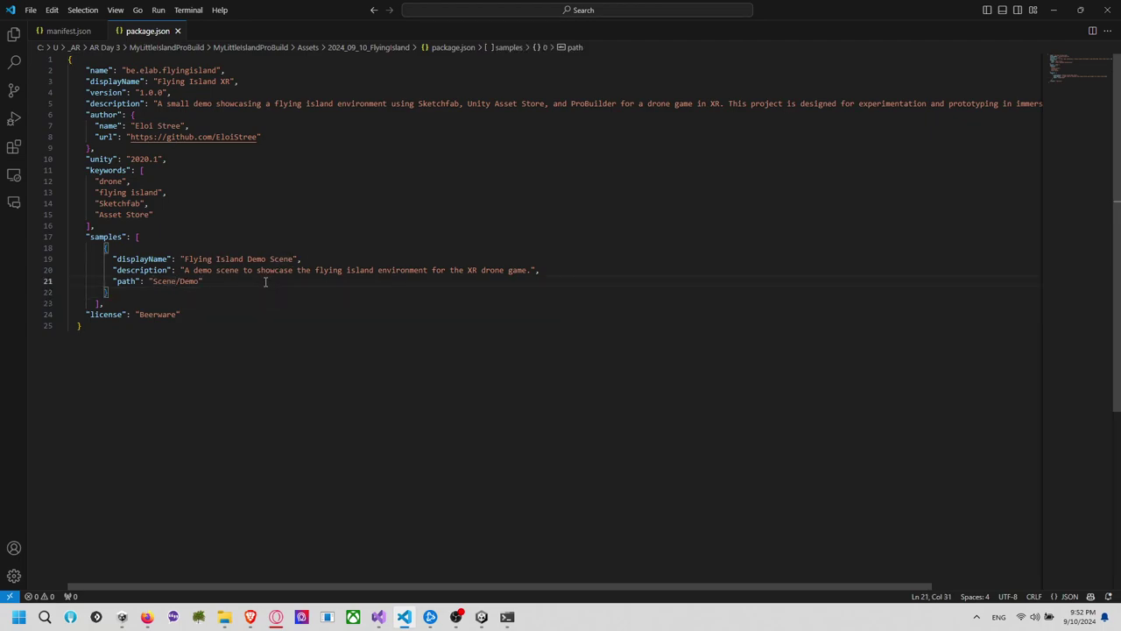
key(alt+Tab)
key(alt+Tab)
key(alt+Tab)
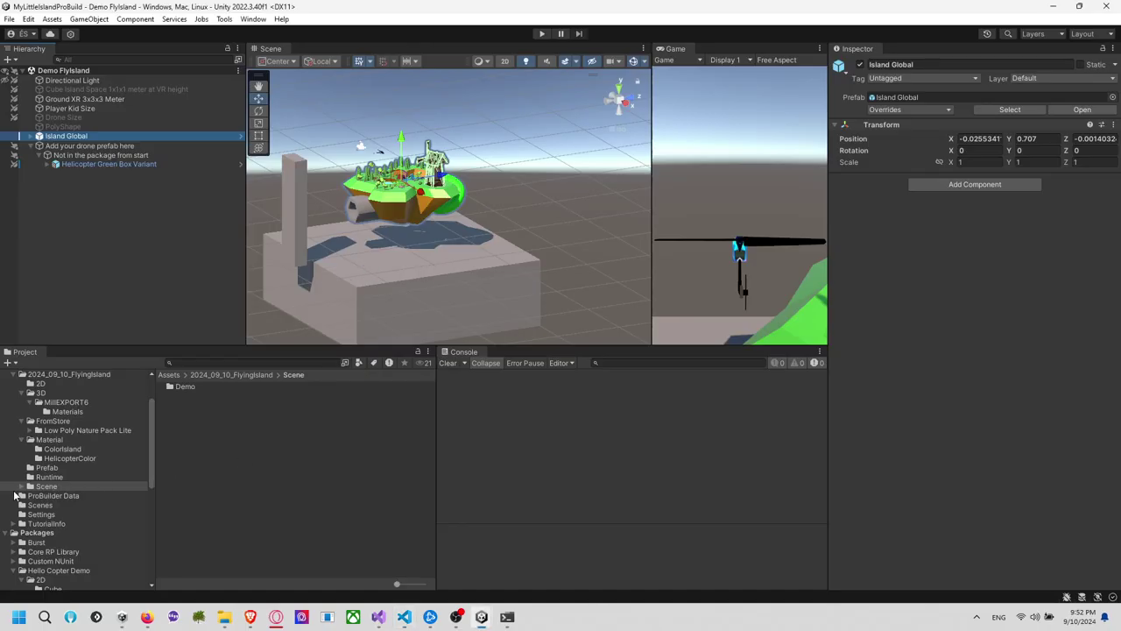
click(21, 487)
click(55, 495)
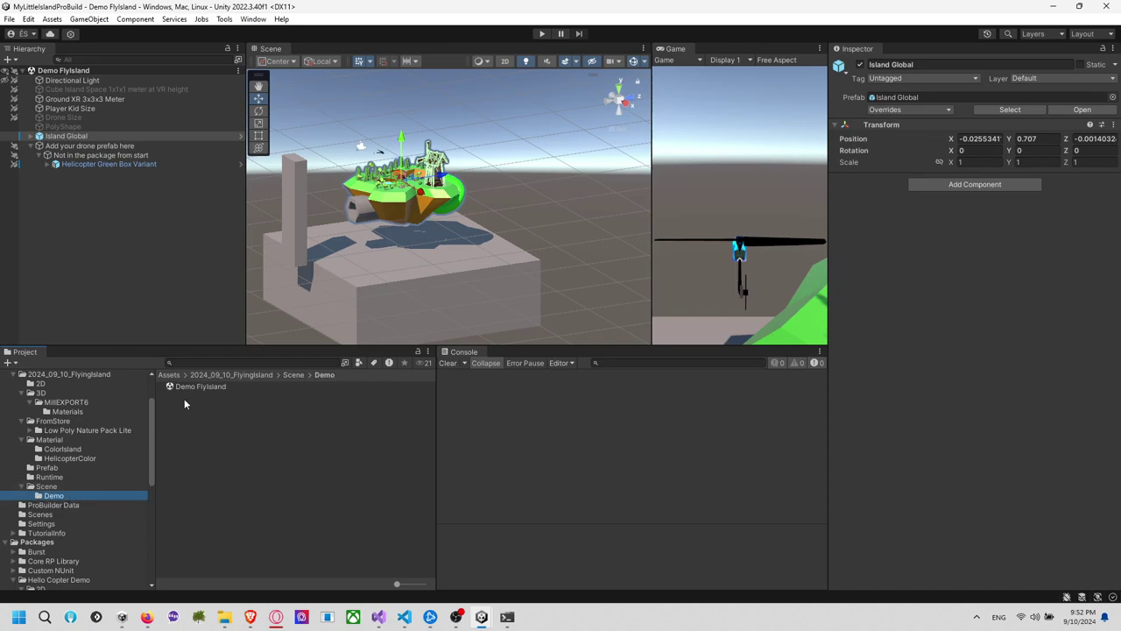
click(259, 469)
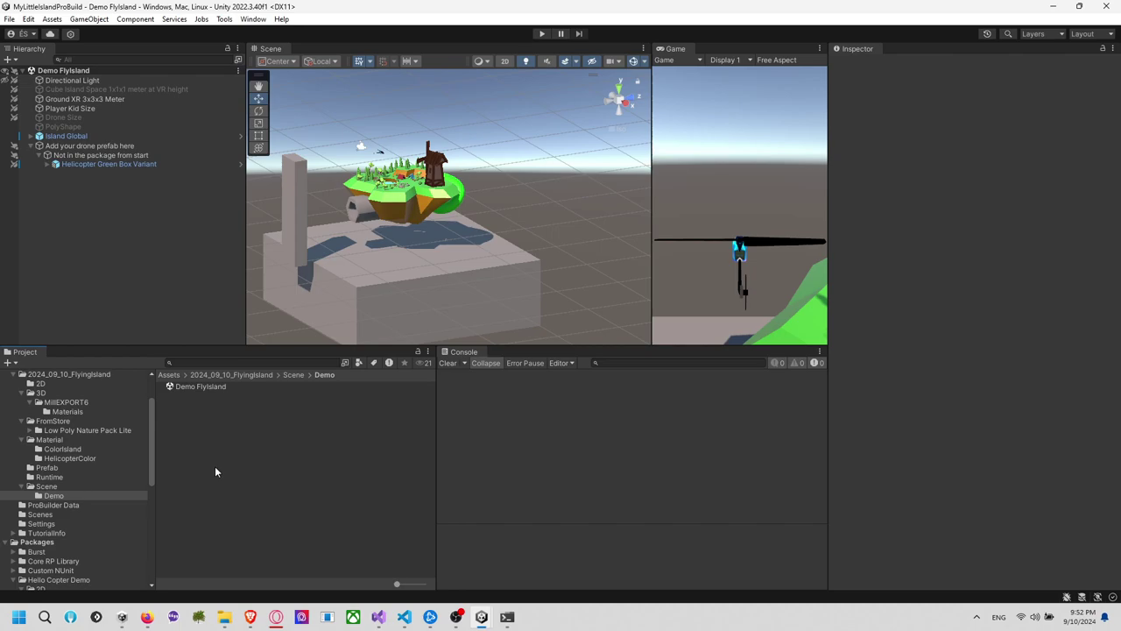
Open package.json from the project's 2024_09_10_FlyingIsland folder and recheck its samples entry
click(107, 374)
key(alt+Tab)
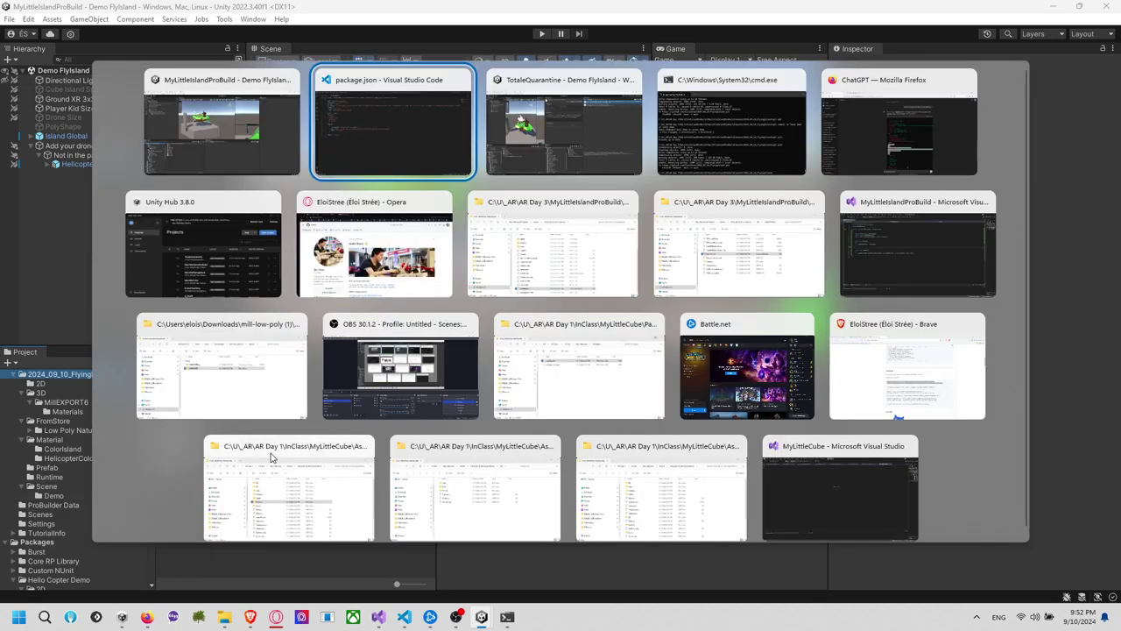
key(alt+Tab)
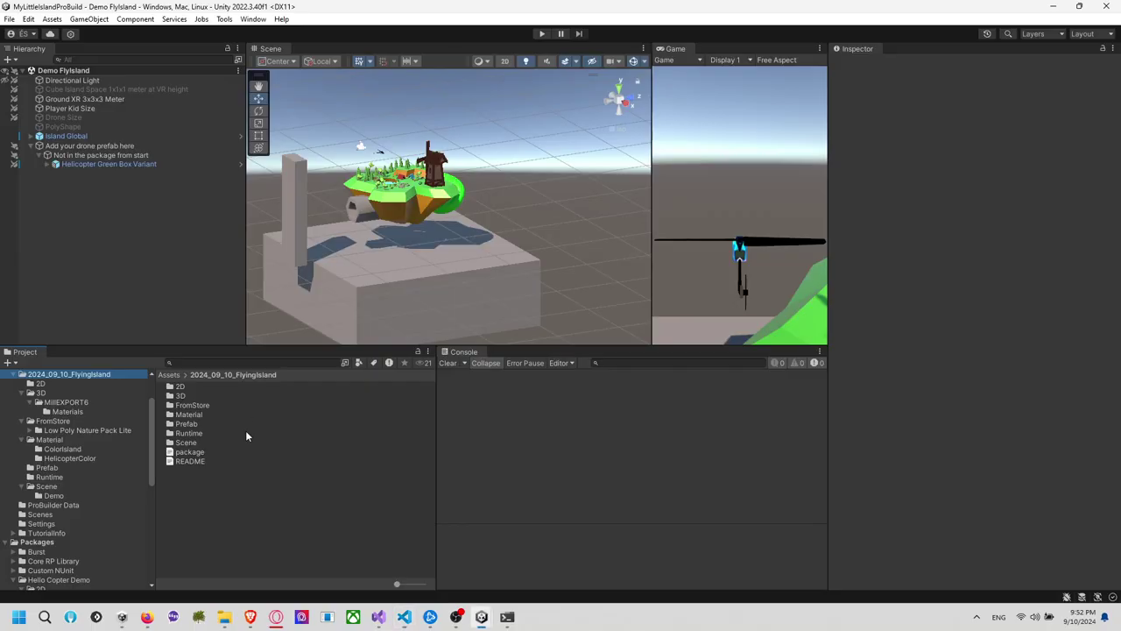
double_click(190, 451)
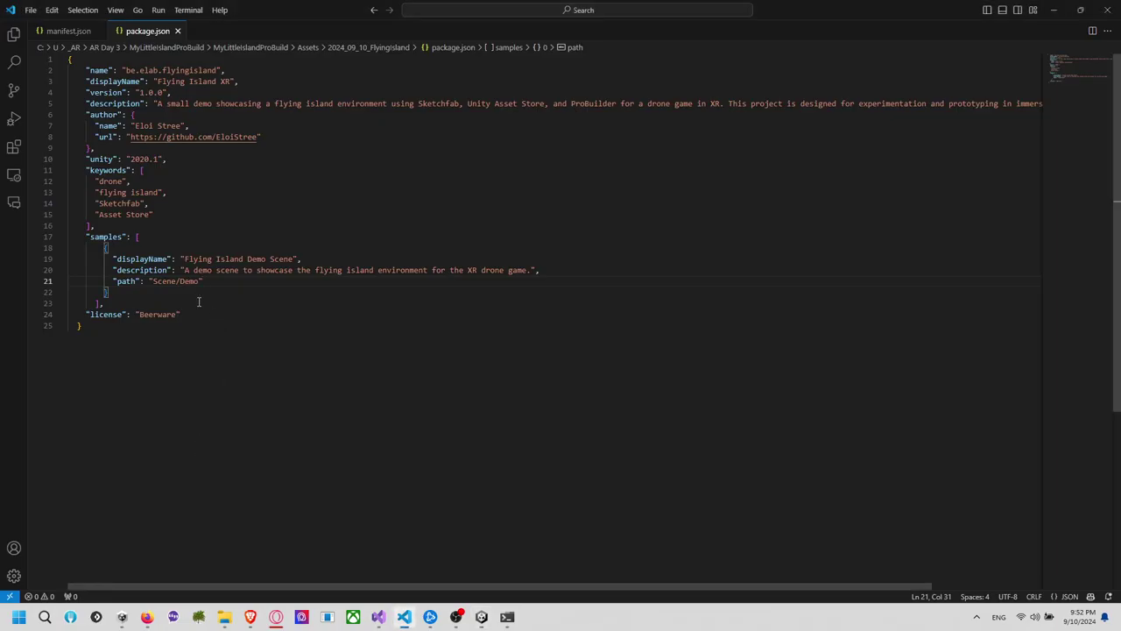
click(259, 304)
Switch to the command prompt and run git status, git pull and git push to verify the repository is synced
key(alt+Tab)
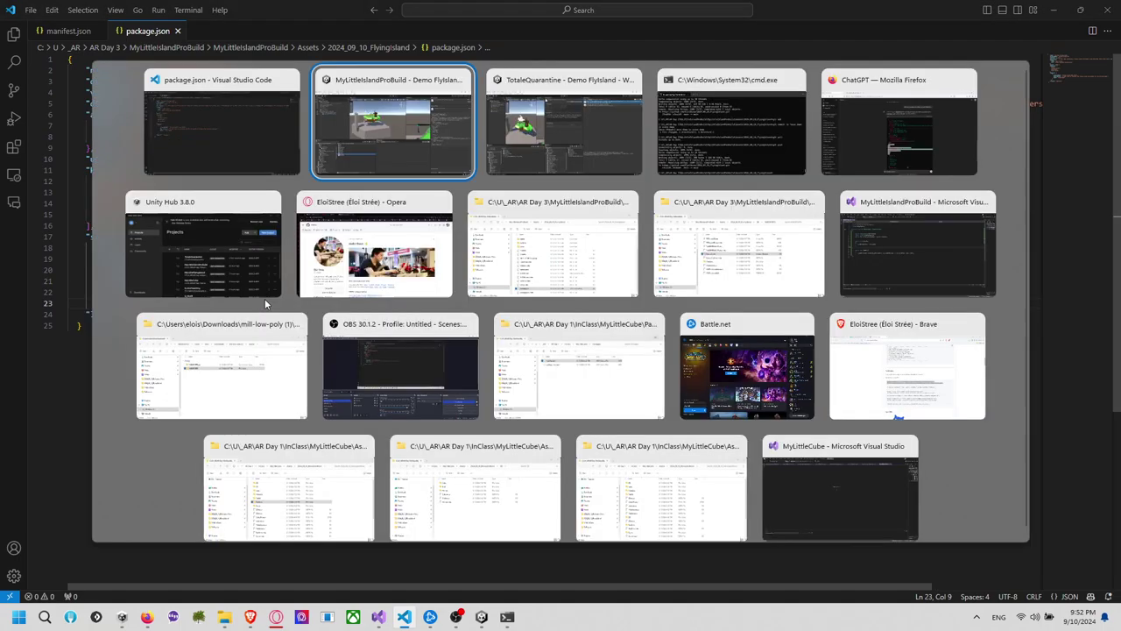
key(alt+Tab)
key(alt+Tab)
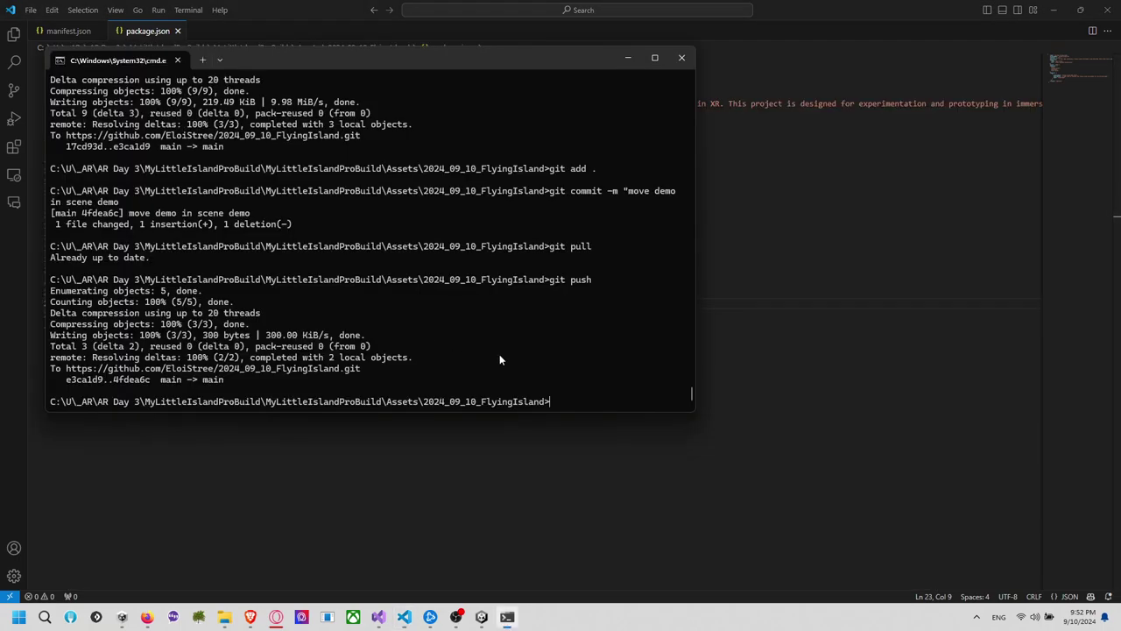
text(git status)
key(Return)
text(git )
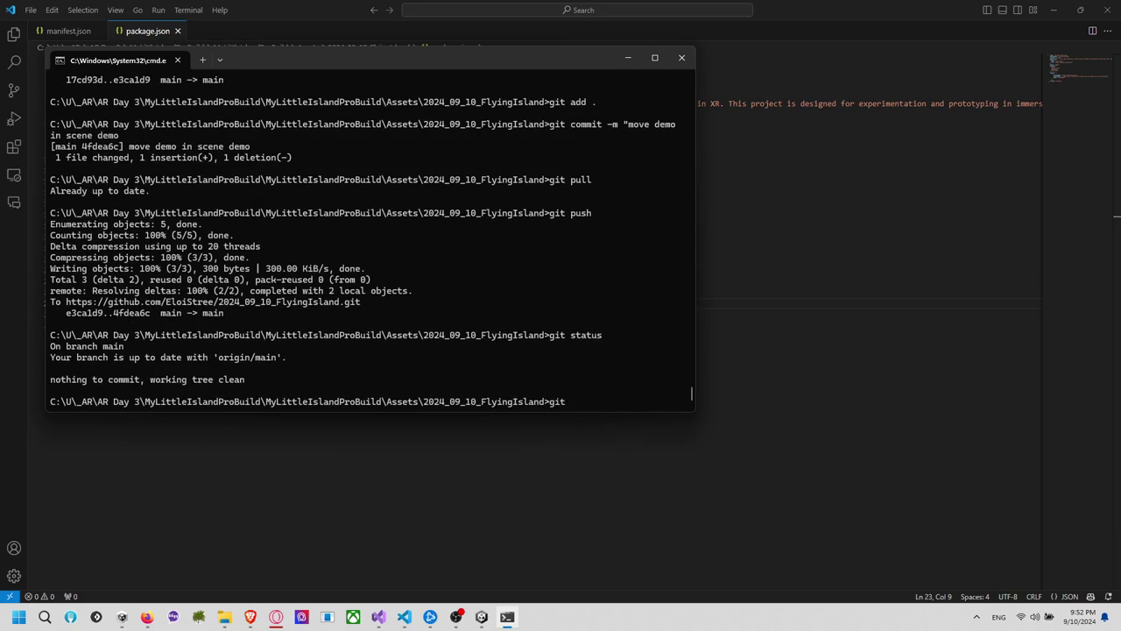
text(pull)
key(Return)
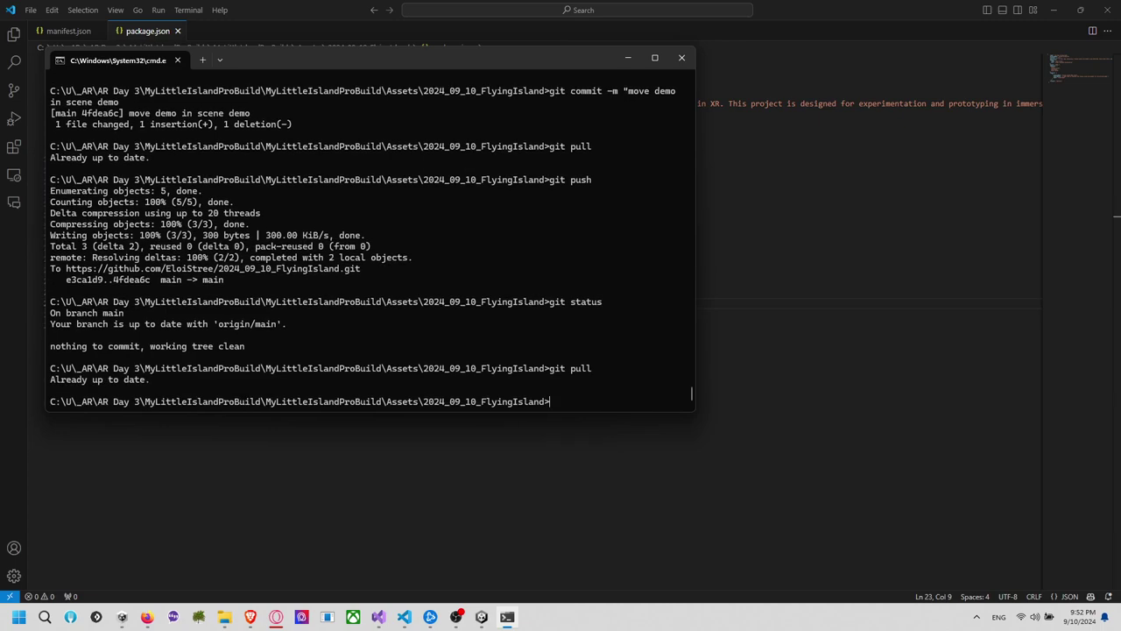
text(git push)
key(Return)
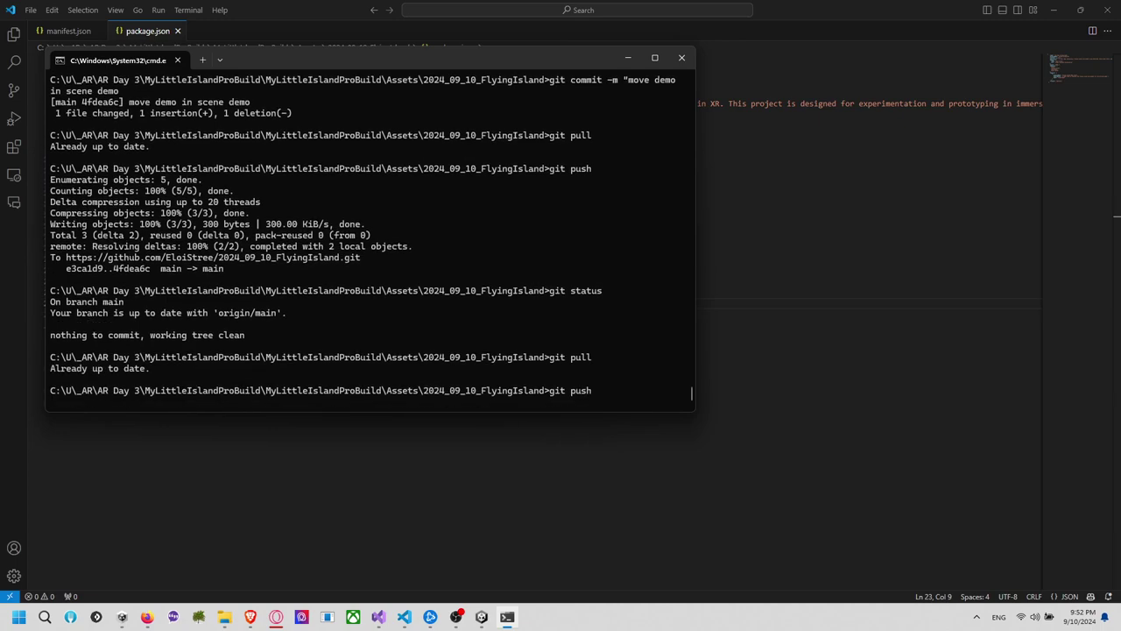
List the repository's remotes with "git remote -v" and copy the origin push URL
text(git r)
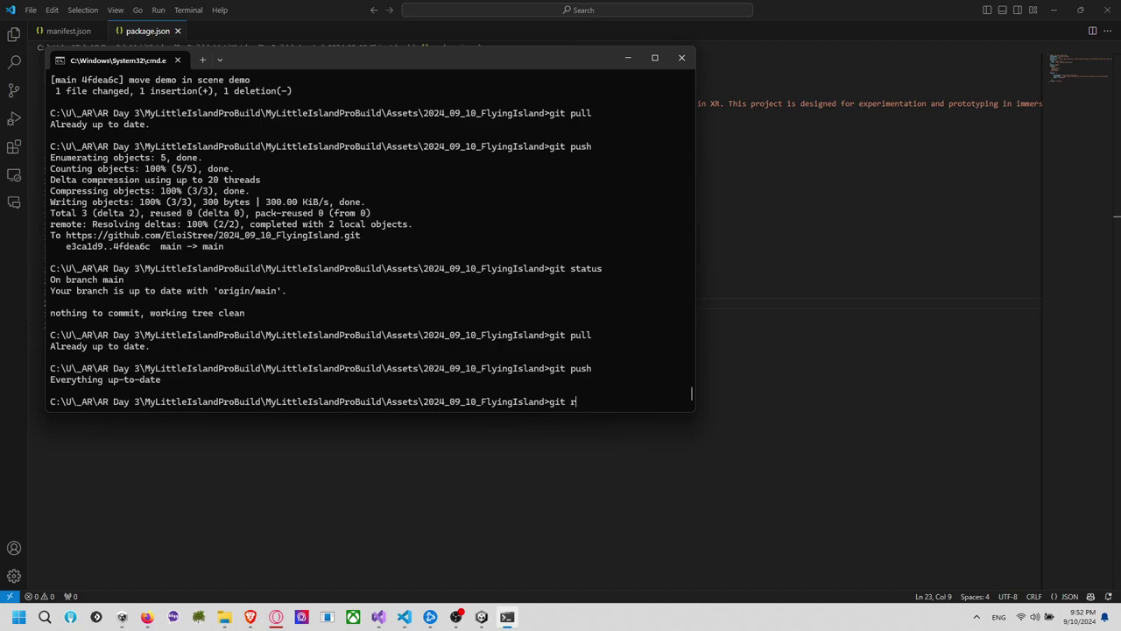
text(emote -v)
key(Return)
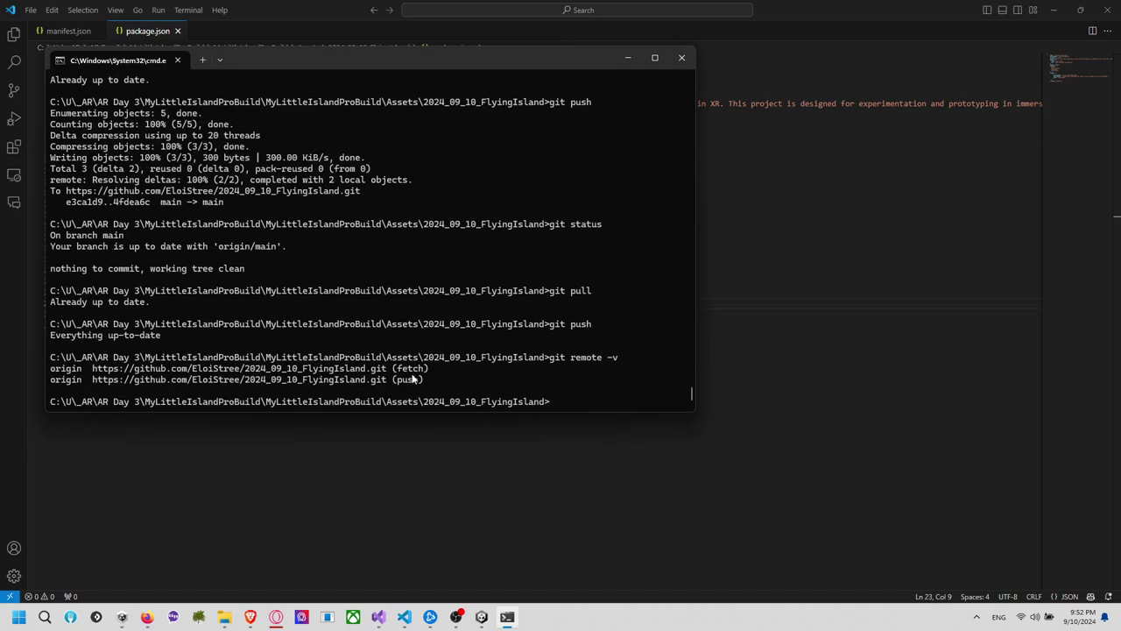
drag(386, 379, 79, 383)
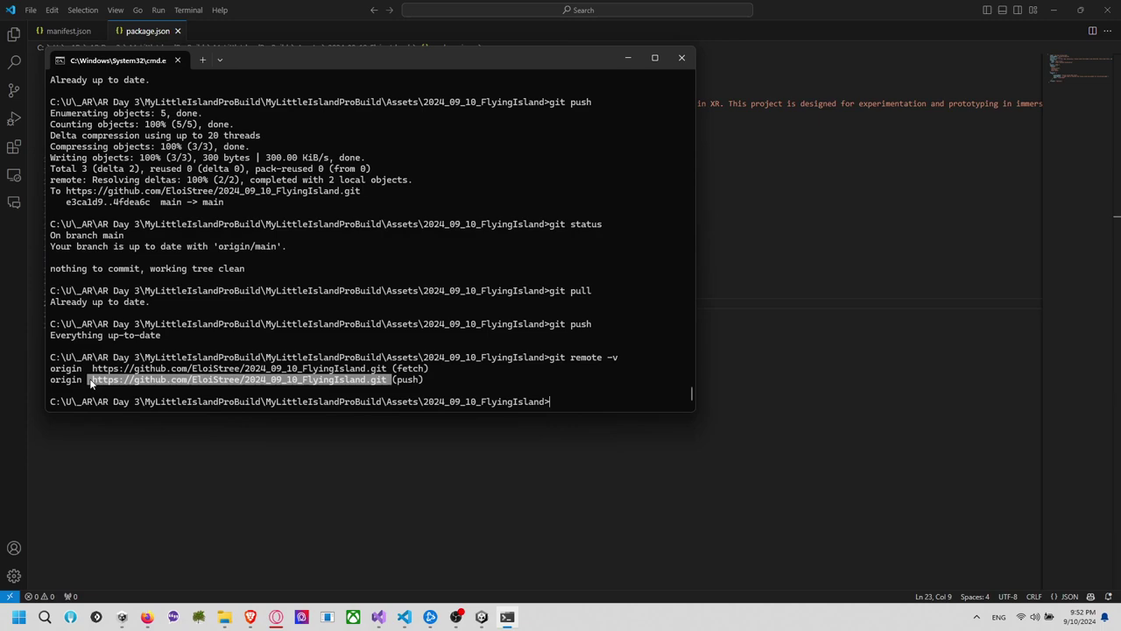
key(ctrl+c)
Switch to Firefox, open the copied repository URL in a new tab and examine the file list around package.json
key(alt+Tab)
key(alt+Tab)
key(alt+Tab)
key(alt+Tab)
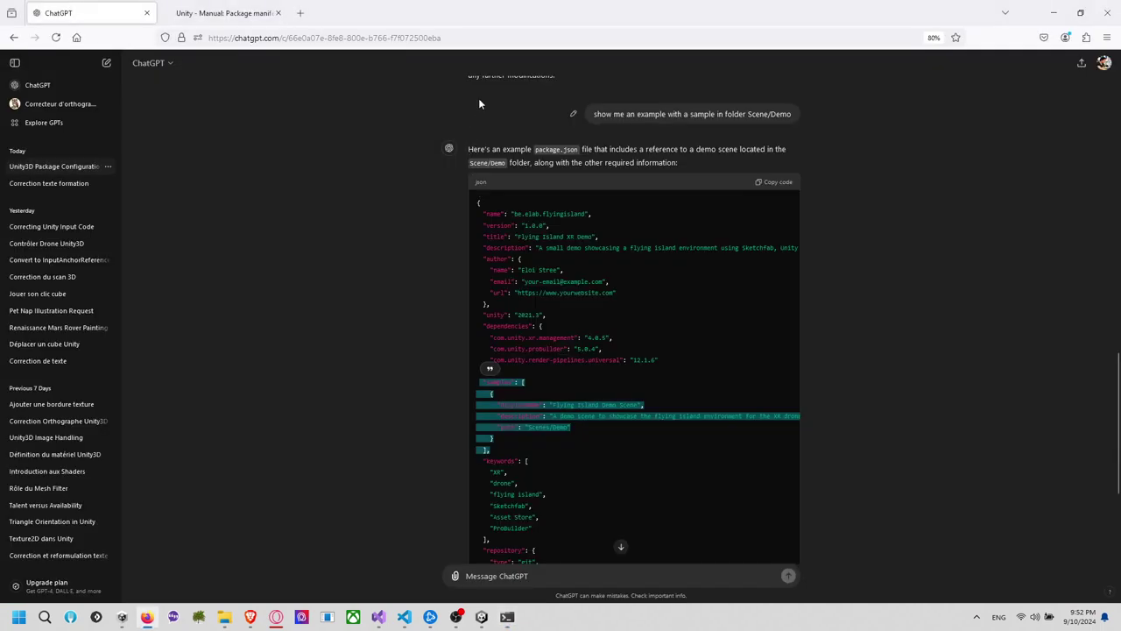
key(ctrl+l)
key(ctrl+t)
key(ctrl+v)
key(Return)
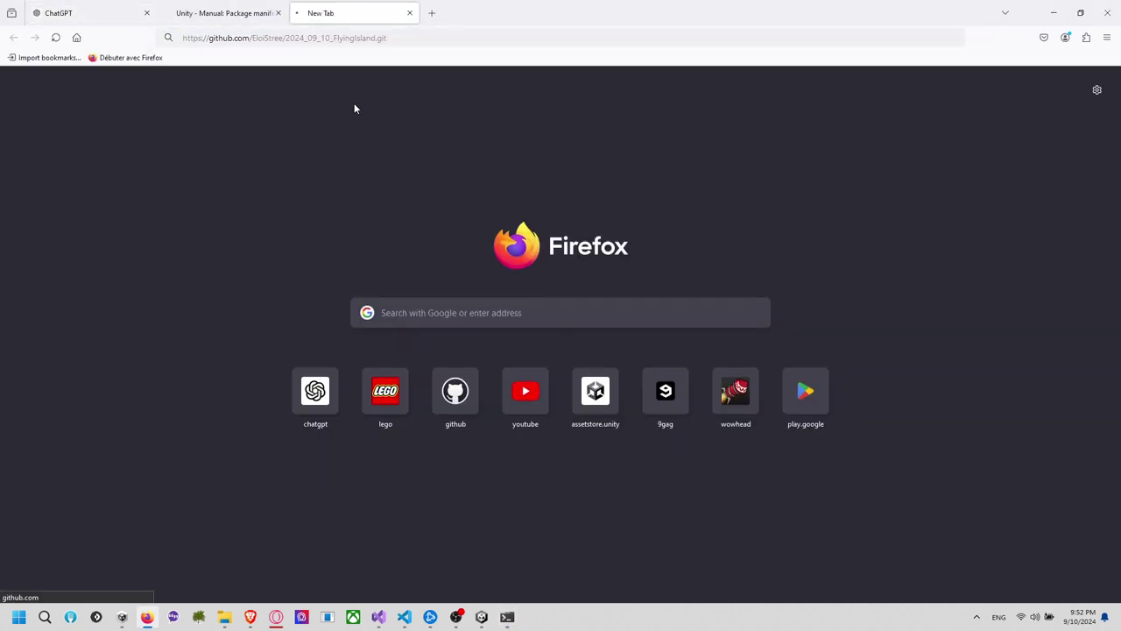
scroll(263, 438, down, 3)
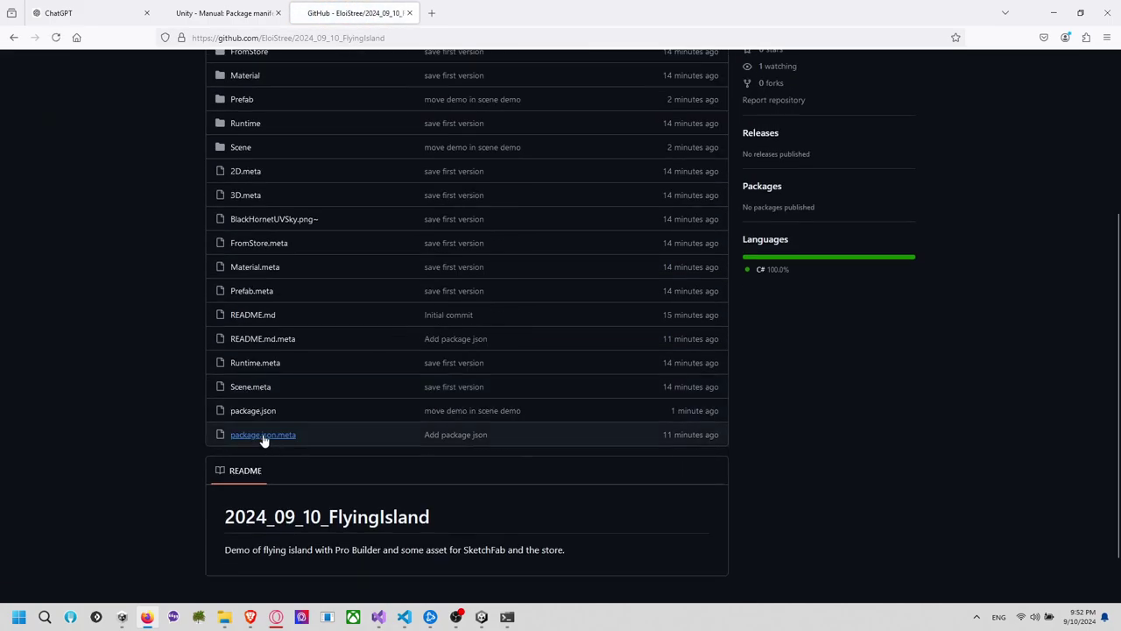
Open package.json in the GitHub repository and check the path of its samples entry
click(264, 411)
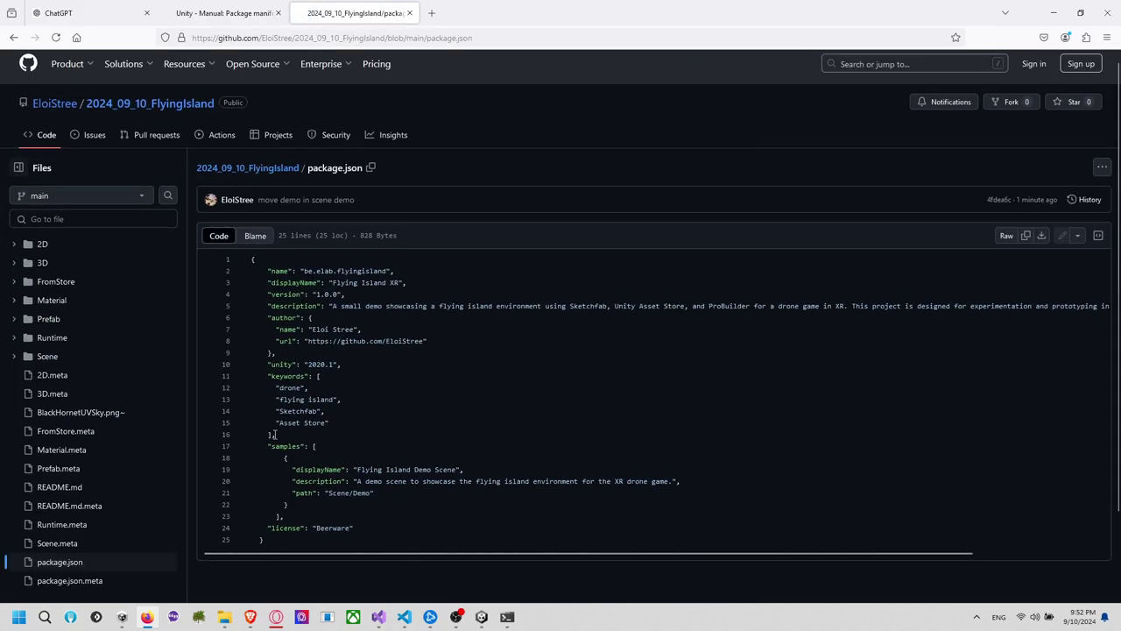
scroll(357, 406, down, 1)
Switch to the Unity editor and run an update of the Flying Island XR package
key(alt+Tab)
key(alt+Tab)
key(alt+Tab)
key(alt+Tab)
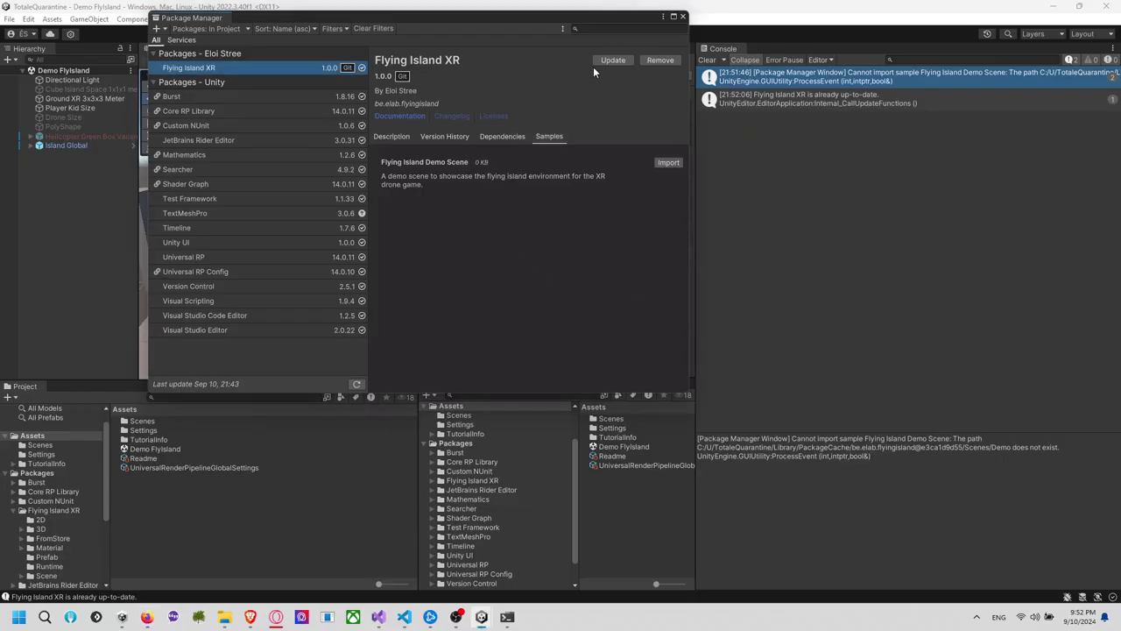
click(597, 61)
Close and reopen the Package Manager, then import the Flying Island Demo Scene sample of Flying Island XR
click(683, 16)
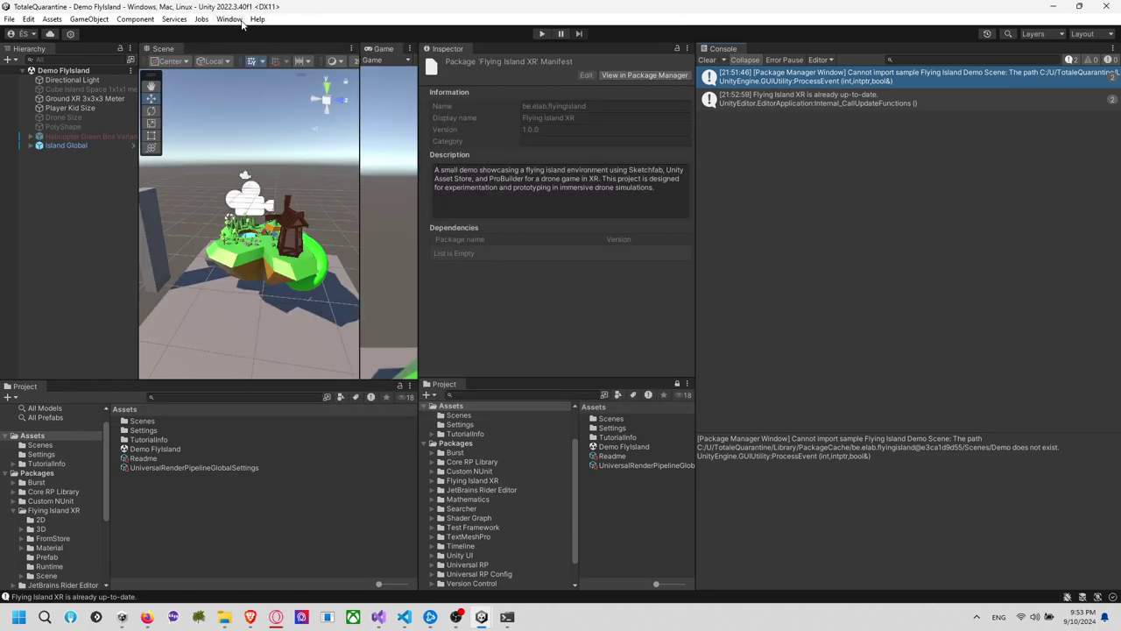
click(230, 19)
click(325, 233)
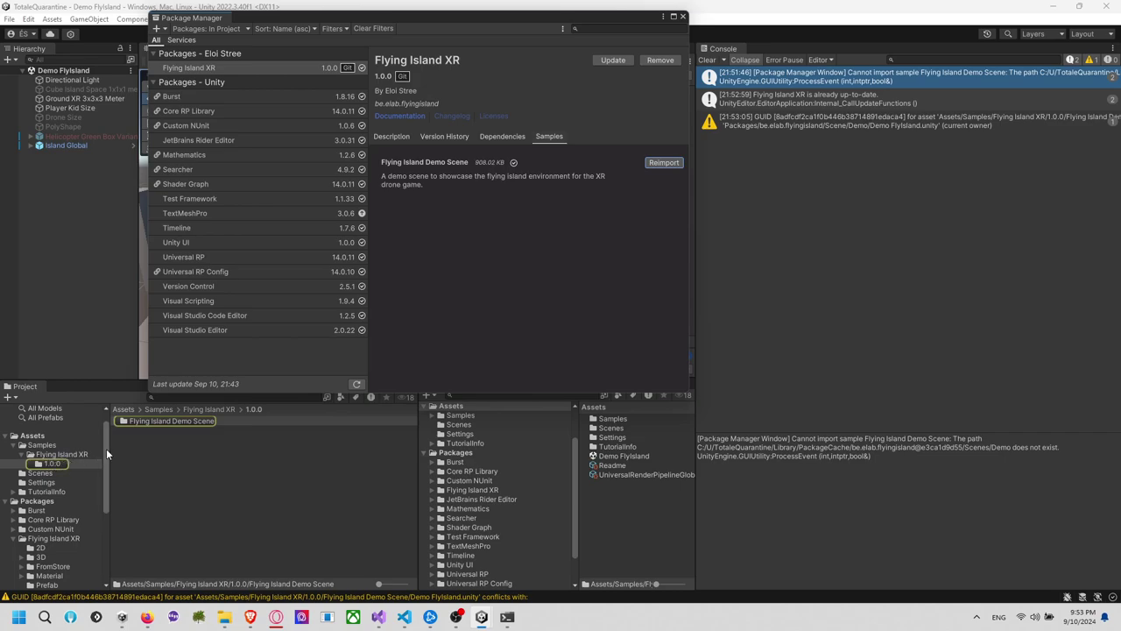
Open the Demo FlyIsland scene from the imported Flying Island Demo Scene folder, then close the Package Manager and clear the console
click(155, 421)
click(155, 421)
double_click(126, 422)
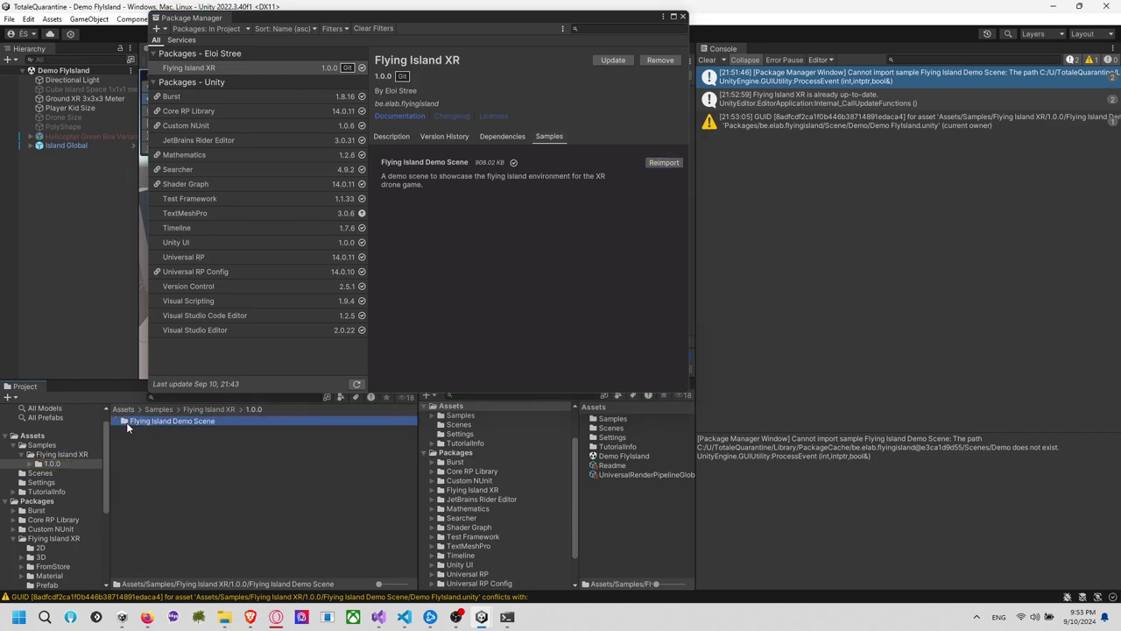
double_click(159, 420)
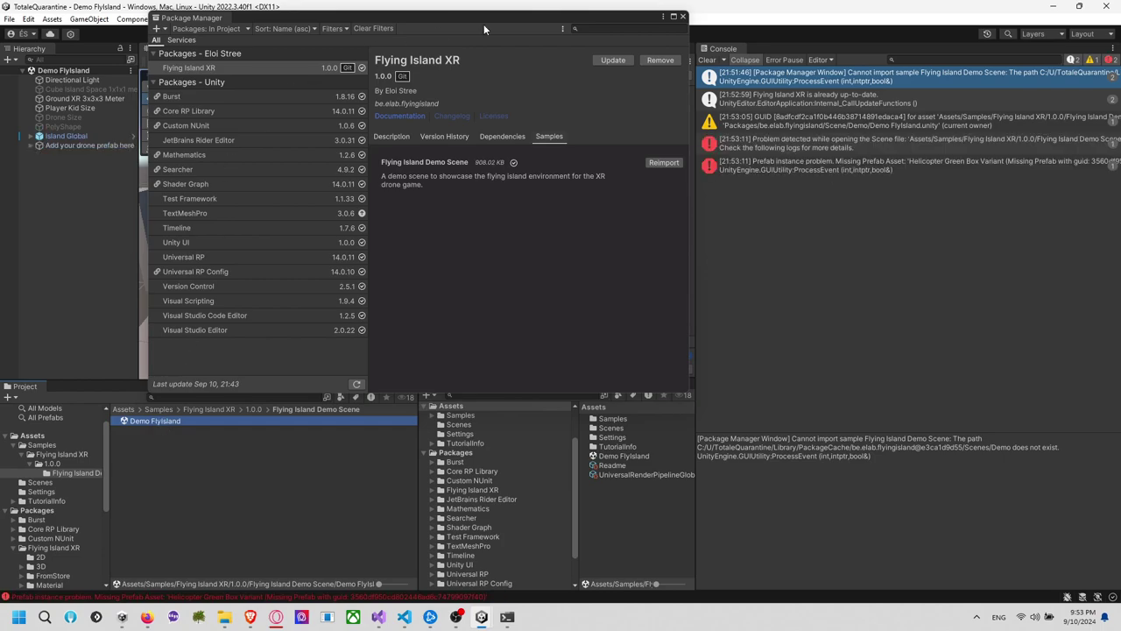
click(683, 16)
click(706, 59)
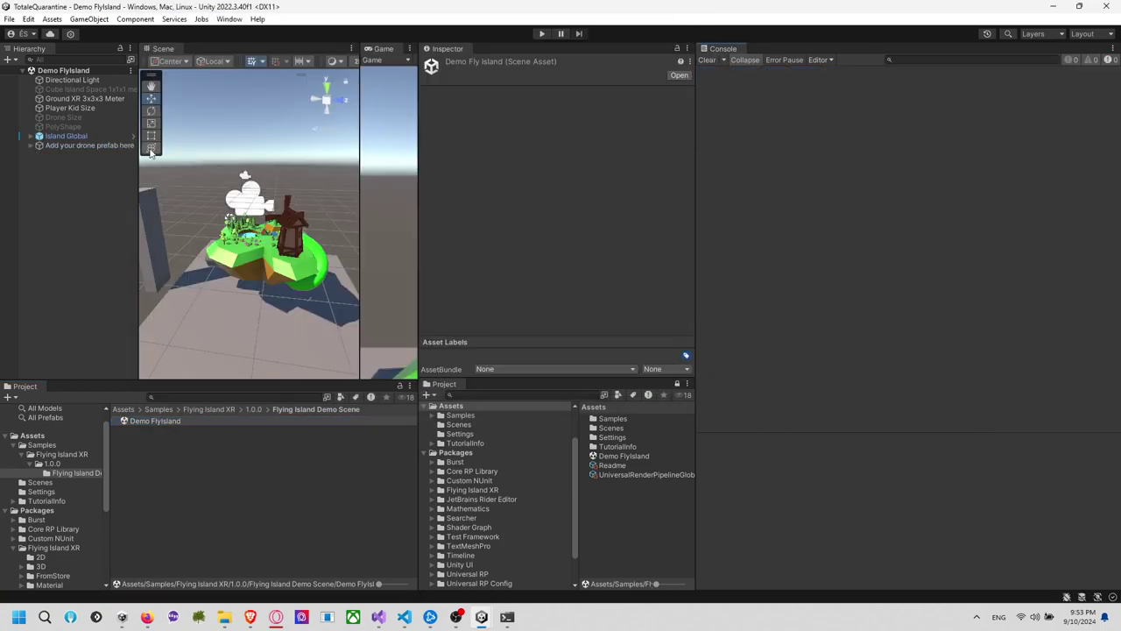
Expand "Add your drone prefab here" down to its Helicopter Green Box Variant child and widen the Hierarchy and Scene areas
click(31, 145)
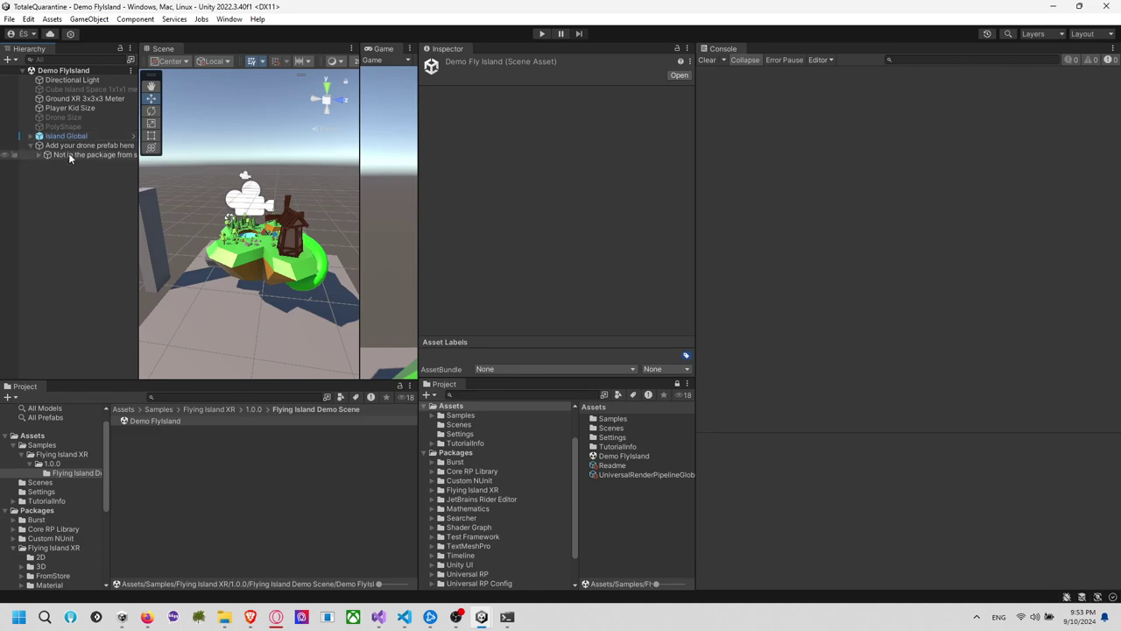
click(68, 154)
click(38, 154)
click(91, 164)
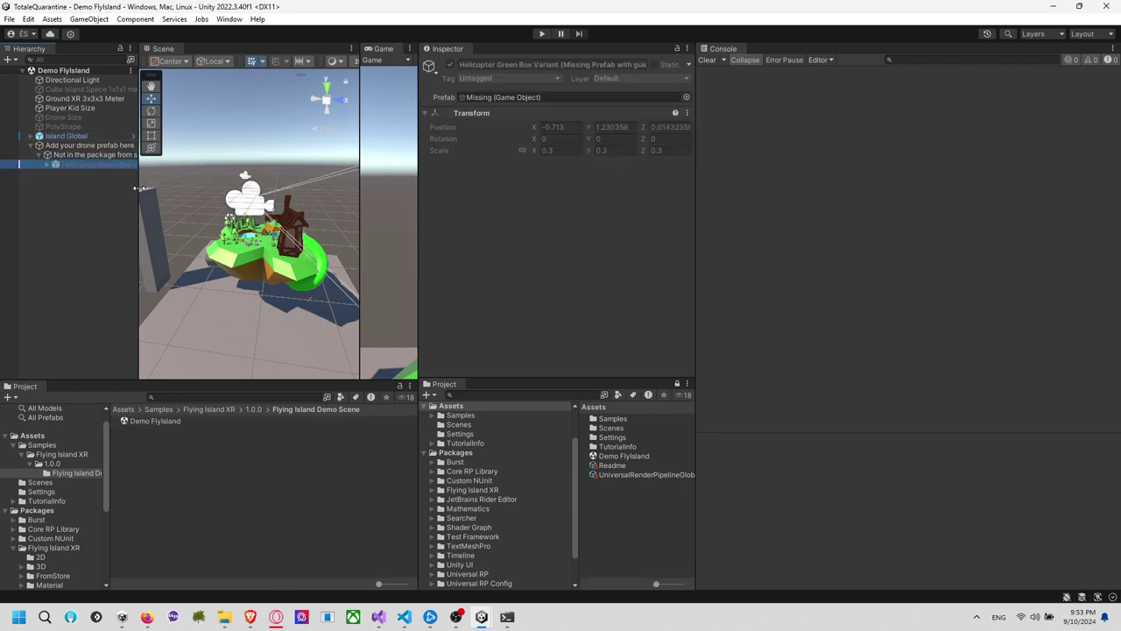
drag(139, 188, 158, 193)
drag(419, 213, 938, 242)
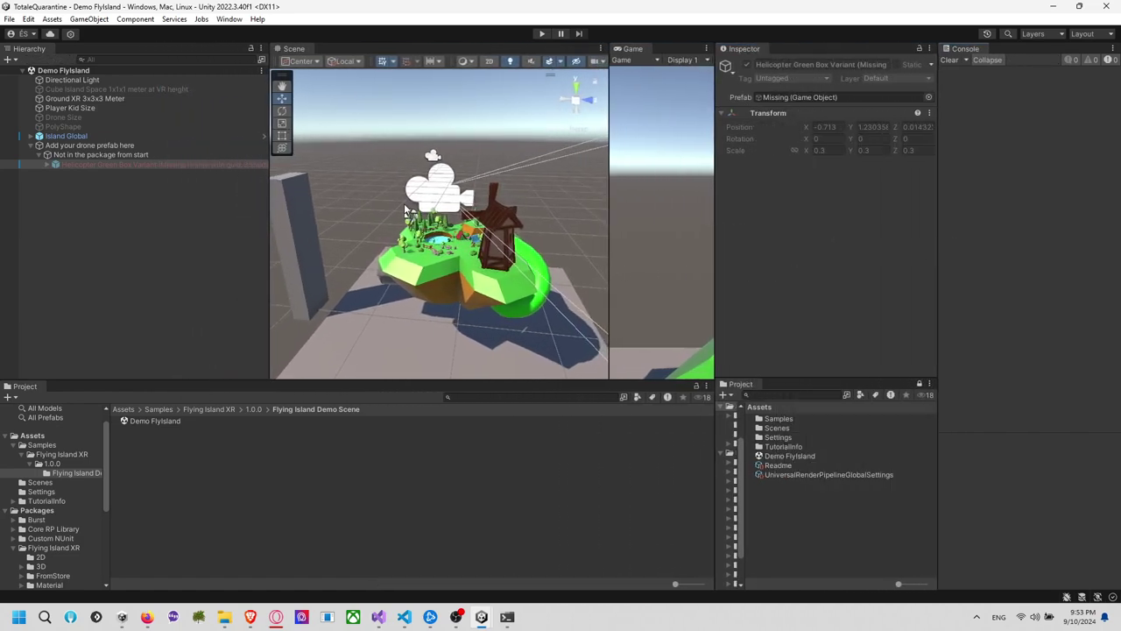
Select the Helicopter Green Box Variant missing prefab and frame it in the Scene view
click(301, 203)
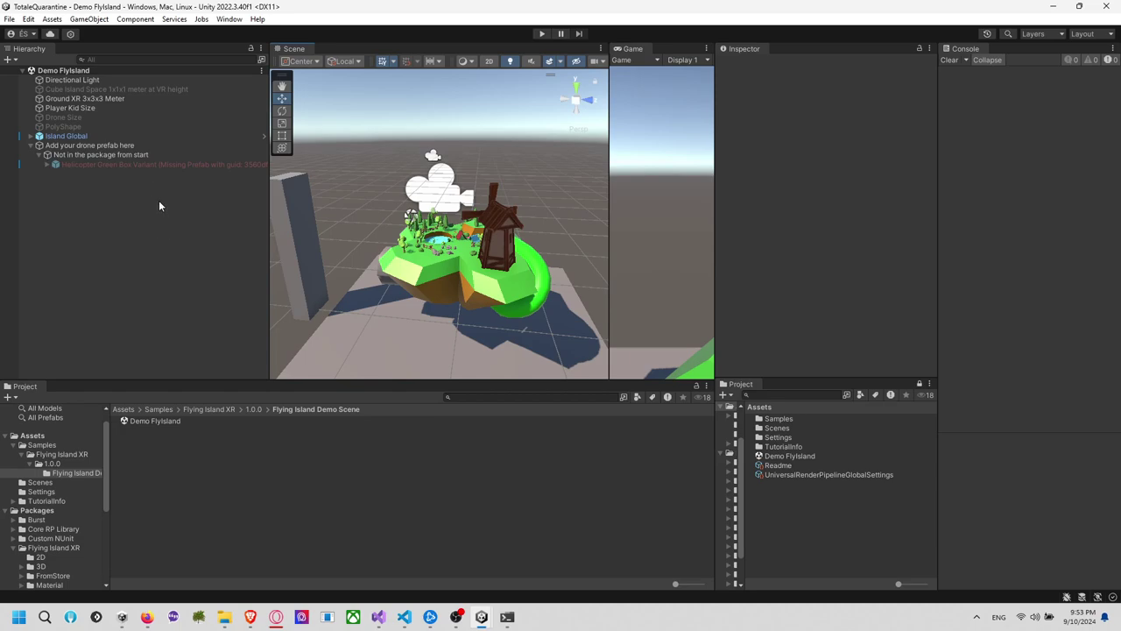
click(152, 163)
click(143, 165)
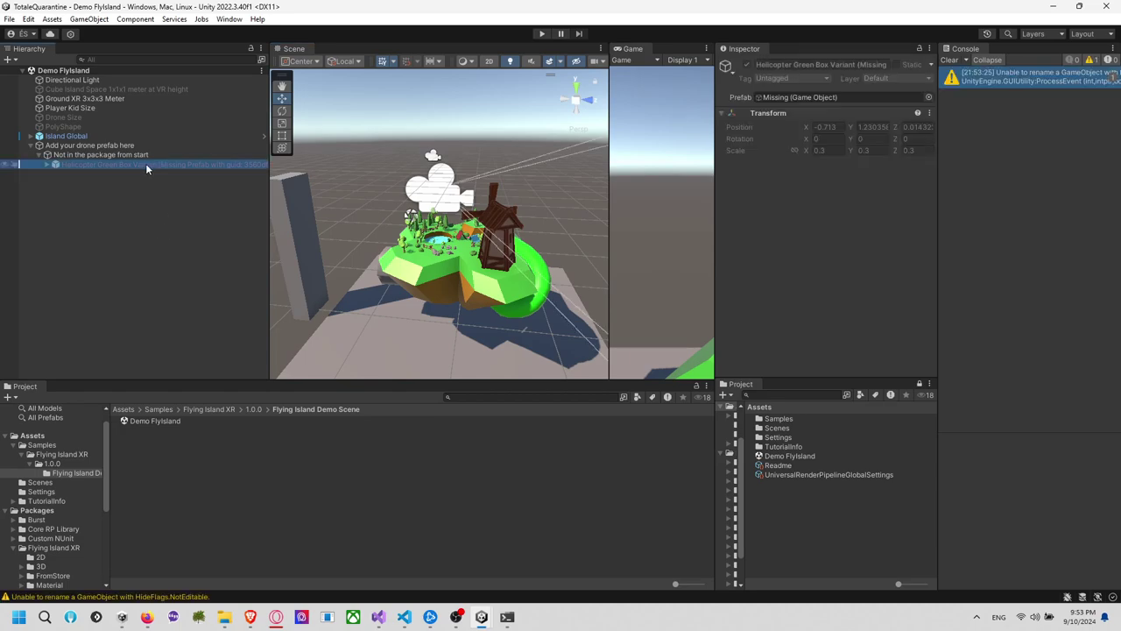
double_click(147, 163)
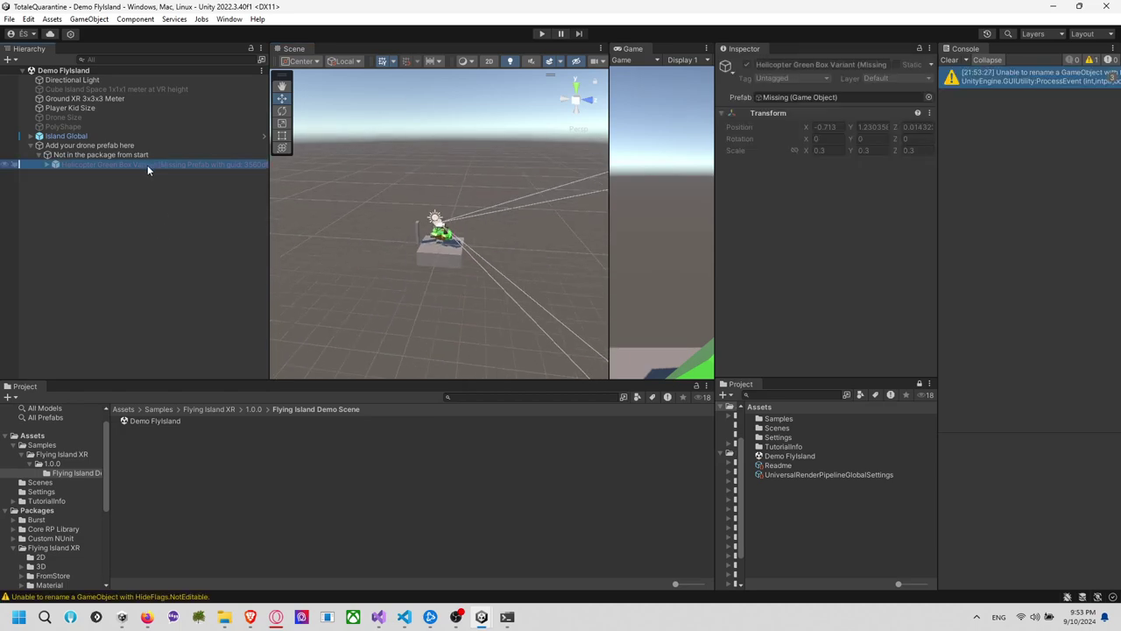
Create an empty object at the scene root named "Oh yeah :) End of the tutorial ^^" followed by an emoji
right_click(103, 216)
click(145, 393)
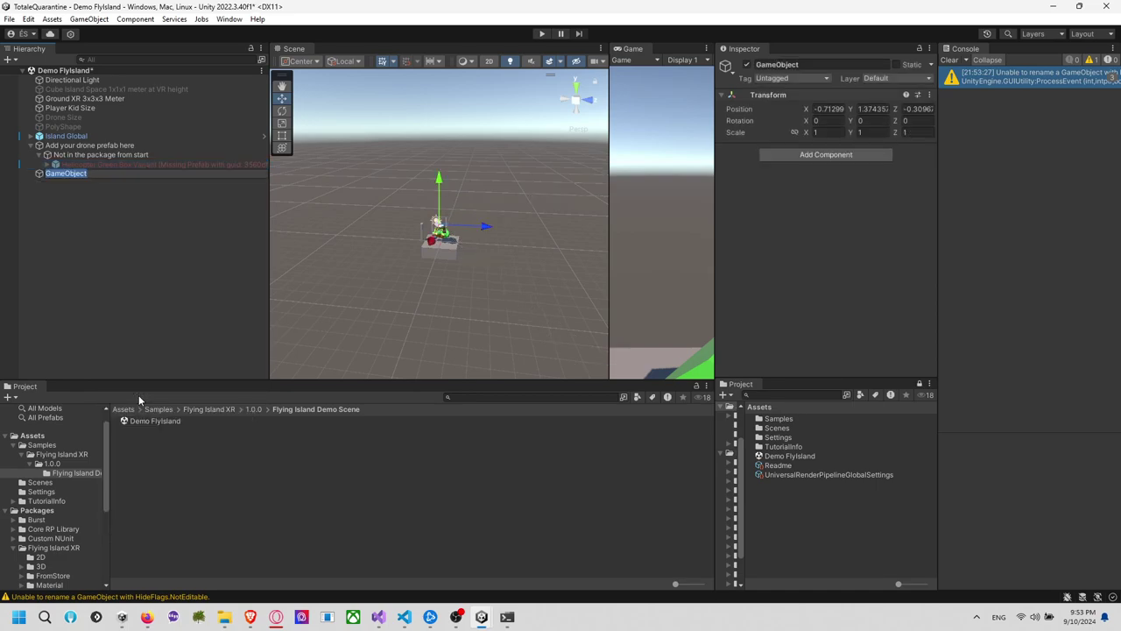
text(Oh yeah :) End of the)
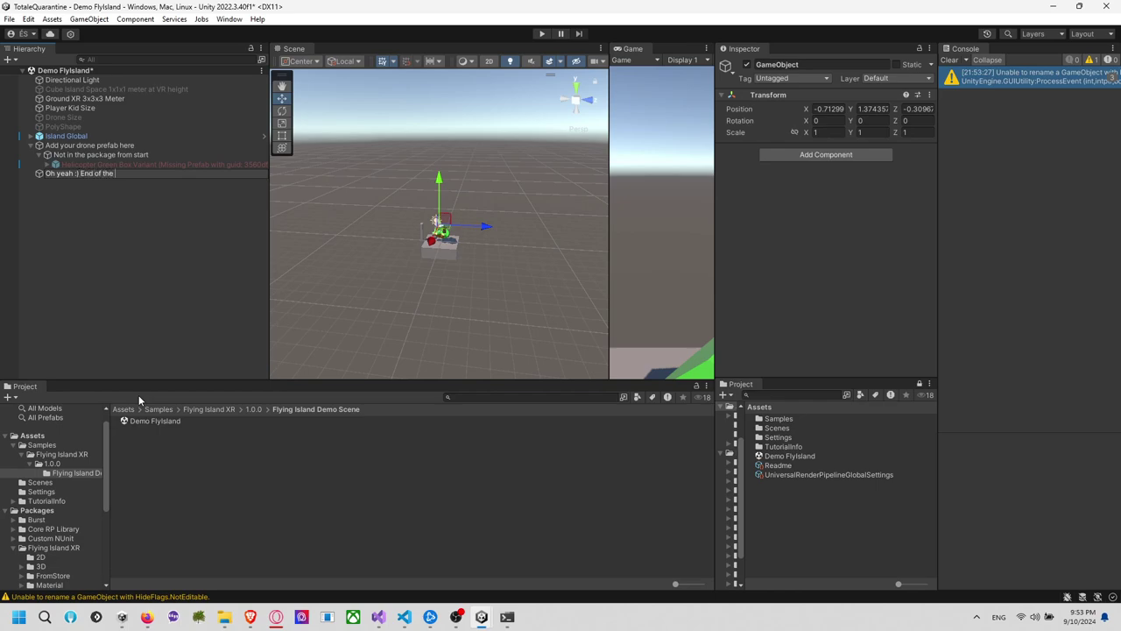
text( tutorial ^^)
key(ctrl+a)
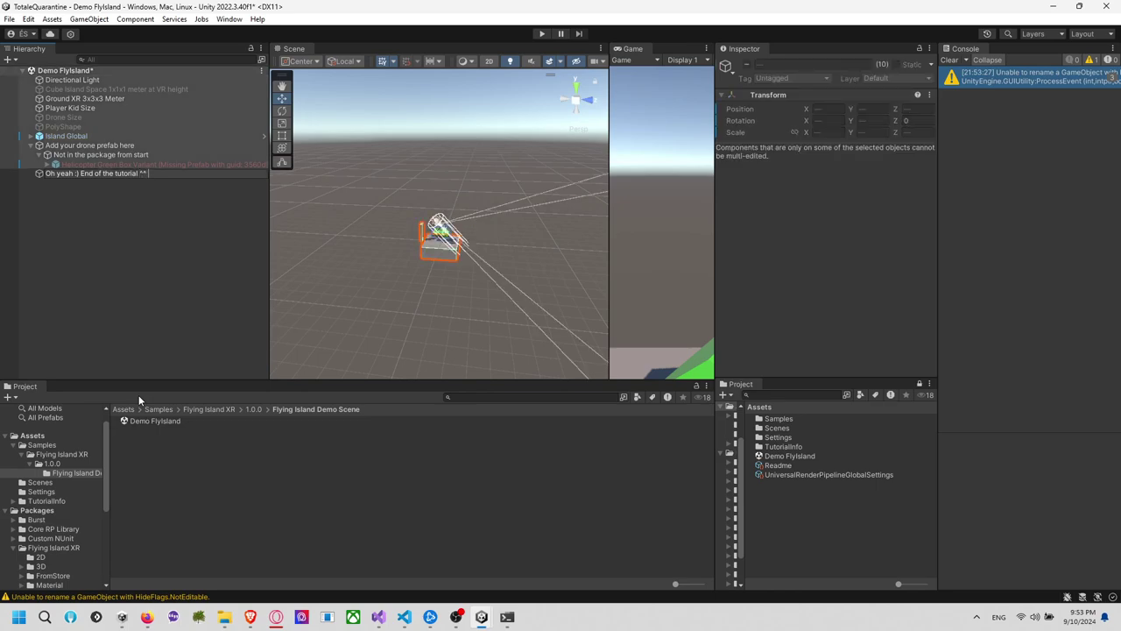
key(super+period)
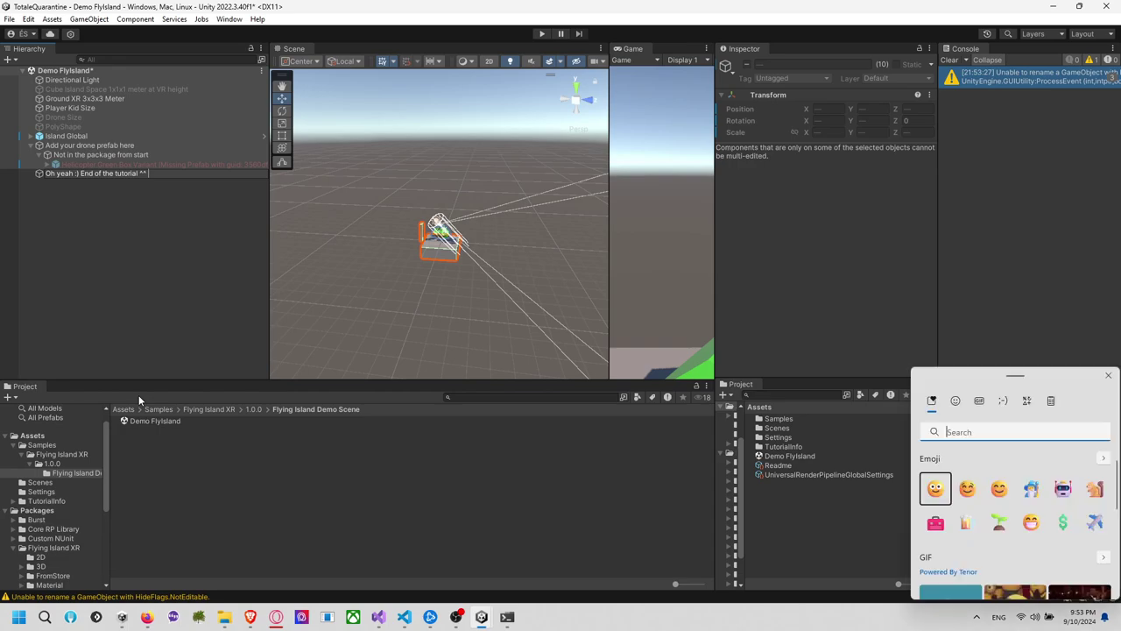
click(1032, 486)
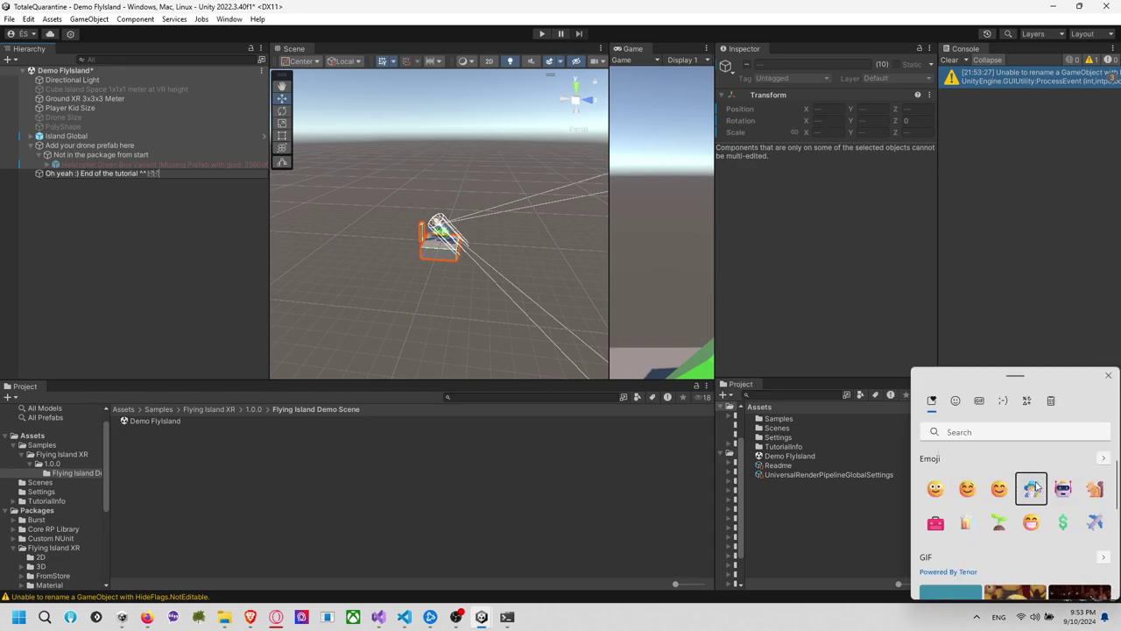
key(Escape)
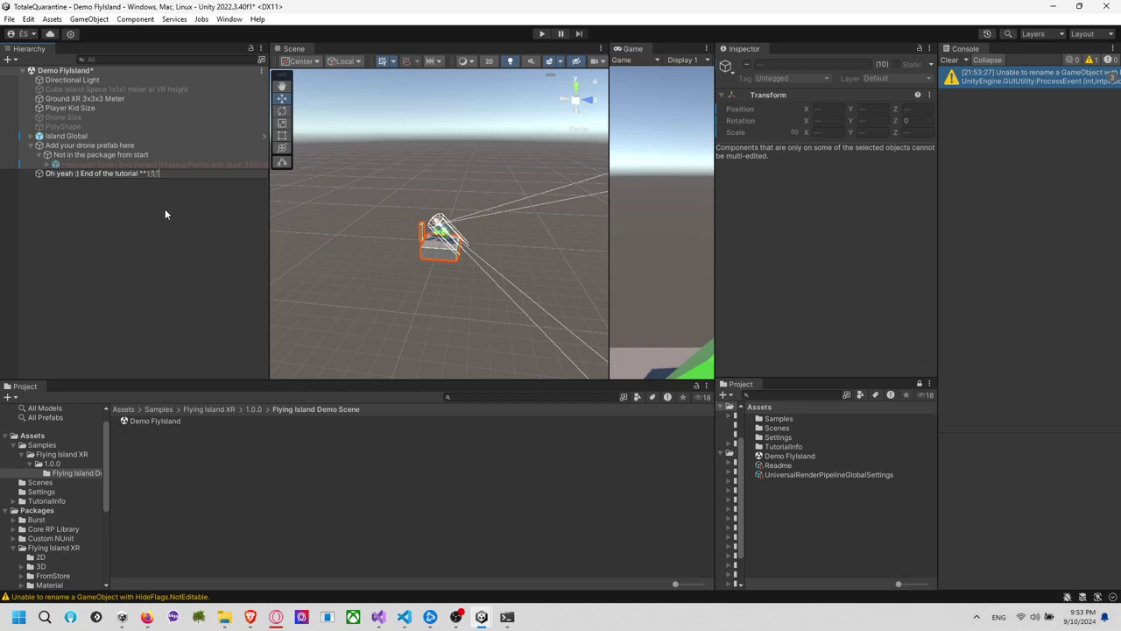
click(161, 200)
click(168, 173)
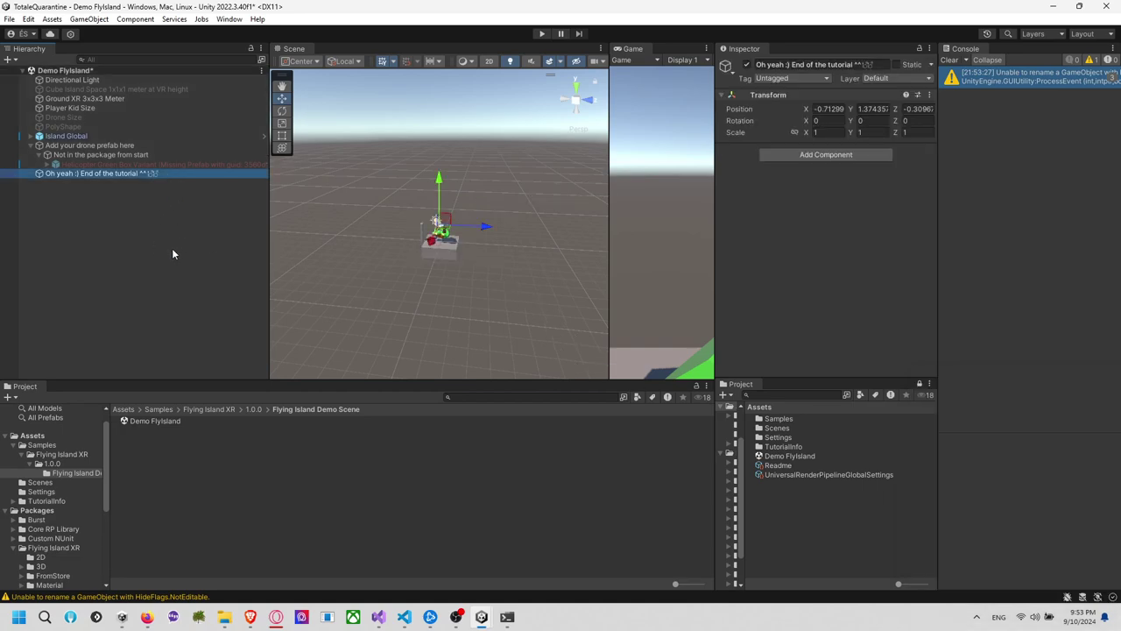